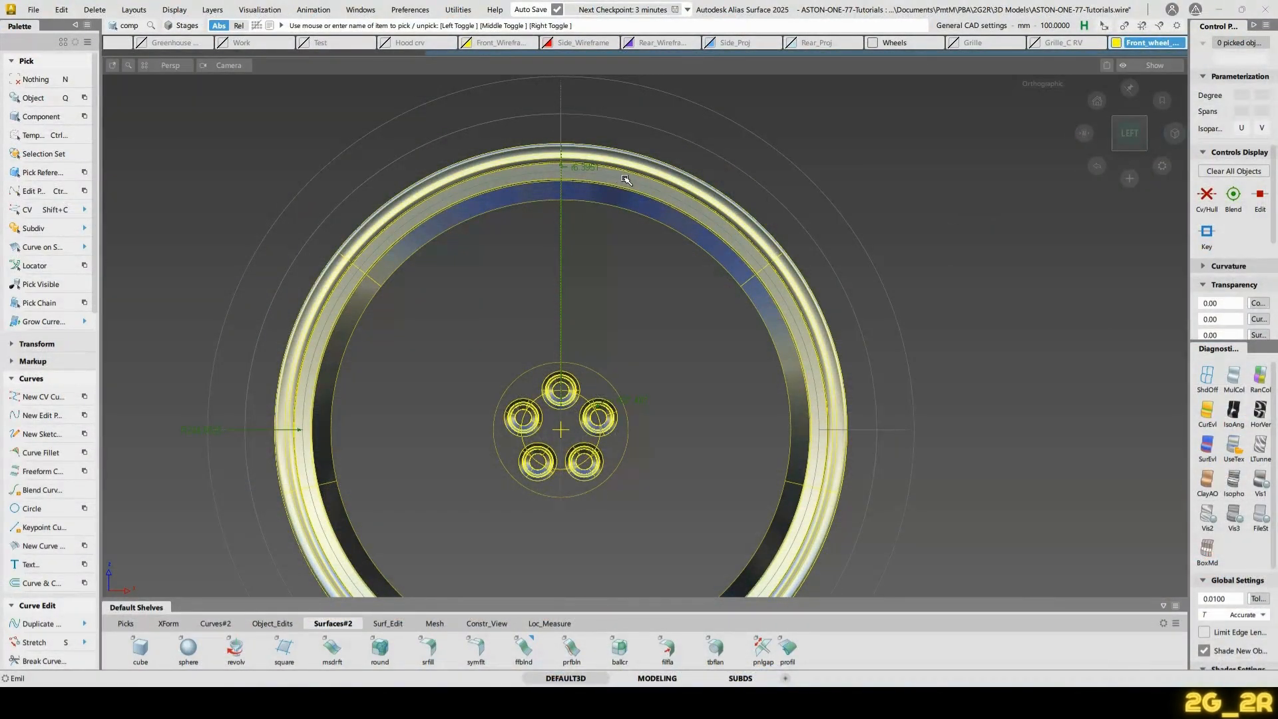
Show the layer list and place the Front_wheel_crv layer's symmetry plane on the wheel's centre point
{"action": "mouse_move", "coordinate": [613, 371]}
{"action": "middle_mouse_down", "text": "alt+shift"}
{"action": "mouse_move", "coordinate": [604, 322]}
{"action": "mouse_move", "coordinate": [608, 356]}
{"action": "middle_mouse_up", "text": "alt+shift"}
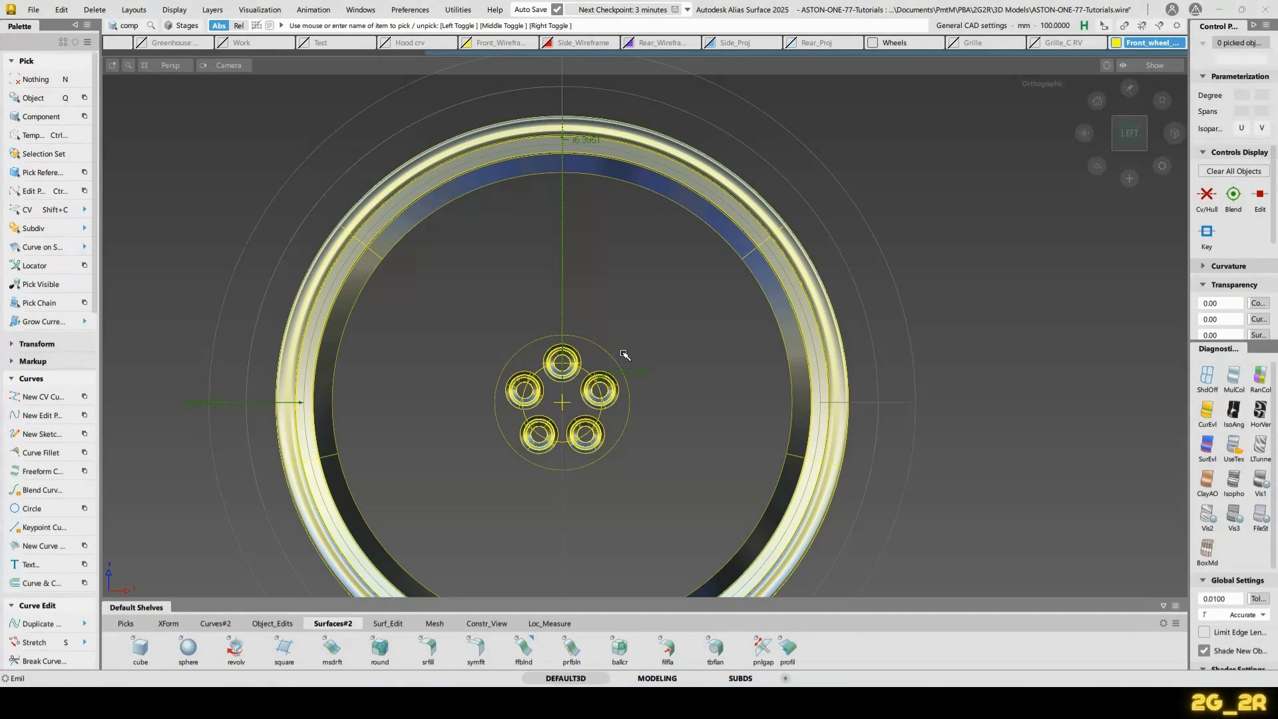
{"action": "key", "text": "ctrl+l"}
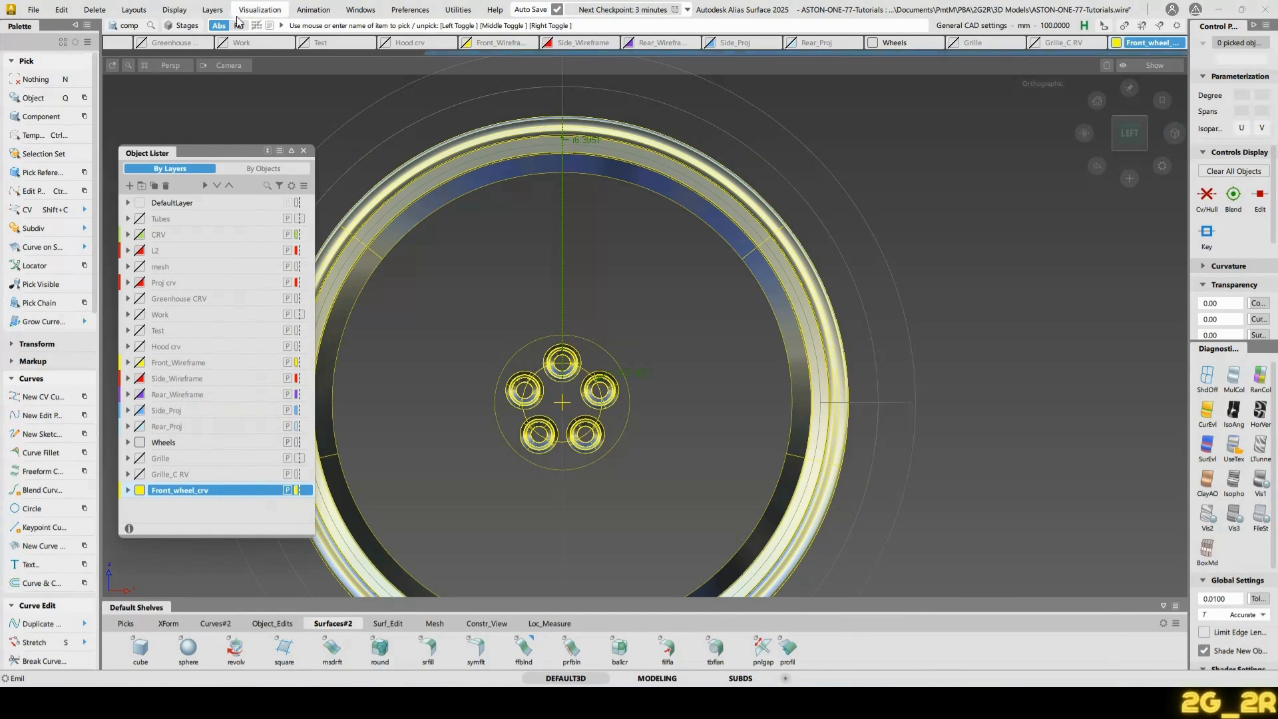
{"action": "left_click", "coordinate": [213, 9]}
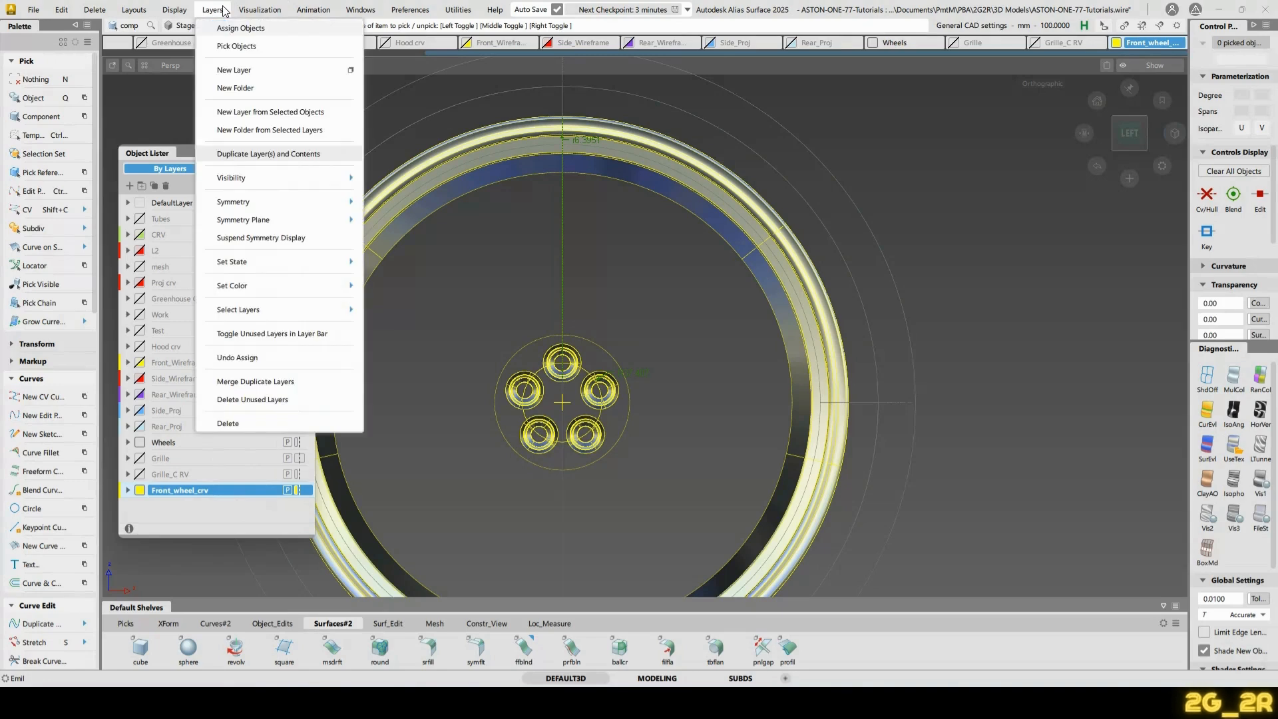
{"action": "mouse_move", "coordinate": [262, 203]}
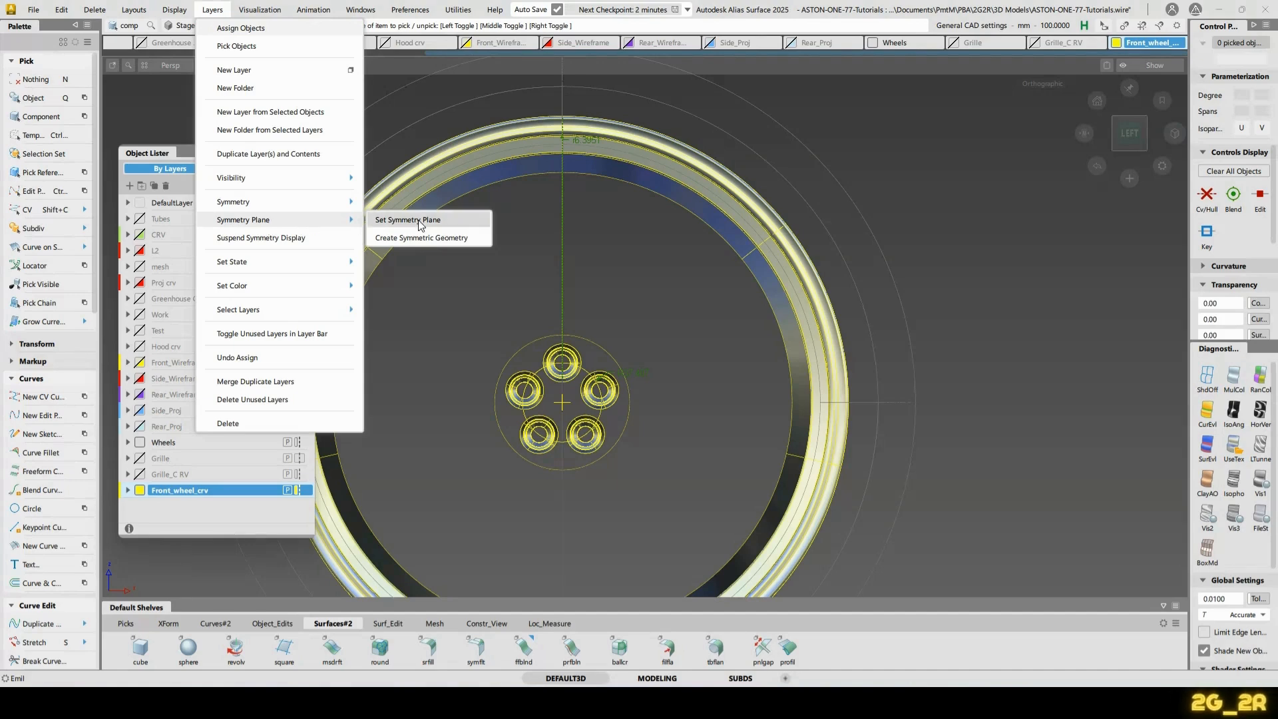
{"action": "left_click", "coordinate": [476, 220]}
{"action": "left_click_drag", "start_coordinate": [481, 217], "coordinate": [605, 352], "text": "alt+shift"}
{"action": "middle_click_drag", "start_coordinate": [606, 353], "coordinate": [543, 226], "text": "alt+shift"}
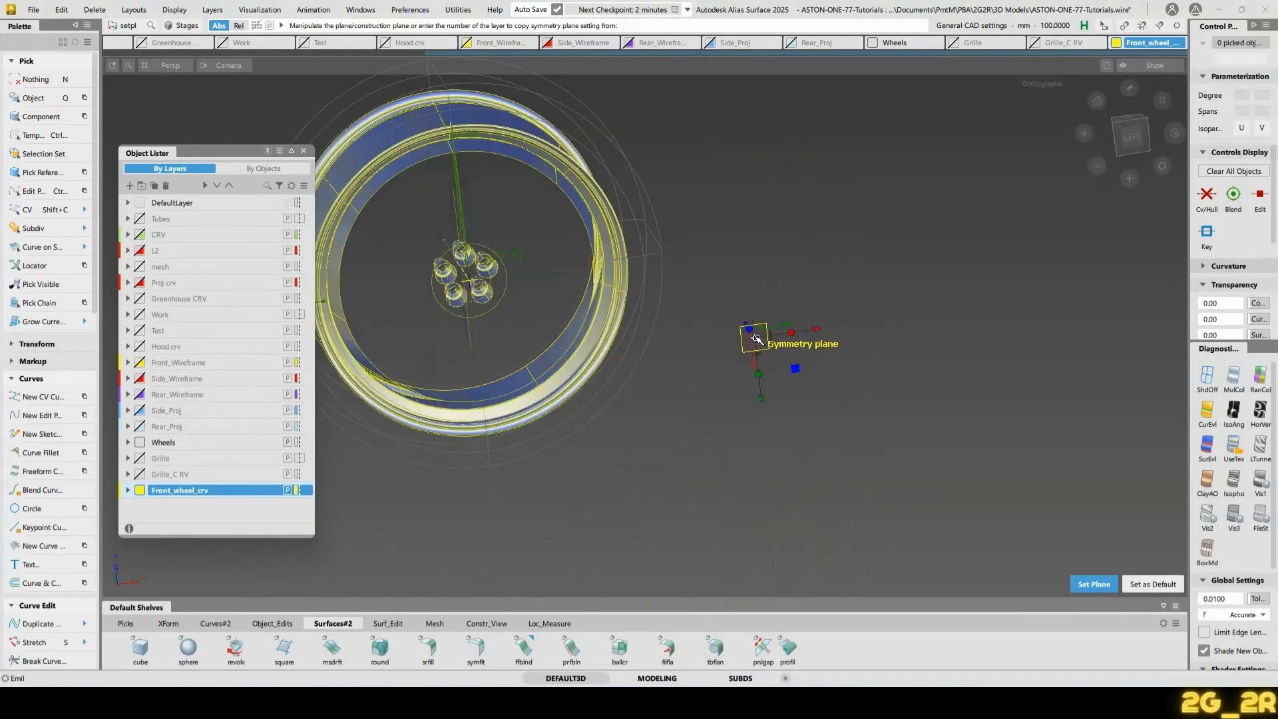
{"action": "right_click_drag", "start_coordinate": [685, 393], "coordinate": [541, 294], "text": "alt+shift"}
{"action": "right_click_drag", "start_coordinate": [534, 356], "coordinate": [604, 208], "text": "alt+shift"}
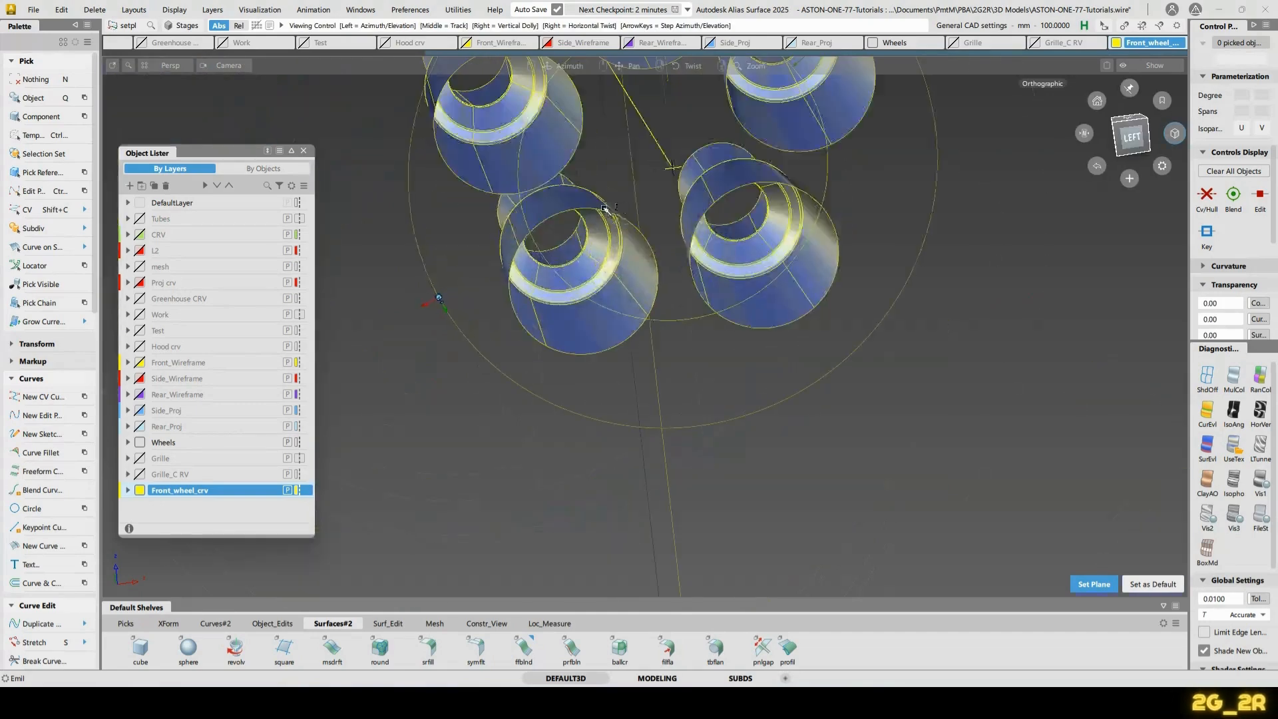
{"action": "left_click", "coordinate": [670, 179]}
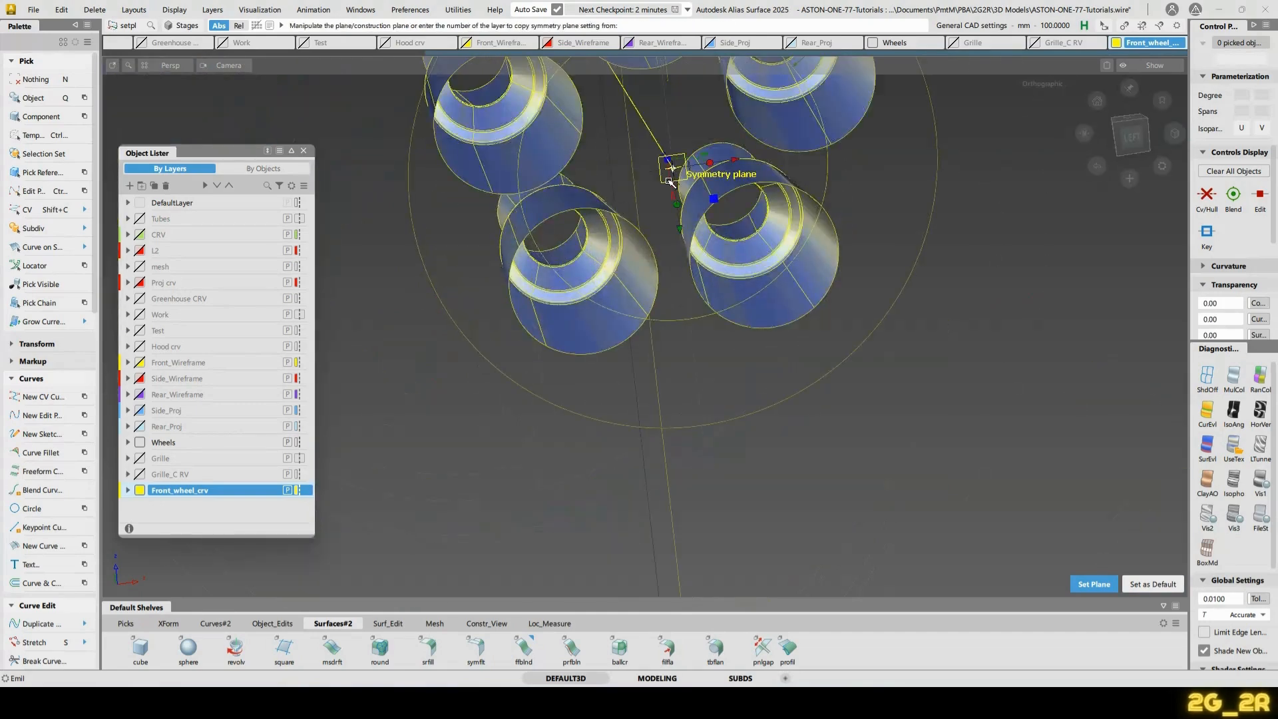
Orient the symmetry plane vertically through the wheel's centre, dividing the wheel left and right, and set it for the Front_wheel_crv layer
{"action": "left_click", "coordinate": [1129, 137]}
{"action": "middle_click_drag", "start_coordinate": [748, 232], "coordinate": [719, 370], "text": "alt+shift"}
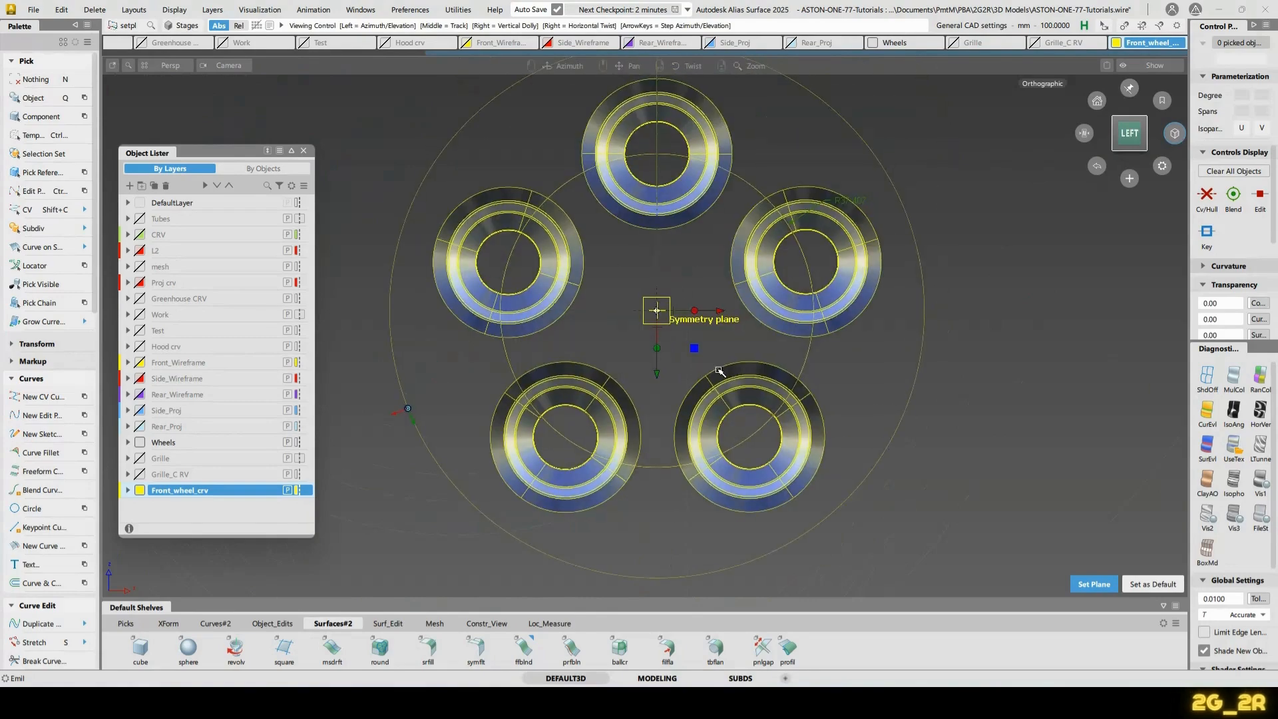
{"action": "right_click_drag", "start_coordinate": [719, 371], "coordinate": [901, 268], "text": "alt+shift"}
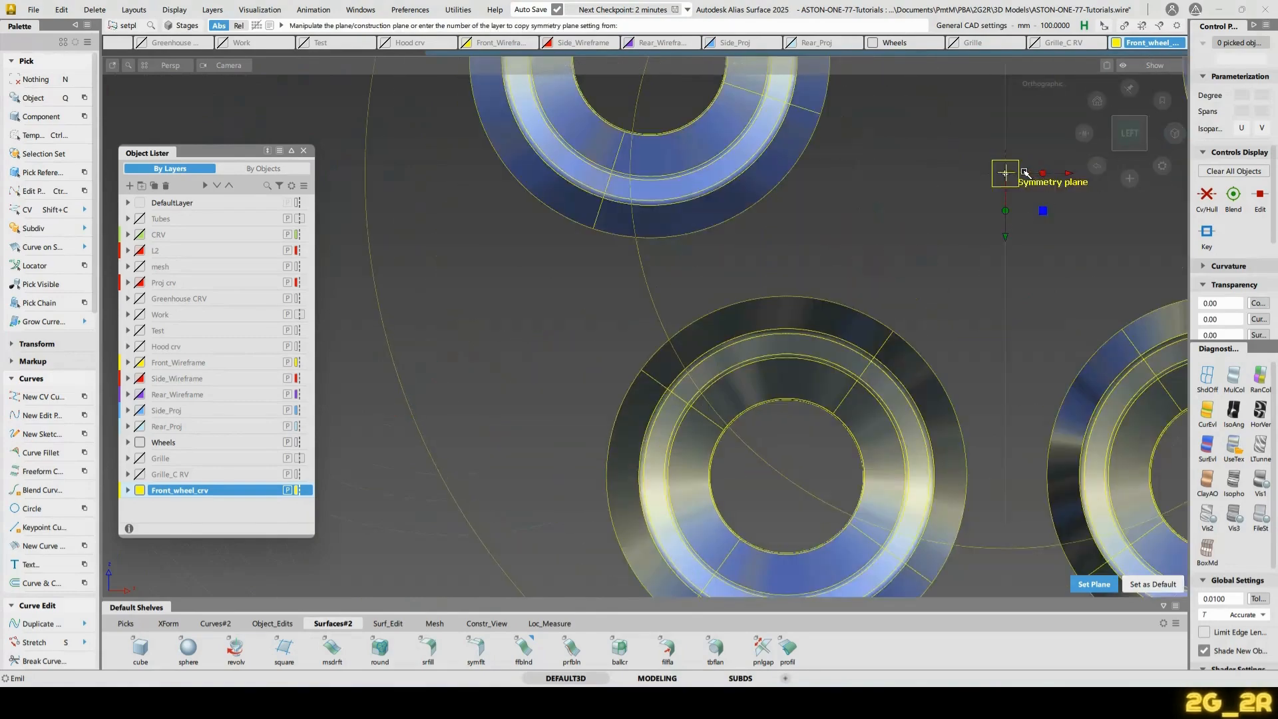
{"action": "left_click_drag", "start_coordinate": [1025, 173], "coordinate": [765, 370], "text": "alt+shift"}
{"action": "right_click_drag", "start_coordinate": [766, 370], "coordinate": [701, 368], "text": "alt+shift"}
{"action": "middle_click_drag", "start_coordinate": [702, 368], "coordinate": [727, 308], "text": "alt+shift"}
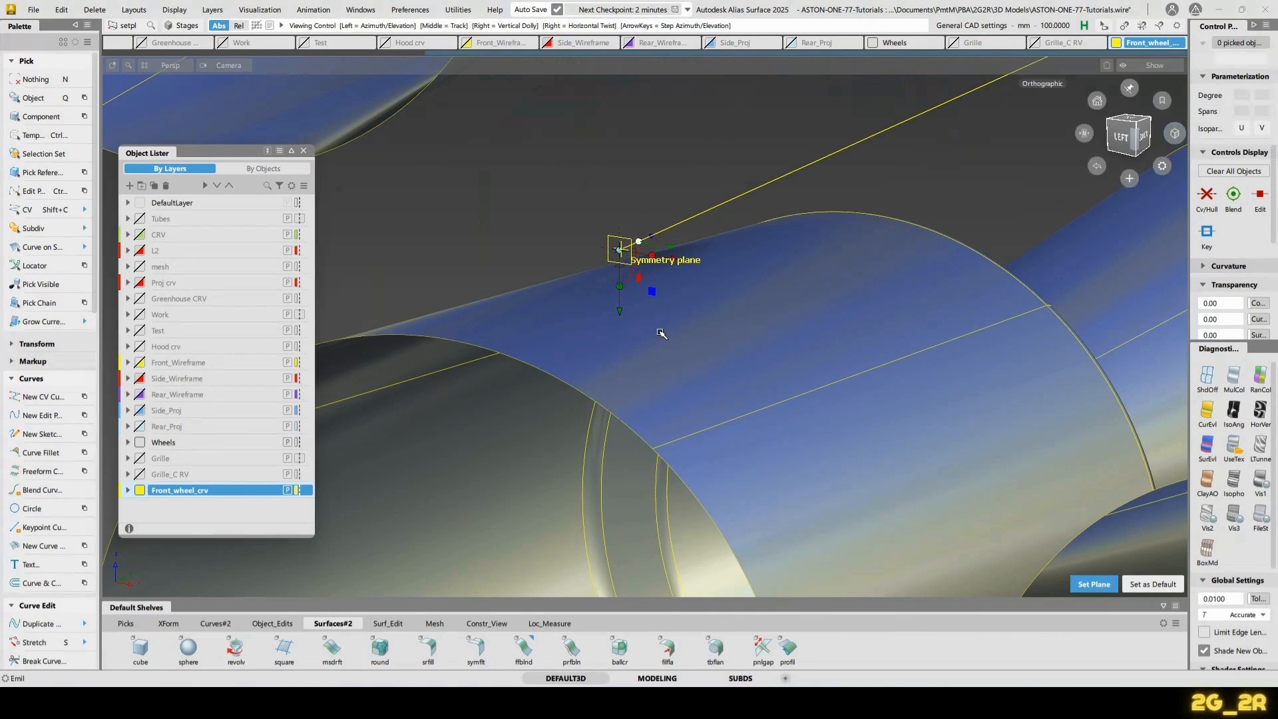
{"action": "right_click_drag", "start_coordinate": [637, 250], "coordinate": [612, 191], "text": "alt+shift"}
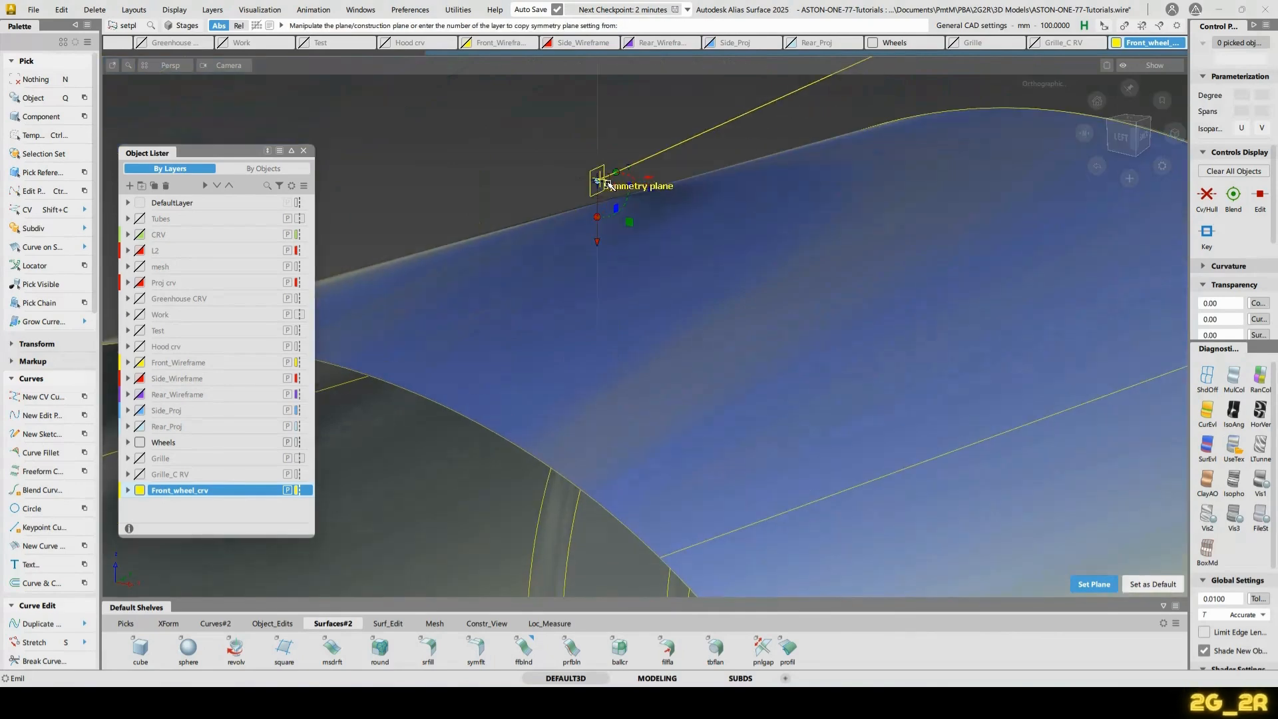
{"action": "left_click_drag", "start_coordinate": [611, 191], "coordinate": [766, 225], "text": "alt+shift"}
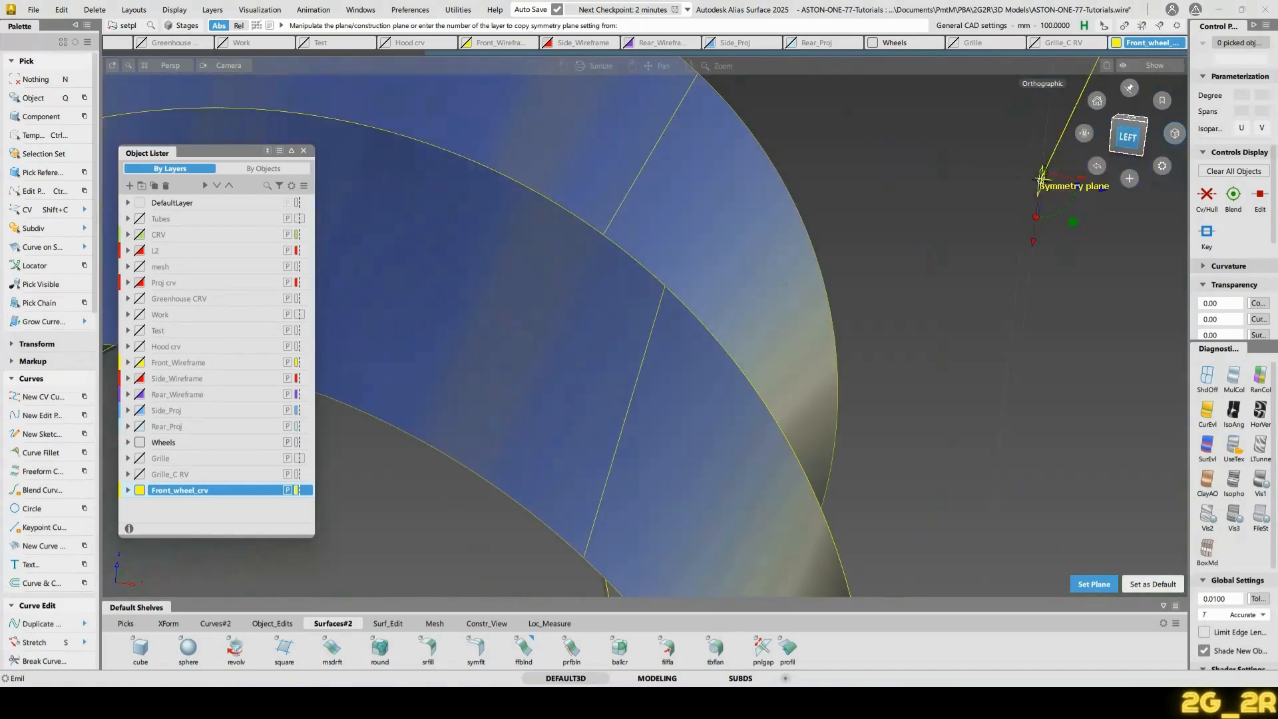
{"action": "right_click_drag", "start_coordinate": [767, 225], "coordinate": [820, 307], "text": "alt+shift"}
{"action": "middle_click_drag", "start_coordinate": [820, 307], "coordinate": [785, 395], "text": "alt+shift"}
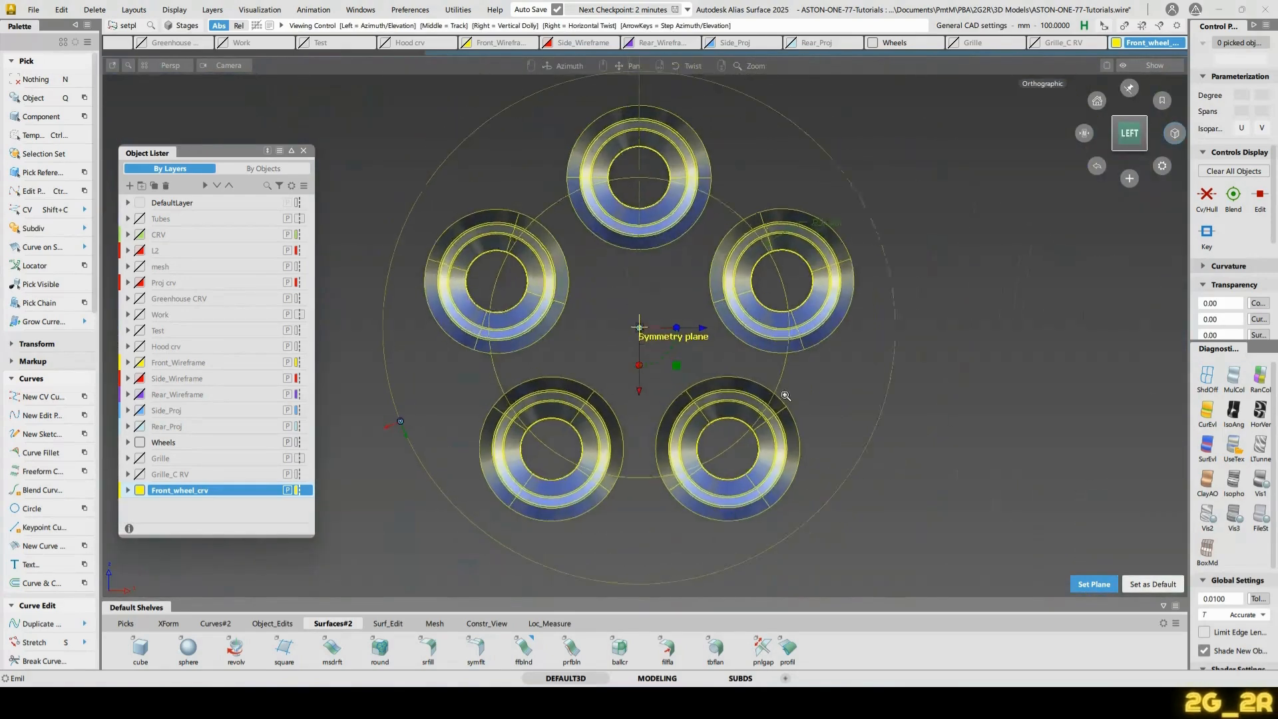
{"action": "right_click_drag", "start_coordinate": [785, 395], "coordinate": [680, 382], "text": "alt+shift"}
{"action": "middle_click_drag", "start_coordinate": [679, 381], "coordinate": [605, 415], "text": "alt+shift"}
{"action": "right_click_drag", "start_coordinate": [656, 368], "coordinate": [589, 279], "text": "alt+shift"}
{"action": "right_click_drag", "start_coordinate": [713, 298], "coordinate": [744, 323], "text": "alt+shift"}
{"action": "middle_click_drag", "start_coordinate": [745, 324], "coordinate": [937, 219], "text": "alt+shift"}
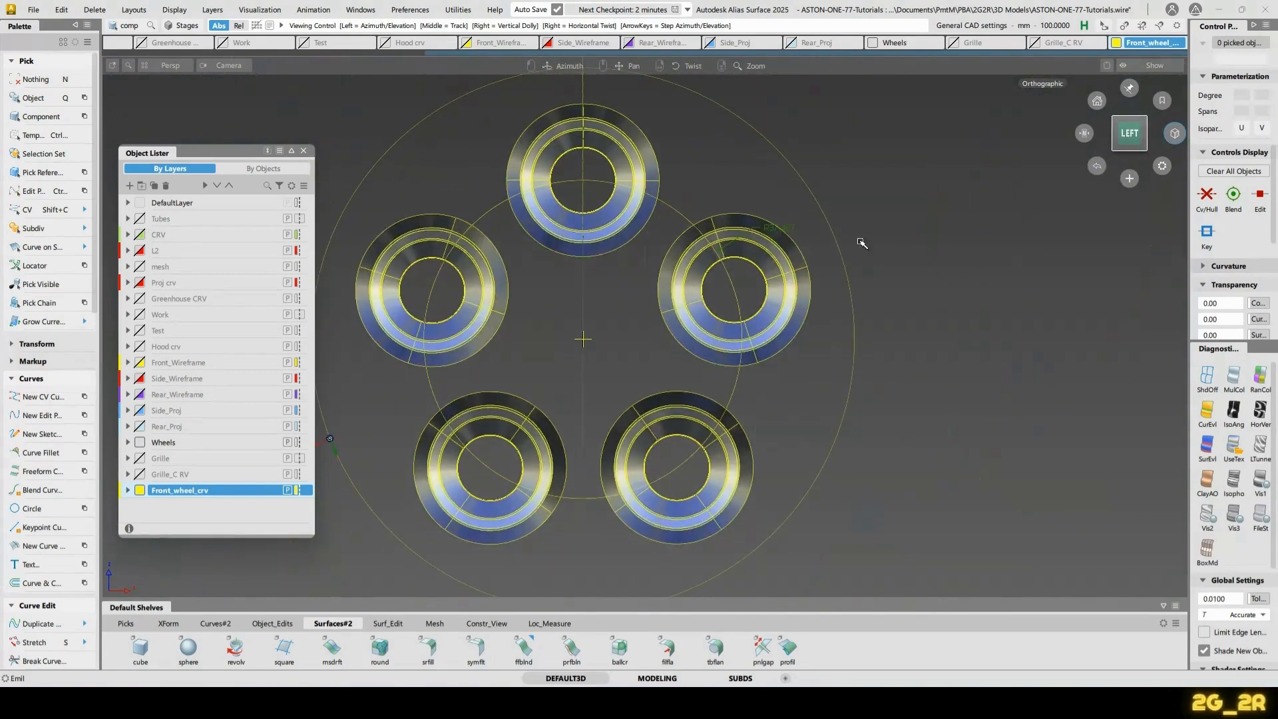
Draw a straight edit-point line from just beside the top lug seat upward past the rim's outer edge
{"action": "right_click_drag", "start_coordinate": [695, 356], "coordinate": [674, 346], "text": "alt+shift"}
{"action": "middle_click_drag", "start_coordinate": [674, 347], "coordinate": [634, 433], "text": "alt+shift"}
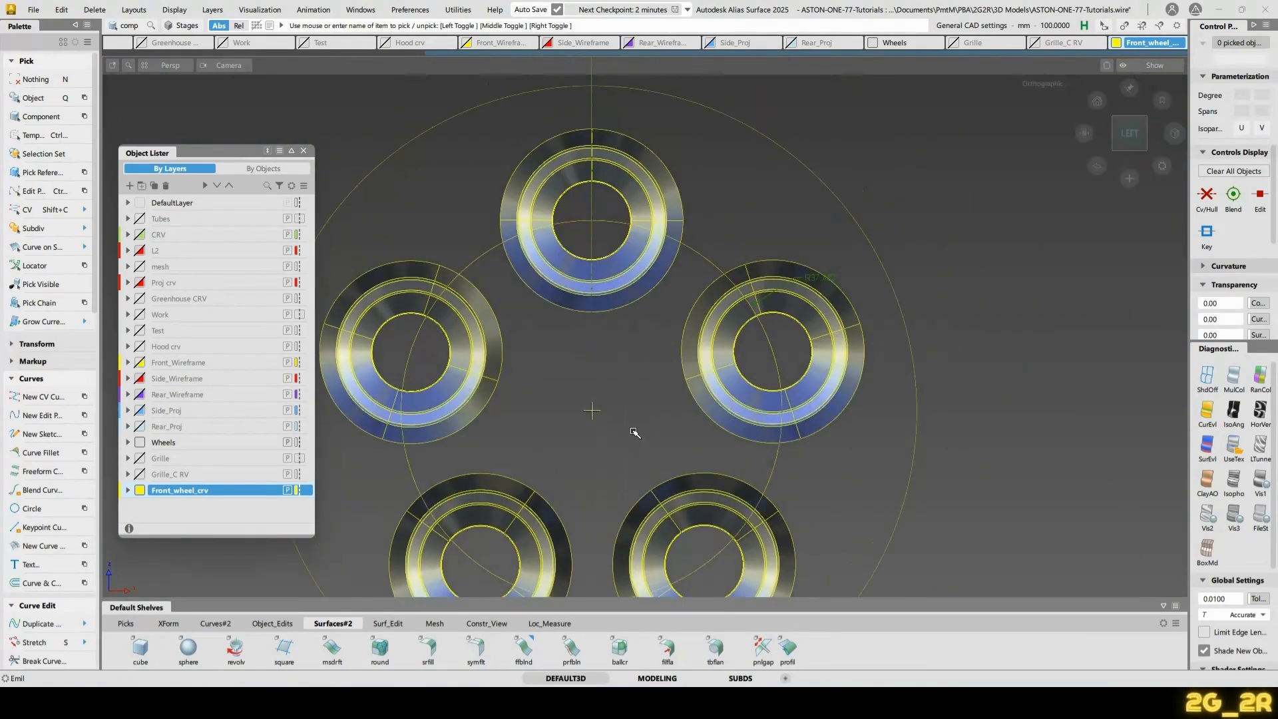
{"action": "right_click_drag", "start_coordinate": [669, 175], "coordinate": [665, 282], "text": "alt+shift"}
{"action": "key", "text": "alt+Tab"}
{"action": "key", "text": "alt+Tab"}
{"action": "key", "text": "alt+Tab"}
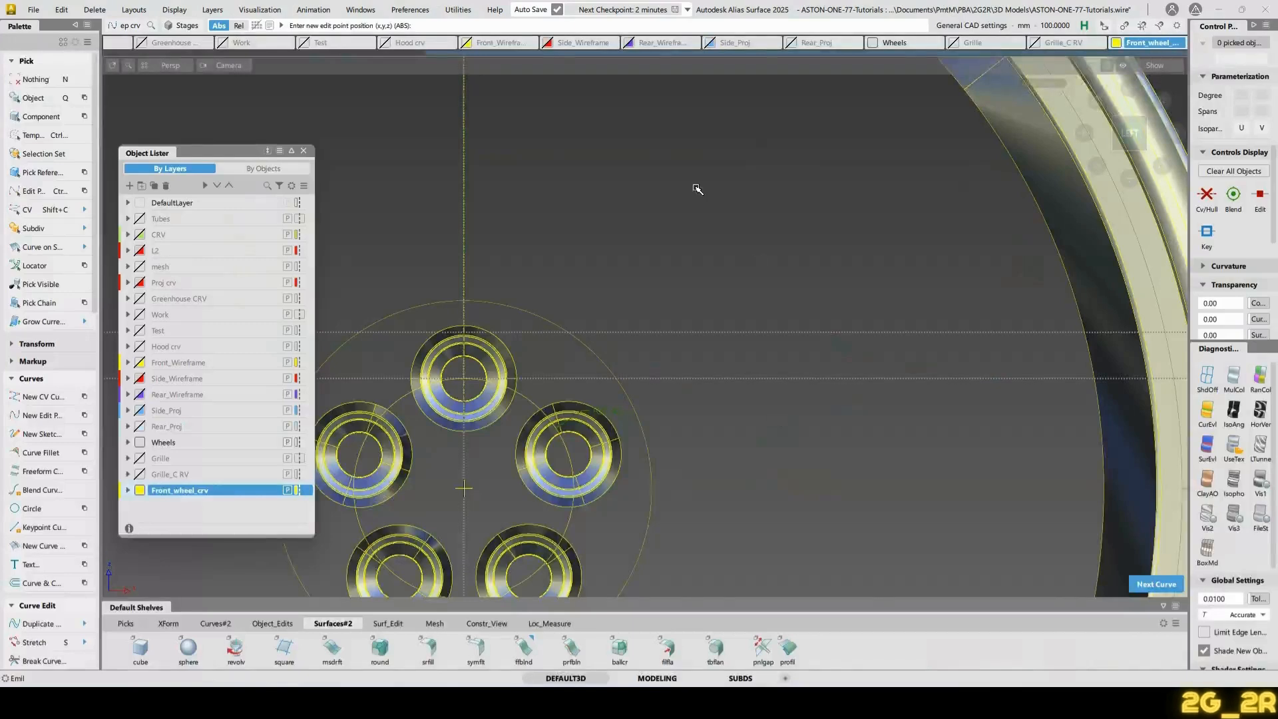
{"action": "scroll", "coordinate": [610, 415], "scroll_direction": "down", "scroll_amount": 5}
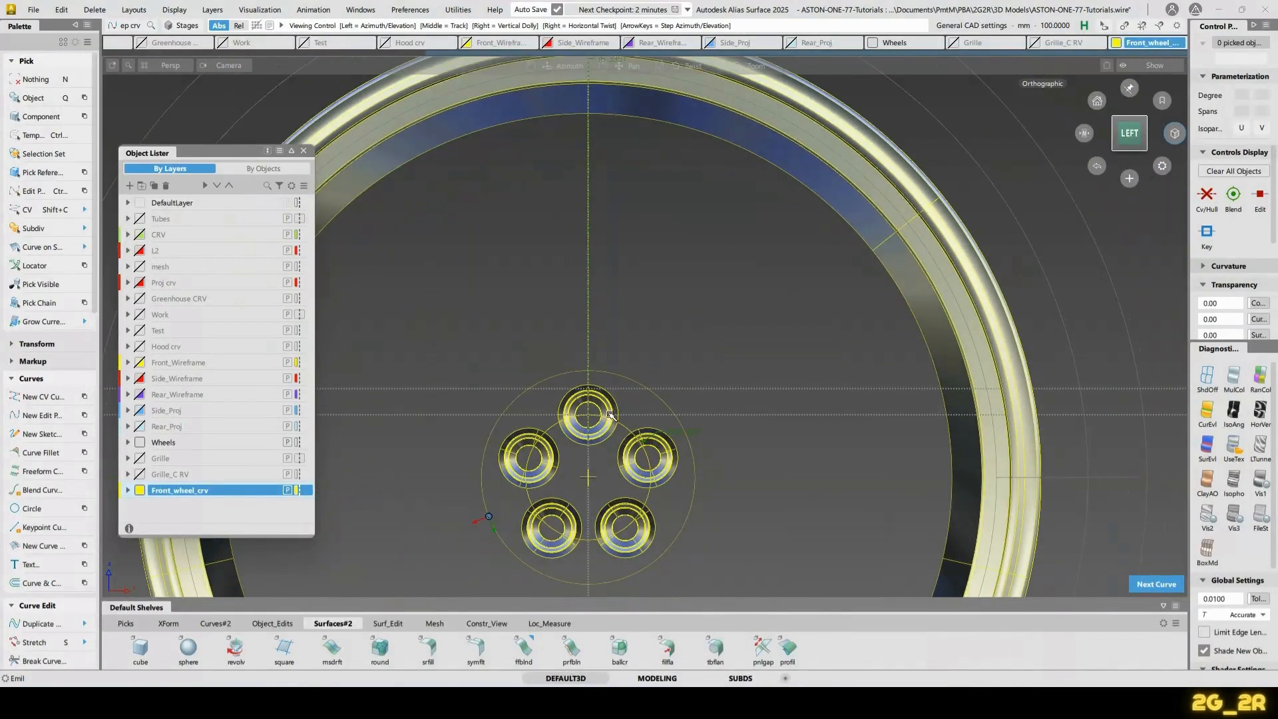
{"action": "scroll", "coordinate": [610, 415], "scroll_direction": "up", "scroll_amount": 3}
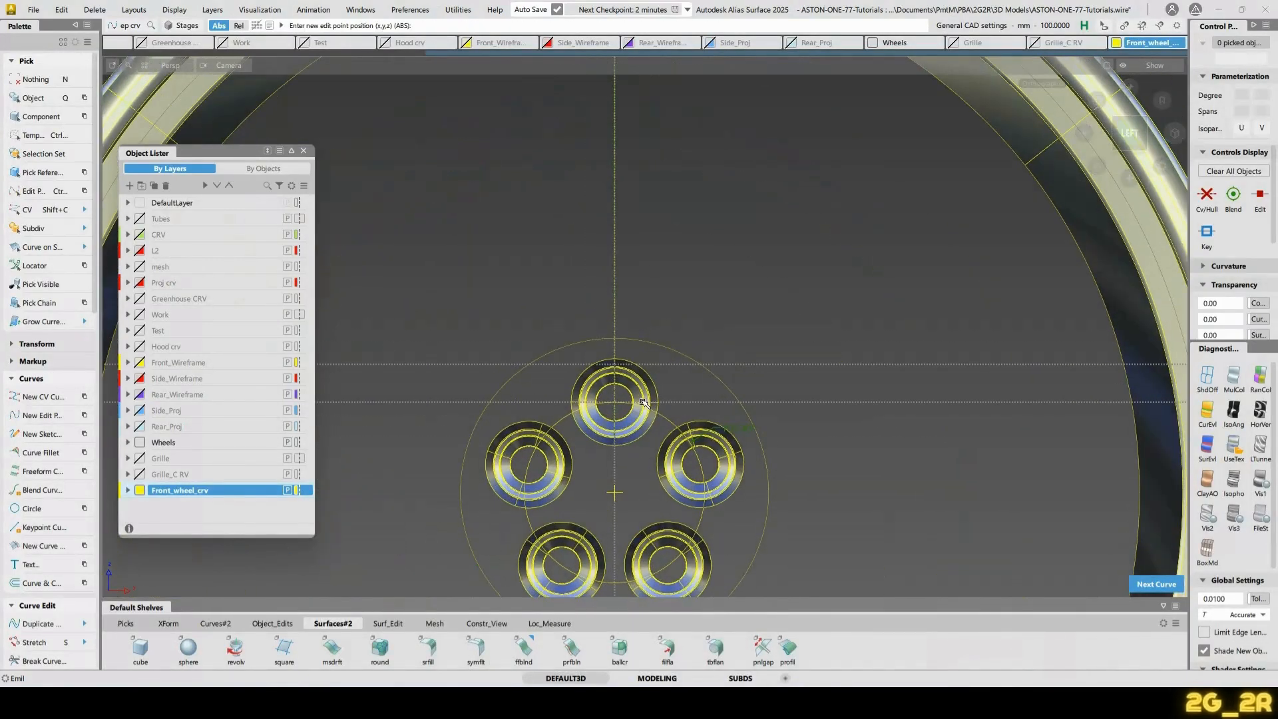
{"action": "left_click", "coordinate": [682, 402]}
{"action": "scroll", "coordinate": [736, 345], "scroll_direction": "down", "scroll_amount": 3}
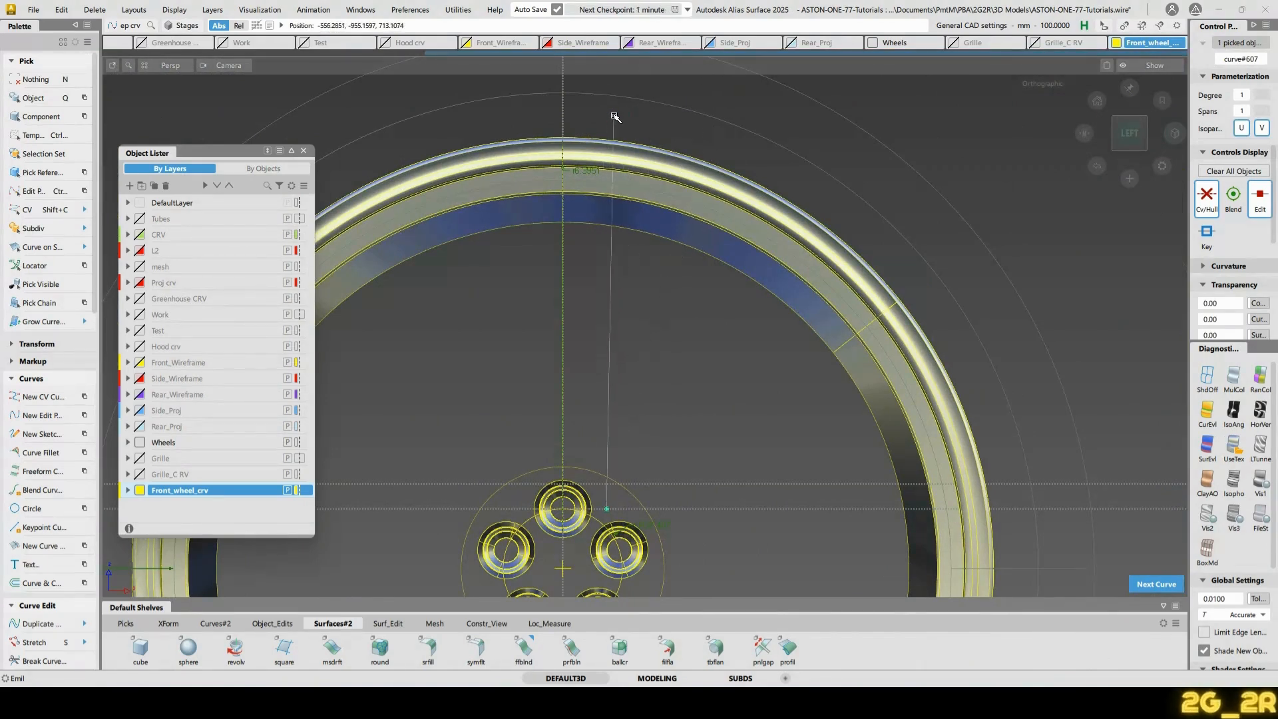
Switch to the browser and show the side-view photo of the Aston Martin One-77 to examine its wheel spokes
{"action": "key", "text": "alt+Tab"}
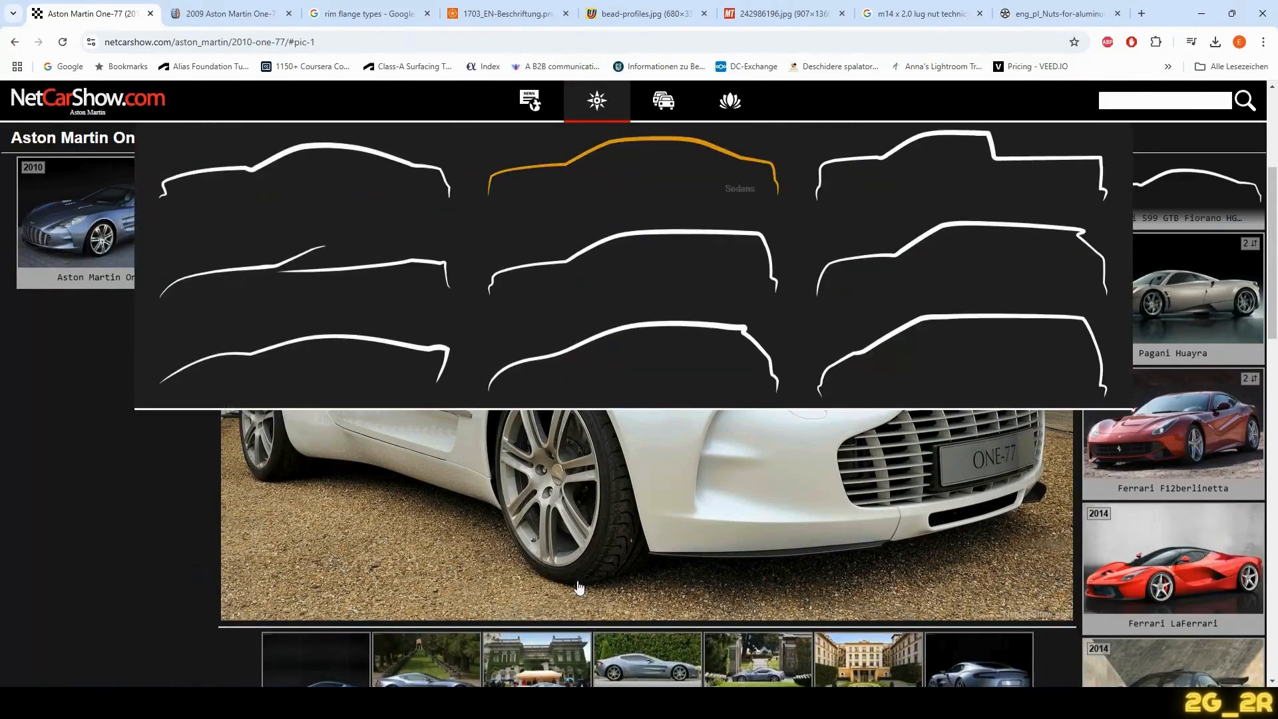
{"action": "scroll", "coordinate": [592, 492], "scroll_direction": "down", "scroll_amount": 4}
{"action": "left_click", "coordinate": [632, 483]}
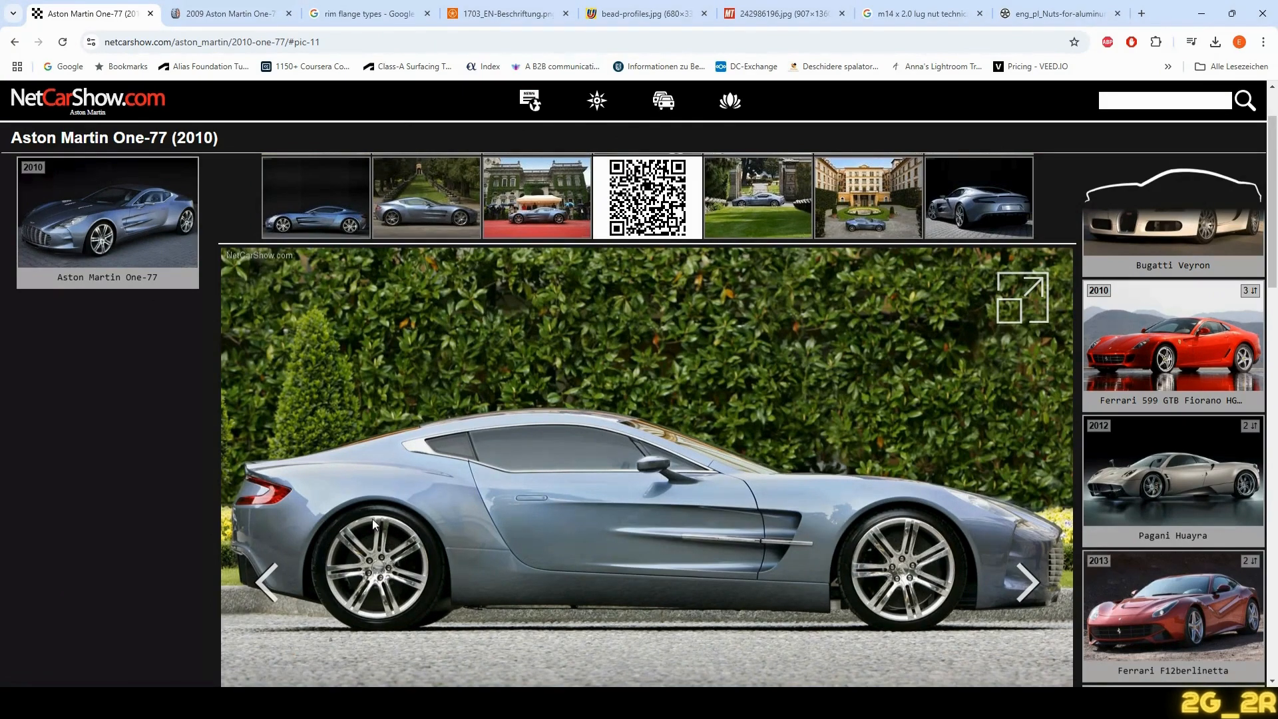
Return to Alias and stretch the spoke line's upper end slightly outward, away from the wheel's vertical centreline
{"action": "key", "text": "alt+Tab"}
{"action": "key", "text": "s"}
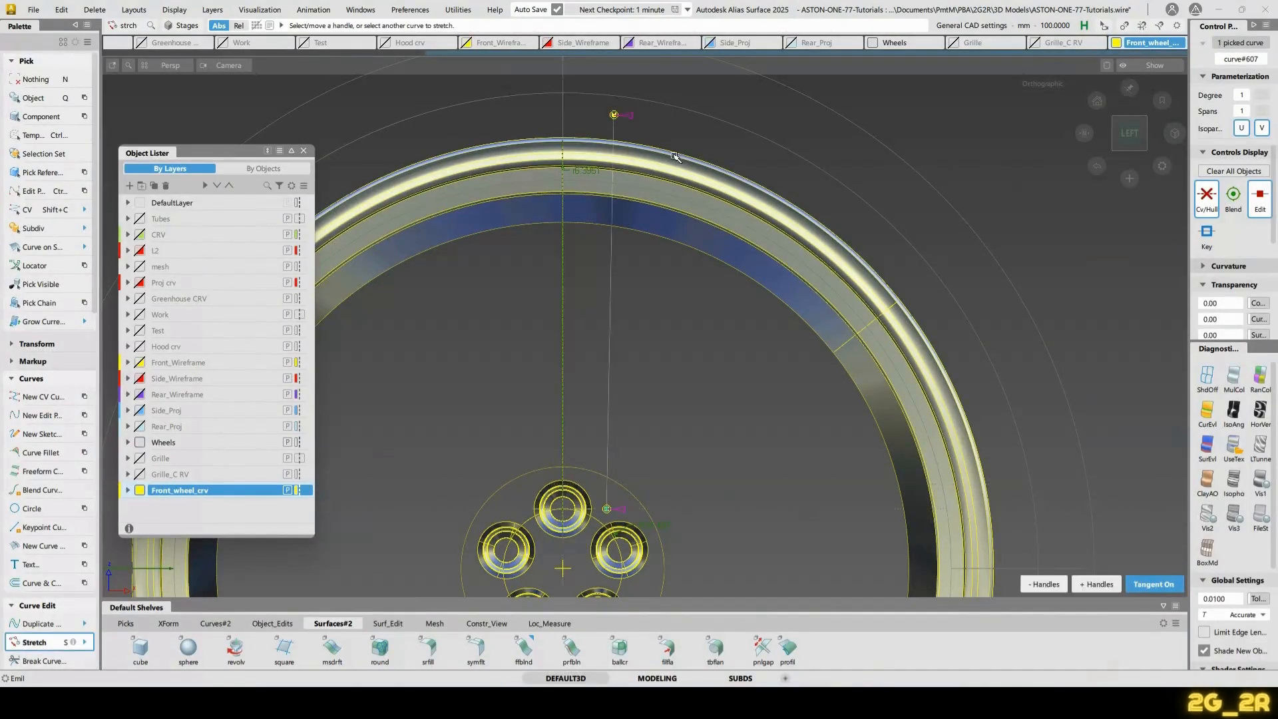
{"action": "left_click_drag", "start_coordinate": [618, 114], "coordinate": [707, 130]}
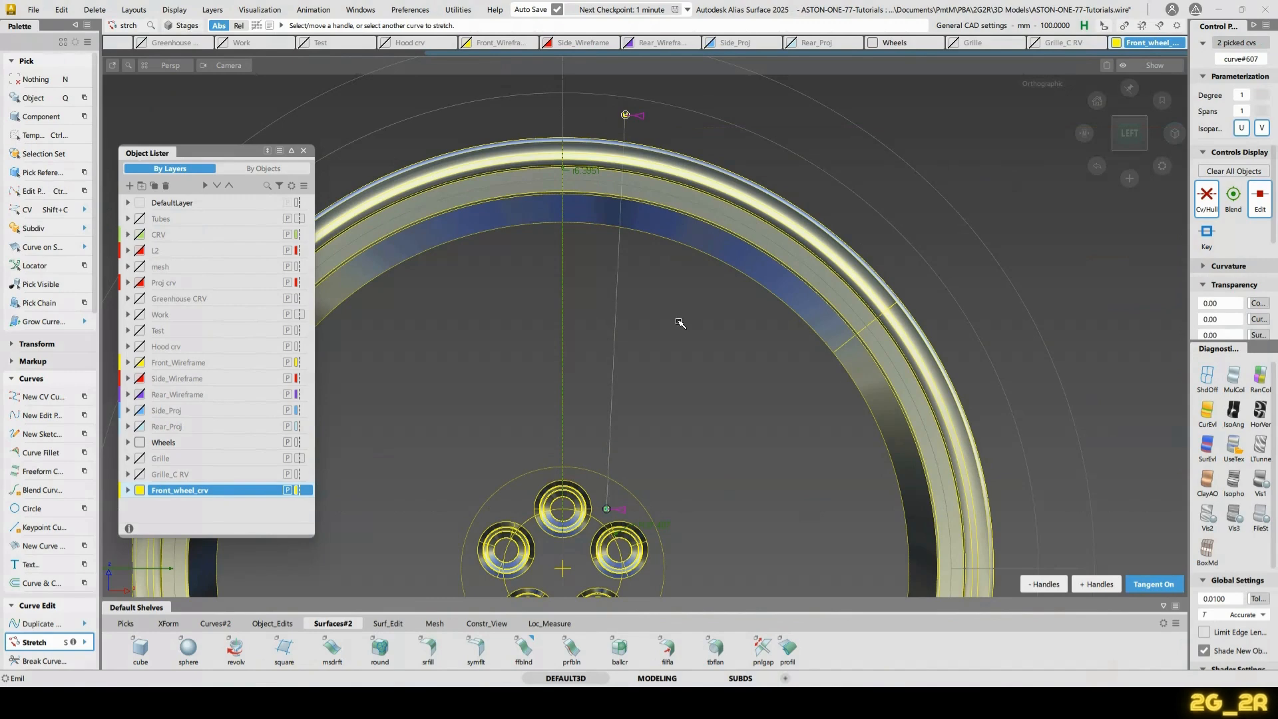
{"action": "key", "text": "n"}
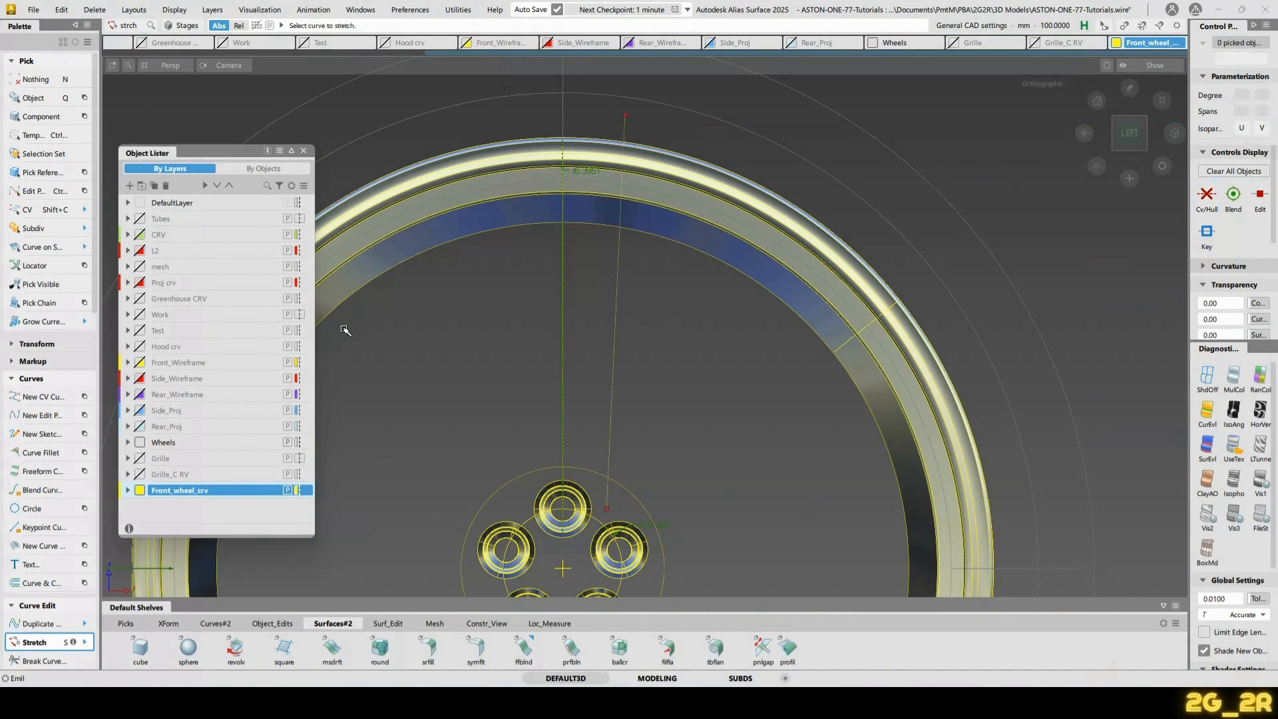
Turn on symmetry for the Front_wheel_crv layer and compare the mirrored spoke lines with the reference photo
{"action": "left_click", "coordinate": [299, 490]}
{"action": "right_click_drag", "start_coordinate": [542, 348], "coordinate": [587, 407], "text": "alt+shift"}
{"action": "middle_click_drag", "start_coordinate": [587, 407], "coordinate": [648, 421], "text": "alt+shift"}
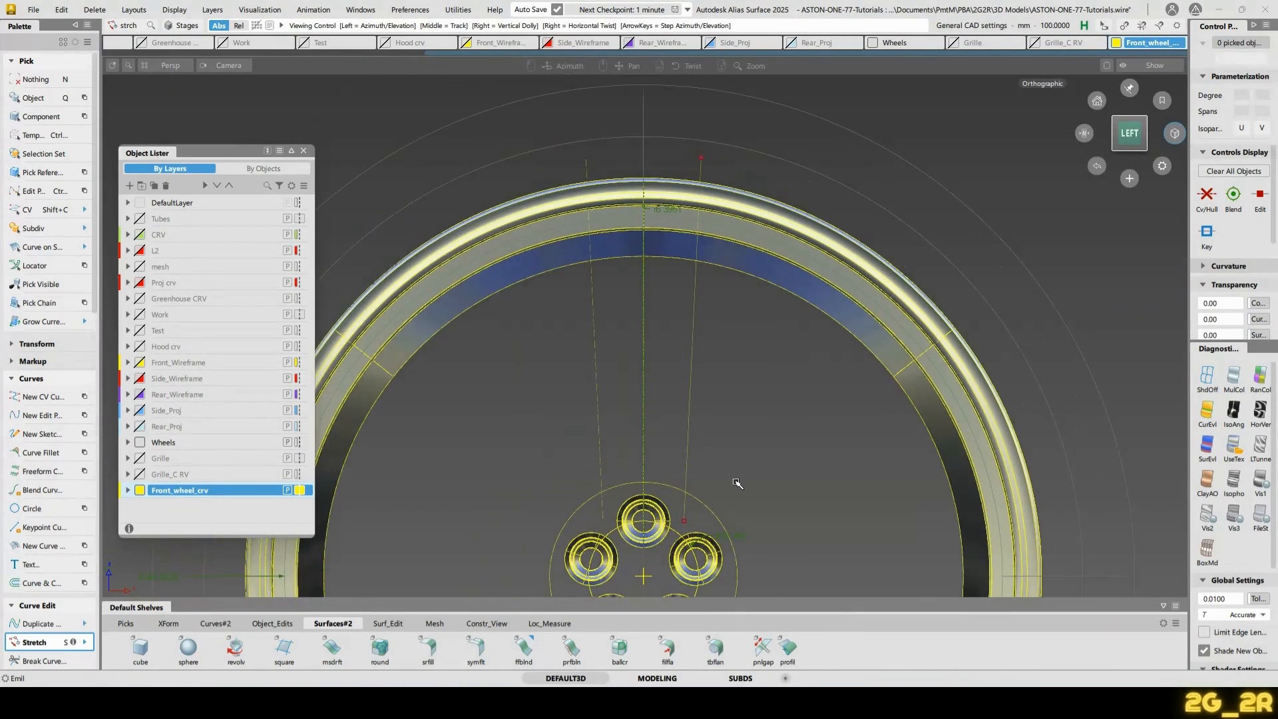
{"action": "middle_click_drag", "start_coordinate": [735, 496], "coordinate": [729, 478], "text": "alt+shift"}
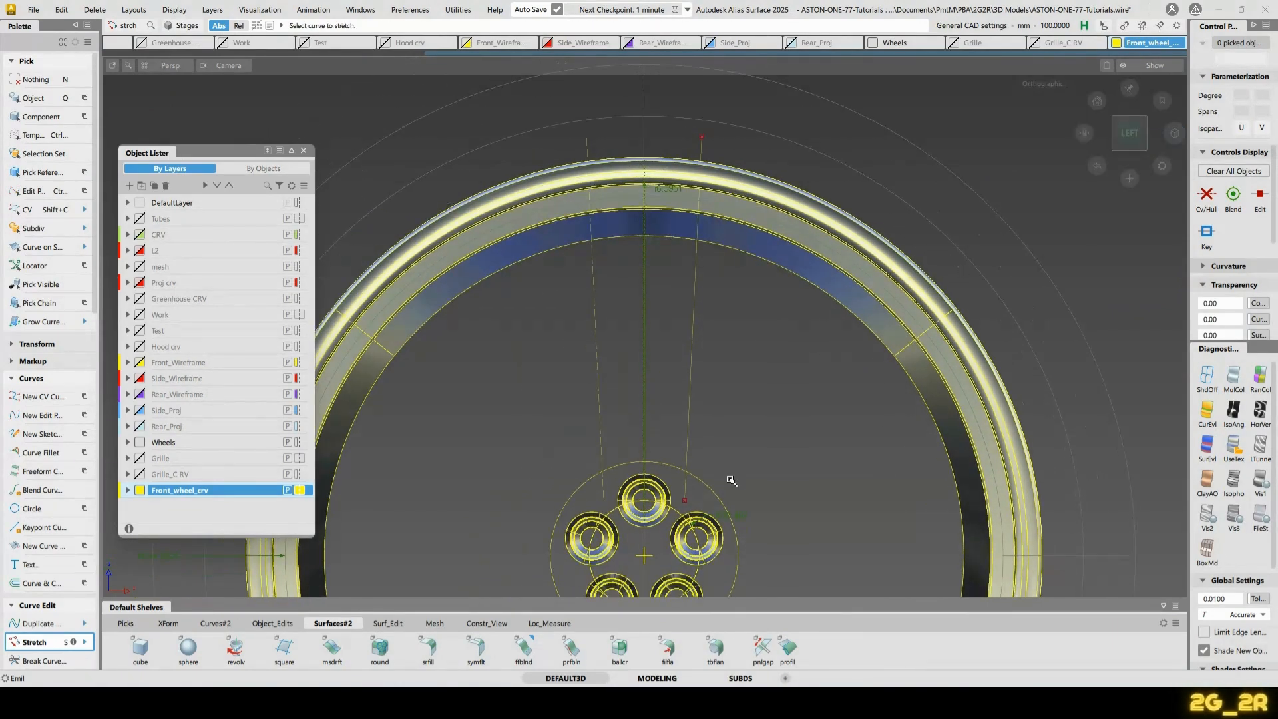
{"action": "key", "text": "alt+Tab"}
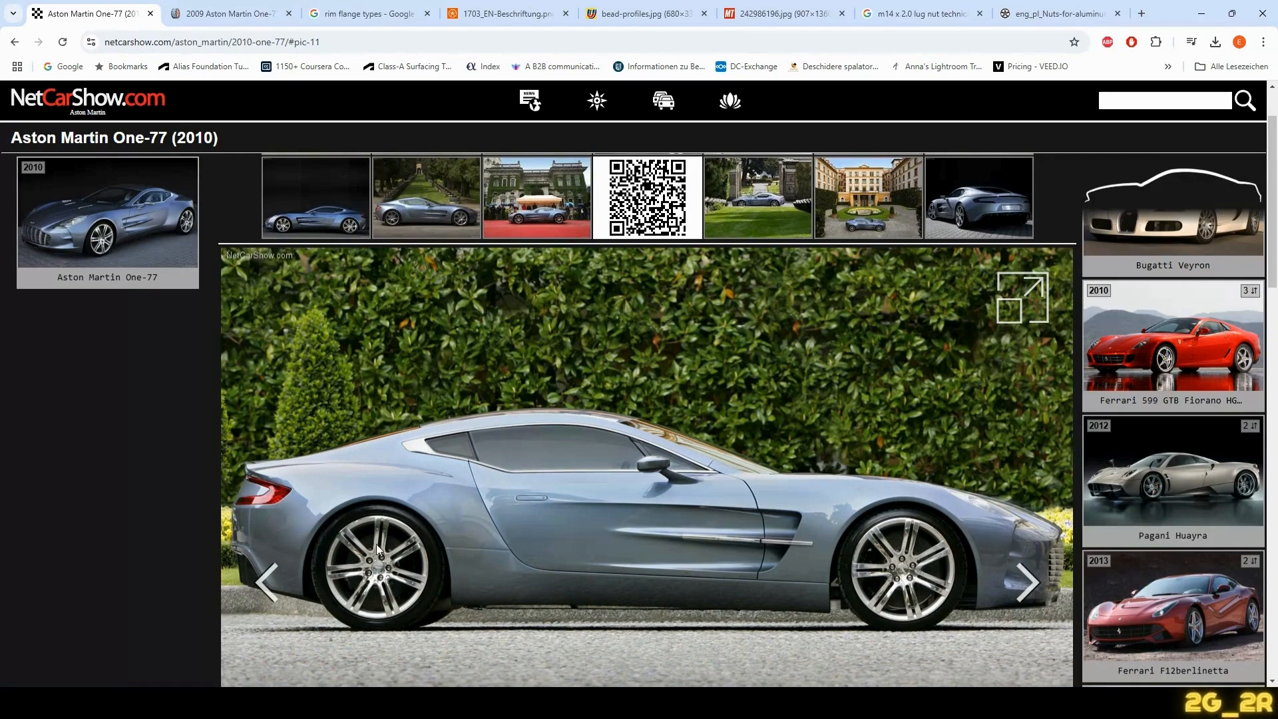
{"action": "key", "text": "alt+Tab"}
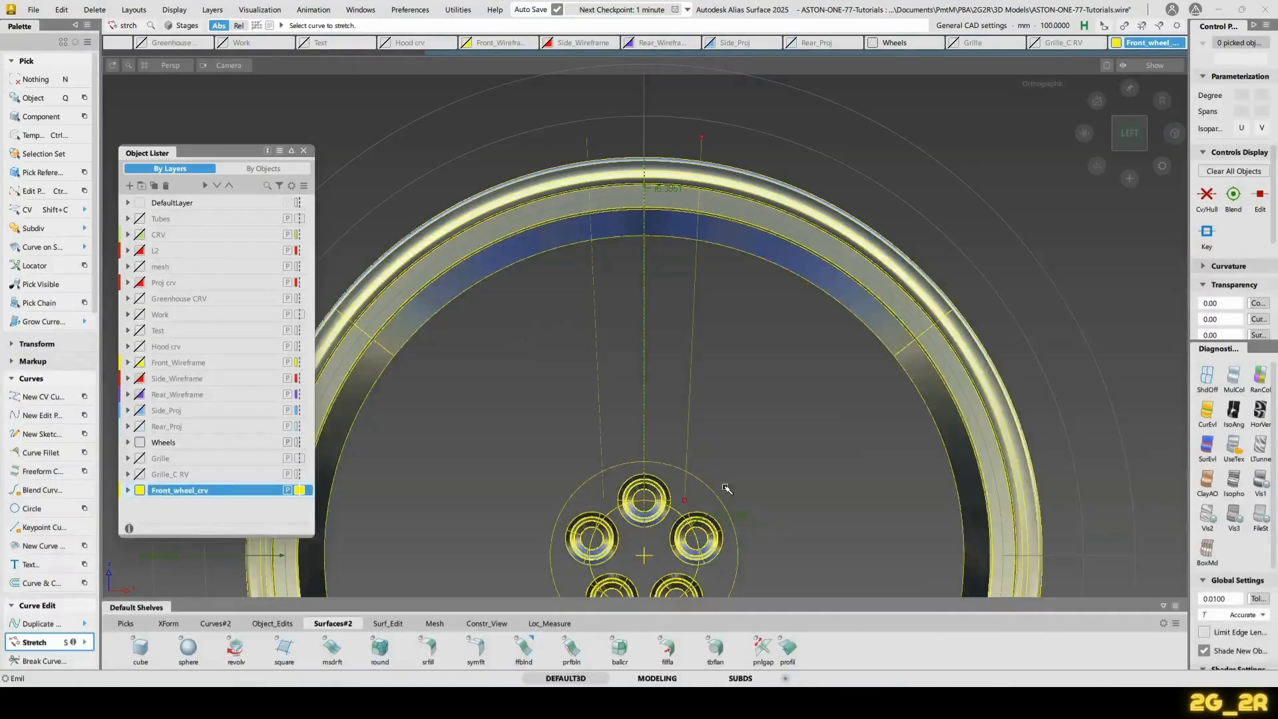
Draw a short horizontal edit-point line across the full outer diameter of the top lug seat
{"action": "middle_click_drag", "start_coordinate": [697, 470], "coordinate": [650, 376], "text": "alt+shift"}
{"action": "right_click_drag", "start_coordinate": [650, 377], "coordinate": [635, 347], "text": "alt+shift"}
{"action": "middle_click_drag", "start_coordinate": [635, 347], "coordinate": [485, 387], "text": "alt+shift"}
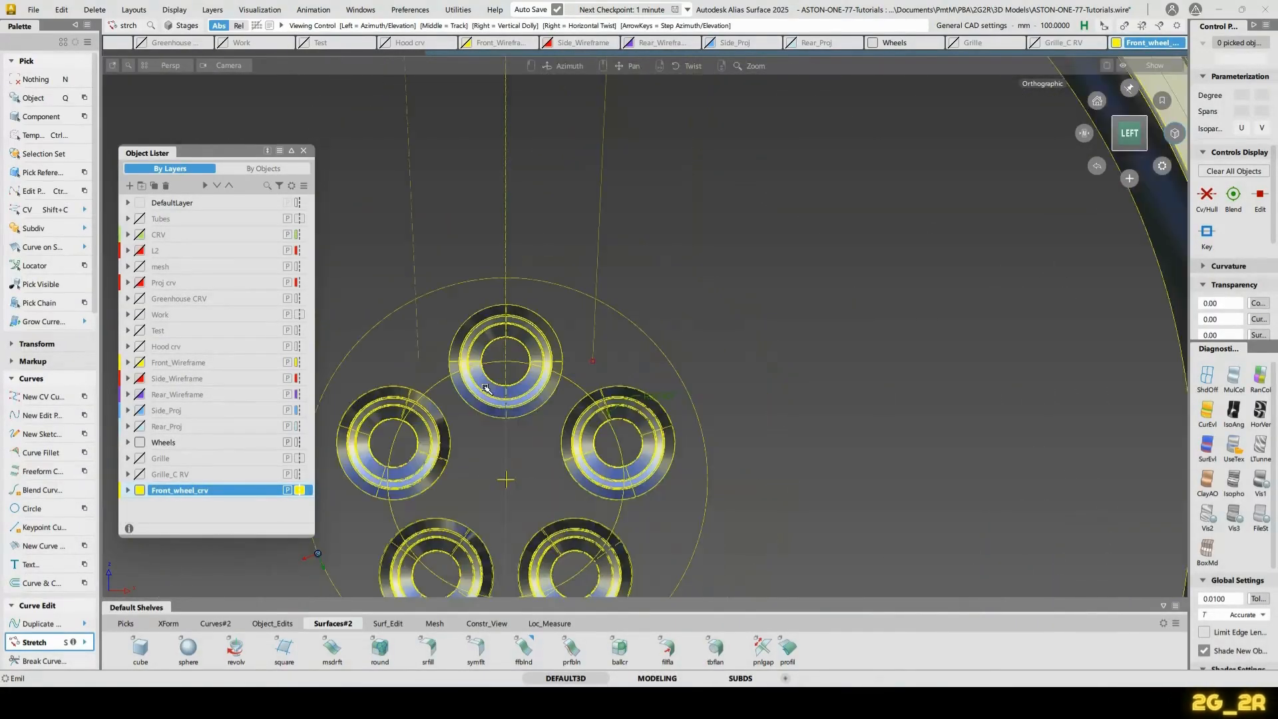
{"action": "key", "text": "e"}
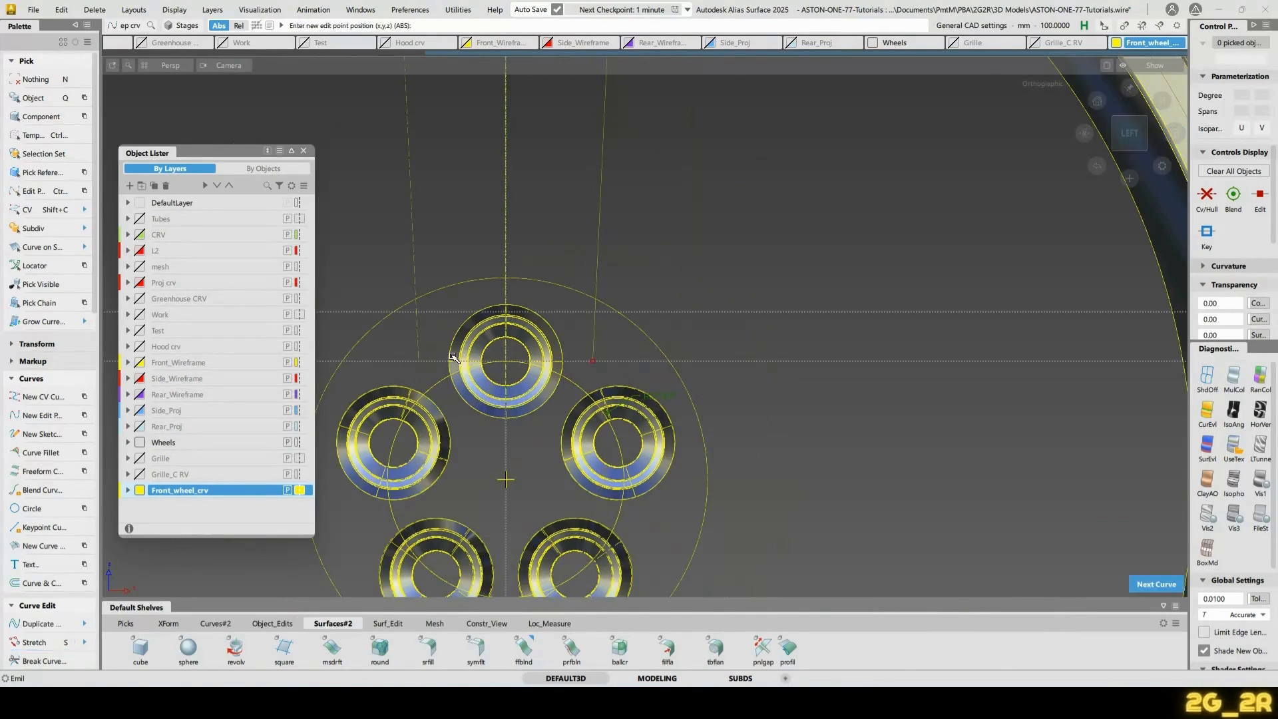
{"action": "key", "text": "Escape"}
{"action": "left_click", "coordinate": [448, 360]}
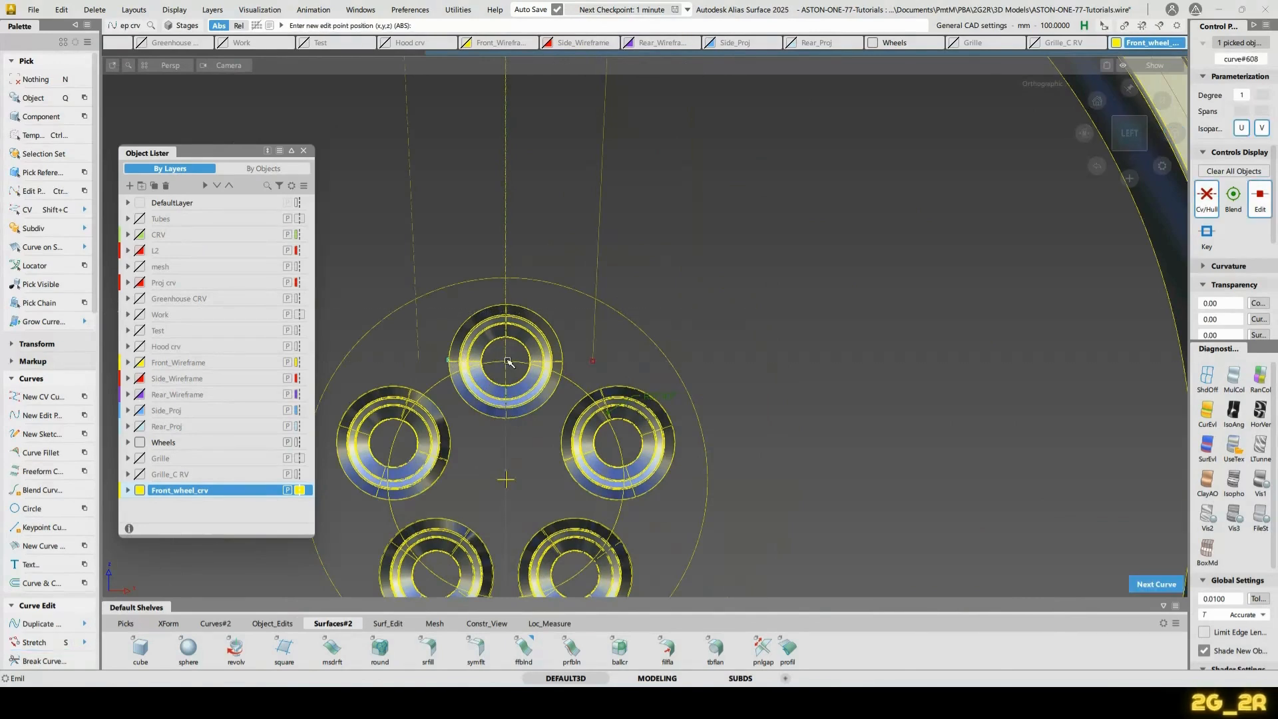
{"action": "left_click", "coordinate": [551, 363]}
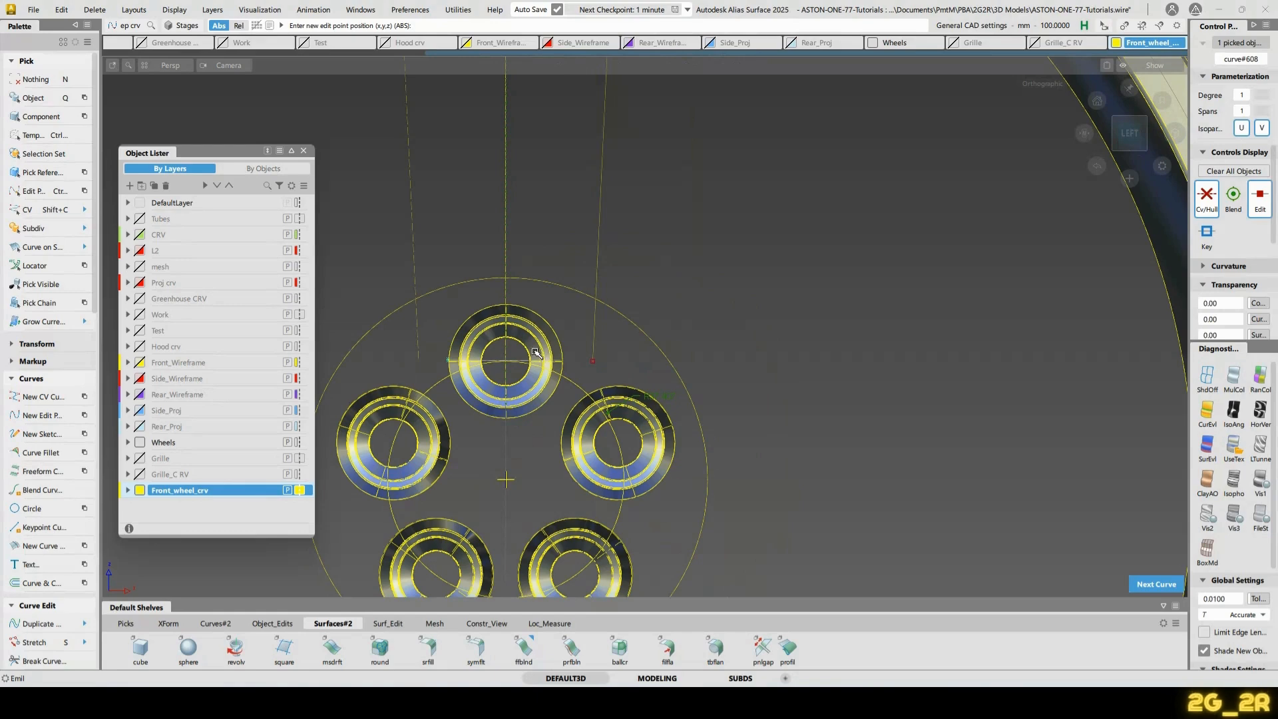
Select the short horizontal line and move it sideways so it starts at the top lug seat's centre
{"action": "key", "text": "b"}
{"action": "key", "text": "q"}
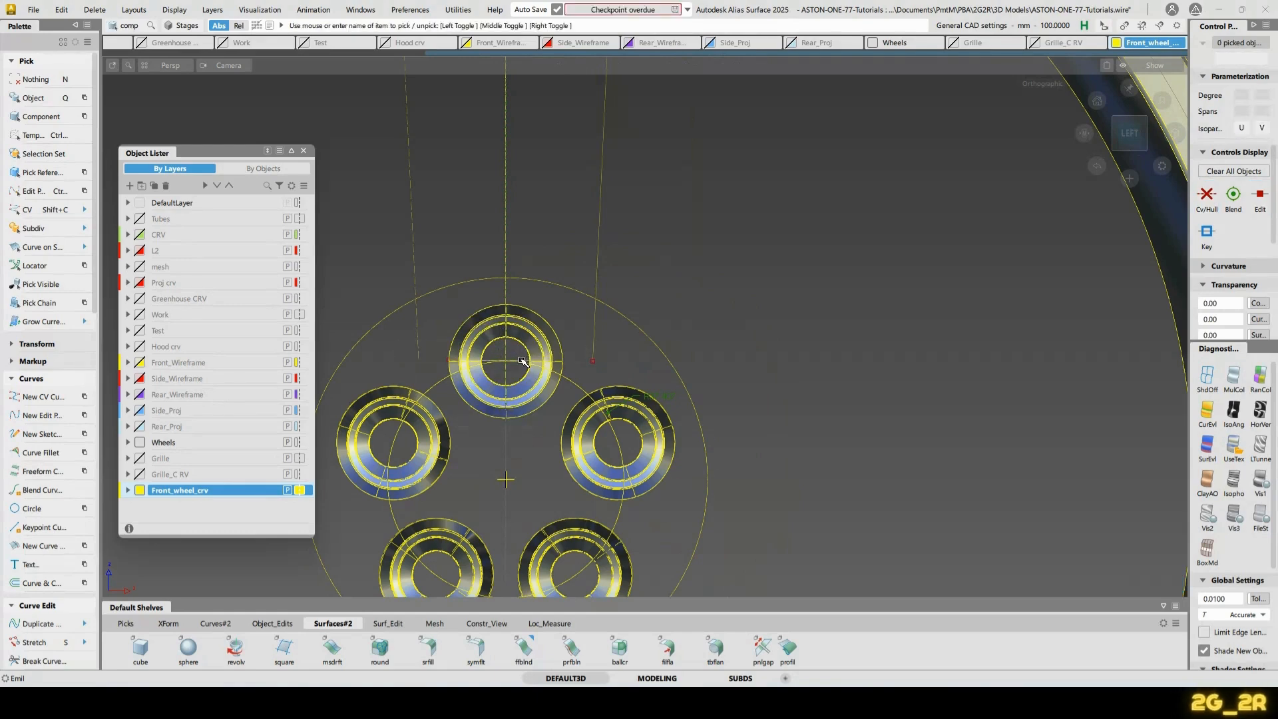
{"action": "left_click", "coordinate": [523, 361]}
{"action": "left_click", "coordinate": [583, 370]}
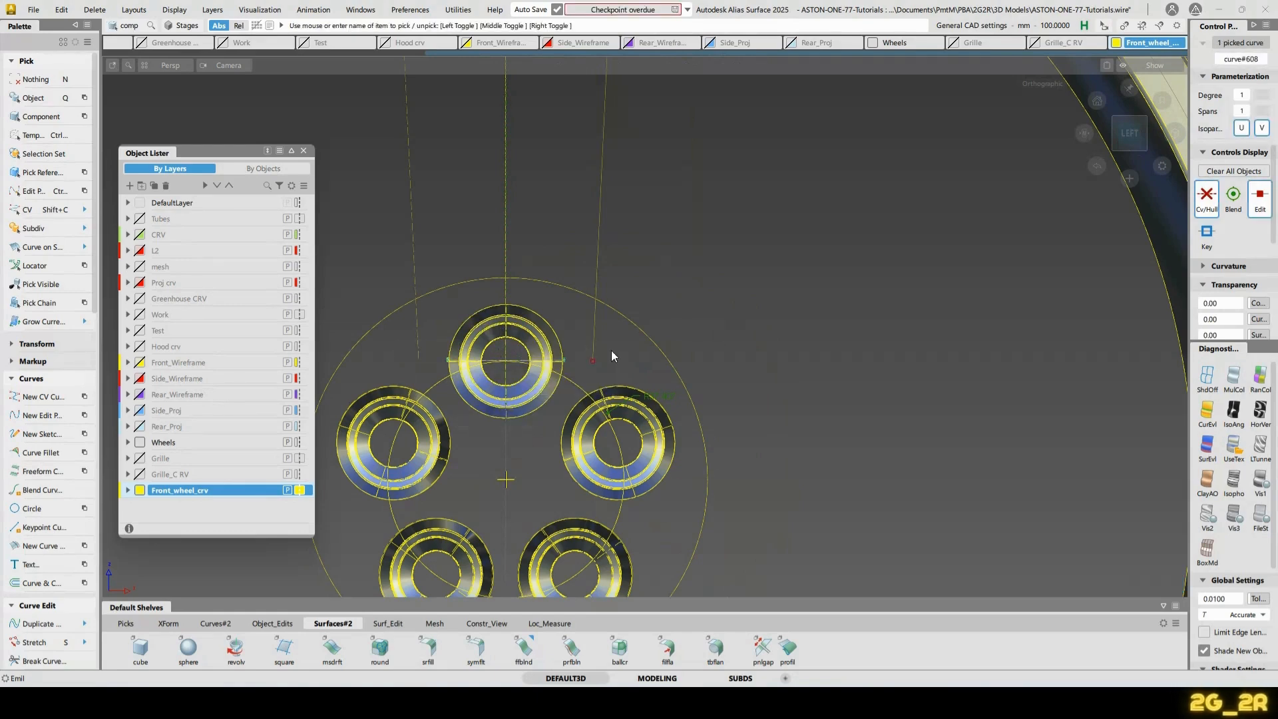
{"action": "key", "text": "w"}
{"action": "middle_click_drag", "start_coordinate": [695, 356], "coordinate": [748, 356]}
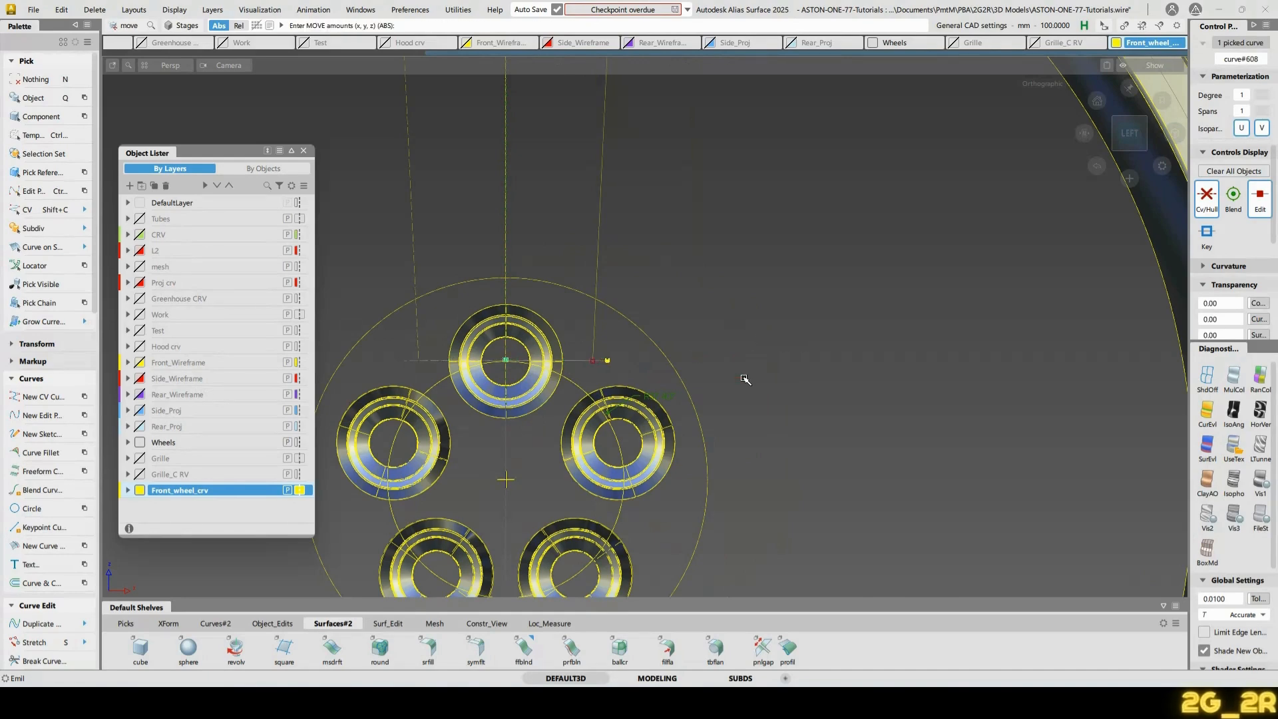
Move the short horizontal line up to just above the hub circle, compare its placement with the reference photo and deselect it
{"action": "right_click_drag", "start_coordinate": [746, 380], "coordinate": [772, 239]}
{"action": "middle_click_drag", "start_coordinate": [772, 239], "coordinate": [789, 250]}
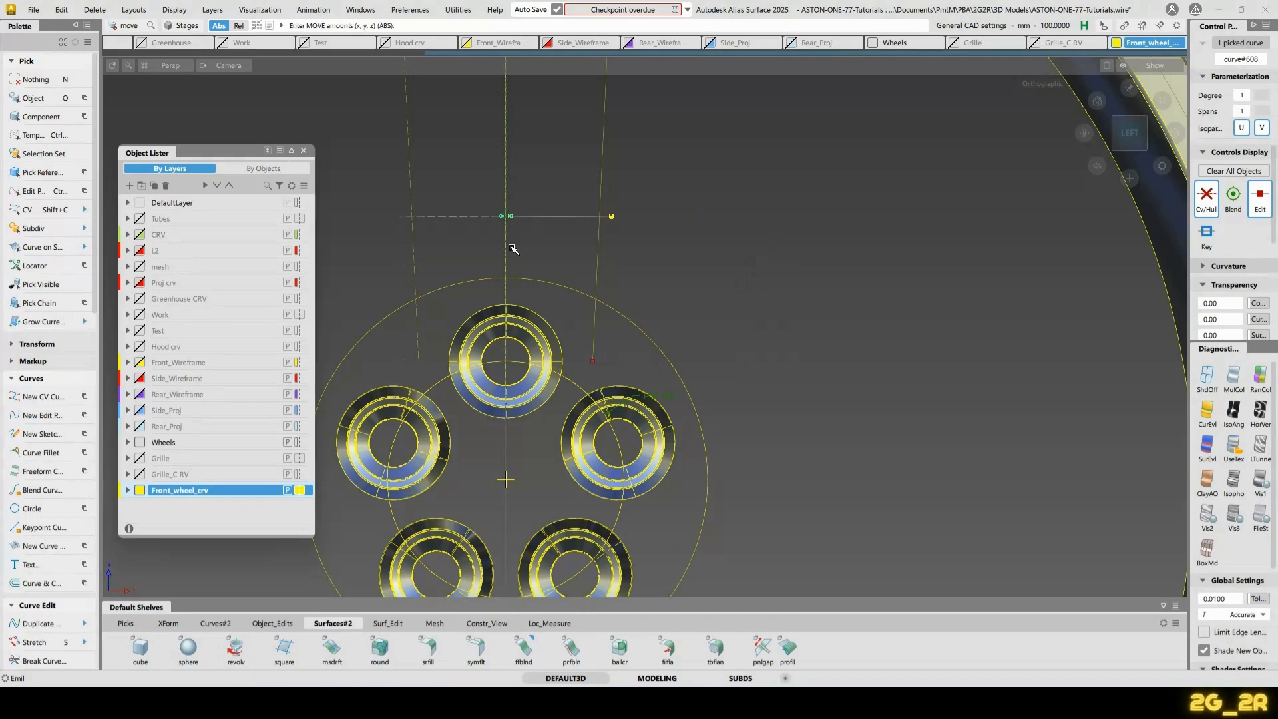
{"action": "left_click", "coordinate": [1129, 132]}
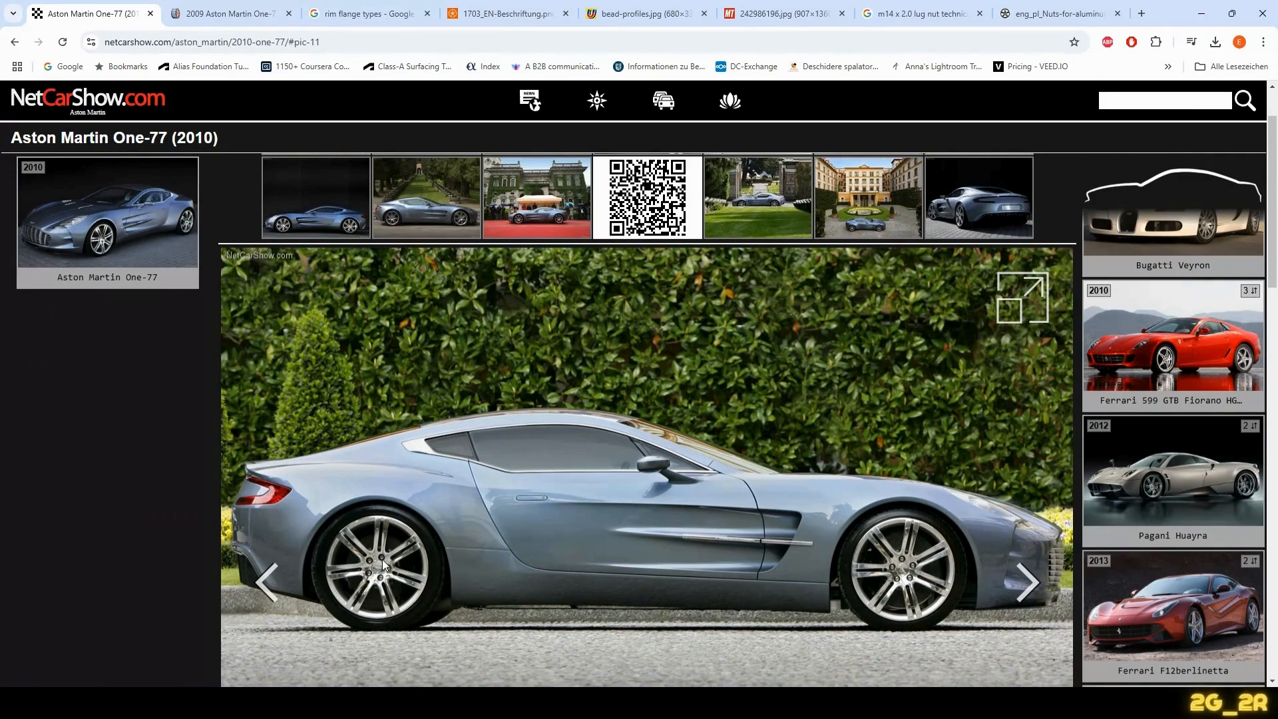
{"action": "key", "text": "alt+Tab"}
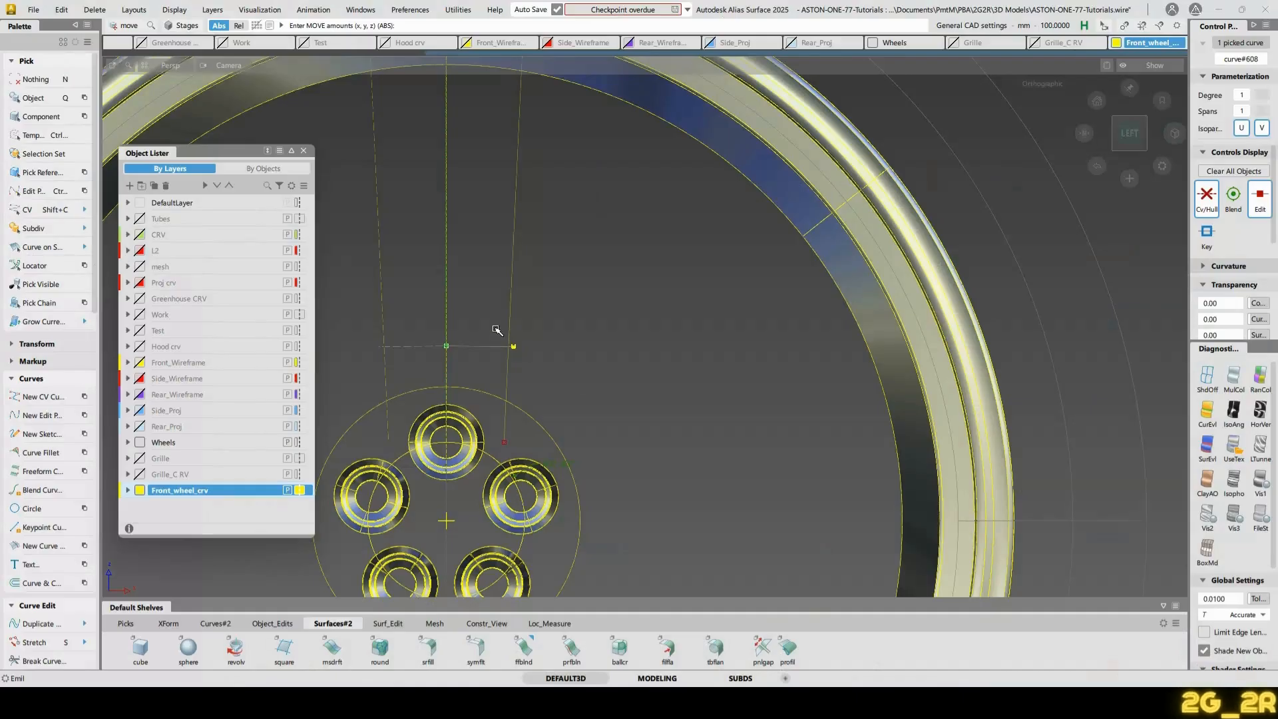
{"action": "middle_click_drag", "start_coordinate": [497, 331], "coordinate": [515, 356], "text": "alt+shift"}
{"action": "key", "text": "alt+Tab"}
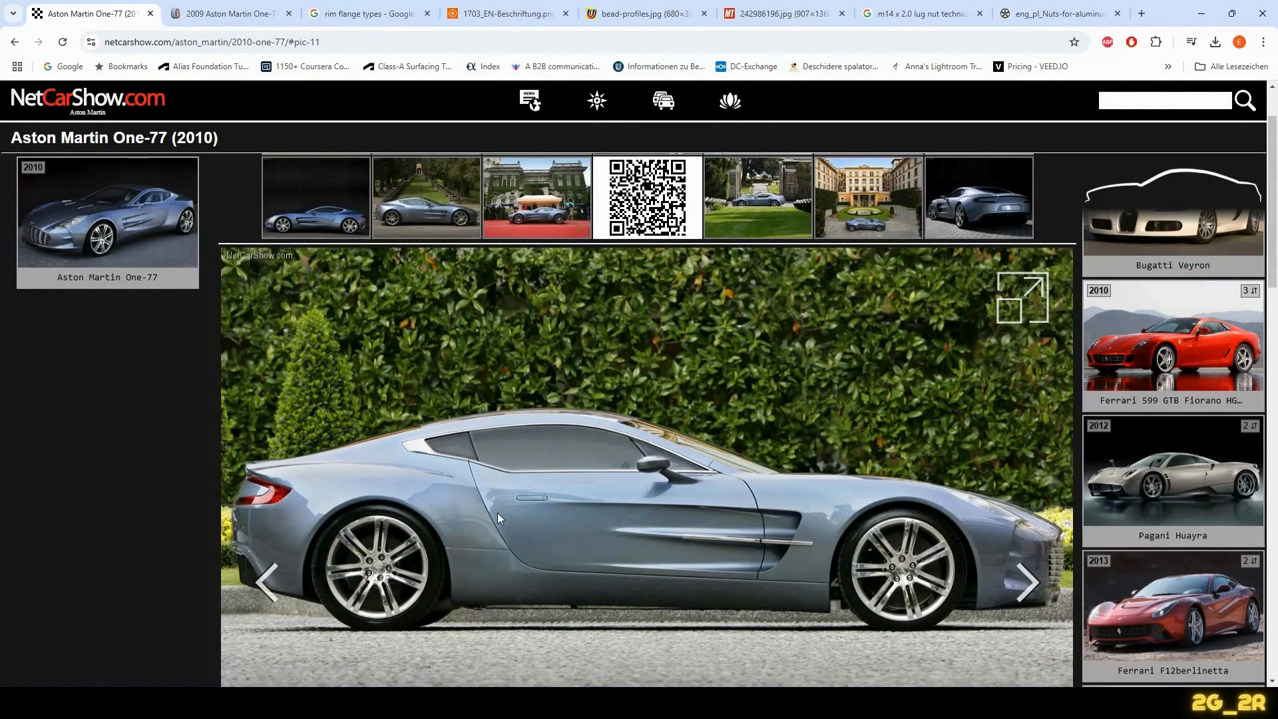
{"action": "key", "text": "alt+Tab"}
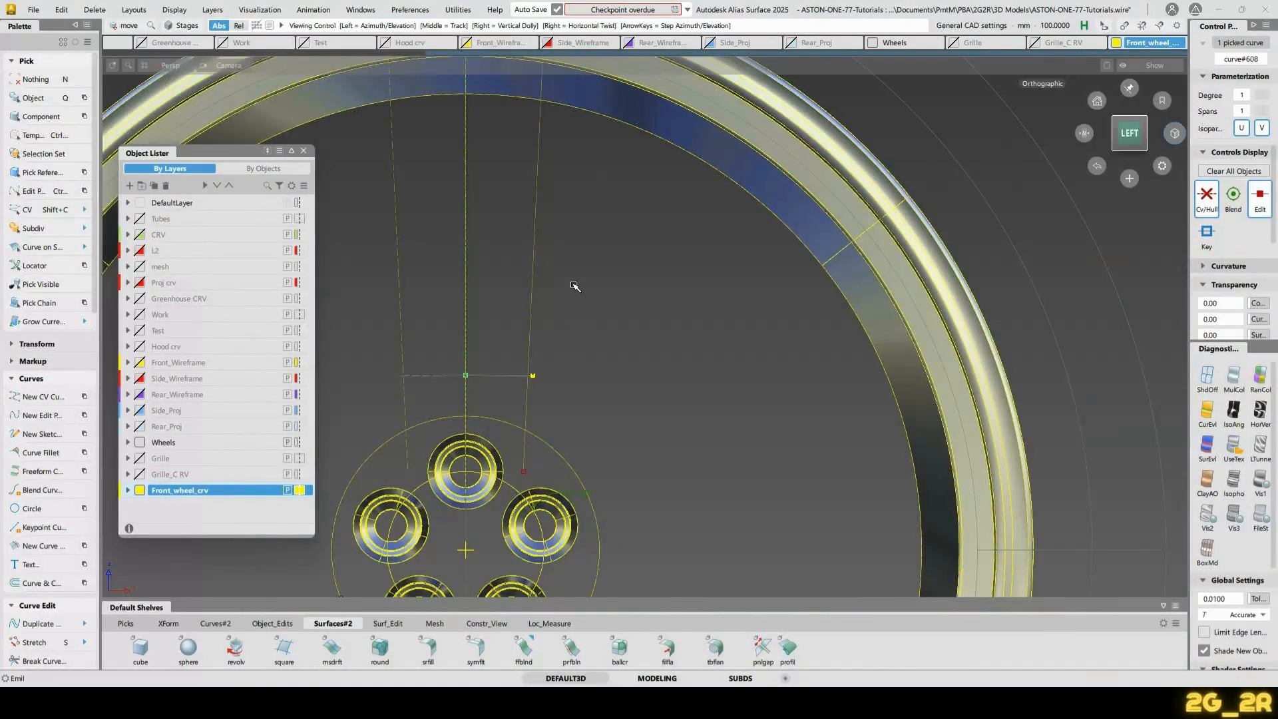
{"action": "middle_click_drag", "start_coordinate": [610, 248], "coordinate": [622, 268], "text": "alt+shift"}
{"action": "right_click_drag", "start_coordinate": [621, 268], "coordinate": [636, 291], "text": "alt+shift"}
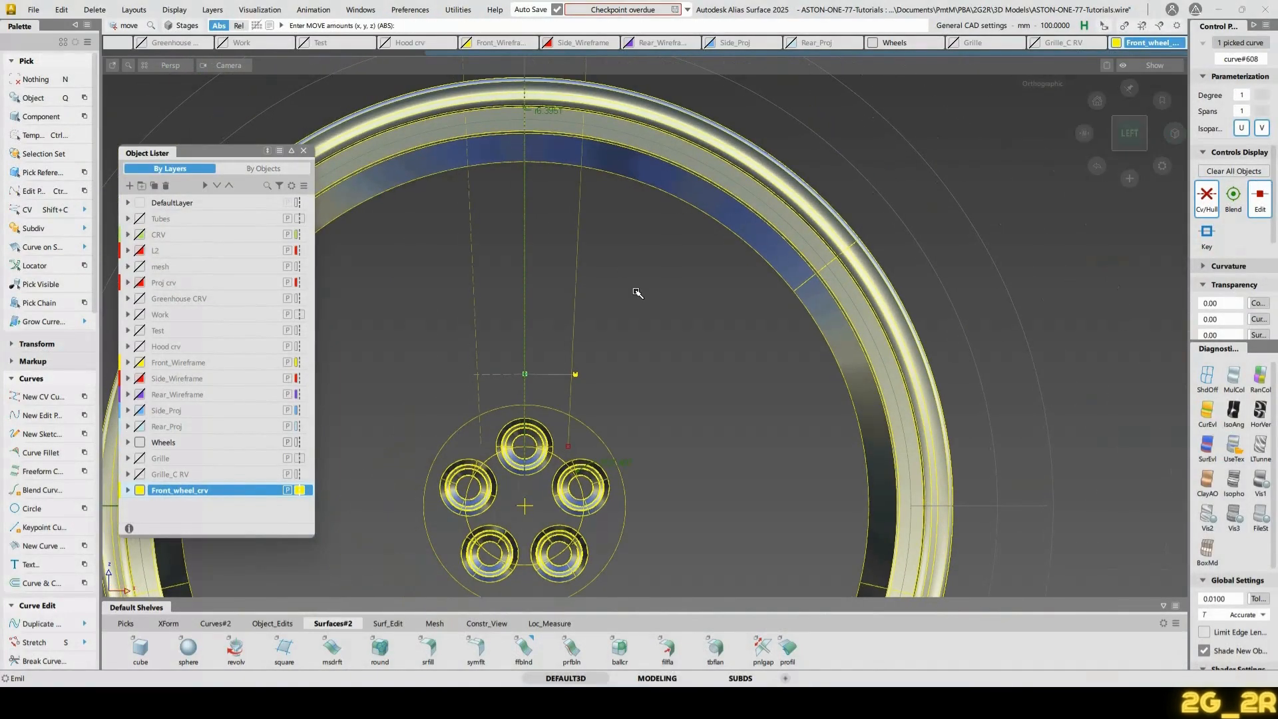
{"action": "left_click_drag", "start_coordinate": [636, 292], "coordinate": [636, 329], "text": "ctrl+shift"}
{"action": "left_click", "coordinate": [729, 449]}
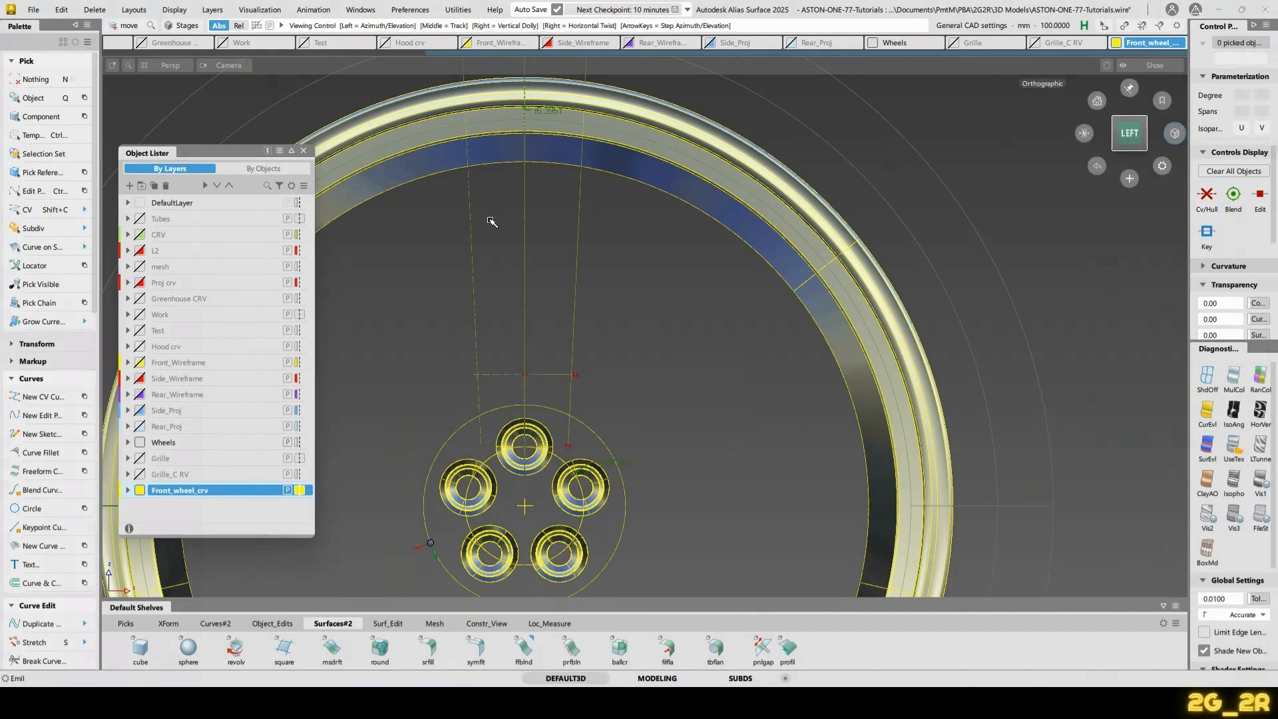
Place the slanted spoke line's pivot at the wheel's centre and reselect the line
{"action": "middle_click_drag", "start_coordinate": [690, 413], "coordinate": [673, 302], "text": "alt+shift"}
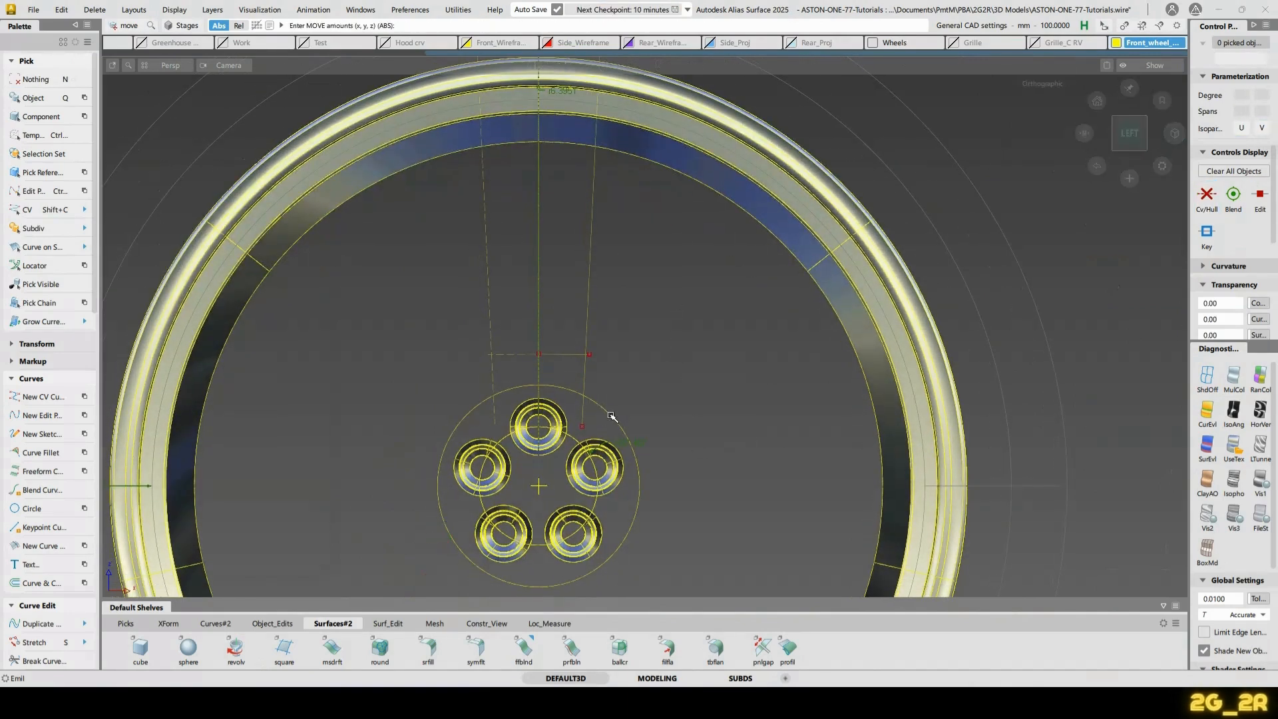
{"action": "left_click_drag", "start_coordinate": [647, 285], "coordinate": [654, 261], "text": "ctrl+shift"}
{"action": "left_click", "coordinate": [588, 288]}
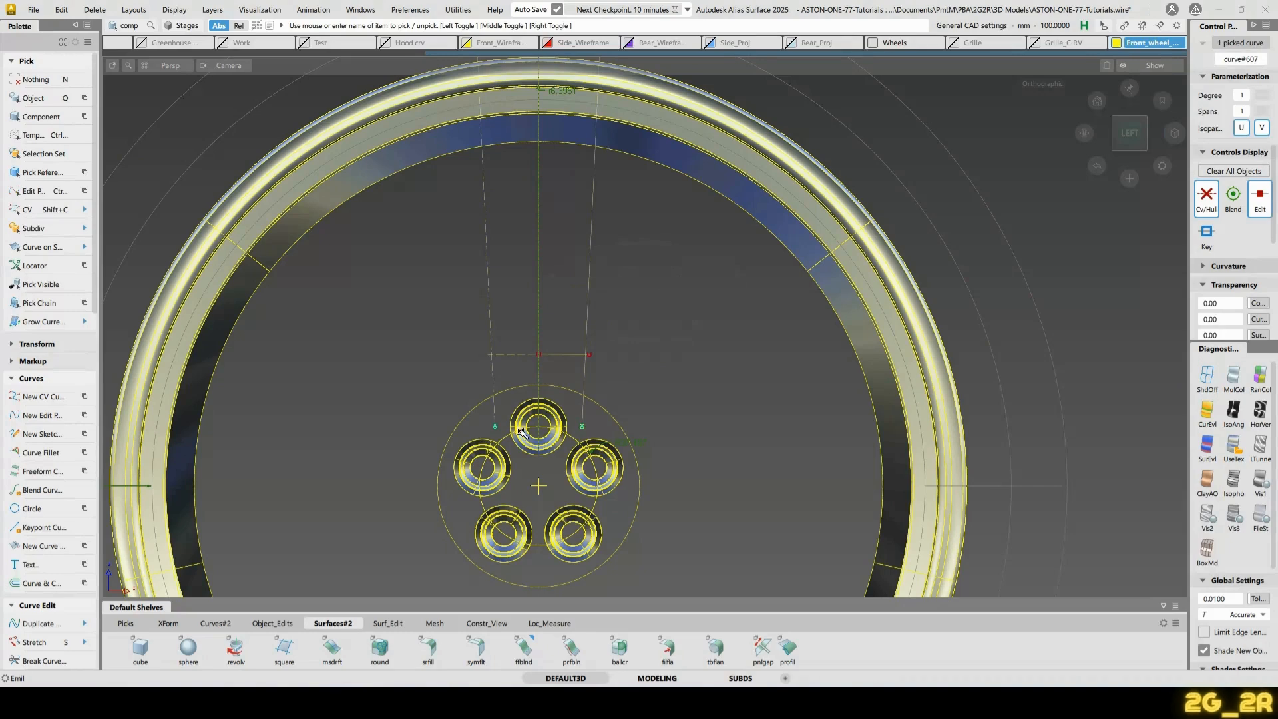
{"action": "middle_click_drag", "start_coordinate": [521, 433], "coordinate": [556, 503], "text": "ctrl+shift"}
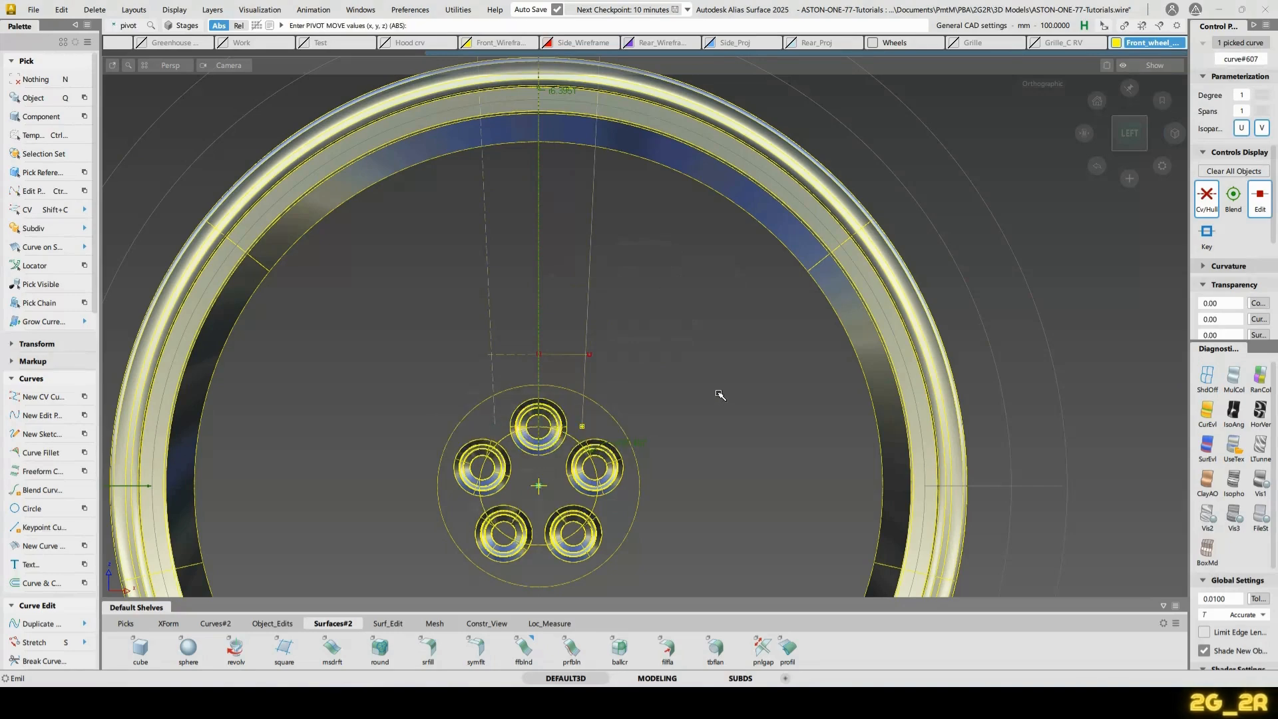
{"action": "key", "text": "n"}
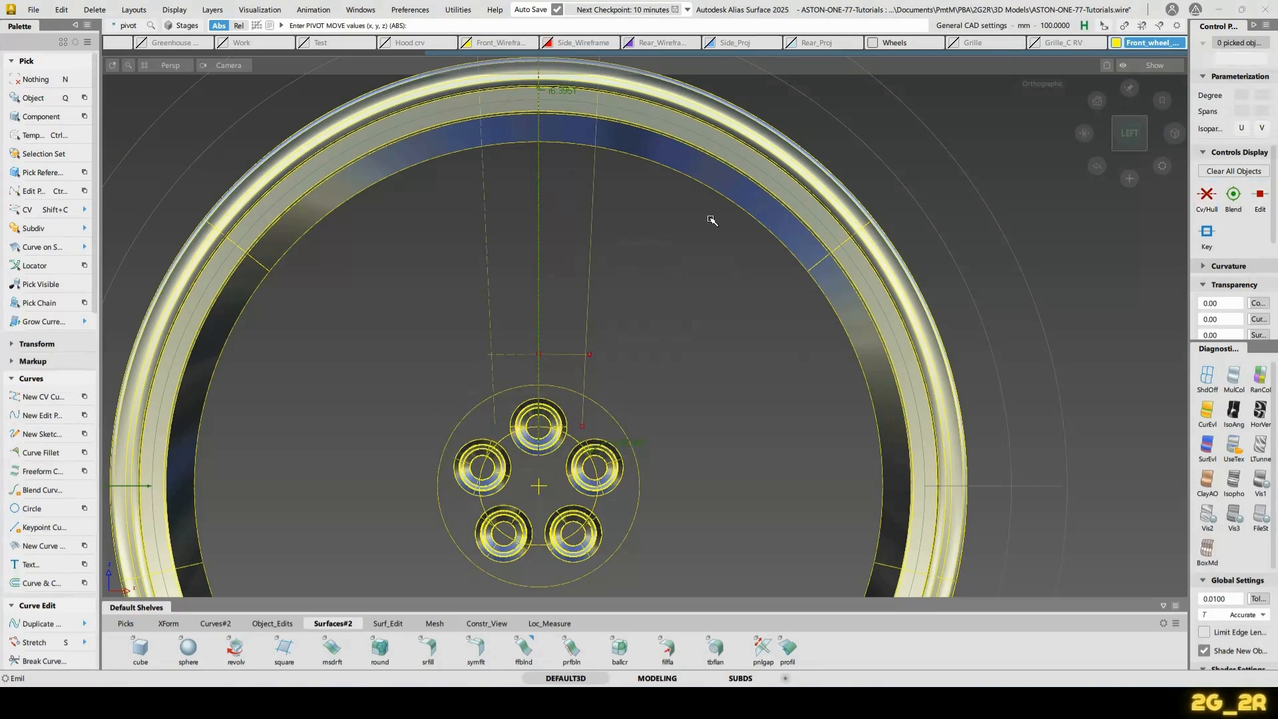
{"action": "key", "text": "q"}
{"action": "left_click", "coordinate": [578, 293]}
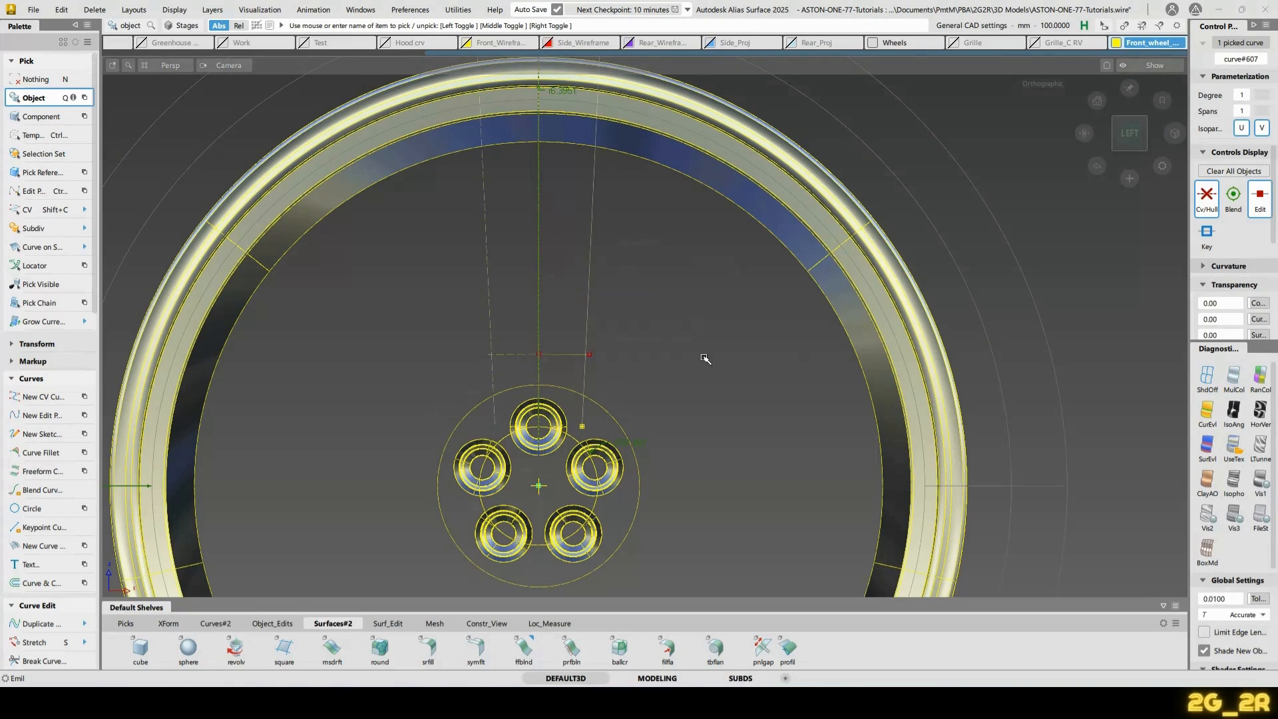
Examine the spoke line's distance from the wheel's vertical centreline against the spoke width in the reference photo
{"action": "right_click_drag", "start_coordinate": [759, 239], "coordinate": [461, 189], "text": "alt+shift"}
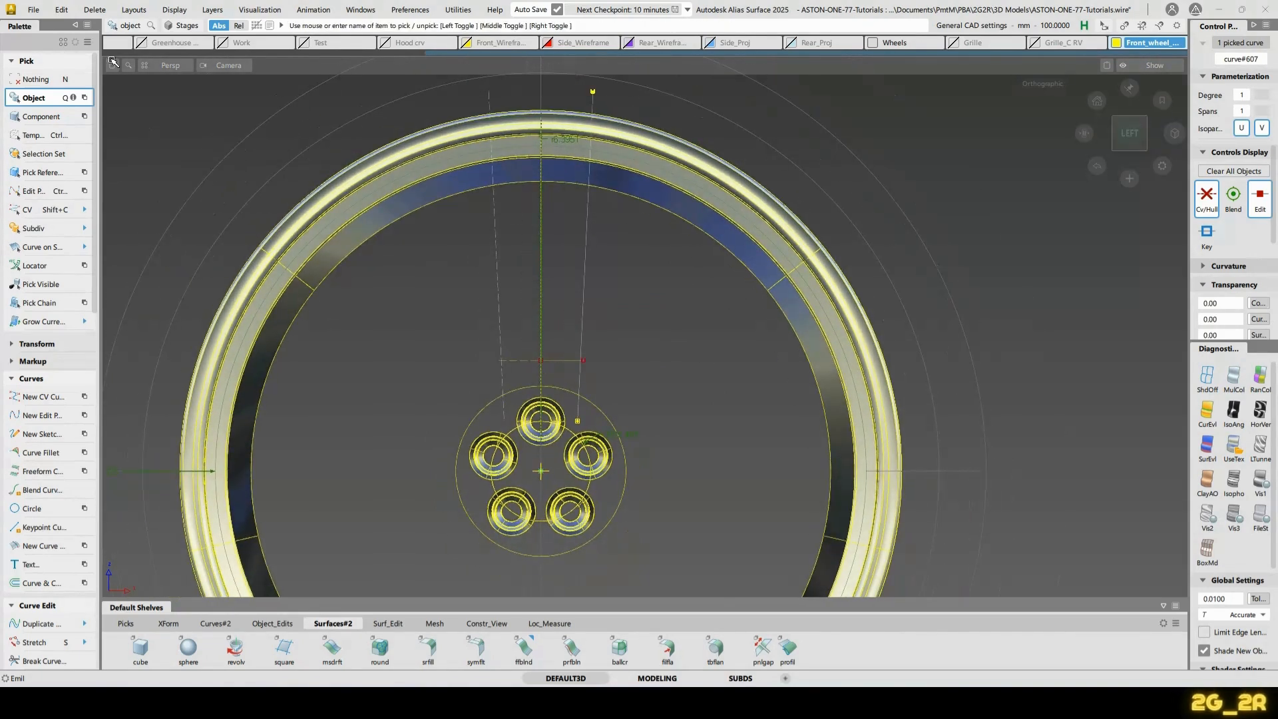
{"action": "left_click", "coordinate": [62, 10]}
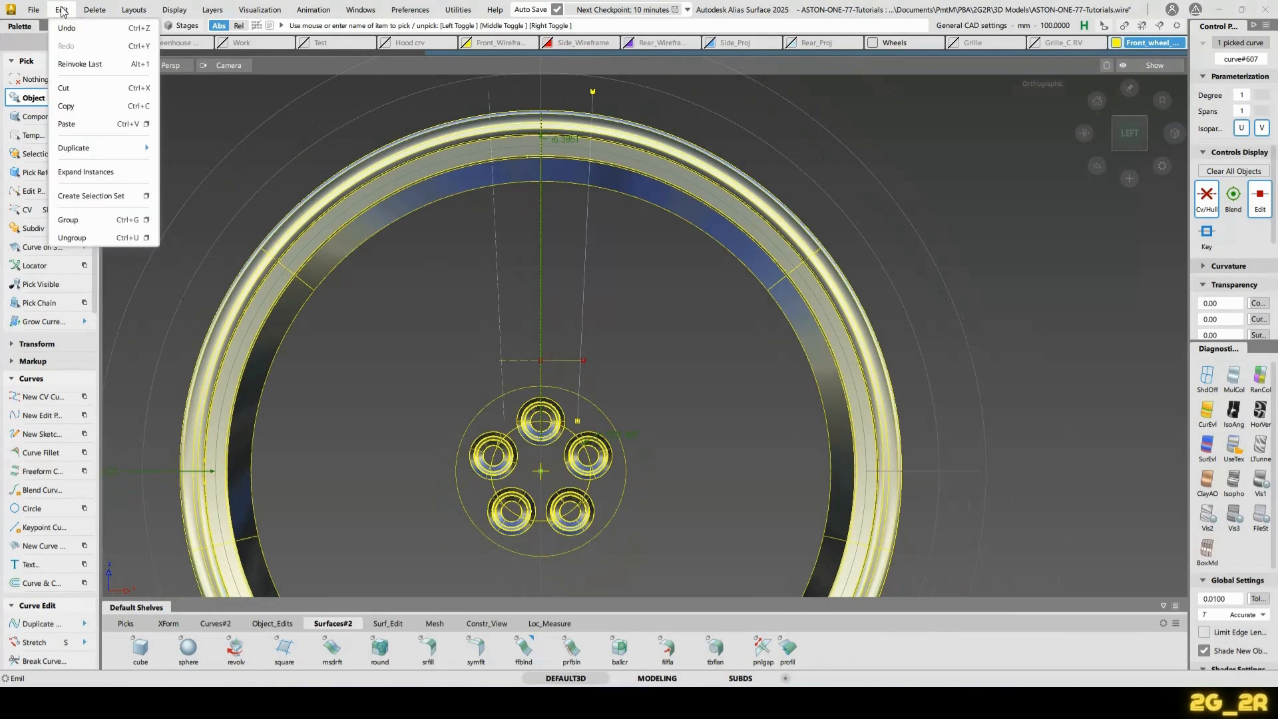
{"action": "key", "text": "alt+shift"}
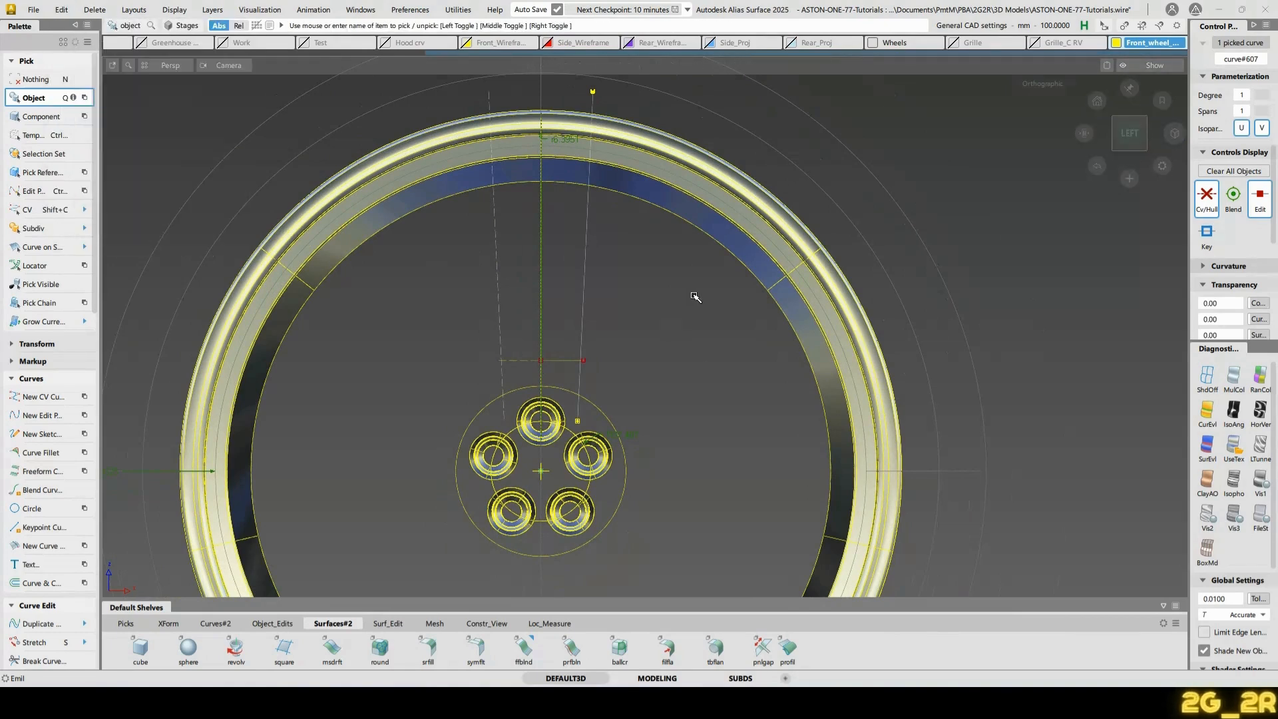
{"action": "left_click", "coordinate": [695, 296]}
{"action": "right_click_drag", "start_coordinate": [770, 251], "coordinate": [624, 433], "text": "alt+shift"}
{"action": "middle_click_drag", "start_coordinate": [613, 386], "coordinate": [655, 276], "text": "alt+shift"}
{"action": "right_click_drag", "start_coordinate": [647, 388], "coordinate": [661, 405], "text": "alt+shift"}
{"action": "middle_click_drag", "start_coordinate": [662, 405], "coordinate": [662, 408], "text": "alt+shift"}
{"action": "key", "text": "alt+Tab"}
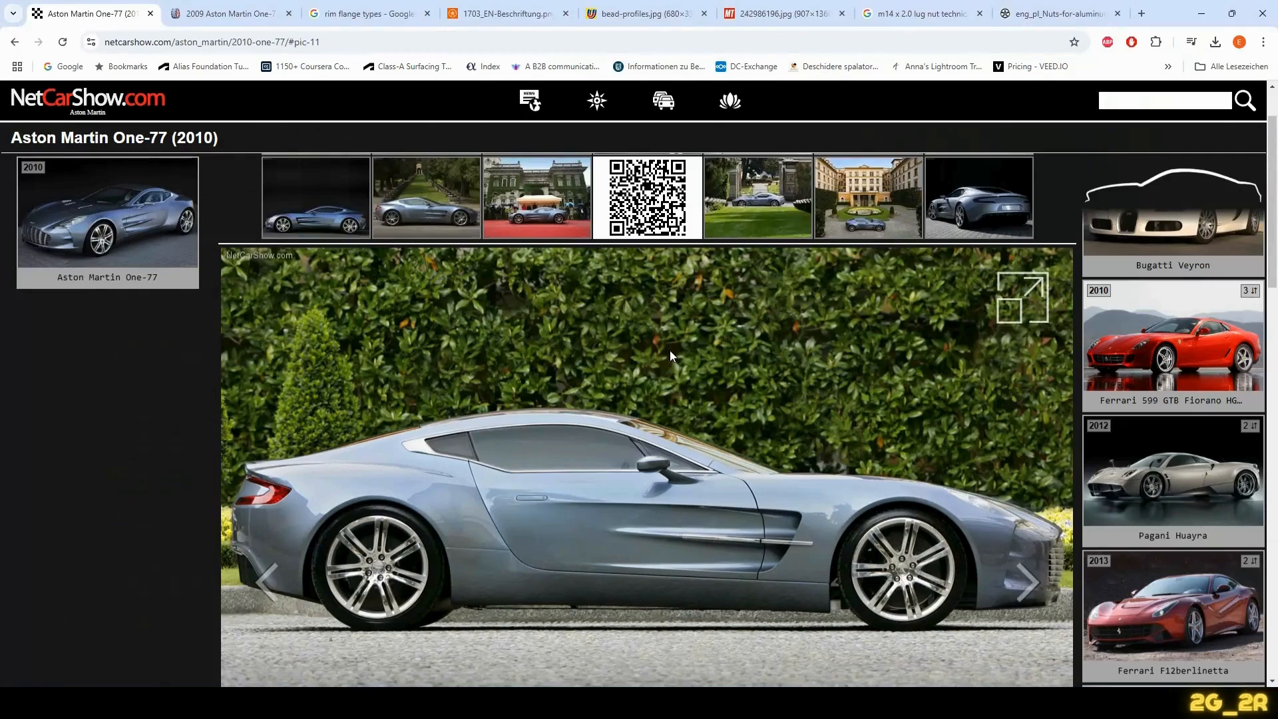
{"action": "key", "text": "alt+Tab"}
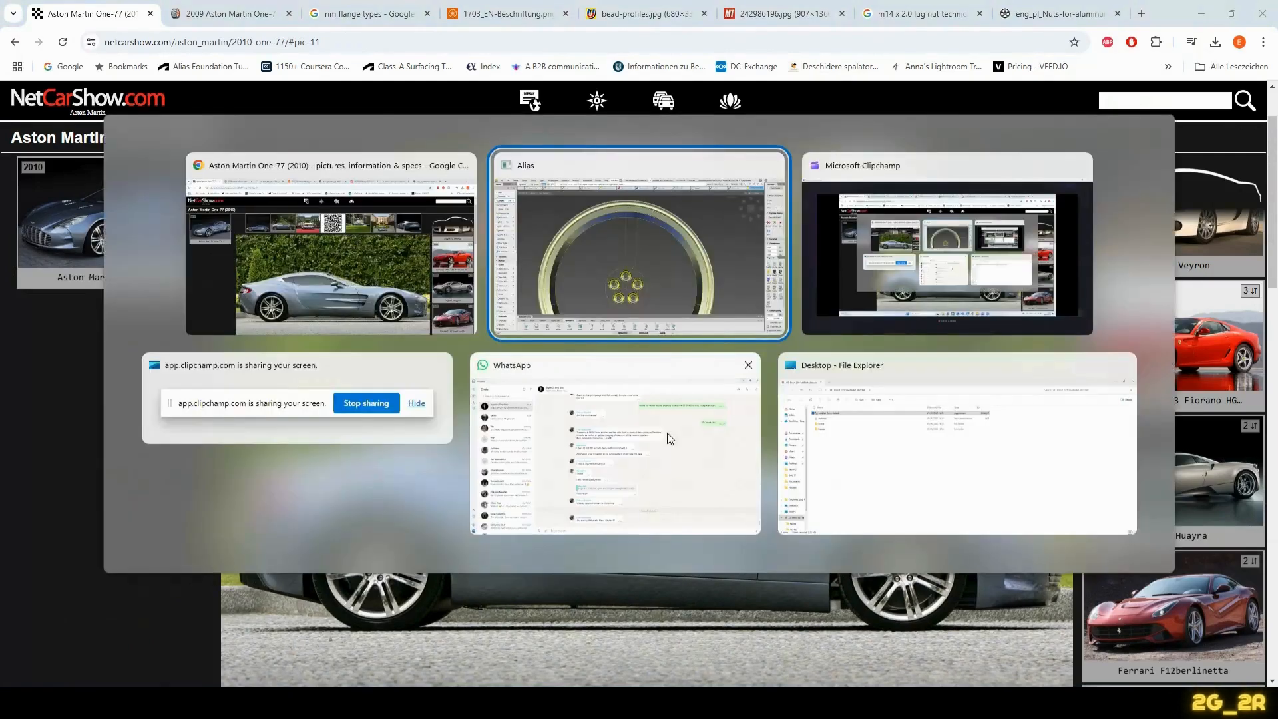
Move the spoke line about 2.69 mm horizontally outward from the wheel's vertical centreline and deselect it
{"action": "right_click_drag", "start_coordinate": [635, 359], "coordinate": [632, 401], "text": "alt+shift"}
{"action": "middle_click_drag", "start_coordinate": [632, 401], "coordinate": [635, 458], "text": "alt+shift"}
{"action": "left_click_drag", "start_coordinate": [630, 331], "coordinate": [684, 312], "text": "ctrl+shift"}
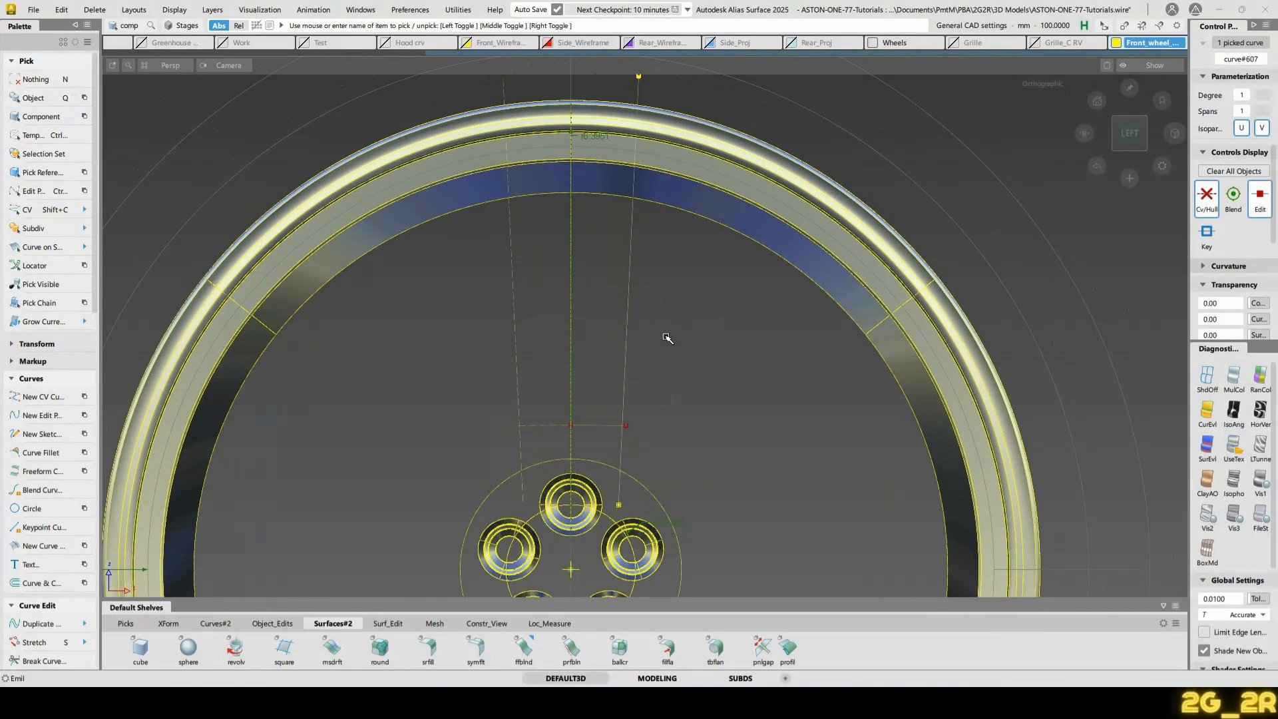
{"action": "key", "text": "w"}
{"action": "middle_click_drag", "start_coordinate": [678, 346], "coordinate": [682, 347]}
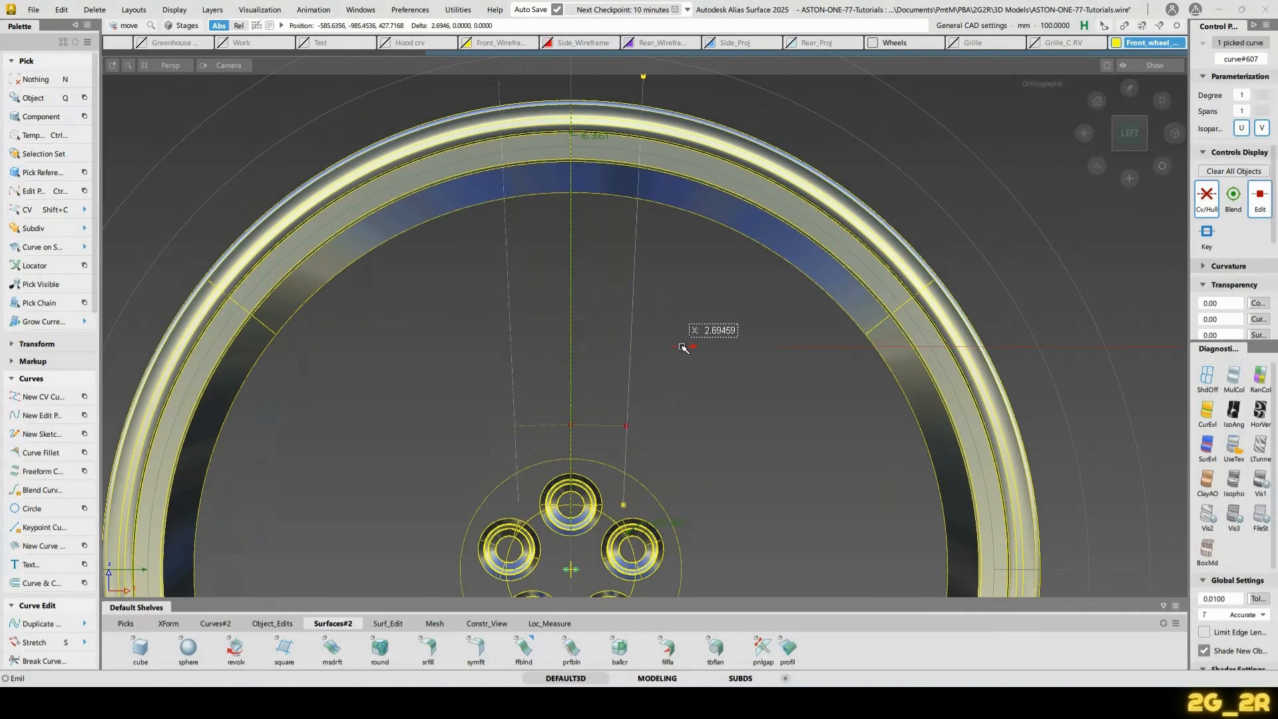
{"action": "key", "text": "n"}
Offset the slanted spoke line 5 mm inward, toward the wheel's vertical centreline
{"action": "left_click_drag", "start_coordinate": [646, 340], "coordinate": [681, 364], "text": "ctrl+shift"}
{"action": "left_click", "coordinate": [215, 623]}
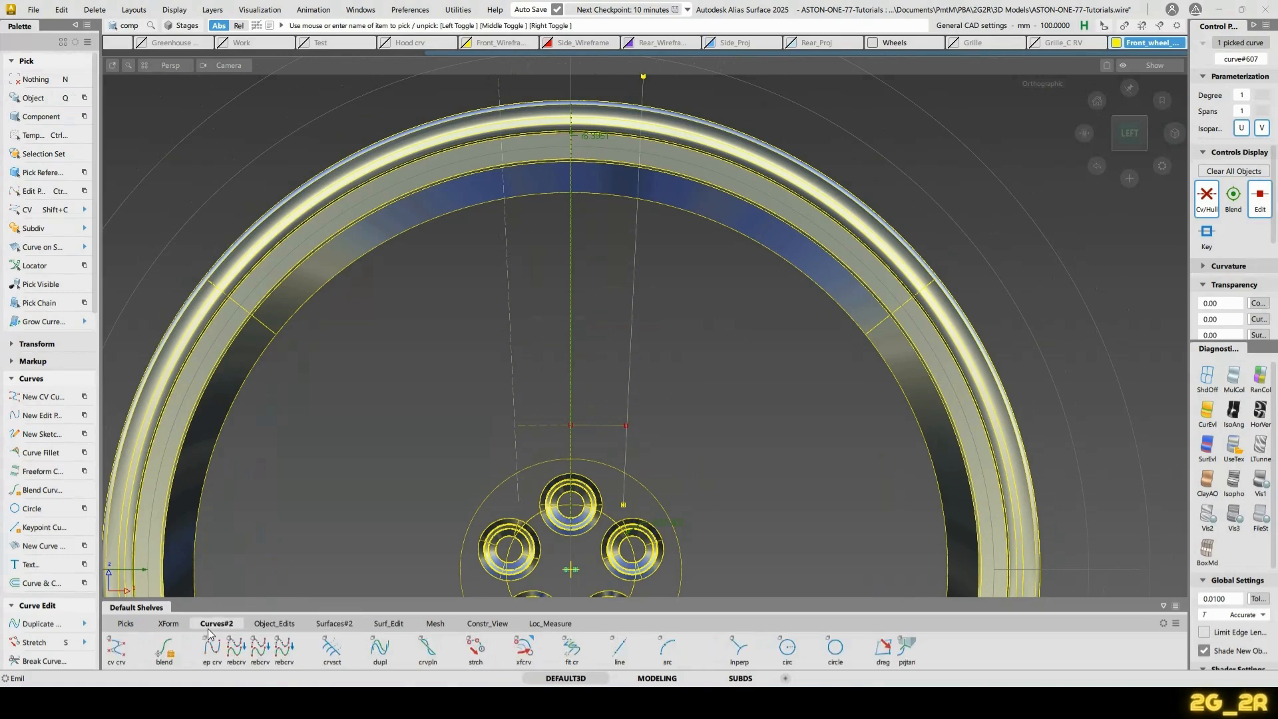
{"action": "left_click", "coordinate": [262, 623]}
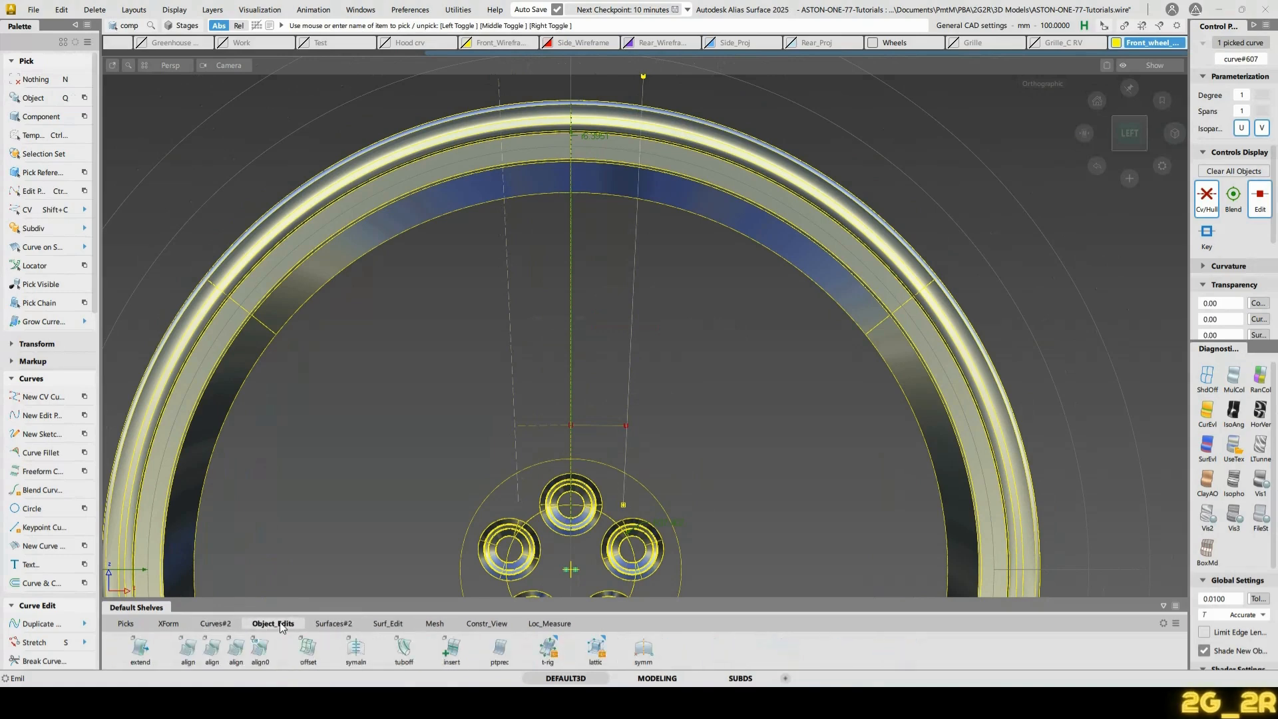
{"action": "left_click", "coordinate": [307, 649]}
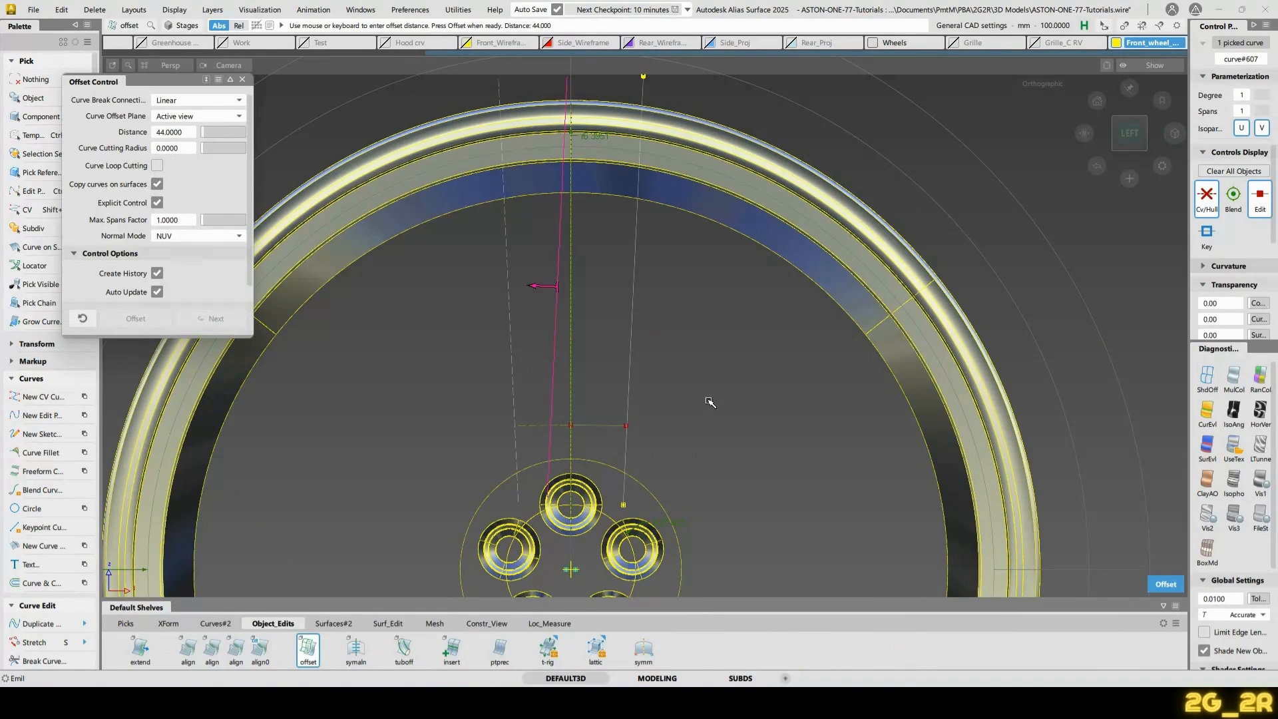
{"action": "left_click", "coordinate": [187, 134]}
{"action": "type", "text": "5"}
{"action": "key", "text": "Return"}
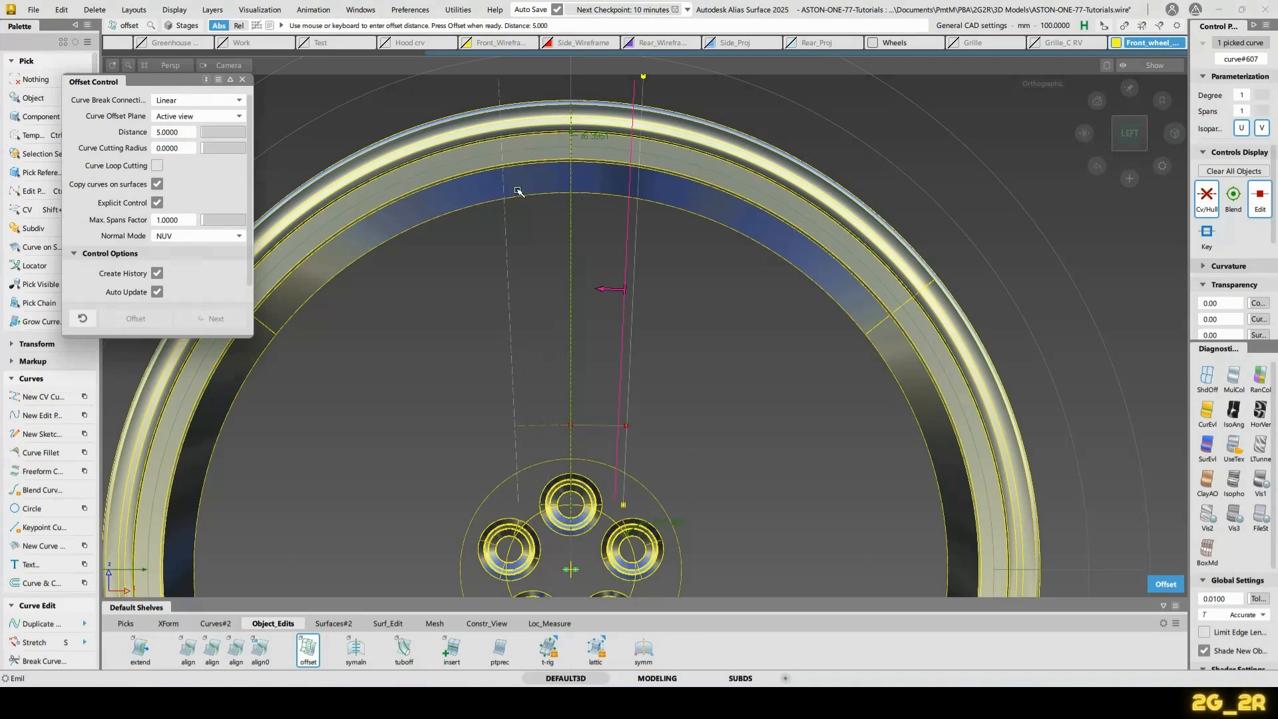
{"action": "key", "text": "space"}
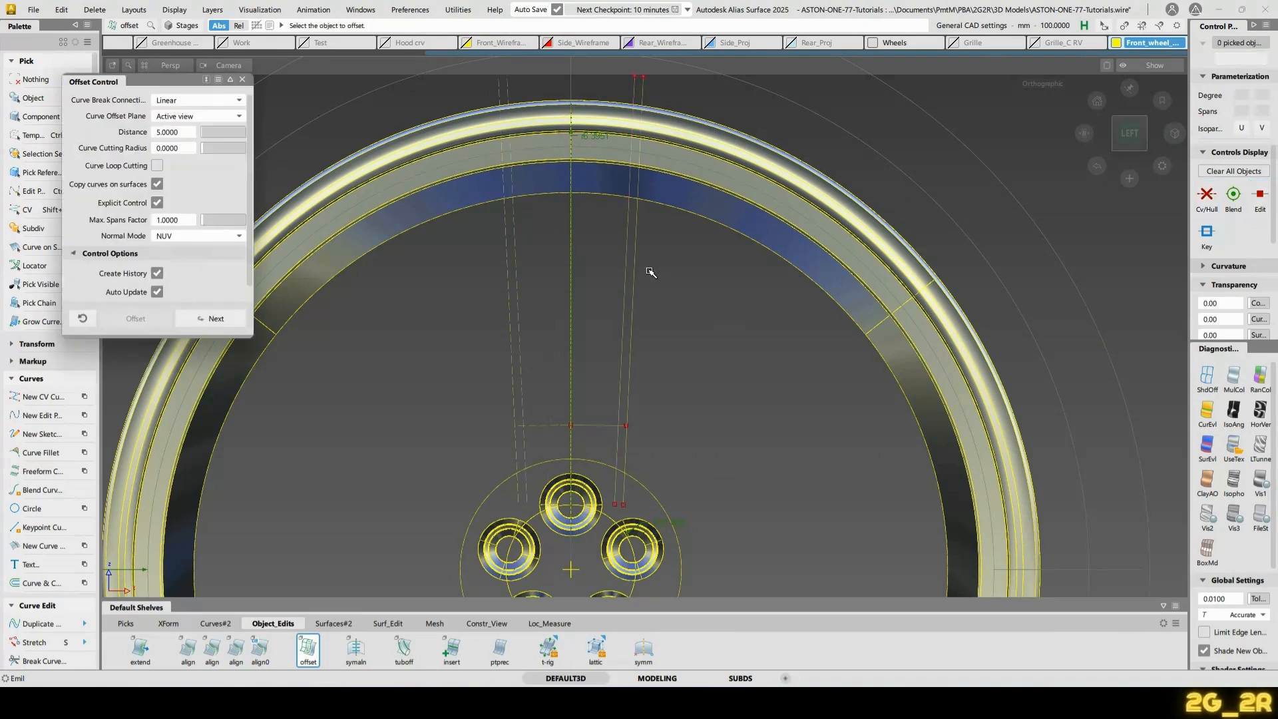
Check the reference photo's spokes and draw a vertical edit-point line beside the centreline, from the top lug seat to beyond the rim
{"action": "middle_click_drag", "start_coordinate": [656, 266], "coordinate": [661, 299], "text": "alt+shift"}
{"action": "key", "text": "alt+Tab"}
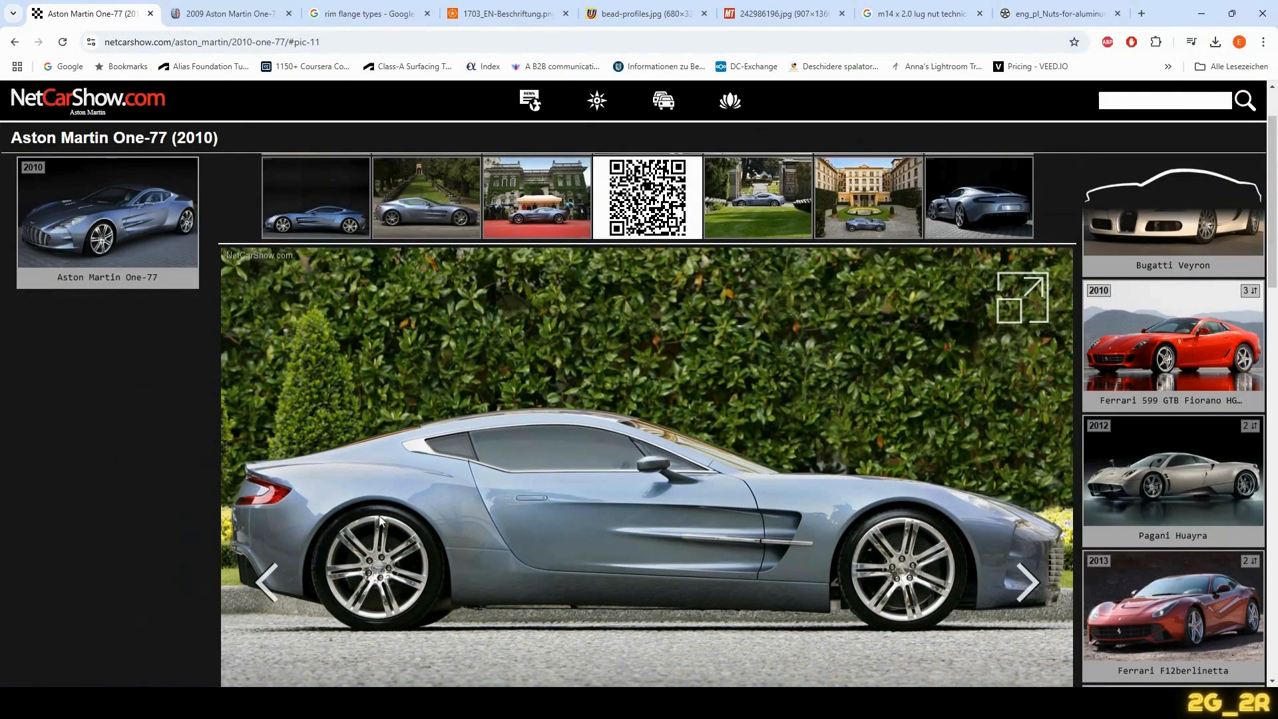
{"action": "key", "text": "alt+Tab"}
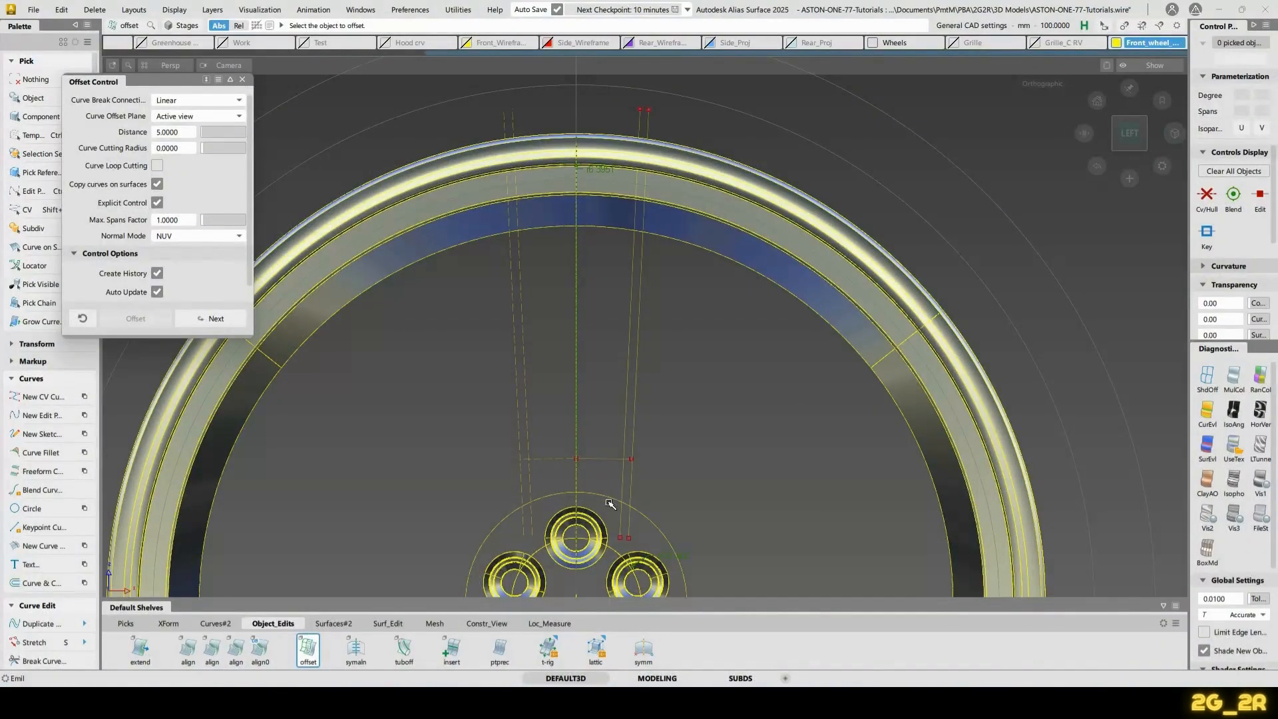
{"action": "key", "text": "alt+Tab"}
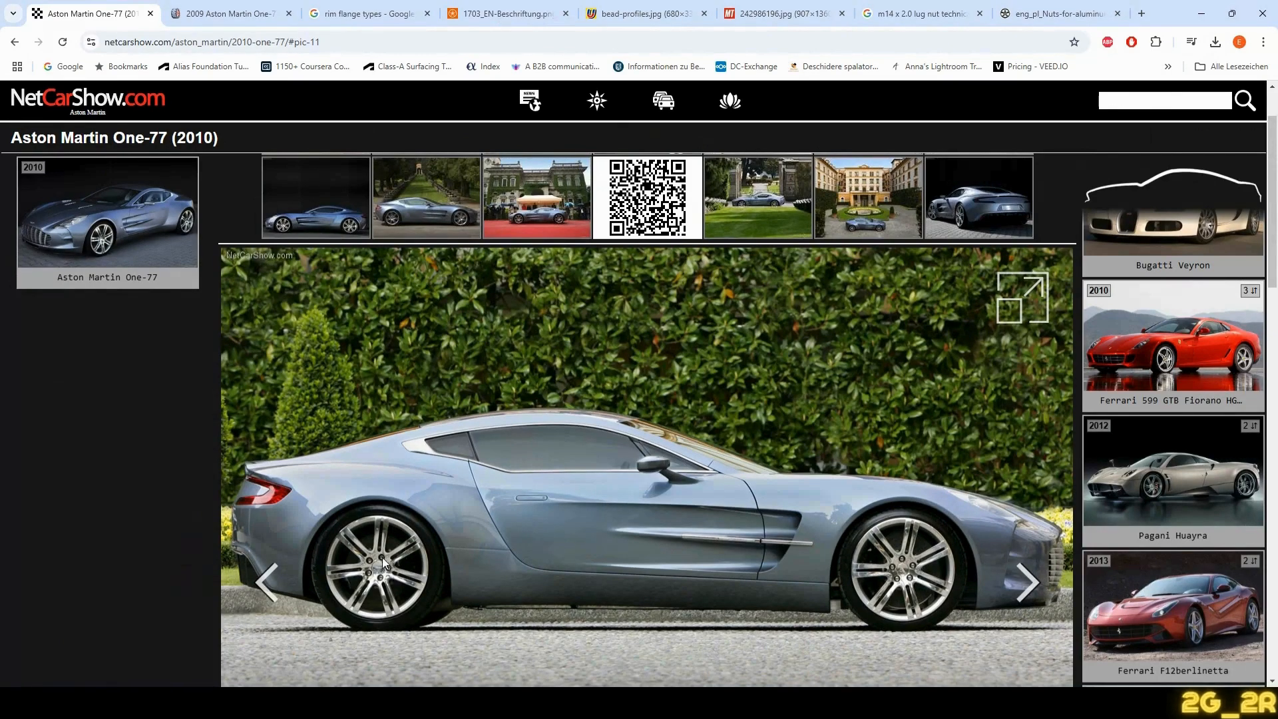
{"action": "key", "text": "alt+Tab"}
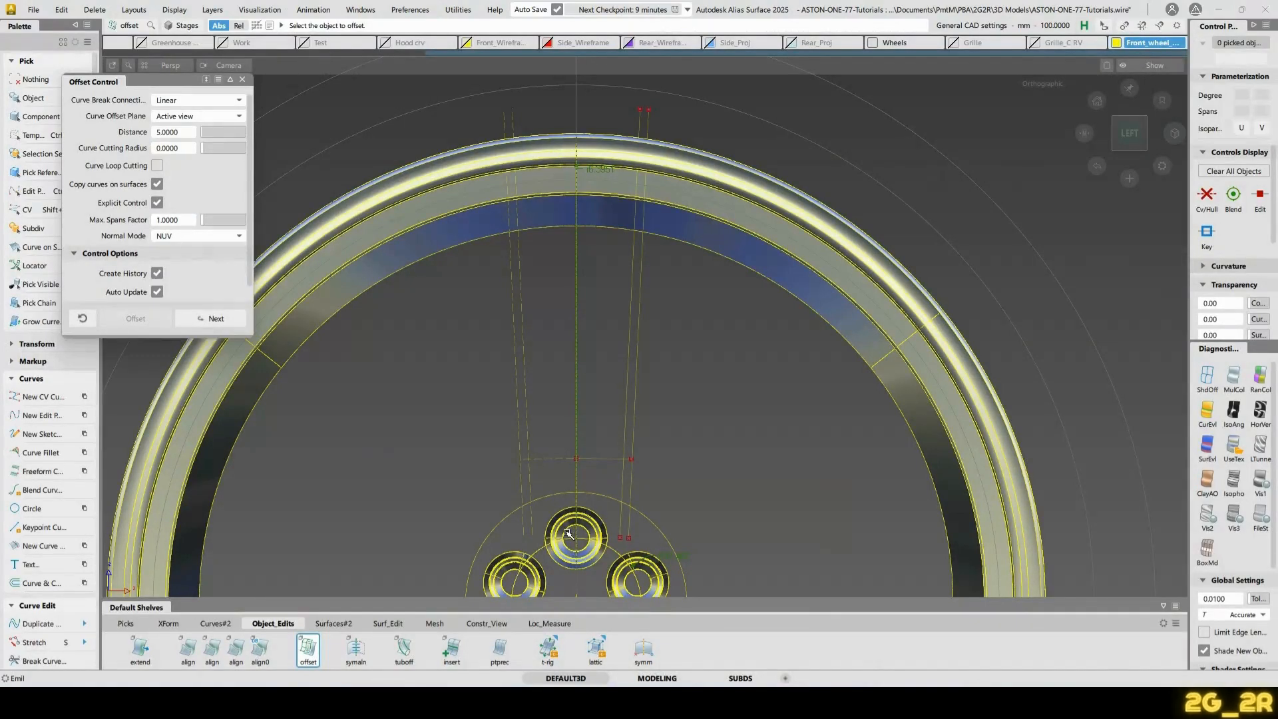
{"action": "key", "text": "XF86AudioMute"}
{"action": "key", "text": "F1"}
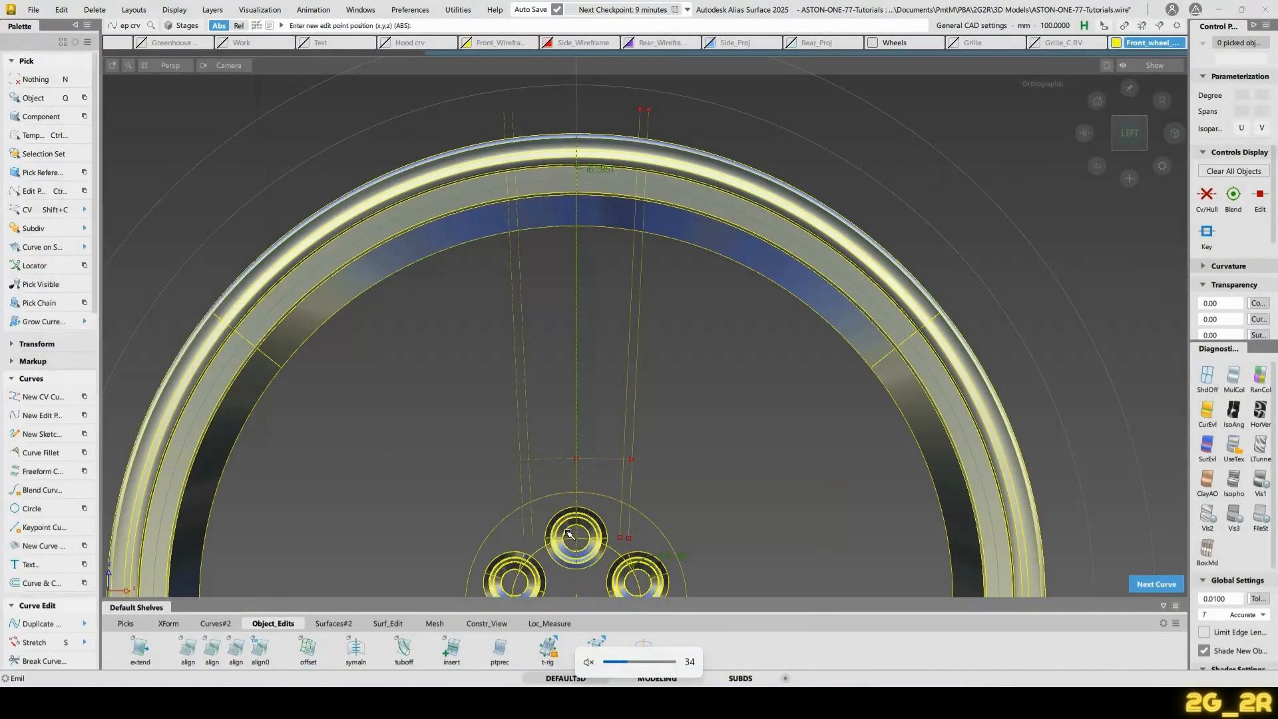
{"action": "left_click", "coordinate": [593, 509]}
{"action": "left_click", "coordinate": [602, 115]}
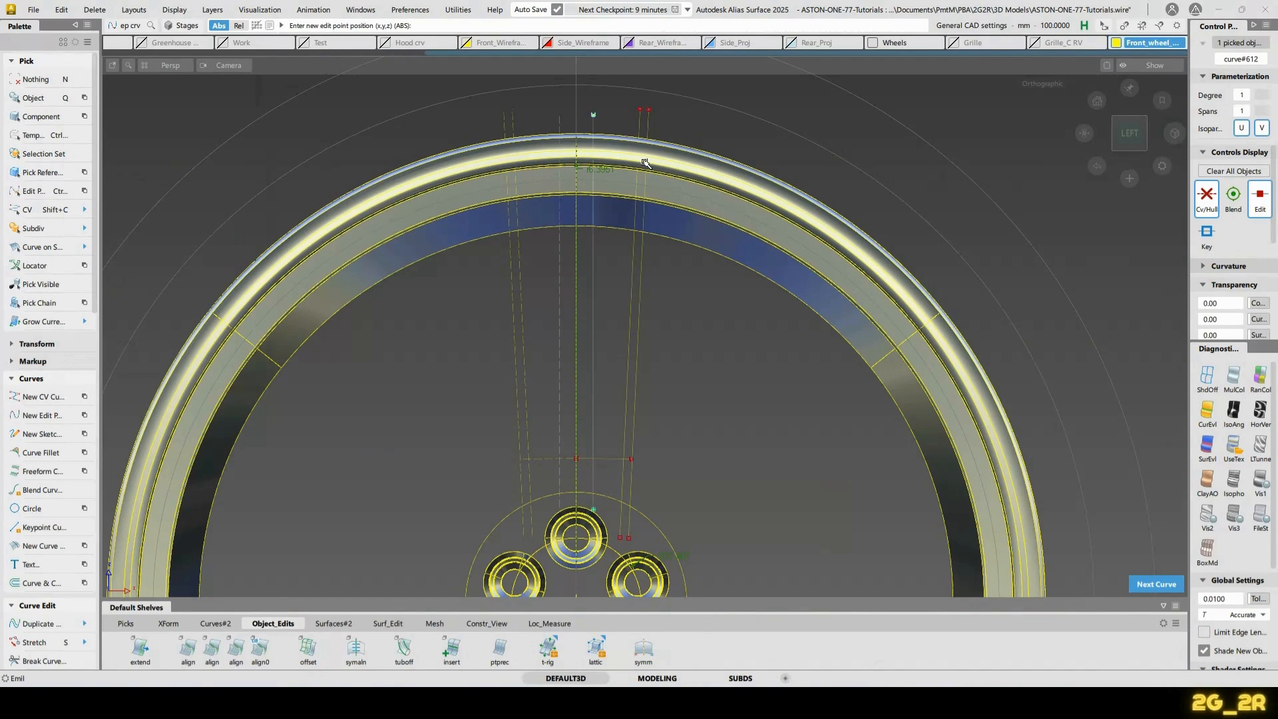
{"action": "key", "text": "space"}
Stretch the new line's upper end slightly outward, away from the wheel's vertical centreline
{"action": "right_click_drag", "start_coordinate": [623, 403], "coordinate": [626, 368], "text": "alt+shift"}
{"action": "middle_click_drag", "start_coordinate": [626, 368], "coordinate": [623, 383], "text": "alt+shift"}
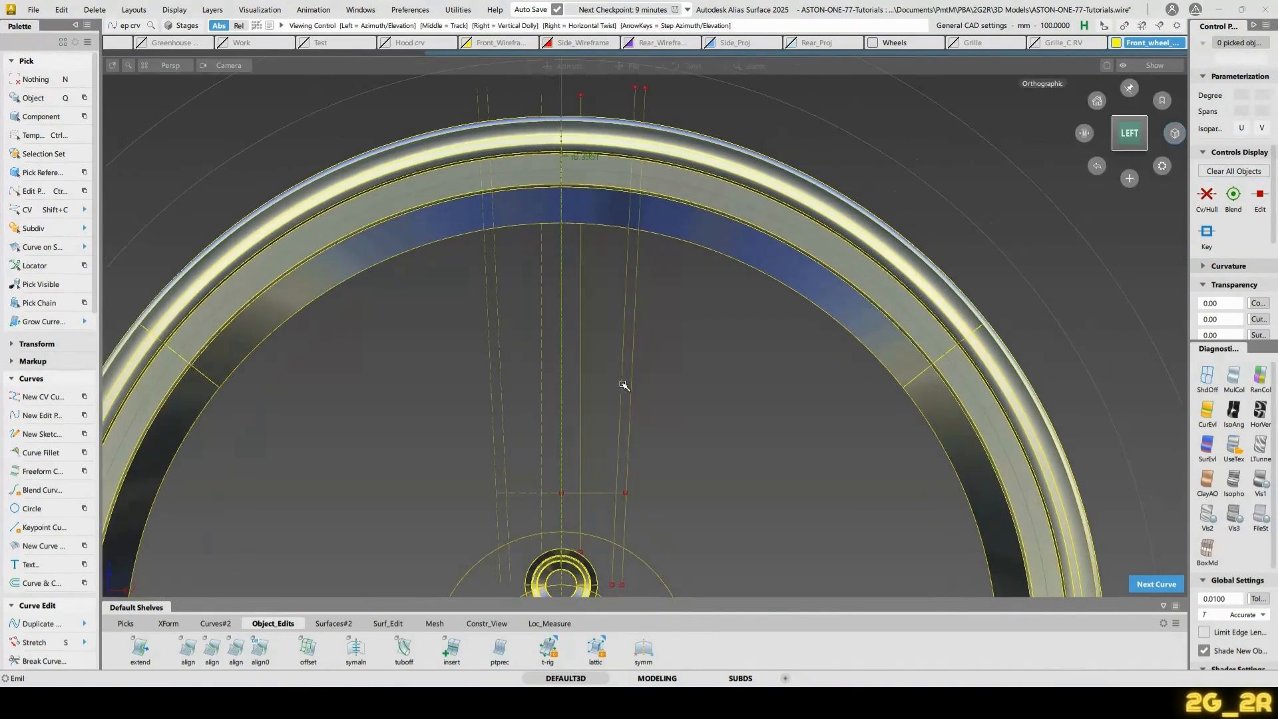
{"action": "key", "text": "s"}
{"action": "left_click", "coordinate": [580, 255]}
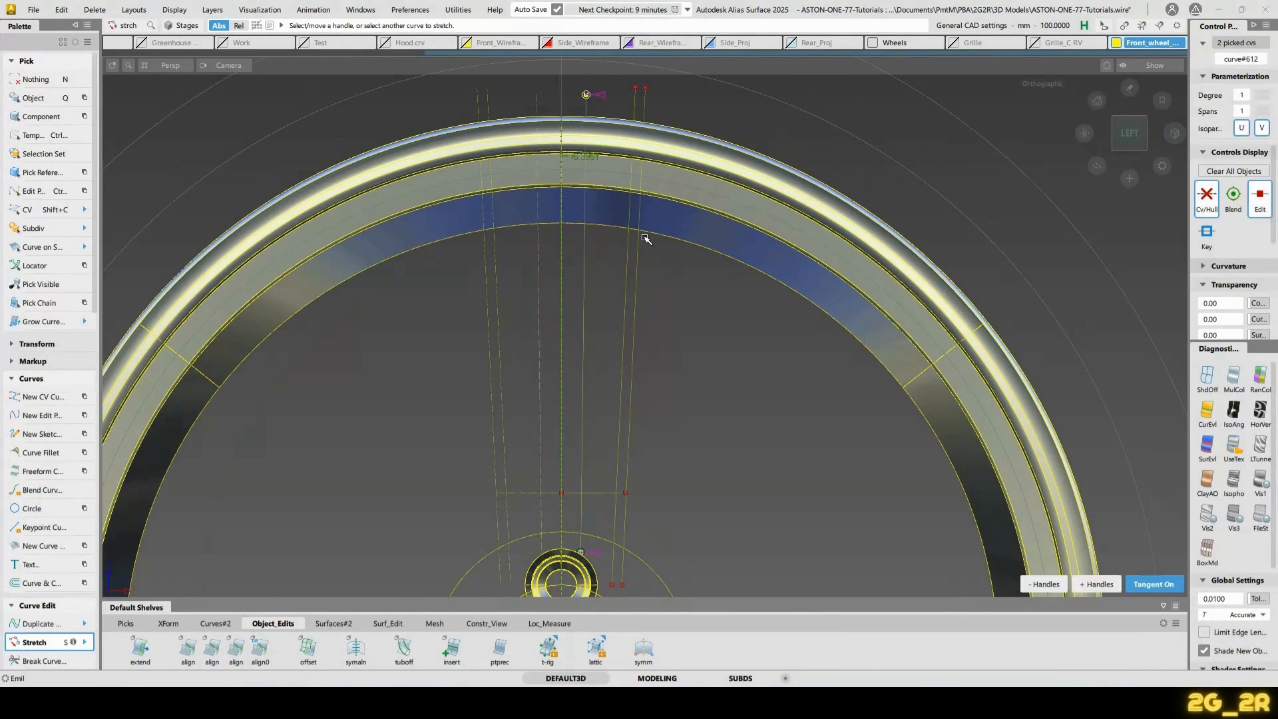
{"action": "middle_click_drag", "start_coordinate": [629, 342], "coordinate": [668, 302], "text": "alt+shift"}
{"action": "key", "text": "n"}
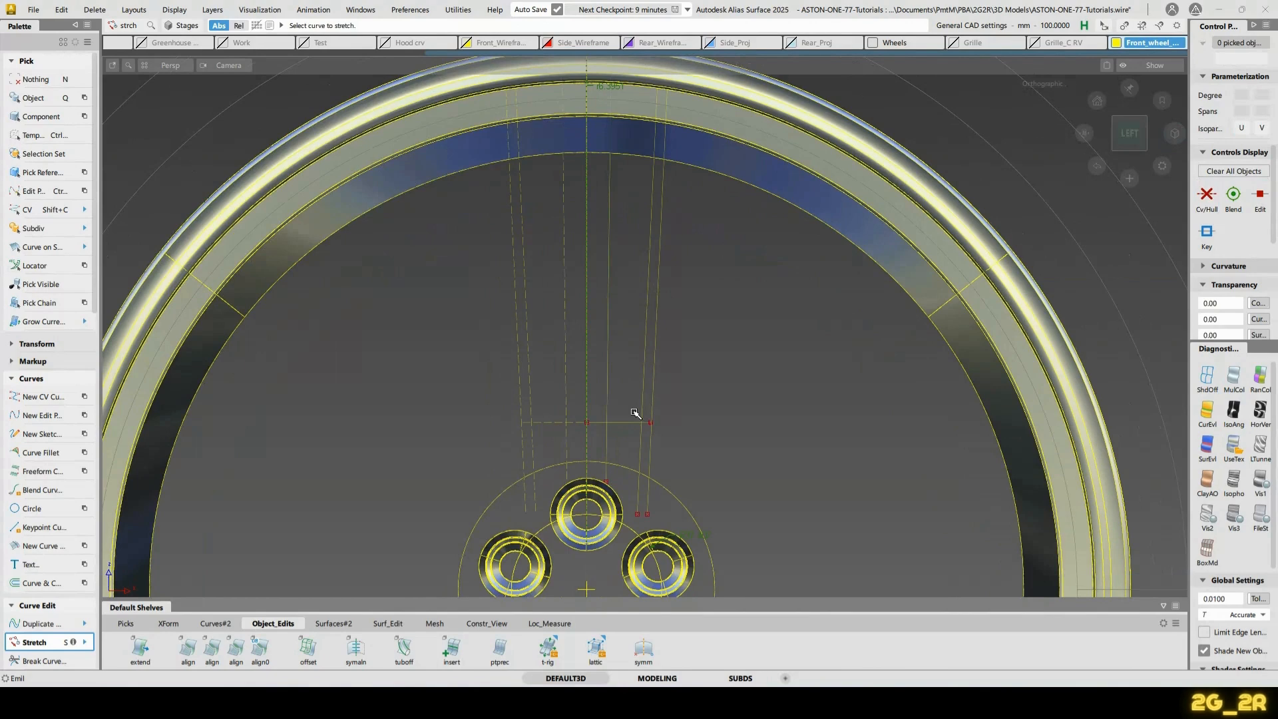
Shorten the inner spoke line's lower end by about 14.37 mm with Extend, checking the spoke gap in the reference photo
{"action": "right_click_drag", "start_coordinate": [637, 413], "coordinate": [625, 417], "text": "alt+shift"}
{"action": "mouse_move", "coordinate": [624, 417]}
{"action": "middle_mouse_down", "text": "alt+shift"}
{"action": "mouse_move", "coordinate": [641, 342]}
{"action": "mouse_move", "coordinate": [601, 348]}
{"action": "mouse_move", "coordinate": [605, 365]}
{"action": "middle_mouse_up", "text": "alt+shift"}
{"action": "left_click", "coordinate": [609, 422]}
{"action": "left_click_drag", "start_coordinate": [746, 454], "coordinate": [753, 385]}
{"action": "key", "text": "alt+Tab"}
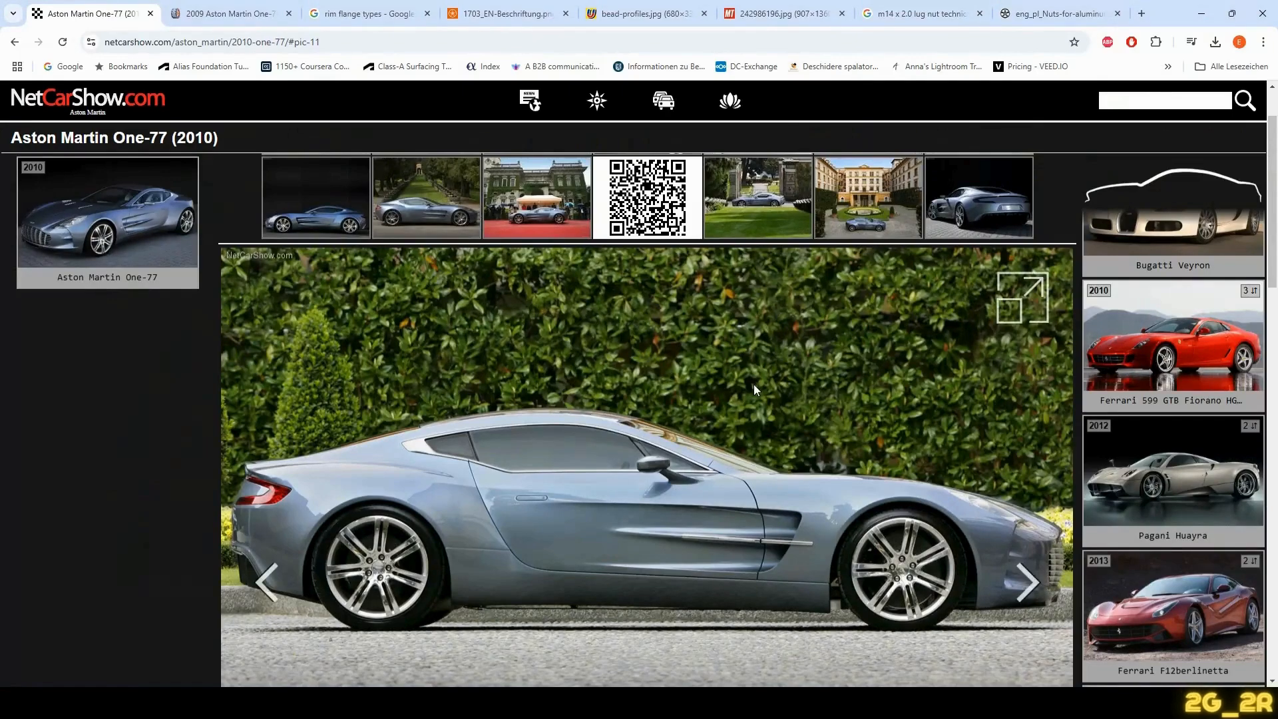
{"action": "key", "text": "alt+Tab"}
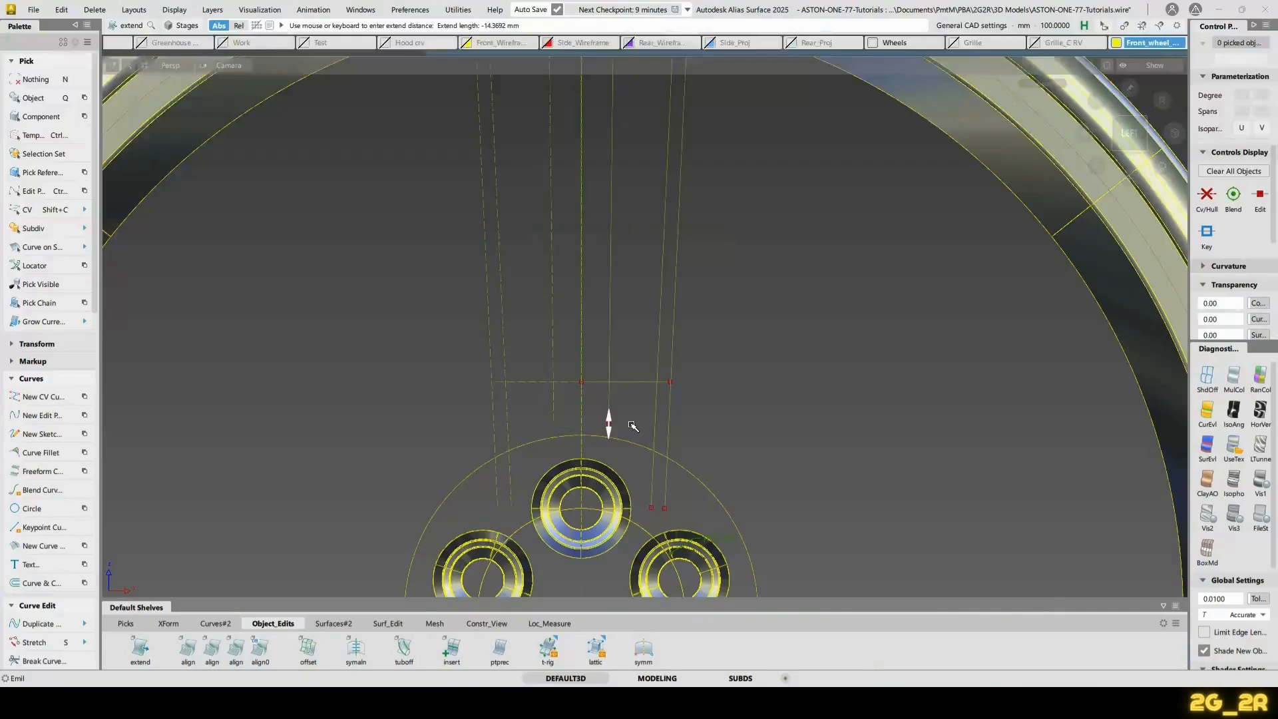
Adjust the Extend trim at the inner spoke line's lower end to about 11.37 mm, comparing the spokes with the reference photo
{"action": "mouse_move", "coordinate": [787, 330]}
{"action": "left_mouse_down"}
{"action": "mouse_move", "coordinate": [789, 362]}
{"action": "mouse_move", "coordinate": [793, 344]}
{"action": "left_mouse_up"}
{"action": "key", "text": "alt+Tab"}
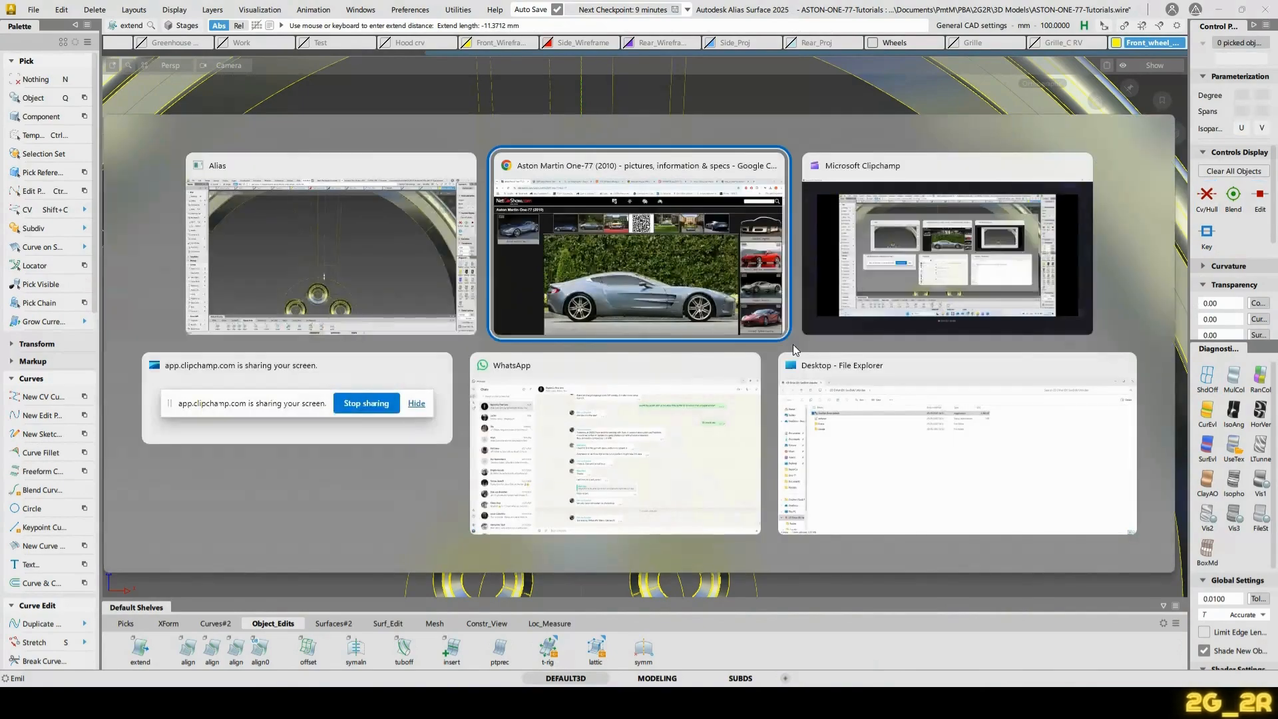
{"action": "key", "text": "alt+Tab"}
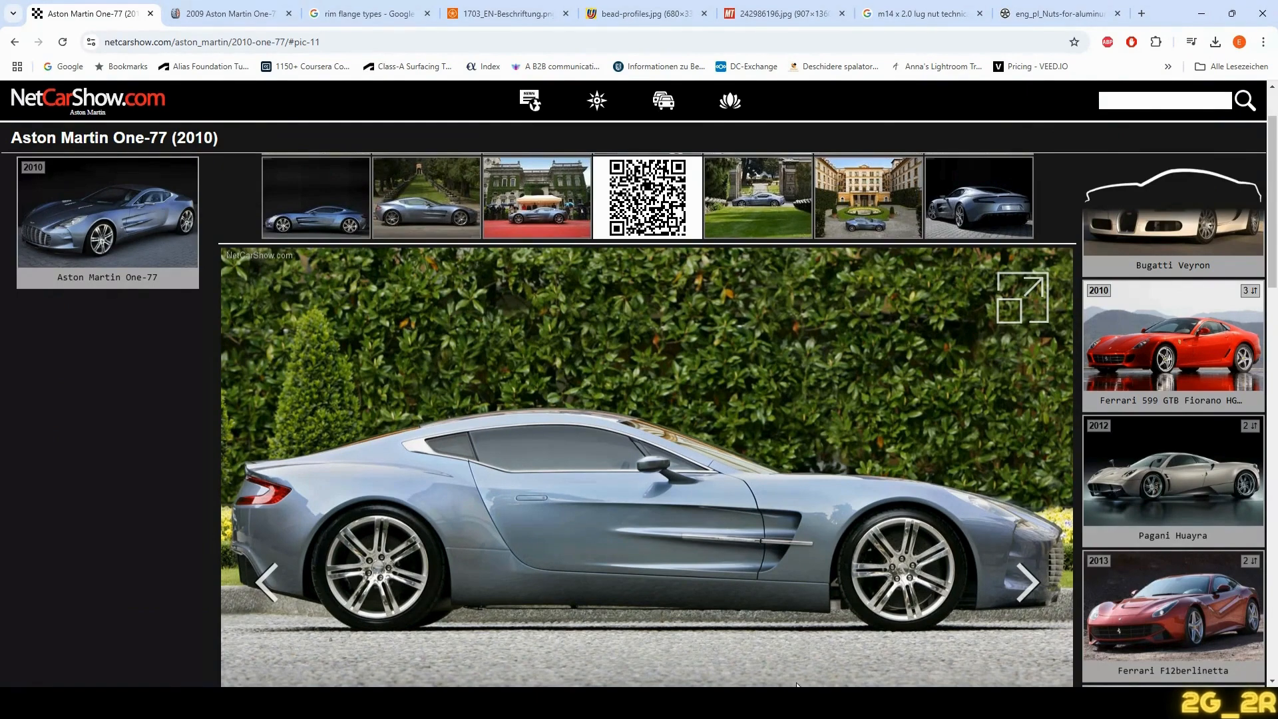
{"action": "mouse_move", "coordinate": [815, 702]}
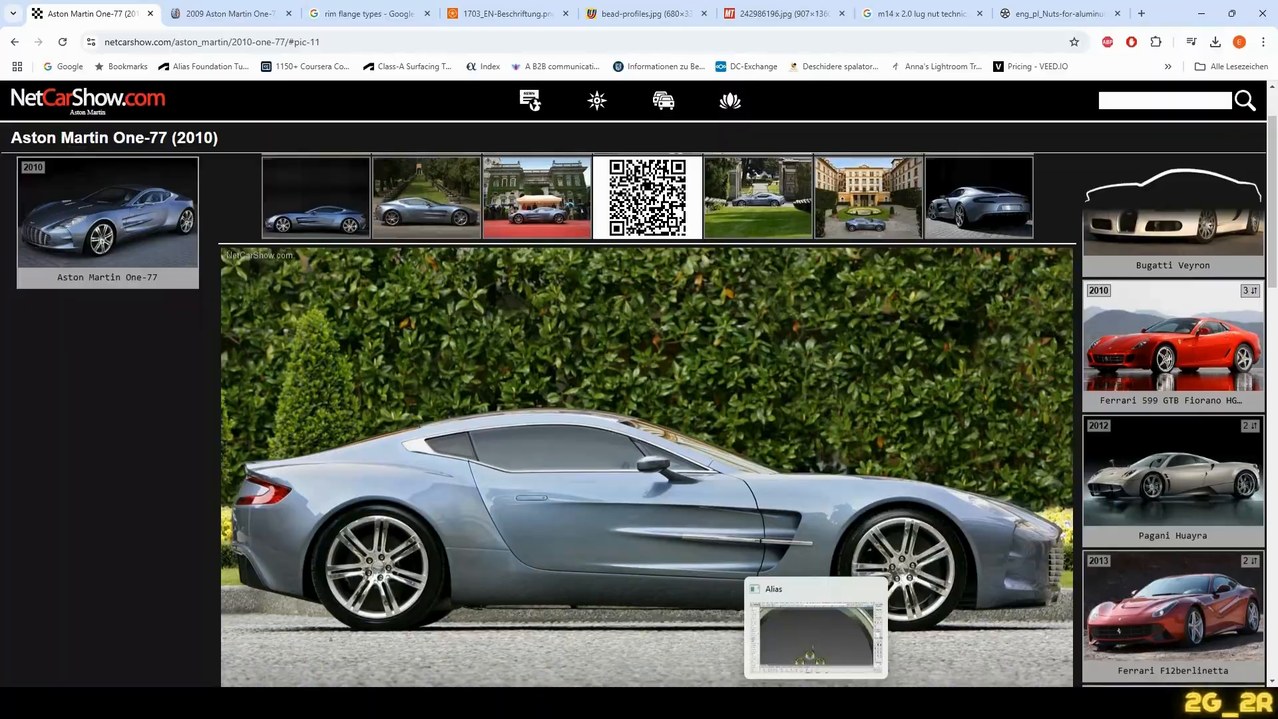
{"action": "left_click", "coordinate": [810, 665]}
{"action": "middle_click_drag", "start_coordinate": [749, 269], "coordinate": [750, 285], "text": "alt+shift"}
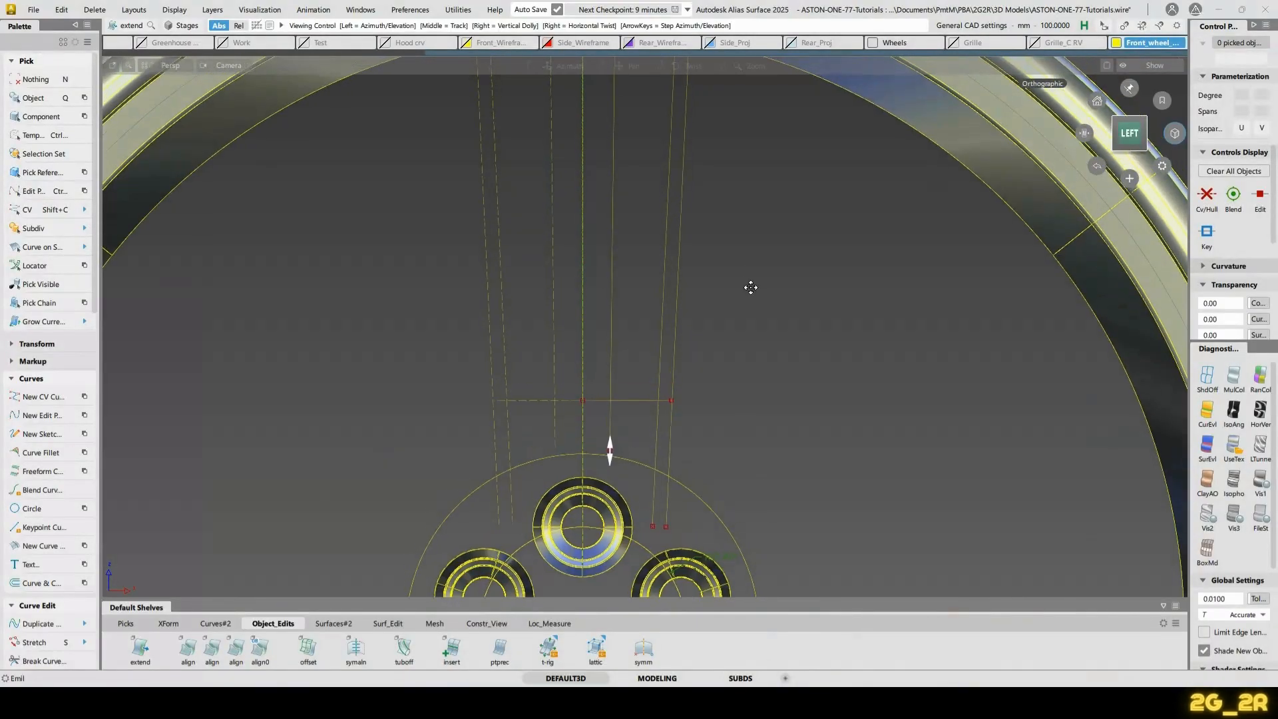
{"action": "right_click_drag", "start_coordinate": [750, 285], "coordinate": [724, 261], "text": "alt+shift"}
{"action": "middle_click_drag", "start_coordinate": [724, 261], "coordinate": [731, 387], "text": "alt+shift"}
{"action": "right_click_drag", "start_coordinate": [730, 388], "coordinate": [726, 368], "text": "alt+shift"}
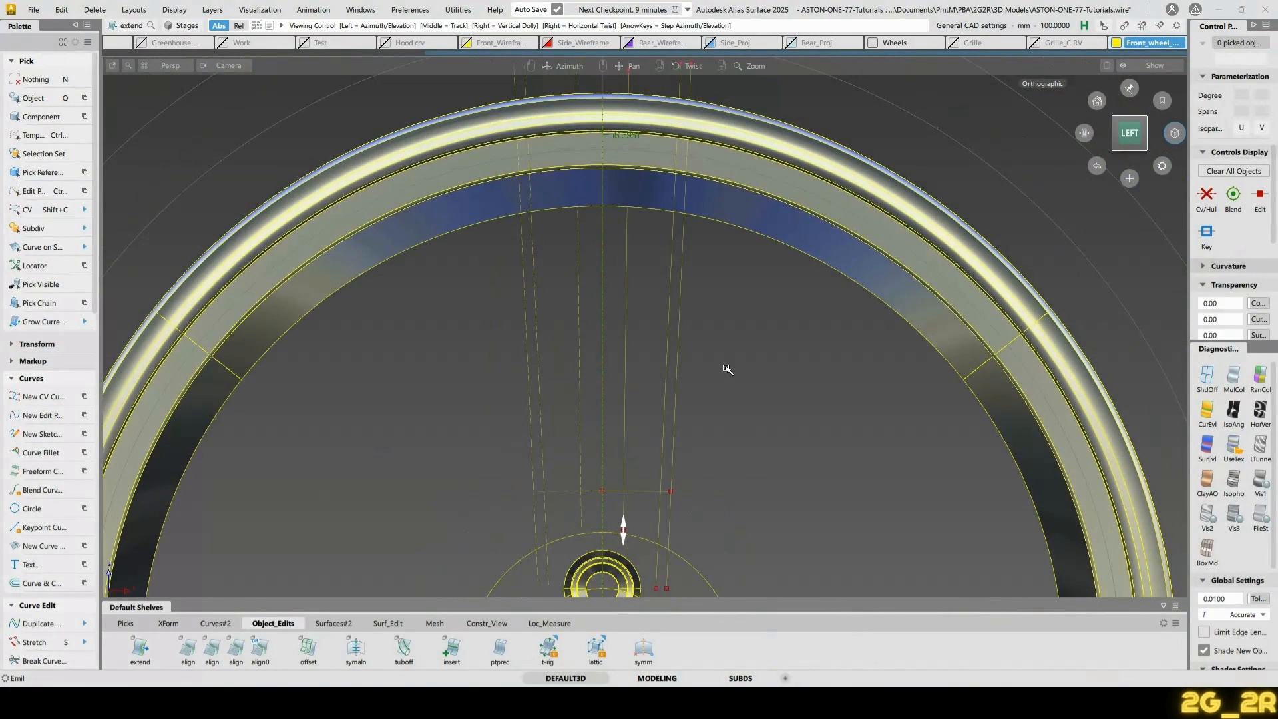
Move the slanted spoke line and the horizontal line sideways in the front view, outboard of the wheel's outer face
{"action": "left_click", "coordinate": [701, 288]}
{"action": "right_click_drag", "start_coordinate": [660, 198], "coordinate": [645, 404], "text": "alt+shift"}
{"action": "left_click_drag", "start_coordinate": [644, 403], "coordinate": [870, 421], "text": "alt+shift"}
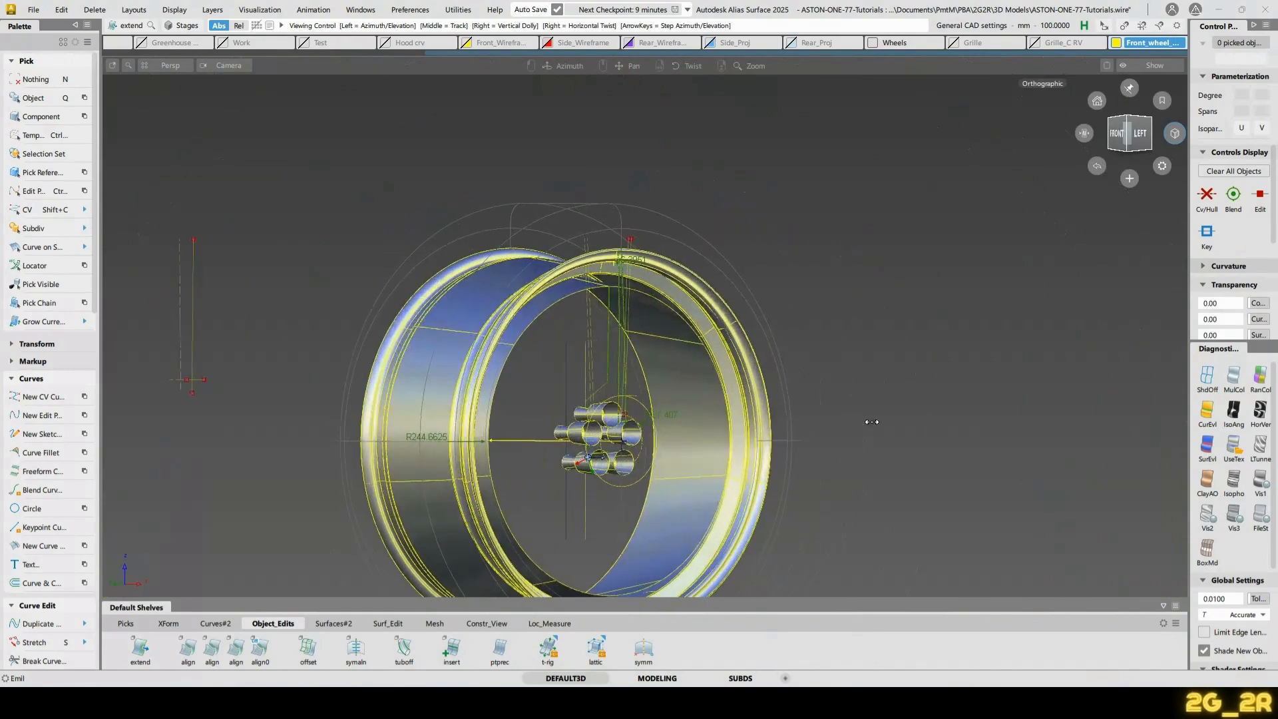
{"action": "left_click_drag", "start_coordinate": [181, 356], "coordinate": [182, 328], "text": "ctrl+shift"}
{"action": "left_click_drag", "start_coordinate": [131, 327], "coordinate": [223, 412]}
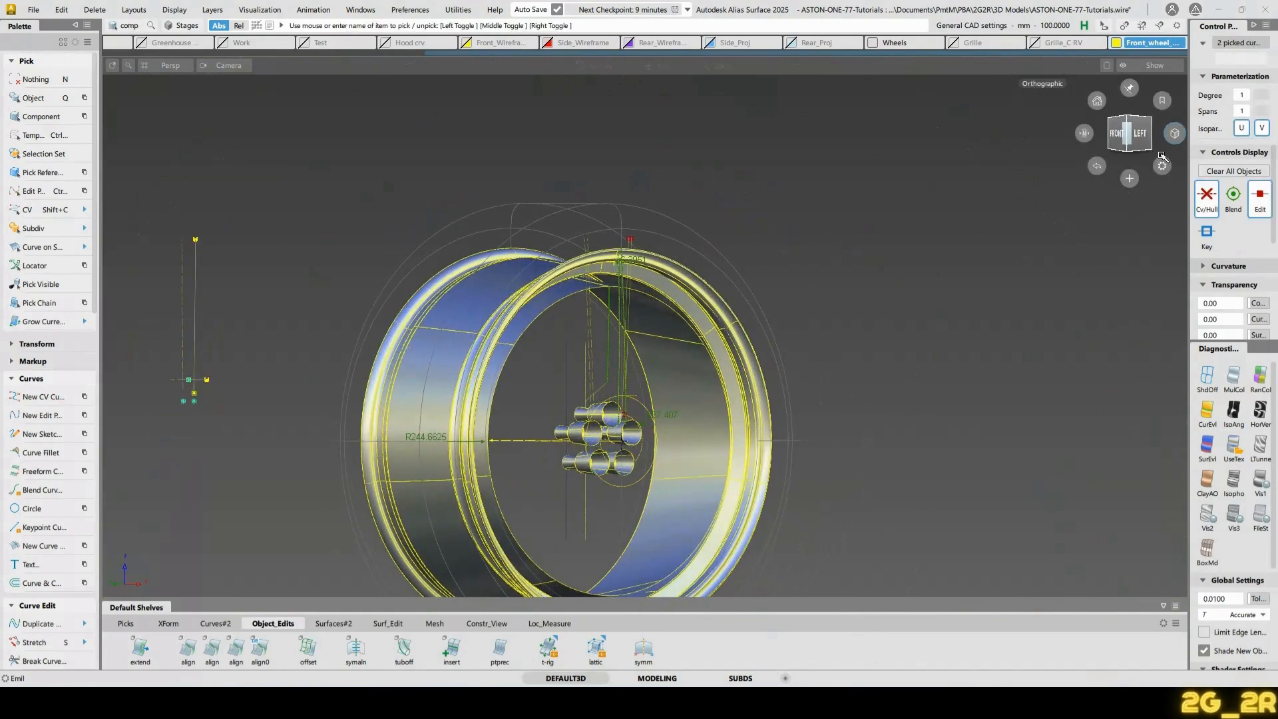
{"action": "key", "text": "w"}
{"action": "left_click", "coordinate": [1120, 133]}
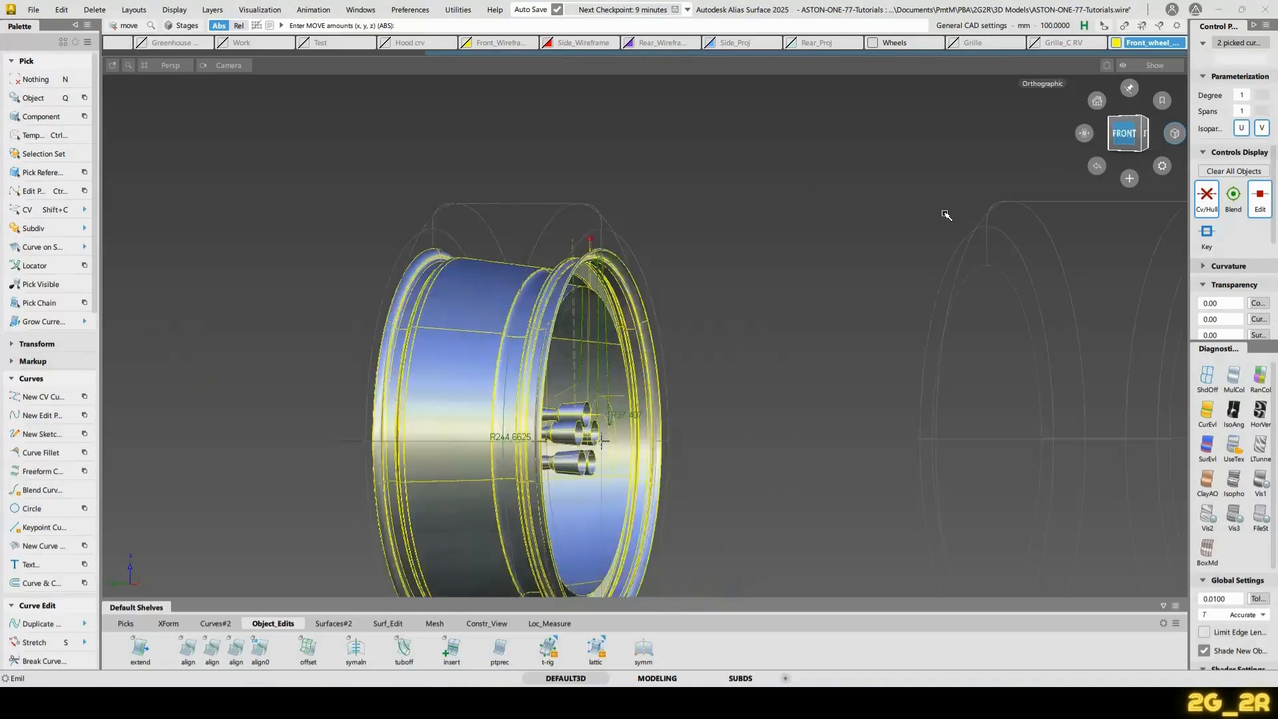
{"action": "middle_click_drag", "start_coordinate": [736, 374], "coordinate": [843, 392]}
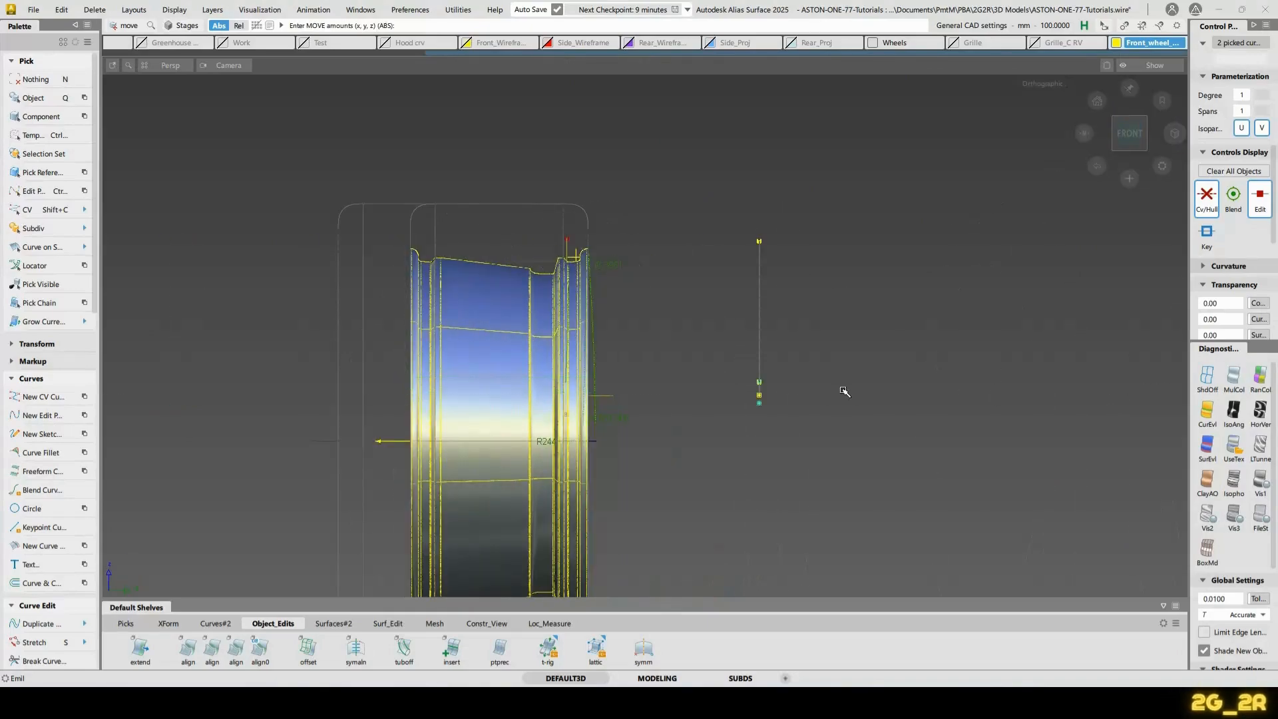
{"action": "left_click_drag", "start_coordinate": [961, 398], "coordinate": [651, 357], "text": "alt+shift"}
{"action": "right_click_drag", "start_coordinate": [650, 356], "coordinate": [732, 300], "text": "alt+shift"}
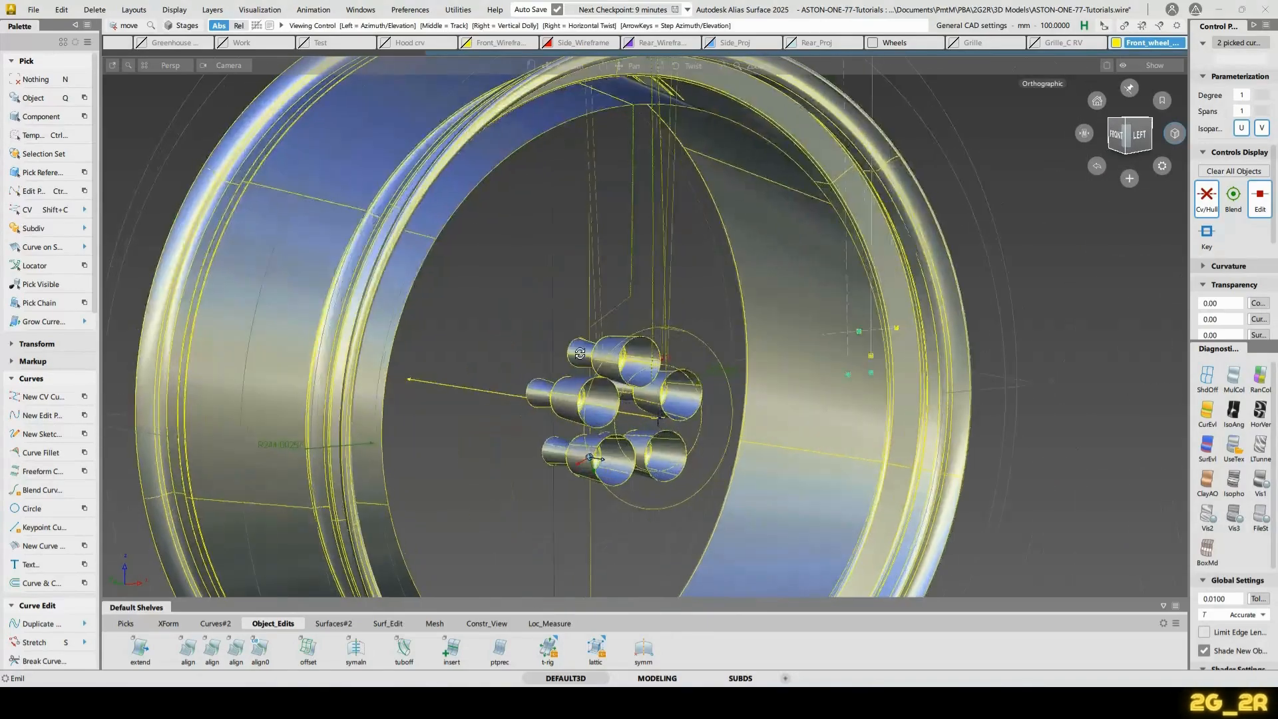
{"action": "left_click_drag", "start_coordinate": [732, 300], "coordinate": [672, 248], "text": "alt+shift"}
{"action": "key", "text": "n"}
{"action": "left_click_drag", "start_coordinate": [753, 260], "coordinate": [691, 190]}
{"action": "right_click_drag", "start_coordinate": [696, 189], "coordinate": [625, 206], "text": "alt+shift"}
{"action": "left_click_drag", "start_coordinate": [625, 206], "coordinate": [1035, 287], "text": "alt+shift"}
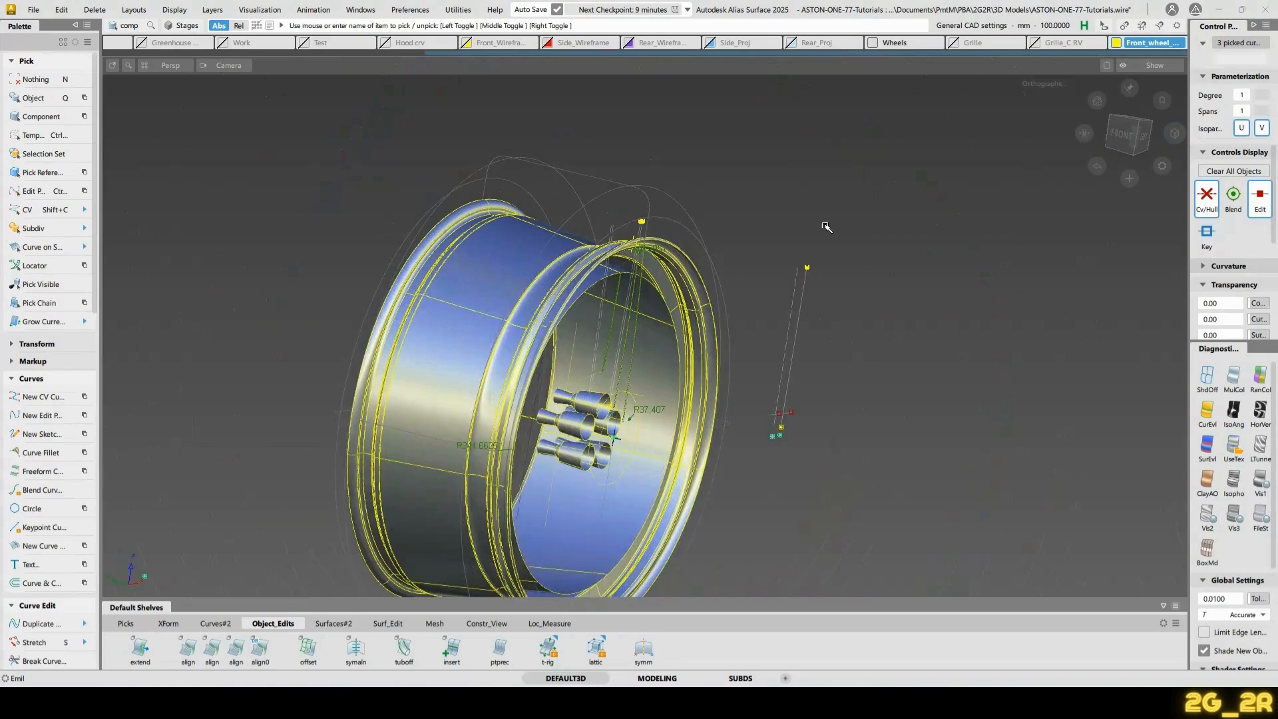
{"action": "key", "text": "w"}
{"action": "left_click", "coordinate": [811, 201]}
{"action": "left_click", "coordinate": [717, 436]}
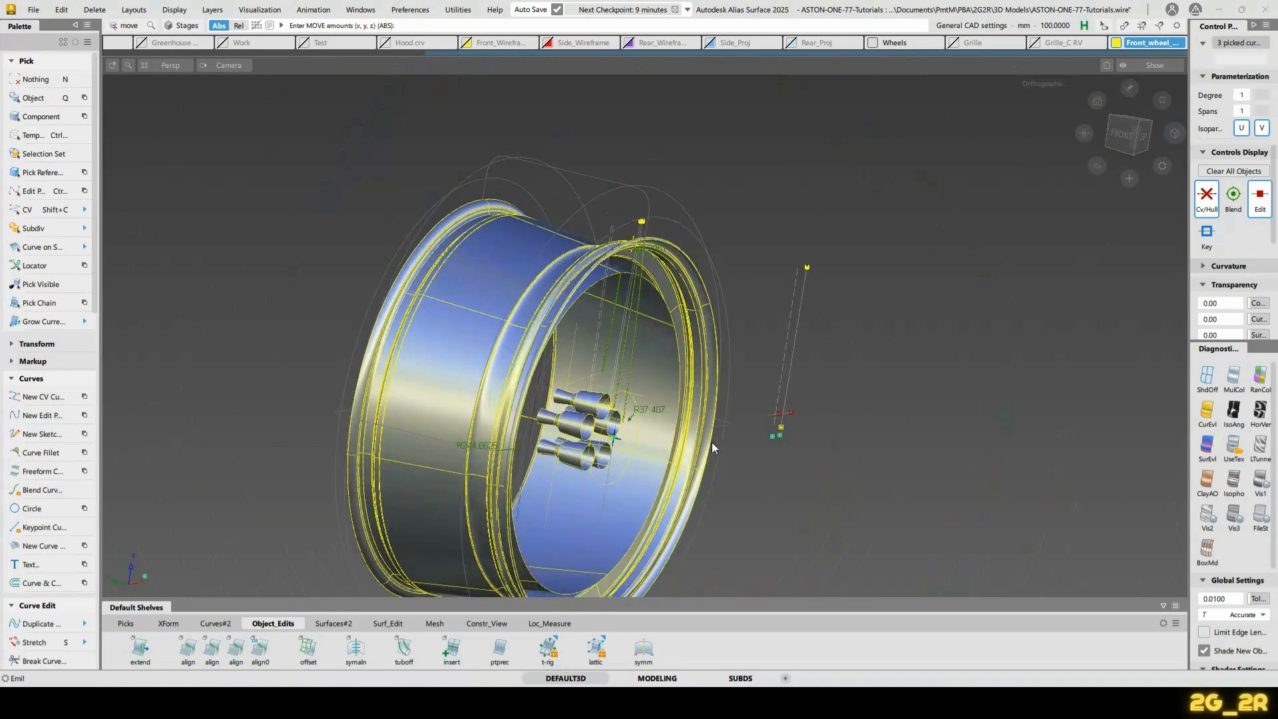
{"action": "key", "text": "n"}
Move the inner spoke line sideways in the front view, out of the wheel and close to the other spoke lines
{"action": "left_click_drag", "start_coordinate": [753, 279], "coordinate": [582, 291], "text": "alt+shift"}
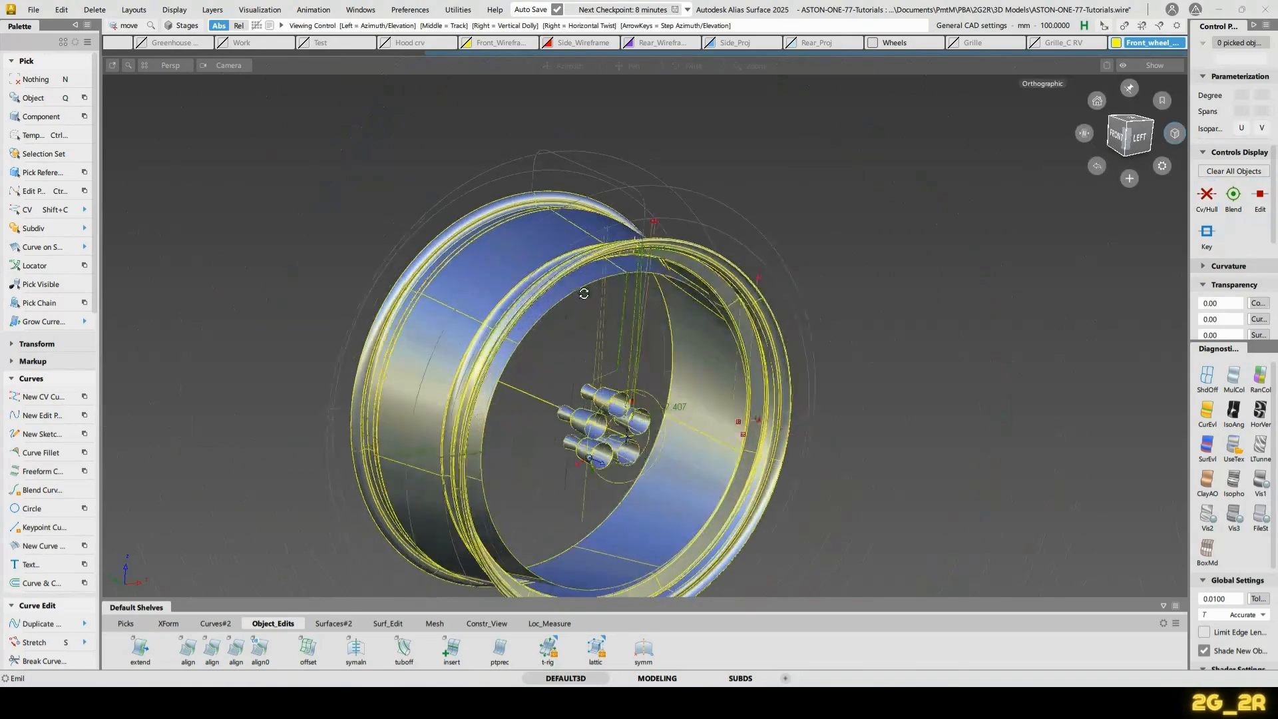
{"action": "right_click_drag", "start_coordinate": [582, 291], "coordinate": [703, 194], "text": "alt+shift"}
{"action": "left_click_drag", "start_coordinate": [697, 105], "coordinate": [699, 76], "text": "ctrl+shift"}
{"action": "middle_click_drag", "start_coordinate": [718, 87], "coordinate": [677, 221], "text": "alt+shift"}
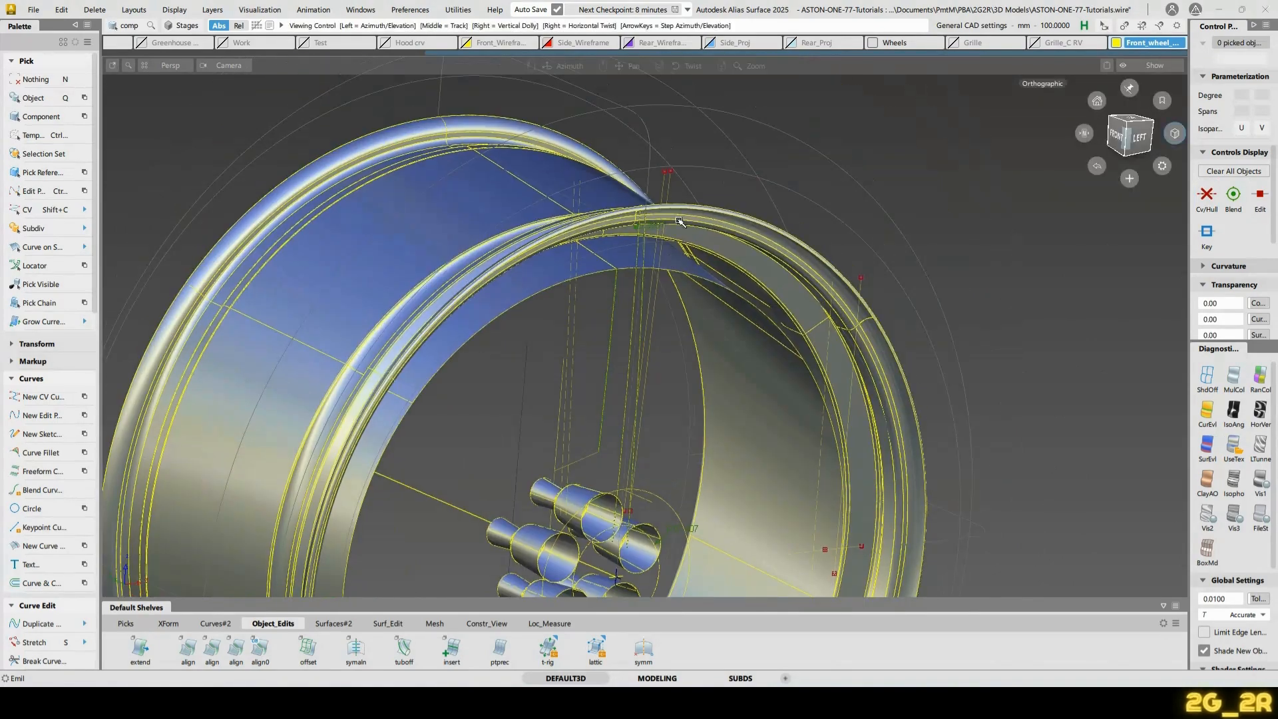
{"action": "left_click", "coordinate": [671, 185]}
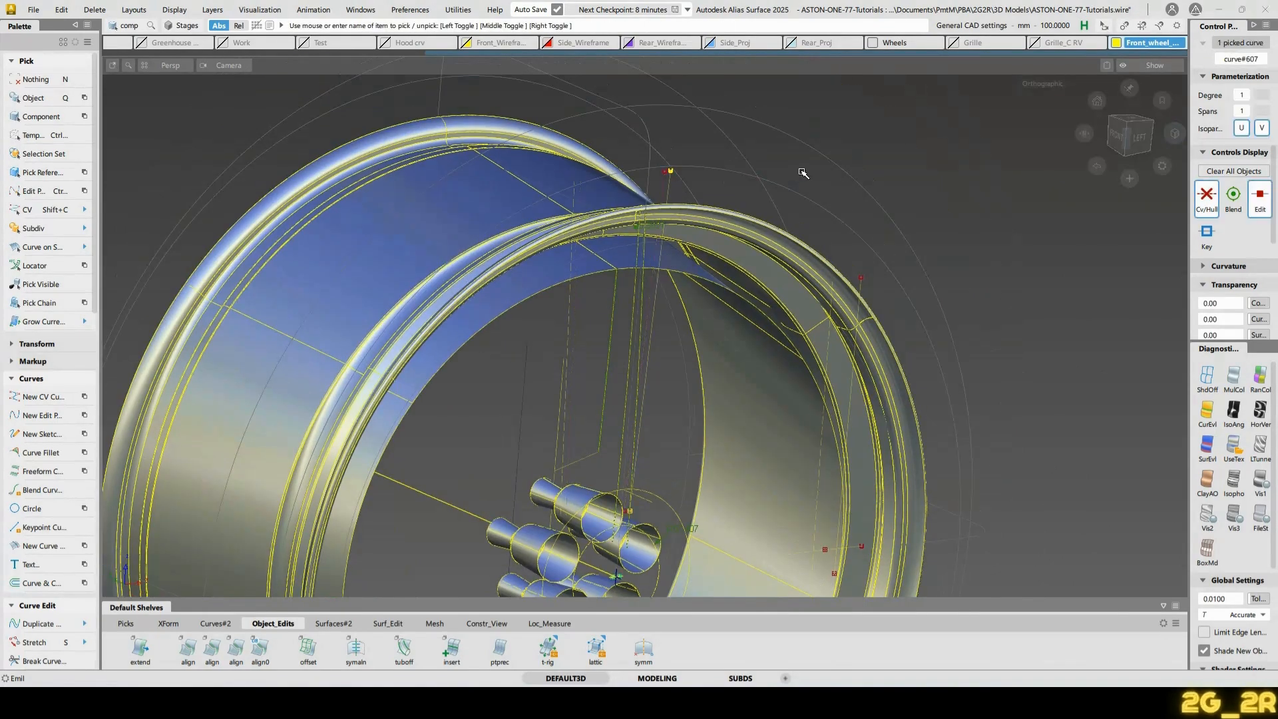
{"action": "left_click", "coordinate": [1111, 136]}
{"action": "key", "text": "m"}
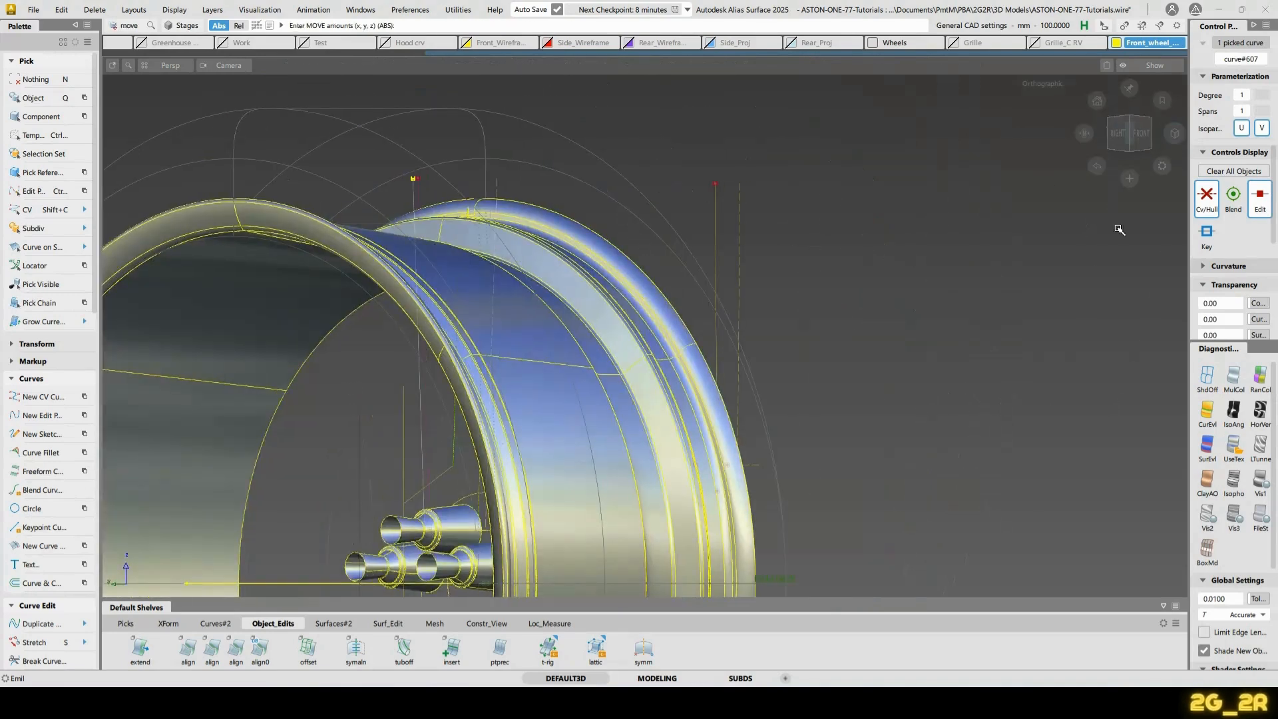
{"action": "left_click", "coordinate": [1129, 133]}
{"action": "middle_click_drag", "start_coordinate": [886, 266], "coordinate": [620, 293], "text": "alt+shift"}
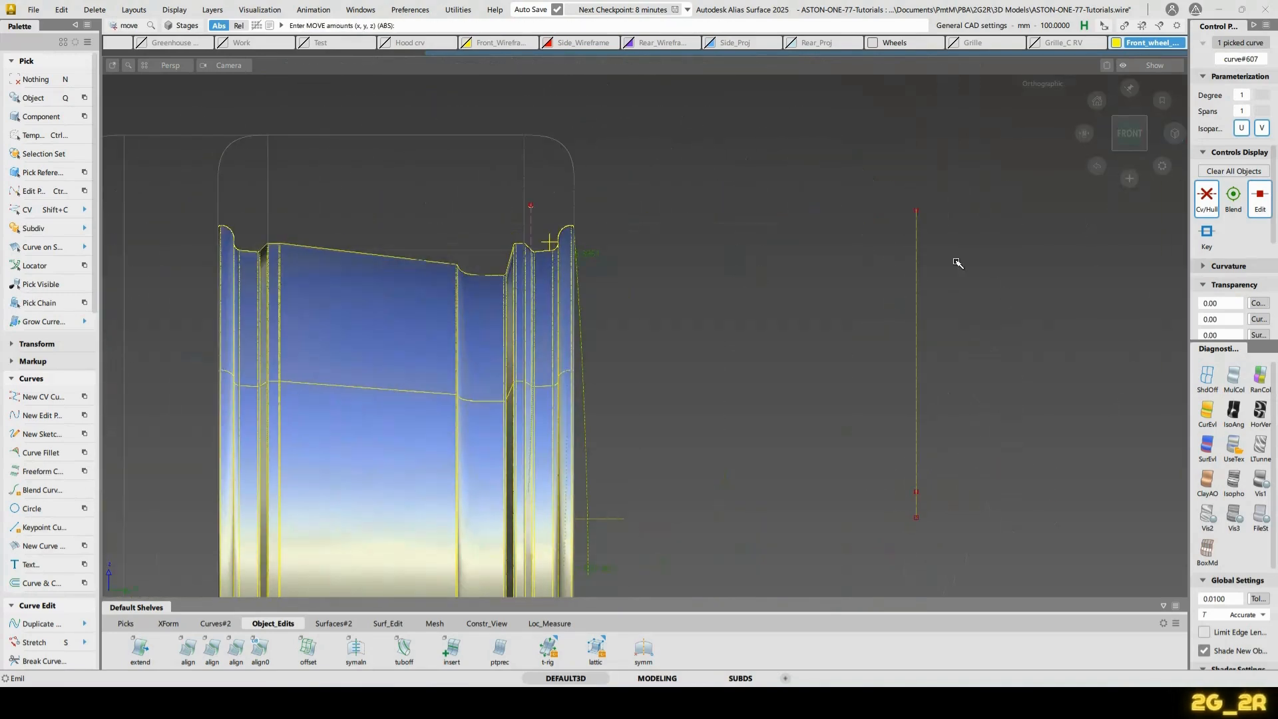
{"action": "middle_click", "coordinate": [916, 254], "text": "ctrl+alt"}
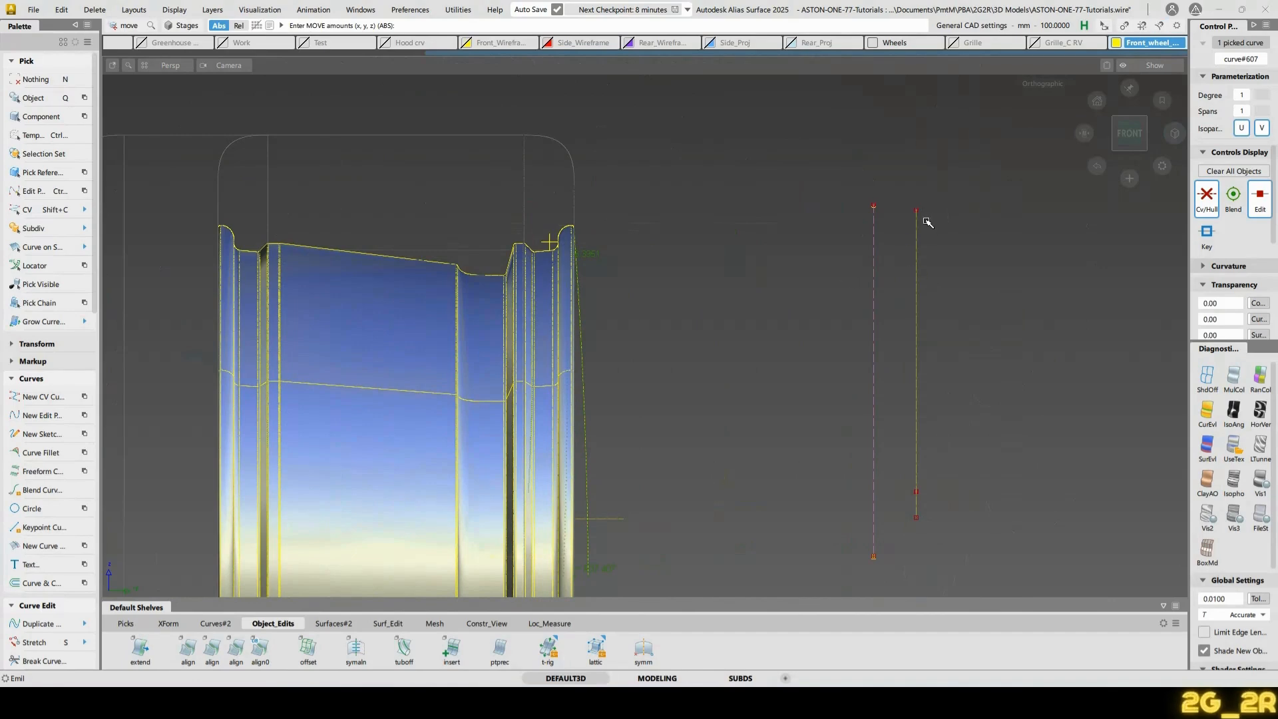
{"action": "key", "text": "n"}
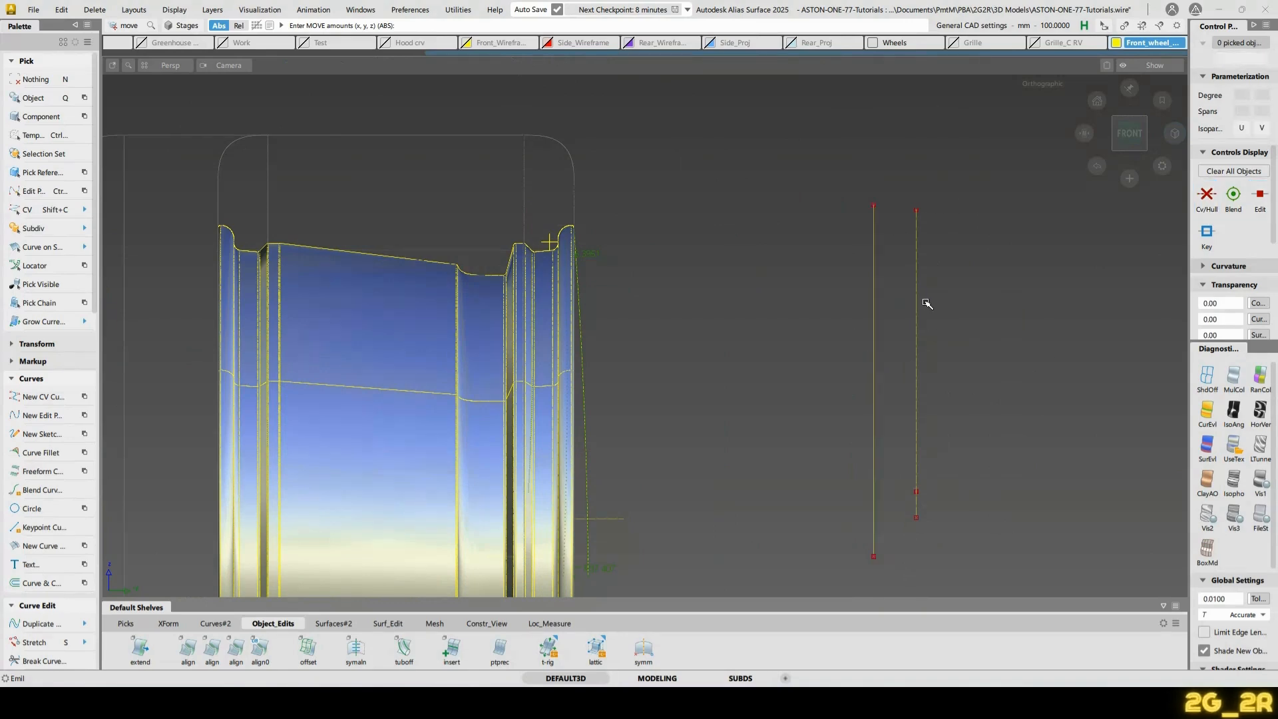
{"action": "left_click_drag", "start_coordinate": [1047, 369], "coordinate": [918, 374], "text": "alt+shift"}
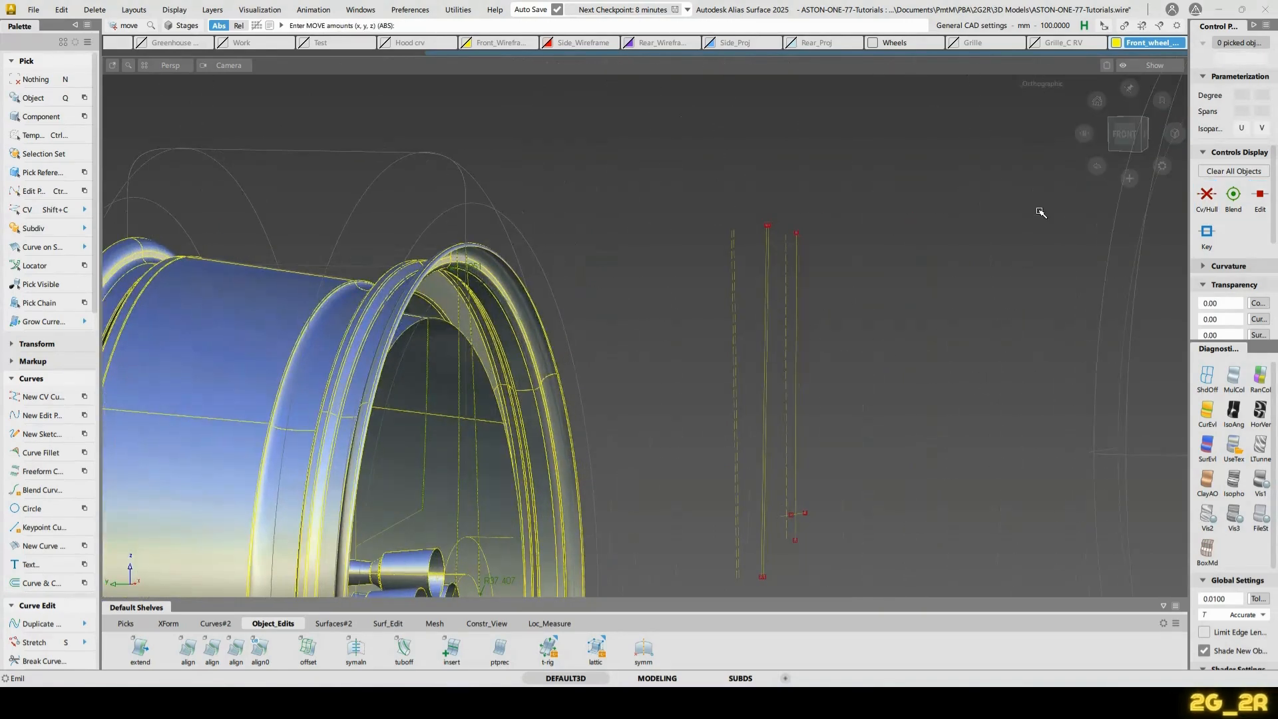
{"action": "key", "text": "shift+c"}
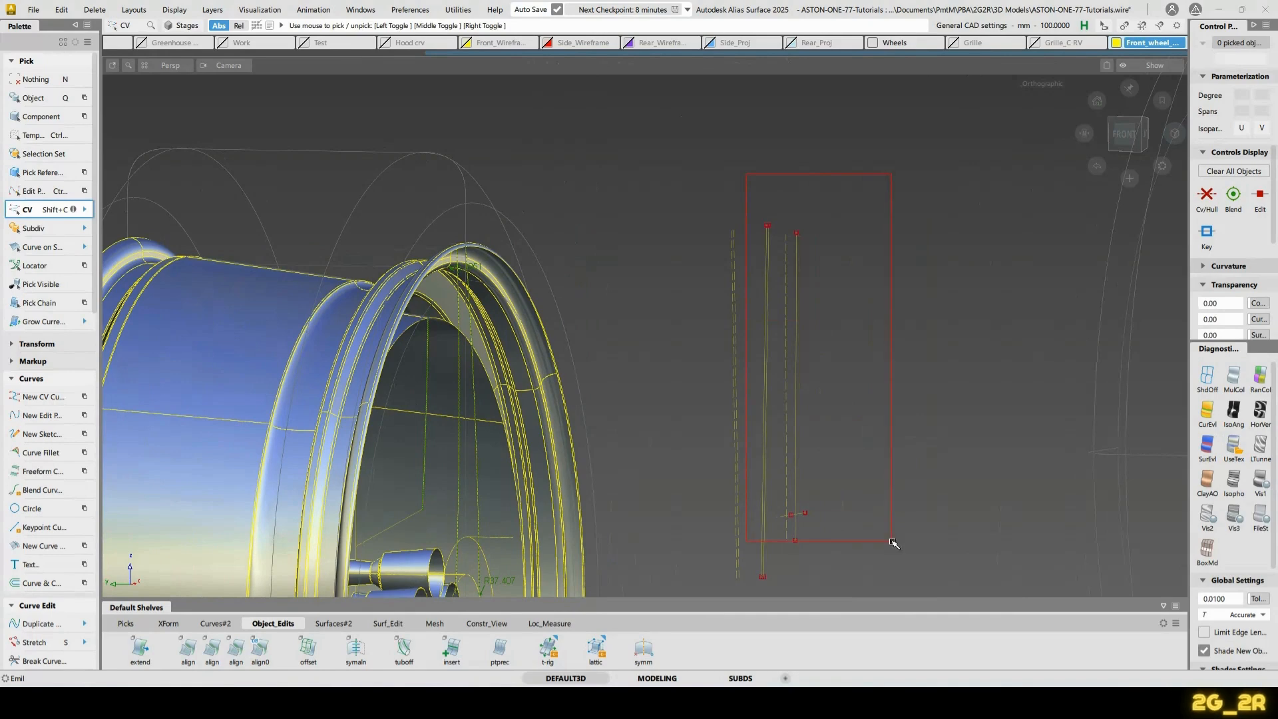
{"action": "left_click_drag", "start_coordinate": [923, 536], "coordinate": [925, 542]}
{"action": "key", "text": "w"}
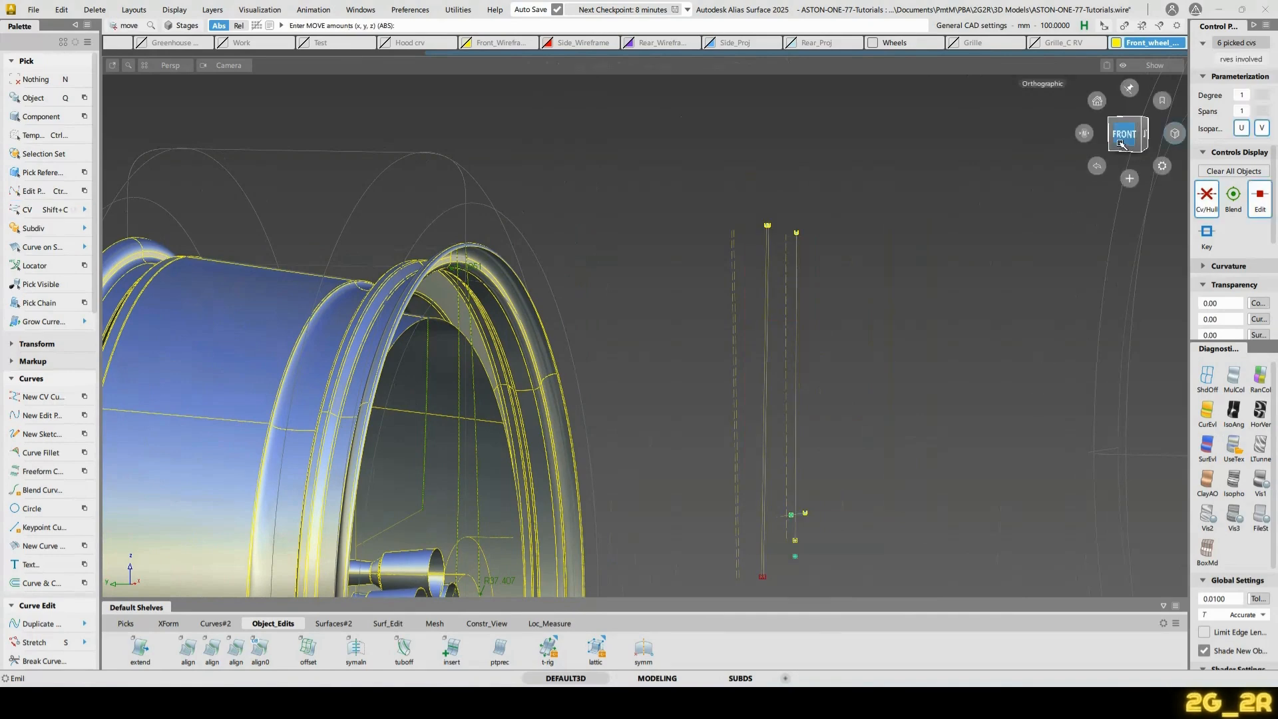
{"action": "left_click", "coordinate": [1125, 134]}
{"action": "left_click", "coordinate": [880, 573]}
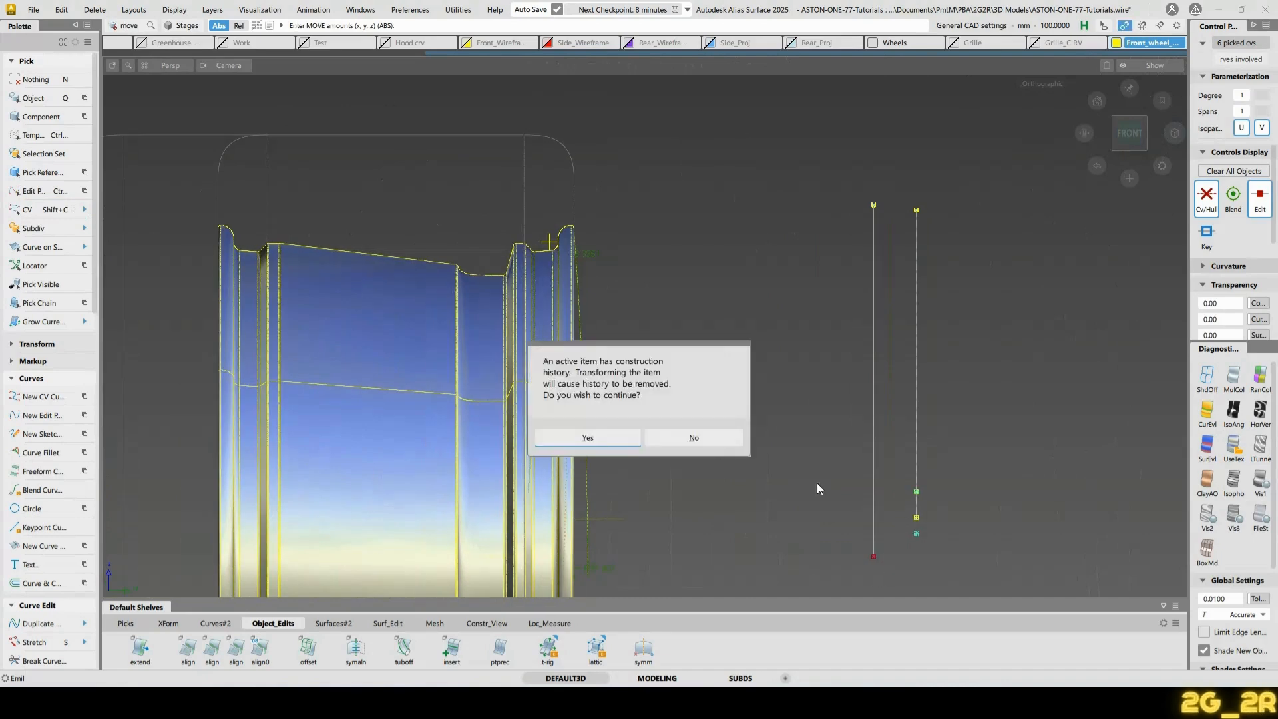
{"action": "left_click", "coordinate": [709, 445]}
{"action": "left_click_drag", "start_coordinate": [1048, 429], "coordinate": [940, 442], "text": "alt+shift"}
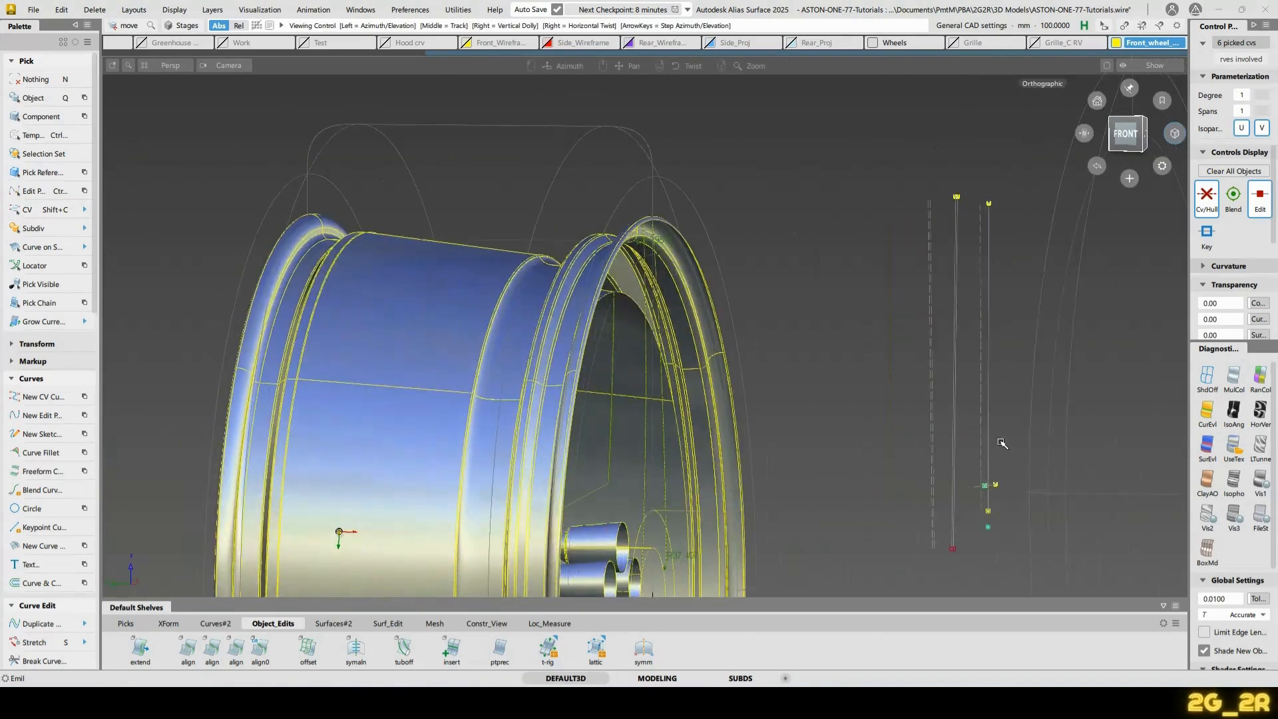
{"action": "left_click_drag", "start_coordinate": [1046, 447], "coordinate": [930, 500], "text": "alt+shift"}
{"action": "left_click_drag", "start_coordinate": [1011, 464], "coordinate": [965, 393], "text": "alt+shift"}
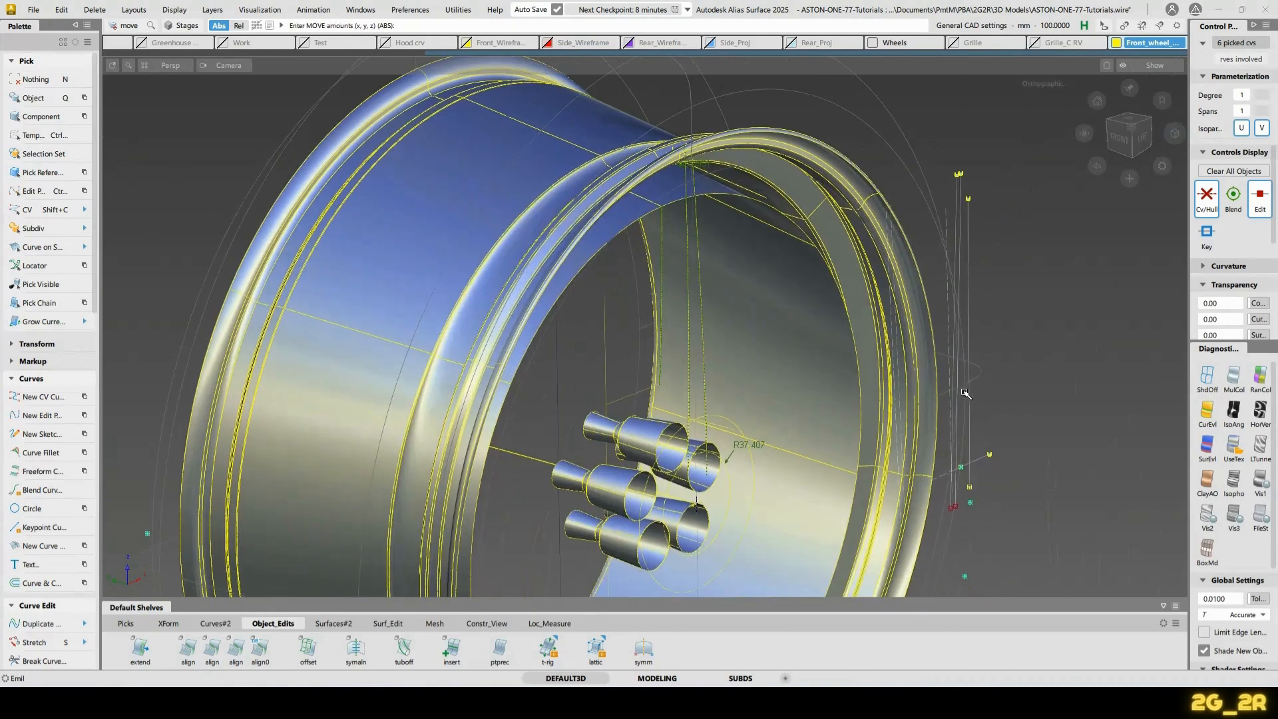
{"action": "key", "text": "n"}
Hide the CVs of the offset spoke line, curve#611
{"action": "left_click_drag", "start_coordinate": [948, 493], "coordinate": [951, 466], "text": "ctrl+shift"}
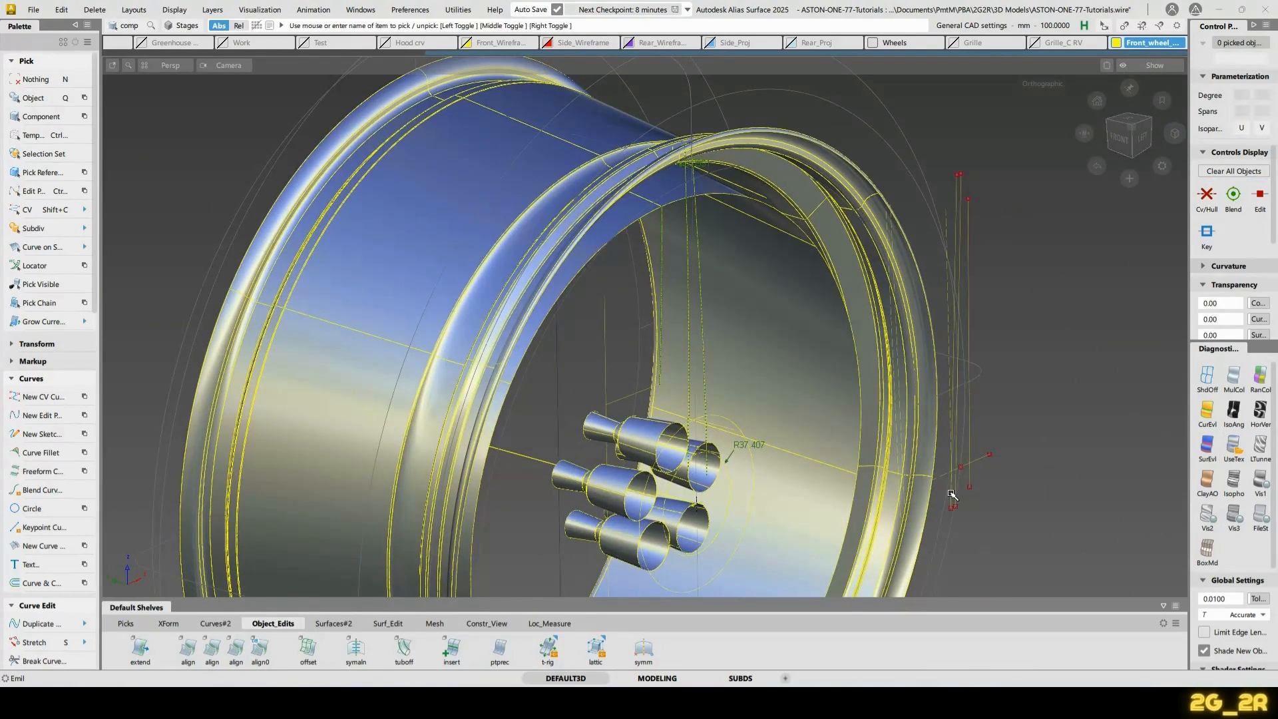
{"action": "left_click", "coordinate": [951, 493]}
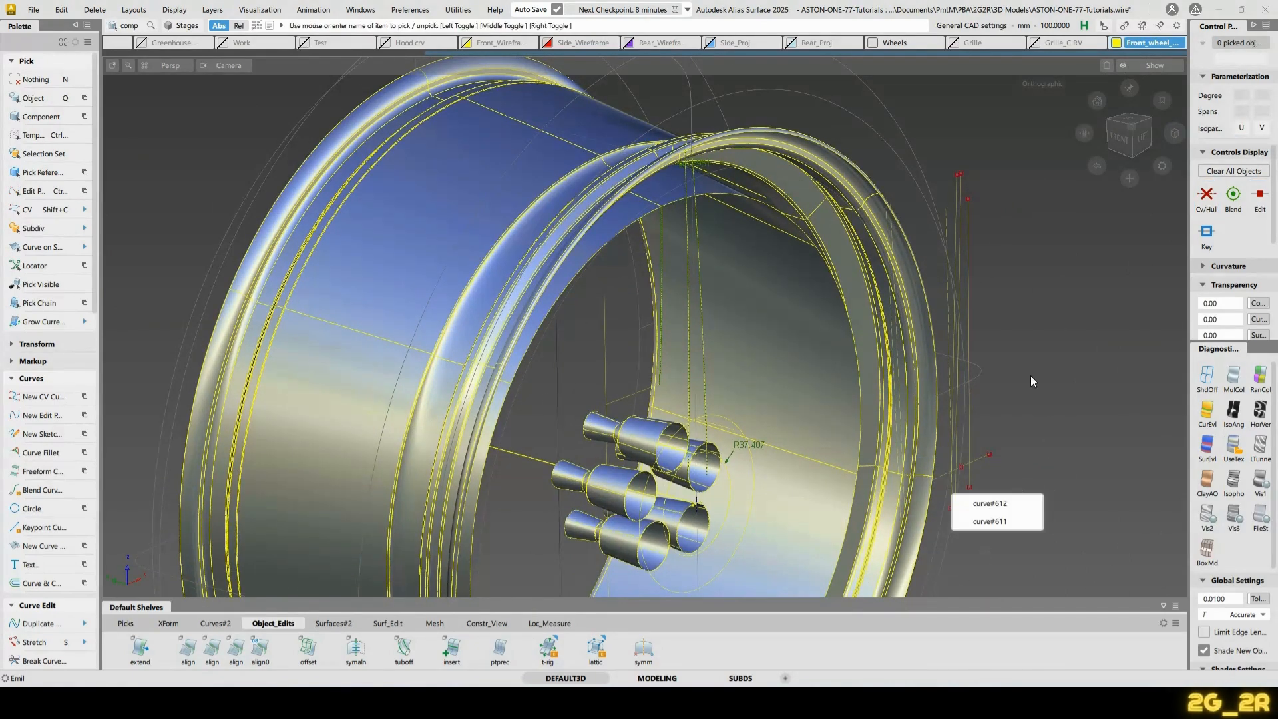
{"action": "left_click", "coordinate": [1008, 523]}
{"action": "left_click_drag", "start_coordinate": [1034, 380], "coordinate": [1074, 367], "text": "ctrl+shift"}
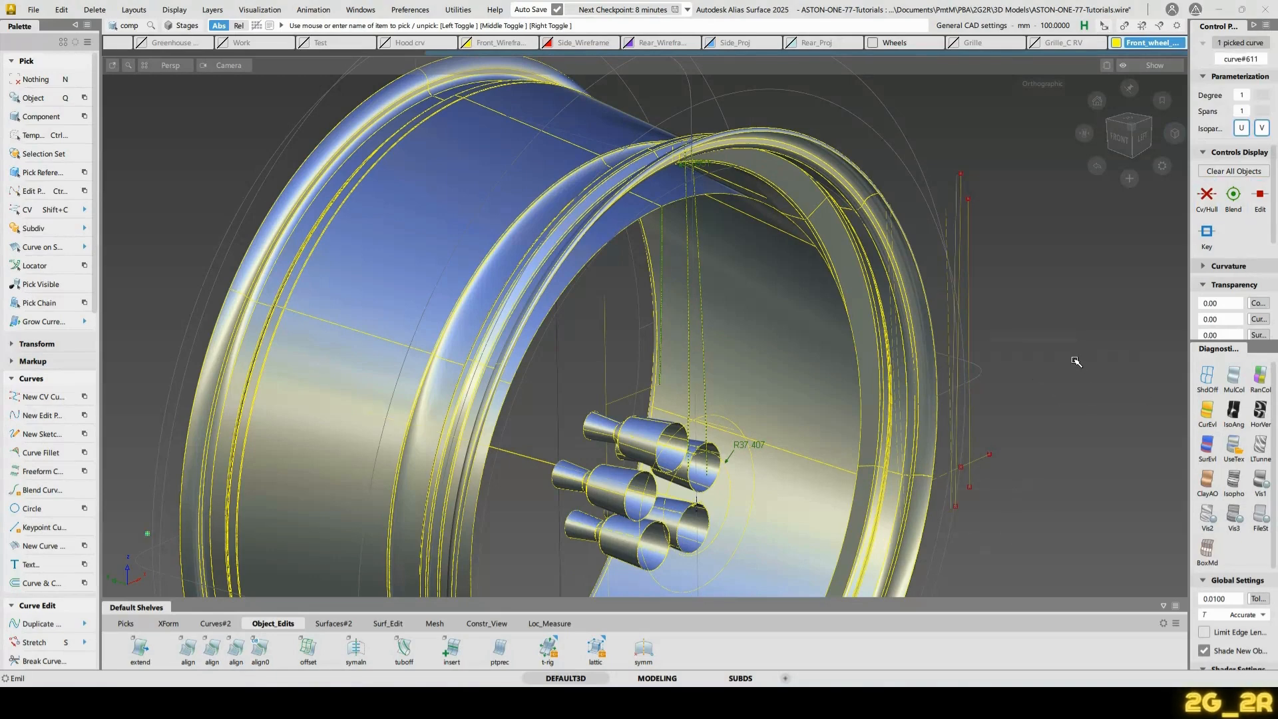
Snap the visible CVs of the spoke lines and the horizontal line sideways onto the inner line's vertical plane in the front view
{"action": "key", "text": "b"}
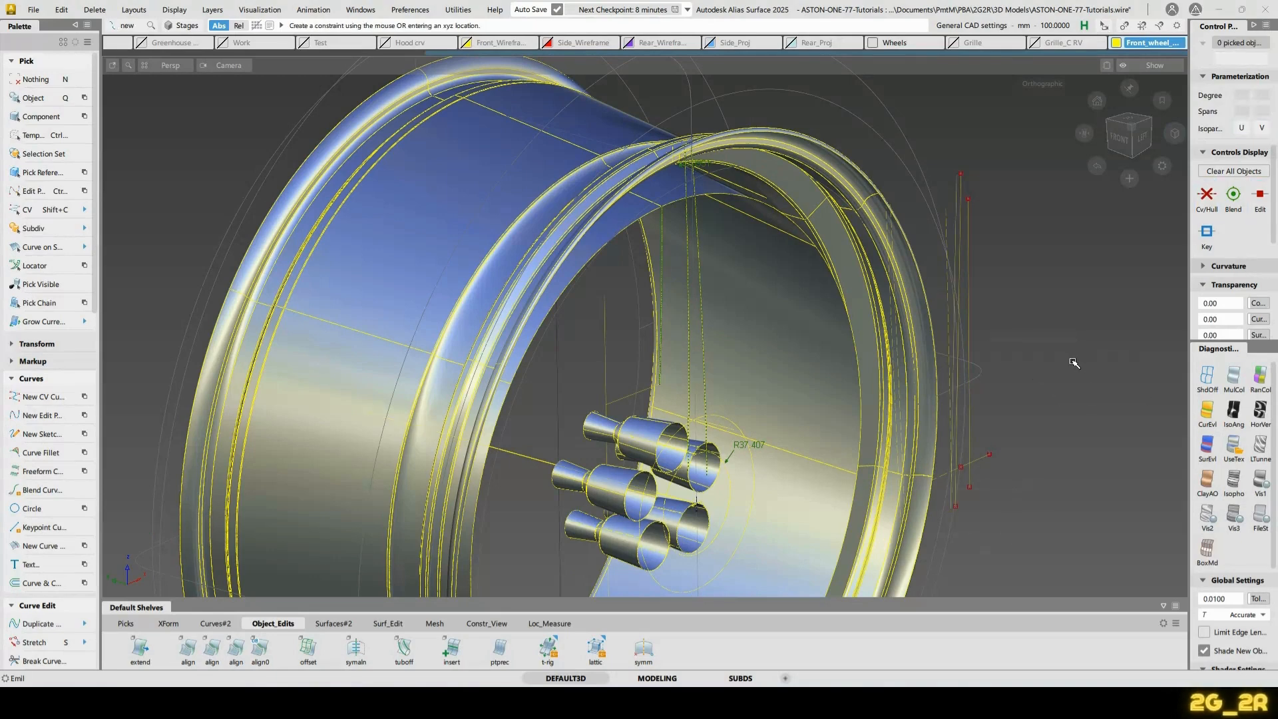
{"action": "key", "text": "shift+c"}
{"action": "left_click_drag", "start_coordinate": [907, 152], "coordinate": [1031, 498]}
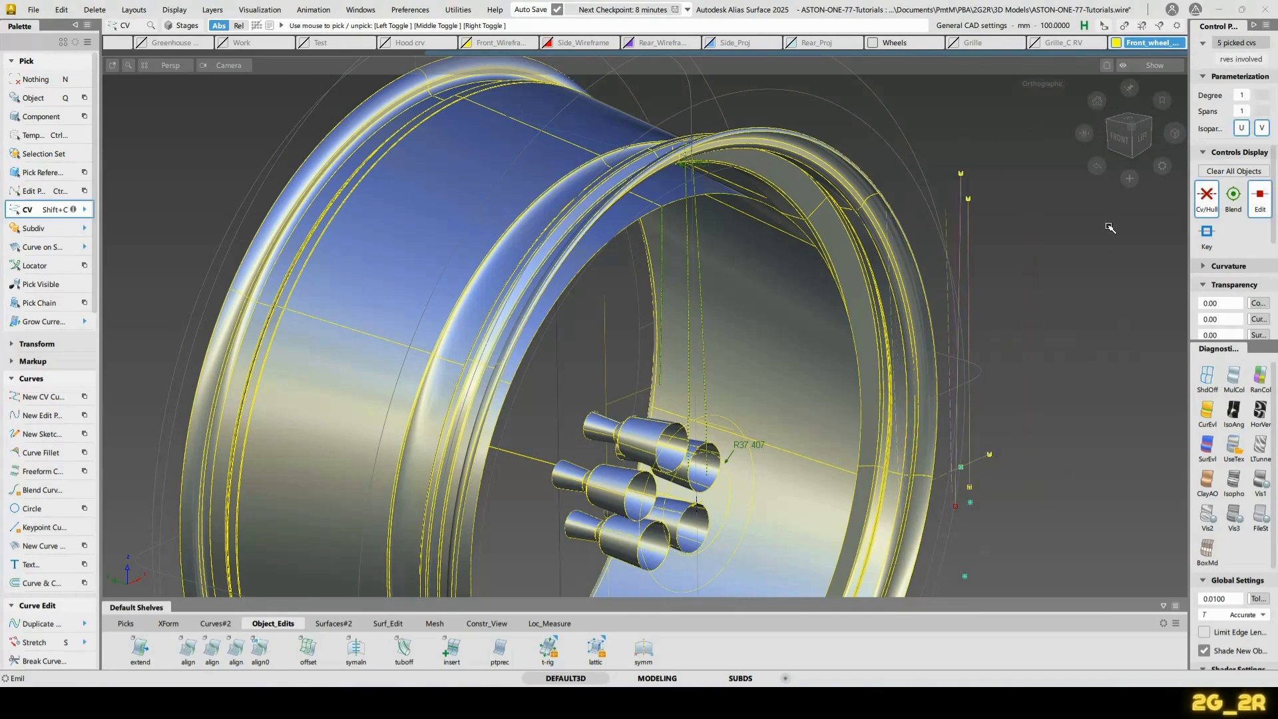
{"action": "left_click", "coordinate": [1118, 140]}
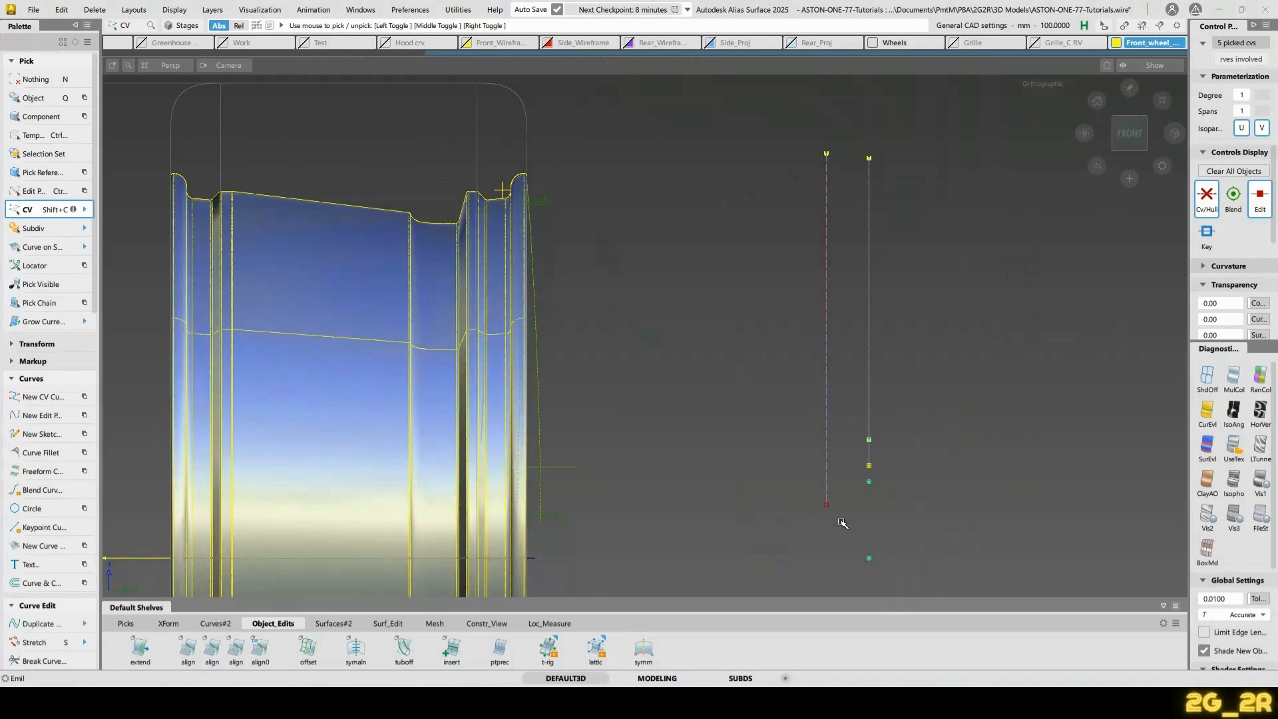
{"action": "key", "text": "w"}
{"action": "middle_click", "coordinate": [836, 528], "text": "ctrl"}
{"action": "key", "text": "n"}
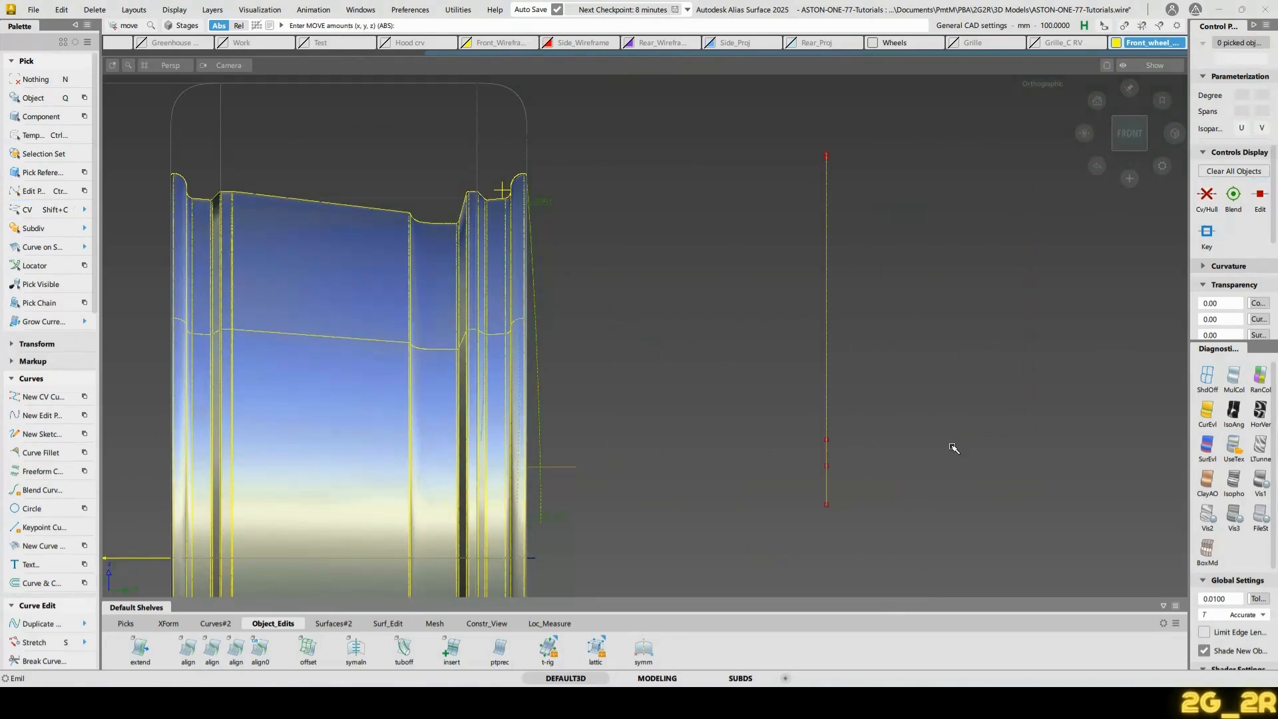
Move the short horizontal line down to the inner spoke line's lower end and shift it sideways across the wheel's centre line in the left view
{"action": "left_click", "coordinate": [1128, 136]}
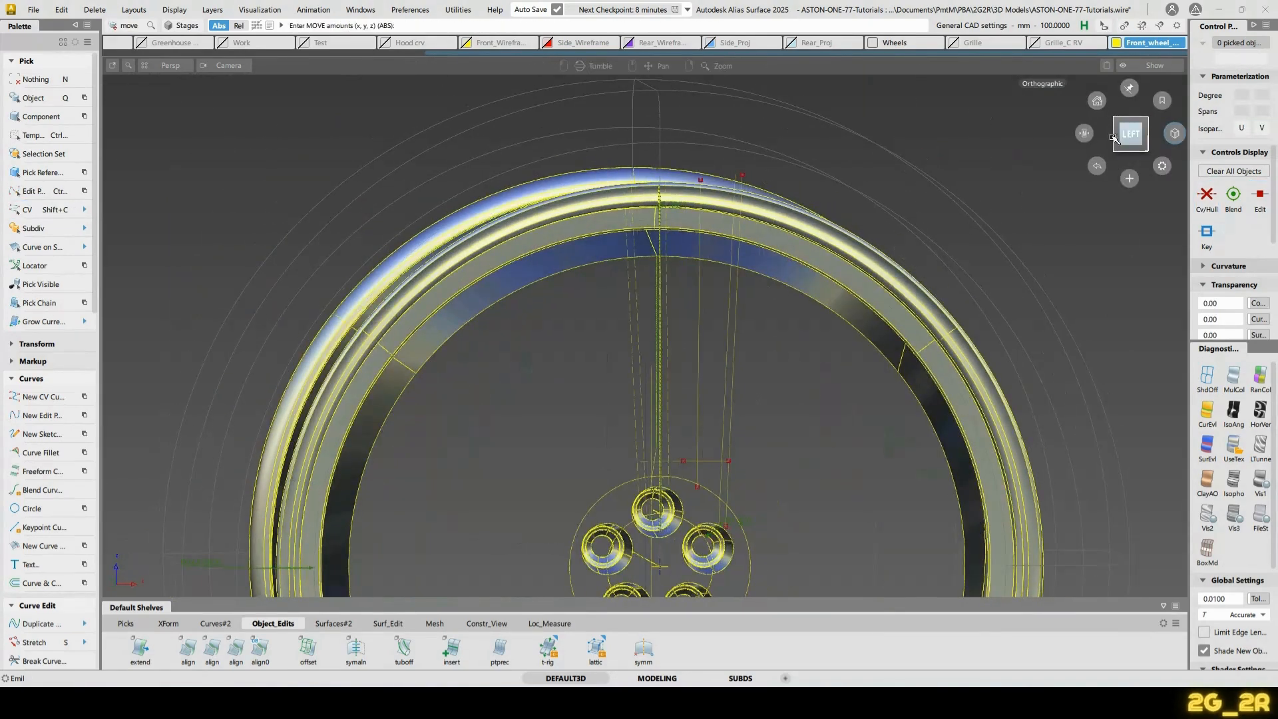
{"action": "scroll", "coordinate": [783, 426], "scroll_direction": "up", "scroll_amount": 5}
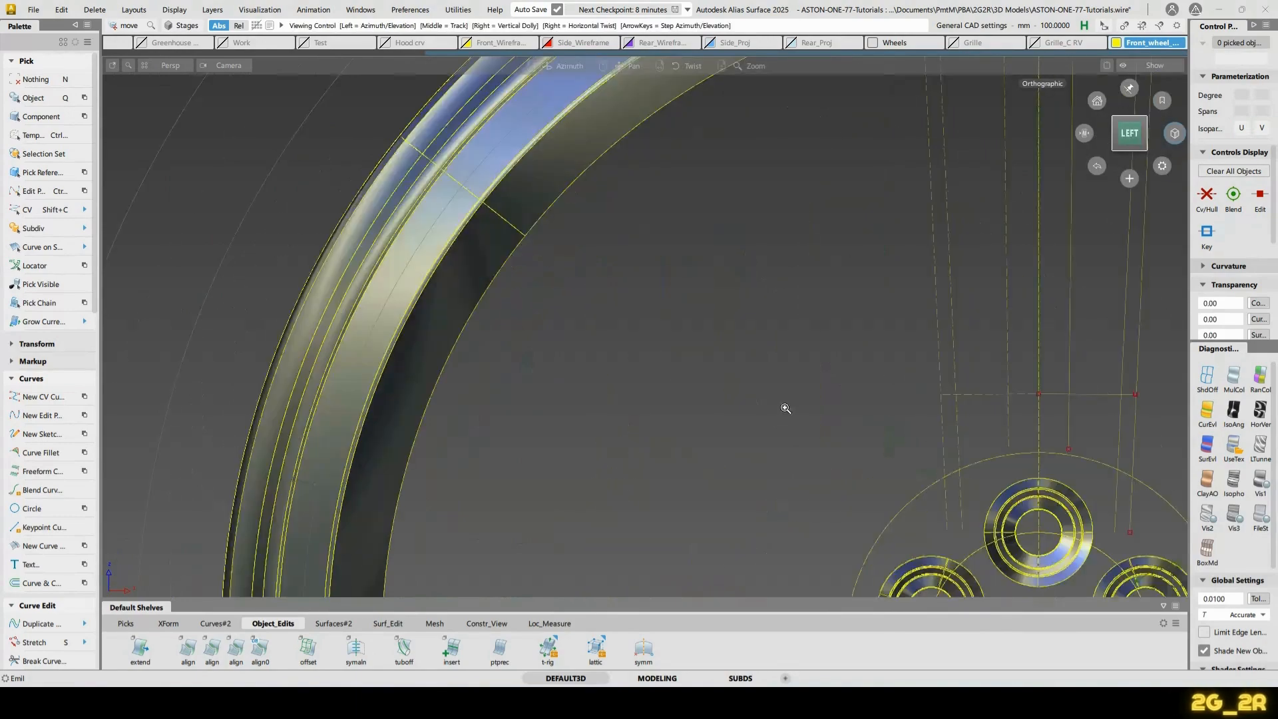
{"action": "middle_click_drag", "start_coordinate": [686, 297], "coordinate": [687, 380], "text": "ctrl+shift"}
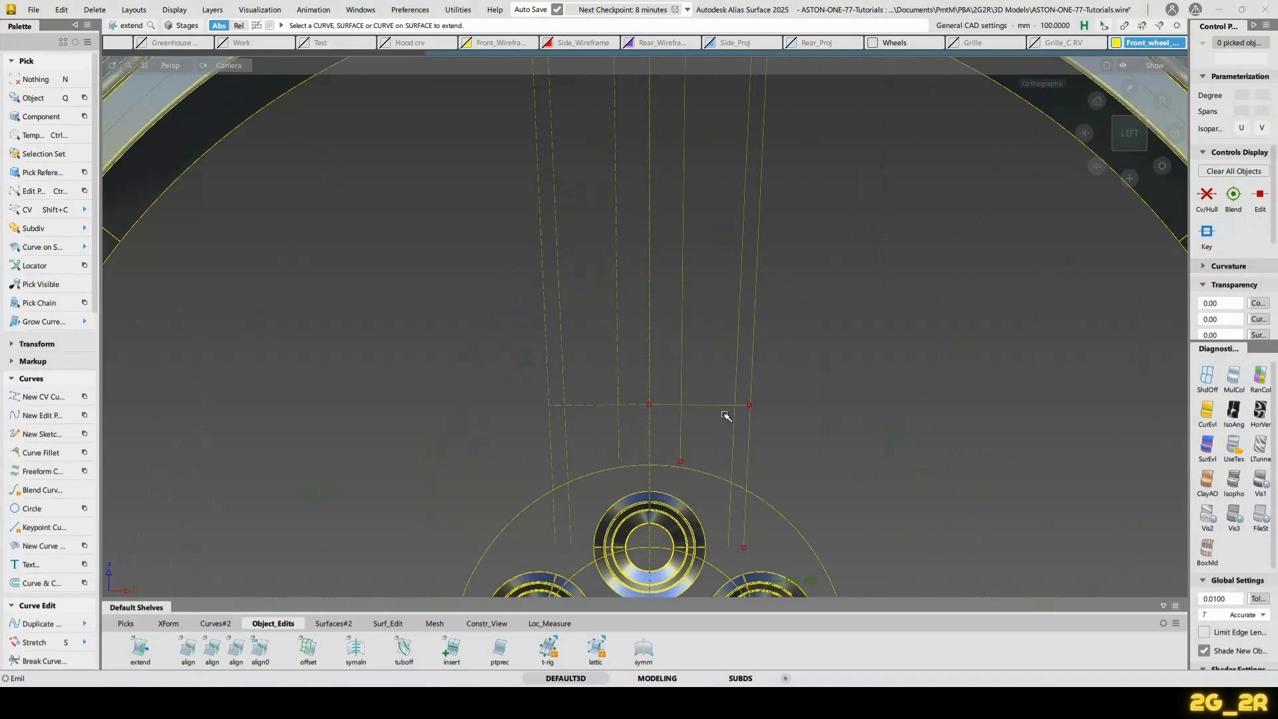
{"action": "left_click_drag", "start_coordinate": [698, 405], "coordinate": [699, 377], "text": "ctrl+shift"}
{"action": "left_click_drag", "start_coordinate": [706, 389], "coordinate": [707, 439]}
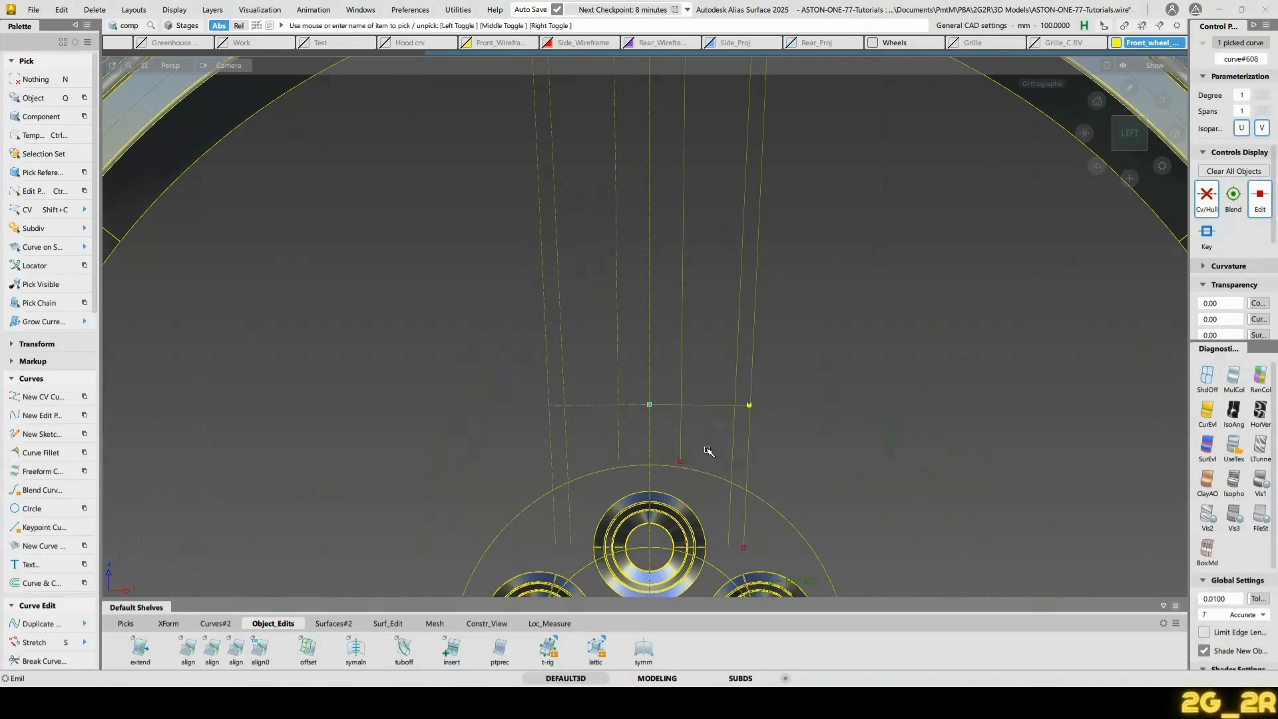
{"action": "key", "text": "w"}
{"action": "right_click", "coordinate": [708, 457], "text": "ctrl"}
{"action": "middle_click_drag", "start_coordinate": [983, 460], "coordinate": [930, 459]}
Apply symmetric modeling to the short horizontal line and snap its end CV to the inner spoke line's lower end
{"action": "left_click", "coordinate": [856, 448], "text": "ctrl+shift"}
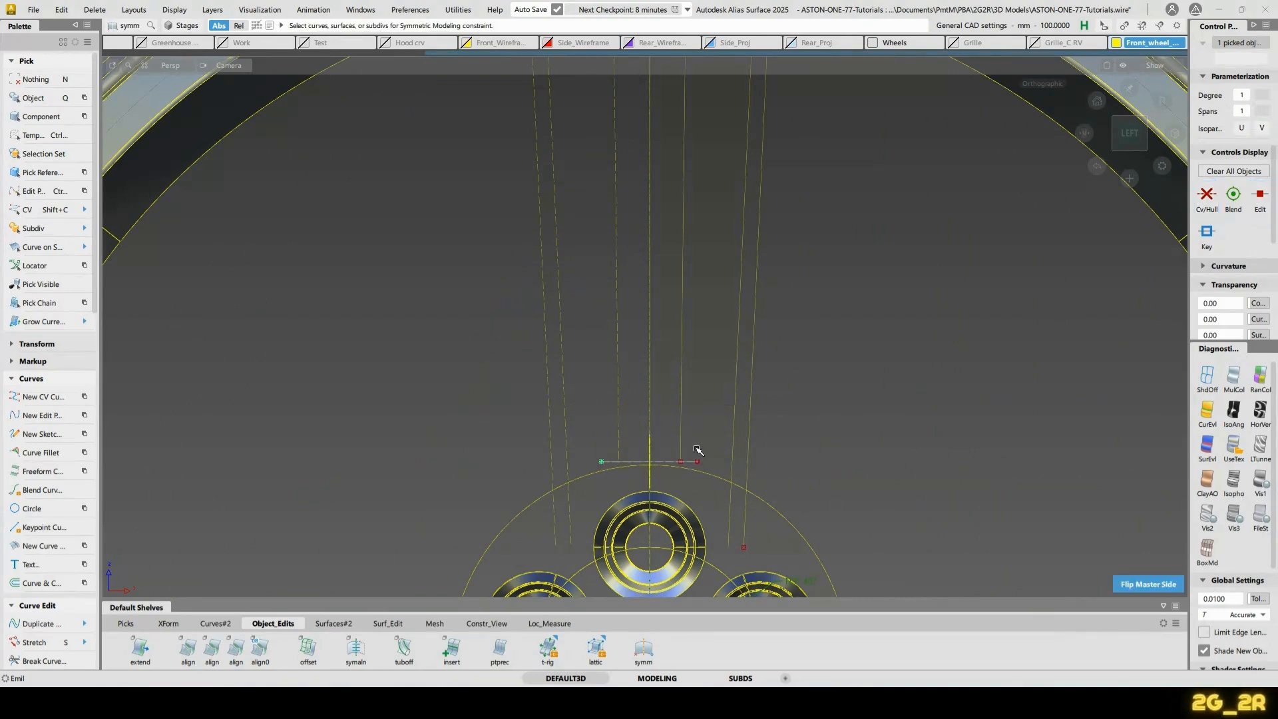
{"action": "right_click_drag", "start_coordinate": [835, 490], "coordinate": [825, 422], "text": "alt+shift"}
{"action": "middle_click_drag", "start_coordinate": [825, 422], "coordinate": [761, 222], "text": "alt+shift"}
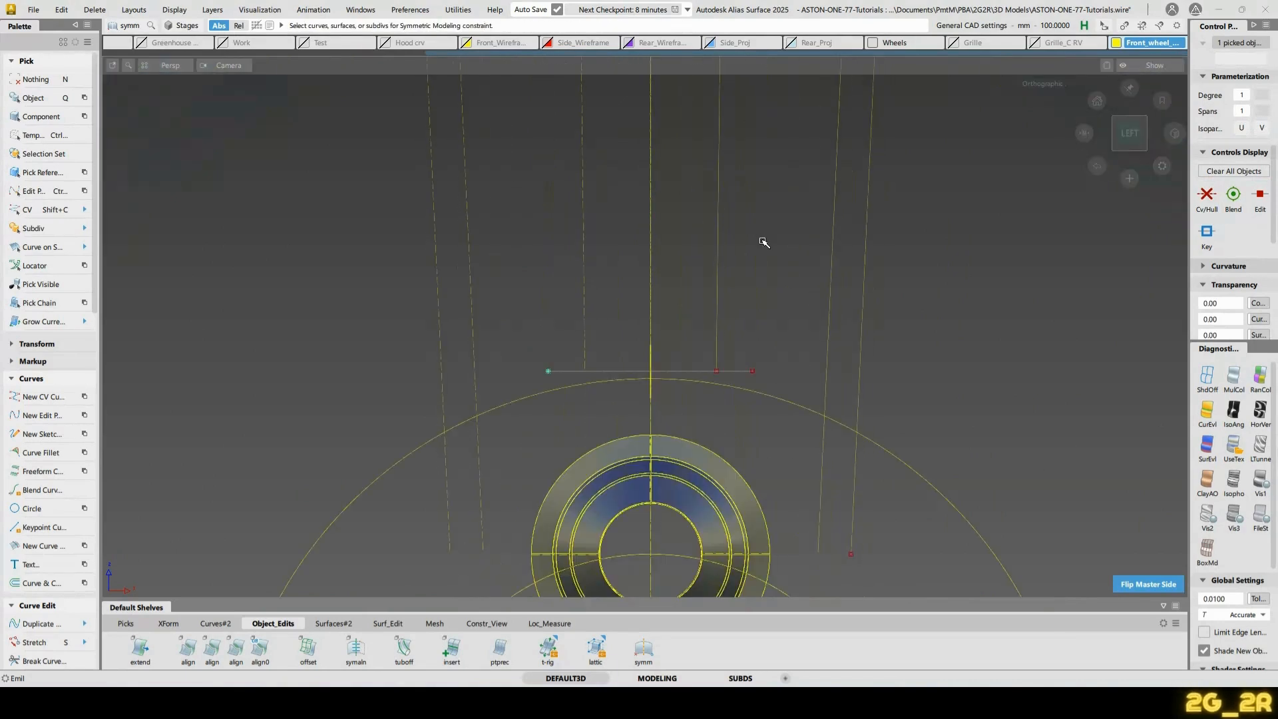
{"action": "left_click", "coordinate": [780, 394]}
{"action": "key", "text": "shift+c"}
{"action": "left_click_drag", "start_coordinate": [733, 358], "coordinate": [766, 399]}
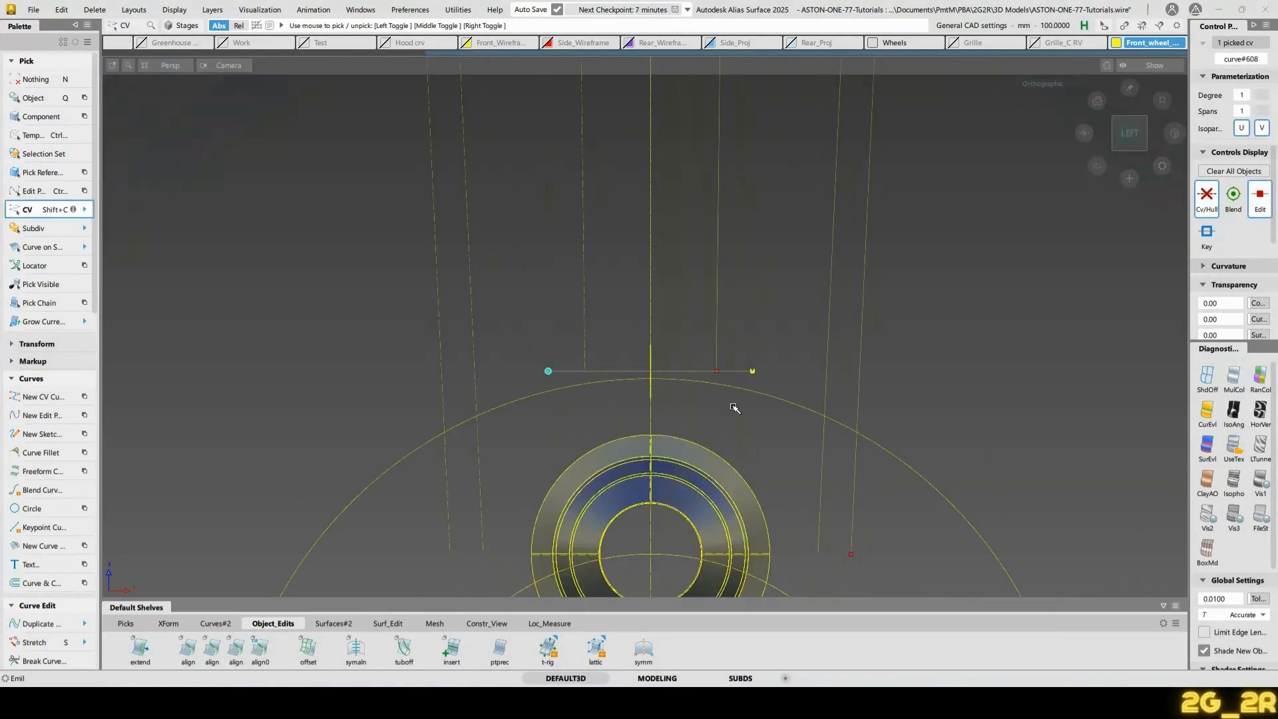
{"action": "key", "text": "m"}
{"action": "key", "text": "n"}
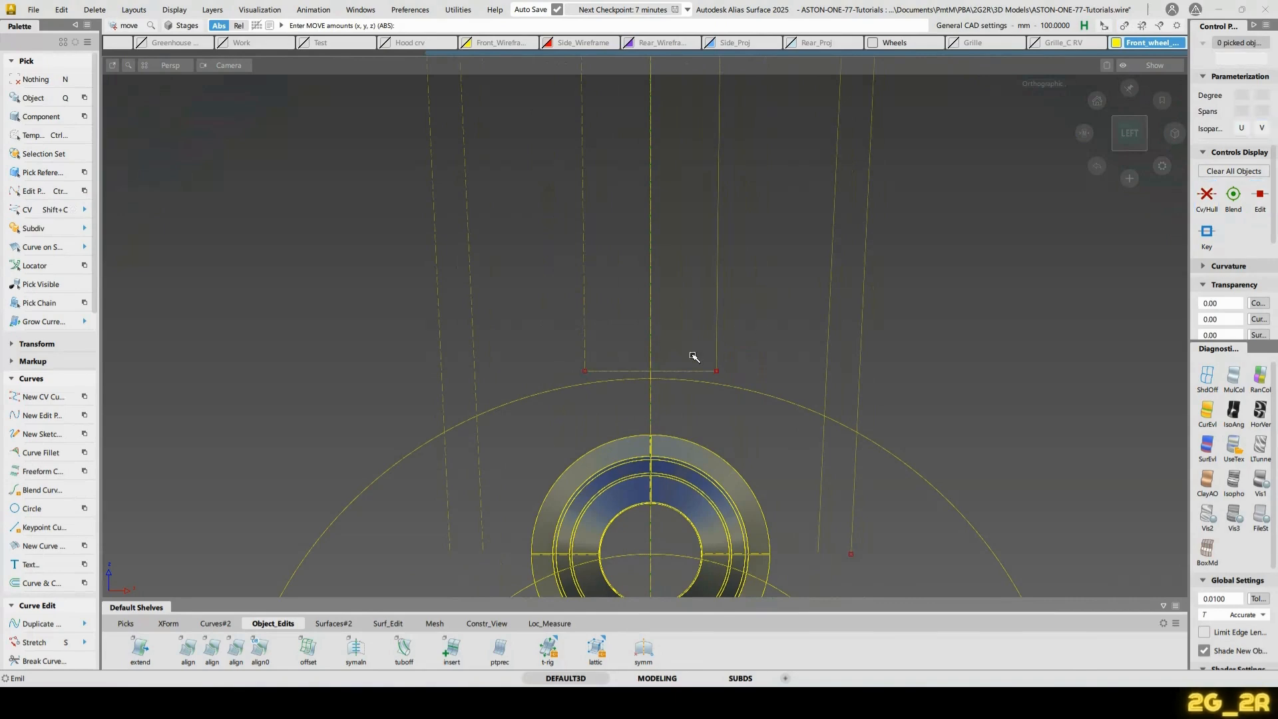
Set the degree of the short horizontal line between the inner spoke lines to 3
{"action": "left_click_drag", "start_coordinate": [684, 368], "coordinate": [682, 347], "text": "ctrl+shift"}
{"action": "left_click", "coordinate": [691, 373]}
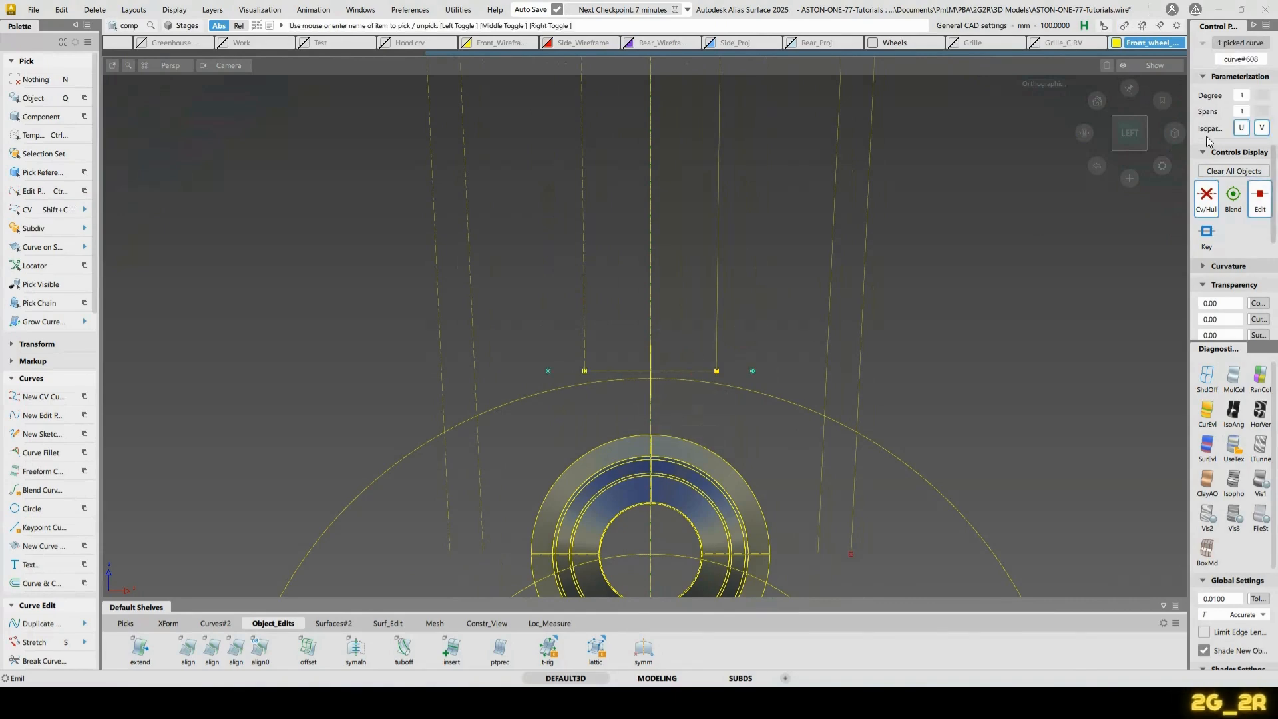
{"action": "left_click", "coordinate": [1242, 95]}
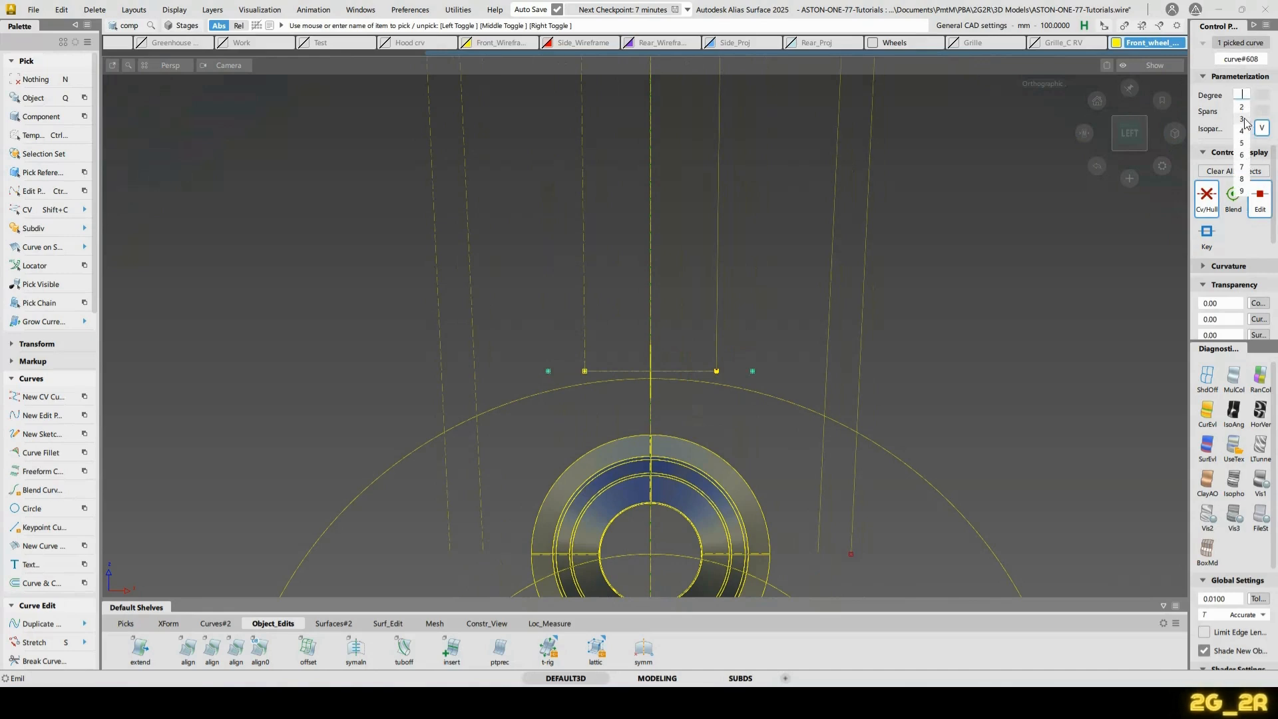
{"action": "left_click", "coordinate": [1241, 128]}
{"action": "key", "text": "space"}
Move the two middle CVs of the short connecting curve down so that it bows towards the hub
{"action": "key", "text": "n"}
{"action": "key", "text": "shift+c"}
{"action": "left_click_drag", "start_coordinate": [599, 338], "coordinate": [705, 395]}
{"action": "key", "text": "w"}
{"action": "right_click_drag", "start_coordinate": [748, 245], "coordinate": [753, 264]}
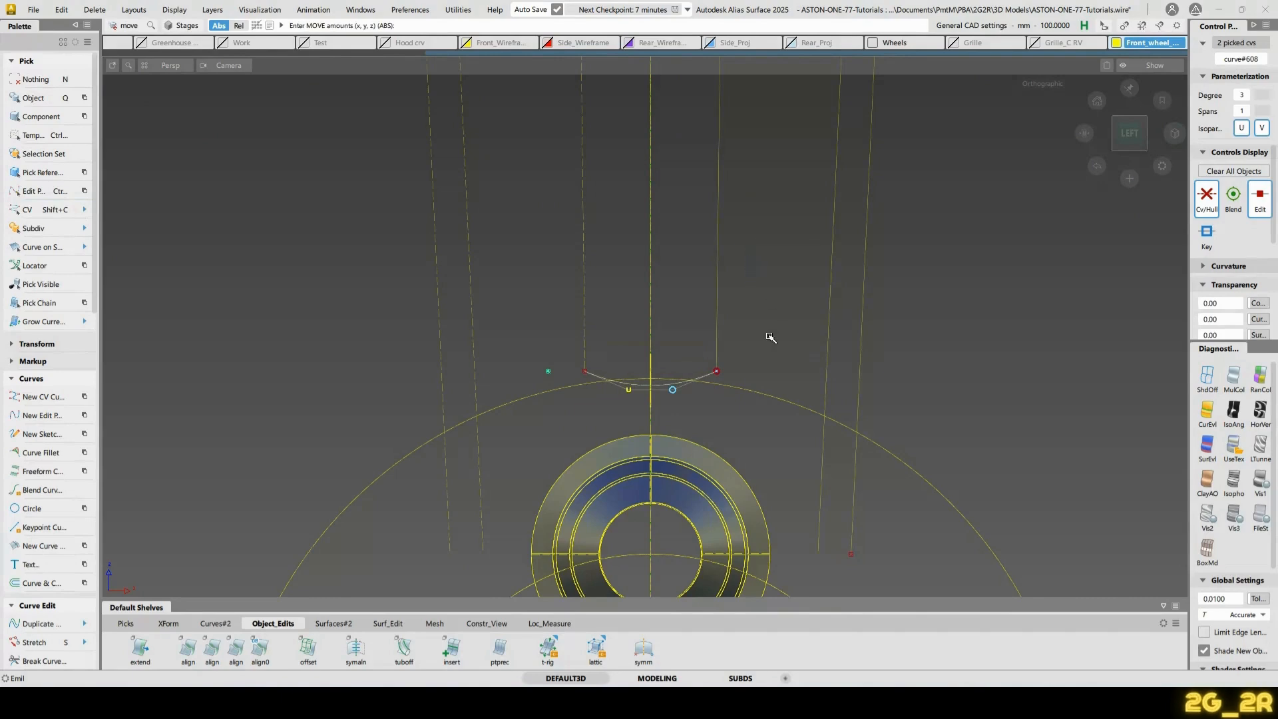
Center the pivot on the two middle CVs, scale them apart sideways and lower them by about 3.2 mm
{"action": "middle_click", "coordinate": [765, 347], "text": "ctrl+shift"}
{"action": "left_click", "coordinate": [829, 346]}
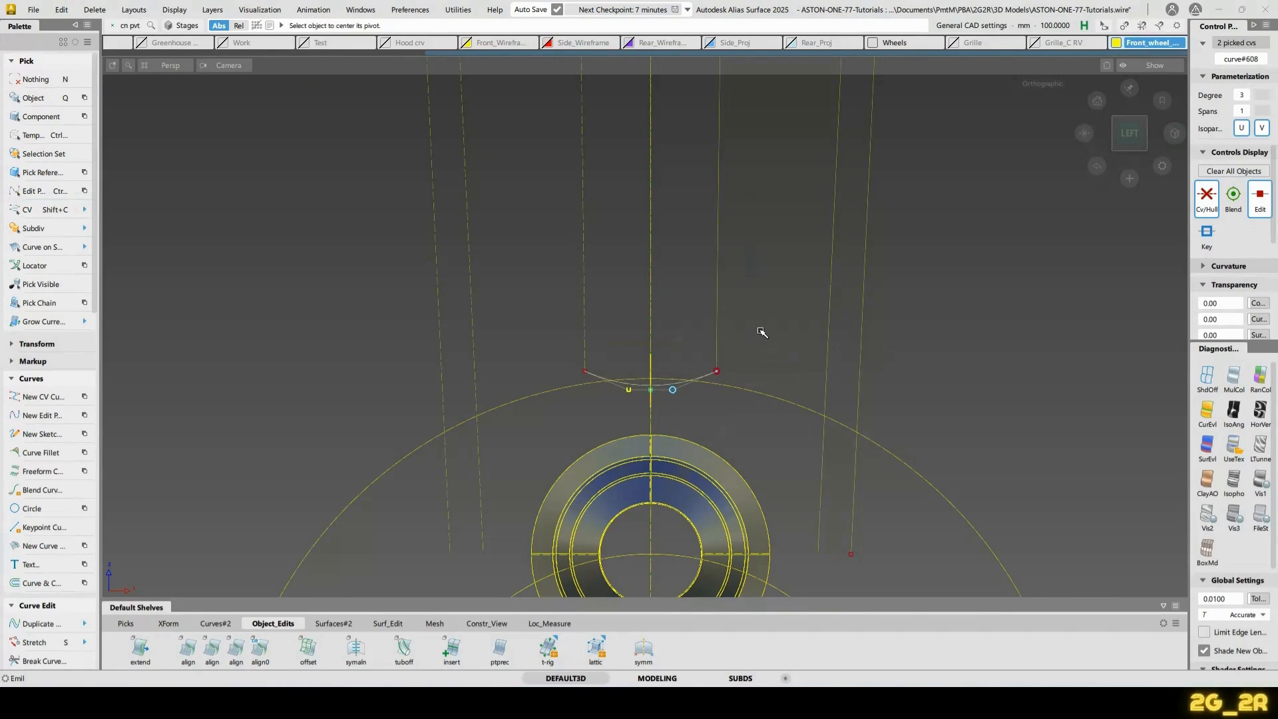
{"action": "key", "text": "e"}
{"action": "left_click_drag", "start_coordinate": [689, 314], "coordinate": [730, 319]}
{"action": "mouse_move", "coordinate": [766, 318]}
{"action": "right_mouse_down"}
{"action": "mouse_move", "coordinate": [765, 293]}
{"action": "mouse_move", "coordinate": [769, 308]}
{"action": "right_mouse_up"}
{"action": "key", "text": "w"}
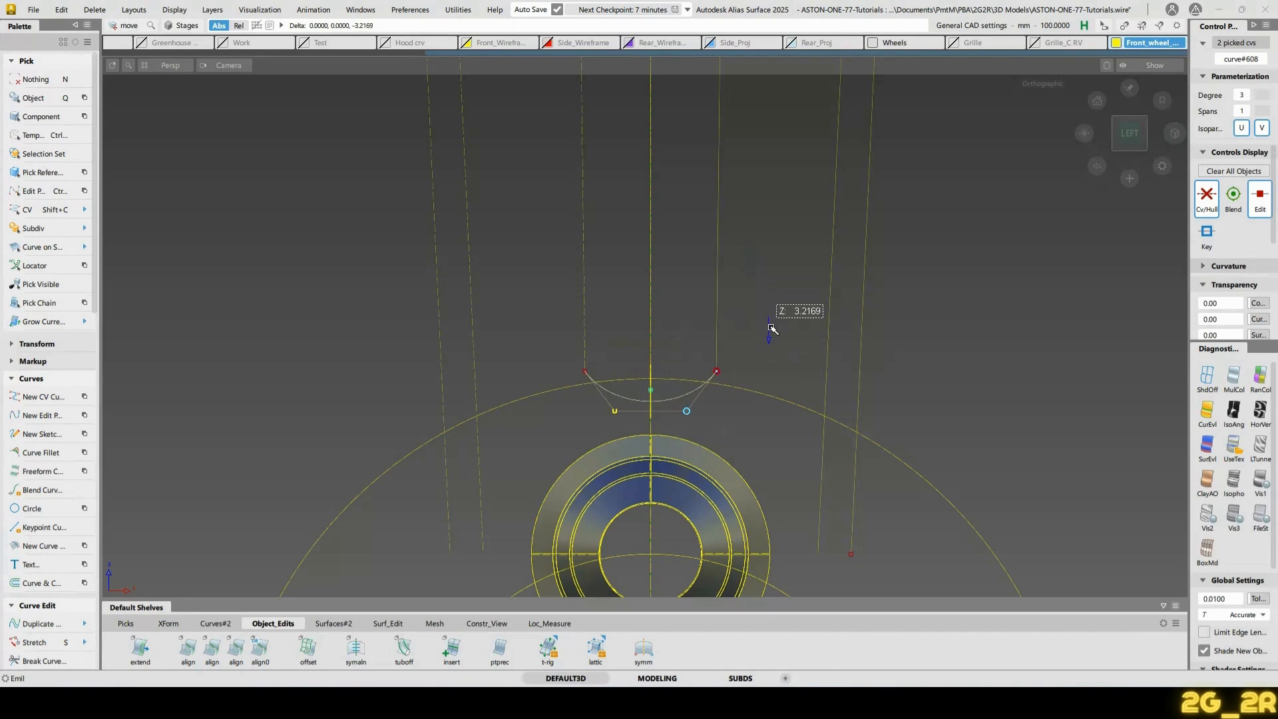
{"action": "right_click_drag", "start_coordinate": [746, 251], "coordinate": [704, 355], "text": "alt+shift"}
{"action": "middle_click_drag", "start_coordinate": [697, 280], "coordinate": [682, 483], "text": "alt+shift"}
{"action": "key", "text": "n"}
Revolve the central spoke profile curve, curve#598, about the wheel's axis vector
{"action": "right_click_drag", "start_coordinate": [713, 206], "coordinate": [692, 346], "text": "alt+shift"}
{"action": "middle_click_drag", "start_coordinate": [706, 359], "coordinate": [723, 172], "text": "alt+shift"}
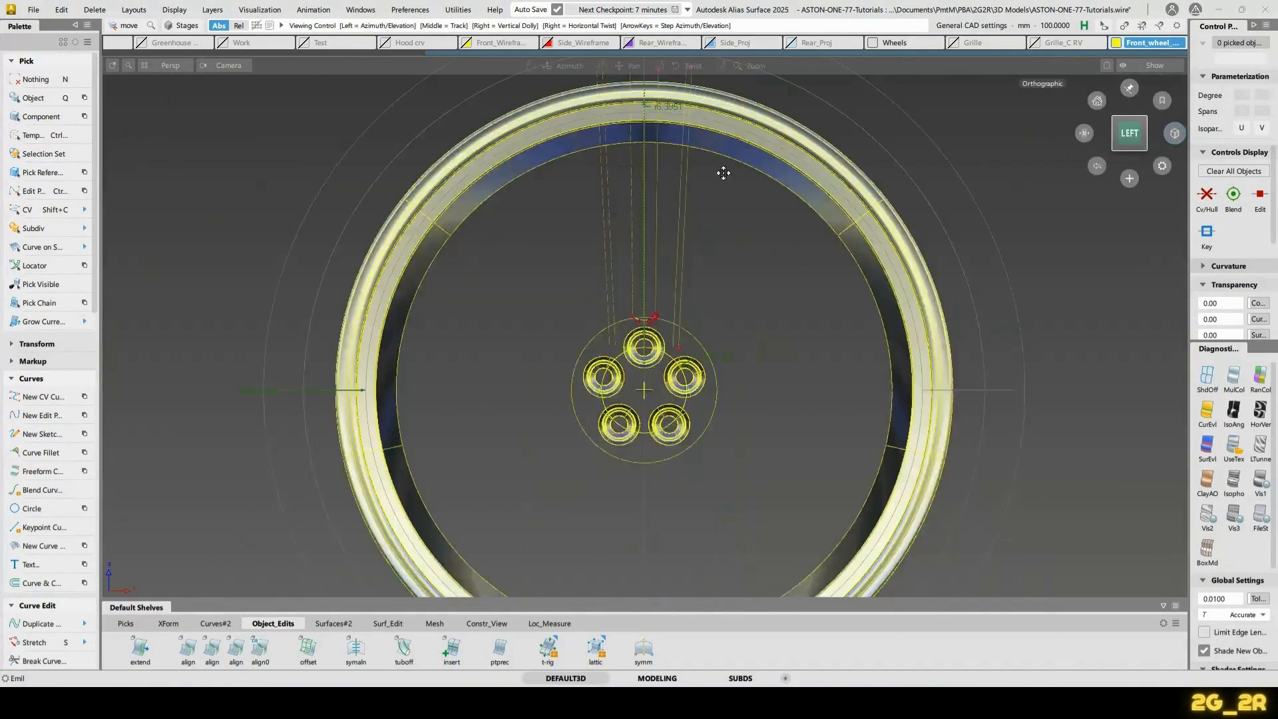
{"action": "middle_click_drag", "start_coordinate": [722, 262], "coordinate": [723, 293], "text": "alt+shift"}
{"action": "right_click_drag", "start_coordinate": [707, 382], "coordinate": [720, 323], "text": "alt+shift"}
{"action": "middle_click_drag", "start_coordinate": [737, 262], "coordinate": [727, 335], "text": "alt+shift"}
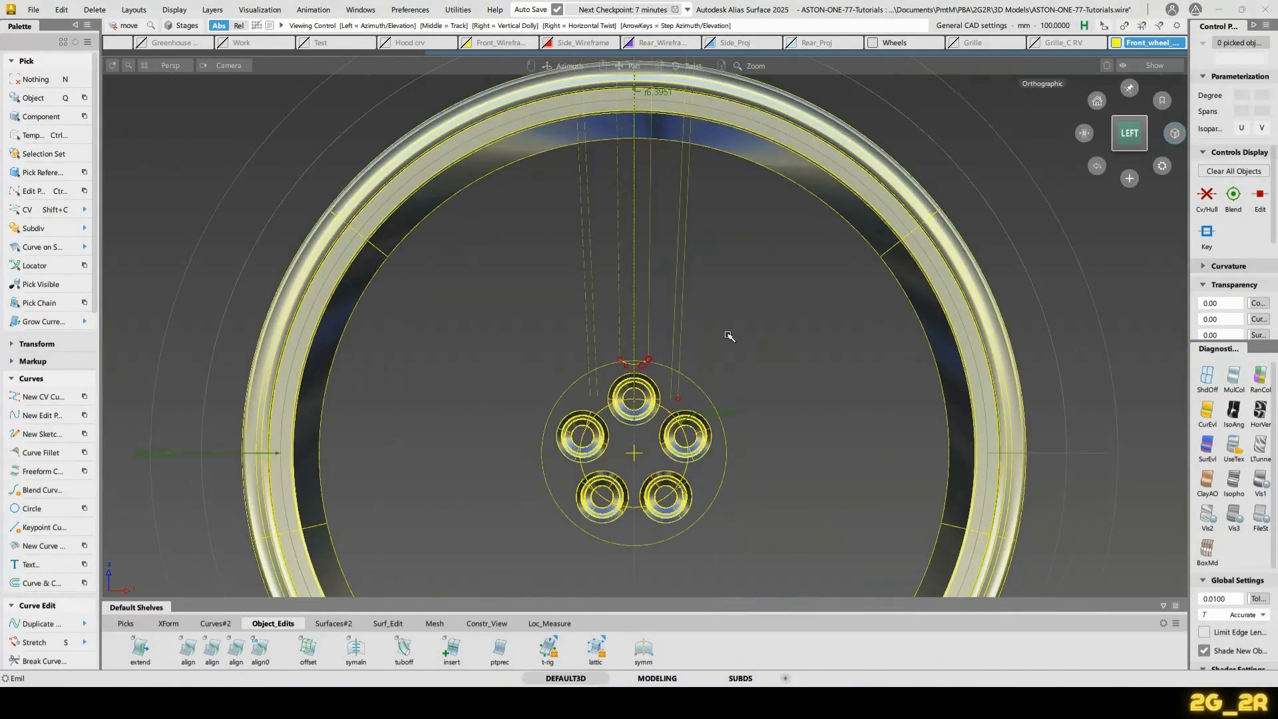
{"action": "middle_click_drag", "start_coordinate": [705, 263], "coordinate": [739, 316], "text": "alt+shift"}
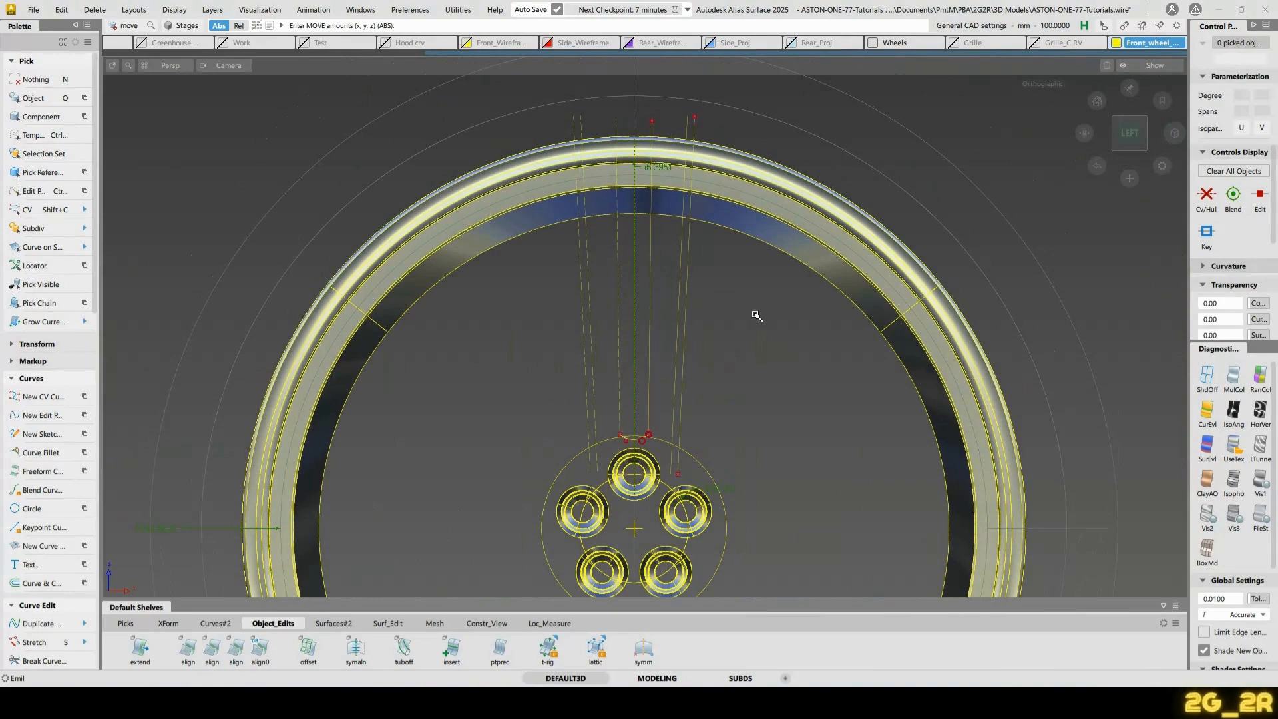
{"action": "left_click_drag", "start_coordinate": [477, 363], "coordinate": [719, 336], "text": "alt+shift"}
{"action": "left_click", "coordinate": [724, 348], "text": "ctrl+shift"}
{"action": "left_click", "coordinate": [713, 349]}
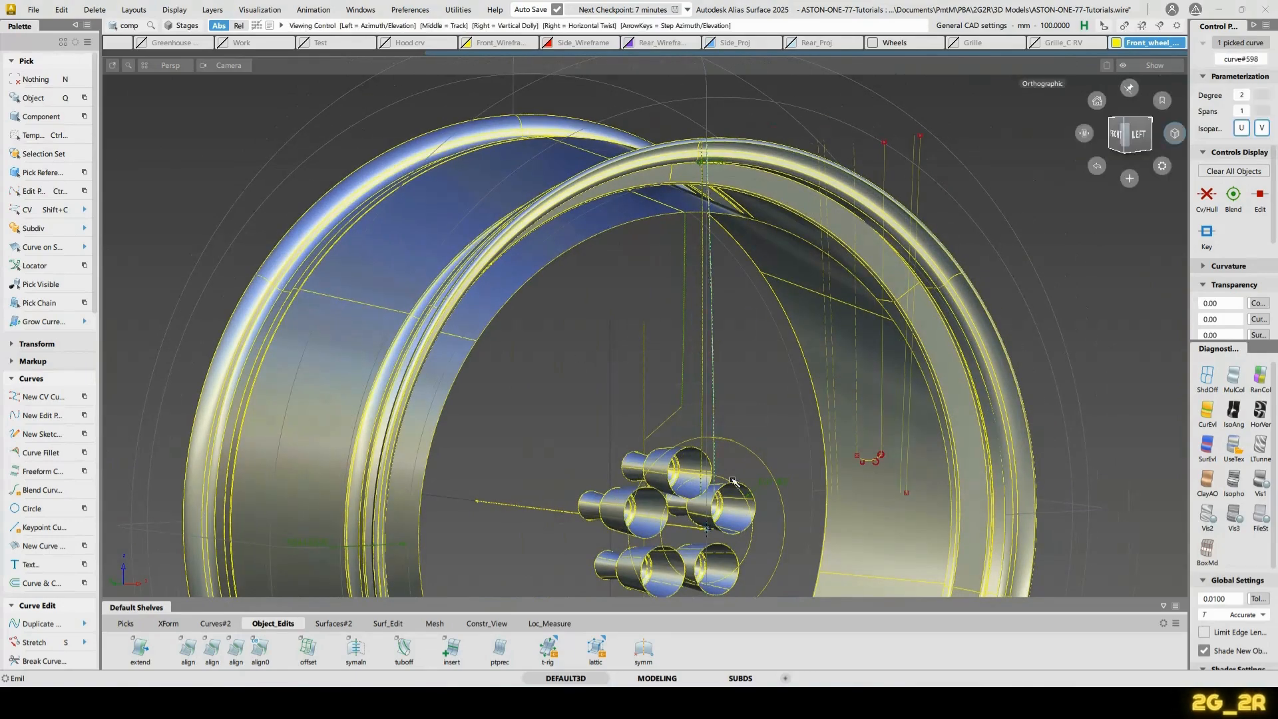
{"action": "middle_click_drag", "start_coordinate": [713, 349], "coordinate": [686, 159], "text": "alt+shift"}
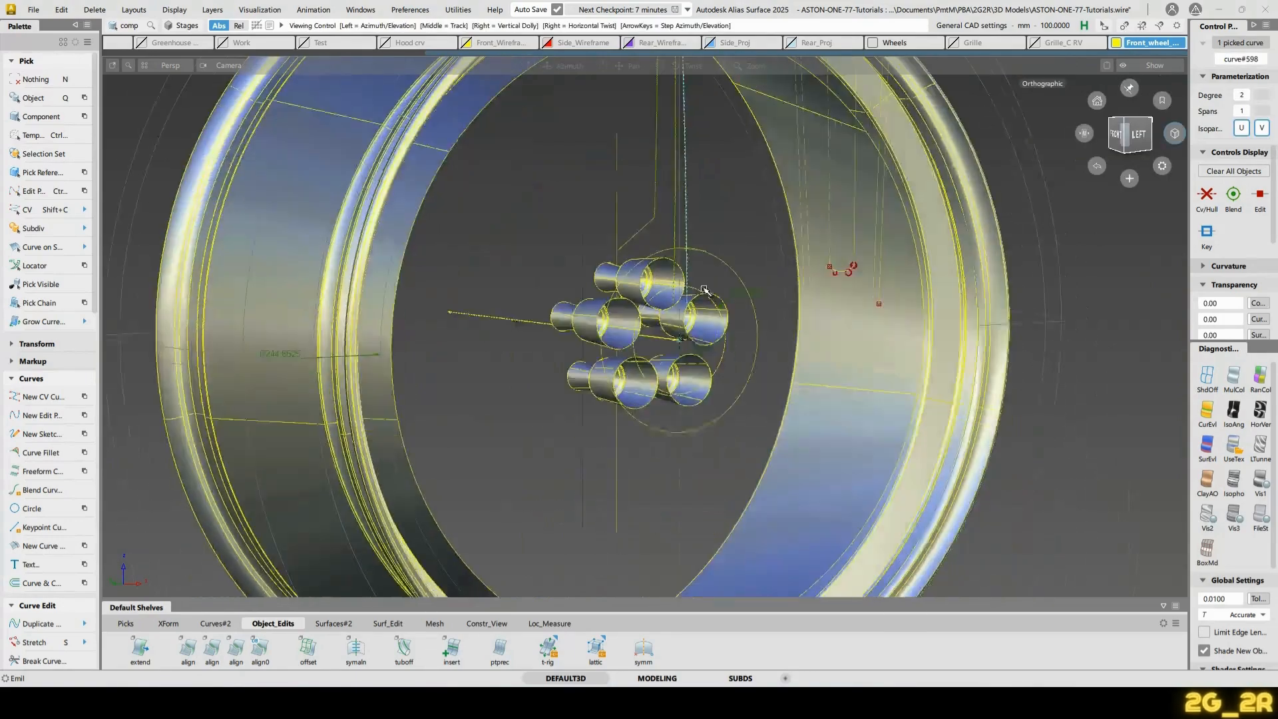
{"action": "left_click", "coordinate": [332, 623]}
{"action": "left_click", "coordinate": [236, 647]}
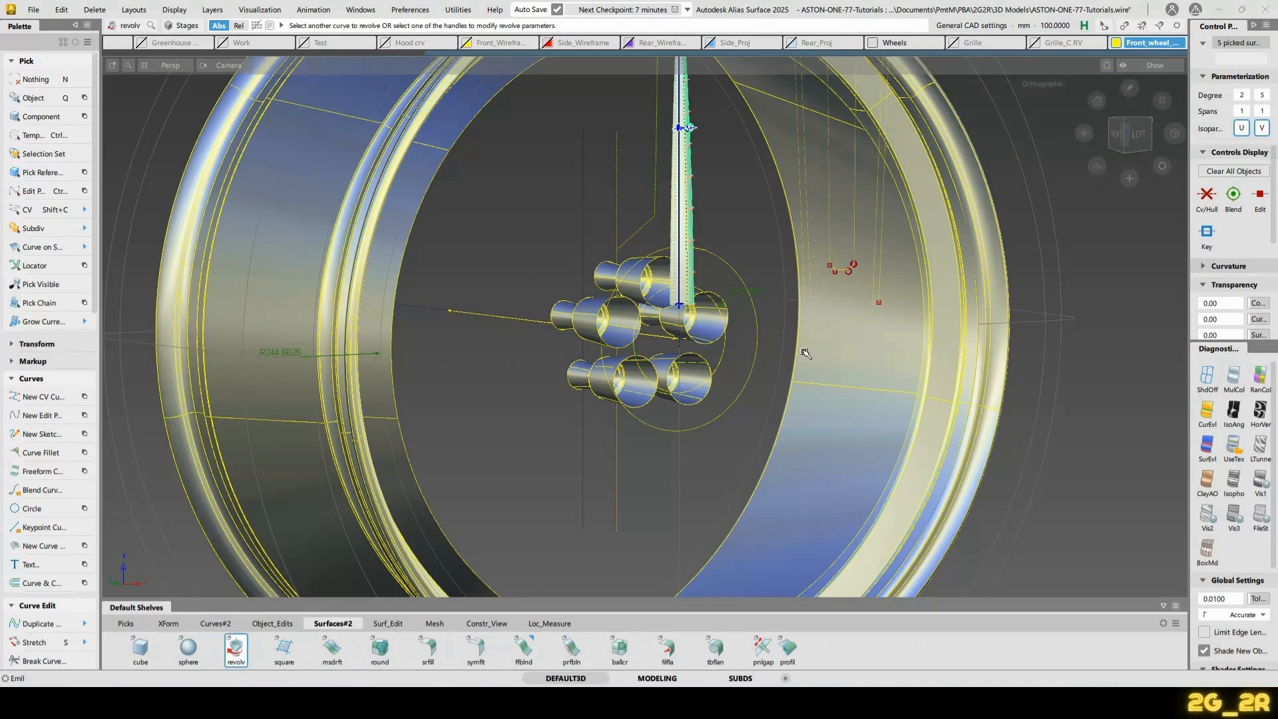
{"action": "left_click", "coordinate": [652, 335]}
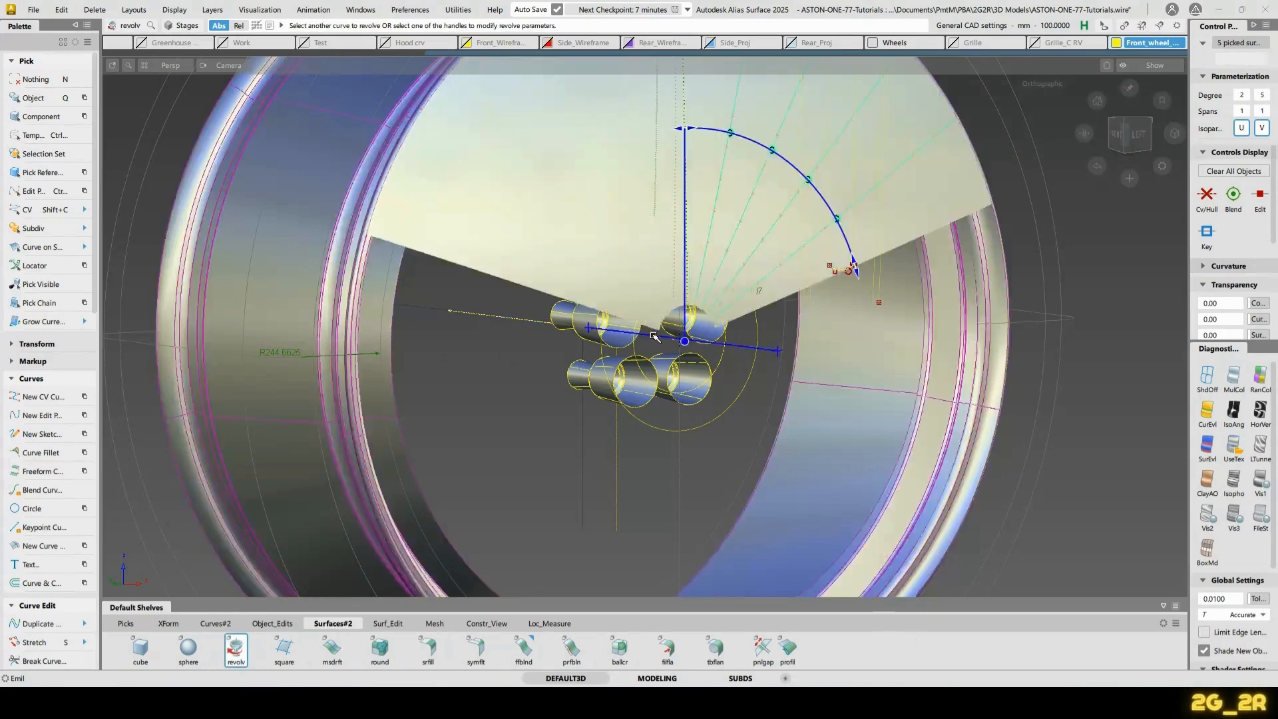
{"action": "middle_click_drag", "start_coordinate": [751, 164], "coordinate": [738, 291], "text": "alt+shift"}
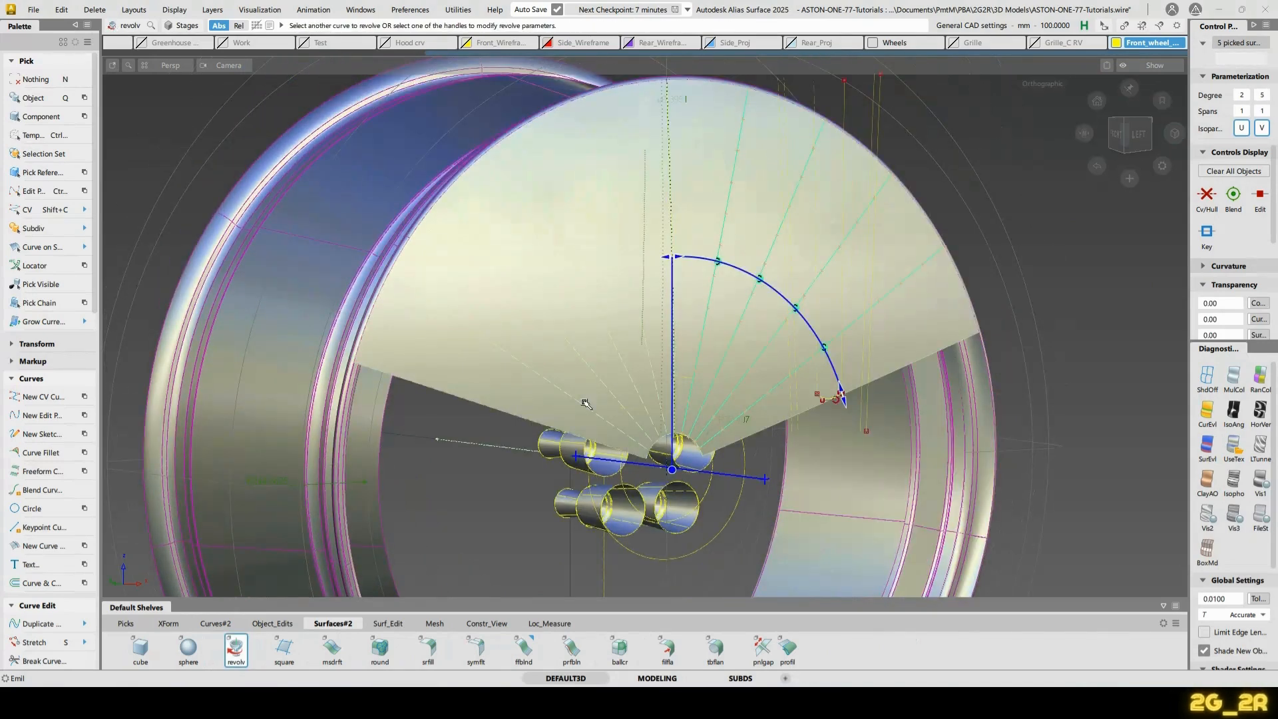
Set the revolve's per-segment angle and its sweep angle to 360 degrees
{"action": "key", "text": "n"}
{"action": "key", "text": "ctrl+q"}
{"action": "left_click", "coordinate": [739, 346]}
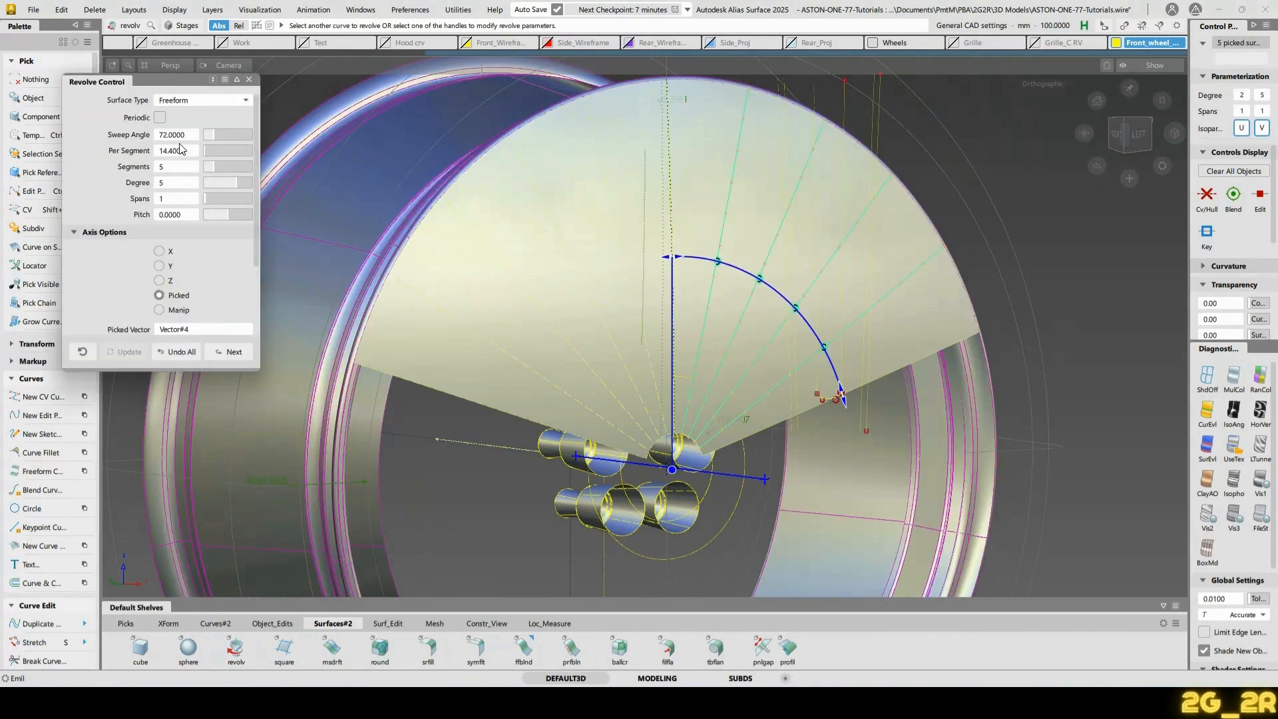
{"action": "double_click", "coordinate": [193, 138]}
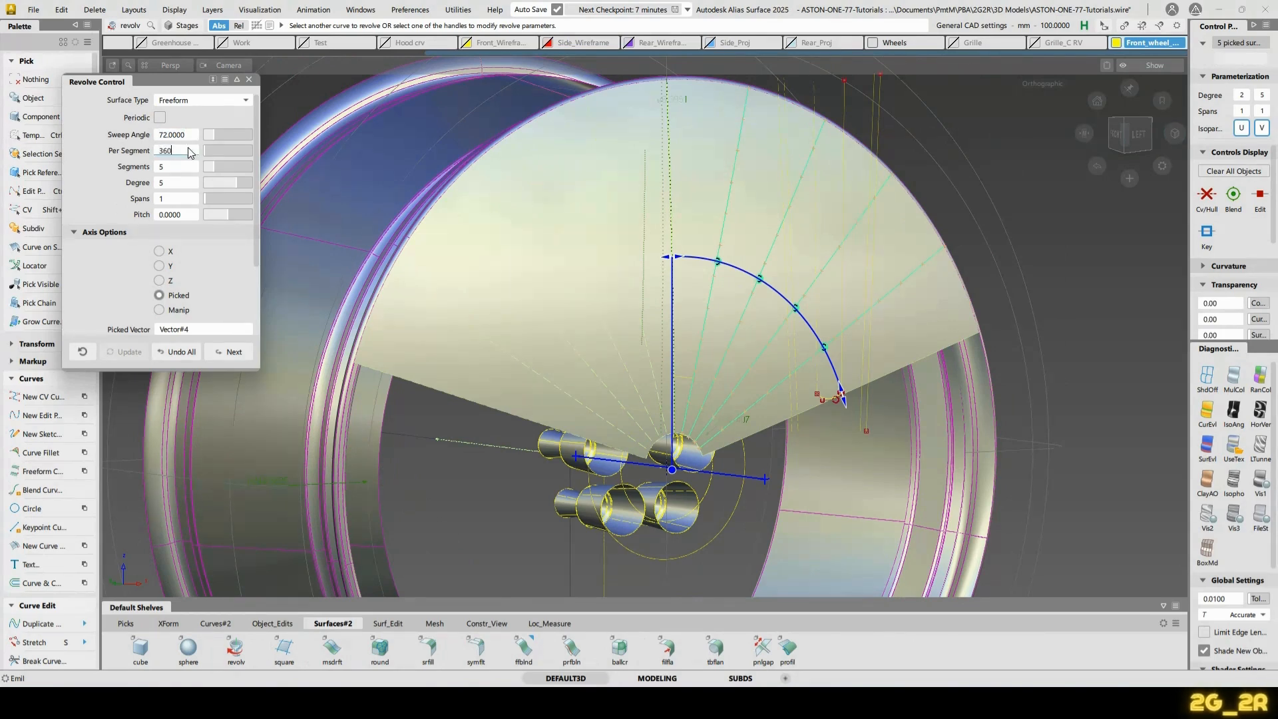
{"action": "left_click", "coordinate": [188, 147]}
{"action": "type", "text": "36"}
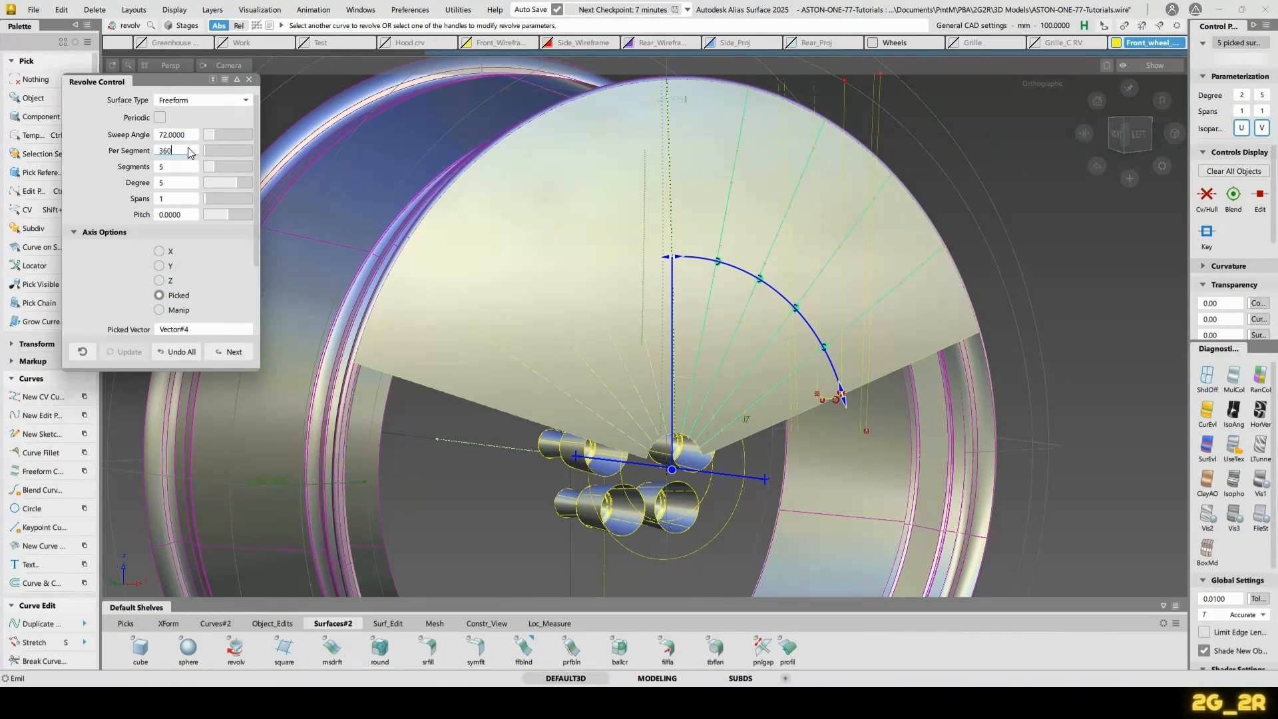
{"action": "type", "text": "0"}
{"action": "key", "text": "Return"}
{"action": "left_click", "coordinate": [187, 137]}
{"action": "type", "text": "3"}
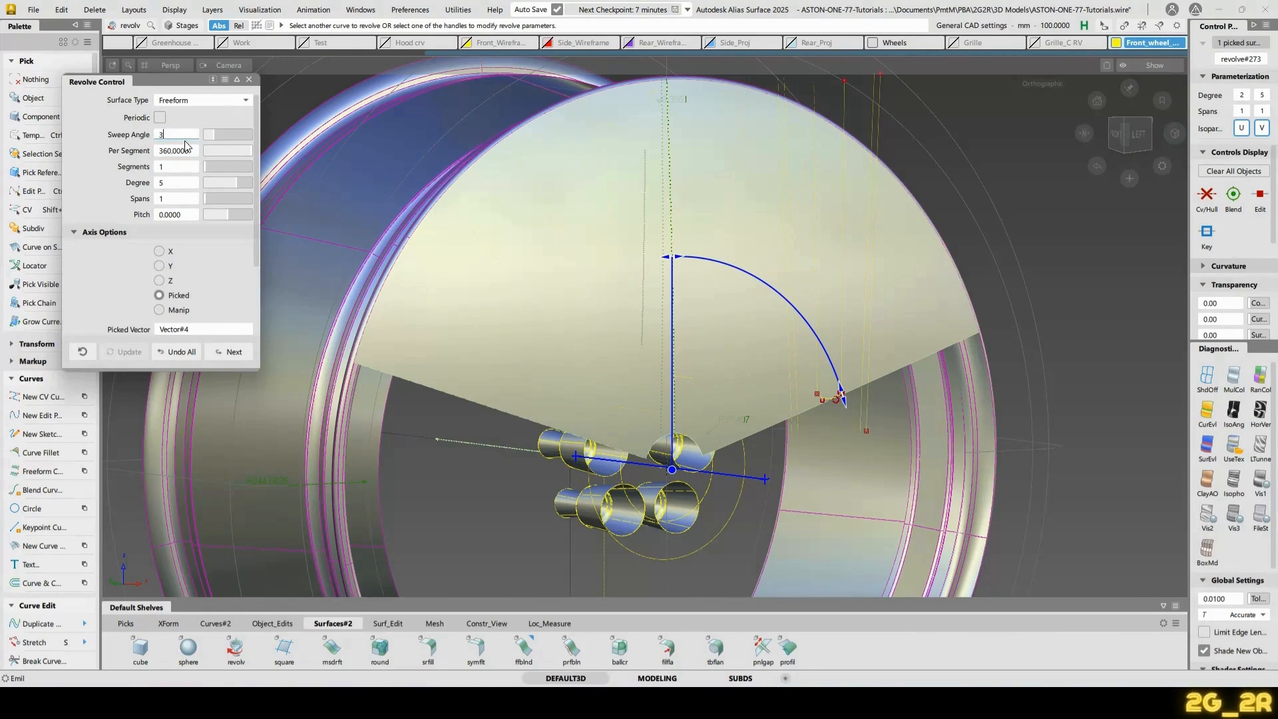
{"action": "type", "text": "60"}
{"action": "key", "text": "Return"}
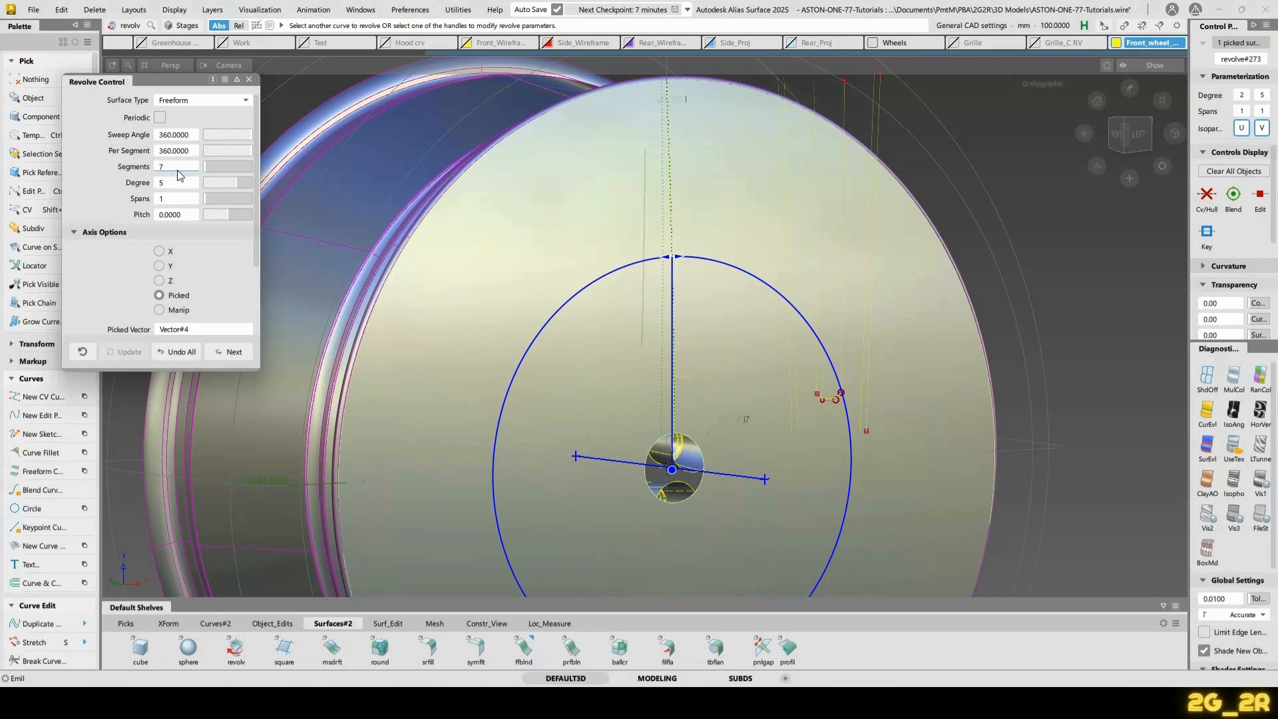
Set the revolved disc to 7 segments and finish the revolve
{"action": "left_click", "coordinate": [178, 167]}
{"action": "type", "text": "7"}
{"action": "key", "text": "Return"}
{"action": "left_click_drag", "start_coordinate": [516, 281], "coordinate": [425, 291], "text": "alt+shift"}
{"action": "key", "text": "Escape"}
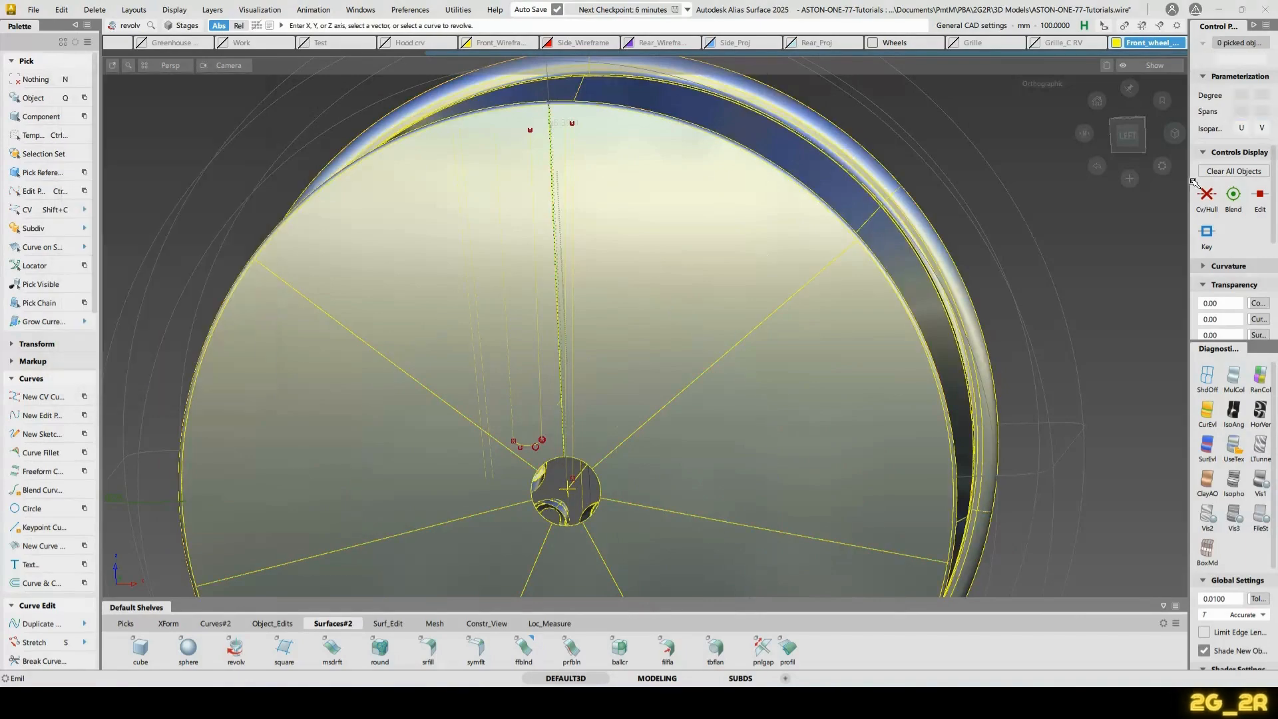
Examine the revolved disc and its segment edges against the spoke curves from the left view and from oblique angles
{"action": "left_click", "coordinate": [1126, 136]}
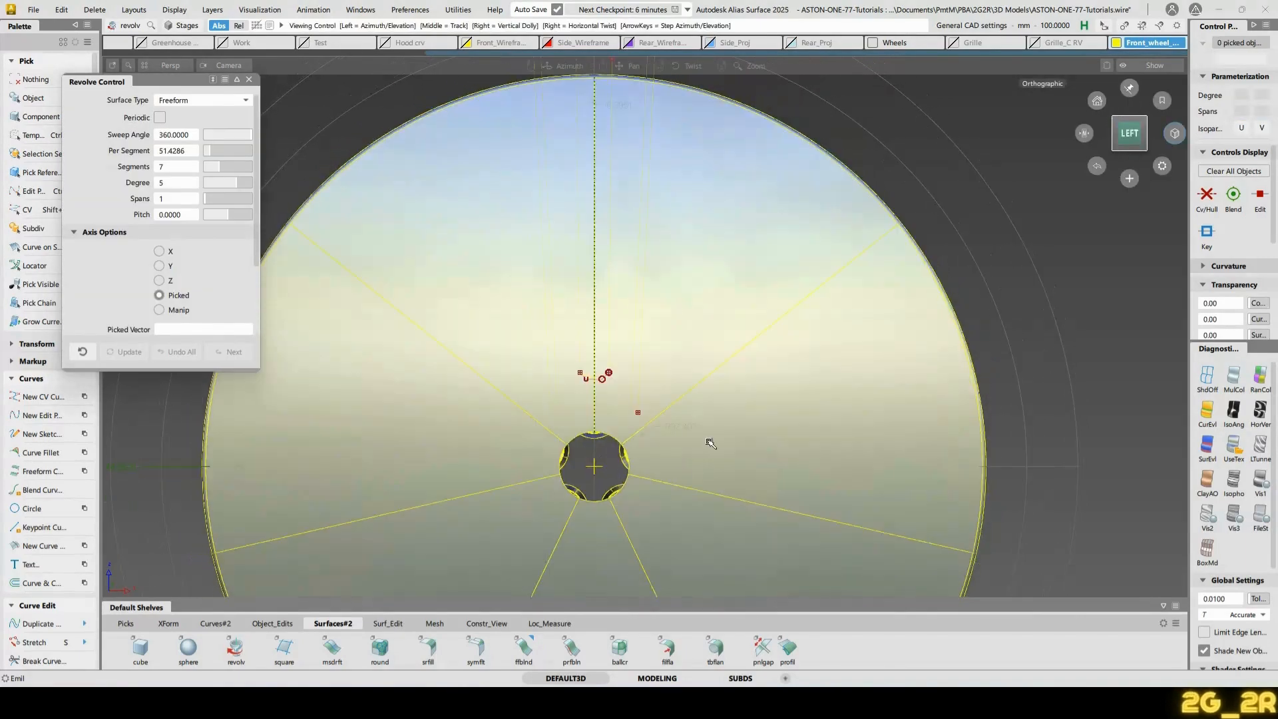
{"action": "right_click_drag", "start_coordinate": [680, 481], "coordinate": [715, 422], "text": "alt+shift"}
{"action": "middle_click_drag", "start_coordinate": [716, 422], "coordinate": [751, 376], "text": "alt+shift"}
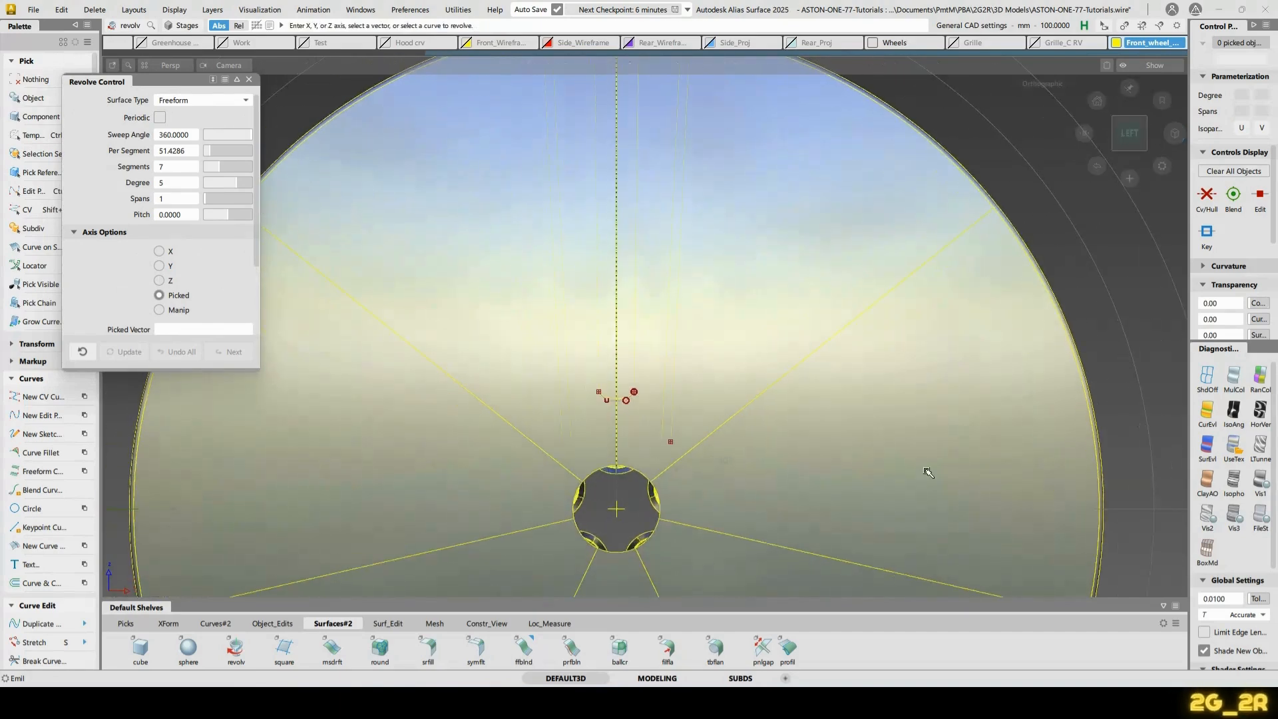
{"action": "left_click_drag", "start_coordinate": [642, 419], "coordinate": [670, 415], "text": "ctrl+shift"}
{"action": "left_click_drag", "start_coordinate": [501, 356], "coordinate": [570, 353], "text": "ctrl+shift"}
{"action": "right_click_drag", "start_coordinate": [782, 405], "coordinate": [765, 459], "text": "alt+shift"}
{"action": "middle_click_drag", "start_coordinate": [765, 459], "coordinate": [765, 368], "text": "alt+shift"}
{"action": "left_click_drag", "start_coordinate": [764, 368], "coordinate": [845, 389], "text": "alt+shift"}
{"action": "middle_click_drag", "start_coordinate": [805, 366], "coordinate": [748, 286], "text": "alt+shift"}
{"action": "left_click_drag", "start_coordinate": [747, 287], "coordinate": [772, 292], "text": "ctrl+shift"}
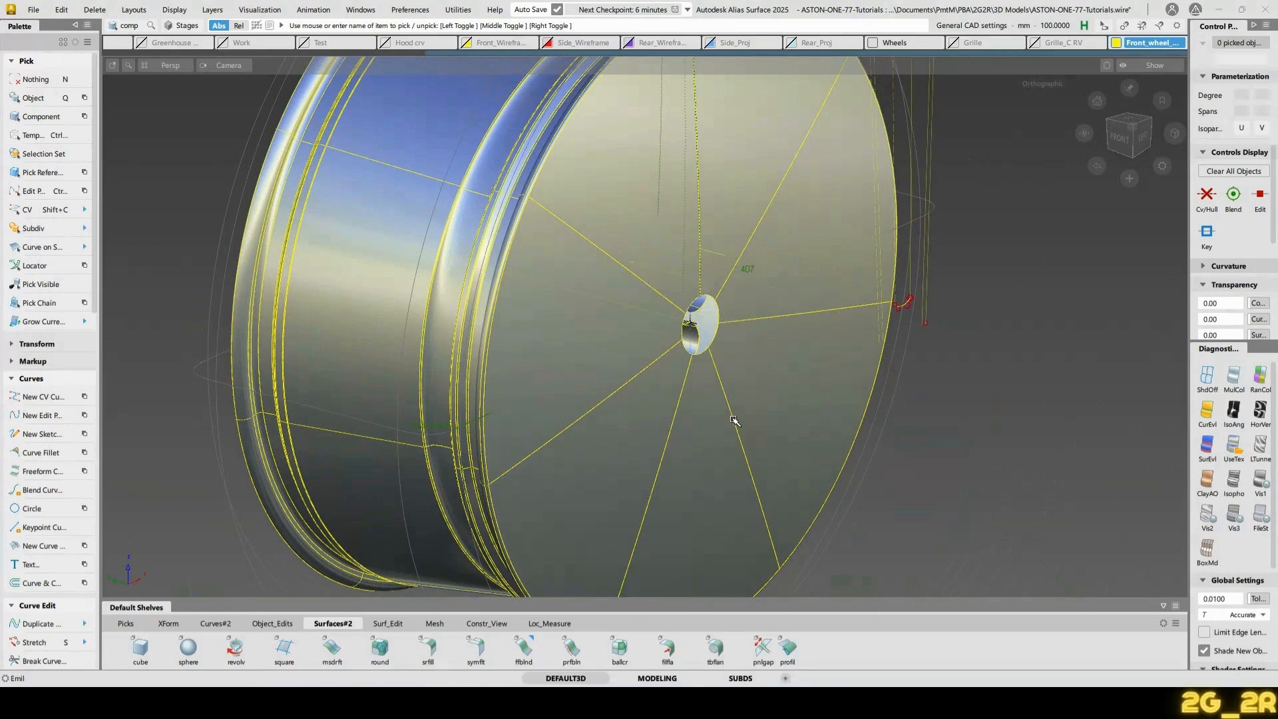
{"action": "left_click_drag", "start_coordinate": [692, 513], "coordinate": [659, 391], "text": "alt+shift"}
Try hiding the wheel rim surfaces around the revolved disc, and undo the hiding
{"action": "key", "text": "q"}
{"action": "left_click", "coordinate": [662, 396]}
{"action": "left_click", "coordinate": [720, 406]}
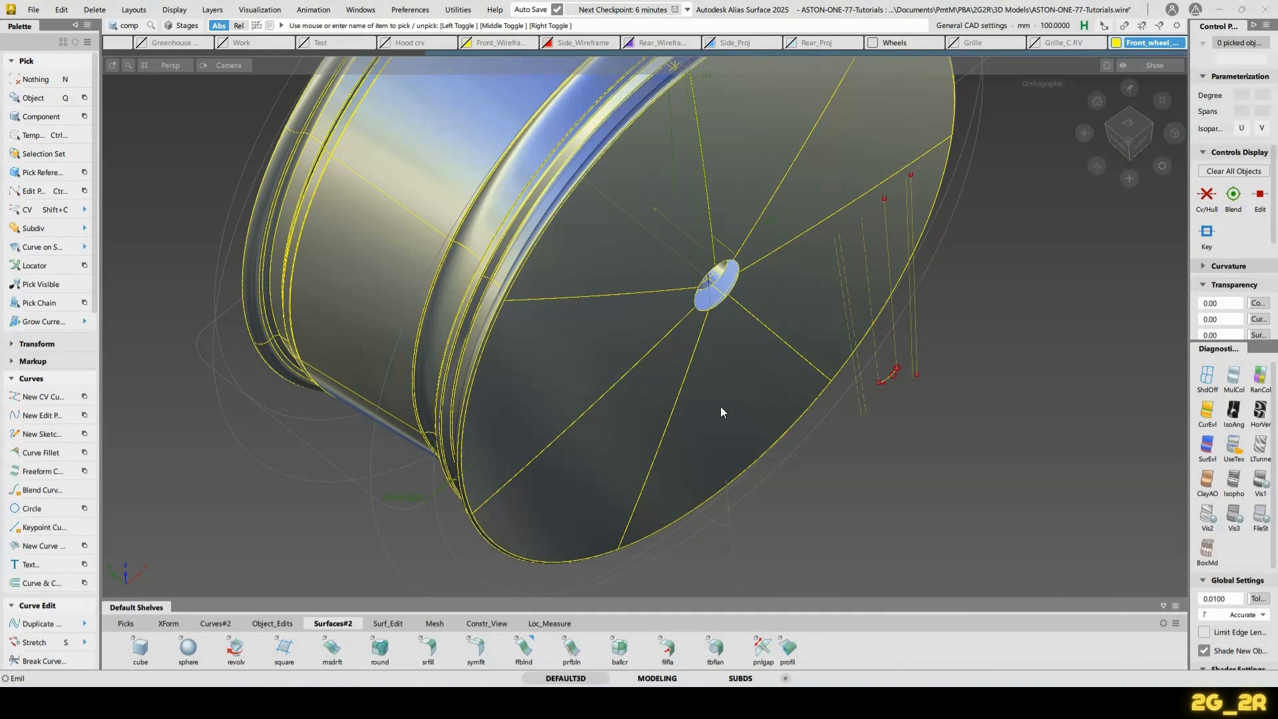
{"action": "key", "text": "n"}
{"action": "key", "text": "q"}
{"action": "left_click", "coordinate": [373, 295]}
{"action": "key", "text": "ctrl+h"}
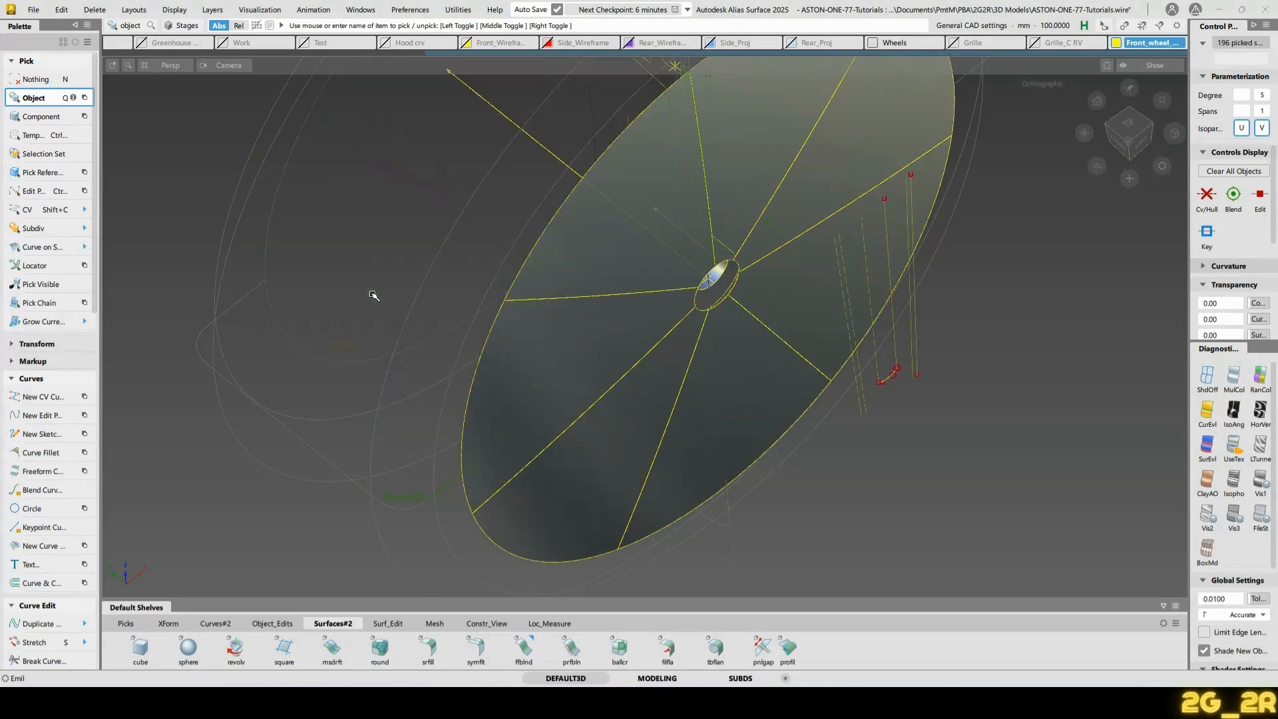
{"action": "left_click_drag", "start_coordinate": [529, 410], "coordinate": [585, 408], "text": "ctrl+shift"}
{"action": "left_click", "coordinate": [605, 445]}
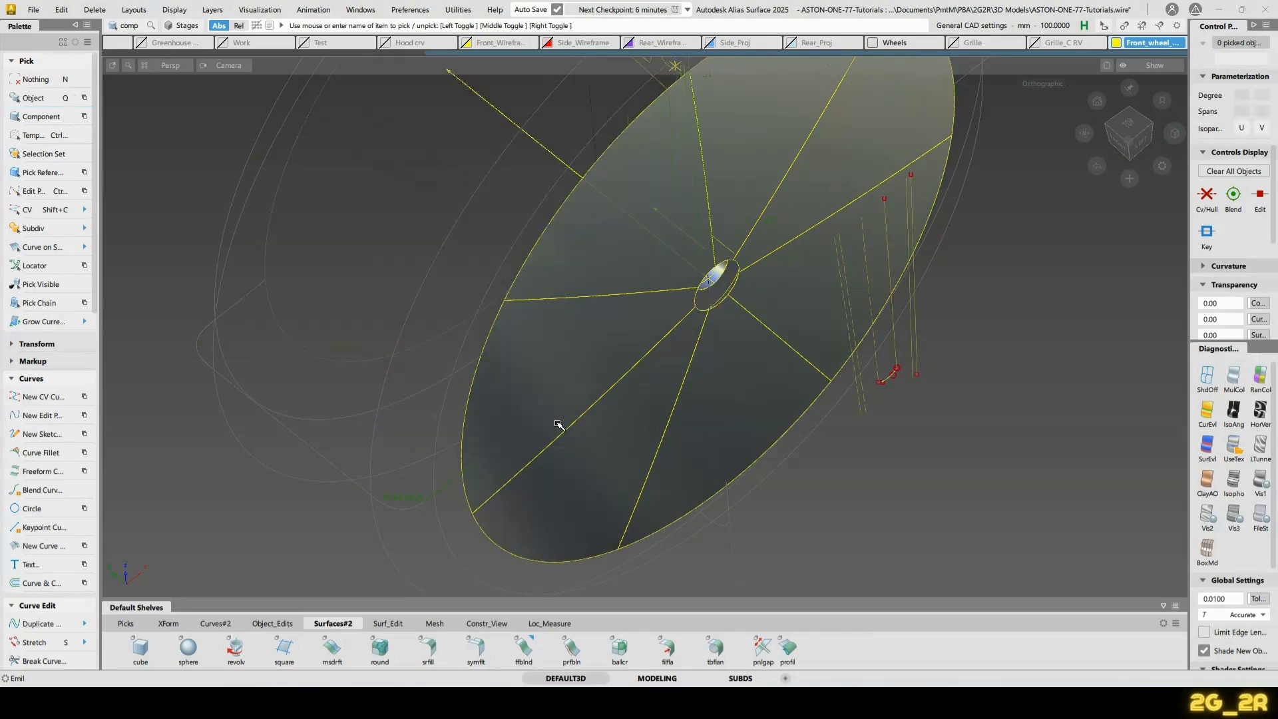
{"action": "key", "text": "ctrl+z"}
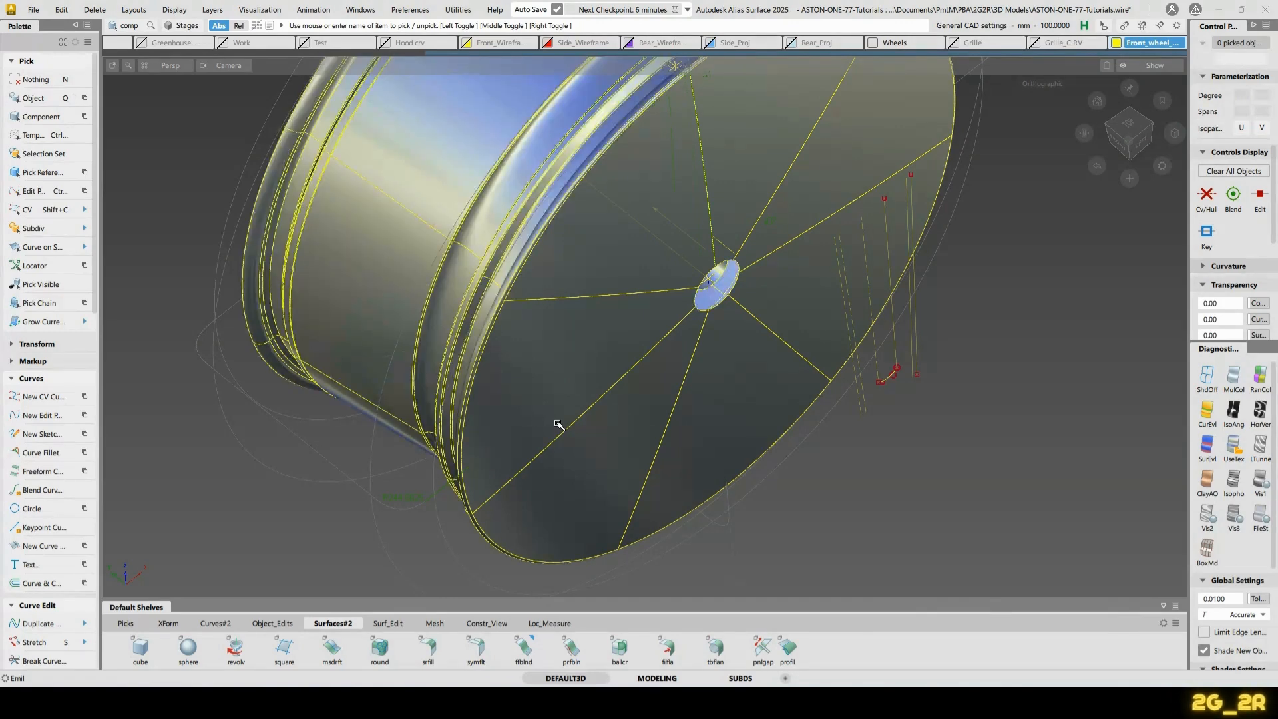
Pick the wheel rim and disc surfaces and place them on a new layer created from the selection
{"action": "key", "text": "q"}
{"action": "left_click", "coordinate": [422, 336]}
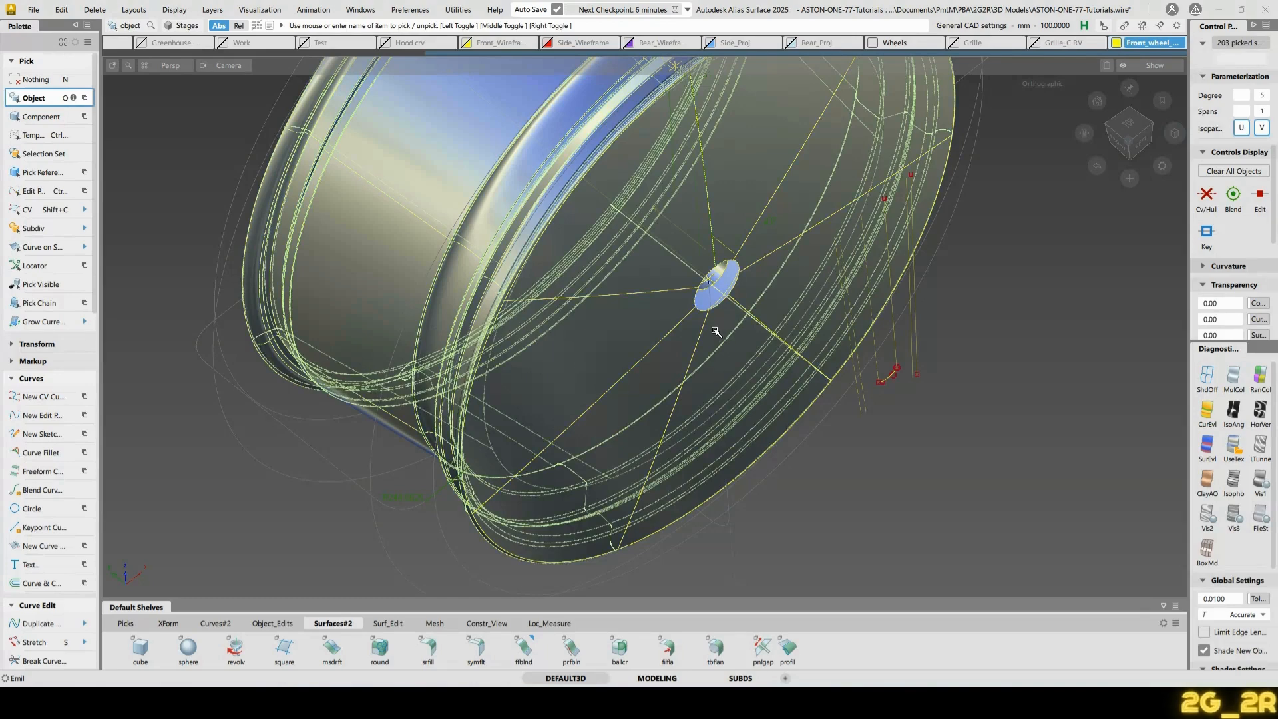
{"action": "key", "text": "ctrl+l"}
{"action": "right_click", "coordinate": [195, 492]}
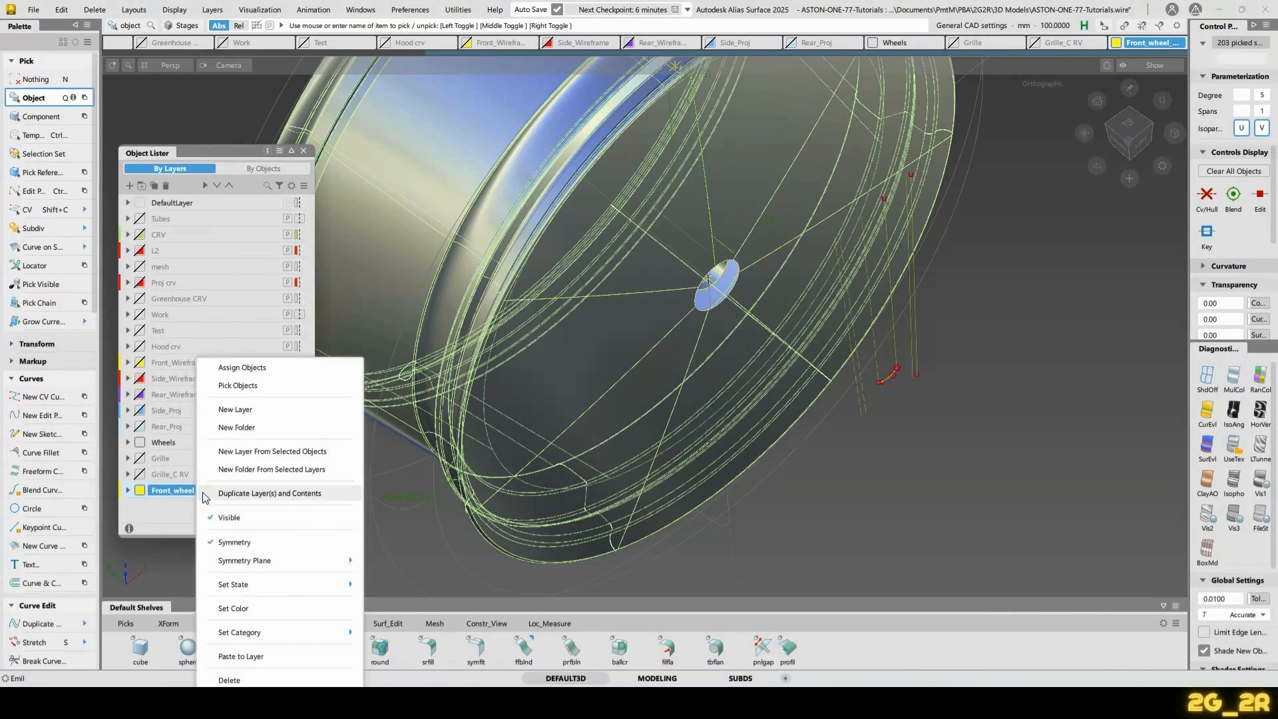
{"action": "left_click", "coordinate": [270, 451]}
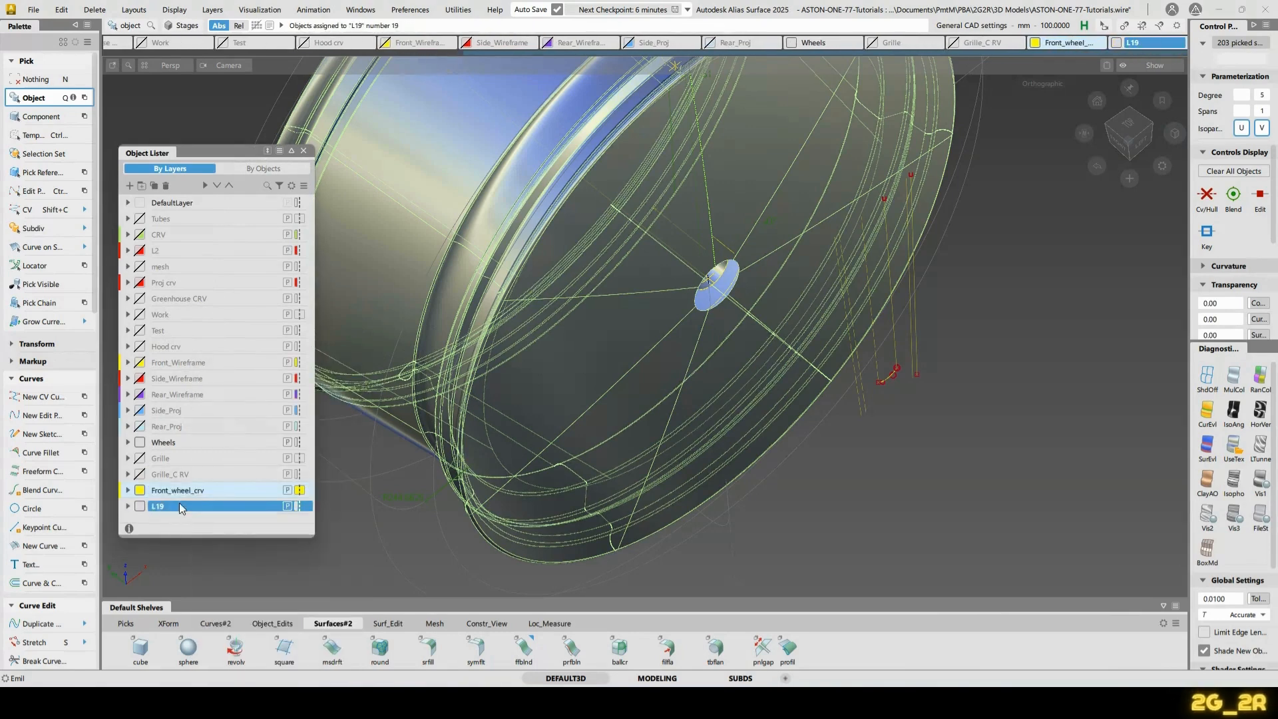
Rename the new layer to Front_Wheel and clear the selection
{"action": "double_click", "coordinate": [179, 506]}
{"action": "type", "text": "Front"}
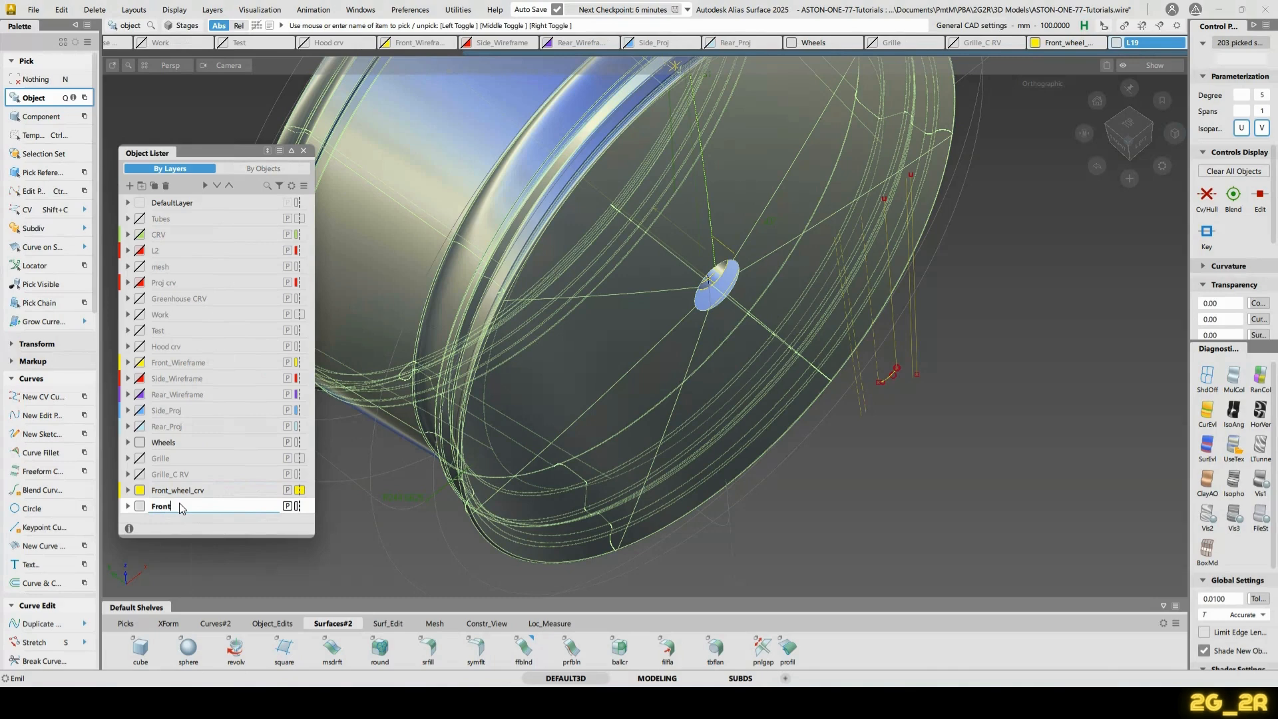
{"action": "type", "text": "_Wheel"}
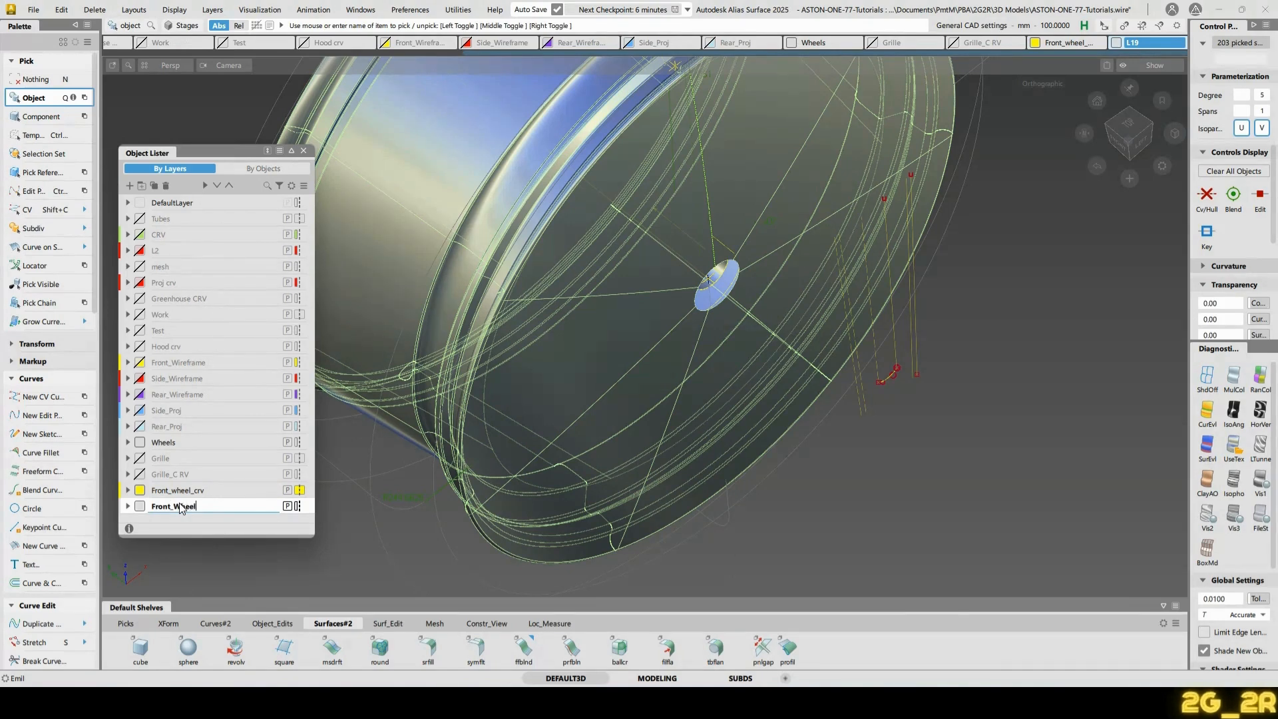
{"action": "key", "text": "Return"}
{"action": "key", "text": "n"}
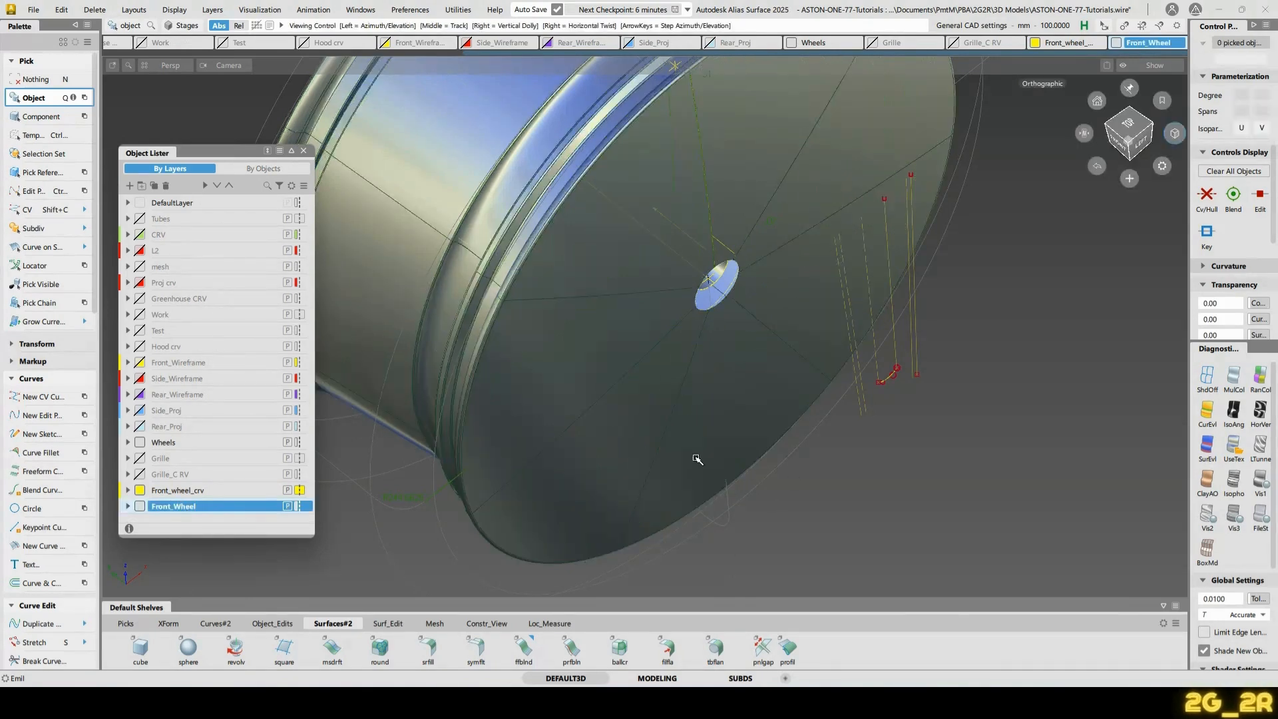
Delete five segments of the revolved disc, keeping the two adjacent segments on either side of the wheel's upper vertical centreline
{"action": "left_click_drag", "start_coordinate": [696, 456], "coordinate": [691, 314], "text": "alt+shift"}
{"action": "left_click", "coordinate": [607, 325]}
{"action": "left_click", "coordinate": [644, 426]}
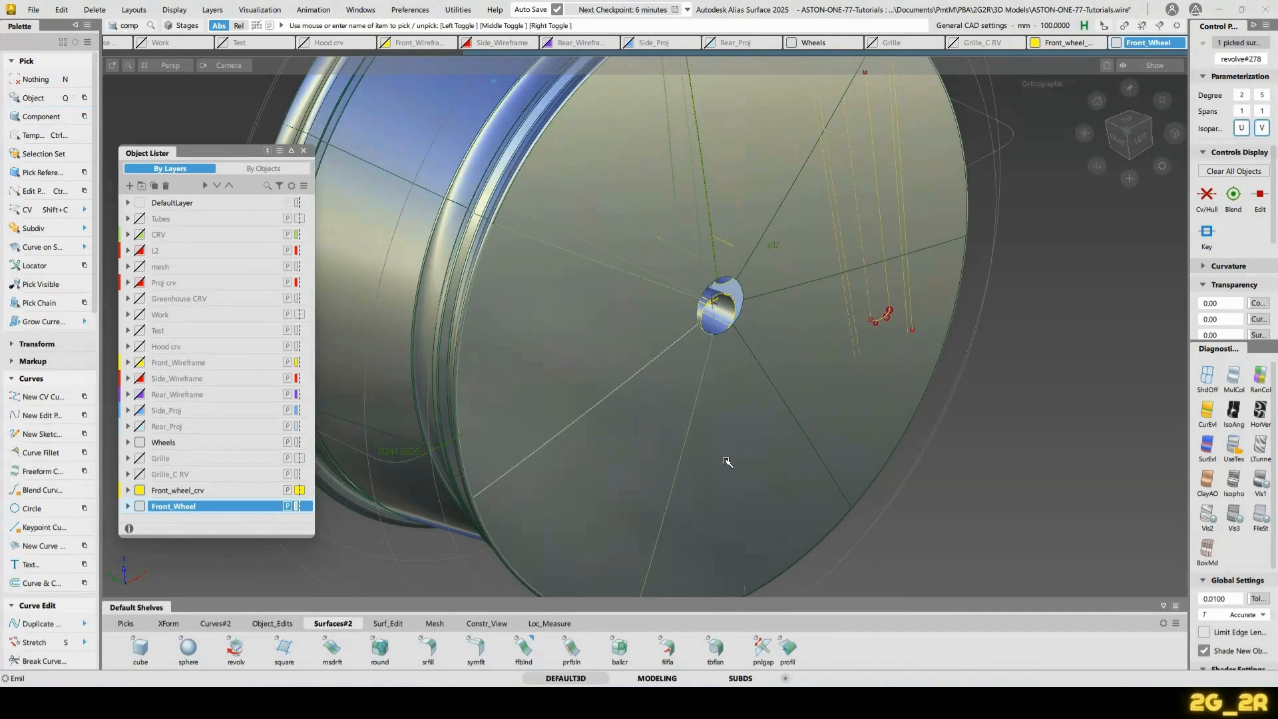
{"action": "left_click", "coordinate": [765, 459]}
{"action": "left_click", "coordinate": [821, 399]}
{"action": "left_click", "coordinate": [848, 253]}
{"action": "left_click_drag", "start_coordinate": [855, 322], "coordinate": [1010, 145], "text": "alt+shift"}
{"action": "key", "text": "Delete"}
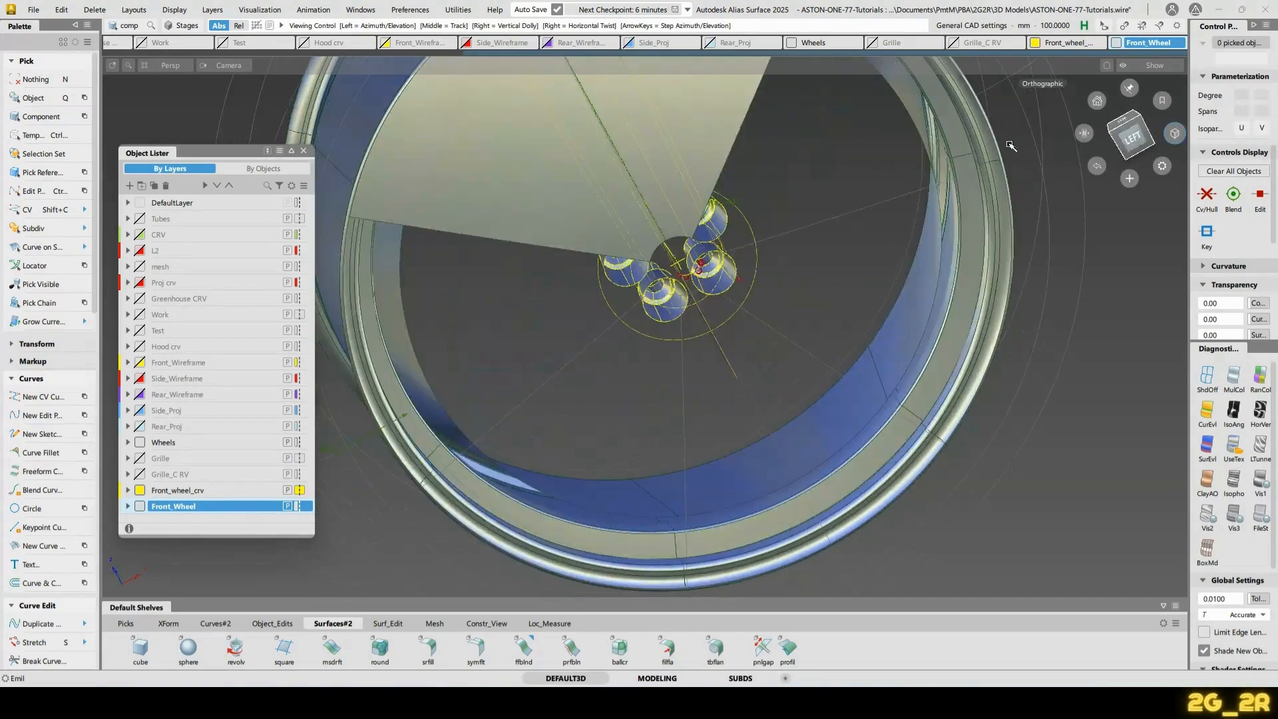
From the left view, delete one of the two remaining disc segments, keeping the one behind the spoke guide curves
{"action": "left_click", "coordinate": [1126, 137]}
{"action": "middle_click_drag", "start_coordinate": [755, 248], "coordinate": [721, 318], "text": "alt+shift"}
{"action": "left_click_drag", "start_coordinate": [551, 236], "coordinate": [589, 235], "text": "ctrl+shift"}
{"action": "left_click", "coordinate": [578, 340]}
{"action": "key", "text": "Delete"}
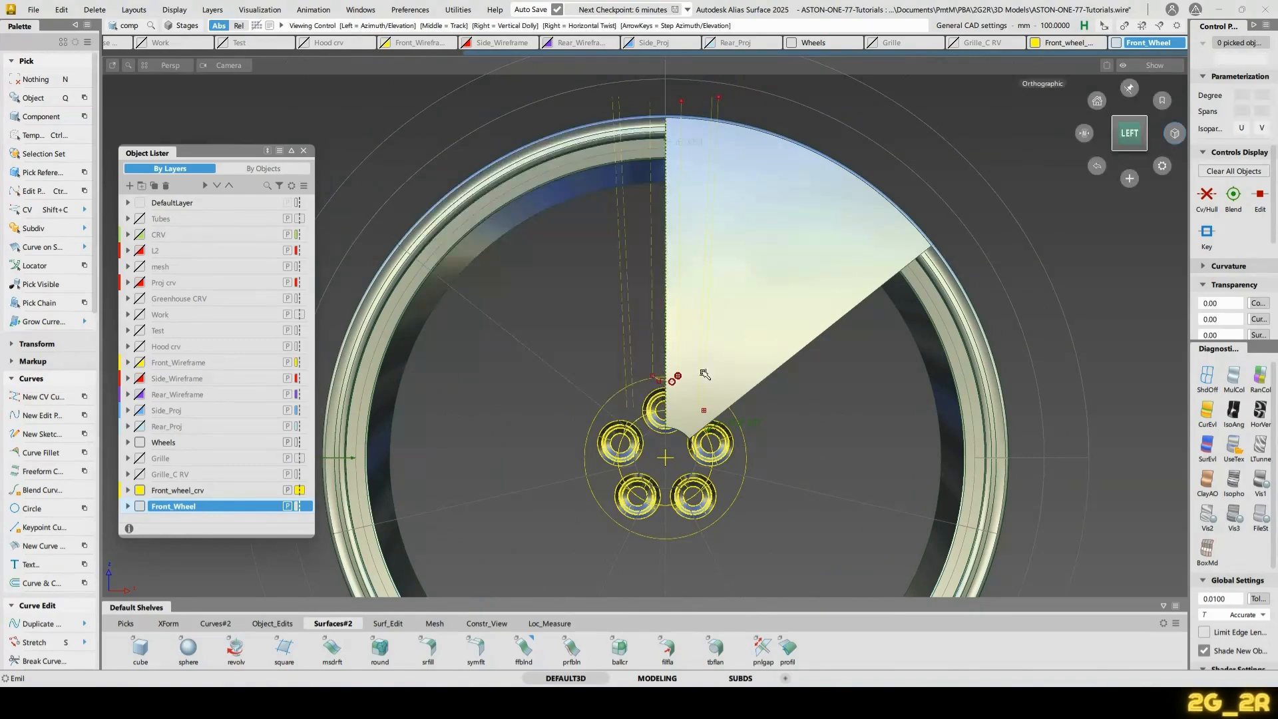
Project the spoke guide curves along Y onto the remaining disc segment as curves on surface
{"action": "right_click_drag", "start_coordinate": [711, 364], "coordinate": [793, 364], "text": "alt+shift"}
{"action": "middle_click_drag", "start_coordinate": [793, 364], "coordinate": [786, 392], "text": "alt+shift"}
{"action": "left_click", "coordinate": [752, 382], "text": "alt+shift"}
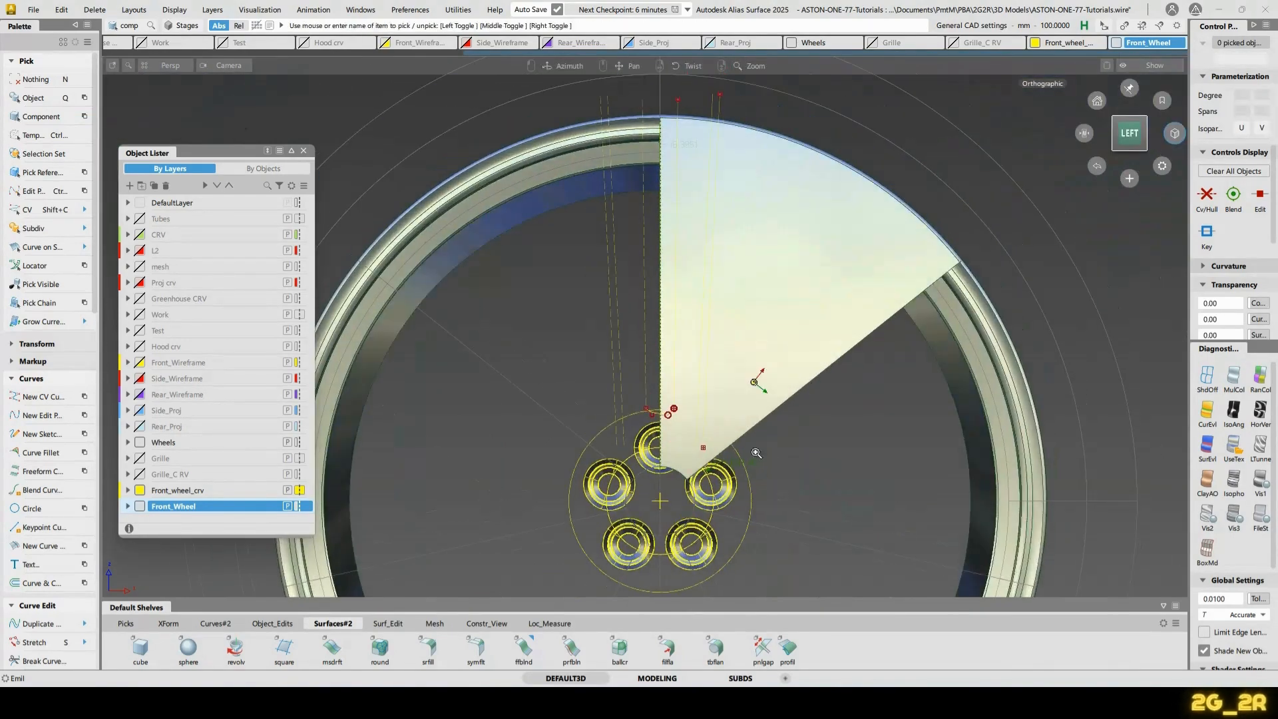
{"action": "right_click_drag", "start_coordinate": [752, 450], "coordinate": [832, 343], "text": "alt+shift"}
{"action": "left_click_drag", "start_coordinate": [672, 338], "coordinate": [719, 302], "text": "ctrl+shift"}
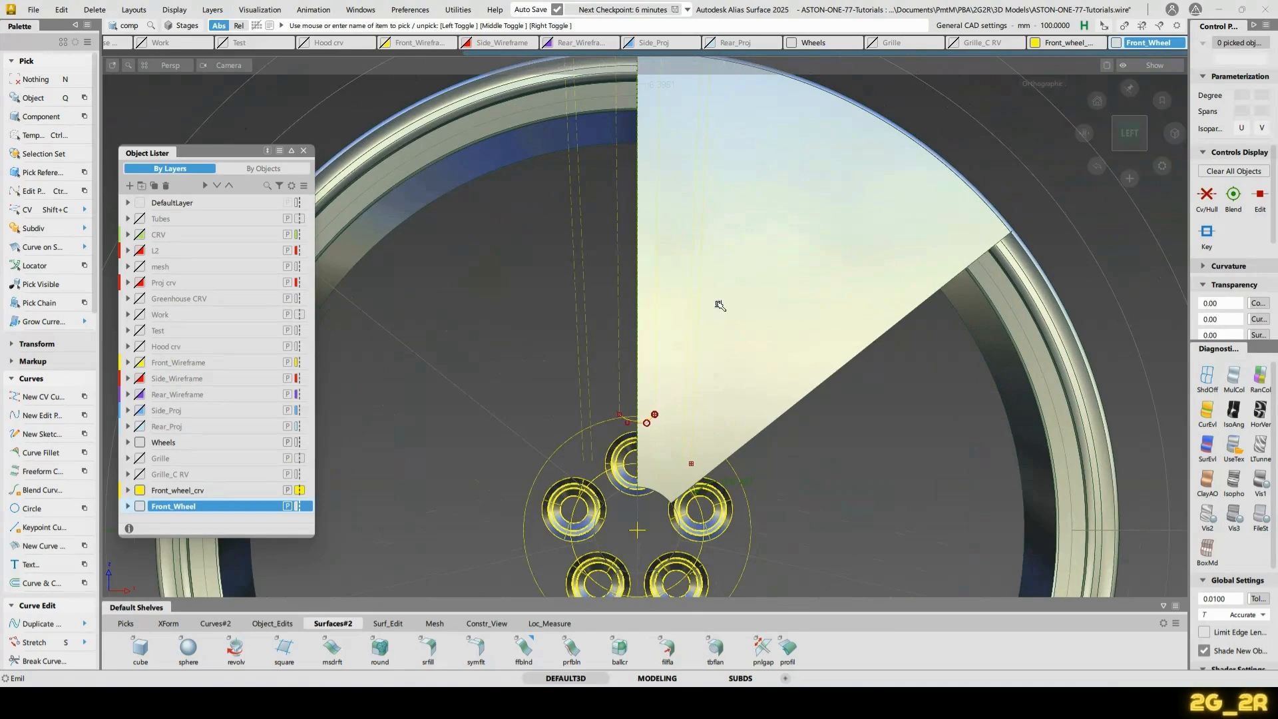
{"action": "left_click", "coordinate": [752, 335]}
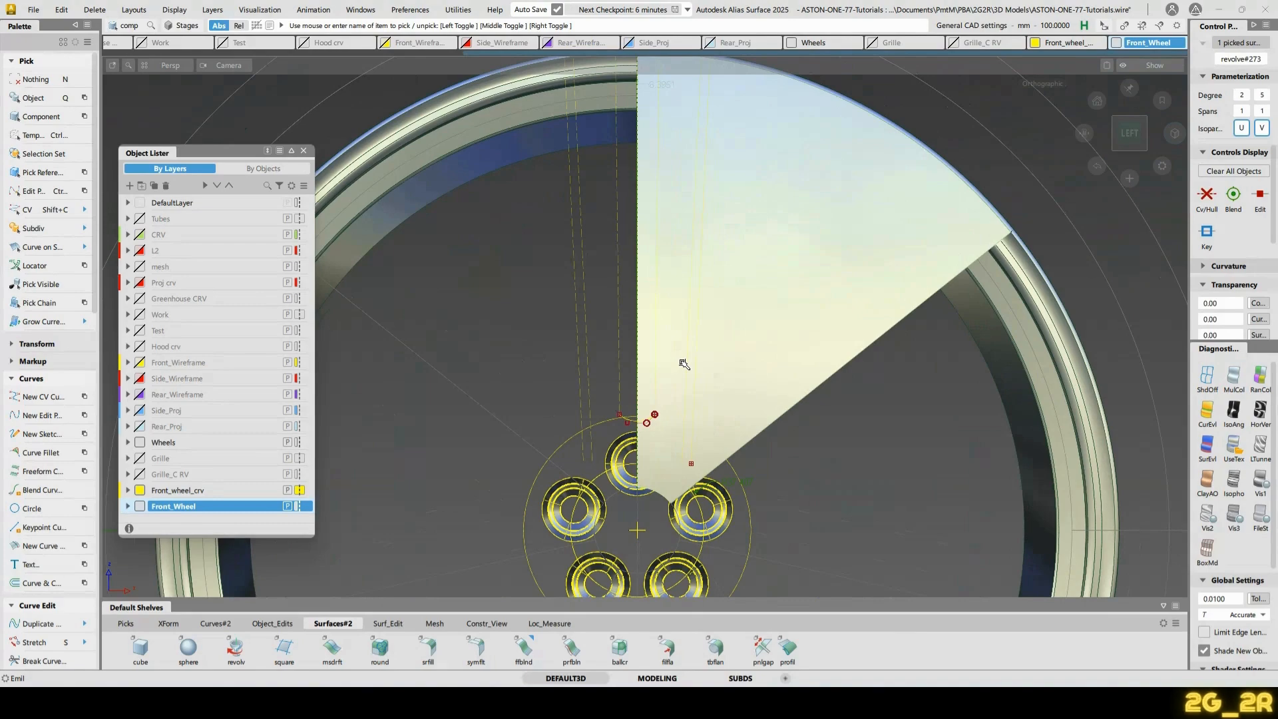
{"action": "right_click_drag", "start_coordinate": [684, 364], "coordinate": [736, 331], "text": "ctrl+shift"}
{"action": "left_click_drag", "start_coordinate": [700, 373], "coordinate": [985, 389], "text": "alt+shift"}
{"action": "left_click", "coordinate": [858, 439]}
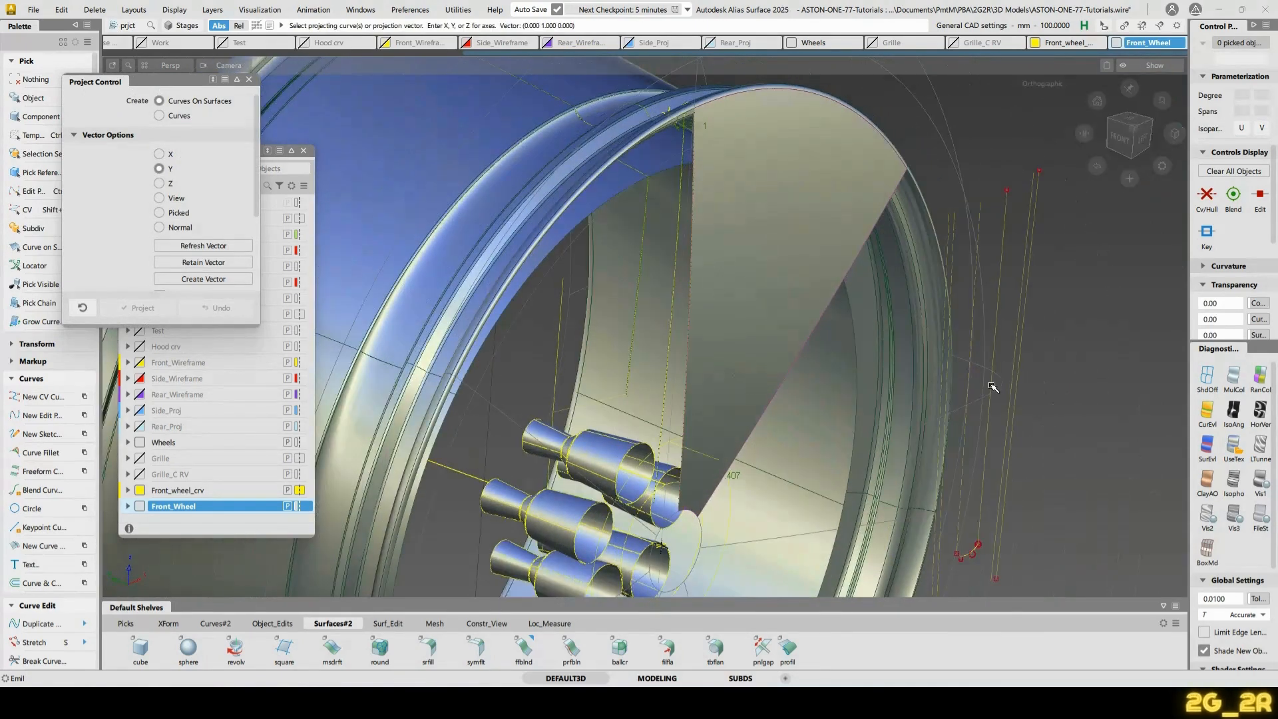
{"action": "left_click_drag", "start_coordinate": [1076, 392], "coordinate": [1075, 391]}
{"action": "left_click", "coordinate": [971, 551]}
{"action": "left_click", "coordinate": [1151, 578]}
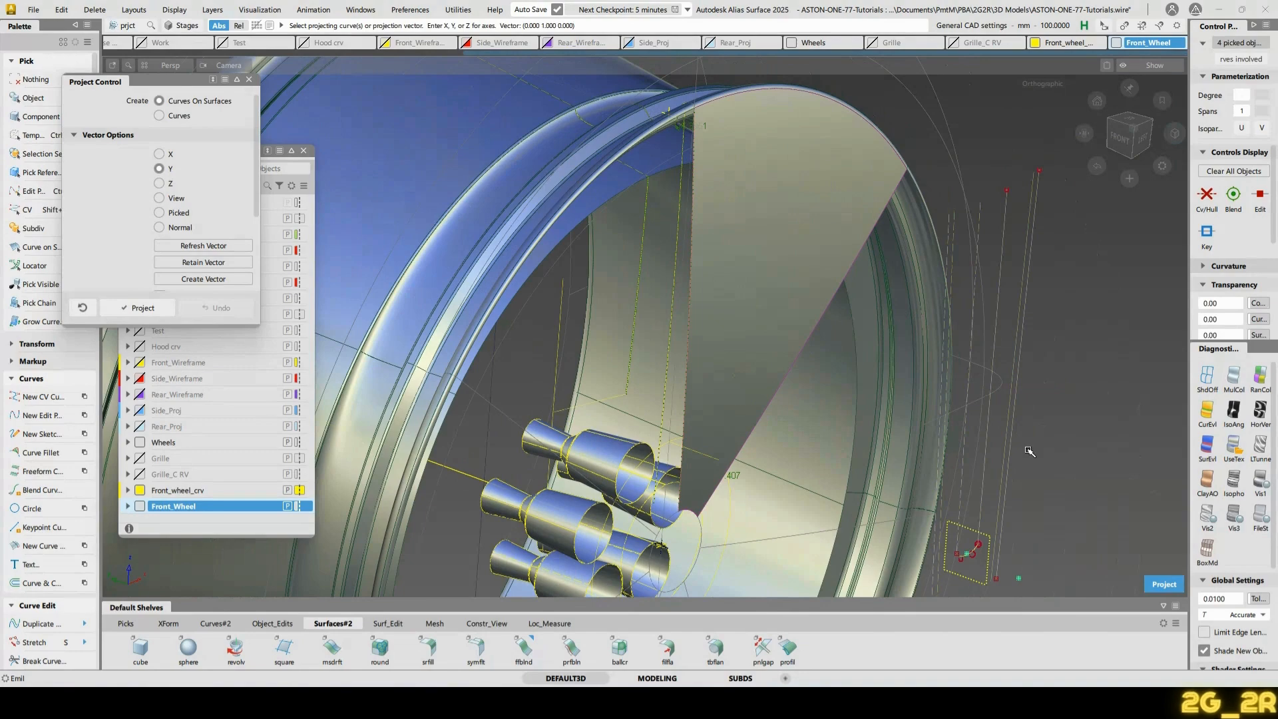
Clear the selection and examine the projected curves on the disc segment up to its outer rim edge
{"action": "left_click_drag", "start_coordinate": [1012, 445], "coordinate": [731, 421], "text": "alt+shift"}
{"action": "right_click_drag", "start_coordinate": [730, 421], "coordinate": [744, 325], "text": "alt+shift"}
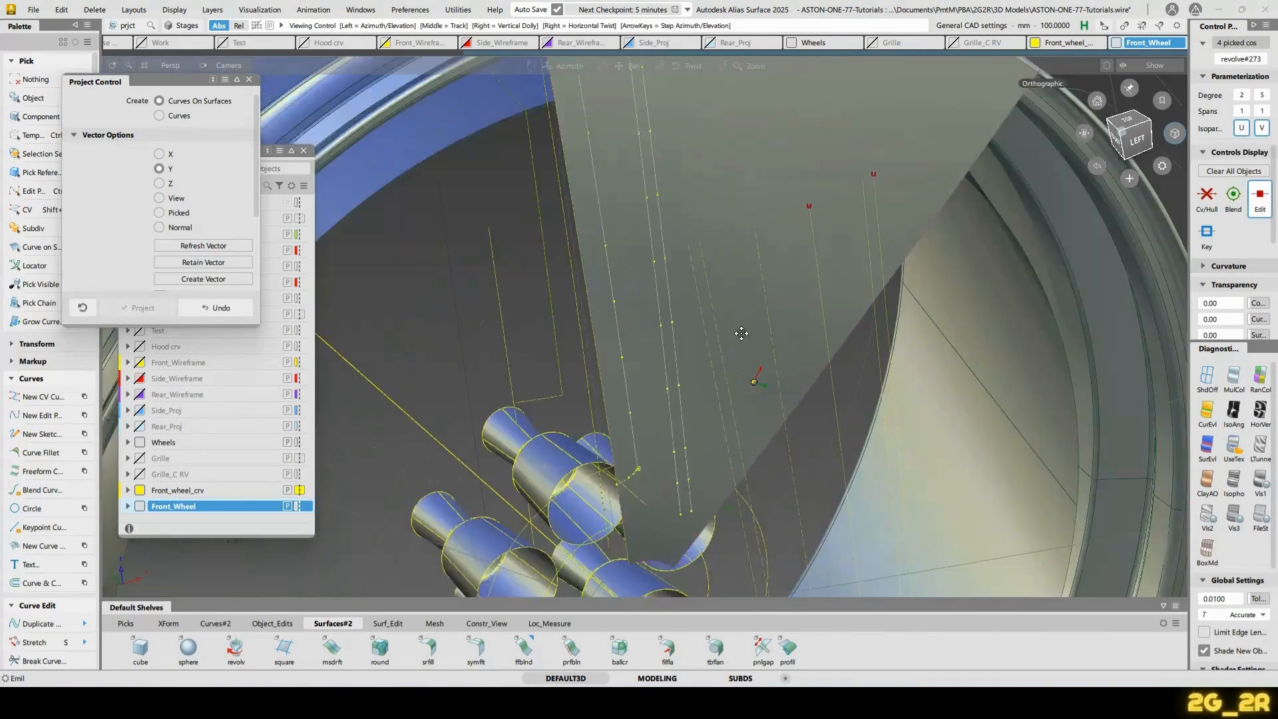
{"action": "middle_click_drag", "start_coordinate": [745, 324], "coordinate": [745, 379], "text": "alt+shift"}
{"action": "key", "text": "n"}
{"action": "middle_click_drag", "start_coordinate": [665, 246], "coordinate": [676, 374], "text": "alt+shift"}
{"action": "right_click_drag", "start_coordinate": [630, 348], "coordinate": [641, 340], "text": "alt+shift"}
{"action": "middle_click_drag", "start_coordinate": [641, 340], "coordinate": [645, 371], "text": "alt+shift"}
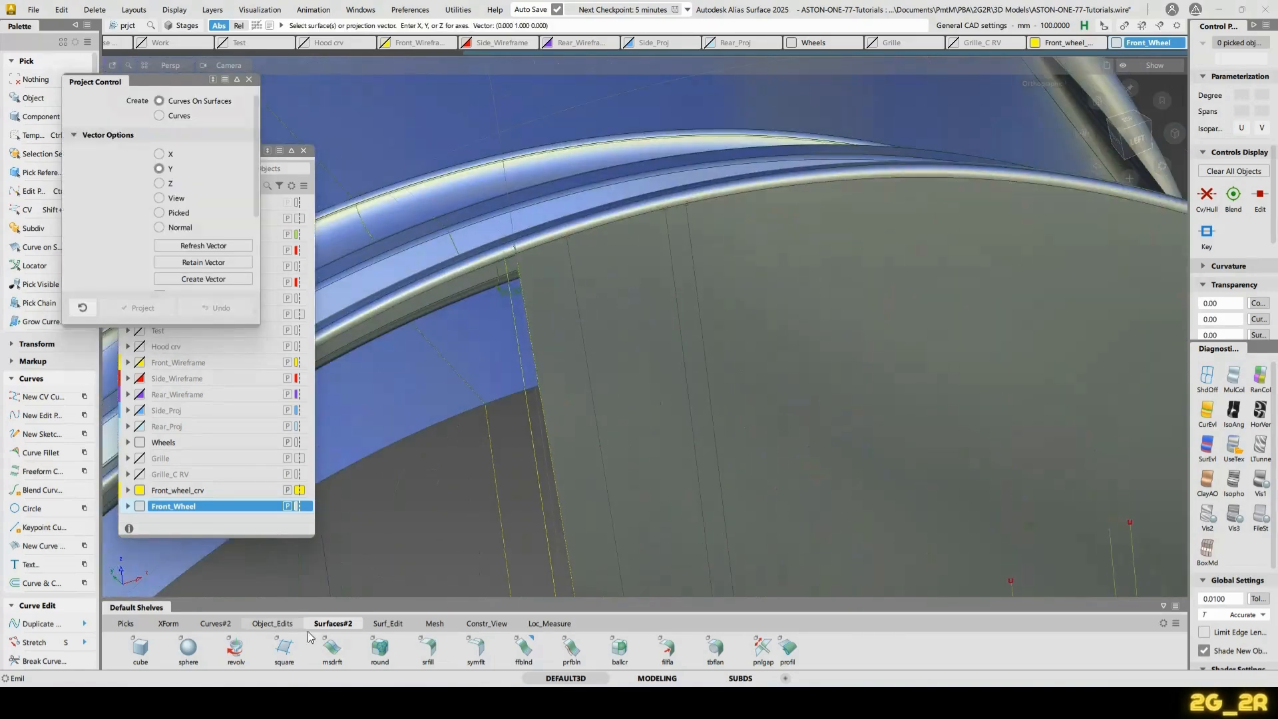
{"action": "left_click", "coordinate": [263, 623]}
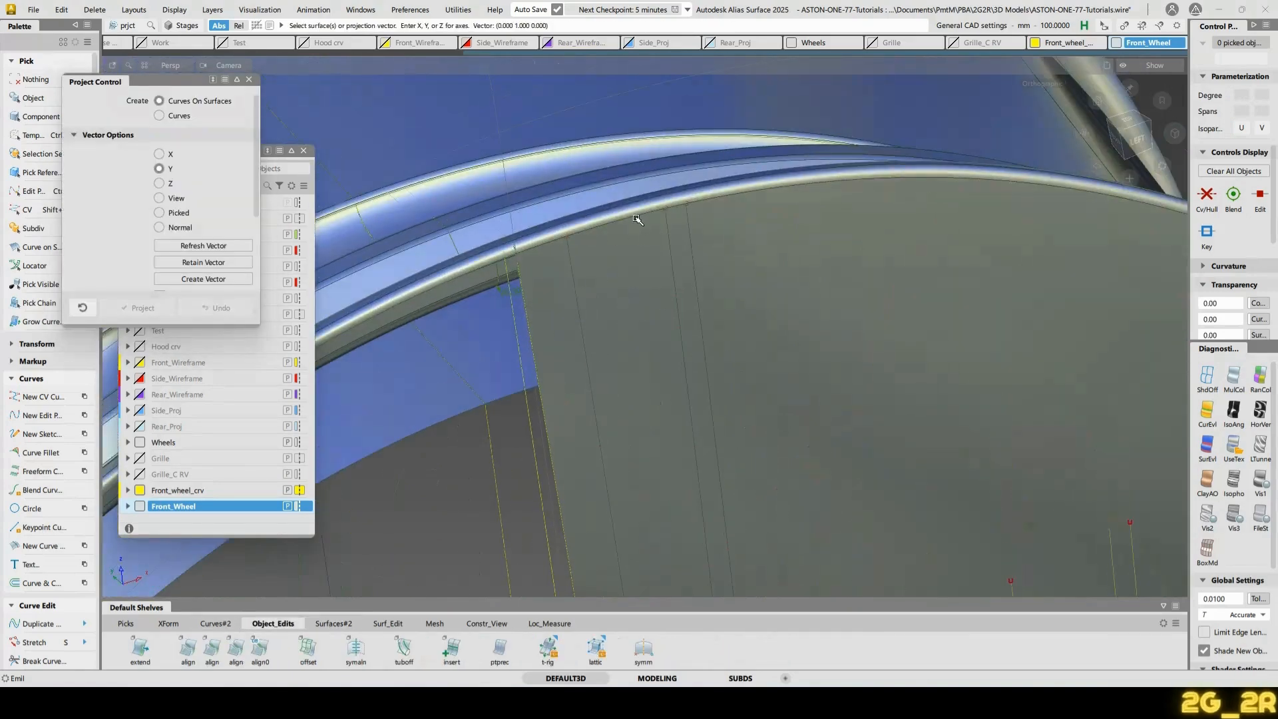
{"action": "left_click_drag", "start_coordinate": [619, 308], "coordinate": [730, 313], "text": "alt+shift"}
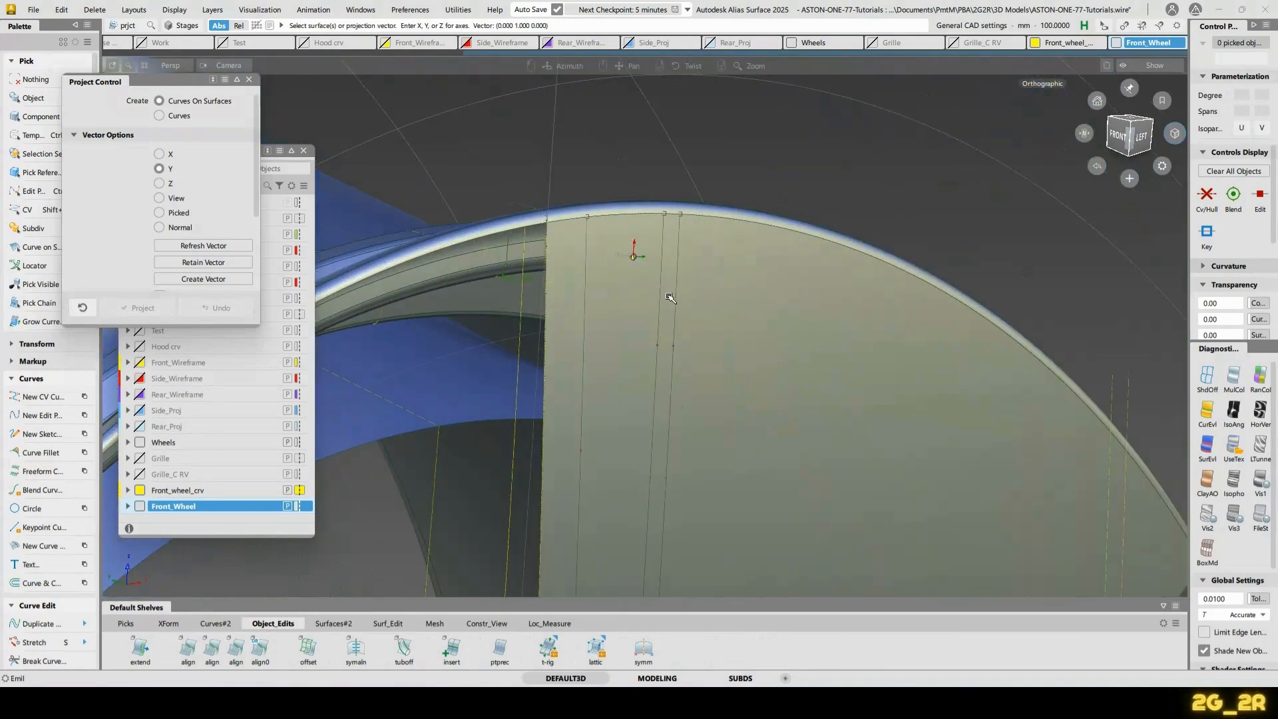
{"action": "left_click", "coordinate": [647, 221], "text": "alt+shift"}
{"action": "left_click_drag", "start_coordinate": [513, 296], "coordinate": [577, 362], "text": "alt+shift"}
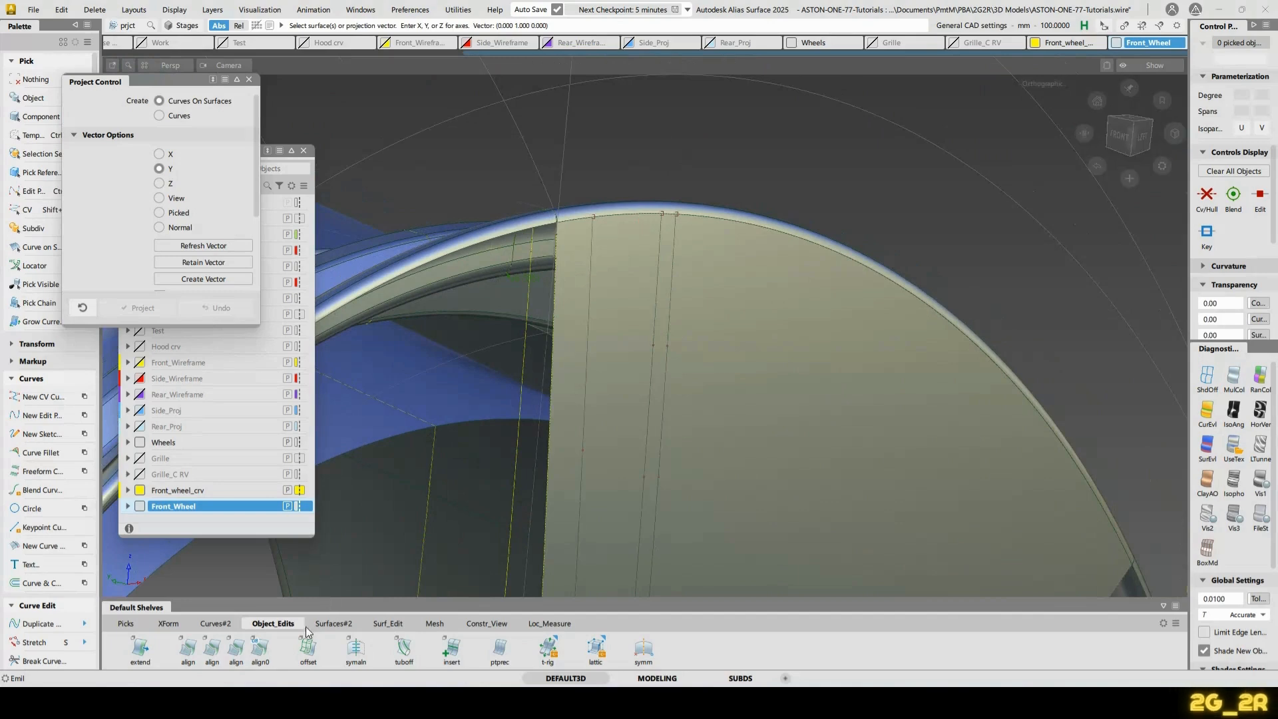
Create a tubular offset with radius 7 along the outer arc edge of the disc segment
{"action": "left_click", "coordinate": [329, 620]}
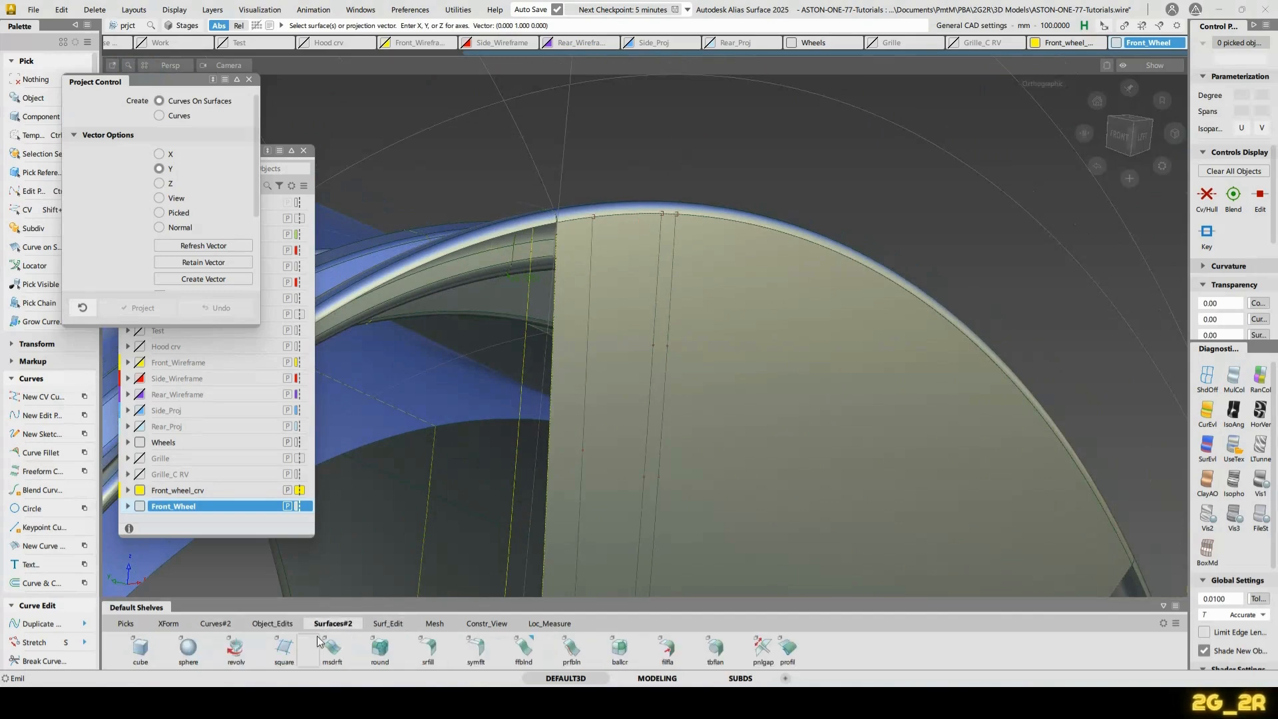
{"action": "left_click", "coordinate": [283, 622]}
{"action": "left_click", "coordinate": [403, 649]}
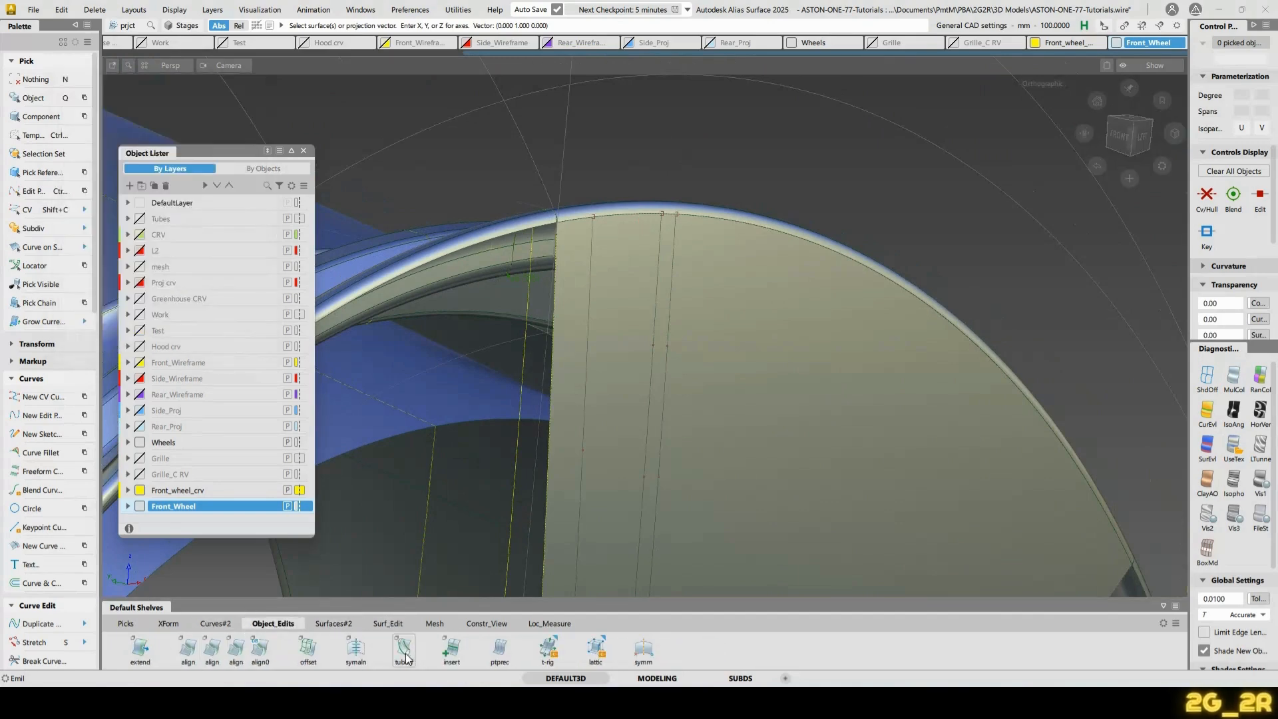
{"action": "left_click", "coordinate": [191, 117]}
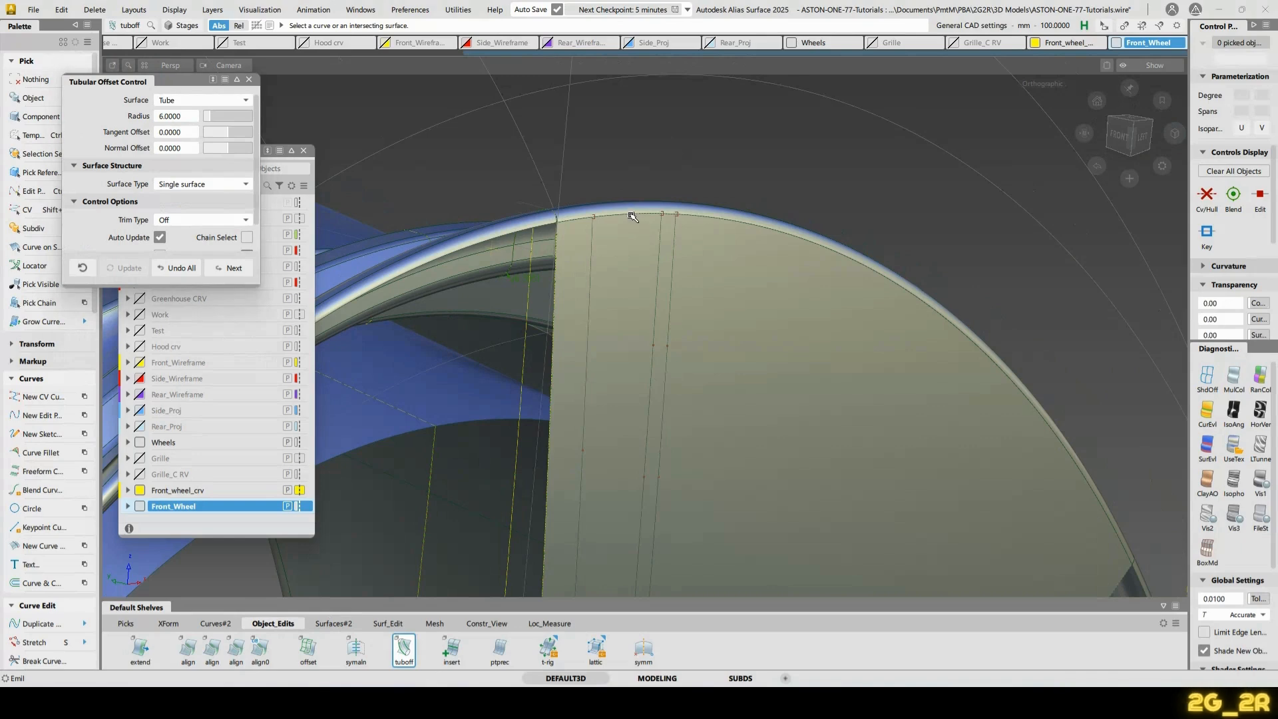
{"action": "left_click", "coordinate": [649, 221]}
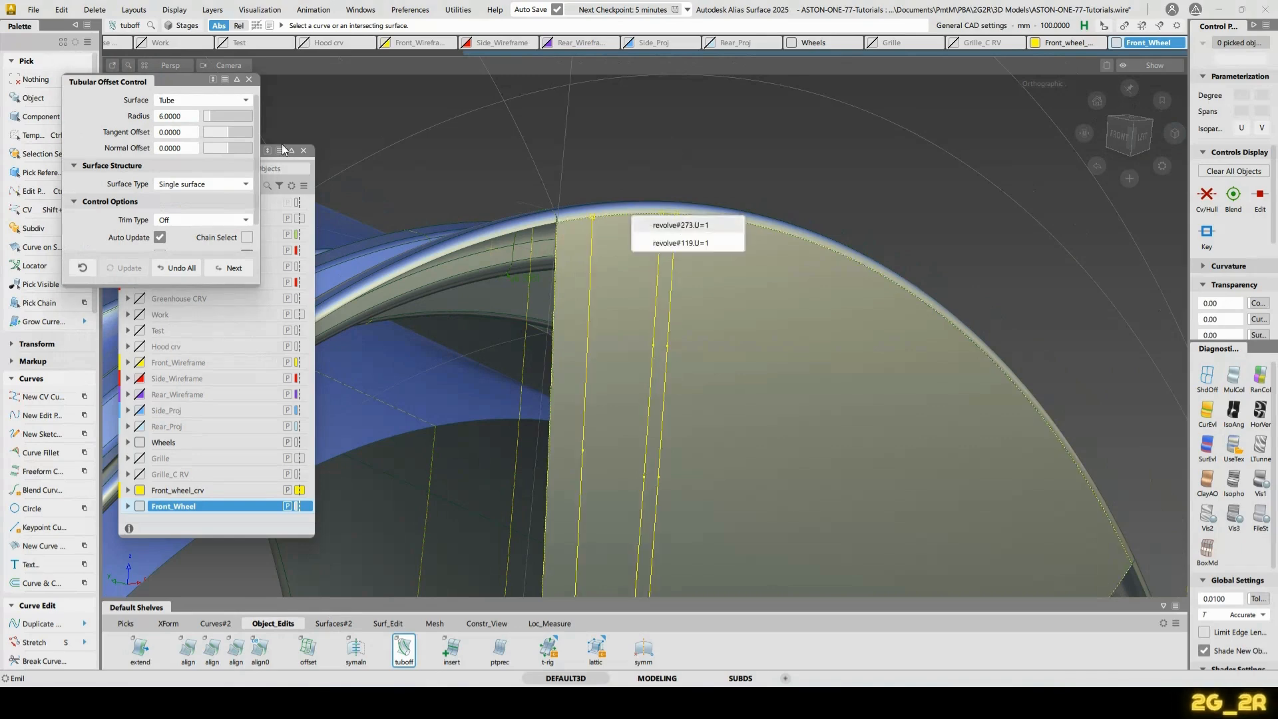
{"action": "left_click", "coordinate": [195, 119]}
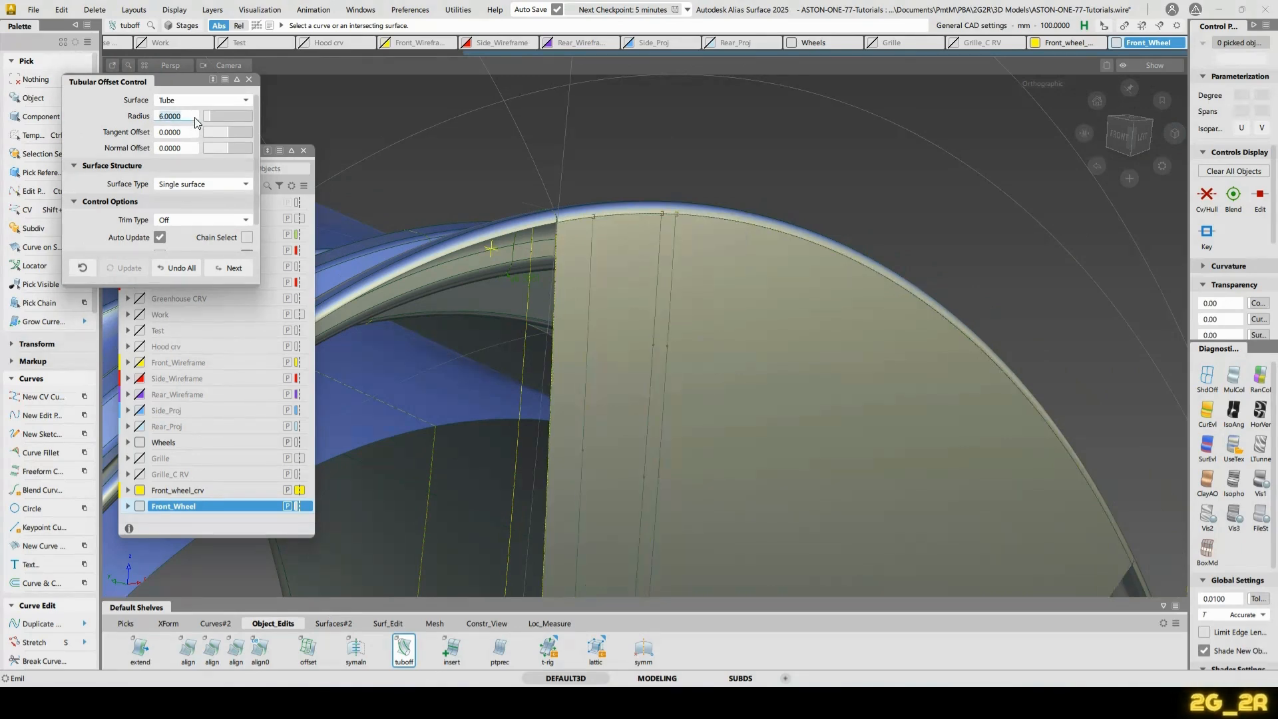
{"action": "type", "text": "7"}
{"action": "key", "text": "Return"}
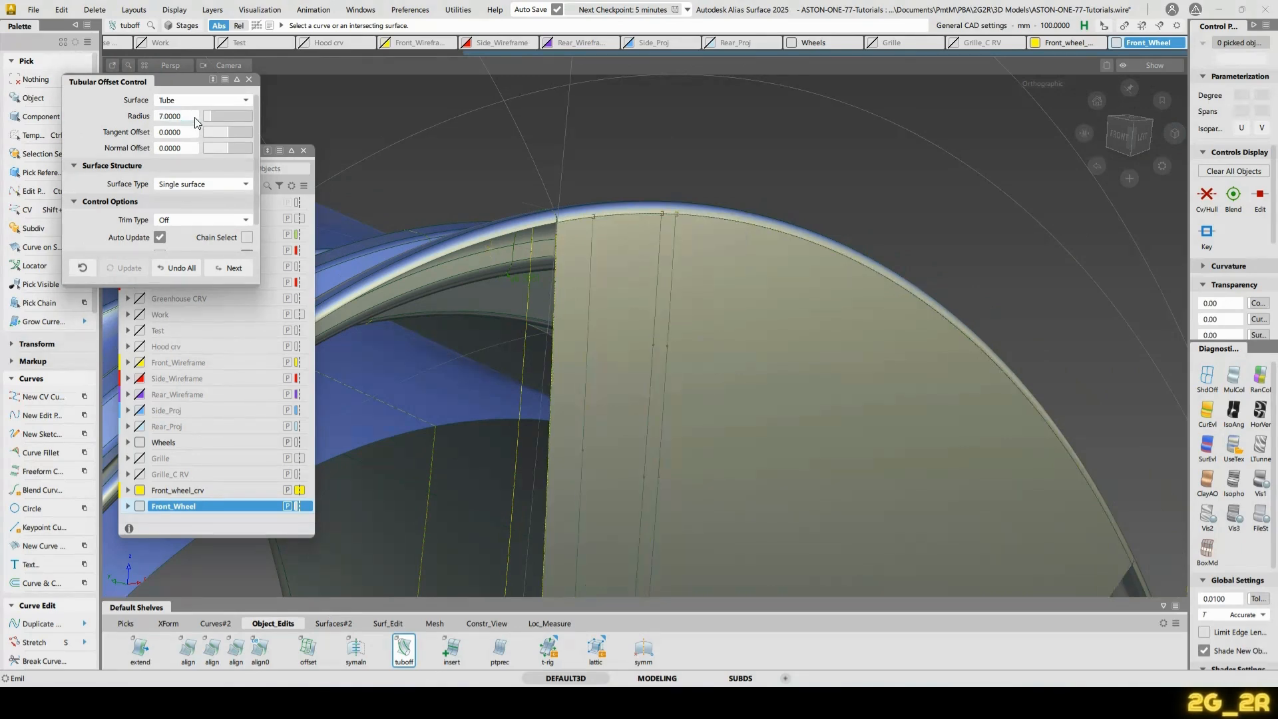
{"action": "left_click", "coordinate": [625, 219]}
{"action": "left_click", "coordinate": [707, 222]}
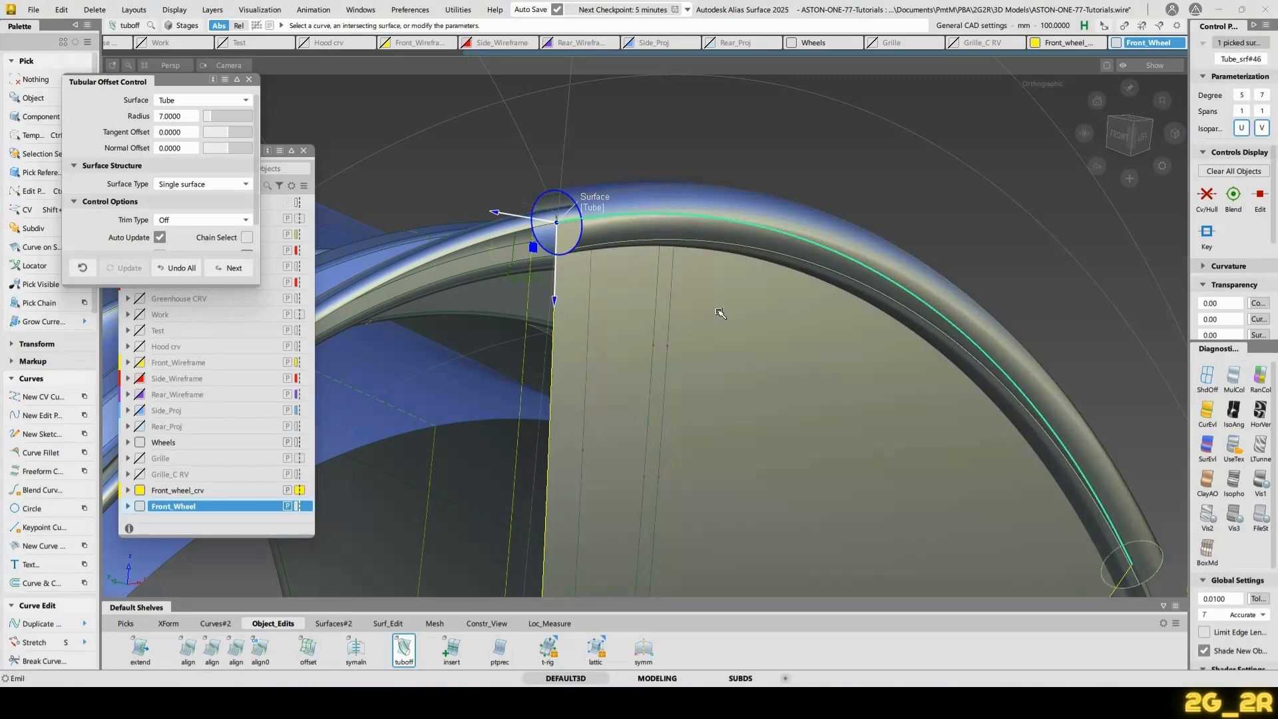
Set the tubular offset's surface to None and its trim type to Curves On Surface
{"action": "left_click", "coordinate": [177, 101]}
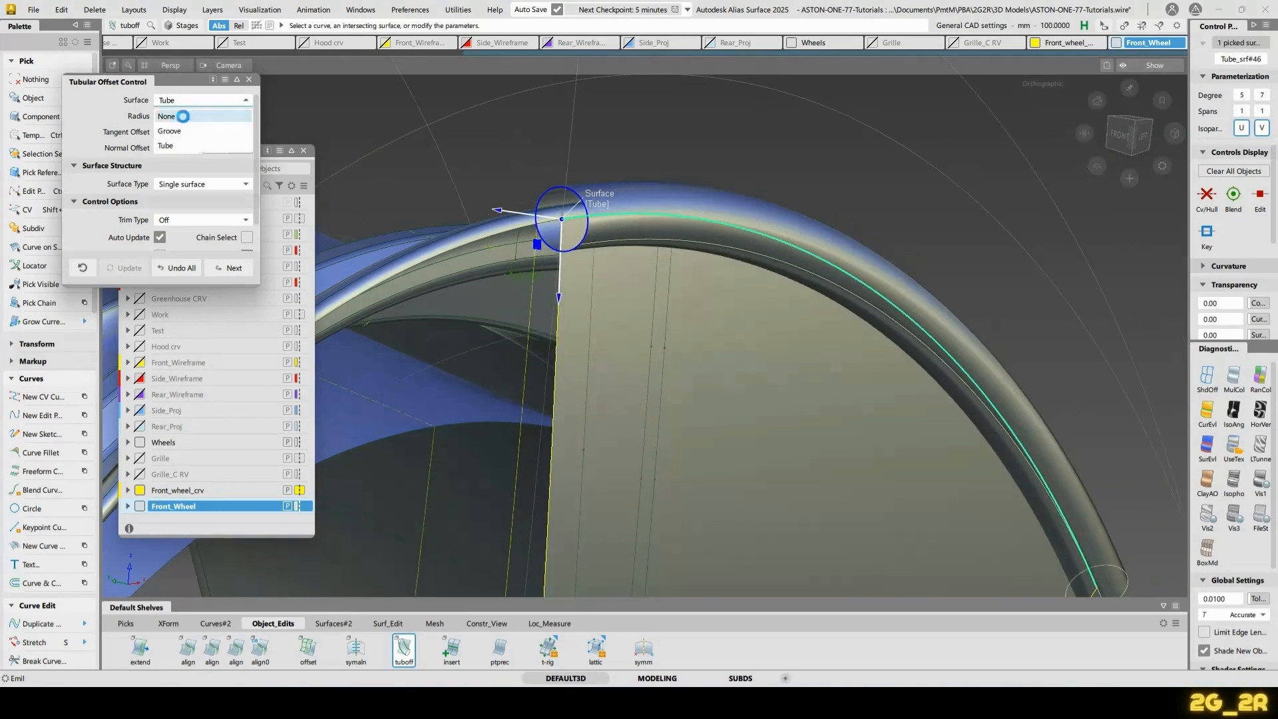
{"action": "left_click", "coordinate": [182, 117]}
{"action": "left_click", "coordinate": [213, 191]}
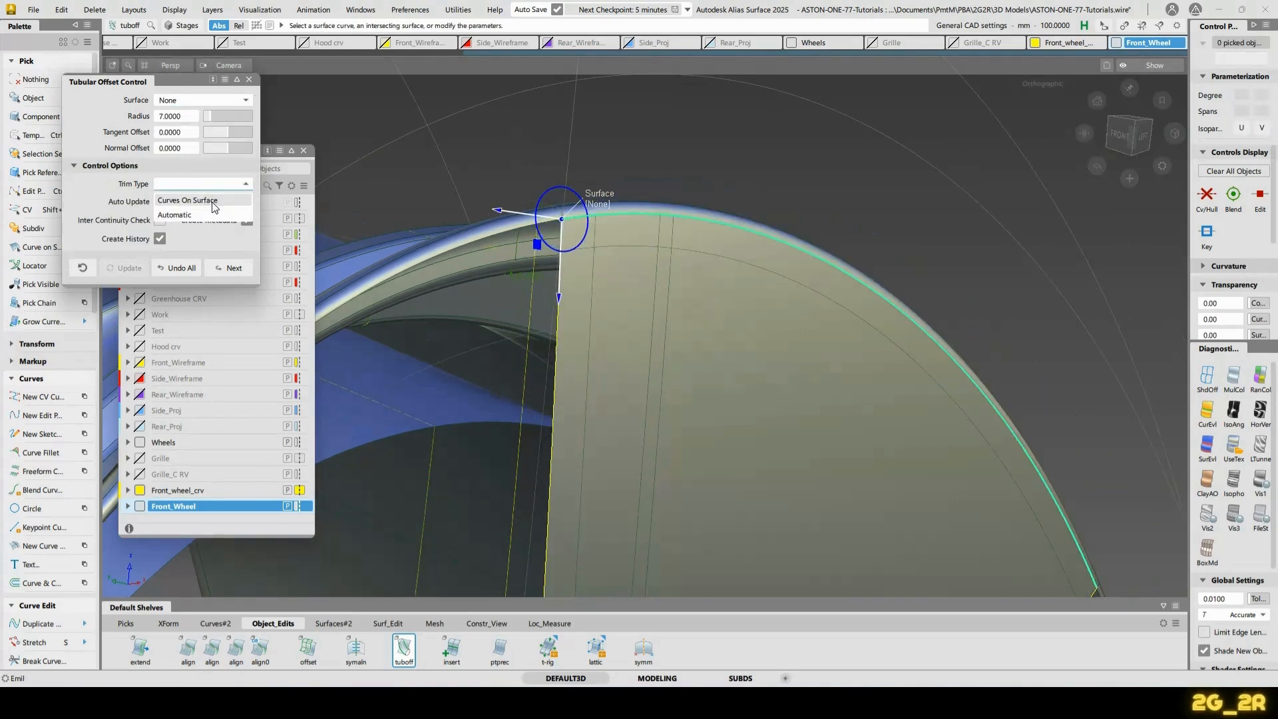
{"action": "left_click", "coordinate": [211, 200]}
{"action": "left_click_drag", "start_coordinate": [776, 288], "coordinate": [685, 275], "text": "alt+shift"}
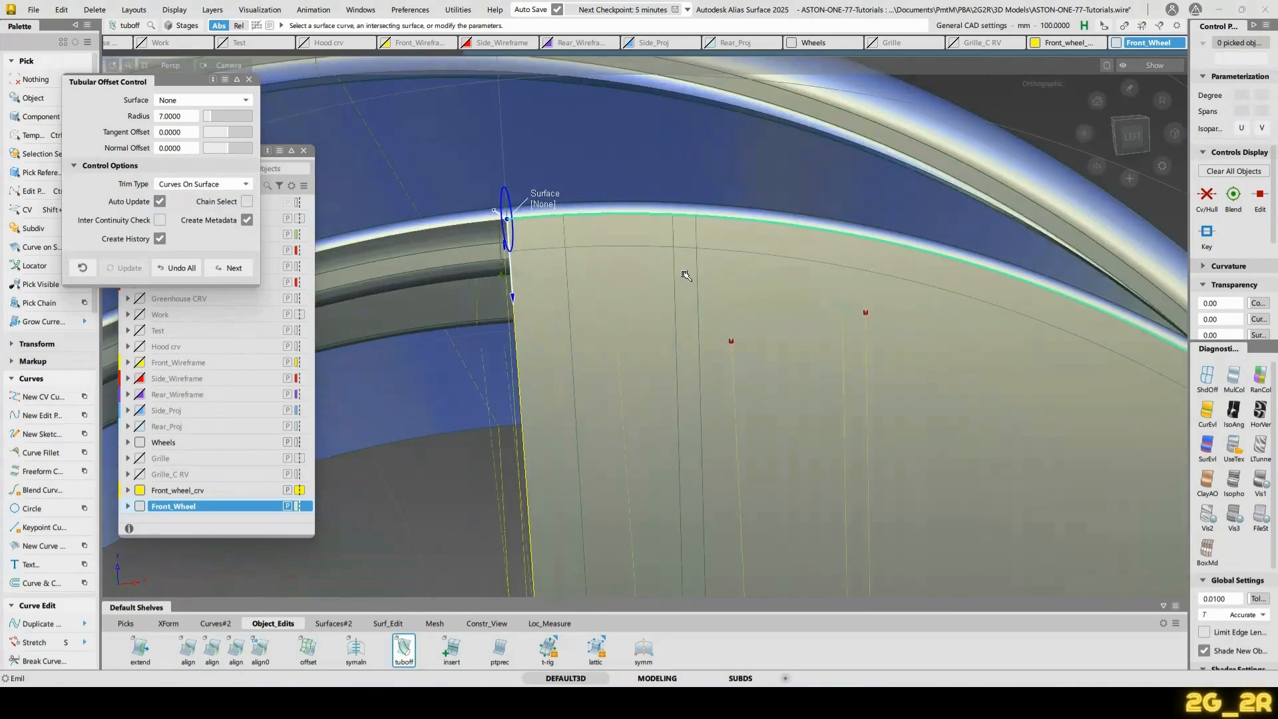
Delete the projected curve on surface closest to the disc segment's straight vertical edge
{"action": "key", "text": "space"}
{"action": "left_click_drag", "start_coordinate": [553, 259], "coordinate": [562, 287], "text": "ctrl+shift"}
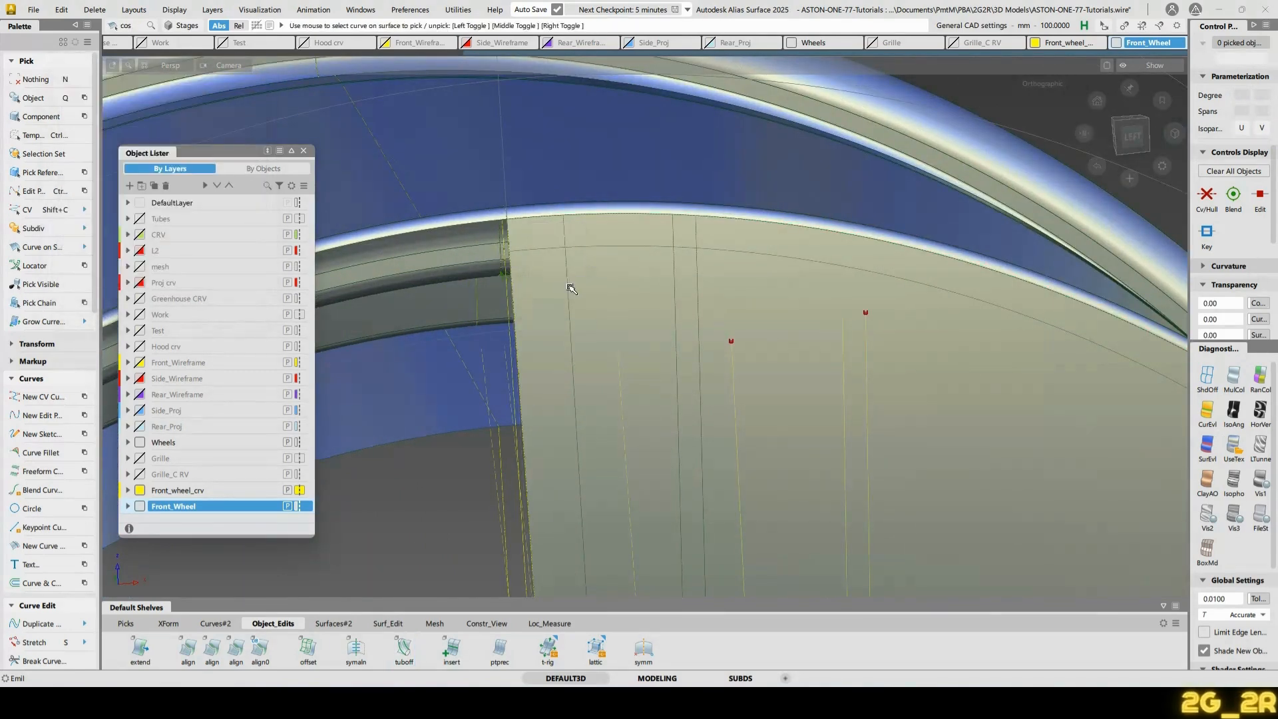
{"action": "left_click", "coordinate": [570, 288]}
{"action": "left_click_drag", "start_coordinate": [772, 334], "coordinate": [653, 228], "text": "alt+shift"}
{"action": "key", "text": "Delete"}
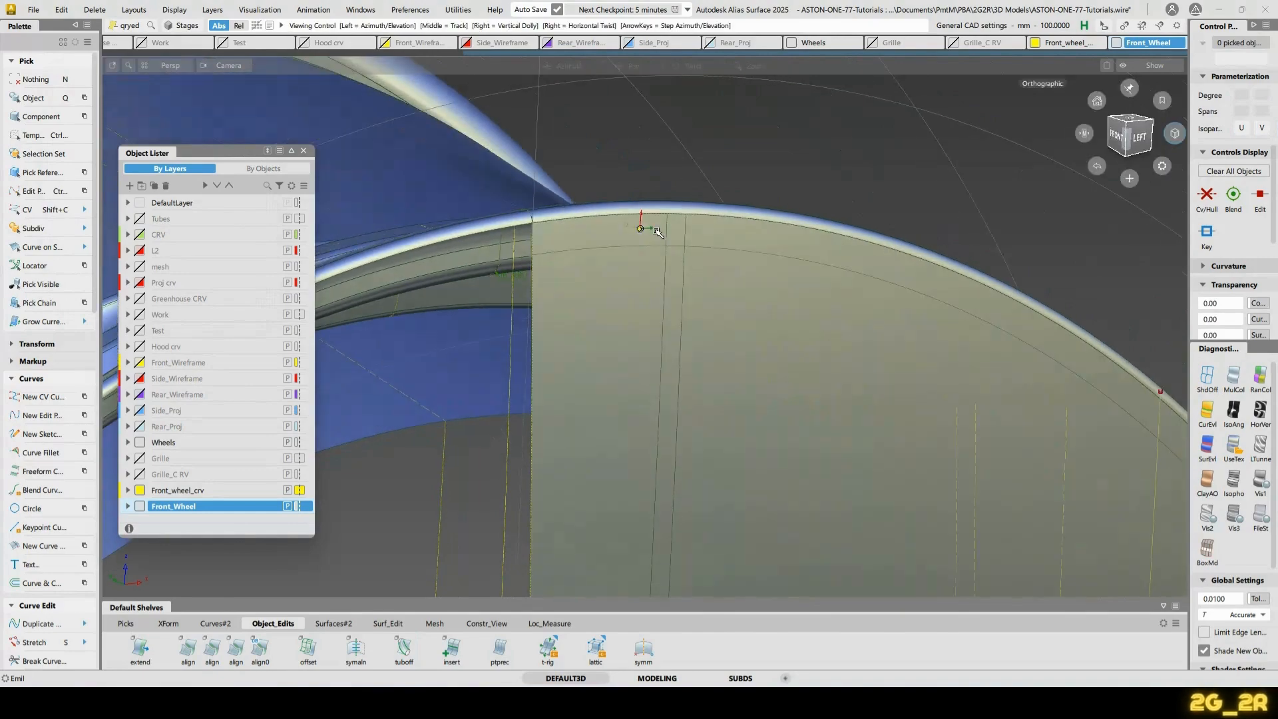
{"action": "key", "text": "t"}
{"action": "left_click", "coordinate": [634, 235]}
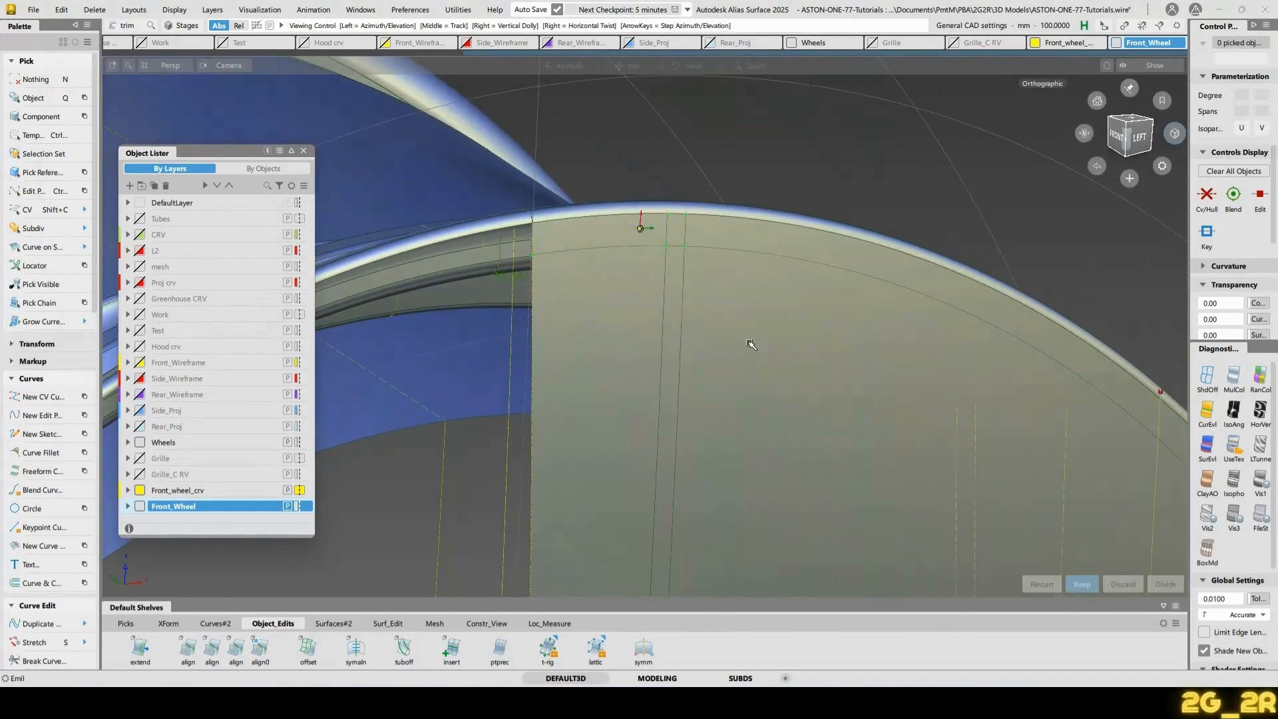
{"action": "mouse_move", "coordinate": [827, 342]}
{"action": "left_mouse_down", "text": "alt+shift"}
{"action": "mouse_move", "coordinate": [781, 193]}
{"action": "mouse_move", "coordinate": [724, 271]}
{"action": "left_mouse_up", "text": "alt+shift"}
{"action": "left_click", "coordinate": [918, 389]}
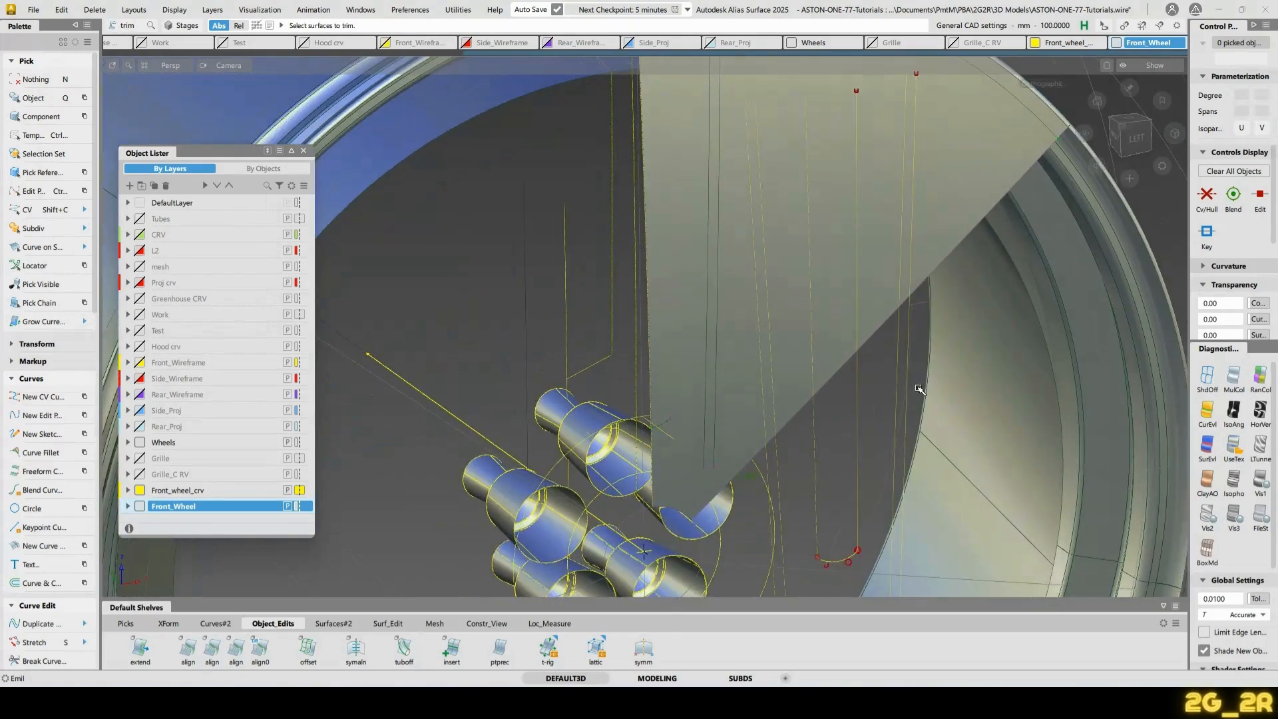
Extend the lower end of the long guide curve in front of the wheel, accepting removal of its construction history
{"action": "middle_click_drag", "start_coordinate": [879, 293], "coordinate": [892, 387], "text": "ctrl+shift"}
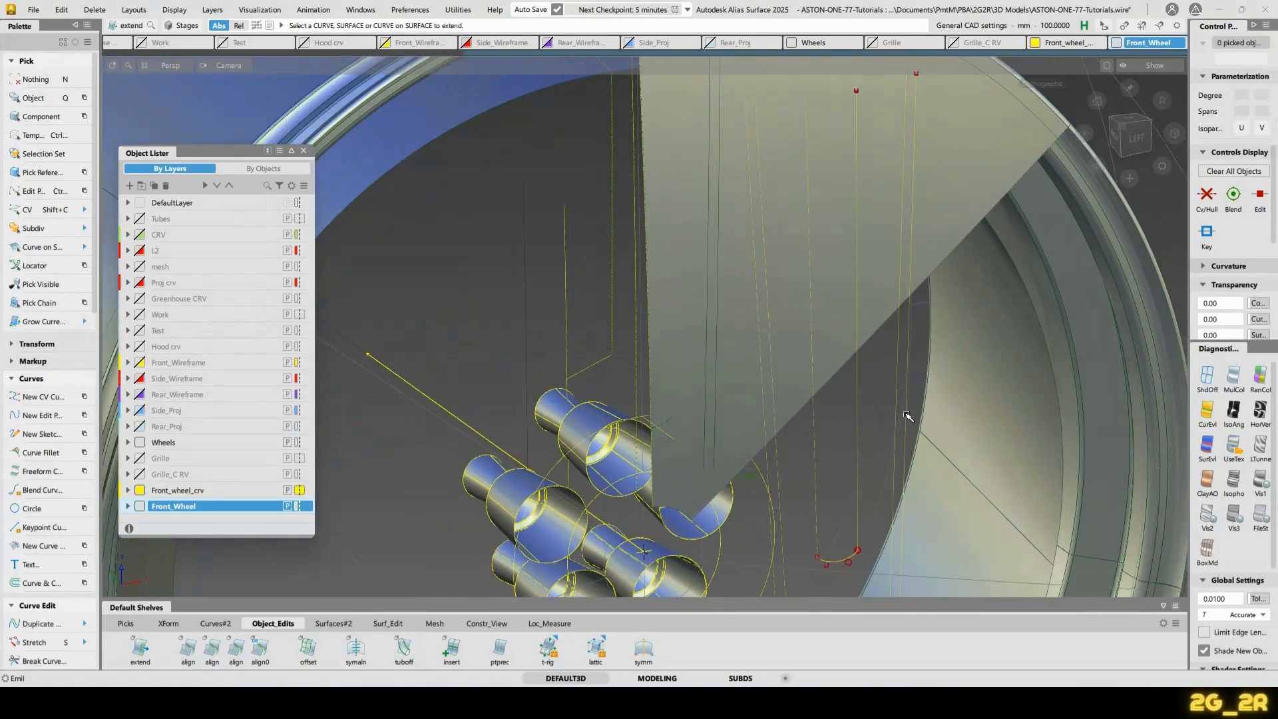
{"action": "right_click_drag", "start_coordinate": [899, 421], "coordinate": [779, 387], "text": "alt+shift"}
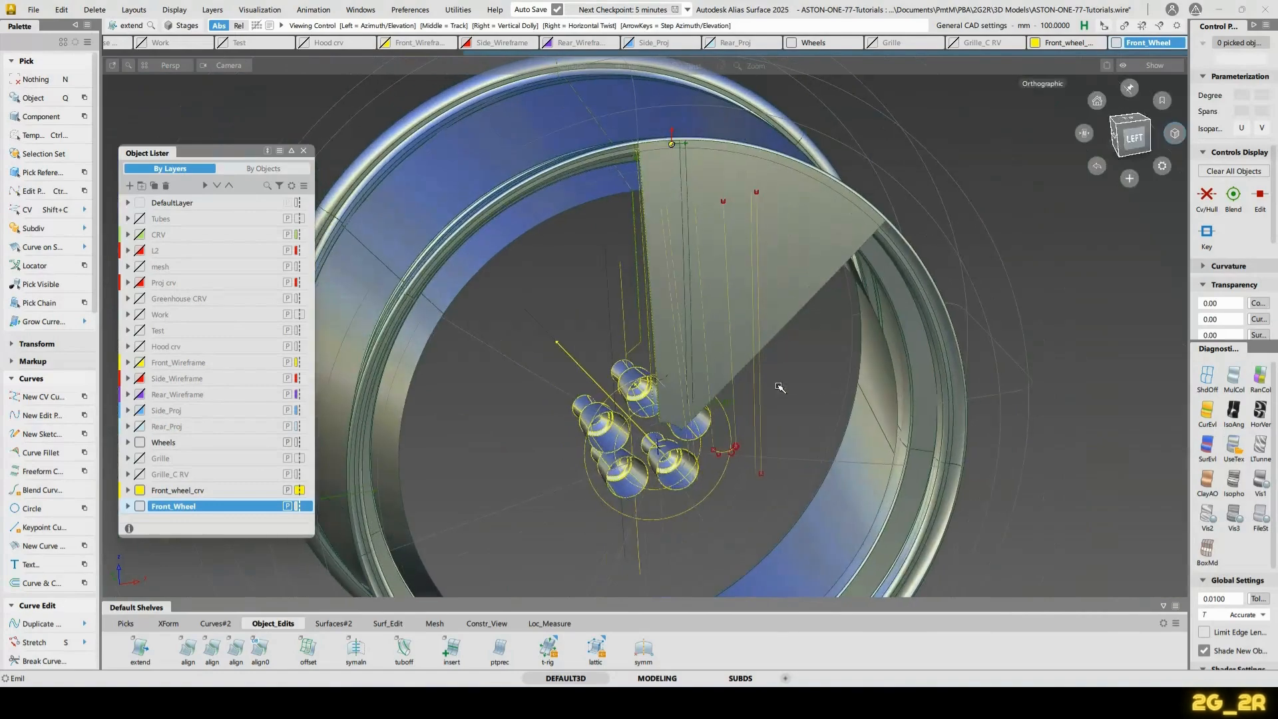
{"action": "left_click", "coordinate": [755, 410]}
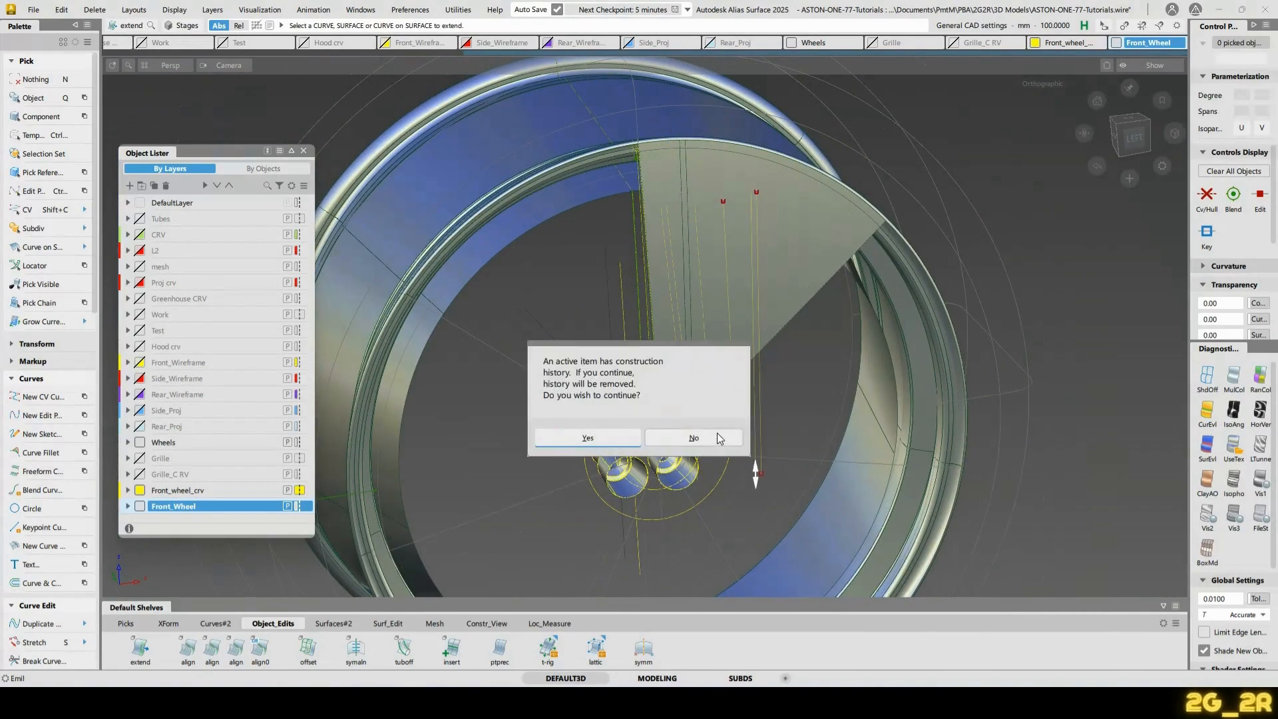
{"action": "key", "text": "Return"}
{"action": "left_click_drag", "start_coordinate": [762, 437], "coordinate": [870, 356]}
Delete the leftover curve on surface near the hub end of the disc segment's vertical edge
{"action": "right_click_drag", "start_coordinate": [745, 260], "coordinate": [624, 411], "text": "alt+shift"}
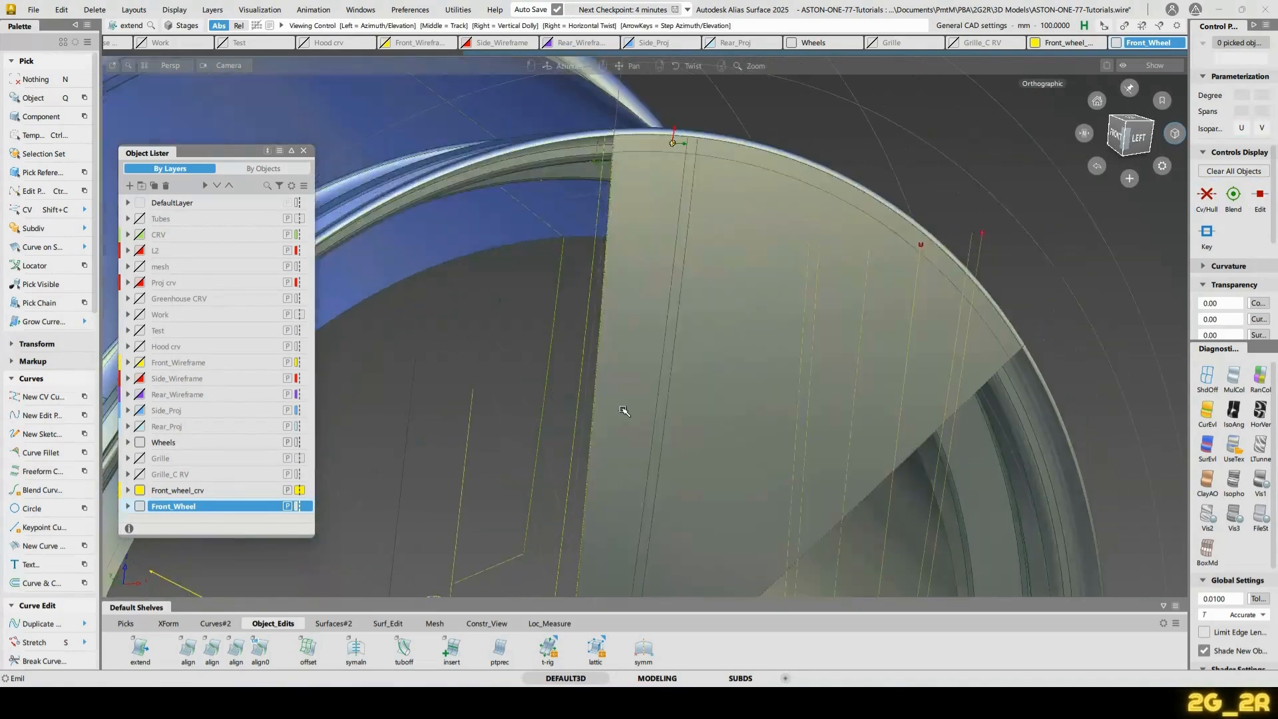
{"action": "left_click_drag", "start_coordinate": [624, 411], "coordinate": [698, 448], "text": "alt+shift"}
{"action": "left_click_drag", "start_coordinate": [670, 366], "coordinate": [671, 398], "text": "ctrl+shift"}
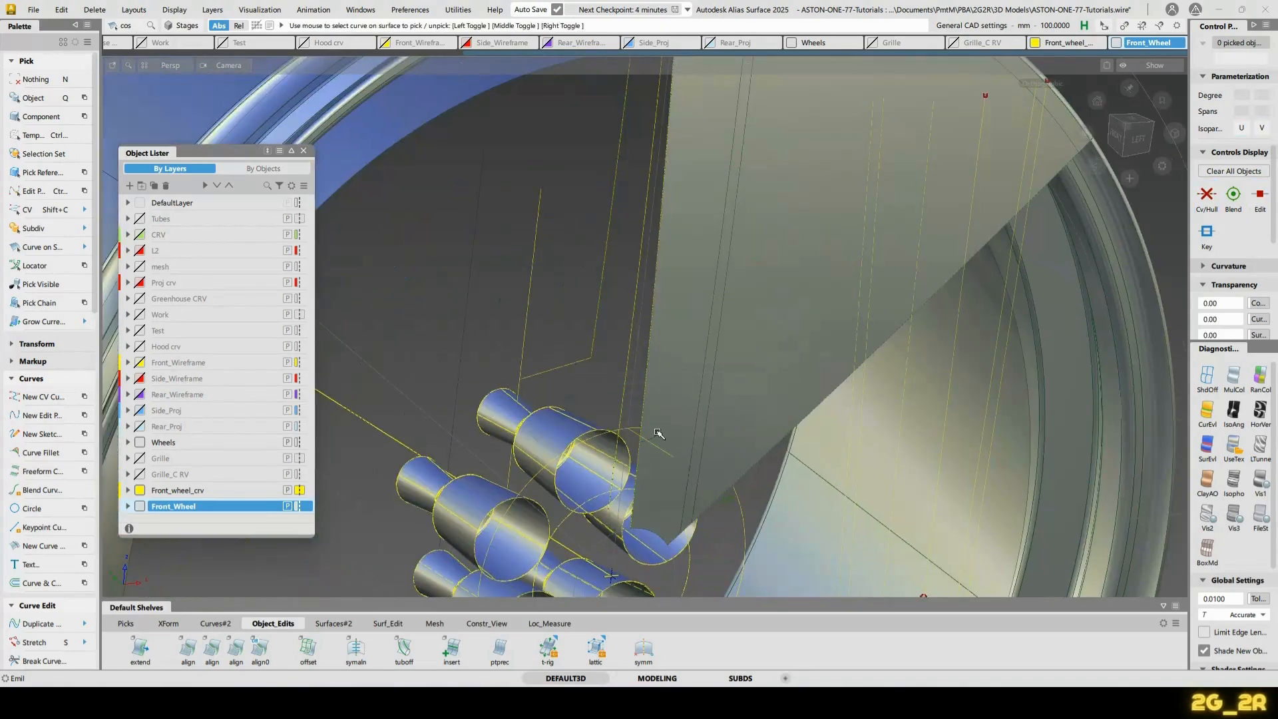
{"action": "left_click", "coordinate": [656, 438]}
{"action": "key", "text": "Delete"}
Trim the disc segment, keeping only the narrow spoke strip and the short band beside it along the outer rim
{"action": "left_click_drag", "start_coordinate": [857, 347], "coordinate": [819, 259], "text": "ctrl+shift"}
{"action": "middle_click_drag", "start_coordinate": [754, 187], "coordinate": [725, 471], "text": "alt+shift"}
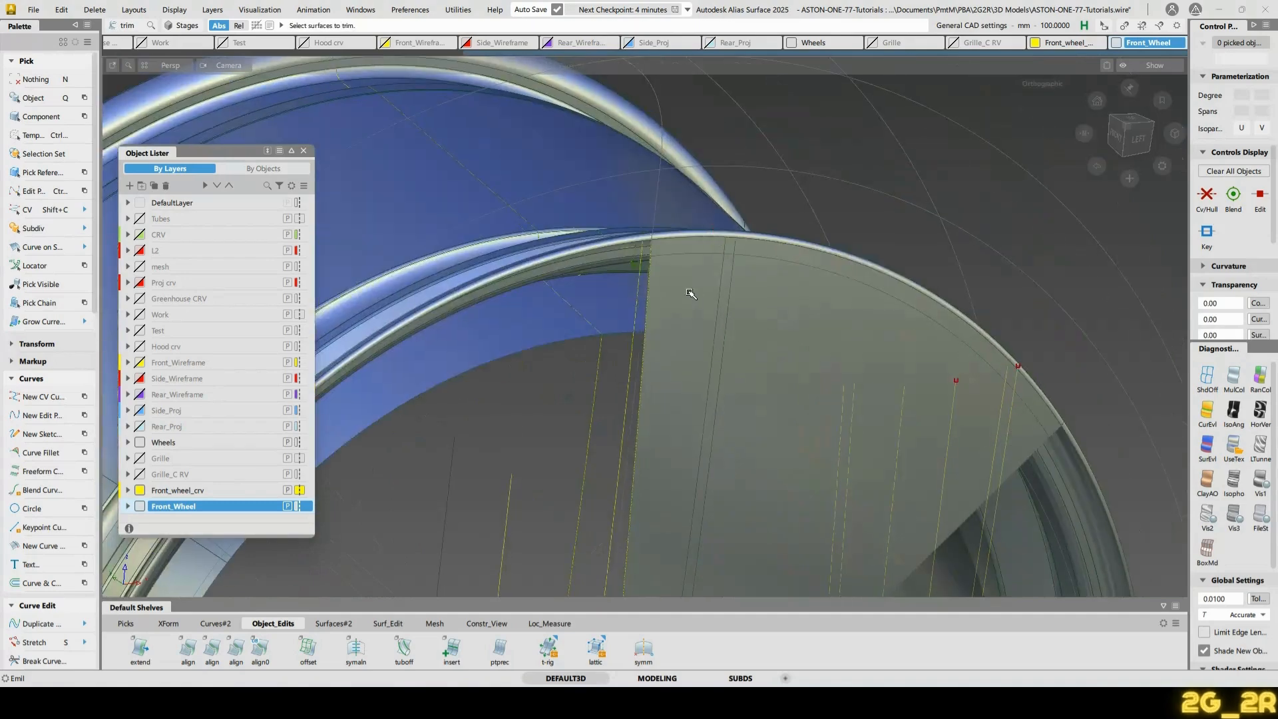
{"action": "left_click", "coordinate": [693, 253]}
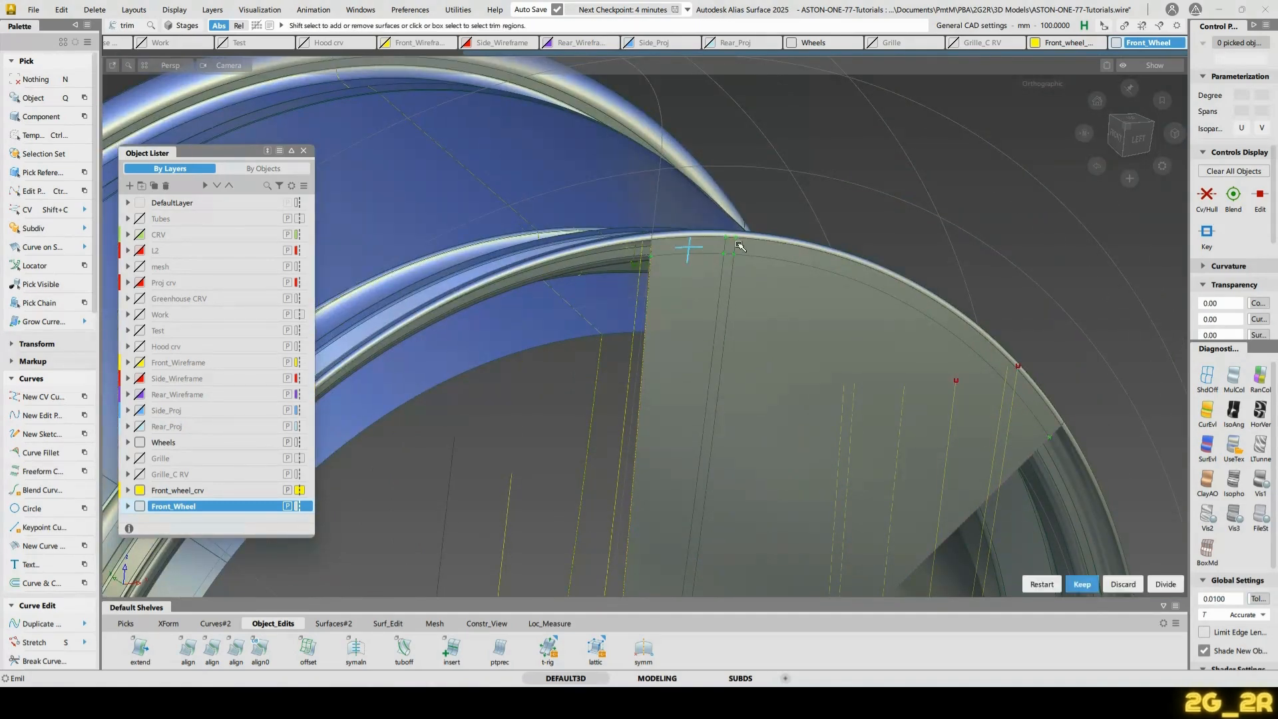
{"action": "key", "text": "space"}
Examine the trimmed spoke strip and its fit against the wheel rim from several angles, including the left view
{"action": "right_click_drag", "start_coordinate": [771, 215], "coordinate": [730, 334], "text": "alt+shift"}
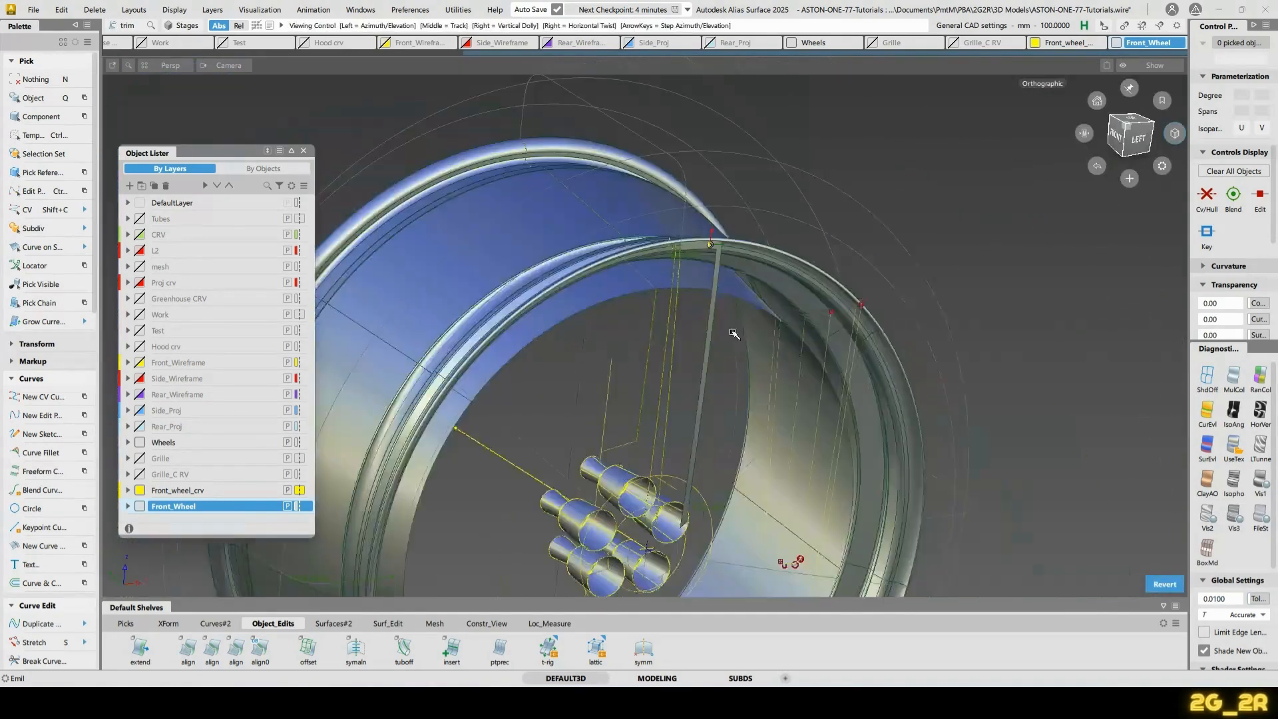
{"action": "left_click_drag", "start_coordinate": [730, 333], "coordinate": [821, 276], "text": "alt+shift"}
{"action": "left_click_drag", "start_coordinate": [660, 404], "coordinate": [787, 422], "text": "alt+shift"}
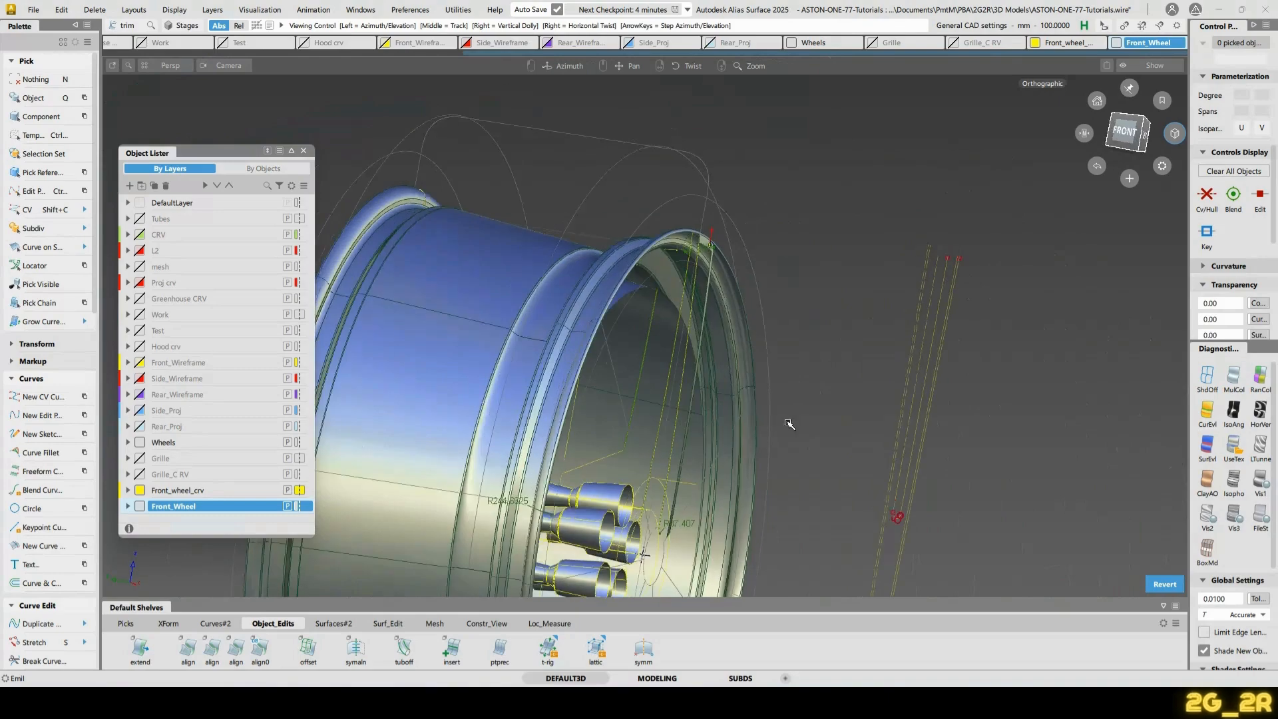
{"action": "right_click_drag", "start_coordinate": [787, 422], "coordinate": [765, 339], "text": "alt+shift"}
{"action": "left_click_drag", "start_coordinate": [765, 339], "coordinate": [266, 319], "text": "alt+shift"}
{"action": "left_click", "coordinate": [1129, 138]}
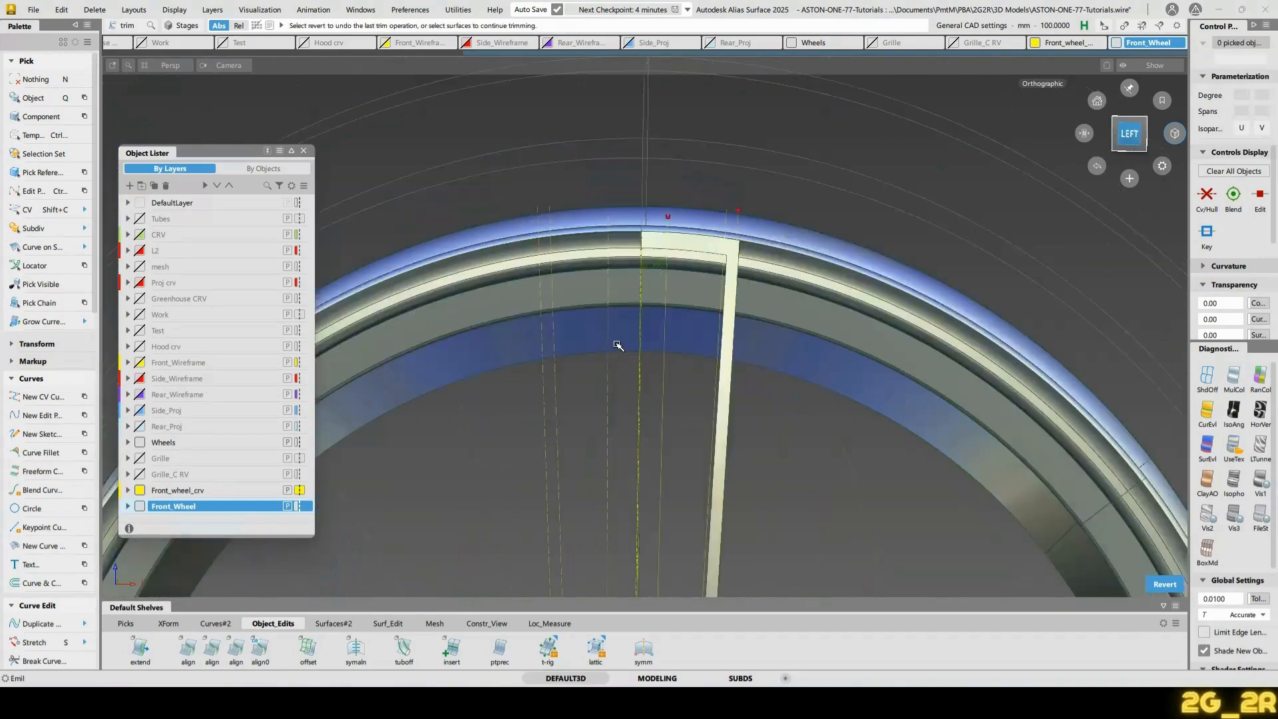
{"action": "left_click_drag", "start_coordinate": [510, 315], "coordinate": [732, 360], "text": "alt+shift"}
{"action": "right_click_drag", "start_coordinate": [733, 360], "coordinate": [621, 308], "text": "alt+shift"}
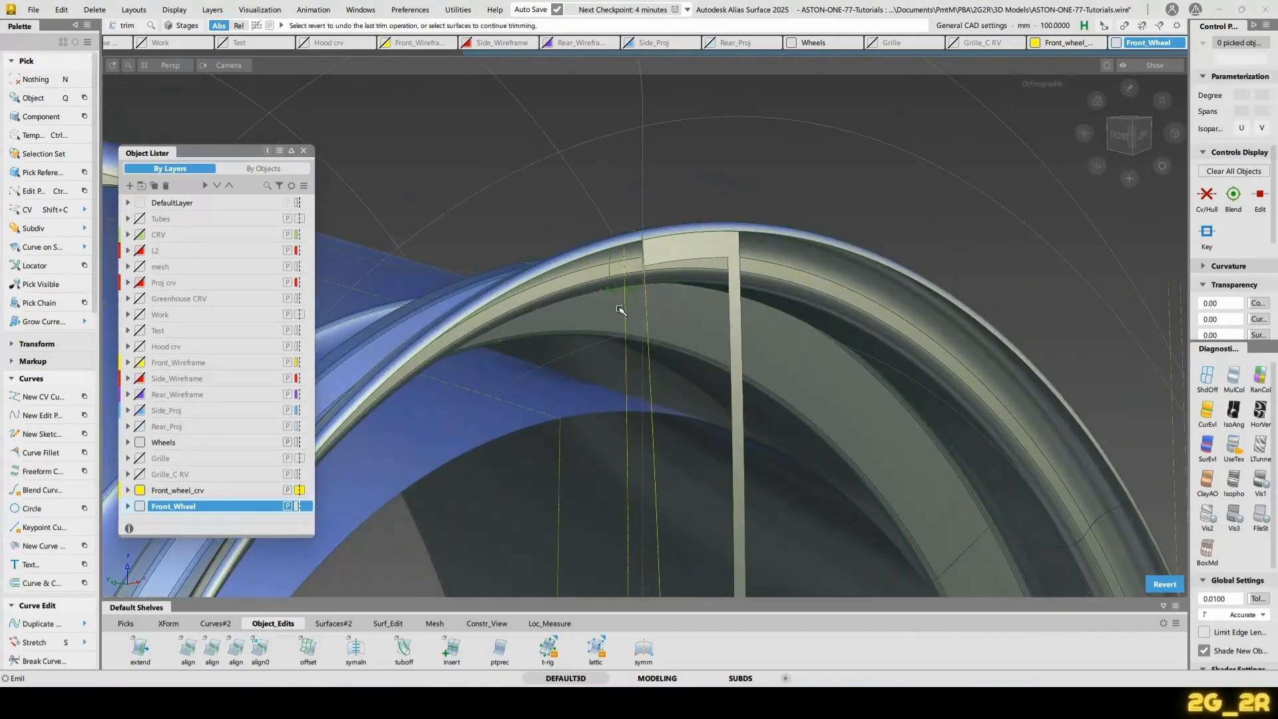
Revolve the straight vertical curve behind the spoke strip about the picked wheel axis, using a 360-degree sweep in seven segments
{"action": "left_click_drag", "start_coordinate": [620, 309], "coordinate": [638, 285], "text": "ctrl+shift"}
{"action": "left_click", "coordinate": [627, 396]}
{"action": "left_click_drag", "start_coordinate": [687, 329], "coordinate": [758, 331], "text": "alt+shift"}
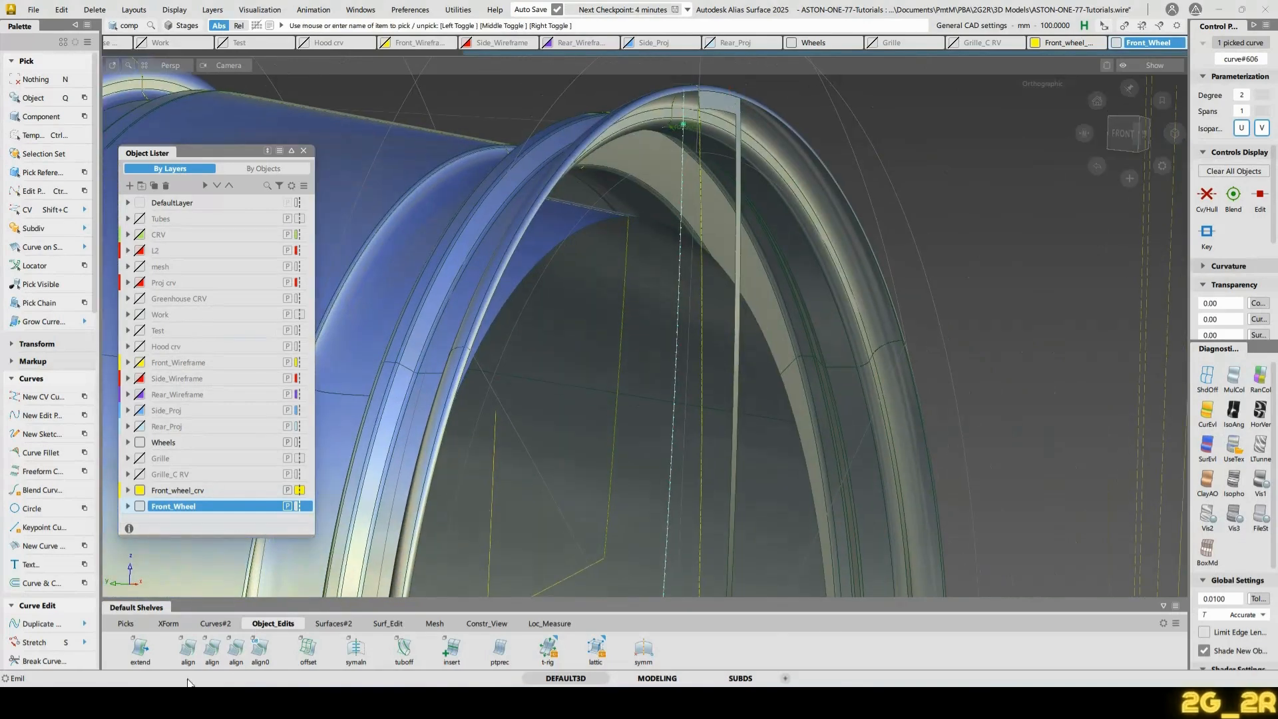
{"action": "left_click_drag", "start_coordinate": [774, 242], "coordinate": [731, 240], "text": "alt+shift"}
{"action": "key", "text": "n"}
{"action": "key", "text": "ctrl+q"}
{"action": "left_click", "coordinate": [727, 110]}
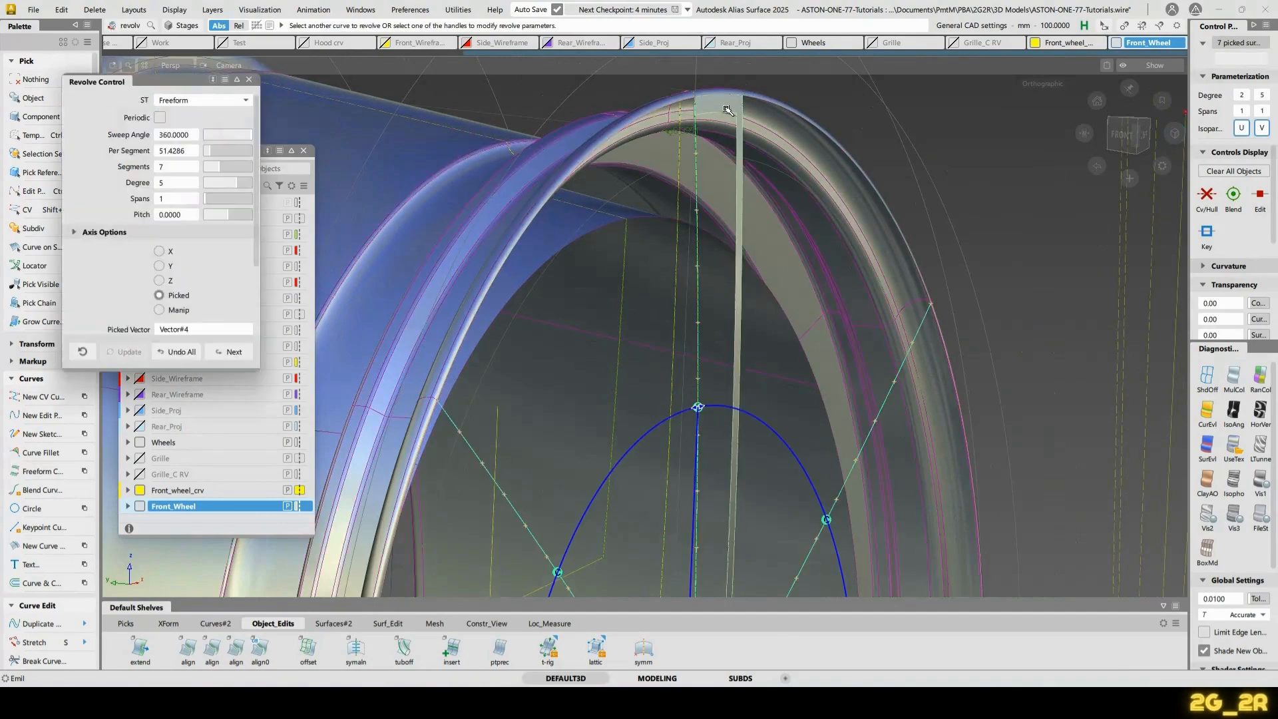
{"action": "left_click", "coordinate": [233, 357]}
{"action": "left_click_drag", "start_coordinate": [912, 316], "coordinate": [657, 371], "text": "alt+shift"}
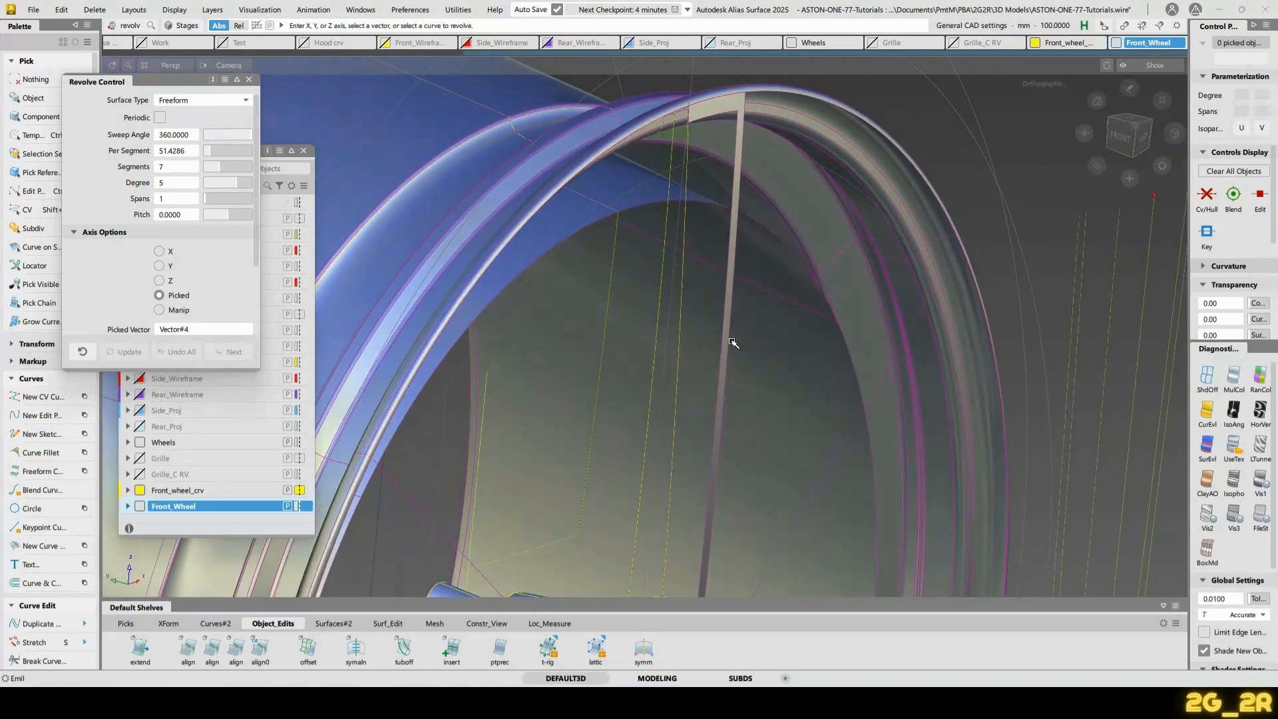
{"action": "left_click", "coordinate": [732, 342]}
{"action": "left_click_drag", "start_coordinate": [782, 268], "coordinate": [806, 282], "text": "alt+shift"}
{"action": "key", "text": "space"}
Delete six of the new revolved disc's seven segments, keeping only the upper one behind the spoke strip
{"action": "left_click_drag", "start_coordinate": [718, 300], "coordinate": [772, 298], "text": "ctrl+shift"}
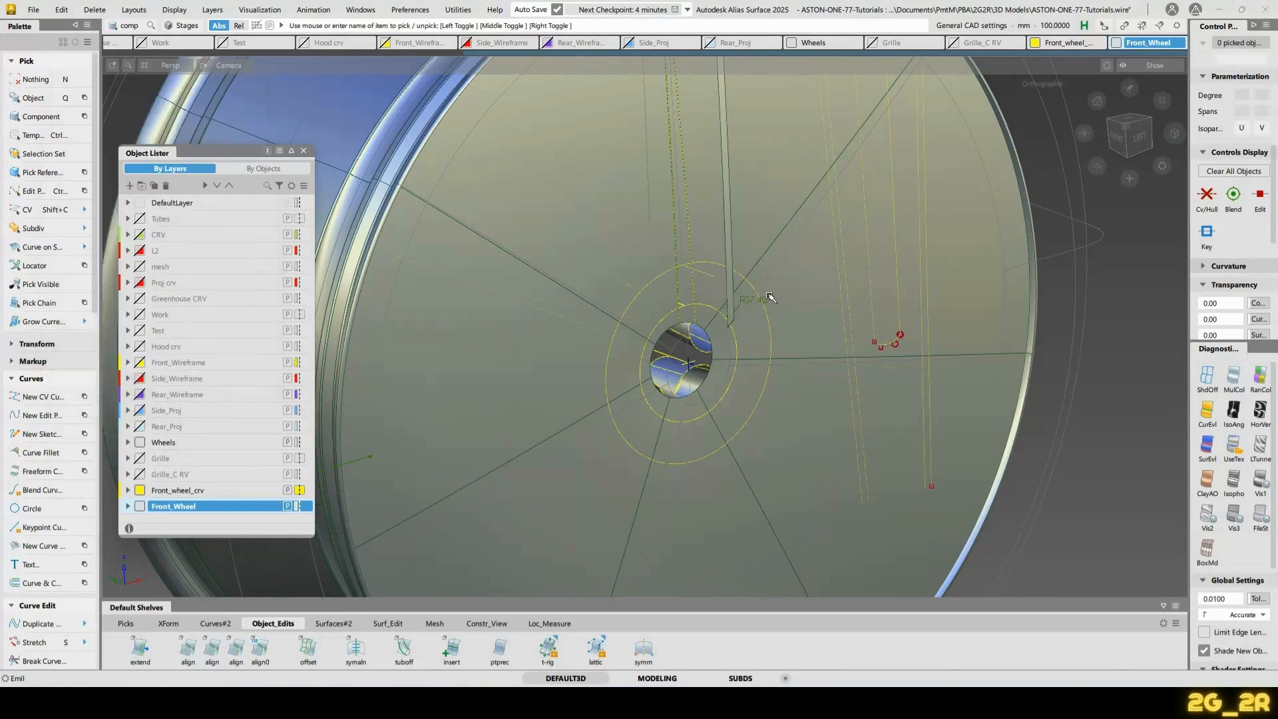
{"action": "left_click", "coordinate": [789, 302]}
{"action": "left_click", "coordinate": [810, 455]}
{"action": "left_click", "coordinate": [726, 544]}
{"action": "left_click", "coordinate": [536, 523]}
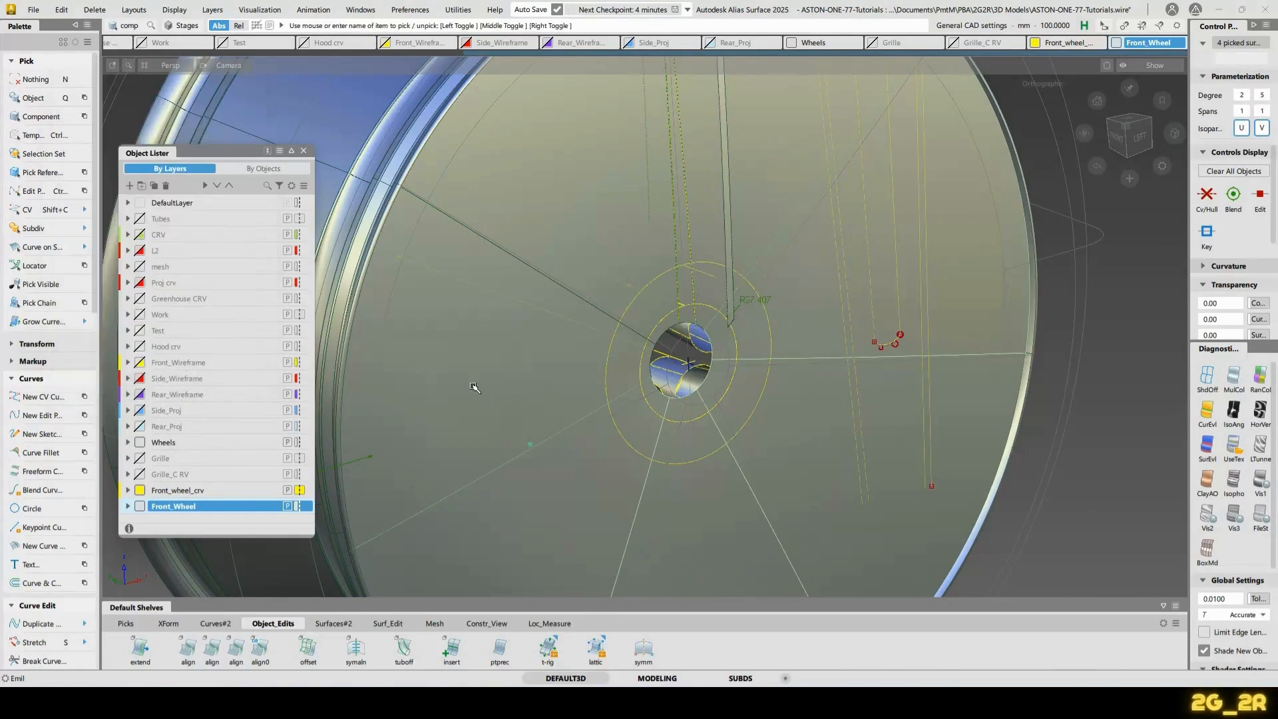
{"action": "left_click", "coordinate": [475, 385]}
{"action": "left_click_drag", "start_coordinate": [554, 180], "coordinate": [567, 178], "text": "alt+shift"}
{"action": "left_click", "coordinate": [567, 179]}
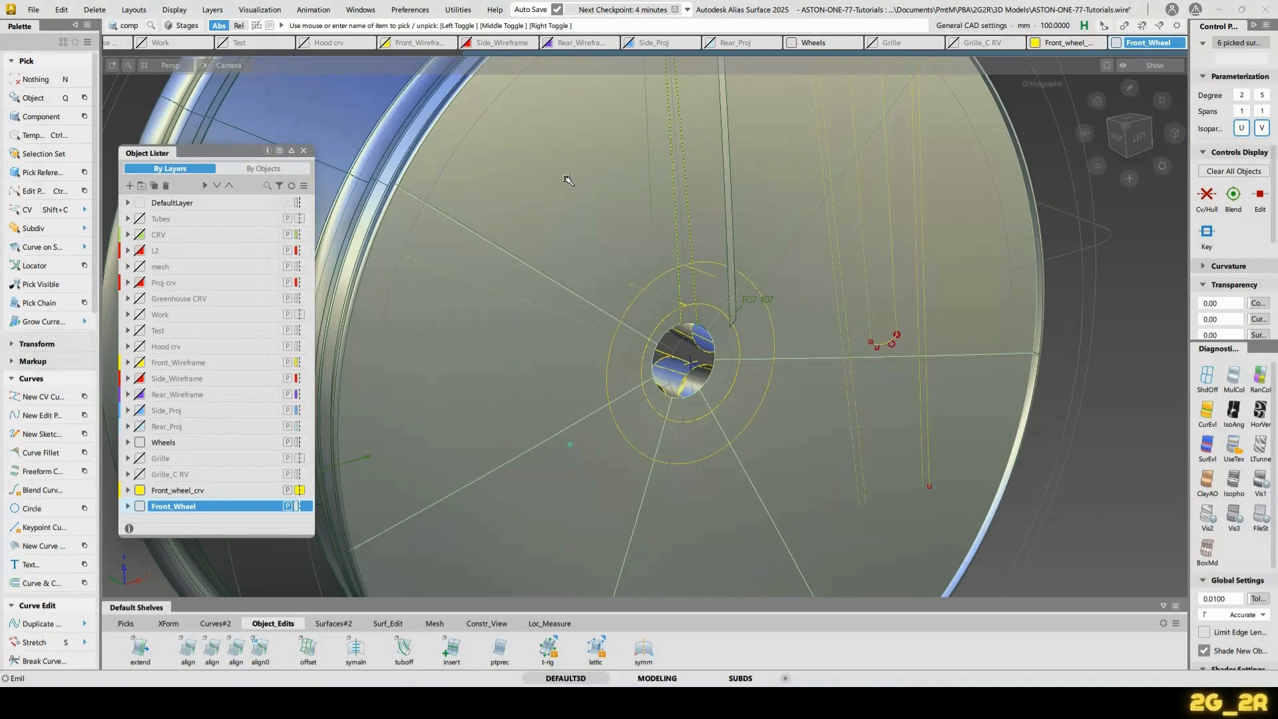
{"action": "key", "text": "Delete"}
Project the guide curve in front of the wheel onto the new disc segment along Y as curves on surface
{"action": "left_click_drag", "start_coordinate": [927, 193], "coordinate": [751, 336], "text": "alt+shift"}
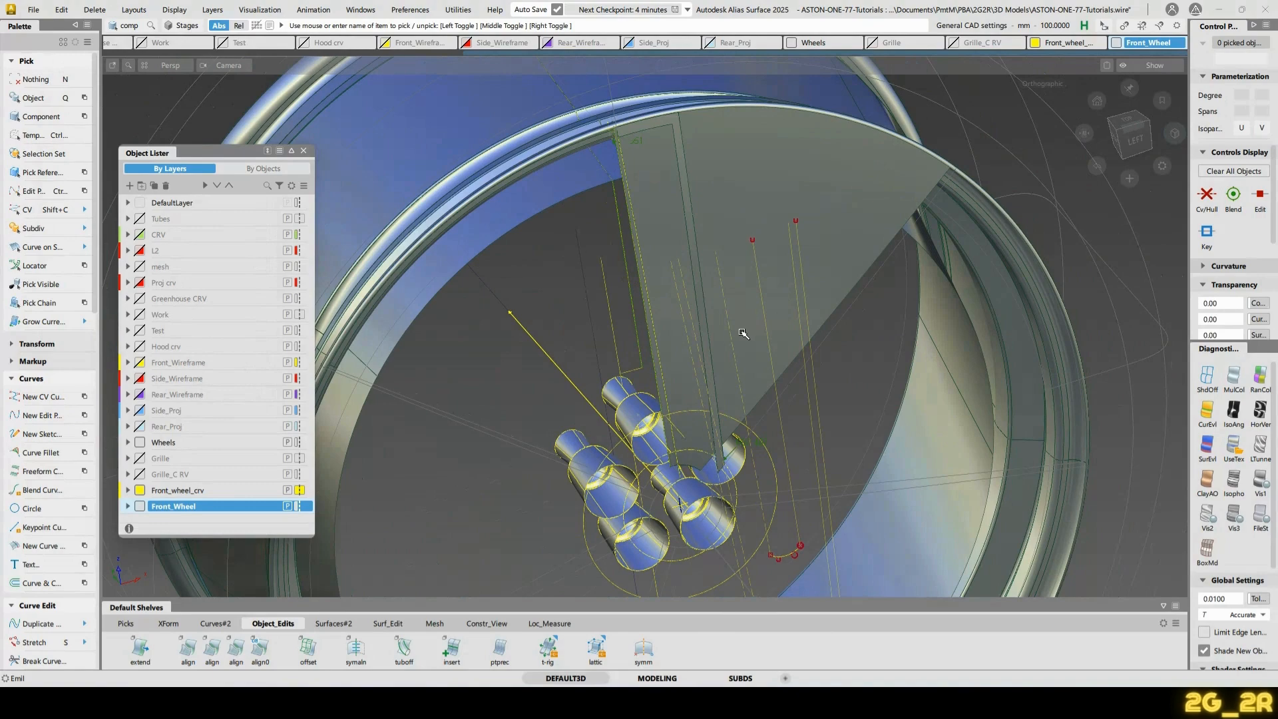
{"action": "left_click_drag", "start_coordinate": [738, 333], "coordinate": [822, 358], "text": "ctrl+shift"}
{"action": "left_click", "coordinate": [670, 283]}
{"action": "key", "text": "space"}
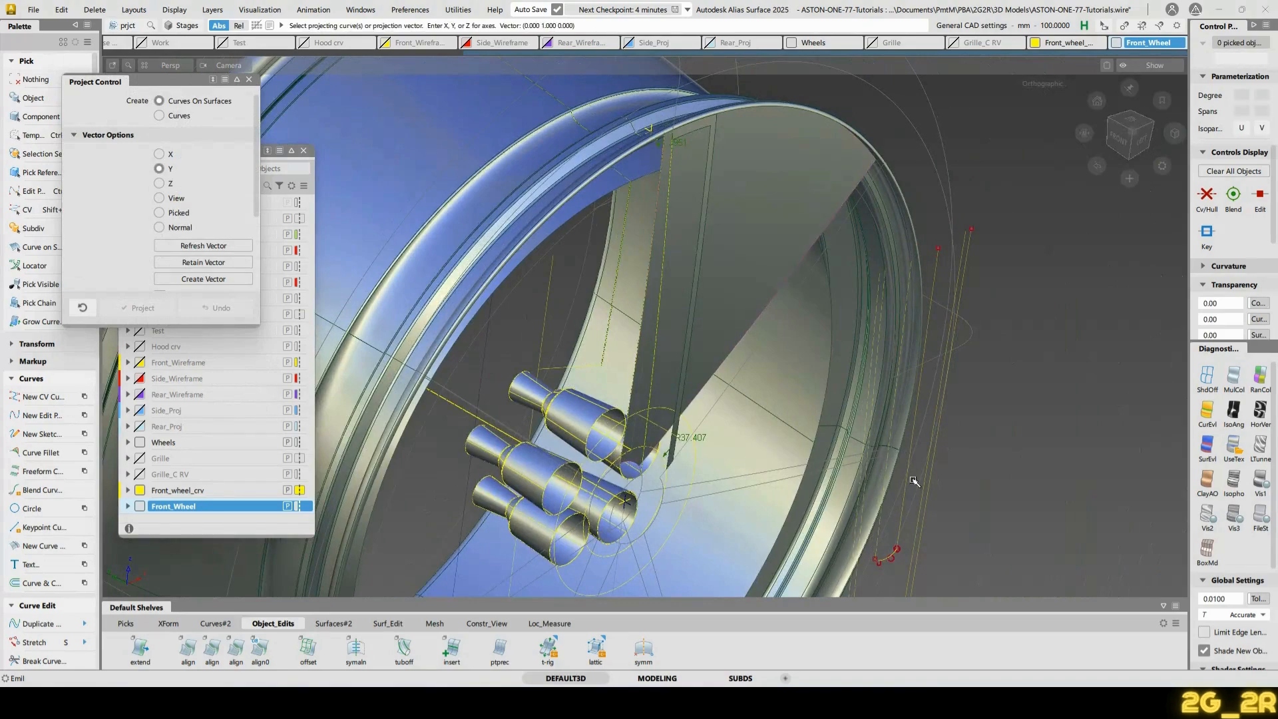
{"action": "left_click", "coordinate": [897, 551]}
{"action": "key", "text": "space"}
{"action": "left_click_drag", "start_coordinate": [1121, 466], "coordinate": [797, 344], "text": "alt+shift"}
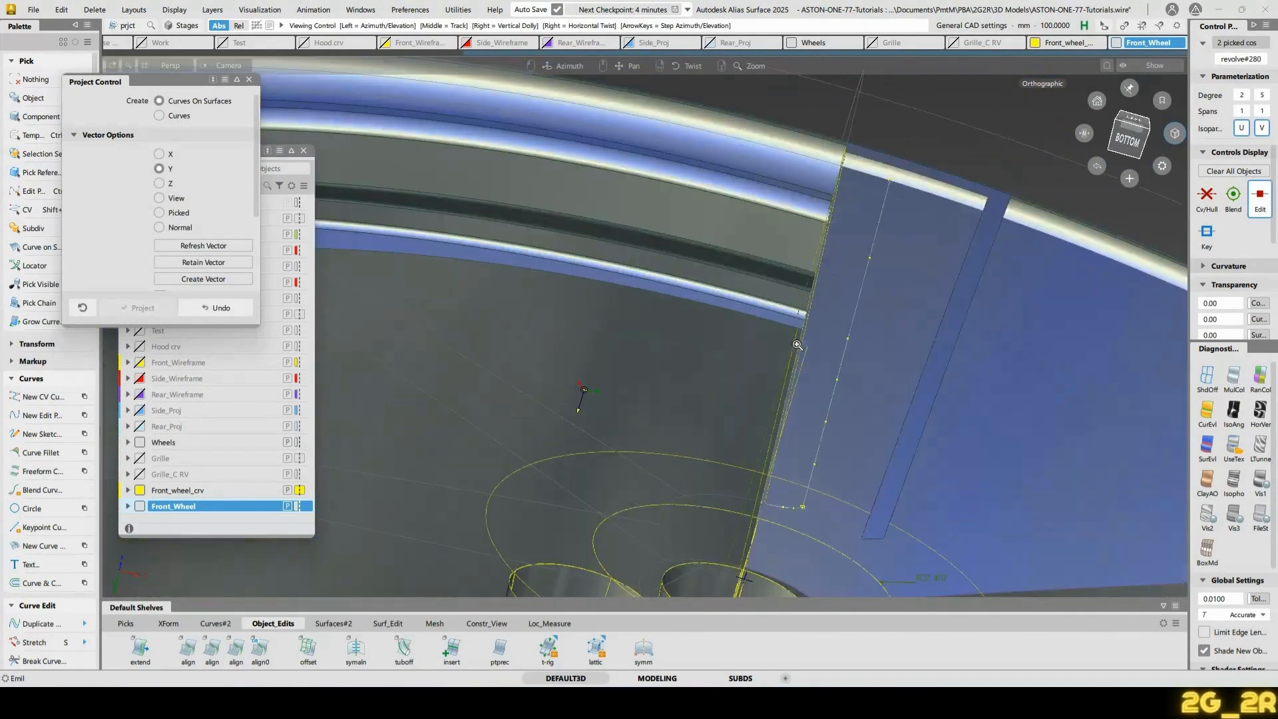
{"action": "right_click_drag", "start_coordinate": [797, 345], "coordinate": [812, 325], "text": "alt+shift"}
{"action": "left_click_drag", "start_coordinate": [813, 325], "coordinate": [830, 293], "text": "alt+shift"}
{"action": "middle_click_drag", "start_coordinate": [830, 293], "coordinate": [830, 297], "text": "alt+shift"}
{"action": "key", "text": "space"}
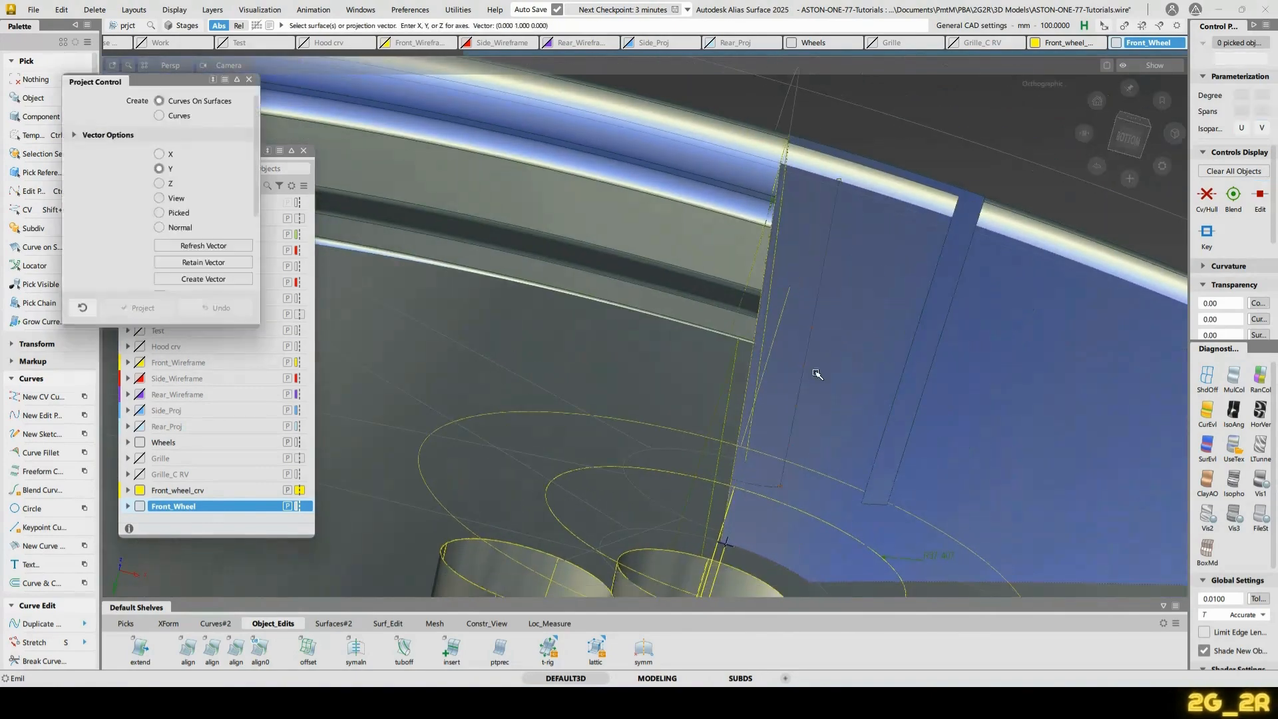
{"action": "left_click_drag", "start_coordinate": [818, 374], "coordinate": [814, 381], "text": "alt+shift"}
{"action": "right_click_drag", "start_coordinate": [867, 415], "coordinate": [804, 345], "text": "ctrl+shift"}
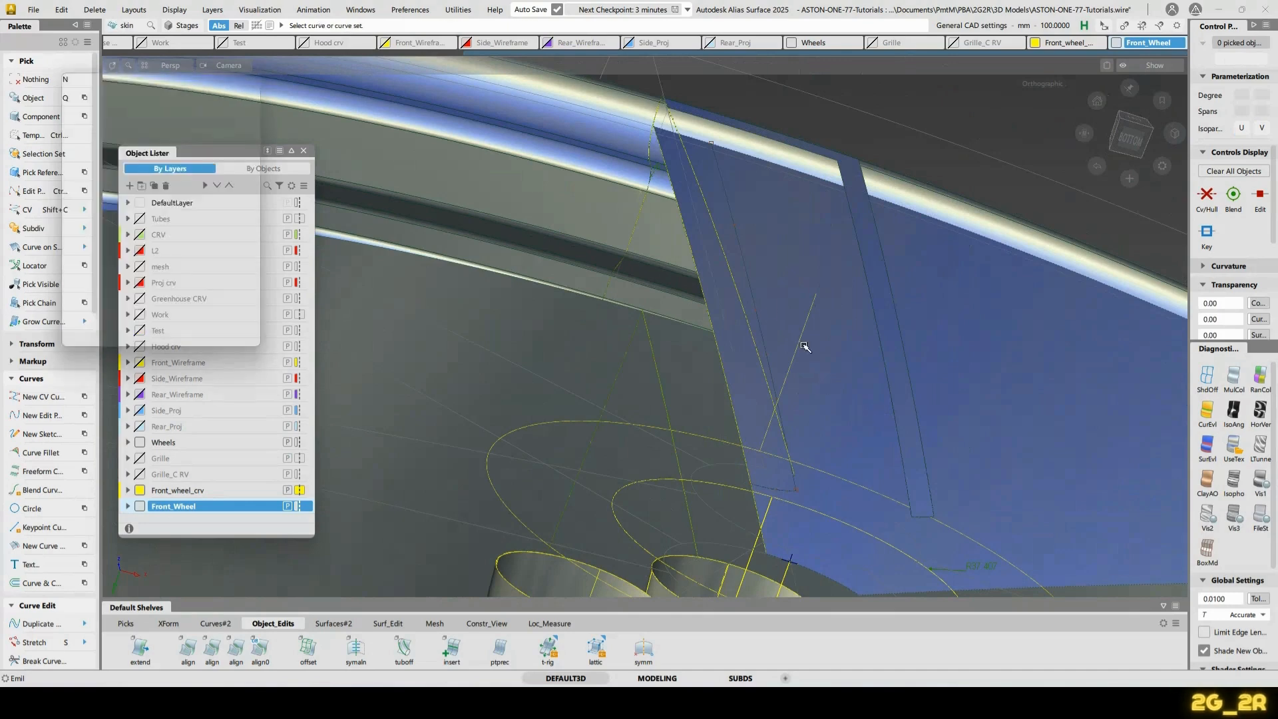
{"action": "left_click", "coordinate": [753, 294]}
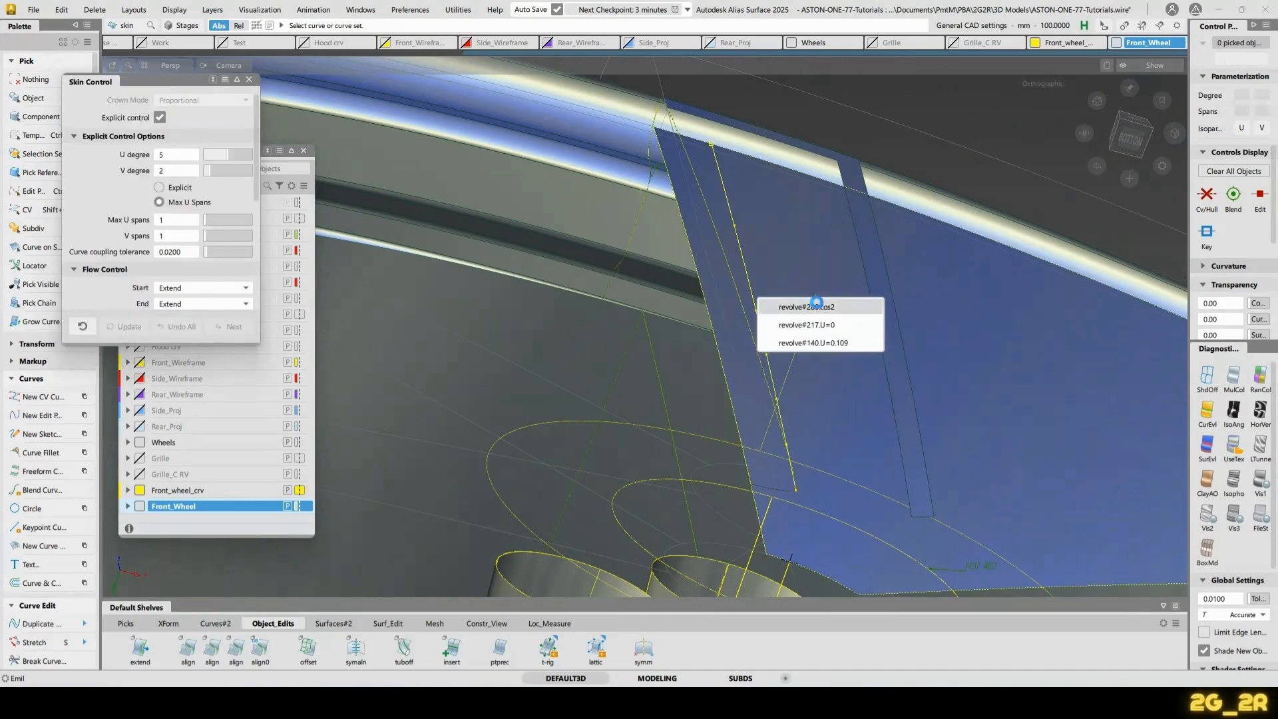
{"action": "left_click", "coordinate": [816, 304]}
{"action": "left_click_drag", "start_coordinate": [868, 293], "coordinate": [894, 326], "text": "alt+shift"}
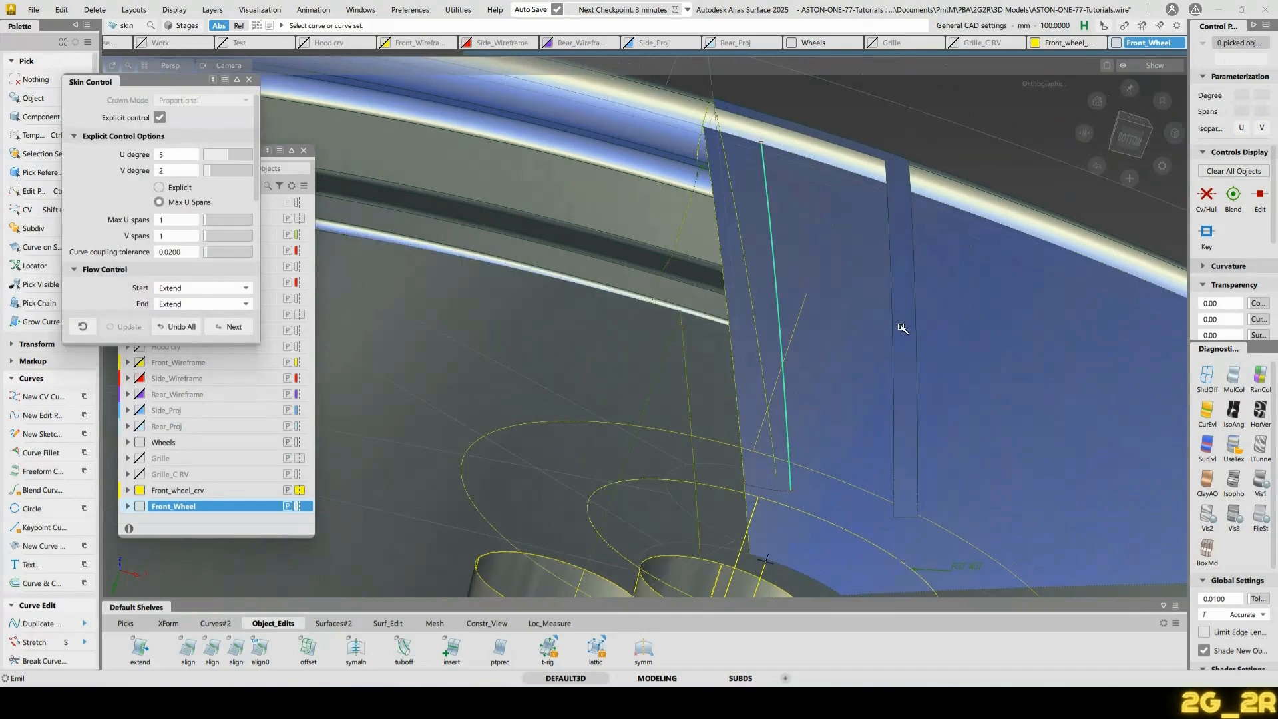
Untrim the front spoke strip to restore the full disc segment surface, and clear the selection
{"action": "key", "text": "u"}
{"action": "left_click", "coordinate": [902, 327]}
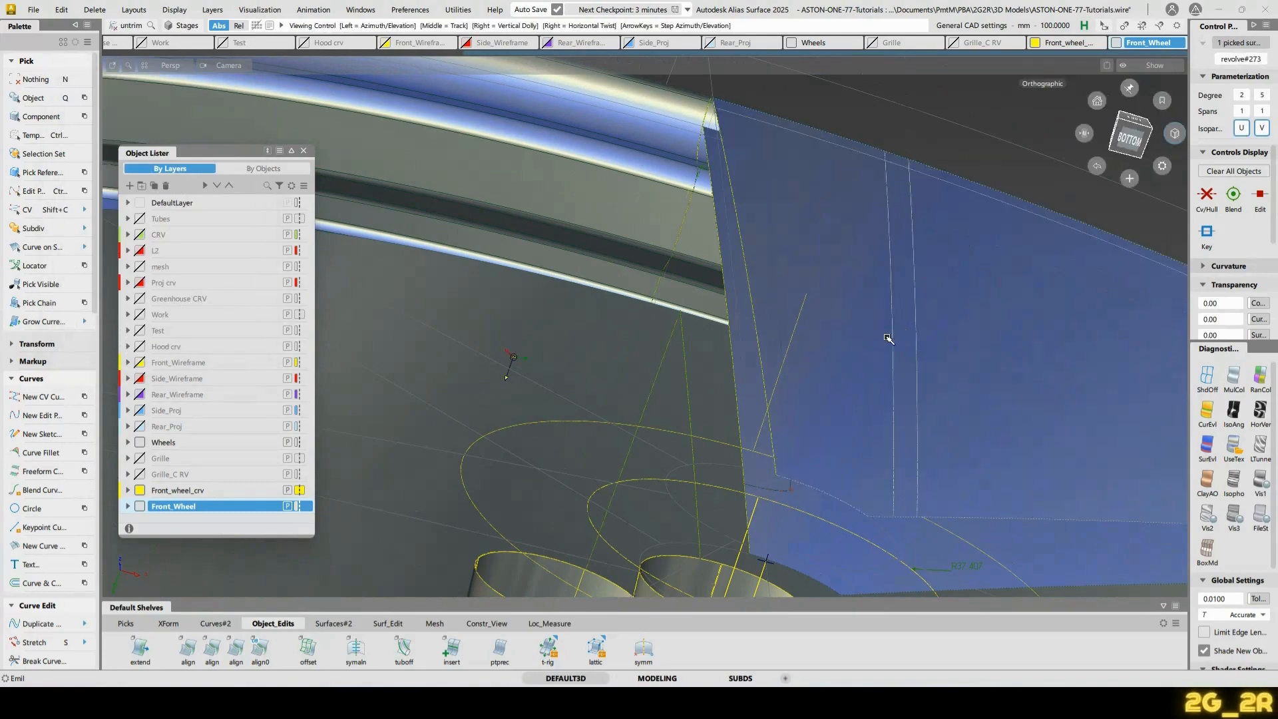
{"action": "left_click_drag", "start_coordinate": [886, 337], "coordinate": [922, 339], "text": "alt+shift"}
{"action": "key", "text": "n"}
Skin a surface between the rear segment's long projected curve and the matching front curve, working unshaded and restoring the shading
{"action": "left_click", "coordinate": [1207, 378]}
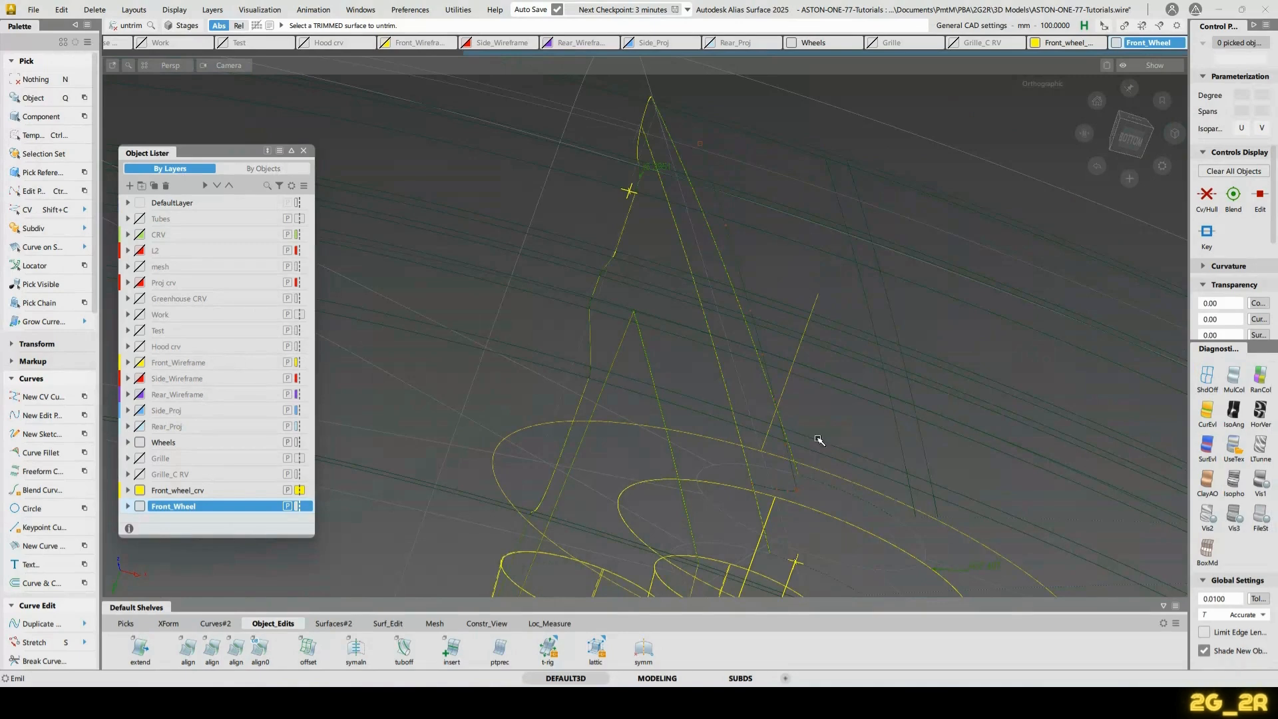
{"action": "key", "text": "k"}
{"action": "left_click", "coordinate": [795, 479]}
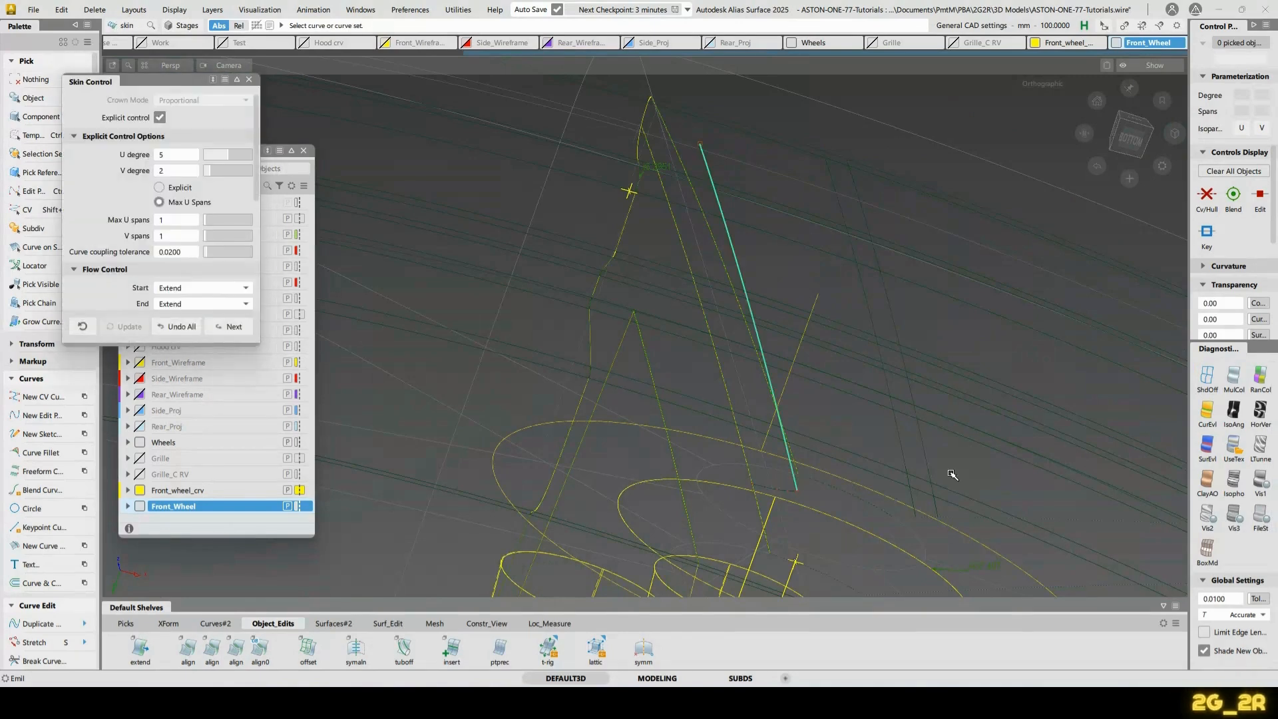
{"action": "left_click", "coordinate": [901, 444]}
{"action": "left_click_drag", "start_coordinate": [1012, 373], "coordinate": [965, 393], "text": "alt+shift"}
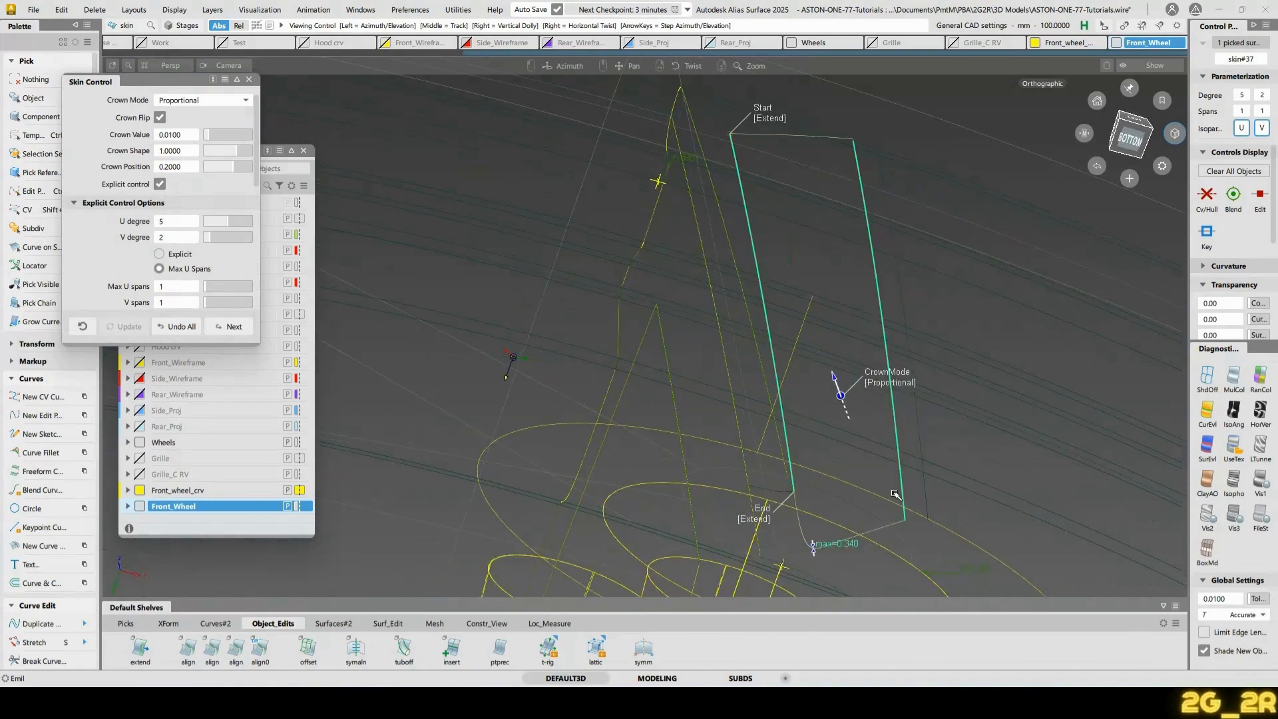
{"action": "left_click", "coordinate": [1232, 378]}
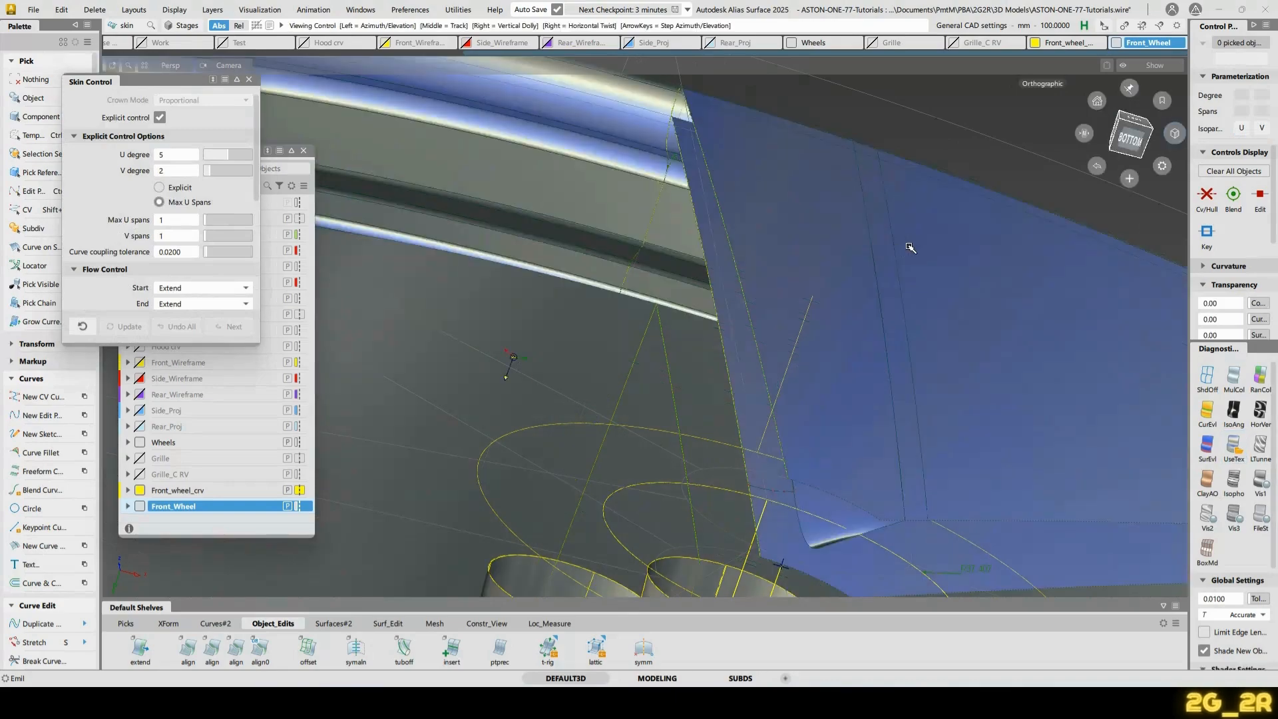
Reopen the skin surface for editing and set its end flow control to Default
{"action": "mouse_move", "coordinate": [910, 248]}
{"action": "left_mouse_down", "text": "alt+shift"}
{"action": "mouse_move", "coordinate": [891, 330]}
{"action": "mouse_move", "coordinate": [910, 391]}
{"action": "mouse_move", "coordinate": [847, 451]}
{"action": "left_mouse_up", "text": "alt+shift"}
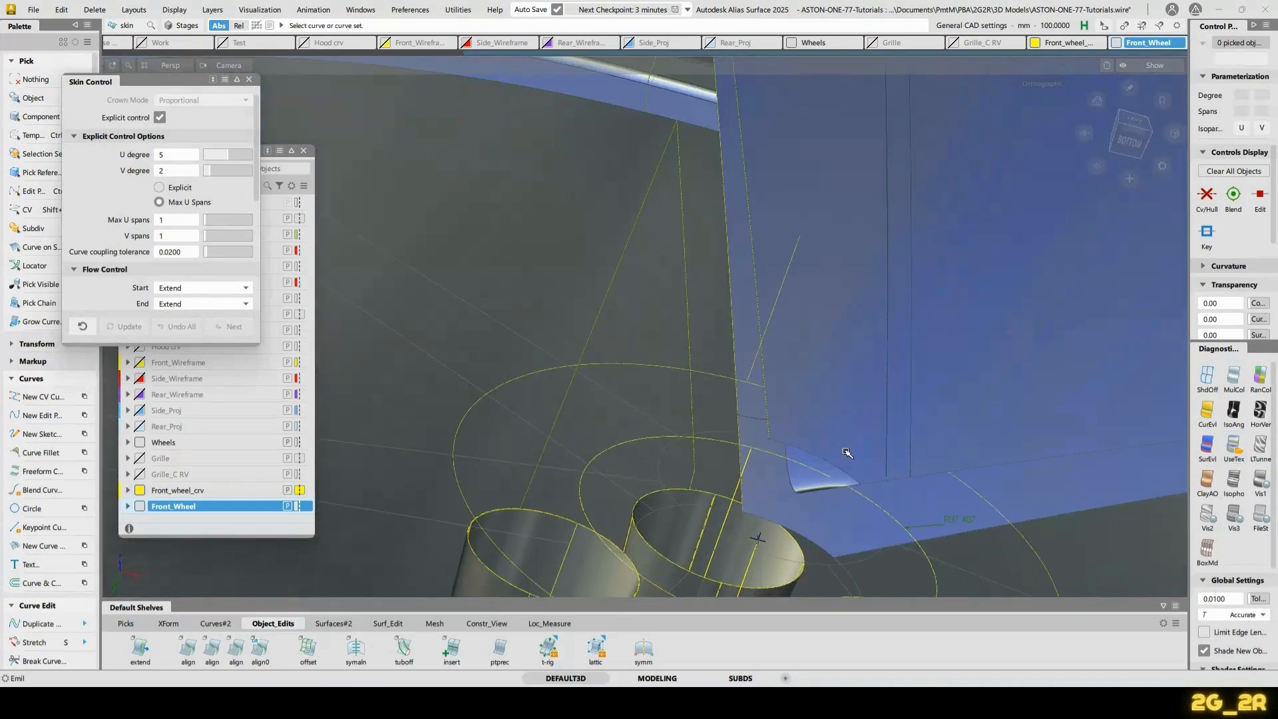
{"action": "key", "text": "ctrl+q"}
{"action": "left_click", "coordinate": [813, 481]}
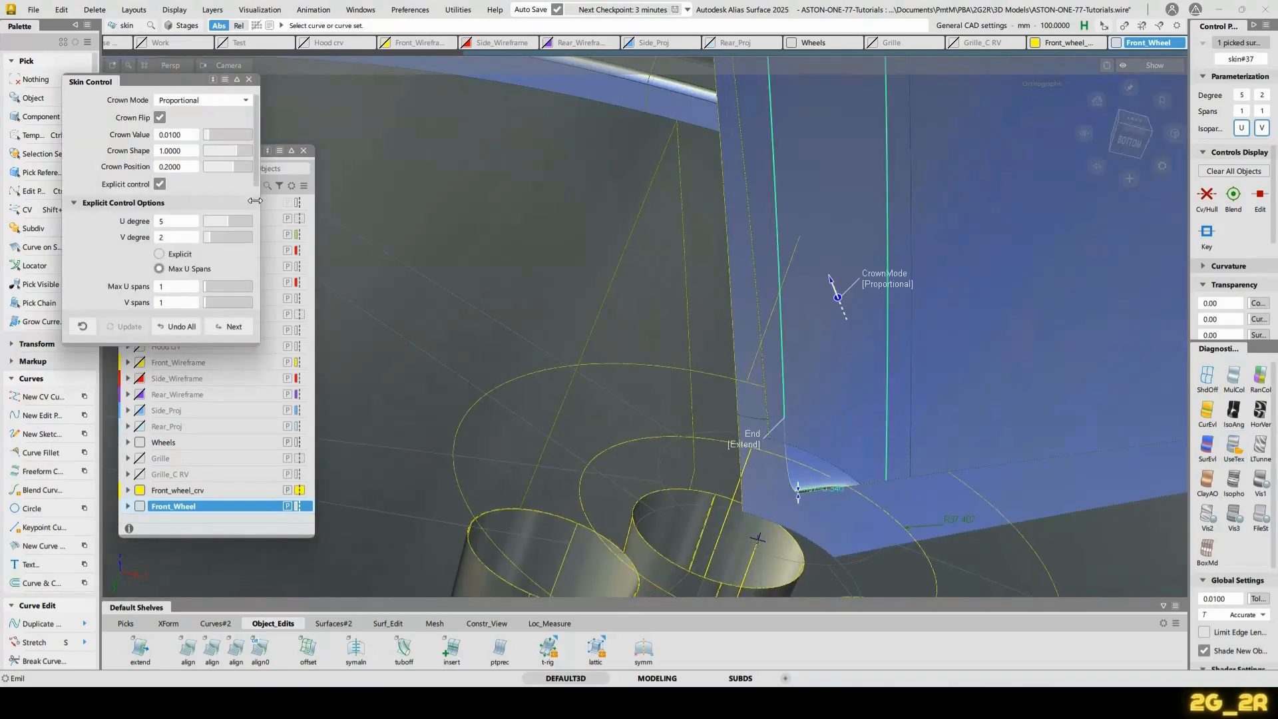
{"action": "left_click", "coordinate": [742, 438]}
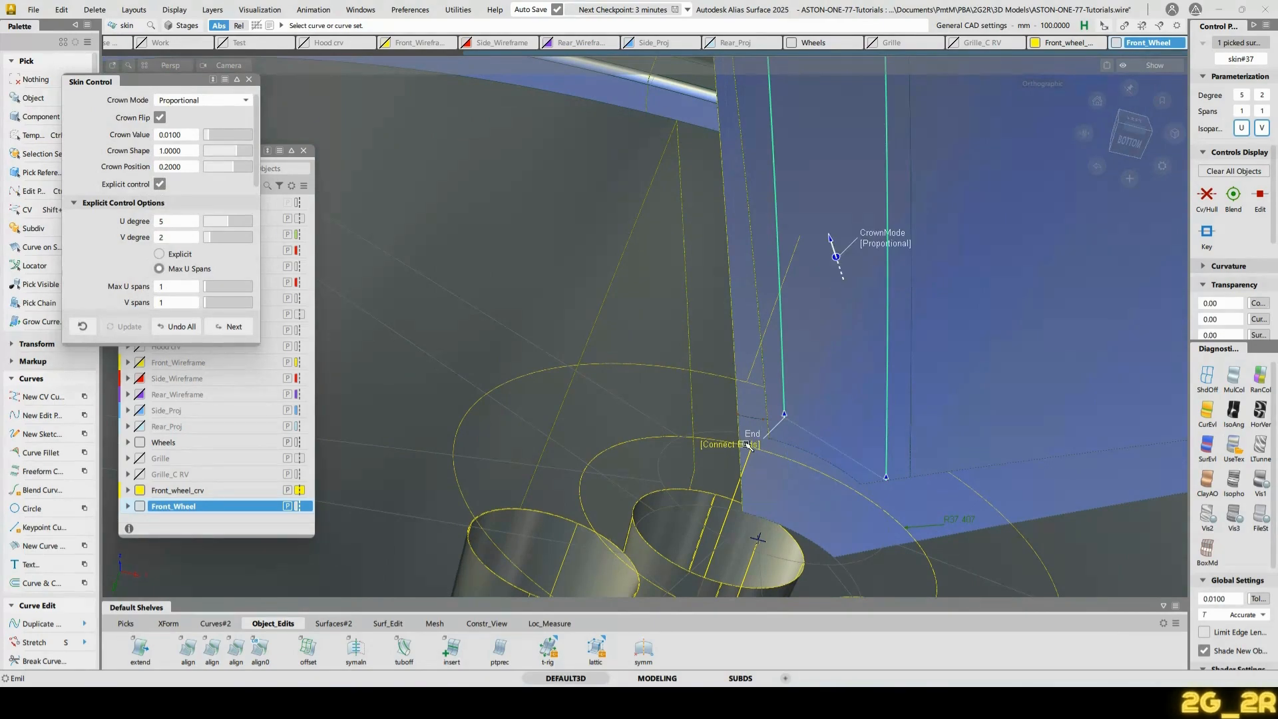
{"action": "left_click_drag", "start_coordinate": [744, 441], "coordinate": [816, 295], "text": "alt+shift"}
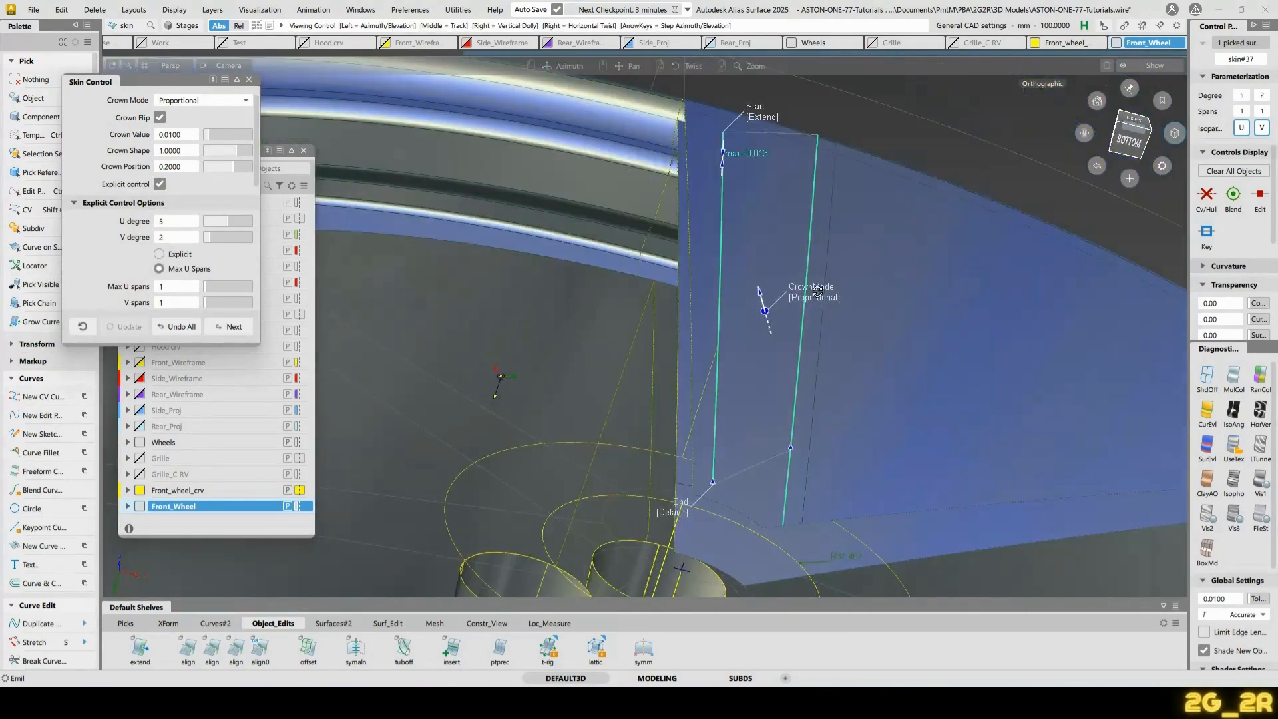
Close the skin tool with the surface kept and select the full front disc segment for trimming
{"action": "key", "text": "space"}
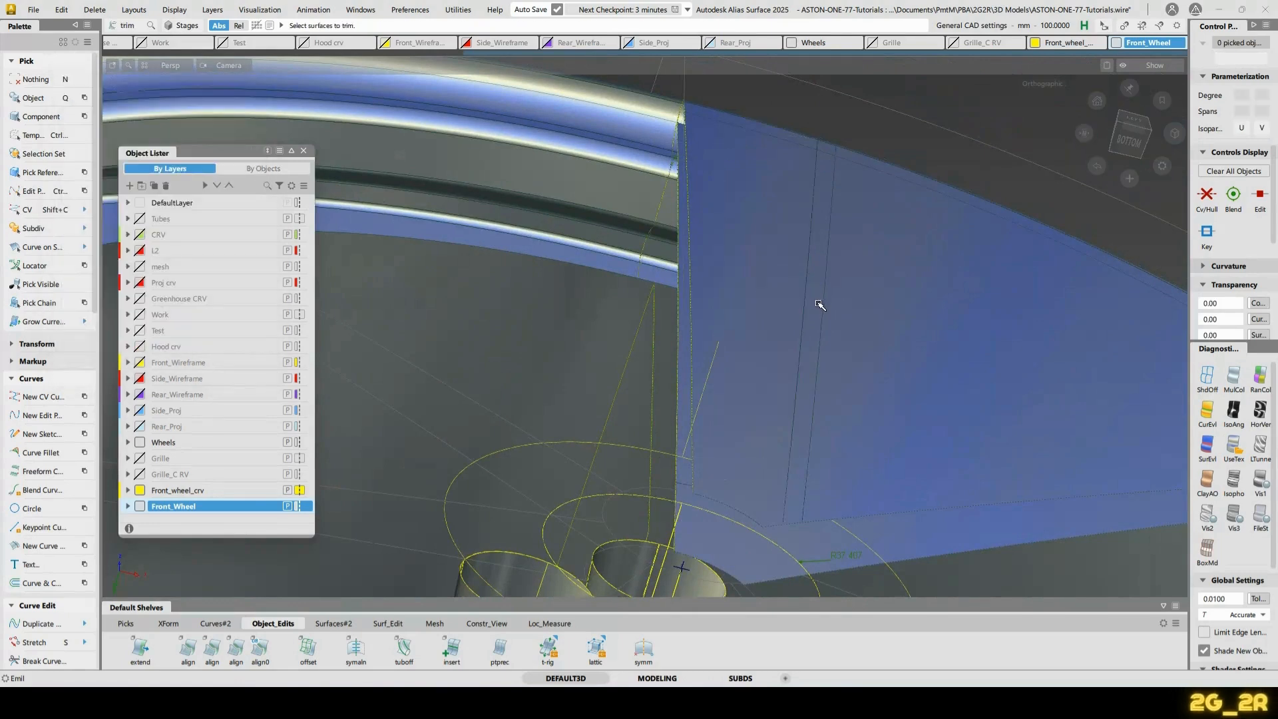
{"action": "left_click", "coordinate": [819, 304]}
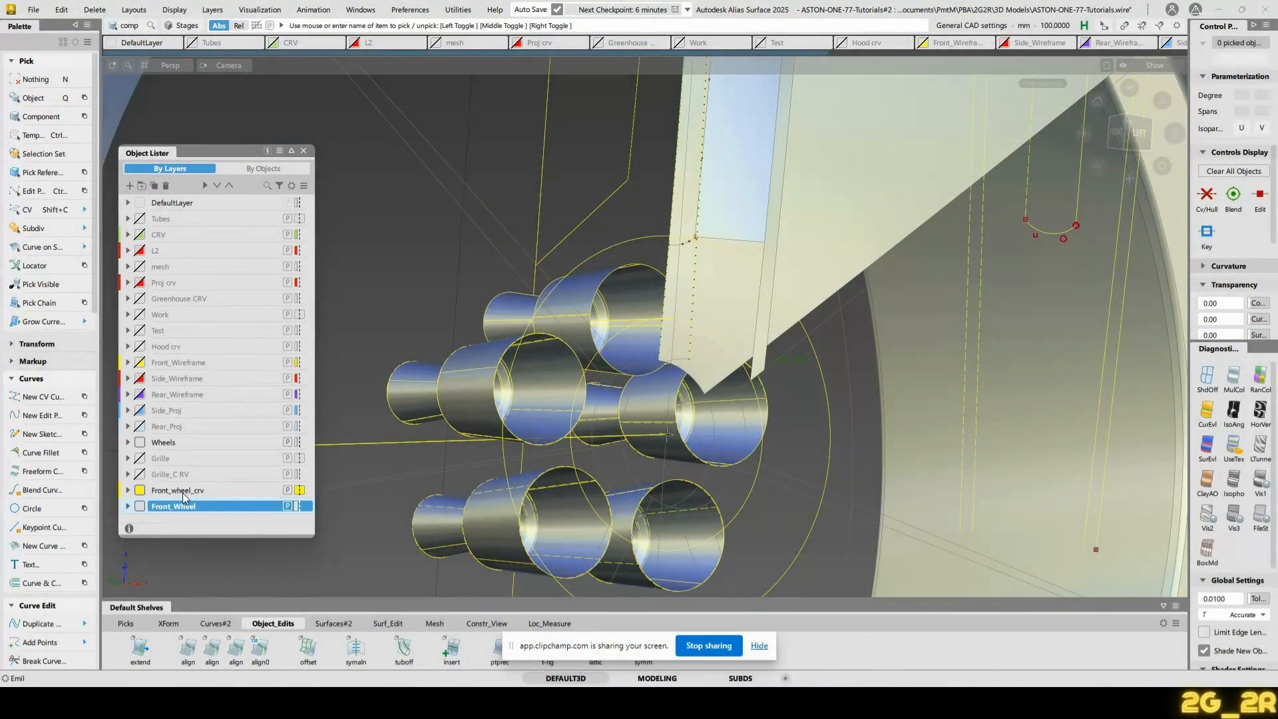
Apply Set Symmetry Plane to the wheel curve layer
{"action": "left_click", "coordinate": [225, 11]}
{"action": "mouse_move", "coordinate": [300, 224]}
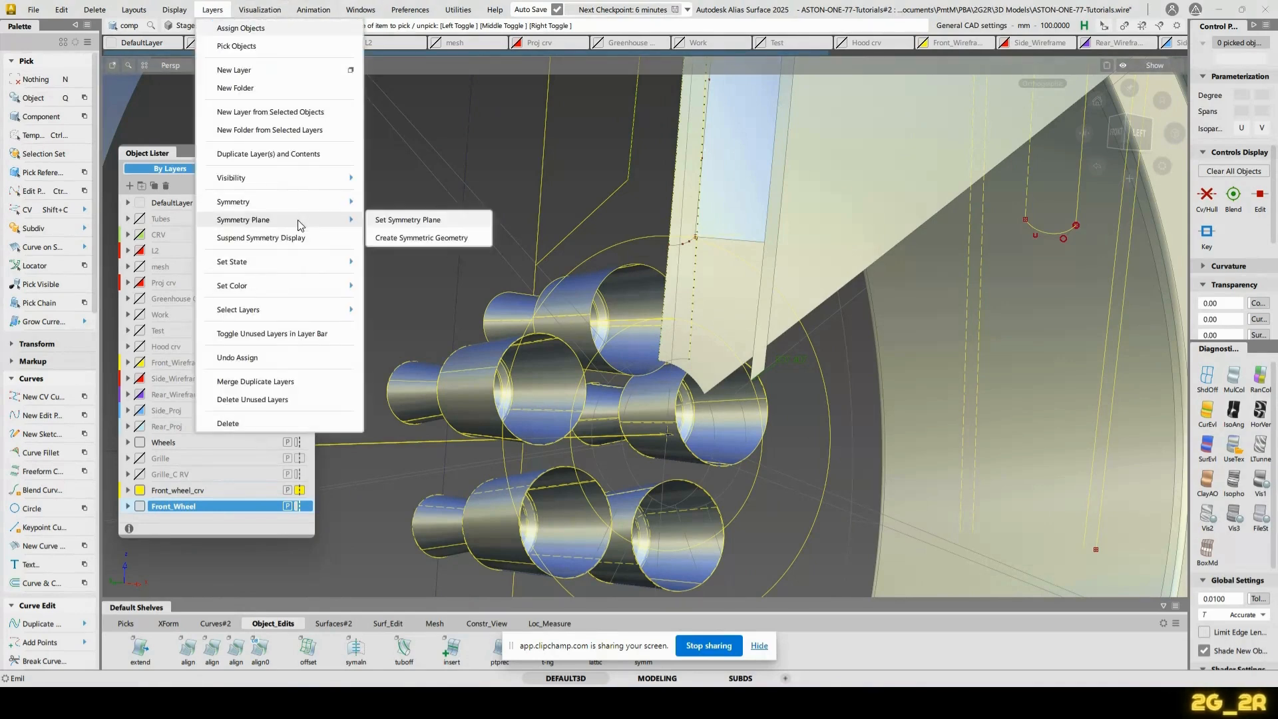
{"action": "left_click", "coordinate": [400, 219]}
Pick the templated construction outlines around the rim's rear and upper side and delete them
{"action": "left_click_drag", "start_coordinate": [756, 205], "coordinate": [694, 252], "text": "alt+shift"}
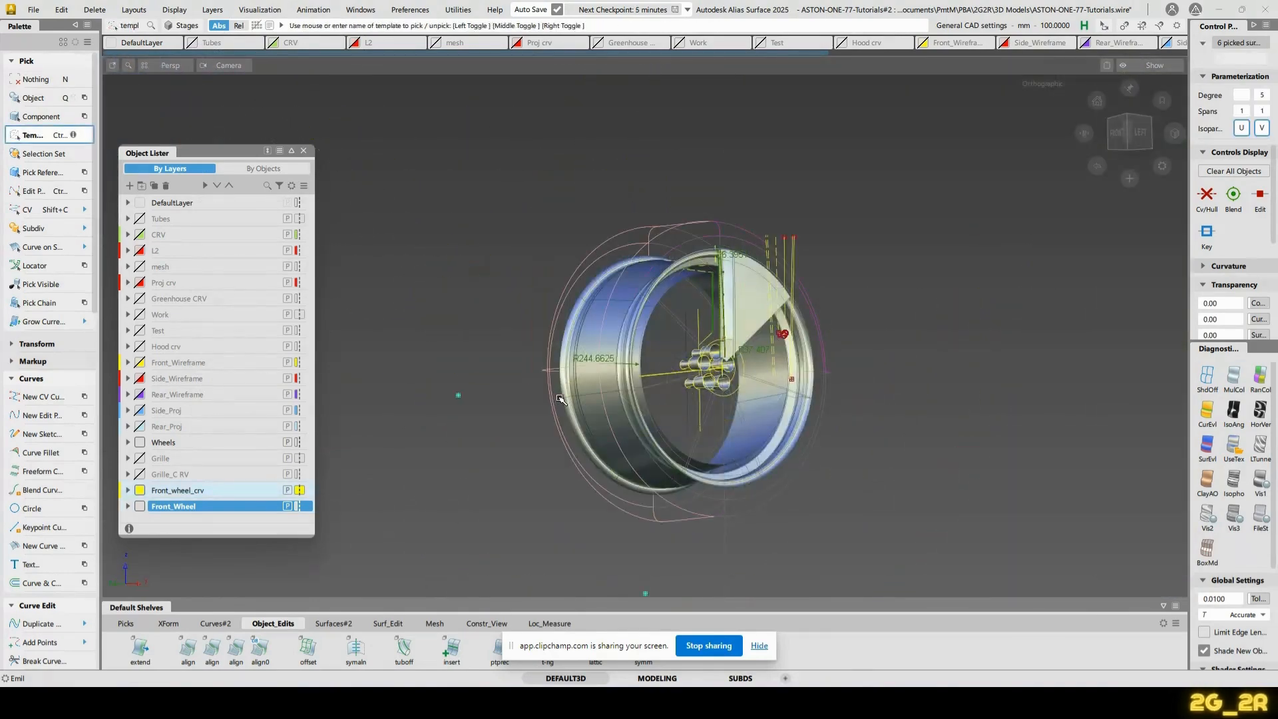
{"action": "left_click_drag", "start_coordinate": [692, 299], "coordinate": [630, 301], "text": "alt+shift"}
{"action": "left_click", "coordinate": [732, 235]}
{"action": "key", "text": "n"}
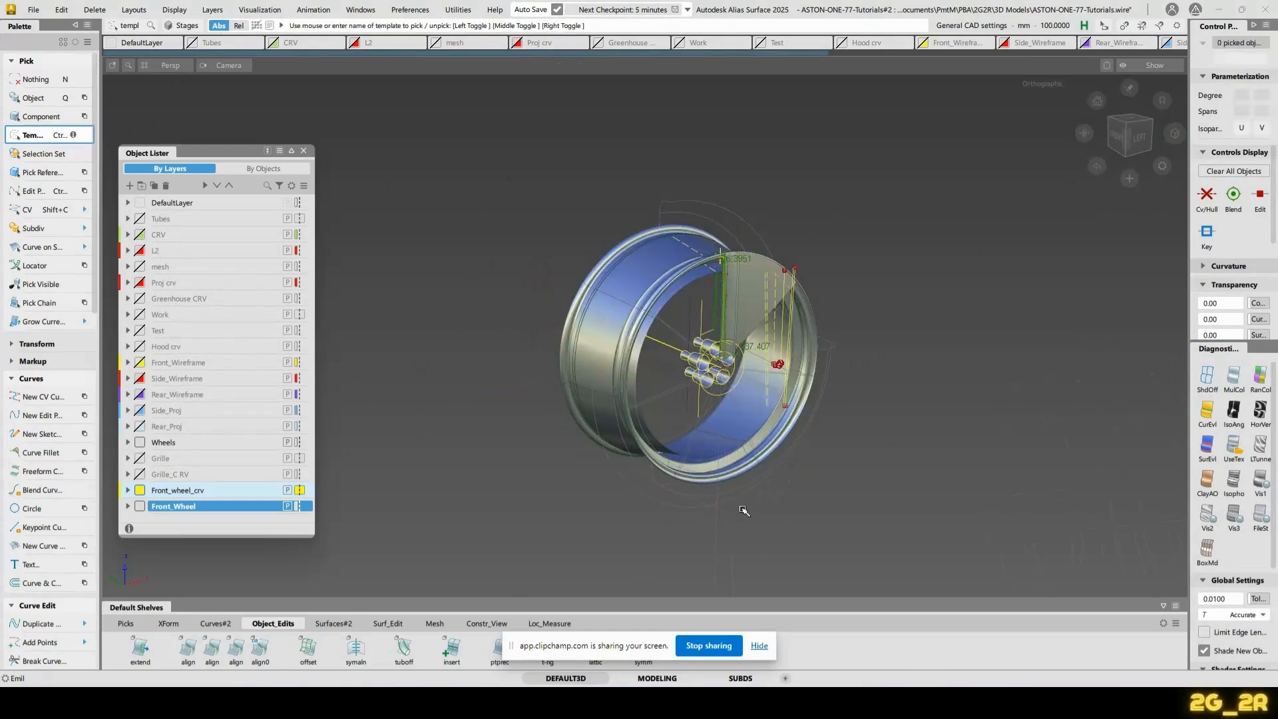
{"action": "left_click_drag", "start_coordinate": [736, 517], "coordinate": [545, 510]}
{"action": "left_click_drag", "start_coordinate": [631, 505], "coordinate": [693, 482]}
{"action": "left_click_drag", "start_coordinate": [708, 271], "coordinate": [696, 346], "text": "alt+shift"}
{"action": "right_click_drag", "start_coordinate": [696, 346], "coordinate": [688, 324], "text": "alt+shift"}
{"action": "middle_click_drag", "start_coordinate": [688, 323], "coordinate": [671, 443], "text": "alt+shift"}
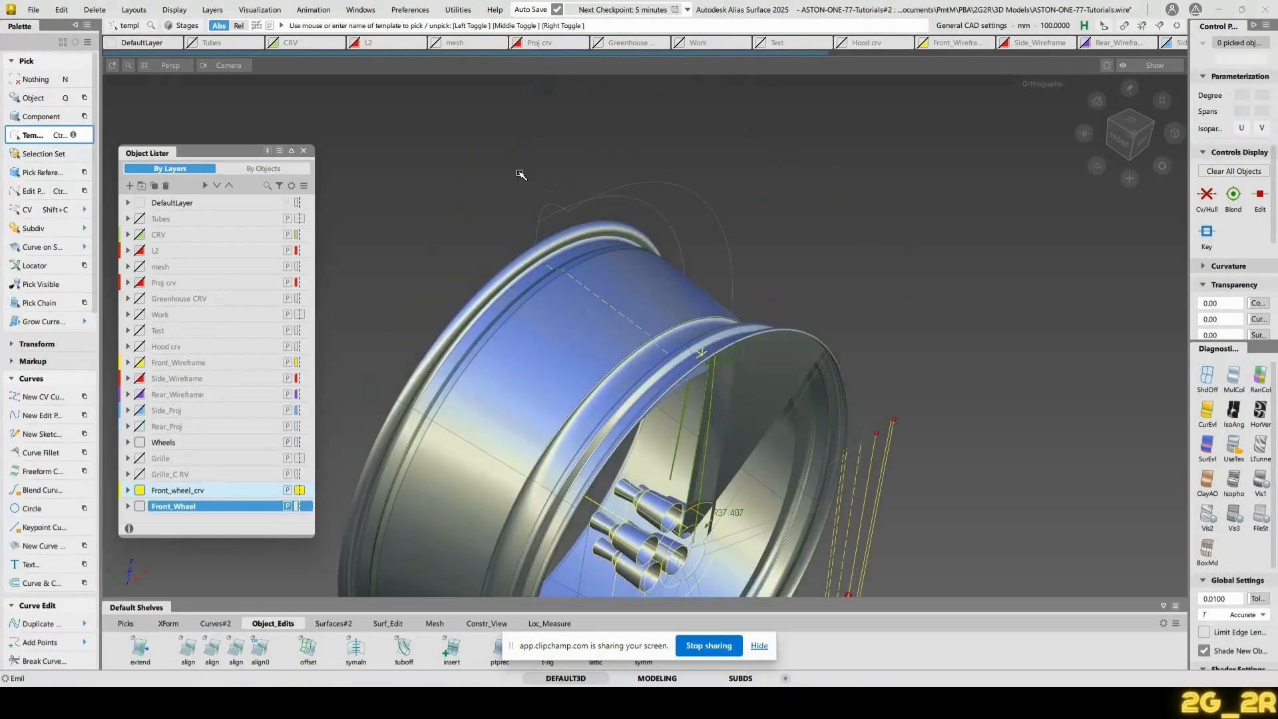
{"action": "left_click_drag", "start_coordinate": [560, 216], "coordinate": [562, 220]}
{"action": "left_click_drag", "start_coordinate": [705, 373], "coordinate": [629, 271], "text": "alt+shift"}
{"action": "key", "text": "Delete"}
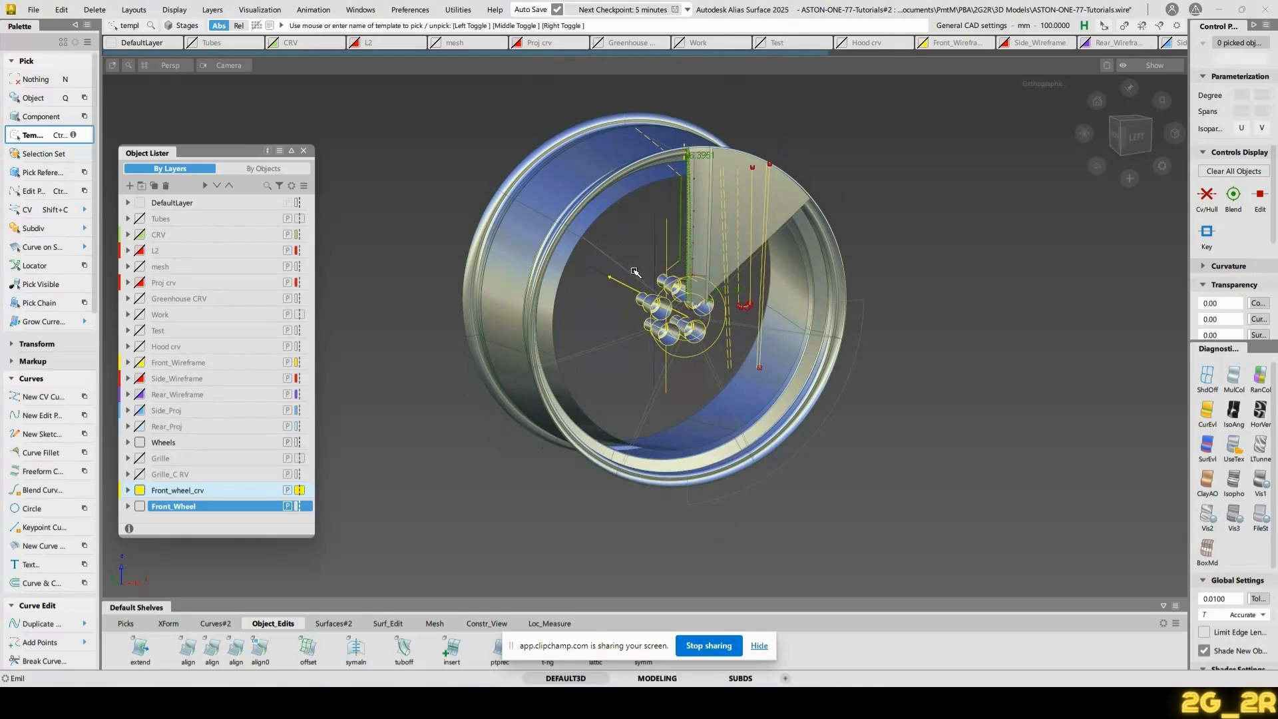
Delete the templated radial surfaces inside the wheel and the remaining templated outline around the lower rim
{"action": "left_click", "coordinate": [619, 348]}
{"action": "left_click_drag", "start_coordinate": [776, 351], "coordinate": [773, 302], "text": "alt+shift"}
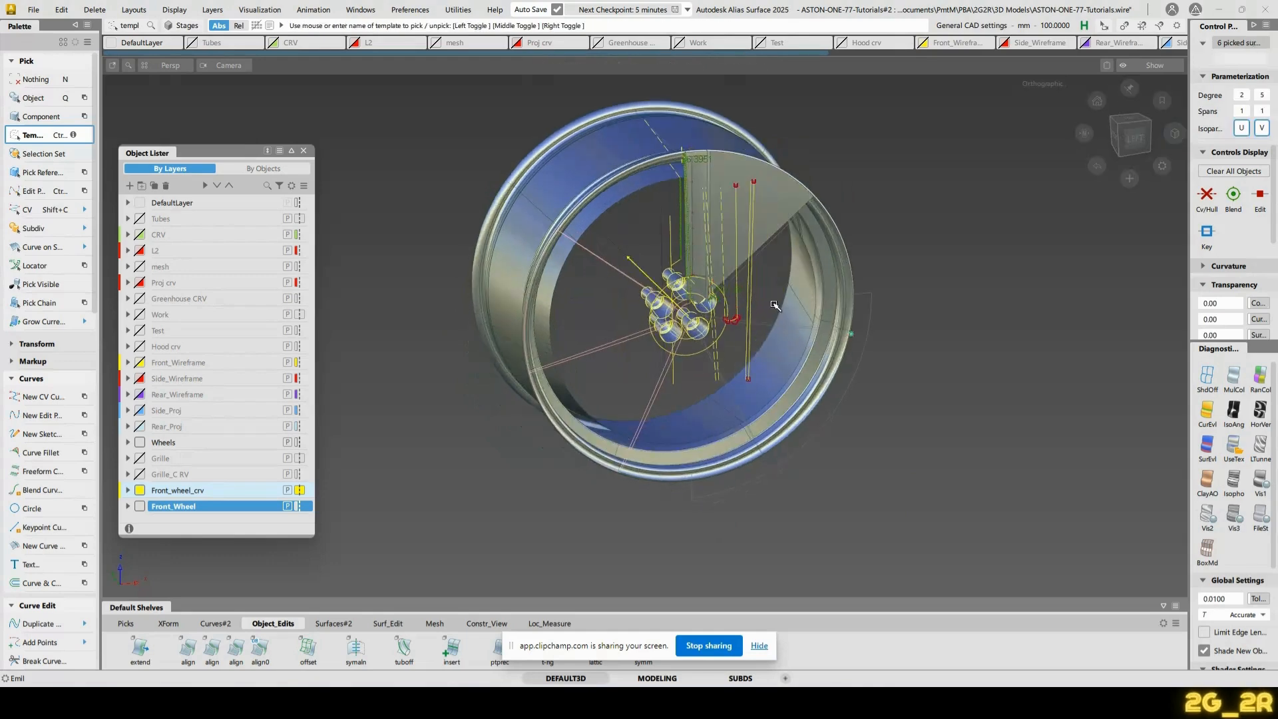
{"action": "left_click", "coordinate": [769, 325]}
{"action": "left_click_drag", "start_coordinate": [760, 393], "coordinate": [741, 273], "text": "alt+shift"}
{"action": "key", "text": "Delete"}
{"action": "left_click", "coordinate": [791, 462]}
{"action": "key", "text": "Delete"}
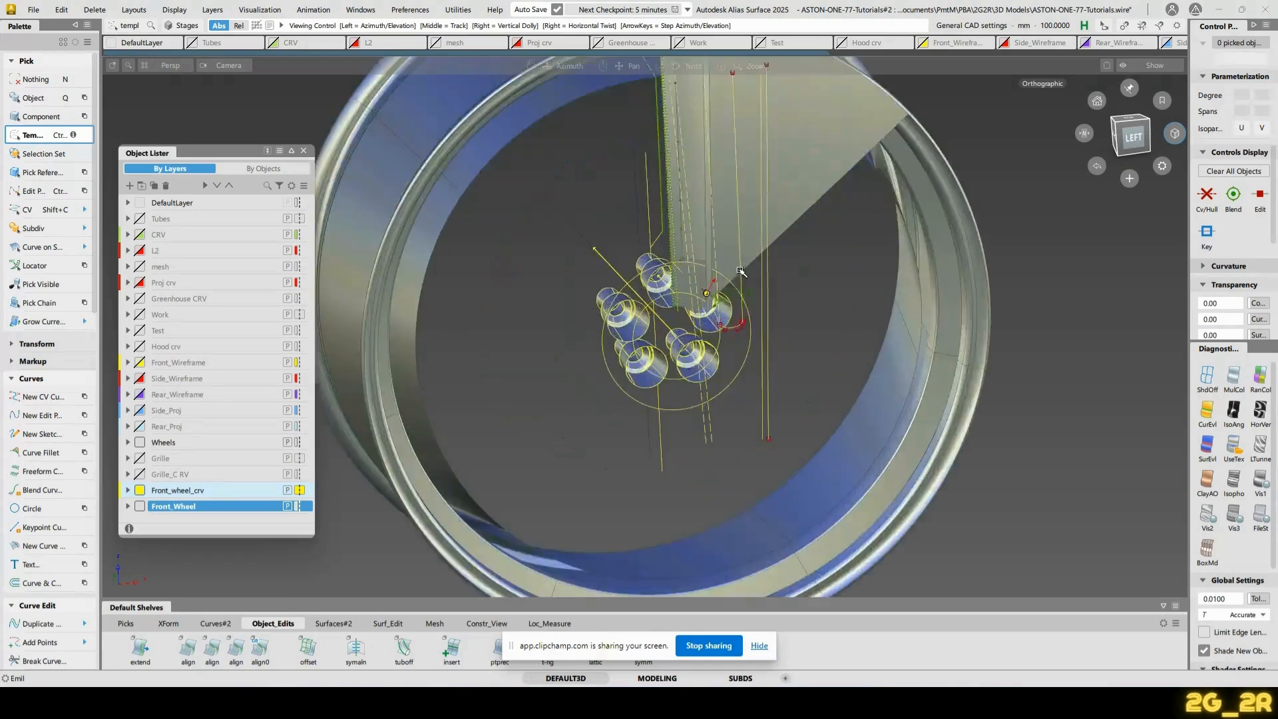
Trim the front disc segment along its projected curves, keeping only the narrow vertical spoke strip
{"action": "middle_click_drag", "start_coordinate": [741, 274], "coordinate": [717, 495], "text": "alt+shift"}
{"action": "left_click_drag", "start_coordinate": [629, 440], "coordinate": [696, 371], "text": "alt+shift"}
{"action": "right_click_drag", "start_coordinate": [696, 371], "coordinate": [643, 372], "text": "alt+shift"}
{"action": "left_click_drag", "start_coordinate": [644, 372], "coordinate": [639, 354], "text": "alt+shift"}
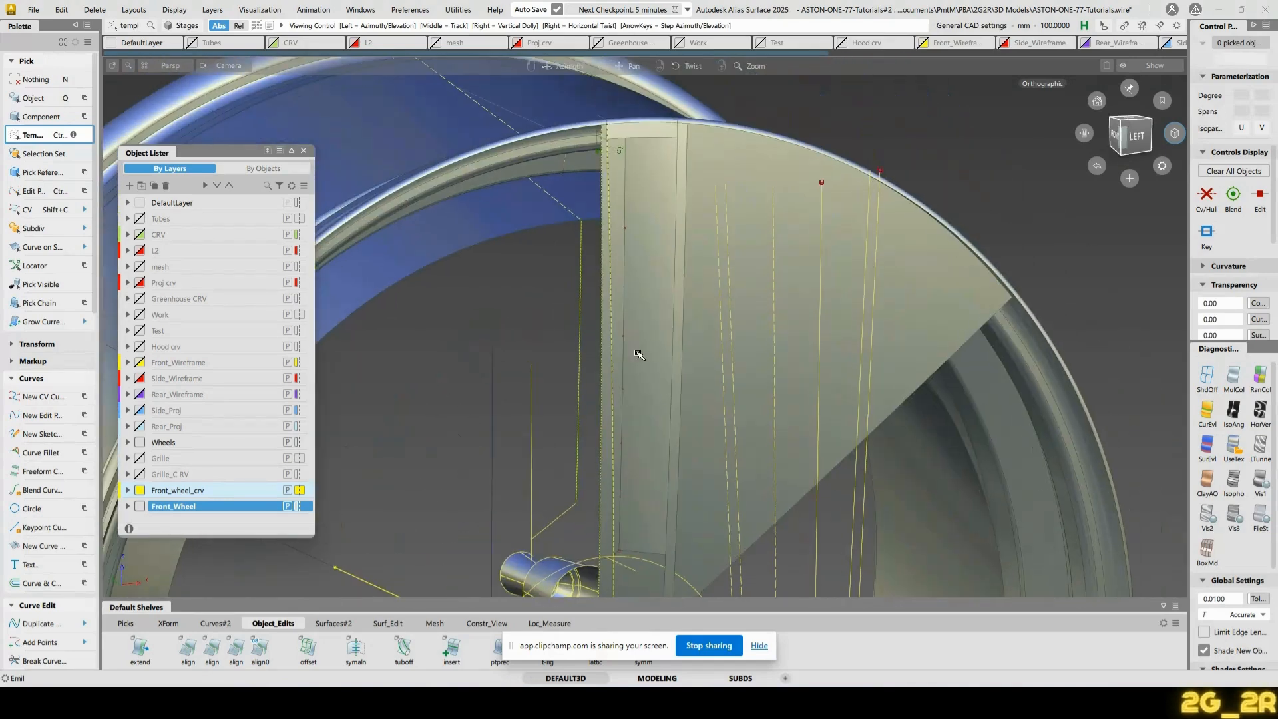
{"action": "key", "text": "t"}
{"action": "left_click", "coordinate": [617, 420]}
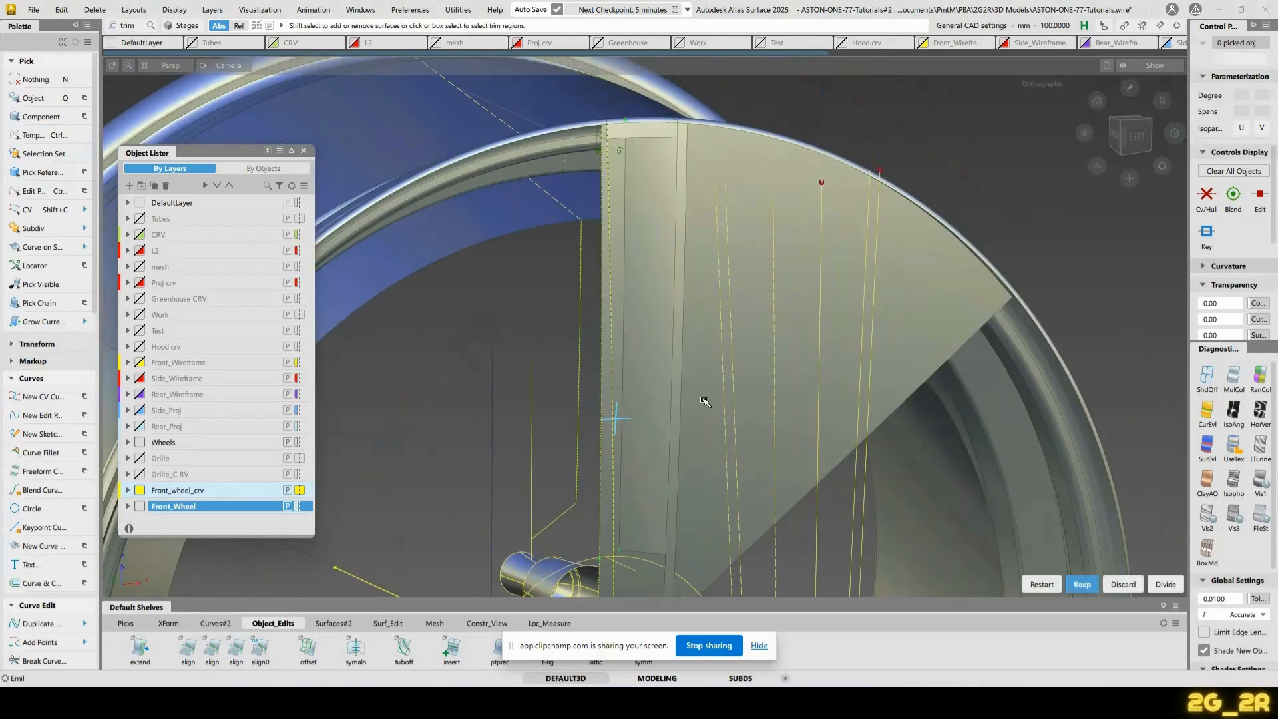
{"action": "key", "text": "space"}
{"action": "right_click_drag", "start_coordinate": [704, 402], "coordinate": [656, 398], "text": "alt+shift"}
{"action": "left_click_drag", "start_coordinate": [656, 398], "coordinate": [616, 359], "text": "alt+shift"}
Switch to Chrome, return to the Aston Martin One-77 photo and examine the front wheel's spokes up close
{"action": "left_click", "coordinate": [803, 699]}
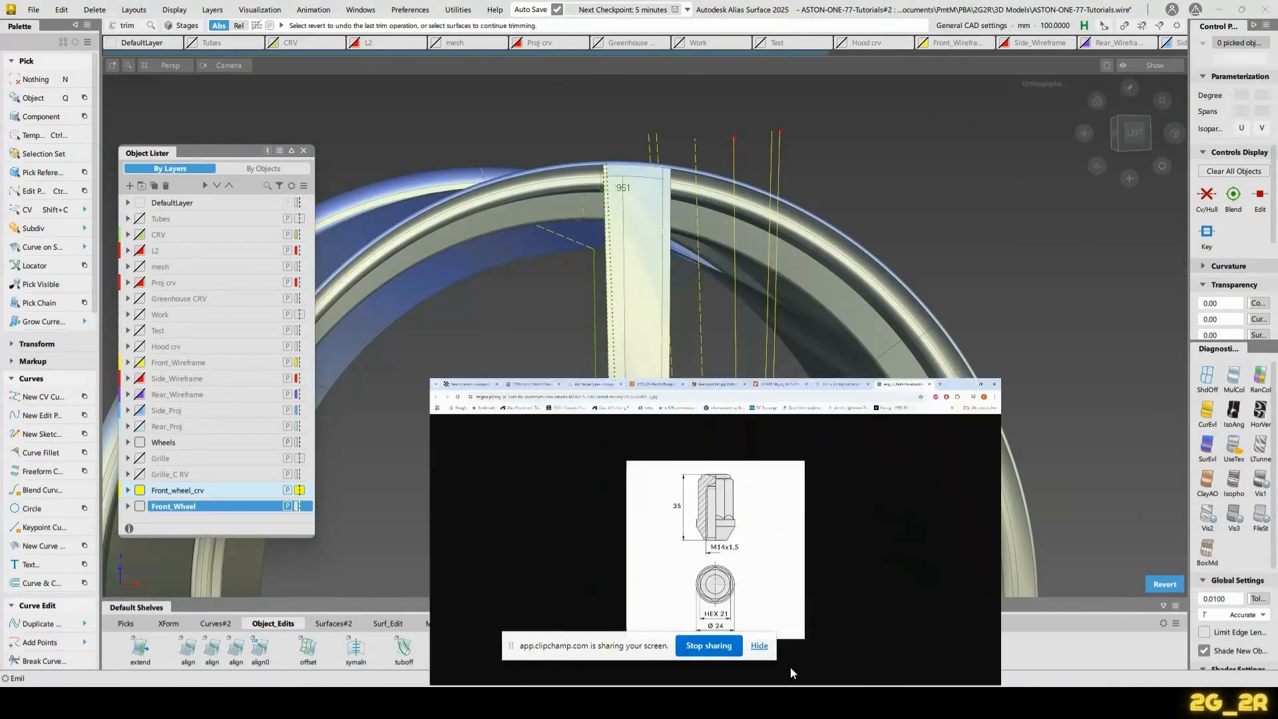
{"action": "left_click", "coordinate": [113, 15]}
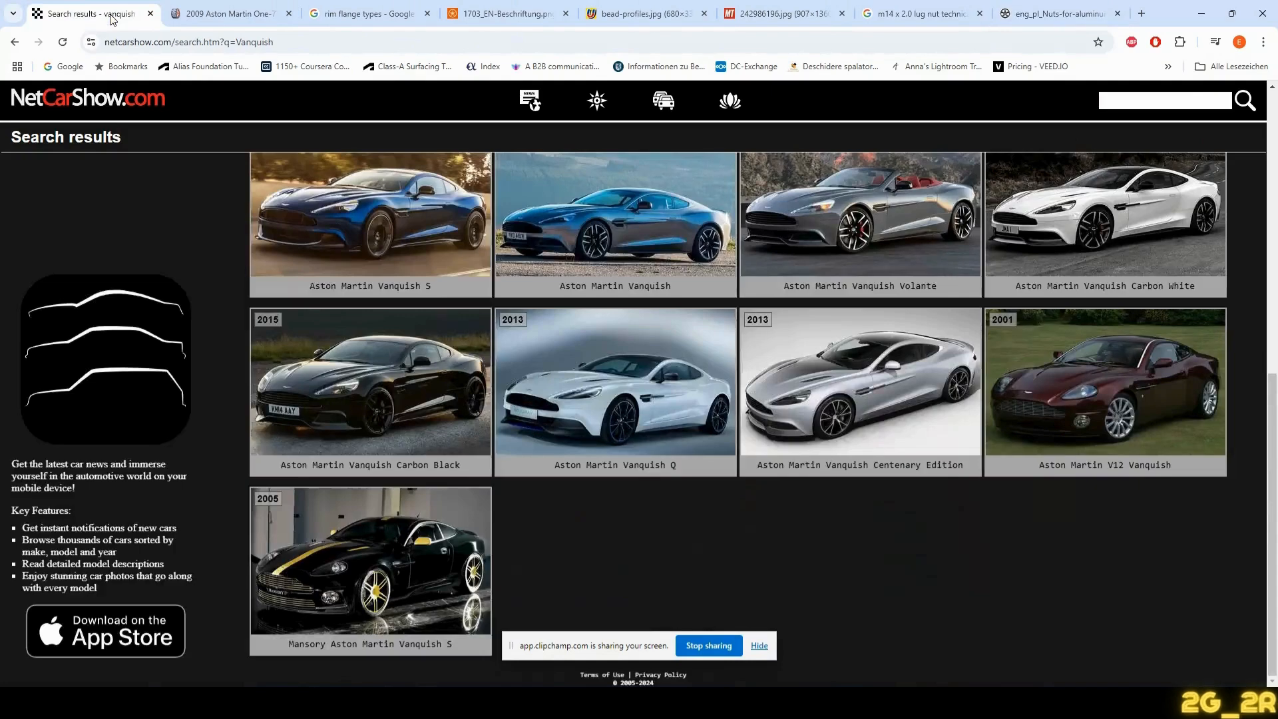
{"action": "left_click", "coordinate": [14, 42]}
{"action": "left_click", "coordinate": [14, 43]}
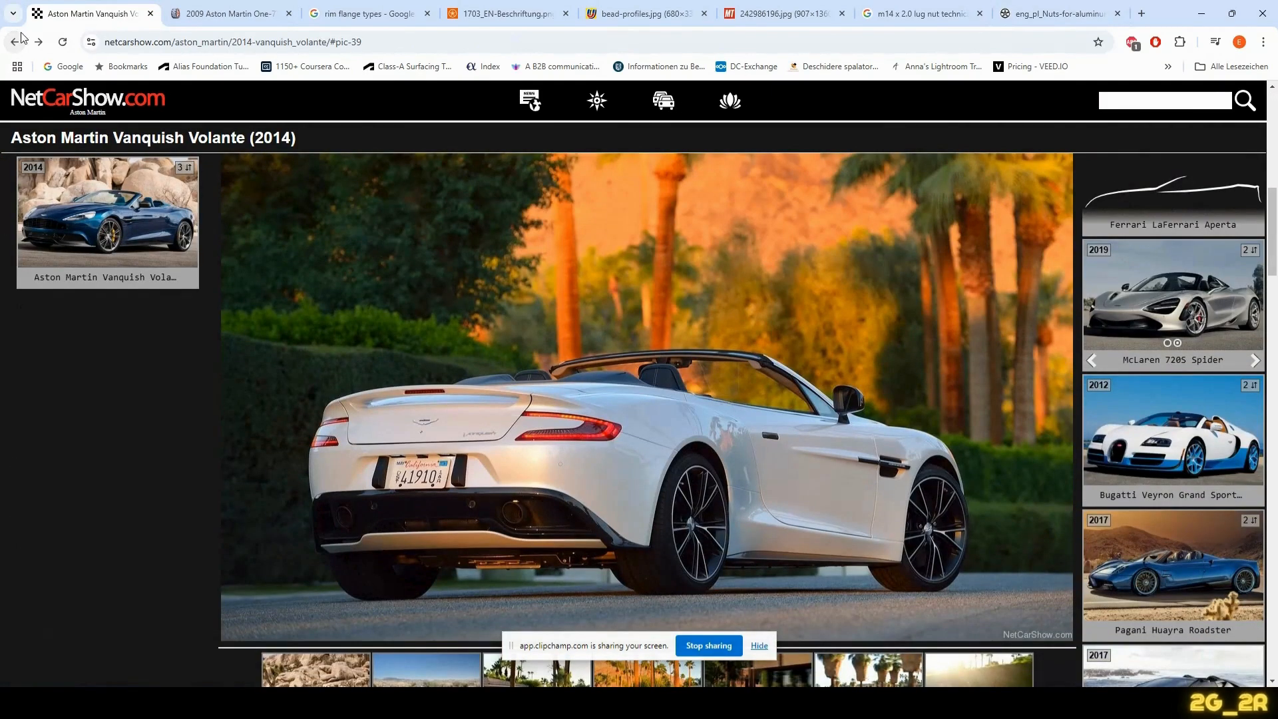
{"action": "left_click", "coordinate": [15, 43]}
{"action": "left_click", "coordinate": [14, 43]}
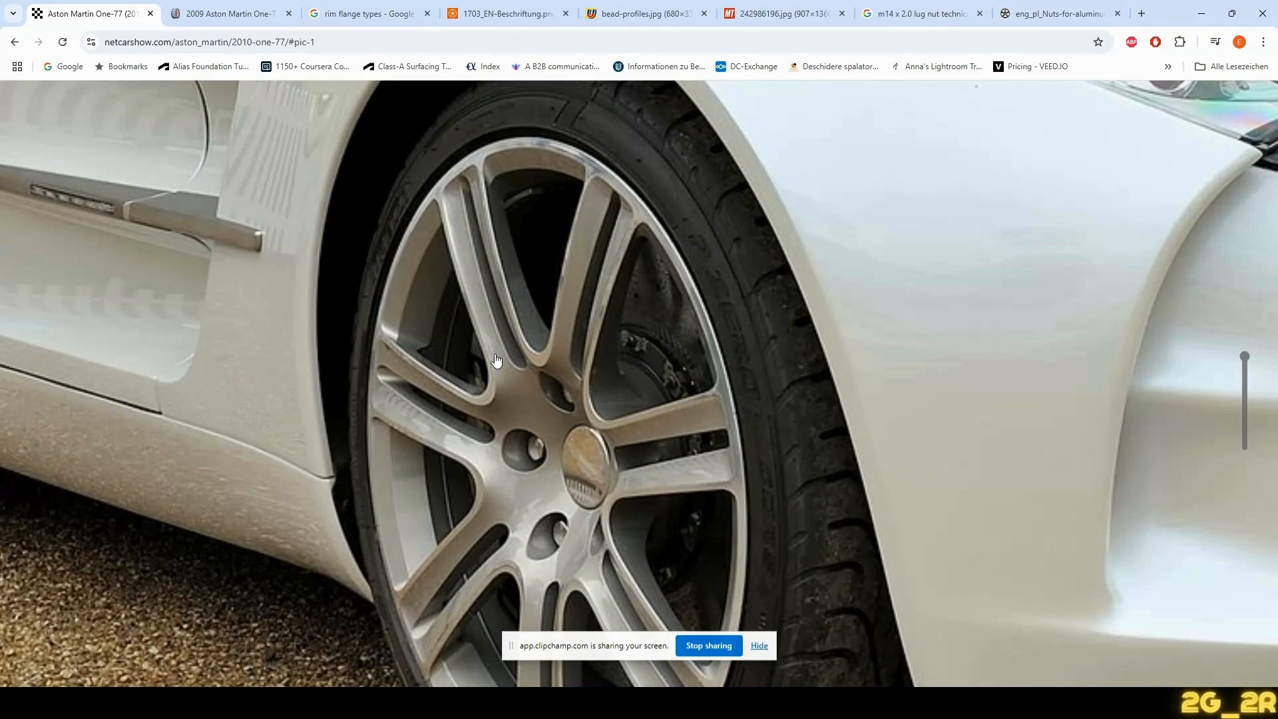
Switch back to Alias, select the rear spoke surface's profile curve and display the front view unshaded
{"action": "key", "text": "alt+Tab"}
{"action": "left_click", "coordinate": [1131, 133]}
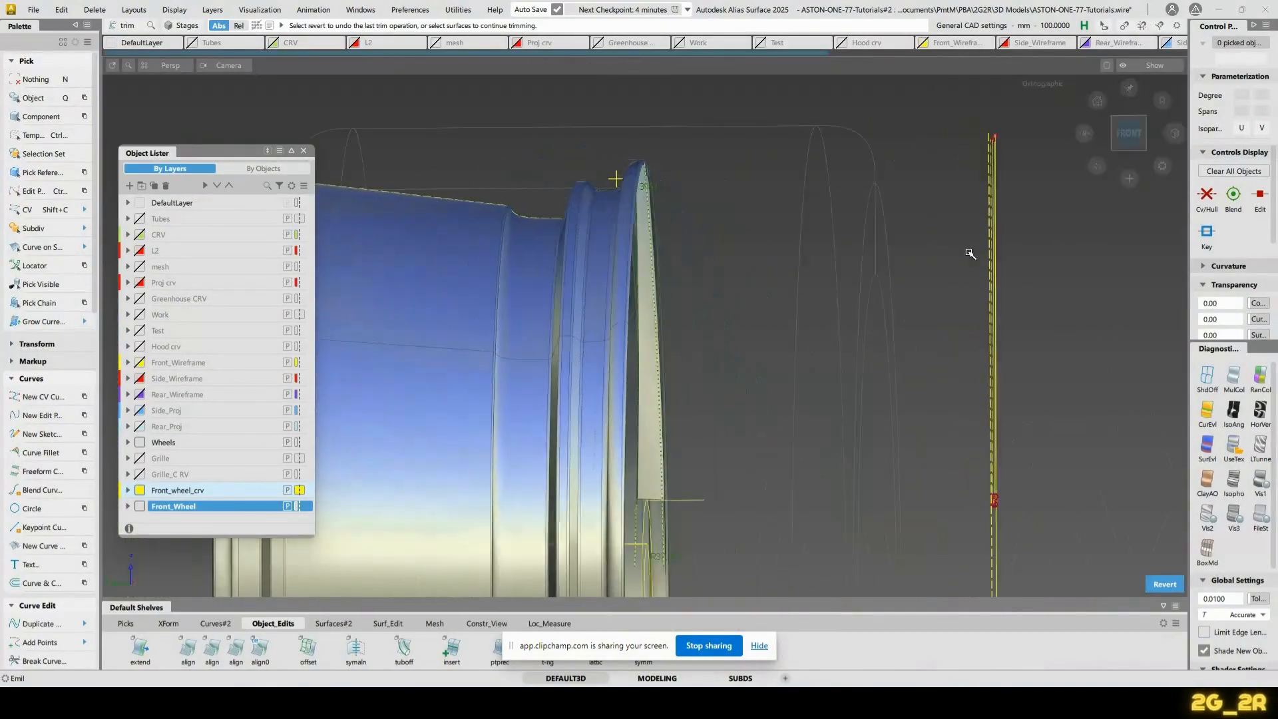
{"action": "right_click_drag", "start_coordinate": [830, 480], "coordinate": [849, 353], "text": "alt+shift"}
{"action": "middle_click_drag", "start_coordinate": [850, 353], "coordinate": [672, 287], "text": "alt+shift"}
{"action": "left_click_drag", "start_coordinate": [671, 287], "coordinate": [732, 283], "text": "alt+shift"}
{"action": "left_click_drag", "start_coordinate": [828, 295], "coordinate": [837, 268], "text": "ctrl+shift"}
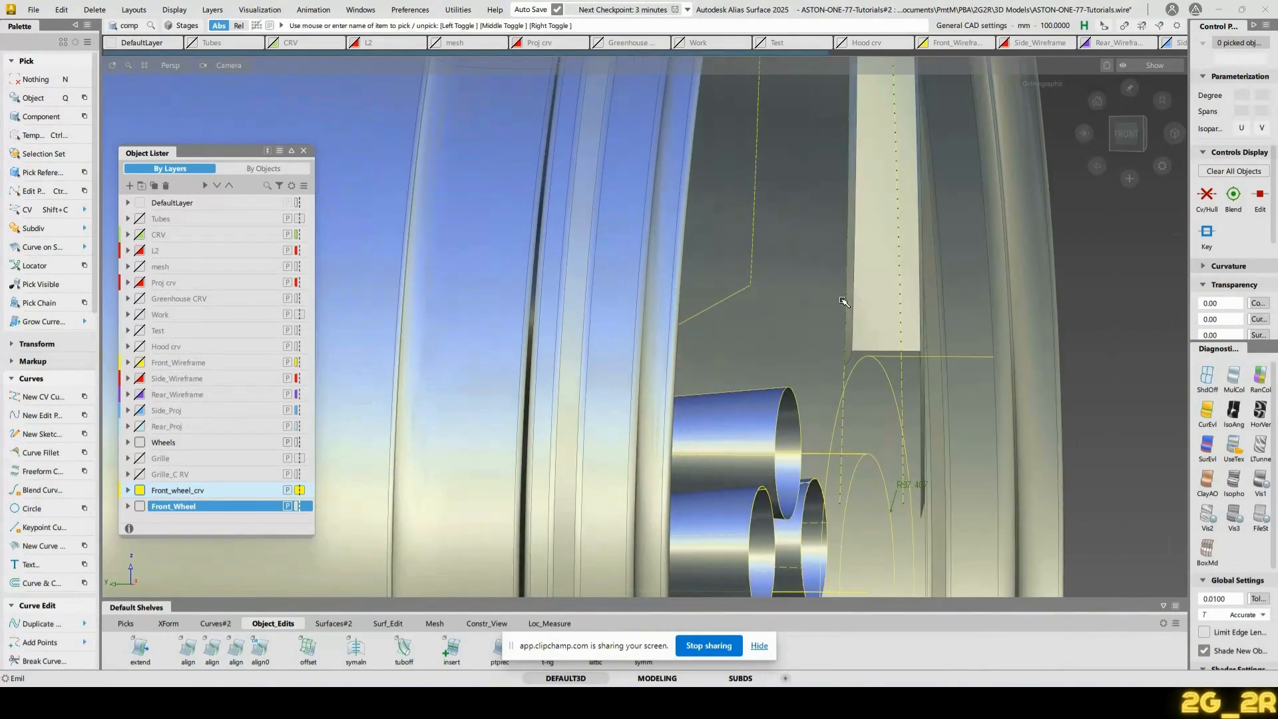
{"action": "left_click", "coordinate": [844, 373]}
{"action": "right_click_drag", "start_coordinate": [625, 333], "coordinate": [832, 345], "text": "alt+shift"}
{"action": "left_click_drag", "start_coordinate": [832, 345], "coordinate": [871, 272], "text": "alt+shift"}
{"action": "left_click", "coordinate": [1127, 134]}
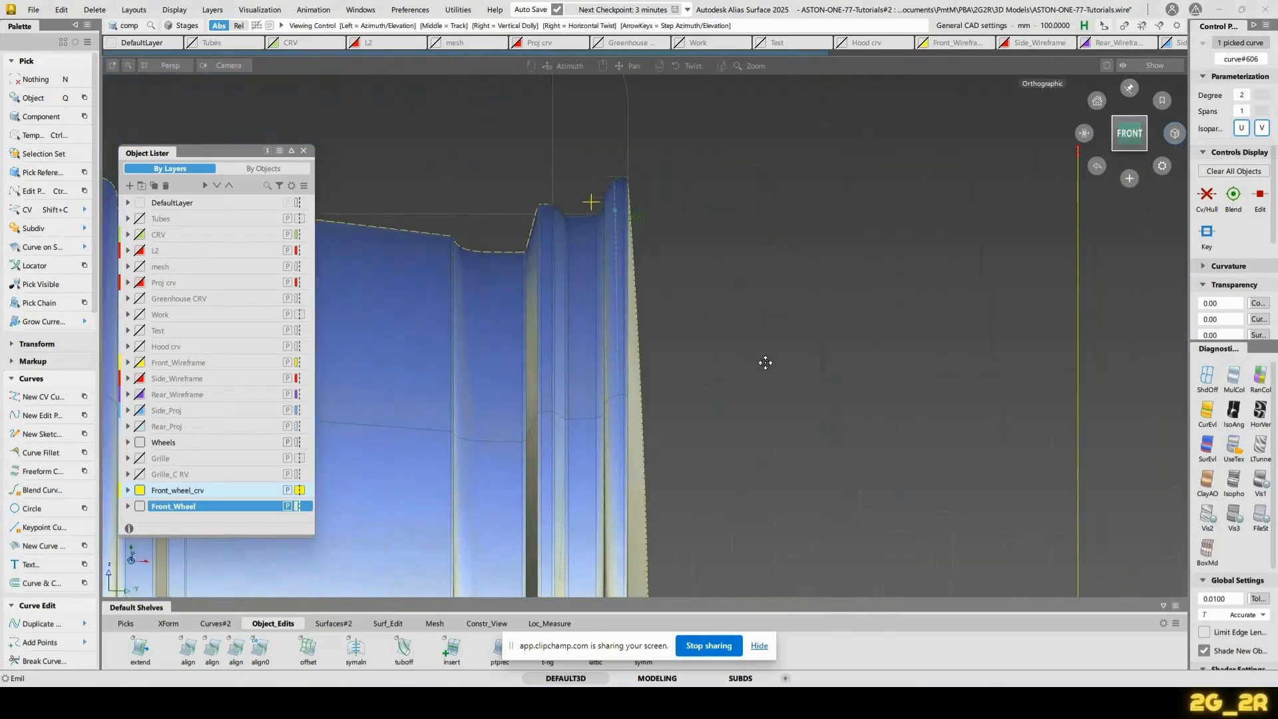
{"action": "right_click_drag", "start_coordinate": [843, 362], "coordinate": [758, 206], "text": "alt+shift"}
{"action": "left_click", "coordinate": [1206, 379]}
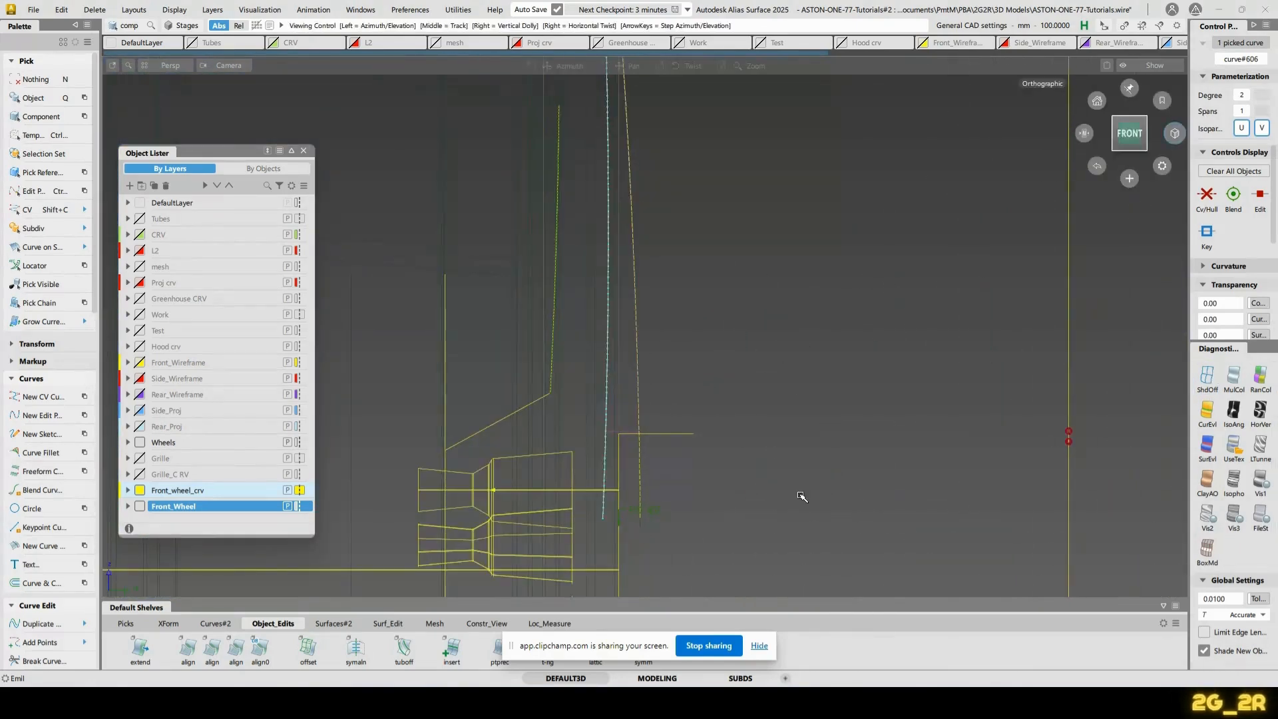
Rotate the rear profile curve about a pivot near its upper end until it runs roughly parallel to the front profile
{"action": "right_click_drag", "start_coordinate": [801, 496], "coordinate": [588, 458], "text": "alt+shift"}
{"action": "middle_click_drag", "start_coordinate": [589, 458], "coordinate": [666, 327], "text": "alt+shift"}
{"action": "key", "text": "e"}
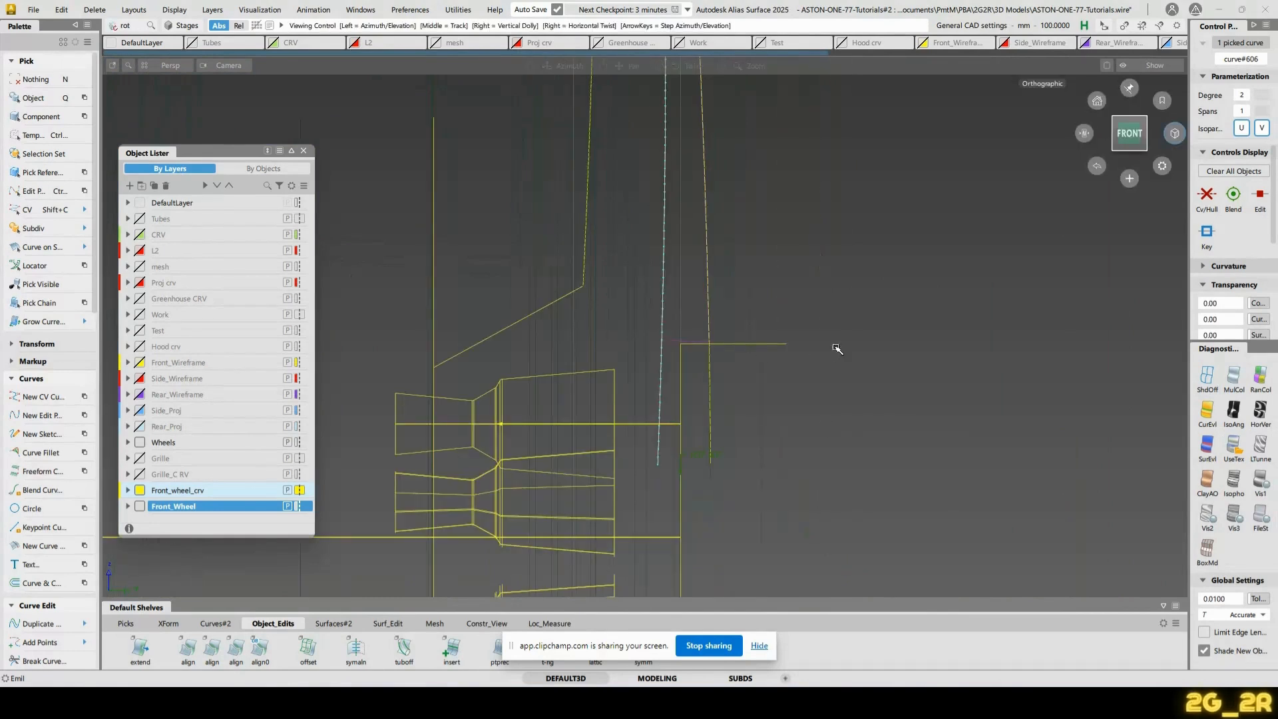
{"action": "middle_click_drag", "start_coordinate": [841, 123], "coordinate": [845, 250], "text": "alt+shift"}
{"action": "right_click_drag", "start_coordinate": [845, 250], "coordinate": [847, 195], "text": "alt+shift"}
{"action": "middle_click_drag", "start_coordinate": [847, 196], "coordinate": [768, 267], "text": "alt+shift"}
{"action": "right_click_drag", "start_coordinate": [768, 266], "coordinate": [870, 283], "text": "alt+shift"}
{"action": "middle_click_drag", "start_coordinate": [870, 282], "coordinate": [869, 273], "text": "alt+shift"}
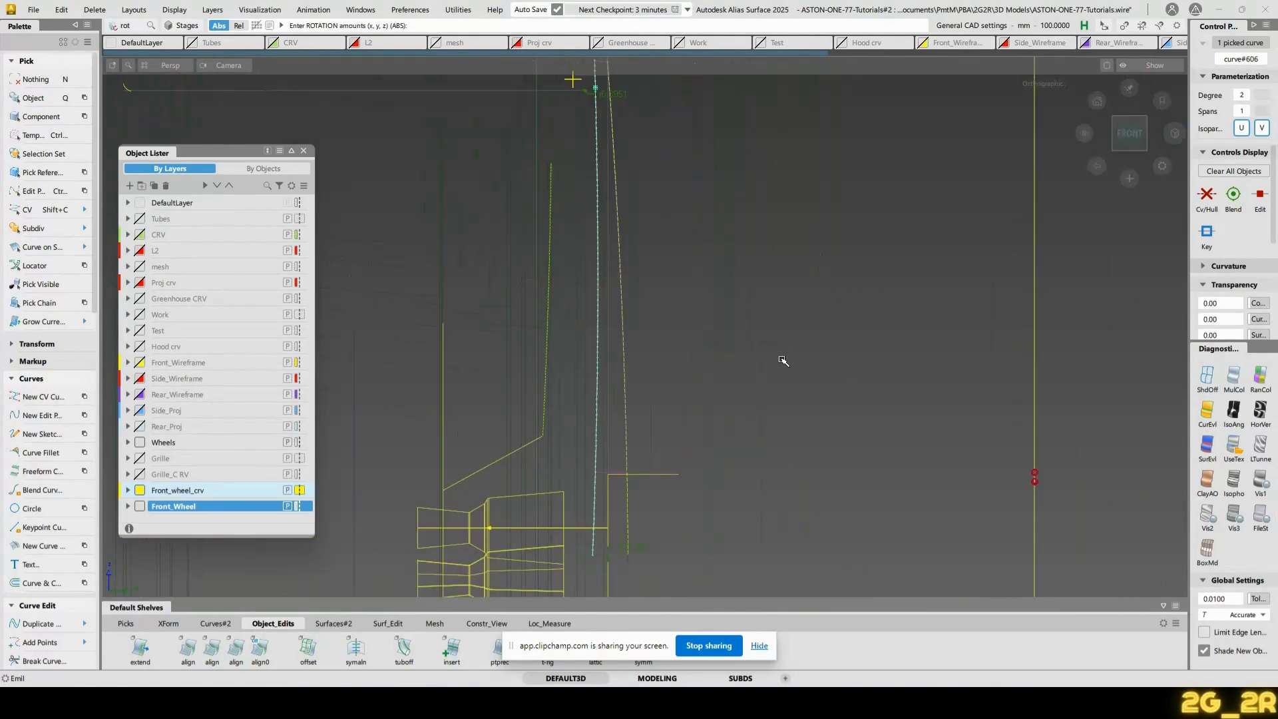
{"action": "middle_click_drag", "start_coordinate": [800, 330], "coordinate": [818, 365], "text": "alt+shift"}
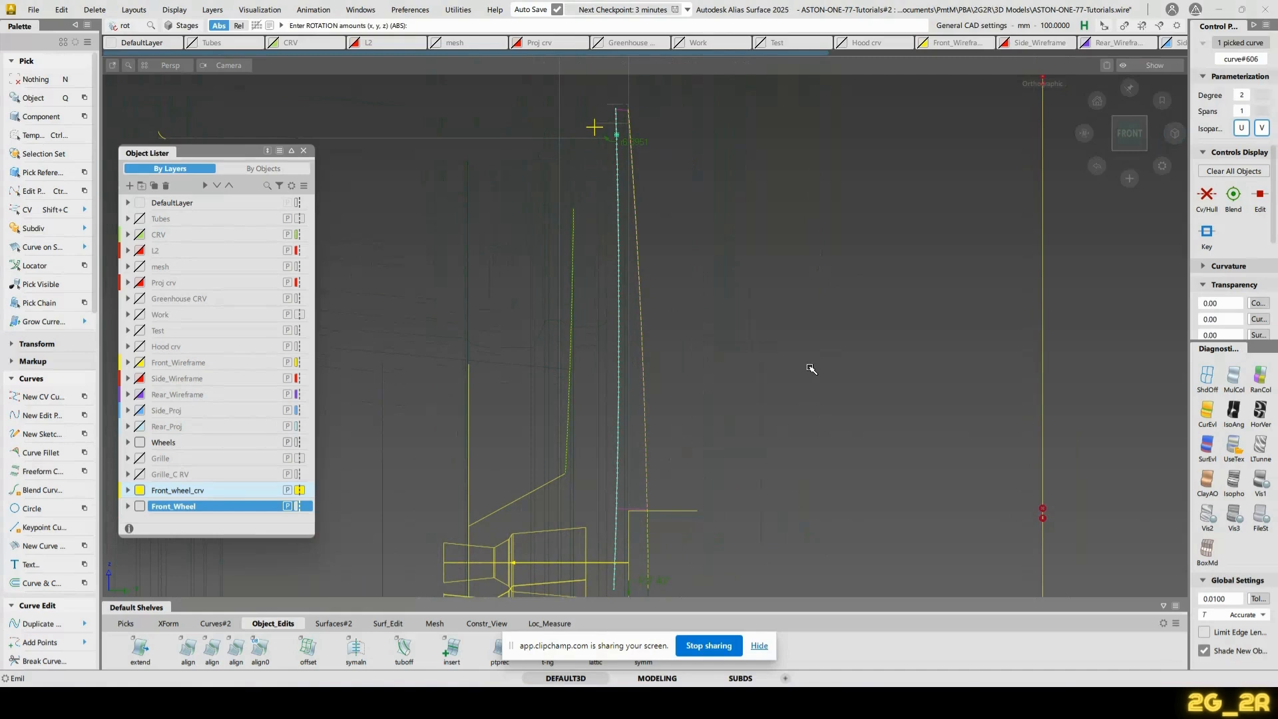
{"action": "left_click_drag", "start_coordinate": [811, 369], "coordinate": [796, 374]}
{"action": "right_click_drag", "start_coordinate": [793, 419], "coordinate": [796, 393], "text": "alt+shift"}
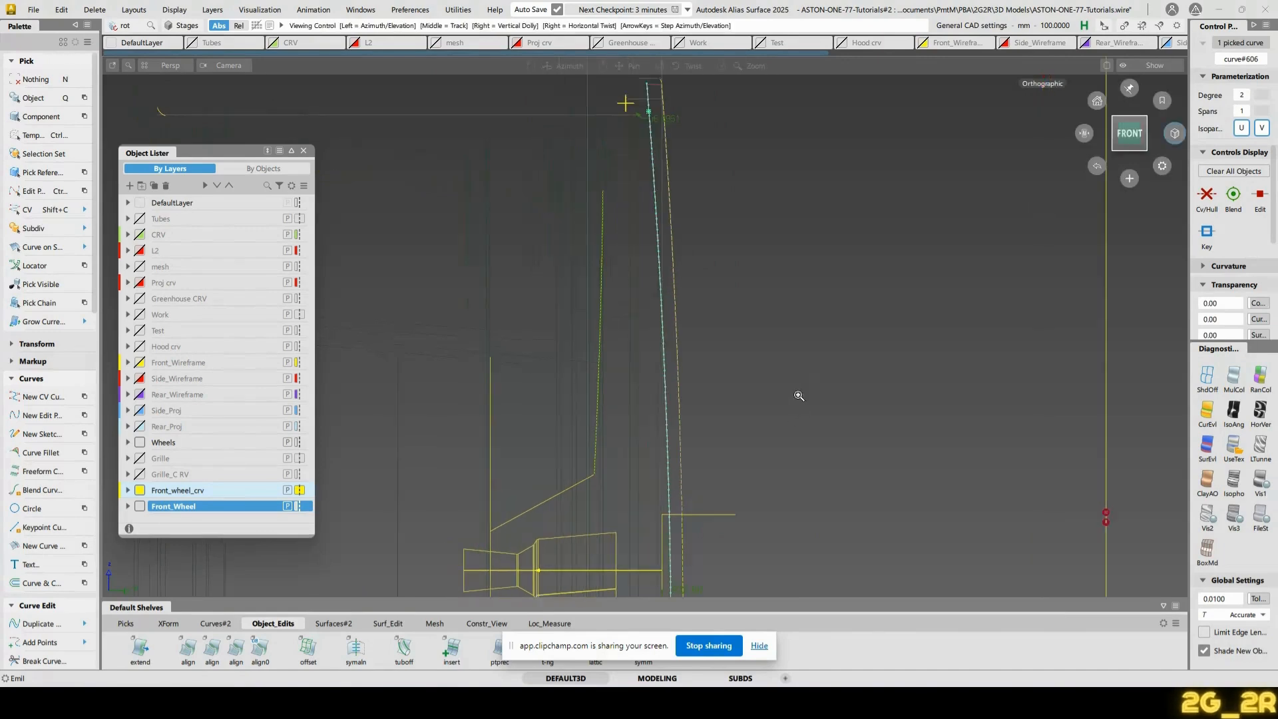
Move the rear profile curve slightly farther back from the front profile, clear the selection and inspect the spoke with shading on
{"action": "middle_click_drag", "start_coordinate": [796, 394], "coordinate": [799, 402], "text": "alt+shift"}
{"action": "key", "text": "w"}
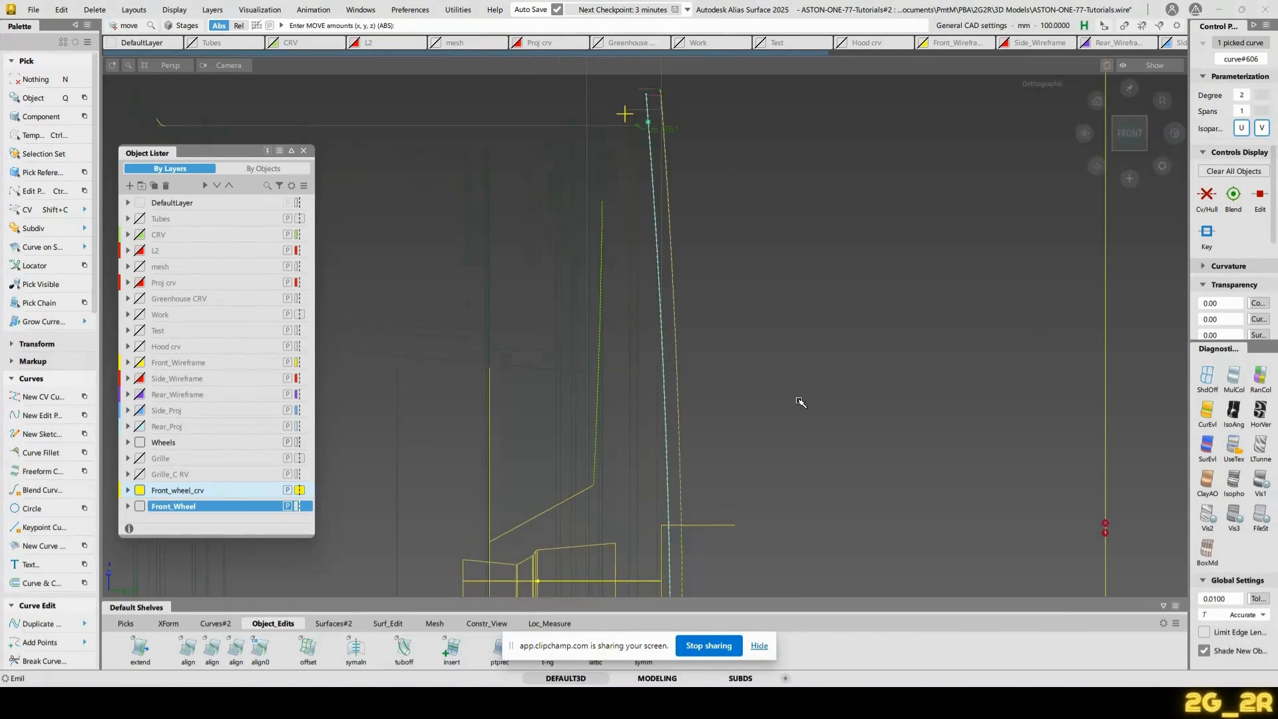
{"action": "left_click_drag", "start_coordinate": [801, 402], "coordinate": [797, 403]}
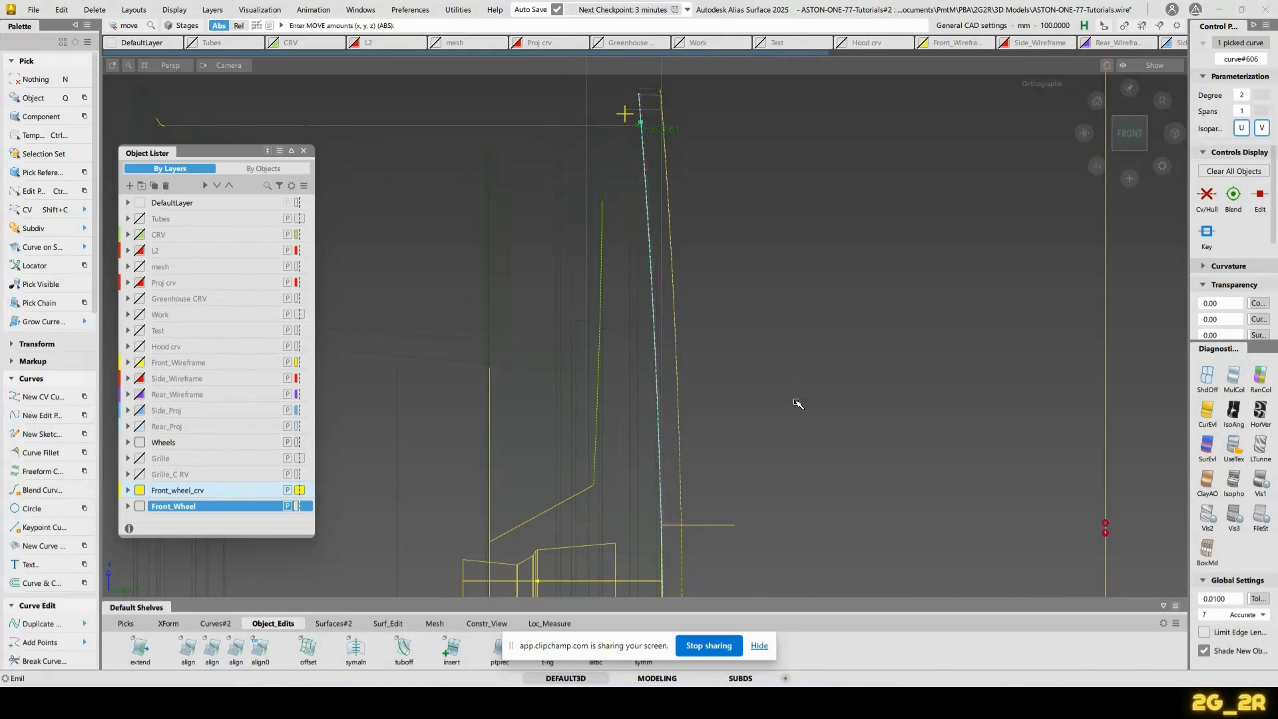
{"action": "key", "text": "e"}
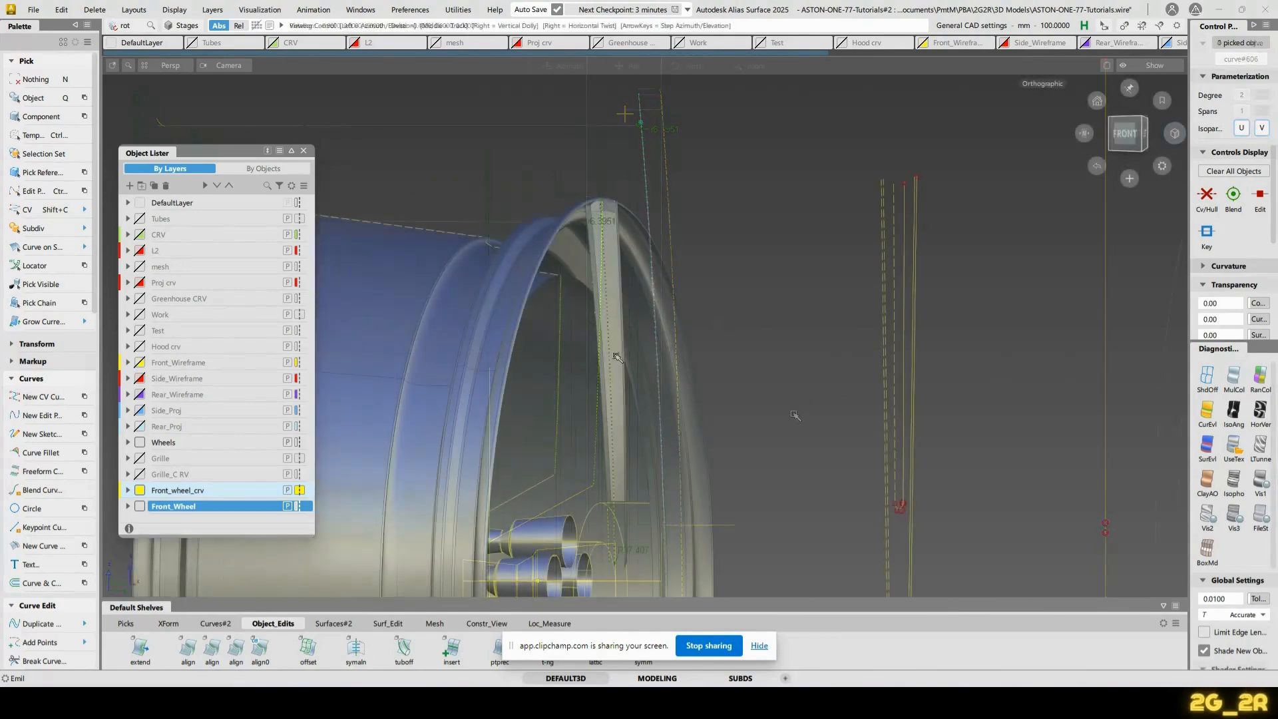
{"action": "mouse_move", "coordinate": [793, 413]}
{"action": "left_mouse_down", "text": "alt+shift"}
{"action": "mouse_move", "coordinate": [681, 419]}
{"action": "mouse_move", "coordinate": [614, 390]}
{"action": "left_mouse_up", "text": "alt+shift"}
{"action": "right_click_drag", "start_coordinate": [614, 391], "coordinate": [617, 351], "text": "alt+shift"}
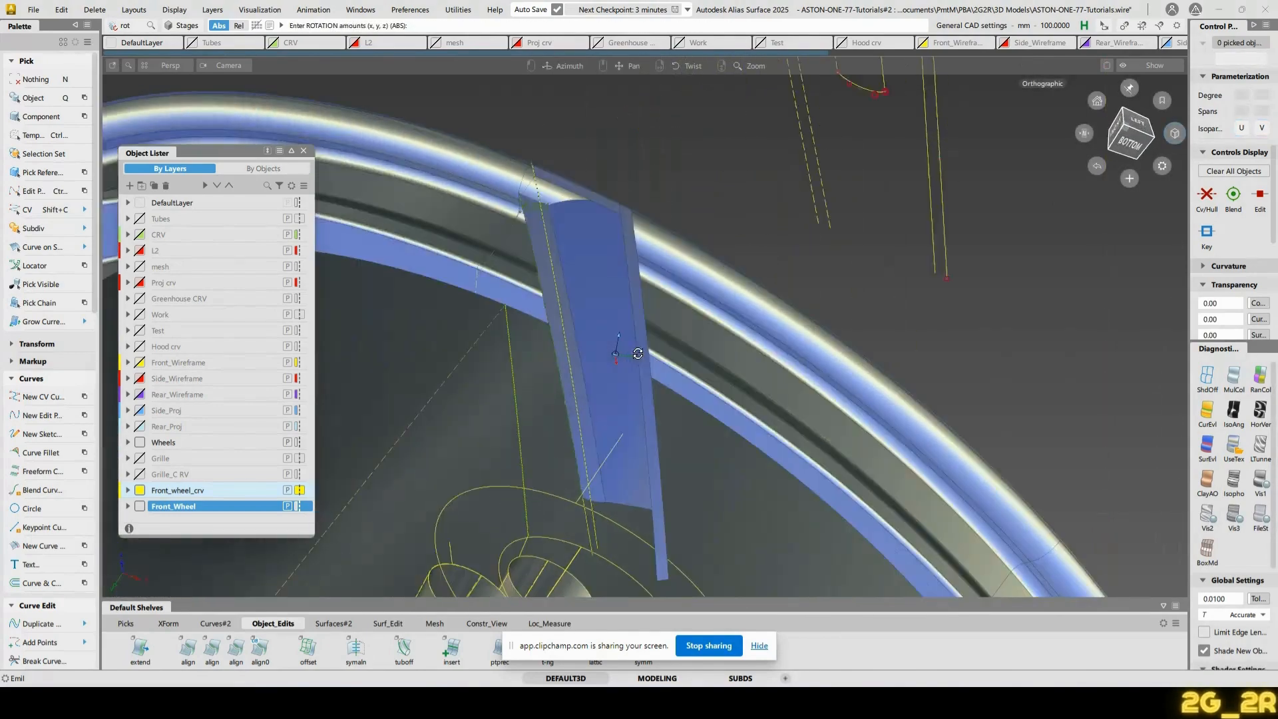
{"action": "left_click_drag", "start_coordinate": [616, 351], "coordinate": [625, 413], "text": "alt+shift"}
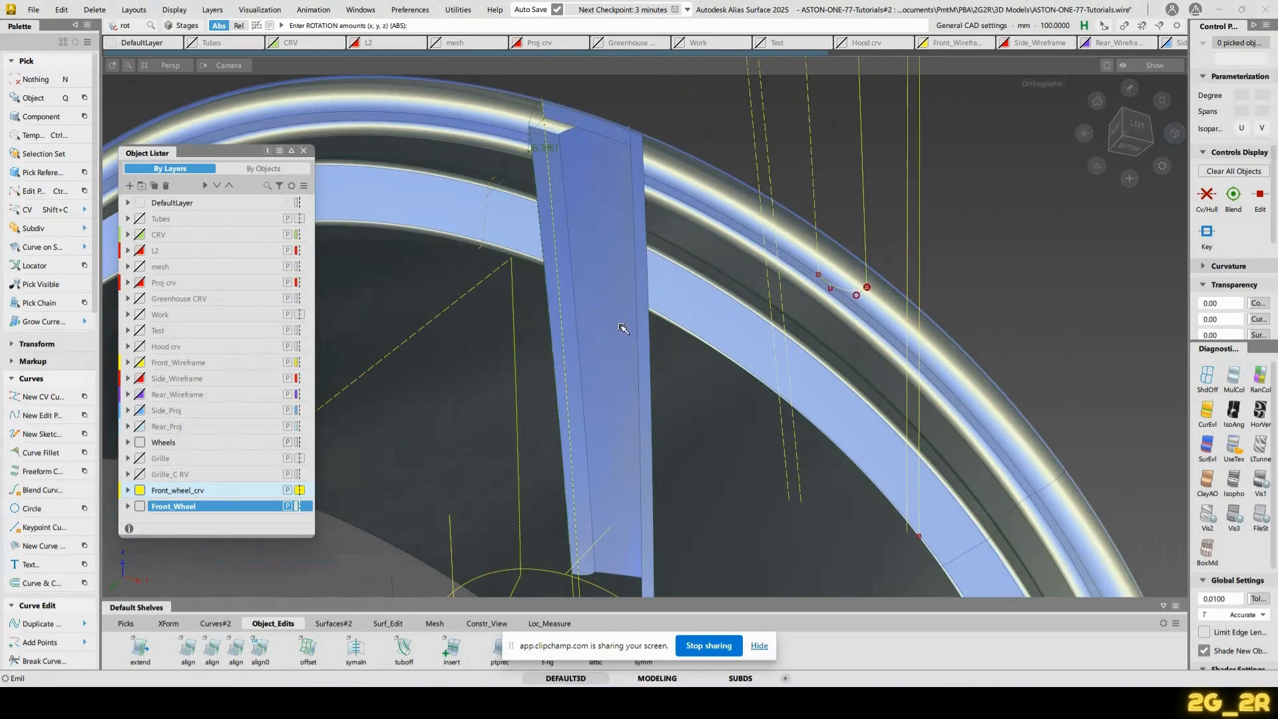
{"action": "left_click_drag", "start_coordinate": [605, 242], "coordinate": [633, 223], "text": "alt+shift"}
{"action": "middle_click_drag", "start_coordinate": [633, 223], "coordinate": [608, 305], "text": "alt+shift"}
{"action": "left_click_drag", "start_coordinate": [608, 294], "coordinate": [653, 310], "text": "alt+shift"}
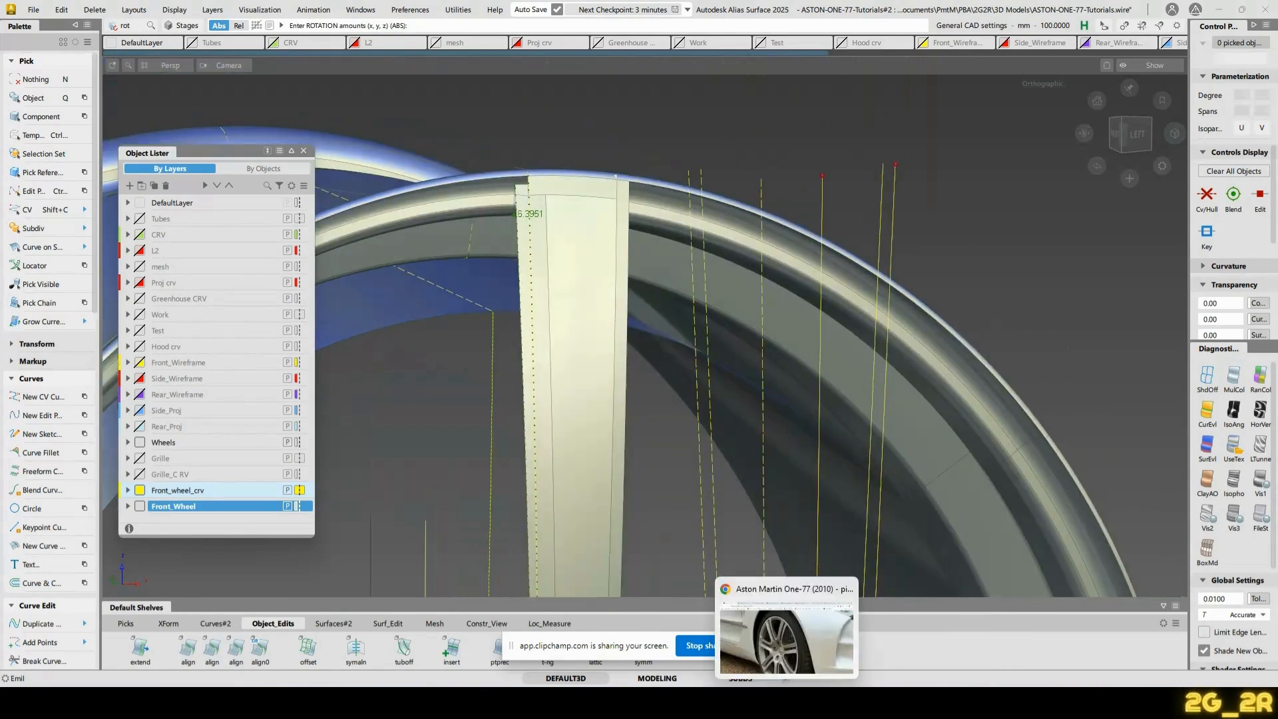
Switch to Chrome, examine the spoke pairs and hub blending in the Aston Martin One-77 wheel photo, and return to Alias
{"action": "left_click", "coordinate": [789, 616]}
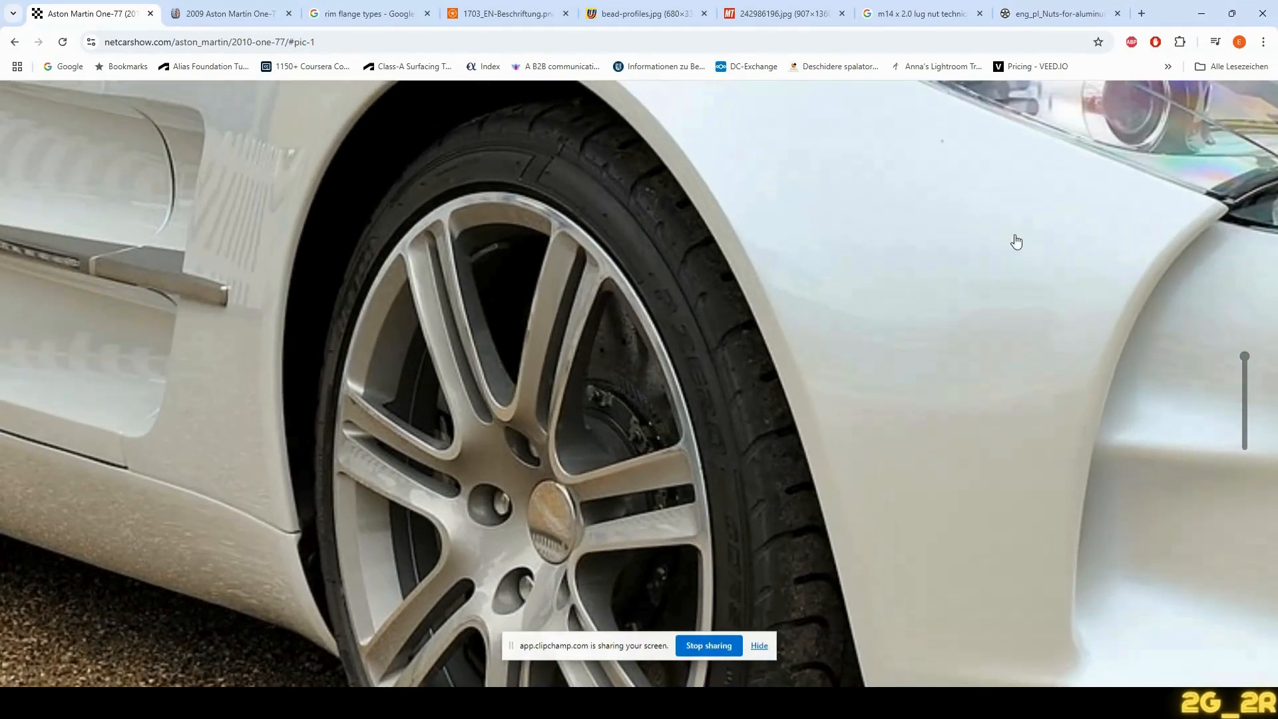
{"action": "left_click_drag", "start_coordinate": [1244, 357], "coordinate": [1239, 419]}
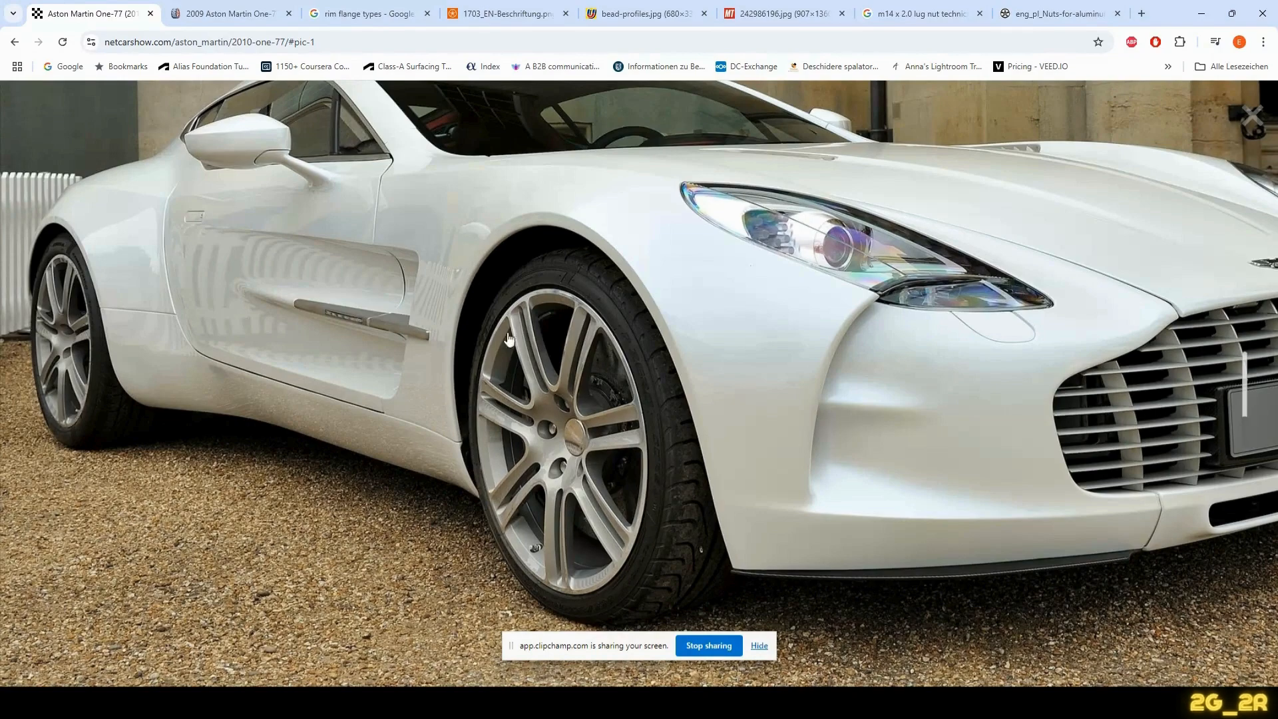
{"action": "scroll", "coordinate": [509, 338], "scroll_direction": "up", "scroll_amount": 4}
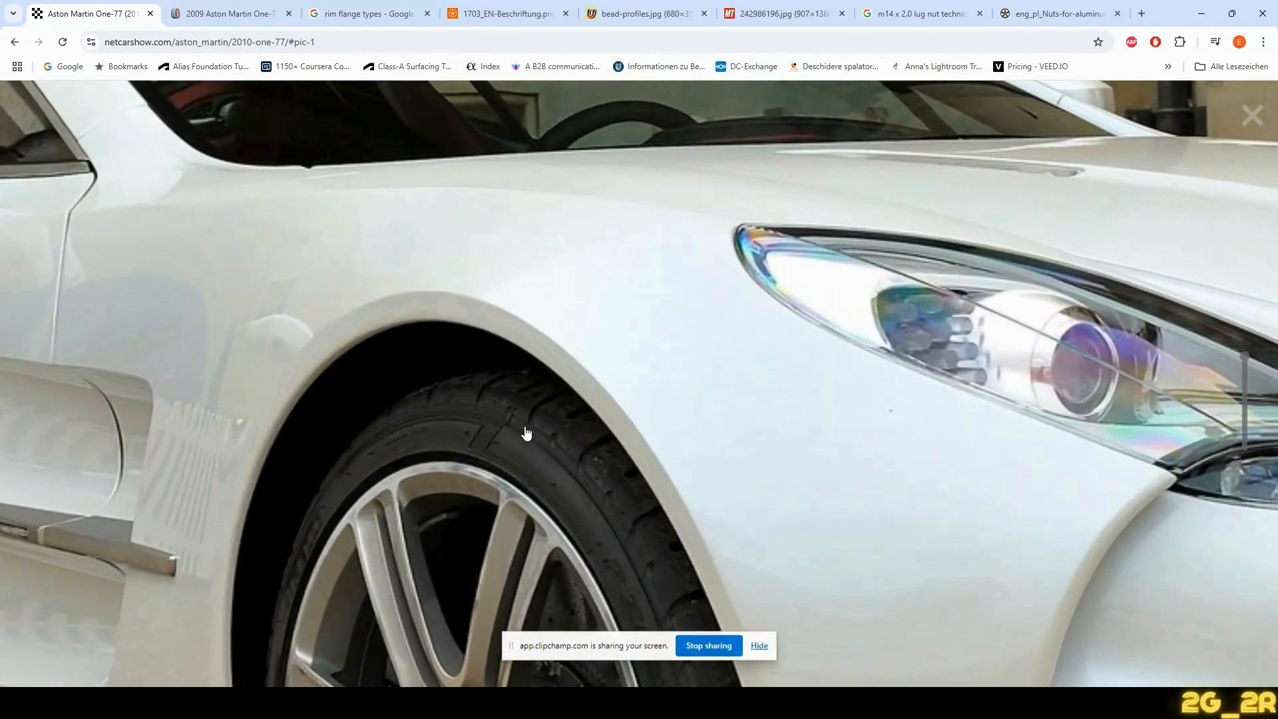
{"action": "left_click_drag", "start_coordinate": [472, 494], "coordinate": [587, 142]}
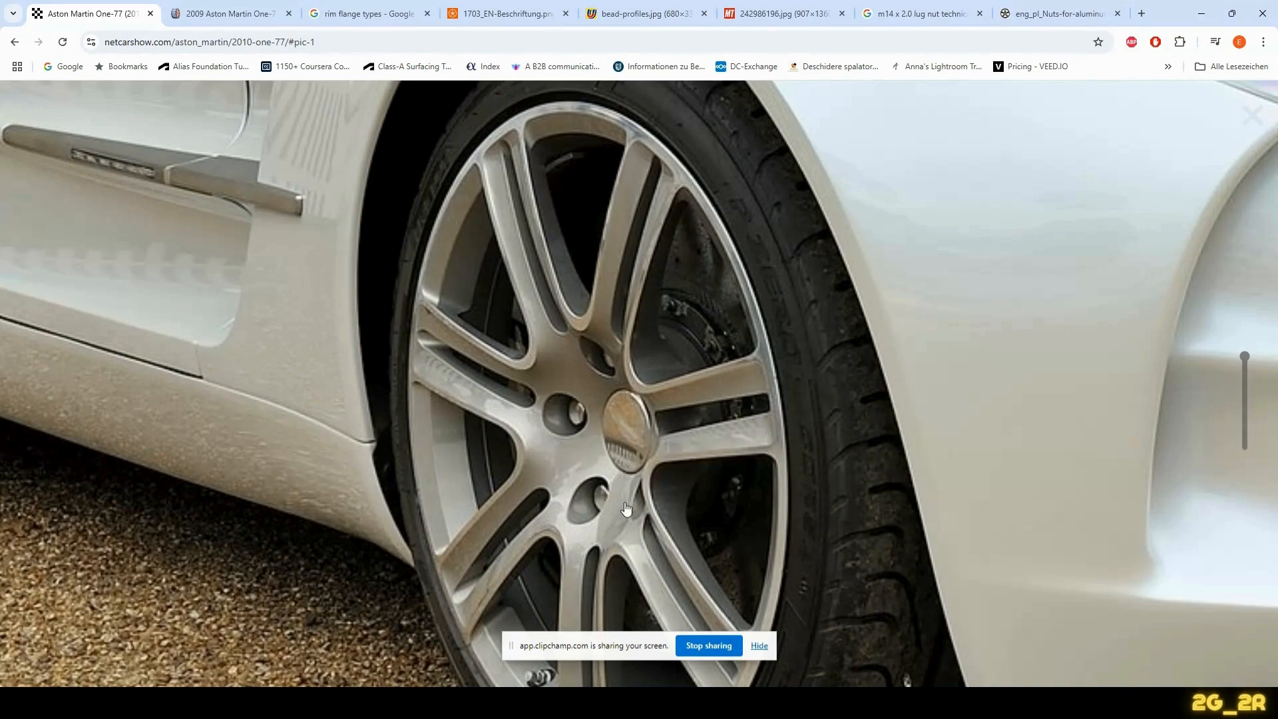
{"action": "scroll", "coordinate": [624, 504], "scroll_direction": "down", "scroll_amount": 1}
{"action": "left_click_drag", "start_coordinate": [625, 503], "coordinate": [616, 349]}
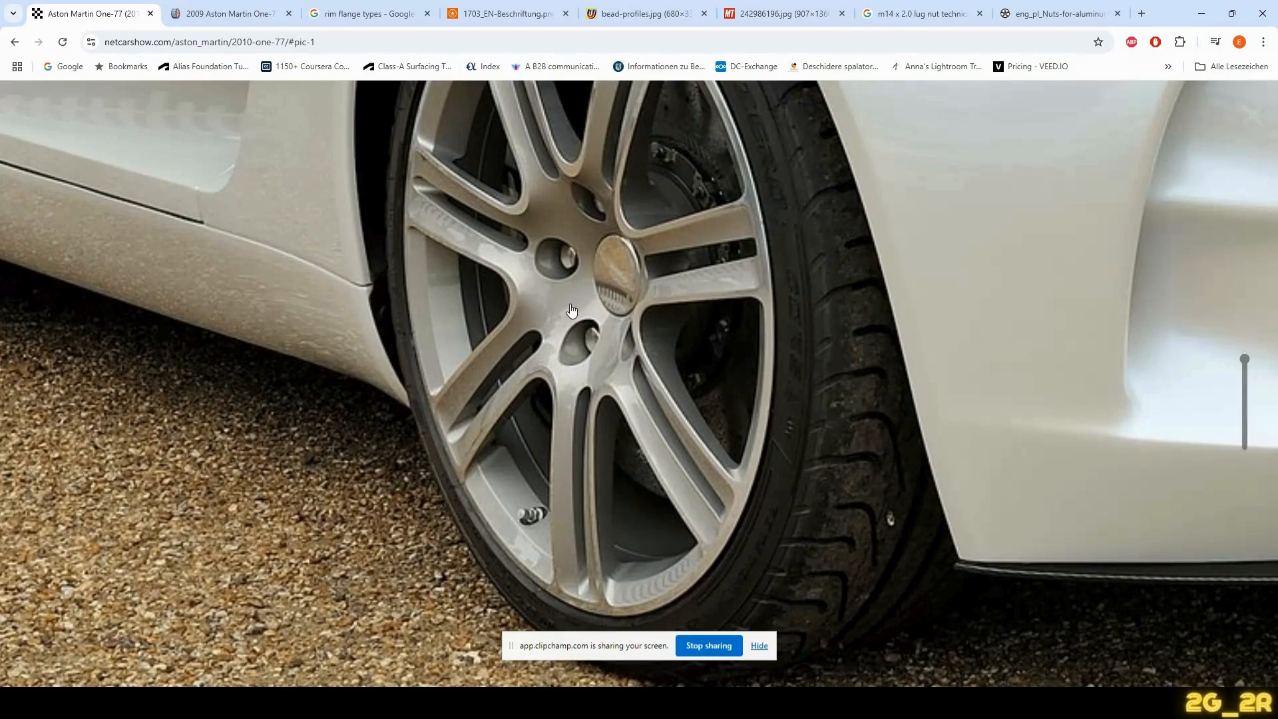
{"action": "key", "text": "alt+Tab"}
{"action": "left_click", "coordinate": [730, 451]}
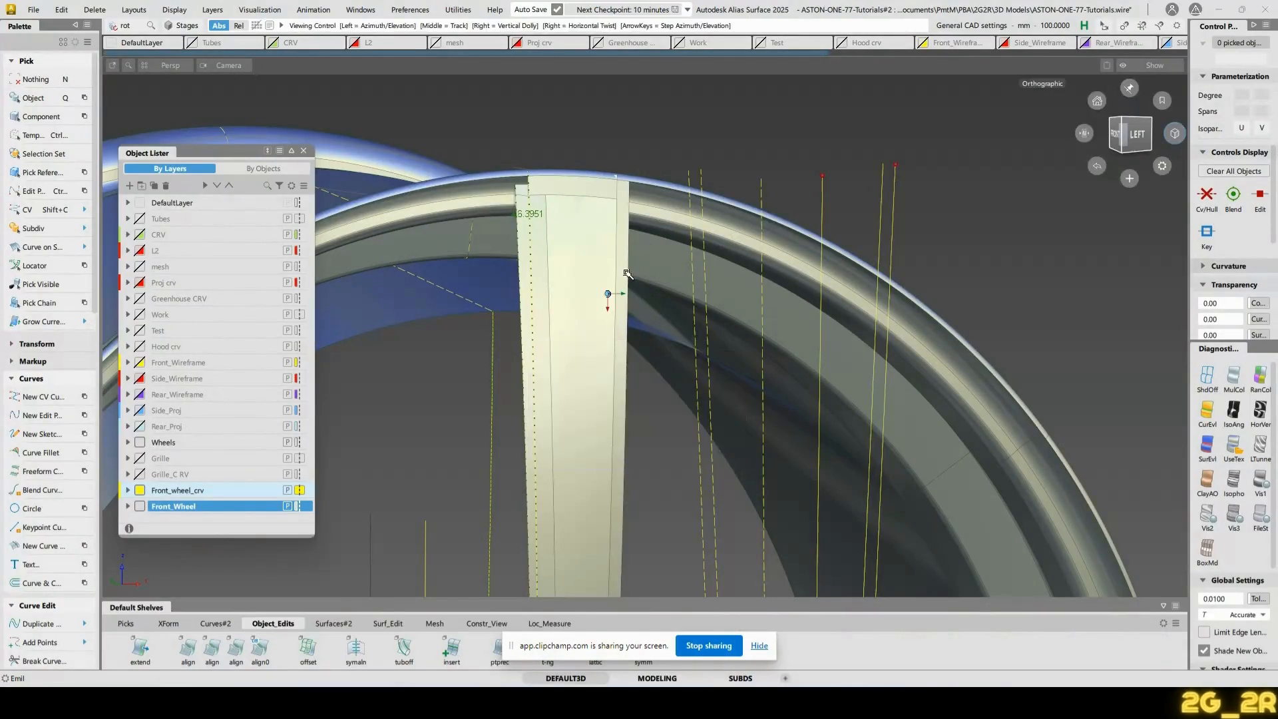
Inspect the spoke from several angles, switch to Chrome to study the spoke-to-hub junctions and lug holes in the wheel photo, and return to Alias
{"action": "right_click_drag", "start_coordinate": [583, 333], "coordinate": [619, 382], "text": "alt+shift"}
{"action": "middle_click_drag", "start_coordinate": [619, 382], "coordinate": [599, 199], "text": "alt+shift"}
{"action": "left_click_drag", "start_coordinate": [565, 346], "coordinate": [761, 234], "text": "alt+shift"}
{"action": "right_click_drag", "start_coordinate": [761, 234], "coordinate": [714, 288], "text": "alt+shift"}
{"action": "middle_click_drag", "start_coordinate": [713, 288], "coordinate": [679, 413], "text": "alt+shift"}
{"action": "left_click_drag", "start_coordinate": [679, 413], "coordinate": [1022, 469], "text": "alt+shift"}
{"action": "key", "text": "alt+Tab"}
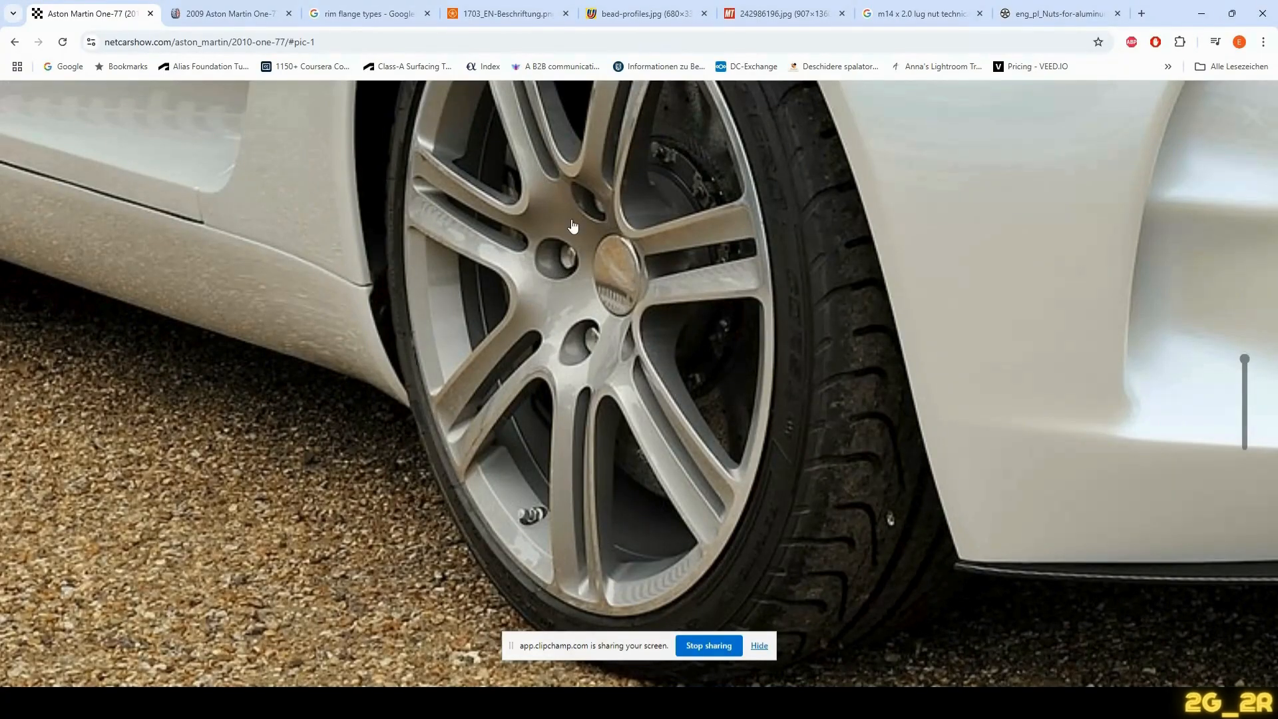
{"action": "scroll", "coordinate": [564, 193], "scroll_direction": "up", "scroll_amount": 1}
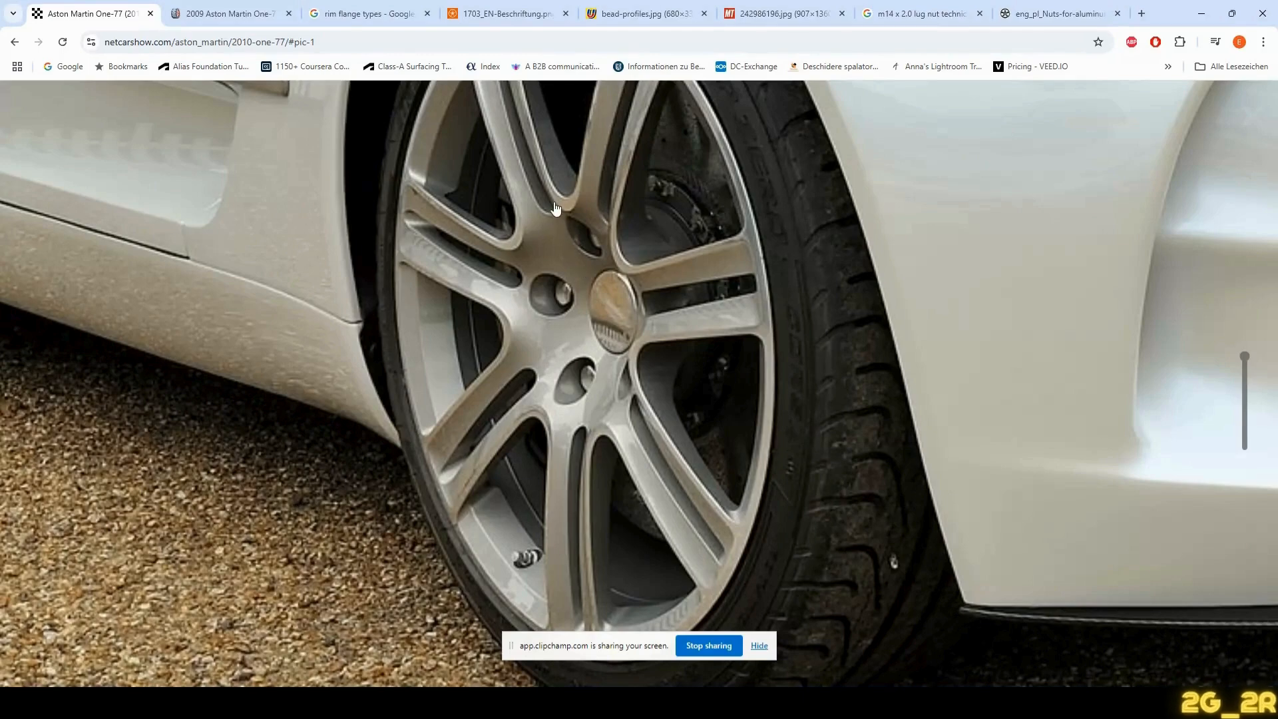
{"action": "scroll", "coordinate": [562, 243], "scroll_direction": "down", "scroll_amount": 1}
{"action": "left_click_drag", "start_coordinate": [573, 198], "coordinate": [584, 288]}
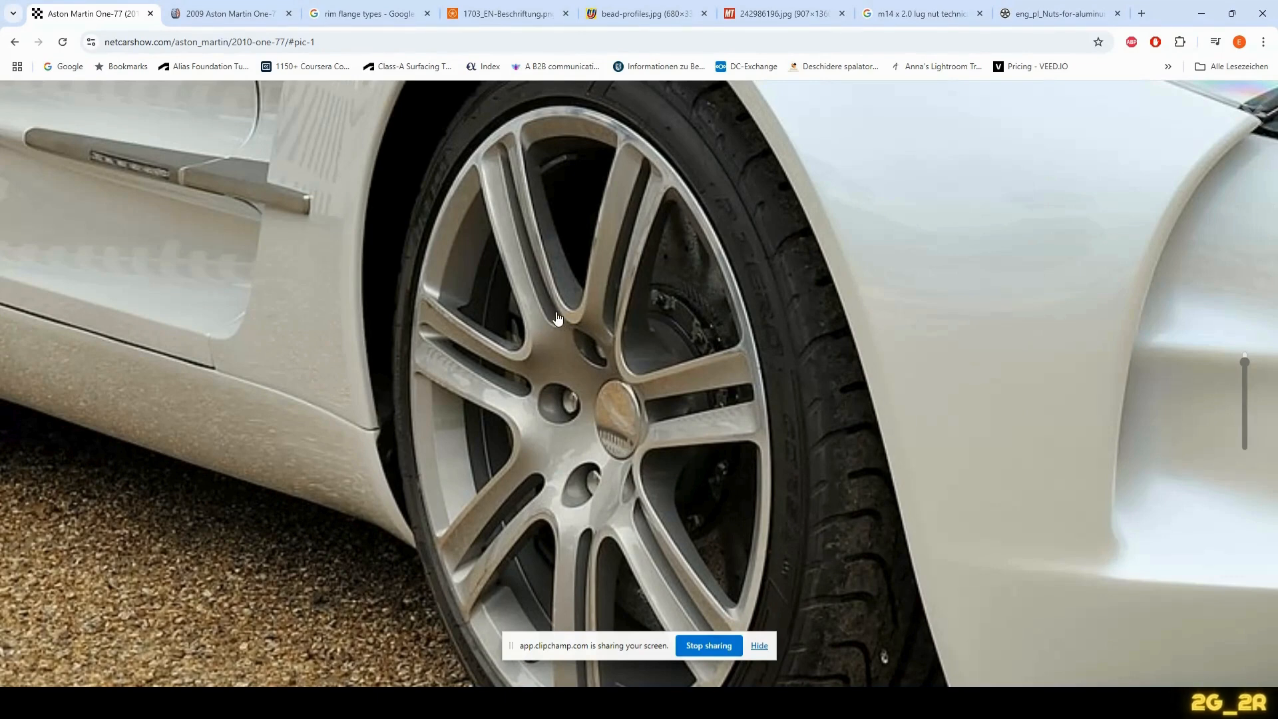
{"action": "key", "text": "alt+Tab"}
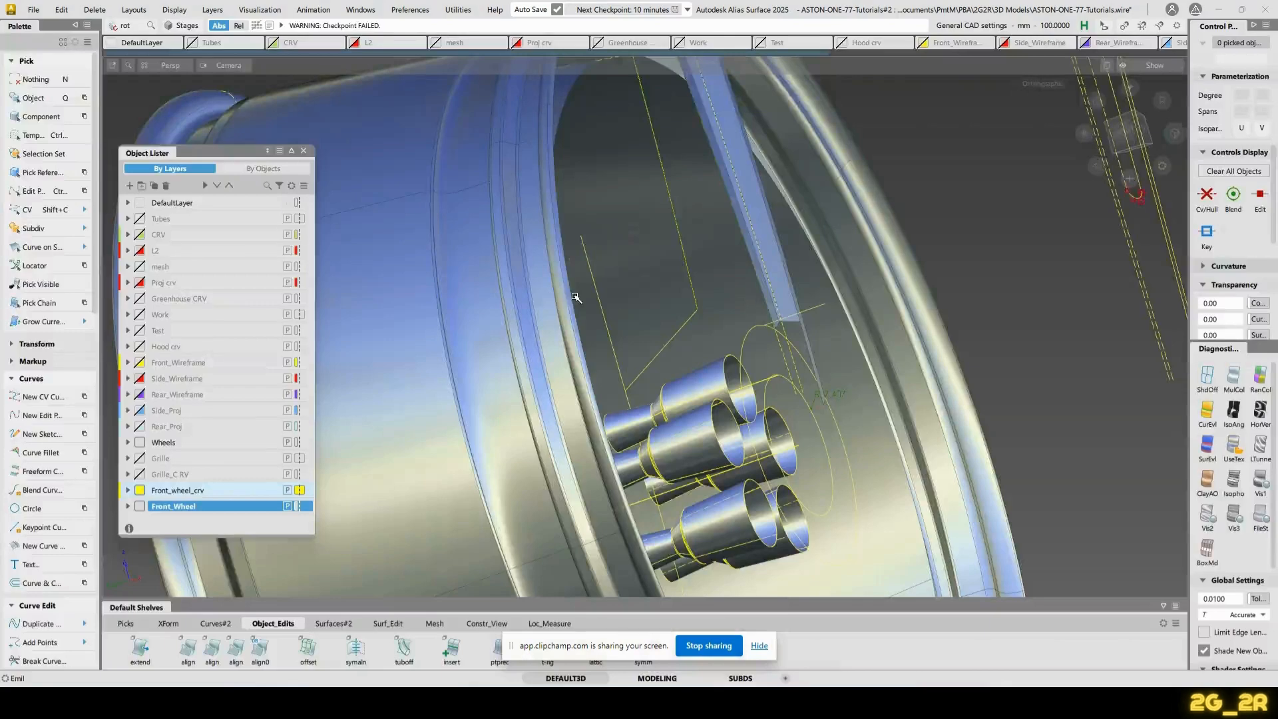
Hide the rim barrel surfaces around the hub and show the remaining wheel geometry in the front view
{"action": "left_click_drag", "start_coordinate": [765, 356], "coordinate": [560, 323], "text": "alt+shift"}
{"action": "middle_click_drag", "start_coordinate": [560, 322], "coordinate": [778, 212], "text": "alt+shift"}
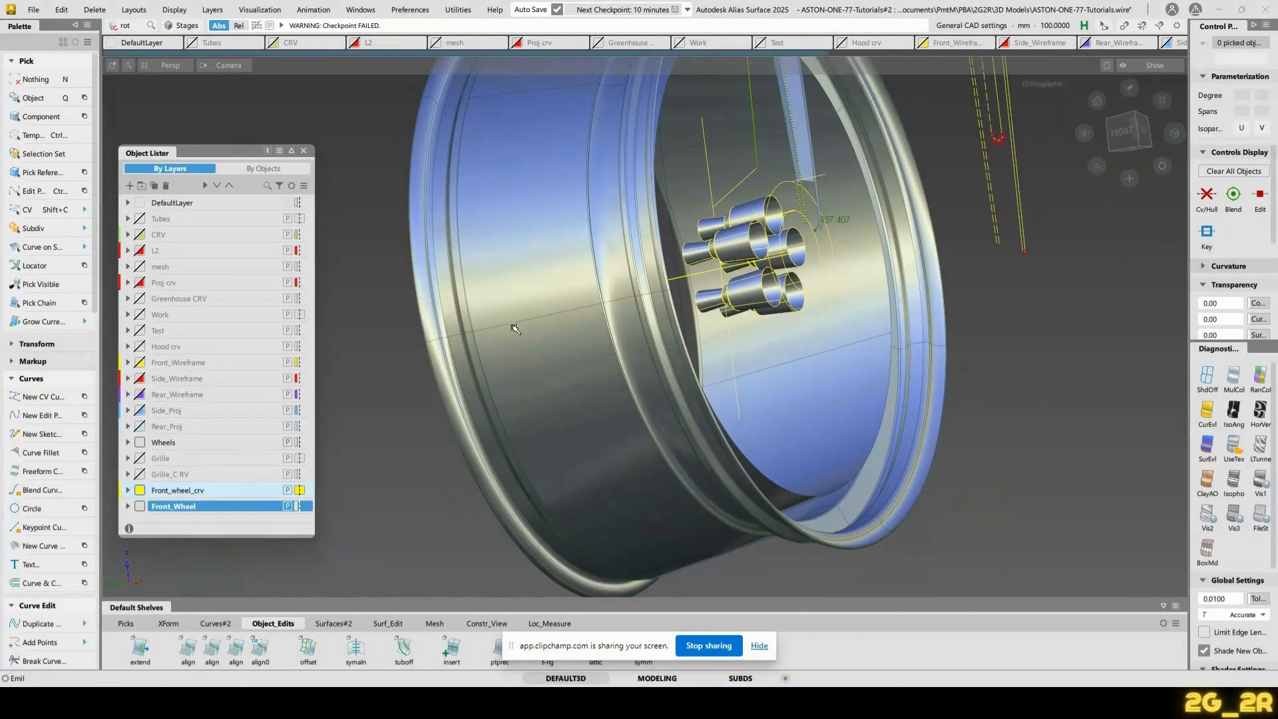
{"action": "key", "text": "q"}
{"action": "left_click", "coordinate": [541, 261]}
{"action": "key", "text": "ctrl+h"}
{"action": "left_click_drag", "start_coordinate": [835, 317], "coordinate": [1157, 141], "text": "alt+shift"}
{"action": "left_click", "coordinate": [1134, 137]}
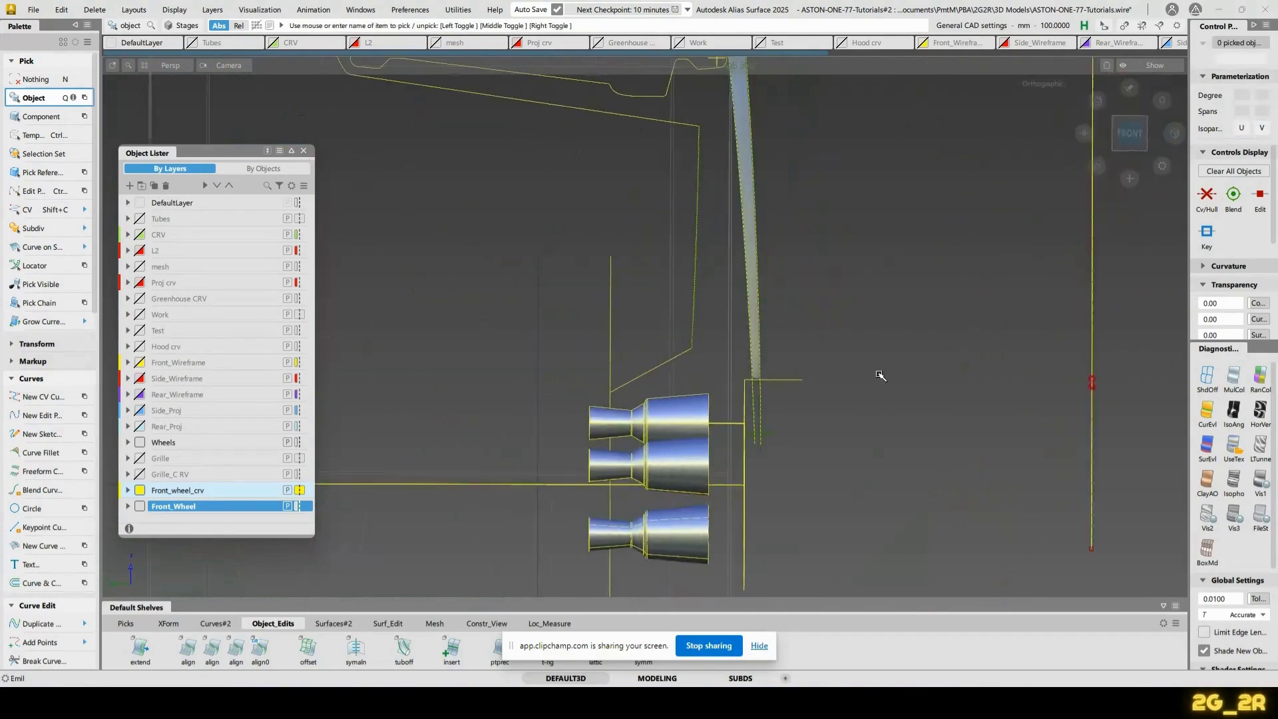
{"action": "right_click_drag", "start_coordinate": [877, 373], "coordinate": [898, 333], "text": "alt+shift"}
{"action": "middle_click_drag", "start_coordinate": [898, 333], "coordinate": [887, 145], "text": "alt+shift"}
{"action": "key", "text": "e"}
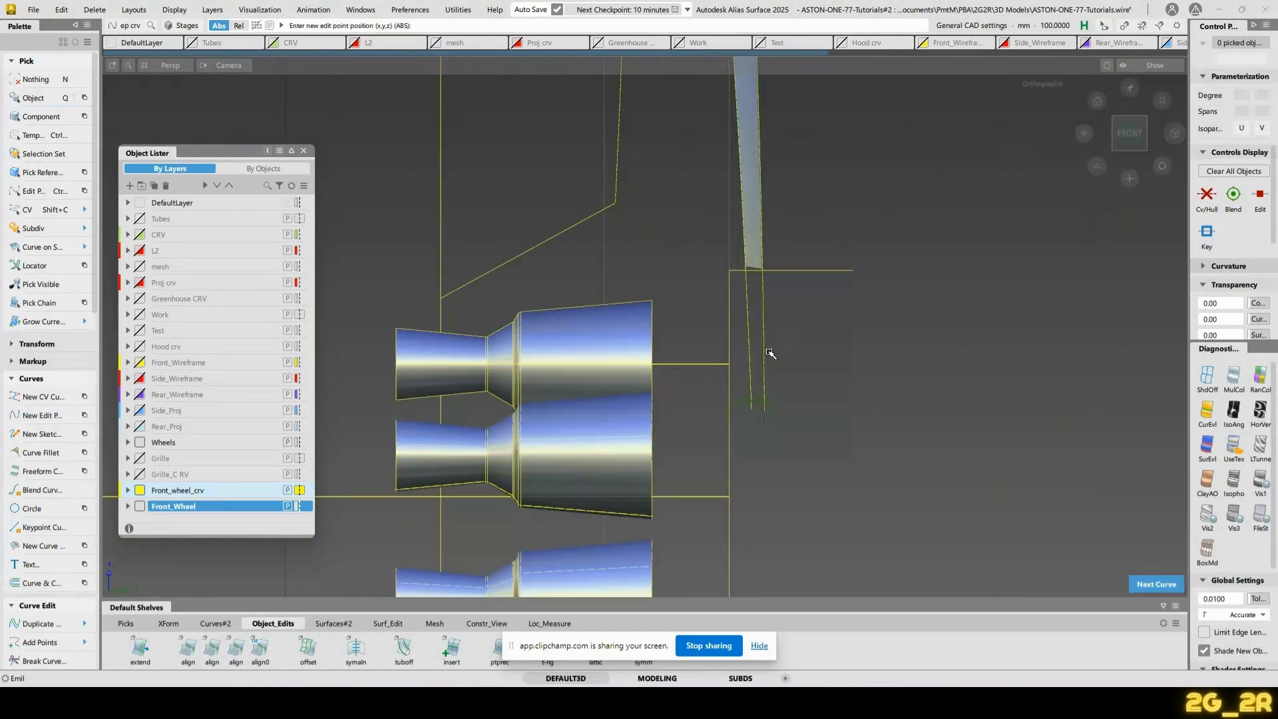
{"action": "left_click", "coordinate": [755, 349]}
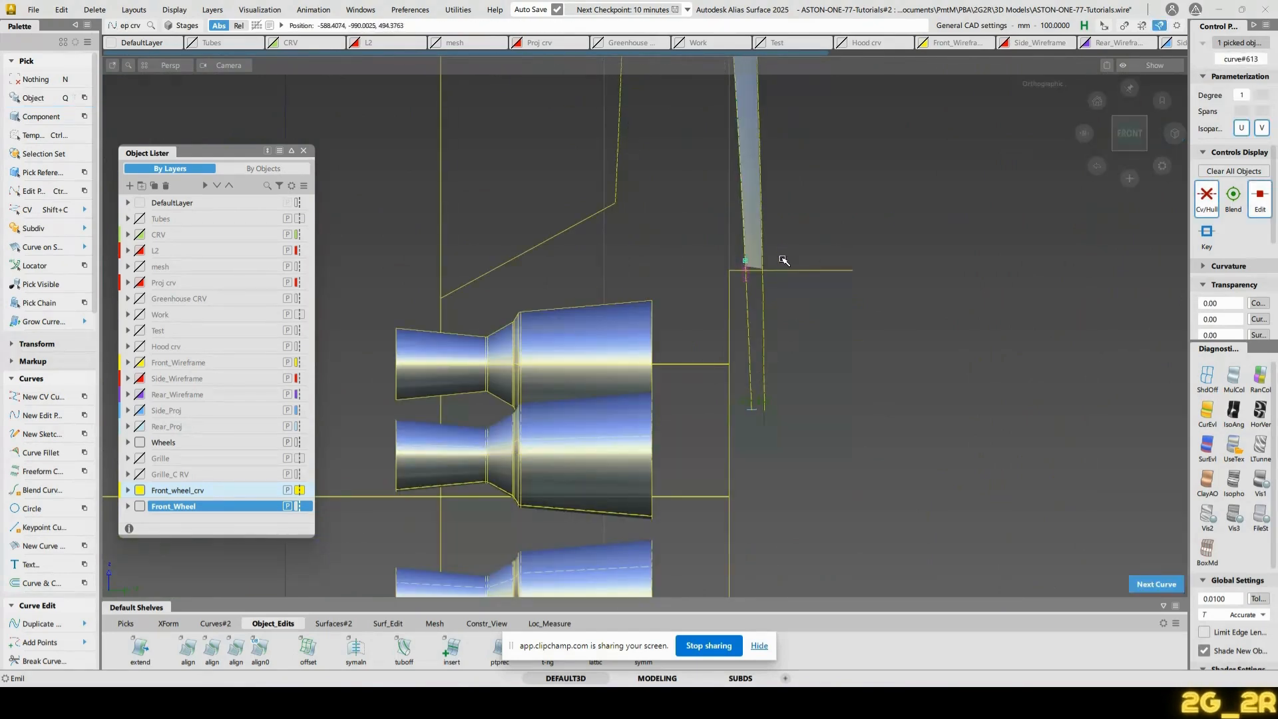
{"action": "left_click_drag", "start_coordinate": [784, 260], "coordinate": [803, 434], "text": "alt+shift"}
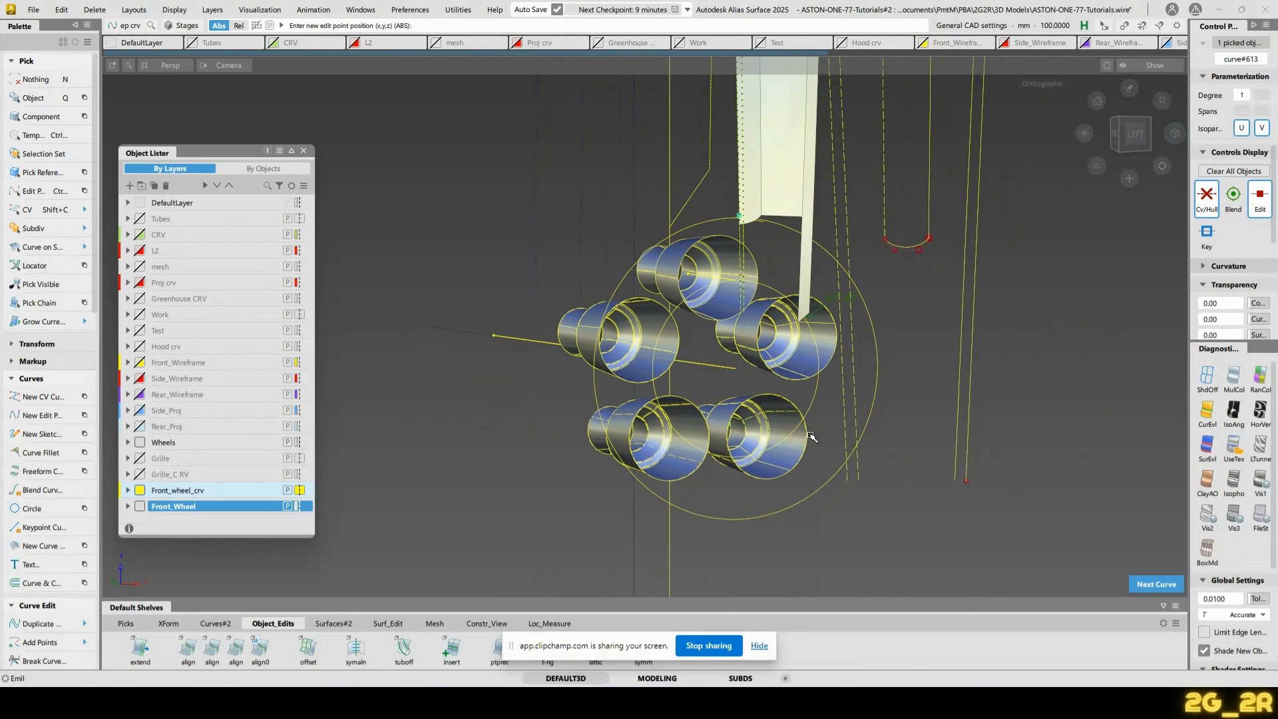
{"action": "key", "text": "n"}
In the left view, check the radius of the smaller hub circle through the lug hole centres in the Information Window
{"action": "right_click_drag", "start_coordinate": [916, 166], "coordinate": [845, 288], "text": "alt+shift"}
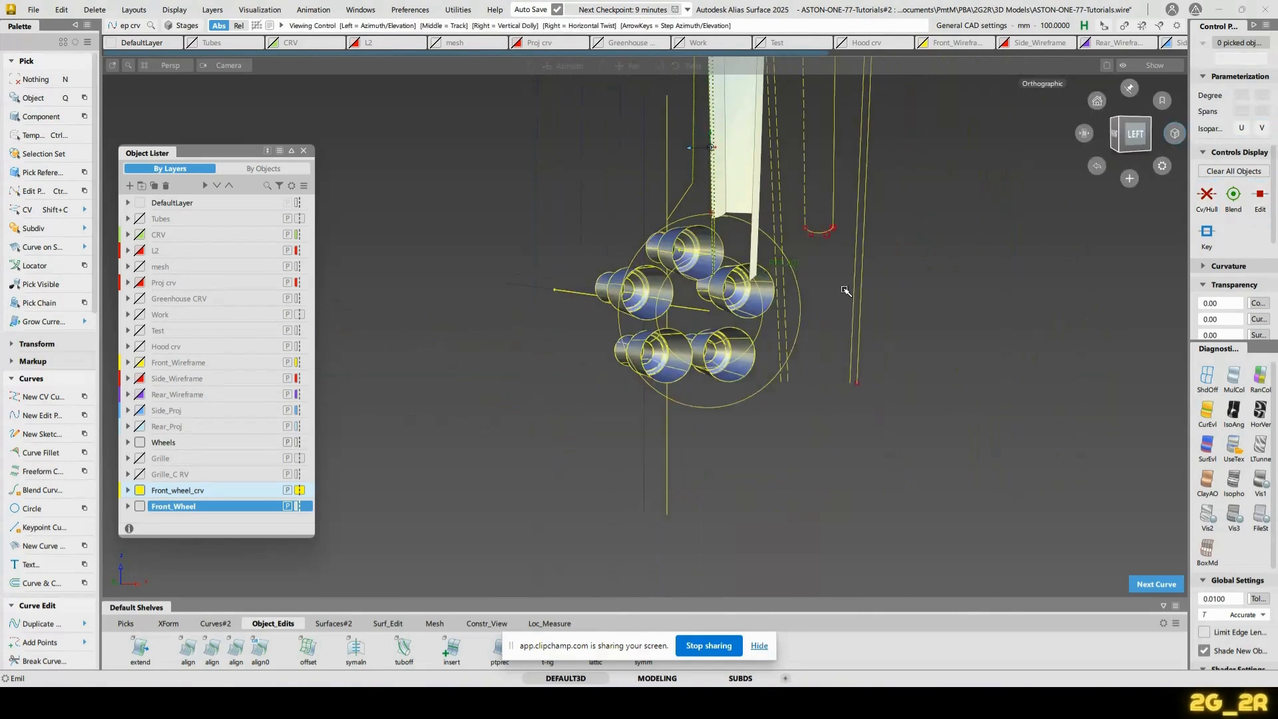
{"action": "left_click_drag", "start_coordinate": [844, 288], "coordinate": [782, 292], "text": "alt+shift"}
{"action": "left_click", "coordinate": [1132, 135], "text": "alt+shift"}
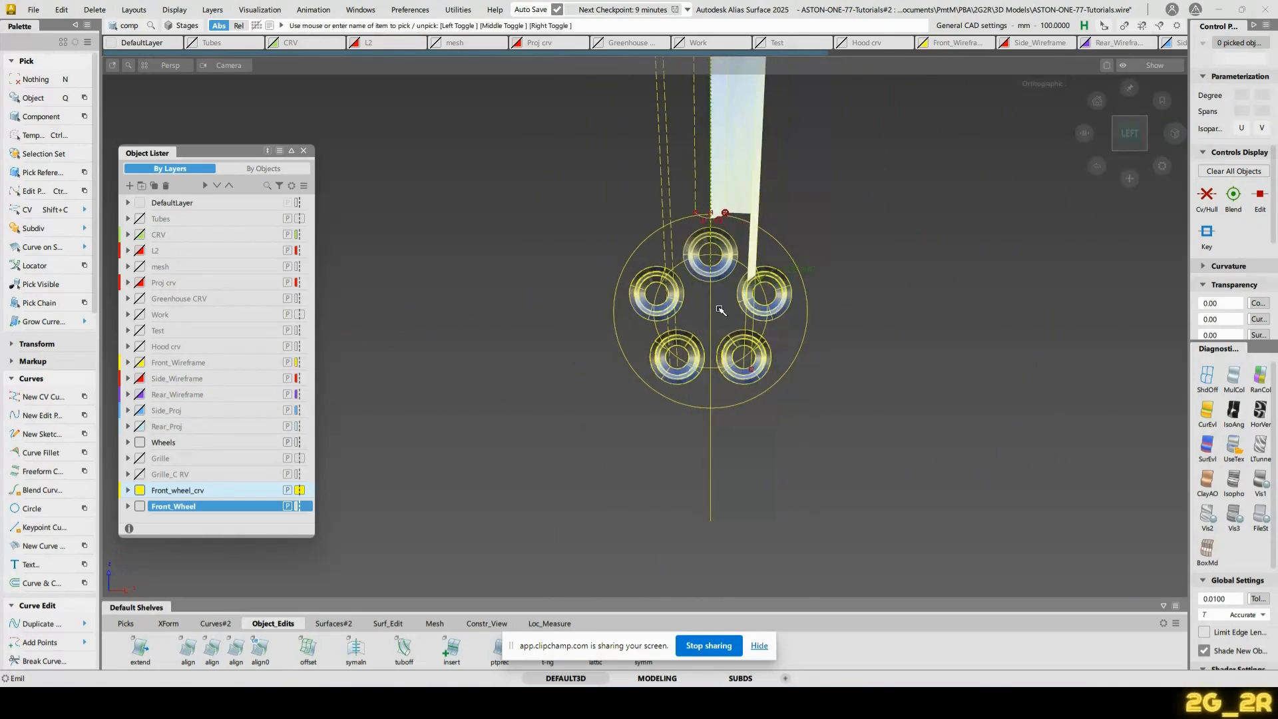
{"action": "left_click", "coordinate": [678, 266]}
{"action": "right_click_drag", "start_coordinate": [947, 370], "coordinate": [950, 354], "text": "ctrl+shift"}
{"action": "left_click", "coordinate": [1012, 298]}
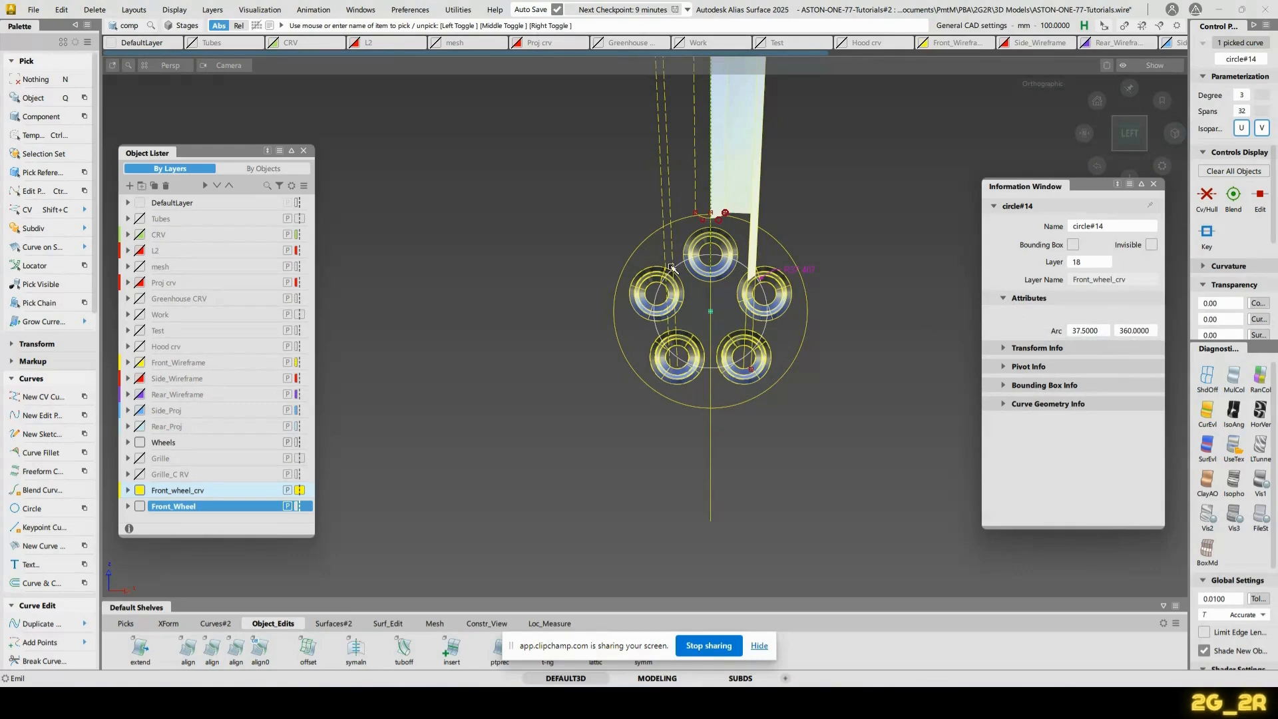
{"action": "middle_click_drag", "start_coordinate": [769, 253], "coordinate": [767, 273], "text": "alt+shift"}
{"action": "right_click_drag", "start_coordinate": [767, 274], "coordinate": [762, 310], "text": "alt+shift"}
{"action": "middle_click_drag", "start_coordinate": [761, 311], "coordinate": [755, 142], "text": "alt+shift"}
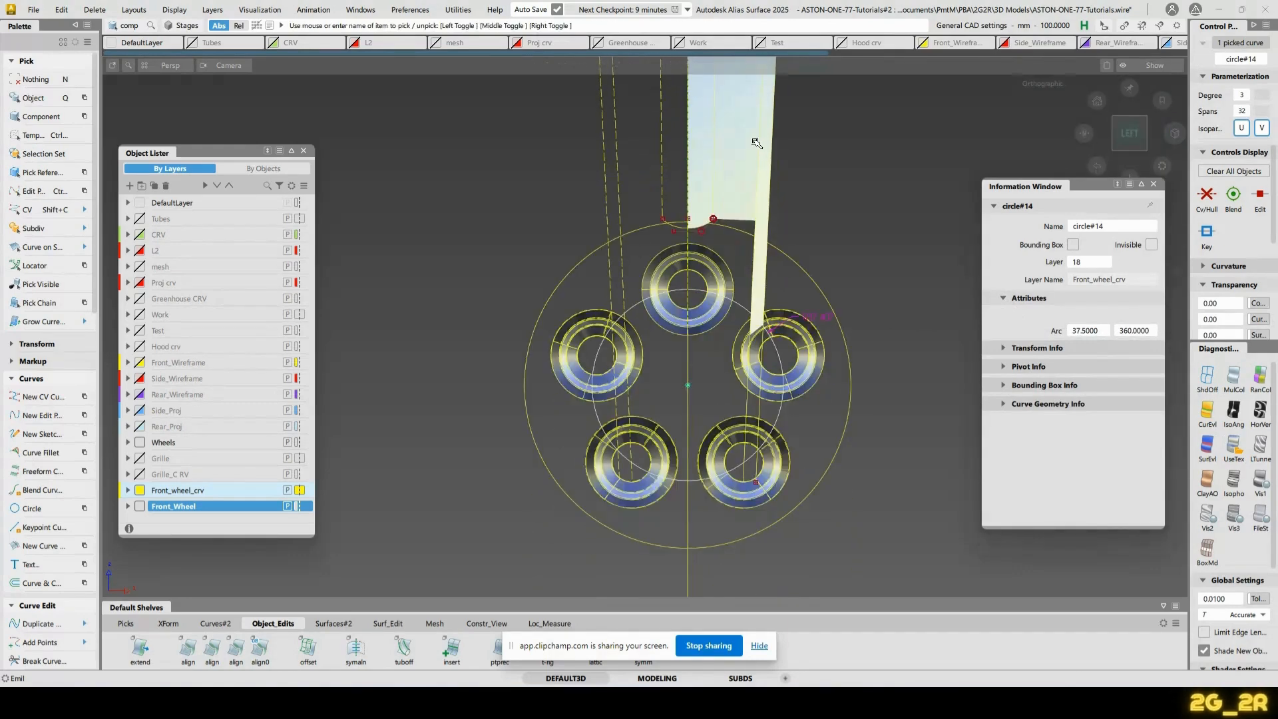
{"action": "key", "text": "n"}
Move the uppermost lug hole group and its axis curve outward from the smaller hub circle to the larger one, using the curve's end as pivot
{"action": "left_click_drag", "start_coordinate": [608, 292], "coordinate": [873, 298], "text": "alt+shift"}
{"action": "left_click_drag", "start_coordinate": [697, 326], "coordinate": [907, 334], "text": "alt+shift"}
{"action": "right_click_drag", "start_coordinate": [764, 380], "coordinate": [778, 316], "text": "alt+shift"}
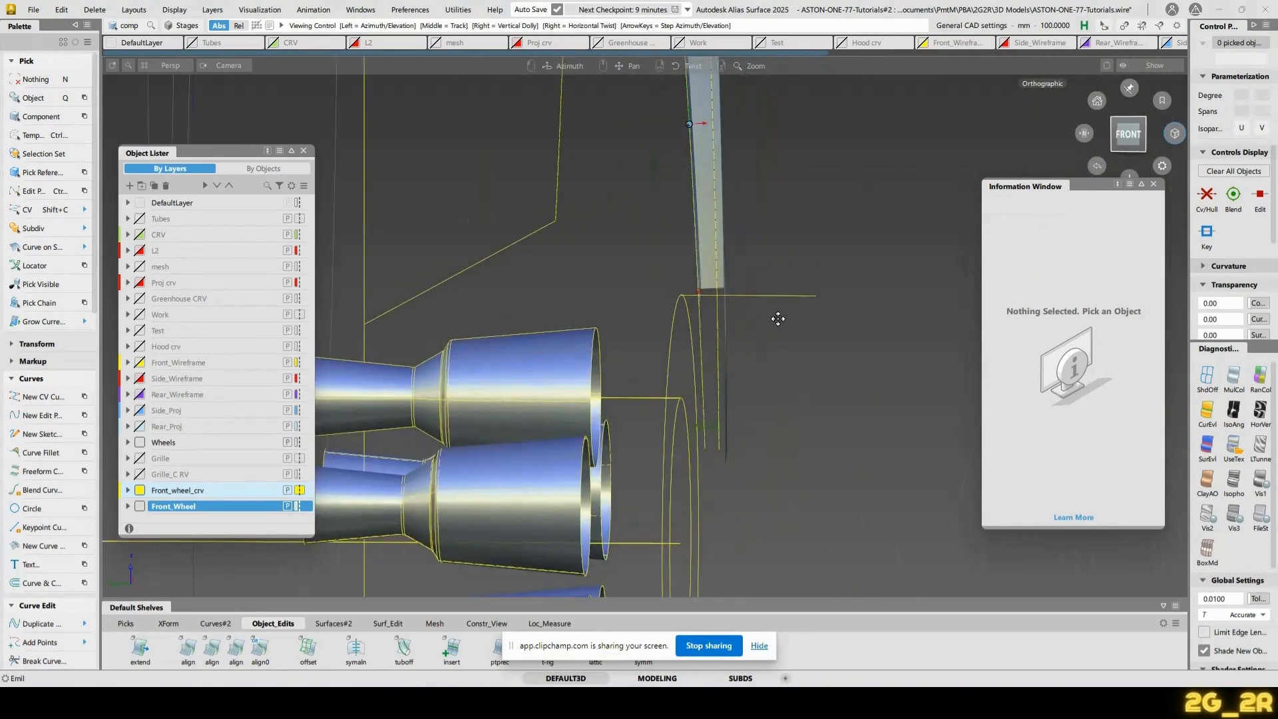
{"action": "middle_click_drag", "start_coordinate": [658, 348], "coordinate": [882, 158], "text": "alt+shift"}
{"action": "left_click_drag", "start_coordinate": [854, 183], "coordinate": [870, 203], "text": "alt+shift"}
{"action": "key", "text": "q"}
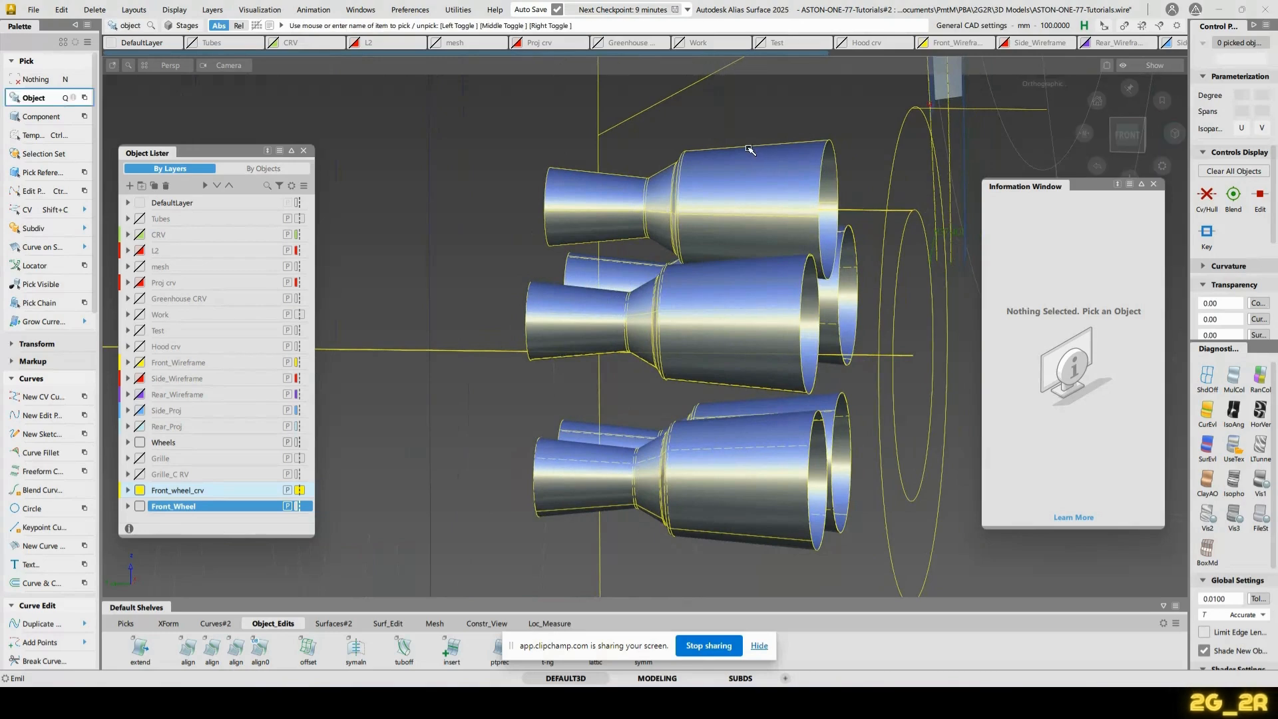
{"action": "left_click", "coordinate": [748, 146]}
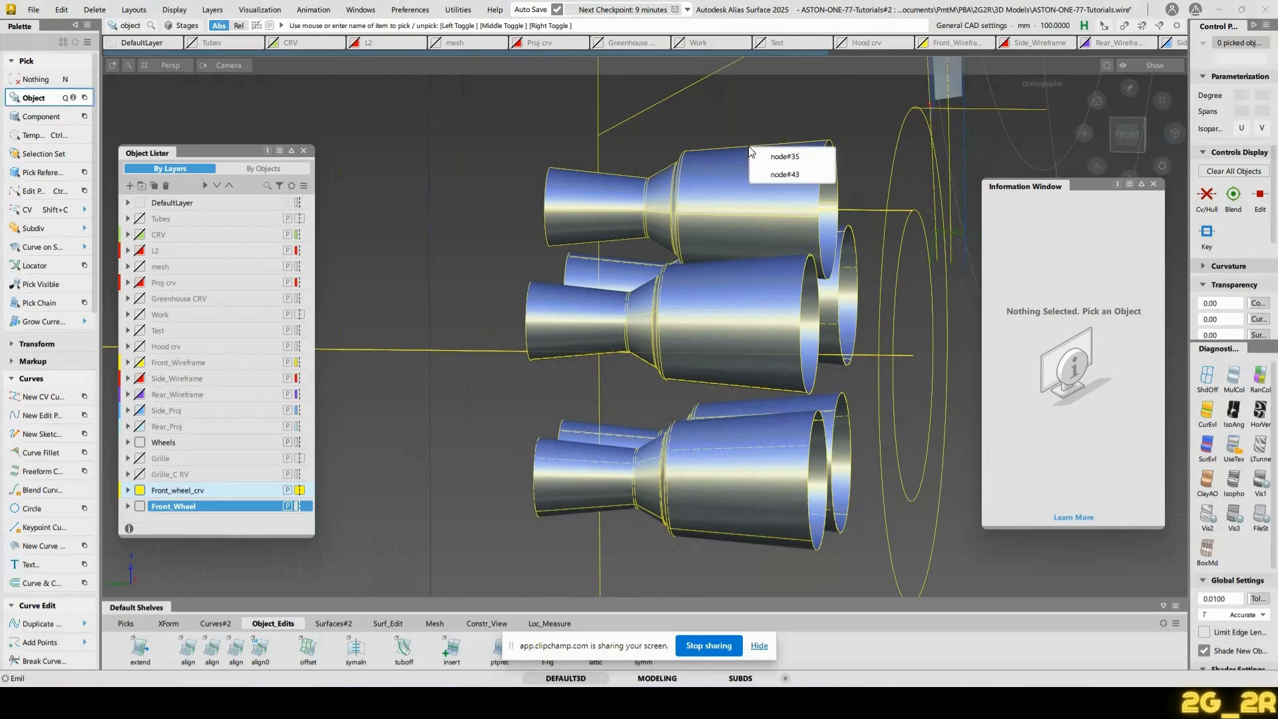
{"action": "left_click", "coordinate": [807, 157]}
{"action": "left_click", "coordinate": [866, 211]}
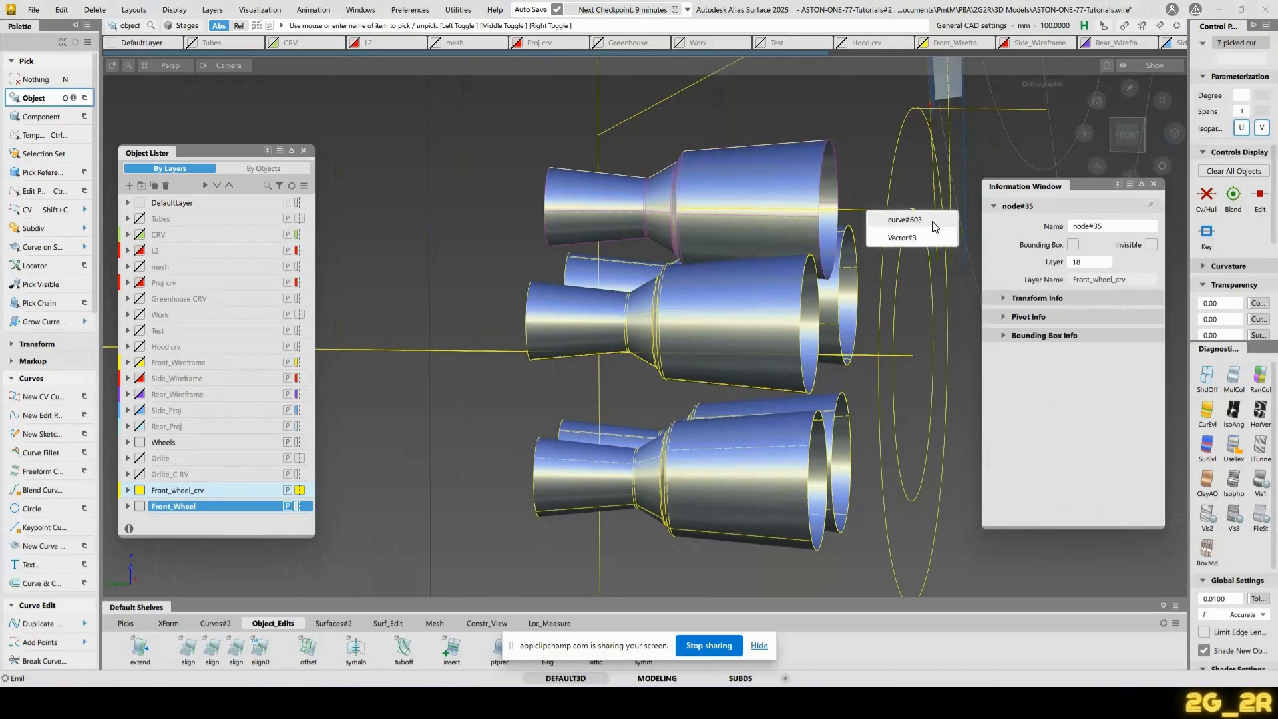
{"action": "left_click", "coordinate": [871, 215]}
{"action": "left_click_drag", "start_coordinate": [871, 215], "coordinate": [811, 218], "text": "alt+shift"}
{"action": "middle_click_drag", "start_coordinate": [811, 218], "coordinate": [840, 202], "text": "ctrl+shift"}
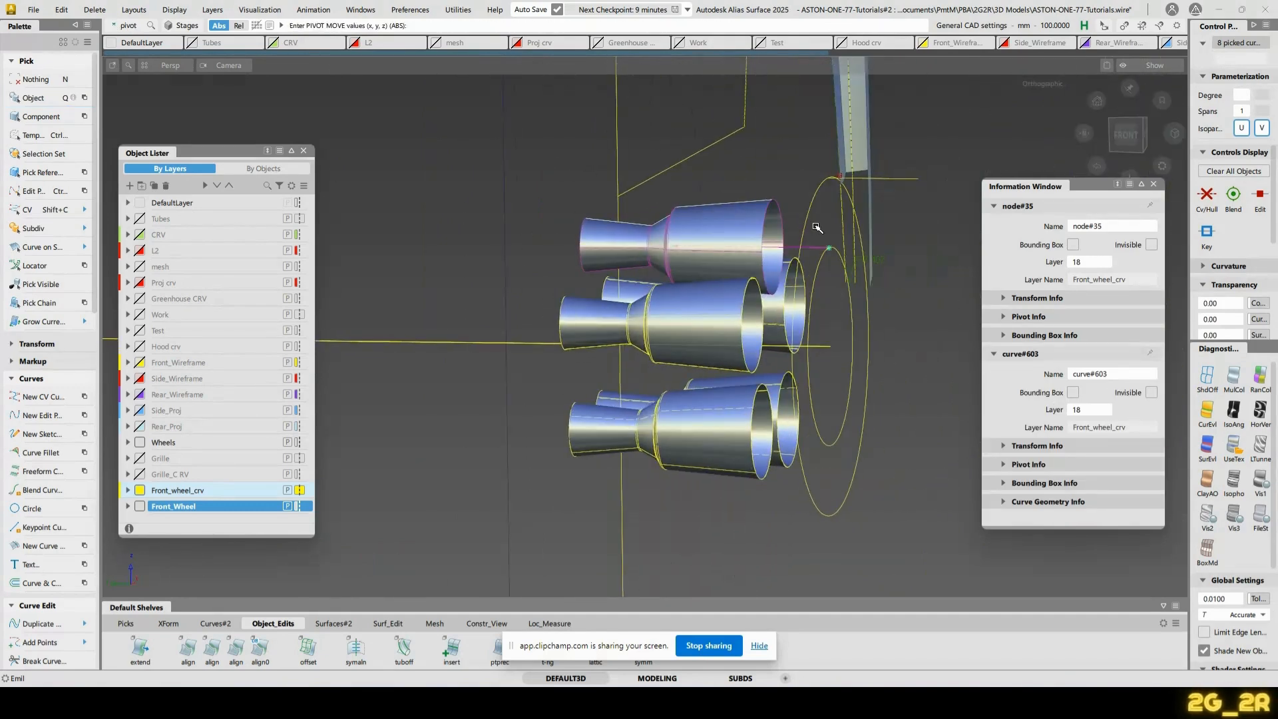
{"action": "left_click_drag", "start_coordinate": [968, 116], "coordinate": [952, 220], "text": "alt+shift"}
{"action": "key", "text": "w"}
{"action": "key", "text": "n"}
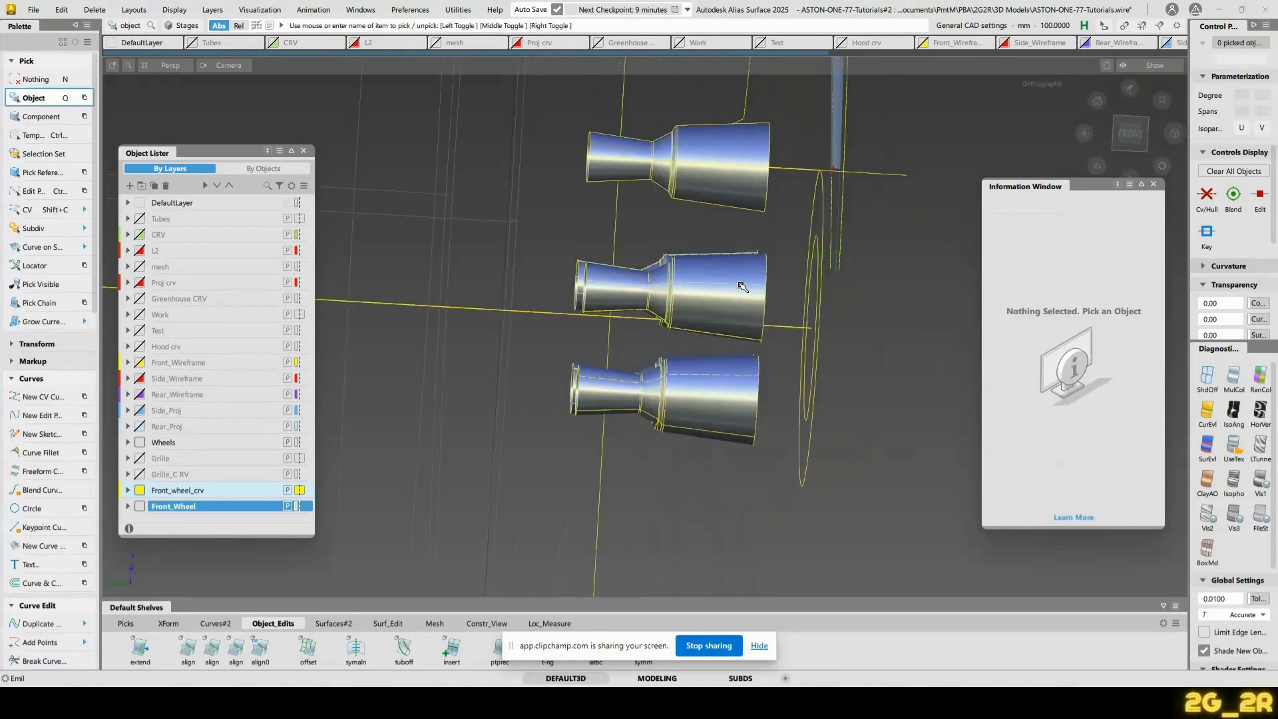
Delete the four old lug hole instances still arranged on the smaller hub circle
{"action": "left_click", "coordinate": [741, 286]}
{"action": "left_click_drag", "start_coordinate": [918, 291], "coordinate": [736, 299], "text": "alt+shift"}
{"action": "key", "text": "Delete"}
{"action": "key", "text": "Return"}
Select the remaining lug hole group and set up its duplication as 4 instances with a 72° Y rotation and all scaling at 1
{"action": "left_click", "coordinate": [728, 184]}
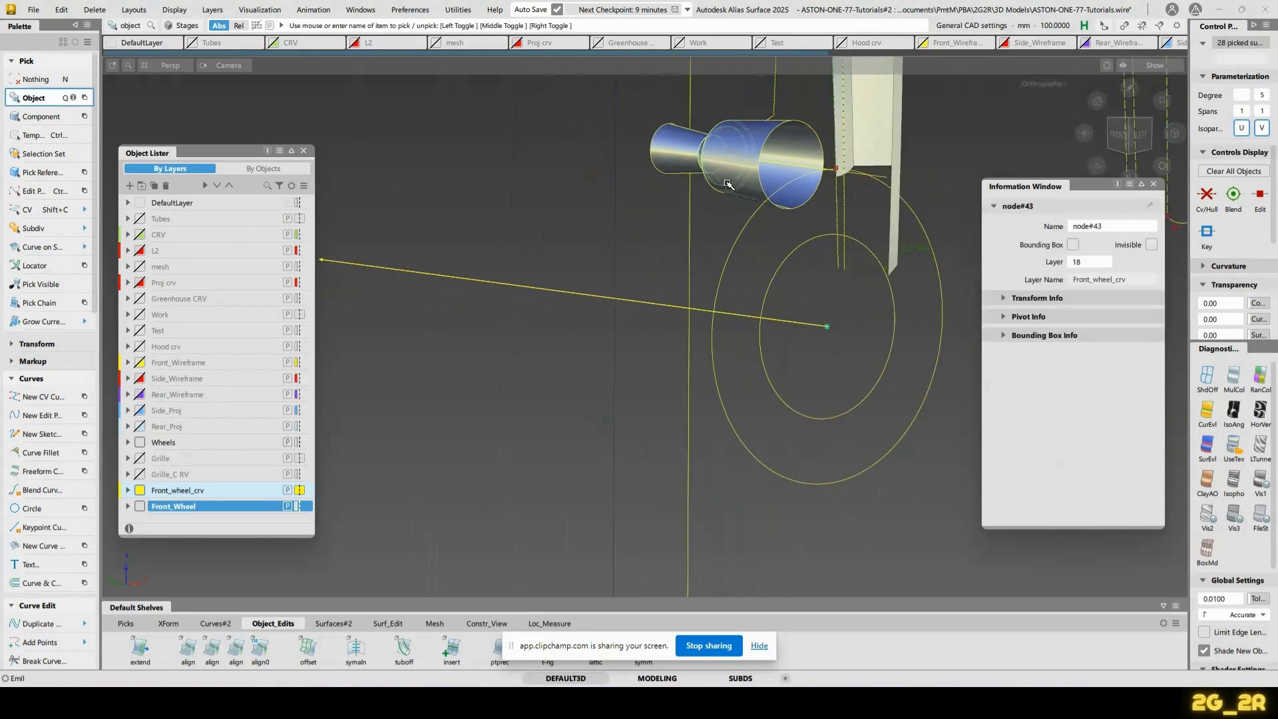
{"action": "left_click_drag", "start_coordinate": [727, 184], "coordinate": [903, 194], "text": "alt+shift"}
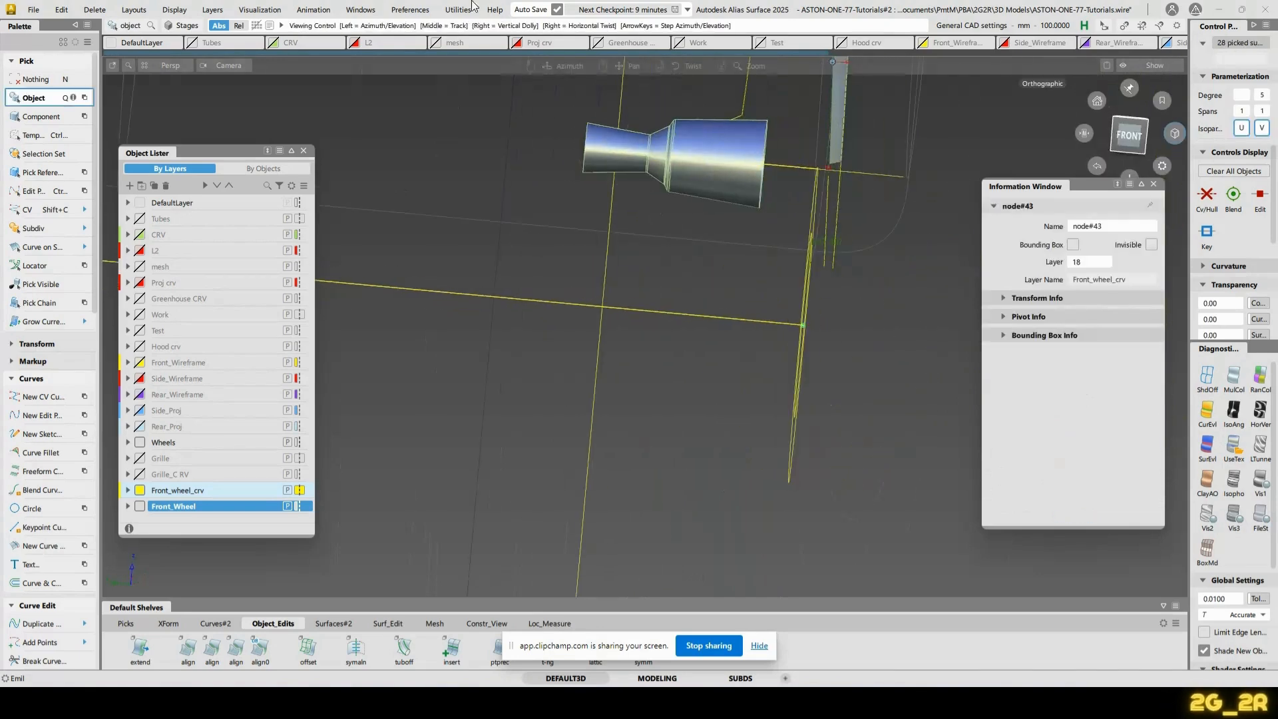
{"action": "left_click", "coordinate": [65, 10]}
{"action": "mouse_move", "coordinate": [99, 148]}
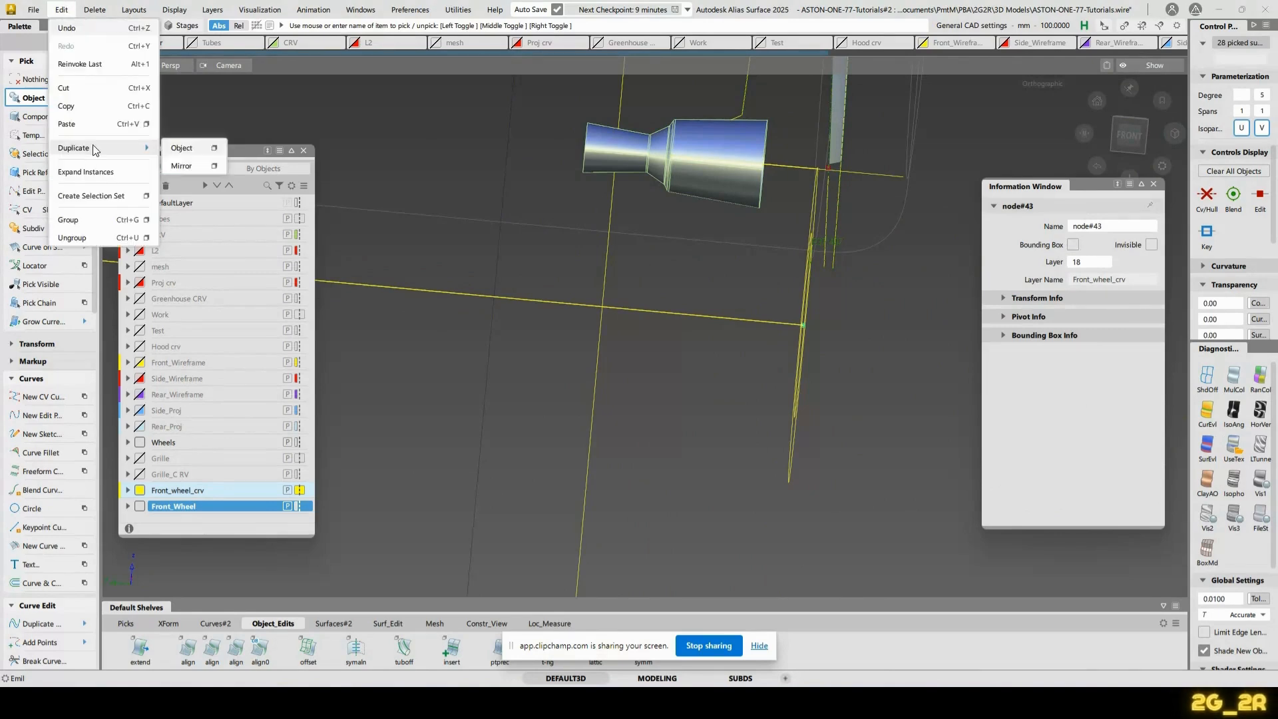
{"action": "left_click", "coordinate": [217, 151]}
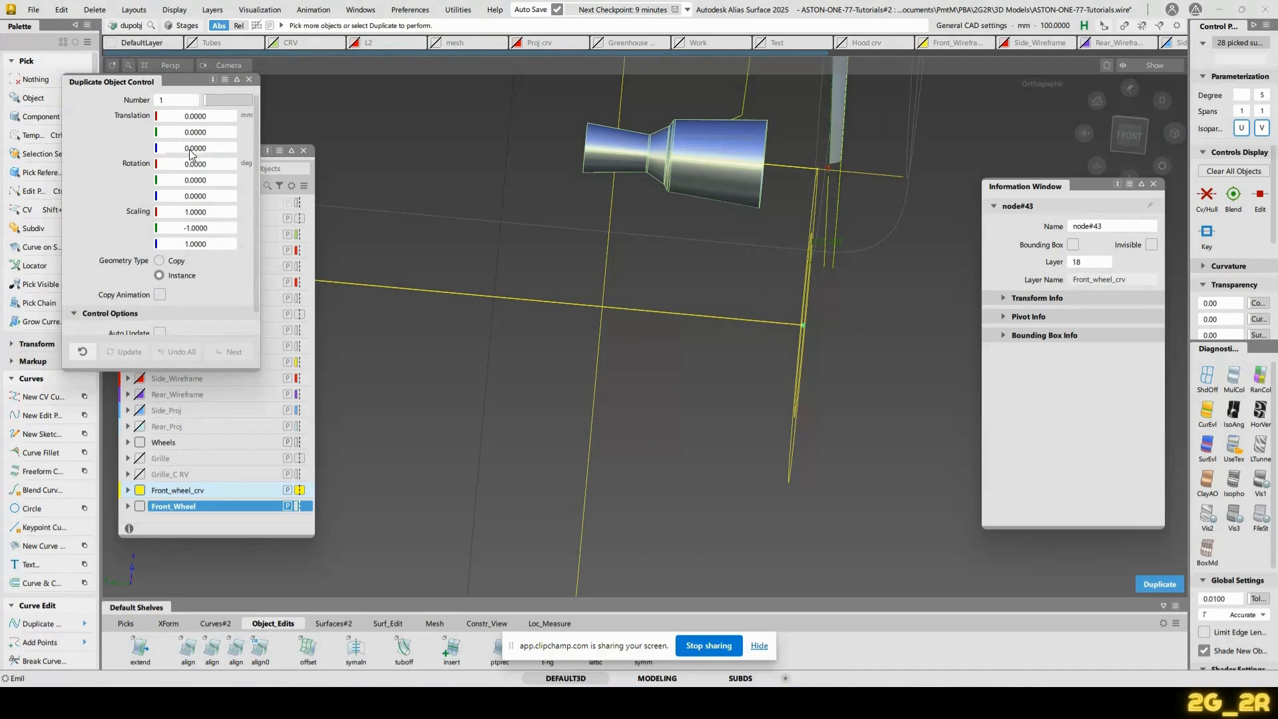
{"action": "left_click", "coordinate": [167, 98]}
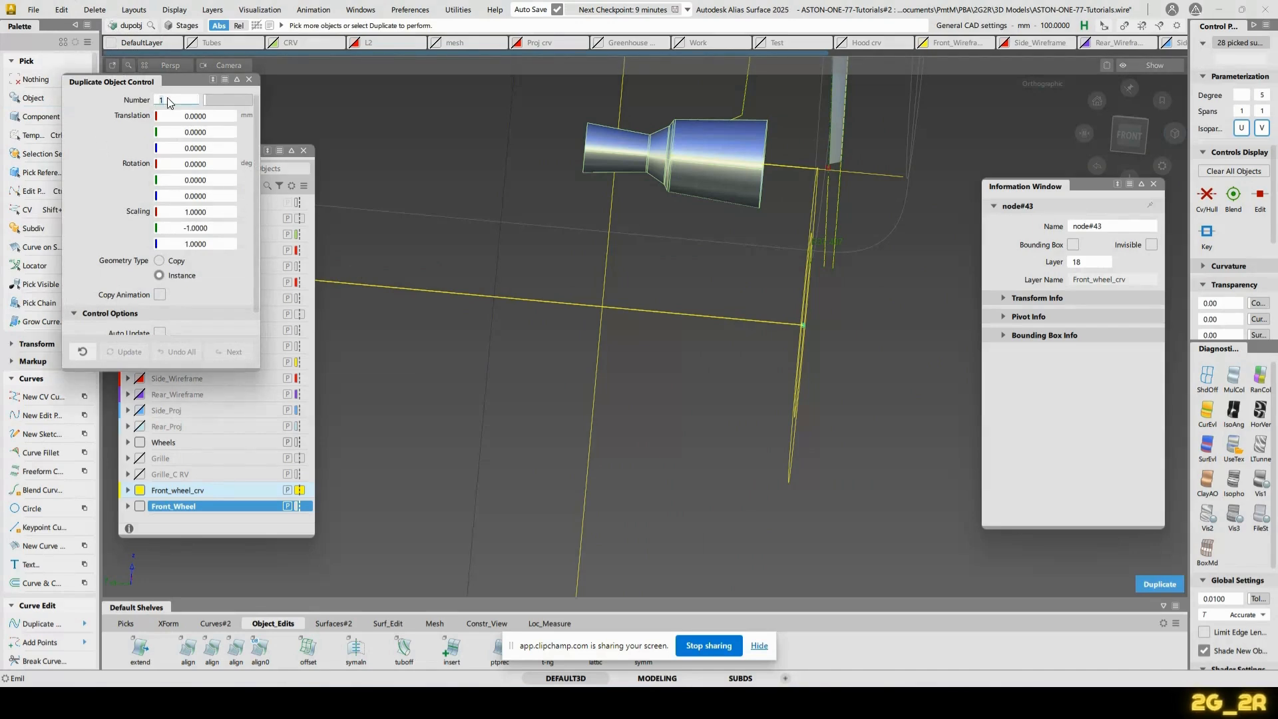
{"action": "type", "text": "4"}
{"action": "key", "text": "Return"}
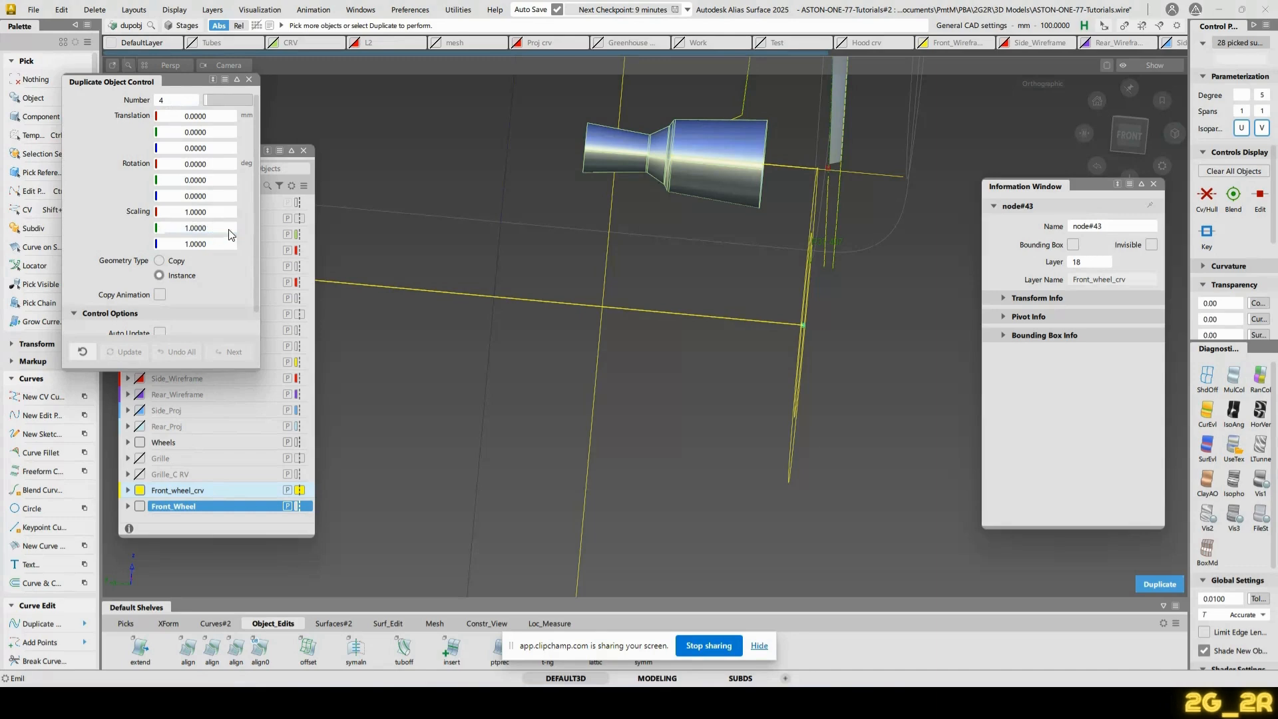
{"action": "left_click", "coordinate": [217, 181]}
{"action": "key", "text": "Return"}
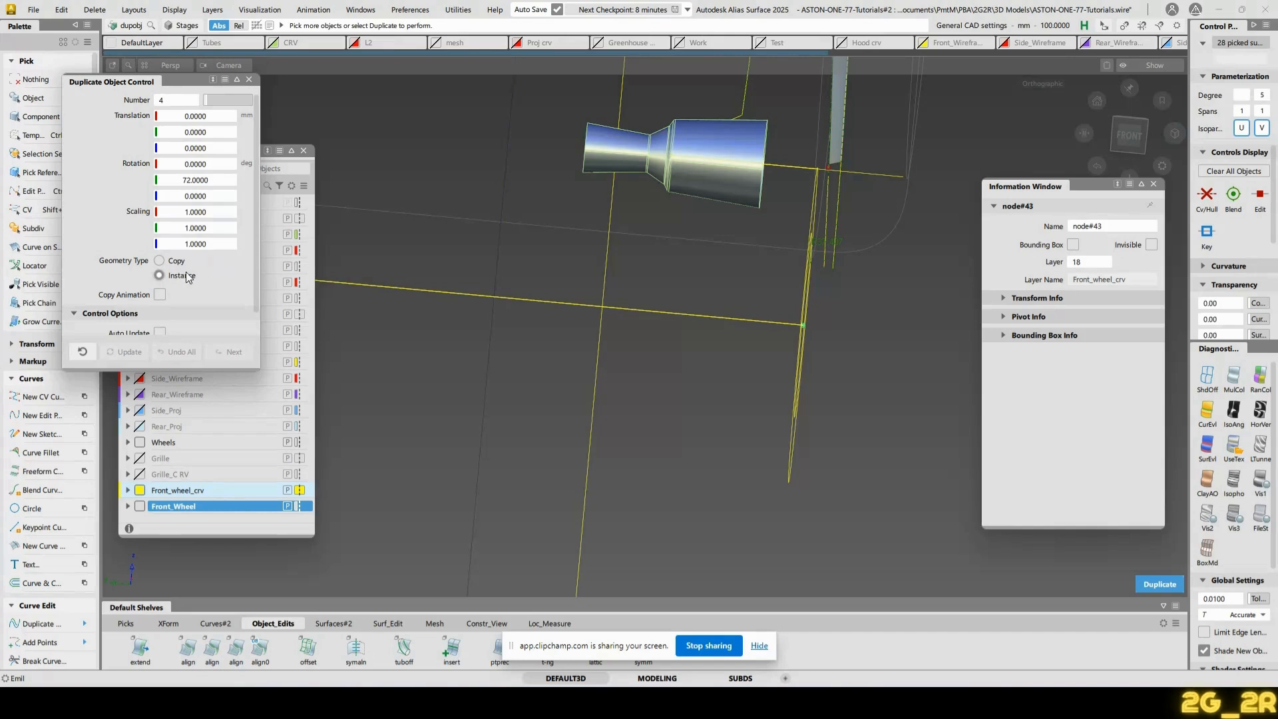
Create the rotated lug hole instances around the hub axis, check their arrangement and clear the selection
{"action": "left_click", "coordinate": [1159, 584]}
{"action": "left_click_drag", "start_coordinate": [841, 376], "coordinate": [680, 250], "text": "alt+shift"}
{"action": "left_click_drag", "start_coordinate": [668, 362], "coordinate": [685, 300], "text": "alt+shift"}
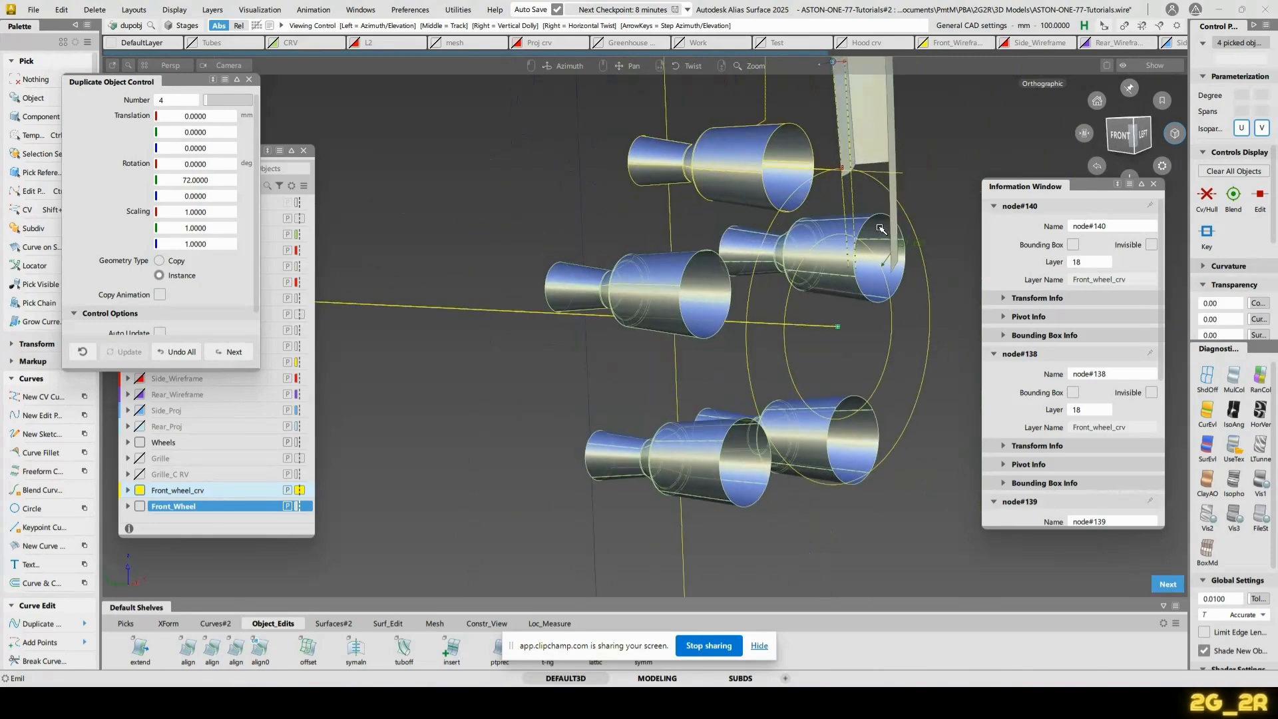
{"action": "key", "text": "n"}
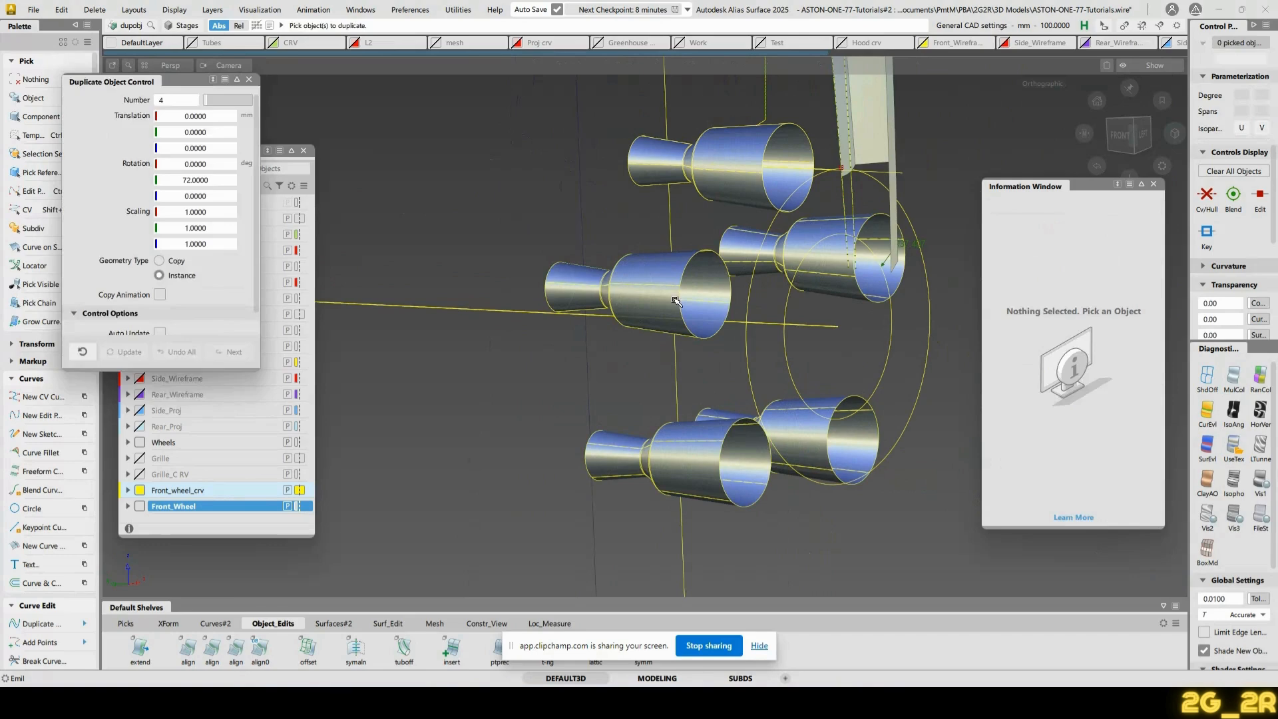
Select the four new lug hole instances, assign them to the Front_Wheel layer and clear the selection
{"action": "key", "text": "q"}
{"action": "left_click", "coordinate": [663, 304]}
{"action": "left_click_drag", "start_coordinate": [766, 306], "coordinate": [724, 341], "text": "alt+shift"}
{"action": "left_click", "coordinate": [723, 340]}
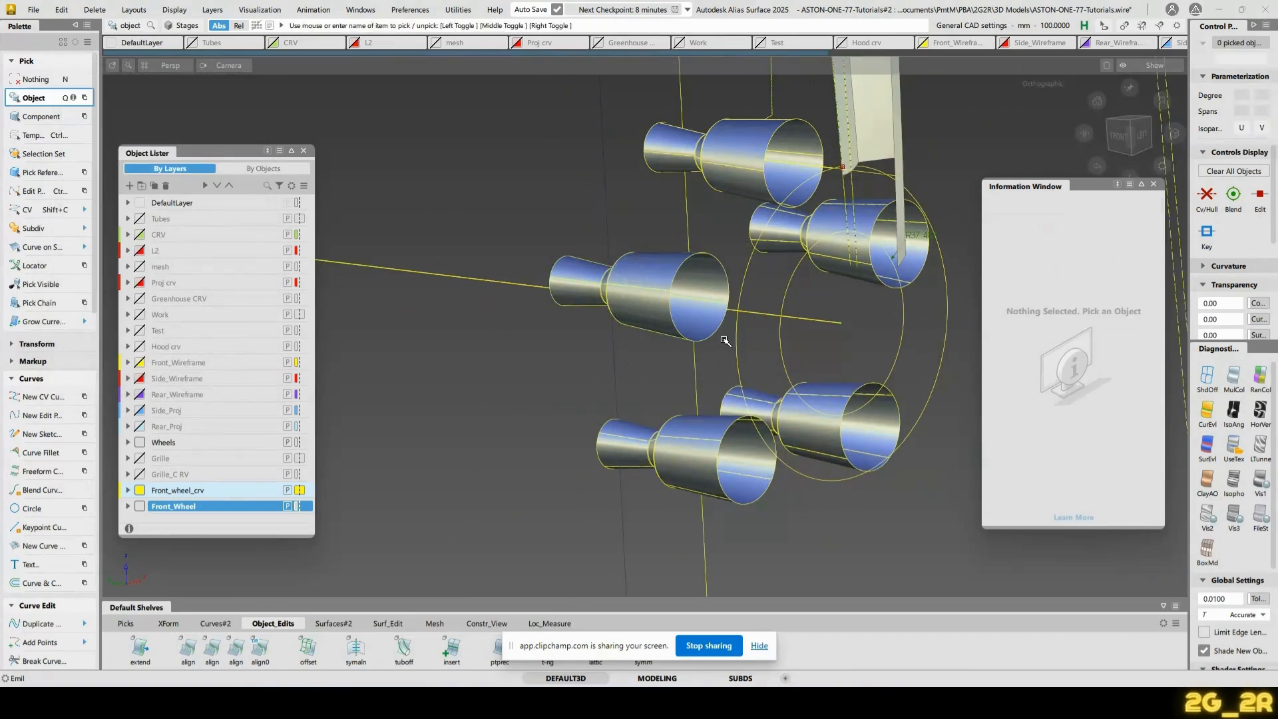
{"action": "left_click", "coordinate": [698, 464]}
{"action": "left_click", "coordinate": [912, 428]}
{"action": "left_click_drag", "start_coordinate": [912, 428], "coordinate": [787, 362], "text": "alt+shift"}
{"action": "left_click", "coordinate": [639, 326]}
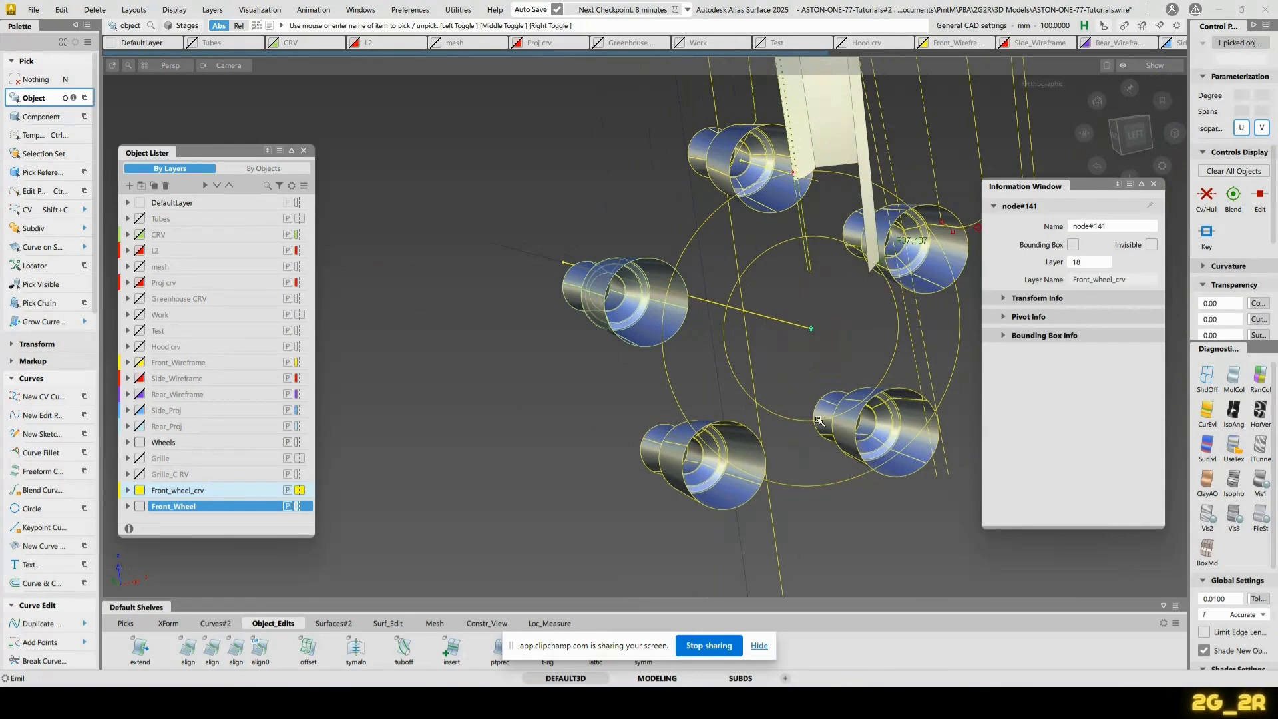
{"action": "left_click_drag", "start_coordinate": [667, 403], "coordinate": [855, 433], "text": "alt+shift"}
{"action": "left_click", "coordinate": [642, 465]}
{"action": "left_click", "coordinate": [807, 413]}
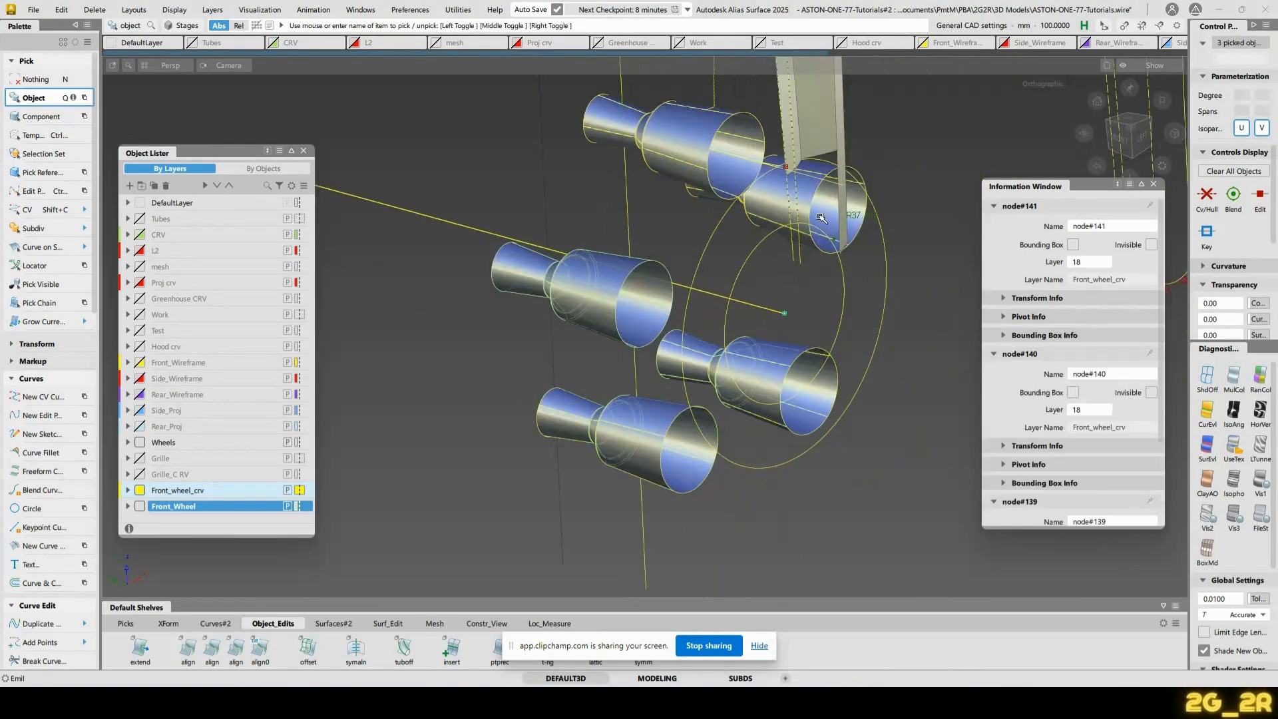
{"action": "left_click", "coordinate": [689, 123]}
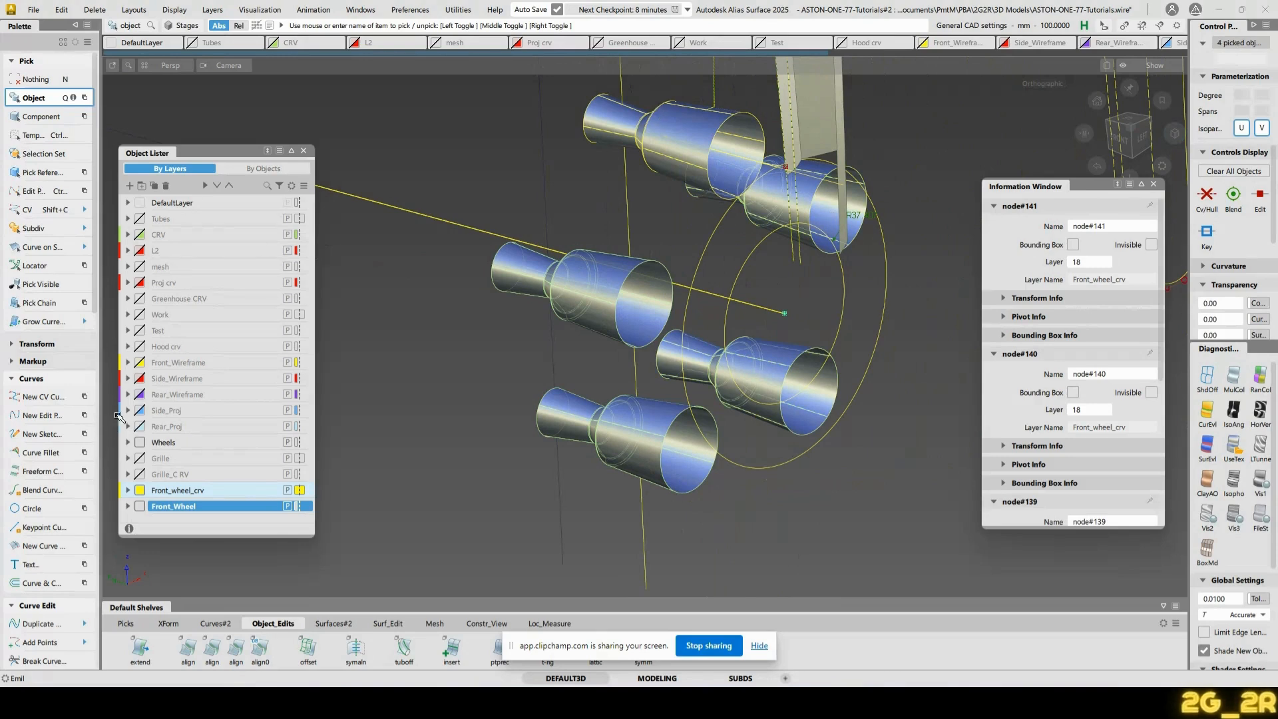
{"action": "right_click", "coordinate": [176, 506]}
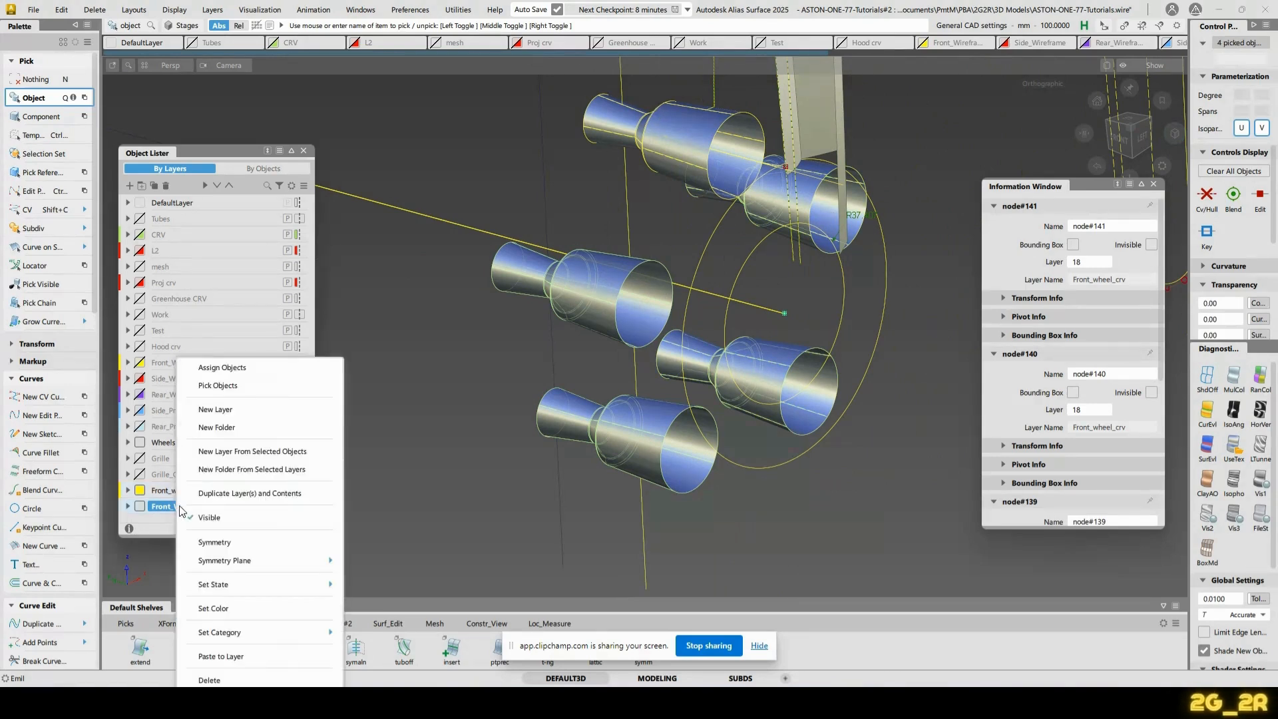
{"action": "left_click", "coordinate": [233, 364]}
{"action": "left_click", "coordinate": [697, 318]}
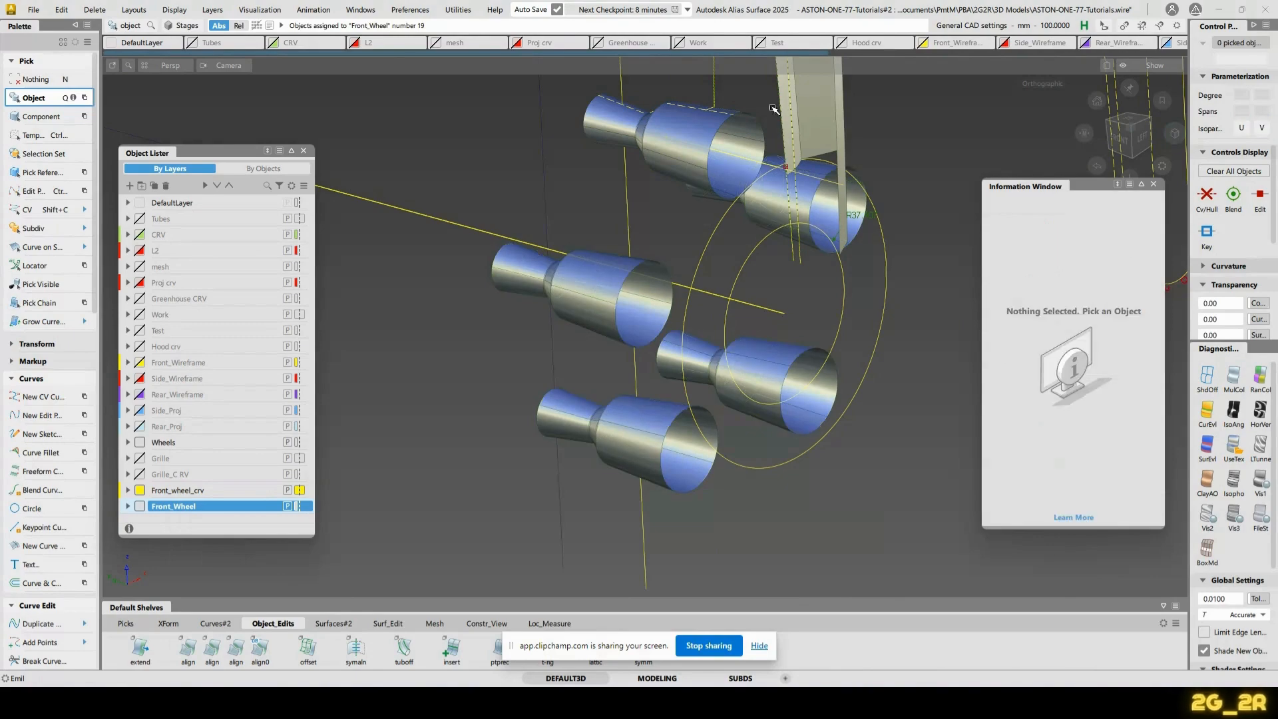
{"action": "middle_click_drag", "start_coordinate": [769, 109], "coordinate": [736, 251], "text": "alt+shift"}
{"action": "left_click_drag", "start_coordinate": [621, 286], "coordinate": [602, 381], "text": "alt+shift"}
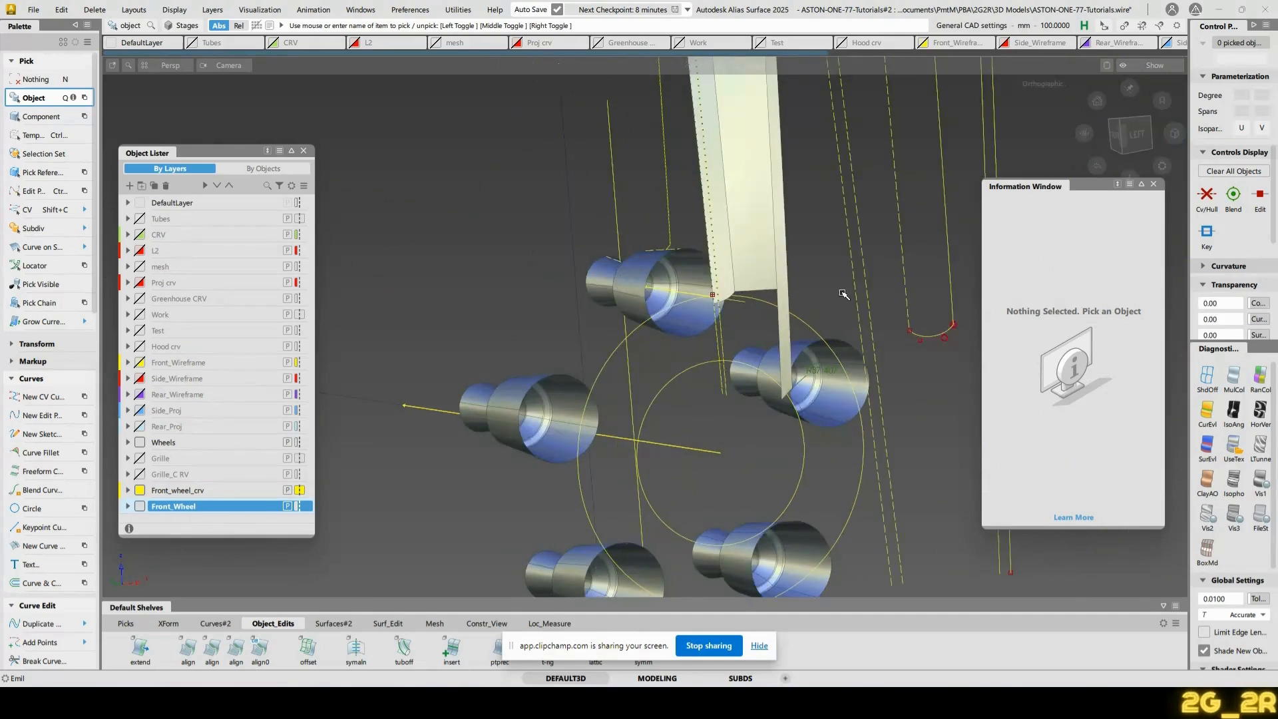
Examine the five lug holes around the hub from the side and at an angle, checking their position relative to the spoke
{"action": "left_click_drag", "start_coordinate": [846, 360], "coordinate": [772, 342], "text": "alt+shift"}
{"action": "left_click", "coordinate": [1153, 184]}
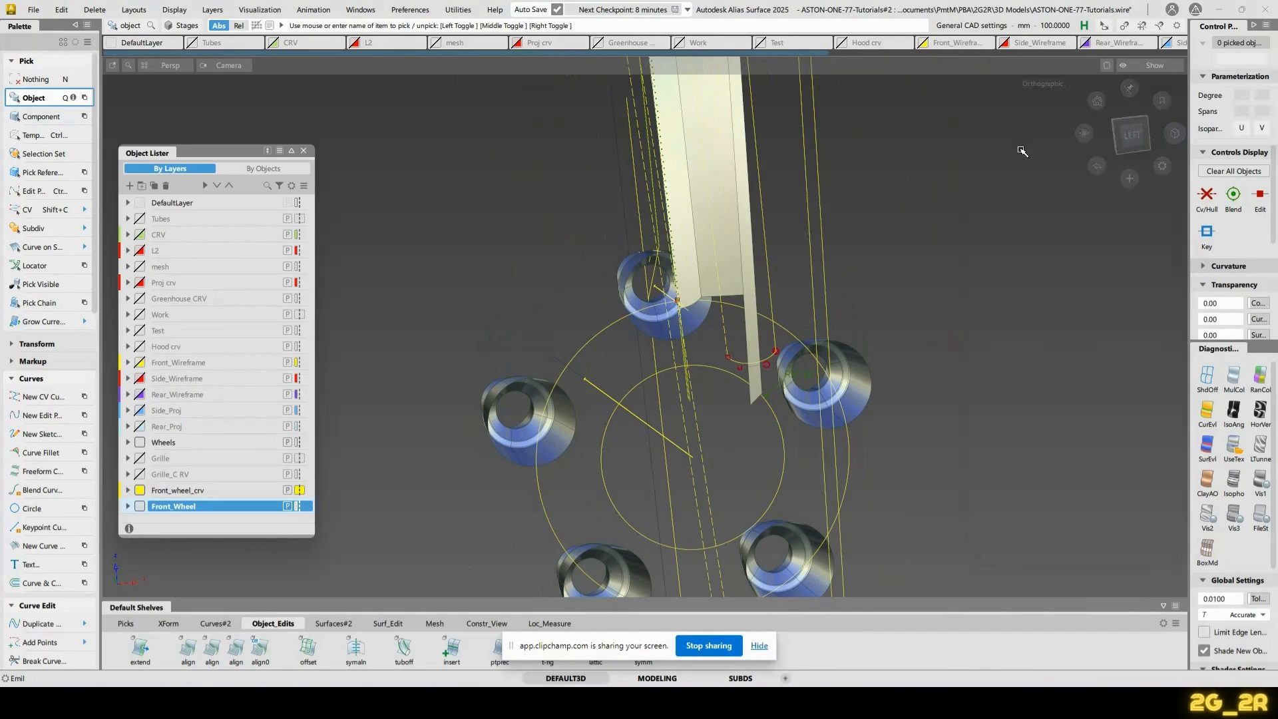
{"action": "left_click", "coordinate": [1130, 136]}
{"action": "middle_click_drag", "start_coordinate": [750, 437], "coordinate": [799, 321], "text": "alt+shift"}
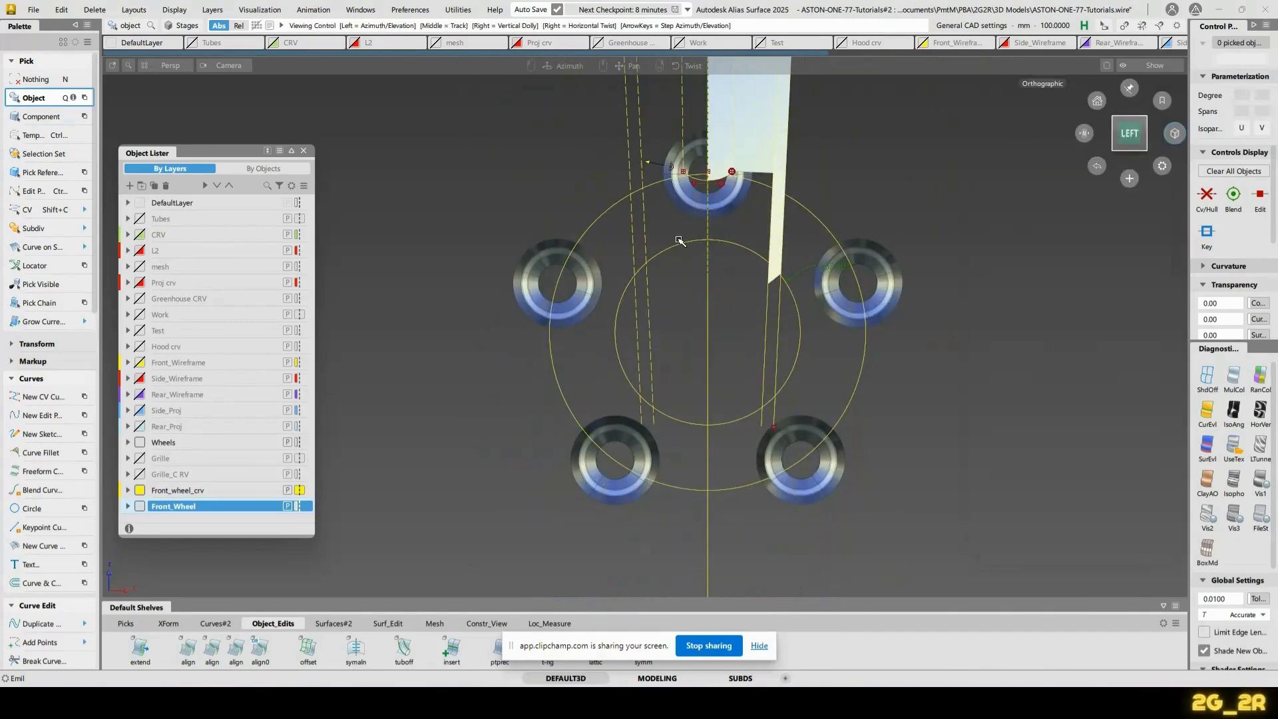
{"action": "left_click_drag", "start_coordinate": [459, 240], "coordinate": [814, 234], "text": "alt+shift"}
{"action": "left_click", "coordinate": [712, 191]}
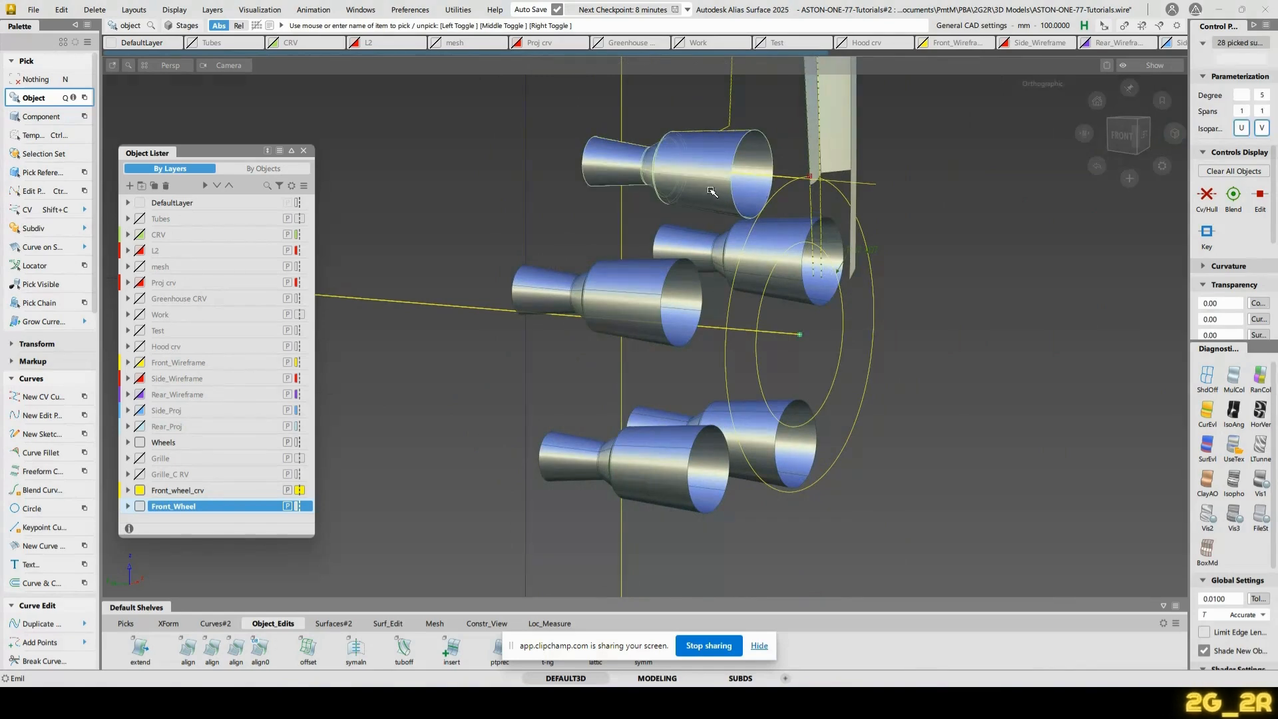
{"action": "left_click", "coordinate": [935, 278]}
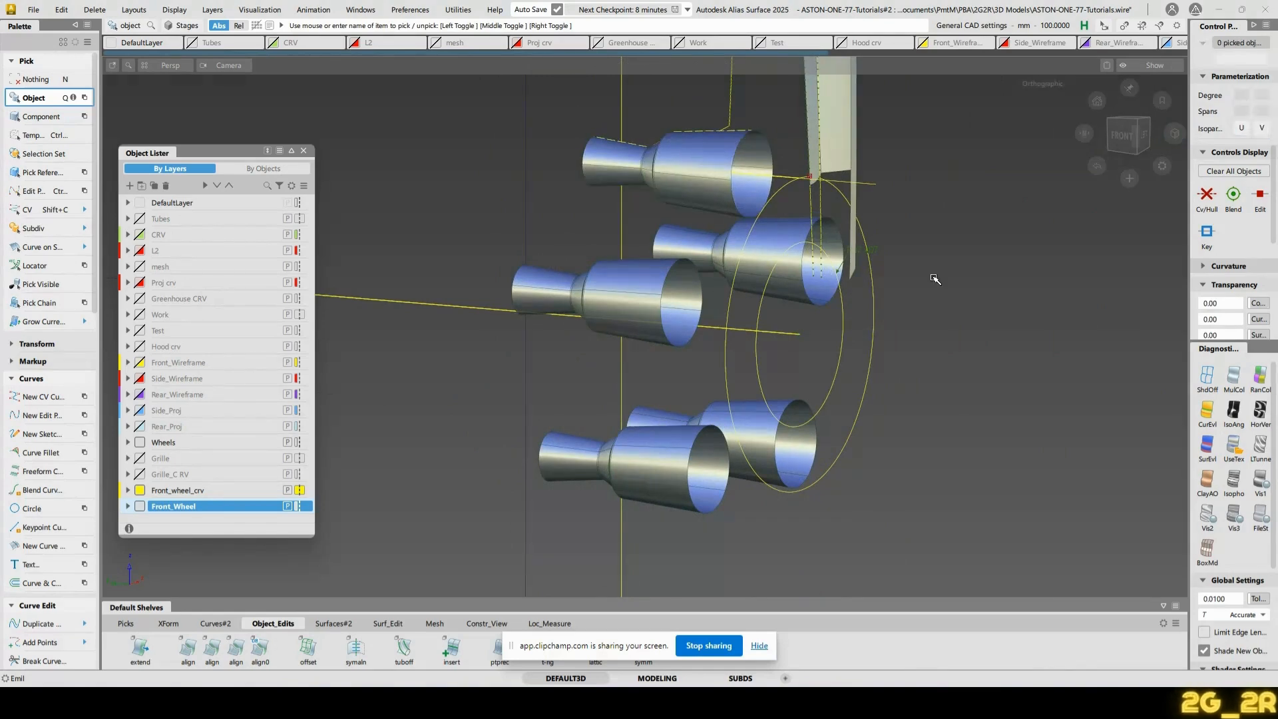
{"action": "left_click_drag", "start_coordinate": [935, 278], "coordinate": [838, 304], "text": "alt+shift"}
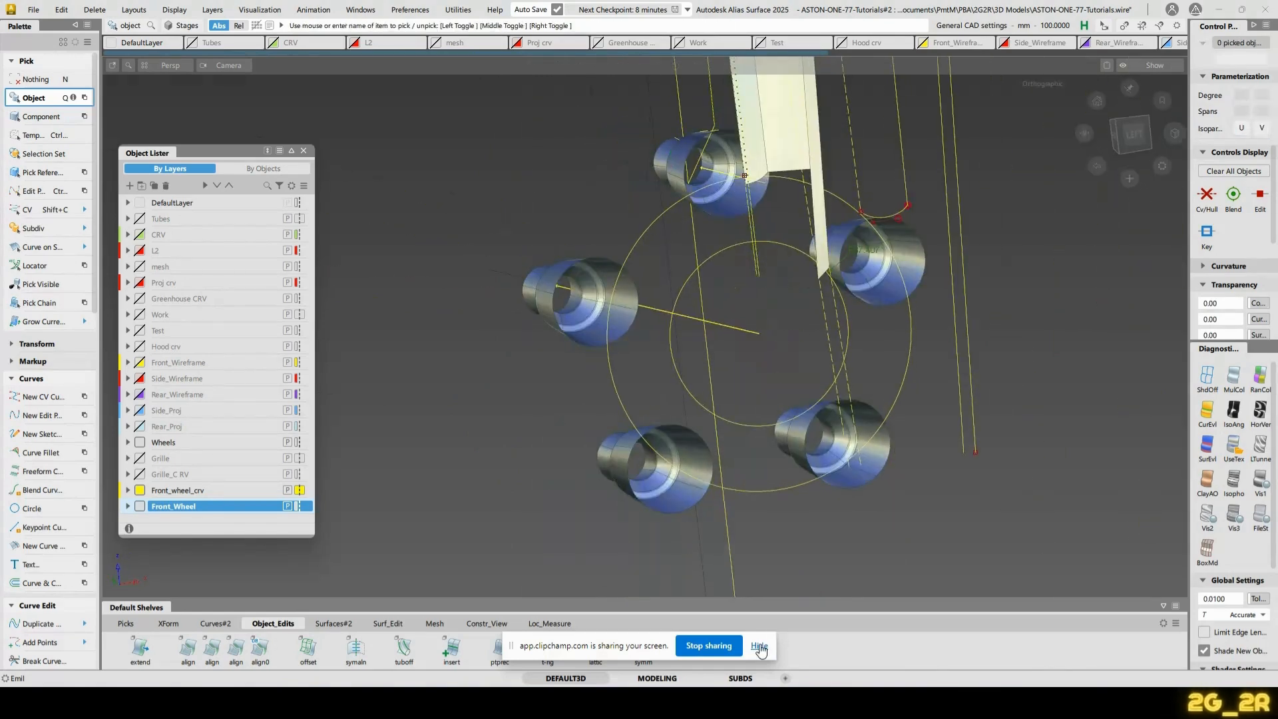
{"action": "middle_click_drag", "start_coordinate": [838, 305], "coordinate": [815, 382], "text": "alt+shift"}
{"action": "left_click_drag", "start_coordinate": [816, 382], "coordinate": [865, 373], "text": "alt+shift"}
{"action": "left_click", "coordinate": [1127, 127]}
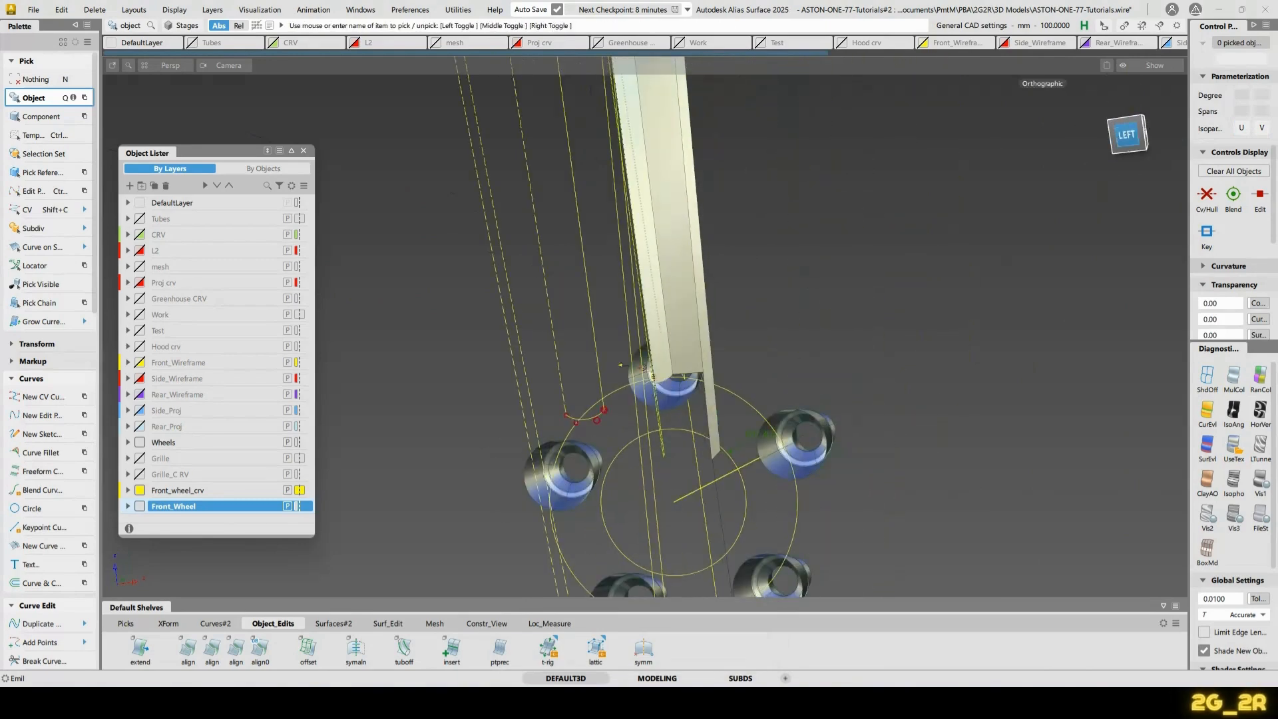
{"action": "middle_click_drag", "start_coordinate": [847, 243], "coordinate": [841, 306], "text": "alt+shift"}
{"action": "middle_click_drag", "start_coordinate": [758, 436], "coordinate": [771, 395], "text": "alt+shift"}
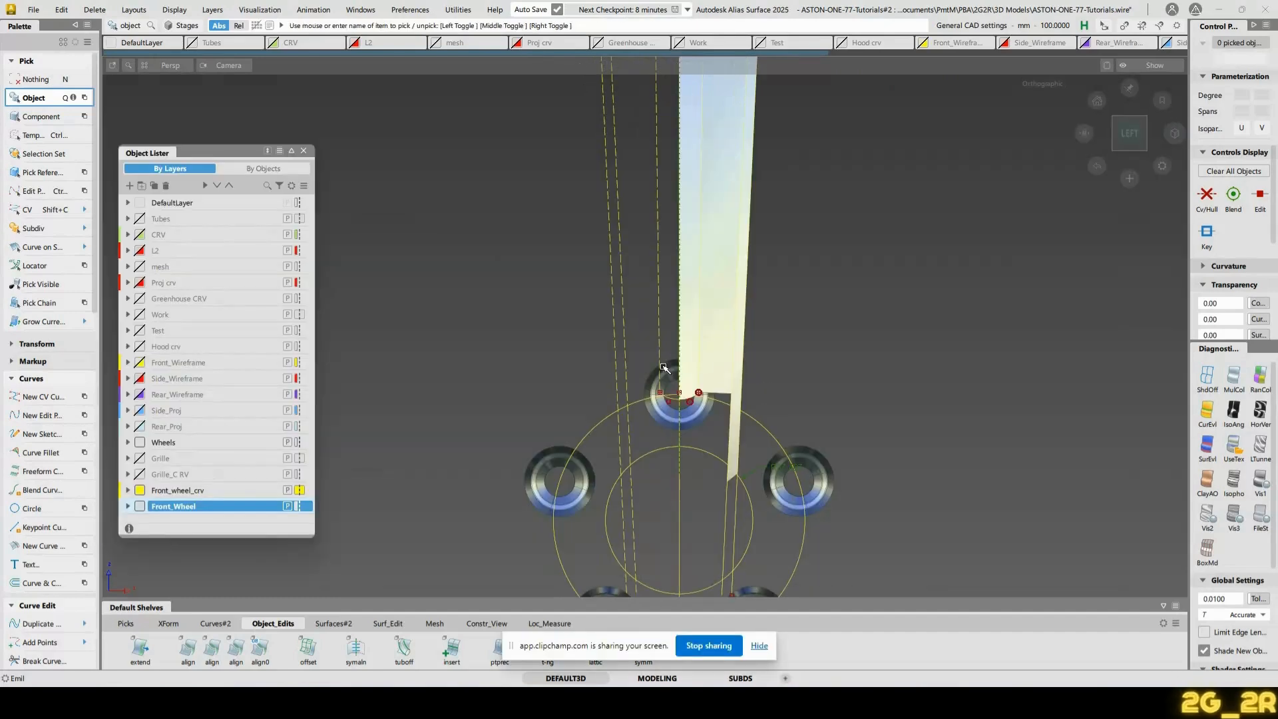
{"action": "right_click_drag", "start_coordinate": [854, 201], "coordinate": [819, 391], "text": "alt+shift"}
{"action": "middle_click_drag", "start_coordinate": [784, 446], "coordinate": [785, 465], "text": "alt+shift"}
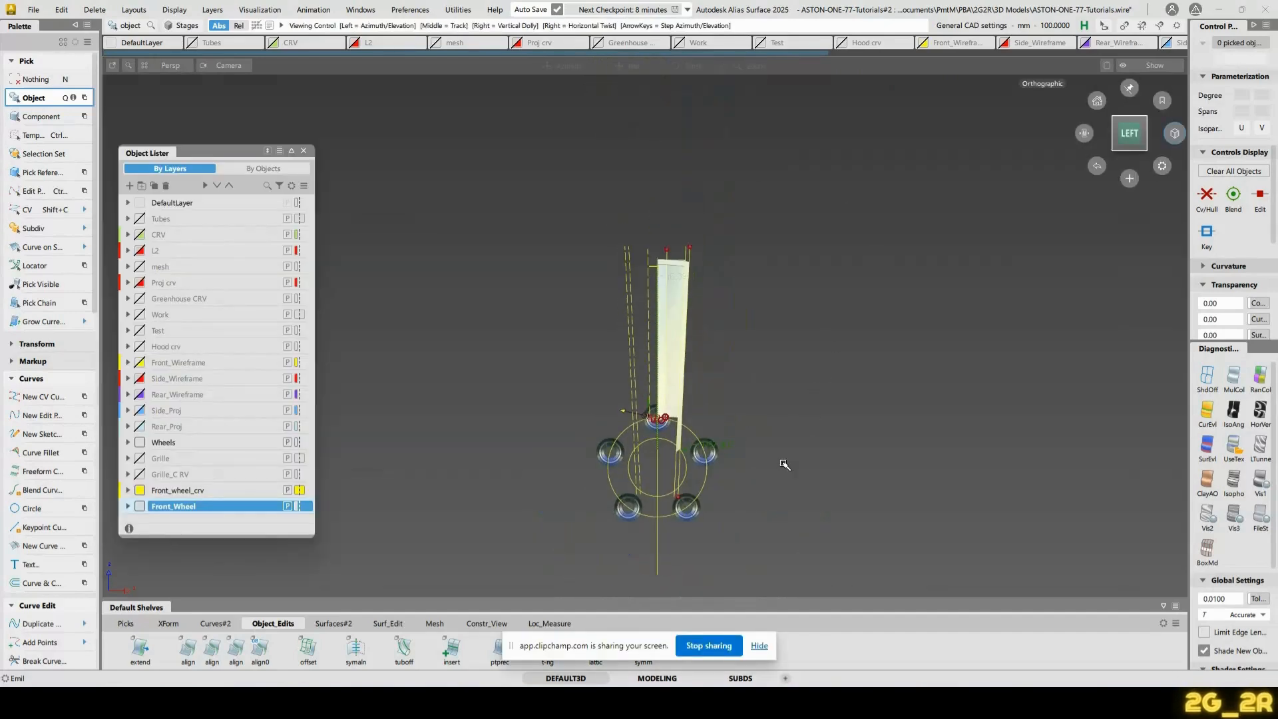
{"action": "right_click_drag", "start_coordinate": [784, 465], "coordinate": [765, 422], "text": "alt+shift"}
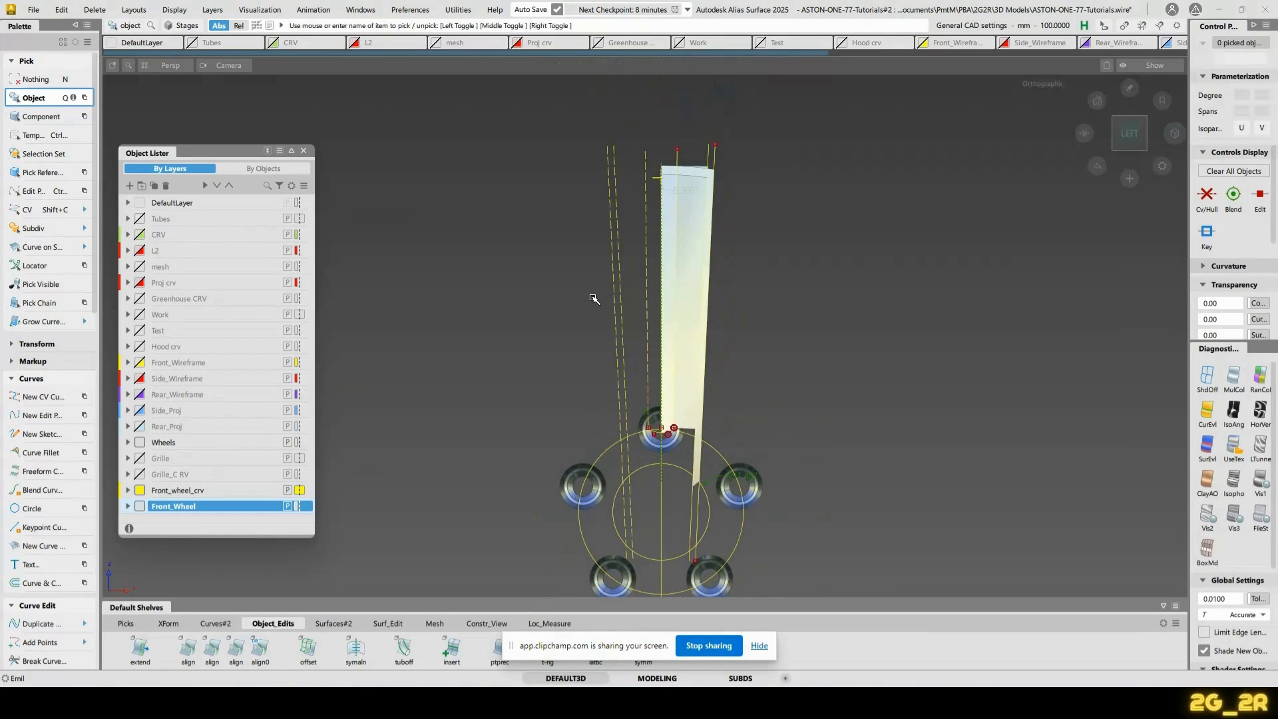
Bring the hidden rim surfaces back into view together with the spoke, hub circles and lug holes
{"action": "key", "text": "ctrl+h"}
{"action": "left_click", "coordinate": [475, 265]}
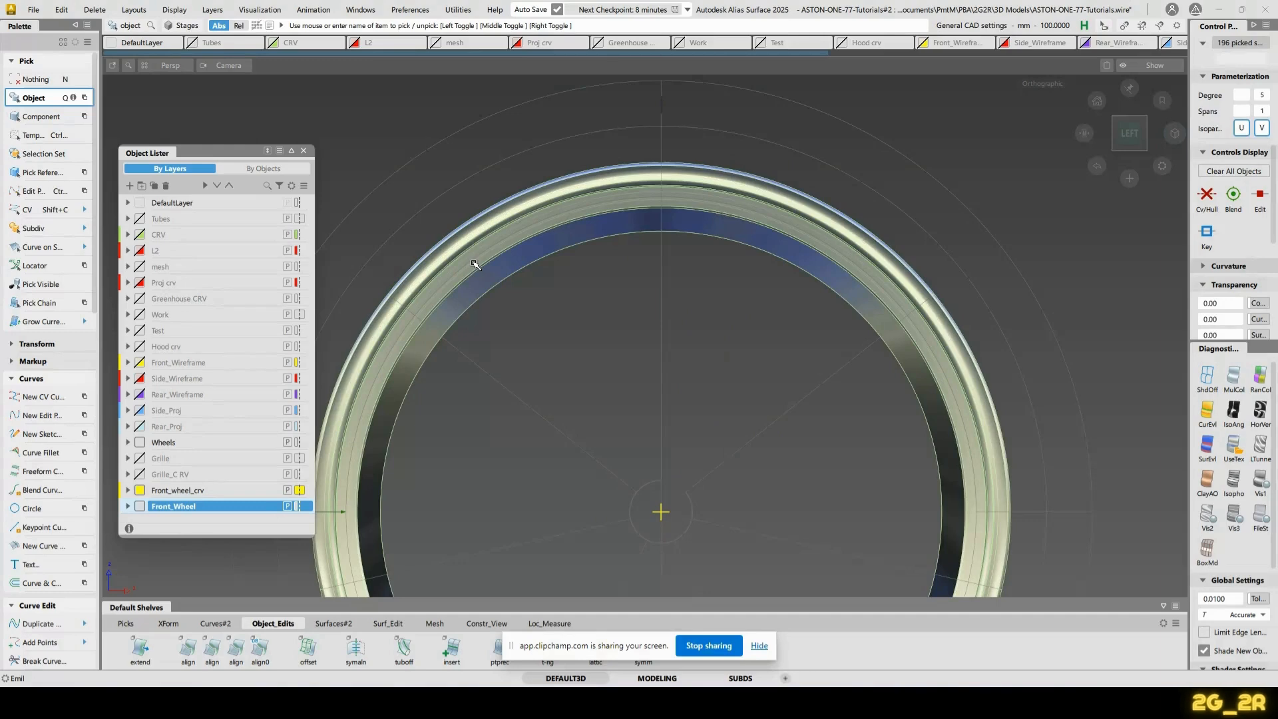
{"action": "key", "text": "h"}
{"action": "key", "text": "ctrl+h"}
{"action": "right_click_drag", "start_coordinate": [743, 225], "coordinate": [740, 255], "text": "alt+shift"}
{"action": "middle_click_drag", "start_coordinate": [740, 255], "coordinate": [722, 152], "text": "alt+shift"}
{"action": "right_click_drag", "start_coordinate": [722, 152], "coordinate": [731, 326], "text": "alt+shift"}
Inspect the larger hub circle's attributes in the Information Window and clear the selection
{"action": "left_click", "coordinate": [721, 382]}
{"action": "right_click", "coordinate": [799, 419], "text": "ctrl+shift"}
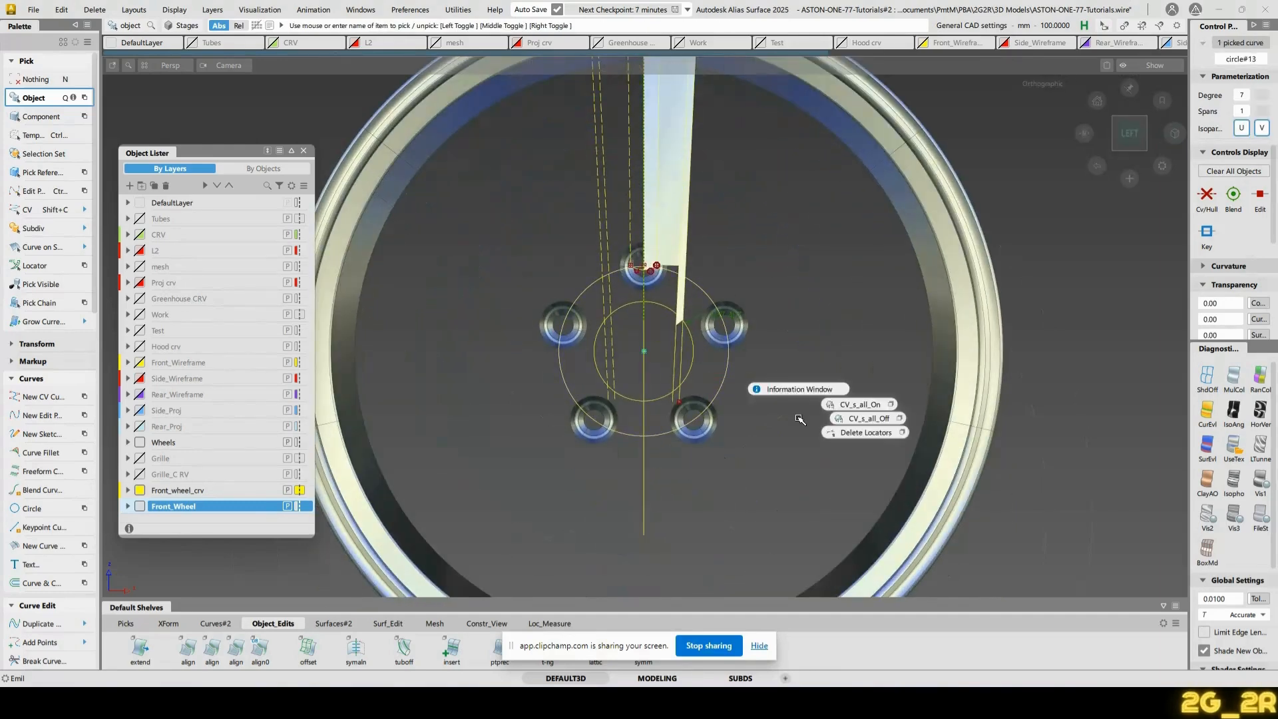
{"action": "left_click", "coordinate": [799, 389]}
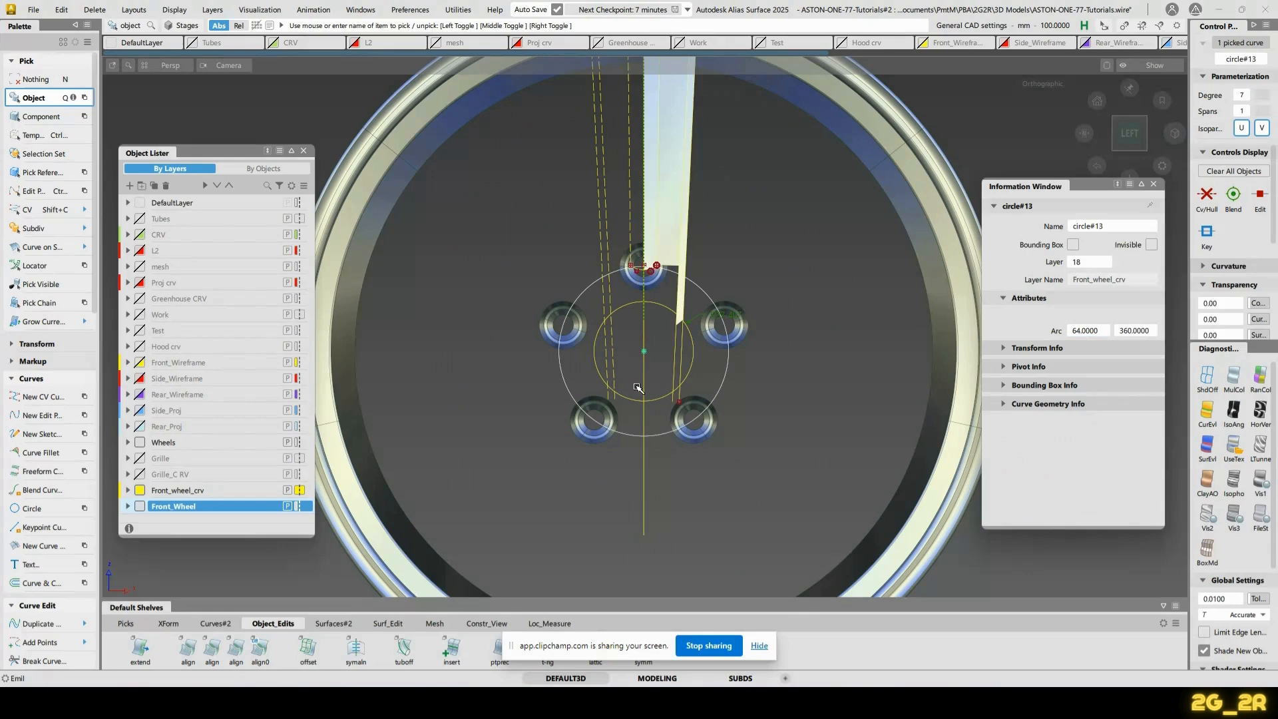
{"action": "key", "text": "n"}
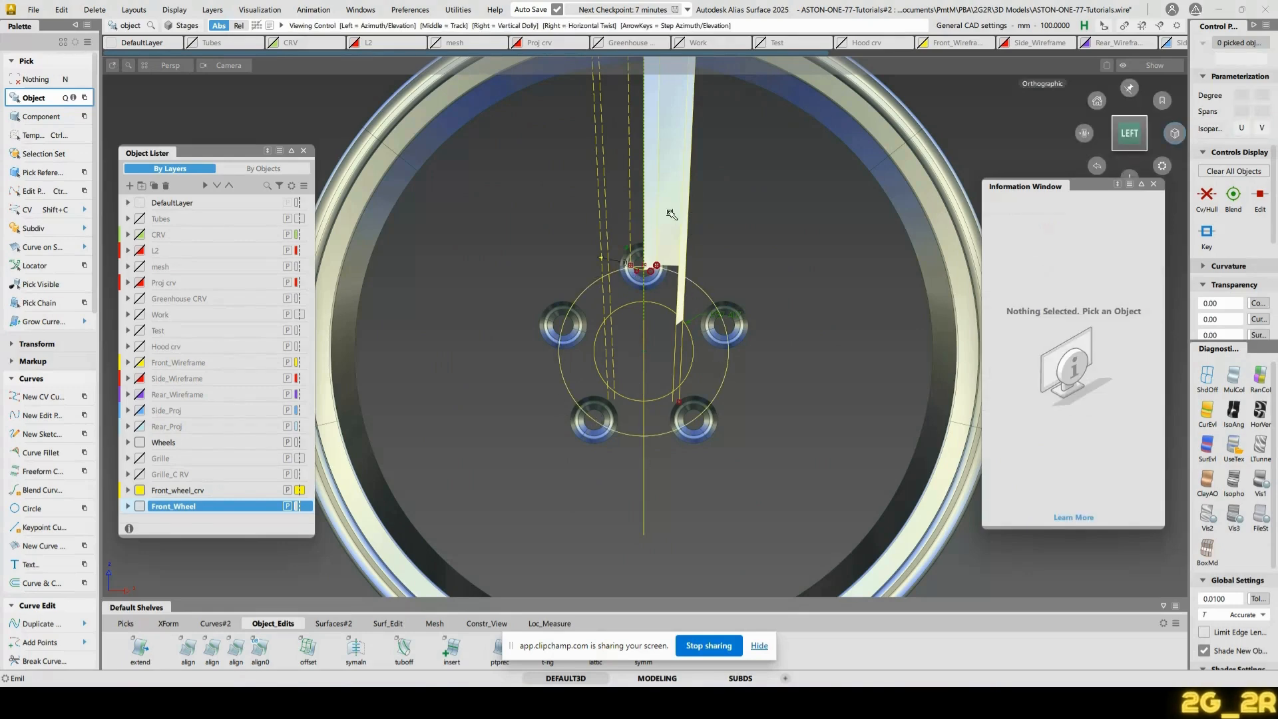
Compare the spoke's inner end and the lug hole layout with the One-77 wheel photo in the browser
{"action": "middle_click_drag", "start_coordinate": [660, 200], "coordinate": [649, 264], "text": "alt+shift"}
{"action": "right_click_drag", "start_coordinate": [649, 263], "coordinate": [645, 335], "text": "alt+shift"}
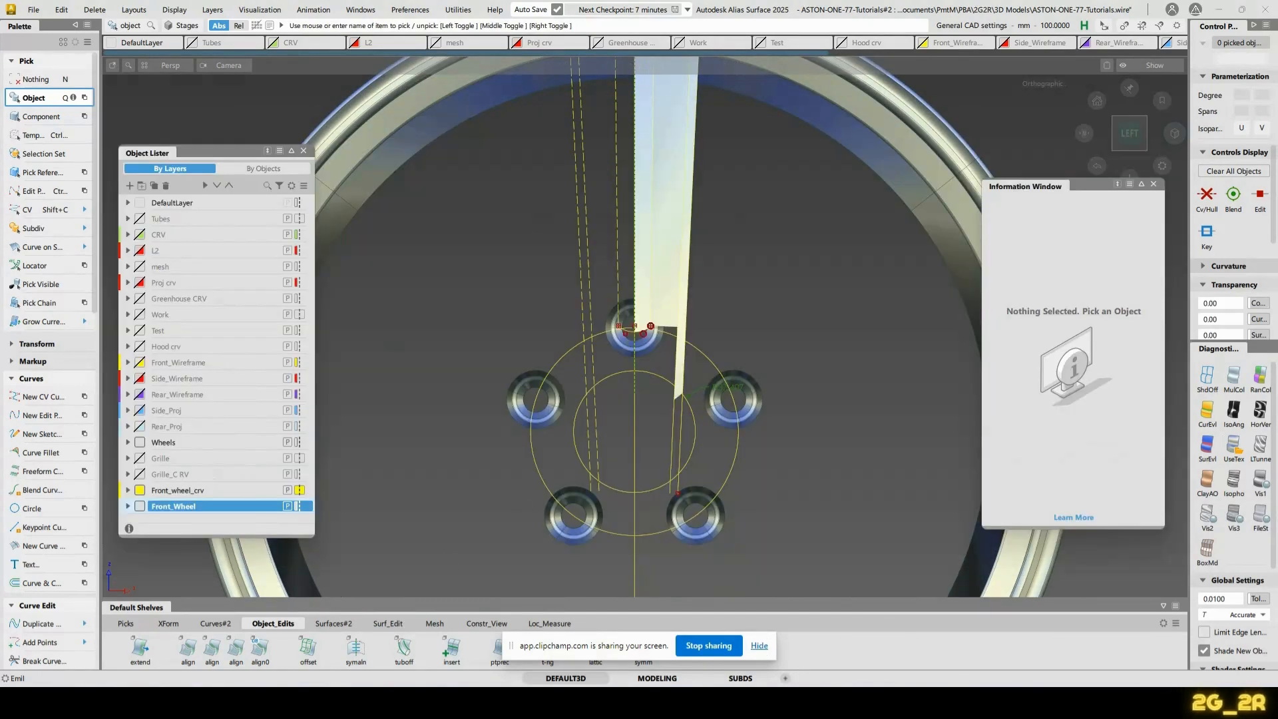
{"action": "key", "text": "alt+Tab"}
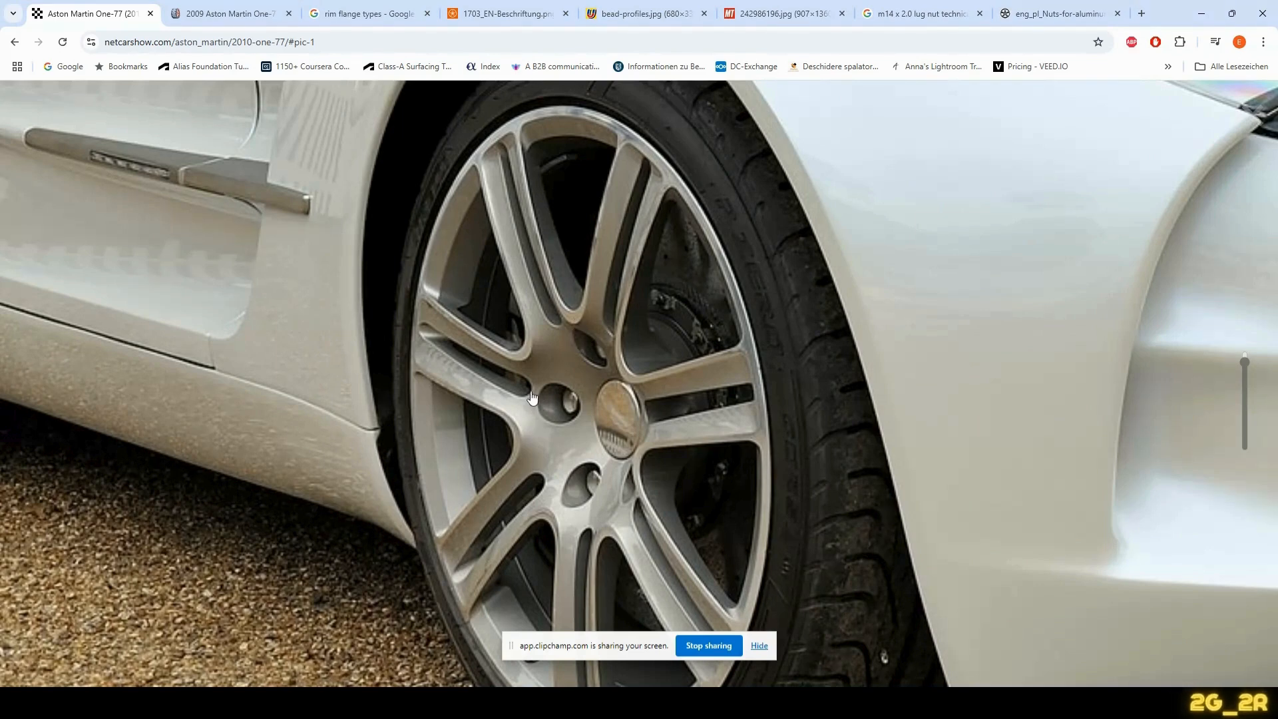
{"action": "key", "text": "alt+Tab"}
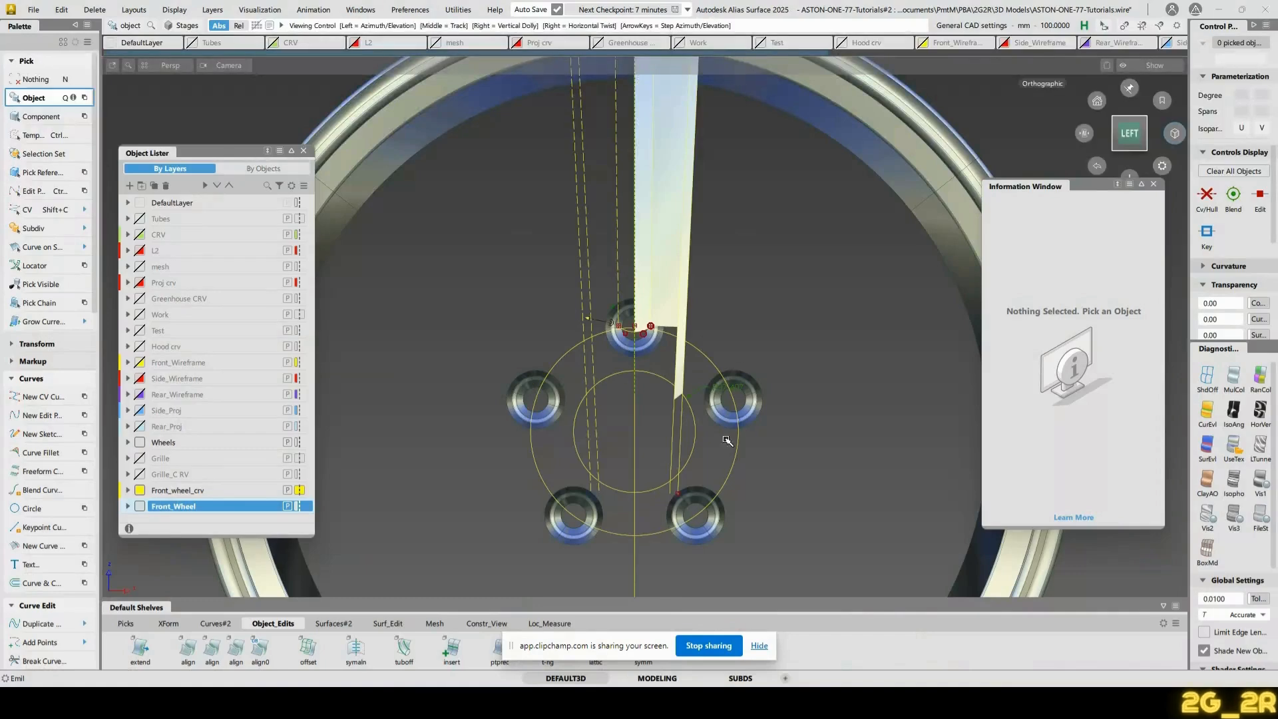
{"action": "right_click_drag", "start_coordinate": [727, 440], "coordinate": [730, 402], "text": "alt+shift"}
{"action": "left_click_drag", "start_coordinate": [619, 348], "coordinate": [625, 315], "text": "ctrl+shift"}
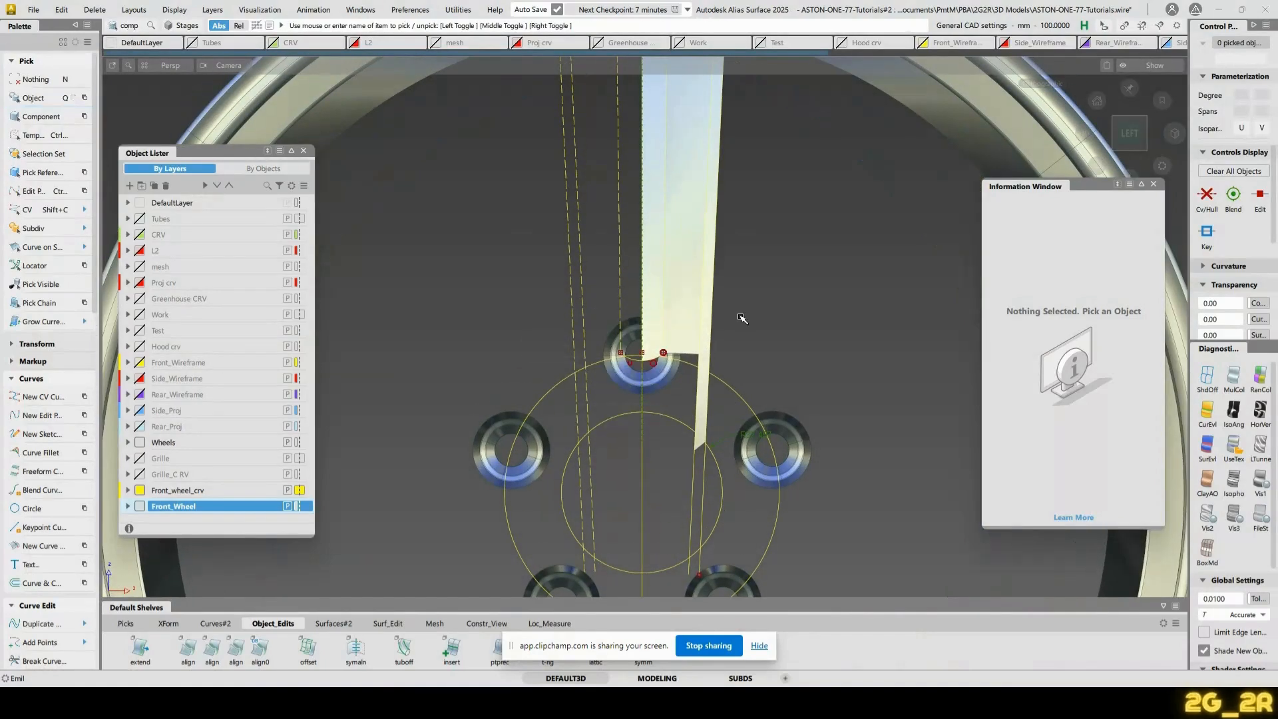
{"action": "key", "text": "alt+Tab"}
{"action": "key", "text": "alt+Tab"}
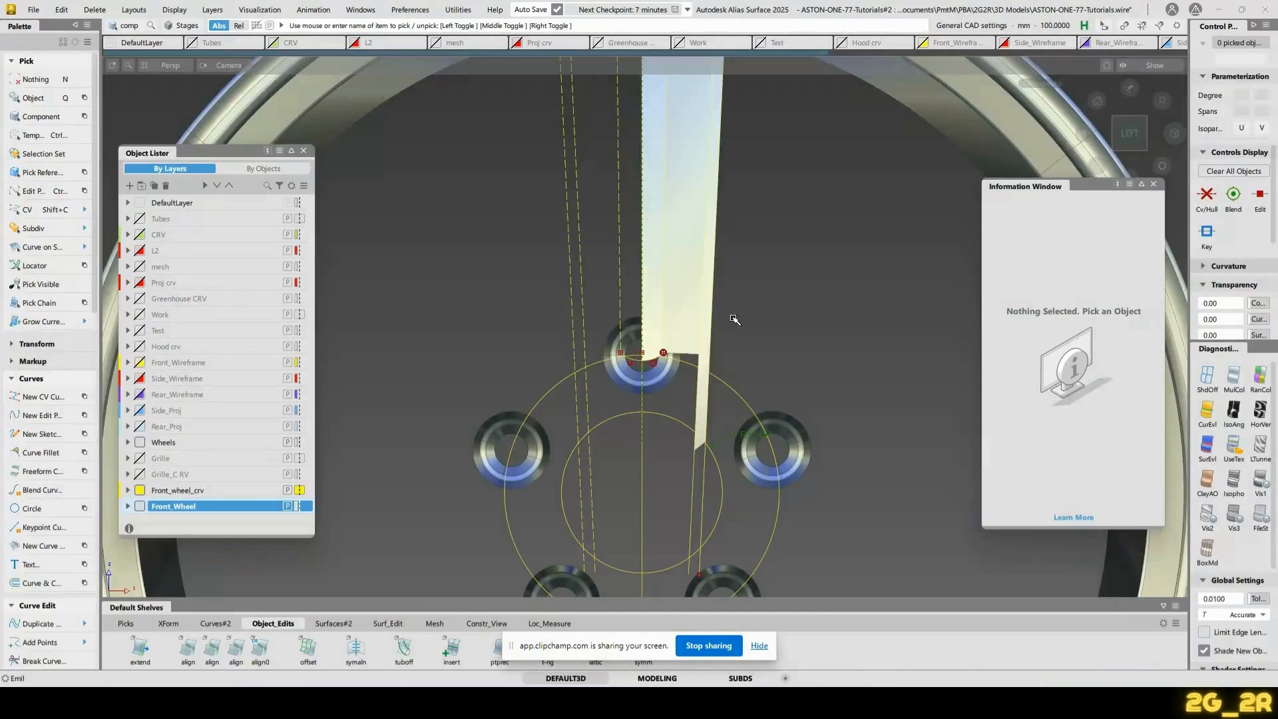
Select the small arc curve at the spoke's inner end and scale it up uniformly by a factor of about 1.23
{"action": "left_click_drag", "start_coordinate": [665, 354], "coordinate": [672, 332], "text": "ctrl+shift"}
{"action": "left_click", "coordinate": [650, 364]}
{"action": "right_click_drag", "start_coordinate": [745, 426], "coordinate": [765, 330], "text": "alt+shift"}
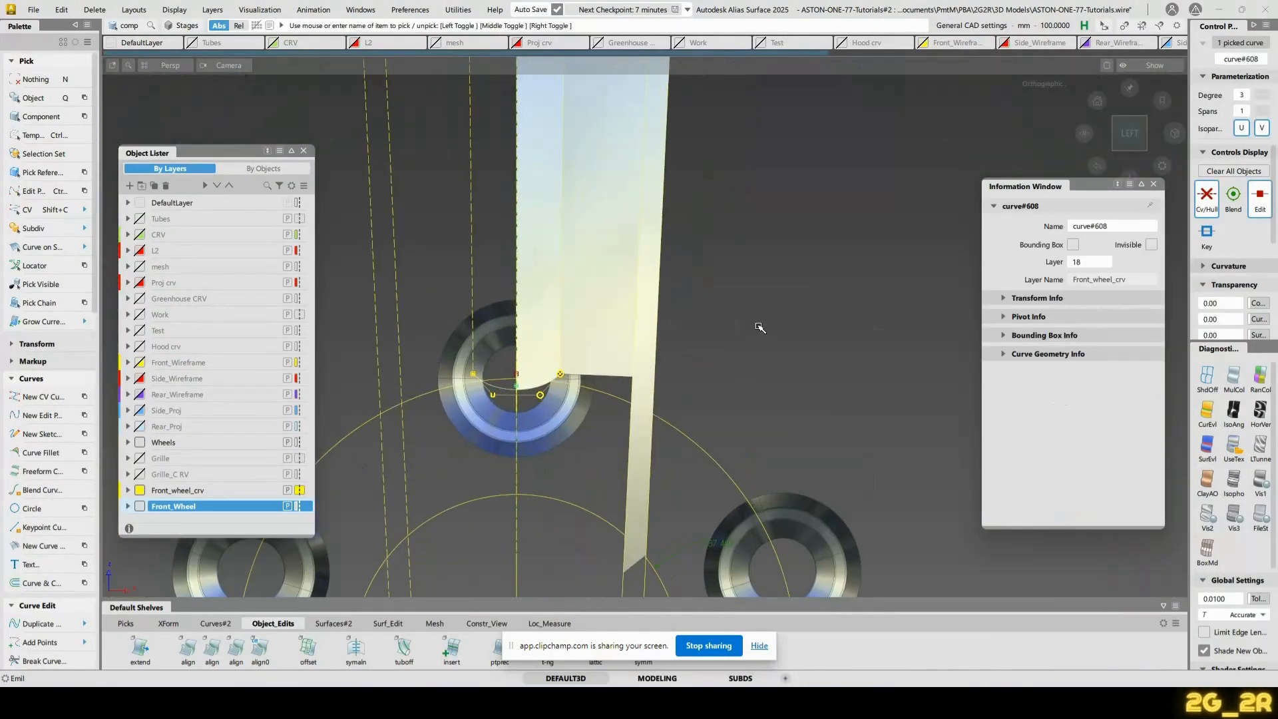
{"action": "middle_click_drag", "start_coordinate": [751, 336], "coordinate": [753, 348], "text": "ctrl+shift"}
{"action": "left_click_drag", "start_coordinate": [753, 348], "coordinate": [764, 340]}
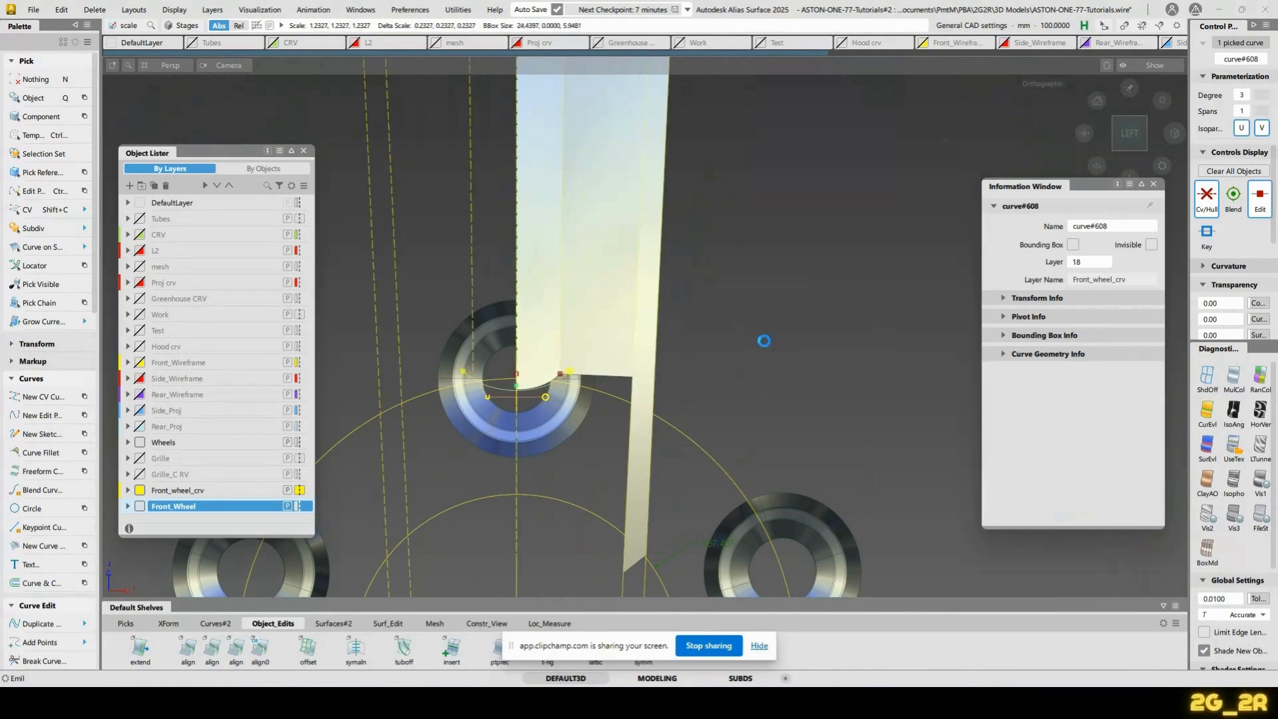
Move the small arc curve along Z away from the hub centre until it clears the top lug hole, and deselect it
{"action": "middle_click_drag", "start_coordinate": [832, 435], "coordinate": [846, 442], "text": "ctrl+shift"}
{"action": "right_click_drag", "start_coordinate": [846, 442], "coordinate": [849, 384]}
{"action": "left_click_drag", "start_coordinate": [848, 385], "coordinate": [849, 384]}
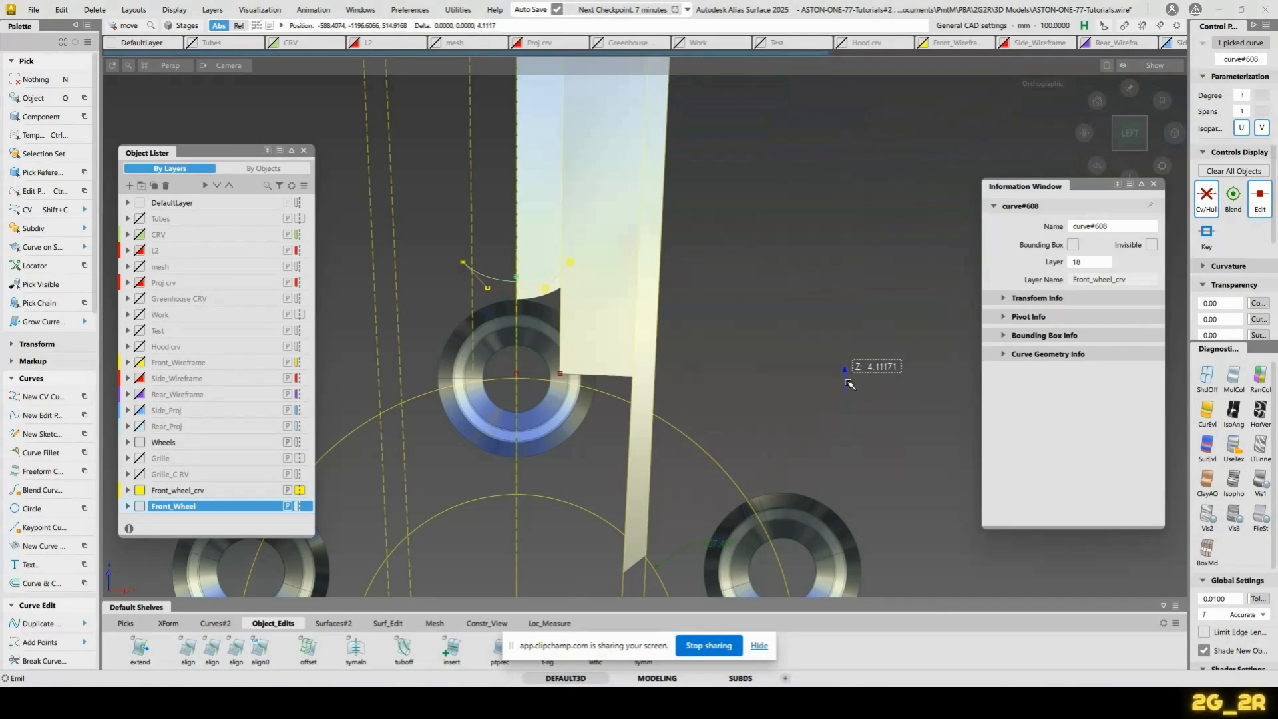
{"action": "right_click_drag", "start_coordinate": [849, 384], "coordinate": [727, 265]}
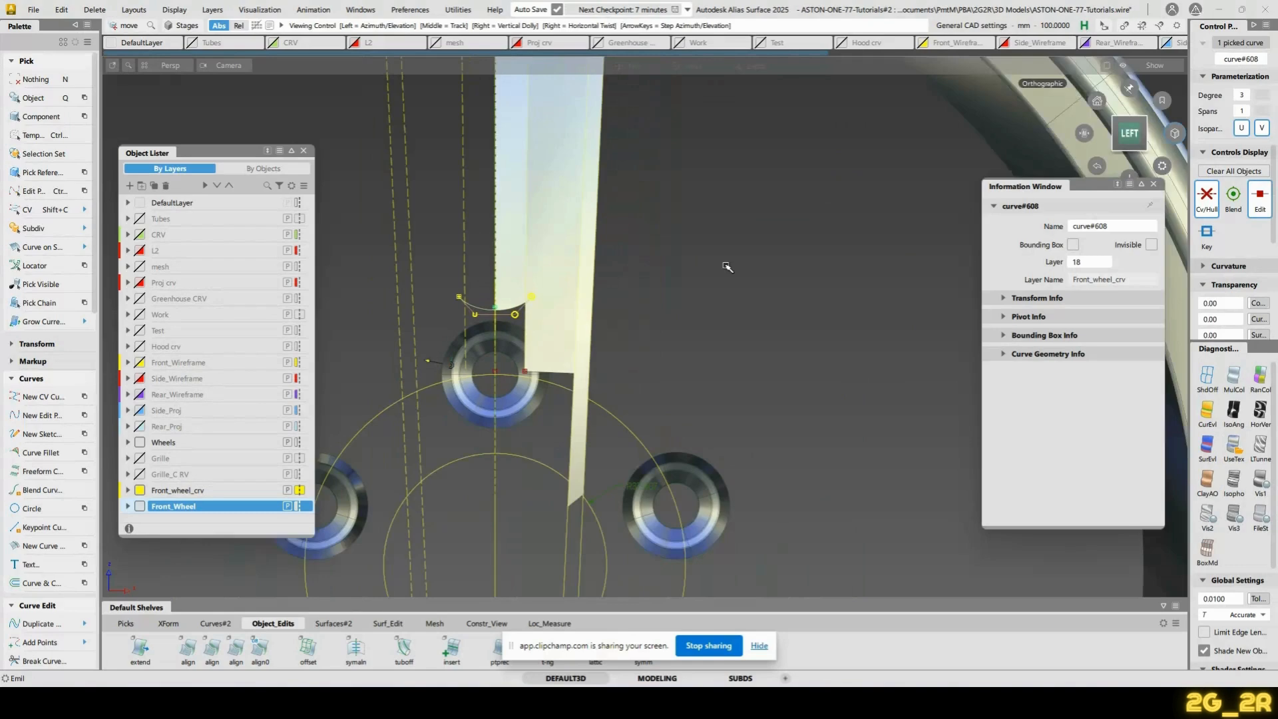
{"action": "middle_click_drag", "start_coordinate": [727, 266], "coordinate": [732, 302], "text": "alt+shift"}
{"action": "key", "text": "n"}
{"action": "right_click_drag", "start_coordinate": [599, 216], "coordinate": [576, 257], "text": "alt+shift"}
{"action": "middle_click_drag", "start_coordinate": [576, 257], "coordinate": [582, 314], "text": "alt+shift"}
{"action": "middle_click_drag", "start_coordinate": [557, 116], "coordinate": [553, 231], "text": "alt+shift"}
{"action": "middle_click_drag", "start_coordinate": [597, 393], "coordinate": [601, 368], "text": "alt+shift"}
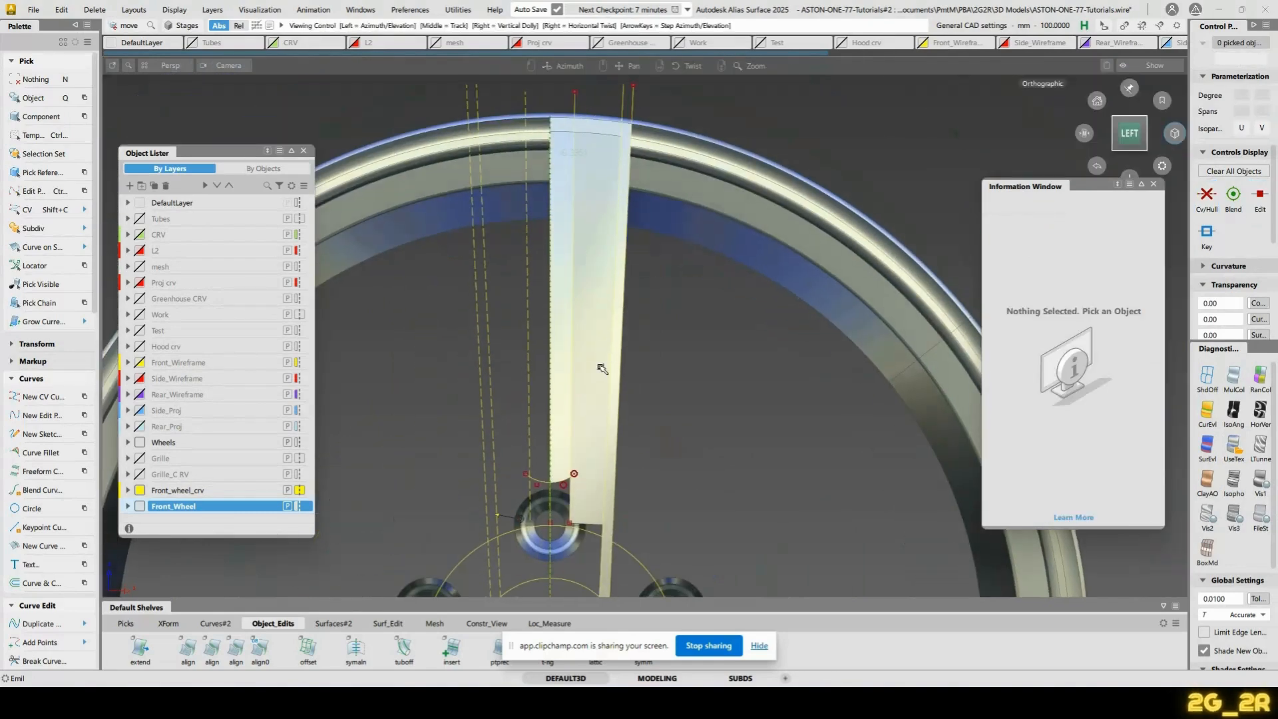
{"action": "key", "text": "q"}
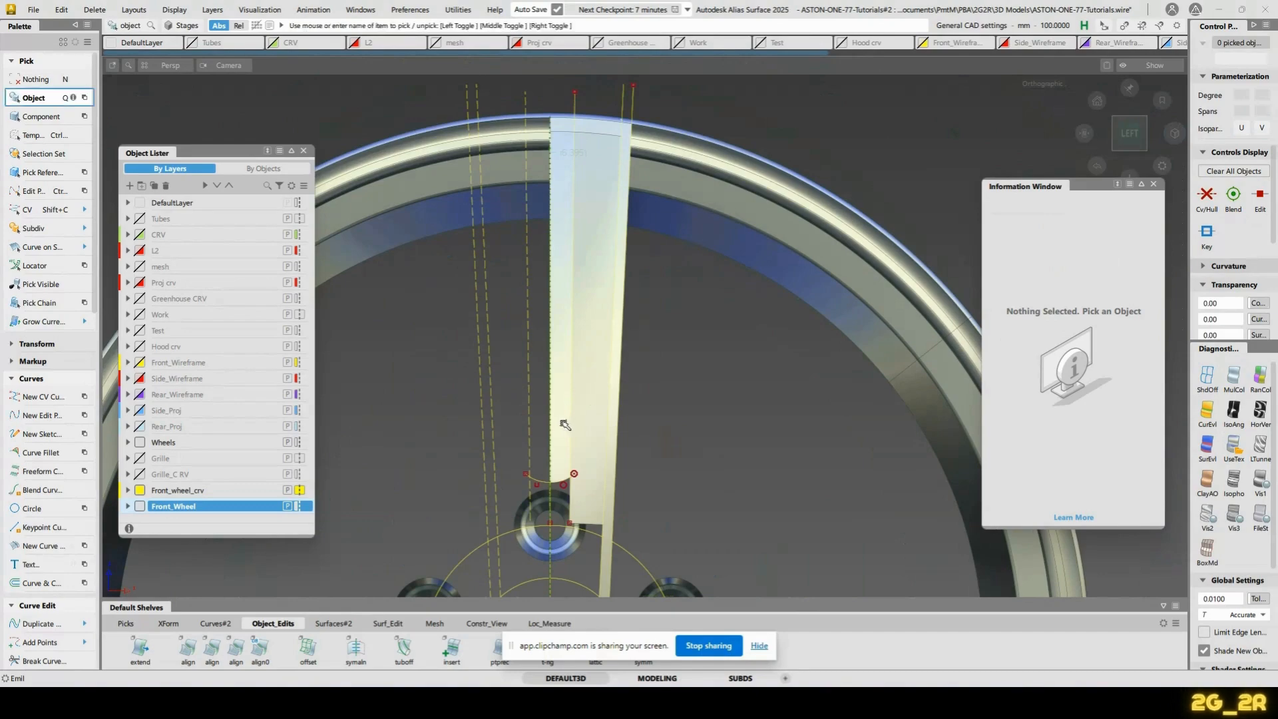
{"action": "left_click", "coordinate": [565, 424]}
{"action": "left_click_drag", "start_coordinate": [566, 423], "coordinate": [664, 403], "text": "alt+shift"}
{"action": "left_click", "coordinate": [641, 416]}
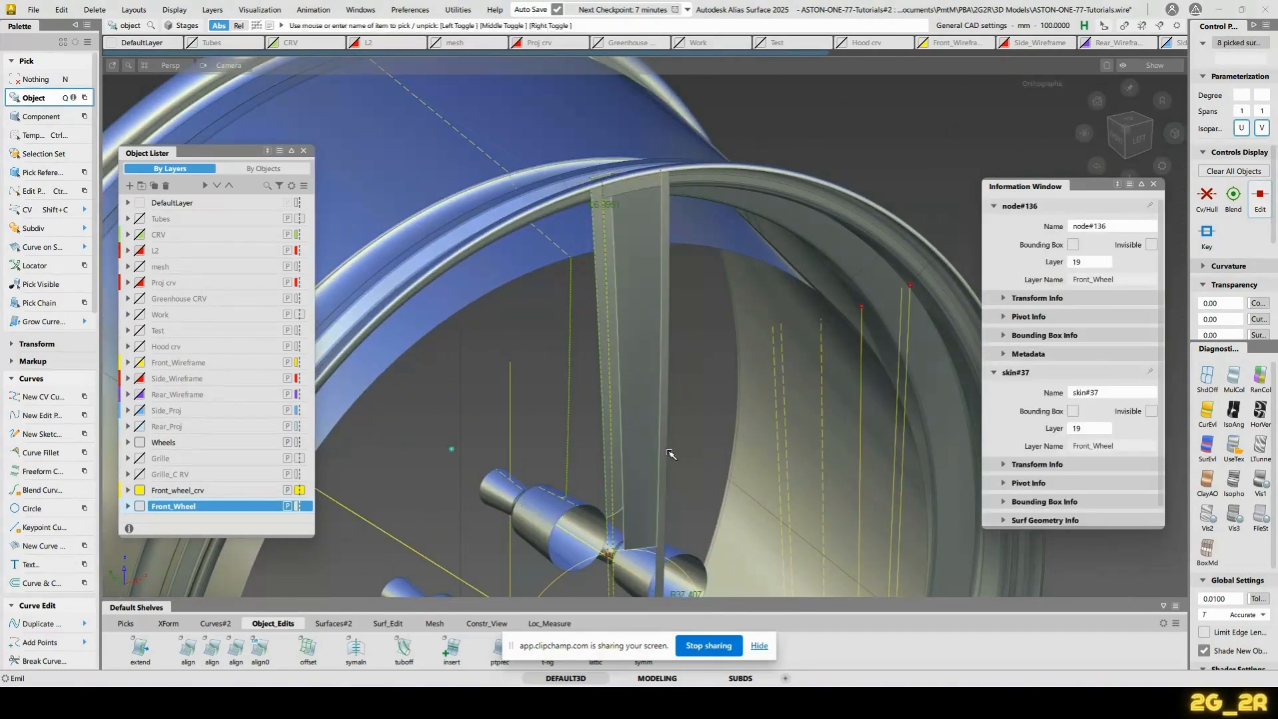
{"action": "key", "text": "n"}
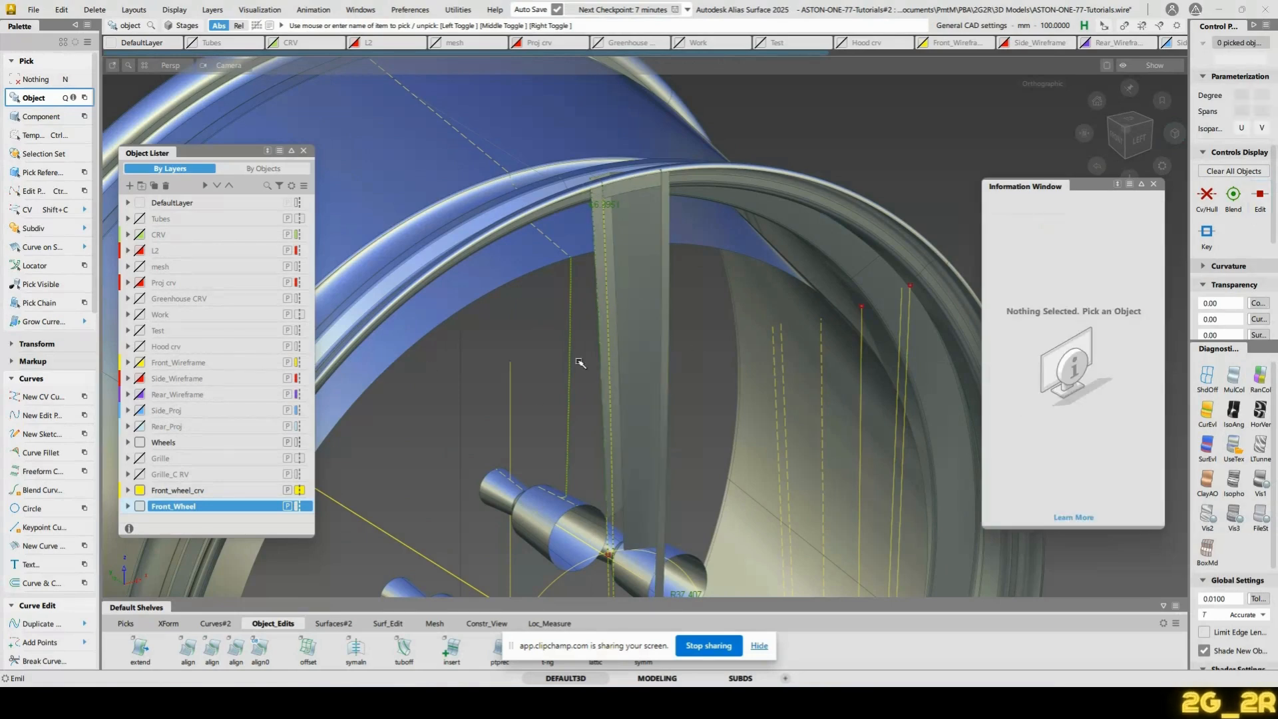
Select the three spoke surfaces as components, assign them to the Front_Wheel layer and turn on that layer's symmetry
{"action": "left_click_drag", "start_coordinate": [578, 363], "coordinate": [625, 362], "text": "ctrl+shift"}
{"action": "left_click_drag", "start_coordinate": [604, 372], "coordinate": [713, 373]}
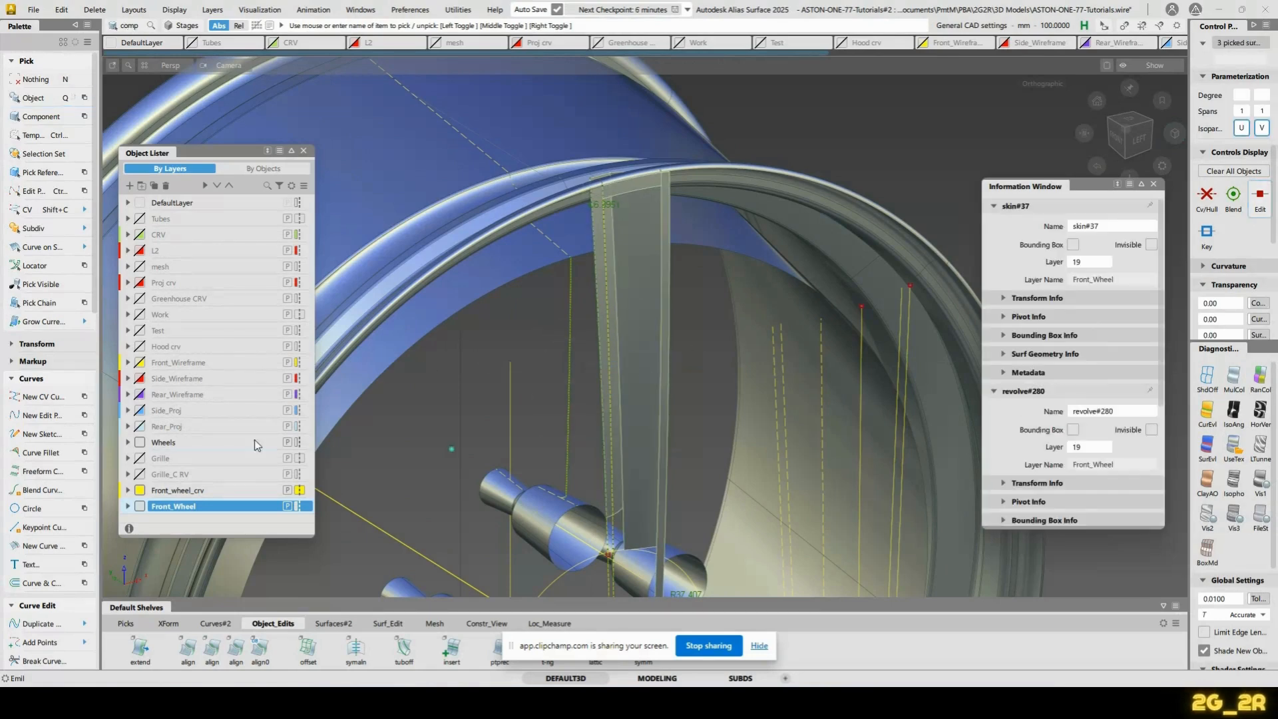
{"action": "right_click", "coordinate": [194, 490]}
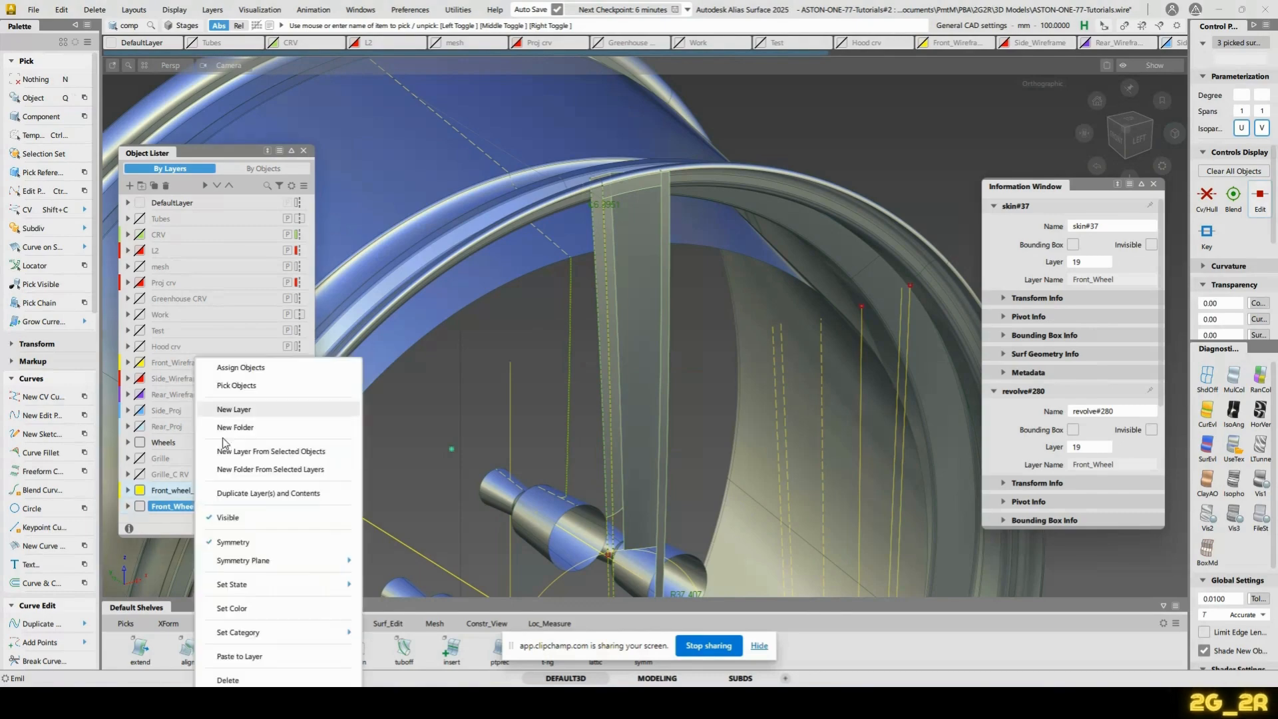
{"action": "left_click", "coordinate": [392, 317]}
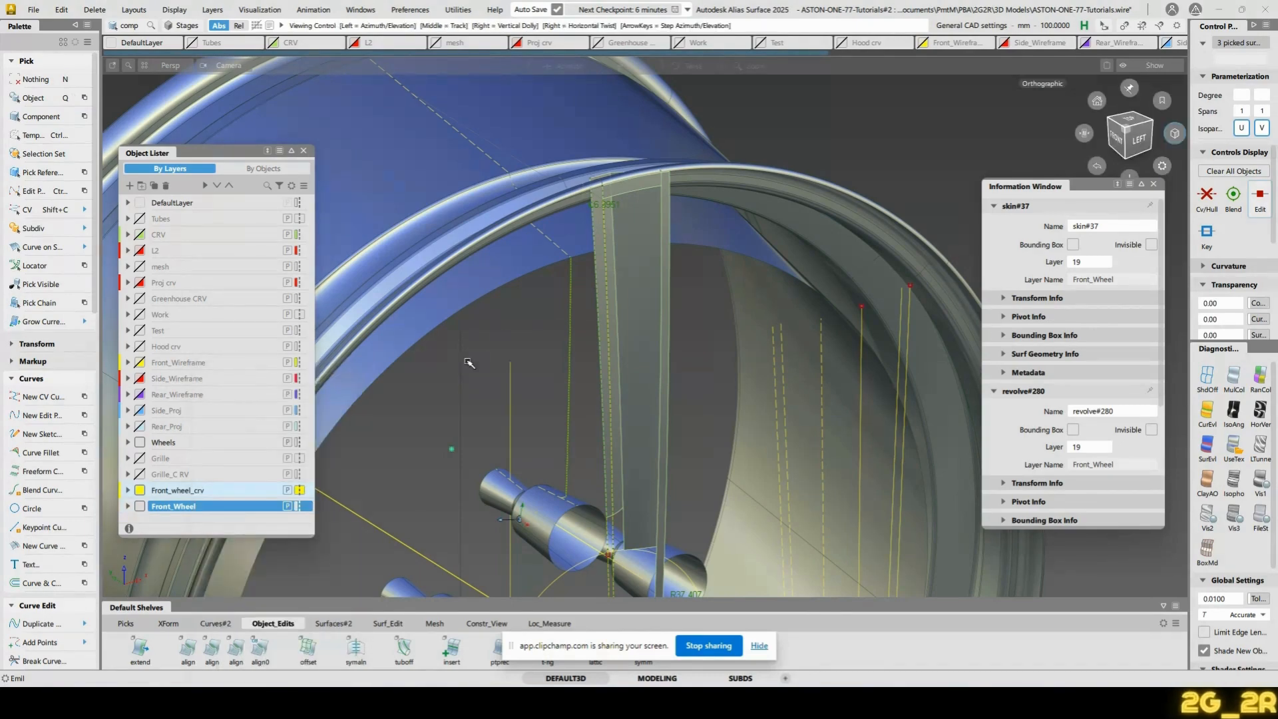
{"action": "right_click", "coordinate": [203, 509]}
{"action": "left_click", "coordinate": [267, 367]}
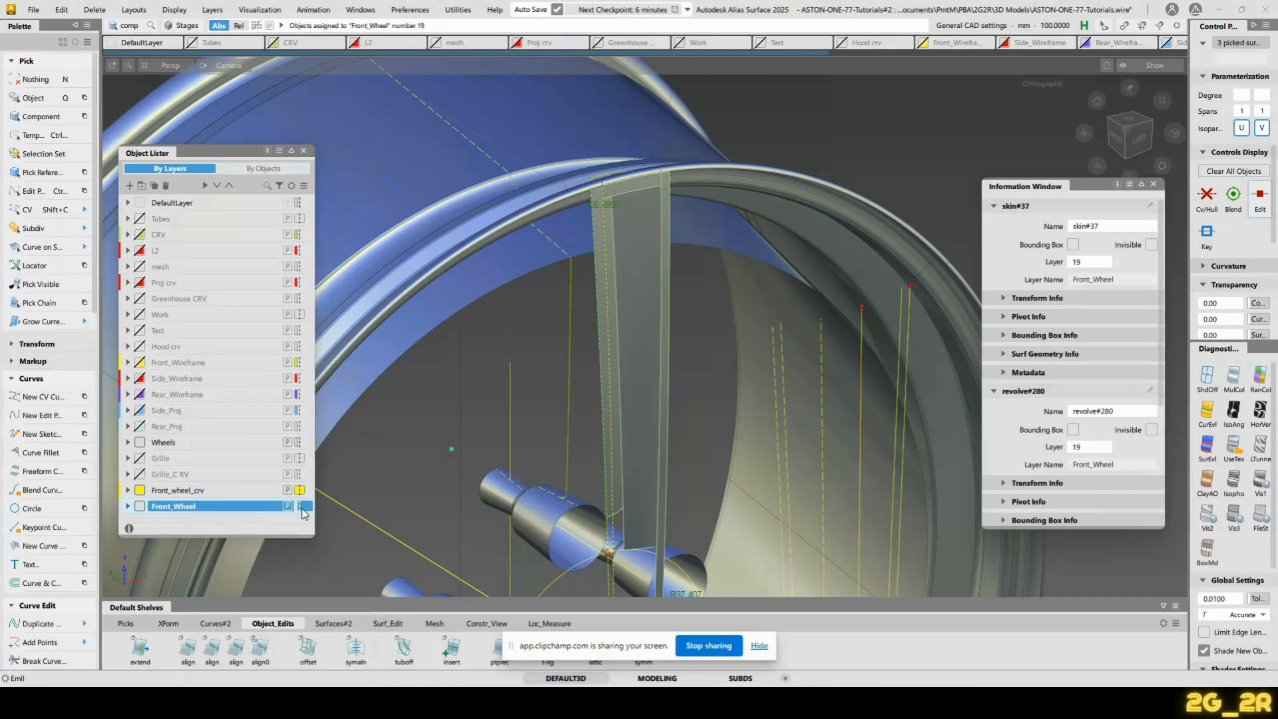
{"action": "left_click", "coordinate": [299, 505]}
{"action": "left_click_drag", "start_coordinate": [432, 399], "coordinate": [543, 401], "text": "alt+shift"}
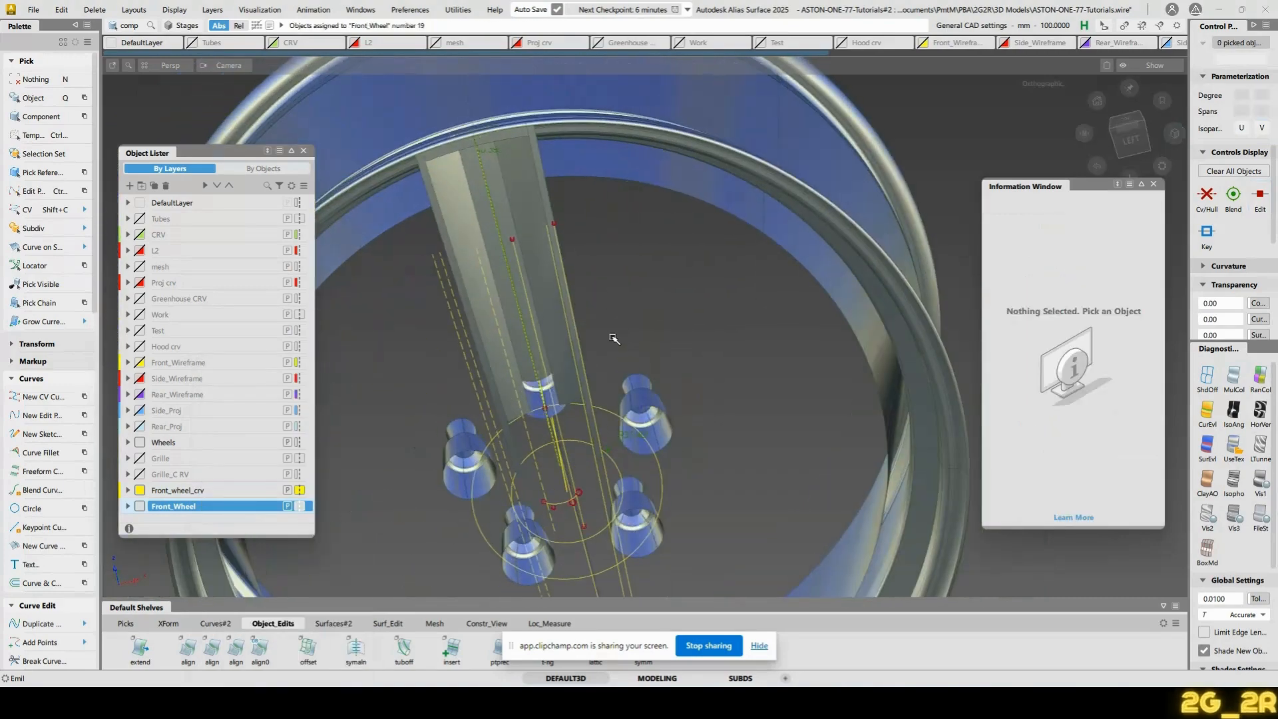
Select the guide curve along the spoke, rotate it to -1.1° about X in the front view and clear the selection
{"action": "left_click", "coordinate": [1130, 138], "text": "alt+shift"}
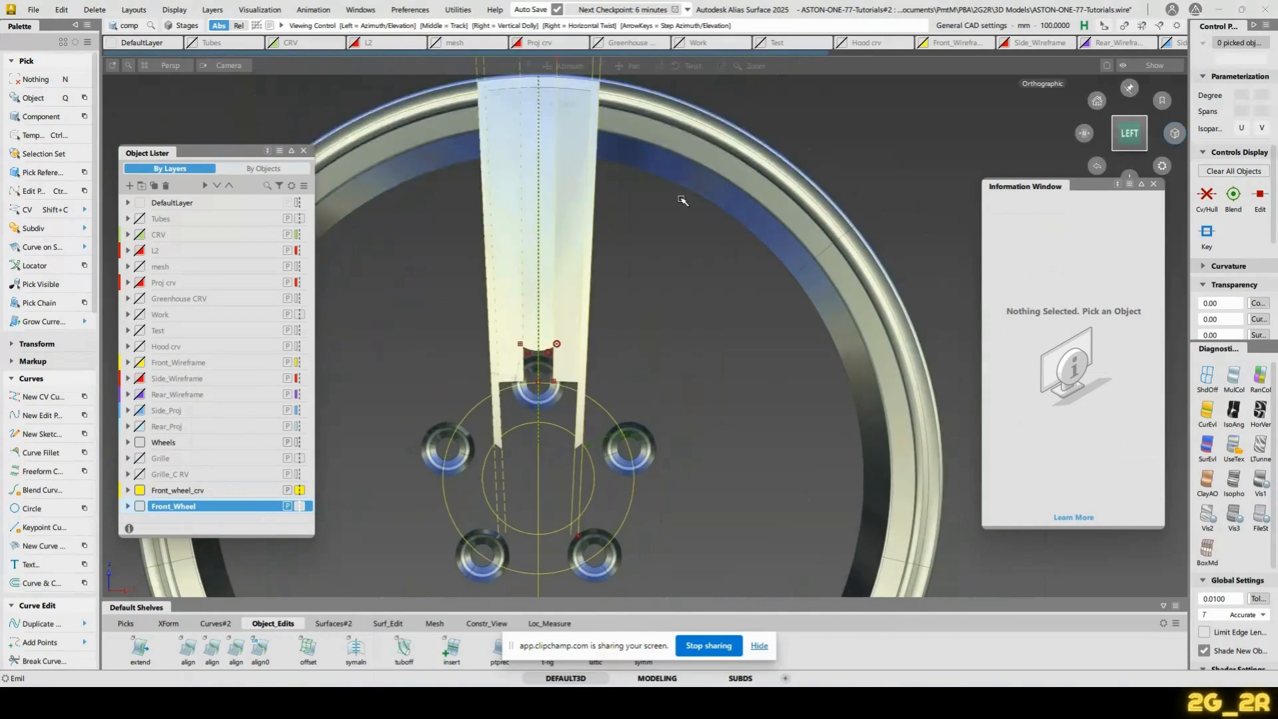
{"action": "middle_click_drag", "start_coordinate": [681, 199], "coordinate": [676, 282], "text": "alt+shift"}
{"action": "left_click_drag", "start_coordinate": [512, 332], "coordinate": [753, 394], "text": "alt+shift"}
{"action": "right_click_drag", "start_coordinate": [699, 458], "coordinate": [701, 393], "text": "alt+shift"}
{"action": "left_click_drag", "start_coordinate": [702, 393], "coordinate": [699, 286], "text": "alt+shift"}
{"action": "left_click", "coordinate": [517, 344]}
{"action": "left_click", "coordinate": [1128, 135], "text": "alt+shift"}
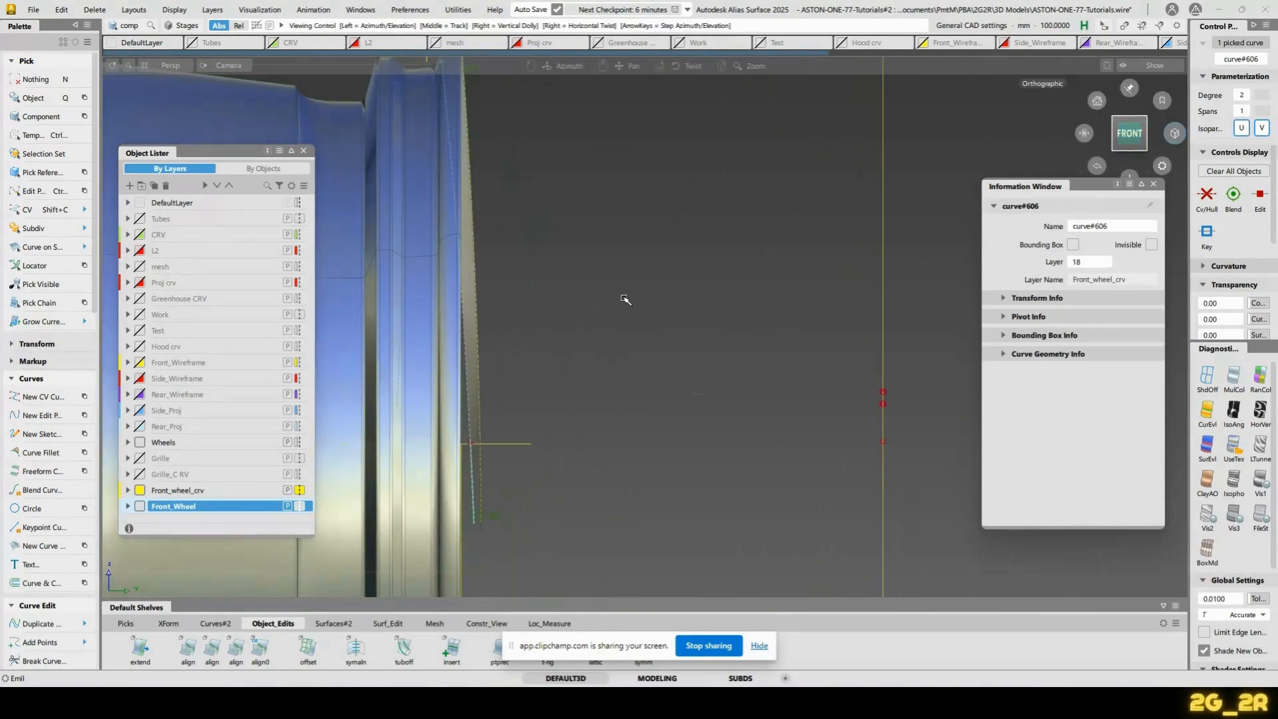
{"action": "key", "text": "e"}
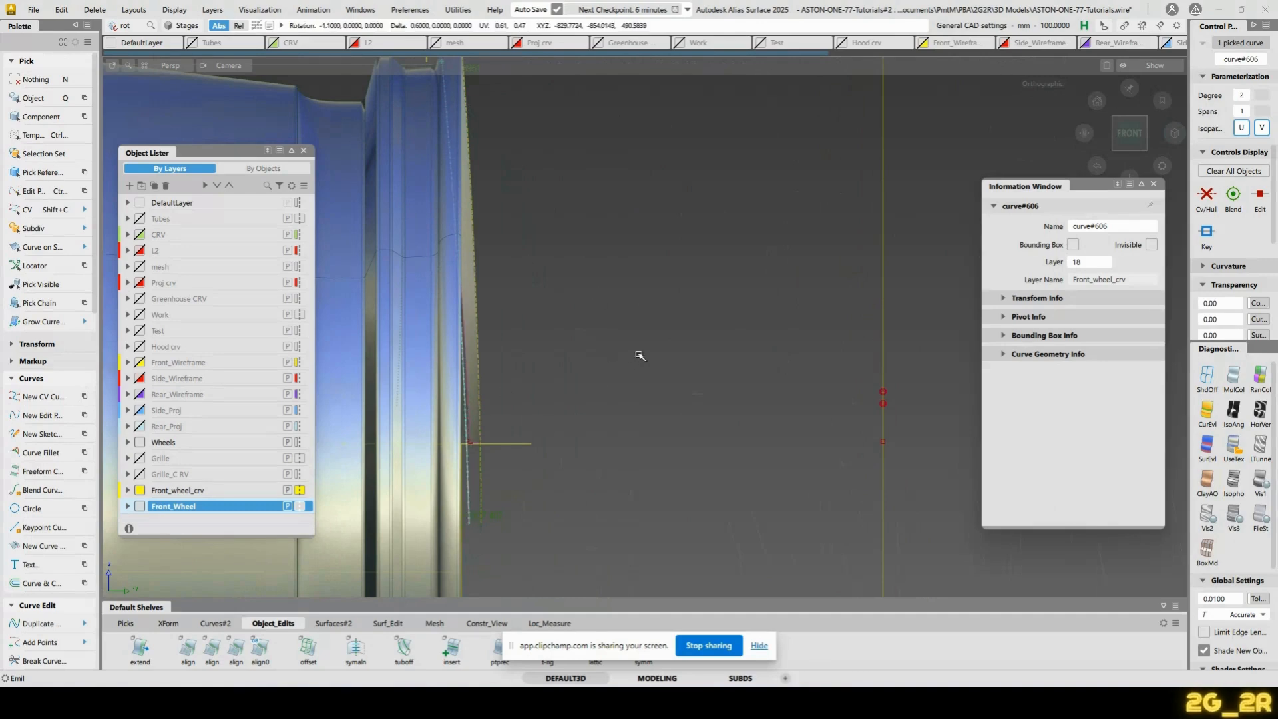
{"action": "left_click_drag", "start_coordinate": [635, 357], "coordinate": [599, 316], "text": "alt+shift"}
{"action": "key", "text": "n"}
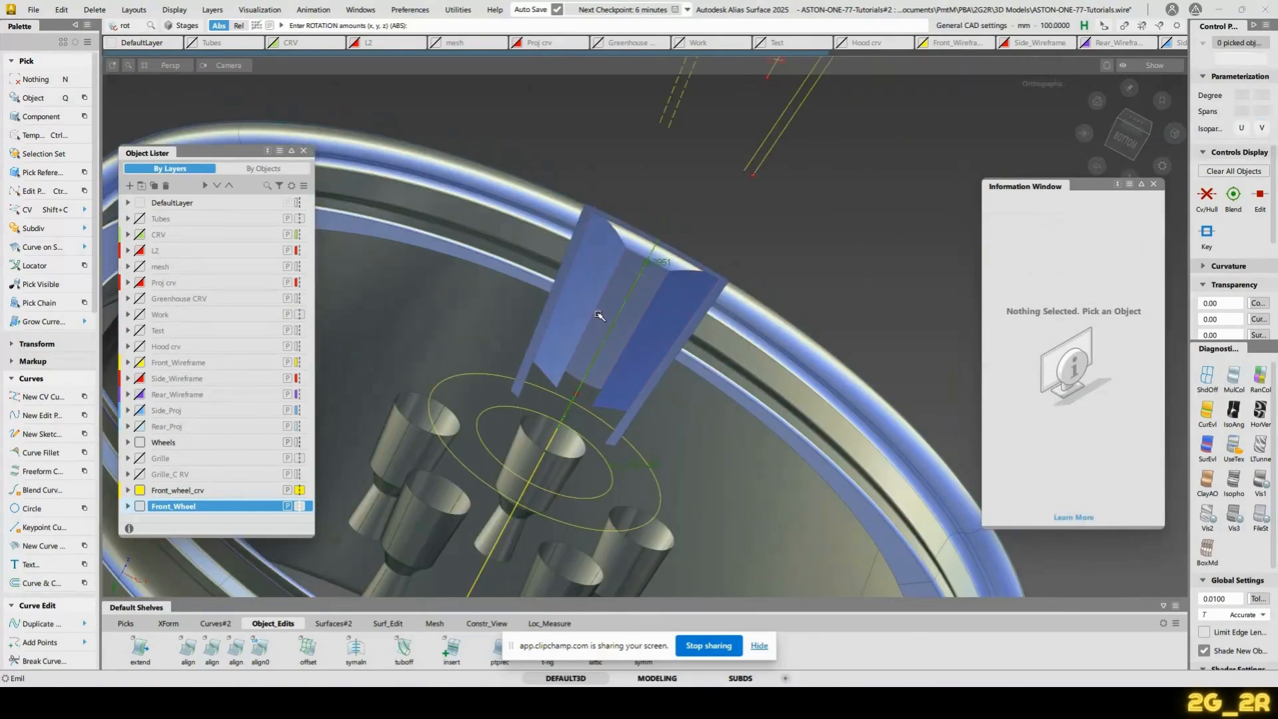
Examine the spoke and rim shapes in the browser's wheel photo and compare them with the modelled spoke
{"action": "key", "text": "alt+Tab"}
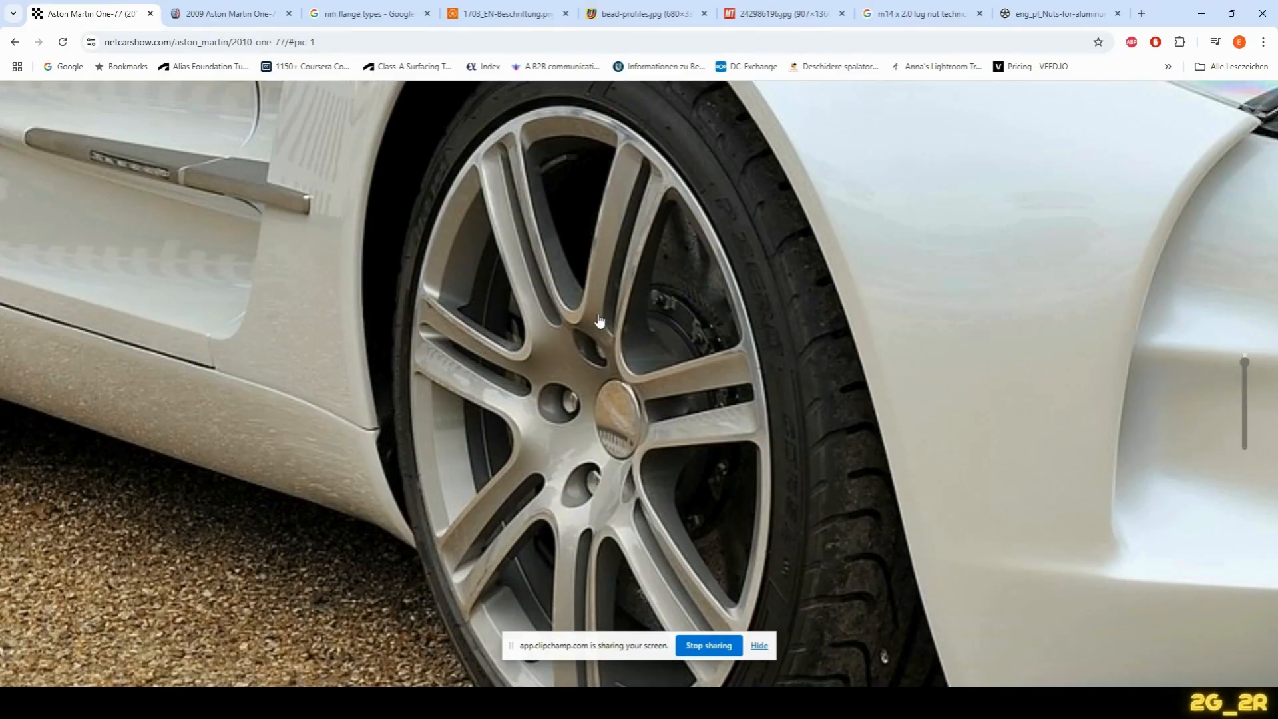
{"action": "key", "text": "alt+Tab"}
{"action": "left_click_drag", "start_coordinate": [599, 321], "coordinate": [796, 313], "text": "alt+shift"}
{"action": "left_click_drag", "start_coordinate": [699, 337], "coordinate": [571, 208], "text": "ctrl+shift"}
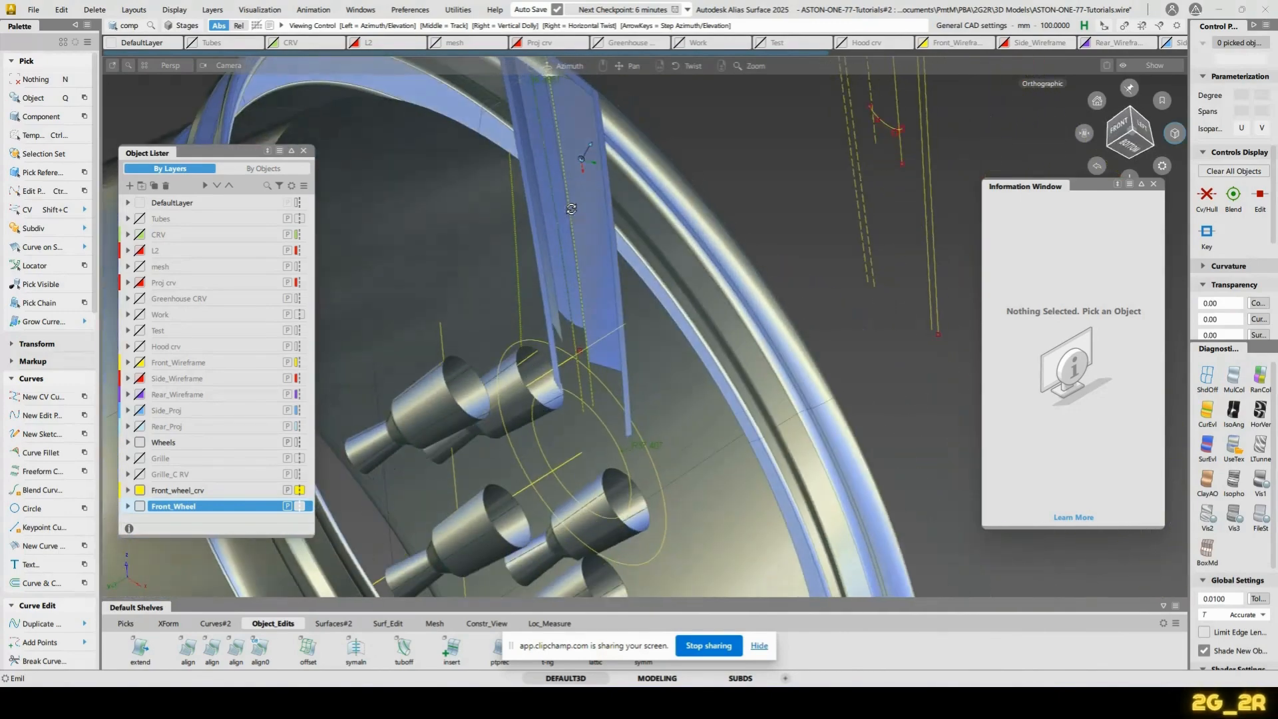
{"action": "key", "text": "alt+Tab"}
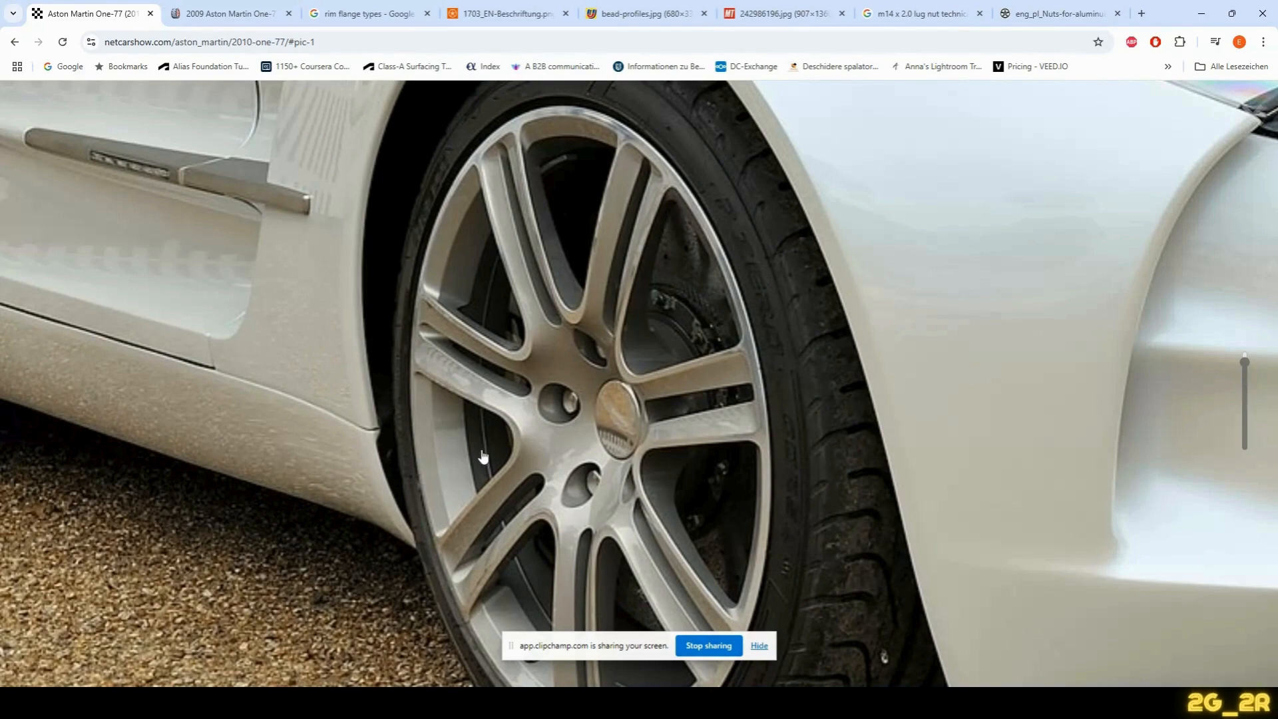
{"action": "scroll", "coordinate": [526, 598], "scroll_direction": "down", "scroll_amount": 3}
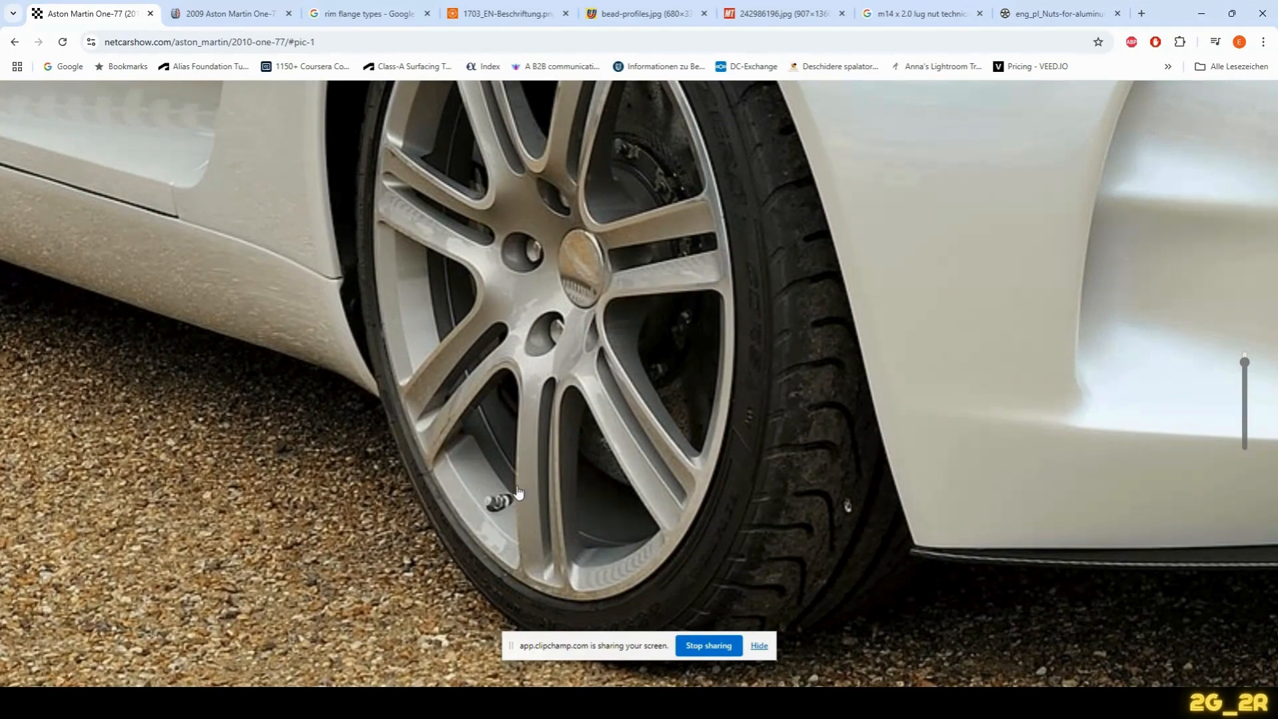
{"action": "key", "text": "alt+Tab"}
{"action": "left_click_drag", "start_coordinate": [709, 355], "coordinate": [526, 247], "text": "alt+shift"}
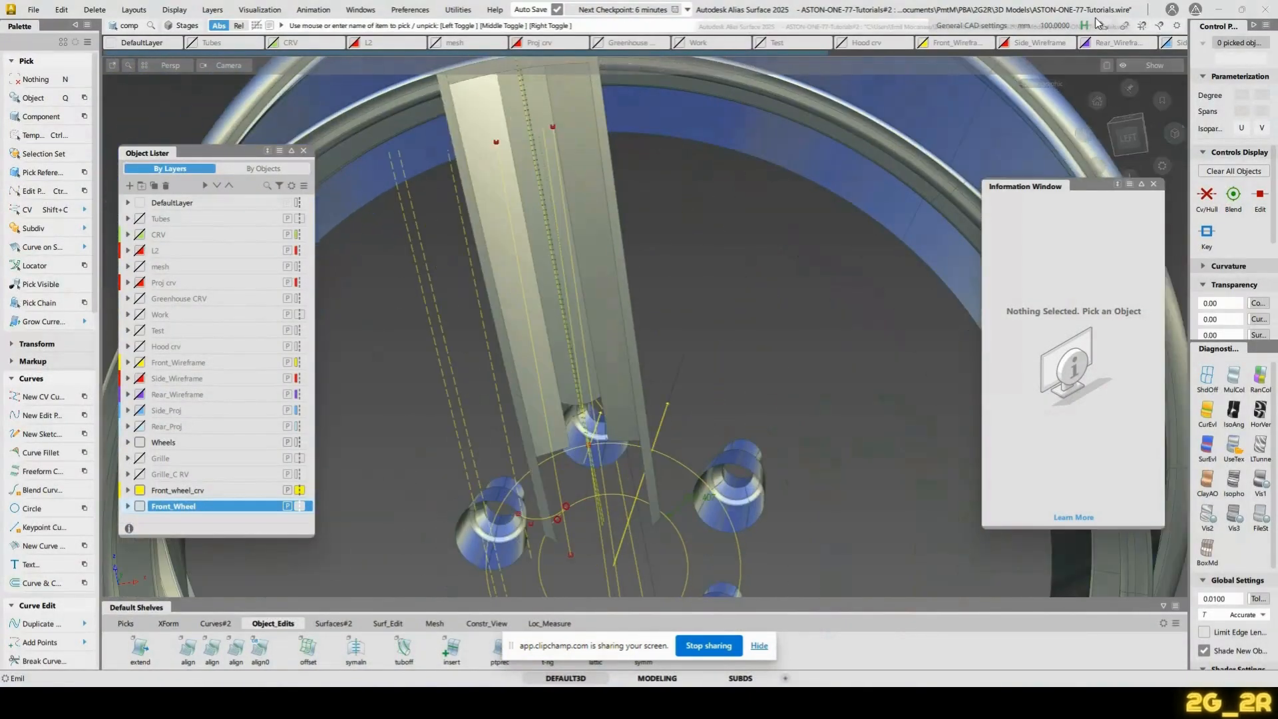
Measure the horizontal distance from the inner guide line to the spoke's outer edge in the left view, and remove the measurement
{"action": "left_click", "coordinate": [1122, 140]}
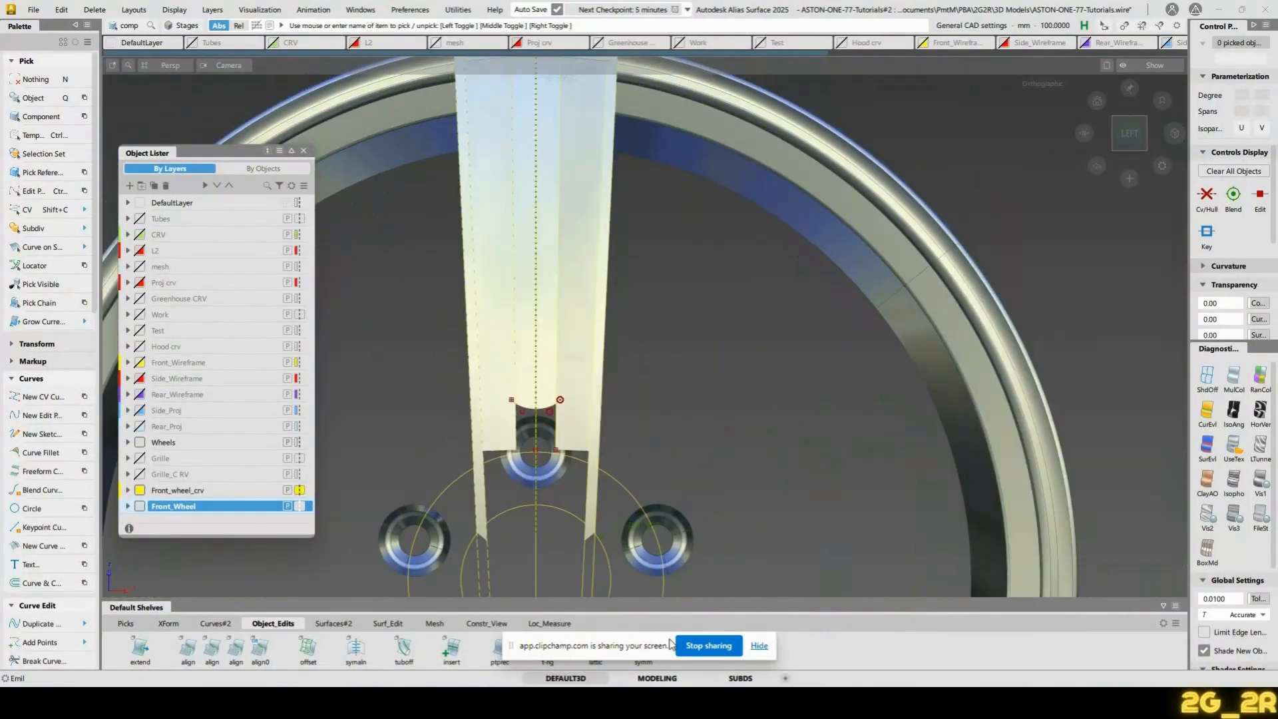
{"action": "left_click", "coordinate": [759, 645]}
{"action": "left_click", "coordinate": [550, 623]}
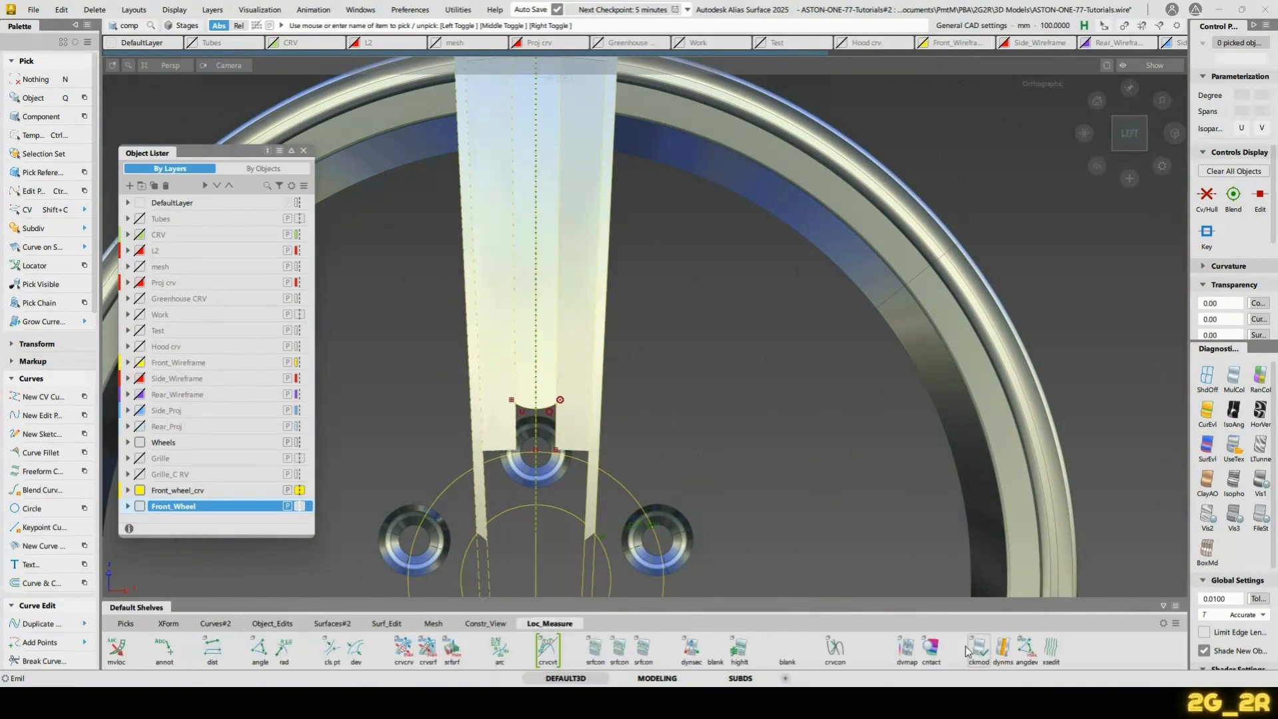
{"action": "left_click", "coordinate": [1003, 647]}
{"action": "scroll", "coordinate": [585, 305], "scroll_direction": "up", "scroll_amount": 2}
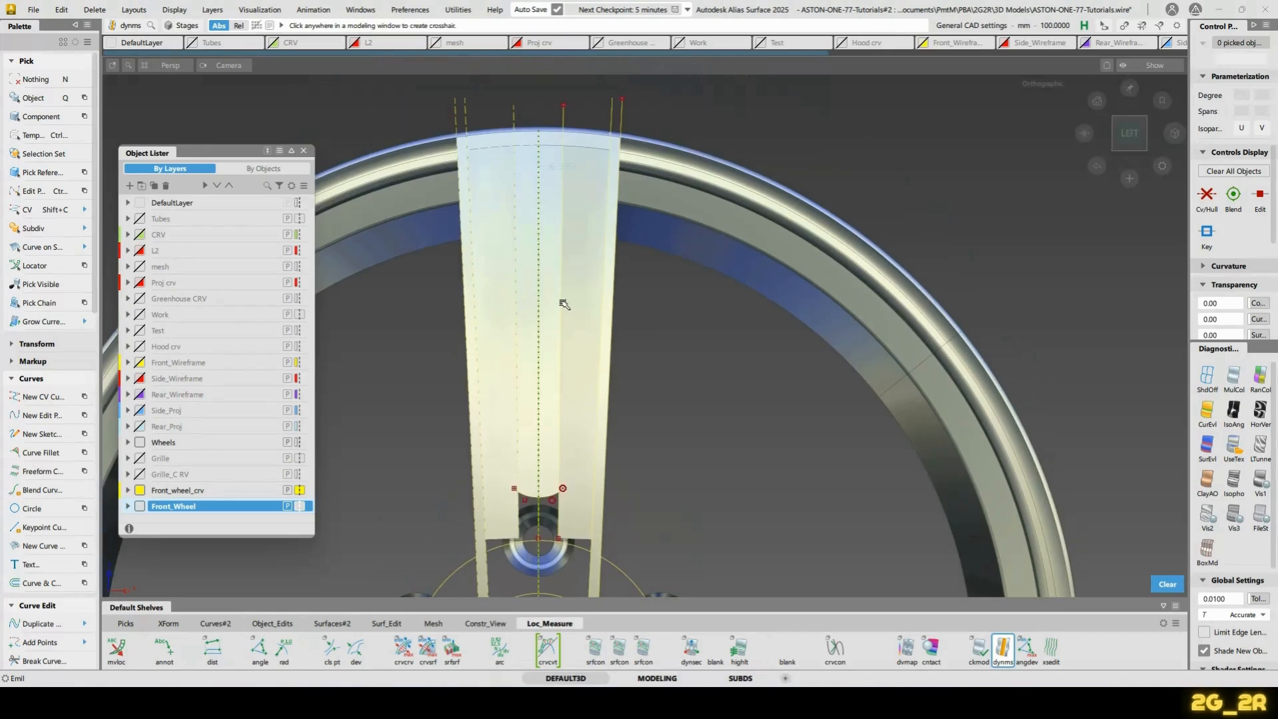
{"action": "left_click", "coordinate": [561, 302]}
{"action": "left_click", "coordinate": [613, 303]}
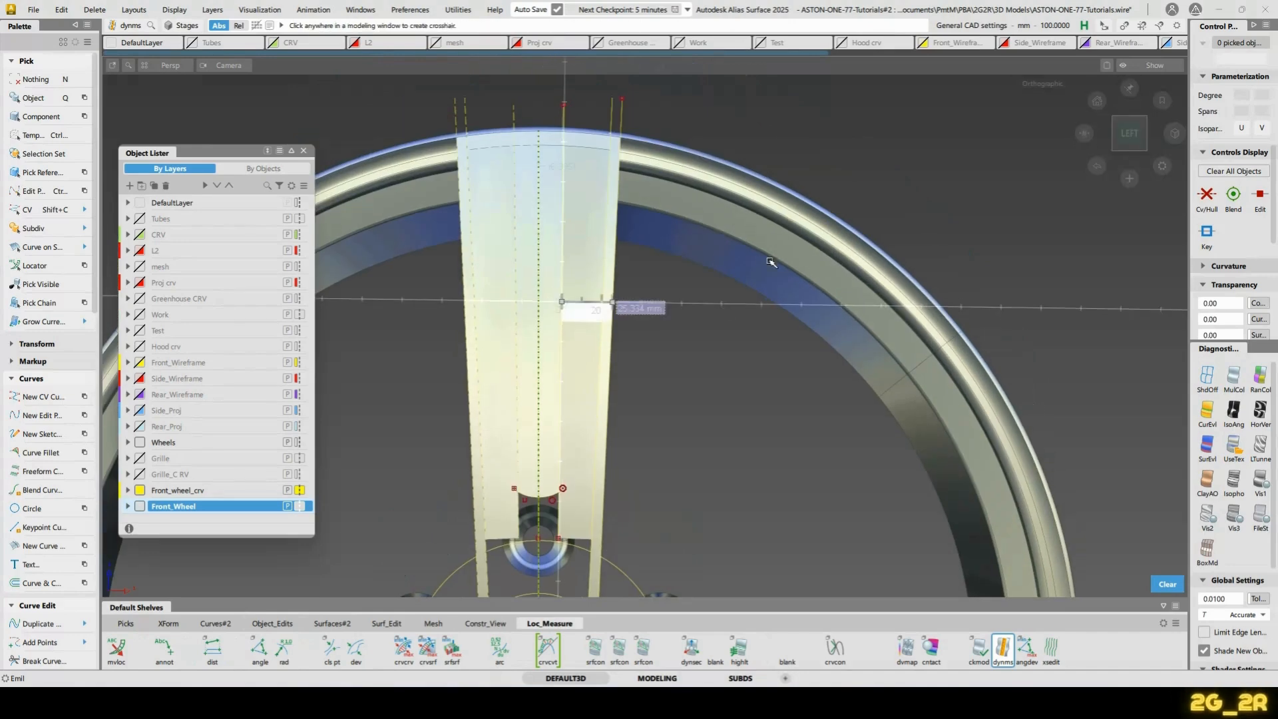
{"action": "key", "text": "ctrl+z"}
Hide the wheel's rim surfaces so the spoke, lug holes and profile curves are exposed in the front view
{"action": "left_click_drag", "start_coordinate": [359, 321], "coordinate": [785, 319], "text": "alt+shift"}
{"action": "middle_click_drag", "start_coordinate": [342, 320], "coordinate": [741, 222], "text": "alt+shift"}
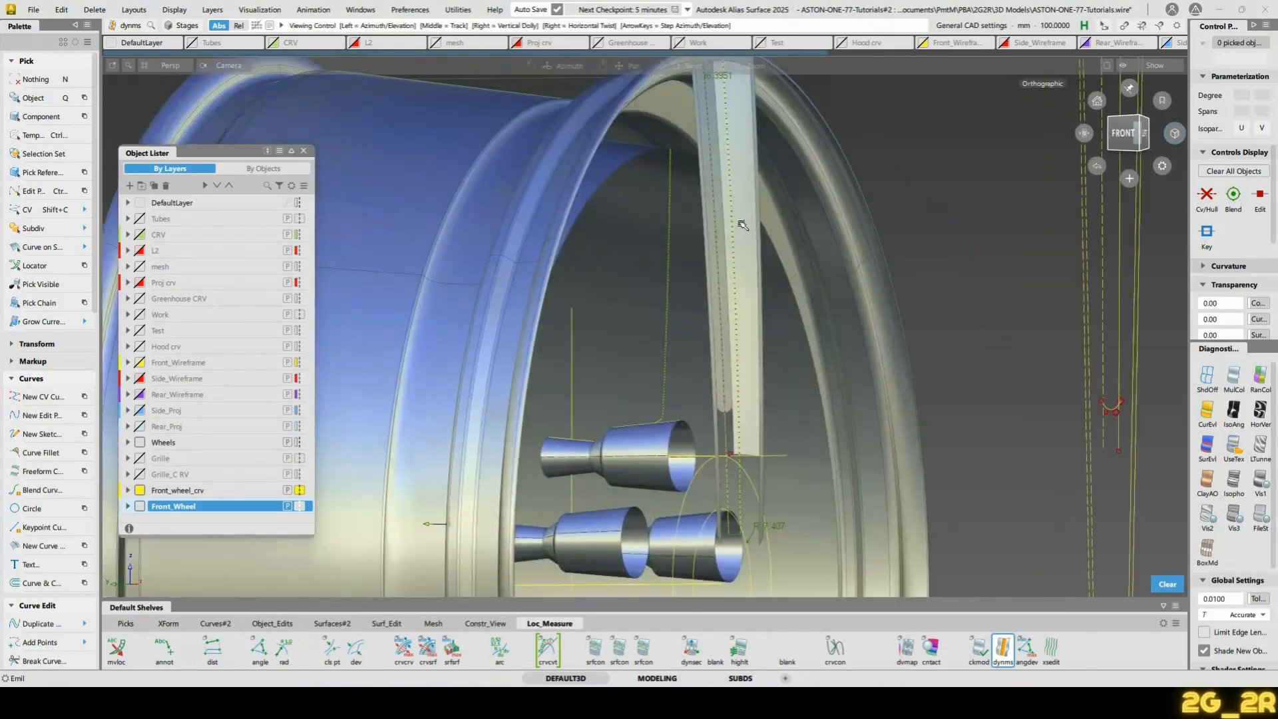
{"action": "left_click_drag", "start_coordinate": [419, 214], "coordinate": [465, 211], "text": "alt+shift"}
{"action": "key", "text": "q"}
{"action": "left_click", "coordinate": [373, 230]}
{"action": "key", "text": "ctrl+h"}
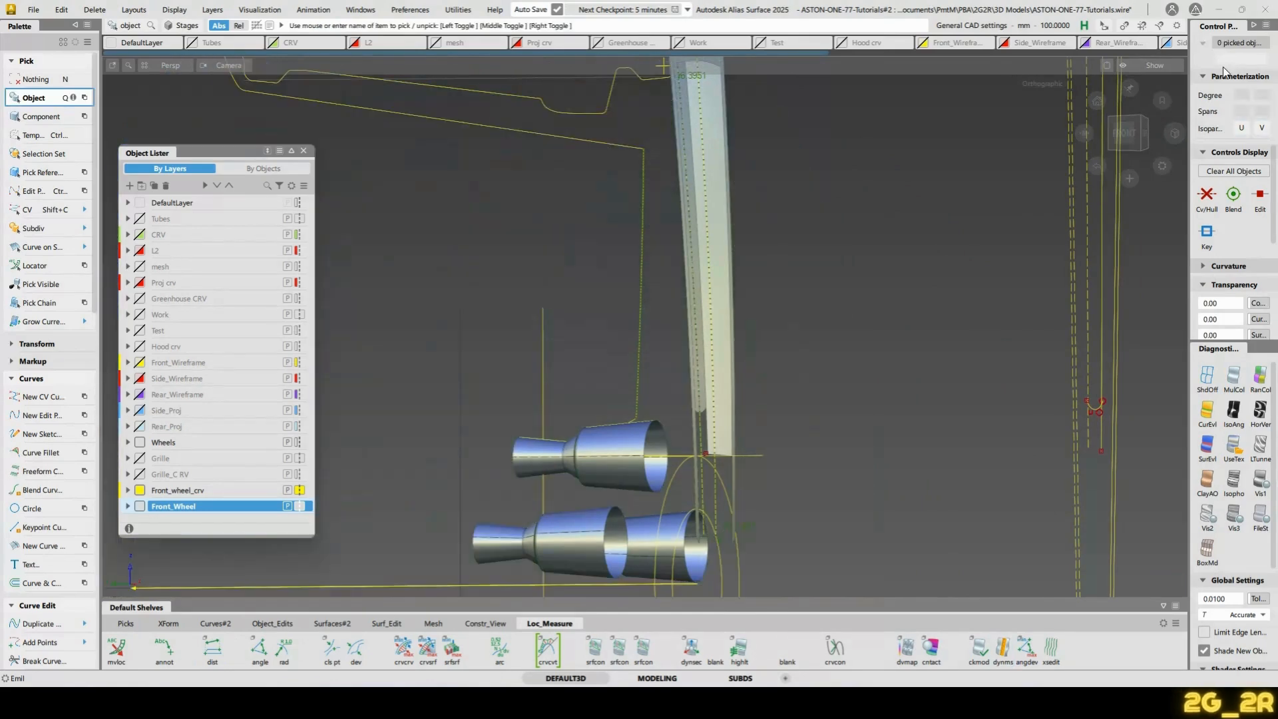
{"action": "left_click", "coordinate": [1129, 133]}
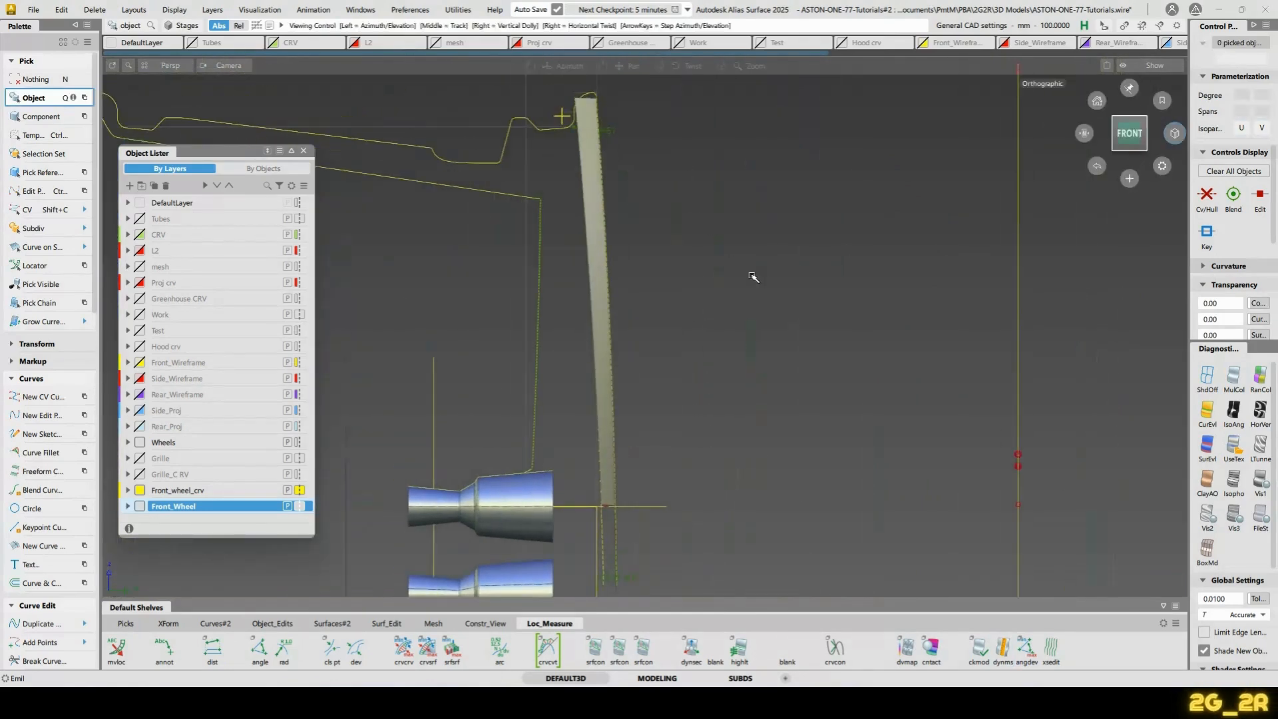
Offset the guide curve on the spoke's inner side by 25 mm towards the wheel's interior, using the front view as offset plane
{"action": "left_click", "coordinate": [562, 190], "text": "ctrl+shift"}
{"action": "left_click_drag", "start_coordinate": [562, 190], "coordinate": [601, 125], "text": "ctrl+shift"}
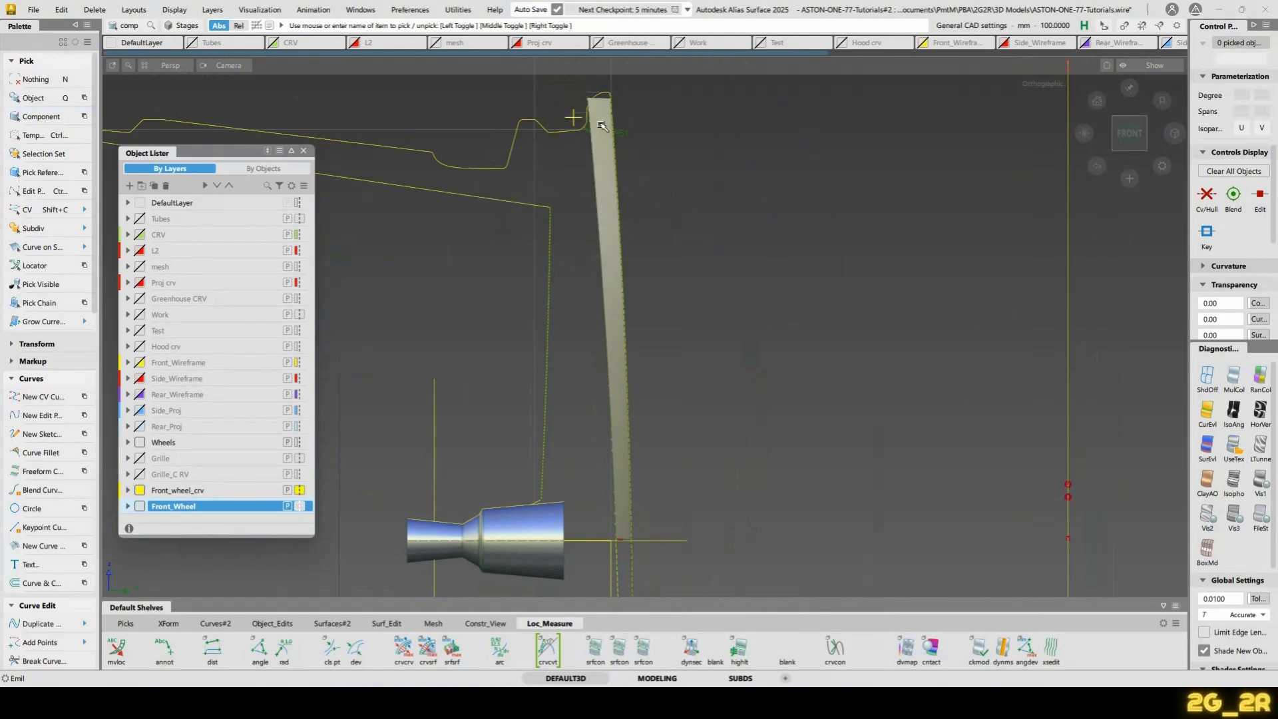
{"action": "left_click", "coordinate": [601, 174]}
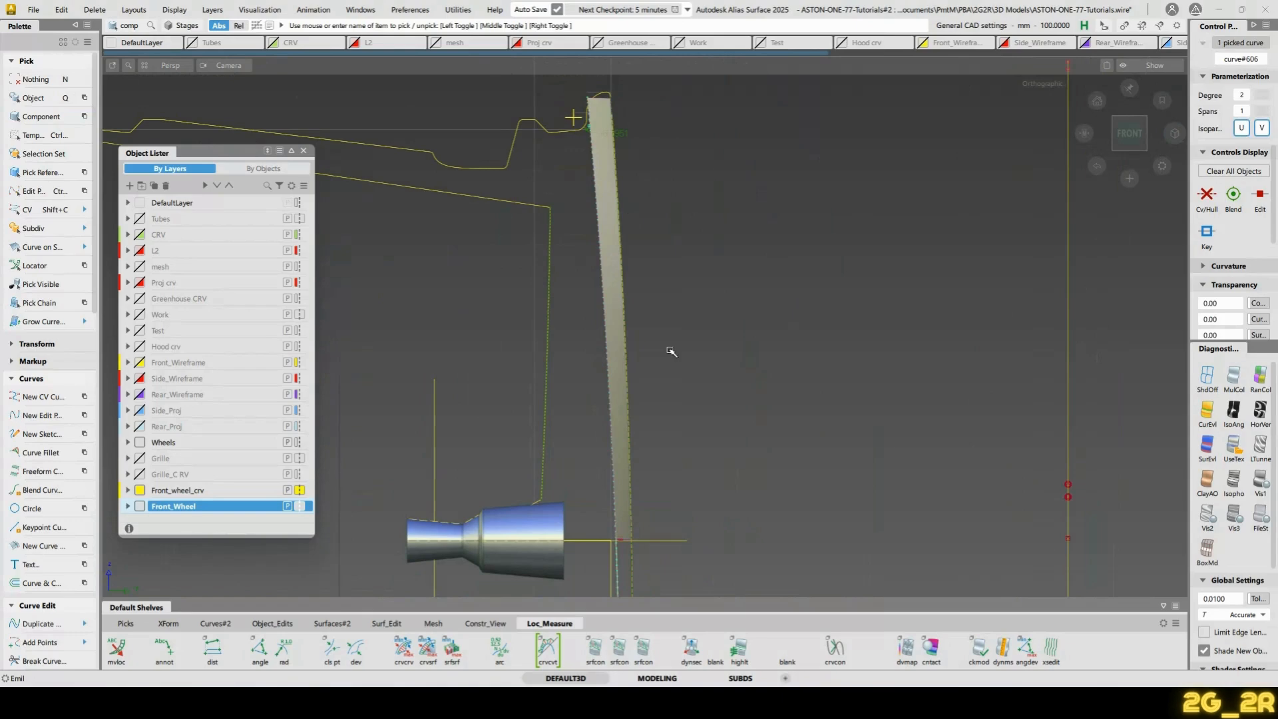
{"action": "left_click", "coordinate": [304, 151]}
{"action": "left_click", "coordinate": [273, 623]}
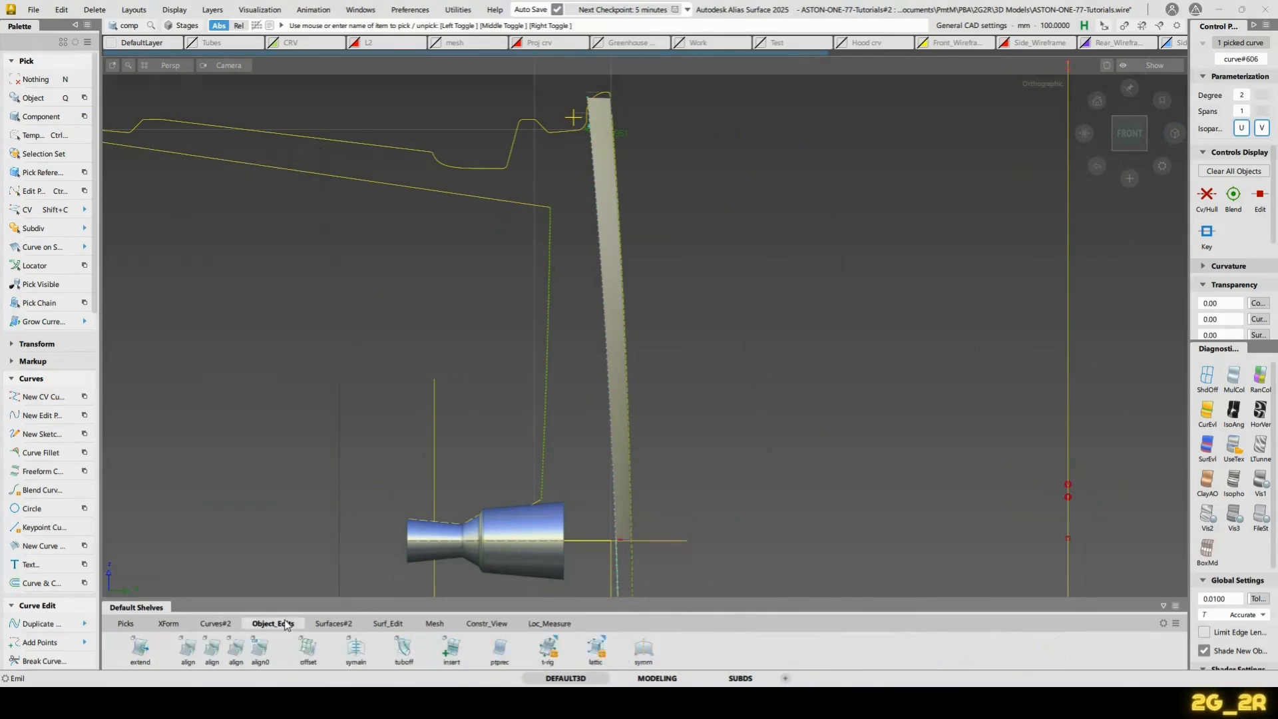
{"action": "left_click", "coordinate": [307, 647]}
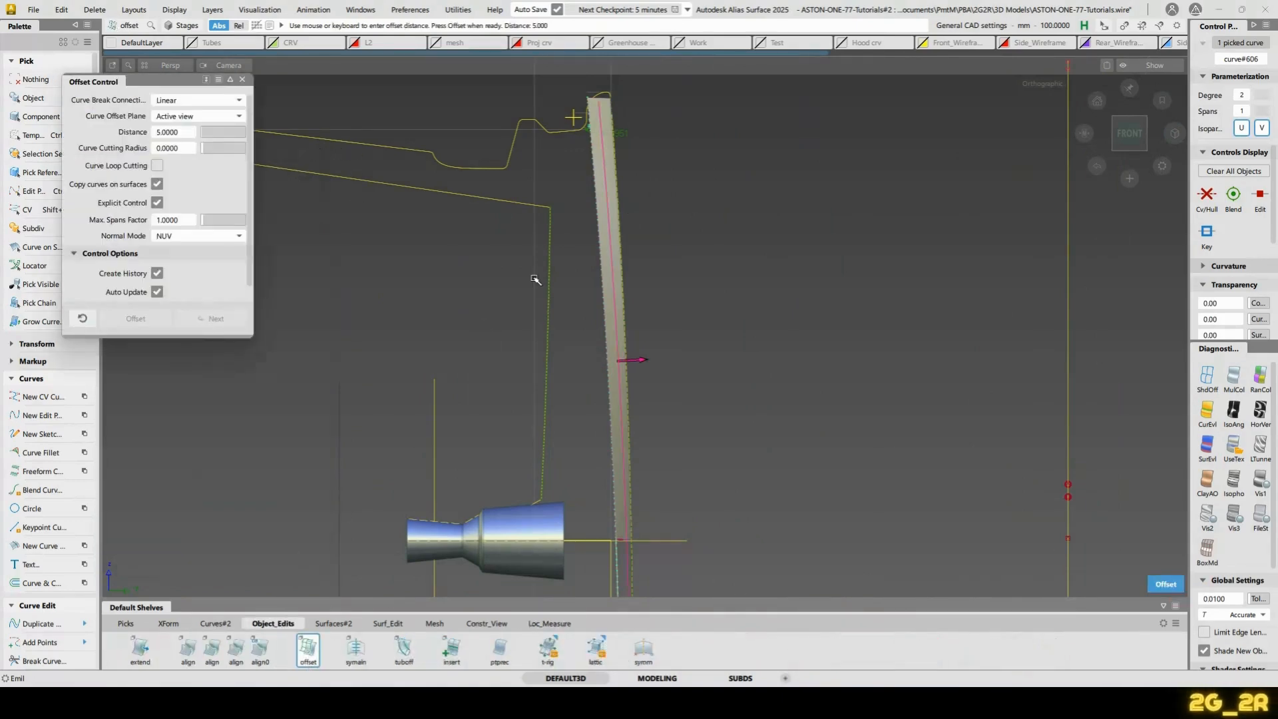
{"action": "left_click", "coordinate": [186, 134]}
{"action": "type", "text": "25"}
{"action": "key", "text": "Return"}
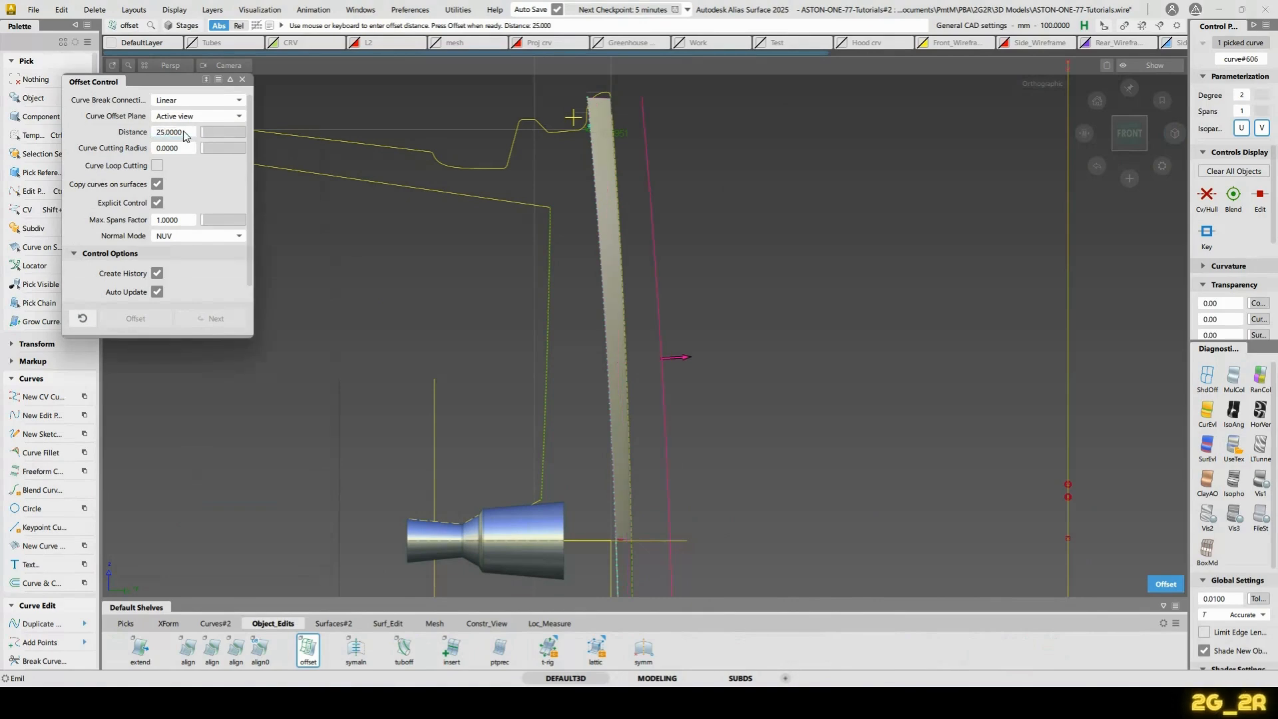
{"action": "left_click", "coordinate": [684, 355]}
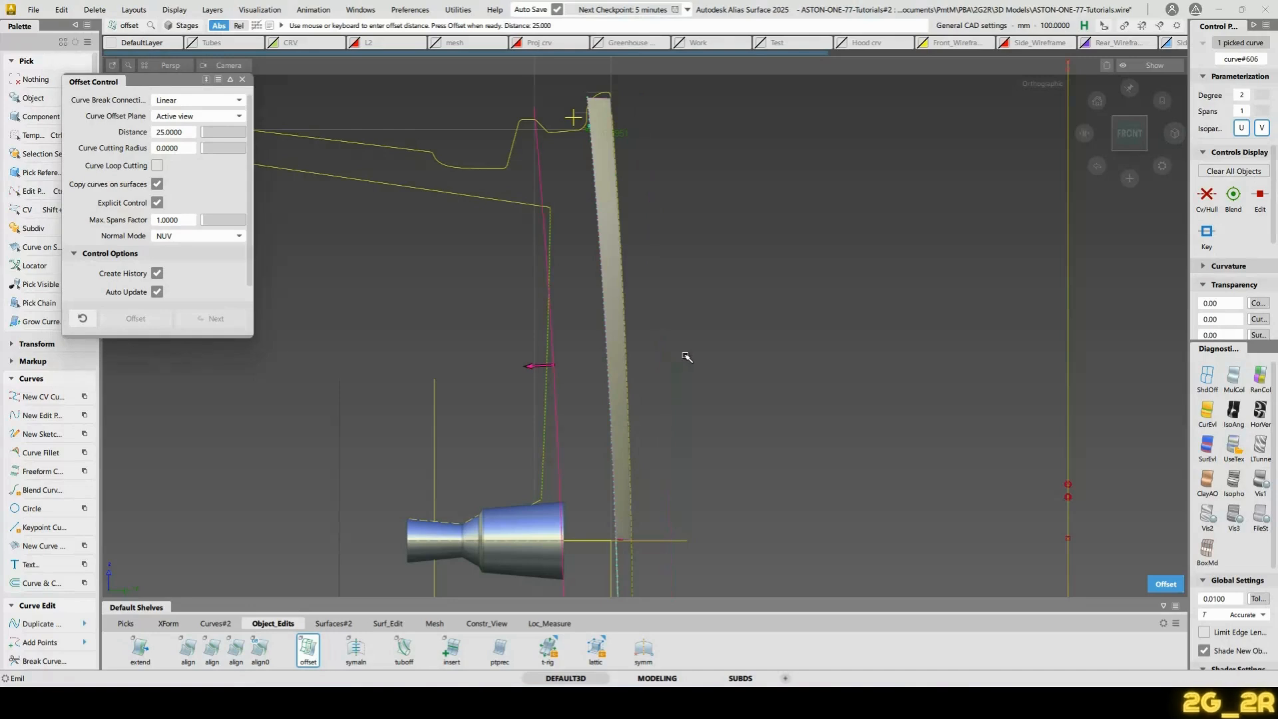
{"action": "key", "text": "space"}
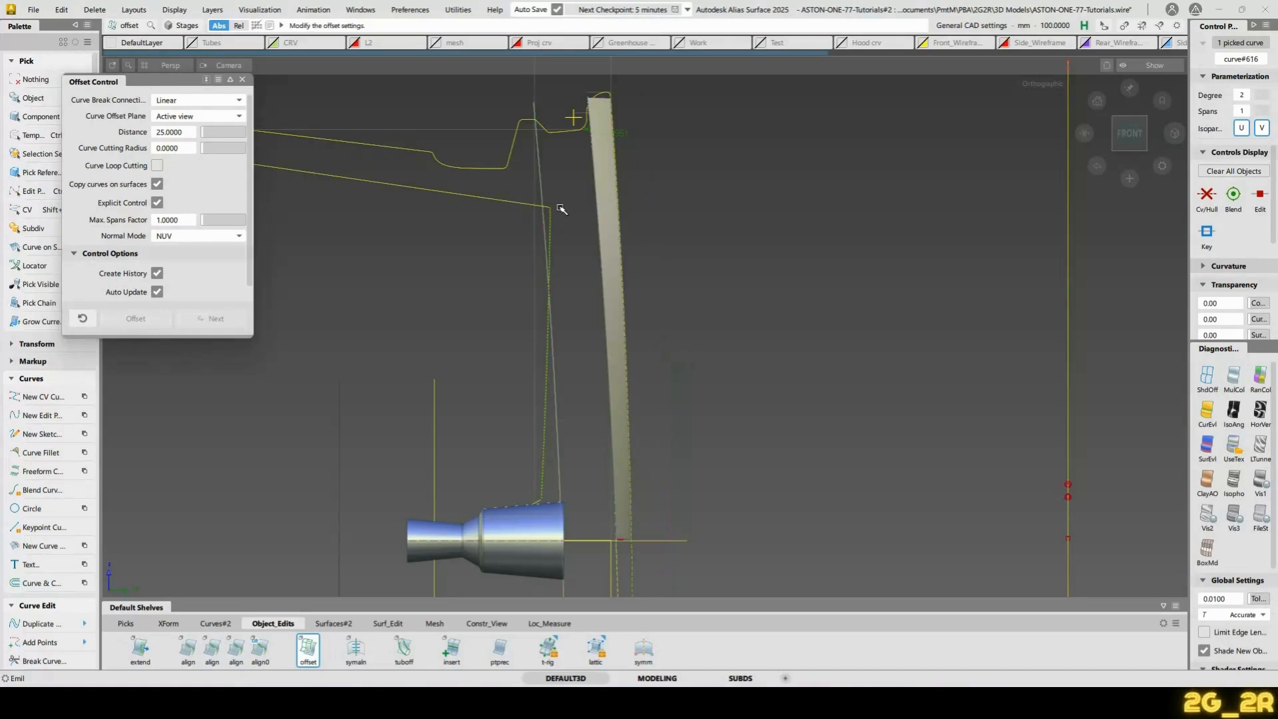
{"action": "key", "text": "space"}
Move the near-vertical inner profile curve inwards along the sloping barrel line, and rotate it to 0.4° about X
{"action": "right_click_drag", "start_coordinate": [570, 425], "coordinate": [579, 393], "text": "alt+shift"}
{"action": "left_click_drag", "start_coordinate": [522, 251], "coordinate": [533, 228], "text": "ctrl+shift"}
{"action": "left_click", "coordinate": [538, 418]}
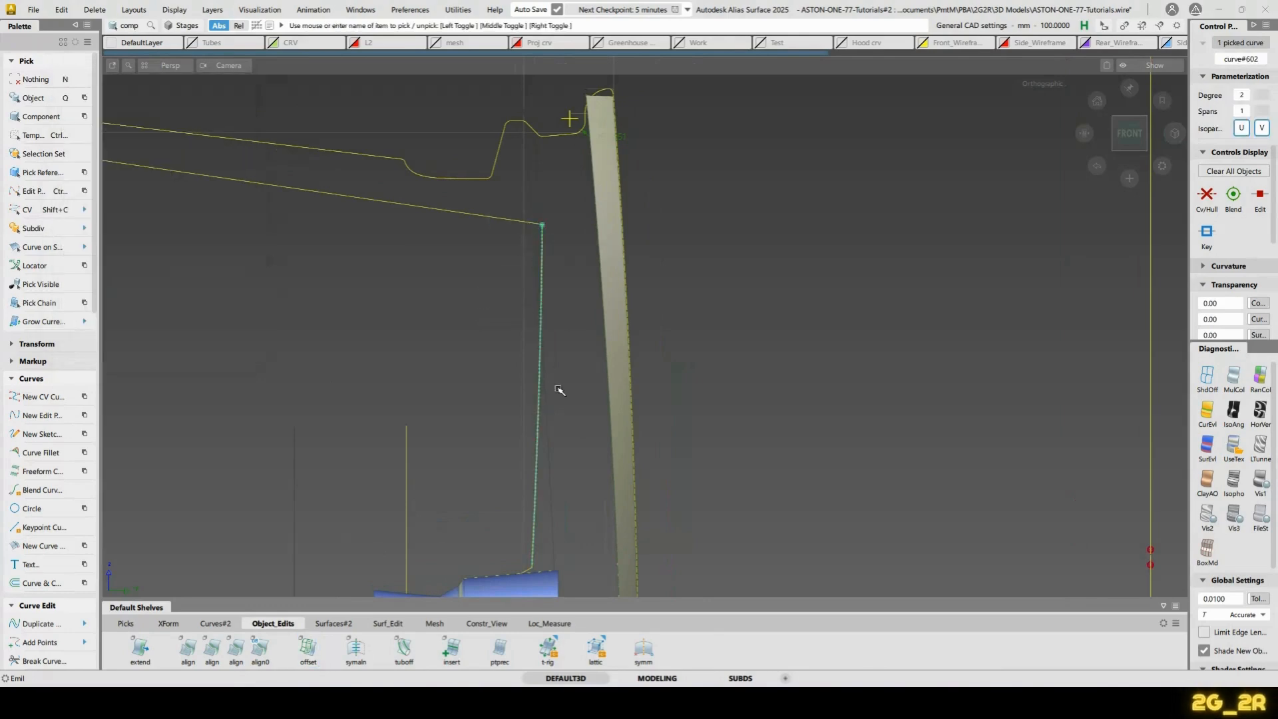
{"action": "middle_click_drag", "start_coordinate": [620, 387], "coordinate": [630, 351], "text": "alt+shift"}
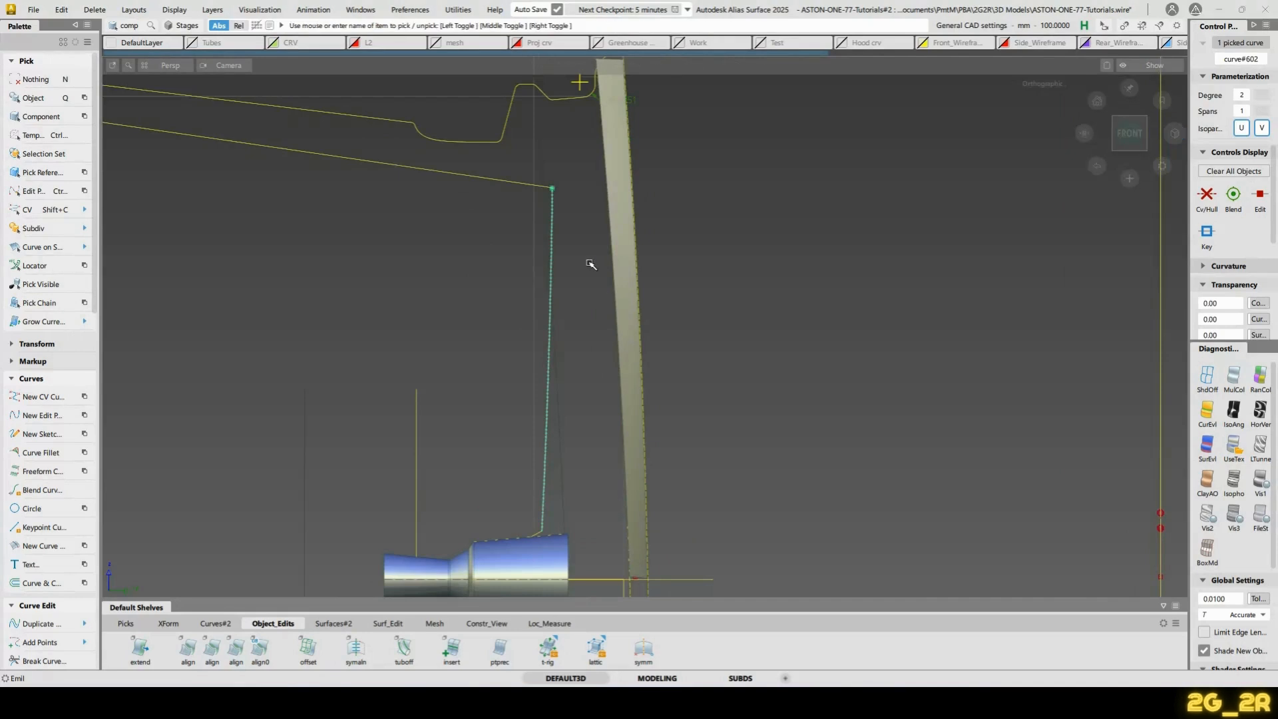
{"action": "middle_click_drag", "start_coordinate": [583, 252], "coordinate": [519, 188], "text": "ctrl+shift"}
{"action": "left_click_drag", "start_coordinate": [519, 188], "coordinate": [532, 187], "text": "ctrl+alt"}
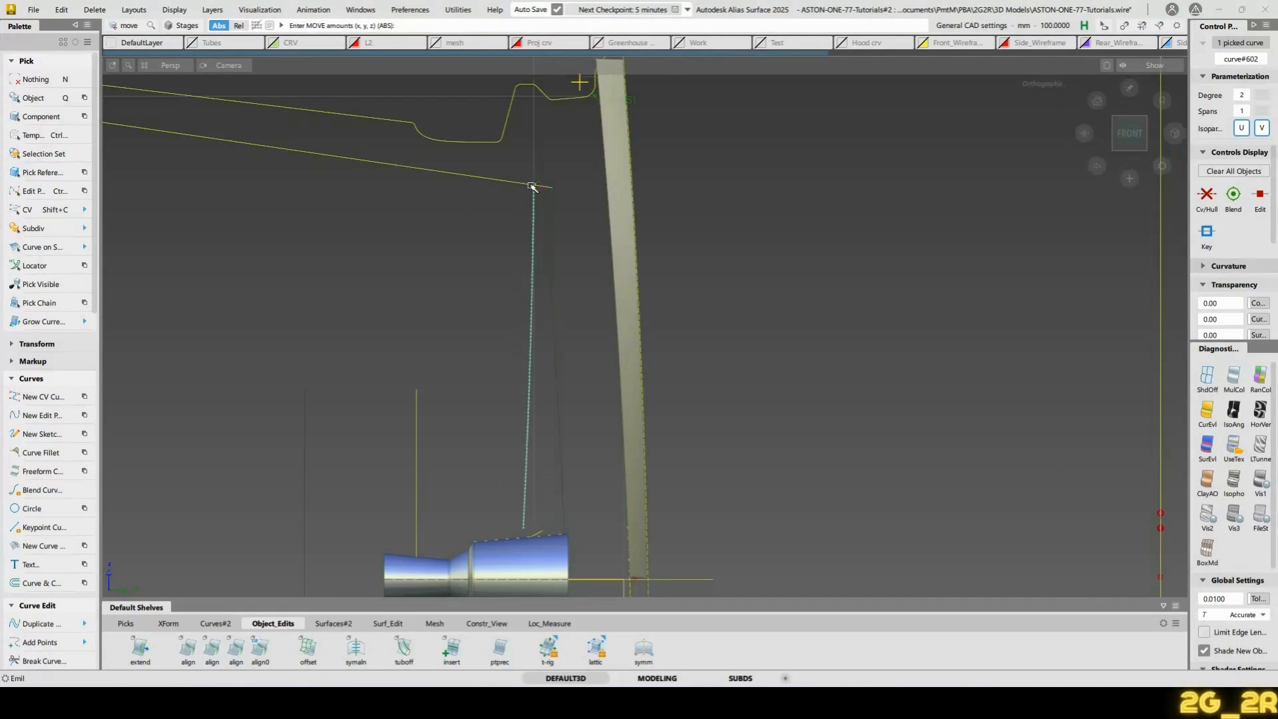
{"action": "middle_click_drag", "start_coordinate": [775, 355], "coordinate": [780, 369], "text": "ctrl+shift"}
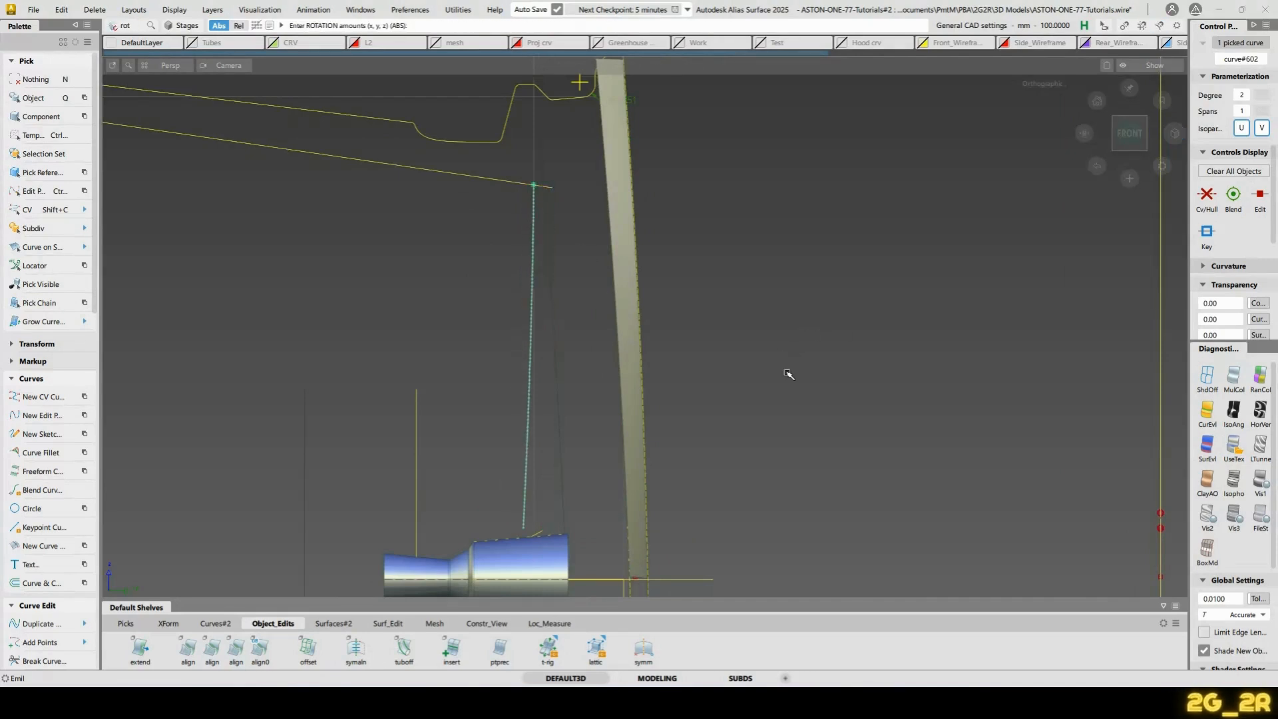
{"action": "left_click_drag", "start_coordinate": [788, 374], "coordinate": [755, 382]}
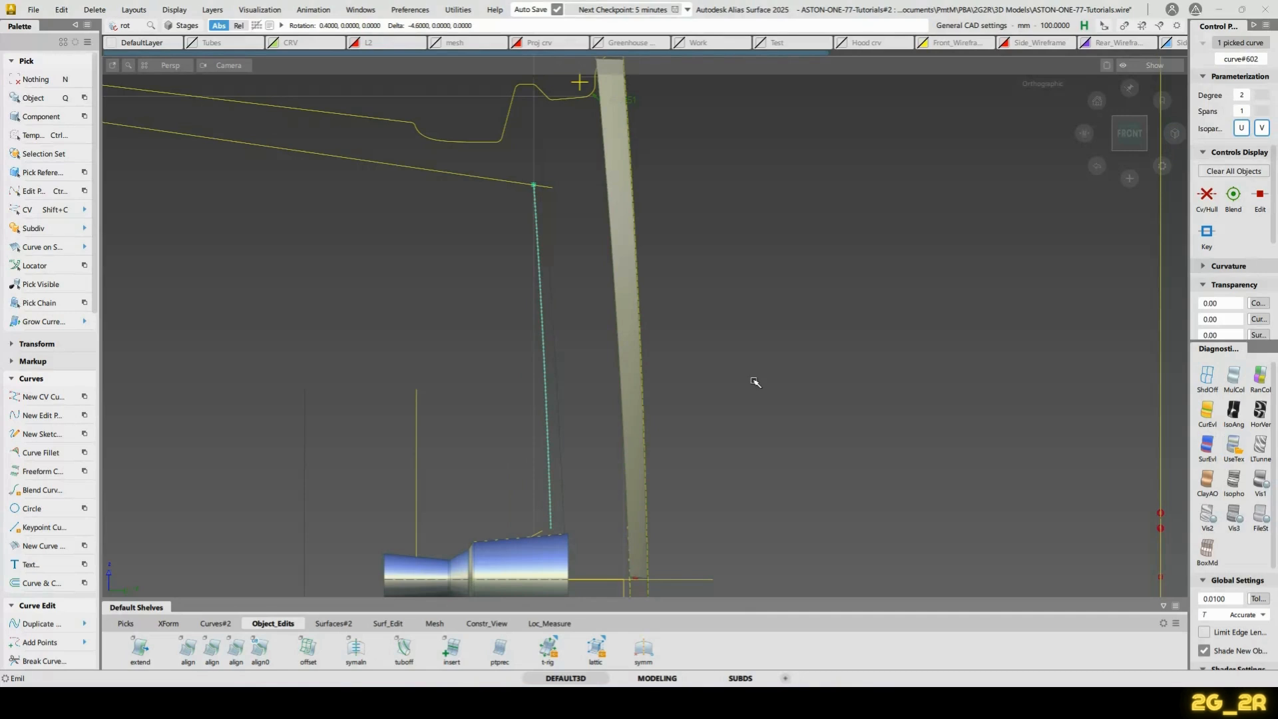
Slide the near-vertical profile curve slightly back towards the spoke along the barrel line and fine-tune its rotation
{"action": "key", "text": "w"}
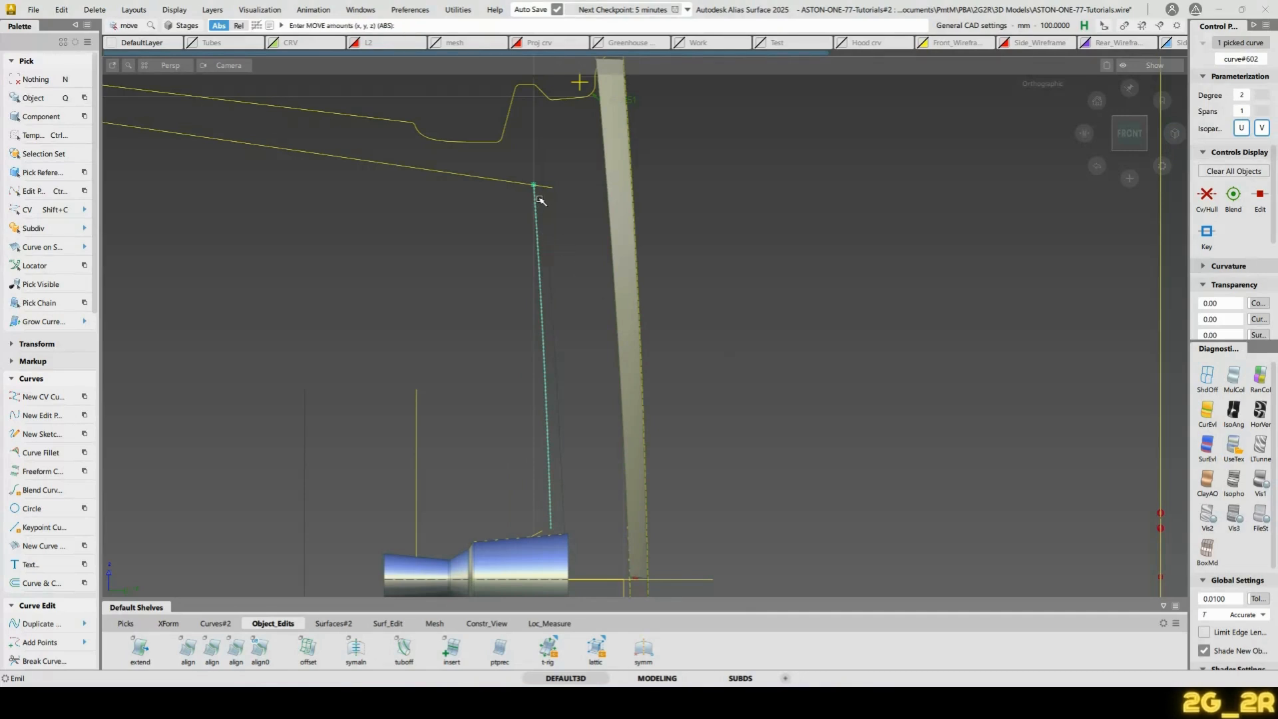
{"action": "left_click_drag", "start_coordinate": [549, 188], "coordinate": [545, 188]}
{"action": "right_click_drag", "start_coordinate": [778, 270], "coordinate": [799, 368], "text": "alt+shift"}
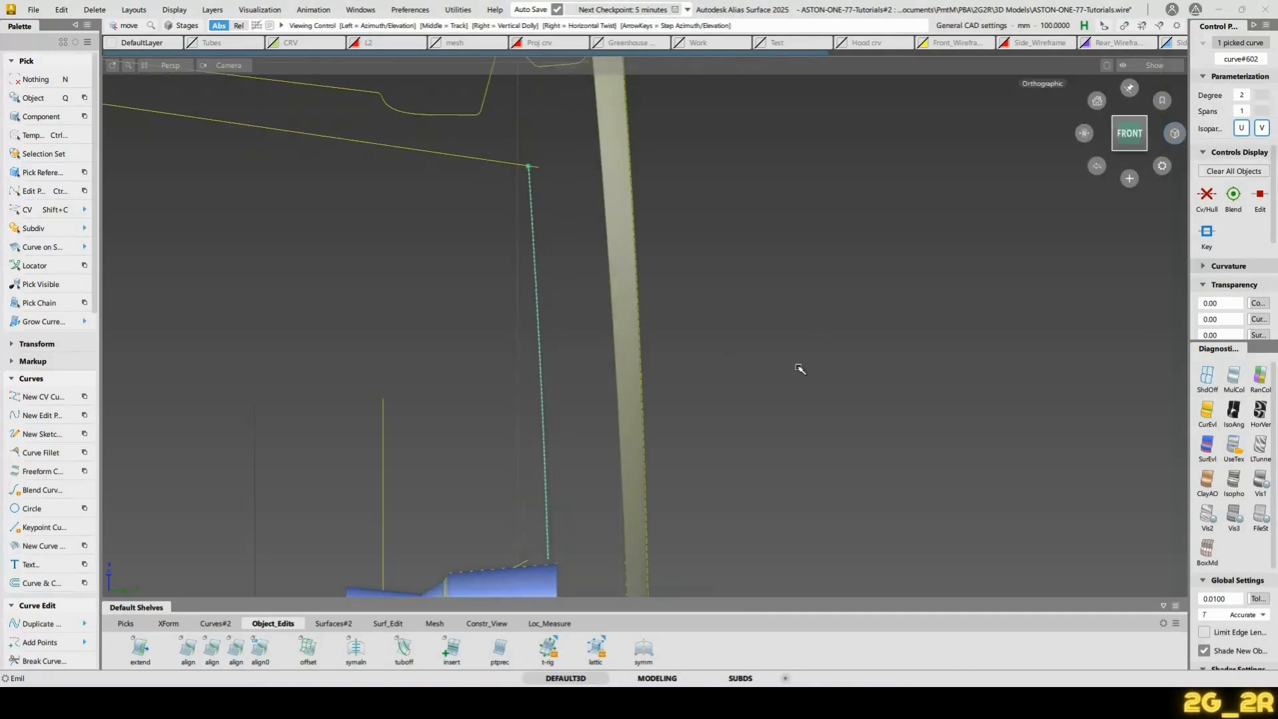
{"action": "middle_click_drag", "start_coordinate": [798, 368], "coordinate": [795, 309], "text": "alt+shift"}
{"action": "key", "text": "e"}
{"action": "left_click_drag", "start_coordinate": [792, 309], "coordinate": [797, 309]}
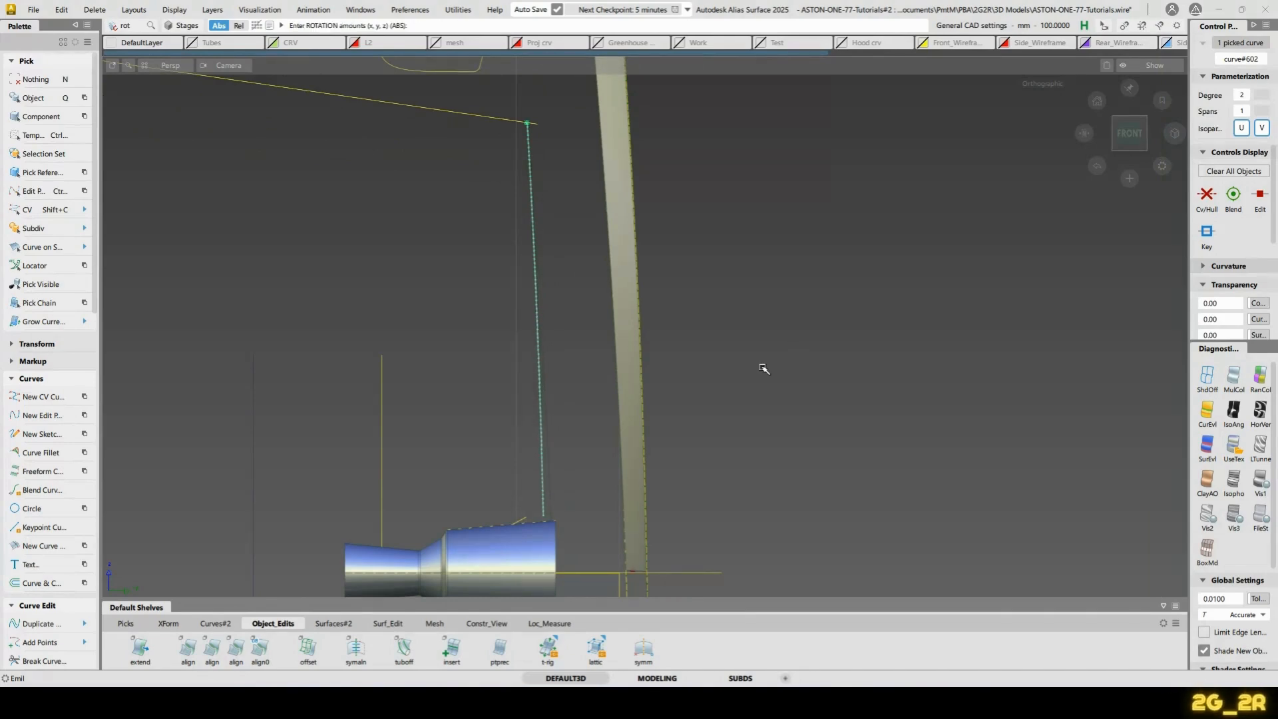
Clear the selection and turn off the diagnostic shading to show the lug hole area as wireframe
{"action": "key", "text": "n"}
{"action": "mouse_move", "coordinate": [501, 428]}
{"action": "middle_mouse_down", "text": "ctrl+shift"}
{"action": "mouse_move", "coordinate": [510, 508]}
{"action": "mouse_move", "coordinate": [553, 299]}
{"action": "mouse_move", "coordinate": [521, 319]}
{"action": "middle_mouse_up", "text": "ctrl+shift"}
{"action": "left_click", "coordinate": [521, 516]}
{"action": "left_click", "coordinate": [748, 328]}
{"action": "left_click", "coordinate": [1207, 378]}
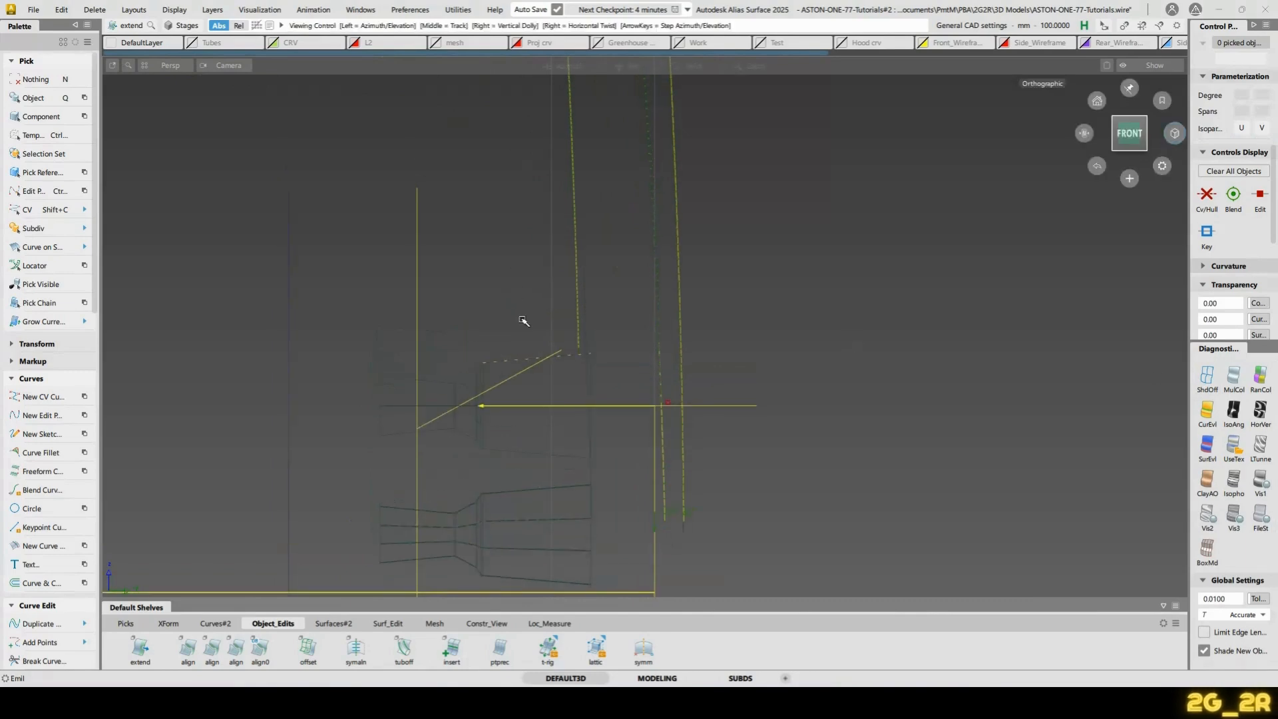
Move the slanted line vertically up above the top lug hole, and stretch its outer end down to a flatter slope
{"action": "left_click_drag", "start_coordinate": [503, 384], "coordinate": [502, 363], "text": "ctrl+shift"}
{"action": "left_click", "coordinate": [504, 382]}
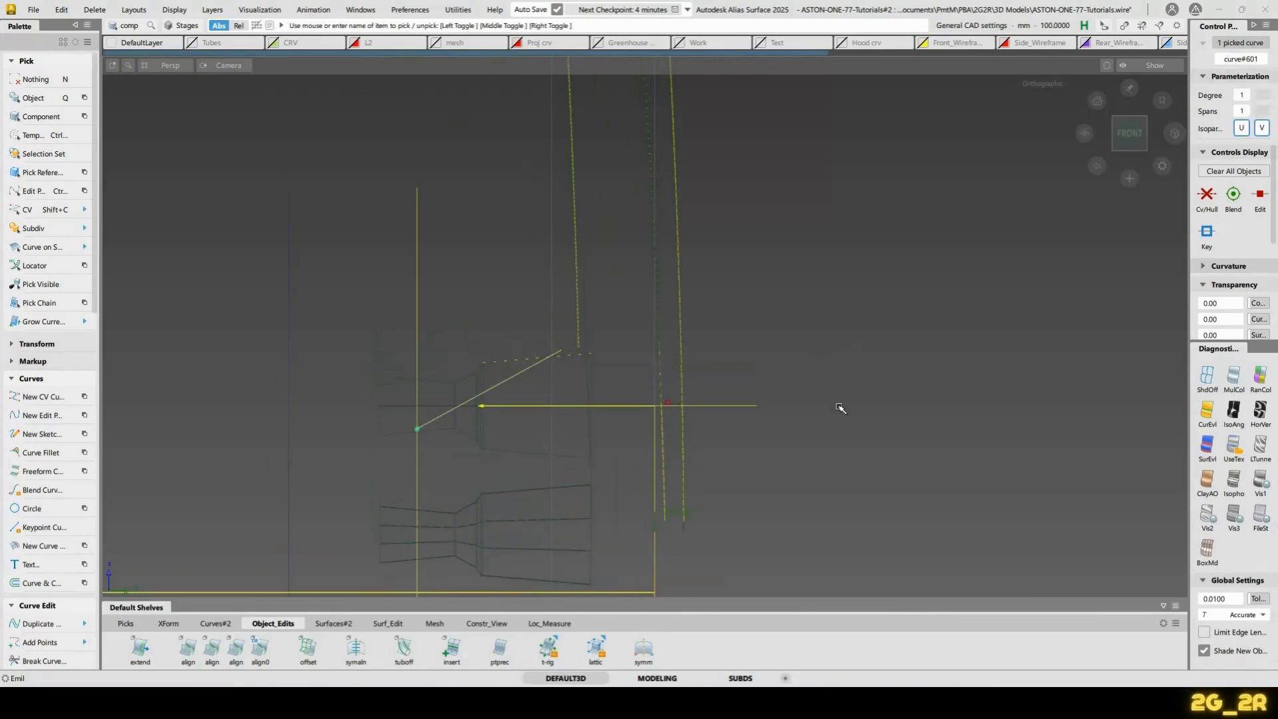
{"action": "key", "text": "w"}
{"action": "right_click_drag", "start_coordinate": [864, 440], "coordinate": [875, 358]}
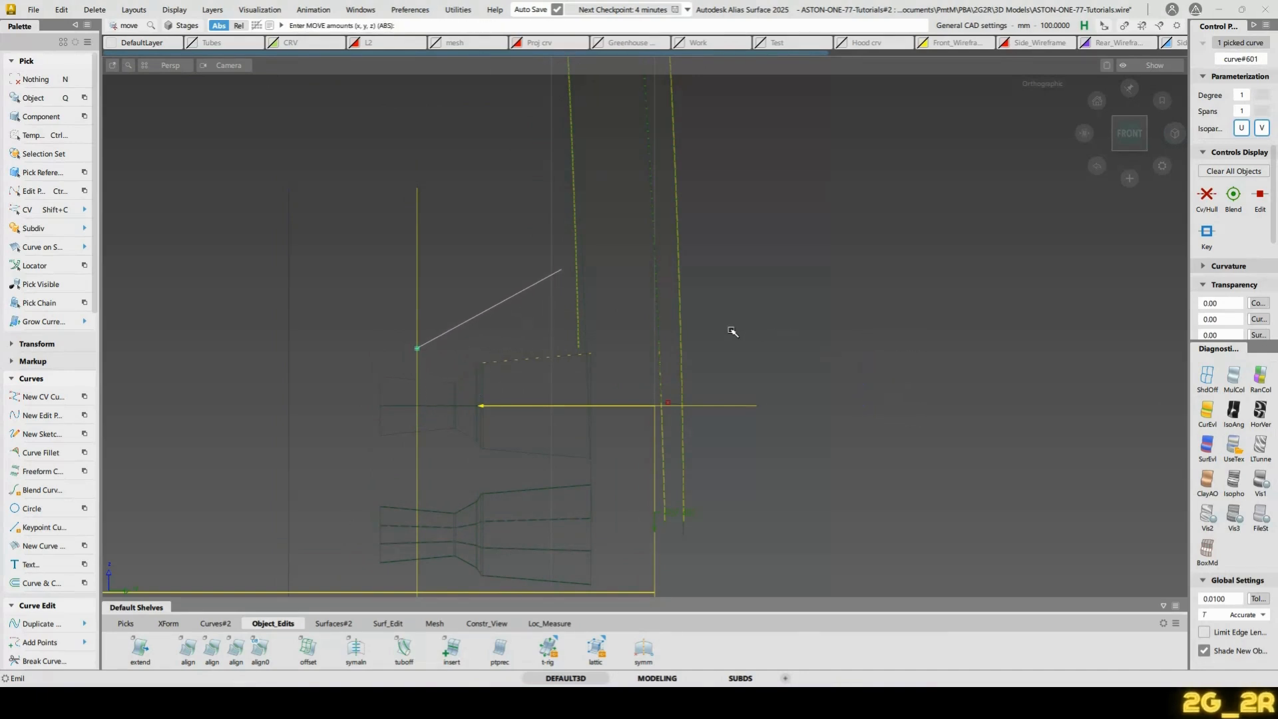
{"action": "key", "text": "s"}
{"action": "left_click", "coordinate": [562, 271]}
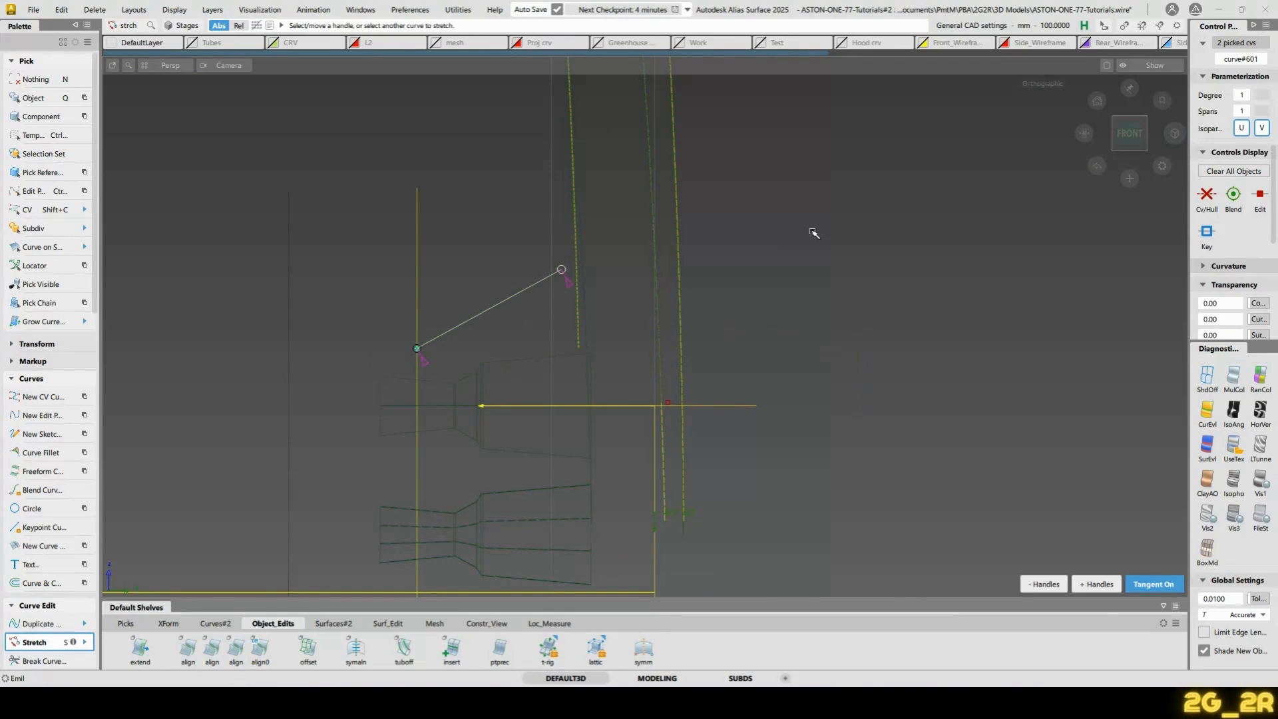
{"action": "right_click_drag", "start_coordinate": [813, 233], "coordinate": [820, 266]}
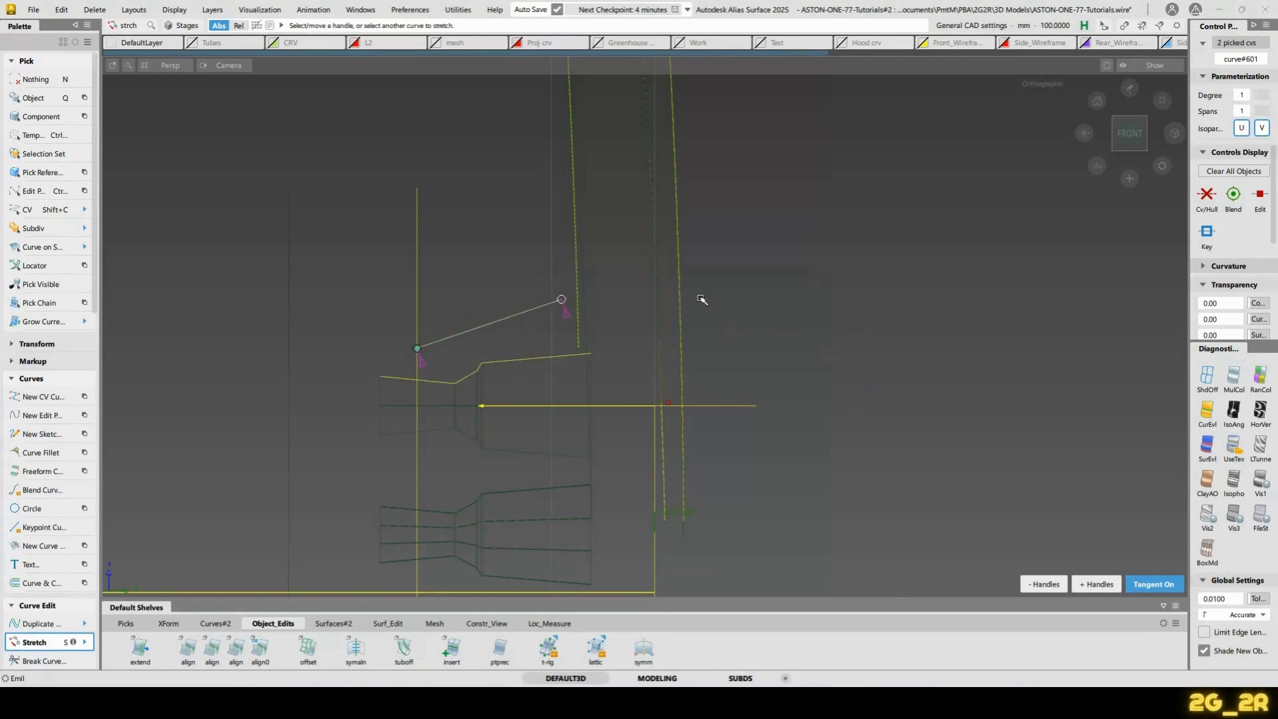
Extend the slanted line to the near-vertical profile curve, and shorten that curve to the point where they meet
{"action": "left_click_drag", "start_coordinate": [567, 220], "coordinate": [566, 302], "text": "ctrl+shift"}
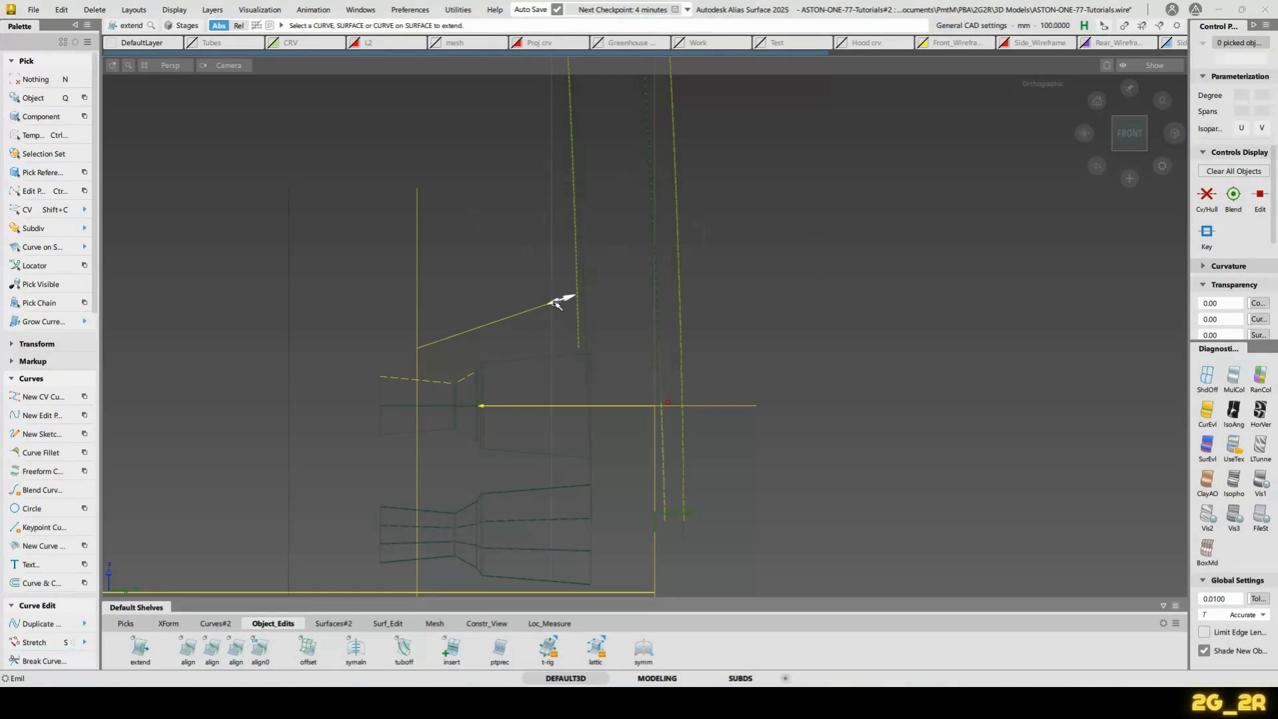
{"action": "left_click", "coordinate": [563, 298]}
{"action": "left_click", "coordinate": [566, 299], "text": "ctrl+alt"}
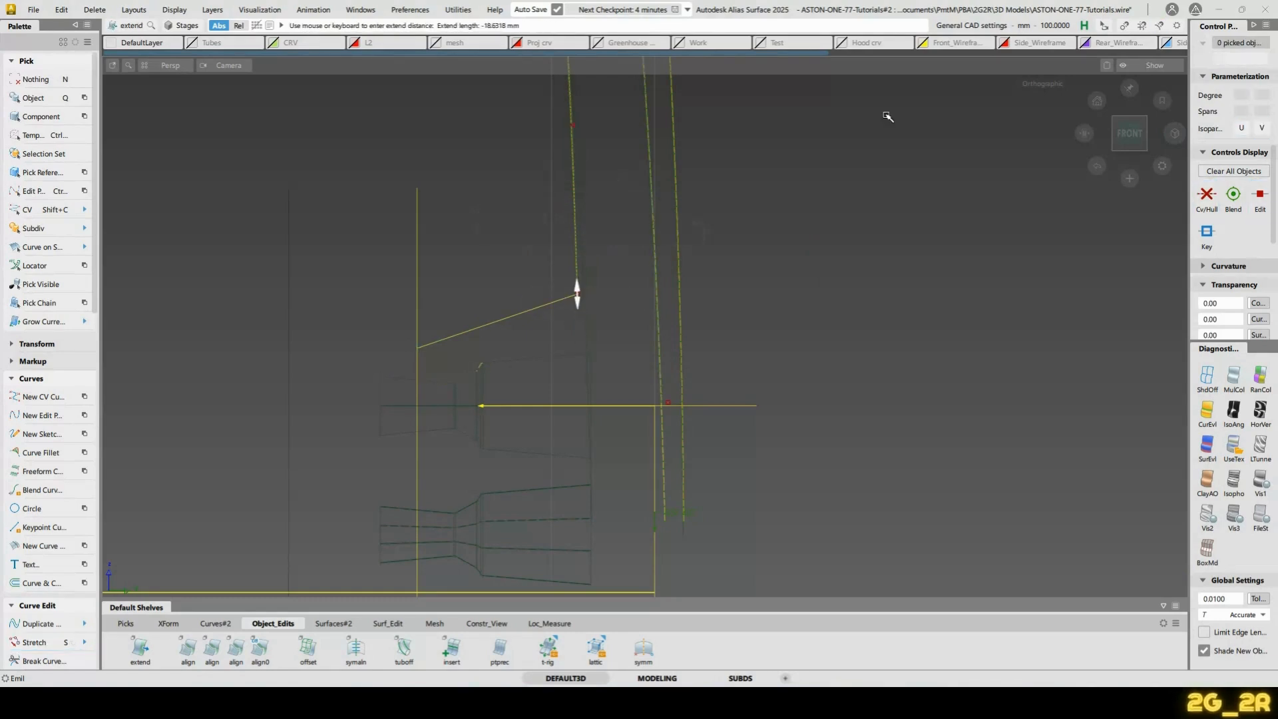
{"action": "left_click", "coordinate": [880, 122]}
{"action": "key", "text": "q"}
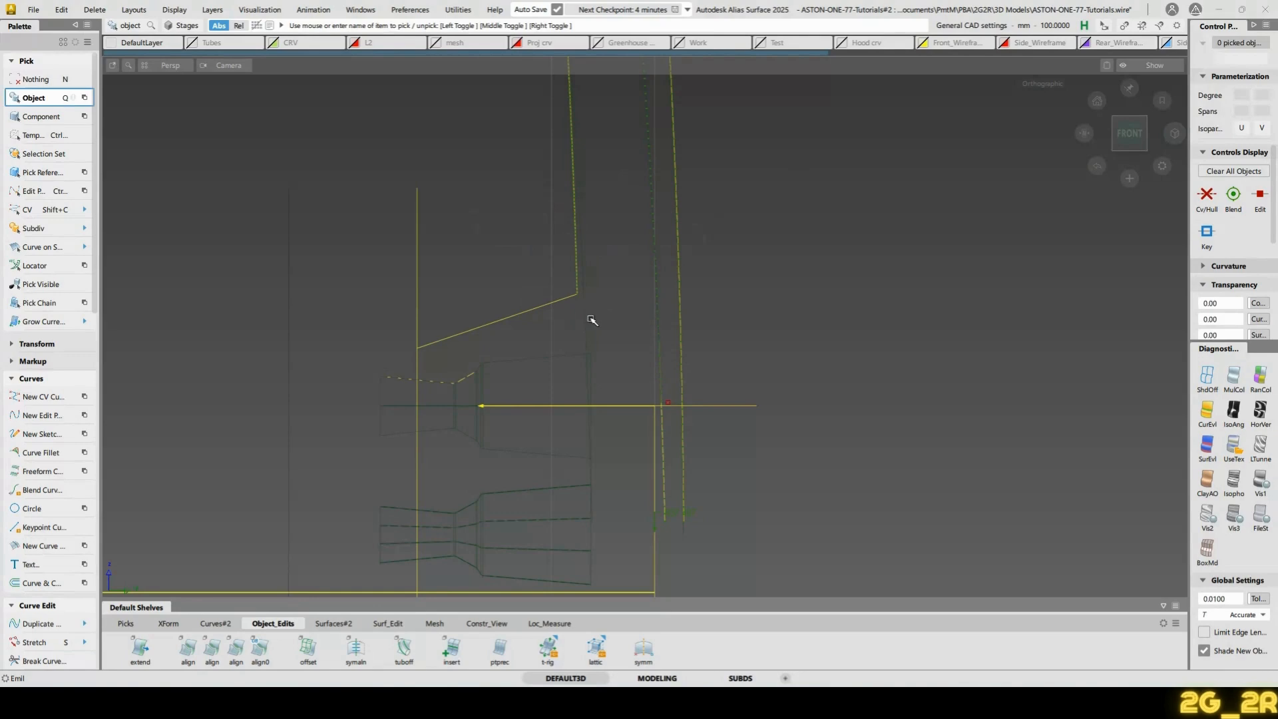
Shorten the sloping barrel line's overhanging outer end back to the top end of the near-vertical profile curve
{"action": "left_click", "coordinate": [581, 320]}
{"action": "key", "text": "n"}
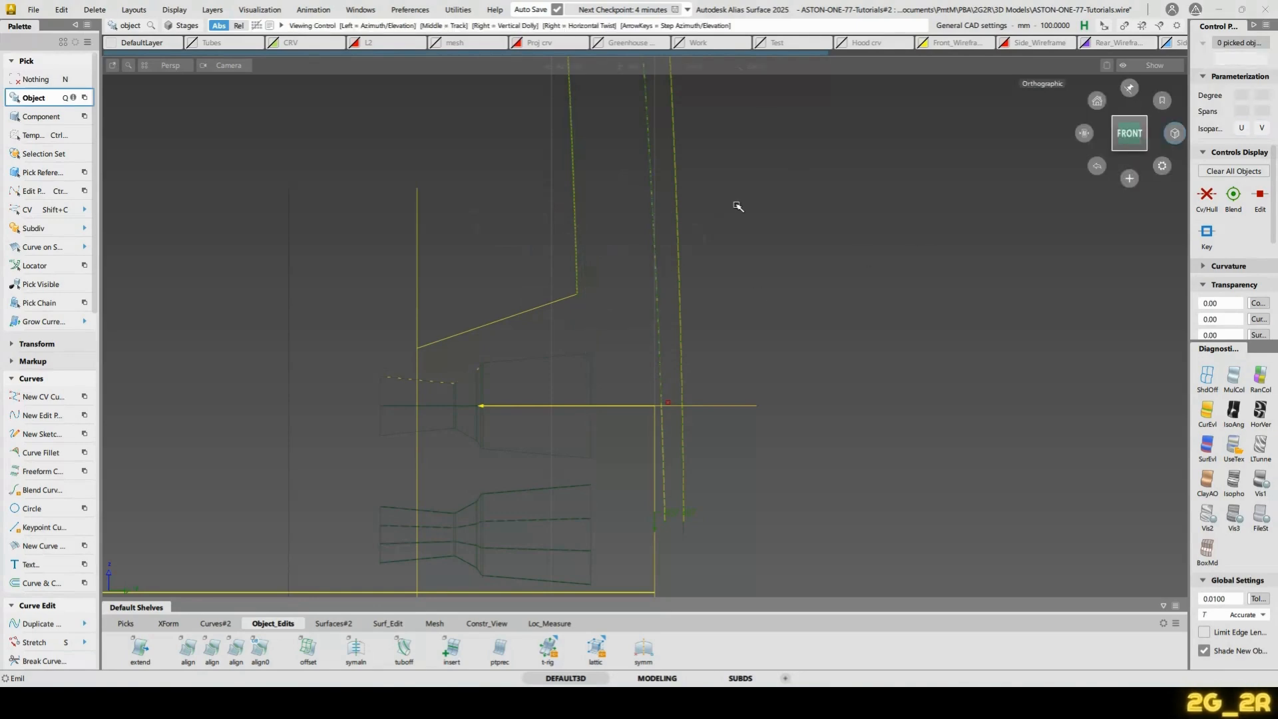
{"action": "right_click_drag", "start_coordinate": [764, 119], "coordinate": [790, 277], "text": "alt+shift"}
{"action": "middle_click_drag", "start_coordinate": [748, 287], "coordinate": [776, 253], "text": "alt+shift"}
{"action": "left_click_drag", "start_coordinate": [775, 252], "coordinate": [692, 321], "text": "alt+shift"}
{"action": "right_click_drag", "start_coordinate": [692, 321], "coordinate": [721, 308], "text": "alt+shift"}
{"action": "middle_click_drag", "start_coordinate": [721, 308], "coordinate": [625, 612], "text": "alt+shift"}
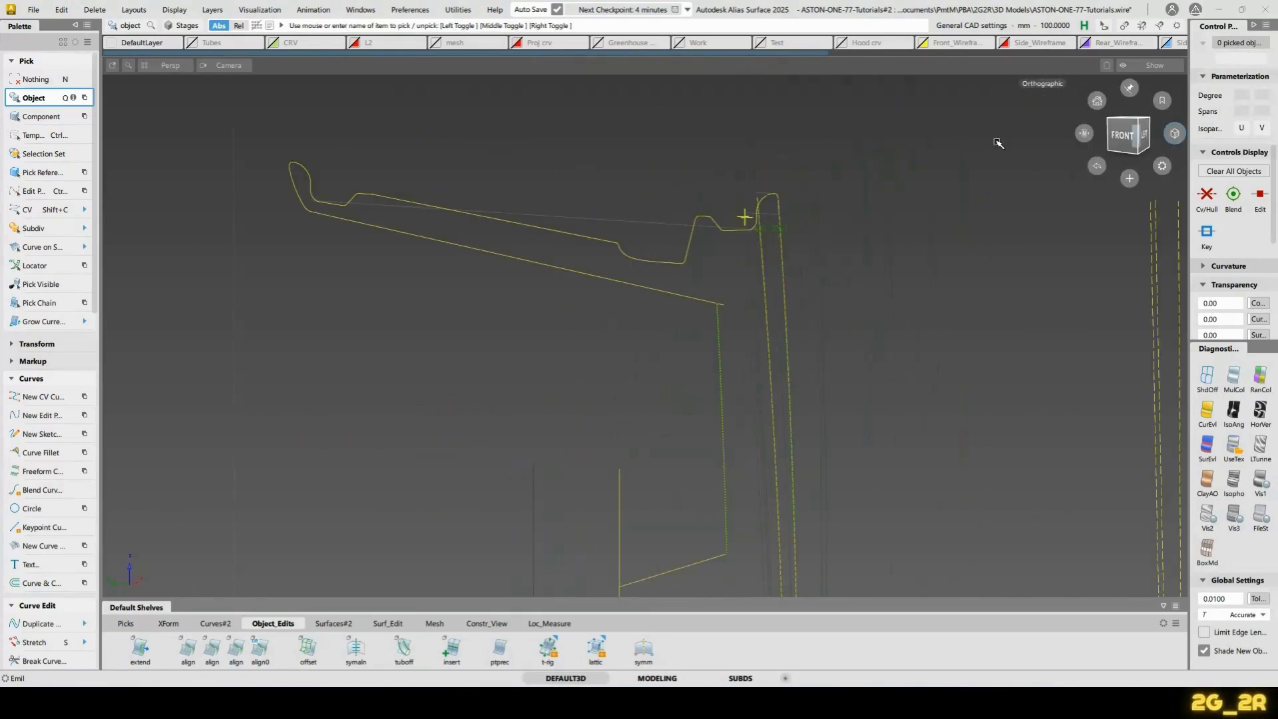
{"action": "left_click", "coordinate": [1132, 137]}
{"action": "middle_click_drag", "start_coordinate": [751, 340], "coordinate": [726, 353], "text": "alt+shift"}
{"action": "right_click_drag", "start_coordinate": [726, 354], "coordinate": [730, 328], "text": "alt+shift"}
{"action": "middle_click_drag", "start_coordinate": [460, 322], "coordinate": [693, 257], "text": "alt+shift"}
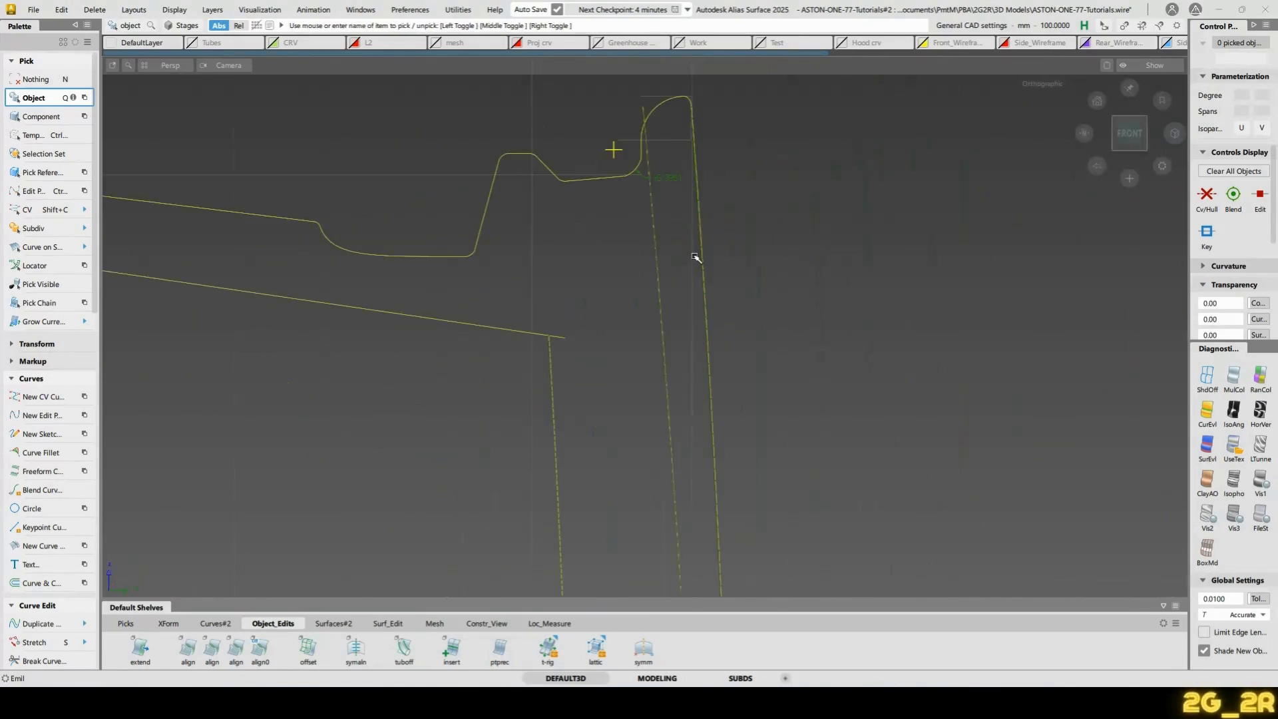
{"action": "middle_click_drag", "start_coordinate": [582, 226], "coordinate": [585, 313], "text": "ctrl+shift"}
{"action": "left_click", "coordinate": [562, 337]}
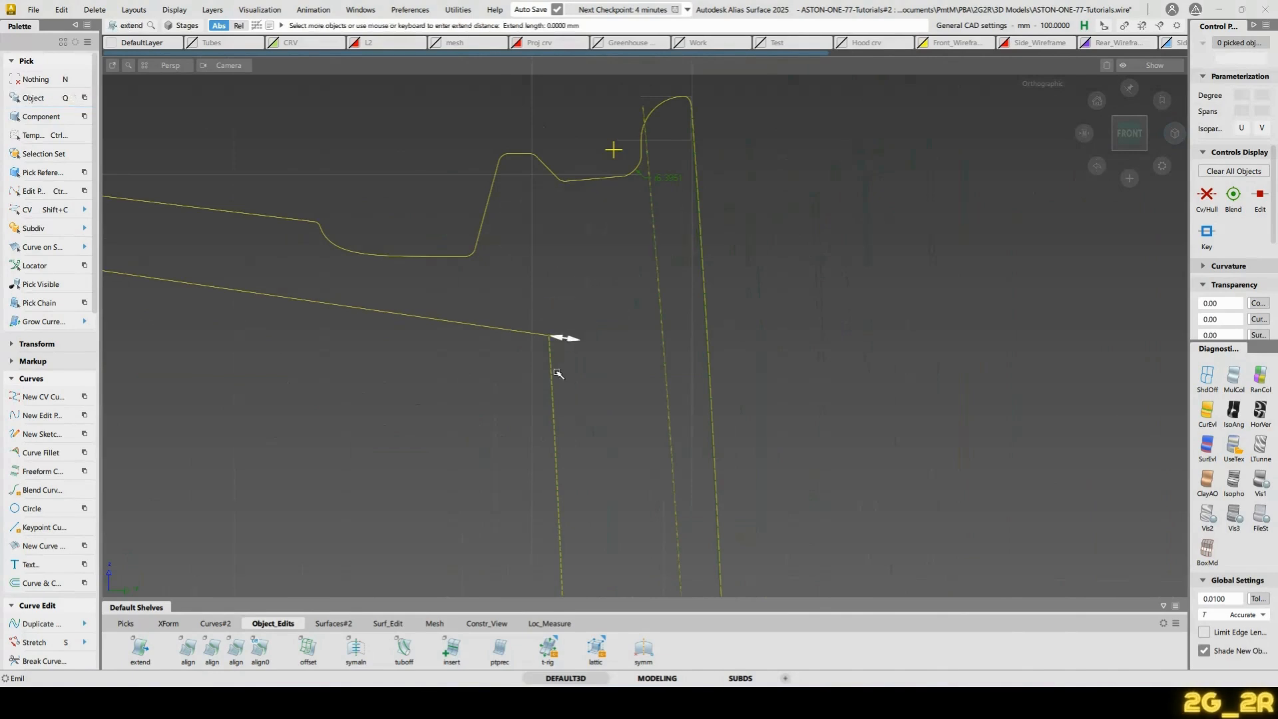
{"action": "left_click", "coordinate": [709, 186]}
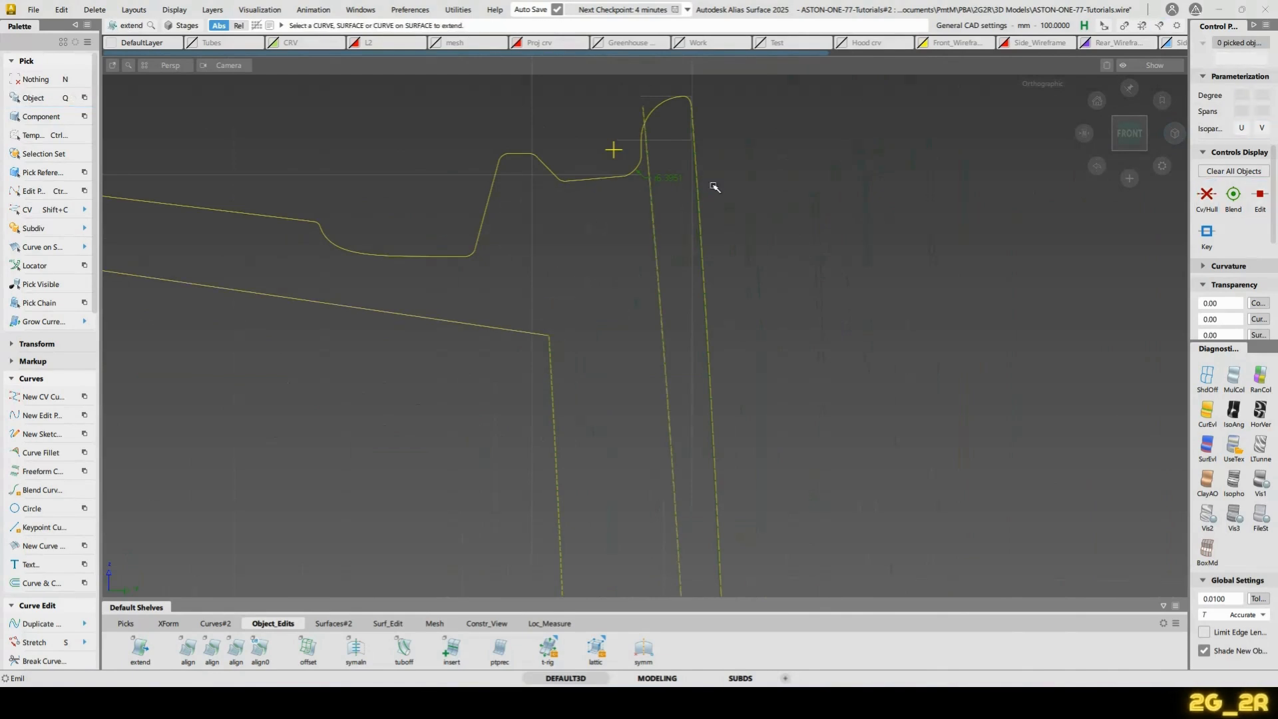
Check the wheel photo in the browser, and draw a straight edit-point curve from near the barrel line's outer end to the outer spoke-face line
{"action": "key", "text": "alt+Tab"}
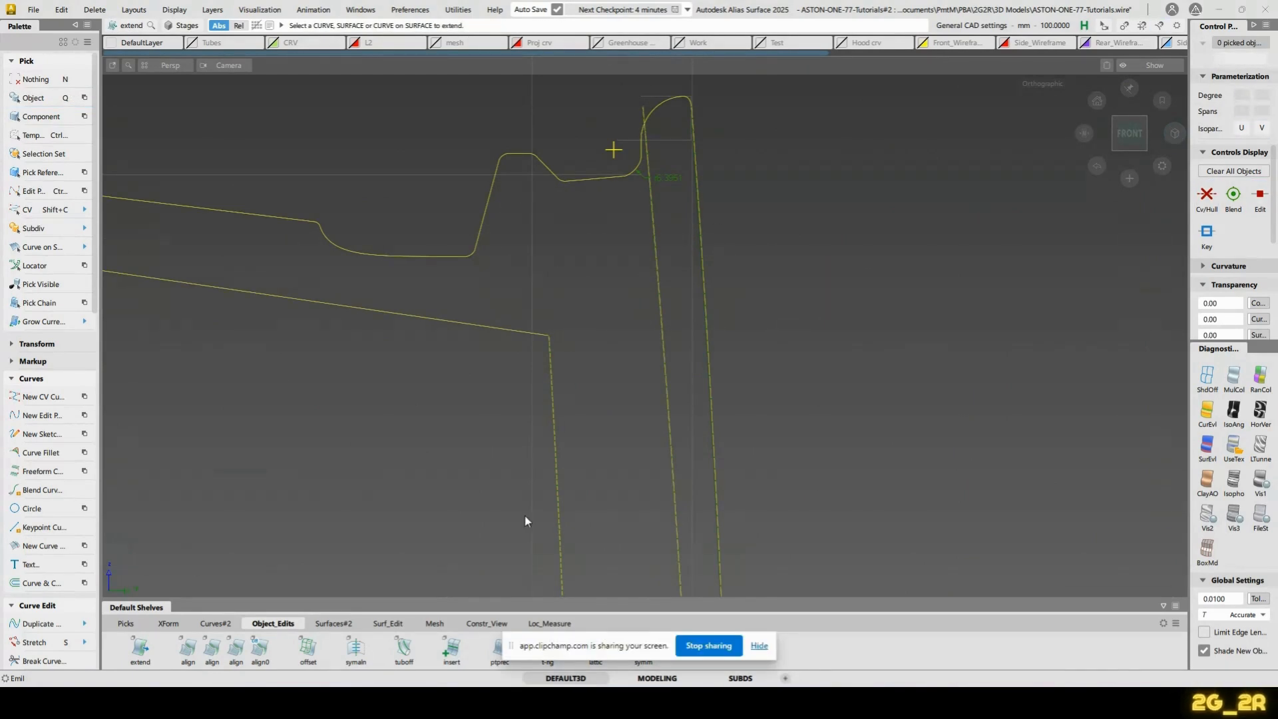
{"action": "key", "text": "alt+Tab"}
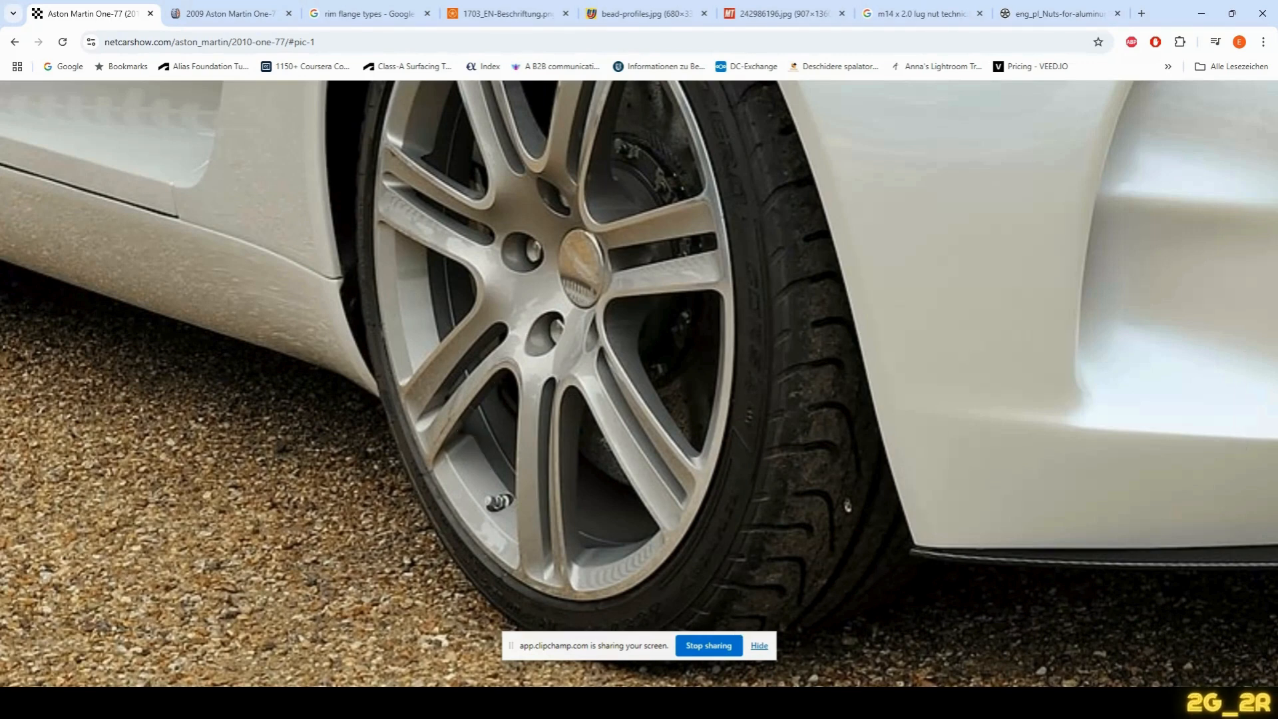
{"action": "key", "text": "alt+Tab"}
{"action": "middle_click_drag", "start_coordinate": [557, 392], "coordinate": [599, 257], "text": "alt+shift"}
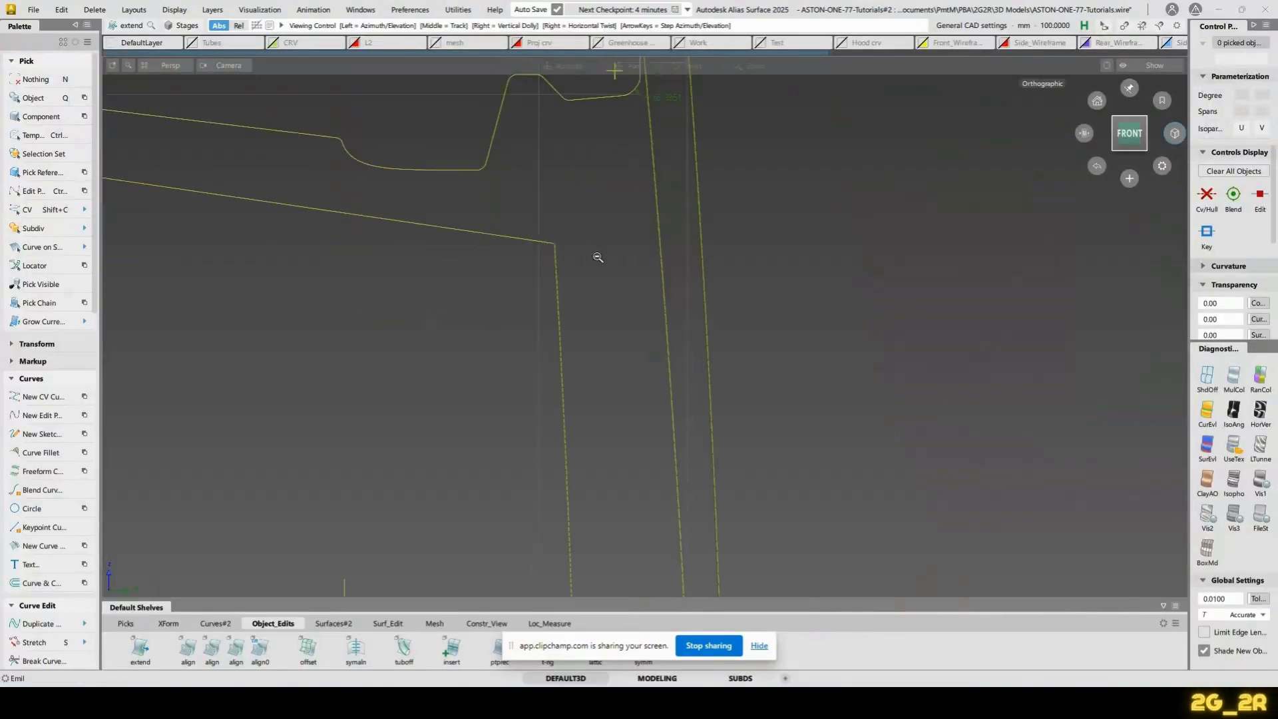
{"action": "right_click_drag", "start_coordinate": [599, 257], "coordinate": [602, 273], "text": "alt+shift"}
{"action": "middle_click_drag", "start_coordinate": [602, 273], "coordinate": [604, 287], "text": "alt+shift"}
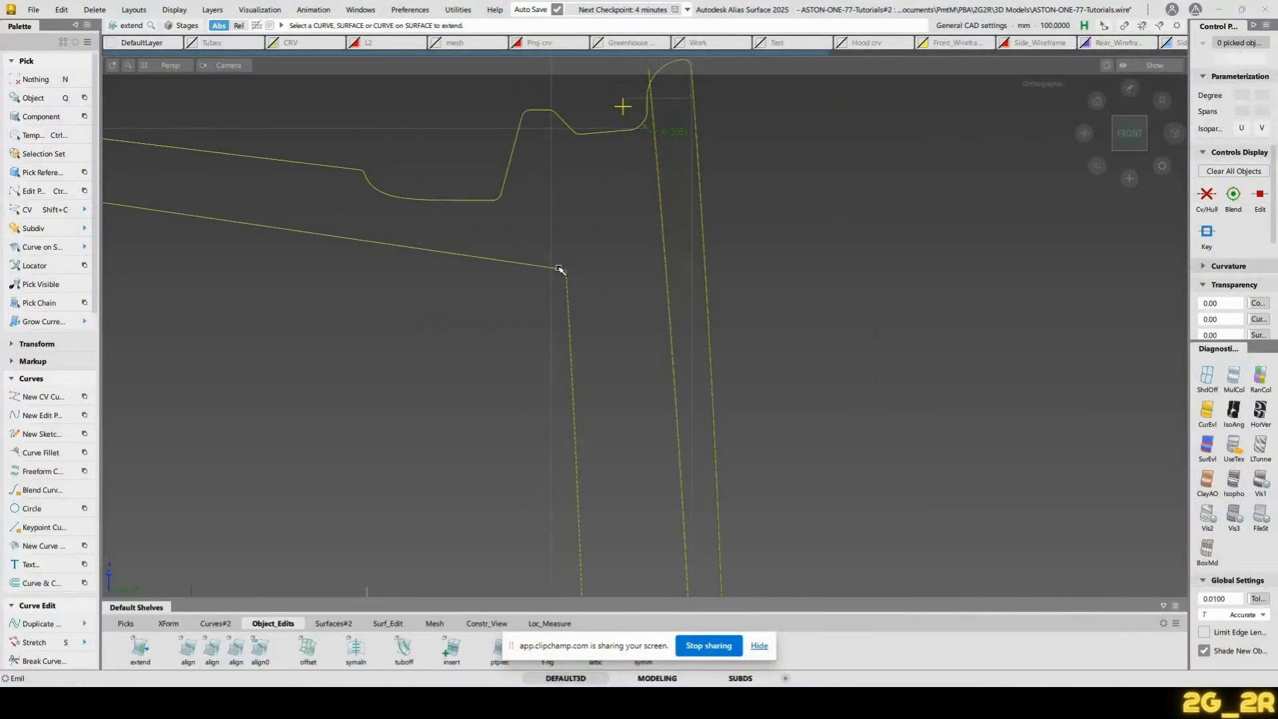
{"action": "key", "text": "e"}
{"action": "left_click", "coordinate": [536, 269]}
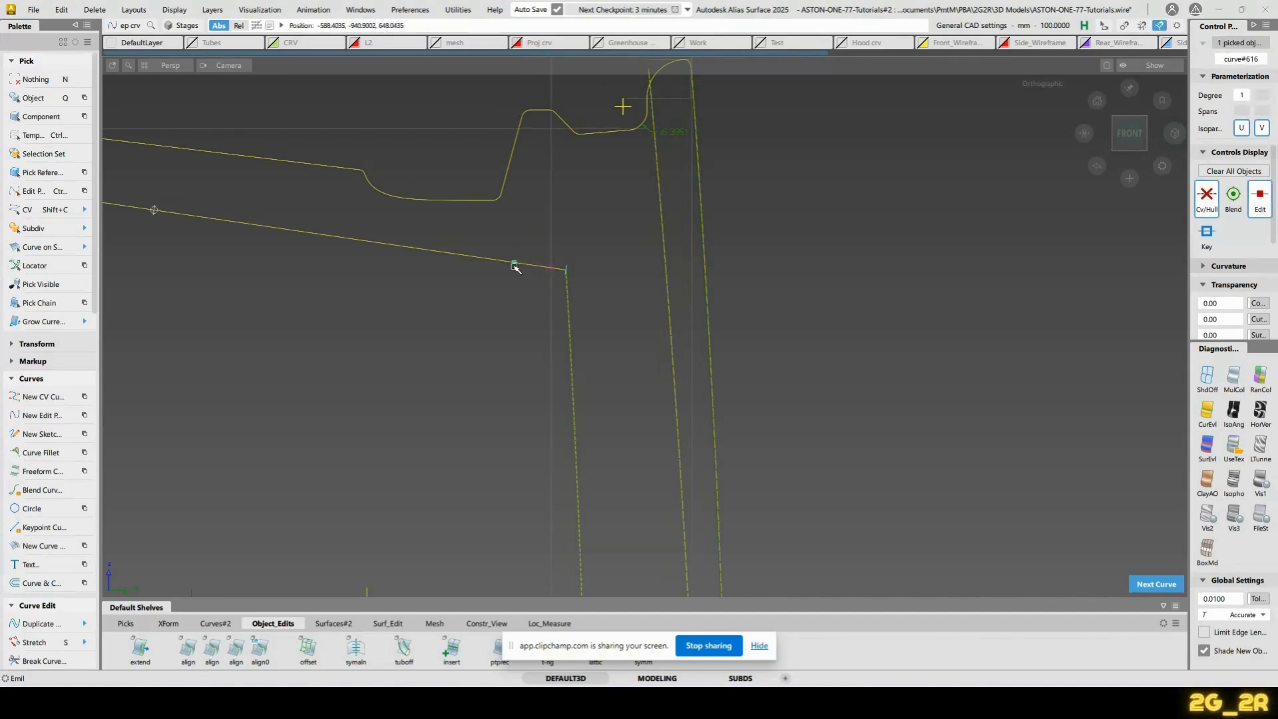
{"action": "left_click", "coordinate": [514, 267]}
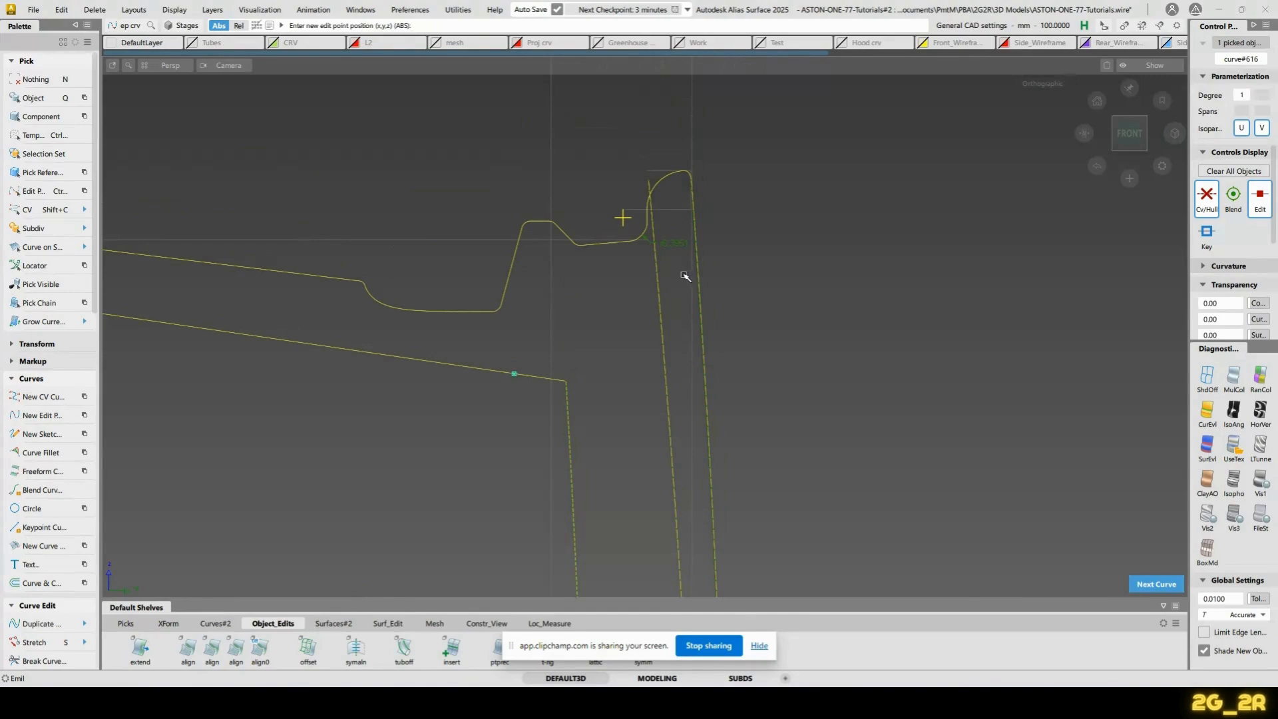
{"action": "left_click", "coordinate": [692, 266]}
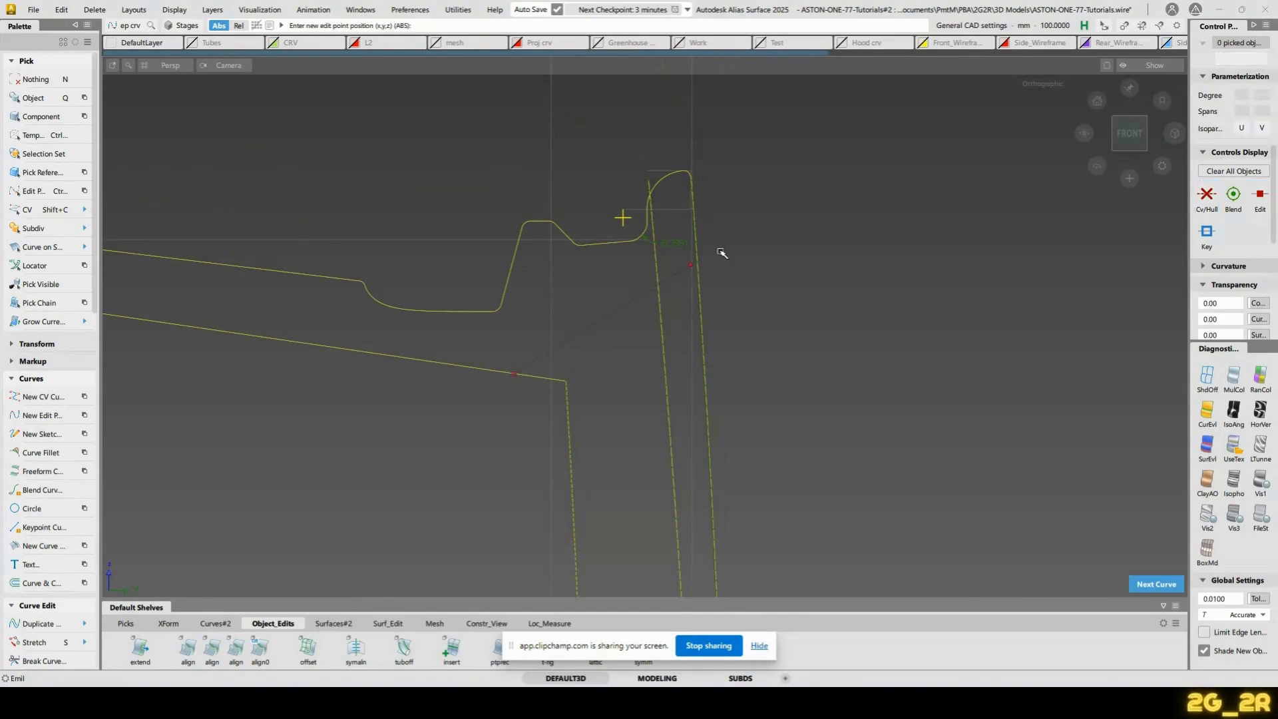
{"action": "key", "text": "alt+Tab"}
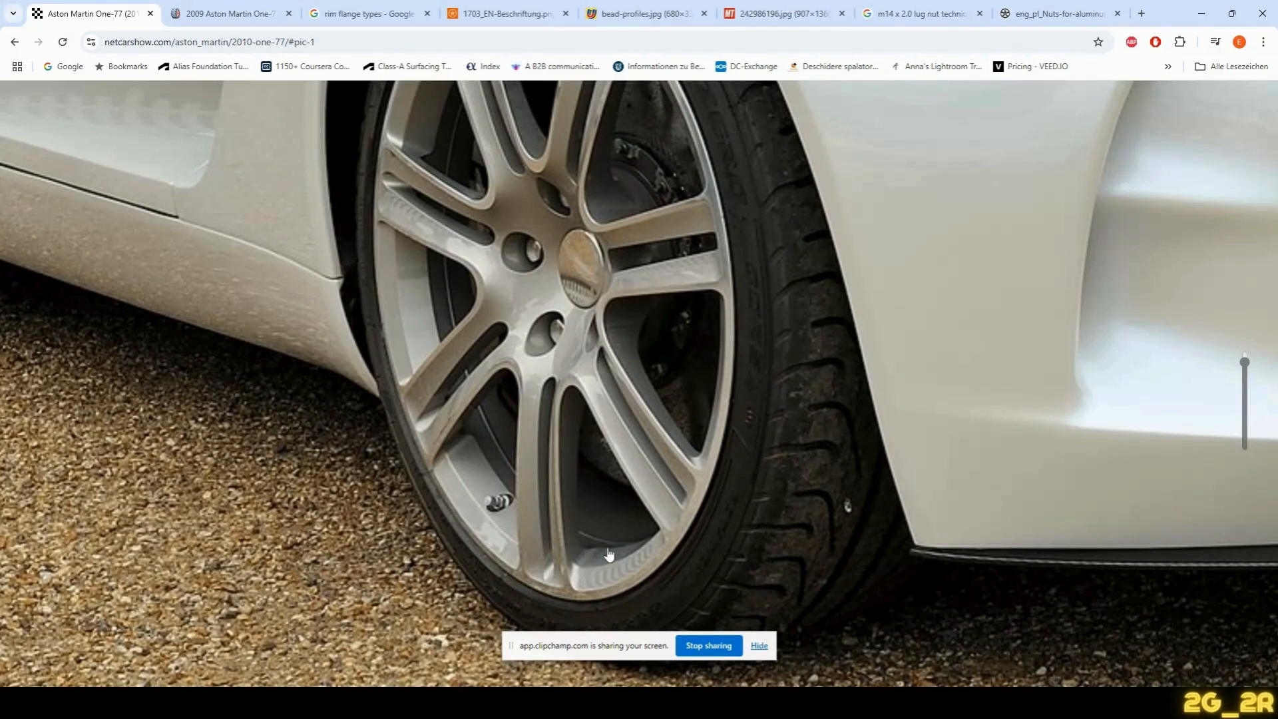
{"action": "key", "text": "alt+Tab"}
{"action": "right_click_drag", "start_coordinate": [830, 299], "coordinate": [741, 297], "text": "alt+shift"}
{"action": "left_click_drag", "start_coordinate": [741, 297], "coordinate": [781, 293], "text": "alt+shift"}
{"action": "left_click_drag", "start_coordinate": [1084, 157], "coordinate": [590, 343], "text": "alt+shift"}
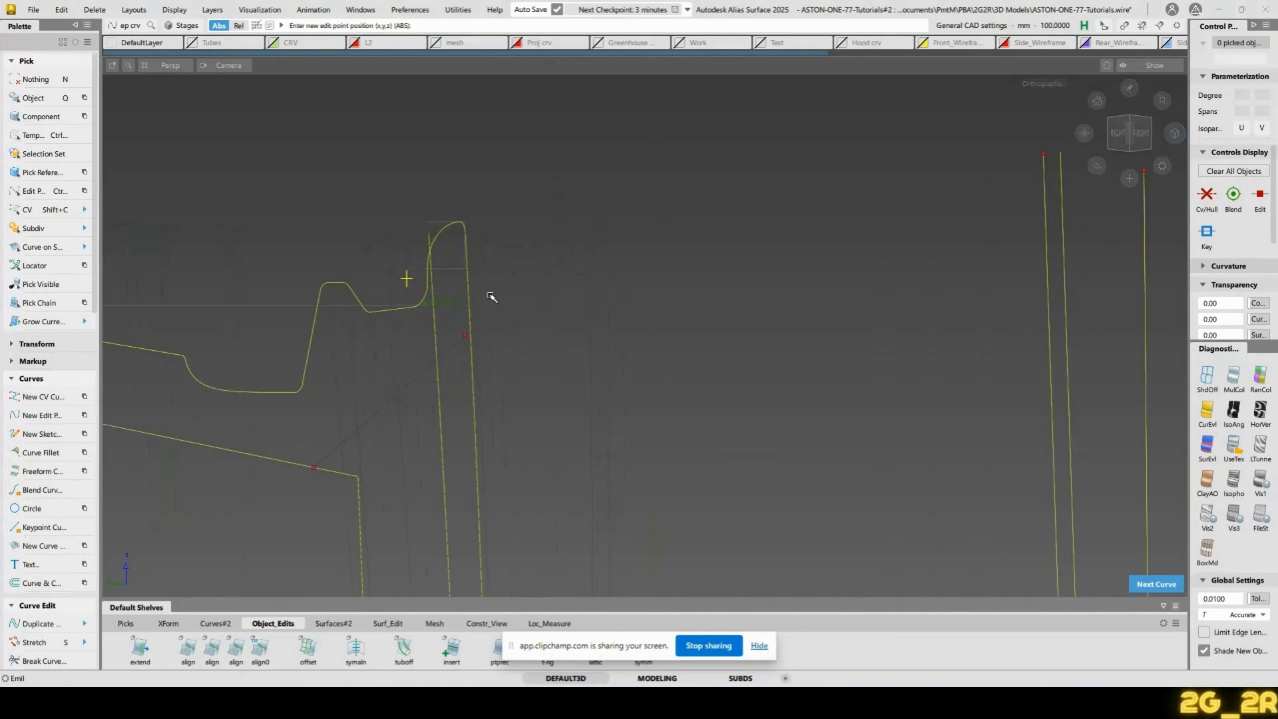
{"action": "middle_click_drag", "start_coordinate": [483, 291], "coordinate": [907, 366], "text": "alt+shift"}
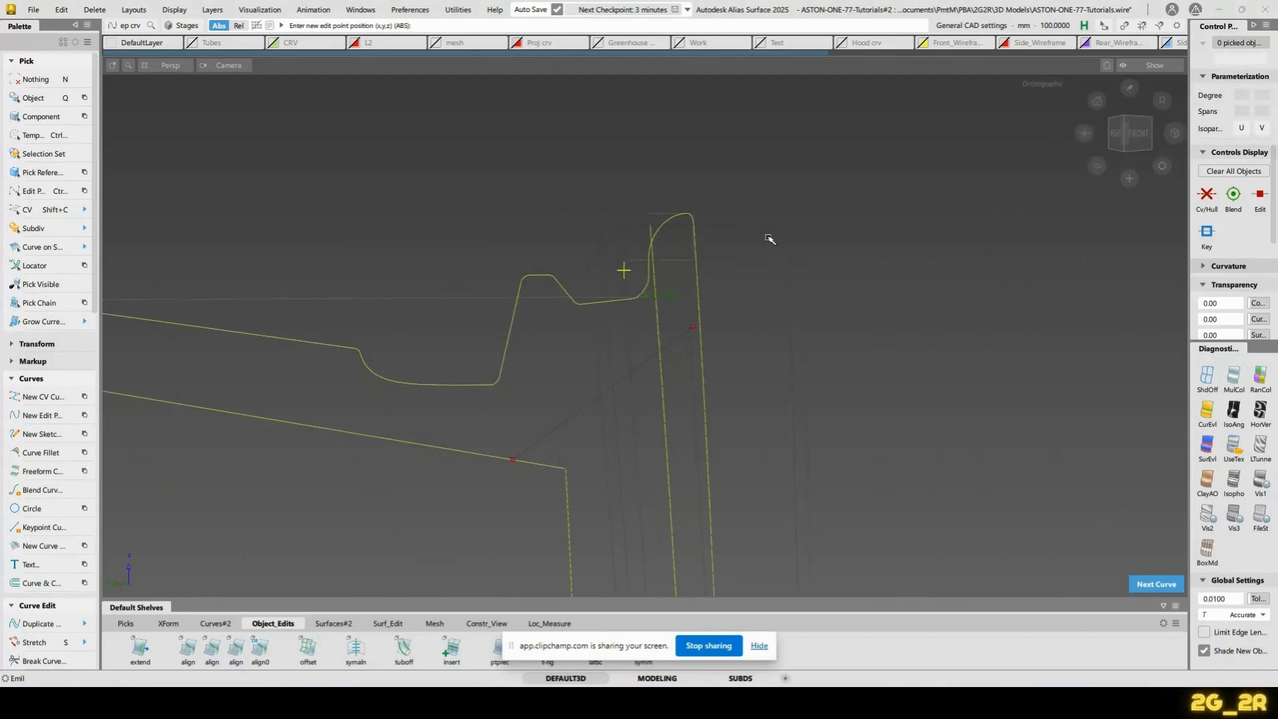
{"action": "left_click", "coordinate": [693, 226]}
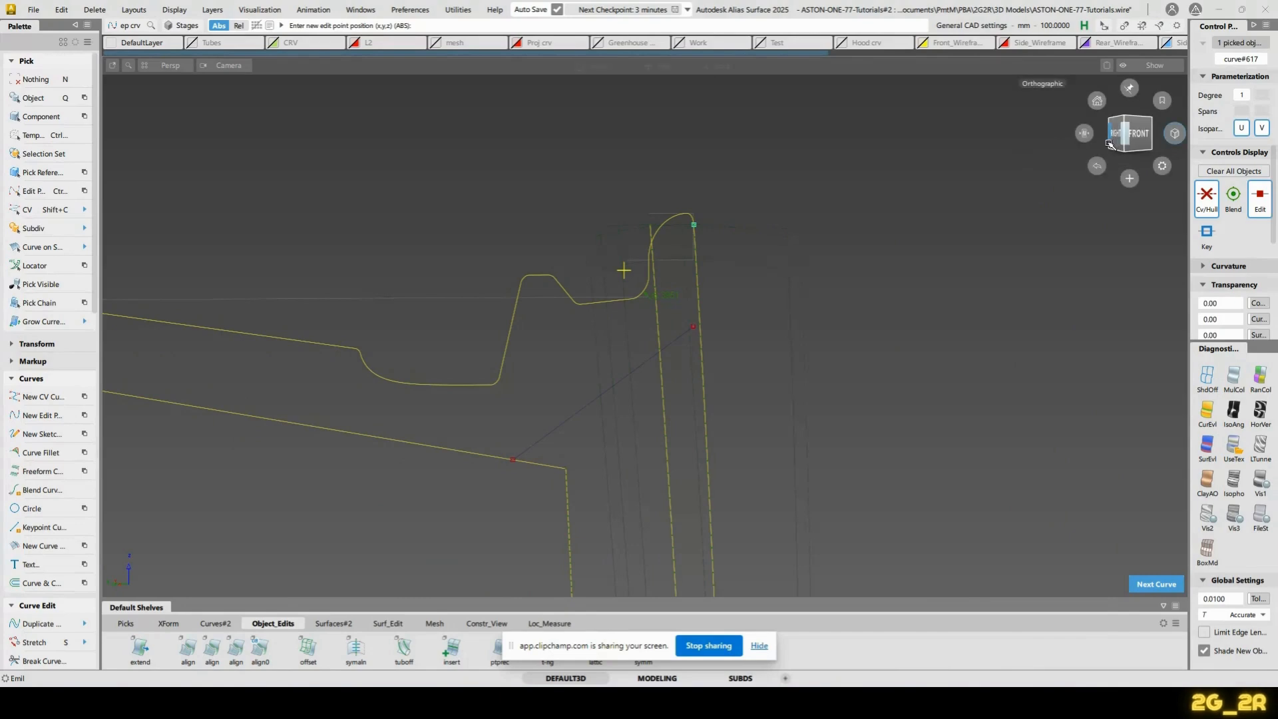
{"action": "key", "text": "ctrl+z"}
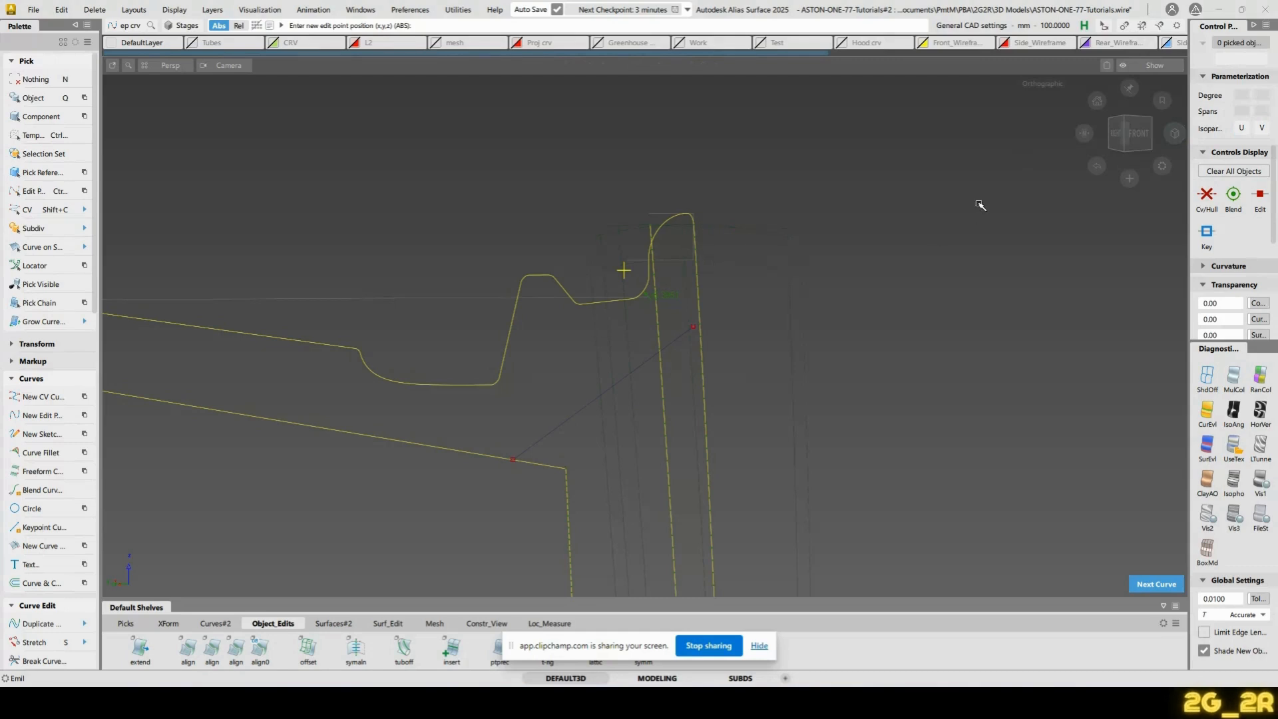
Draw a 10 mm vertical line downward from the top end of the outer spoke-face line
{"action": "key", "text": "l"}
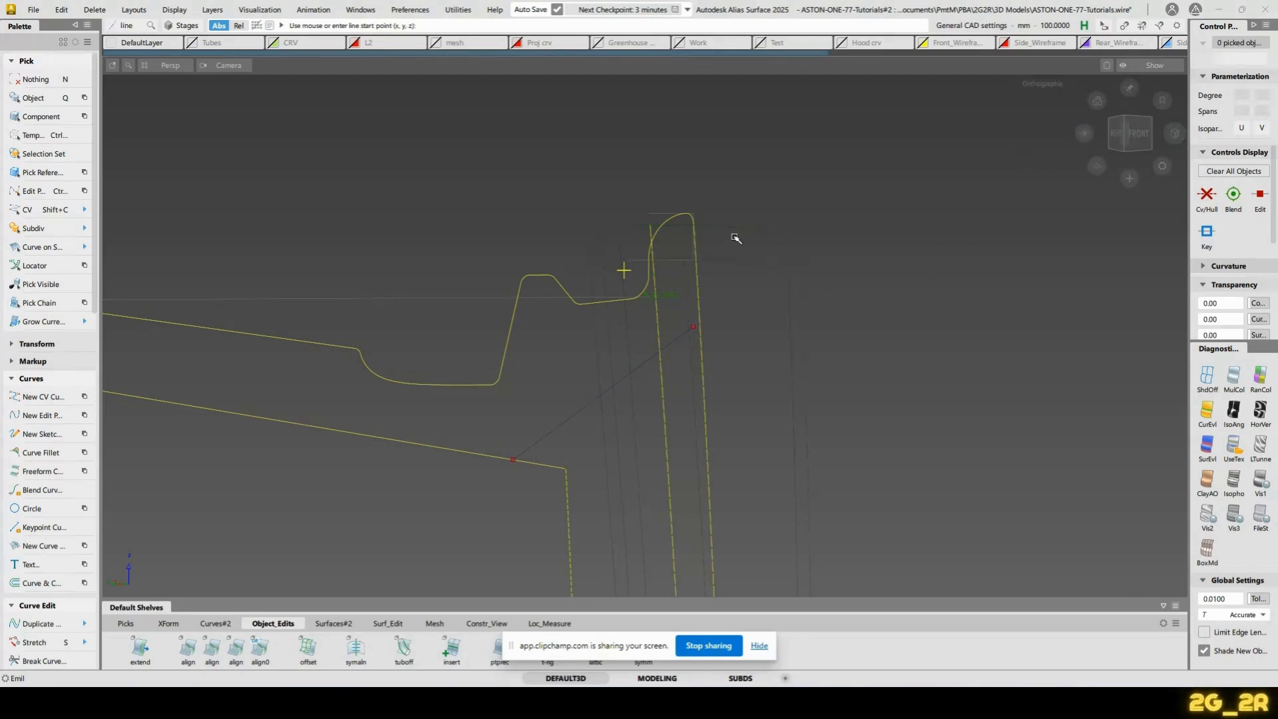
{"action": "left_click", "coordinate": [693, 225]}
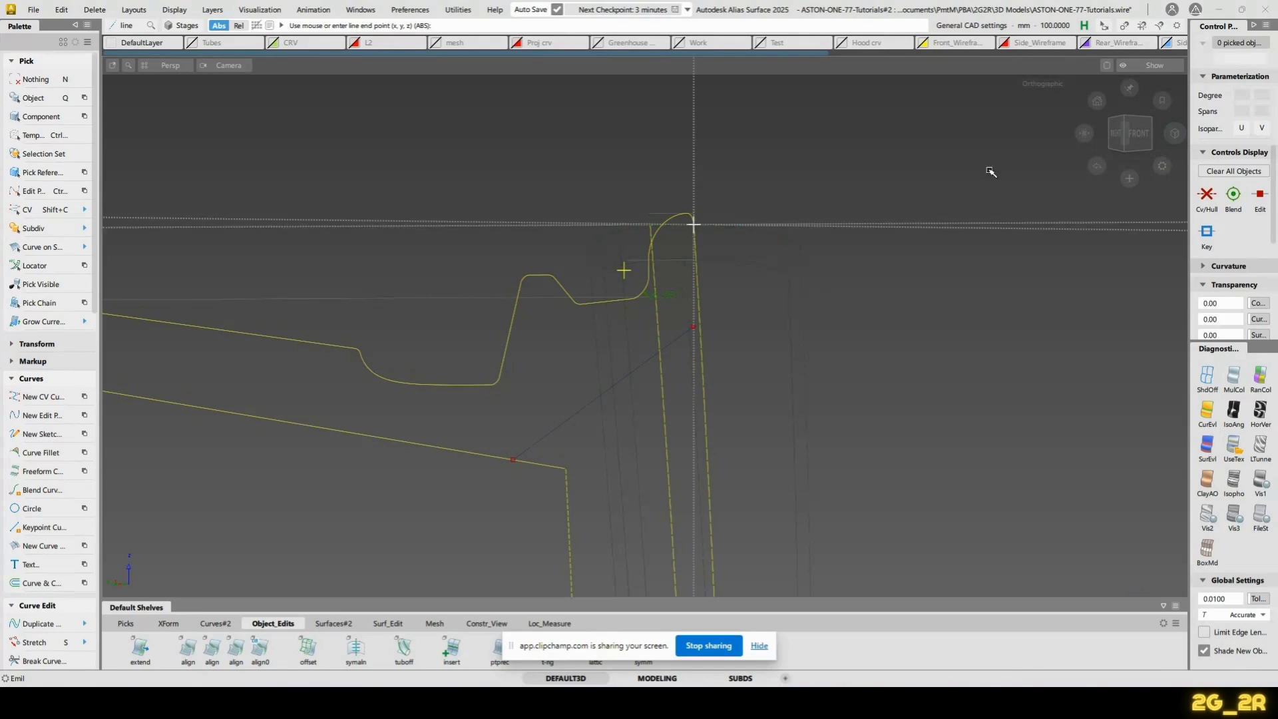
{"action": "left_click", "coordinate": [1117, 137]}
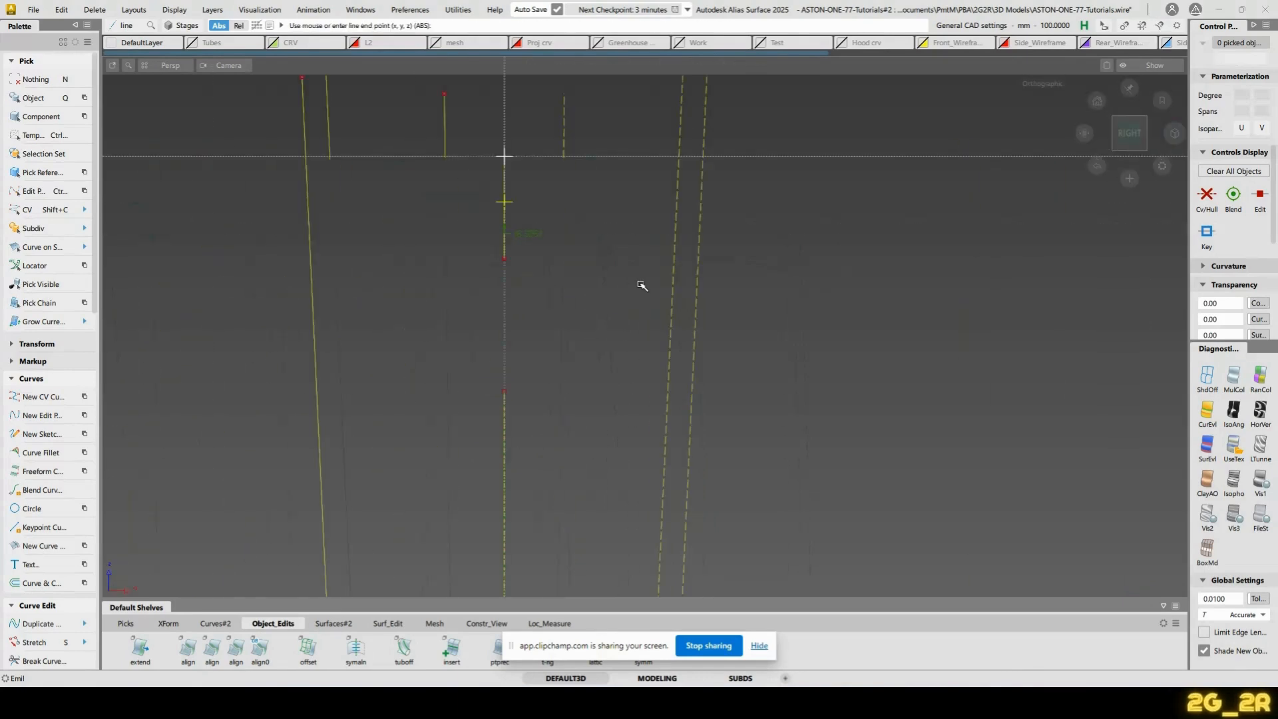
{"action": "key", "text": "Delete"}
{"action": "left_click_drag", "start_coordinate": [568, 227], "coordinate": [148, 373], "text": "alt+shift"}
{"action": "left_click", "coordinate": [1140, 134]}
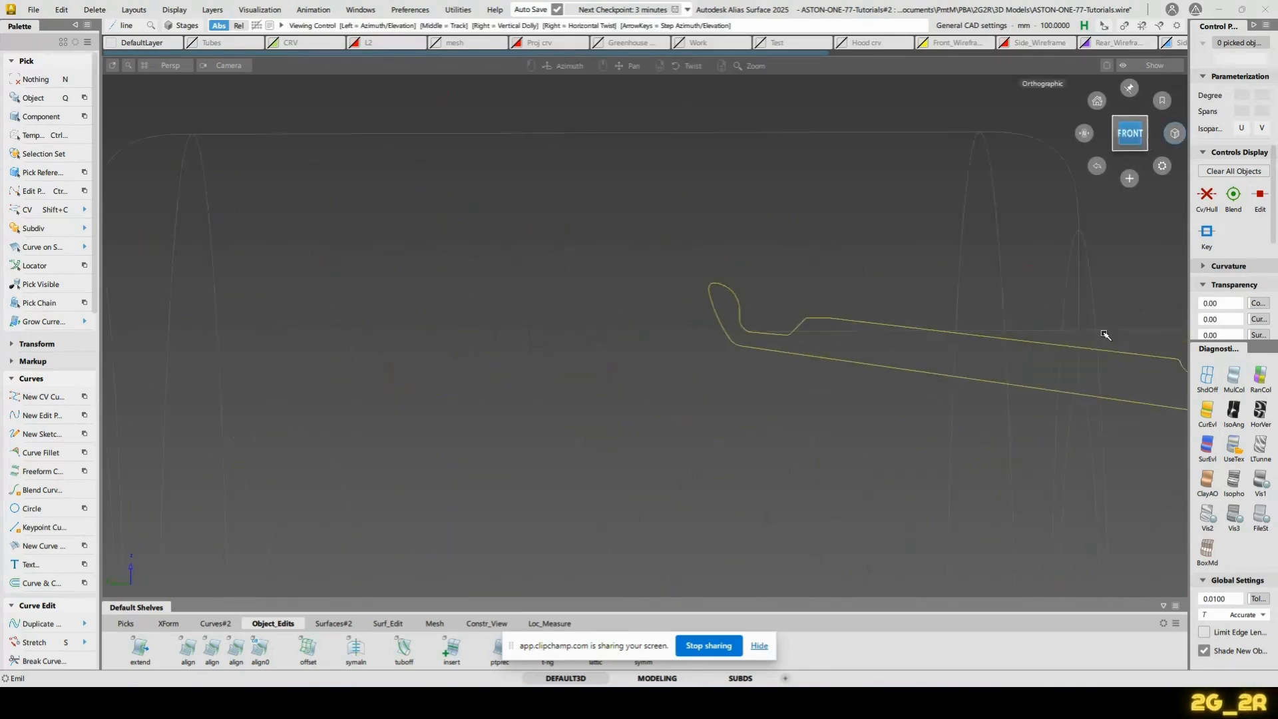
{"action": "middle_click_drag", "start_coordinate": [708, 408], "coordinate": [748, 401]}
{"action": "right_click_drag", "start_coordinate": [789, 487], "coordinate": [790, 455], "text": "ctrl+shift"}
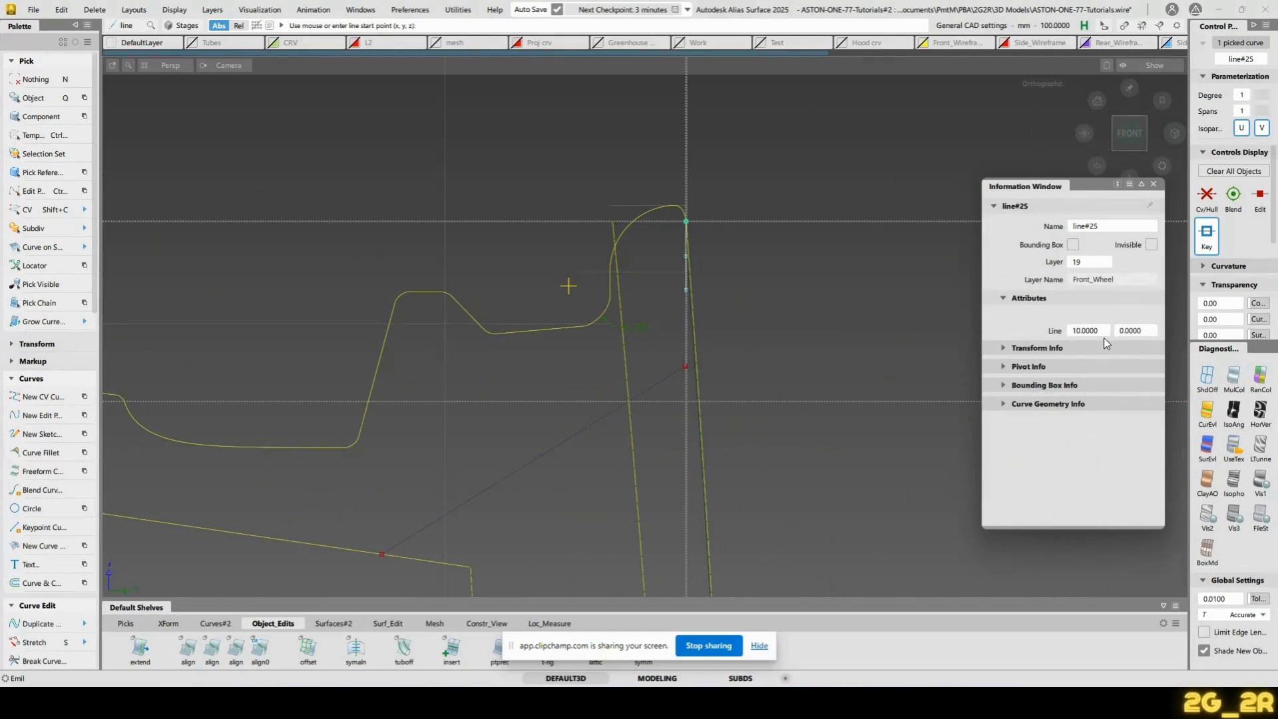
Check the wheel photo, and move the 10 mm line down along the outer spoke-face line, below the rim lip
{"action": "key", "text": "e"}
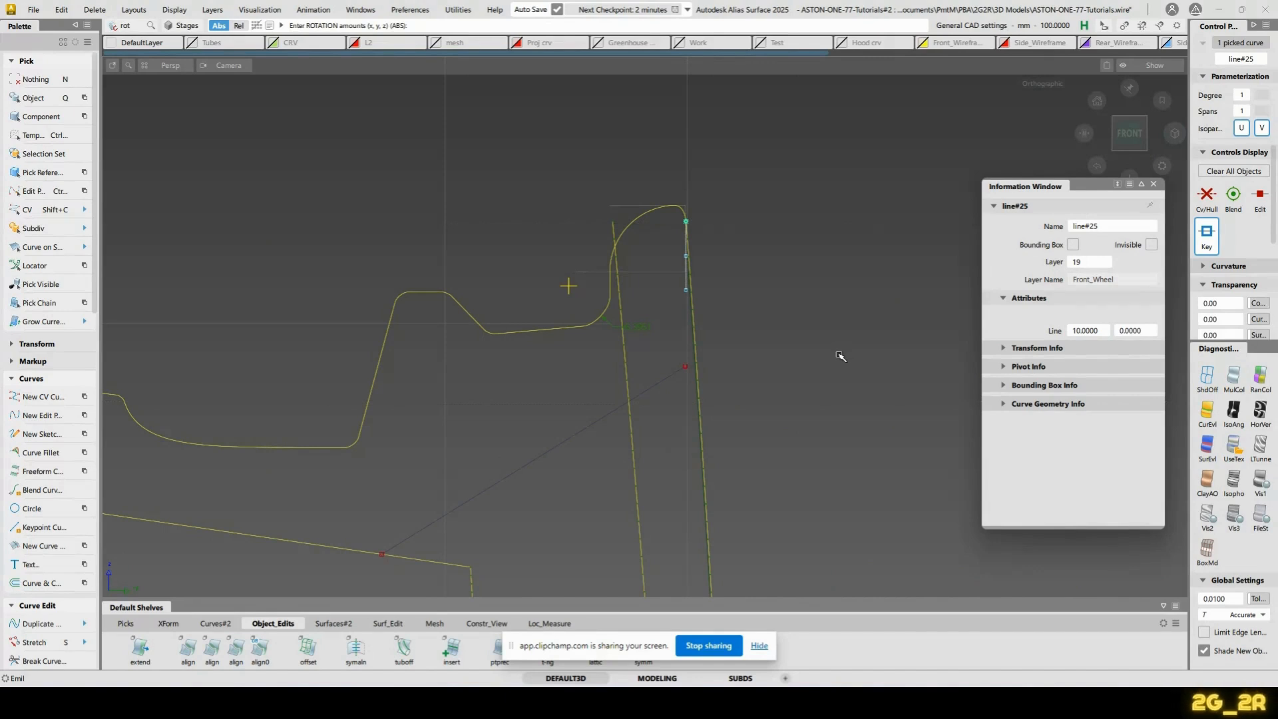
{"action": "left_click_drag", "start_coordinate": [855, 354], "coordinate": [662, 325], "text": "alt+shift"}
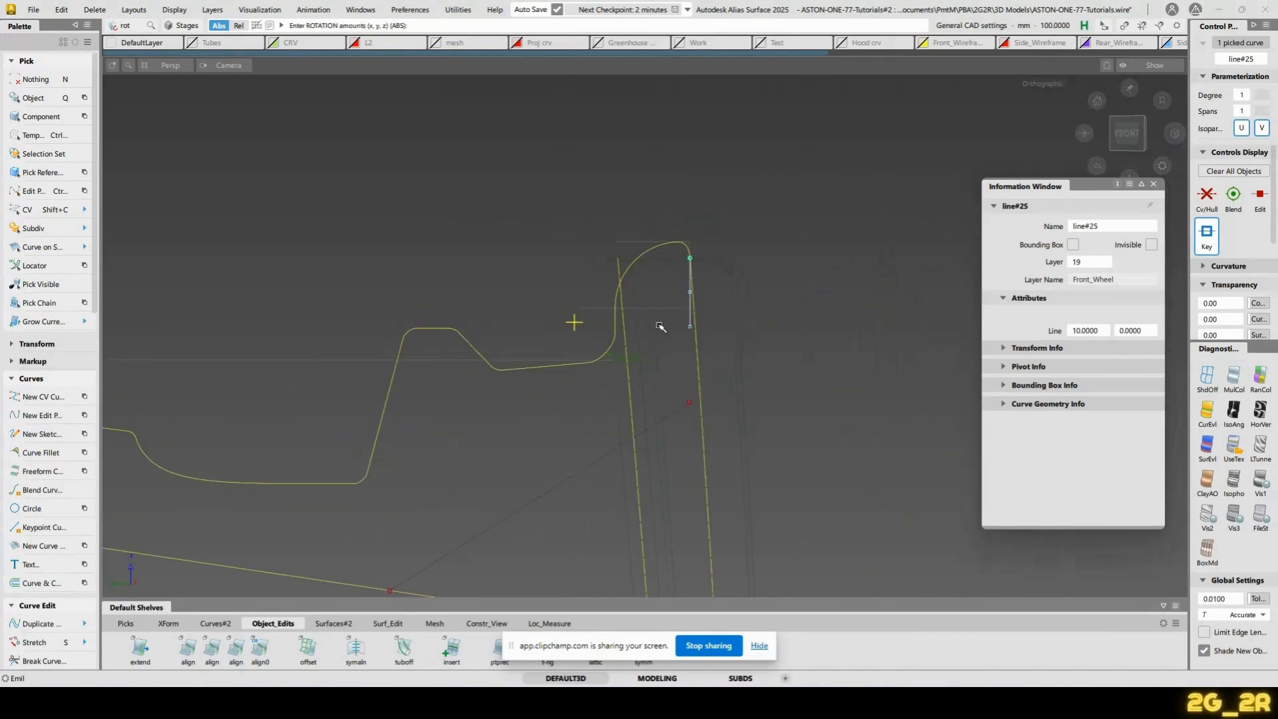
{"action": "key", "text": "alt+Tab"}
{"action": "key", "text": "alt+Tab"}
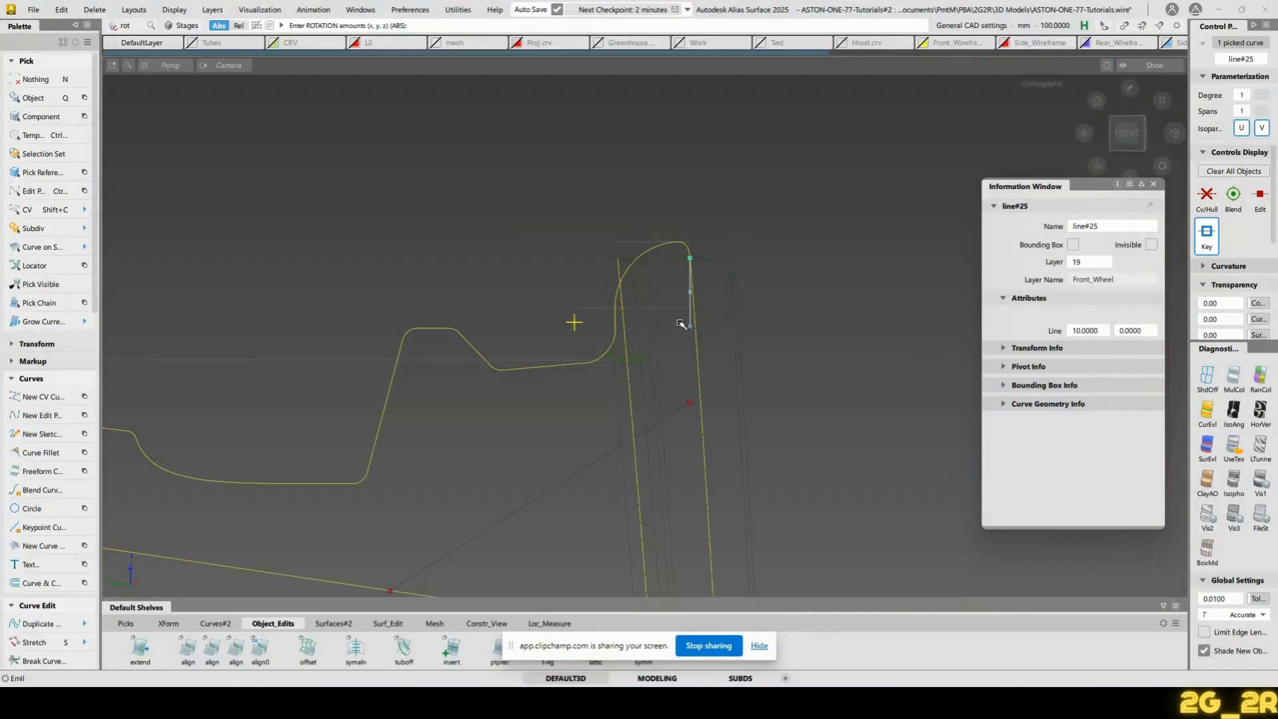
{"action": "key", "text": "m"}
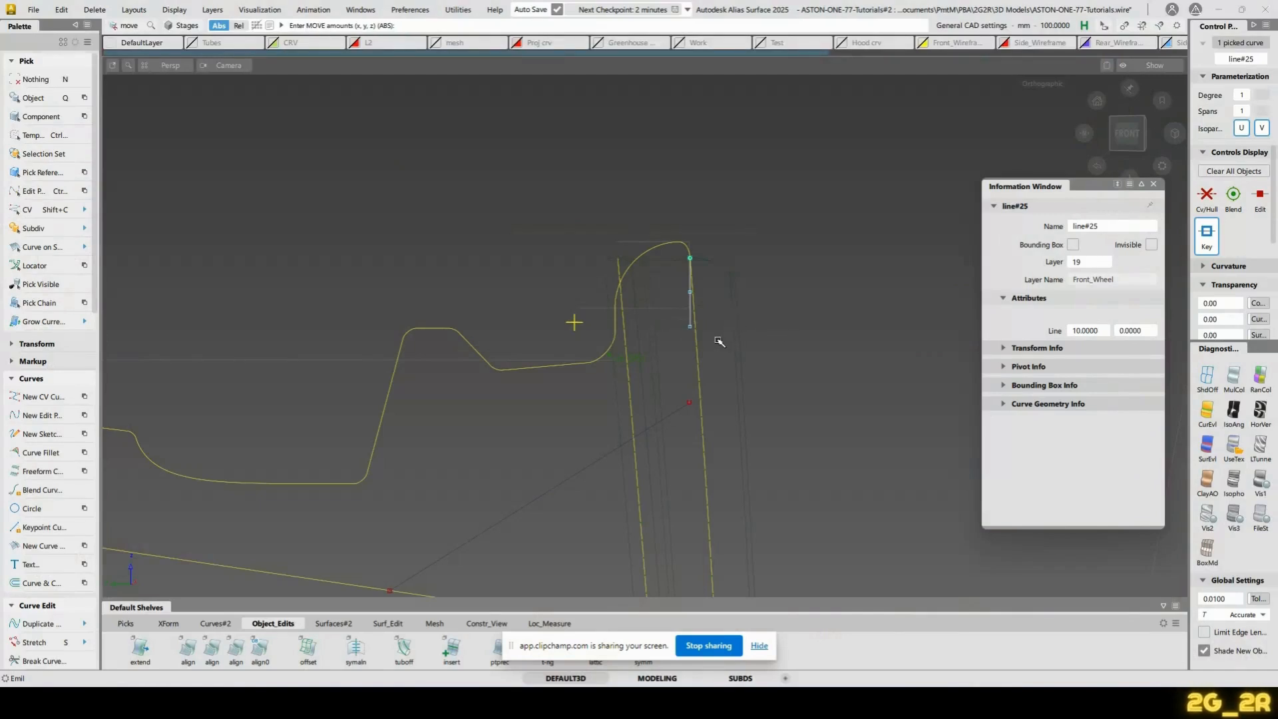
{"action": "left_click_drag", "start_coordinate": [718, 314], "coordinate": [709, 320]}
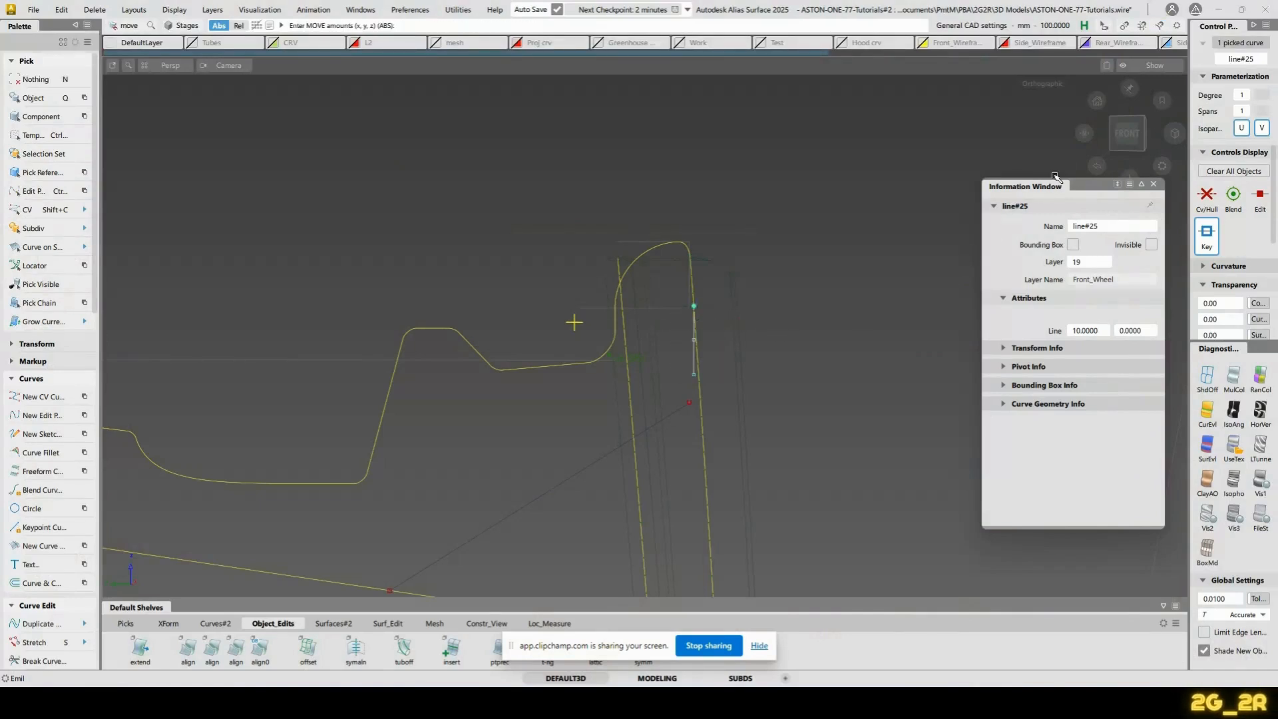
{"action": "left_click", "coordinate": [1129, 134]}
{"action": "middle_click_drag", "start_coordinate": [704, 379], "coordinate": [741, 328], "text": "alt+shift"}
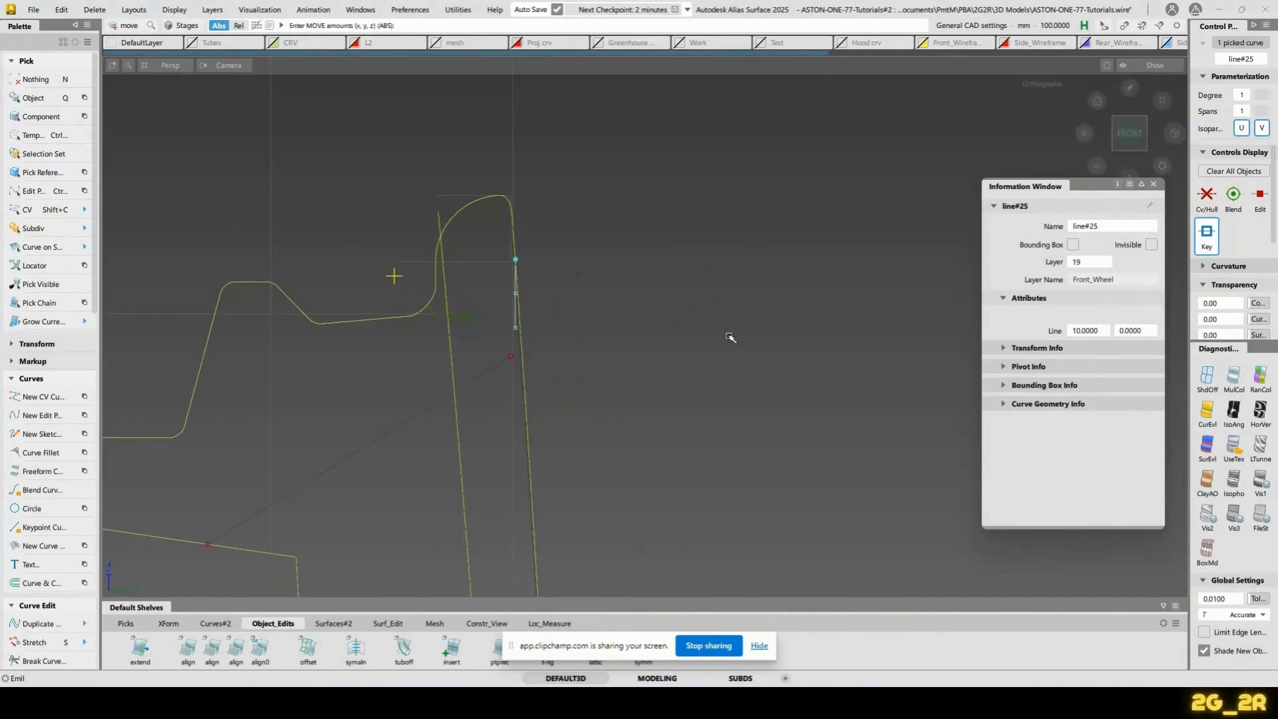
Rotate the 10 mm line about its upper end so its lower end slants inward, and clear the selection
{"action": "key", "text": "r"}
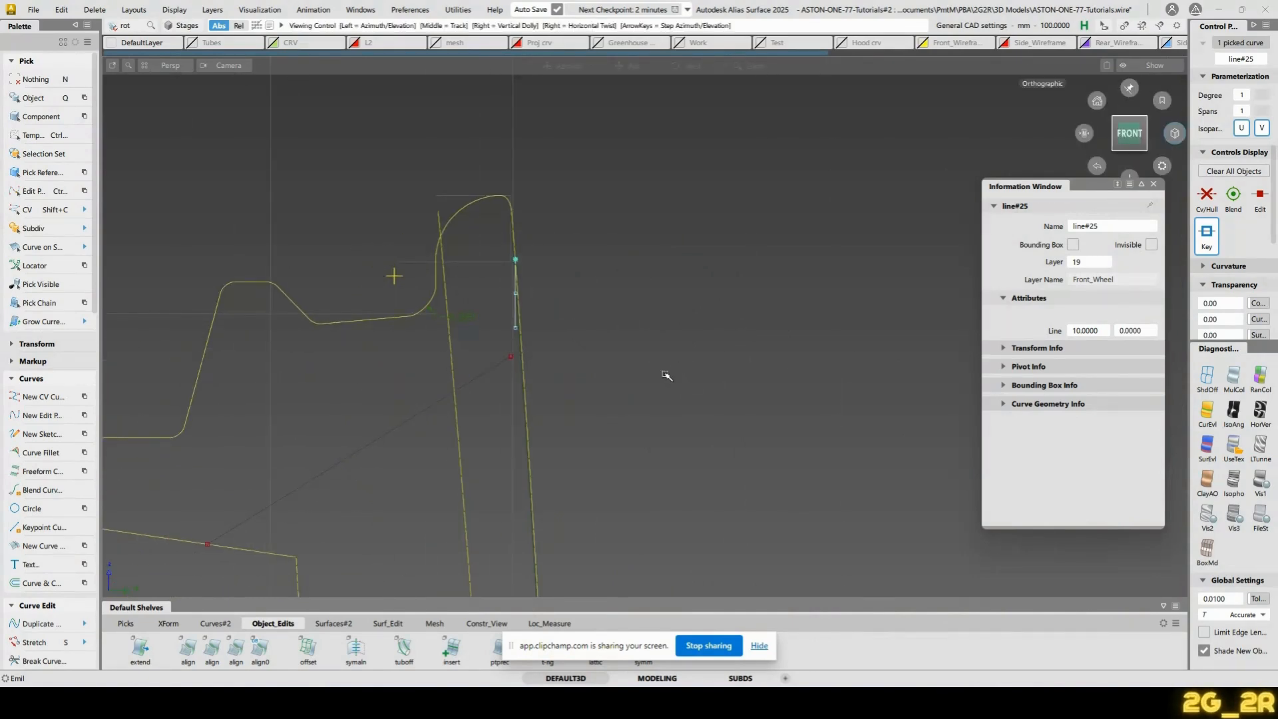
{"action": "right_click_drag", "start_coordinate": [664, 375], "coordinate": [746, 360], "text": "alt+shift"}
{"action": "left_click_drag", "start_coordinate": [740, 363], "coordinate": [851, 310]}
{"action": "middle_click_drag", "start_coordinate": [691, 273], "coordinate": [690, 295], "text": "alt+shift"}
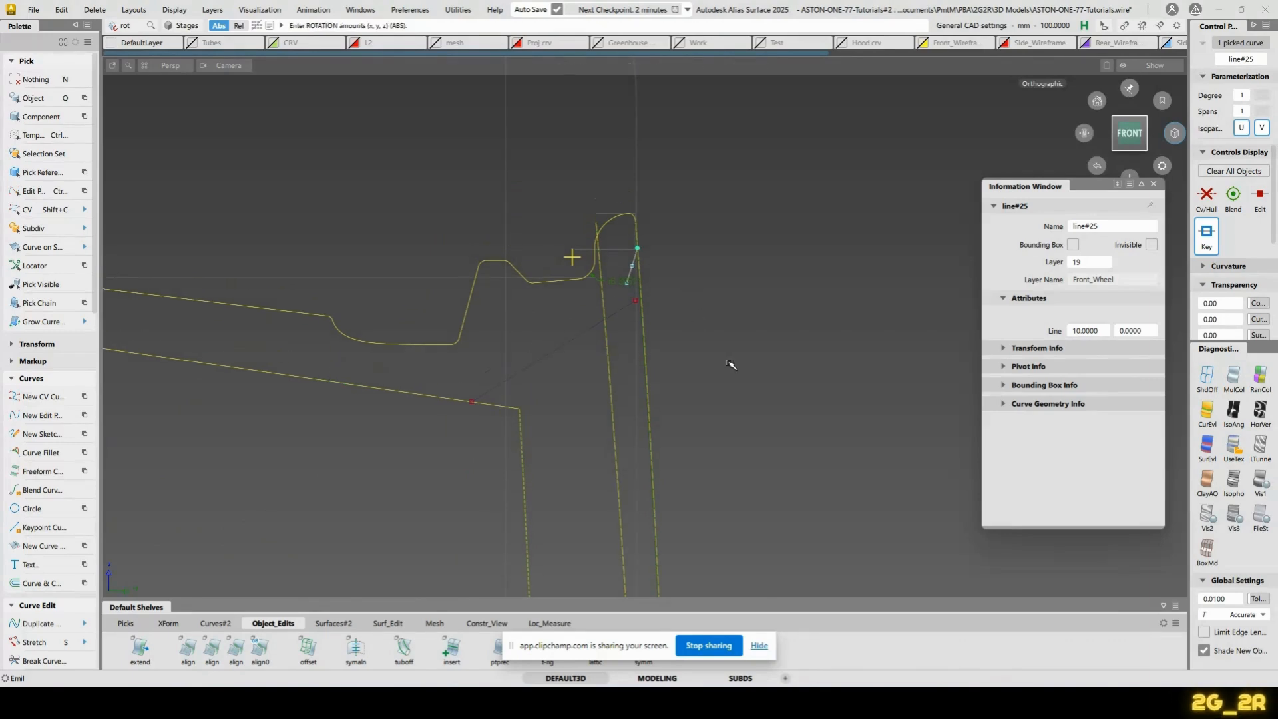
{"action": "left_click_drag", "start_coordinate": [734, 361], "coordinate": [736, 360]}
{"action": "right_click_drag", "start_coordinate": [737, 360], "coordinate": [593, 397], "text": "alt+shift"}
{"action": "middle_click_drag", "start_coordinate": [593, 397], "coordinate": [585, 407], "text": "alt+shift"}
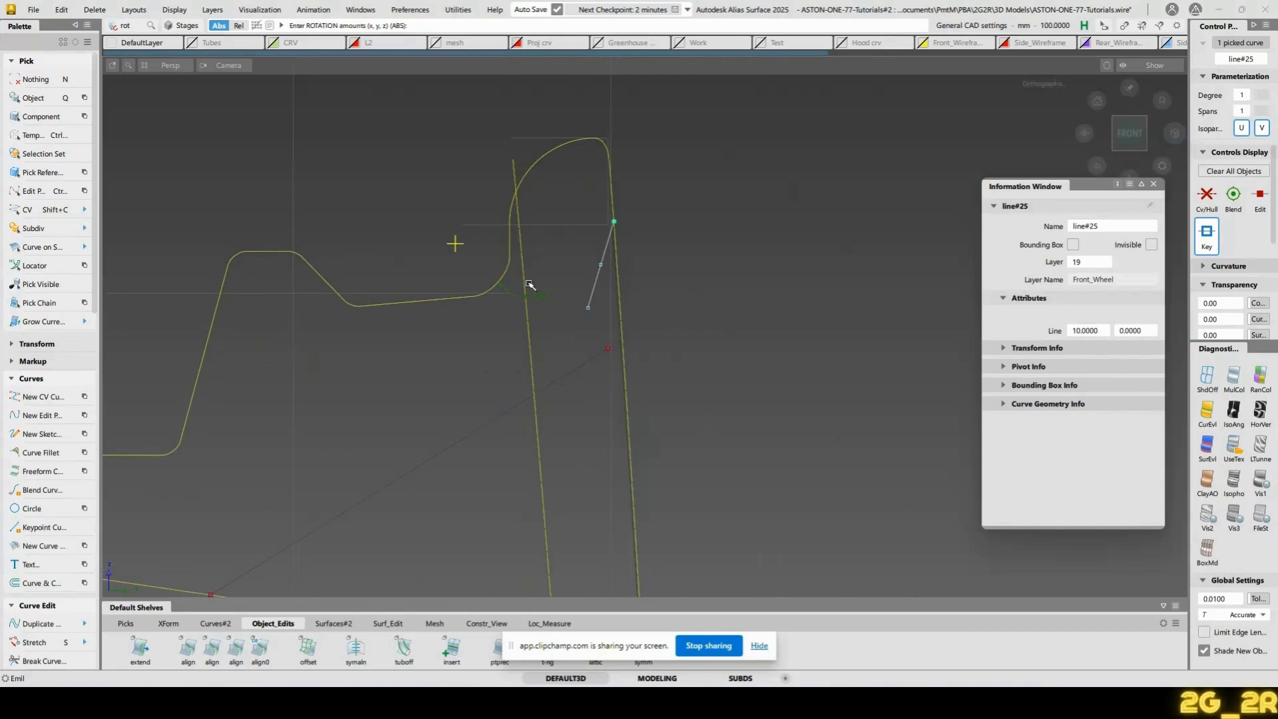
{"action": "key", "text": "n"}
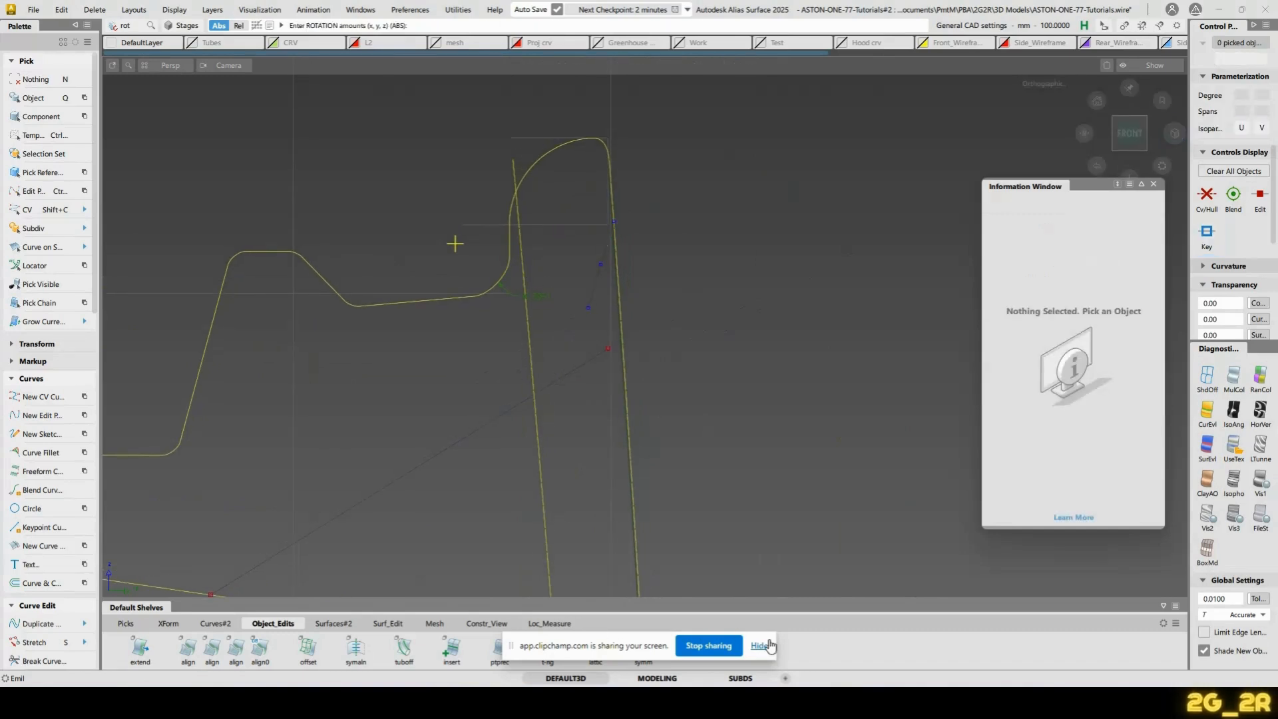
Try offsetting the fillet at the foot of the rim flange by 3 mm towards the spoke
{"action": "left_click_drag", "start_coordinate": [513, 273], "coordinate": [515, 246], "text": "ctrl+shift"}
{"action": "left_click", "coordinate": [504, 278]}
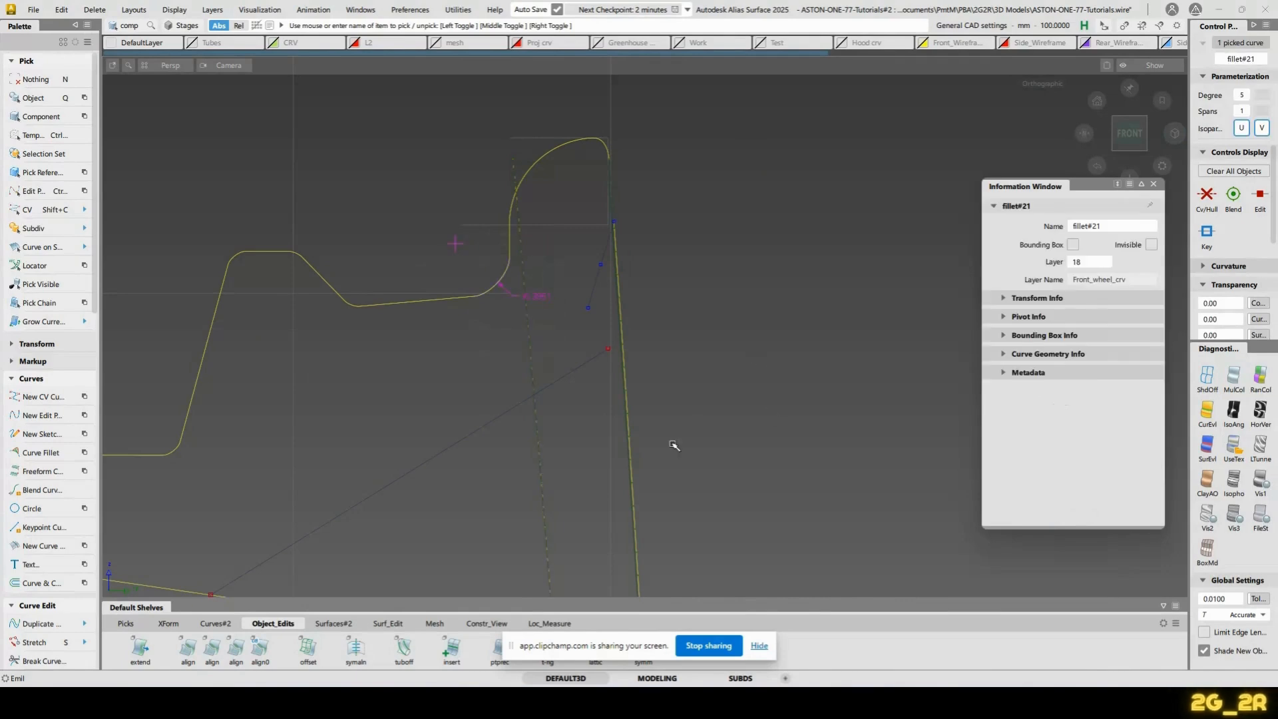
{"action": "left_click", "coordinate": [308, 646]}
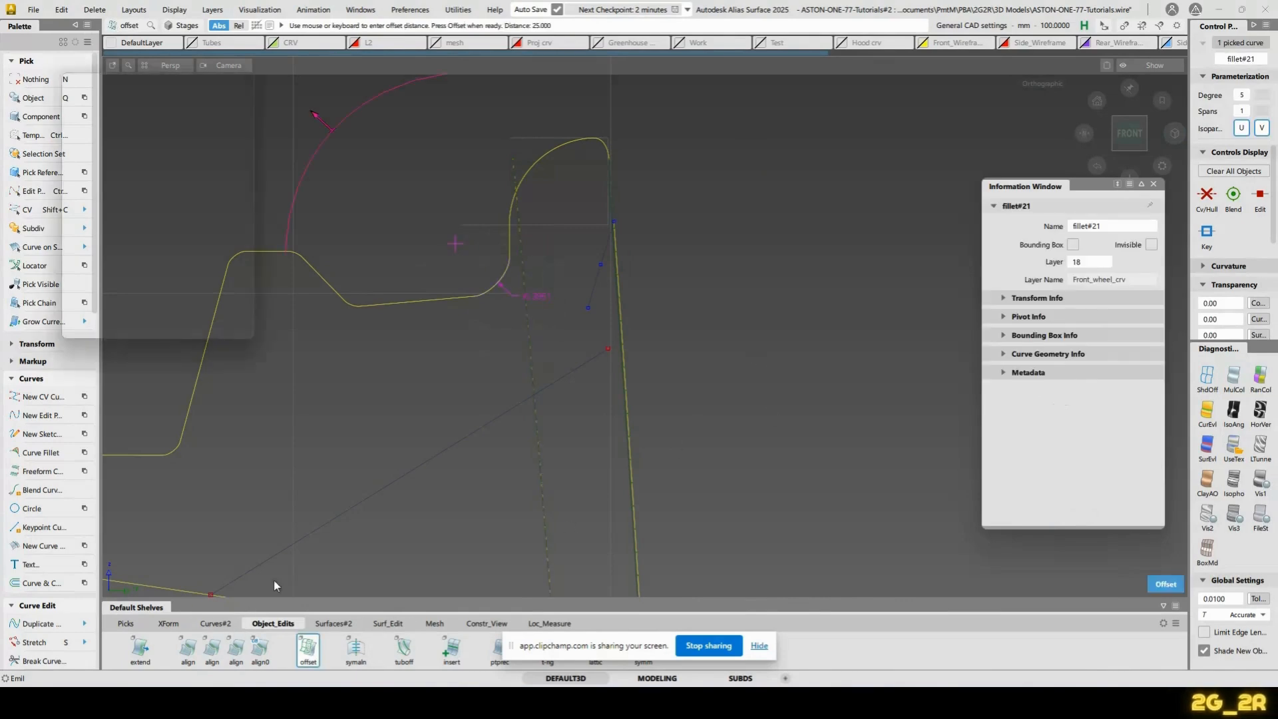
{"action": "double_click", "coordinate": [174, 131]}
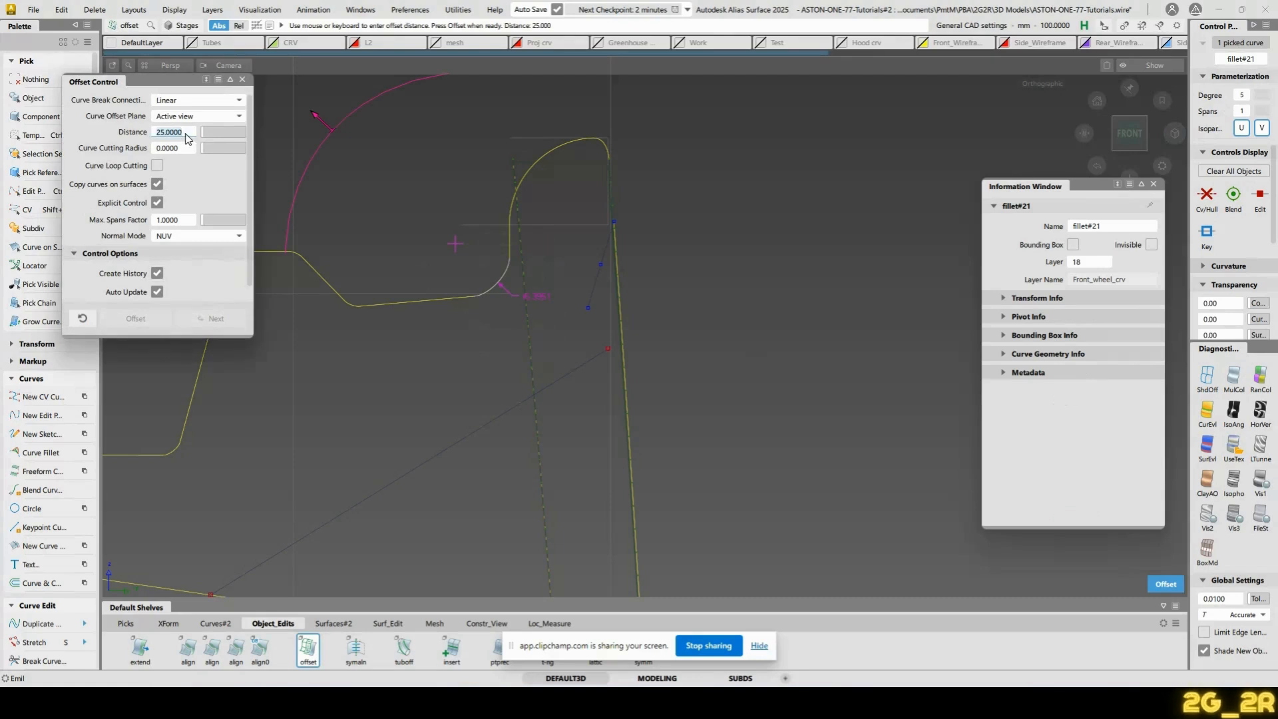
{"action": "left_click", "coordinate": [462, 250]}
{"action": "key", "text": "Return"}
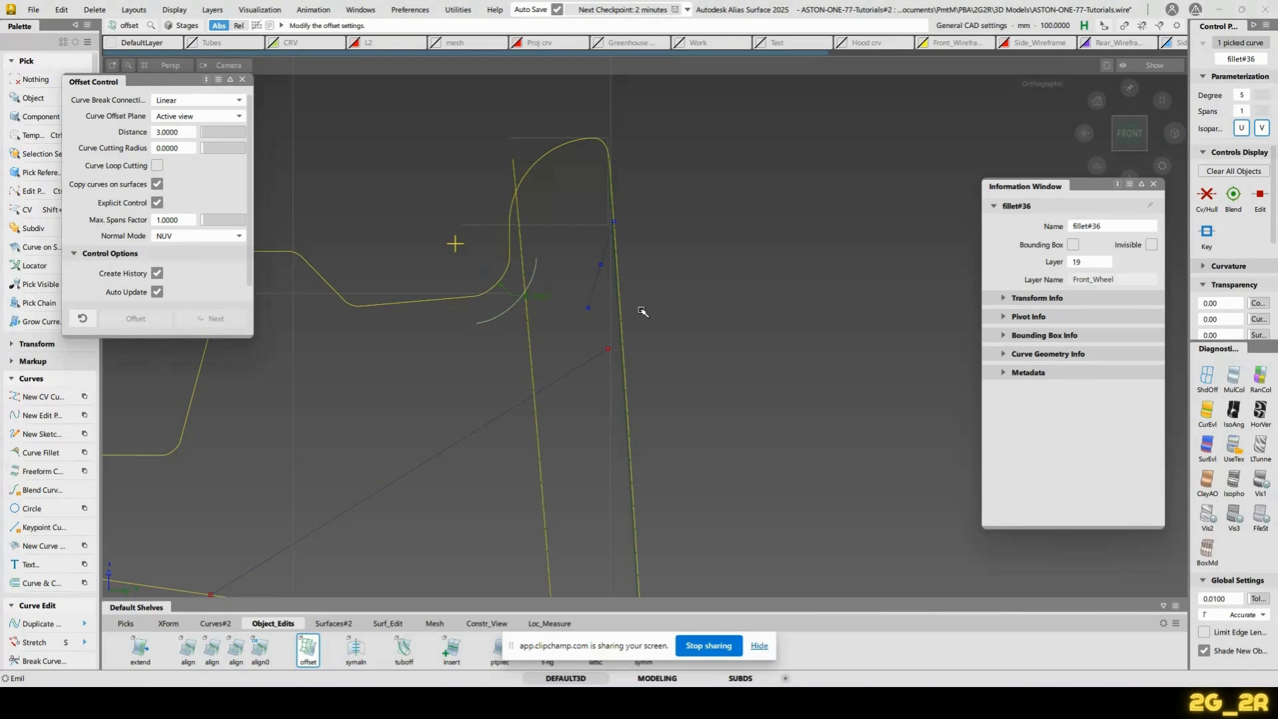
{"action": "key", "text": "ctrl+z"}
Start stretching the short slanted line from its lower end
{"action": "key", "text": "s"}
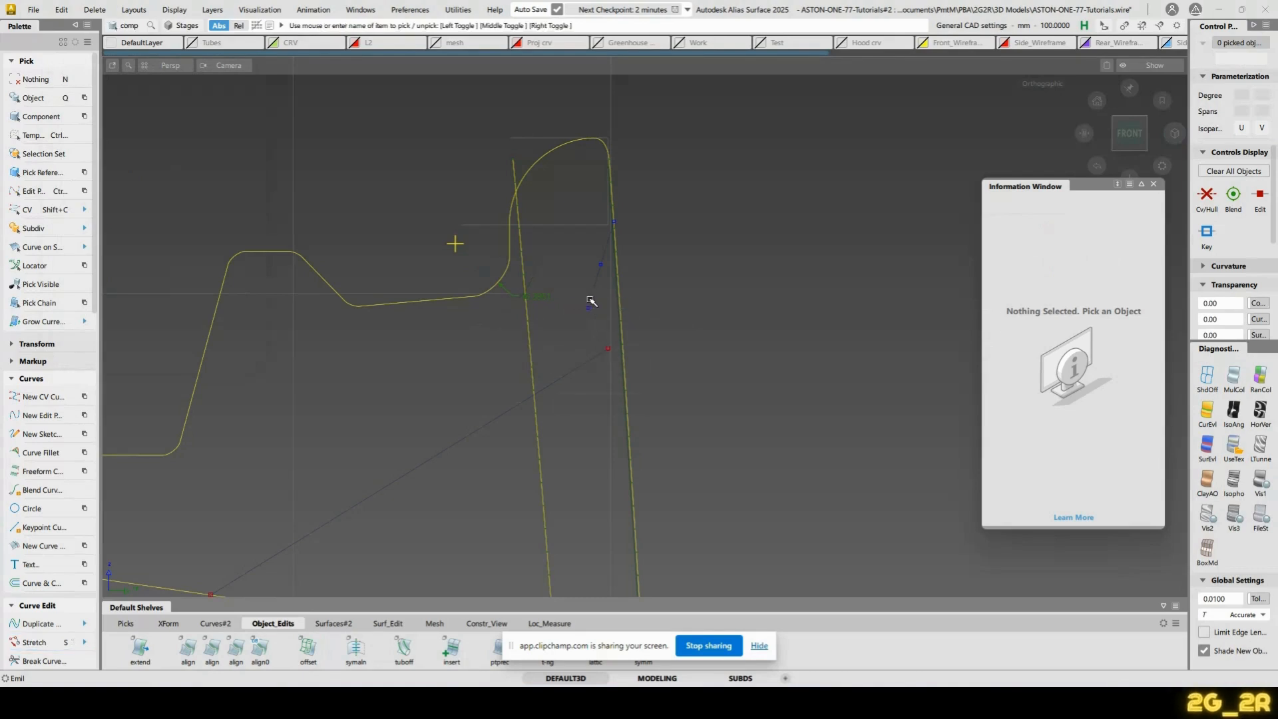
{"action": "left_click", "coordinate": [591, 302]}
{"action": "left_click", "coordinate": [588, 308]}
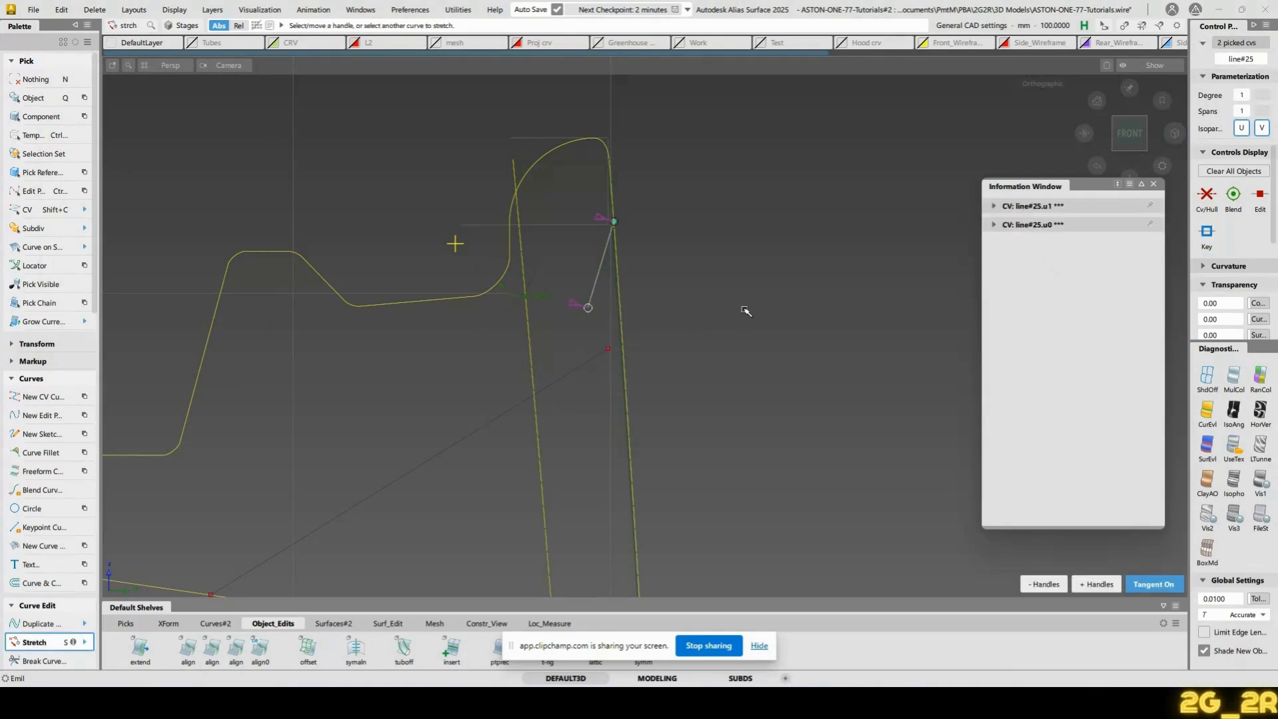
Stretch the short line's lower end down and inward, and snap the adjoining long diagonal line's upper end onto it
{"action": "middle_click_drag", "start_coordinate": [736, 311], "coordinate": [718, 316]}
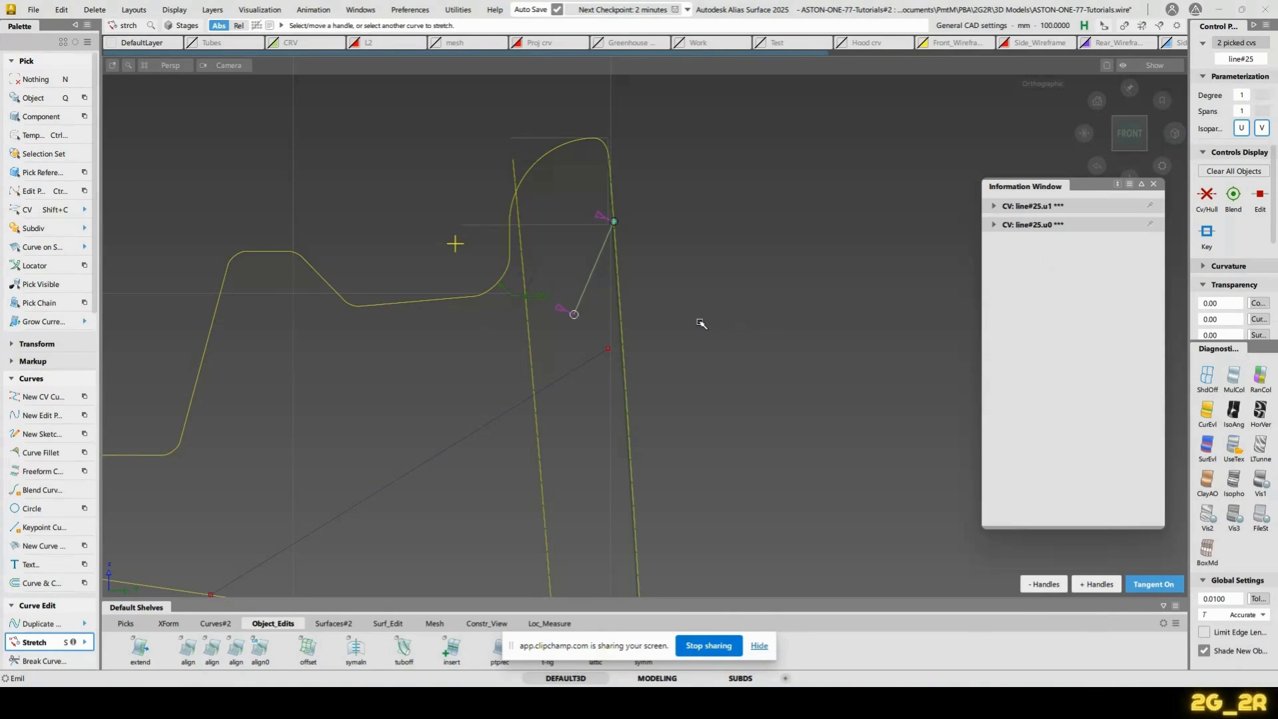
{"action": "key", "text": "Delete"}
{"action": "left_click", "coordinate": [606, 350]}
{"action": "left_click_drag", "start_coordinate": [588, 297], "coordinate": [553, 263]}
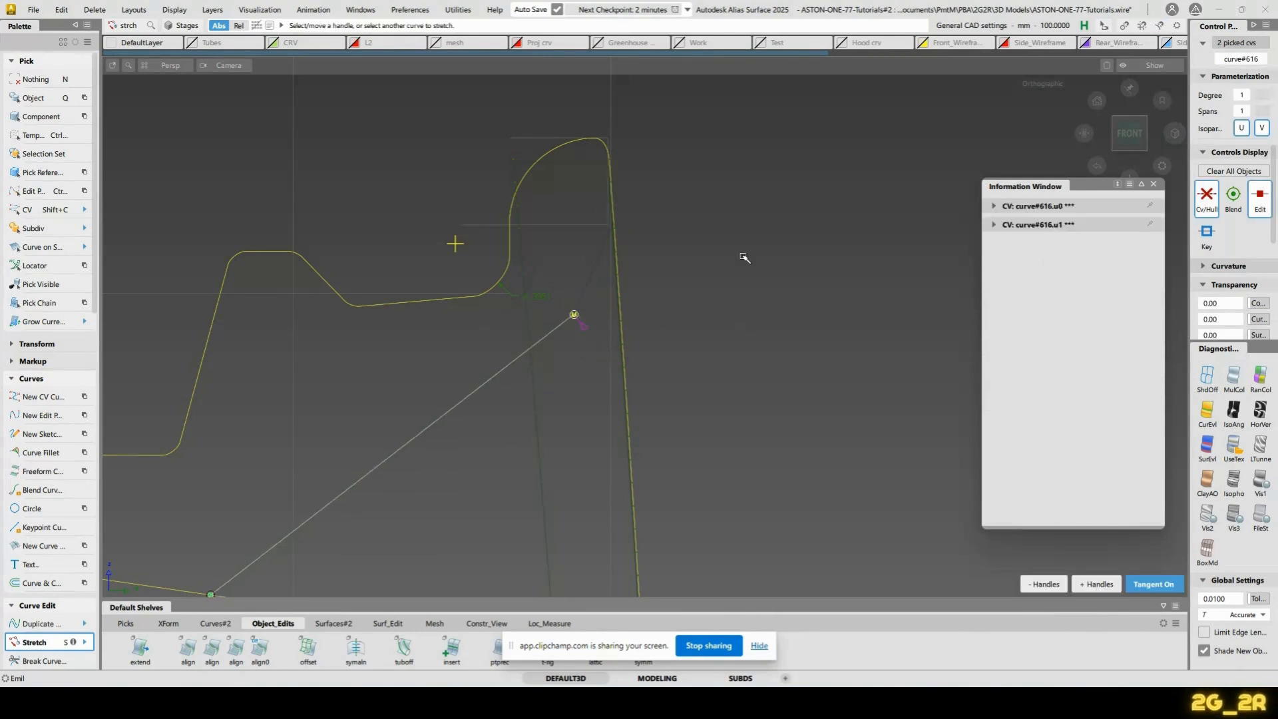
Select the two connected lines and assign them to the Front_wheel_crv layer
{"action": "key", "text": "n"}
{"action": "left_click_drag", "start_coordinate": [583, 339], "coordinate": [570, 303], "text": "ctrl+shift"}
{"action": "left_click_drag", "start_coordinate": [570, 302], "coordinate": [598, 348]}
{"action": "right_click_drag", "start_coordinate": [598, 349], "coordinate": [578, 332], "text": "alt+shift"}
{"action": "middle_click_drag", "start_coordinate": [578, 332], "coordinate": [605, 300], "text": "alt+shift"}
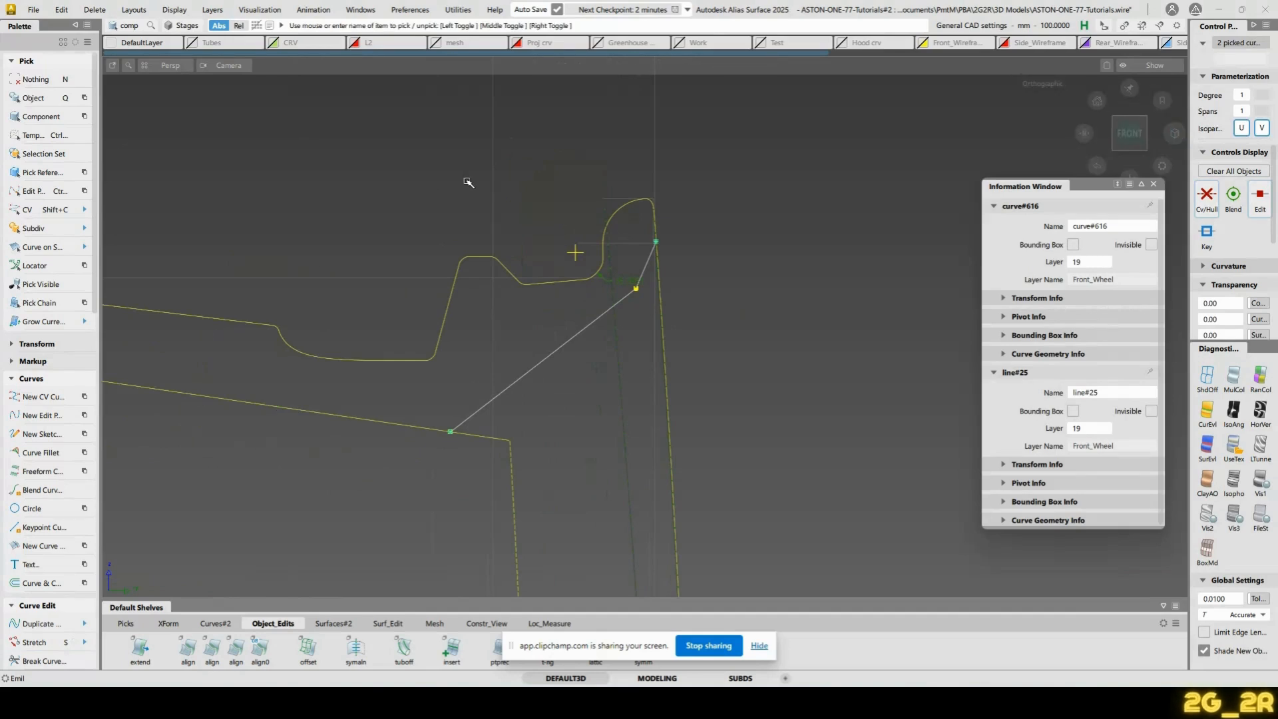
{"action": "key", "text": "ctrl+l"}
{"action": "right_click", "coordinate": [178, 490]}
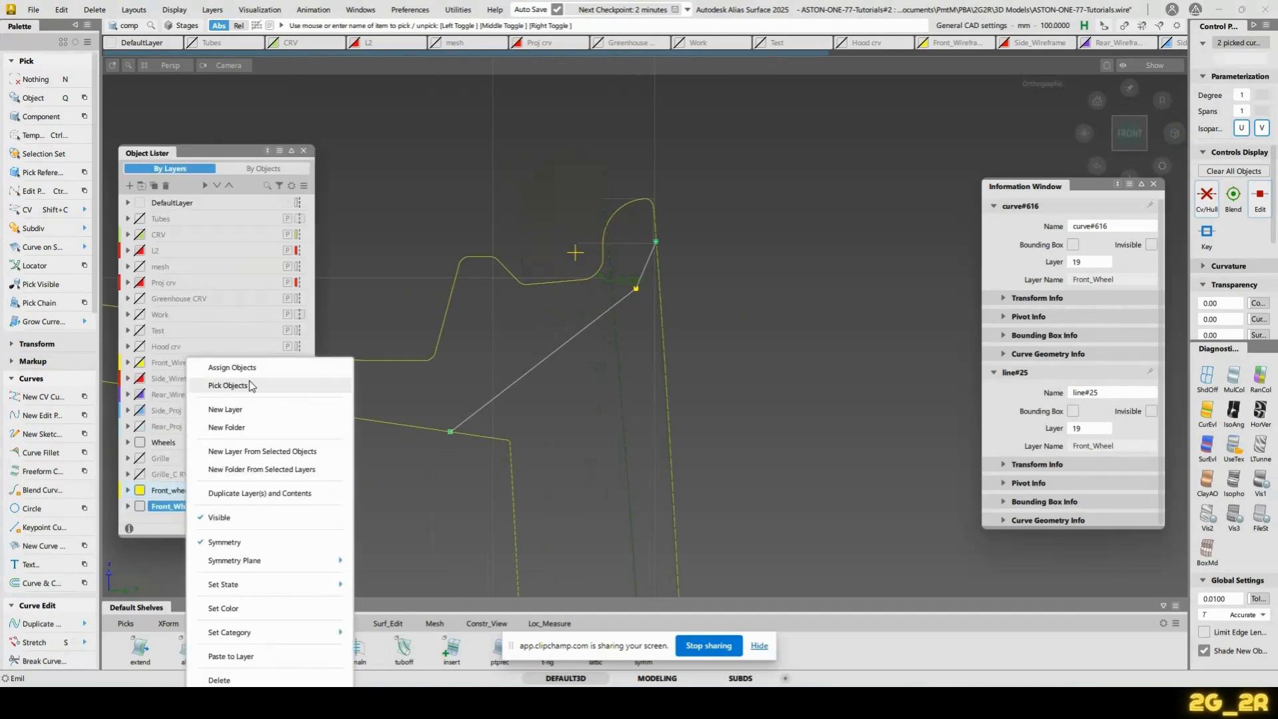
{"action": "left_click", "coordinate": [223, 384]}
Close the layer list and revolve the two connected lines about the wheel's main axis vector
{"action": "right_click_drag", "start_coordinate": [644, 168], "coordinate": [679, 253], "text": "alt+shift"}
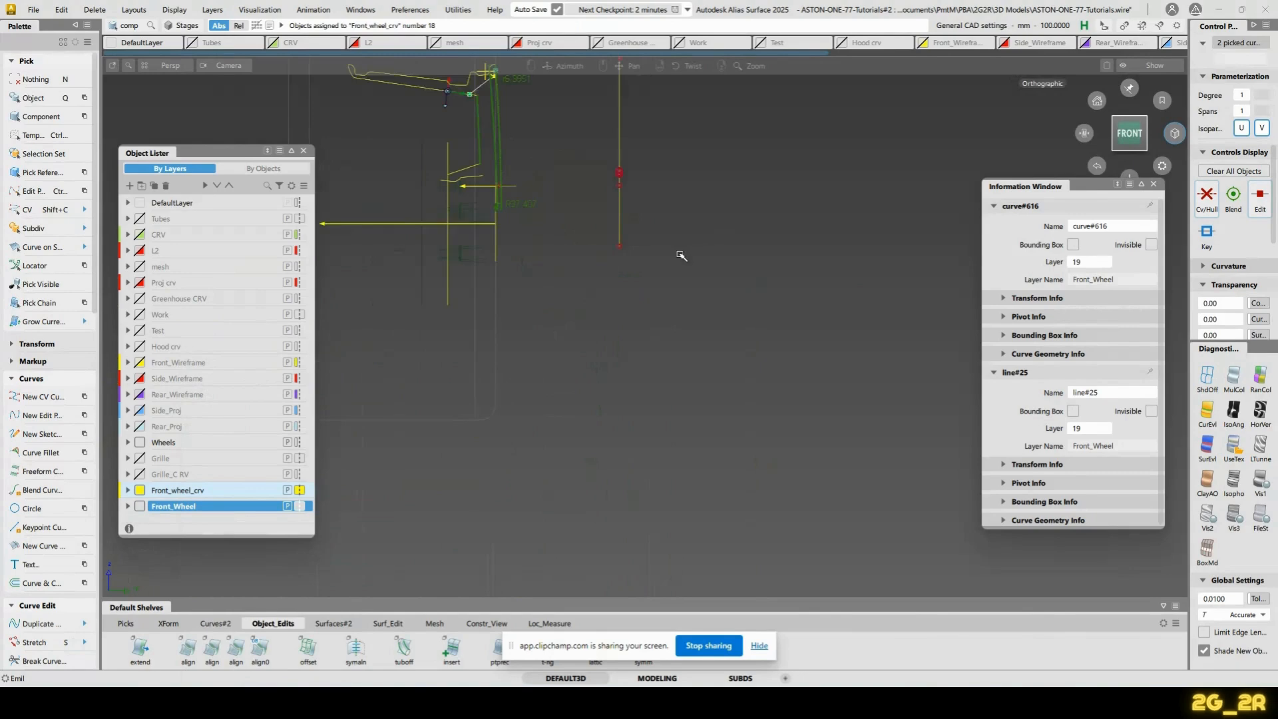
{"action": "left_click_drag", "start_coordinate": [679, 253], "coordinate": [532, 368], "text": "alt+shift"}
{"action": "right_click_drag", "start_coordinate": [532, 368], "coordinate": [539, 271], "text": "alt+shift"}
{"action": "middle_click_drag", "start_coordinate": [497, 252], "coordinate": [552, 238], "text": "ctrl+shift"}
{"action": "mouse_move", "coordinate": [352, 246]}
{"action": "left_mouse_down", "text": "ctrl+alt"}
{"action": "mouse_move", "coordinate": [470, 254]}
{"action": "mouse_move", "coordinate": [503, 269]}
{"action": "left_mouse_up", "text": "ctrl+alt"}
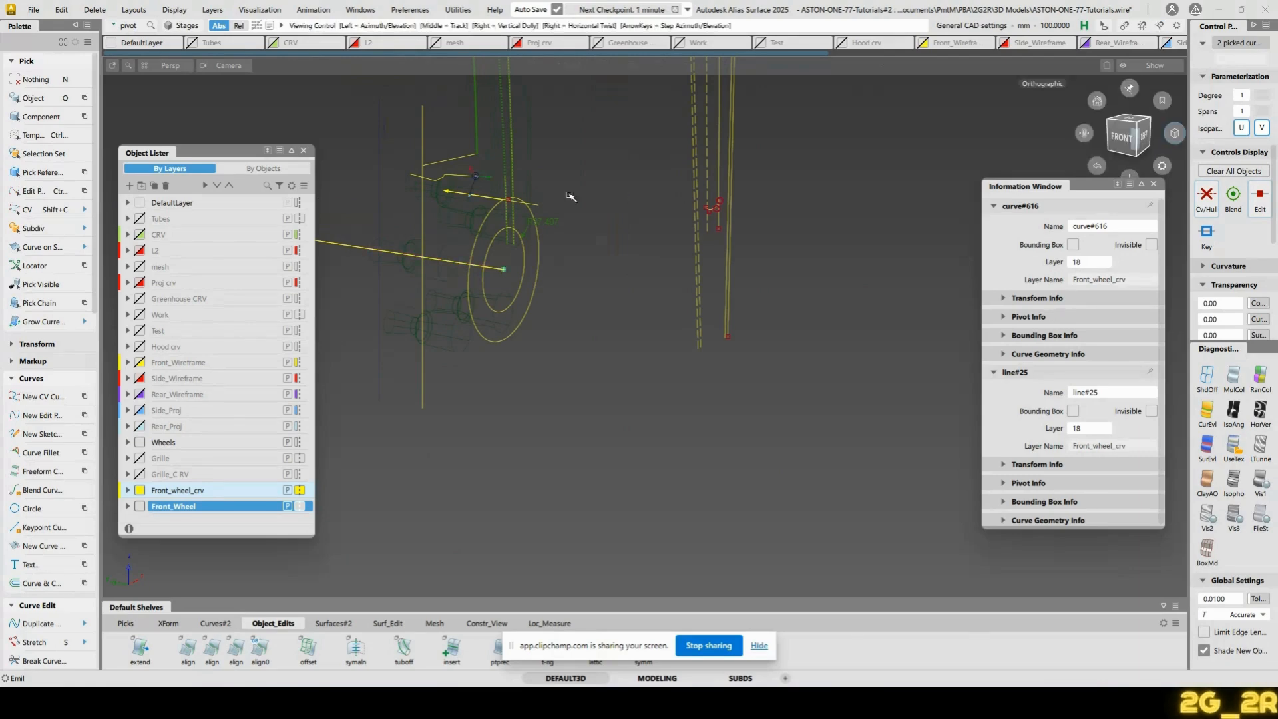
{"action": "right_click_drag", "start_coordinate": [571, 197], "coordinate": [499, 260], "text": "alt+shift"}
{"action": "left_click", "coordinate": [303, 150]}
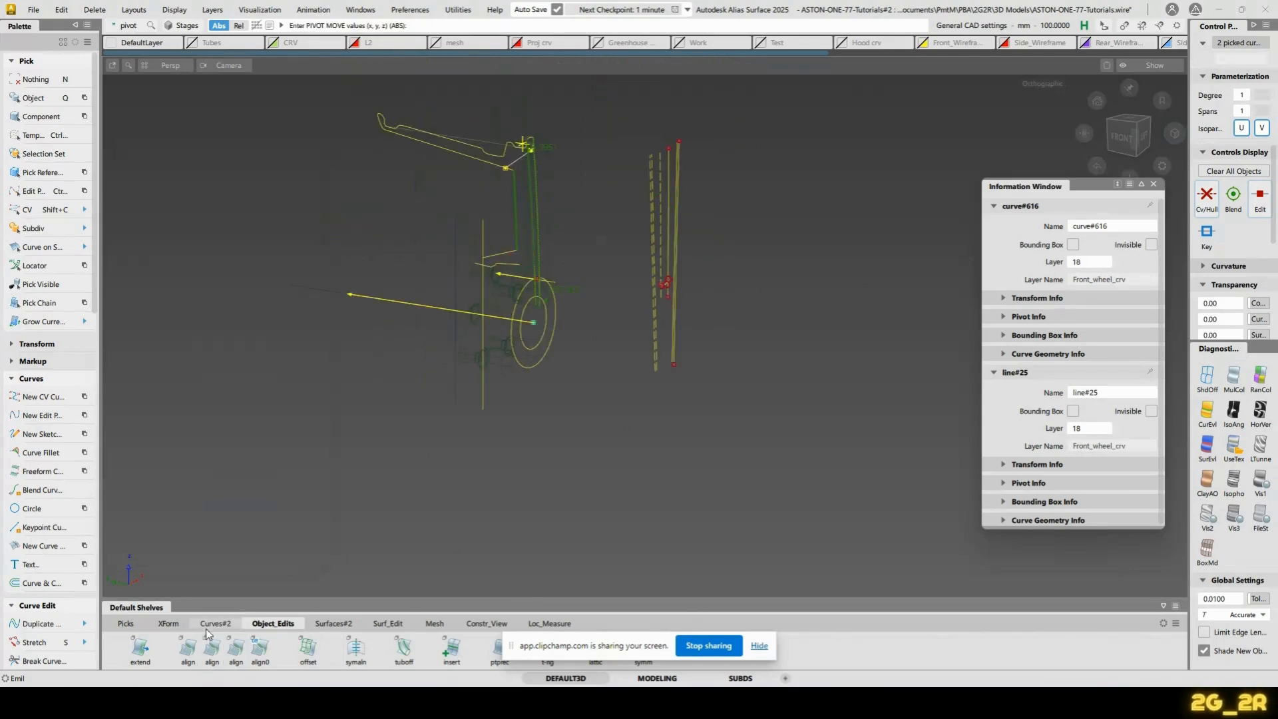
{"action": "left_click", "coordinate": [333, 624]}
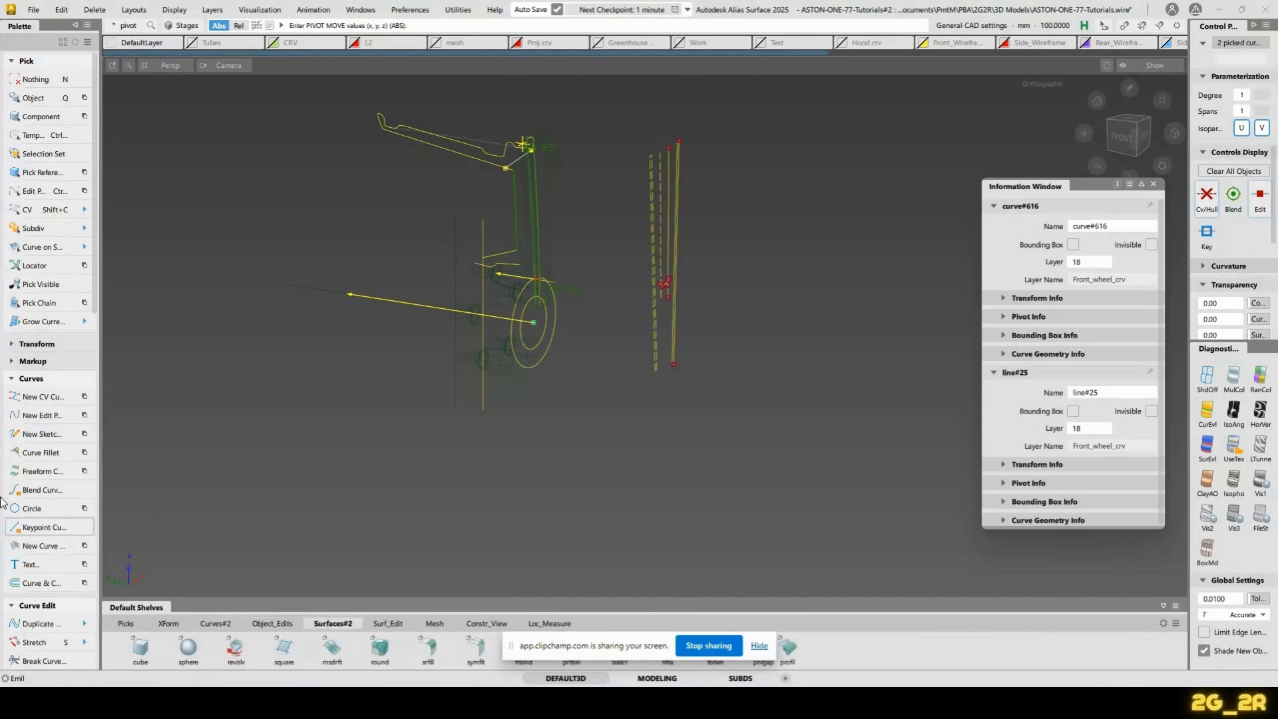
{"action": "left_click", "coordinate": [245, 643]}
{"action": "middle_click_drag", "start_coordinate": [370, 238], "coordinate": [418, 341], "text": "alt+shift"}
{"action": "left_click", "coordinate": [470, 410]}
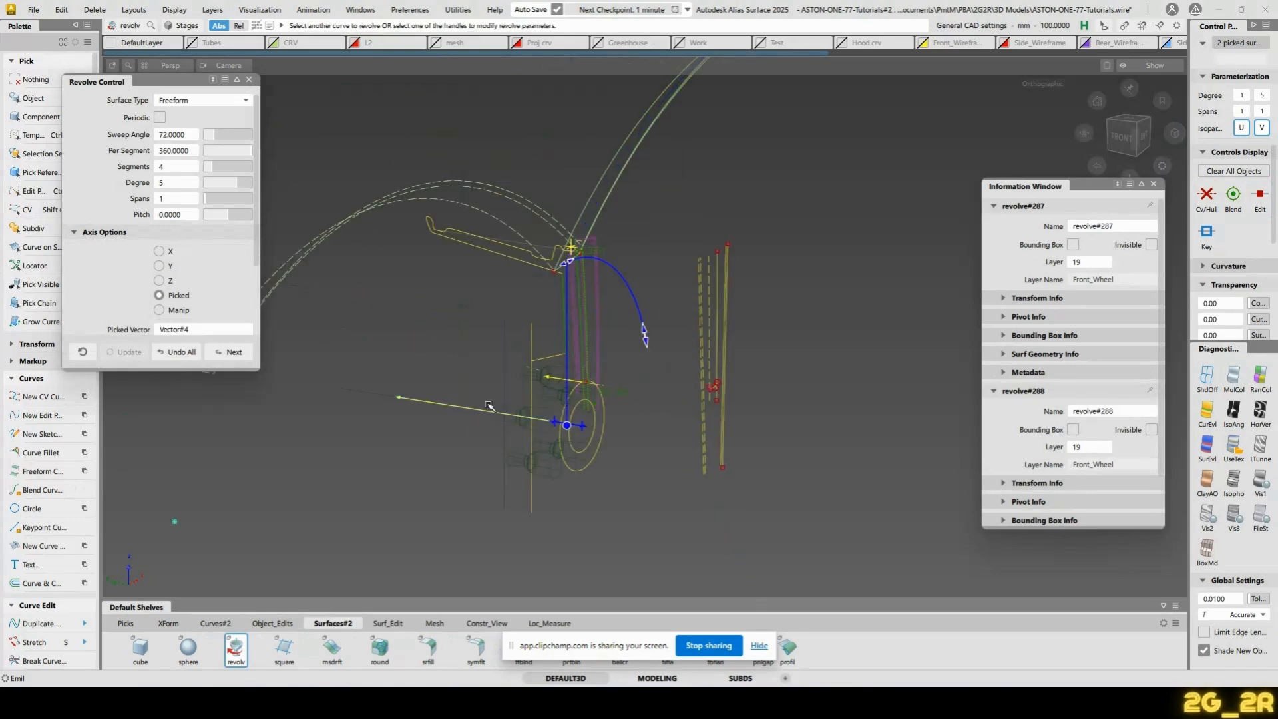
Set the revolve's sweep angle to 360 degrees and its segments to 7
{"action": "left_click", "coordinate": [193, 135]}
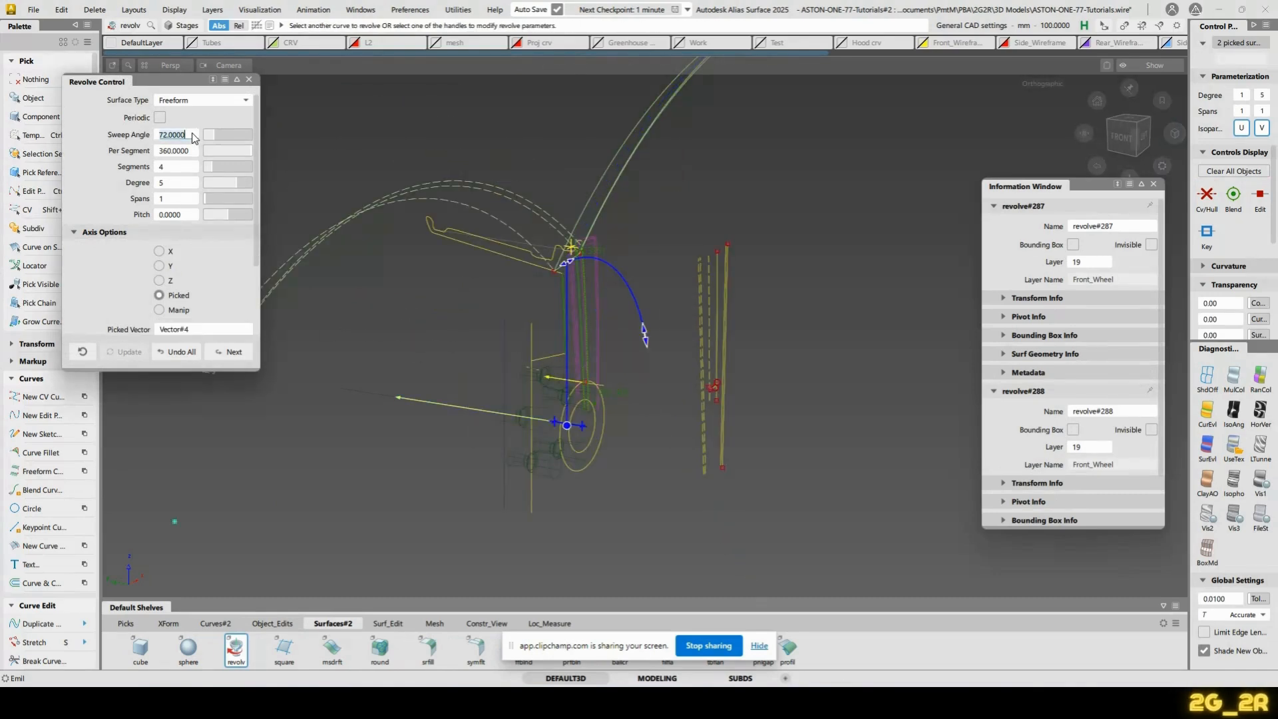
{"action": "type", "text": "360"}
{"action": "key", "text": "Return"}
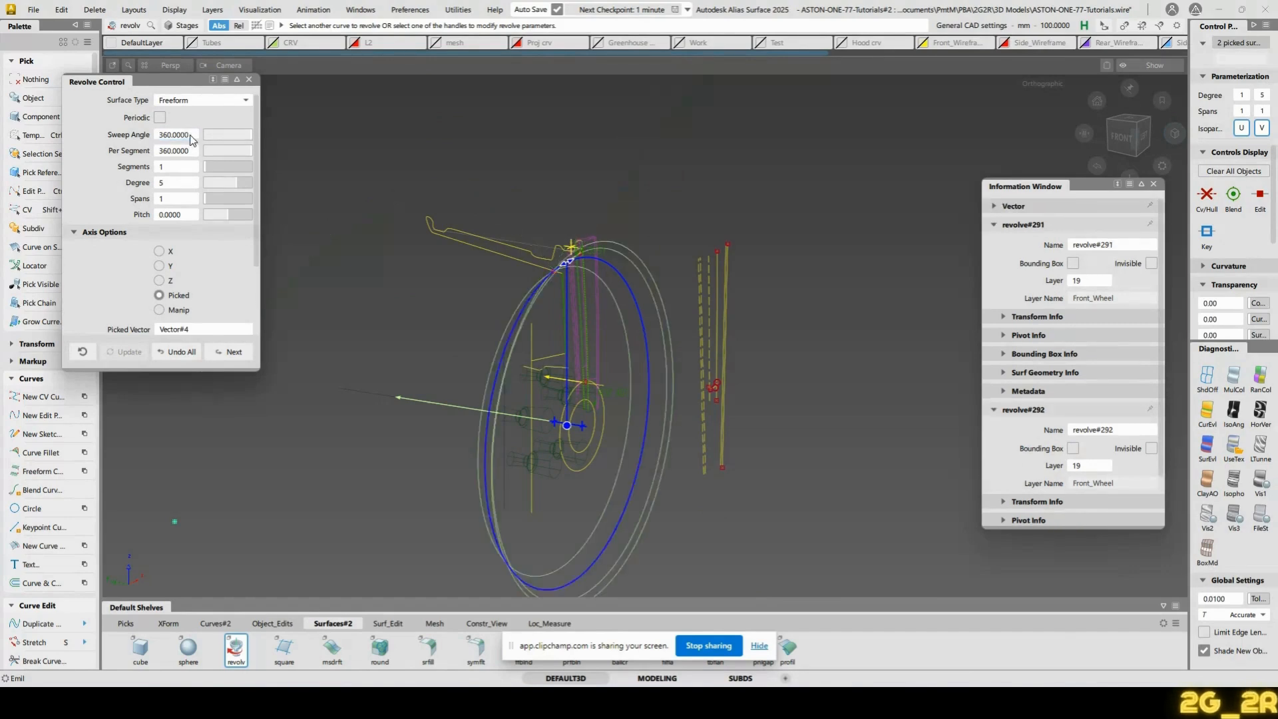
{"action": "left_click", "coordinate": [168, 167]}
{"action": "type", "text": "7"}
{"action": "key", "text": "Return"}
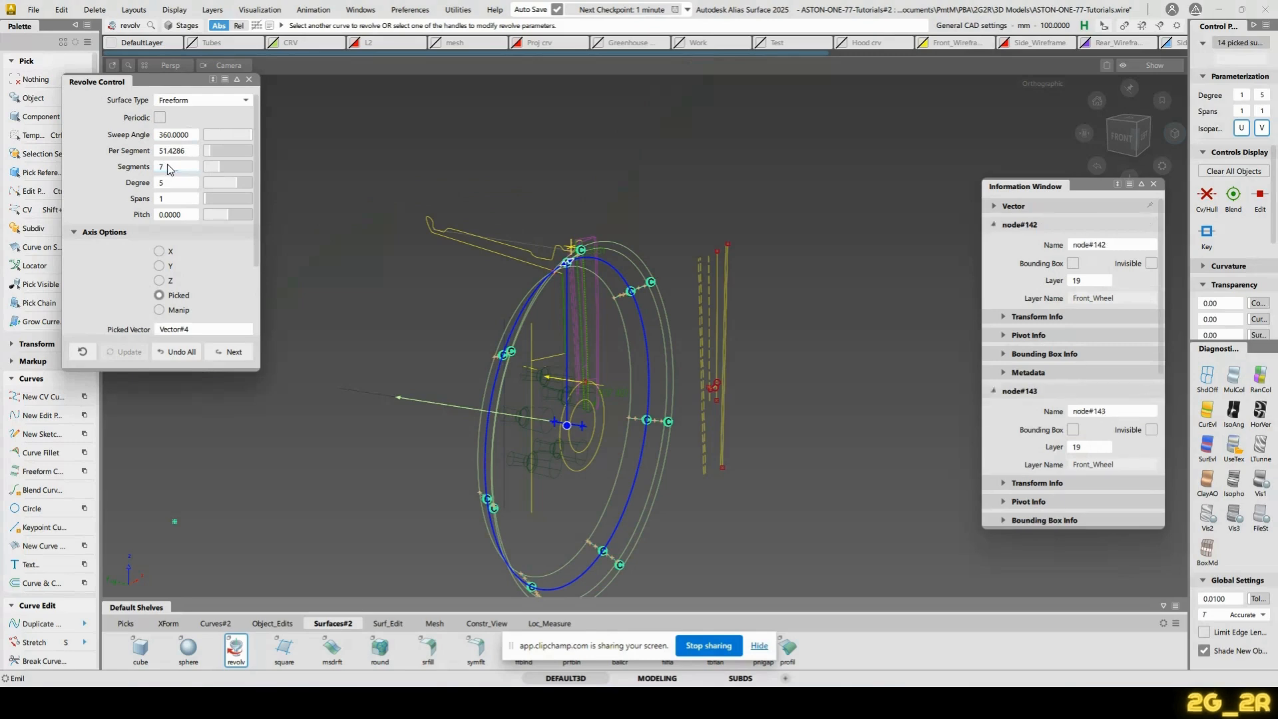
Shade the wheel model with the Vis1 diagnostic display and inspect the new revolved rim surfaces
{"action": "mouse_move", "coordinate": [824, 356]}
{"action": "left_mouse_down", "text": "alt+shift"}
{"action": "mouse_move", "coordinate": [676, 342]}
{"action": "mouse_move", "coordinate": [744, 346]}
{"action": "mouse_move", "coordinate": [628, 394]}
{"action": "left_mouse_up", "text": "alt+shift"}
{"action": "right_click_drag", "start_coordinate": [627, 393], "coordinate": [645, 376], "text": "alt+shift"}
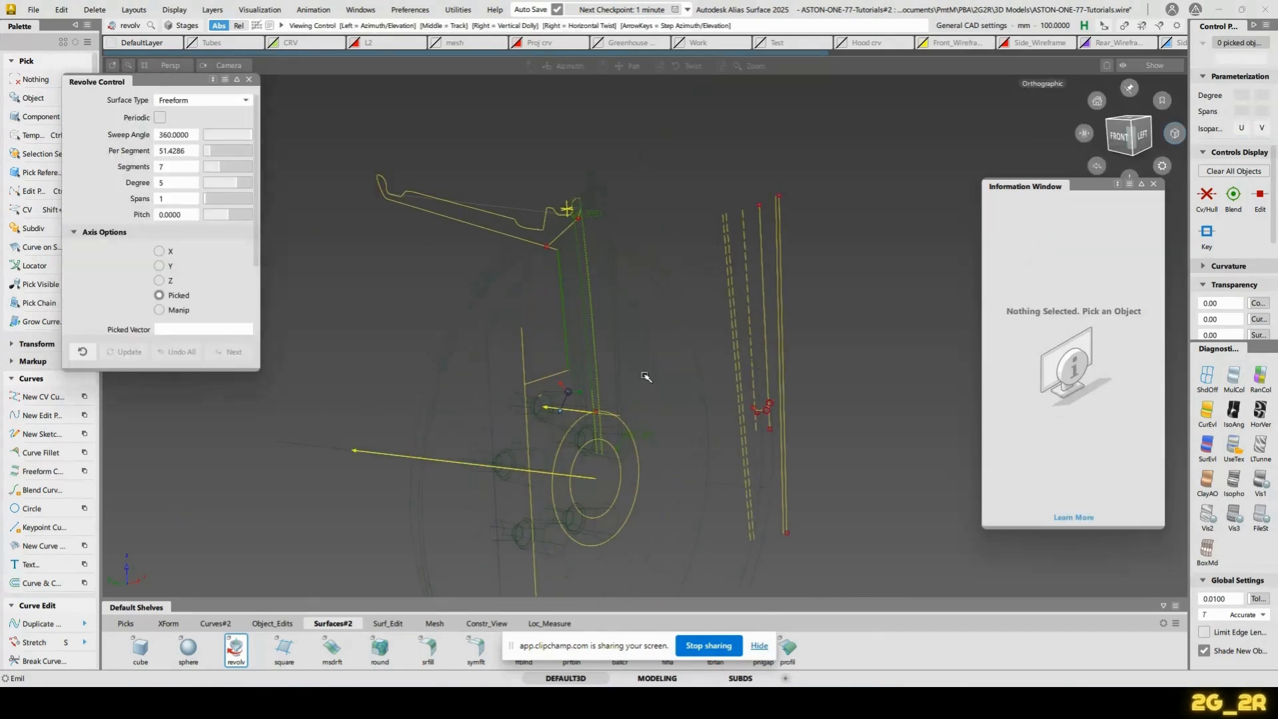
{"action": "left_click", "coordinate": [1259, 478]}
{"action": "left_click_drag", "start_coordinate": [696, 240], "coordinate": [609, 346], "text": "alt+shift"}
Compare the modelled spoke's junction with the rim against the Aston Martin One-77 wheel photo in the browser
{"action": "key", "text": "alt+Tab"}
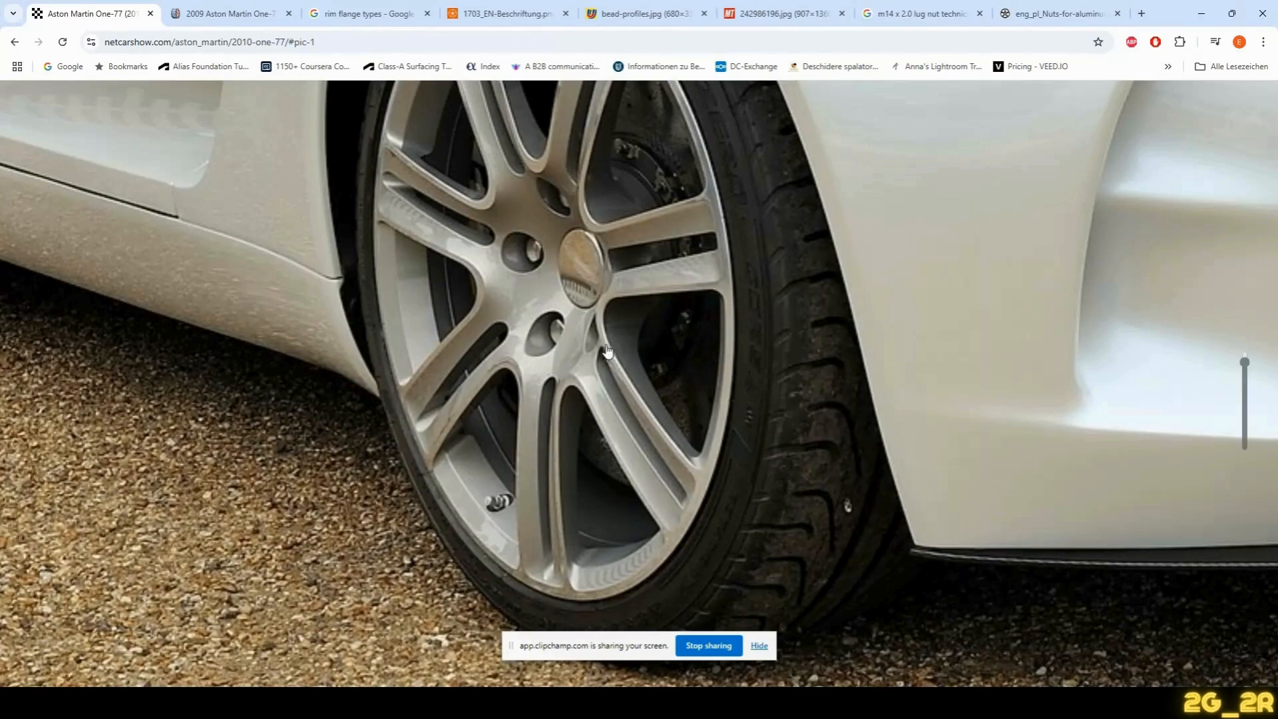
{"action": "scroll", "coordinate": [499, 279], "scroll_direction": "down", "scroll_amount": 2}
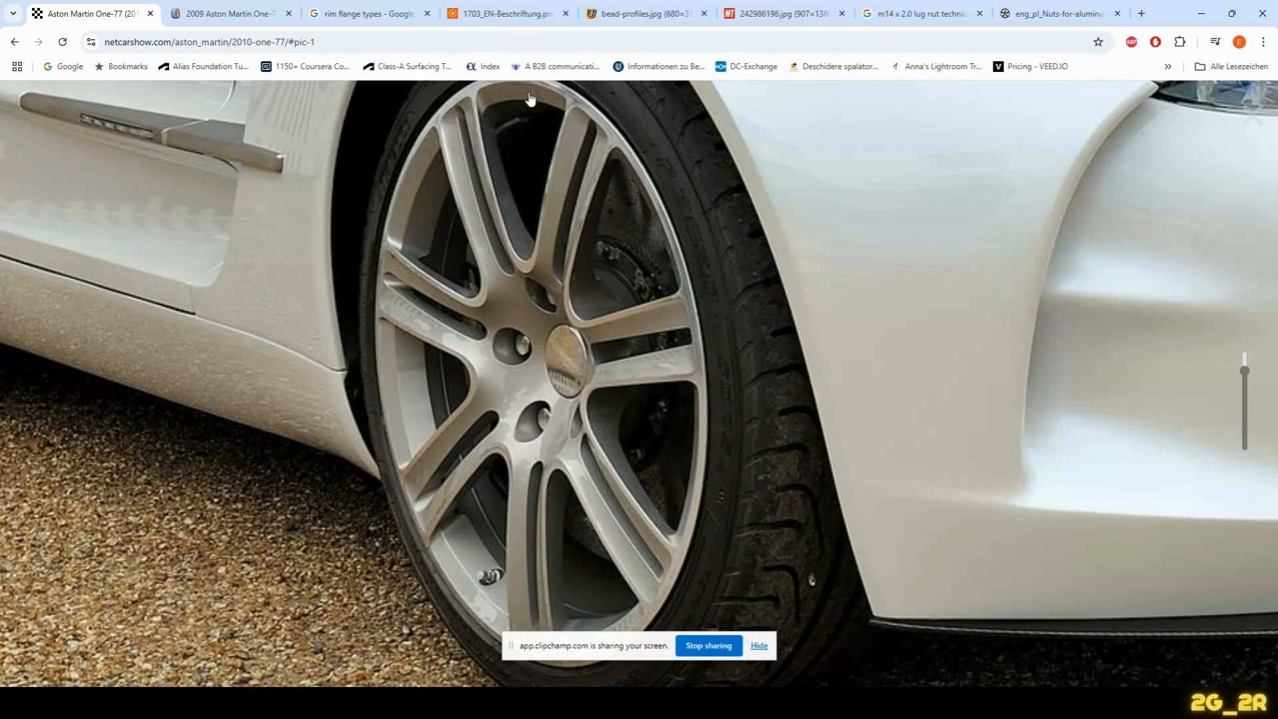
{"action": "key", "text": "alt+Tab"}
{"action": "left_click_drag", "start_coordinate": [662, 222], "coordinate": [624, 324], "text": "alt+shift"}
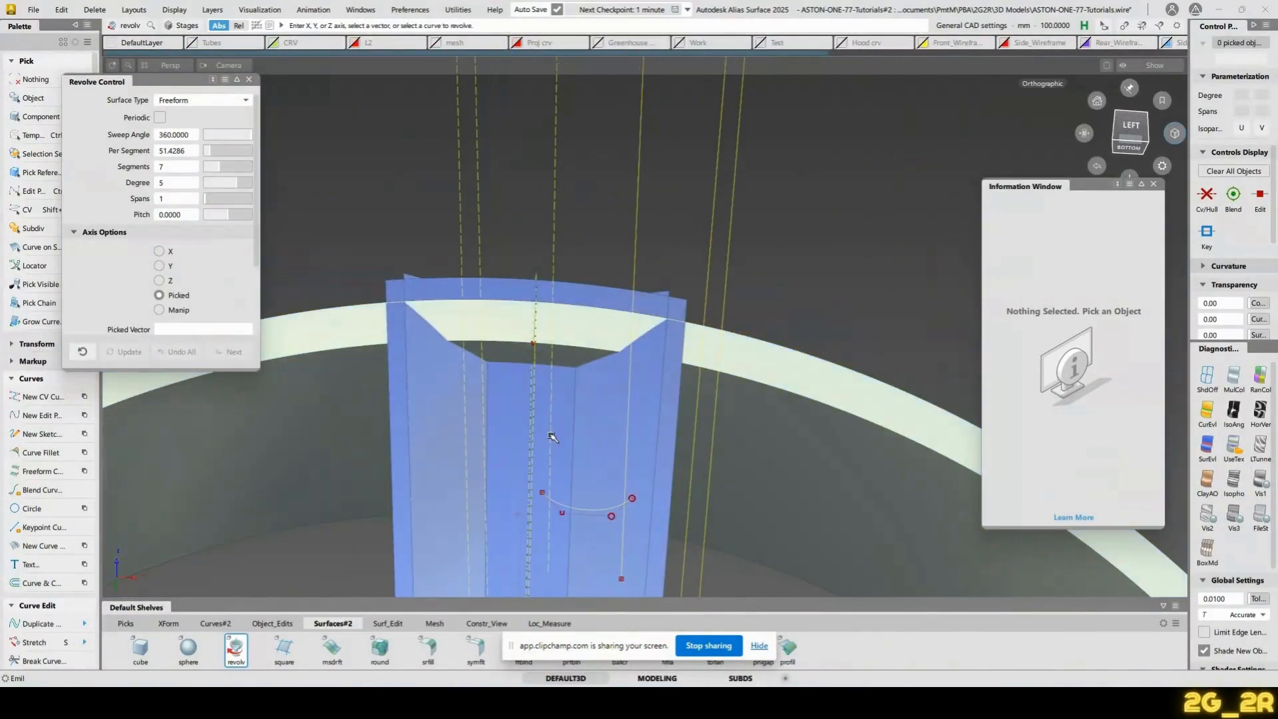
{"action": "key", "text": "alt+Tab"}
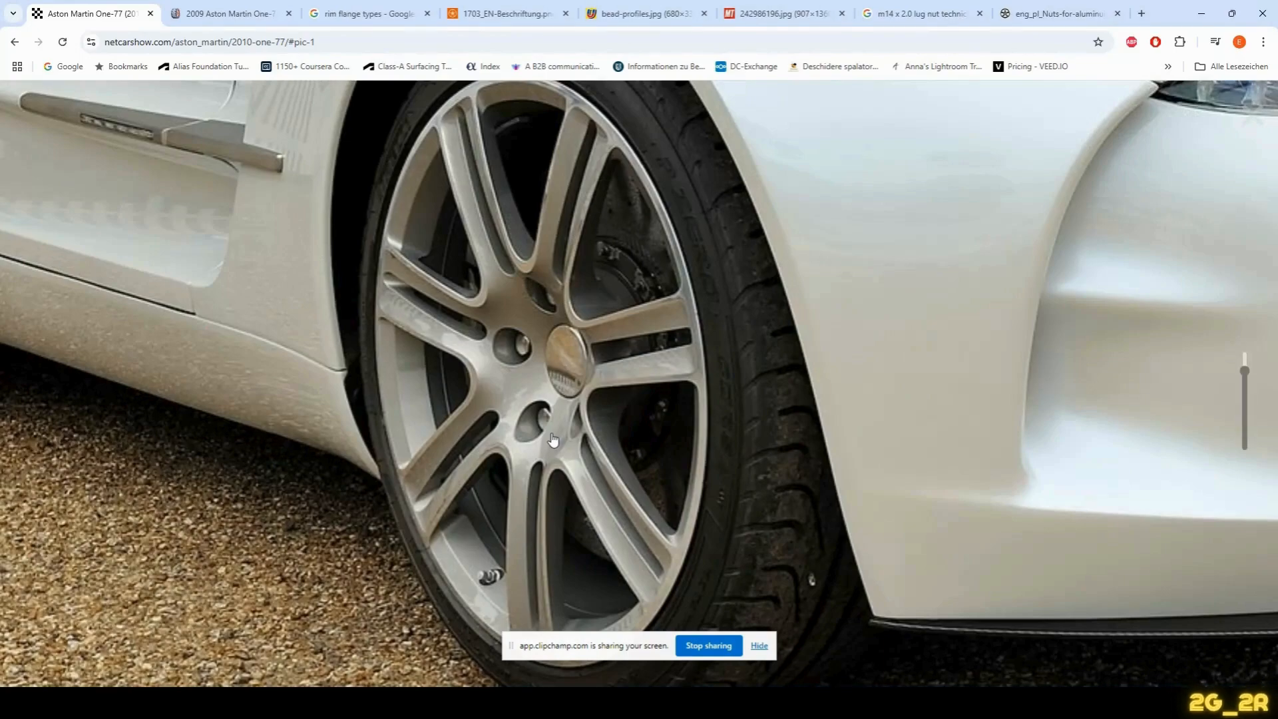
{"action": "key", "text": "alt+Tab"}
{"action": "left_click_drag", "start_coordinate": [519, 303], "coordinate": [539, 297], "text": "alt+shift"}
{"action": "key", "text": "alt+Tab"}
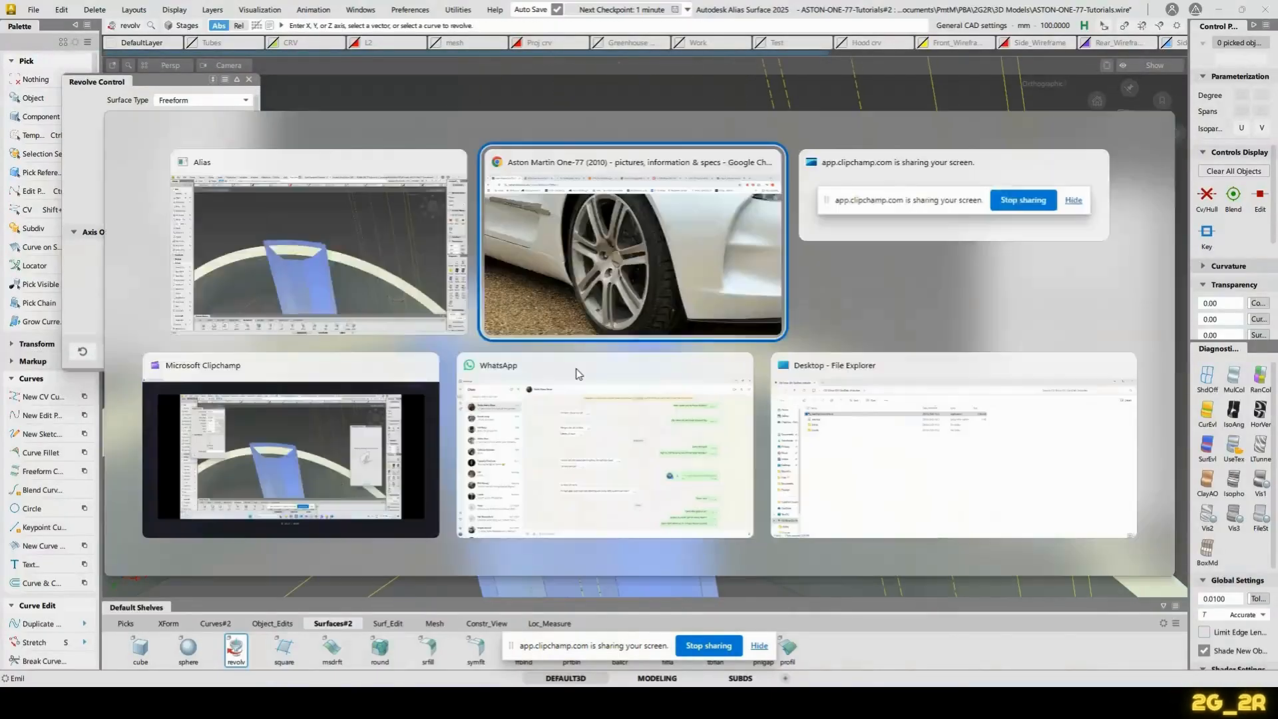
{"action": "key", "text": "alt+Tab"}
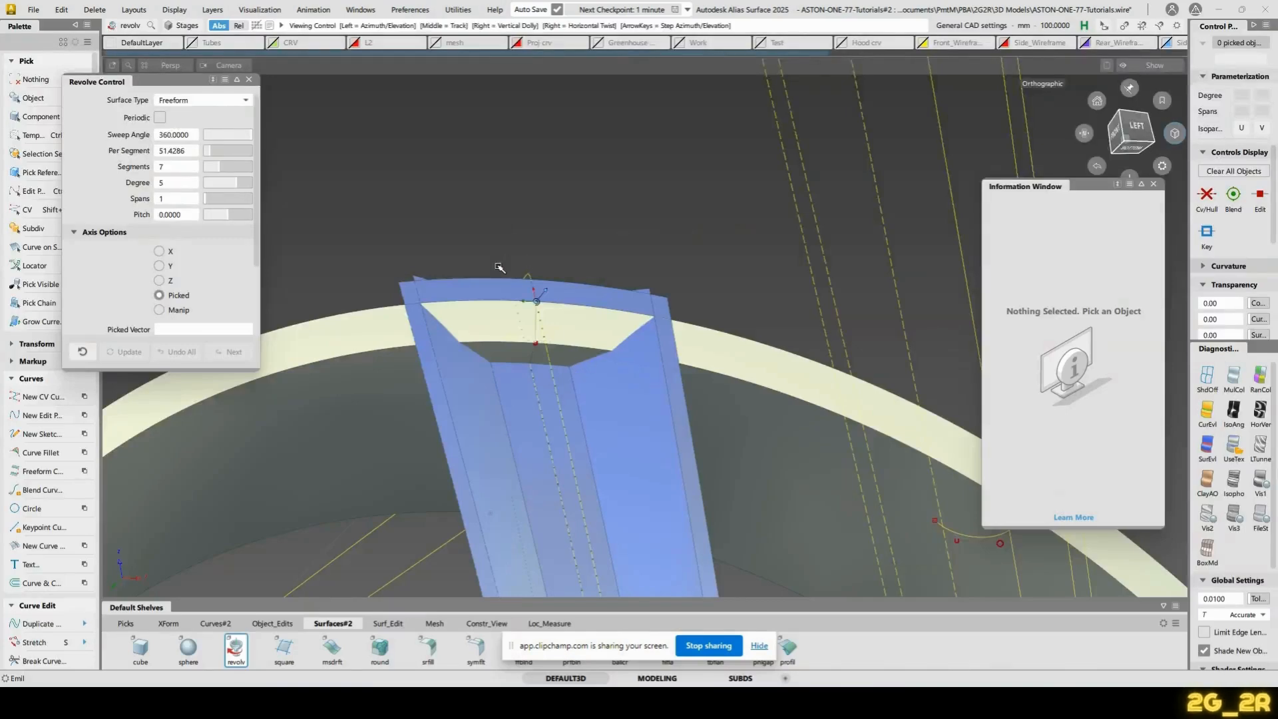
{"action": "left_click_drag", "start_coordinate": [523, 261], "coordinate": [474, 254], "text": "alt+shift"}
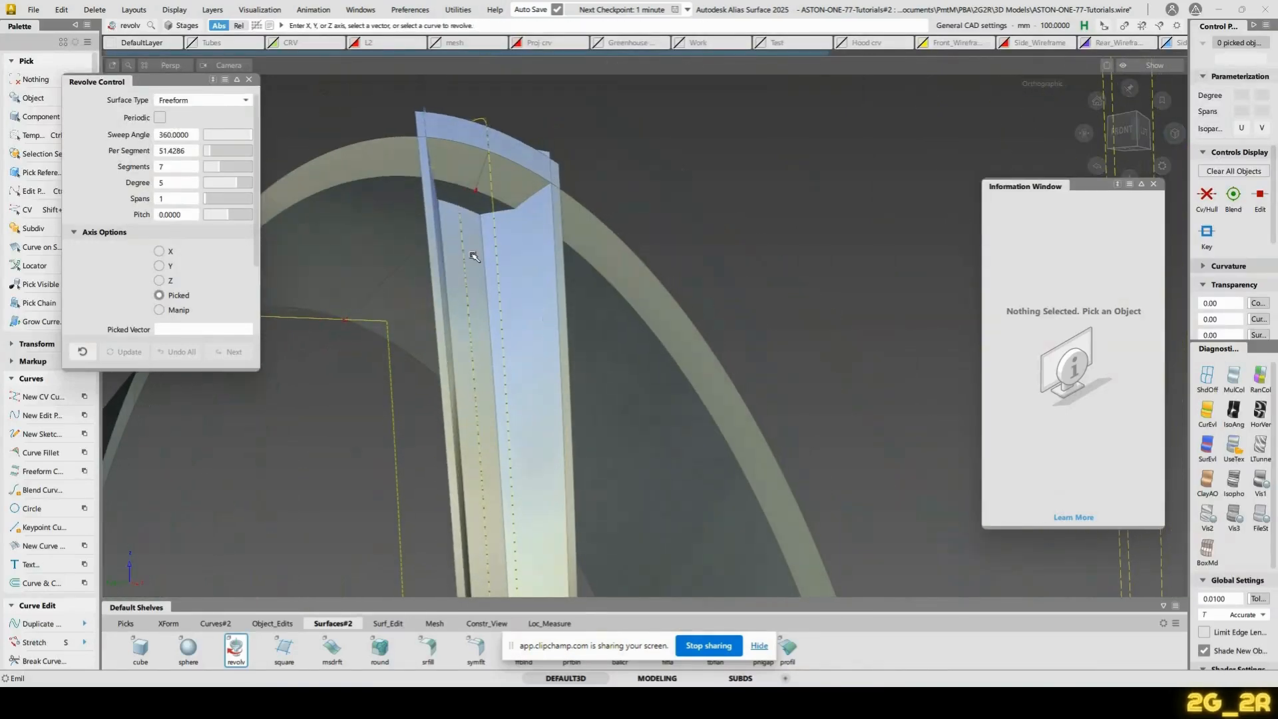
Stretch the spoke groove's three-point curve slightly along Y, clear the selection and dismiss the save warning
{"action": "key", "text": "s"}
{"action": "left_click", "coordinate": [463, 258]}
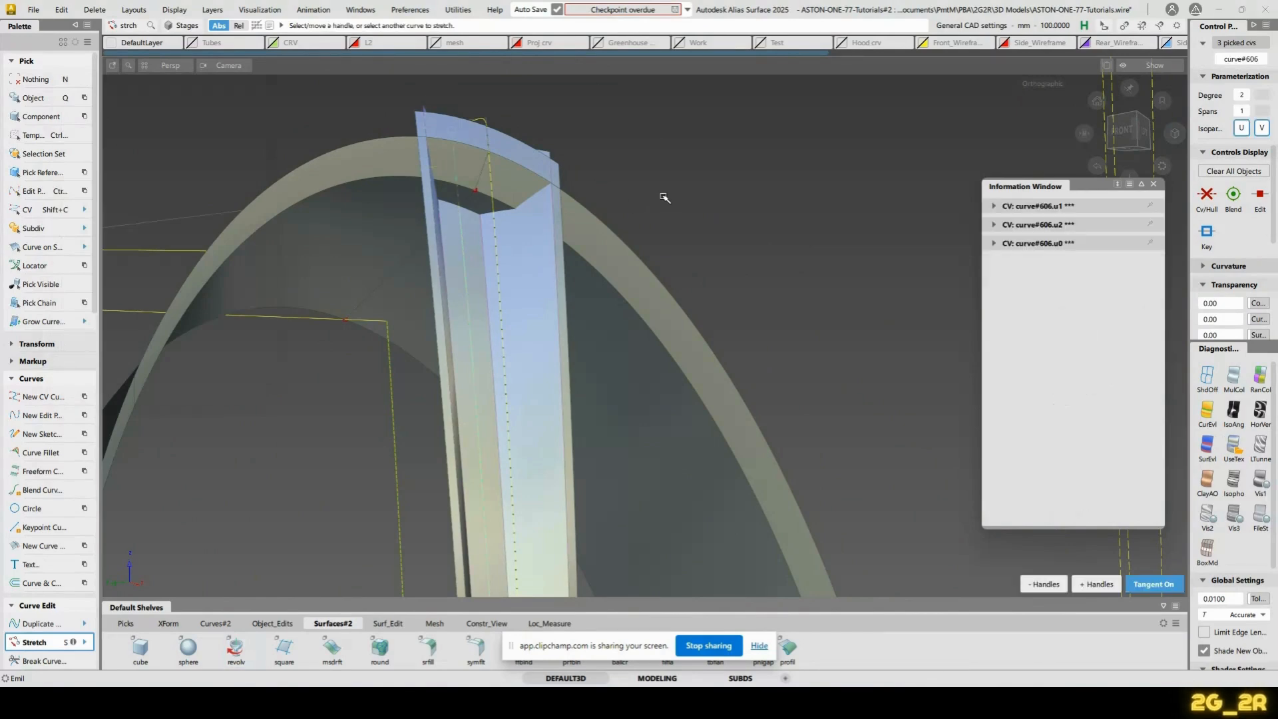
{"action": "left_click", "coordinate": [668, 196]}
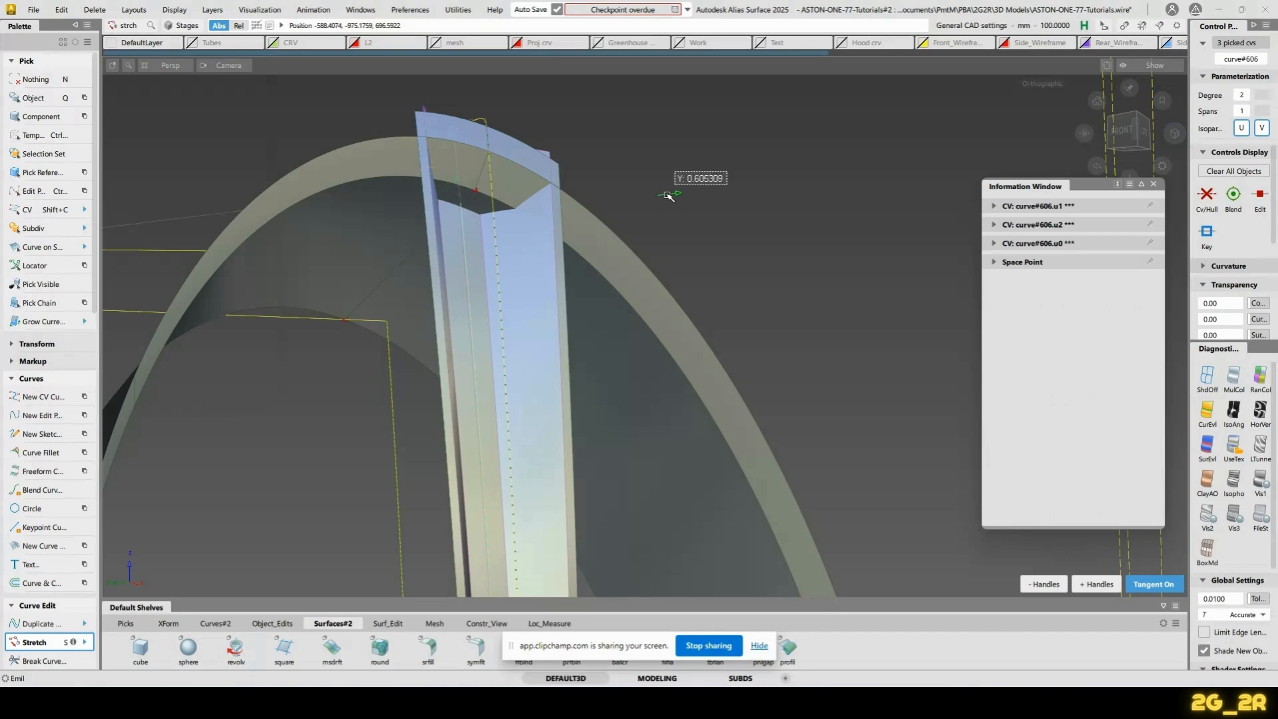
{"action": "left_click", "coordinate": [669, 196]}
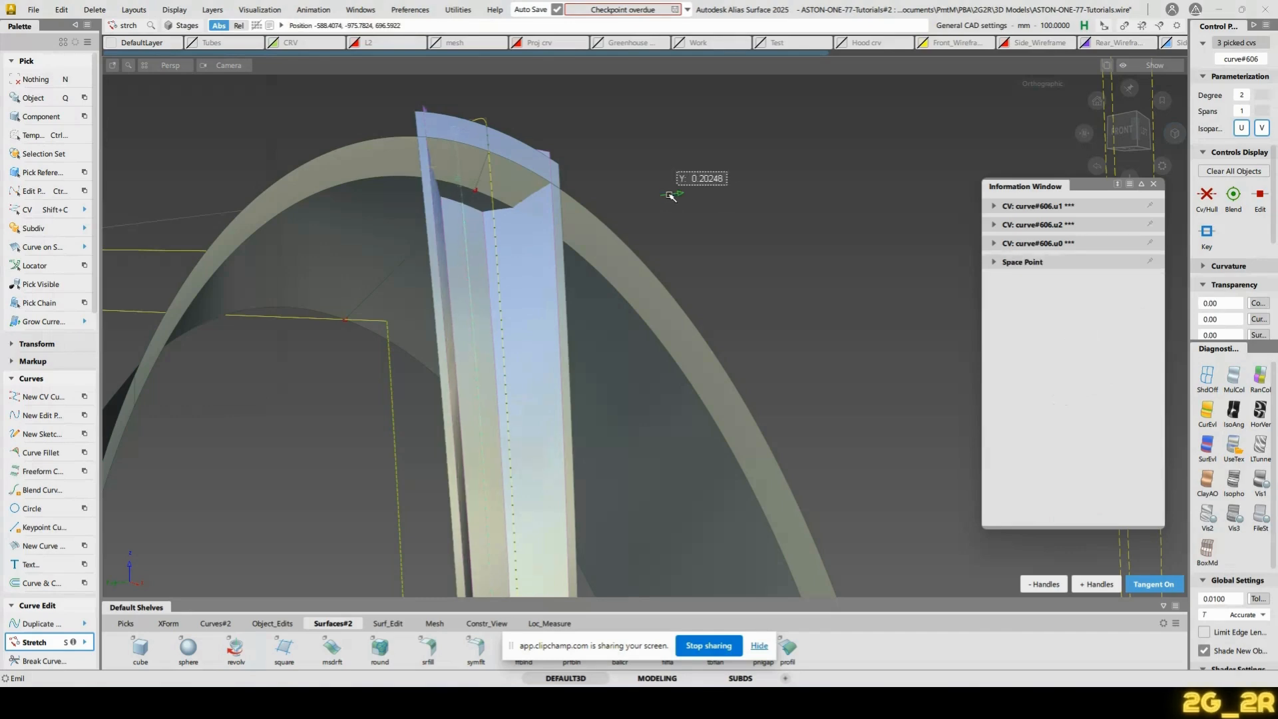
{"action": "left_click_drag", "start_coordinate": [667, 194], "coordinate": [639, 366], "text": "alt+shift"}
{"action": "key", "text": "n"}
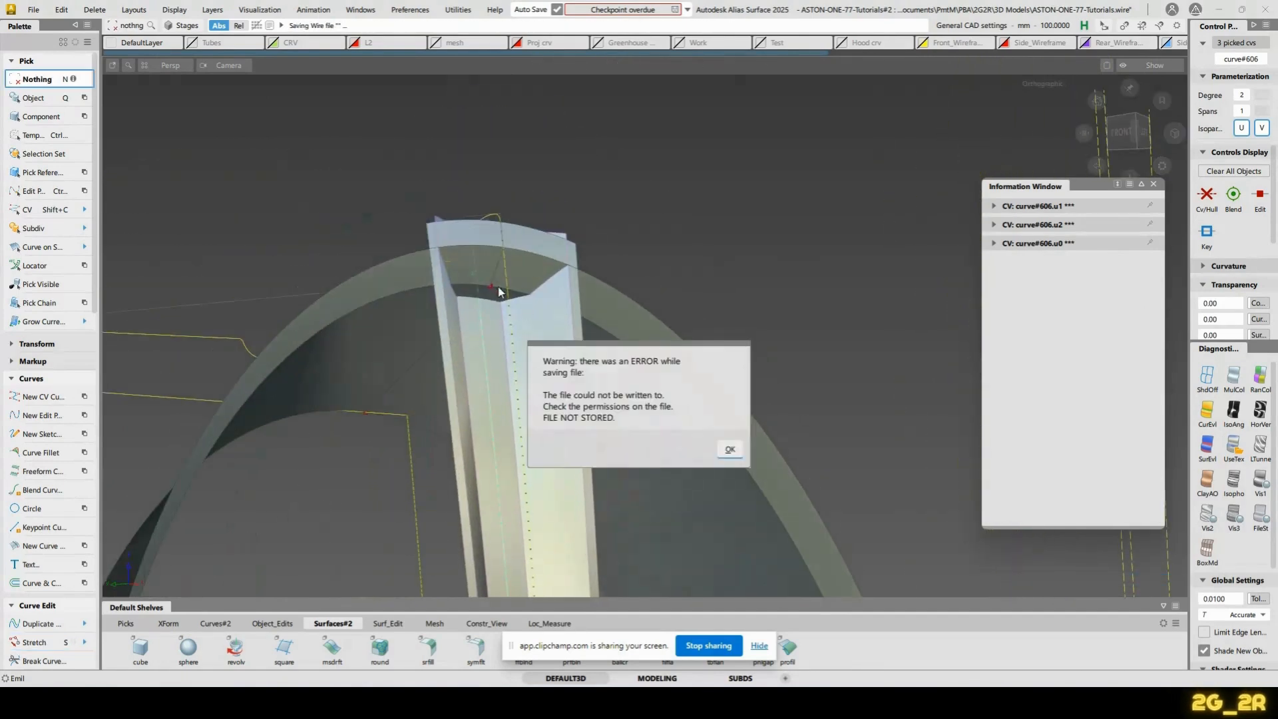
{"action": "left_click", "coordinate": [730, 449]}
Move the diagonal rim line's upper end CV to adjust where the revolved rim surfaces meet the spoke groove
{"action": "key", "text": "shift+c"}
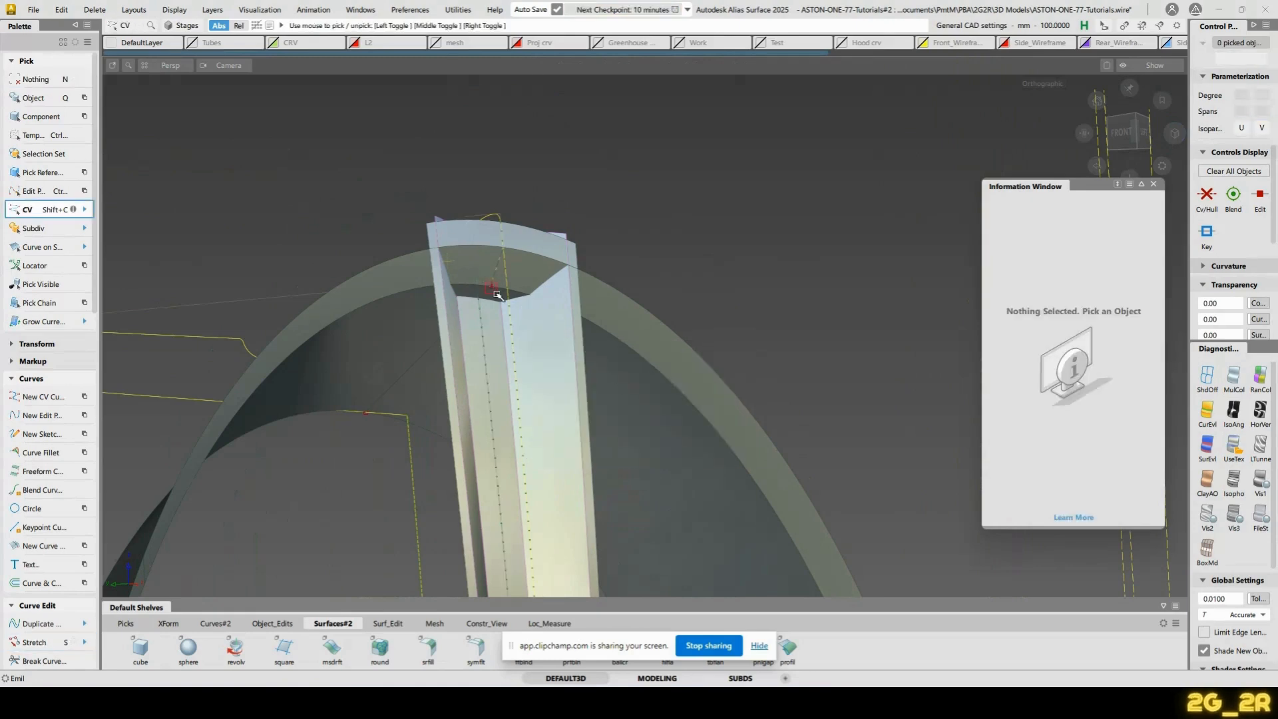
{"action": "left_click", "coordinate": [495, 293]}
{"action": "left_click_drag", "start_coordinate": [505, 328], "coordinate": [636, 311], "text": "alt+shift"}
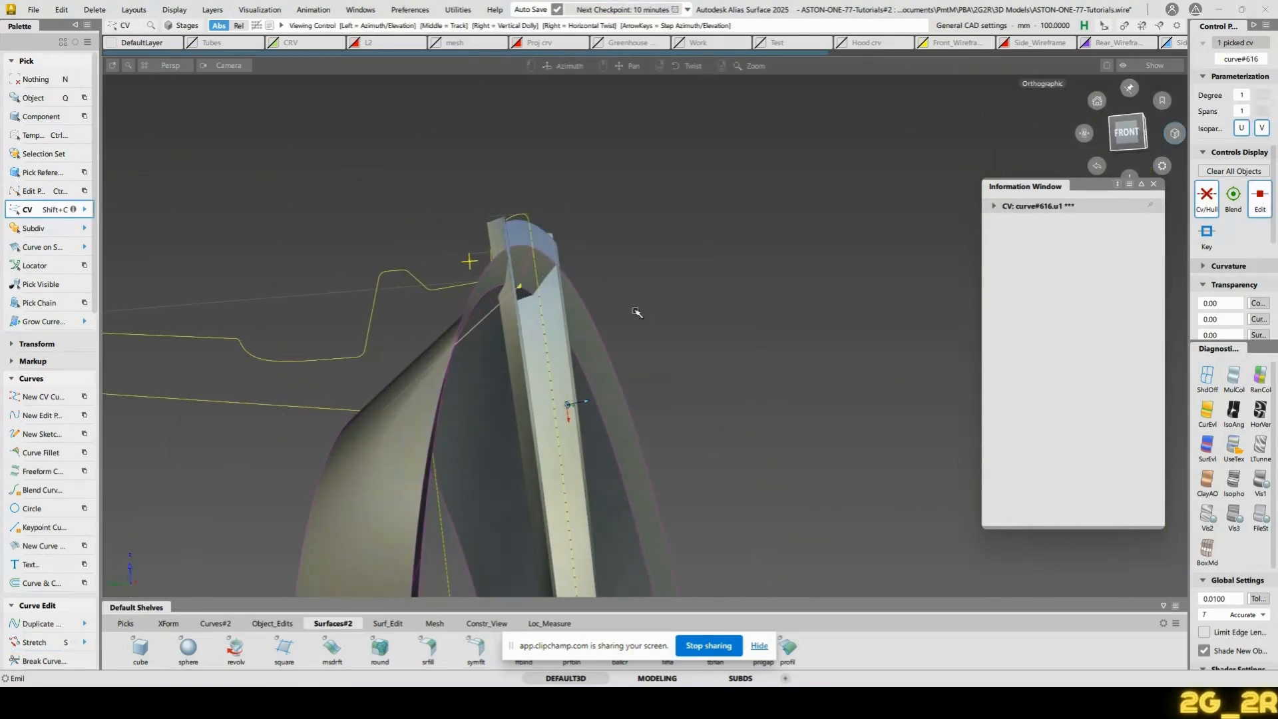
{"action": "key", "text": "w"}
{"action": "right_click_drag", "start_coordinate": [718, 312], "coordinate": [721, 317]}
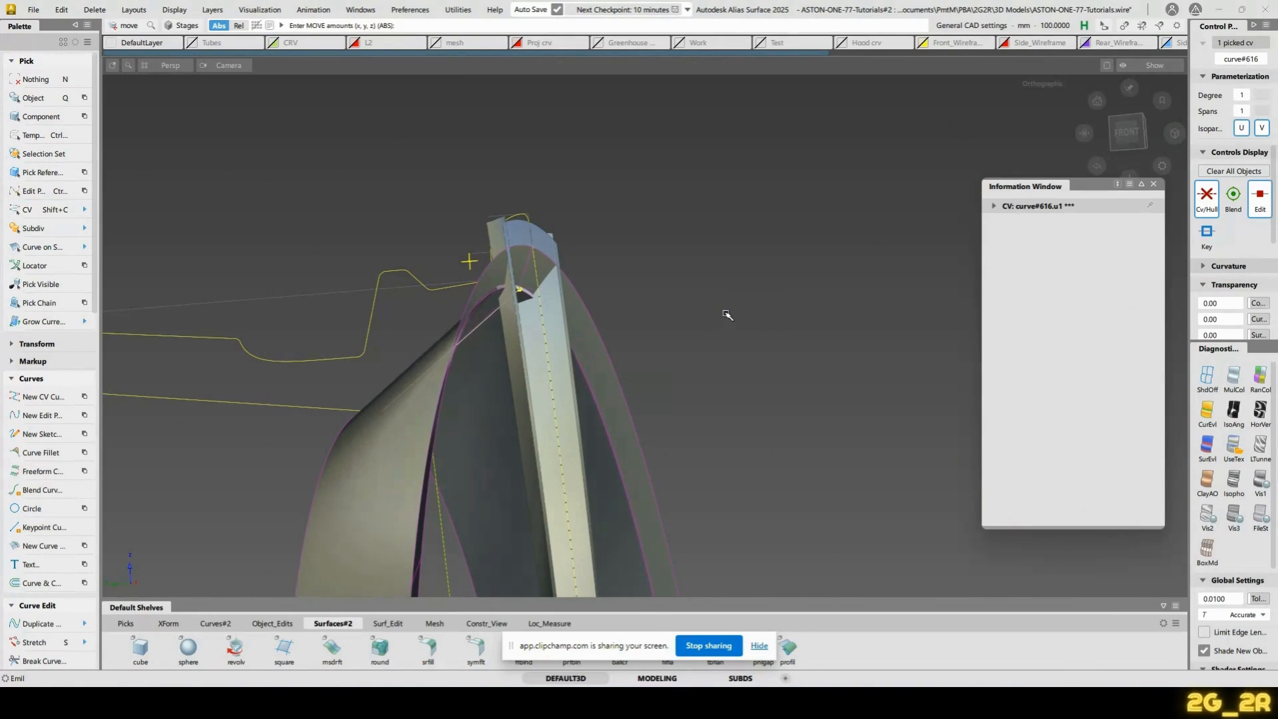
{"action": "left_click_drag", "start_coordinate": [720, 314], "coordinate": [724, 346], "text": "alt+shift"}
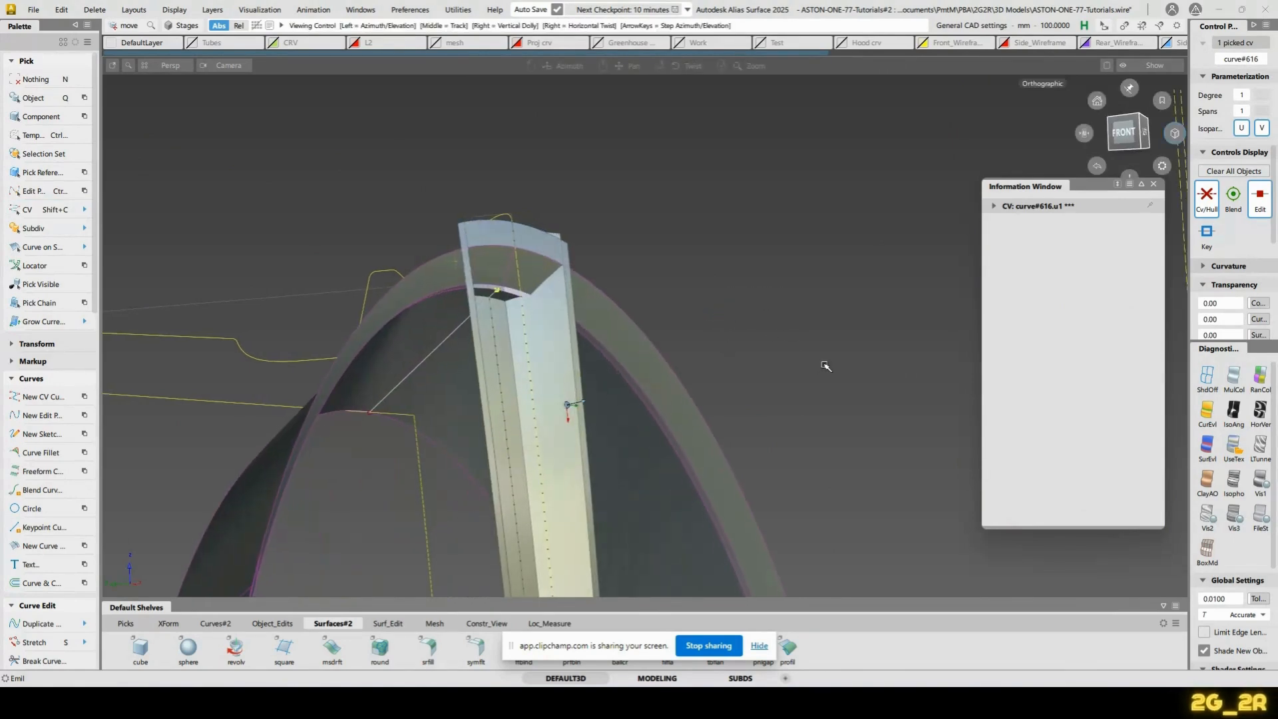
{"action": "left_click_drag", "start_coordinate": [825, 367], "coordinate": [824, 326], "text": "alt+shift"}
{"action": "right_click_drag", "start_coordinate": [823, 326], "coordinate": [793, 342]}
{"action": "left_click_drag", "start_coordinate": [792, 342], "coordinate": [721, 331], "text": "alt+shift"}
{"action": "middle_click_drag", "start_coordinate": [721, 331], "coordinate": [718, 331]}
{"action": "left_click_drag", "start_coordinate": [717, 331], "coordinate": [542, 248], "text": "alt+shift"}
Examine the upper end of the spoke groove from several angles and compare it with the reference wheel photo
{"action": "key", "text": "s"}
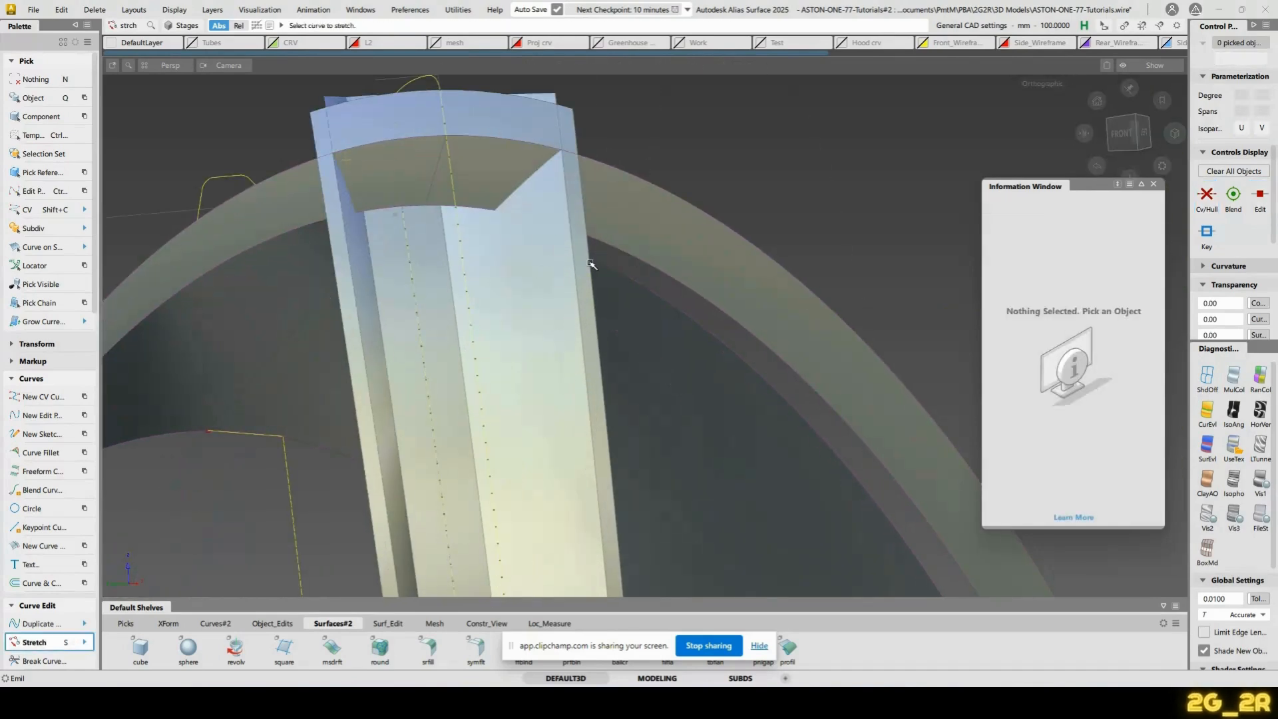
{"action": "left_click", "coordinate": [433, 191]}
{"action": "left_click_drag", "start_coordinate": [433, 192], "coordinate": [725, 264], "text": "alt+shift"}
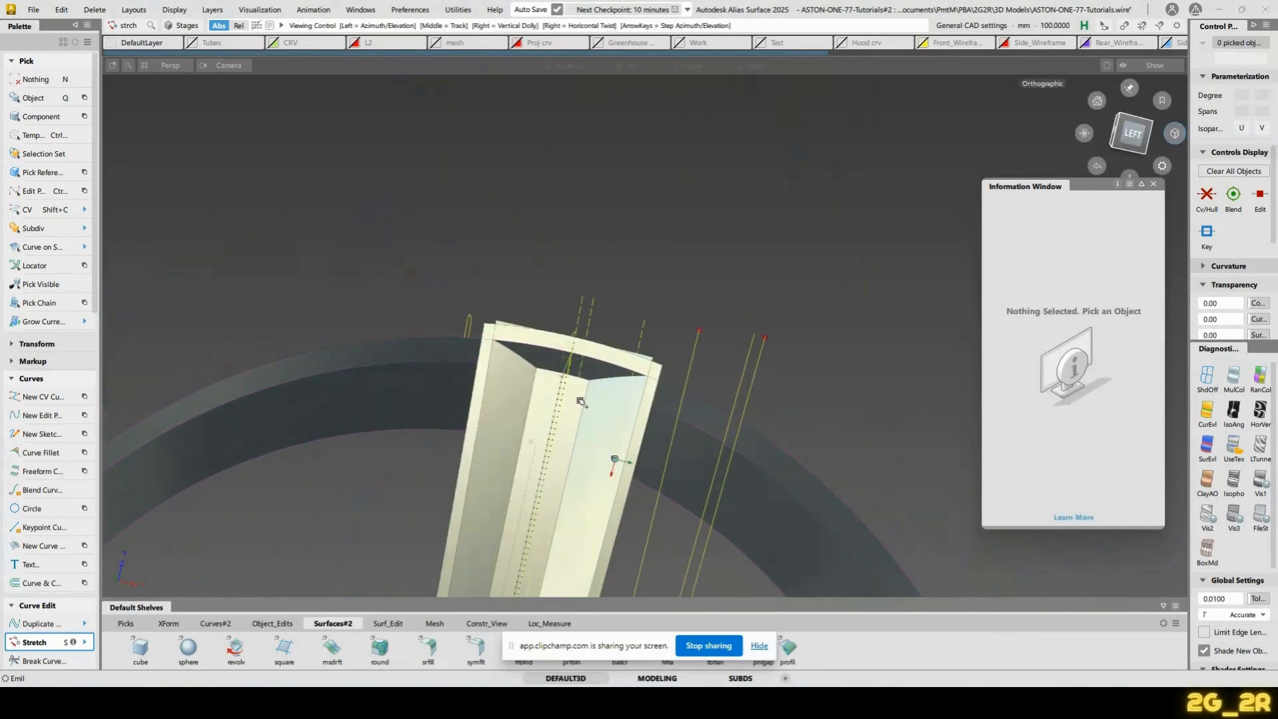
{"action": "left_click_drag", "start_coordinate": [820, 370], "coordinate": [645, 409], "text": "alt+shift"}
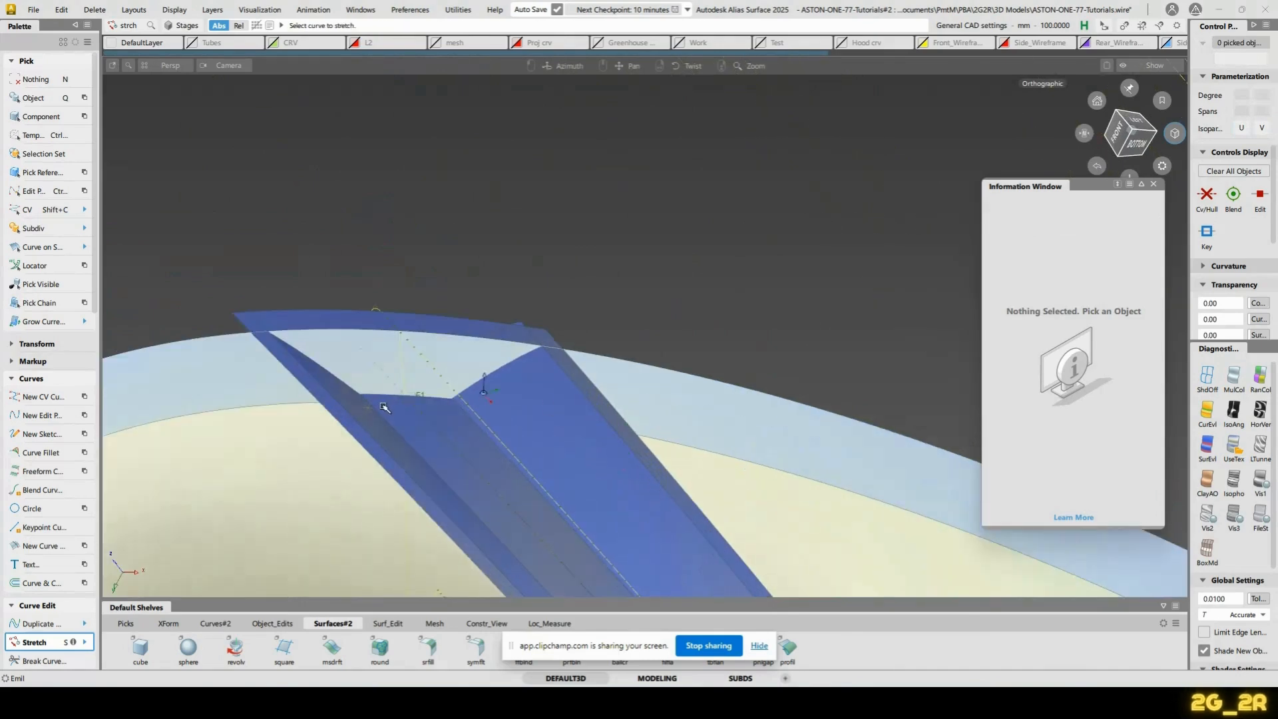
{"action": "mouse_move", "coordinate": [485, 394]}
{"action": "left_mouse_down", "text": "alt+shift"}
{"action": "mouse_move", "coordinate": [632, 448]}
{"action": "mouse_move", "coordinate": [640, 374]}
{"action": "mouse_move", "coordinate": [448, 475]}
{"action": "mouse_move", "coordinate": [490, 379]}
{"action": "mouse_move", "coordinate": [491, 399]}
{"action": "left_mouse_up", "text": "alt+shift"}
{"action": "key", "text": "alt+Tab"}
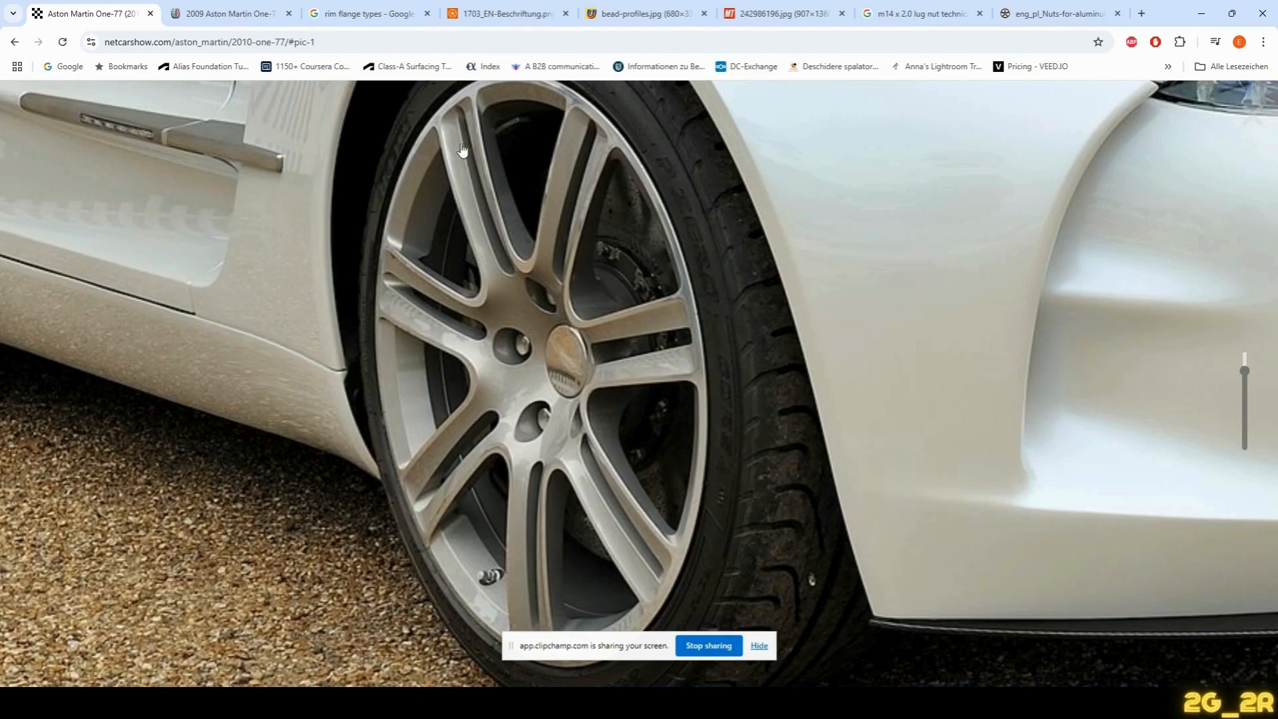
{"action": "key", "text": "alt+Tab"}
{"action": "left_click_drag", "start_coordinate": [485, 395], "coordinate": [1056, 231], "text": "alt+shift"}
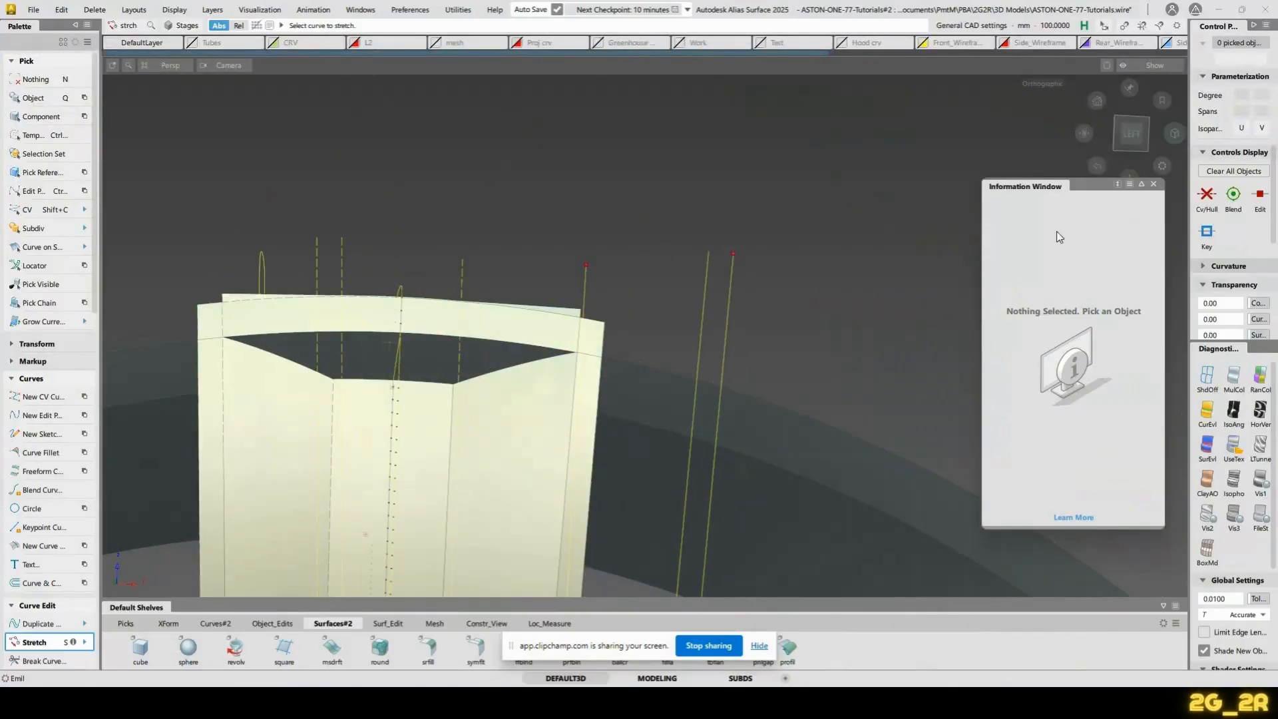
Untrim the revolved surface at the upper end of the spoke groove and delete it
{"action": "left_click", "coordinate": [1129, 133]}
{"action": "middle_click_drag", "start_coordinate": [508, 351], "coordinate": [552, 335], "text": "alt+shift"}
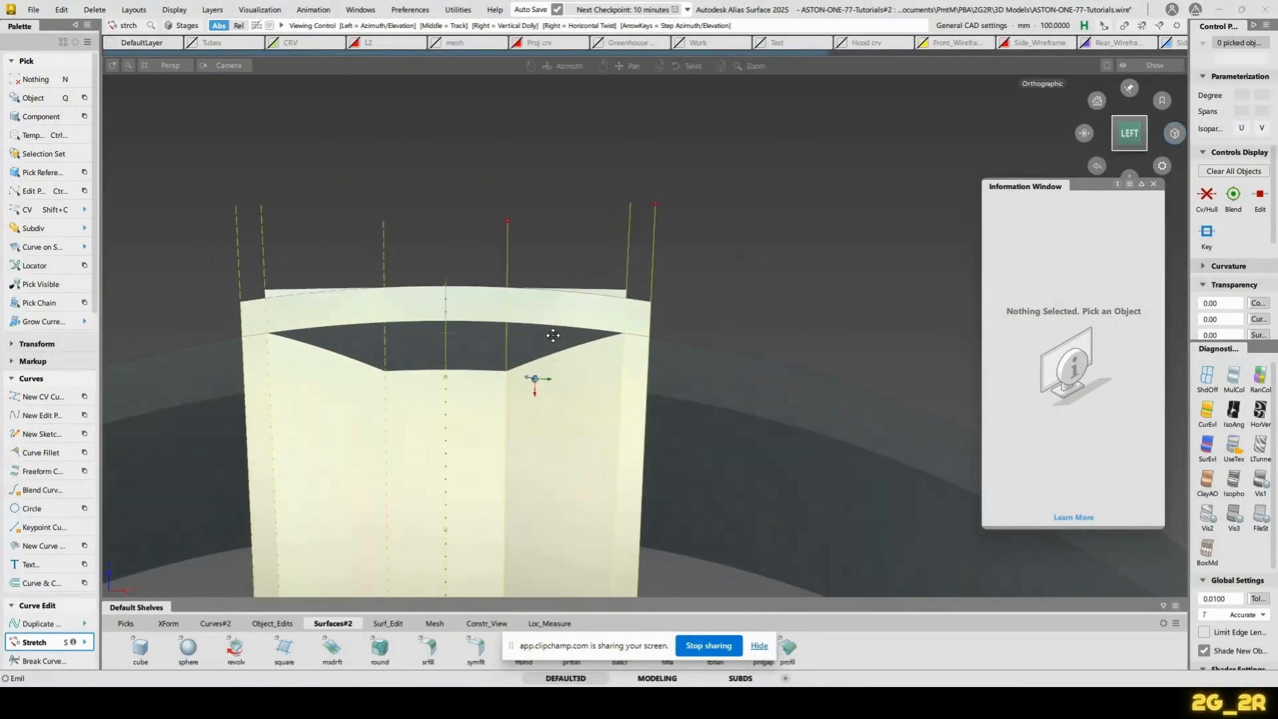
{"action": "left_click", "coordinate": [1207, 374]}
{"action": "mouse_move", "coordinate": [667, 348]}
{"action": "right_mouse_down", "text": "alt+shift"}
{"action": "mouse_move", "coordinate": [659, 308]}
{"action": "mouse_move", "coordinate": [499, 363]}
{"action": "right_mouse_up", "text": "alt+shift"}
{"action": "left_click_drag", "start_coordinate": [498, 363], "coordinate": [591, 373], "text": "ctrl+shift"}
{"action": "left_click", "coordinate": [591, 376]}
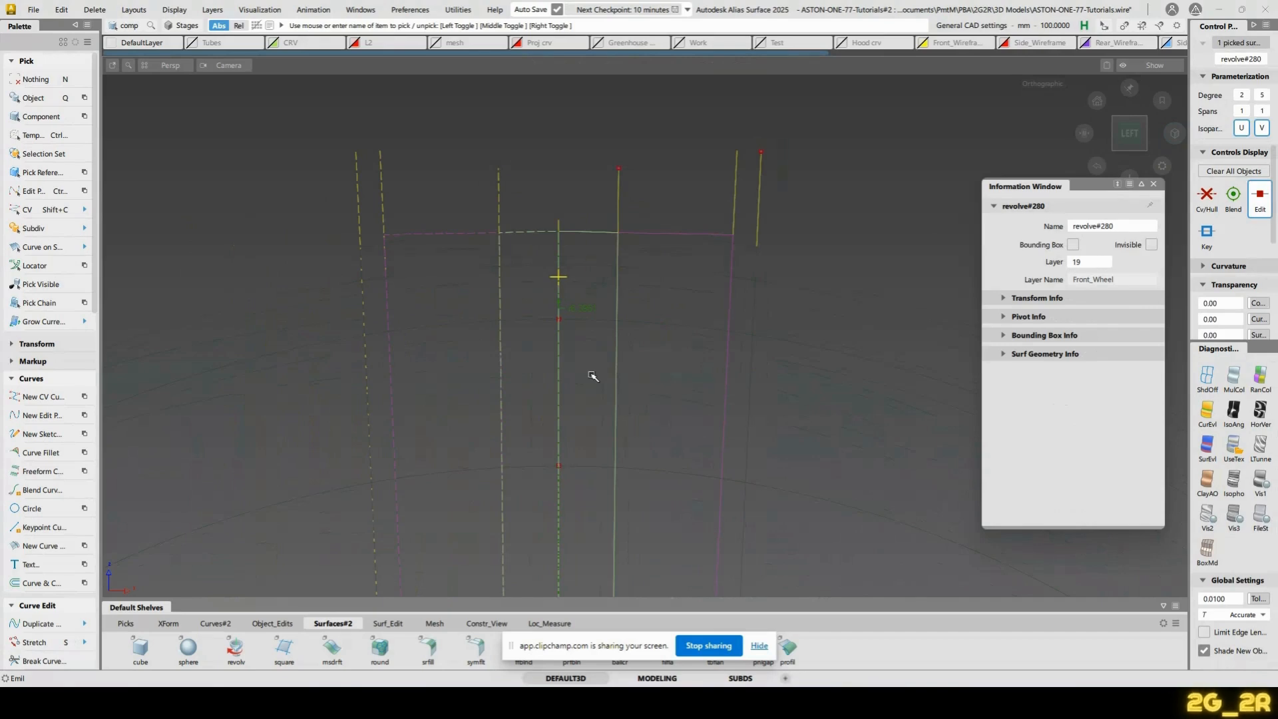
{"action": "key", "text": "ctrl+u"}
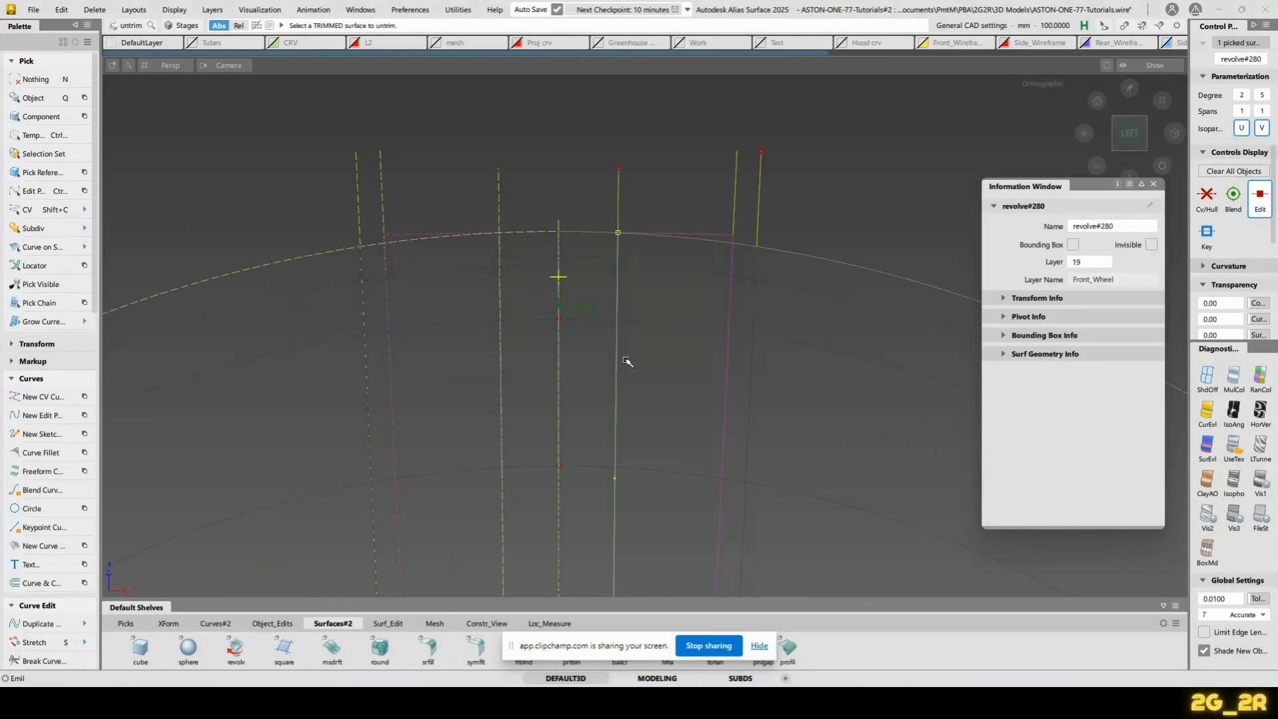
{"action": "key", "text": "Delete"}
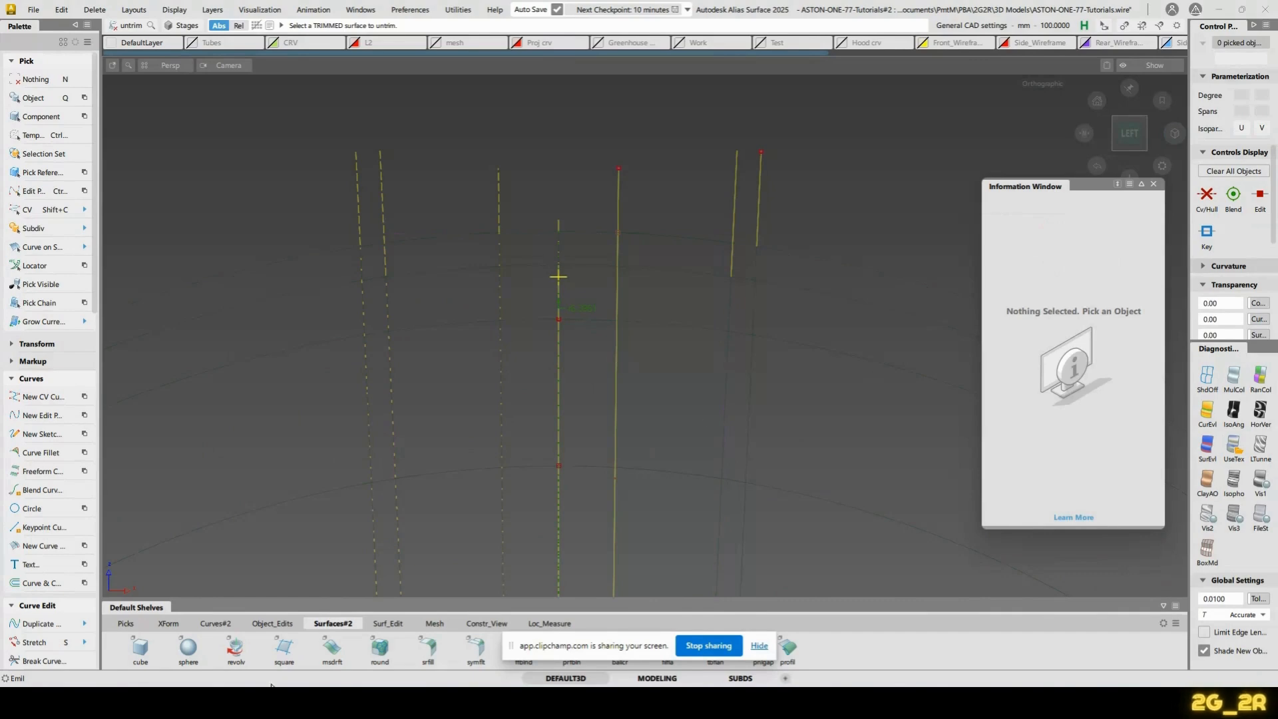
Start a tubular offset along the revolved rim surface's edge above the spoke groove, with the model shaded
{"action": "left_click", "coordinate": [760, 646]}
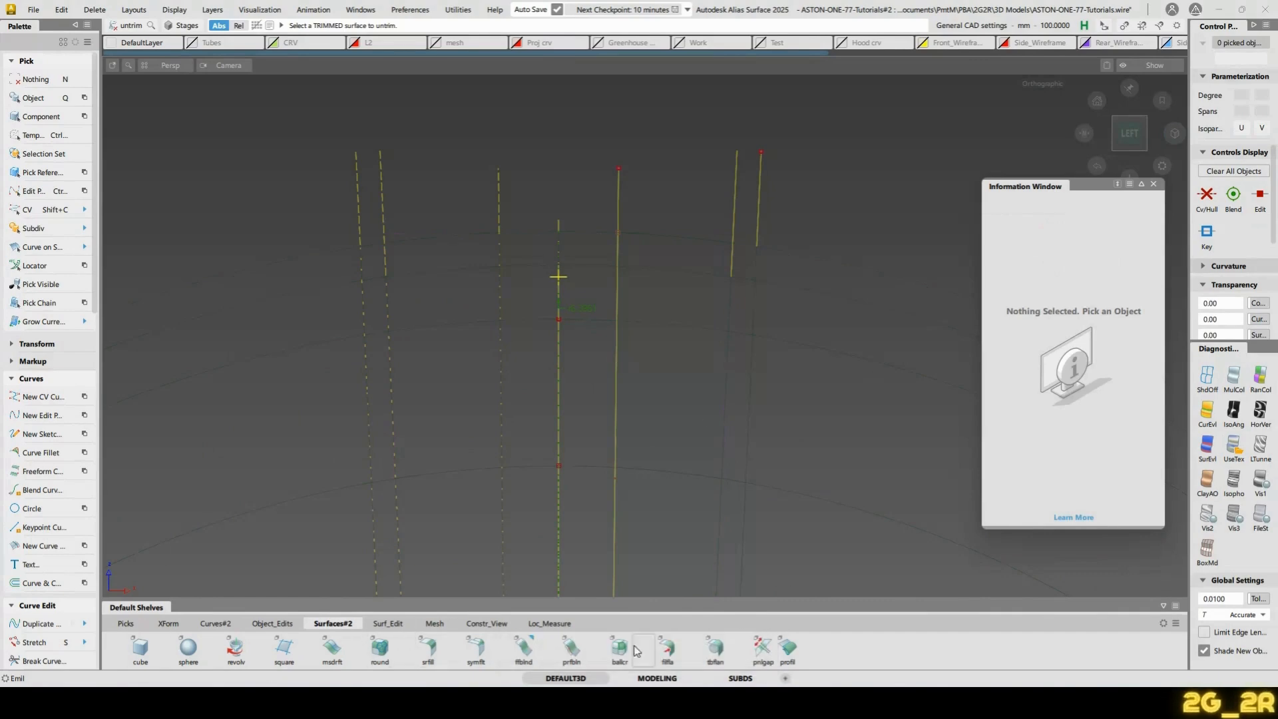
{"action": "left_click", "coordinate": [272, 623]}
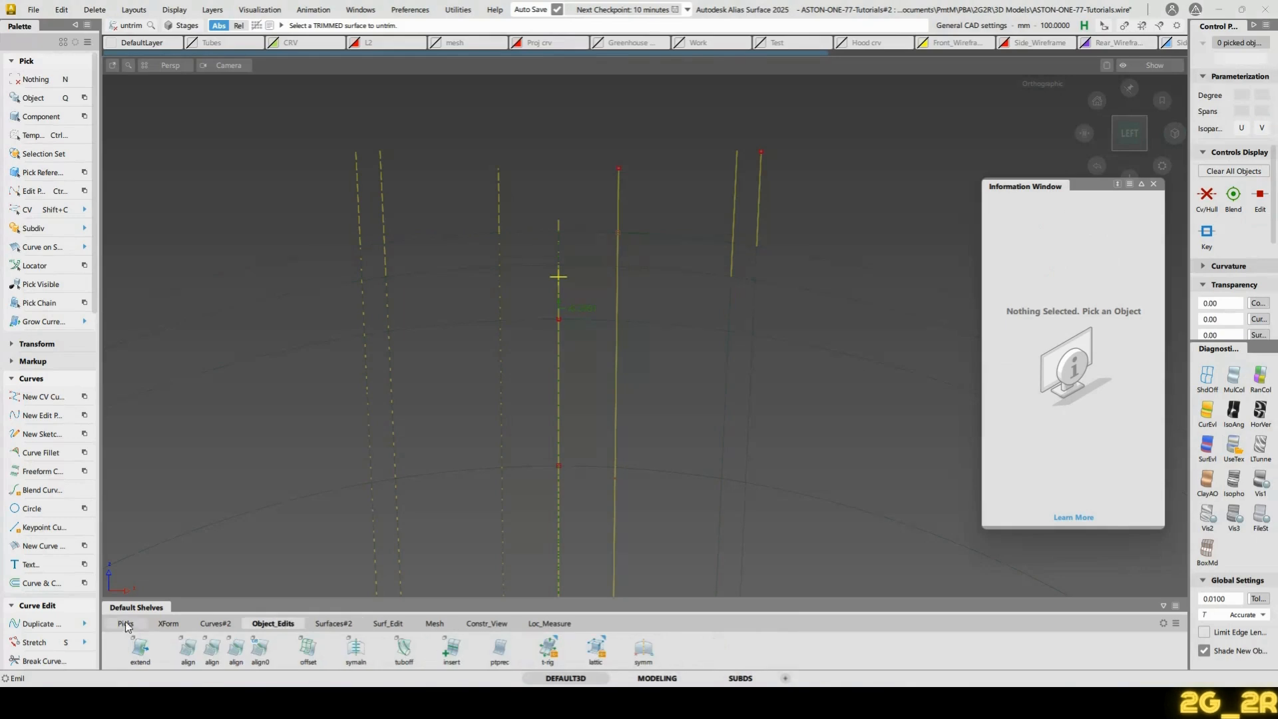
{"action": "left_click", "coordinate": [403, 649]}
{"action": "left_click_drag", "start_coordinate": [533, 282], "coordinate": [674, 285], "text": "alt+shift"}
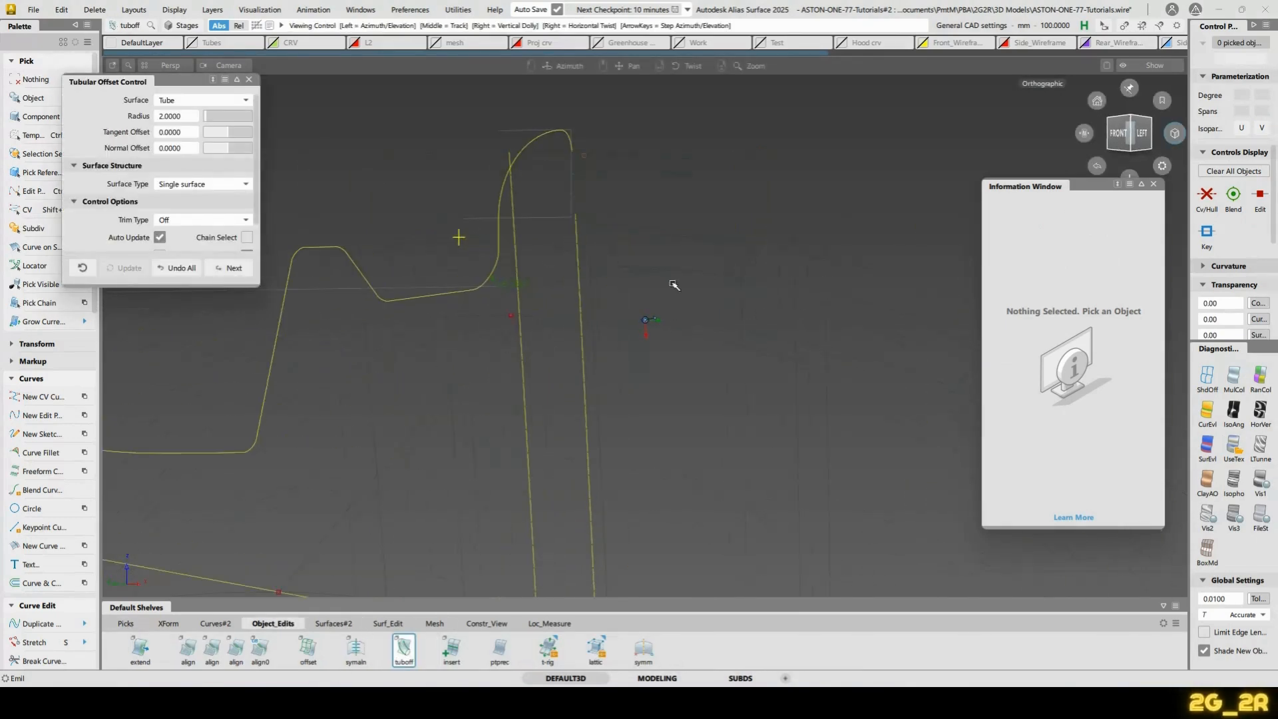
{"action": "left_click", "coordinate": [607, 217]}
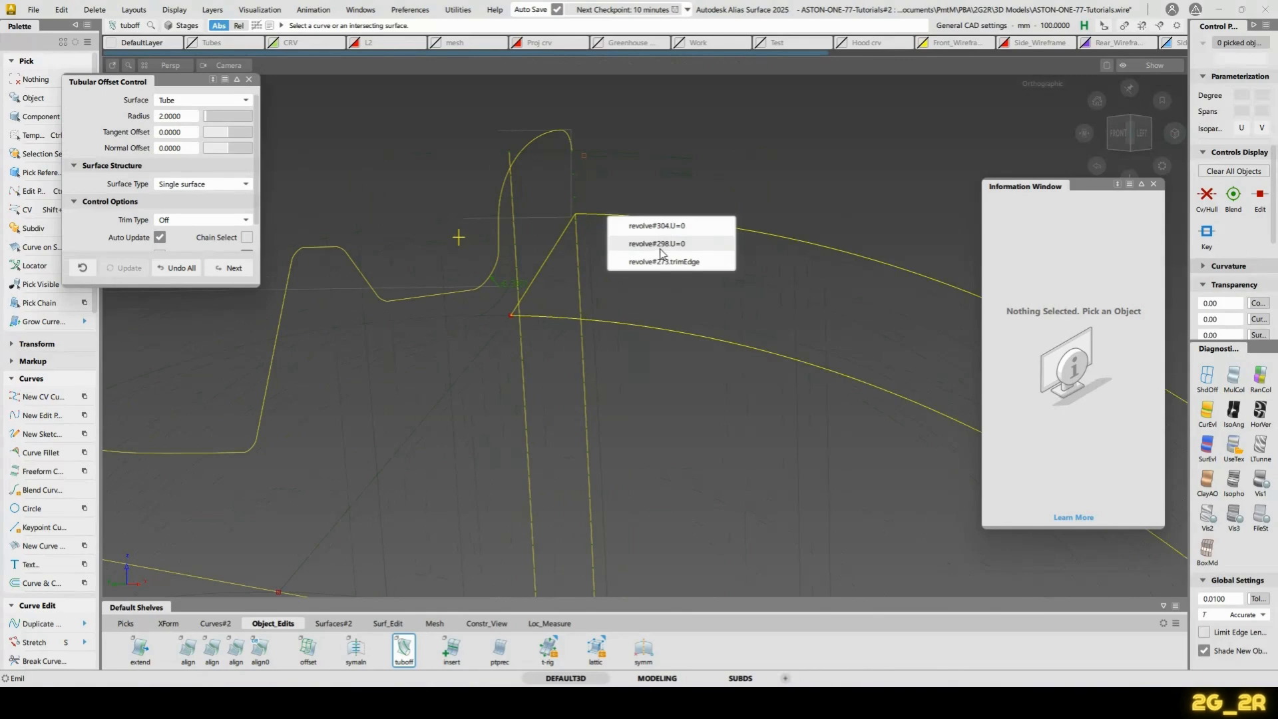
{"action": "left_click_drag", "start_coordinate": [830, 360], "coordinate": [802, 360], "text": "alt+shift"}
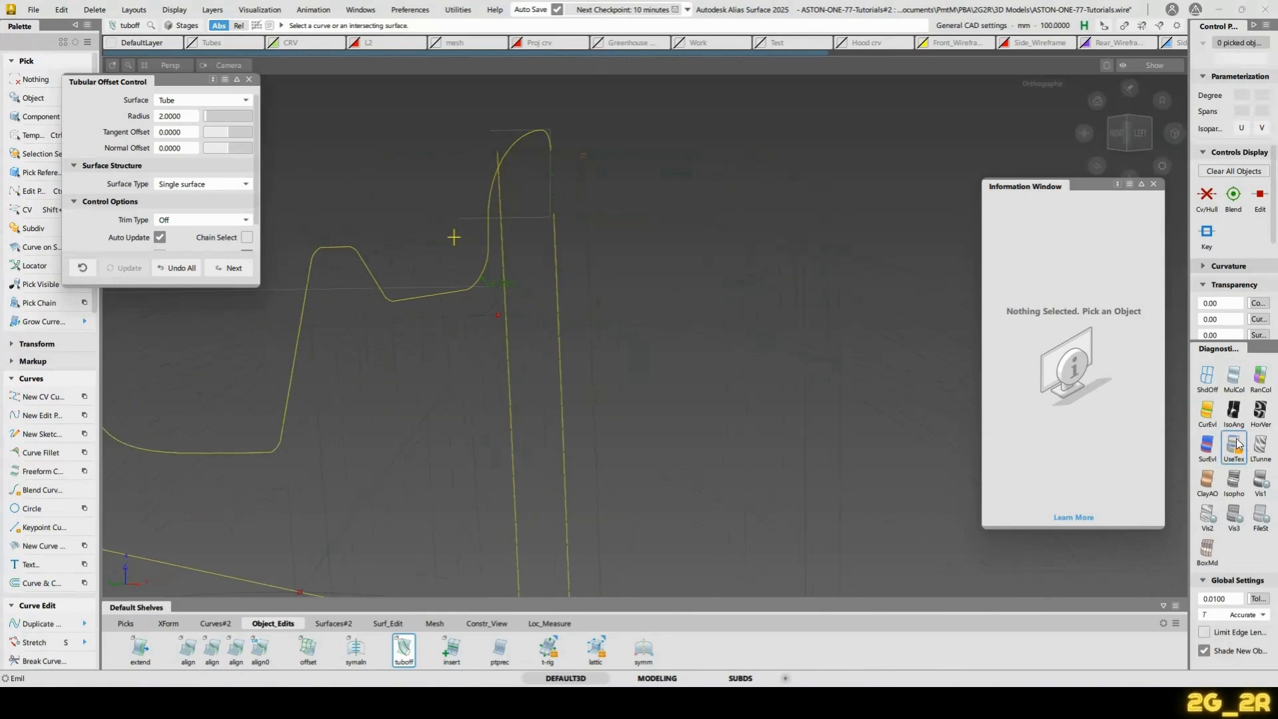
{"action": "left_click", "coordinate": [1236, 442]}
{"action": "mouse_move", "coordinate": [945, 312]}
{"action": "left_mouse_down", "text": "alt+shift"}
{"action": "mouse_move", "coordinate": [650, 323]}
{"action": "mouse_move", "coordinate": [1026, 311]}
{"action": "left_mouse_up", "text": "alt+shift"}
{"action": "mouse_move", "coordinate": [703, 315]}
{"action": "left_mouse_down", "text": "alt+shift"}
{"action": "mouse_move", "coordinate": [636, 319]}
{"action": "mouse_move", "coordinate": [570, 236]}
{"action": "left_mouse_up", "text": "alt+shift"}
{"action": "left_click", "coordinate": [550, 220]}
{"action": "left_click_drag", "start_coordinate": [692, 313], "coordinate": [433, 266], "text": "alt+shift"}
Set the tubular offset radius to 15 mm, its surface output to None and its trim type to Curves On Surface
{"action": "left_click", "coordinate": [186, 118]}
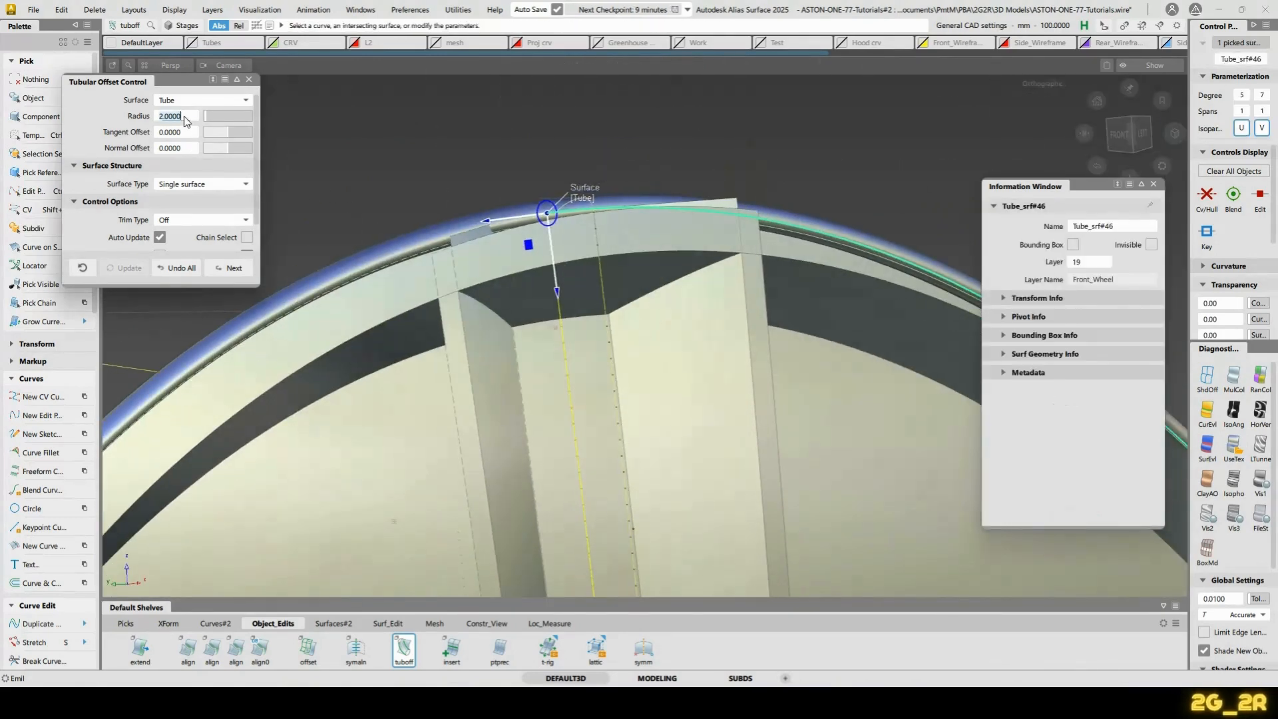
{"action": "type", "text": "15"}
{"action": "key", "text": "Return"}
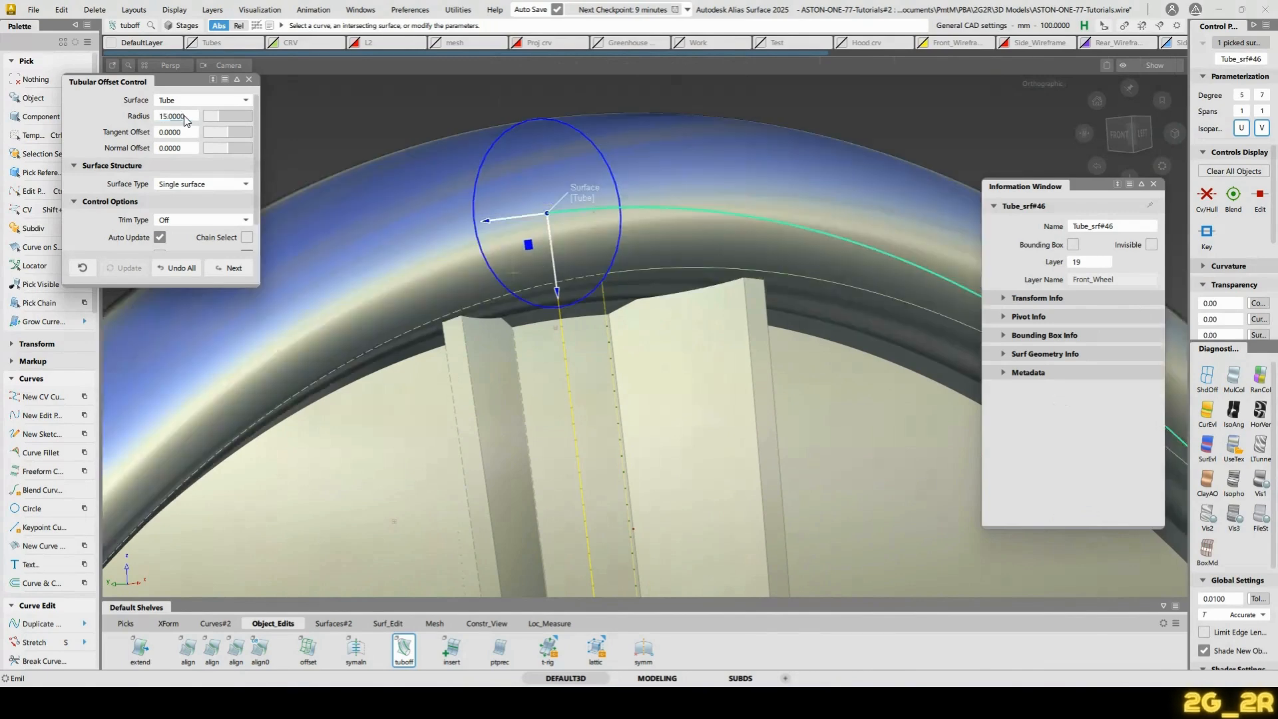
{"action": "left_click", "coordinate": [231, 102]}
{"action": "left_click", "coordinate": [226, 120]}
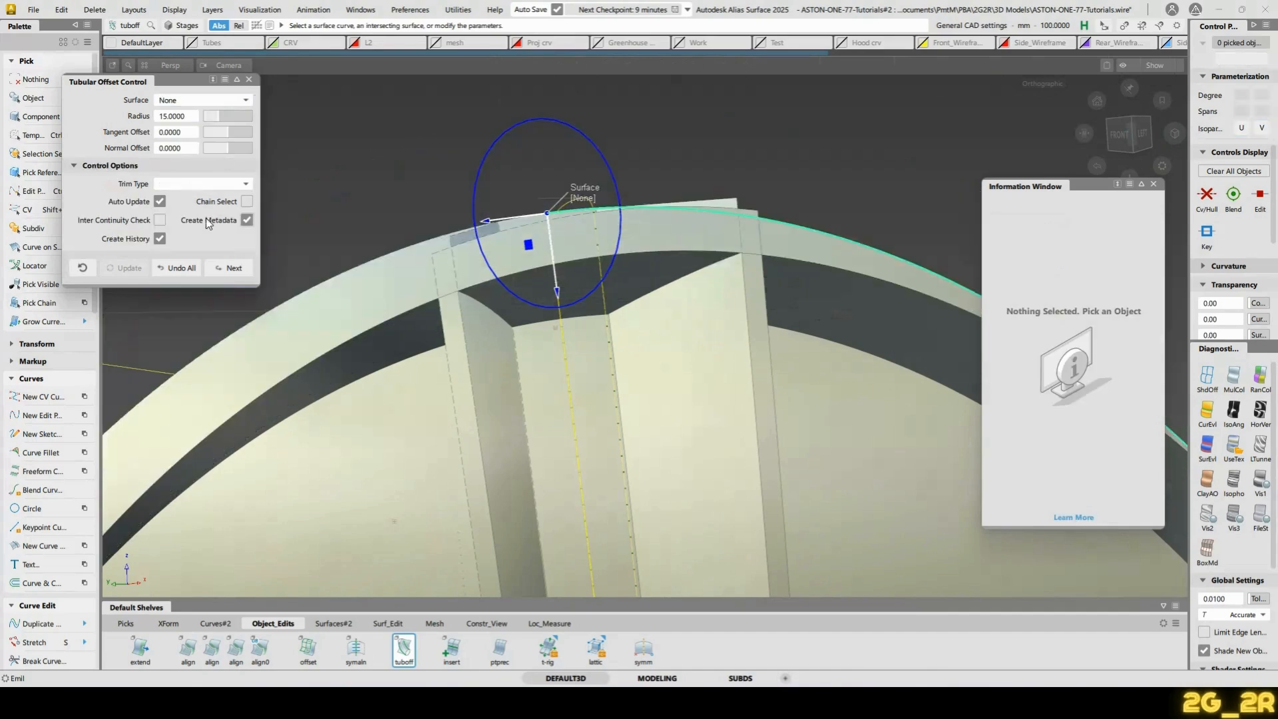
{"action": "left_click", "coordinate": [192, 185]}
{"action": "left_click", "coordinate": [200, 203]}
Set the tubular offset radius to 30 mm and accept the curve on surface running around the rim
{"action": "left_click_drag", "start_coordinate": [764, 348], "coordinate": [486, 279], "text": "alt+shift"}
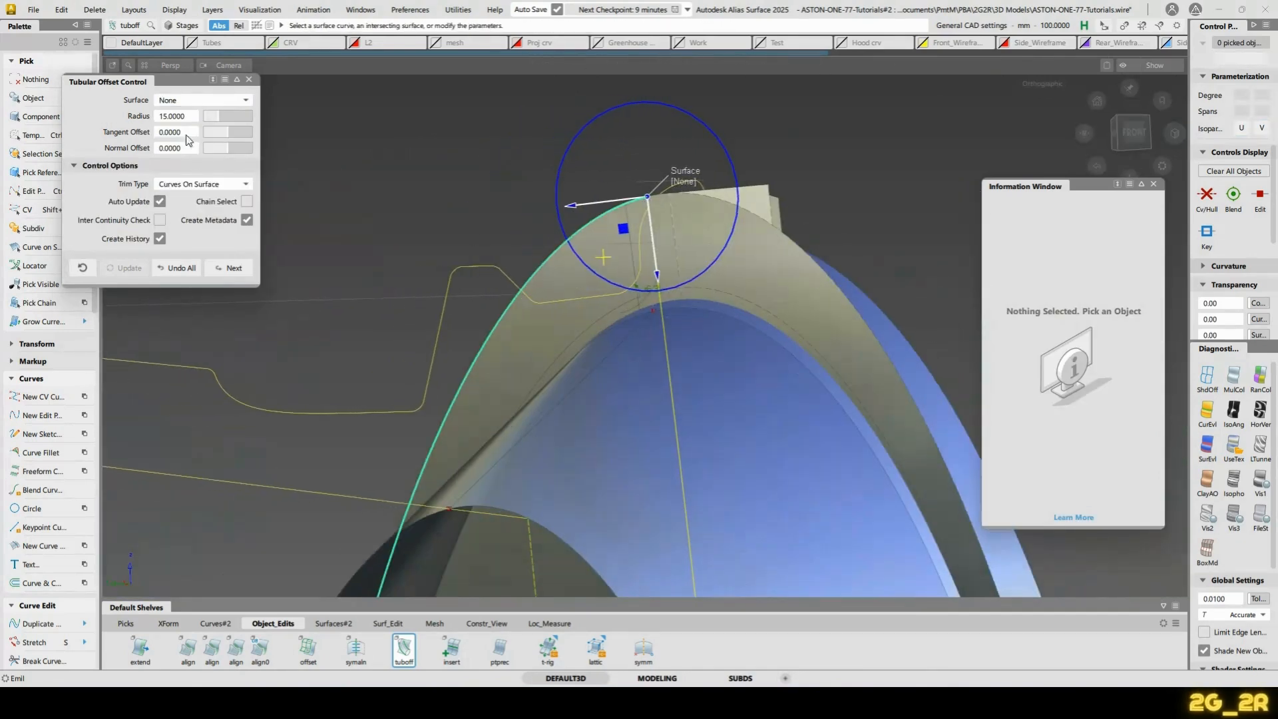
{"action": "left_click", "coordinate": [190, 116]}
{"action": "type", "text": "30"}
{"action": "key", "text": "Return"}
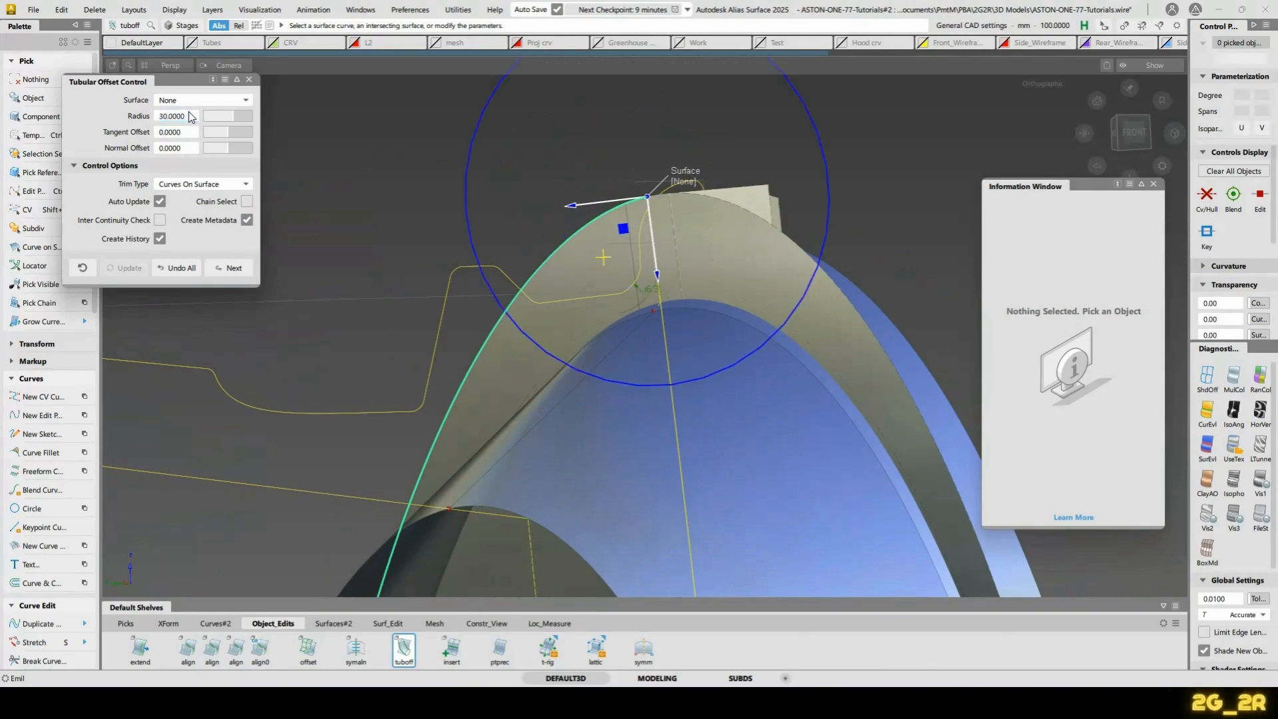
{"action": "left_click_drag", "start_coordinate": [607, 402], "coordinate": [550, 336], "text": "alt+shift"}
{"action": "key", "text": "alt+Tab"}
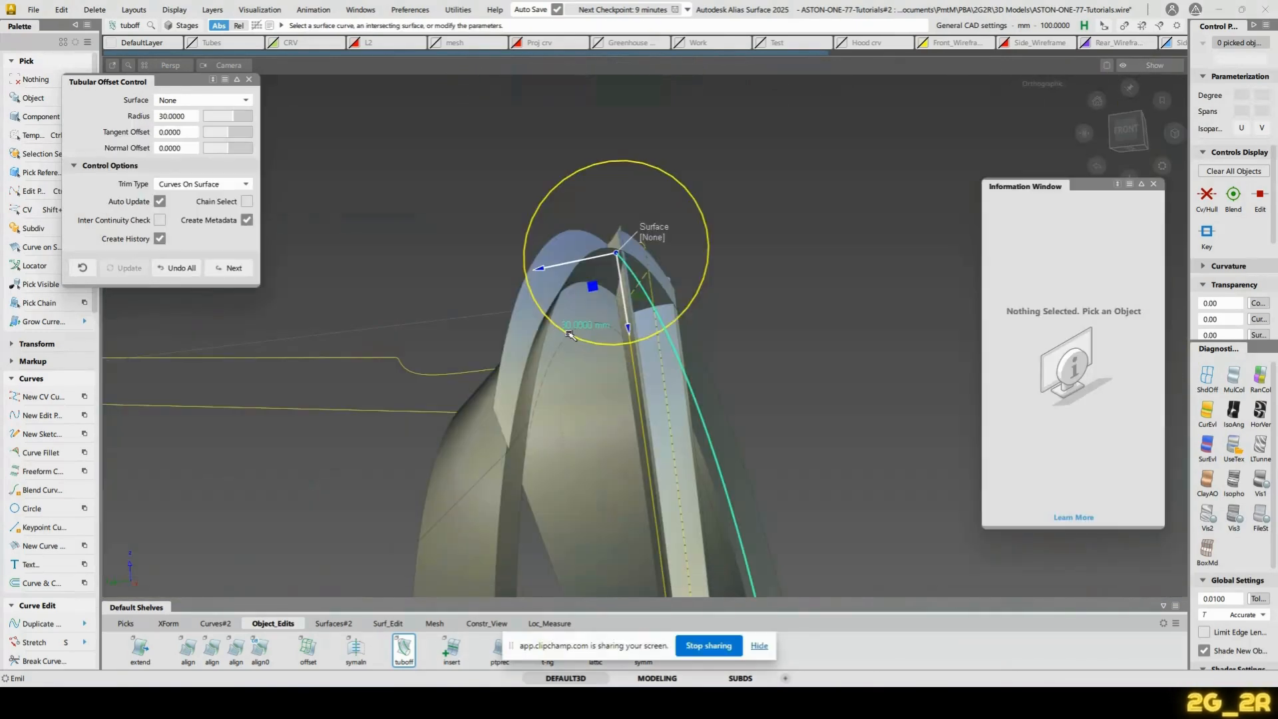
{"action": "left_click_drag", "start_coordinate": [842, 328], "coordinate": [616, 333], "text": "alt+shift"}
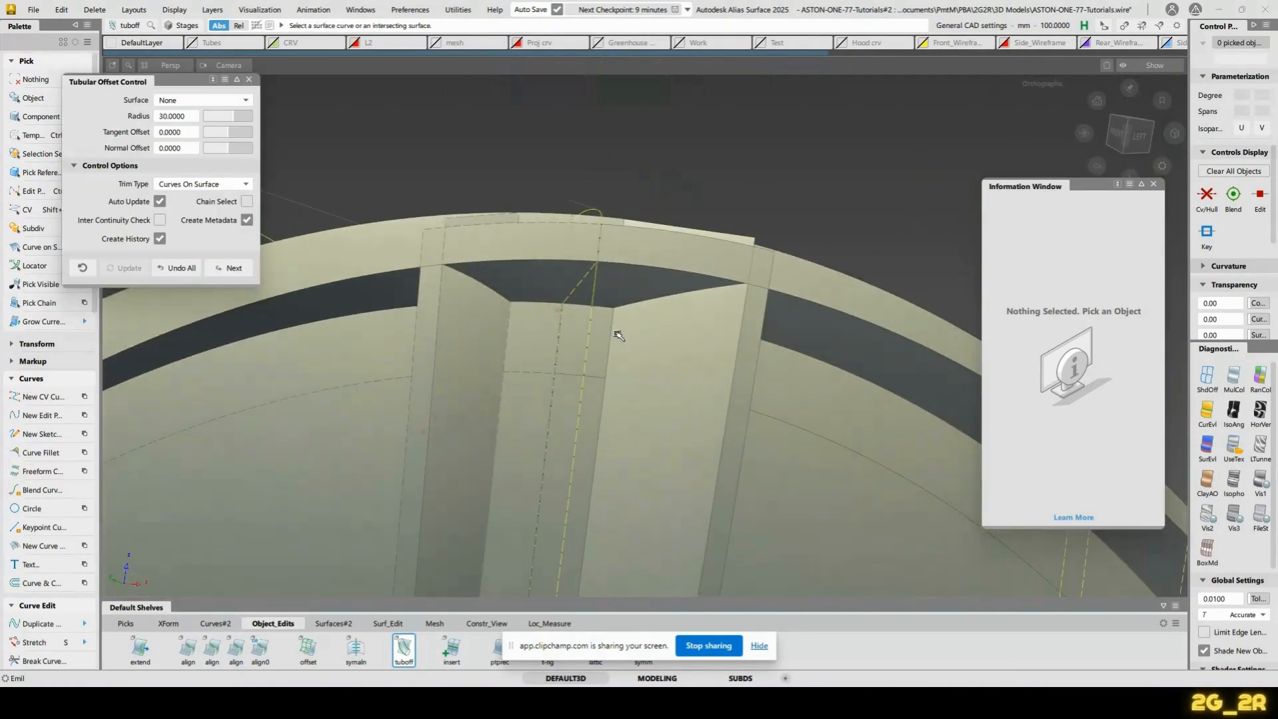
{"action": "right_click_drag", "start_coordinate": [610, 340], "coordinate": [603, 375], "text": "ctrl+shift"}
{"action": "mouse_move", "coordinate": [603, 379]}
{"action": "left_mouse_down", "text": "alt+shift"}
{"action": "mouse_move", "coordinate": [670, 362]}
{"action": "mouse_move", "coordinate": [655, 328]}
{"action": "mouse_move", "coordinate": [598, 378]}
{"action": "left_mouse_up", "text": "alt+shift"}
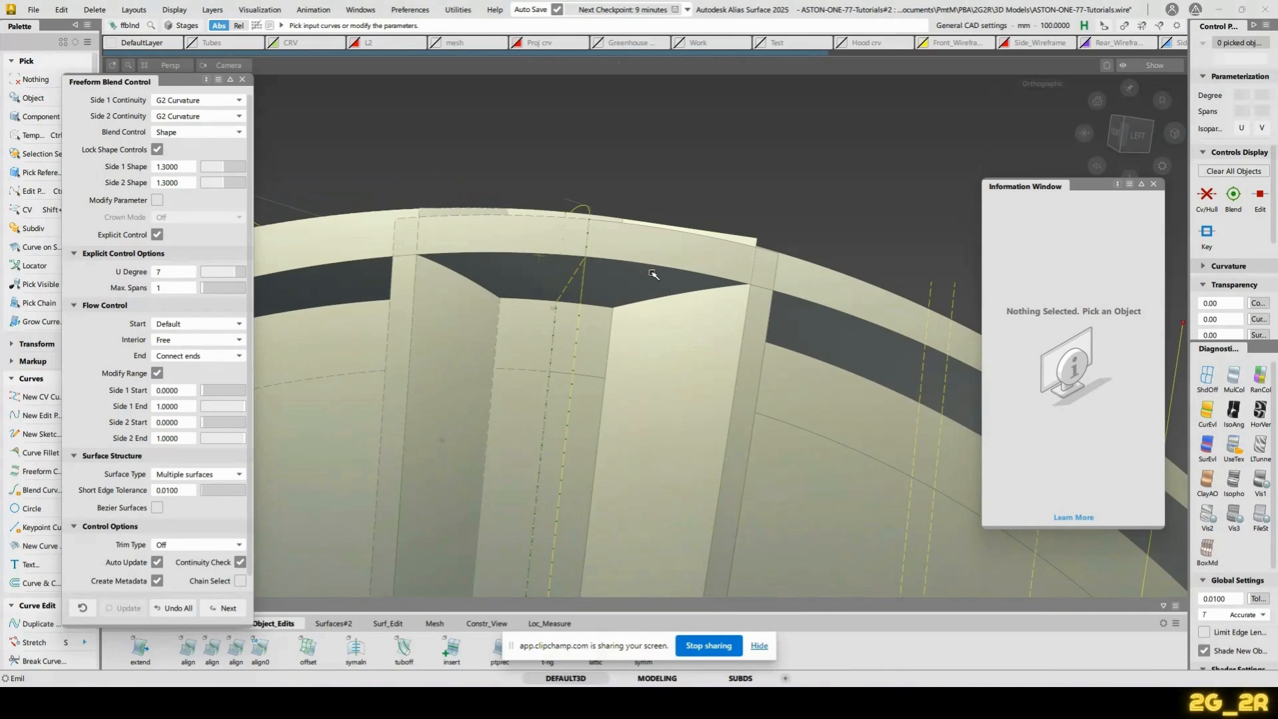
{"action": "left_click_drag", "start_coordinate": [633, 282], "coordinate": [776, 308], "text": "alt+shift"}
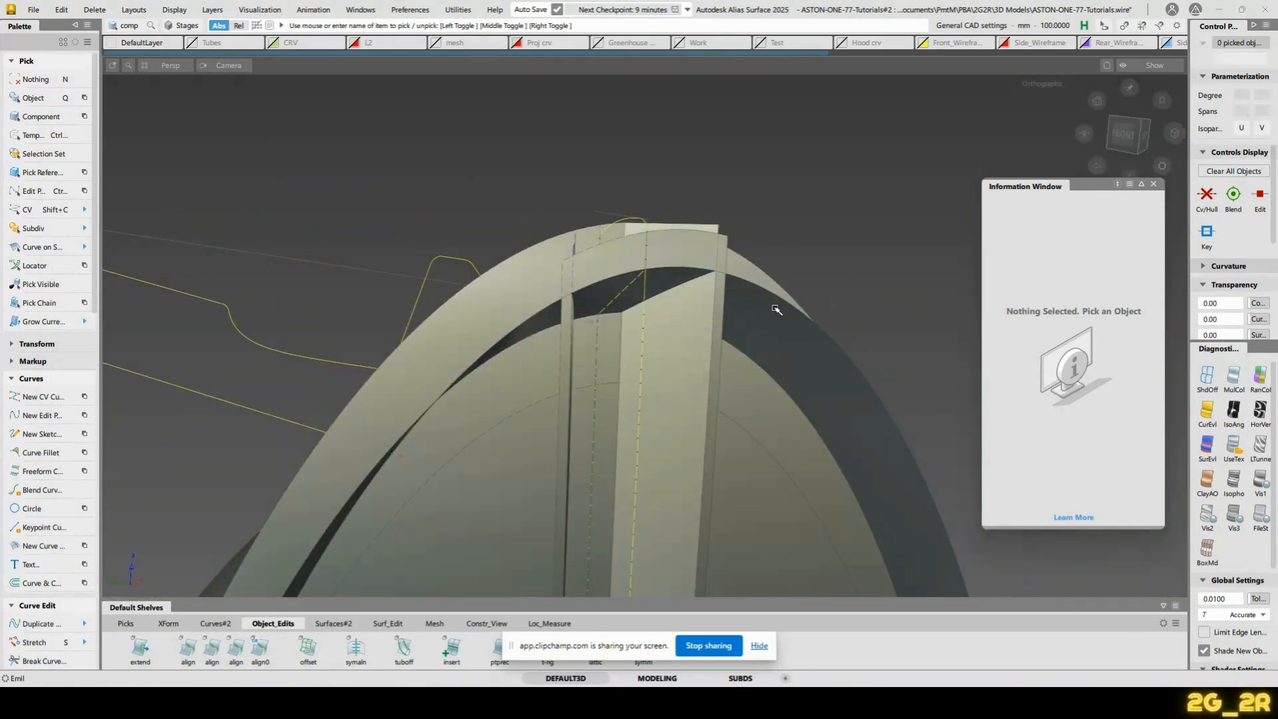
{"action": "left_click", "coordinate": [776, 309]}
Turn off symmetry for the Front_Wheel layer in the Object Lister
{"action": "left_click_drag", "start_coordinate": [845, 338], "coordinate": [813, 265], "text": "alt+shift"}
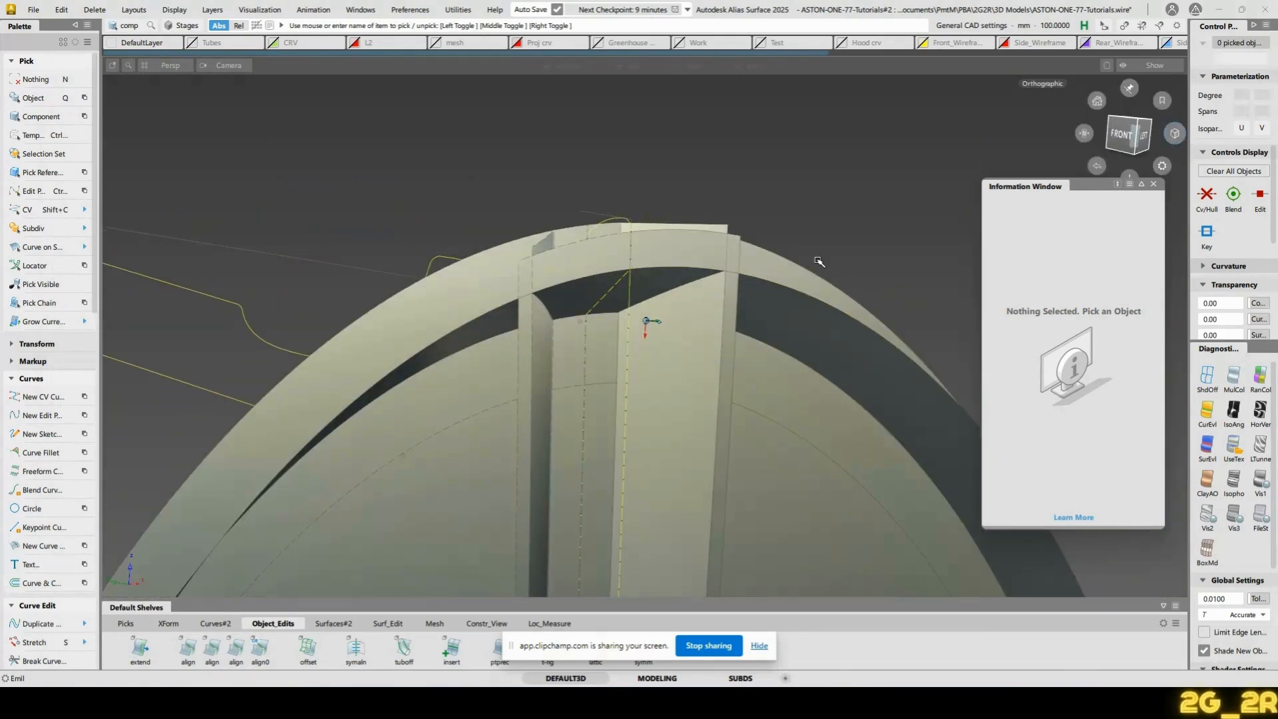
{"action": "key", "text": "ctrl+l"}
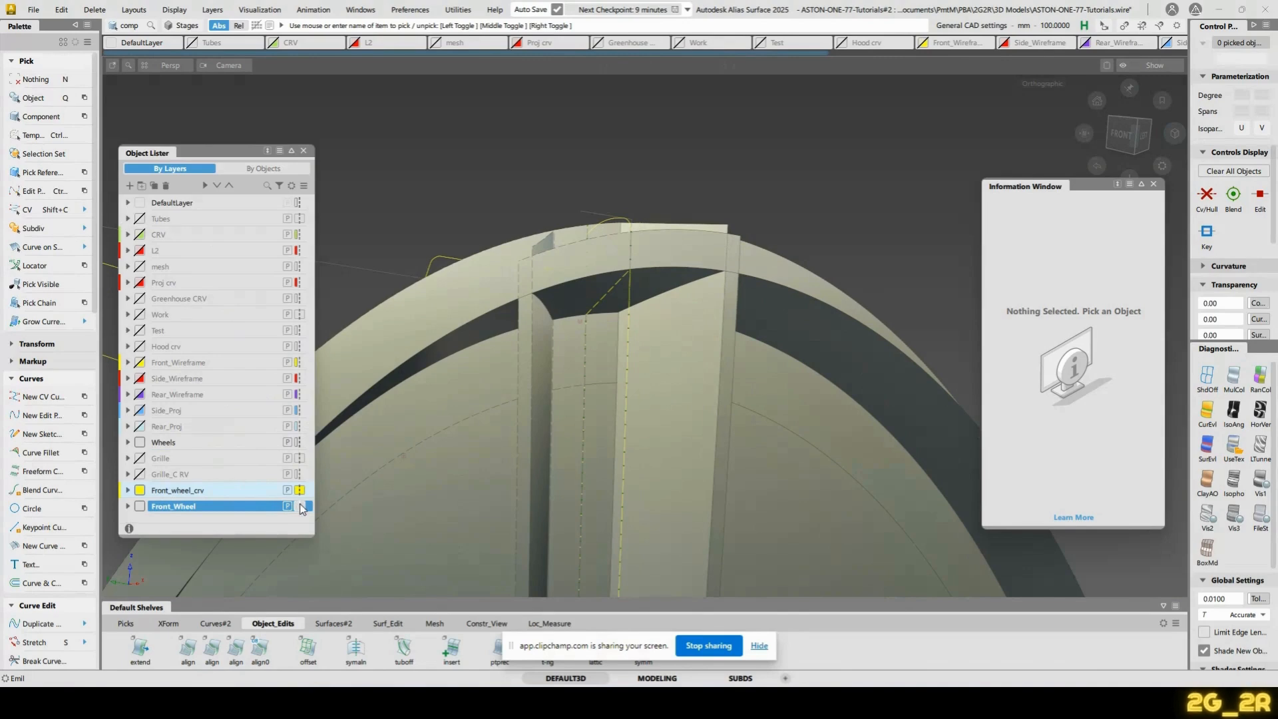
{"action": "left_click", "coordinate": [300, 505]}
{"action": "left_click_drag", "start_coordinate": [649, 323], "coordinate": [698, 322], "text": "alt+shift"}
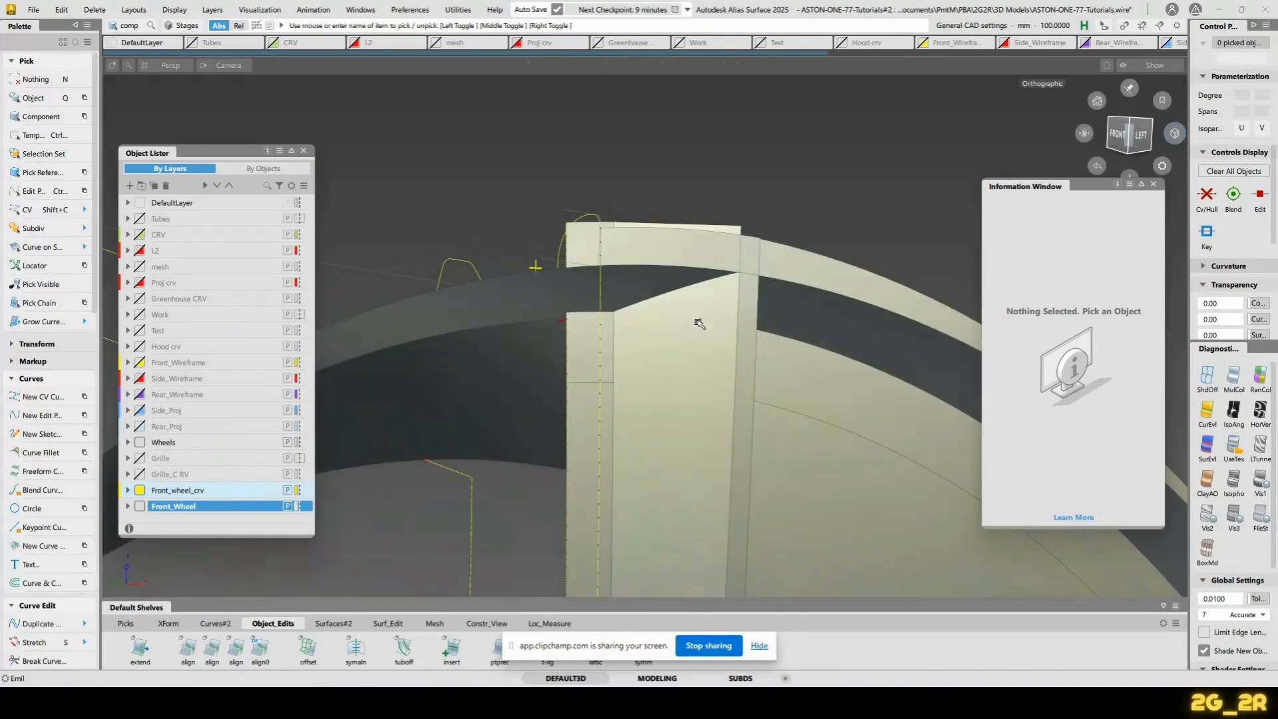
Create a G2 freeform blend between the offset curve on surface and the revolved rim edge revolve#298.U=0
{"action": "right_click_drag", "start_coordinate": [599, 337], "coordinate": [590, 379], "text": "ctrl+shift"}
{"action": "left_click", "coordinate": [606, 385]}
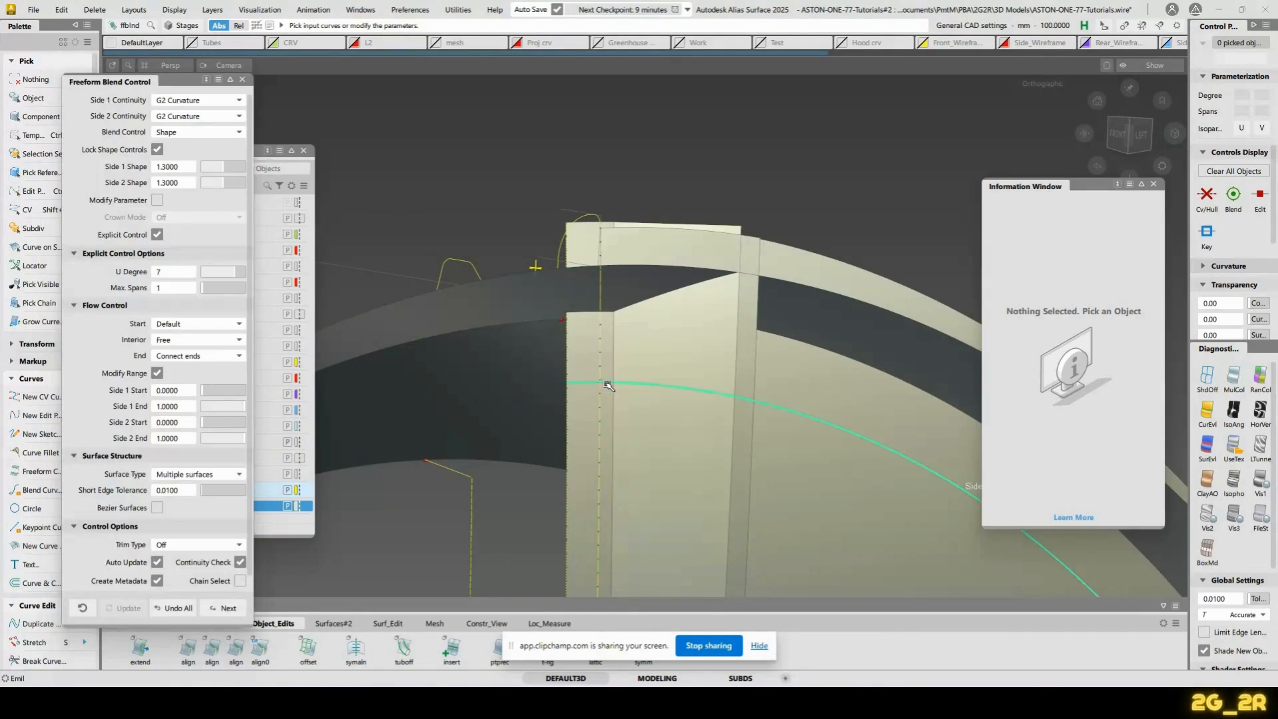
{"action": "left_click_drag", "start_coordinate": [608, 289], "coordinate": [606, 225], "text": "alt+shift"}
{"action": "left_click", "coordinate": [619, 244]}
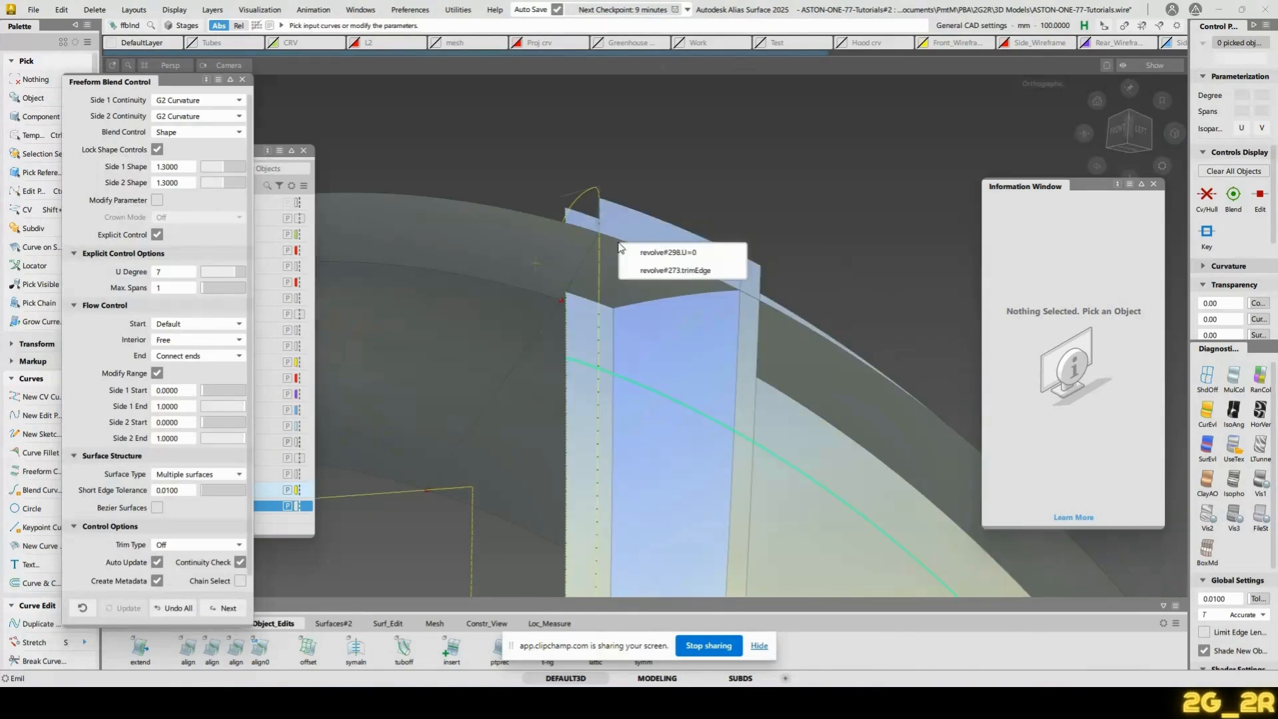
{"action": "left_click", "coordinate": [692, 256]}
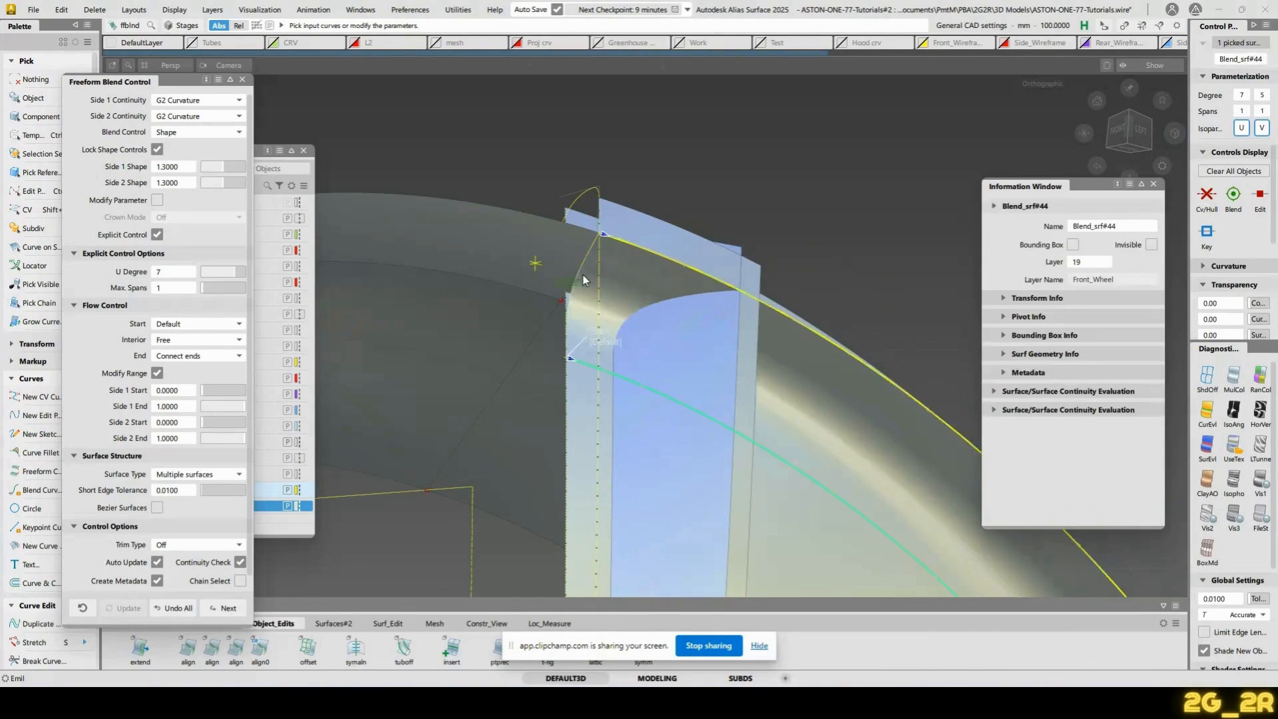
{"action": "left_click_drag", "start_coordinate": [692, 256], "coordinate": [742, 286], "text": "alt+shift"}
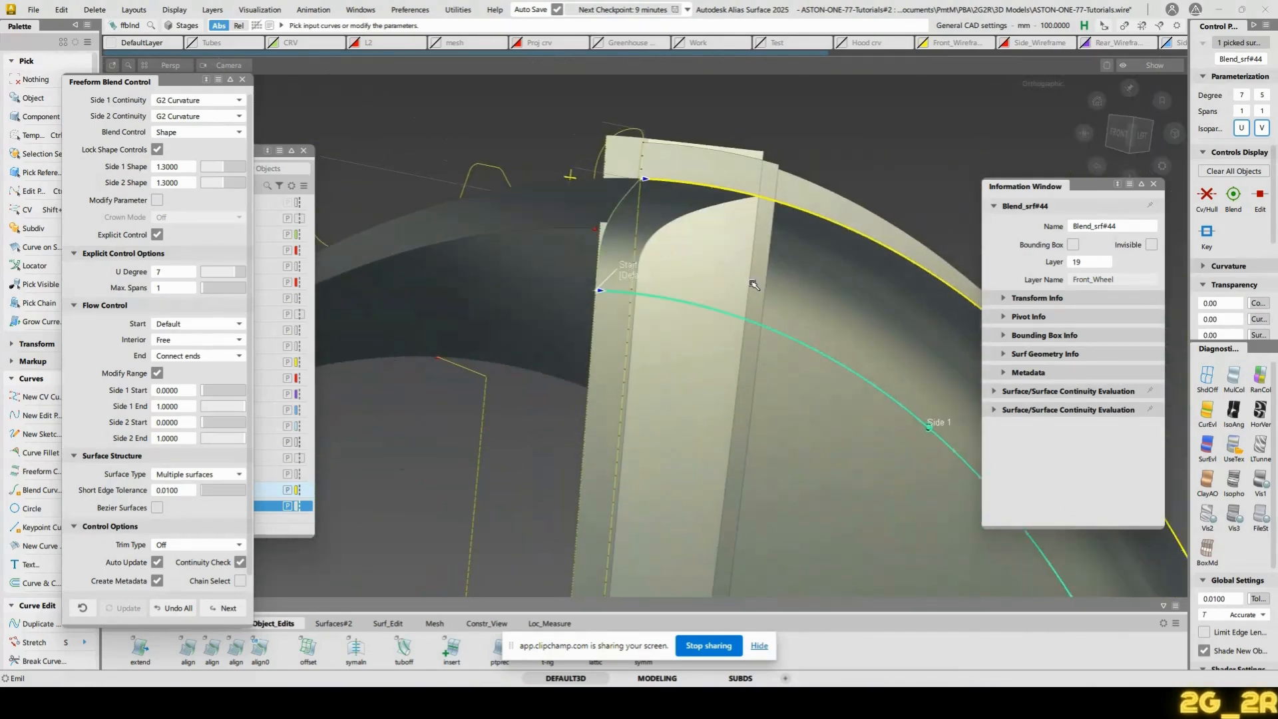
{"action": "key", "text": "space"}
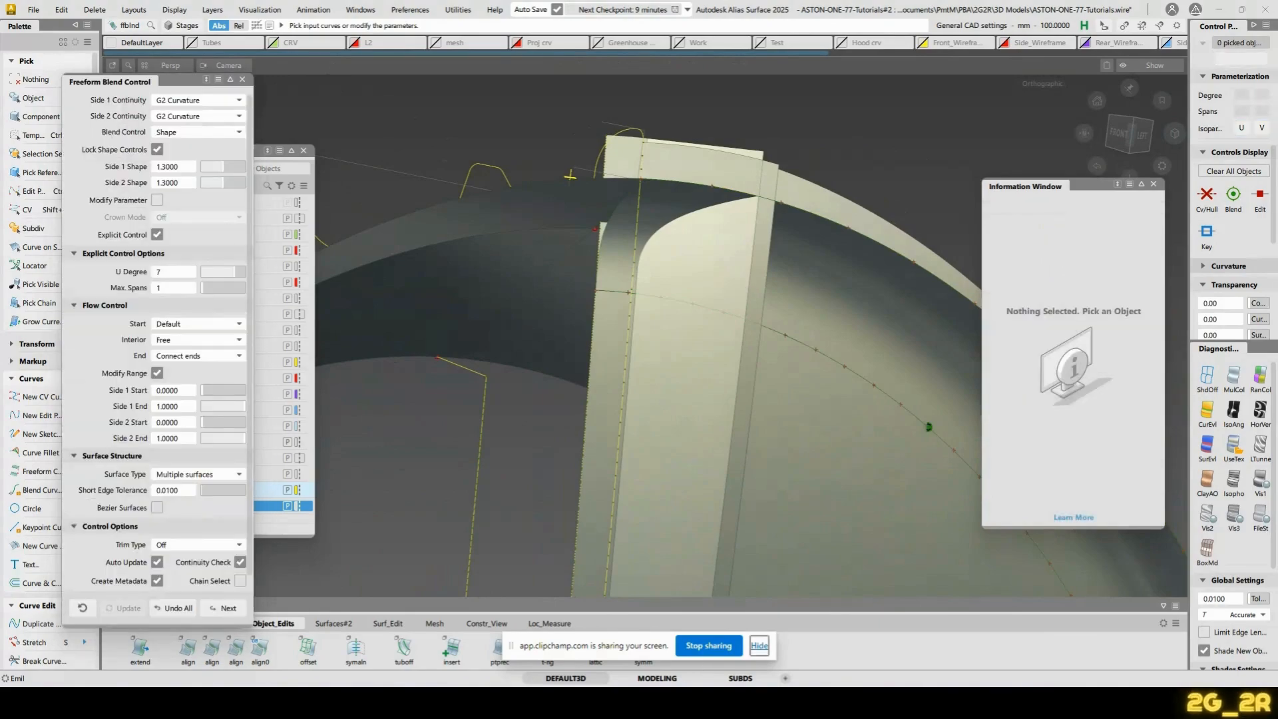
Compare the blended spoke-to-rim transition with the wheel in the Aston Martin One-77 browser photo
{"action": "key", "text": "alt+Tab"}
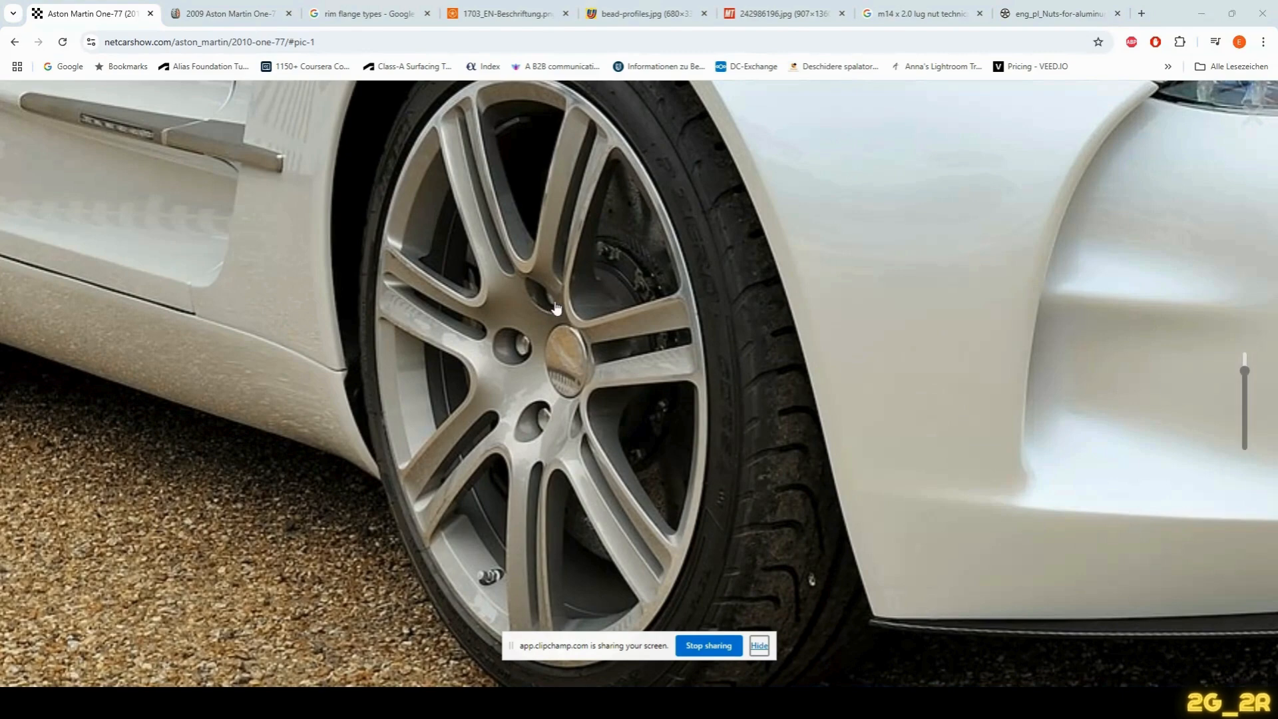
{"action": "left_click_drag", "start_coordinate": [576, 294], "coordinate": [629, 276]}
{"action": "left_click_drag", "start_coordinate": [410, 299], "coordinate": [571, 304]}
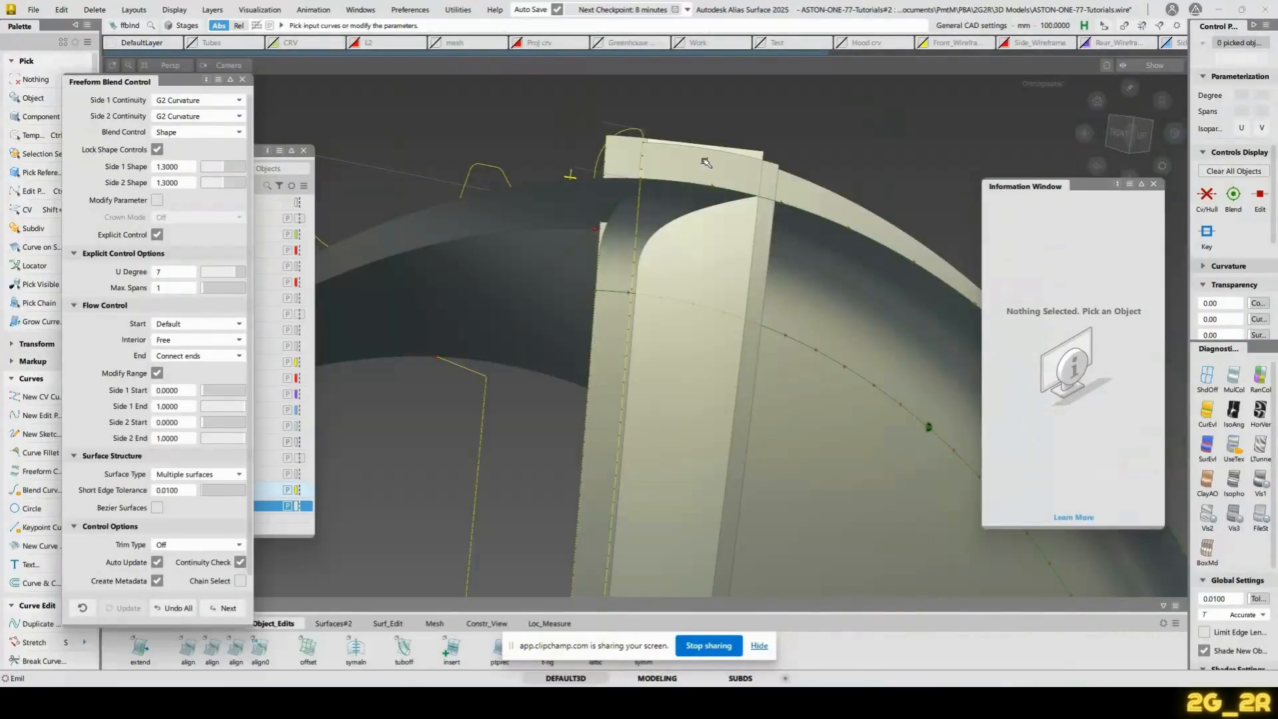
{"action": "left_click_drag", "start_coordinate": [706, 163], "coordinate": [581, 268], "text": "alt+shift"}
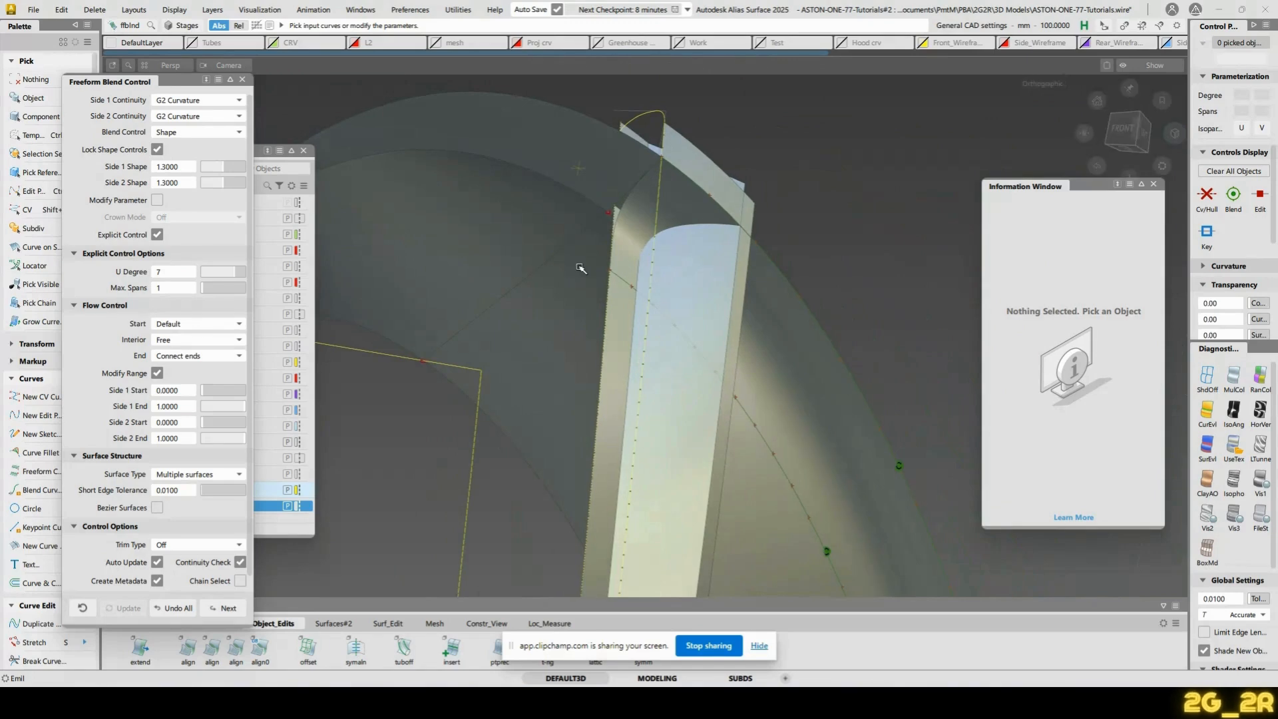
Draw a degree 1 edit-point line from the blend's lower edge at the spoke to the red endpoint on the inner profile line
{"action": "key", "text": "e"}
{"action": "left_click", "coordinate": [624, 203]}
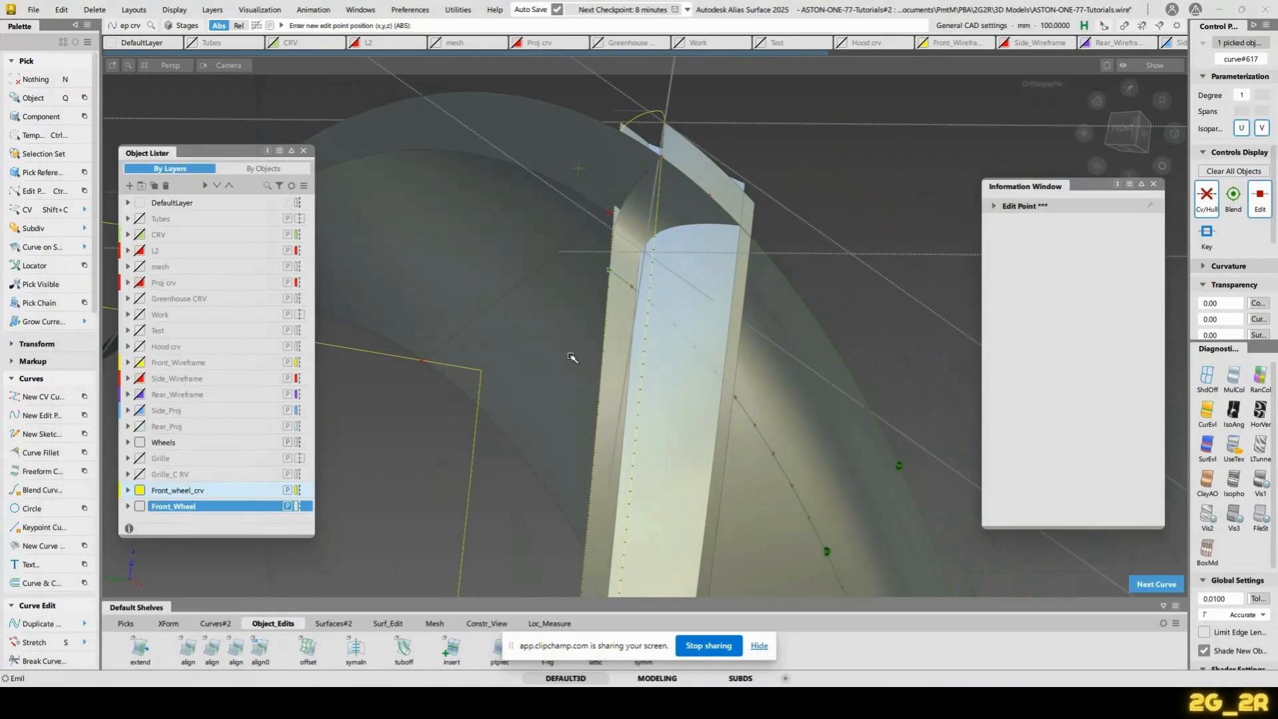
{"action": "left_click_drag", "start_coordinate": [570, 357], "coordinate": [499, 337], "text": "alt+shift"}
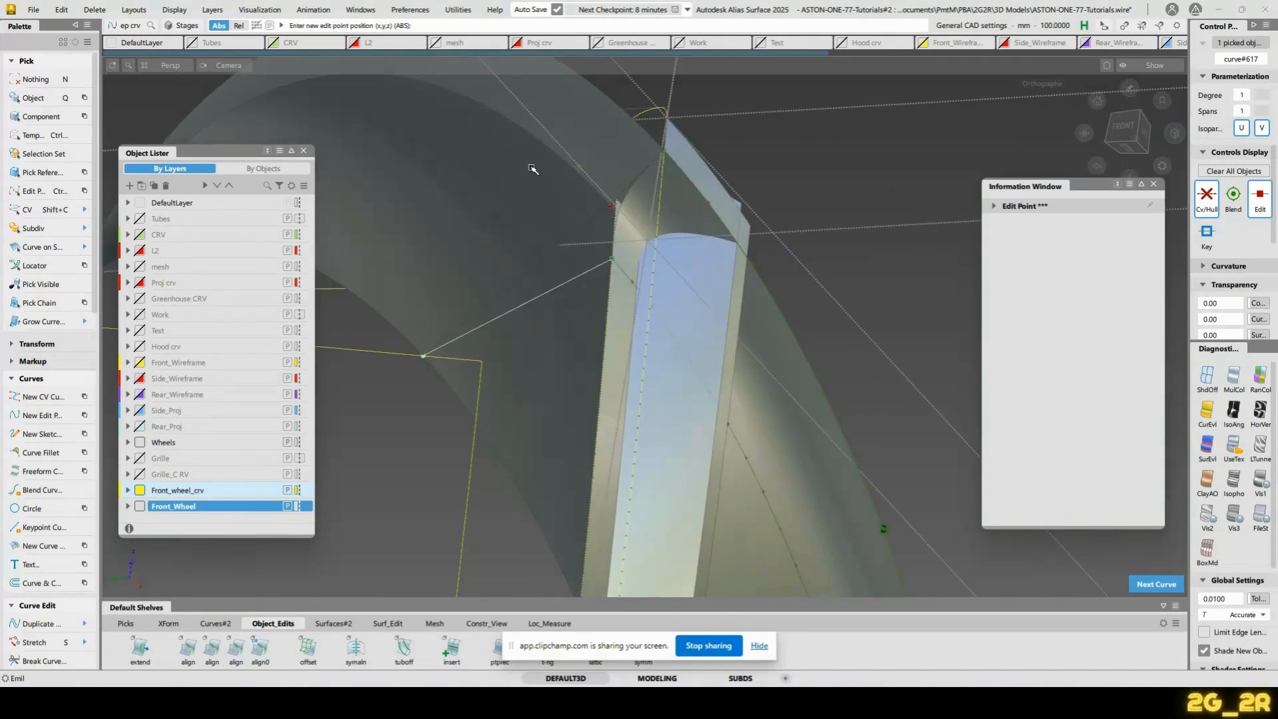
{"action": "key", "text": "space"}
Revolve the new line and adjoining rim profile 360° about the picked vector in seven segments, and close the Information Window
{"action": "left_click_drag", "start_coordinate": [593, 193], "coordinate": [559, 277], "text": "alt+shift"}
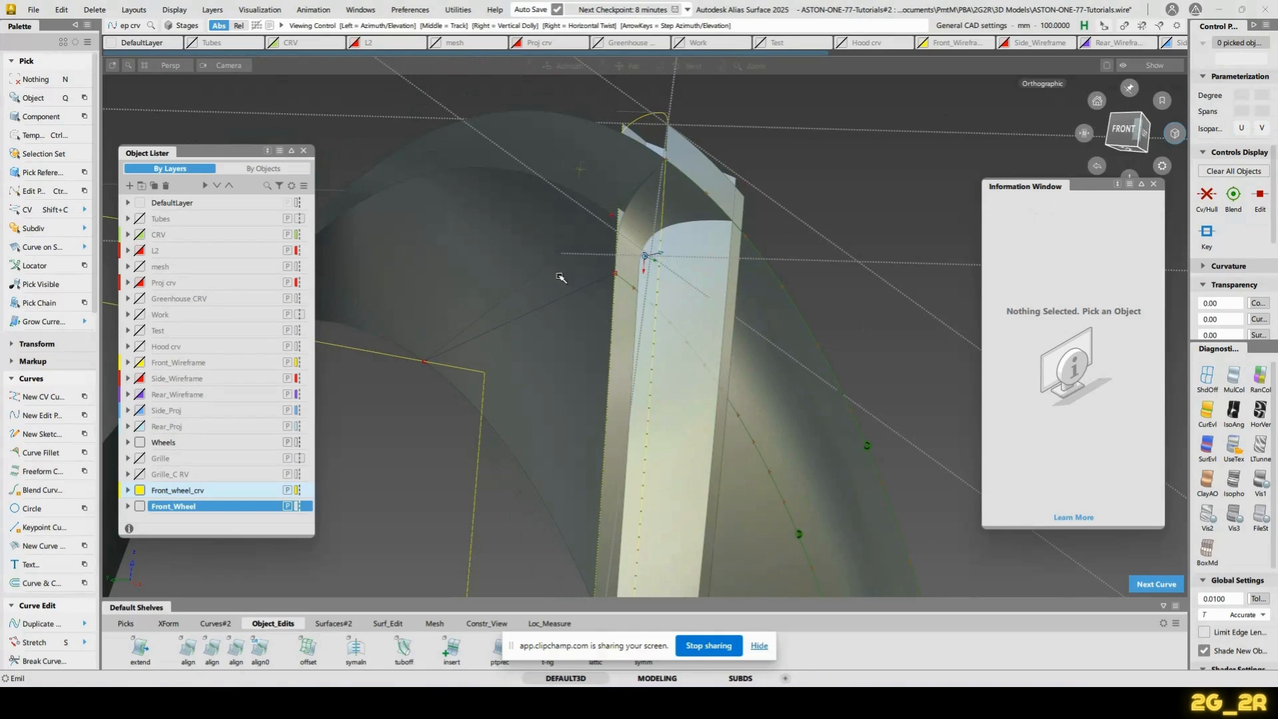
{"action": "left_click", "coordinate": [509, 210]}
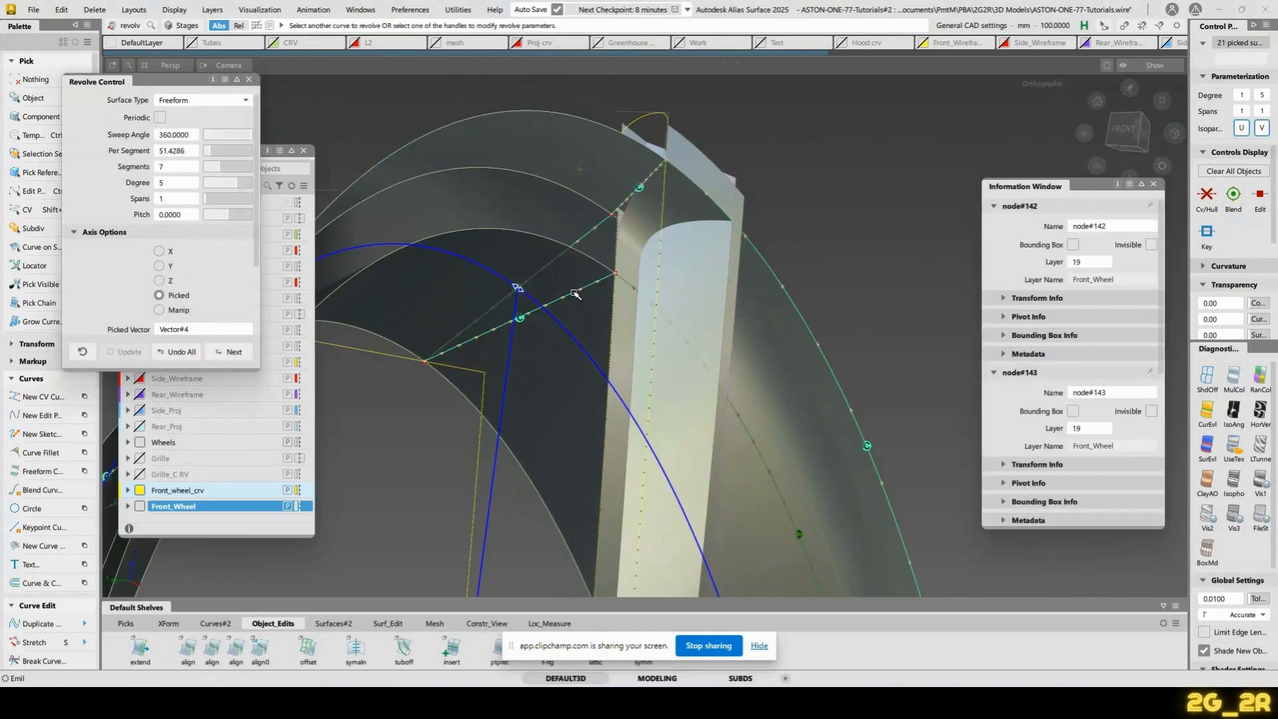
{"action": "left_click_drag", "start_coordinate": [576, 293], "coordinate": [769, 224], "text": "alt+shift"}
{"action": "key", "text": "Escape"}
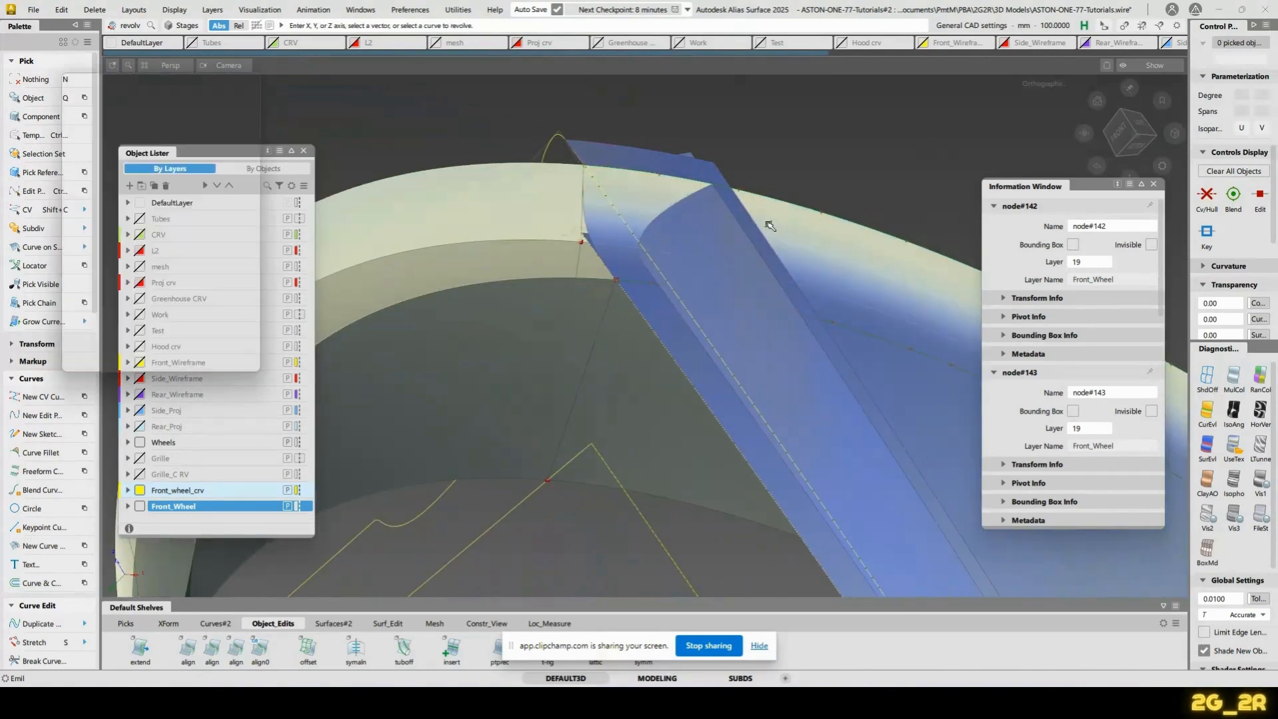
{"action": "left_click", "coordinate": [1153, 185]}
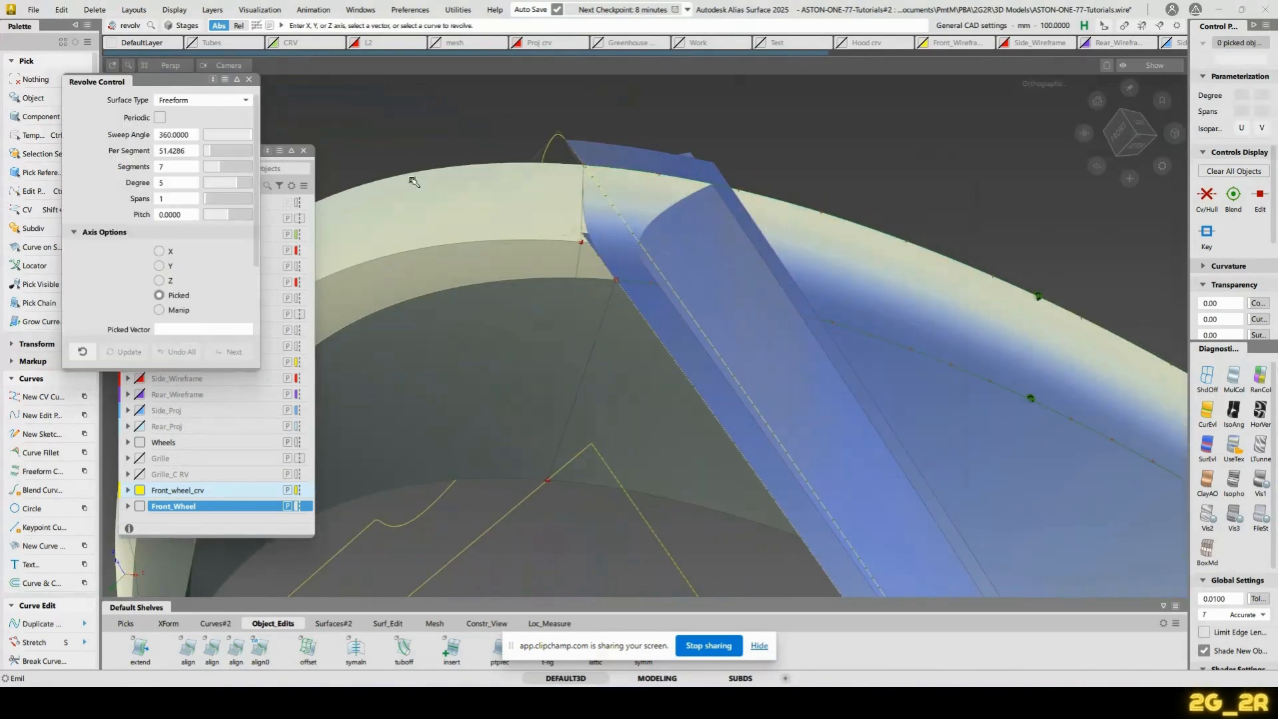
Set the radius of the tubular offset curve on surface revolve#280.cos3 to 28
{"action": "left_click", "coordinate": [248, 79]}
{"action": "left_click", "coordinate": [304, 150]}
{"action": "left_click_drag", "start_coordinate": [519, 266], "coordinate": [670, 295], "text": "alt+shift"}
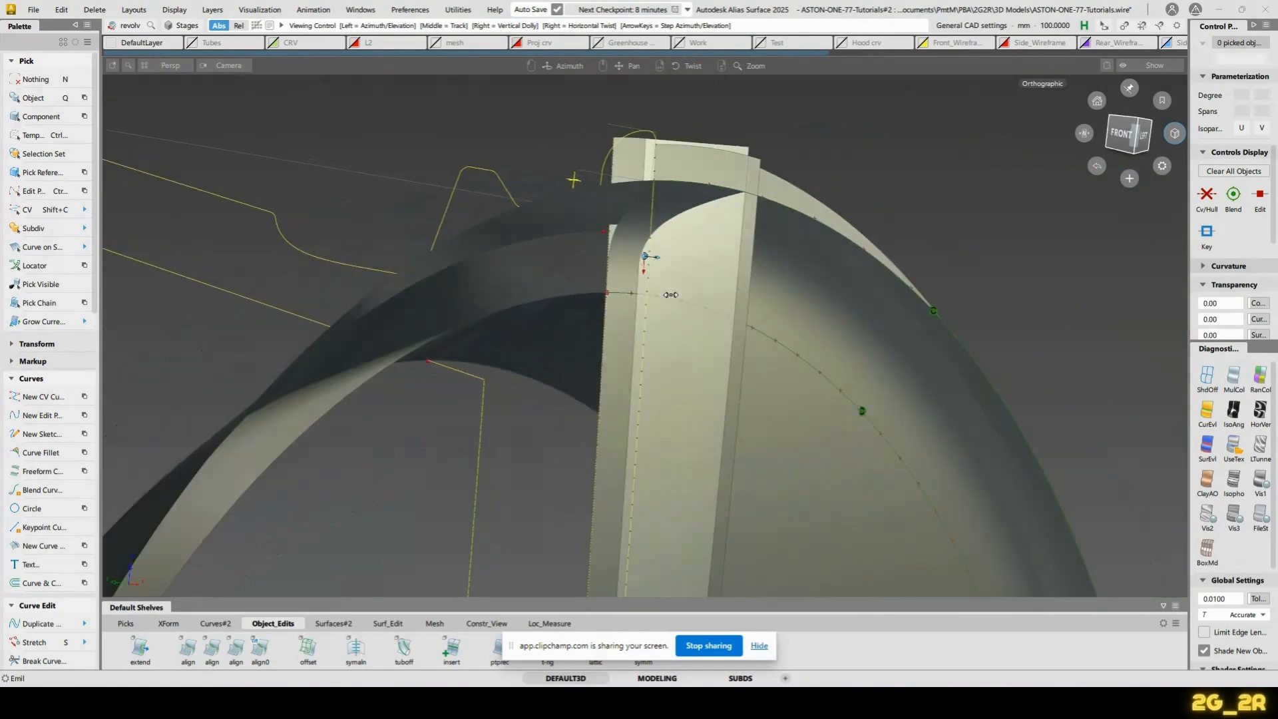
{"action": "left_click", "coordinate": [622, 294]}
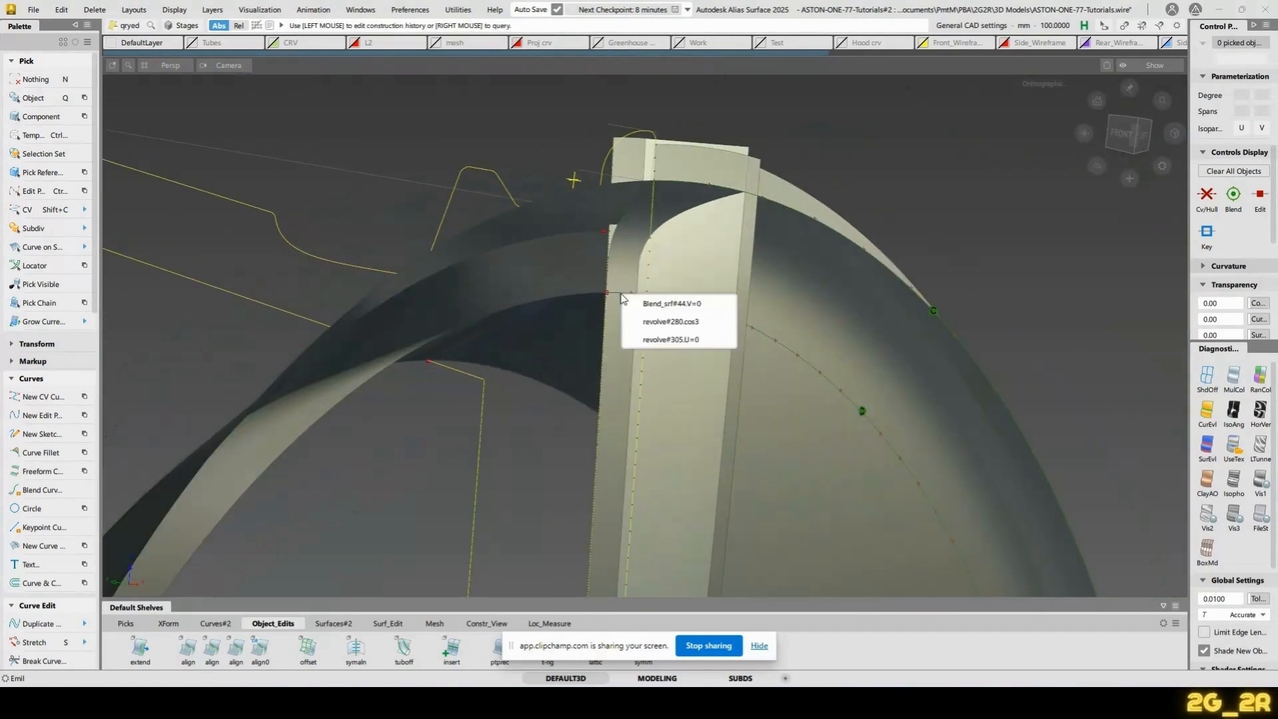
{"action": "left_click", "coordinate": [688, 324]}
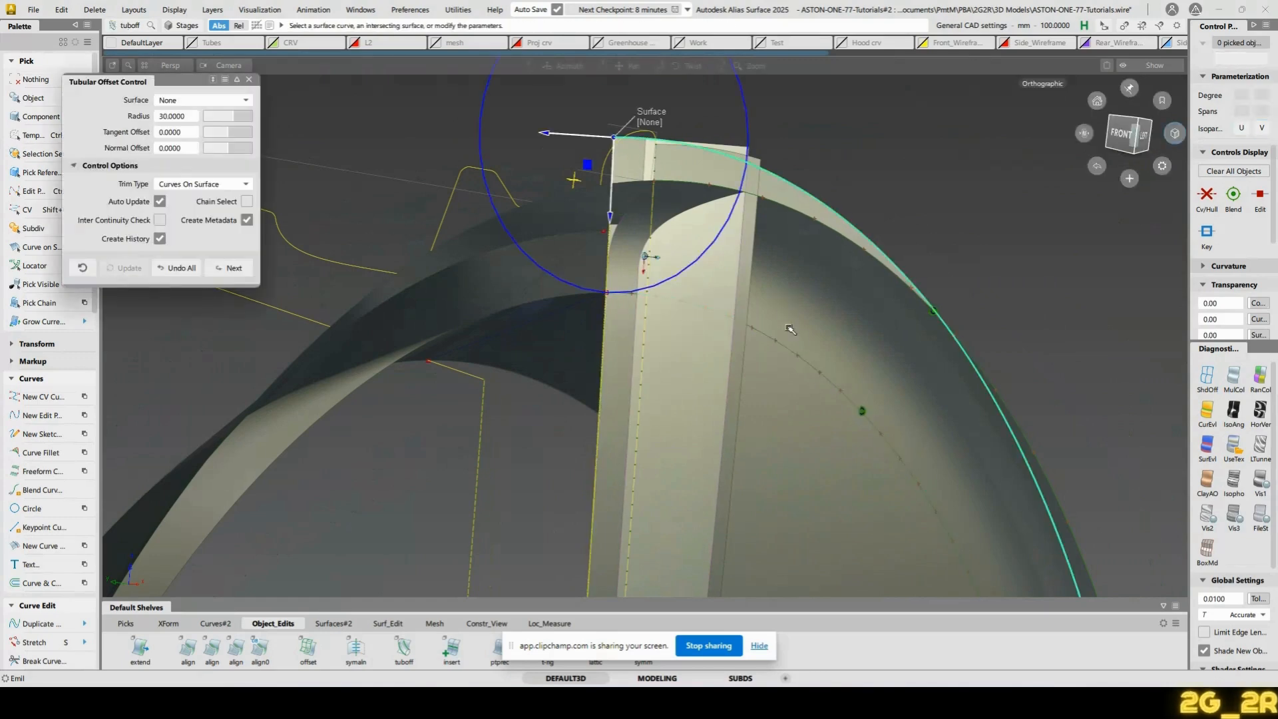
{"action": "left_click", "coordinate": [191, 120]}
{"action": "type", "text": "28"}
{"action": "key", "text": "Return"}
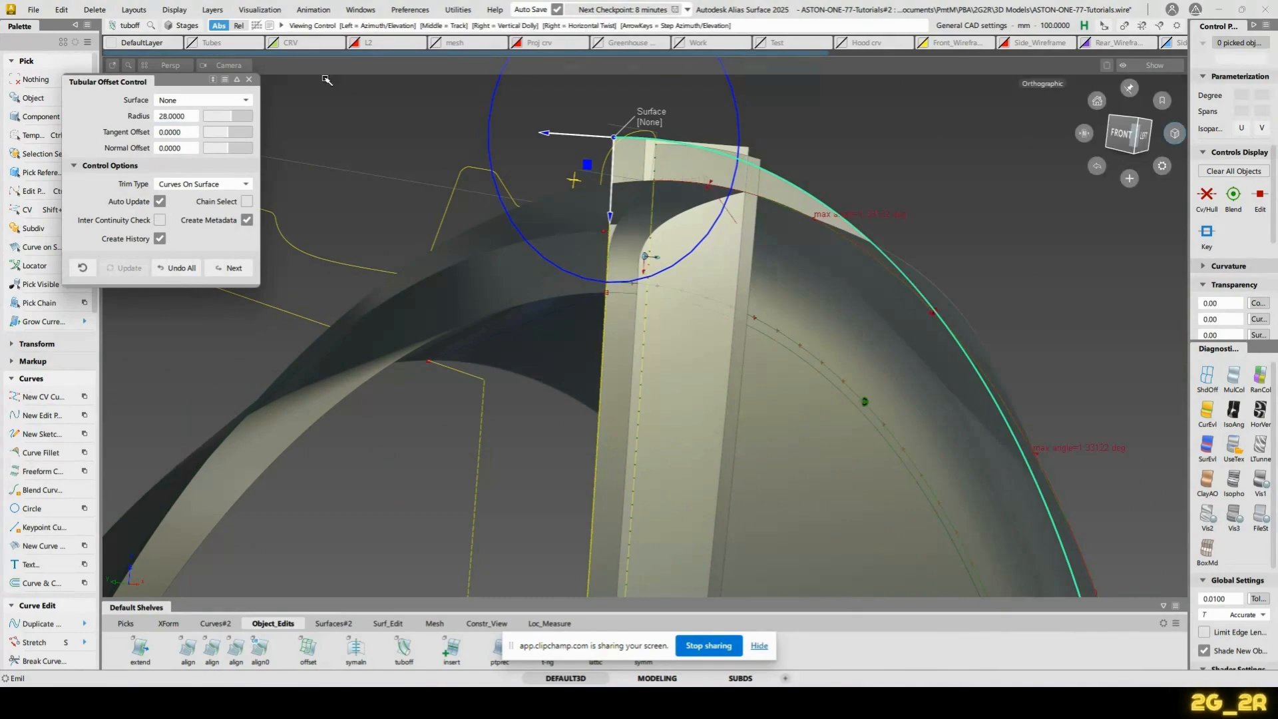
Stretch the upper end of the degree 1 inner profile line to the blend's new lower edge at the spoke
{"action": "left_click_drag", "start_coordinate": [419, 172], "coordinate": [656, 226], "text": "alt+shift"}
{"action": "key", "text": "ctrl+z"}
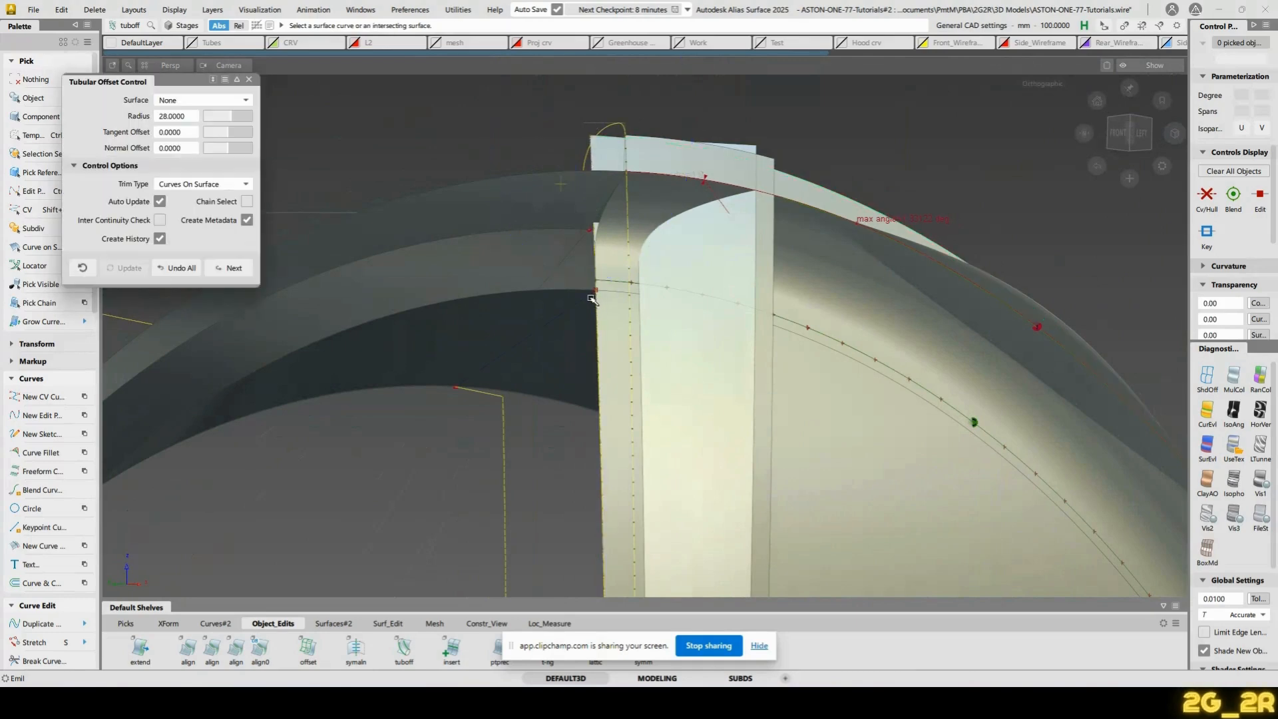
{"action": "key", "text": "s"}
{"action": "left_click", "coordinate": [589, 294]}
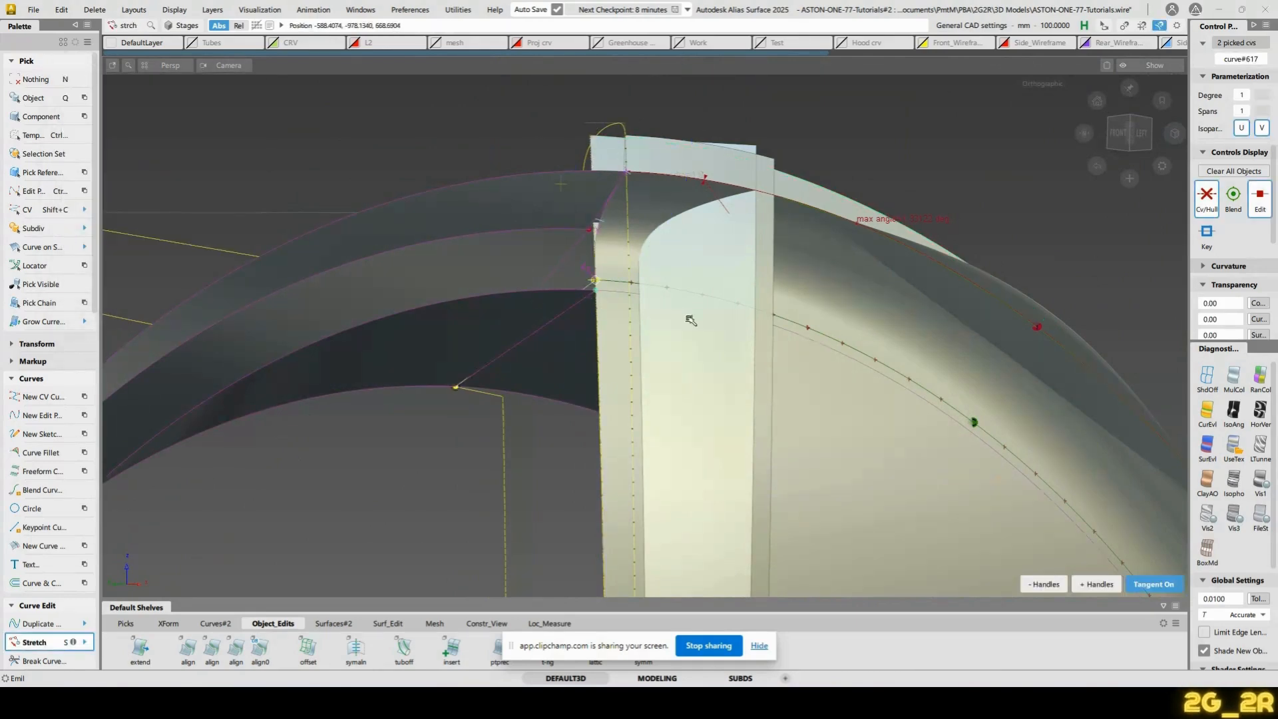
{"action": "right_click_drag", "start_coordinate": [691, 320], "coordinate": [779, 302], "text": "alt+shift"}
Open the spoke-to-rim freeform blend for editing and set its locked side 1 and side 2 shapes to 1.0
{"action": "key", "text": "q"}
{"action": "double_click", "coordinate": [825, 302]}
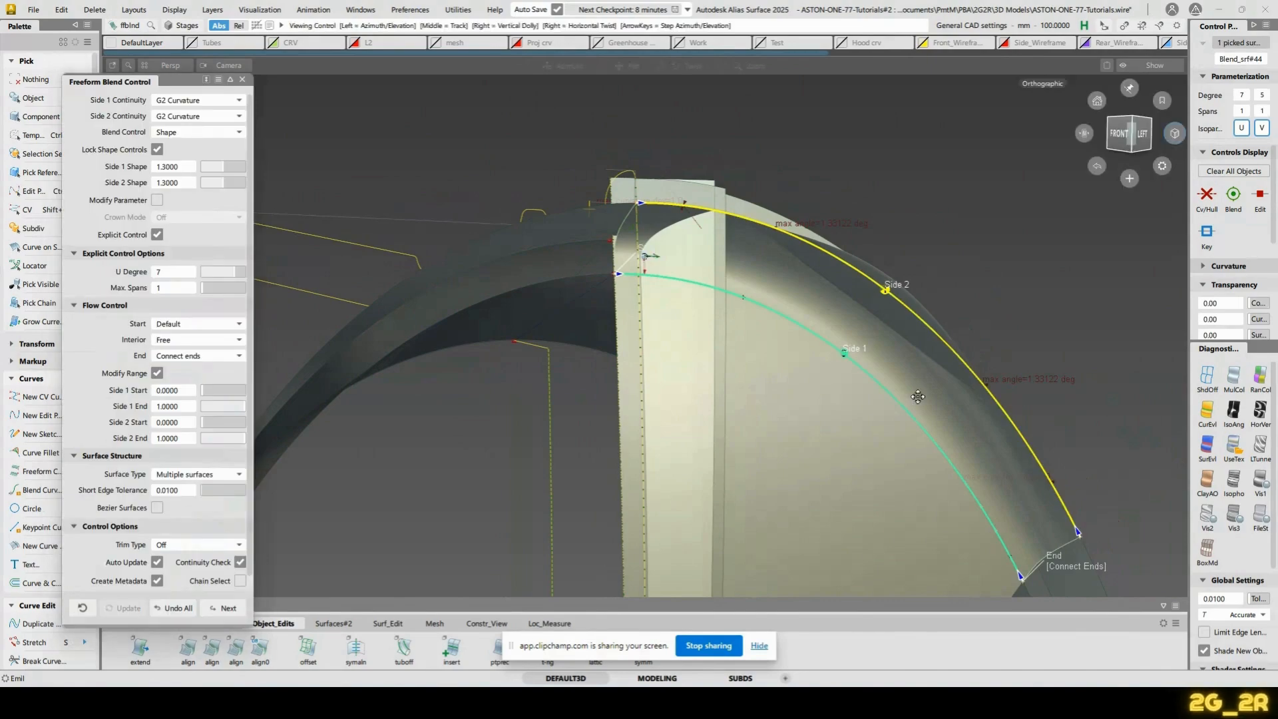
{"action": "left_click_drag", "start_coordinate": [917, 397], "coordinate": [803, 297], "text": "alt+shift"}
{"action": "right_click_drag", "start_coordinate": [804, 297], "coordinate": [867, 285], "text": "ctrl+shift"}
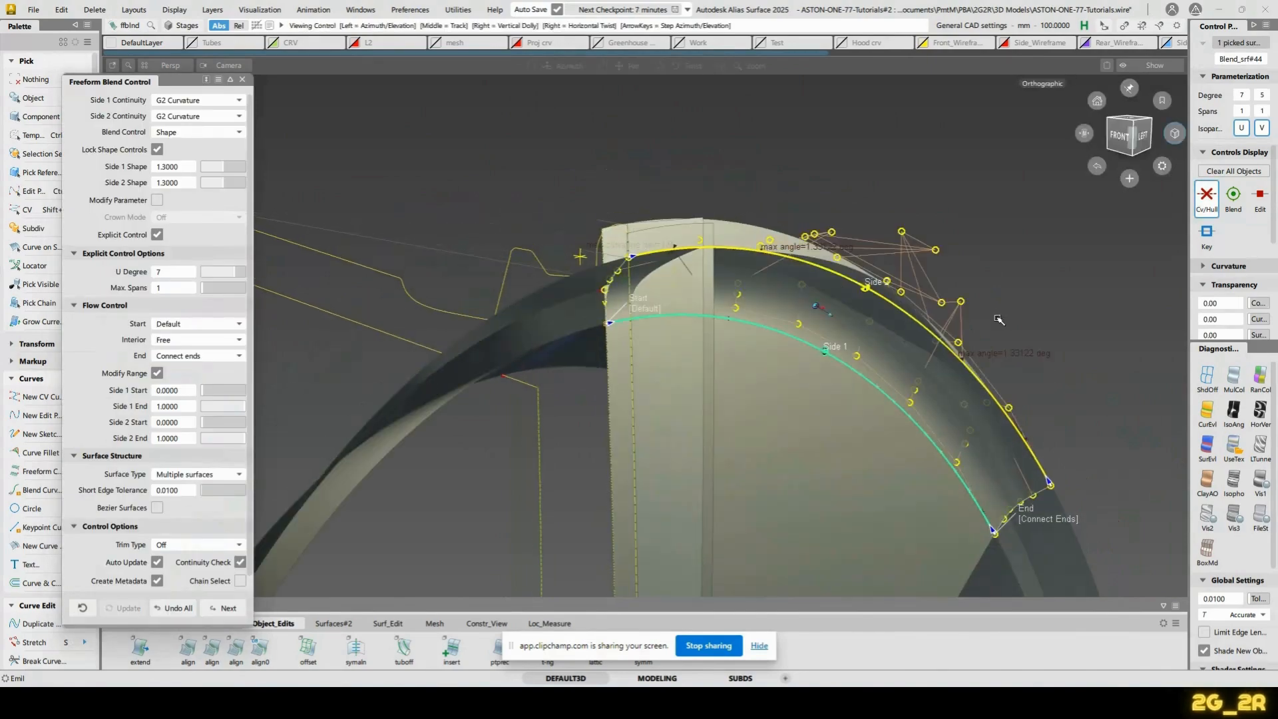
{"action": "left_click_drag", "start_coordinate": [998, 319], "coordinate": [571, 293], "text": "alt+shift"}
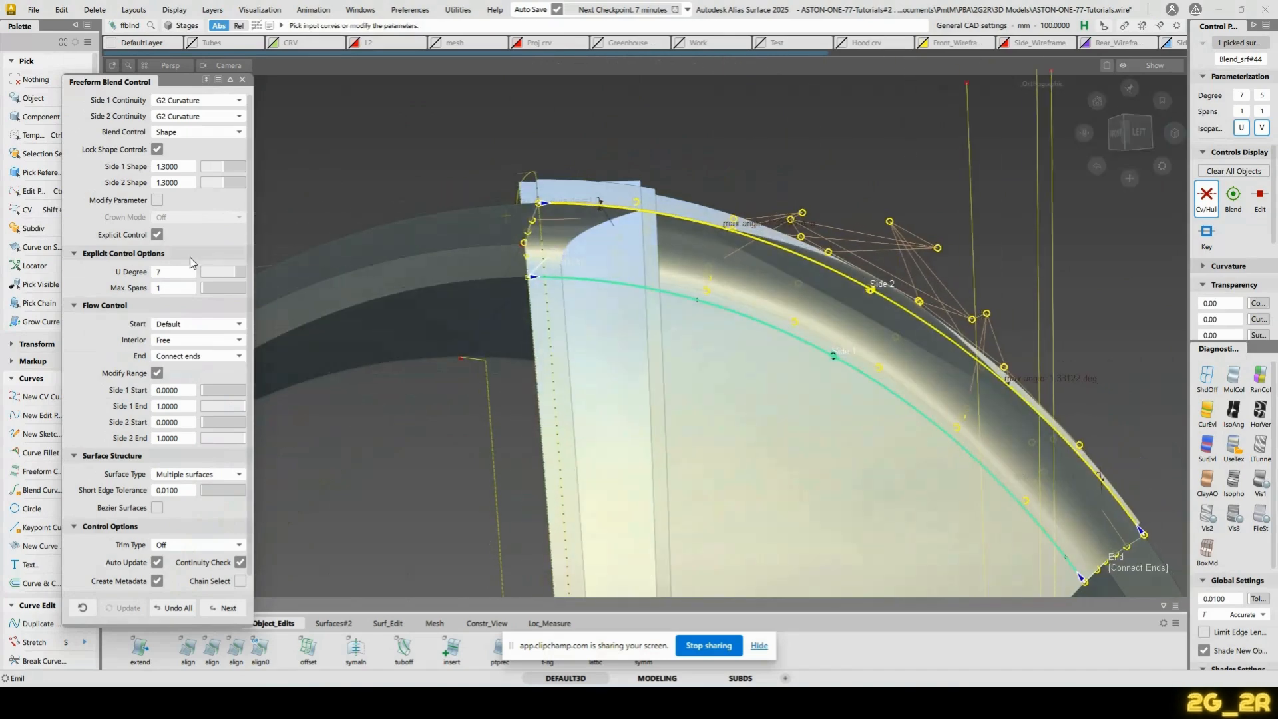
{"action": "double_click", "coordinate": [185, 169]}
{"action": "type", "text": "1"}
{"action": "key", "text": "Return"}
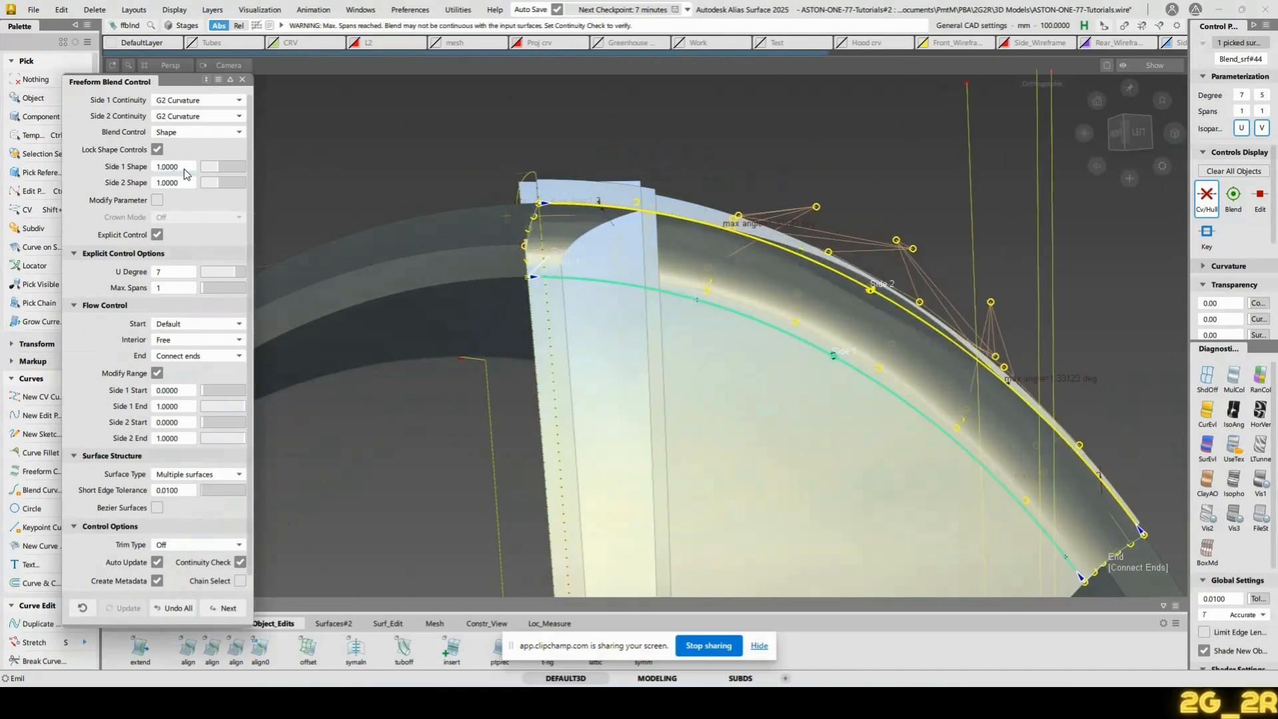
Change the blend's side 2 continuity to G0 Position and set both locked side shapes to 1.2
{"action": "left_click", "coordinate": [201, 115]}
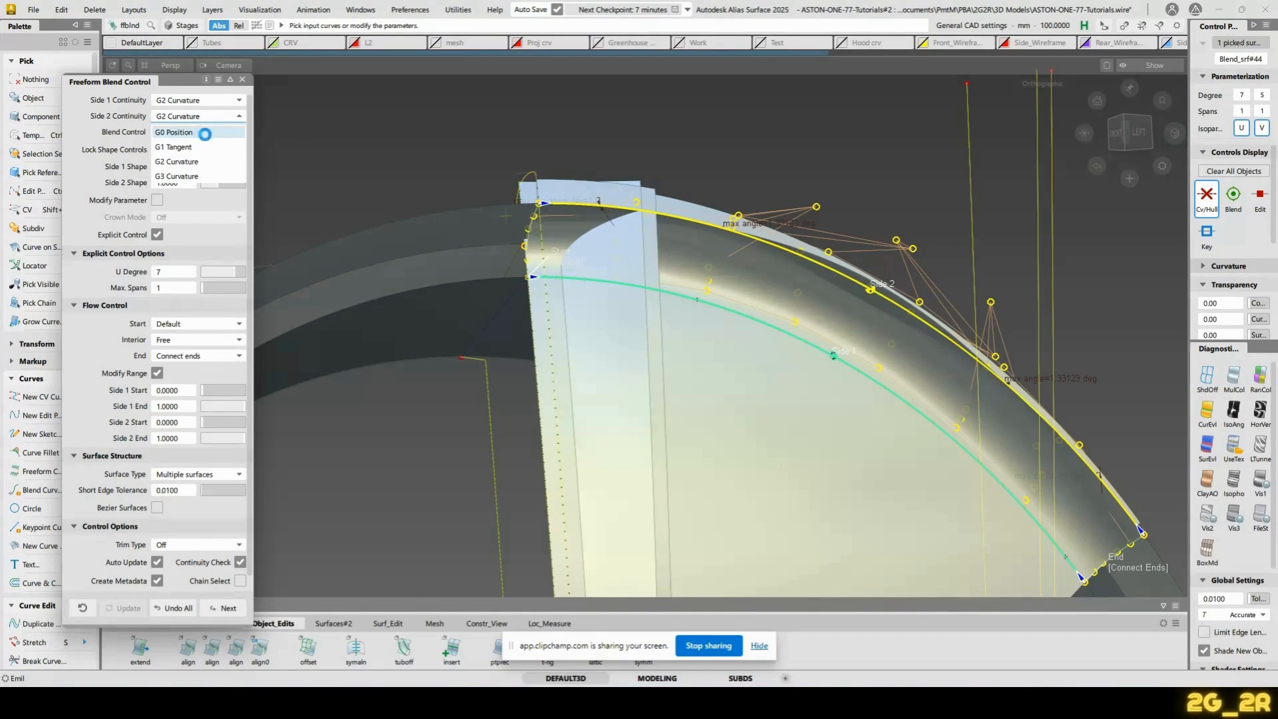
{"action": "left_click", "coordinate": [205, 134]}
{"action": "left_click_drag", "start_coordinate": [772, 331], "coordinate": [618, 301], "text": "alt+shift"}
{"action": "left_click_drag", "start_coordinate": [218, 149], "coordinate": [229, 151]}
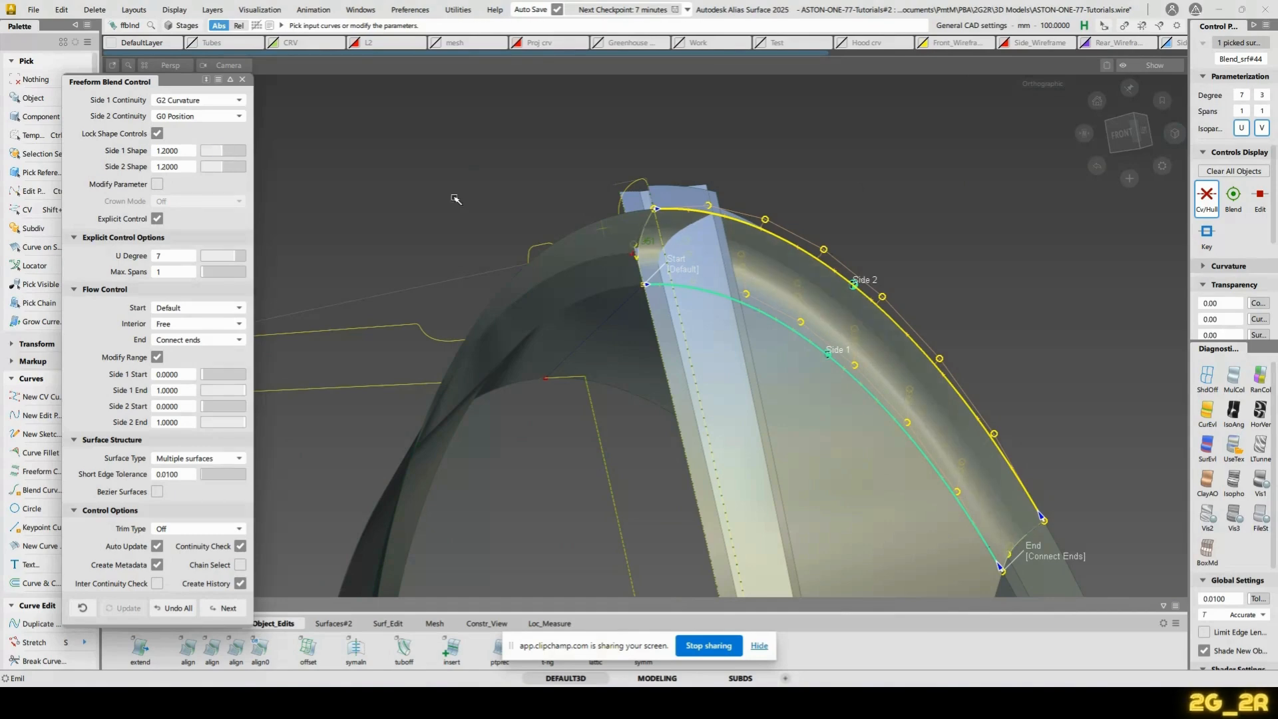
{"action": "mouse_move", "coordinate": [455, 199]}
{"action": "left_mouse_down", "text": "alt+shift"}
{"action": "mouse_move", "coordinate": [532, 266]}
{"action": "mouse_move", "coordinate": [618, 267]}
{"action": "mouse_move", "coordinate": [596, 250]}
{"action": "mouse_move", "coordinate": [513, 366]}
{"action": "mouse_move", "coordinate": [546, 377]}
{"action": "mouse_move", "coordinate": [510, 355]}
{"action": "left_mouse_up", "text": "alt+shift"}
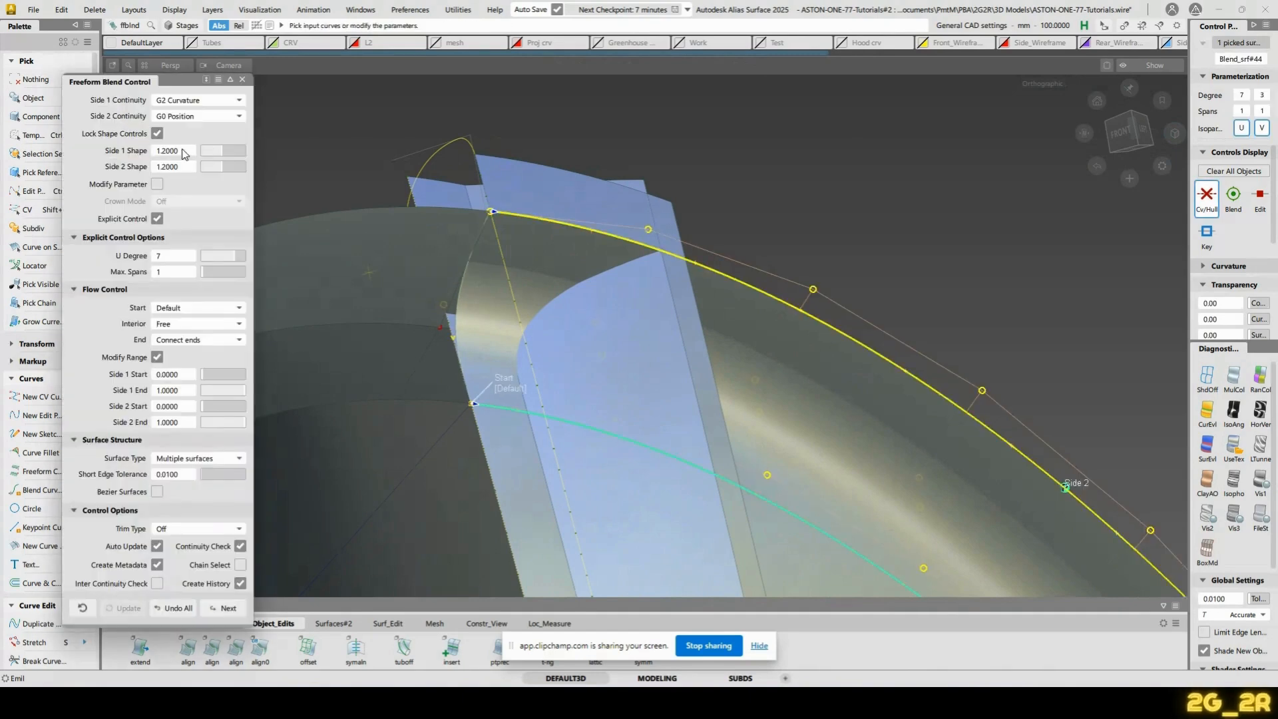
Try G1 Tangent continuity on side 2 and Bezier Surfaces for the blend, and restore G0 Position without Bezier Surfaces
{"action": "left_click", "coordinate": [193, 116]}
{"action": "left_click", "coordinate": [177, 138]}
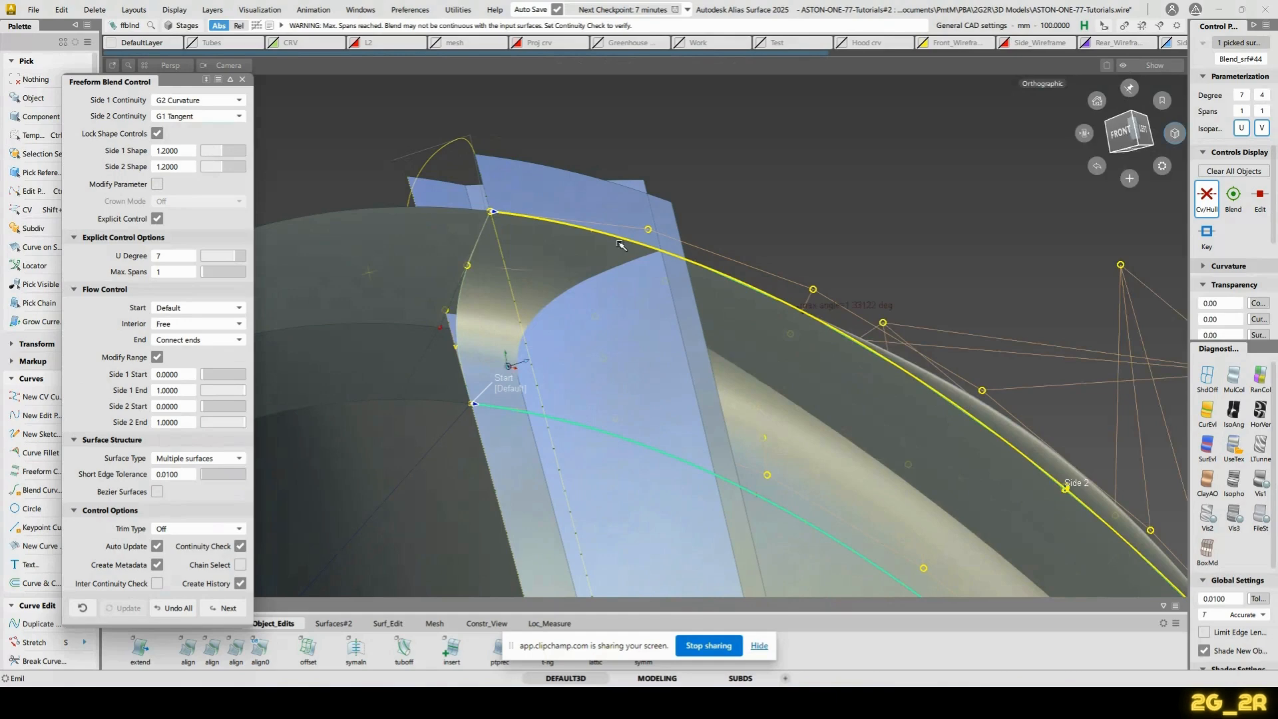
{"action": "mouse_move", "coordinate": [546, 220]}
{"action": "left_mouse_down", "text": "alt+shift"}
{"action": "mouse_move", "coordinate": [577, 195]}
{"action": "mouse_move", "coordinate": [545, 226]}
{"action": "left_mouse_up", "text": "alt+shift"}
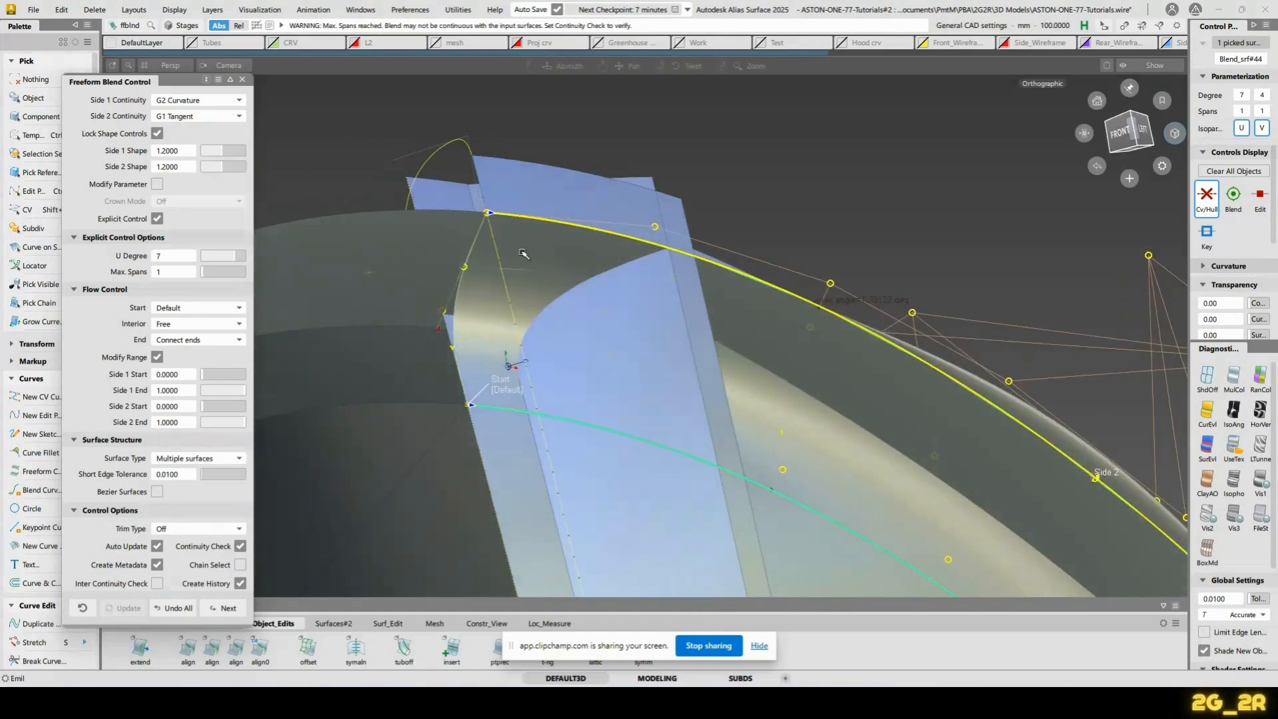
{"action": "left_click", "coordinate": [157, 491]}
{"action": "left_click_drag", "start_coordinate": [798, 346], "coordinate": [798, 260], "text": "alt+shift"}
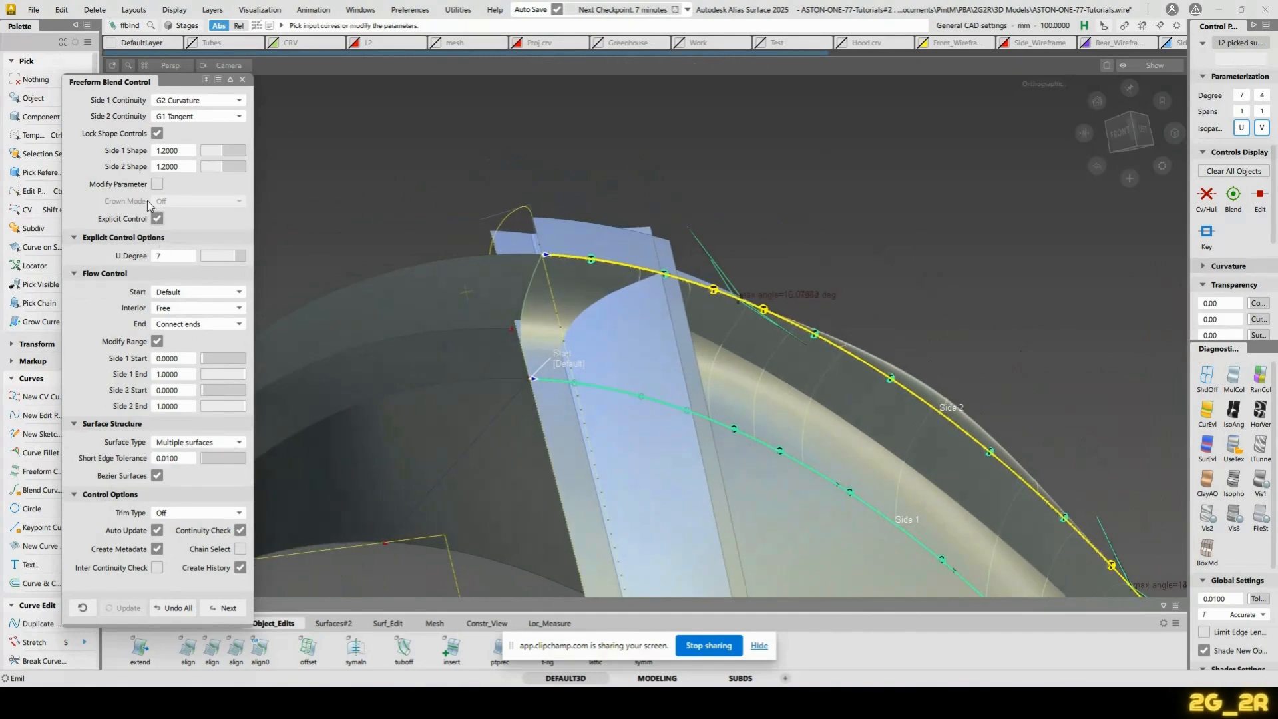
{"action": "left_click", "coordinate": [157, 475]}
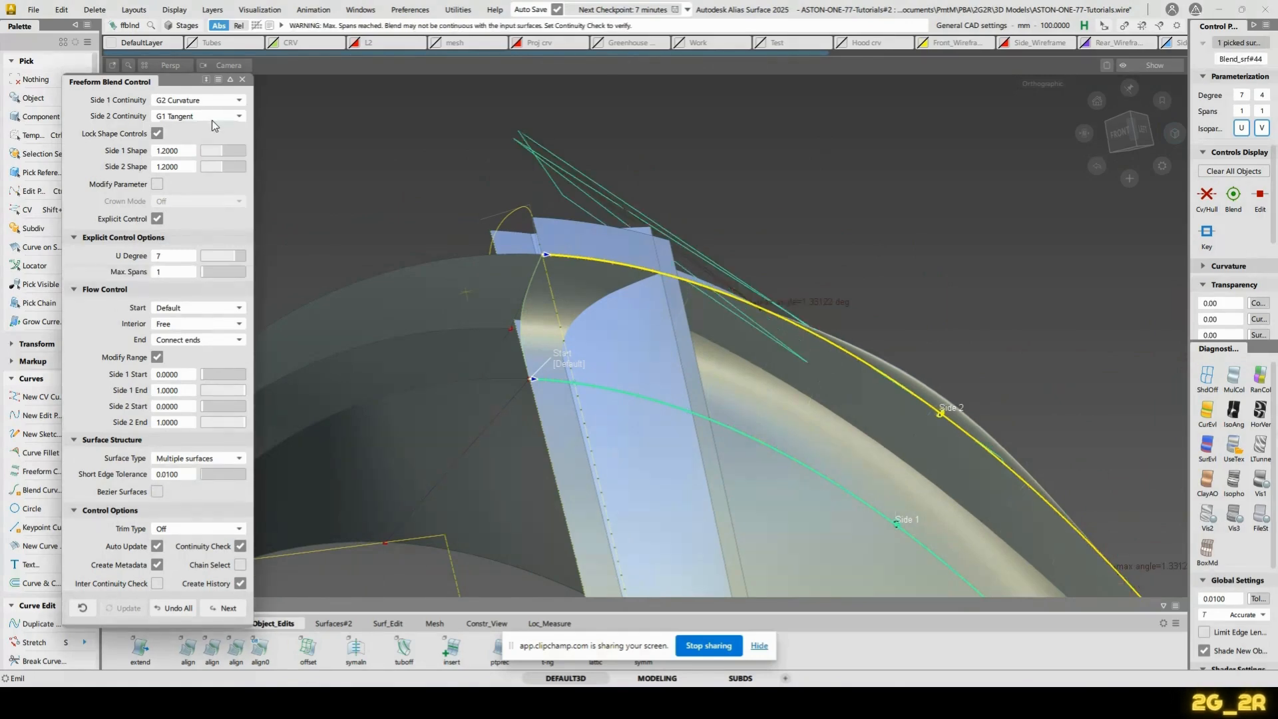
{"action": "left_click", "coordinate": [215, 117]}
{"action": "left_click", "coordinate": [200, 101]}
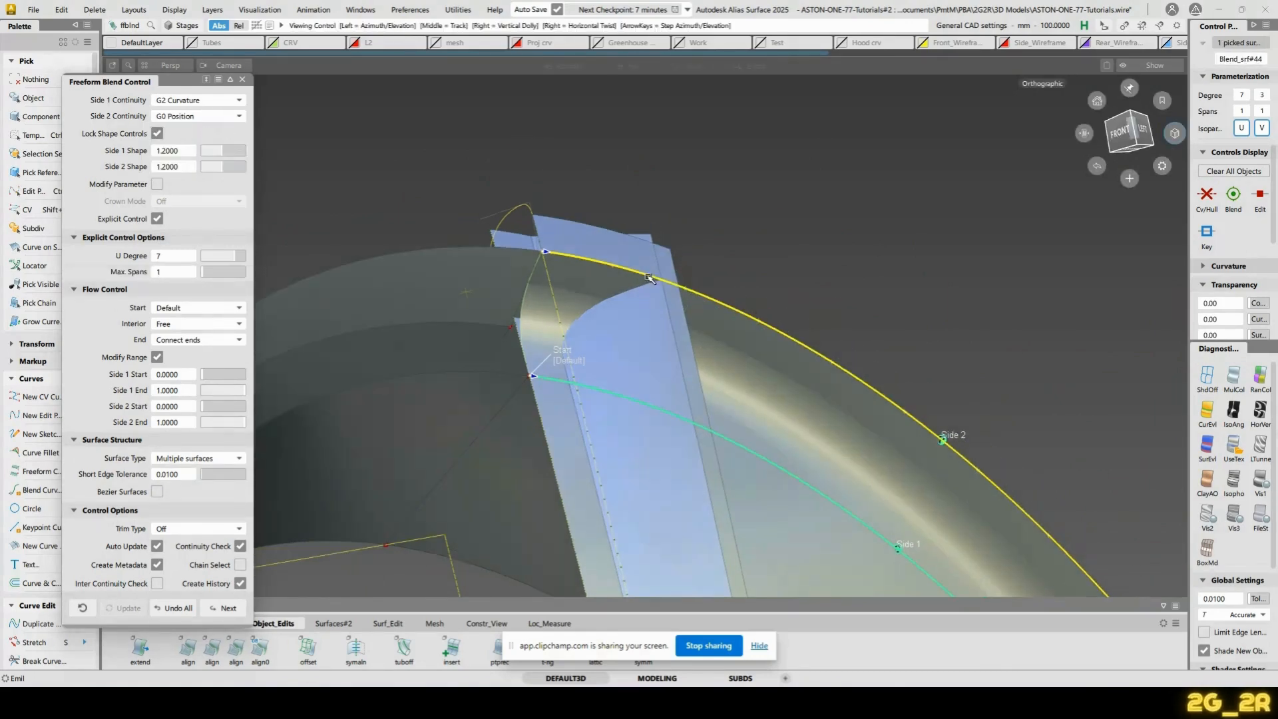
Unlock the blend's shape controls, set the side 1 shape to 1.0 and adjust the side 2 shape separately
{"action": "right_click_drag", "start_coordinate": [649, 278], "coordinate": [223, 143], "text": "alt+shift"}
{"action": "left_click", "coordinate": [157, 135]}
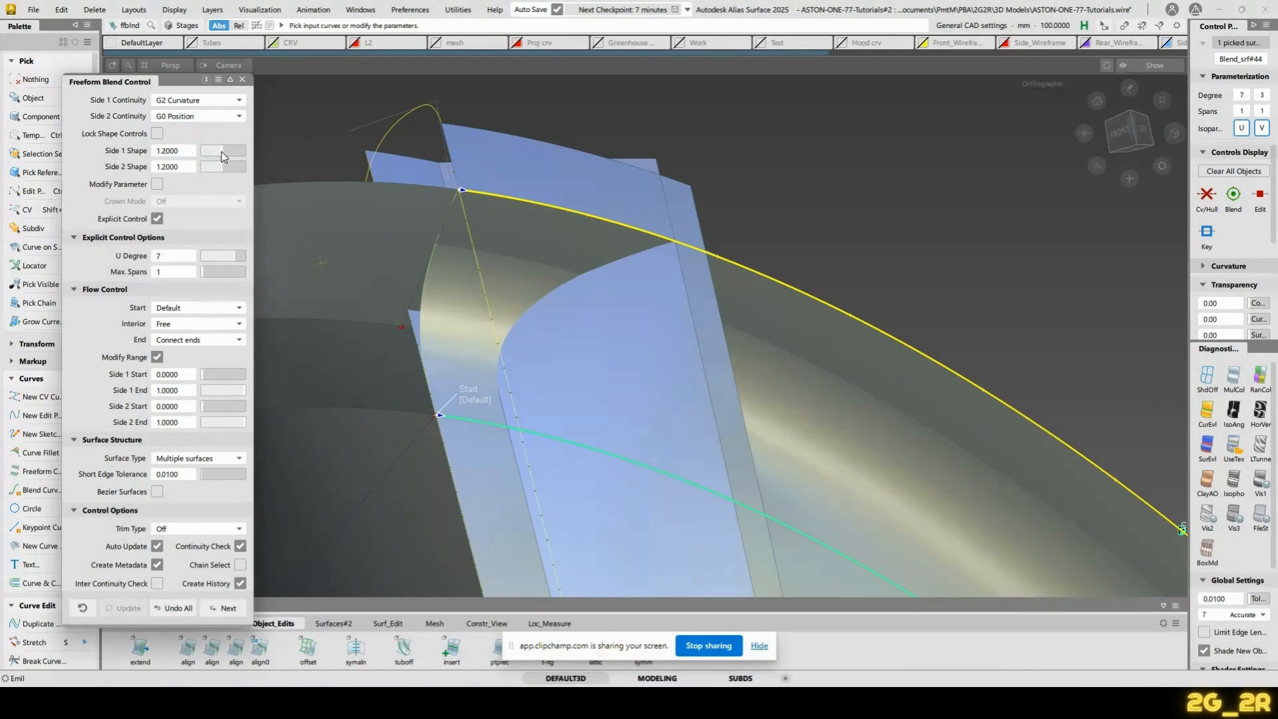
{"action": "right_click_drag", "start_coordinate": [447, 237], "coordinate": [481, 223], "text": "ctrl+shift"}
{"action": "left_click_drag", "start_coordinate": [431, 239], "coordinate": [330, 239], "text": "alt+shift"}
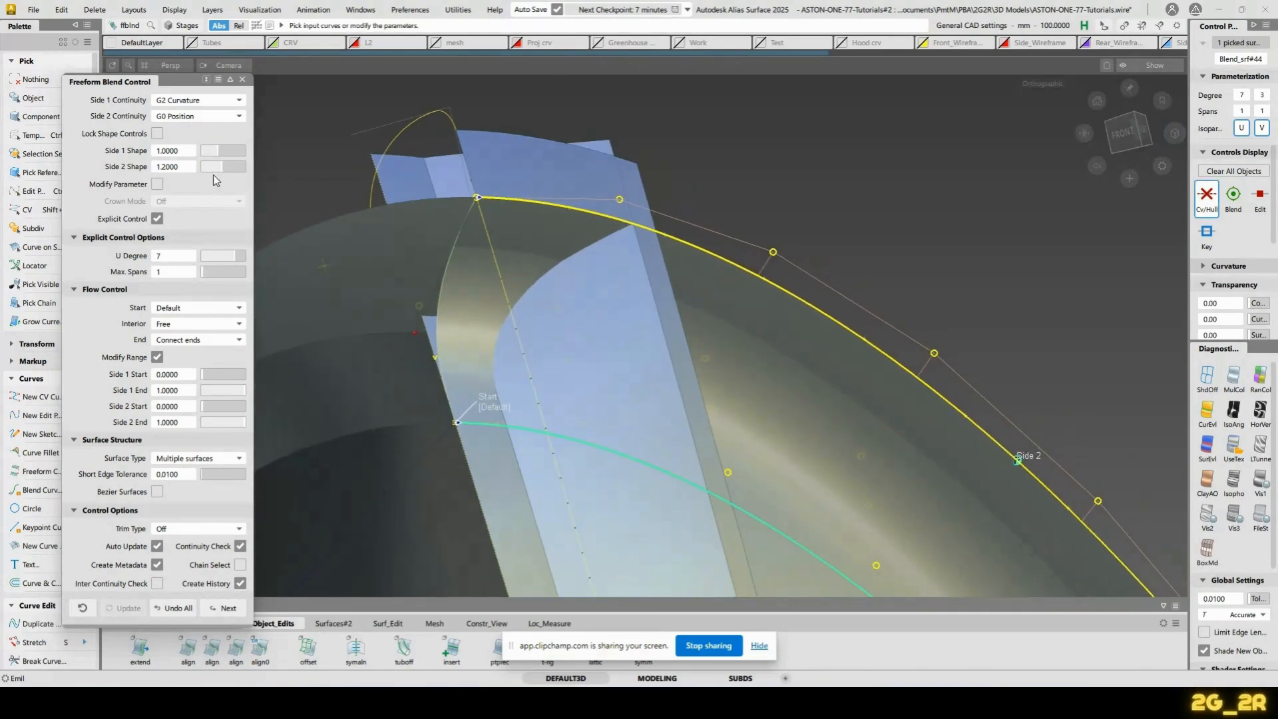
{"action": "left_click_drag", "start_coordinate": [221, 166], "coordinate": [679, 277]}
{"action": "left_click", "coordinate": [727, 433]}
Check the spoke in the browser wheel photo and give the spoke skin a proportional crown of 0.04 with Crown Flip off
{"action": "key", "text": "alt+Tab"}
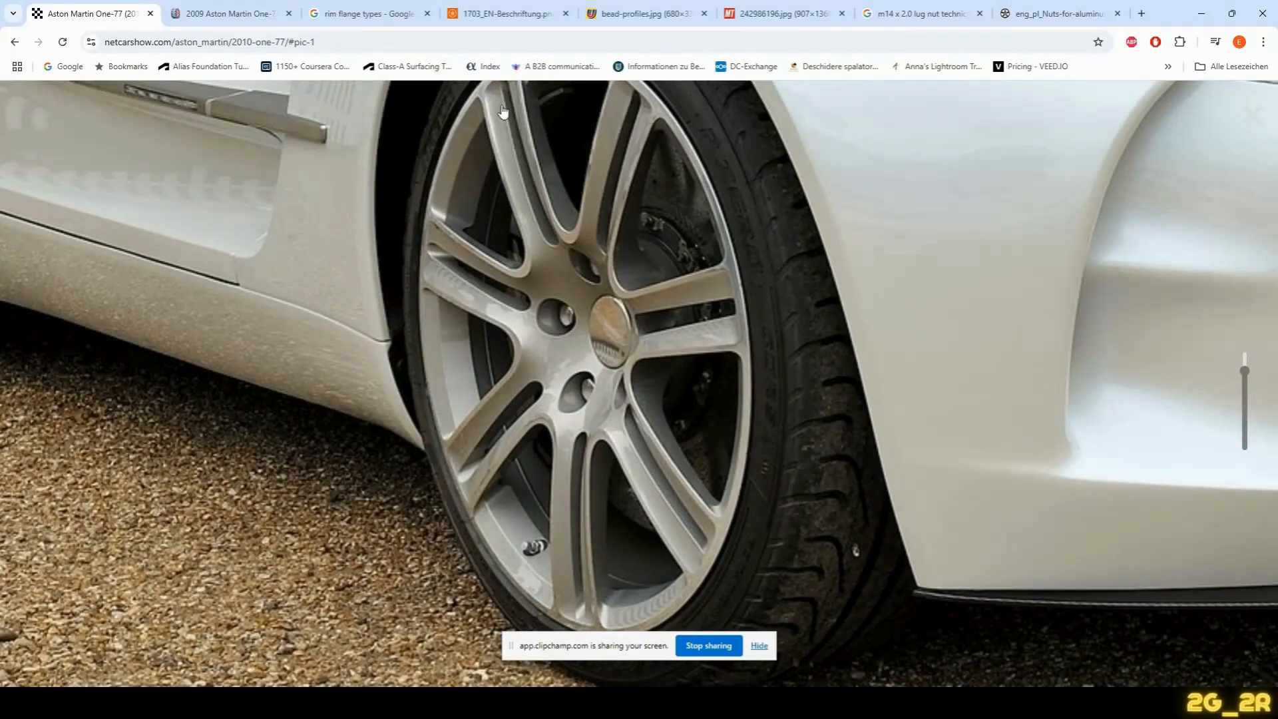
{"action": "key", "text": "alt+Tab"}
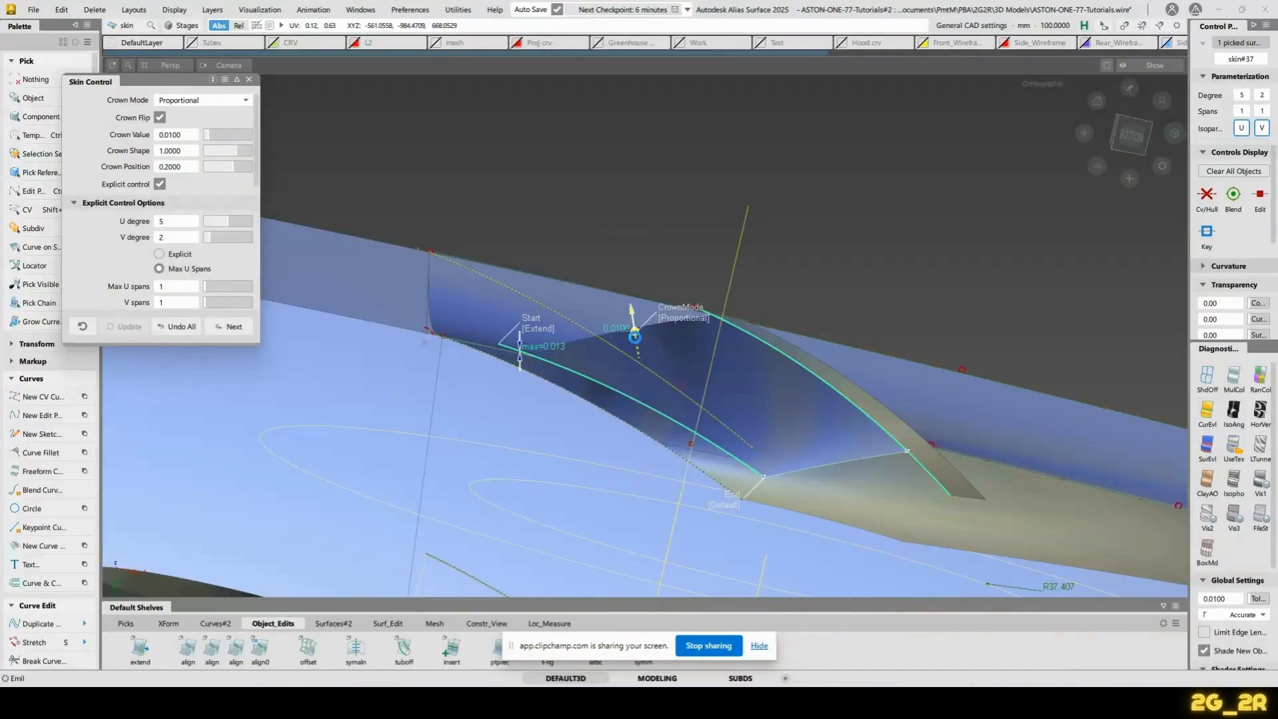
{"action": "left_click_drag", "start_coordinate": [699, 349], "coordinate": [679, 316], "text": "alt+shift"}
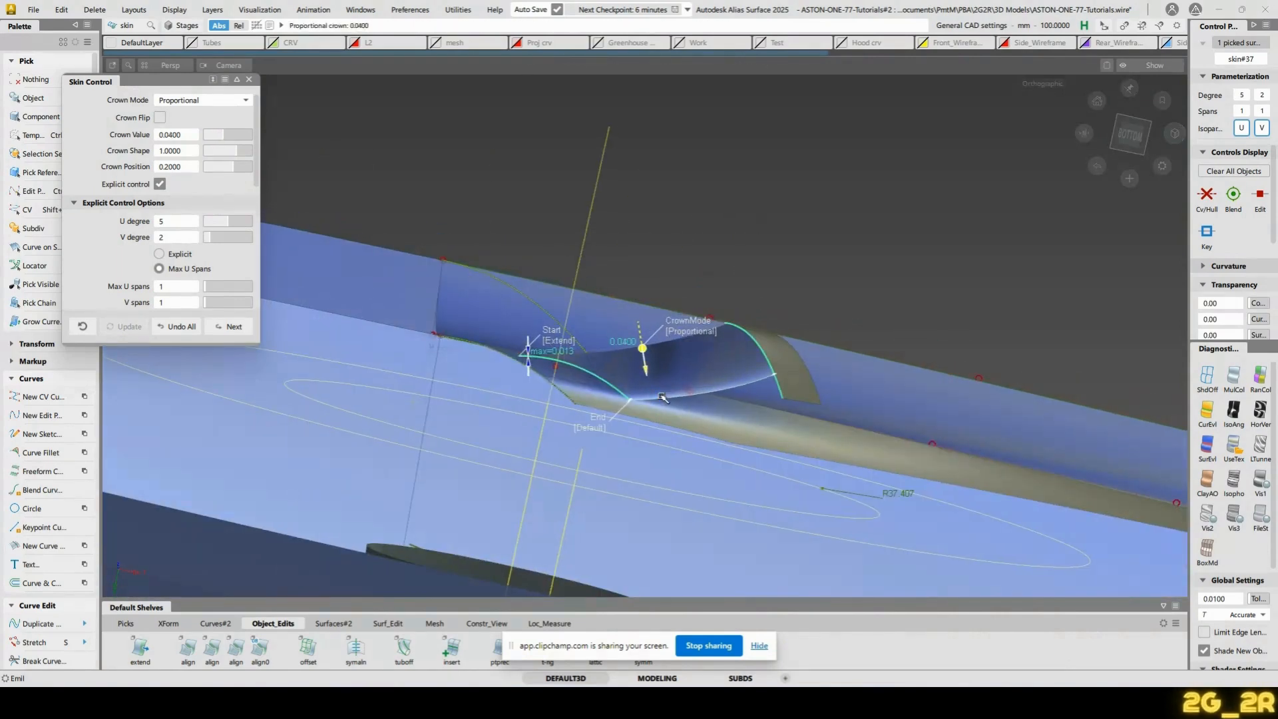
{"action": "left_click_drag", "start_coordinate": [576, 262], "coordinate": [622, 356], "text": "alt+shift"}
Trim the broad revolved face at the spoke, keeping the marked region, and delete the locators
{"action": "left_click", "coordinate": [892, 391]}
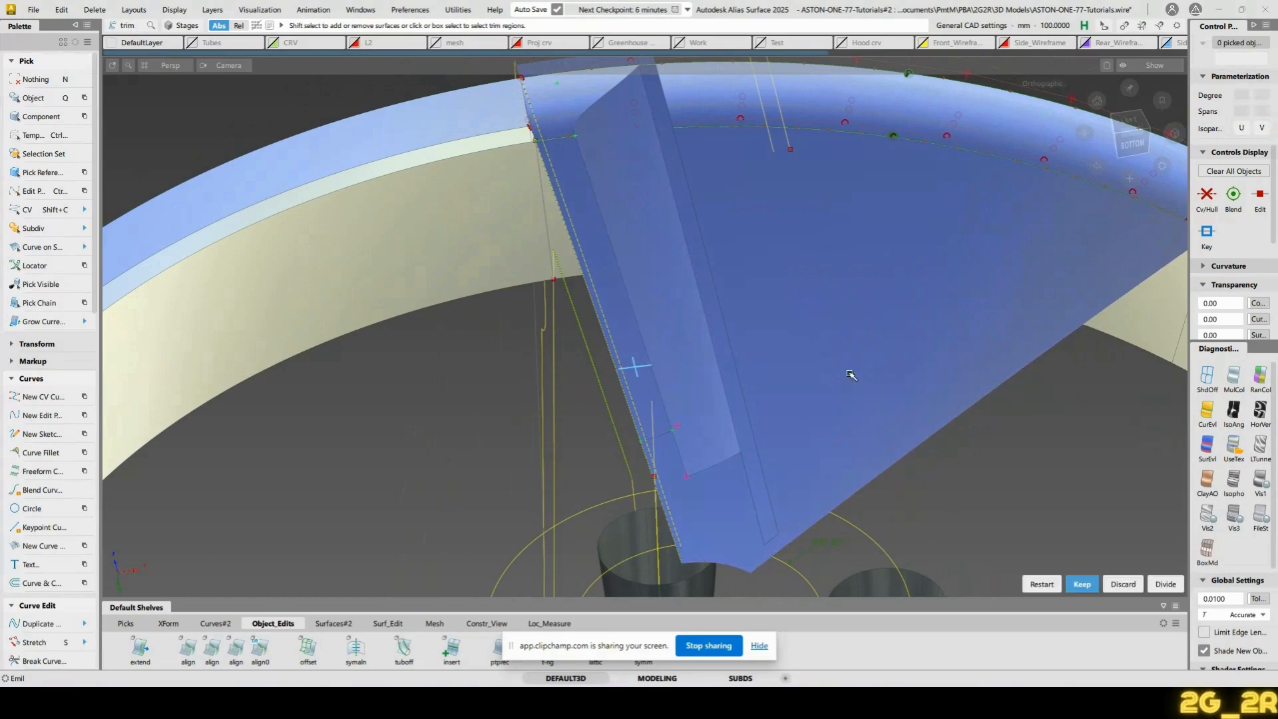
{"action": "key", "text": "space"}
{"action": "left_click_drag", "start_coordinate": [597, 251], "coordinate": [573, 301], "text": "alt+shift"}
{"action": "left_click_drag", "start_coordinate": [572, 301], "coordinate": [664, 174], "text": "ctrl+shift"}
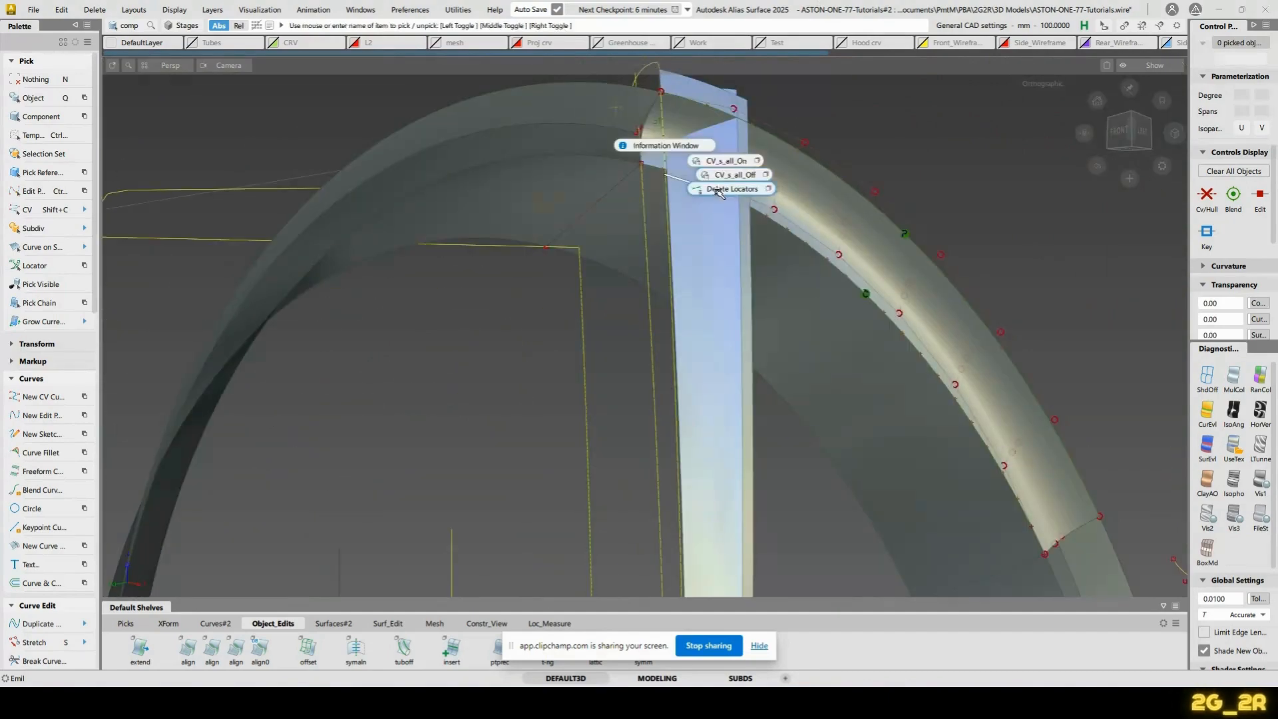
{"action": "left_click_drag", "start_coordinate": [900, 128], "coordinate": [750, 312], "text": "alt+shift"}
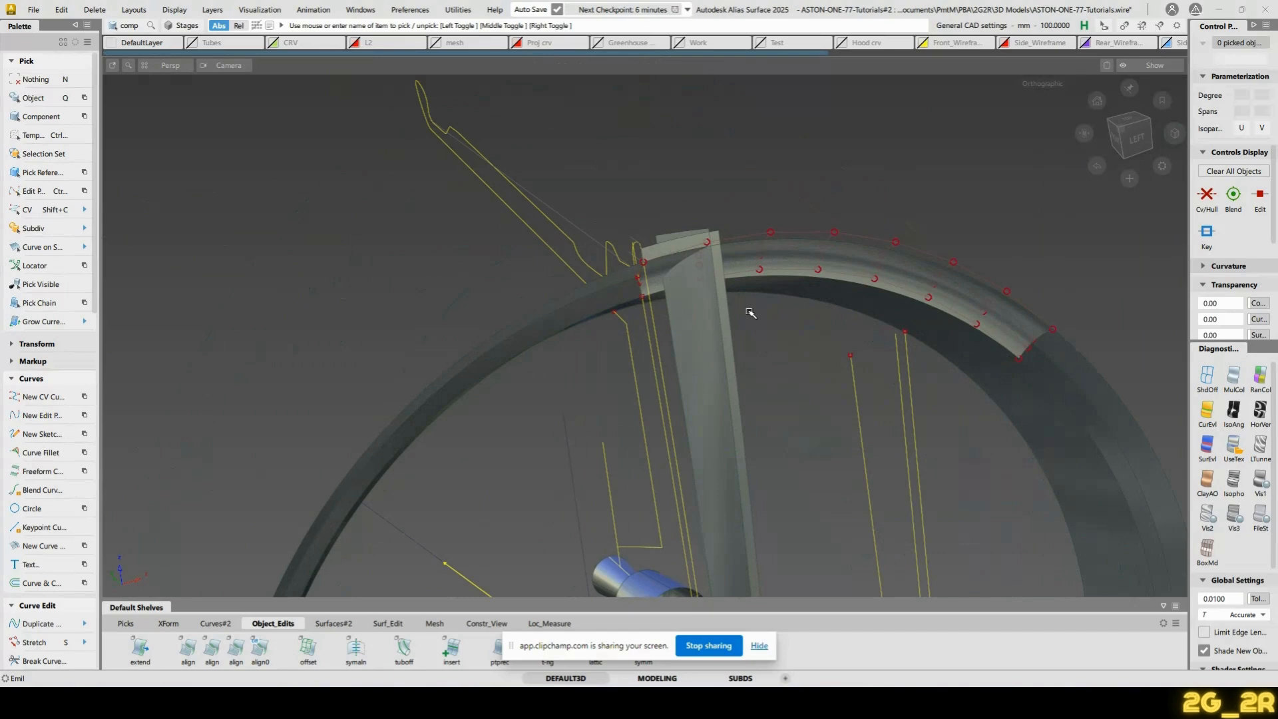
{"action": "left_click_drag", "start_coordinate": [1055, 292], "coordinate": [716, 456], "text": "alt+shift"}
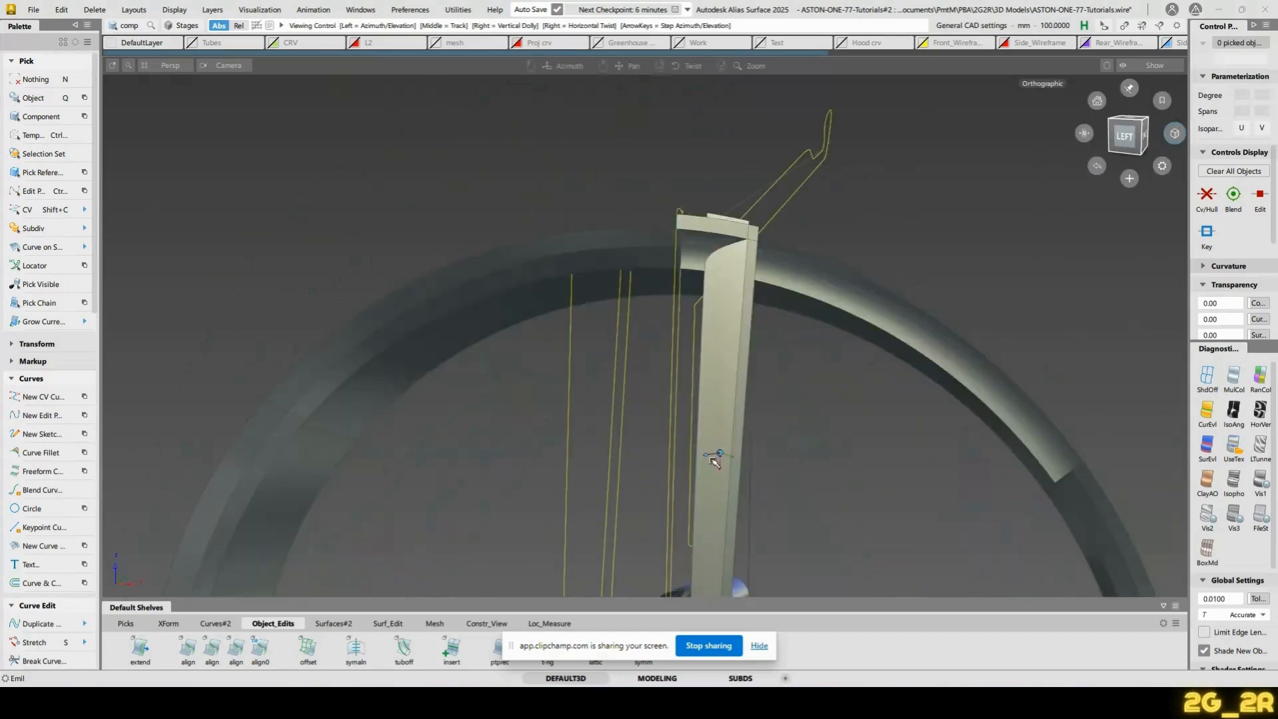
Assign the spoke skin, the adjoining narrow spoke surface and the rim blend surface to the Front_Wheel layer
{"action": "right_click_drag", "start_coordinate": [716, 456], "coordinate": [696, 412], "text": "alt+shift"}
{"action": "middle_click_drag", "start_coordinate": [696, 412], "coordinate": [745, 279], "text": "alt+shift"}
{"action": "left_click_drag", "start_coordinate": [765, 316], "coordinate": [659, 197], "text": "alt+shift"}
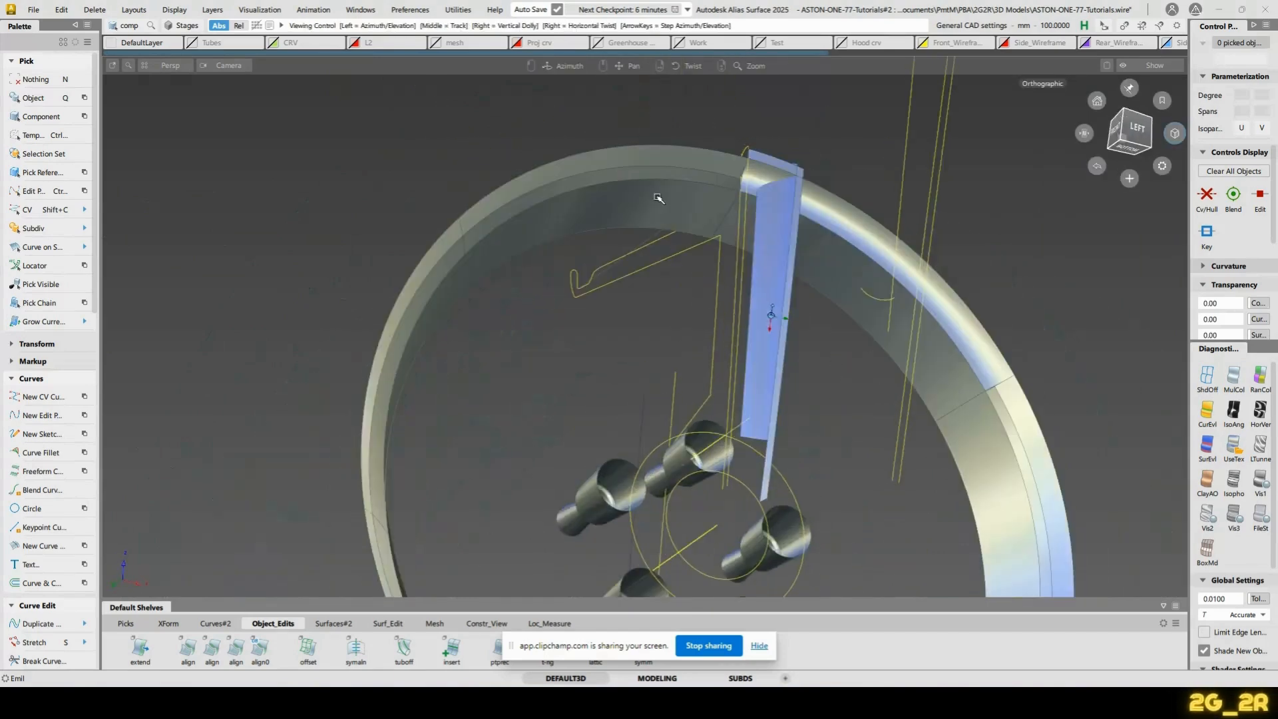
{"action": "right_click_drag", "start_coordinate": [658, 197], "coordinate": [801, 198], "text": "alt+shift"}
{"action": "left_click", "coordinate": [708, 228], "text": "ctrl+shift"}
{"action": "left_click", "coordinate": [751, 227]}
{"action": "left_click", "coordinate": [791, 239]}
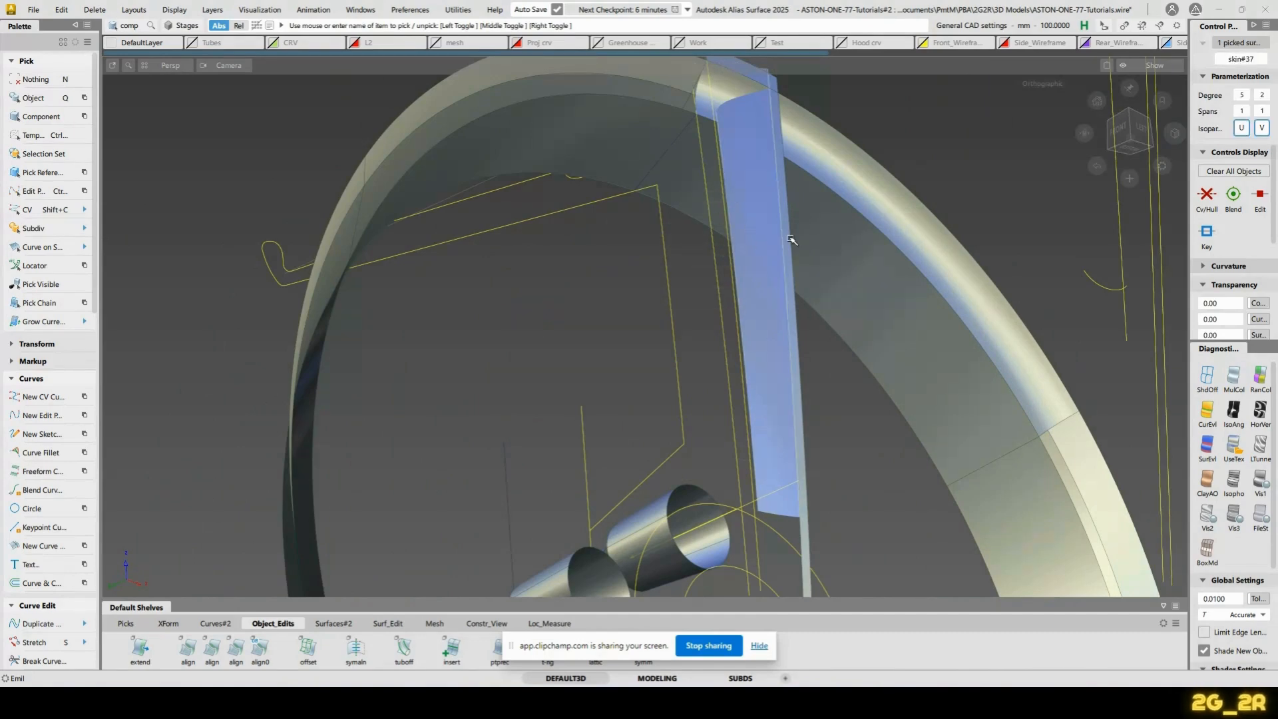
{"action": "left_click", "coordinate": [784, 222]}
{"action": "left_click_drag", "start_coordinate": [816, 108], "coordinate": [782, 151], "text": "alt+shift"}
{"action": "middle_click_drag", "start_coordinate": [782, 151], "coordinate": [692, 496], "text": "alt+shift"}
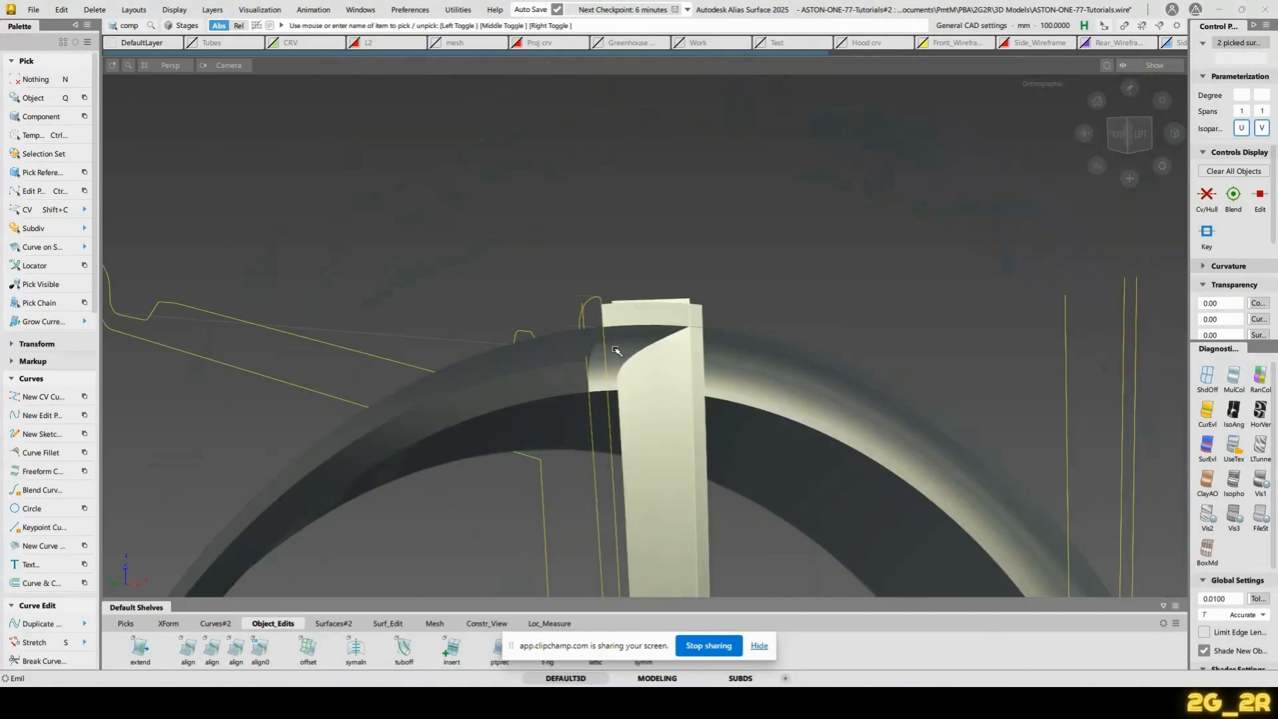
{"action": "left_click", "coordinate": [616, 352]}
{"action": "left_click_drag", "start_coordinate": [625, 346], "coordinate": [647, 361], "text": "alt+shift"}
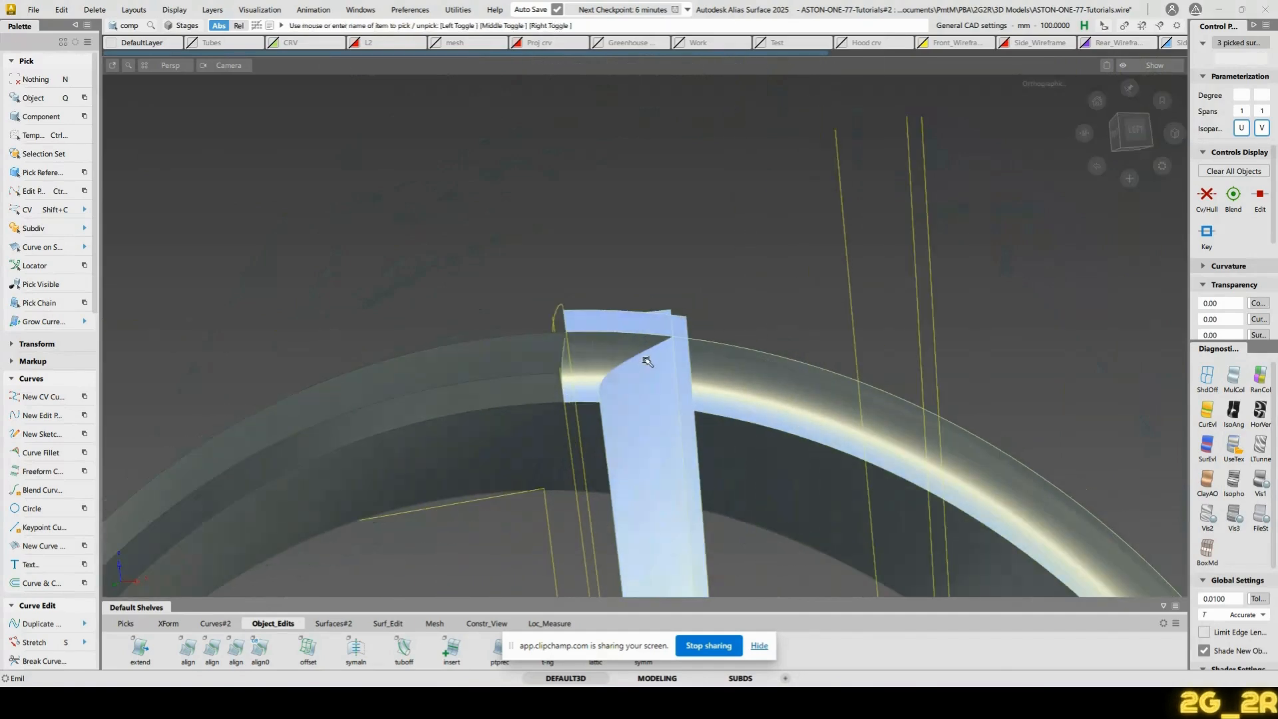
{"action": "key", "text": "ctrl+l"}
{"action": "right_click", "coordinate": [185, 509]}
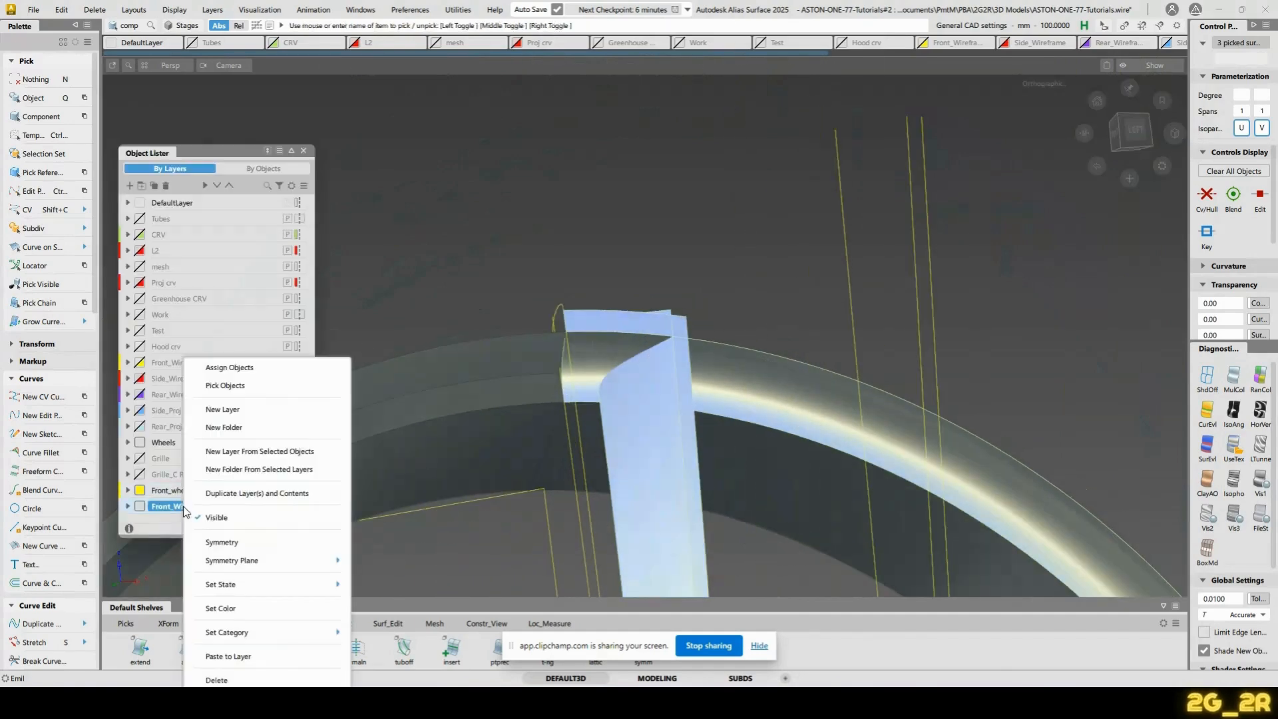
{"action": "left_click", "coordinate": [257, 369]}
Turn on symmetry for the Front_Wheel layer and inspect the mirrored spoke where it meets the rim
{"action": "left_click", "coordinate": [300, 506]}
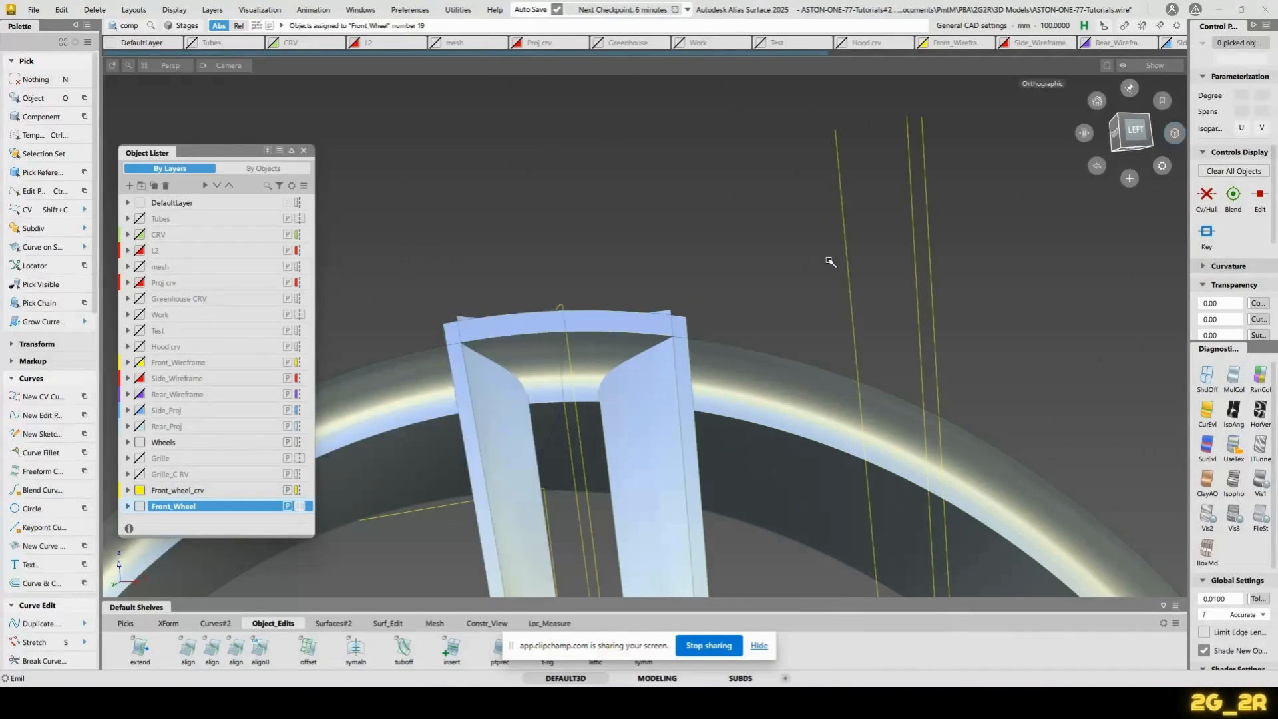
{"action": "left_click_drag", "start_coordinate": [830, 259], "coordinate": [680, 283], "text": "alt+shift"}
{"action": "left_click_drag", "start_coordinate": [572, 379], "coordinate": [772, 373], "text": "alt+shift"}
{"action": "right_click_drag", "start_coordinate": [772, 373], "coordinate": [633, 323], "text": "alt+shift"}
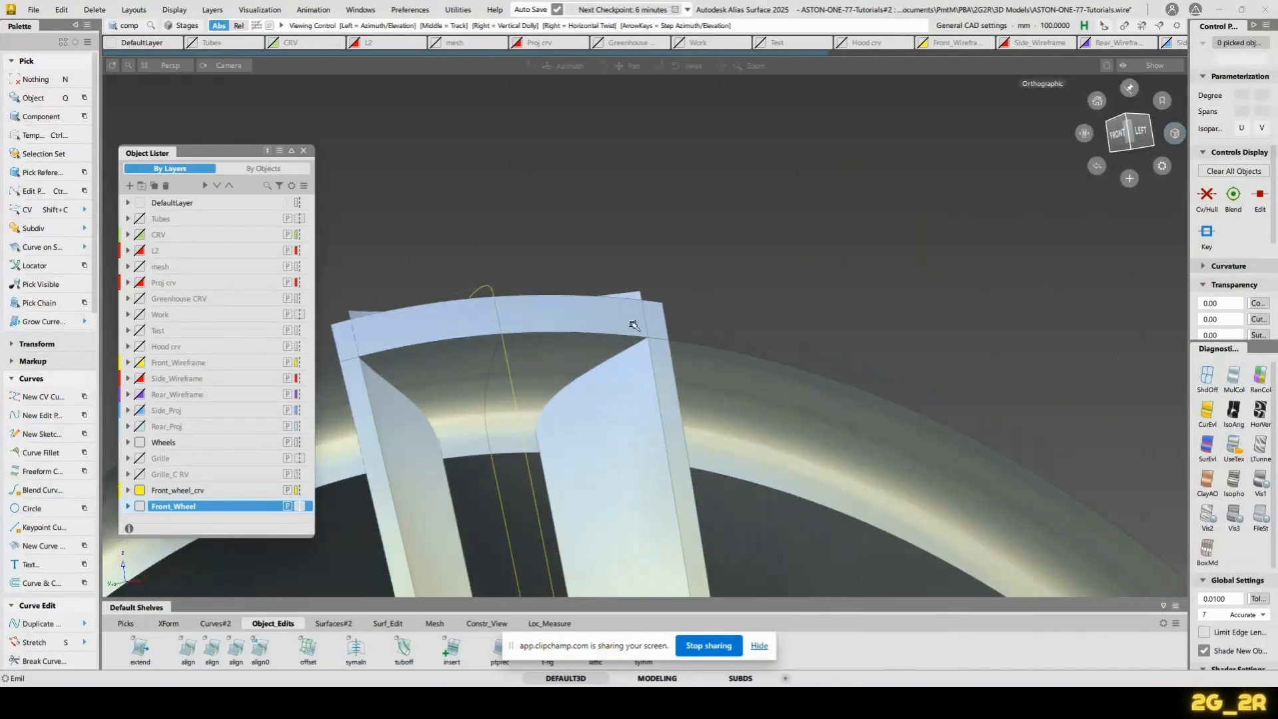
Trim off the surface overhang beyond the rim edge at the spoke's outer end
{"action": "left_click_drag", "start_coordinate": [549, 370], "coordinate": [607, 371], "text": "ctrl+shift"}
{"action": "left_click", "coordinate": [653, 463]}
{"action": "left_click_drag", "start_coordinate": [653, 464], "coordinate": [651, 271], "text": "alt+shift"}
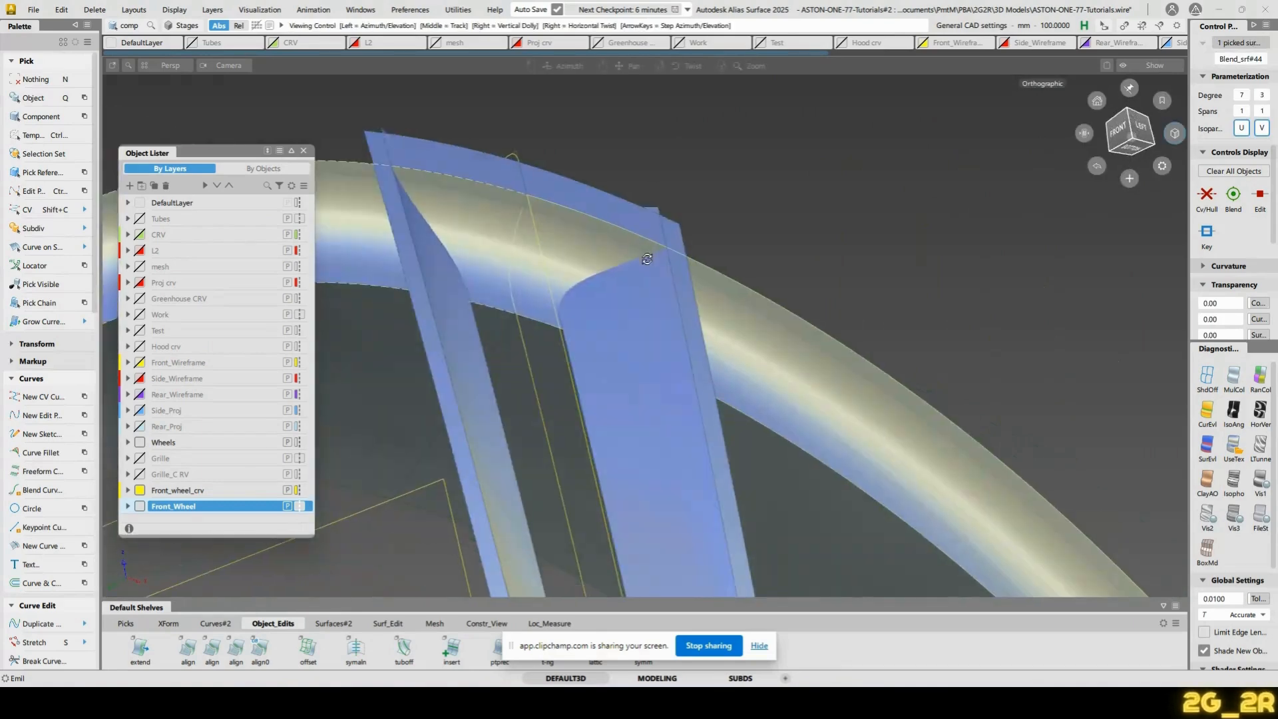
{"action": "right_click_drag", "start_coordinate": [653, 282], "coordinate": [652, 362], "text": "ctrl+shift"}
{"action": "left_click_drag", "start_coordinate": [603, 293], "coordinate": [615, 340], "text": "alt+shift"}
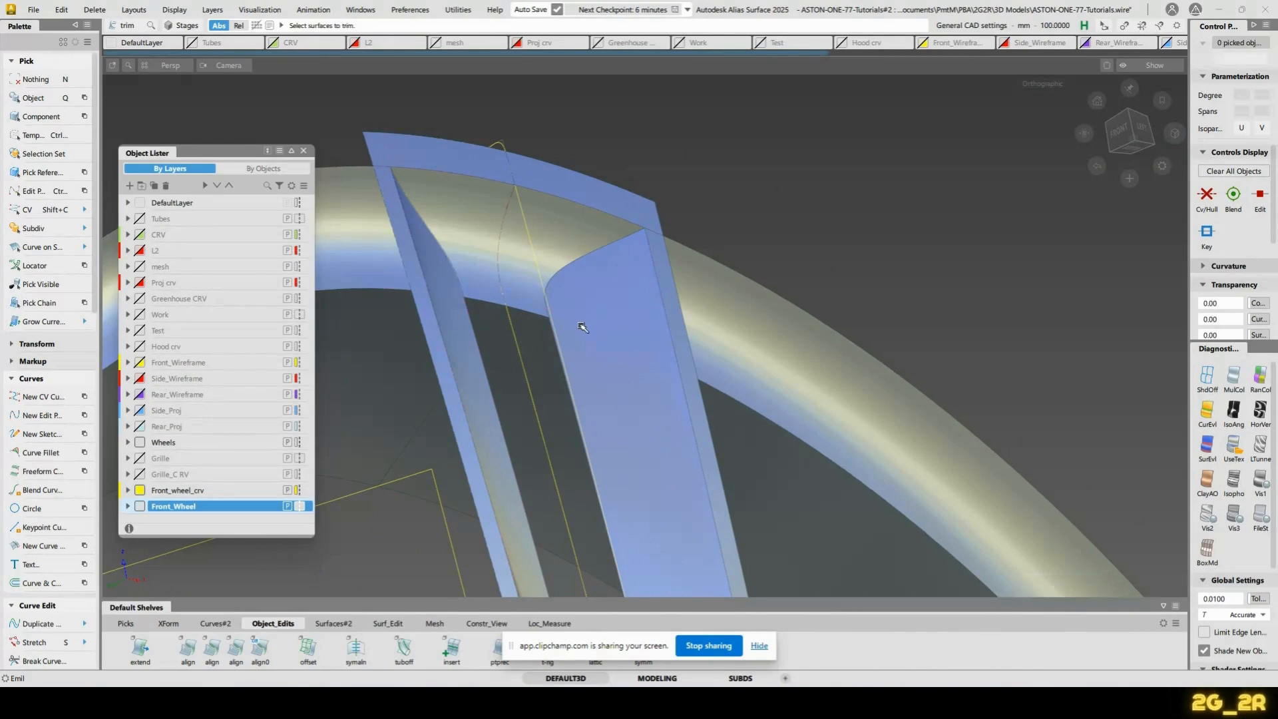
Project the spoke surface's inner edge along Y as a curve on the rim blend surface and trim the blend along it
{"action": "left_click_drag", "start_coordinate": [579, 325], "coordinate": [633, 353], "text": "alt+shift"}
{"action": "right_click_drag", "start_coordinate": [633, 353], "coordinate": [551, 167], "text": "alt+shift"}
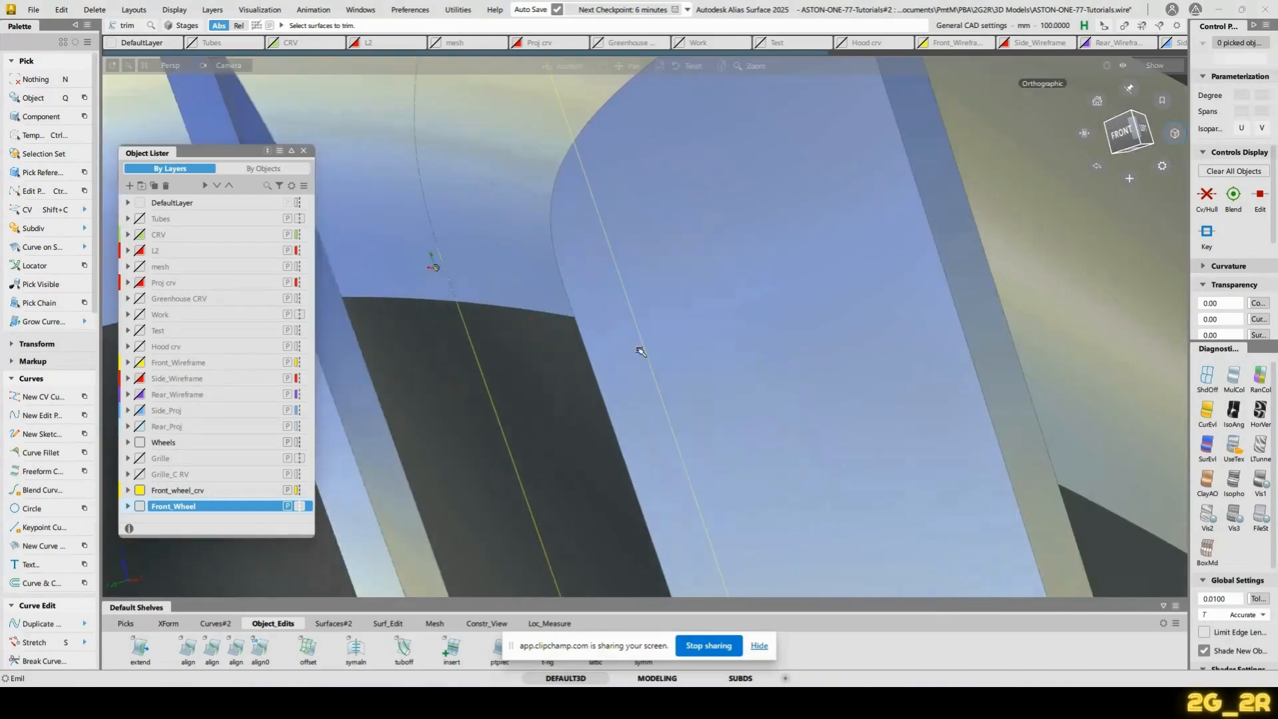
{"action": "left_click_drag", "start_coordinate": [640, 351], "coordinate": [636, 280], "text": "alt+shift"}
{"action": "key", "text": "p"}
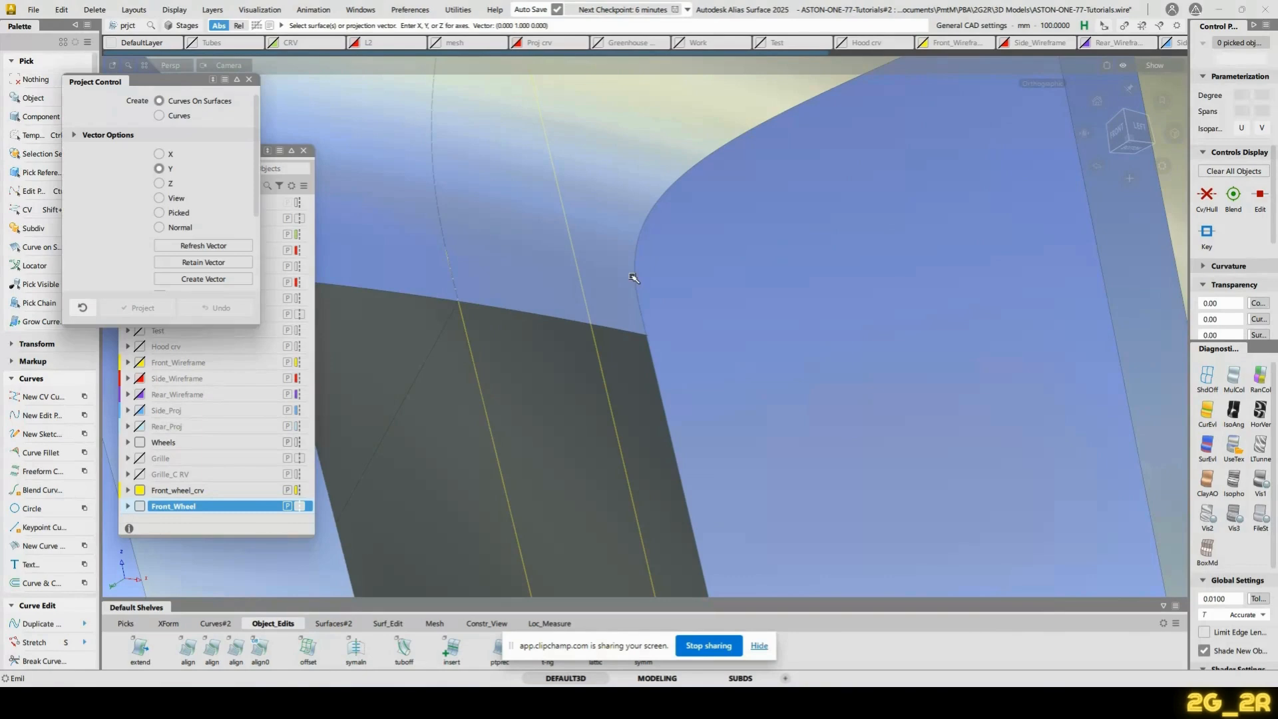
{"action": "left_click", "coordinate": [636, 319]}
{"action": "left_click", "coordinate": [654, 371]}
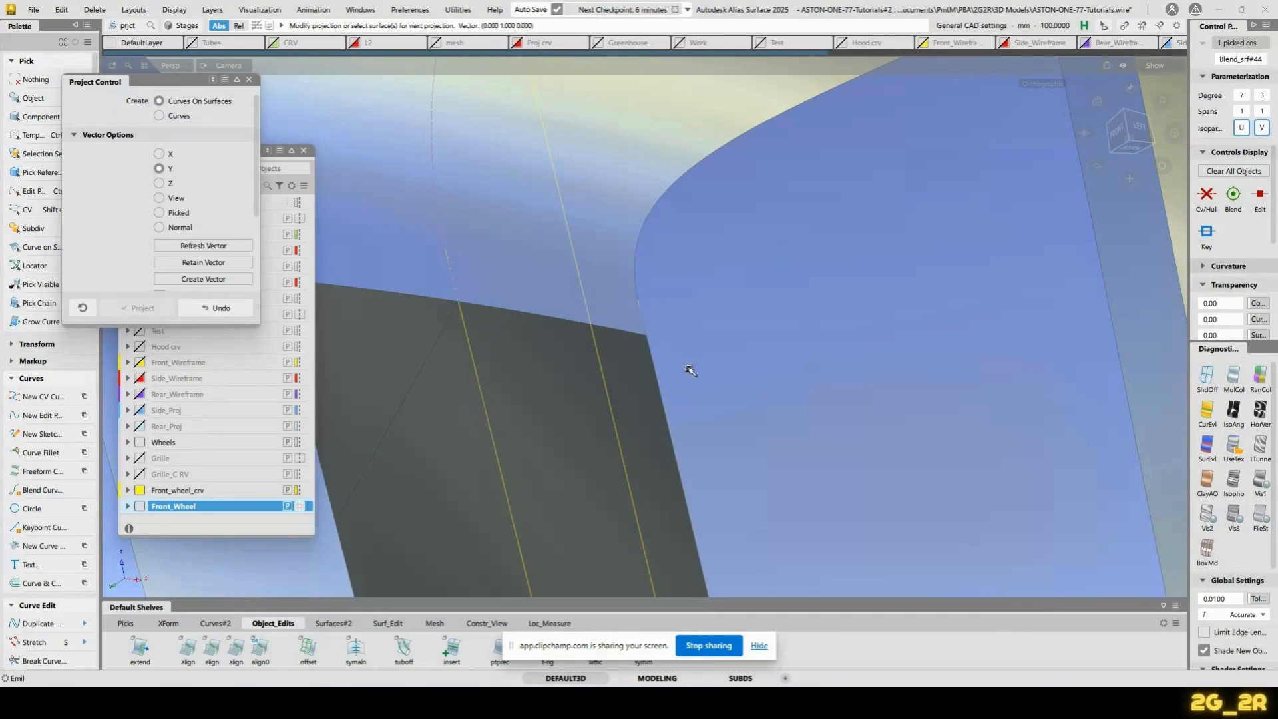
{"action": "key", "text": "t"}
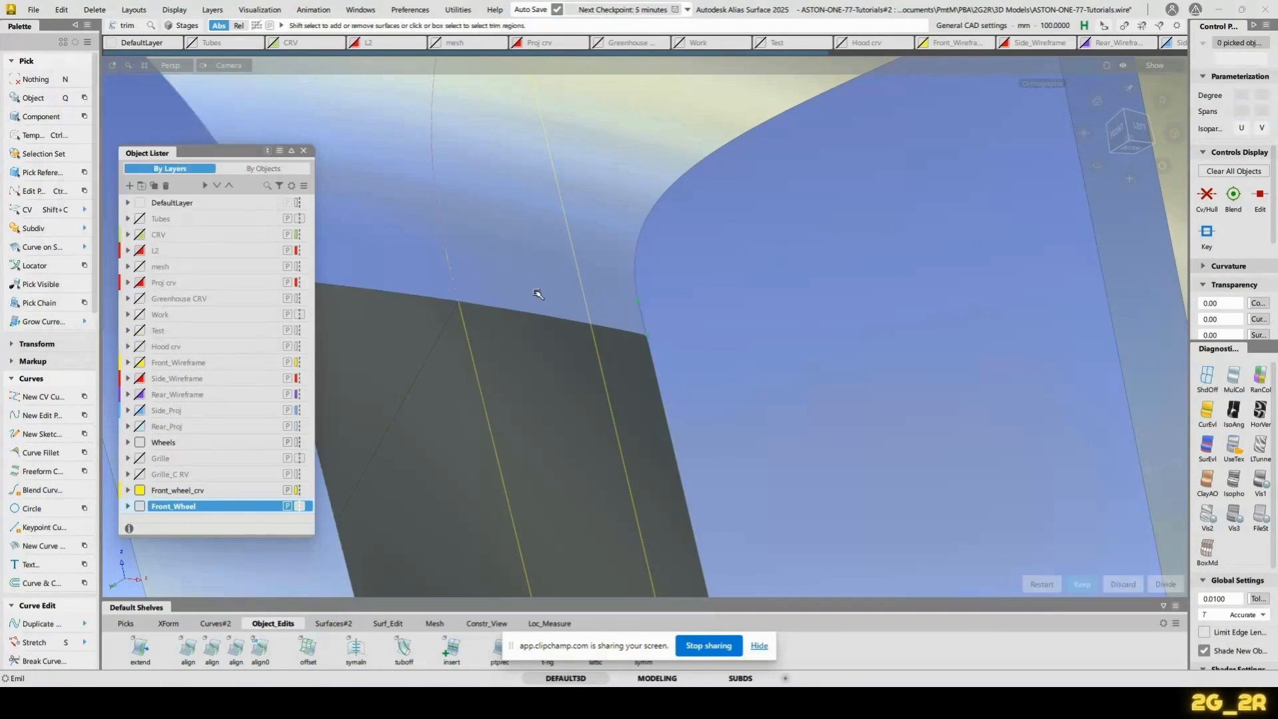
{"action": "left_click_drag", "start_coordinate": [764, 294], "coordinate": [699, 277], "text": "alt+shift"}
Compare the modelled spoke-to-rim junction with the wheel photo in the browser and return to Alias
{"action": "key", "text": "alt+Tab"}
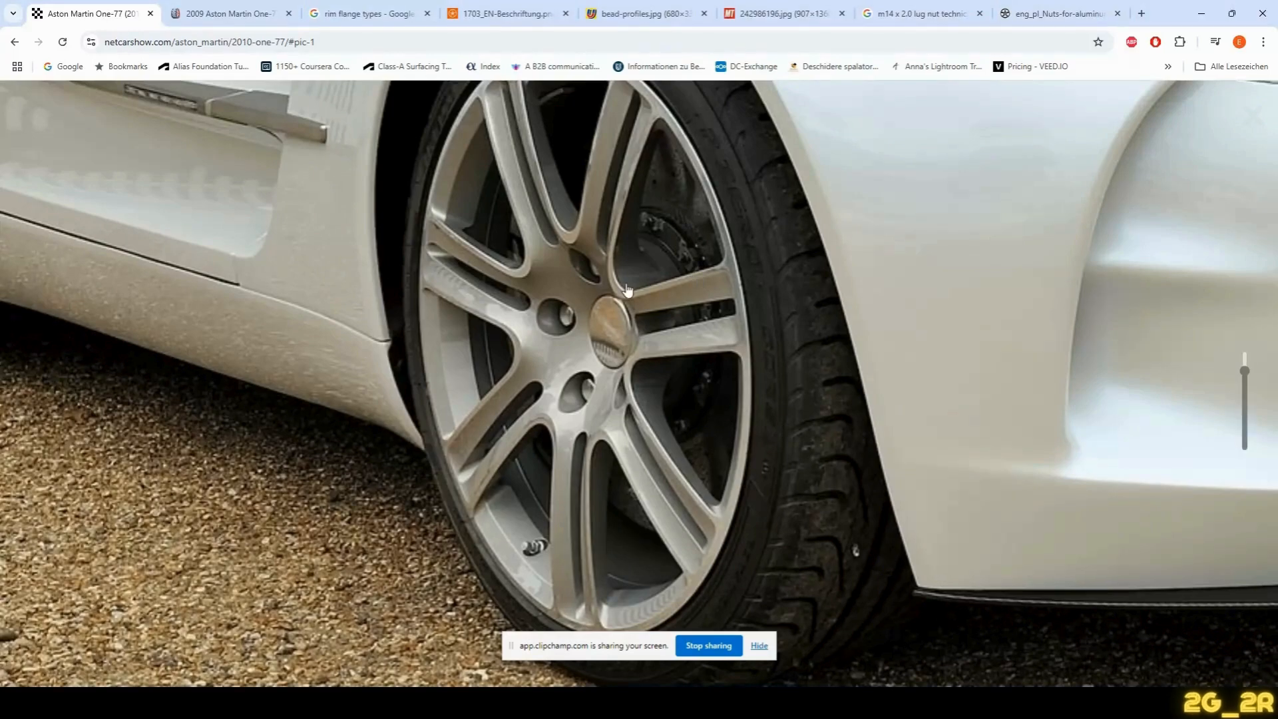
{"action": "scroll", "coordinate": [545, 176], "scroll_direction": "up", "scroll_amount": 1}
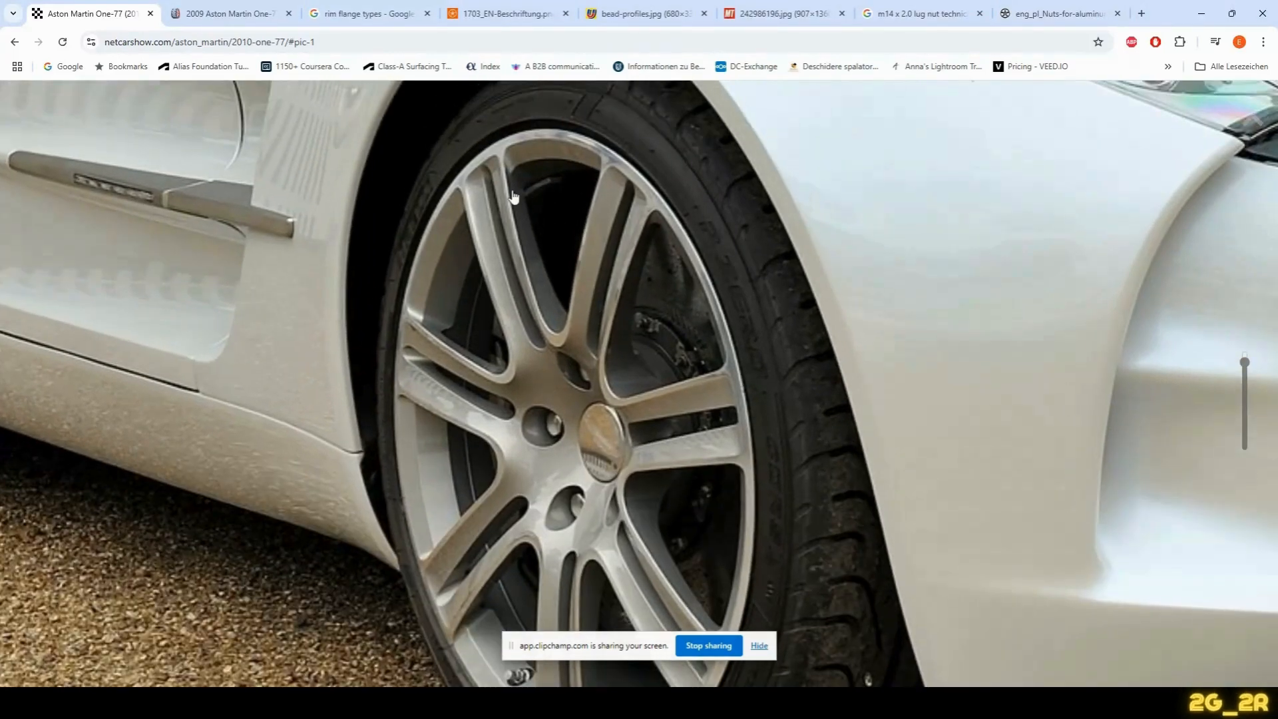
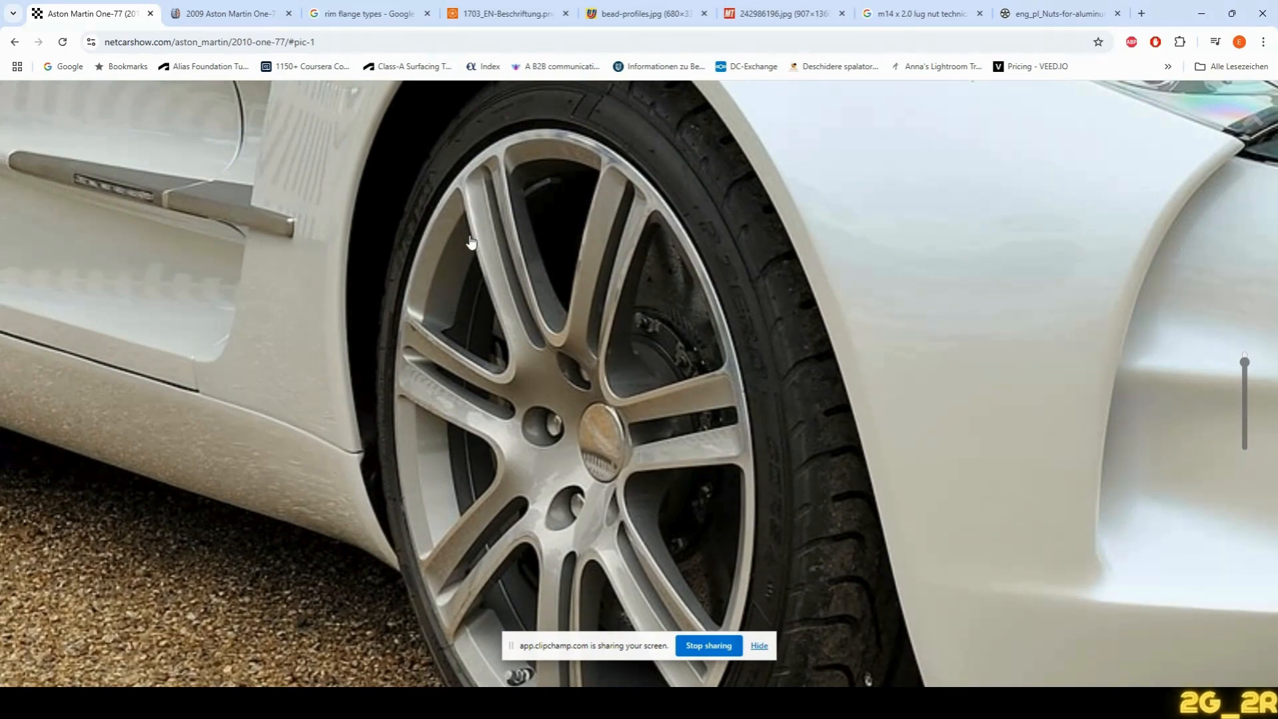
{"action": "key", "text": "alt+Tab"}
{"action": "left_click_drag", "start_coordinate": [582, 196], "coordinate": [827, 208], "text": "alt+shift"}
{"action": "key", "text": "alt+Tab"}
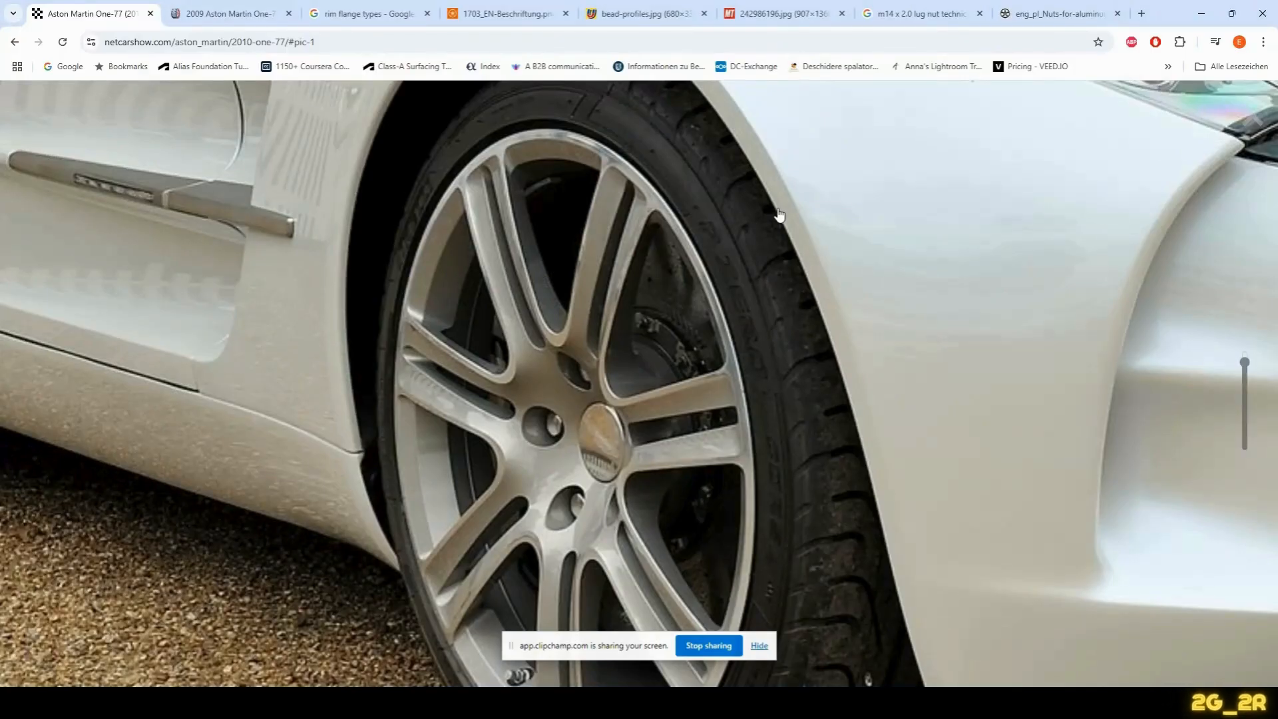
{"action": "key", "text": "alt+Tab"}
Untrim the narrow revolved face along the spoke to restore the full revolved surface
{"action": "left_click_drag", "start_coordinate": [776, 206], "coordinate": [671, 242], "text": "alt+shift"}
{"action": "left_click_drag", "start_coordinate": [655, 304], "coordinate": [879, 163], "text": "alt+shift"}
{"action": "left_click", "coordinate": [1128, 131]}
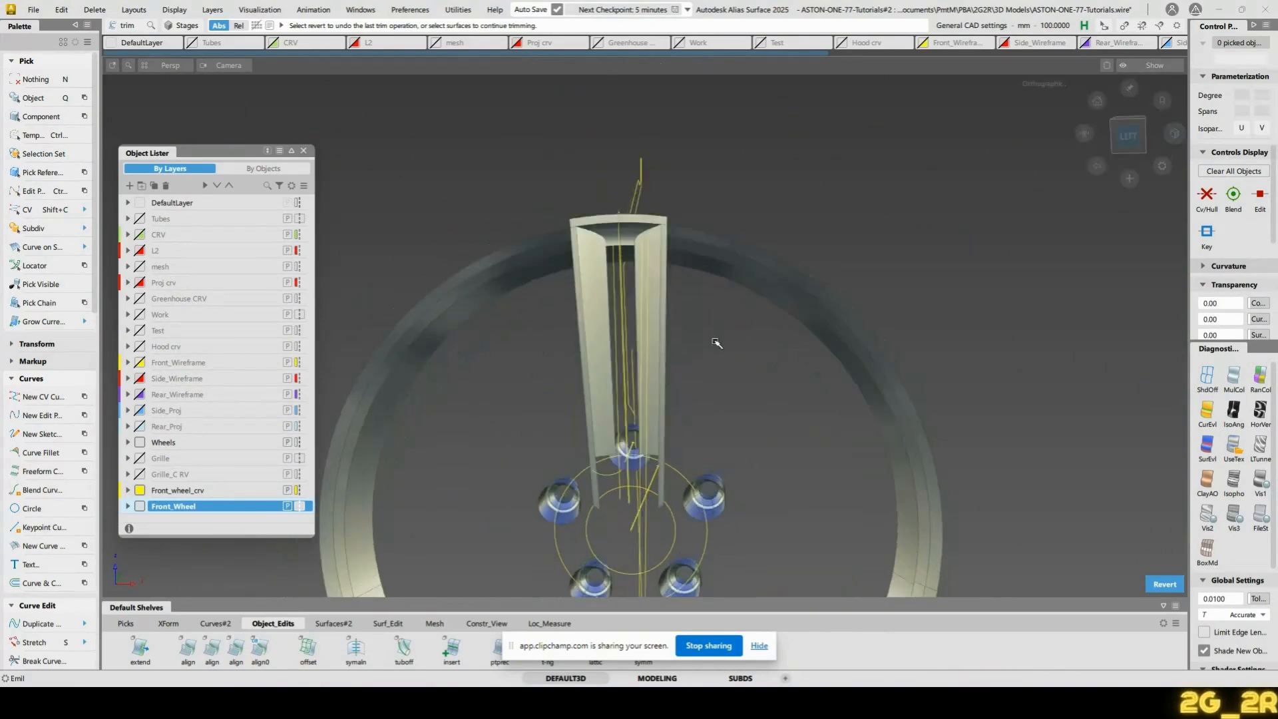
{"action": "right_click_drag", "start_coordinate": [676, 485], "coordinate": [701, 340], "text": "alt+shift"}
{"action": "middle_click_drag", "start_coordinate": [701, 339], "coordinate": [711, 261], "text": "alt+shift"}
{"action": "left_click_drag", "start_coordinate": [662, 327], "coordinate": [732, 313], "text": "alt+shift"}
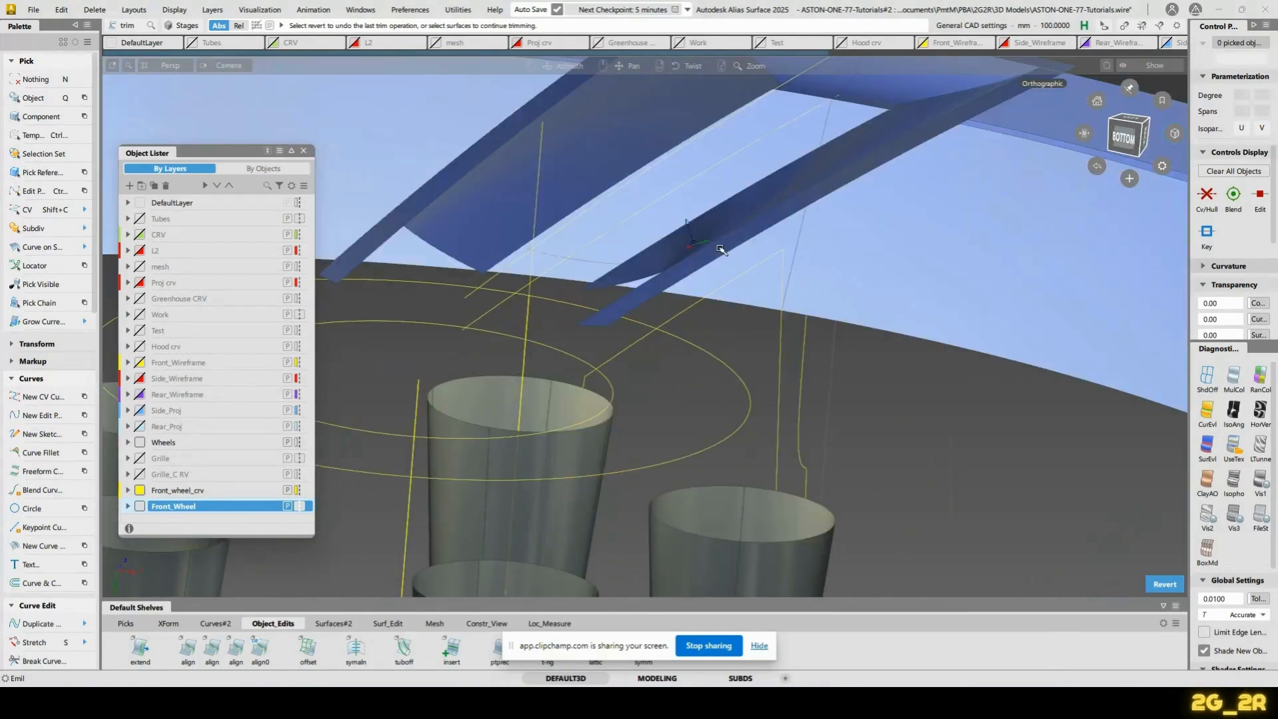
{"action": "left_click_drag", "start_coordinate": [720, 249], "coordinate": [748, 391], "text": "alt+shift"}
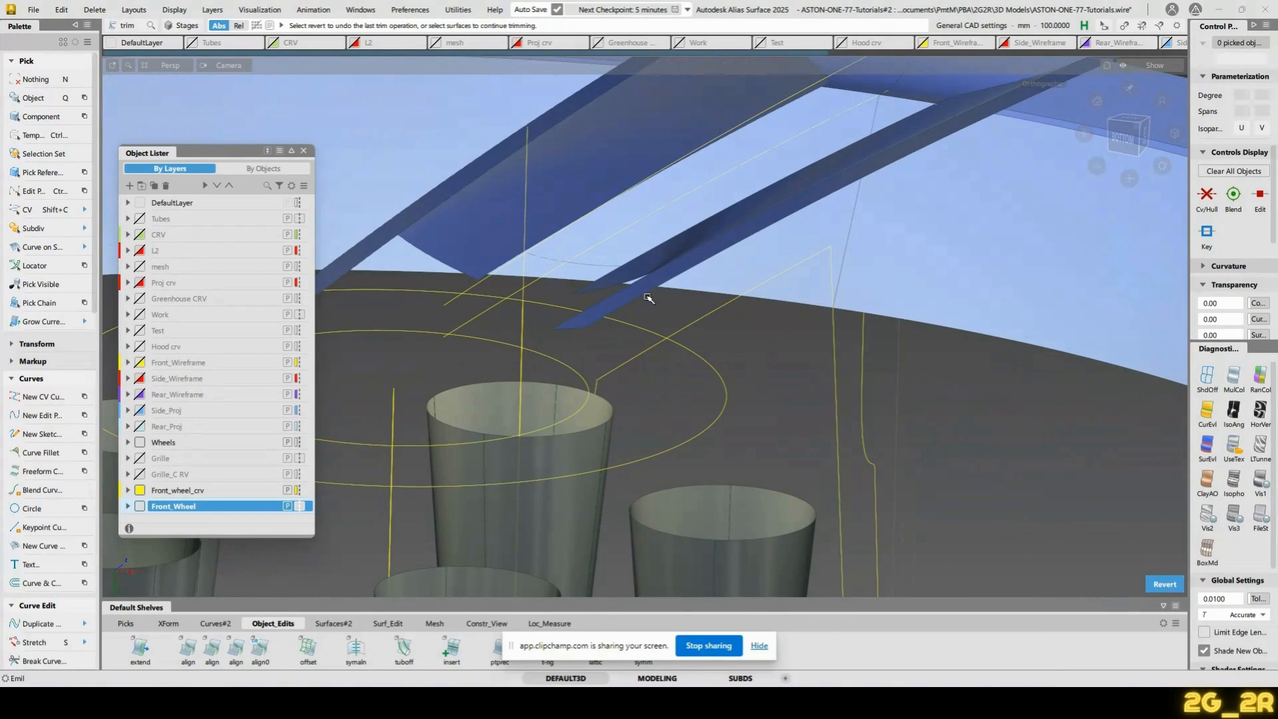
{"action": "left_click", "coordinate": [616, 303]}
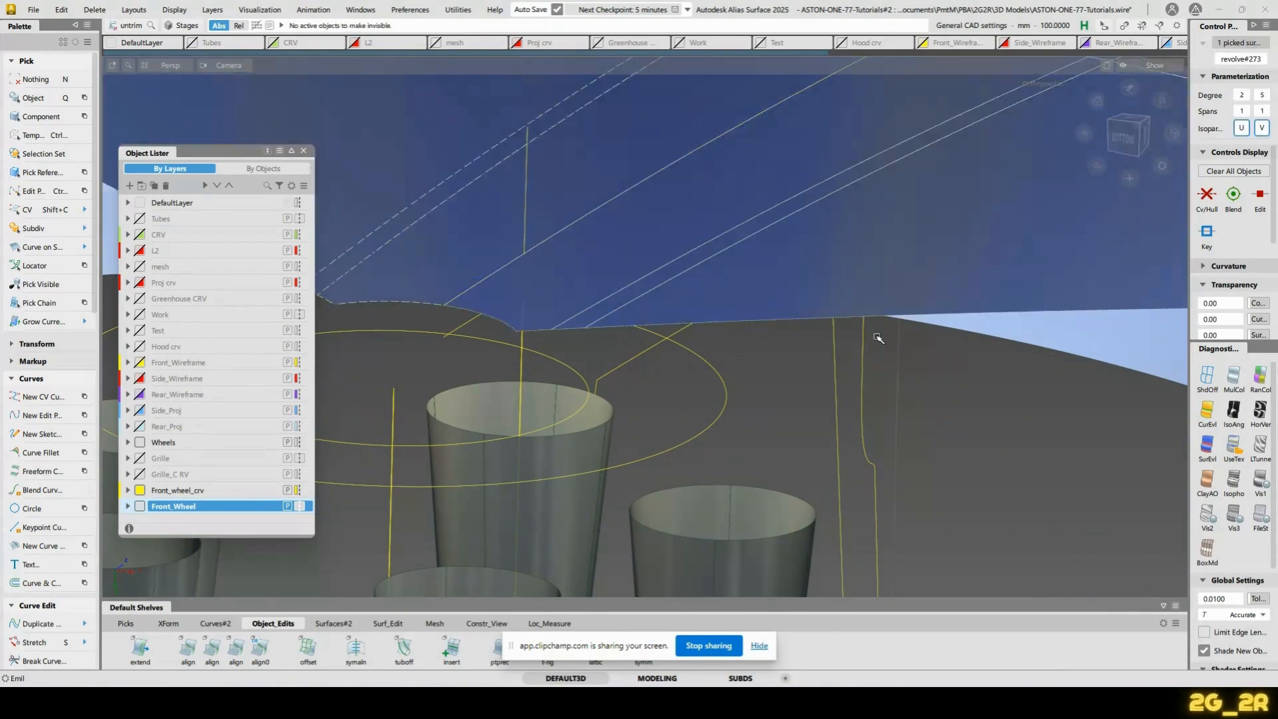
{"action": "left_click_drag", "start_coordinate": [875, 338], "coordinate": [780, 340], "text": "alt+shift"}
{"action": "right_click_drag", "start_coordinate": [780, 341], "coordinate": [664, 303], "text": "ctrl+shift"}
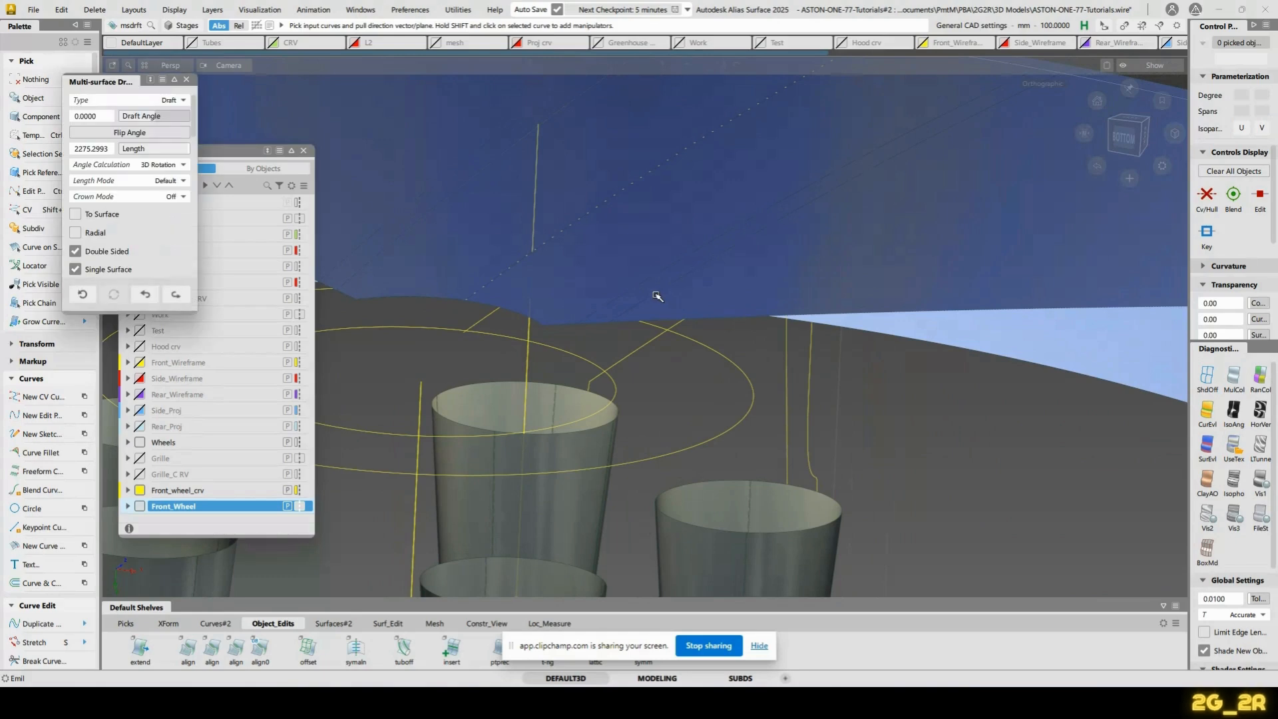
Create a multi-surface draft from the spoke's outer curve on the revolved face, with the pull direction reversed, Double Sided off and length 100
{"action": "left_click_drag", "start_coordinate": [644, 303], "coordinate": [734, 225], "text": "alt+shift"}
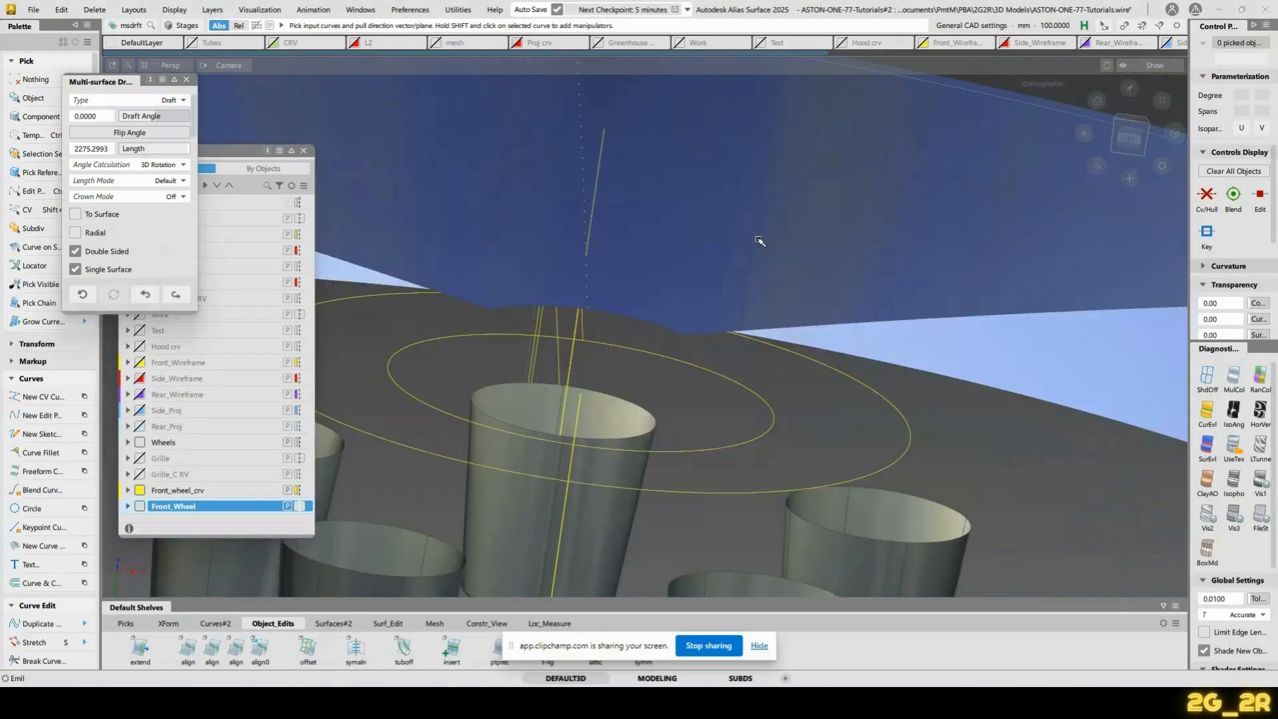
{"action": "left_click", "coordinate": [758, 239]}
{"action": "left_click_drag", "start_coordinate": [789, 137], "coordinate": [757, 285], "text": "alt+shift"}
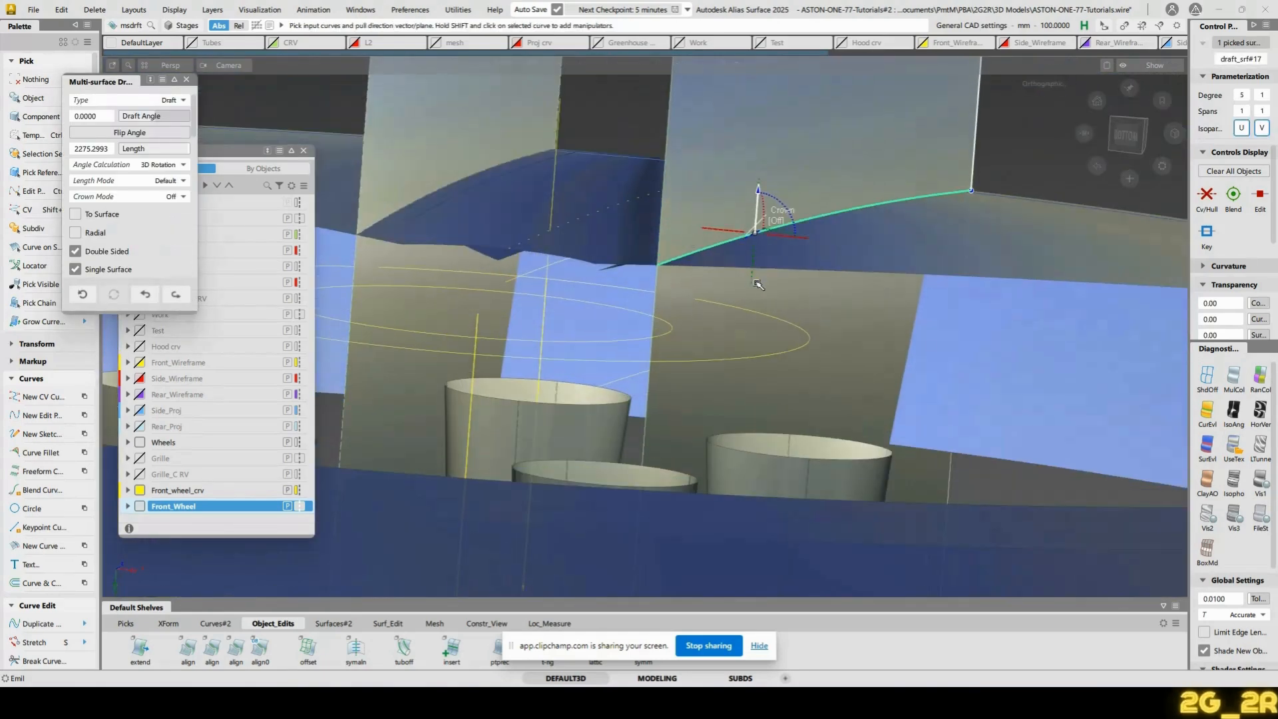
{"action": "scroll", "coordinate": [103, 226], "scroll_direction": "down", "scroll_amount": 3}
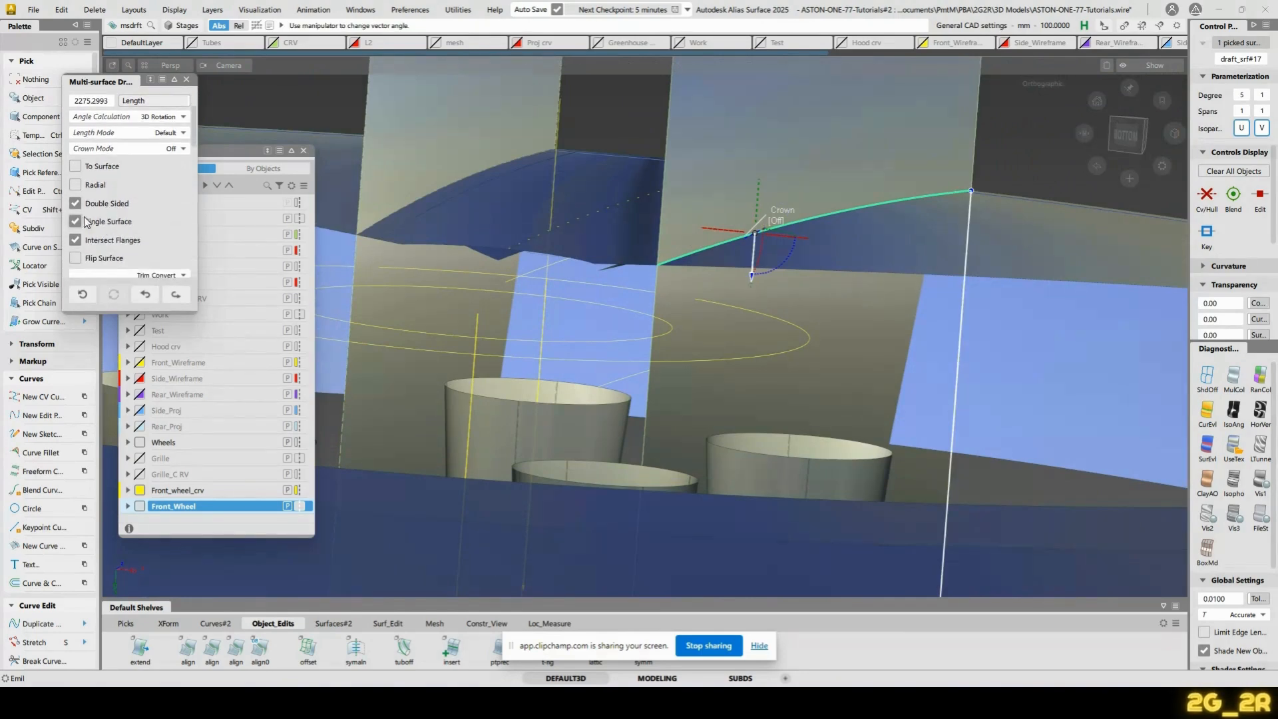
{"action": "left_click", "coordinate": [76, 204]}
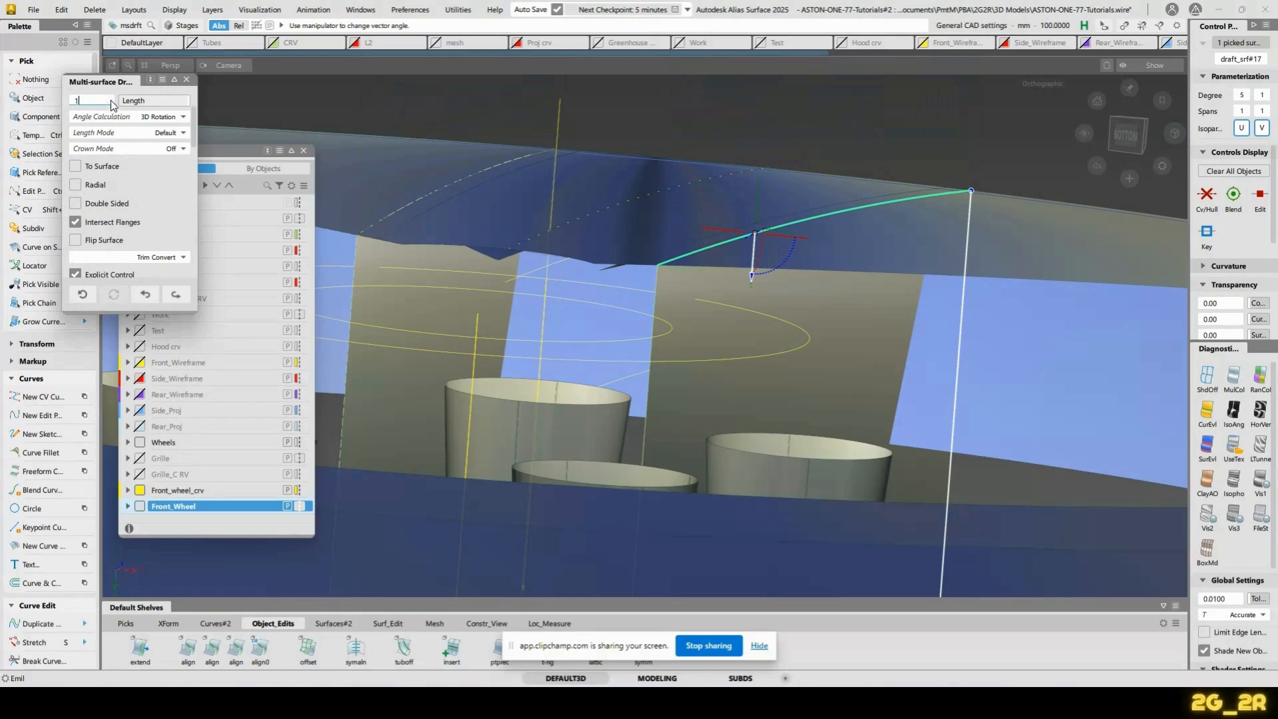
{"action": "right_click_drag", "start_coordinate": [801, 231], "coordinate": [599, 280], "text": "alt+shift"}
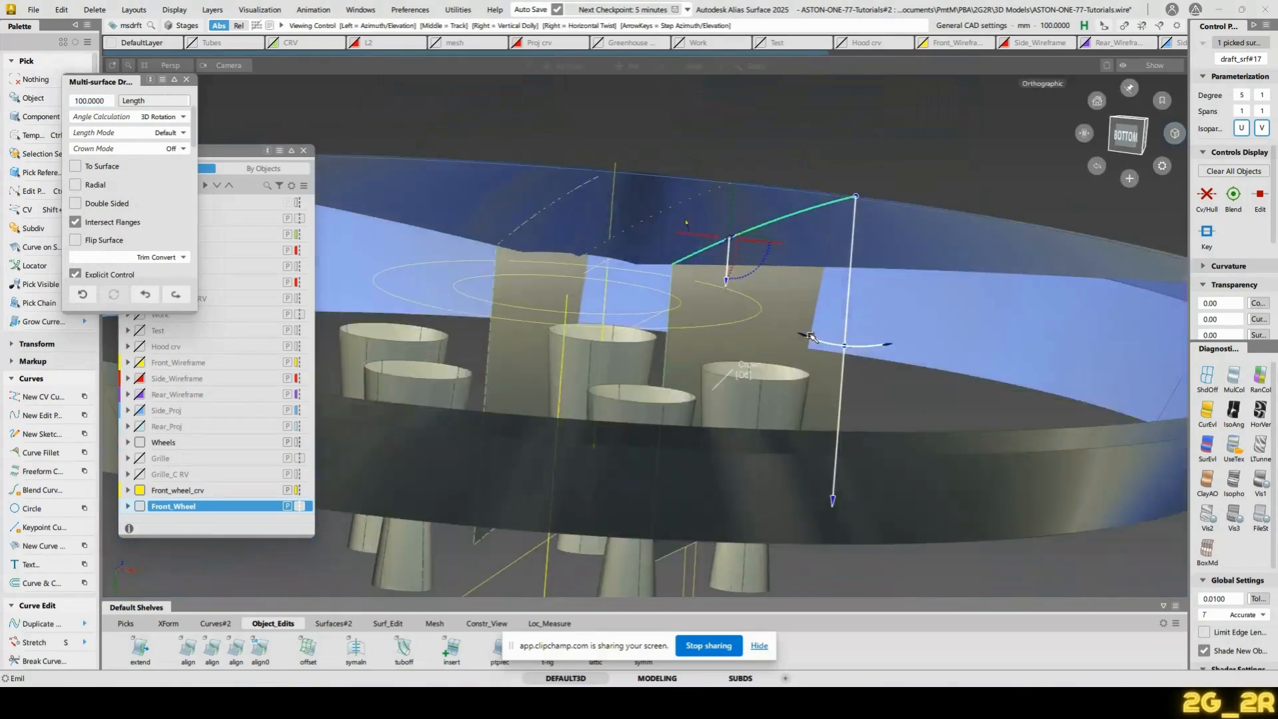
{"action": "left_click_drag", "start_coordinate": [598, 280], "coordinate": [362, 243], "text": "alt+shift"}
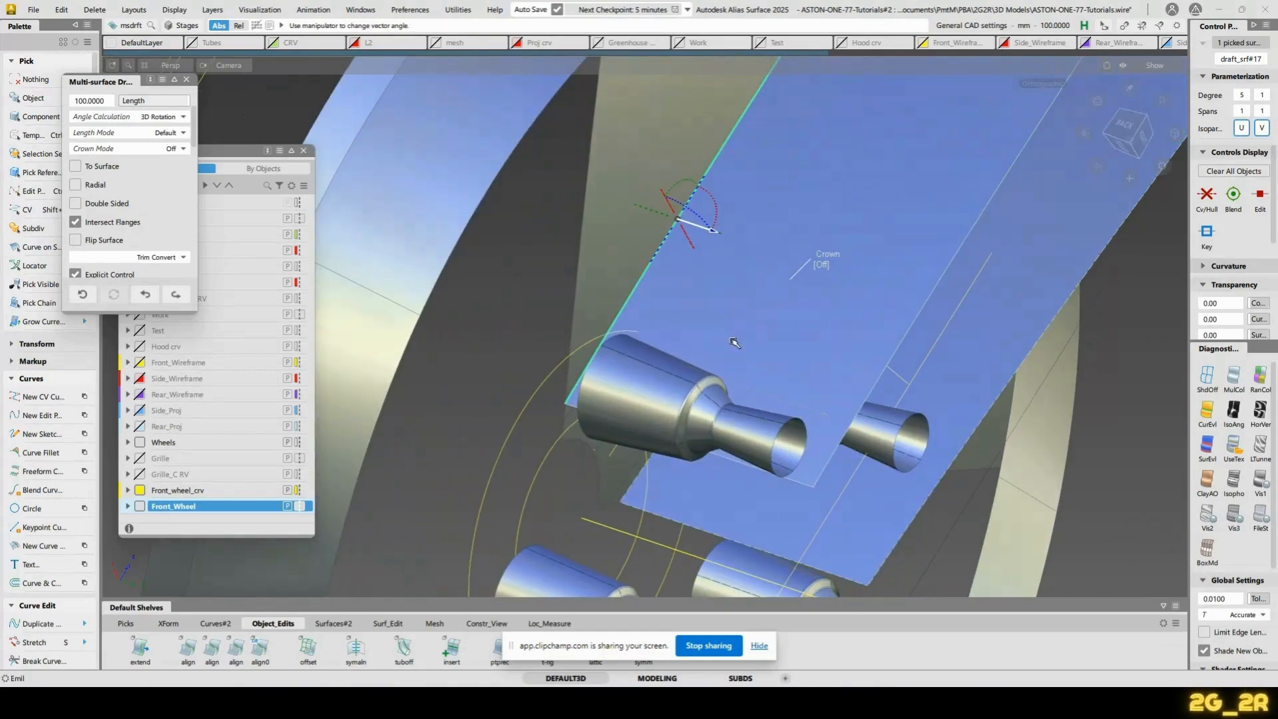
Set the spoke side draft's length to 50
{"action": "left_click", "coordinate": [106, 100]}
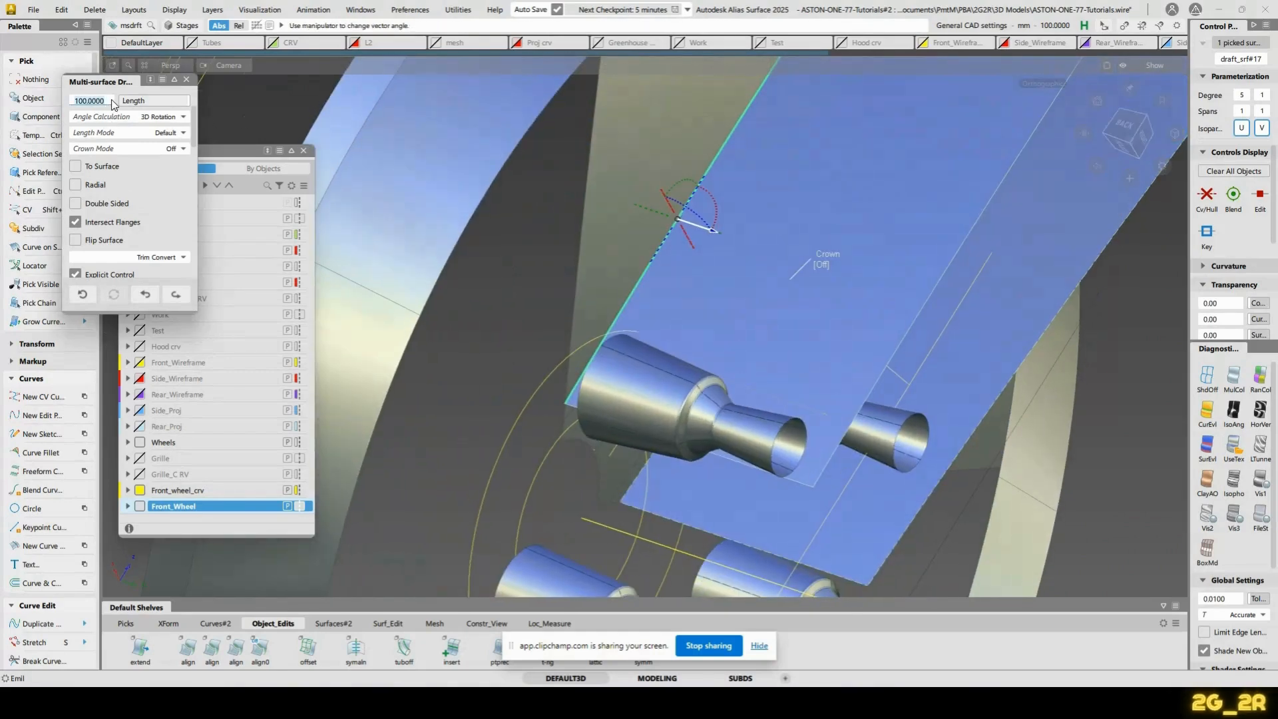
{"action": "type", "text": "50"}
{"action": "key", "text": "Return"}
{"action": "left_click_drag", "start_coordinate": [639, 253], "coordinate": [791, 185], "text": "alt+shift"}
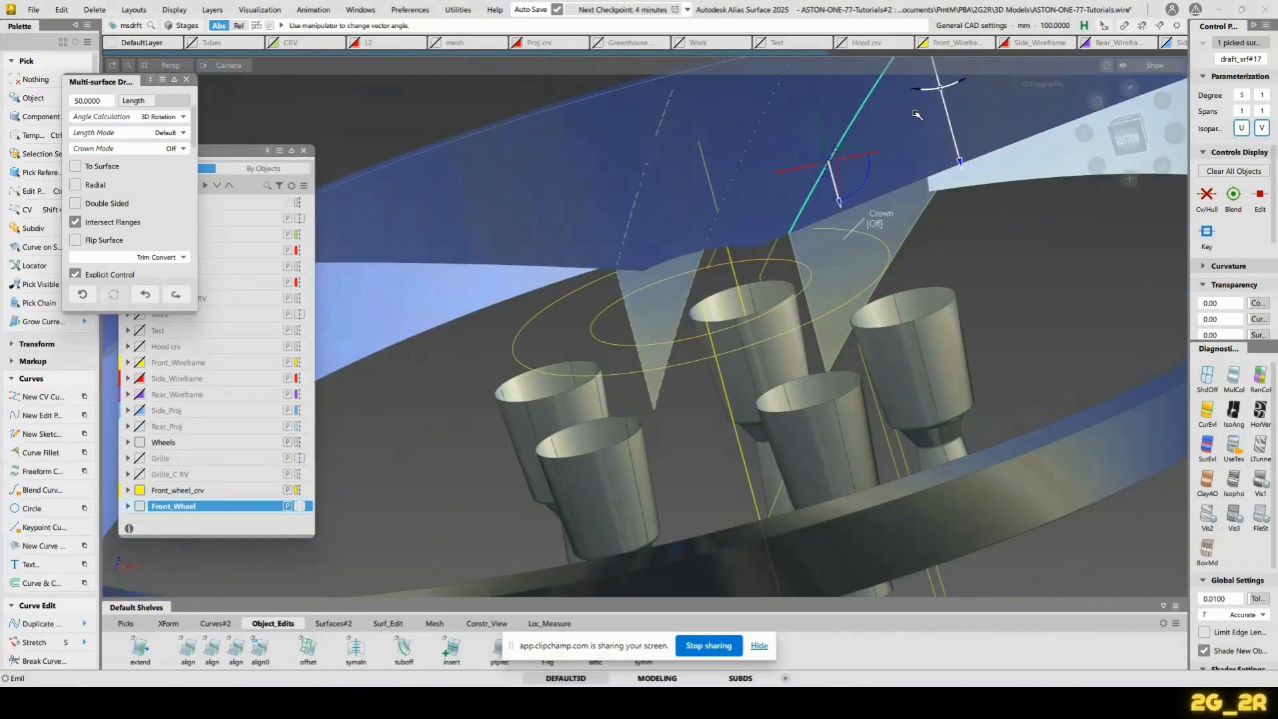
{"action": "middle_click_drag", "start_coordinate": [968, 154], "coordinate": [922, 215], "text": "alt+shift"}
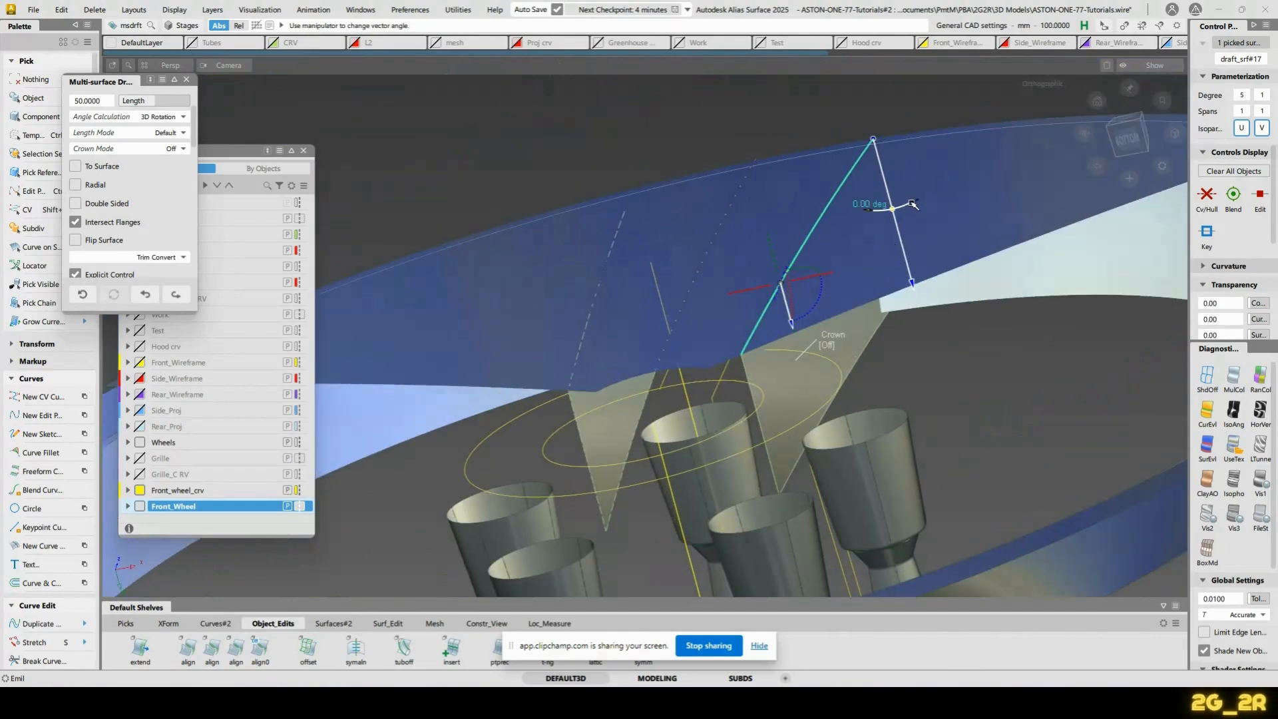
Set the spoke side draft's angle to 5 degrees and finish the draft
{"action": "left_click_drag", "start_coordinate": [911, 204], "coordinate": [919, 198]}
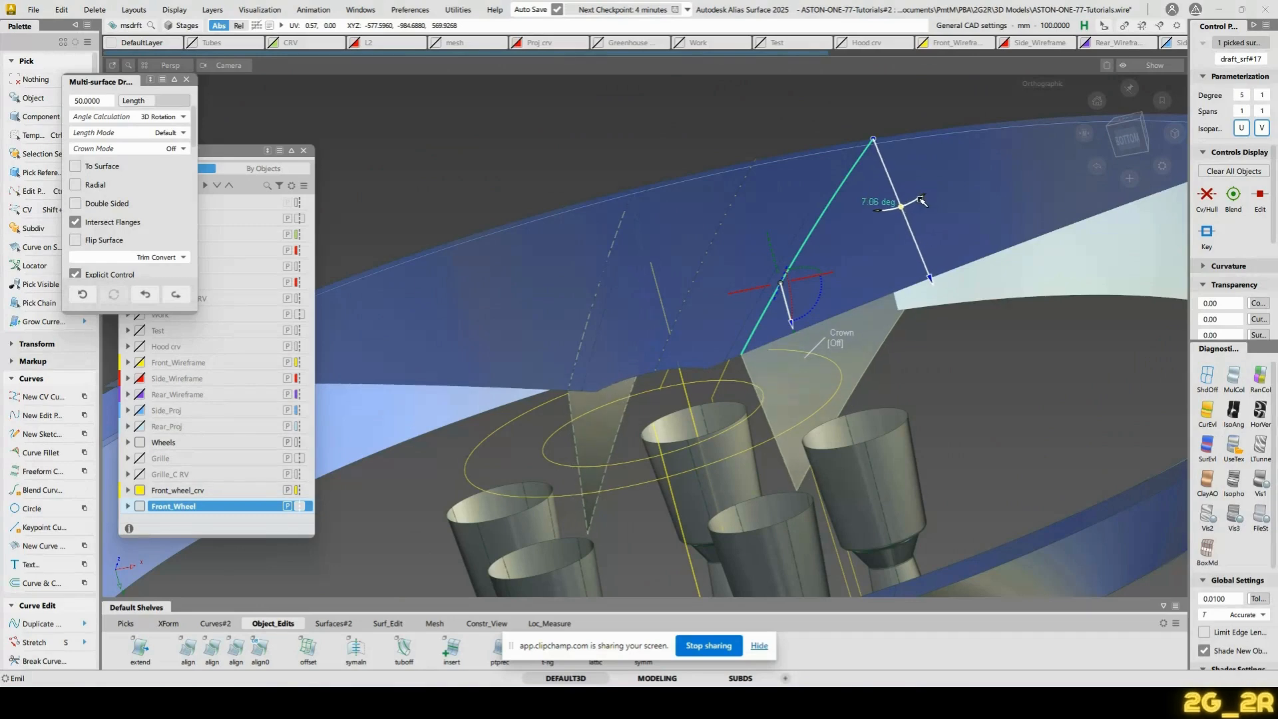
{"action": "scroll", "coordinate": [120, 230], "scroll_direction": "up", "scroll_amount": 3}
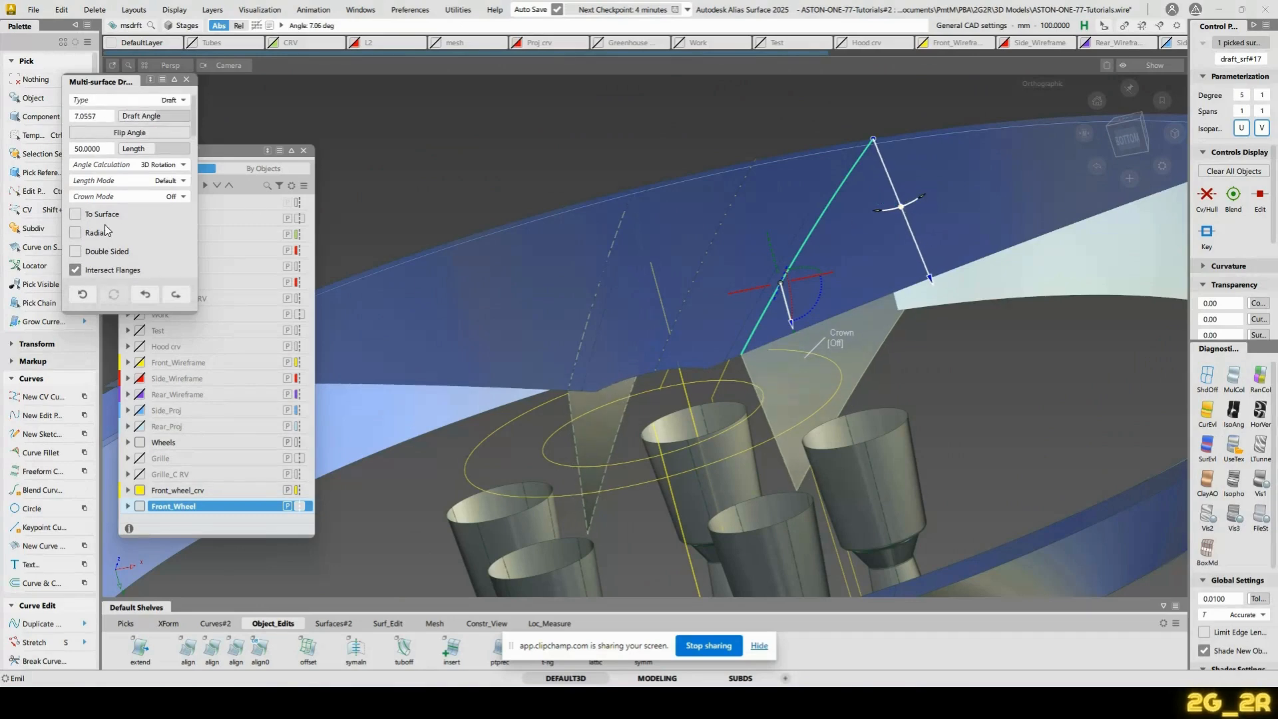
{"action": "left_click", "coordinate": [103, 116]}
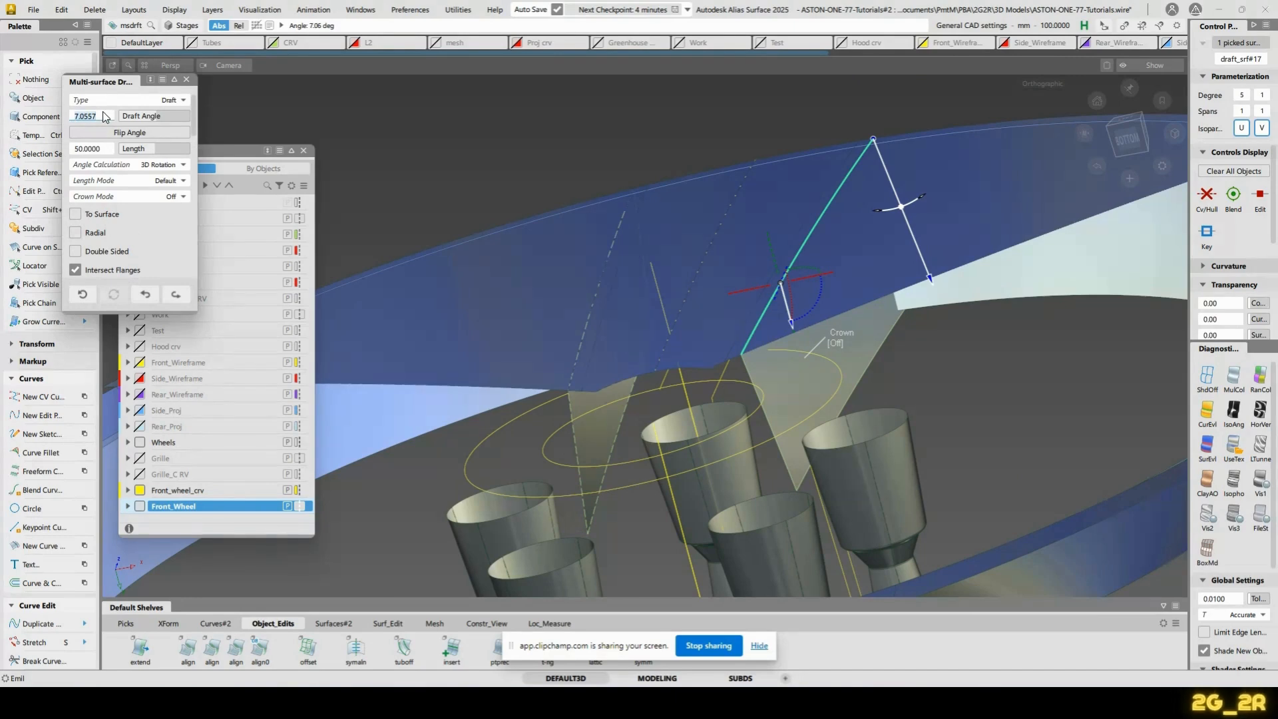
{"action": "key", "text": "Return"}
{"action": "left_click_drag", "start_coordinate": [524, 252], "coordinate": [740, 238], "text": "alt+shift"}
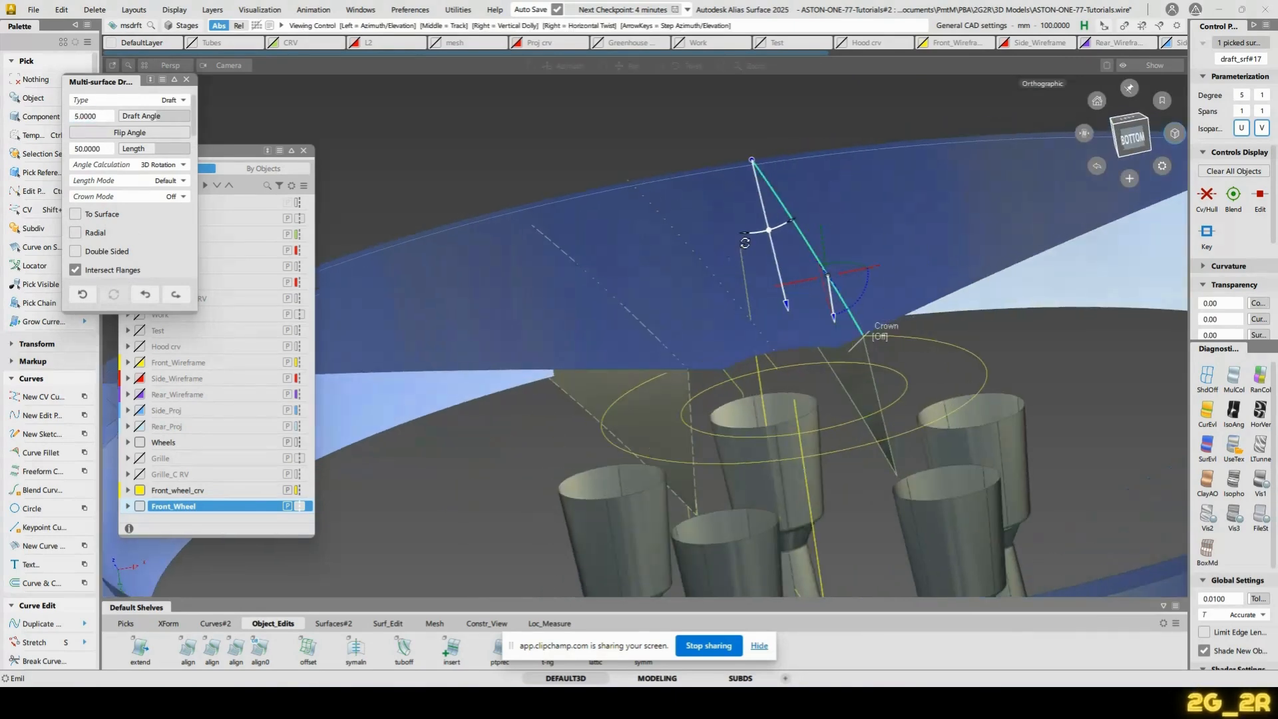
{"action": "left_click_drag", "start_coordinate": [782, 307], "coordinate": [764, 328], "text": "alt+shift"}
{"action": "key", "text": "n"}
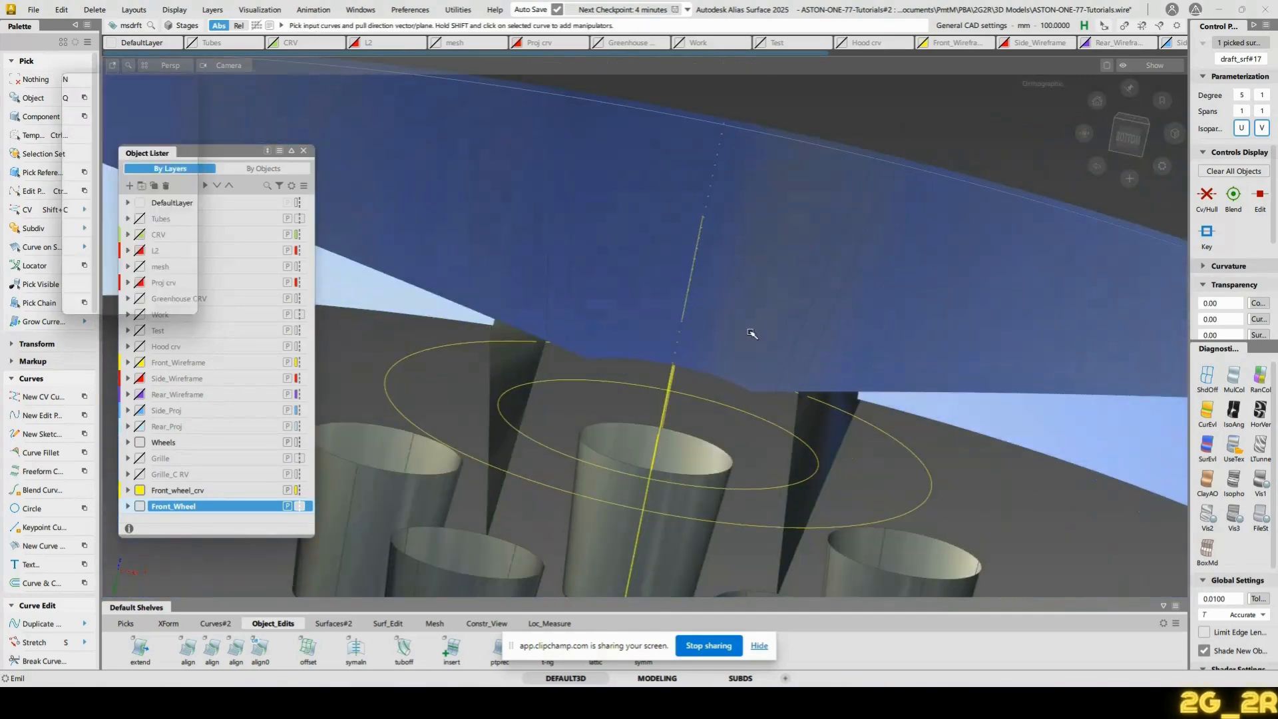
Trim the revolved face again, keeping only the narrow band along the spoke's outer edge
{"action": "key", "text": "t"}
{"action": "left_click_drag", "start_coordinate": [936, 135], "coordinate": [782, 348], "text": "alt+shift"}
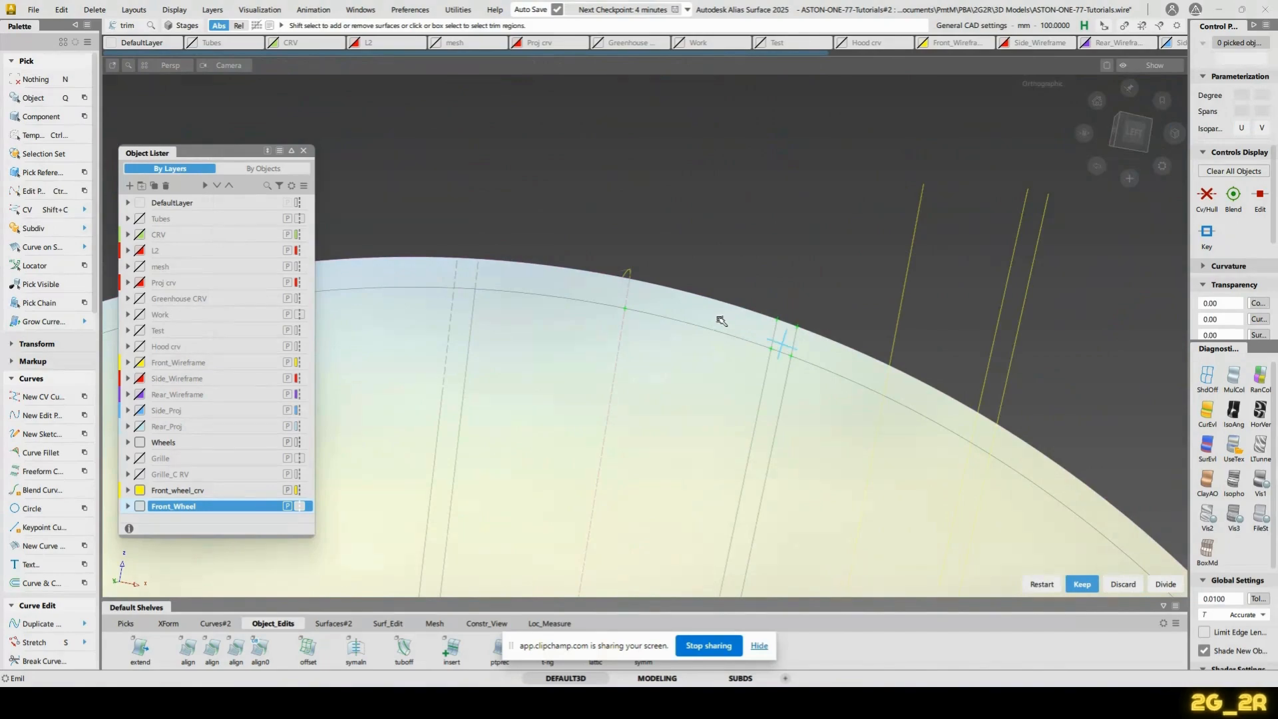
{"action": "mouse_move", "coordinate": [721, 321]}
{"action": "left_mouse_down", "text": "alt+shift"}
{"action": "mouse_move", "coordinate": [765, 313]}
{"action": "mouse_move", "coordinate": [836, 266]}
{"action": "mouse_move", "coordinate": [702, 351]}
{"action": "mouse_move", "coordinate": [775, 194]}
{"action": "mouse_move", "coordinate": [656, 300]}
{"action": "mouse_move", "coordinate": [834, 354]}
{"action": "mouse_move", "coordinate": [813, 321]}
{"action": "mouse_move", "coordinate": [700, 322]}
{"action": "left_mouse_up", "text": "alt+shift"}
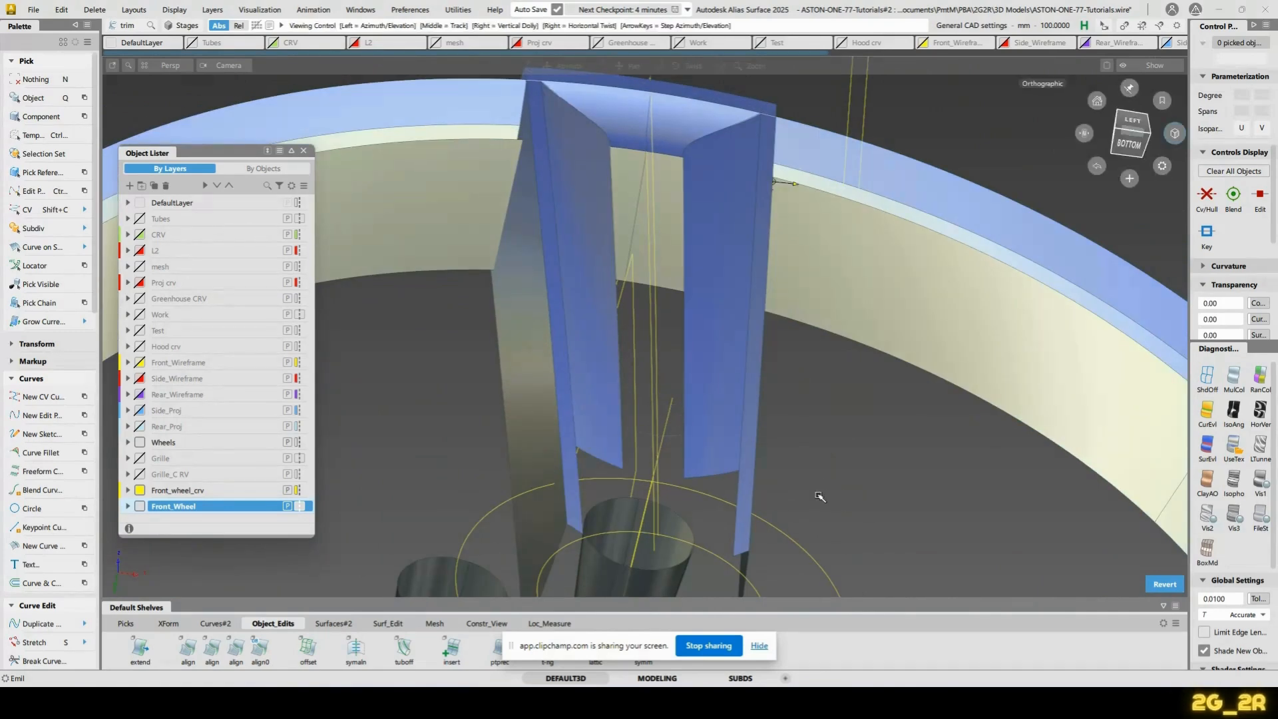
Reopen the outer side draft and build another from the spoke's inner edge with draft angle -5 and length 50
{"action": "left_click_drag", "start_coordinate": [818, 496], "coordinate": [718, 465], "text": "alt+shift"}
{"action": "key", "text": "ctrl+a"}
{"action": "left_click", "coordinate": [672, 431]}
{"action": "left_click_drag", "start_coordinate": [603, 387], "coordinate": [736, 391], "text": "alt+shift"}
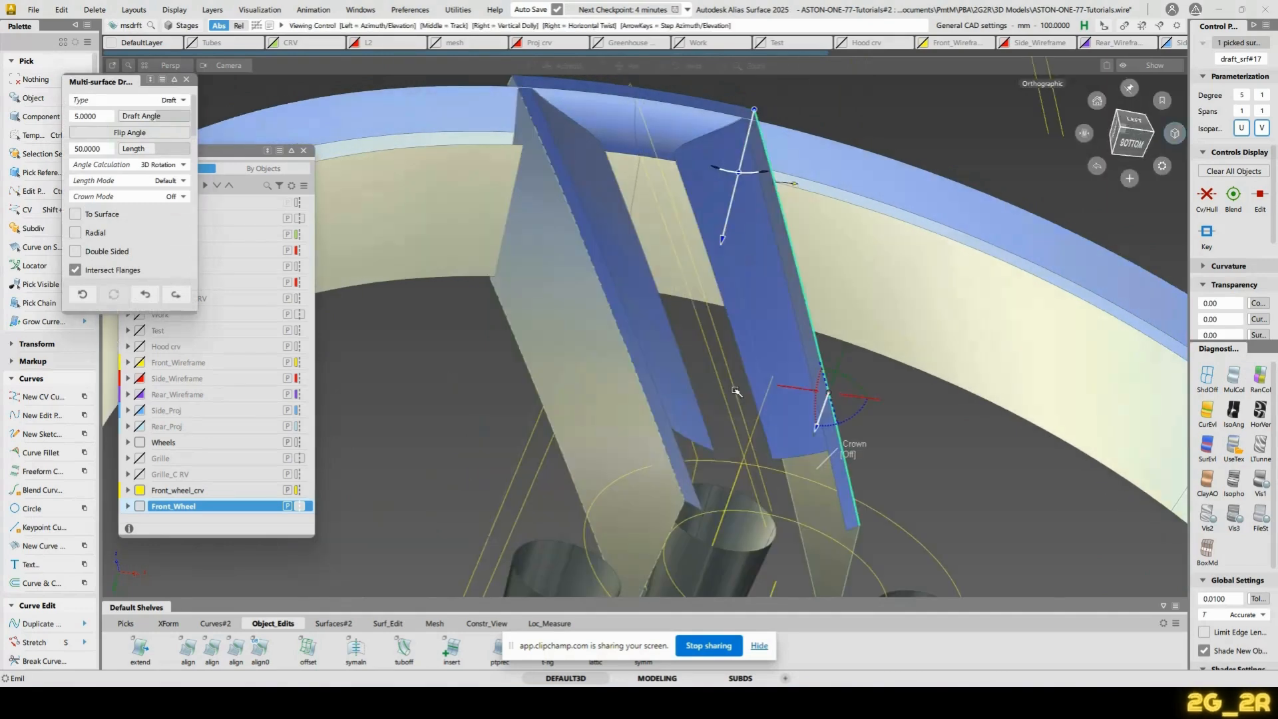
{"action": "left_click", "coordinate": [176, 294]}
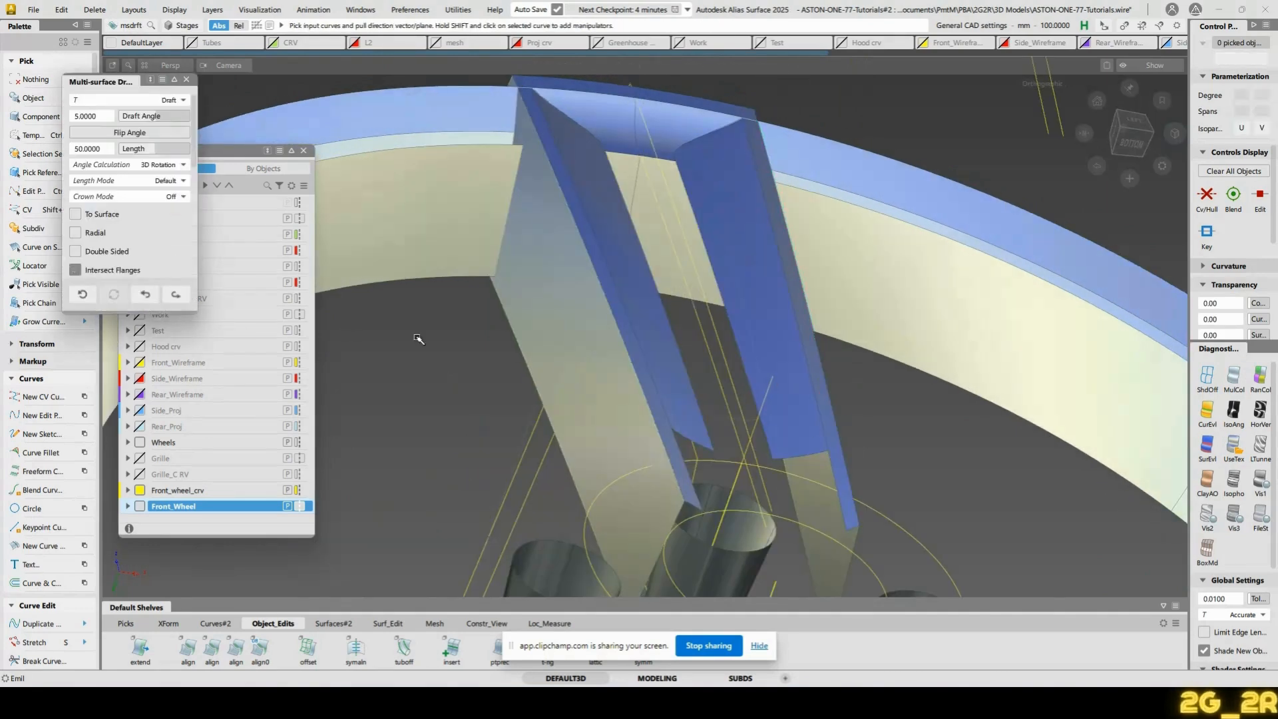
{"action": "left_click", "coordinate": [772, 449]}
{"action": "left_click_drag", "start_coordinate": [772, 450], "coordinate": [650, 277], "text": "alt+shift"}
{"action": "left_click", "coordinate": [100, 116]}
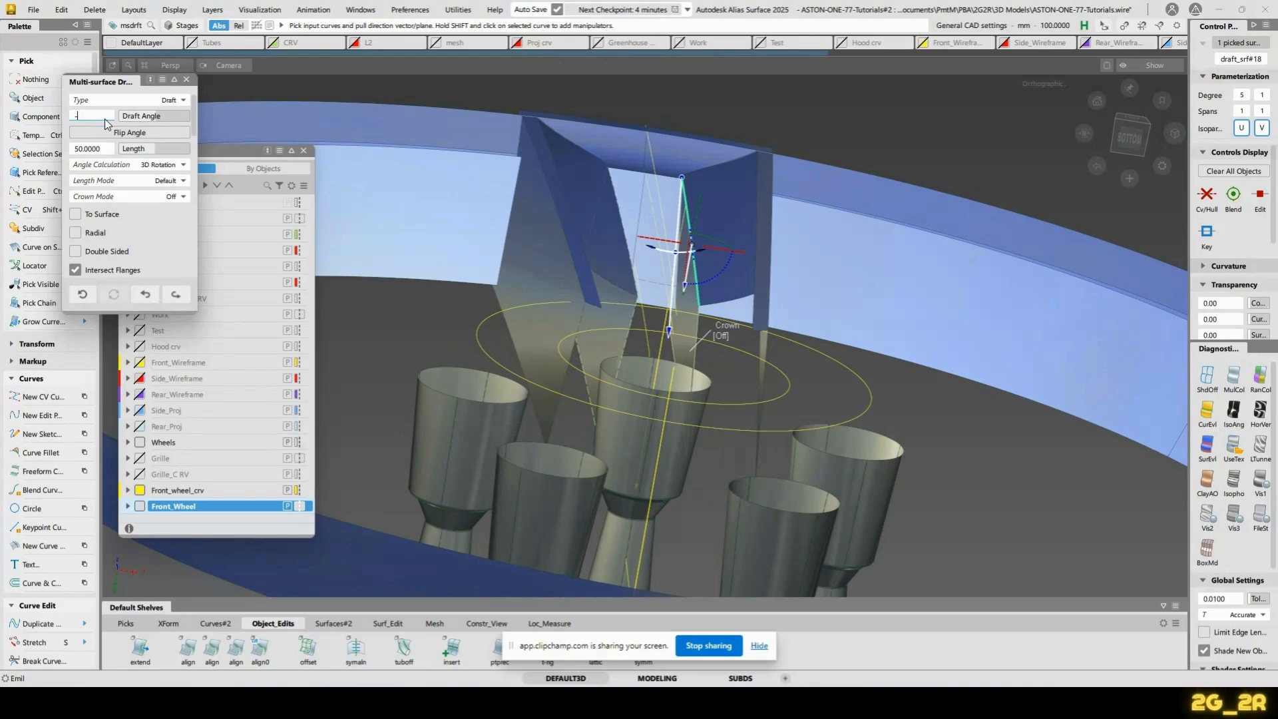
{"action": "type", "text": "-5"}
{"action": "key", "text": "Return"}
{"action": "left_click_drag", "start_coordinate": [592, 226], "coordinate": [1132, 466], "text": "alt+shift"}
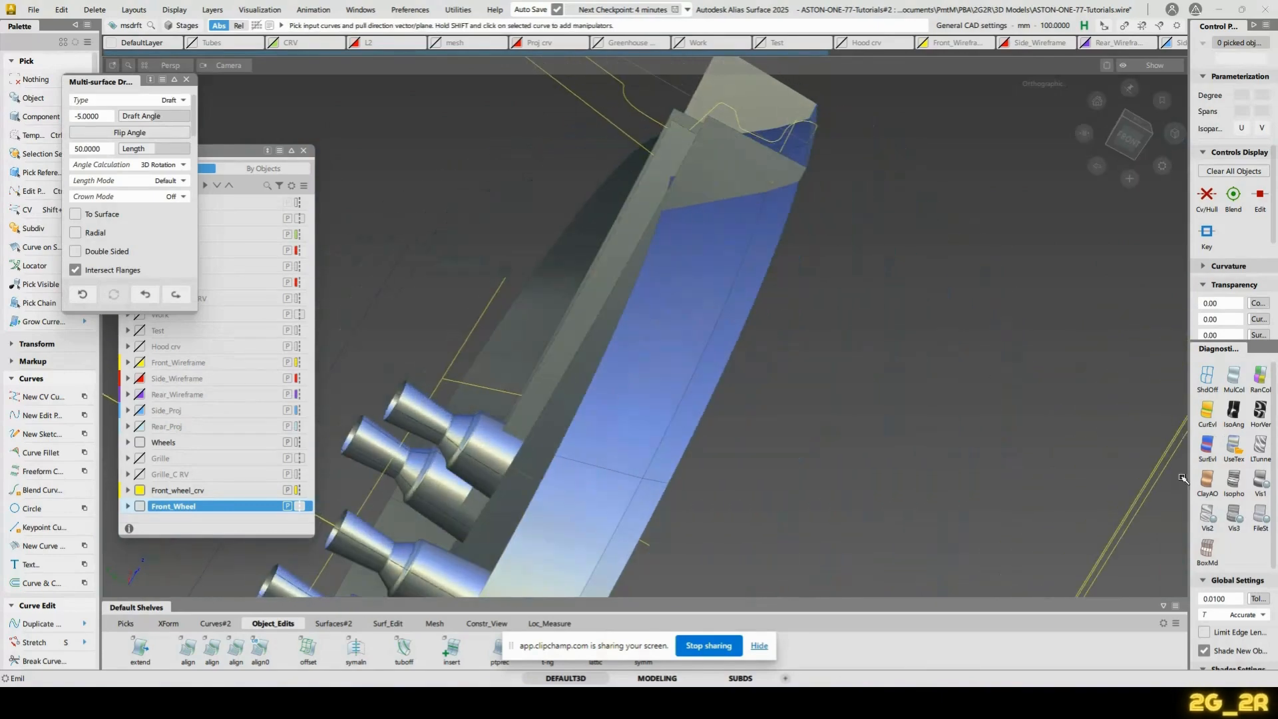
Close the draft settings and examine the drafted spoke walls from the wheel's face and at an angle
{"action": "left_click_drag", "start_coordinate": [1065, 398], "coordinate": [338, 176], "text": "alt+shift"}
{"action": "left_click_drag", "start_coordinate": [692, 200], "coordinate": [745, 238], "text": "alt+shift"}
{"action": "left_click", "coordinate": [1129, 135]}
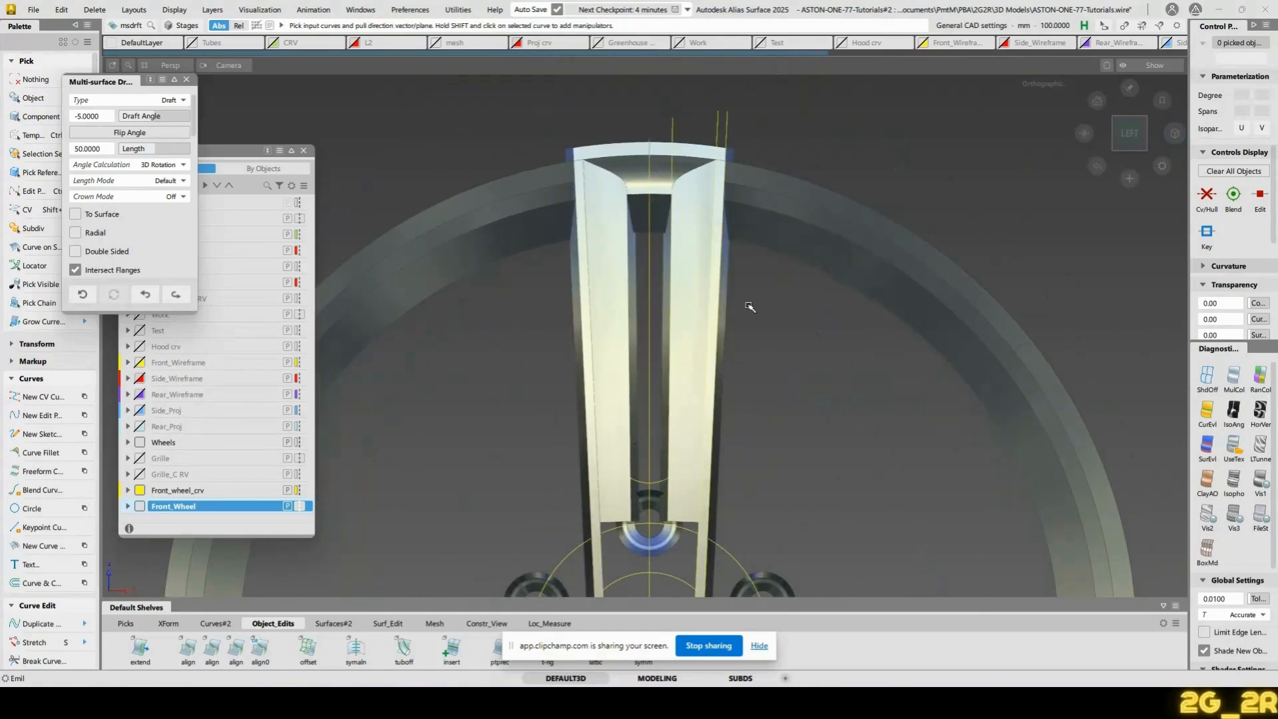
{"action": "left_click", "coordinate": [187, 79]}
{"action": "middle_click_drag", "start_coordinate": [658, 403], "coordinate": [604, 323], "text": "alt+shift"}
{"action": "middle_click_drag", "start_coordinate": [611, 419], "coordinate": [609, 423], "text": "alt+shift"}
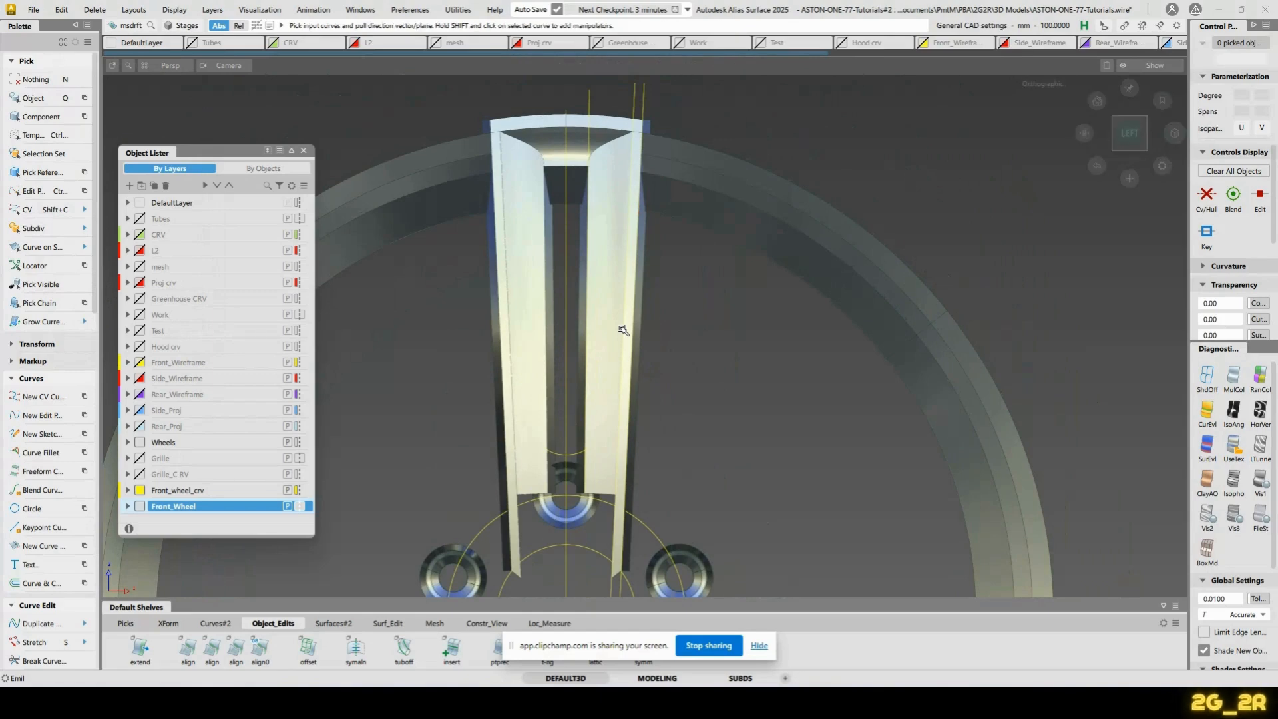
{"action": "right_click_drag", "start_coordinate": [710, 335], "coordinate": [691, 400], "text": "alt+shift"}
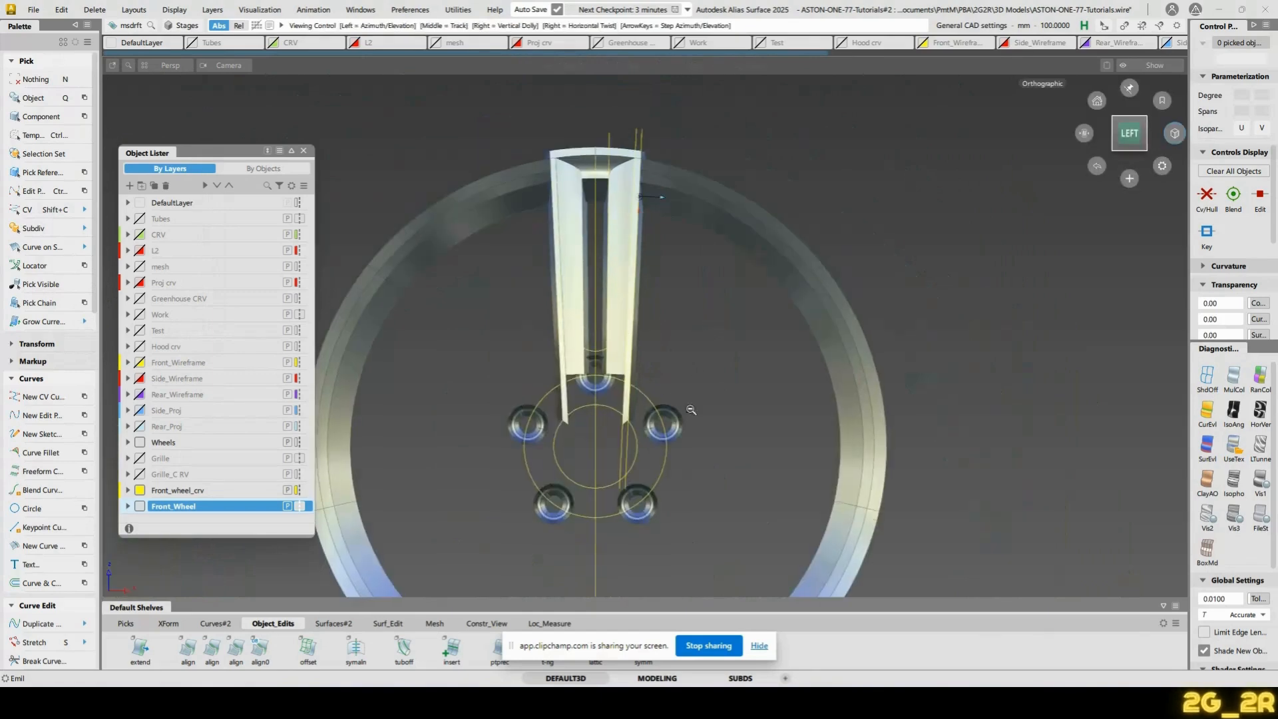
{"action": "mouse_move", "coordinate": [691, 400]}
{"action": "middle_mouse_down", "text": "alt+shift"}
{"action": "mouse_move", "coordinate": [678, 354]}
{"action": "mouse_move", "coordinate": [672, 400]}
{"action": "middle_mouse_up", "text": "alt+shift"}
{"action": "left_click_drag", "start_coordinate": [553, 326], "coordinate": [832, 369], "text": "alt+shift"}
{"action": "left_click", "coordinate": [1116, 136]}
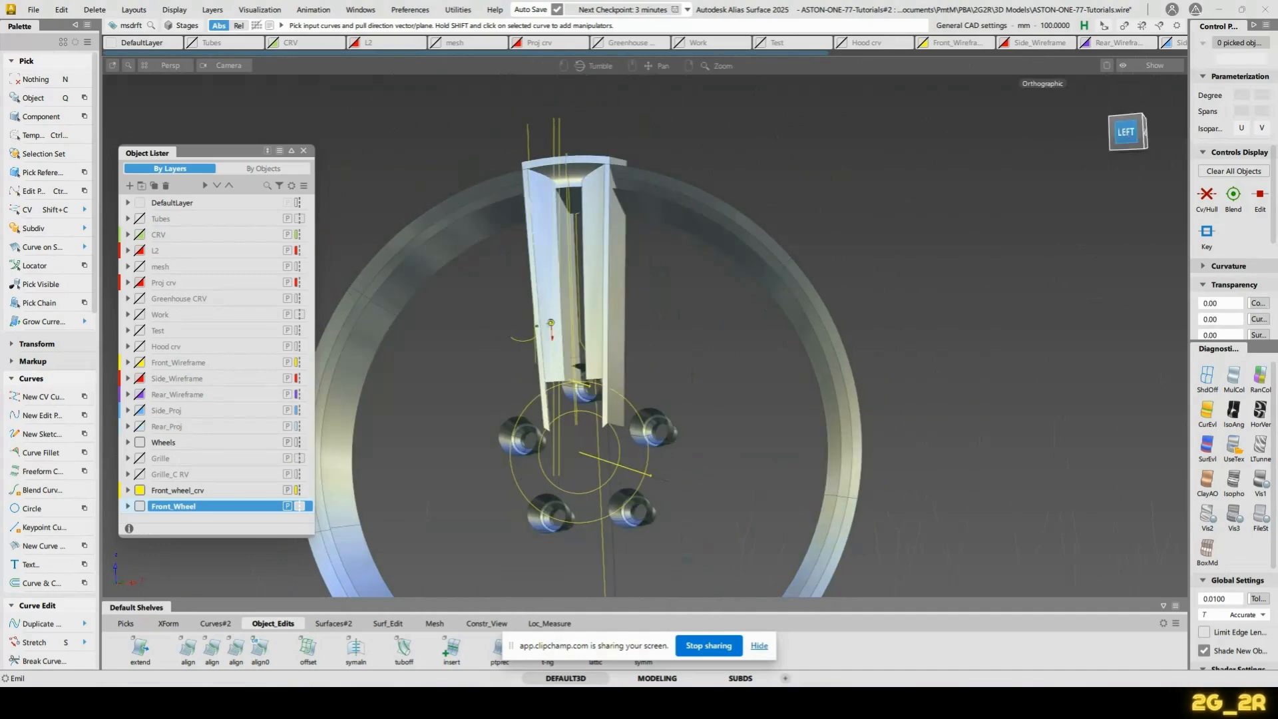
Draw a straight line from the top of the inner hub circle, running parallel to the wheel axis past the lug cylinders
{"action": "left_click_drag", "start_coordinate": [642, 365], "coordinate": [420, 390], "text": "alt+shift"}
{"action": "right_click_drag", "start_coordinate": [420, 391], "coordinate": [466, 346], "text": "alt+shift"}
{"action": "left_click_drag", "start_coordinate": [465, 346], "coordinate": [588, 288], "text": "alt+shift"}
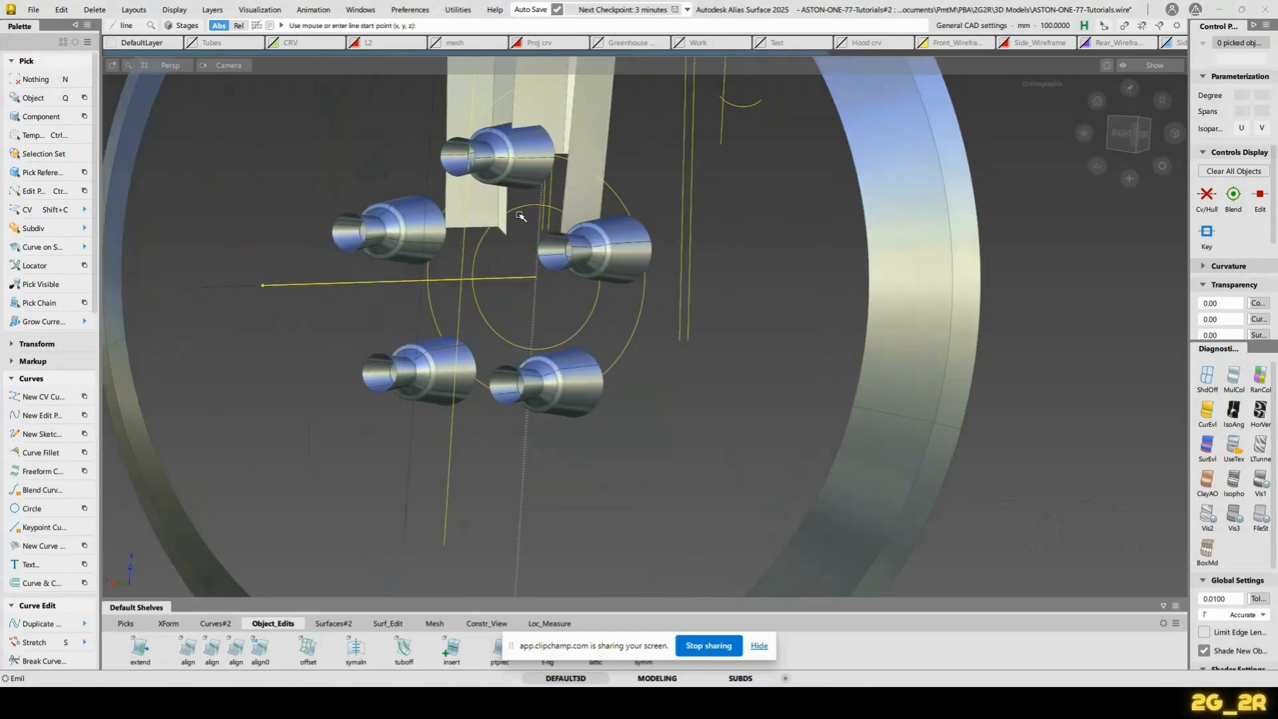
{"action": "left_click_drag", "start_coordinate": [520, 216], "coordinate": [519, 219], "text": "alt+shift"}
{"action": "left_click", "coordinate": [539, 210]}
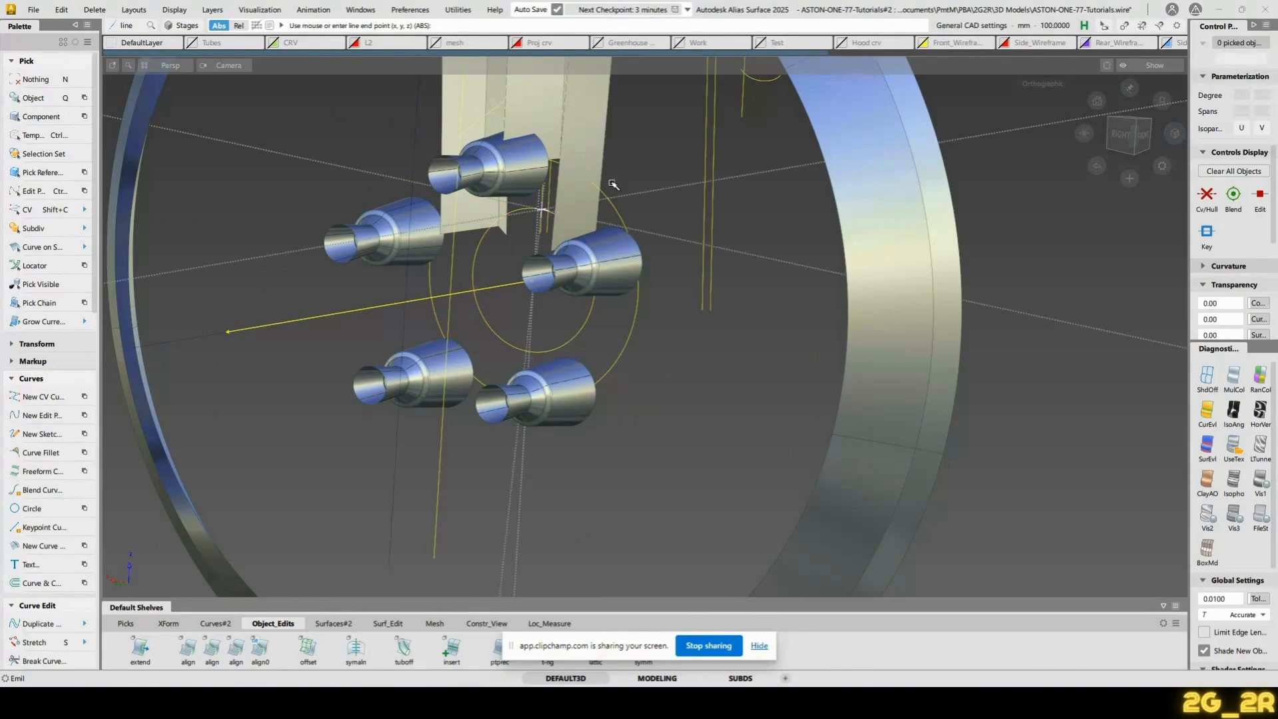
{"action": "left_click", "coordinate": [1174, 133]}
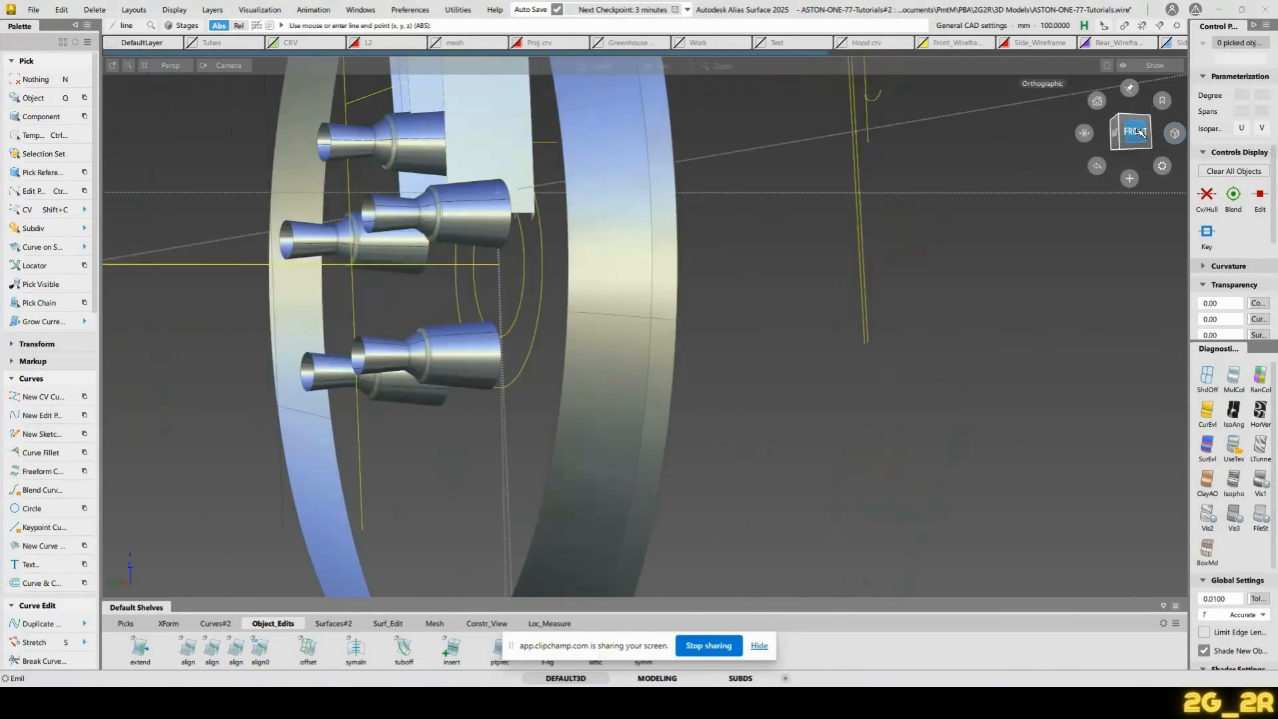
{"action": "left_click", "coordinate": [1140, 131]}
{"action": "left_click", "coordinate": [265, 214]}
{"action": "right_click_drag", "start_coordinate": [353, 314], "coordinate": [266, 219], "text": "alt+shift"}
{"action": "middle_click_drag", "start_coordinate": [266, 220], "coordinate": [556, 392], "text": "alt+shift"}
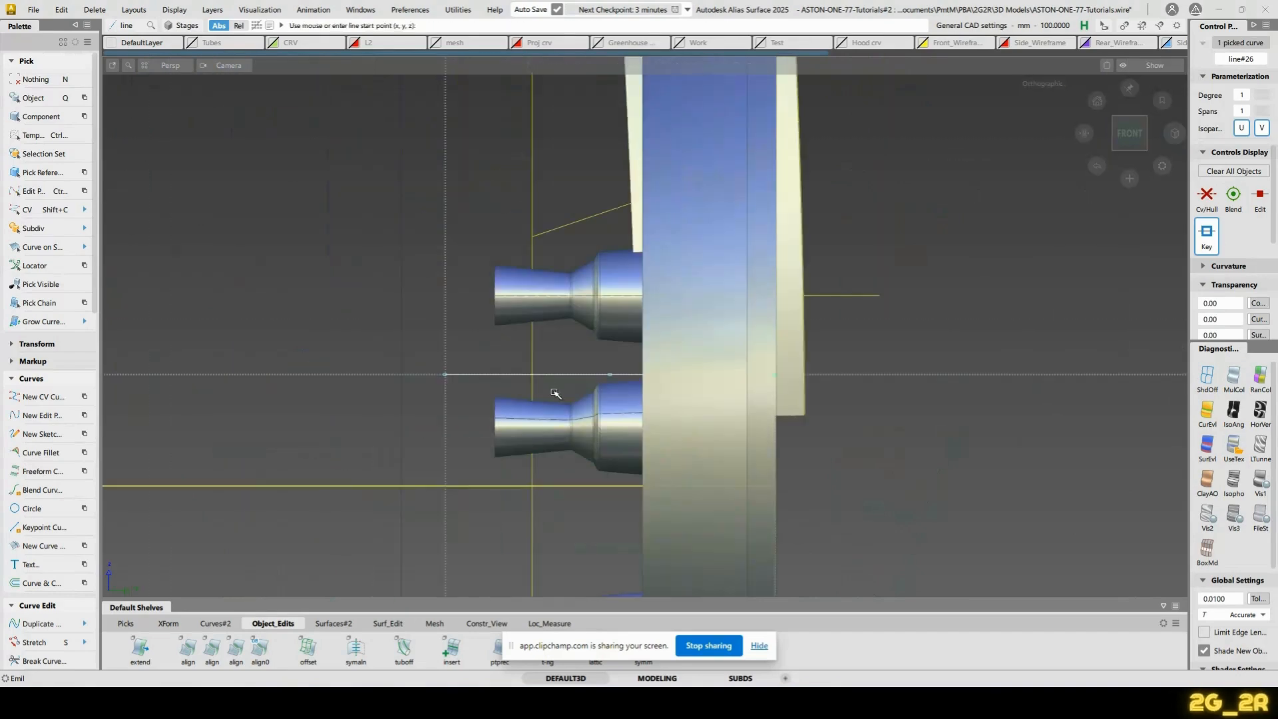
{"action": "key", "text": "Delete"}
Shorten the new horizontal line with Extend so its free end snaps to the vertical profile line
{"action": "middle_click", "coordinate": [525, 264], "text": "ctrl+shift"}
{"action": "left_click", "coordinate": [527, 345]}
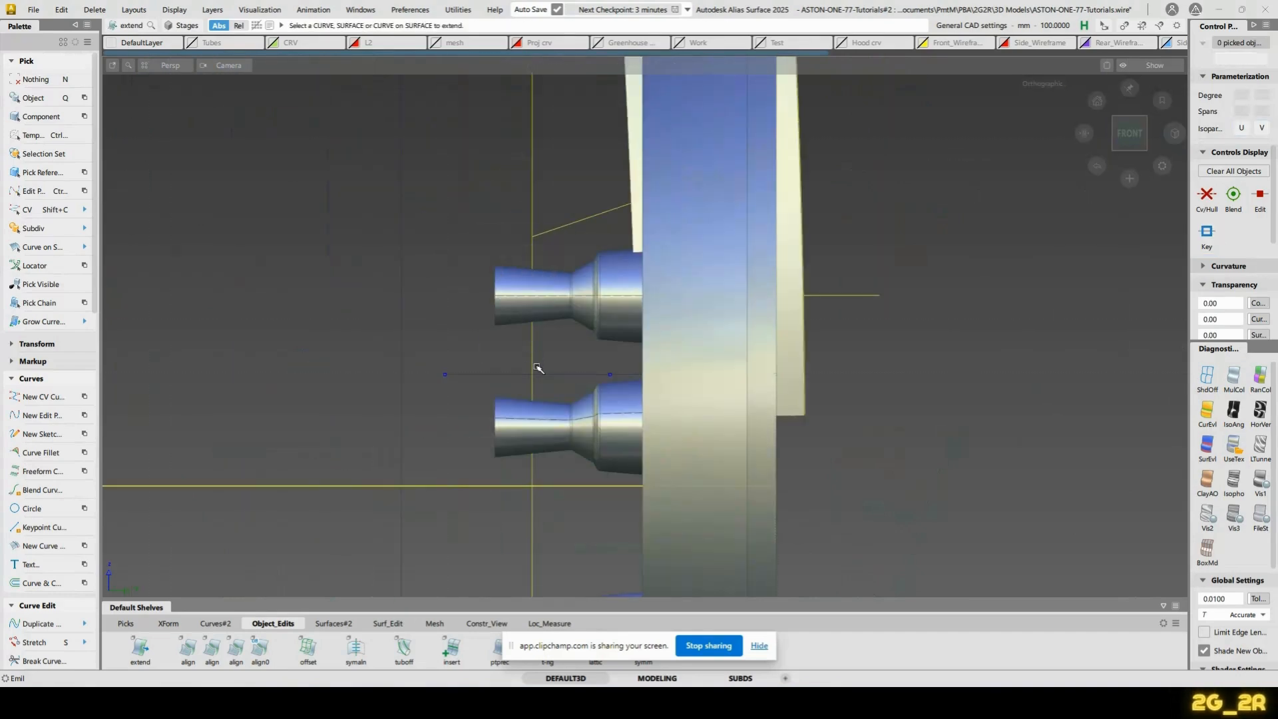
{"action": "left_click", "coordinate": [545, 374]}
{"action": "left_click_drag", "start_coordinate": [531, 357], "coordinate": [552, 353]}
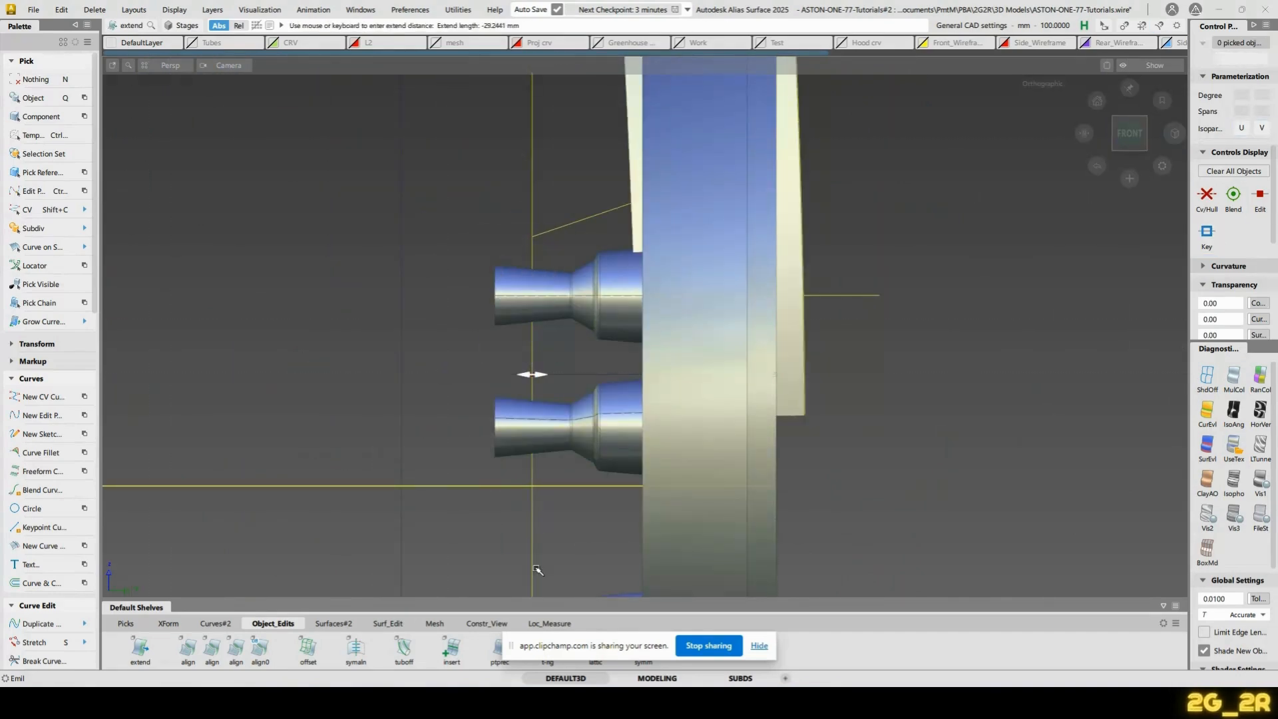
Shorten both ends of the vertical profile line with Extend, snapping them to the horizontal line and the sloped line's end
{"action": "right_click_drag", "start_coordinate": [536, 569], "coordinate": [556, 308], "text": "alt+shift"}
{"action": "middle_click_drag", "start_coordinate": [556, 308], "coordinate": [570, 248], "text": "alt+shift"}
{"action": "left_click", "coordinate": [674, 570]}
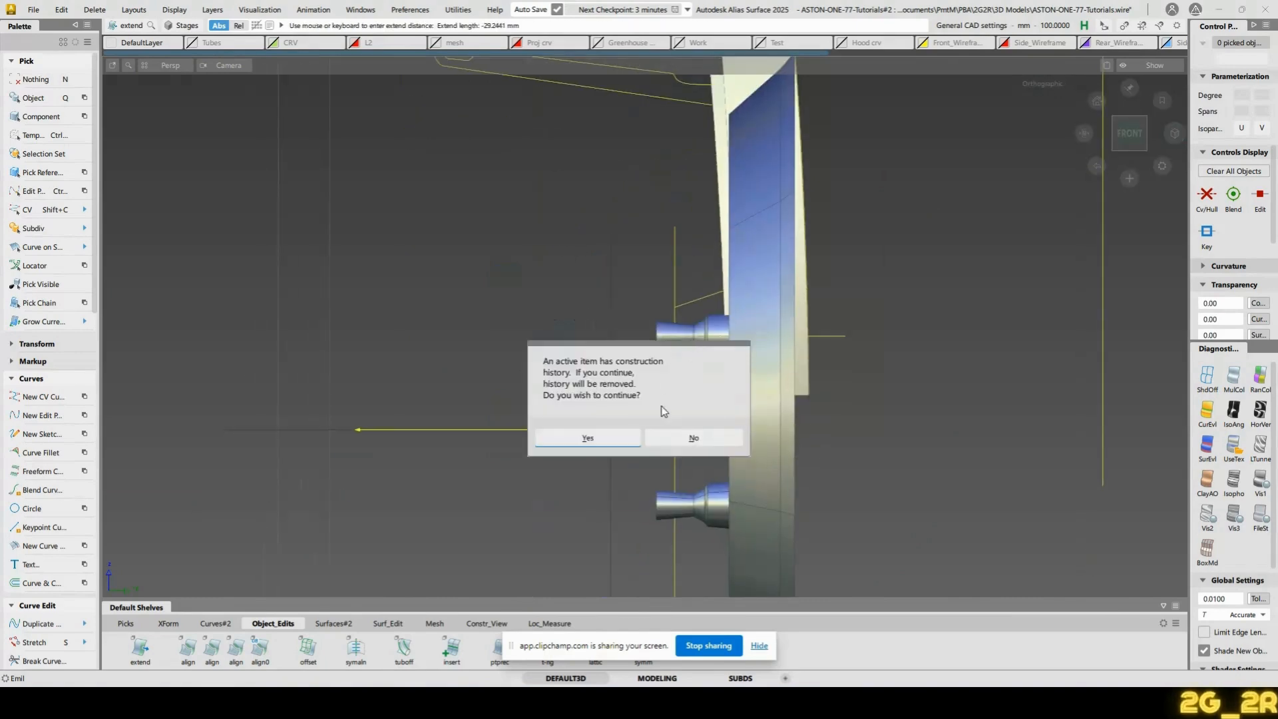
{"action": "left_click", "coordinate": [693, 436]}
{"action": "right_click_drag", "start_coordinate": [798, 456], "coordinate": [605, 325], "text": "alt+shift"}
{"action": "left_click", "coordinate": [628, 330], "text": "ctrl+alt"}
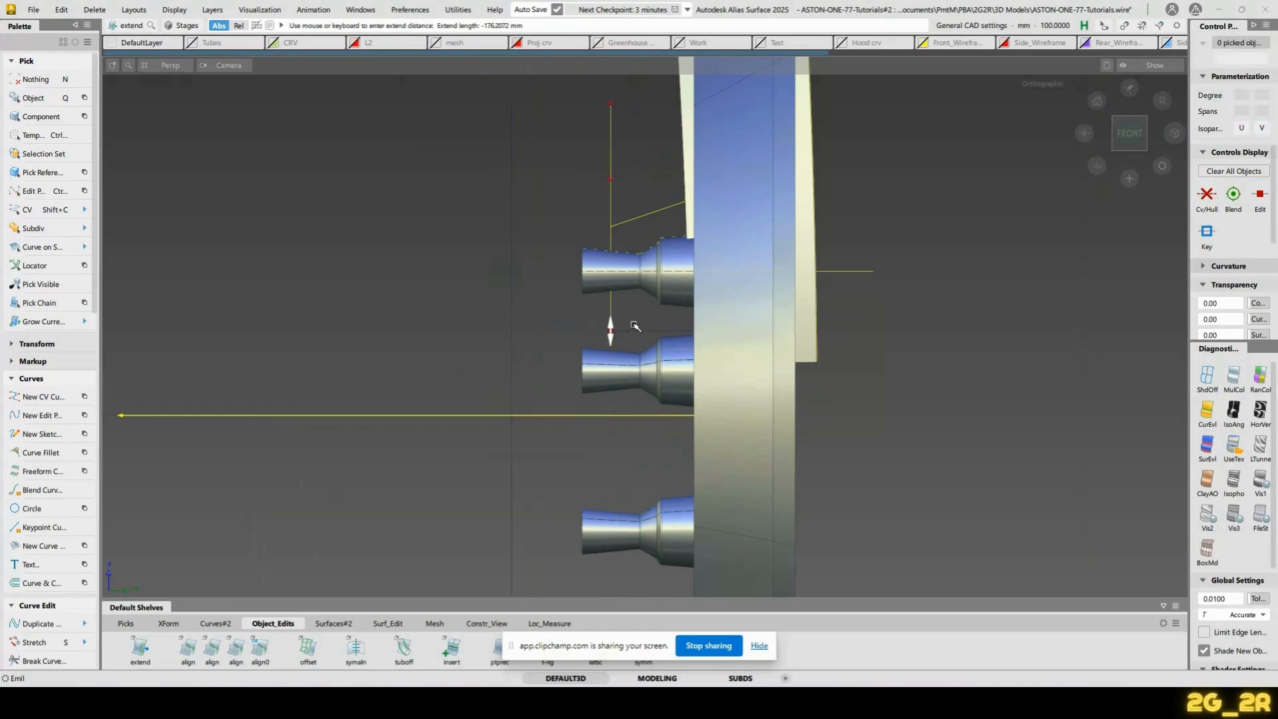
{"action": "middle_click_drag", "start_coordinate": [616, 147], "coordinate": [616, 240], "text": "alt+shift"}
{"action": "left_click", "coordinate": [610, 208]}
{"action": "left_click", "coordinate": [609, 316], "text": "ctrl+alt"}
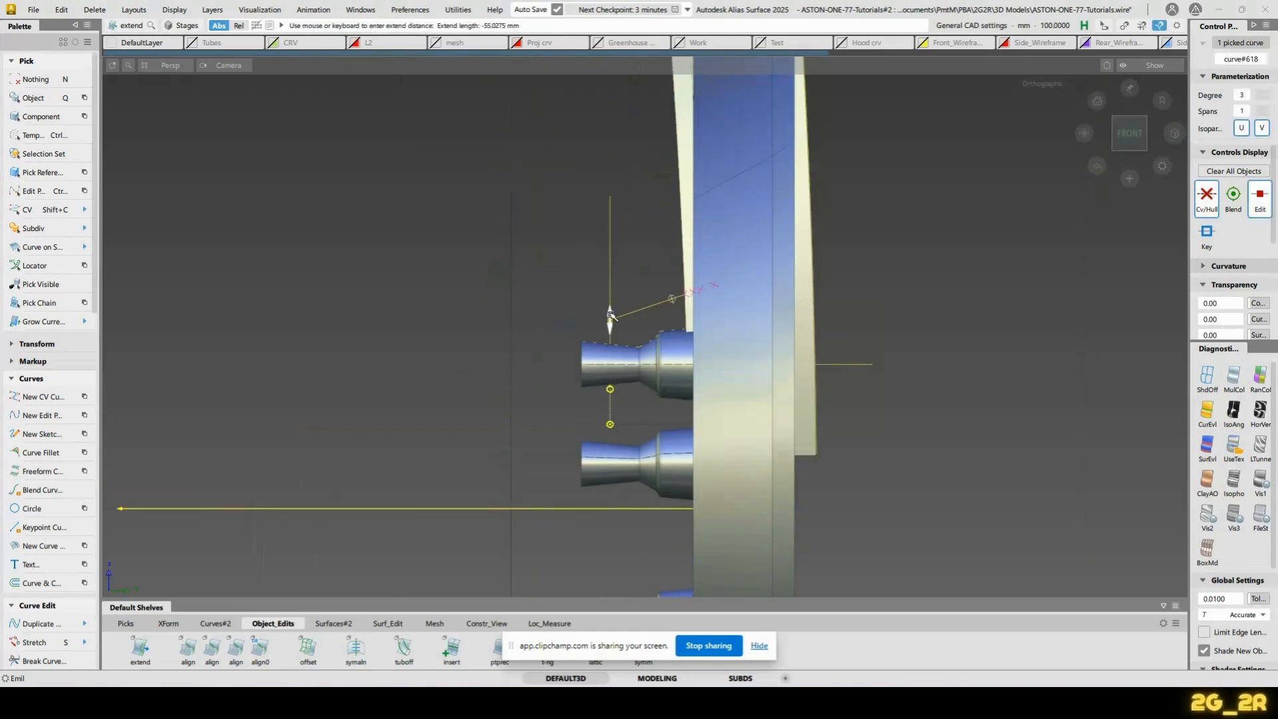
{"action": "left_click", "coordinate": [669, 263]}
Select the new horizontal line at the inner hub circle and assign it to the Front_wheel_crv layer
{"action": "left_click_drag", "start_coordinate": [634, 331], "coordinate": [952, 490], "text": "alt+shift"}
{"action": "right_click_drag", "start_coordinate": [952, 491], "coordinate": [893, 439], "text": "alt+shift"}
{"action": "middle_click_drag", "start_coordinate": [893, 439], "coordinate": [865, 442], "text": "alt+shift"}
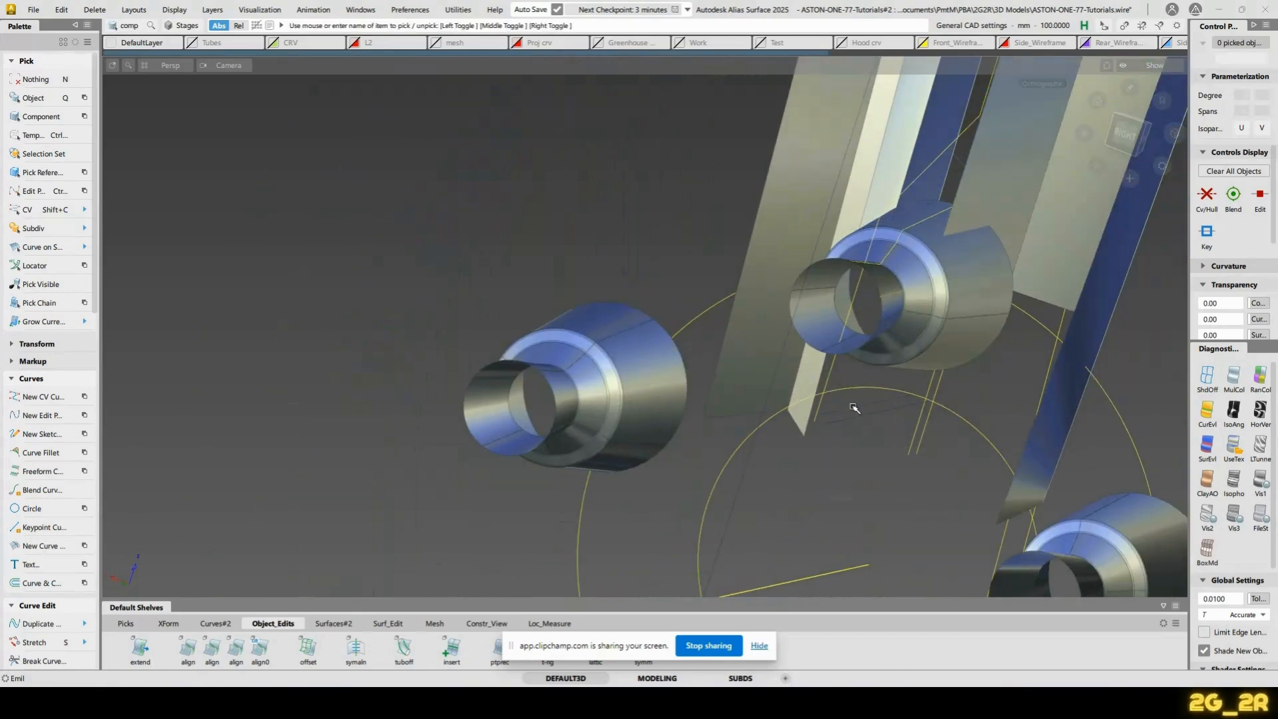
{"action": "left_click", "coordinate": [862, 447]}
{"action": "mouse_move", "coordinate": [862, 447]}
{"action": "left_mouse_down", "text": "alt+shift"}
{"action": "mouse_move", "coordinate": [939, 459]}
{"action": "mouse_move", "coordinate": [877, 460]}
{"action": "left_mouse_up", "text": "alt+shift"}
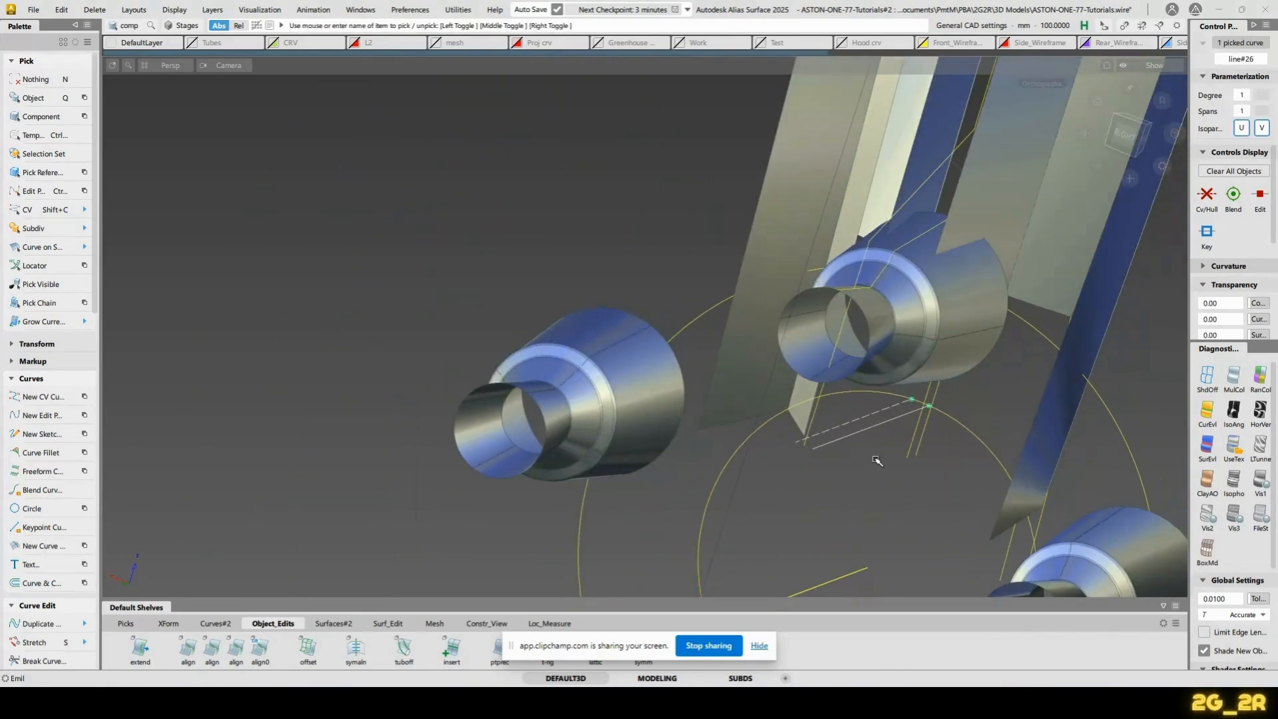
{"action": "key", "text": "ctrl+l"}
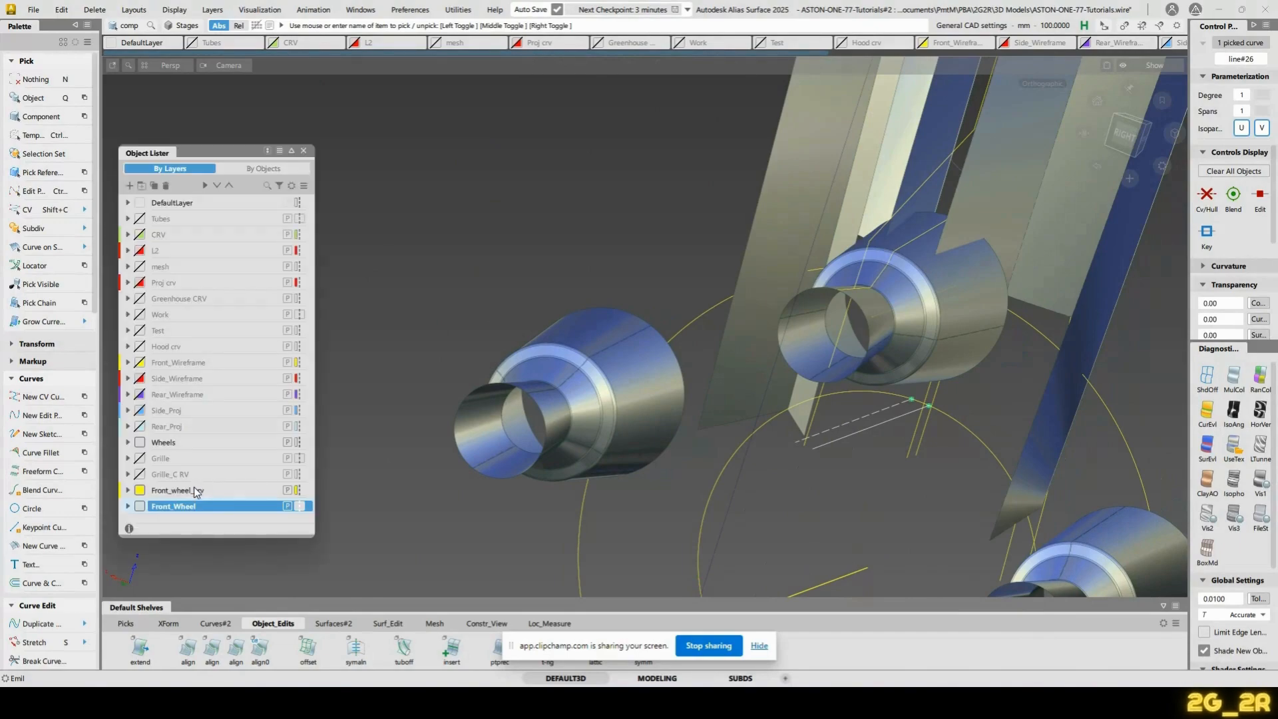
{"action": "right_click", "coordinate": [195, 489]}
{"action": "left_click", "coordinate": [255, 370]}
Clear the selection and pick the sloped, vertical and horizontal lines that form the hub profile
{"action": "left_click_drag", "start_coordinate": [885, 386], "coordinate": [109, 393], "text": "alt+shift"}
{"action": "left_click", "coordinate": [1130, 137]}
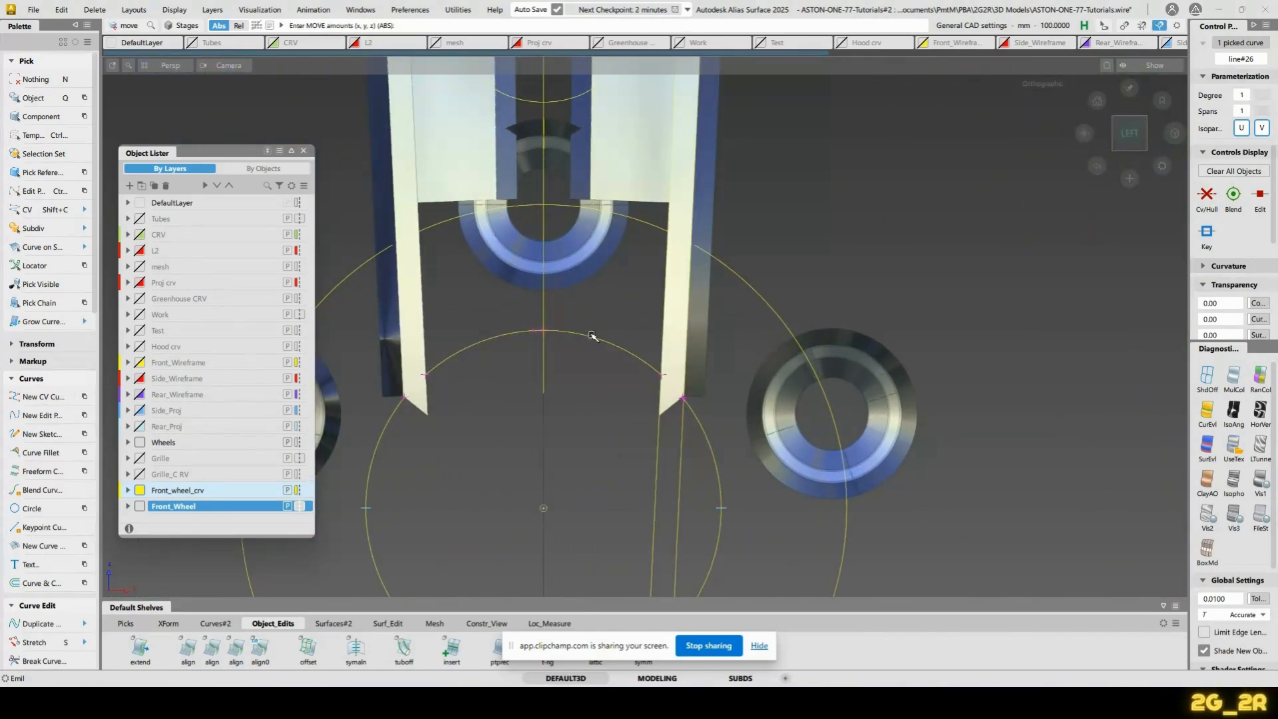
{"action": "mouse_move", "coordinate": [592, 336]}
{"action": "left_mouse_down"}
{"action": "mouse_move", "coordinate": [552, 344]}
{"action": "mouse_move", "coordinate": [550, 309]}
{"action": "mouse_move", "coordinate": [571, 293]}
{"action": "mouse_move", "coordinate": [727, 288]}
{"action": "mouse_move", "coordinate": [806, 316]}
{"action": "mouse_move", "coordinate": [1092, 319]}
{"action": "left_mouse_up"}
{"action": "right_click_drag", "start_coordinate": [1092, 319], "coordinate": [796, 351], "text": "alt+shift"}
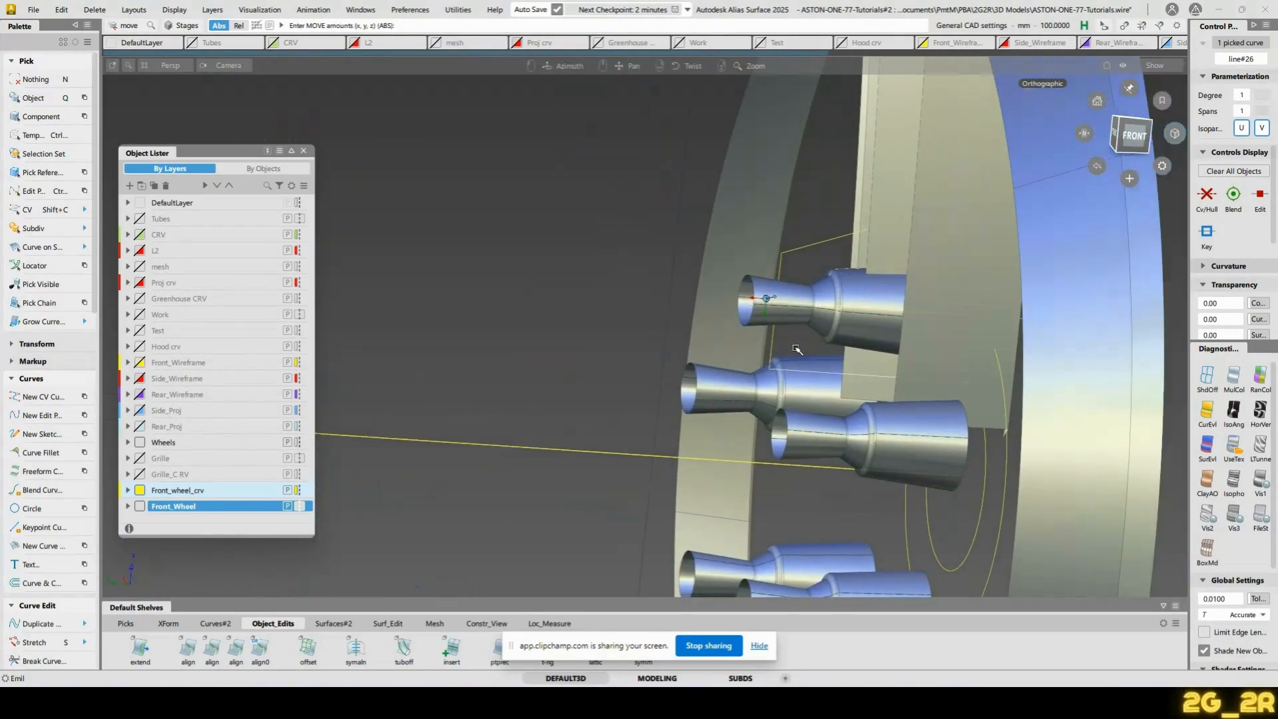
{"action": "key", "text": "n"}
{"action": "left_click_drag", "start_coordinate": [786, 252], "coordinate": [768, 203], "text": "ctrl+shift"}
{"action": "left_click", "coordinate": [884, 285]}
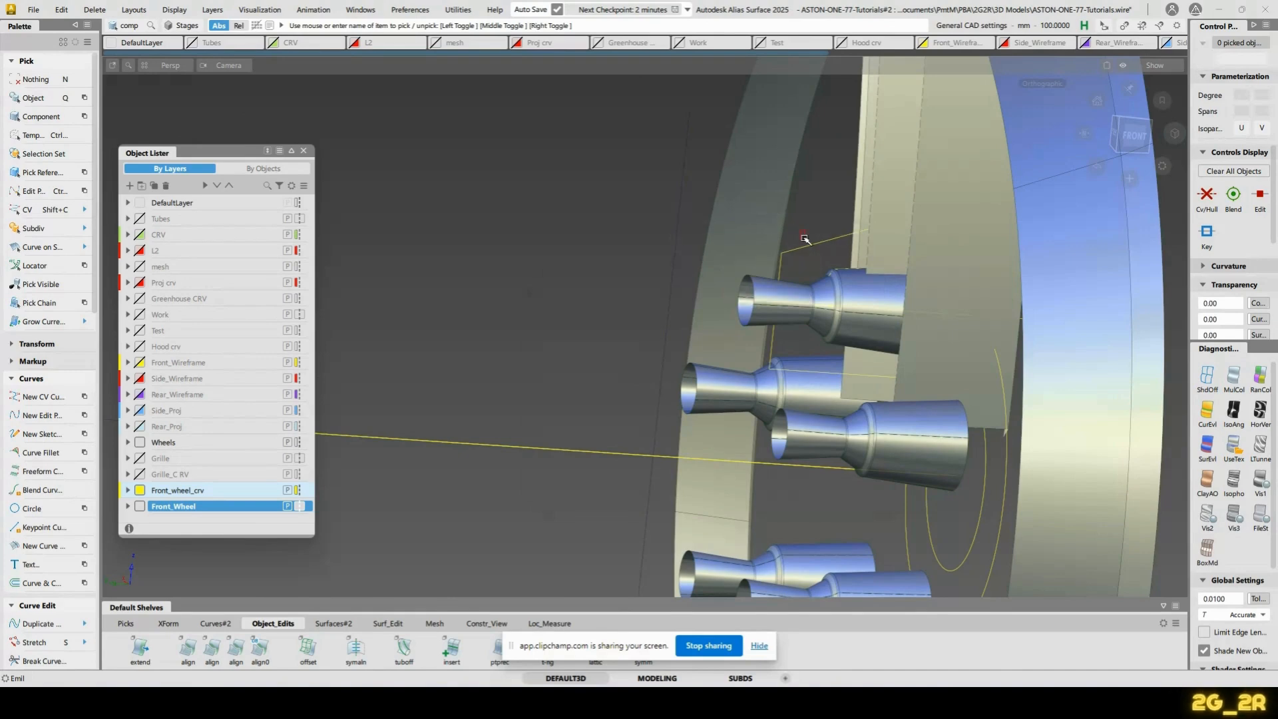
{"action": "left_click", "coordinate": [804, 244]}
{"action": "left_click", "coordinate": [780, 267]}
{"action": "left_click_drag", "start_coordinate": [780, 373], "coordinate": [799, 378], "text": "alt+shift"}
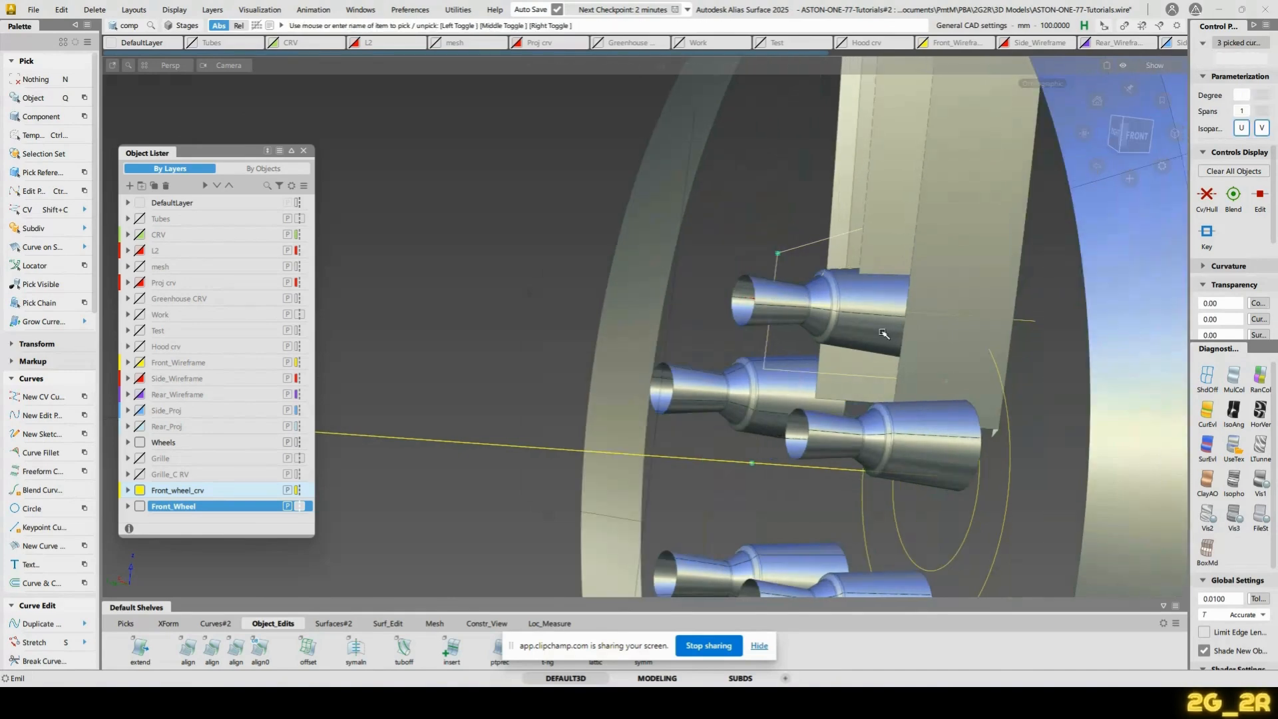
Revolve the three hub profile lines around the wheel's central axis vector
{"action": "left_click_drag", "start_coordinate": [883, 334], "coordinate": [938, 413], "text": "alt+shift"}
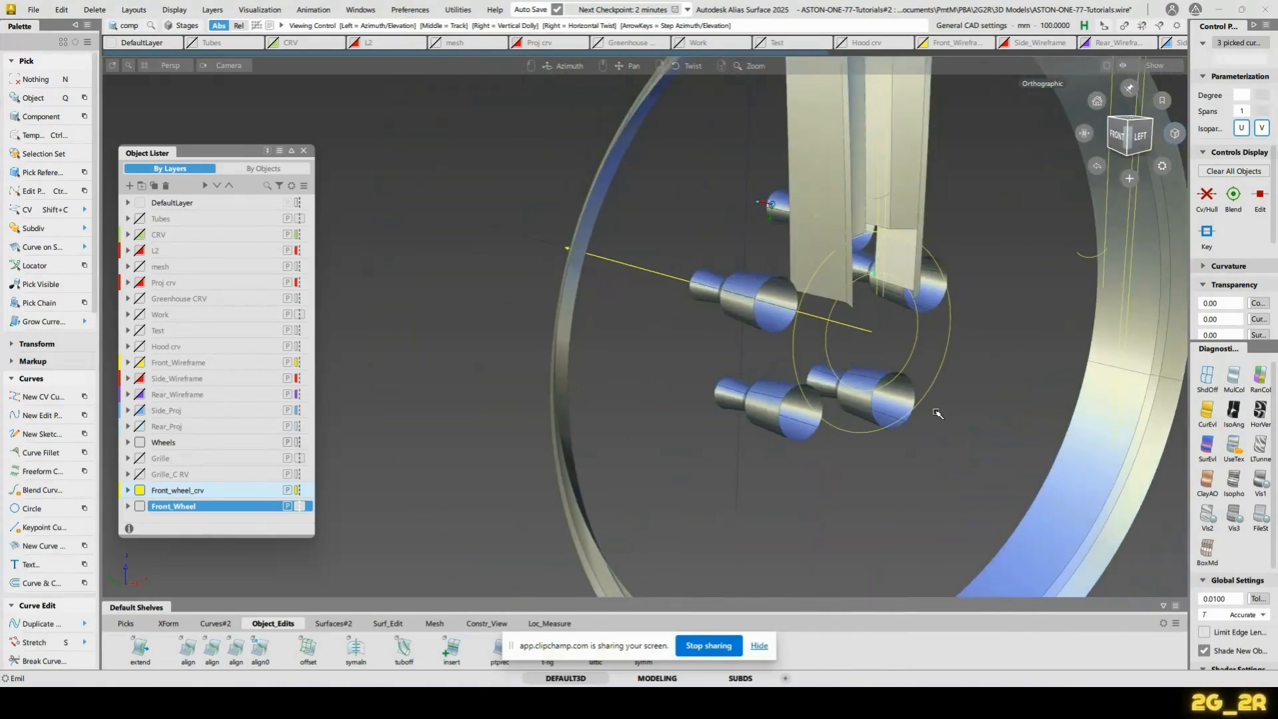
{"action": "right_click_drag", "start_coordinate": [937, 414], "coordinate": [927, 410], "text": "alt+shift"}
{"action": "middle_click_drag", "start_coordinate": [926, 411], "coordinate": [965, 394], "text": "ctrl+shift"}
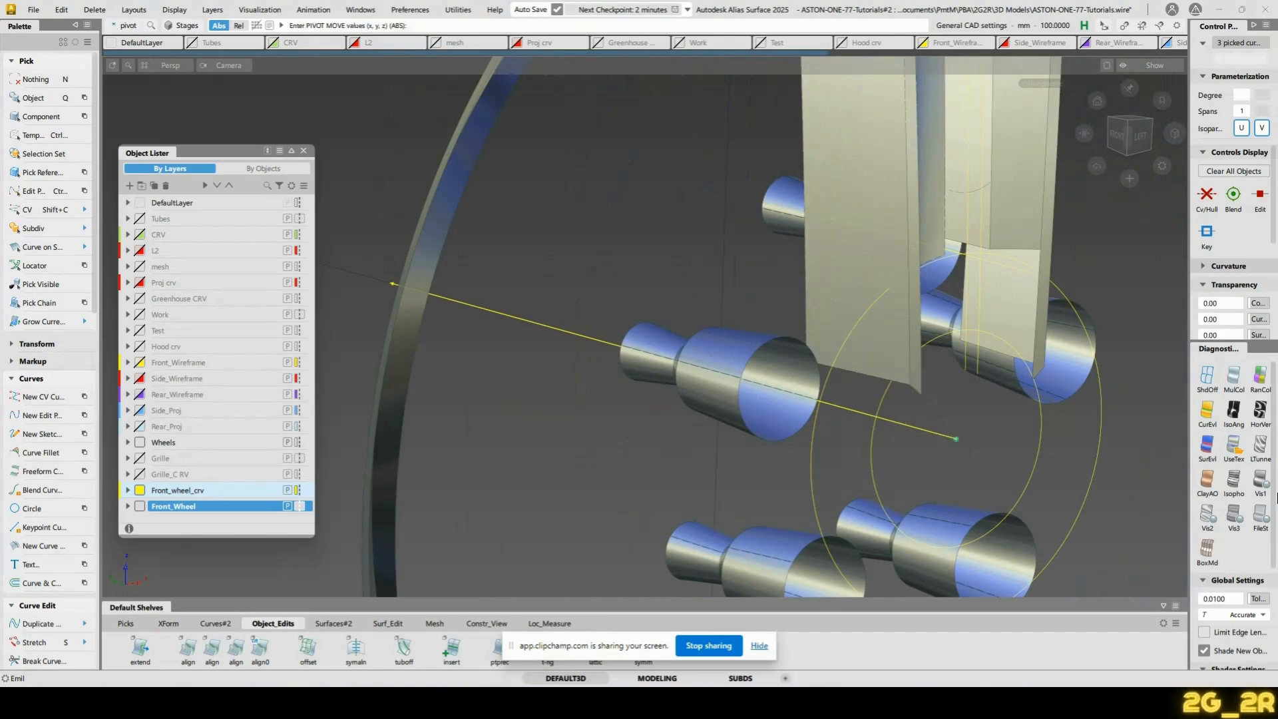
{"action": "left_click_drag", "start_coordinate": [978, 419], "coordinate": [748, 321], "text": "alt+shift"}
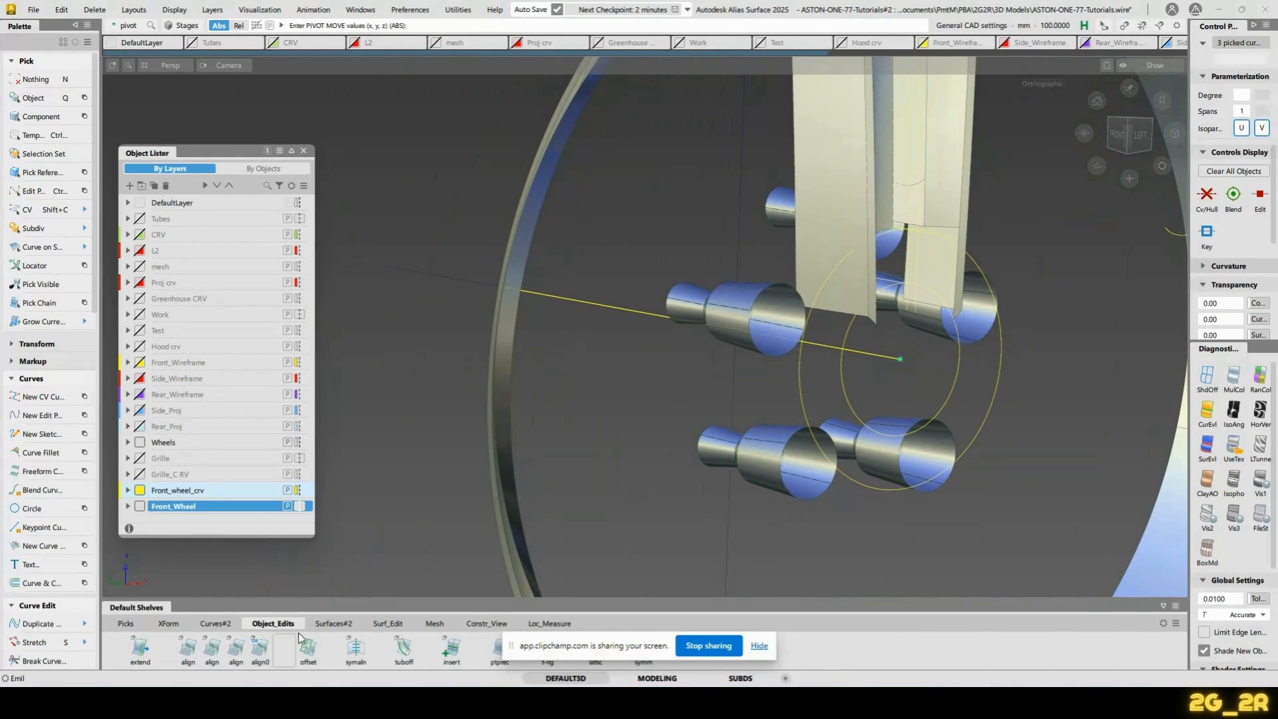
{"action": "left_click", "coordinate": [759, 645]}
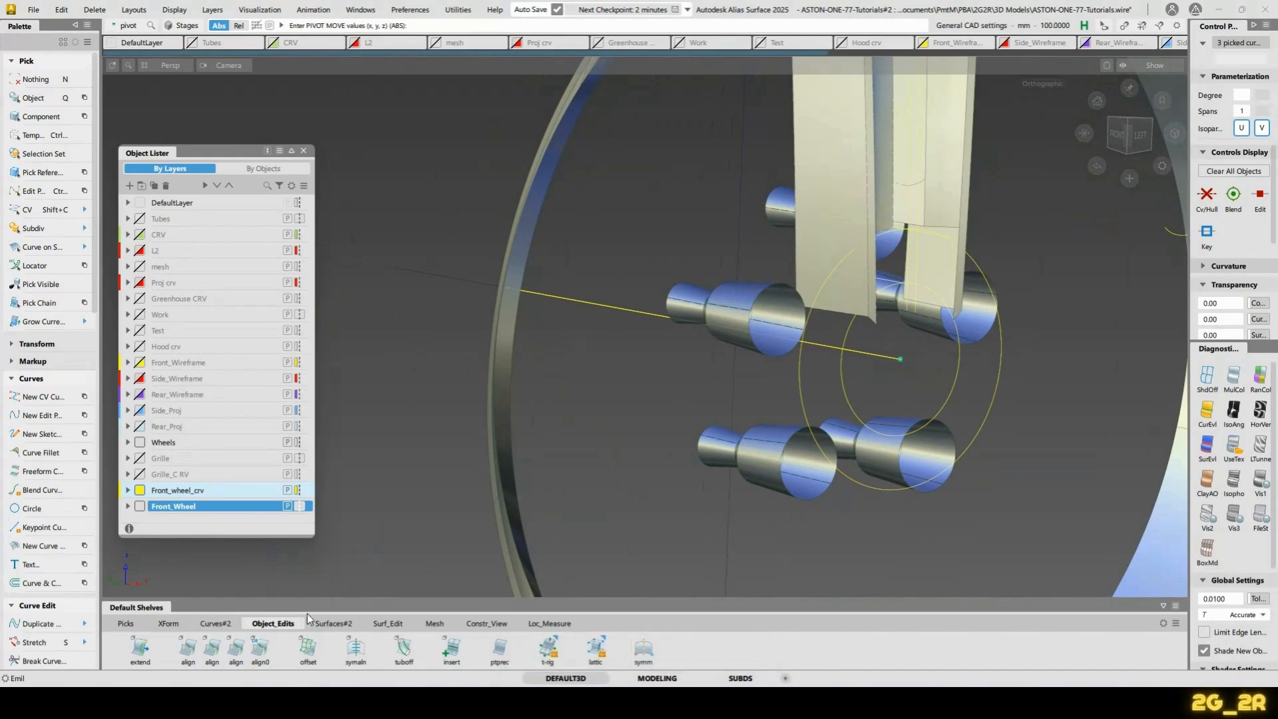
{"action": "left_click", "coordinate": [332, 623]}
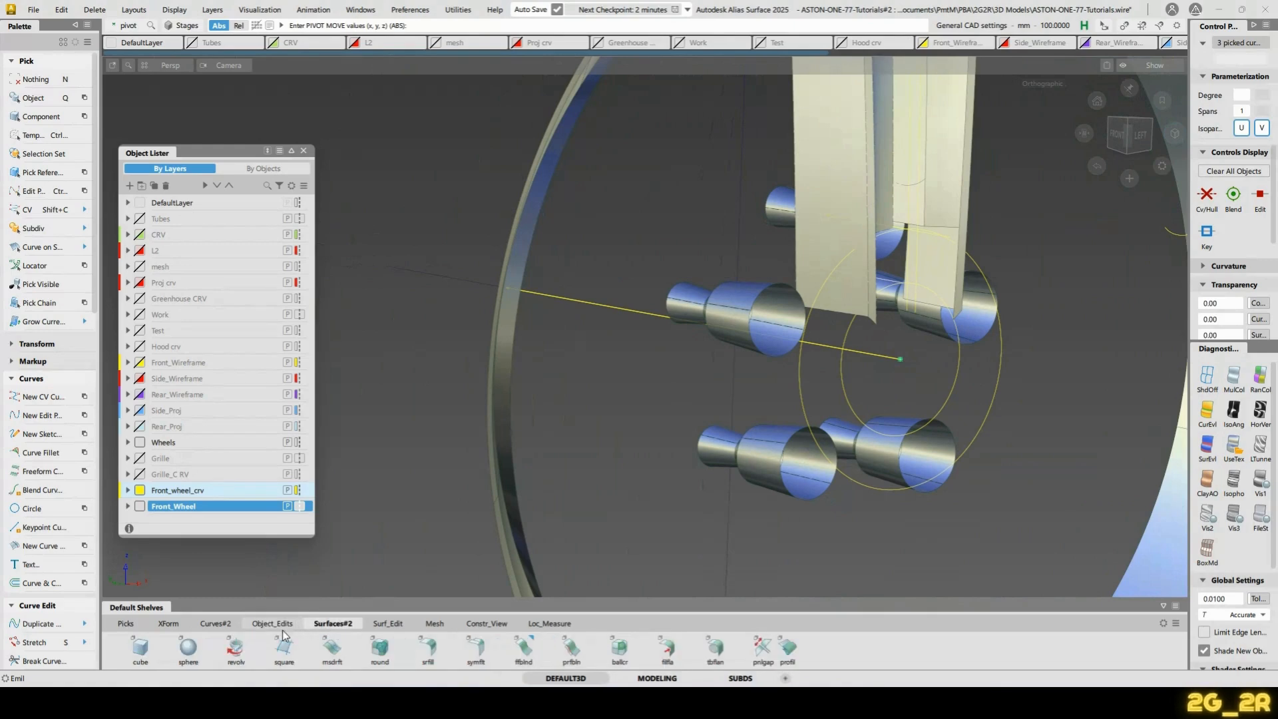
{"action": "left_click", "coordinate": [236, 649]}
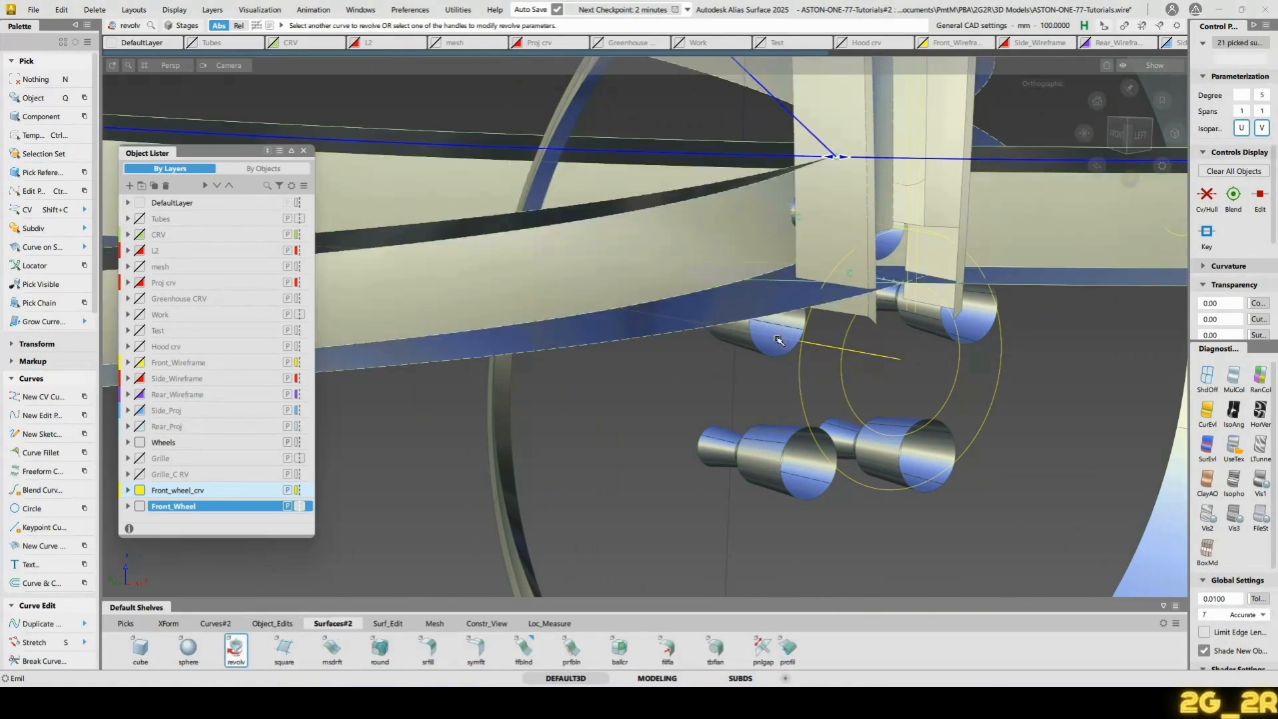
{"action": "left_click", "coordinate": [874, 354]}
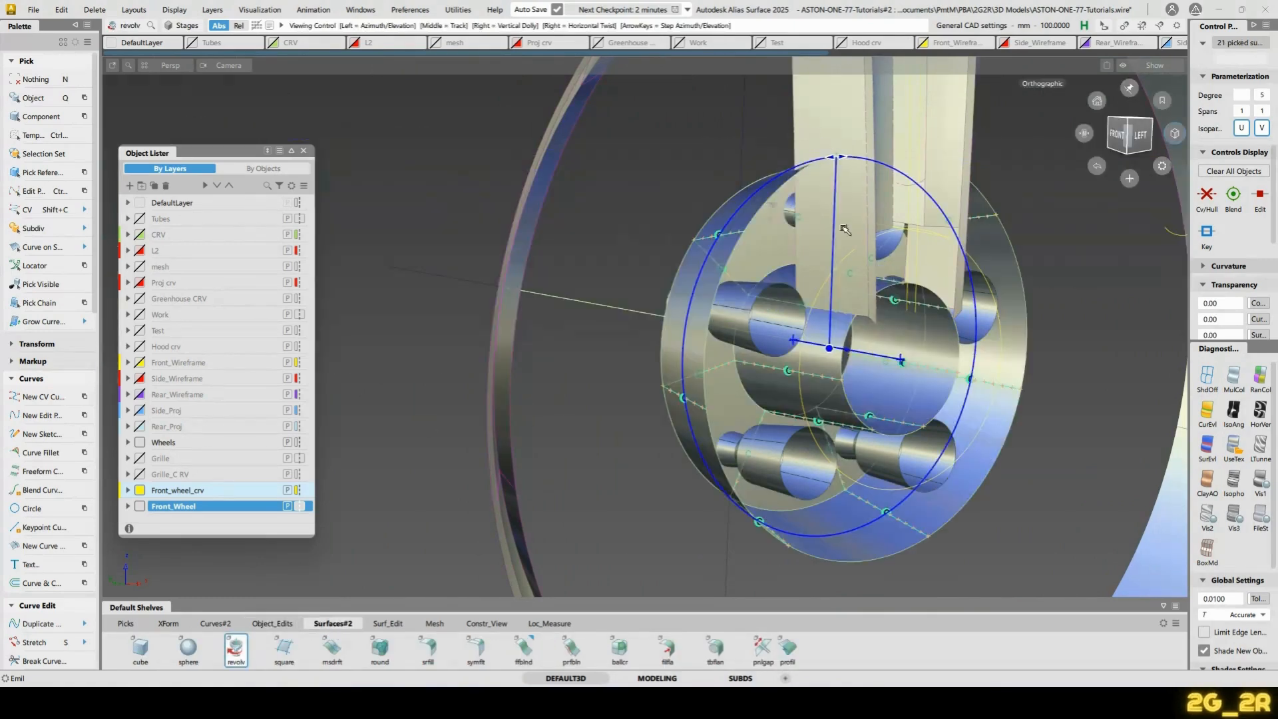
{"action": "left_click_drag", "start_coordinate": [843, 228], "coordinate": [433, 375], "text": "alt+shift"}
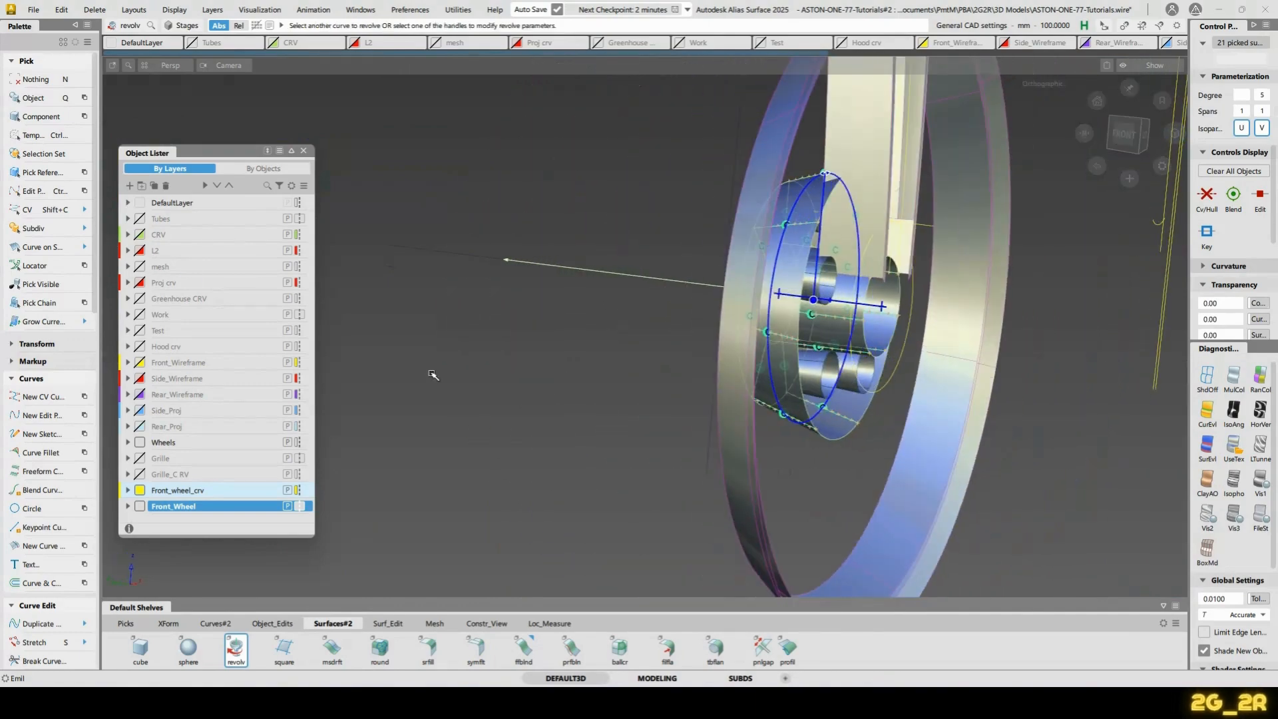
Set the hub revolve to 5 segments, deselect everything and close the revolve settings
{"action": "key", "text": "ctrl+q"}
{"action": "left_click", "coordinate": [827, 433]}
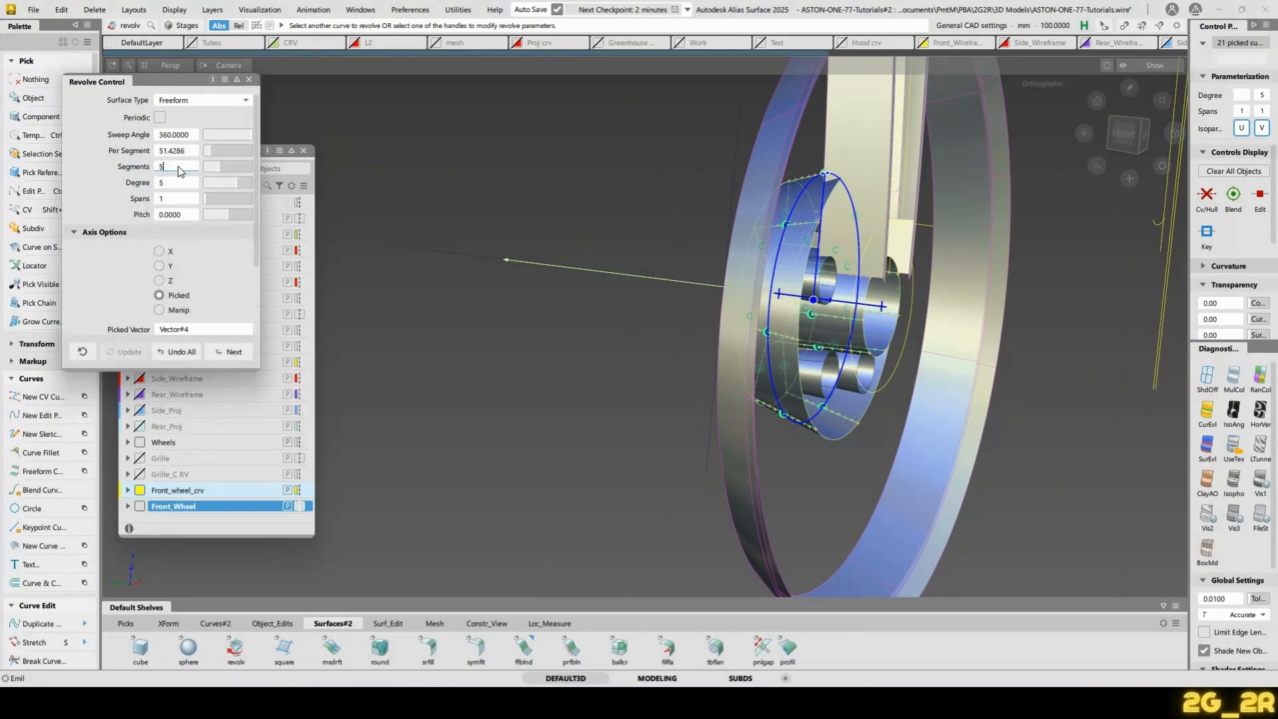
{"action": "left_click_drag", "start_coordinate": [725, 243], "coordinate": [305, 231], "text": "alt+shift"}
{"action": "key", "text": "space"}
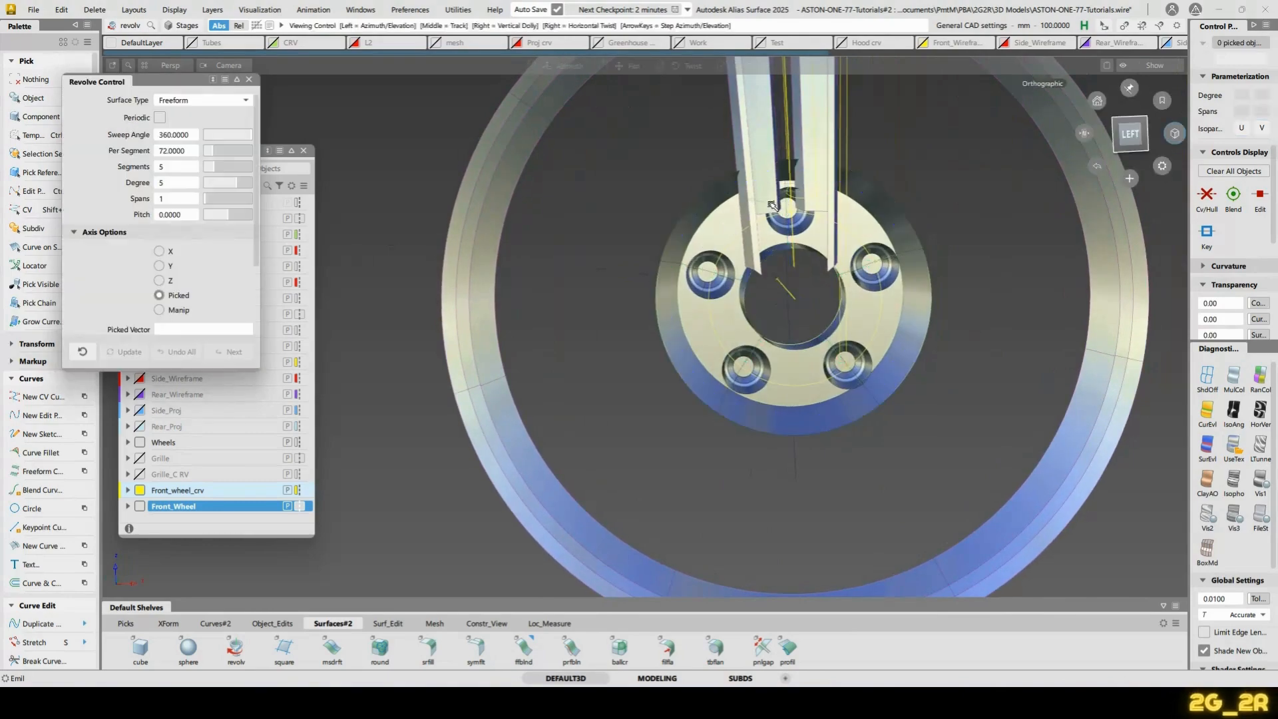
{"action": "left_click_drag", "start_coordinate": [803, 214], "coordinate": [916, 340], "text": "alt+shift"}
{"action": "right_click_drag", "start_coordinate": [915, 340], "coordinate": [850, 294], "text": "alt+shift"}
{"action": "left_click", "coordinate": [1129, 136]}
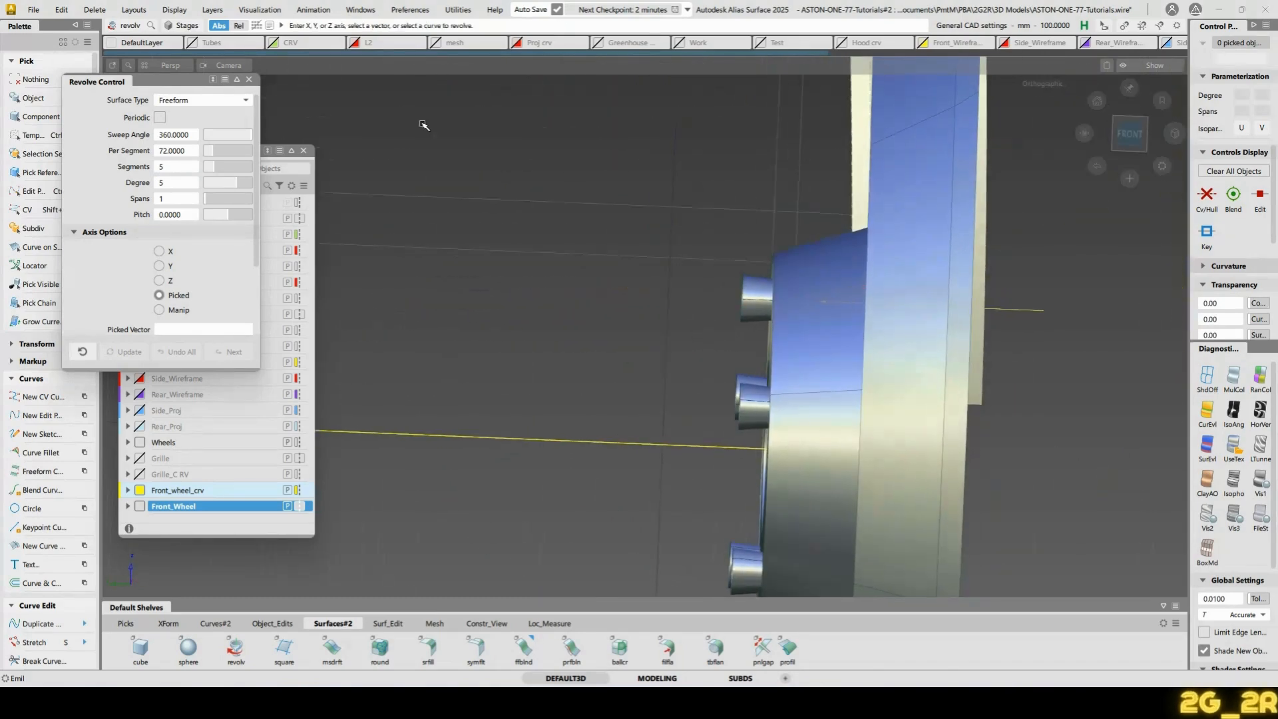
{"action": "left_click", "coordinate": [249, 79]}
Turn off shading and, in the front view, measure the horizontal distance from the lug profile's neck to the hub's outer vertical line
{"action": "left_click", "coordinate": [1207, 376]}
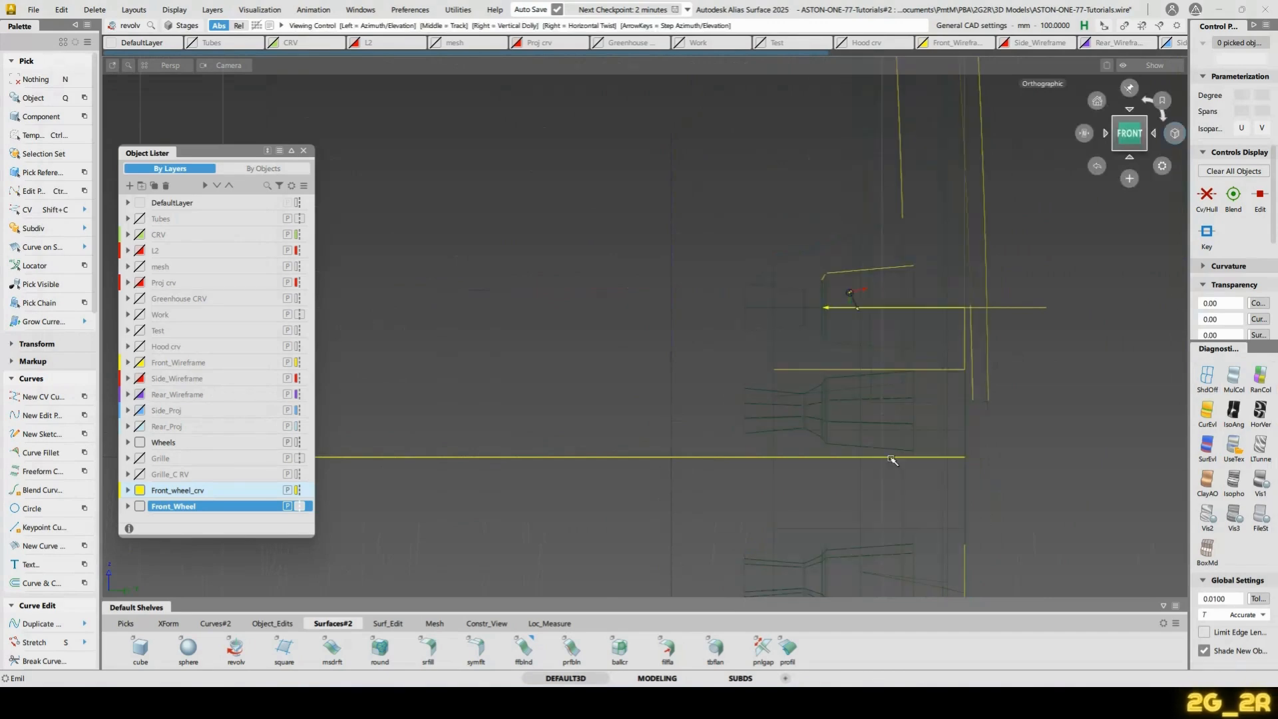
{"action": "left_click", "coordinate": [1129, 133]}
{"action": "right_click_drag", "start_coordinate": [814, 396], "coordinate": [728, 346], "text": "alt+shift"}
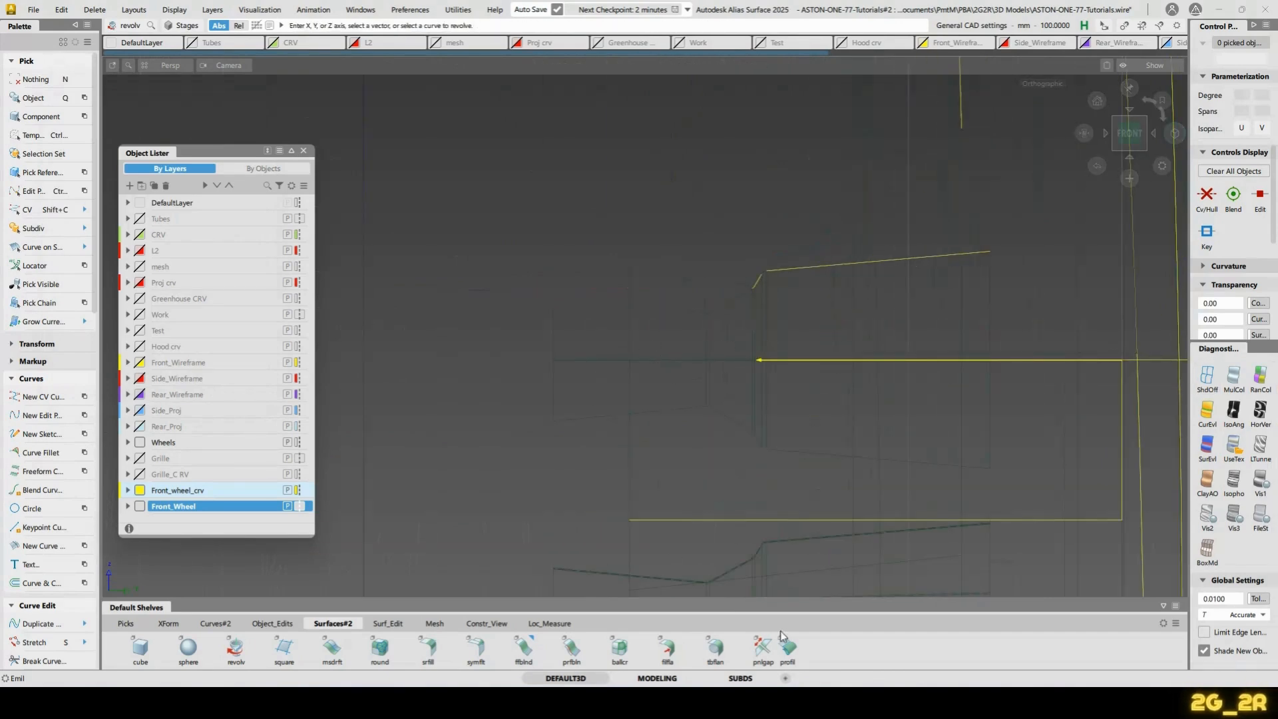
{"action": "left_click", "coordinate": [548, 623]}
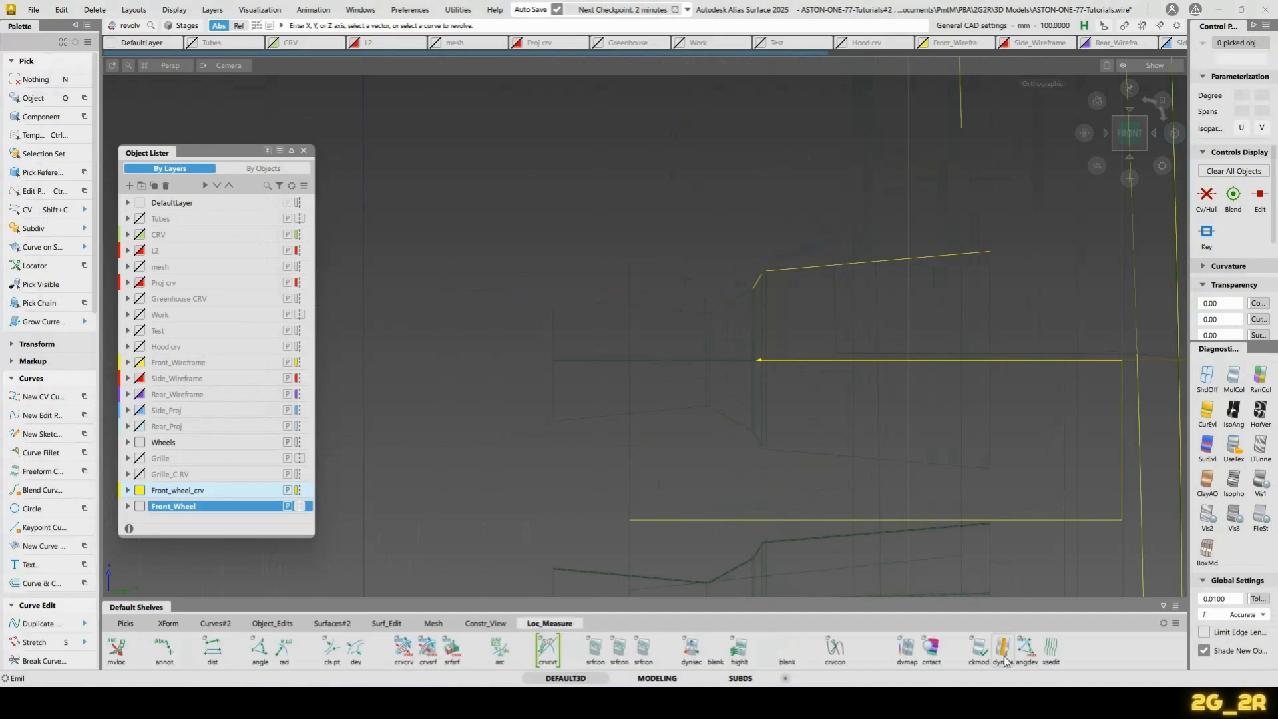
{"action": "left_click", "coordinate": [1003, 649]}
{"action": "left_click", "coordinate": [707, 348]}
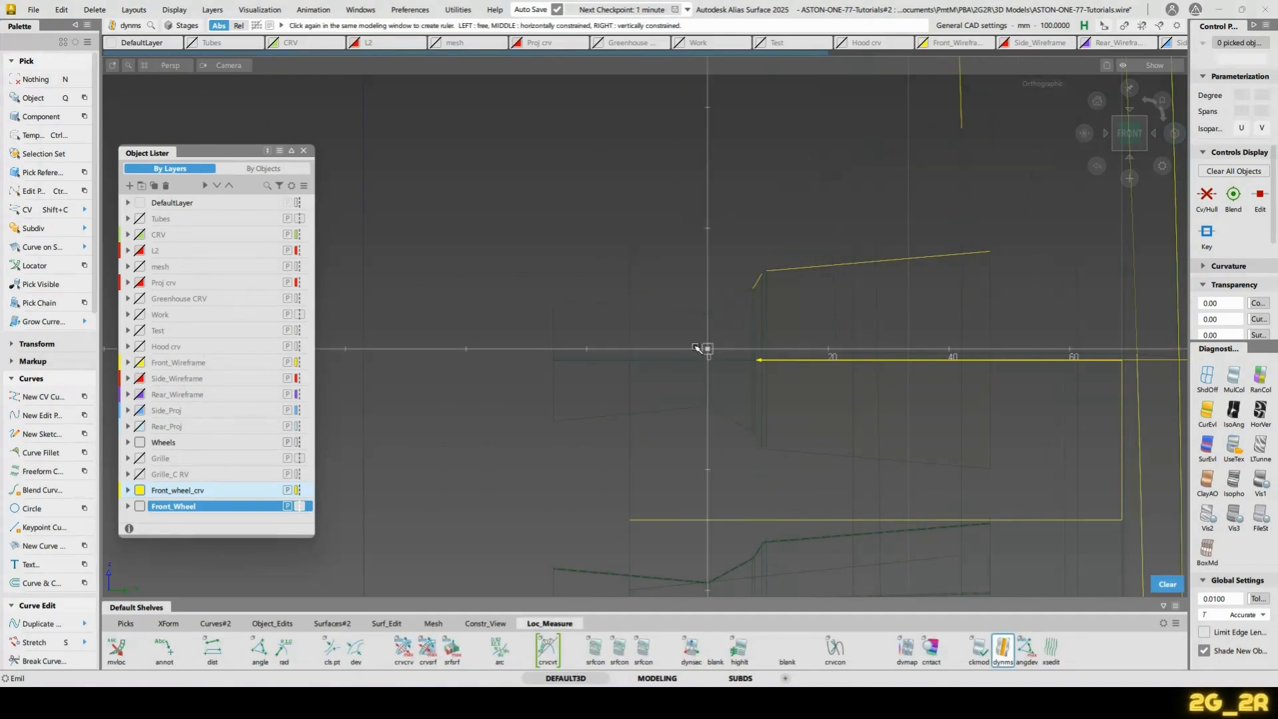
{"action": "left_click", "coordinate": [629, 350]}
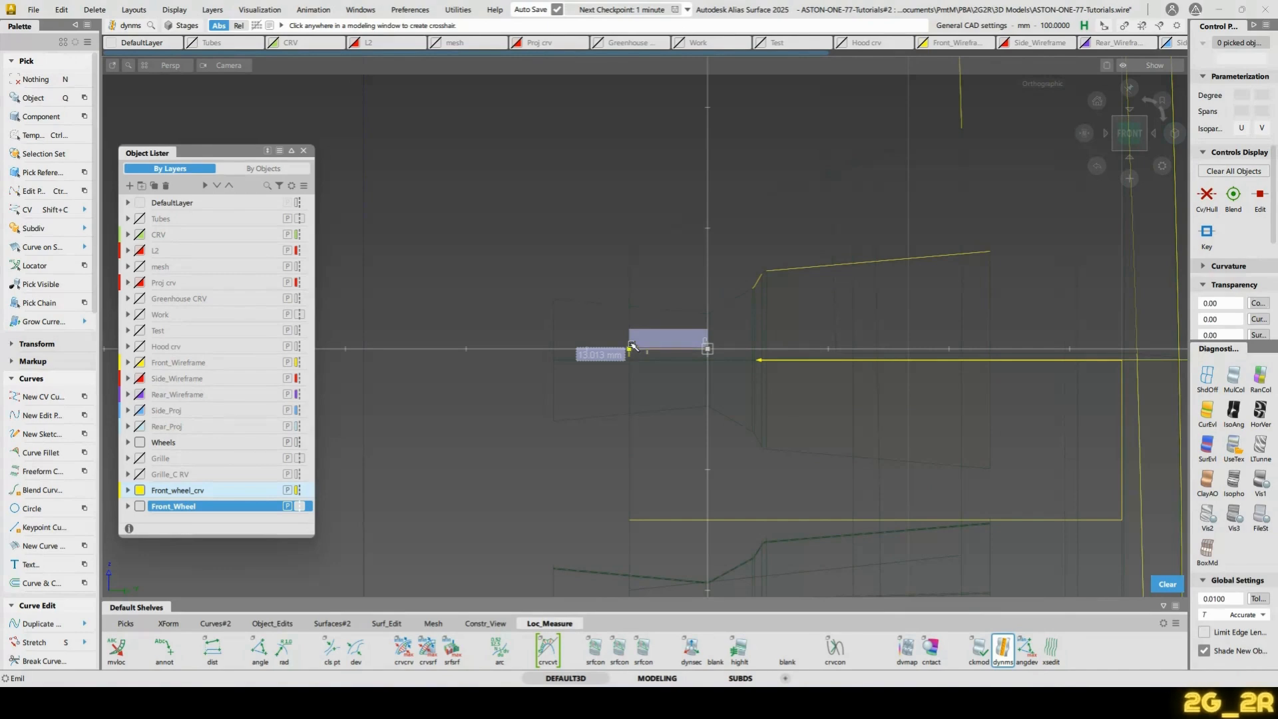
{"action": "left_click", "coordinate": [760, 273]}
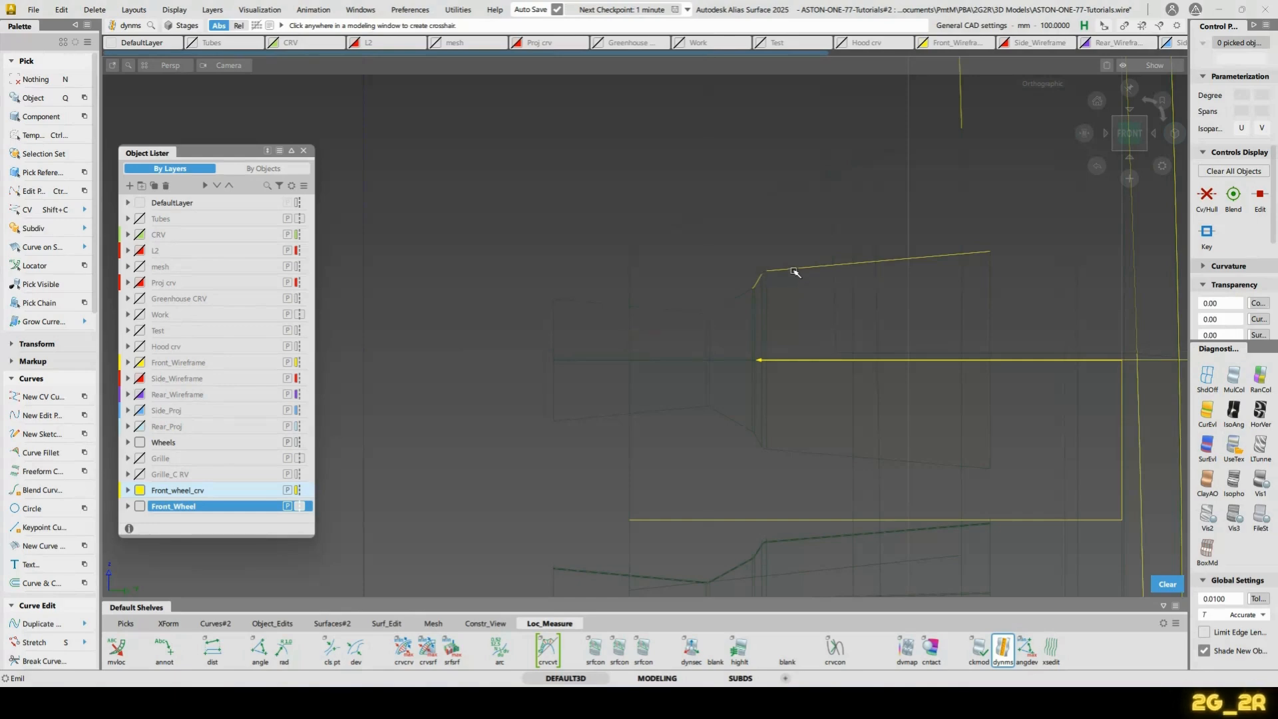
Select the lug profile curves and move them about 3 mm along the Y axis
{"action": "key", "text": "q"}
{"action": "left_click", "coordinate": [786, 268]}
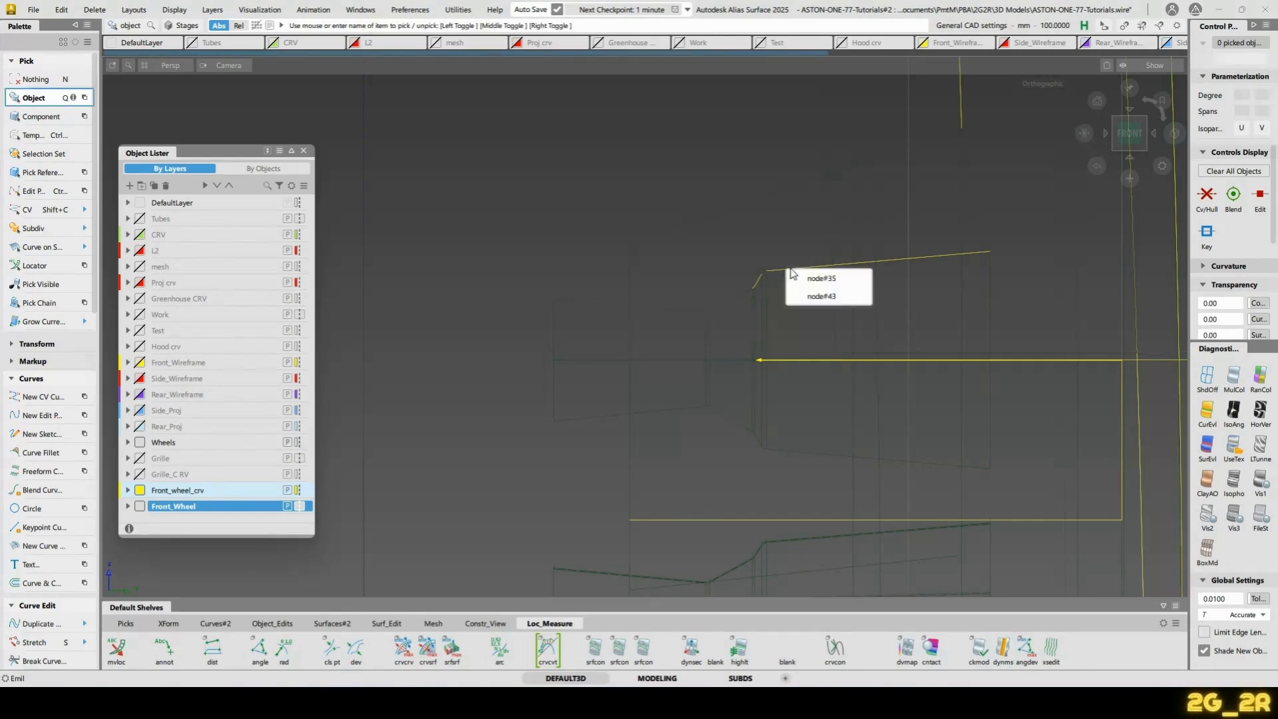
{"action": "left_click", "coordinate": [819, 274]}
{"action": "key", "text": "w"}
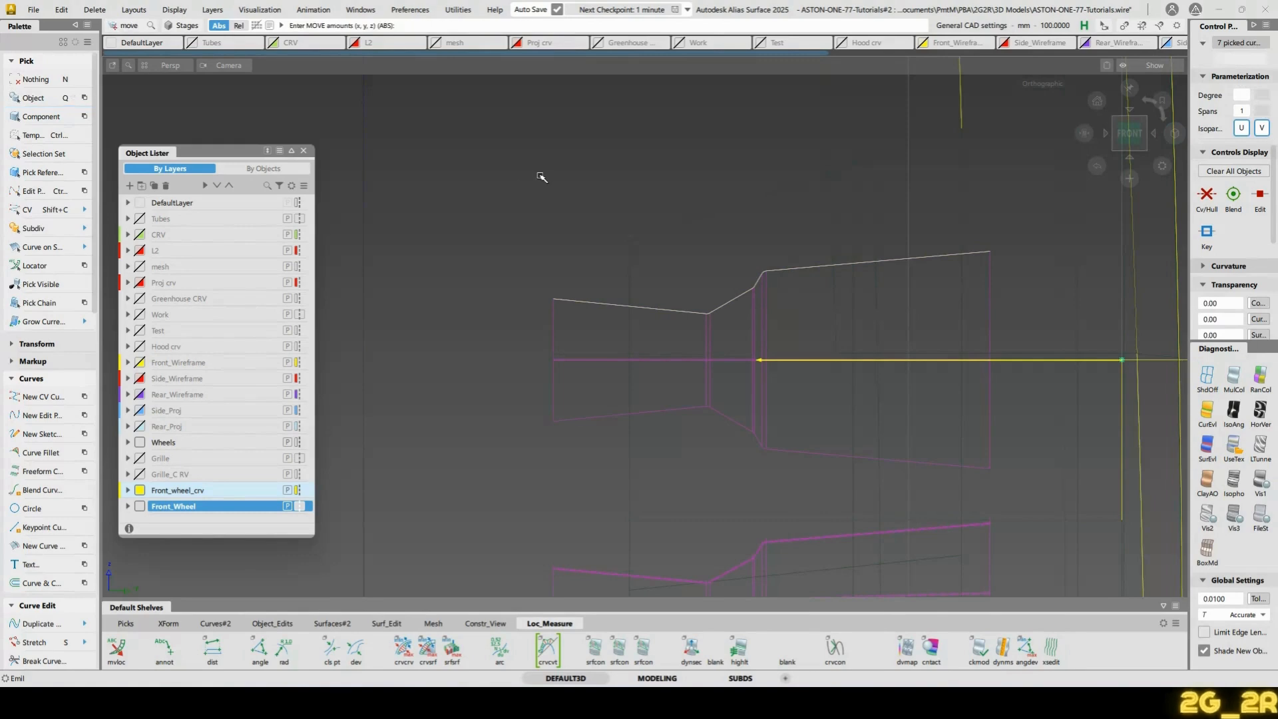
{"action": "middle_click_drag", "start_coordinate": [539, 176], "coordinate": [533, 178]}
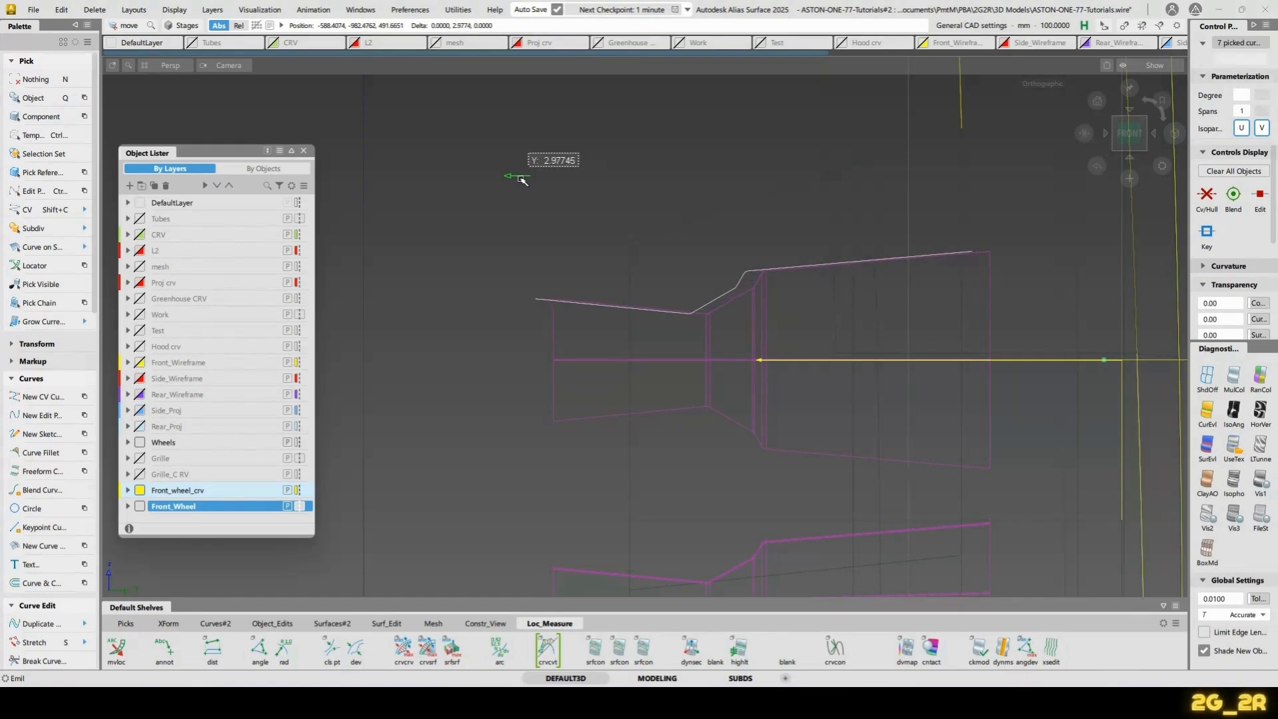
{"action": "middle_click_drag", "start_coordinate": [522, 180], "coordinate": [522, 181]}
Clear the selection, shade the model and compare the hub and lug holes with the wheel photo in the browser
{"action": "left_click_drag", "start_coordinate": [752, 193], "coordinate": [675, 346], "text": "alt+shift"}
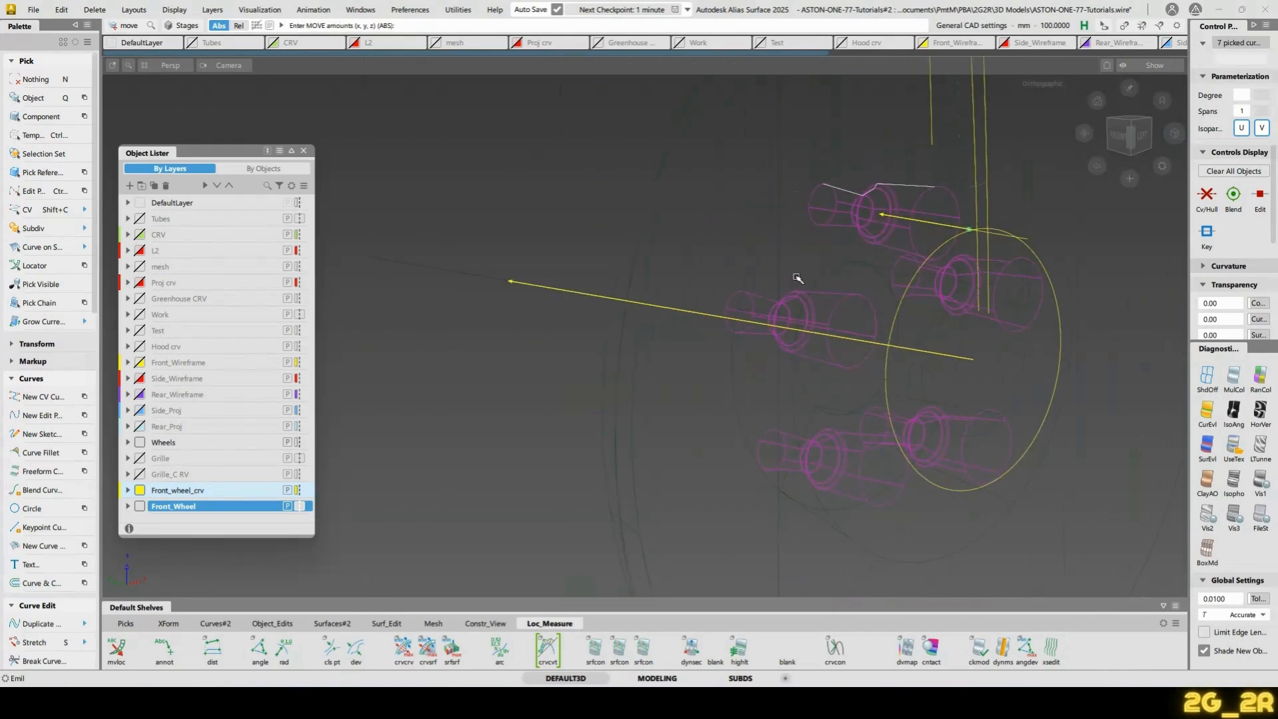
{"action": "key", "text": "n"}
{"action": "left_click", "coordinate": [1235, 448]}
{"action": "middle_click_drag", "start_coordinate": [898, 433], "coordinate": [735, 500], "text": "alt+shift"}
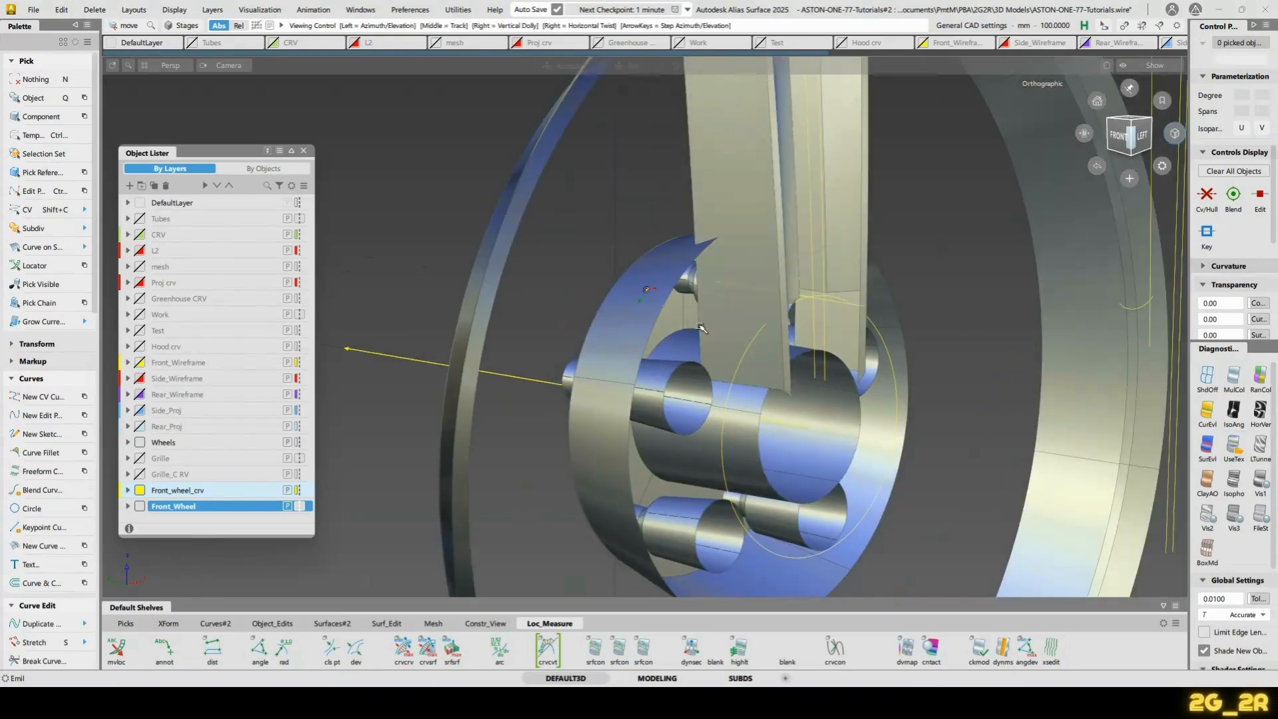
{"action": "mouse_move", "coordinate": [735, 499]}
{"action": "left_mouse_down", "text": "alt+shift"}
{"action": "mouse_move", "coordinate": [573, 410]}
{"action": "mouse_move", "coordinate": [738, 270]}
{"action": "mouse_move", "coordinate": [822, 332]}
{"action": "left_mouse_up", "text": "alt+shift"}
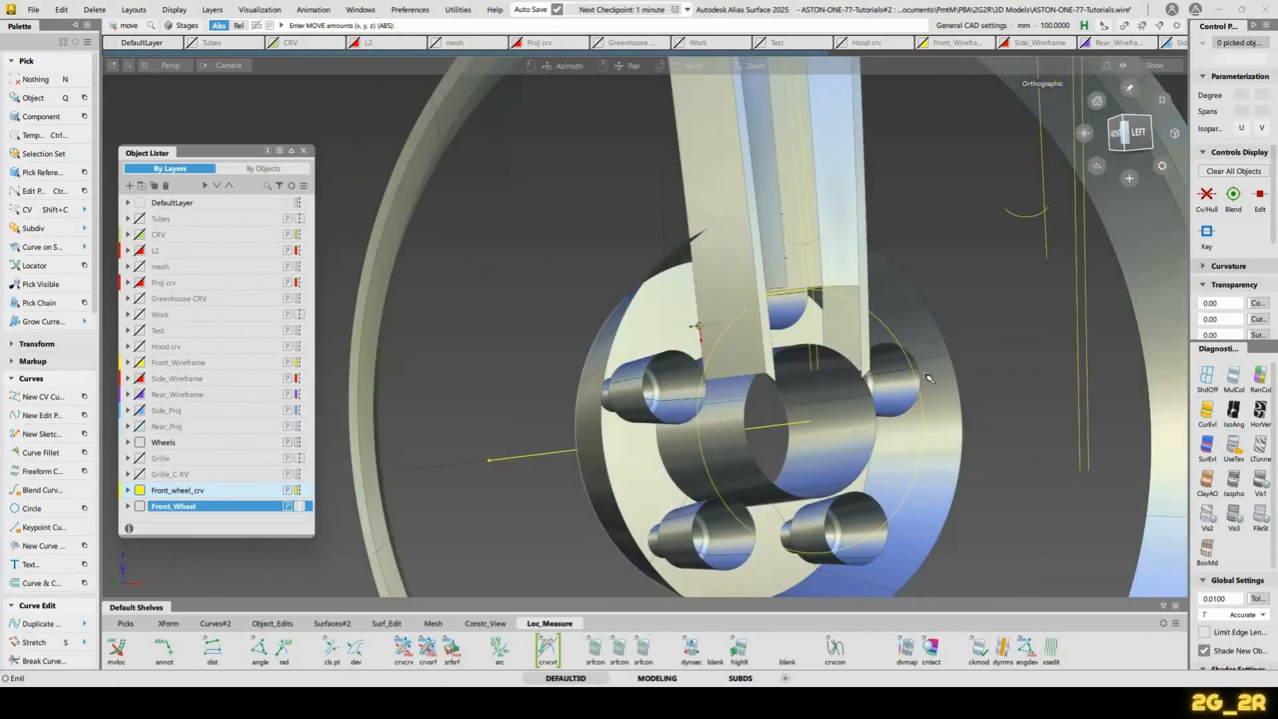
{"action": "left_click_drag", "start_coordinate": [928, 378], "coordinate": [929, 201], "text": "alt+shift"}
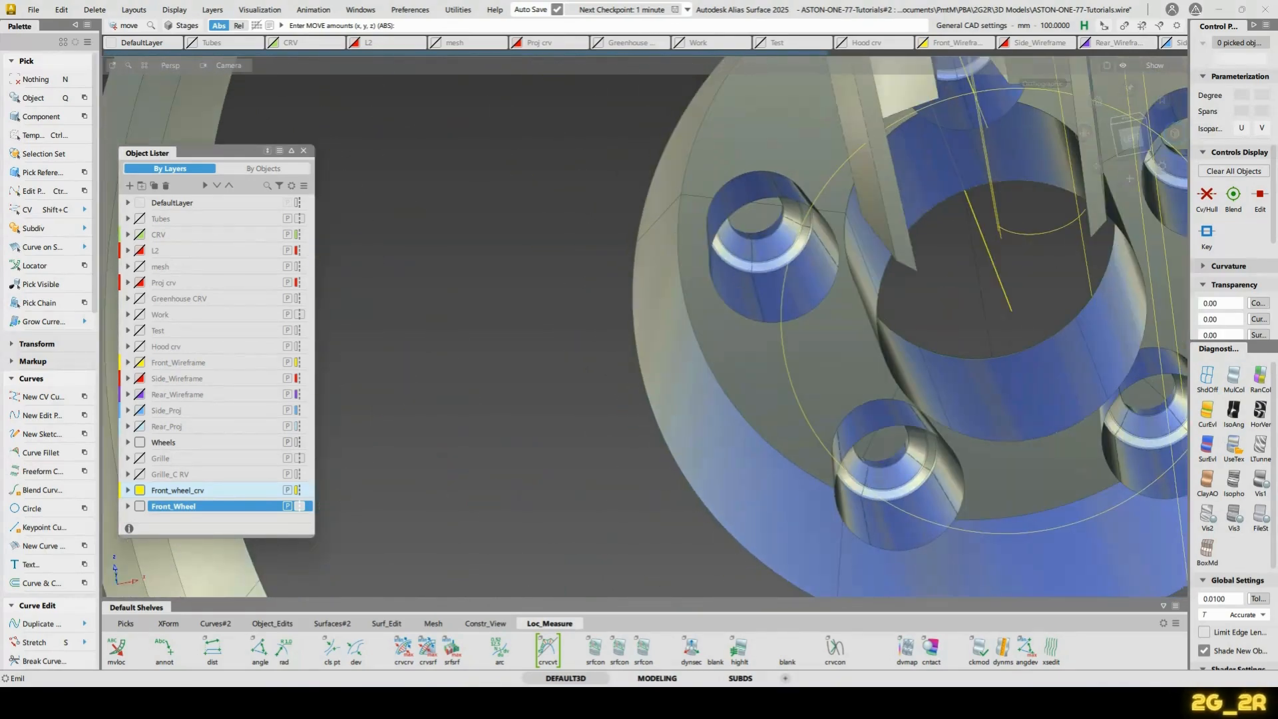
{"action": "left_click", "coordinate": [784, 695]}
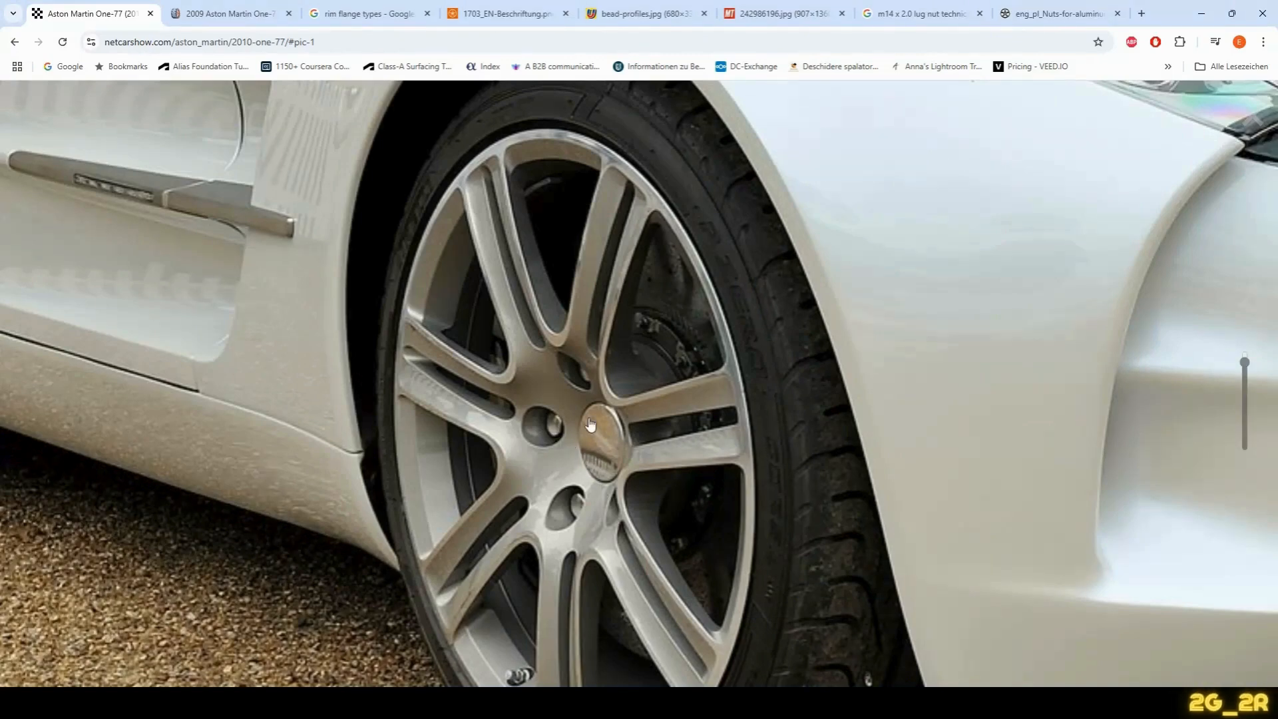
{"action": "key", "text": "alt+Tab"}
Return to an unshaded front view of the lug profile and check the lug nut's technical drawing in the browser
{"action": "mouse_move", "coordinate": [908, 322]}
{"action": "left_mouse_down", "text": "alt+shift"}
{"action": "mouse_move", "coordinate": [1238, 243]}
{"action": "mouse_move", "coordinate": [1121, 281]}
{"action": "mouse_move", "coordinate": [1125, 293]}
{"action": "left_mouse_up", "text": "alt+shift"}
{"action": "left_click", "coordinate": [1206, 385]}
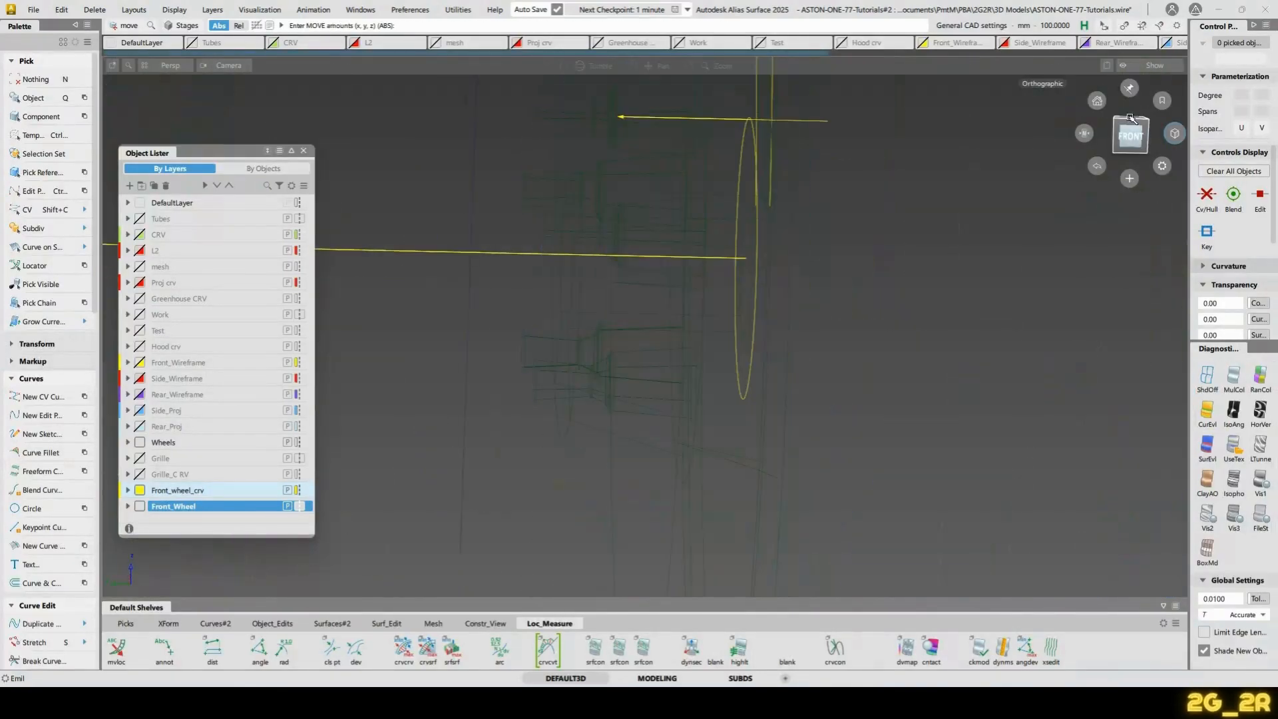
{"action": "left_click", "coordinate": [1125, 138]}
{"action": "middle_click_drag", "start_coordinate": [842, 279], "coordinate": [774, 379], "text": "alt+shift"}
{"action": "right_click_drag", "start_coordinate": [775, 379], "coordinate": [786, 370], "text": "alt+shift"}
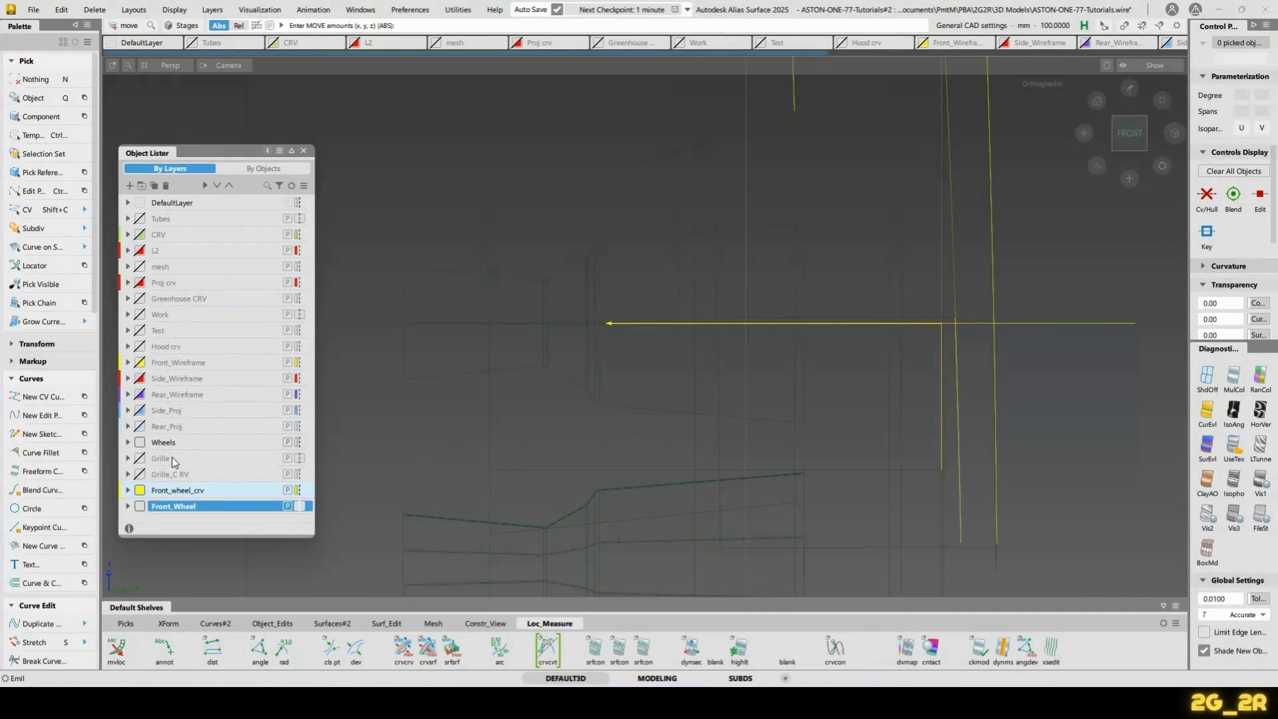
{"action": "right_click_drag", "start_coordinate": [373, 272], "coordinate": [525, 272], "text": "alt+shift"}
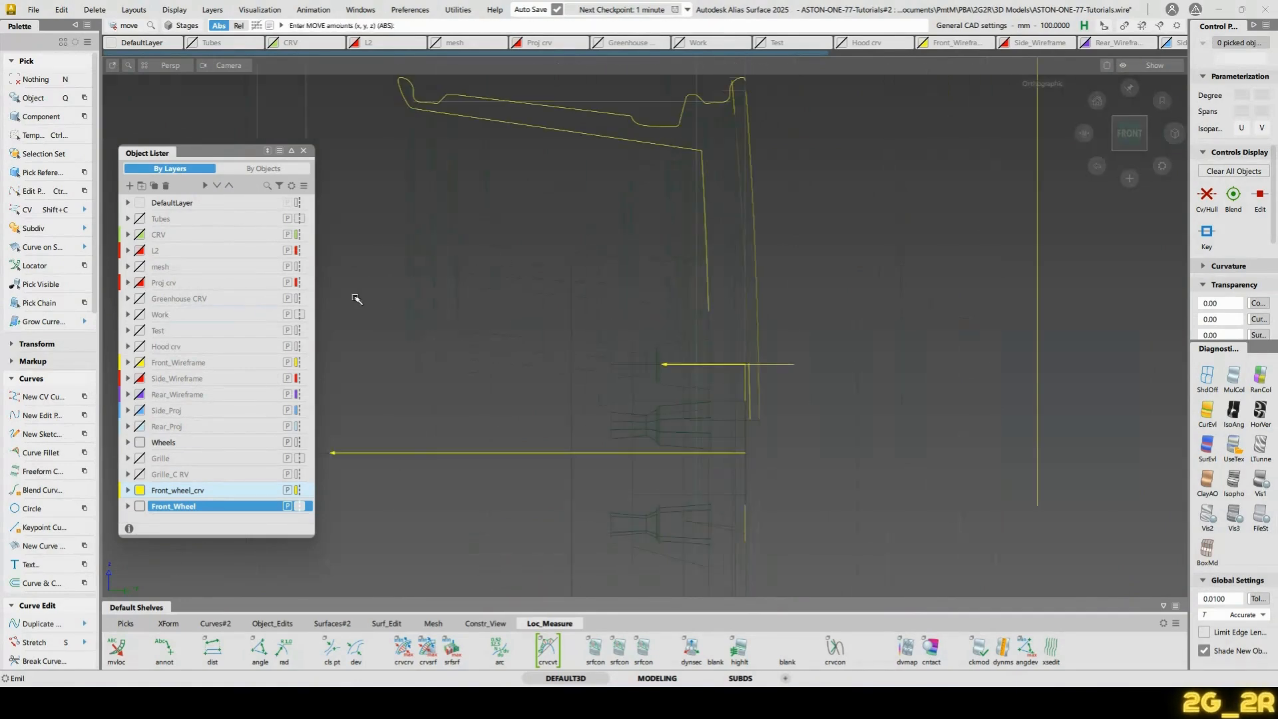
{"action": "right_click_drag", "start_coordinate": [674, 366], "coordinate": [647, 301], "text": "alt+shift"}
{"action": "middle_click_drag", "start_coordinate": [647, 302], "coordinate": [646, 376], "text": "alt+shift"}
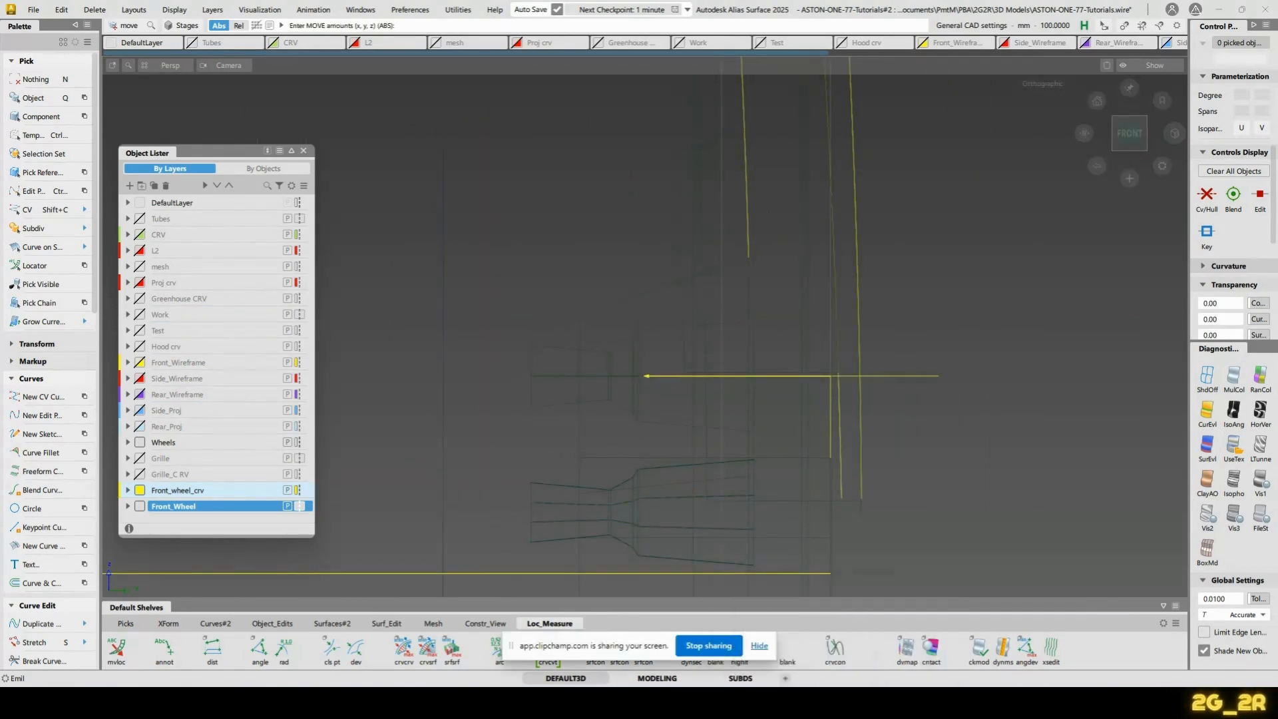
{"action": "key", "text": "alt+Tab"}
{"action": "left_click", "coordinate": [1070, 14]}
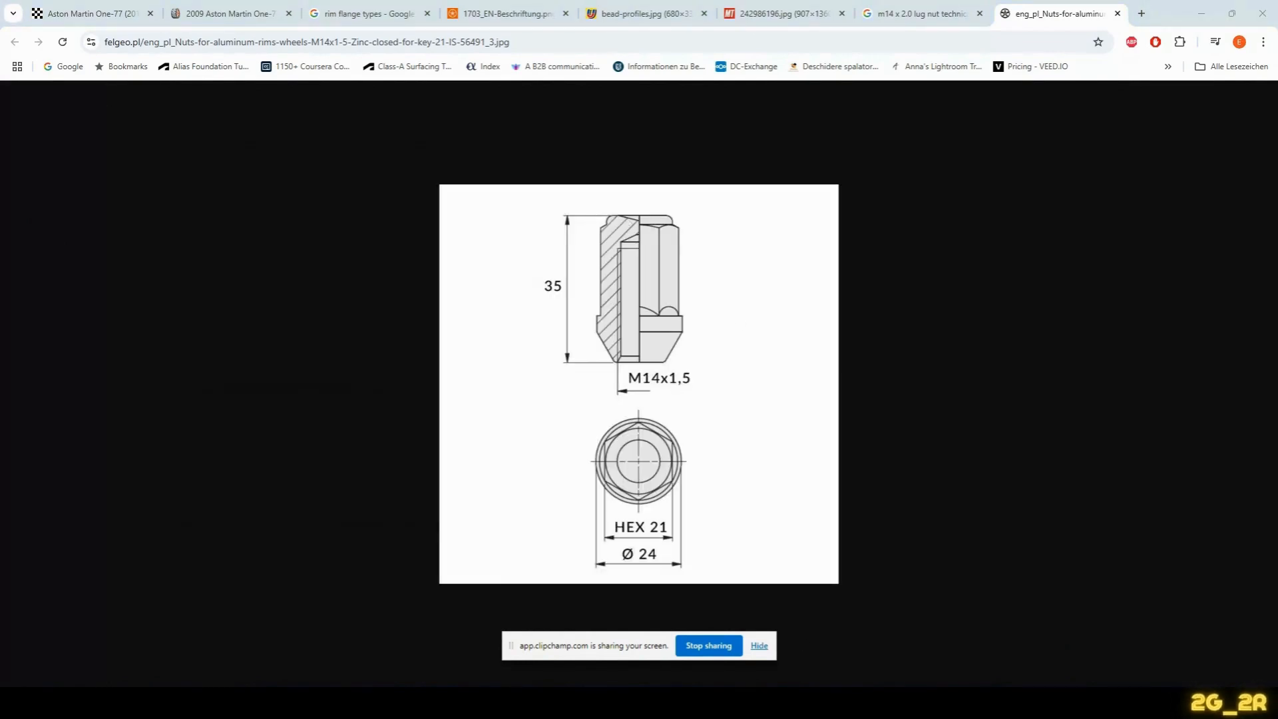
{"action": "mouse_move", "coordinate": [844, 702]}
{"action": "left_click", "coordinate": [844, 632]}
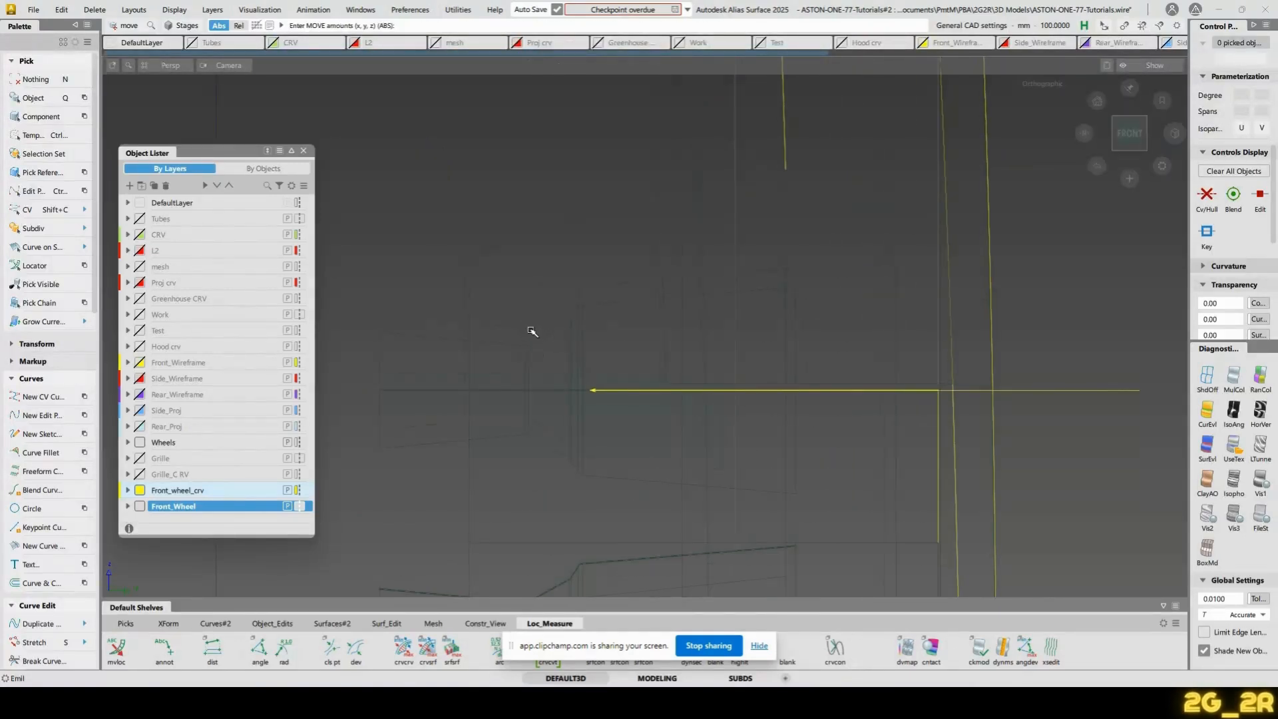
Save the file and draw a horizontal 35 mm line starting at the lug profile's narrow neck
{"action": "key", "text": "ctrl+s"}
{"action": "left_click", "coordinate": [728, 451]}
{"action": "left_click_drag", "start_coordinate": [547, 338], "coordinate": [529, 346]}
{"action": "middle_click_drag", "start_coordinate": [850, 359], "coordinate": [869, 359]}
{"action": "right_click_drag", "start_coordinate": [1011, 438], "coordinate": [1020, 401], "text": "ctrl+shift"}
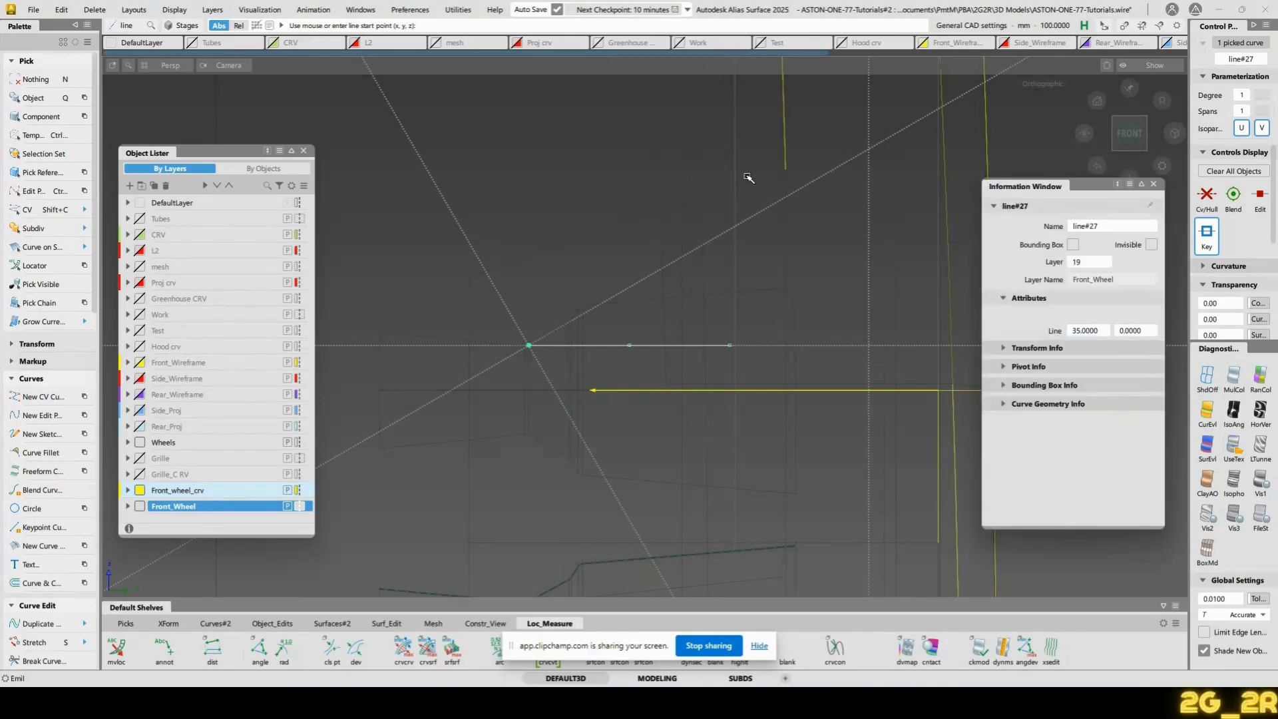
{"action": "key", "text": "n"}
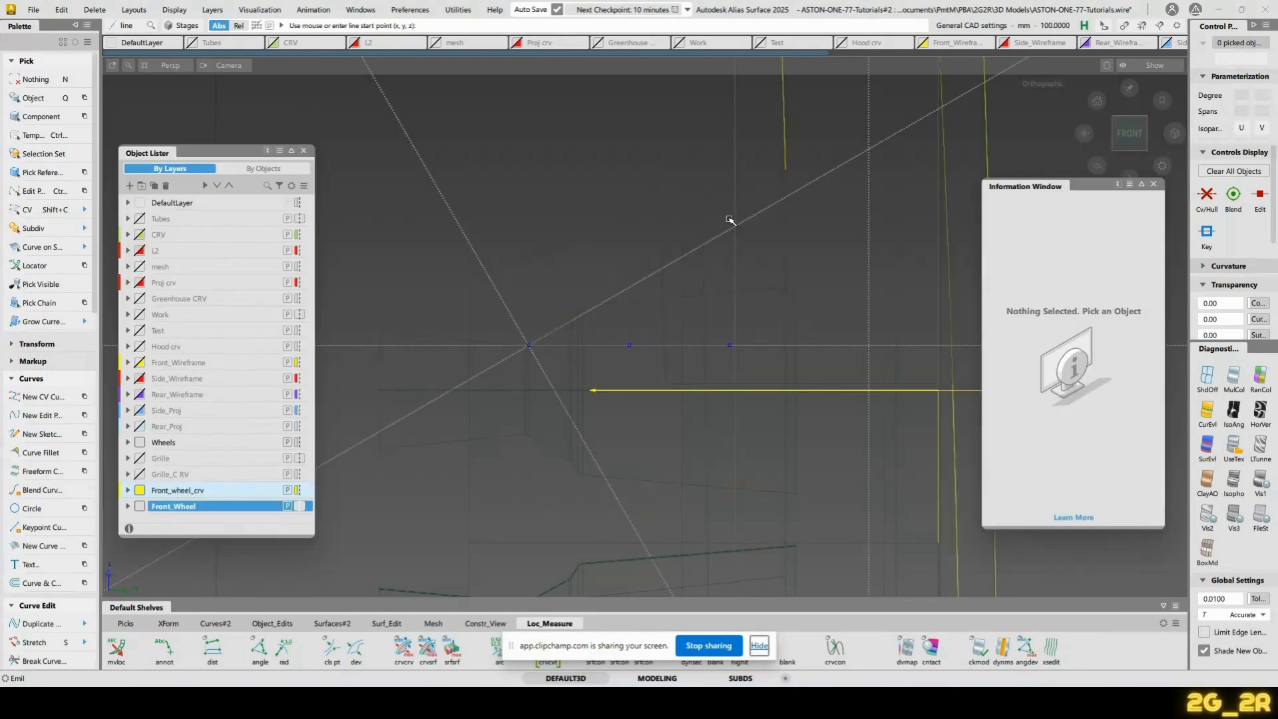
Draw a vertical straight curve upward from the free end of the 35 mm line and clear the selection
{"action": "middle_click_drag", "start_coordinate": [803, 105], "coordinate": [693, 239], "text": "alt+shift"}
{"action": "right_click_drag", "start_coordinate": [693, 240], "coordinate": [752, 249], "text": "alt+shift"}
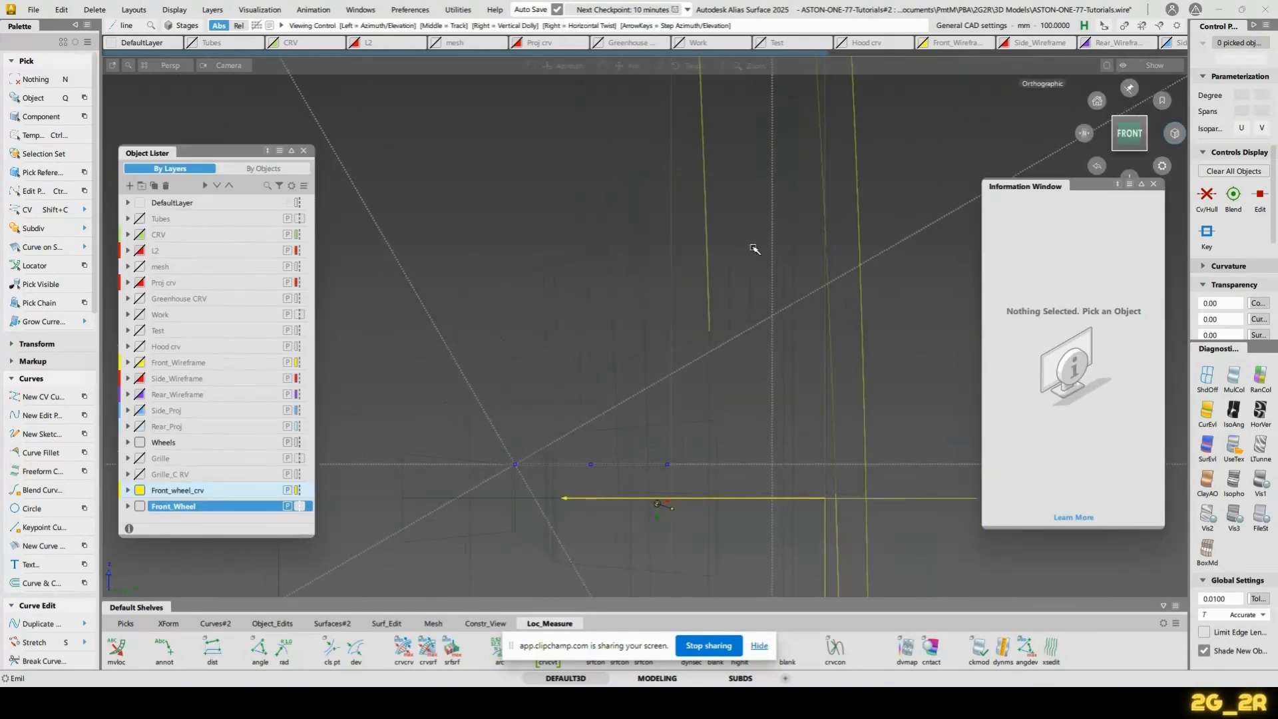
{"action": "middle_click_drag", "start_coordinate": [719, 360], "coordinate": [749, 278], "text": "alt+shift"}
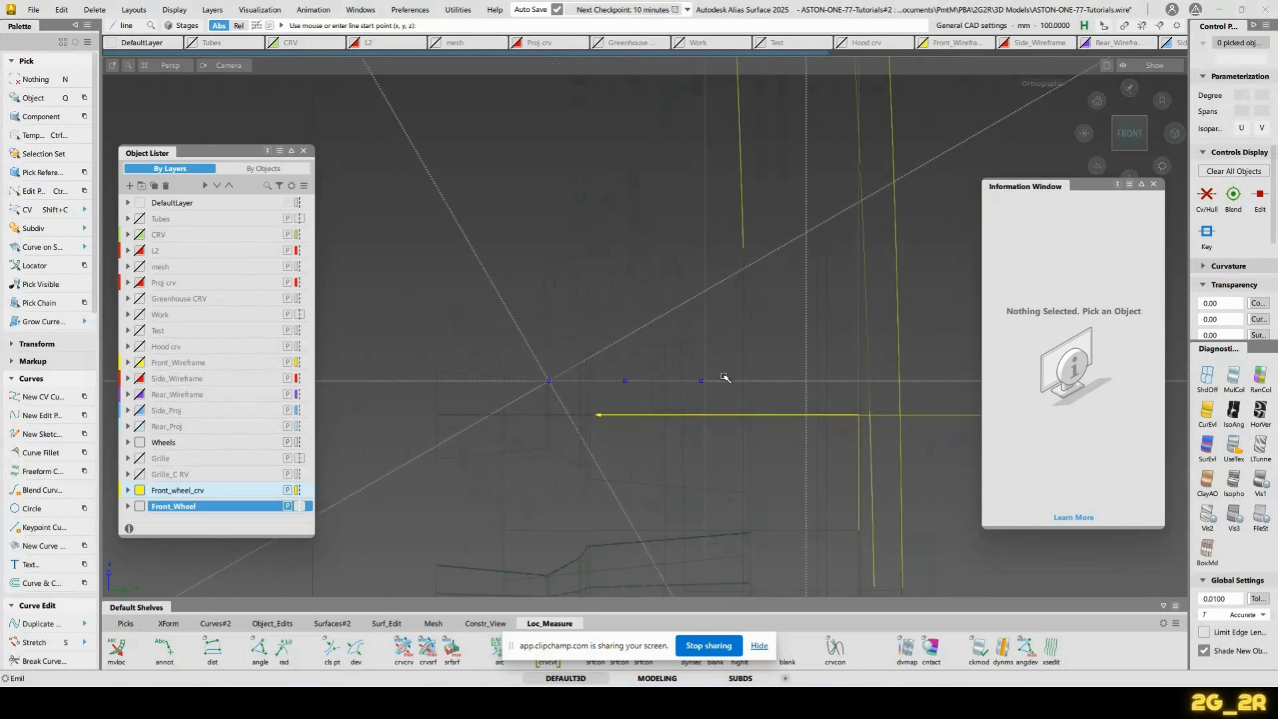
{"action": "key", "text": "e"}
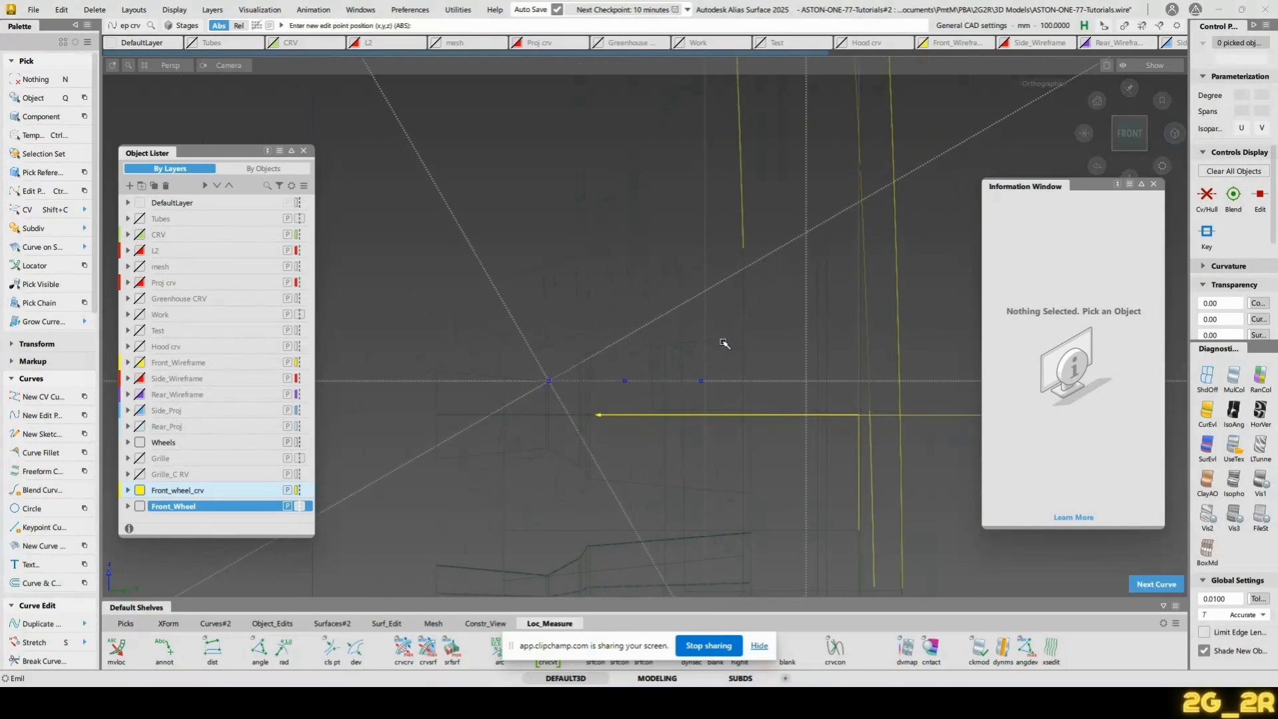
{"action": "left_click", "coordinate": [710, 397]}
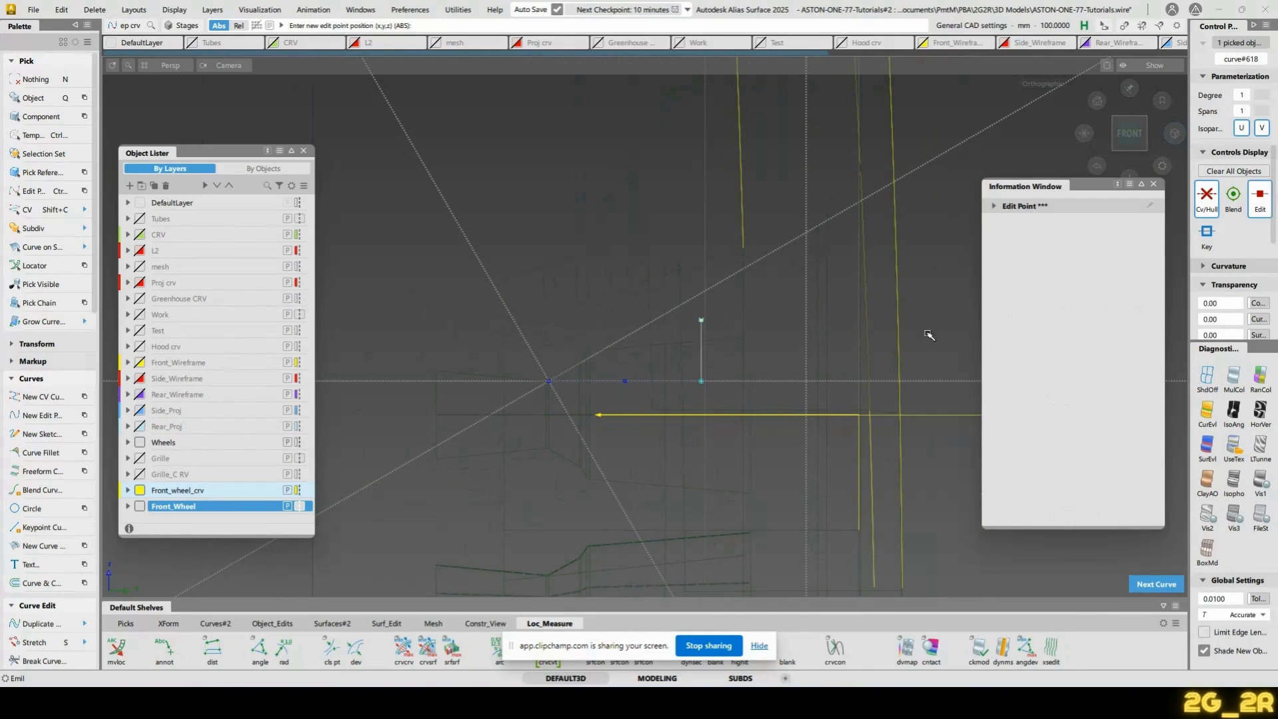
{"action": "key", "text": "n"}
Assign the 35 mm line and the vertical line to the Front_wheel_crv layer and clear the selection
{"action": "left_click_drag", "start_coordinate": [694, 379], "coordinate": [389, 405], "text": "ctrl+shift"}
{"action": "right_click", "coordinate": [181, 486]}
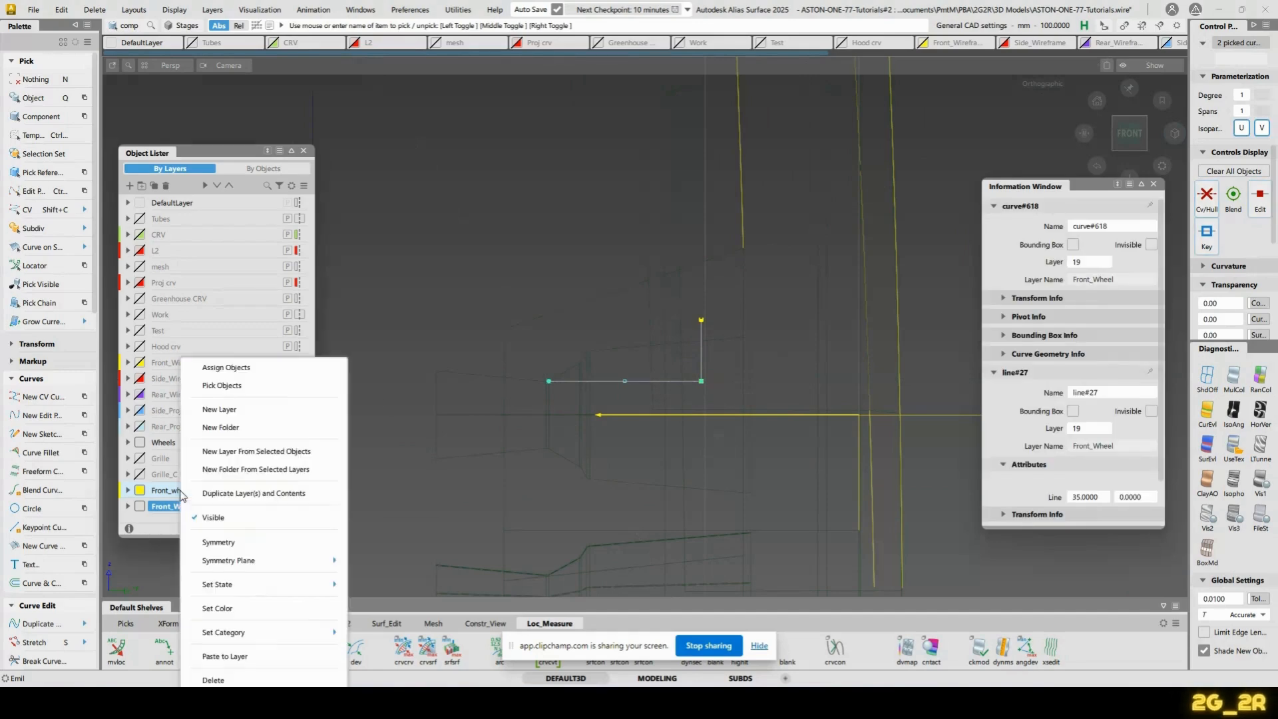
{"action": "left_click", "coordinate": [264, 360]}
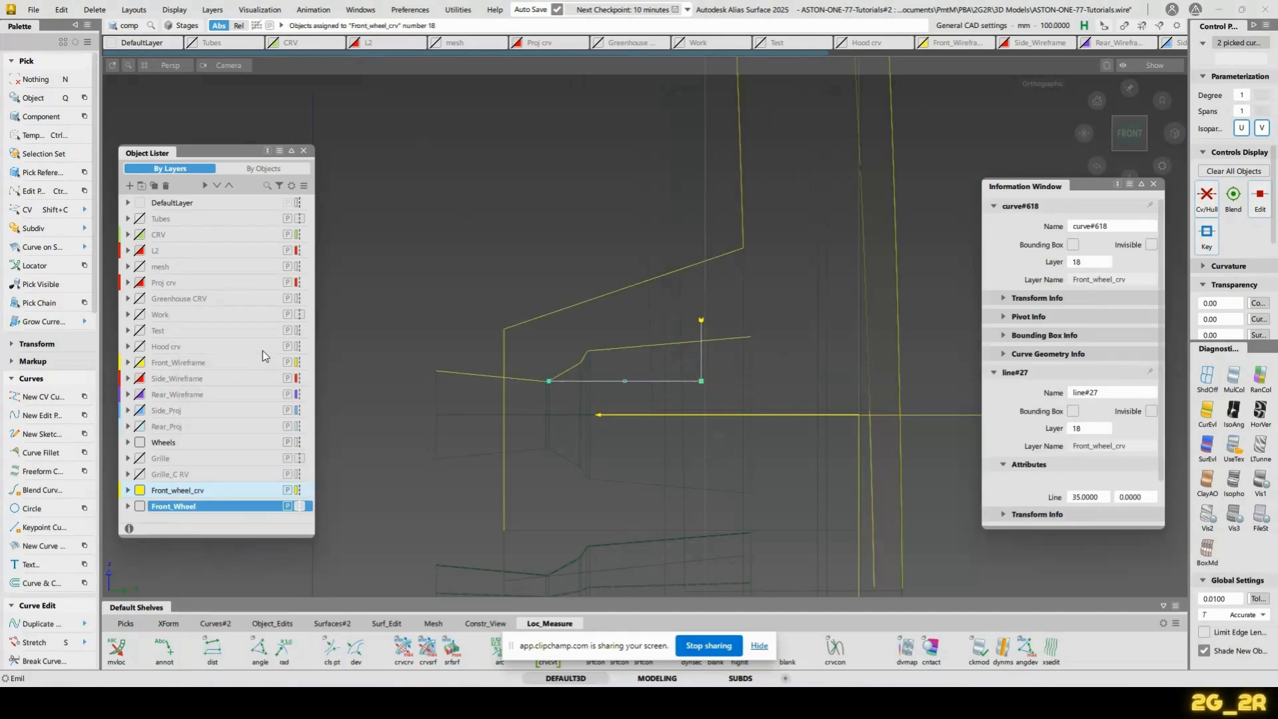
{"action": "left_click", "coordinate": [686, 251]}
Draw a slanted straight edit-point curve from the lug profile's upper line outward past the spoke profile
{"action": "middle_click_drag", "start_coordinate": [764, 313], "coordinate": [602, 419], "text": "alt+shift"}
{"action": "right_click_drag", "start_coordinate": [602, 420], "coordinate": [593, 425], "text": "alt+shift"}
{"action": "middle_click_drag", "start_coordinate": [592, 424], "coordinate": [594, 437], "text": "alt+shift"}
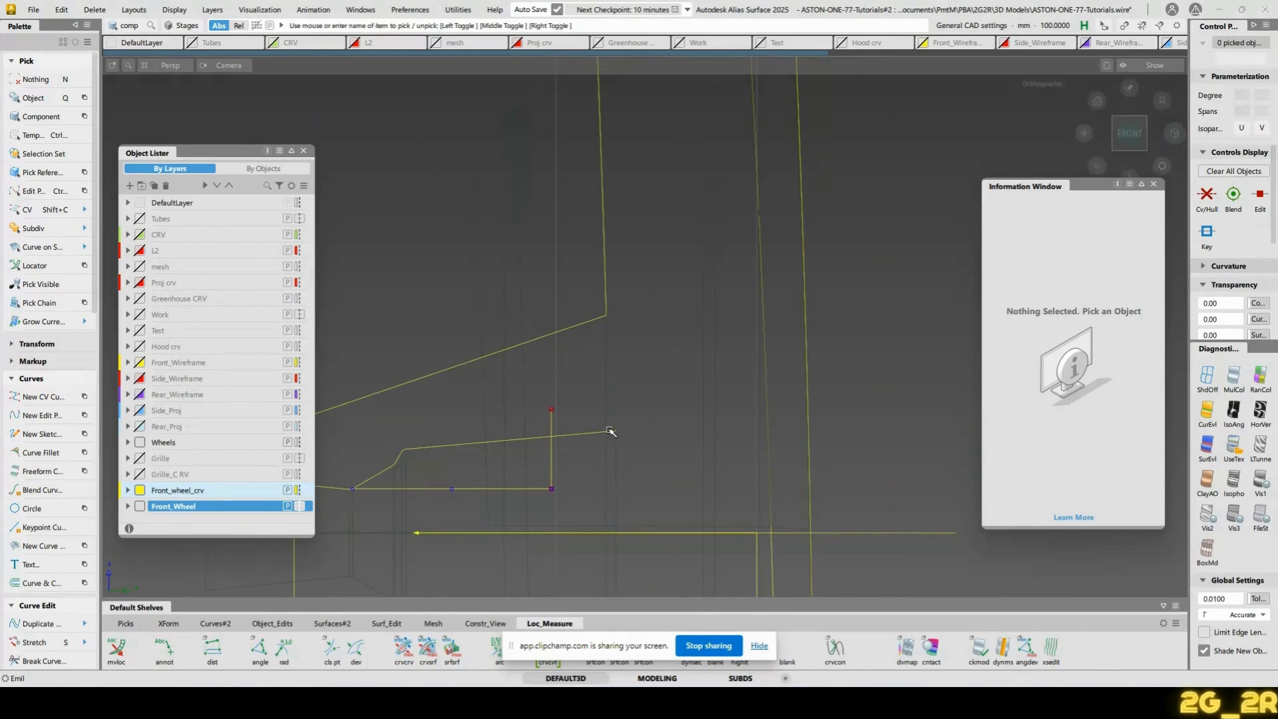
{"action": "key", "text": "e"}
{"action": "left_click", "coordinate": [569, 436]}
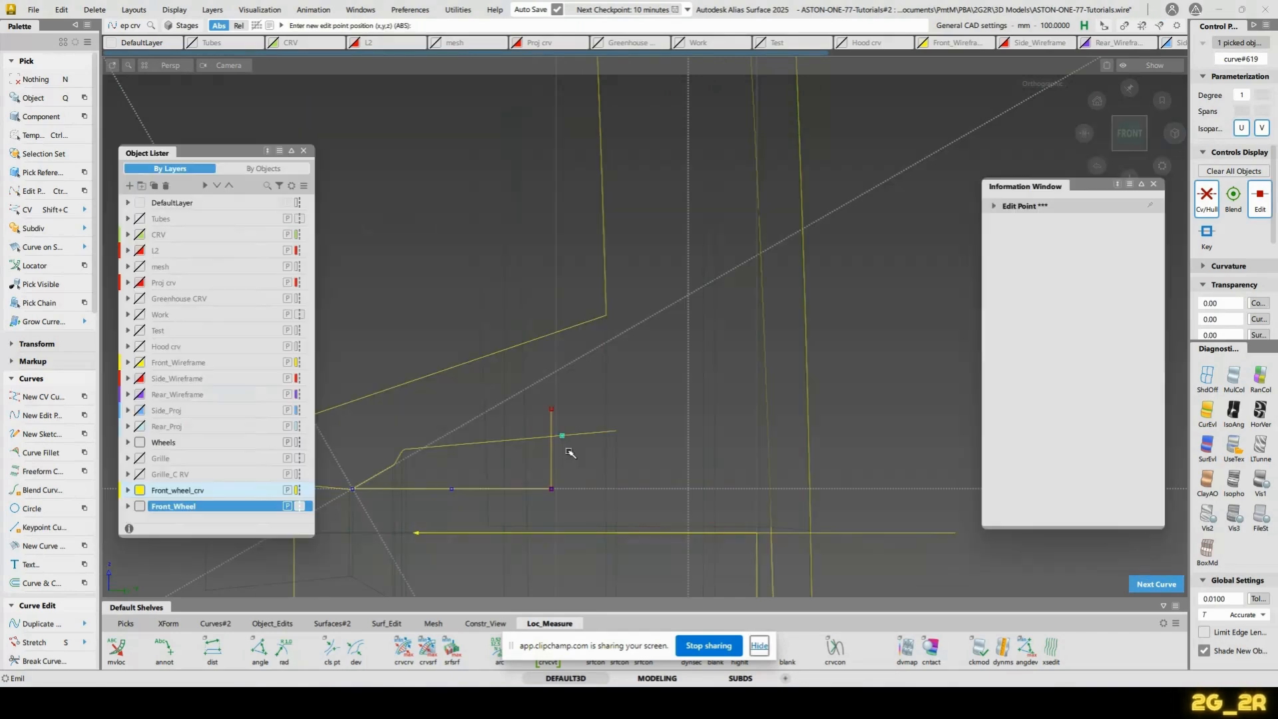
{"action": "right_click_drag", "start_coordinate": [839, 193], "coordinate": [891, 193], "text": "alt+shift"}
{"action": "middle_click_drag", "start_coordinate": [891, 193], "coordinate": [830, 337], "text": "alt+shift"}
{"action": "left_click_drag", "start_coordinate": [821, 297], "coordinate": [815, 299]}
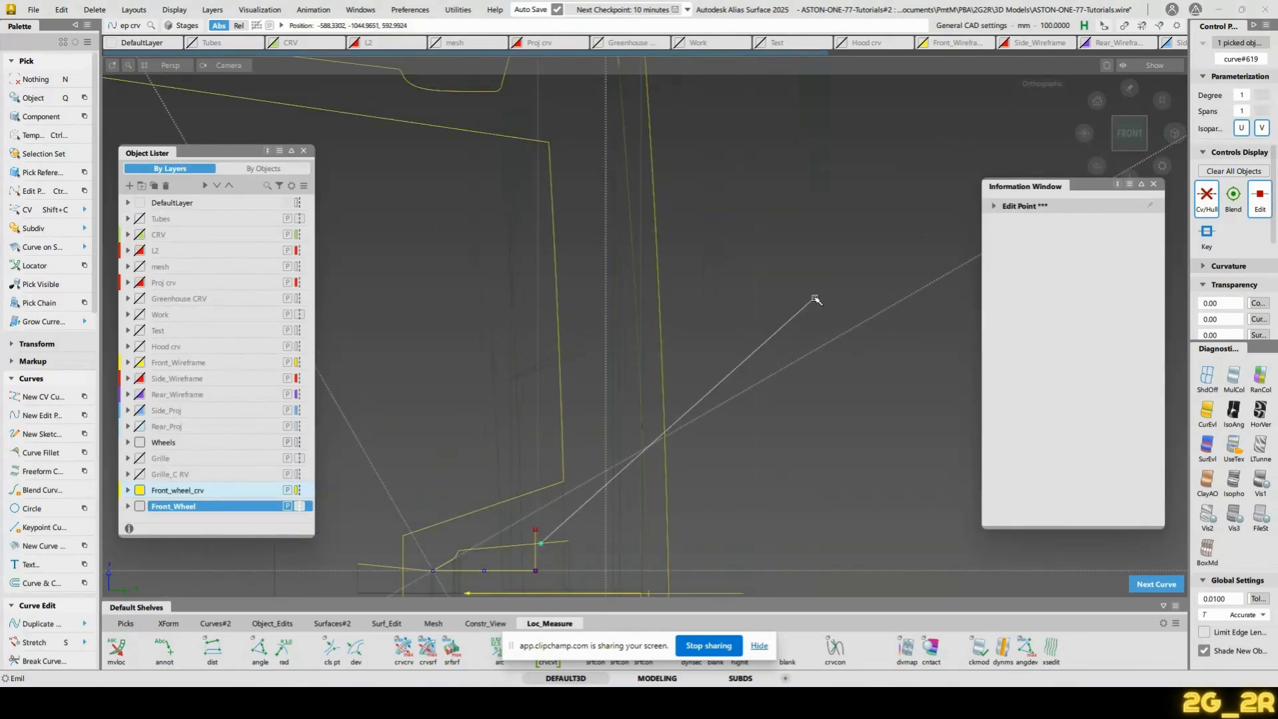
{"action": "key", "text": "ctrl+z"}
Switch to the browser and examine the lug holes and hub in the Aston Martin One-77 wheel photo
{"action": "middle_click_drag", "start_coordinate": [615, 426], "coordinate": [690, 293], "text": "alt+shift"}
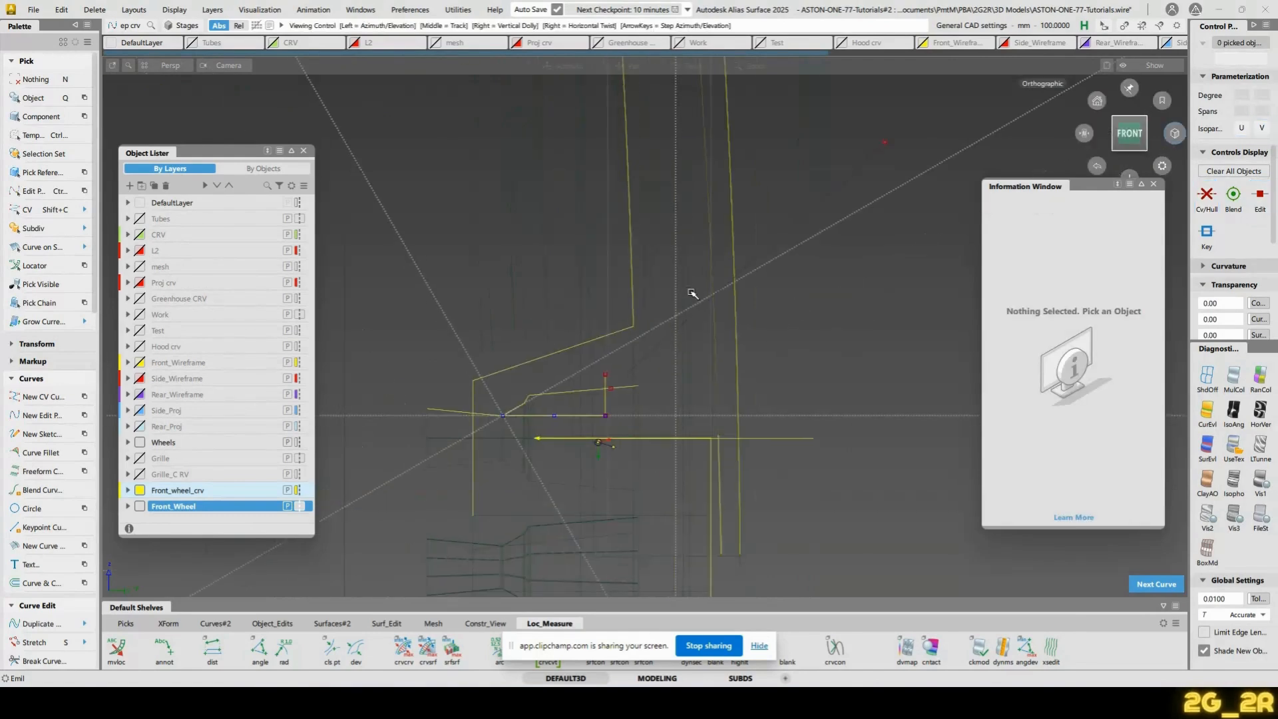
{"action": "right_click_drag", "start_coordinate": [690, 293], "coordinate": [639, 293], "text": "alt+shift"}
{"action": "middle_click_drag", "start_coordinate": [638, 294], "coordinate": [619, 370], "text": "alt+shift"}
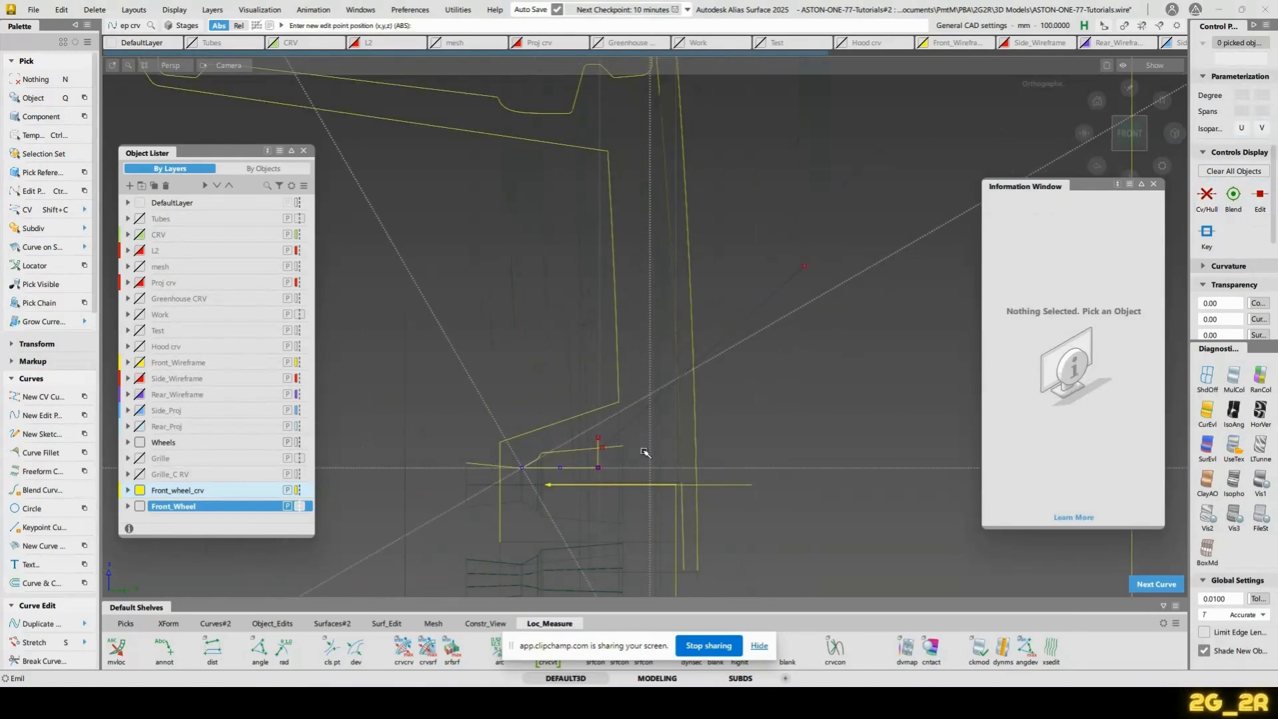
{"action": "key", "text": "alt+Tab"}
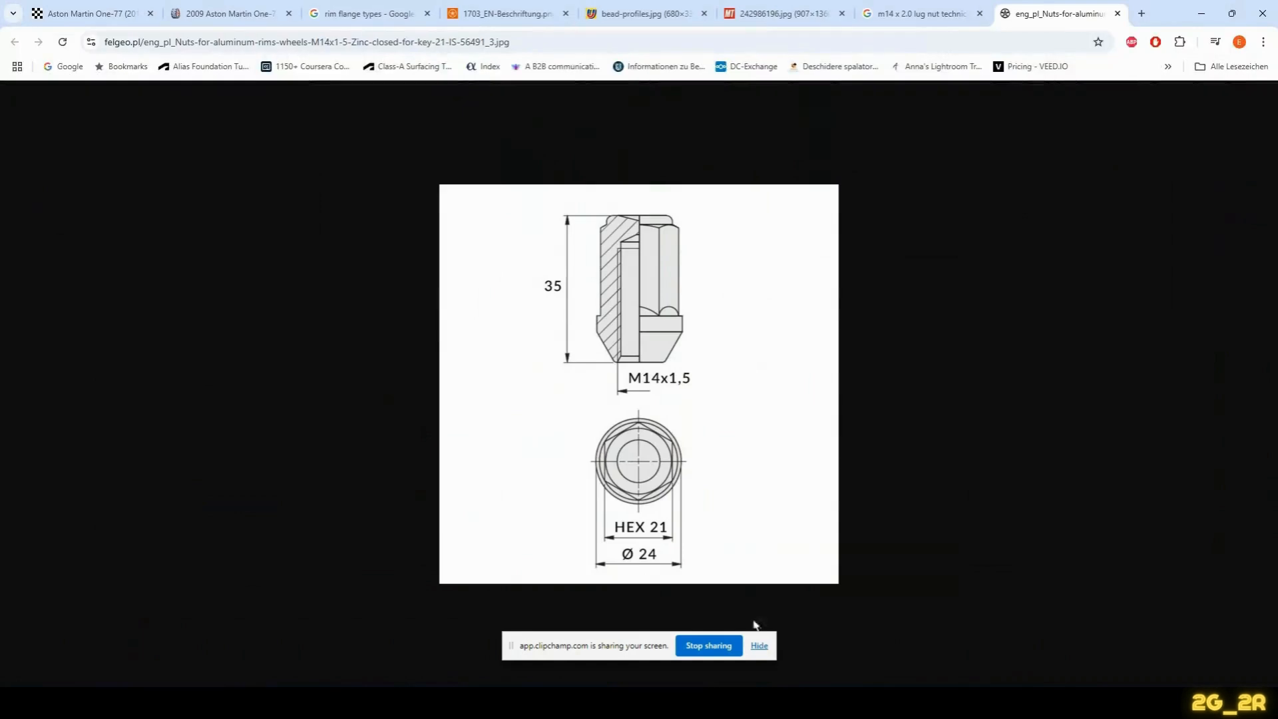
{"action": "left_click", "coordinate": [117, 14]}
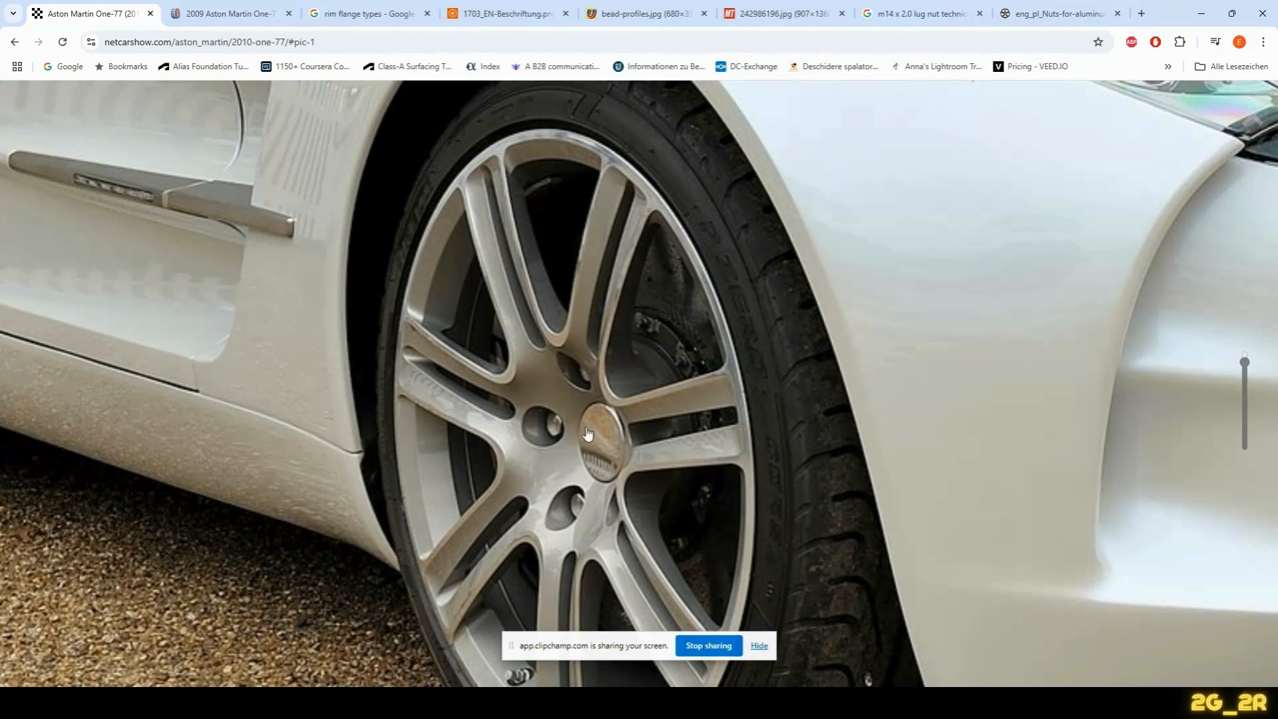
Return to Alias and move the short vertical line straight down below the lug hole axis, then clear the selection
{"action": "key", "text": "alt+Tab"}
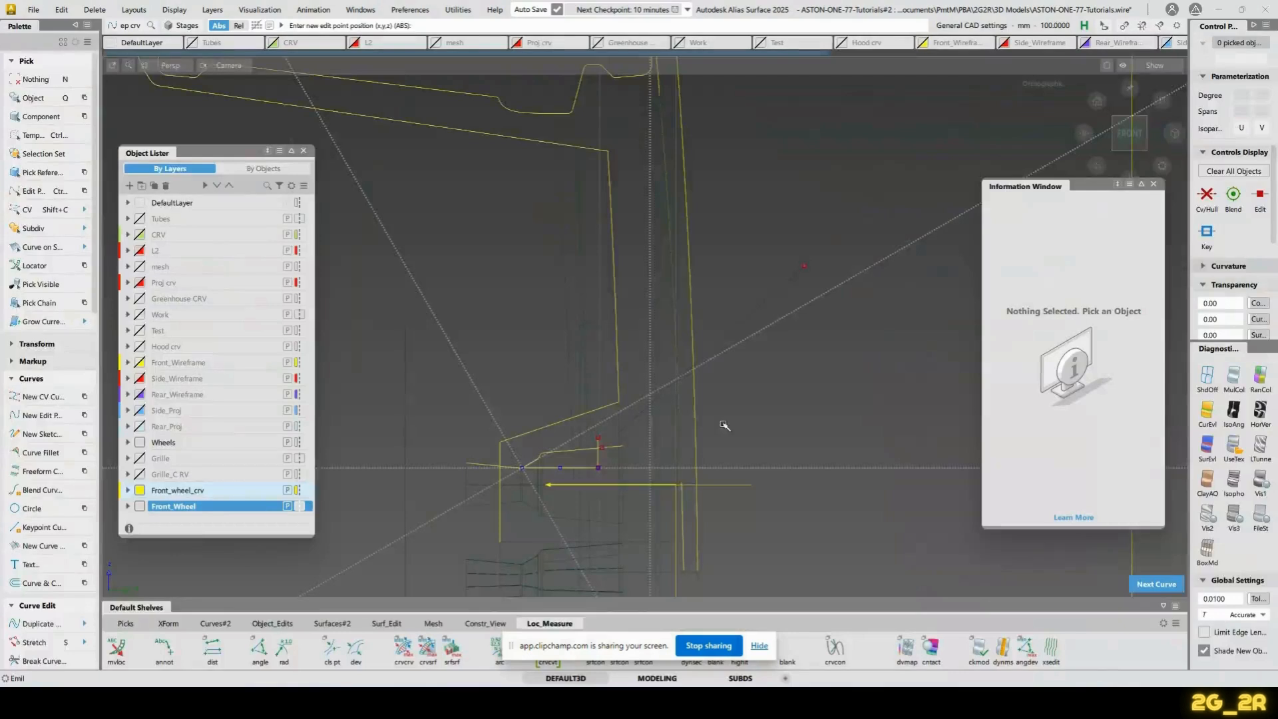
{"action": "middle_click_drag", "start_coordinate": [694, 507], "coordinate": [700, 387], "text": "alt+shift"}
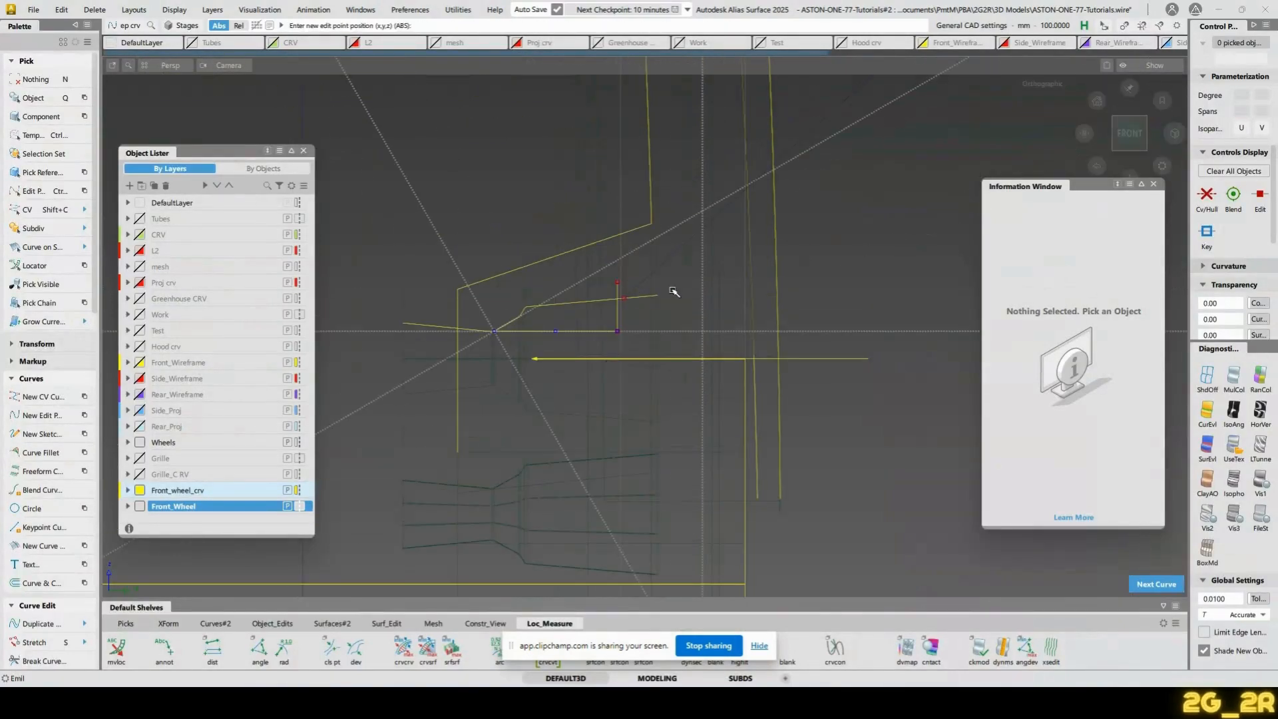
{"action": "left_click_drag", "start_coordinate": [628, 328], "coordinate": [625, 300], "text": "ctrl+shift"}
{"action": "left_click", "coordinate": [618, 313]}
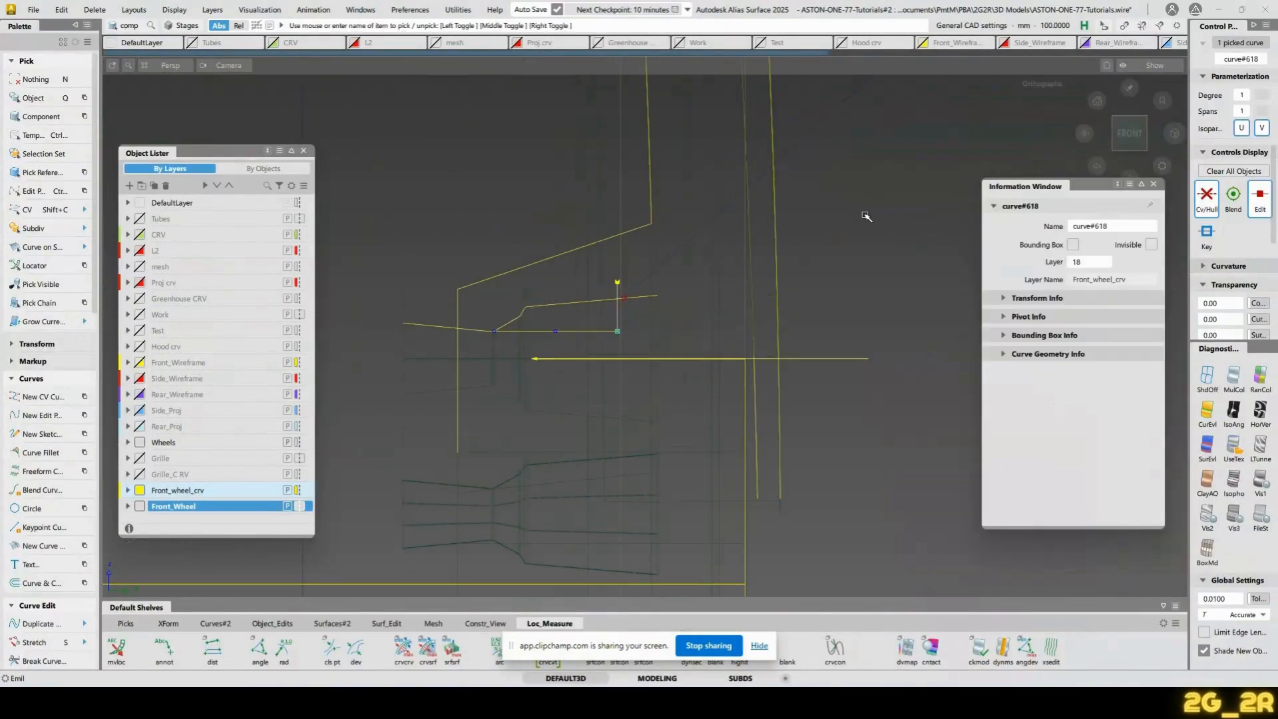
{"action": "key", "text": "w"}
{"action": "right_click_drag", "start_coordinate": [865, 212], "coordinate": [870, 313]}
{"action": "key", "text": "n"}
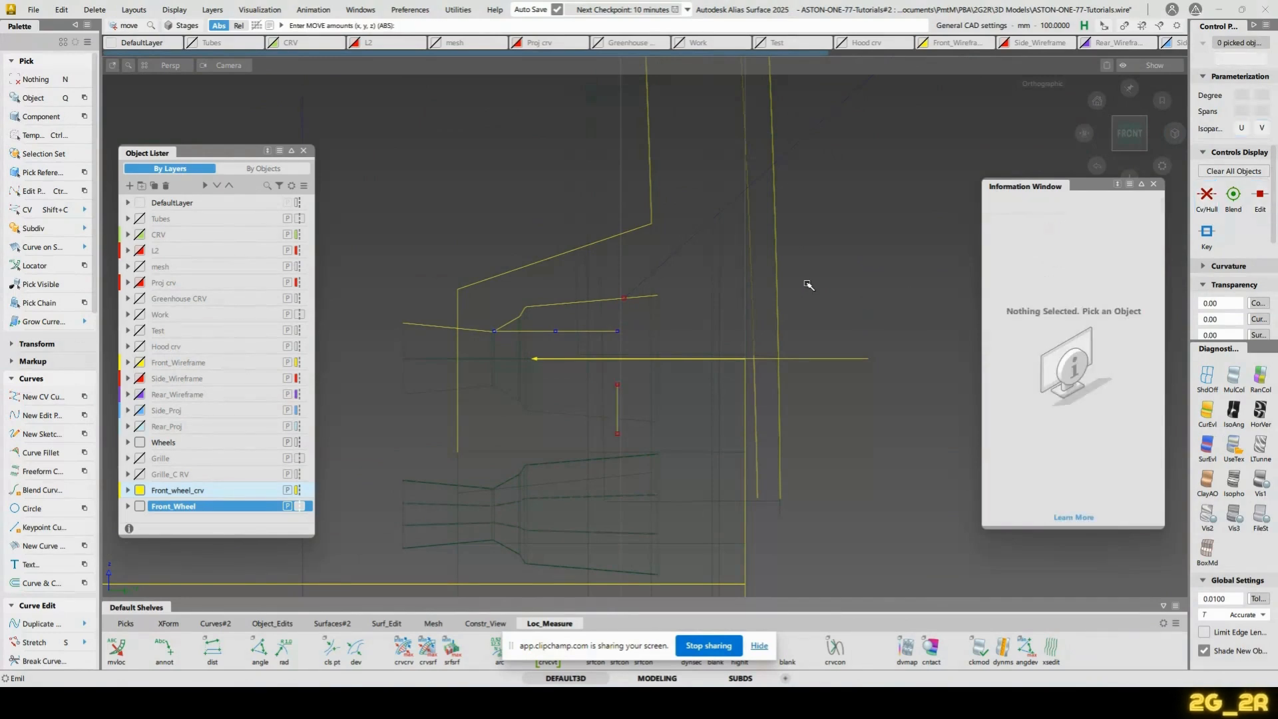
Stretch the inner end of the slanted curve down onto the moved vertical line and clear the selection
{"action": "key", "text": "s"}
{"action": "left_click", "coordinate": [670, 251]}
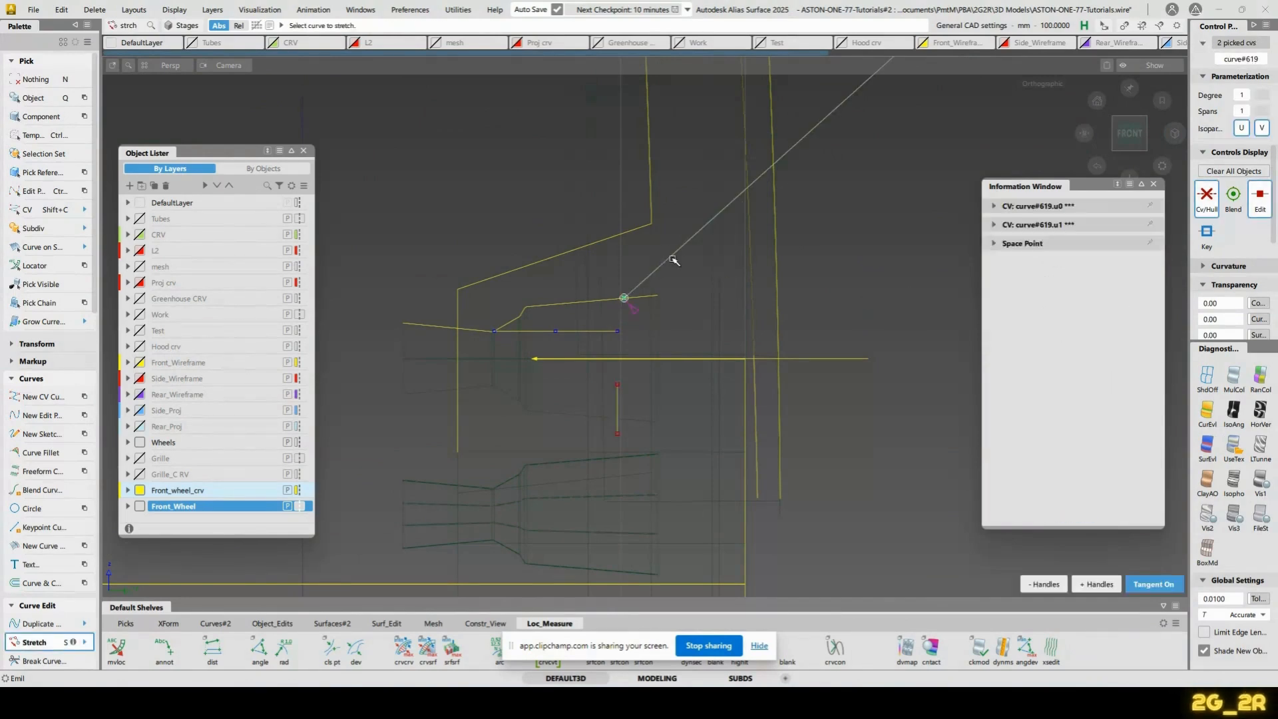
{"action": "left_click_drag", "start_coordinate": [617, 432], "coordinate": [617, 420], "text": "ctrl+alt"}
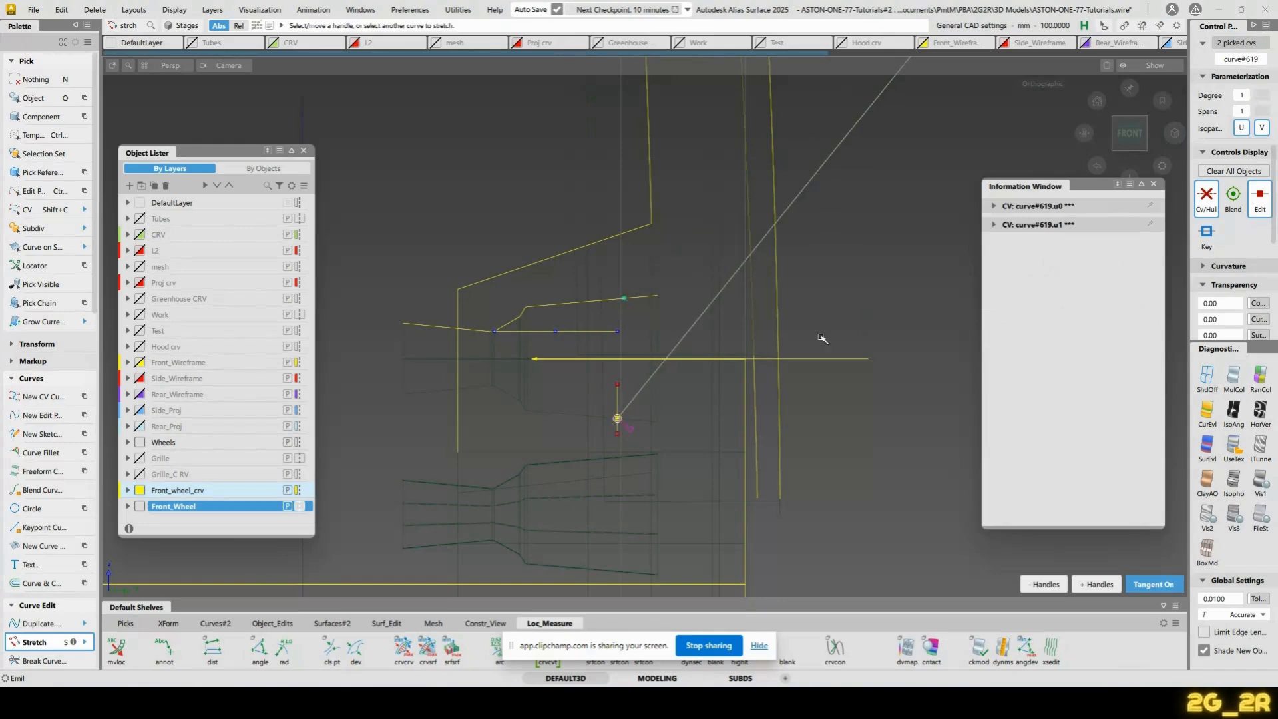
{"action": "middle_click_drag", "start_coordinate": [807, 228], "coordinate": [767, 390], "text": "alt+shift"}
{"action": "right_click_drag", "start_coordinate": [767, 391], "coordinate": [792, 305], "text": "alt+shift"}
{"action": "middle_click_drag", "start_coordinate": [792, 304], "coordinate": [796, 278], "text": "alt+shift"}
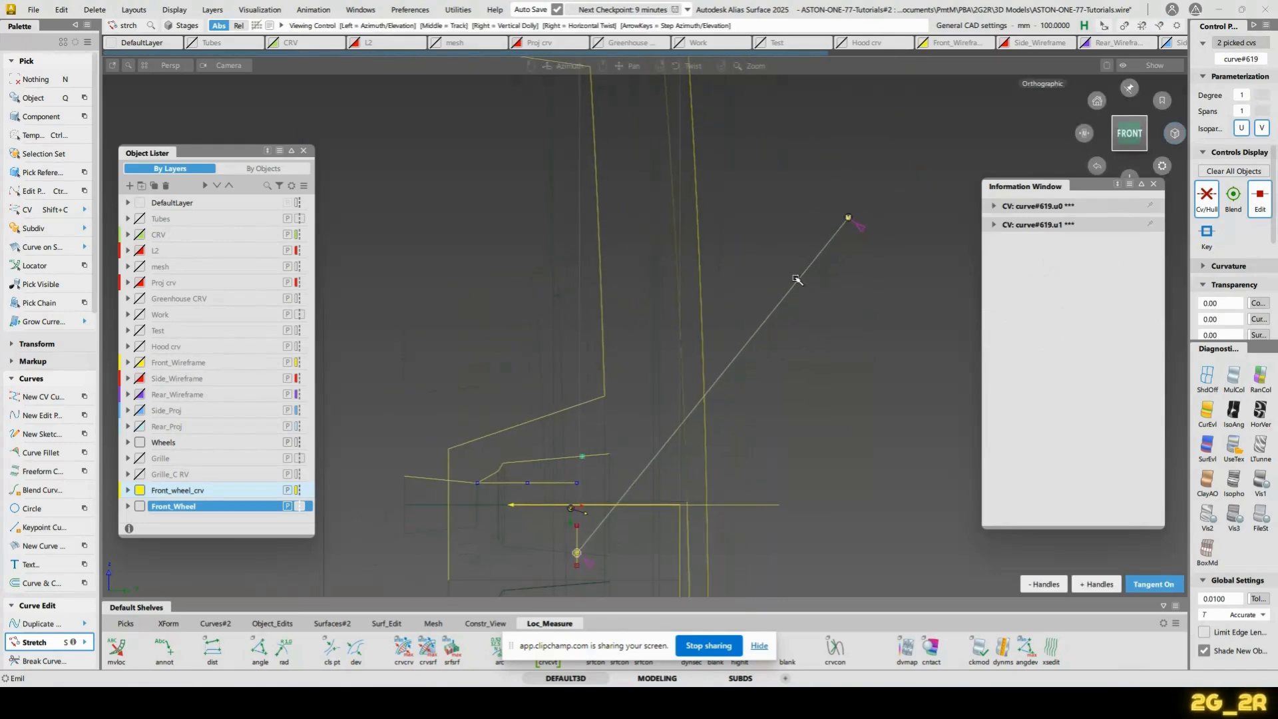
{"action": "left_click", "coordinate": [852, 270]}
Turn on control point display for the inner of the spoke profile's two front curves and clear the selection
{"action": "left_click", "coordinate": [699, 376], "text": "ctrl+shift"}
{"action": "left_click_drag", "start_coordinate": [700, 377], "coordinate": [700, 347], "text": "ctrl+shift"}
{"action": "right_click_drag", "start_coordinate": [776, 182], "coordinate": [786, 262], "text": "alt+shift"}
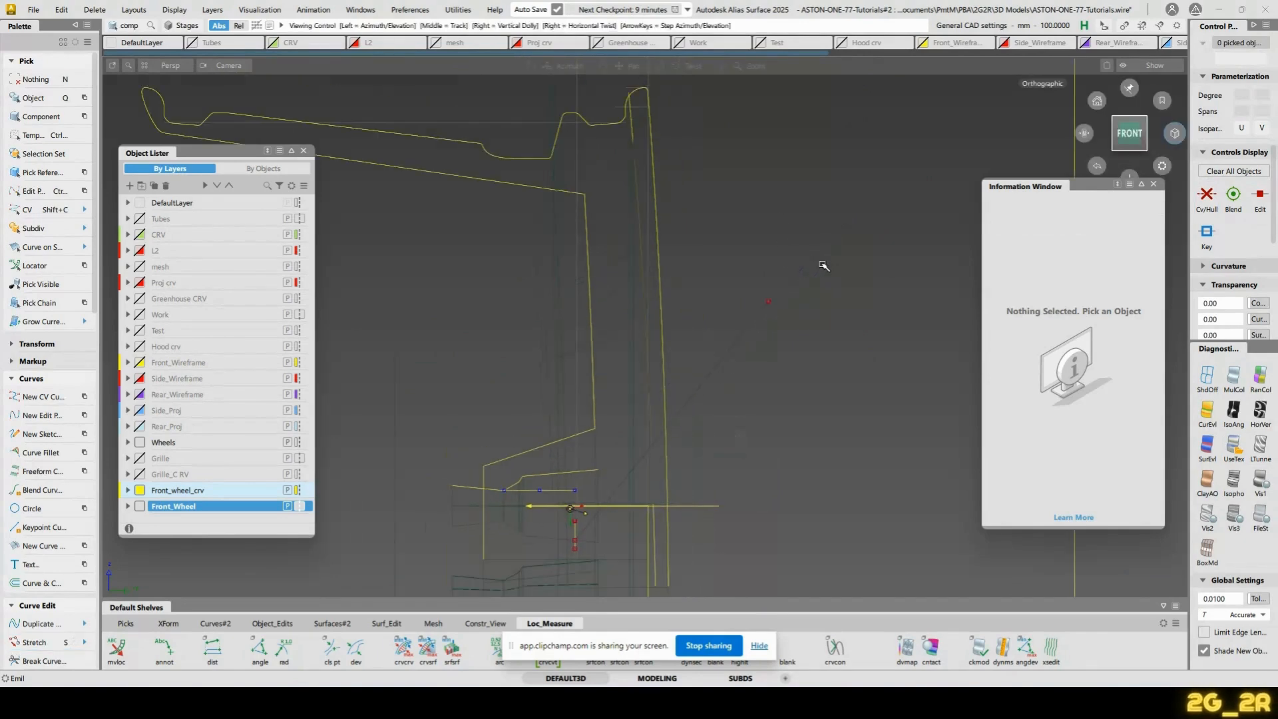
{"action": "left_click_drag", "start_coordinate": [630, 165], "coordinate": [632, 146], "text": "ctrl+shift"}
{"action": "left_click", "coordinate": [633, 147]}
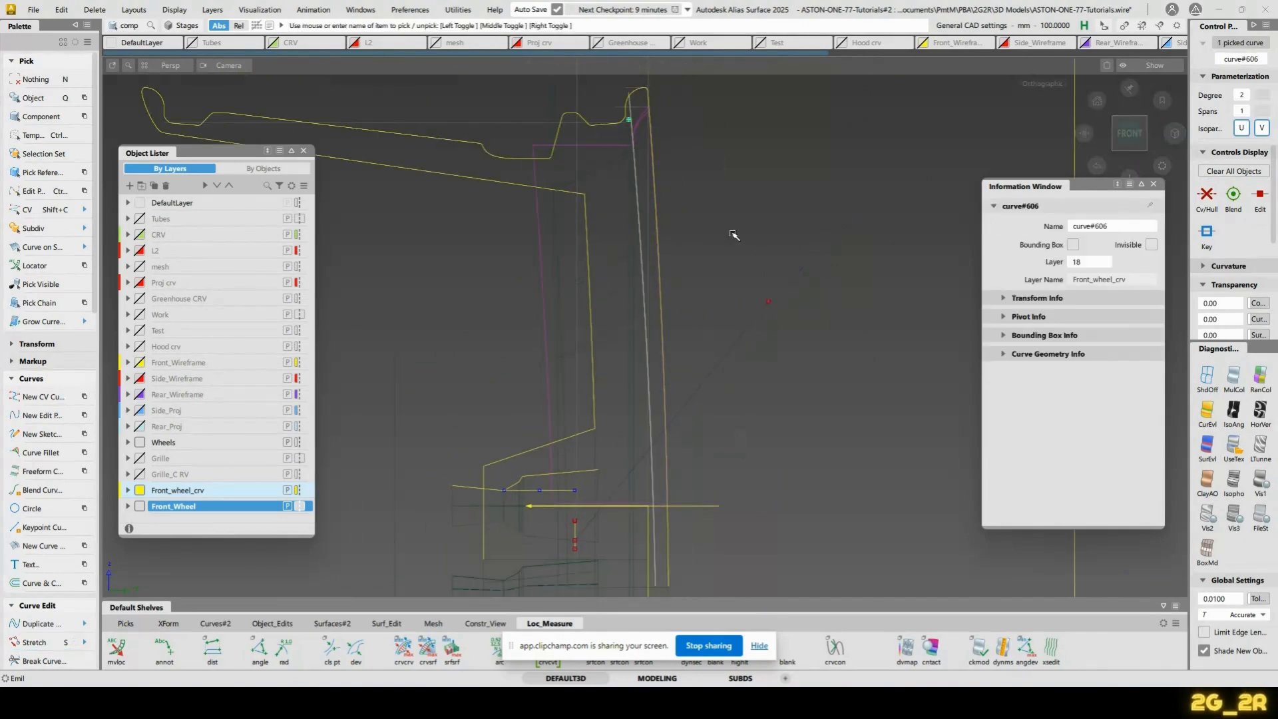
{"action": "right_click_drag", "start_coordinate": [763, 226], "coordinate": [768, 223], "text": "ctrl+shift"}
{"action": "middle_click_drag", "start_coordinate": [716, 419], "coordinate": [729, 339], "text": "alt+shift"}
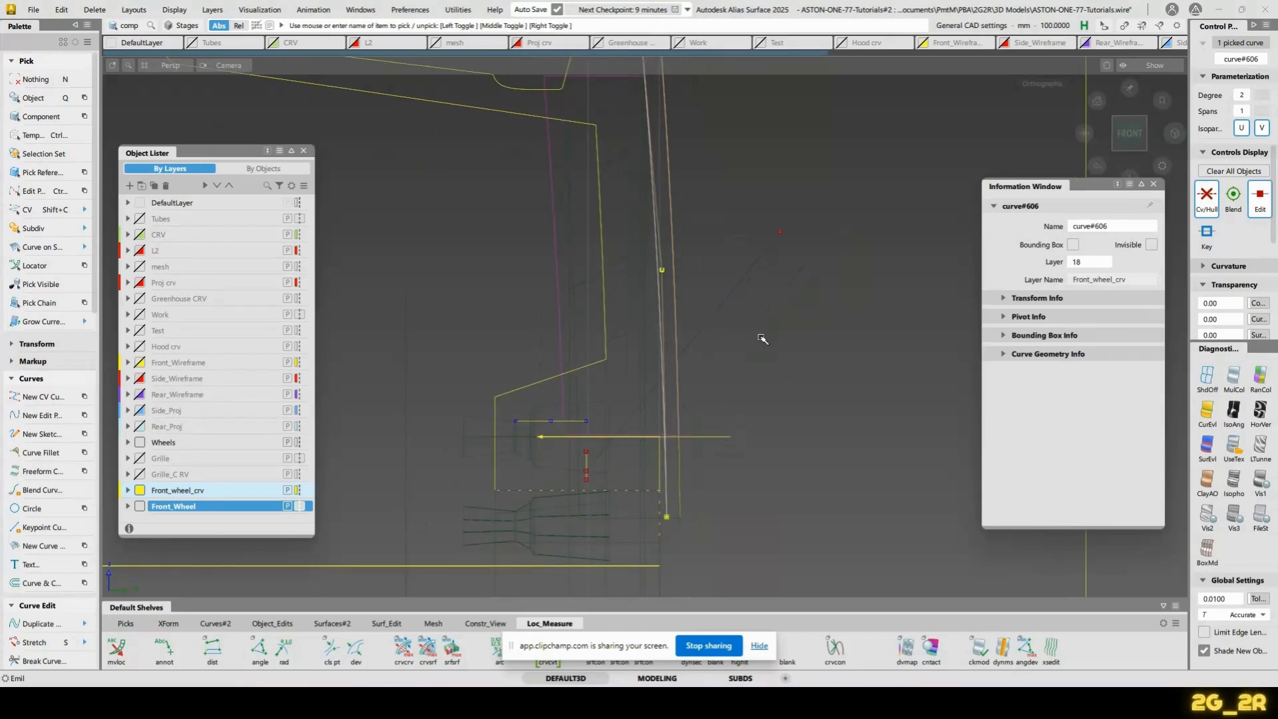
{"action": "left_click", "coordinate": [761, 338]}
Shorten the outer end of the slanted curve with Extend so it ends on the spoke profile's inner front curve
{"action": "middle_click_drag", "start_coordinate": [752, 171], "coordinate": [752, 253], "text": "ctrl+shift"}
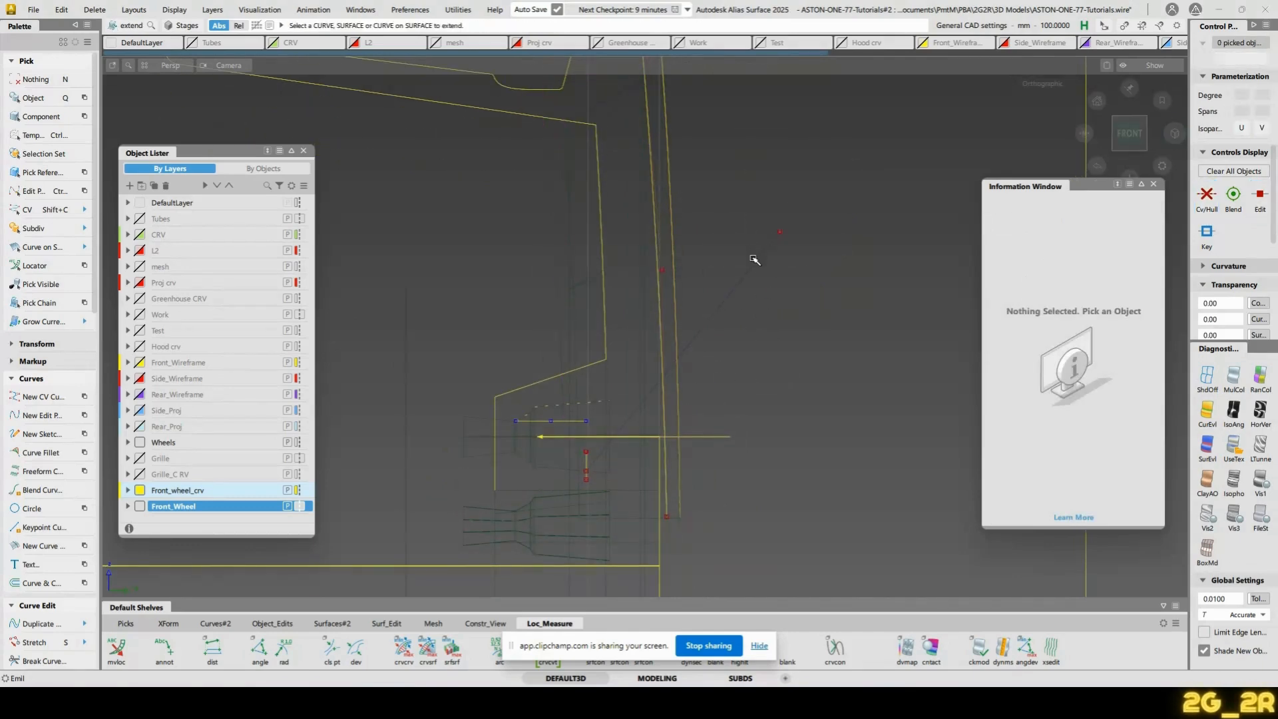
{"action": "left_click", "coordinate": [754, 259]}
{"action": "left_click", "coordinate": [663, 392], "text": "ctrl+alt"}
Rebuild the slanted curve as a degree 2 curve with one middle control point and clear the selection
{"action": "right_click_drag", "start_coordinate": [784, 408], "coordinate": [730, 357], "text": "alt+shift"}
{"action": "left_click_drag", "start_coordinate": [638, 387], "coordinate": [639, 373], "text": "ctrl+shift"}
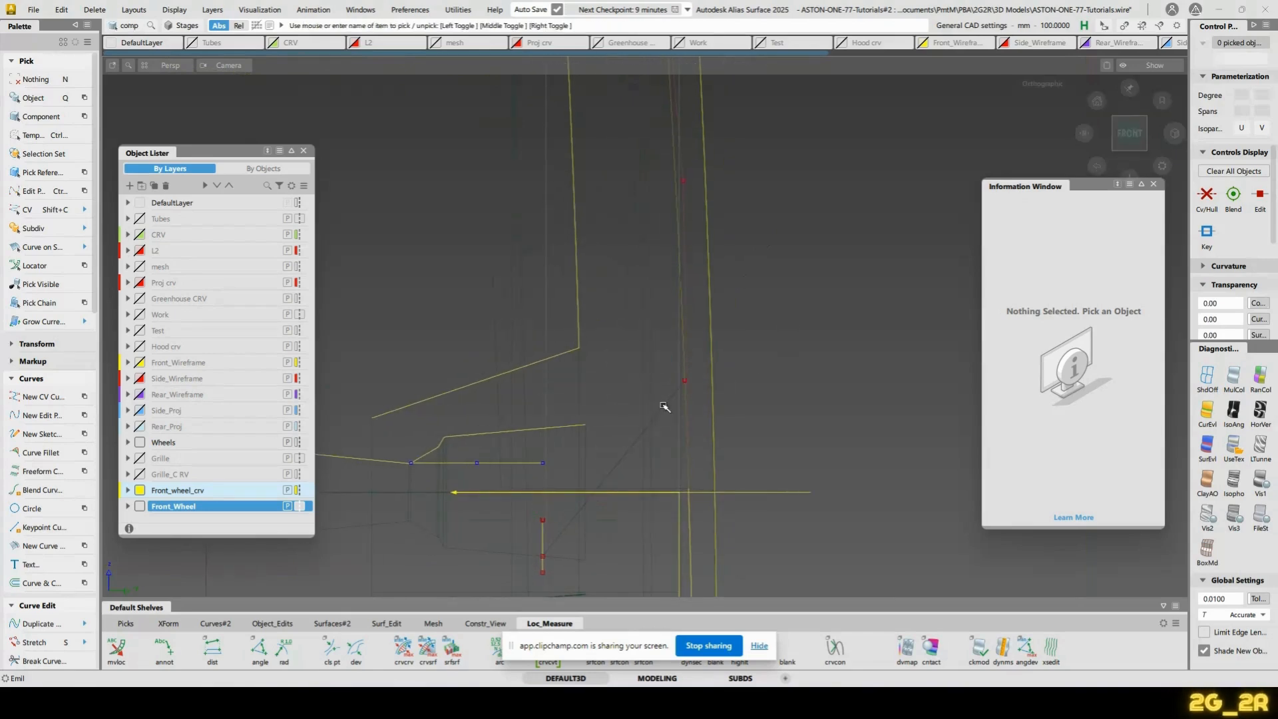
{"action": "left_click", "coordinate": [664, 406]}
{"action": "key", "text": "ctrl+r"}
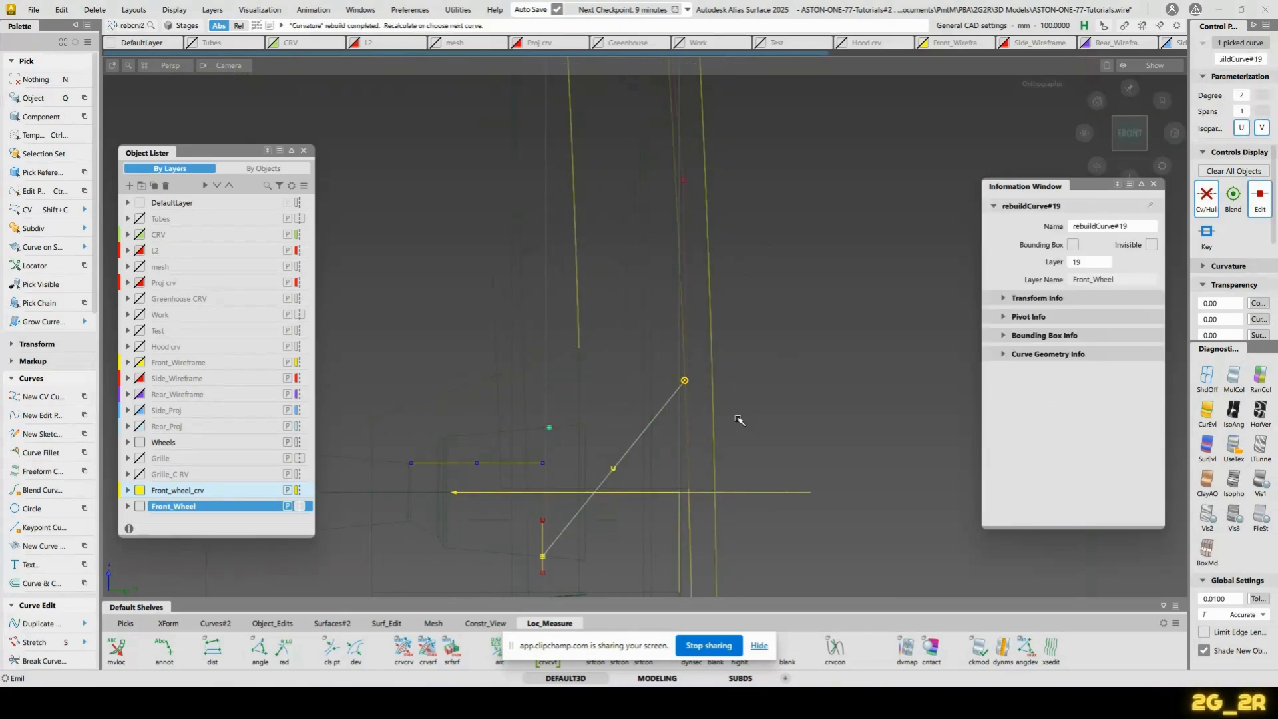
{"action": "key", "text": "n"}
Move the slanted curve's middle control point about 1.6 mm along Y to bow it slightly
{"action": "key", "text": "shift+c"}
{"action": "left_click_drag", "start_coordinate": [603, 457], "coordinate": [624, 472]}
{"action": "key", "text": "w"}
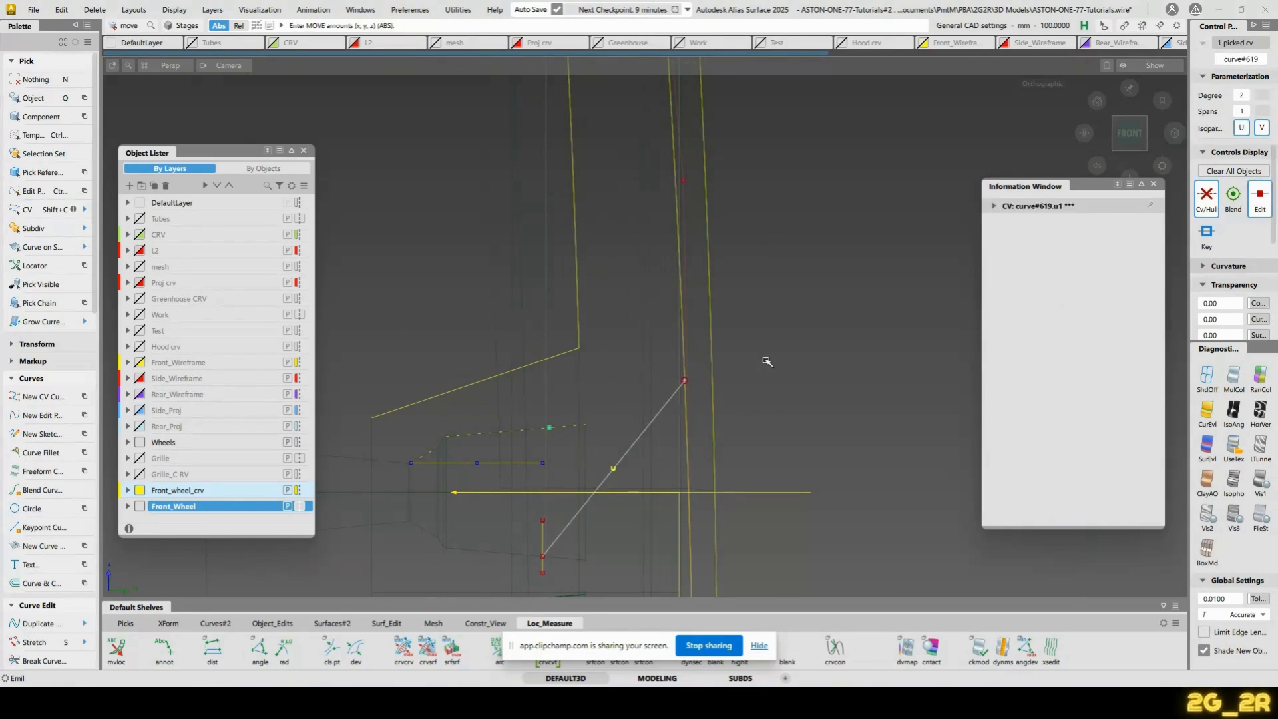
{"action": "mouse_move", "coordinate": [767, 362]}
{"action": "middle_mouse_down"}
{"action": "mouse_move", "coordinate": [765, 337]}
{"action": "mouse_move", "coordinate": [771, 345]}
{"action": "middle_mouse_up"}
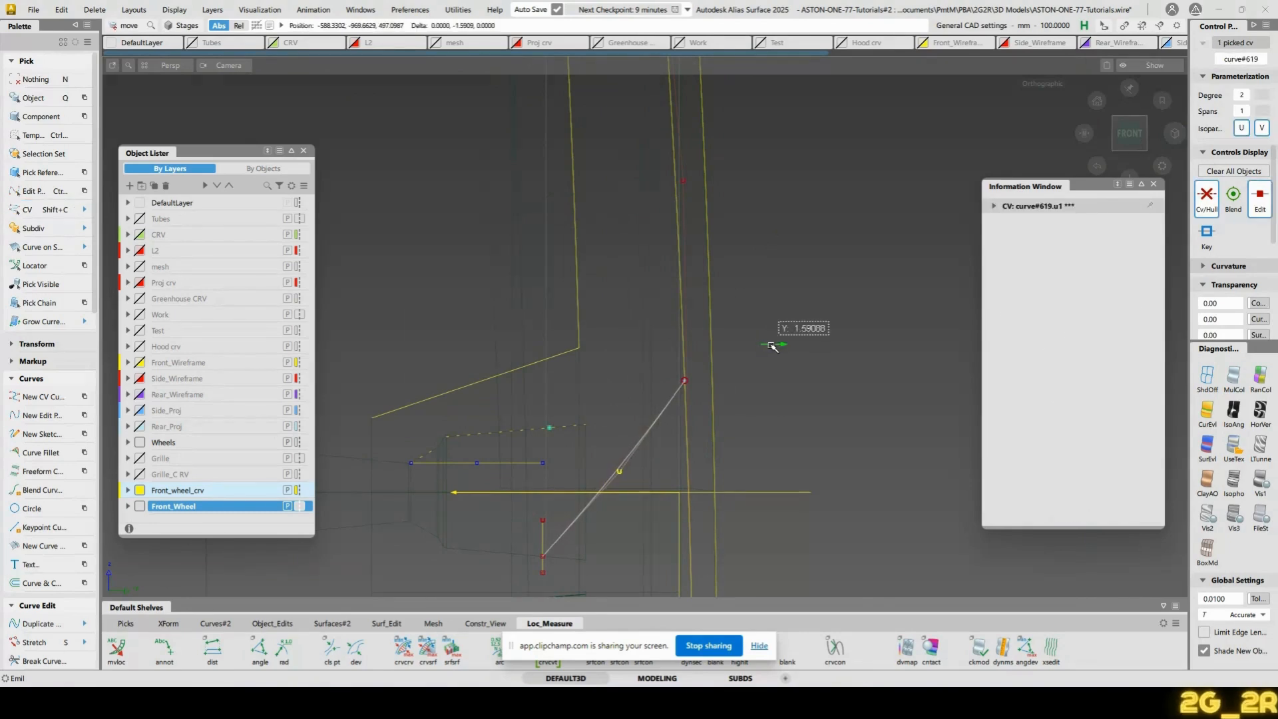
{"action": "key", "text": "n"}
Extend the lug profile's upper line outward past the spoke profile's inner front curve
{"action": "middle_click_drag", "start_coordinate": [578, 338], "coordinate": [581, 423], "text": "ctrl+shift"}
{"action": "left_click", "coordinate": [570, 424]}
{"action": "left_click", "coordinate": [602, 424]}
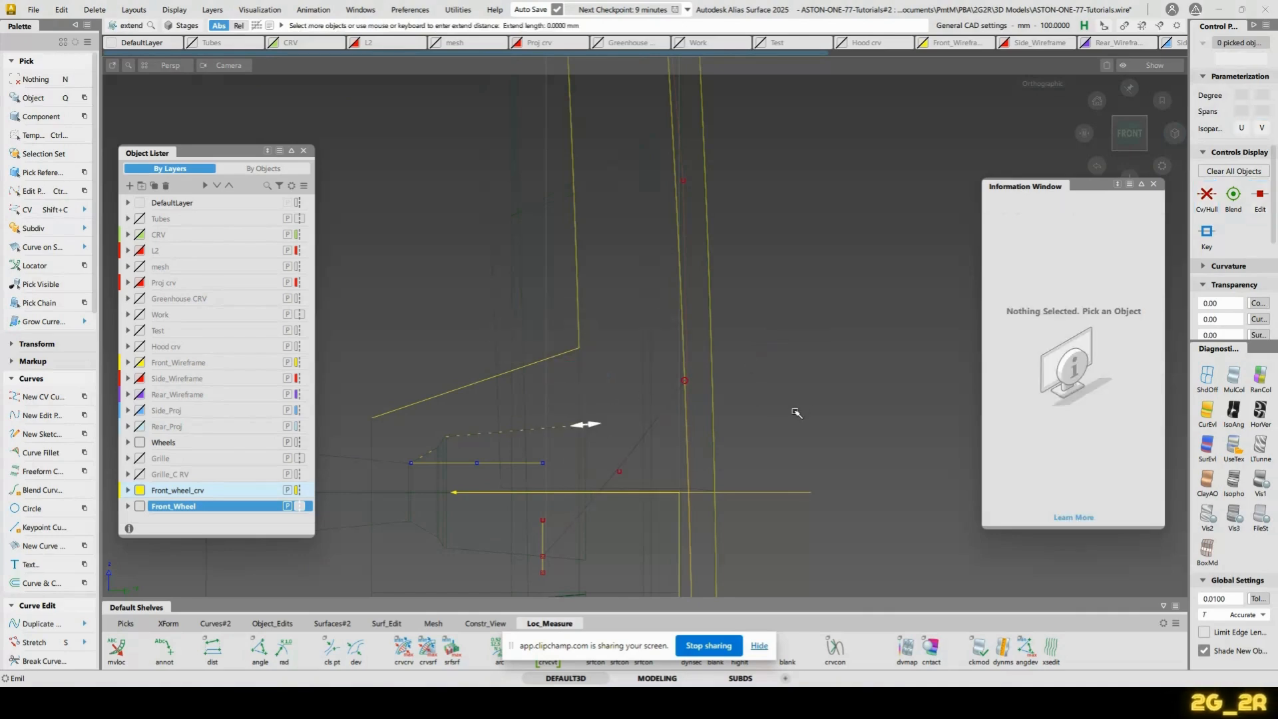
{"action": "left_click_drag", "start_coordinate": [878, 435], "coordinate": [1090, 419]}
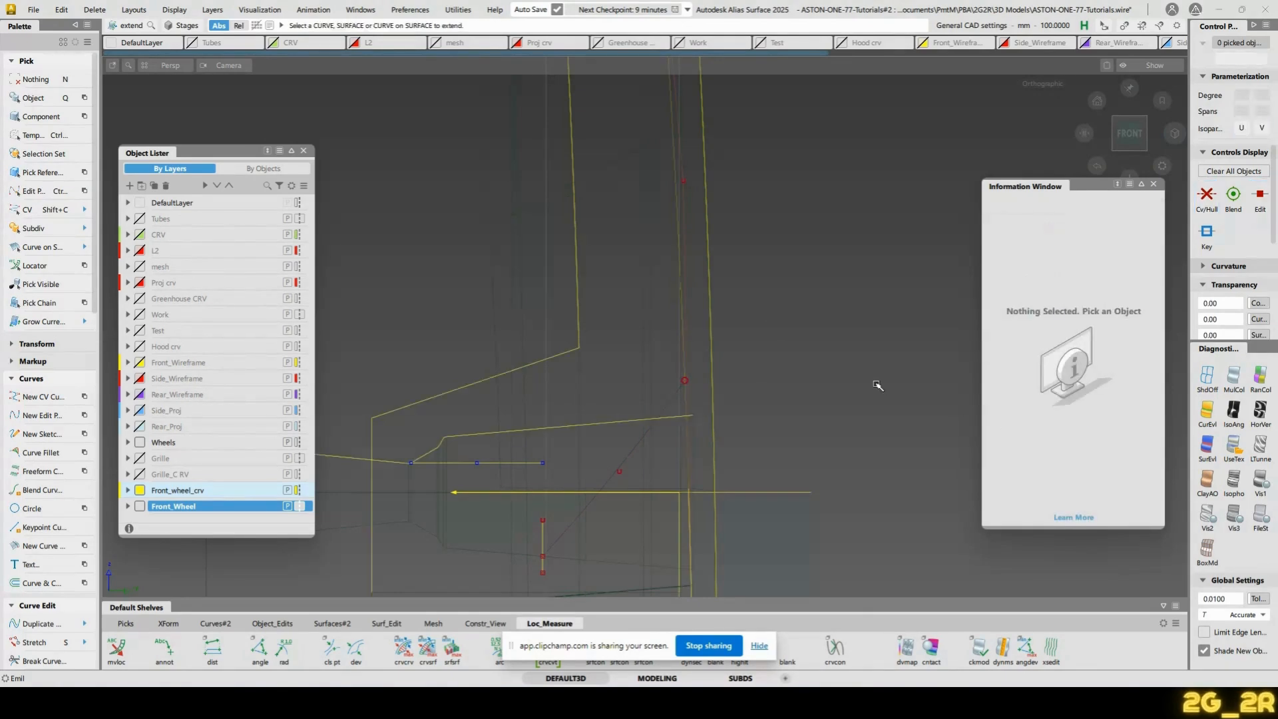
Shade the wheel surfaces and compare the hub and lug hole area with the Aston Martin One-77 photo
{"action": "key", "text": "alt+Tab"}
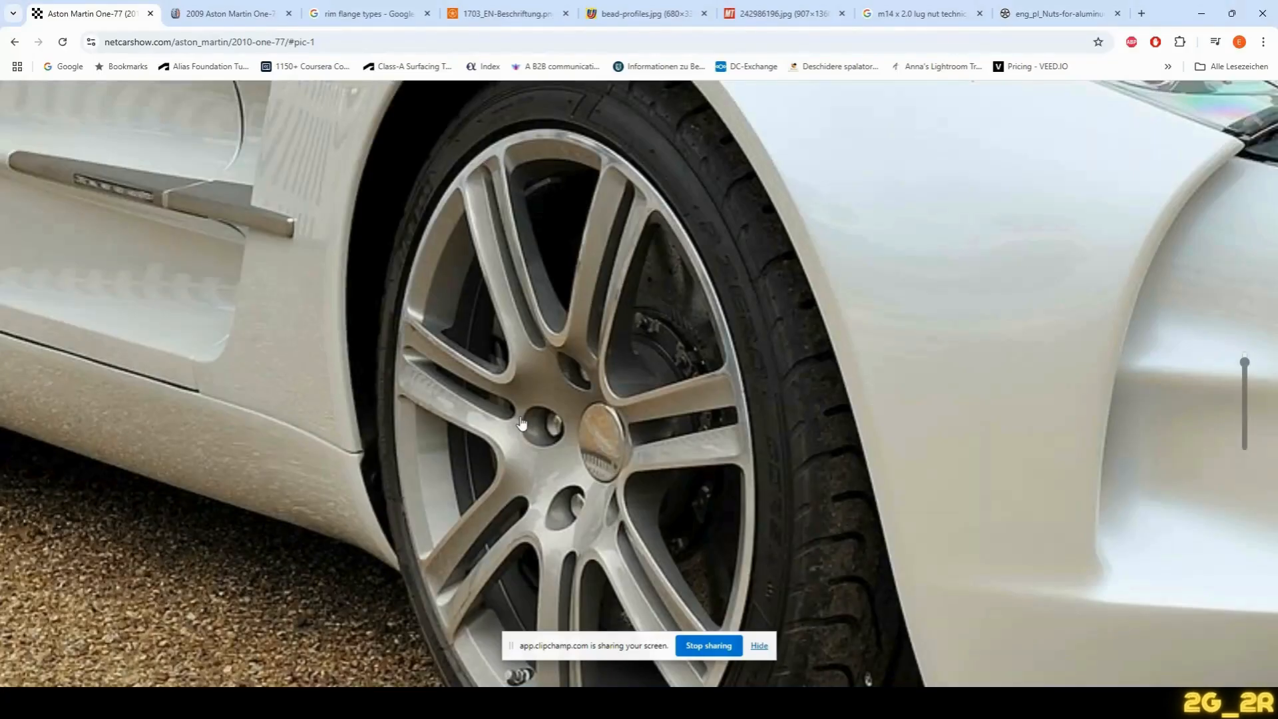
{"action": "key", "text": "alt+Tab"}
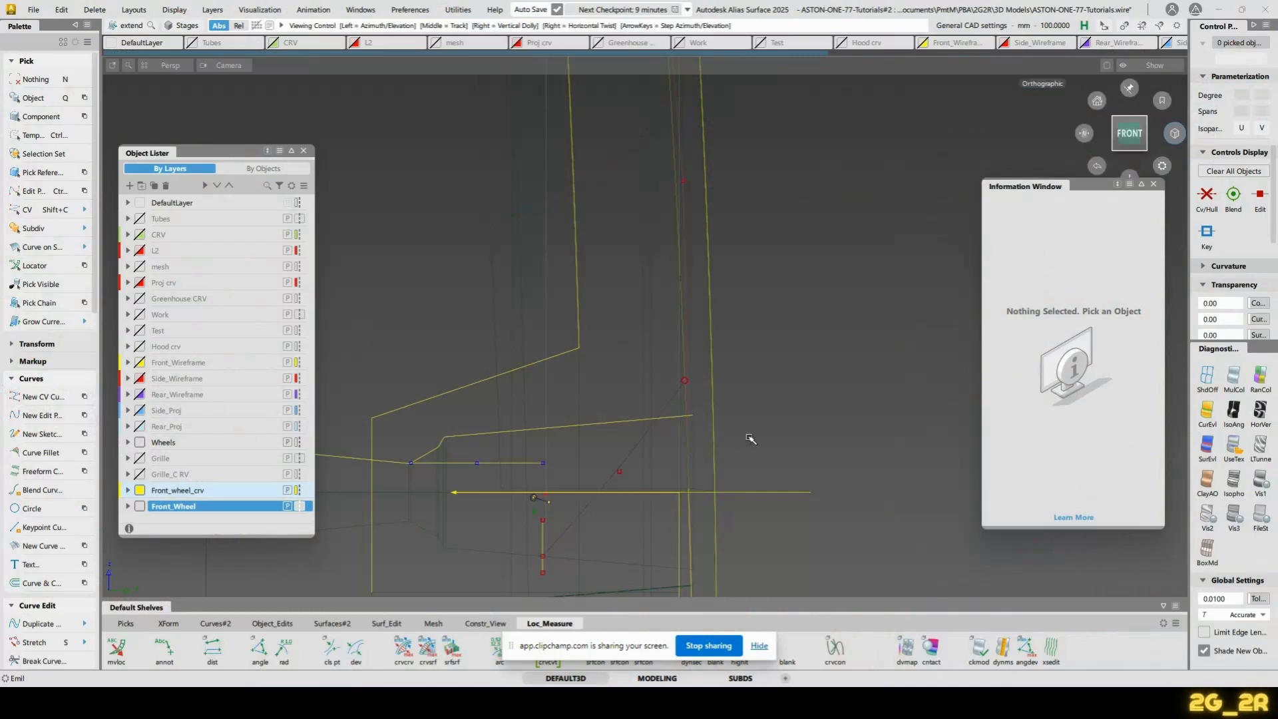
{"action": "left_click", "coordinate": [1232, 450]}
{"action": "left_click", "coordinate": [667, 406], "text": "alt+shift"}
{"action": "mouse_move", "coordinate": [824, 346]}
{"action": "left_mouse_down", "text": "alt+shift"}
{"action": "mouse_move", "coordinate": [589, 352]}
{"action": "mouse_move", "coordinate": [564, 262]}
{"action": "mouse_move", "coordinate": [656, 315]}
{"action": "mouse_move", "coordinate": [722, 331]}
{"action": "mouse_move", "coordinate": [665, 328]}
{"action": "mouse_move", "coordinate": [538, 178]}
{"action": "mouse_move", "coordinate": [642, 384]}
{"action": "mouse_move", "coordinate": [577, 188]}
{"action": "mouse_move", "coordinate": [625, 272]}
{"action": "left_mouse_up", "text": "alt+shift"}
{"action": "key", "text": "alt+Tab"}
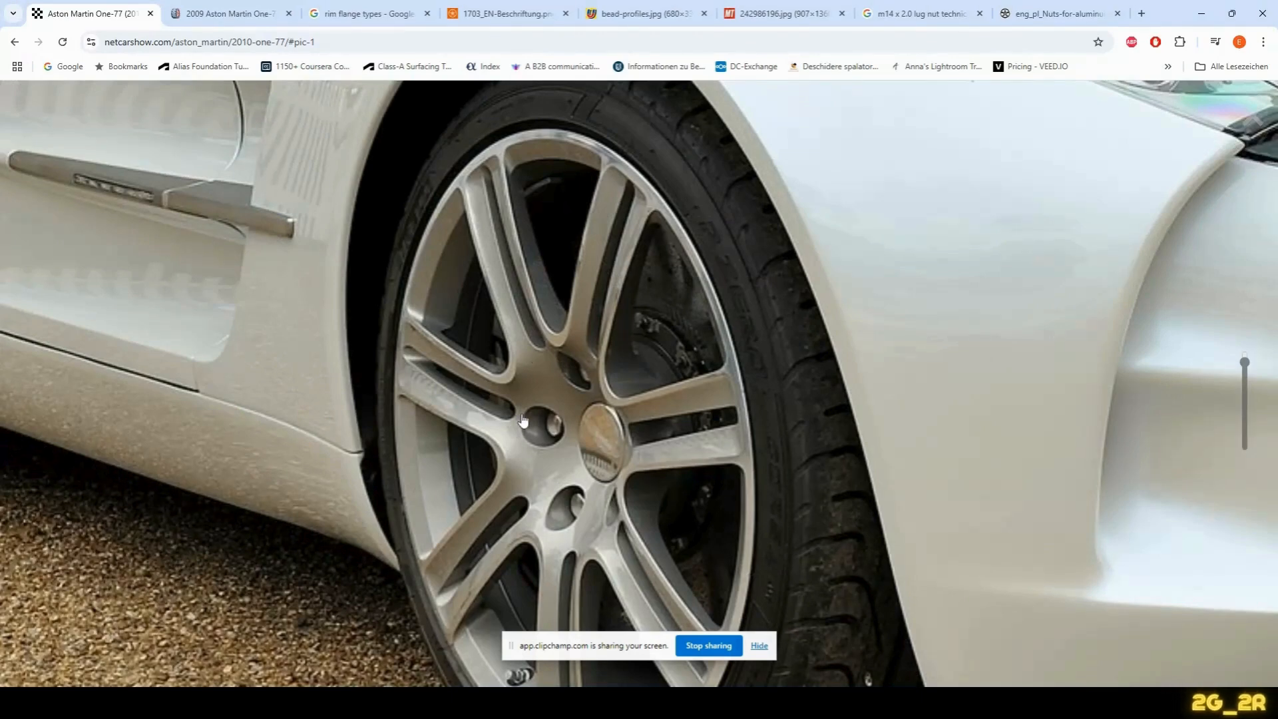
{"action": "key", "text": "alt+Tab"}
Adjust the slanted curve's middle control point again in the shaded perspective view to refine its bow
{"action": "left_click_drag", "start_coordinate": [785, 431], "coordinate": [675, 434], "text": "alt+shift"}
{"action": "key", "text": "shift+c"}
{"action": "left_click", "coordinate": [634, 420]}
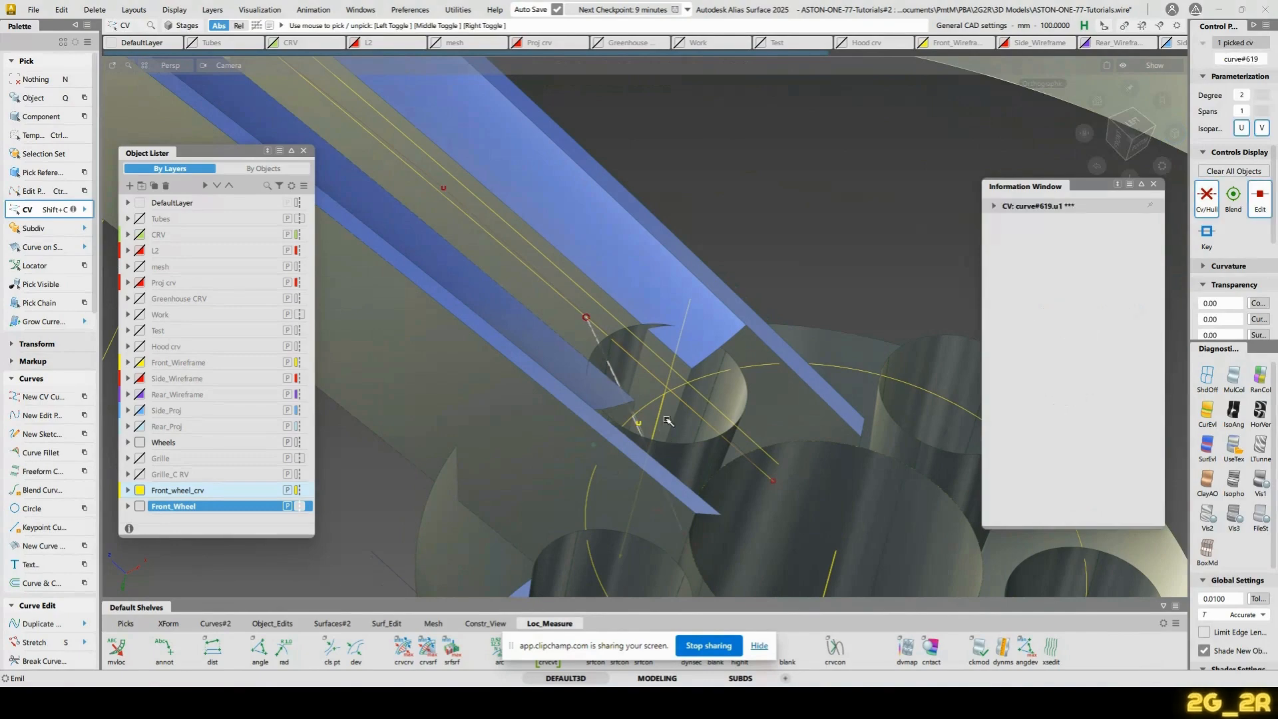
{"action": "key", "text": "w"}
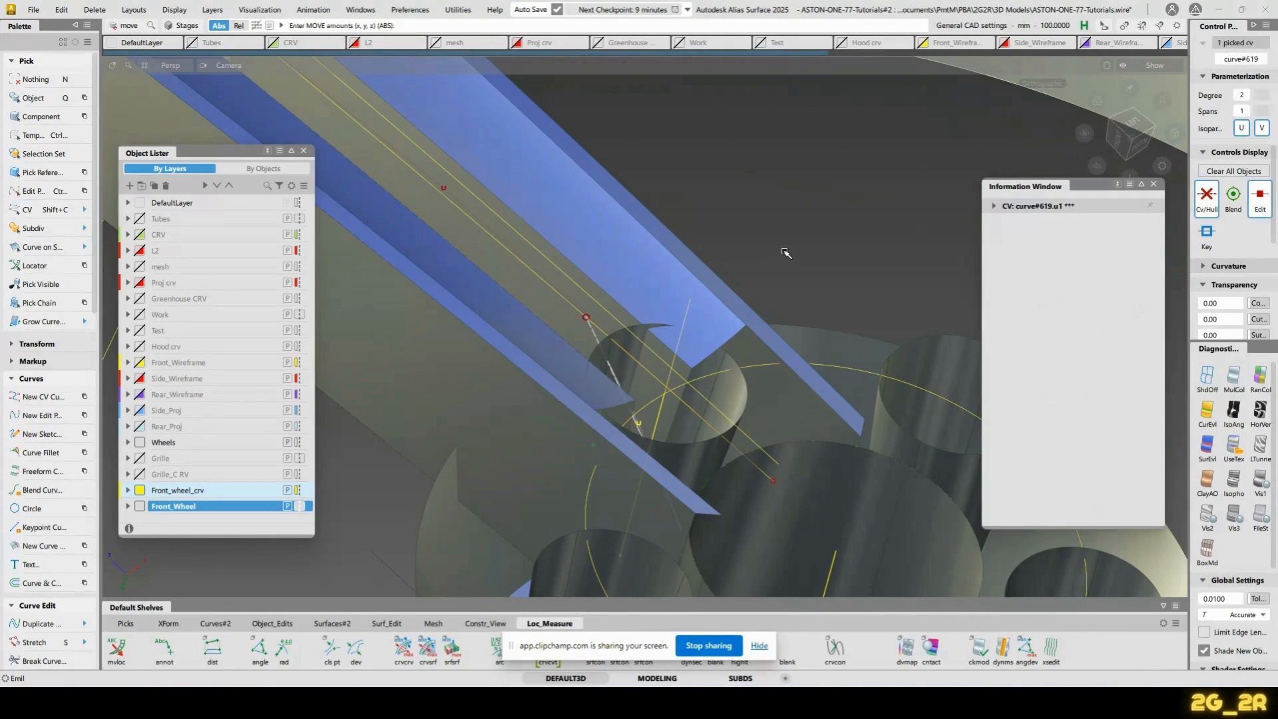
{"action": "middle_click_drag", "start_coordinate": [785, 253], "coordinate": [798, 242]}
{"action": "key", "text": "n"}
Assign the bowed curve to the Front_wheel_crv layer and clear the selection
{"action": "left_click_drag", "start_coordinate": [610, 358], "coordinate": [611, 385], "text": "ctrl+shift"}
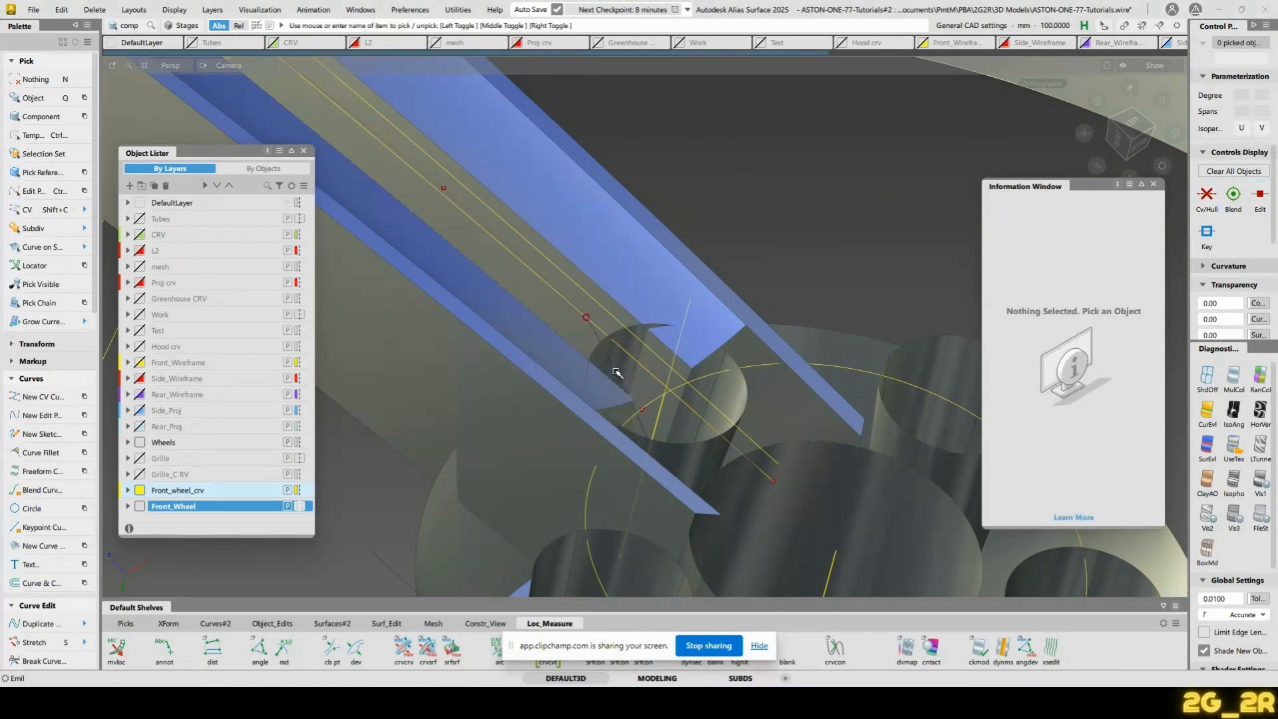
{"action": "left_click", "coordinate": [617, 373]}
{"action": "right_click", "coordinate": [190, 495]}
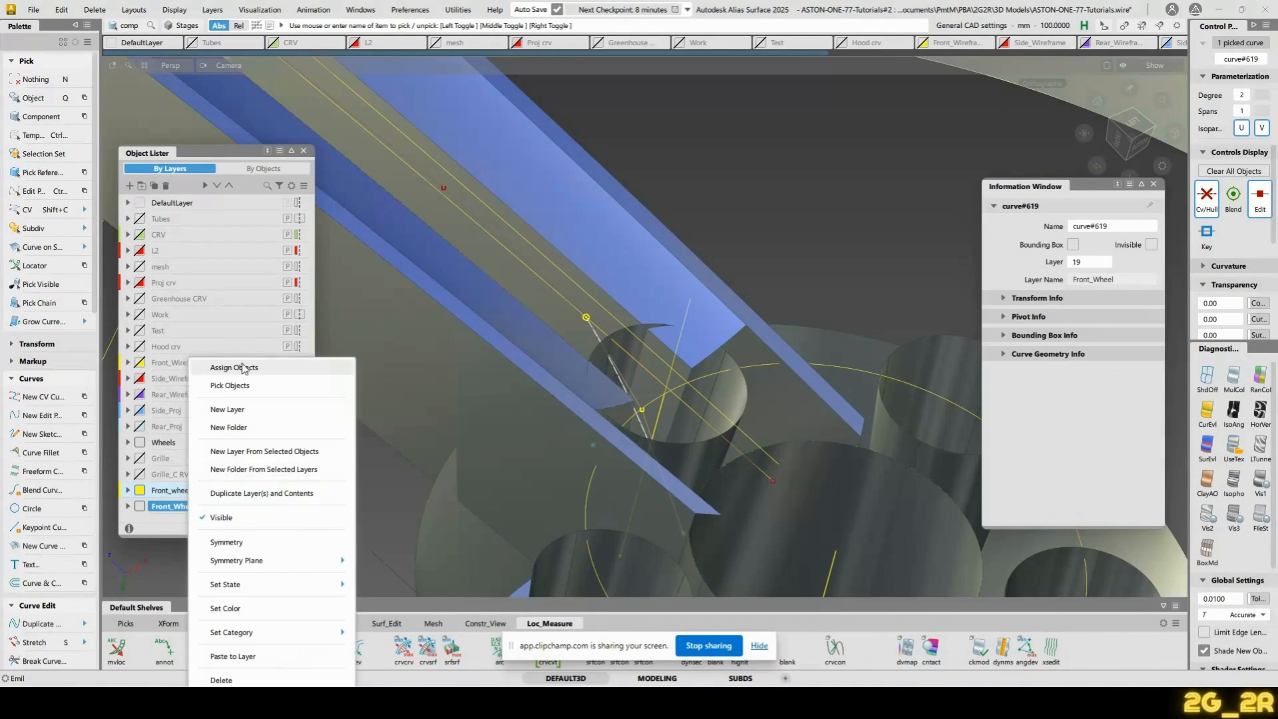
{"action": "left_click", "coordinate": [245, 371]}
{"action": "left_click", "coordinate": [710, 485]}
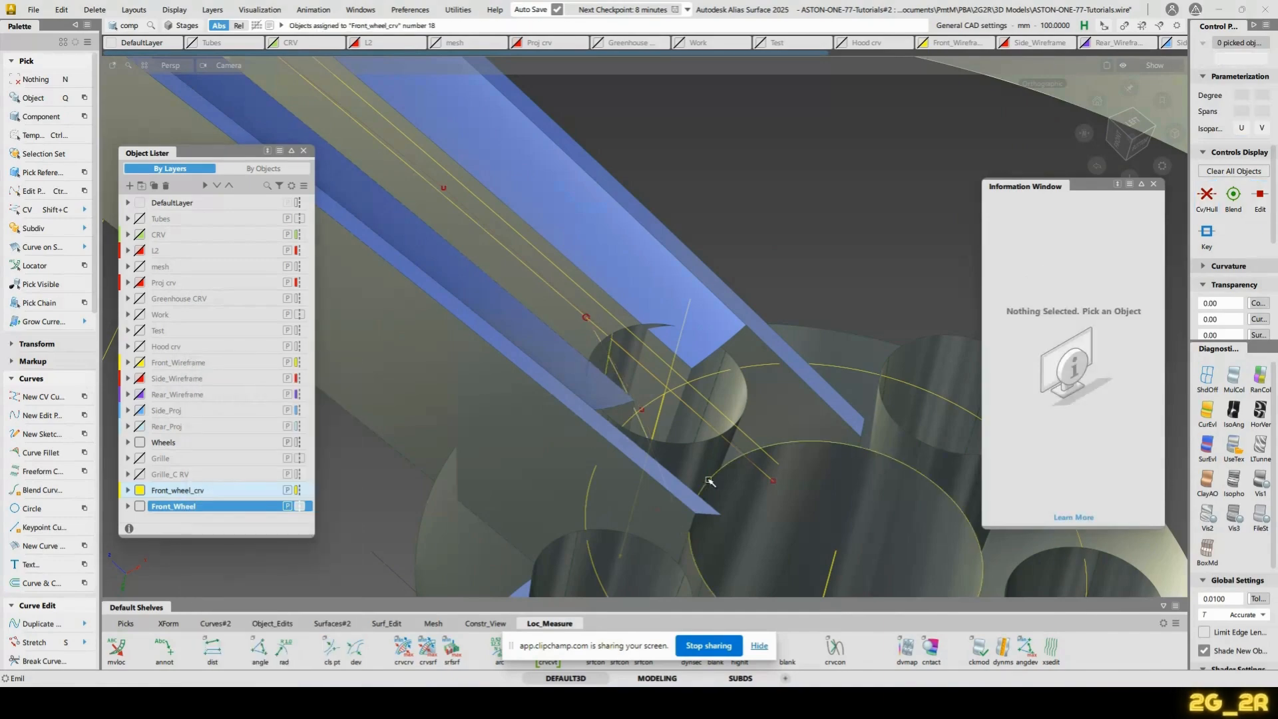
Close the Information Window and inspect the shaded hub with its lug holes from the outer side
{"action": "middle_click_drag", "start_coordinate": [759, 485], "coordinate": [609, 311], "text": "alt+shift"}
{"action": "left_click_drag", "start_coordinate": [608, 310], "coordinate": [667, 429], "text": "alt+shift"}
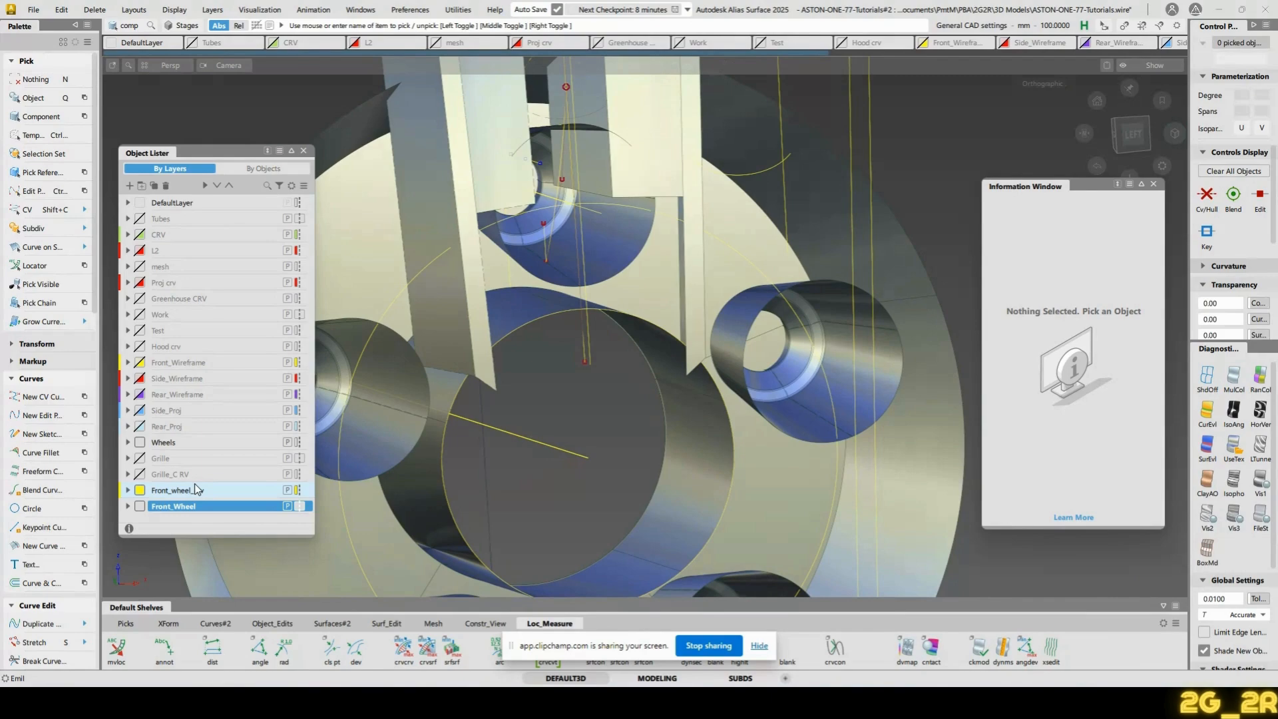
{"action": "left_click", "coordinate": [1153, 185]}
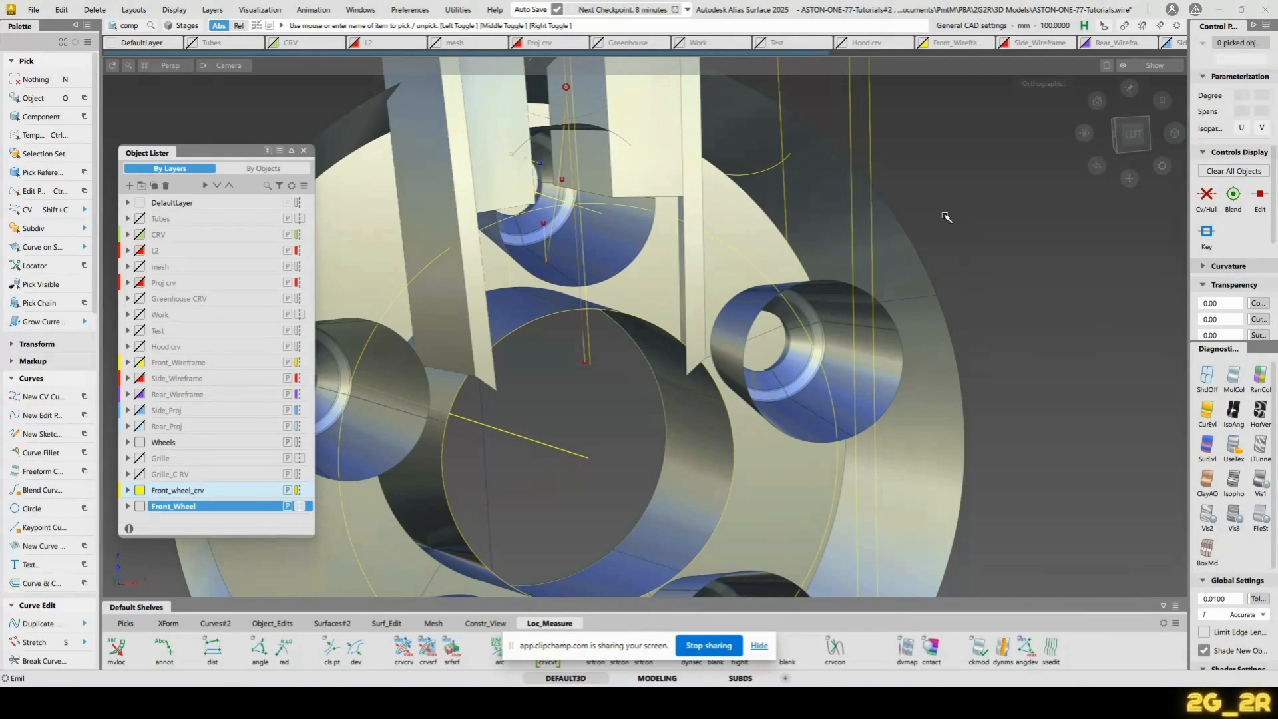
{"action": "mouse_move", "coordinate": [573, 266]}
{"action": "left_mouse_down", "text": "alt+shift"}
{"action": "mouse_move", "coordinate": [592, 289]}
{"action": "mouse_move", "coordinate": [576, 285]}
{"action": "left_mouse_up", "text": "alt+shift"}
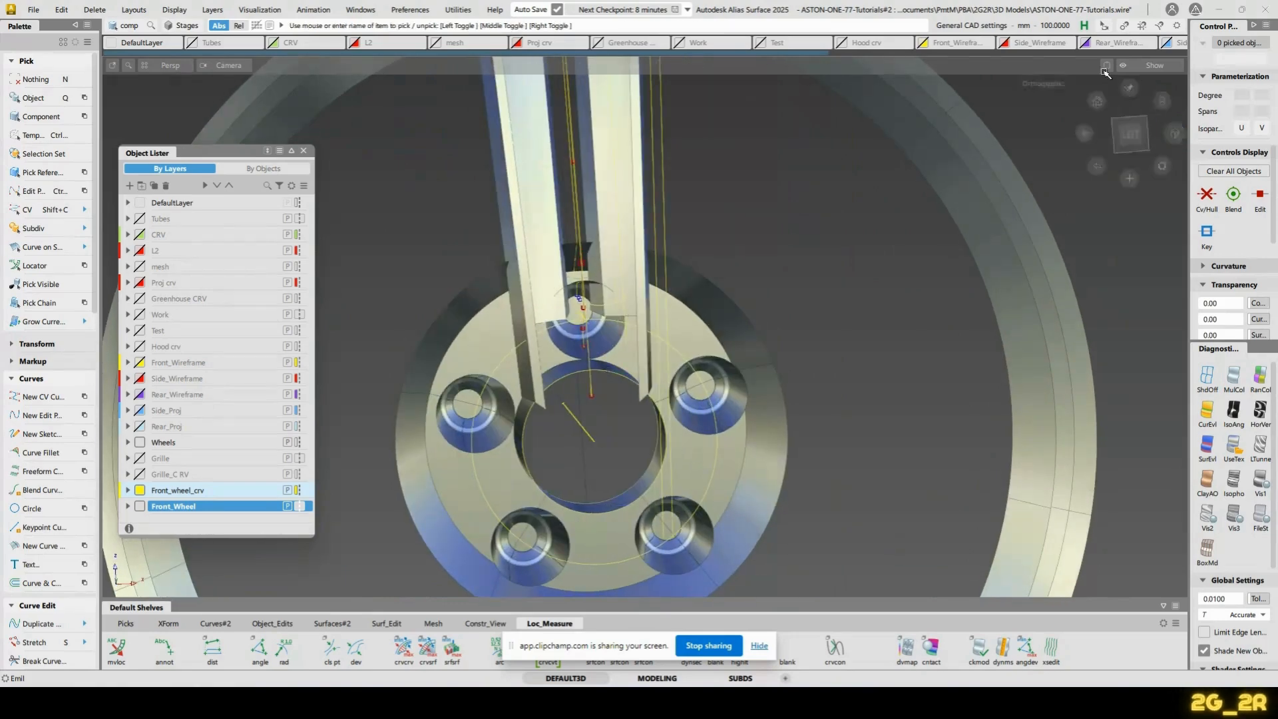
Bring the whole wheel into the front view and turn off surface shading
{"action": "left_click", "coordinate": [1127, 133]}
{"action": "right_click_drag", "start_coordinate": [704, 256], "coordinate": [578, 213], "text": "alt+shift"}
{"action": "left_click_drag", "start_coordinate": [578, 212], "coordinate": [520, 269], "text": "alt+shift"}
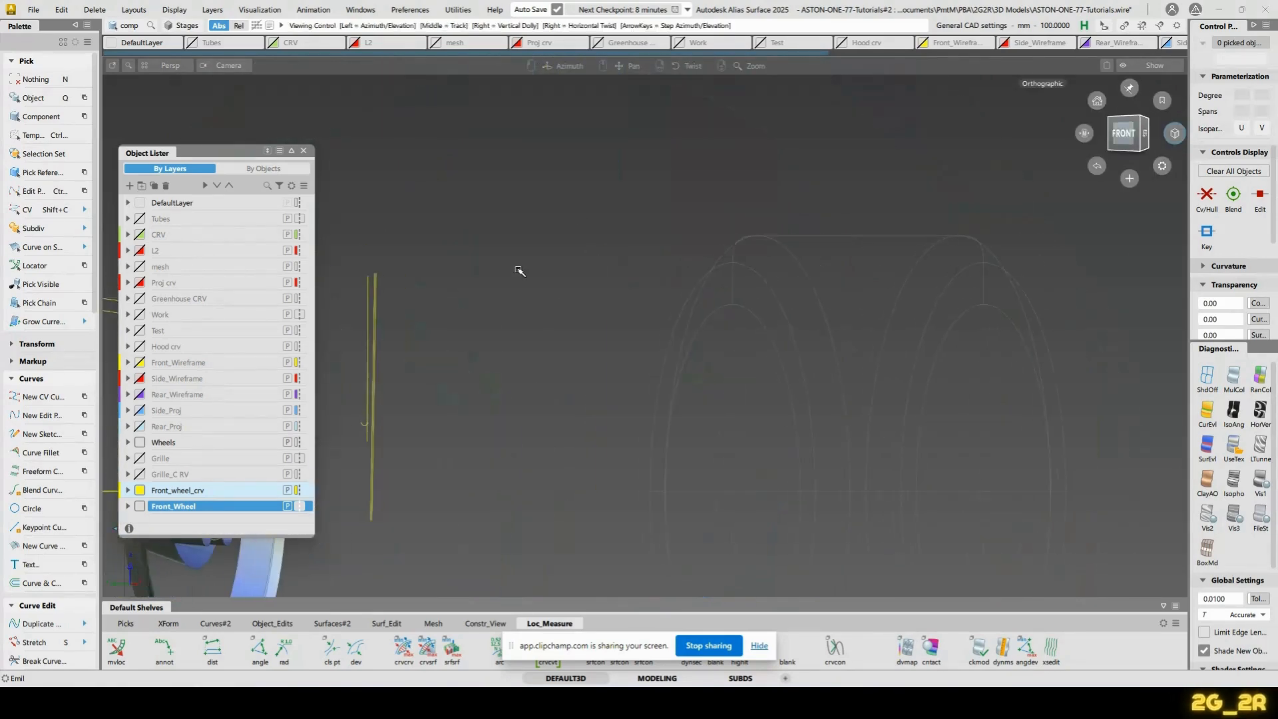
{"action": "middle_click_drag", "start_coordinate": [520, 270], "coordinate": [1058, 201], "text": "alt+shift"}
{"action": "left_click_drag", "start_coordinate": [754, 304], "coordinate": [725, 217], "text": "alt+shift"}
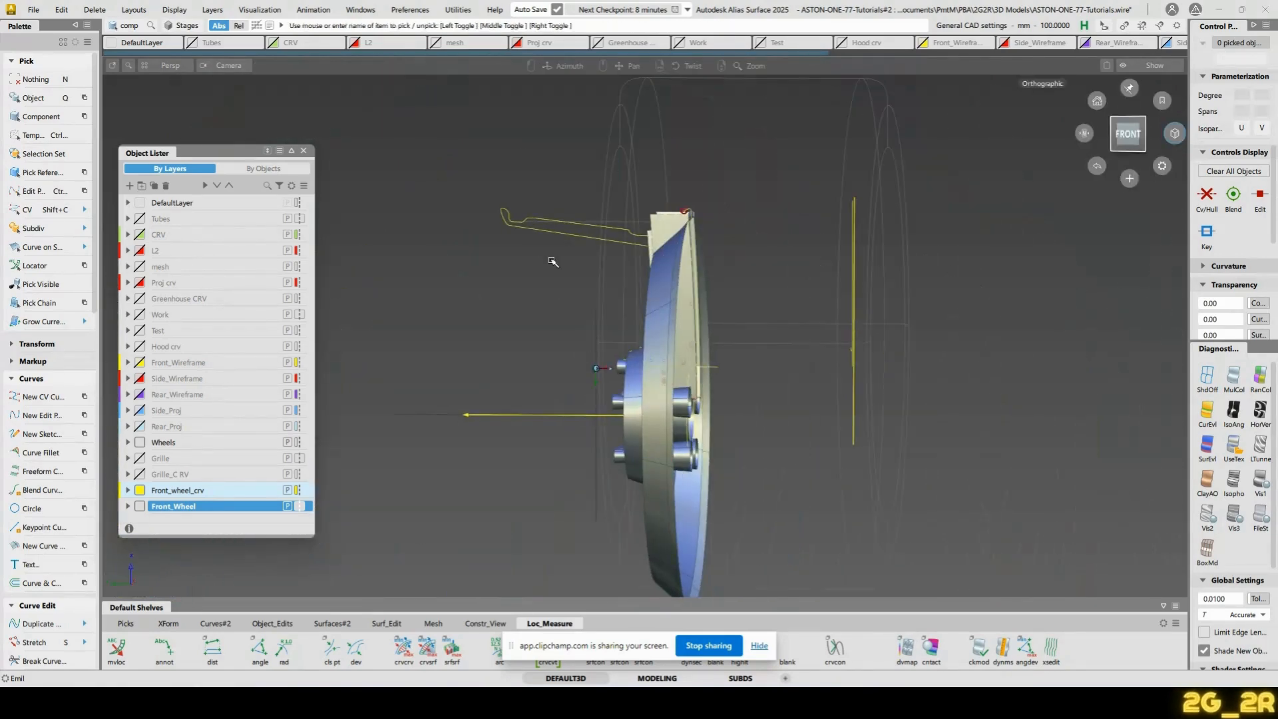
{"action": "left_click", "coordinate": [1206, 380]}
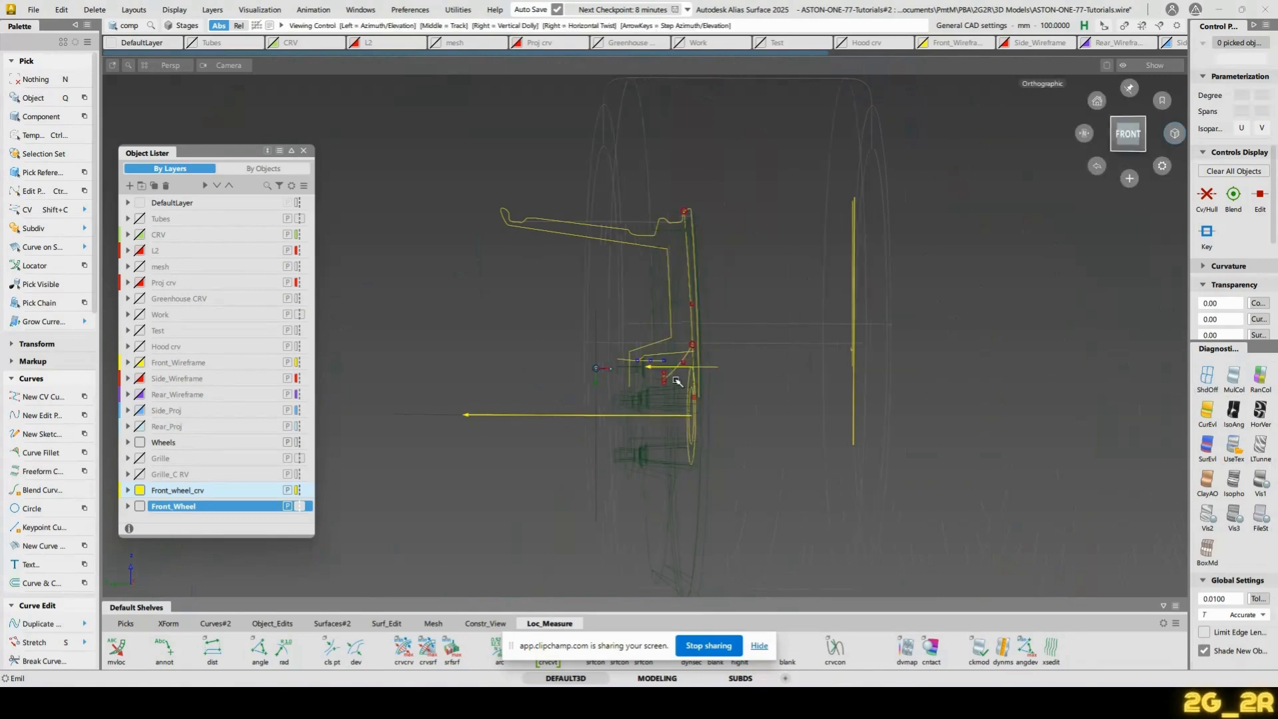
Pick the wheel's profile curves and surfaces, leave the large hub circle out of the selection, and delete their construction history
{"action": "mouse_move", "coordinate": [765, 346]}
{"action": "left_mouse_down", "text": "alt+shift"}
{"action": "mouse_move", "coordinate": [712, 370]}
{"action": "mouse_move", "coordinate": [342, 385]}
{"action": "mouse_move", "coordinate": [551, 431]}
{"action": "left_mouse_up", "text": "alt+shift"}
{"action": "right_click_drag", "start_coordinate": [551, 432], "coordinate": [602, 439], "text": "alt+shift"}
{"action": "left_click_drag", "start_coordinate": [602, 439], "coordinate": [664, 453], "text": "alt+shift"}
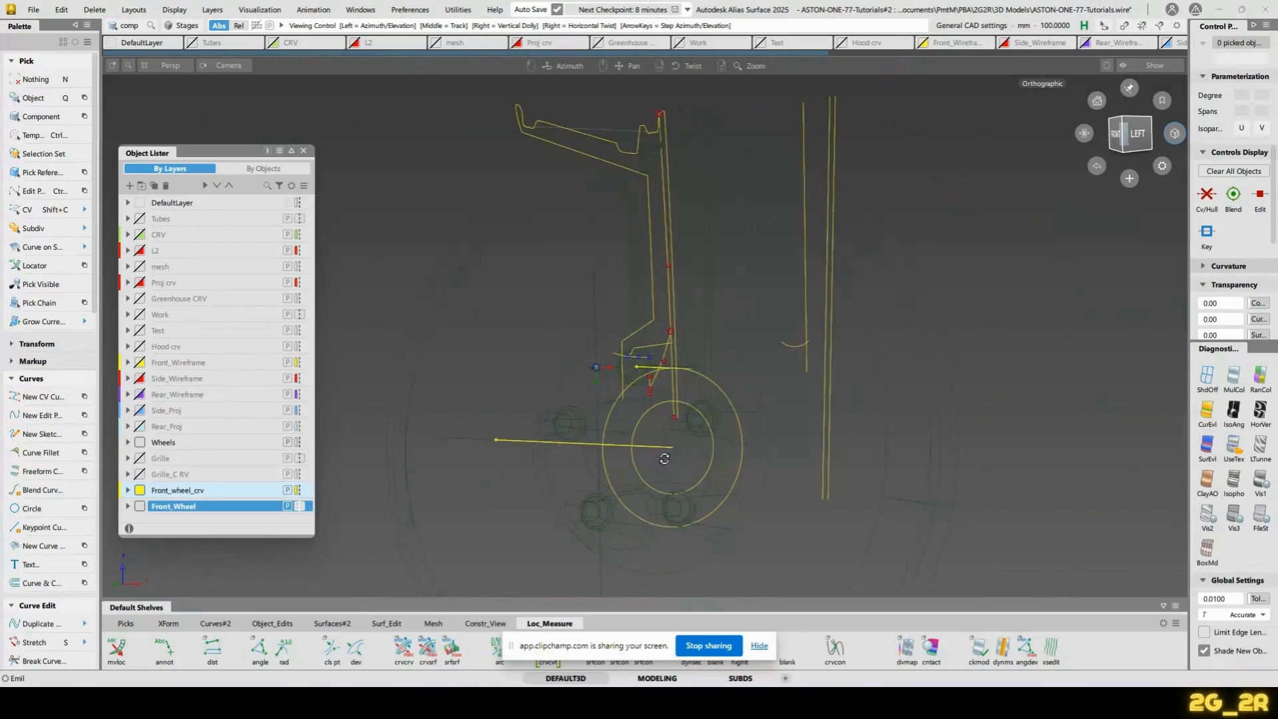
{"action": "left_click", "coordinate": [670, 450], "text": "alt+shift"}
{"action": "middle_click_drag", "start_coordinate": [659, 265], "coordinate": [659, 293], "text": "alt+shift"}
{"action": "key", "text": "shift+c"}
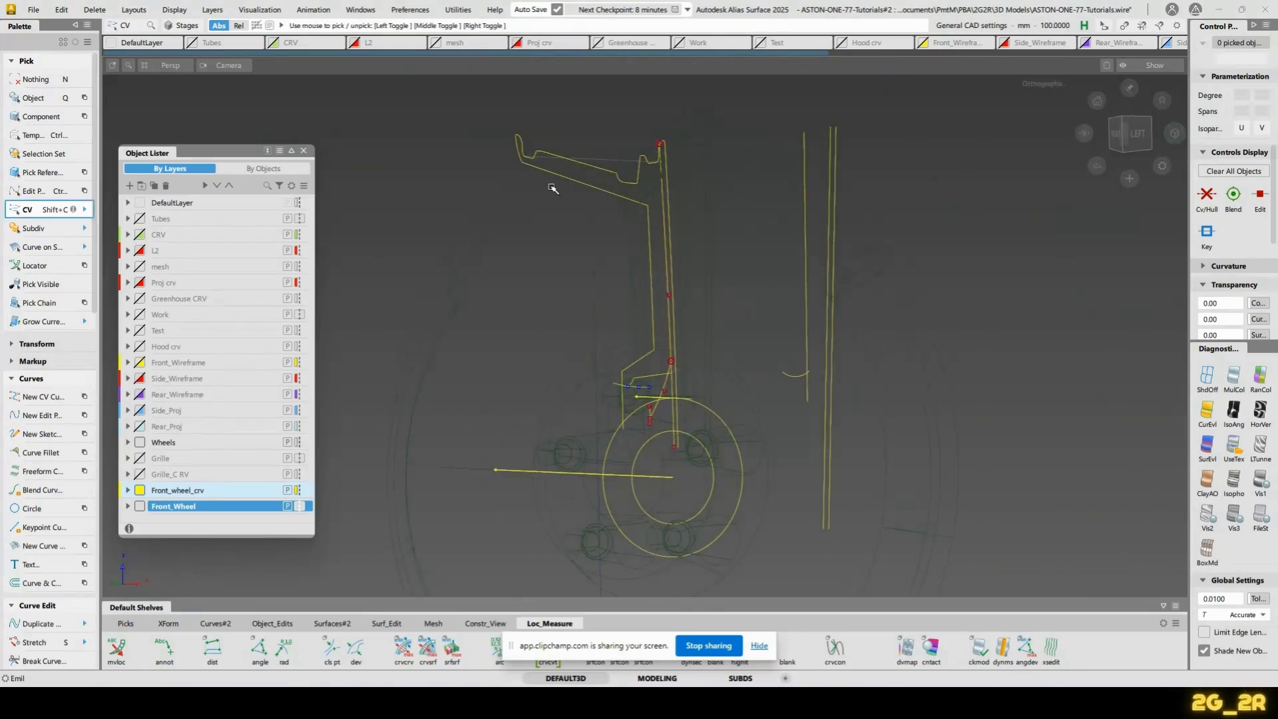
{"action": "mouse_move", "coordinate": [754, 318]}
{"action": "left_mouse_down", "text": "alt+shift"}
{"action": "mouse_move", "coordinate": [545, 325]}
{"action": "mouse_move", "coordinate": [762, 307]}
{"action": "left_mouse_up", "text": "alt+shift"}
{"action": "left_click_drag", "start_coordinate": [538, 139], "coordinate": [537, 109], "text": "ctrl+shift"}
{"action": "left_click_drag", "start_coordinate": [767, 453], "coordinate": [767, 454]}
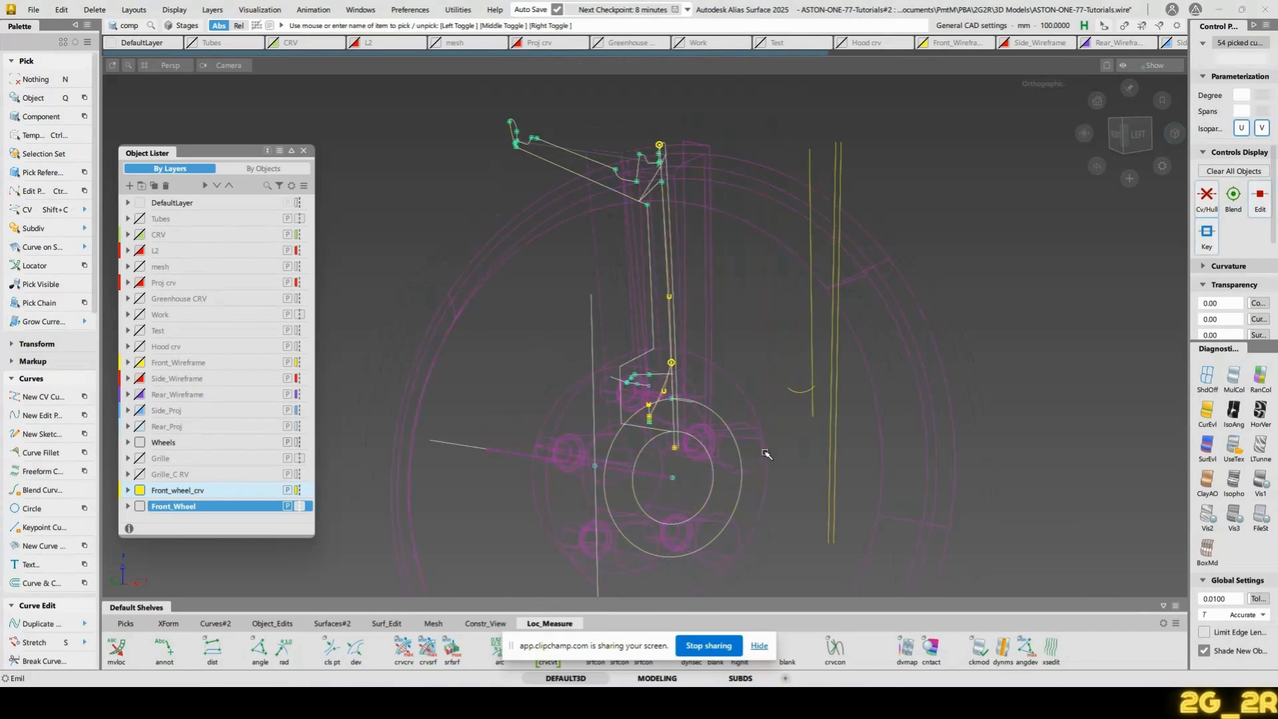
{"action": "left_click_drag", "start_coordinate": [496, 479], "coordinate": [638, 451], "text": "alt+shift"}
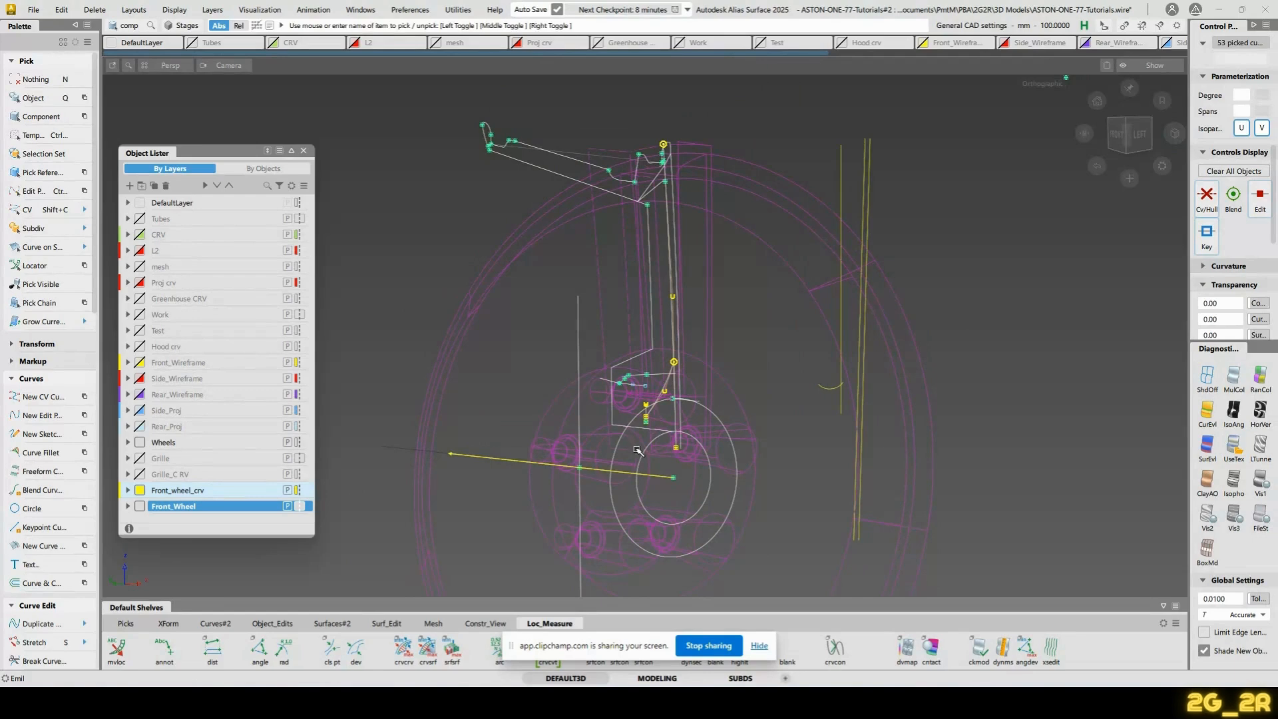
{"action": "left_click_drag", "start_coordinate": [714, 484], "coordinate": [765, 487]}
{"action": "left_click_drag", "start_coordinate": [801, 430], "coordinate": [608, 431], "text": "alt+shift"}
{"action": "key", "text": "Delete"}
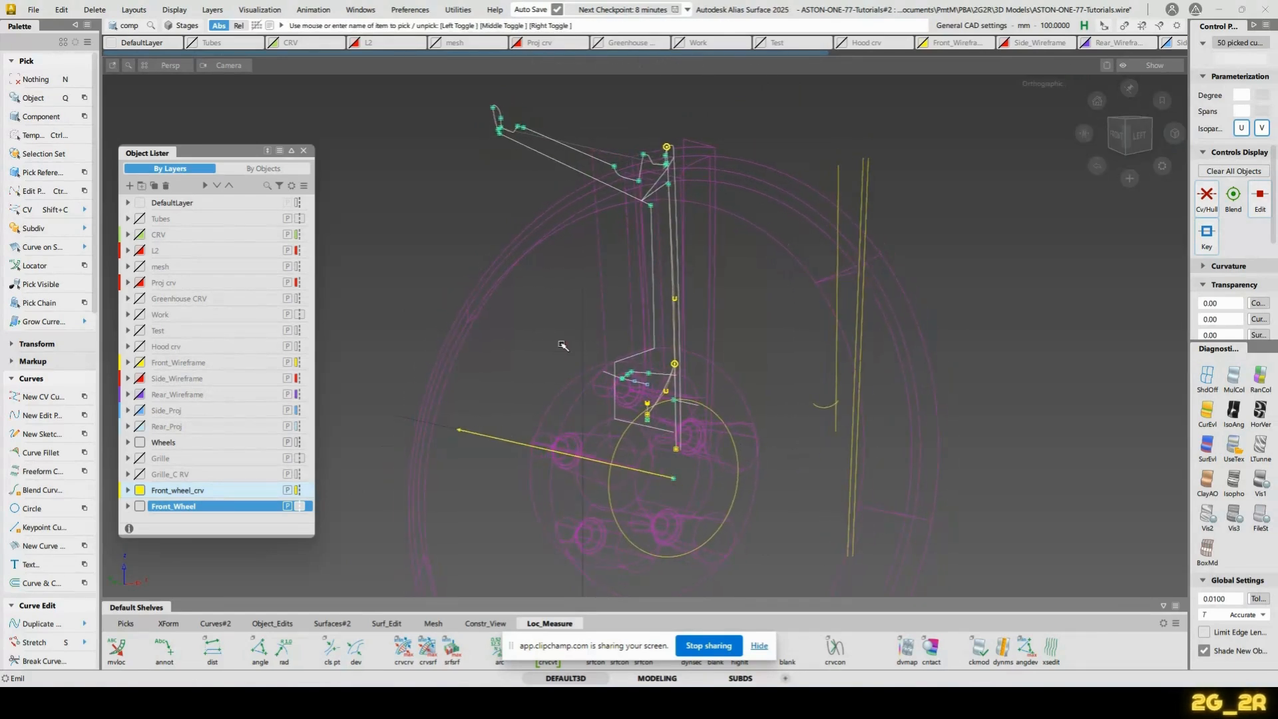
Display the control vertices of the picked wheel profile curves and clear the selection
{"action": "left_click_drag", "start_coordinate": [764, 363], "coordinate": [721, 319], "text": "alt+shift"}
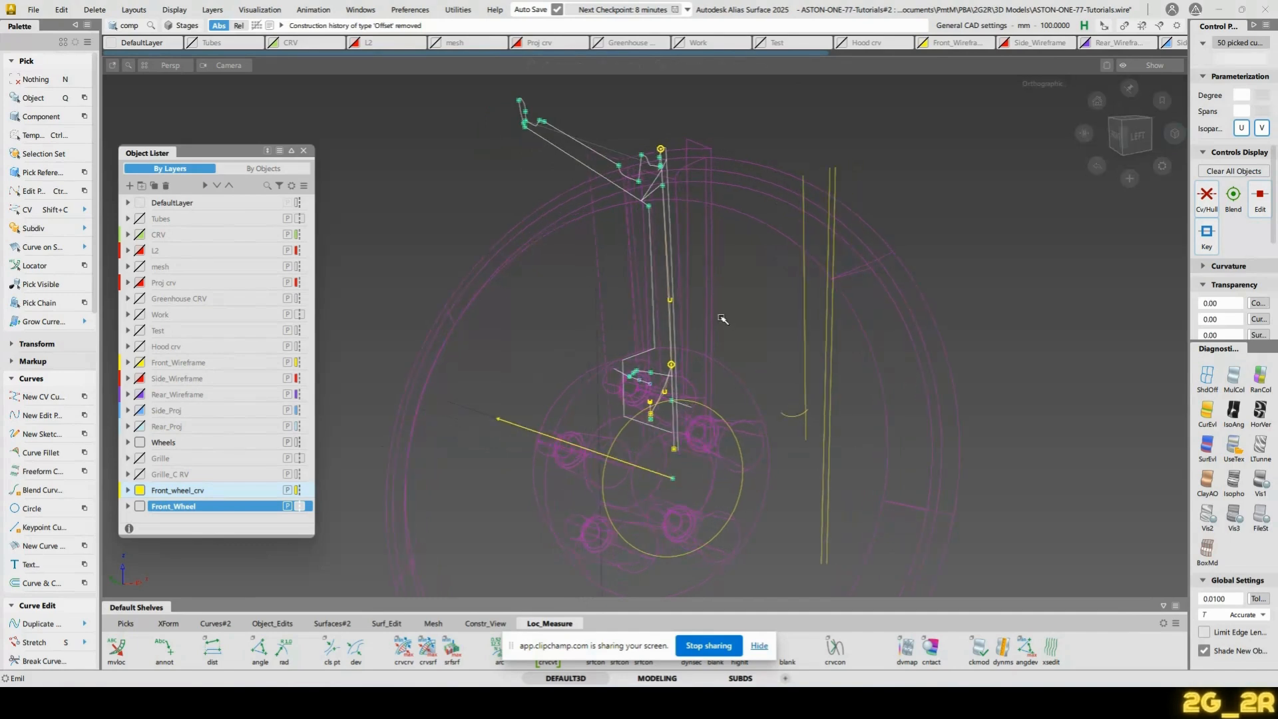
{"action": "right_click_drag", "start_coordinate": [696, 322], "coordinate": [782, 309], "text": "ctrl+shift"}
{"action": "left_click_drag", "start_coordinate": [696, 322], "coordinate": [728, 308], "text": "alt+shift"}
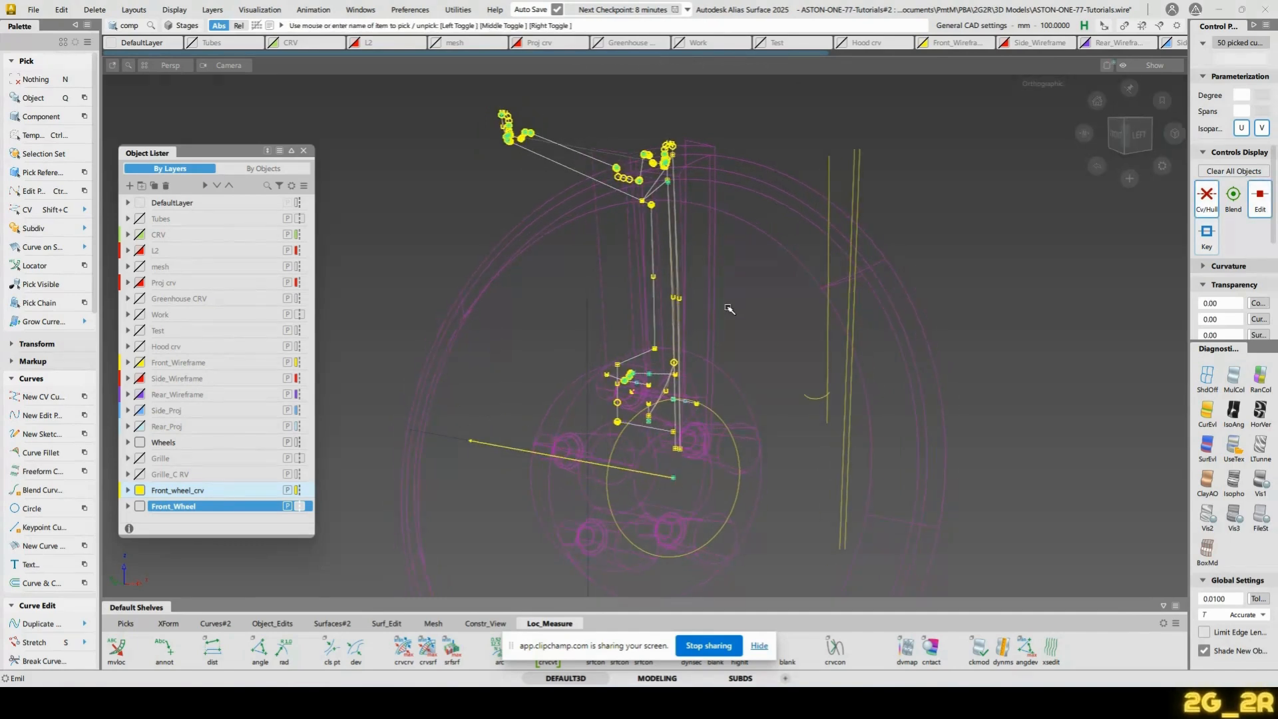
{"action": "key", "text": "n"}
{"action": "right_click_drag", "start_coordinate": [671, 290], "coordinate": [689, 286], "text": "alt+shift"}
{"action": "middle_click_drag", "start_coordinate": [690, 286], "coordinate": [693, 313], "text": "alt+shift"}
{"action": "key", "text": "shift+c"}
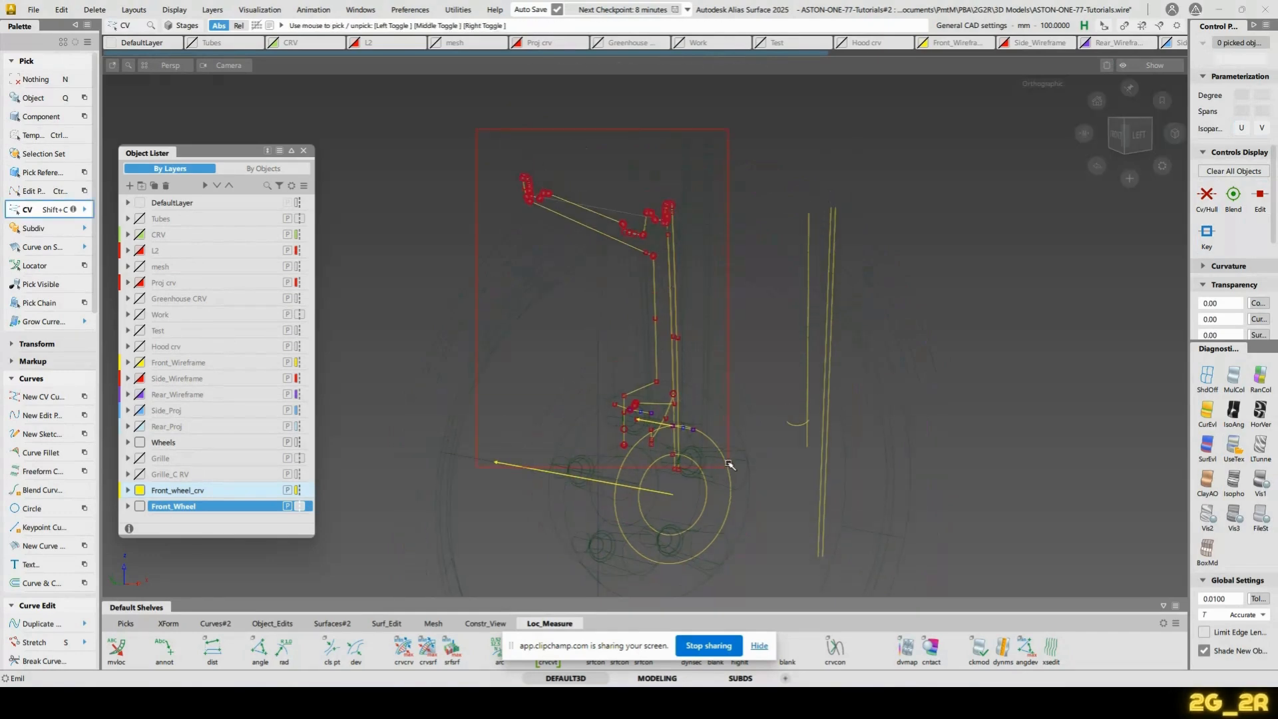
{"action": "left_click_drag", "start_coordinate": [730, 488], "coordinate": [730, 488]}
{"action": "left_click", "coordinate": [1118, 133]}
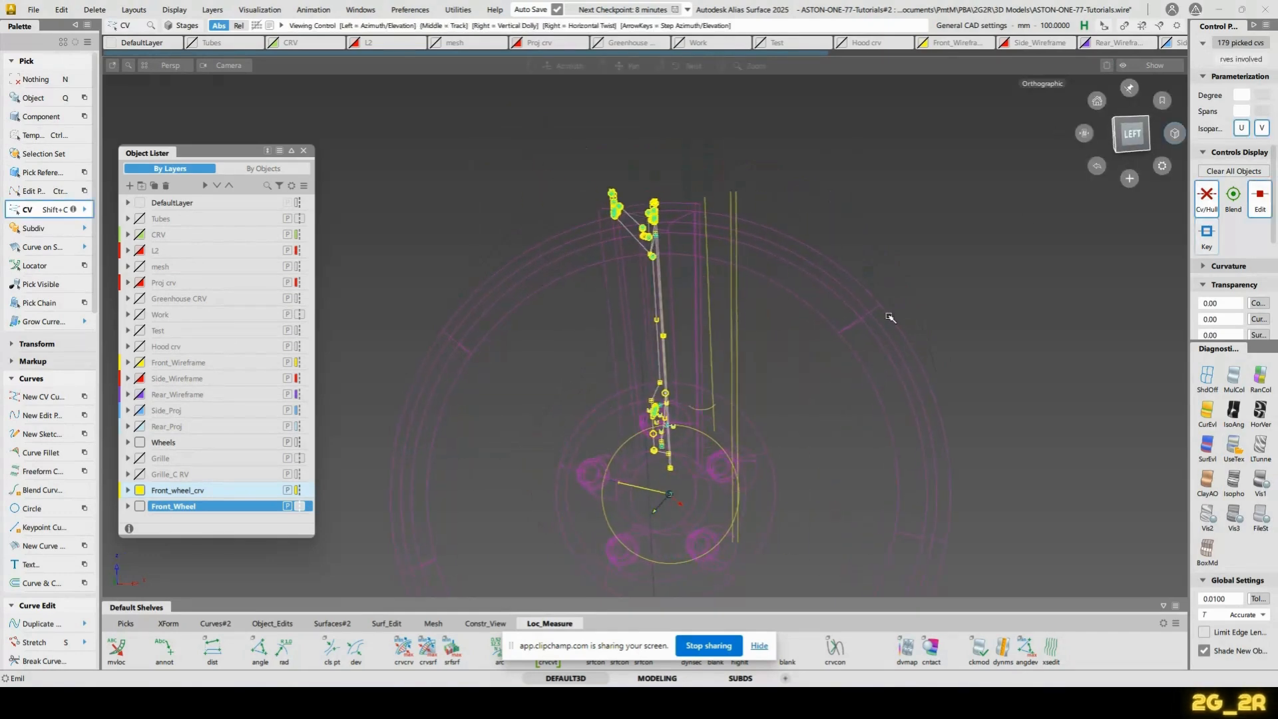
{"action": "right_click_drag", "start_coordinate": [797, 361], "coordinate": [722, 260], "text": "alt+shift"}
{"action": "middle_click_drag", "start_coordinate": [721, 260], "coordinate": [726, 394], "text": "alt+shift"}
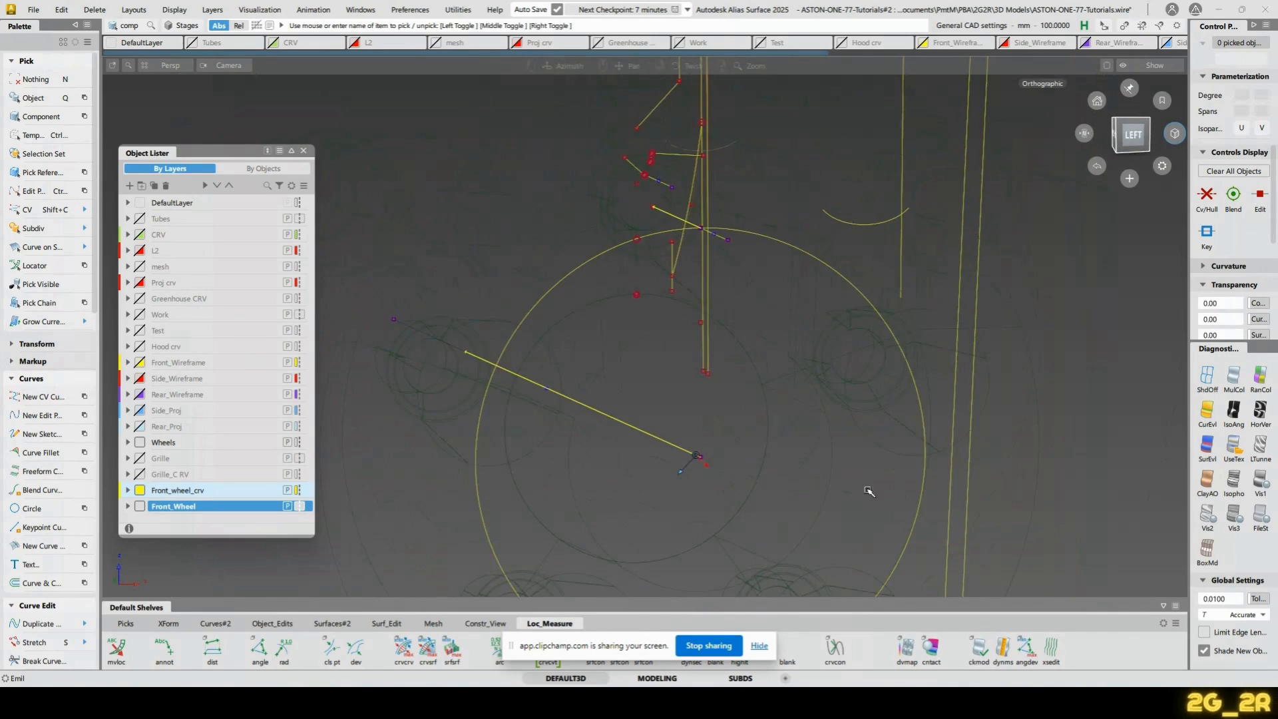
Pick the profile curves' control vertices and examine their alignment with the wheel centre in the left view
{"action": "left_click_drag", "start_coordinate": [869, 491], "coordinate": [765, 325], "text": "alt+shift"}
{"action": "key", "text": "shift+c"}
{"action": "left_click_drag", "start_coordinate": [759, 503], "coordinate": [757, 501]}
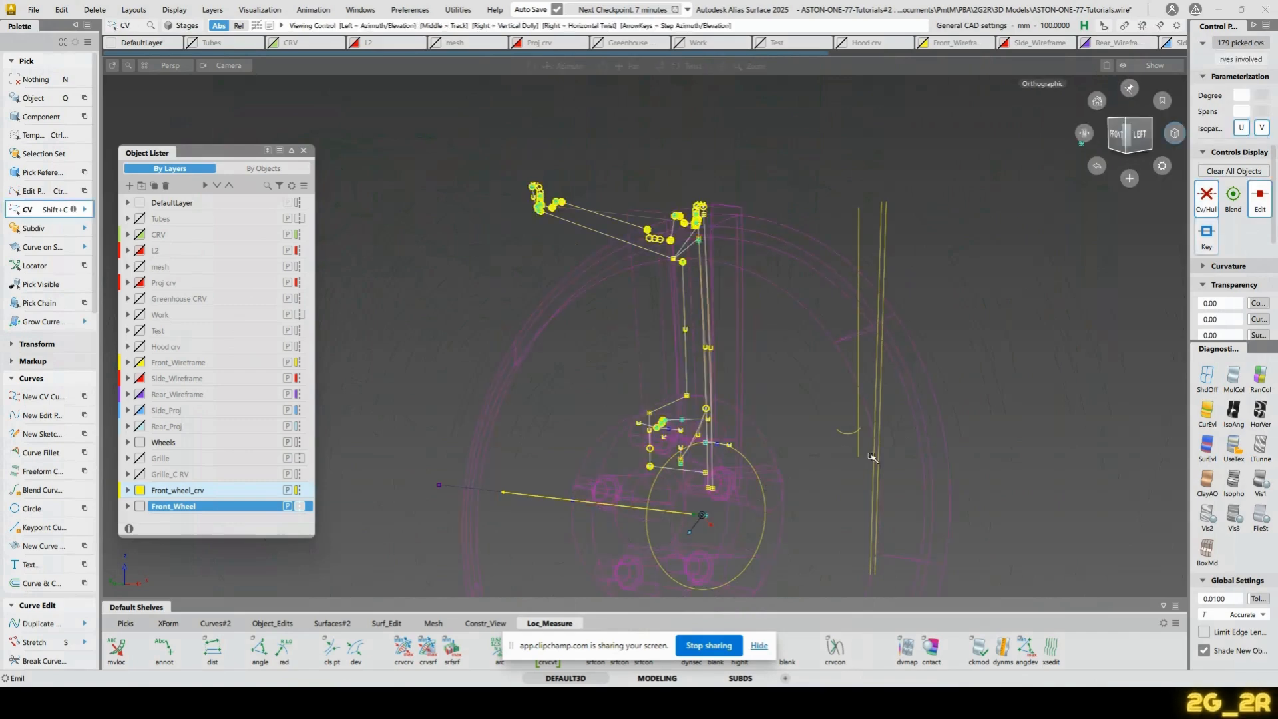
{"action": "left_click", "coordinate": [1138, 135]}
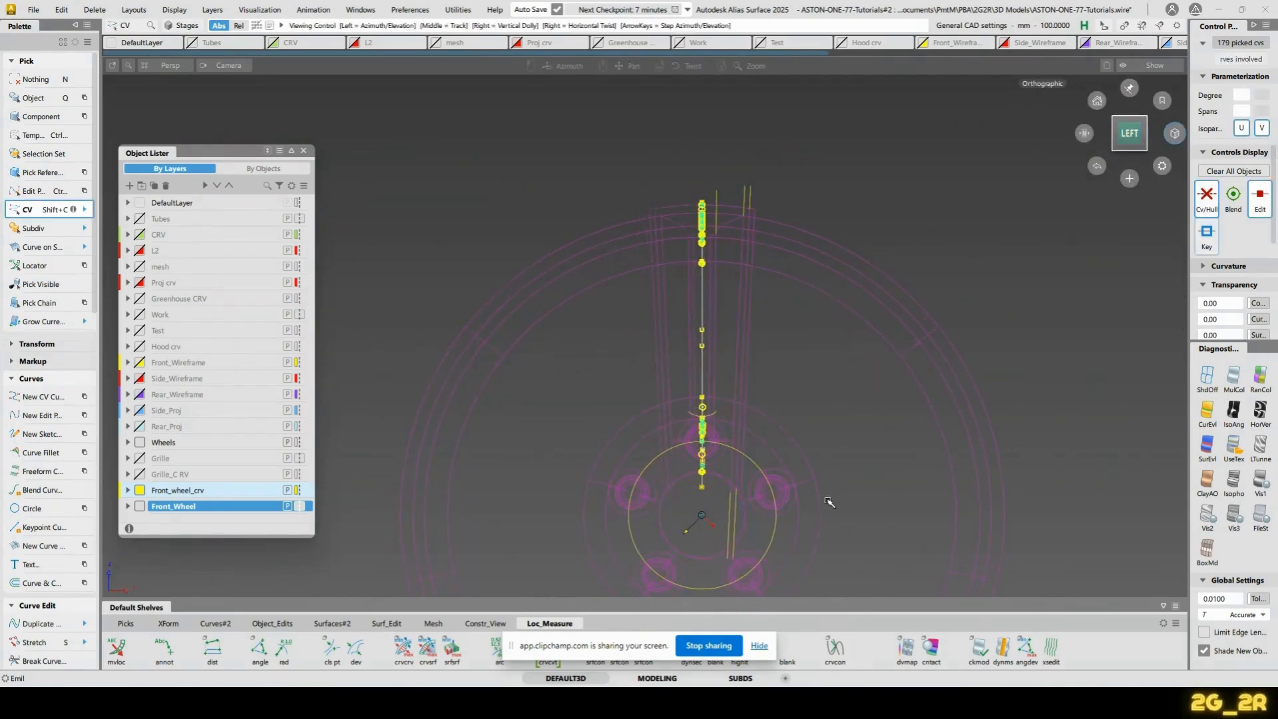
{"action": "right_click_drag", "start_coordinate": [747, 499], "coordinate": [751, 367], "text": "alt+shift"}
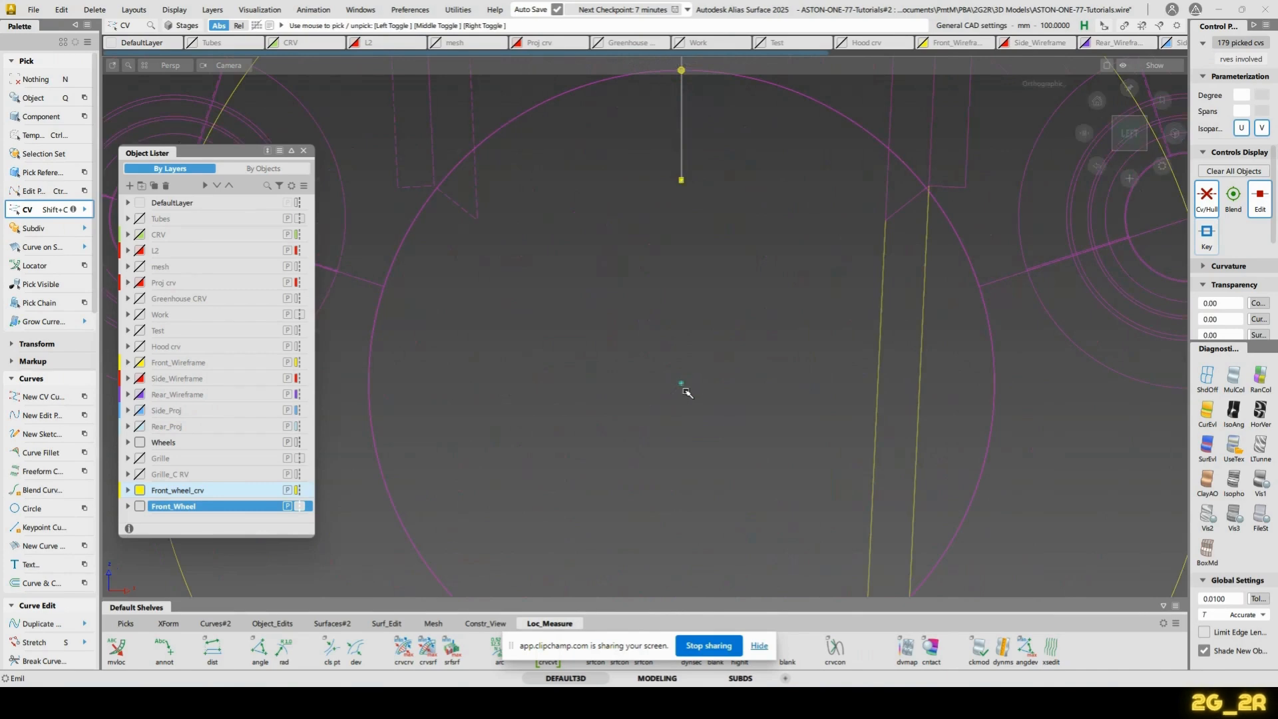
{"action": "key", "text": "w"}
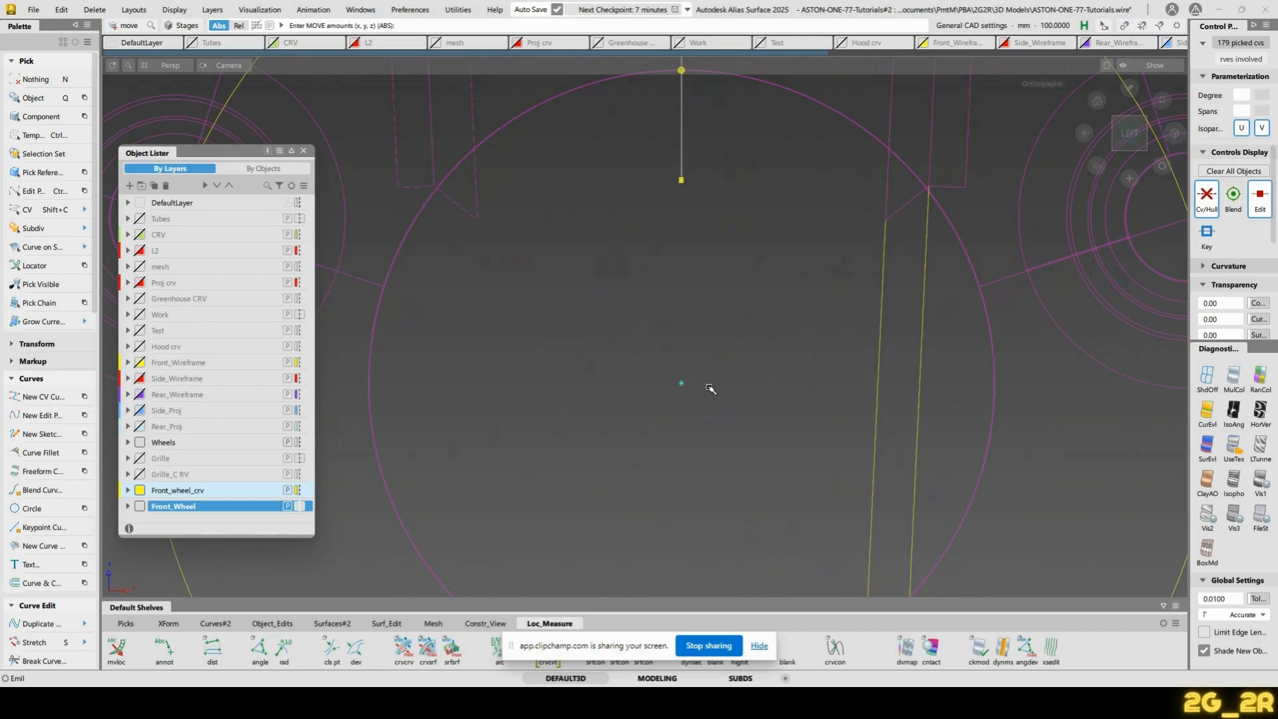
{"action": "right_click_drag", "start_coordinate": [755, 190], "coordinate": [750, 365], "text": "alt+shift"}
{"action": "middle_click_drag", "start_coordinate": [704, 182], "coordinate": [699, 228], "text": "alt+shift"}
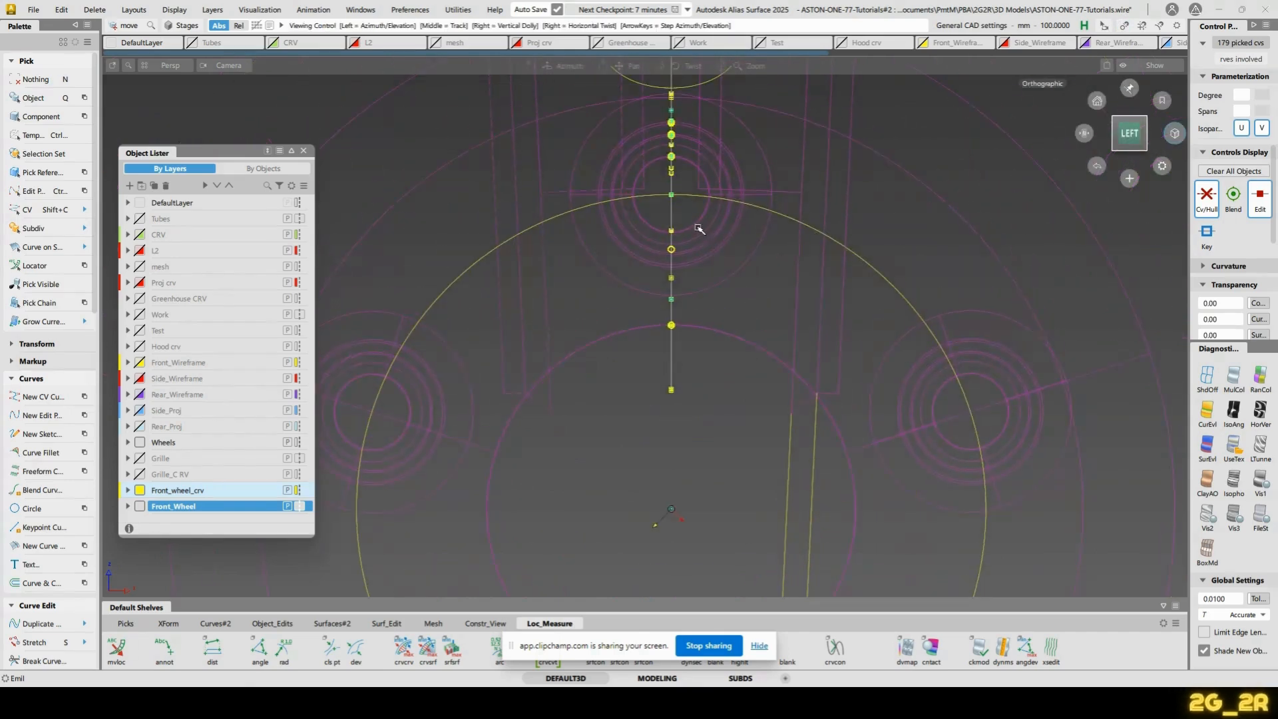
{"action": "key", "text": "n"}
Set the symmetry plane of the Front_wheel_crv layer at the wheel-centre endpoint of the axis line
{"action": "left_click", "coordinate": [160, 491]}
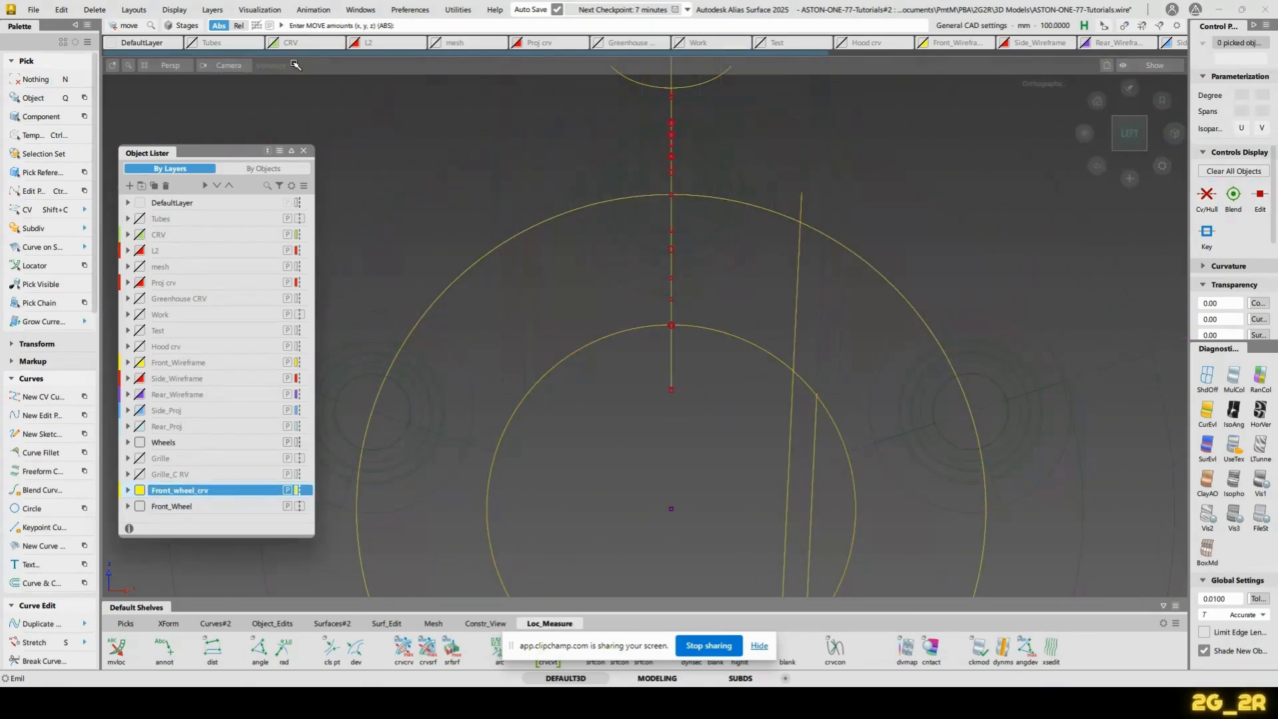
{"action": "left_click_drag", "start_coordinate": [683, 300], "coordinate": [503, 154], "text": "alt+shift"}
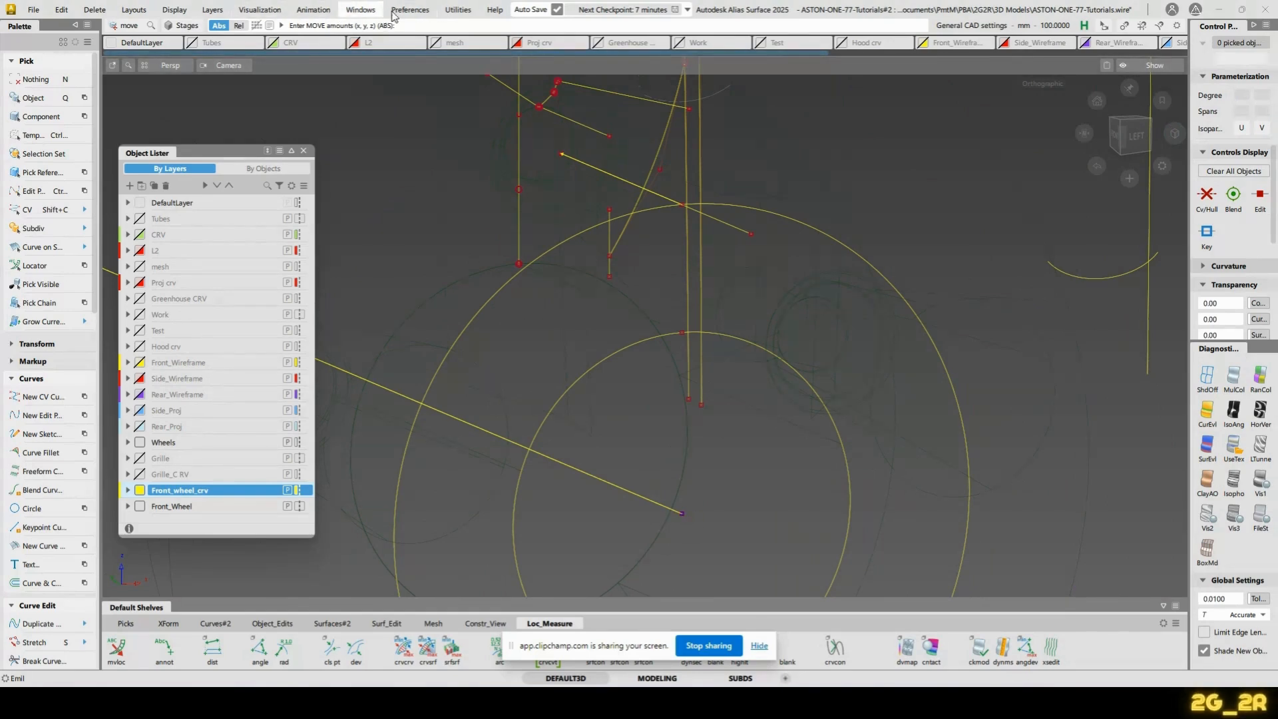
{"action": "left_click", "coordinate": [212, 9]}
{"action": "mouse_move", "coordinate": [284, 226]}
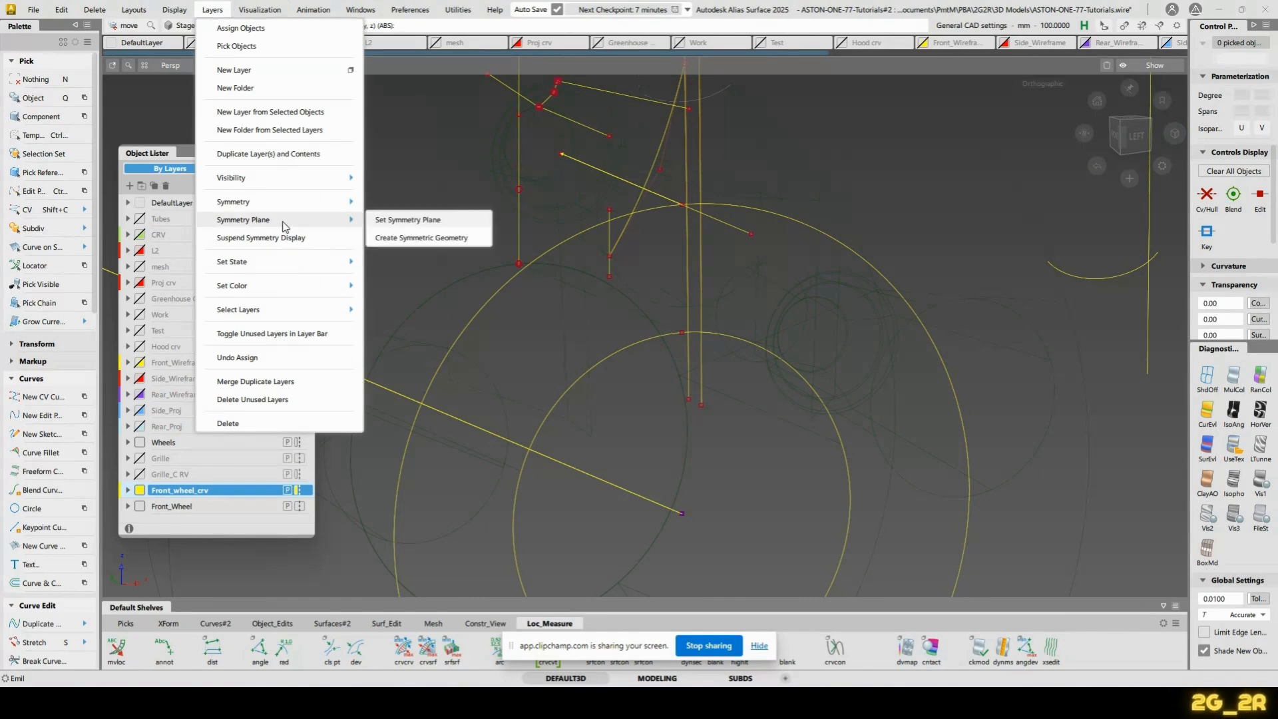
{"action": "left_click", "coordinate": [419, 221]}
{"action": "left_click", "coordinate": [589, 449]}
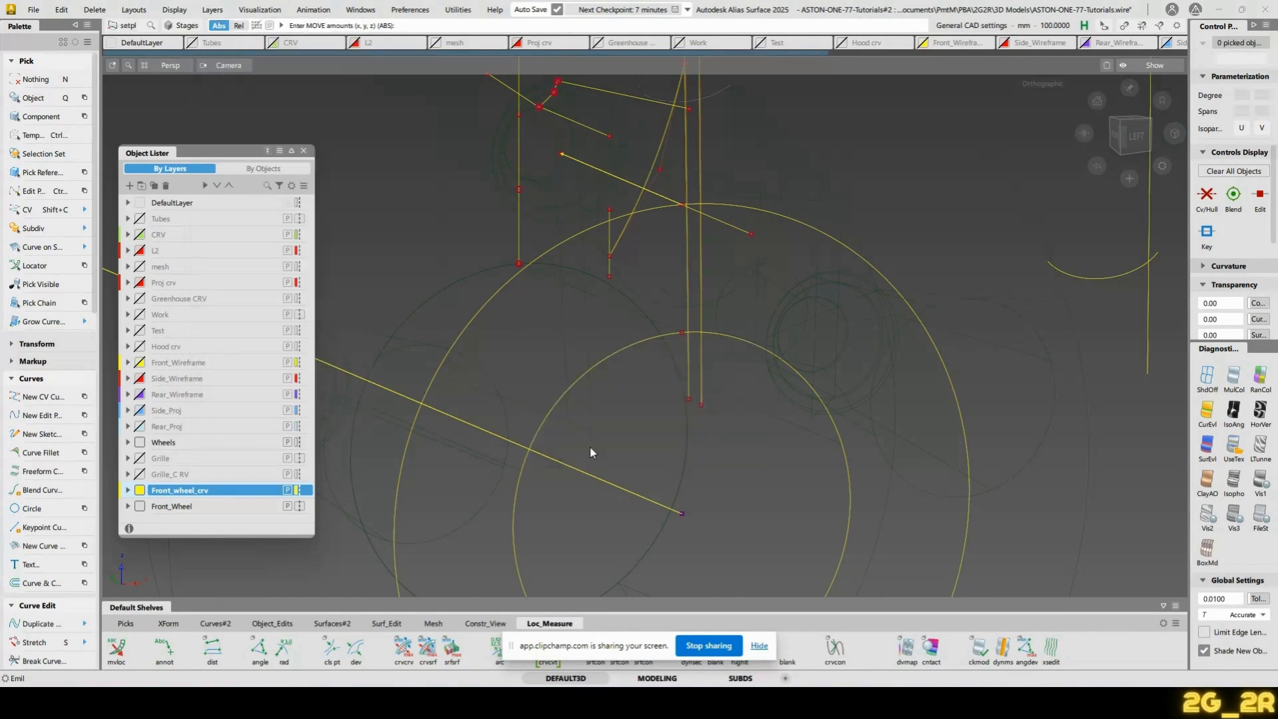
{"action": "scroll", "coordinate": [679, 509], "scroll_direction": "up", "scroll_amount": 5}
{"action": "right_click_drag", "start_coordinate": [674, 333], "coordinate": [673, 302], "text": "alt+shift"}
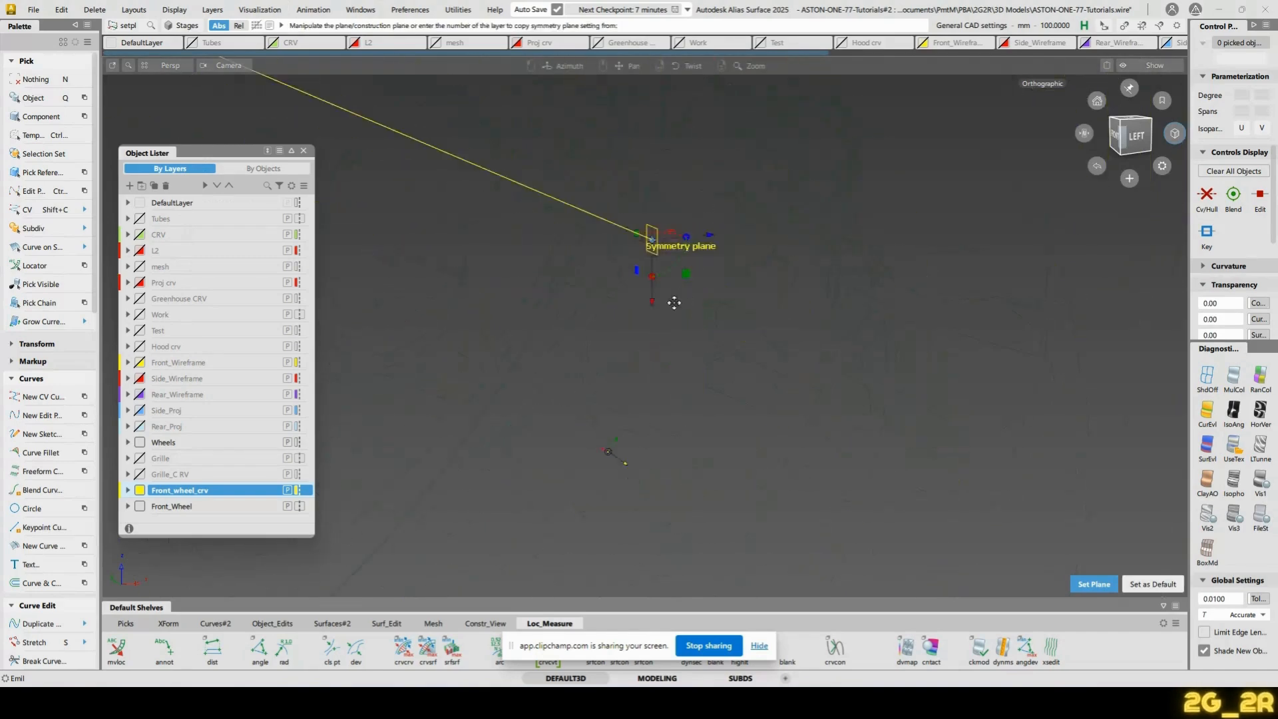
{"action": "middle_click_drag", "start_coordinate": [673, 302], "coordinate": [645, 439], "text": "alt+shift"}
{"action": "key", "text": "alt+shift"}
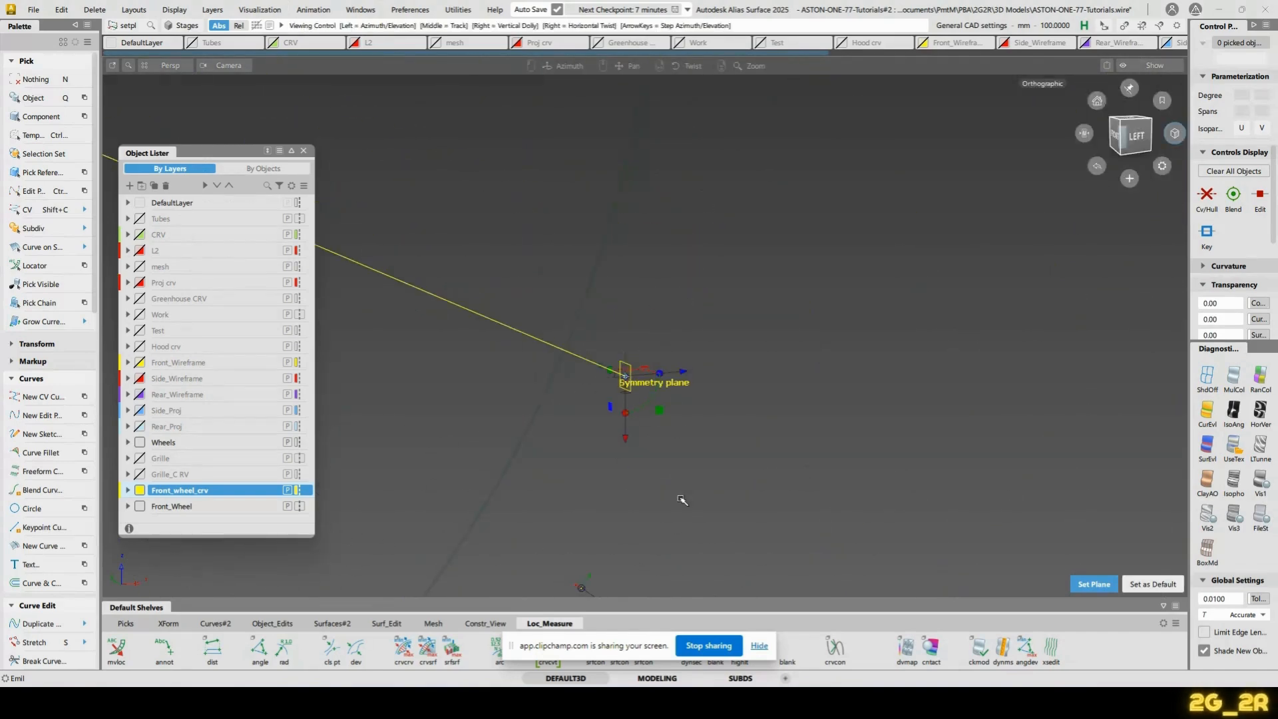
{"action": "middle_click_drag", "start_coordinate": [685, 273], "coordinate": [865, 301], "text": "alt+shift"}
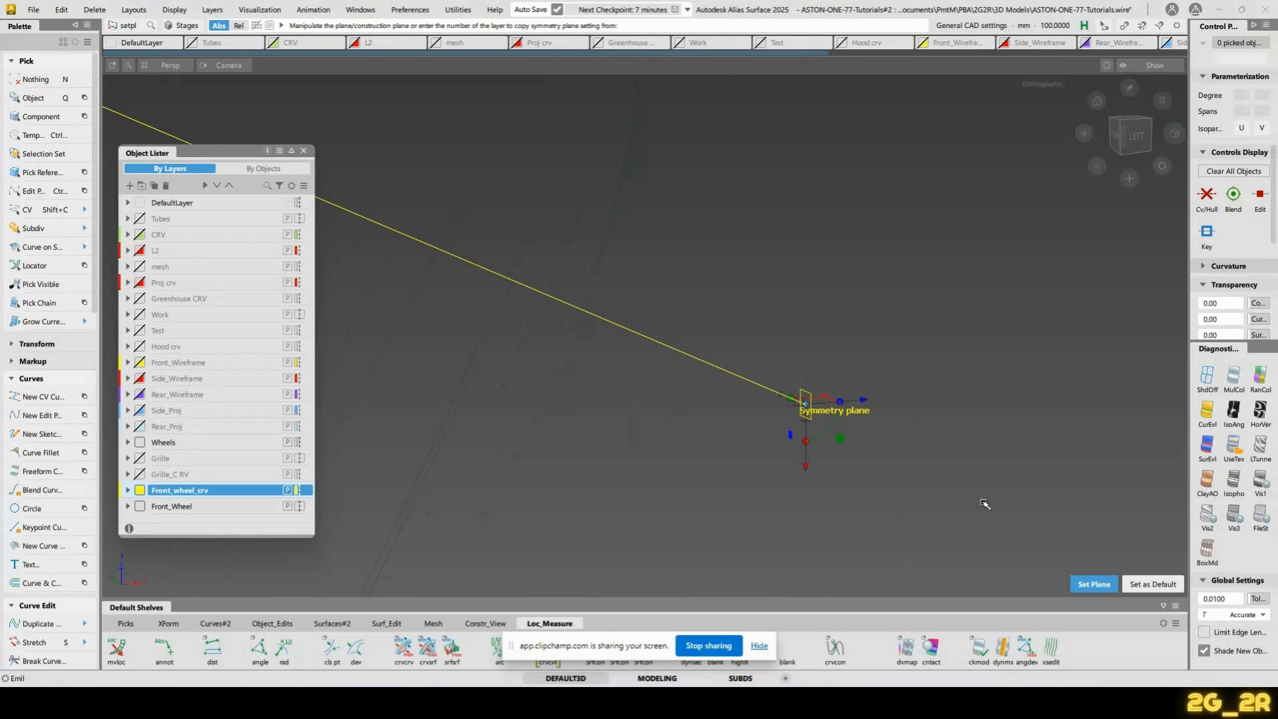
{"action": "left_click", "coordinate": [1083, 583]}
Turn on surface shading and examine the spoke and hub area around the upper lug hole
{"action": "right_click_drag", "start_coordinate": [790, 253], "coordinate": [590, 192], "text": "alt+shift"}
{"action": "left_click_drag", "start_coordinate": [792, 293], "coordinate": [722, 313], "text": "alt+shift"}
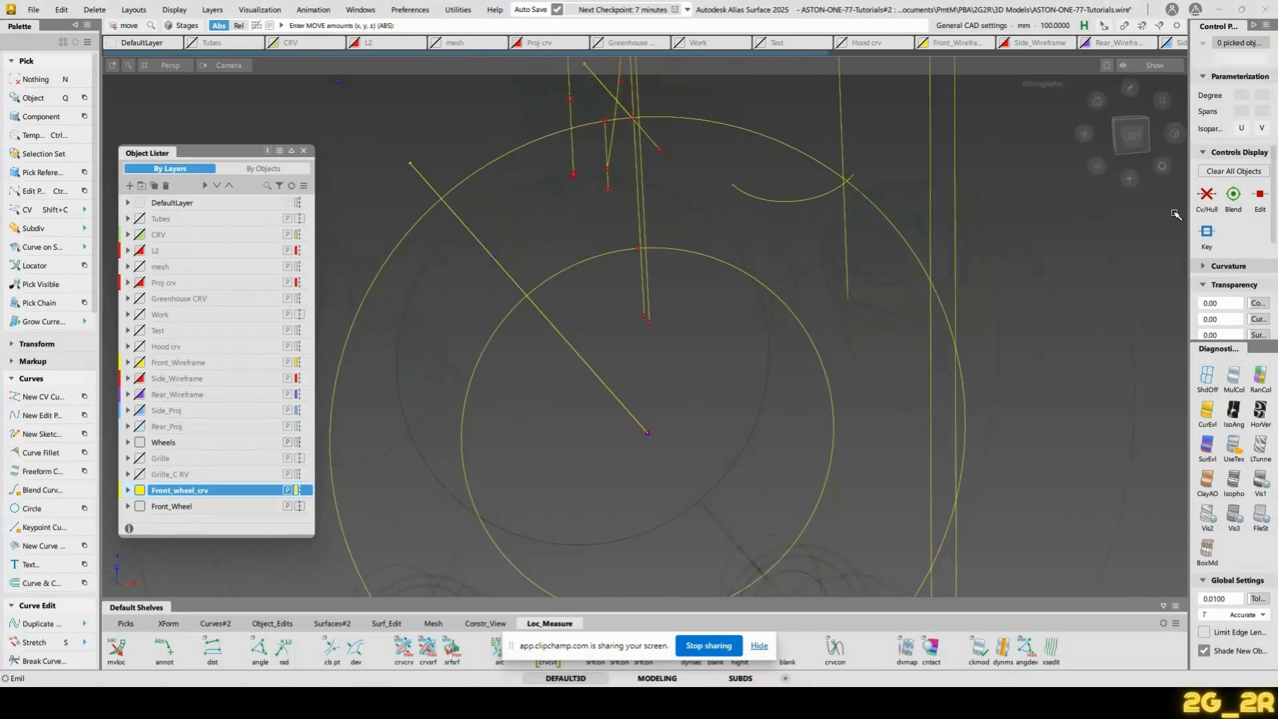
{"action": "left_click", "coordinate": [1131, 138]}
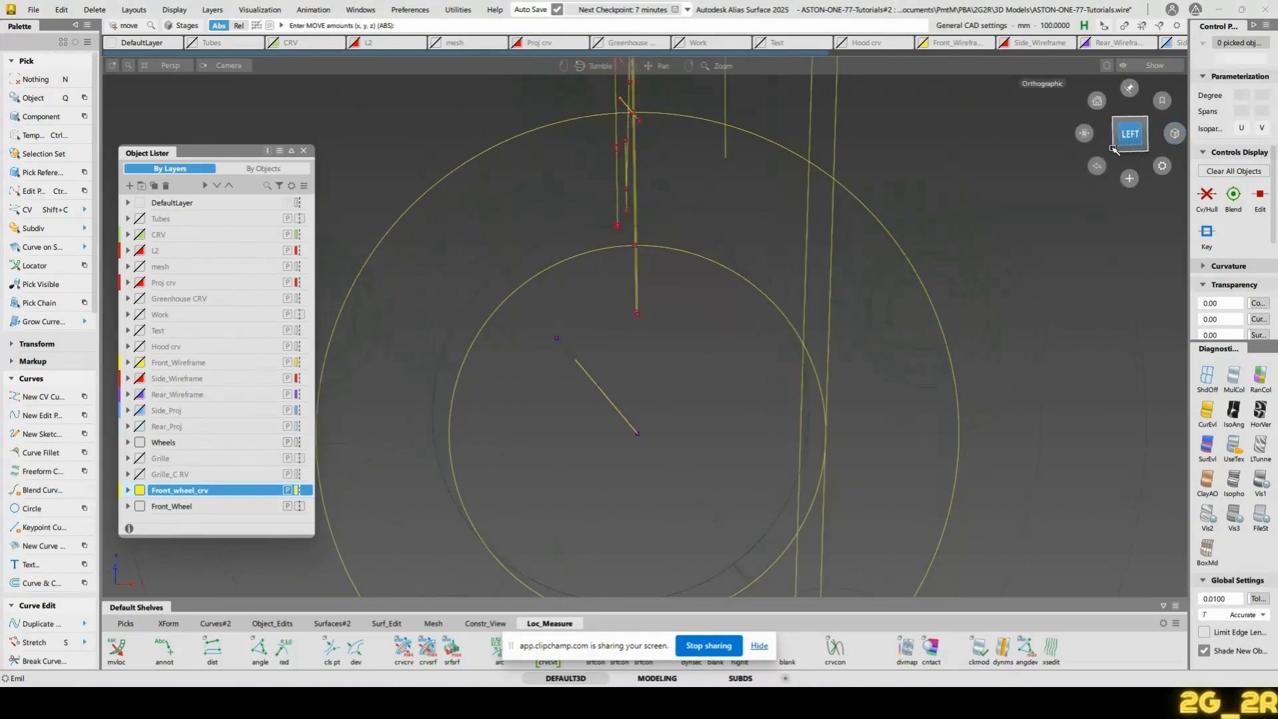
{"action": "left_click", "coordinate": [1228, 449]}
{"action": "middle_click_drag", "start_coordinate": [753, 291], "coordinate": [794, 512], "text": "alt+shift"}
{"action": "left_click", "coordinate": [559, 265], "text": "alt+shift"}
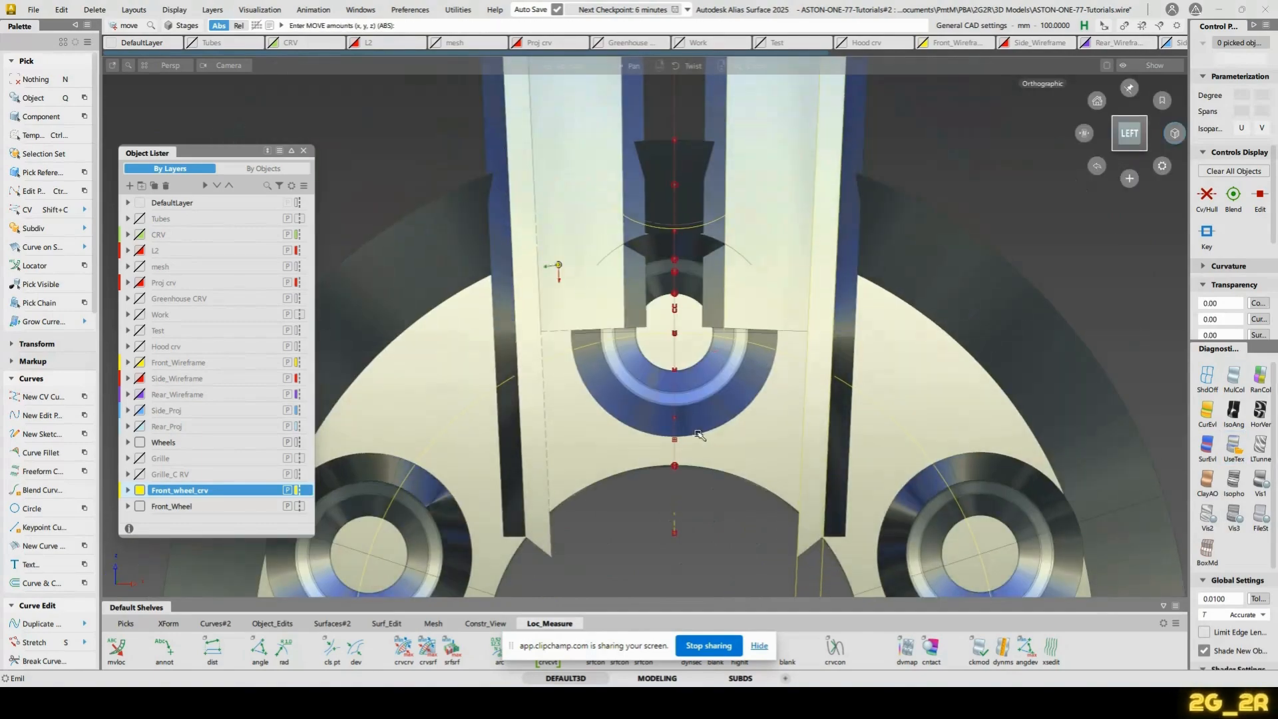
{"action": "left_click_drag", "start_coordinate": [699, 434], "coordinate": [846, 248], "text": "alt+shift"}
{"action": "left_click_drag", "start_coordinate": [741, 360], "coordinate": [693, 417], "text": "alt+shift"}
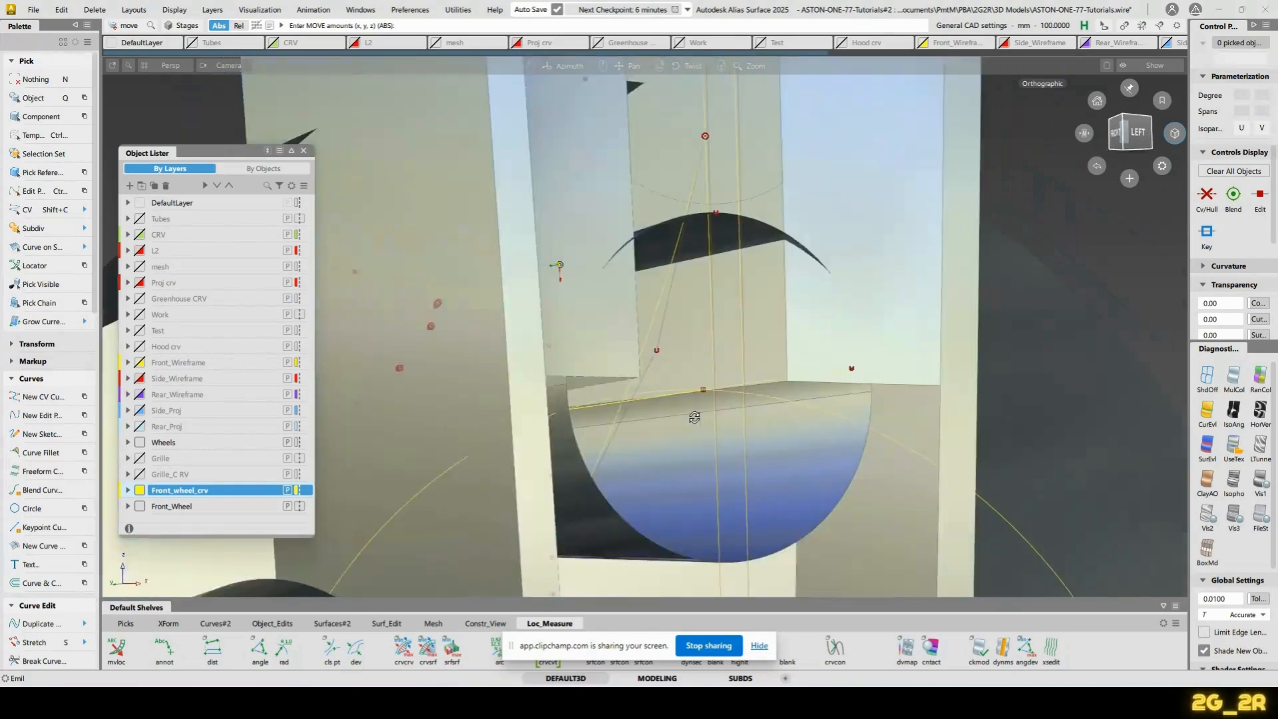
{"action": "right_click_drag", "start_coordinate": [692, 417], "coordinate": [710, 306], "text": "alt+shift"}
{"action": "left_click_drag", "start_coordinate": [710, 305], "coordinate": [799, 346], "text": "alt+shift"}
Pick the bowed curve between the spoke and lug hole and move its pivot to the wheel centre
{"action": "left_click_drag", "start_coordinate": [605, 237], "coordinate": [613, 219], "text": "ctrl+shift"}
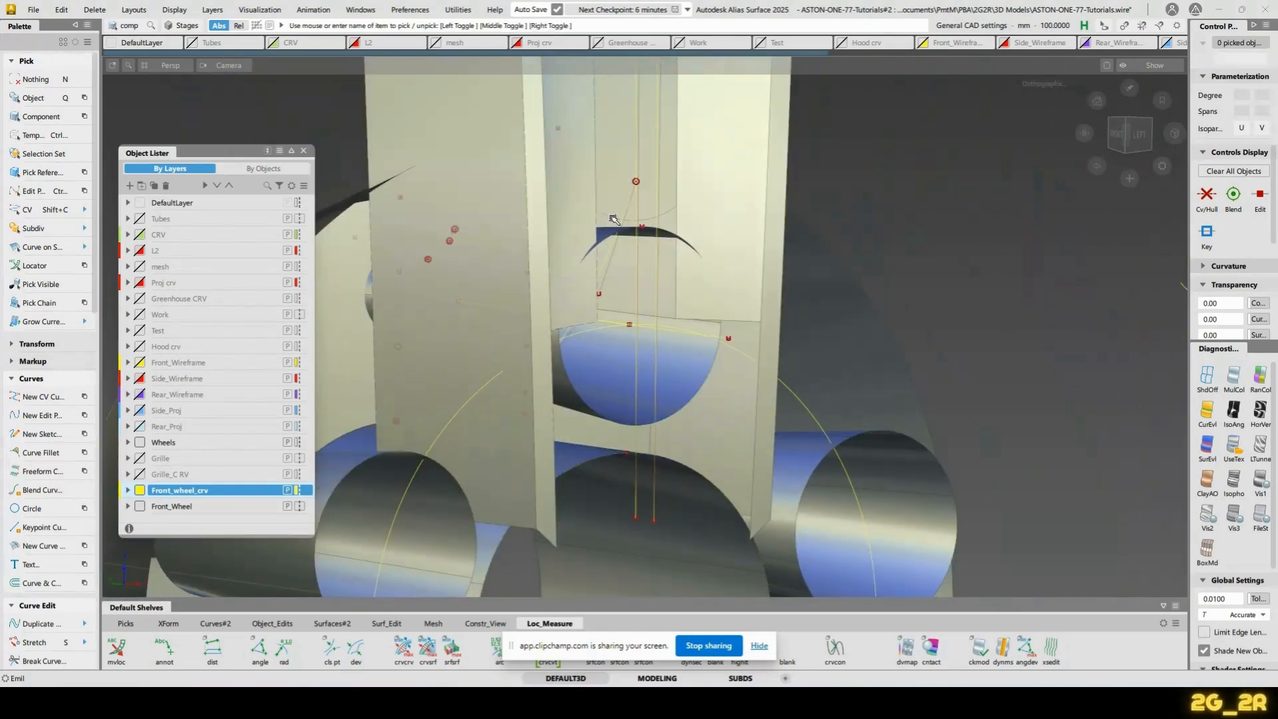
{"action": "left_click", "coordinate": [611, 259]}
{"action": "left_click_drag", "start_coordinate": [799, 170], "coordinate": [731, 380], "text": "alt+shift"}
{"action": "right_click_drag", "start_coordinate": [665, 509], "coordinate": [602, 463], "text": "alt+shift"}
{"action": "middle_click_drag", "start_coordinate": [602, 464], "coordinate": [619, 404], "text": "alt+shift"}
{"action": "middle_click_drag", "start_coordinate": [619, 404], "coordinate": [659, 390], "text": "ctrl+shift"}
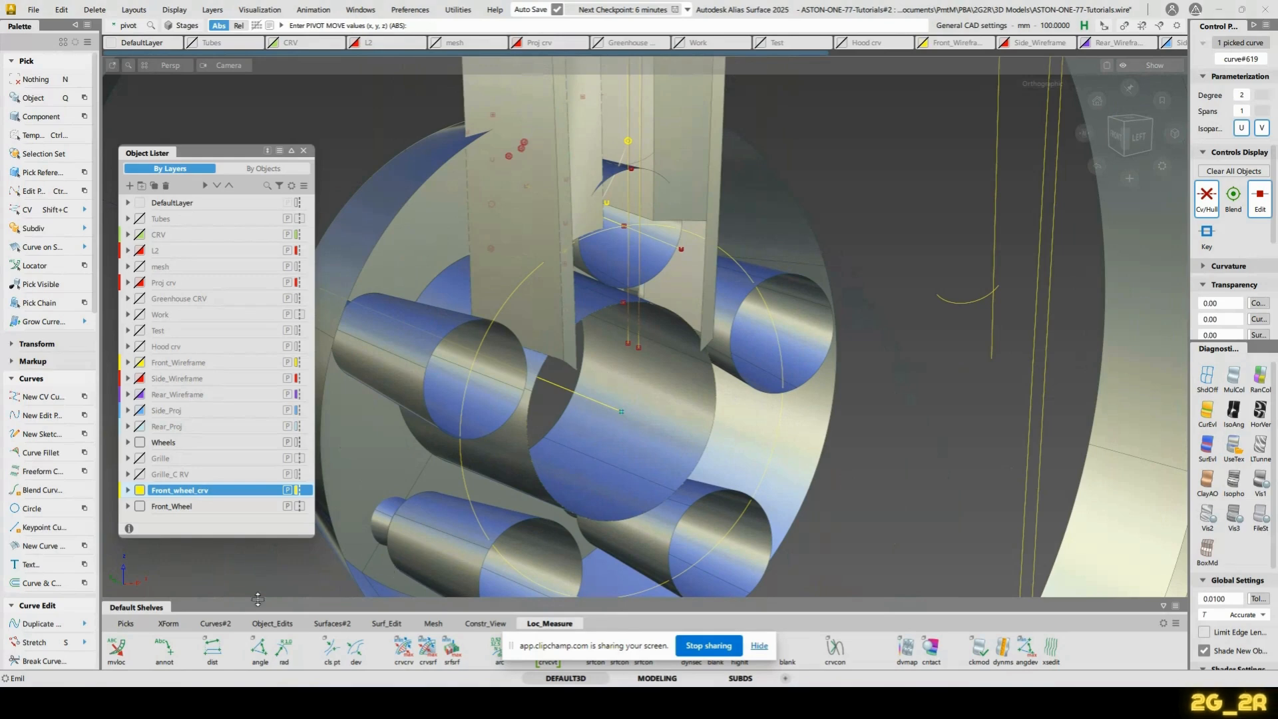
Revolve the bowed curve about the wheel's axis line to create the hub transition surface
{"action": "left_click", "coordinate": [214, 624]}
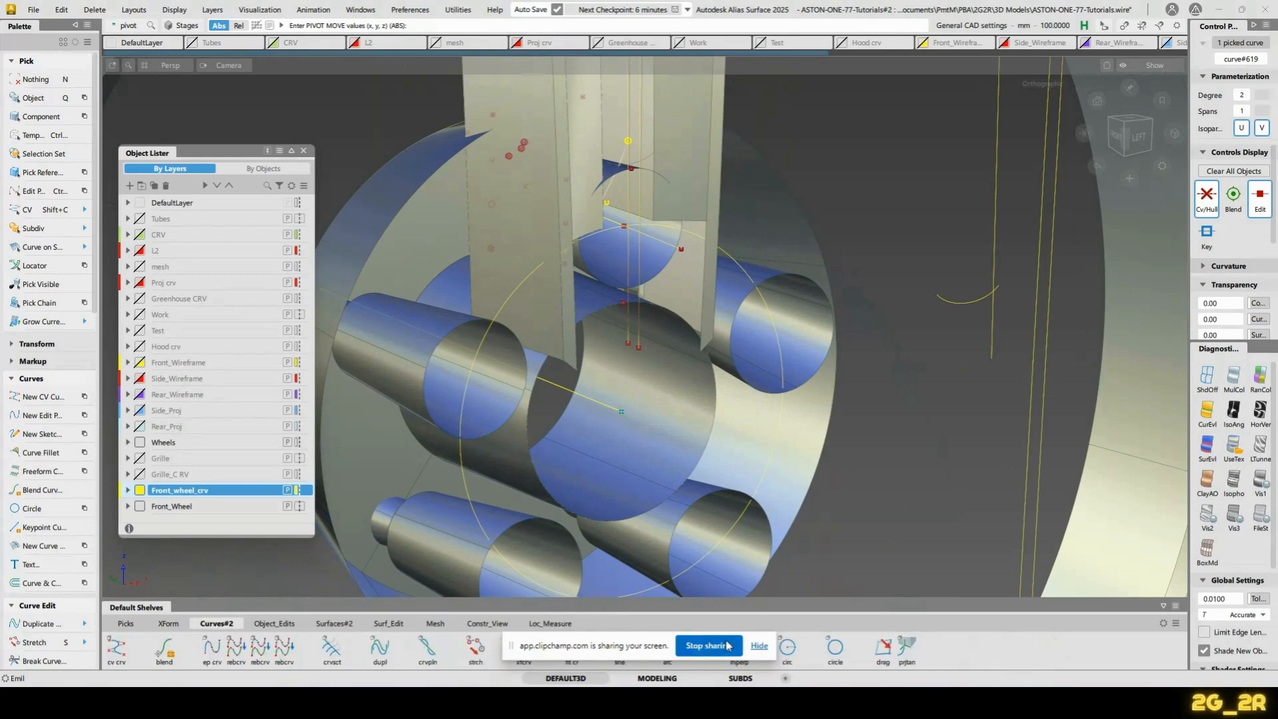
{"action": "left_click", "coordinate": [758, 646]}
{"action": "left_click", "coordinate": [328, 625]}
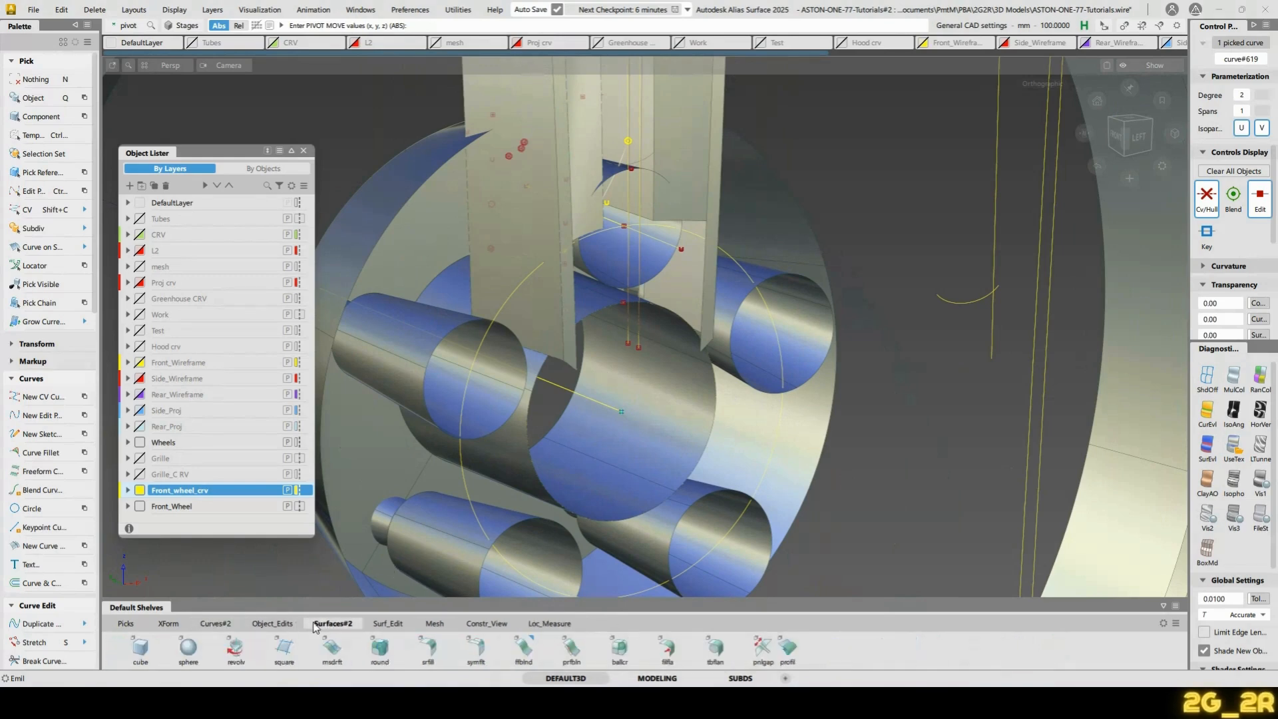
{"action": "left_click", "coordinate": [274, 625]}
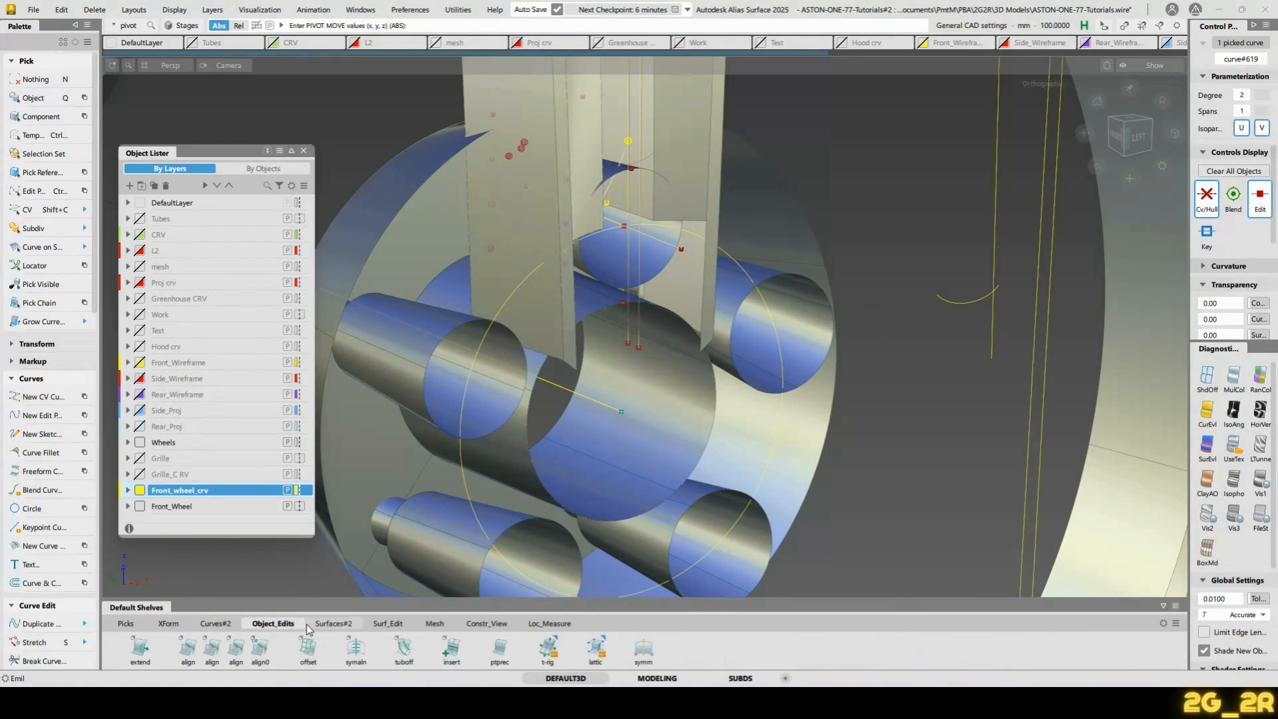
{"action": "left_click", "coordinate": [321, 626]}
{"action": "left_click", "coordinate": [237, 654]}
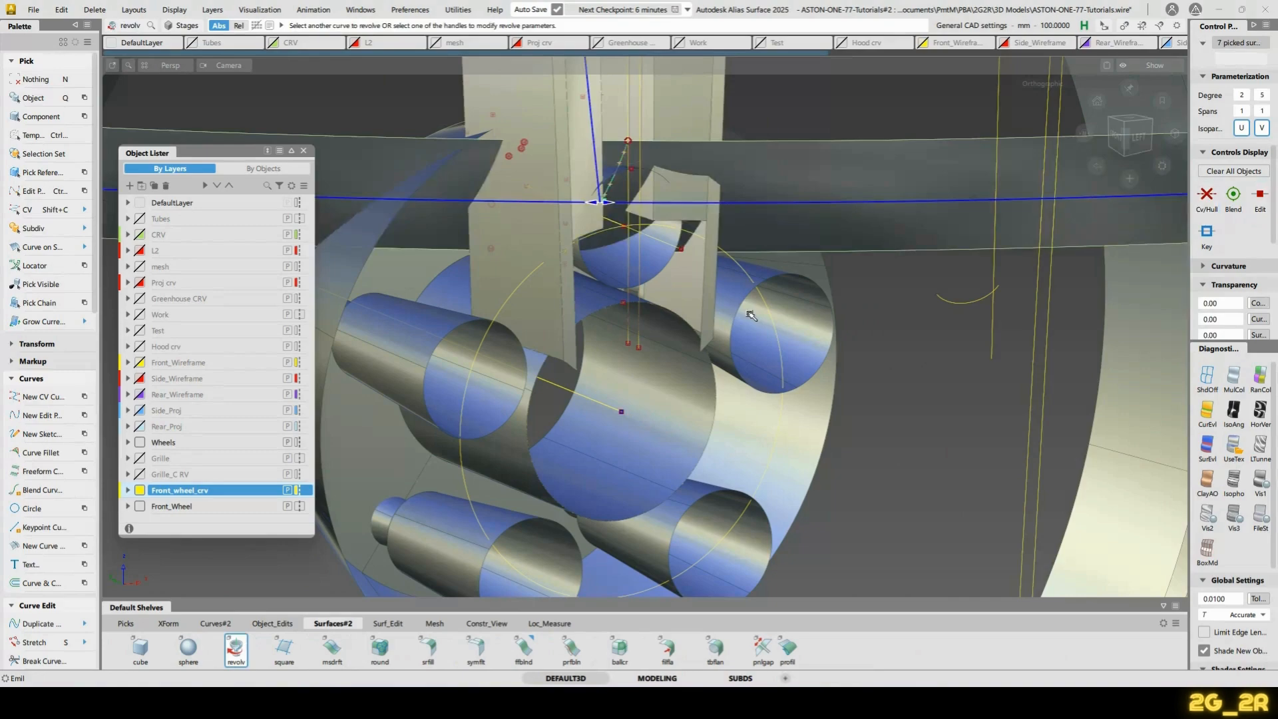
{"action": "left_click_drag", "start_coordinate": [412, 303], "coordinate": [550, 231], "text": "alt+shift"}
{"action": "left_click", "coordinate": [549, 231]}
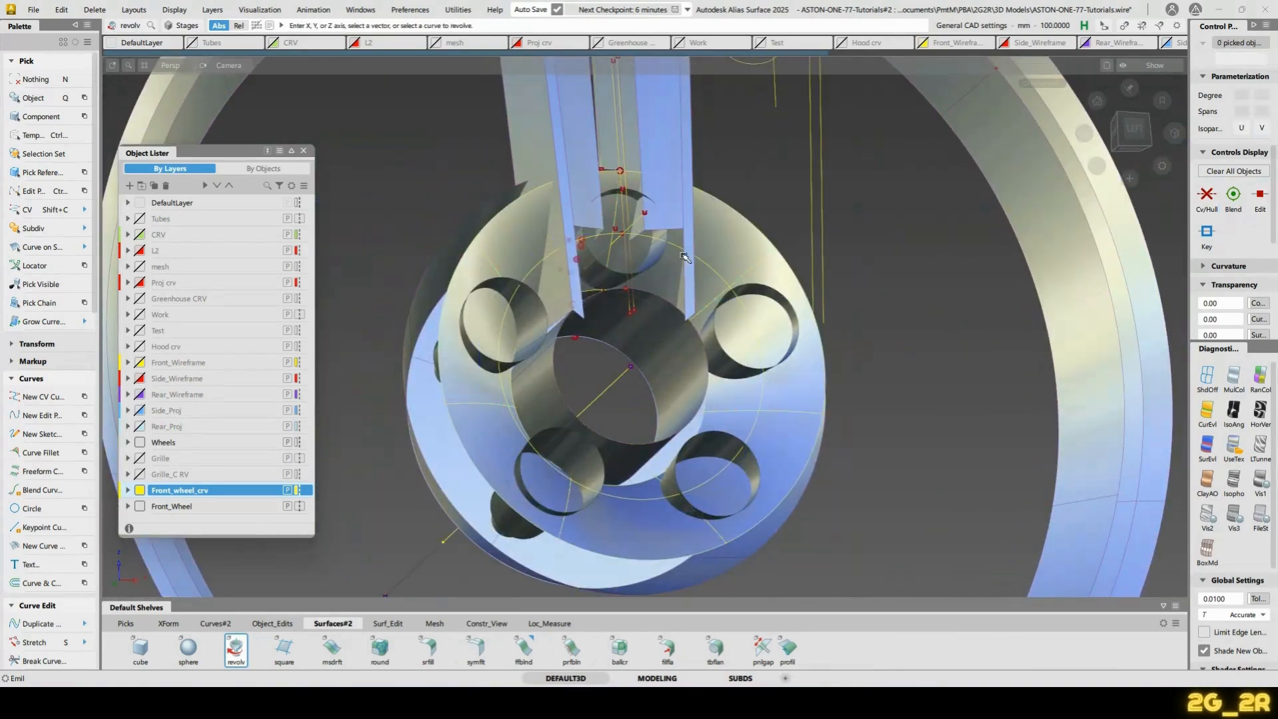
Extend the edge of the annular surface around the hub's central bore by about 4.4 mm
{"action": "left_click_drag", "start_coordinate": [682, 255], "coordinate": [545, 282], "text": "alt+shift"}
{"action": "right_click_drag", "start_coordinate": [545, 282], "coordinate": [465, 286], "text": "alt+shift"}
{"action": "middle_click_drag", "start_coordinate": [466, 285], "coordinate": [683, 165], "text": "alt+shift"}
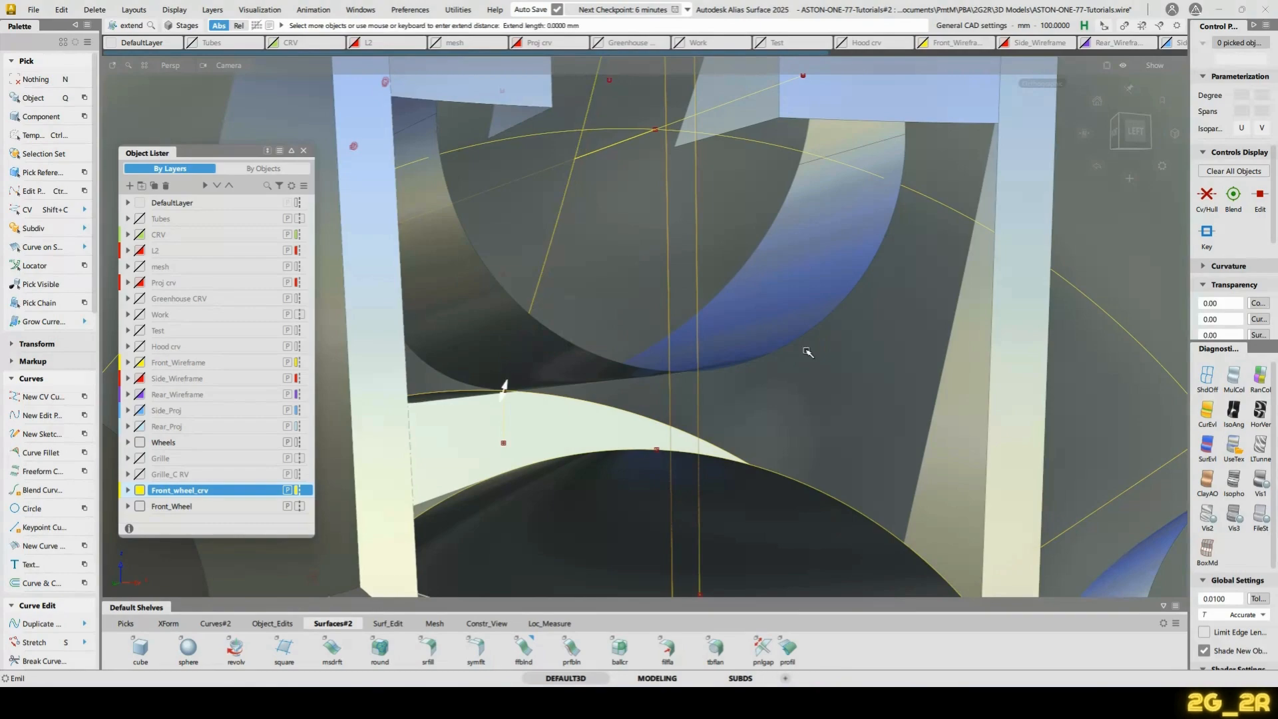
{"action": "left_click_drag", "start_coordinate": [808, 352], "coordinate": [620, 268]}
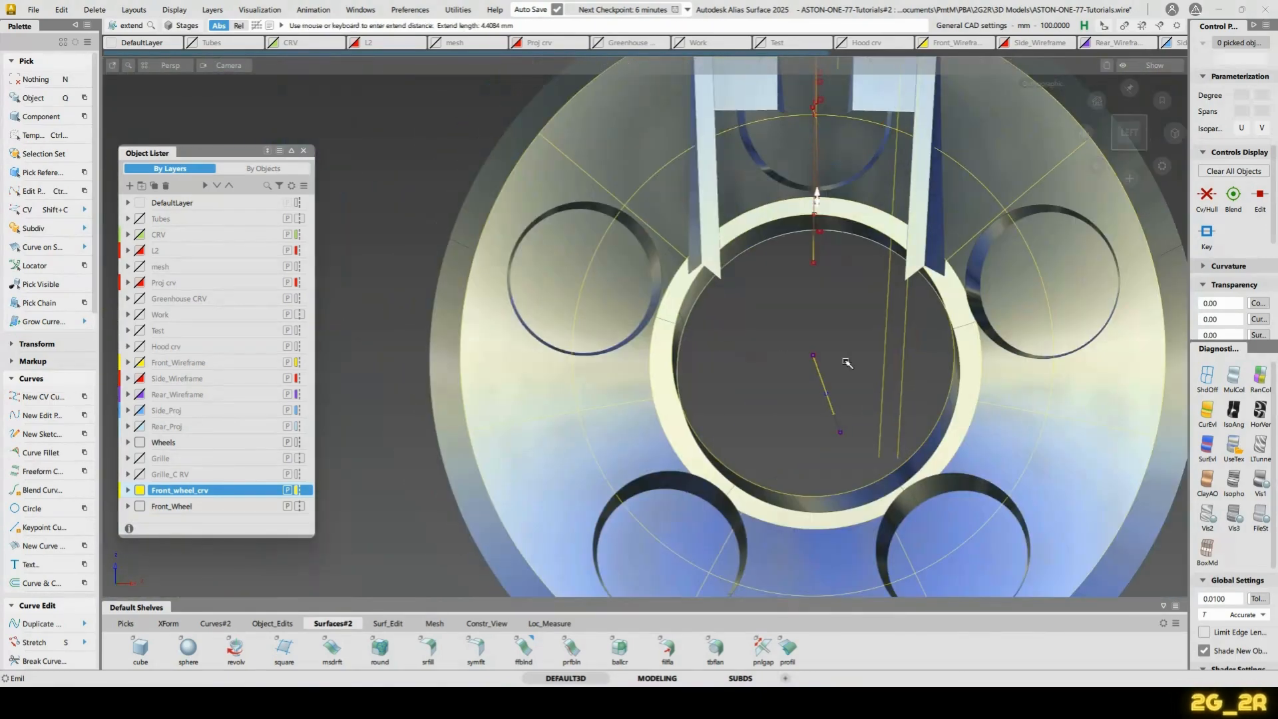
Increase the extension of the surface around the hub's central bore to about 25.5 mm and leave the Extend tool
{"action": "left_click_drag", "start_coordinate": [847, 362], "coordinate": [1071, 224], "text": "alt+shift"}
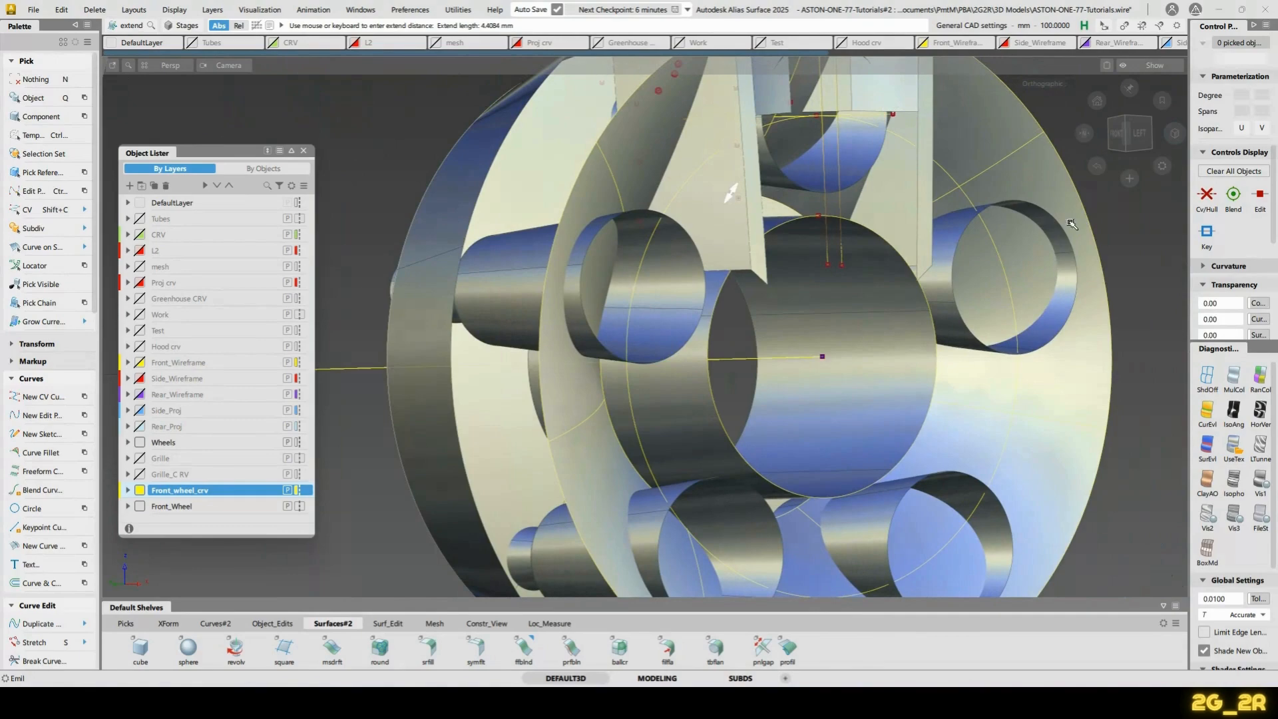
{"action": "left_click_drag", "start_coordinate": [778, 129], "coordinate": [879, 335], "text": "alt+shift"}
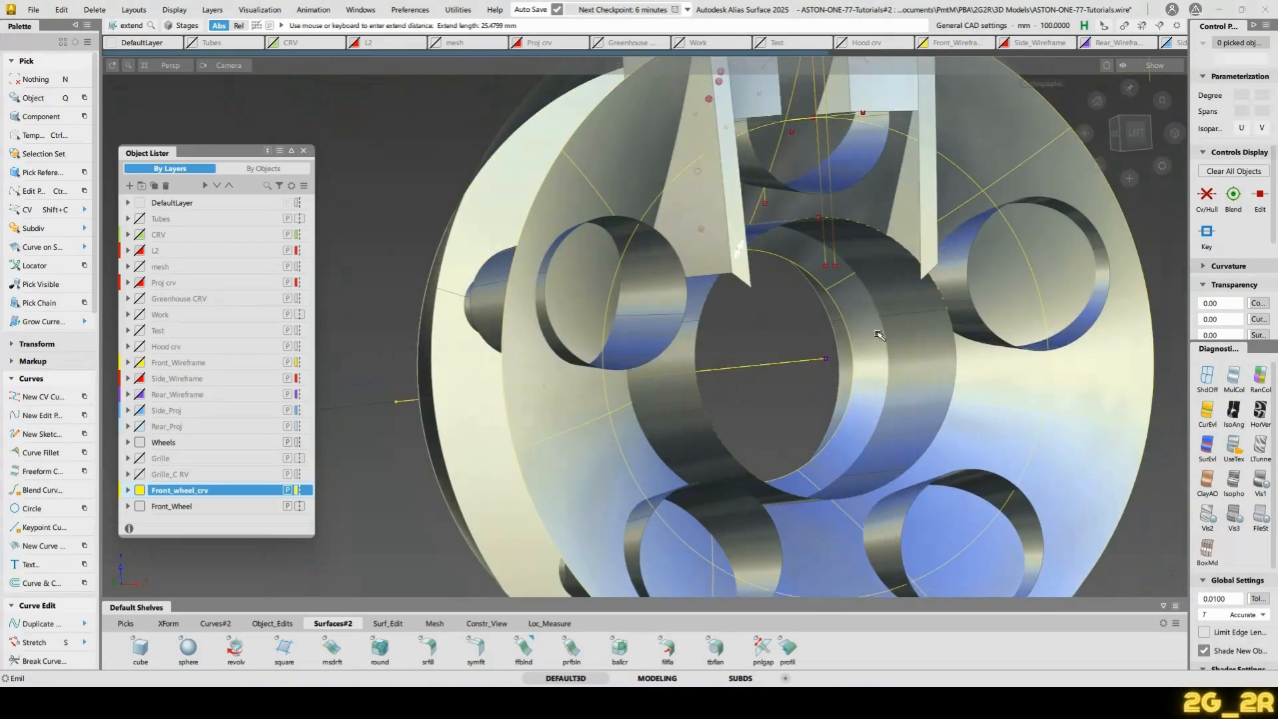
{"action": "key", "text": "q"}
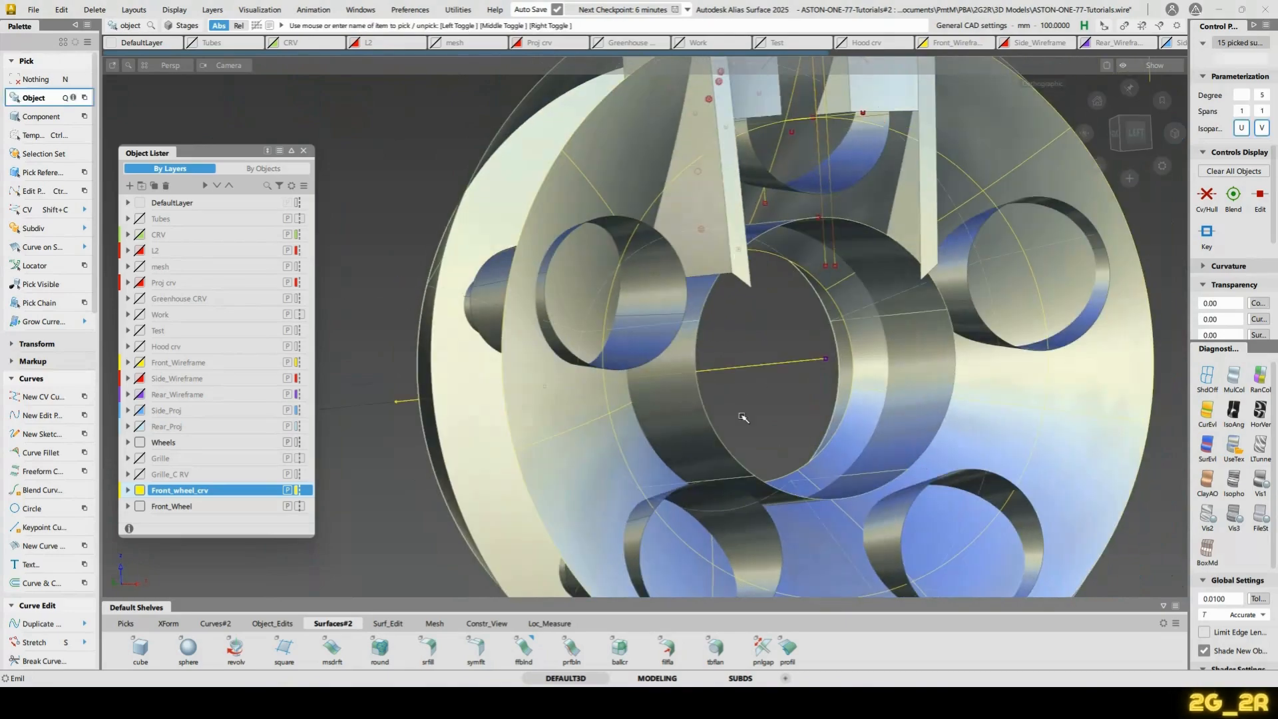
Intersect the extended central bore surface with the hub transition surface
{"action": "left_click_drag", "start_coordinate": [741, 417], "coordinate": [788, 419], "text": "alt+shift"}
{"action": "key", "text": "n"}
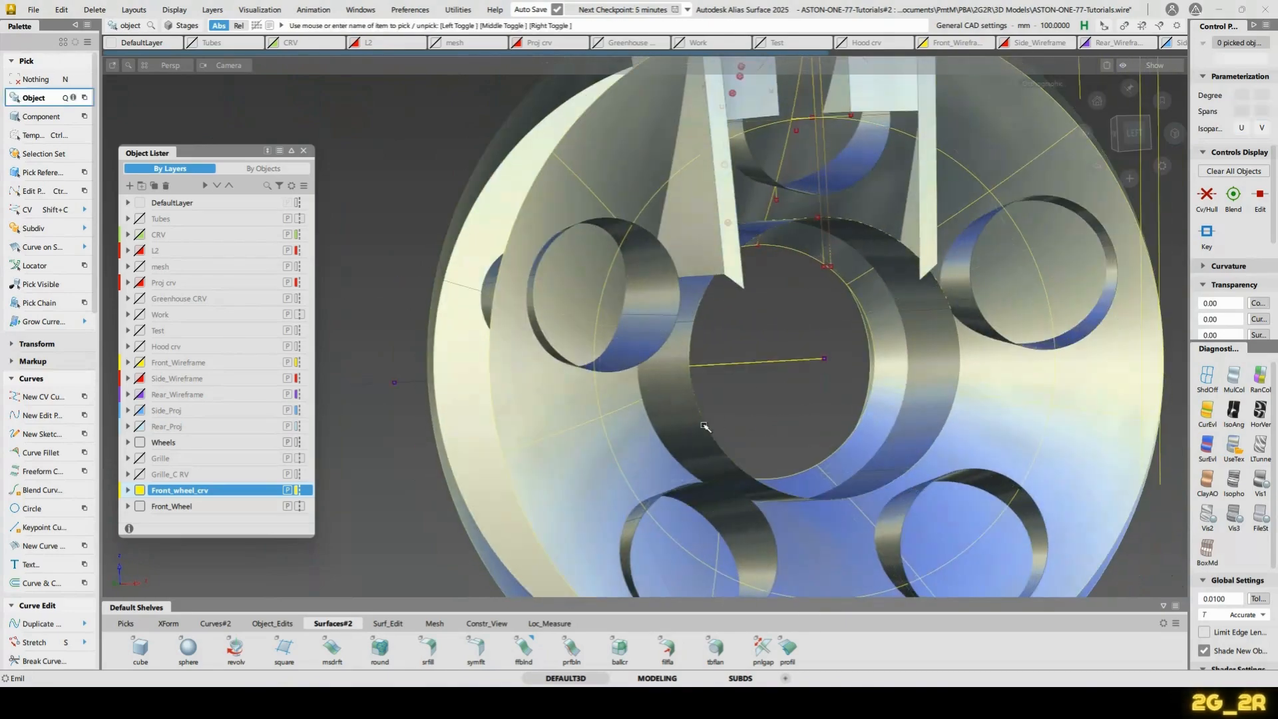
{"action": "key", "text": "i"}
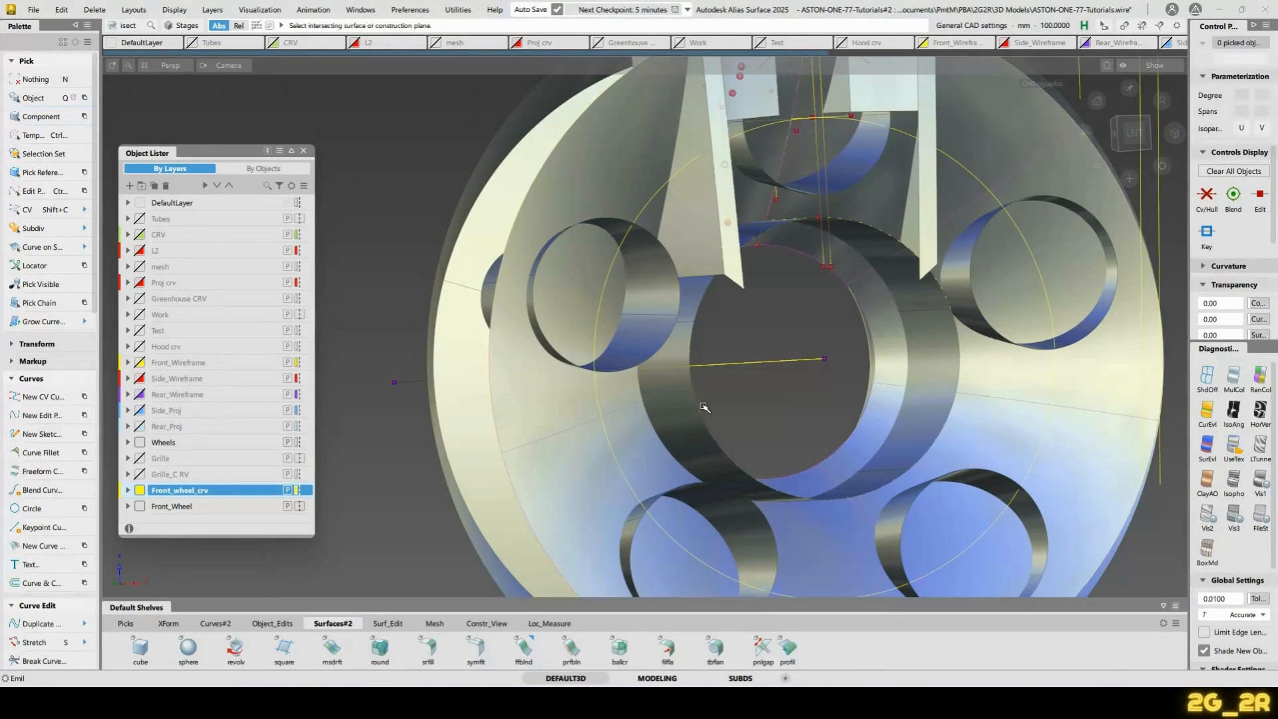
{"action": "left_click_drag", "start_coordinate": [908, 382], "coordinate": [874, 279], "text": "alt+shift"}
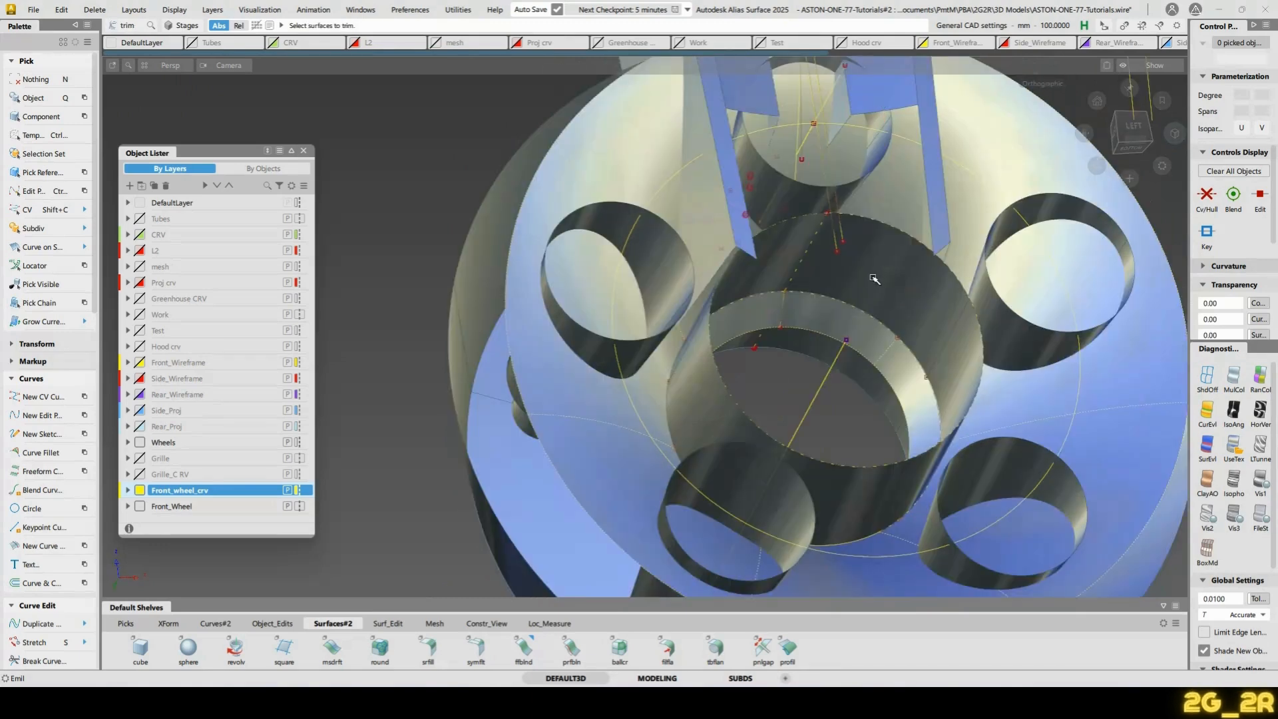
Trim the segments of the central bore wall along the intersection with the hub transition surface, keeping the selected regions
{"action": "left_click", "coordinate": [885, 255]}
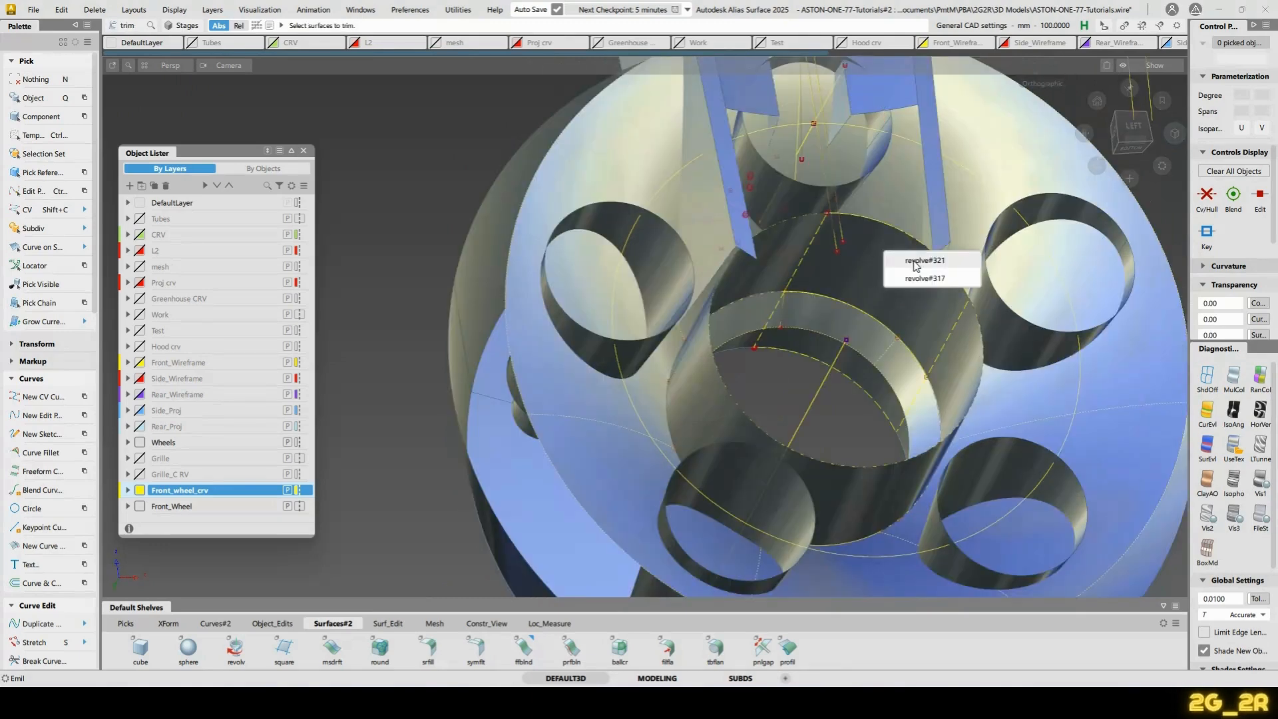
{"action": "left_click", "coordinate": [915, 260]}
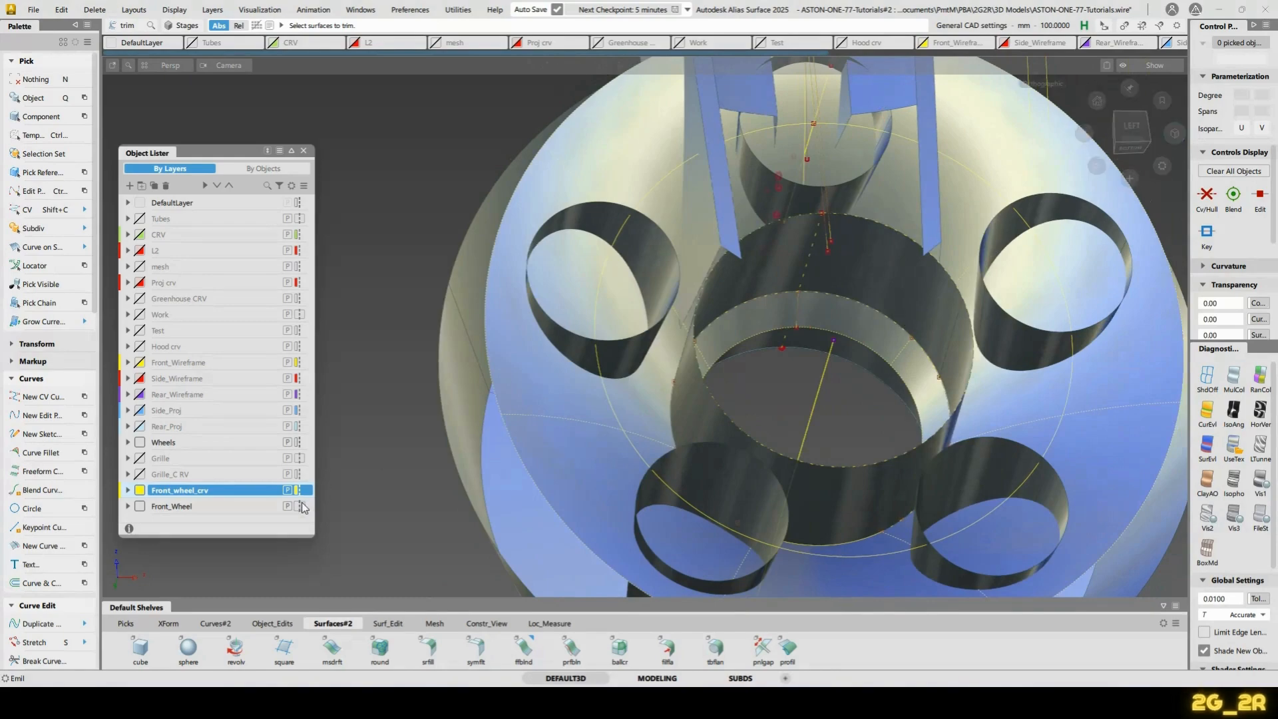
{"action": "left_click_drag", "start_coordinate": [921, 277], "coordinate": [856, 276], "text": "alt+shift"}
{"action": "left_click", "coordinate": [846, 273]}
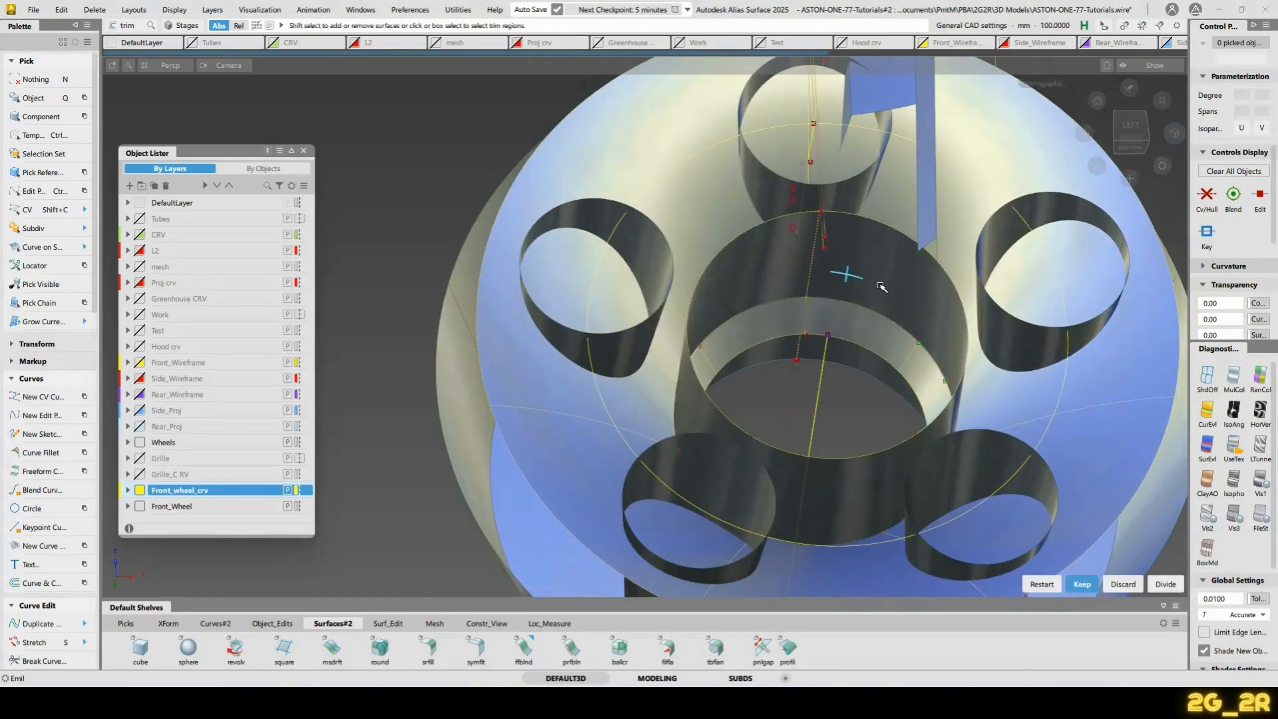
{"action": "key", "text": "space"}
{"action": "mouse_move", "coordinate": [843, 319]}
{"action": "left_mouse_down"}
{"action": "mouse_move", "coordinate": [844, 343]}
{"action": "mouse_move", "coordinate": [958, 353]}
{"action": "mouse_move", "coordinate": [938, 356]}
{"action": "left_mouse_up"}
{"action": "mouse_move", "coordinate": [1017, 357]}
{"action": "left_mouse_down", "text": "alt+shift"}
{"action": "mouse_move", "coordinate": [830, 455]}
{"action": "mouse_move", "coordinate": [856, 401]}
{"action": "mouse_move", "coordinate": [839, 448]}
{"action": "left_mouse_up", "text": "alt+shift"}
{"action": "left_click", "coordinate": [898, 247]}
{"action": "key", "text": "space"}
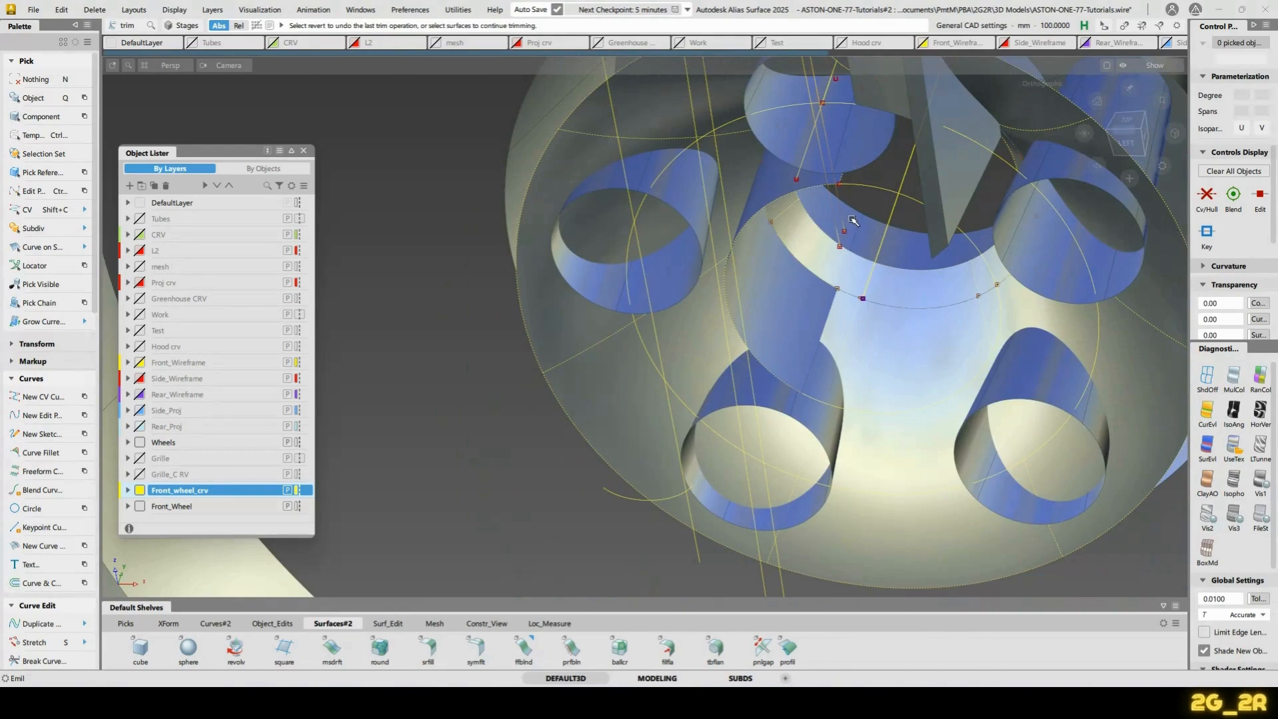
{"action": "left_click", "coordinate": [852, 222]}
{"action": "key", "text": "space"}
Trim the hub transition surface segments along the central bore intersection, keeping the regions outside the bore
{"action": "mouse_move", "coordinate": [853, 222]}
{"action": "left_mouse_down", "text": "alt+shift"}
{"action": "mouse_move", "coordinate": [910, 383]}
{"action": "mouse_move", "coordinate": [827, 320]}
{"action": "left_mouse_up", "text": "alt+shift"}
{"action": "left_click", "coordinate": [891, 398]}
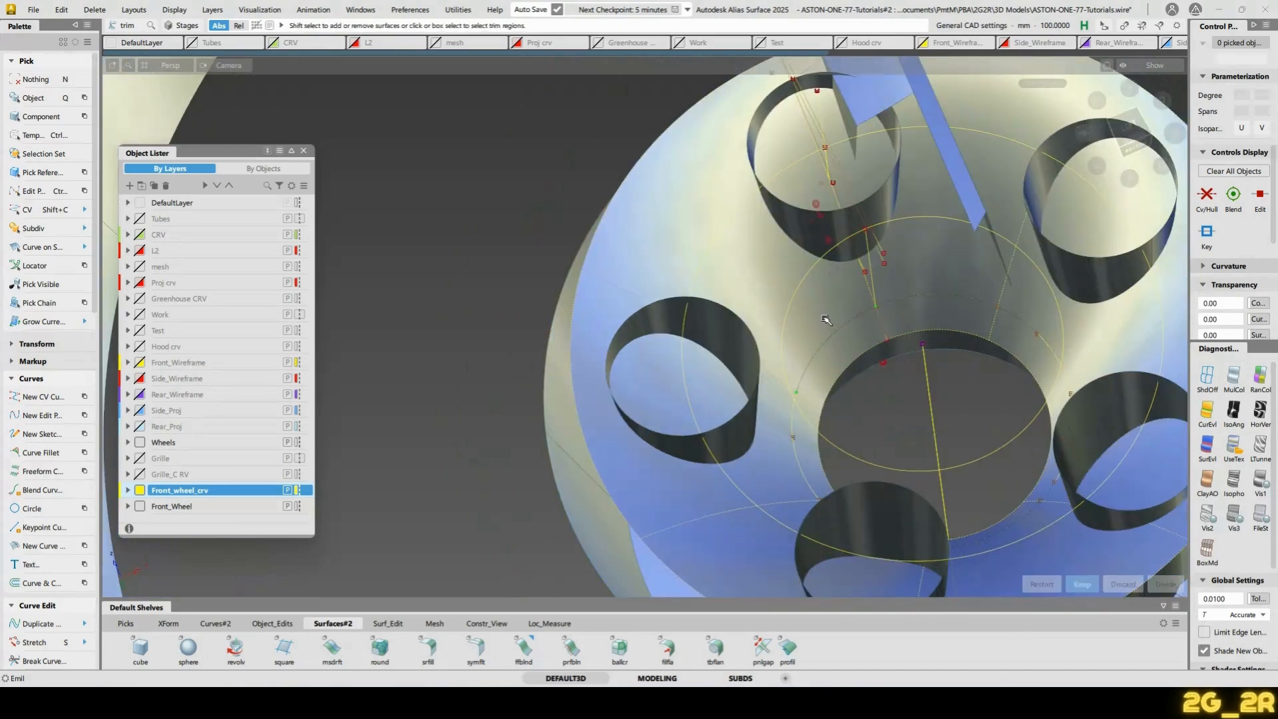
{"action": "left_click", "coordinate": [1032, 303]}
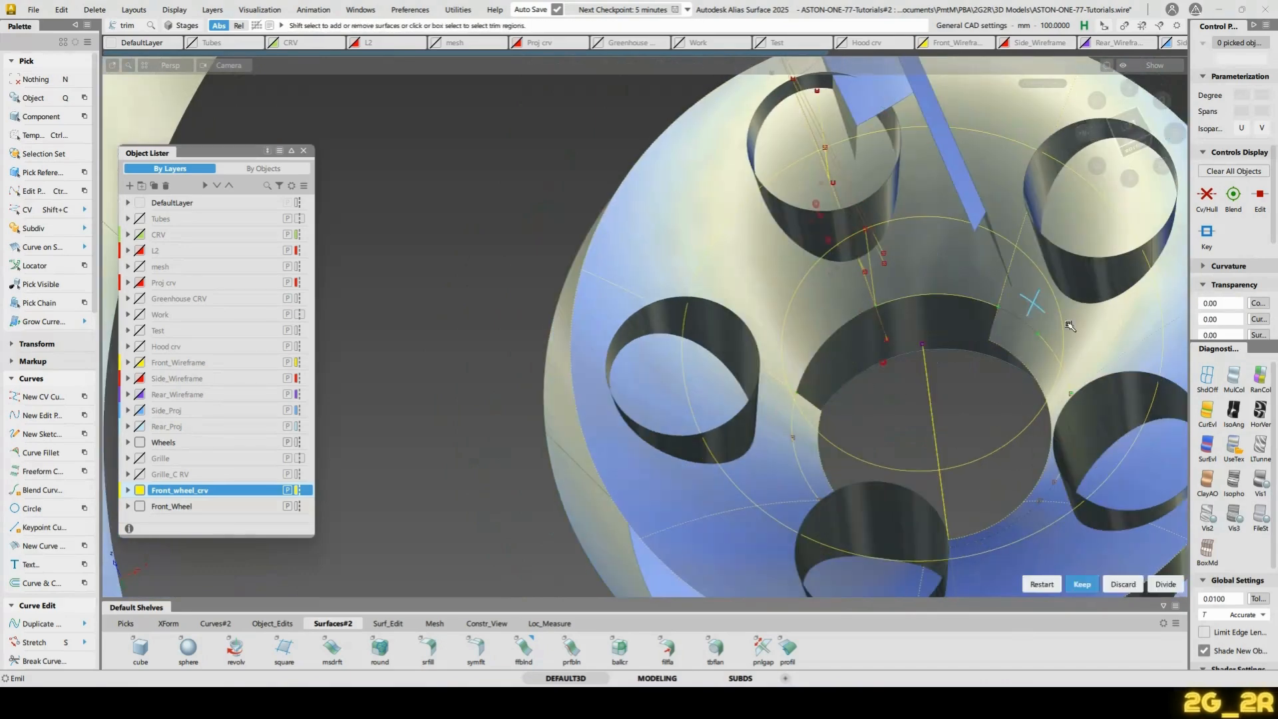
{"action": "key", "text": "space"}
{"action": "left_click_drag", "start_coordinate": [890, 265], "coordinate": [824, 375], "text": "alt+shift"}
{"action": "left_click", "coordinate": [826, 393]}
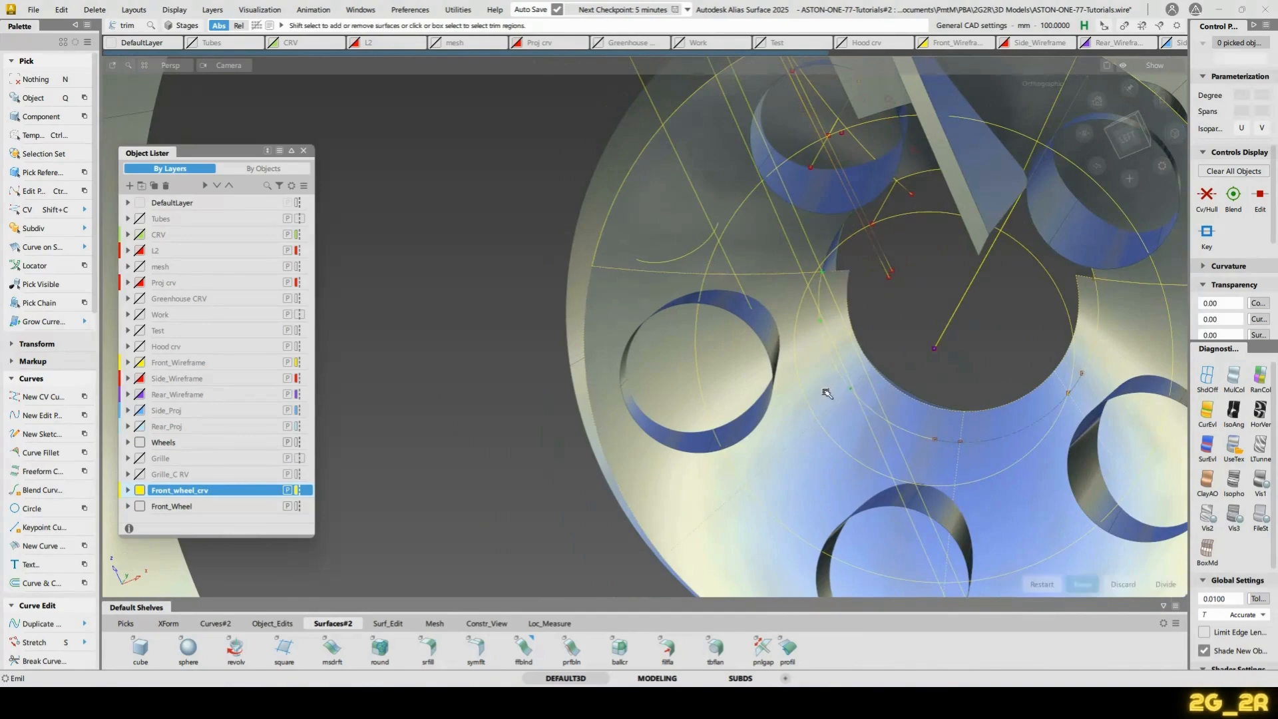
{"action": "left_click", "coordinate": [827, 393]}
{"action": "key", "text": "space"}
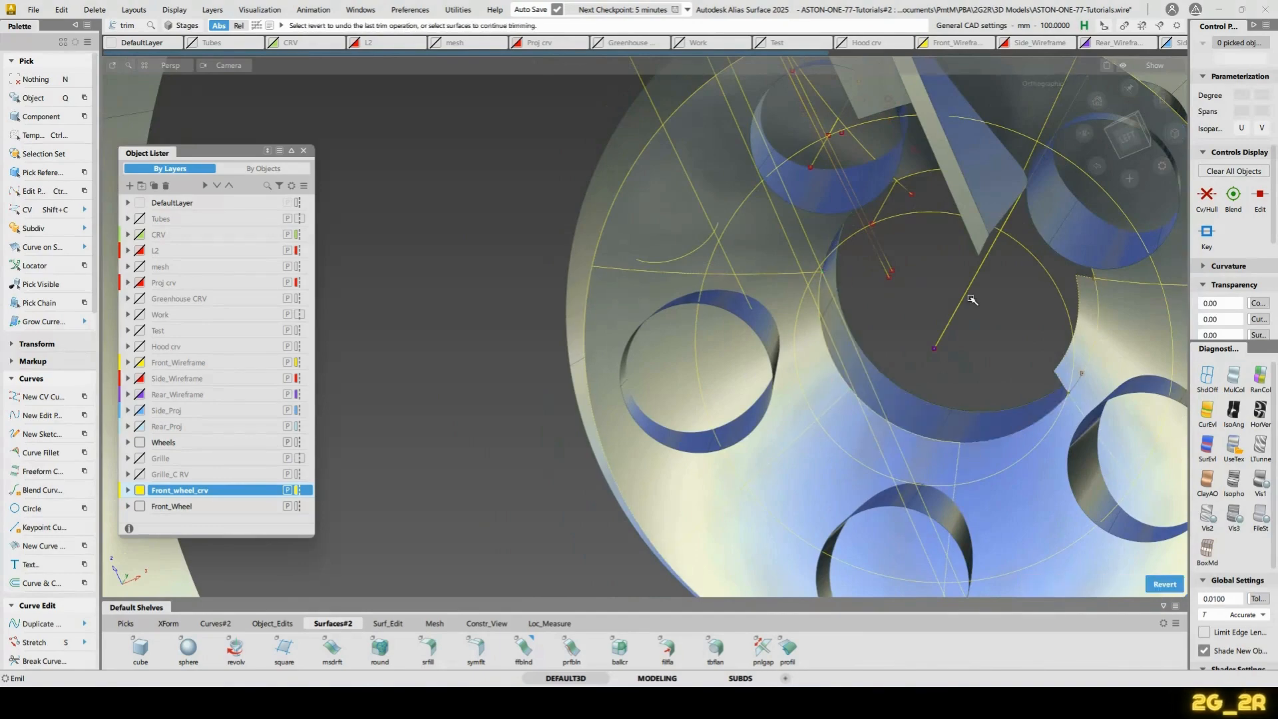
{"action": "left_click_drag", "start_coordinate": [971, 300], "coordinate": [1032, 342], "text": "alt+shift"}
{"action": "left_click", "coordinate": [974, 356]}
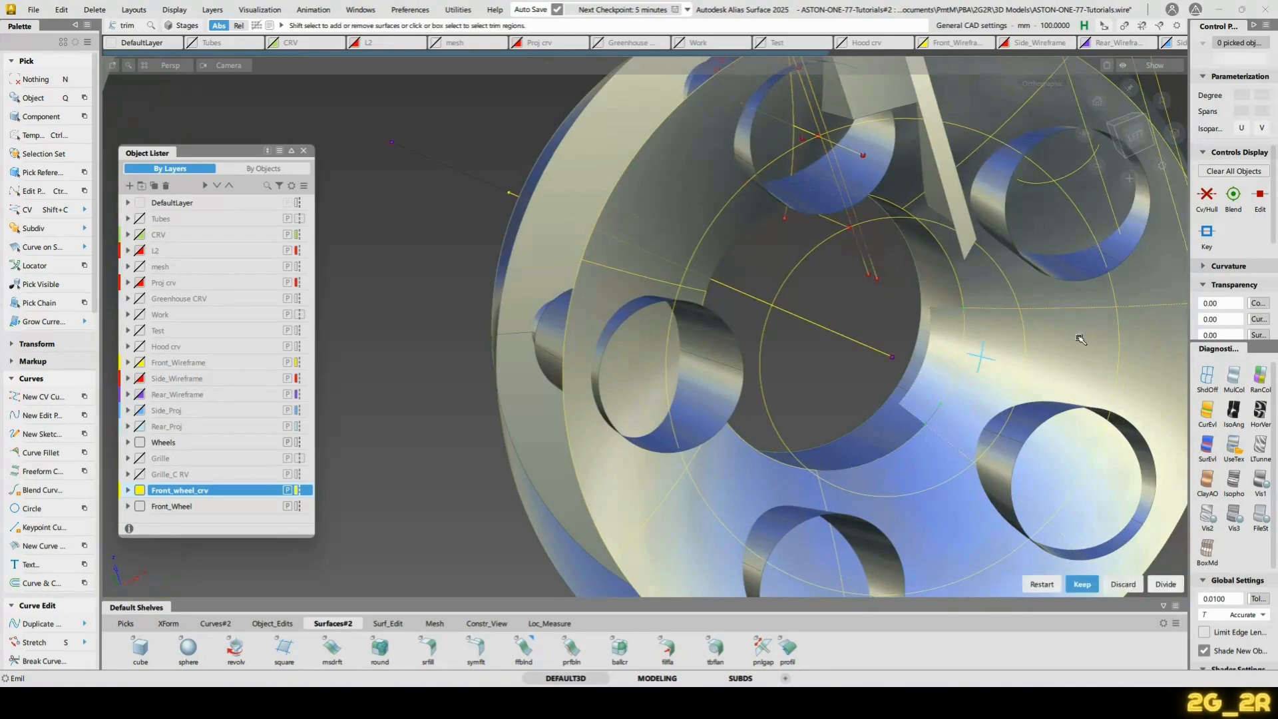
{"action": "key", "text": "space"}
Intersect the lug hole surfaces with the hub transition surface
{"action": "right_click_drag", "start_coordinate": [927, 373], "coordinate": [879, 362], "text": "alt+shift"}
{"action": "left_click_drag", "start_coordinate": [879, 362], "coordinate": [828, 192], "text": "alt+shift"}
{"action": "right_click_drag", "start_coordinate": [827, 192], "coordinate": [732, 300], "text": "alt+shift"}
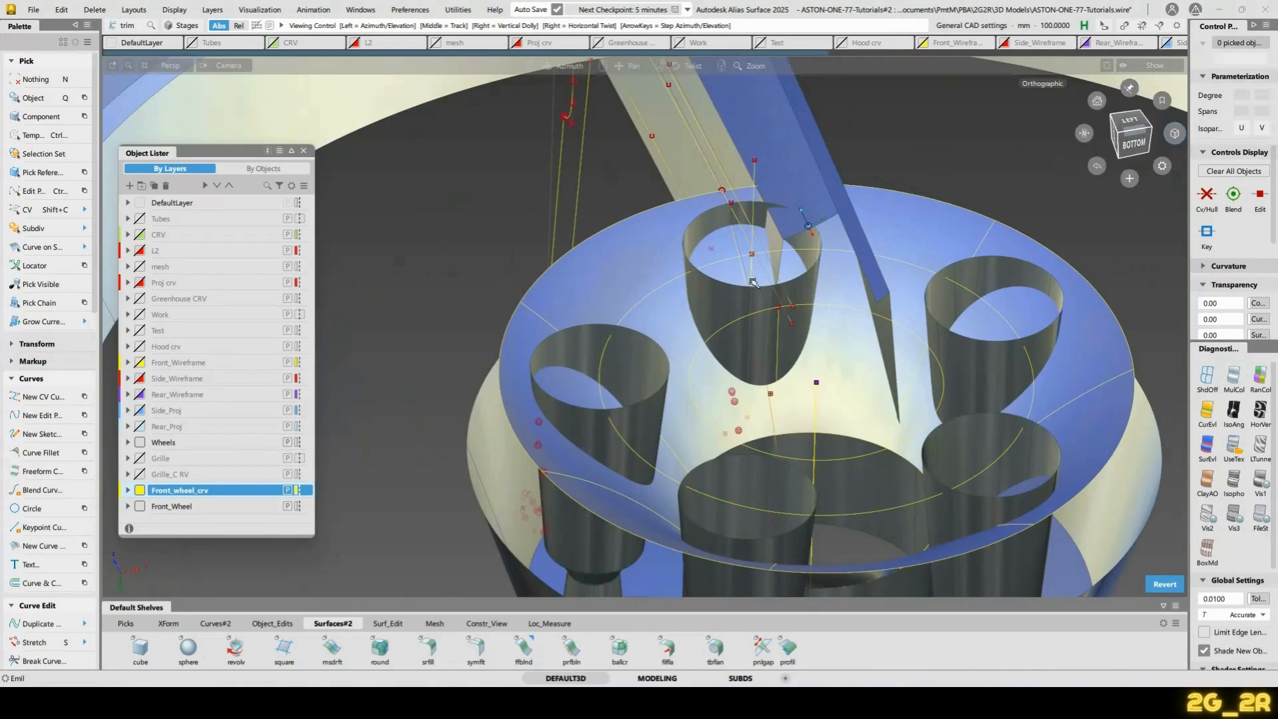
{"action": "key", "text": "q"}
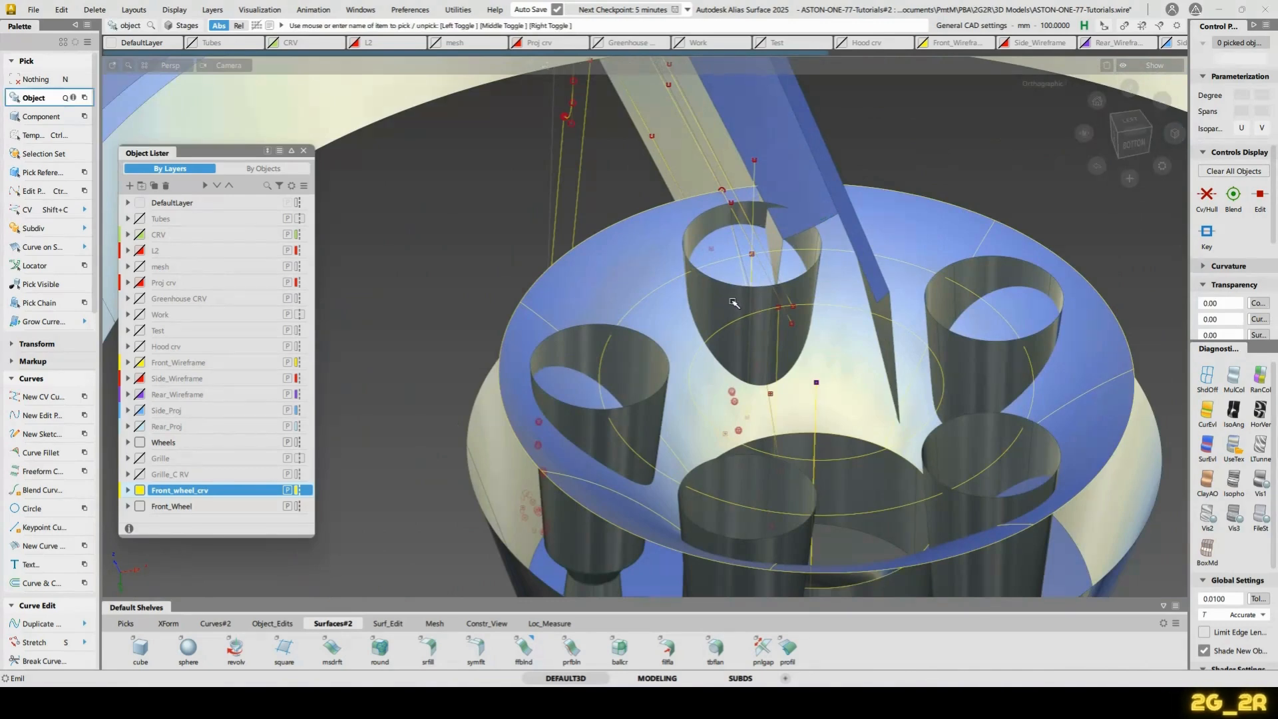
{"action": "left_click", "coordinate": [724, 305]}
{"action": "left_click_drag", "start_coordinate": [723, 306], "coordinate": [817, 349], "text": "alt+shift"}
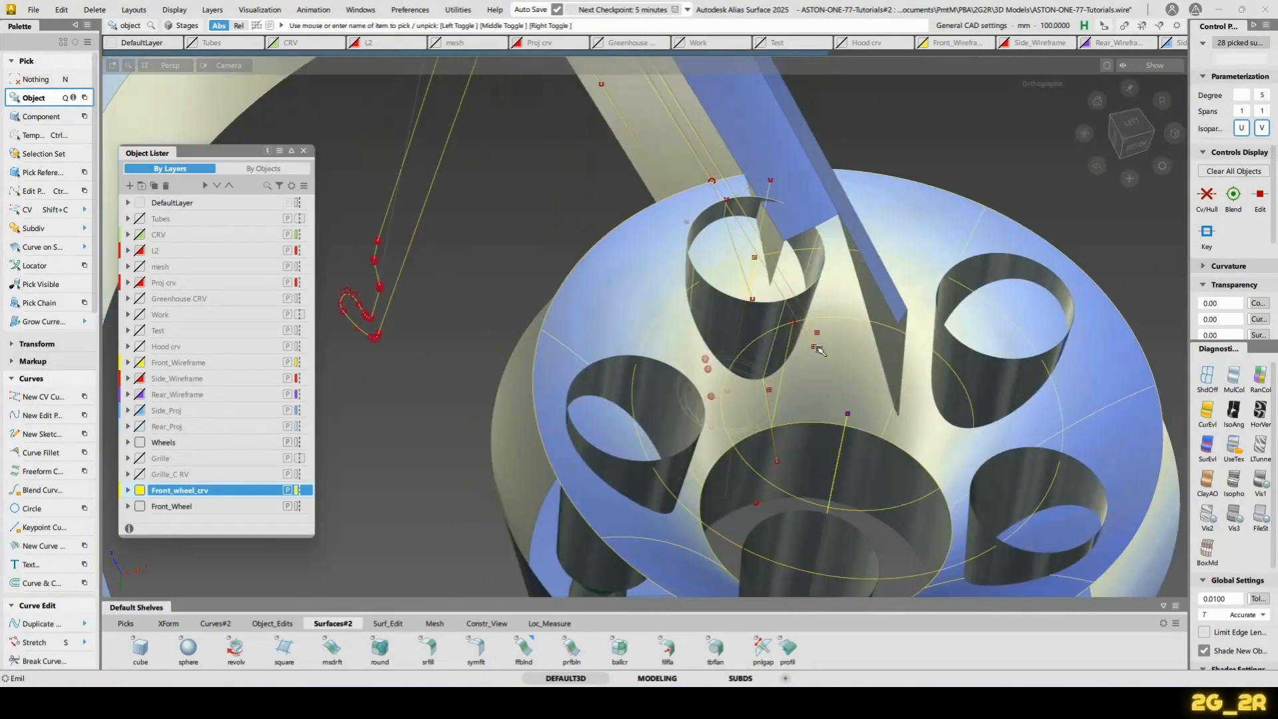
{"action": "key", "text": "i"}
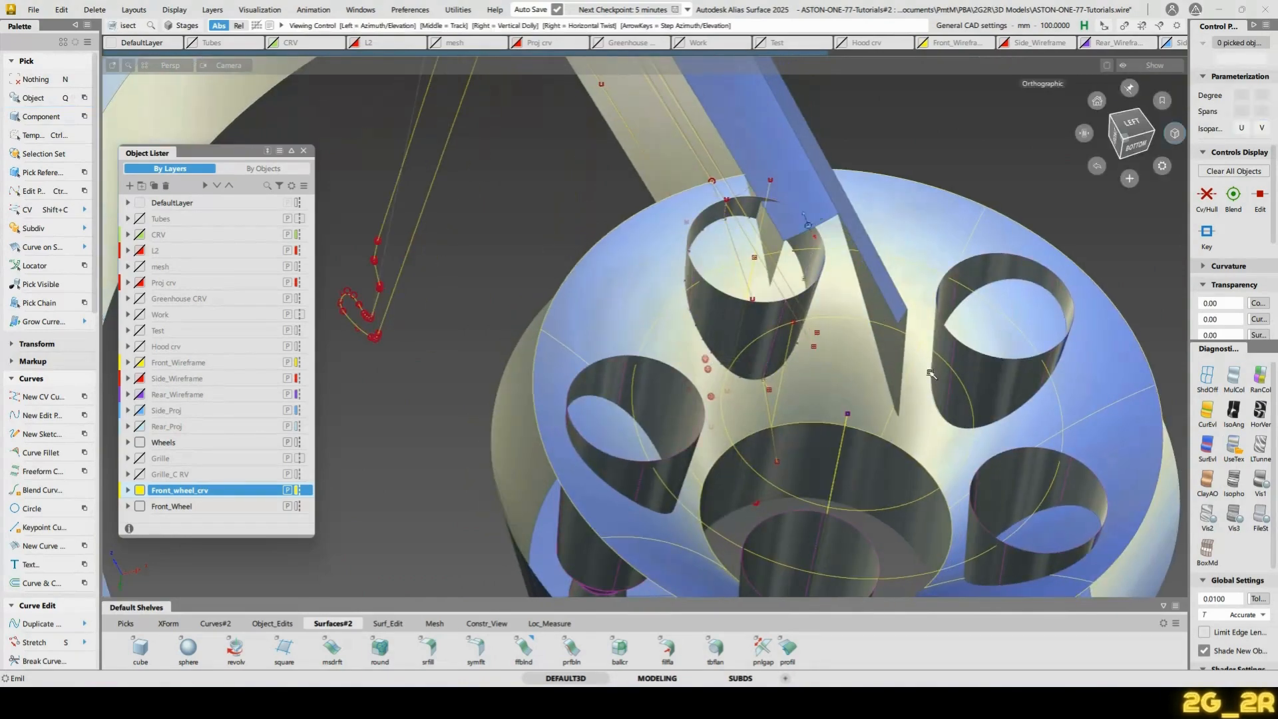
Trim the upper lug hole and hub transition surfaces along their intersection, keeping the transition surface outside the hole
{"action": "left_click_drag", "start_coordinate": [638, 273], "coordinate": [755, 372], "text": "alt+shift"}
{"action": "left_click", "coordinate": [857, 366]}
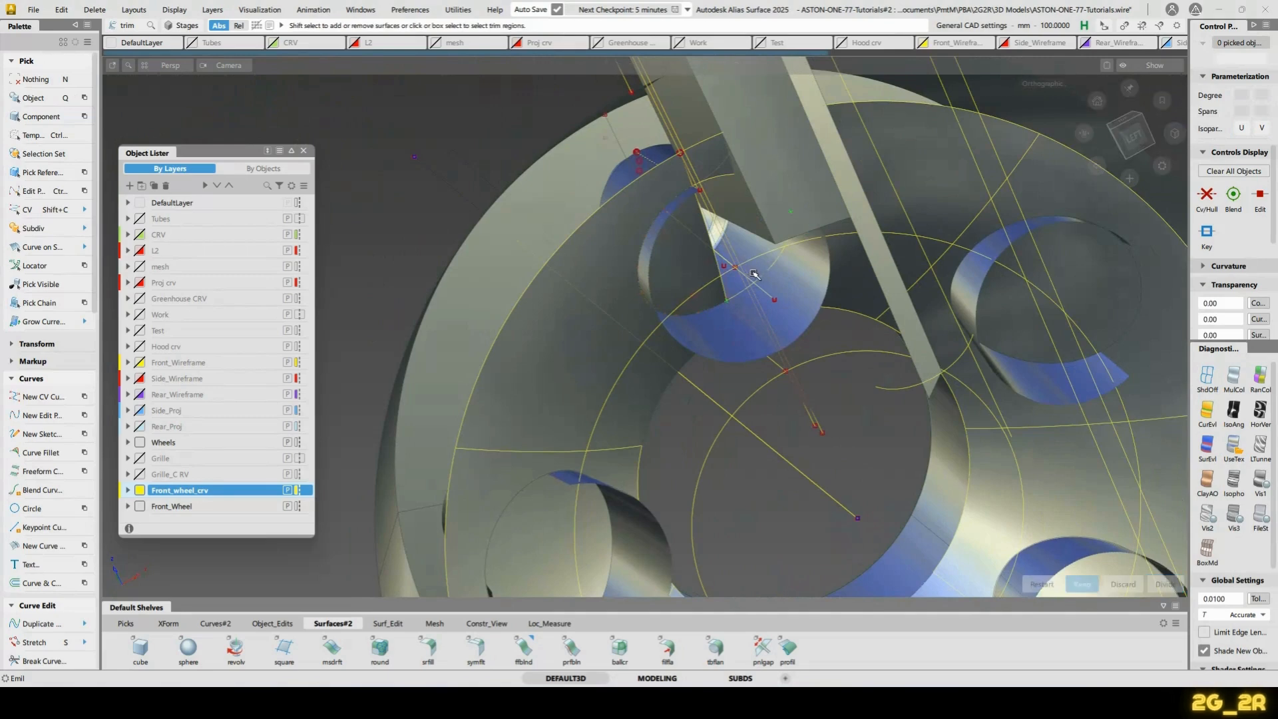
{"action": "key", "text": "space"}
{"action": "left_click", "coordinate": [635, 291]}
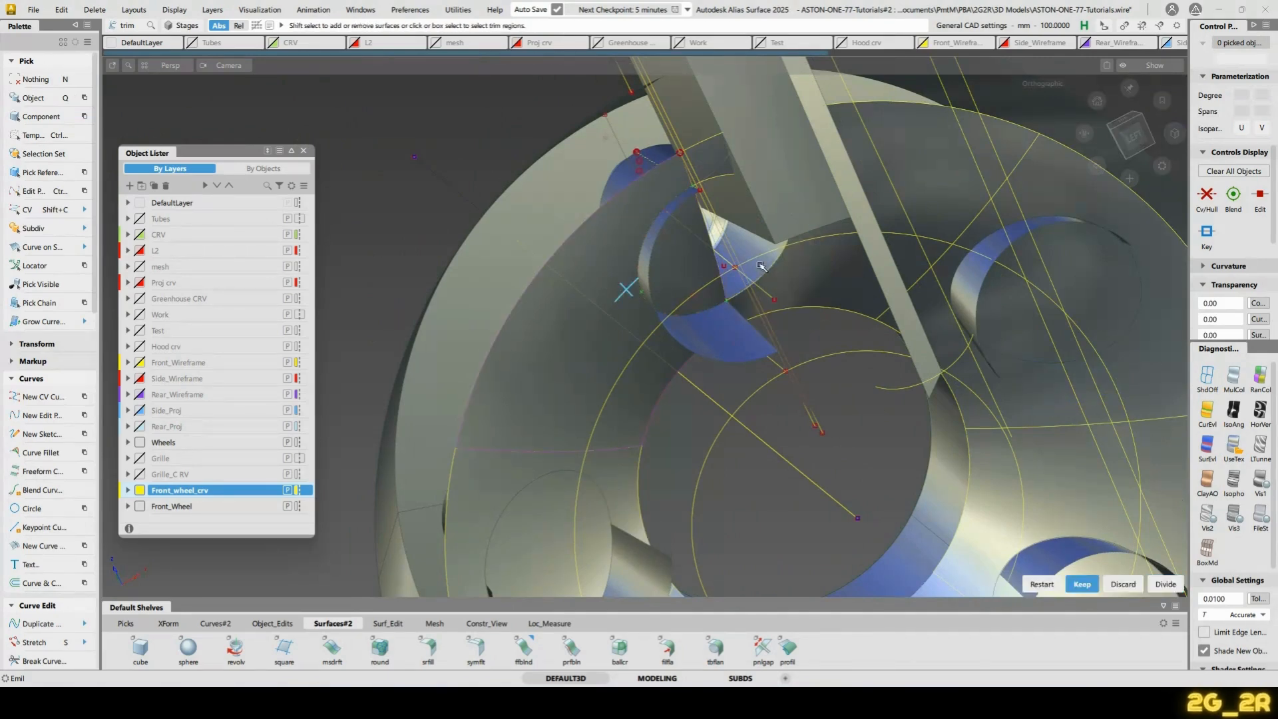
{"action": "key", "text": "space"}
{"action": "left_click", "coordinate": [679, 299]}
{"action": "key", "text": "space"}
{"action": "left_click_drag", "start_coordinate": [679, 299], "coordinate": [680, 203], "text": "alt+shift"}
Switch to the browser, examine the hub and spokes in the One-77 wheel reference photo, and return to Alias
{"action": "key", "text": "alt+Tab"}
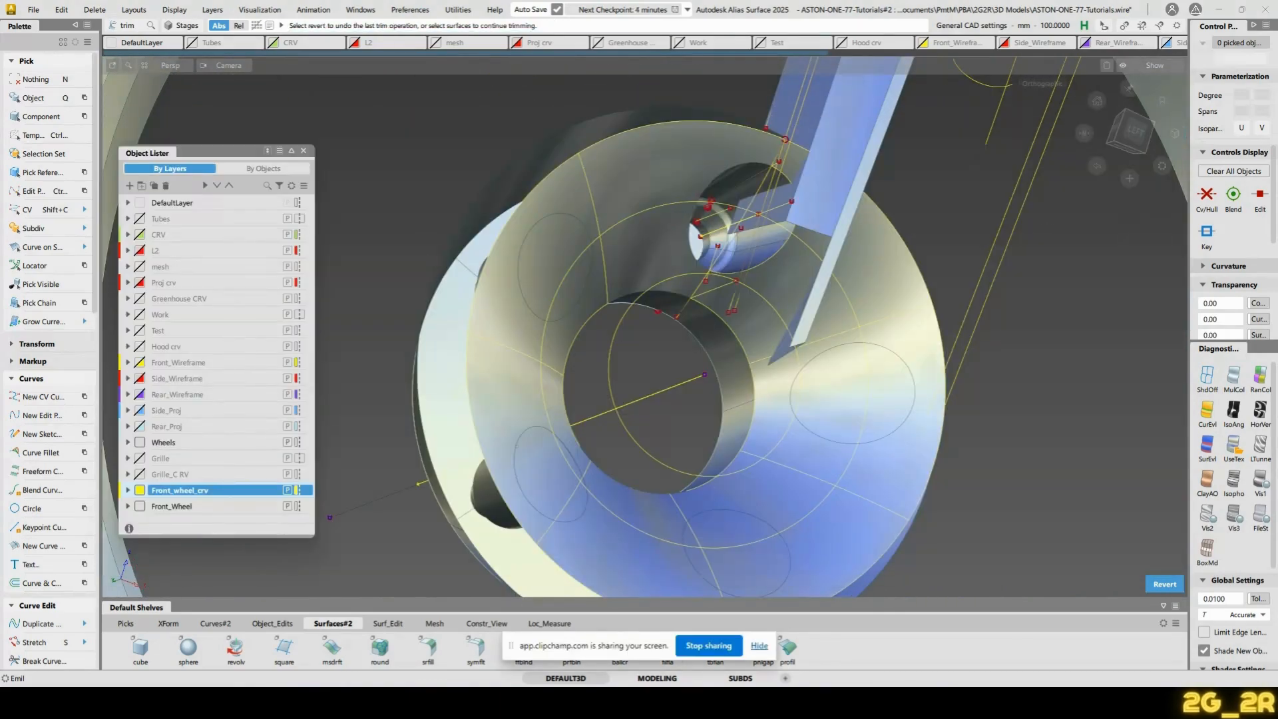
{"action": "key", "text": "alt+Tab"}
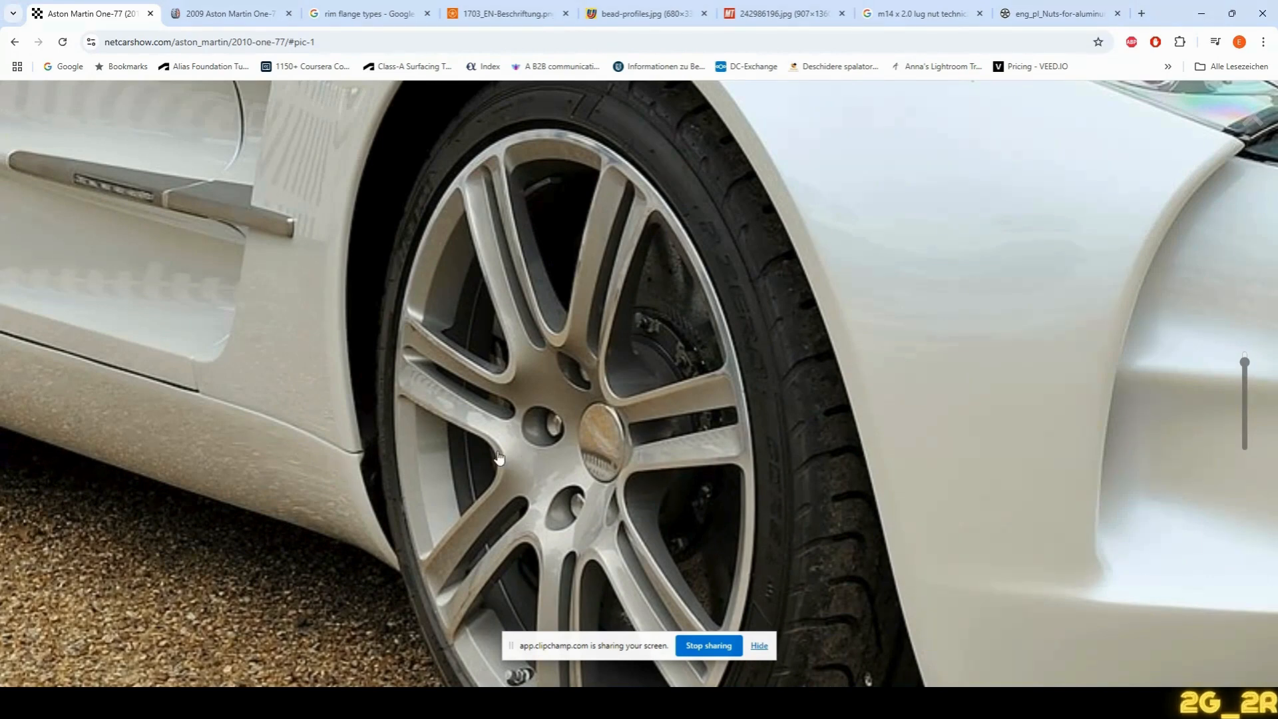
{"action": "left_click", "coordinate": [843, 700]}
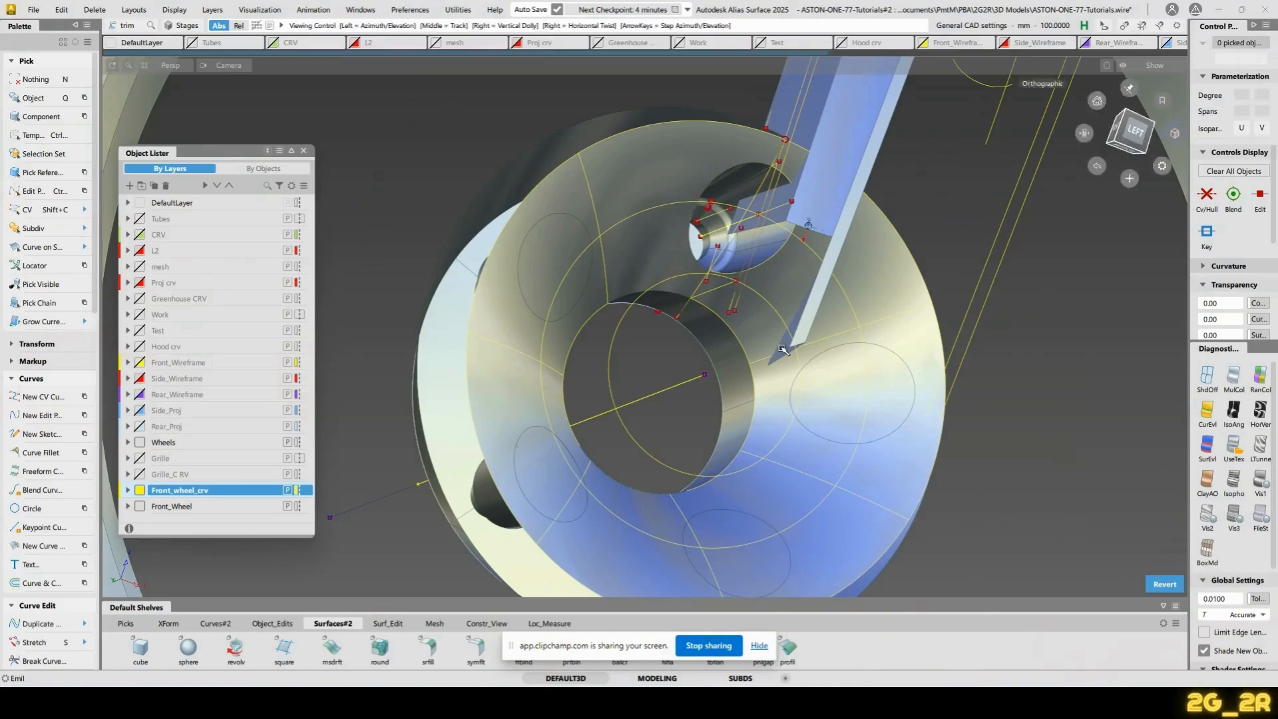
Toggle the Front_wheel_crv layer off and on so that DefaultLayer becomes the active layer
{"action": "right_click_drag", "start_coordinate": [840, 562], "coordinate": [741, 499], "text": "alt+shift"}
{"action": "left_click_drag", "start_coordinate": [742, 499], "coordinate": [644, 303], "text": "alt+shift"}
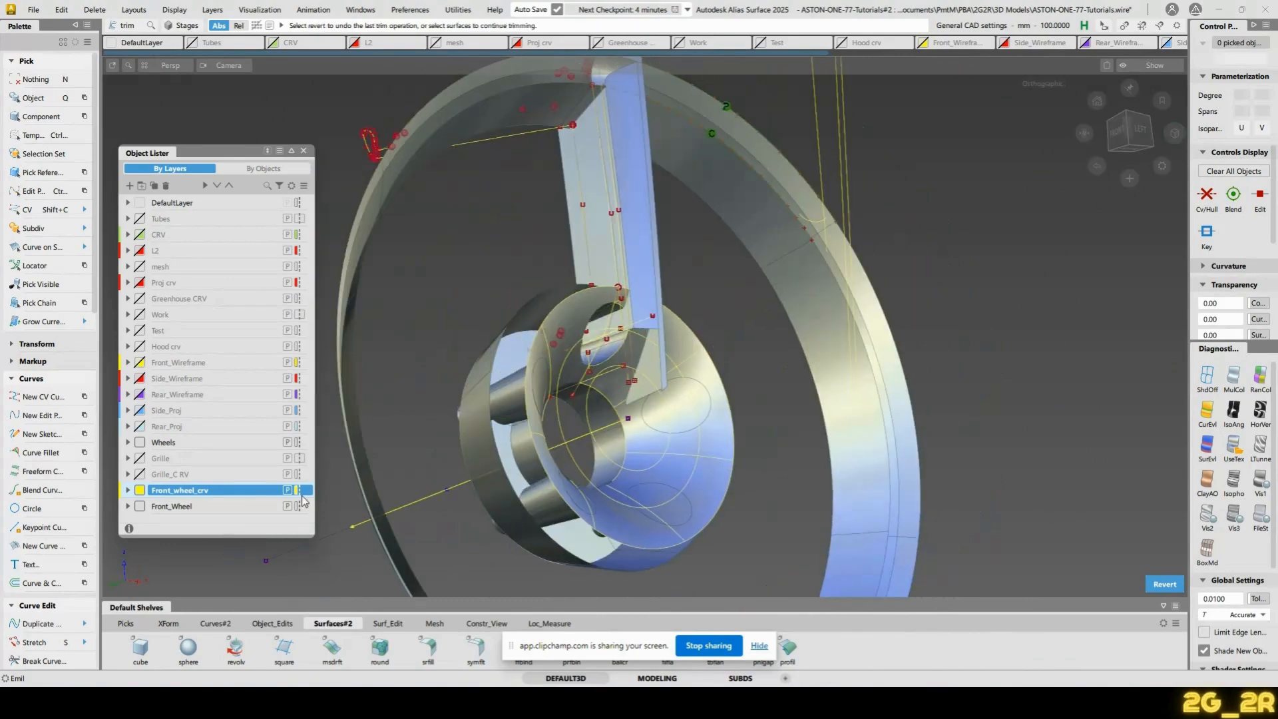
{"action": "left_click", "coordinate": [140, 489]}
{"action": "left_click", "coordinate": [140, 490]}
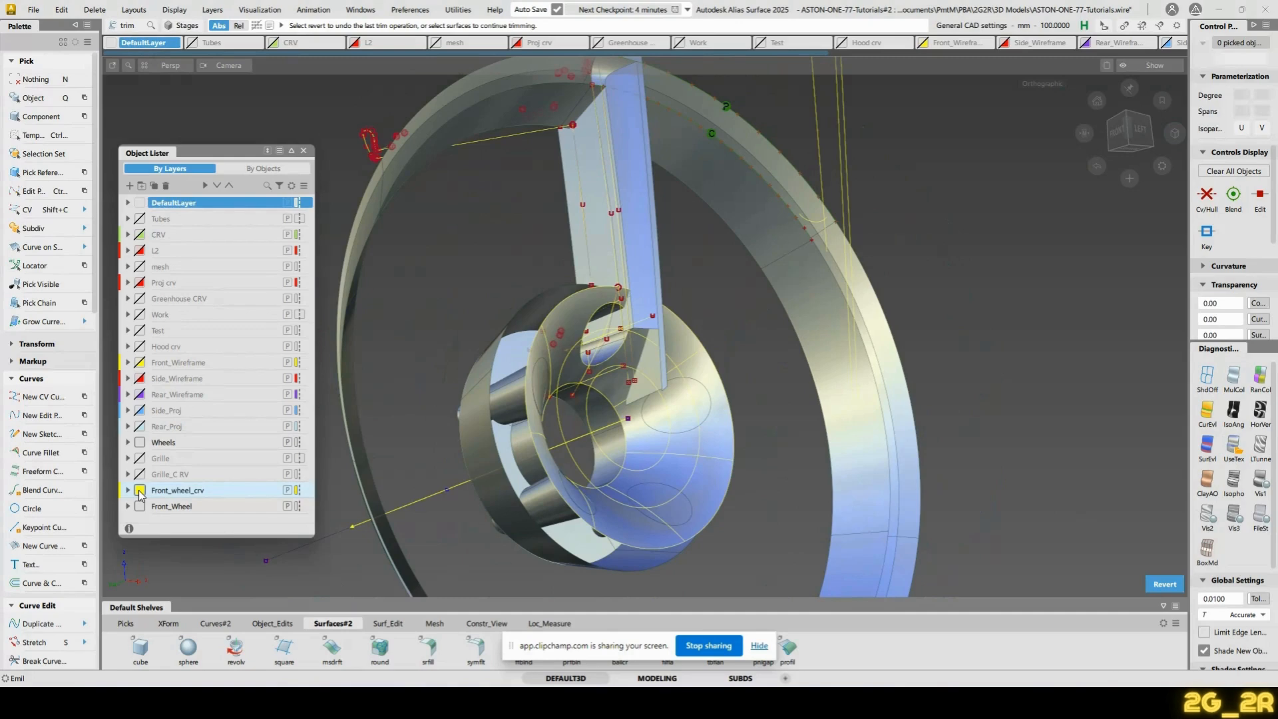
Pick all the wheel surfaces, assign them to the Front_Wheel layer, and hide the Front_wheel_crv layer
{"action": "right_click_drag", "start_coordinate": [858, 373], "coordinate": [767, 397], "text": "alt+shift"}
{"action": "left_click_drag", "start_coordinate": [767, 397], "coordinate": [755, 439], "text": "alt+shift"}
{"action": "left_click_drag", "start_coordinate": [519, 135], "coordinate": [561, 135], "text": "ctrl+shift"}
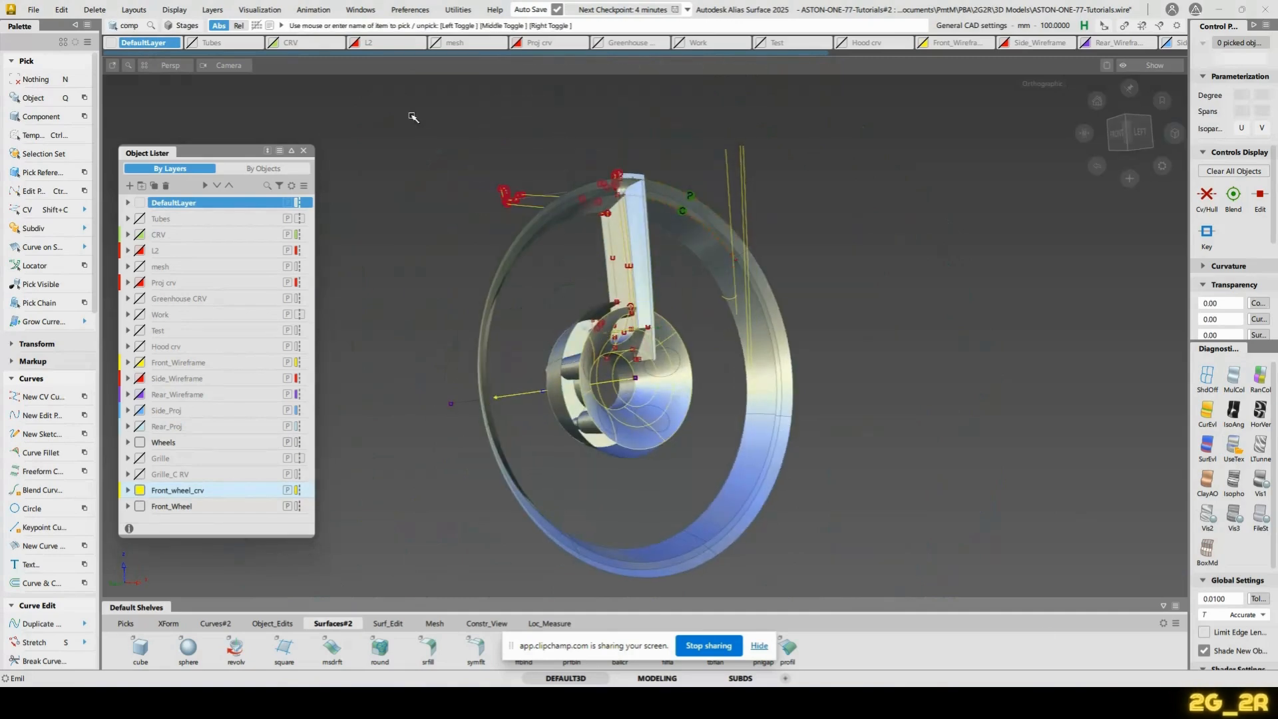
{"action": "left_click_drag", "start_coordinate": [411, 114], "coordinate": [1077, 662]}
{"action": "right_click", "coordinate": [180, 508]}
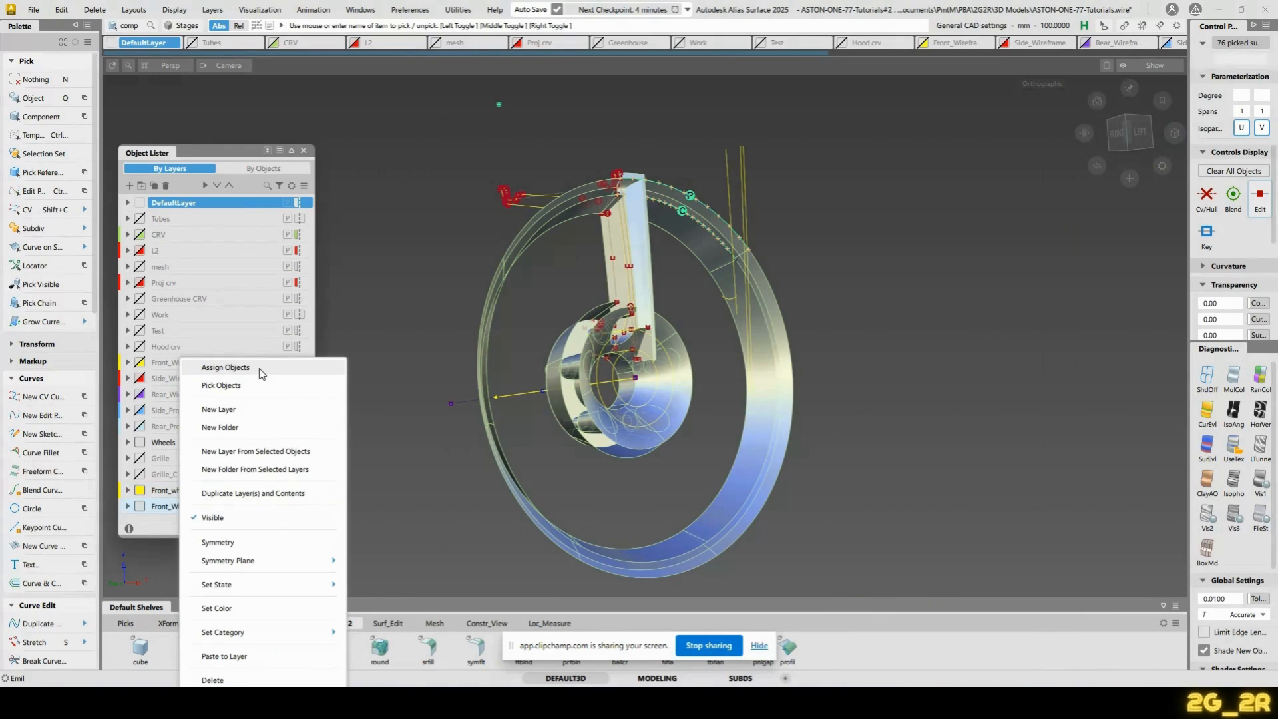
{"action": "left_click", "coordinate": [226, 367]}
{"action": "left_click", "coordinate": [141, 491]}
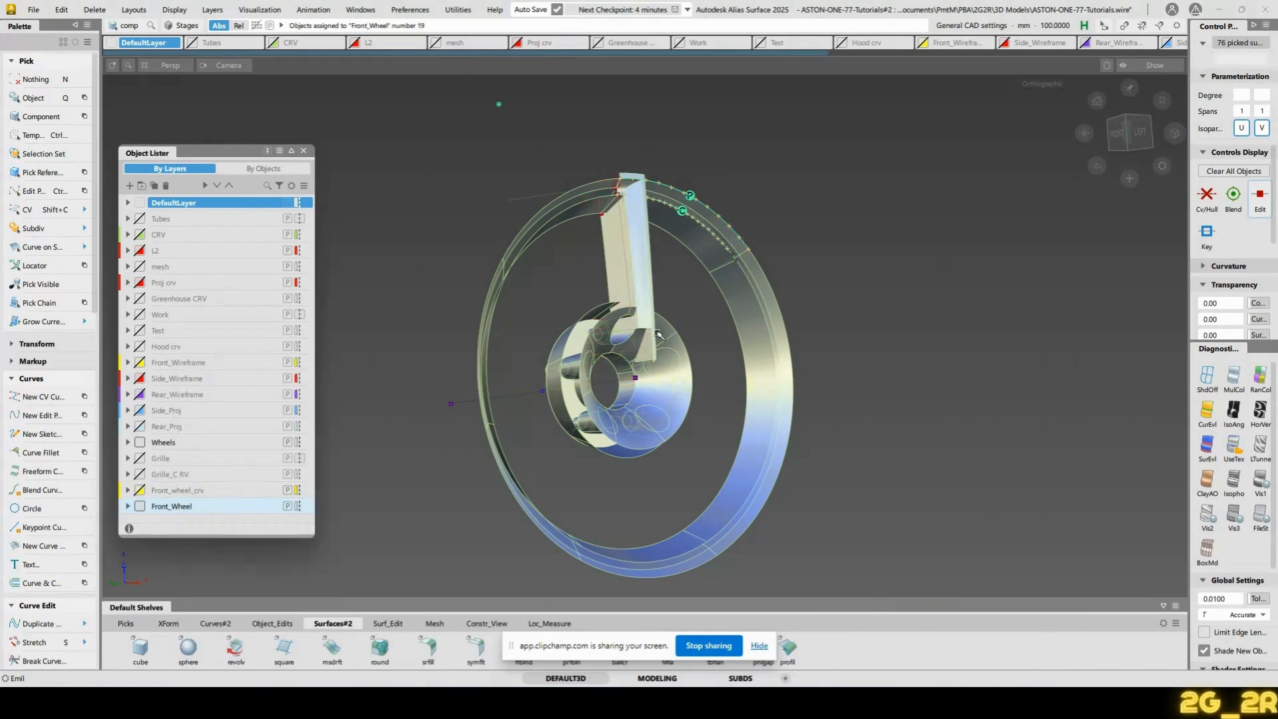
Clear the selection and assign the wheel's central axis line to the Front_wheel_crv layer
{"action": "key", "text": "n"}
{"action": "left_click_drag", "start_coordinate": [503, 416], "coordinate": [505, 388], "text": "ctrl+shift"}
{"action": "left_click", "coordinate": [523, 394]}
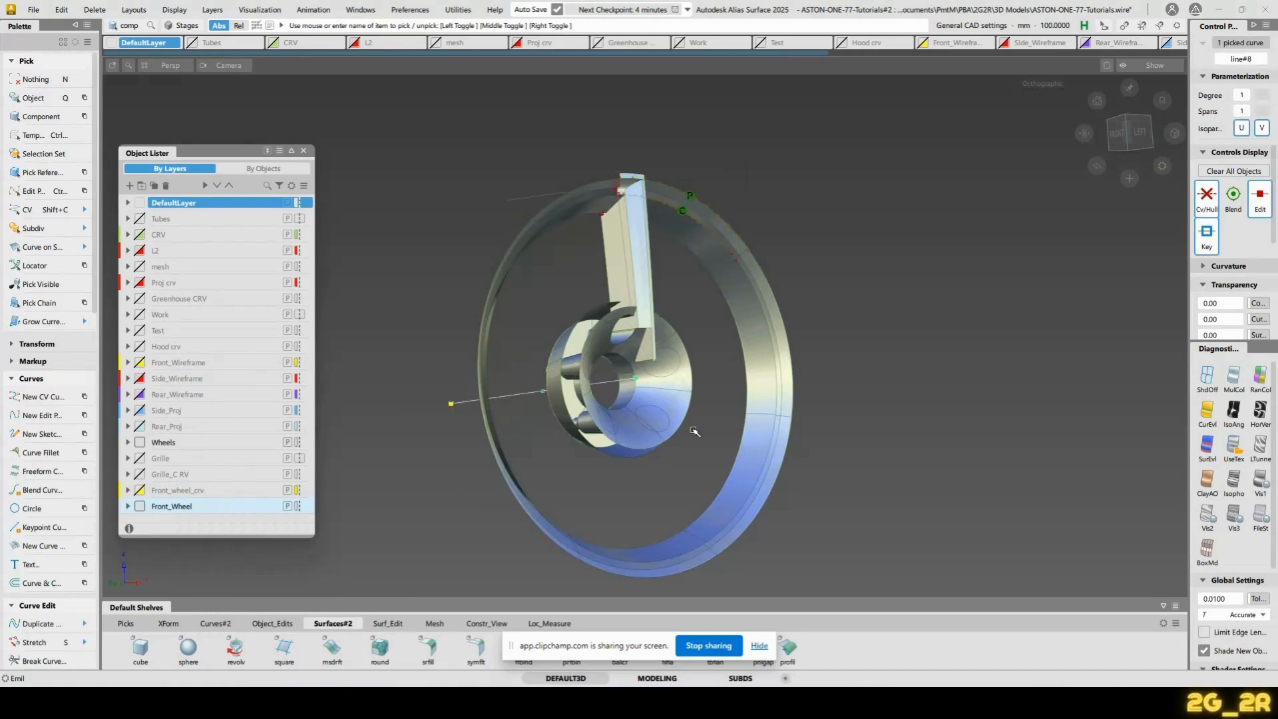
{"action": "right_click", "coordinate": [162, 494]}
{"action": "left_click", "coordinate": [223, 368]}
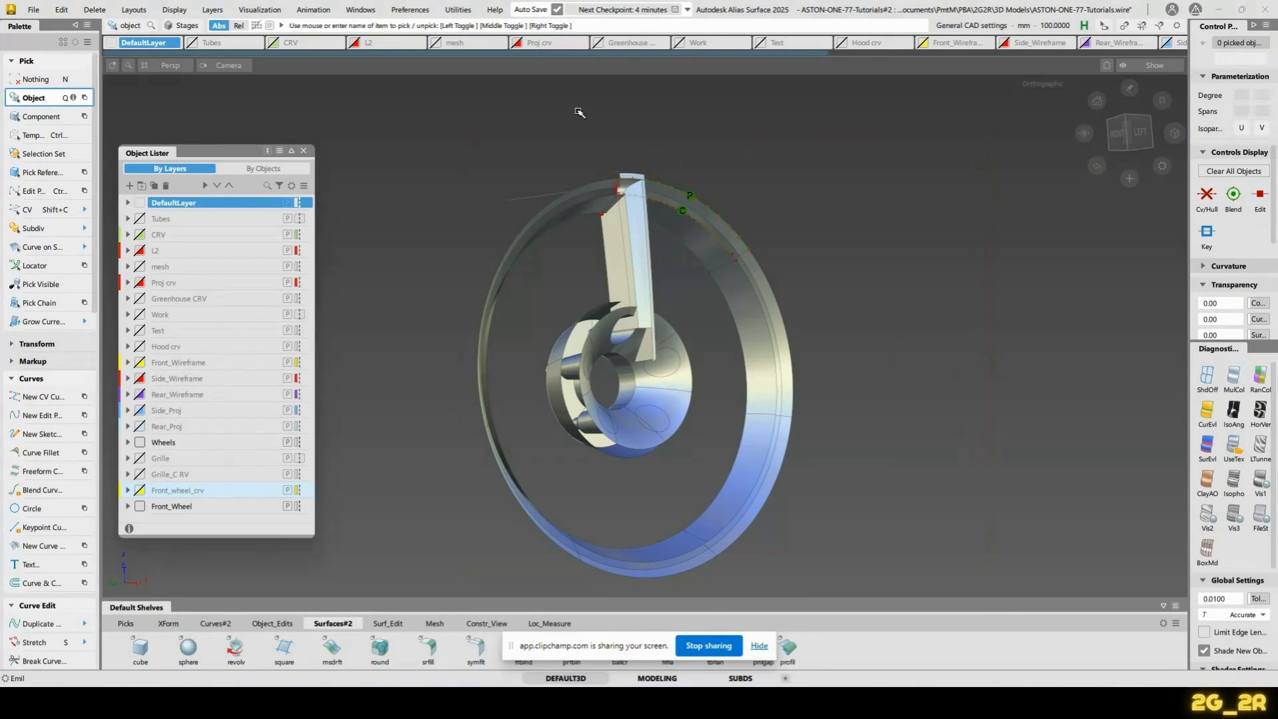
Pick the two leftover curves at the spoke's outer end and assign them to the Front_wheel_crv layer
{"action": "left_click_drag", "start_coordinate": [594, 238], "coordinate": [594, 208], "text": "ctrl+shift"}
{"action": "right_click", "coordinate": [169, 490]}
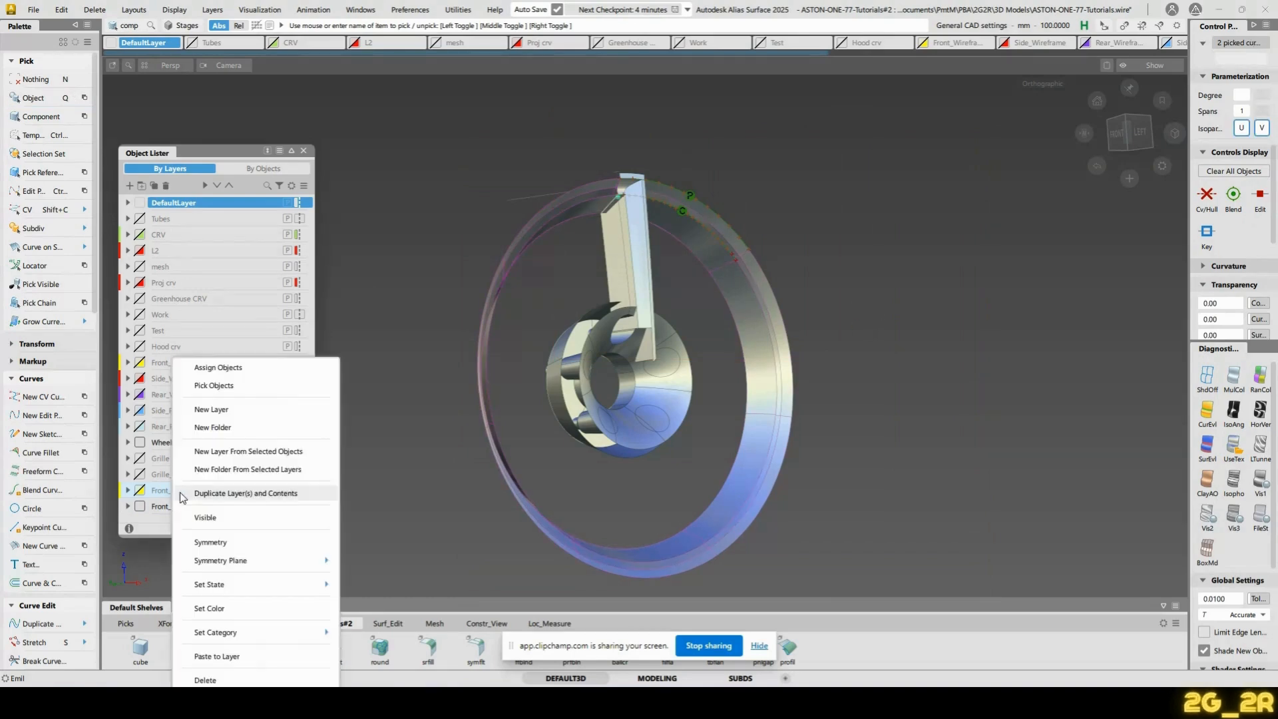
{"action": "left_click", "coordinate": [255, 368]}
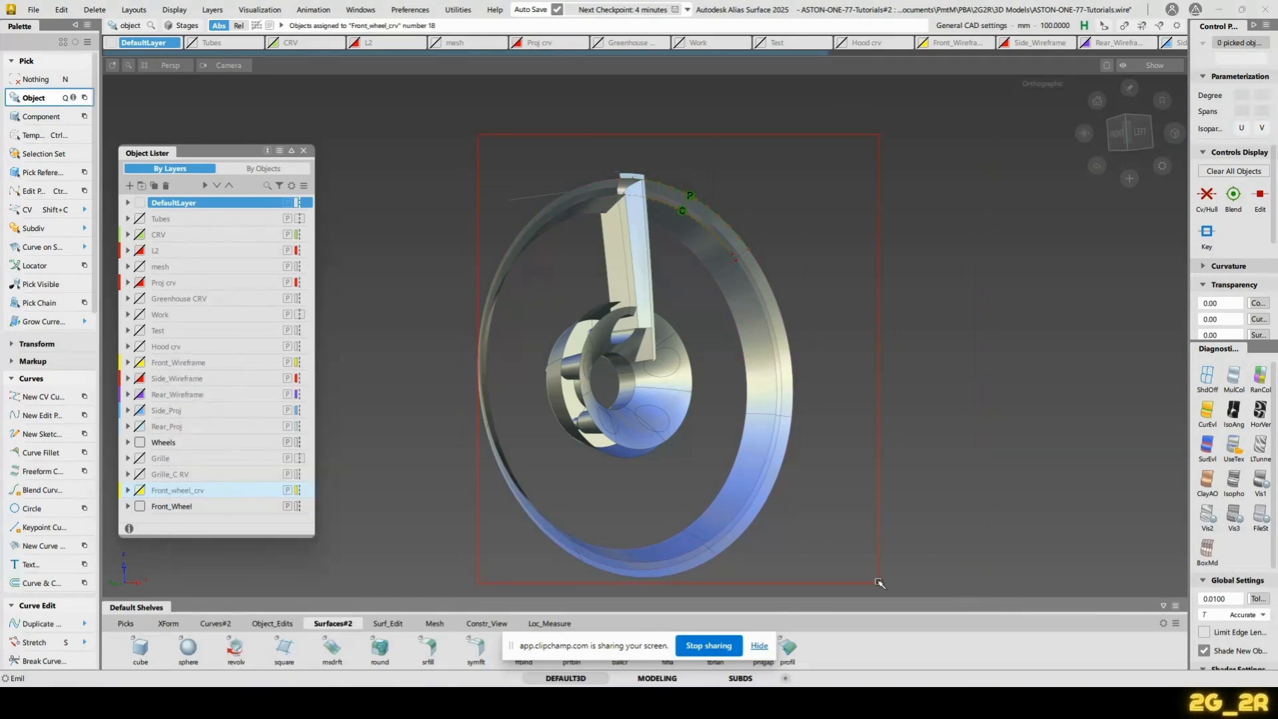
Pick all objects still visible in the wheel model and assign them to the Front_Wheel layer
{"action": "left_click_drag", "start_coordinate": [879, 583], "coordinate": [895, 612]}
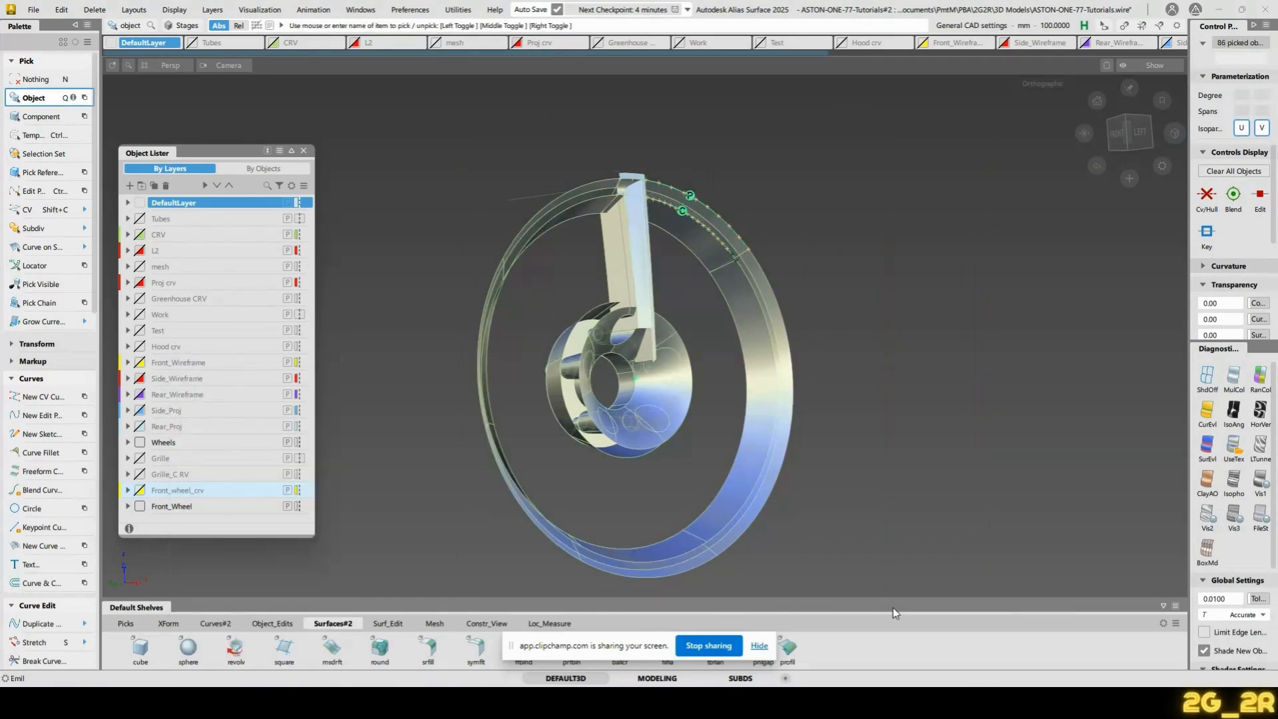
{"action": "right_click", "coordinate": [179, 506]}
{"action": "left_click", "coordinate": [255, 368]}
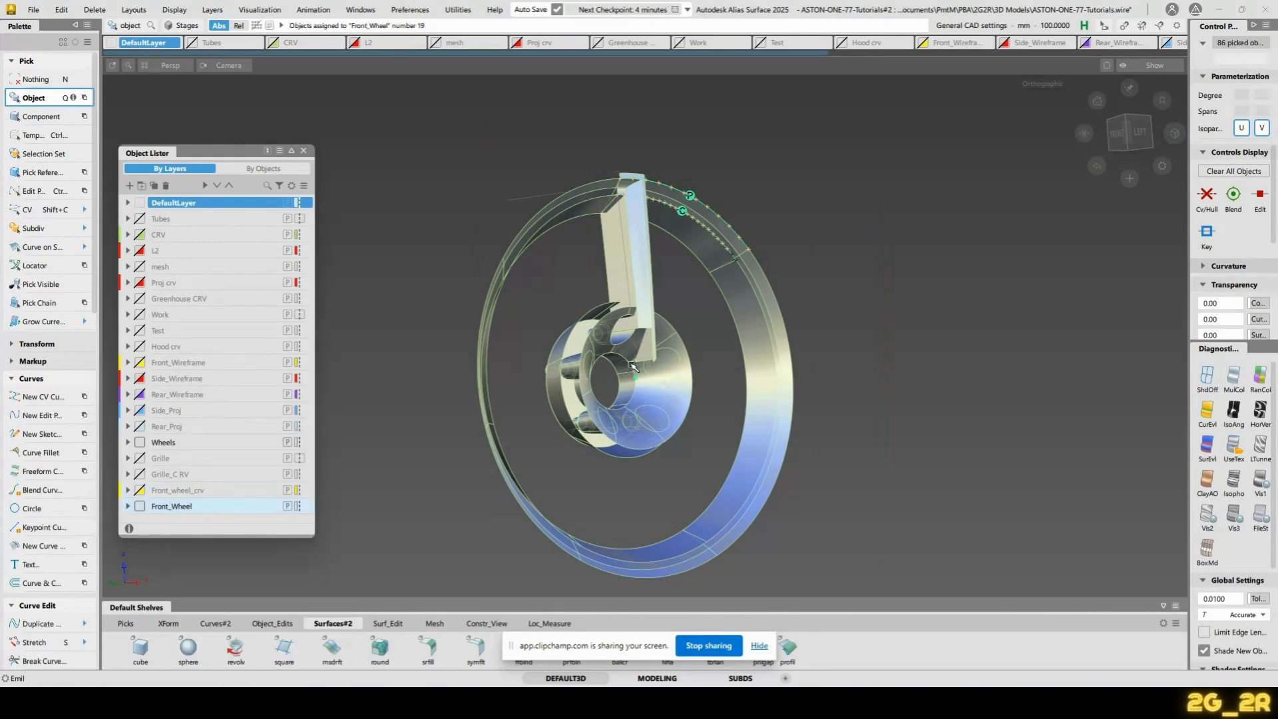
Clear the selection and revolve the radial curve between rim and hub behind the spoke around the wheel's central axis line
{"action": "key", "text": "n"}
{"action": "left_click_drag", "start_coordinate": [632, 366], "coordinate": [708, 327], "text": "alt+shift"}
{"action": "right_click_drag", "start_coordinate": [708, 328], "coordinate": [678, 305], "text": "alt+shift"}
{"action": "left_click_drag", "start_coordinate": [679, 305], "coordinate": [491, 308], "text": "alt+shift"}
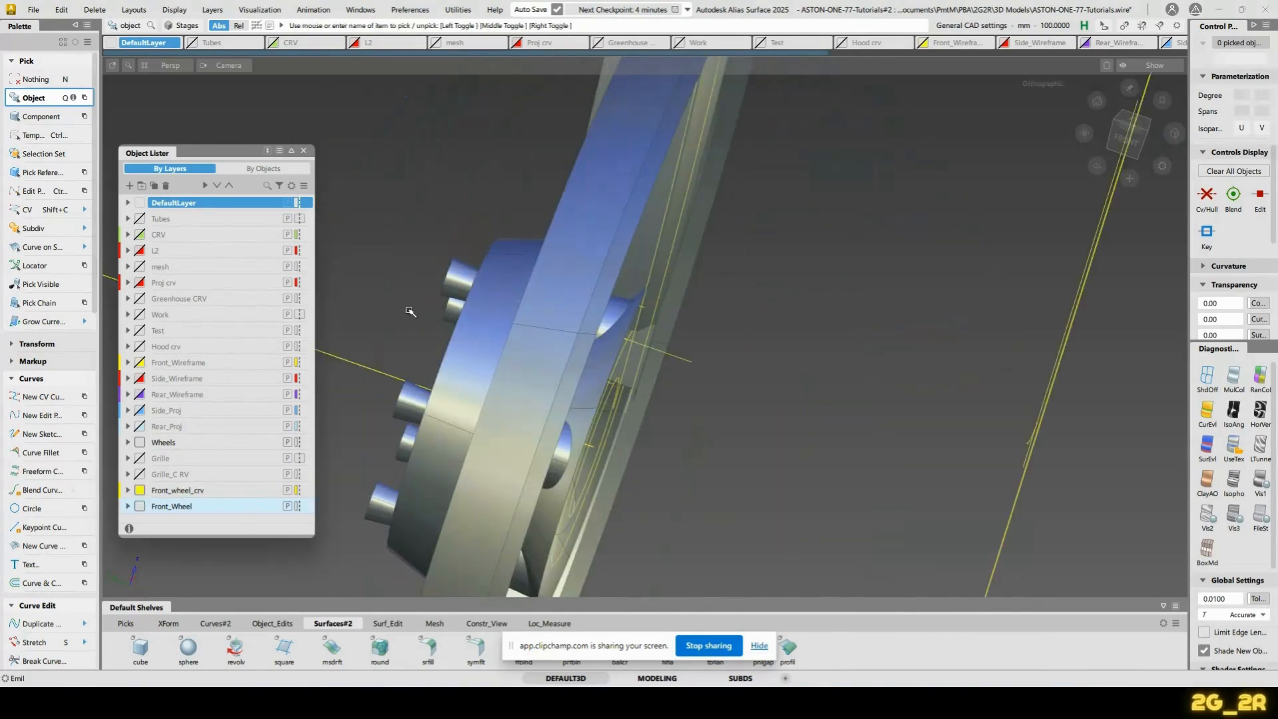
{"action": "left_click_drag", "start_coordinate": [410, 312], "coordinate": [339, 336], "text": "alt+shift"}
{"action": "left_click_drag", "start_coordinate": [544, 353], "coordinate": [551, 340], "text": "ctrl+shift"}
{"action": "left_click", "coordinate": [569, 341]}
{"action": "left_click_drag", "start_coordinate": [625, 279], "coordinate": [519, 306], "text": "alt+shift"}
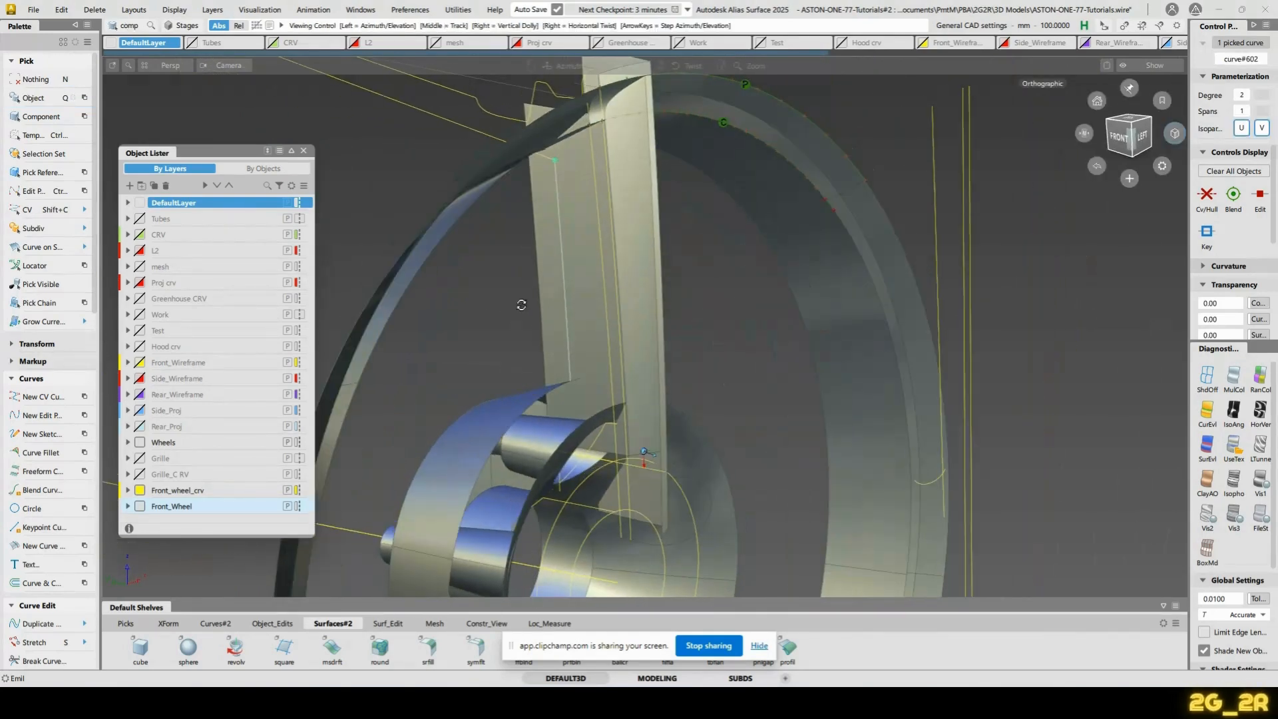
{"action": "middle_click_drag", "start_coordinate": [609, 532], "coordinate": [618, 370], "text": "alt+shift"}
{"action": "middle_click_drag", "start_coordinate": [622, 459], "coordinate": [664, 445], "text": "ctrl+shift"}
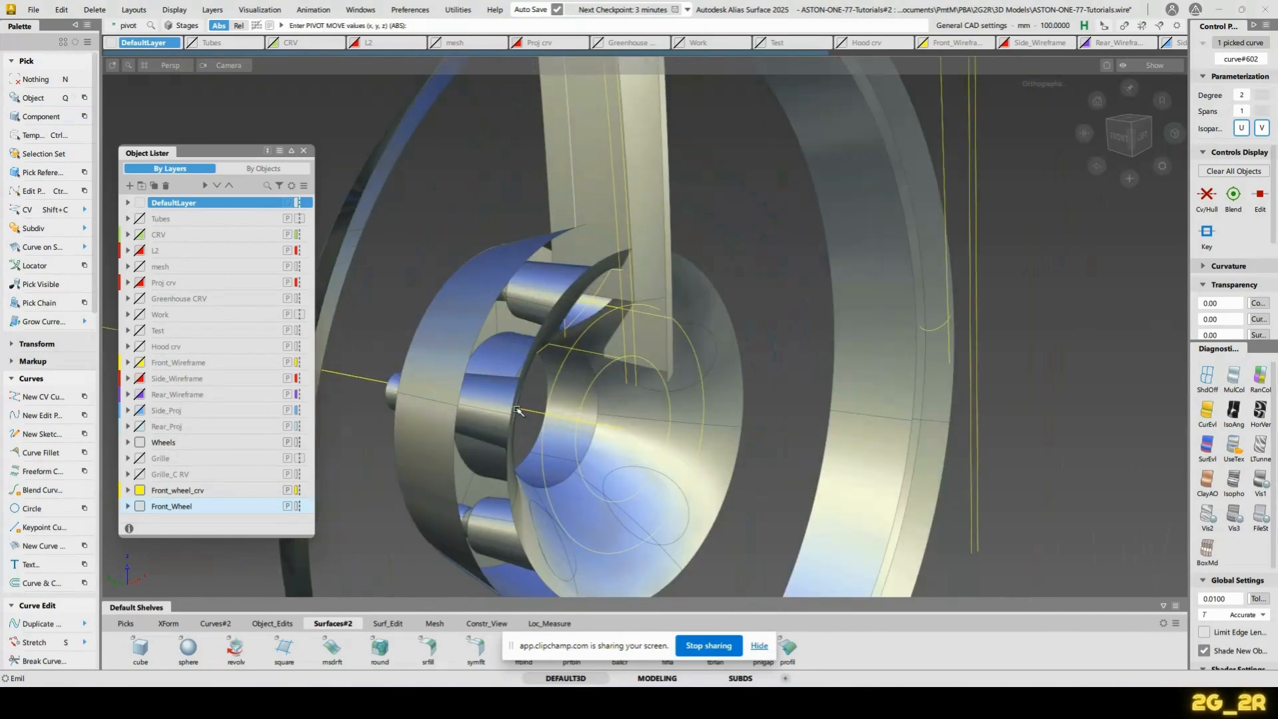
{"action": "left_click_drag", "start_coordinate": [724, 382], "coordinate": [533, 363], "text": "alt+shift"}
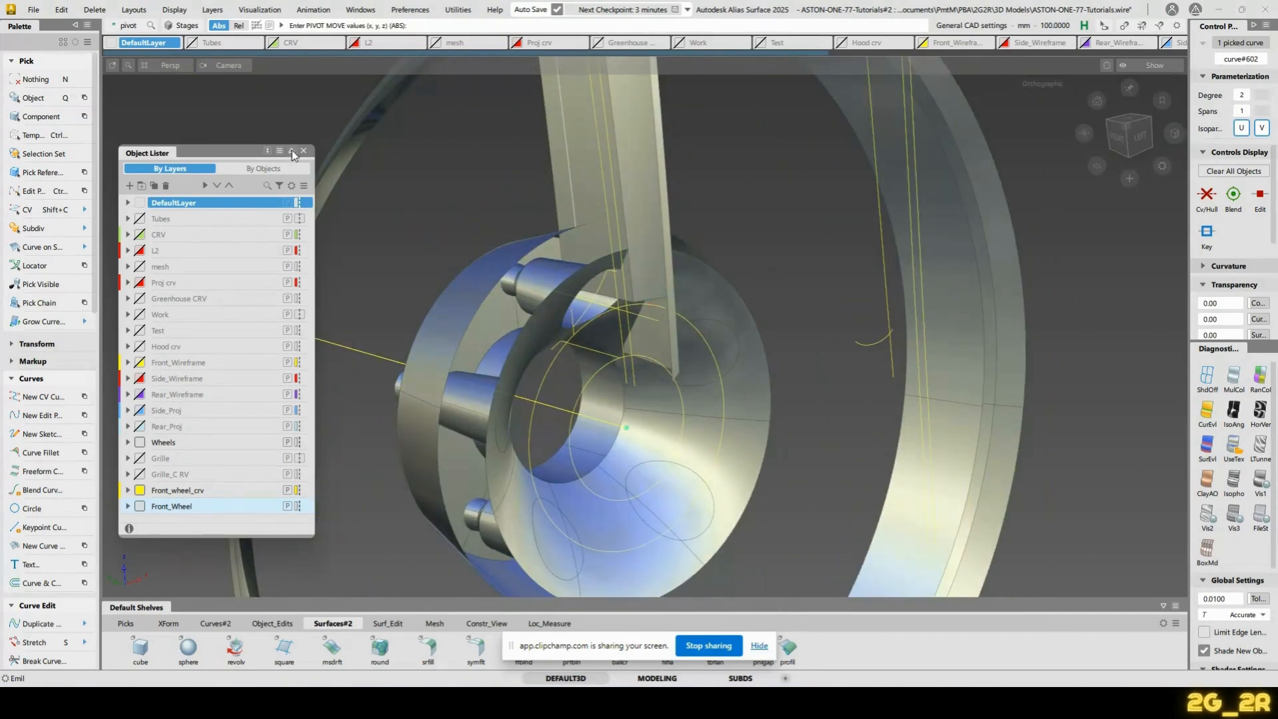
{"action": "left_click", "coordinate": [236, 649]}
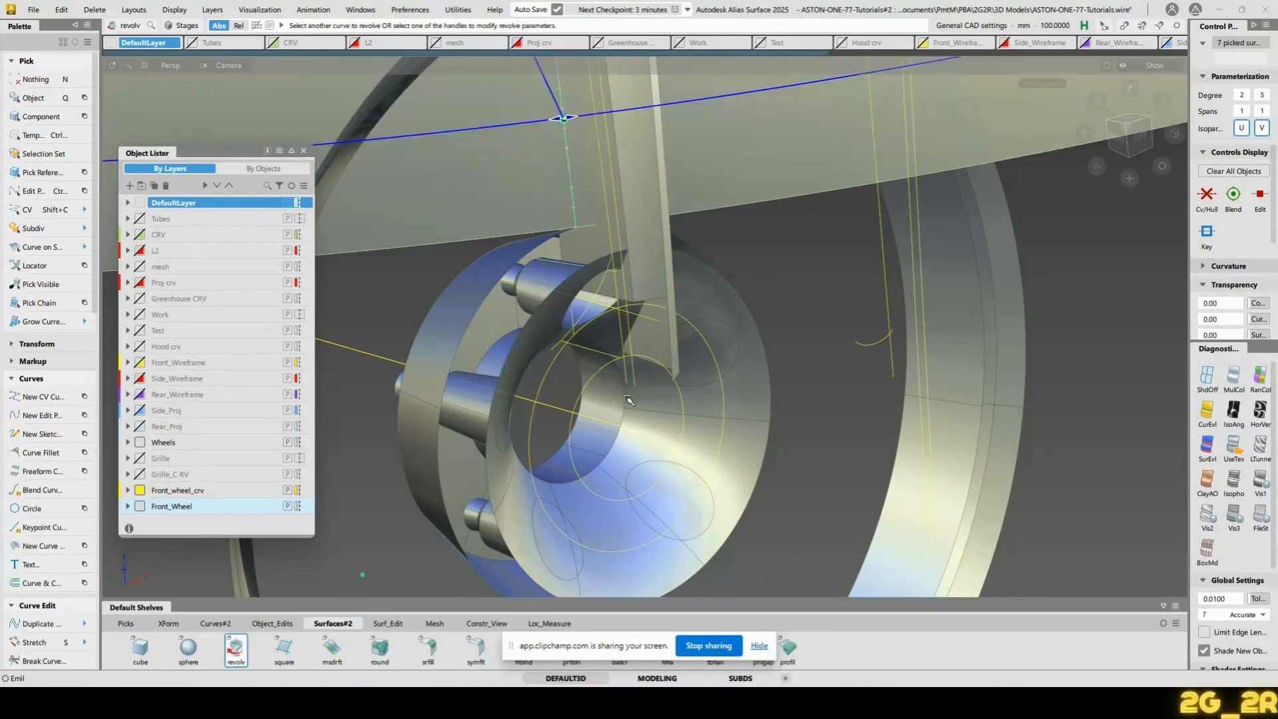
{"action": "left_click", "coordinate": [551, 406]}
{"action": "right_click_drag", "start_coordinate": [552, 406], "coordinate": [399, 393], "text": "alt+shift"}
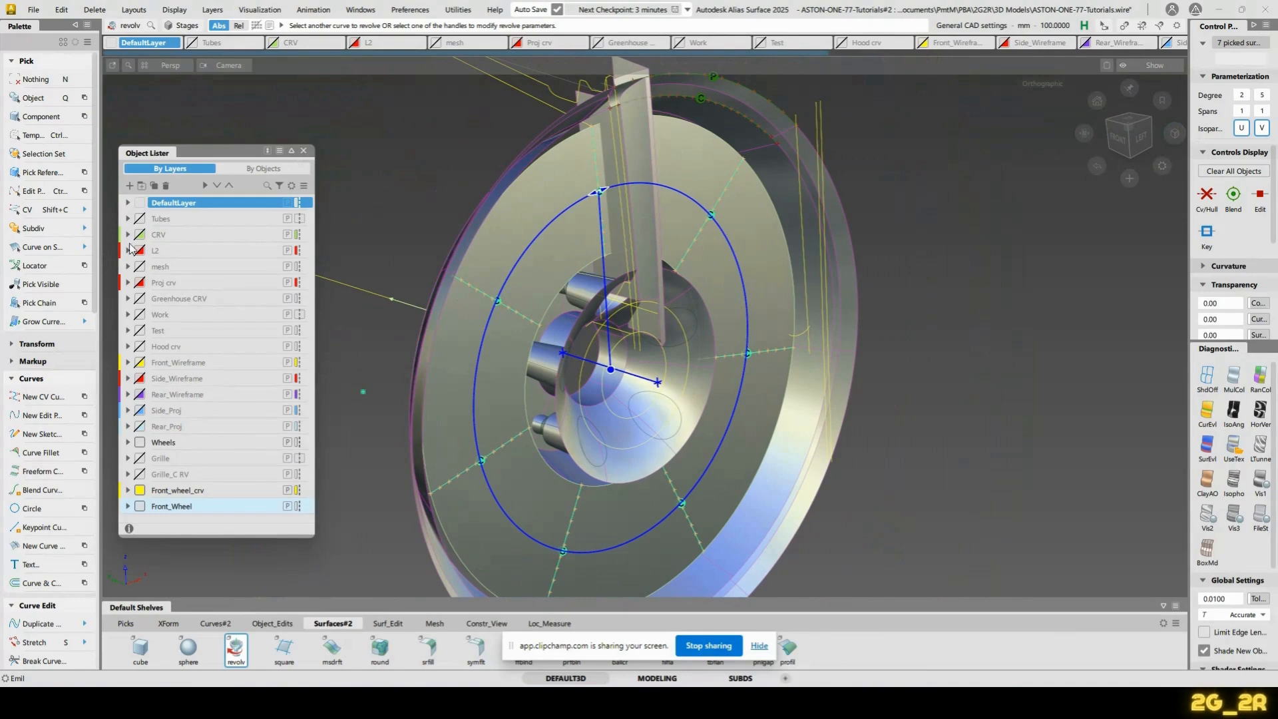
{"action": "left_click_drag", "start_coordinate": [711, 207], "coordinate": [579, 331], "text": "alt+shift"}
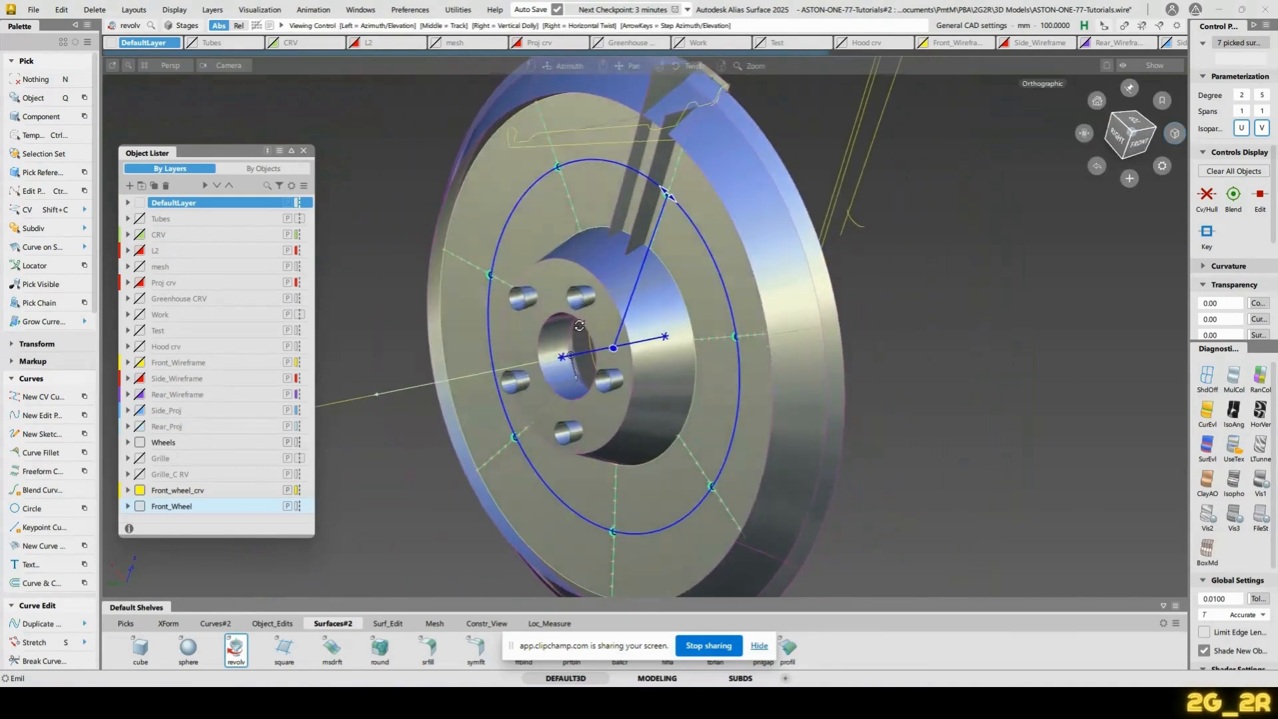
Close the Object Lister and set the revolved disk to 5 segments
{"action": "left_click", "coordinate": [304, 150]}
{"action": "left_click_drag", "start_coordinate": [716, 342], "coordinate": [691, 283], "text": "alt+shift"}
{"action": "left_click", "coordinate": [692, 281]}
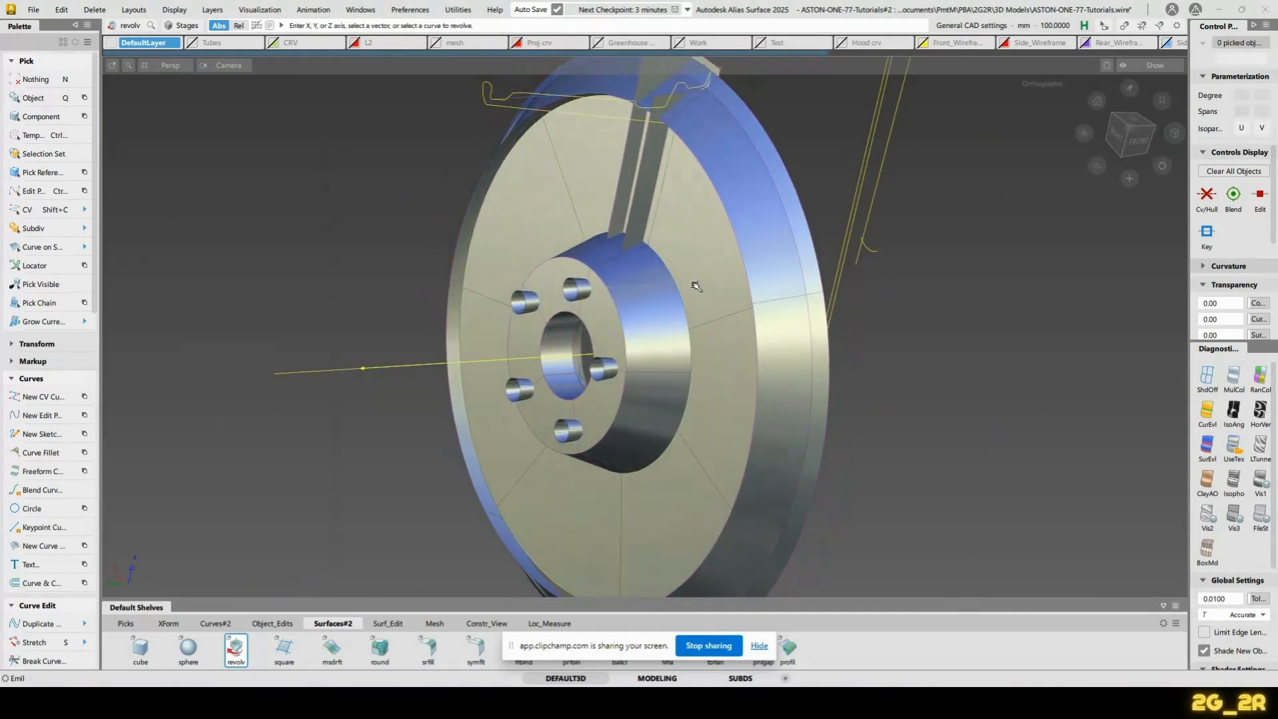
{"action": "left_click", "coordinate": [691, 243]}
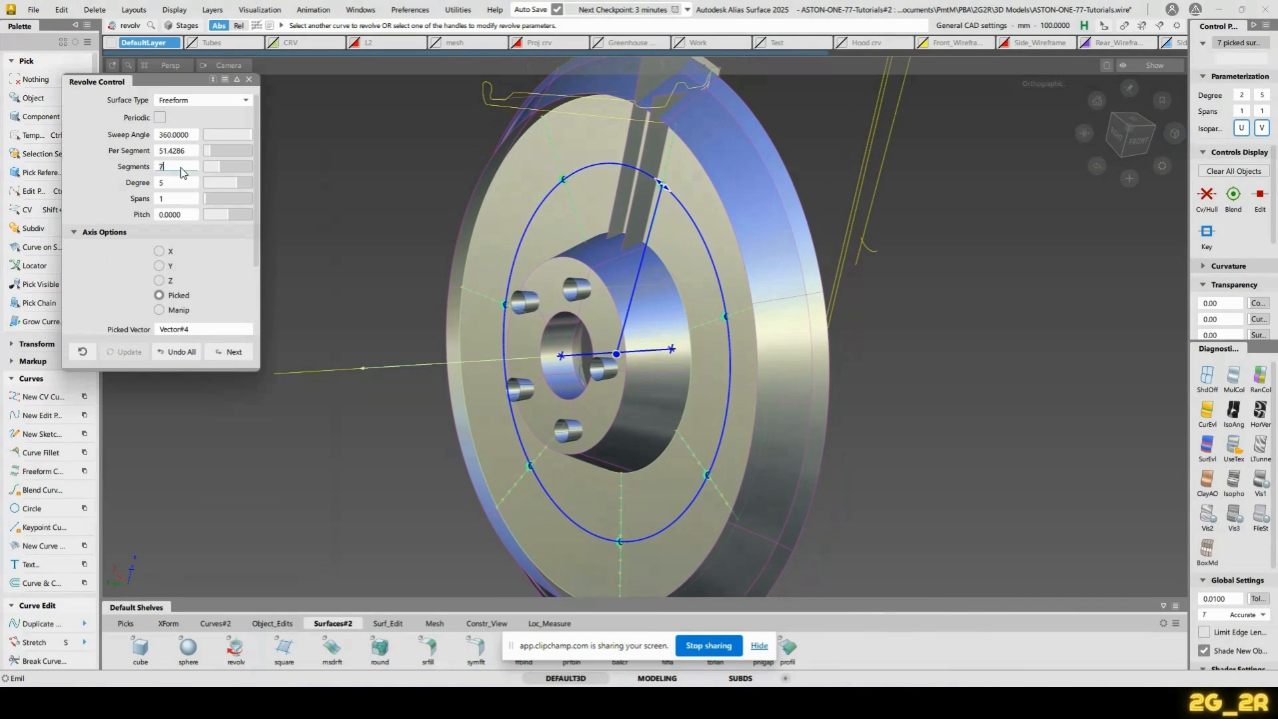
{"action": "left_click_drag", "start_coordinate": [277, 155], "coordinate": [627, 395], "text": "alt+shift"}
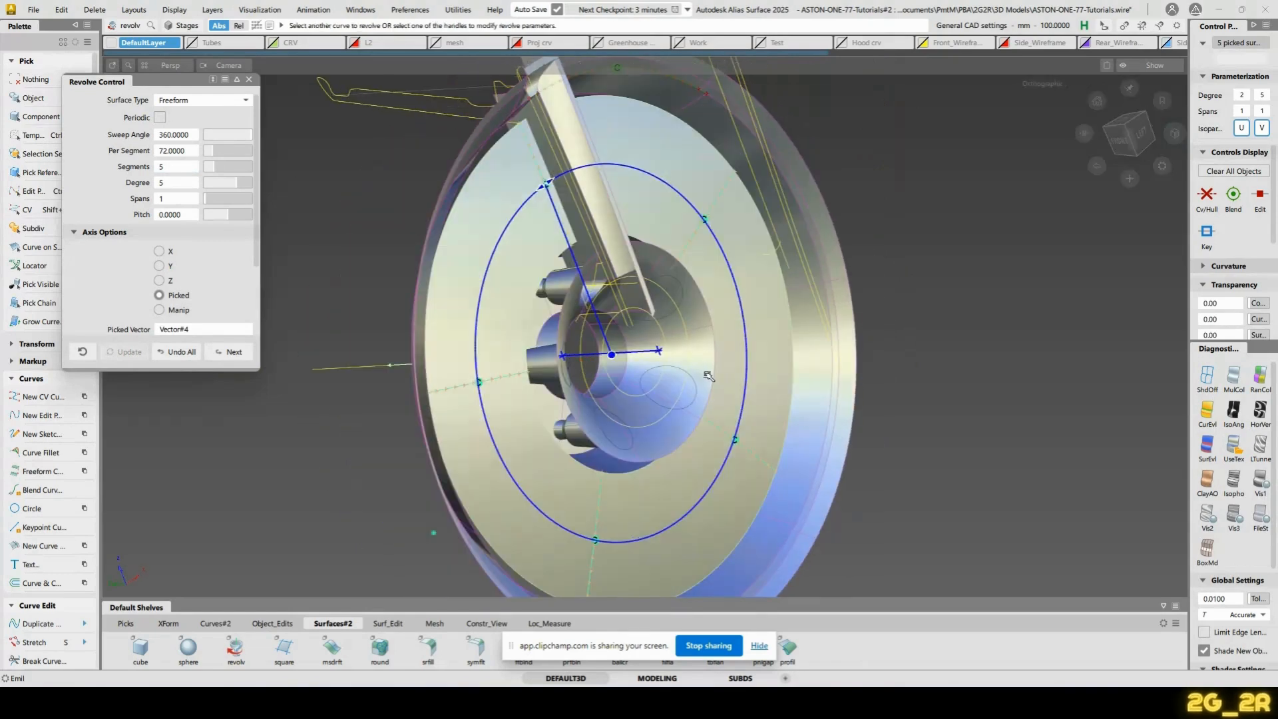
Intersect the spoke's two side surfaces with the revolved disk and trim the adjoining disk segment down to the spoke's width
{"action": "left_click_drag", "start_coordinate": [708, 376], "coordinate": [1058, 273], "text": "ctrl+shift"}
{"action": "right_click_drag", "start_coordinate": [532, 262], "coordinate": [532, 206], "text": "alt+shift"}
{"action": "middle_click_drag", "start_coordinate": [532, 206], "coordinate": [569, 453], "text": "alt+shift"}
{"action": "left_click_drag", "start_coordinate": [568, 452], "coordinate": [790, 402], "text": "alt+shift"}
{"action": "middle_click_drag", "start_coordinate": [789, 402], "coordinate": [540, 262], "text": "alt+shift"}
{"action": "key", "text": "q"}
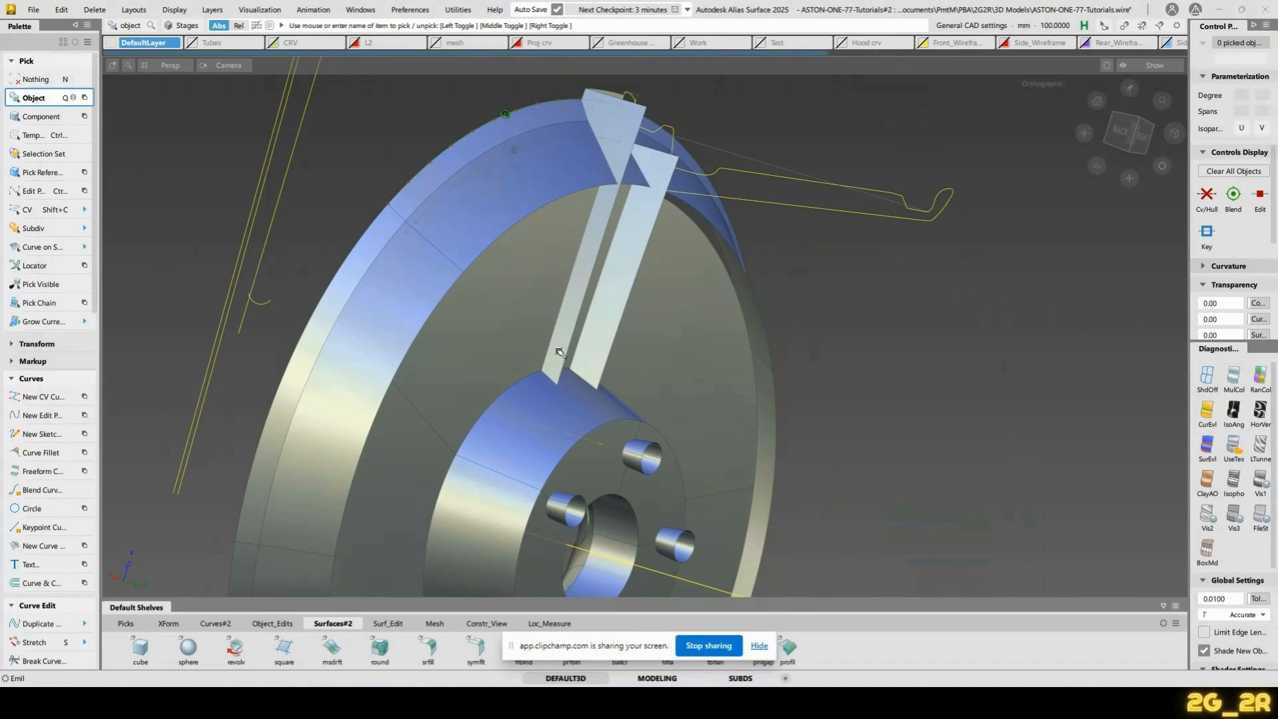
{"action": "left_click", "coordinate": [559, 351]}
{"action": "left_click", "coordinate": [611, 339]}
{"action": "left_click_drag", "start_coordinate": [787, 362], "coordinate": [346, 406], "text": "alt+shift"}
{"action": "middle_click_drag", "start_coordinate": [346, 406], "coordinate": [527, 365], "text": "alt+shift"}
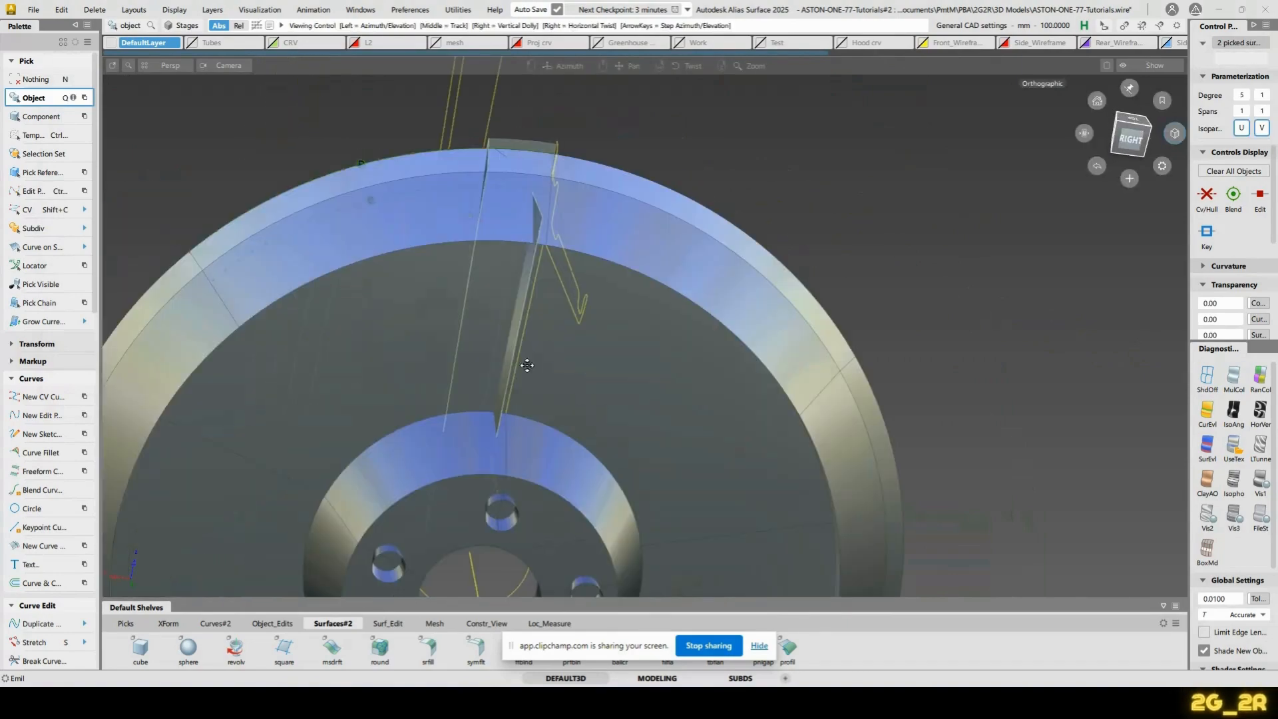
{"action": "left_click_drag", "start_coordinate": [527, 365], "coordinate": [570, 420], "text": "alt+shift"}
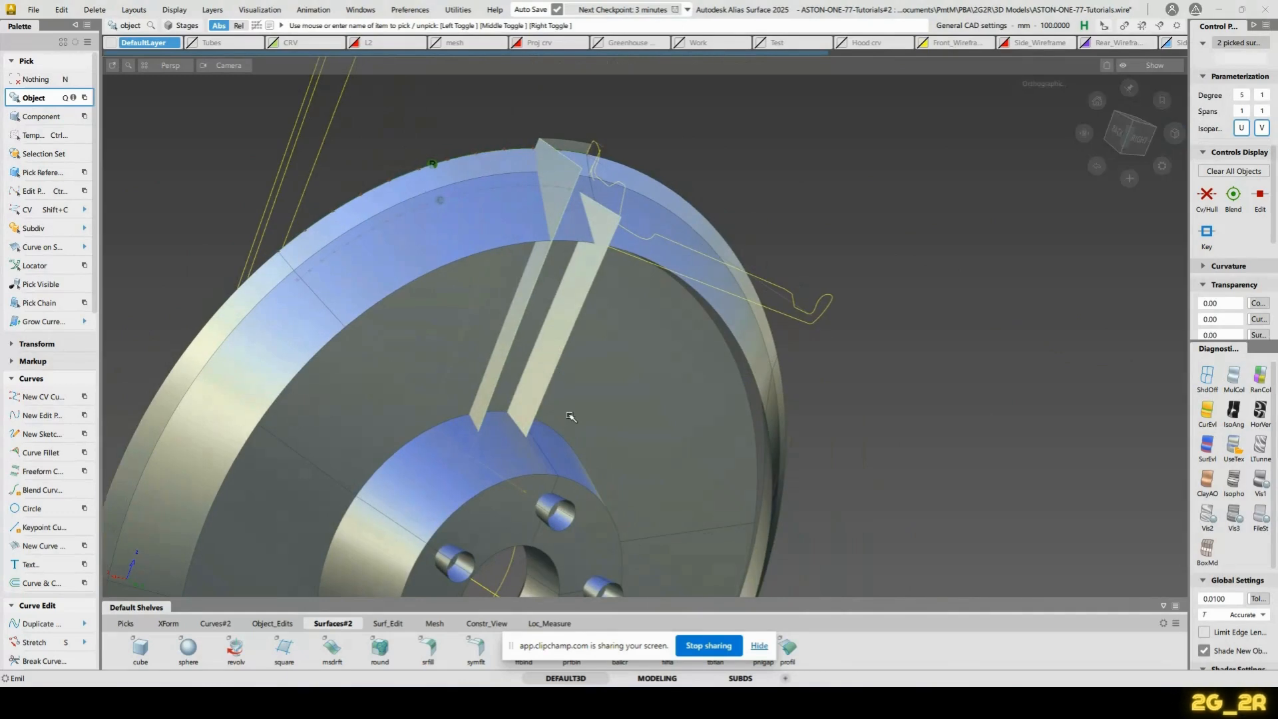
{"action": "key", "text": "i"}
{"action": "left_click_drag", "start_coordinate": [496, 349], "coordinate": [493, 311], "text": "alt+shift"}
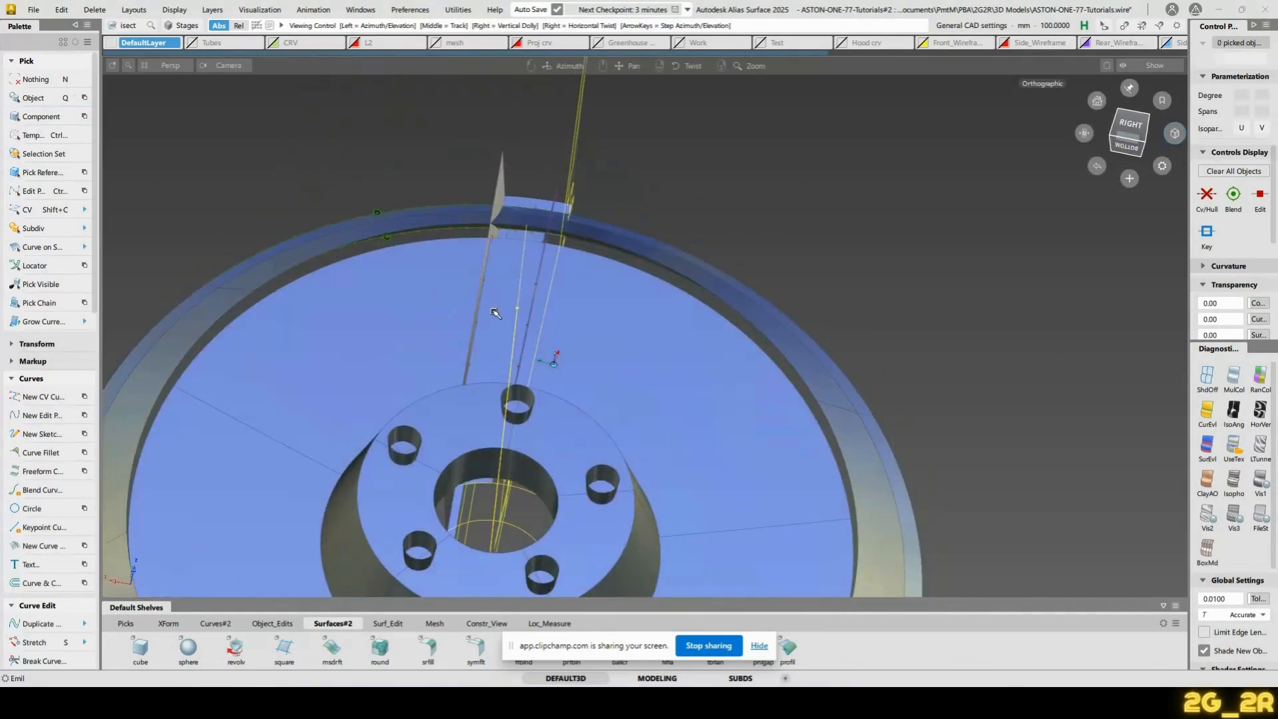
{"action": "right_click_drag", "start_coordinate": [493, 311], "coordinate": [582, 314], "text": "alt+shift"}
{"action": "left_click_drag", "start_coordinate": [582, 313], "coordinate": [557, 290], "text": "alt+shift"}
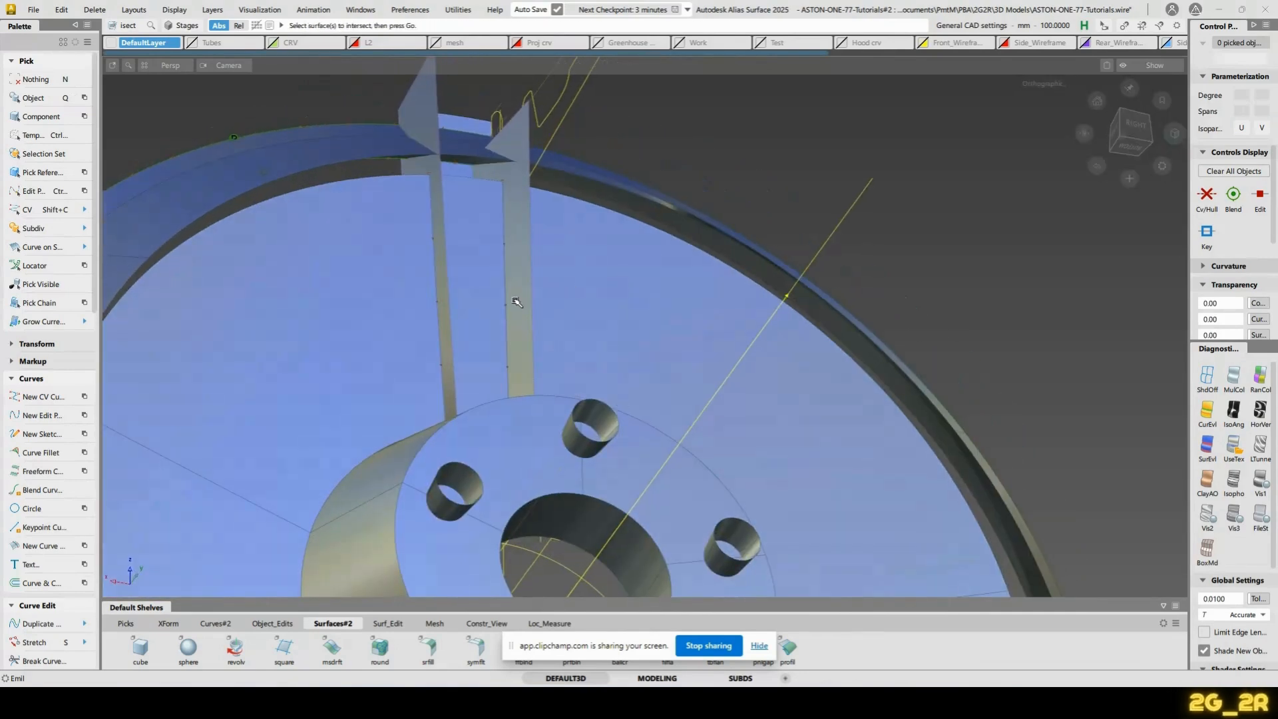
{"action": "left_click_drag", "start_coordinate": [482, 267], "coordinate": [552, 172], "text": "alt+shift"}
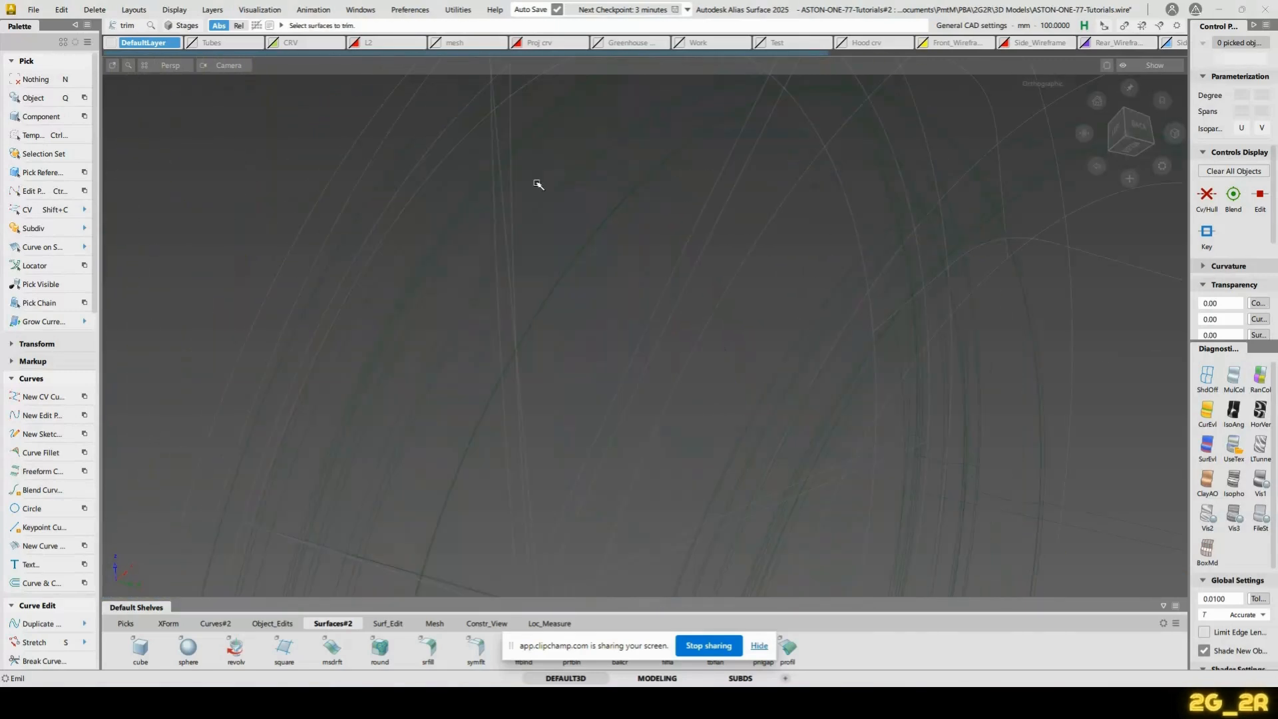
Apply the UseTex diagnostic shading to the wireframe rim surfaces and clear the selection
{"action": "left_click_drag", "start_coordinate": [784, 221], "coordinate": [601, 262], "text": "alt+shift"}
{"action": "key", "text": "q"}
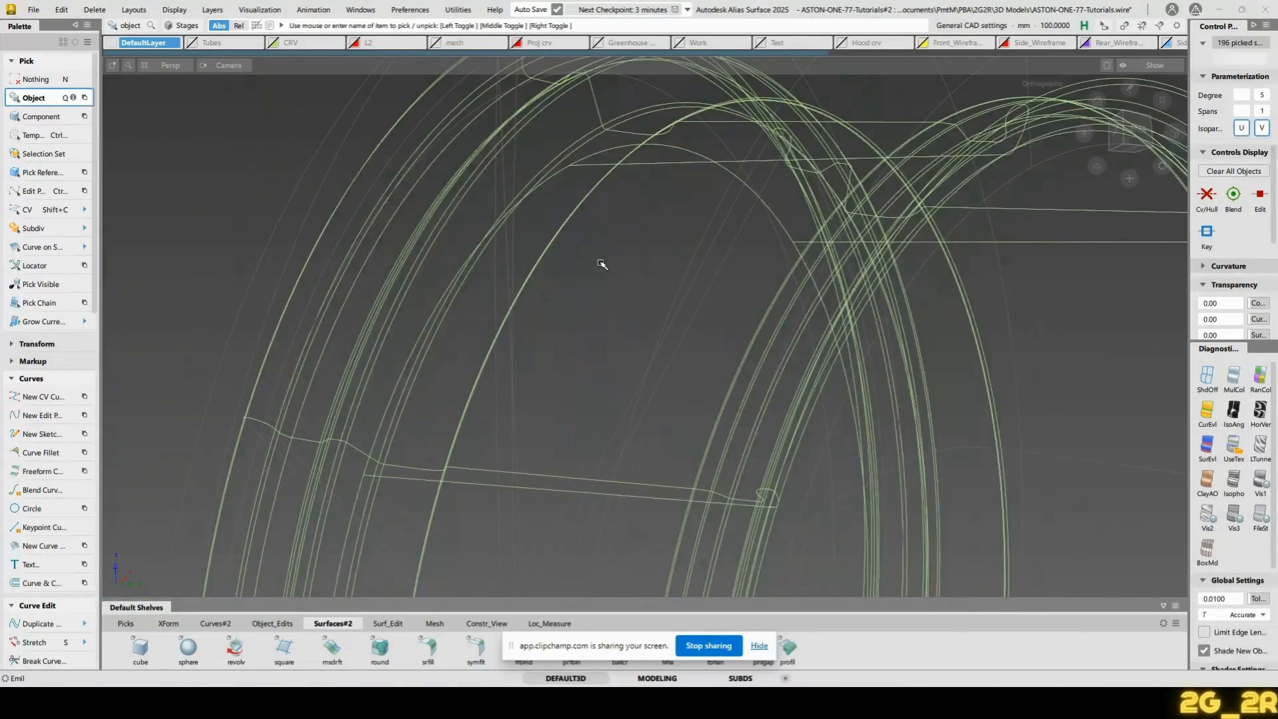
{"action": "key", "text": "n"}
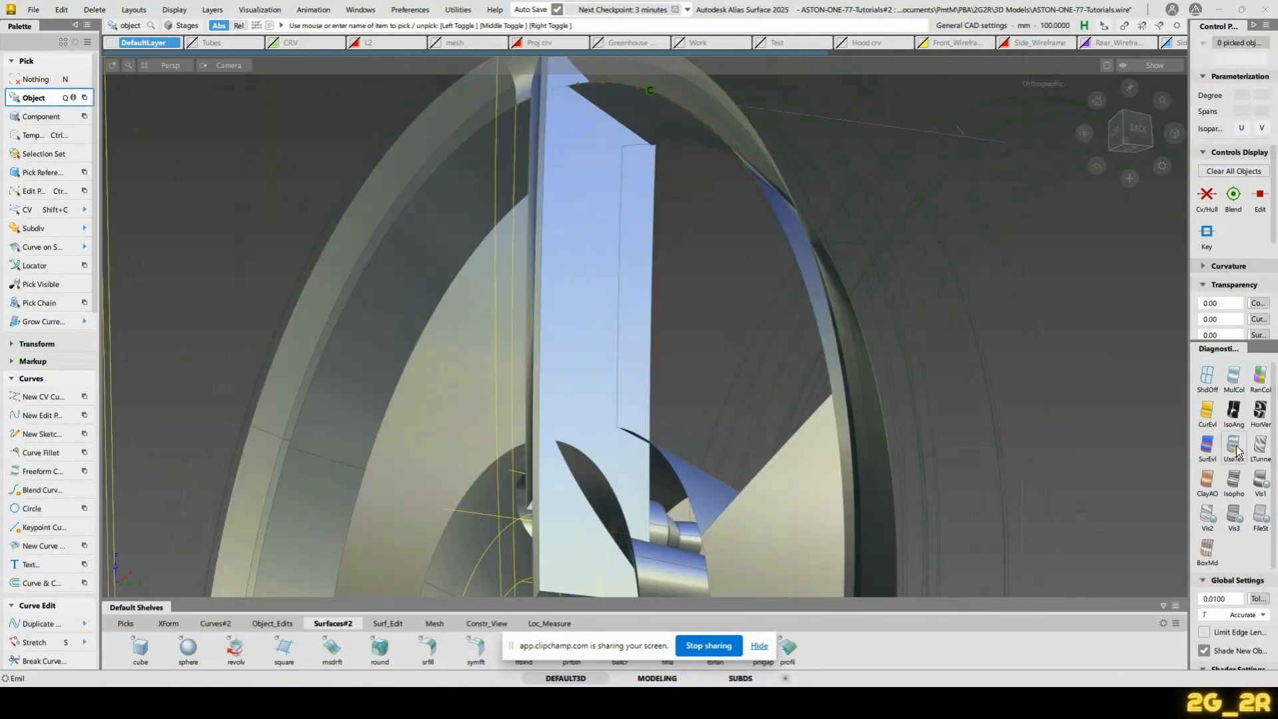
{"action": "left_click", "coordinate": [1236, 452]}
{"action": "mouse_move", "coordinate": [713, 322]}
{"action": "left_mouse_down", "text": "alt+shift"}
{"action": "mouse_move", "coordinate": [630, 249]}
{"action": "mouse_move", "coordinate": [667, 148]}
{"action": "mouse_move", "coordinate": [701, 176]}
{"action": "mouse_move", "coordinate": [650, 322]}
{"action": "left_mouse_up", "text": "alt+shift"}
Intersect the spoke's side surfaces with the inner rim surface at the spoke's outer end
{"action": "scroll", "coordinate": [649, 324], "scroll_direction": "up", "scroll_amount": 3}
{"action": "left_click", "coordinate": [459, 340], "text": "ctrl+shift"}
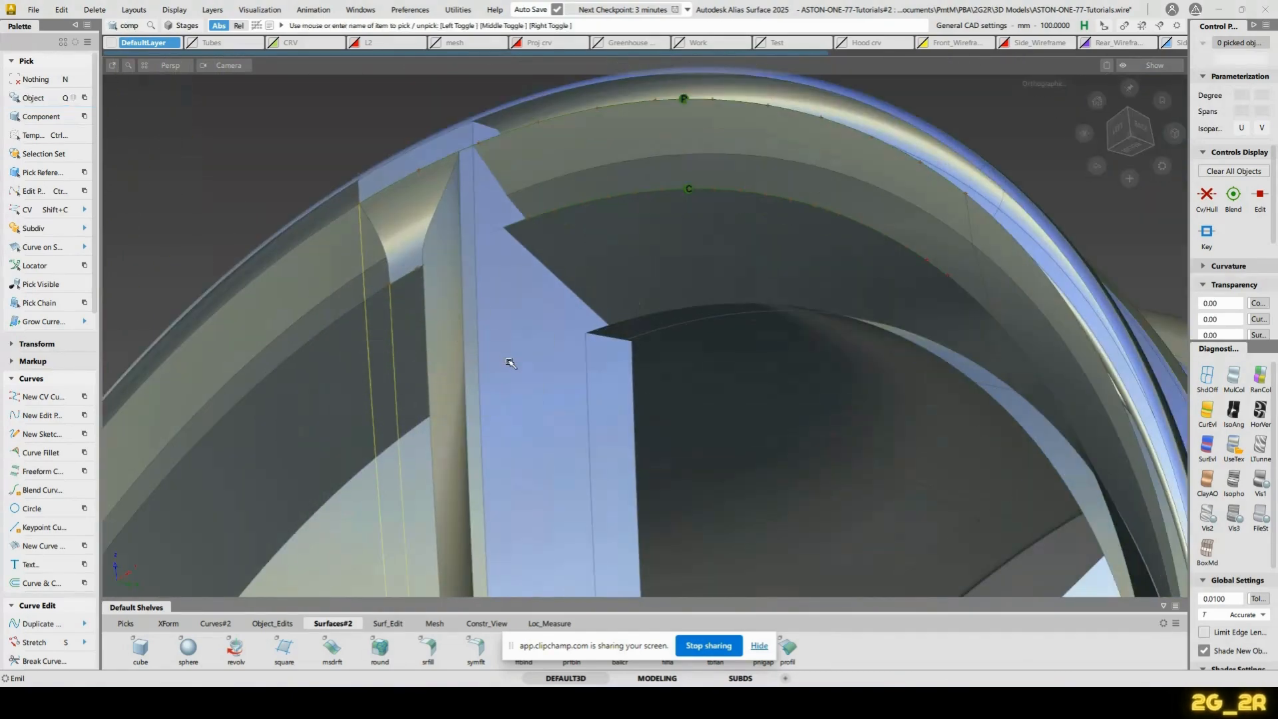
{"action": "left_click", "coordinate": [510, 363]}
{"action": "scroll", "coordinate": [513, 373], "scroll_direction": "down", "scroll_amount": 3}
{"action": "left_click_drag", "start_coordinate": [513, 373], "coordinate": [722, 302], "text": "alt+shift"}
{"action": "left_click", "coordinate": [667, 384]}
{"action": "key", "text": "i"}
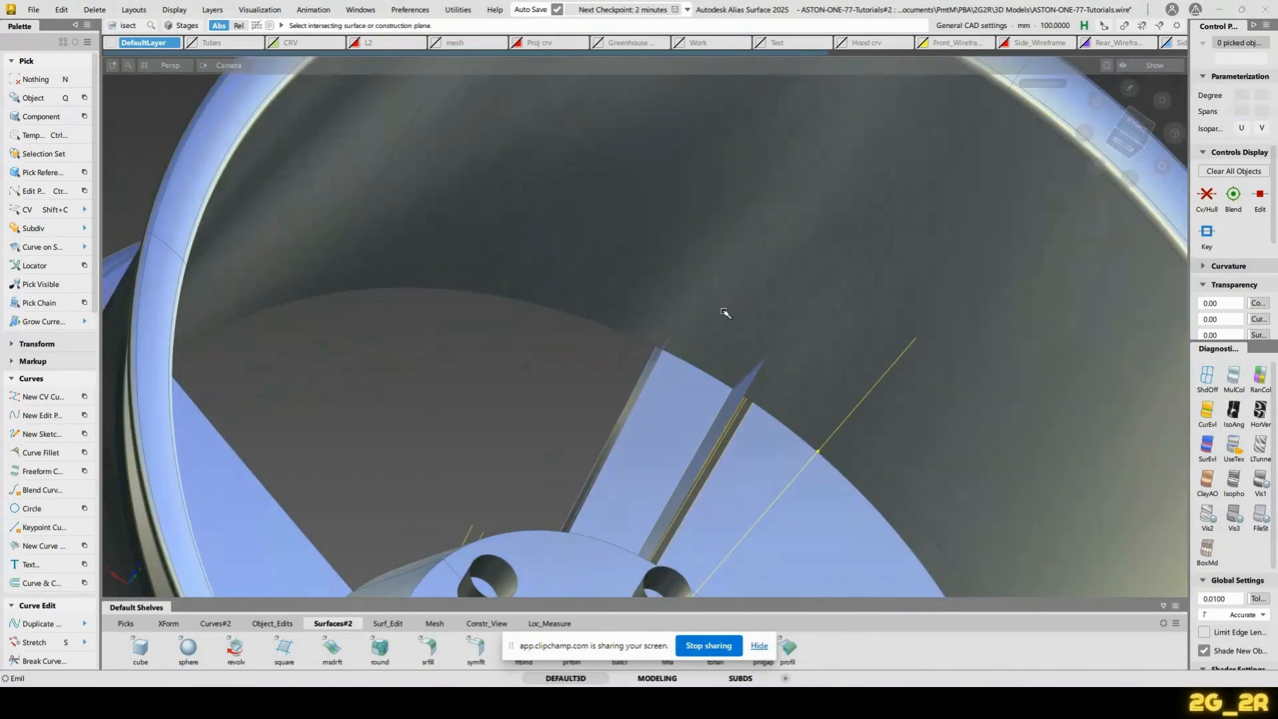
{"action": "left_click_drag", "start_coordinate": [610, 371], "coordinate": [624, 325], "text": "alt+shift"}
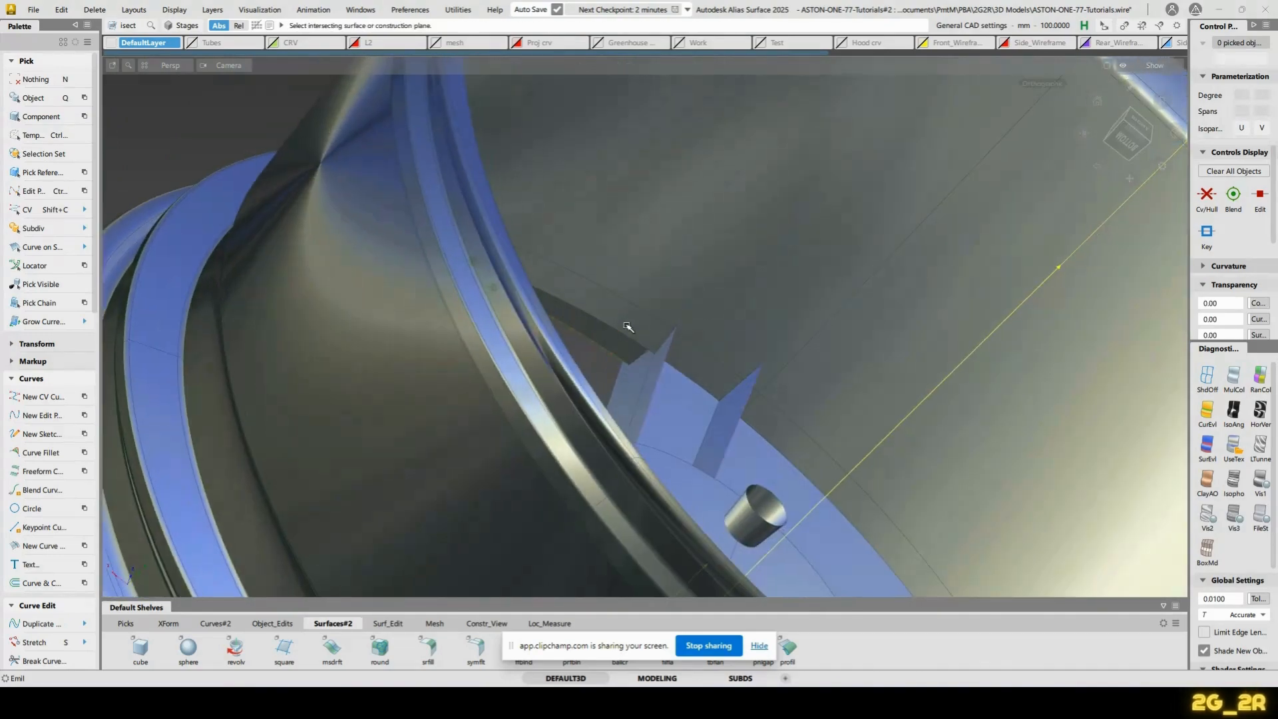
{"action": "key", "text": "Escape"}
Project the inner rim band's edge revolve#291.U=0 onto surface revolve#77 as a curve on surface, using the Normal vector option
{"action": "left_click", "coordinate": [759, 301]}
{"action": "left_click_drag", "start_coordinate": [759, 300], "coordinate": [470, 305], "text": "alt+shift"}
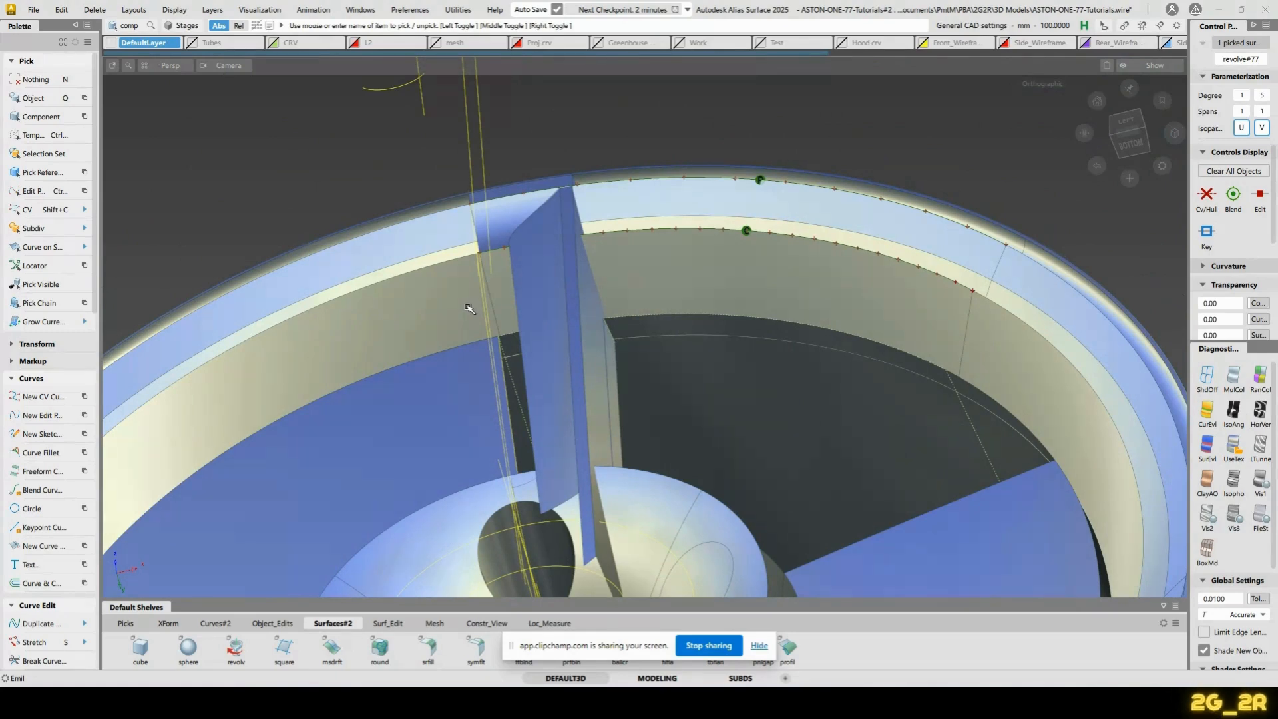
{"action": "key", "text": "p"}
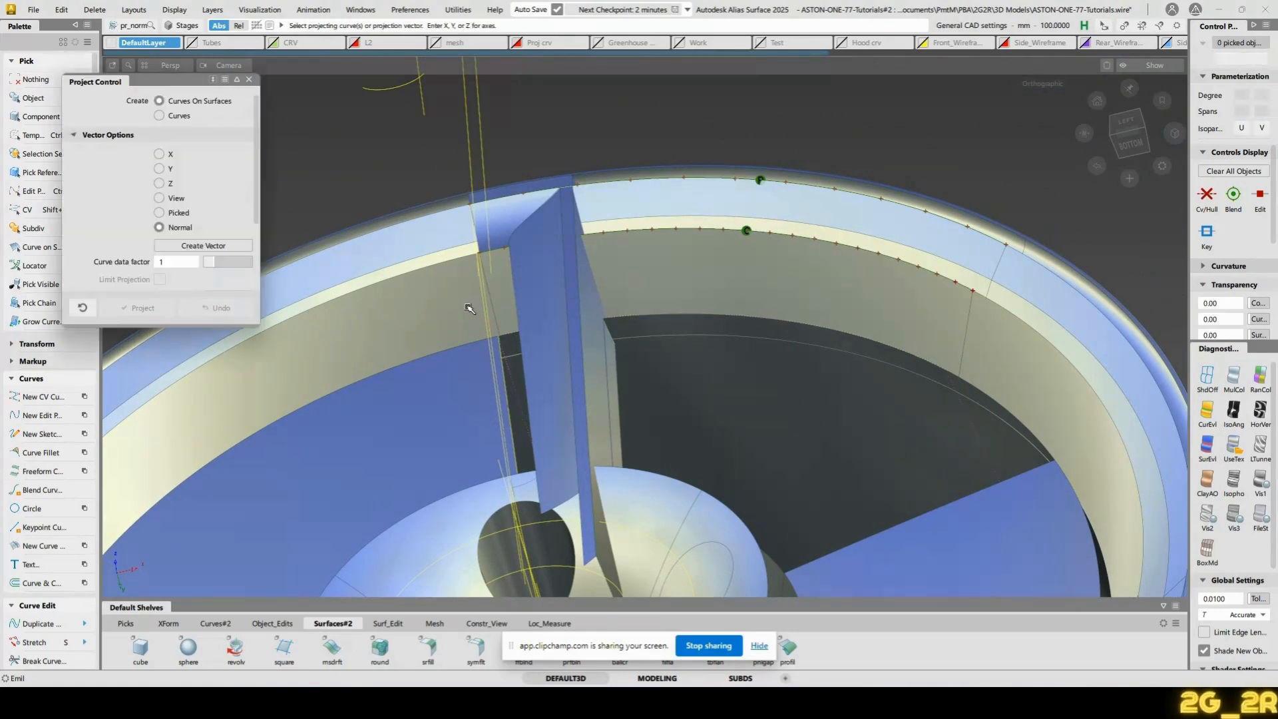
{"action": "left_click", "coordinate": [732, 343]}
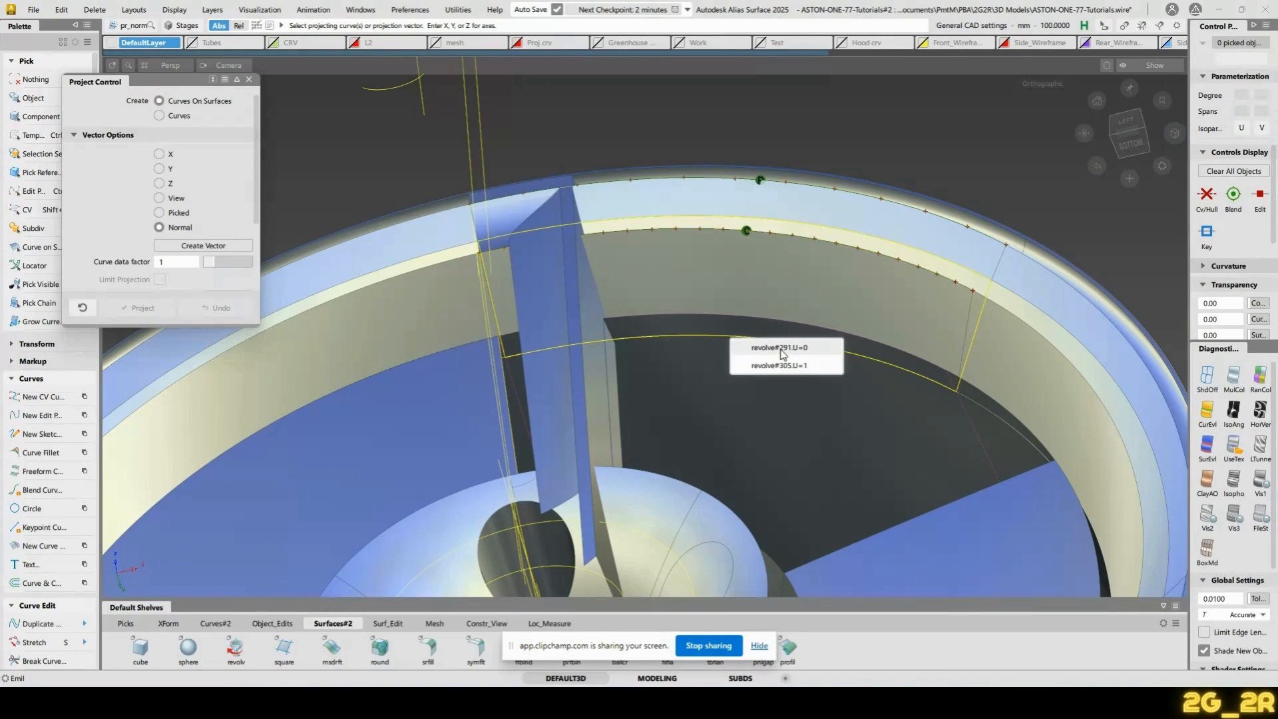
{"action": "left_click", "coordinate": [783, 353]}
{"action": "mouse_move", "coordinate": [891, 299]}
{"action": "left_mouse_down", "text": "alt+shift"}
{"action": "mouse_move", "coordinate": [978, 309]}
{"action": "mouse_move", "coordinate": [898, 284]}
{"action": "left_mouse_up", "text": "alt+shift"}
{"action": "key", "text": "space"}
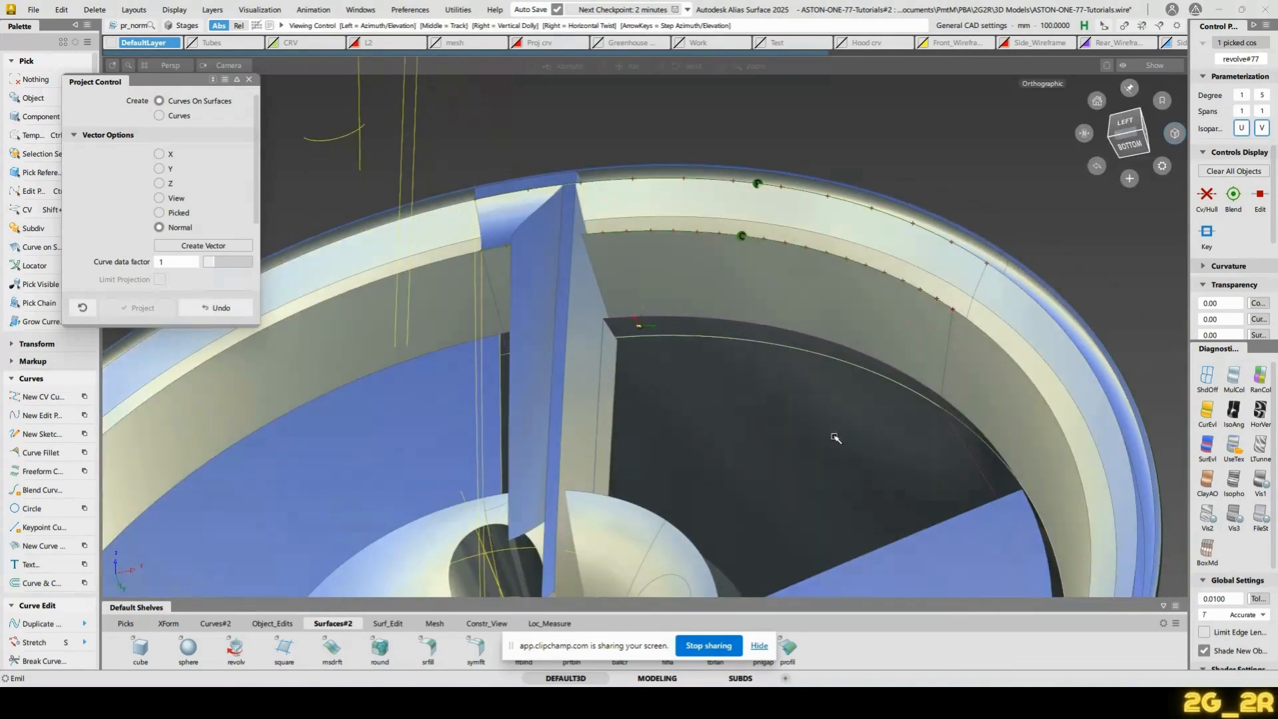
Trim the rim surface beside the spoke along the projected edge curve
{"action": "left_click_drag", "start_coordinate": [835, 437], "coordinate": [686, 308], "text": "alt+shift"}
{"action": "key", "text": "ctrl+z"}
{"action": "left_click", "coordinate": [685, 308]}
{"action": "left_click", "coordinate": [689, 384]}
{"action": "left_click_drag", "start_coordinate": [745, 364], "coordinate": [788, 384], "text": "alt+shift"}
{"action": "key", "text": "space"}
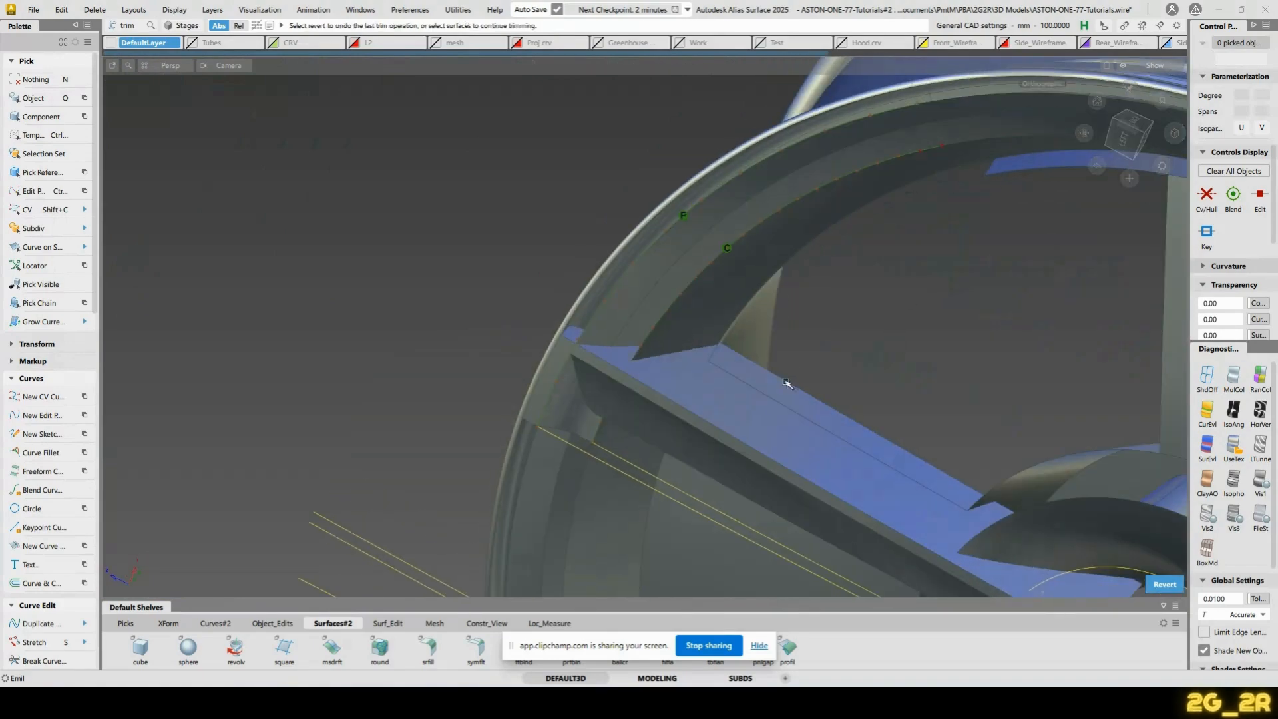
Try to trim the spoke's side surface along its intersection with the disk
{"action": "left_click", "coordinate": [766, 430]}
{"action": "left_click_drag", "start_coordinate": [893, 371], "coordinate": [855, 446], "text": "alt+shift"}
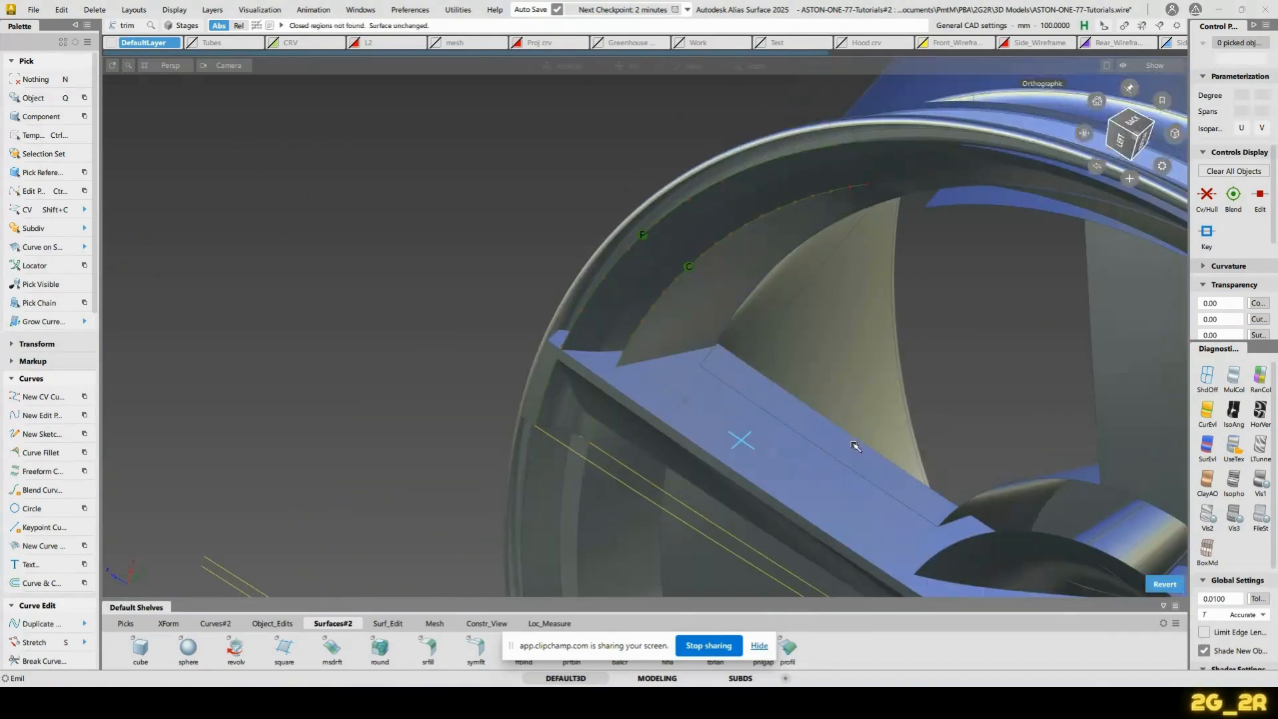
{"action": "left_click_drag", "start_coordinate": [1011, 499], "coordinate": [979, 309], "text": "alt+shift"}
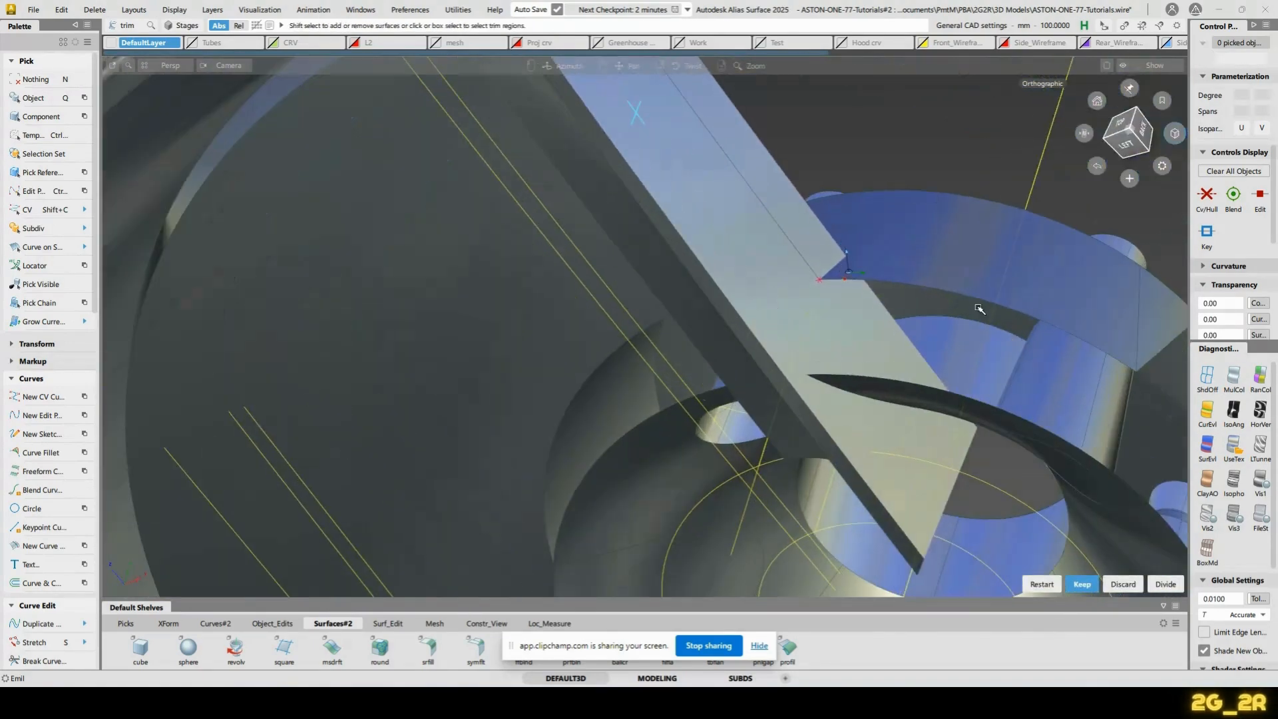
Intersect the spoke's side surface with the hub surface at the spoke's inner end
{"action": "key", "text": "q"}
{"action": "left_click", "coordinate": [770, 200]}
{"action": "left_click_drag", "start_coordinate": [770, 200], "coordinate": [721, 240], "text": "alt+shift"}
{"action": "left_click", "coordinate": [734, 307]}
{"action": "left_click_drag", "start_coordinate": [735, 306], "coordinate": [919, 257], "text": "alt+shift"}
{"action": "key", "text": "i"}
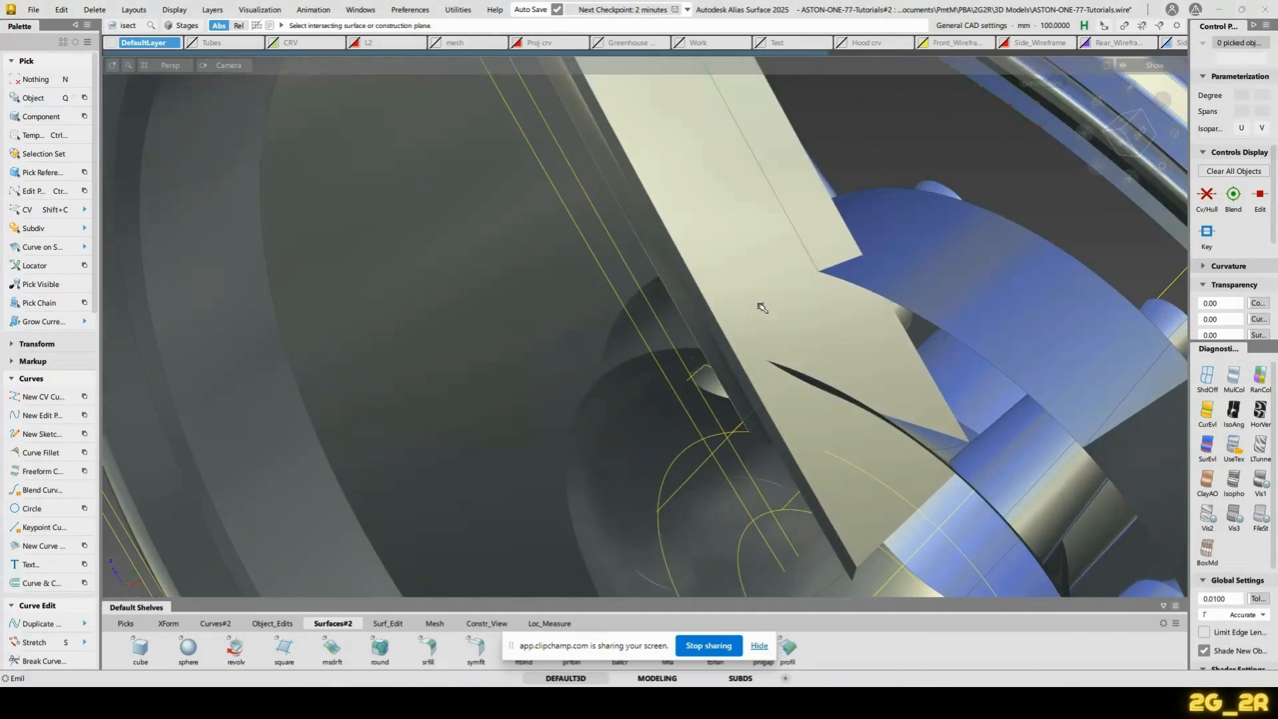
{"action": "left_click_drag", "start_coordinate": [762, 307], "coordinate": [770, 228], "text": "alt+shift"}
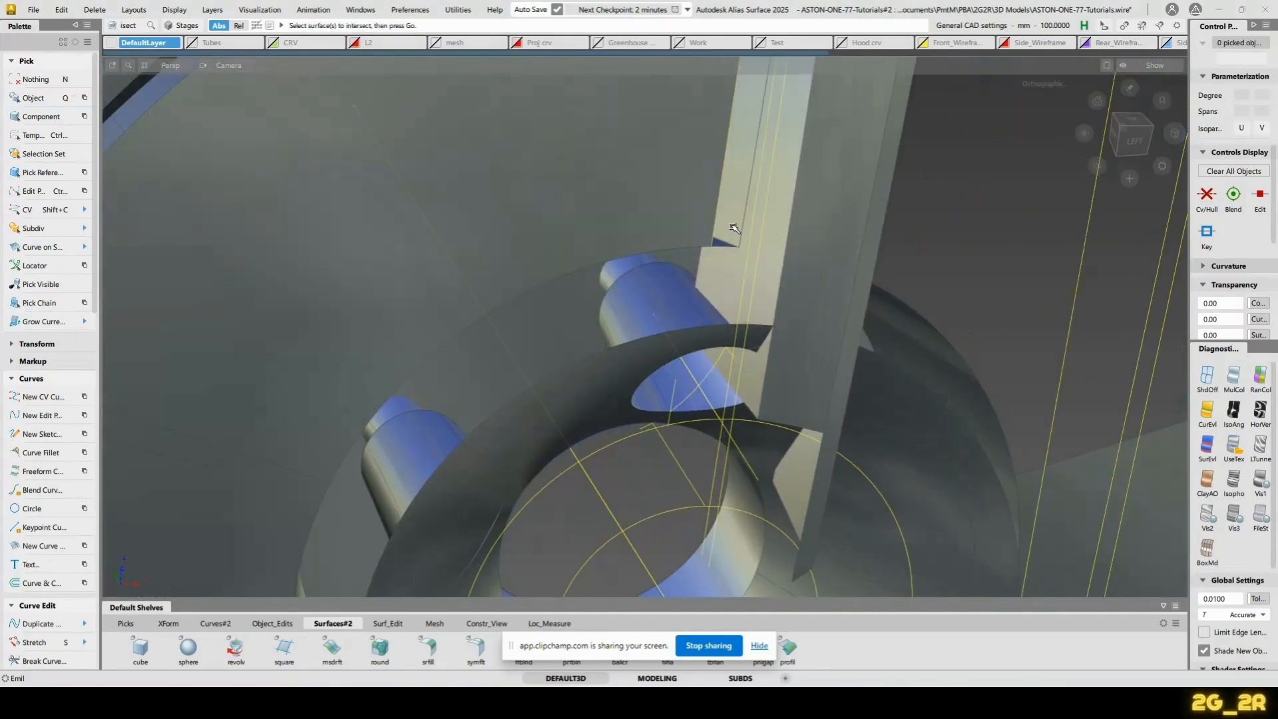
Trim away the part of the spoke's side surface that extends behind the disk plate between rim and hub
{"action": "left_click", "coordinate": [730, 292]}
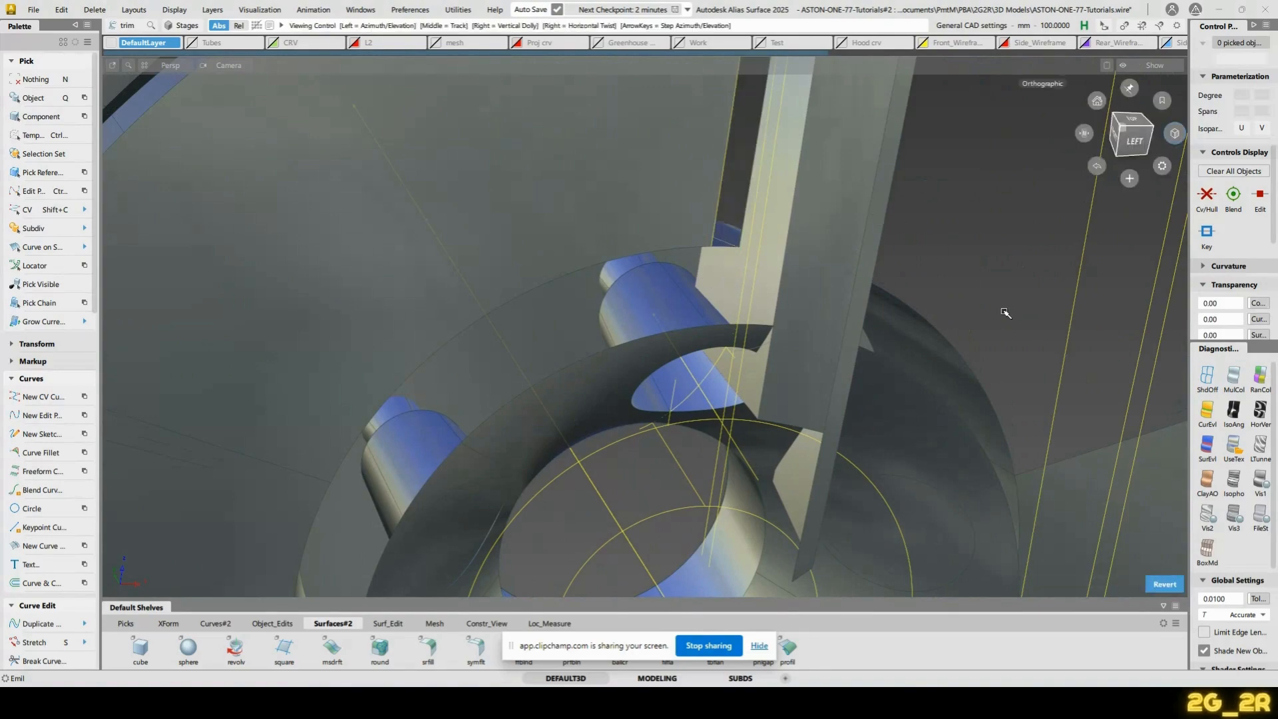
{"action": "left_click_drag", "start_coordinate": [730, 292], "coordinate": [869, 294], "text": "alt+shift"}
{"action": "key", "text": "space"}
{"action": "right_click_drag", "start_coordinate": [889, 188], "coordinate": [849, 262], "text": "alt+shift"}
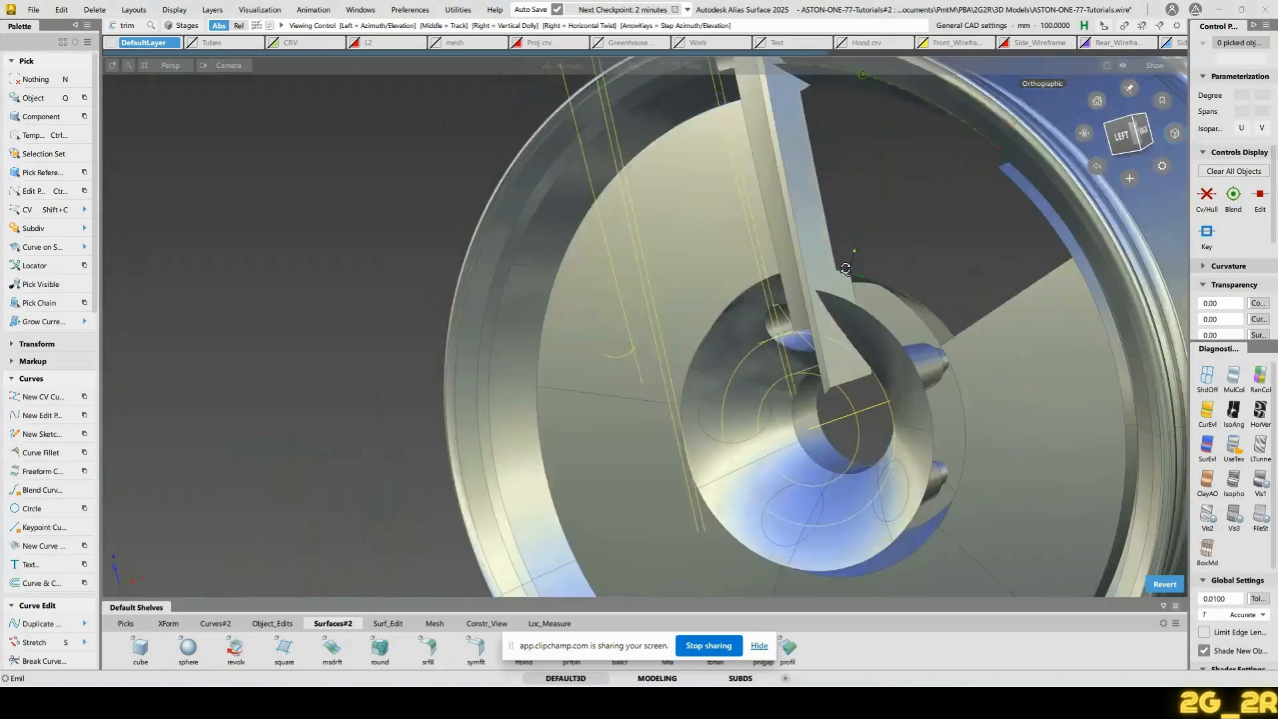
{"action": "left_click_drag", "start_coordinate": [850, 262], "coordinate": [749, 282], "text": "alt+shift"}
{"action": "right_click_drag", "start_coordinate": [750, 282], "coordinate": [736, 257], "text": "alt+shift"}
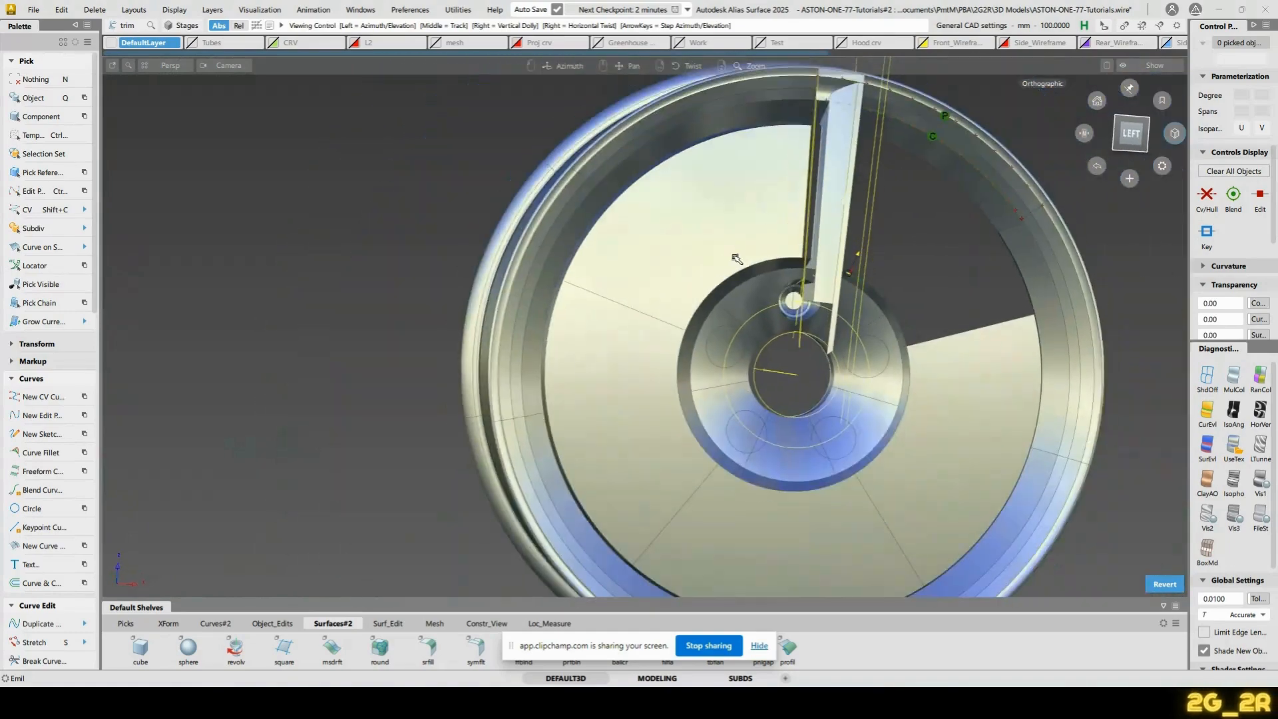
Delete all remaining sections of the revolved disk plate between the rim and the hub
{"action": "left_click_drag", "start_coordinate": [736, 257], "coordinate": [799, 262], "text": "alt+shift"}
{"action": "left_click", "coordinate": [682, 327]}
{"action": "left_click", "coordinate": [764, 504]}
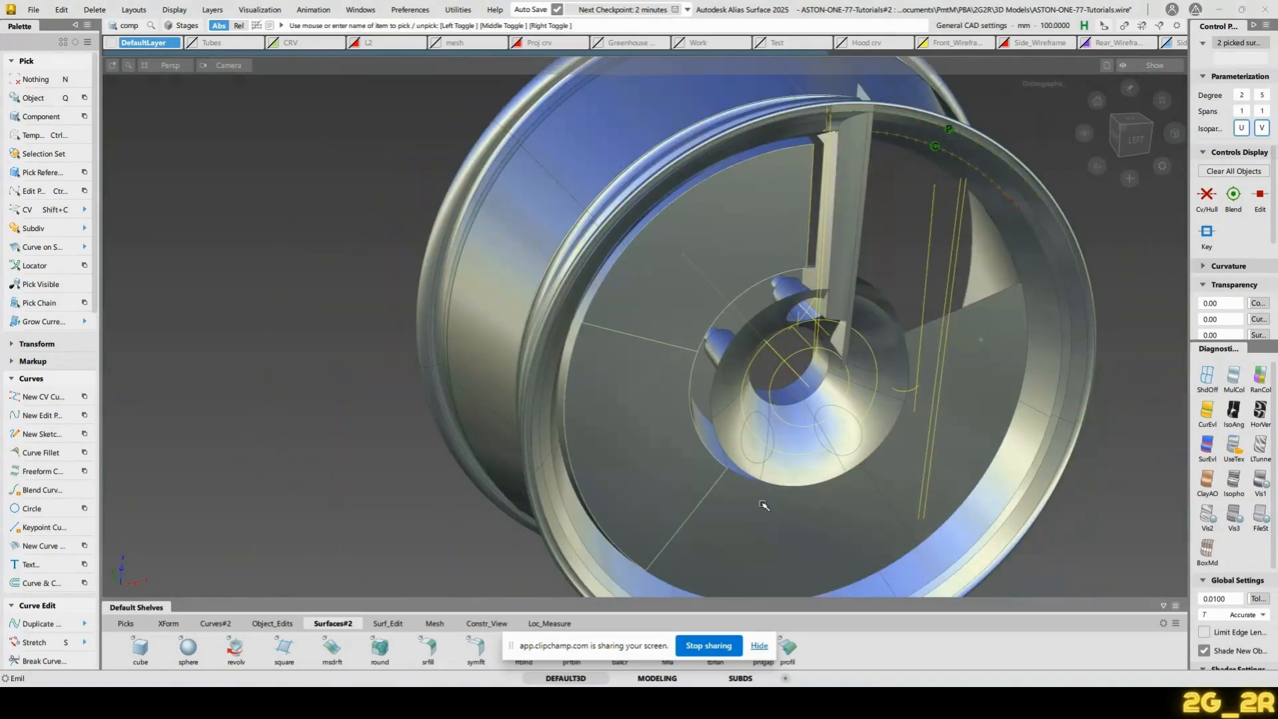
{"action": "left_click", "coordinate": [967, 410]}
{"action": "left_click_drag", "start_coordinate": [967, 410], "coordinate": [931, 401], "text": "alt+shift"}
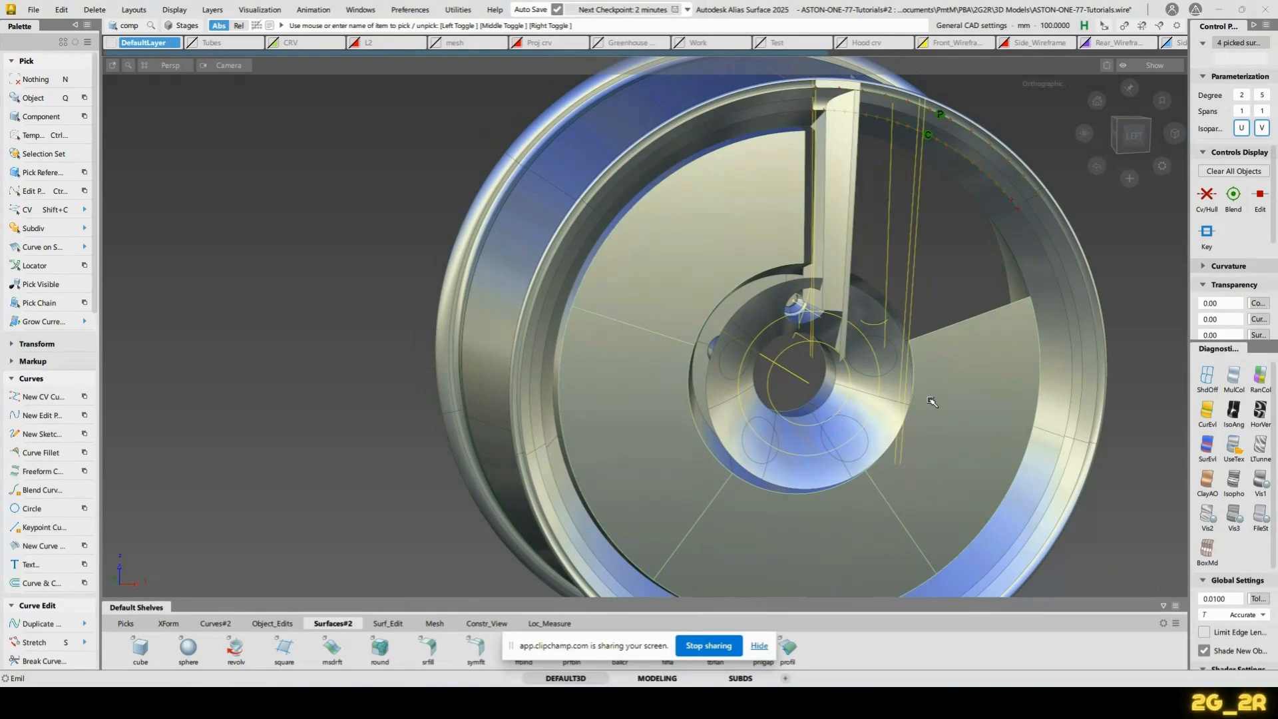
{"action": "key", "text": "i"}
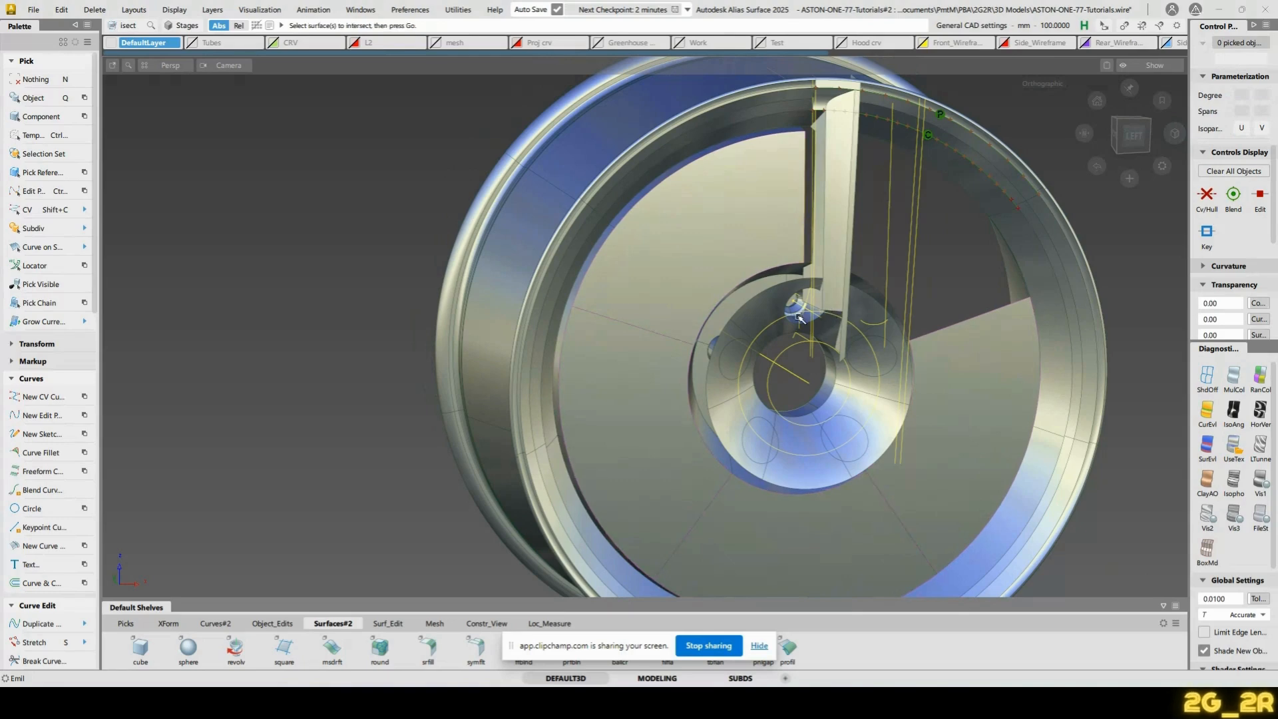
{"action": "left_click_drag", "start_coordinate": [671, 301], "coordinate": [670, 330], "text": "ctrl+shift"}
{"action": "left_click", "coordinate": [679, 299]}
{"action": "left_click", "coordinate": [656, 439]}
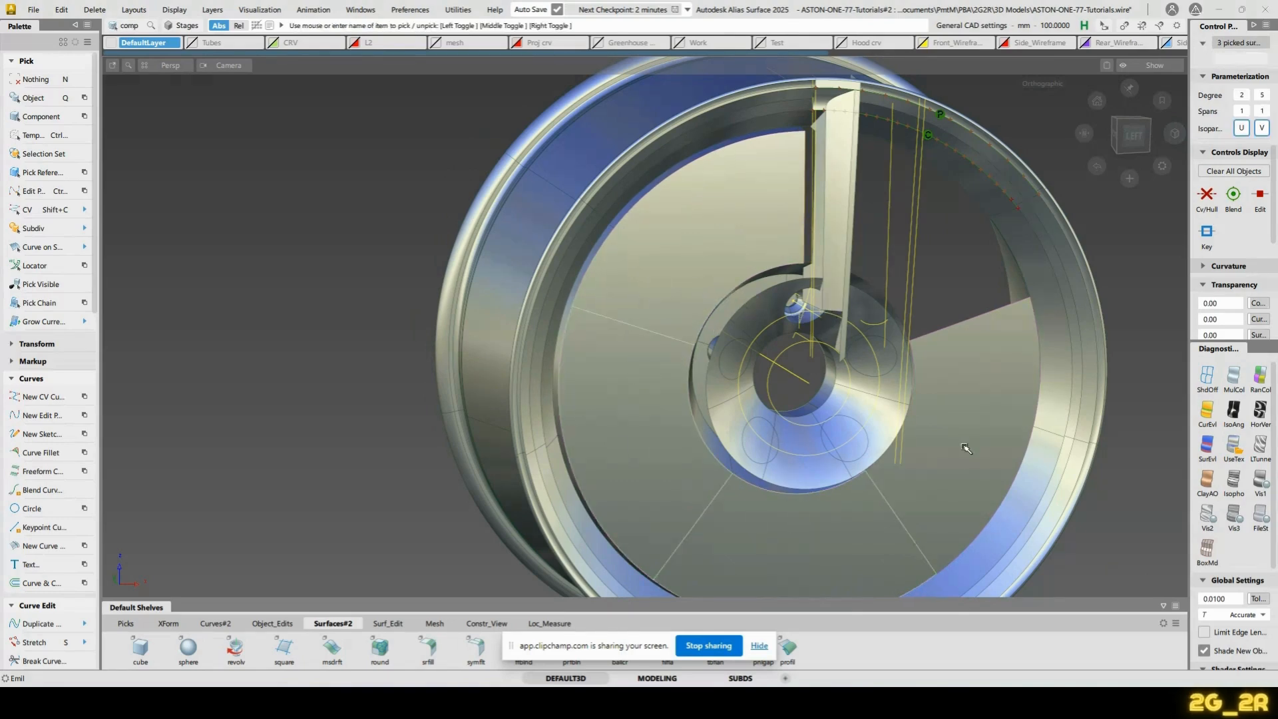
{"action": "key", "text": "Delete"}
Query the hub's revolve settings to read the angle per segment, and close them without changes
{"action": "left_click_drag", "start_coordinate": [756, 386], "coordinate": [961, 362], "text": "alt+shift"}
{"action": "right_click_drag", "start_coordinate": [961, 362], "coordinate": [821, 280], "text": "alt+shift"}
{"action": "left_click_drag", "start_coordinate": [821, 280], "coordinate": [706, 372], "text": "alt+shift"}
{"action": "left_click", "coordinate": [1135, 132]}
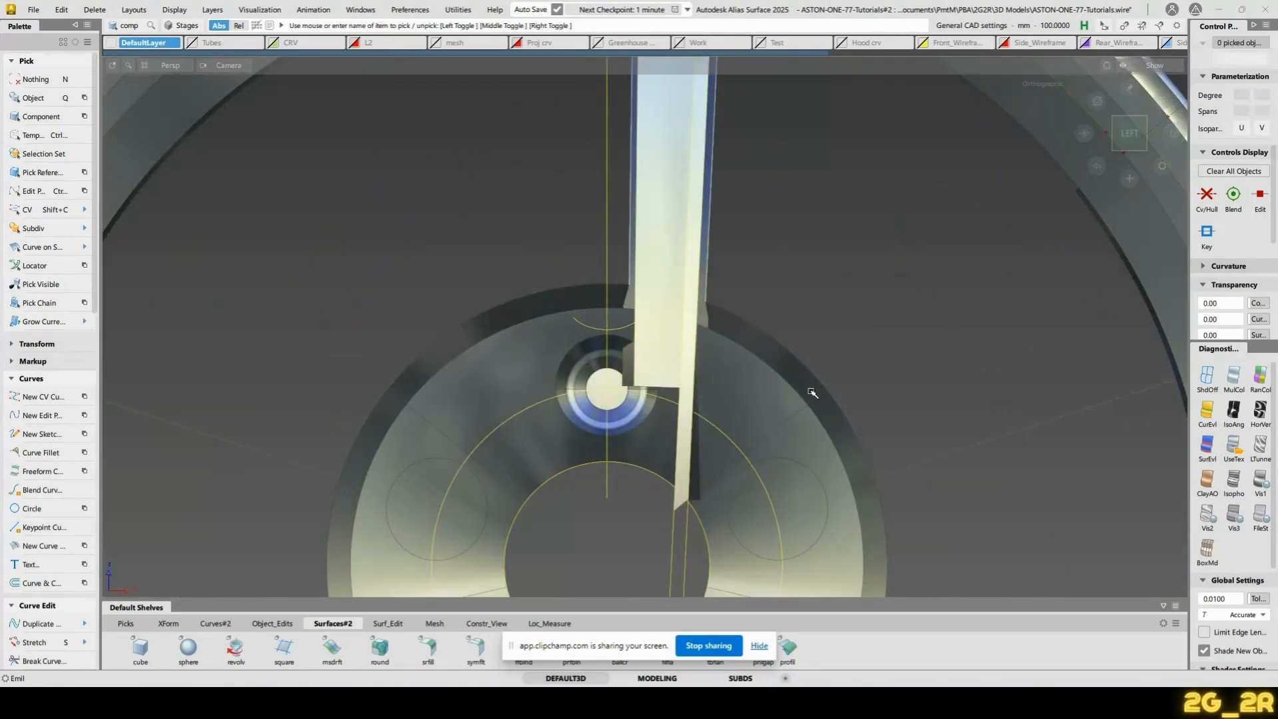
{"action": "right_click_drag", "start_coordinate": [812, 392], "coordinate": [700, 301], "text": "alt+shift"}
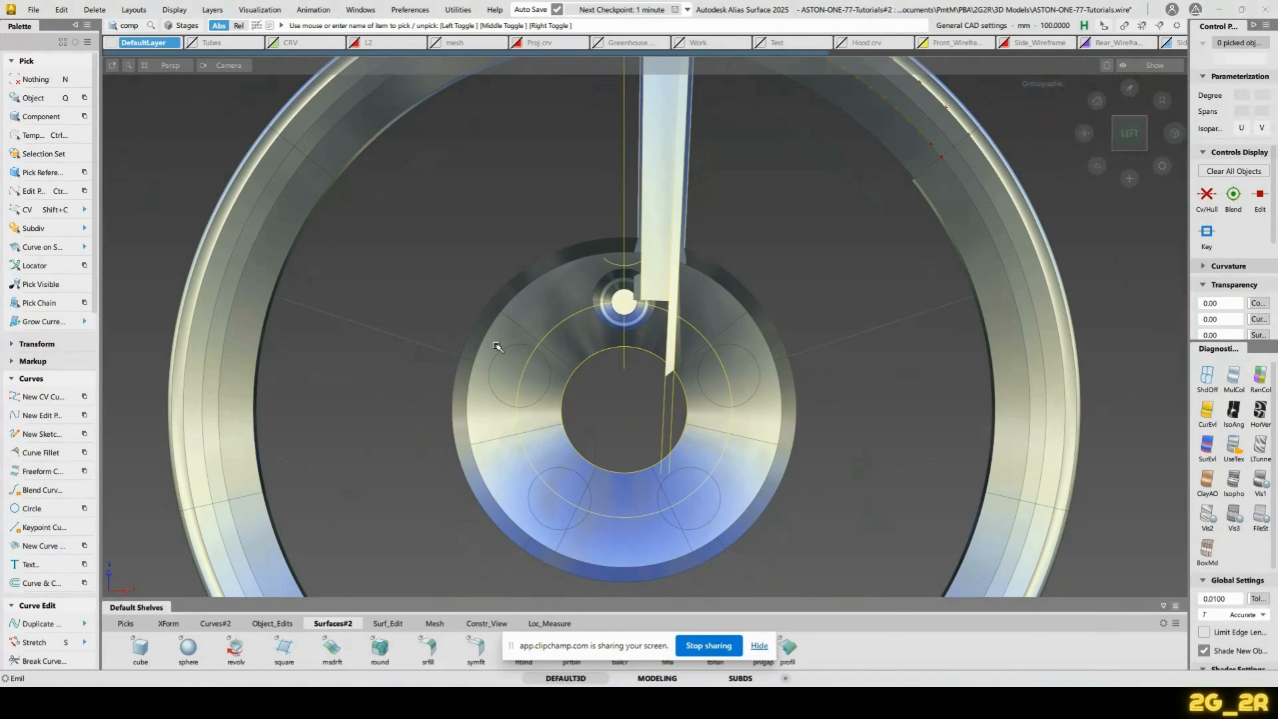
{"action": "middle_click_drag", "start_coordinate": [735, 266], "coordinate": [727, 331], "text": "alt+shift"}
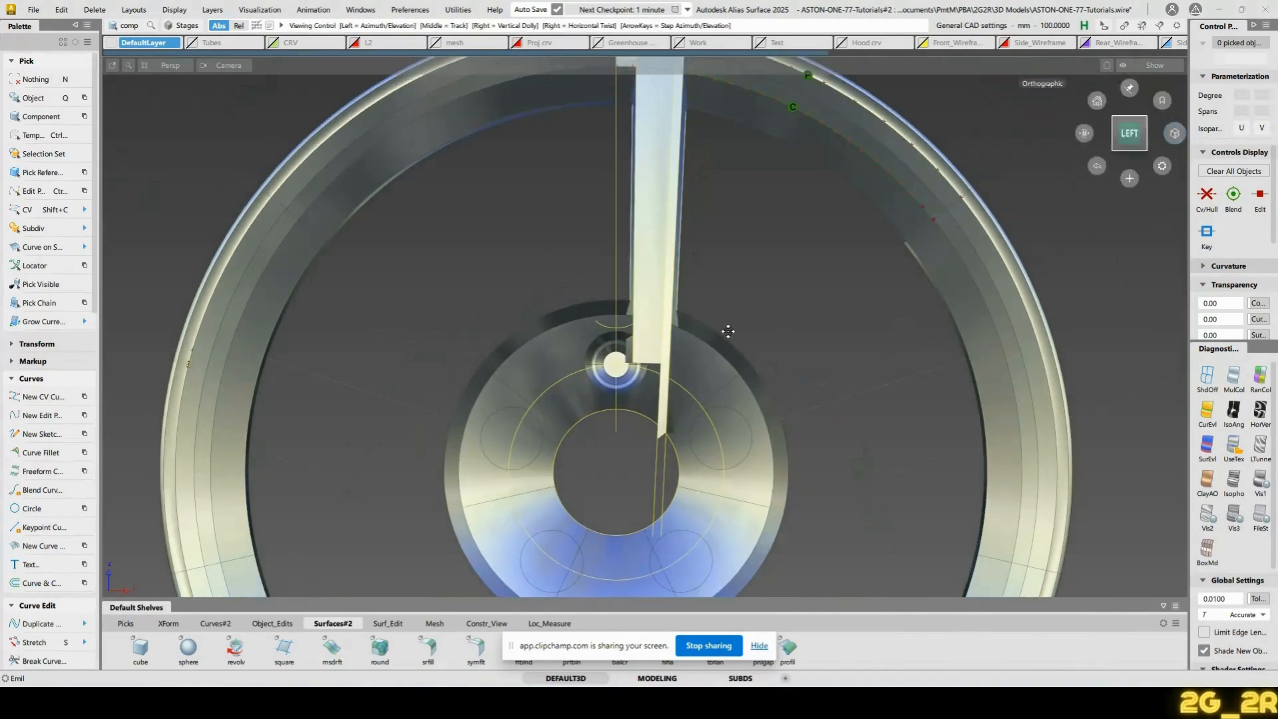
{"action": "double_click", "coordinate": [705, 366]}
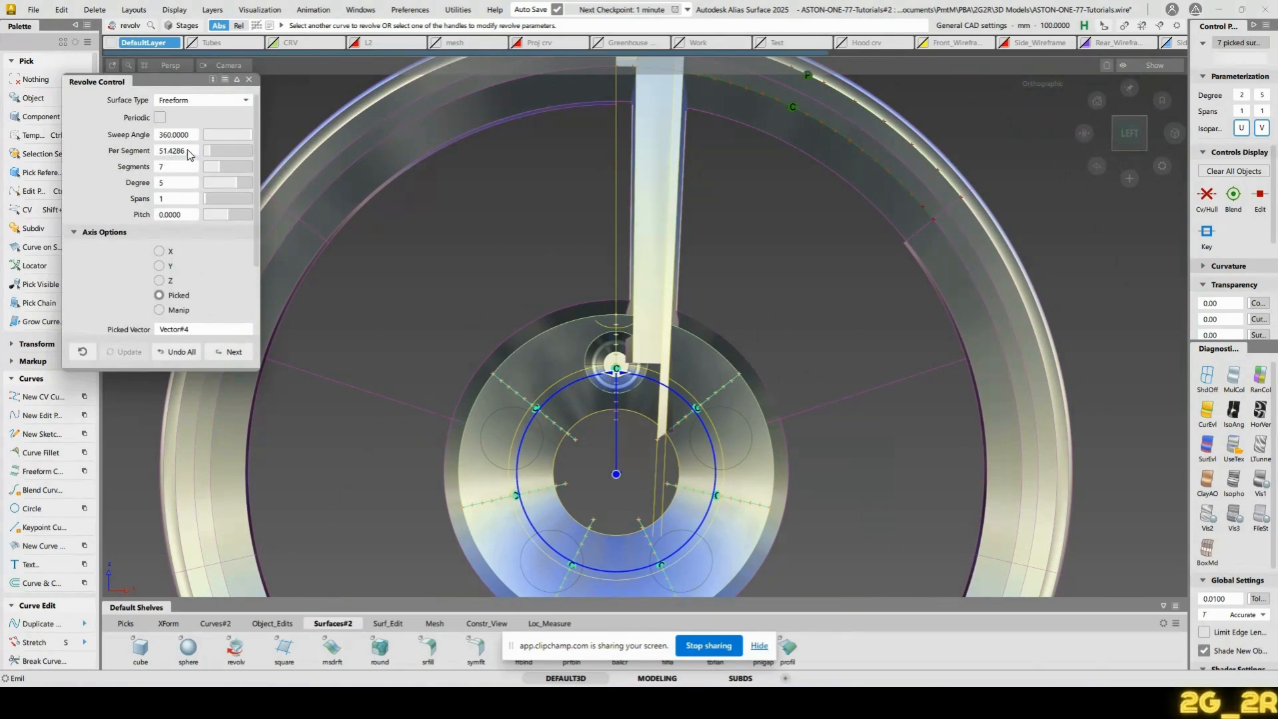
{"action": "left_click", "coordinate": [249, 79]}
{"action": "left_click_drag", "start_coordinate": [551, 205], "coordinate": [692, 255], "text": "alt+shift"}
{"action": "middle_click_drag", "start_coordinate": [692, 255], "coordinate": [633, 333], "text": "alt+shift"}
{"action": "key", "text": "n"}
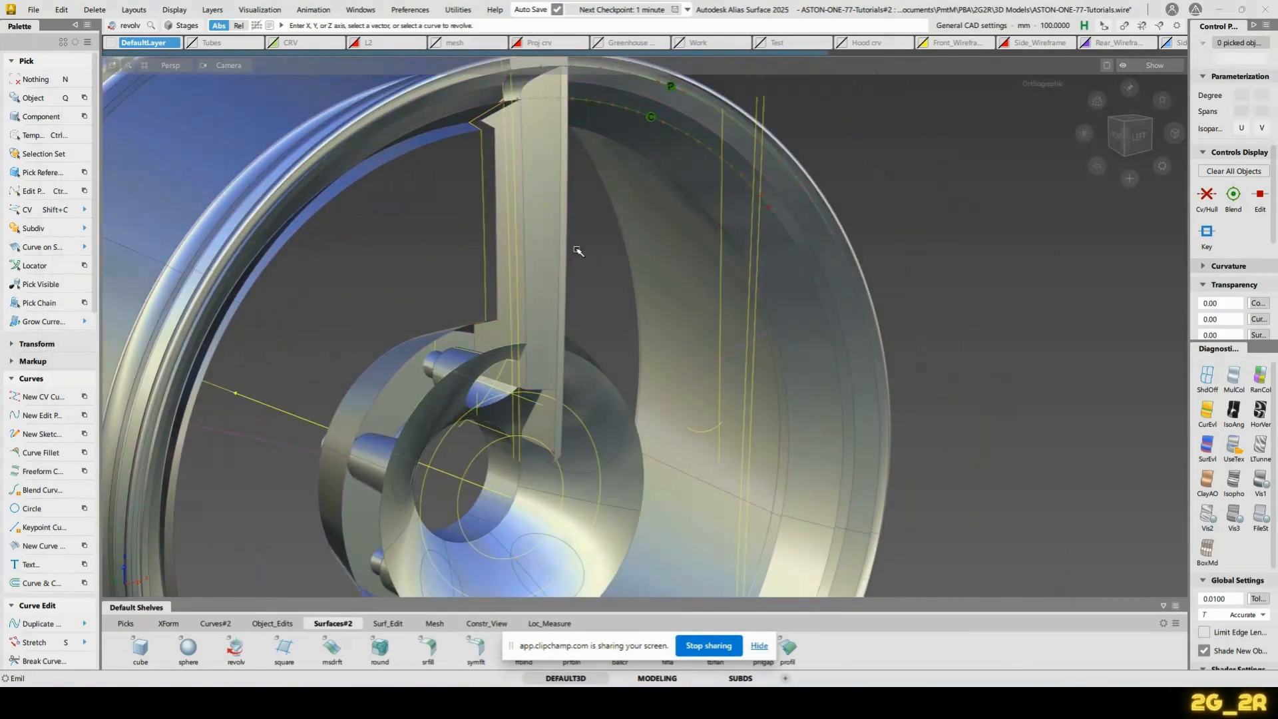
Select the five spoke surfaces and set their pivot at the end of the axis line in the hub centre
{"action": "left_click_drag", "start_coordinate": [511, 222], "coordinate": [536, 217], "text": "ctrl+shift"}
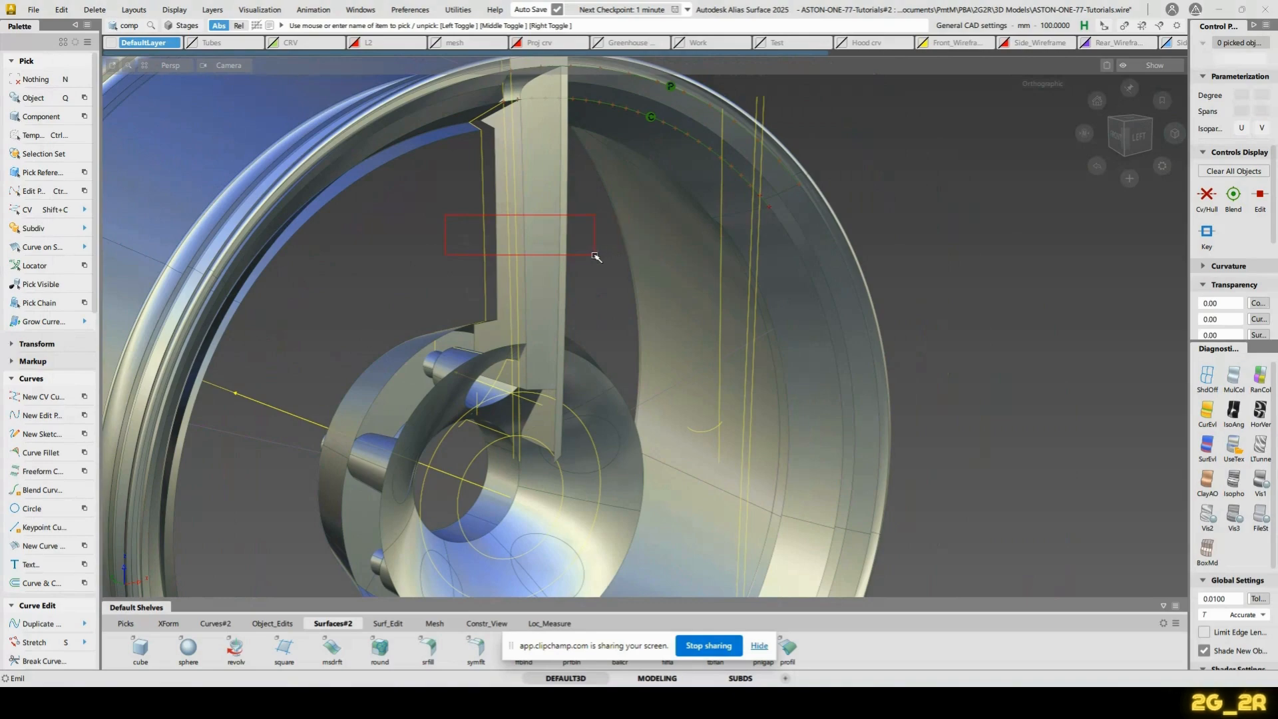
{"action": "left_click_drag", "start_coordinate": [594, 255], "coordinate": [596, 256]}
{"action": "left_click_drag", "start_coordinate": [792, 373], "coordinate": [692, 328], "text": "alt+shift"}
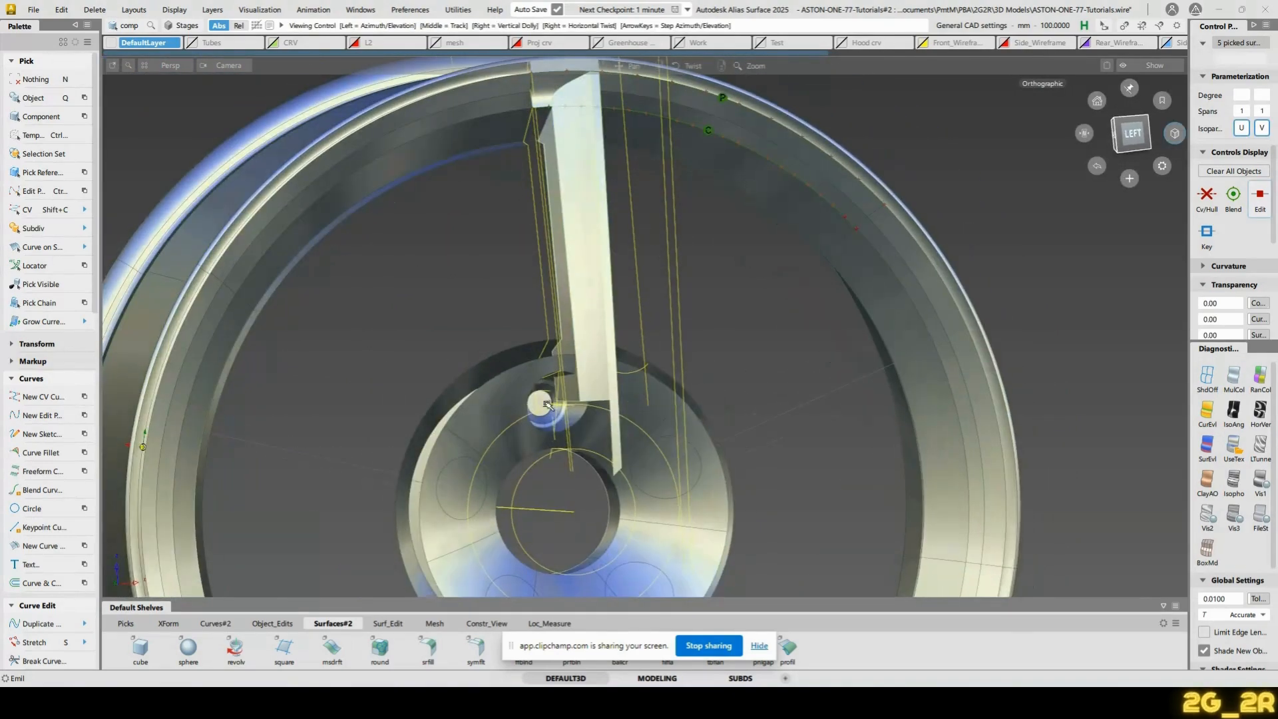
{"action": "middle_click_drag", "start_coordinate": [547, 404], "coordinate": [577, 215], "text": "alt+shift"}
{"action": "middle_click_drag", "start_coordinate": [592, 316], "coordinate": [632, 302], "text": "ctrl+shift"}
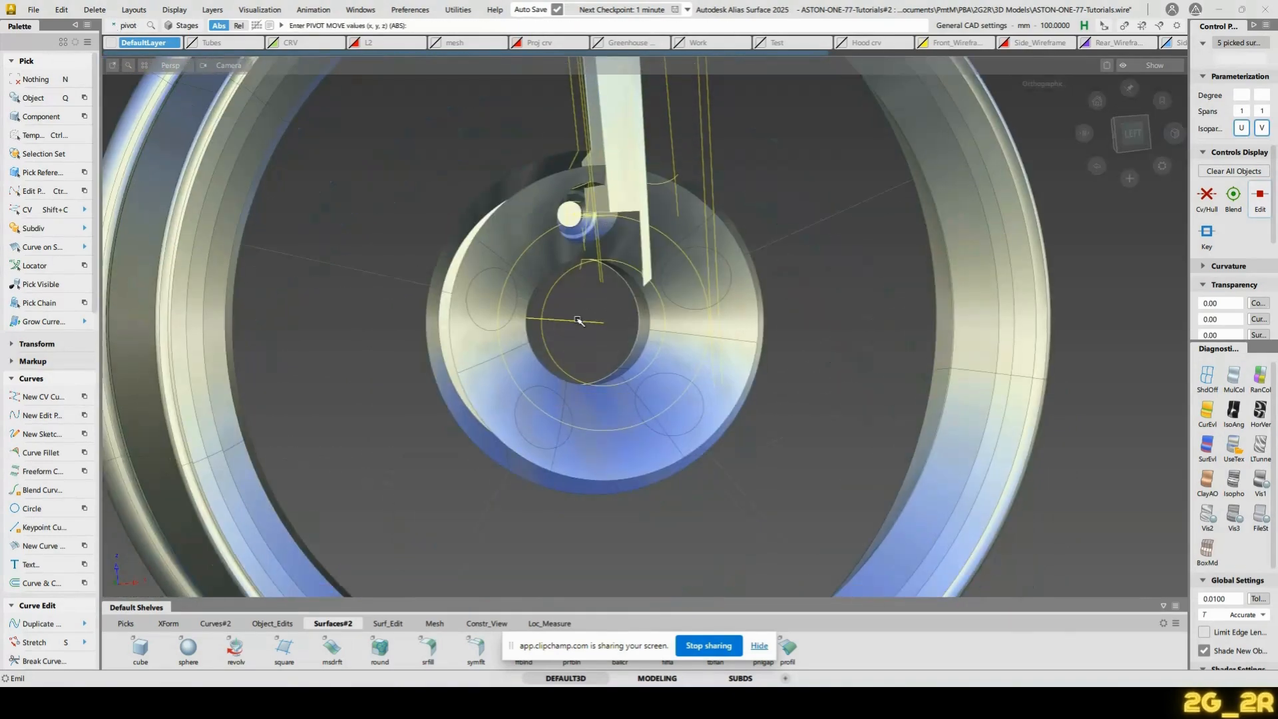
{"action": "left_click_drag", "start_coordinate": [761, 251], "coordinate": [466, 147], "text": "alt+shift"}
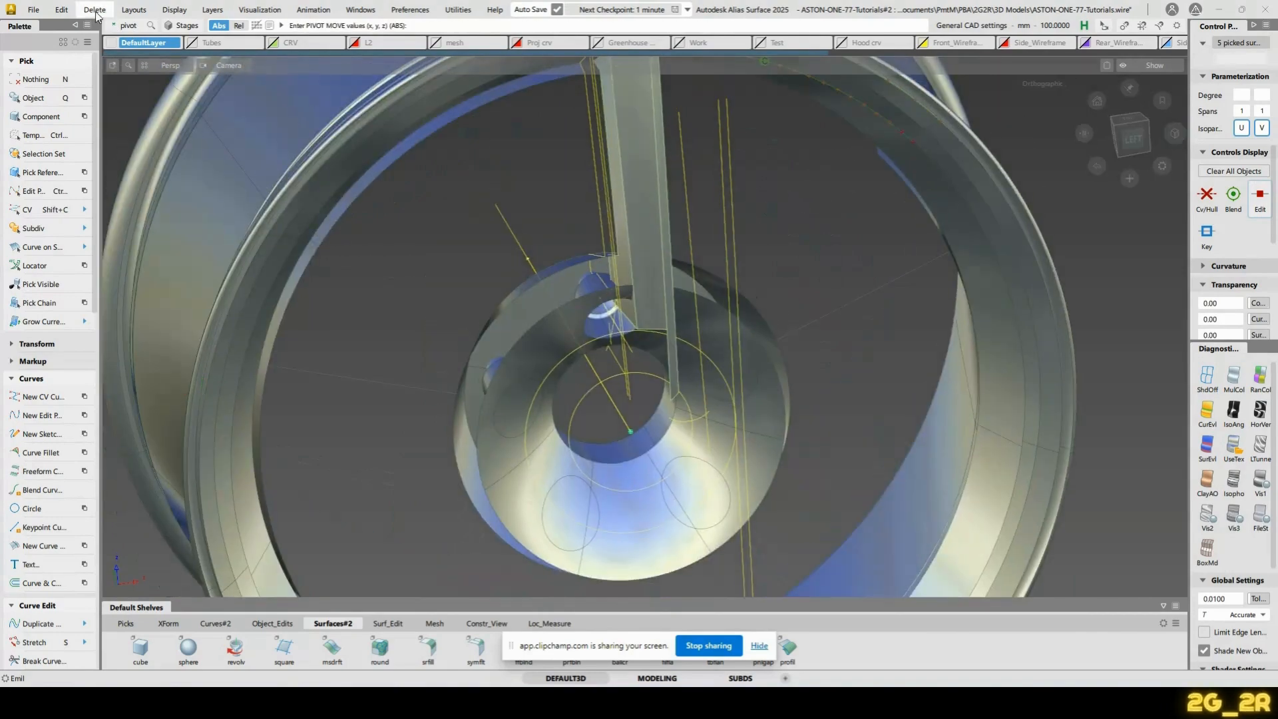
Duplicate the spoke surfaces around the hub as 4 instances with a Y rotation of -51.4286 degrees
{"action": "left_click", "coordinate": [61, 10]}
{"action": "mouse_move", "coordinate": [103, 150]}
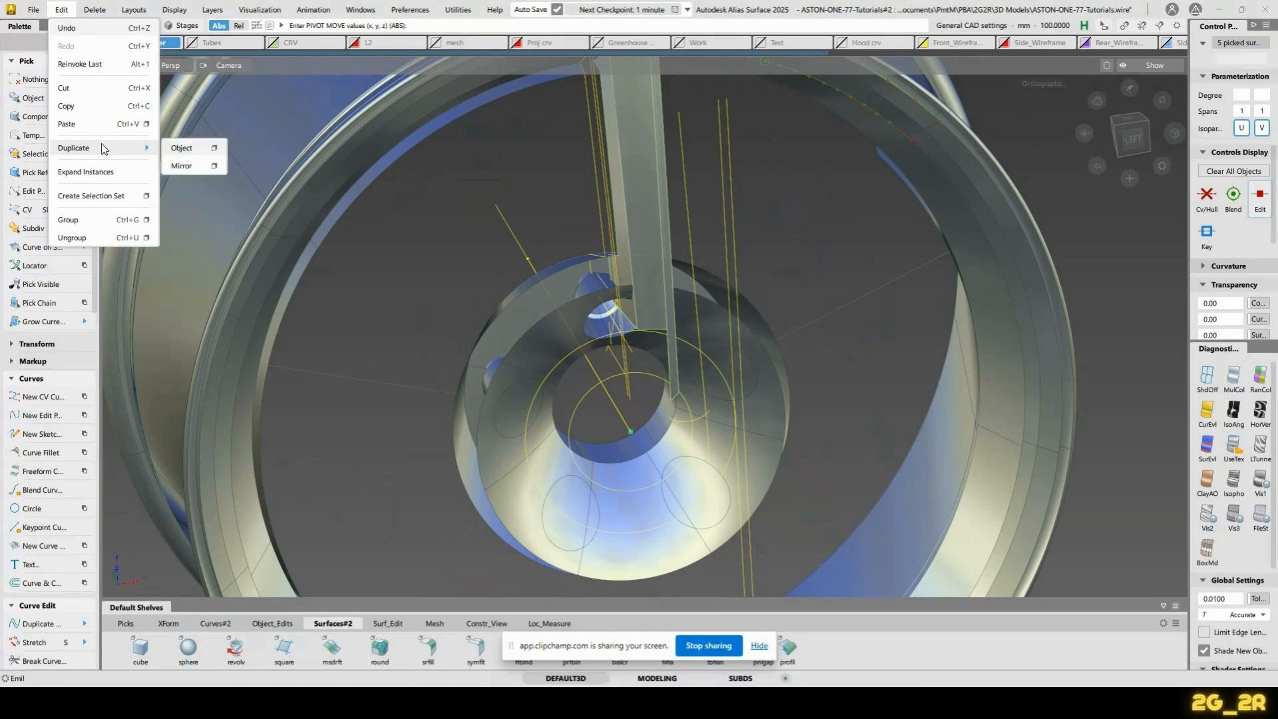
{"action": "left_click", "coordinate": [212, 147]}
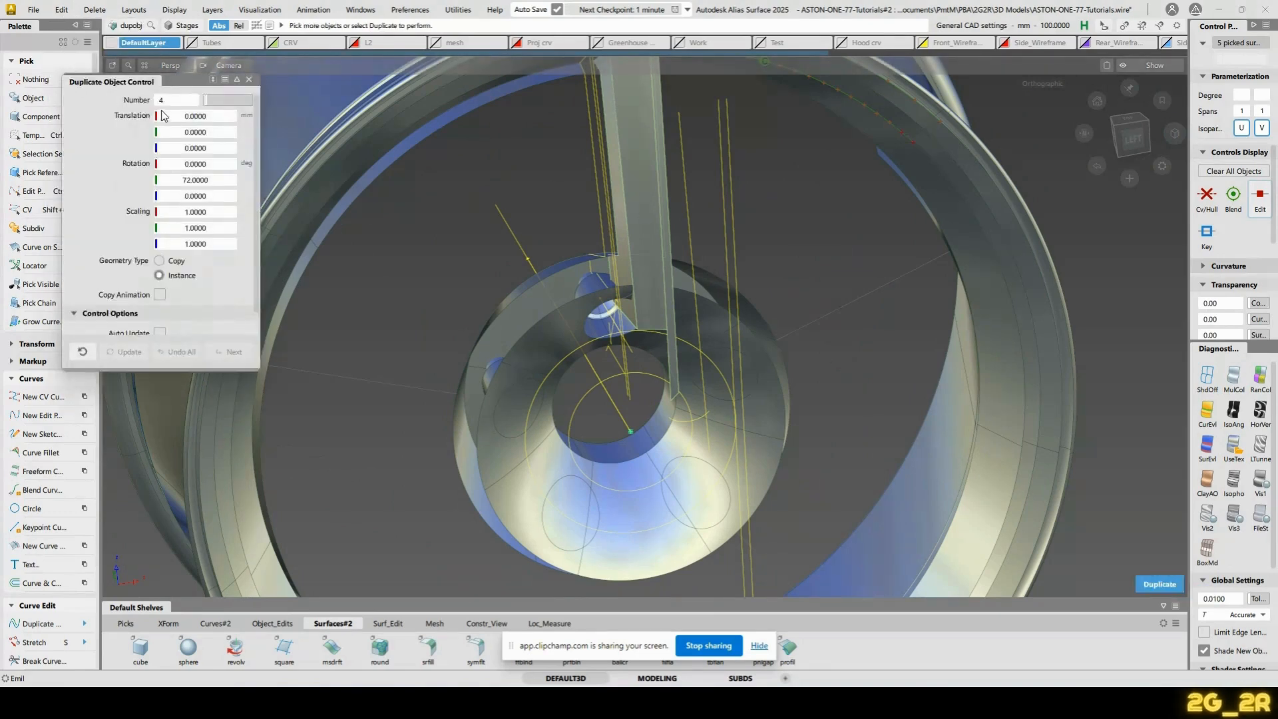
{"action": "left_click", "coordinate": [167, 101]}
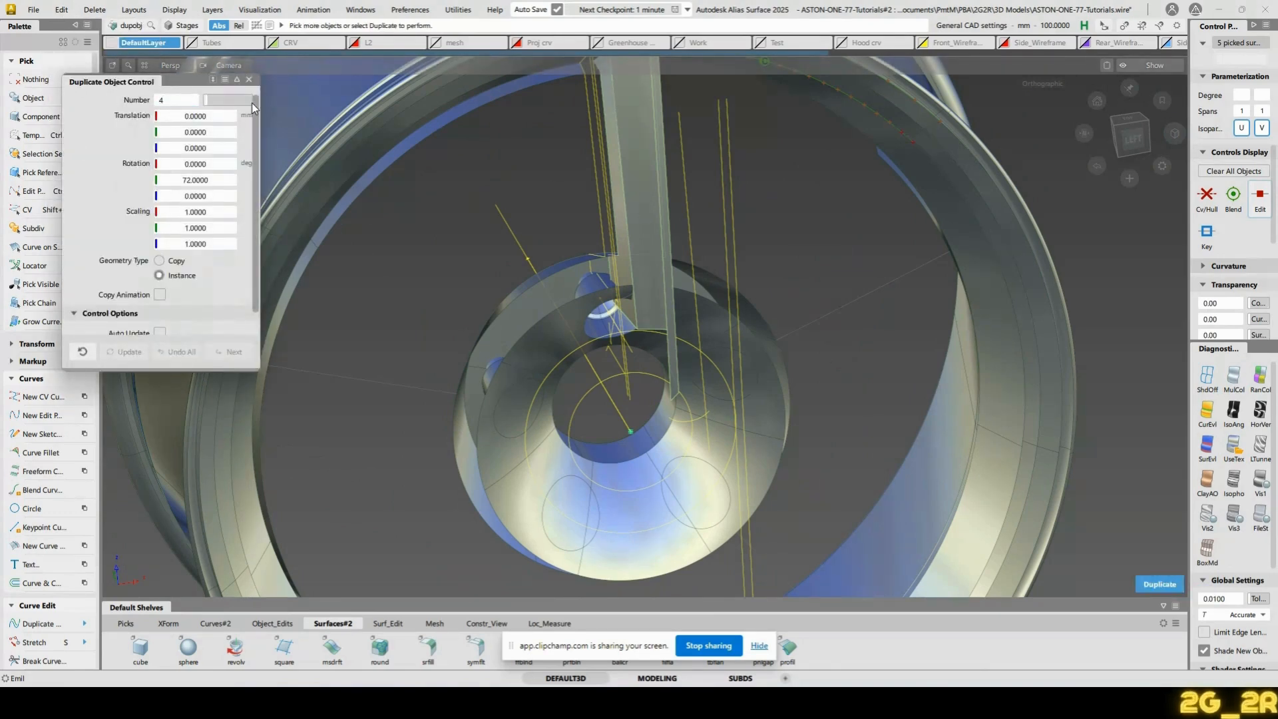
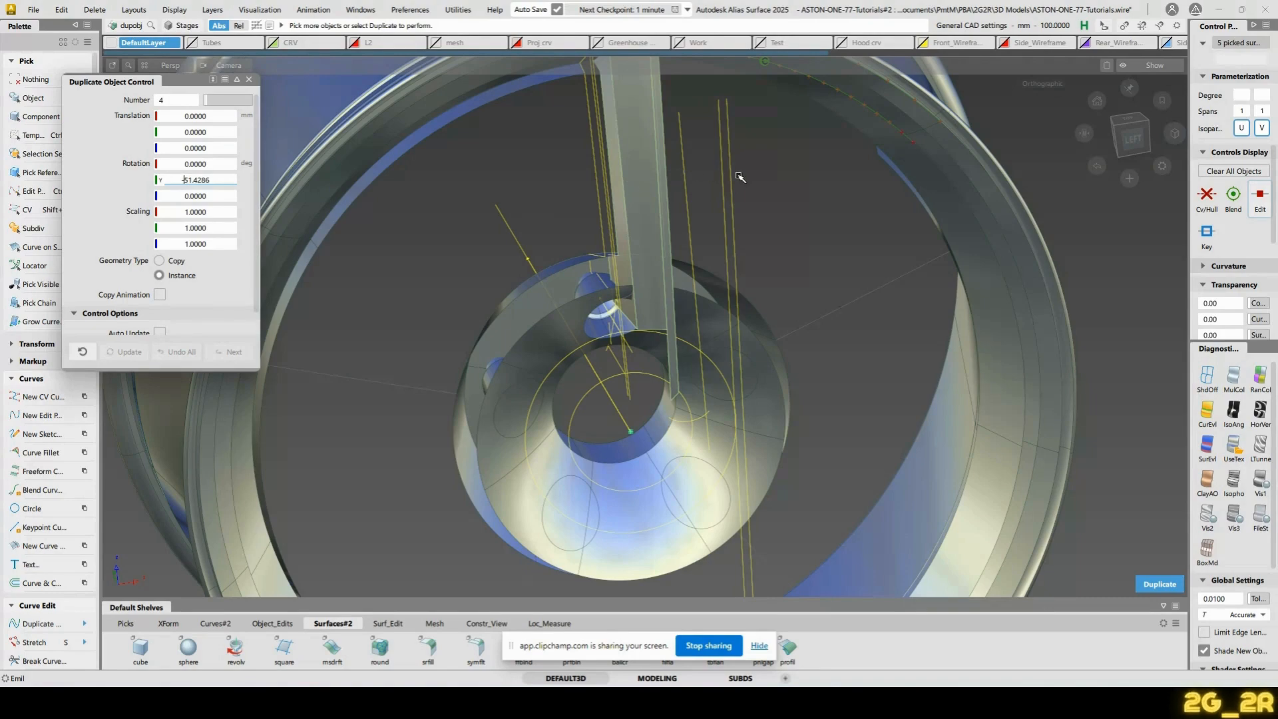
{"action": "middle_click_drag", "start_coordinate": [800, 128], "coordinate": [807, 243], "text": "alt+shift"}
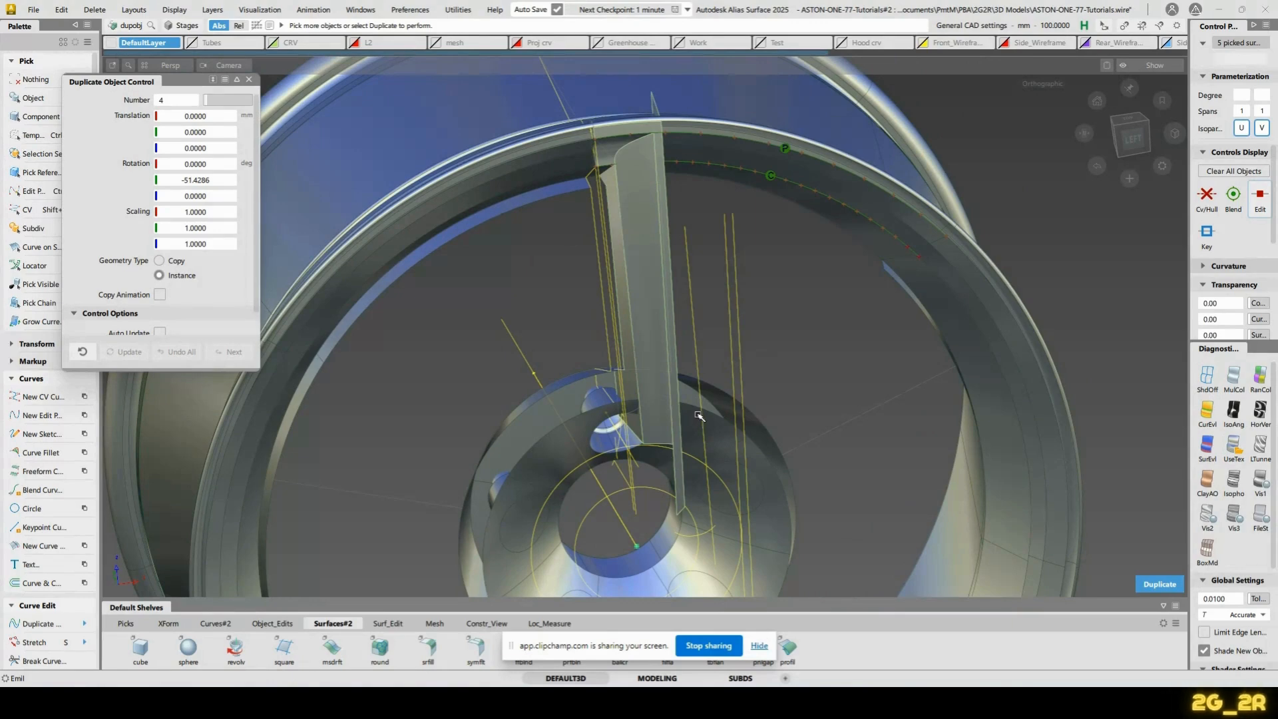
{"action": "left_click", "coordinate": [1131, 136]}
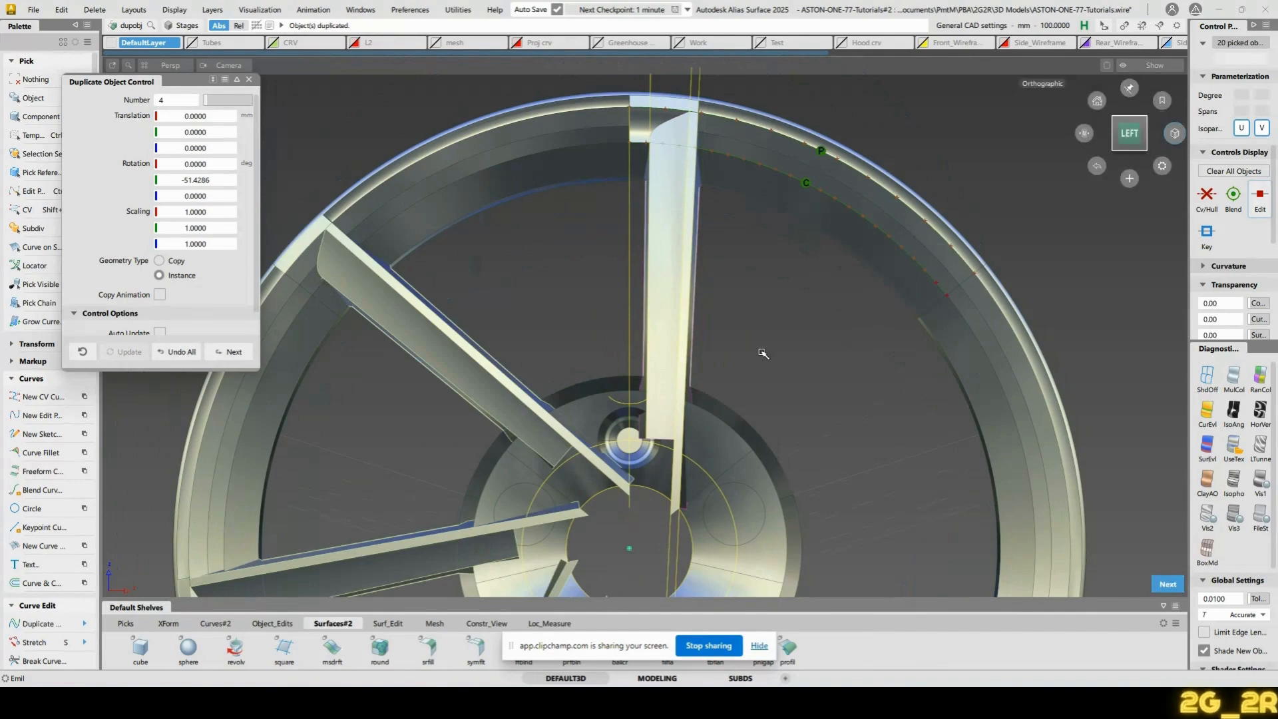
{"action": "middle_click_drag", "start_coordinate": [736, 424], "coordinate": [760, 341], "text": "alt+shift"}
{"action": "right_click_drag", "start_coordinate": [780, 307], "coordinate": [779, 359], "text": "alt+shift"}
{"action": "middle_click_drag", "start_coordinate": [783, 362], "coordinate": [827, 284], "text": "alt+shift"}
Set the duplication's Y rotation to 51.4286 degrees and undo the instanced spokes
{"action": "left_click", "coordinate": [187, 181]}
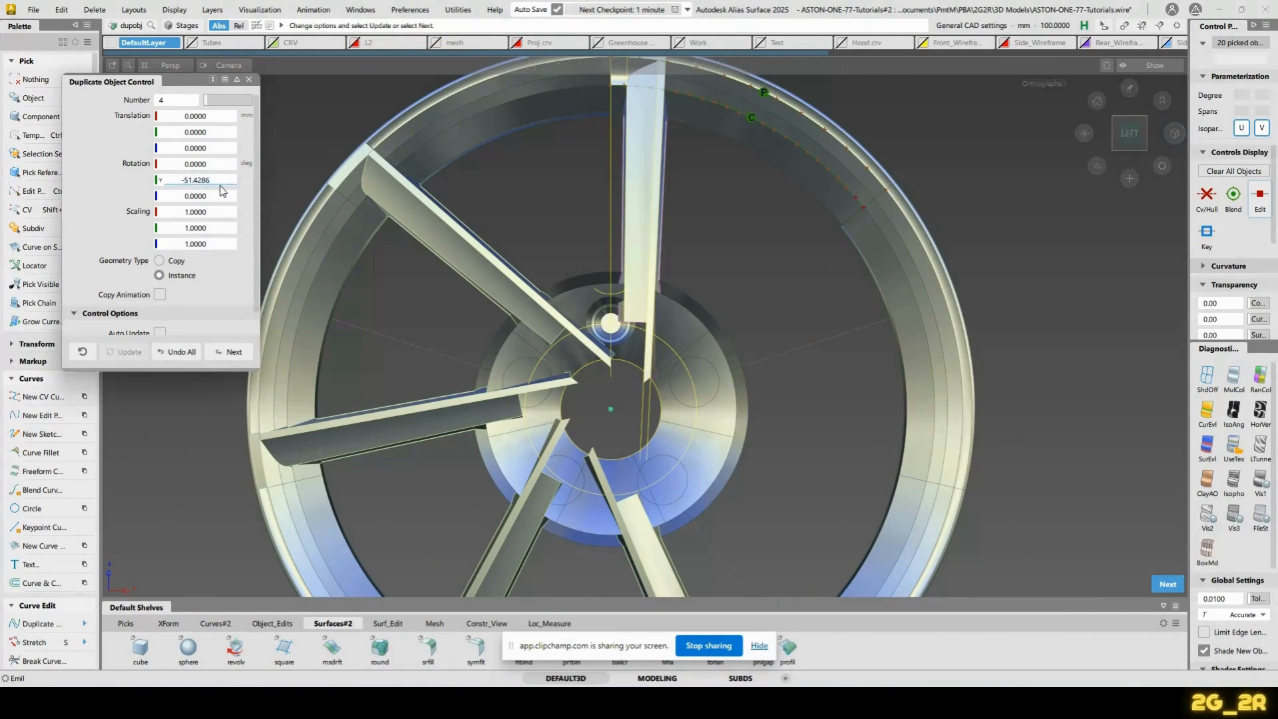
{"action": "key", "text": "Return"}
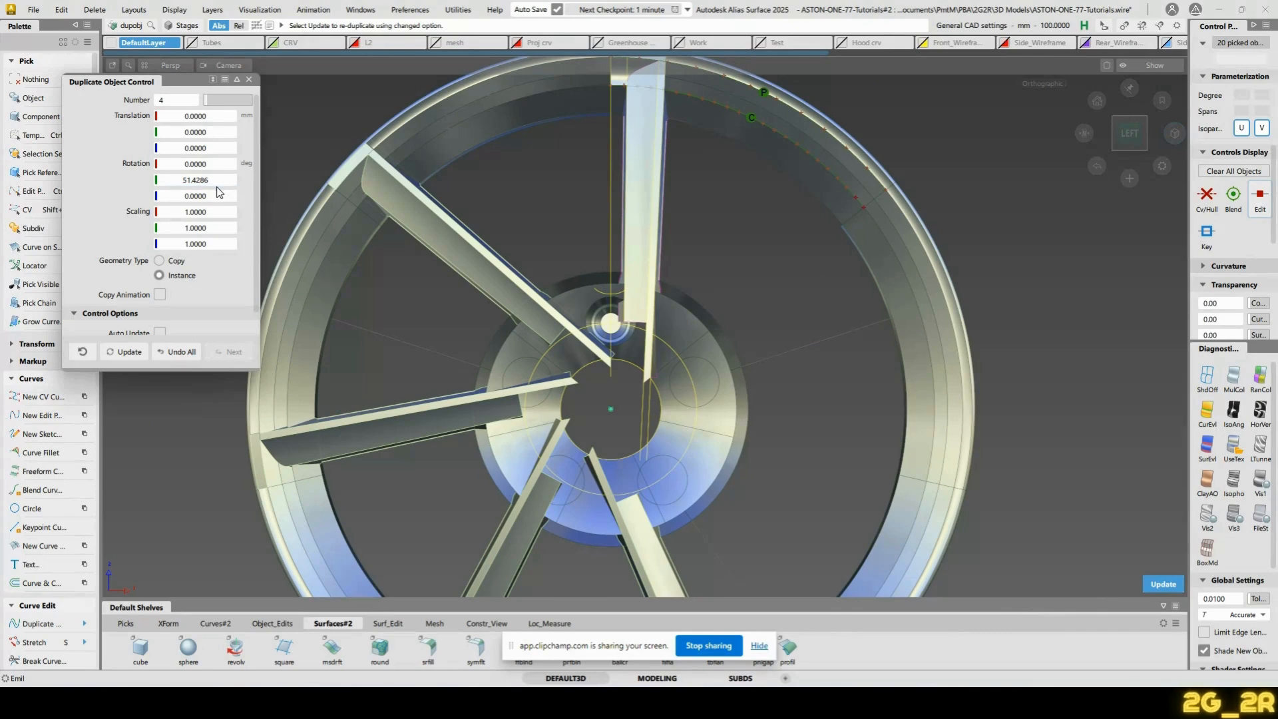
{"action": "left_click", "coordinate": [429, 364]}
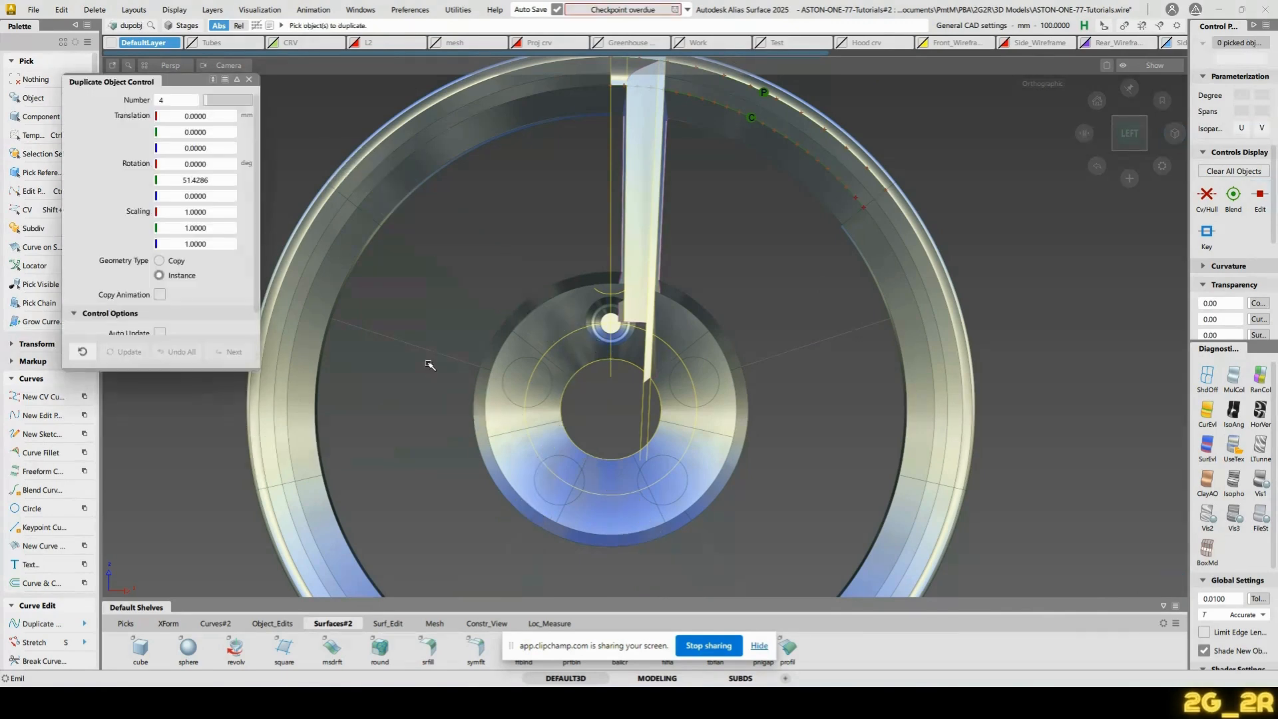
Reselect the spoke surfaces and configure Duplicate Object for 1 duplicate with the Copy geometry type
{"action": "left_click_drag", "start_coordinate": [647, 191], "coordinate": [696, 182], "text": "ctrl+shift"}
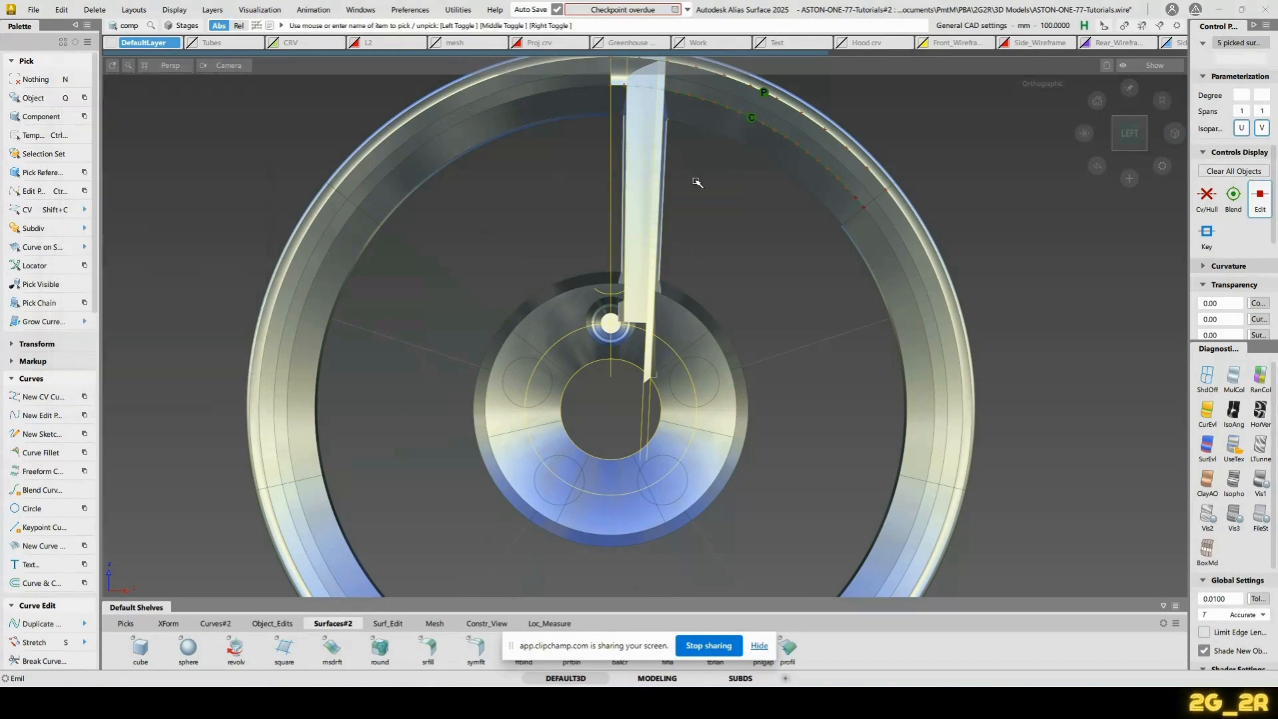
{"action": "left_click", "coordinate": [62, 12]}
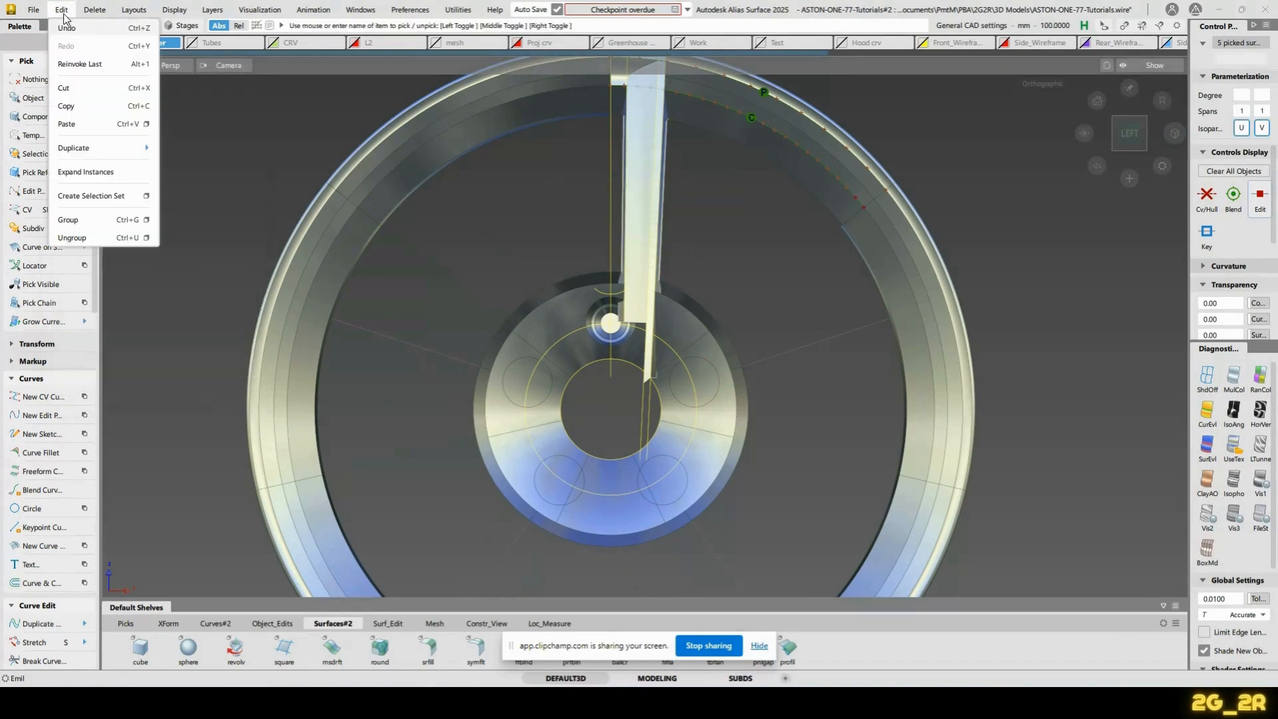
{"action": "mouse_move", "coordinate": [123, 152]}
{"action": "left_click", "coordinate": [225, 149]}
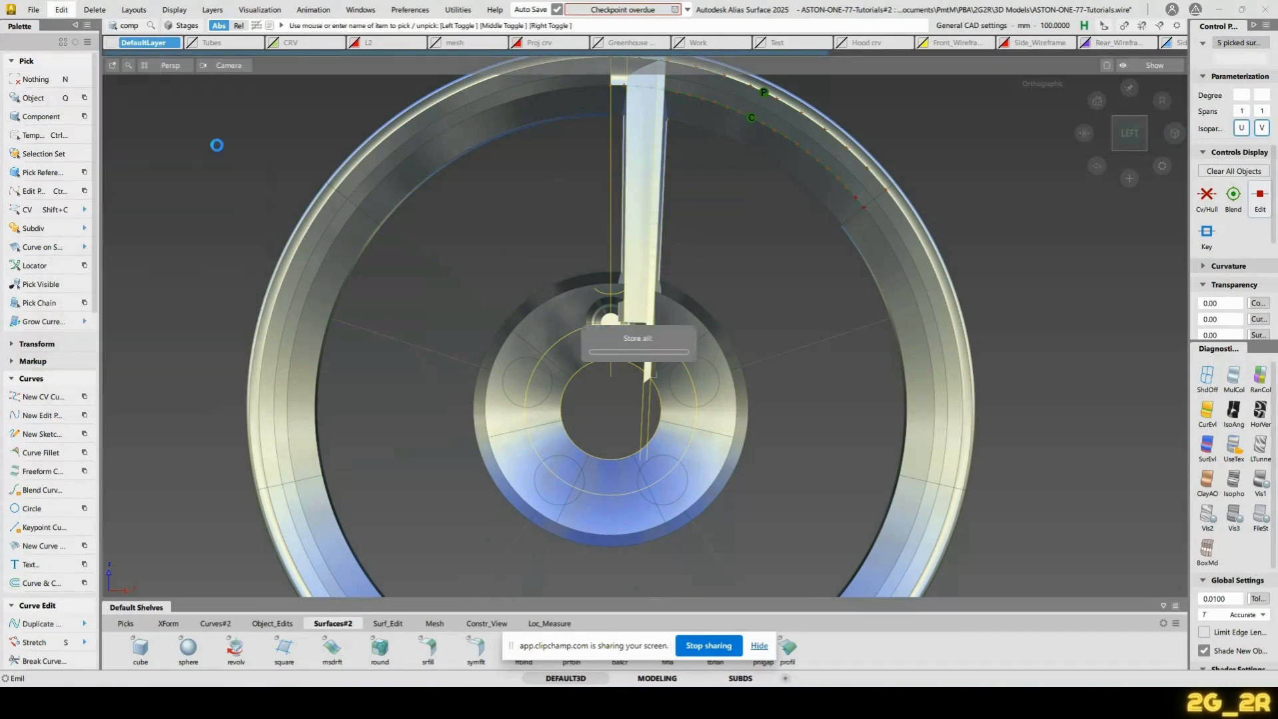
{"action": "left_click", "coordinate": [730, 450]}
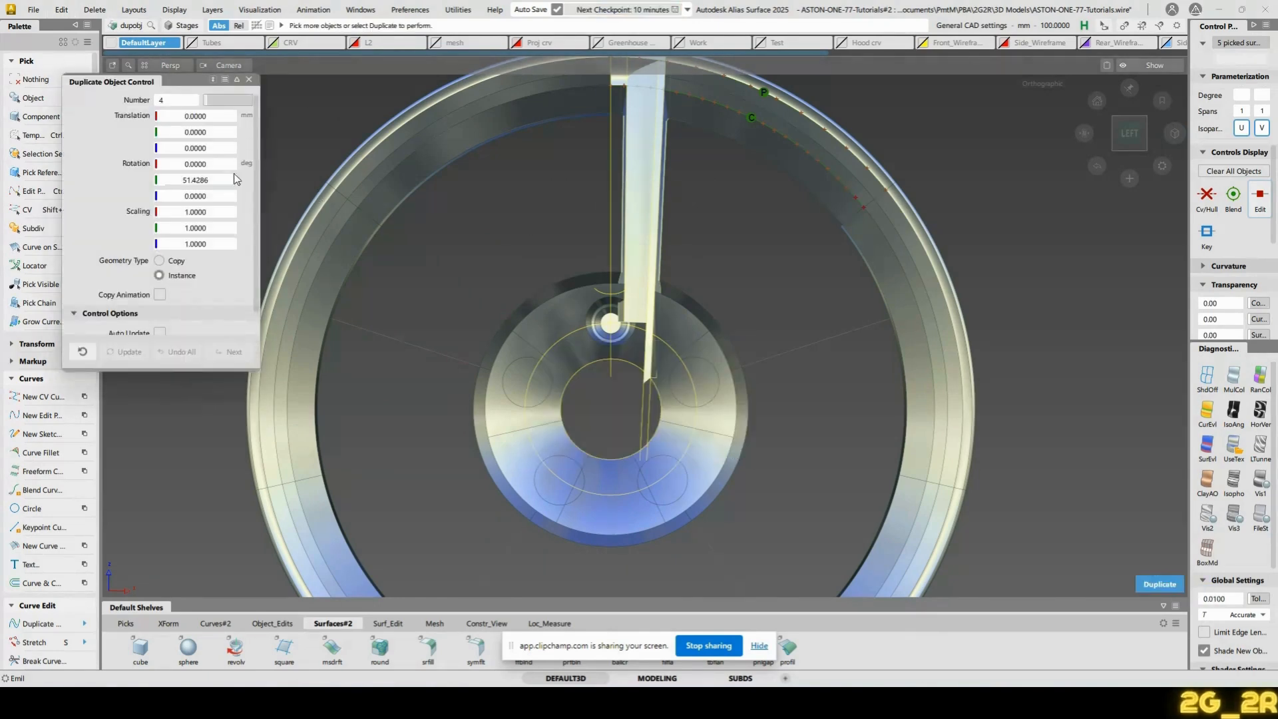
{"action": "left_click", "coordinate": [159, 260]}
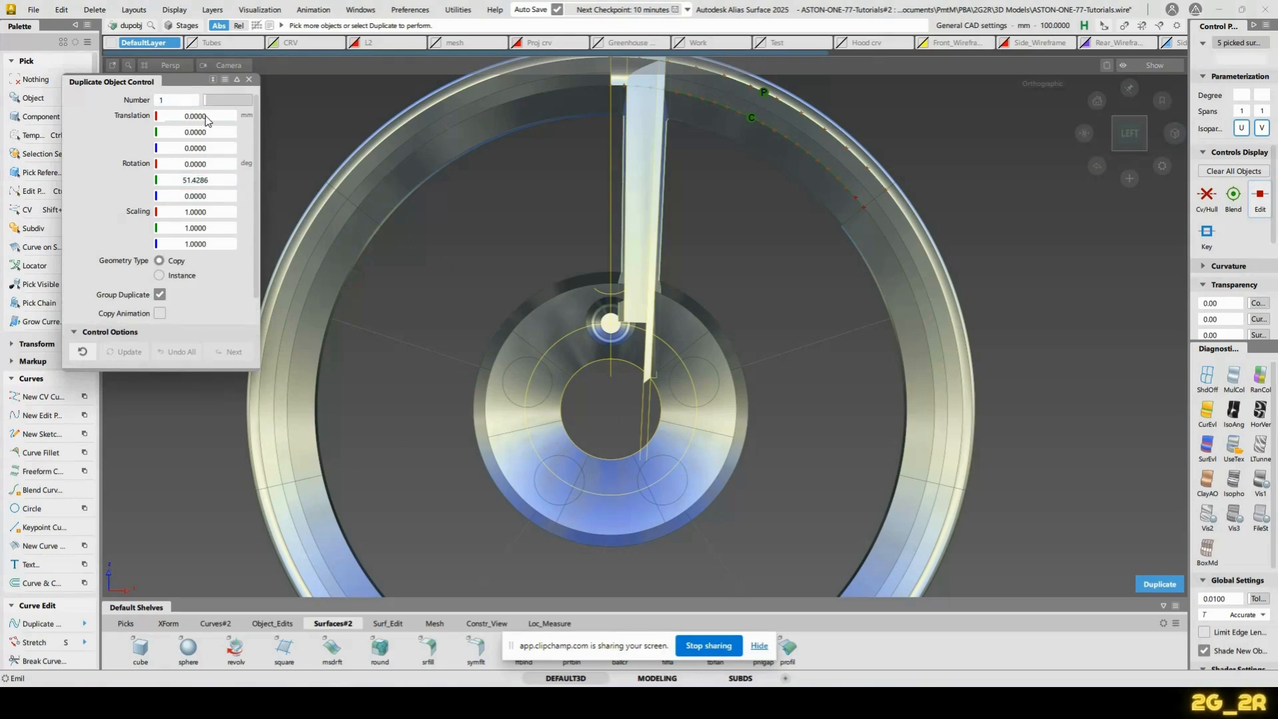
Try to duplicate the spoke surfaces with the 51.4286 degree Y rotation, and undo the copy
{"action": "left_click", "coordinate": [1159, 584]}
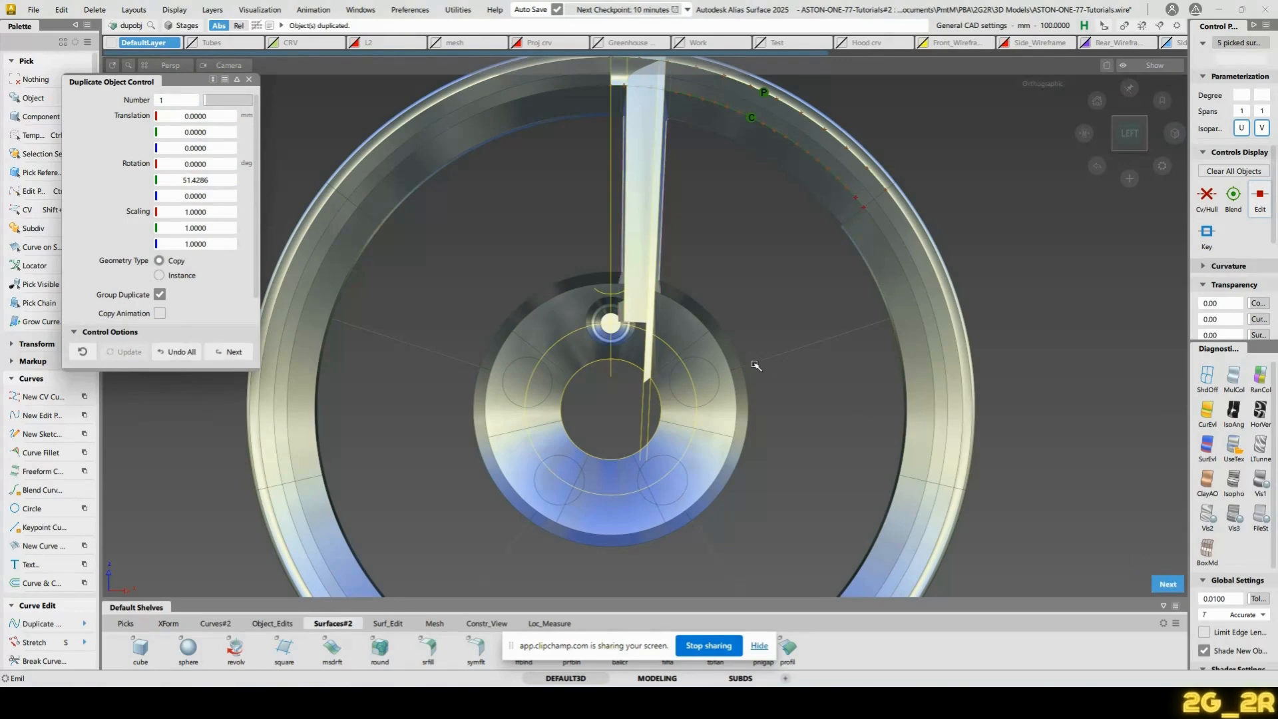
{"action": "right_click_drag", "start_coordinate": [698, 268], "coordinate": [690, 310], "text": "alt+shift"}
{"action": "middle_click_drag", "start_coordinate": [648, 402], "coordinate": [683, 293], "text": "alt+shift"}
{"action": "right_click_drag", "start_coordinate": [683, 293], "coordinate": [655, 463], "text": "alt+shift"}
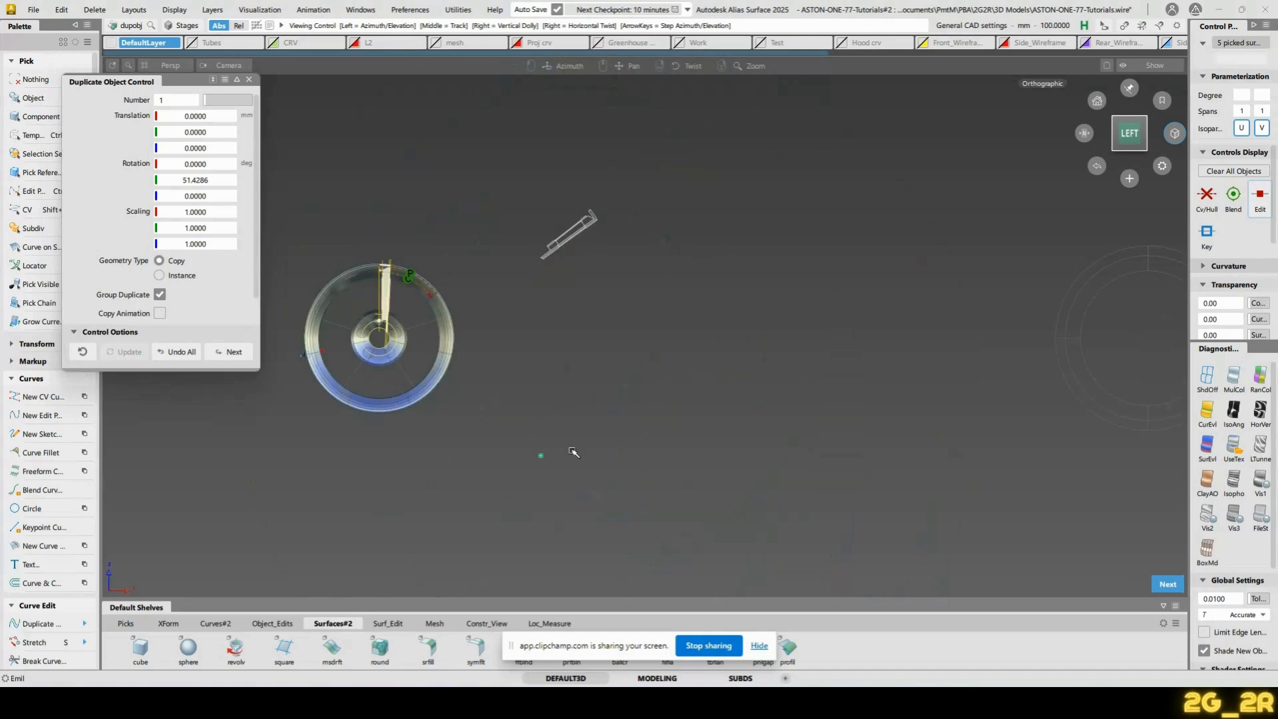
{"action": "mouse_move", "coordinate": [573, 452]}
{"action": "left_mouse_down", "text": "alt+shift"}
{"action": "mouse_move", "coordinate": [750, 471]}
{"action": "mouse_move", "coordinate": [584, 466]}
{"action": "left_mouse_up", "text": "alt+shift"}
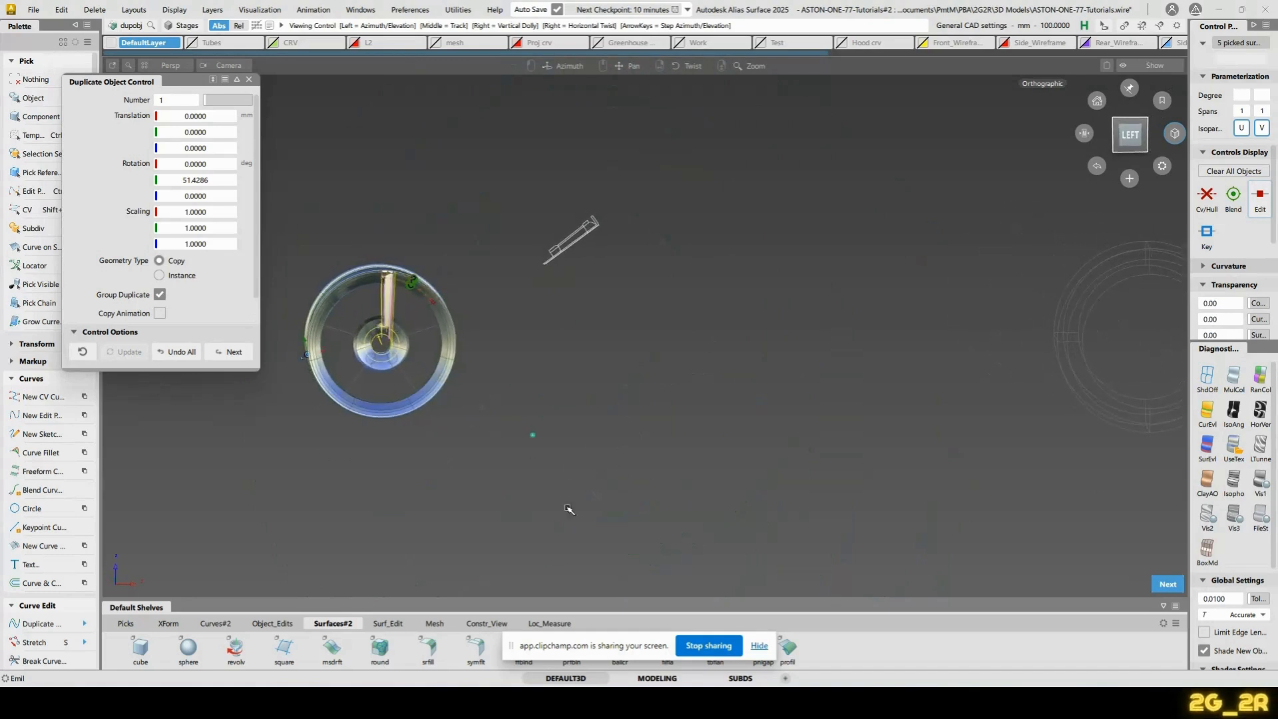
{"action": "left_click_drag", "start_coordinate": [569, 509], "coordinate": [672, 473], "text": "alt+shift"}
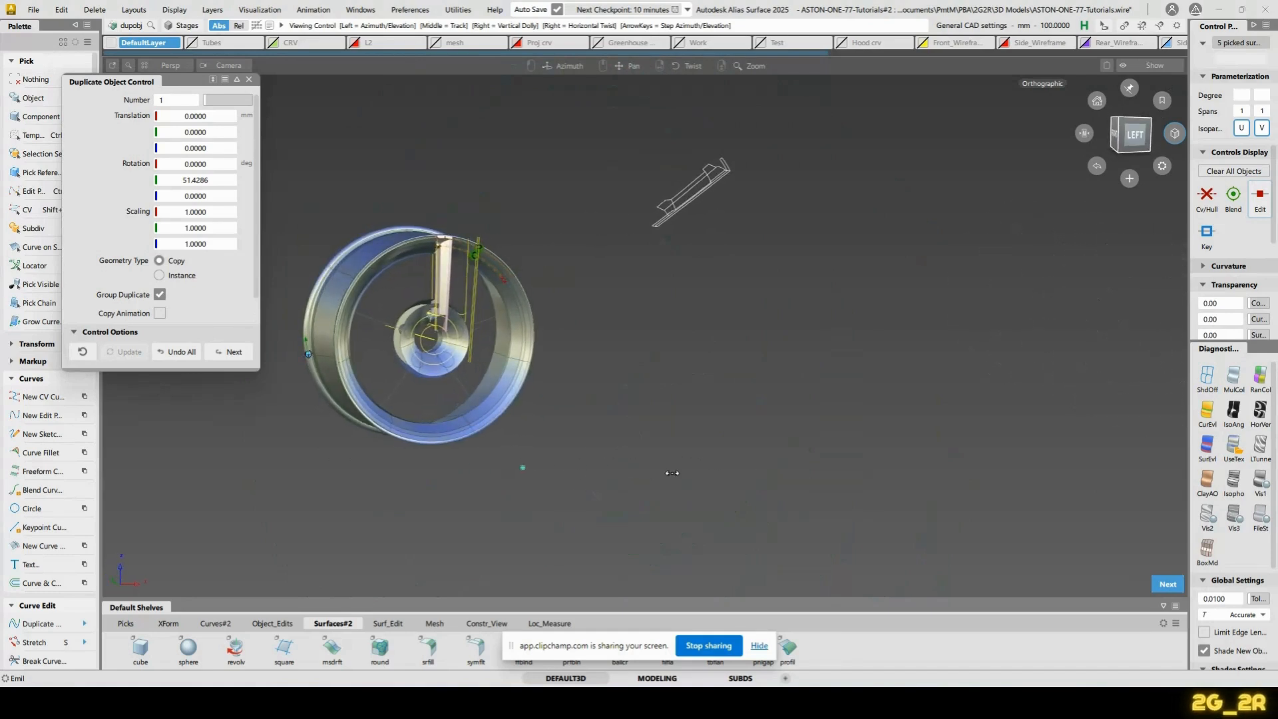
{"action": "key", "text": "ctrl+z"}
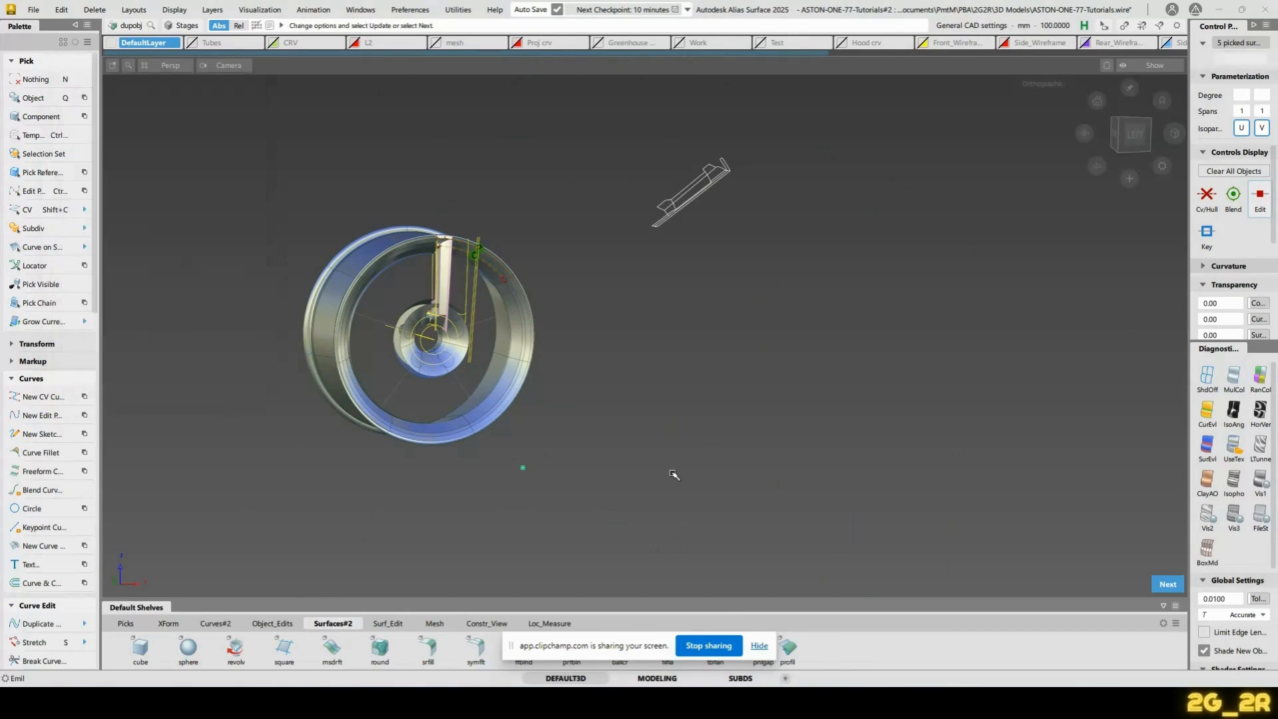
Select the five spoke surfaces again and snap their pivot to the end of the axis line at the hub centre
{"action": "right_click_drag", "start_coordinate": [517, 422], "coordinate": [966, 217], "text": "alt+shift"}
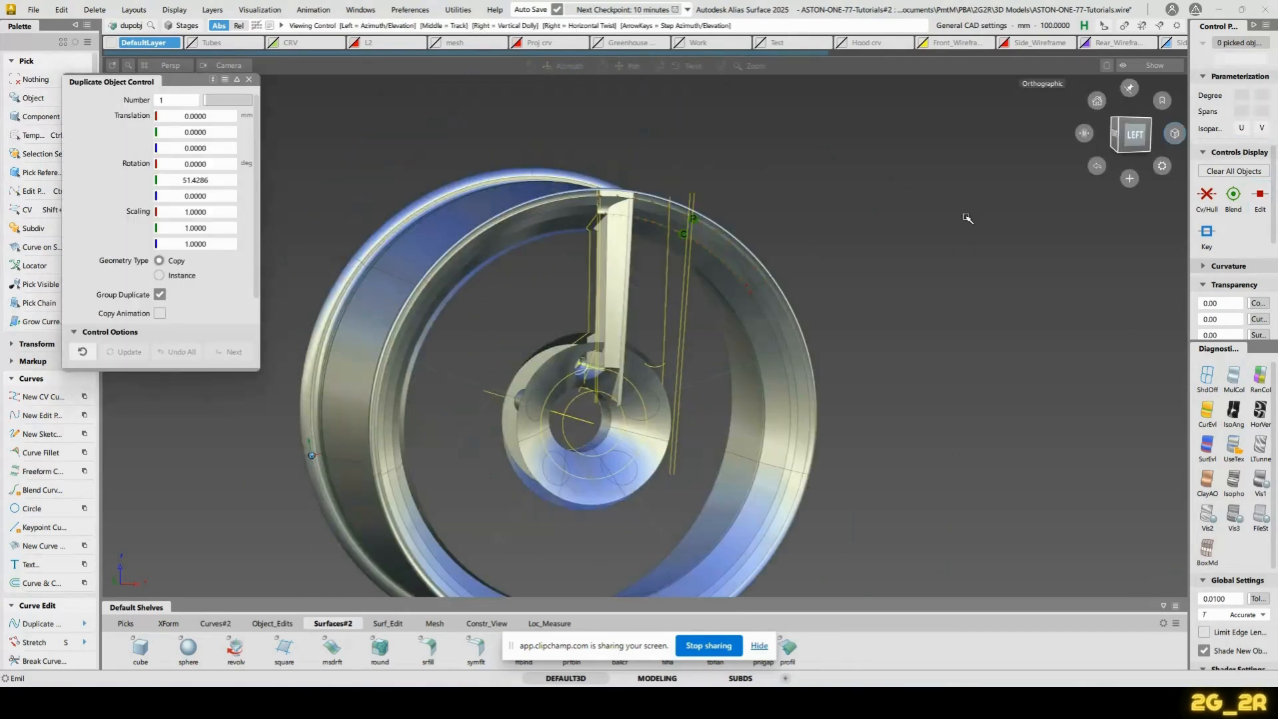
{"action": "left_click", "coordinate": [1133, 136]}
{"action": "left_click_drag", "start_coordinate": [515, 274], "coordinate": [540, 271], "text": "ctrl+shift"}
{"action": "left_click_drag", "start_coordinate": [505, 271], "coordinate": [633, 287]}
{"action": "left_click_drag", "start_coordinate": [508, 297], "coordinate": [626, 318], "text": "alt+shift"}
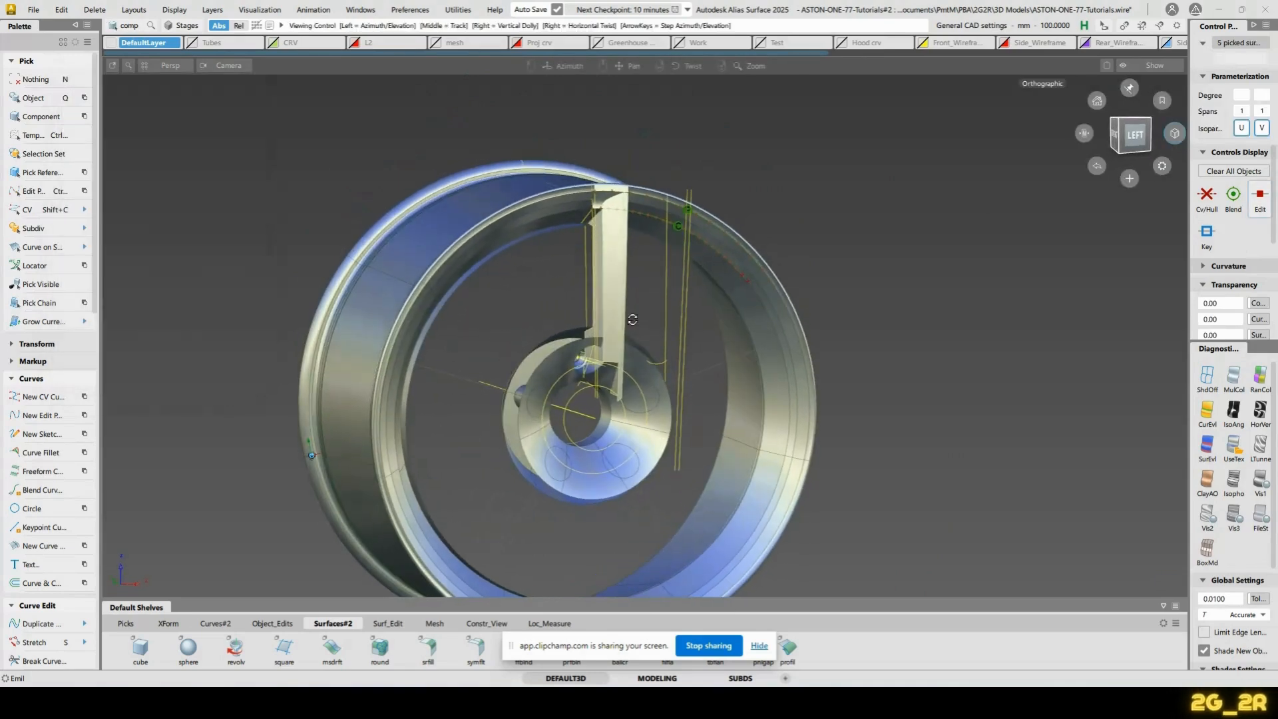
{"action": "middle_click_drag", "start_coordinate": [588, 371], "coordinate": [631, 359], "text": "ctrl+shift"}
{"action": "left_click", "coordinate": [576, 415], "text": "ctrl+alt"}
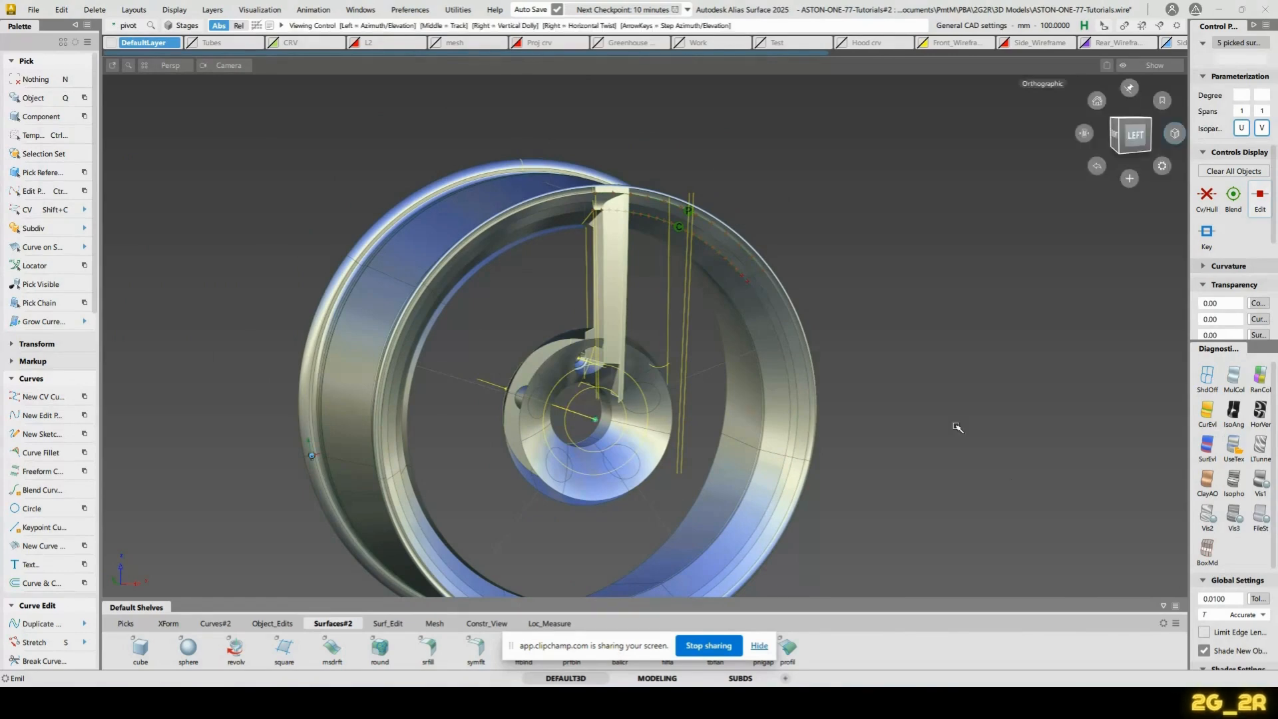
Try to duplicate the five spoke surfaces as one copy rotated 51.4286 degrees in Y about the hub-centre pivot, and undo the duplicate
{"action": "left_click_drag", "start_coordinate": [958, 428], "coordinate": [1078, 217], "text": "alt+shift"}
{"action": "left_click", "coordinate": [1123, 139]}
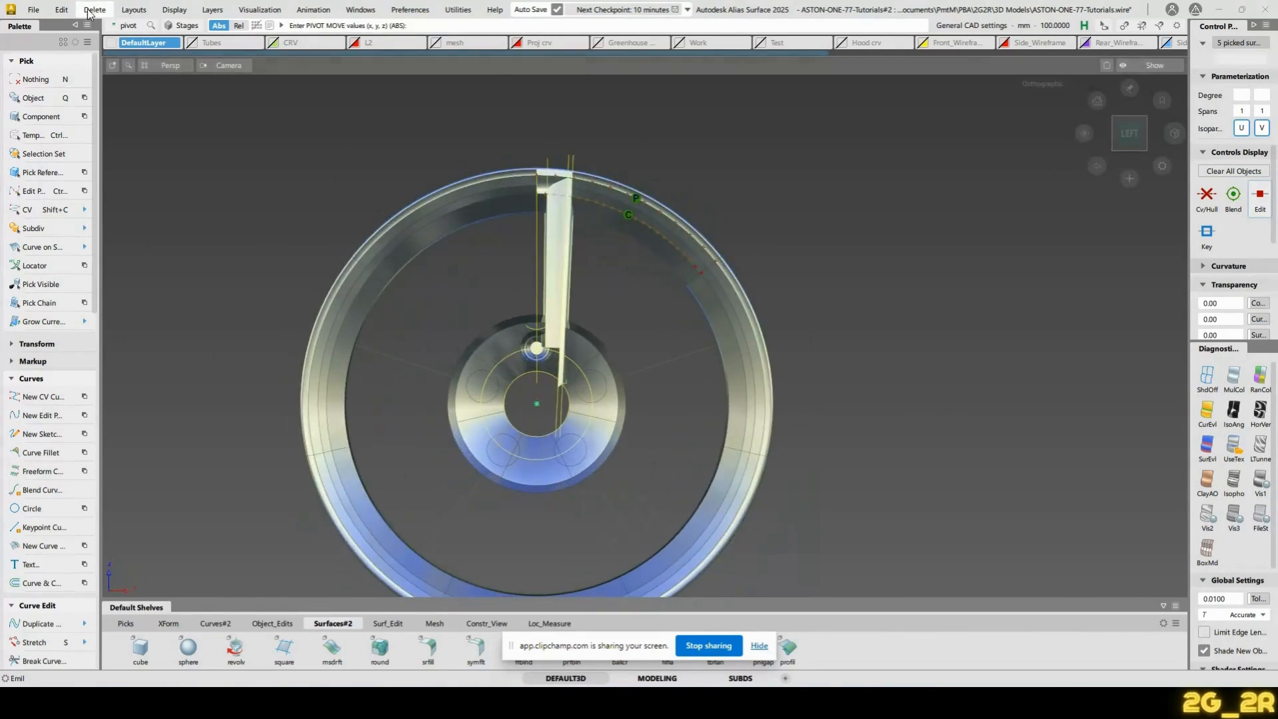
{"action": "left_click", "coordinate": [61, 9]}
{"action": "mouse_move", "coordinate": [130, 148]}
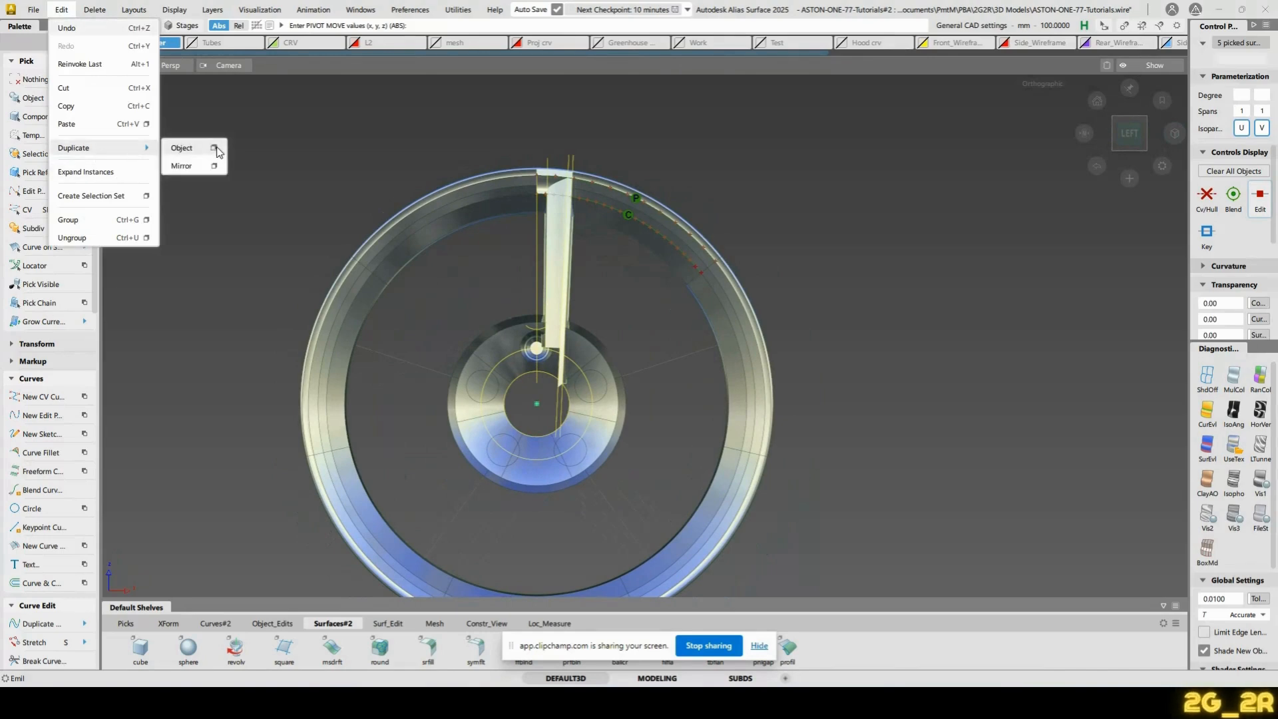
{"action": "left_click", "coordinate": [215, 147]}
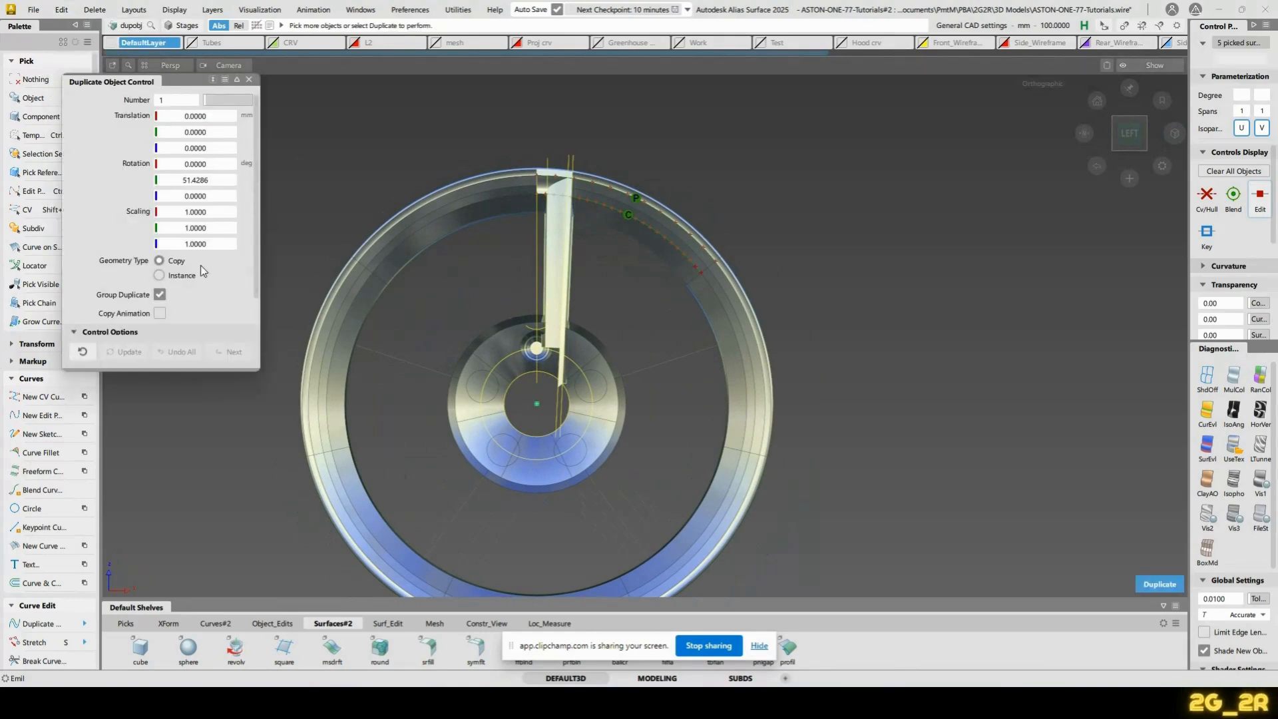
{"action": "left_click", "coordinate": [1159, 584]}
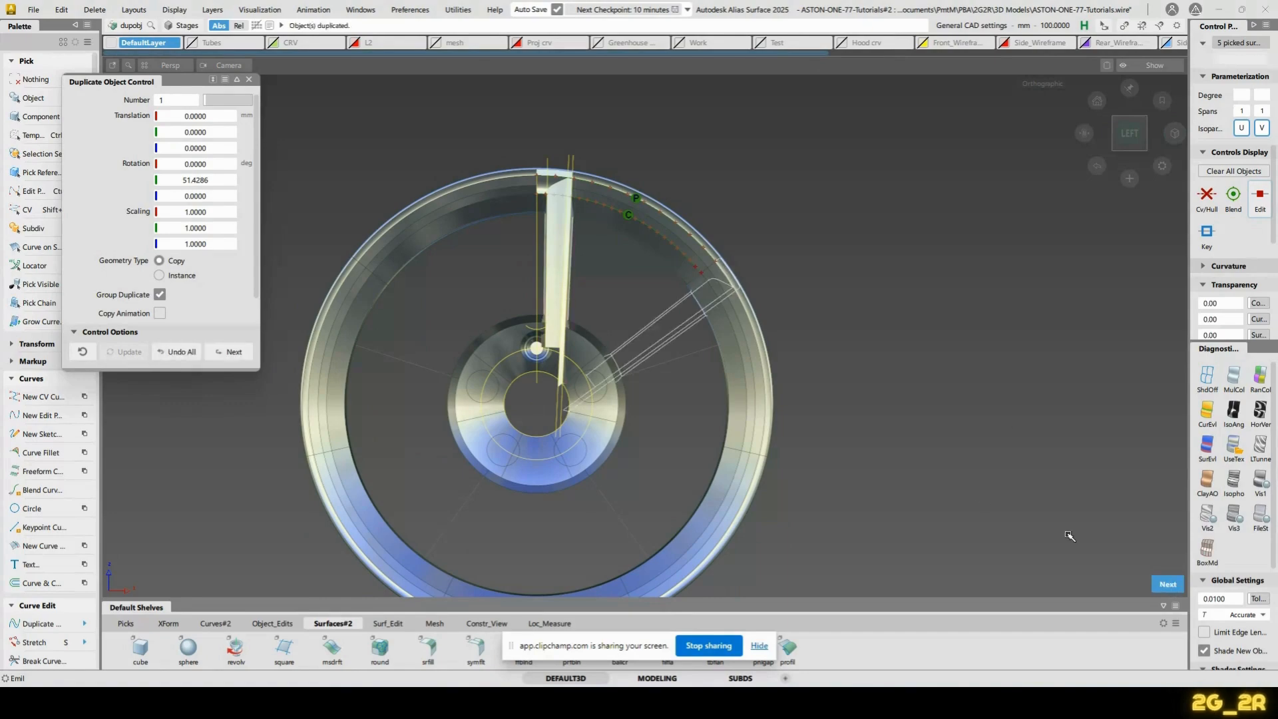
{"action": "right_click_drag", "start_coordinate": [689, 439], "coordinate": [901, 307], "text": "alt+shift"}
{"action": "middle_click_drag", "start_coordinate": [901, 308], "coordinate": [734, 377], "text": "alt+shift"}
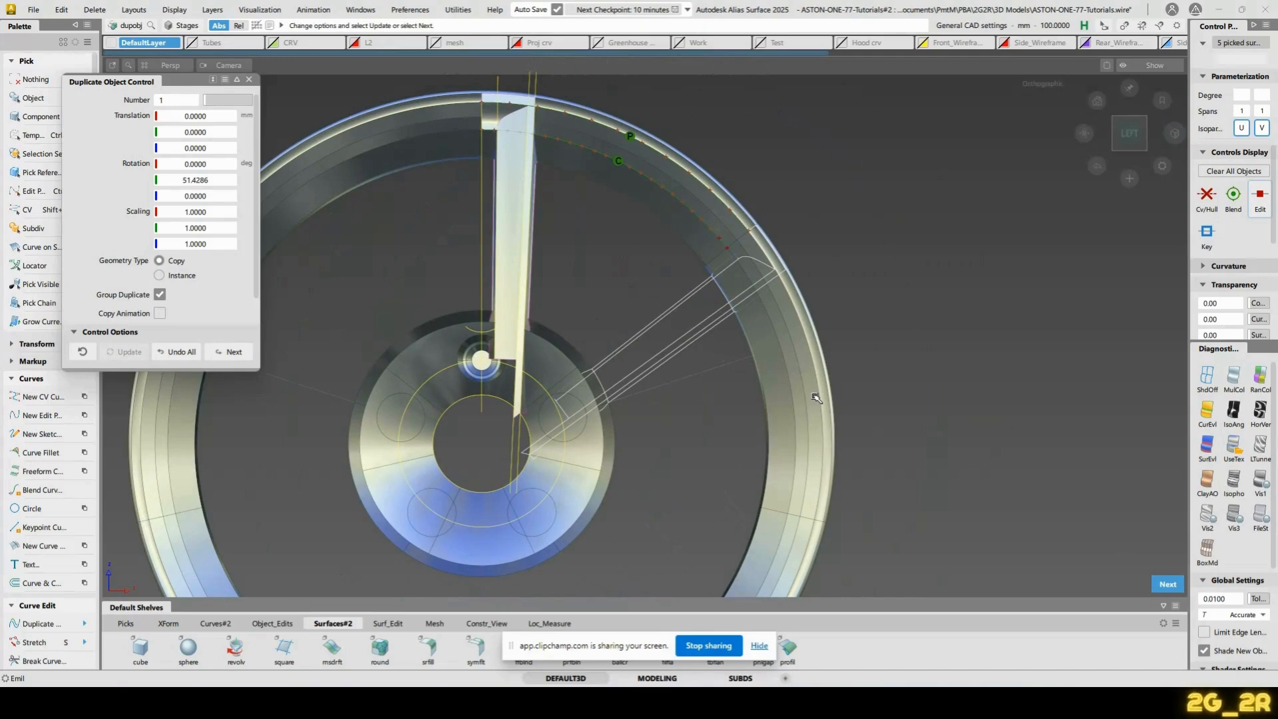
{"action": "key", "text": "ctrl+z"}
Pick the five spoke surfaces as components and open the Duplicate Object options for them
{"action": "left_click_drag", "start_coordinate": [465, 239], "coordinate": [561, 241], "text": "ctrl+shift"}
{"action": "middle_click_drag", "start_coordinate": [589, 230], "coordinate": [571, 277], "text": "alt+shift"}
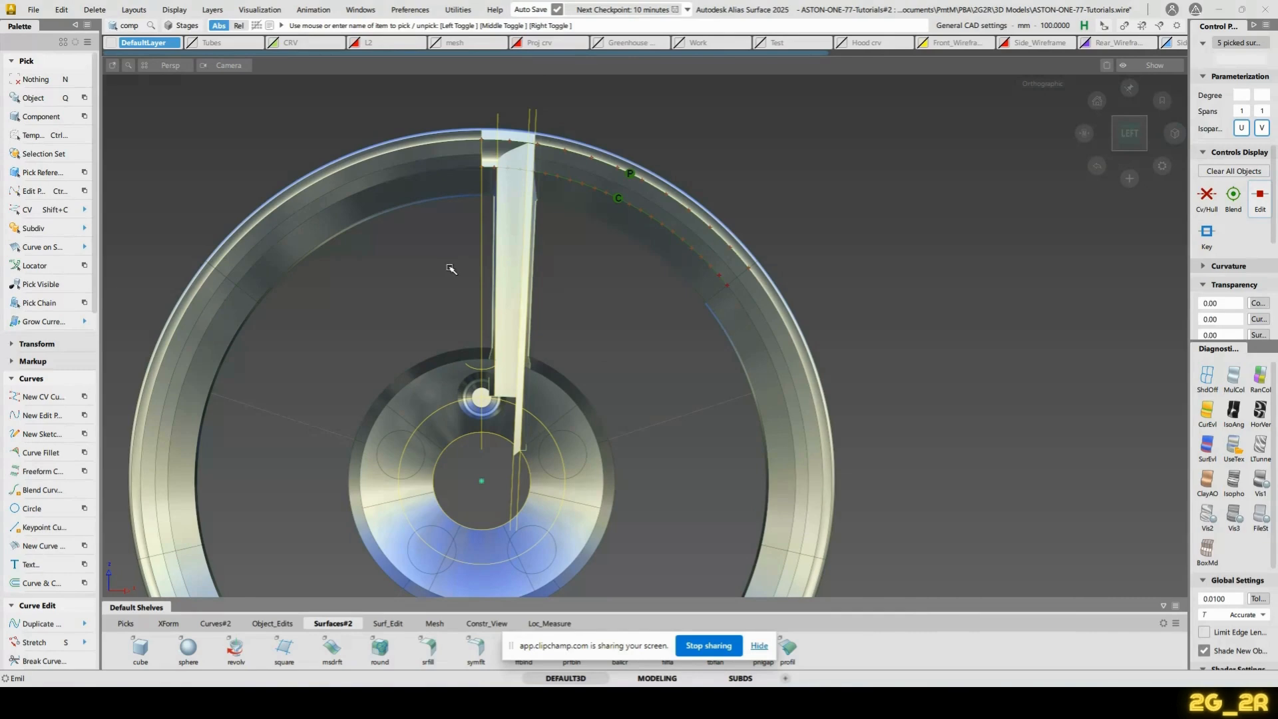
{"action": "left_click", "coordinate": [59, 10]}
{"action": "mouse_move", "coordinate": [135, 152]}
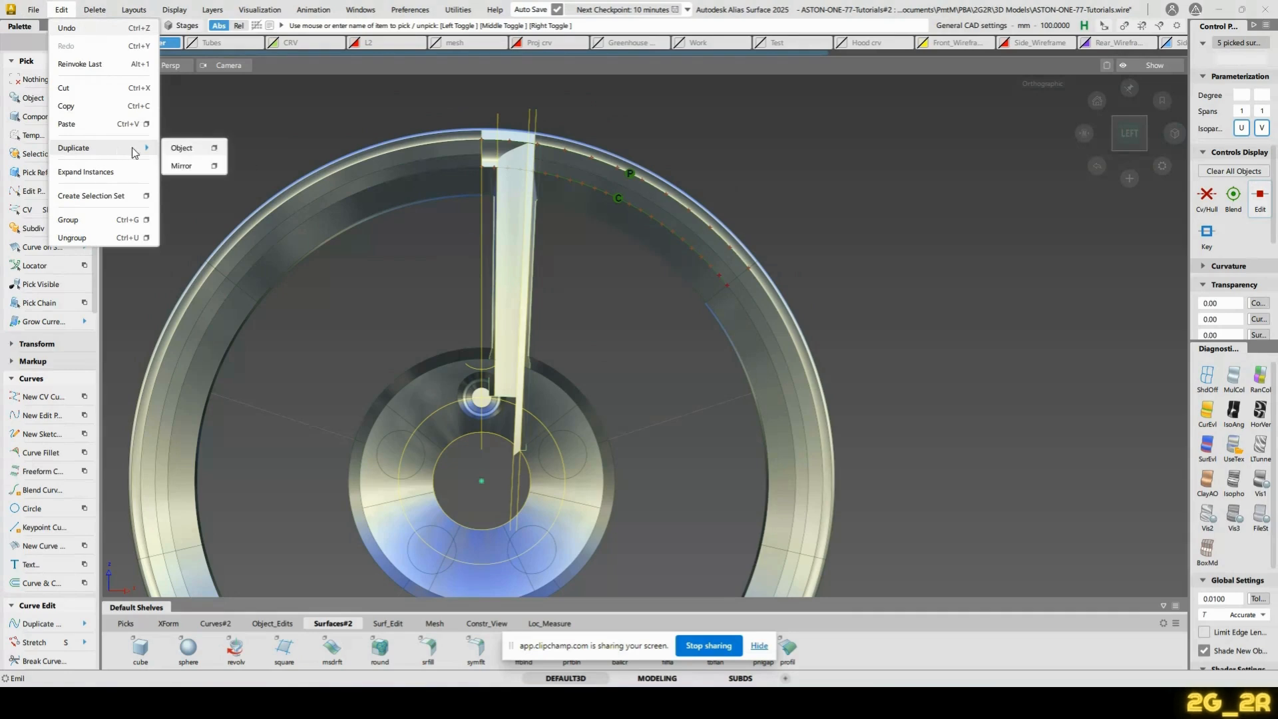
{"action": "left_click", "coordinate": [219, 152]}
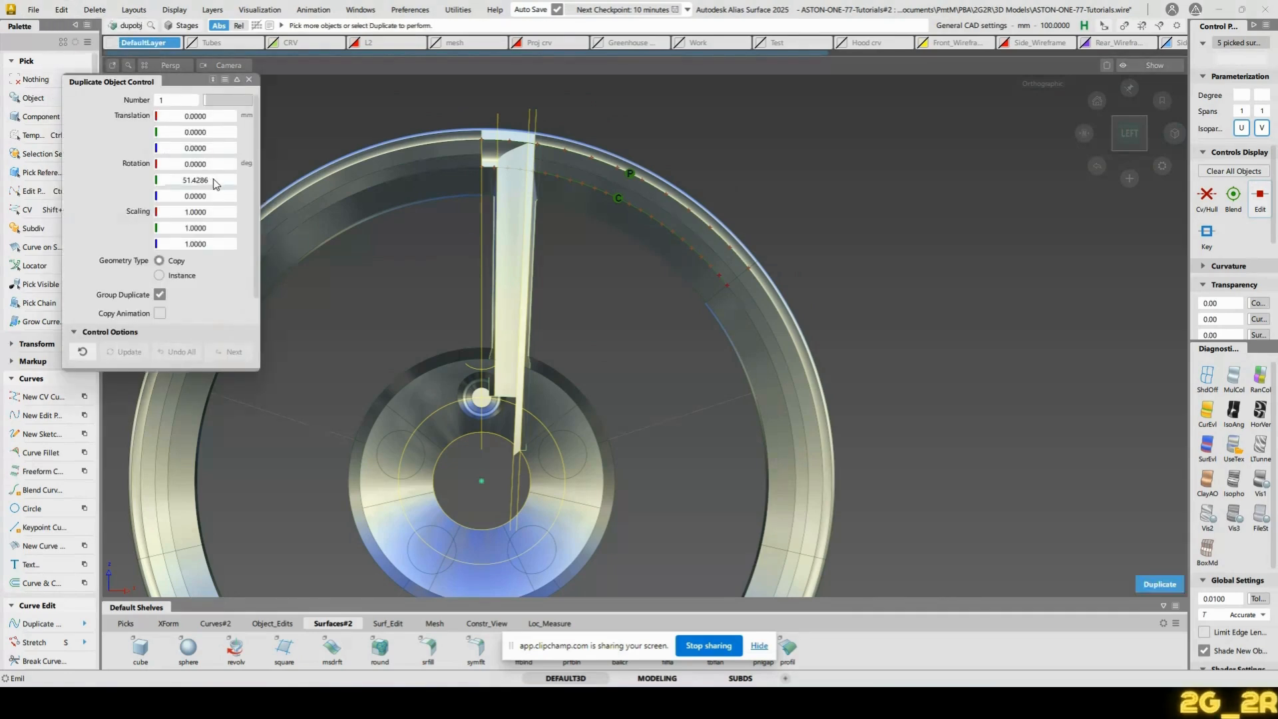
Duplicate the picked spoke surfaces with a 51.4286° rotation and try a duplicating mirror across the YZ plane
{"action": "left_click", "coordinate": [213, 180]}
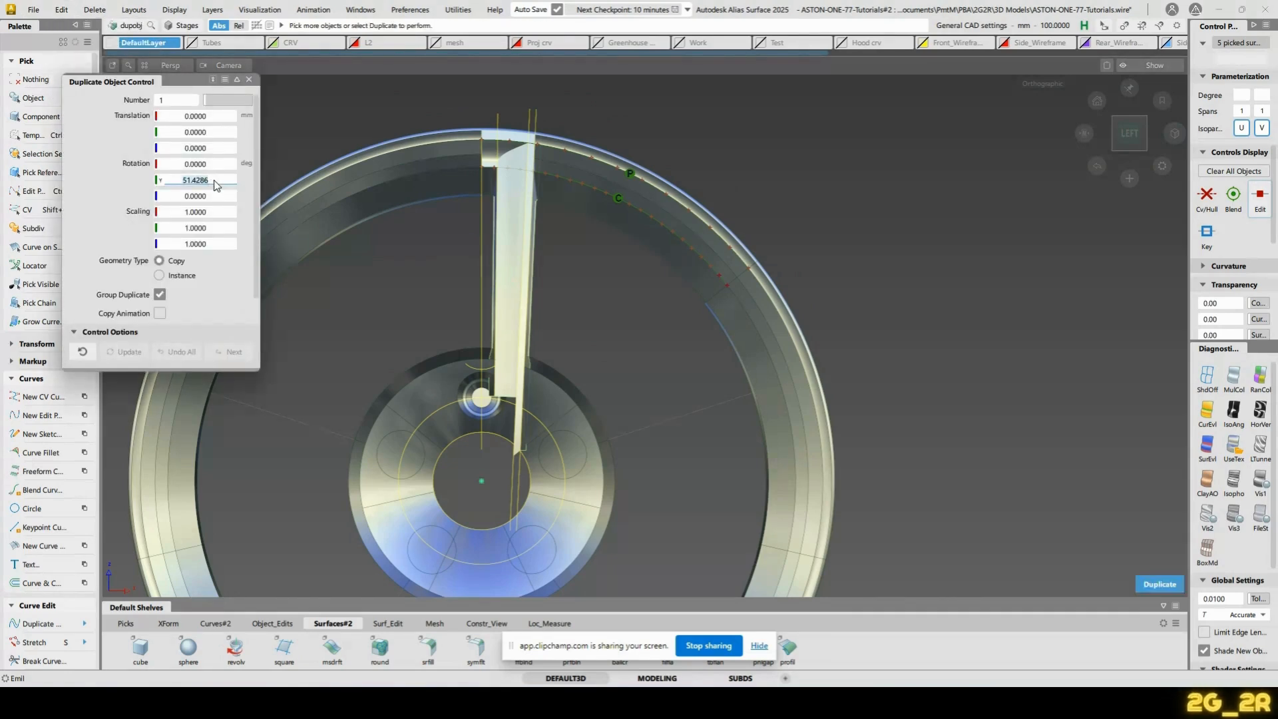
{"action": "left_click", "coordinate": [249, 80]}
{"action": "left_click", "coordinate": [62, 10]}
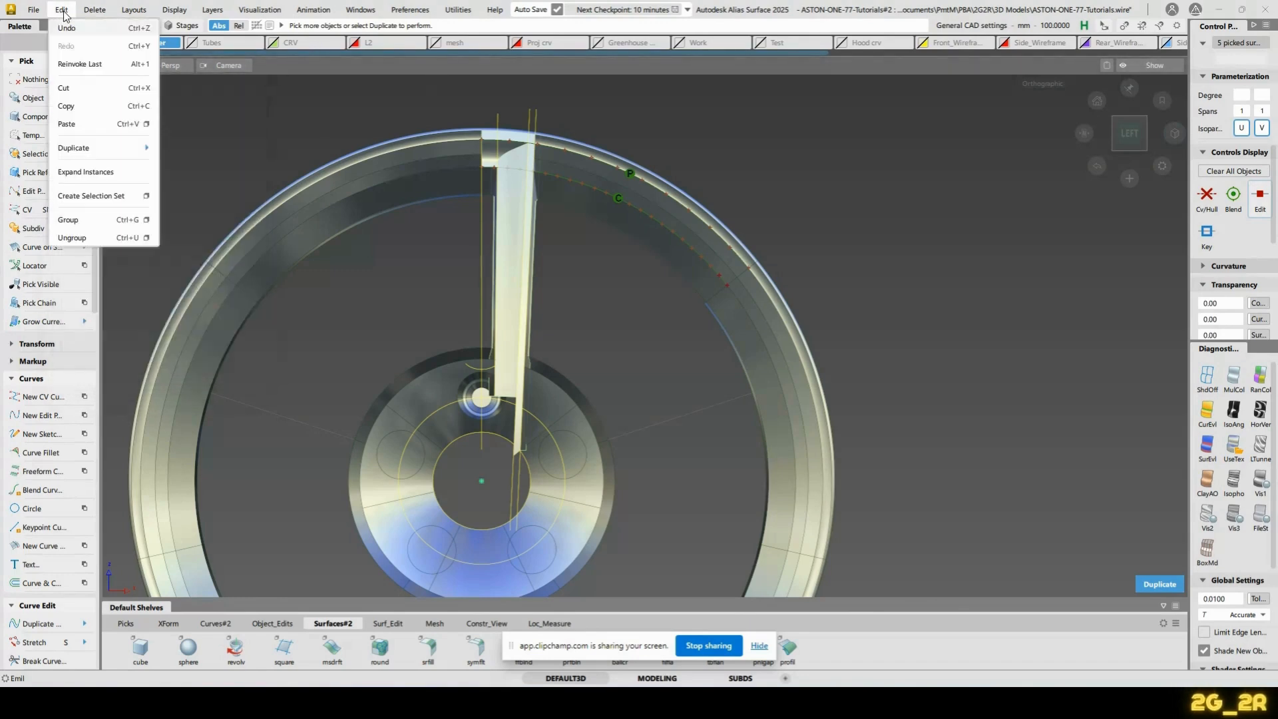
{"action": "mouse_move", "coordinate": [133, 147]}
{"action": "left_click", "coordinate": [218, 170]}
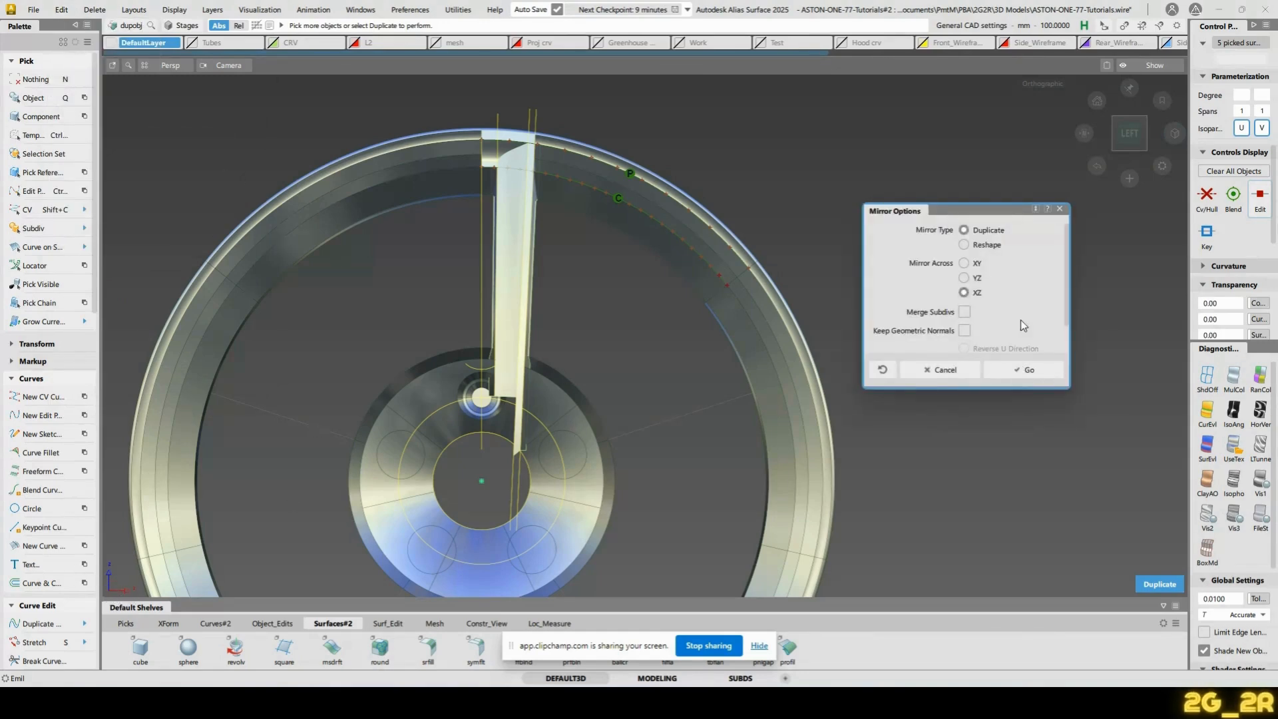
{"action": "left_click", "coordinate": [964, 277]}
{"action": "left_click", "coordinate": [1160, 584]}
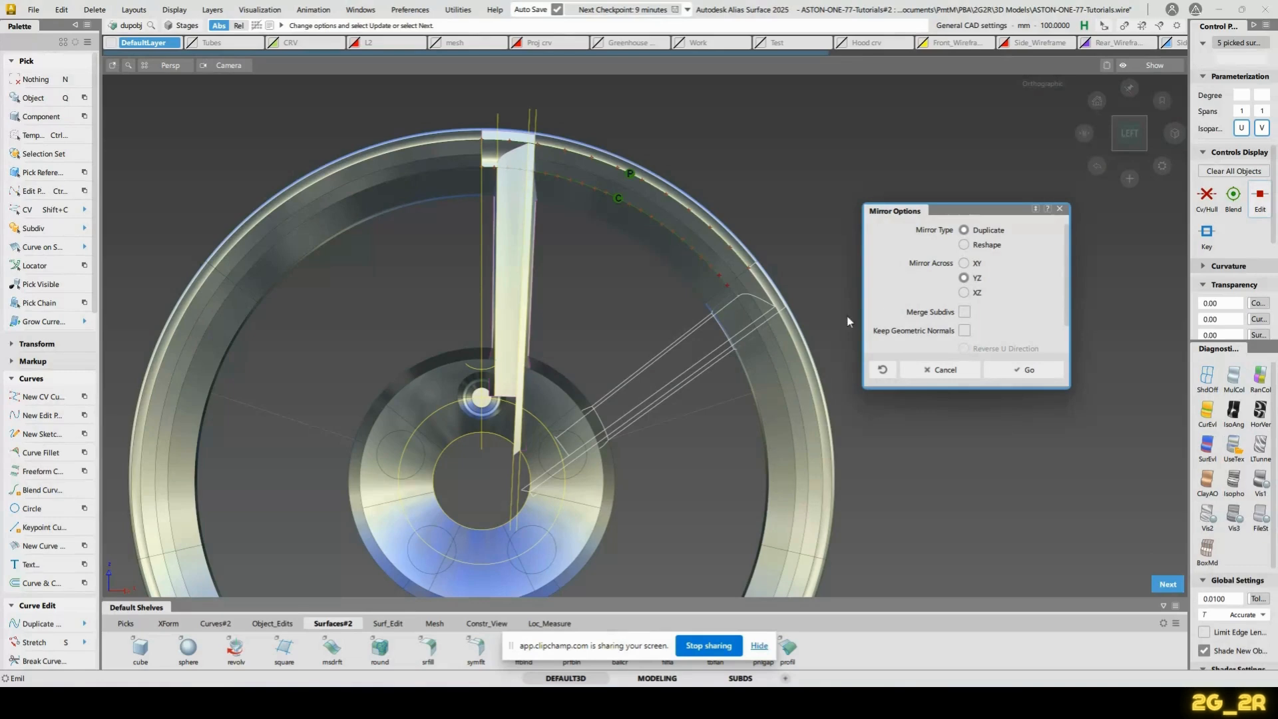
{"action": "key", "text": "alt+shift"}
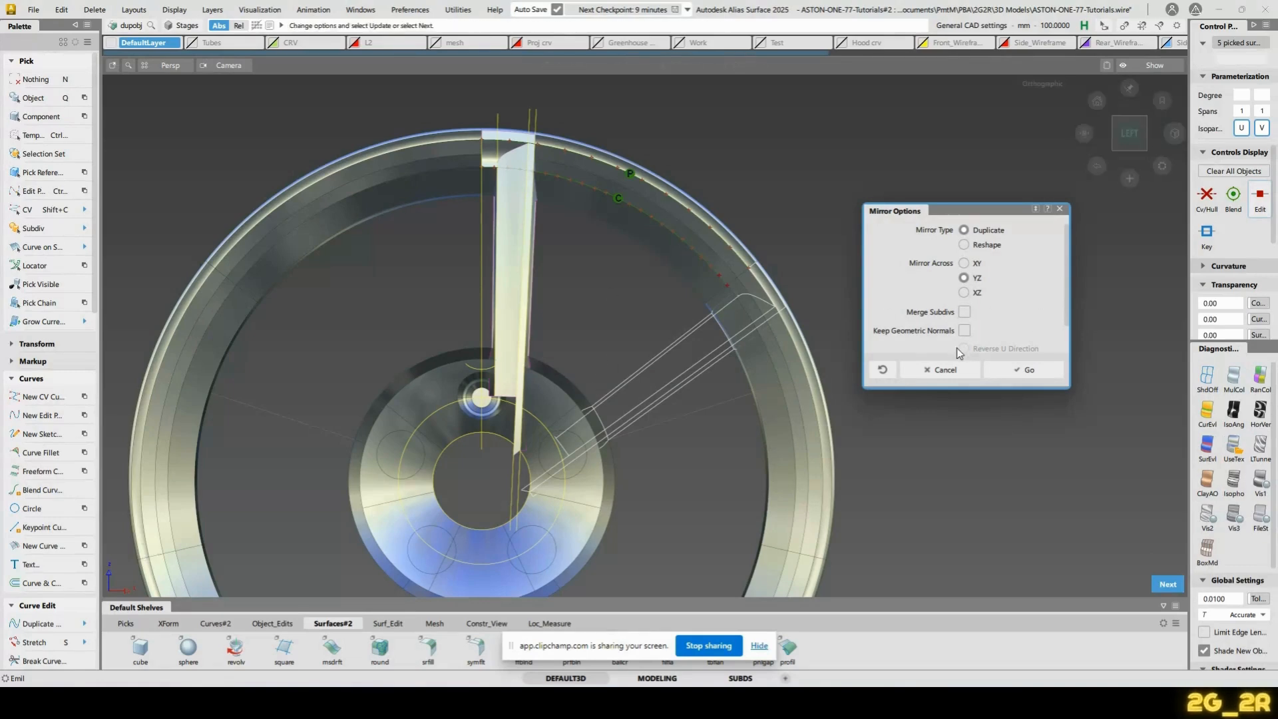
{"action": "left_click", "coordinate": [1015, 369]}
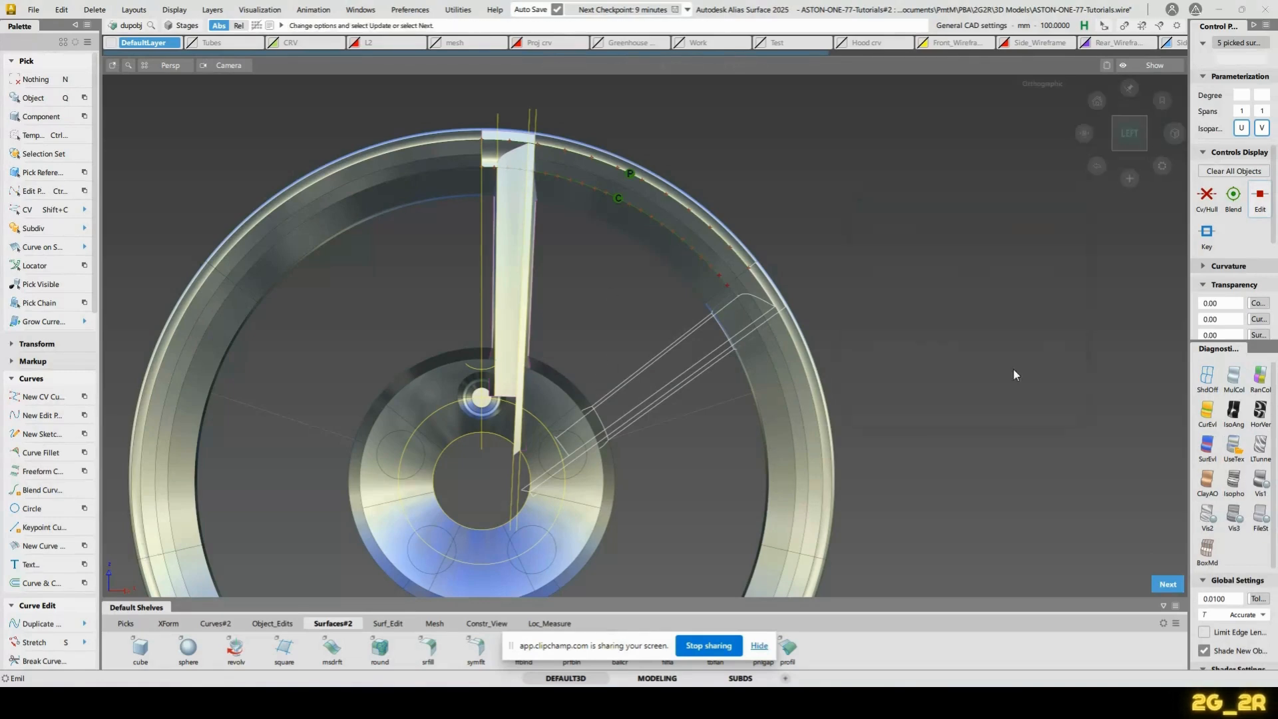
Try to delete the rotated spoke copy by object pick, and undo the deletion
{"action": "left_click", "coordinate": [702, 375]}
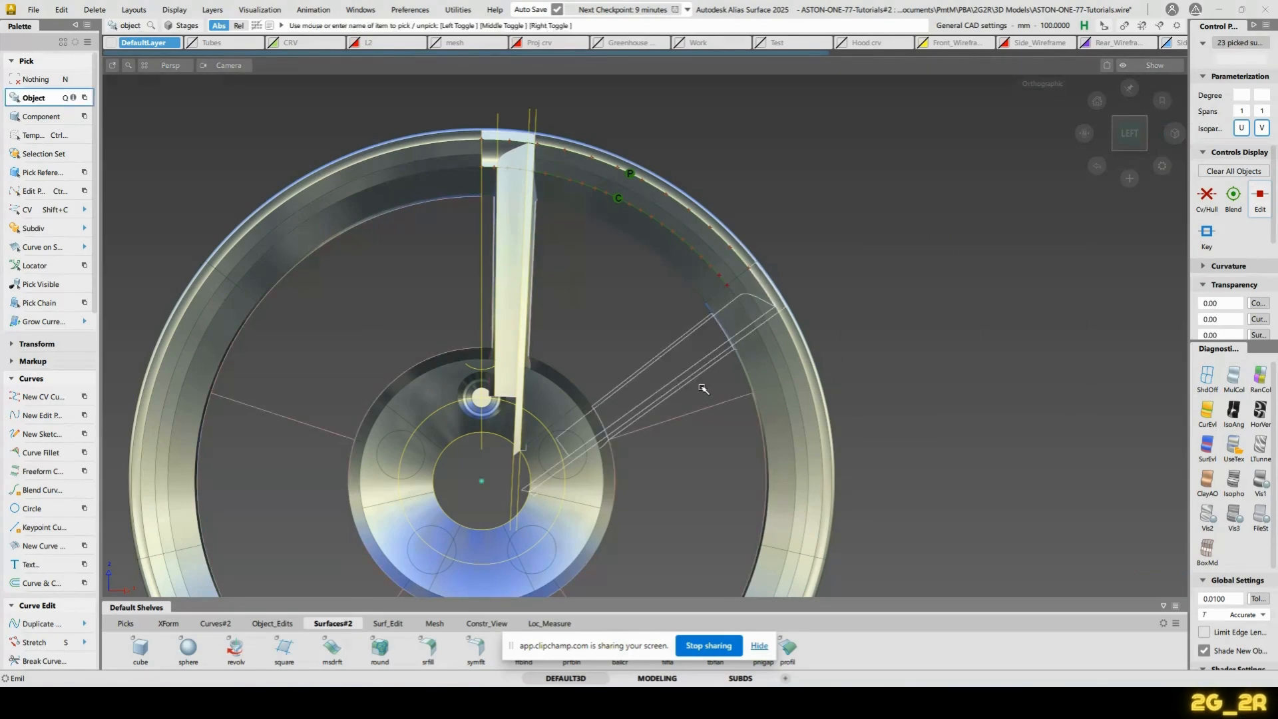
{"action": "key", "text": "Delete"}
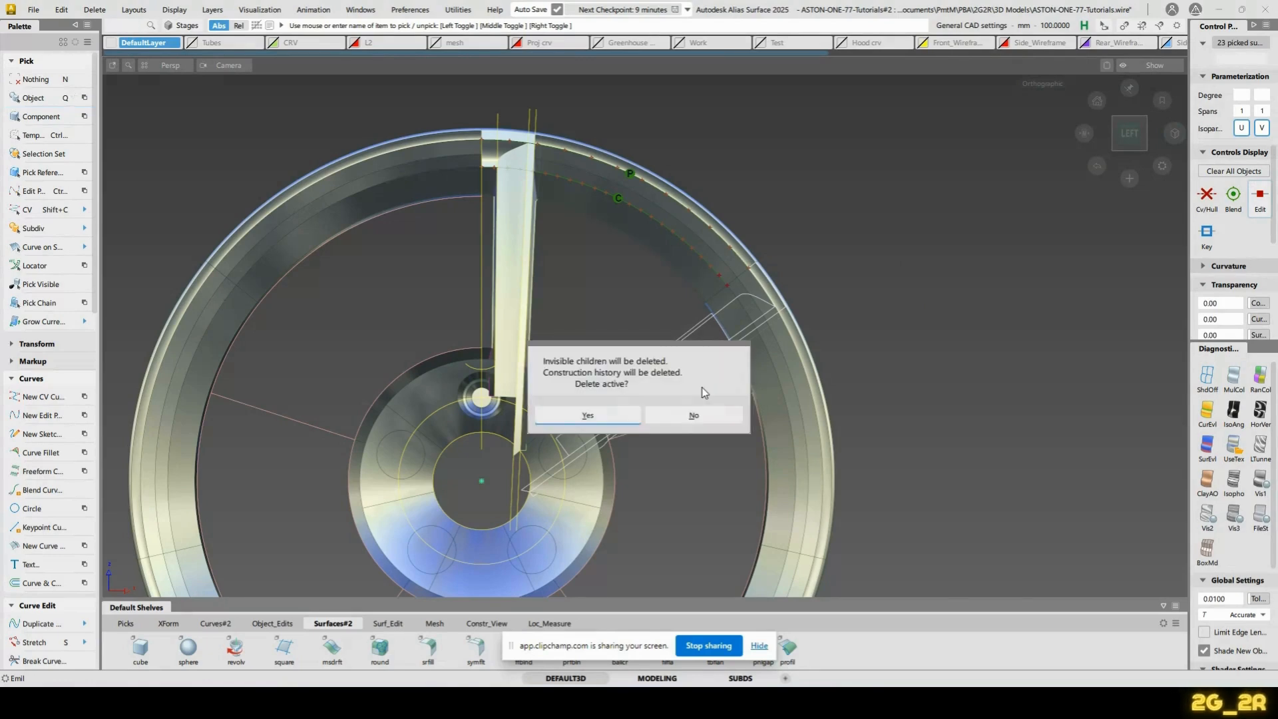
{"action": "key", "text": "Return"}
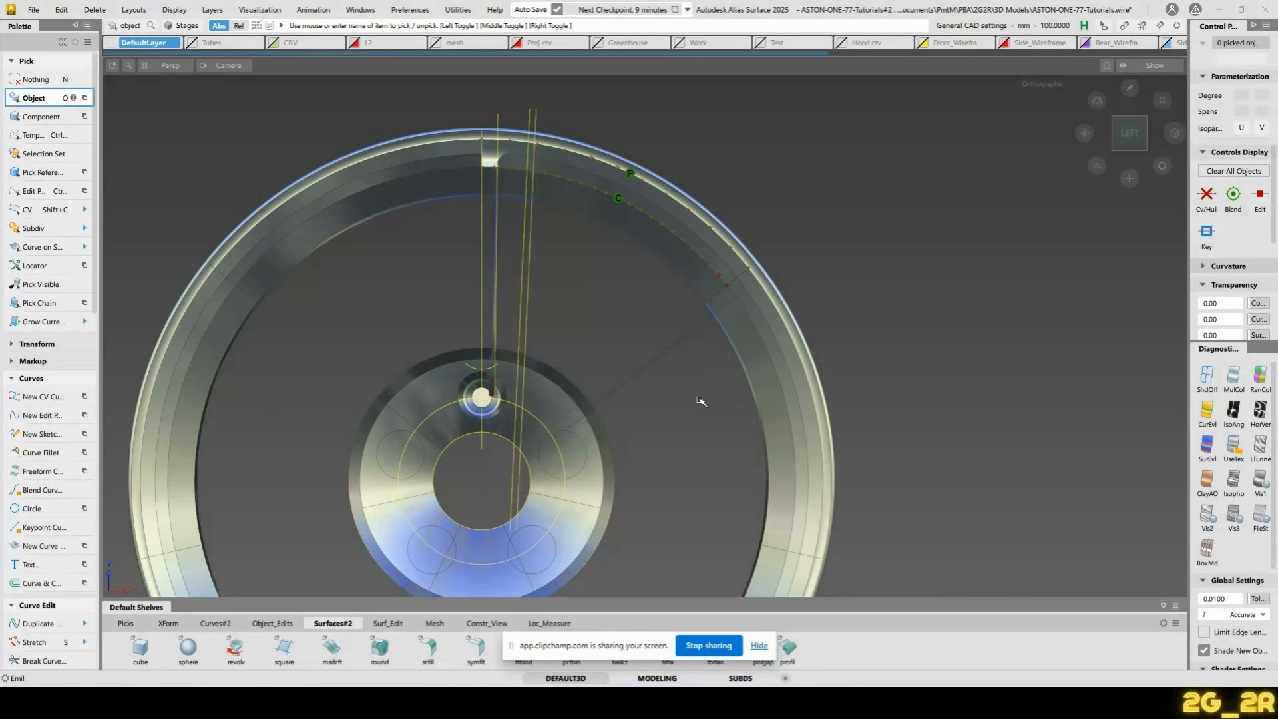
{"action": "key", "text": "ctrl+z"}
Pick only the rotated spoke copy's surfaces and delete them
{"action": "left_click_drag", "start_coordinate": [648, 376], "coordinate": [652, 344], "text": "ctrl+shift"}
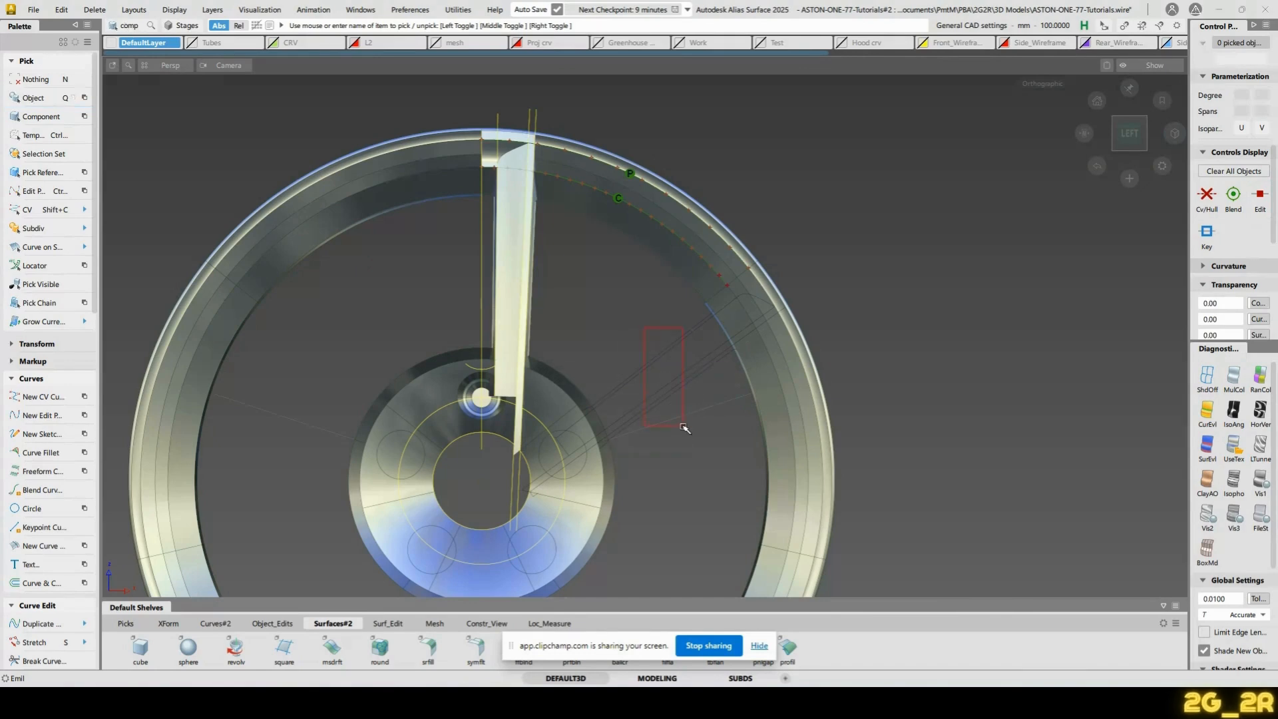
{"action": "left_click_drag", "start_coordinate": [684, 427], "coordinate": [680, 425]}
{"action": "key", "text": "Delete"}
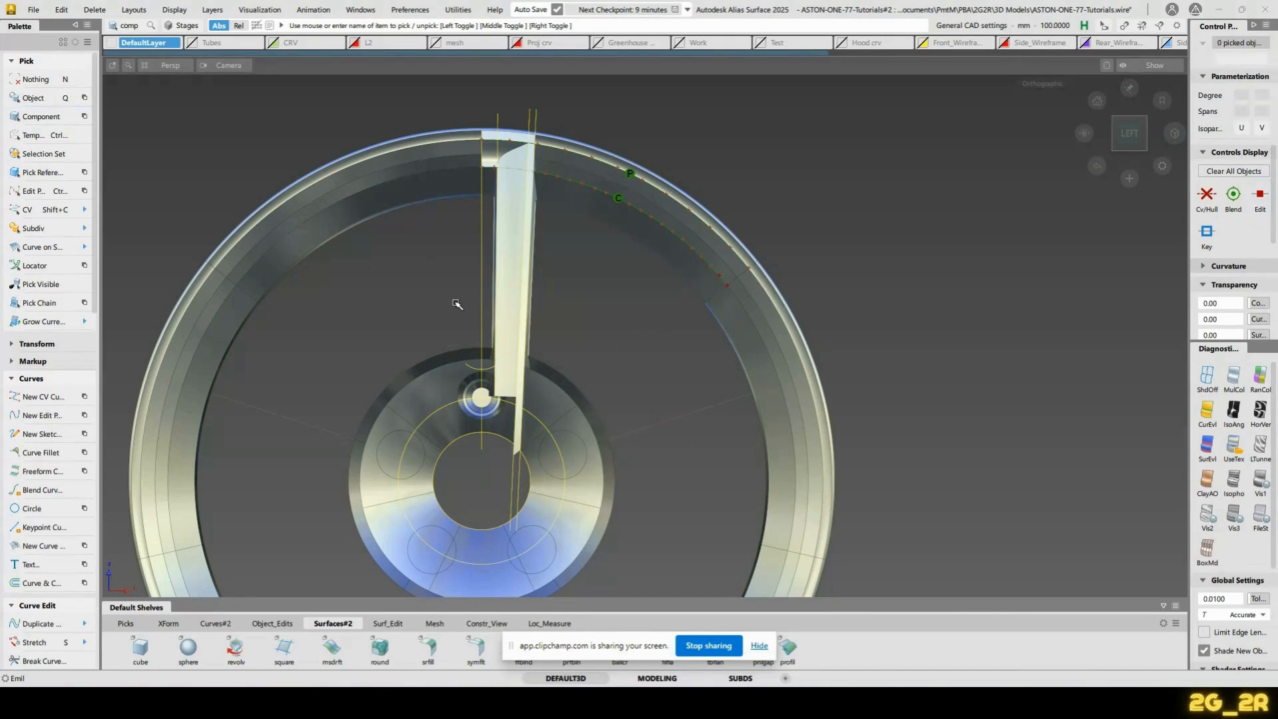
{"action": "left_click_drag", "start_coordinate": [456, 303], "coordinate": [565, 276], "text": "ctrl+shift"}
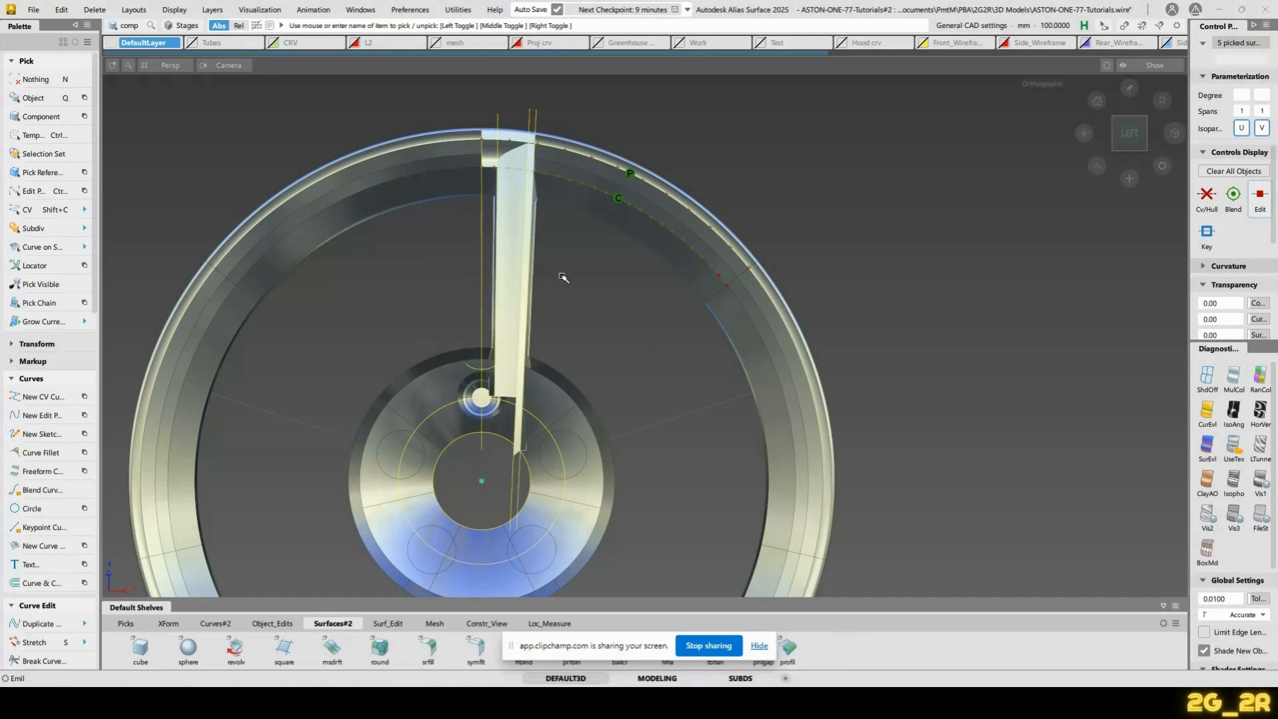
{"action": "left_click", "coordinate": [62, 9]}
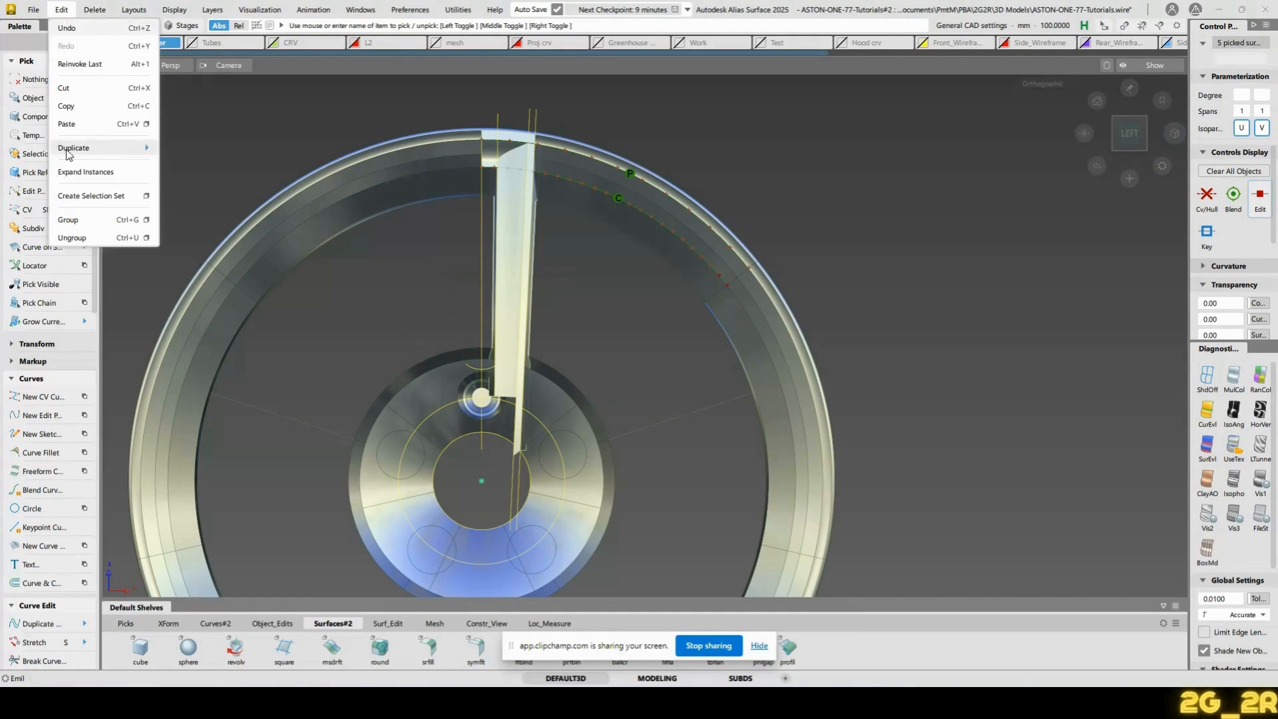
{"action": "mouse_move", "coordinate": [119, 149]}
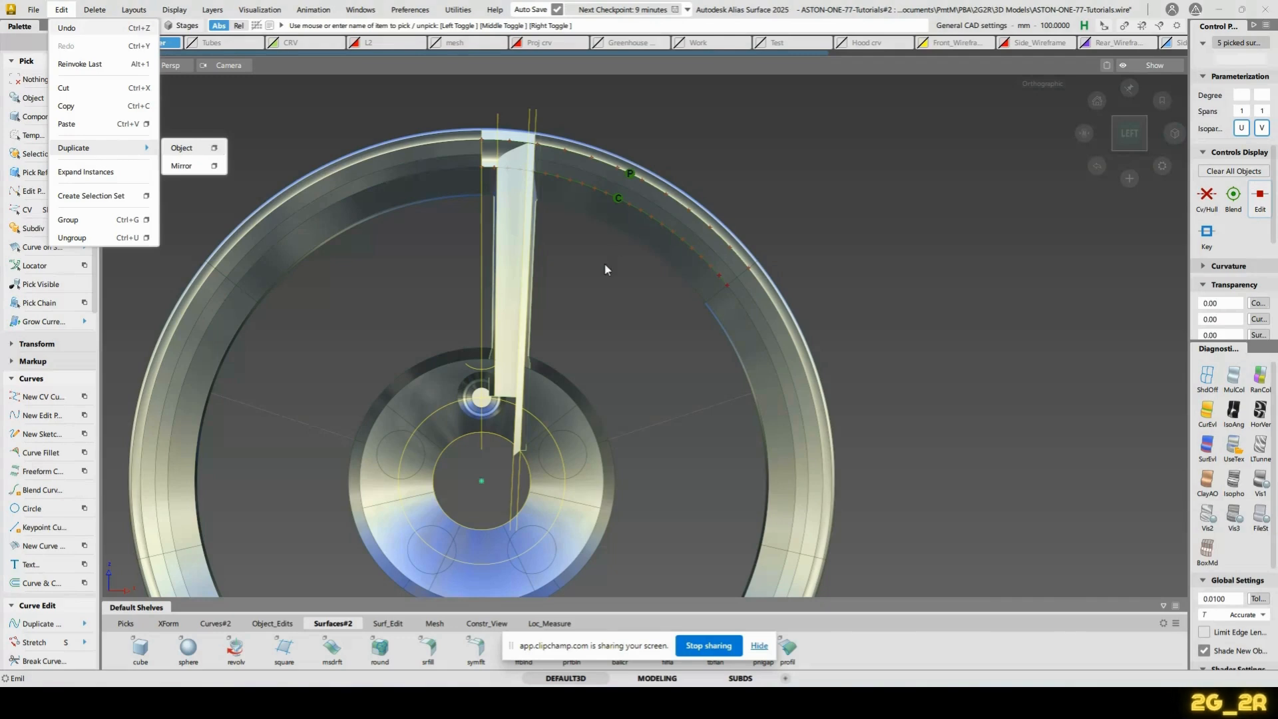
{"action": "key", "text": "alt+shift"}
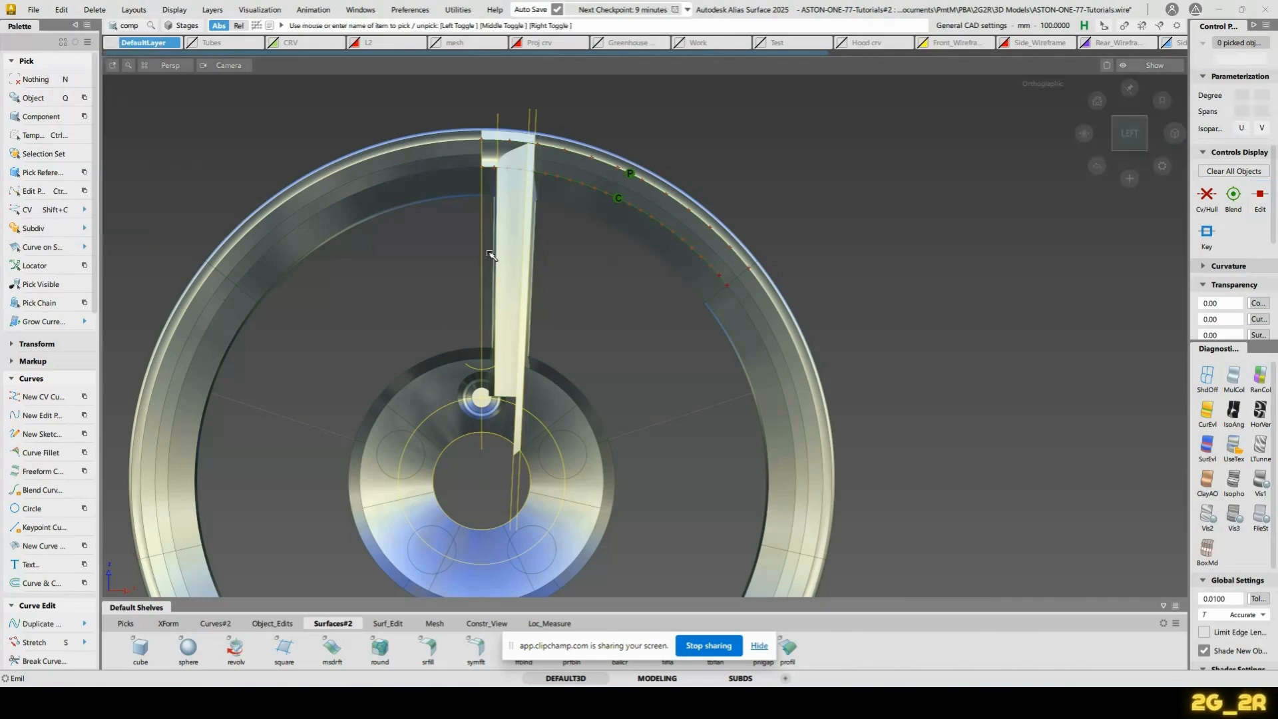
Assign the upright spoke's surfaces to the Front_Wheel layer
{"action": "left_click_drag", "start_coordinate": [439, 253], "coordinate": [618, 308]}
{"action": "middle_click_drag", "start_coordinate": [383, 237], "coordinate": [384, 239], "text": "alt+shift"}
{"action": "left_click_drag", "start_coordinate": [385, 239], "coordinate": [513, 217], "text": "alt+shift"}
{"action": "key", "text": "ctrl+l"}
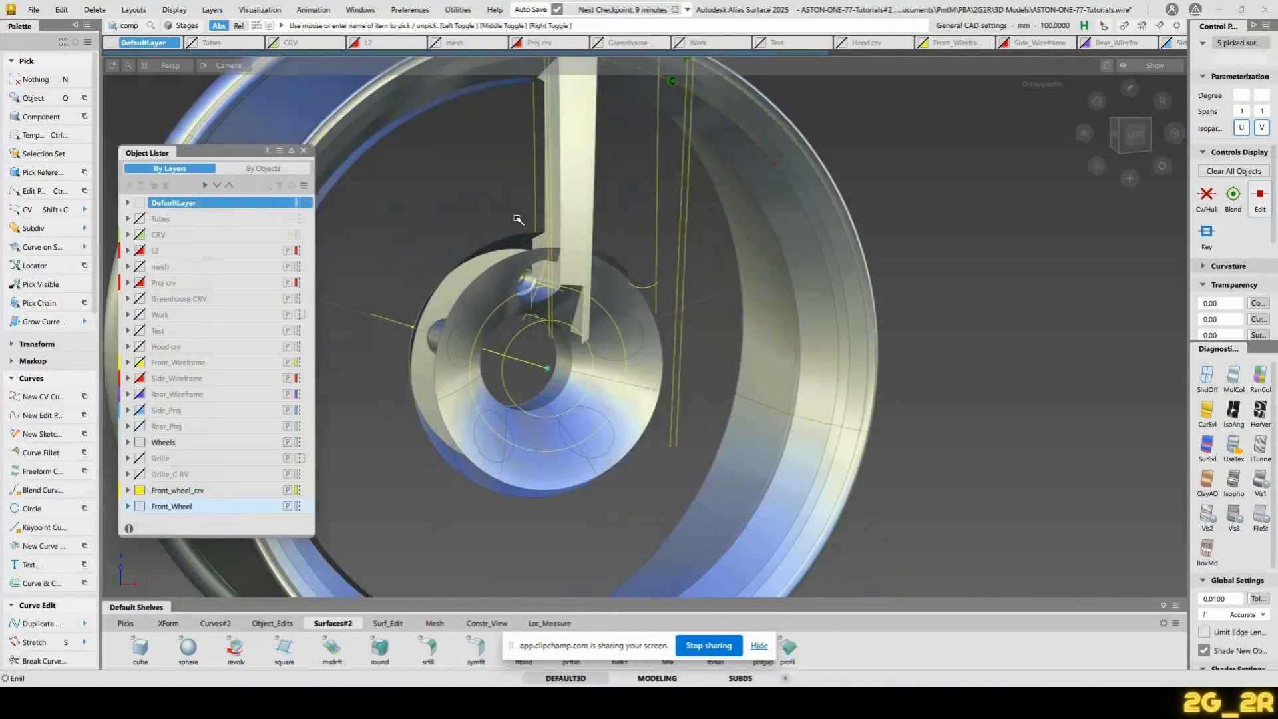
{"action": "right_click", "coordinate": [177, 506]}
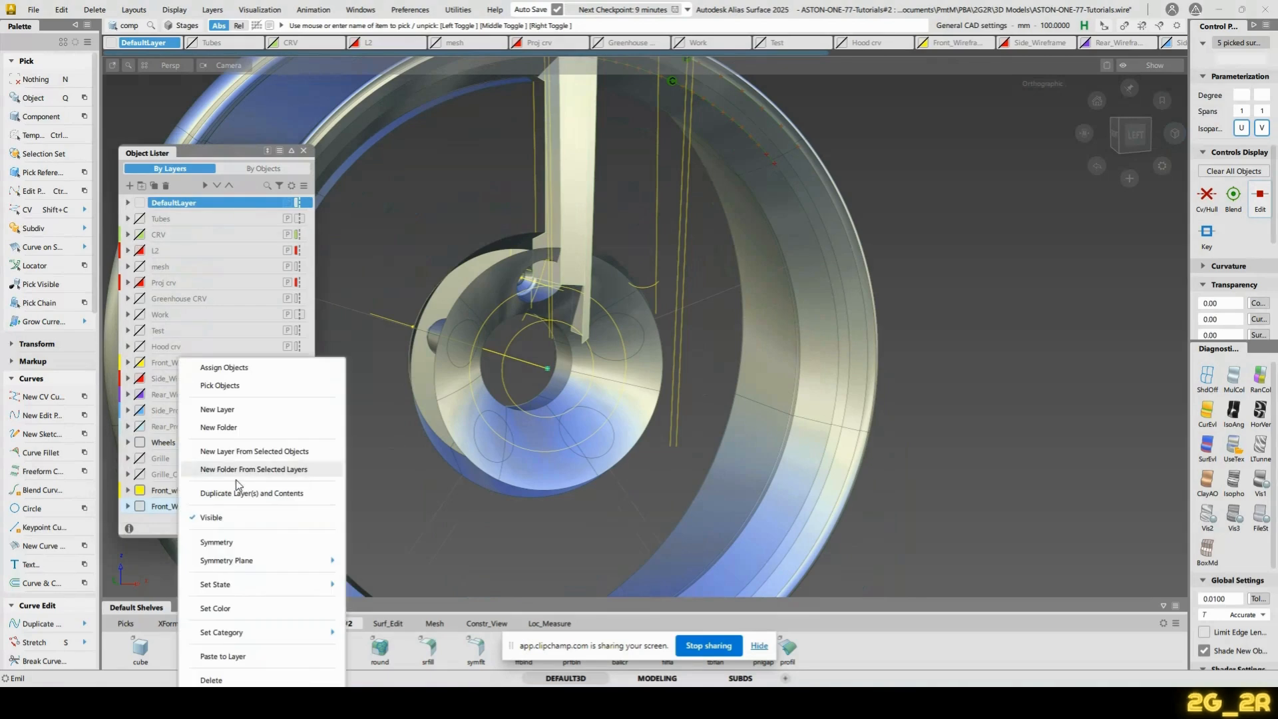
{"action": "left_click", "coordinate": [263, 368]}
Turn on symmetry for the Front_Wheel layer to inspect the mirrored spoke, and switch the symmetry off again
{"action": "left_click", "coordinate": [299, 506]}
{"action": "left_click_drag", "start_coordinate": [747, 351], "coordinate": [493, 284], "text": "alt+shift"}
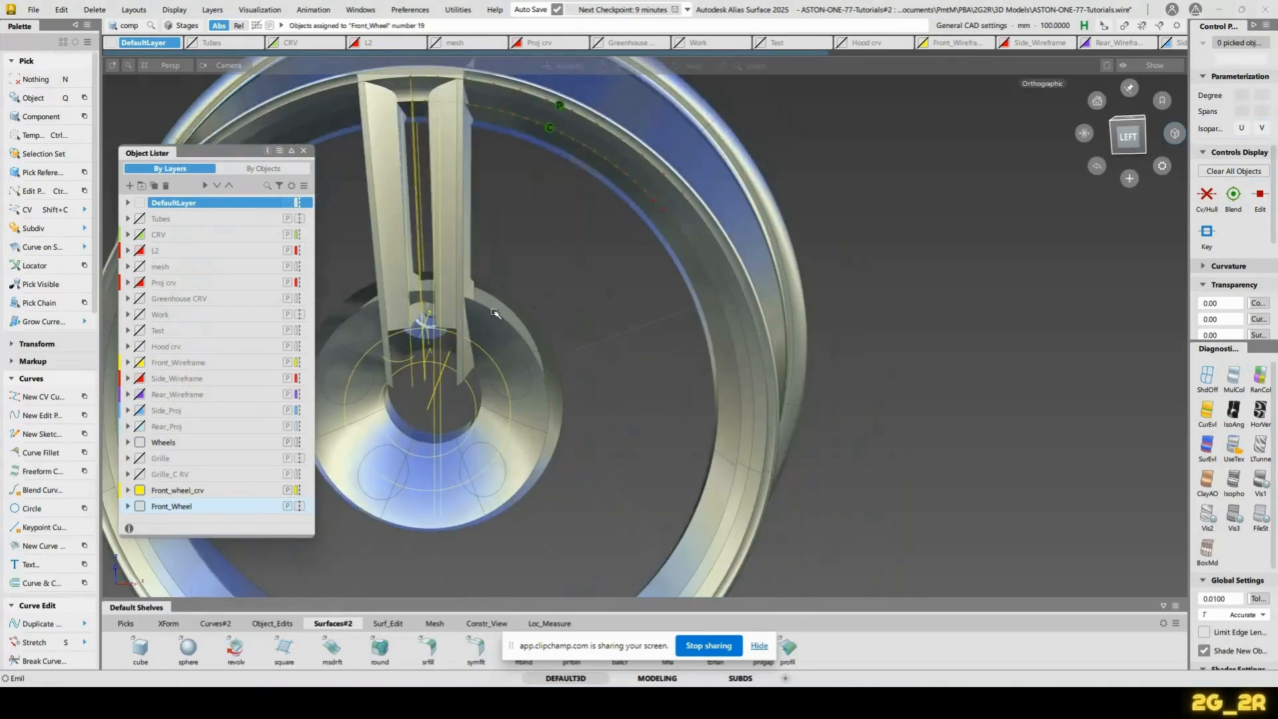
{"action": "middle_click_drag", "start_coordinate": [493, 284], "coordinate": [502, 340], "text": "alt+shift"}
{"action": "left_click_drag", "start_coordinate": [502, 339], "coordinate": [486, 399], "text": "alt+shift"}
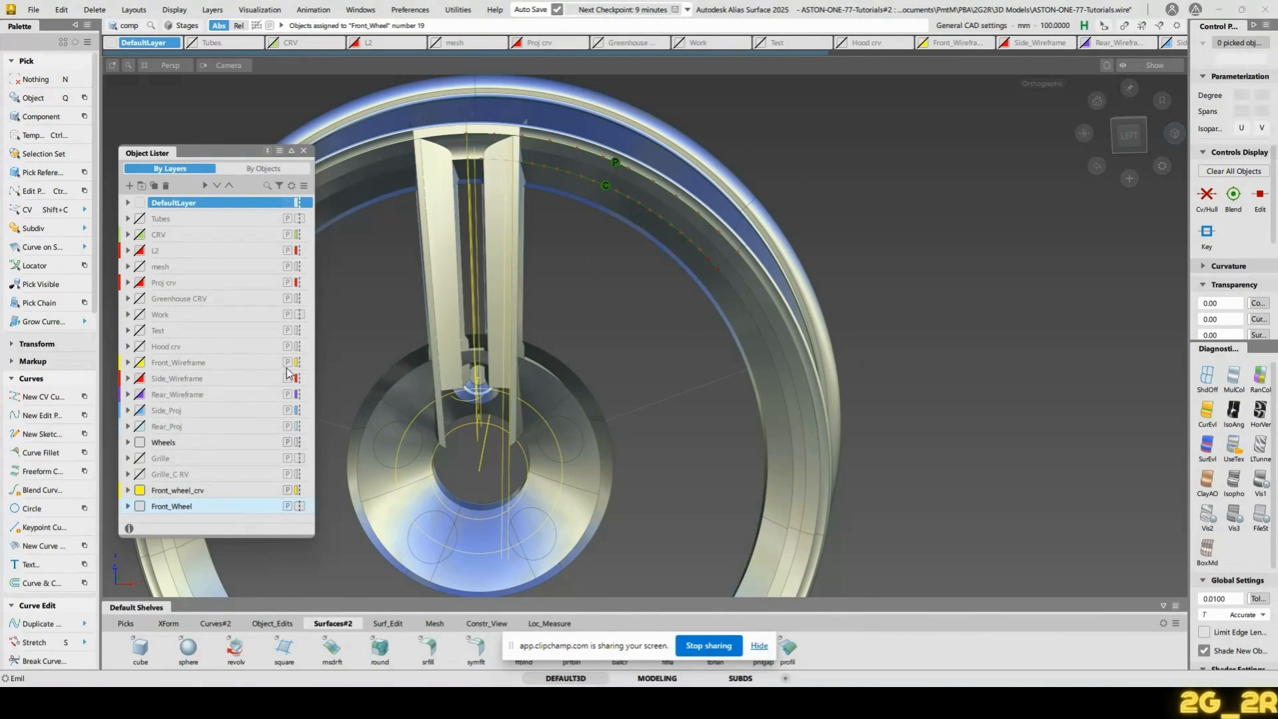
{"action": "left_click", "coordinate": [300, 507]}
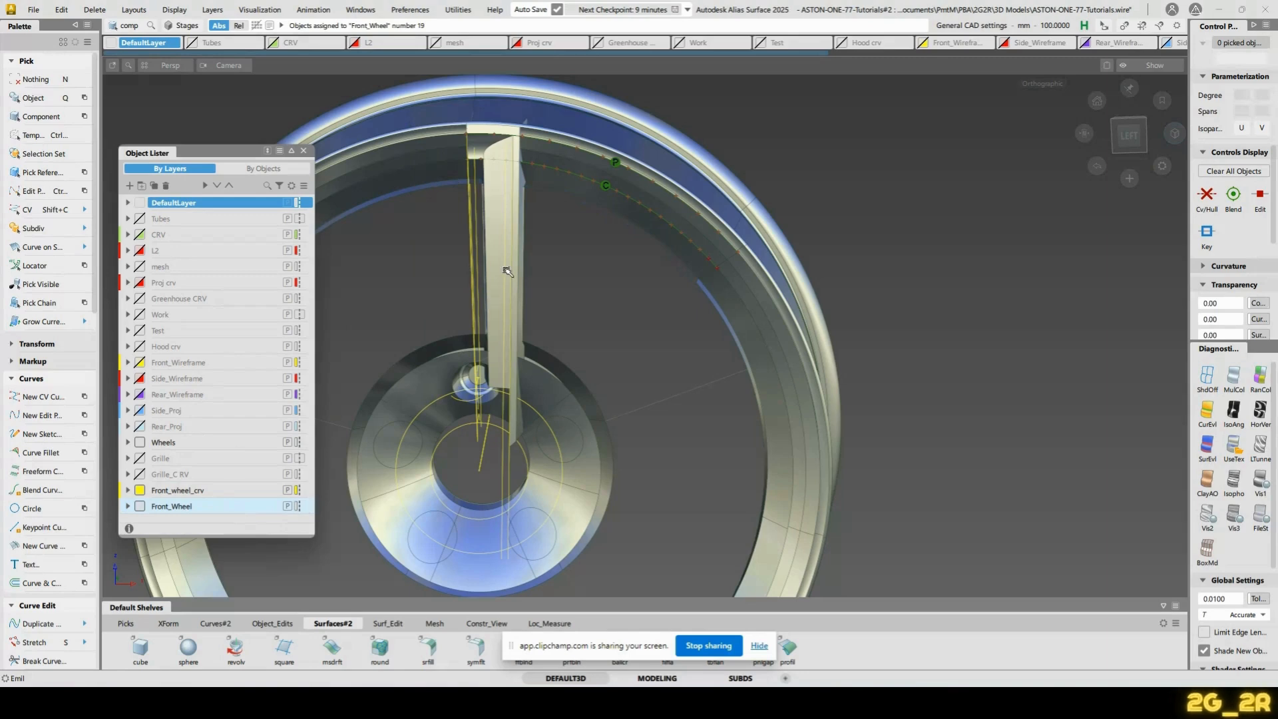
{"action": "left_click_drag", "start_coordinate": [506, 319], "coordinate": [499, 340], "text": "alt+shift"}
{"action": "left_click", "coordinate": [1129, 133]}
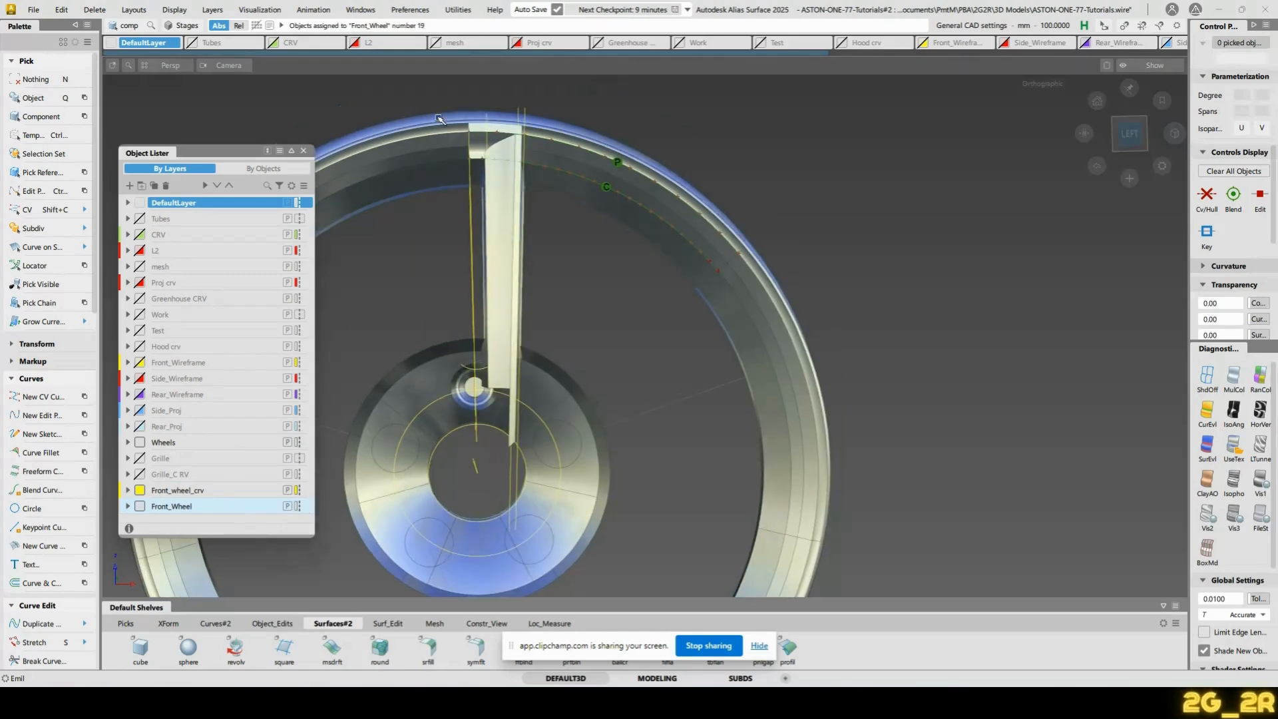
{"action": "left_click", "coordinate": [303, 150]}
Make Front_Wheel the active layer, with no objects picked
{"action": "left_click_drag", "start_coordinate": [457, 237], "coordinate": [492, 238], "text": "ctrl+shift"}
{"action": "left_click_drag", "start_coordinate": [416, 243], "coordinate": [574, 283]}
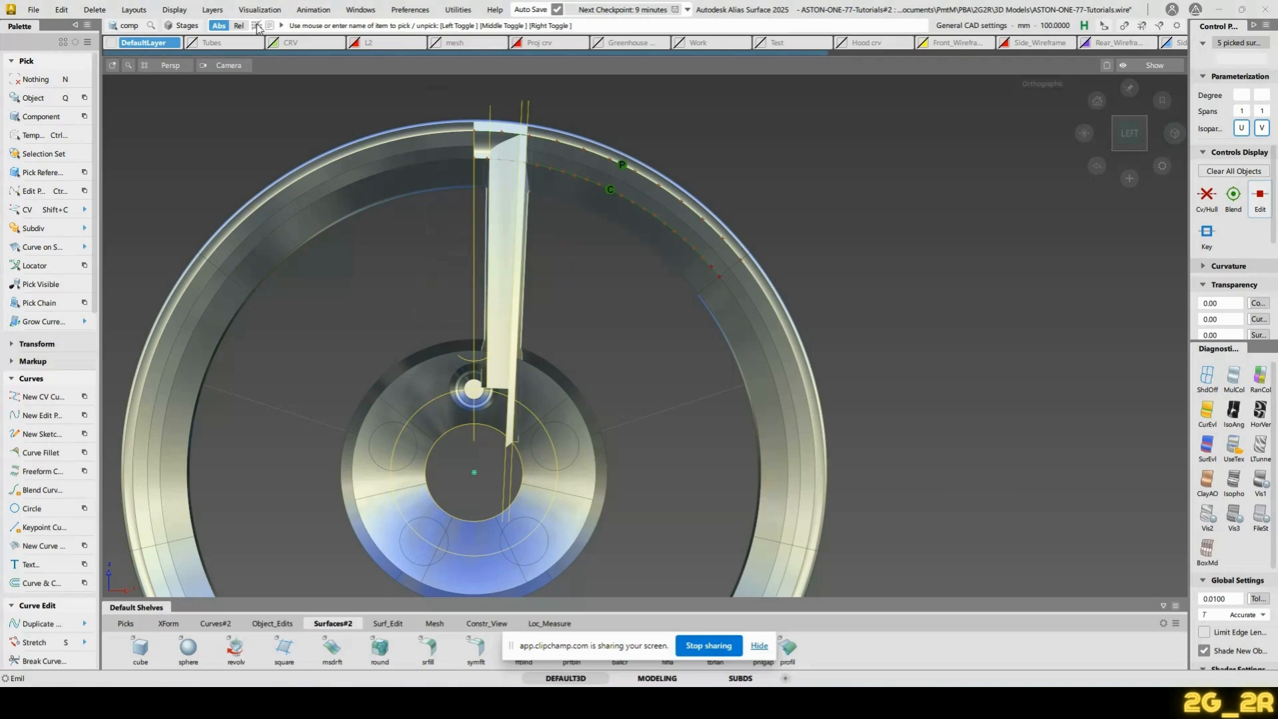
{"action": "key", "text": "n"}
{"action": "key", "text": "ctrl+l"}
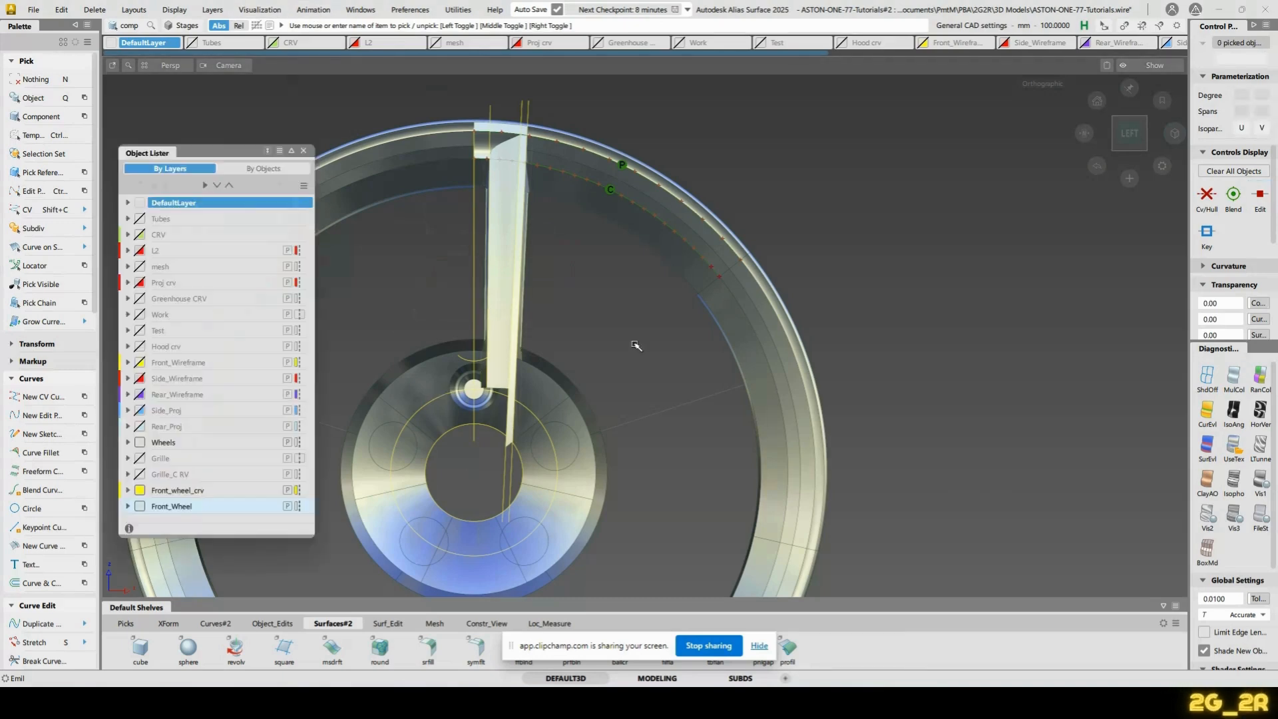
{"action": "left_click", "coordinate": [174, 507]}
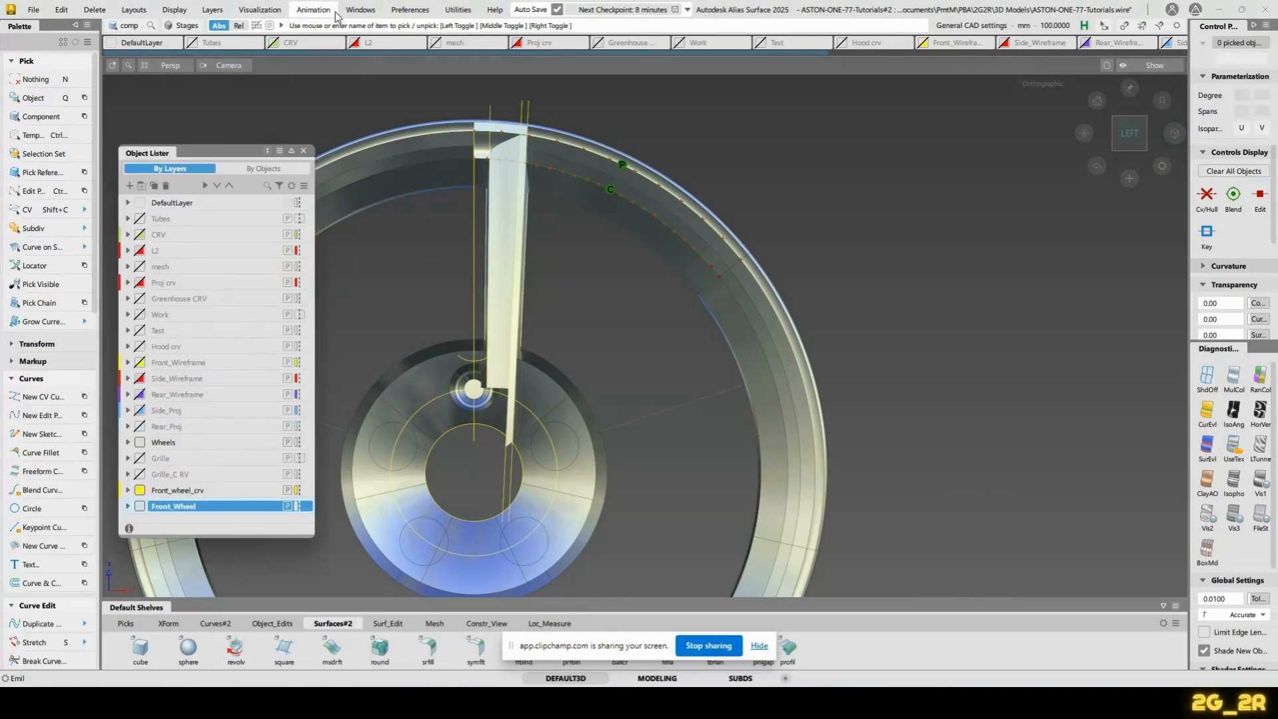
Try to set a symmetry plane for the Front_Wheel layer, inspecting its position near the hub, and cancel
{"action": "left_click", "coordinate": [212, 9]}
{"action": "mouse_move", "coordinate": [346, 219]}
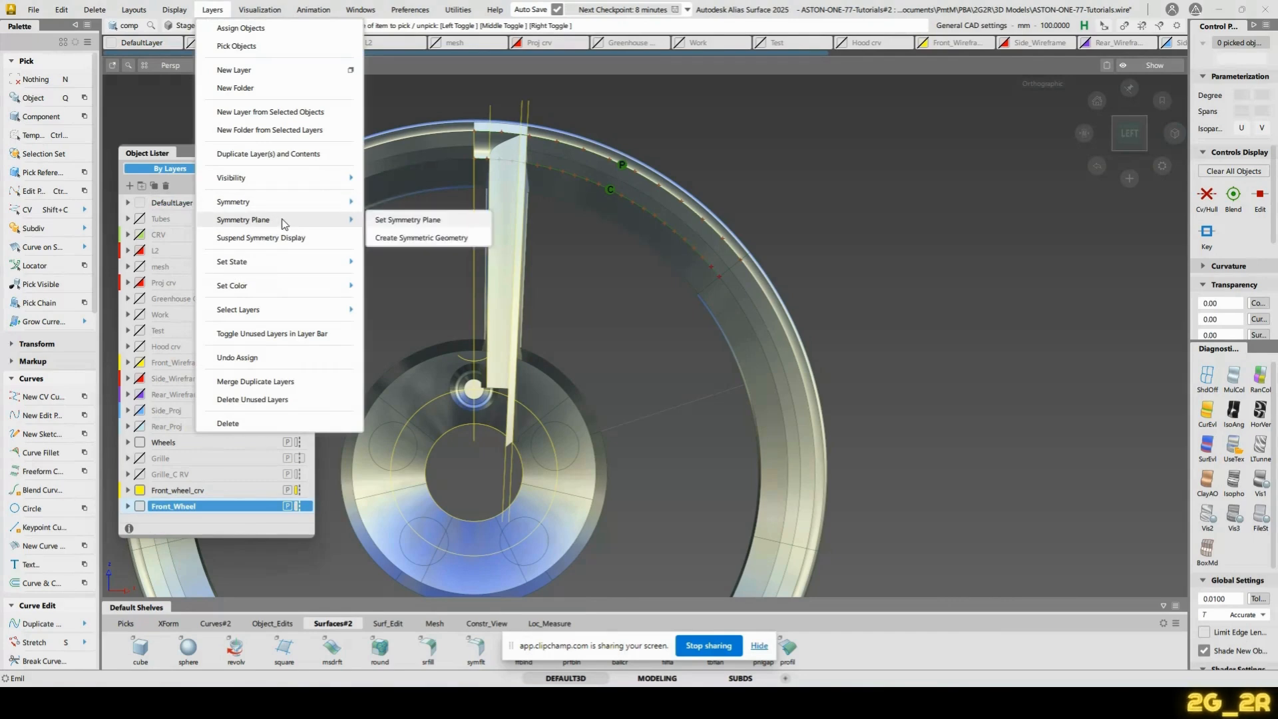
{"action": "left_click", "coordinate": [435, 222]}
{"action": "left_click_drag", "start_coordinate": [557, 348], "coordinate": [595, 502], "text": "alt+shift"}
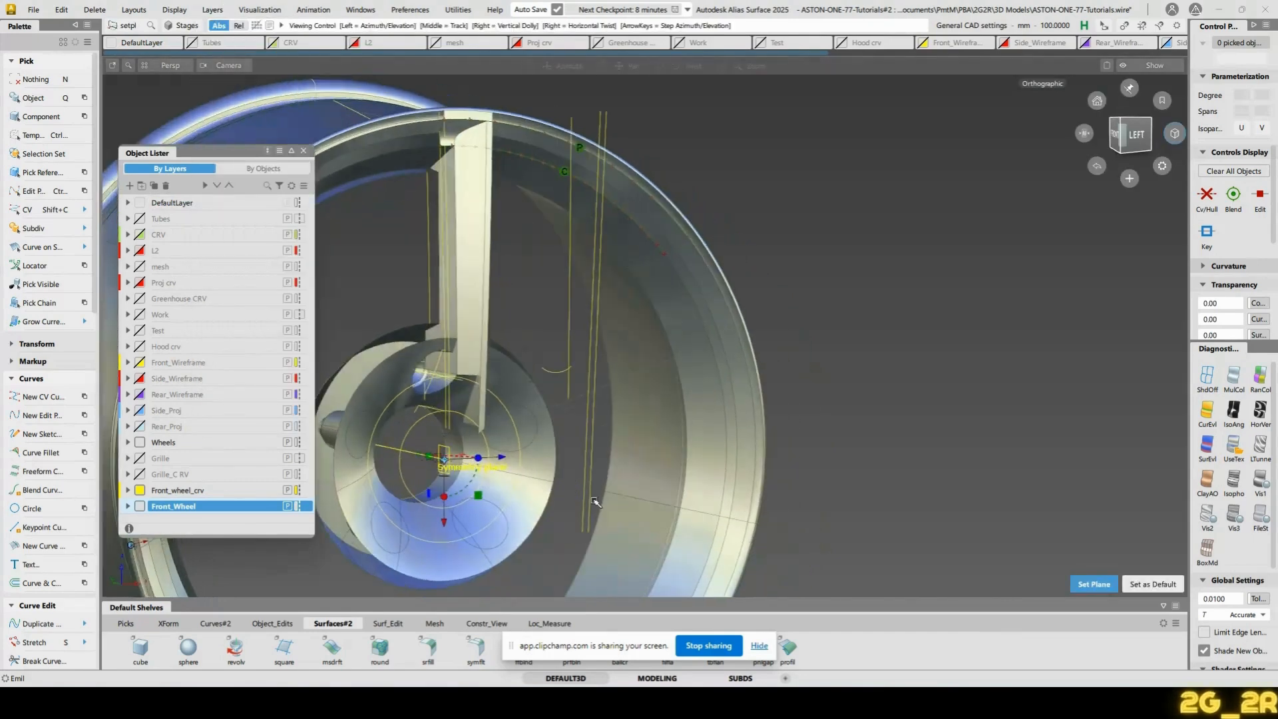
{"action": "right_click_drag", "start_coordinate": [595, 501], "coordinate": [658, 280], "text": "alt+shift"}
{"action": "middle_click_drag", "start_coordinate": [658, 280], "coordinate": [620, 313], "text": "alt+shift"}
{"action": "right_click_drag", "start_coordinate": [622, 314], "coordinate": [718, 305], "text": "alt+shift"}
{"action": "middle_click_drag", "start_coordinate": [719, 304], "coordinate": [730, 304], "text": "alt+shift"}
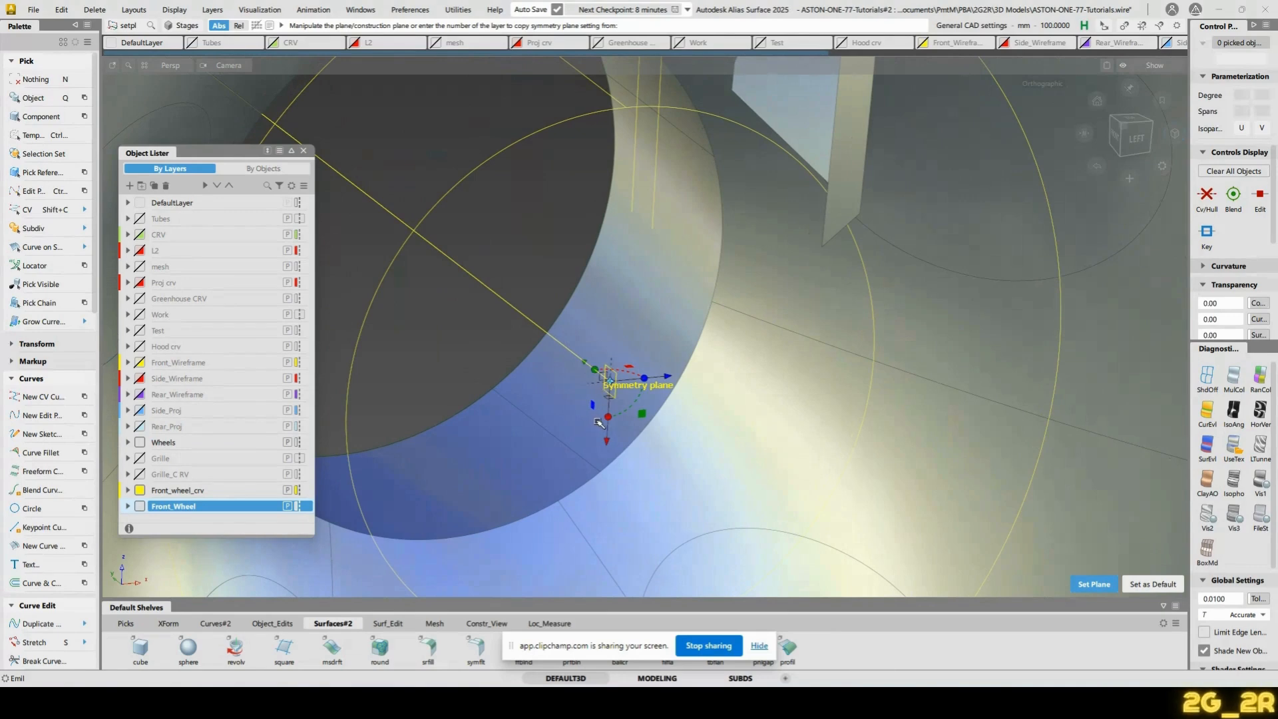
{"action": "key", "text": "Escape"}
{"action": "left_click", "coordinate": [304, 150]}
Mirror the upright spoke's surfaces as a duplicate across the XY plane and check where the copy lies relative to the wheel
{"action": "right_click_drag", "start_coordinate": [557, 109], "coordinate": [936, 123], "text": "alt+shift"}
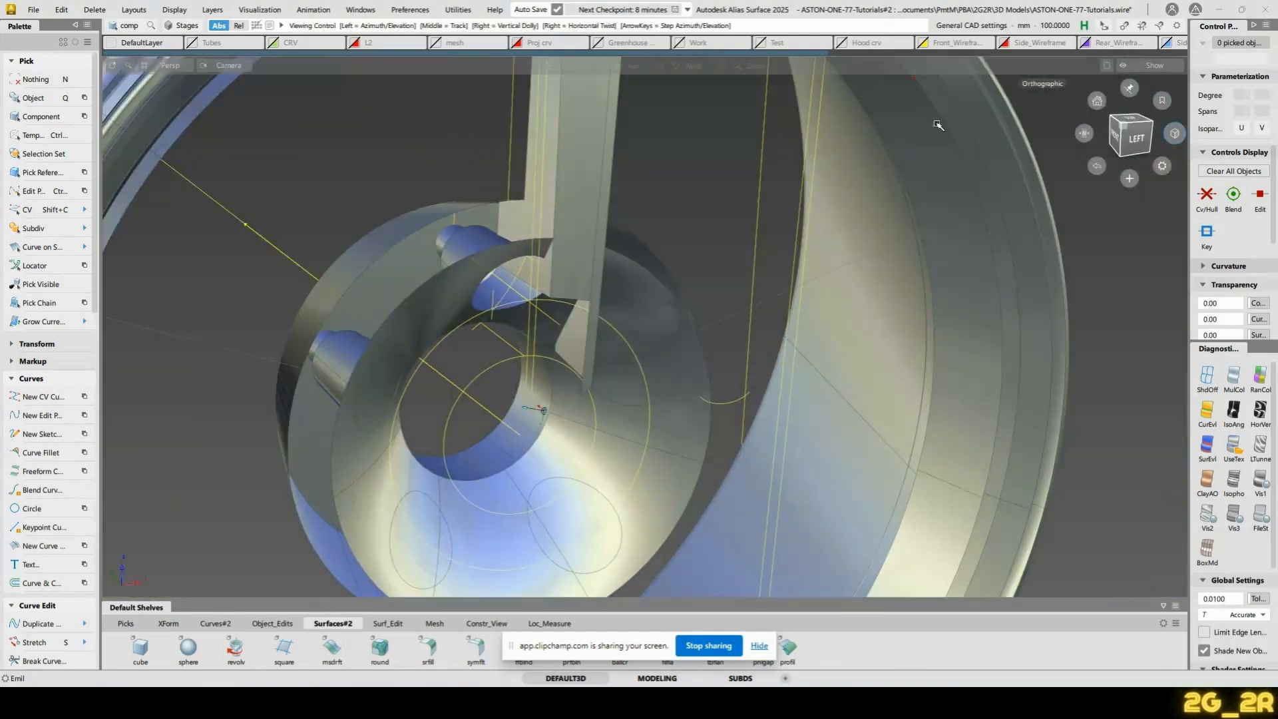
{"action": "left_click", "coordinate": [1133, 136]}
{"action": "middle_click_drag", "start_coordinate": [513, 164], "coordinate": [563, 362], "text": "alt+shift"}
{"action": "left_click_drag", "start_coordinate": [539, 223], "coordinate": [583, 223], "text": "ctrl+shift"}
{"action": "left_click_drag", "start_coordinate": [533, 220], "coordinate": [670, 239]}
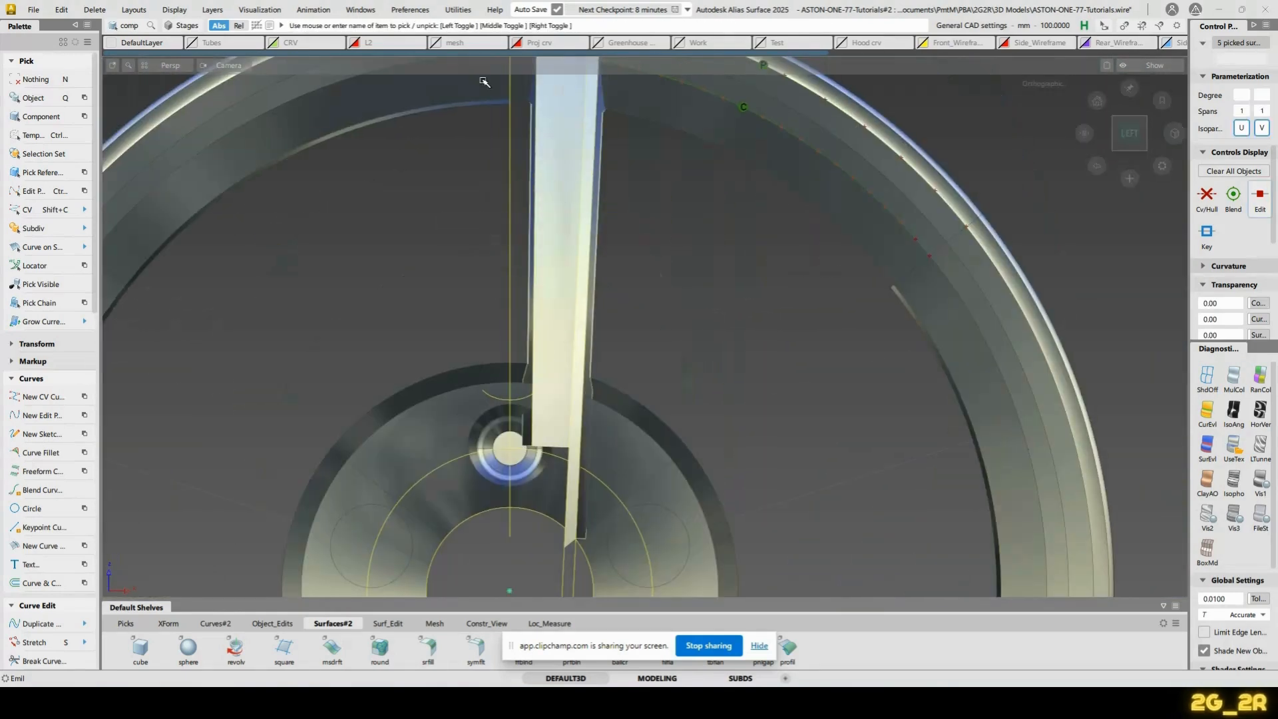
{"action": "left_click", "coordinate": [61, 10]}
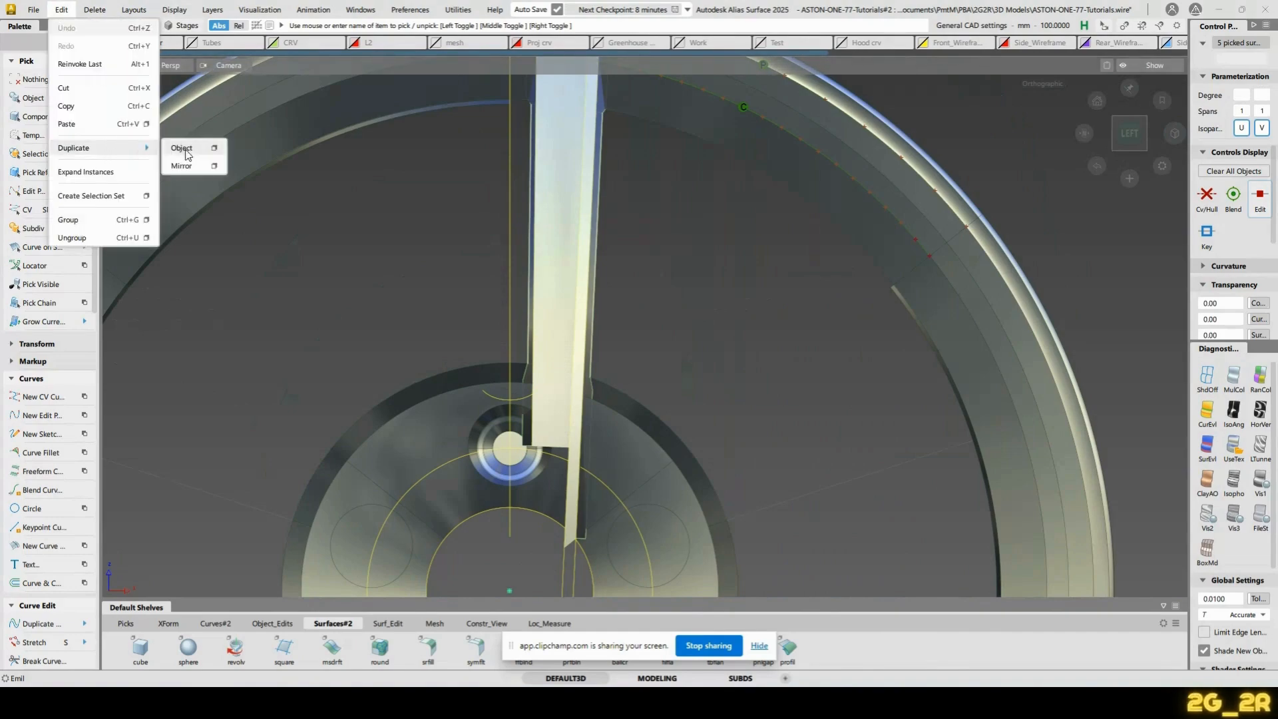
{"action": "left_click", "coordinate": [214, 166]}
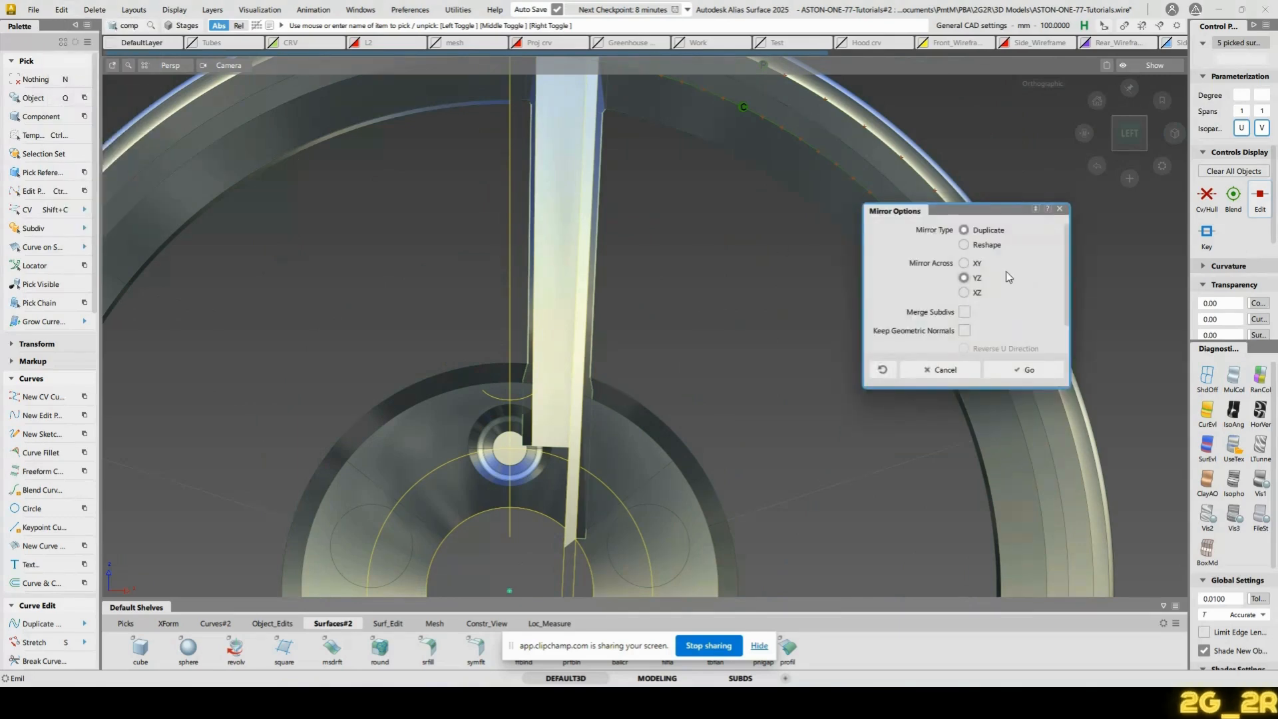
{"action": "left_click", "coordinate": [966, 264]}
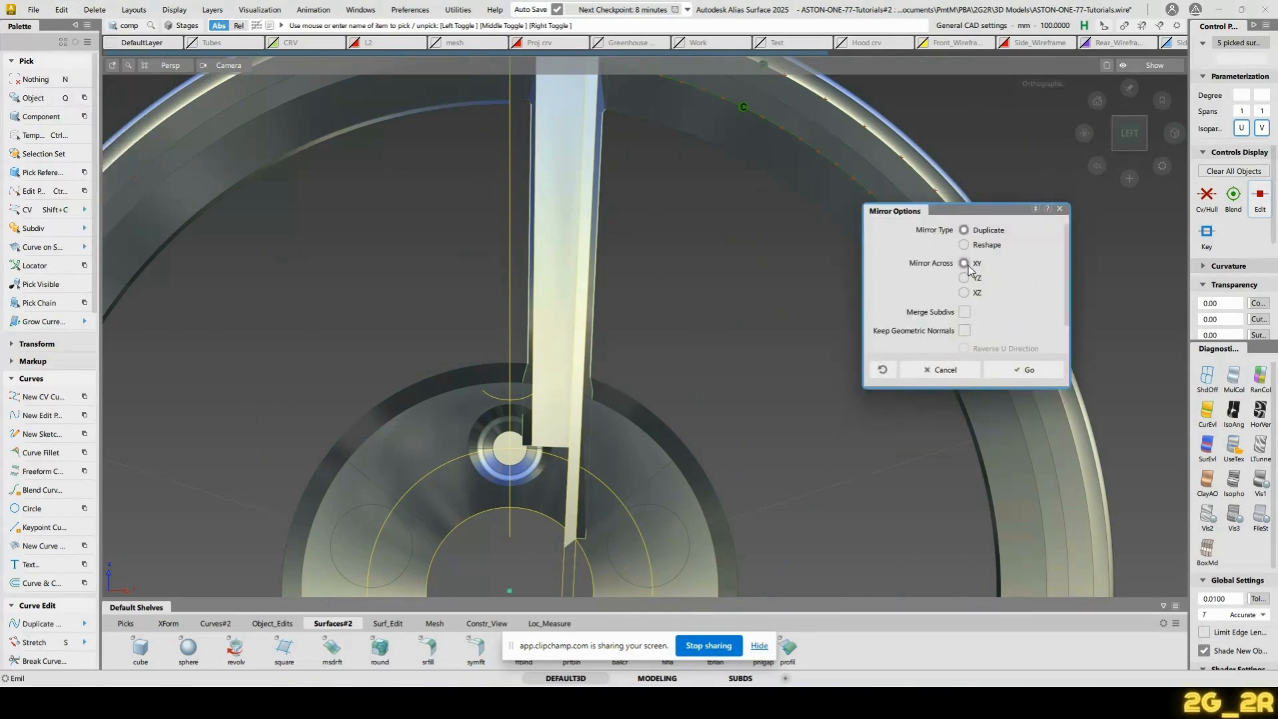
{"action": "left_click", "coordinate": [1023, 370]}
{"action": "scroll", "coordinate": [699, 366], "scroll_direction": "down", "scroll_amount": 10}
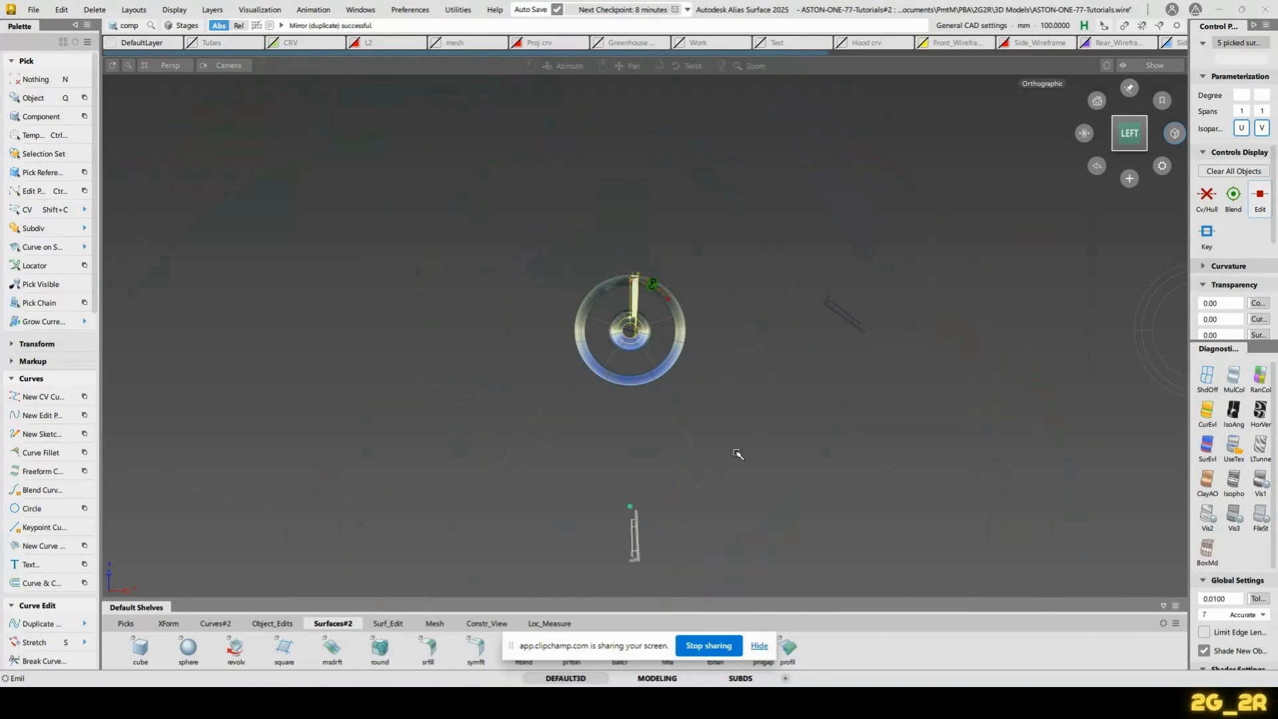
{"action": "scroll", "coordinate": [798, 372], "scroll_direction": "down", "scroll_amount": 2}
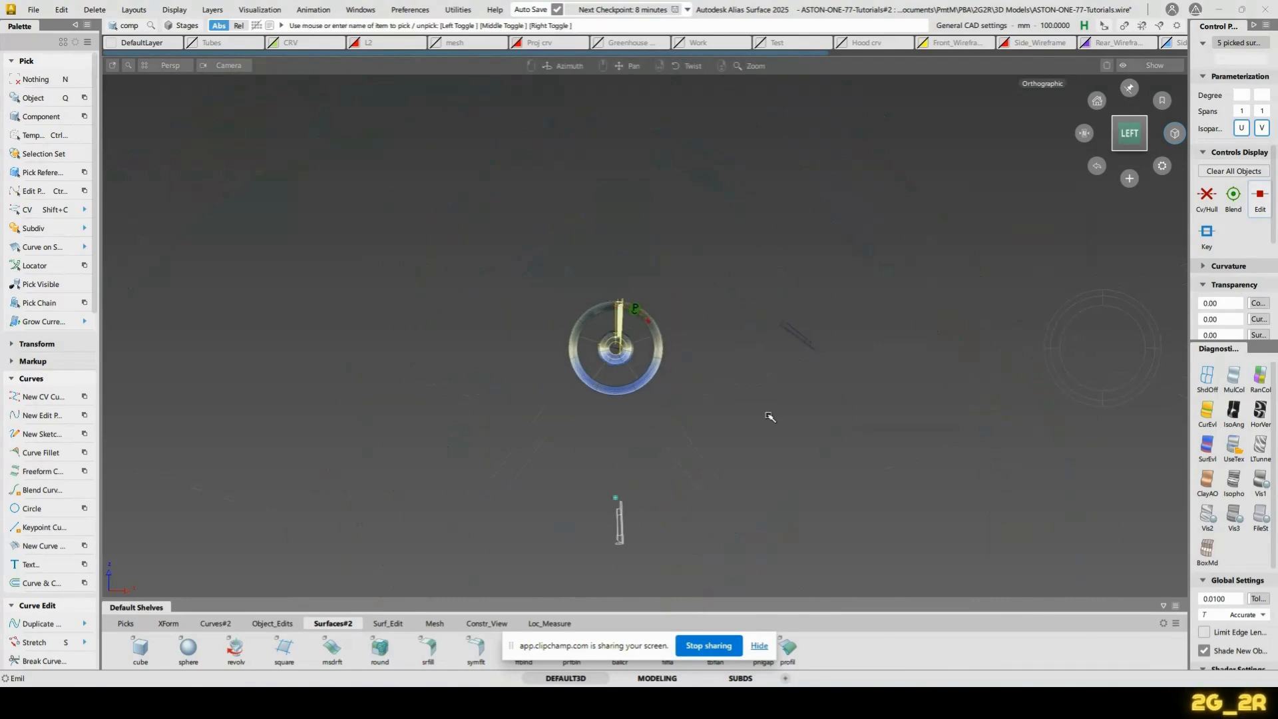
{"action": "middle_click_drag", "start_coordinate": [770, 417], "coordinate": [784, 384], "text": "alt+shift"}
{"action": "left_click_drag", "start_coordinate": [584, 354], "coordinate": [529, 354], "text": "alt+shift"}
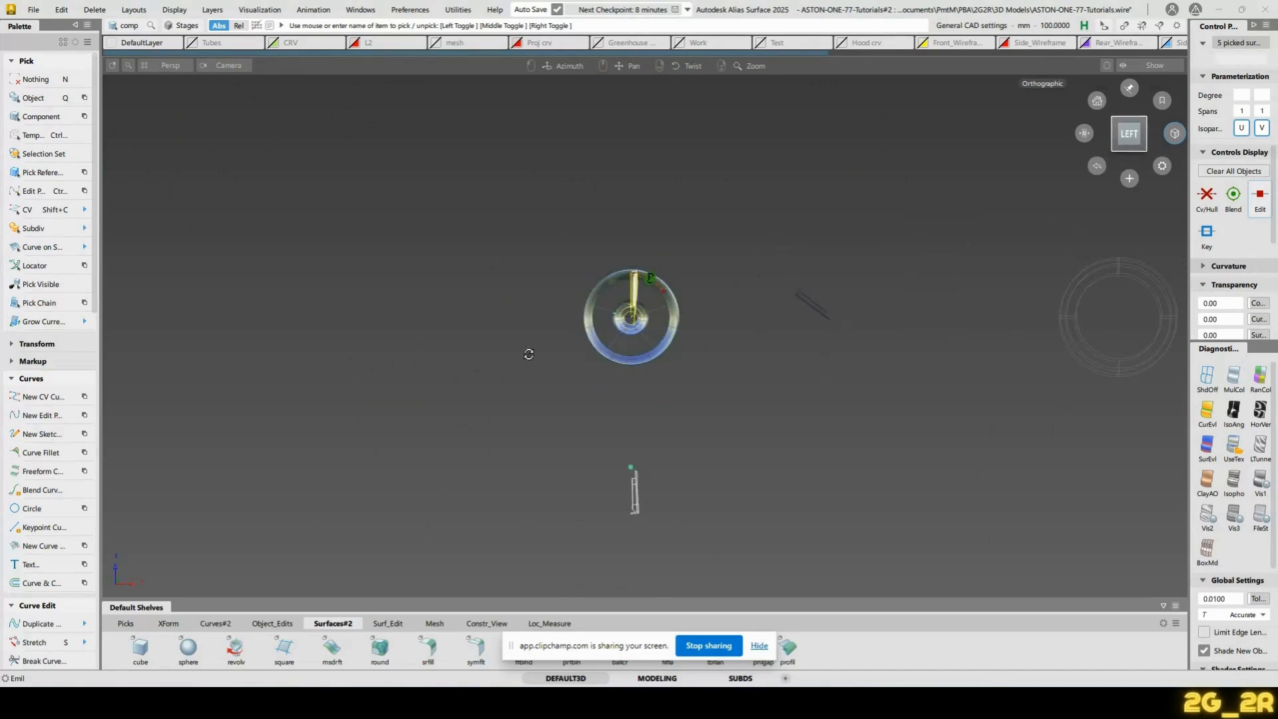
Move the mirrored spoke copy onto the front wheel, placing its pivot at the hub centre
{"action": "right_click_drag", "start_coordinate": [845, 479], "coordinate": [814, 381], "text": "alt+shift"}
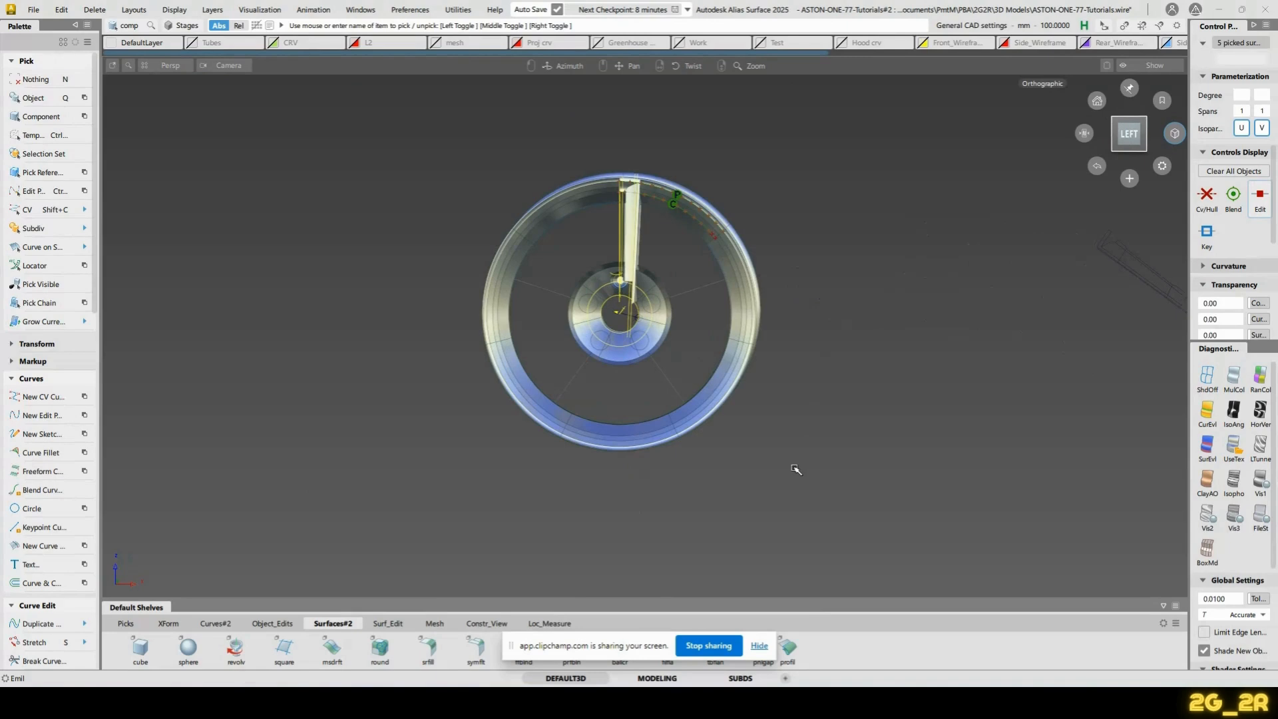
{"action": "middle_click_drag", "start_coordinate": [807, 456], "coordinate": [820, 426], "text": "alt+shift"}
{"action": "key", "text": "w"}
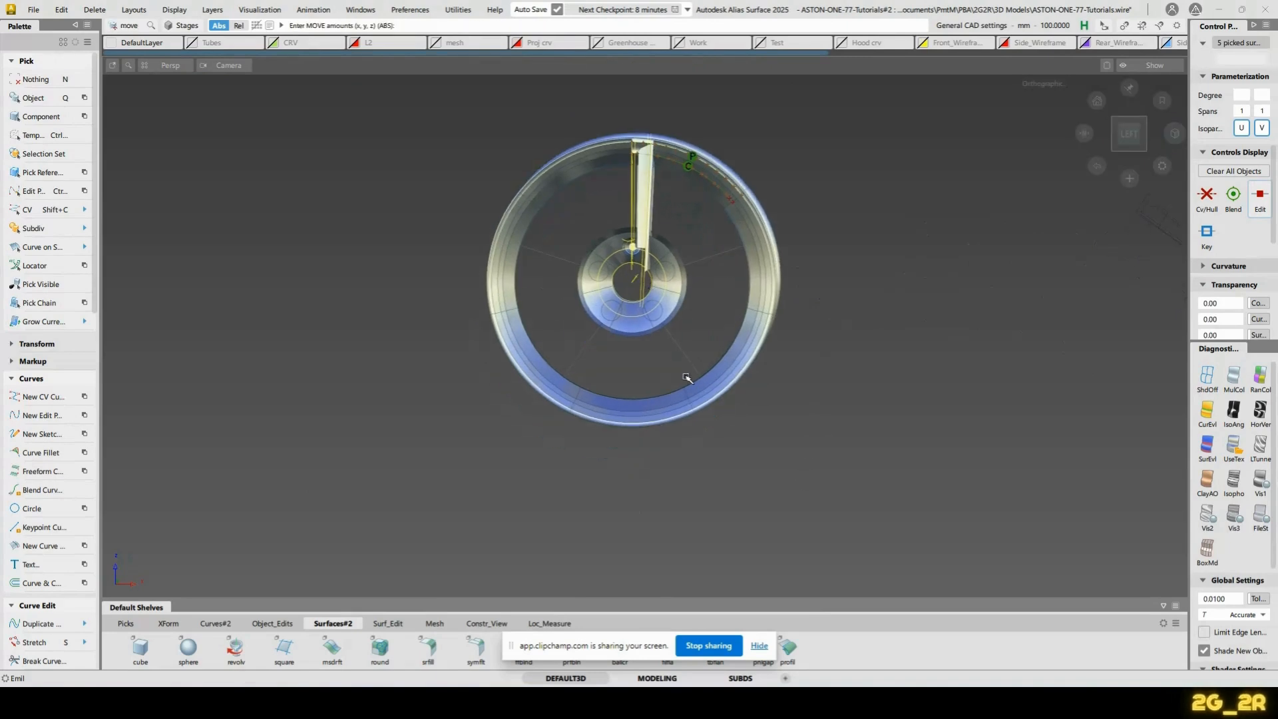
{"action": "left_click_drag", "start_coordinate": [610, 299], "coordinate": [699, 295], "text": "alt+shift"}
{"action": "right_click_drag", "start_coordinate": [698, 295], "coordinate": [787, 286], "text": "alt+shift"}
{"action": "left_click", "coordinate": [641, 291], "text": "ctrl+alt"}
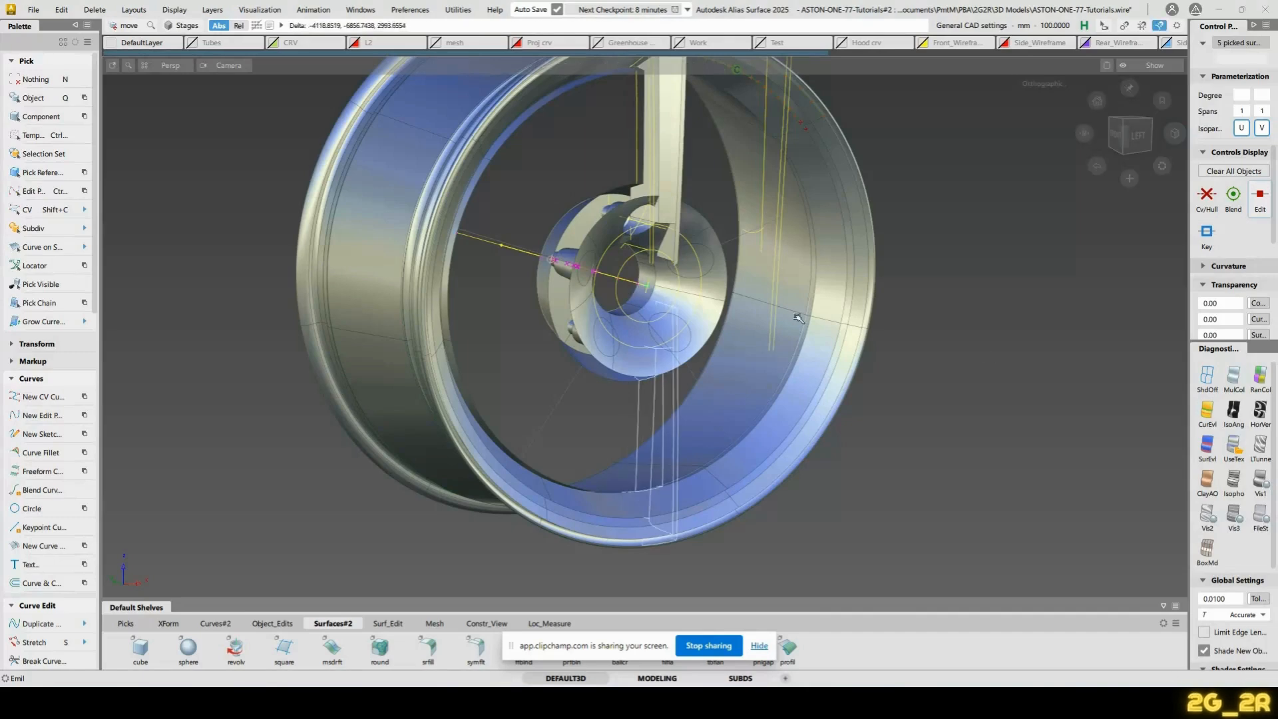
{"action": "right_click_drag", "start_coordinate": [1025, 328], "coordinate": [947, 328], "text": "alt+shift"}
{"action": "left_click_drag", "start_coordinate": [947, 328], "coordinate": [858, 326], "text": "alt+shift"}
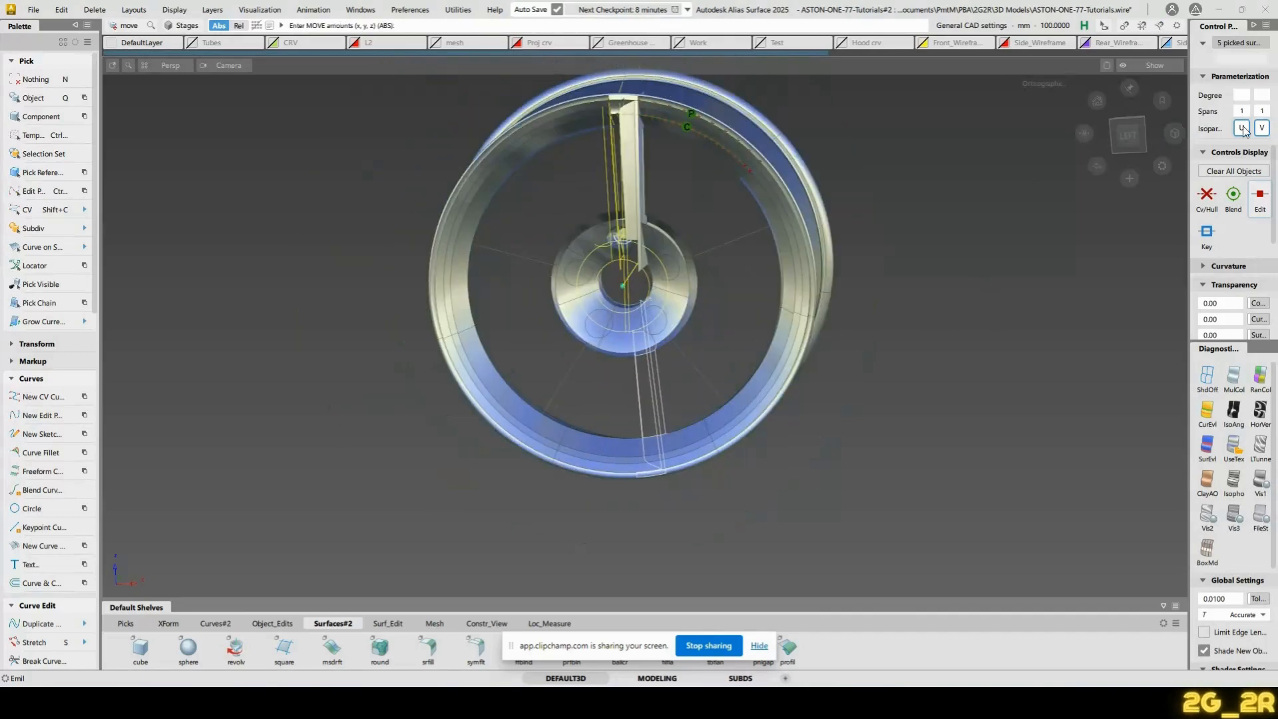
Rotate the mirrored spoke copy about the hub centre so it stands upright beside the original spoke
{"action": "left_click", "coordinate": [1128, 135]}
{"action": "key", "text": "e"}
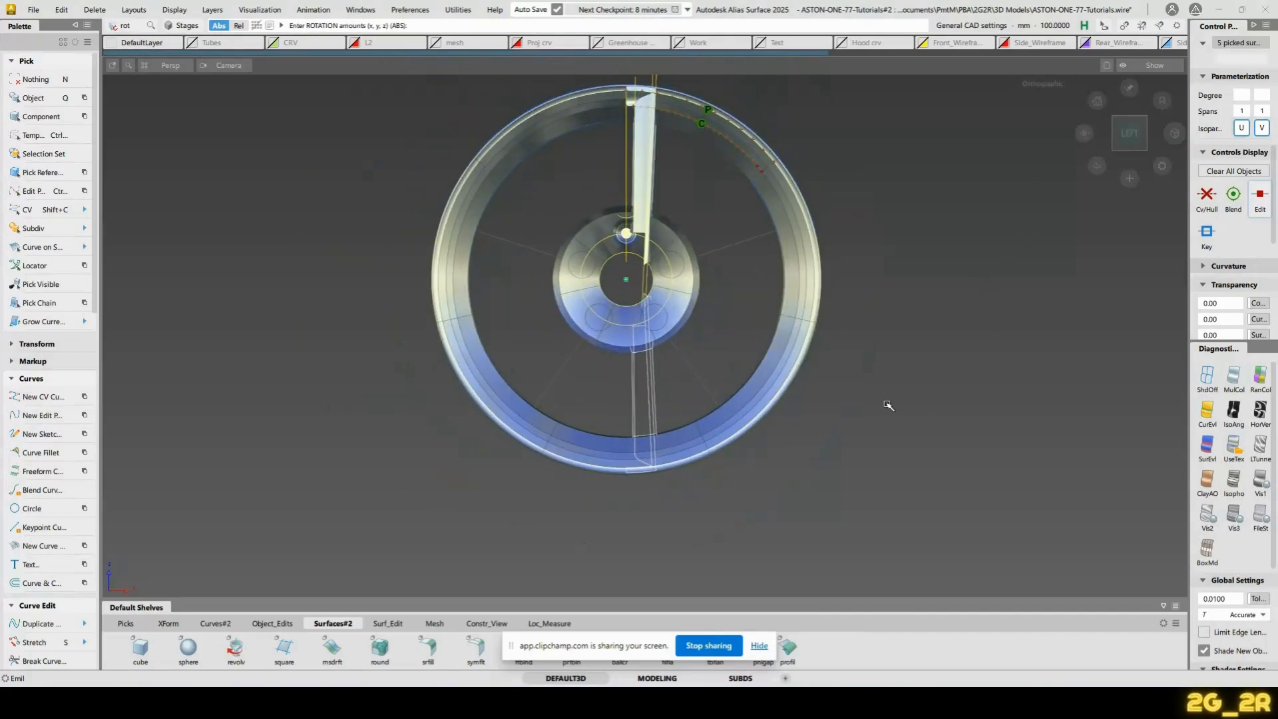
{"action": "left_click_drag", "start_coordinate": [894, 488], "coordinate": [1083, 425]}
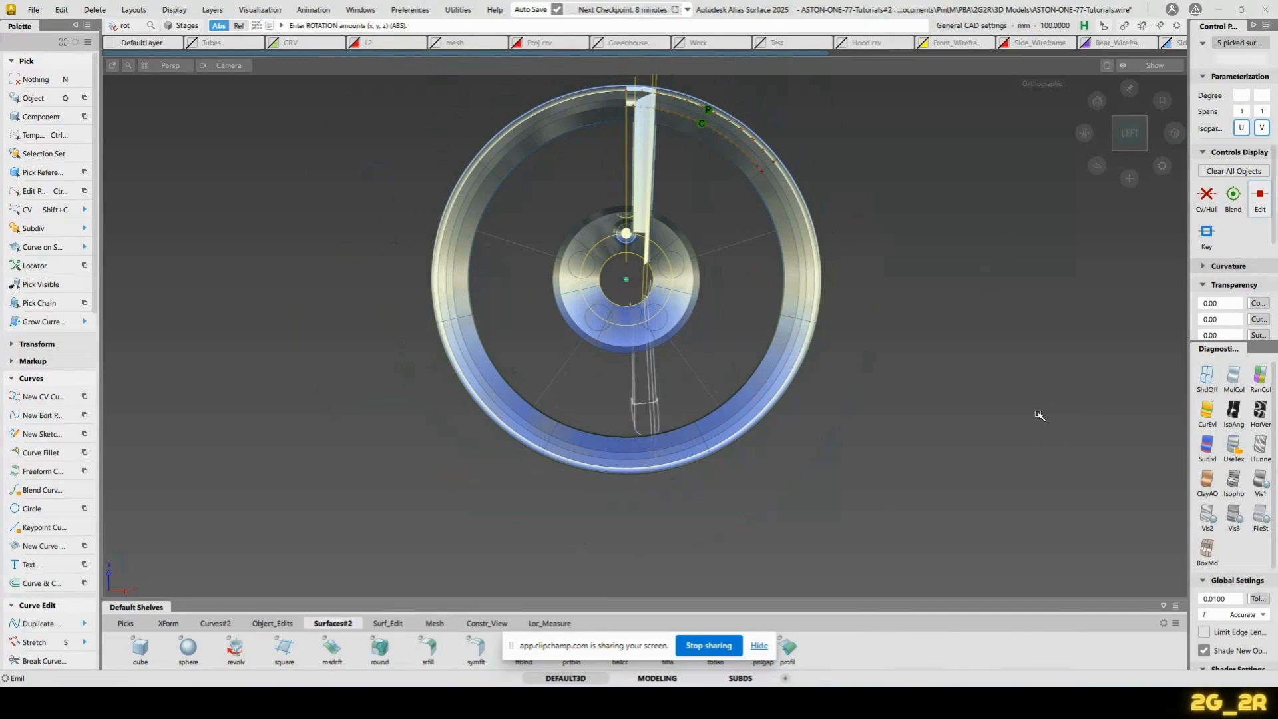
{"action": "middle_click_drag", "start_coordinate": [1040, 415], "coordinate": [645, 460]}
{"action": "middle_click", "coordinate": [655, 456]}
{"action": "middle_click_drag", "start_coordinate": [489, 531], "coordinate": [666, 501]}
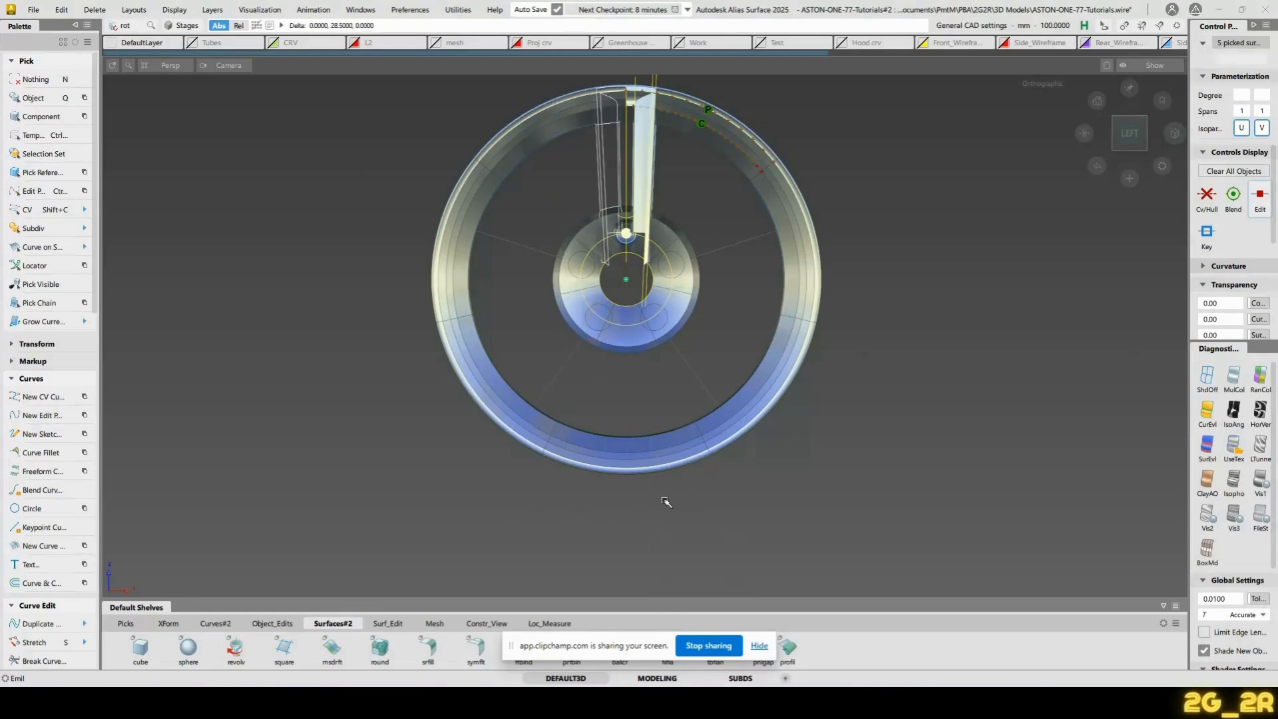
Compare the rotated copy's alignment with the original spoke at the hub and rim, and discard the copy
{"action": "right_click_drag", "start_coordinate": [666, 502], "coordinate": [770, 442], "text": "alt+shift"}
{"action": "middle_click_drag", "start_coordinate": [770, 441], "coordinate": [737, 554], "text": "alt+shift"}
{"action": "right_click_drag", "start_coordinate": [717, 285], "coordinate": [719, 261], "text": "ctrl+shift"}
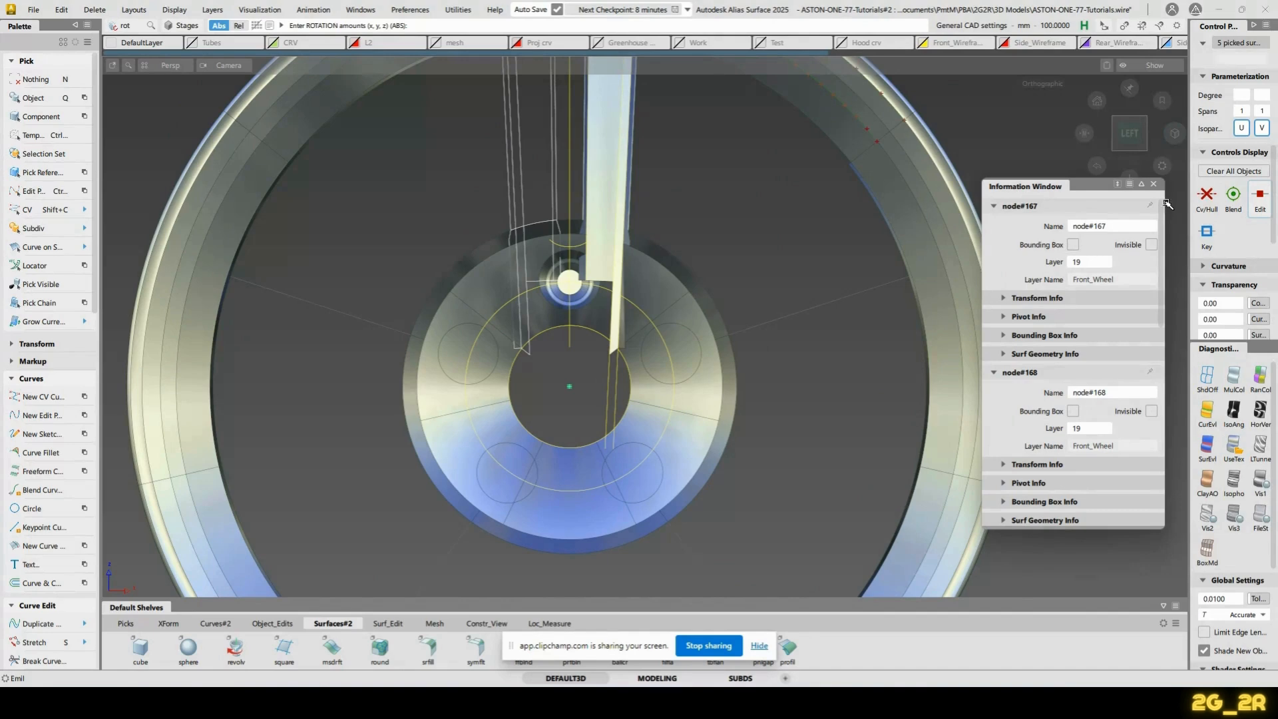
{"action": "left_click", "coordinate": [1153, 184]}
{"action": "middle_click_drag", "start_coordinate": [777, 191], "coordinate": [790, 353], "text": "alt+shift"}
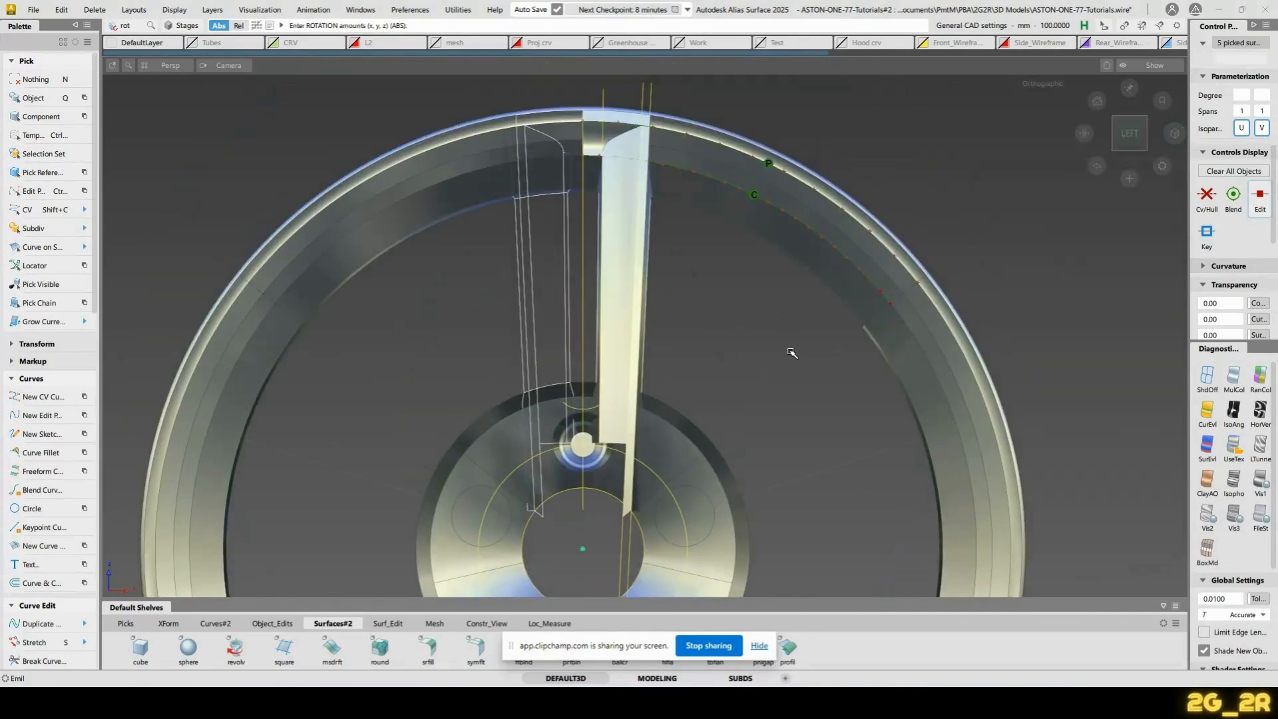
{"action": "key", "text": "n"}
Pick the upright spoke's surfaces and set the Duplicate Object Y rotation to 0
{"action": "left_click_drag", "start_coordinate": [688, 293], "coordinate": [715, 291], "text": "ctrl+shift"}
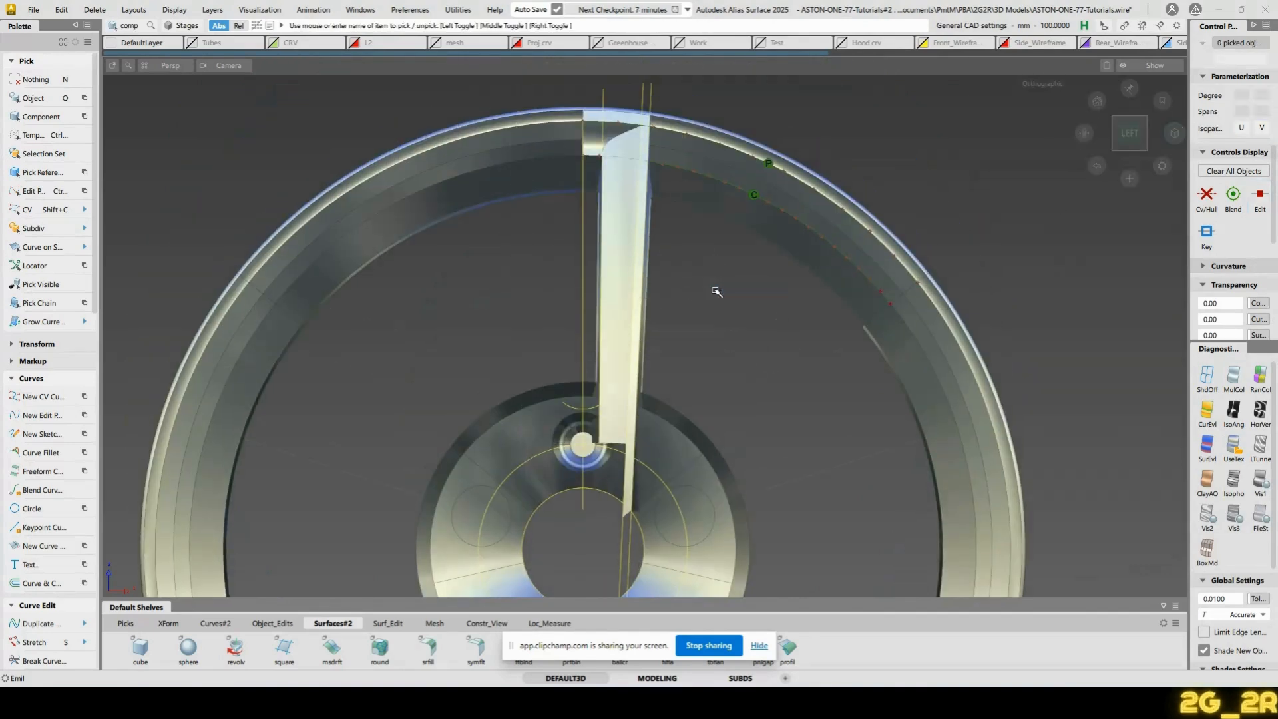
{"action": "left_click_drag", "start_coordinate": [514, 295], "coordinate": [731, 297]}
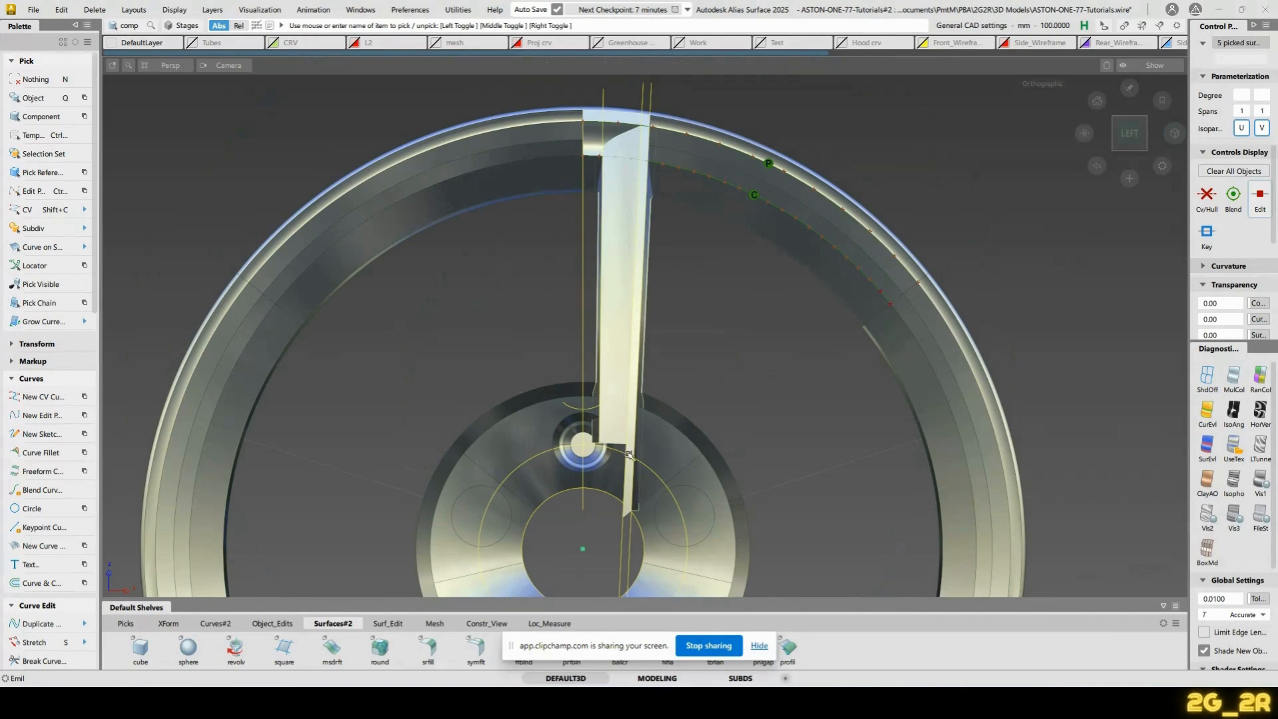
{"action": "left_click", "coordinate": [61, 10]}
{"action": "mouse_move", "coordinate": [147, 154]}
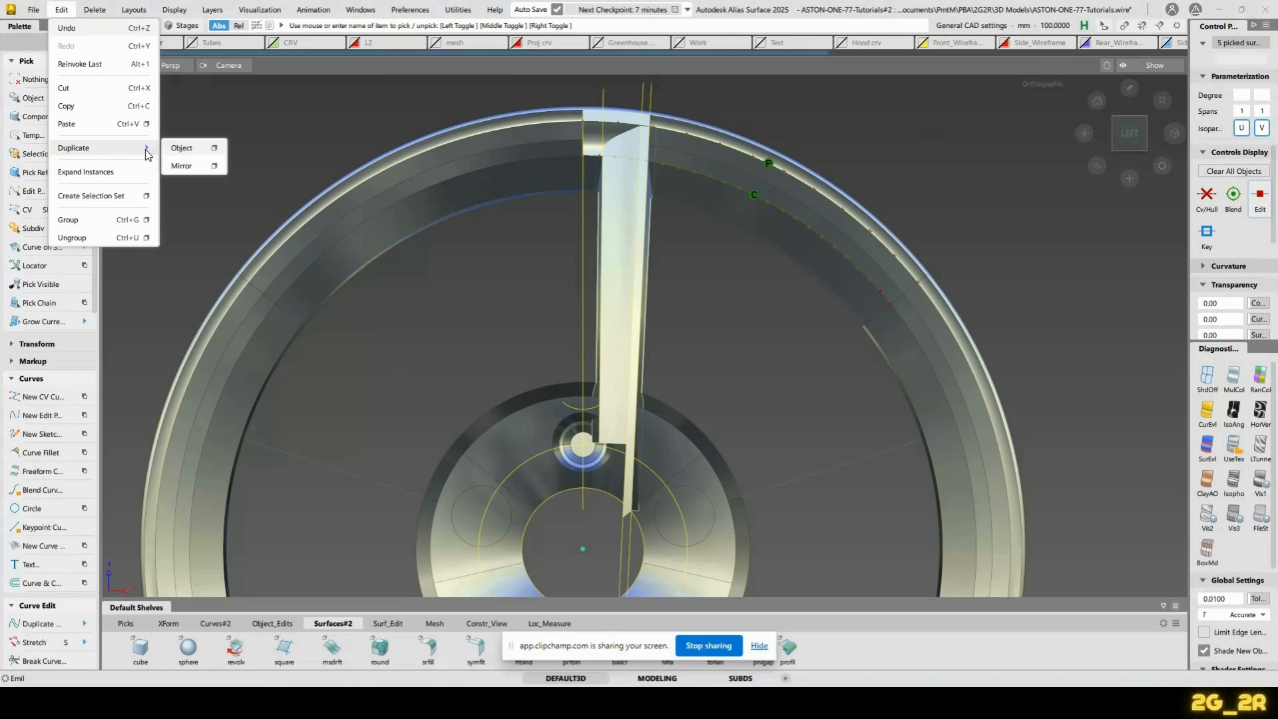
{"action": "left_click", "coordinate": [215, 148]}
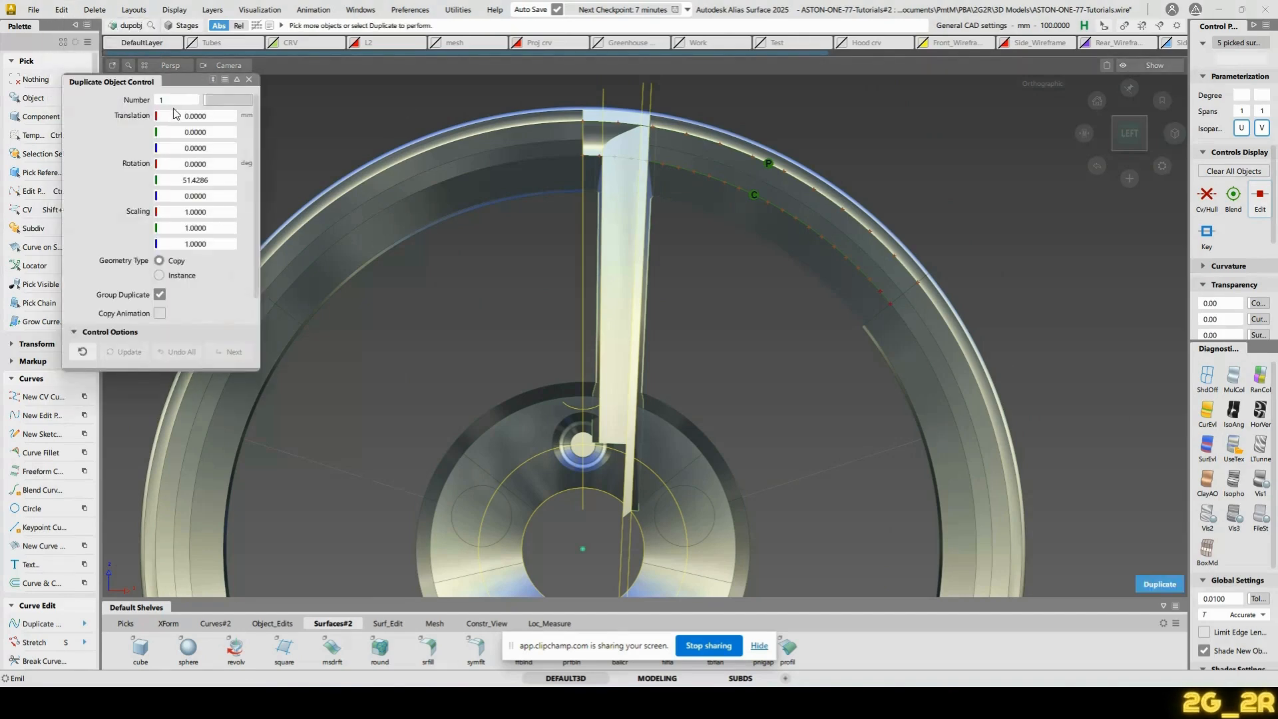
{"action": "left_click", "coordinate": [221, 181]}
{"action": "type", "text": "0"}
{"action": "key", "text": "Return"}
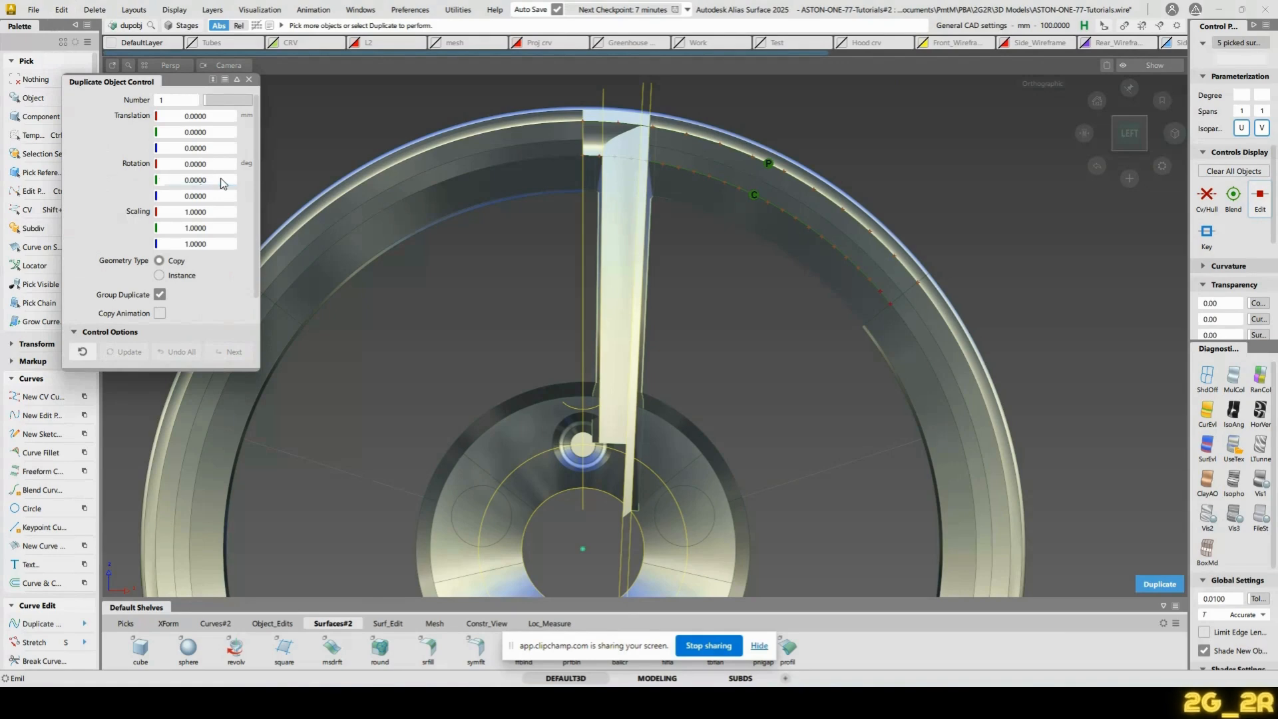
Duplicate the picked spoke surfaces with a Z scaling of -1
{"action": "left_click", "coordinate": [186, 245]}
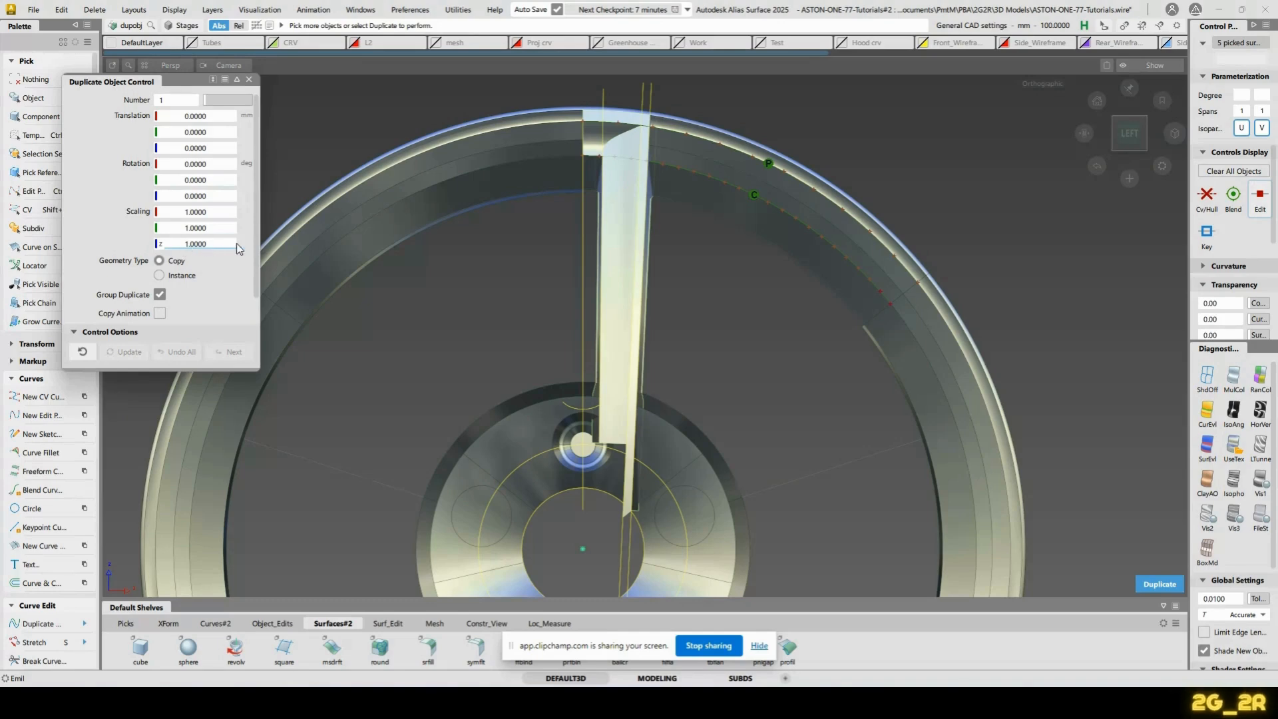
{"action": "left_click_drag", "start_coordinate": [679, 366], "coordinate": [760, 380], "text": "alt+shift"}
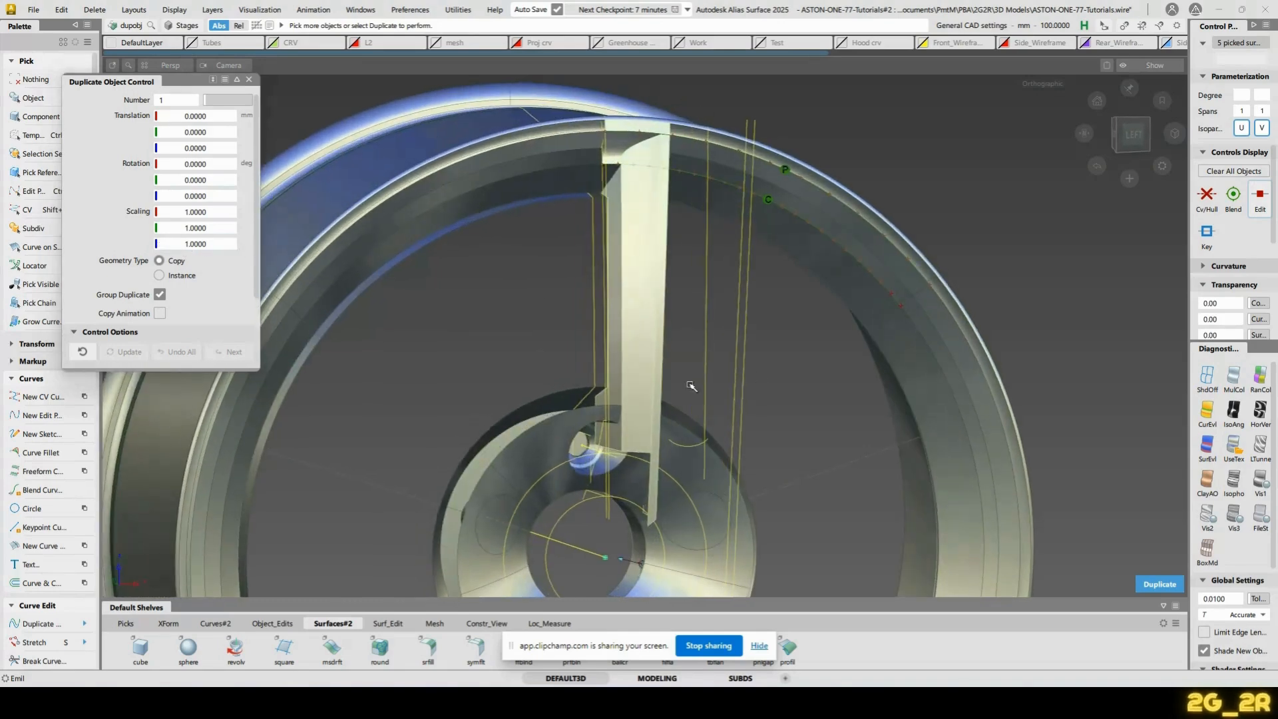
{"action": "double_click", "coordinate": [182, 247]}
{"action": "left_click", "coordinate": [223, 244]}
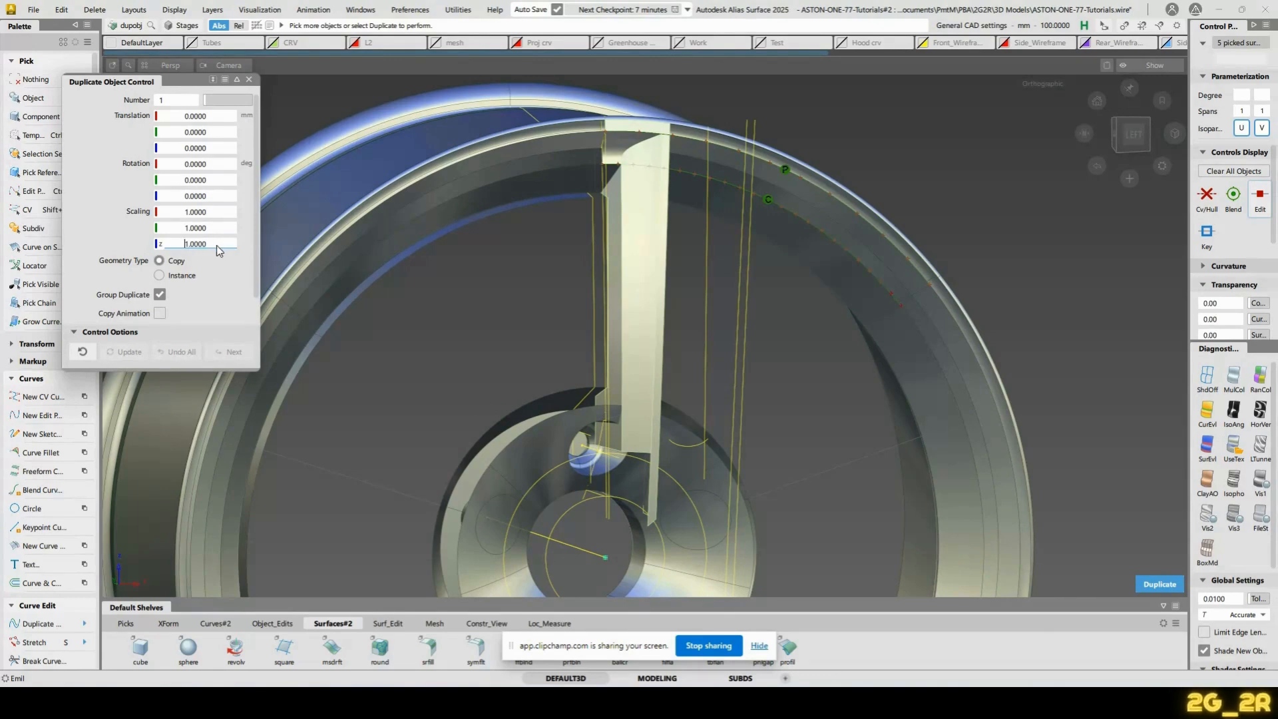
{"action": "key", "text": "Return"}
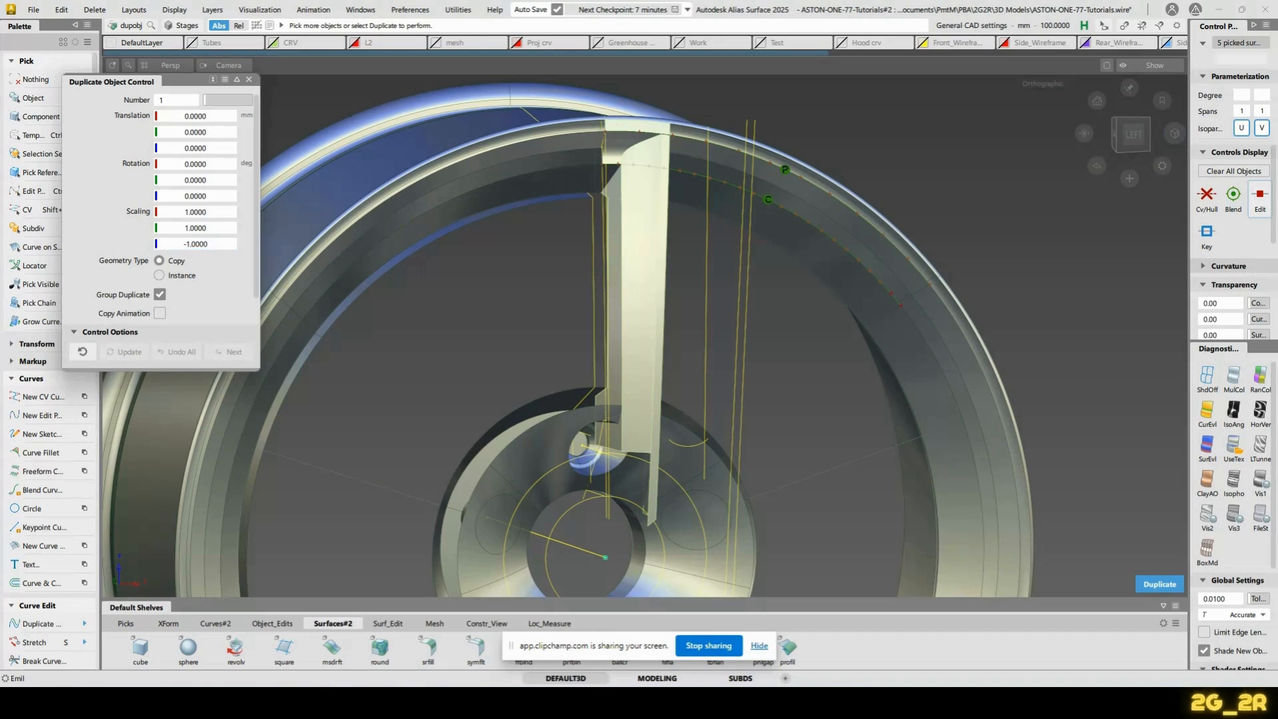
{"action": "left_click", "coordinate": [1162, 585]}
Check where the Z-scaled copy lies relative to the wheel, and remove it
{"action": "right_click_drag", "start_coordinate": [782, 476], "coordinate": [658, 394], "text": "alt+shift"}
{"action": "middle_click_drag", "start_coordinate": [659, 393], "coordinate": [712, 238], "text": "alt+shift"}
{"action": "right_click_drag", "start_coordinate": [712, 237], "coordinate": [667, 183], "text": "alt+shift"}
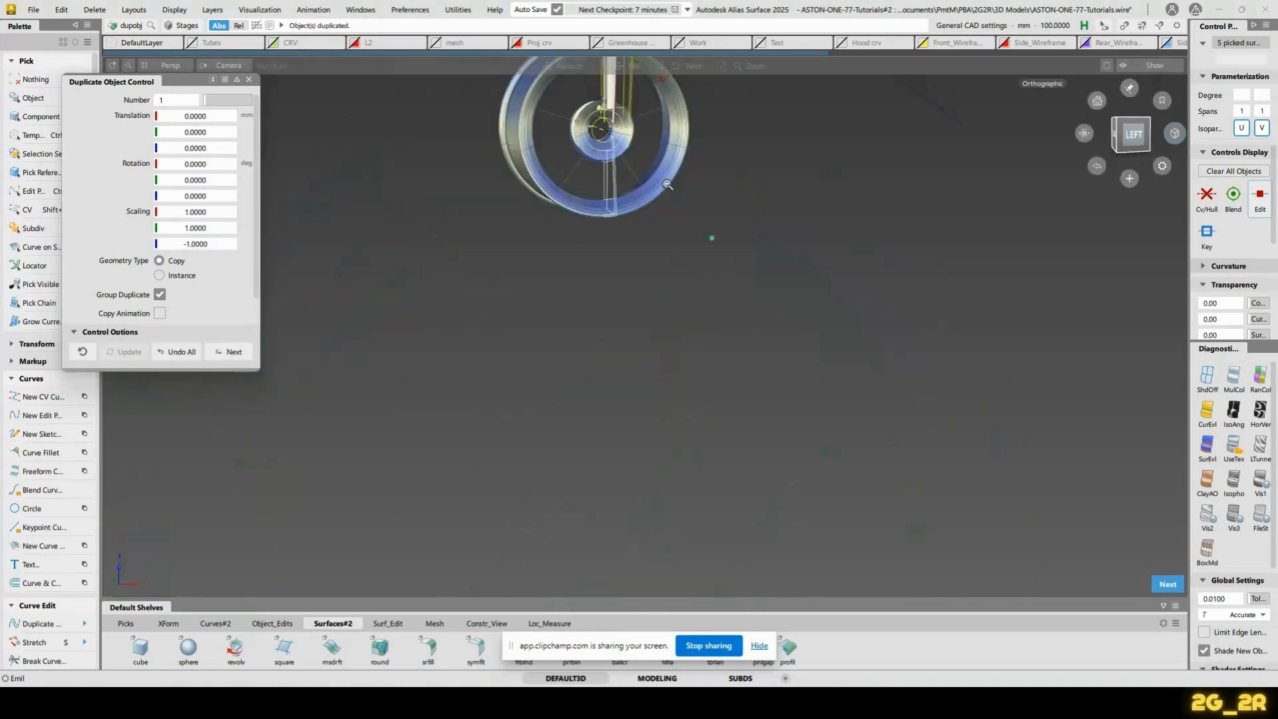
{"action": "middle_click_drag", "start_coordinate": [661, 250], "coordinate": [654, 319], "text": "alt+shift"}
{"action": "right_click_drag", "start_coordinate": [654, 320], "coordinate": [668, 269], "text": "alt+shift"}
{"action": "middle_click_drag", "start_coordinate": [667, 269], "coordinate": [667, 425], "text": "alt+shift"}
{"action": "right_click_drag", "start_coordinate": [668, 425], "coordinate": [639, 363], "text": "alt+shift"}
{"action": "left_click_drag", "start_coordinate": [638, 363], "coordinate": [605, 366], "text": "alt+shift"}
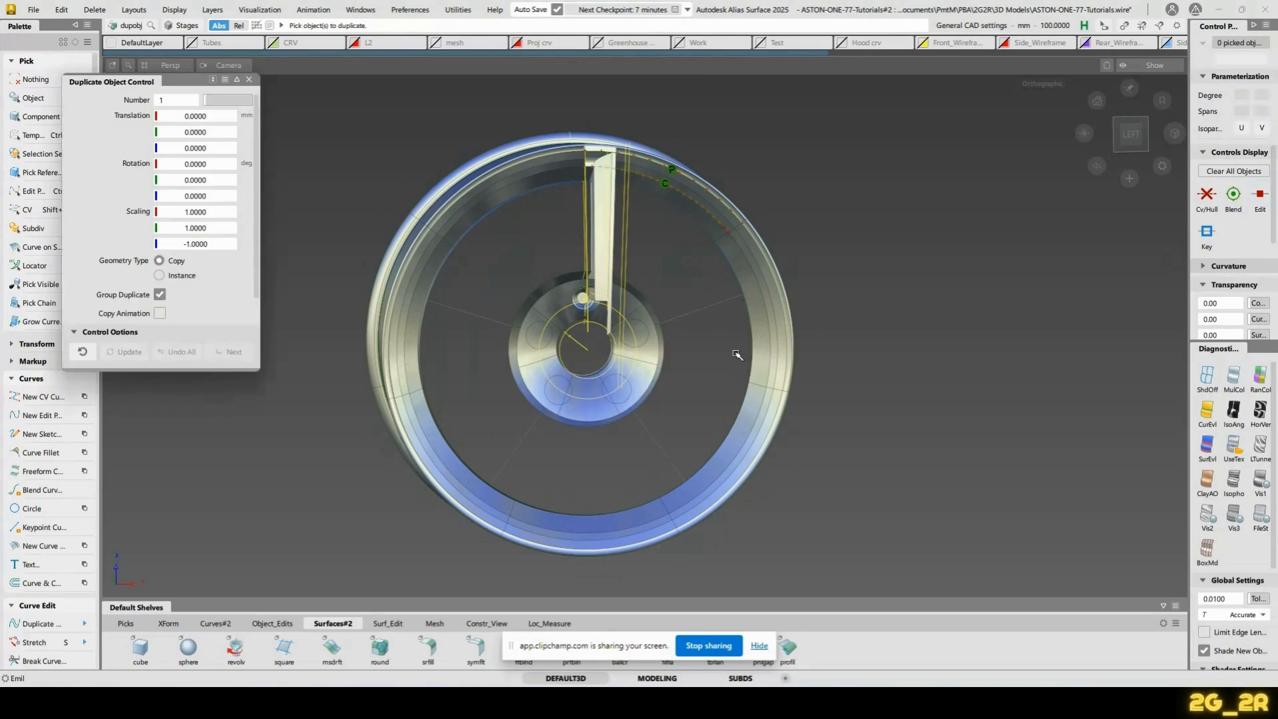
{"action": "right_click_drag", "start_coordinate": [736, 353], "coordinate": [678, 318], "text": "alt+shift"}
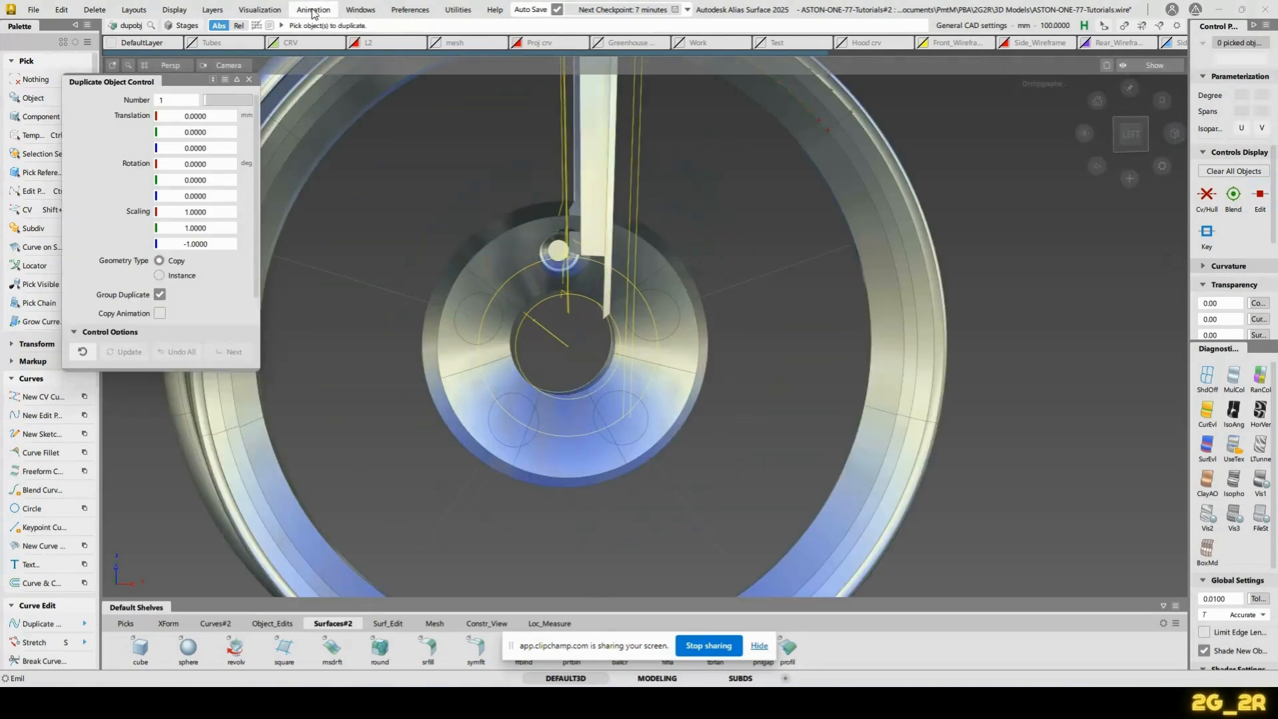
Reopen the layer's symmetry plane setup, examine the plane's orientation at the hub centre, and leave it unset
{"action": "left_click", "coordinate": [226, 10]}
{"action": "mouse_move", "coordinate": [269, 207]}
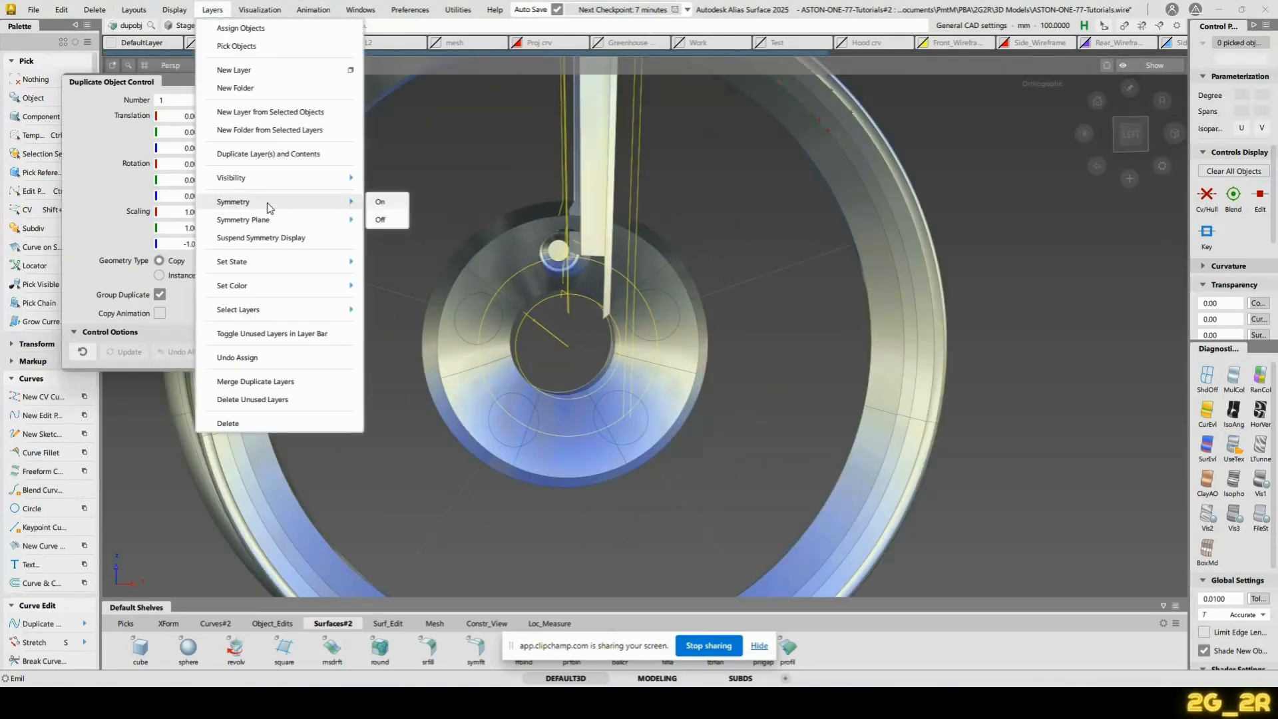
{"action": "mouse_move", "coordinate": [348, 225]}
{"action": "left_click", "coordinate": [386, 221]}
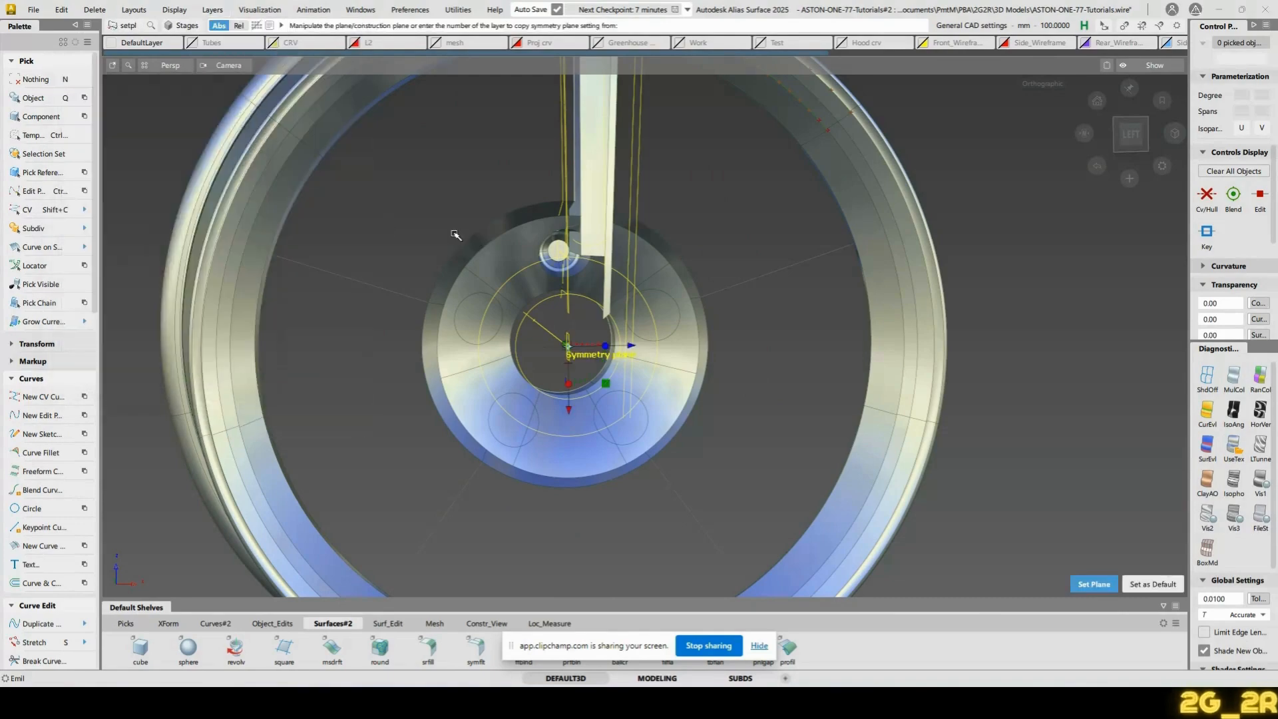
{"action": "left_click_drag", "start_coordinate": [450, 237], "coordinate": [747, 386], "text": "alt+shift"}
{"action": "right_click_drag", "start_coordinate": [746, 386], "coordinate": [699, 342], "text": "alt+shift"}
{"action": "left_click_drag", "start_coordinate": [699, 342], "coordinate": [669, 361], "text": "alt+shift"}
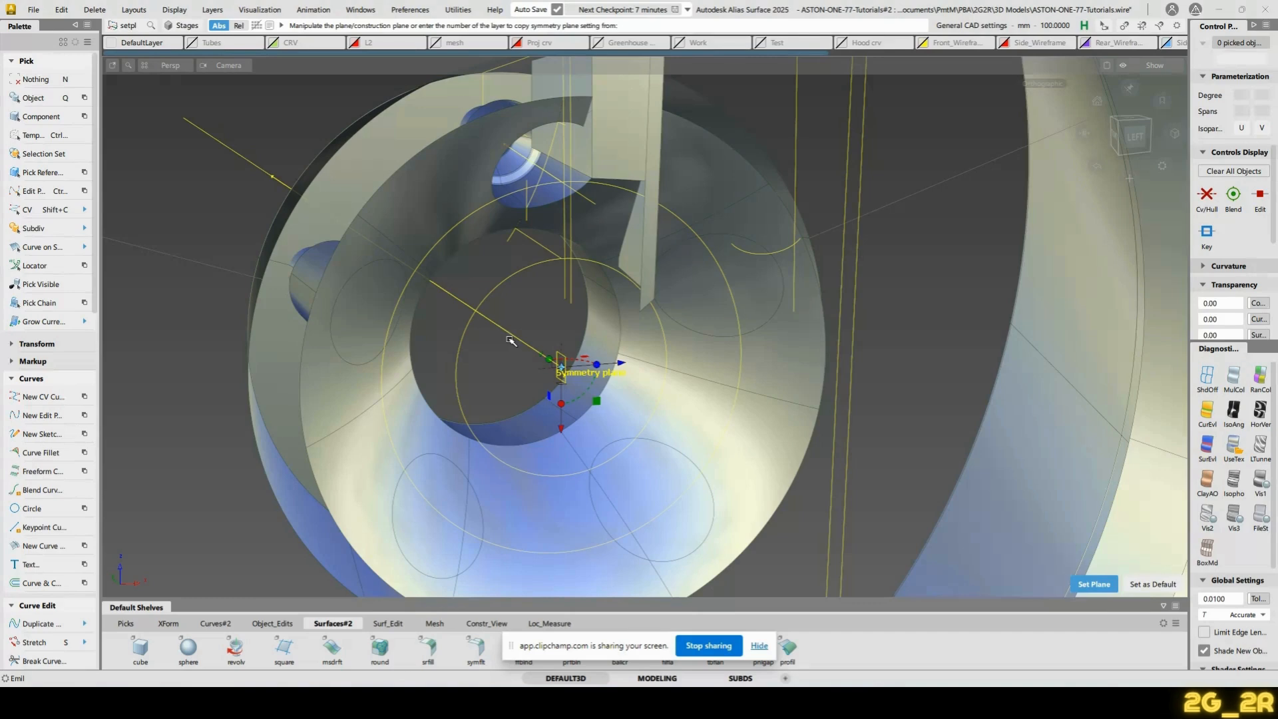
{"action": "key", "text": "space"}
Duplicate the upright spoke's surfaces as a copy with Y scaling -1 and Z scaling 1
{"action": "right_click_drag", "start_coordinate": [701, 154], "coordinate": [932, 147], "text": "alt+shift"}
{"action": "left_click", "coordinate": [1131, 137]}
{"action": "key", "text": "ctrl+d"}
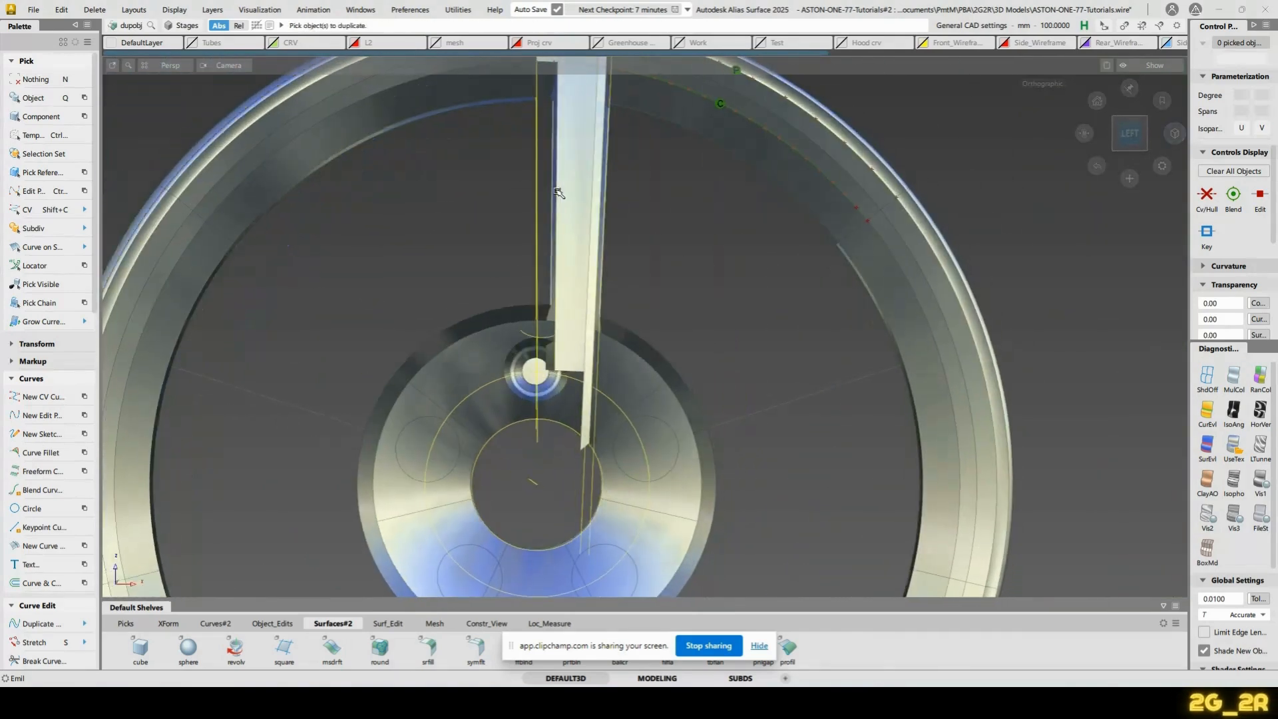
{"action": "left_click_drag", "start_coordinate": [558, 193], "coordinate": [685, 195], "text": "ctrl+shift"}
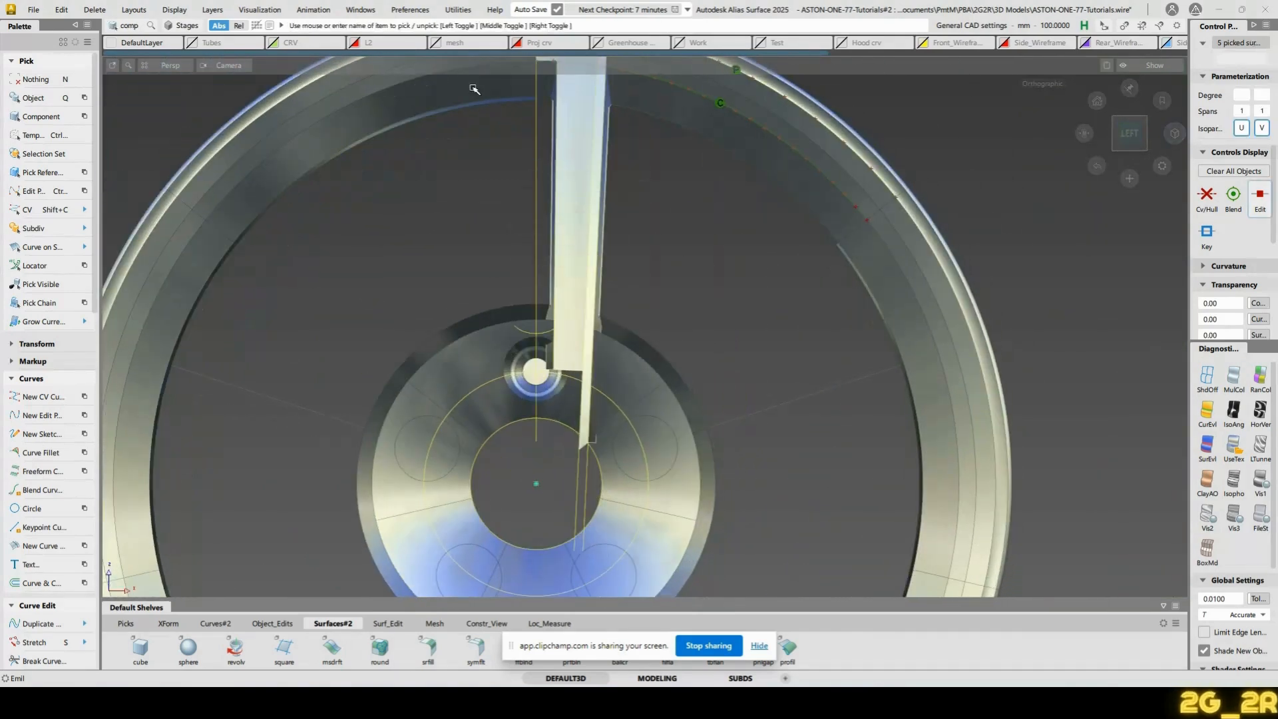
{"action": "left_click", "coordinate": [30, 9]}
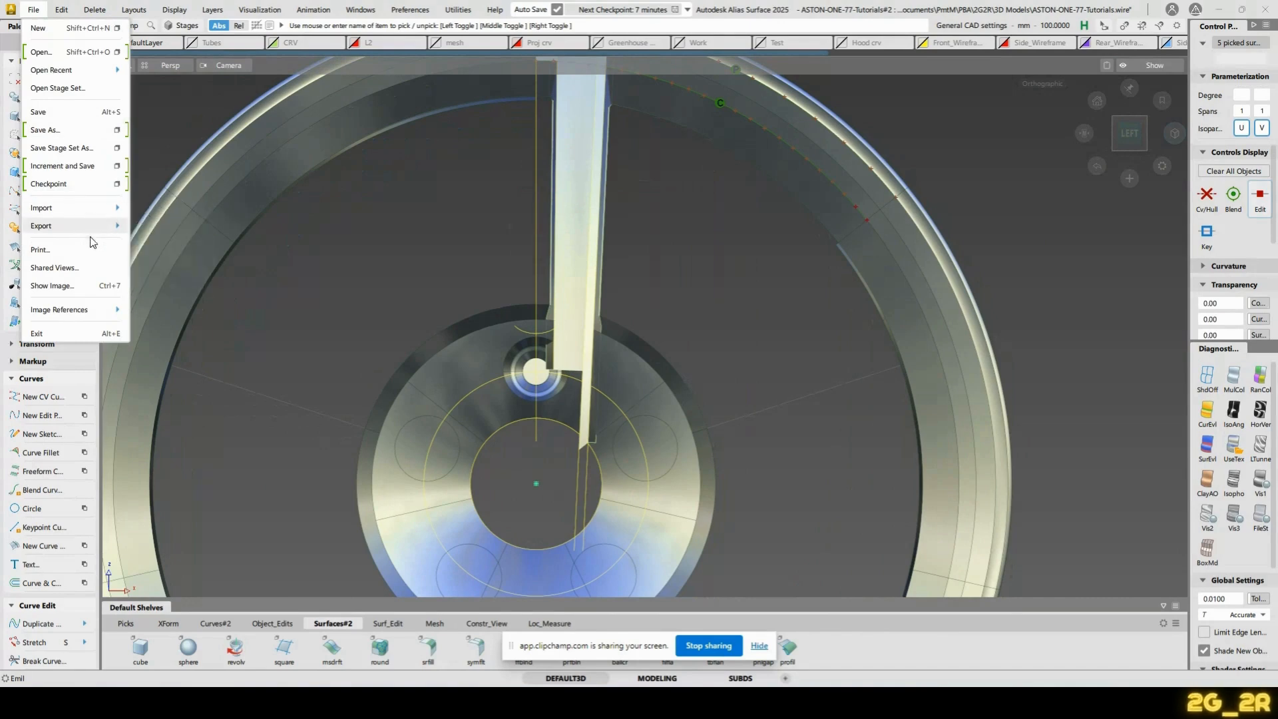
{"action": "mouse_move", "coordinate": [95, 210]}
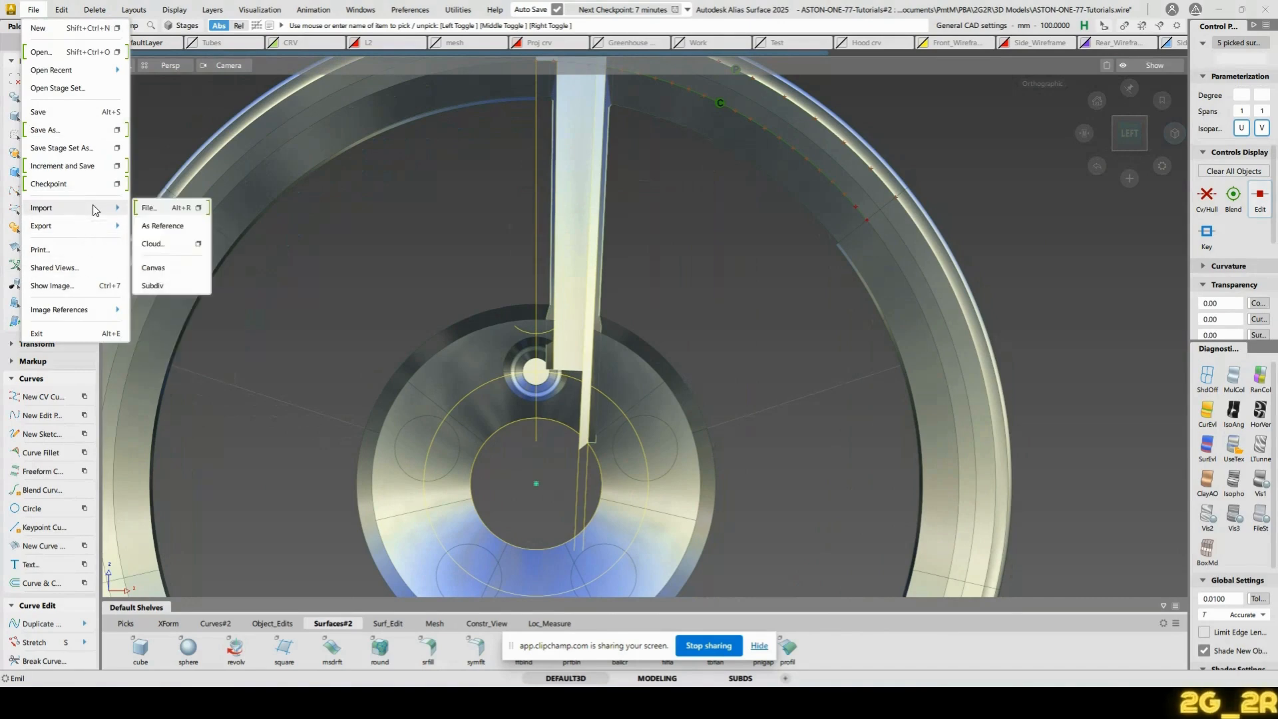
{"action": "mouse_move", "coordinate": [63, 11]}
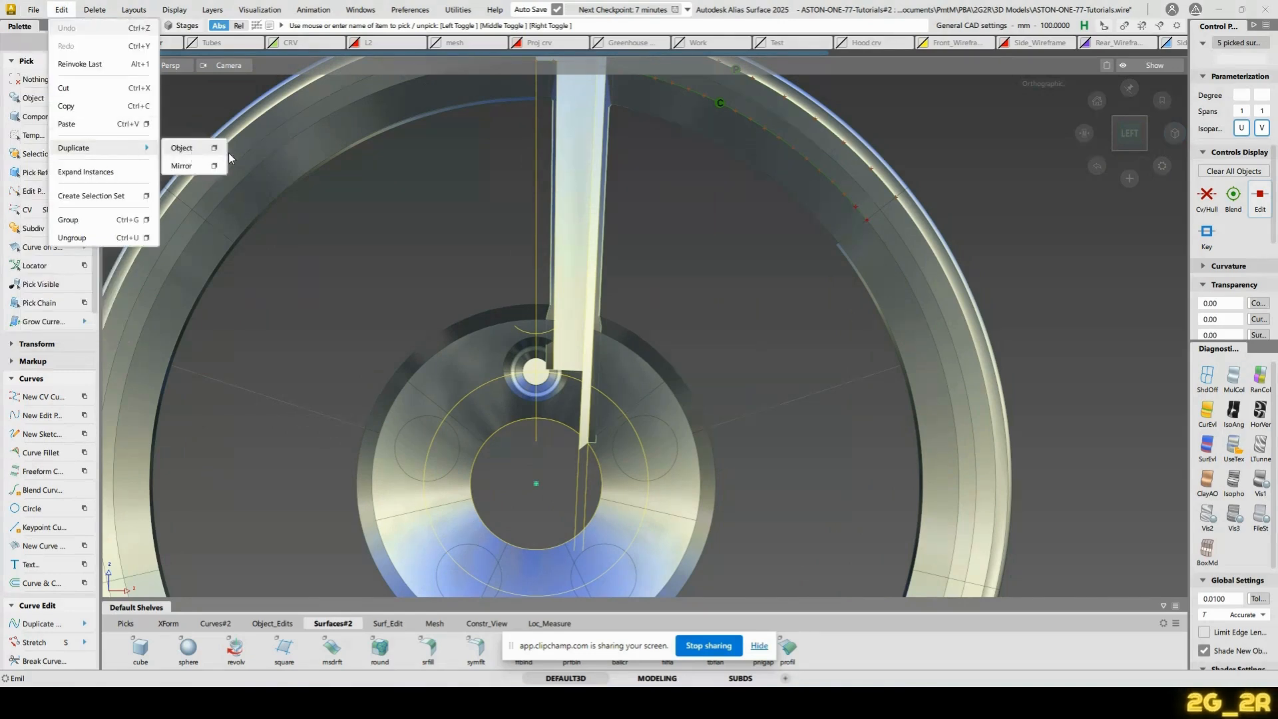
{"action": "left_click", "coordinate": [214, 149]}
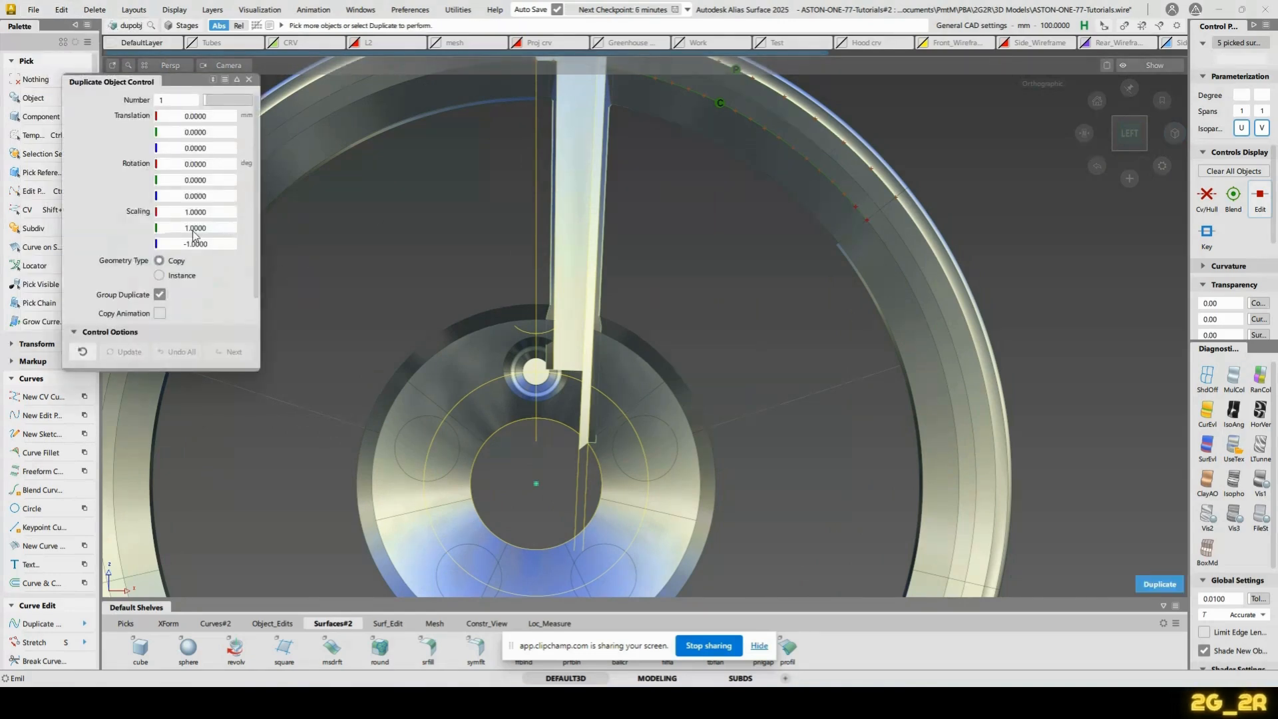
{"action": "left_click", "coordinate": [194, 245]}
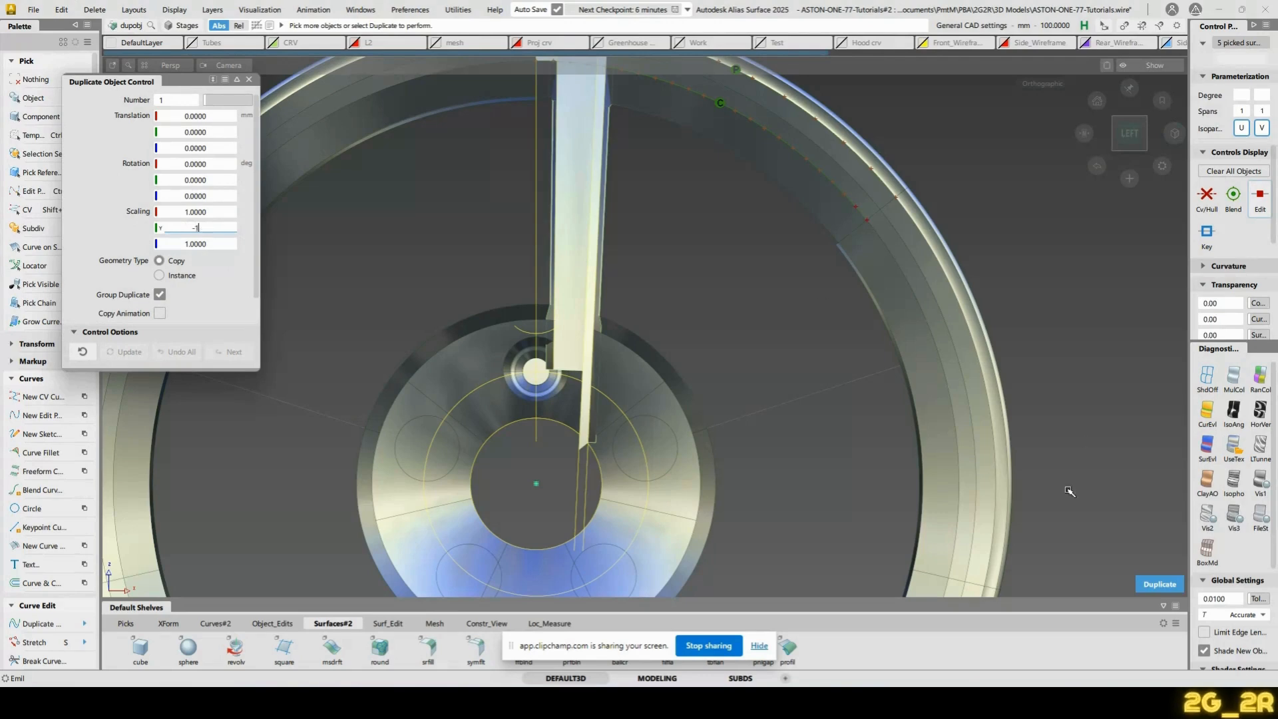
{"action": "left_click", "coordinate": [1159, 584]}
Check where the Y-scaled copy lies around the wheel, and delete it
{"action": "scroll", "coordinate": [659, 373], "scroll_direction": "down", "scroll_amount": 5}
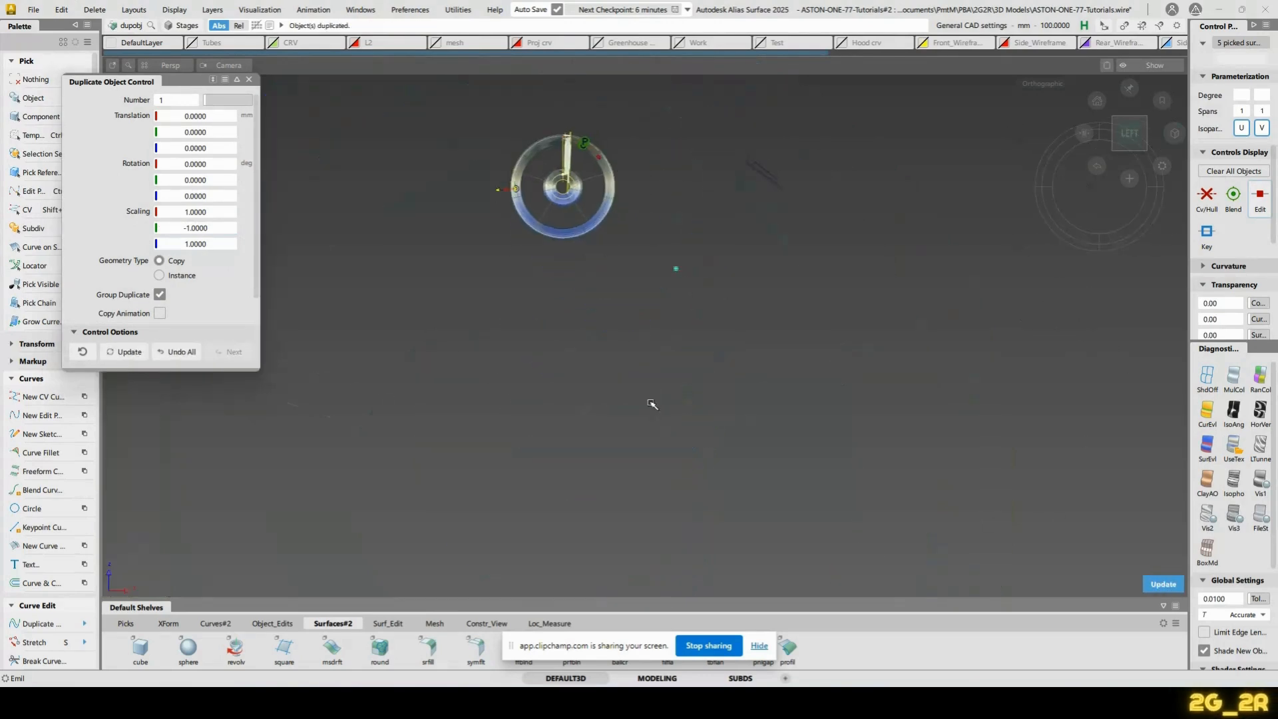
{"action": "right_click_drag", "start_coordinate": [663, 369], "coordinate": [744, 382], "text": "alt+shift"}
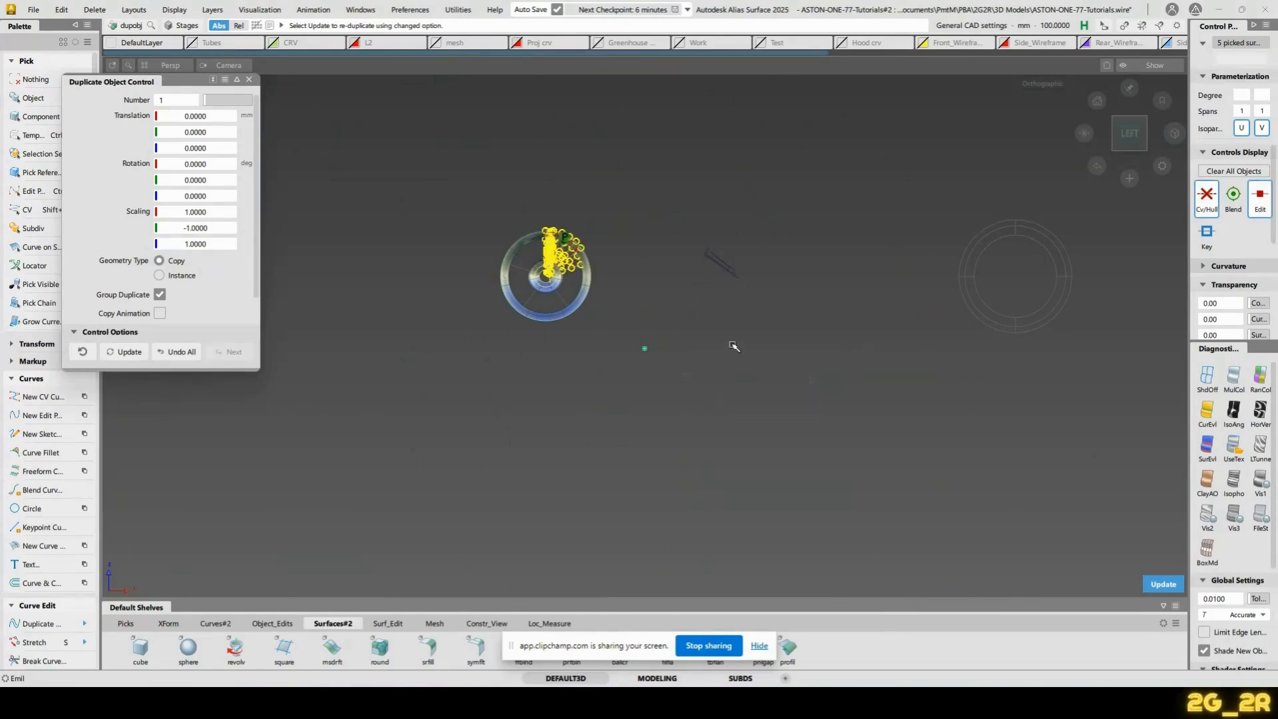
{"action": "right_click_drag", "start_coordinate": [711, 457], "coordinate": [758, 296], "text": "alt+shift"}
{"action": "middle_click_drag", "start_coordinate": [759, 296], "coordinate": [680, 406], "text": "alt+shift"}
{"action": "right_click_drag", "start_coordinate": [701, 504], "coordinate": [739, 313], "text": "alt+shift"}
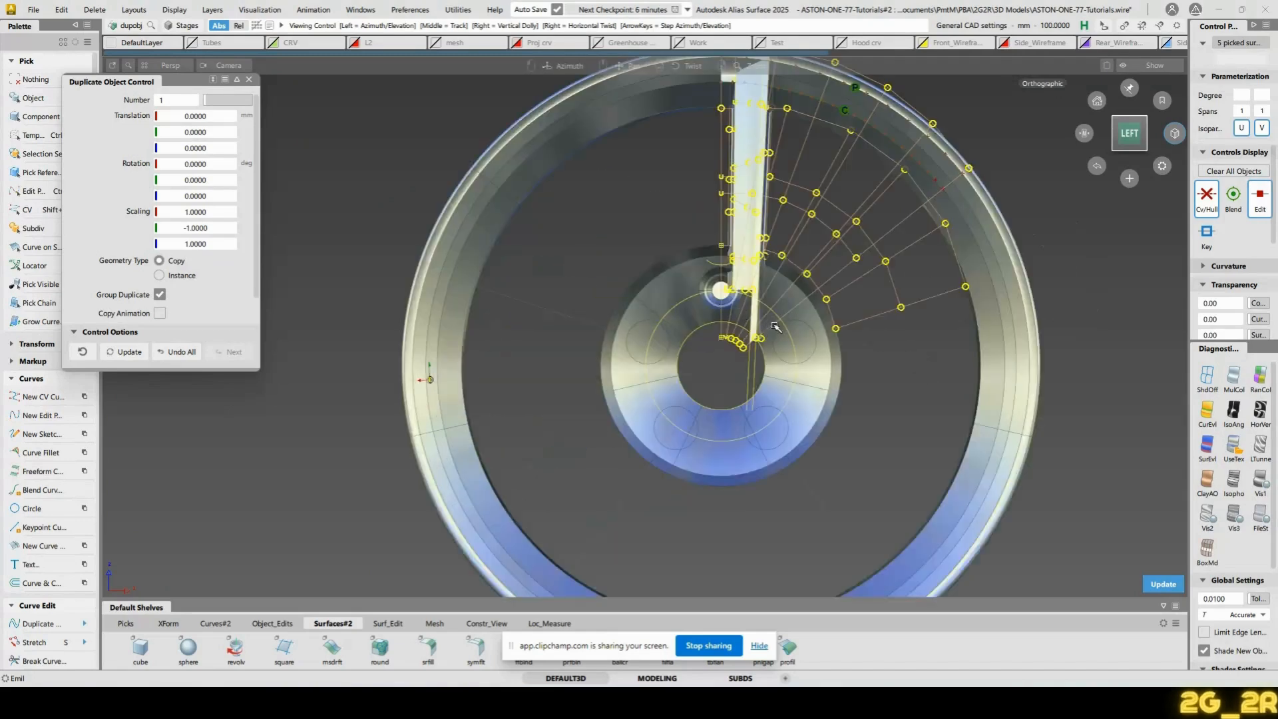
{"action": "middle_click_drag", "start_coordinate": [774, 326], "coordinate": [739, 345], "text": "alt+shift"}
{"action": "key", "text": "Delete"}
{"action": "key", "text": "Return"}
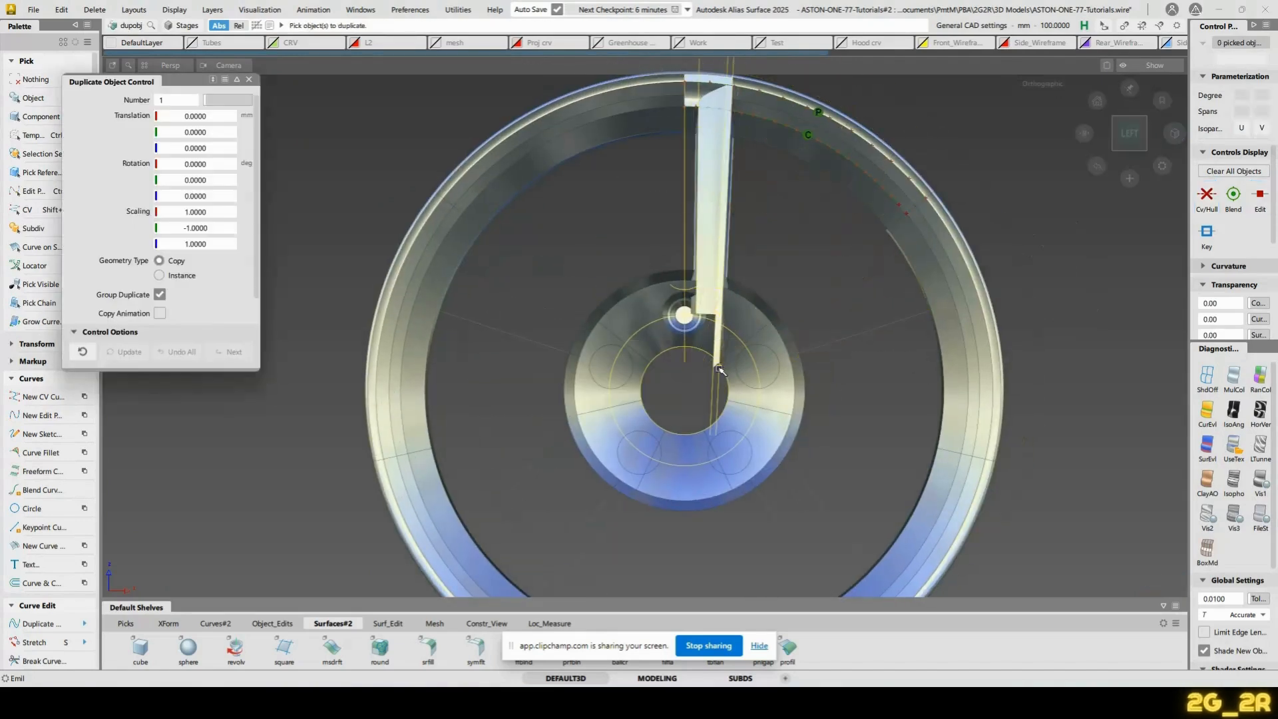
Duplicate the upright half-spoke's surfaces as a single copy with X scaling -1 and Y and Z scaling 1
{"action": "left_click_drag", "start_coordinate": [708, 113], "coordinate": [762, 112], "text": "ctrl+shift"}
{"action": "left_click_drag", "start_coordinate": [669, 225], "coordinate": [804, 233]}
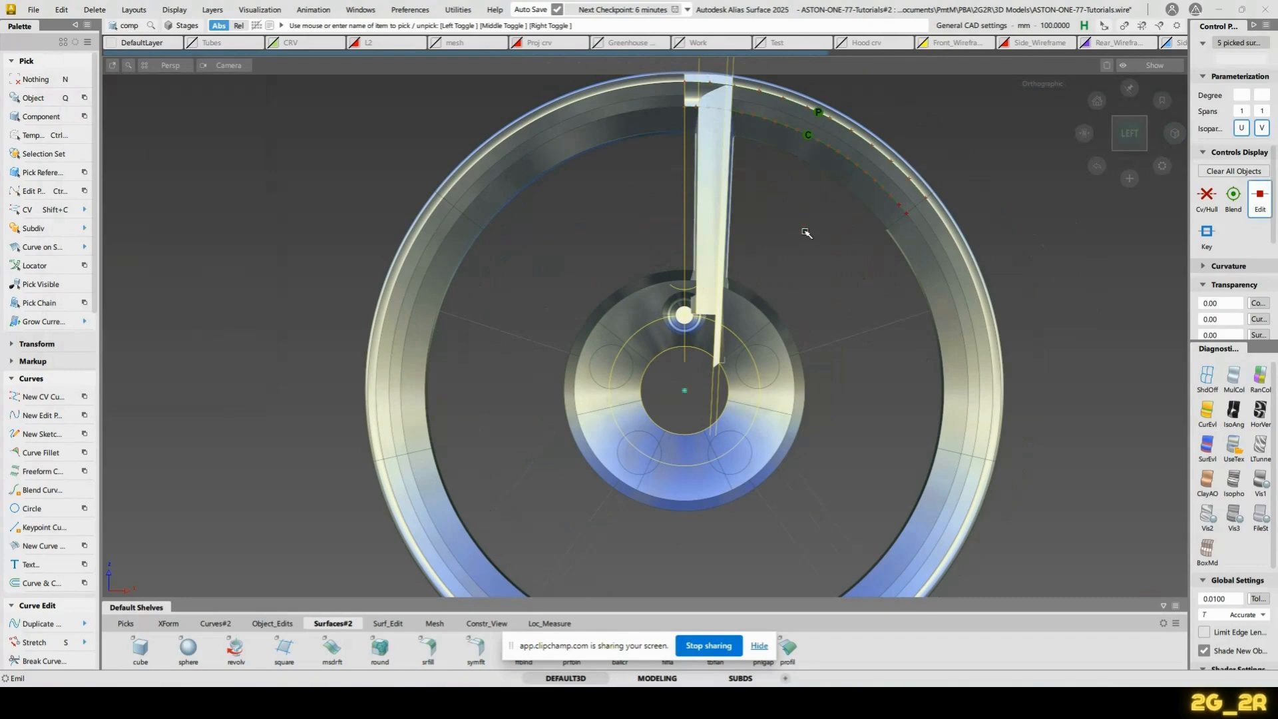
{"action": "middle_click_drag", "start_coordinate": [756, 225], "coordinate": [746, 289], "text": "alt+shift"}
{"action": "left_click", "coordinate": [62, 9]}
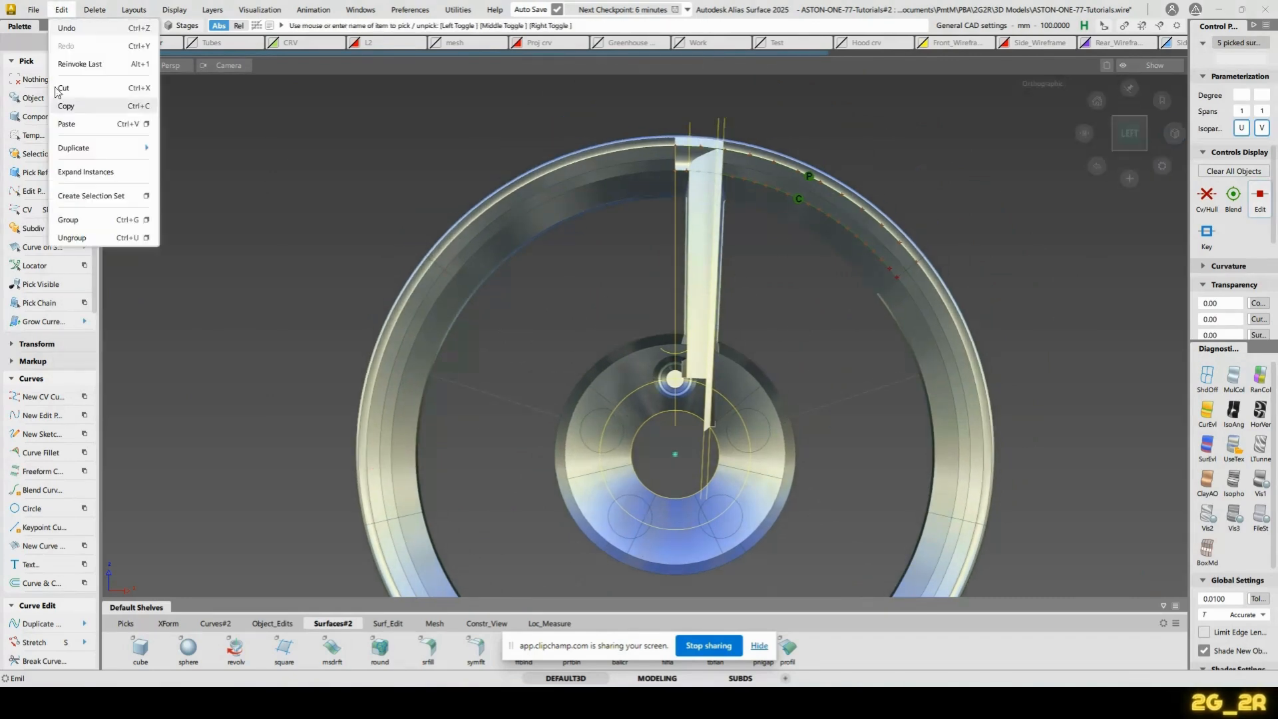
{"action": "mouse_move", "coordinate": [91, 155]}
{"action": "left_click", "coordinate": [216, 147]}
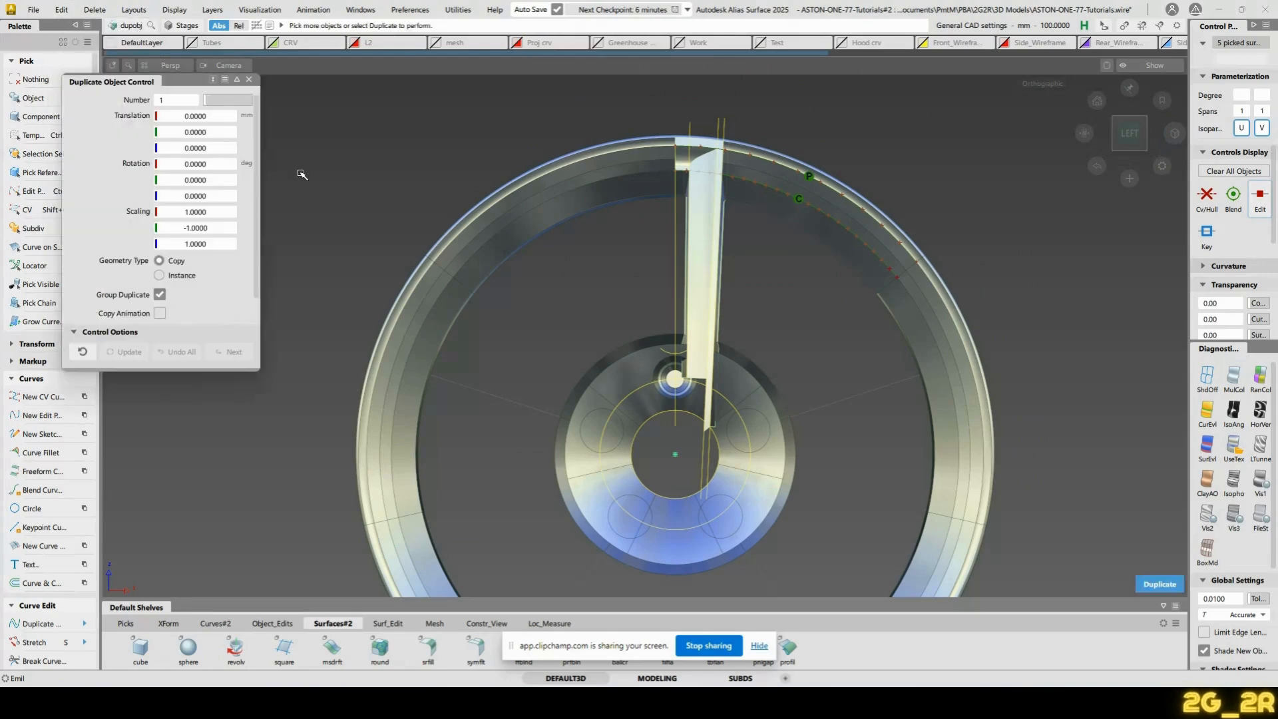
{"action": "left_click", "coordinate": [208, 229]}
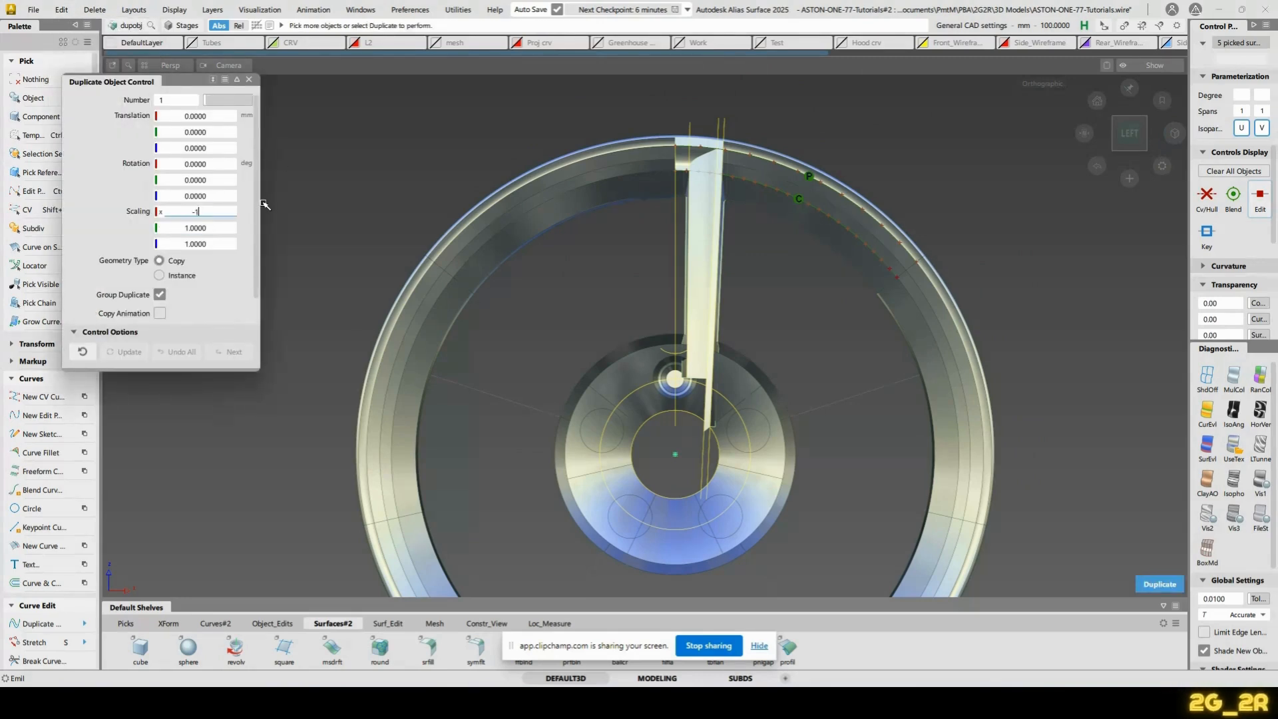
{"action": "left_click", "coordinate": [1159, 584]}
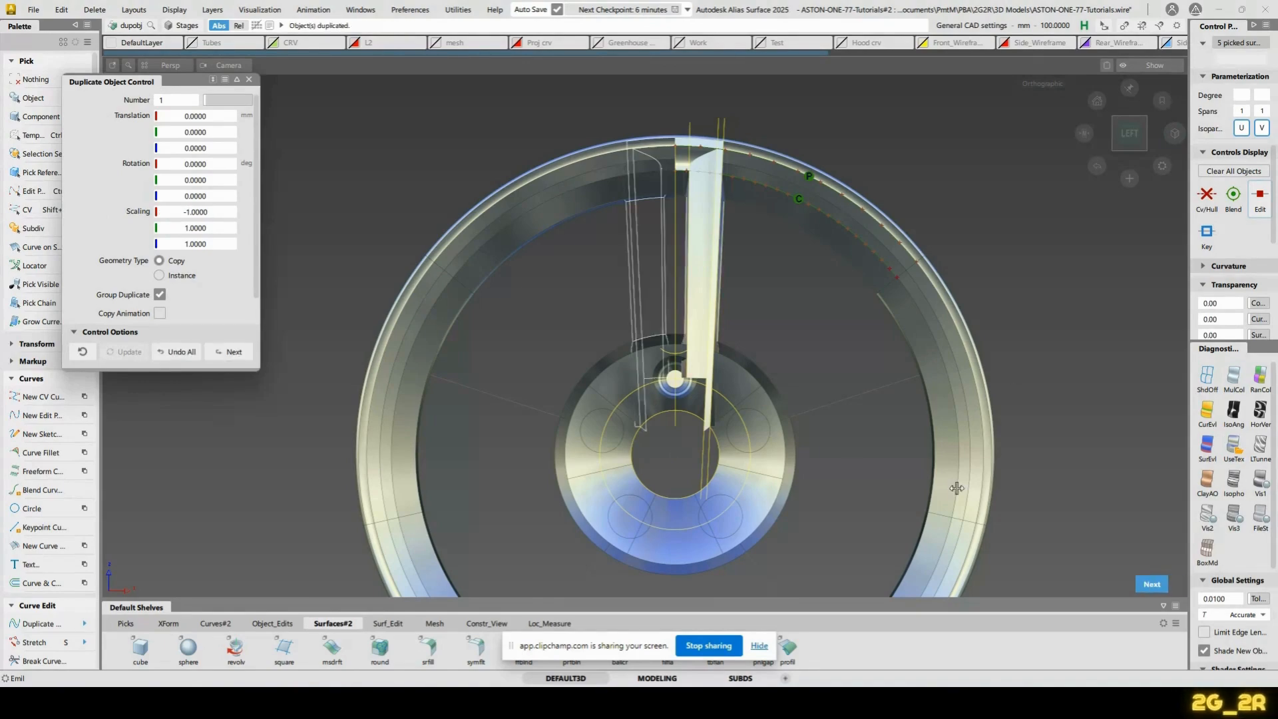
{"action": "right_click_drag", "start_coordinate": [447, 385], "coordinate": [754, 414], "text": "alt+shift"}
{"action": "middle_click_drag", "start_coordinate": [753, 414], "coordinate": [535, 561], "text": "alt+shift"}
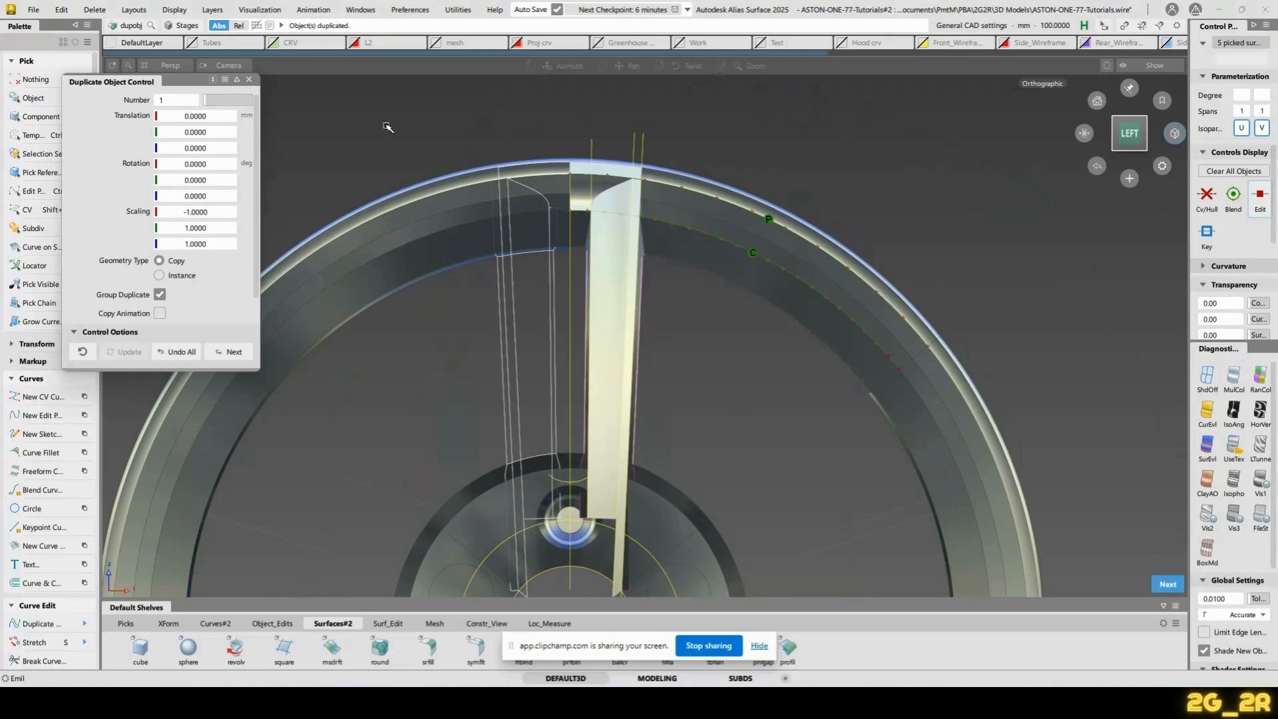
{"action": "left_click", "coordinate": [248, 79]}
Shade the model and check surface curvature continuity across the seam between the half-spoke and its mirrored copy at the rim
{"action": "middle_click_drag", "start_coordinate": [617, 376], "coordinate": [628, 261], "text": "alt+shift"}
{"action": "key", "text": "n"}
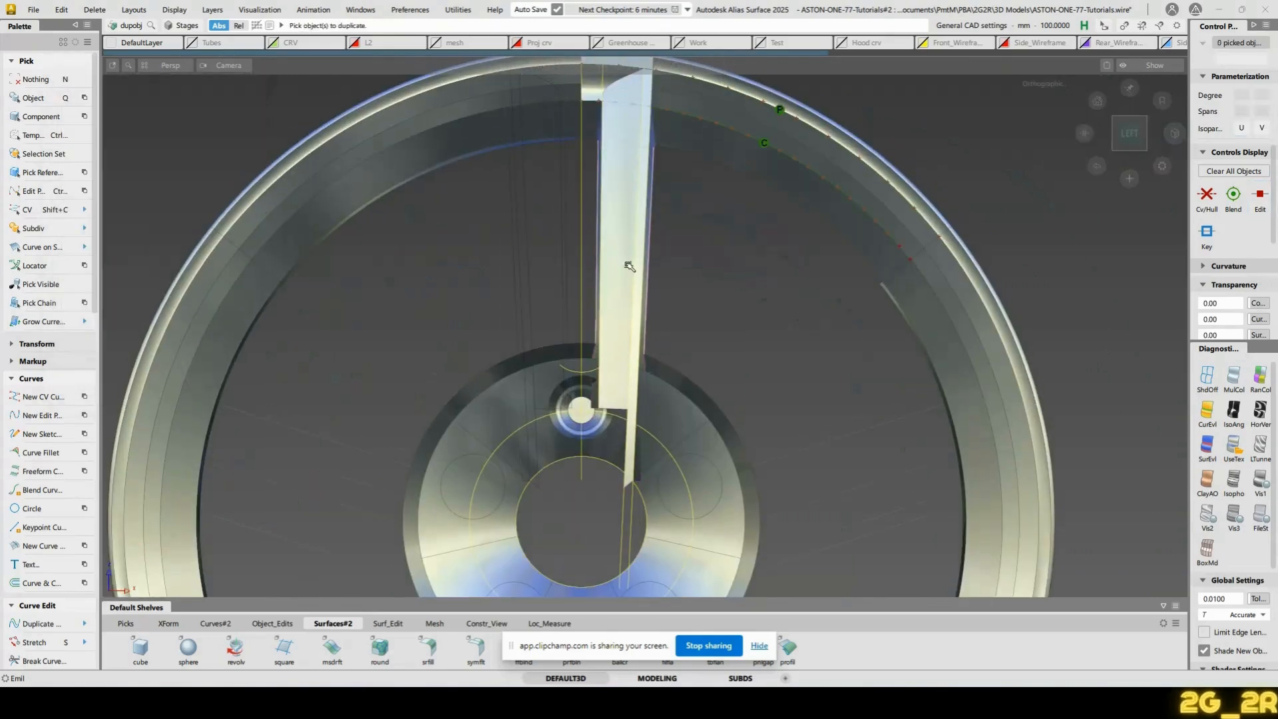
{"action": "middle_click_drag", "start_coordinate": [660, 209], "coordinate": [664, 323], "text": "alt+shift"}
{"action": "left_click", "coordinate": [1232, 447]}
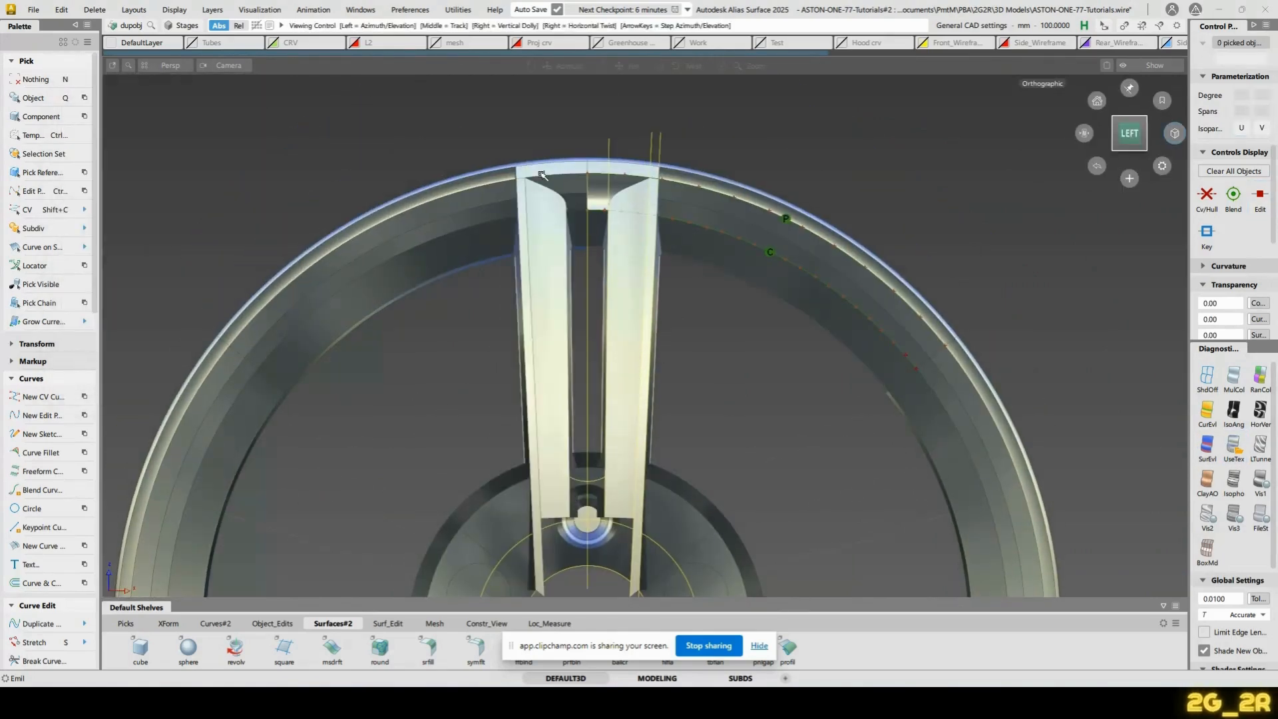
{"action": "mouse_move", "coordinate": [540, 173]}
{"action": "left_mouse_down", "text": "alt+shift"}
{"action": "mouse_move", "coordinate": [751, 294]}
{"action": "mouse_move", "coordinate": [772, 292]}
{"action": "left_mouse_up", "text": "alt+shift"}
{"action": "middle_click_drag", "start_coordinate": [772, 292], "coordinate": [692, 503], "text": "alt+shift"}
{"action": "right_click_drag", "start_coordinate": [693, 502], "coordinate": [570, 325], "text": "alt+shift"}
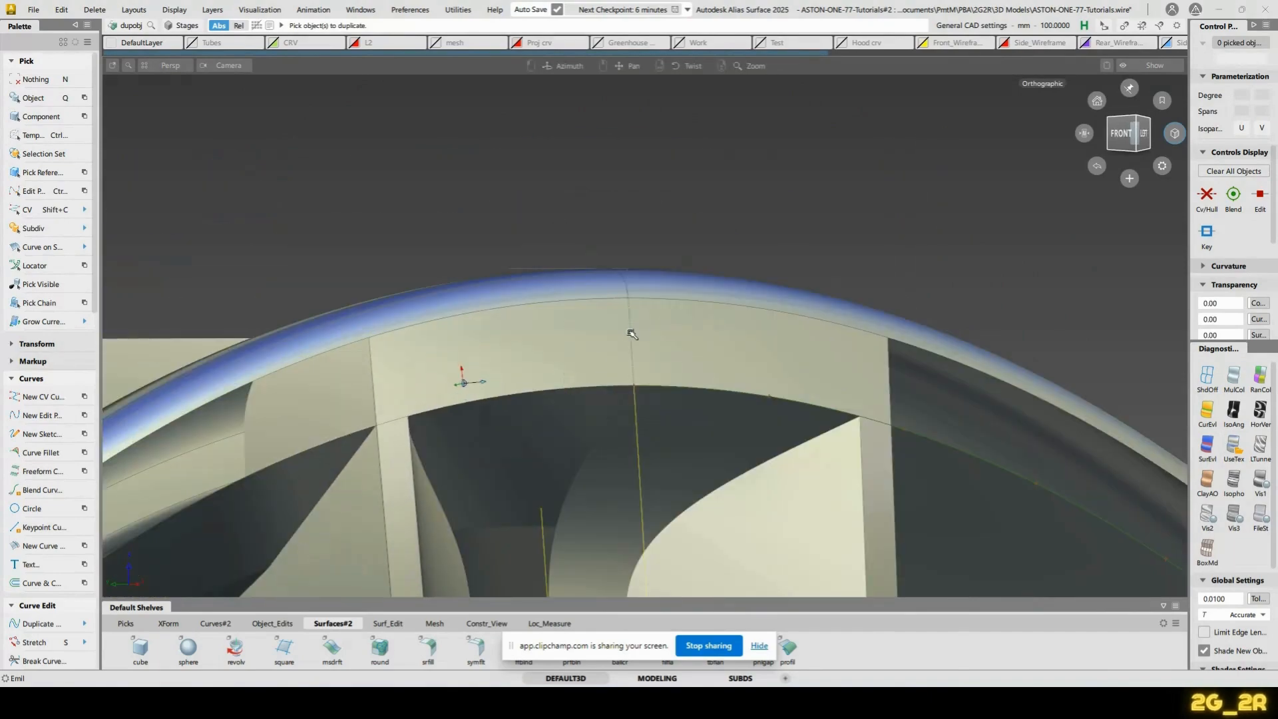
{"action": "left_click", "coordinate": [759, 645]}
{"action": "left_click", "coordinate": [549, 622]}
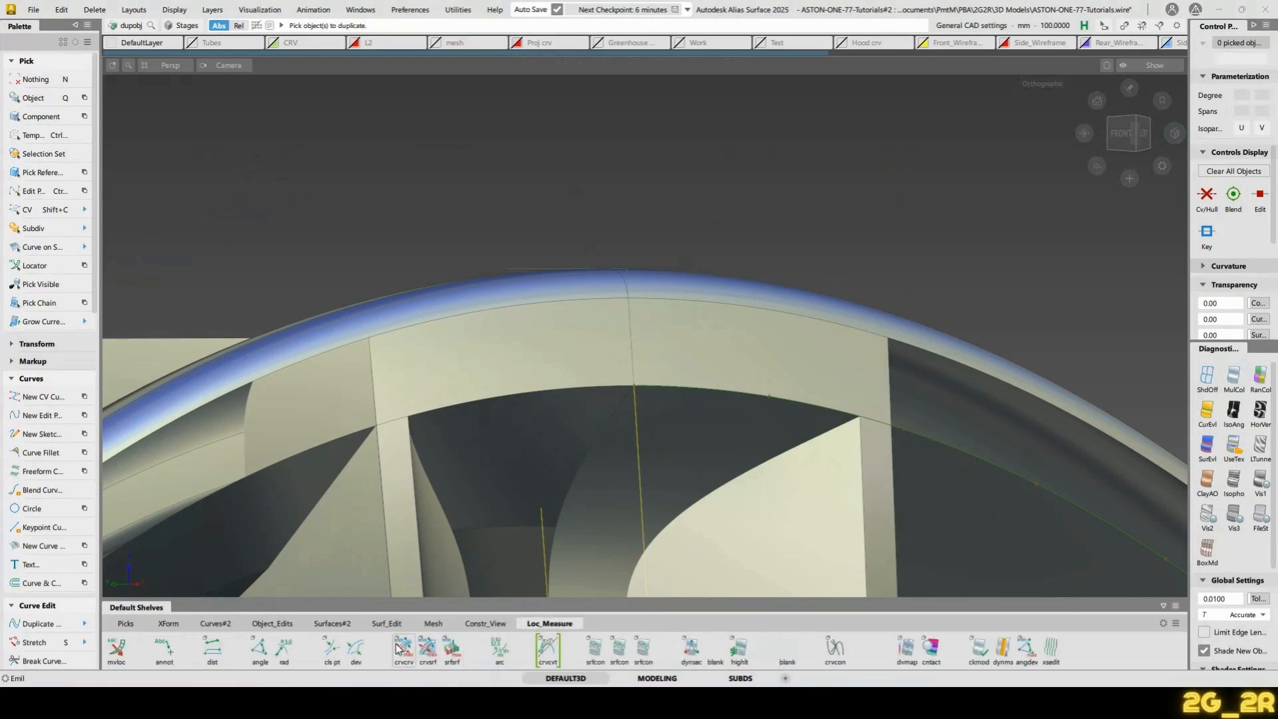
{"action": "left_click", "coordinate": [613, 650]}
{"action": "left_click", "coordinate": [632, 364]}
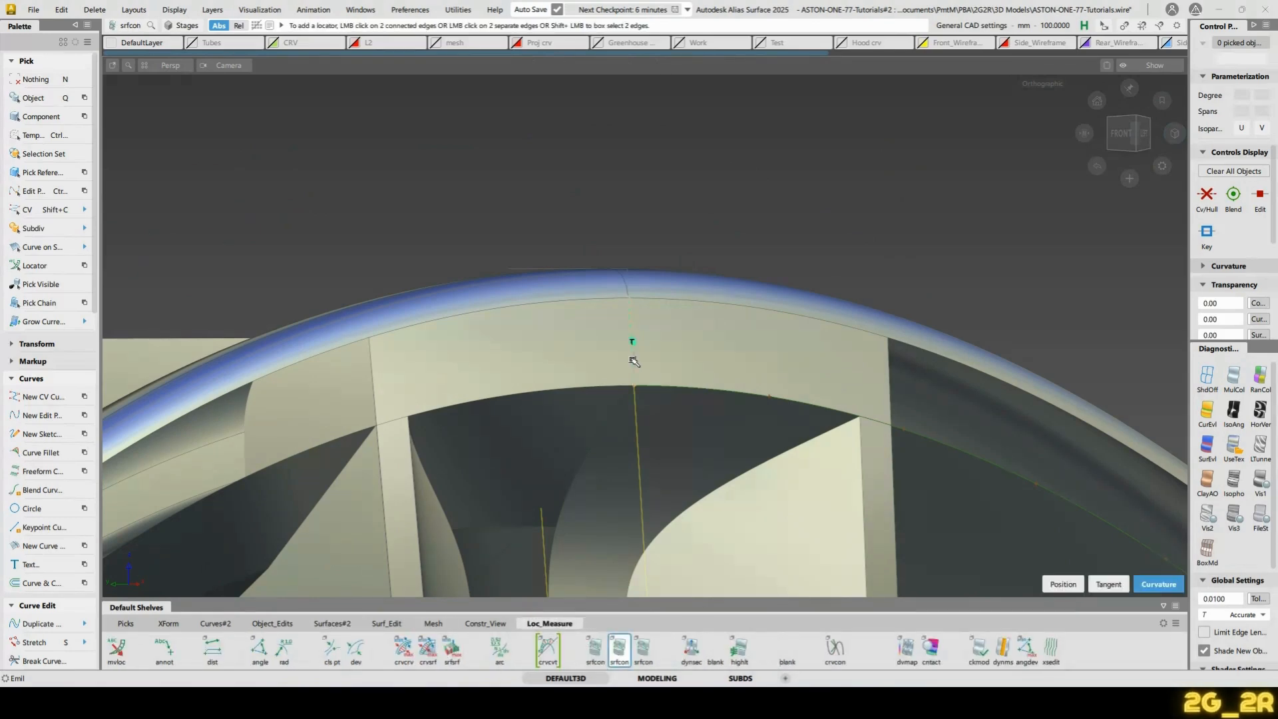
{"action": "mouse_move", "coordinate": [631, 359]}
{"action": "left_mouse_down", "text": "alt+shift"}
{"action": "mouse_move", "coordinate": [608, 263]}
{"action": "mouse_move", "coordinate": [637, 96]}
{"action": "mouse_move", "coordinate": [1058, 110]}
{"action": "left_mouse_up", "text": "alt+shift"}
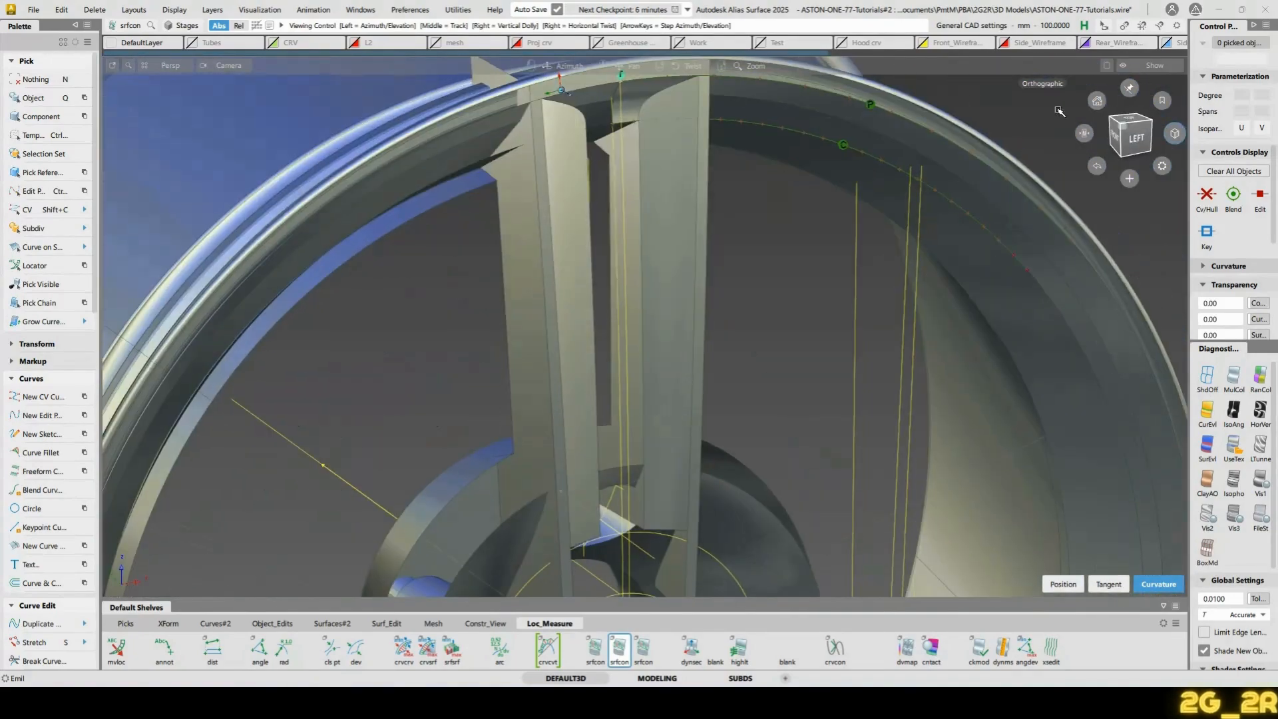
Pick the five surfaces of the mirrored half-spoke in the Left view
{"action": "left_click", "coordinate": [1134, 135]}
{"action": "left_click_drag", "start_coordinate": [537, 255], "coordinate": [379, 320], "text": "ctrl+shift"}
{"action": "right_click_drag", "start_coordinate": [380, 320], "coordinate": [610, 331], "text": "alt+shift"}
{"action": "middle_click_drag", "start_coordinate": [611, 331], "coordinate": [622, 373], "text": "alt+shift"}
{"action": "middle_click_drag", "start_coordinate": [653, 332], "coordinate": [657, 247], "text": "alt+shift"}
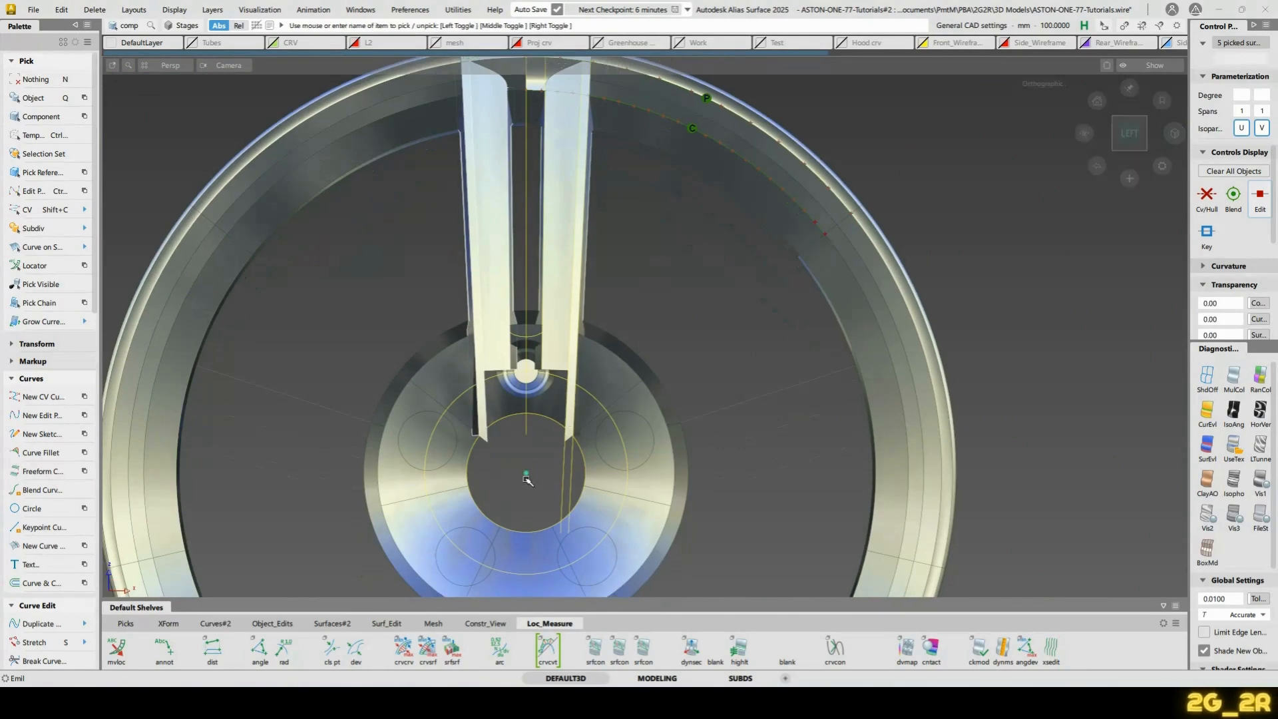
Try rotating the mirrored half-spoke freehand around the hub centre, and undo the rotation
{"action": "key", "text": "e"}
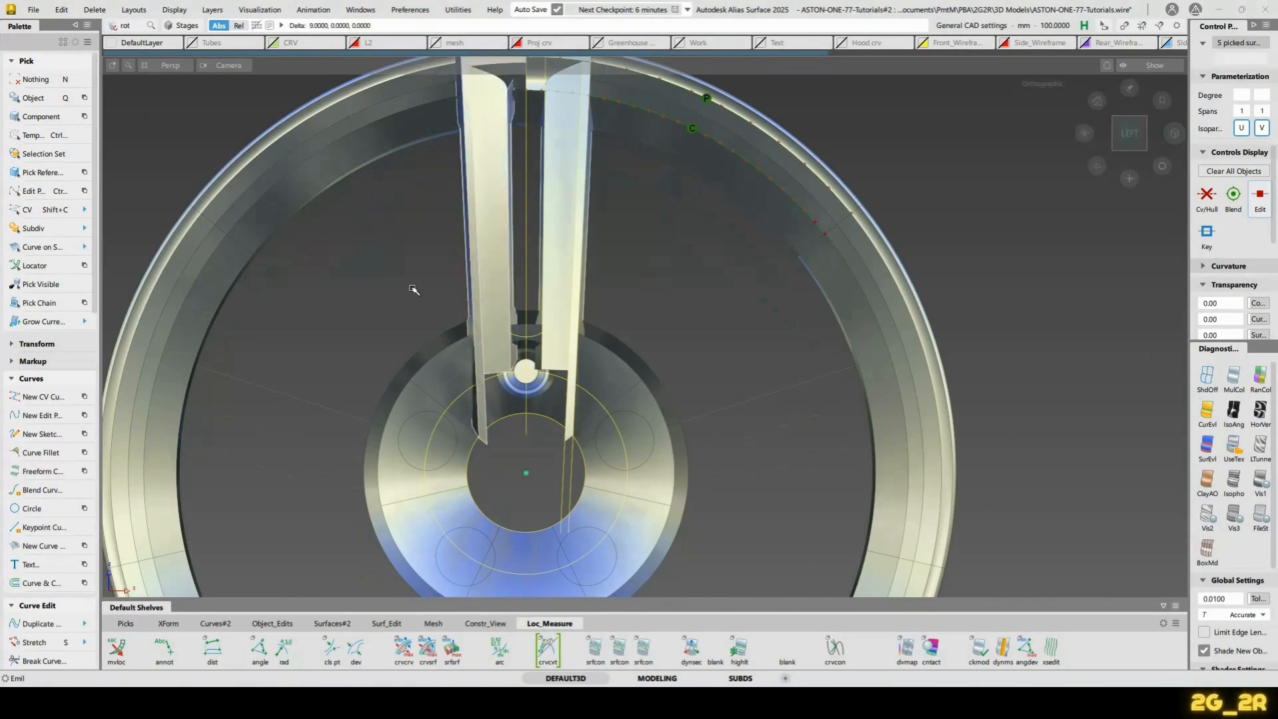
{"action": "key", "text": "ctrl+z"}
{"action": "middle_click_drag", "start_coordinate": [376, 298], "coordinate": [757, 401]}
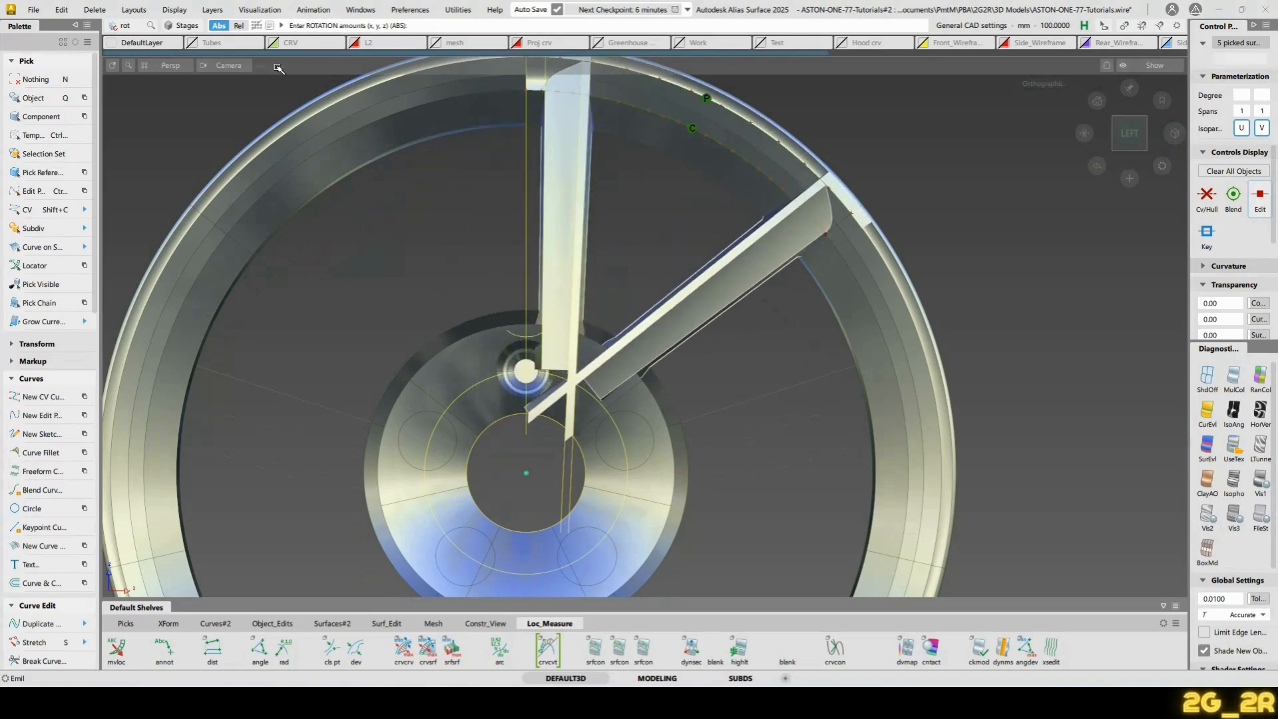
{"action": "key", "text": "ctrl+z"}
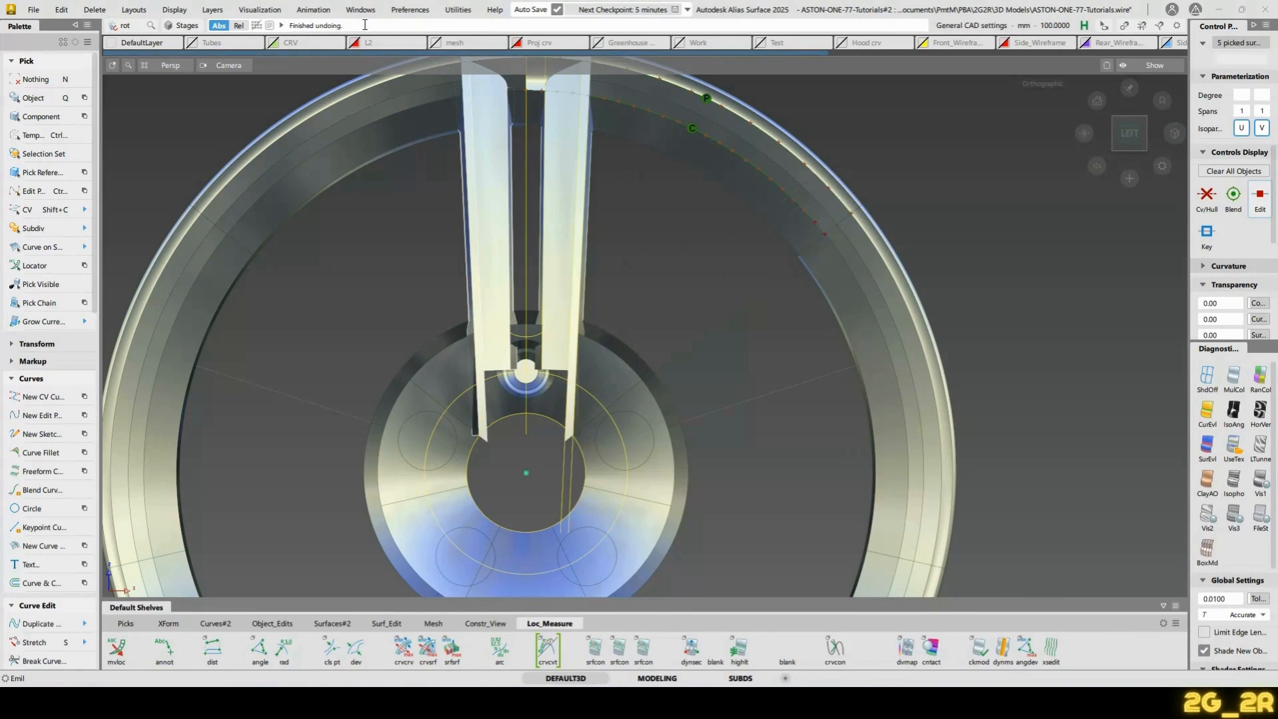
Rotate the mirrored half-spoke's surfaces around the hub centre by a relative 0, 51.4286 degrees, and clear the selection
{"action": "type", "text": "rel 0"}
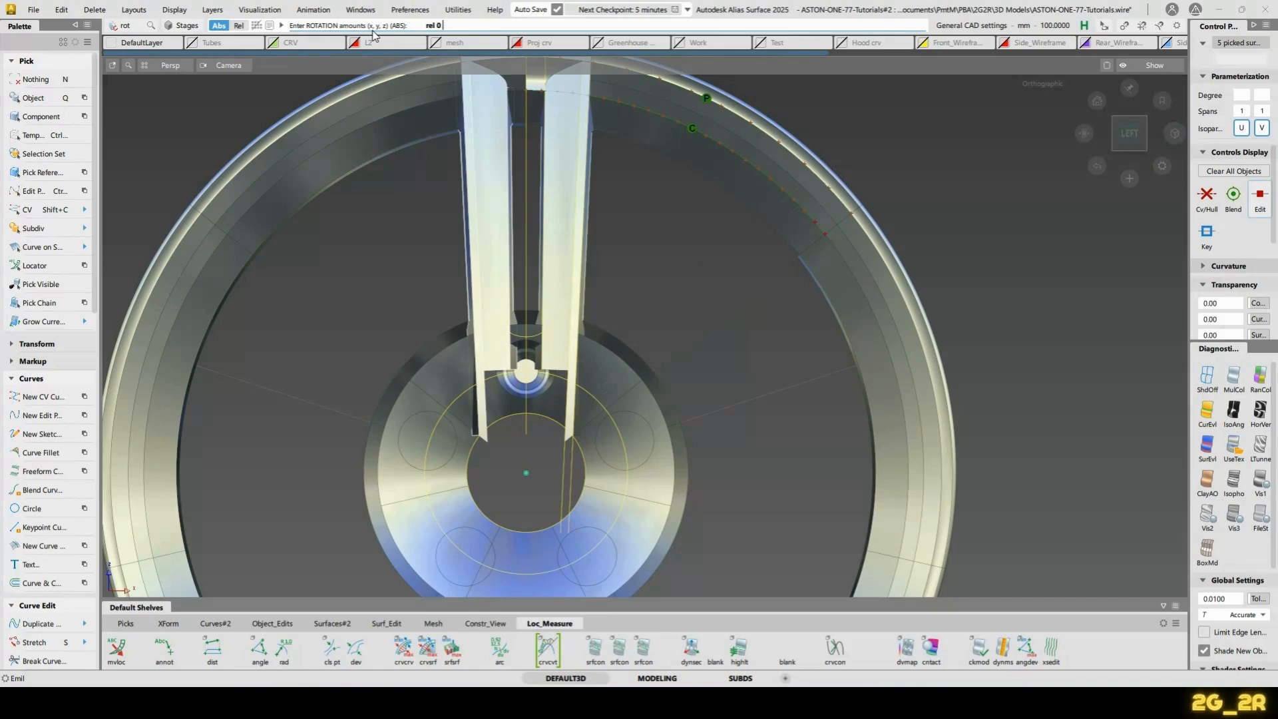
{"action": "type", "text": " 51.4286"}
{"action": "key", "text": "Return"}
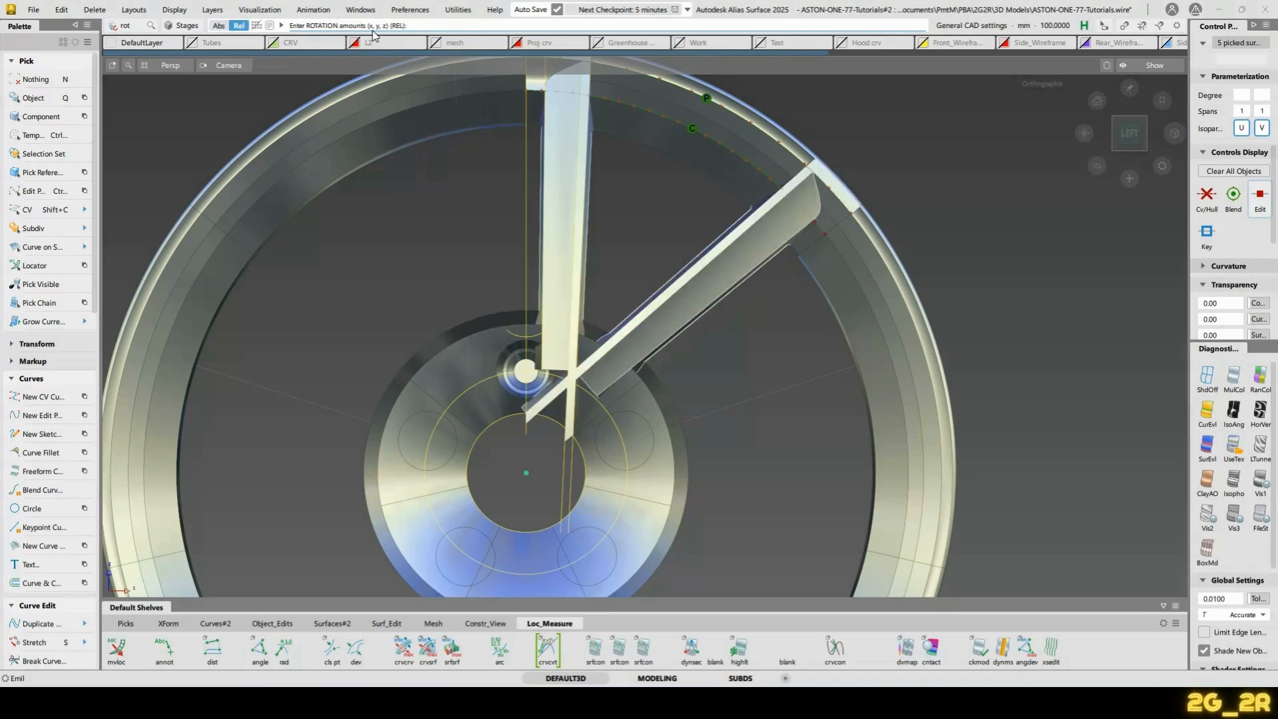
{"action": "scroll", "coordinate": [622, 352], "scroll_direction": "up", "scroll_amount": 5}
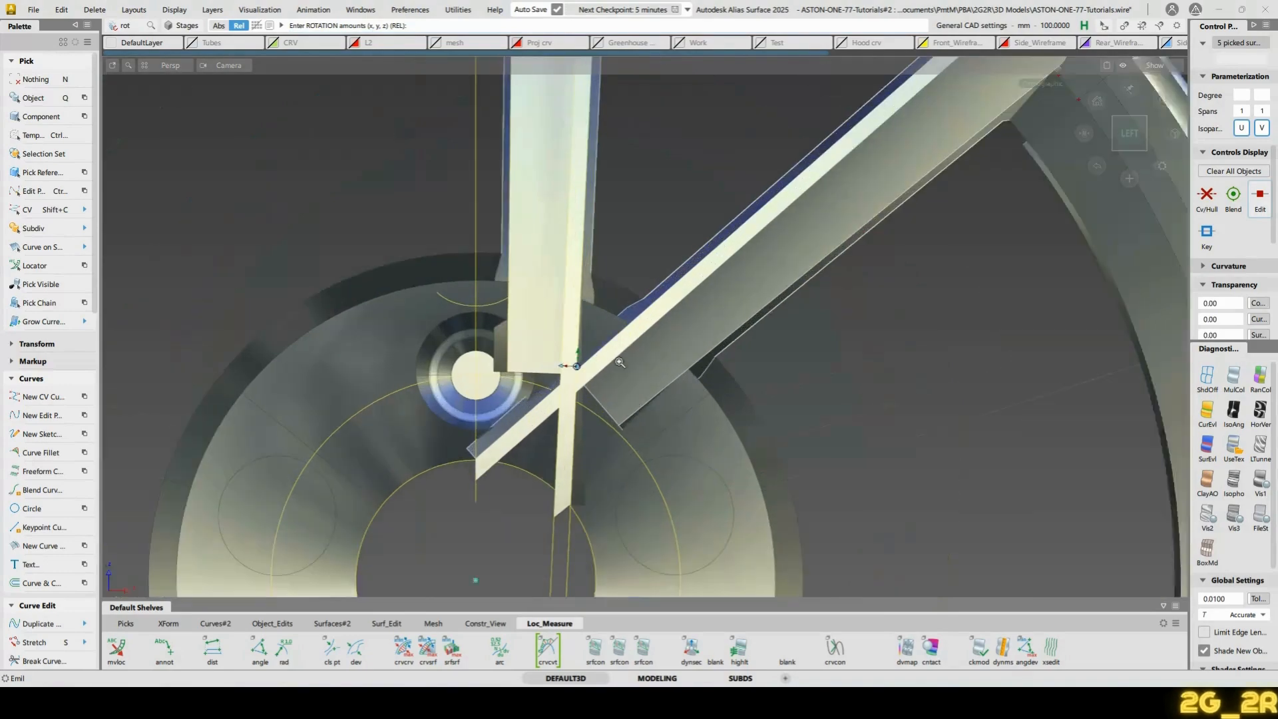
{"action": "key", "text": "n"}
Examine the spacing between the upright and rotated half-spokes from hub to rim, and compare it with the wheel photo in the browser
{"action": "middle_click_drag", "start_coordinate": [716, 155], "coordinate": [694, 355], "text": "alt+shift"}
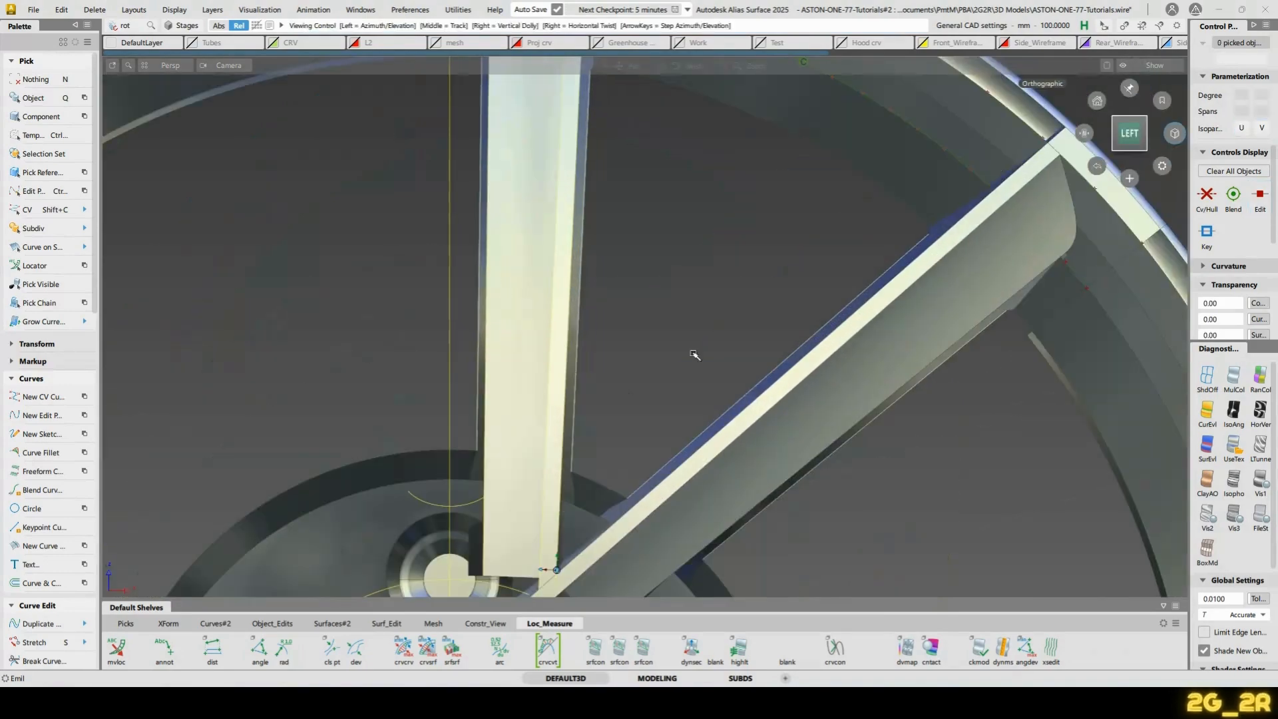
{"action": "right_click_drag", "start_coordinate": [888, 206], "coordinate": [898, 291], "text": "alt+shift"}
{"action": "middle_click_drag", "start_coordinate": [898, 291], "coordinate": [891, 343], "text": "alt+shift"}
{"action": "middle_click_drag", "start_coordinate": [657, 329], "coordinate": [661, 91], "text": "alt+shift"}
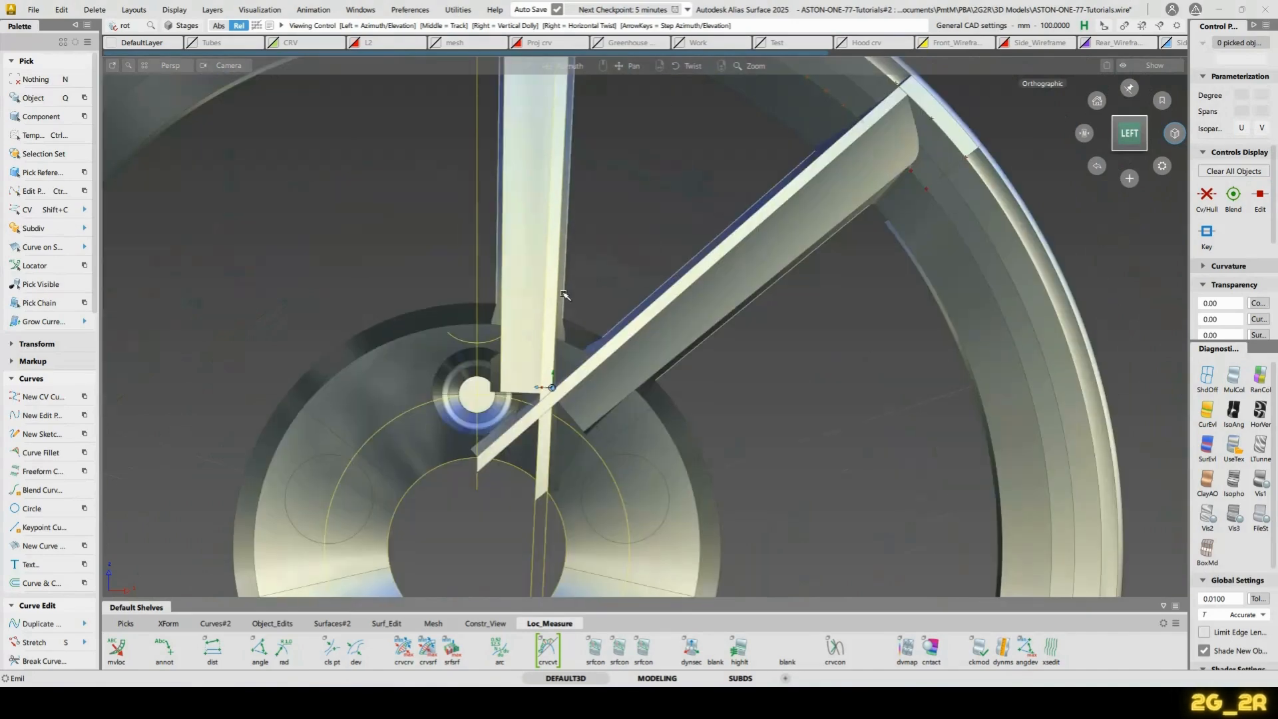
{"action": "right_click_drag", "start_coordinate": [573, 172], "coordinate": [583, 239], "text": "alt+shift"}
{"action": "middle_click_drag", "start_coordinate": [577, 156], "coordinate": [579, 200], "text": "alt+shift"}
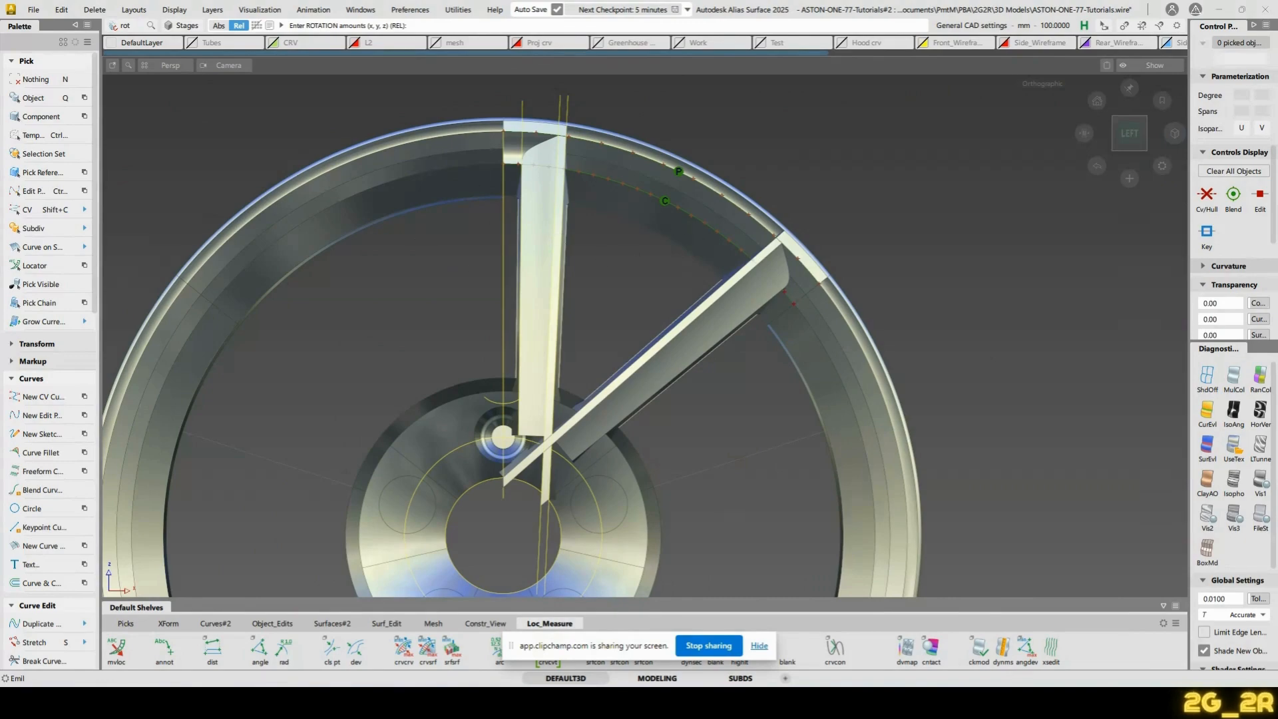
{"action": "key", "text": "alt+Tab"}
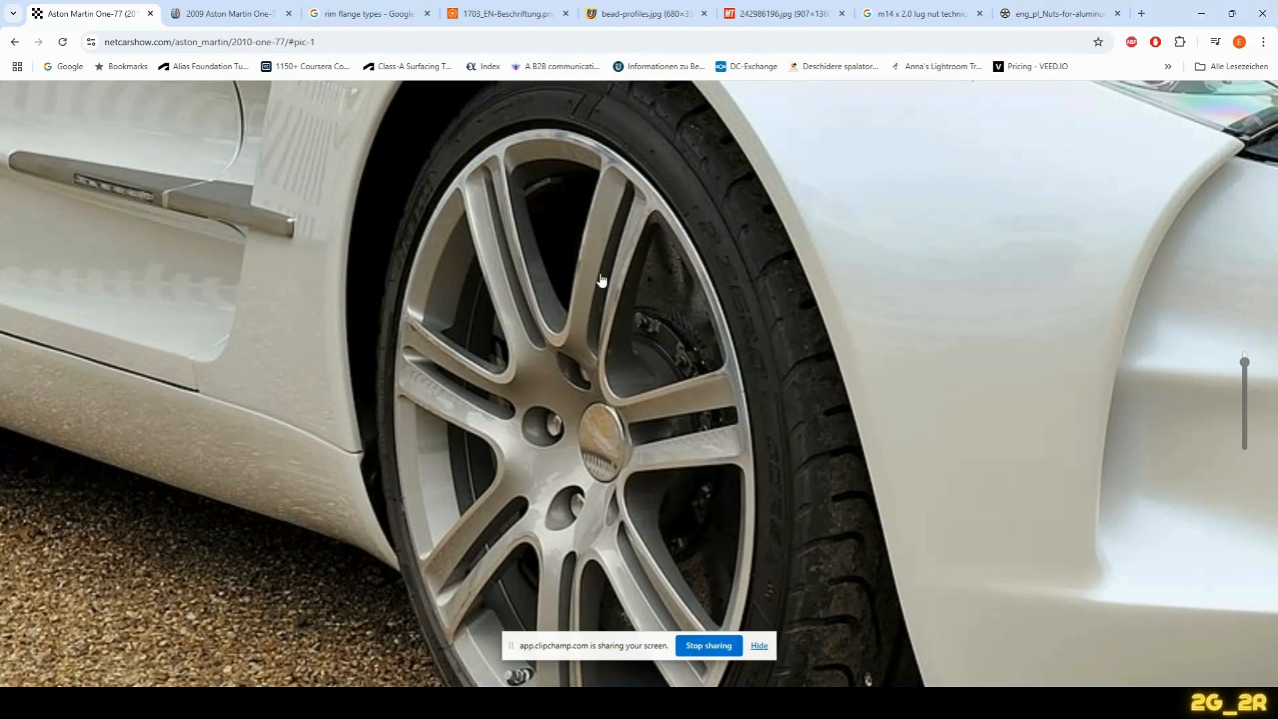
{"action": "left_click", "coordinate": [898, 673]}
Inspect from several angles how the two half-spokes cross near the hub bore
{"action": "right_click_drag", "start_coordinate": [559, 433], "coordinate": [619, 362], "text": "alt+shift"}
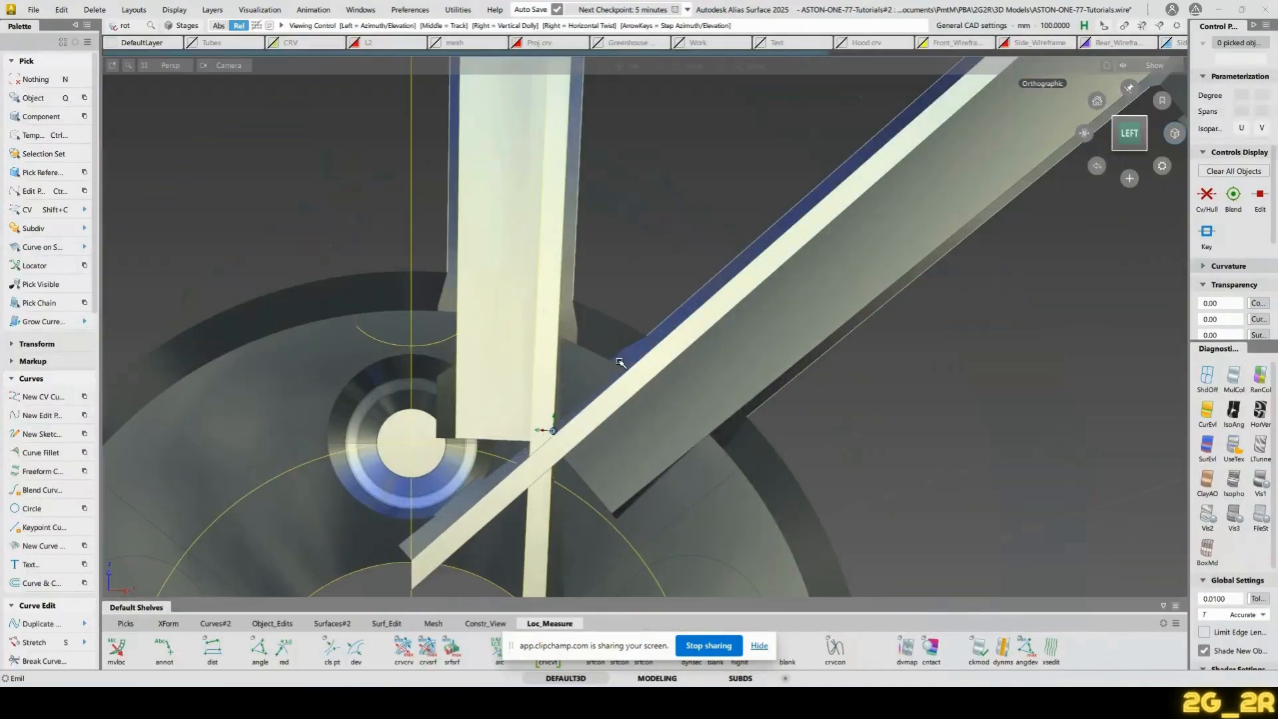
{"action": "middle_click_drag", "start_coordinate": [619, 362], "coordinate": [672, 294], "text": "alt+shift"}
{"action": "mouse_move", "coordinate": [608, 328]}
{"action": "left_mouse_down", "text": "alt+shift"}
{"action": "mouse_move", "coordinate": [650, 325]}
{"action": "mouse_move", "coordinate": [689, 141]}
{"action": "mouse_move", "coordinate": [586, 326]}
{"action": "left_mouse_up", "text": "alt+shift"}
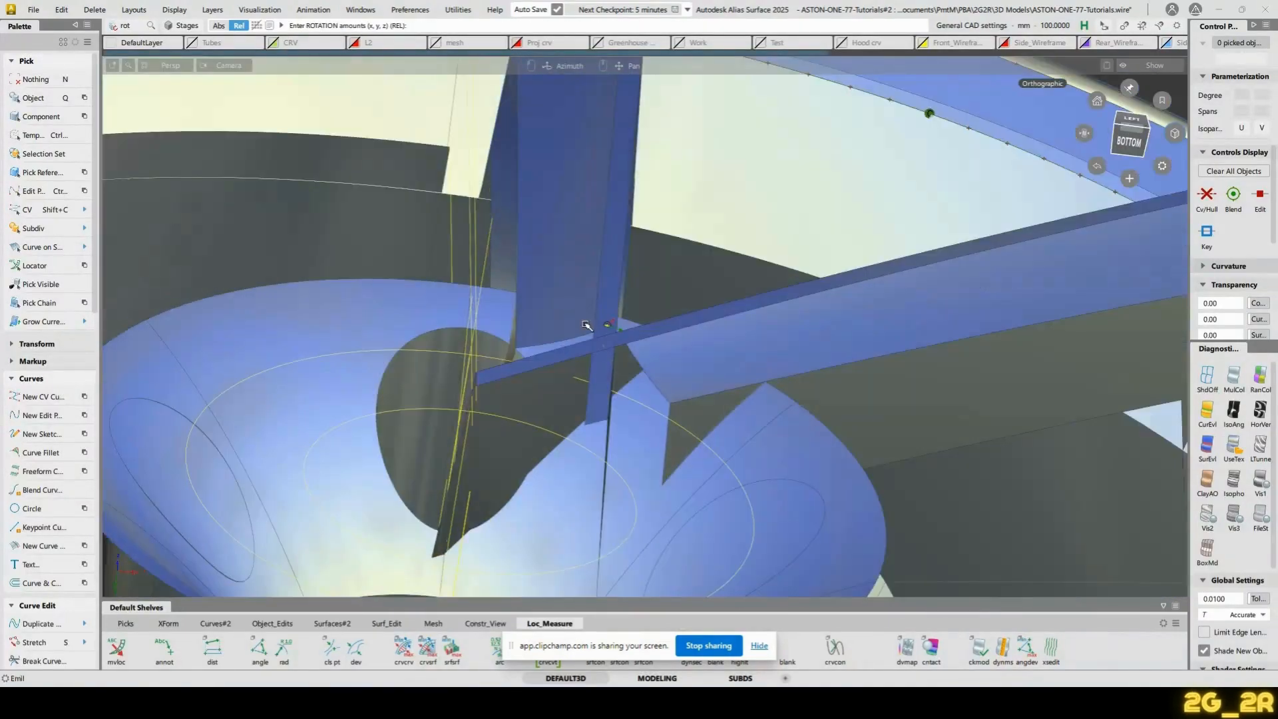
{"action": "right_click_drag", "start_coordinate": [586, 326], "coordinate": [623, 269], "text": "alt+shift"}
{"action": "left_click_drag", "start_coordinate": [593, 290], "coordinate": [738, 246], "text": "alt+shift"}
{"action": "right_click_drag", "start_coordinate": [739, 246], "coordinate": [711, 267], "text": "alt+shift"}
{"action": "left_click_drag", "start_coordinate": [711, 267], "coordinate": [767, 199], "text": "alt+shift"}
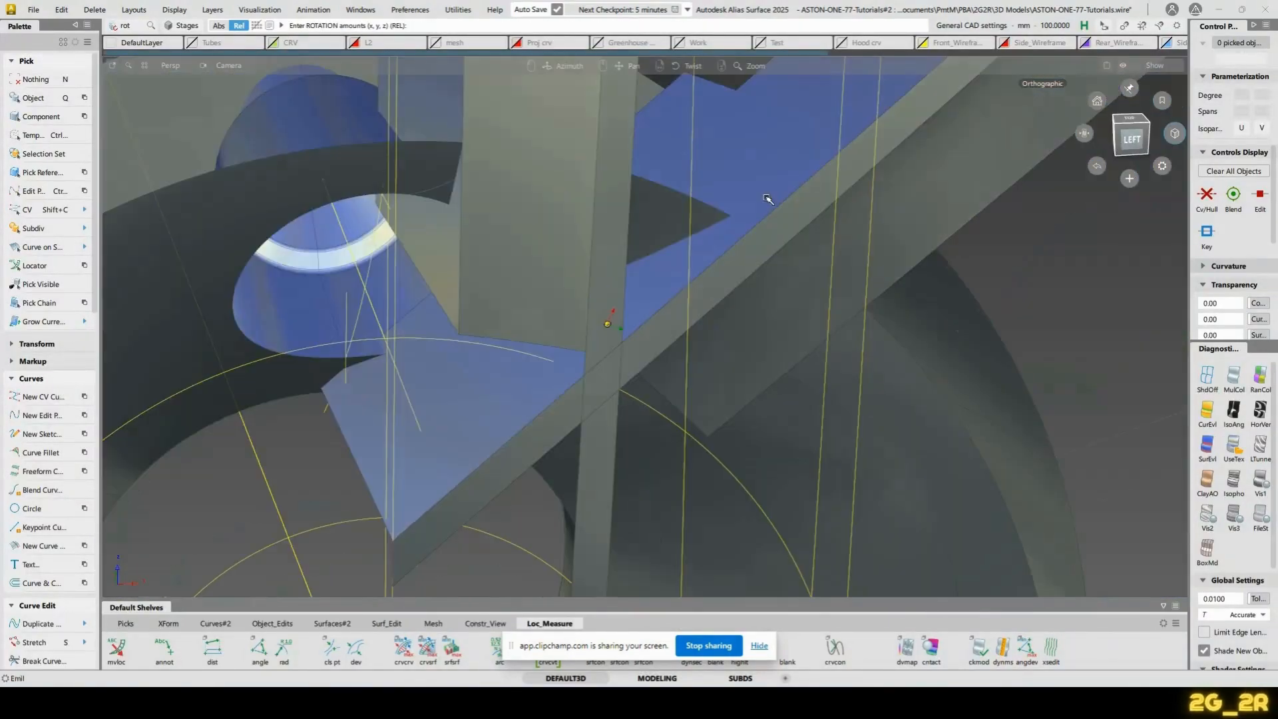
{"action": "right_click_drag", "start_coordinate": [911, 159], "coordinate": [876, 242], "text": "alt+shift"}
{"action": "left_click_drag", "start_coordinate": [875, 242], "coordinate": [639, 306], "text": "alt+shift"}
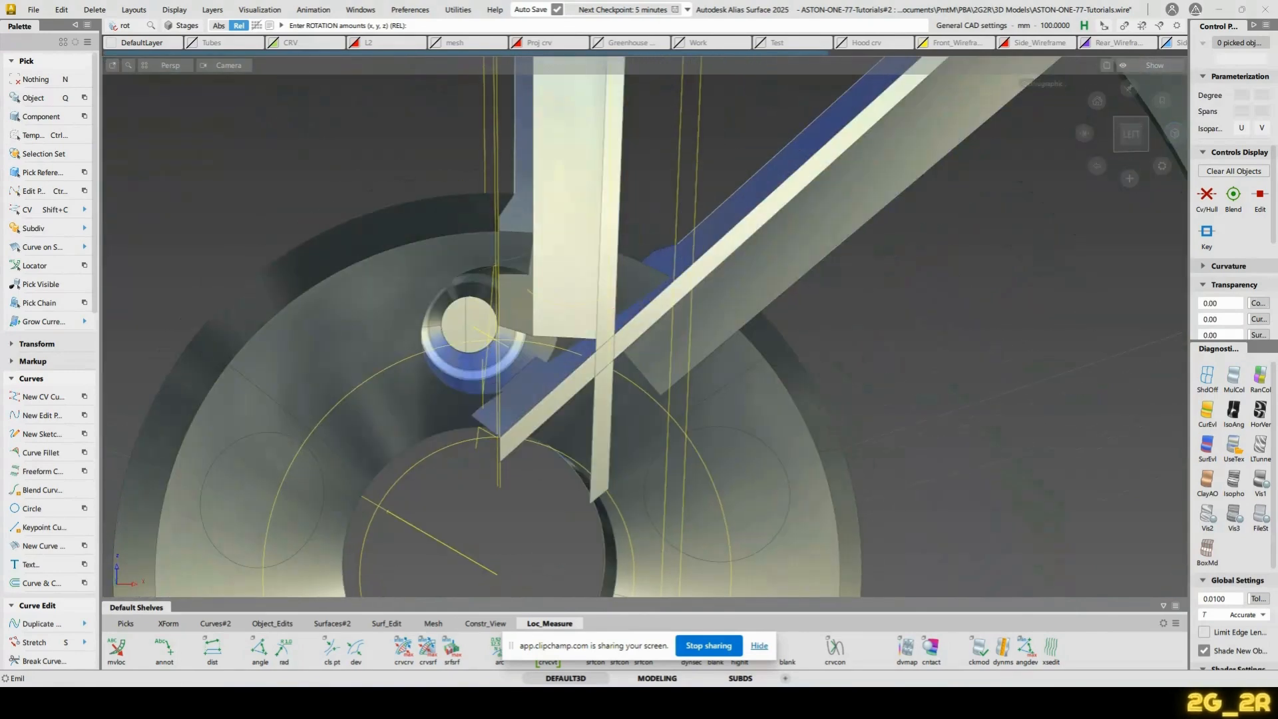
Check the spoke-to-spoke transition in the browser's wheel photo again, and return to the Left view of the model in Alias
{"action": "left_click", "coordinate": [786, 702]}
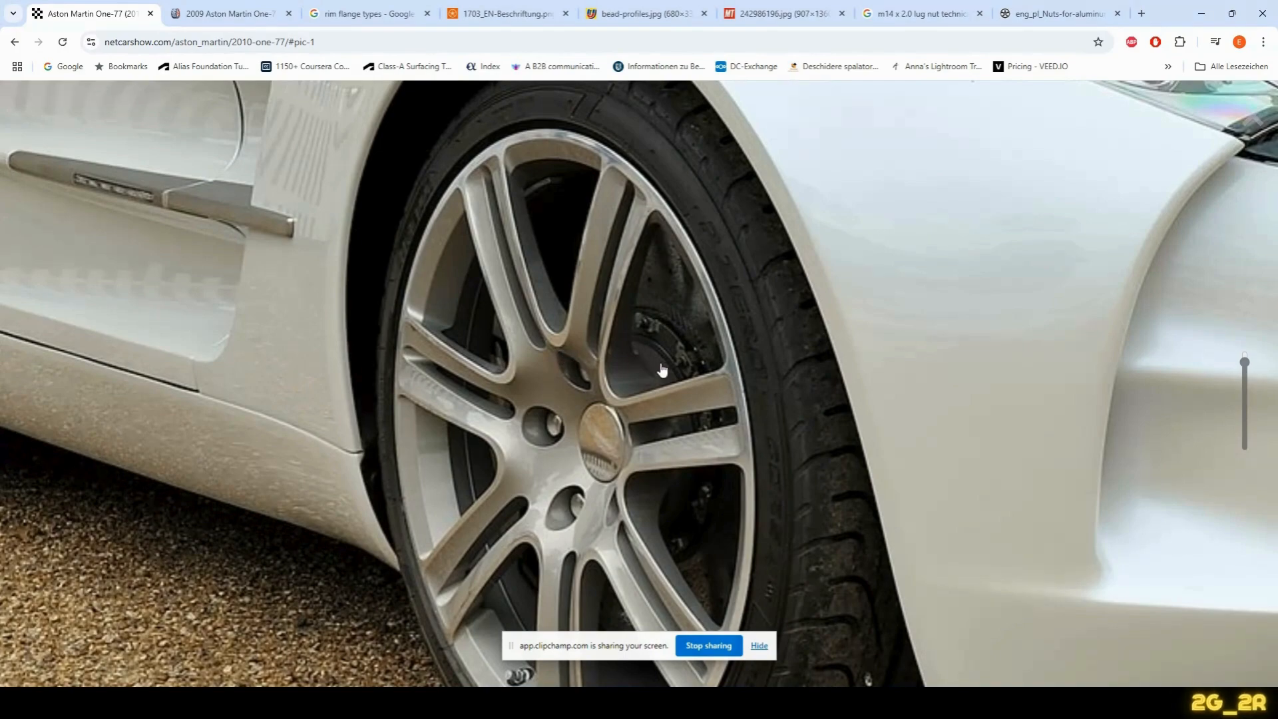
{"action": "key", "text": "alt+Tab"}
{"action": "left_click_drag", "start_coordinate": [916, 294], "coordinate": [845, 321], "text": "alt+shift"}
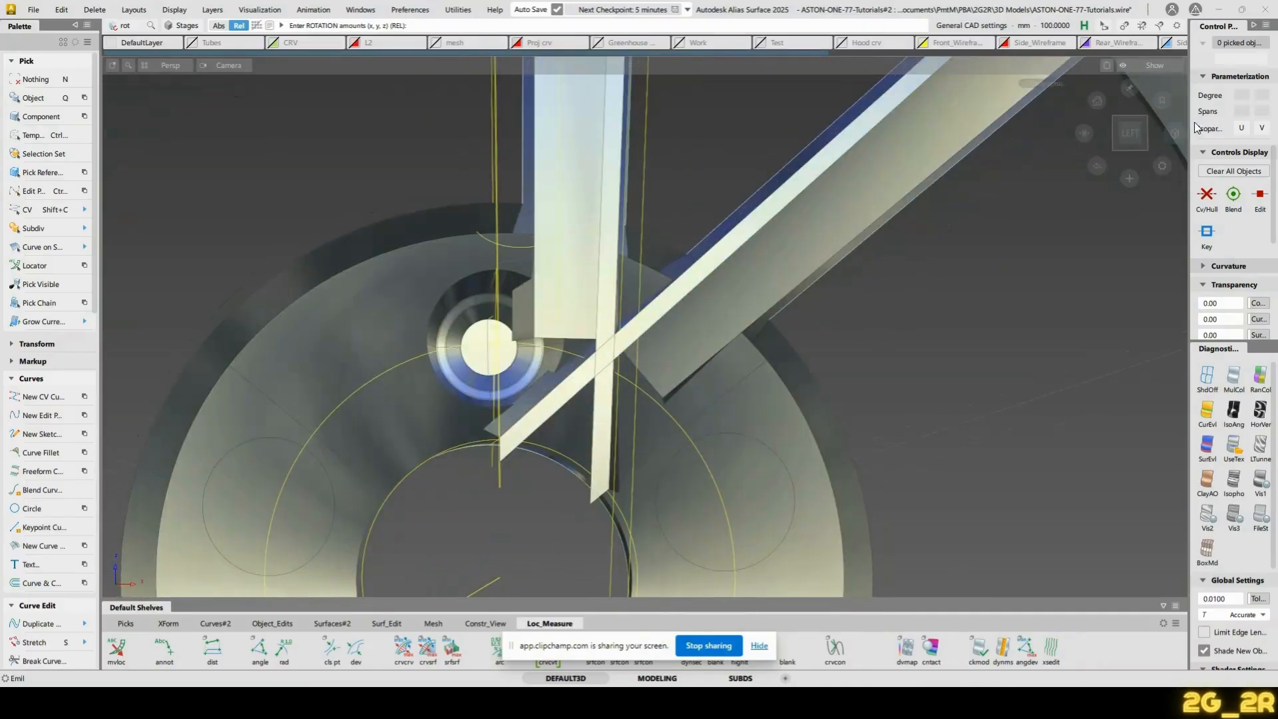
{"action": "left_click", "coordinate": [1129, 133]}
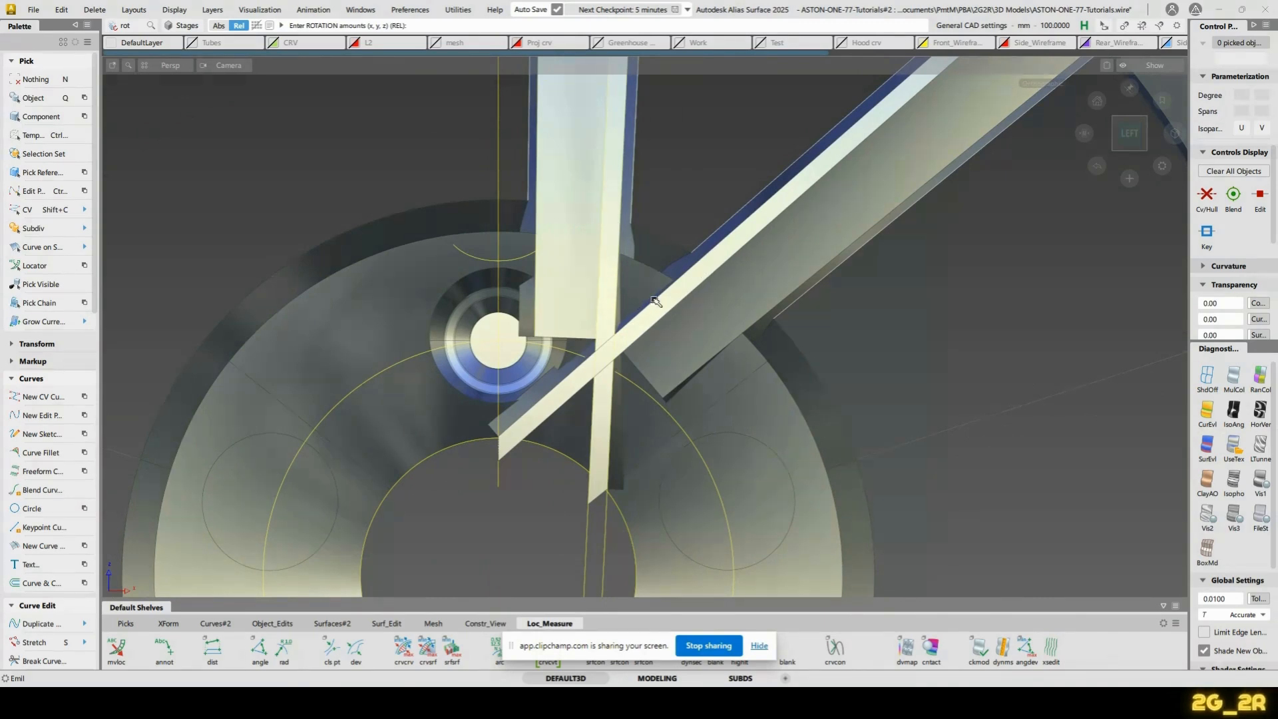
Draw a straight edit-point curve between the two half-spokes, running outward from the hub near their crossing
{"action": "scroll", "coordinate": [639, 289], "scroll_direction": "up", "scroll_amount": 5}
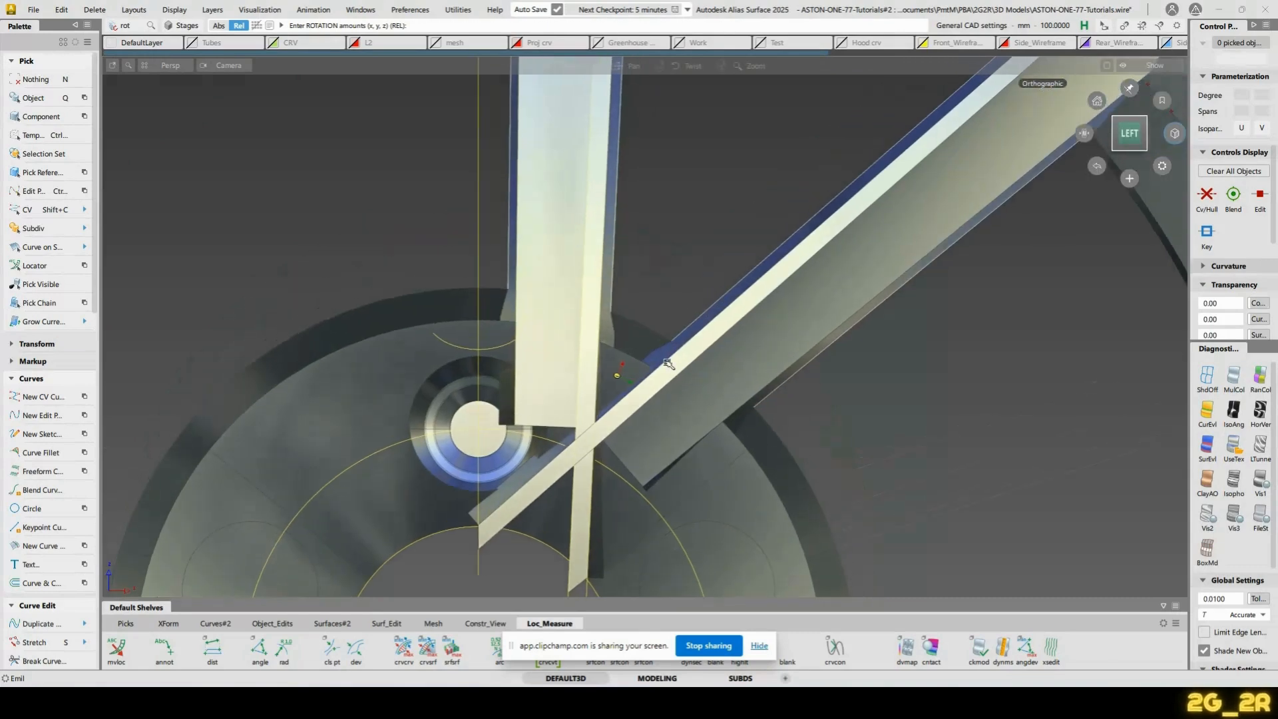
{"action": "key", "text": "e"}
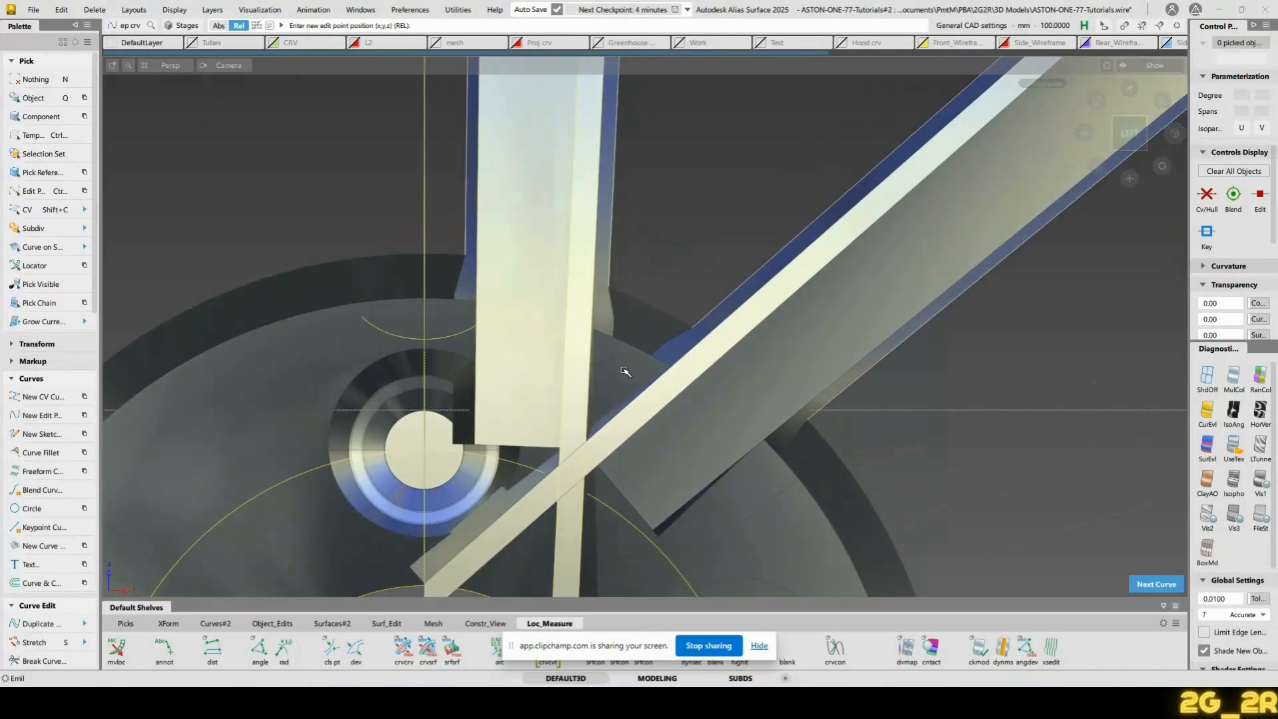
{"action": "left_click", "coordinate": [631, 345]}
{"action": "left_click", "coordinate": [716, 165]}
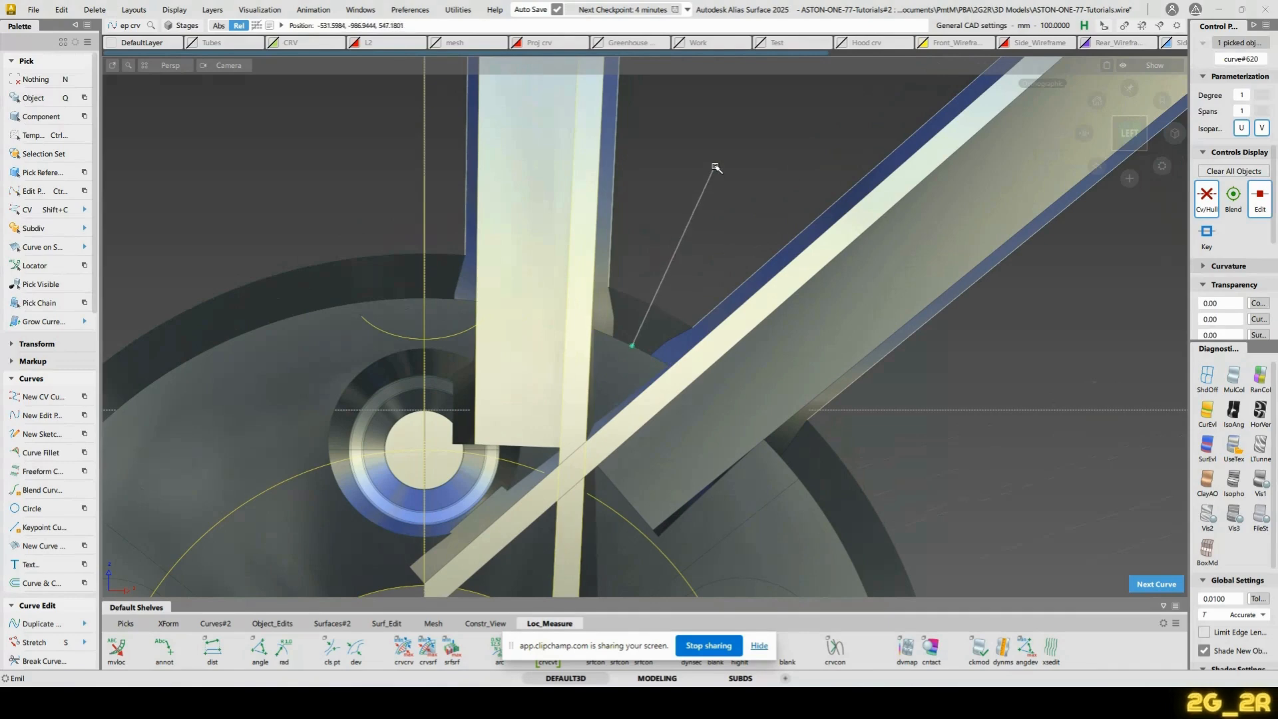
{"action": "key", "text": "n"}
Extend the hub end of the straight curve between the spokes by about 3.7 mm
{"action": "middle_click_drag", "start_coordinate": [718, 171], "coordinate": [687, 270], "text": "ctrl+shift"}
{"action": "left_click", "coordinate": [669, 276]}
{"action": "left_click_drag", "start_coordinate": [731, 239], "coordinate": [718, 274]}
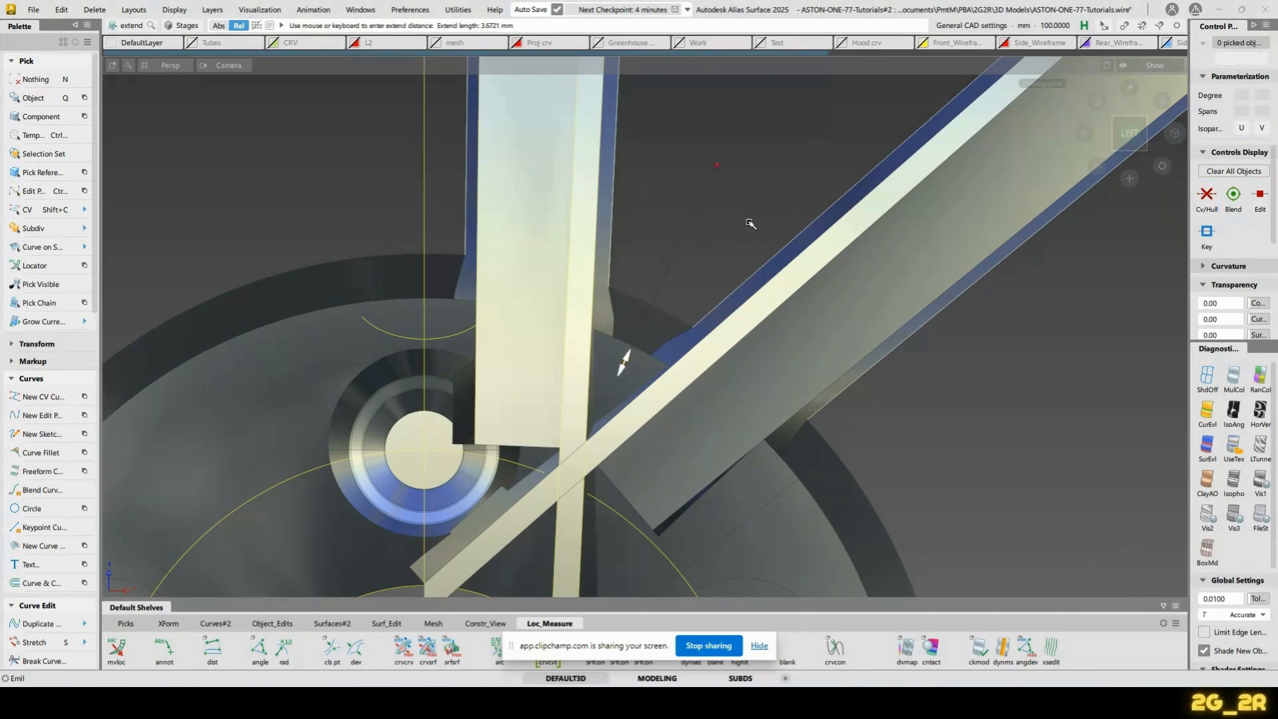
{"action": "key", "text": "n"}
{"action": "right_click_drag", "start_coordinate": [743, 235], "coordinate": [759, 264], "text": "alt+shift"}
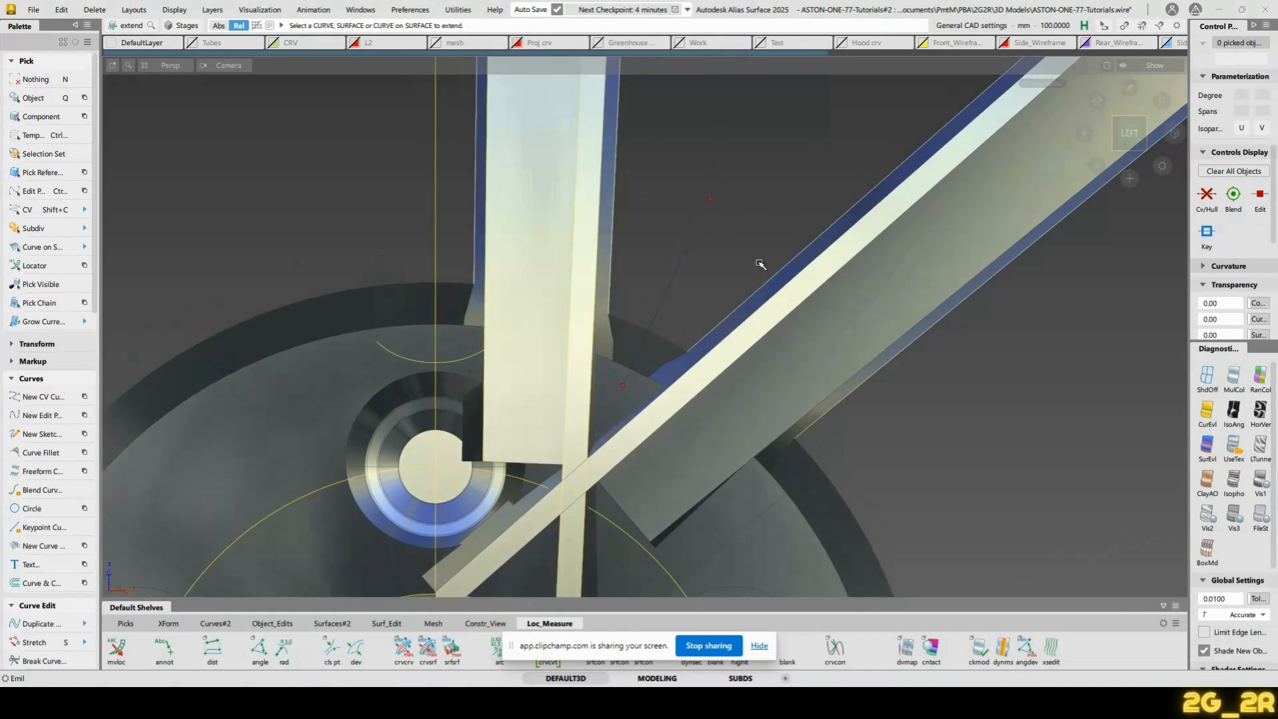
Draw a straight edit-point curve from the wheel centre to the point where the two half-spokes' edges cross
{"action": "left_click_drag", "start_coordinate": [784, 244], "coordinate": [704, 384], "text": "alt+shift"}
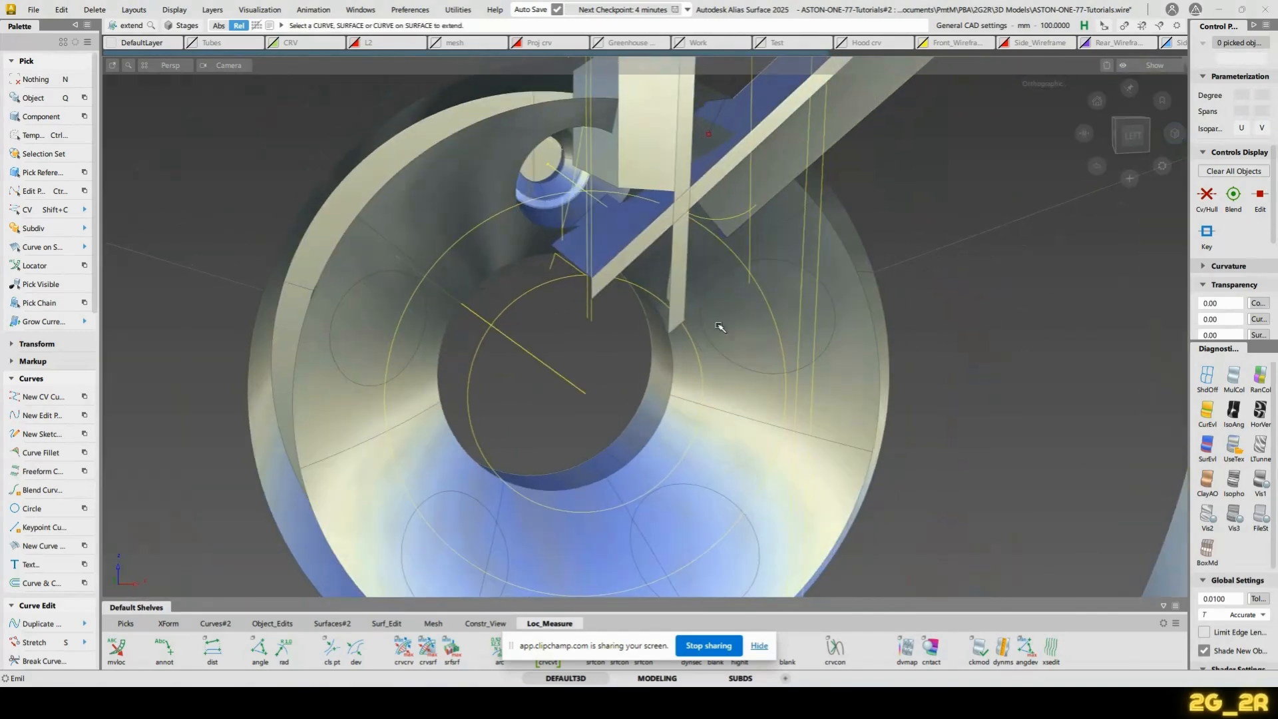
{"action": "key", "text": "e"}
{"action": "left_click_drag", "start_coordinate": [548, 366], "coordinate": [584, 393], "text": "ctrl+alt"}
{"action": "right_click_drag", "start_coordinate": [778, 297], "coordinate": [813, 357], "text": "alt+shift"}
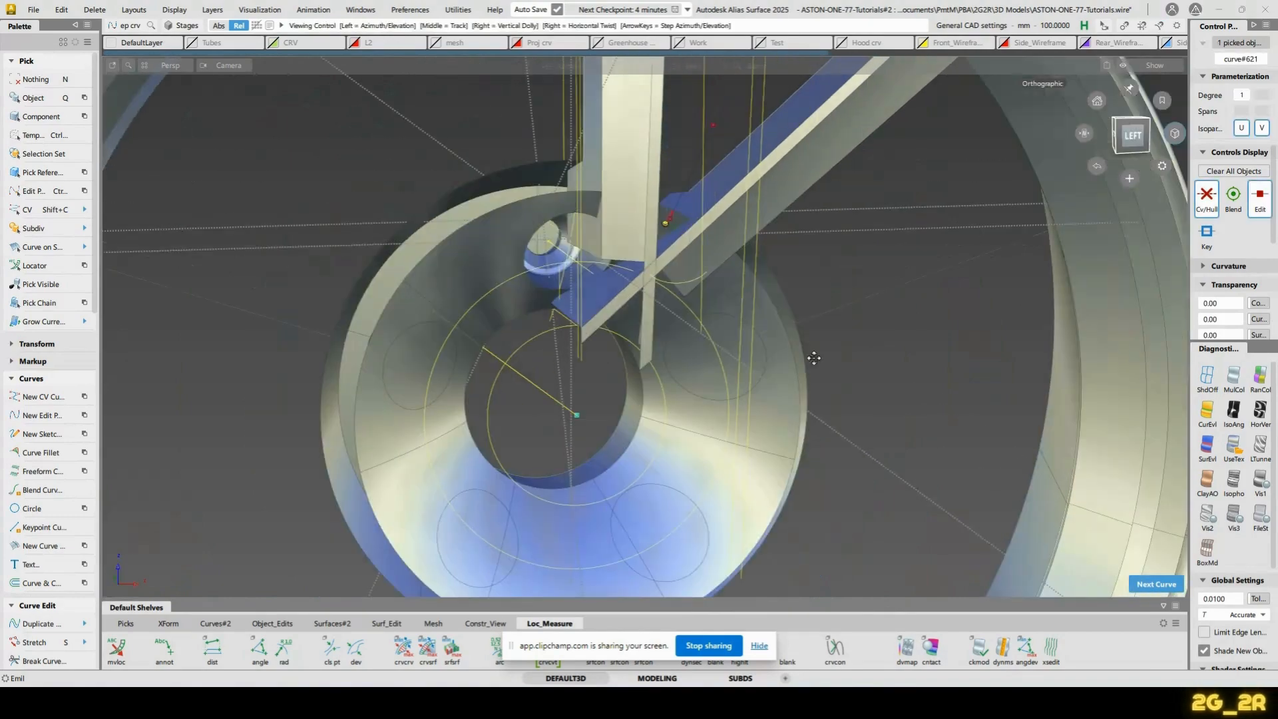
{"action": "left_click", "coordinate": [1133, 134]}
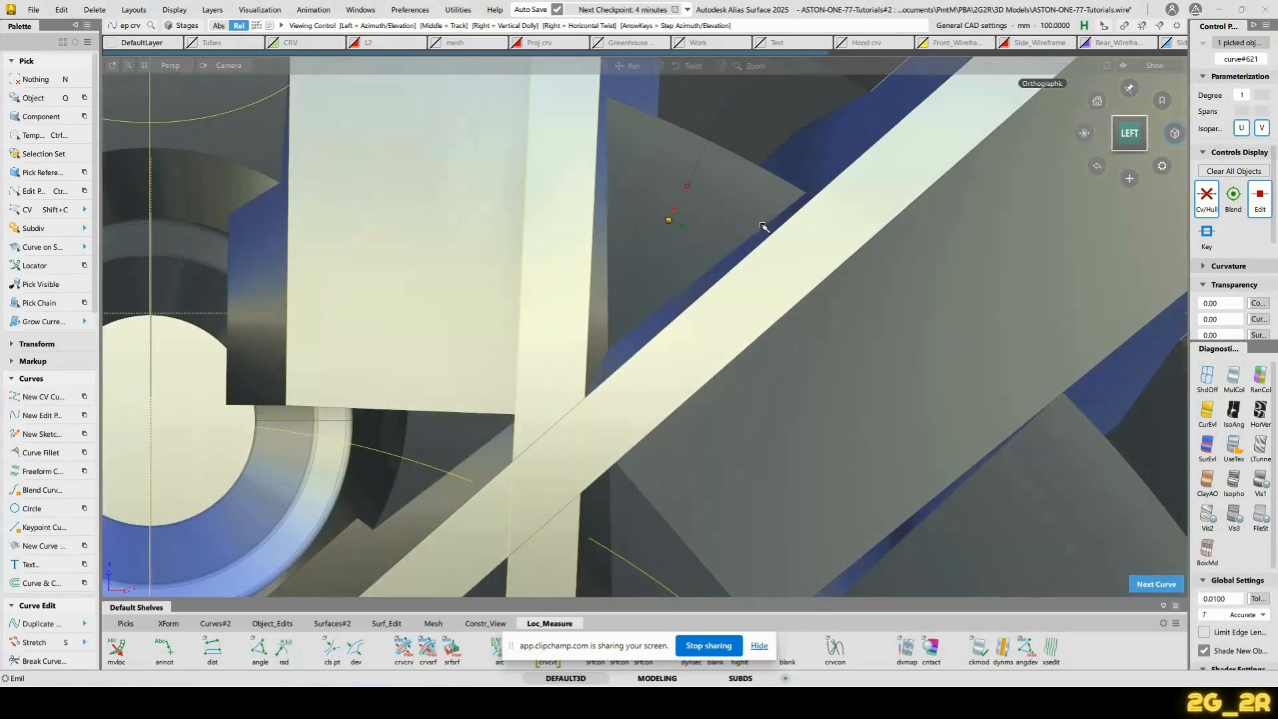
{"action": "left_click_drag", "start_coordinate": [597, 390], "coordinate": [587, 400], "text": "ctrl+alt"}
{"action": "right_click_drag", "start_coordinate": [590, 407], "coordinate": [633, 448], "text": "alt+shift"}
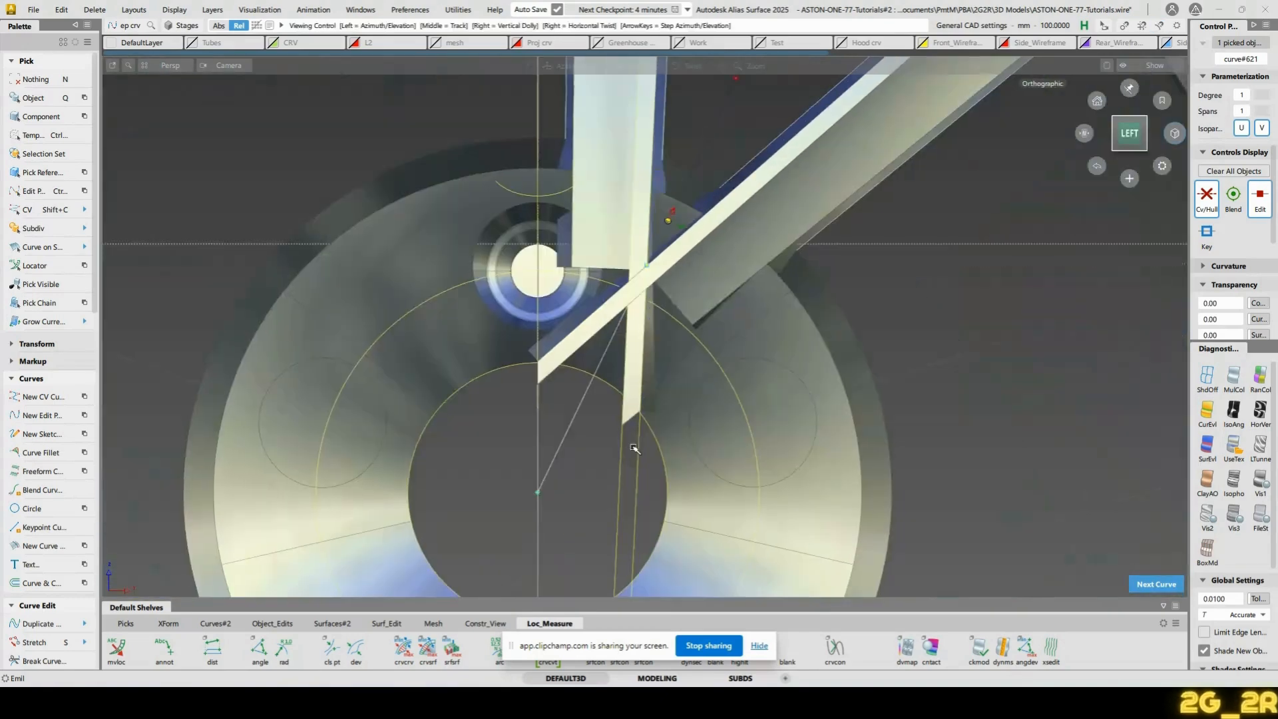
{"action": "middle_click_drag", "start_coordinate": [633, 448], "coordinate": [644, 409], "text": "alt+shift"}
{"action": "key", "text": "space"}
Extend the outer end of the wheel-centre line by about 113 mm so it runs between the spokes towards the rim
{"action": "middle_click_drag", "start_coordinate": [679, 253], "coordinate": [647, 338], "text": "alt+shift"}
{"action": "left_click", "coordinate": [597, 411]}
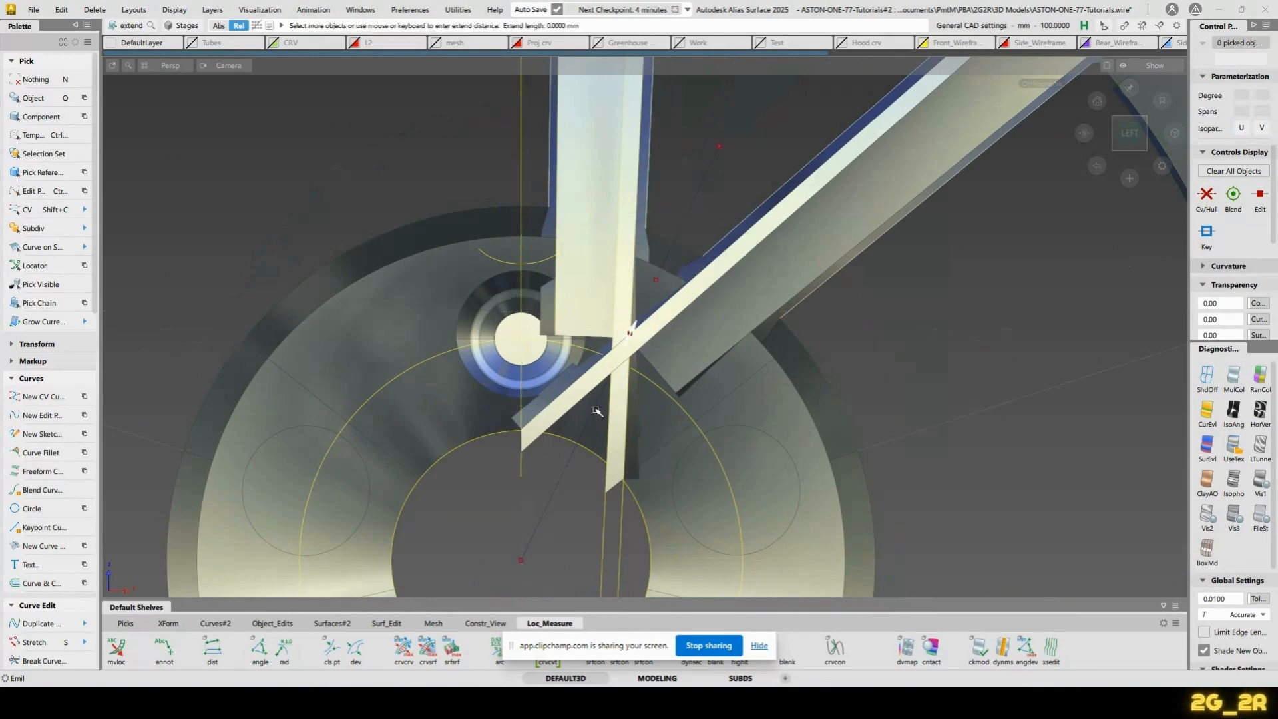
{"action": "right_click_drag", "start_coordinate": [599, 411], "coordinate": [593, 476], "text": "alt+shift"}
{"action": "middle_click_drag", "start_coordinate": [593, 476], "coordinate": [601, 458], "text": "alt+shift"}
{"action": "left_click_drag", "start_coordinate": [585, 484], "coordinate": [844, 247]}
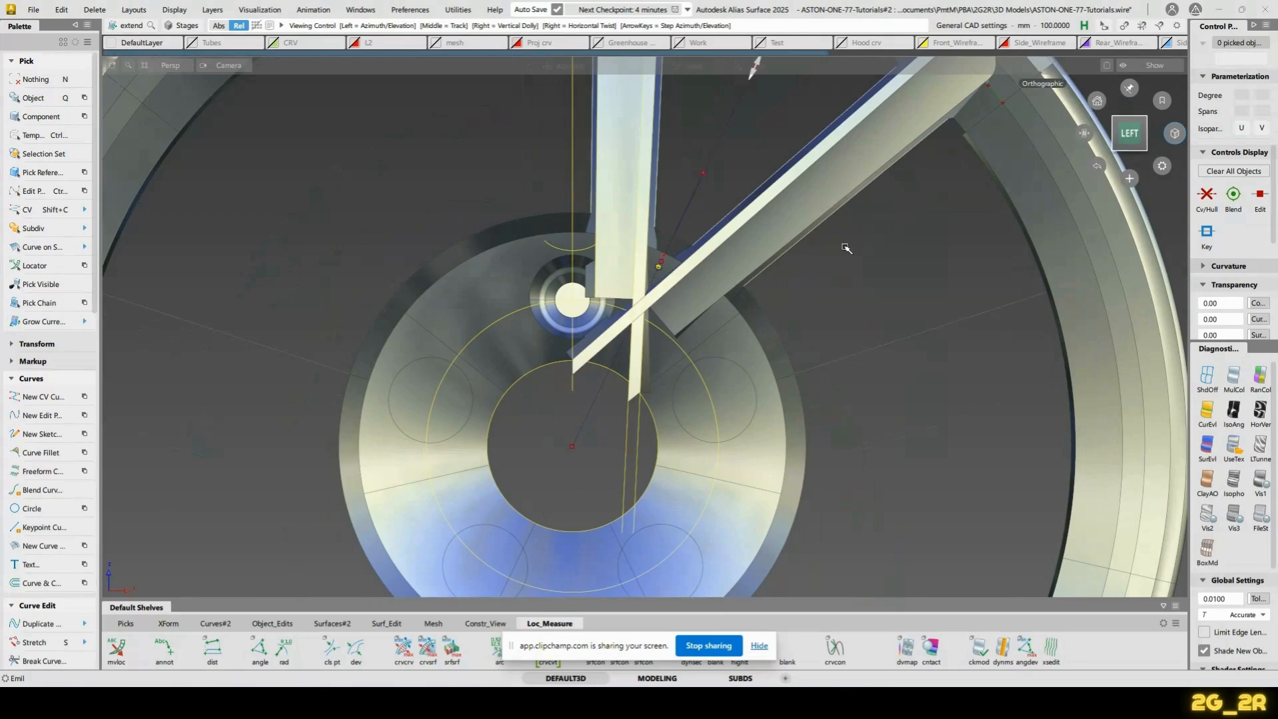
{"action": "right_click_drag", "start_coordinate": [844, 247], "coordinate": [774, 318], "text": "alt+shift"}
{"action": "middle_click_drag", "start_coordinate": [774, 319], "coordinate": [756, 442], "text": "alt+shift"}
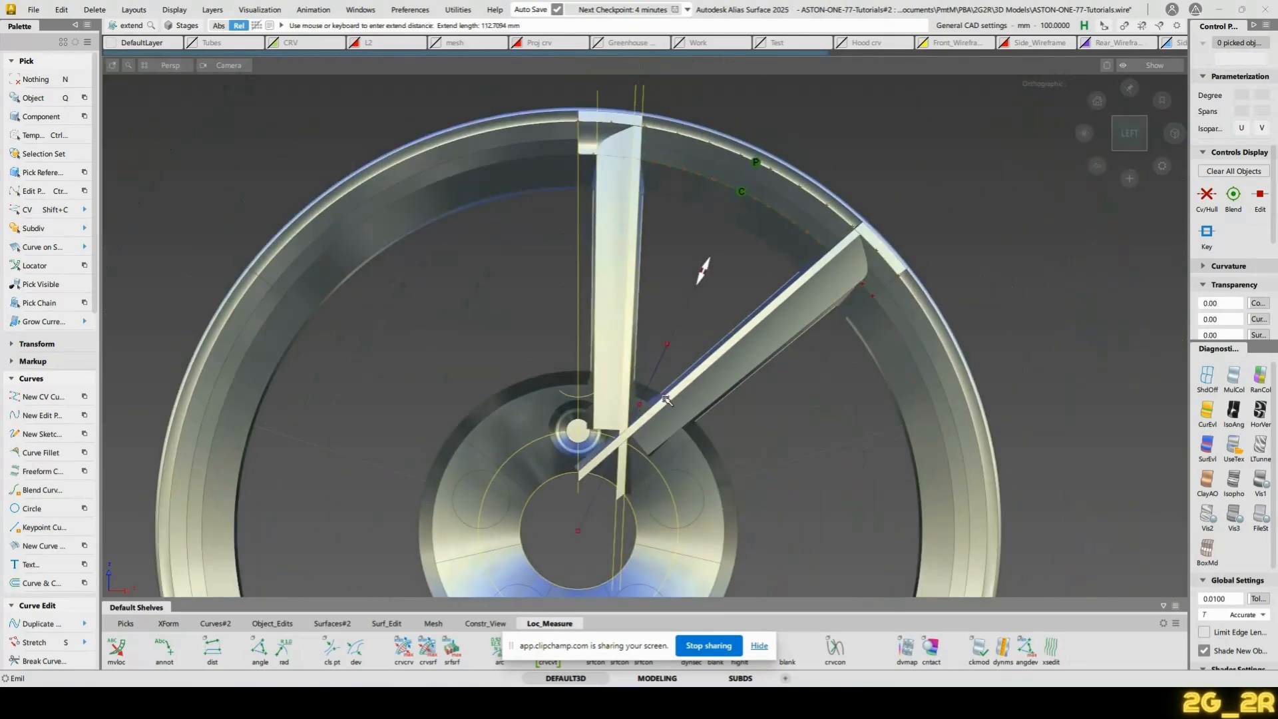
{"action": "right_click_drag", "start_coordinate": [701, 496], "coordinate": [715, 543], "text": "alt+shift"}
{"action": "middle_click_drag", "start_coordinate": [716, 542], "coordinate": [721, 379], "text": "alt+shift"}
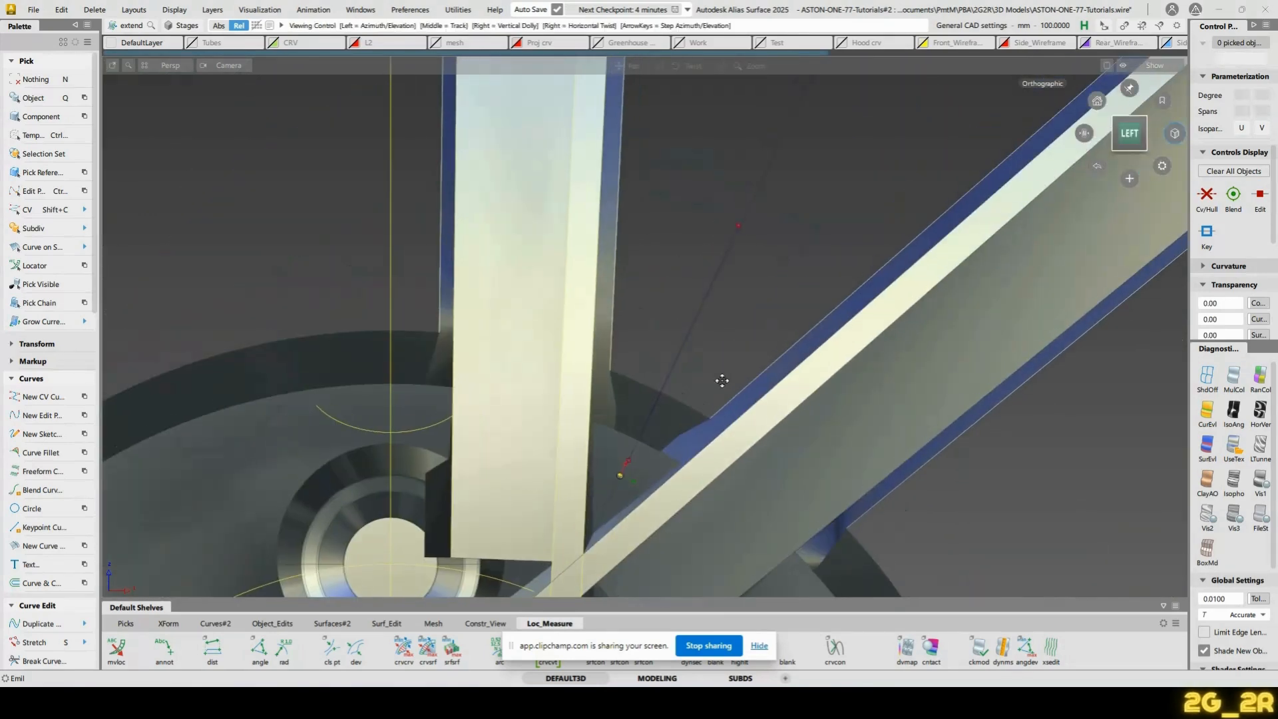
Pick the short curve between the spokes to compare it with the extended centre line, and decline the printer cleanup notification
{"action": "right_click_drag", "start_coordinate": [709, 260], "coordinate": [708, 308], "text": "alt+shift"}
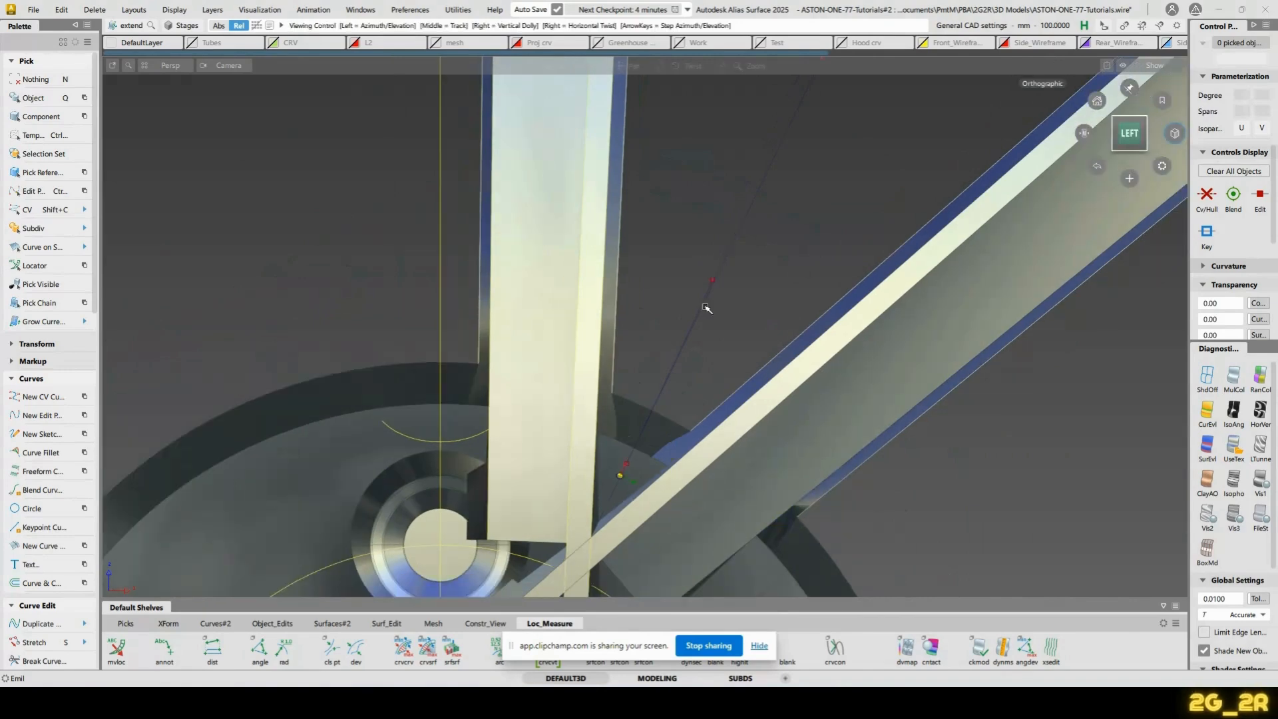
{"action": "middle_click_drag", "start_coordinate": [722, 316], "coordinate": [735, 283], "text": "alt+shift"}
{"action": "left_click_drag", "start_coordinate": [702, 257], "coordinate": [707, 234], "text": "ctrl+shift"}
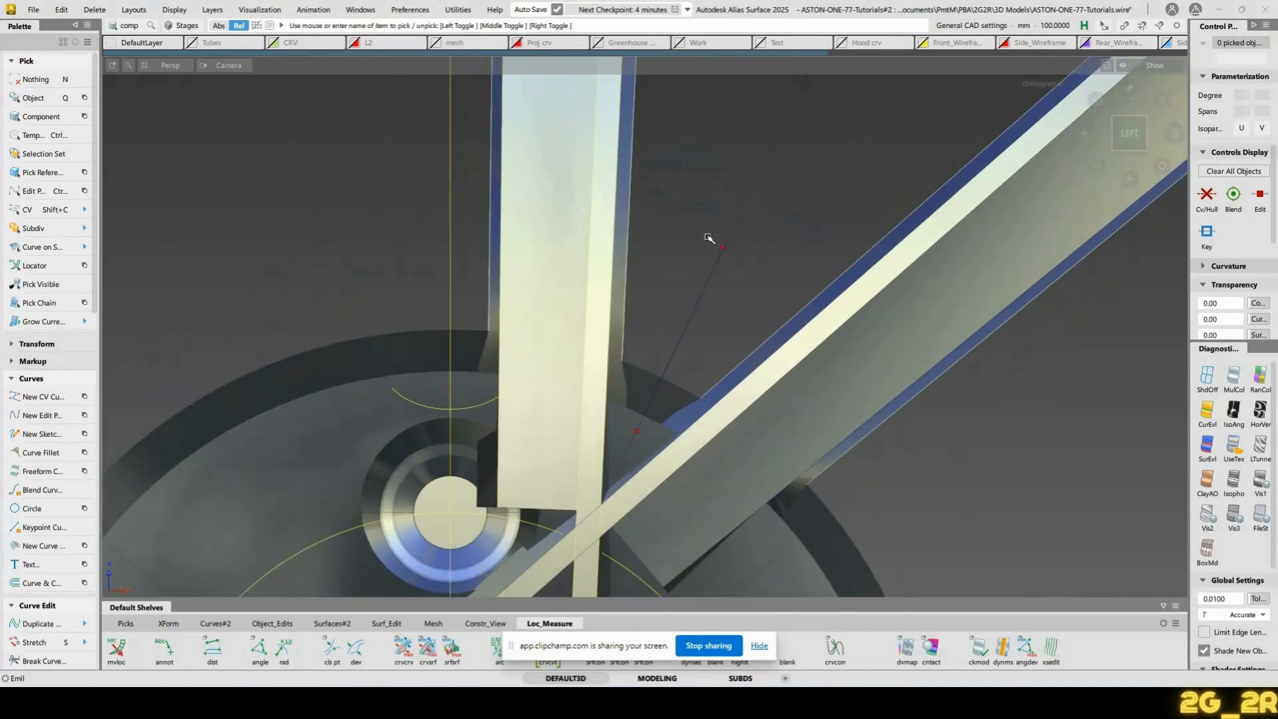
{"action": "left_click_drag", "start_coordinate": [709, 323], "coordinate": [705, 291], "text": "ctrl+shift"}
{"action": "left_click", "coordinate": [701, 293]}
{"action": "left_click", "coordinate": [757, 176]}
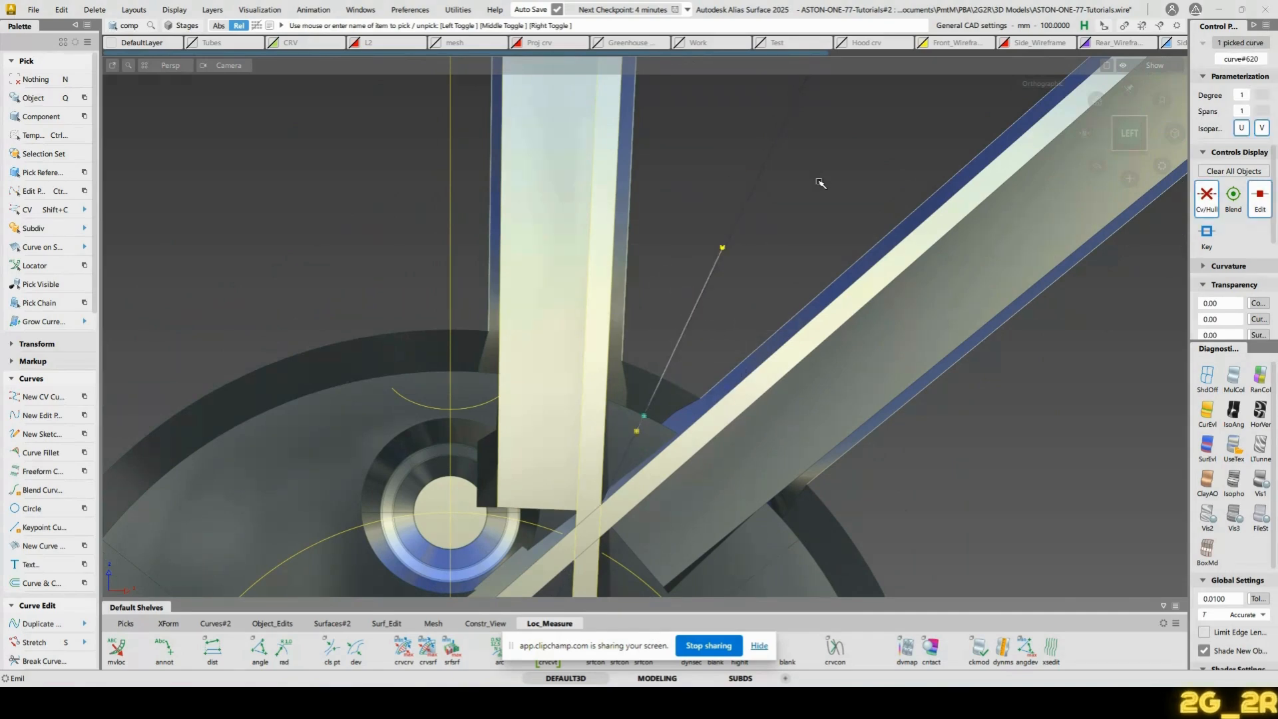
{"action": "left_click", "coordinate": [818, 184]}
{"action": "middle_click_drag", "start_coordinate": [670, 446], "coordinate": [672, 439], "text": "alt+shift"}
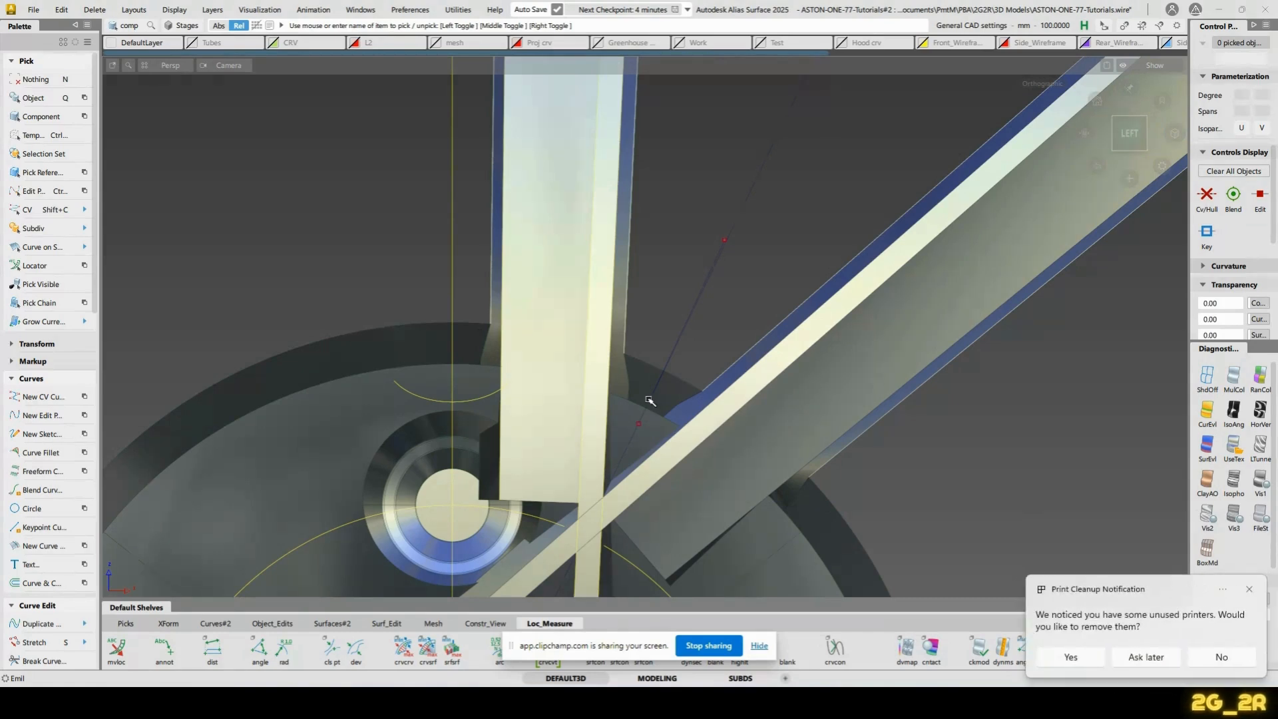
{"action": "left_click", "coordinate": [1227, 662]}
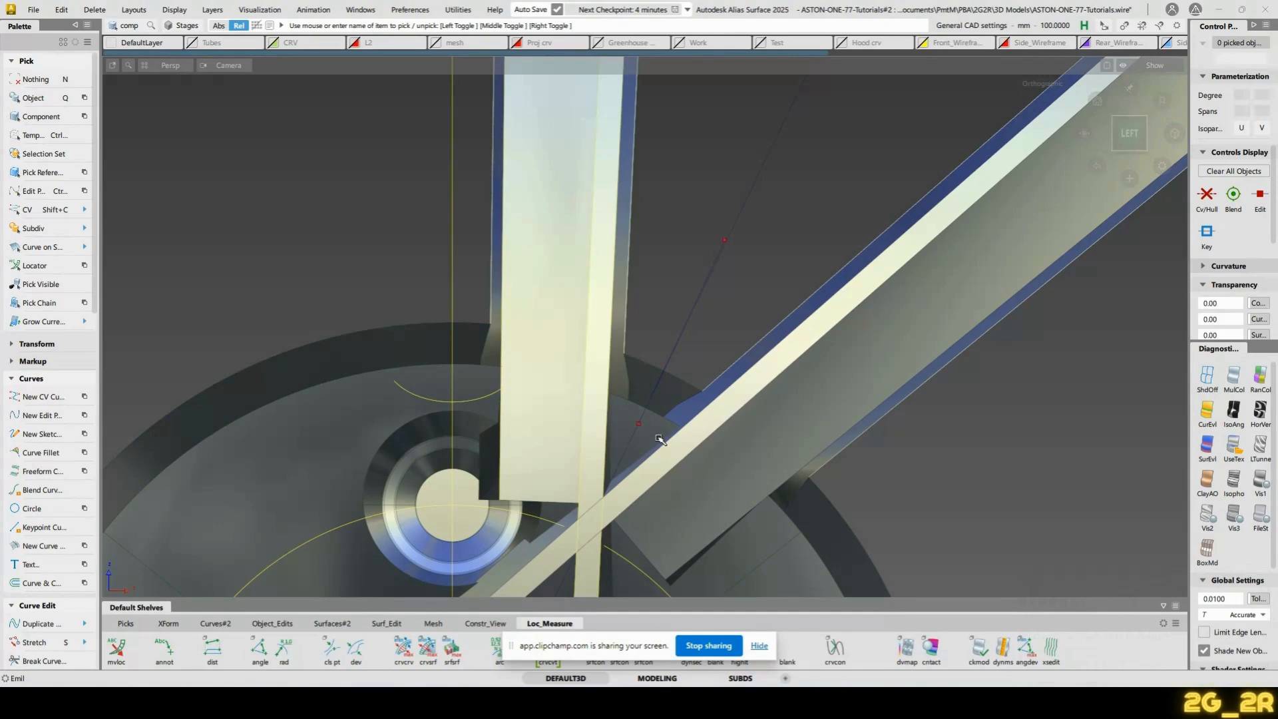
Build a surface fillet with G2 curvature between the facing side walls of the two half-spokes
{"action": "key", "text": "f"}
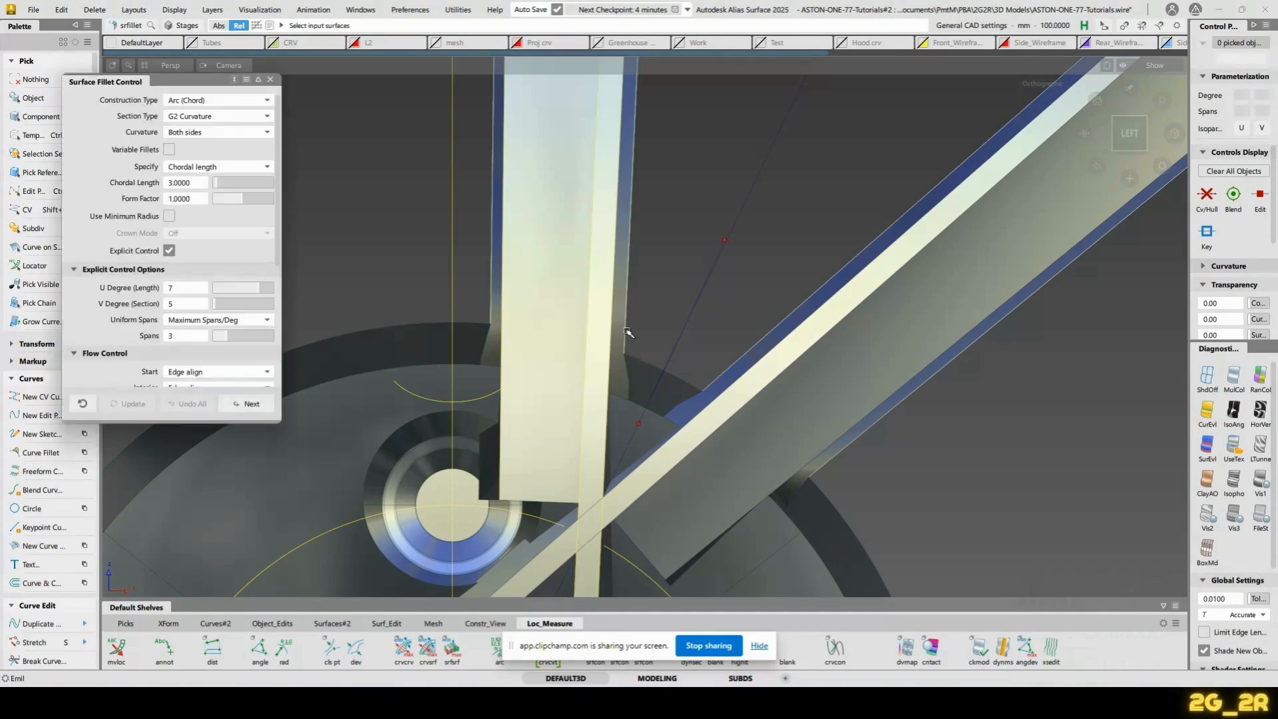
{"action": "left_click", "coordinate": [623, 287]}
{"action": "left_click_drag", "start_coordinate": [625, 288], "coordinate": [750, 345], "text": "alt+shift"}
{"action": "left_click", "coordinate": [750, 345]}
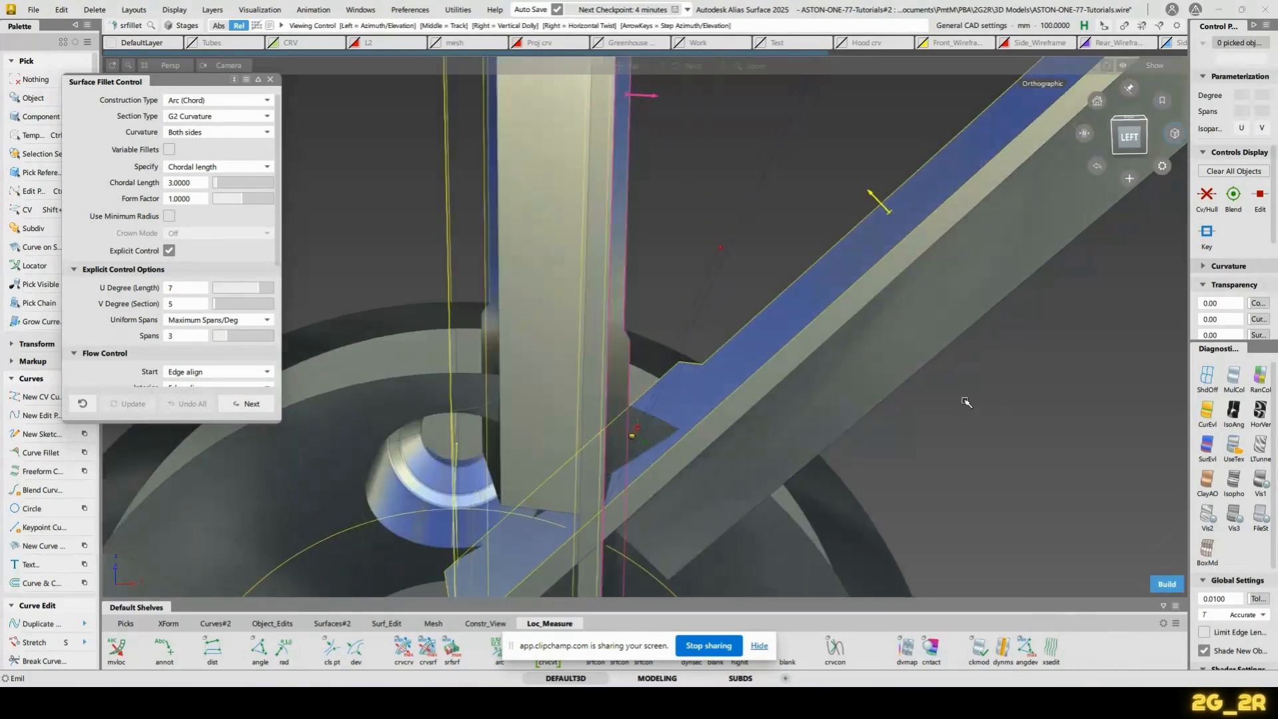
{"action": "key", "text": "space"}
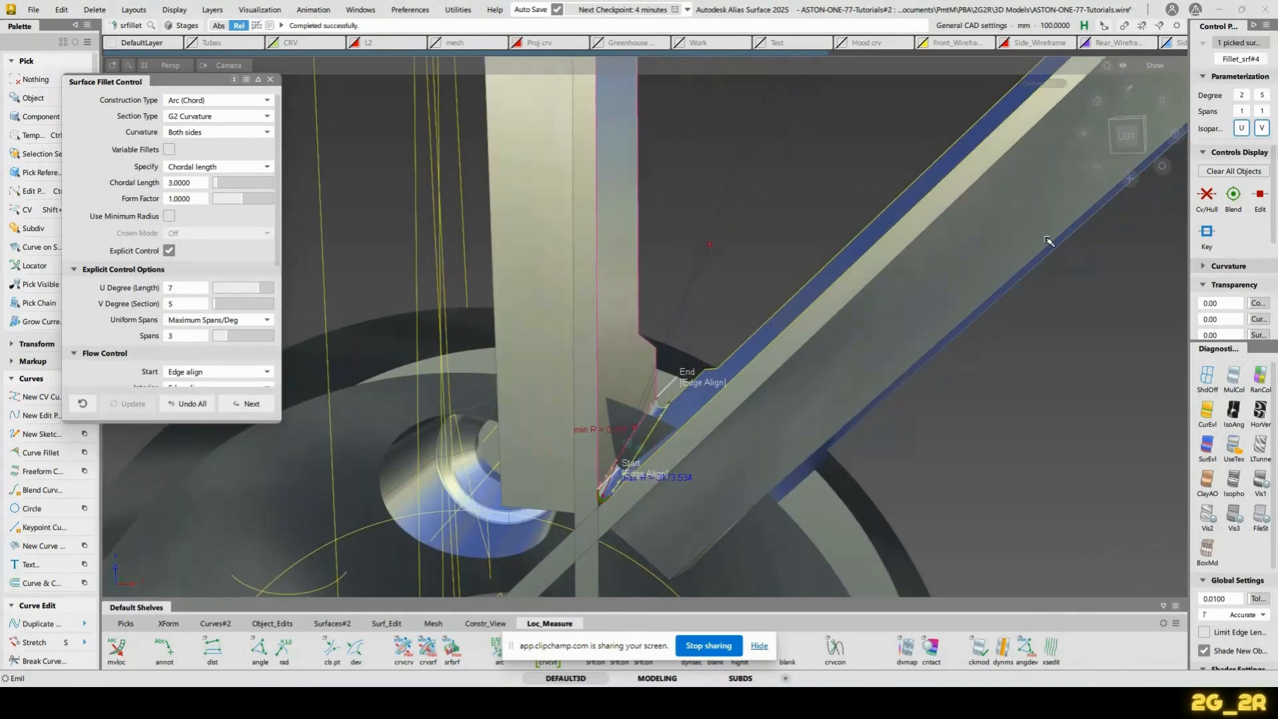
Set the spoke fillet's chordal length to 38 mm and finish the fillet
{"action": "left_click", "coordinate": [1127, 135]}
{"action": "left_click_drag", "start_coordinate": [216, 183], "coordinate": [255, 186]}
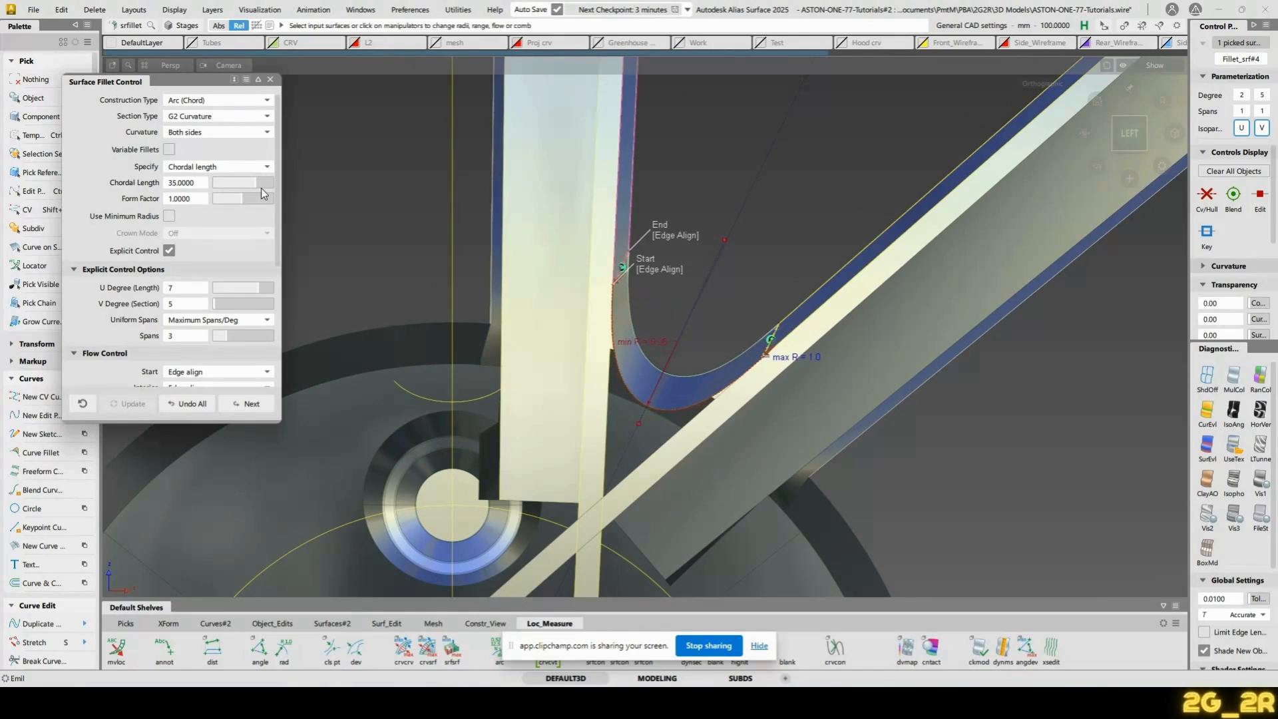
{"action": "double_click", "coordinate": [200, 184]}
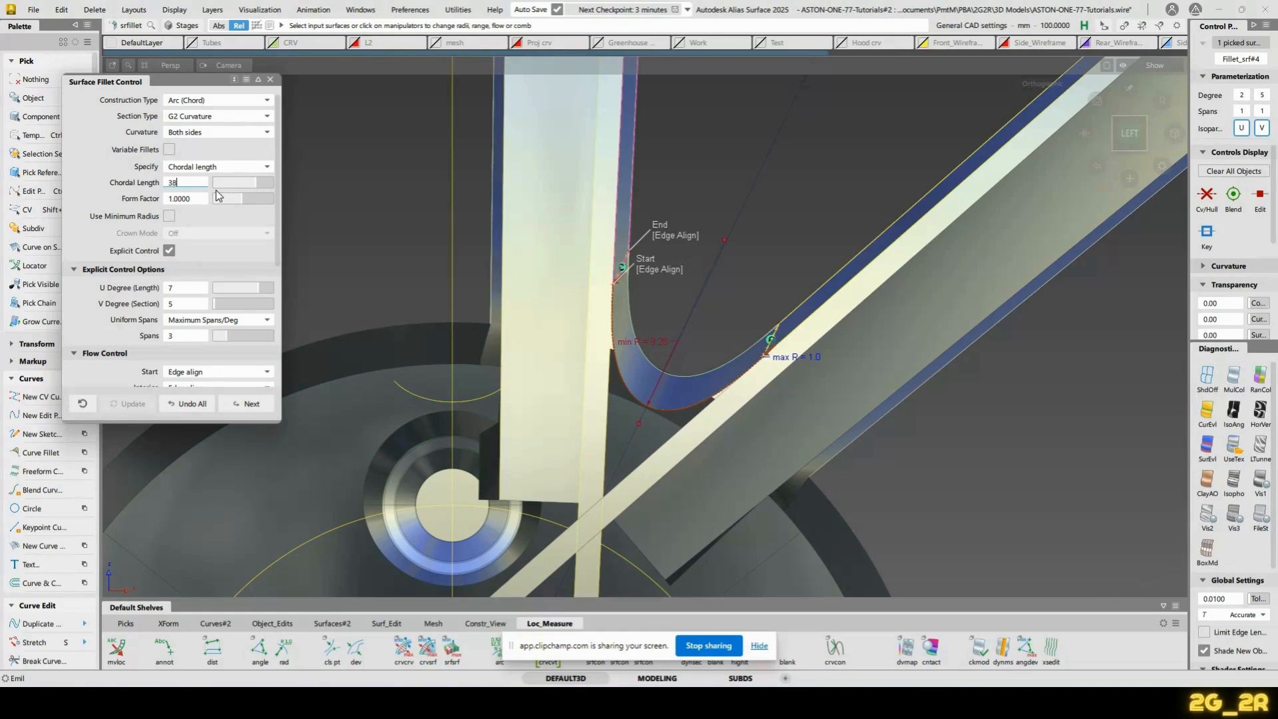
{"action": "type", "text": "38"}
{"action": "key", "text": "Return"}
{"action": "key", "text": "space"}
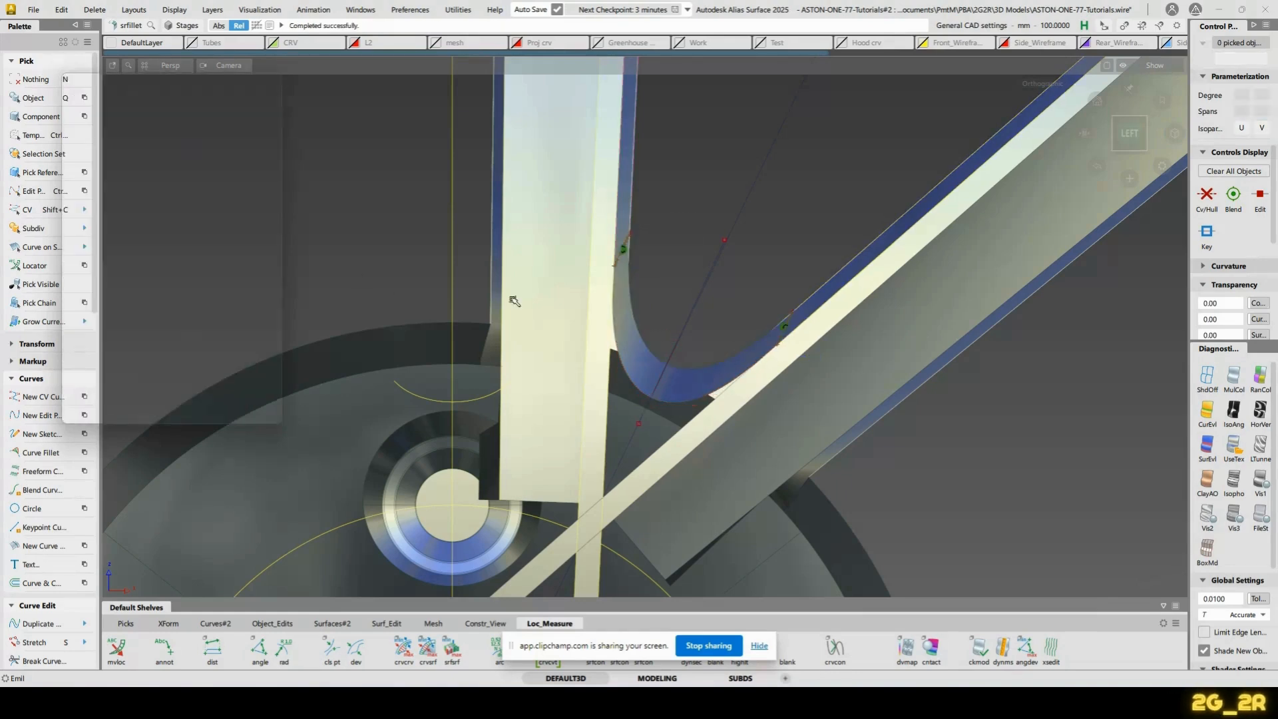
{"action": "right_click_drag", "start_coordinate": [669, 199], "coordinate": [722, 217], "text": "ctrl+shift"}
{"action": "middle_click_drag", "start_coordinate": [661, 307], "coordinate": [662, 309], "text": "alt+shift"}
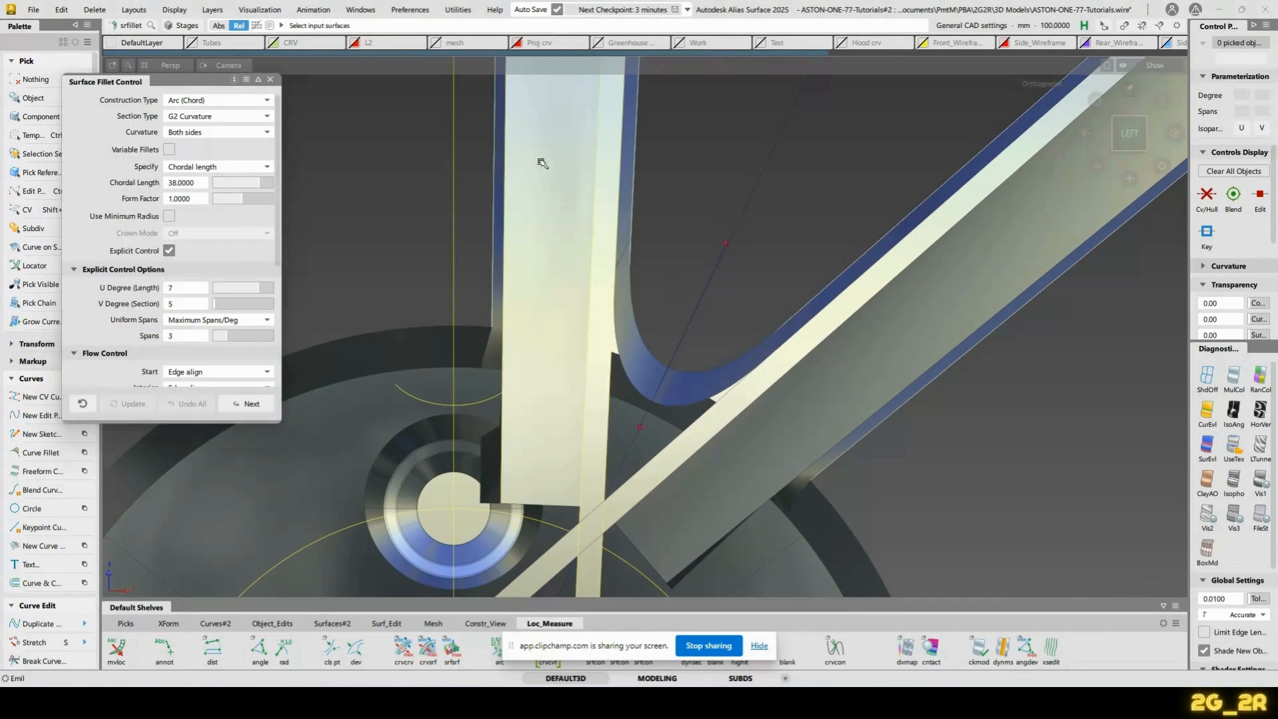
{"action": "left_click", "coordinate": [270, 79]}
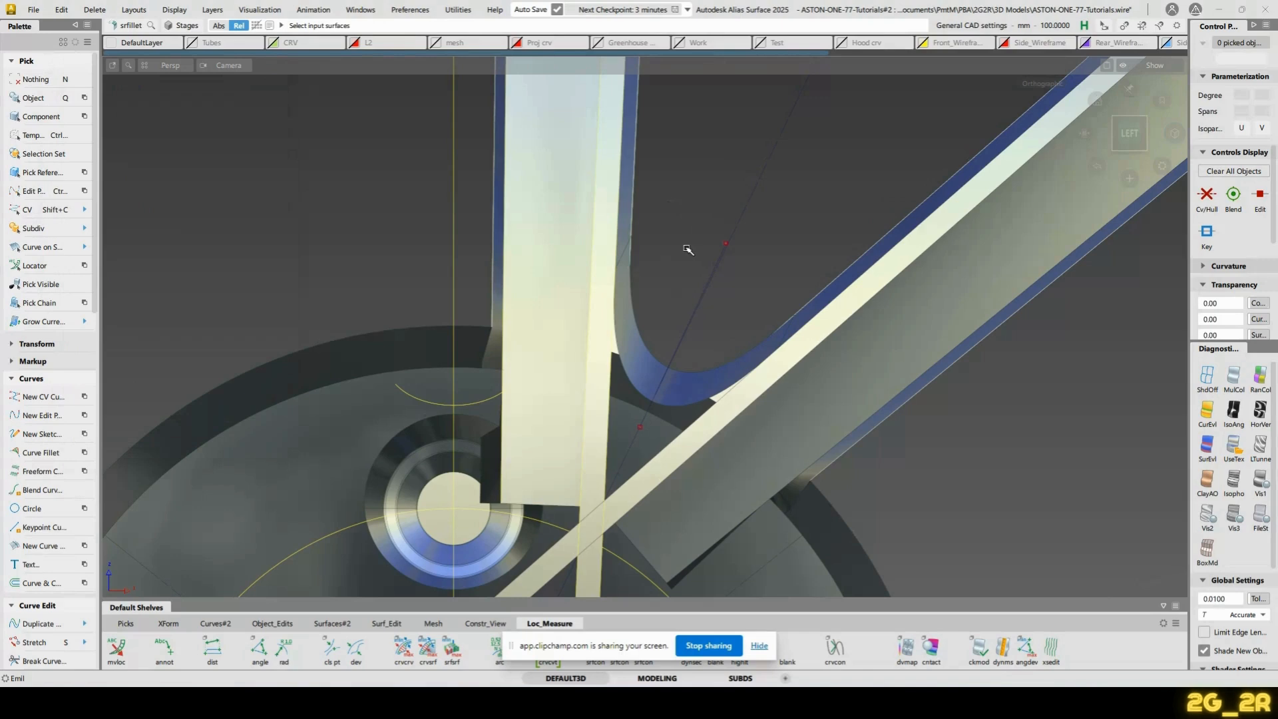
Draw a true perpendicular line about 50 mm long from the fillet's edge at the vertical spoke, crossing that spoke
{"action": "right_click_drag", "start_coordinate": [687, 250], "coordinate": [688, 250], "text": "ctrl+shift"}
{"action": "left_click", "coordinate": [750, 264]}
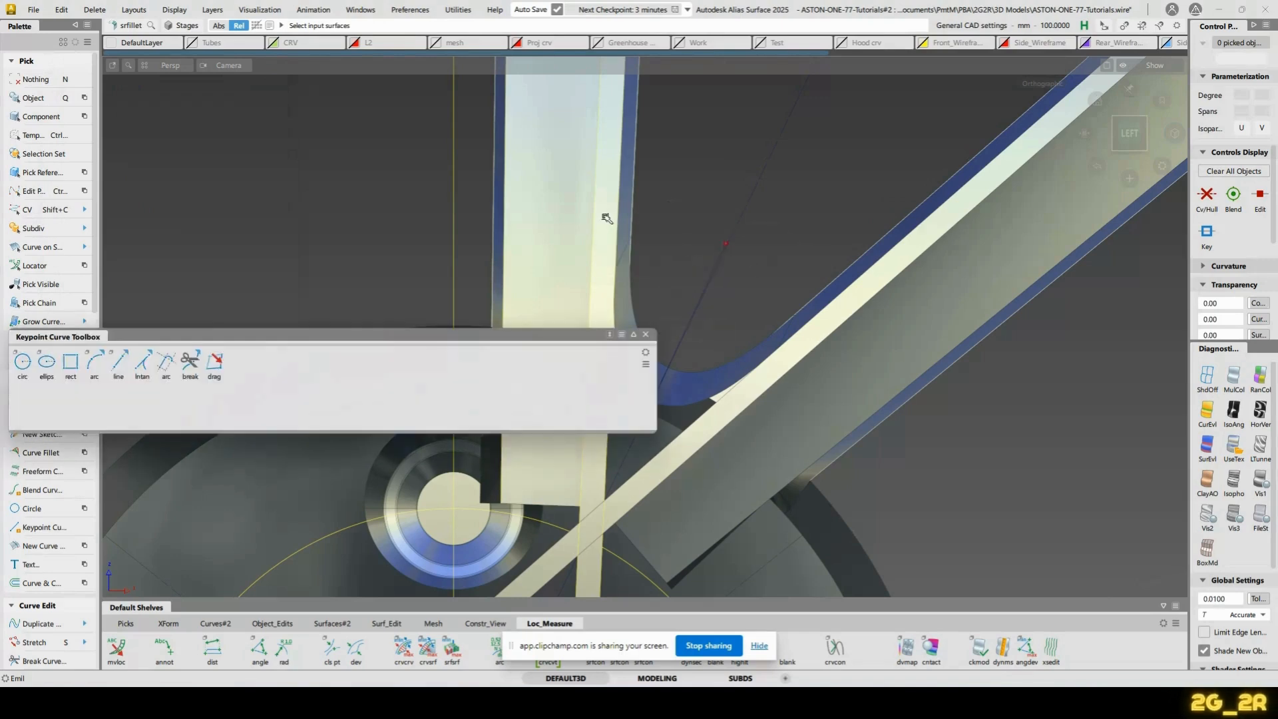
{"action": "left_click", "coordinate": [145, 362]}
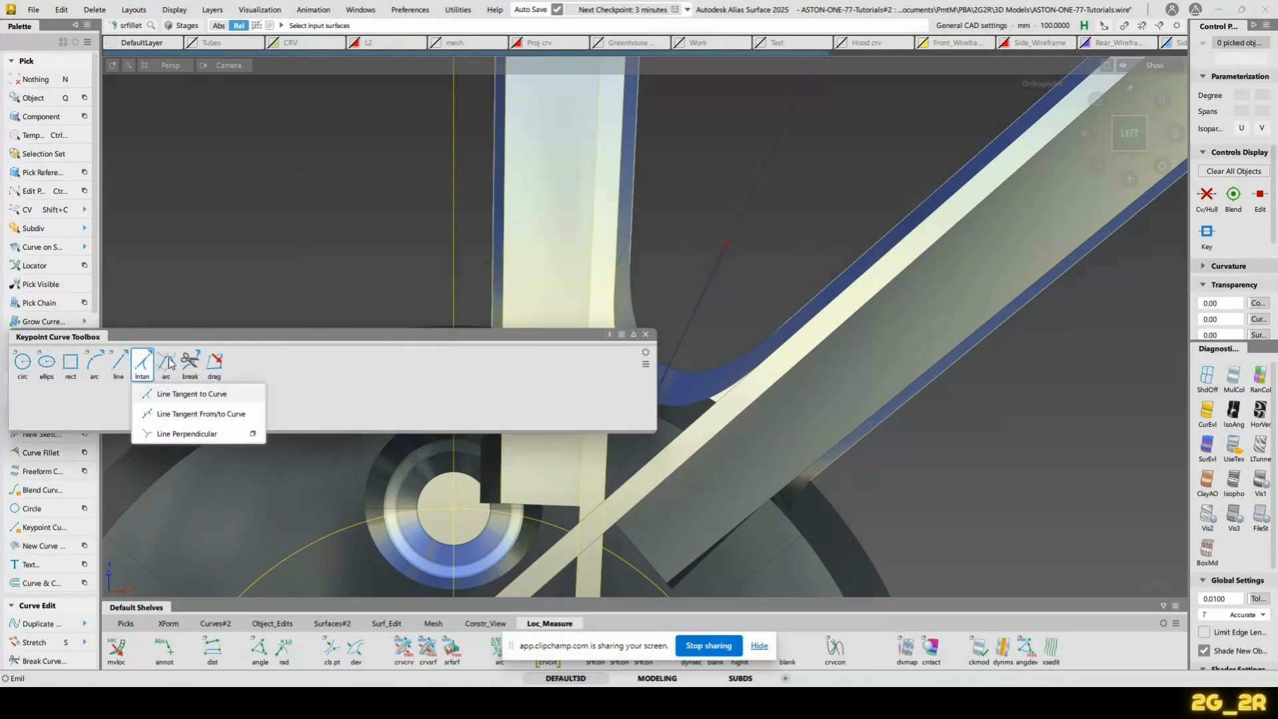
{"action": "left_click", "coordinate": [201, 434]}
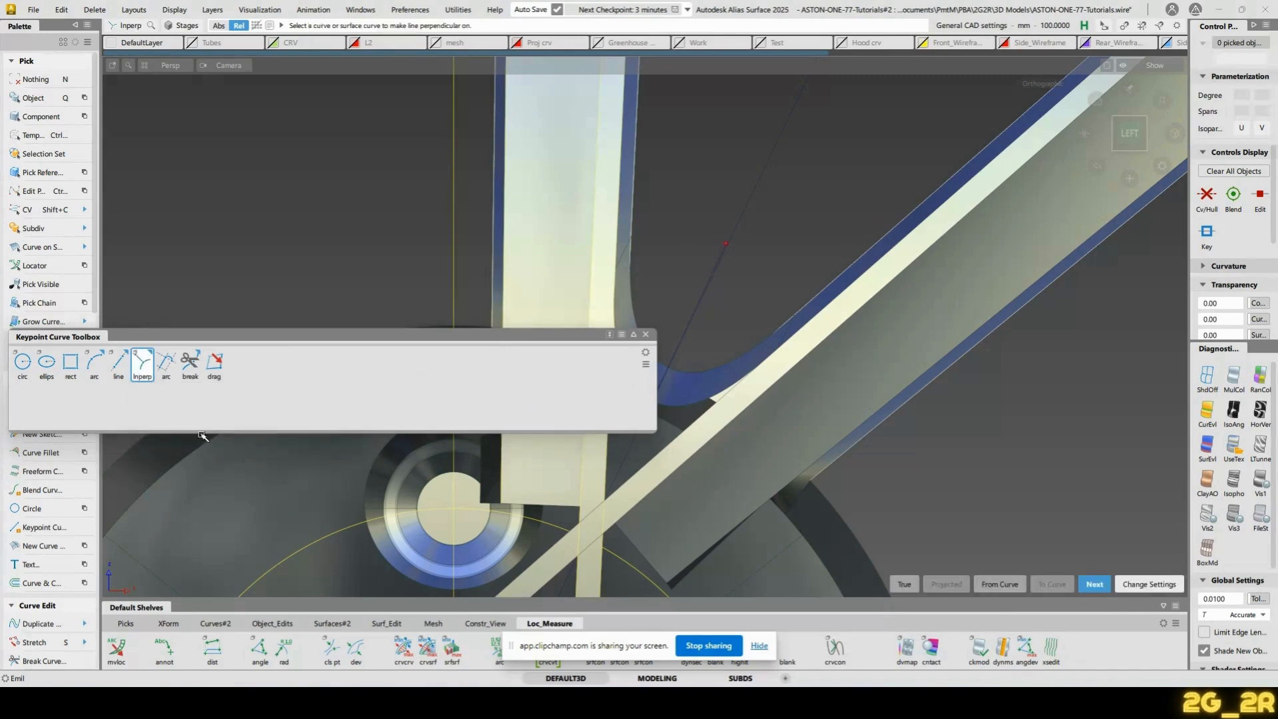
{"action": "left_click", "coordinate": [645, 334]}
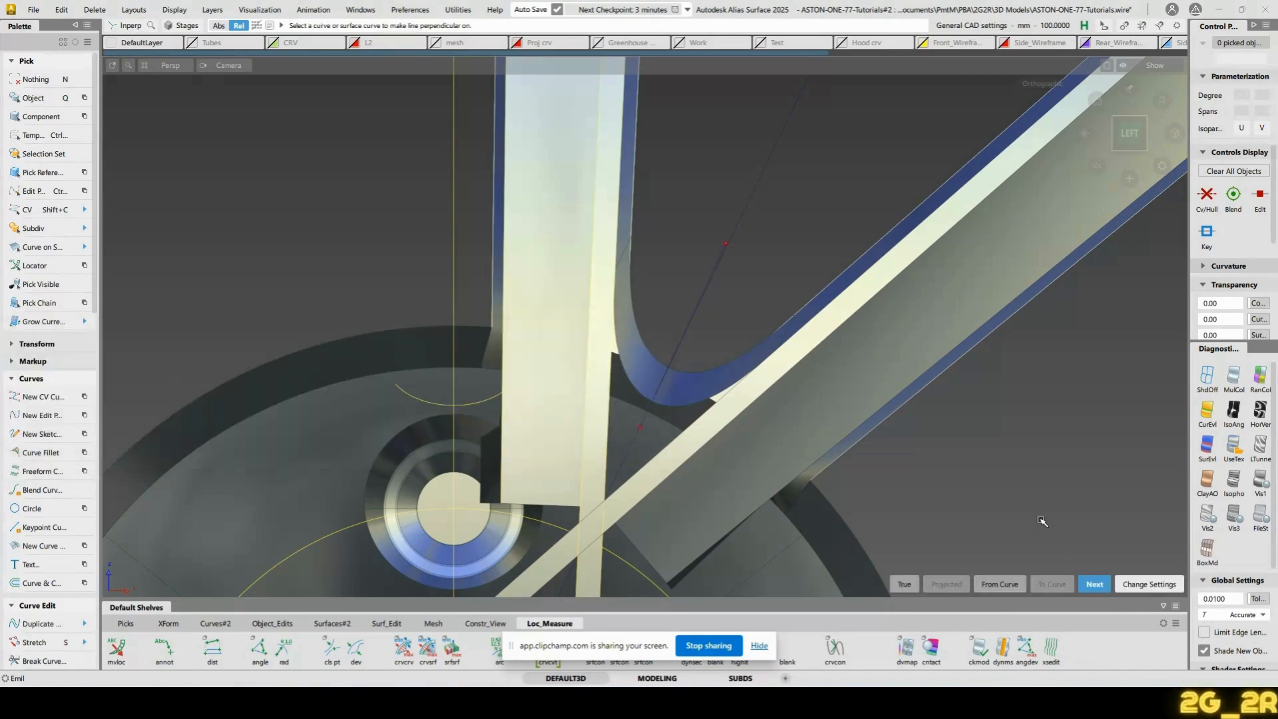
{"action": "left_click", "coordinate": [1146, 584]}
{"action": "left_click", "coordinate": [907, 587]}
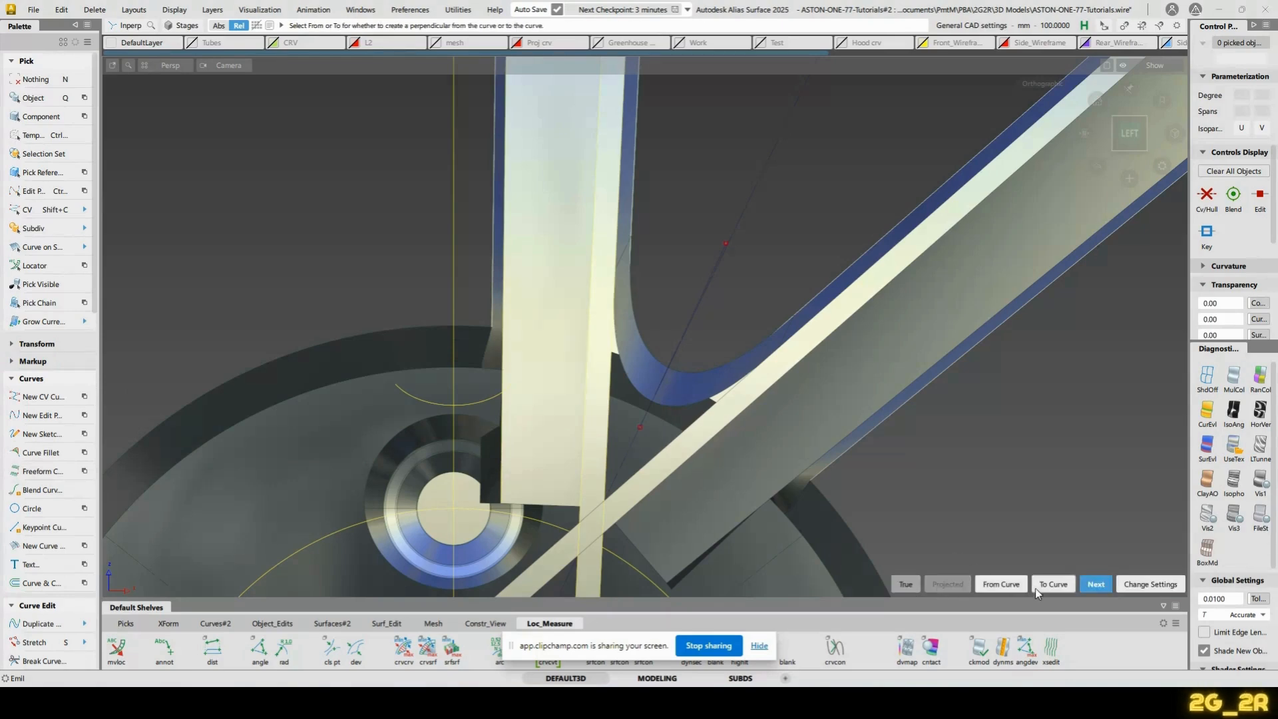
{"action": "left_click", "coordinate": [1001, 585]}
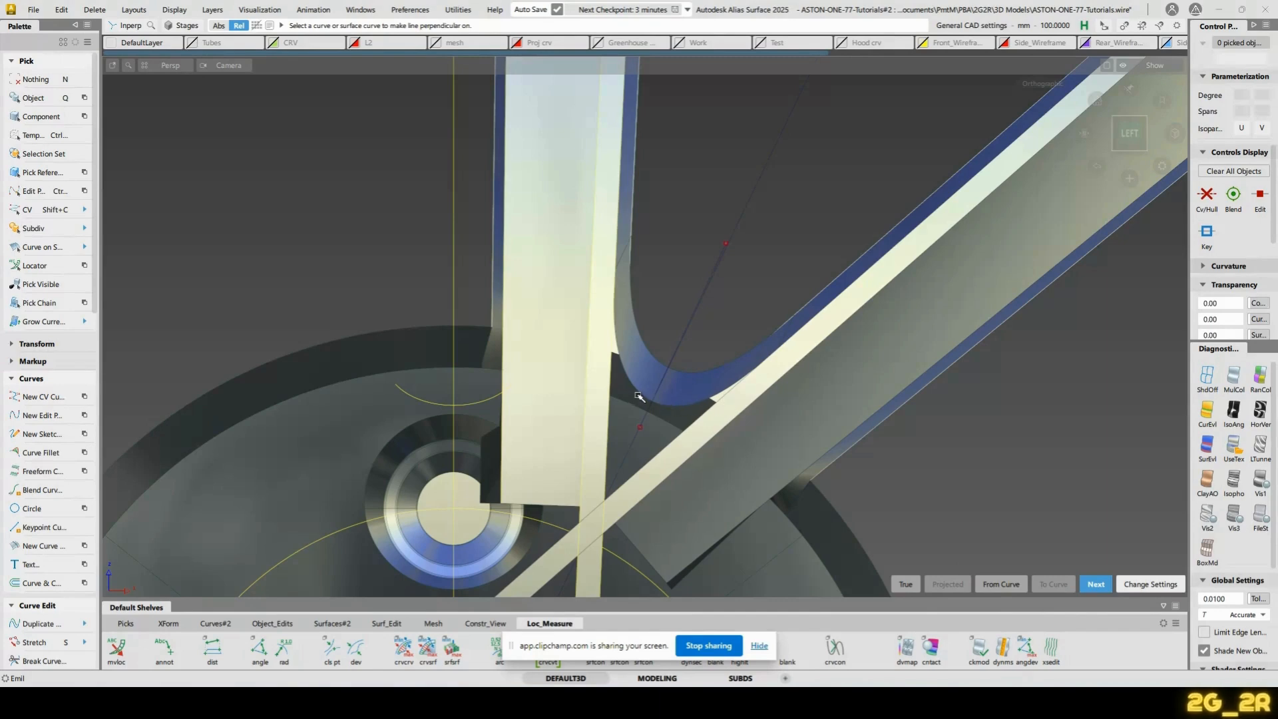
{"action": "left_click_drag", "start_coordinate": [610, 380], "coordinate": [422, 220]}
{"action": "left_click", "coordinate": [378, 258]}
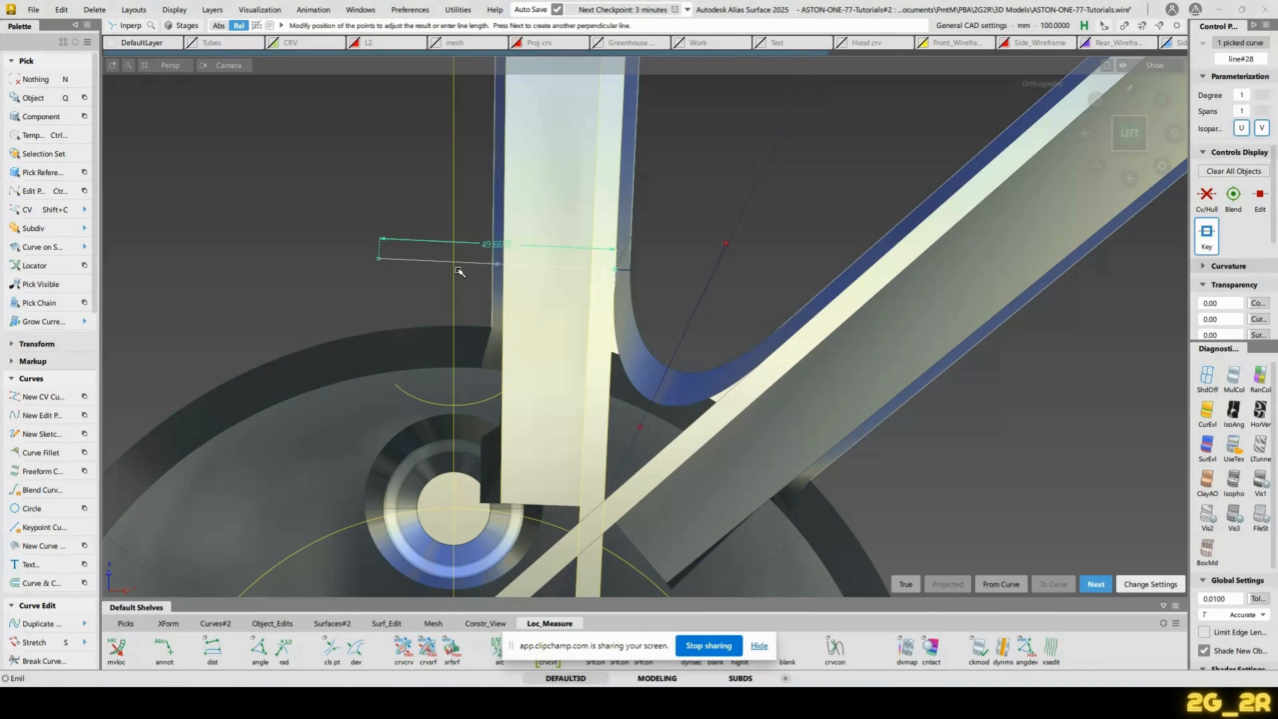
{"action": "key", "text": "space"}
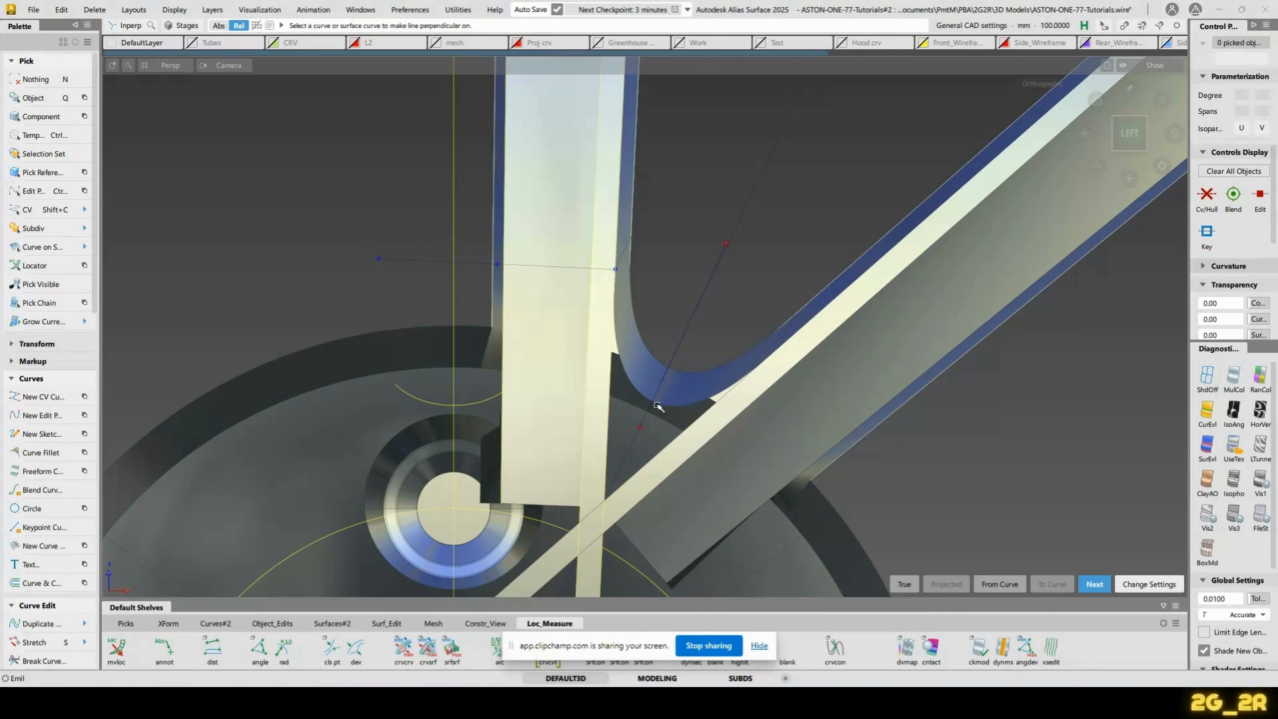
Draw a second perpendicular line from the fillet's edge at the angled spoke, running across and past that spoke
{"action": "left_click", "coordinate": [625, 375]}
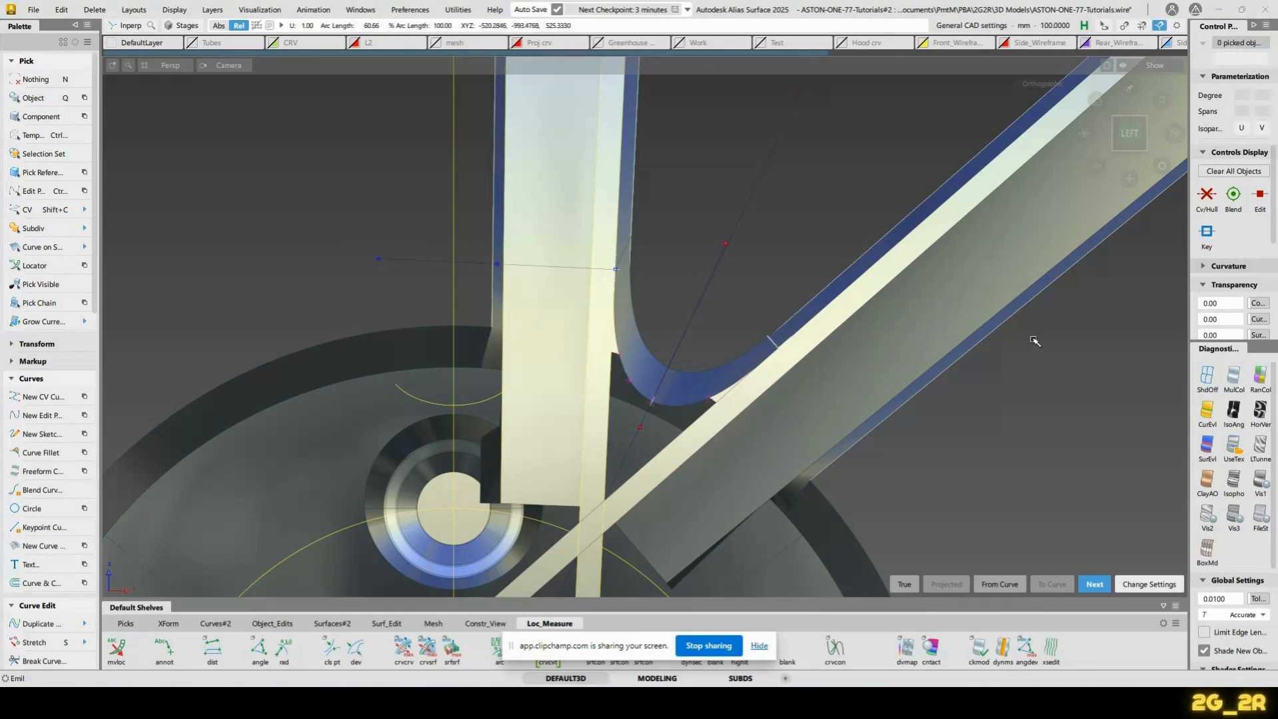
{"action": "left_click", "coordinate": [963, 495]}
{"action": "key", "text": "space"}
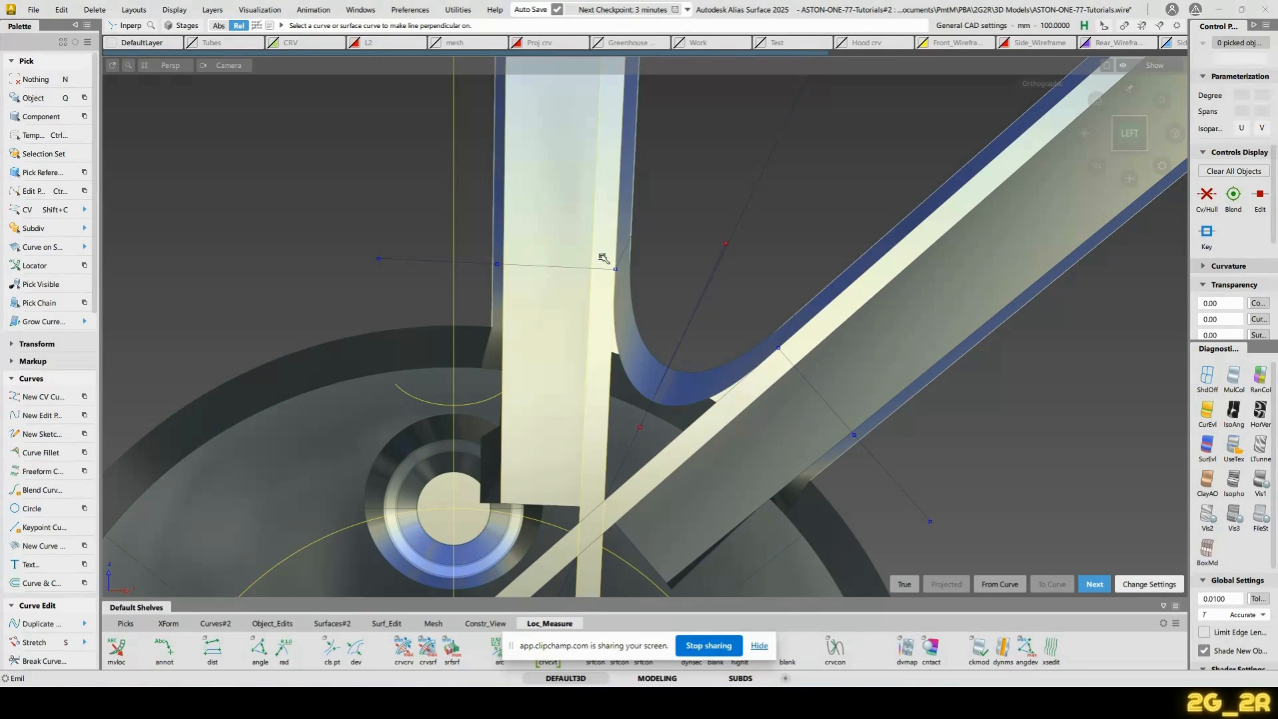
Project the two perpendicular lines along Y onto the vertical and angled half-spoke surfaces as curves on surface
{"action": "key", "text": "p"}
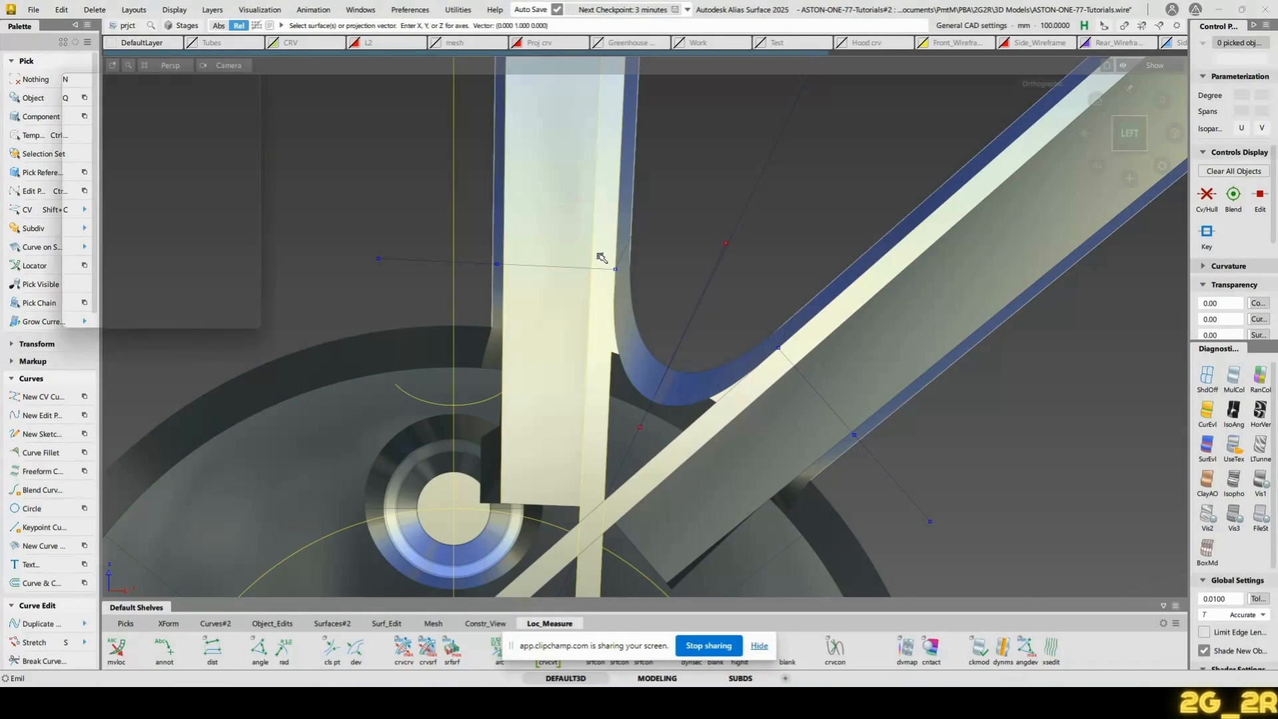
{"action": "left_click", "coordinate": [600, 221]}
{"action": "left_click", "coordinate": [472, 261]}
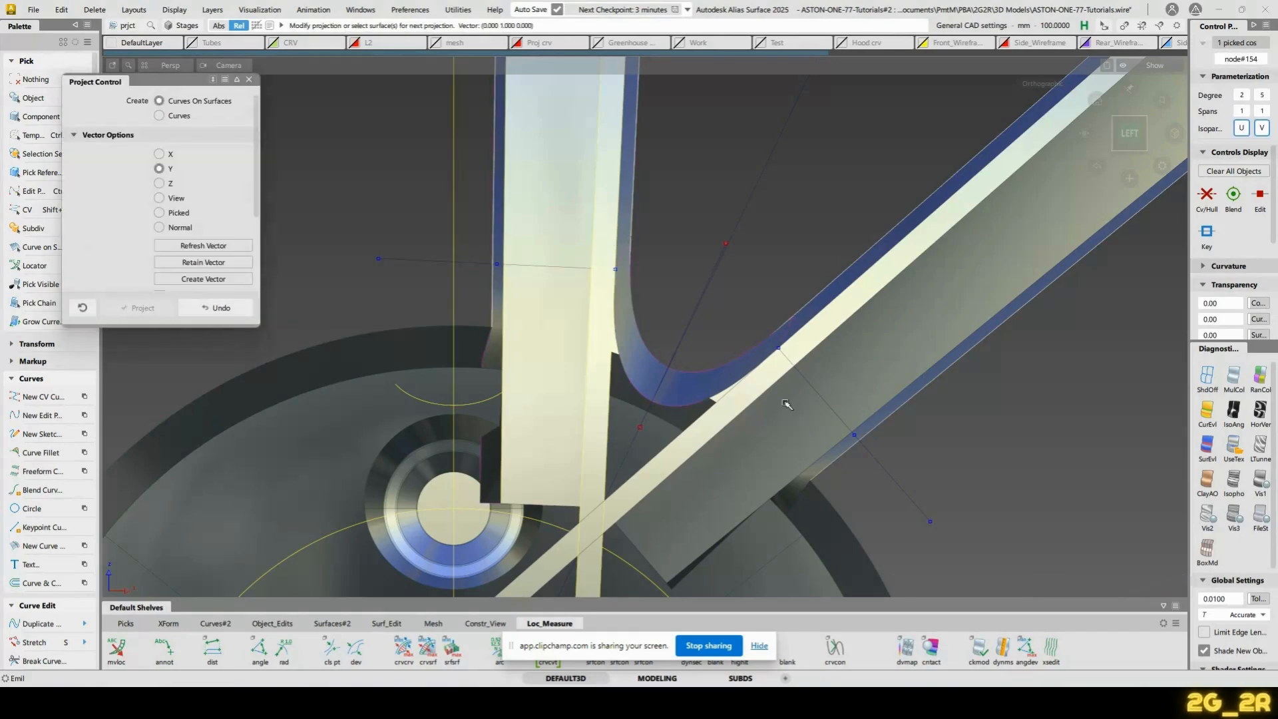
{"action": "left_click", "coordinate": [891, 407]}
{"action": "left_click", "coordinate": [891, 485]}
{"action": "key", "text": "space"}
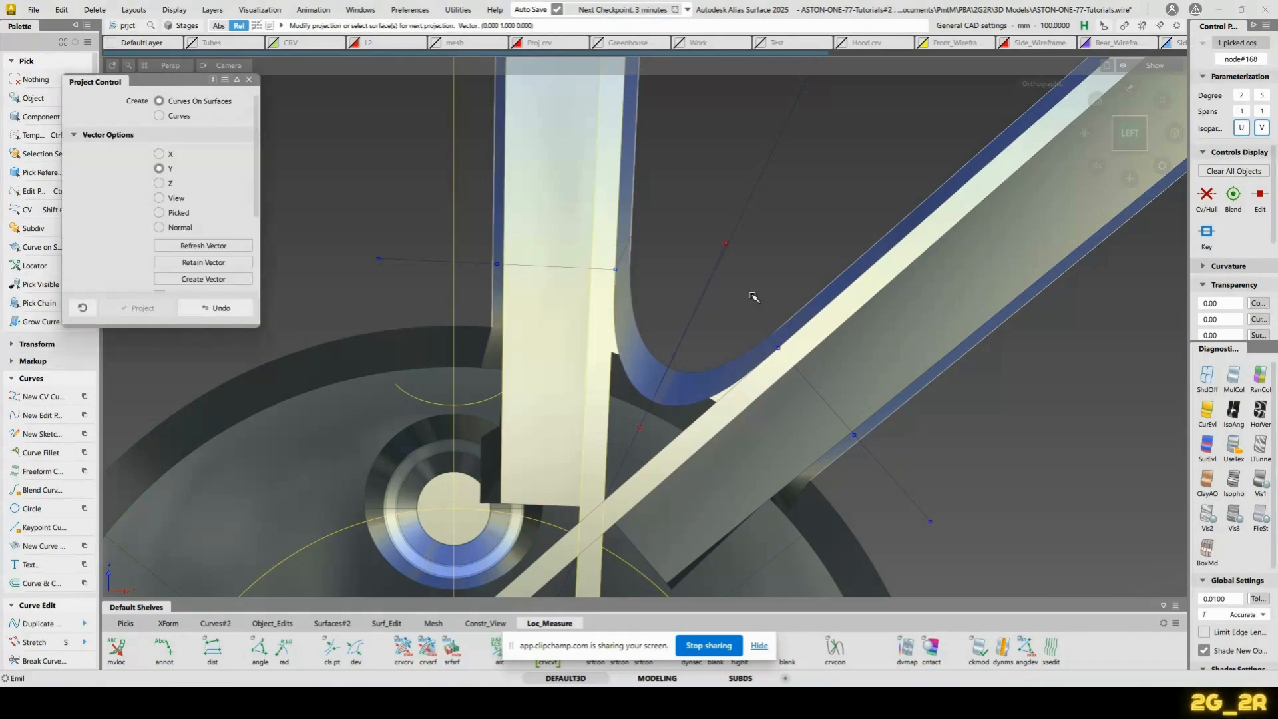
{"action": "left_click_drag", "start_coordinate": [684, 312], "coordinate": [725, 362], "text": "alt+shift"}
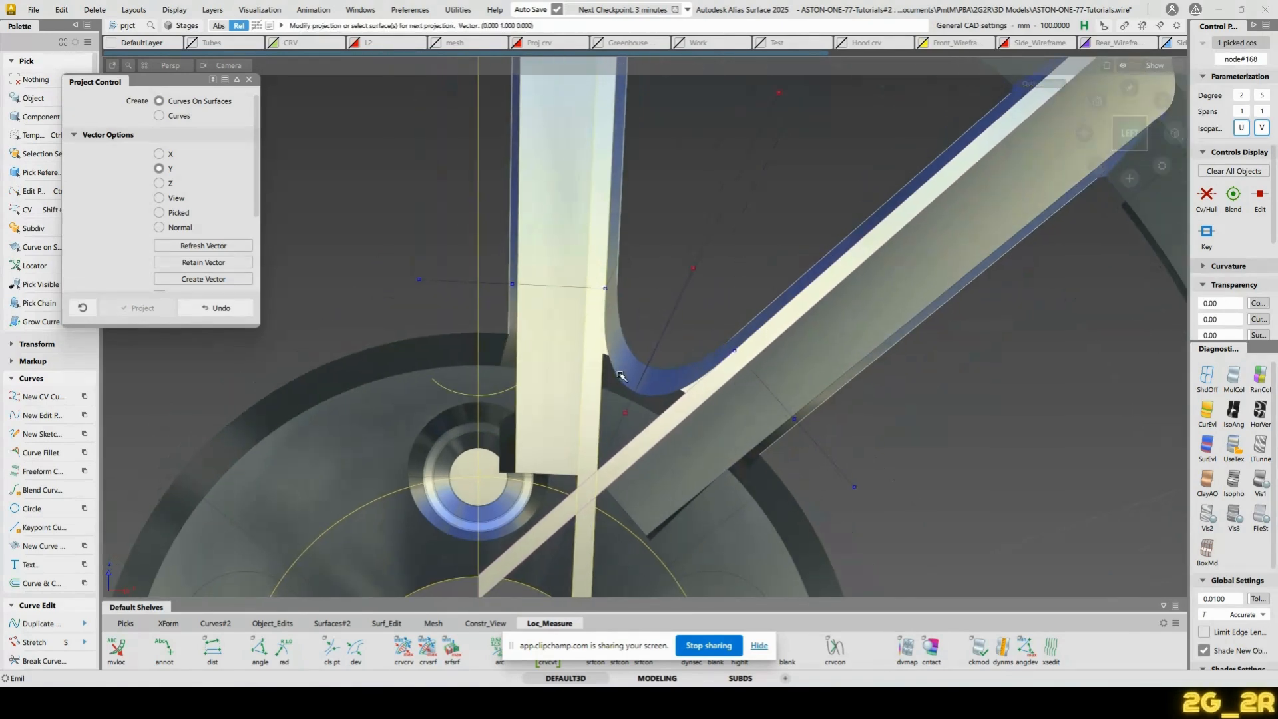
Check the wheel photo in the browser and examine how the vertical and angled half-spokes cross above the hub
{"action": "key", "text": "alt+Tab"}
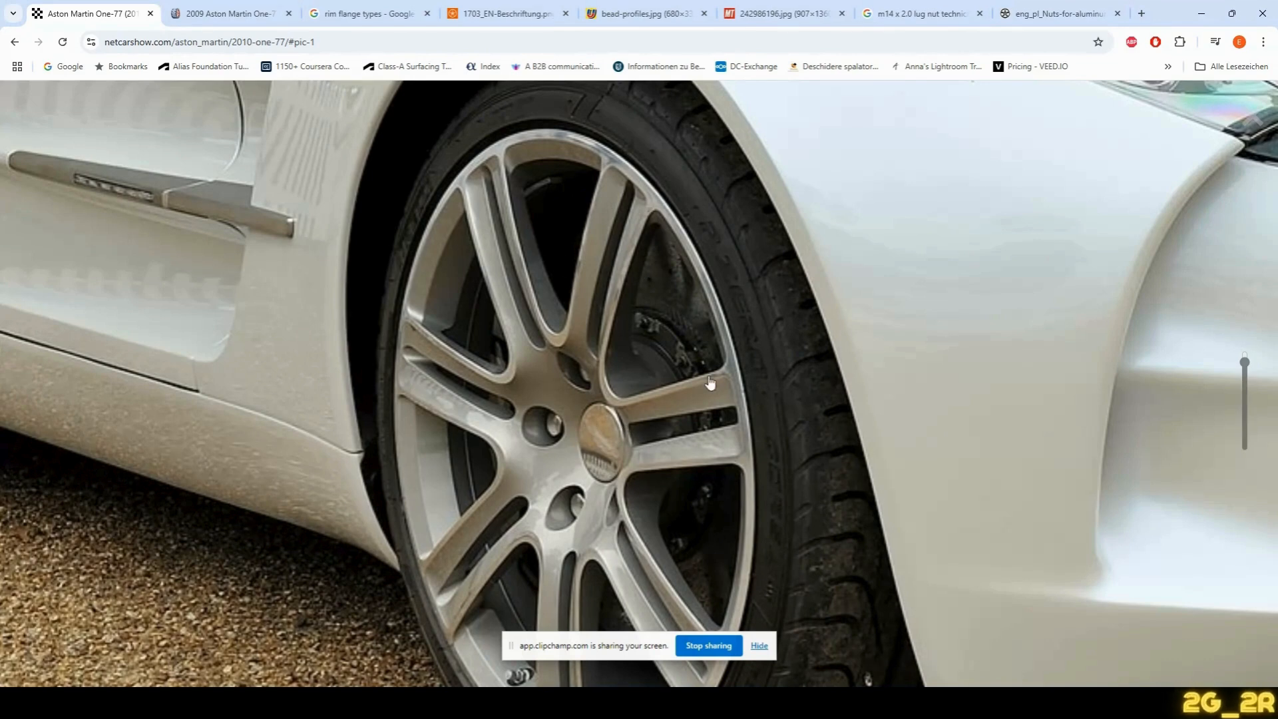
{"action": "key", "text": "alt+Tab"}
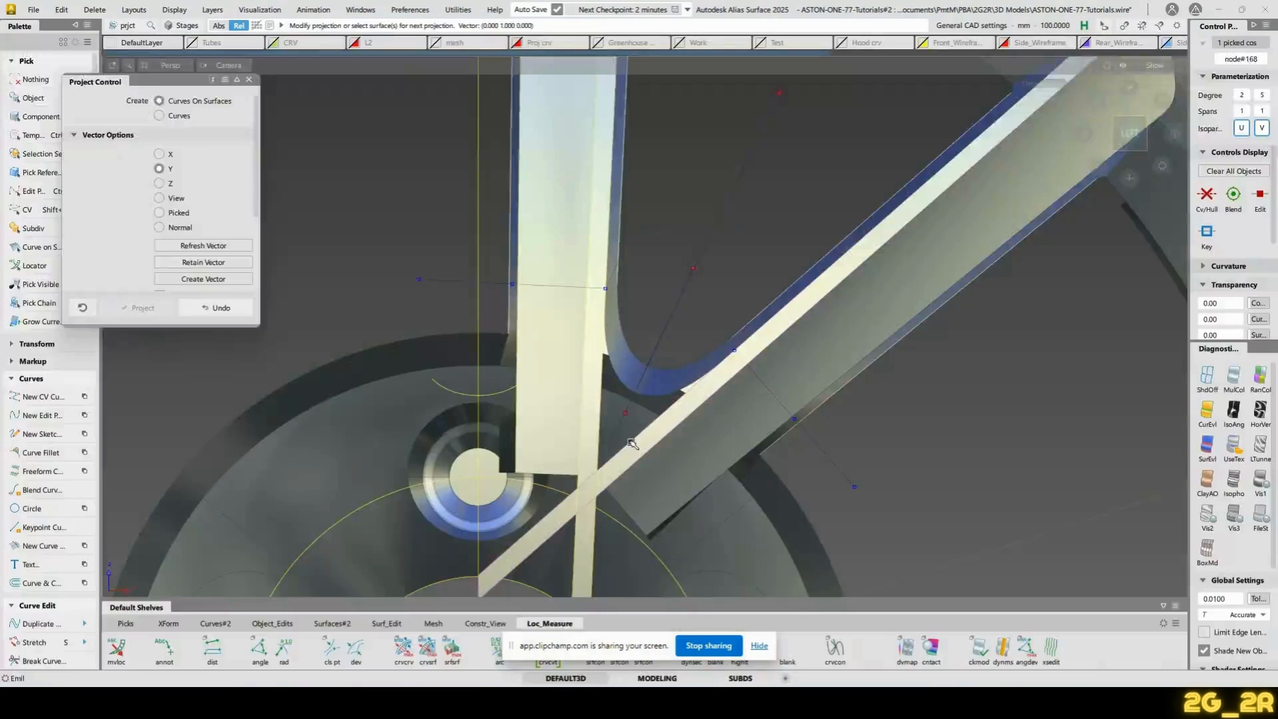
{"action": "middle_click_drag", "start_coordinate": [741, 311], "coordinate": [730, 345], "text": "alt+shift"}
{"action": "right_click_drag", "start_coordinate": [730, 346], "coordinate": [606, 462], "text": "alt+shift"}
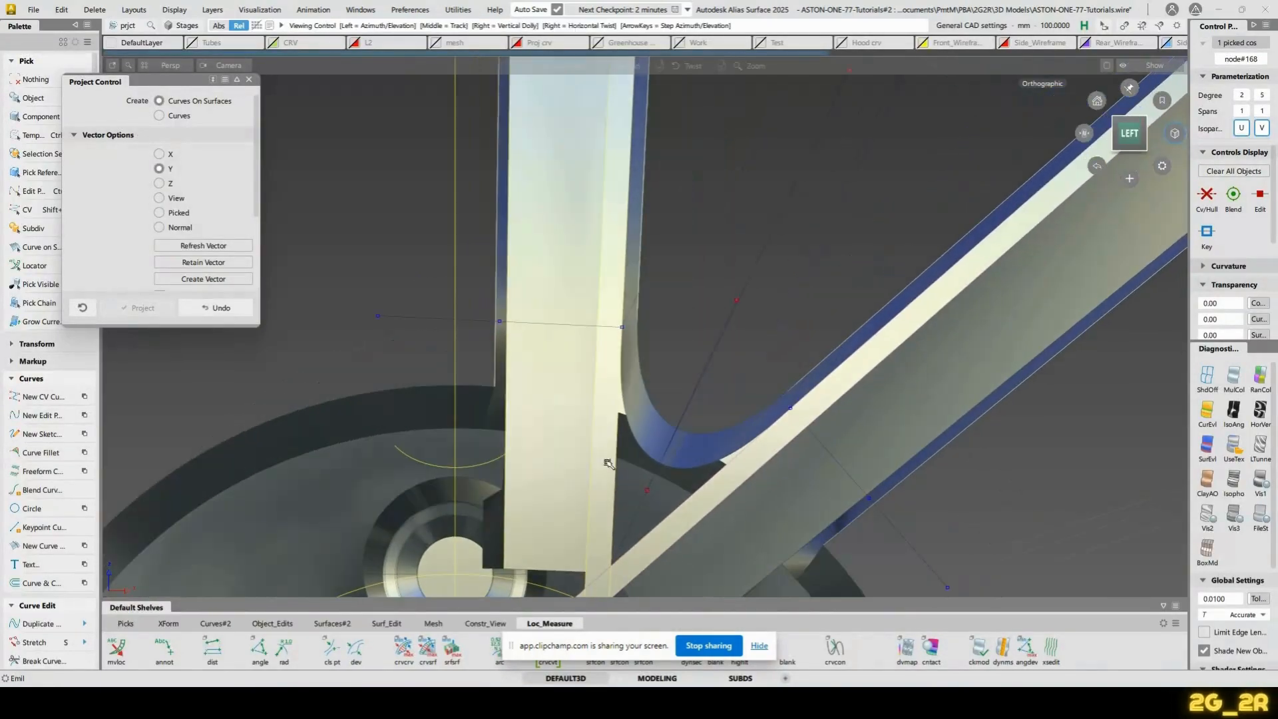
{"action": "left_click_drag", "start_coordinate": [684, 493], "coordinate": [788, 421], "text": "alt+shift"}
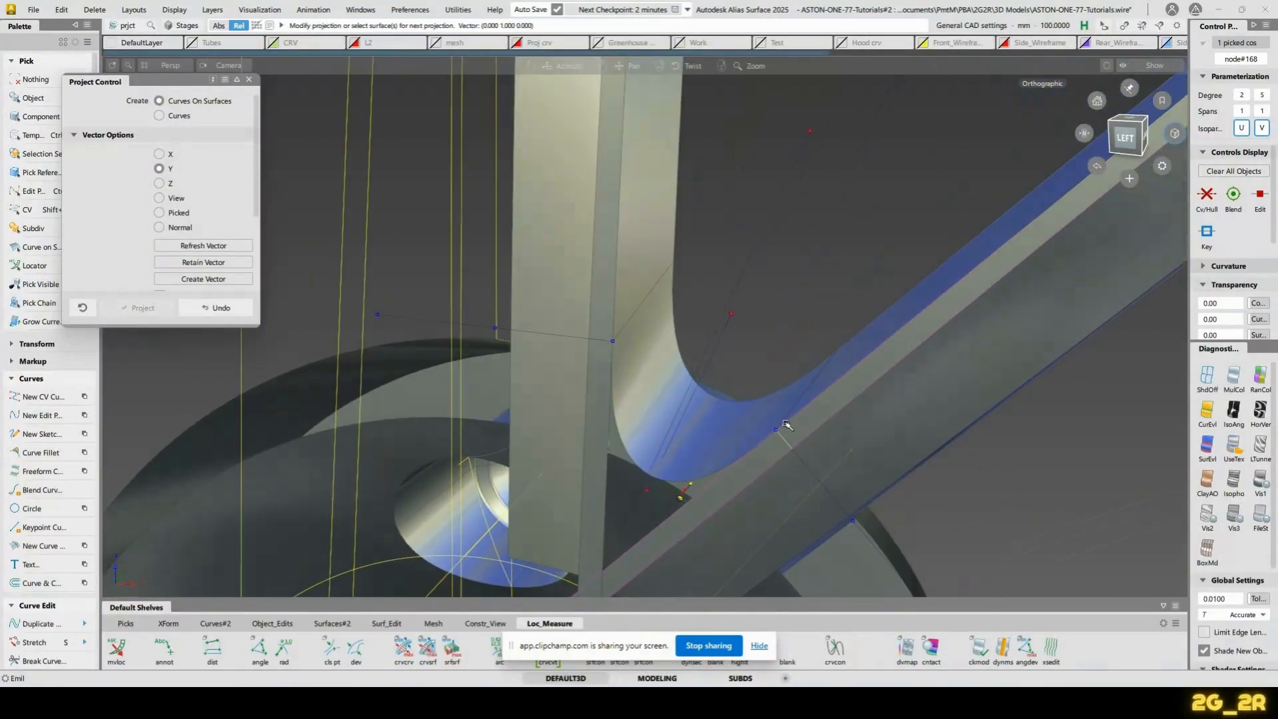
{"action": "left_click_drag", "start_coordinate": [604, 346], "coordinate": [587, 289], "text": "ctrl+shift"}
{"action": "left_click", "coordinate": [605, 296]}
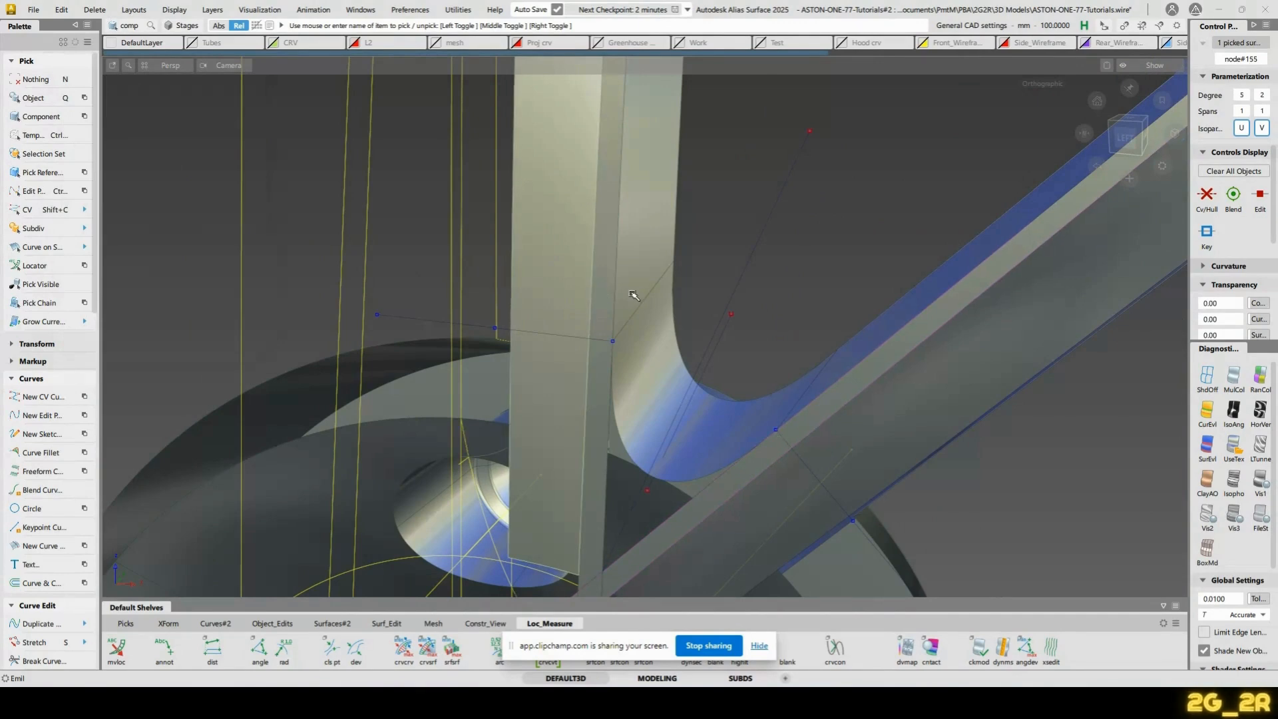
{"action": "left_click", "coordinate": [599, 312]}
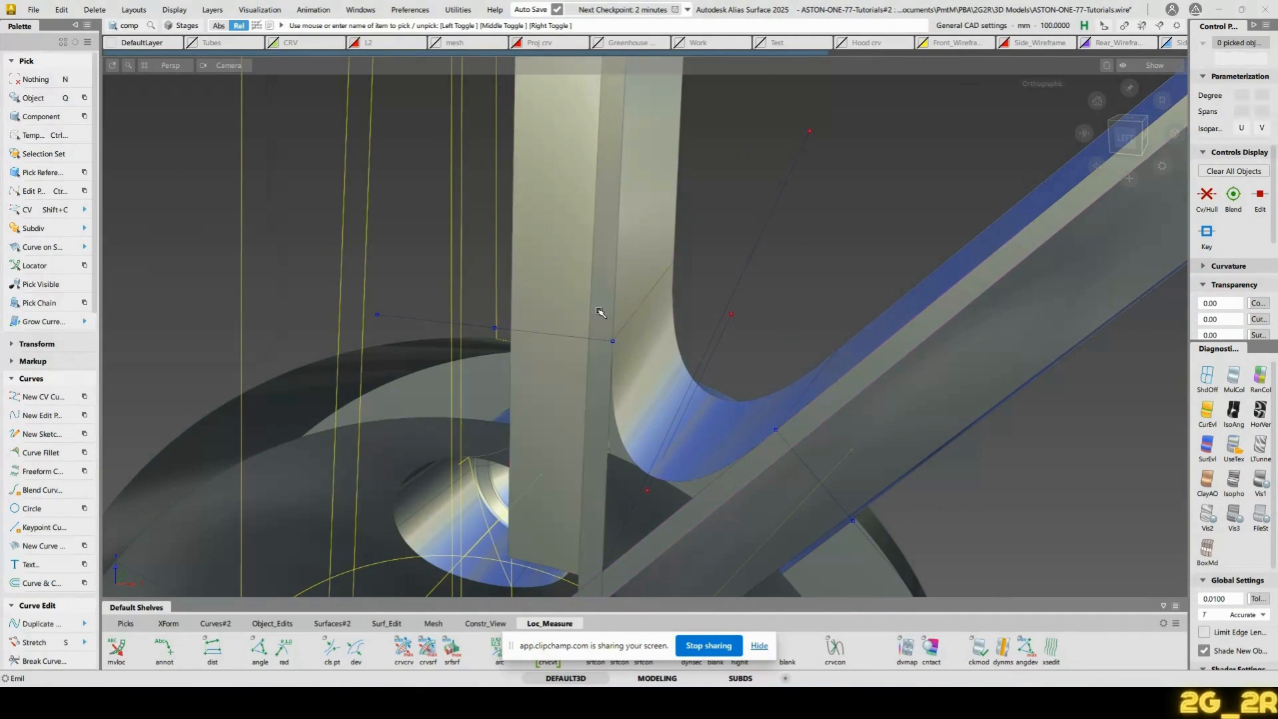
Draw a straight line from the crossing of the two half-spokes' inner edges to the wheel centre
{"action": "middle_click_drag", "start_coordinate": [693, 466], "coordinate": [817, 262], "text": "alt+shift"}
{"action": "left_click_drag", "start_coordinate": [714, 481], "coordinate": [716, 390], "text": "alt+shift"}
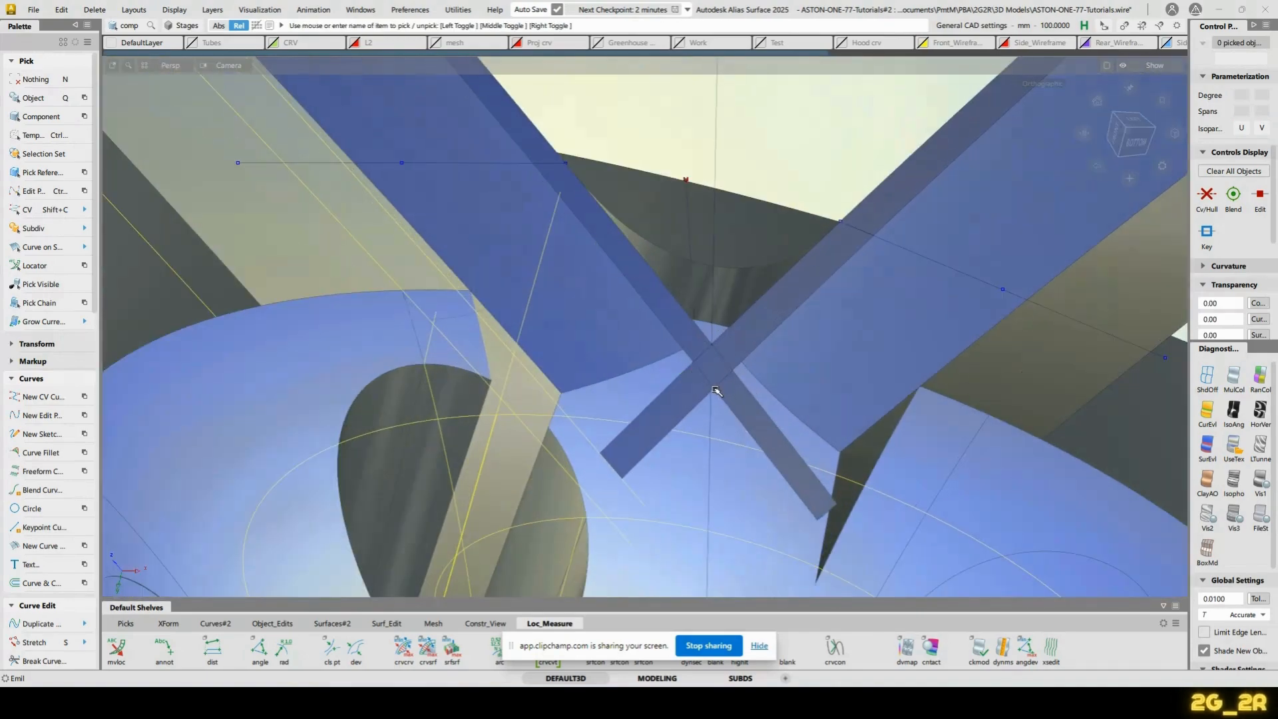
{"action": "key", "text": "e"}
{"action": "left_click", "coordinate": [717, 391]}
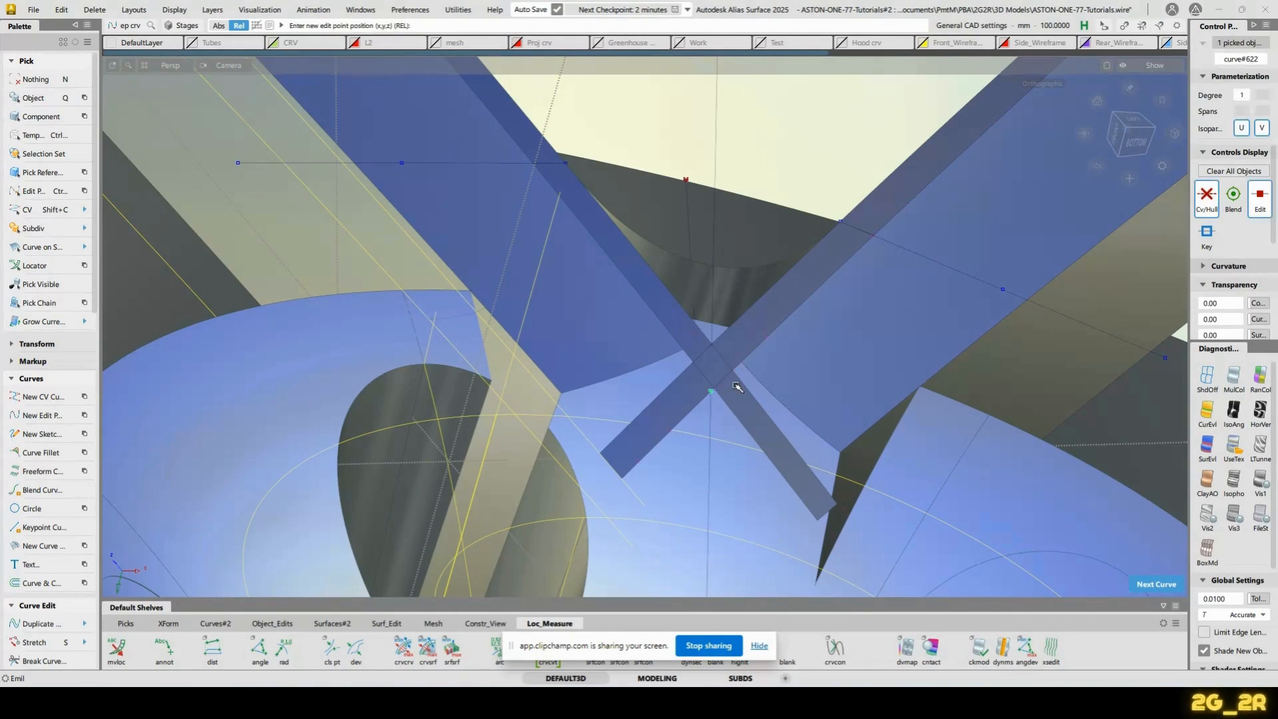
{"action": "key", "text": "ctrl+r"}
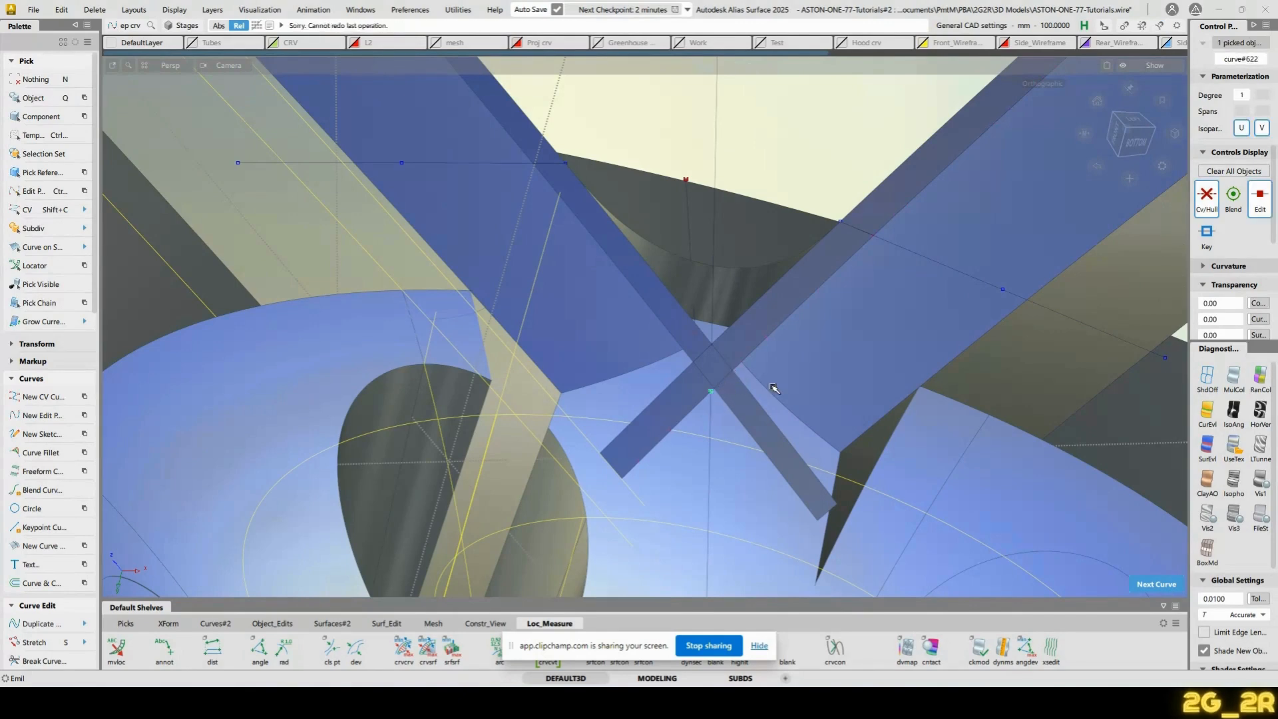
{"action": "key", "text": "ctrl+z"}
{"action": "left_click", "coordinate": [724, 399]}
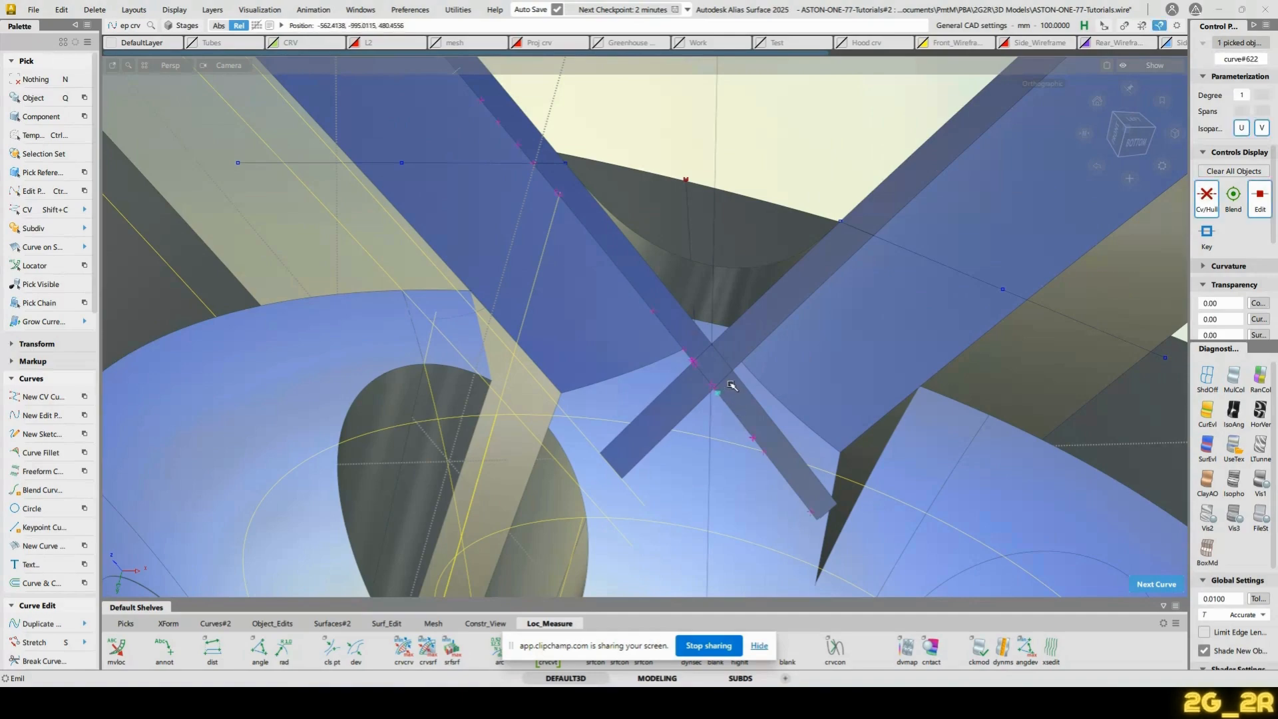
{"action": "right_click_drag", "start_coordinate": [745, 375], "coordinate": [756, 411], "text": "alt+shift"}
{"action": "middle_click_drag", "start_coordinate": [756, 411], "coordinate": [684, 341], "text": "alt+shift"}
{"action": "left_click_drag", "start_coordinate": [685, 343], "coordinate": [585, 501], "text": "alt+shift"}
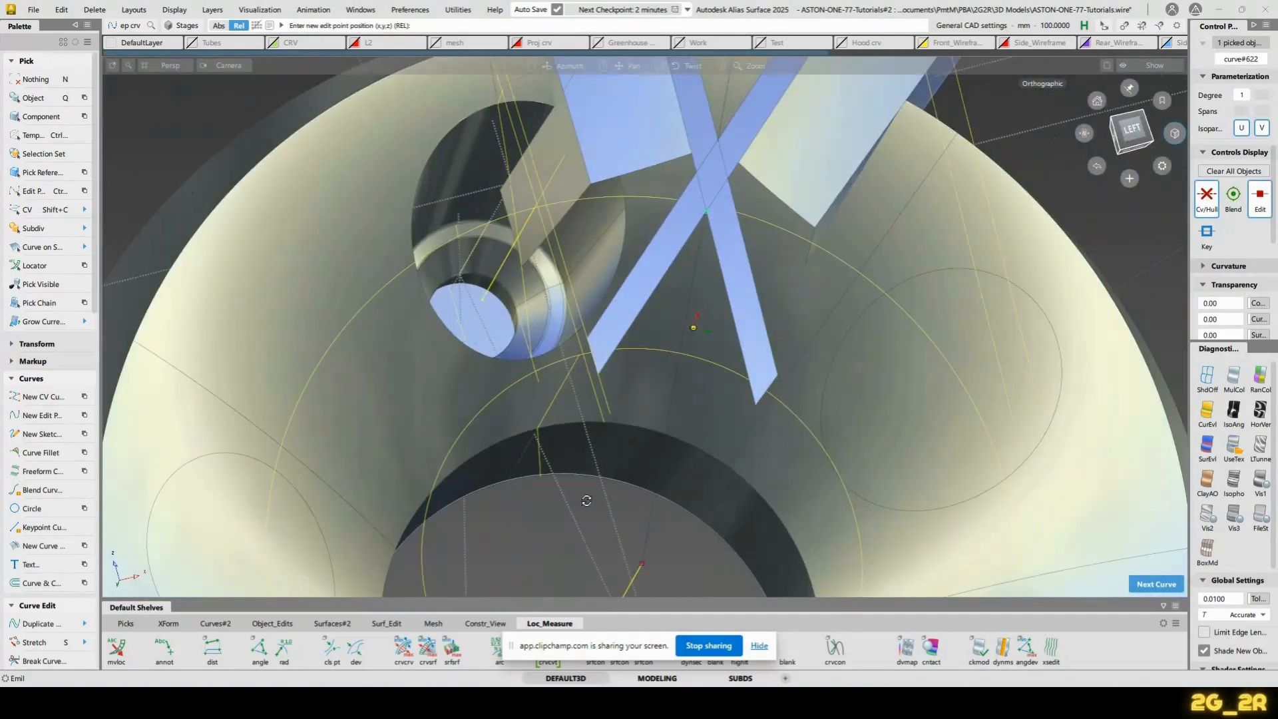
{"action": "left_click", "coordinate": [1132, 130]}
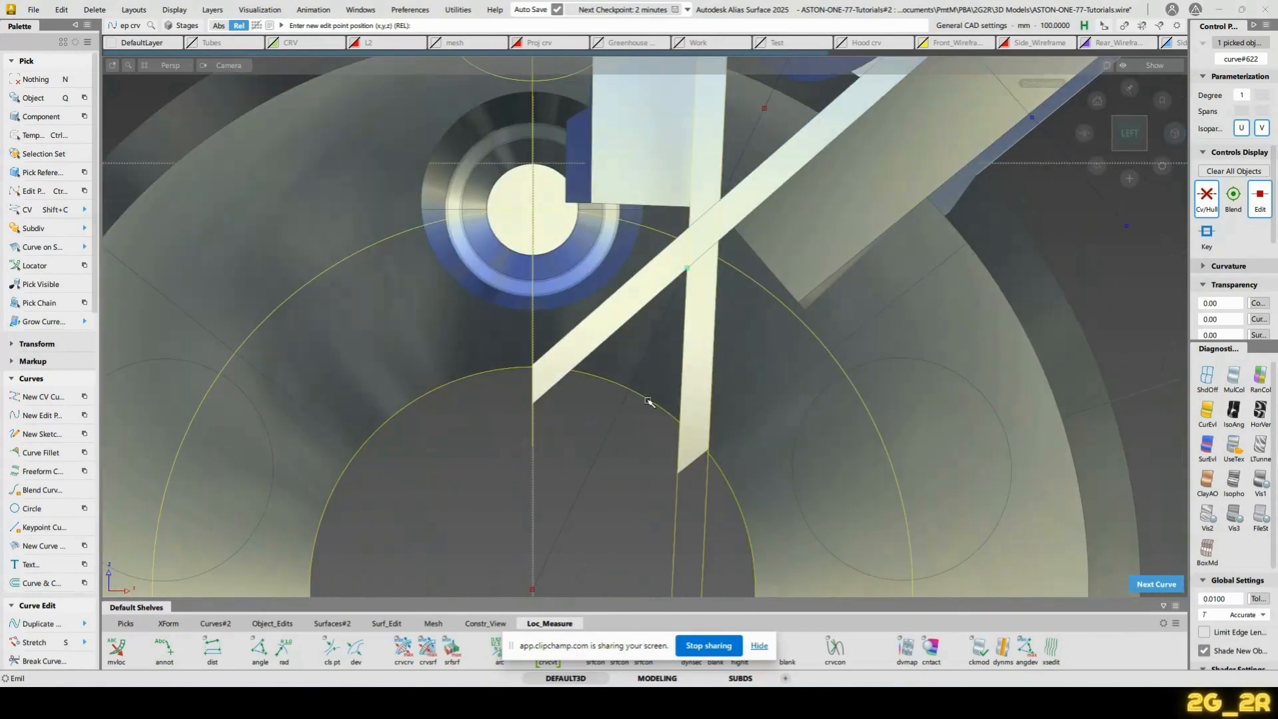
{"action": "left_click_drag", "start_coordinate": [643, 333], "coordinate": [748, 341], "text": "alt+shift"}
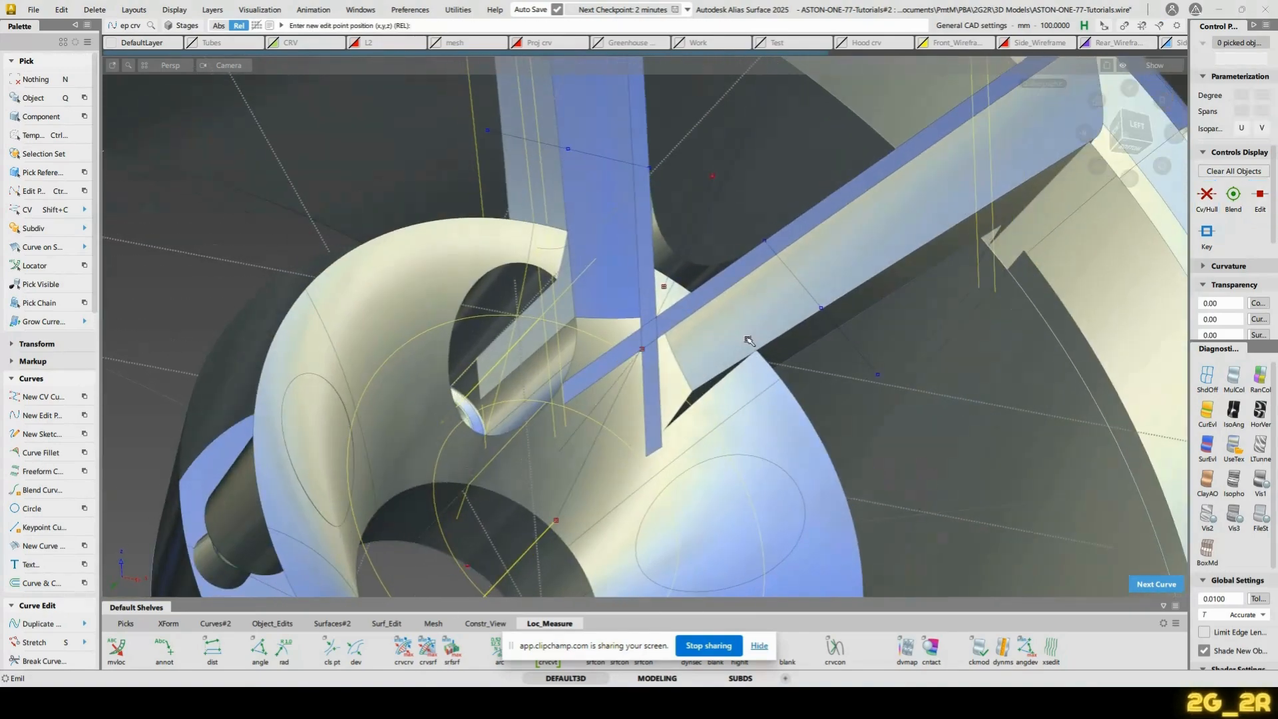
Project the new line along Y onto the revolved hub surface as a curve on surface
{"action": "right_click_drag", "start_coordinate": [697, 378], "coordinate": [584, 450], "text": "ctrl+shift"}
{"action": "left_click", "coordinate": [591, 464]}
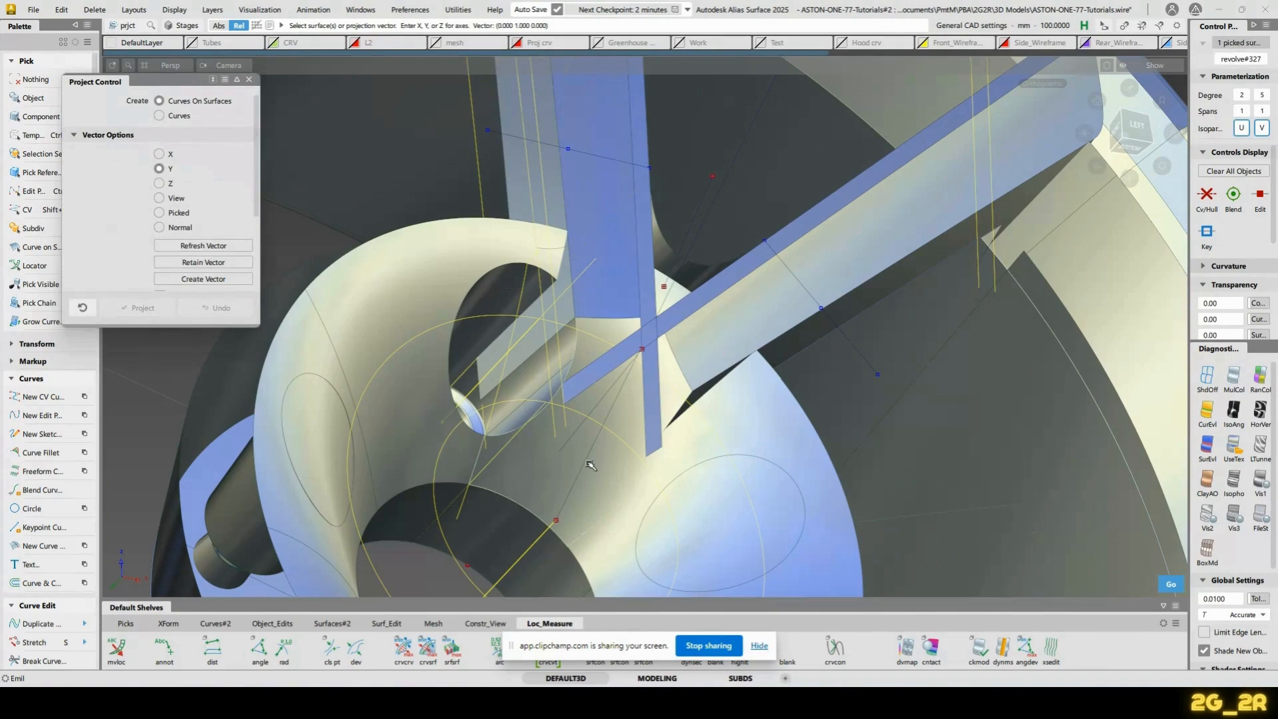
{"action": "key", "text": "space"}
{"action": "left_click", "coordinate": [493, 548]}
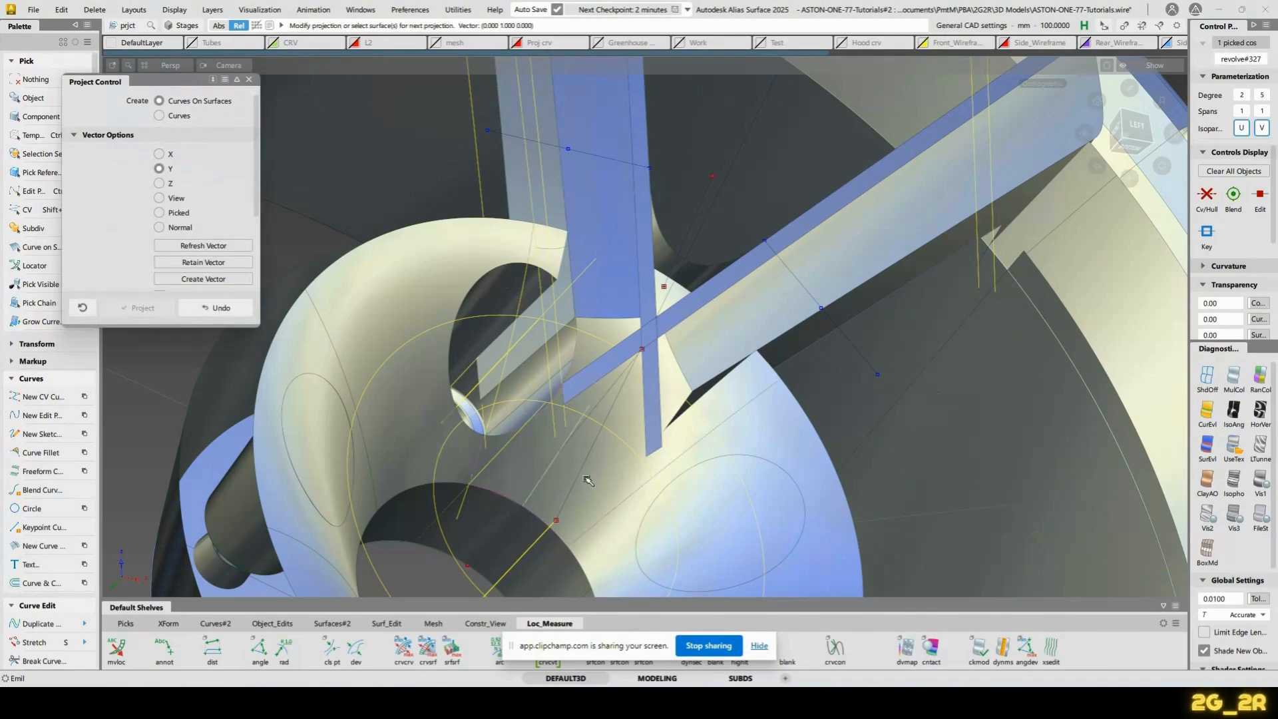
Stretch the new line, snapping its outer end to the half-spoke edge crossing and pulling its inner end back toward the hub bore's rim
{"action": "left_click_drag", "start_coordinate": [584, 470], "coordinate": [732, 436], "text": "alt+shift"}
{"action": "key", "text": "s"}
{"action": "left_click_drag", "start_coordinate": [607, 410], "coordinate": [567, 438], "text": "alt+shift"}
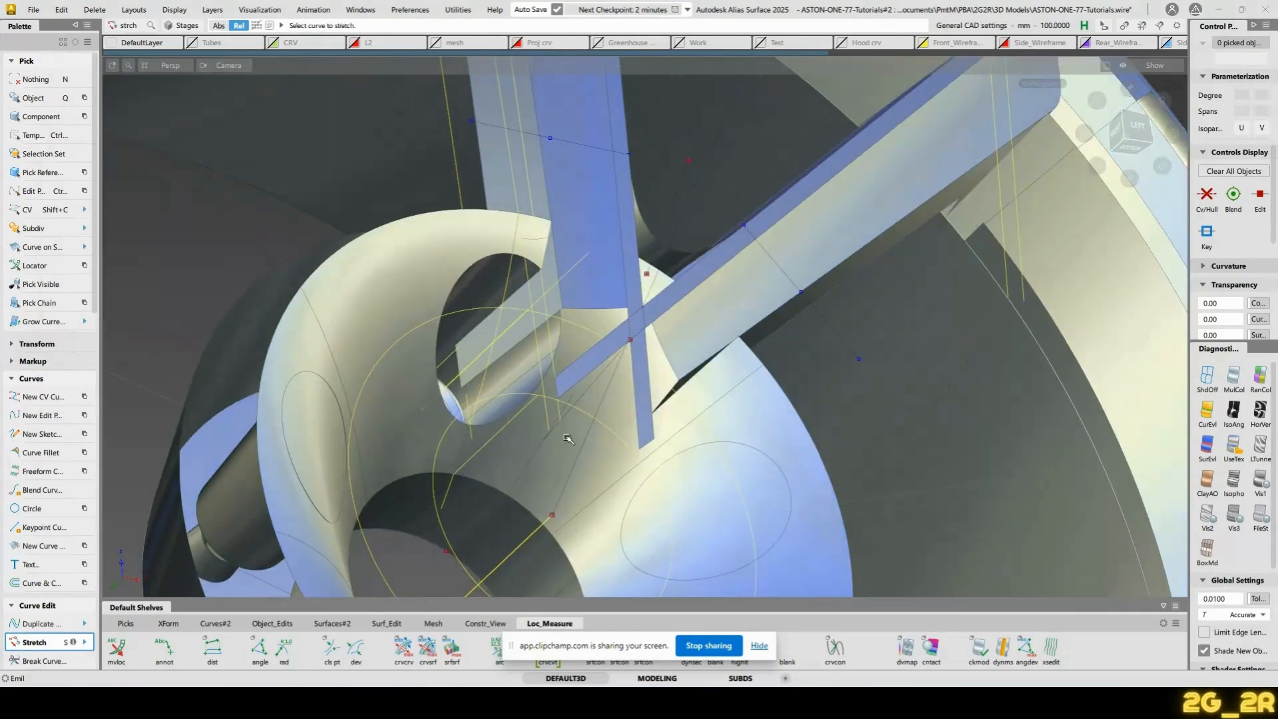
{"action": "left_click", "coordinate": [555, 431]}
{"action": "left_click", "coordinate": [507, 493]}
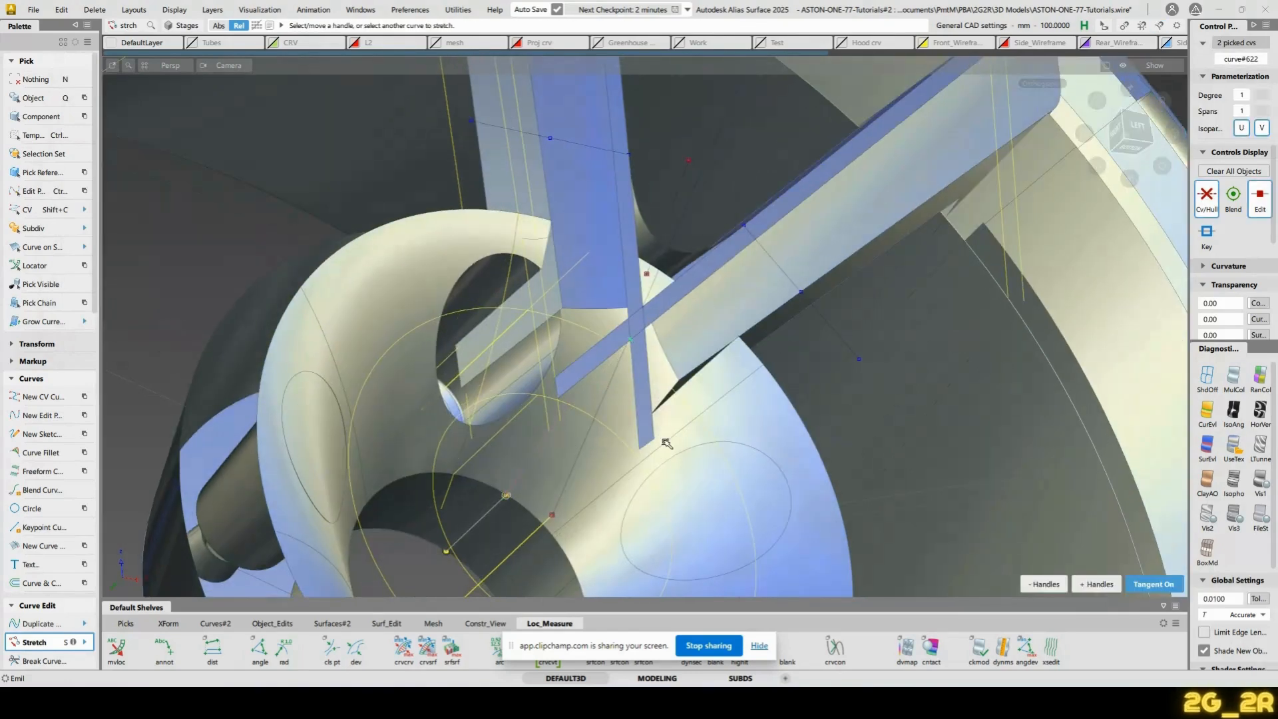
{"action": "key", "text": "ctrl+r"}
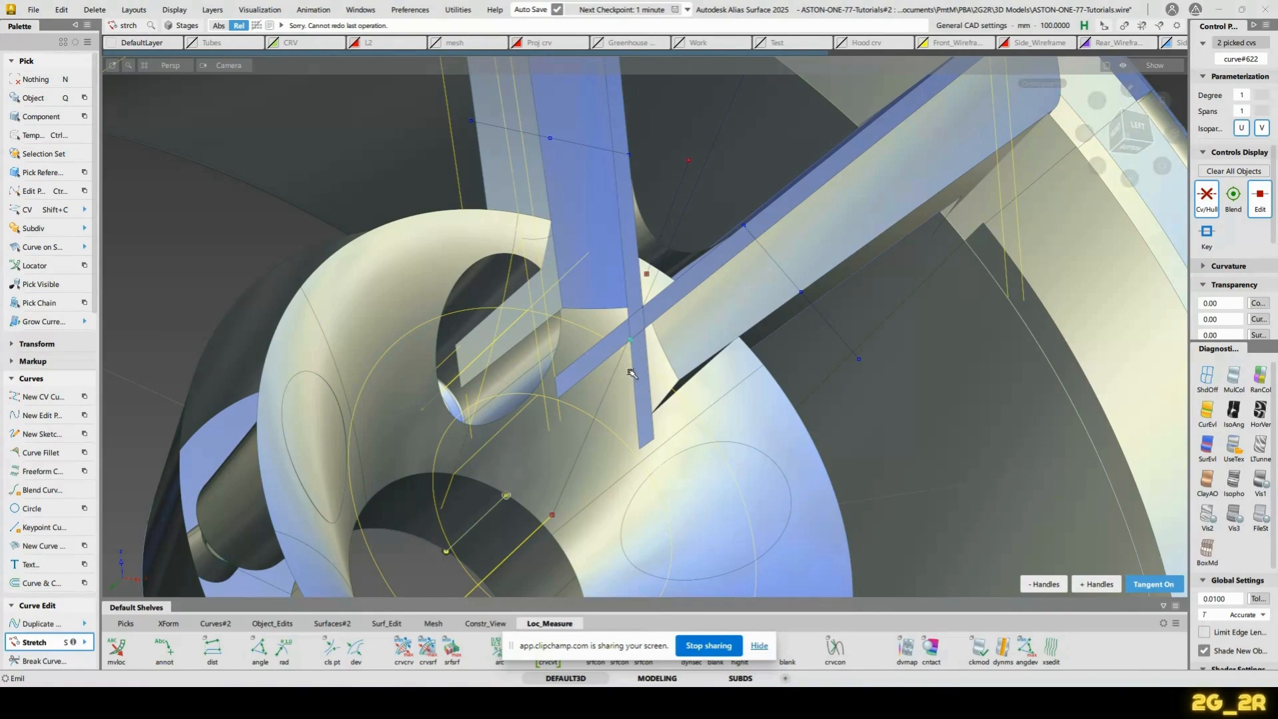
{"action": "left_click", "coordinate": [631, 340]}
{"action": "right_click_drag", "start_coordinate": [656, 405], "coordinate": [667, 308], "text": "alt+shift"}
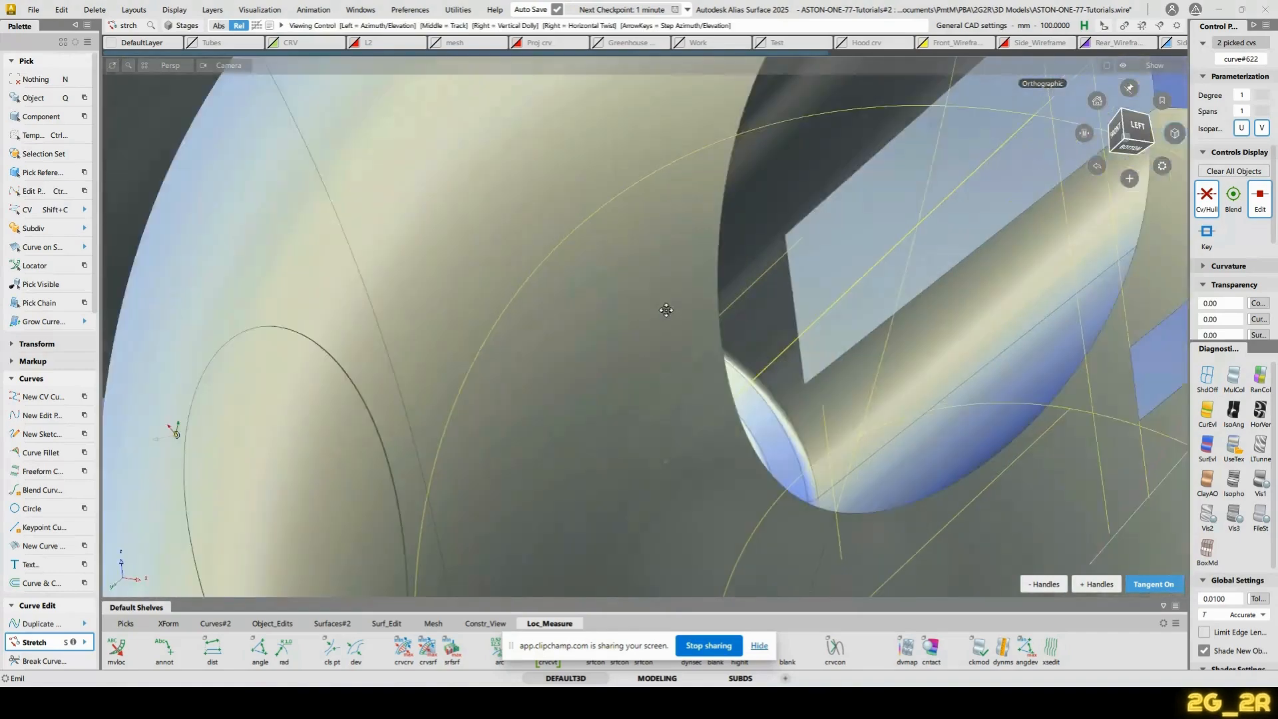
{"action": "middle_click_drag", "start_coordinate": [667, 308], "coordinate": [530, 370], "text": "alt+shift"}
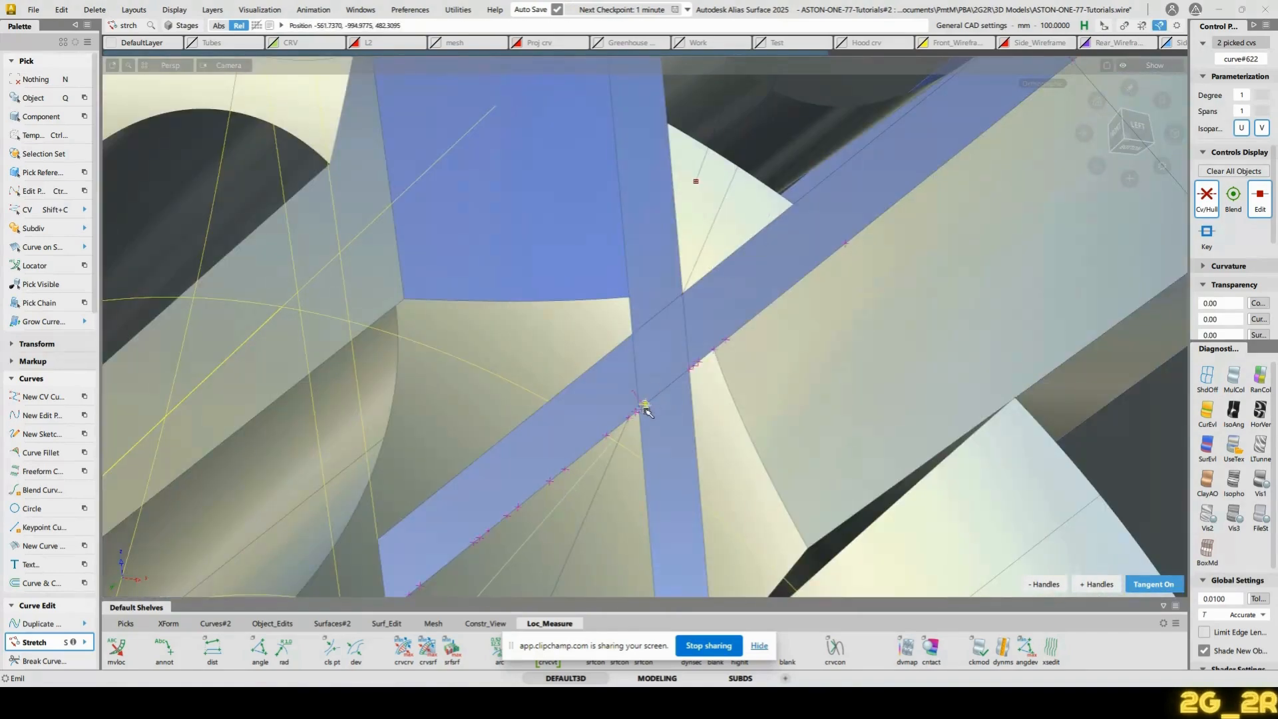
{"action": "left_click_drag", "start_coordinate": [650, 399], "coordinate": [652, 336], "text": "alt+shift"}
{"action": "middle_click_drag", "start_coordinate": [611, 499], "coordinate": [608, 214], "text": "alt+shift"}
{"action": "right_click_drag", "start_coordinate": [617, 287], "coordinate": [653, 291], "text": "alt+shift"}
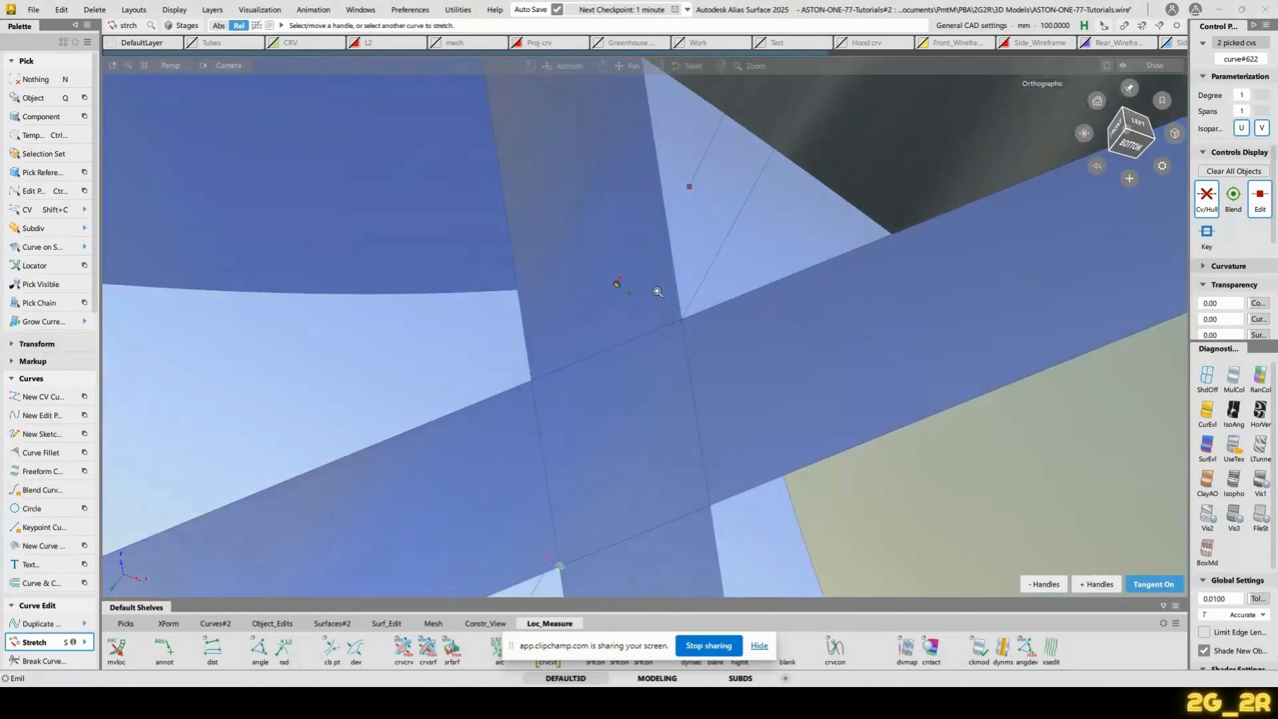
{"action": "middle_click_drag", "start_coordinate": [640, 383], "coordinate": [676, 137], "text": "alt+shift"}
{"action": "right_click_drag", "start_coordinate": [655, 204], "coordinate": [500, 433], "text": "alt+shift"}
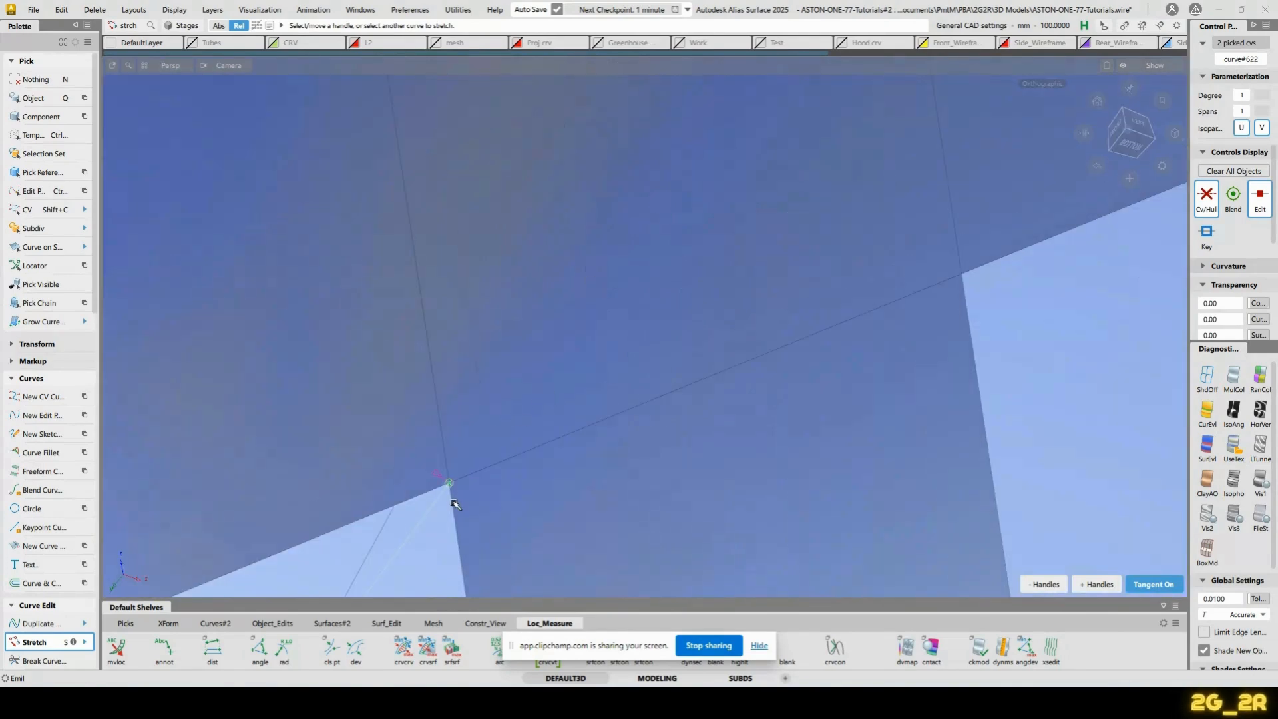
{"action": "right_click_drag", "start_coordinate": [581, 382], "coordinate": [556, 421], "text": "alt+shift"}
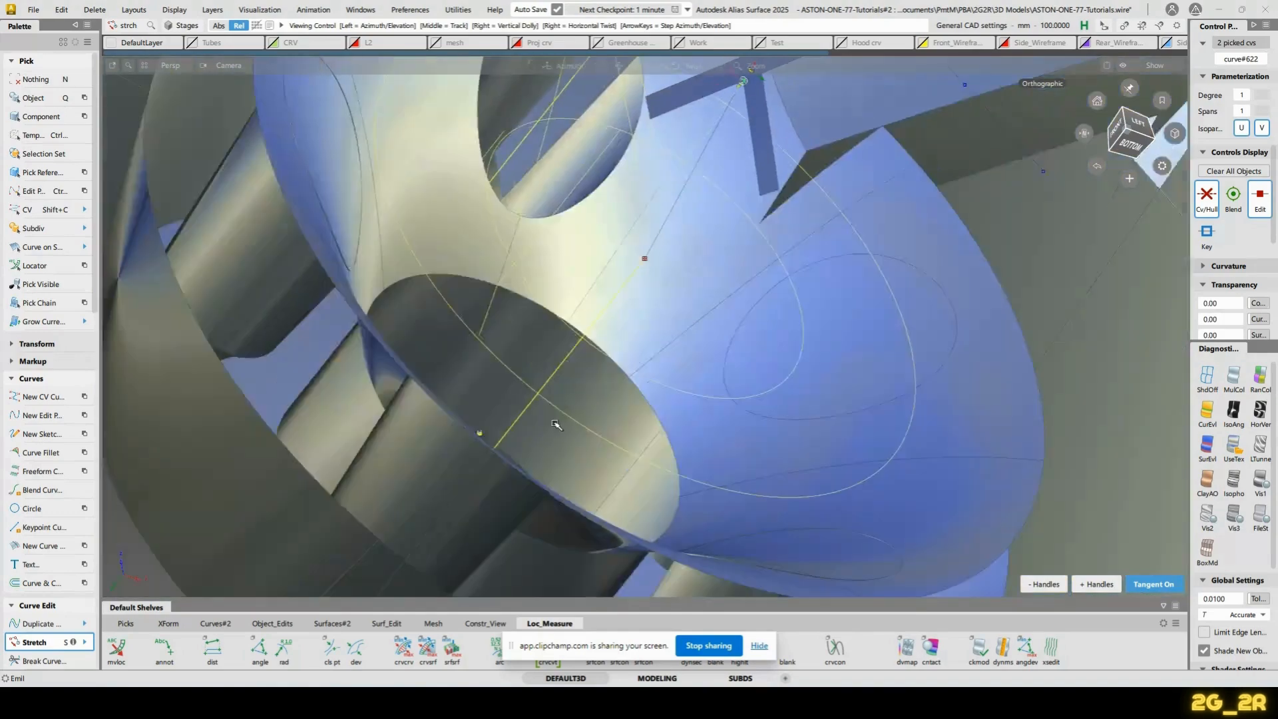
{"action": "left_click_drag", "start_coordinate": [556, 422], "coordinate": [523, 484], "text": "alt+shift"}
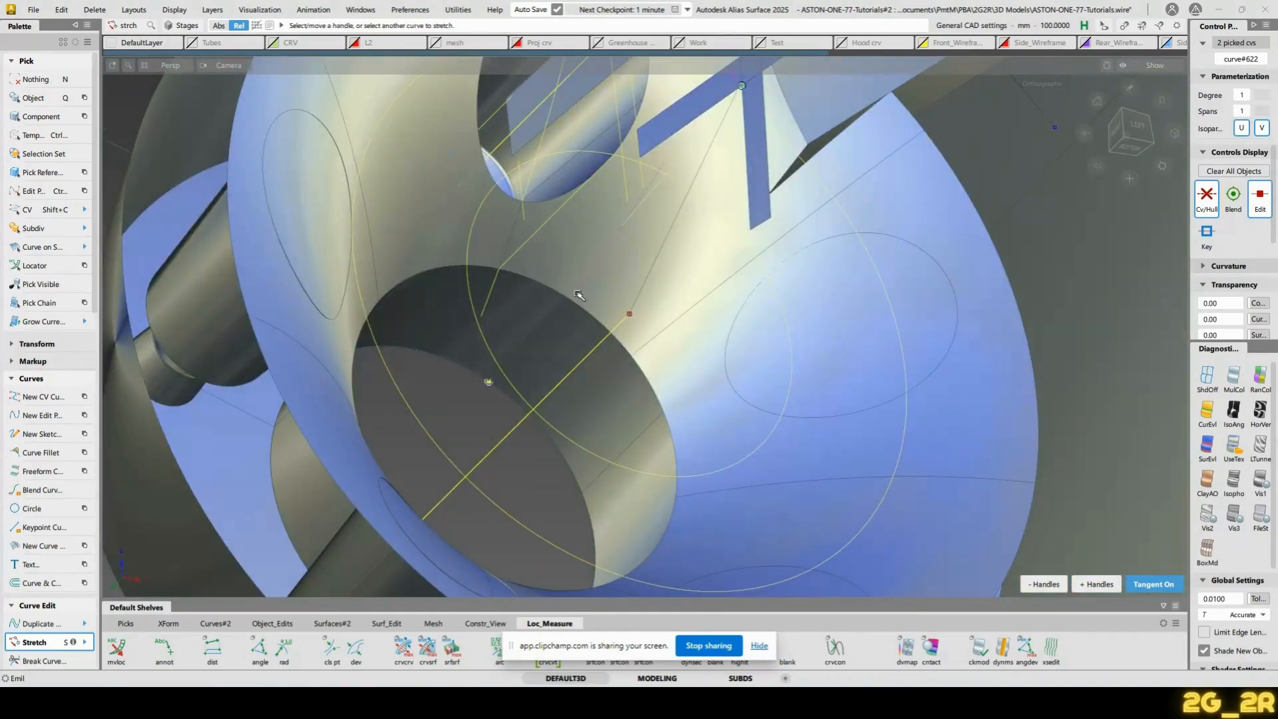
{"action": "left_click_drag", "start_coordinate": [582, 299], "coordinate": [719, 314], "text": "alt+shift"}
{"action": "key", "text": "n"}
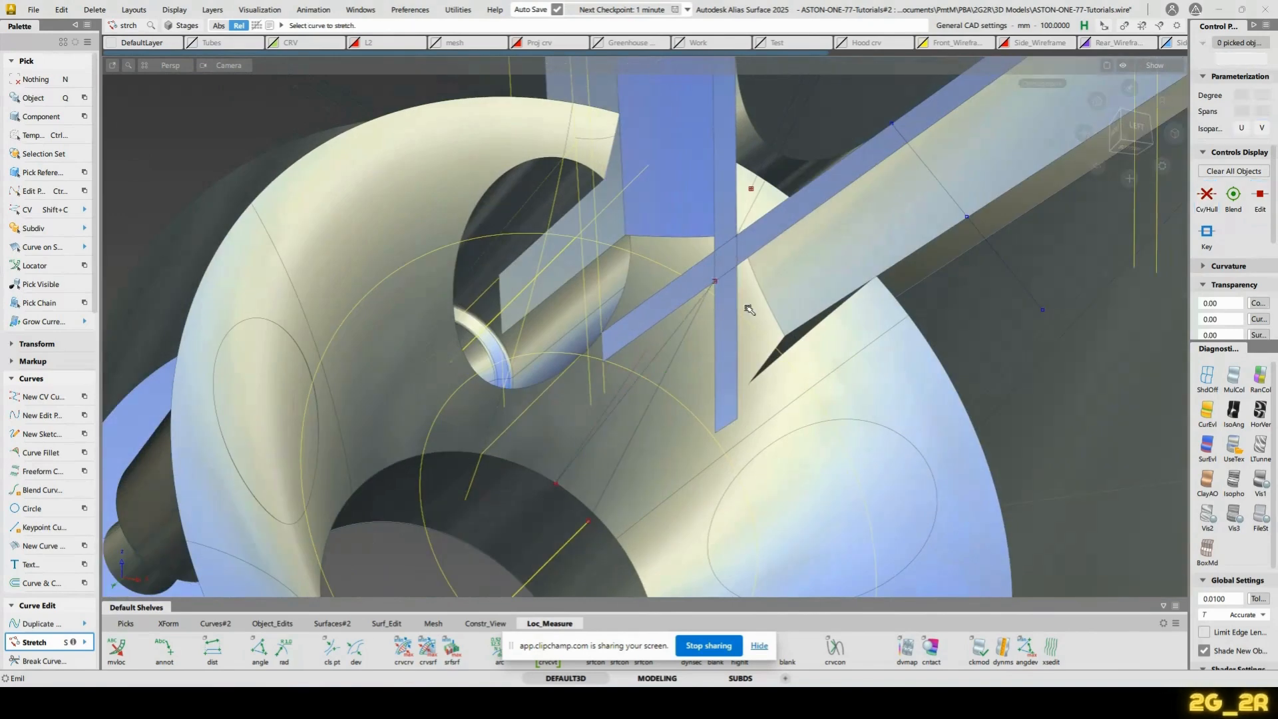
Compare the transition between the half-spokes and hub with the wheel photo in the browser
{"action": "mouse_move", "coordinate": [799, 300]}
{"action": "left_mouse_down", "text": "alt+shift"}
{"action": "mouse_move", "coordinate": [807, 351]}
{"action": "mouse_move", "coordinate": [778, 308]}
{"action": "left_mouse_up", "text": "alt+shift"}
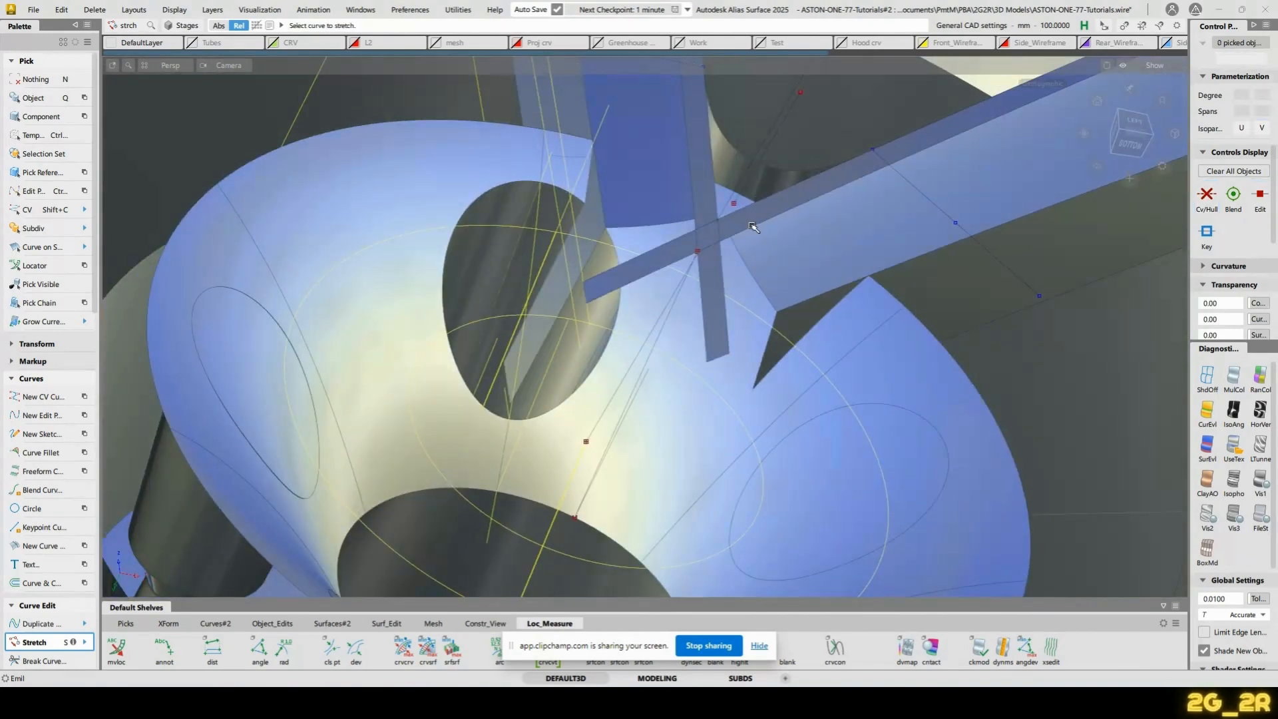
{"action": "key", "text": "alt+Tab"}
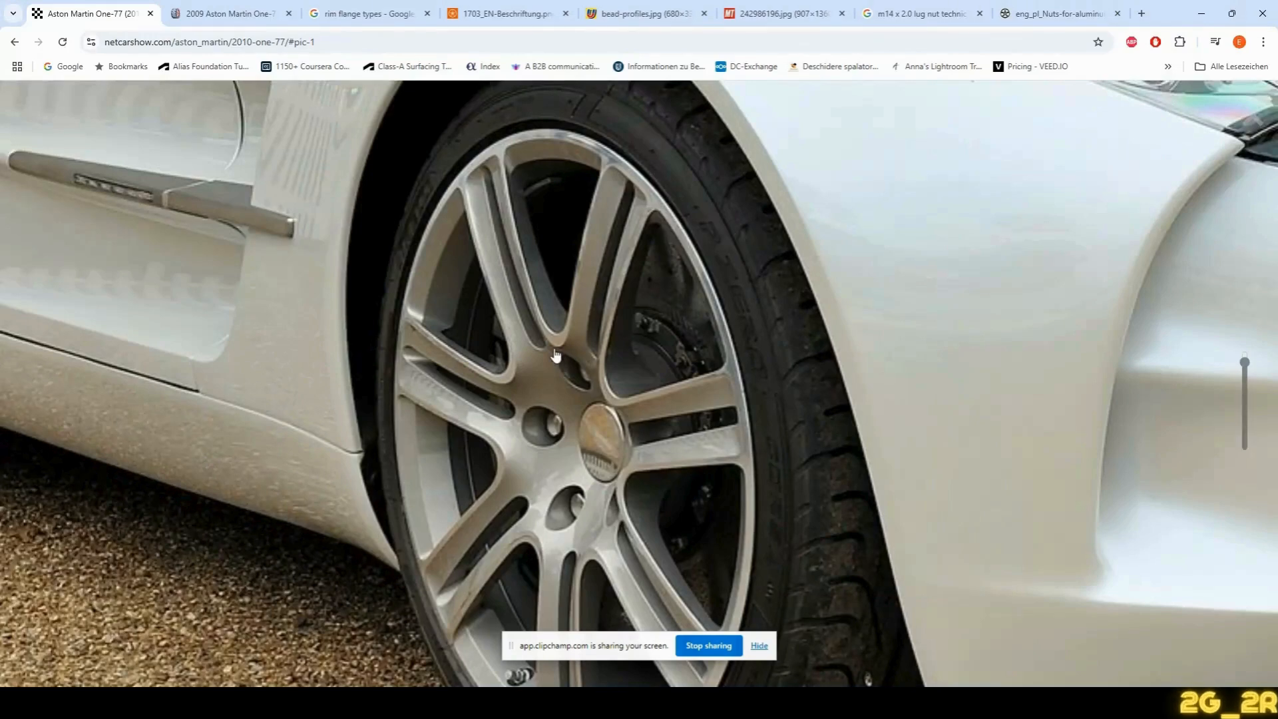
{"action": "key", "text": "alt+Tab"}
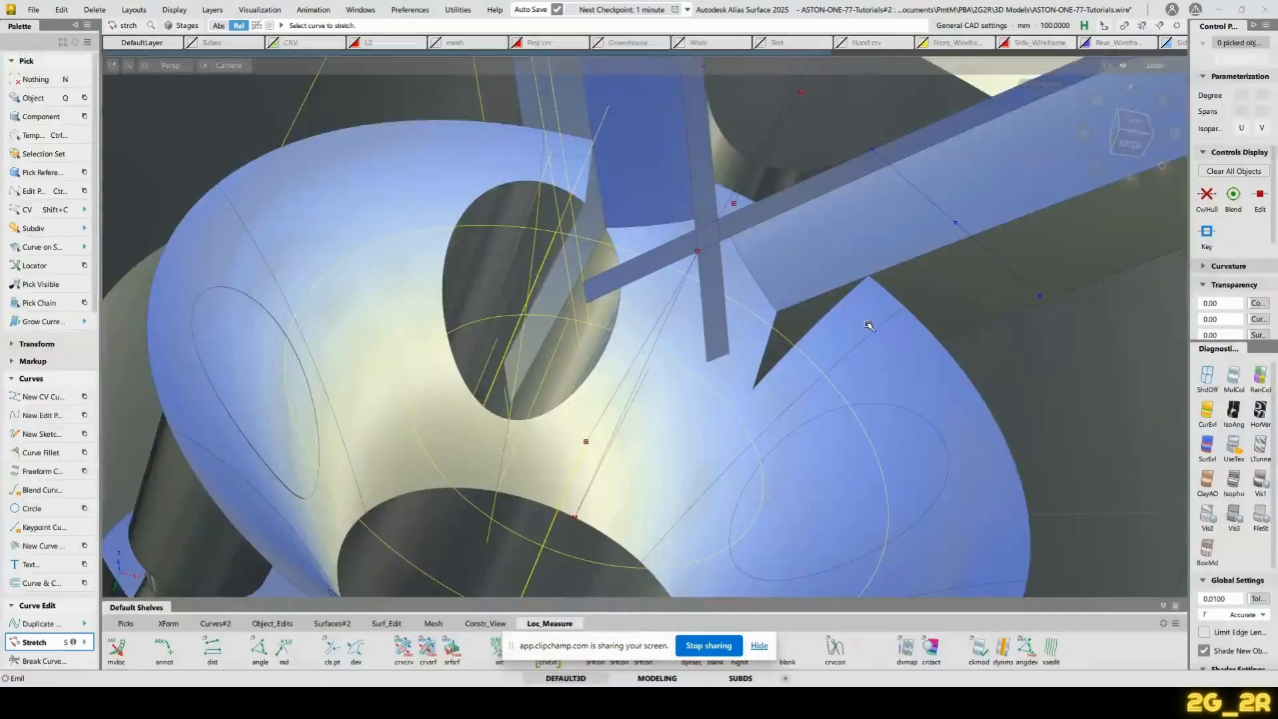
{"action": "left_click_drag", "start_coordinate": [869, 326], "coordinate": [690, 367], "text": "alt+shift"}
{"action": "right_click_drag", "start_coordinate": [690, 367], "coordinate": [698, 323], "text": "alt+shift"}
{"action": "middle_click_drag", "start_coordinate": [668, 337], "coordinate": [648, 361], "text": "alt+shift"}
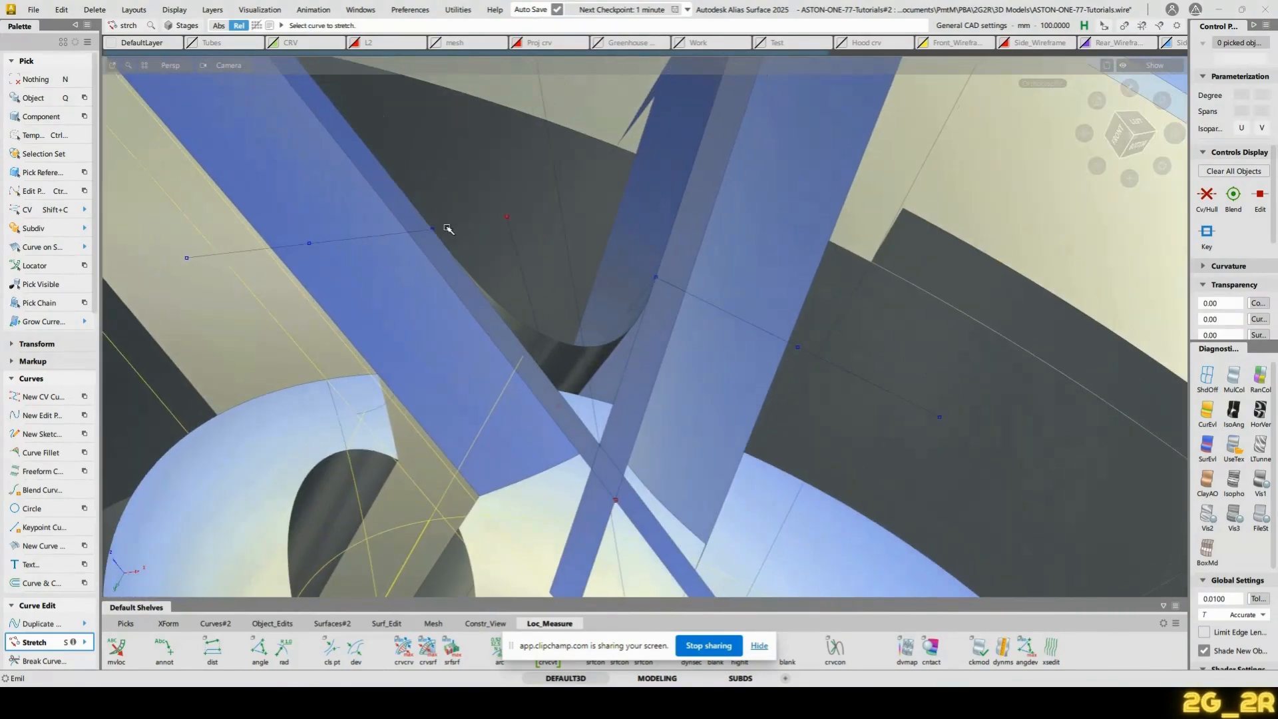
Delete the two perpendicular lines crossing the vertical and angled half-spokes, keeping their projected curves on surface
{"action": "left_click", "coordinate": [418, 235]}
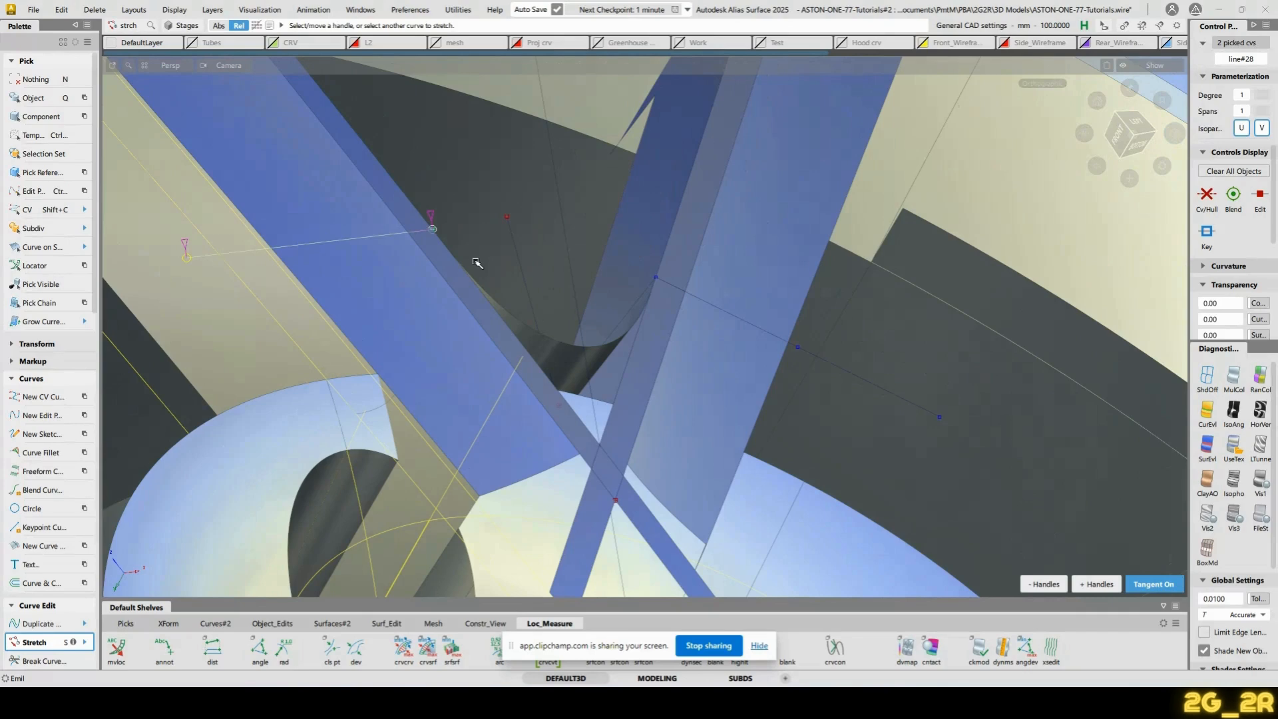
{"action": "left_click_drag", "start_coordinate": [559, 135], "coordinate": [557, 106], "text": "ctrl+shift"}
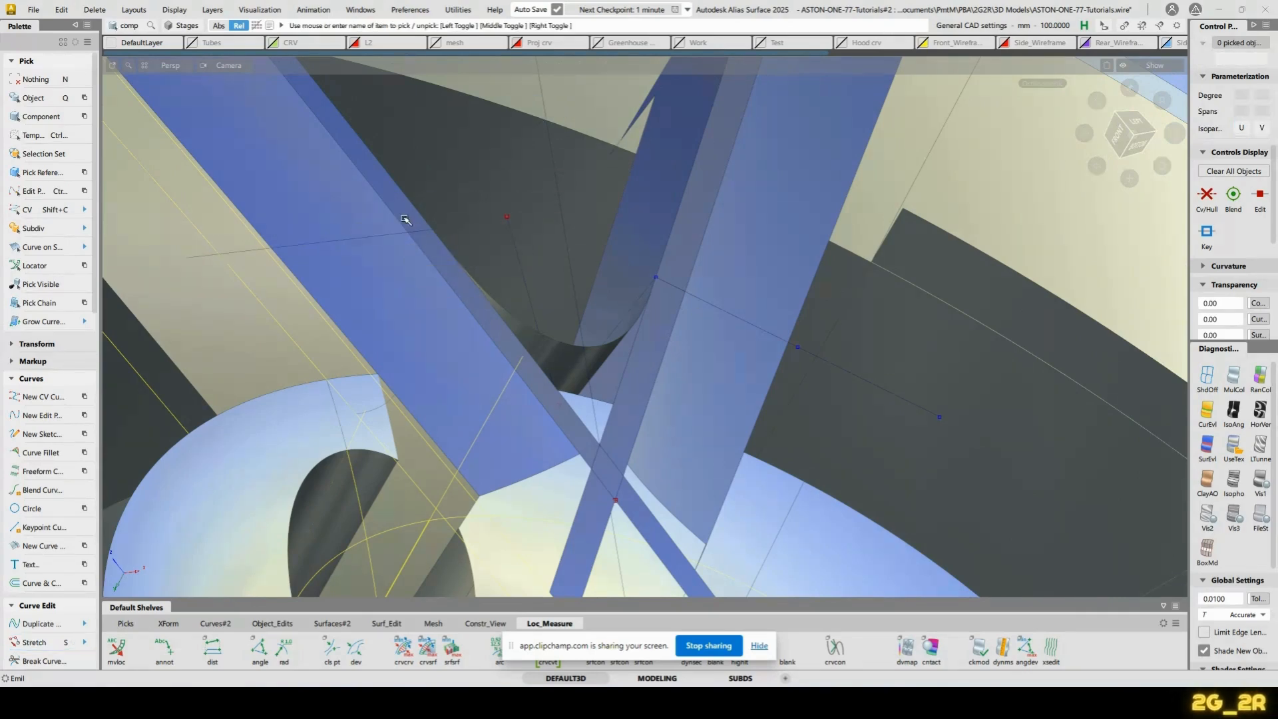
{"action": "left_click", "coordinate": [818, 356]}
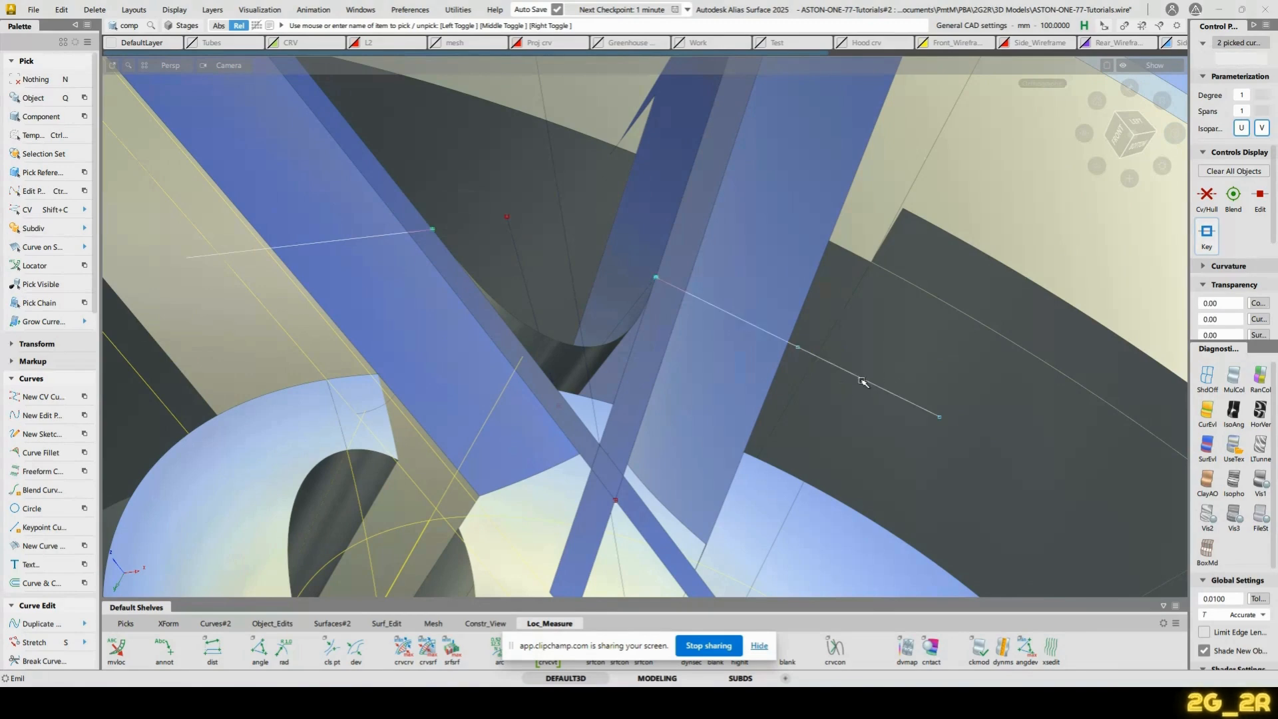
{"action": "key", "text": "Delete"}
{"action": "left_click_drag", "start_coordinate": [548, 242], "coordinate": [441, 242], "text": "alt+shift"}
{"action": "left_click_drag", "start_coordinate": [687, 285], "coordinate": [639, 315], "text": "alt+shift"}
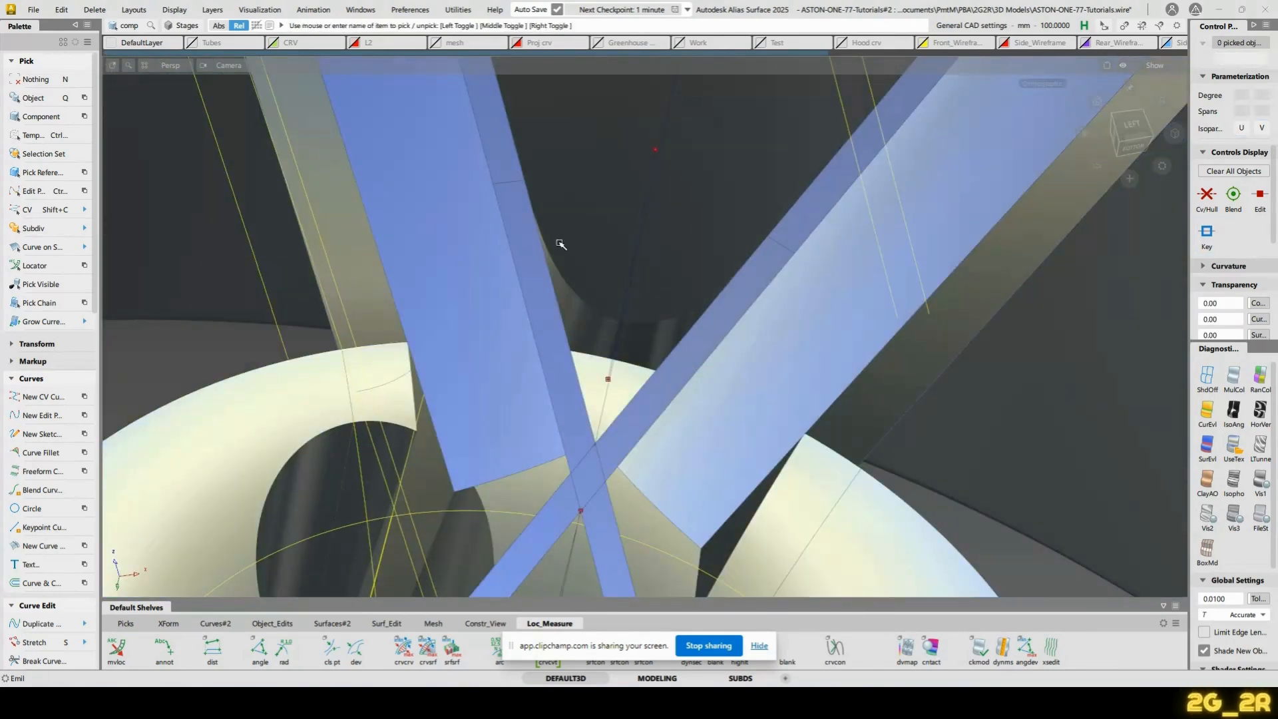
{"action": "left_click_drag", "start_coordinate": [561, 245], "coordinate": [474, 294], "text": "alt+shift"}
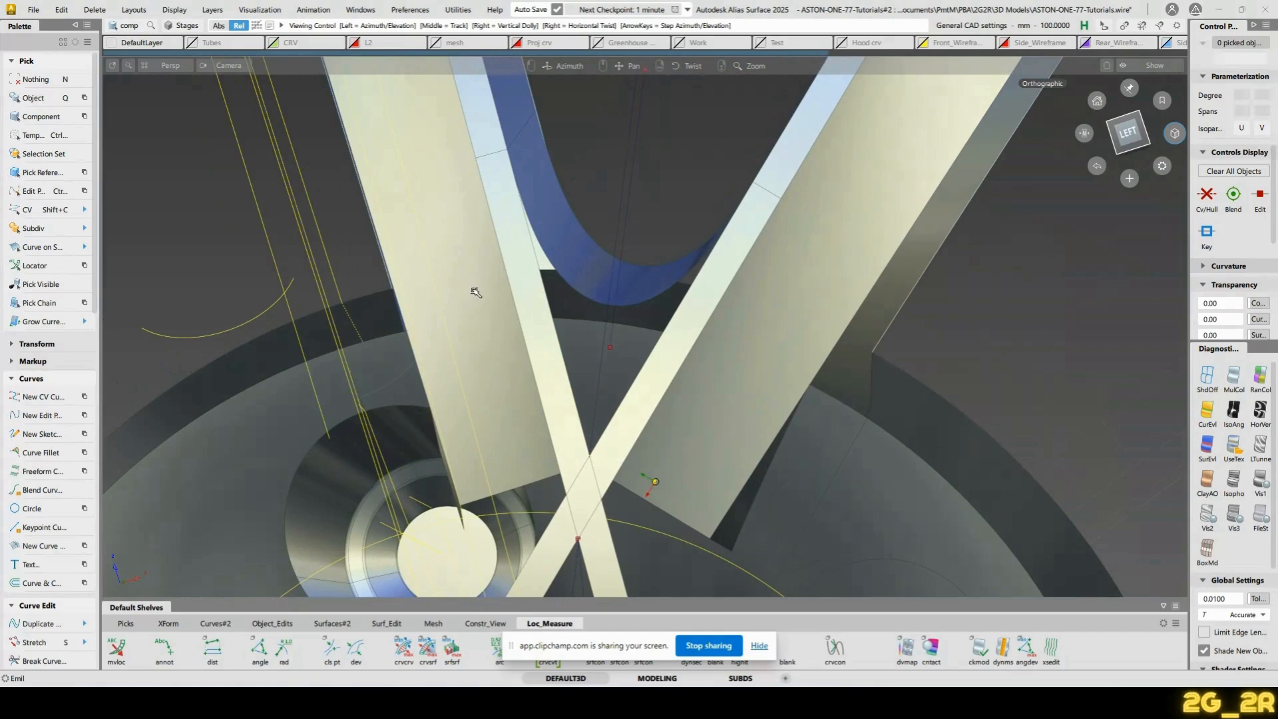
{"action": "left_click_drag", "start_coordinate": [621, 322], "coordinate": [575, 255], "text": "alt+shift"}
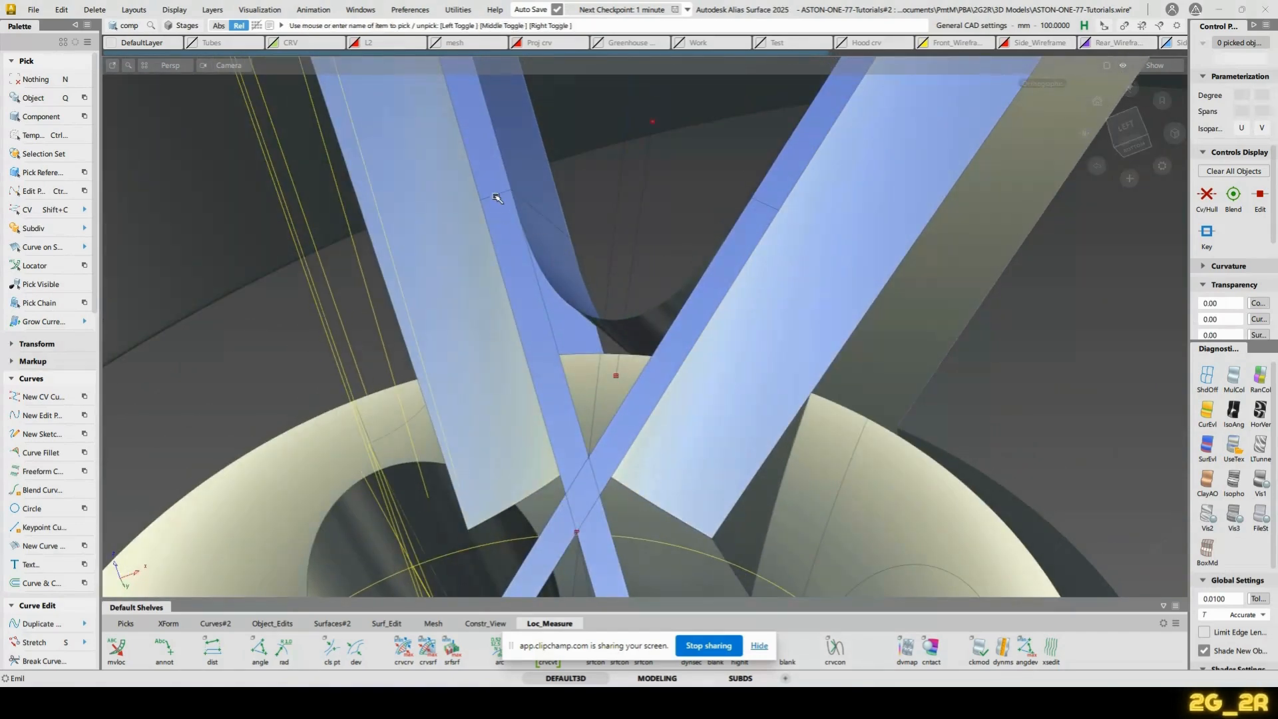
Inspect the curves on surface crossing the inner faces of the two half-spokes
{"action": "left_click_drag", "start_coordinate": [550, 213], "coordinate": [505, 217], "text": "alt+shift"}
{"action": "left_click", "coordinate": [488, 244]}
{"action": "left_click", "coordinate": [487, 243]}
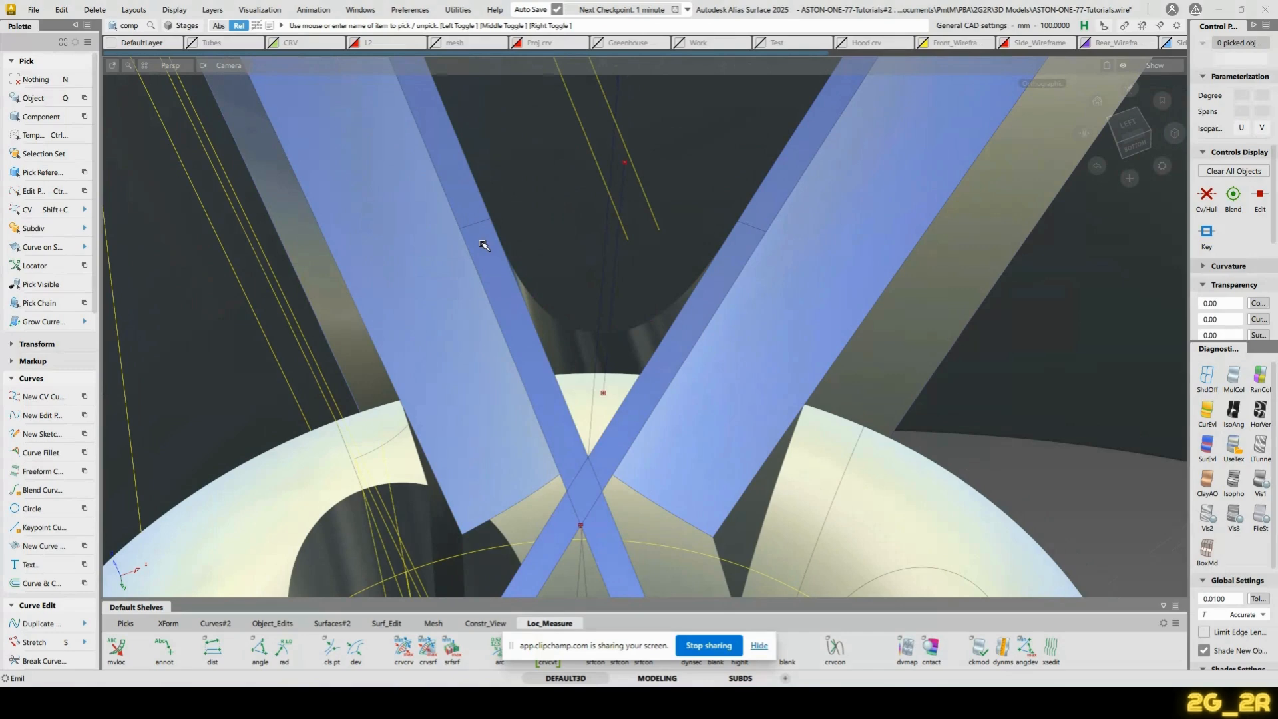
{"action": "left_click", "coordinate": [514, 238]}
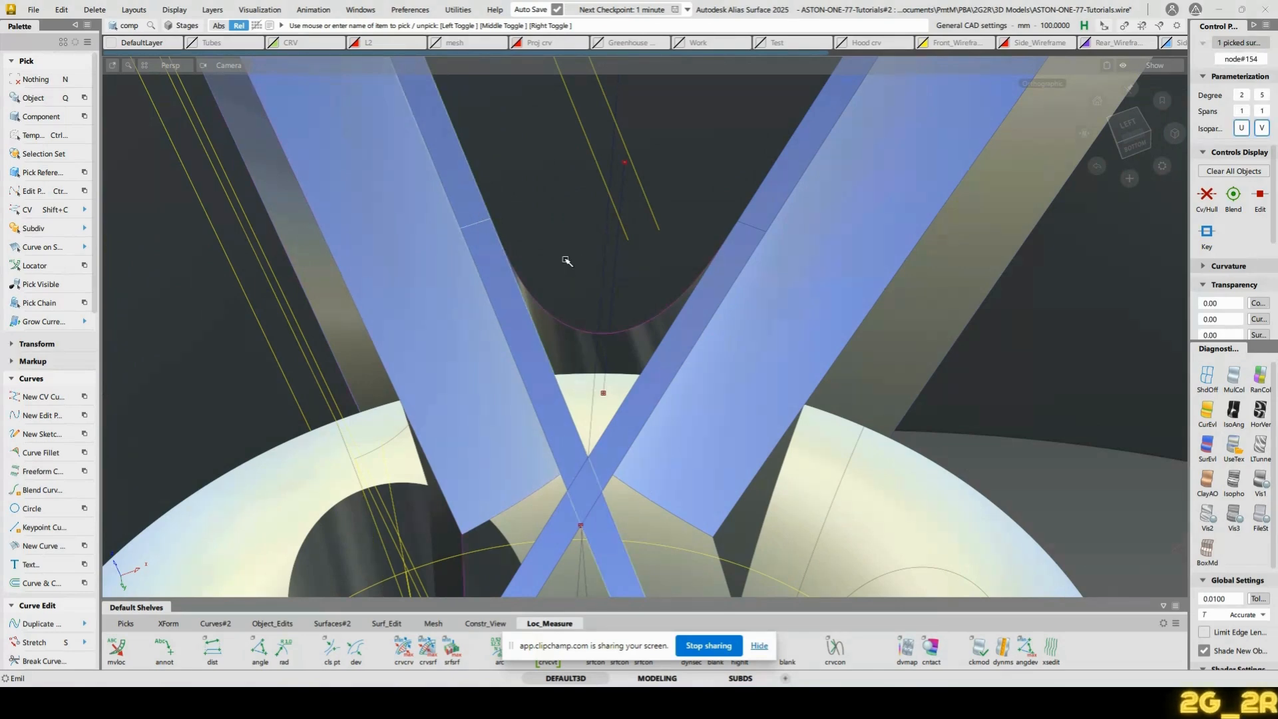
{"action": "left_click", "coordinate": [564, 262]}
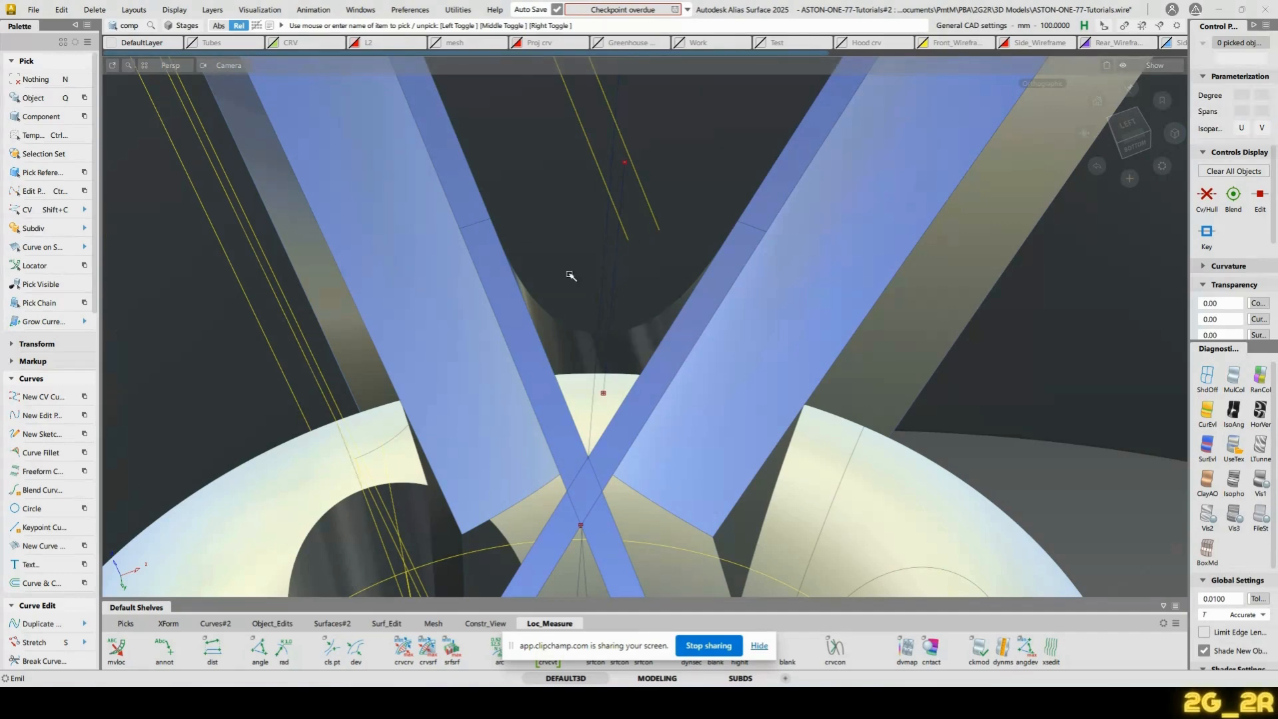
{"action": "left_click", "coordinate": [479, 223]}
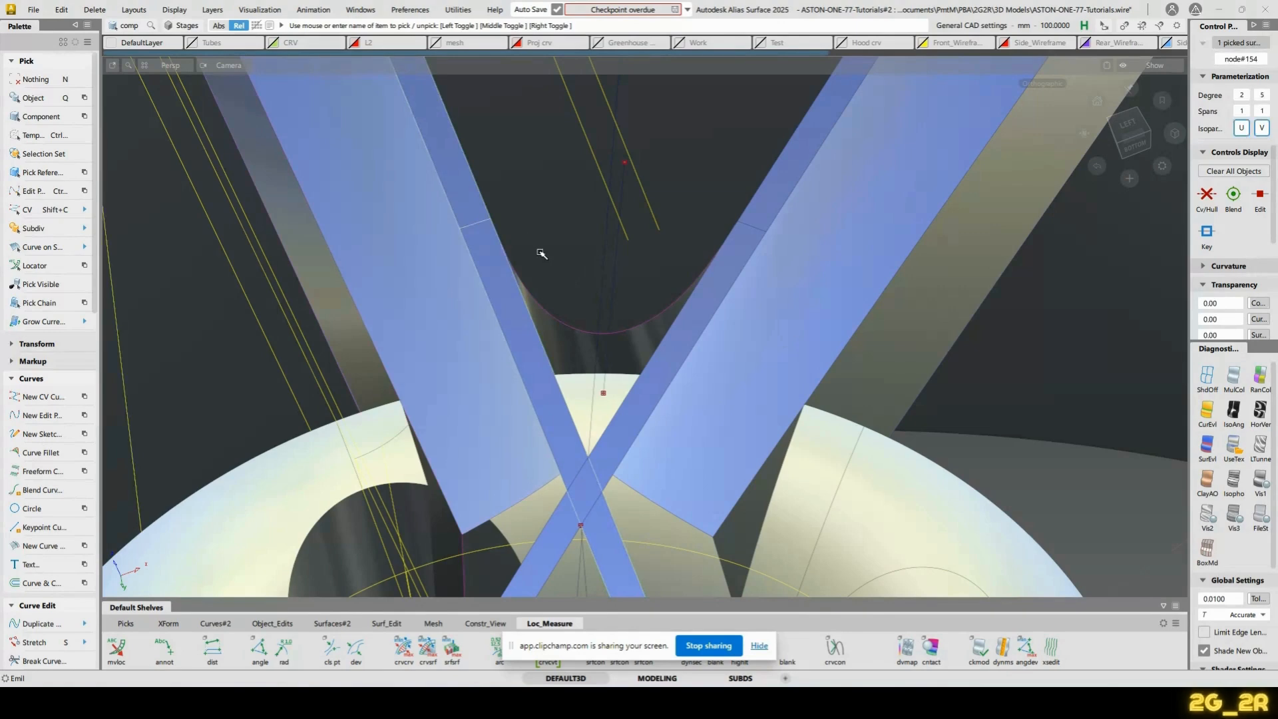
{"action": "left_click_drag", "start_coordinate": [540, 253], "coordinate": [597, 275], "text": "alt+shift"}
Save the wheel model file and hide the screen-sharing bar
{"action": "key", "text": "ctrl+s"}
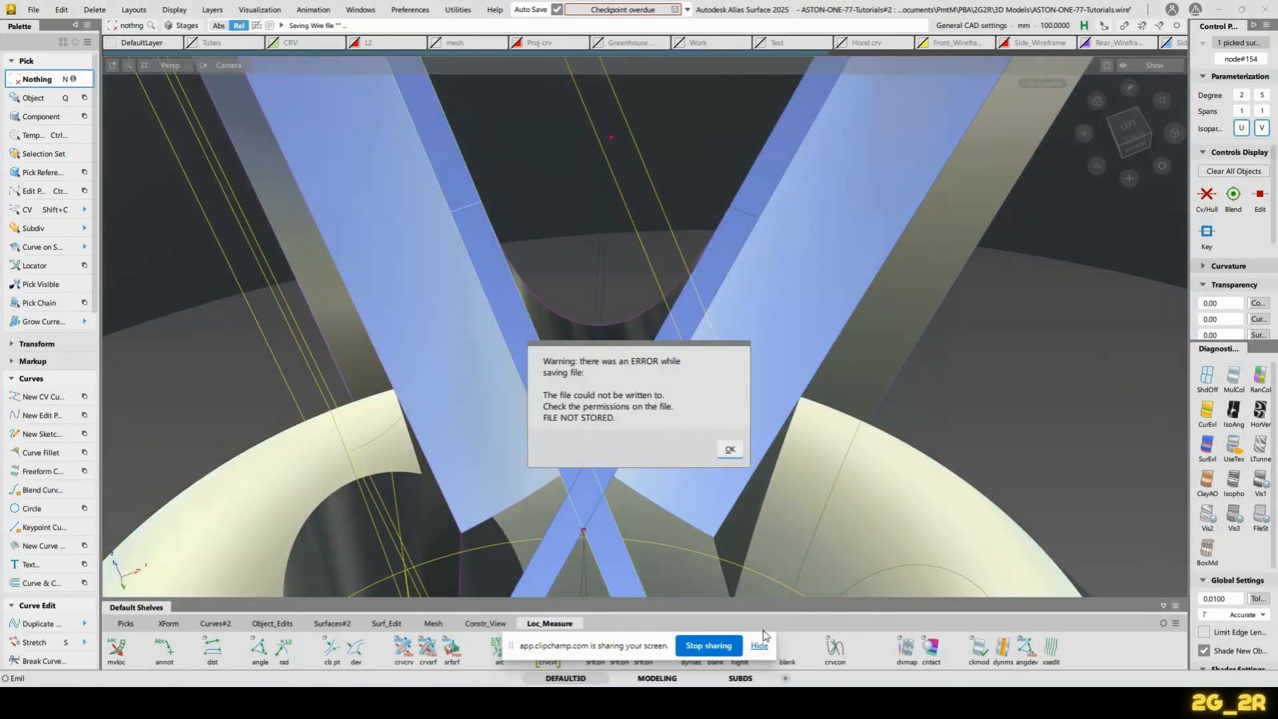
{"action": "left_click", "coordinate": [760, 649]}
{"action": "left_click", "coordinate": [729, 449]}
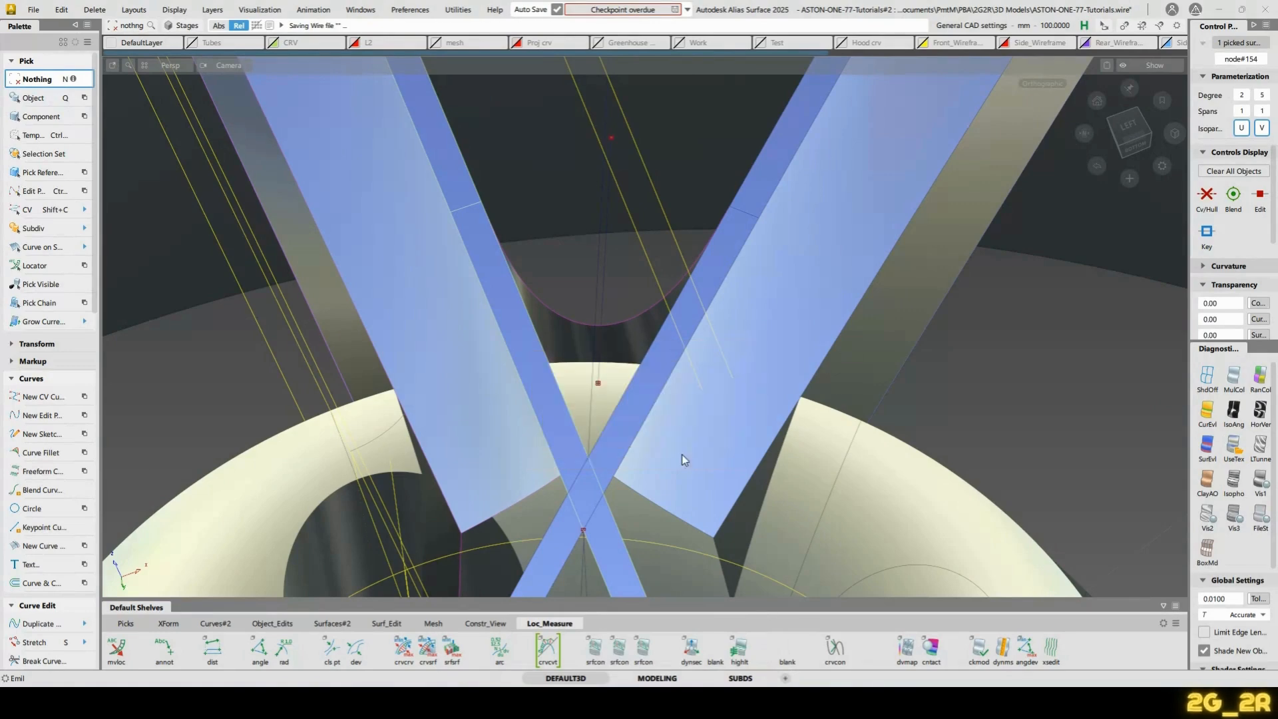
Create a freeform blend between the curves on surface of the two half-spokes, with Edge align flow at its start and end
{"action": "left_click", "coordinate": [333, 623]}
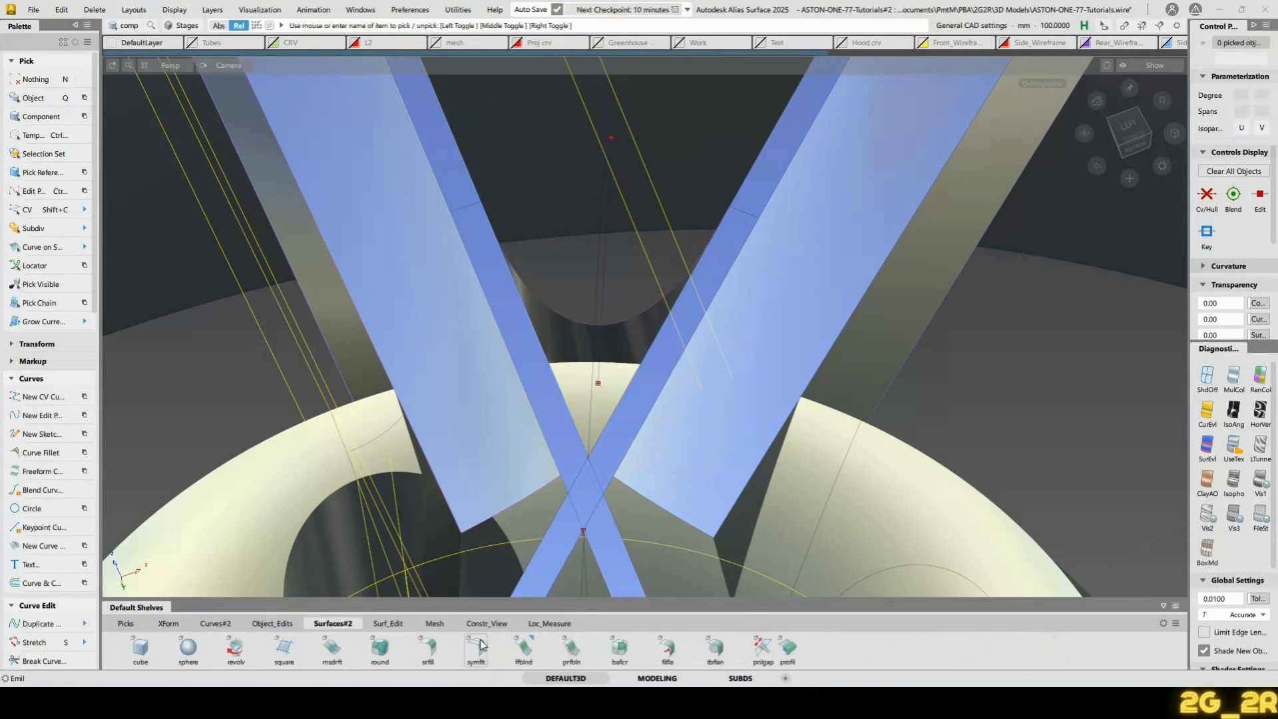
{"action": "left_click", "coordinate": [524, 647]}
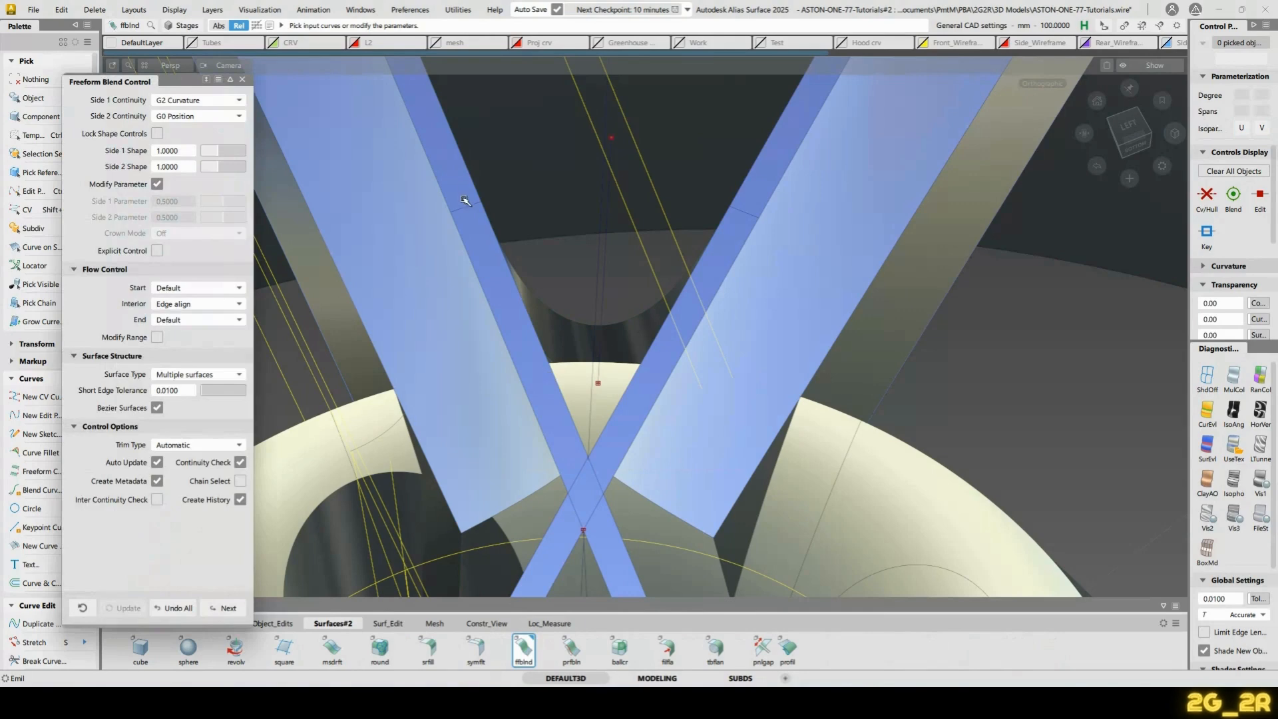
{"action": "left_click", "coordinate": [465, 208]}
{"action": "left_click", "coordinate": [520, 220]}
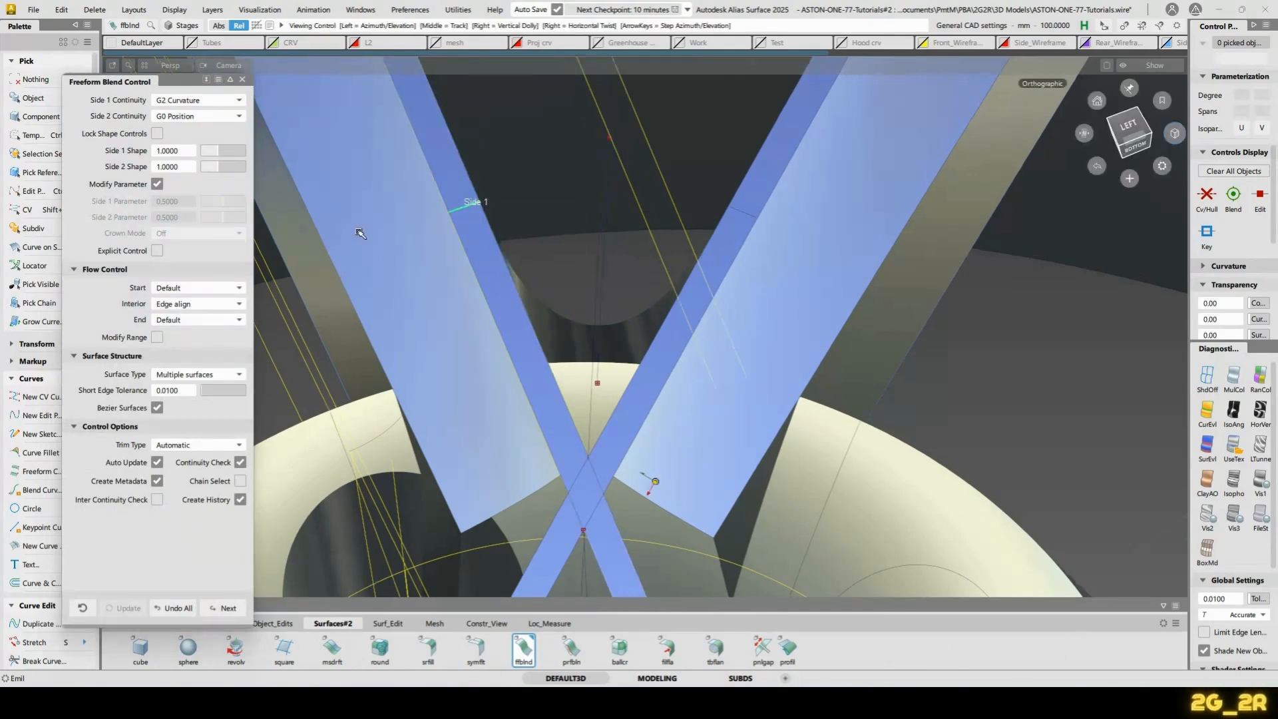
{"action": "left_click_drag", "start_coordinate": [648, 481], "coordinate": [692, 473], "text": "alt+shift"}
{"action": "left_click", "coordinate": [702, 228]}
{"action": "left_click_drag", "start_coordinate": [639, 198], "coordinate": [516, 191], "text": "alt+shift"}
{"action": "left_click", "coordinate": [496, 186]}
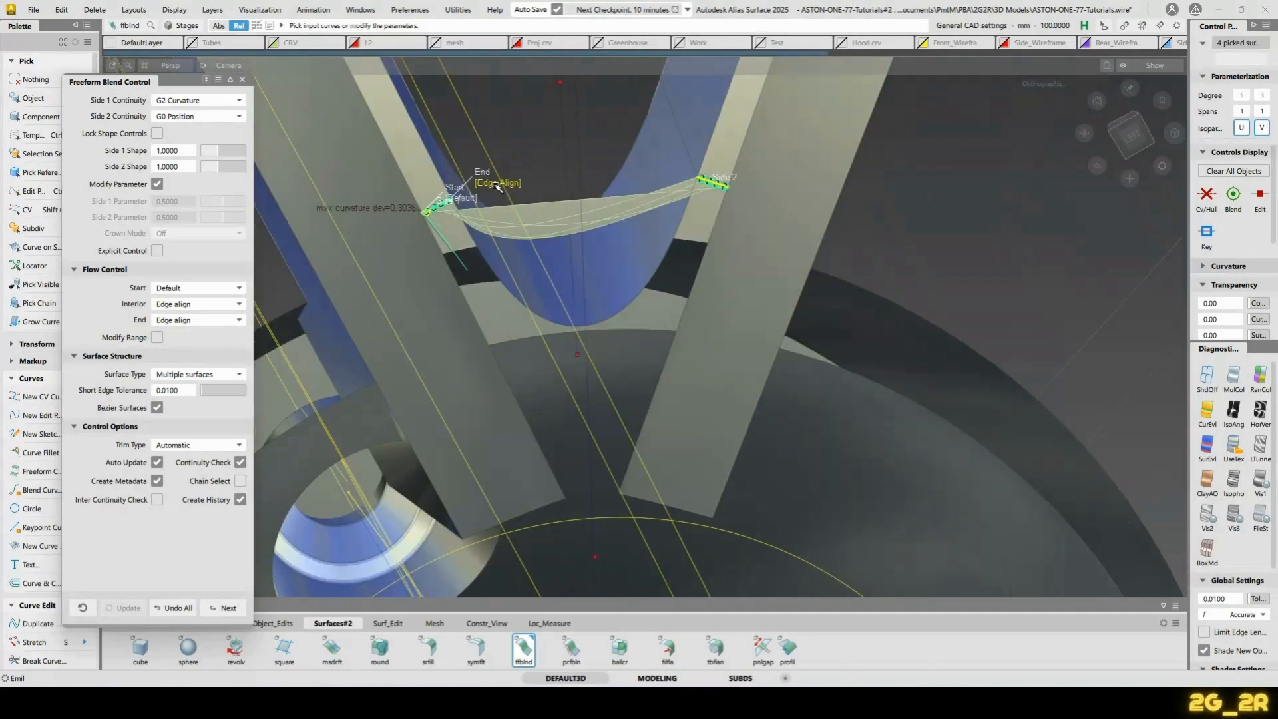
{"action": "left_click", "coordinate": [464, 198]}
{"action": "left_click_drag", "start_coordinate": [697, 233], "coordinate": [655, 236], "text": "alt+shift"}
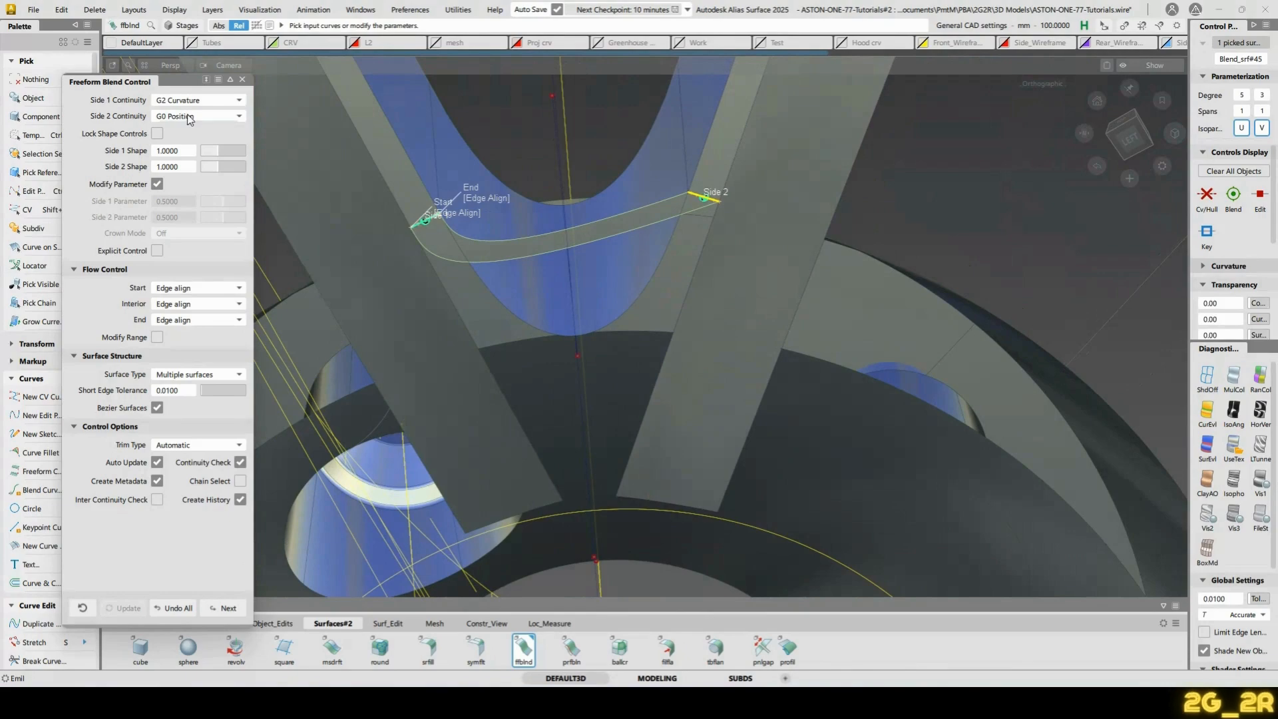
Set the blend's Side 2 continuity to G2 Curvature and raise its Side 1 shape to 1.4
{"action": "left_click", "coordinate": [189, 117]}
{"action": "left_click", "coordinate": [176, 161]}
{"action": "left_click_drag", "start_coordinate": [328, 163], "coordinate": [578, 286], "text": "alt+shift"}
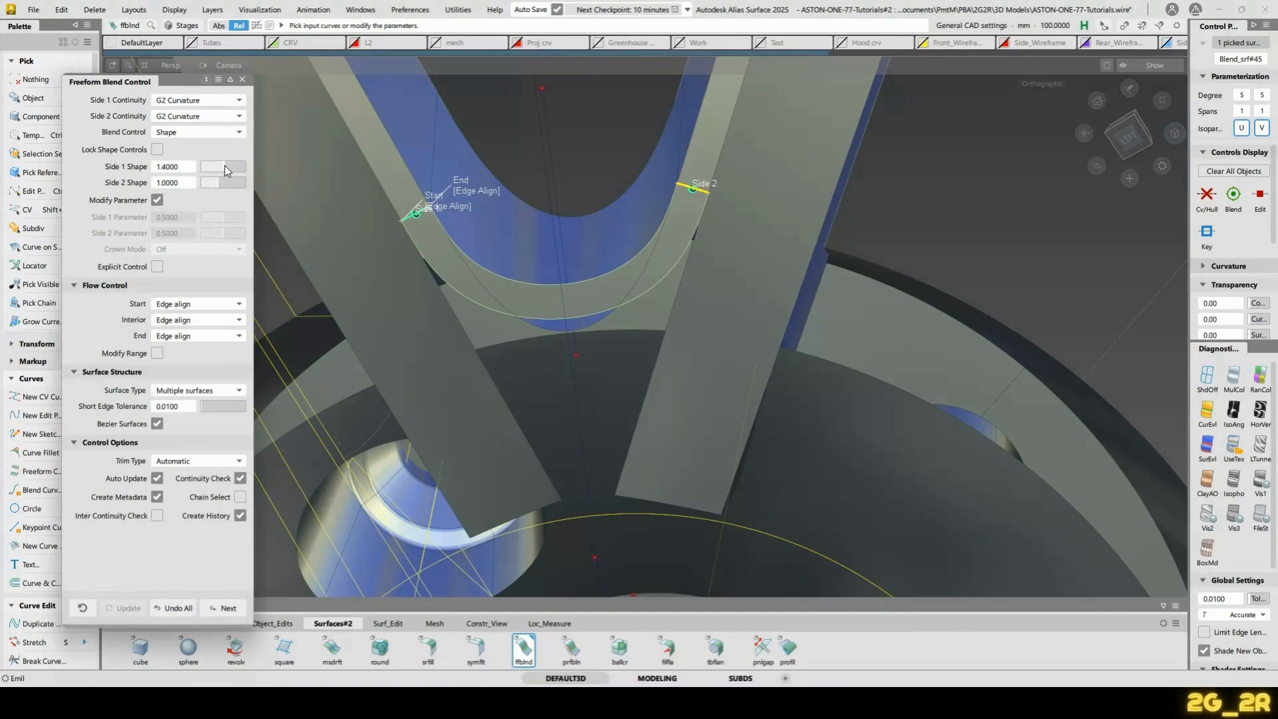
Lock the blend's shape controls and set both side shapes to 1.65
{"action": "left_click", "coordinate": [158, 149]}
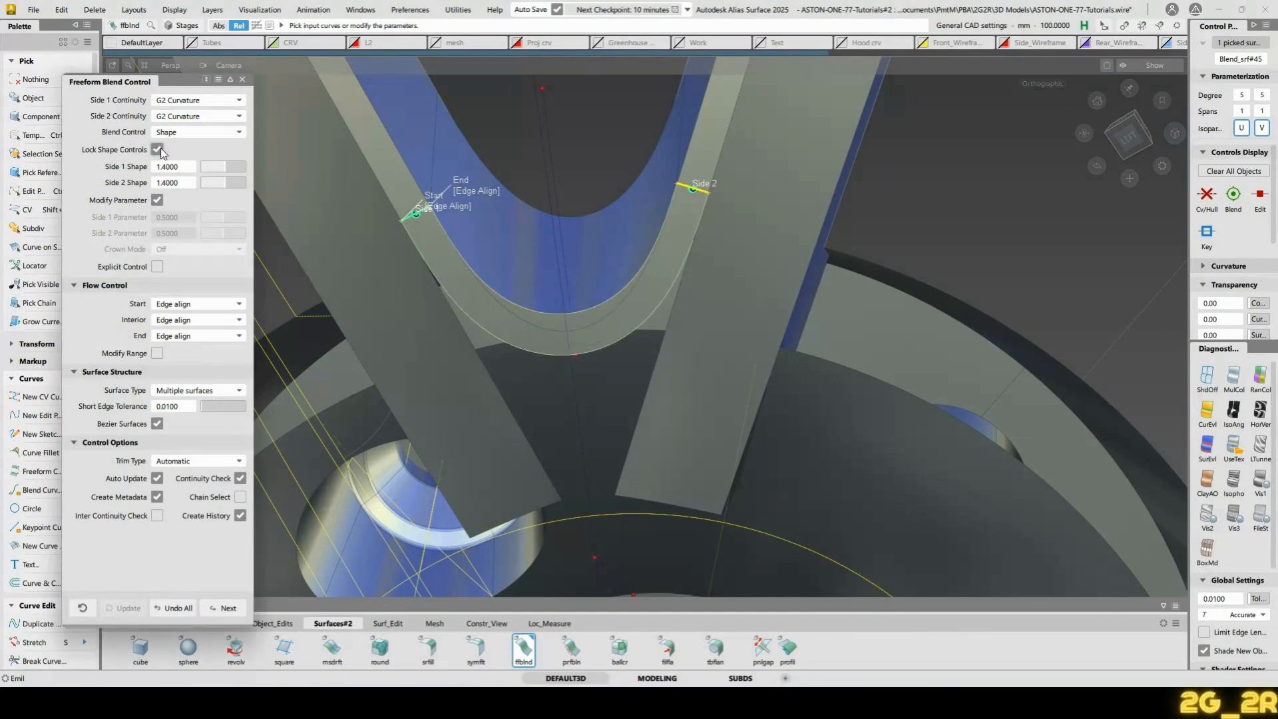
{"action": "left_click_drag", "start_coordinate": [226, 167], "coordinate": [228, 168]}
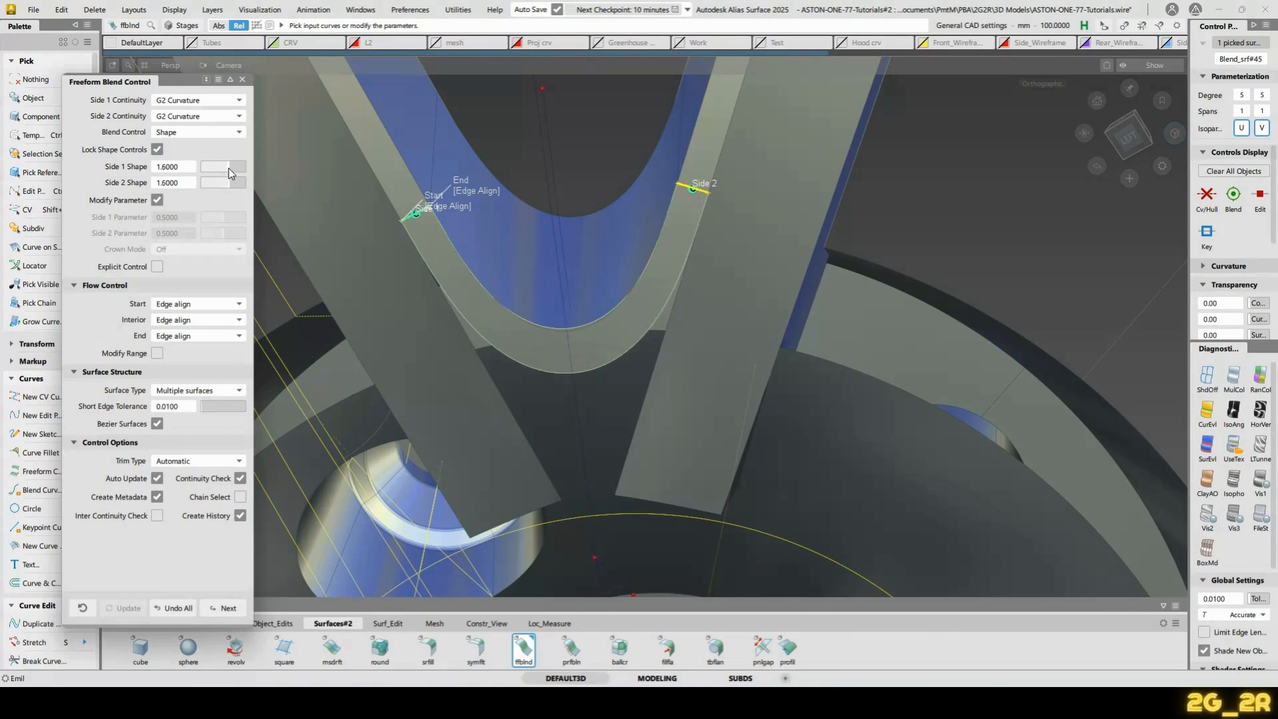
{"action": "left_click", "coordinate": [230, 167]}
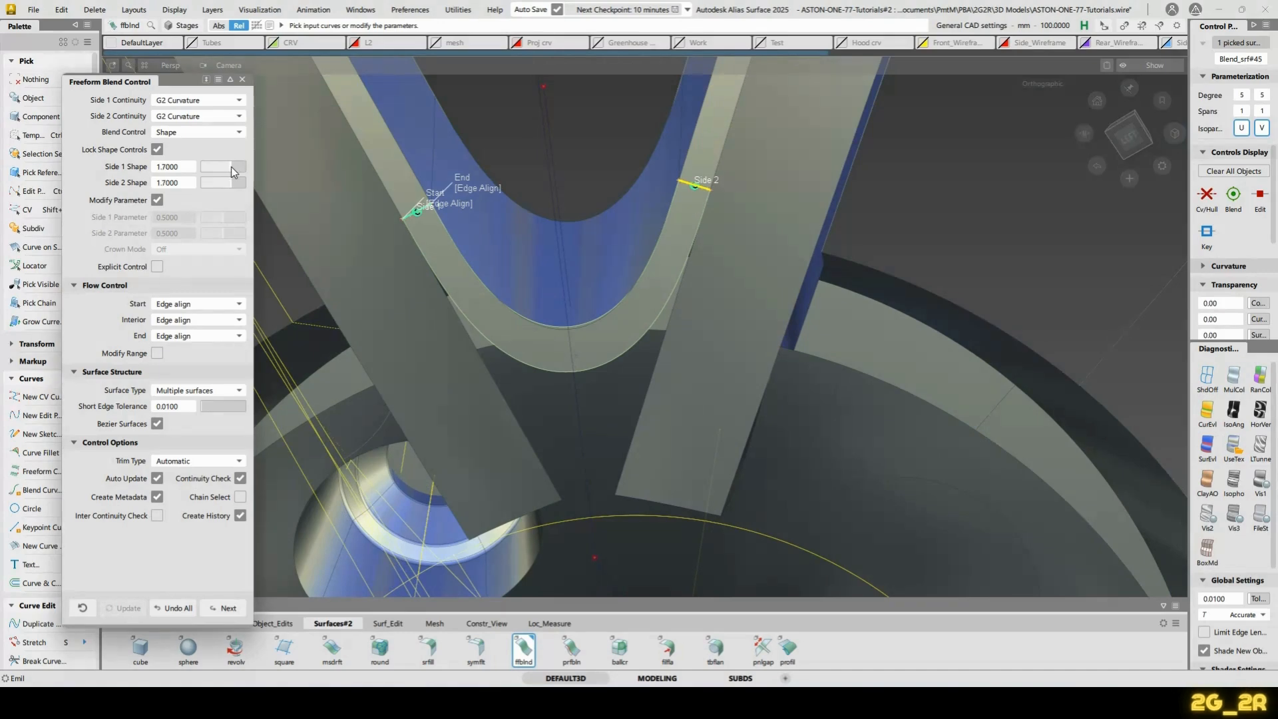
{"action": "right_click_drag", "start_coordinate": [584, 299], "coordinate": [564, 256], "text": "alt+shift"}
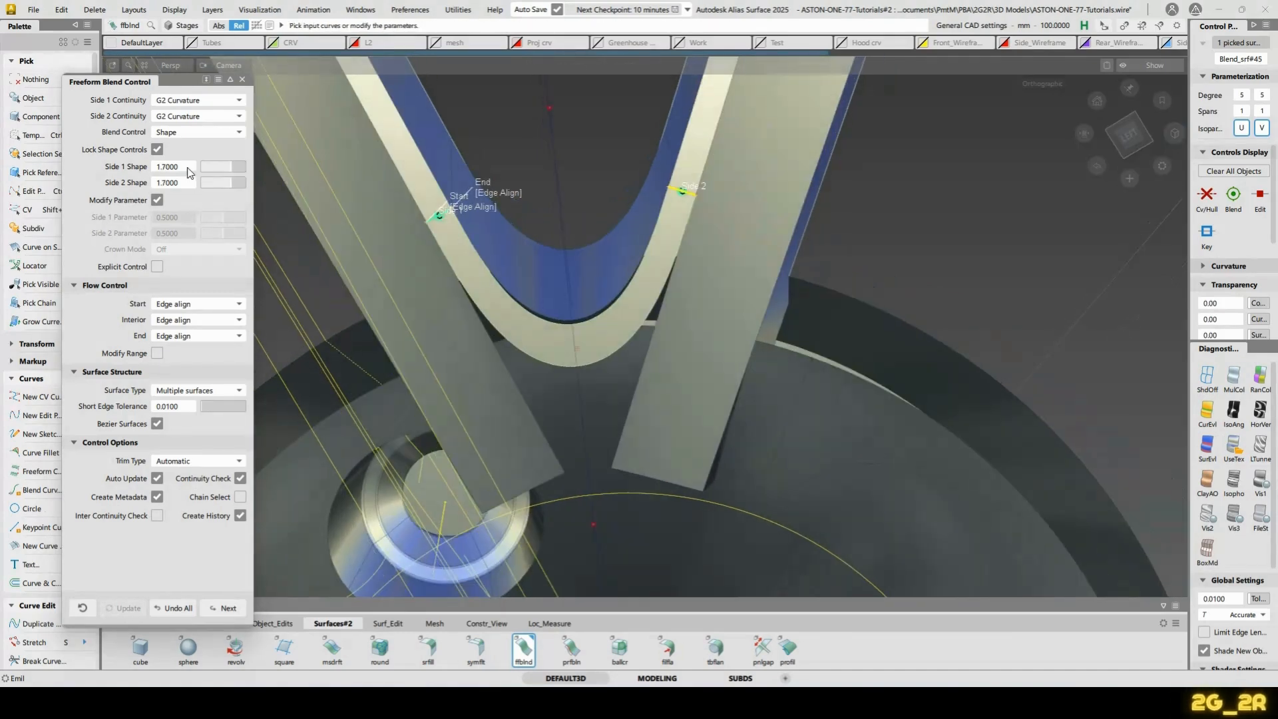
{"action": "left_click", "coordinate": [188, 167]}
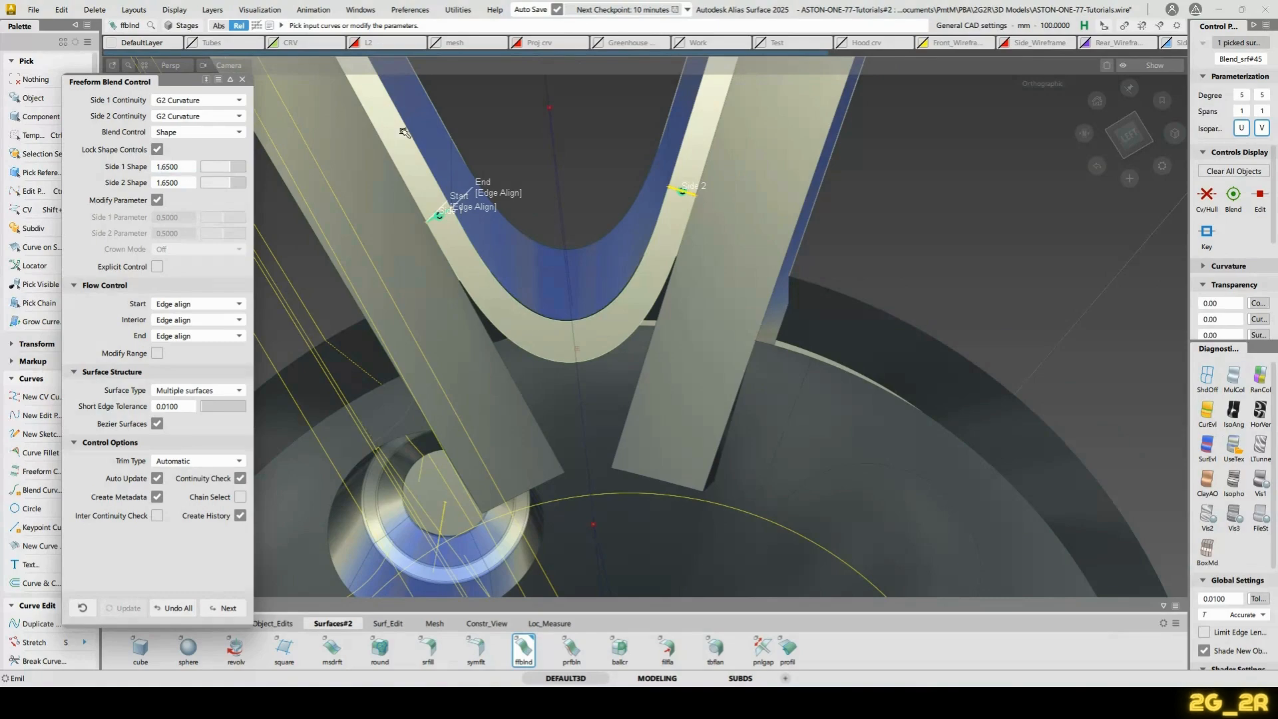
Display the control vertices and hulls of the new blend and the adjoining U-shaped inner surface between the half-spokes
{"action": "mouse_move", "coordinate": [599, 286]}
{"action": "left_mouse_down", "text": "alt+shift"}
{"action": "mouse_move", "coordinate": [615, 233]}
{"action": "mouse_move", "coordinate": [631, 313]}
{"action": "mouse_move", "coordinate": [607, 211]}
{"action": "mouse_move", "coordinate": [389, 279]}
{"action": "mouse_move", "coordinate": [598, 282]}
{"action": "mouse_move", "coordinate": [715, 441]}
{"action": "mouse_move", "coordinate": [681, 490]}
{"action": "mouse_move", "coordinate": [633, 399]}
{"action": "left_mouse_up", "text": "alt+shift"}
{"action": "right_click_drag", "start_coordinate": [633, 399], "coordinate": [586, 309], "text": "alt+shift"}
{"action": "left_click_drag", "start_coordinate": [551, 299], "coordinate": [533, 301], "text": "ctrl+shift"}
{"action": "left_click", "coordinate": [557, 301]}
{"action": "left_click", "coordinate": [659, 312]}
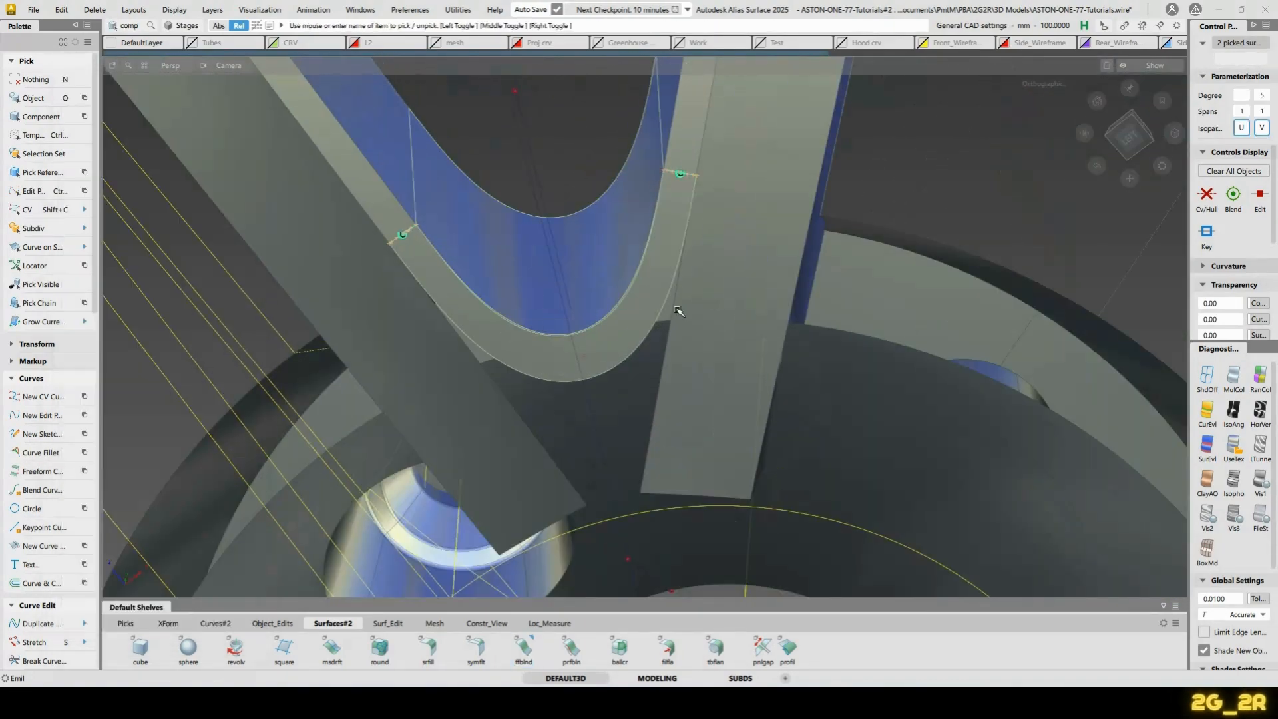
{"action": "right_click_drag", "start_coordinate": [677, 310], "coordinate": [725, 299], "text": "ctrl+shift"}
{"action": "left_click_drag", "start_coordinate": [600, 347], "coordinate": [650, 350], "text": "alt+shift"}
{"action": "left_click_drag", "start_coordinate": [706, 300], "coordinate": [618, 326], "text": "alt+shift"}
{"action": "key", "text": "n"}
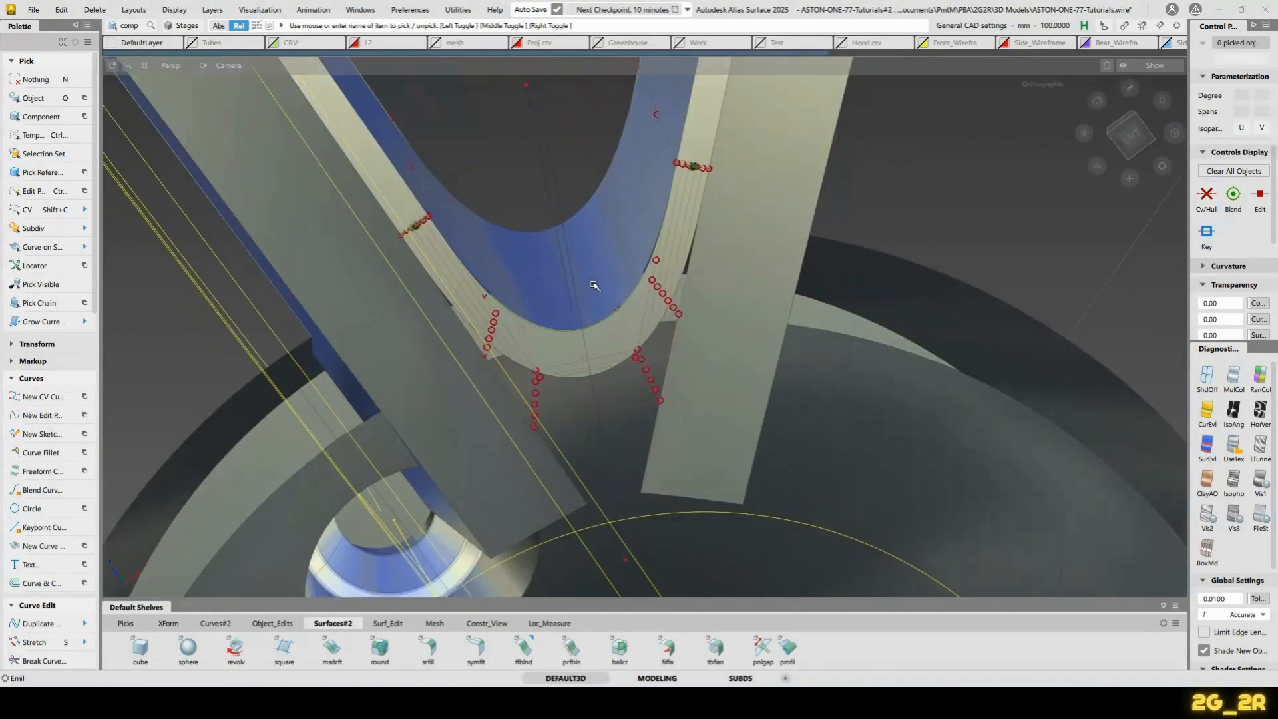
Delete the construction history of the freeform blend surface
{"action": "right_click_drag", "start_coordinate": [697, 326], "coordinate": [651, 365], "text": "alt+shift"}
{"action": "left_click", "coordinate": [509, 415]}
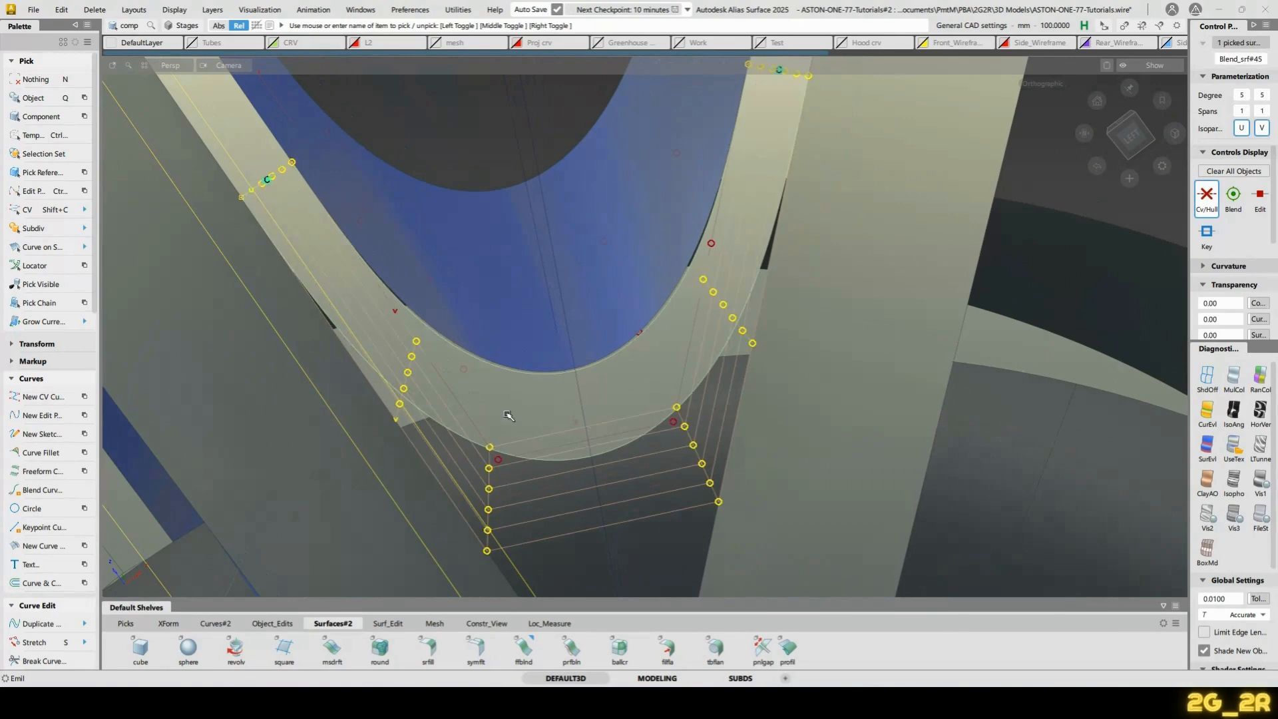
{"action": "key", "text": "shift+Delete"}
{"action": "key", "text": "Return"}
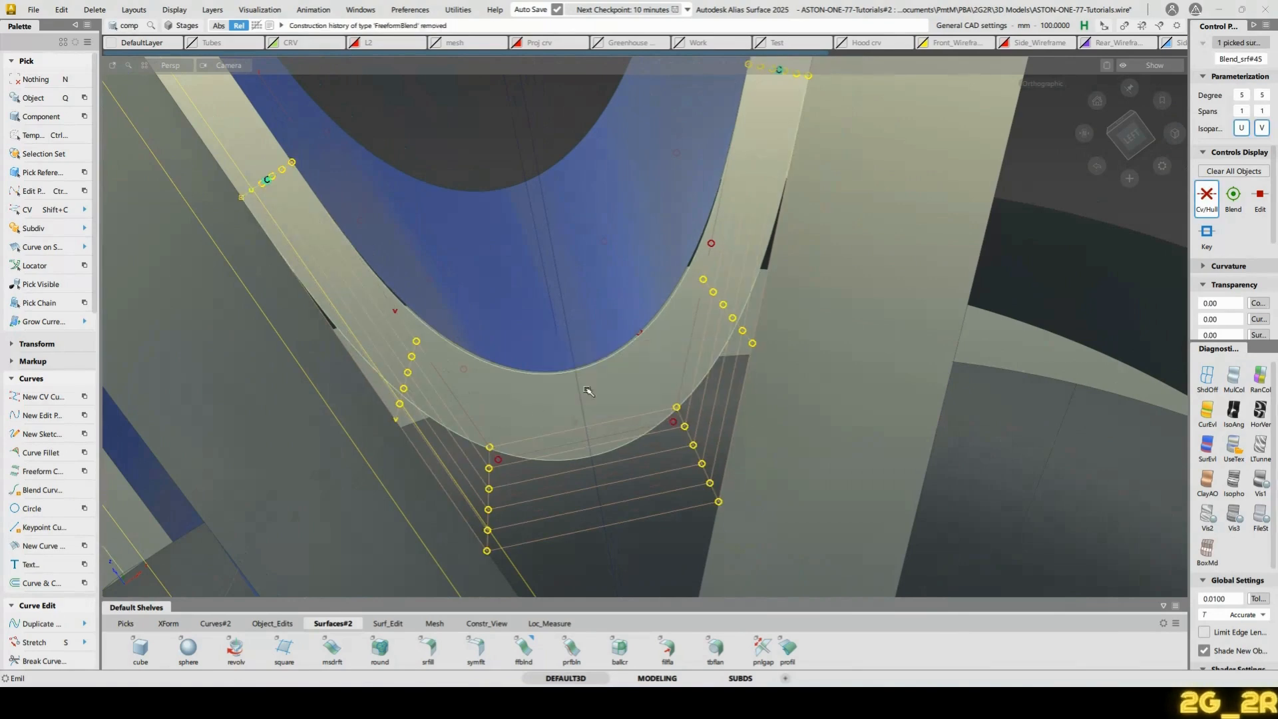
{"action": "key", "text": "n"}
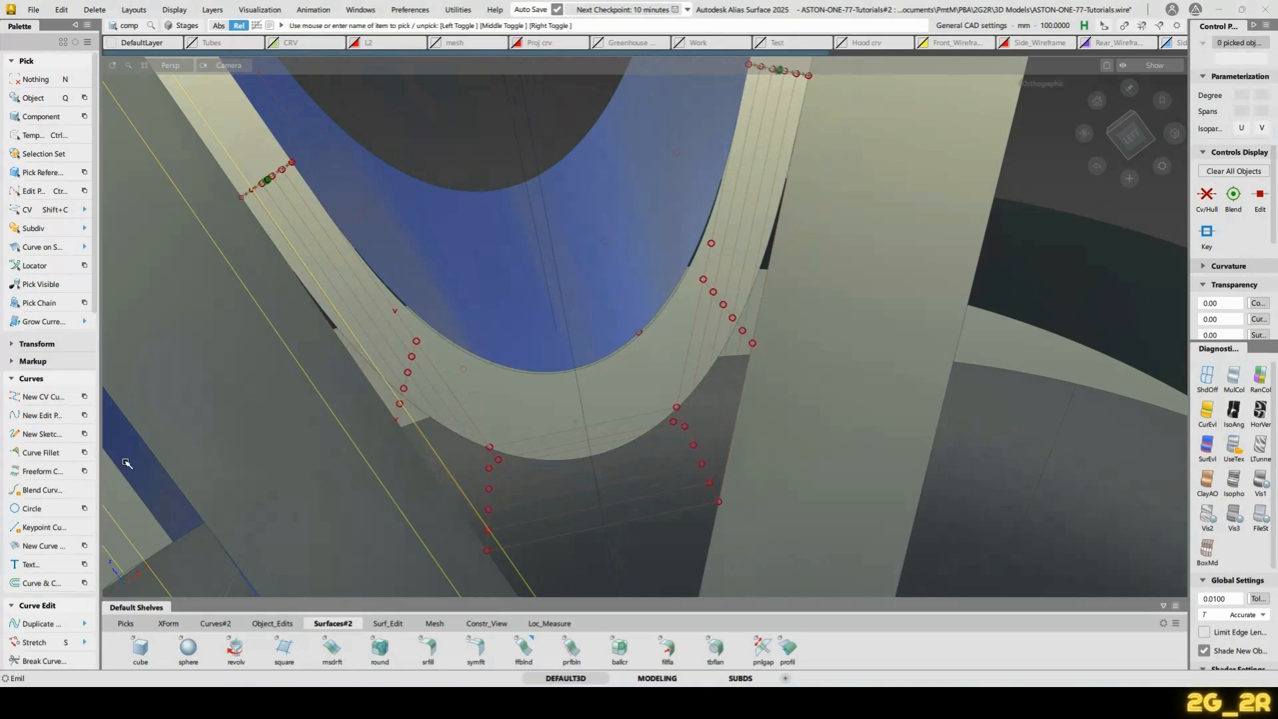
Align the blend's left end to the half-spoke with G2 continuity and Edge alignment at both outer edges, at U degree 2
{"action": "left_click", "coordinate": [273, 625]}
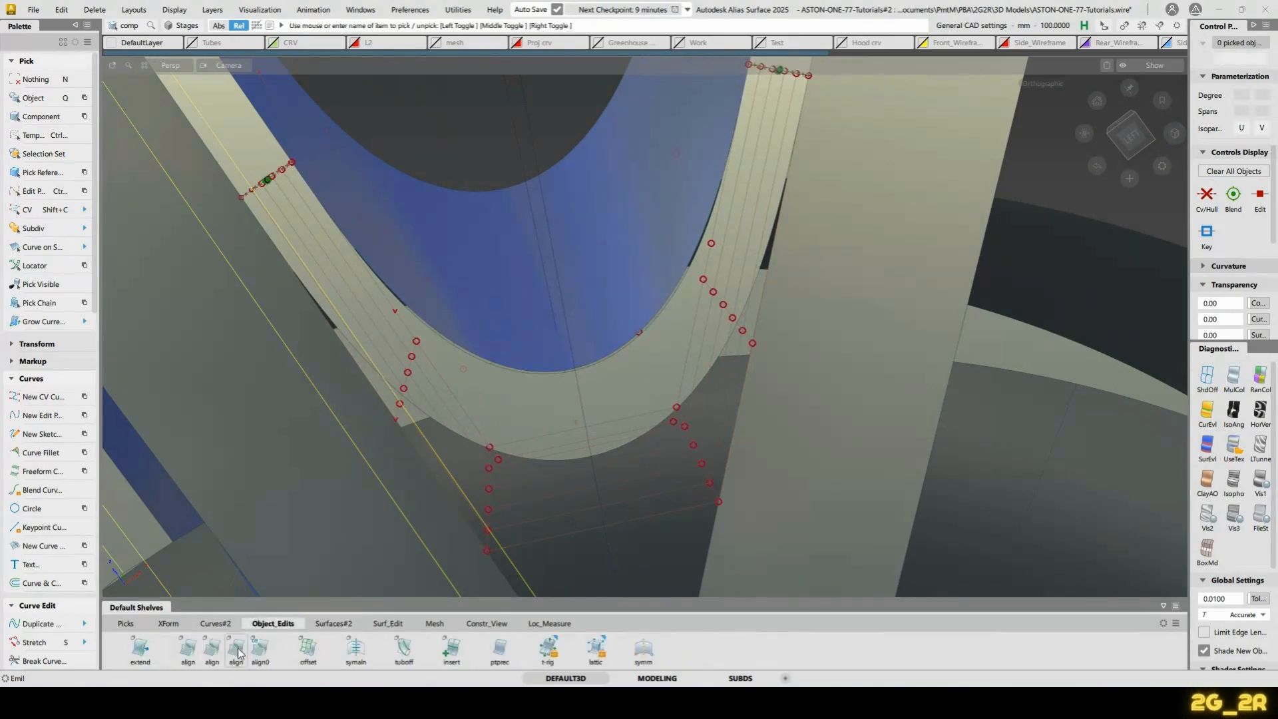
{"action": "double_click", "coordinate": [239, 653]}
{"action": "middle_click_drag", "start_coordinate": [285, 169], "coordinate": [388, 289], "text": "alt+shift"}
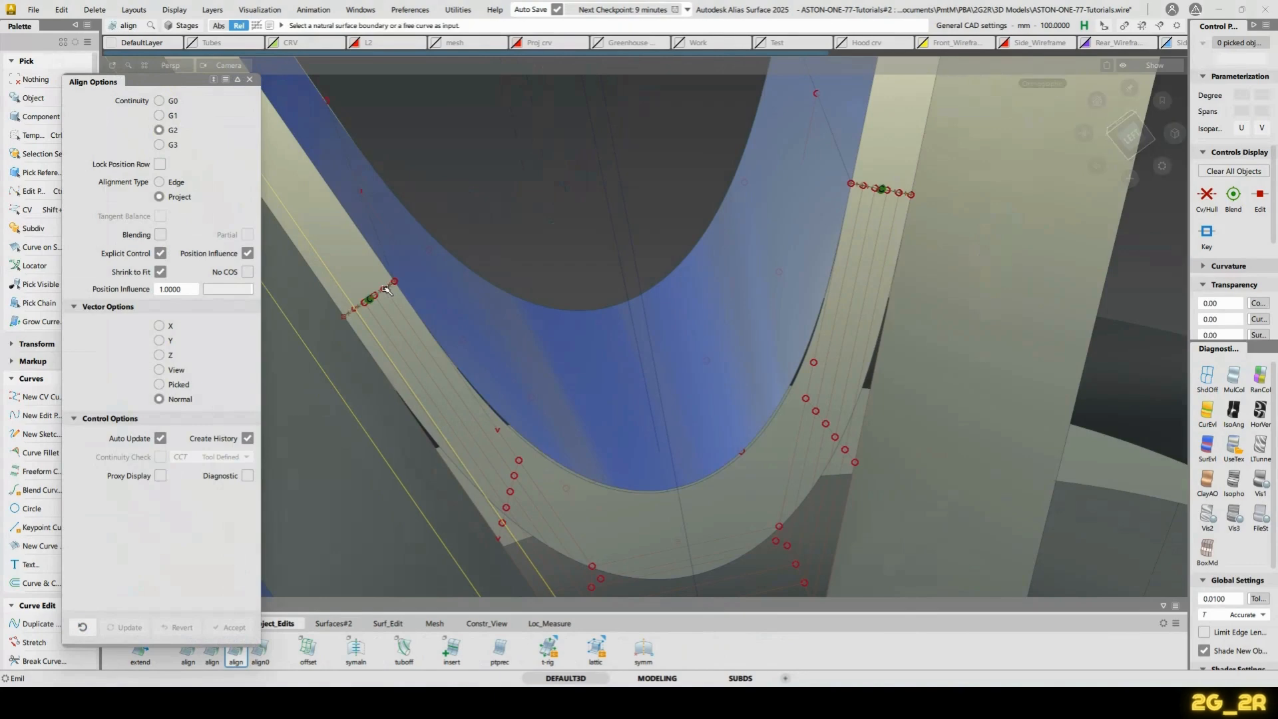
{"action": "left_click", "coordinate": [385, 289]}
{"action": "left_click", "coordinate": [388, 286]}
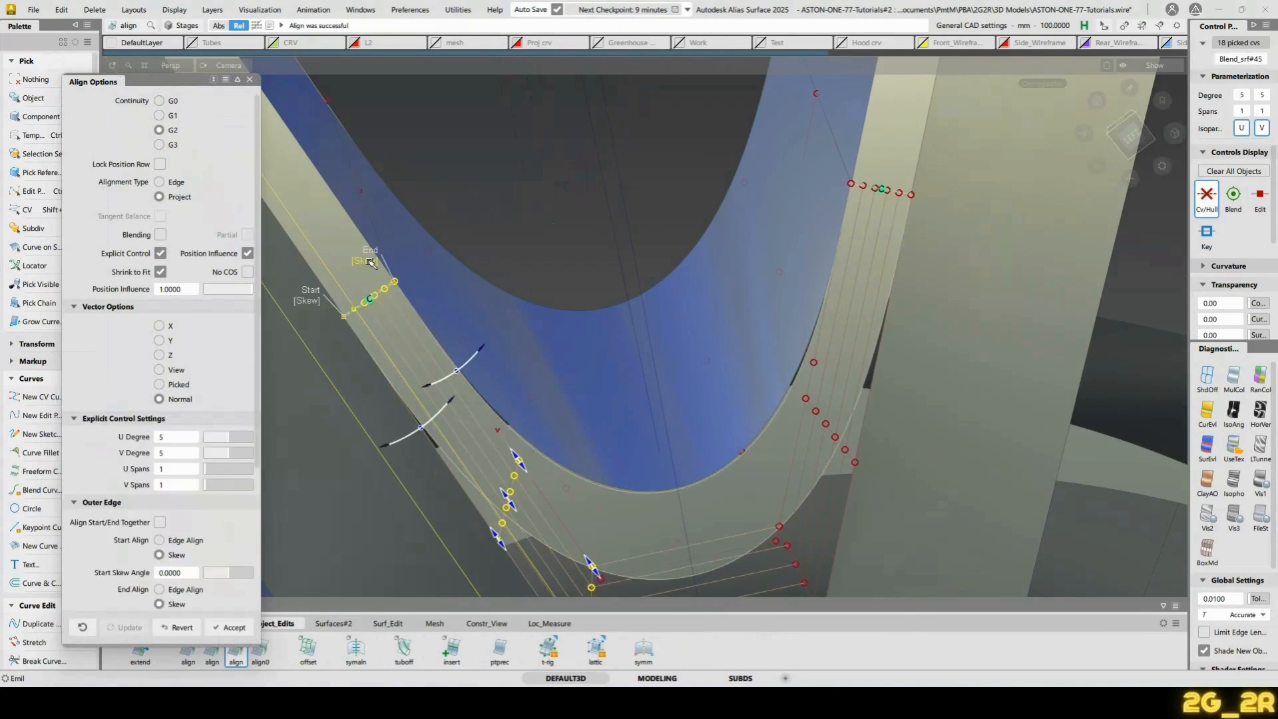
{"action": "left_click", "coordinate": [306, 296]}
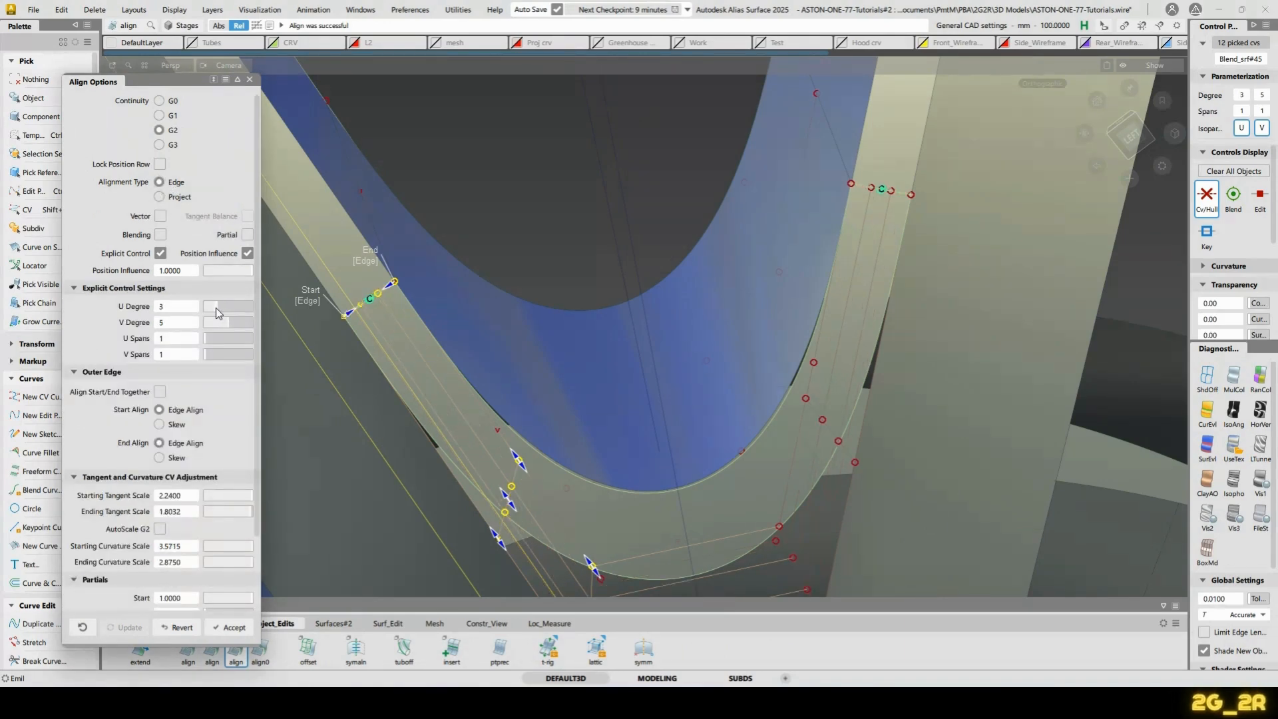
{"action": "left_click_drag", "start_coordinate": [216, 307], "coordinate": [212, 307]}
{"action": "left_click_drag", "start_coordinate": [566, 325], "coordinate": [625, 320], "text": "alt+shift"}
{"action": "middle_click_drag", "start_coordinate": [863, 216], "coordinate": [734, 334], "text": "alt+shift"}
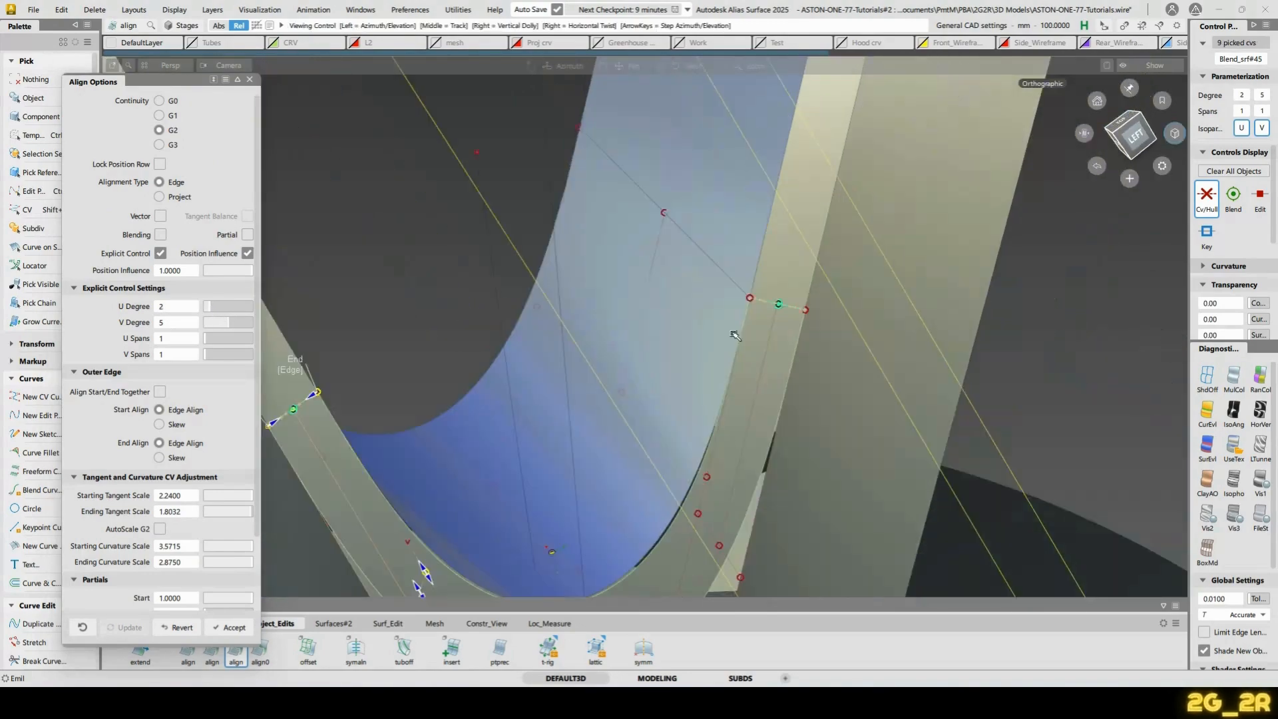
Align the blend's other end to the right half-spoke with G2 continuity, setting its start and end to Edge Align
{"action": "left_click_drag", "start_coordinate": [735, 334], "coordinate": [741, 326], "text": "alt+shift"}
{"action": "key", "text": "space"}
{"action": "left_click", "coordinate": [759, 337]}
{"action": "left_click", "coordinate": [763, 333]}
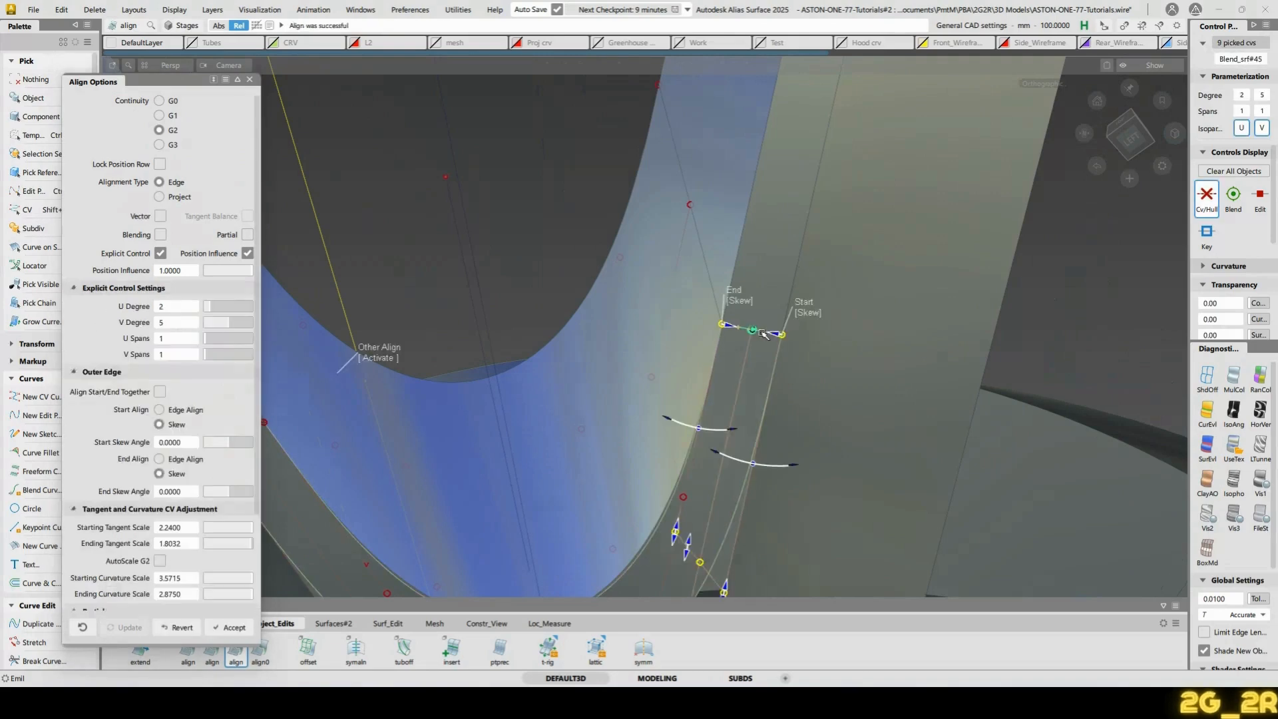
{"action": "left_click", "coordinate": [737, 301]}
{"action": "left_click", "coordinate": [808, 312]}
{"action": "left_click_drag", "start_coordinate": [807, 312], "coordinate": [702, 350], "text": "alt+shift"}
{"action": "middle_click_drag", "start_coordinate": [702, 351], "coordinate": [703, 348], "text": "alt+shift"}
{"action": "key", "text": "space"}
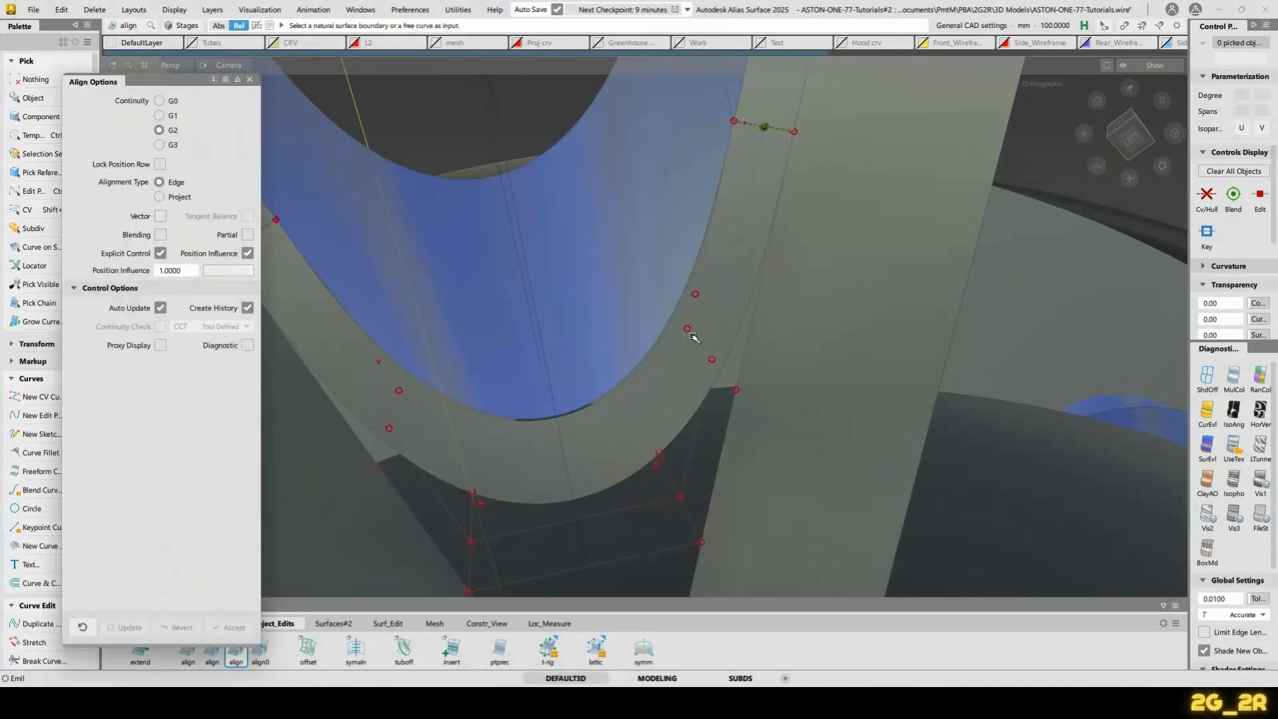
Move the blend's four middle inner-edge CVs onto the matching CVs of the adjoining U-shaped surface
{"action": "key", "text": "shift+c"}
{"action": "left_click", "coordinate": [686, 329]}
{"action": "key", "text": "w"}
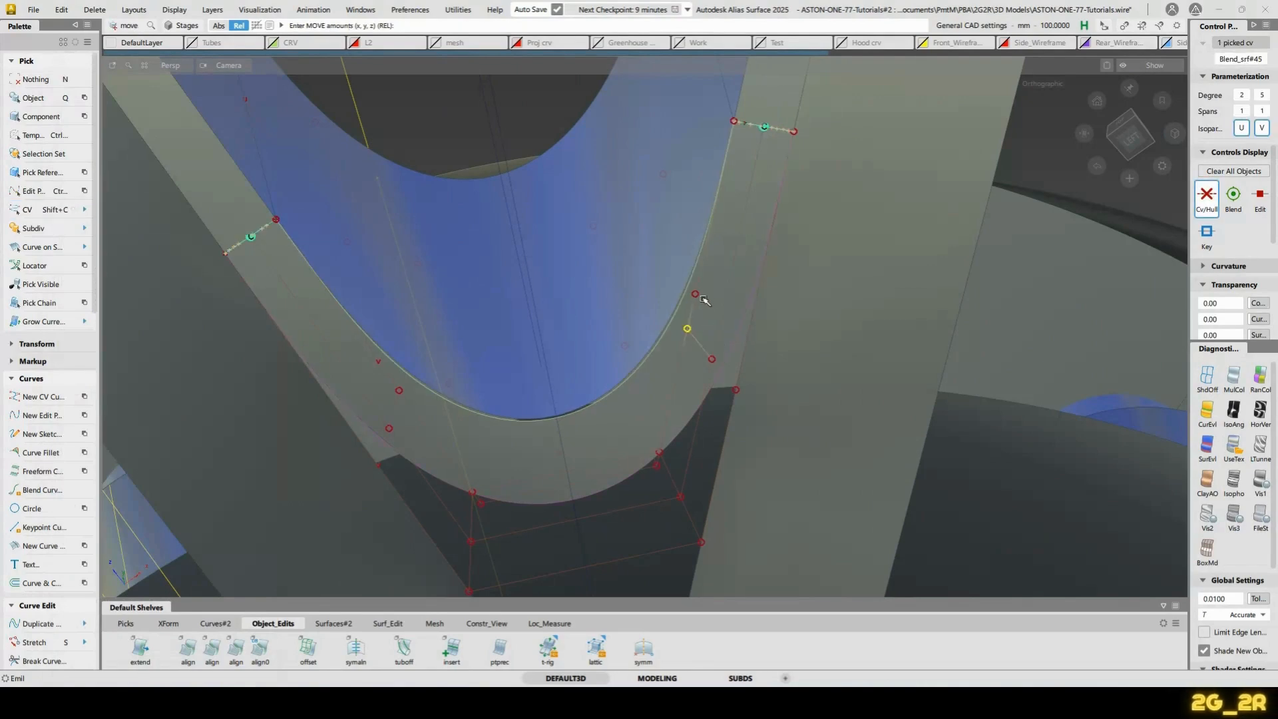
{"action": "left_click_drag", "start_coordinate": [704, 300], "coordinate": [711, 299]}
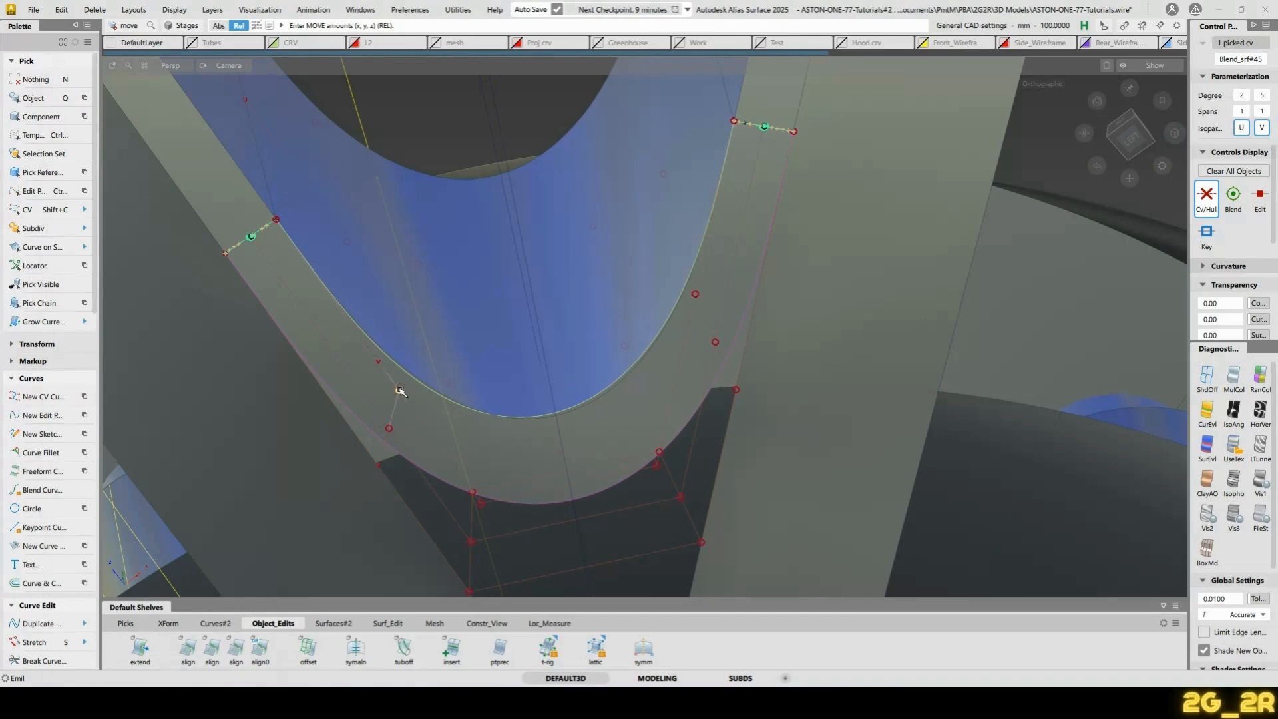
{"action": "left_click_drag", "start_coordinate": [399, 391], "coordinate": [373, 368]}
{"action": "left_click", "coordinate": [475, 494]}
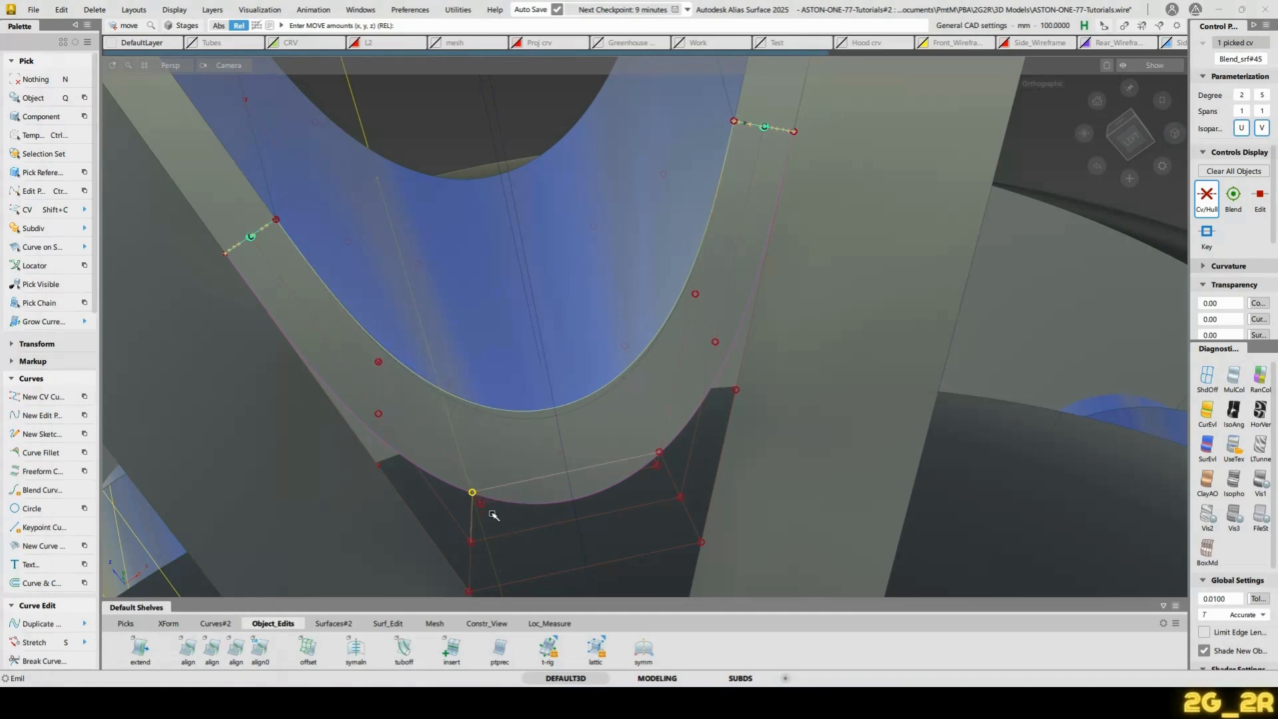
{"action": "left_click", "coordinate": [493, 513], "text": "ctrl"}
{"action": "left_click", "coordinate": [646, 494], "text": "ctrl"}
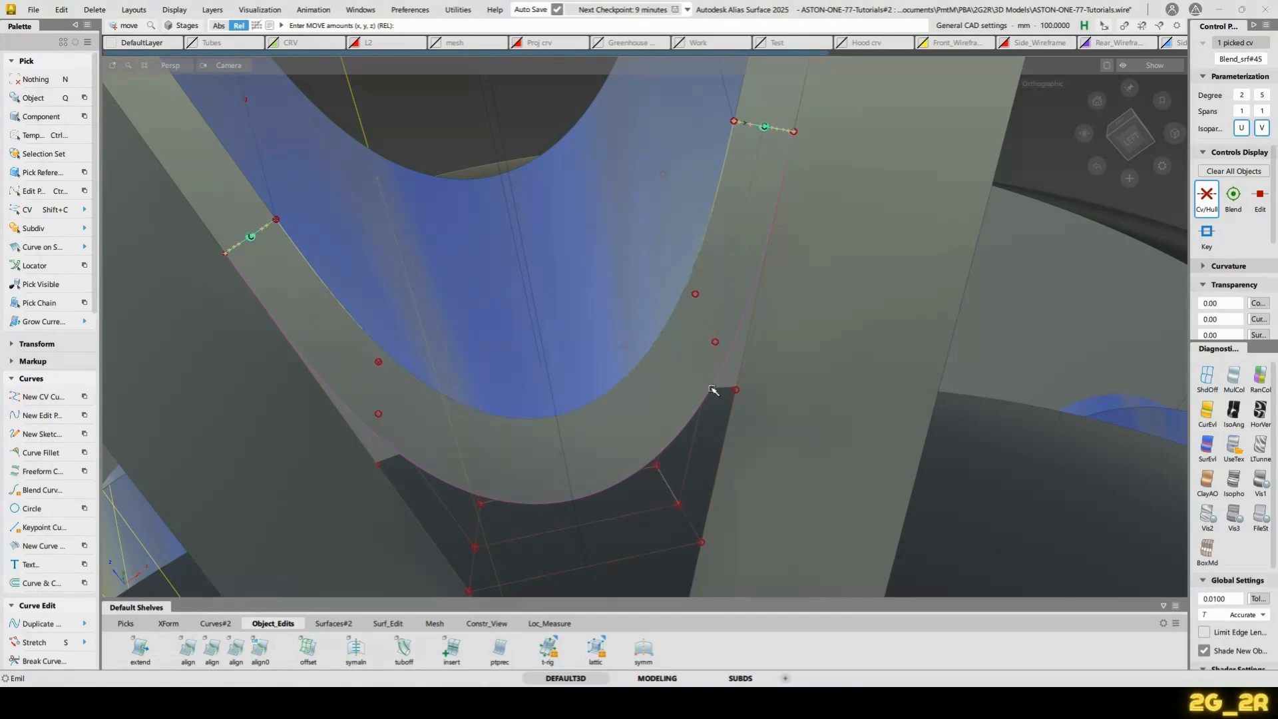
Draw a straight degree 1 edit-point curve in left view, joining the blend's two middle CVs on its outer edge
{"action": "left_click_drag", "start_coordinate": [712, 390], "coordinate": [618, 421], "text": "alt+shift"}
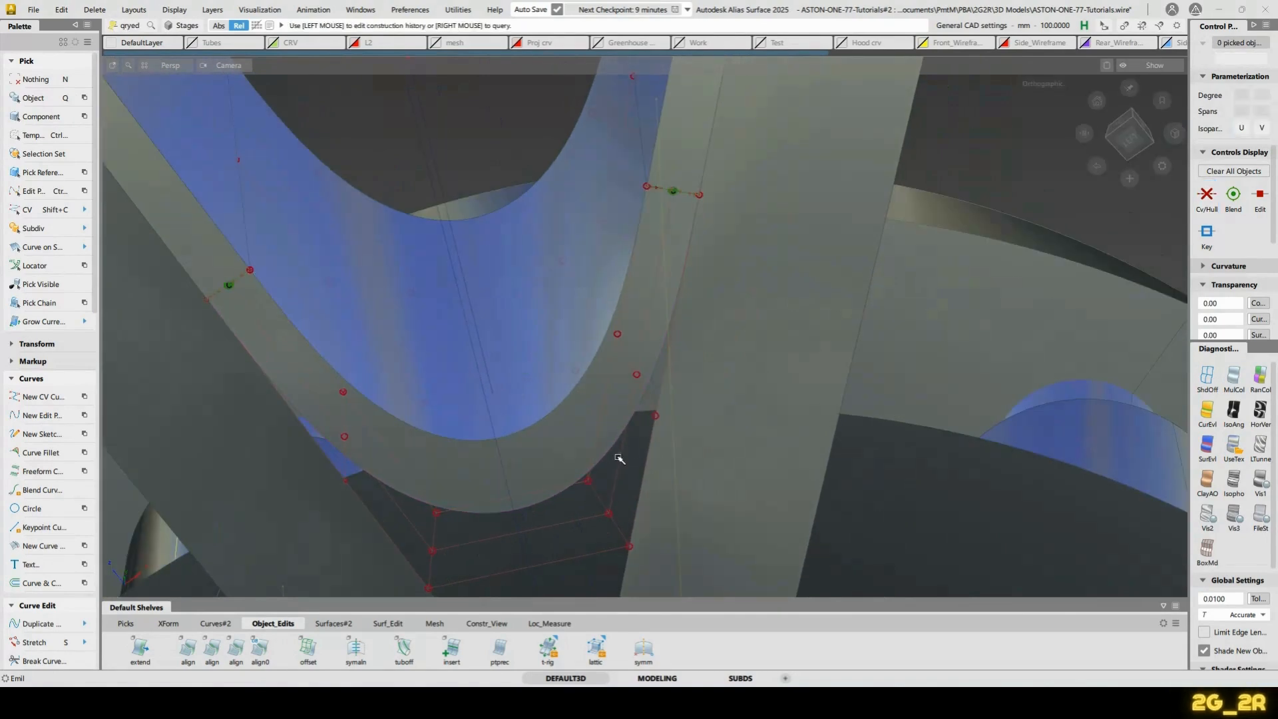
{"action": "left_click", "coordinate": [619, 459]}
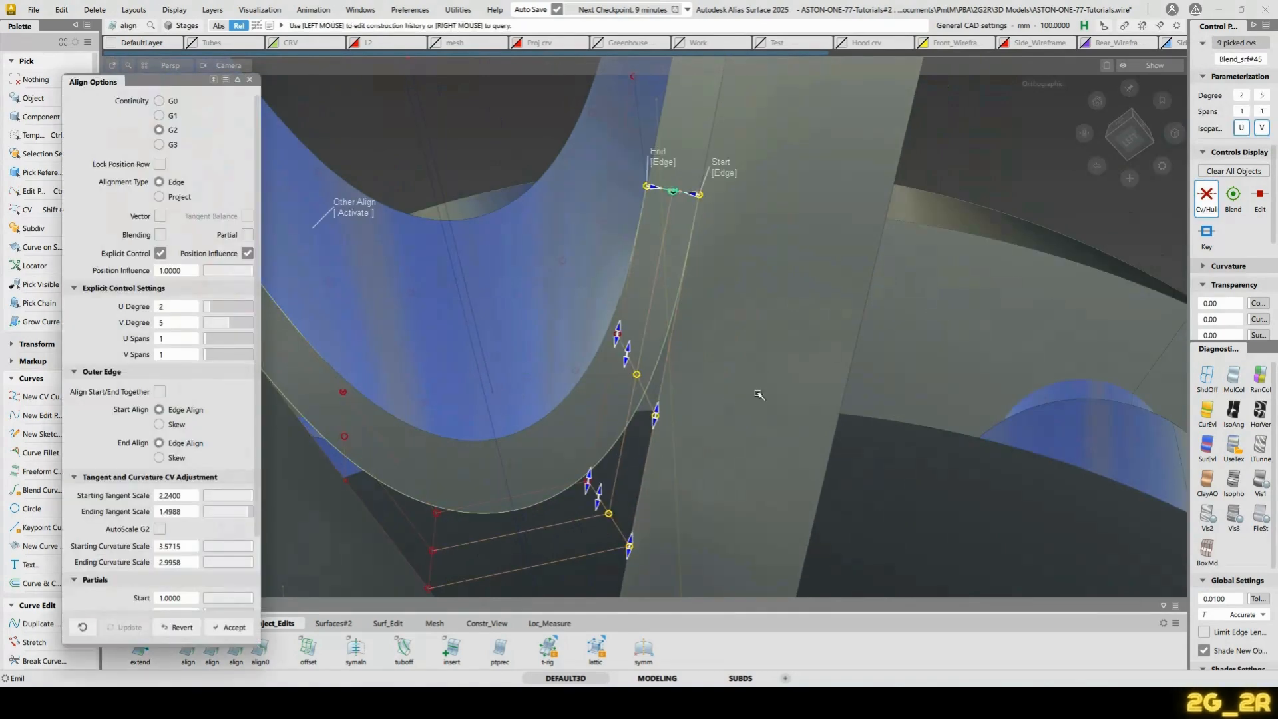
{"action": "left_click", "coordinate": [1130, 138], "text": "alt+shift"}
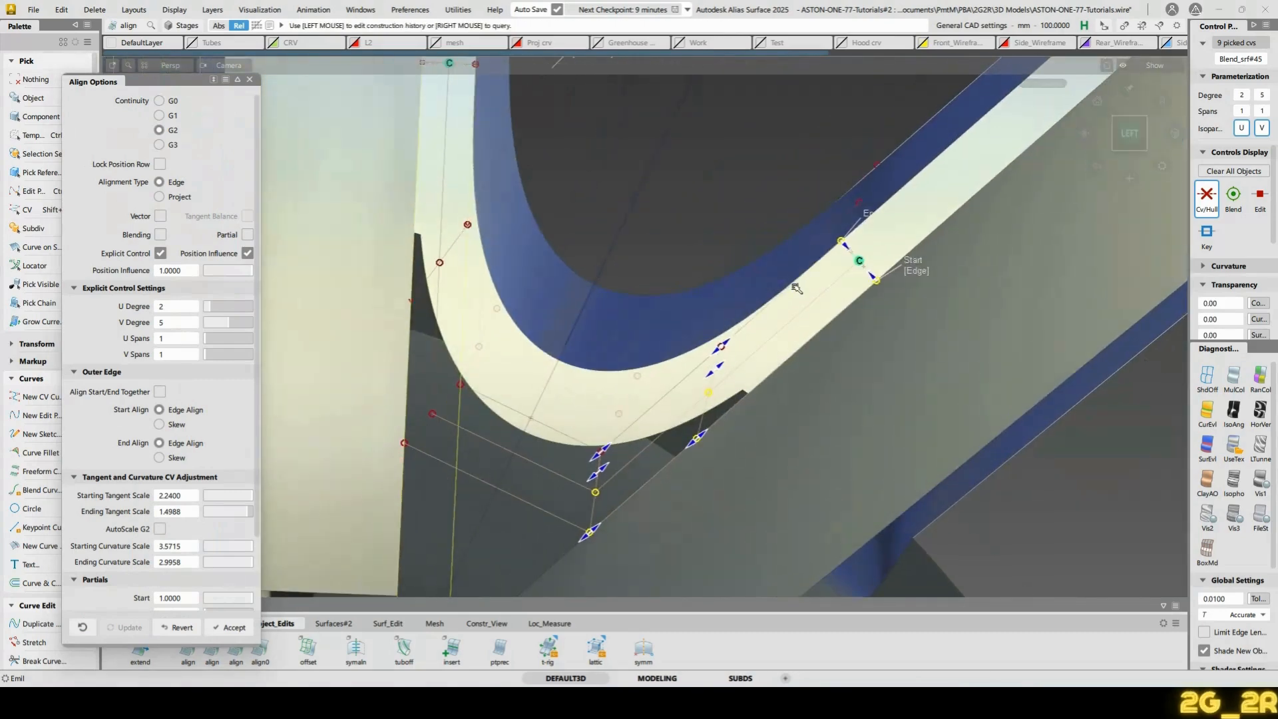
{"action": "left_click_drag", "start_coordinate": [796, 287], "coordinate": [680, 459], "text": "ctrl+shift"}
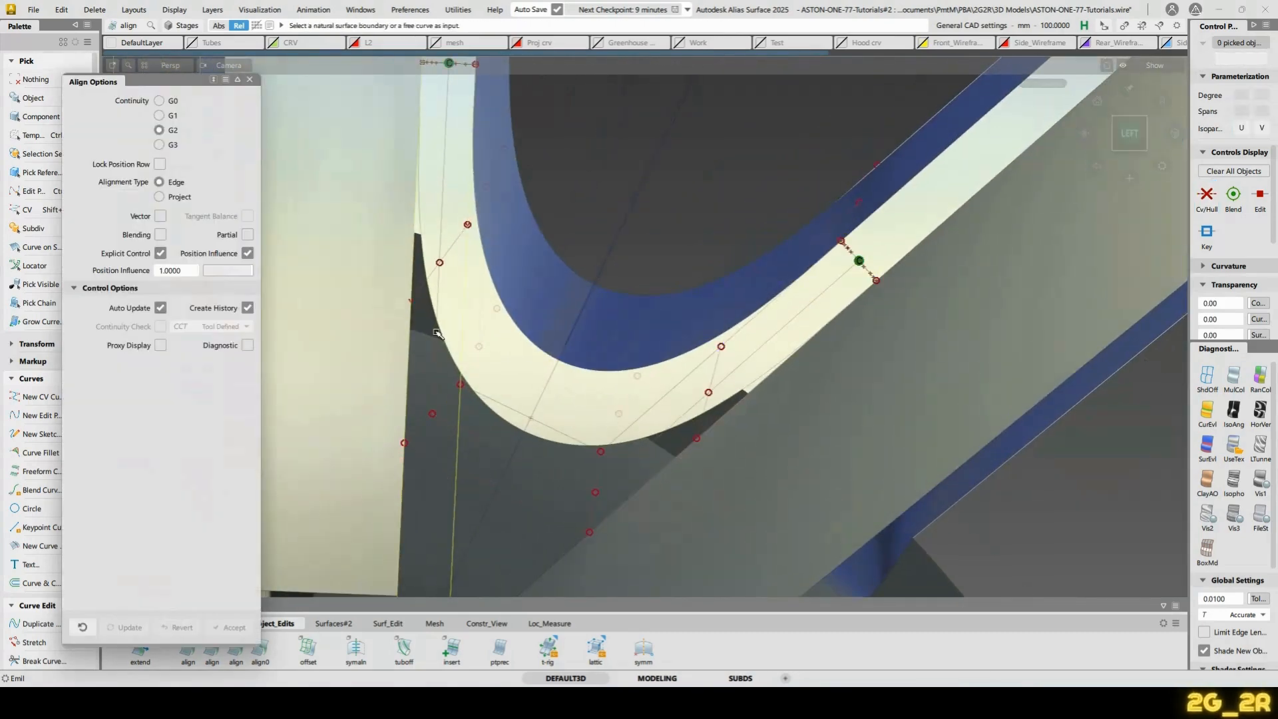
{"action": "left_click_drag", "start_coordinate": [437, 333], "coordinate": [407, 314], "text": "ctrl+shift"}
{"action": "left_click", "coordinate": [408, 313], "text": "ctrl"}
{"action": "left_click", "coordinate": [700, 455], "text": "ctrl"}
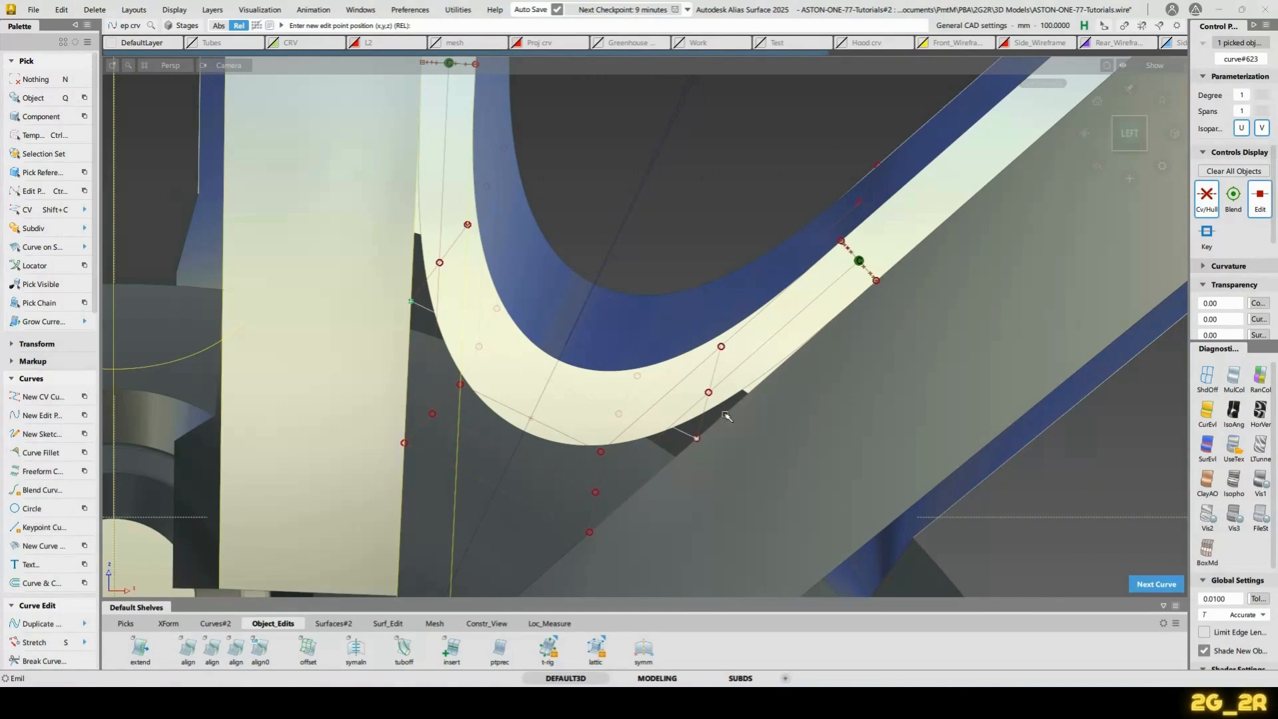
{"action": "key", "text": "space"}
Lower the starting tangent scale of the blend's right-end G2 alignment to about 1.68
{"action": "right_click_drag", "start_coordinate": [658, 354], "coordinate": [659, 356], "text": "alt+shift"}
{"action": "middle_click_drag", "start_coordinate": [659, 356], "coordinate": [657, 368], "text": "alt+shift"}
{"action": "left_click_drag", "start_coordinate": [657, 368], "coordinate": [745, 413], "text": "ctrl+shift"}
{"action": "left_click", "coordinate": [718, 370]}
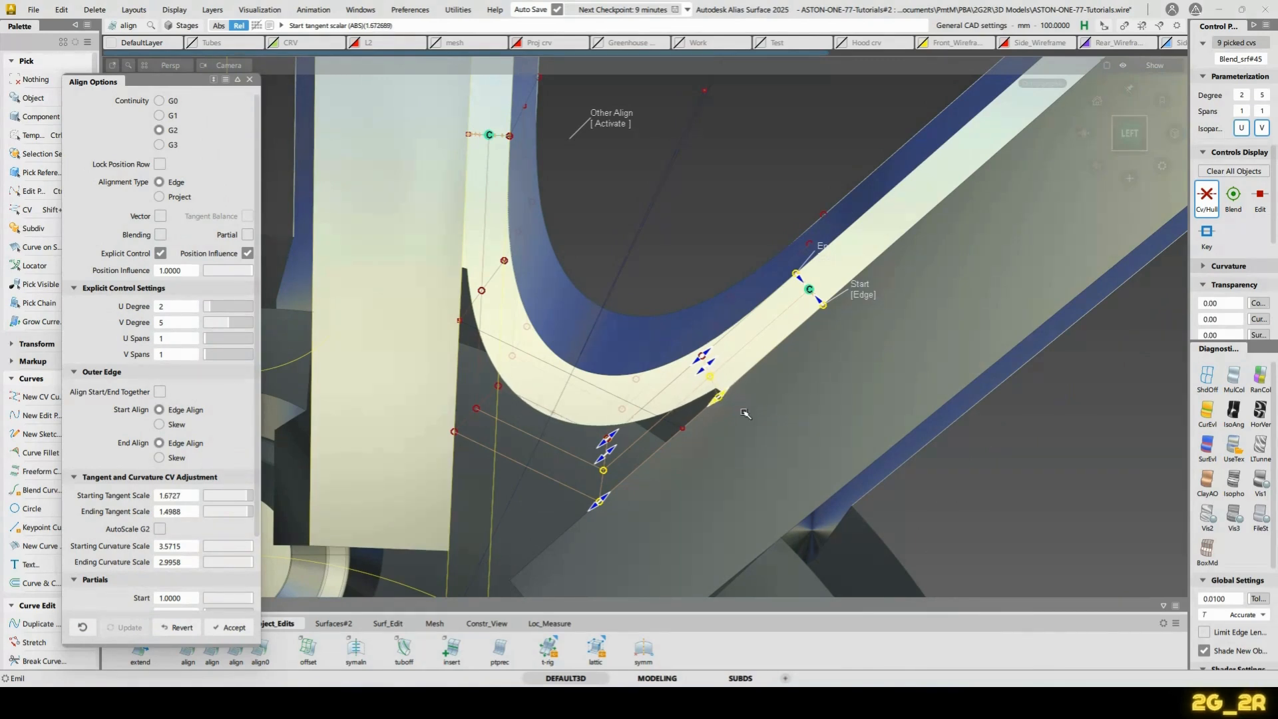
{"action": "right_click_drag", "start_coordinate": [627, 382], "coordinate": [579, 410], "text": "alt+shift"}
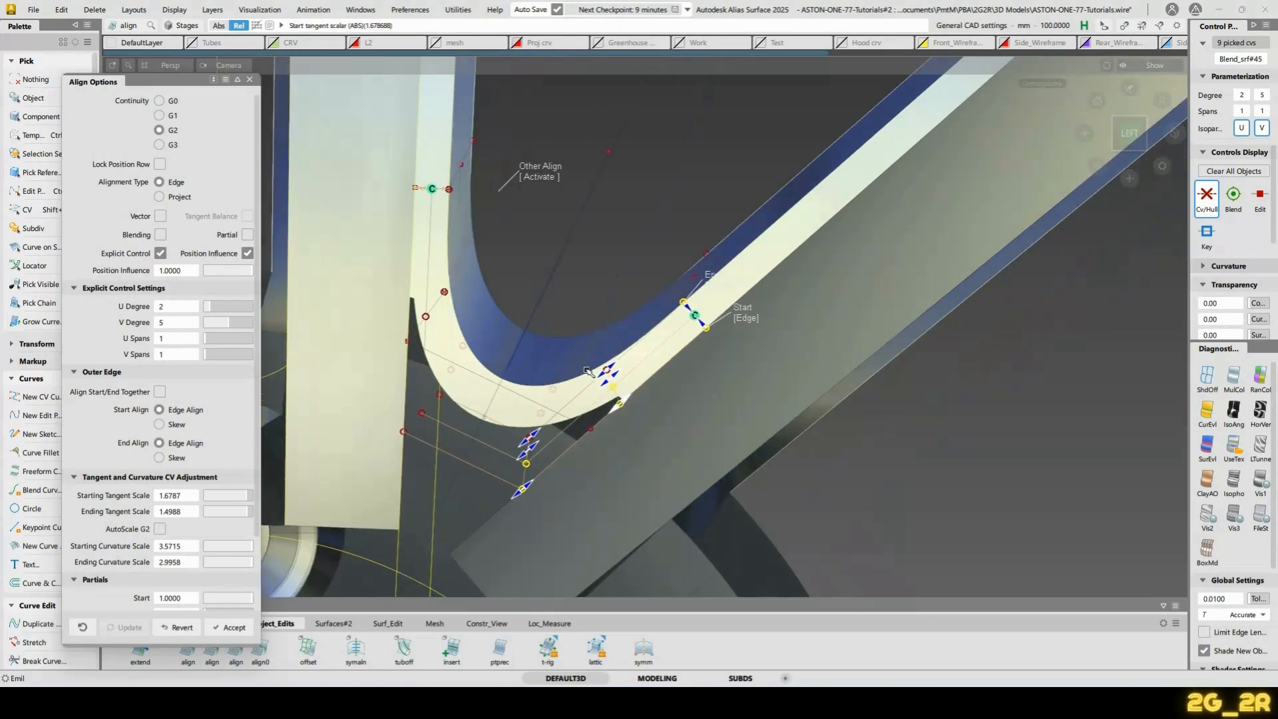
{"action": "key", "text": "space"}
Move the straight guide curve so its right end snaps onto the blend's repositioned right outer-edge CV
{"action": "left_click_drag", "start_coordinate": [575, 414], "coordinate": [586, 398], "text": "ctrl+shift"}
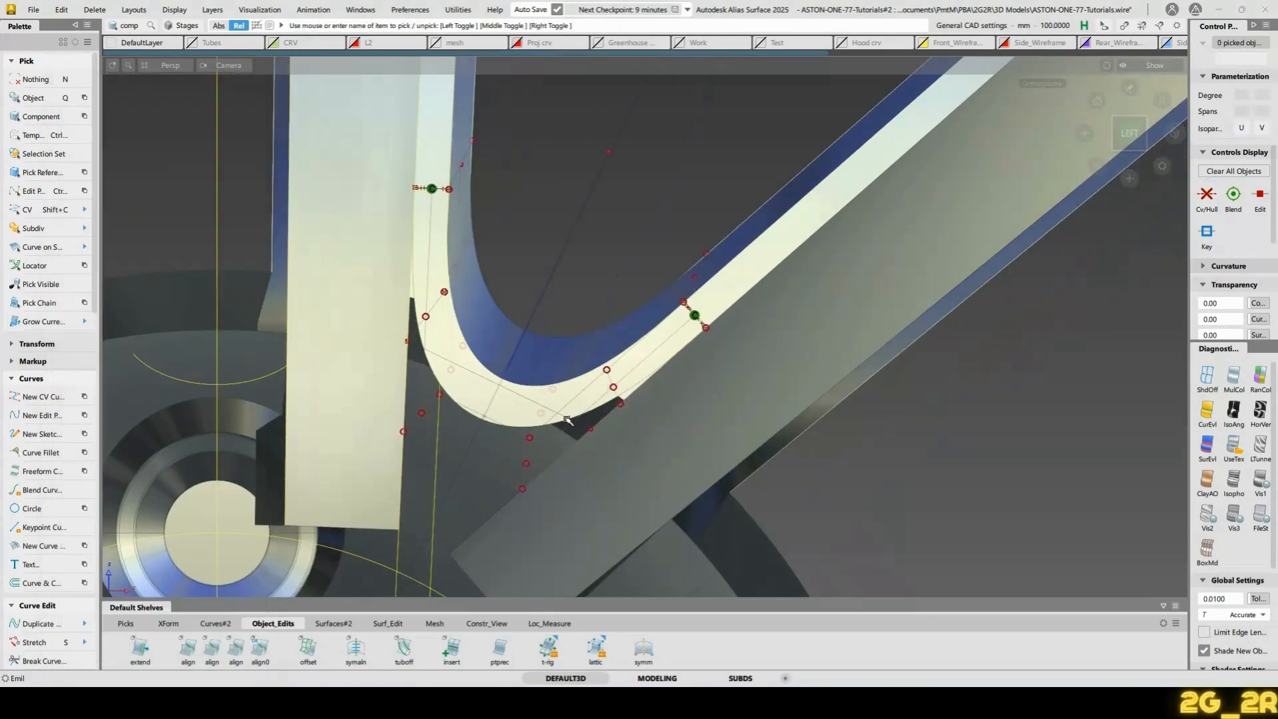
{"action": "left_click", "coordinate": [568, 420]}
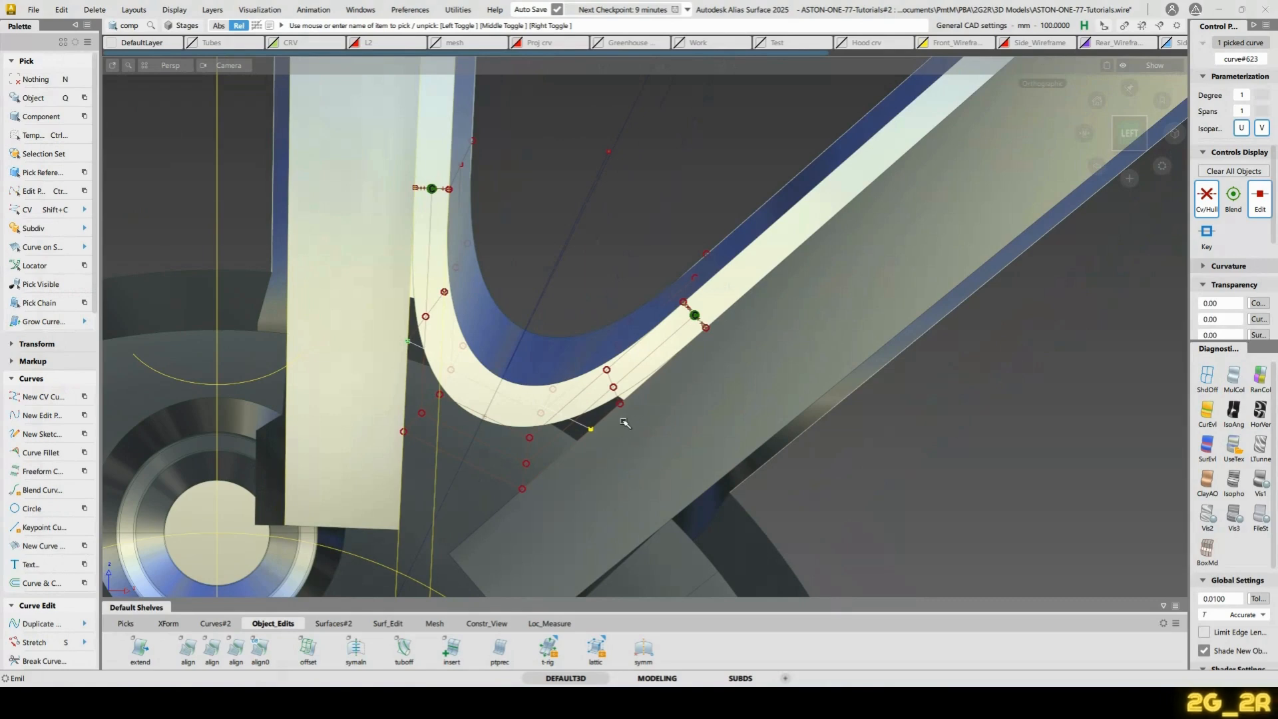
{"action": "left_click_drag", "start_coordinate": [624, 422], "coordinate": [664, 421], "text": "ctrl+shift"}
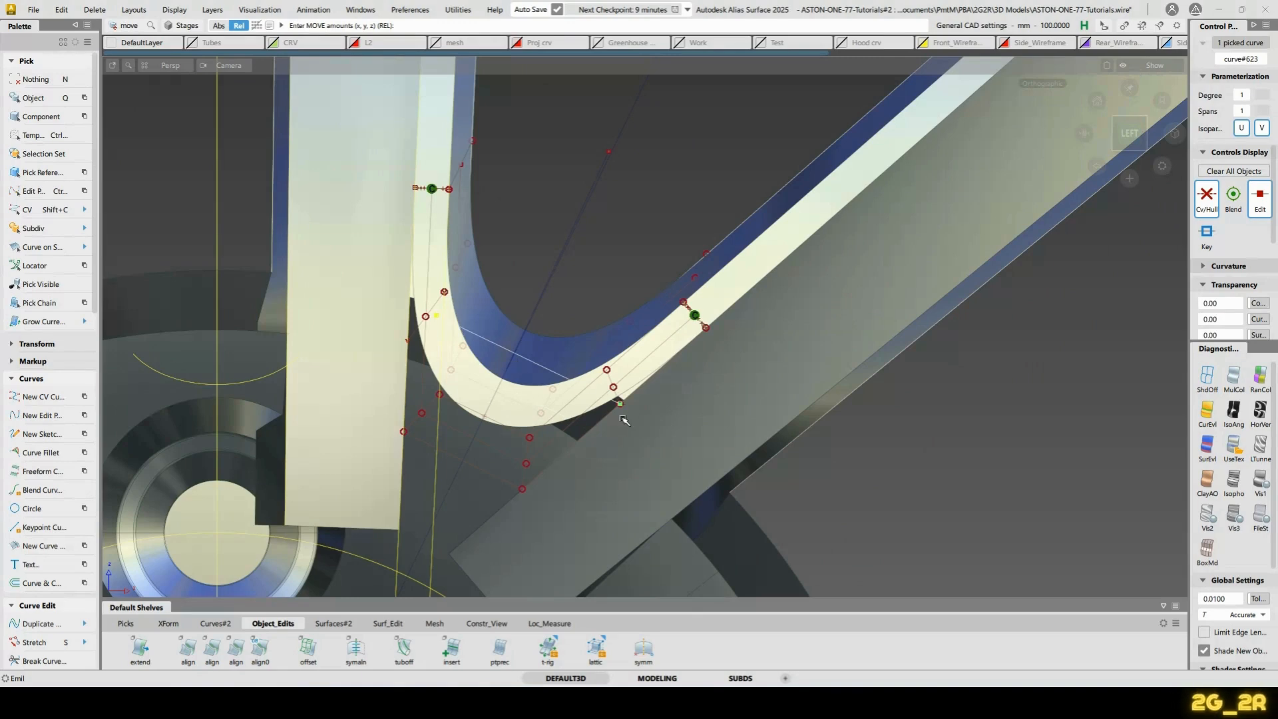
{"action": "key", "text": "n"}
Extend the guide curve's left end by about 4.4 mm to reach the vertical half-spoke's side of the blend
{"action": "middle_click_drag", "start_coordinate": [525, 285], "coordinate": [521, 300], "text": "ctrl+shift"}
{"action": "middle_click_drag", "start_coordinate": [520, 362], "coordinate": [519, 365], "text": "ctrl+shift"}
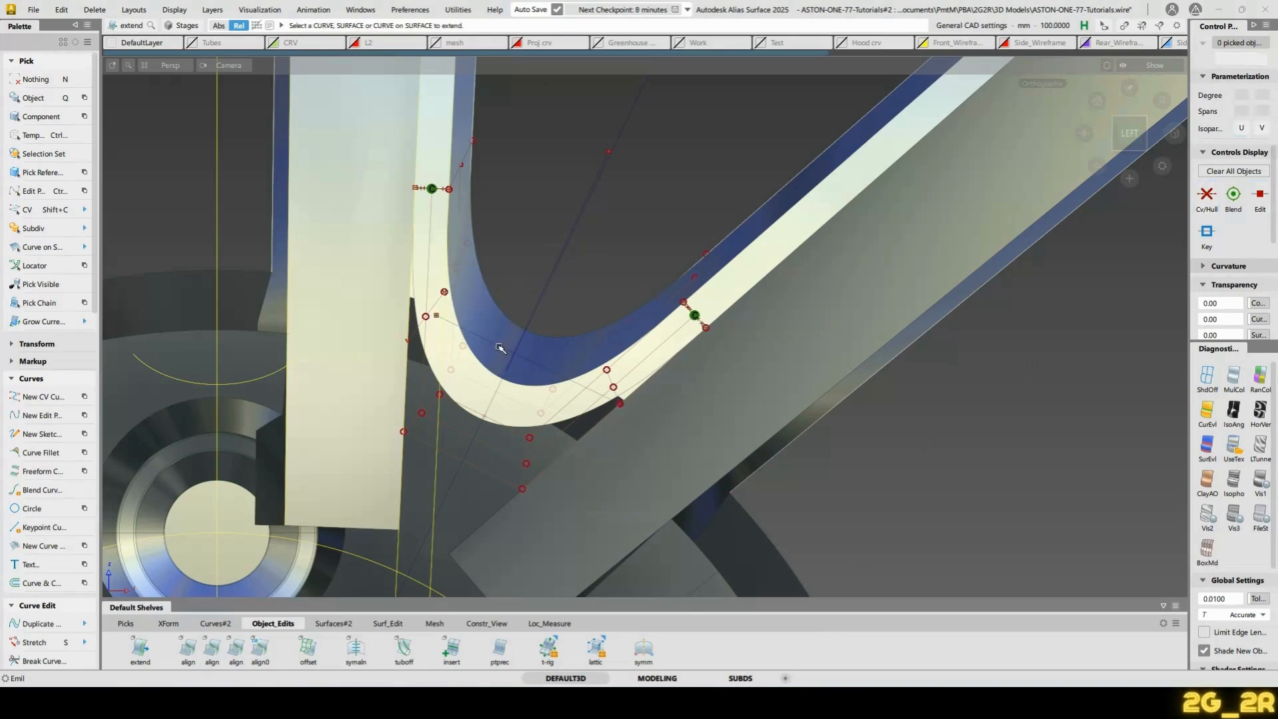
{"action": "left_click_drag", "start_coordinate": [411, 313], "coordinate": [412, 314]}
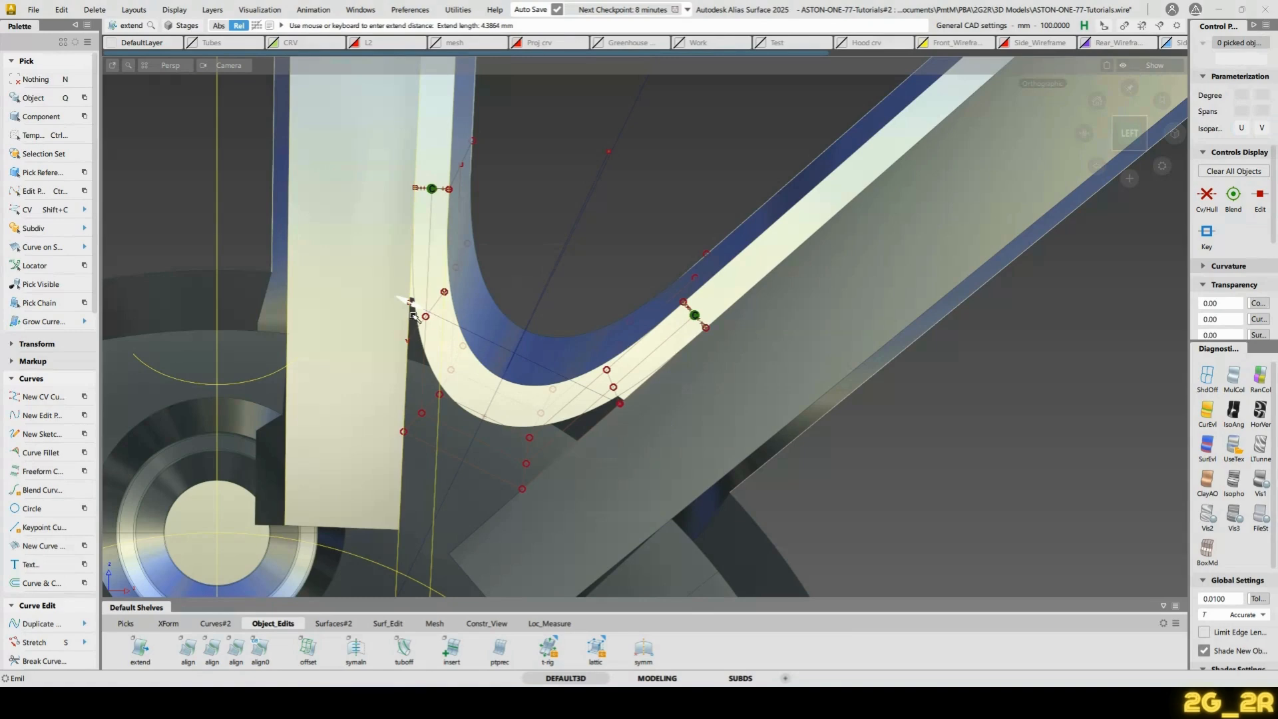
Move the blend's left outer-edge CV onto the left end of the extended guide curve
{"action": "key", "text": "shift+c"}
{"action": "left_click", "coordinate": [407, 342]}
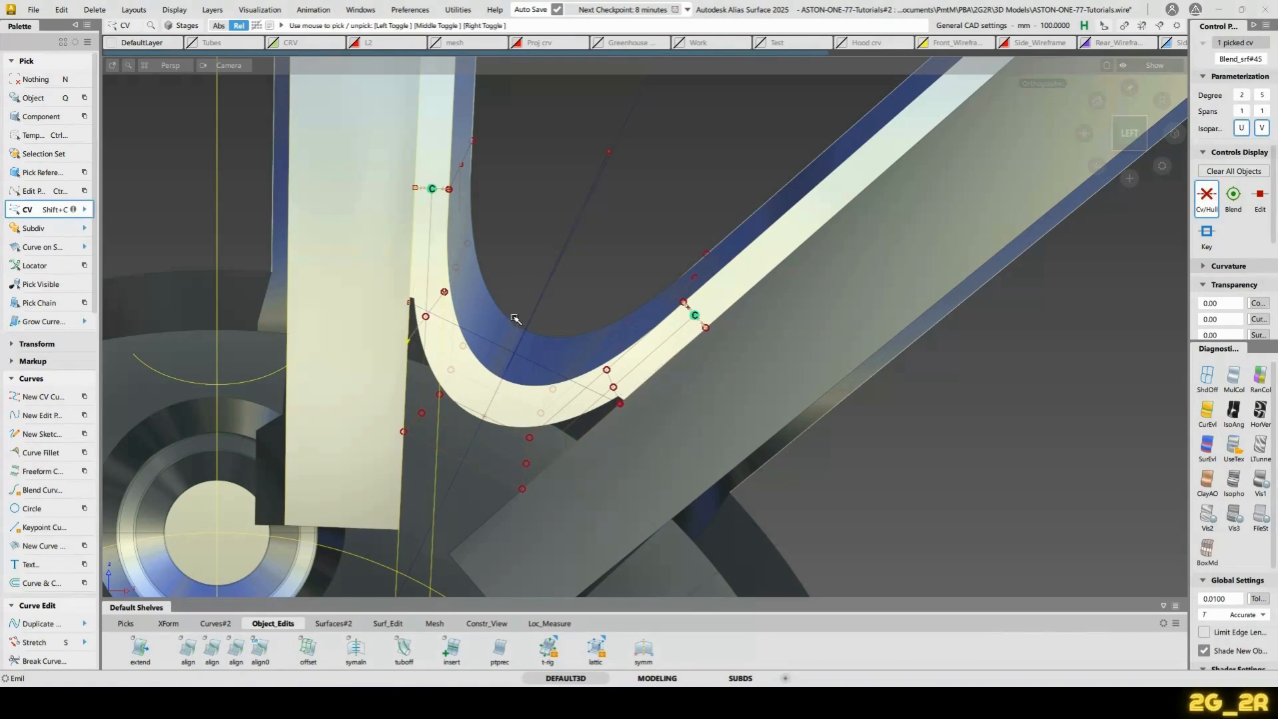
{"action": "key", "text": "w"}
{"action": "left_click", "coordinate": [397, 311], "text": "ctrl"}
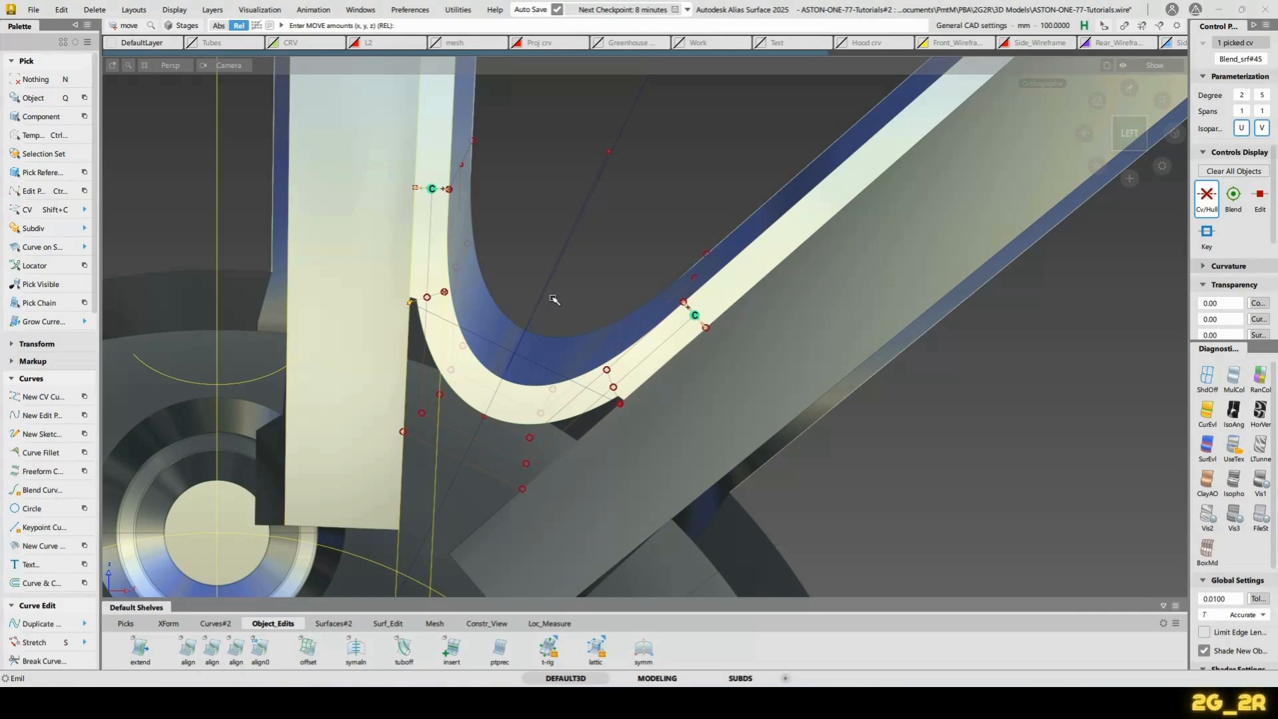
{"action": "key", "text": "n"}
Examine the blend between the half-spokes and its relation to the hub from several angles
{"action": "right_click_drag", "start_coordinate": [579, 331], "coordinate": [558, 368], "text": "alt+shift"}
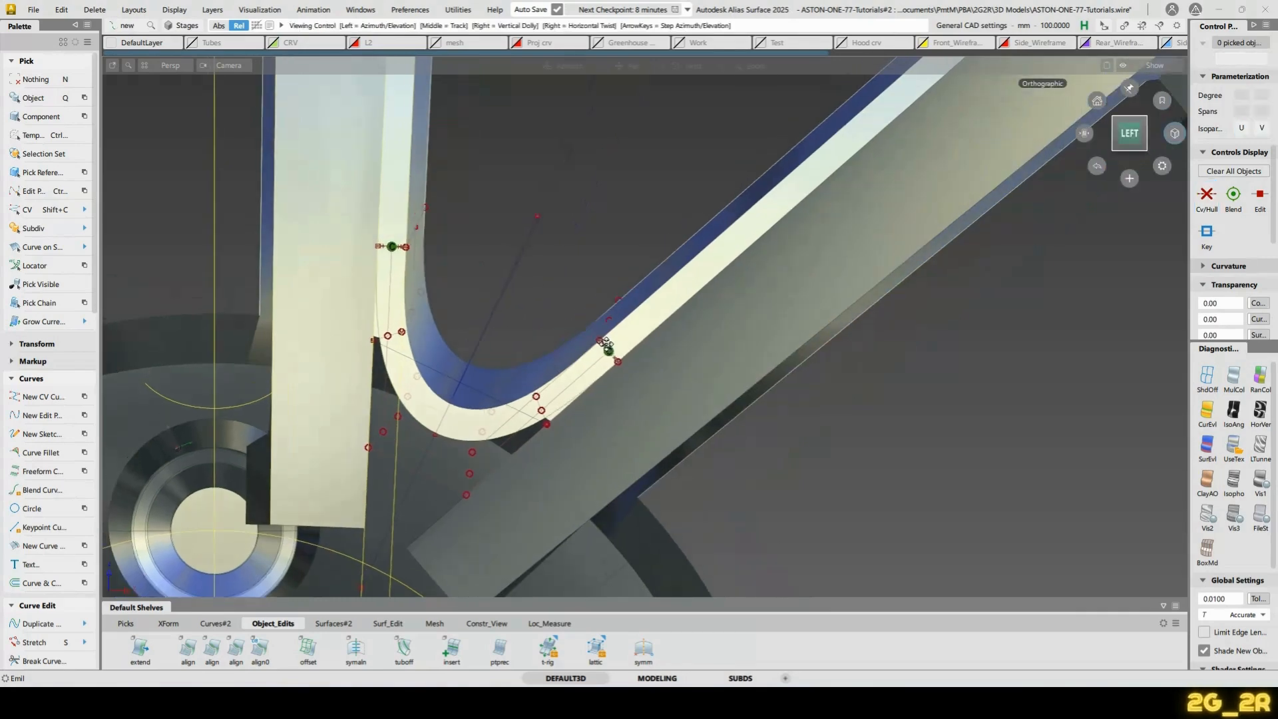
{"action": "middle_click_drag", "start_coordinate": [557, 365], "coordinate": [629, 326], "text": "alt+shift"}
{"action": "left_click_drag", "start_coordinate": [630, 326], "coordinate": [675, 336], "text": "alt+shift"}
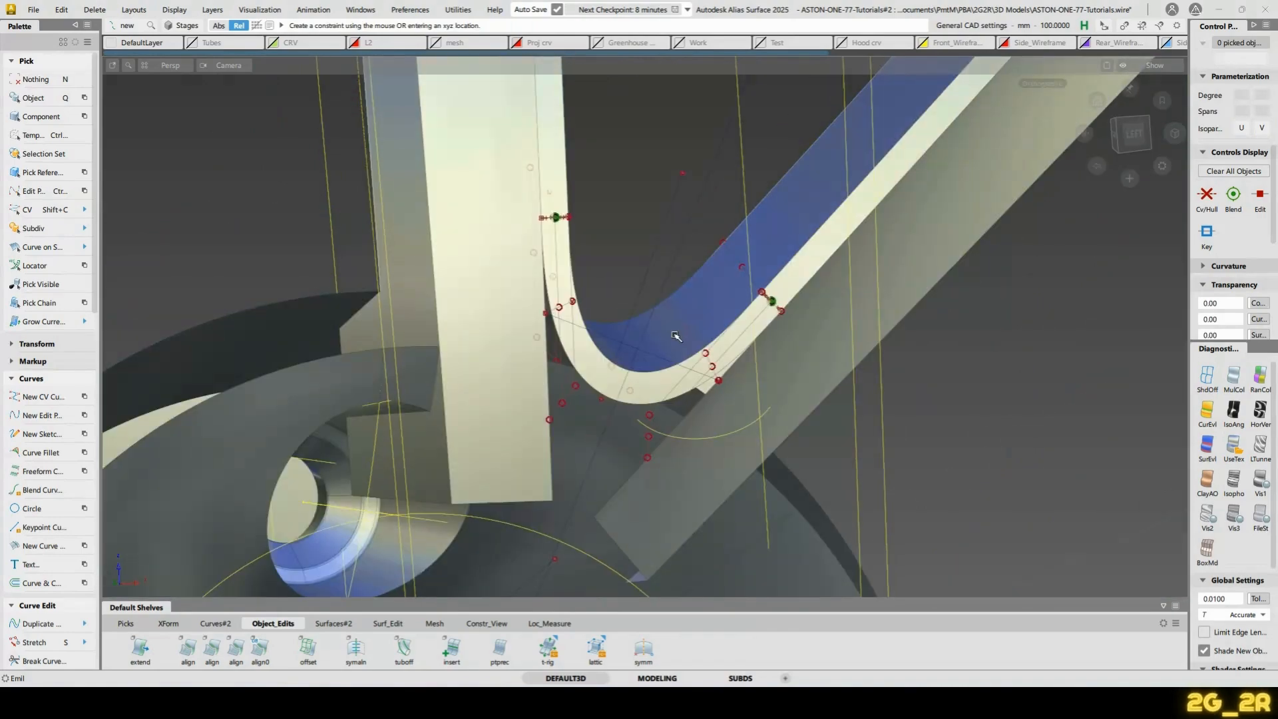
{"action": "right_click_drag", "start_coordinate": [644, 284], "coordinate": [650, 391], "text": "alt+shift"}
{"action": "left_click_drag", "start_coordinate": [650, 391], "coordinate": [702, 386], "text": "alt+shift"}
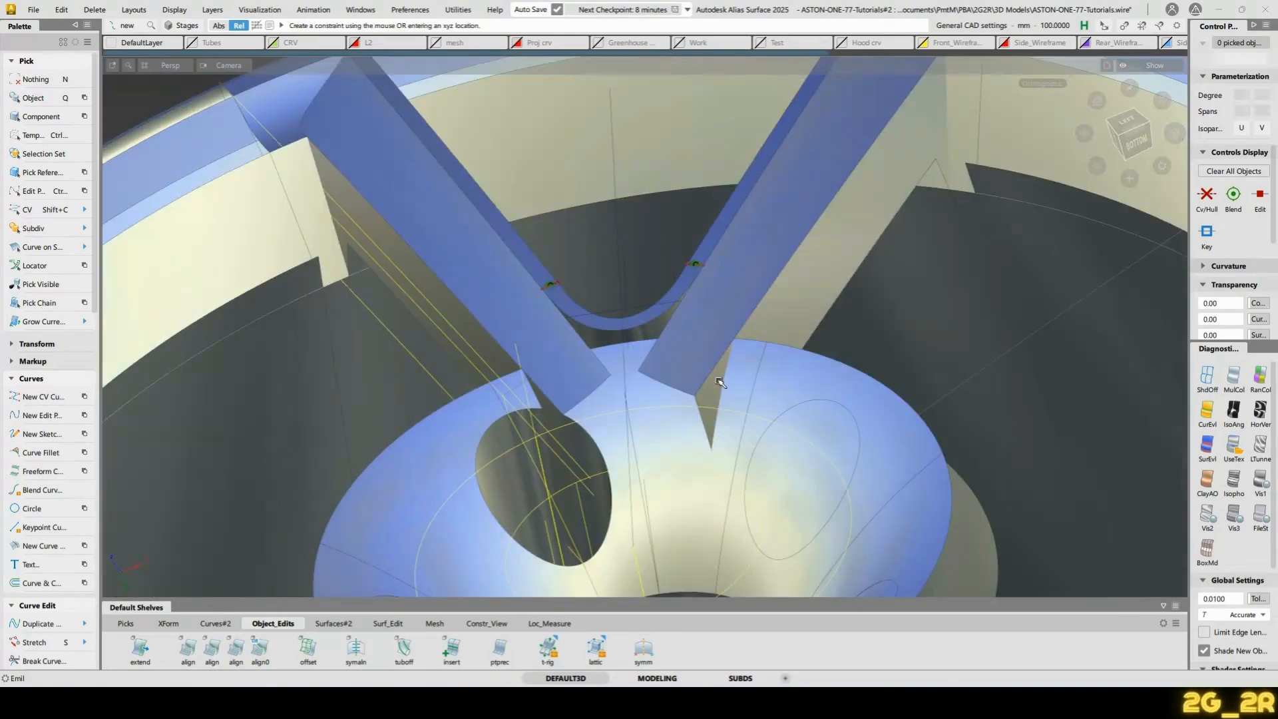
{"action": "left_click_drag", "start_coordinate": [626, 344], "coordinate": [798, 402], "text": "alt+shift"}
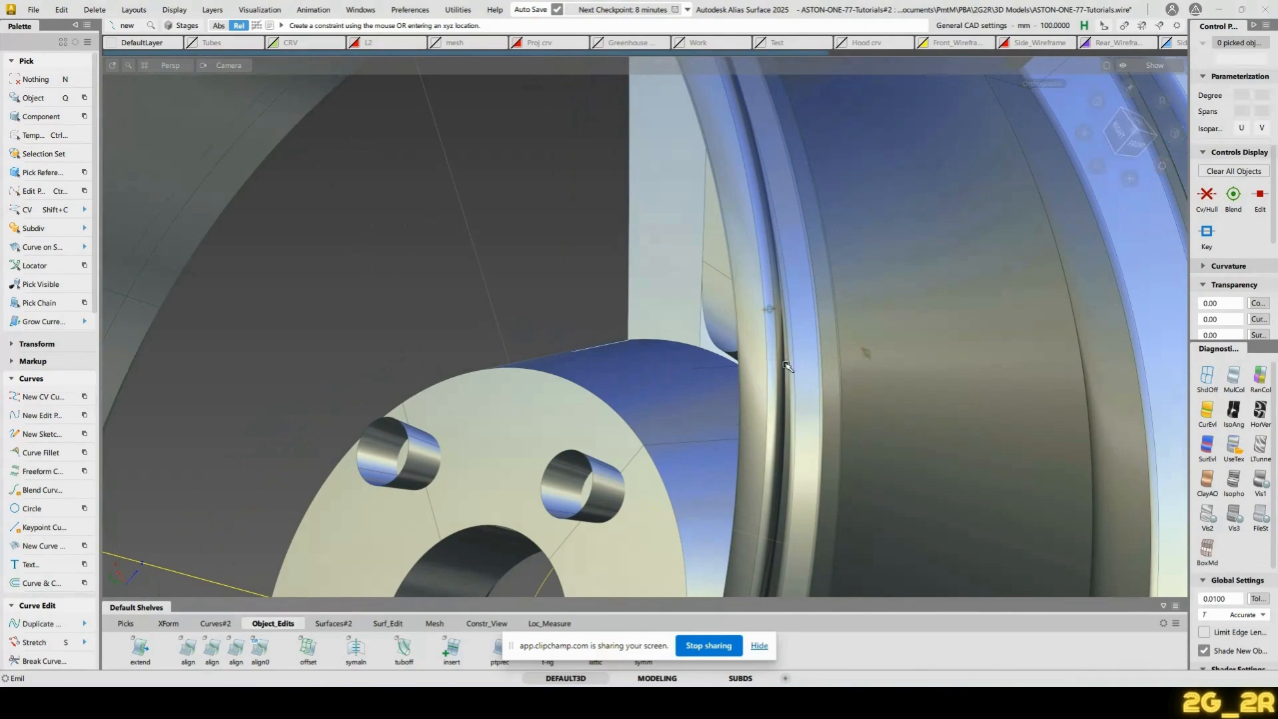
{"action": "left_click_drag", "start_coordinate": [768, 308], "coordinate": [725, 313], "text": "alt+shift"}
Compare the wheel's left view with the spoke junctions in the wheel reference photo in the browser
{"action": "left_click", "coordinate": [1129, 136]}
{"action": "right_click_drag", "start_coordinate": [1013, 273], "coordinate": [996, 317], "text": "alt+shift"}
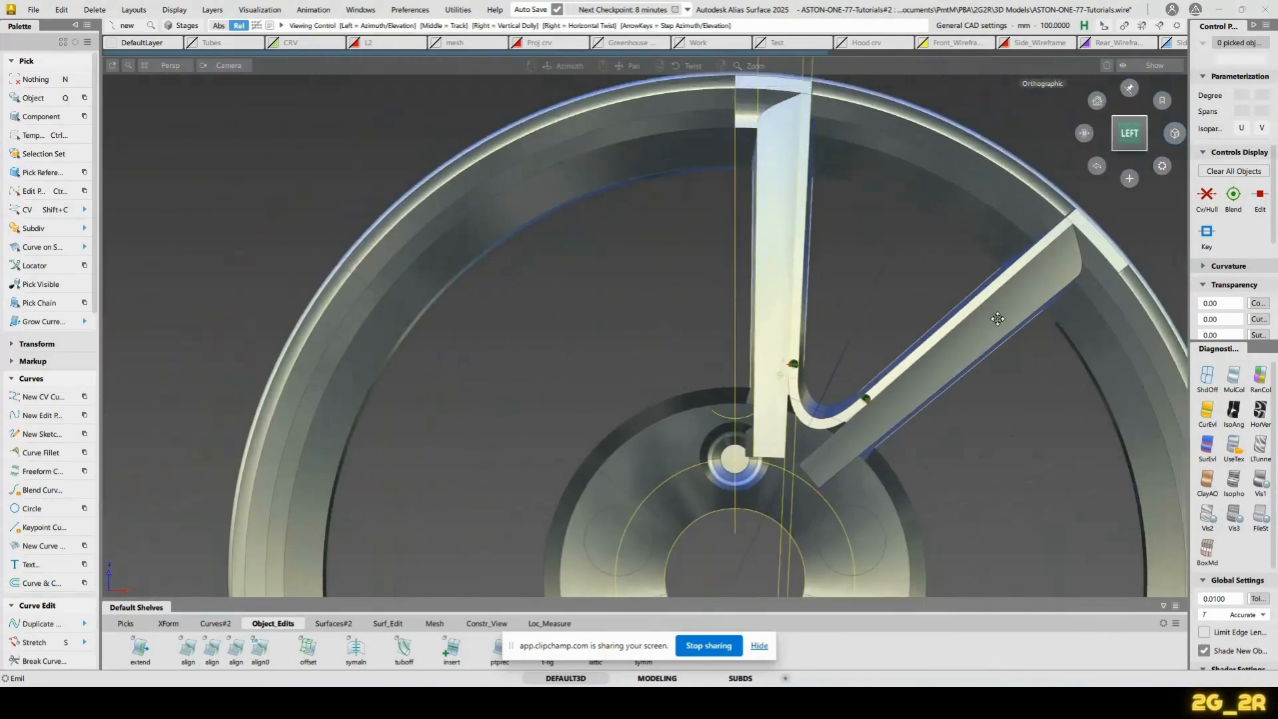
{"action": "middle_click_drag", "start_coordinate": [995, 317], "coordinate": [831, 368], "text": "alt+shift"}
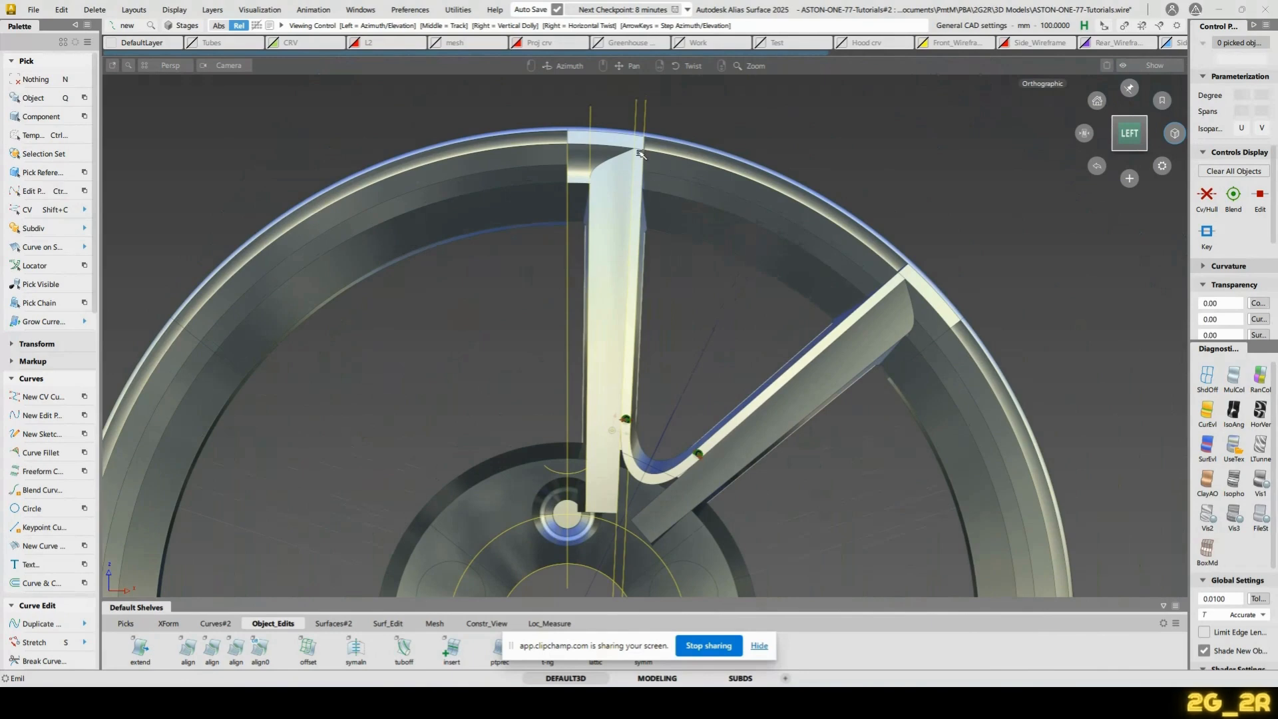
{"action": "scroll", "coordinate": [639, 153], "scroll_direction": "up", "scroll_amount": 1}
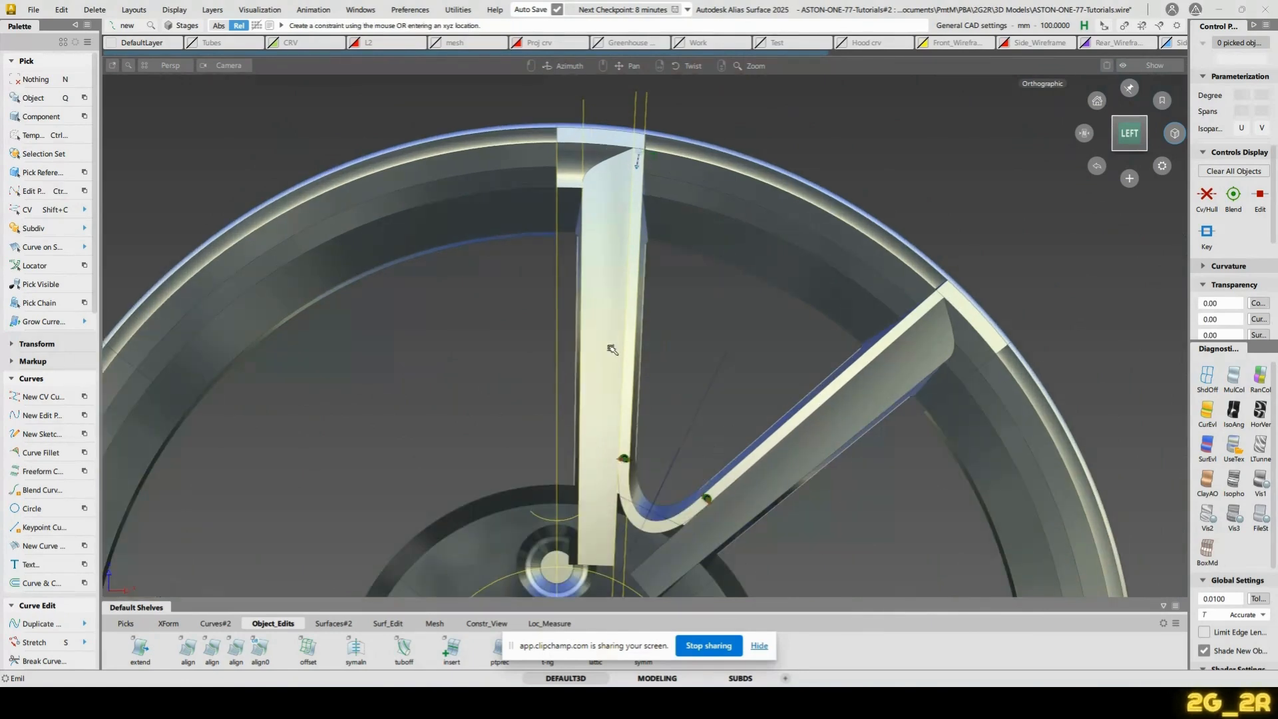
{"action": "middle_click_drag", "start_coordinate": [741, 499], "coordinate": [785, 370], "text": "alt+shift"}
{"action": "left_click", "coordinate": [775, 699]}
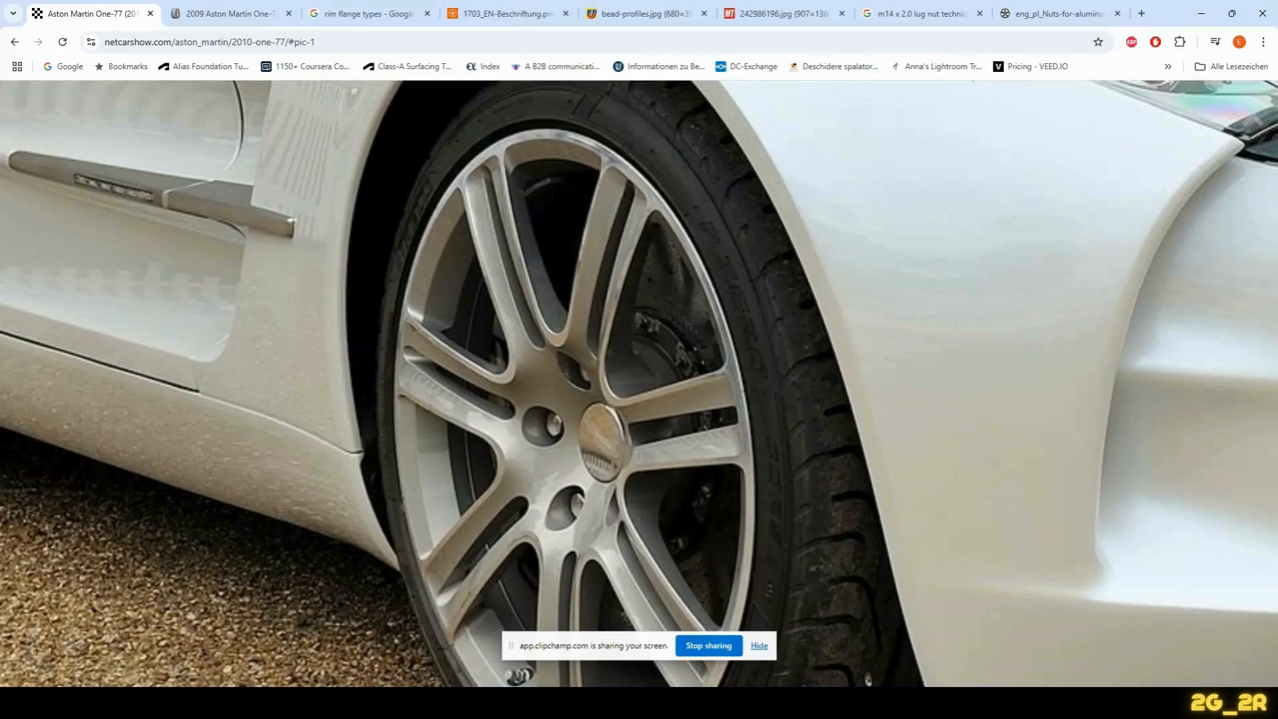
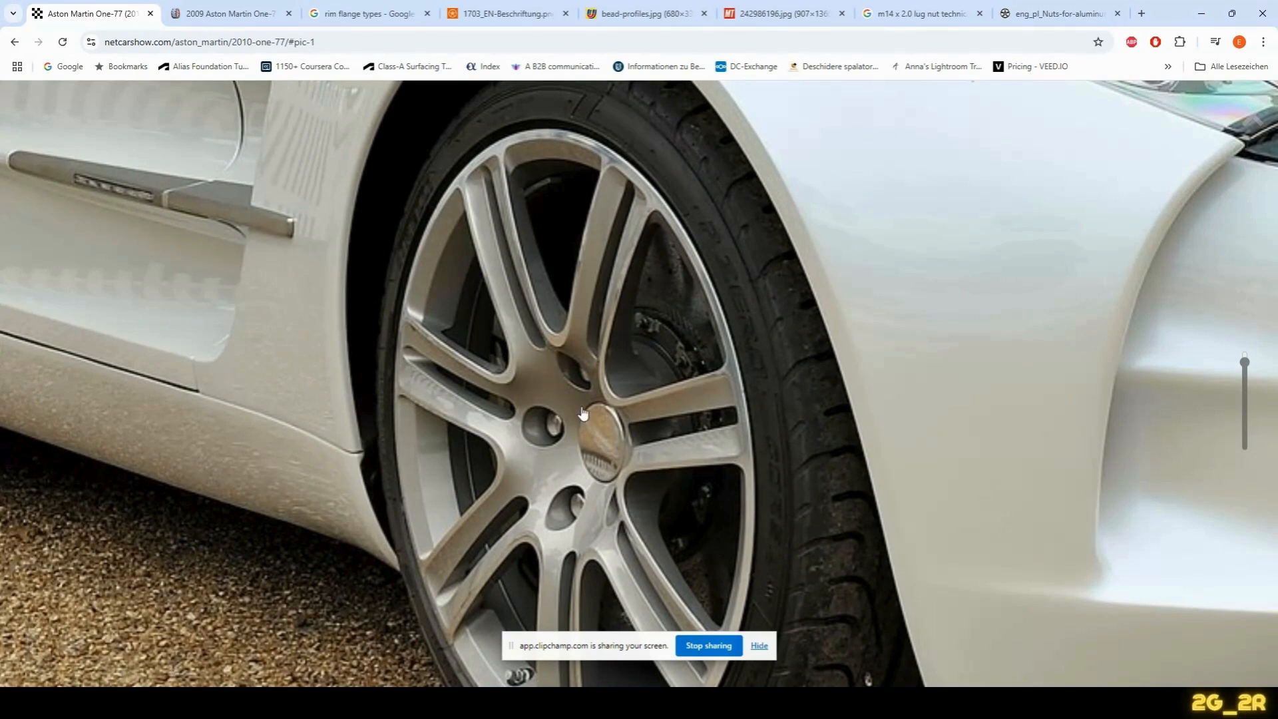
{"action": "key", "text": "alt+Tab"}
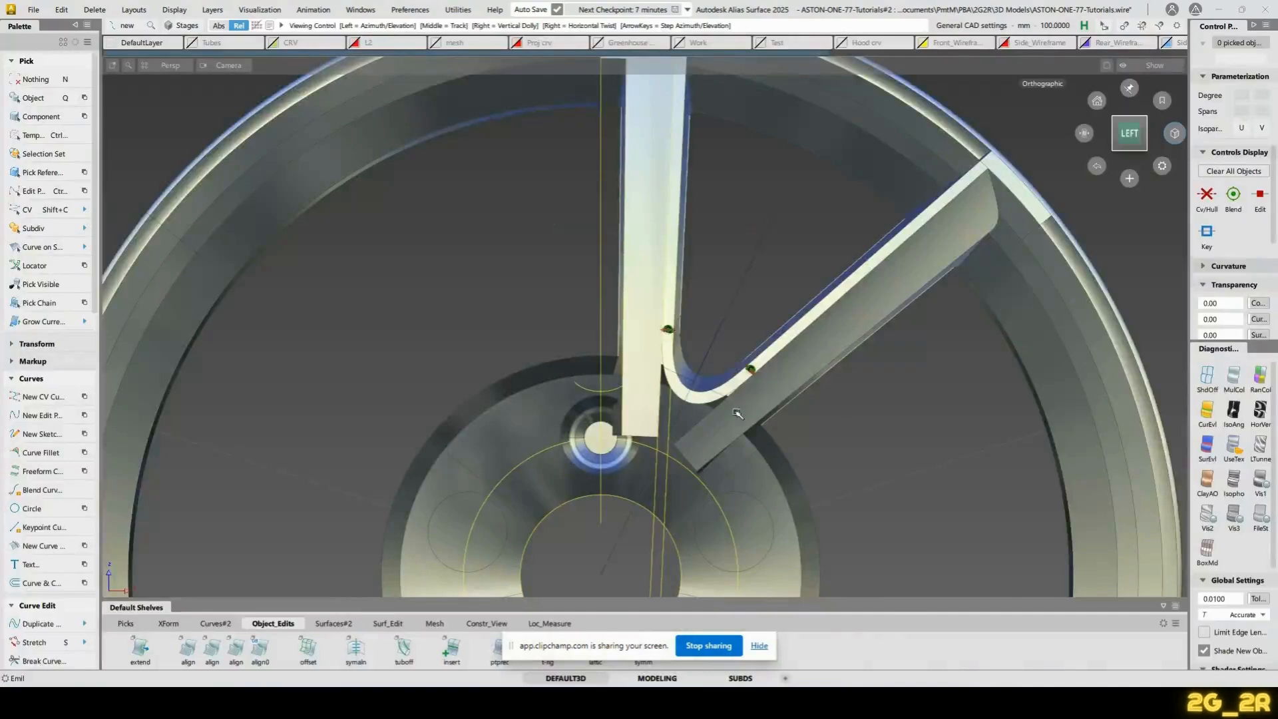
Scale up the two straight lines at the blend's ends in left view so they span the full half-spoke widths
{"action": "left_click_drag", "start_coordinate": [782, 555], "coordinate": [1131, 187], "text": "alt+shift"}
{"action": "left_click", "coordinate": [1128, 136]}
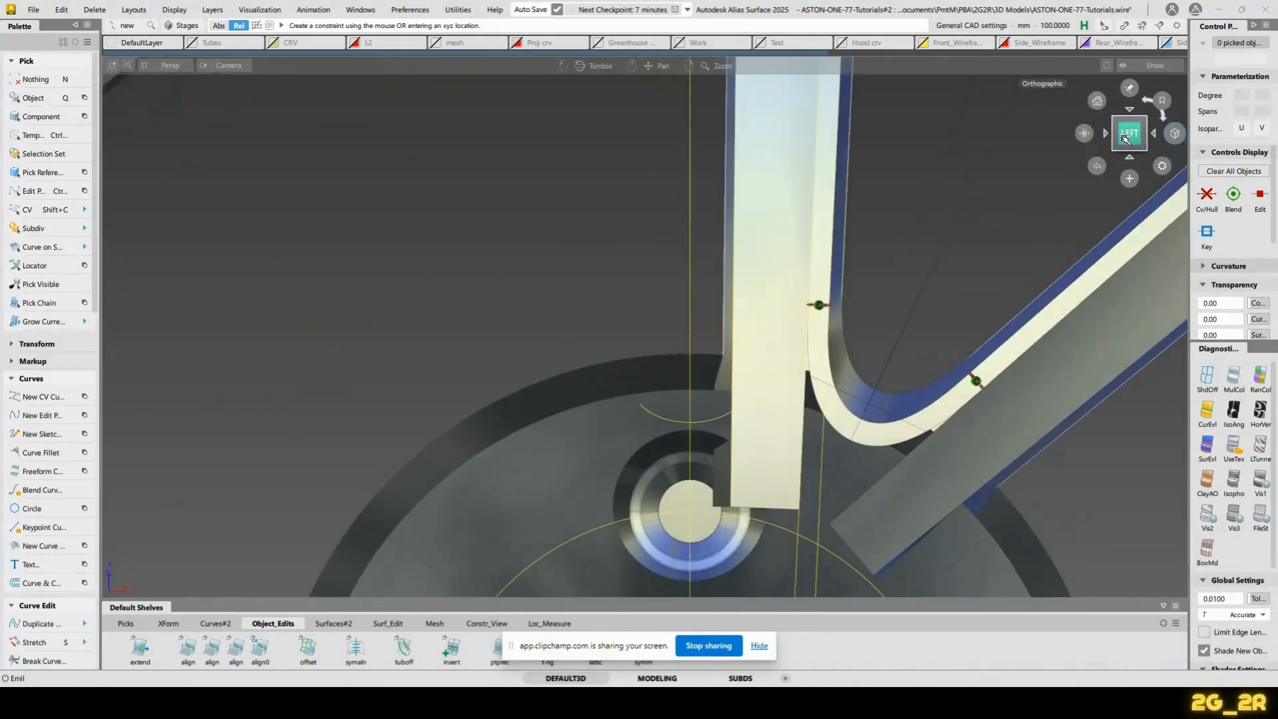
{"action": "left_click_drag", "start_coordinate": [801, 334], "coordinate": [811, 303], "text": "ctrl+shift"}
{"action": "left_click", "coordinate": [826, 305]}
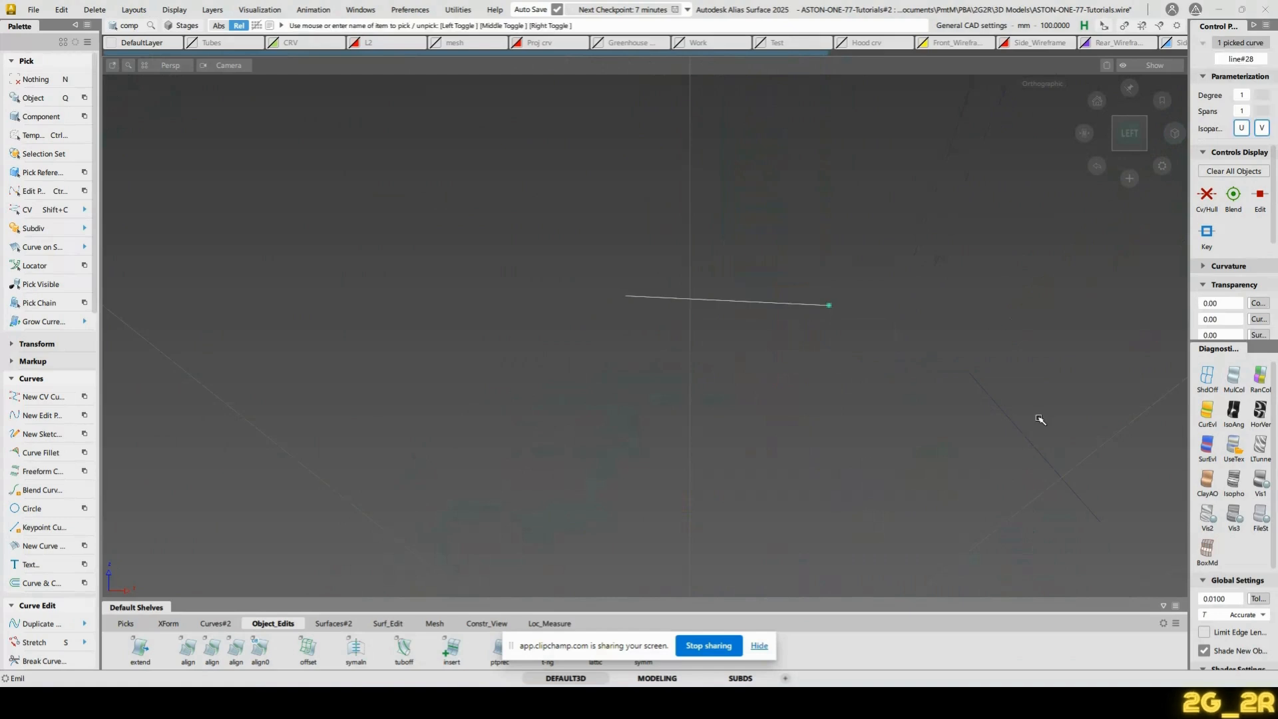
{"action": "left_click", "coordinate": [1006, 415]}
{"action": "key", "text": "r"}
{"action": "left_click_drag", "start_coordinate": [790, 470], "coordinate": [811, 473]}
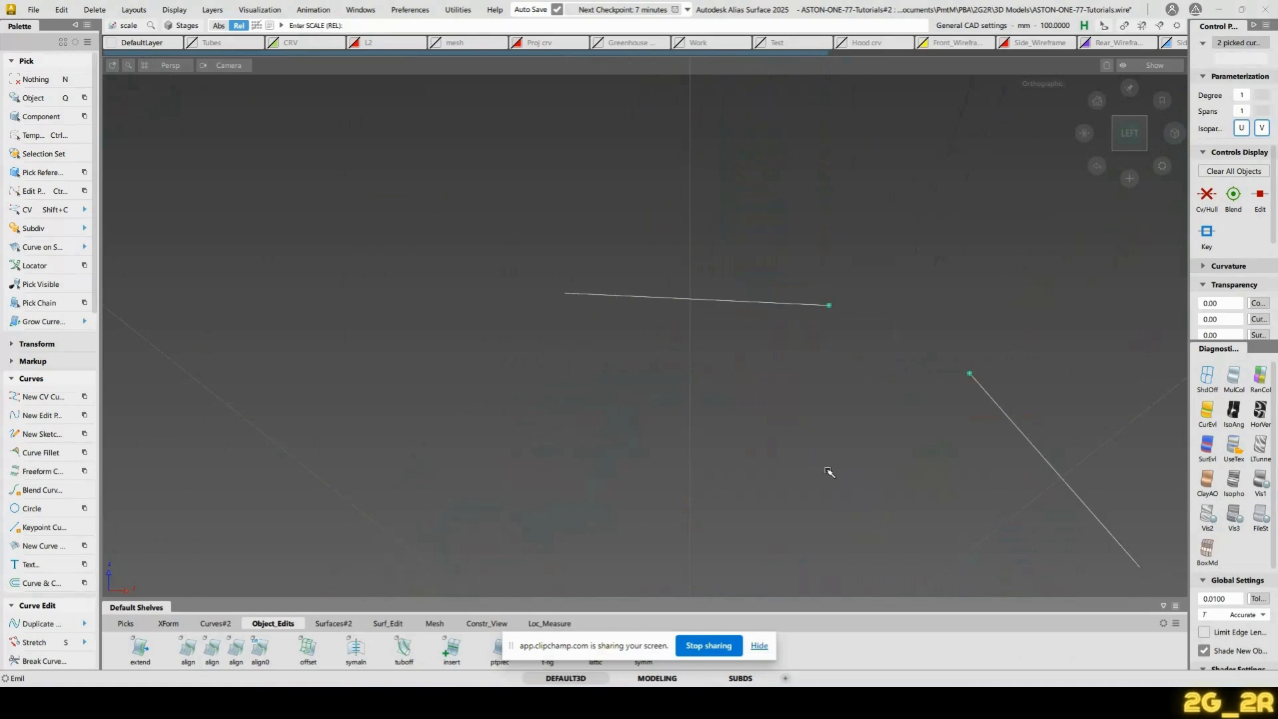
{"action": "key", "text": "Delete"}
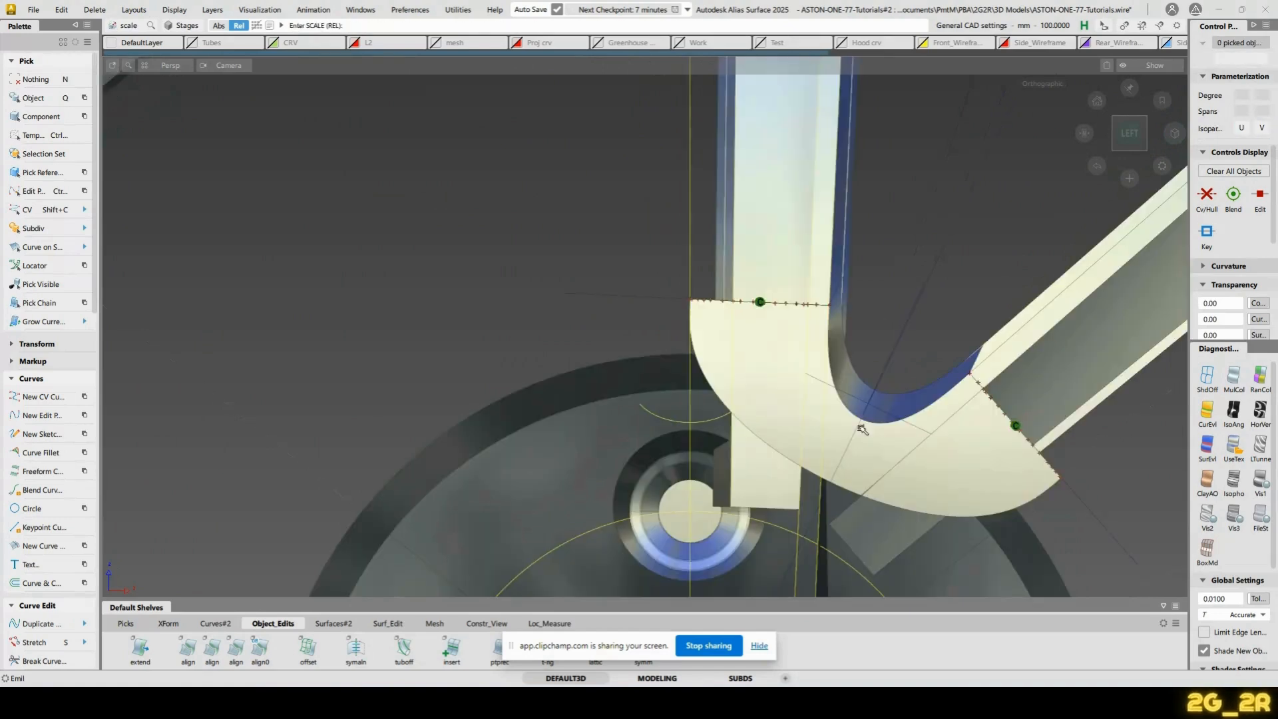
Delete the Align construction history of the widened blend surface between the two half-spokes
{"action": "middle_click_drag", "start_coordinate": [829, 471], "coordinate": [872, 474], "text": "alt+shift"}
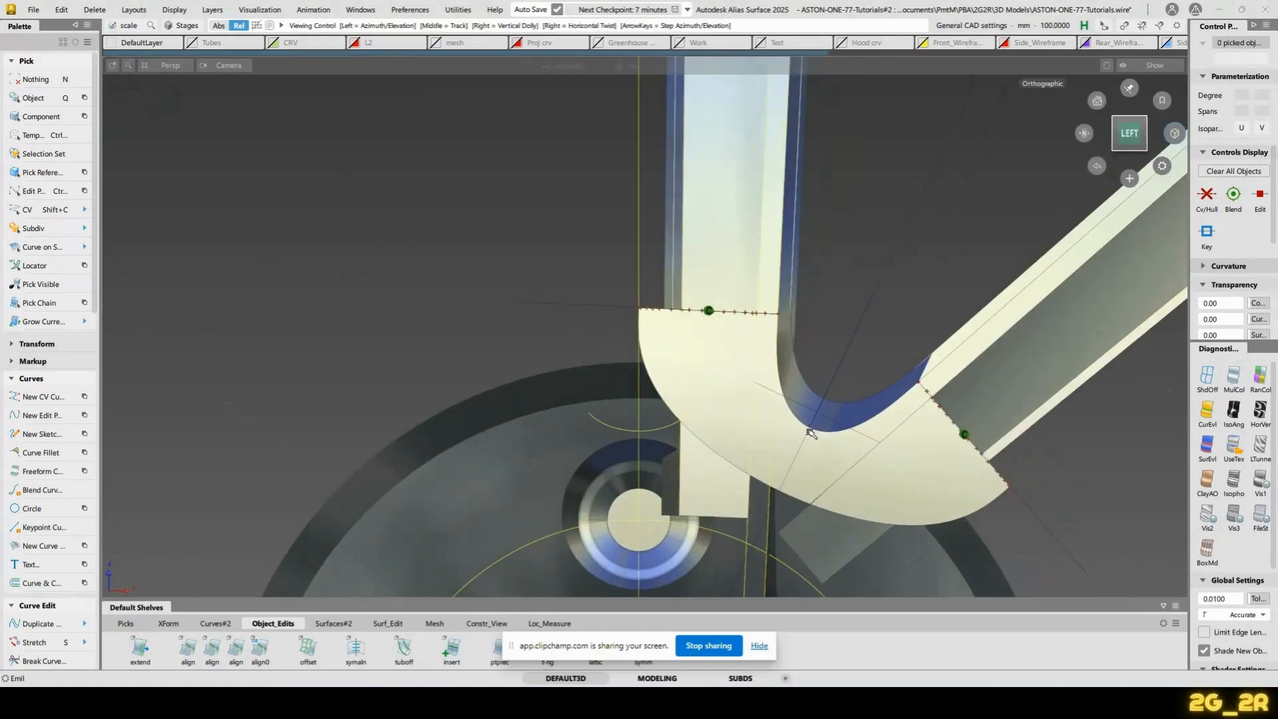
{"action": "left_click_drag", "start_coordinate": [872, 474], "coordinate": [884, 433], "text": "alt+shift"}
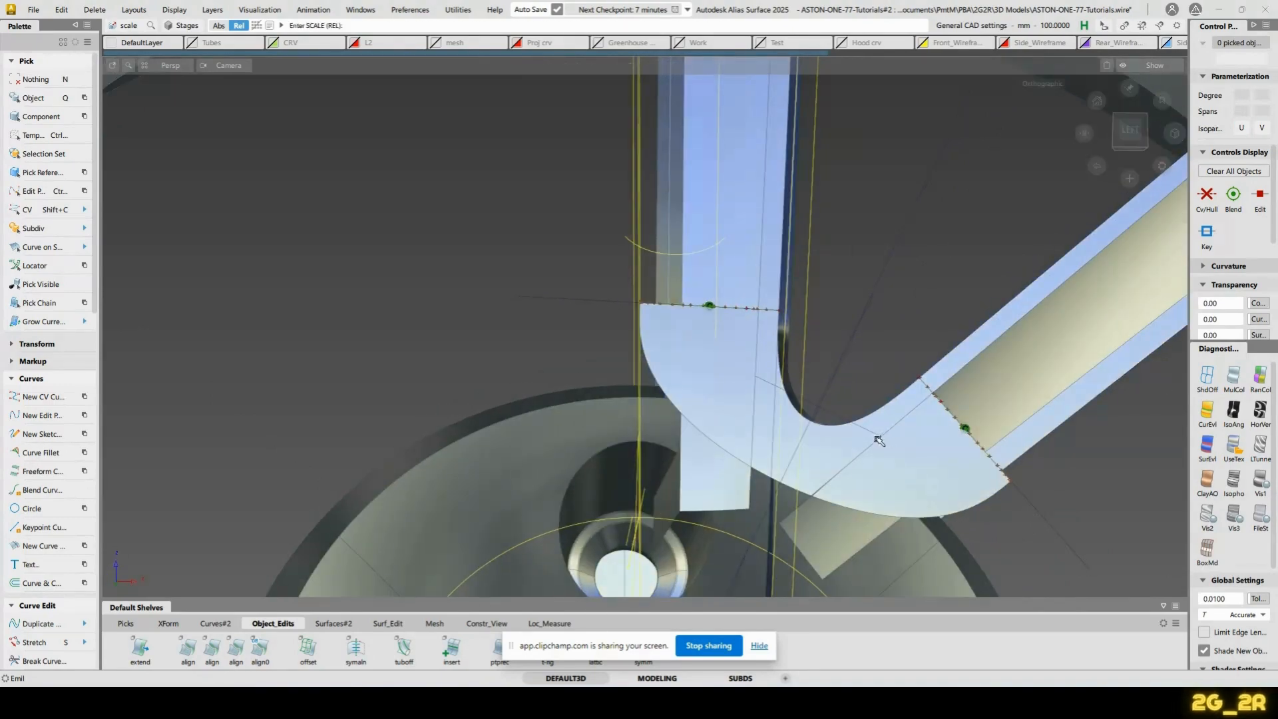
{"action": "left_click_drag", "start_coordinate": [810, 418], "coordinate": [836, 497], "text": "alt+shift"}
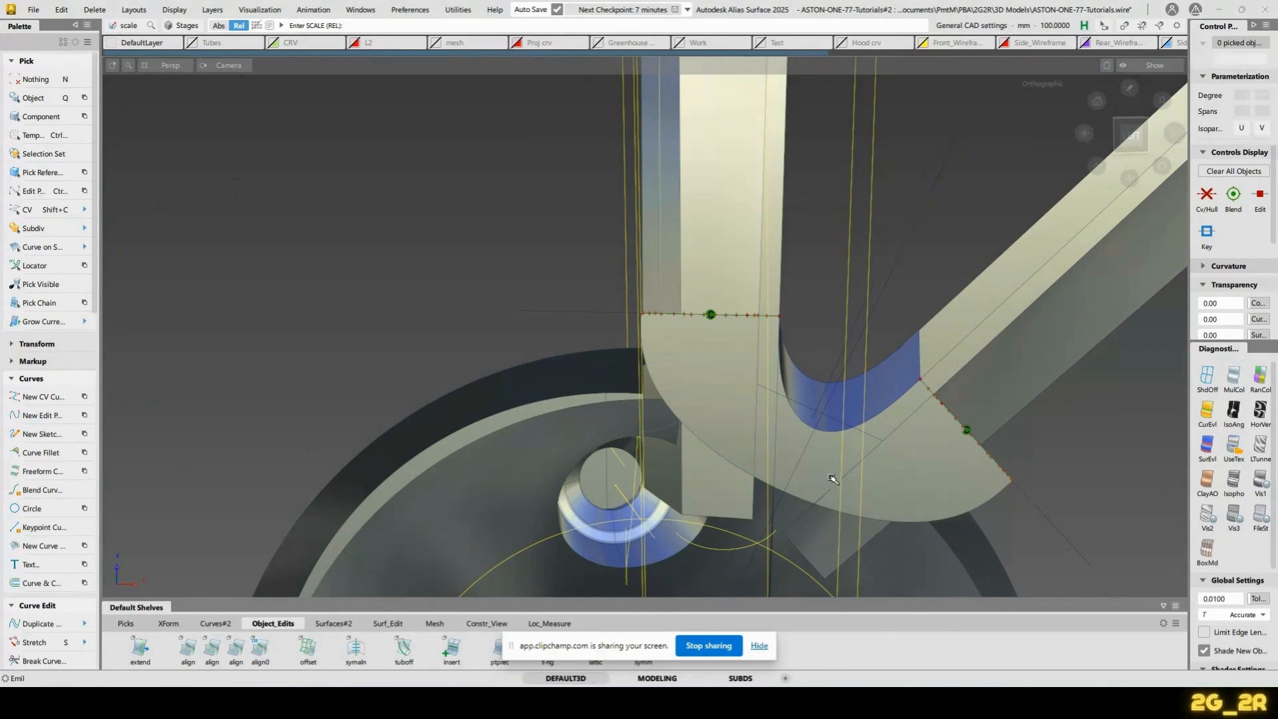
{"action": "mouse_move", "coordinate": [920, 377]}
{"action": "left_mouse_down", "text": "alt+shift"}
{"action": "mouse_move", "coordinate": [910, 326]}
{"action": "mouse_move", "coordinate": [827, 308]}
{"action": "mouse_move", "coordinate": [840, 393]}
{"action": "mouse_move", "coordinate": [517, 456]}
{"action": "mouse_move", "coordinate": [805, 470]}
{"action": "mouse_move", "coordinate": [844, 433]}
{"action": "left_mouse_up", "text": "alt+shift"}
{"action": "left_click_drag", "start_coordinate": [779, 408], "coordinate": [879, 453], "text": "ctrl+shift"}
{"action": "left_click", "coordinate": [850, 443]}
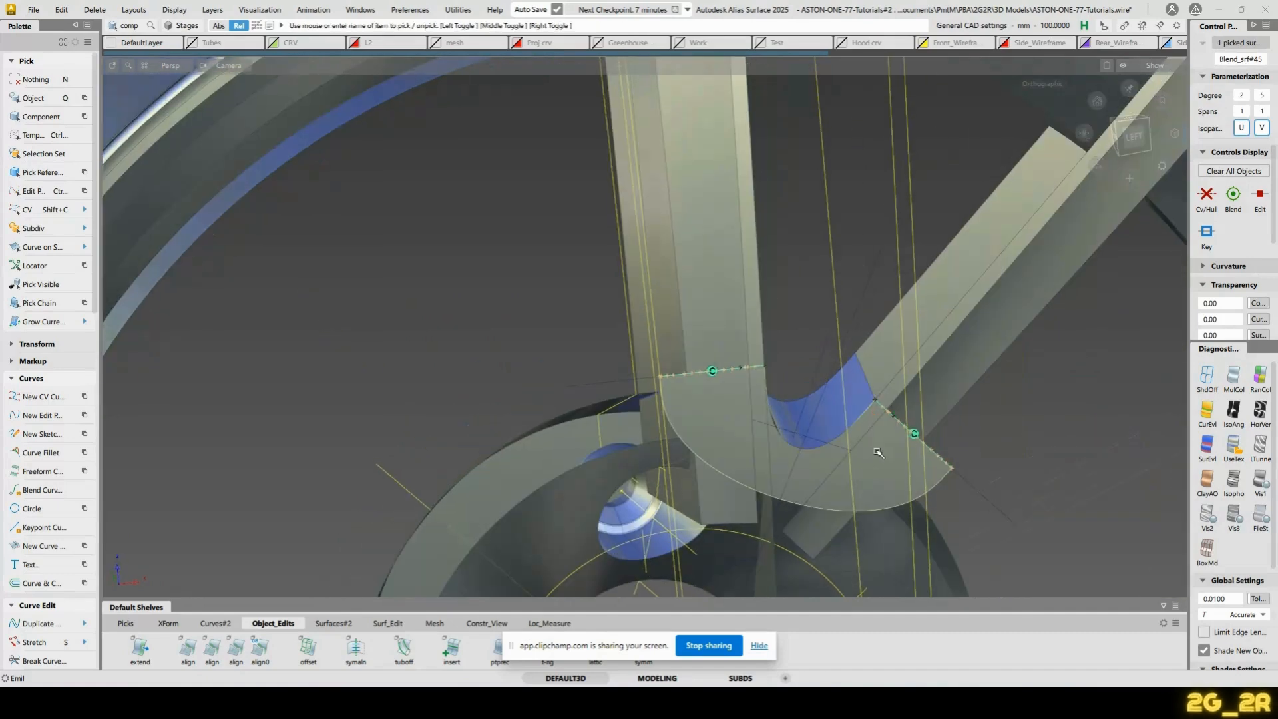
{"action": "left_click", "coordinate": [858, 479]}
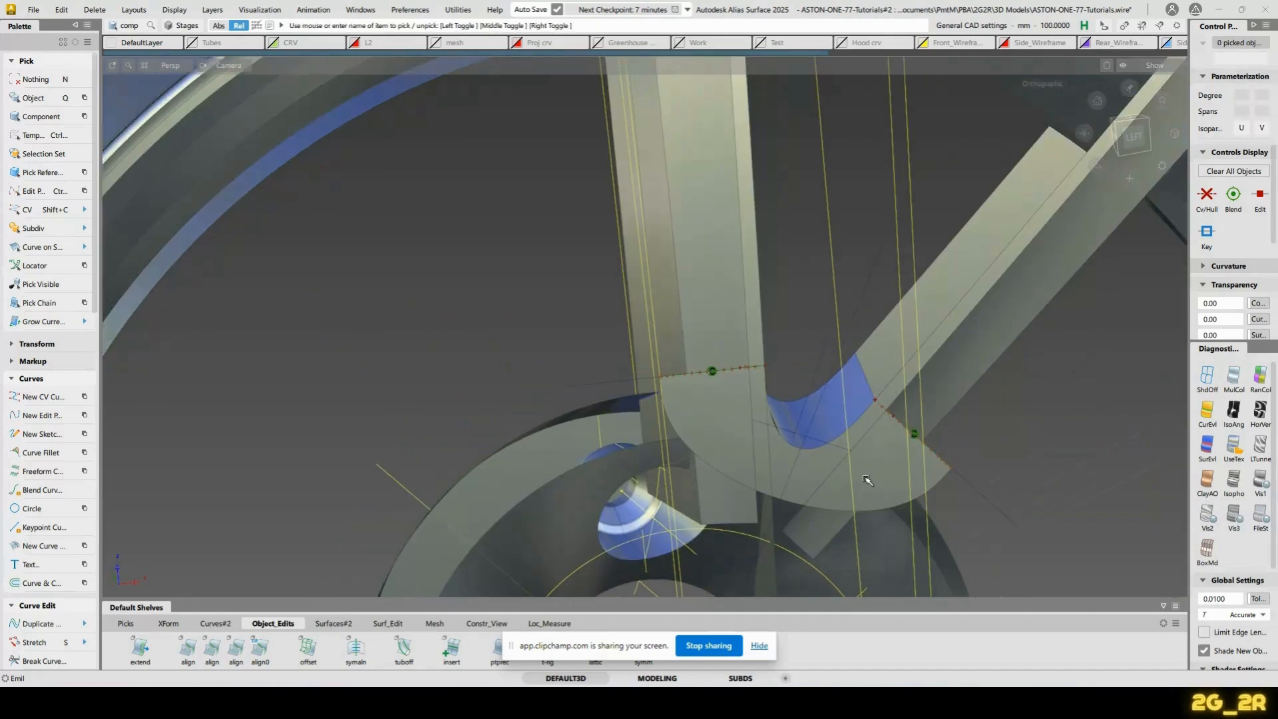
{"action": "left_click", "coordinate": [868, 480]}
{"action": "key", "text": "alt+shift+d"}
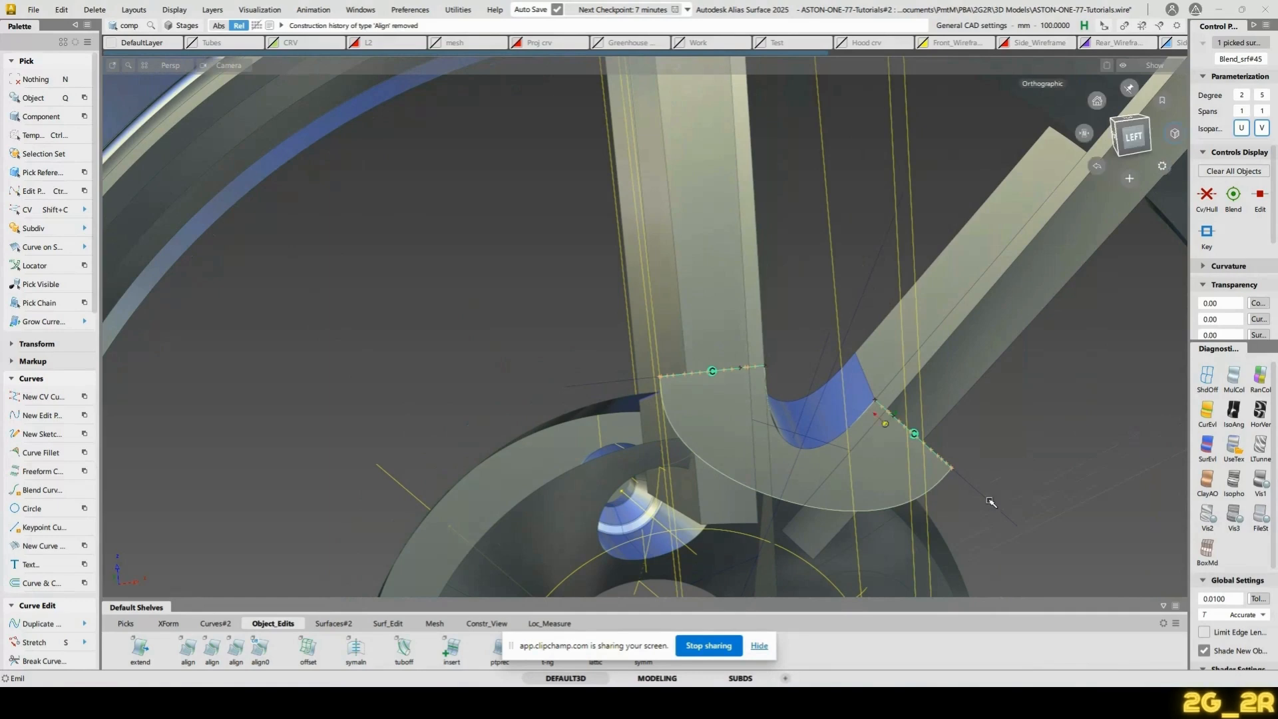
{"action": "left_click_drag", "start_coordinate": [989, 501], "coordinate": [953, 492], "text": "alt+shift"}
{"action": "left_click", "coordinate": [891, 387]}
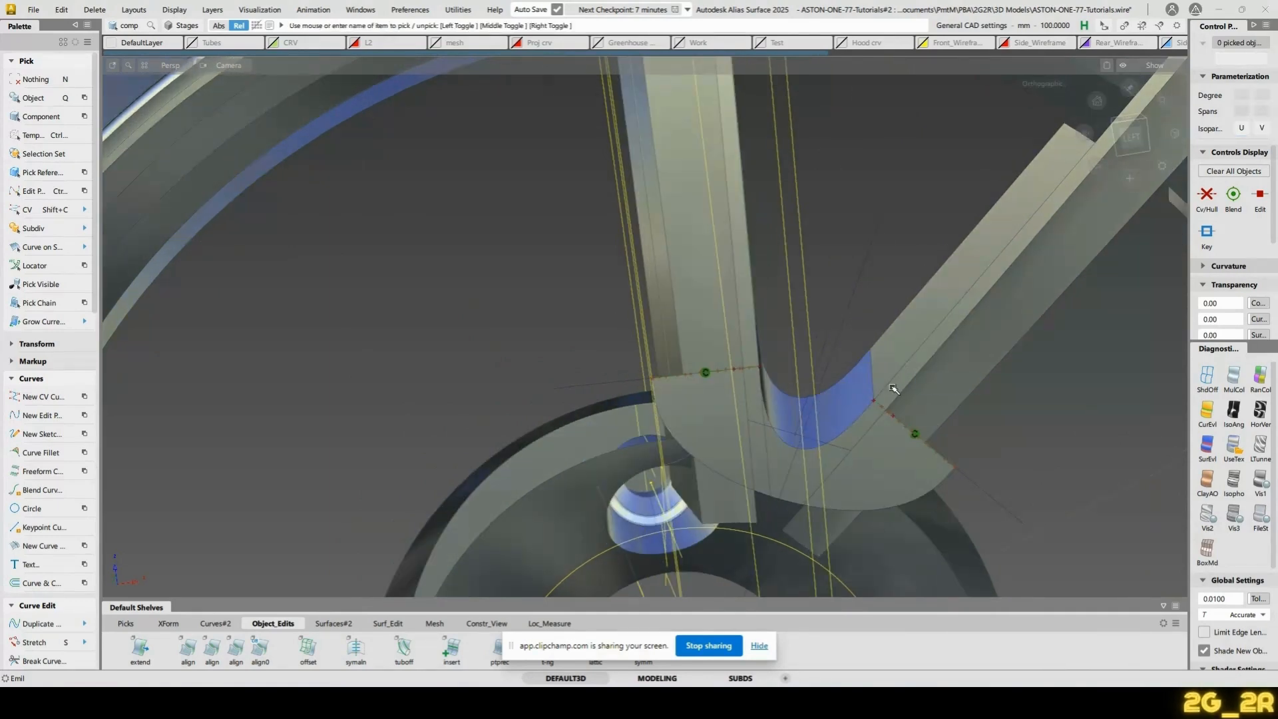
{"action": "left_click", "coordinate": [753, 344]}
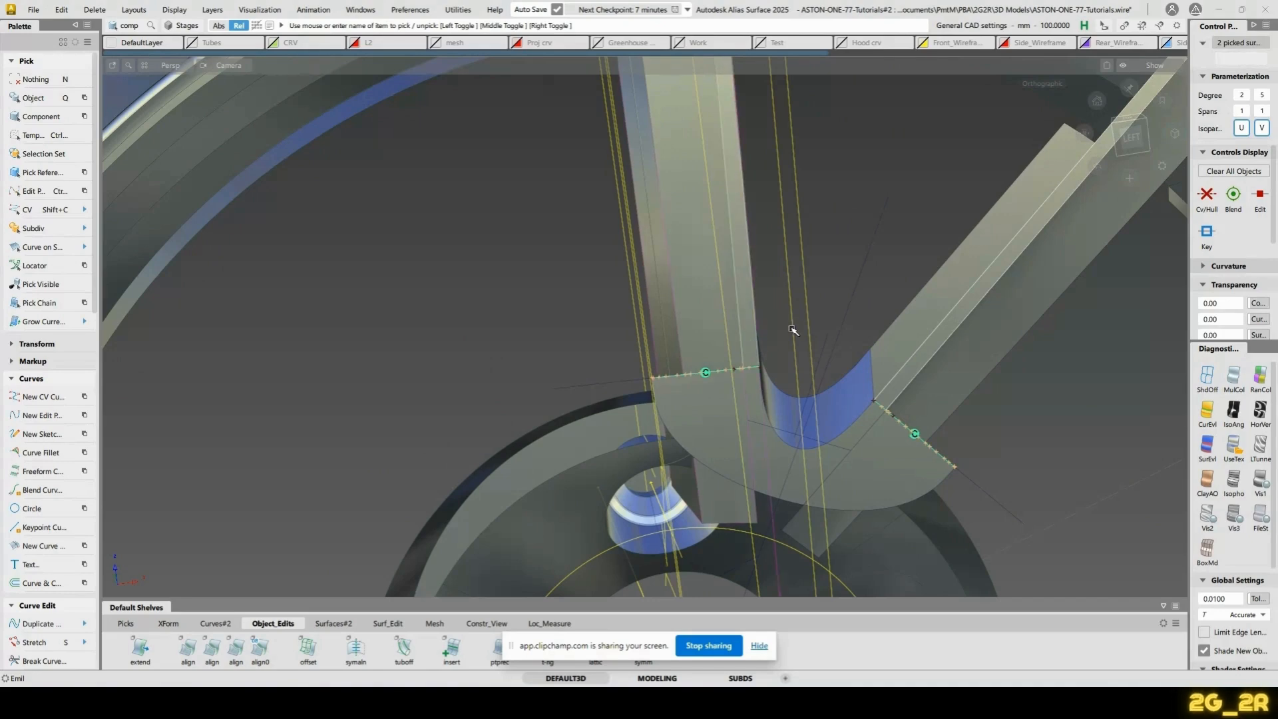
{"action": "key", "text": "n"}
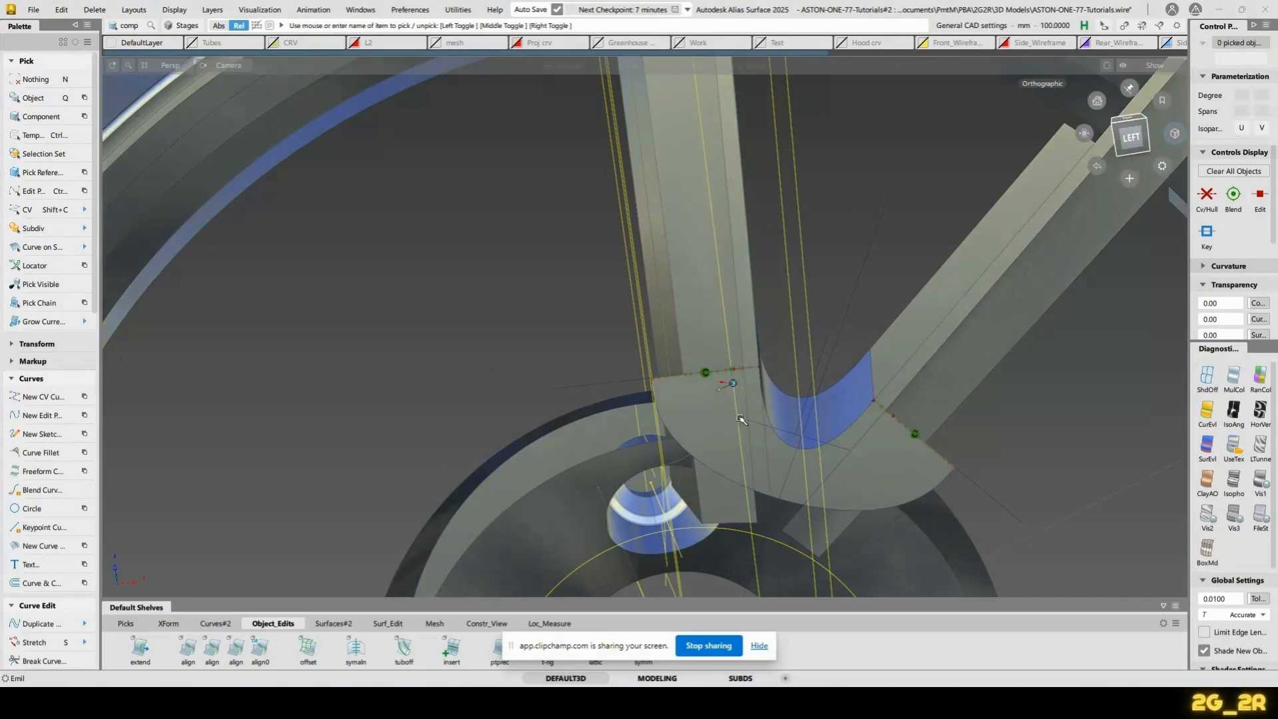
{"action": "left_click_drag", "start_coordinate": [758, 476], "coordinate": [744, 227], "text": "alt+shift"}
{"action": "middle_click_drag", "start_coordinate": [715, 254], "coordinate": [704, 302], "text": "alt+shift"}
{"action": "right_click_drag", "start_coordinate": [704, 302], "coordinate": [688, 348], "text": "alt+shift"}
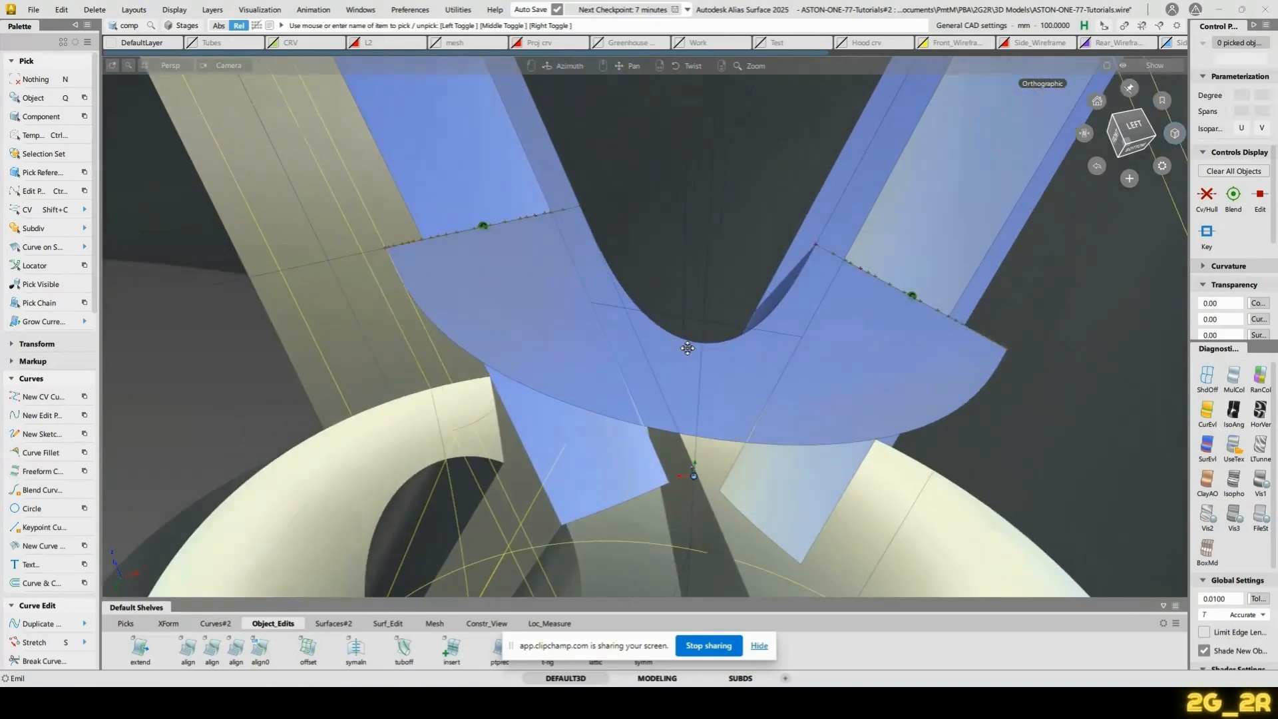
{"action": "middle_click_drag", "start_coordinate": [687, 348], "coordinate": [666, 387], "text": "alt+shift"}
{"action": "left_click_drag", "start_coordinate": [466, 245], "coordinate": [486, 217], "text": "ctrl+shift"}
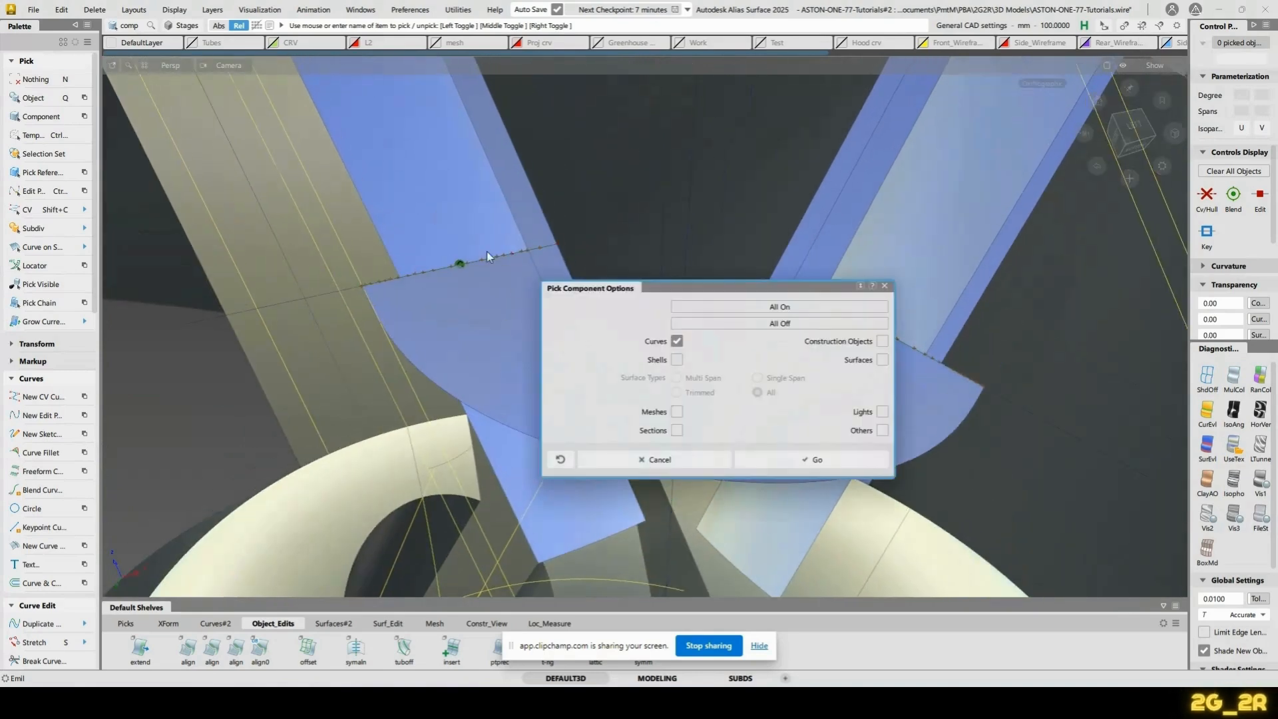
{"action": "left_click", "coordinate": [884, 287]}
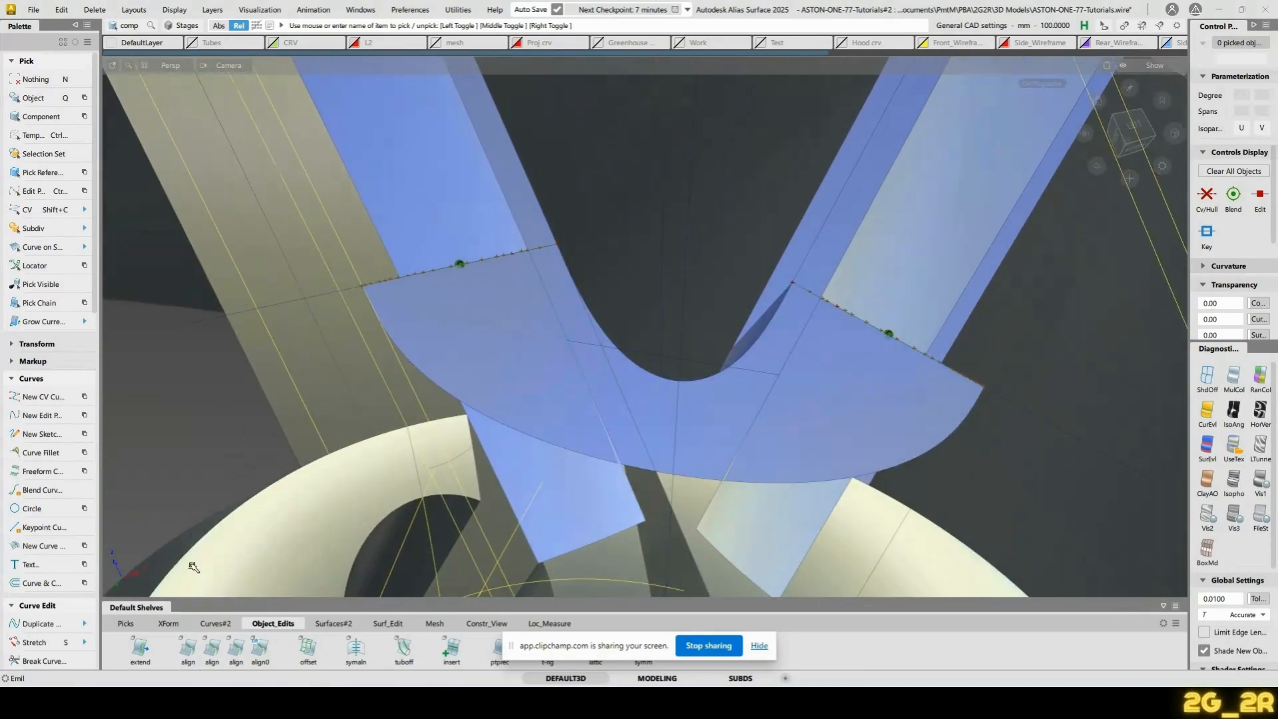
Align one end of the blend surface with G2 continuity to the trimmed end edge of the adjoining half-spoke's narrow edge face
{"action": "double_click", "coordinate": [237, 665]}
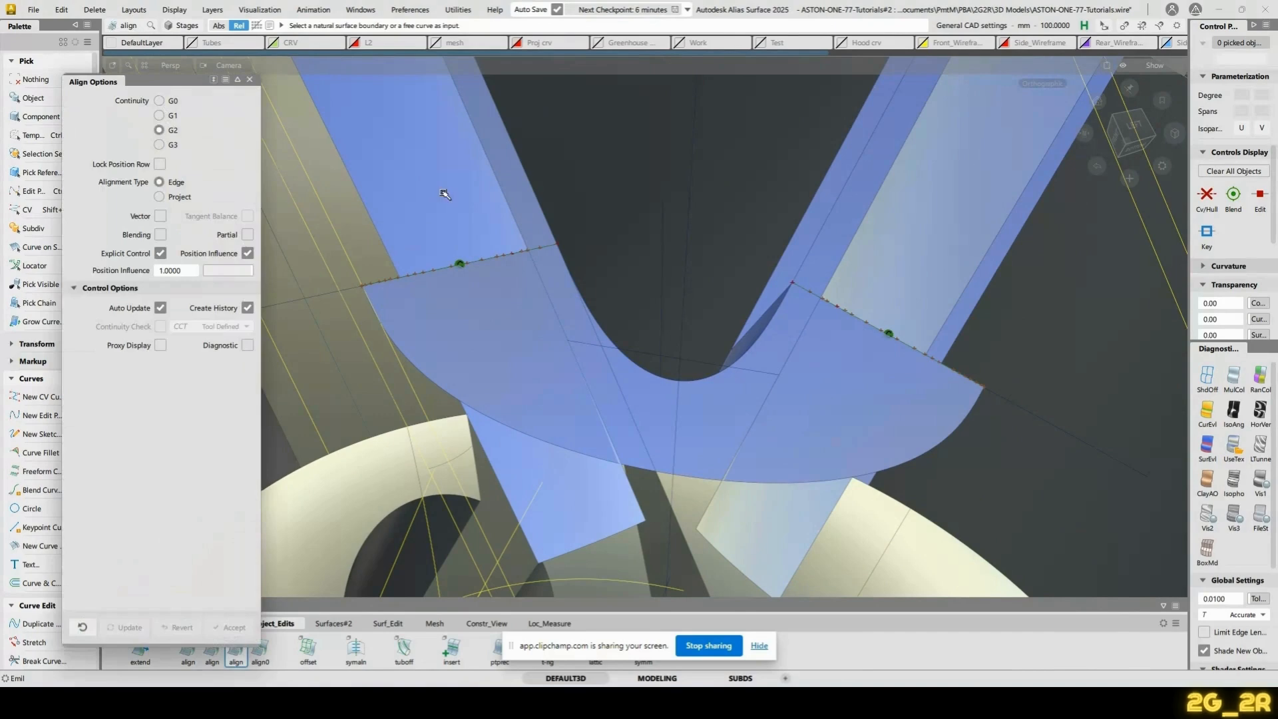
{"action": "left_click", "coordinate": [547, 251]}
{"action": "left_click", "coordinate": [552, 256]}
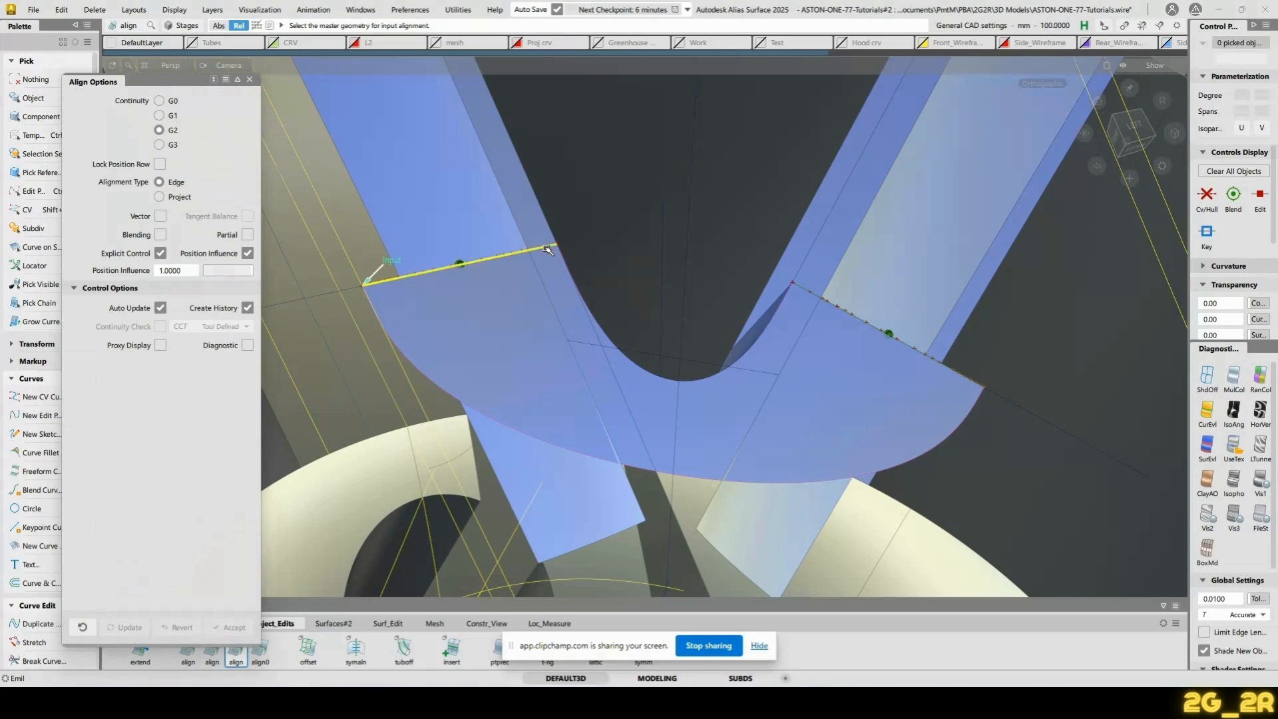
{"action": "left_click", "coordinate": [546, 245]}
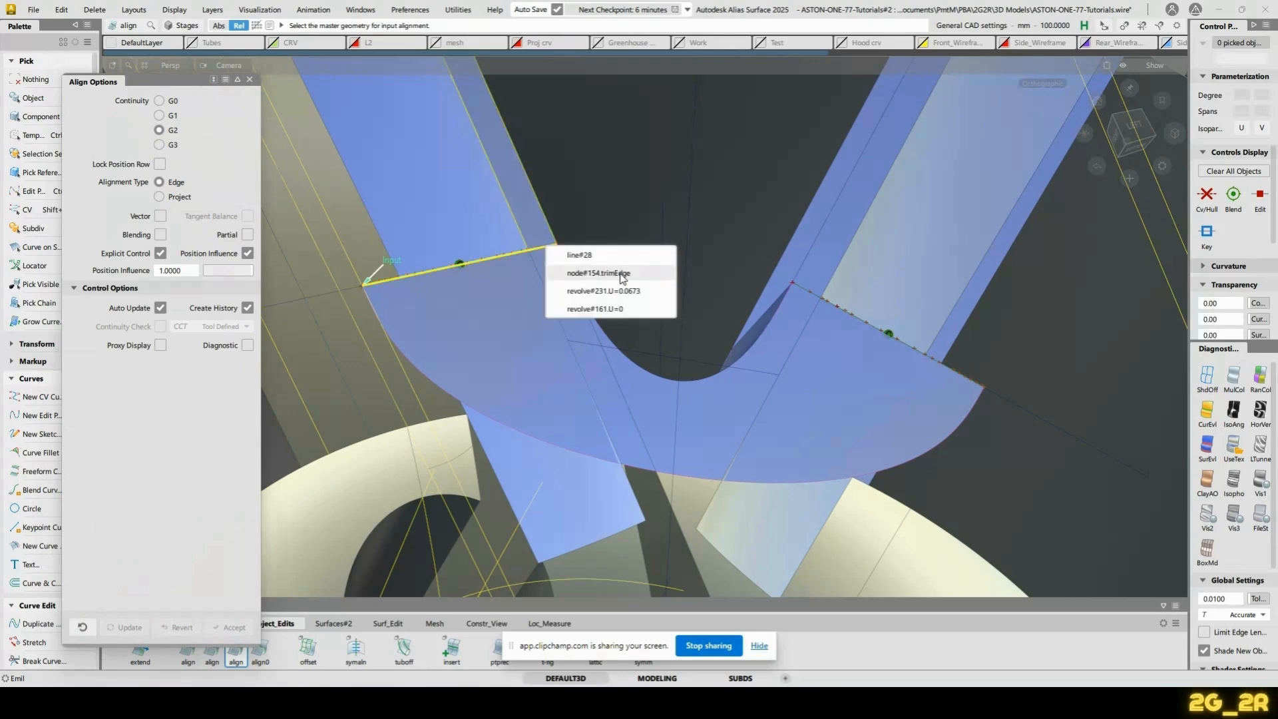
{"action": "left_click", "coordinate": [557, 252]}
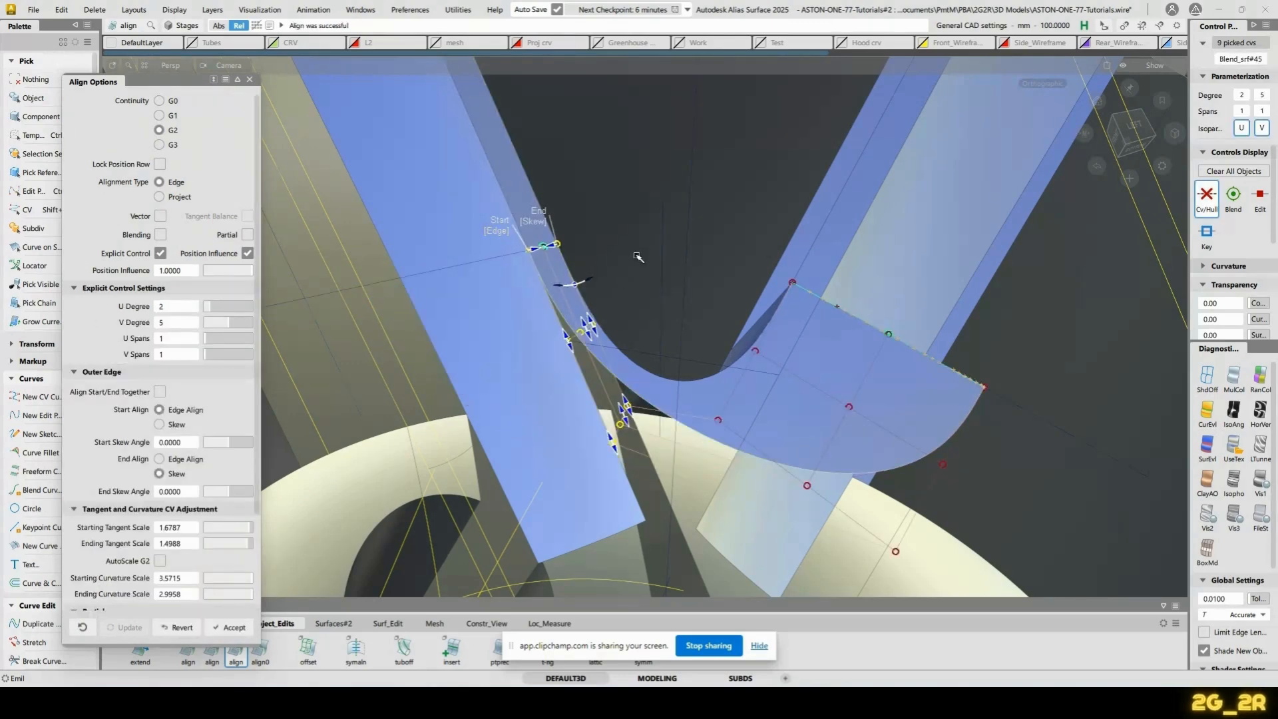
{"action": "left_click_drag", "start_coordinate": [639, 257], "coordinate": [619, 248], "text": "alt+shift"}
{"action": "left_click", "coordinate": [557, 230]}
{"action": "left_click_drag", "start_coordinate": [715, 373], "coordinate": [715, 292], "text": "alt+shift"}
{"action": "key", "text": "space"}
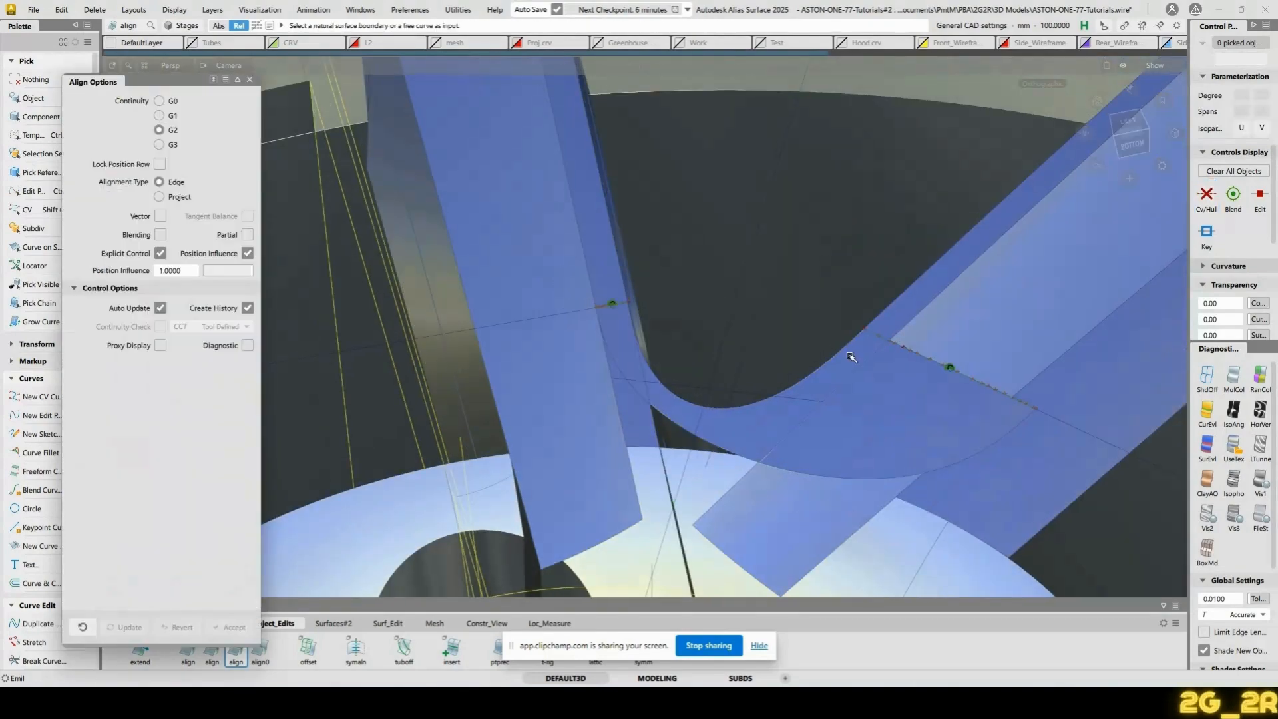
Align the blend surface's opposite end with G2 continuity to the trimmed end edge of the second half-spoke's narrow edge face
{"action": "left_click_drag", "start_coordinate": [852, 357], "coordinate": [979, 374], "text": "alt+shift"}
{"action": "left_click", "coordinate": [998, 389]}
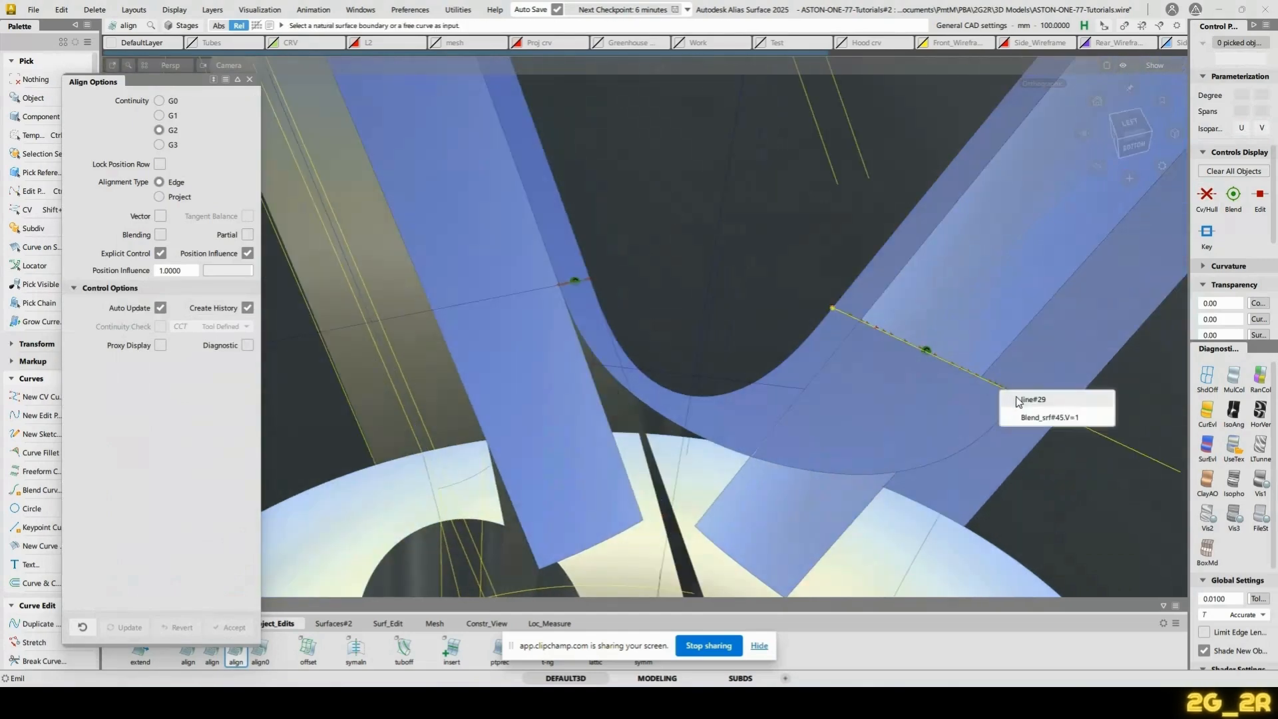
{"action": "left_click", "coordinate": [1018, 401]}
{"action": "left_click", "coordinate": [843, 319]}
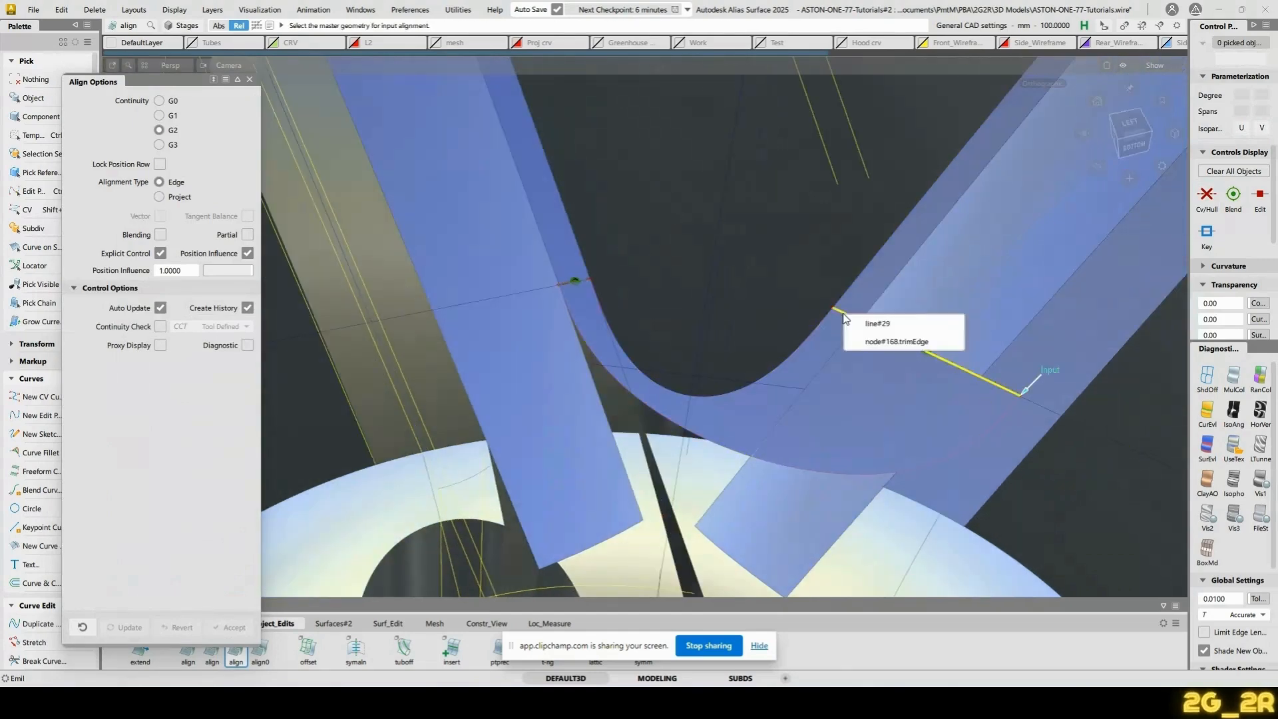
{"action": "left_click", "coordinate": [875, 339]}
{"action": "left_click_drag", "start_coordinate": [876, 339], "coordinate": [789, 280], "text": "alt+shift"}
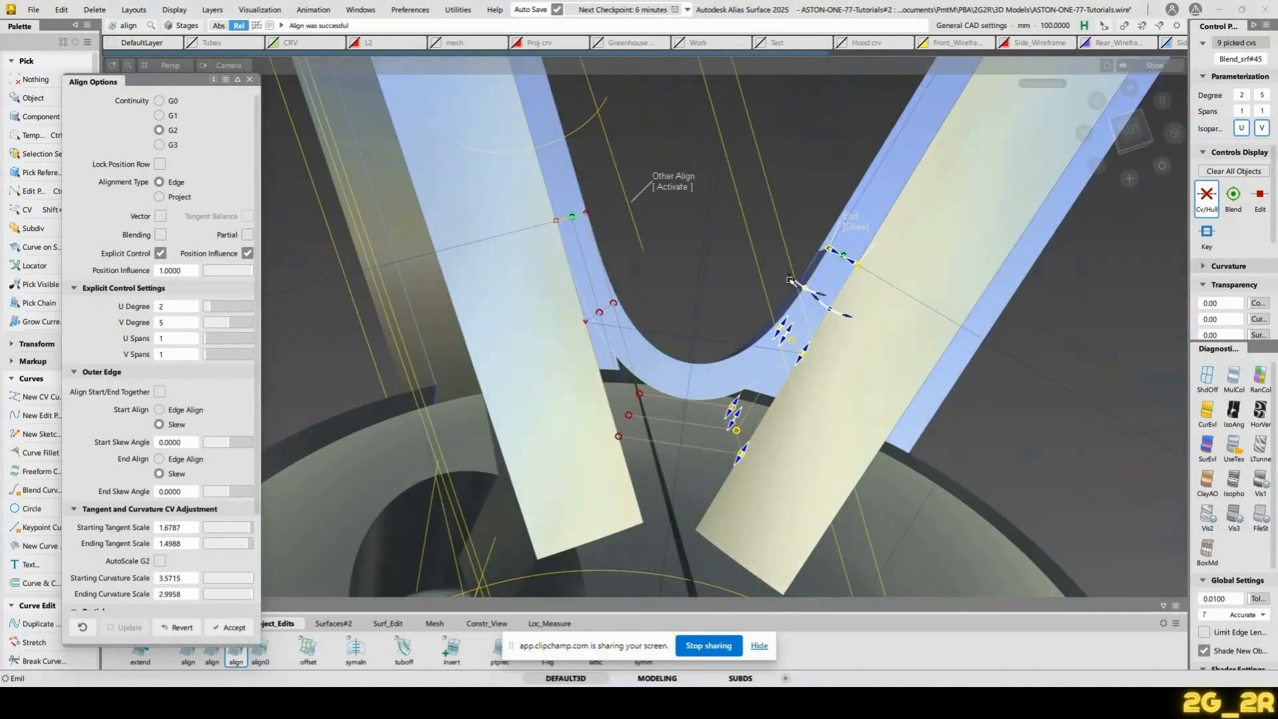
{"action": "key", "text": "space"}
Check the fillet surface between the half-spokes' inner walls for construction history
{"action": "left_click_drag", "start_coordinate": [879, 261], "coordinate": [917, 340], "text": "alt+shift"}
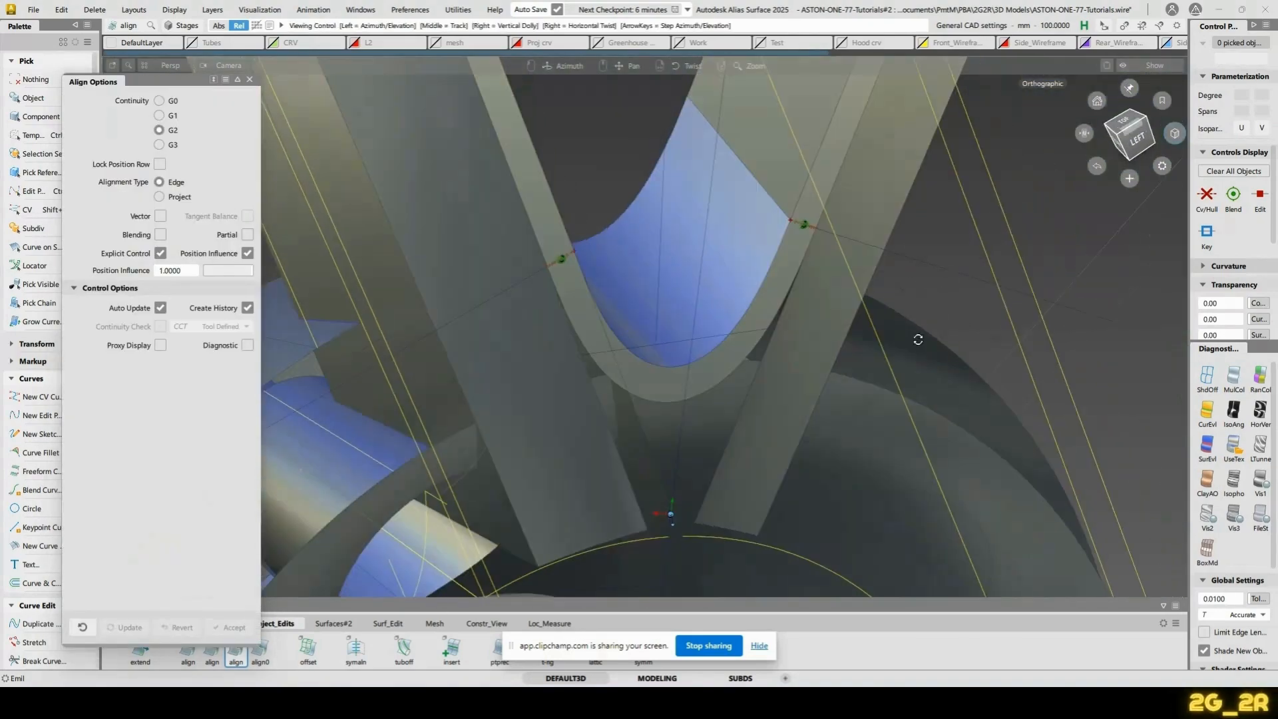
{"action": "key", "text": "ctrl+q"}
{"action": "left_click", "coordinate": [748, 234]}
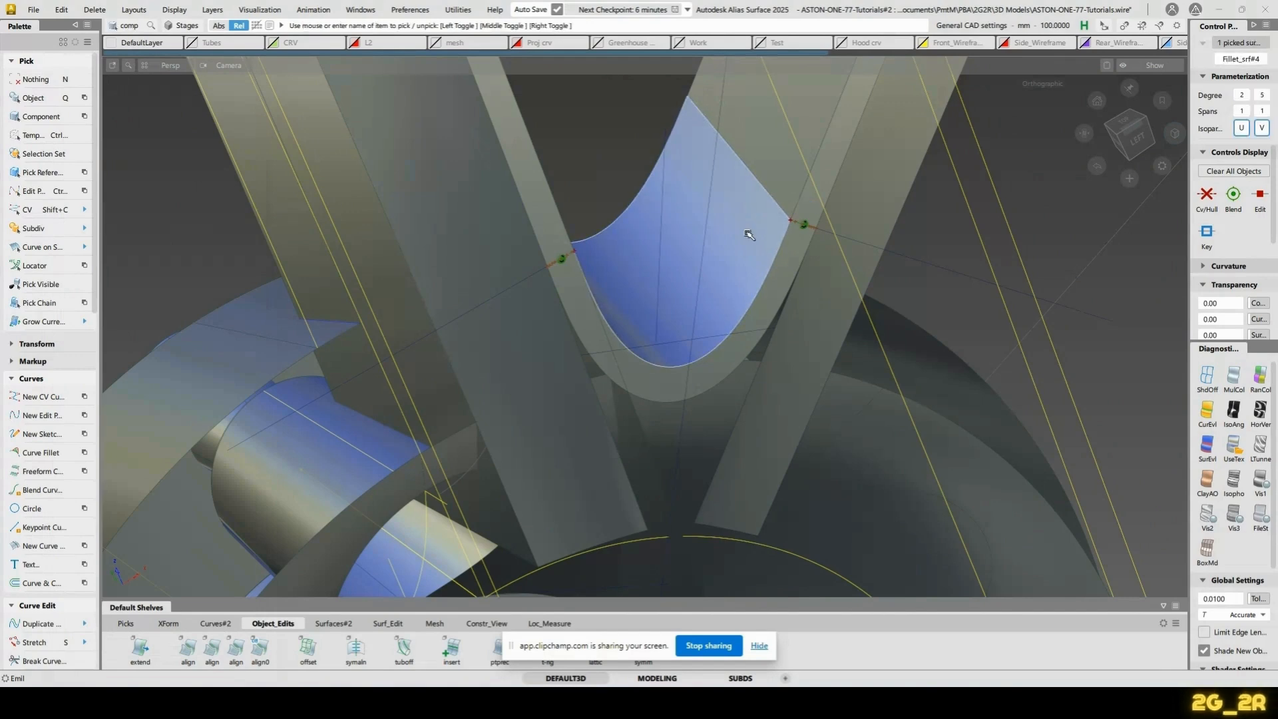
{"action": "key", "text": "ctrl+q"}
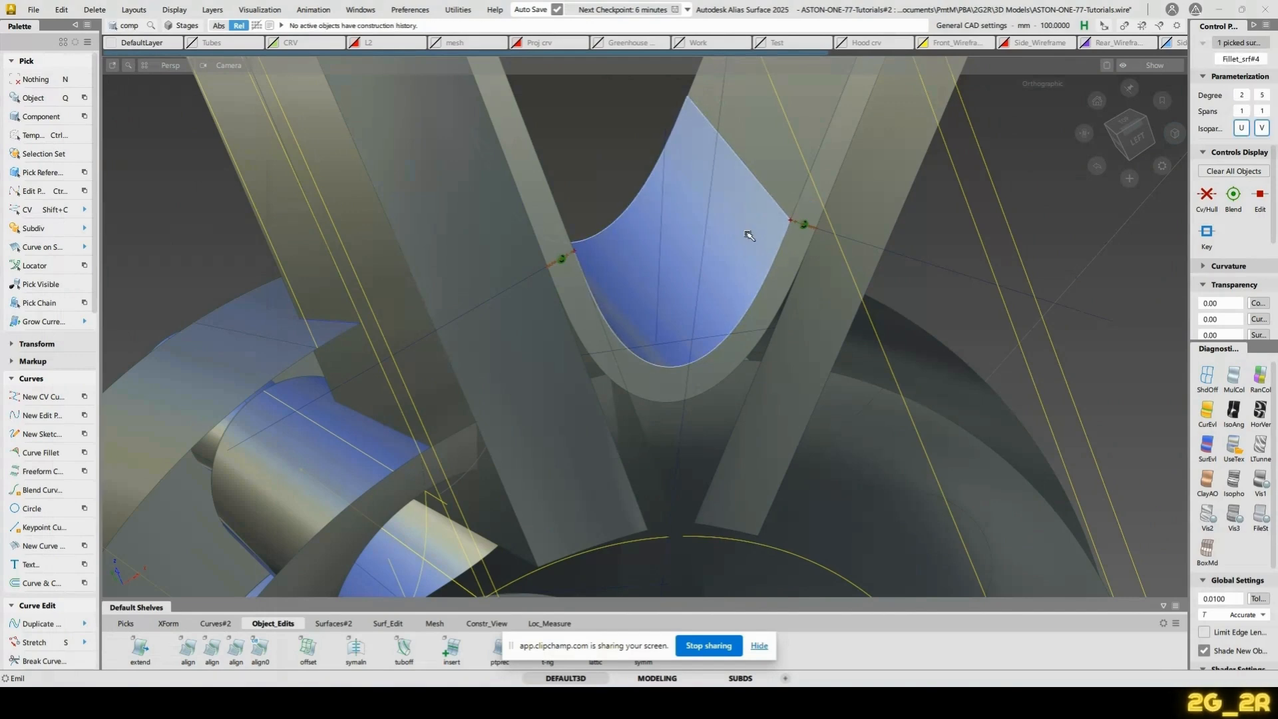
Untrim the inner side wall of the half-spoke that adjoins the fillet surface
{"action": "left_click_drag", "start_coordinate": [748, 234], "coordinate": [683, 234], "text": "alt+shift"}
{"action": "left_click", "coordinate": [622, 249]}
{"action": "key", "text": "Delete"}
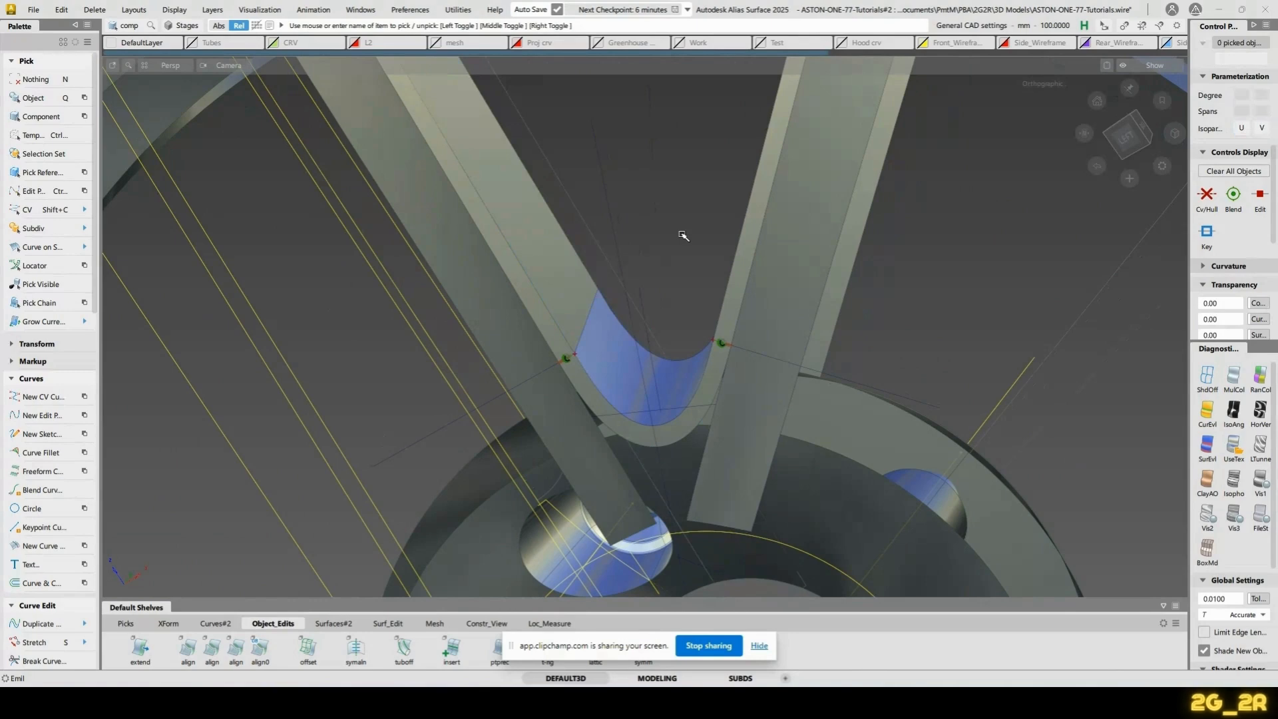
{"action": "left_click_drag", "start_coordinate": [772, 291], "coordinate": [746, 279], "text": "alt+shift"}
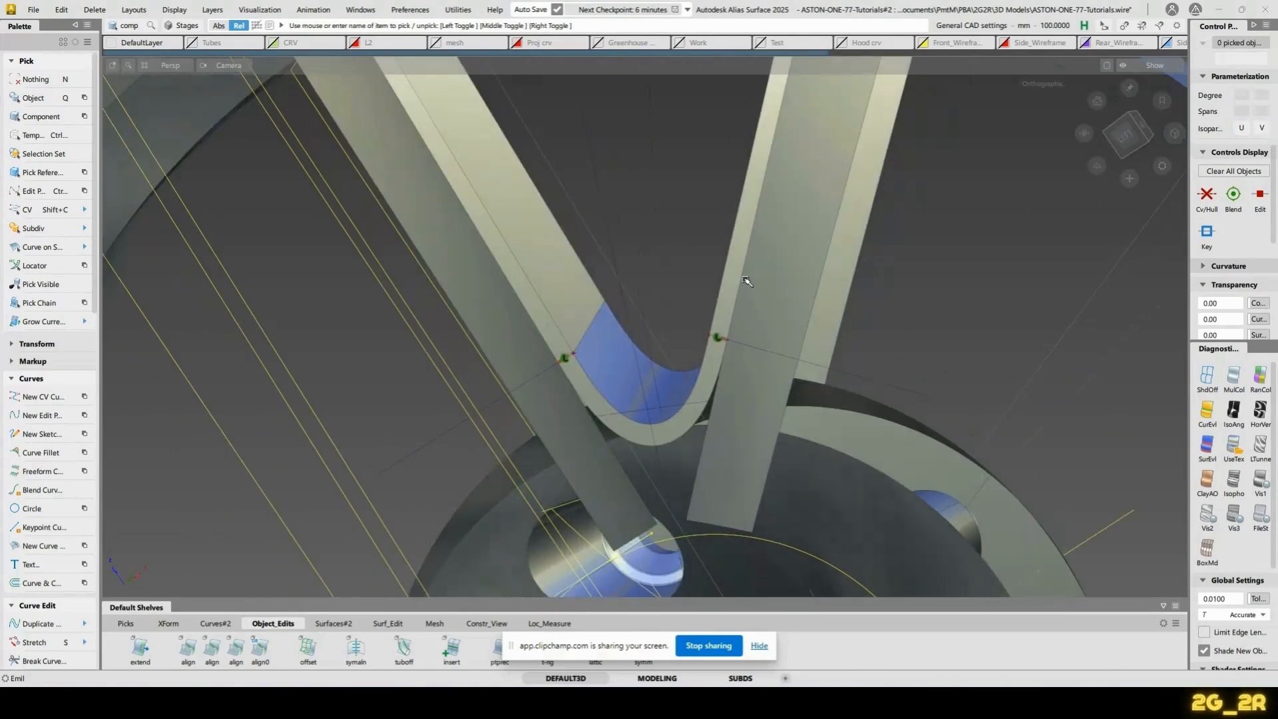
{"action": "key", "text": "ctrl+z"}
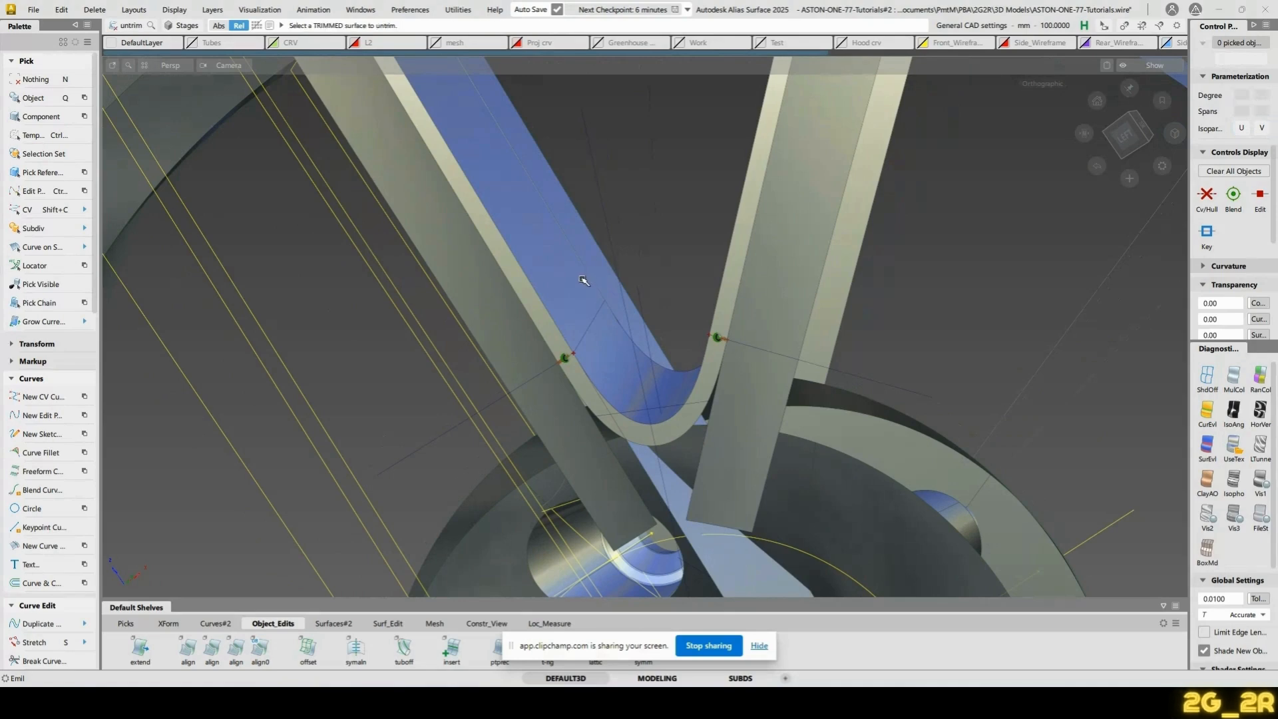
Project the fillet's end edge, the half-spoke's long edge and the rim's trimmed edge onto the untrimmed wall as normal curves on surface
{"action": "left_click", "coordinate": [550, 285]}
{"action": "left_click_drag", "start_coordinate": [549, 285], "coordinate": [604, 254], "text": "alt+shift"}
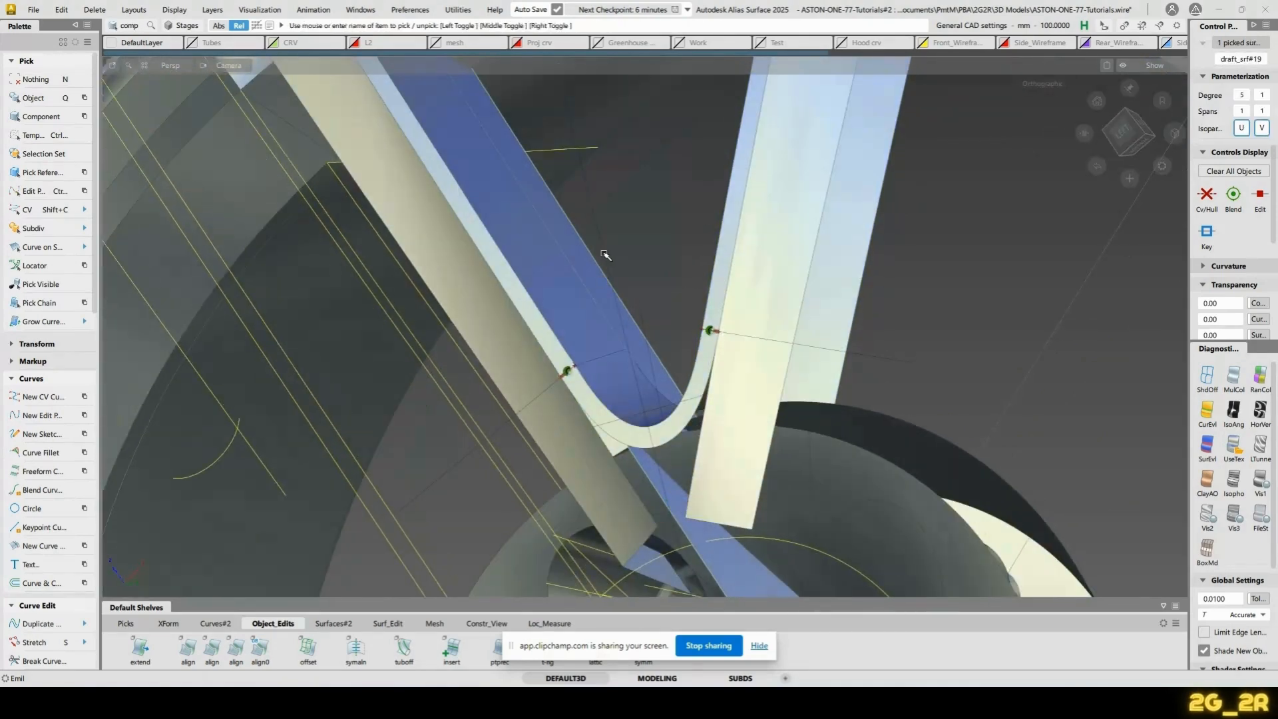
{"action": "right_click_drag", "start_coordinate": [604, 255], "coordinate": [582, 256], "text": "ctrl+shift"}
{"action": "left_click", "coordinate": [602, 359]}
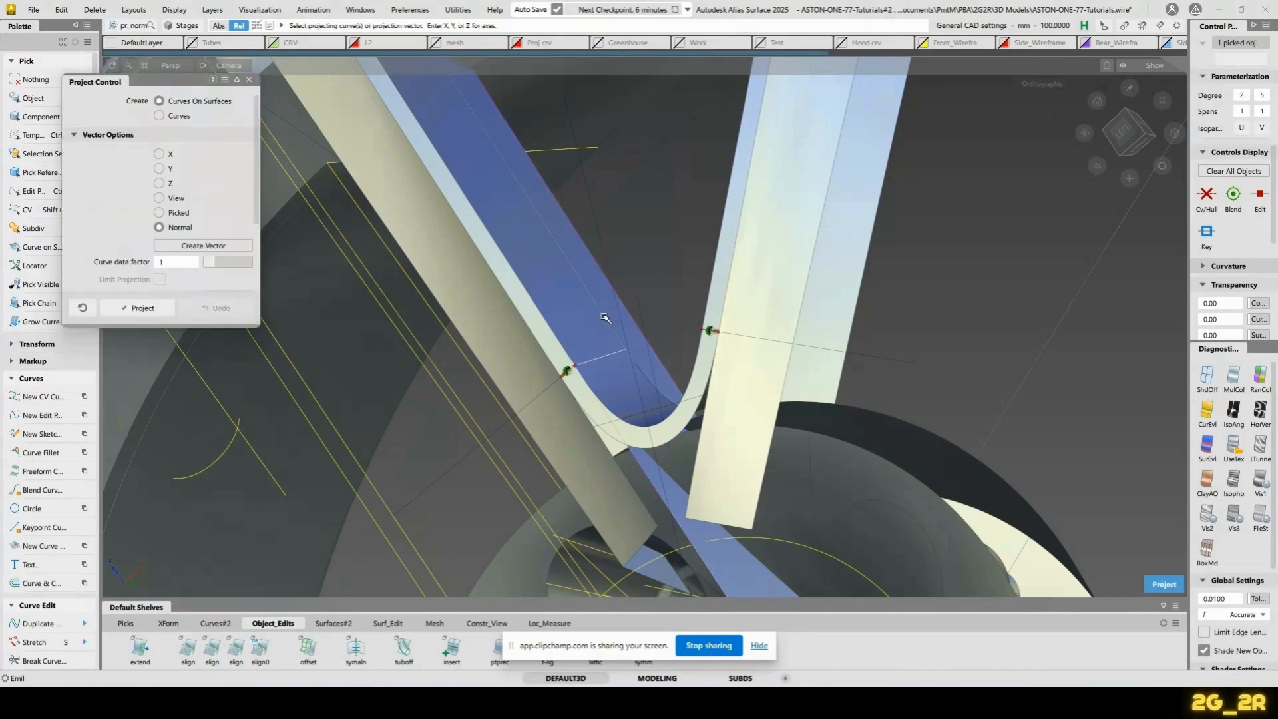
{"action": "left_click", "coordinate": [605, 316]}
{"action": "middle_click_drag", "start_coordinate": [464, 163], "coordinate": [514, 372], "text": "alt+shift"}
{"action": "left_click", "coordinate": [516, 284]}
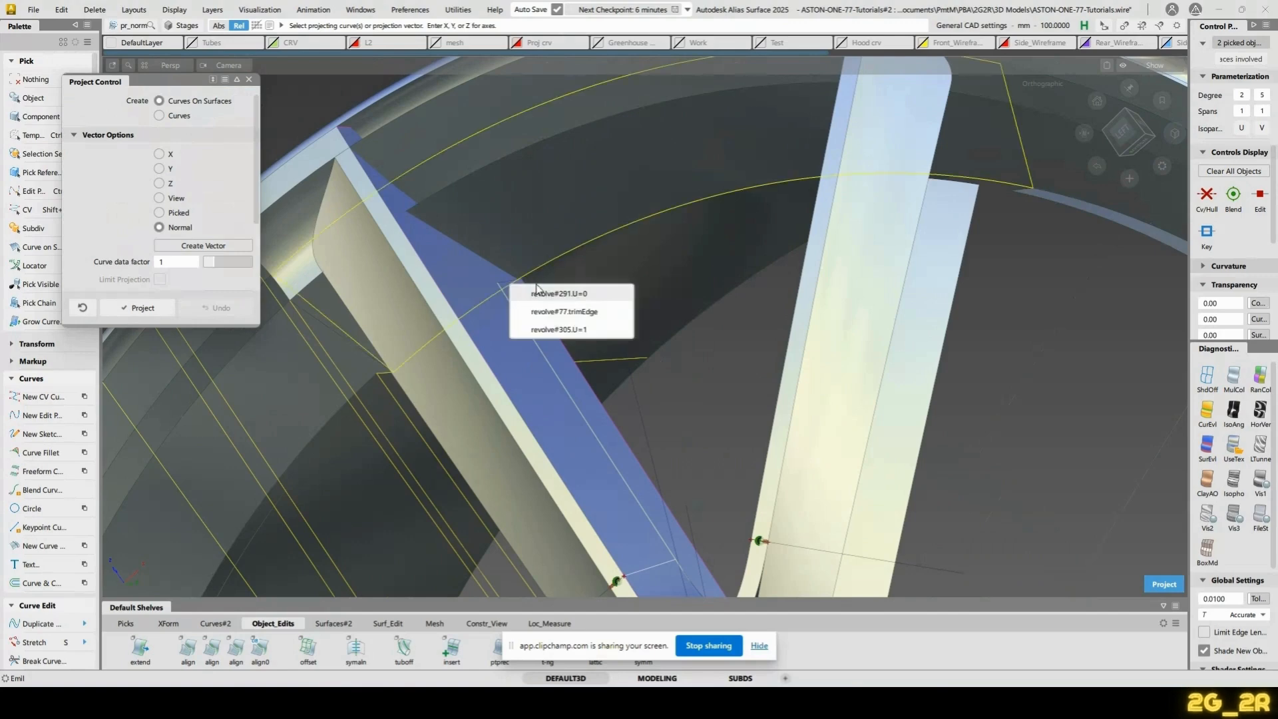
{"action": "left_click", "coordinate": [560, 317]}
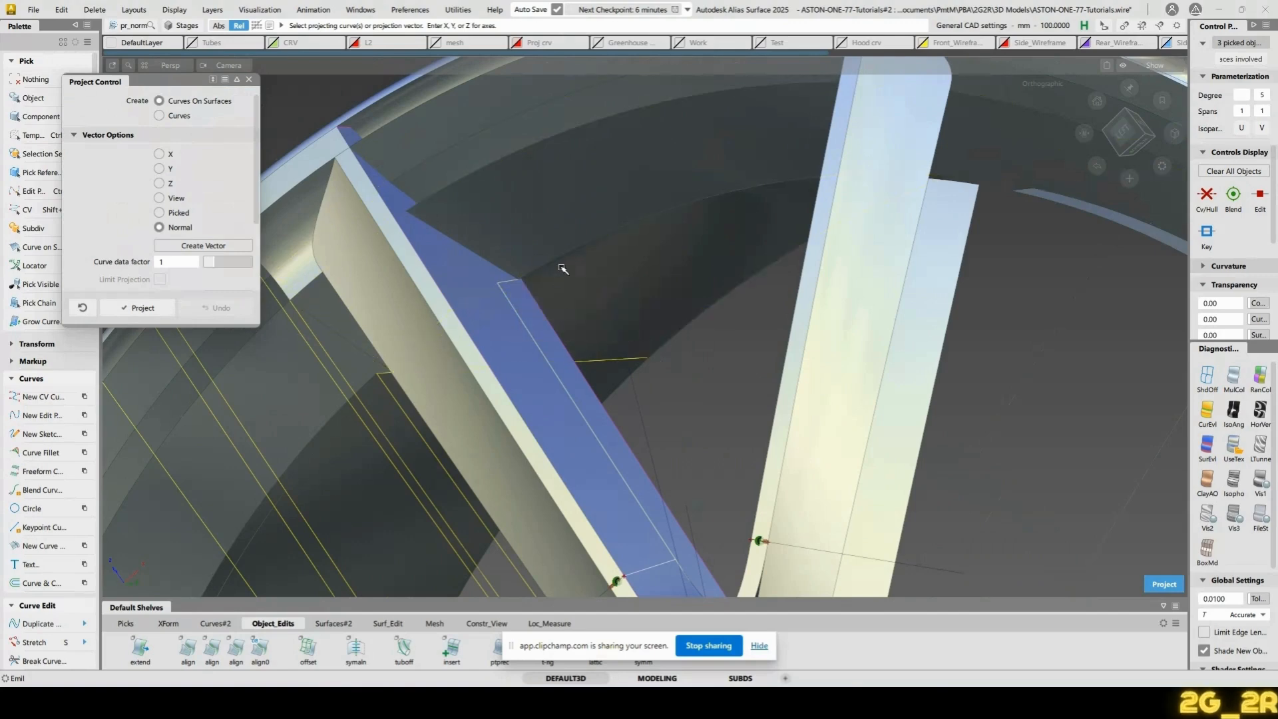
{"action": "left_click_drag", "start_coordinate": [559, 271], "coordinate": [597, 289], "text": "alt+shift"}
{"action": "key", "text": "space"}
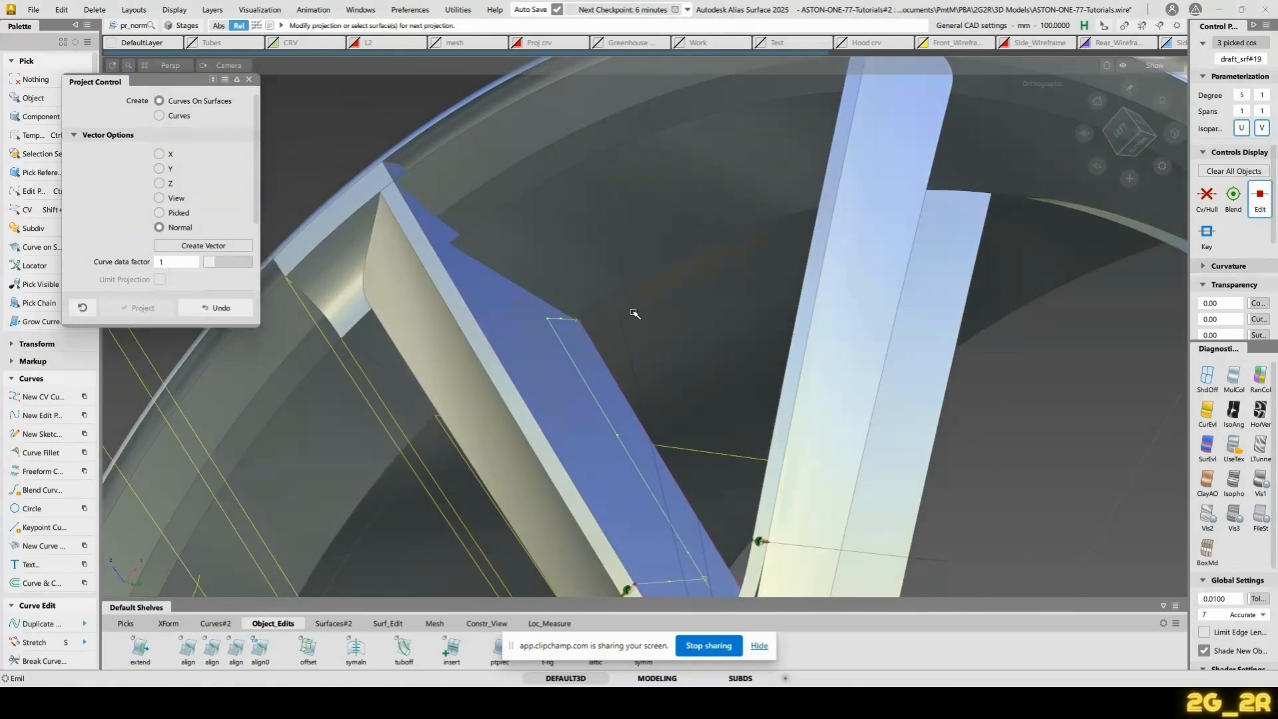
Extend the short projected curve at the rim end of the wall by about 11.8 mm past the wall's edge
{"action": "key", "text": "n"}
{"action": "middle_click_drag", "start_coordinate": [585, 282], "coordinate": [583, 354], "text": "ctrl+shift"}
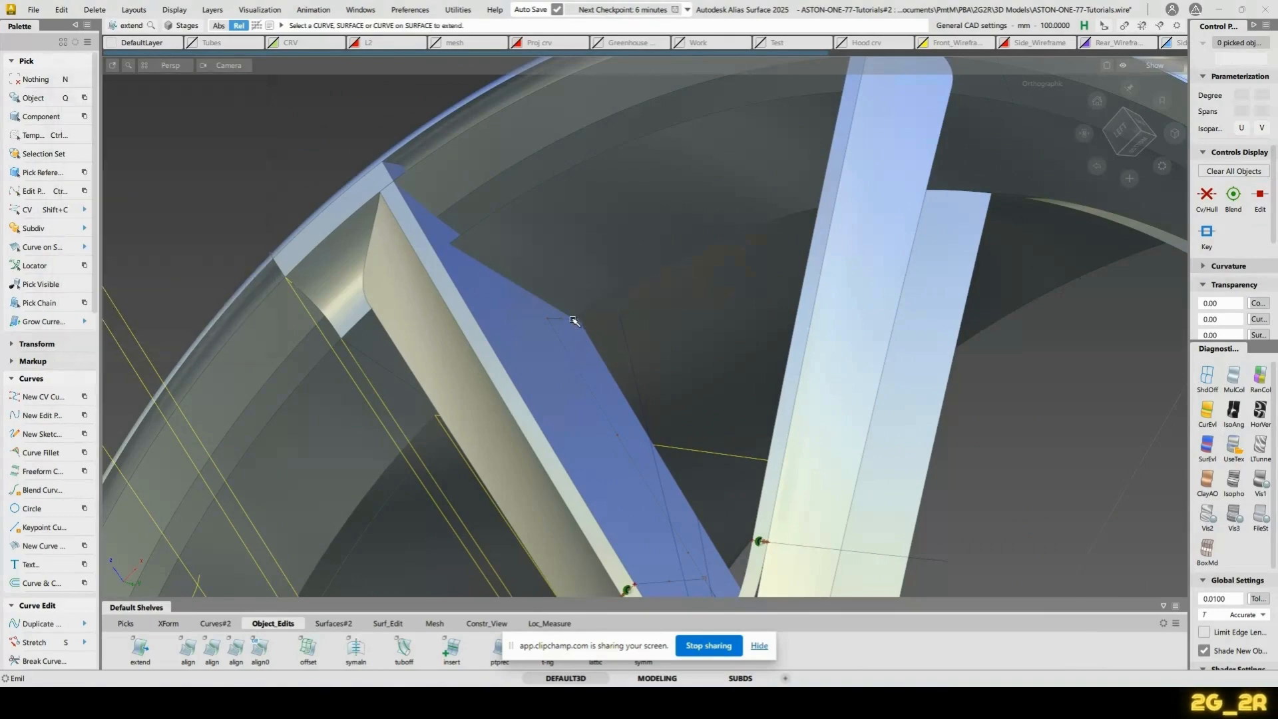
{"action": "left_click", "coordinate": [574, 321]}
{"action": "left_click", "coordinate": [646, 338]}
{"action": "key", "text": "Return"}
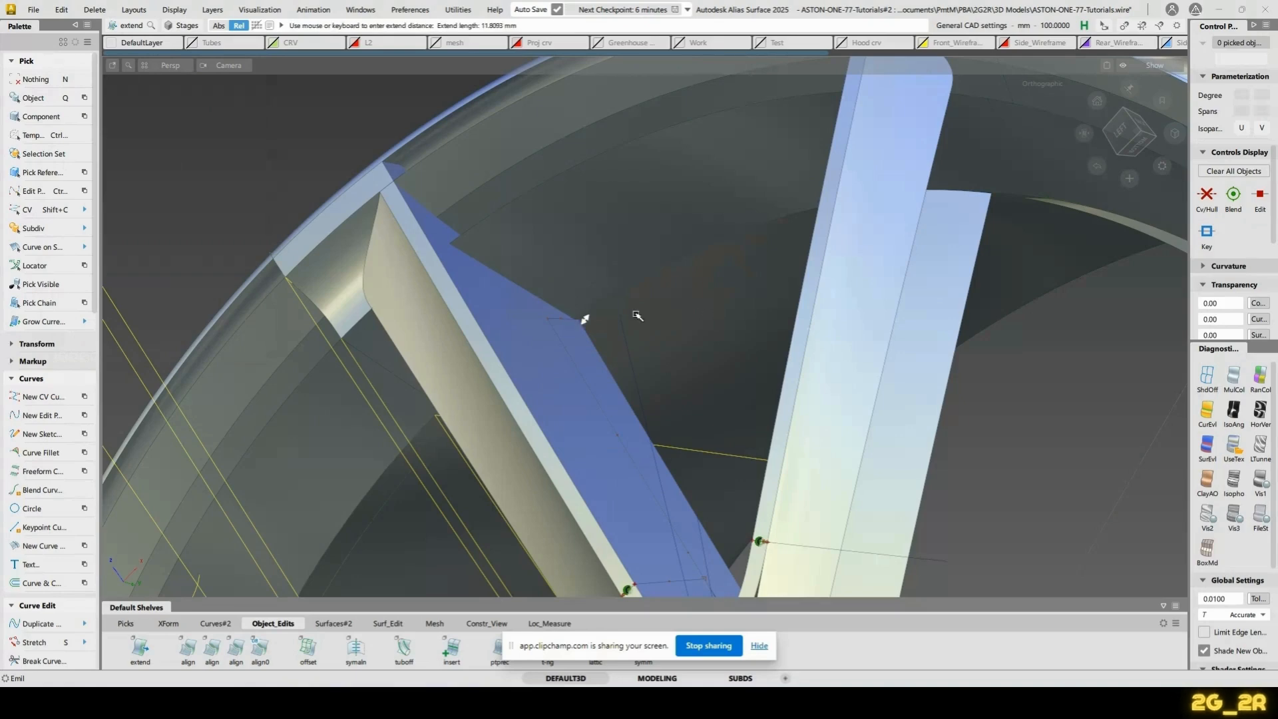
Trim the half-spoke's inner wall along the projected curves on surface
{"action": "middle_click_drag", "start_coordinate": [584, 319], "coordinate": [537, 331], "text": "ctrl+shift"}
{"action": "left_click", "coordinate": [536, 331]}
{"action": "key", "text": "space"}
{"action": "middle_click_drag", "start_coordinate": [659, 398], "coordinate": [539, 245], "text": "alt+shift"}
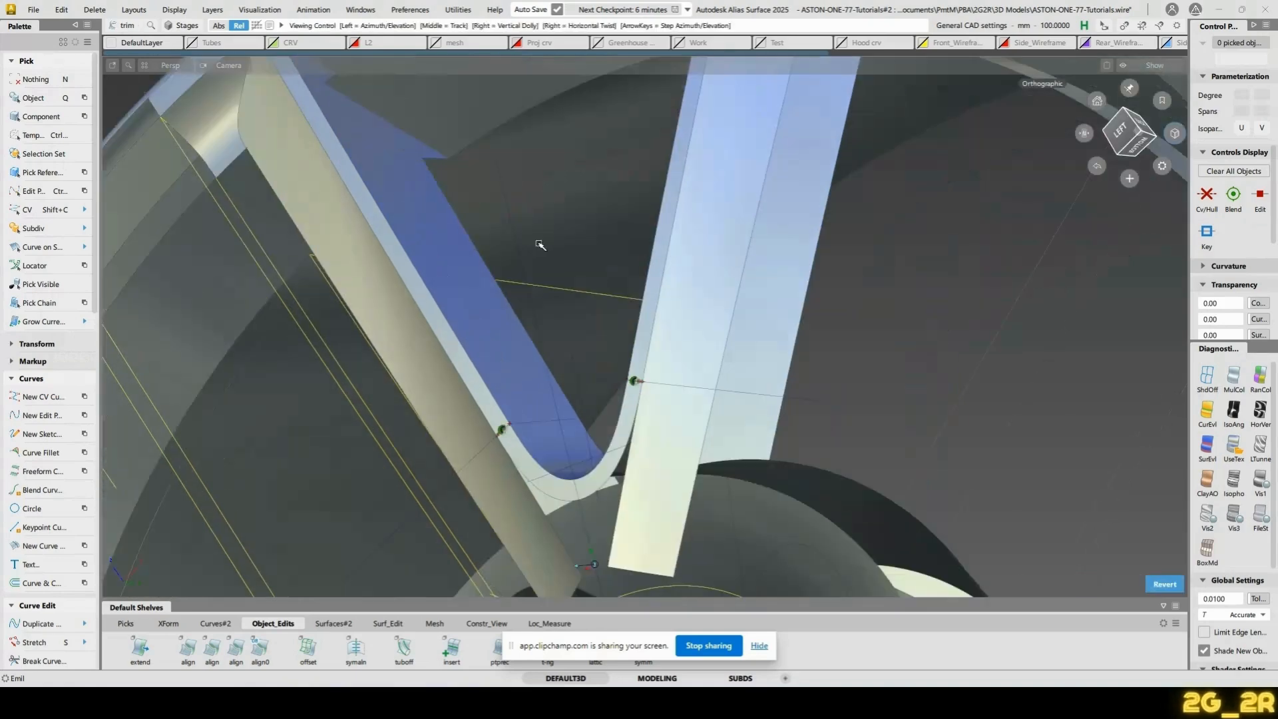
Project the two straight lines at the blend's ends along Y onto the broad faces of both half-spokes as curves on surface
{"action": "left_click_drag", "start_coordinate": [539, 246], "coordinate": [597, 365], "text": "alt+shift"}
{"action": "middle_click_drag", "start_coordinate": [861, 512], "coordinate": [542, 202], "text": "alt+shift"}
{"action": "left_click_drag", "start_coordinate": [567, 219], "coordinate": [707, 351], "text": "alt+shift"}
{"action": "right_click_drag", "start_coordinate": [707, 351], "coordinate": [736, 297], "text": "alt+shift"}
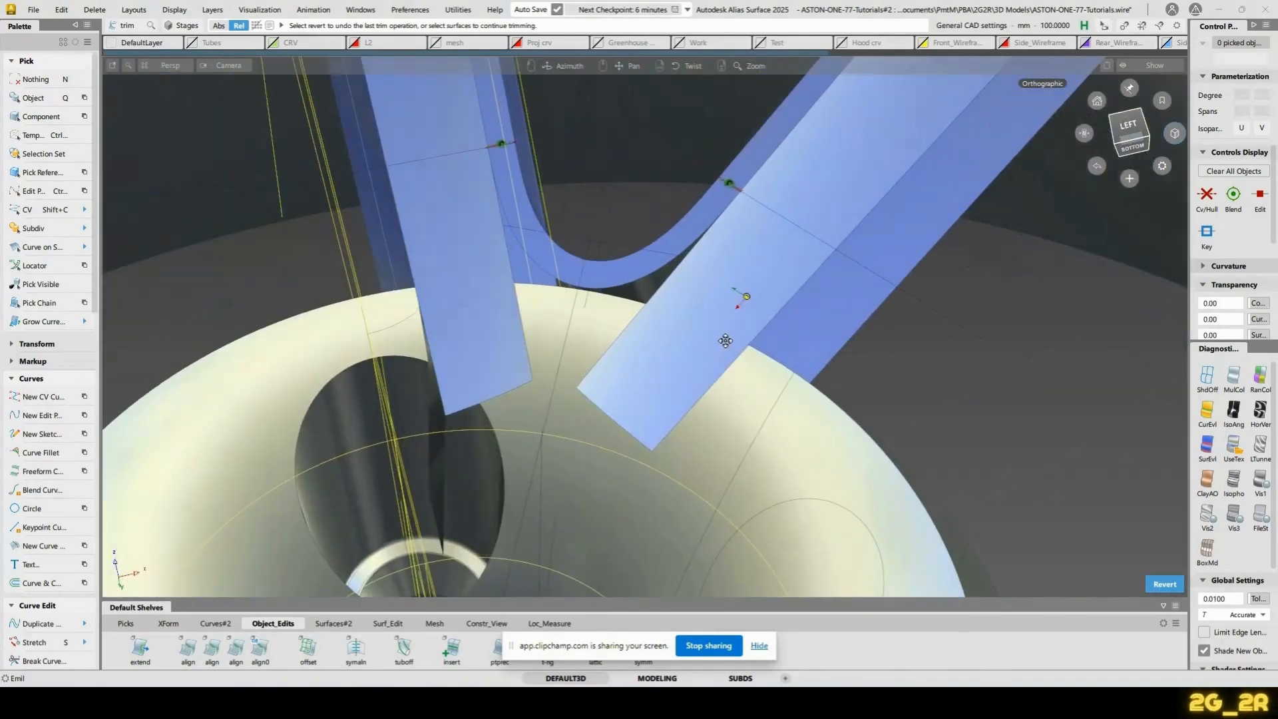
{"action": "left_click_drag", "start_coordinate": [736, 296], "coordinate": [737, 377], "text": "alt+shift"}
{"action": "left_click_drag", "start_coordinate": [330, 226], "coordinate": [446, 240], "text": "ctrl+shift"}
{"action": "left_click", "coordinate": [437, 241]}
{"action": "left_click", "coordinate": [724, 331]}
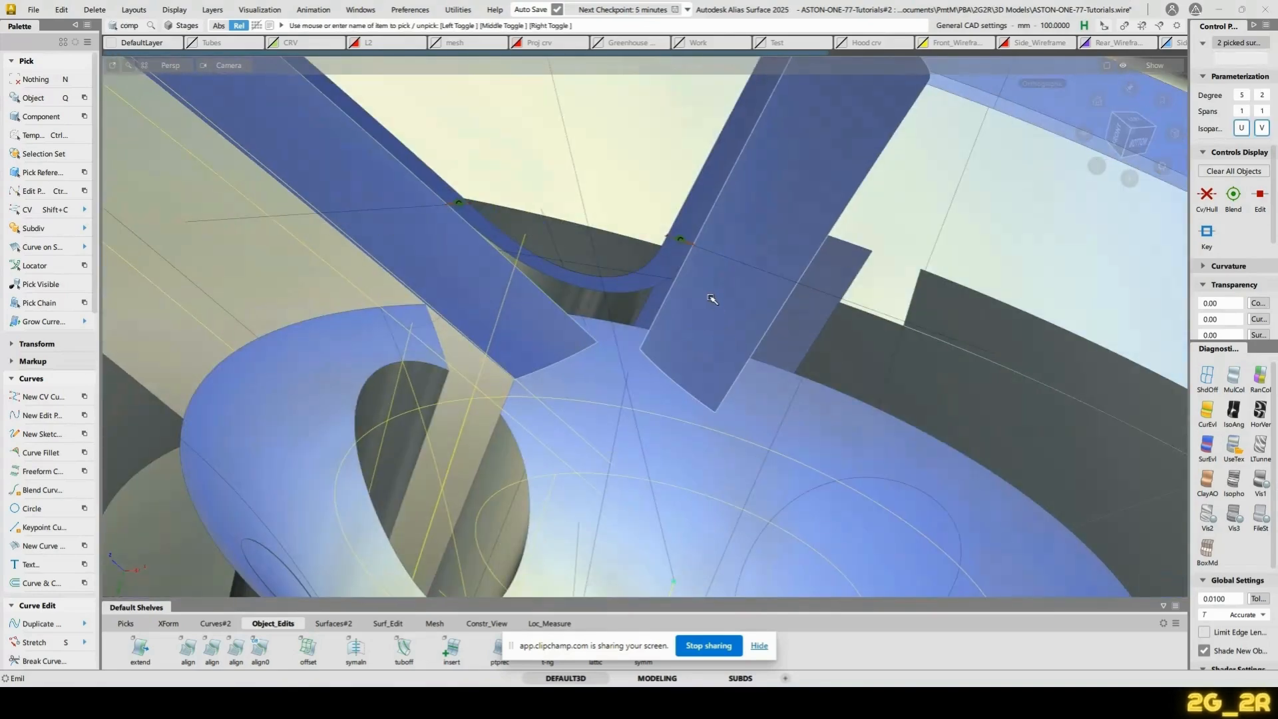
{"action": "right_click_drag", "start_coordinate": [708, 296], "coordinate": [503, 255], "text": "ctrl+shift"}
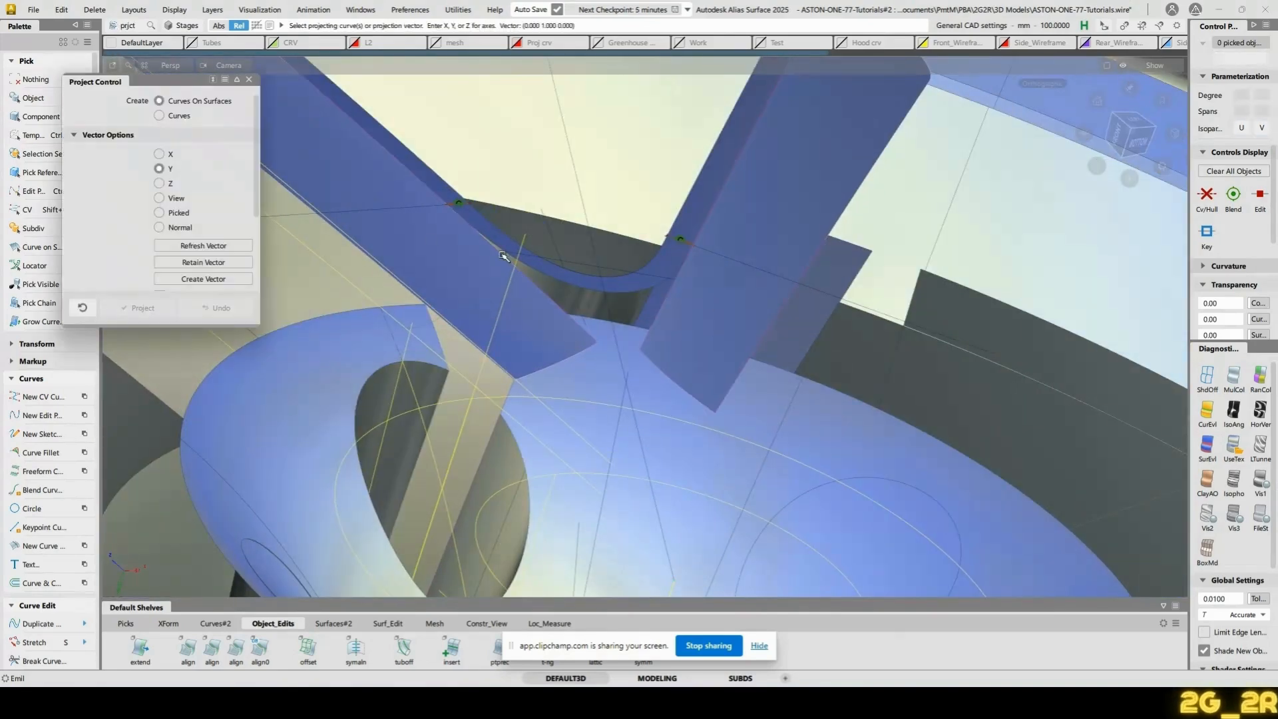
{"action": "left_click", "coordinate": [390, 213]}
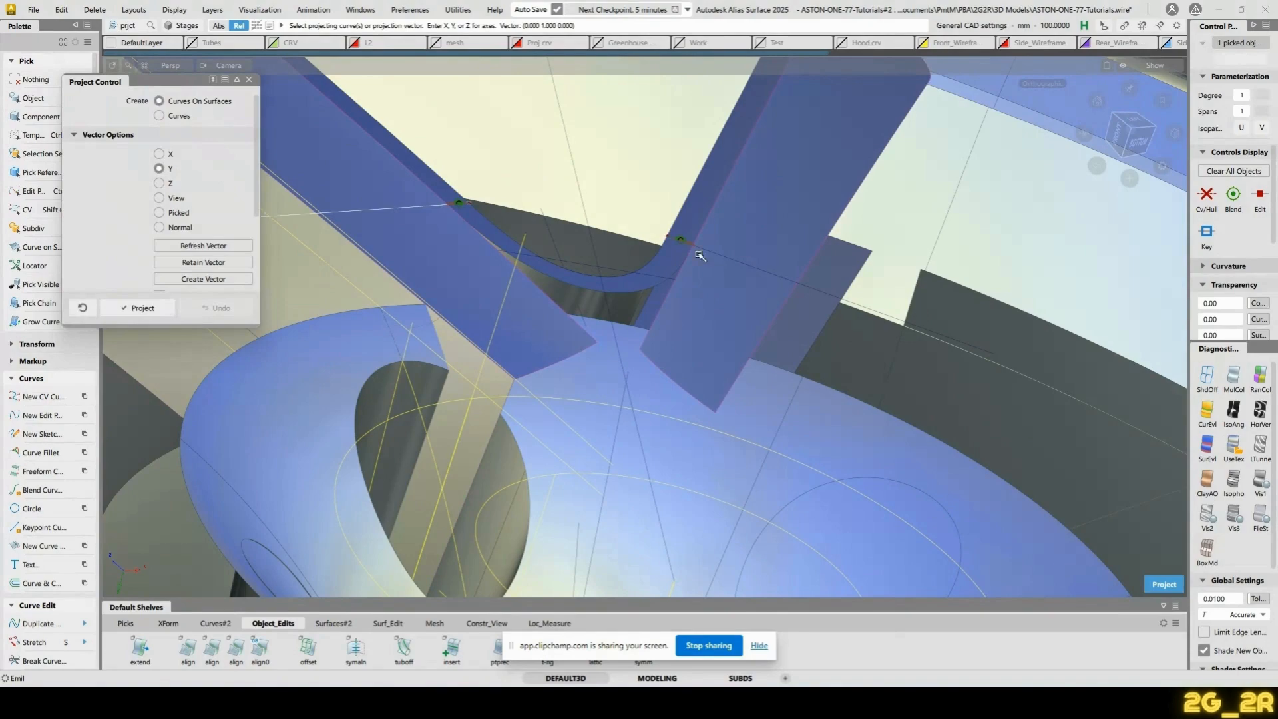
{"action": "left_click", "coordinate": [933, 332]}
{"action": "key", "text": "space"}
{"action": "left_click_drag", "start_coordinate": [750, 328], "coordinate": [599, 279], "text": "alt+shift"}
{"action": "key", "text": "n"}
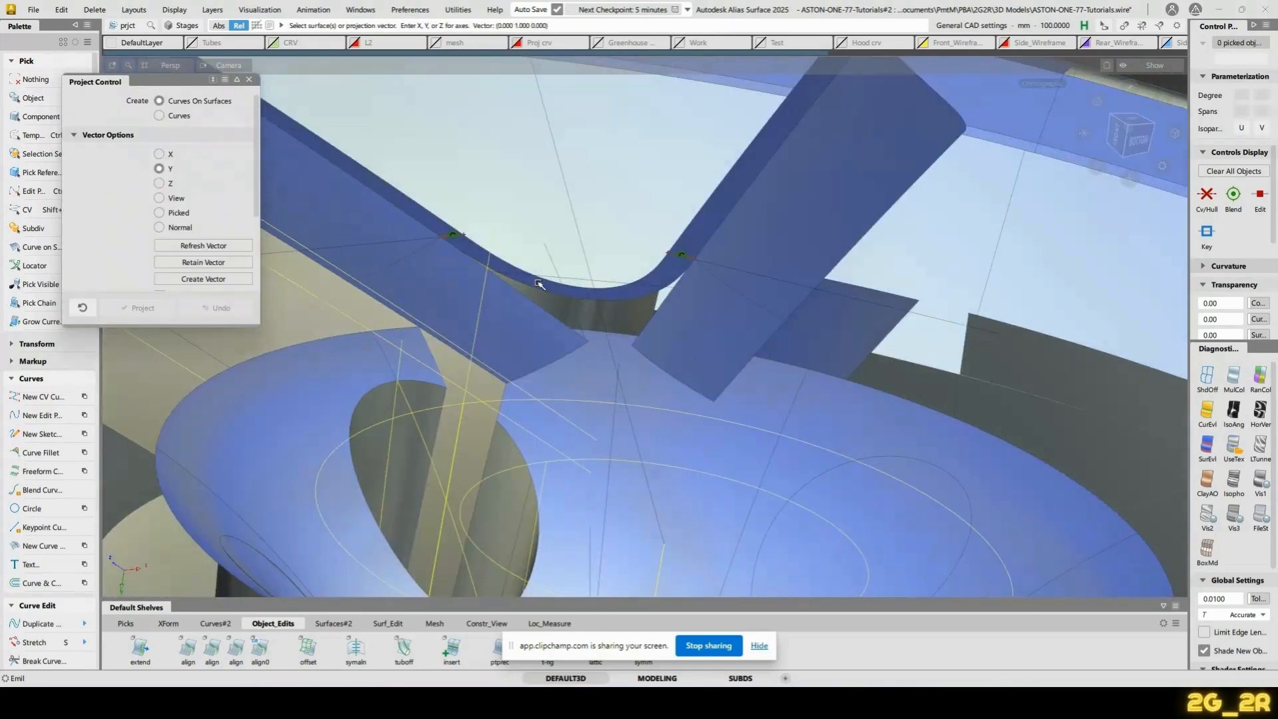
Examine the half-spoke's broad face and the projected curve that crosses it near the hub
{"action": "left_click", "coordinate": [426, 254]}
{"action": "key", "text": "n"}
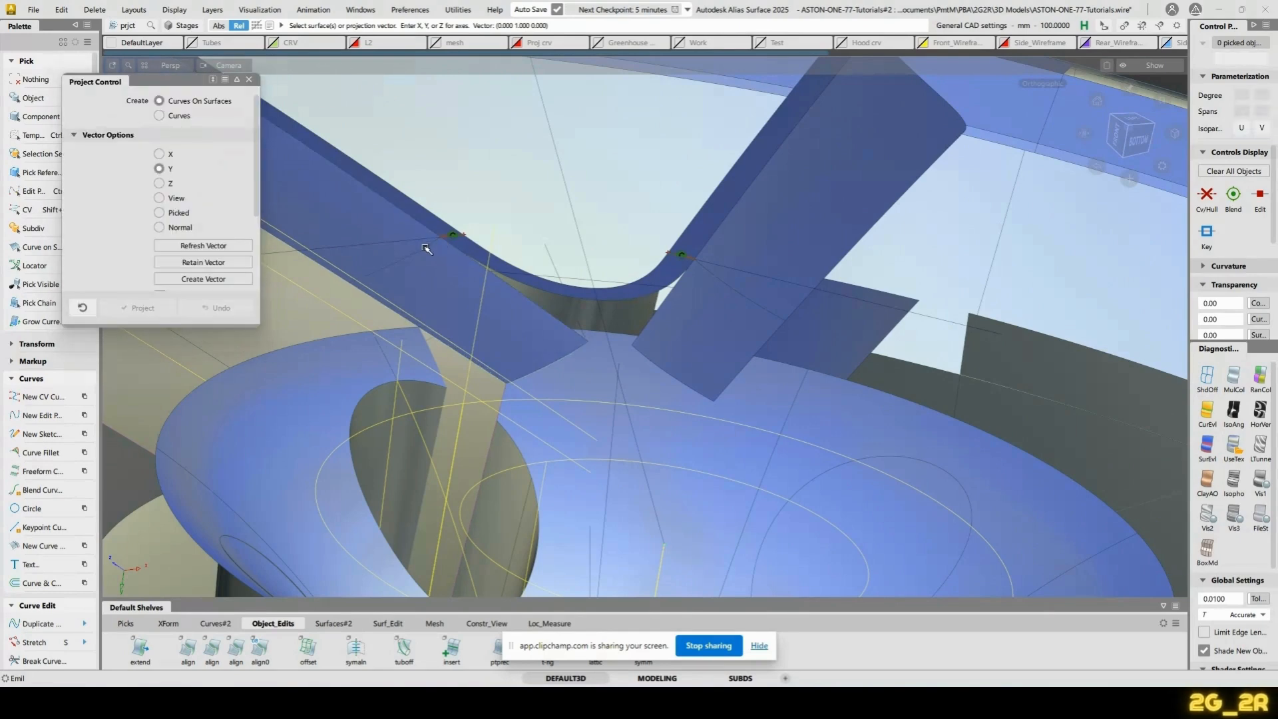
{"action": "left_click", "coordinate": [404, 216]}
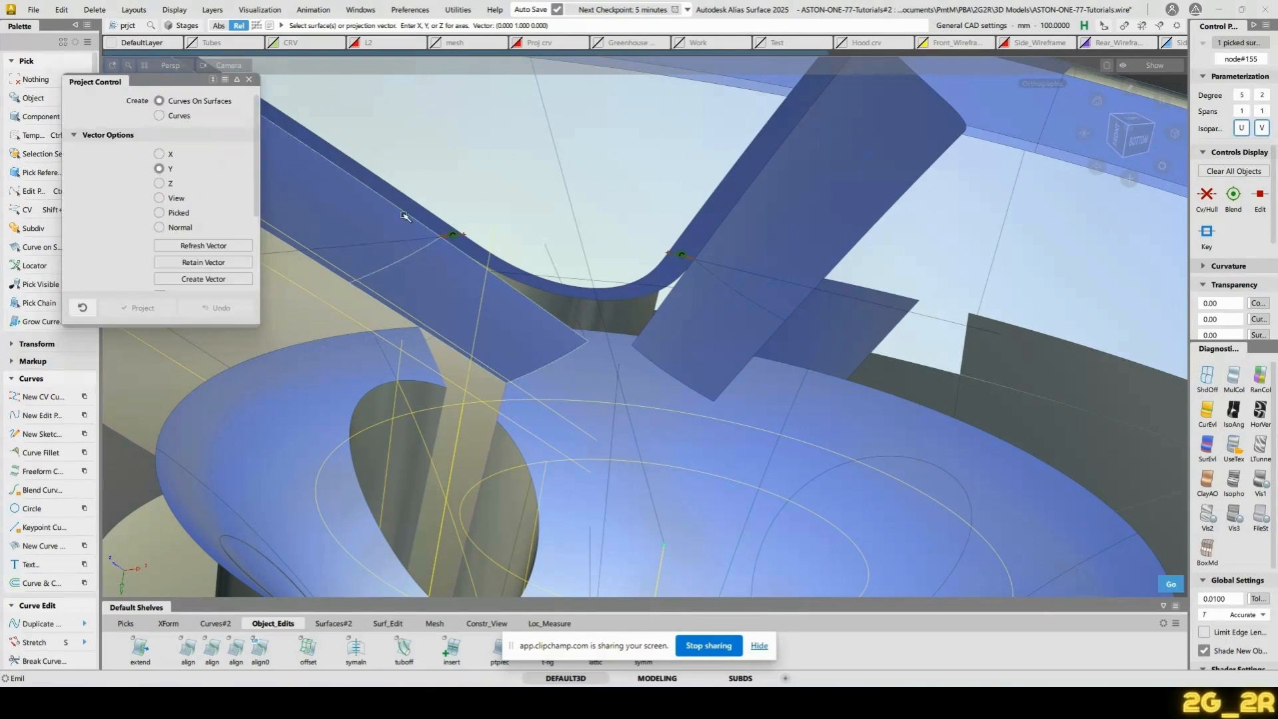
{"action": "left_click", "coordinate": [250, 80]}
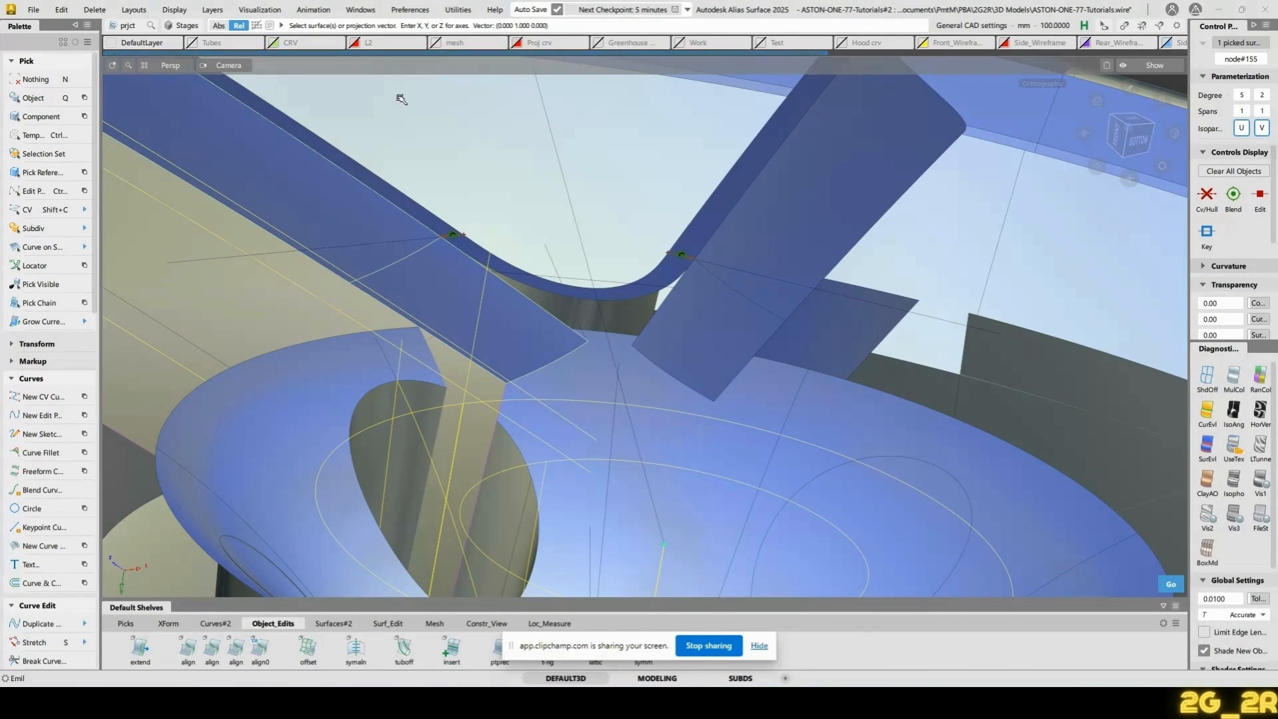
{"action": "left_click", "coordinate": [708, 332]}
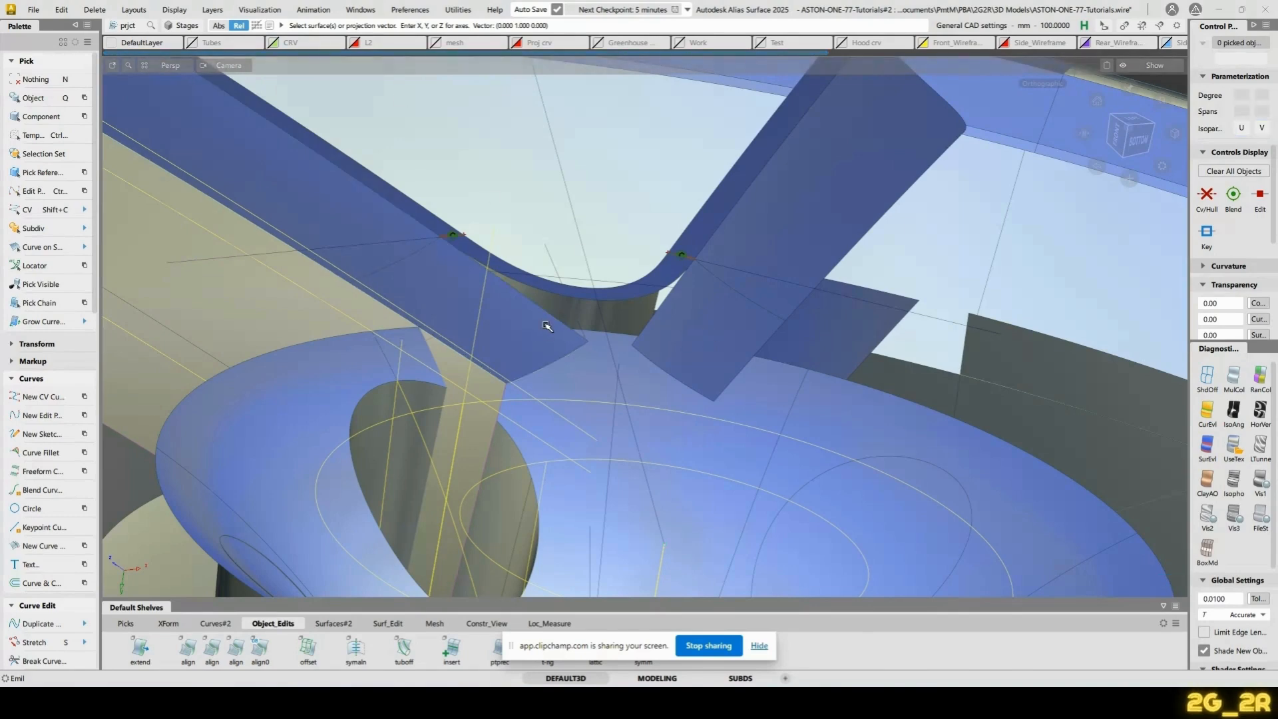
{"action": "left_click", "coordinate": [429, 248]}
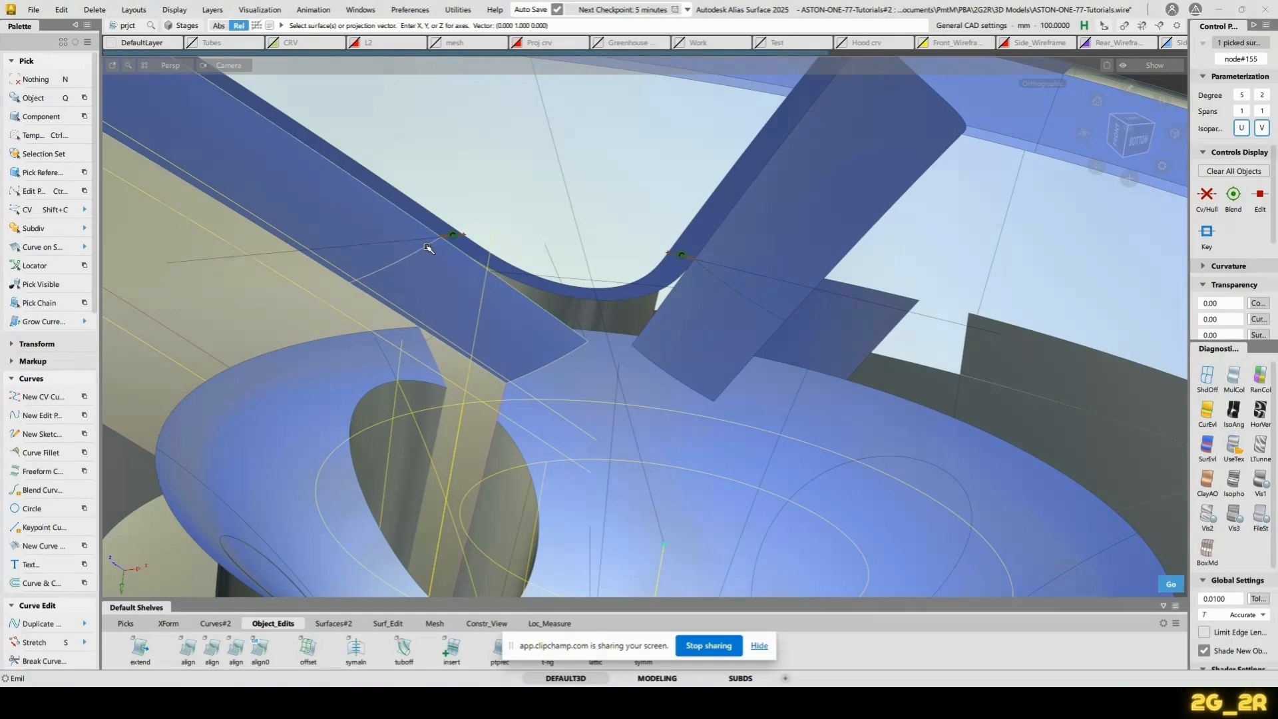
{"action": "left_click", "coordinate": [428, 249]}
{"action": "left_click_drag", "start_coordinate": [517, 257], "coordinate": [483, 366], "text": "alt+shift"}
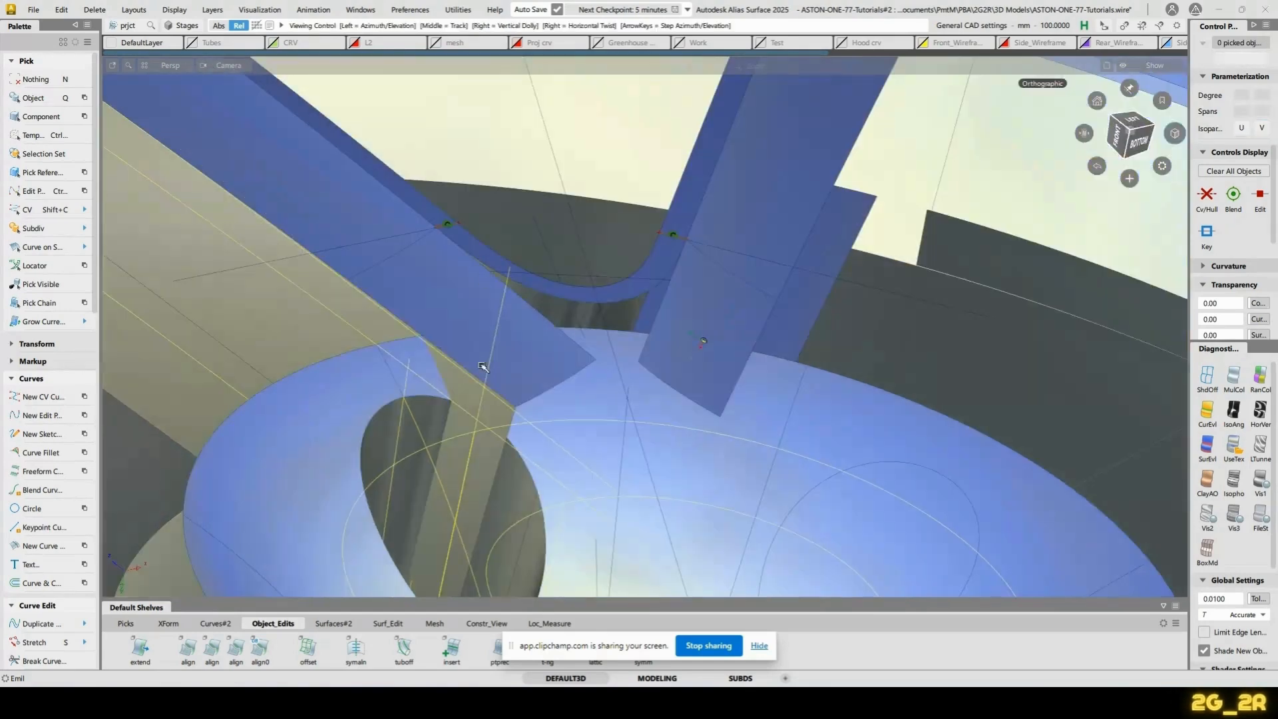
Create a G2 freeform blend between the projected curves on both half-spokes' broad faces, with shape 1.65 on both sides
{"action": "left_click", "coordinate": [341, 623]}
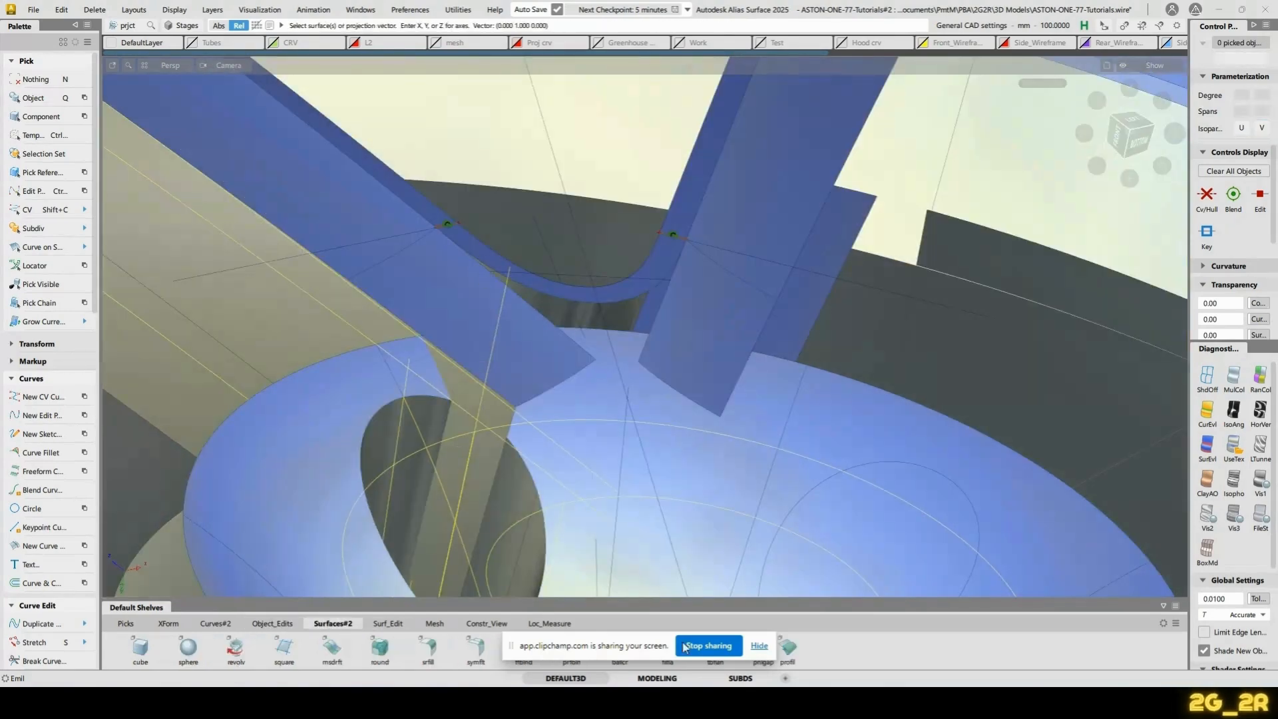
{"action": "left_click", "coordinate": [759, 645]}
{"action": "left_click", "coordinate": [524, 648]}
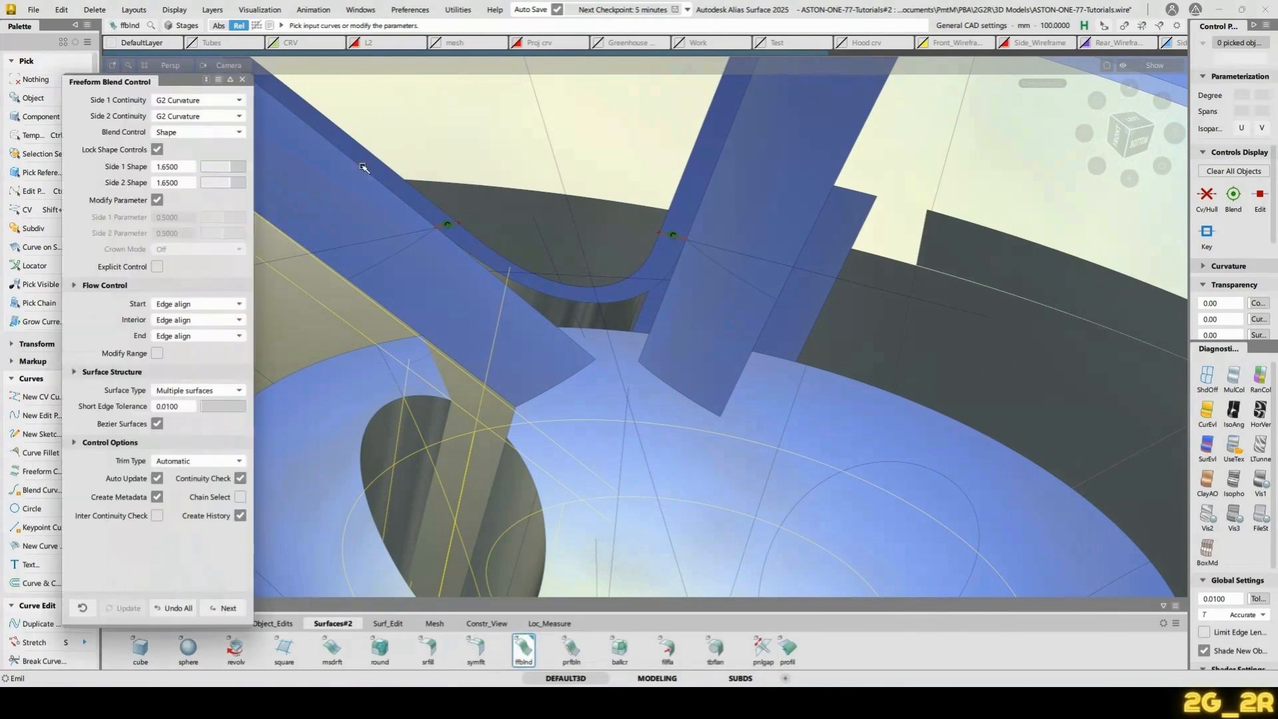
{"action": "left_click", "coordinate": [408, 248]}
{"action": "left_click", "coordinate": [708, 260]}
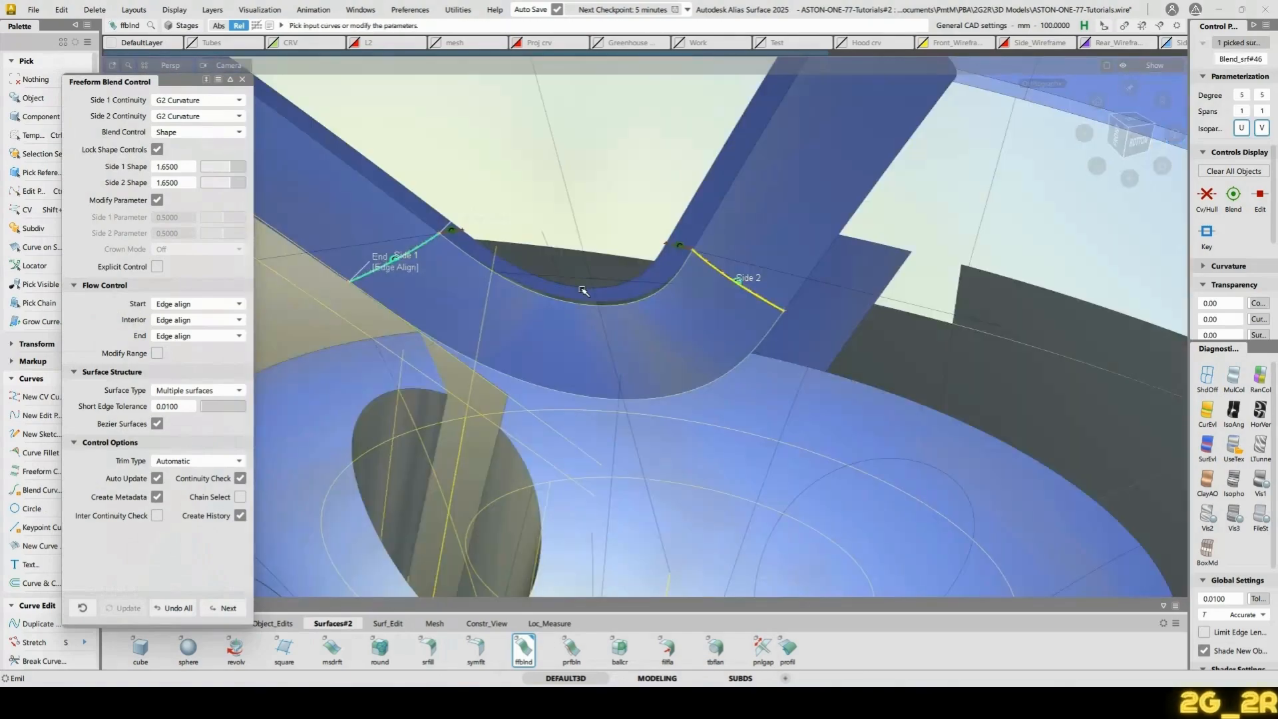
{"action": "right_click_drag", "start_coordinate": [582, 291], "coordinate": [624, 280], "text": "ctrl+shift"}
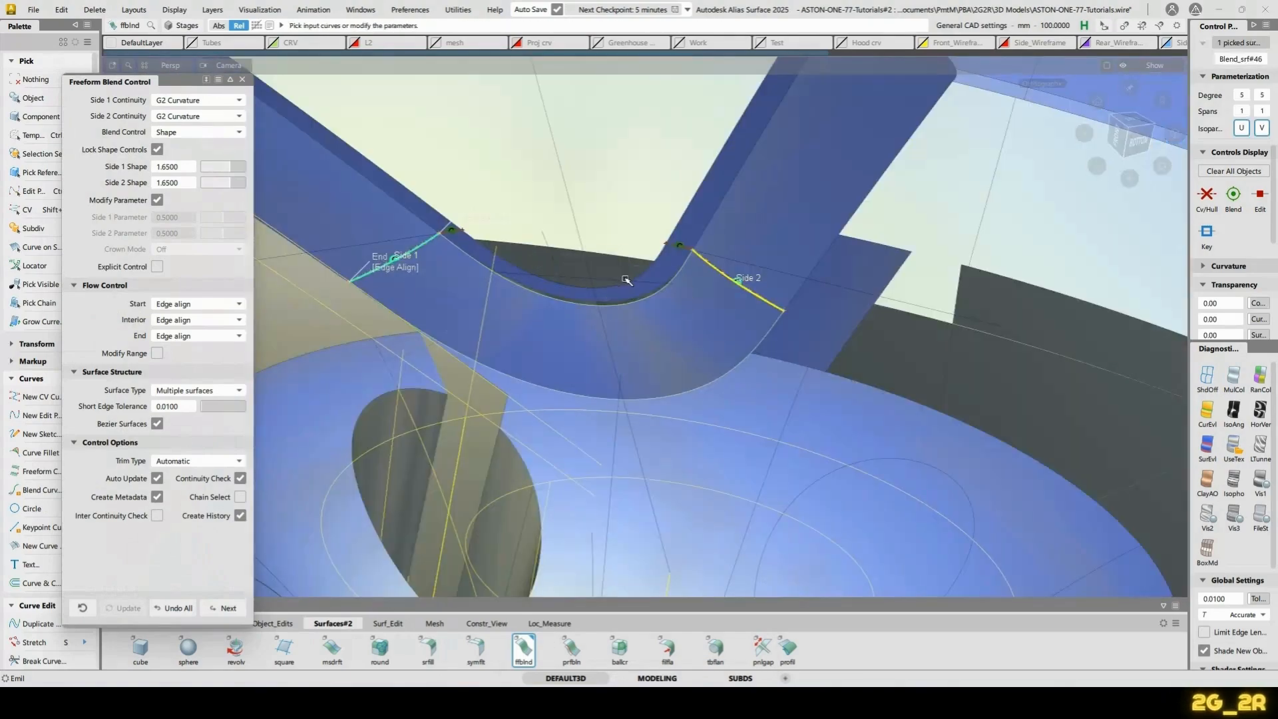
{"action": "mouse_move", "coordinate": [625, 280]}
{"action": "left_mouse_down", "text": "alt+shift"}
{"action": "mouse_move", "coordinate": [699, 337]}
{"action": "mouse_move", "coordinate": [732, 334]}
{"action": "mouse_move", "coordinate": [726, 293]}
{"action": "mouse_move", "coordinate": [679, 244]}
{"action": "mouse_move", "coordinate": [898, 391]}
{"action": "mouse_move", "coordinate": [522, 266]}
{"action": "mouse_move", "coordinate": [565, 239]}
{"action": "mouse_move", "coordinate": [546, 327]}
{"action": "mouse_move", "coordinate": [618, 286]}
{"action": "left_mouse_up", "text": "alt+shift"}
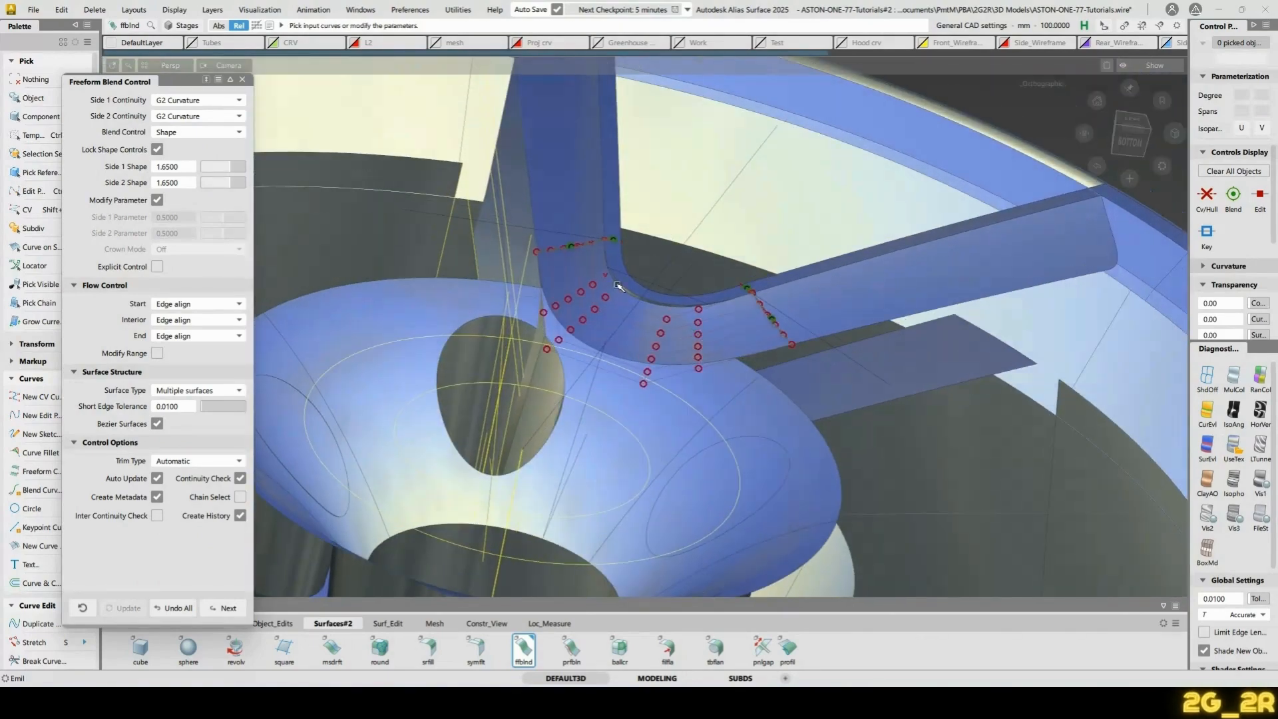
{"action": "left_click", "coordinate": [243, 80]}
Try to pick the templated geometry beside the upright half-spoke
{"action": "left_click_drag", "start_coordinate": [836, 322], "coordinate": [765, 395], "text": "alt+shift"}
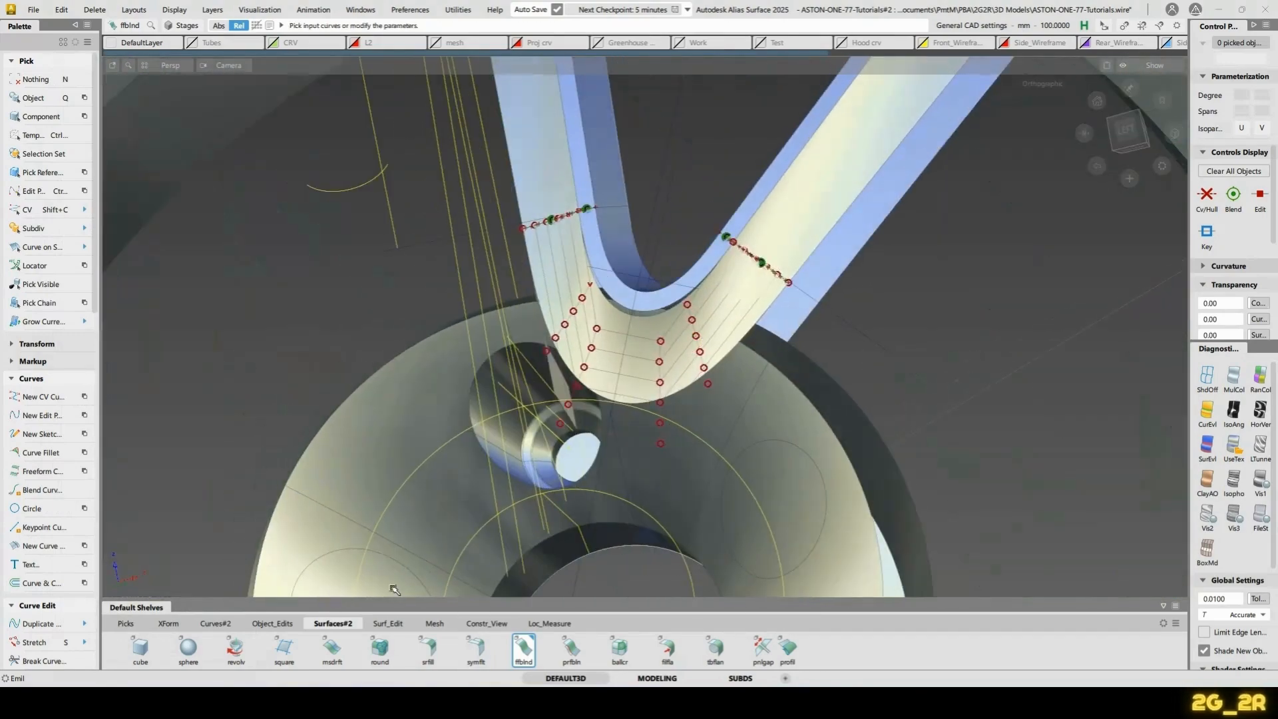
{"action": "key", "text": "alt+Tab"}
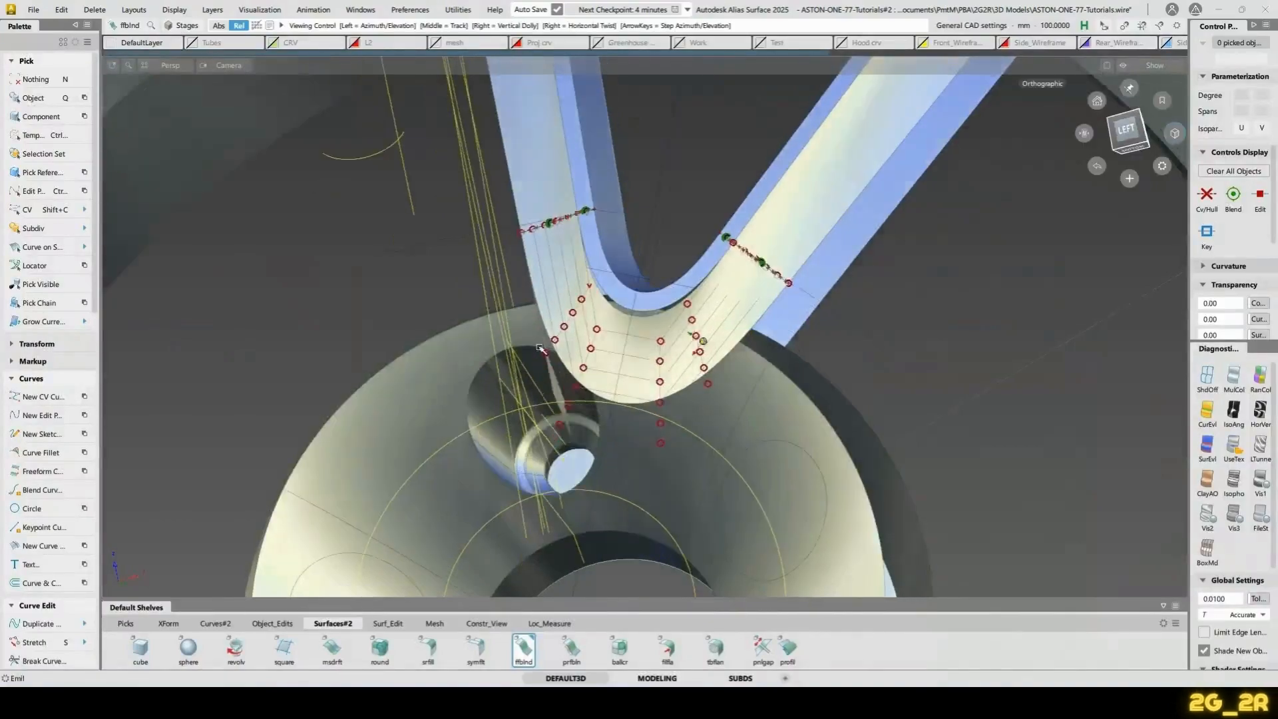
{"action": "left_click_drag", "start_coordinate": [786, 333], "coordinate": [561, 317], "text": "alt+shift"}
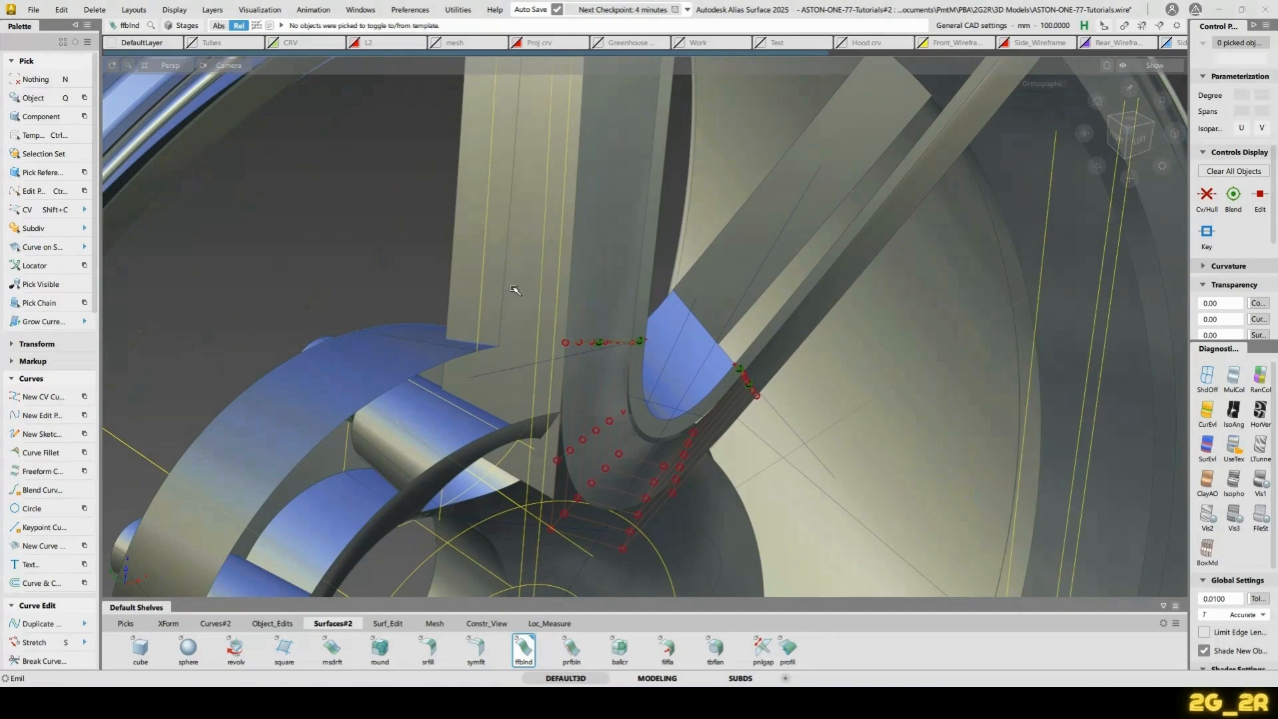
{"action": "left_click_drag", "start_coordinate": [516, 292], "coordinate": [519, 322], "text": "alt+shift"}
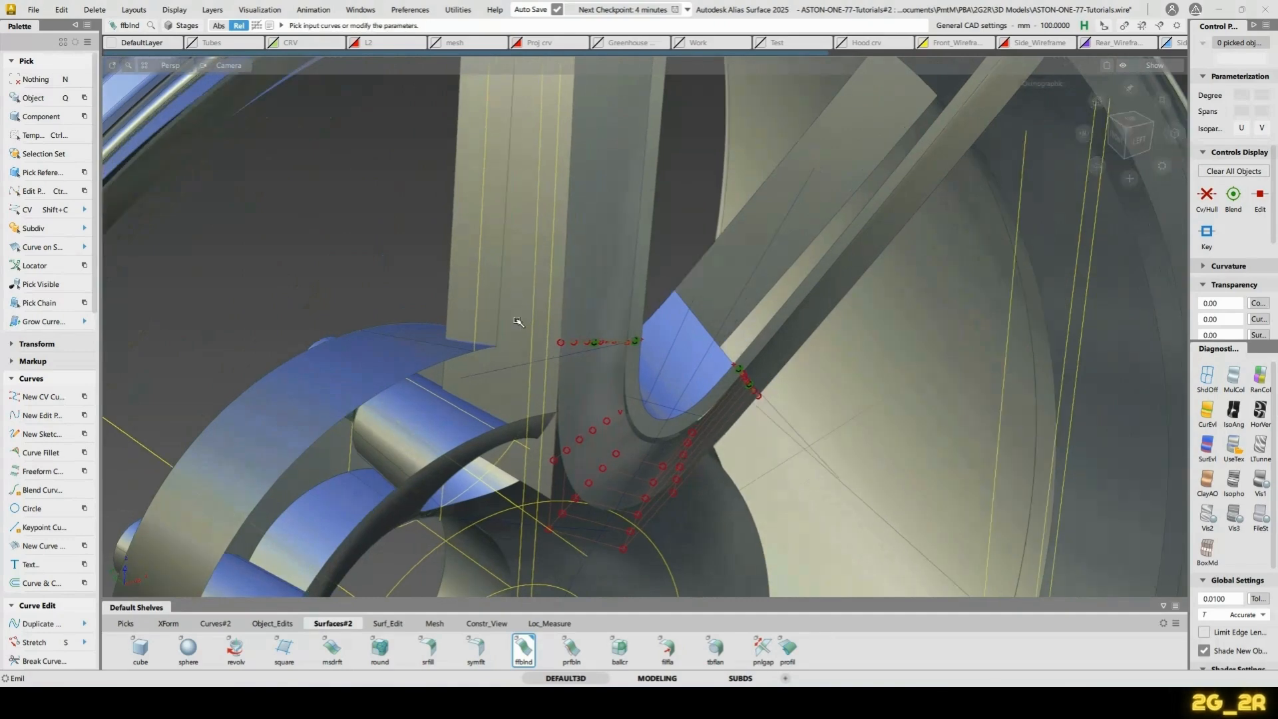
{"action": "key", "text": "ctrl+t"}
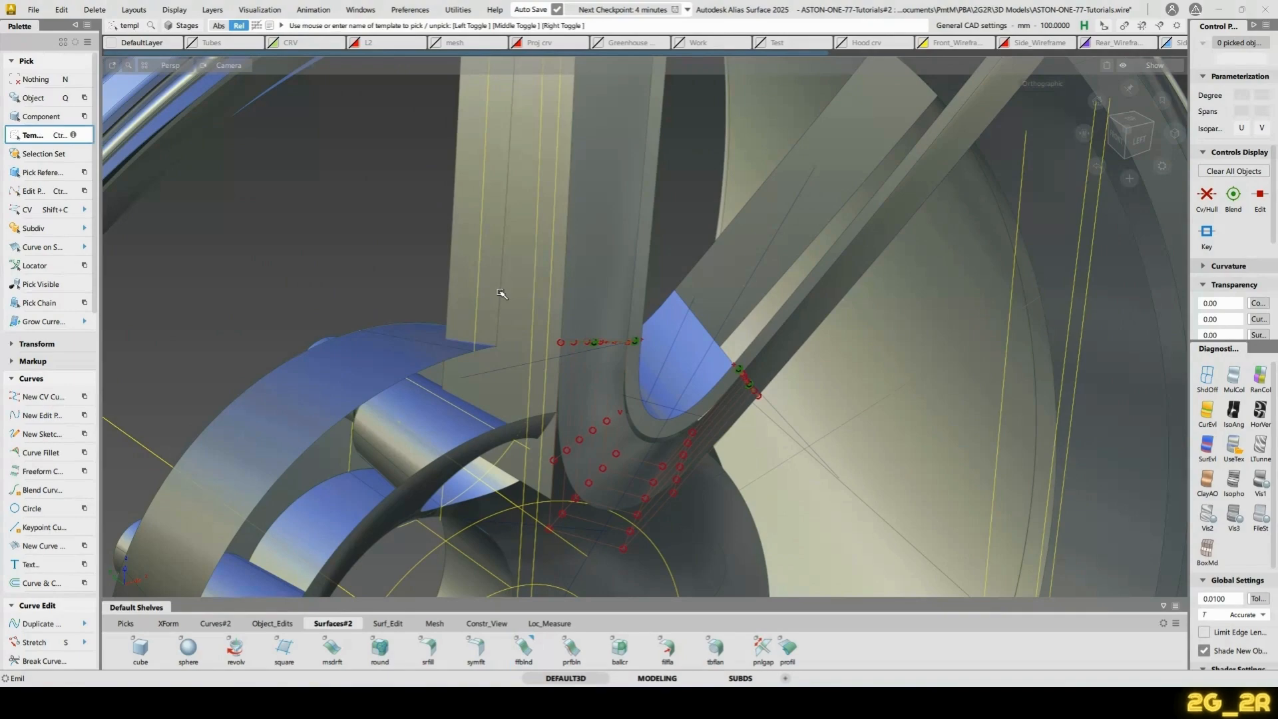
{"action": "left_click_drag", "start_coordinate": [525, 299], "coordinate": [491, 259], "text": "alt+shift"}
{"action": "left_click", "coordinate": [477, 261], "text": "ctrl+shift"}
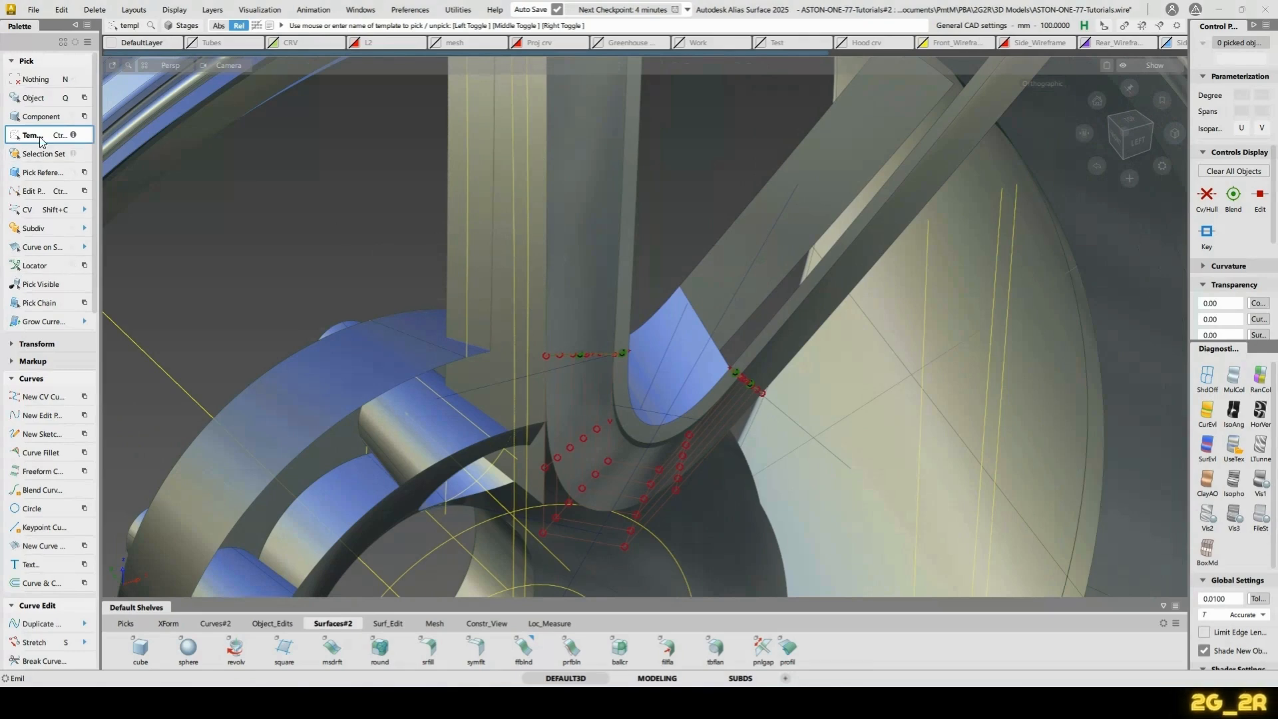
{"action": "left_click", "coordinate": [484, 278]}
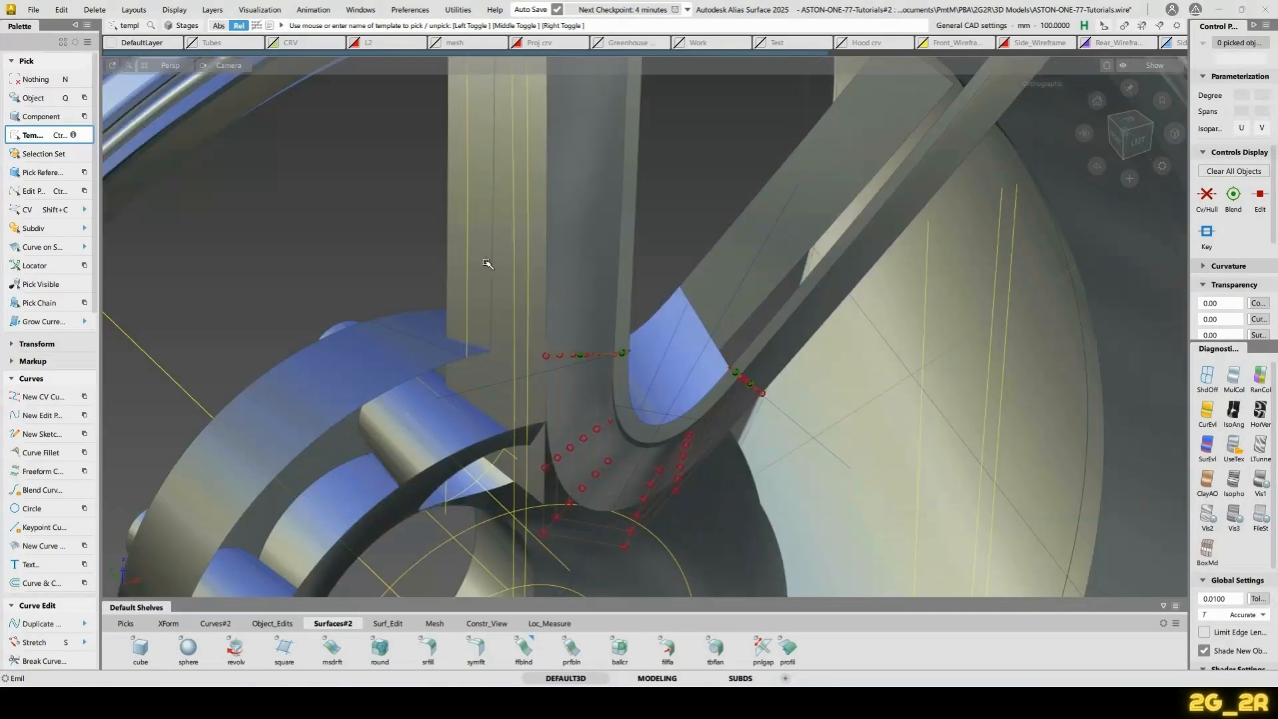
{"action": "left_click_drag", "start_coordinate": [487, 262], "coordinate": [504, 262], "text": "ctrl+shift"}
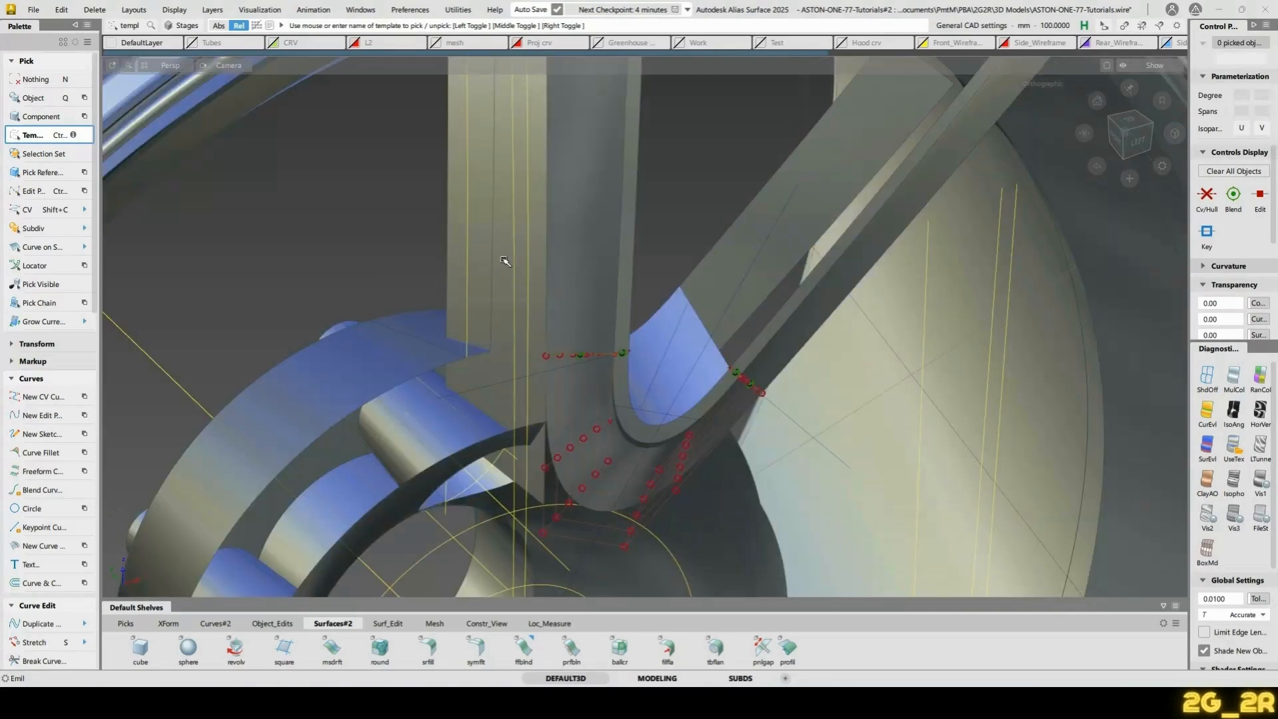
{"action": "left_click", "coordinate": [492, 262]}
{"action": "right_click_drag", "start_coordinate": [492, 262], "coordinate": [515, 286], "text": "alt+shift"}
{"action": "left_click_drag", "start_coordinate": [517, 287], "coordinate": [599, 153], "text": "alt+shift"}
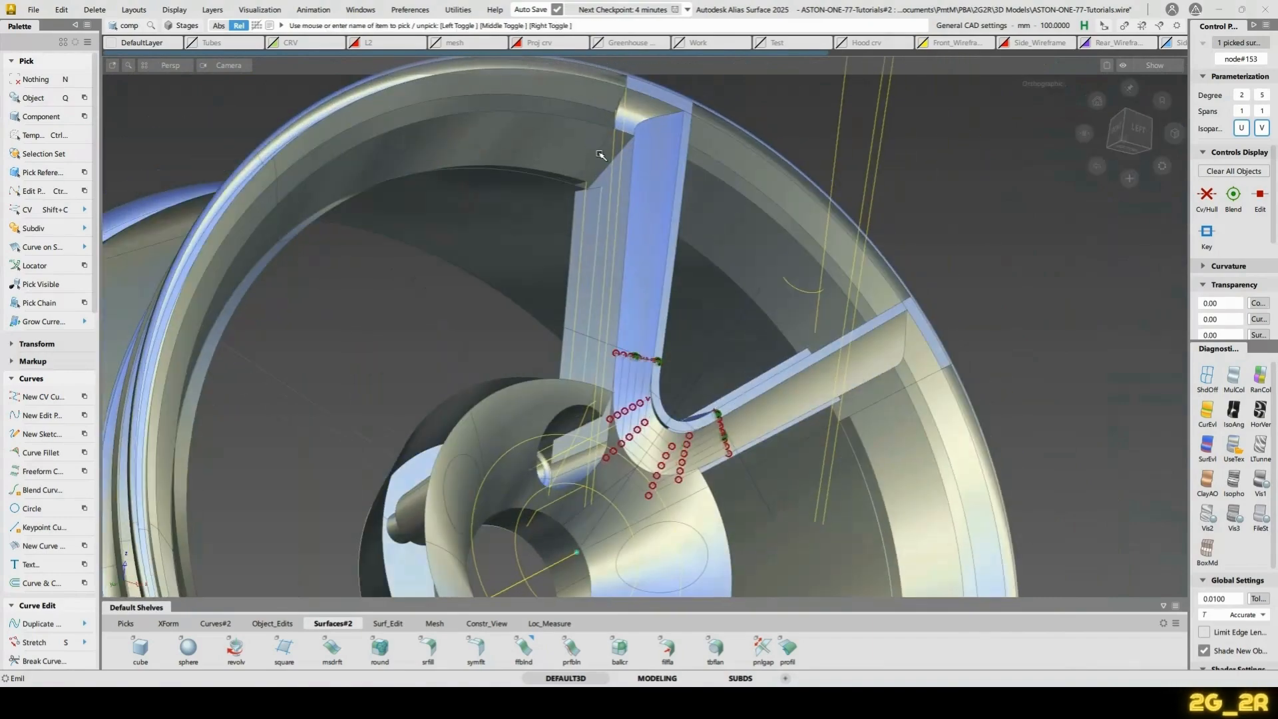
Bring back the large surface spanning both half-spokes behind the new spoke blend
{"action": "key", "text": "n"}
{"action": "key", "text": "ctrl+t"}
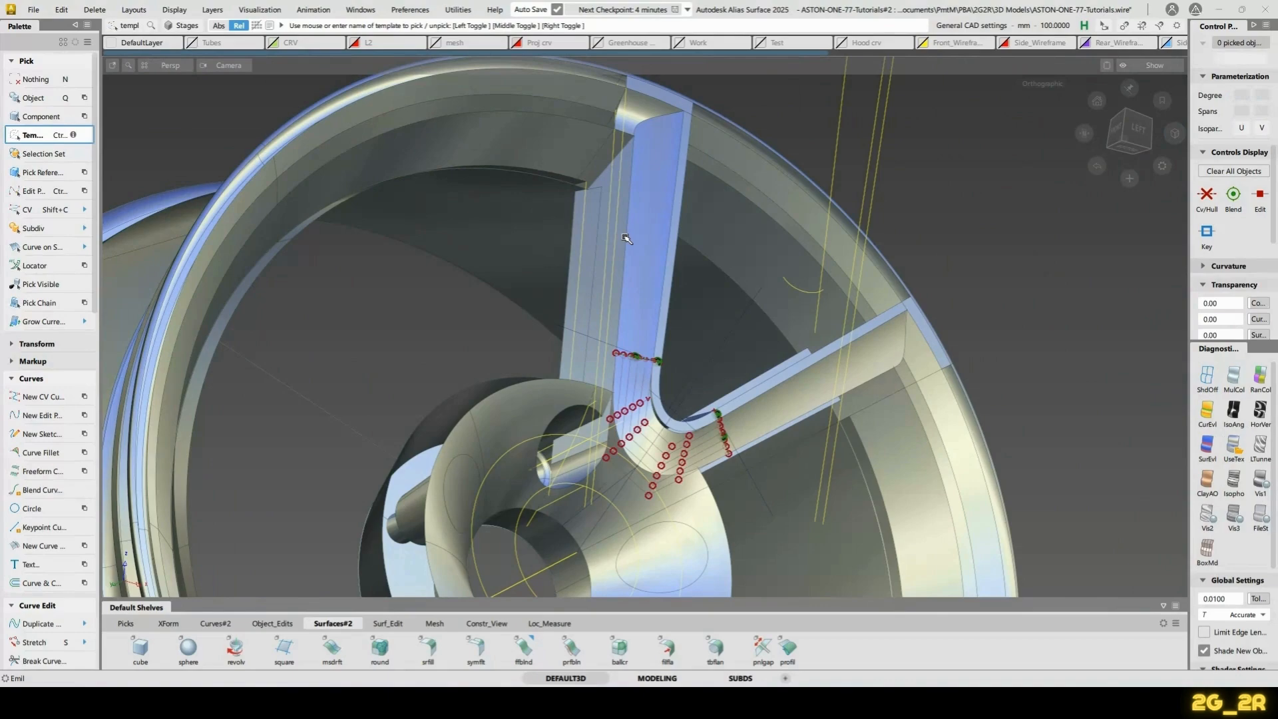
{"action": "left_click", "coordinate": [626, 238]}
{"action": "left_click_drag", "start_coordinate": [626, 238], "coordinate": [643, 222], "text": "alt+shift"}
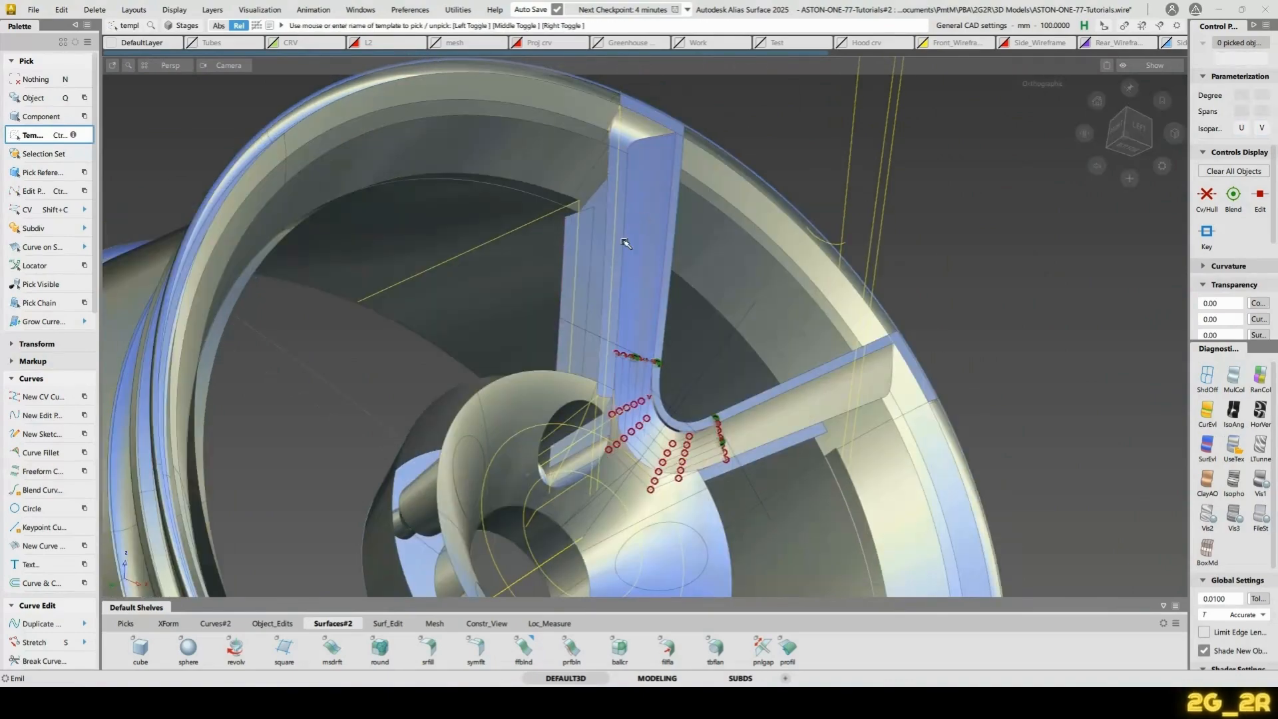
{"action": "left_click_drag", "start_coordinate": [565, 279], "coordinate": [772, 286], "text": "ctrl+shift"}
{"action": "key", "text": "ctrl+u"}
{"action": "left_click", "coordinate": [700, 316]}
{"action": "right_click_drag", "start_coordinate": [772, 286], "coordinate": [696, 372], "text": "alt+shift"}
{"action": "middle_click_drag", "start_coordinate": [696, 373], "coordinate": [696, 262], "text": "alt+shift"}
{"action": "left_click_drag", "start_coordinate": [696, 262], "coordinate": [473, 273], "text": "alt+shift"}
{"action": "left_click_drag", "start_coordinate": [564, 516], "coordinate": [583, 536], "text": "ctrl+shift"}
{"action": "left_click", "coordinate": [582, 535]}
{"action": "mouse_move", "coordinate": [518, 353]}
{"action": "left_mouse_down", "text": "alt+shift"}
{"action": "mouse_move", "coordinate": [493, 294]}
{"action": "mouse_move", "coordinate": [503, 360]}
{"action": "left_mouse_up", "text": "alt+shift"}
{"action": "left_click", "coordinate": [536, 333]}
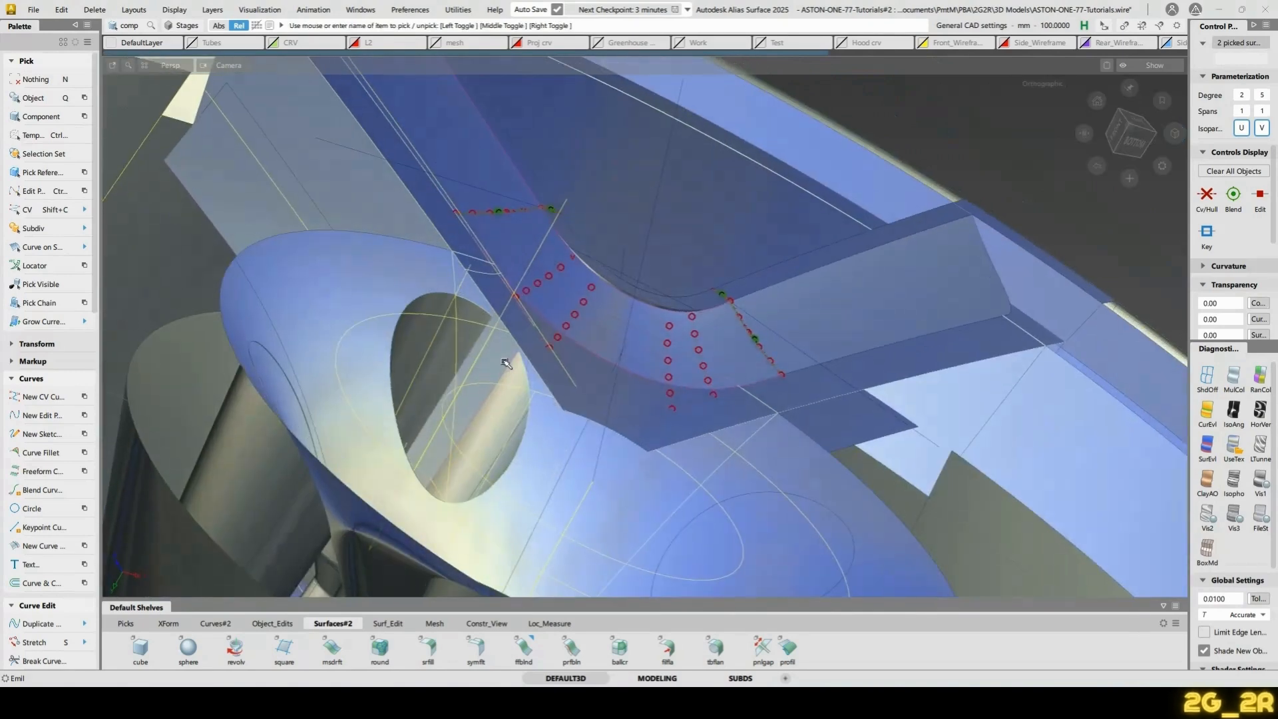
Untrim the revolved hub surface around its oval opening
{"action": "key", "text": "f"}
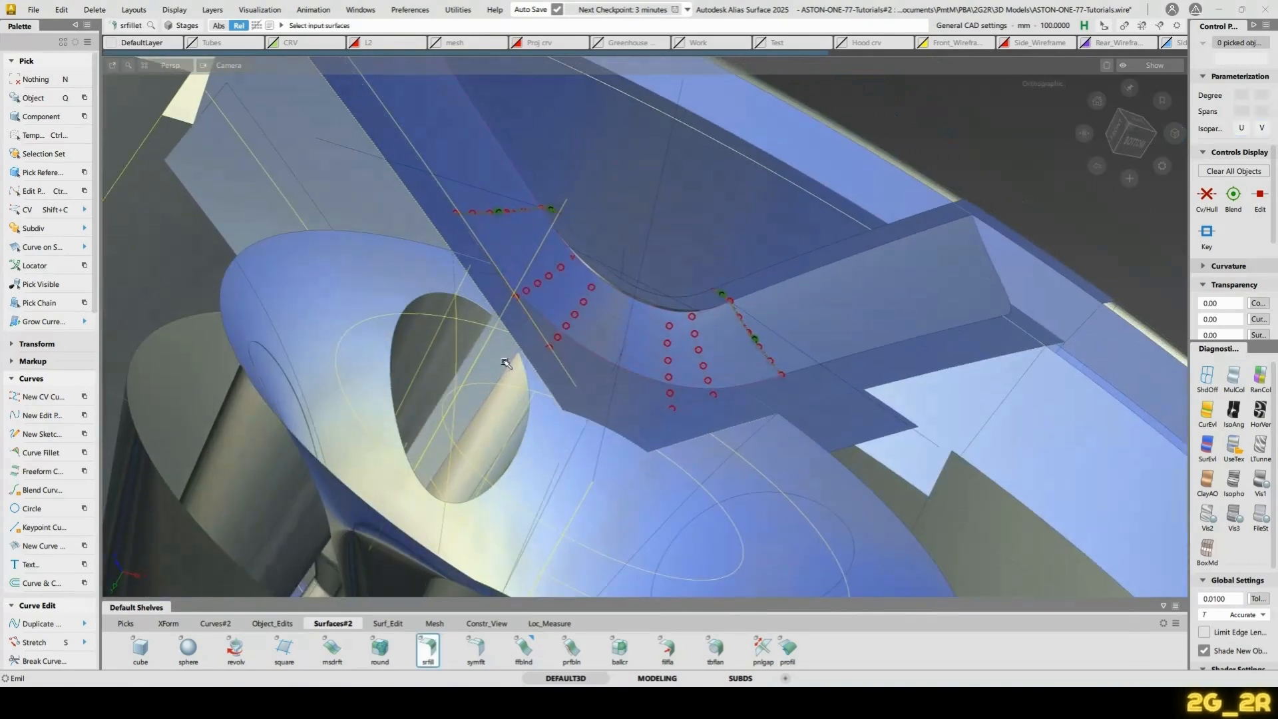
{"action": "key", "text": "u"}
{"action": "left_click", "coordinate": [549, 433]}
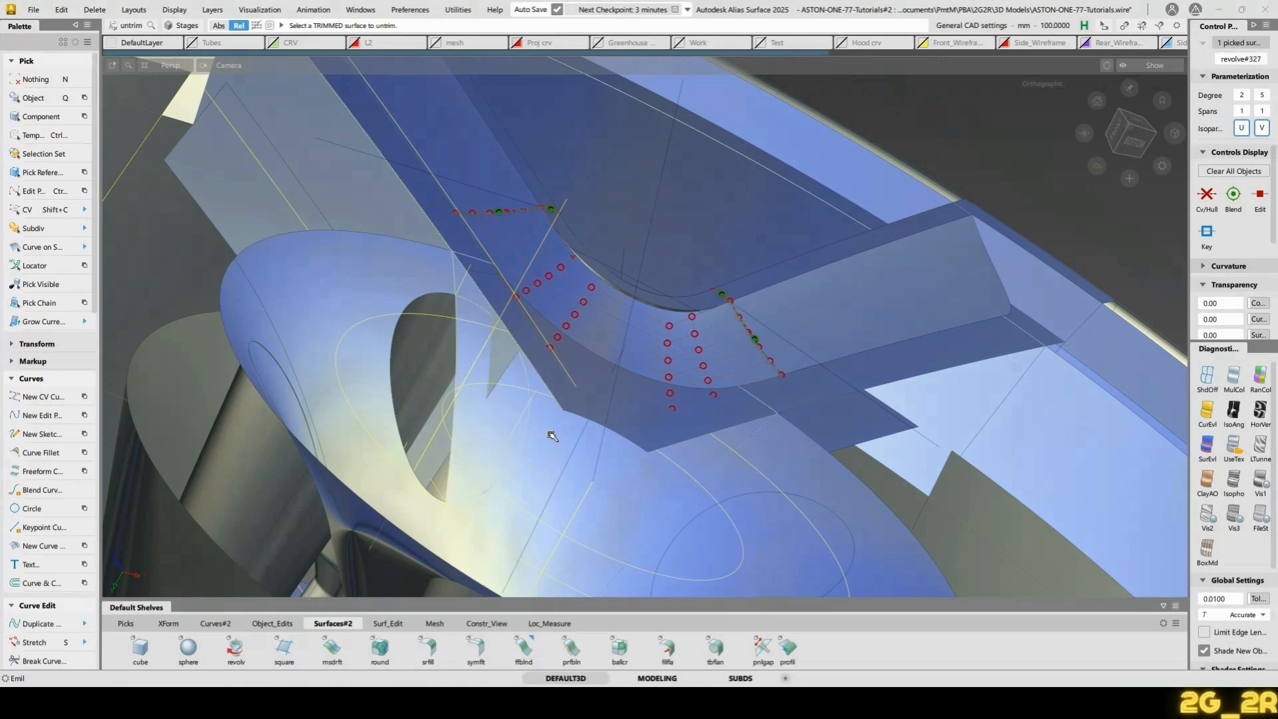
Create a surface fillet between the large surface spanning both half-spokes and the revolved hub surface
{"action": "left_click", "coordinate": [515, 278]}
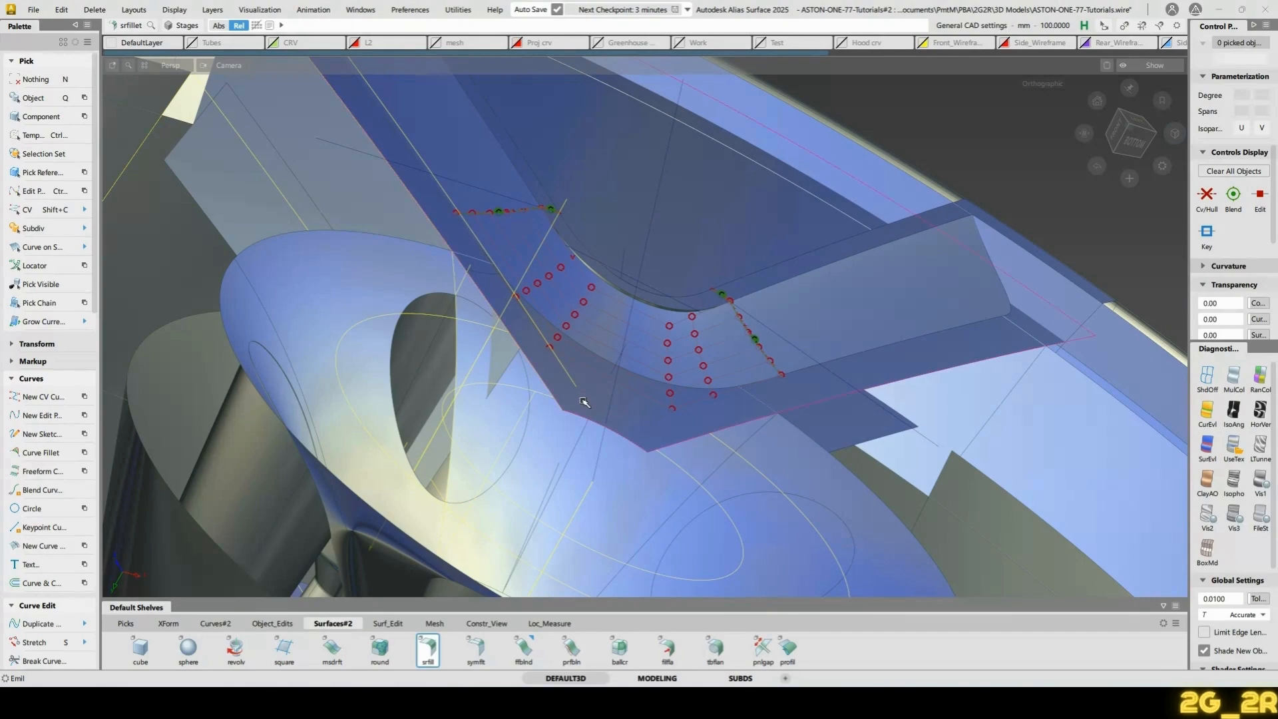
{"action": "right_click_drag", "start_coordinate": [548, 438], "coordinate": [505, 425], "text": "alt+shift"}
{"action": "left_click_drag", "start_coordinate": [505, 426], "coordinate": [638, 338], "text": "alt+shift"}
{"action": "left_click", "coordinate": [637, 338]}
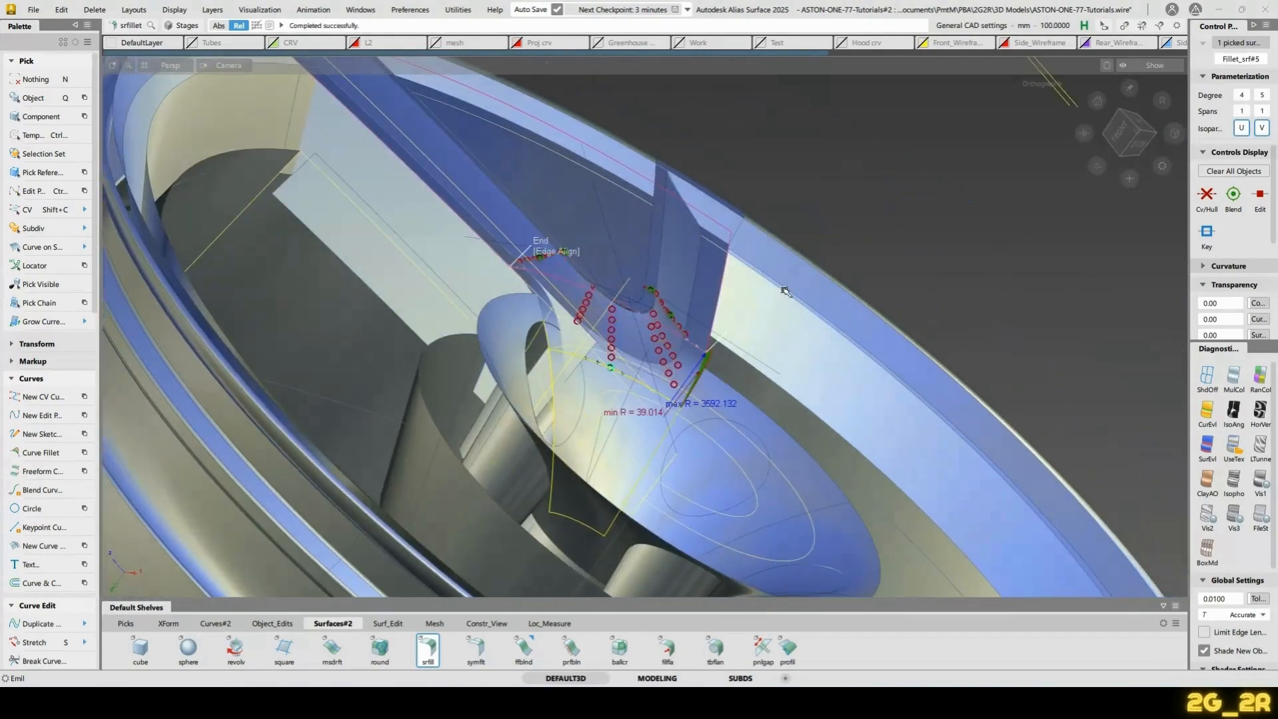
{"action": "left_click_drag", "start_coordinate": [783, 289], "coordinate": [599, 320], "text": "alt+shift"}
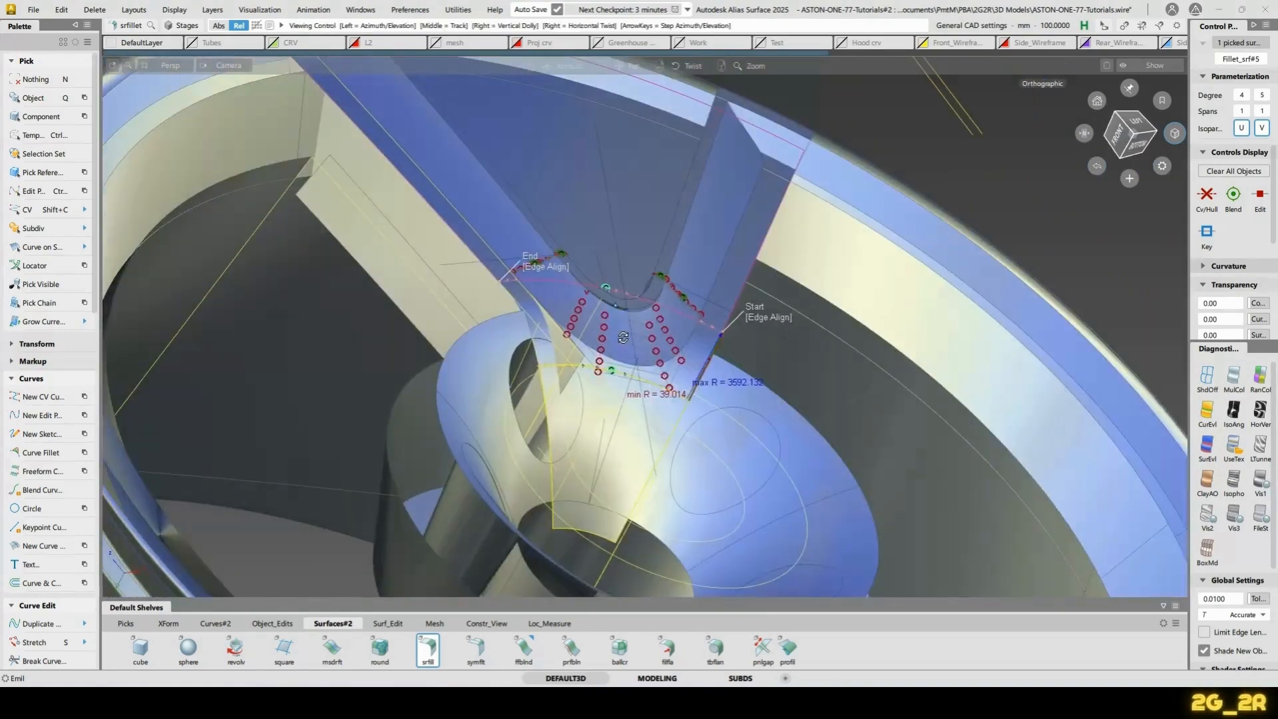
{"action": "right_click_drag", "start_coordinate": [598, 320], "coordinate": [615, 280], "text": "alt+shift"}
{"action": "middle_click_drag", "start_coordinate": [616, 279], "coordinate": [635, 308], "text": "alt+shift"}
Set the hub fillet's chordal length to 49 mm and inspect its edge at the spoke blend's end
{"action": "key", "text": "n"}
{"action": "key", "text": "q"}
{"action": "double_click", "coordinate": [469, 310]}
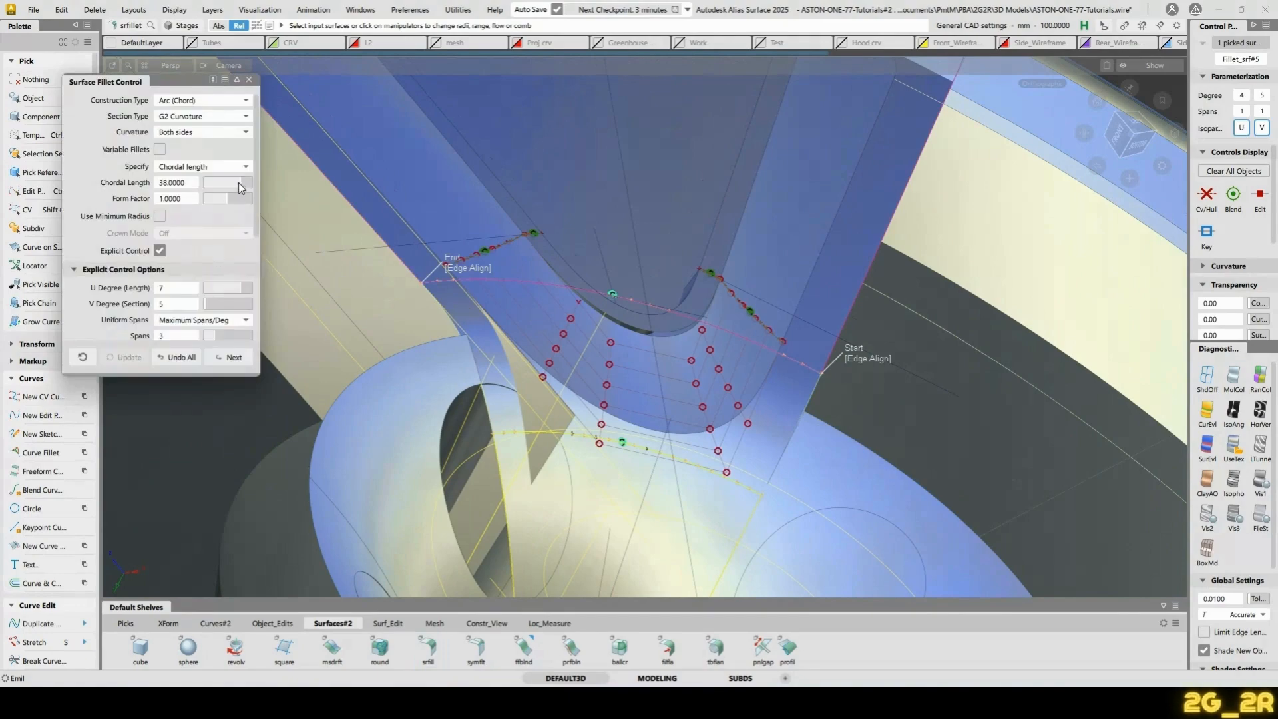
{"action": "left_click_drag", "start_coordinate": [238, 182], "coordinate": [250, 183]}
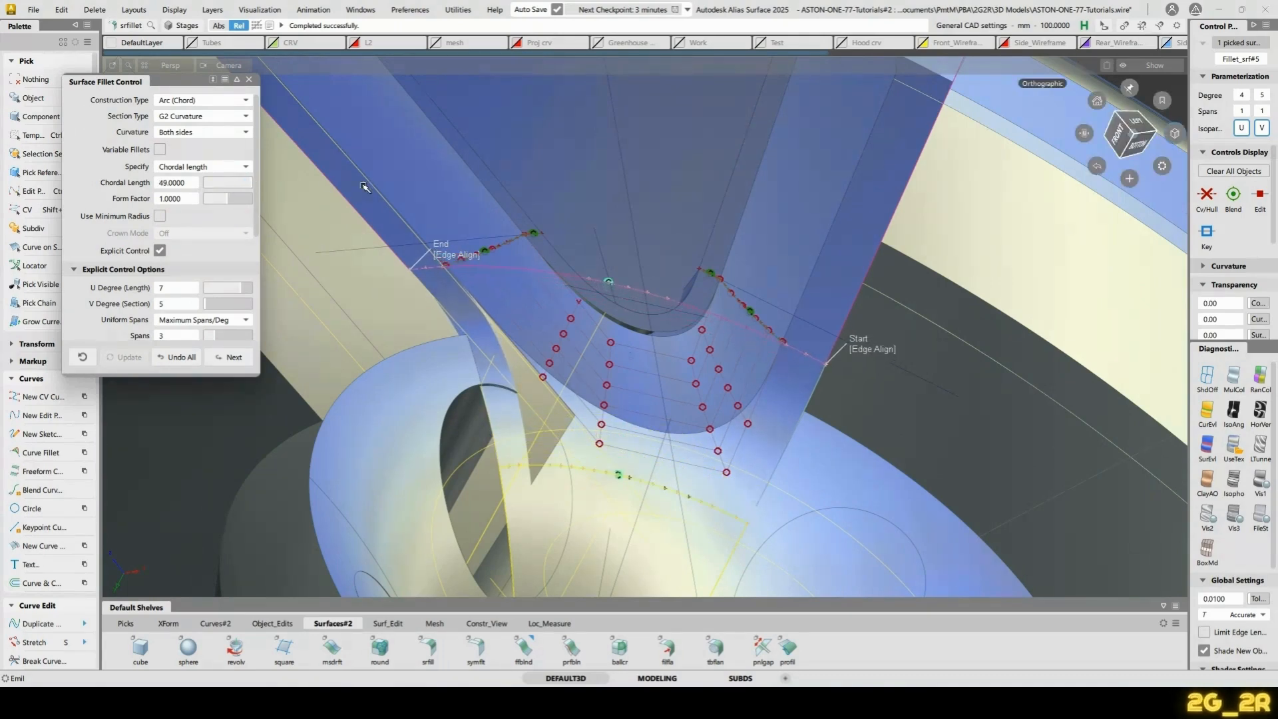
{"action": "left_click_drag", "start_coordinate": [438, 212], "coordinate": [372, 286], "text": "alt+shift"}
{"action": "right_click_drag", "start_coordinate": [373, 286], "coordinate": [406, 299], "text": "alt+shift"}
{"action": "middle_click_drag", "start_coordinate": [448, 372], "coordinate": [547, 199], "text": "alt+shift"}
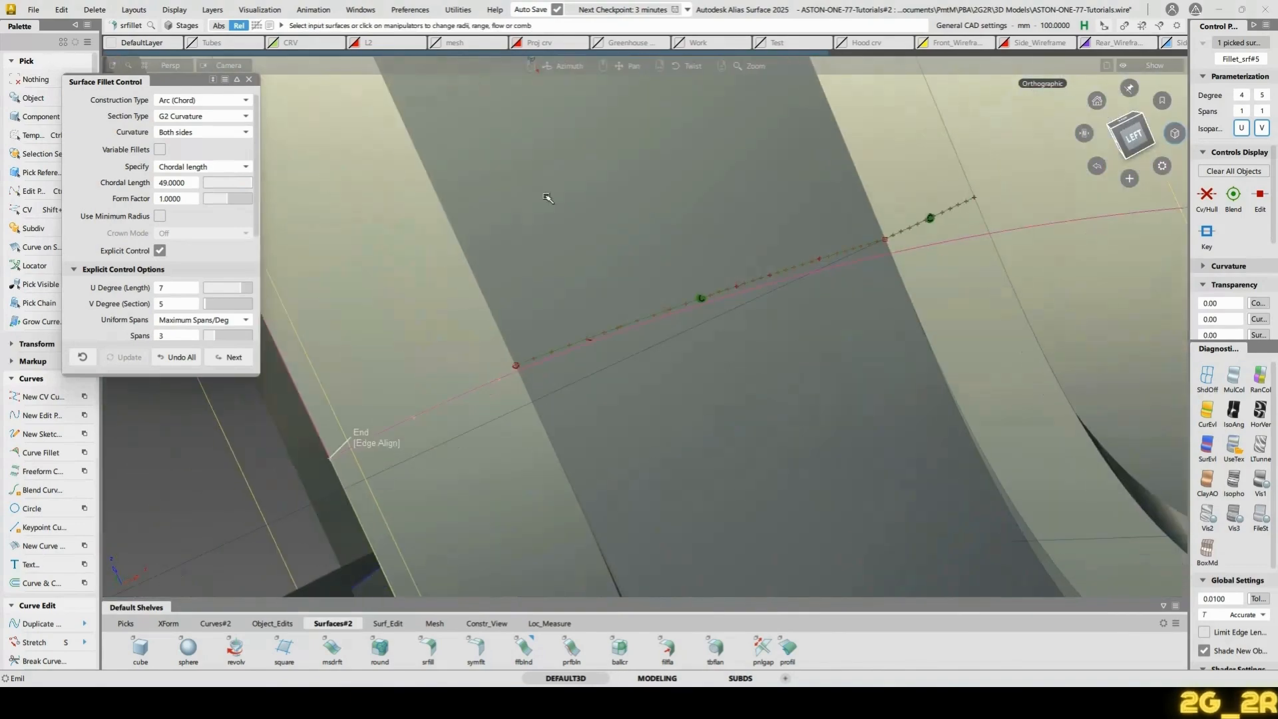
{"action": "left_click_drag", "start_coordinate": [419, 296], "coordinate": [372, 276], "text": "alt+shift"}
Set the hub fillet's chordal length to 50 mm and compare its edge with the spoke blend's end in the left view
{"action": "double_click", "coordinate": [196, 183]}
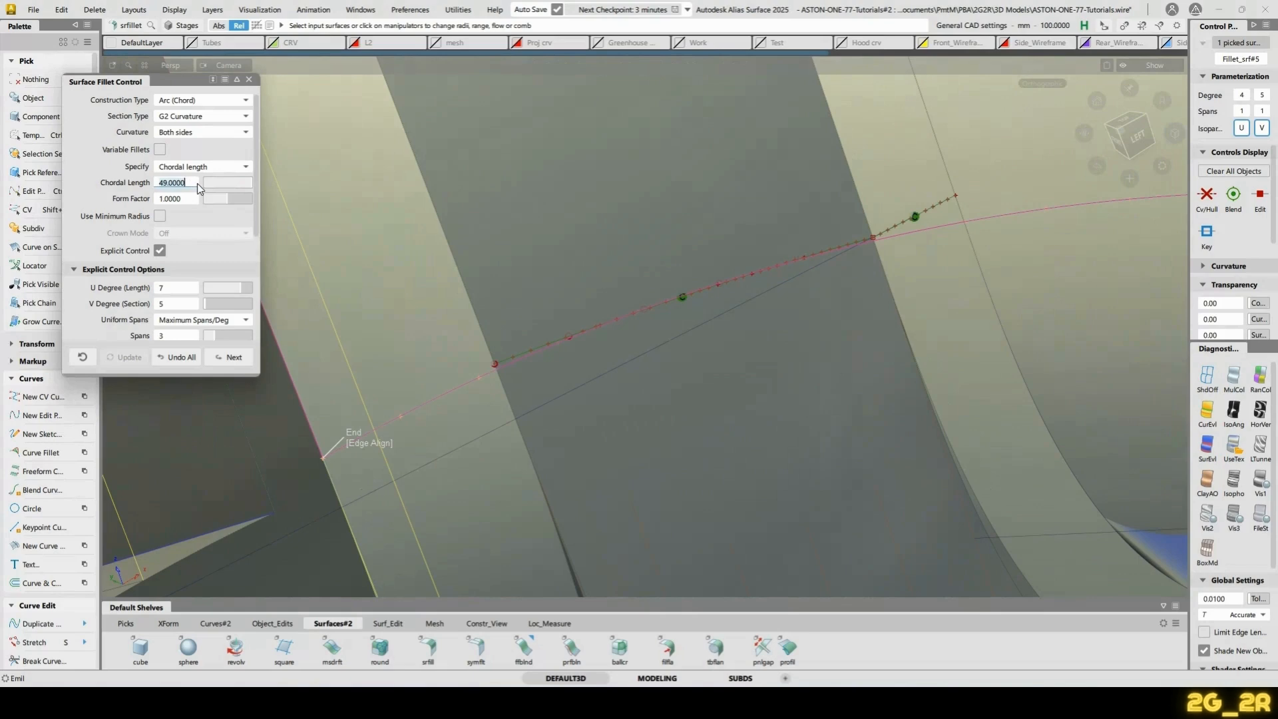
{"action": "type", "text": "50"}
{"action": "key", "text": "Return"}
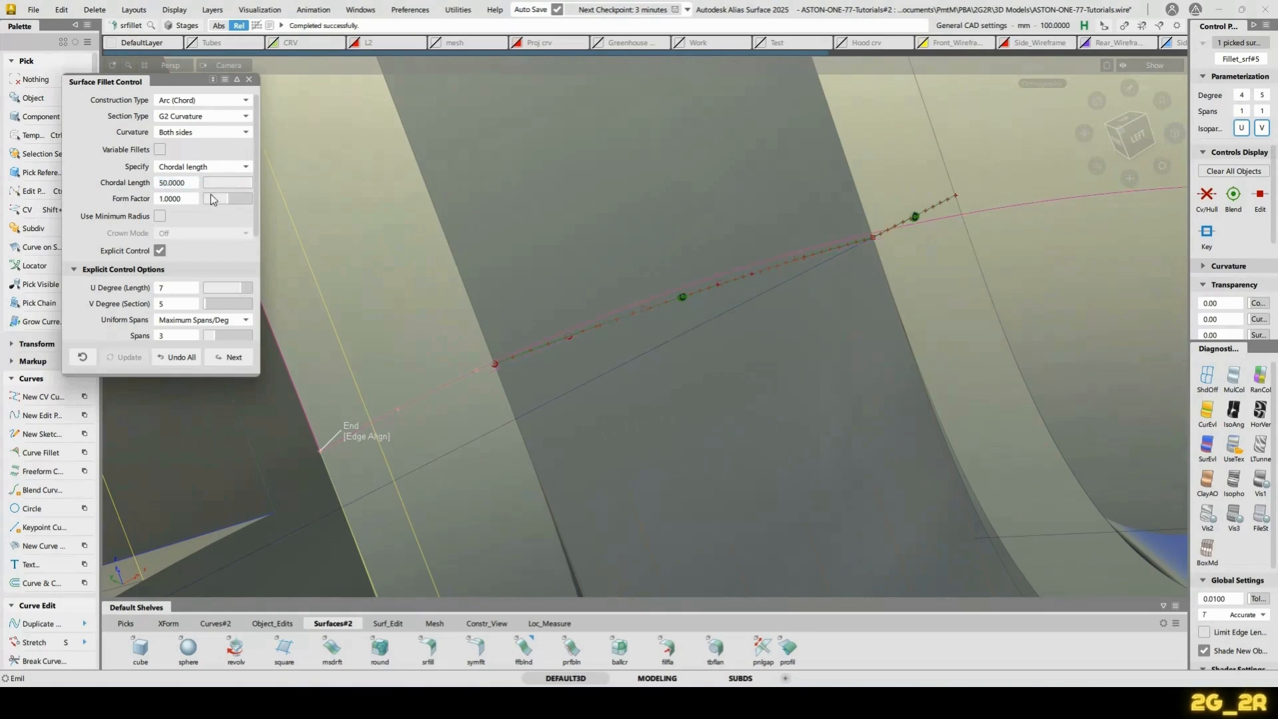
{"action": "left_click", "coordinate": [1132, 135]}
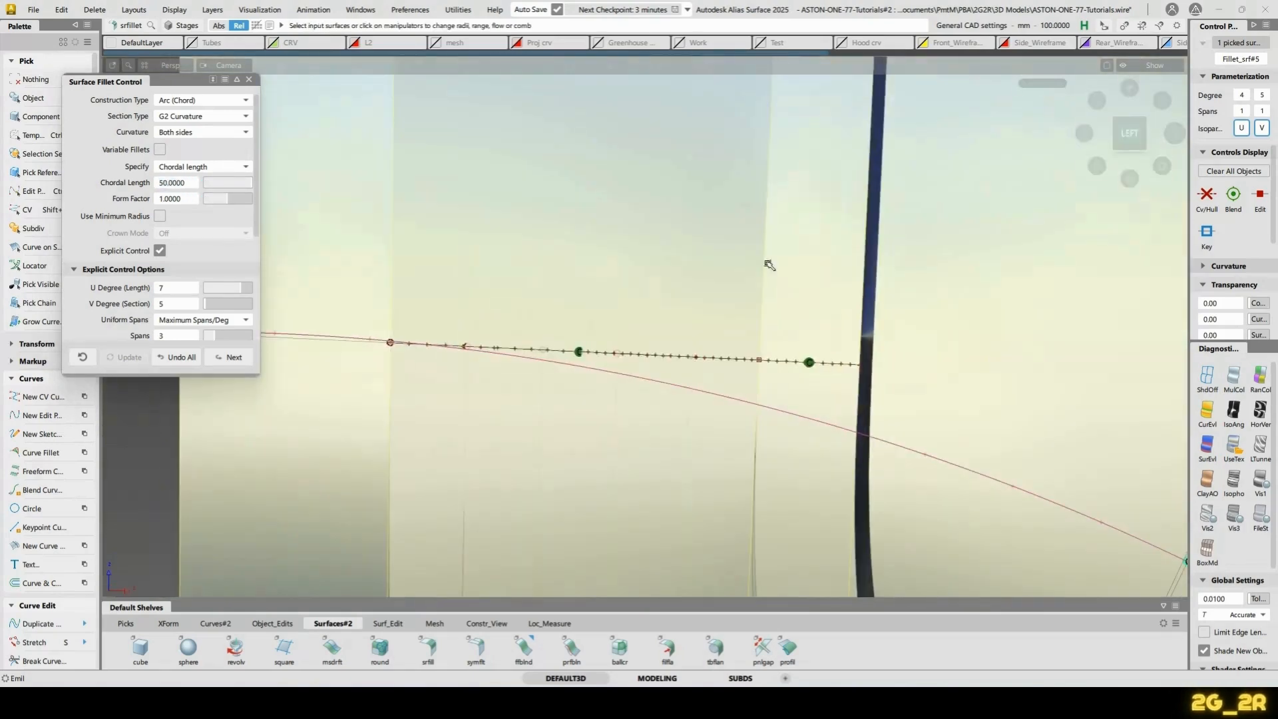
{"action": "right_click_drag", "start_coordinate": [769, 264], "coordinate": [586, 255], "text": "alt+shift"}
{"action": "middle_click_drag", "start_coordinate": [312, 475], "coordinate": [690, 417], "text": "alt+shift"}
{"action": "right_click_drag", "start_coordinate": [690, 417], "coordinate": [719, 306], "text": "alt+shift"}
{"action": "right_click_drag", "start_coordinate": [900, 343], "coordinate": [738, 459], "text": "alt+shift"}
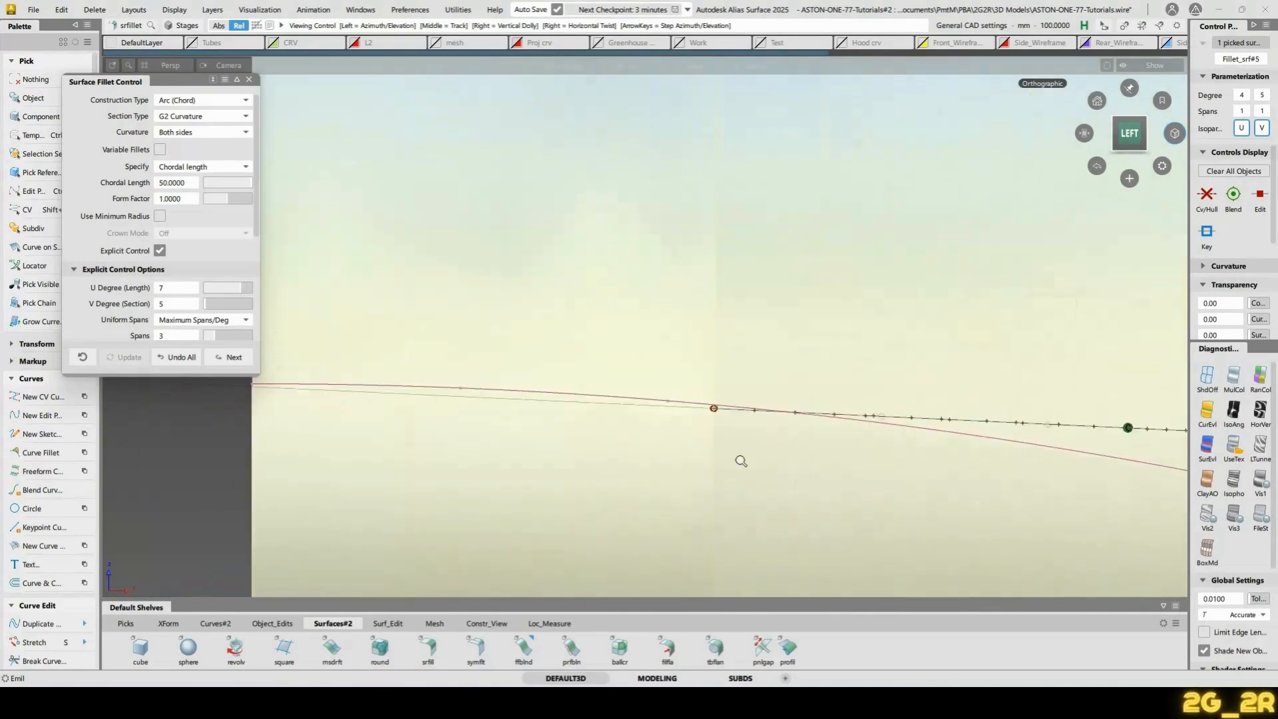
Set the hub fillet's chordal length to 49.8 mm to line its edge up with the spoke blend's end
{"action": "middle_click_drag", "start_coordinate": [739, 459], "coordinate": [748, 554], "text": "alt+shift"}
{"action": "double_click", "coordinate": [191, 185]}
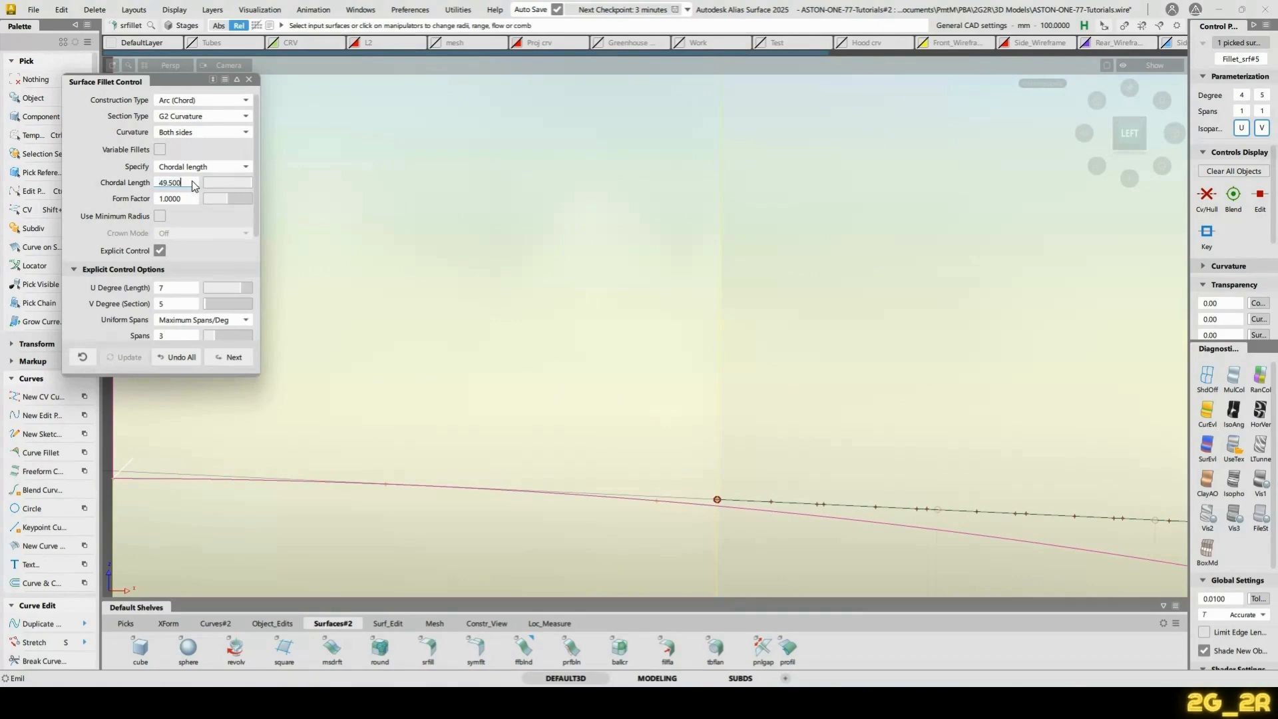
{"action": "key", "text": "Return"}
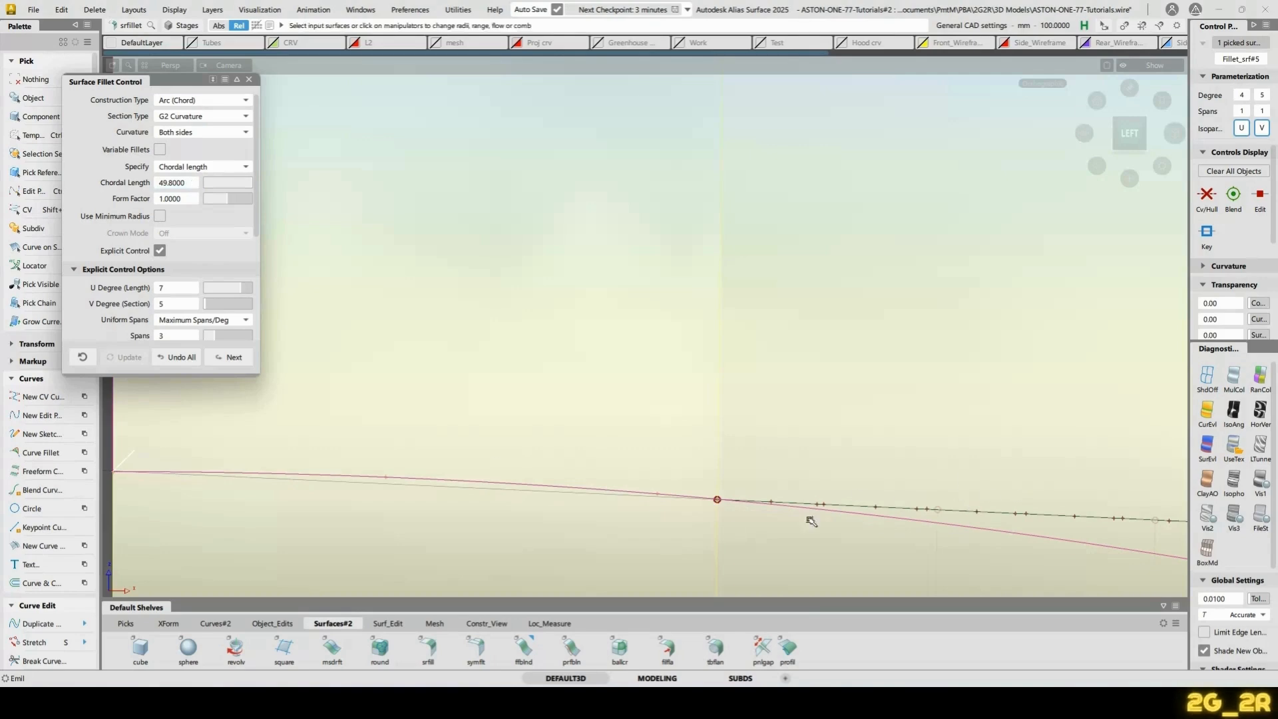
Examine the transition between the spoke blend, the hub fillet and the revolved hub surface from several angles
{"action": "mouse_move", "coordinate": [710, 319]}
{"action": "left_mouse_down", "text": "alt+shift"}
{"action": "mouse_move", "coordinate": [664, 239]}
{"action": "mouse_move", "coordinate": [600, 349]}
{"action": "mouse_move", "coordinate": [713, 301]}
{"action": "left_mouse_up", "text": "alt+shift"}
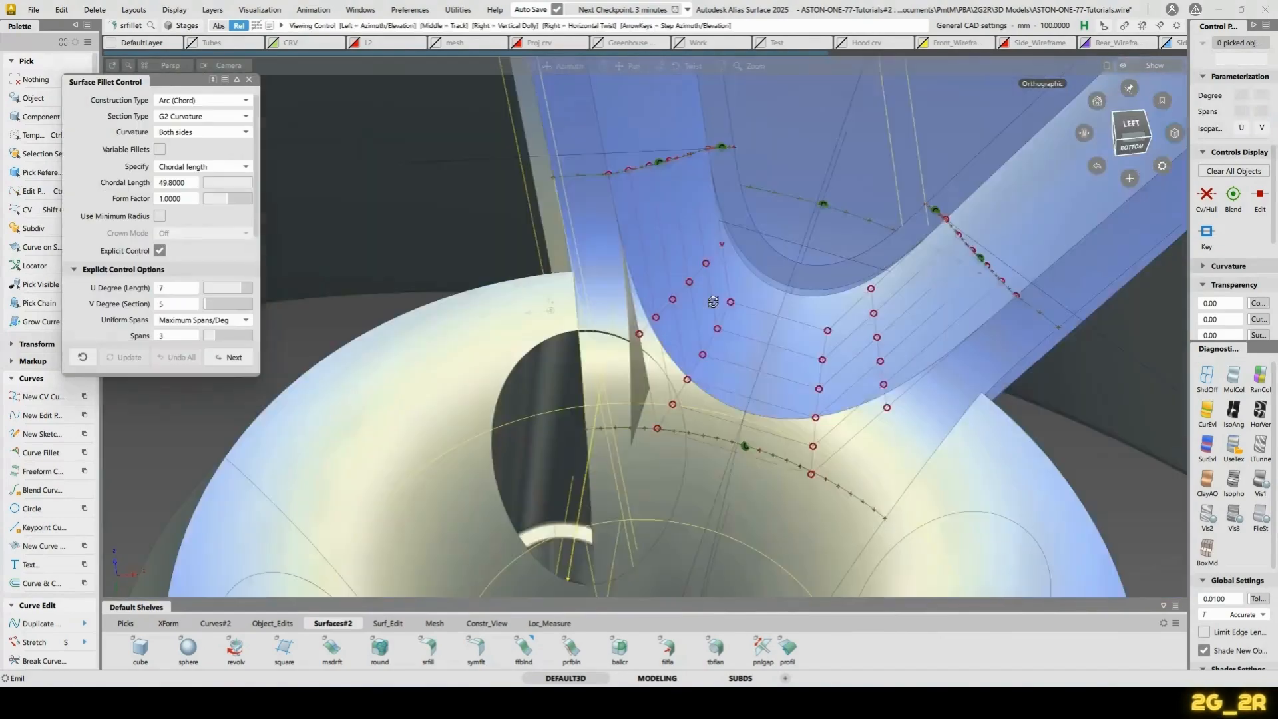
{"action": "middle_click_drag", "start_coordinate": [713, 301], "coordinate": [796, 191], "text": "alt+shift"}
{"action": "right_click_drag", "start_coordinate": [728, 240], "coordinate": [814, 258], "text": "ctrl+shift"}
{"action": "left_click_drag", "start_coordinate": [770, 265], "coordinate": [692, 293], "text": "alt+shift"}
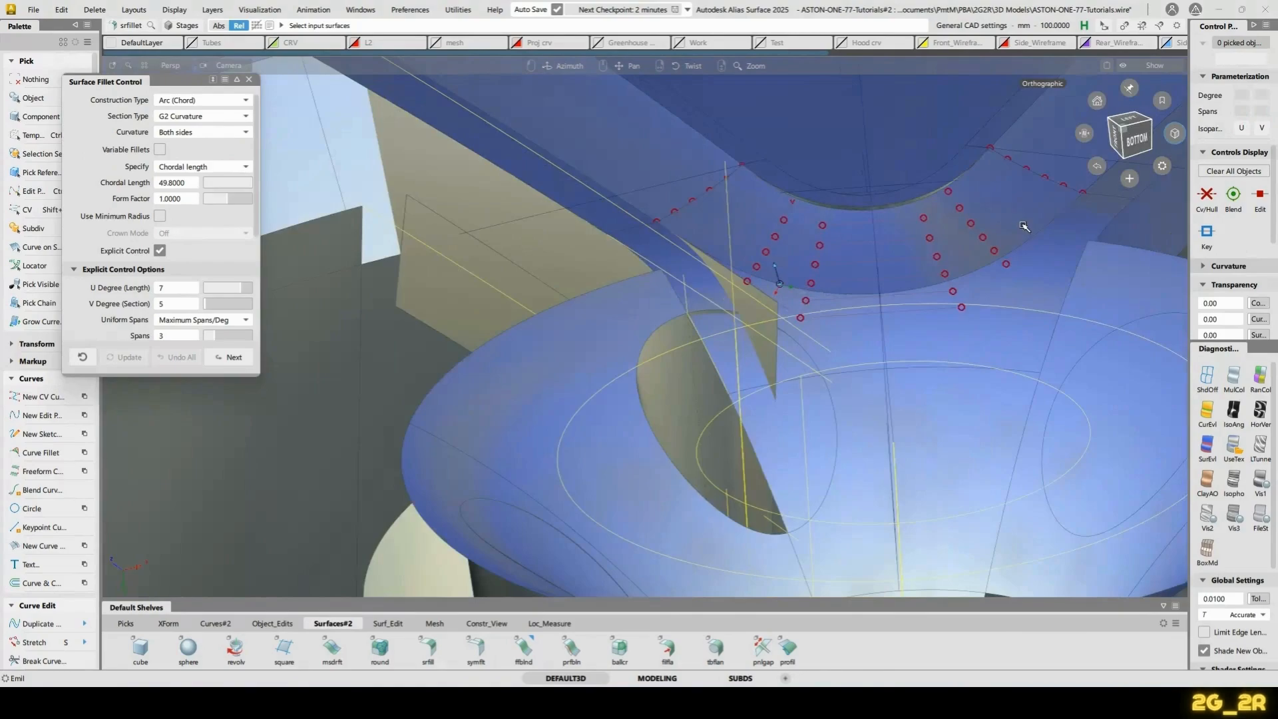
{"action": "right_click_drag", "start_coordinate": [1023, 226], "coordinate": [945, 365], "text": "alt+shift"}
{"action": "mouse_move", "coordinate": [944, 365]}
{"action": "left_mouse_down", "text": "alt+shift"}
{"action": "mouse_move", "coordinate": [668, 362]}
{"action": "mouse_move", "coordinate": [1027, 356]}
{"action": "mouse_move", "coordinate": [1005, 346]}
{"action": "mouse_move", "coordinate": [1008, 317]}
{"action": "mouse_move", "coordinate": [1001, 380]}
{"action": "mouse_move", "coordinate": [892, 333]}
{"action": "mouse_move", "coordinate": [878, 308]}
{"action": "mouse_move", "coordinate": [924, 359]}
{"action": "left_mouse_up", "text": "alt+shift"}
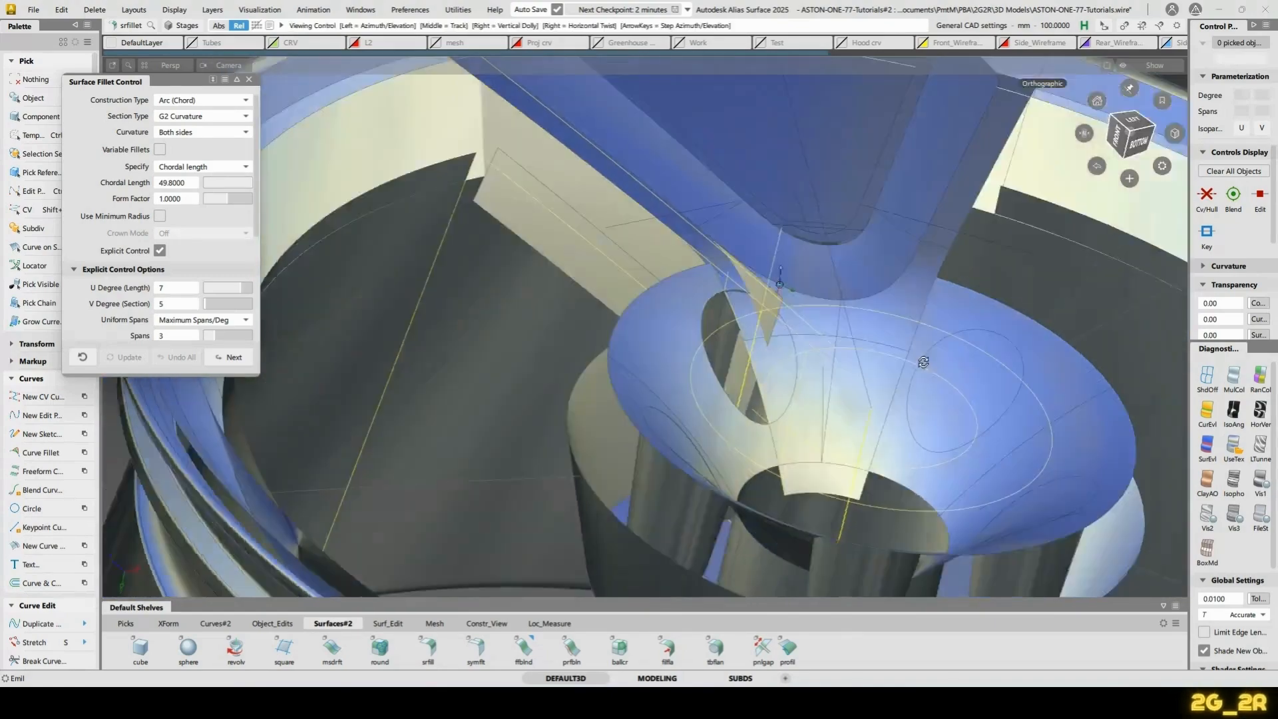
{"action": "right_click_drag", "start_coordinate": [924, 359], "coordinate": [804, 265], "text": "alt+shift"}
{"action": "middle_click_drag", "start_coordinate": [804, 265], "coordinate": [793, 297], "text": "alt+shift"}
{"action": "left_click_drag", "start_coordinate": [676, 337], "coordinate": [767, 271], "text": "ctrl+shift"}
{"action": "left_click", "coordinate": [758, 376]}
{"action": "key", "text": "n"}
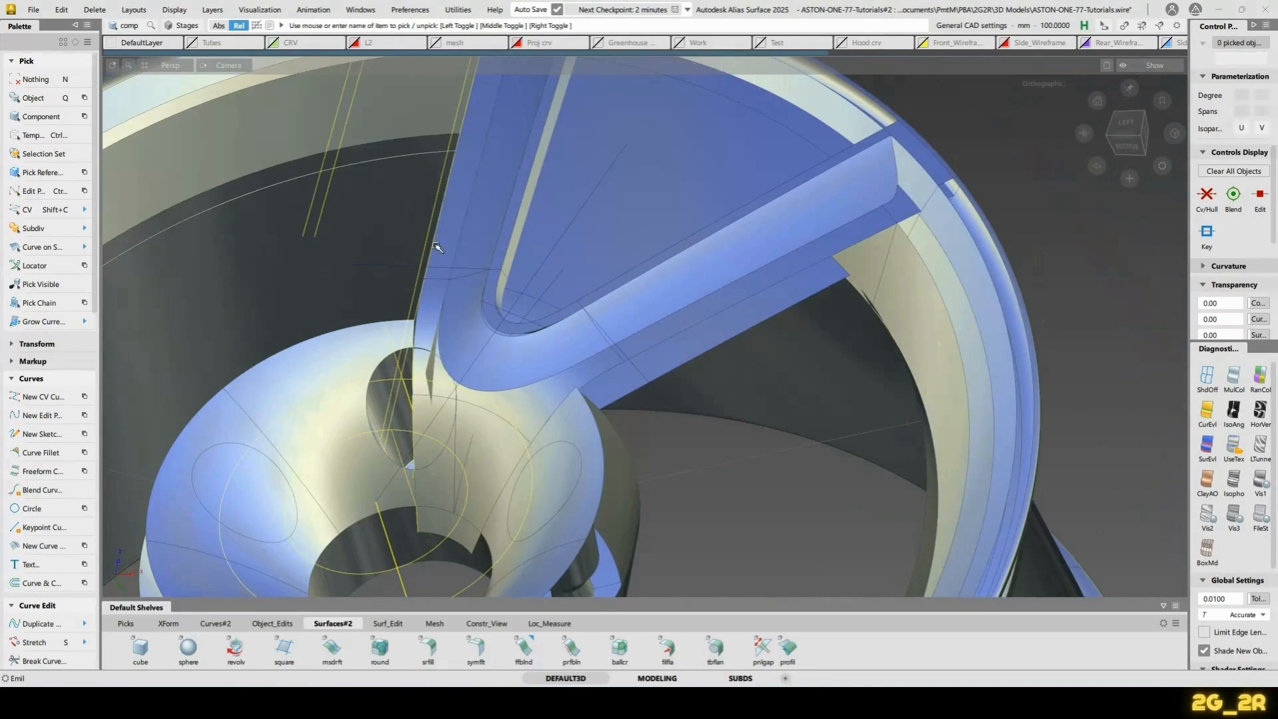
Create a skin surface along the half-spoke's side, between its upper and lower edges
{"action": "left_click_drag", "start_coordinate": [437, 247], "coordinate": [633, 299], "text": "alt+shift"}
{"action": "left_click", "coordinate": [704, 296]}
{"action": "left_click", "coordinate": [733, 309]}
{"action": "left_click", "coordinate": [756, 264]}
{"action": "left_click", "coordinate": [756, 265]}
{"action": "key", "text": "q"}
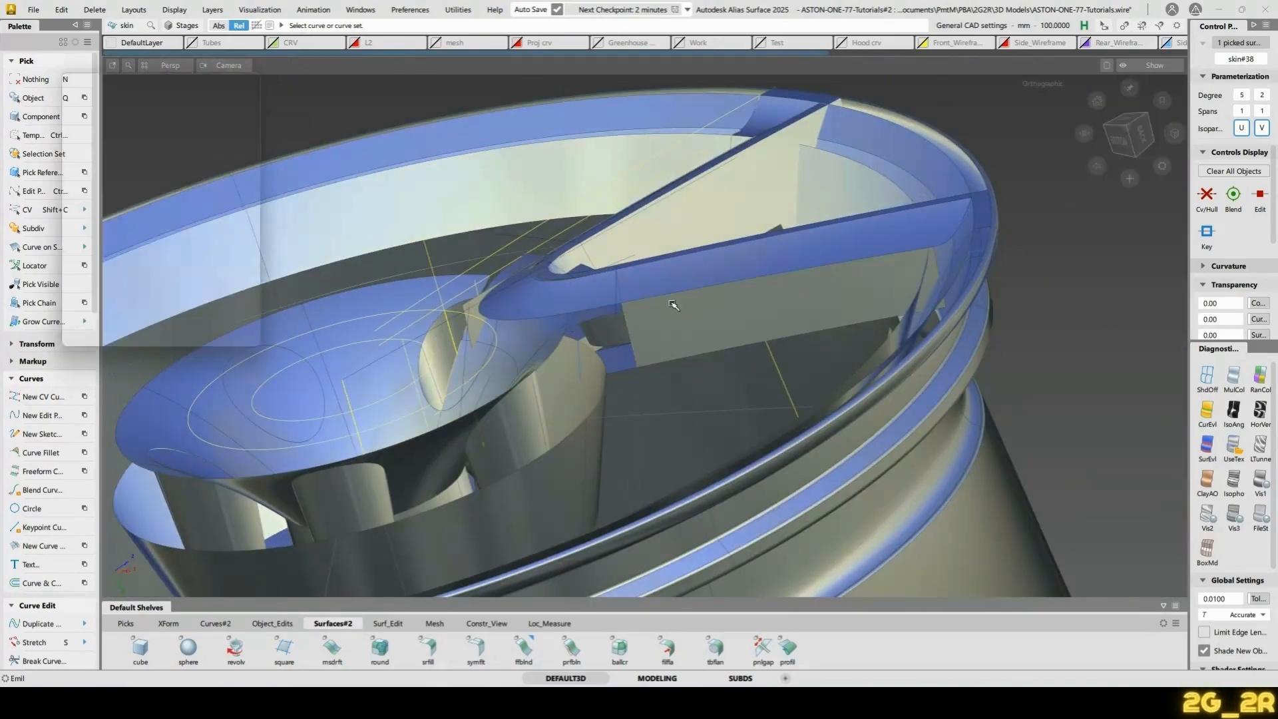
Try to extend the skinned side surface's inner end toward the hub, accepting removal of its construction history
{"action": "middle_click_drag", "start_coordinate": [679, 246], "coordinate": [676, 329], "text": "ctrl+shift"}
{"action": "left_click", "coordinate": [627, 332]}
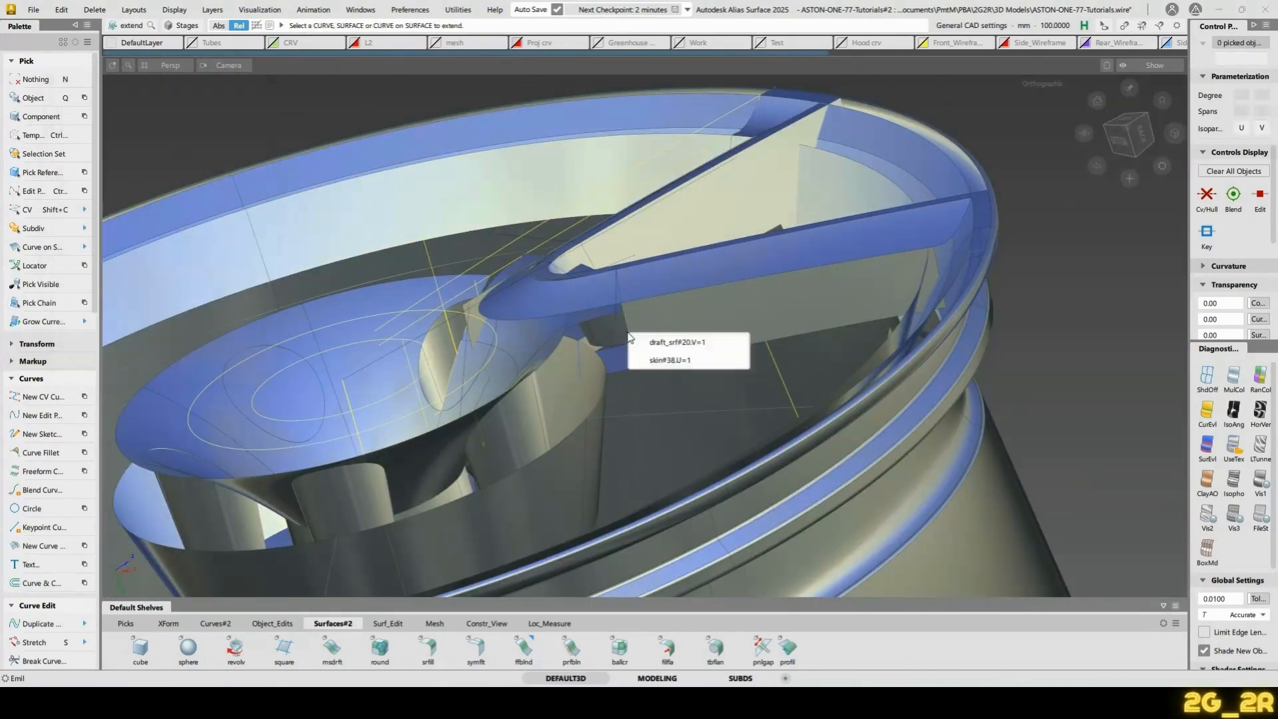
{"action": "left_click_drag", "start_coordinate": [674, 374], "coordinate": [629, 346], "text": "alt+shift"}
{"action": "left_click", "coordinate": [630, 346]}
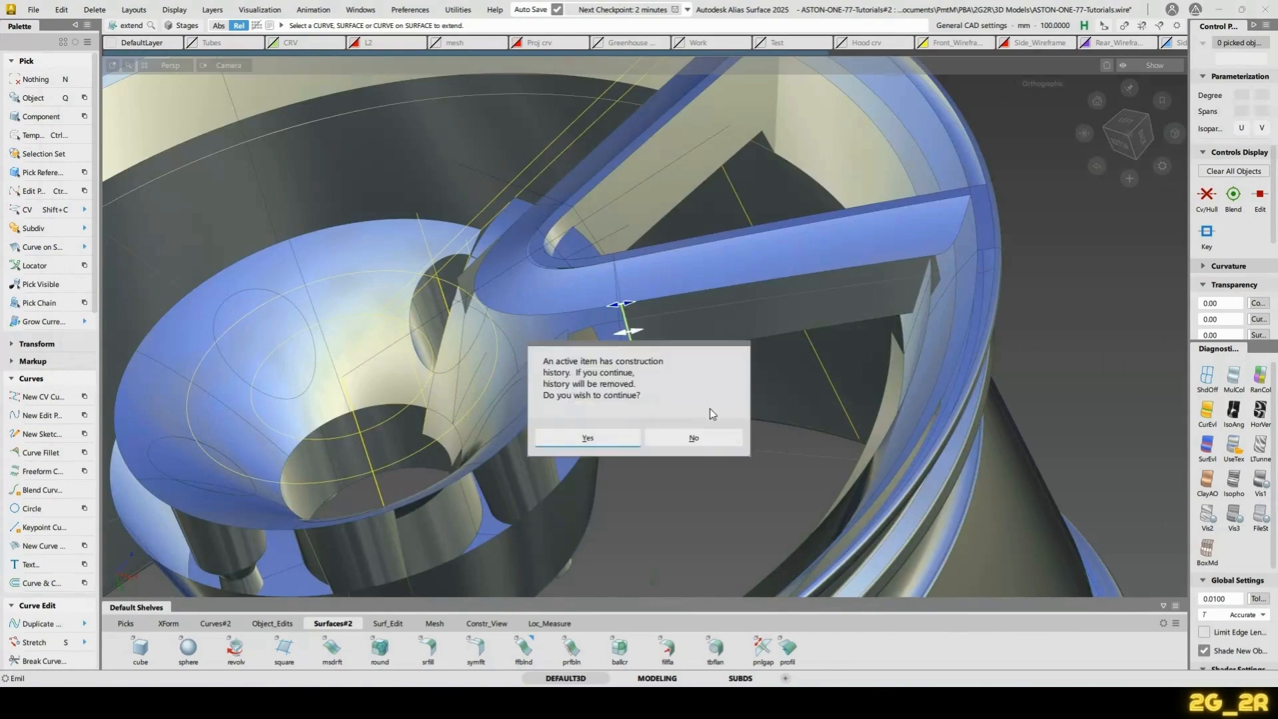
{"action": "key", "text": "Return"}
{"action": "left_click_drag", "start_coordinate": [765, 482], "coordinate": [504, 381]}
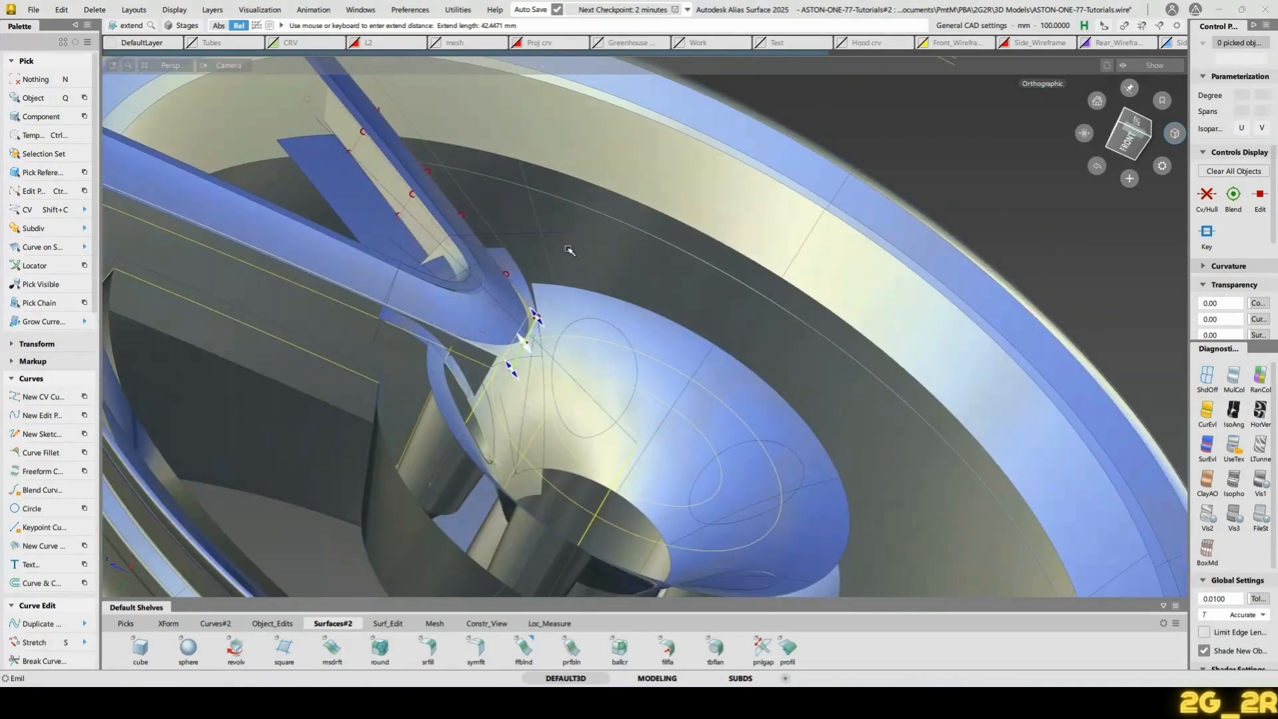
{"action": "left_click", "coordinate": [636, 264]}
{"action": "left_click_drag", "start_coordinate": [973, 352], "coordinate": [657, 301]}
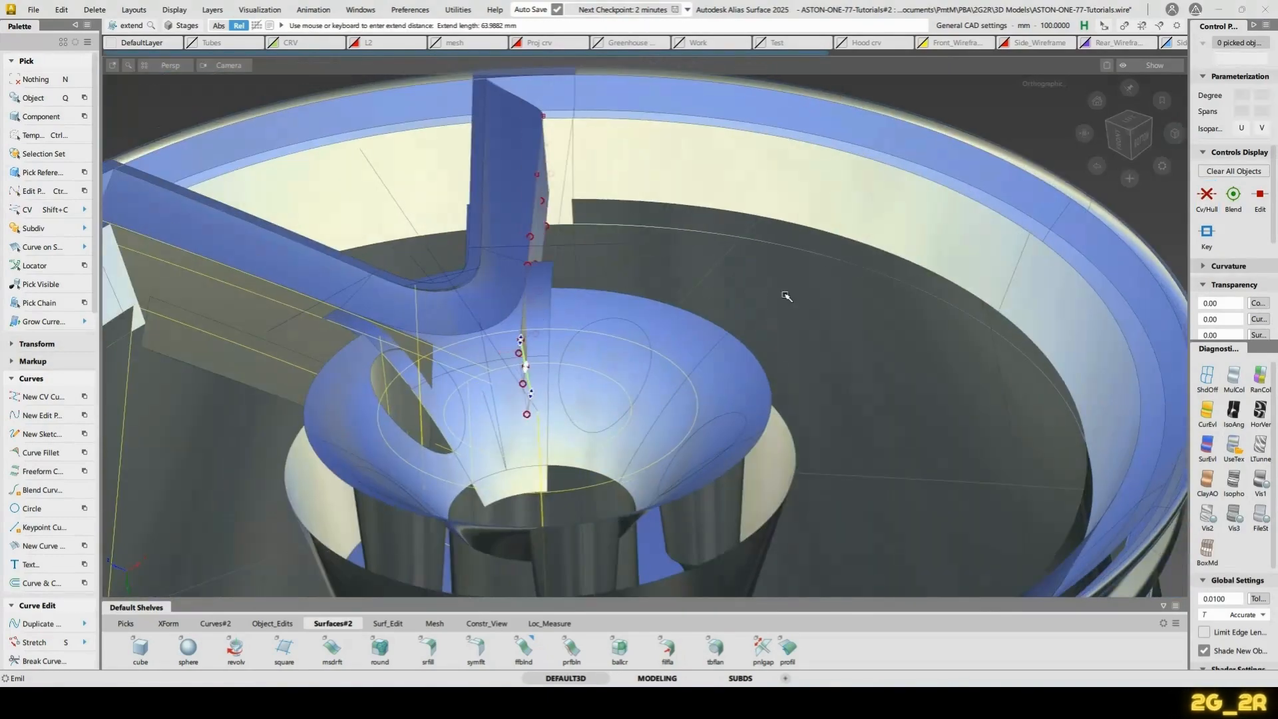
{"action": "left_click_drag", "start_coordinate": [739, 296], "coordinate": [694, 224], "text": "alt+shift"}
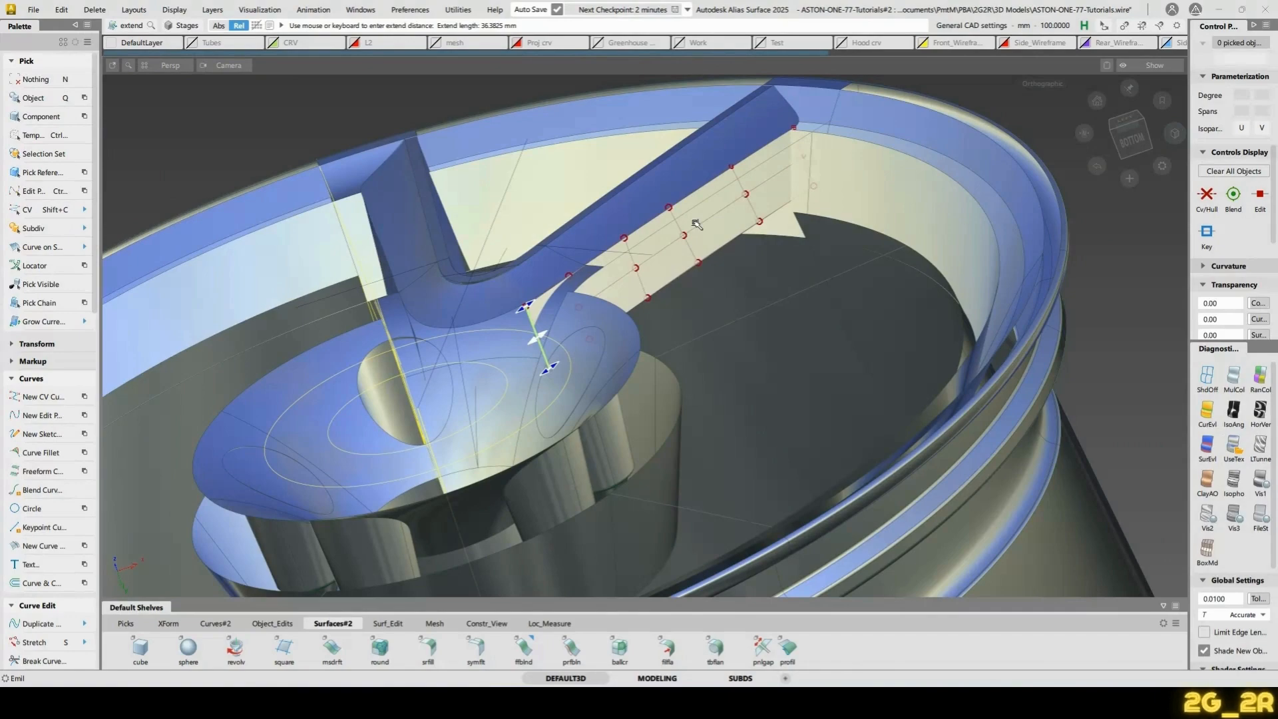
Delete the extended skin surface from the half-spoke's side
{"action": "key", "text": "n"}
{"action": "mouse_move", "coordinate": [604, 231]}
{"action": "left_mouse_down", "text": "ctrl+shift"}
{"action": "mouse_move", "coordinate": [672, 238]}
{"action": "mouse_move", "coordinate": [676, 277]}
{"action": "mouse_move", "coordinate": [688, 239]}
{"action": "mouse_move", "coordinate": [679, 316]}
{"action": "mouse_move", "coordinate": [661, 268]}
{"action": "left_mouse_up", "text": "ctrl+shift"}
{"action": "left_click", "coordinate": [606, 255]}
{"action": "key", "text": "Delete"}
Draw a straight degree-1 edit point curve joining the inner ends of the half-spoke's upper and lower side edges
{"action": "middle_click_drag", "start_coordinate": [665, 259], "coordinate": [664, 269], "text": "ctrl+shift"}
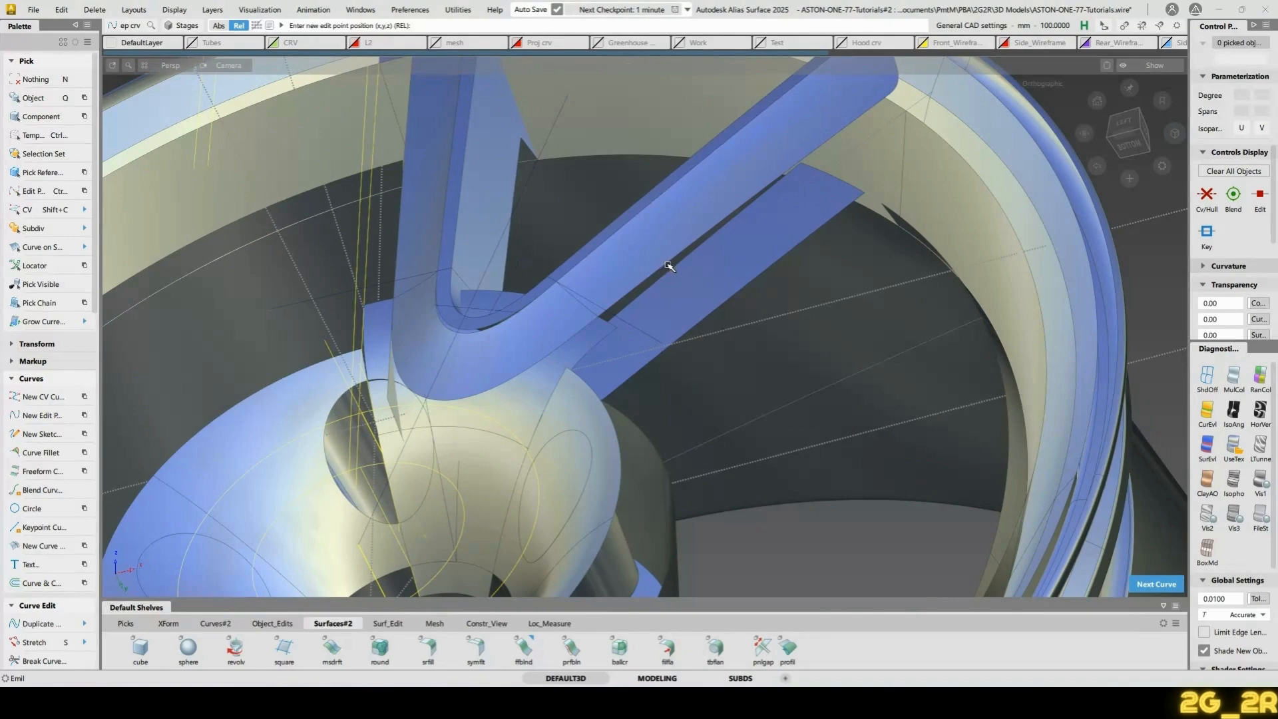
{"action": "left_click_drag", "start_coordinate": [667, 266], "coordinate": [634, 356], "text": "ctrl+alt"}
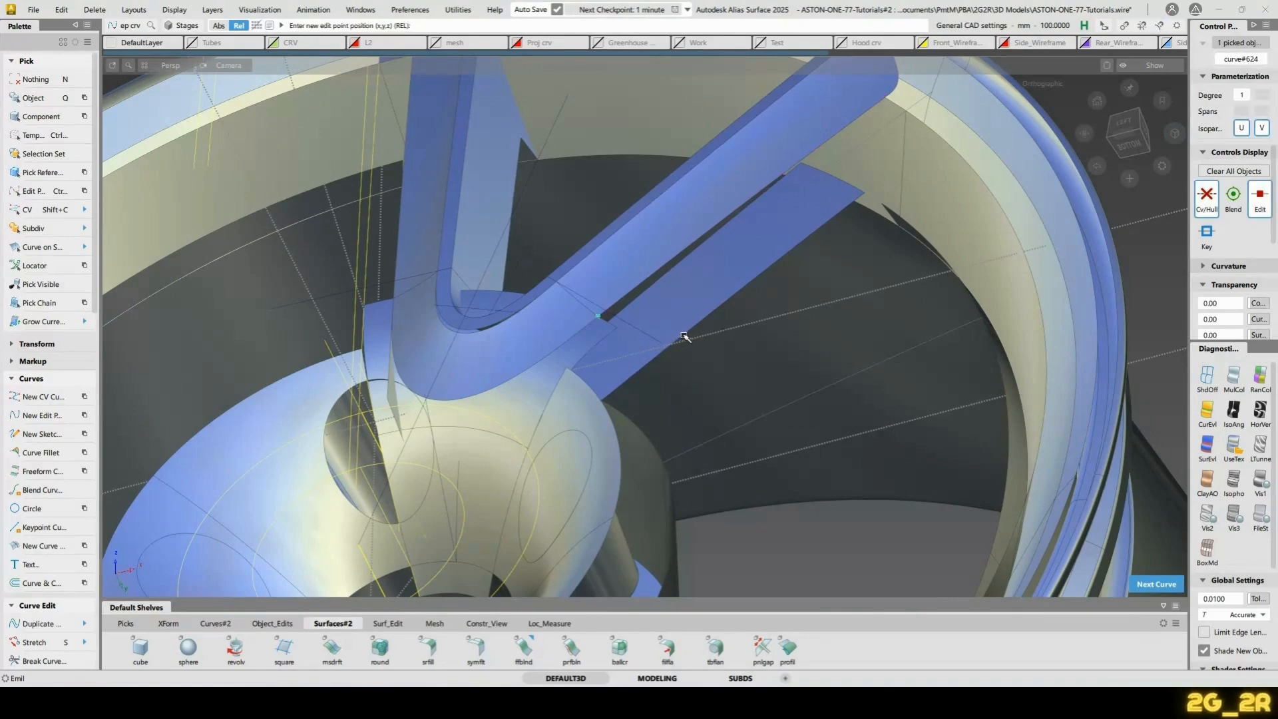
{"action": "left_click_drag", "start_coordinate": [643, 415], "coordinate": [673, 262], "text": "alt+shift"}
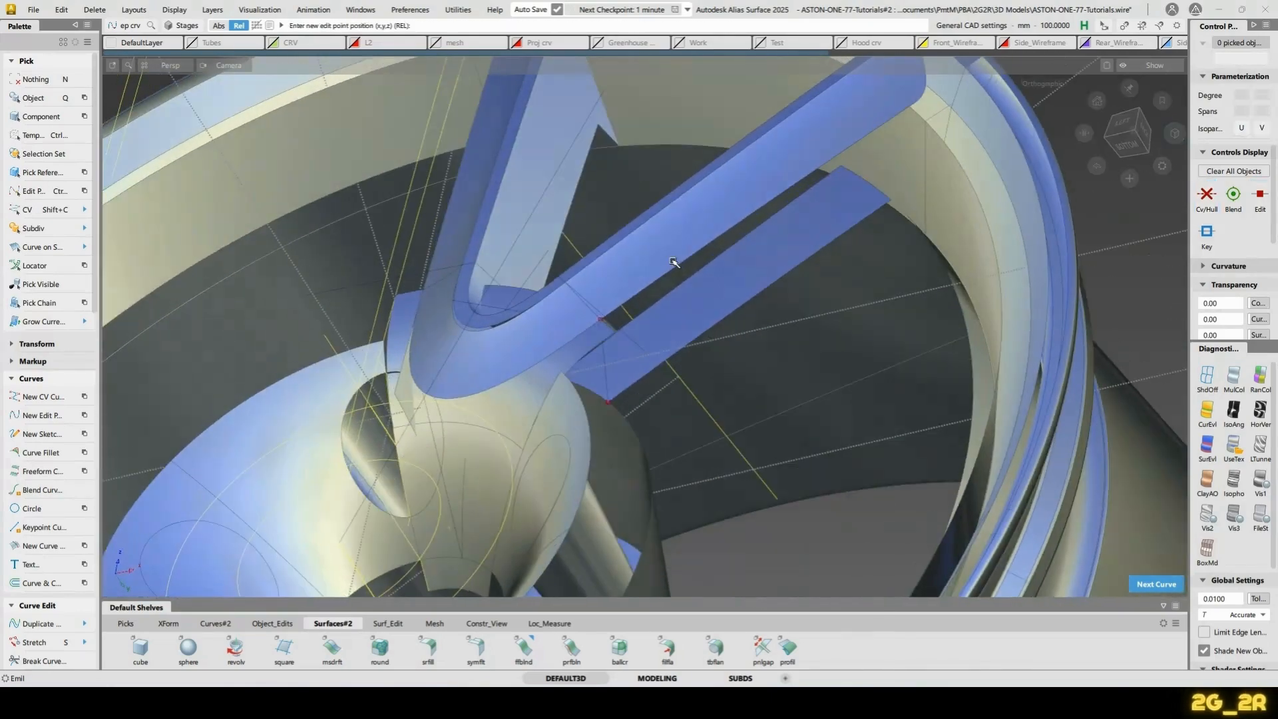
Build a two-rail surface from that line along the half-spoke's side edges, with explicit rail degree 3 and generation degree 1
{"action": "middle_click_drag", "start_coordinate": [673, 262], "coordinate": [611, 254], "text": "ctrl+shift"}
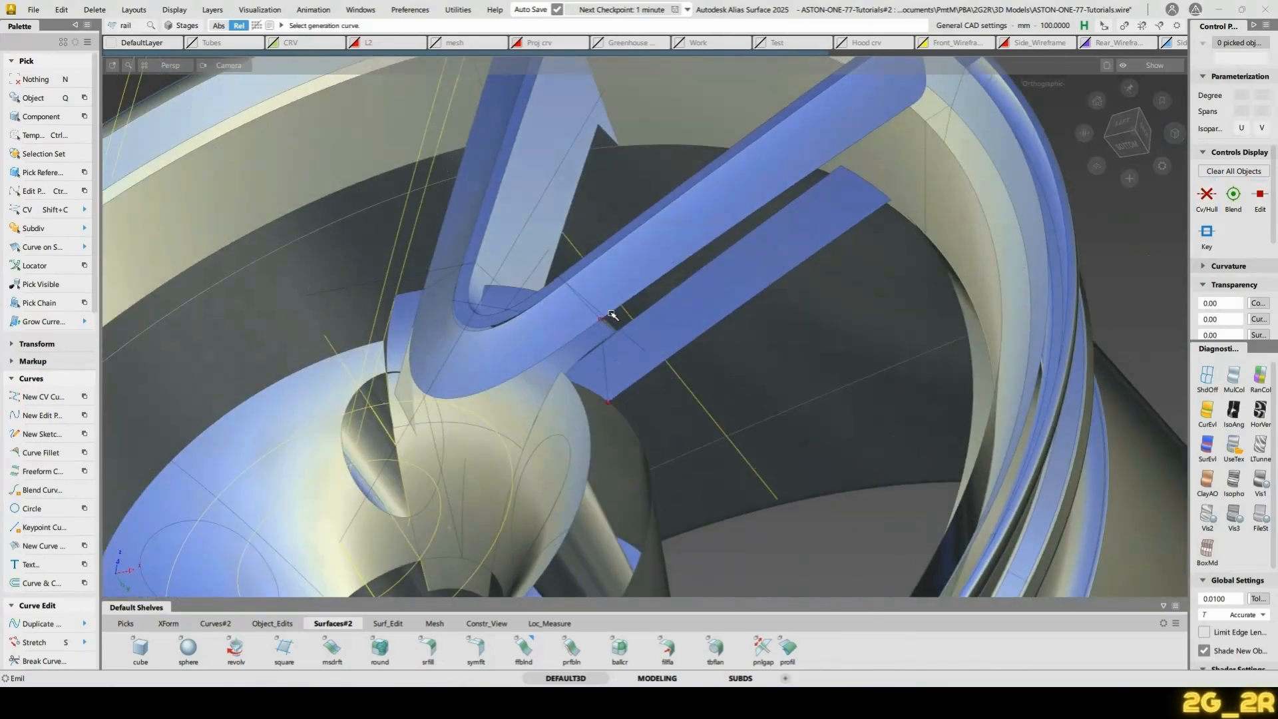
{"action": "left_click", "coordinate": [756, 313]}
{"action": "left_click_drag", "start_coordinate": [756, 313], "coordinate": [777, 282], "text": "alt+shift"}
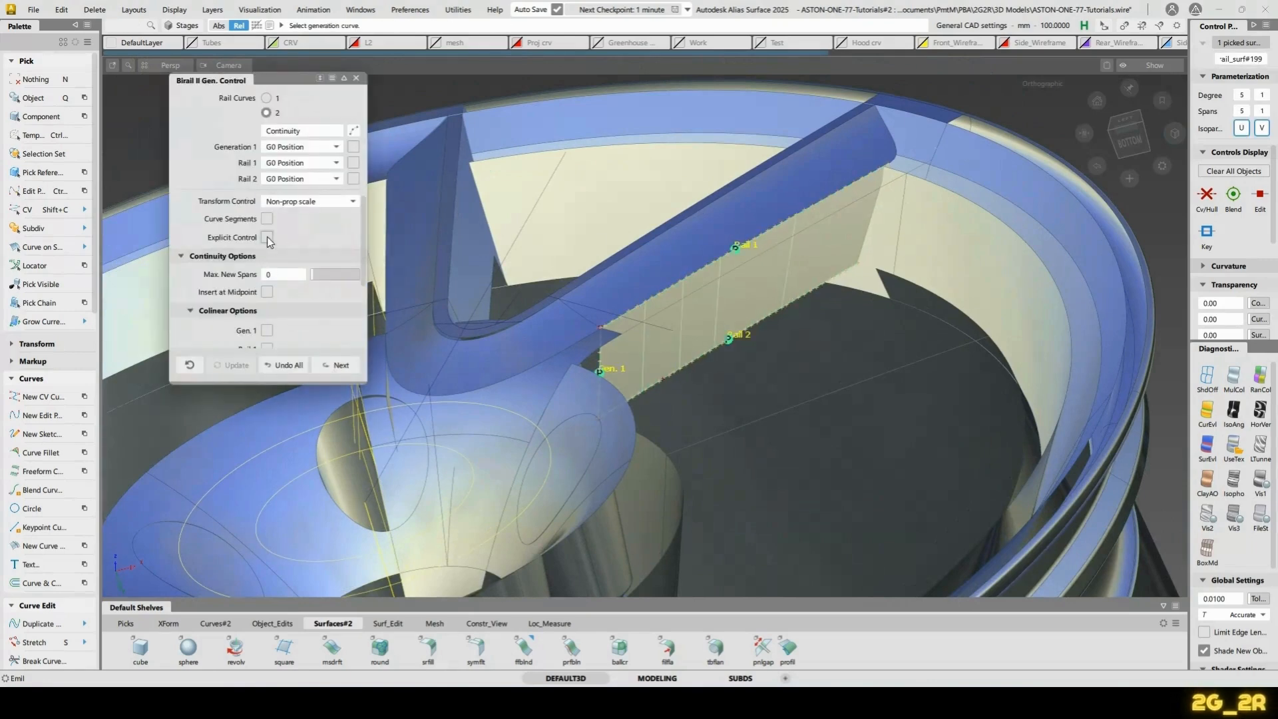
{"action": "left_click", "coordinate": [266, 238]}
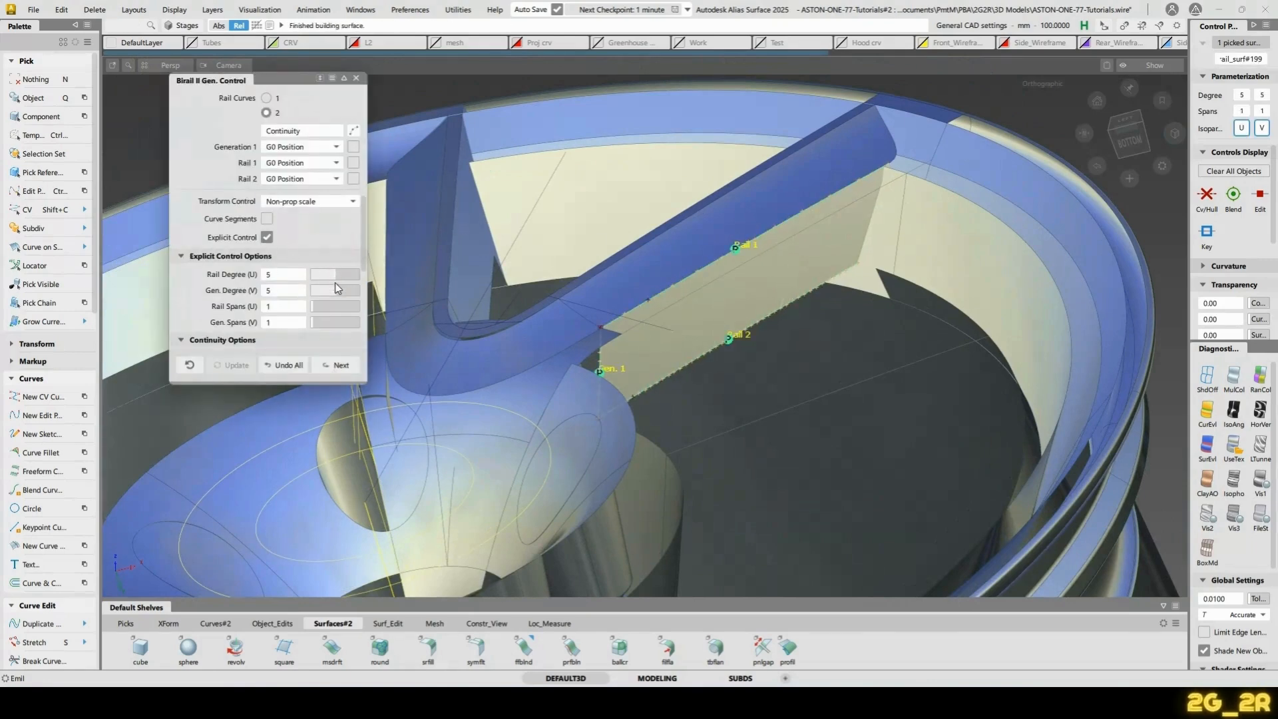
{"action": "mouse_move", "coordinate": [333, 291]}
{"action": "left_mouse_down"}
{"action": "mouse_move", "coordinate": [311, 291]}
{"action": "mouse_move", "coordinate": [321, 272]}
{"action": "left_mouse_up"}
Show the side surface's control points and turn on rebuilding for Rail 1 and Rail 2
{"action": "left_click_drag", "start_coordinate": [585, 333], "coordinate": [633, 342], "text": "alt+shift"}
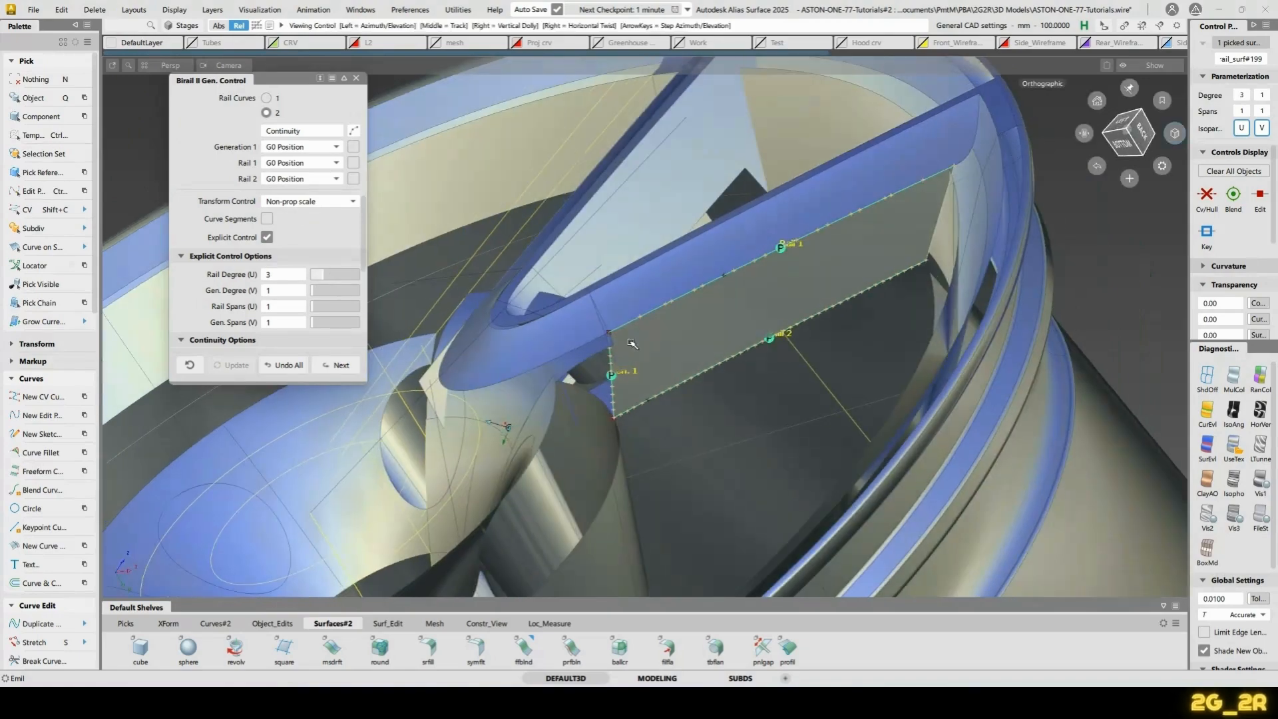
{"action": "right_click_drag", "start_coordinate": [743, 297], "coordinate": [785, 284], "text": "ctrl+shift"}
{"action": "left_click_drag", "start_coordinate": [745, 328], "coordinate": [550, 338], "text": "alt+shift"}
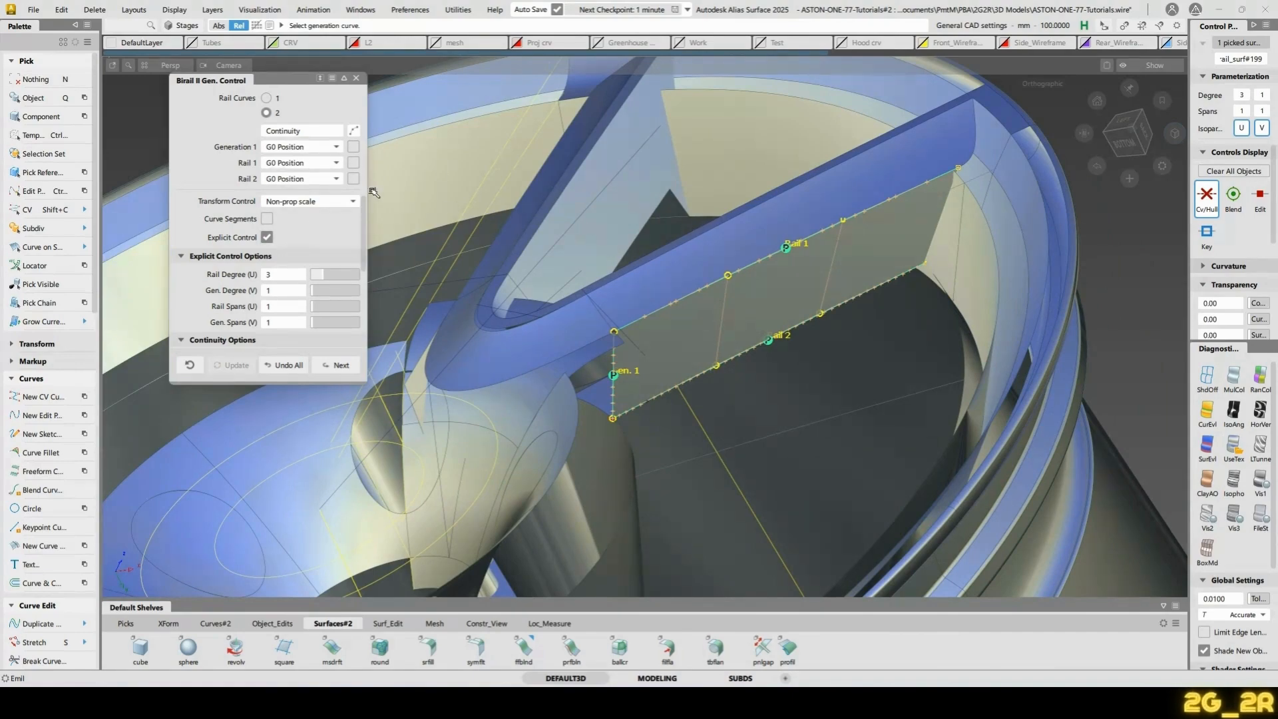
{"action": "left_click", "coordinate": [353, 162]}
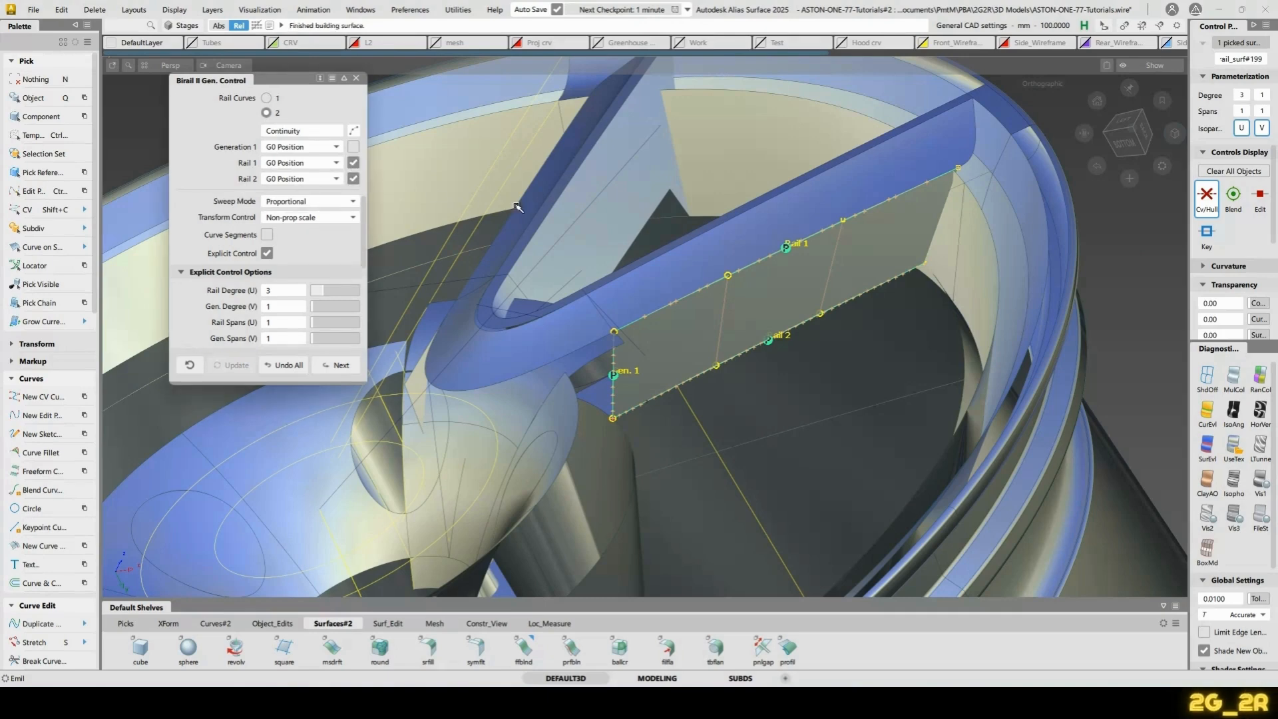
{"action": "left_click_drag", "start_coordinate": [708, 252], "coordinate": [707, 302], "text": "ctrl+shift"}
Delete the straight generation curve at the inner end of the railed side surface
{"action": "left_click_drag", "start_coordinate": [627, 370], "coordinate": [617, 337], "text": "ctrl+shift"}
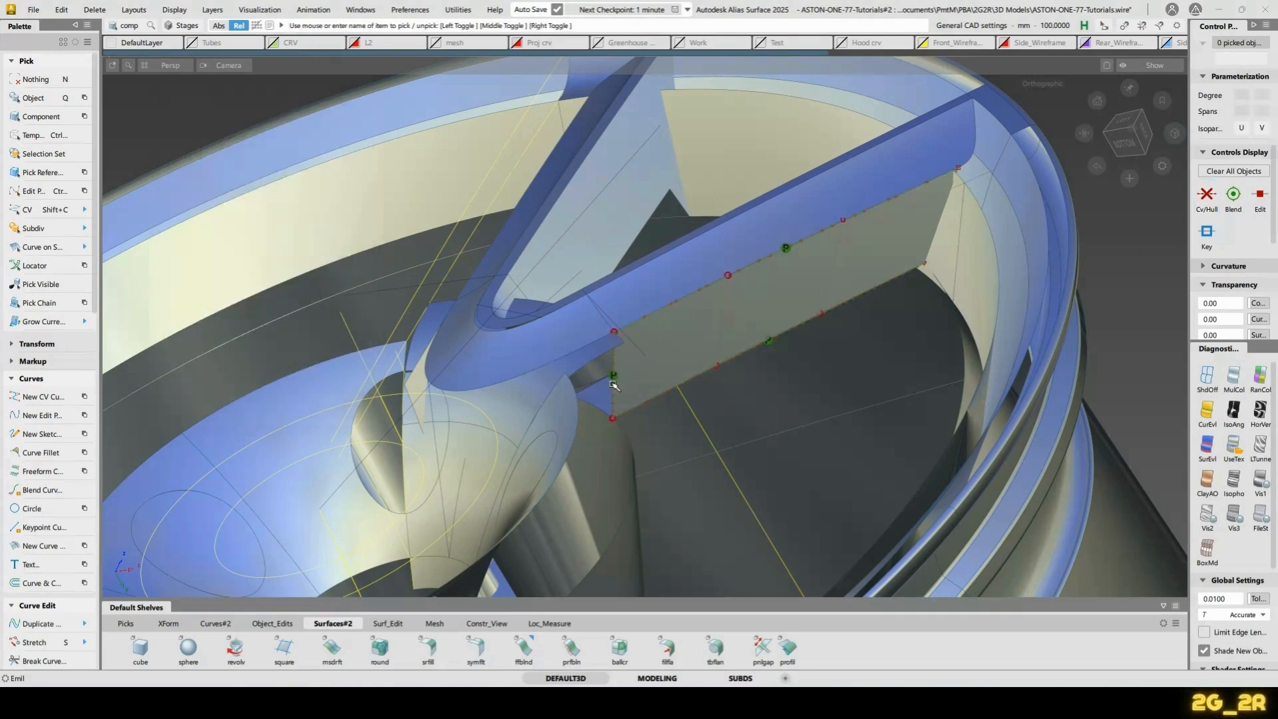
{"action": "left_click", "coordinate": [613, 388]}
{"action": "key", "text": "Delete"}
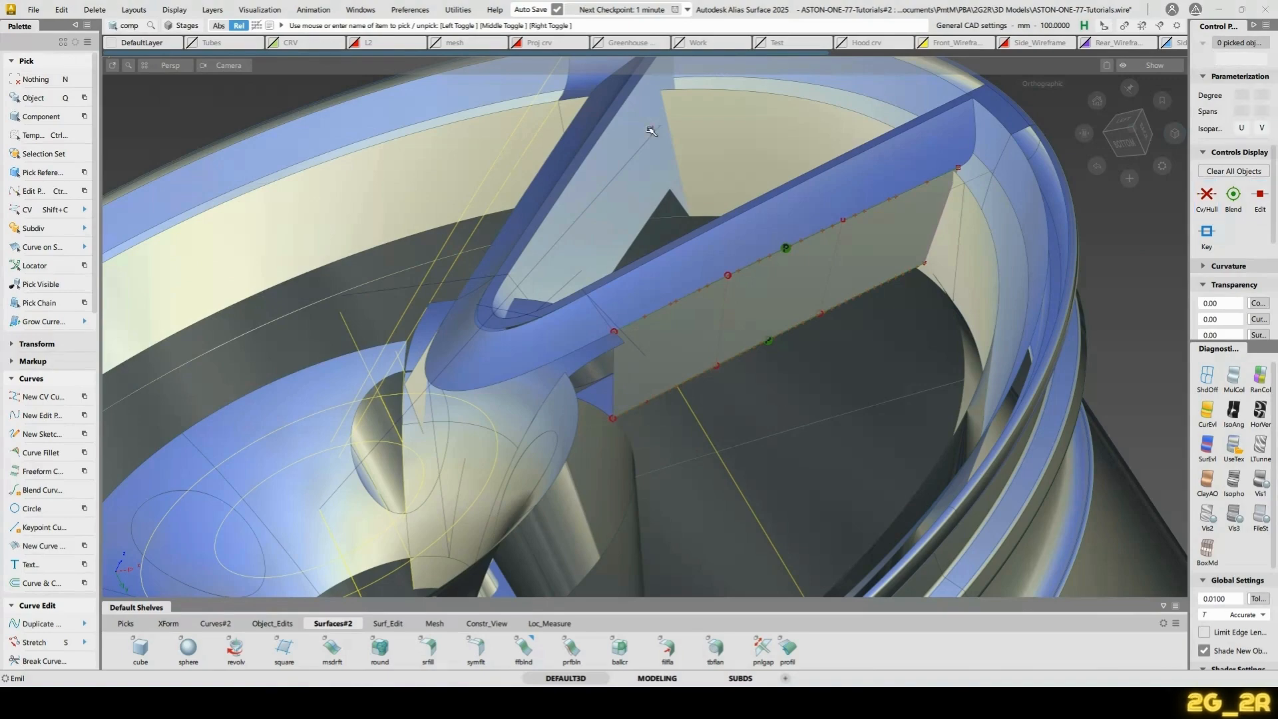
Extend the railed side surface toward the hub by about 83 mm and the adjoining surface by about 39 mm
{"action": "left_click_drag", "start_coordinate": [651, 130], "coordinate": [655, 213], "text": "ctrl+shift"}
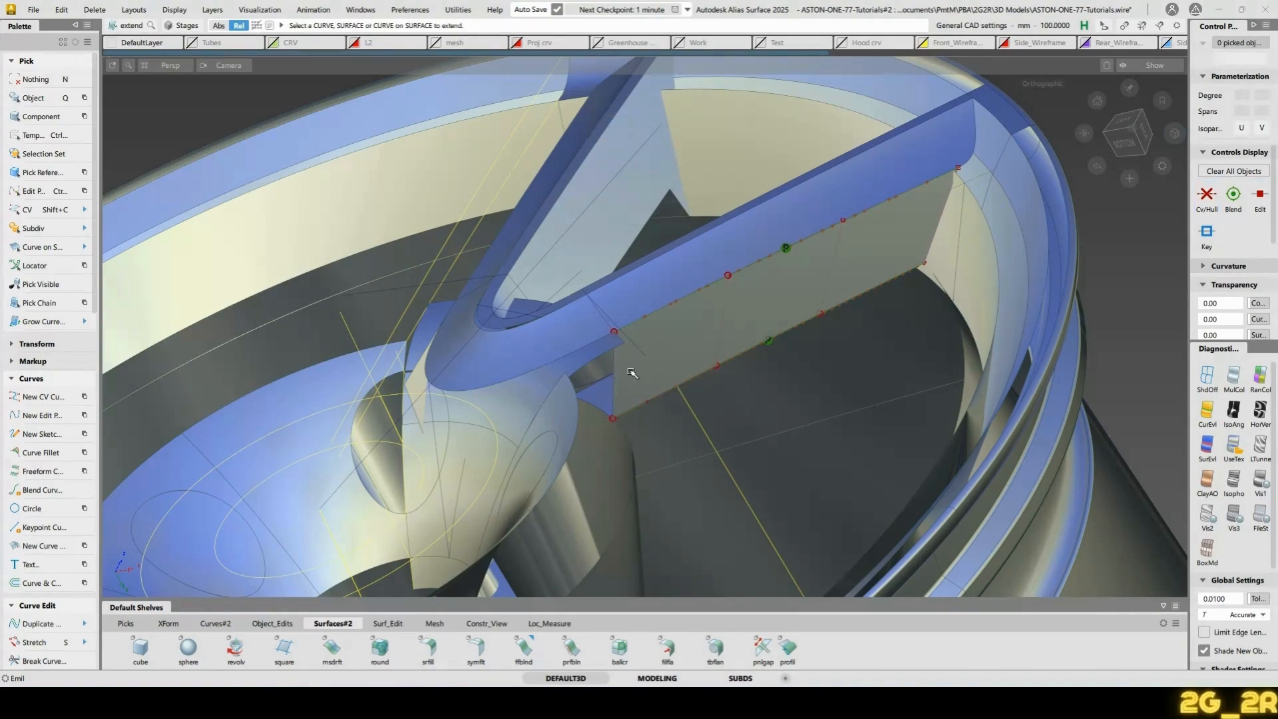
{"action": "left_click_drag", "start_coordinate": [843, 375], "coordinate": [524, 426]}
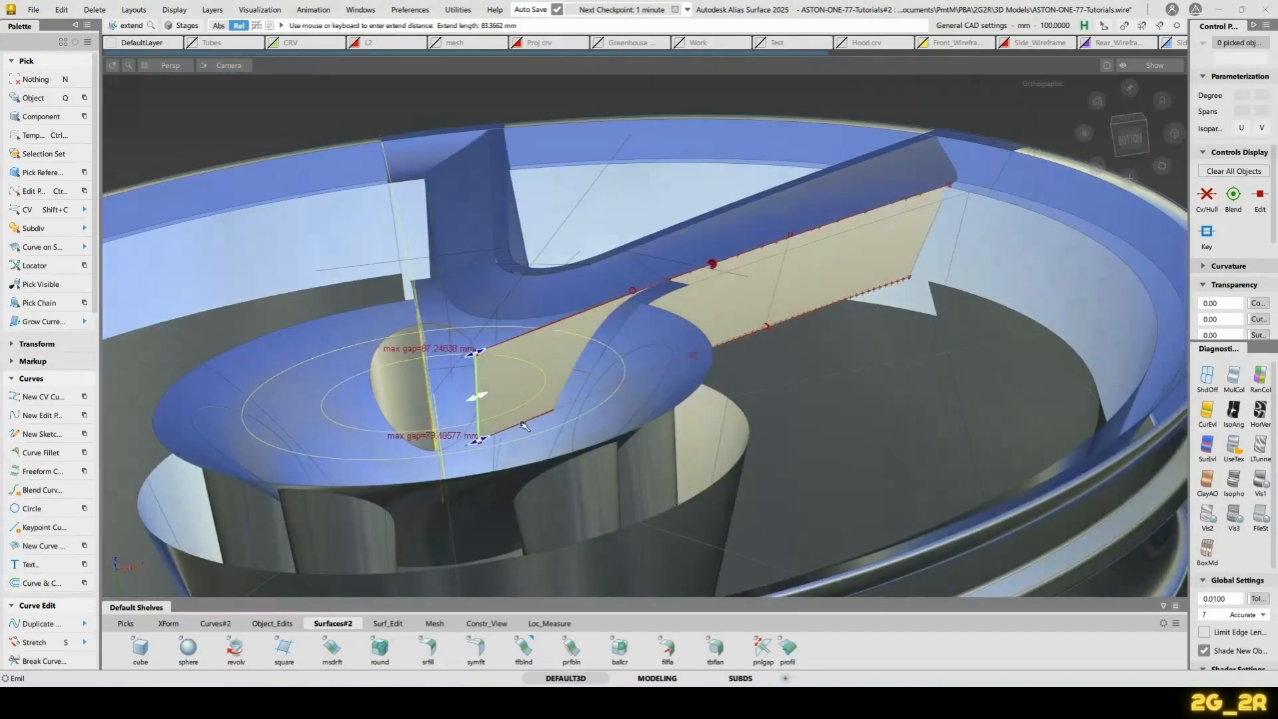
{"action": "left_click", "coordinate": [524, 425]}
{"action": "left_click_drag", "start_coordinate": [835, 399], "coordinate": [668, 376]}
{"action": "left_click_drag", "start_coordinate": [335, 241], "coordinate": [421, 290], "text": "alt+shift"}
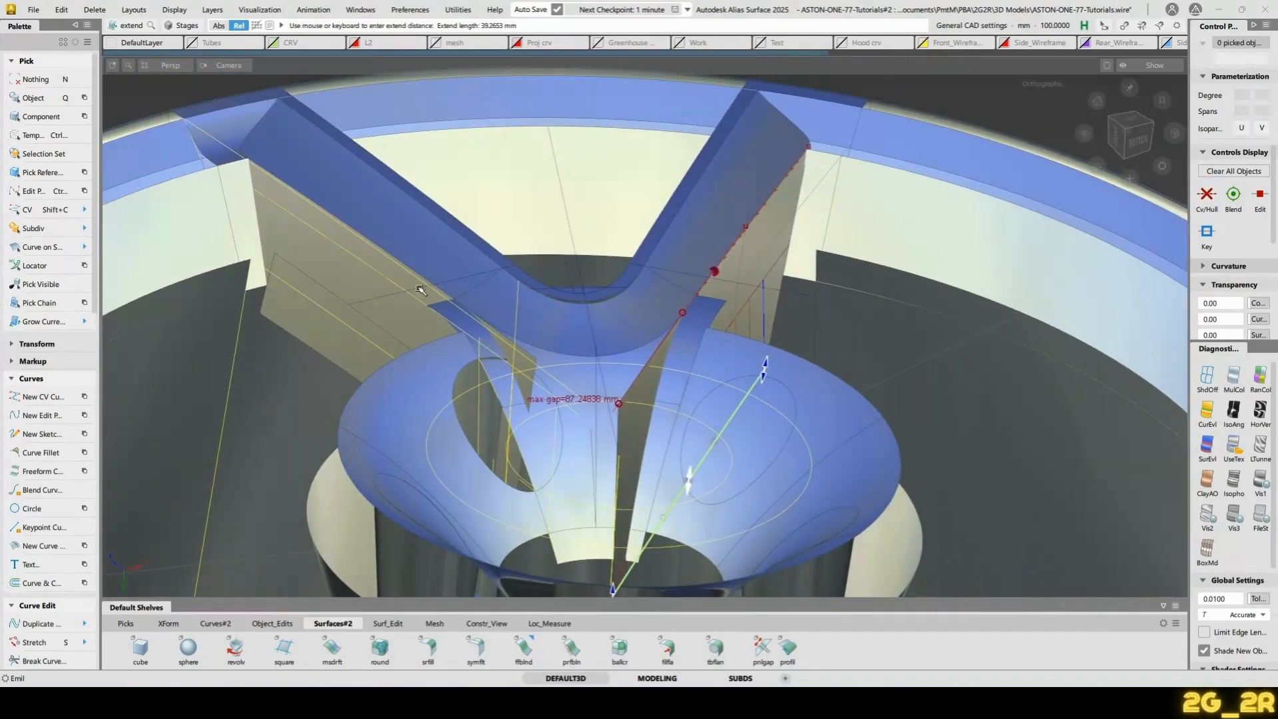
Try to extend the opposite half-spoke's side surface toward the hub, and undo the extension
{"action": "middle_click_drag", "start_coordinate": [405, 219], "coordinate": [423, 307], "text": "ctrl+shift"}
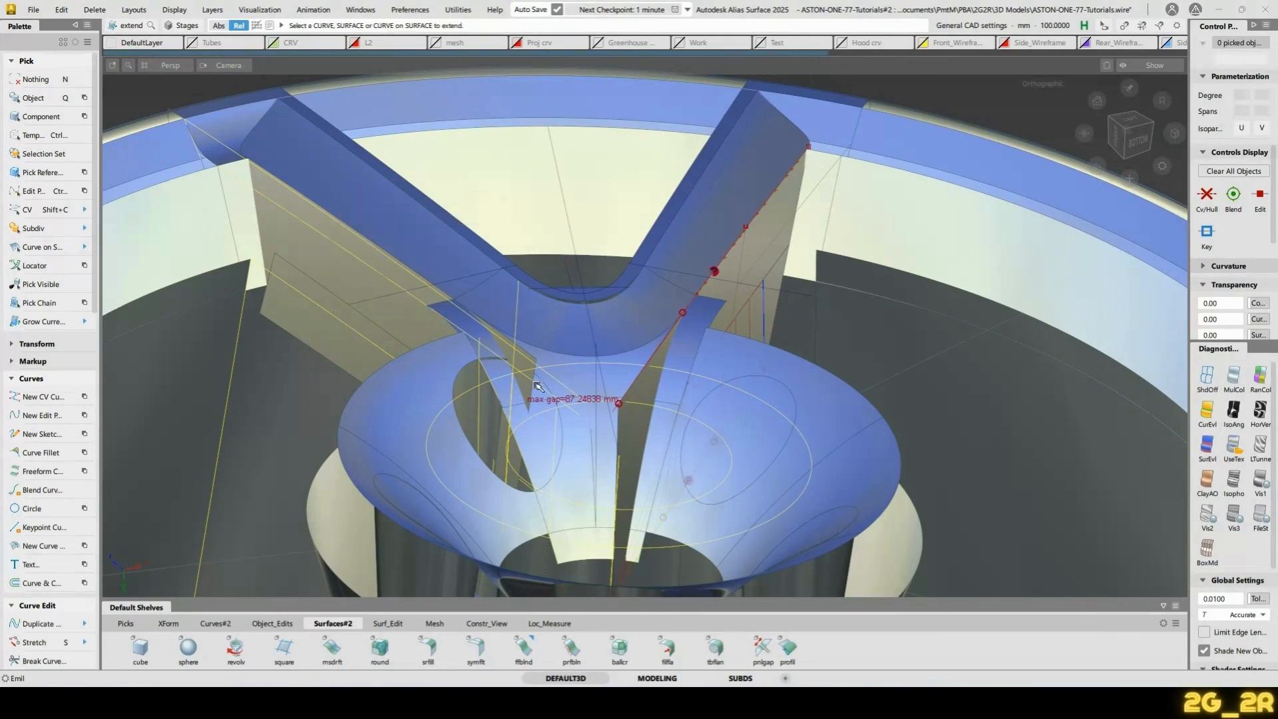
{"action": "left_click_drag", "start_coordinate": [538, 366], "coordinate": [586, 406], "text": "alt+shift"}
{"action": "right_click_drag", "start_coordinate": [585, 406], "coordinate": [650, 391], "text": "alt+shift"}
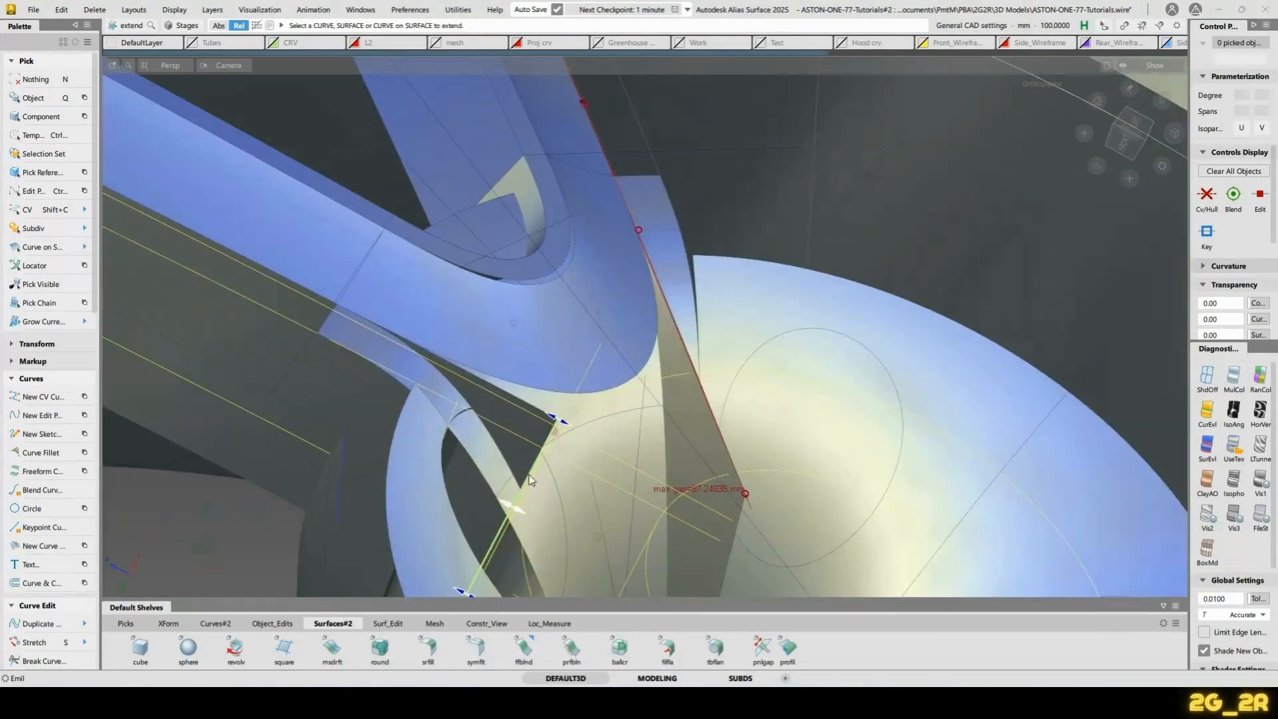
{"action": "key", "text": "Return"}
{"action": "left_click_drag", "start_coordinate": [818, 217], "coordinate": [884, 253]}
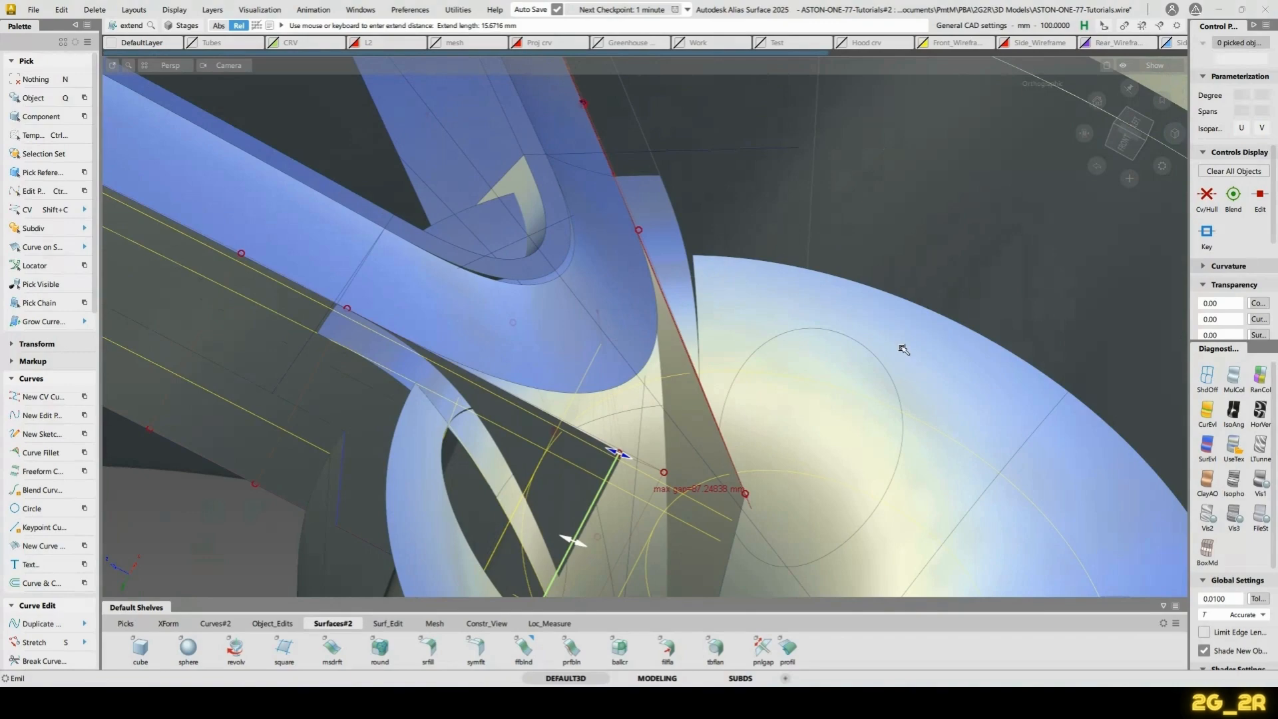
{"action": "key", "text": "ctrl+z"}
Delete the existing side surface of the opposite half-spoke
{"action": "left_click_drag", "start_coordinate": [531, 348], "coordinate": [599, 249], "text": "alt+shift"}
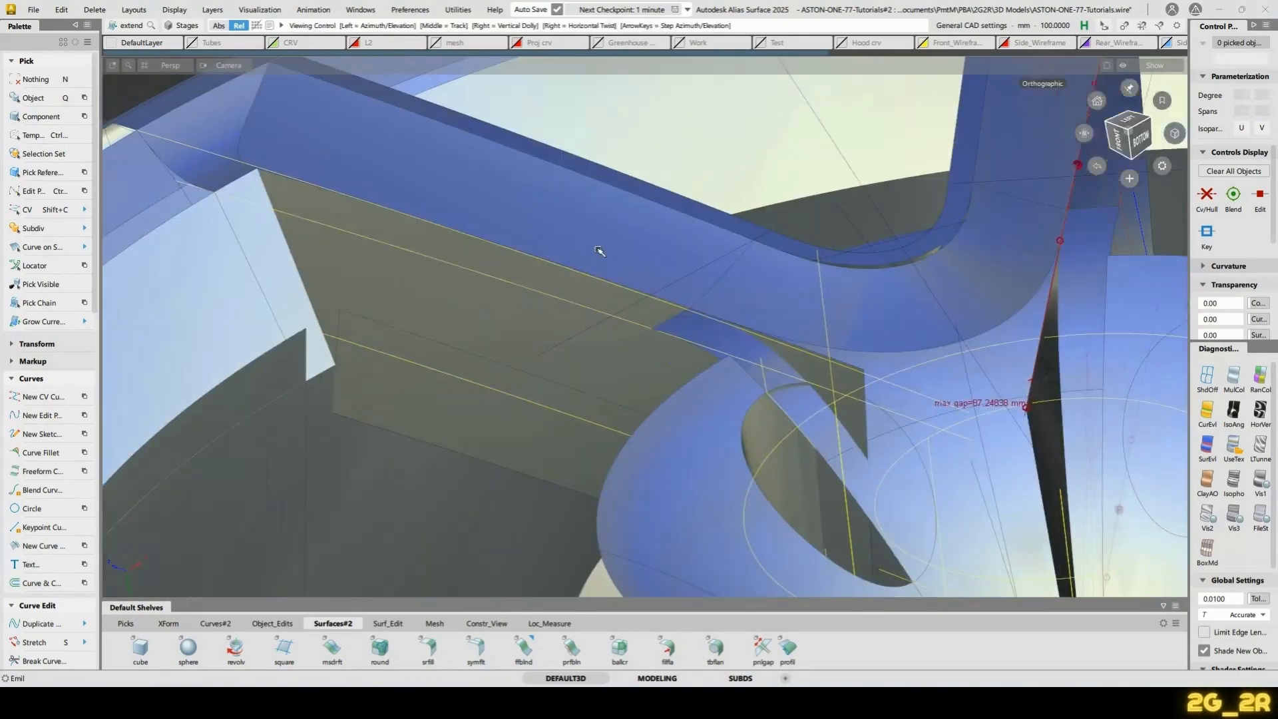
{"action": "left_click", "coordinate": [493, 301]}
{"action": "left_click_drag", "start_coordinate": [514, 331], "coordinate": [833, 303], "text": "ctrl+shift"}
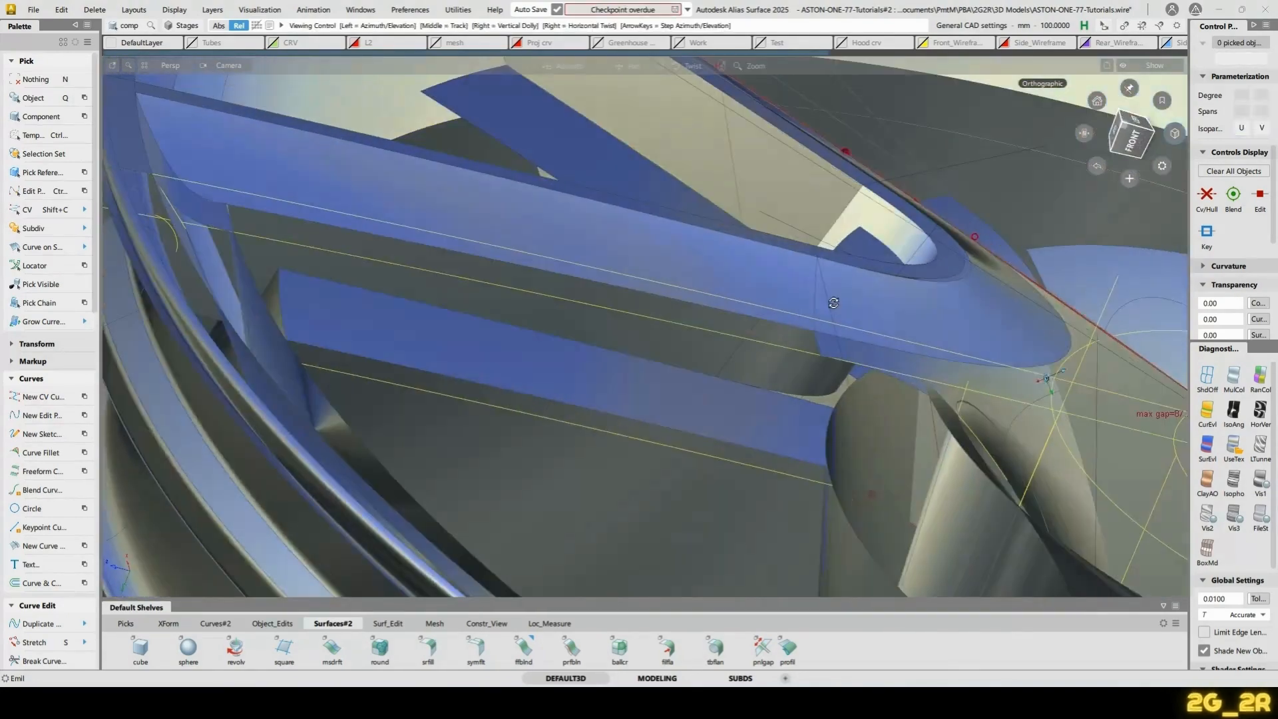
Draw a straight edit point curve joining the inner ends of the opposite half-spoke's upper and lower side edges
{"action": "middle_click_drag", "start_coordinate": [836, 304], "coordinate": [800, 306], "text": "ctrl+shift"}
{"action": "left_click", "coordinate": [812, 333]}
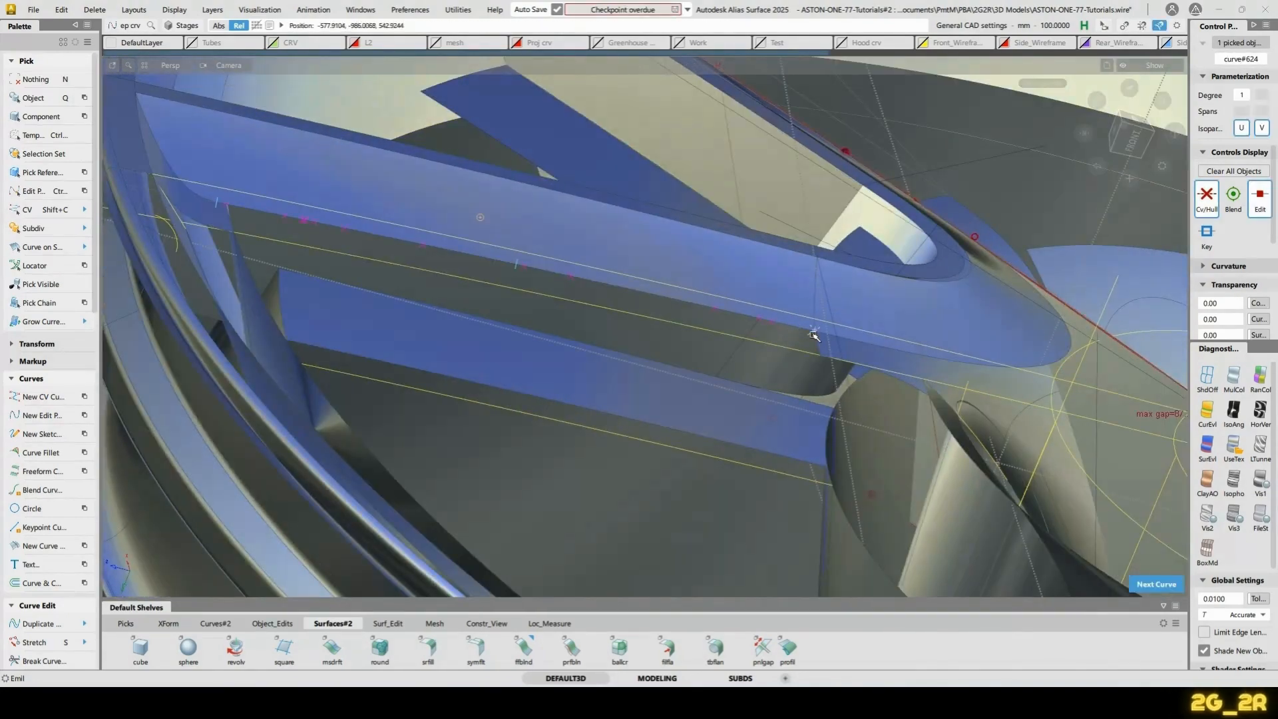
{"action": "left_click_drag", "start_coordinate": [750, 452], "coordinate": [650, 521], "text": "alt+shift"}
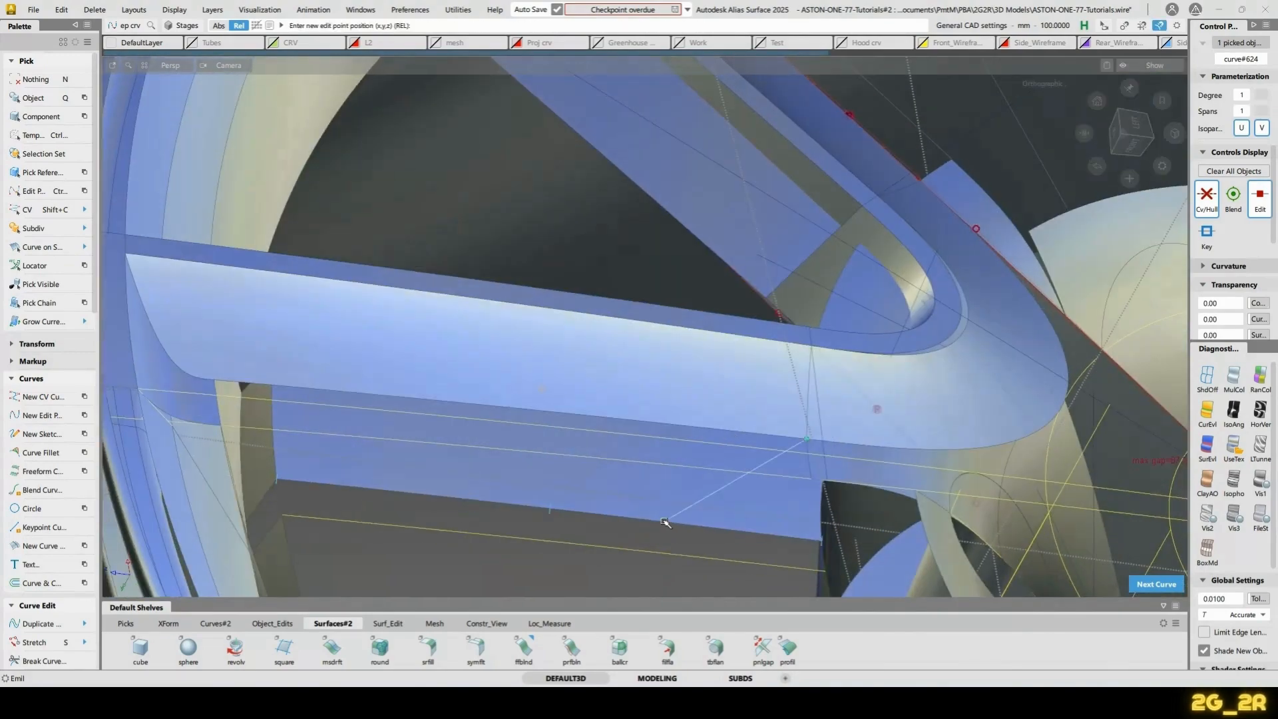
{"action": "left_click_drag", "start_coordinate": [823, 550], "coordinate": [605, 316], "text": "alt+shift"}
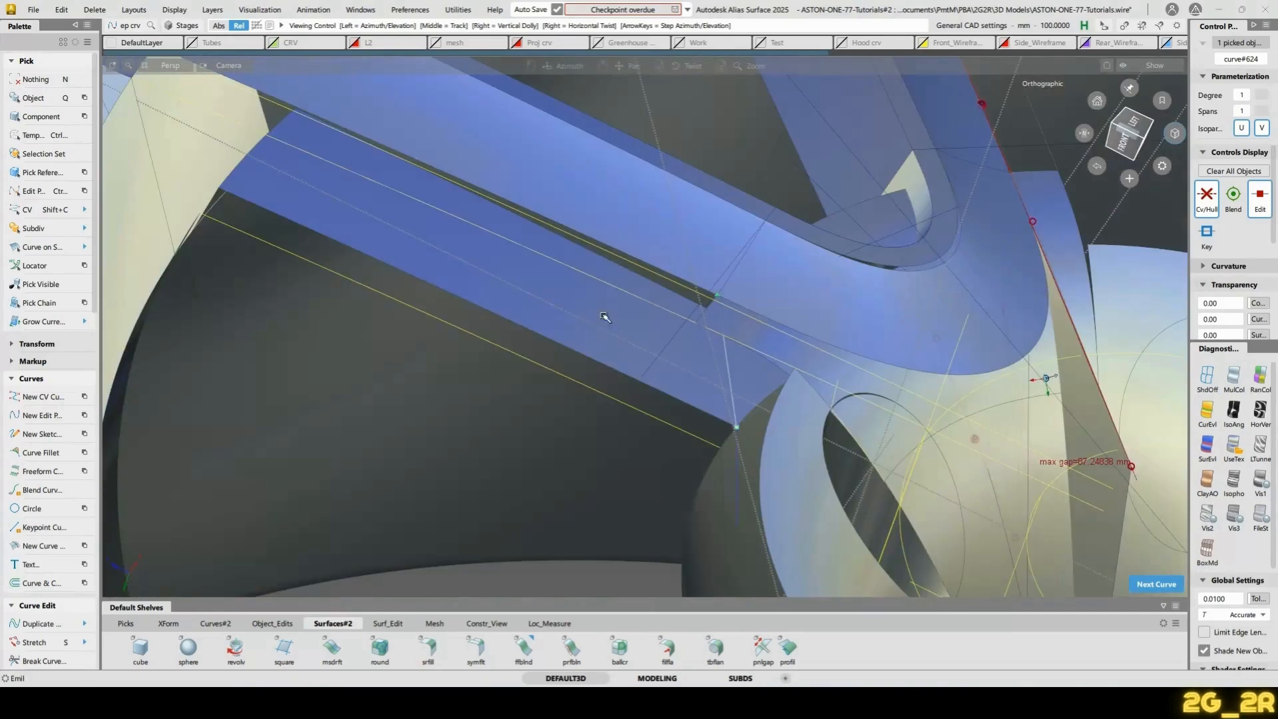
{"action": "right_click_drag", "start_coordinate": [698, 214], "coordinate": [644, 216], "text": "ctrl+shift"}
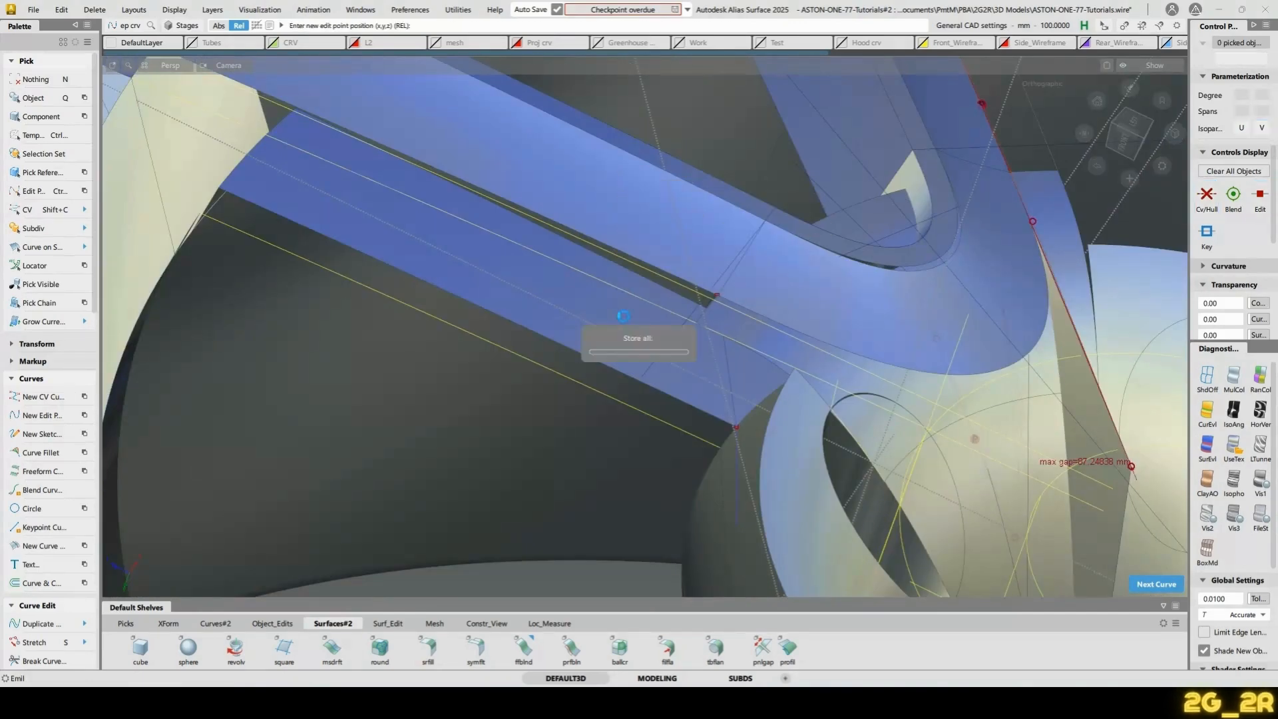
Build a birail surface along the opposite half-spoke's side edges using the straight curve as generation, with explicit rail degree 3 and generation degree 1
{"action": "left_click", "coordinate": [733, 455]}
{"action": "left_click_drag", "start_coordinate": [733, 454], "coordinate": [630, 345], "text": "alt+shift"}
{"action": "left_click", "coordinate": [694, 299]}
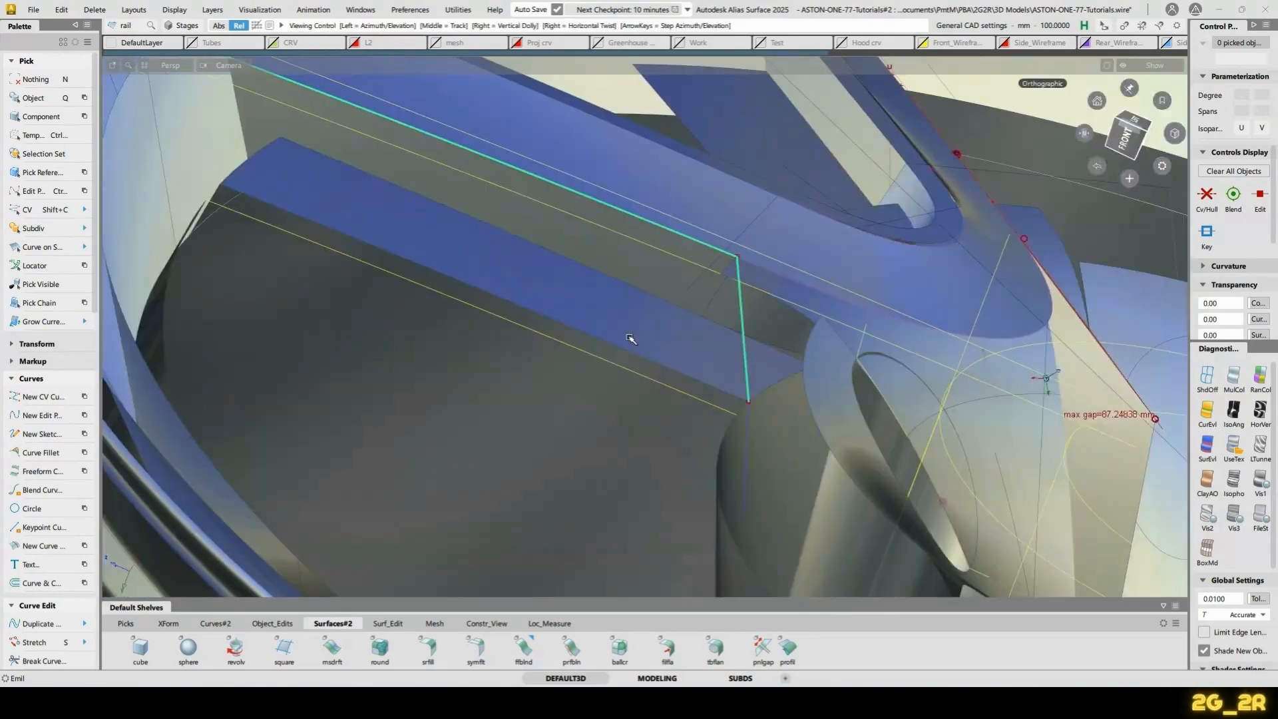
{"action": "left_click", "coordinate": [624, 351]}
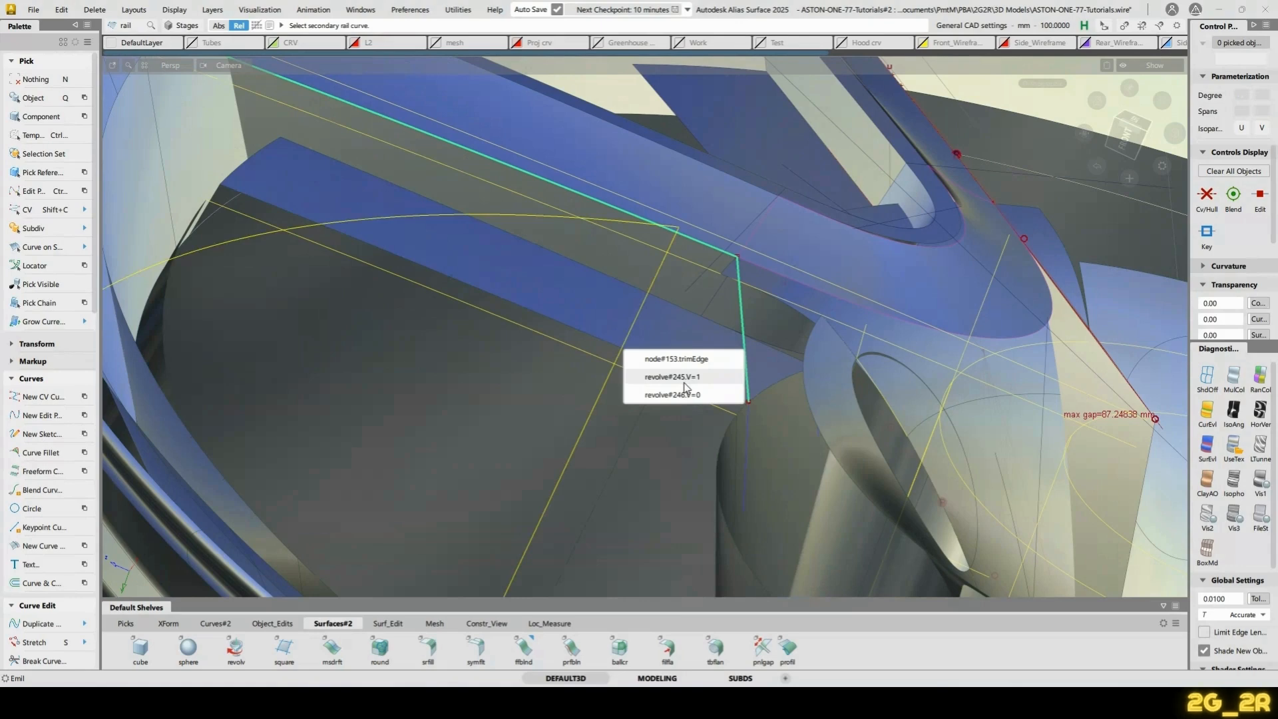
{"action": "left_click", "coordinate": [690, 358]}
{"action": "left_click_drag", "start_coordinate": [691, 356], "coordinate": [679, 363], "text": "alt+shift"}
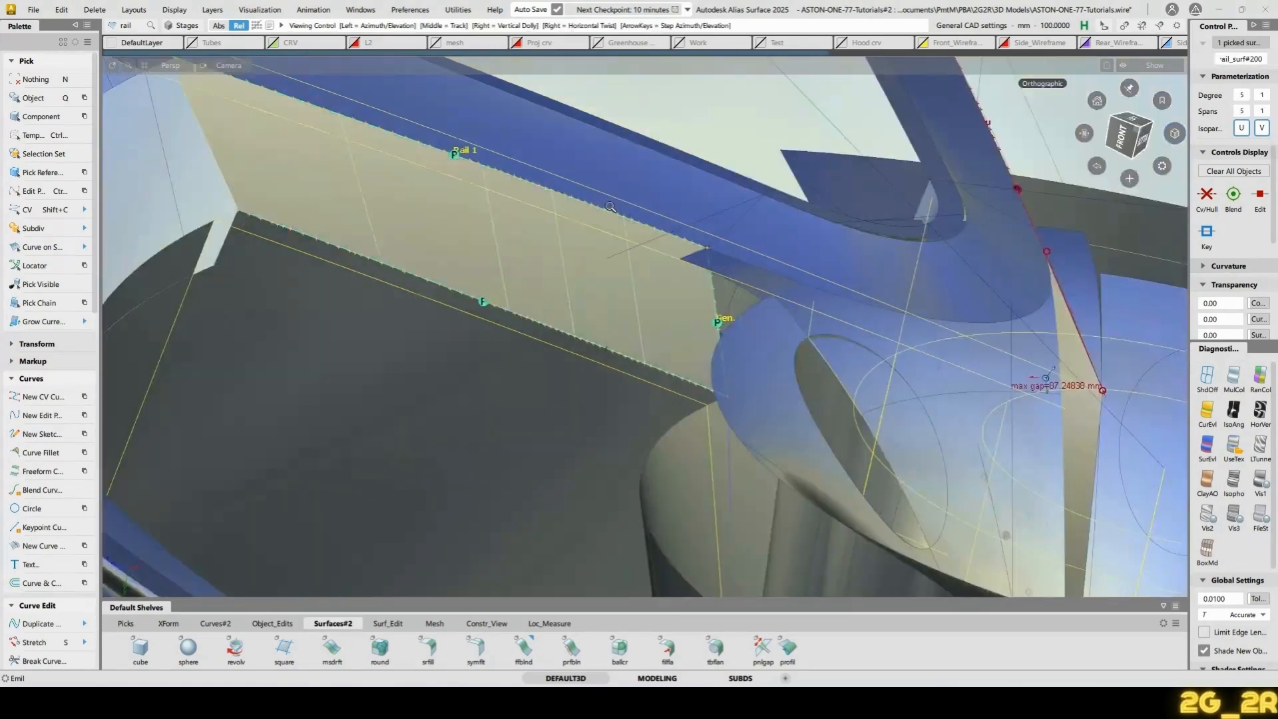
{"action": "right_click_drag", "start_coordinate": [679, 363], "coordinate": [642, 291], "text": "alt+shift"}
{"action": "left_click", "coordinate": [642, 290]}
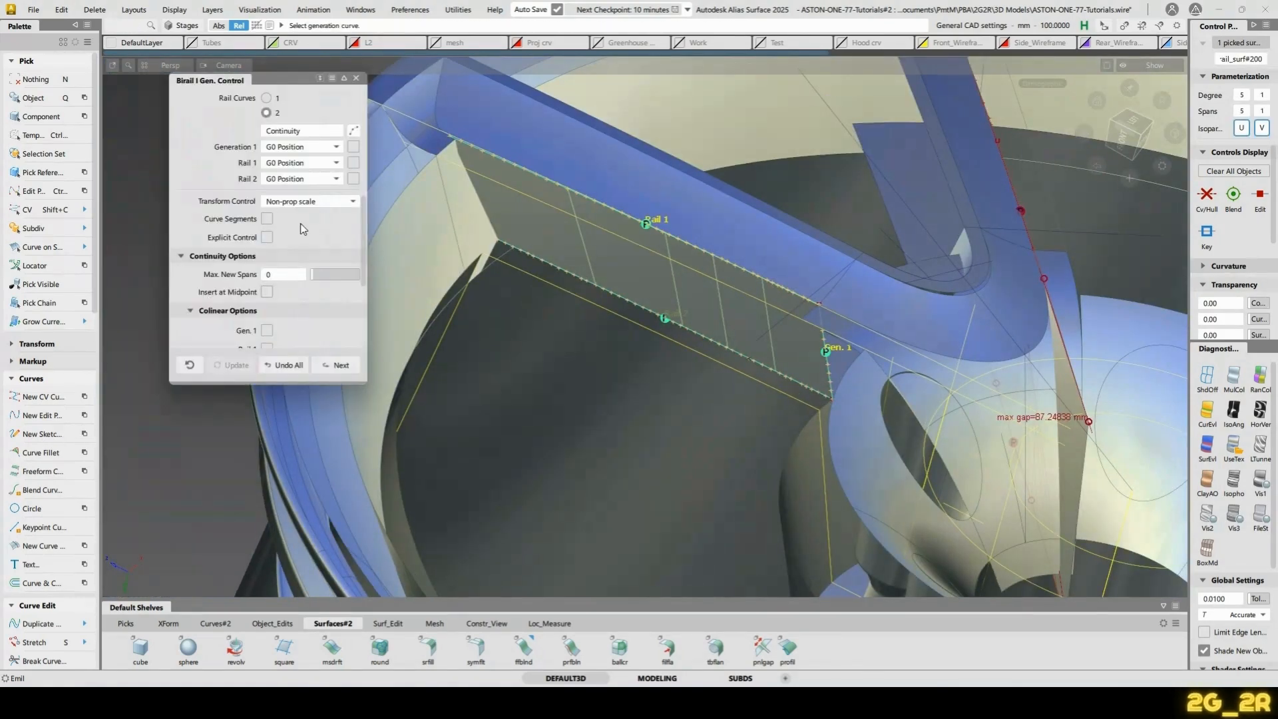
{"action": "left_click", "coordinate": [267, 238]}
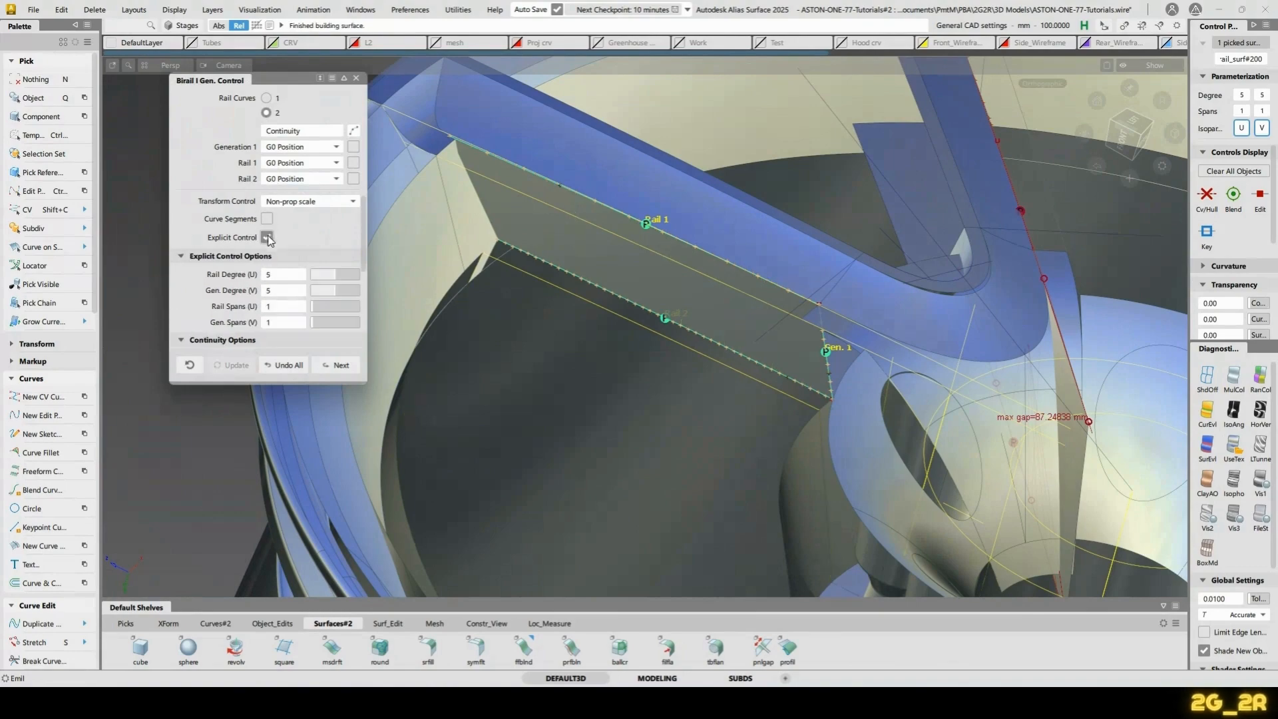
{"action": "left_click_drag", "start_coordinate": [334, 290], "coordinate": [313, 298]}
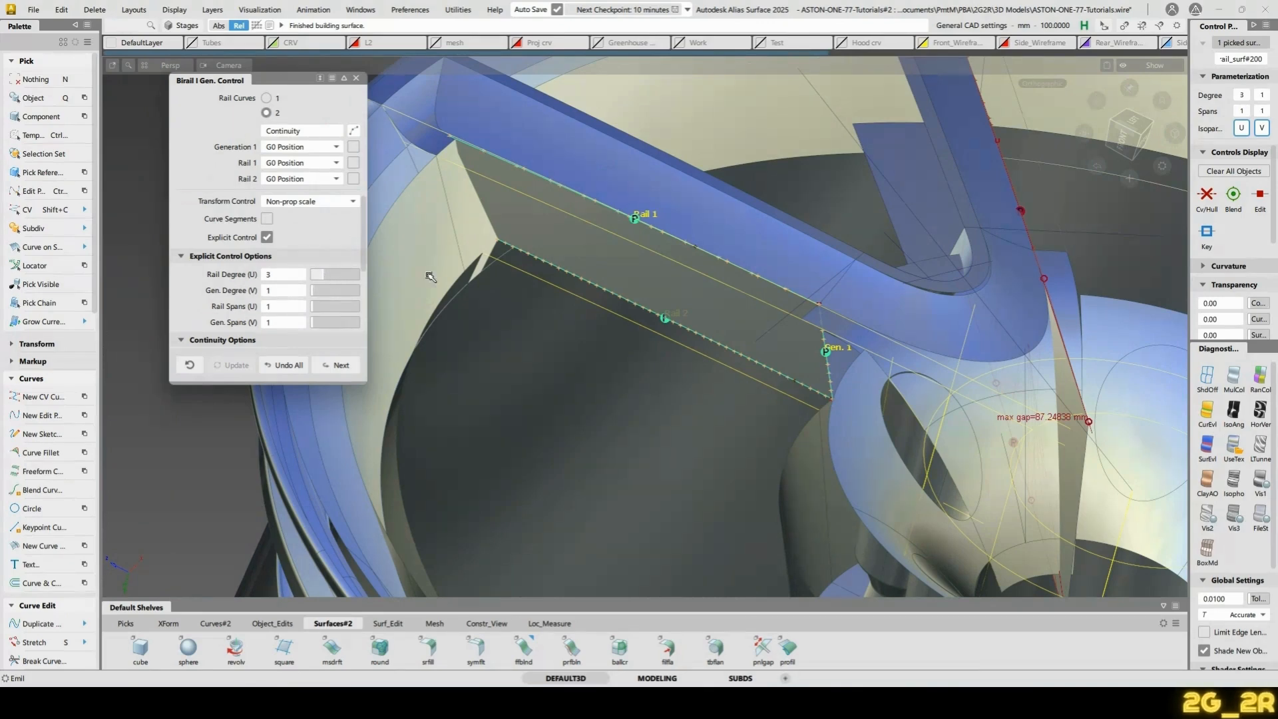
{"action": "left_click_drag", "start_coordinate": [692, 243], "coordinate": [770, 234], "text": "alt+shift"}
Delete the straight construction curve at the inner end of the new side surface
{"action": "left_click_drag", "start_coordinate": [849, 341], "coordinate": [848, 313], "text": "ctrl+shift"}
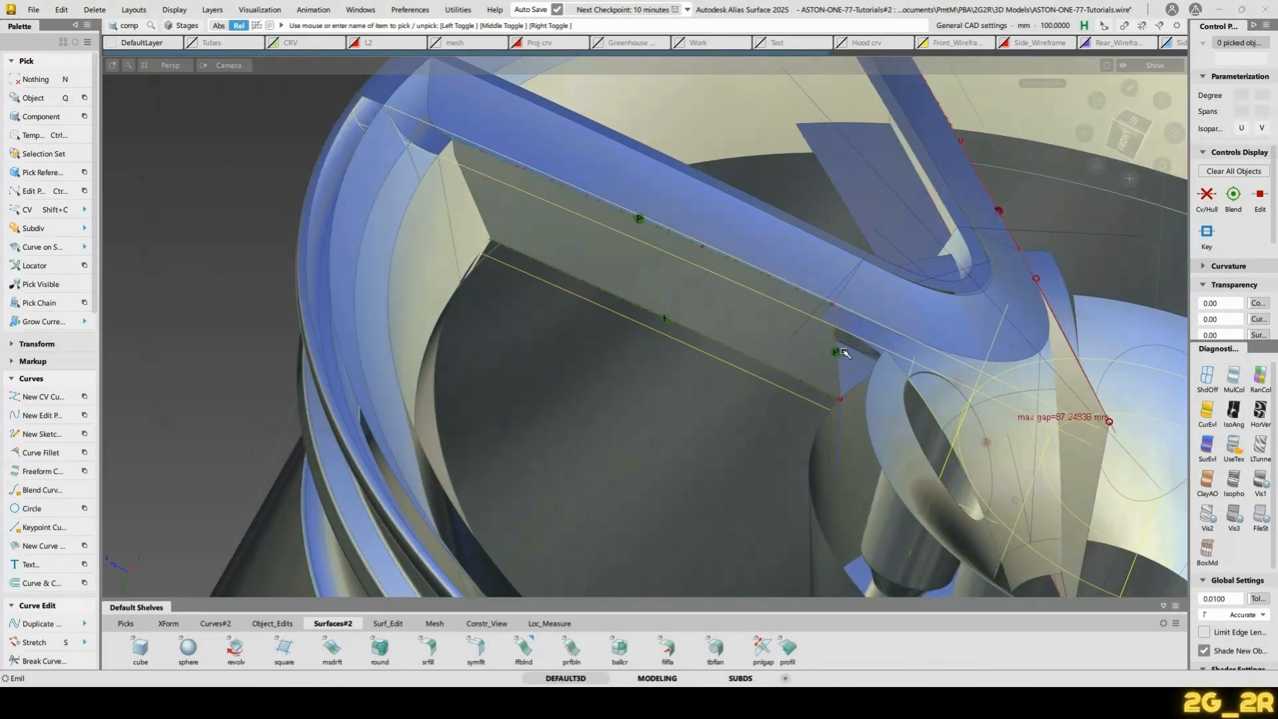
{"action": "left_click", "coordinate": [844, 352]}
{"action": "key", "text": "Delete"}
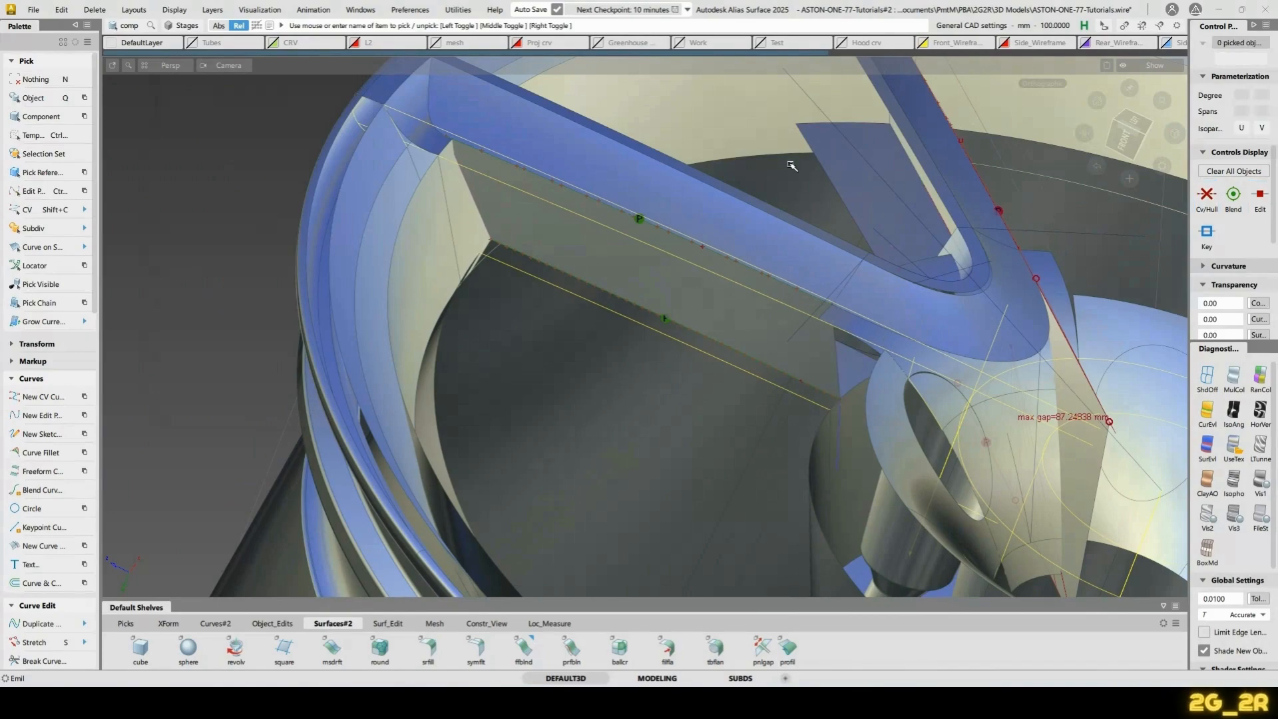
Extend the inner end of the new side surface into the hub by about 104 mm
{"action": "middle_click_drag", "start_coordinate": [791, 165], "coordinate": [797, 248], "text": "ctrl+shift"}
{"action": "left_click", "coordinate": [835, 353]}
{"action": "right_click_drag", "start_coordinate": [825, 217], "coordinate": [493, 302], "text": "alt+shift"}
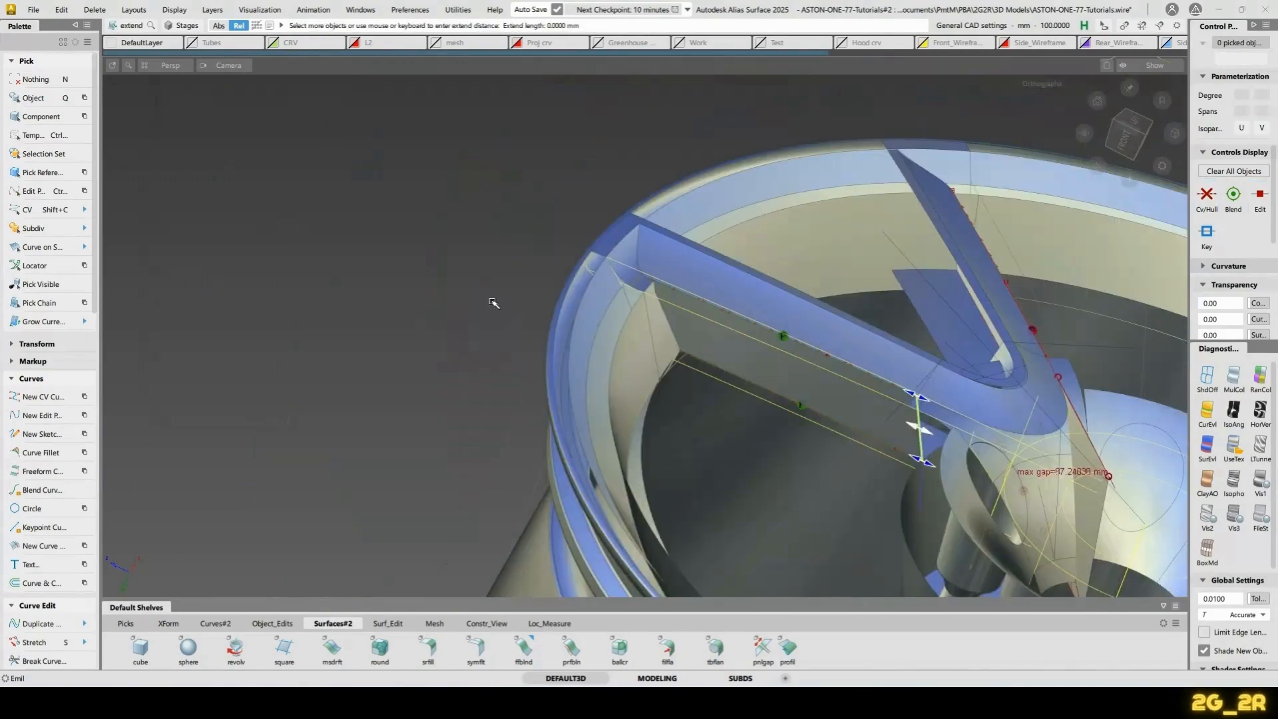
{"action": "left_click_drag", "start_coordinate": [493, 303], "coordinate": [663, 346], "text": "alt+shift"}
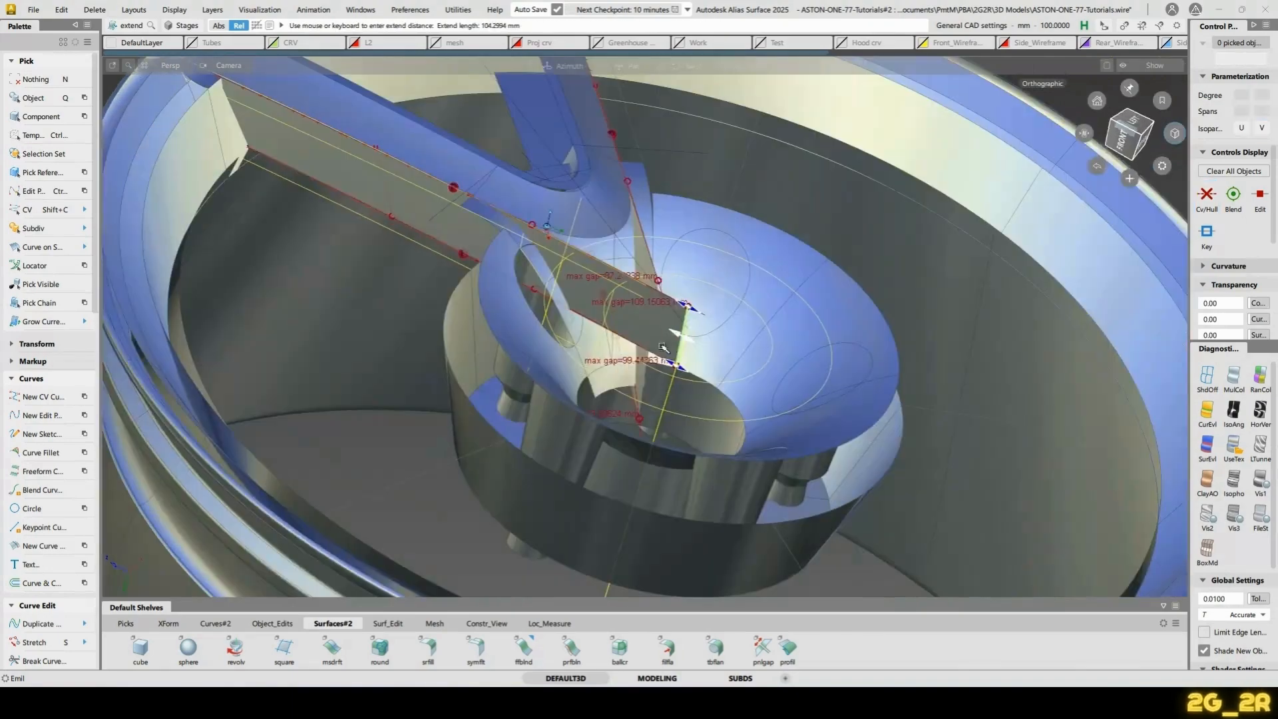
{"action": "left_click", "coordinate": [634, 347]}
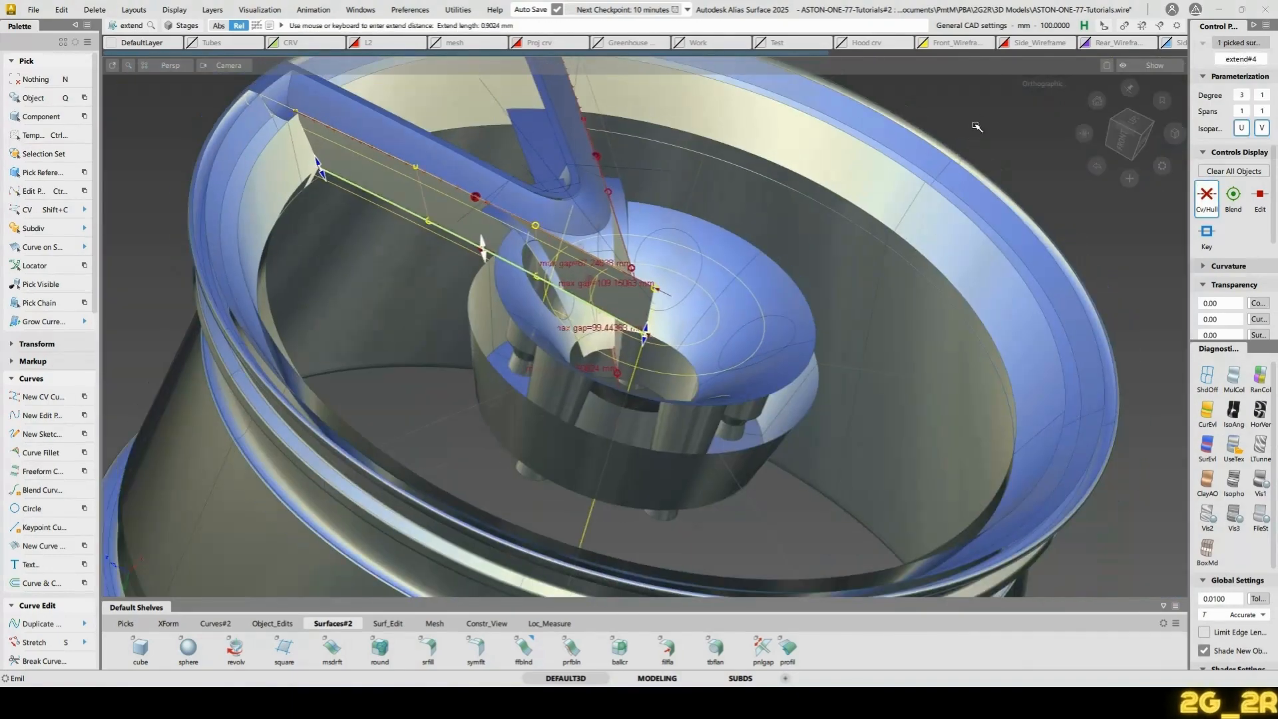
Extend the lower edge of the new side surface downward by about 42 mm
{"action": "left_click_drag", "start_coordinate": [975, 126], "coordinate": [818, 345]}
{"action": "right_click_drag", "start_coordinate": [819, 345], "coordinate": [763, 242], "text": "alt+shift"}
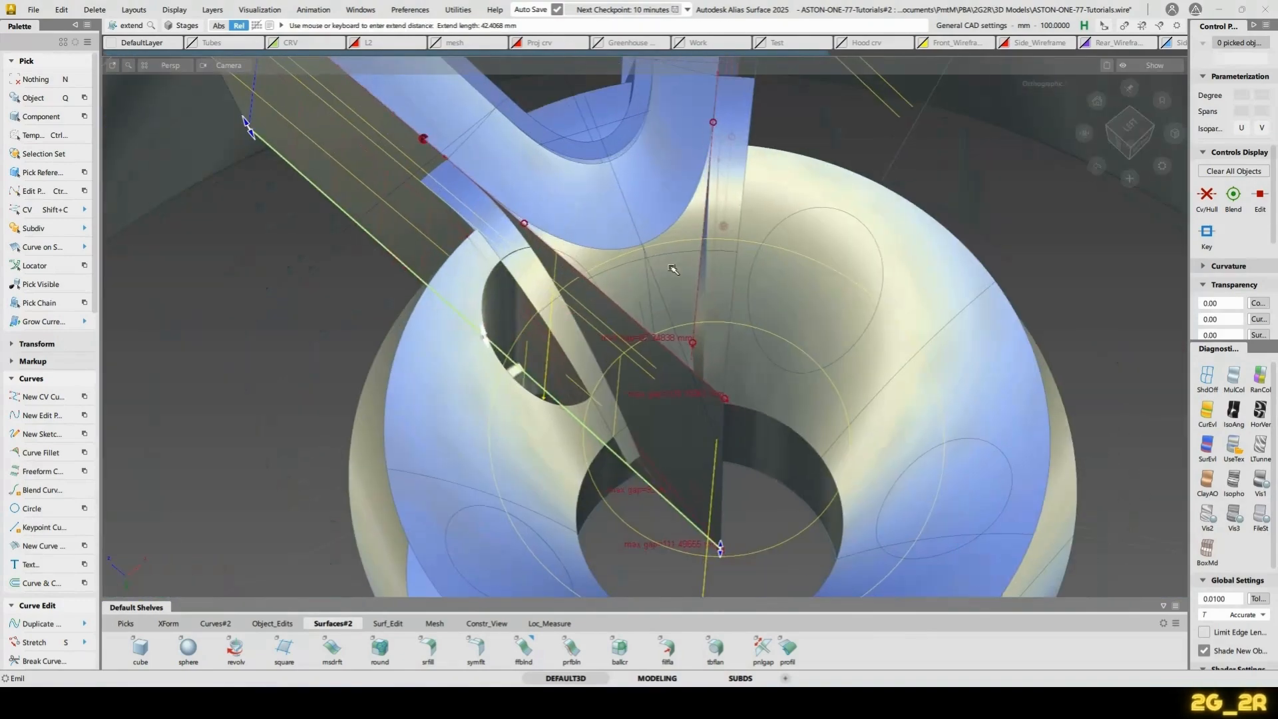
{"action": "left_click_drag", "start_coordinate": [831, 384], "coordinate": [710, 370], "text": "alt+shift"}
{"action": "left_click", "coordinate": [734, 289]}
{"action": "left_click", "coordinate": [712, 322]}
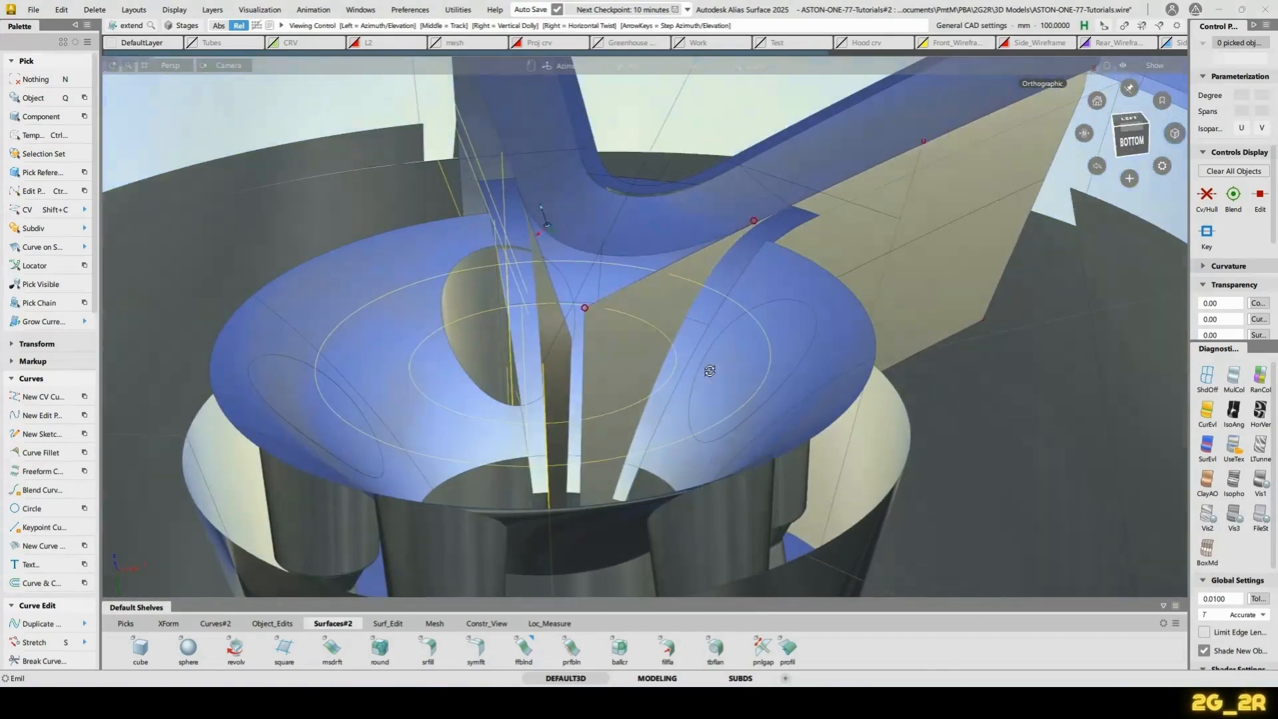
Extend the inner end of the first half-spoke's side surface further into the hub so it crosses the other side surface
{"action": "left_click", "coordinate": [599, 246]}
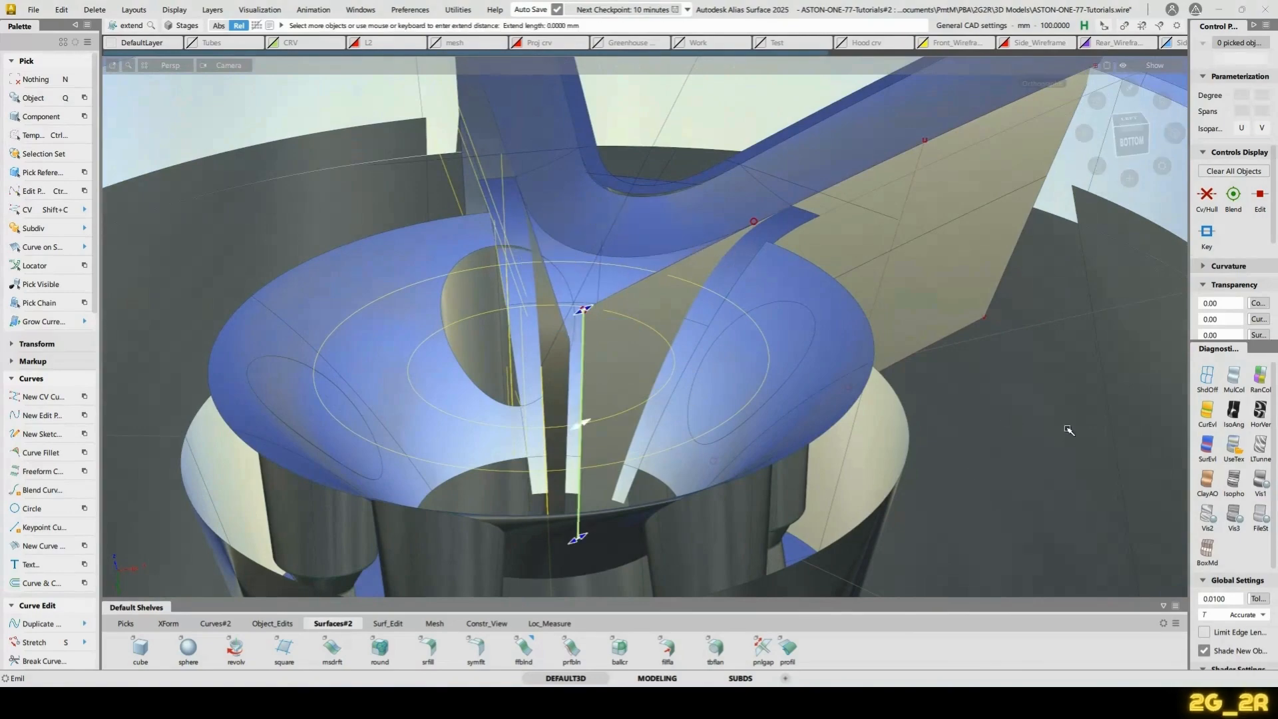
{"action": "left_click_drag", "start_coordinate": [1068, 429], "coordinate": [998, 426]}
{"action": "left_click_drag", "start_coordinate": [998, 425], "coordinate": [593, 348], "text": "alt+shift"}
Intersect both extended side surfaces with the fillet strips in the hub bowl to create curves on surface
{"action": "left_click_drag", "start_coordinate": [593, 348], "coordinate": [634, 365], "text": "ctrl+shift"}
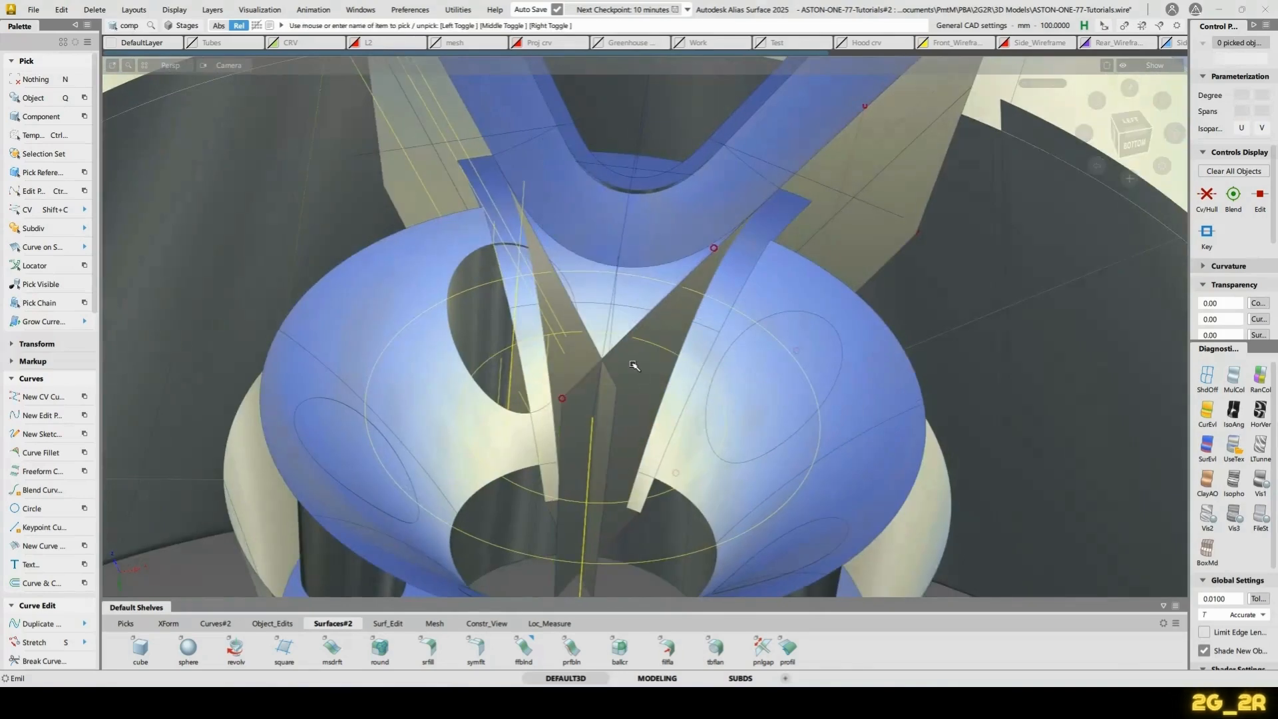
{"action": "left_click", "coordinate": [633, 365]}
{"action": "key", "text": "i"}
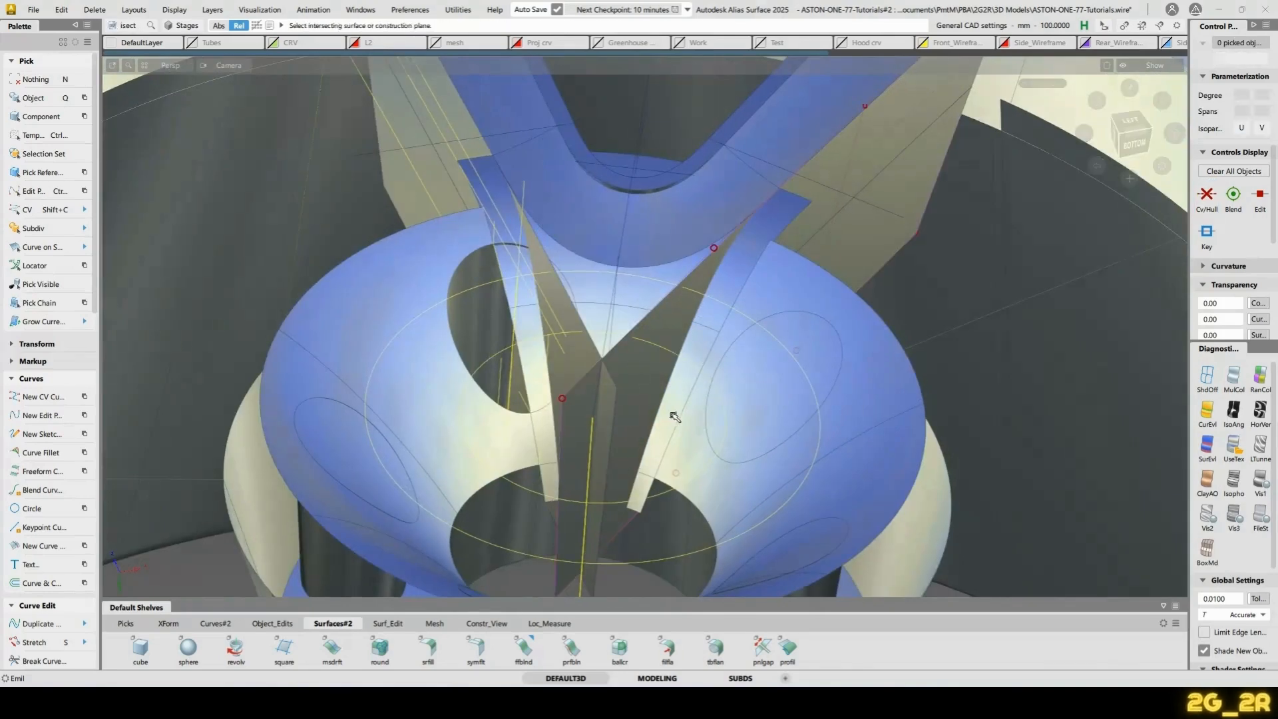
{"action": "left_click_drag", "start_coordinate": [519, 331], "coordinate": [610, 353], "text": "alt+shift"}
{"action": "left_click_drag", "start_coordinate": [521, 367], "coordinate": [563, 370], "text": "ctrl+shift"}
{"action": "left_click", "coordinate": [608, 401]}
{"action": "key", "text": "i"}
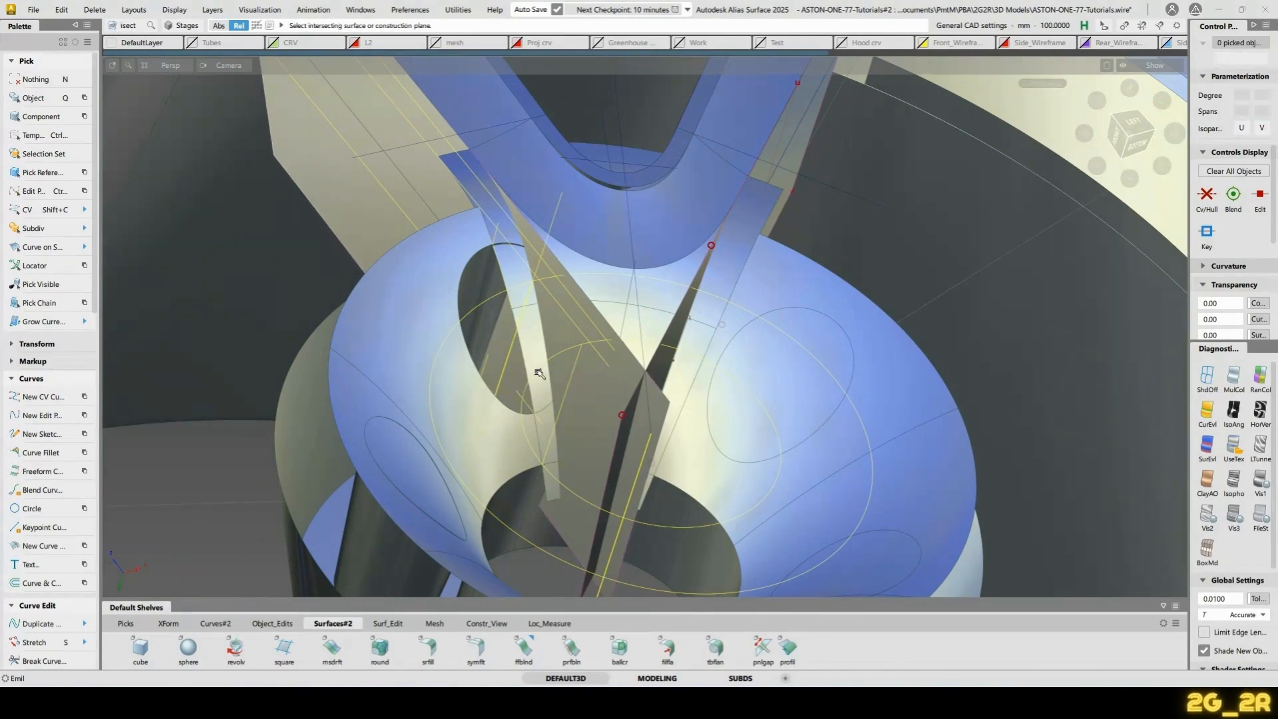
{"action": "left_click_drag", "start_coordinate": [547, 436], "coordinate": [578, 282], "text": "alt+shift"}
{"action": "left_click", "coordinate": [588, 375]}
{"action": "key", "text": "space"}
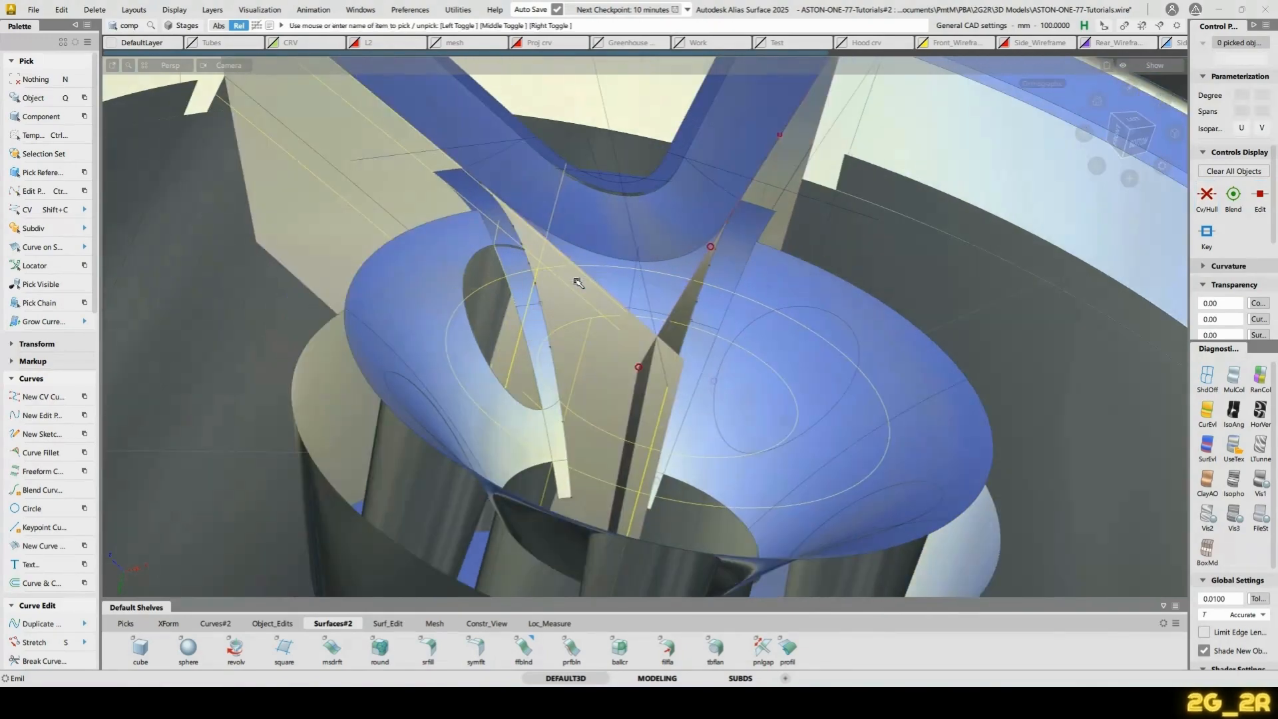
Template the two extended side surfaces and delete the blend surface joining the inner ends of the half-spokes
{"action": "left_click", "coordinate": [613, 359]}
{"action": "left_click_drag", "start_coordinate": [614, 359], "coordinate": [777, 338], "text": "alt+shift"}
{"action": "left_click", "coordinate": [652, 355]}
{"action": "left_click_drag", "start_coordinate": [417, 181], "coordinate": [430, 241], "text": "alt+shift"}
{"action": "key", "text": "Delete"}
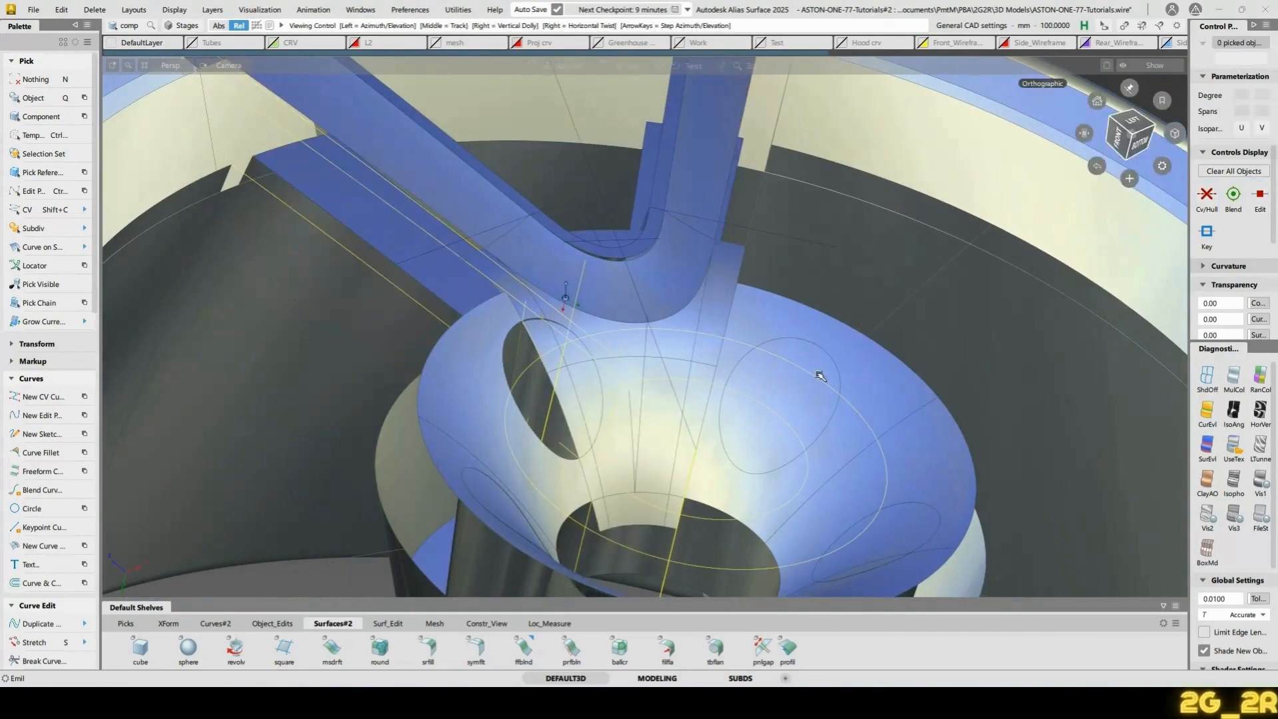
{"action": "left_click_drag", "start_coordinate": [820, 376], "coordinate": [527, 232], "text": "alt+shift"}
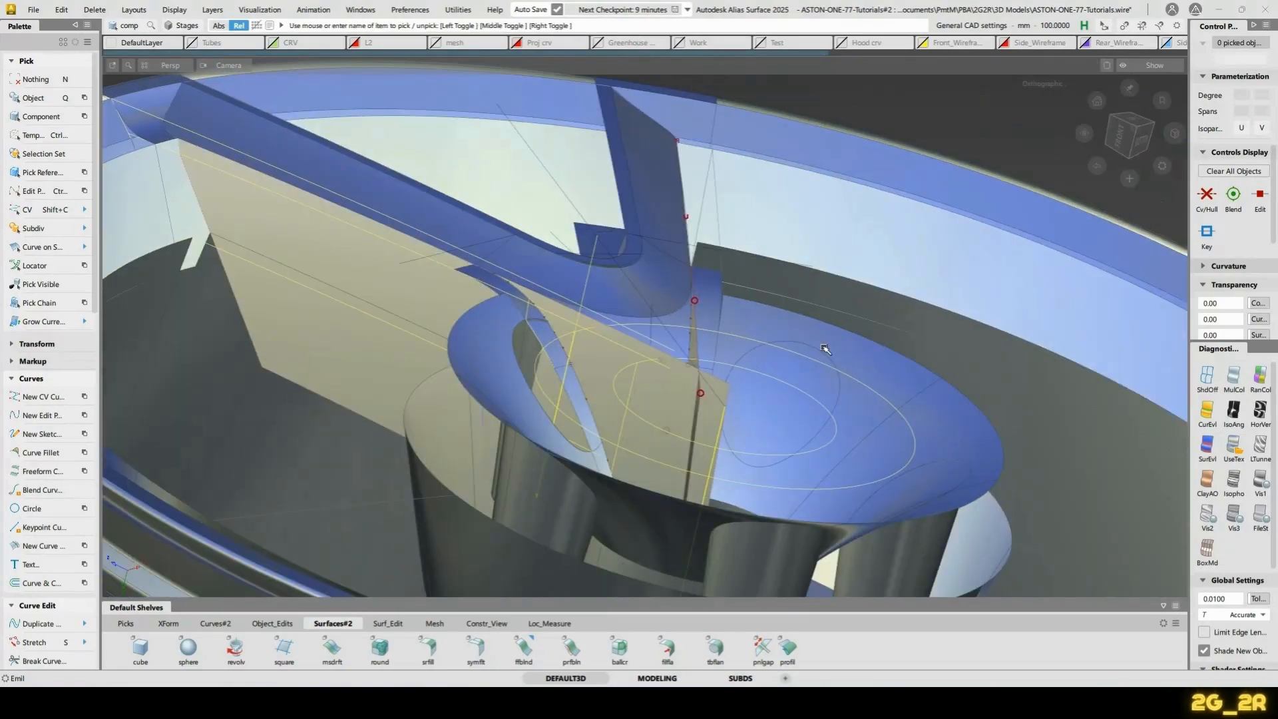
{"action": "left_click_drag", "start_coordinate": [825, 349], "coordinate": [815, 465], "text": "alt+shift"}
{"action": "left_click", "coordinate": [671, 445]}
{"action": "left_click_drag", "start_coordinate": [671, 445], "coordinate": [424, 288], "text": "alt+shift"}
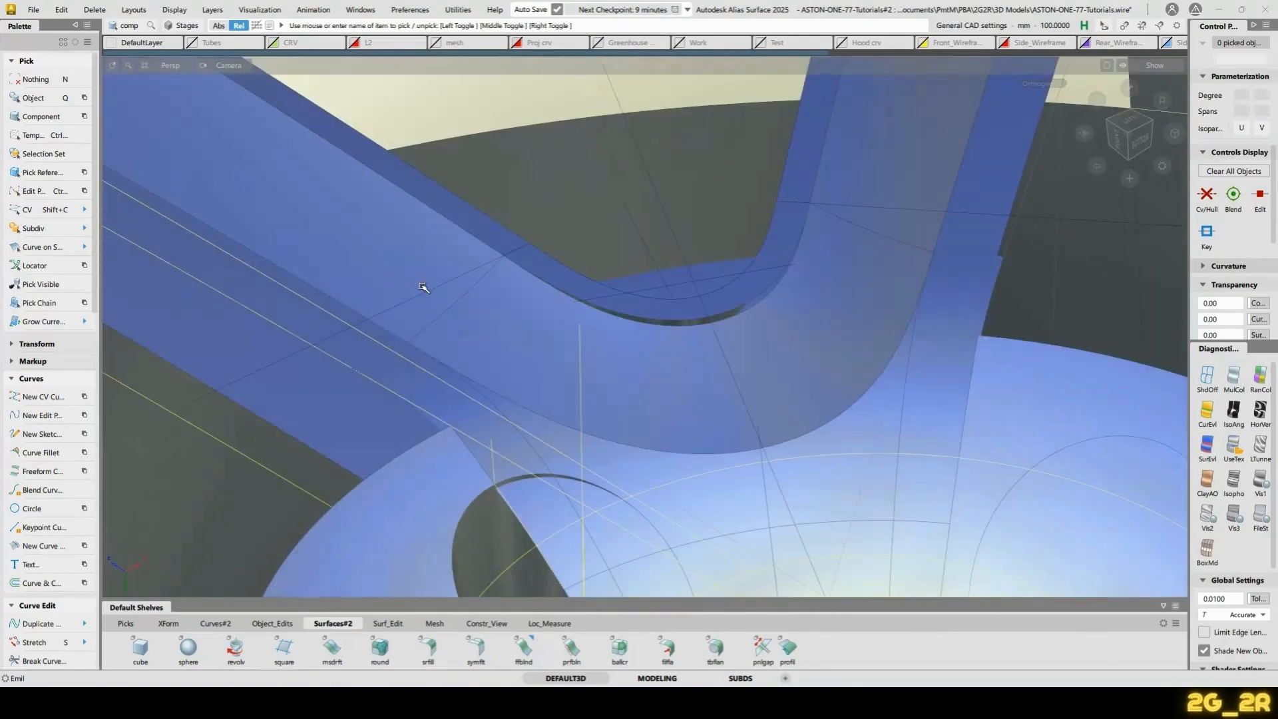
{"action": "left_click_drag", "start_coordinate": [832, 269], "coordinate": [792, 337], "text": "alt+shift"}
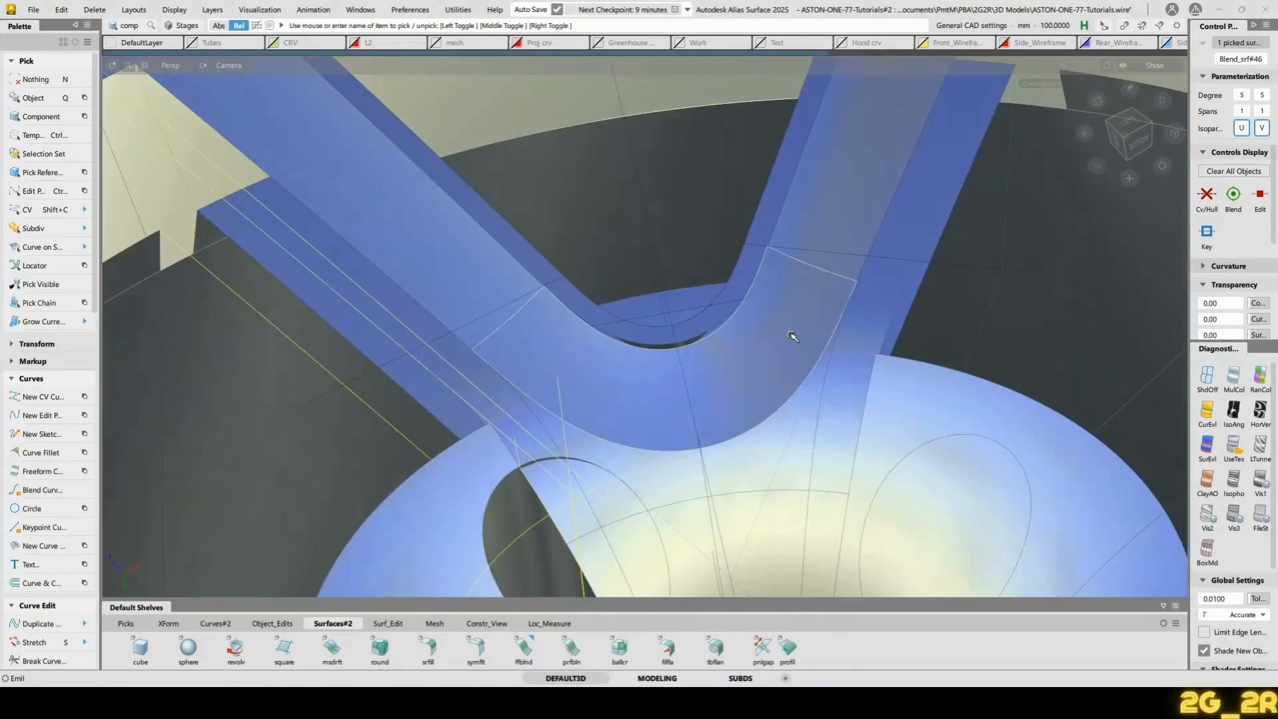
{"action": "left_click_drag", "start_coordinate": [744, 413], "coordinate": [415, 259], "text": "alt+shift"}
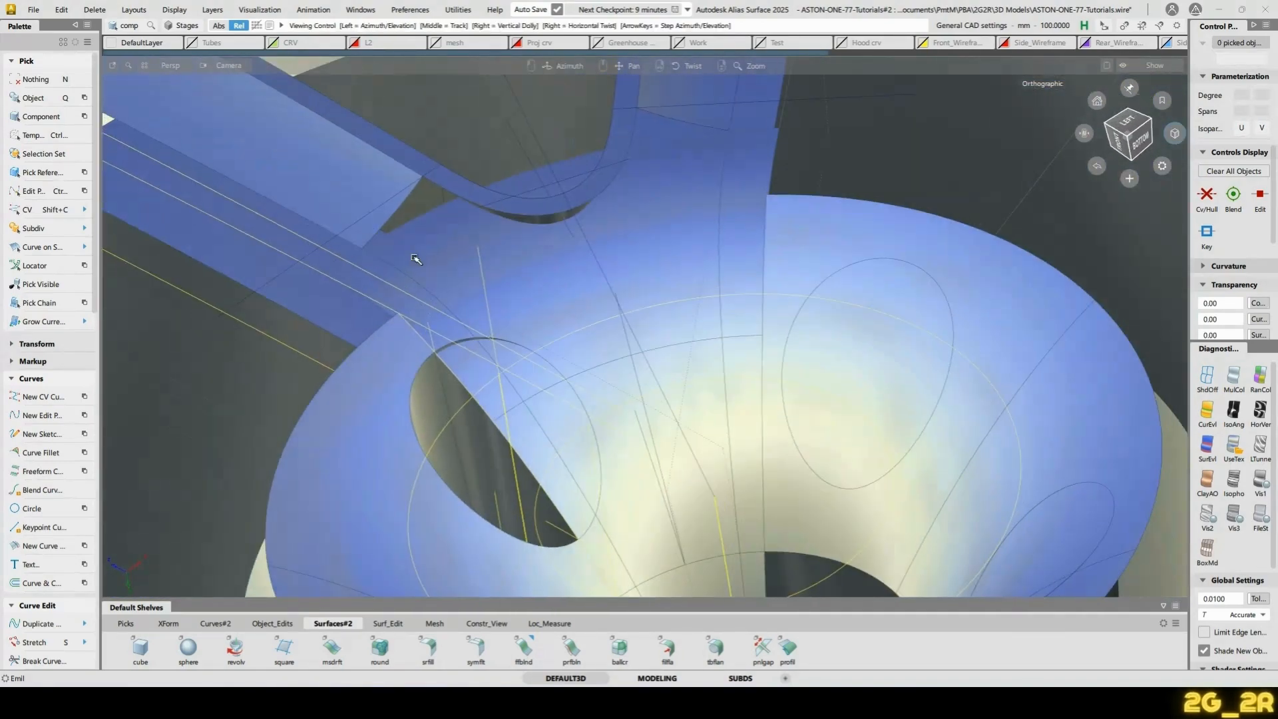
Try a proportional-crown skin surface at the half-spoke's inner end between the two blend edge curves, with the start flow set to Connect Ends
{"action": "left_click", "coordinate": [356, 180]}
{"action": "left_click", "coordinate": [234, 326]}
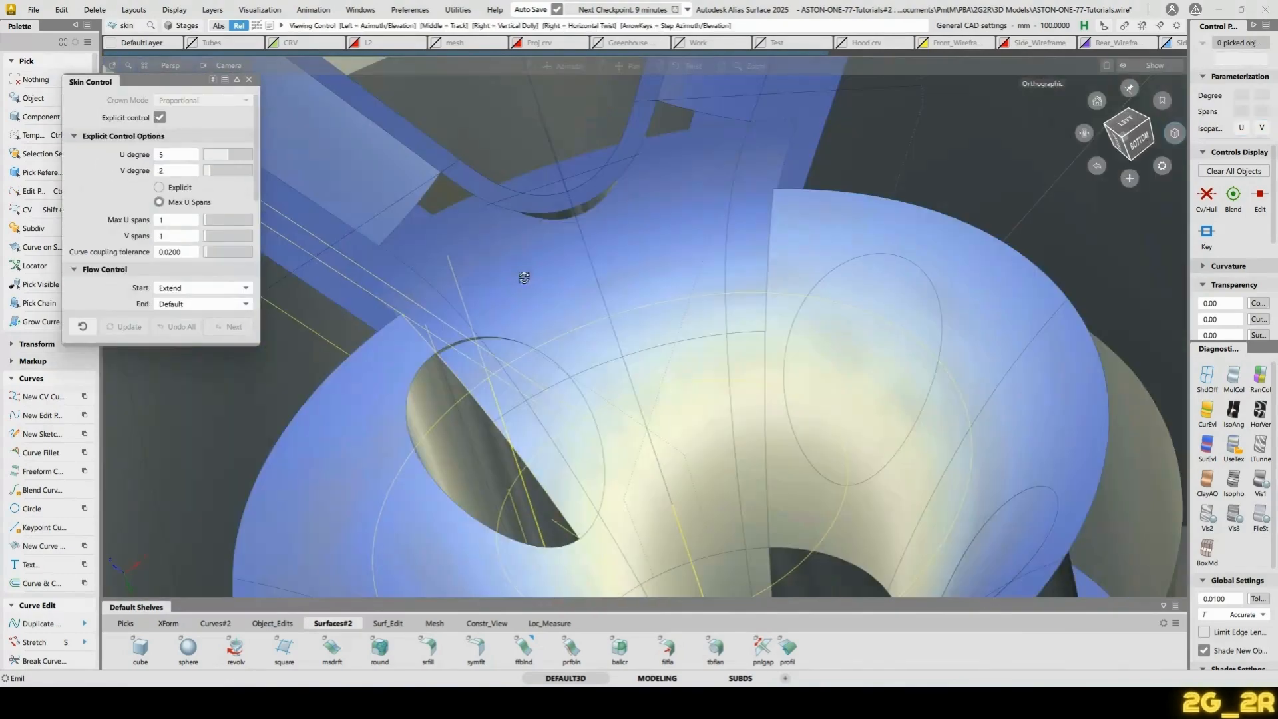
{"action": "left_click", "coordinate": [443, 295]}
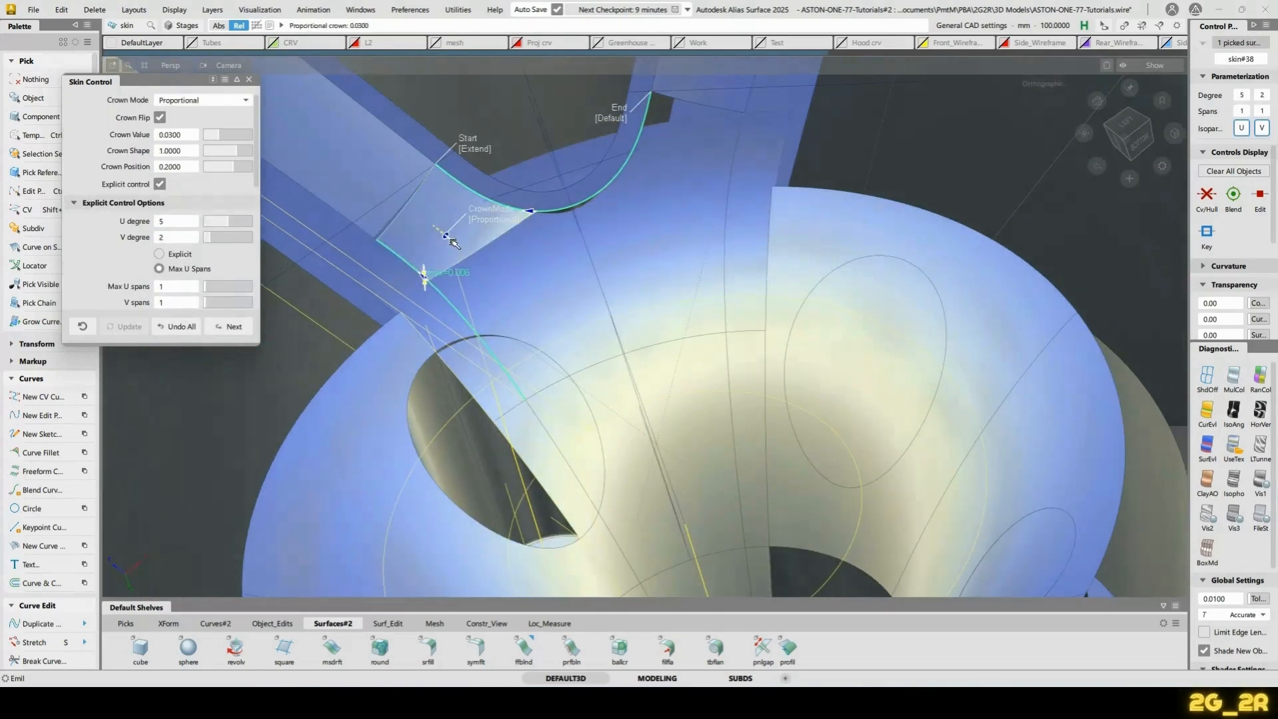
{"action": "left_click_drag", "start_coordinate": [453, 243], "coordinate": [446, 140], "text": "alt+shift"}
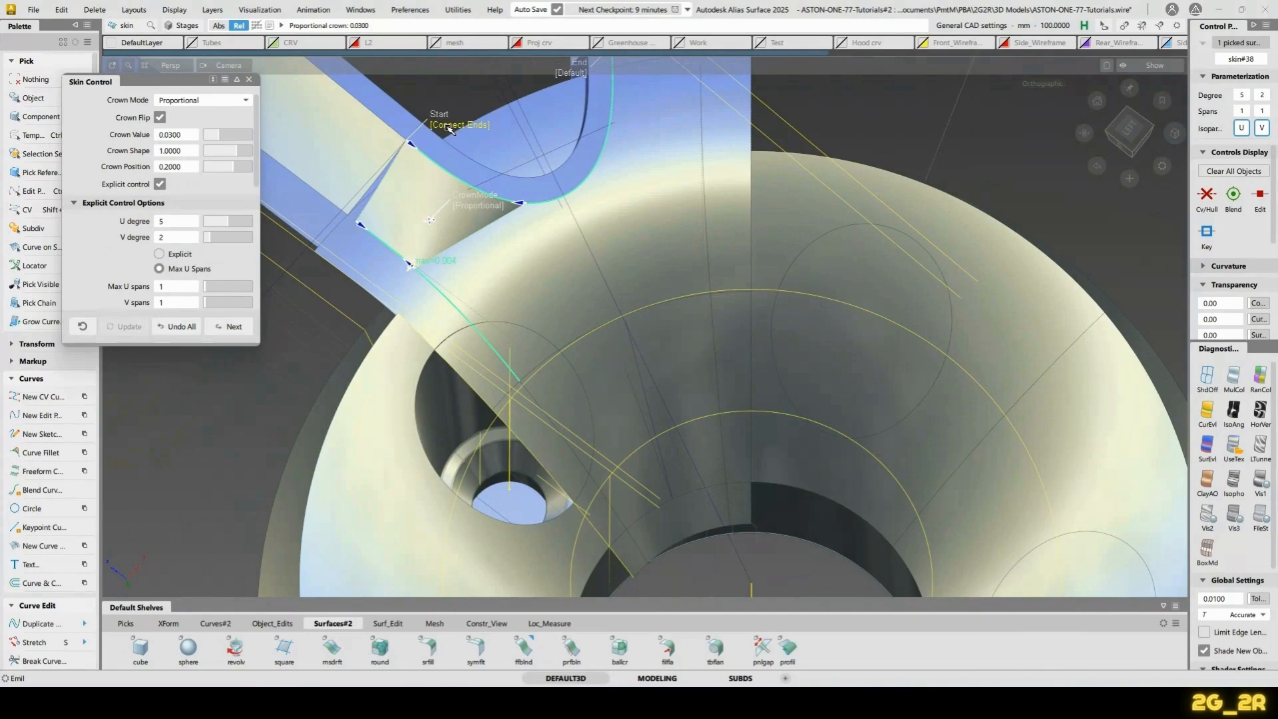
{"action": "left_click_drag", "start_coordinate": [447, 265], "coordinate": [453, 138], "text": "alt+shift"}
{"action": "left_click_drag", "start_coordinate": [541, 207], "coordinate": [522, 213], "text": "alt+shift"}
{"action": "left_click", "coordinate": [233, 327]}
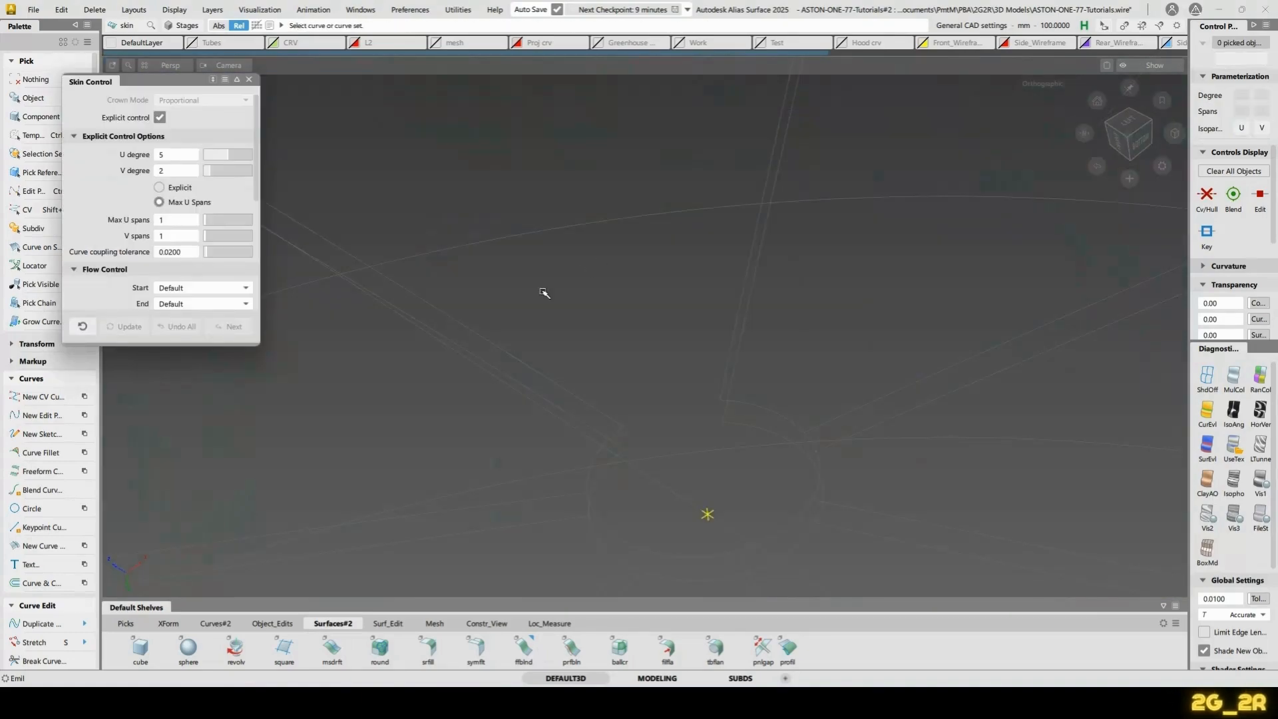
Pick both templated side surfaces and turn them back into shaded surfaces
{"action": "mouse_move", "coordinate": [596, 248]}
{"action": "left_mouse_down", "text": "alt+shift"}
{"action": "mouse_move", "coordinate": [616, 274]}
{"action": "mouse_move", "coordinate": [706, 265]}
{"action": "mouse_move", "coordinate": [665, 317]}
{"action": "mouse_move", "coordinate": [625, 326]}
{"action": "left_mouse_up", "text": "alt+shift"}
{"action": "key", "text": "ctrl+t"}
{"action": "left_click", "coordinate": [384, 376]}
{"action": "left_click_drag", "start_coordinate": [384, 376], "coordinate": [867, 266], "text": "alt+shift"}
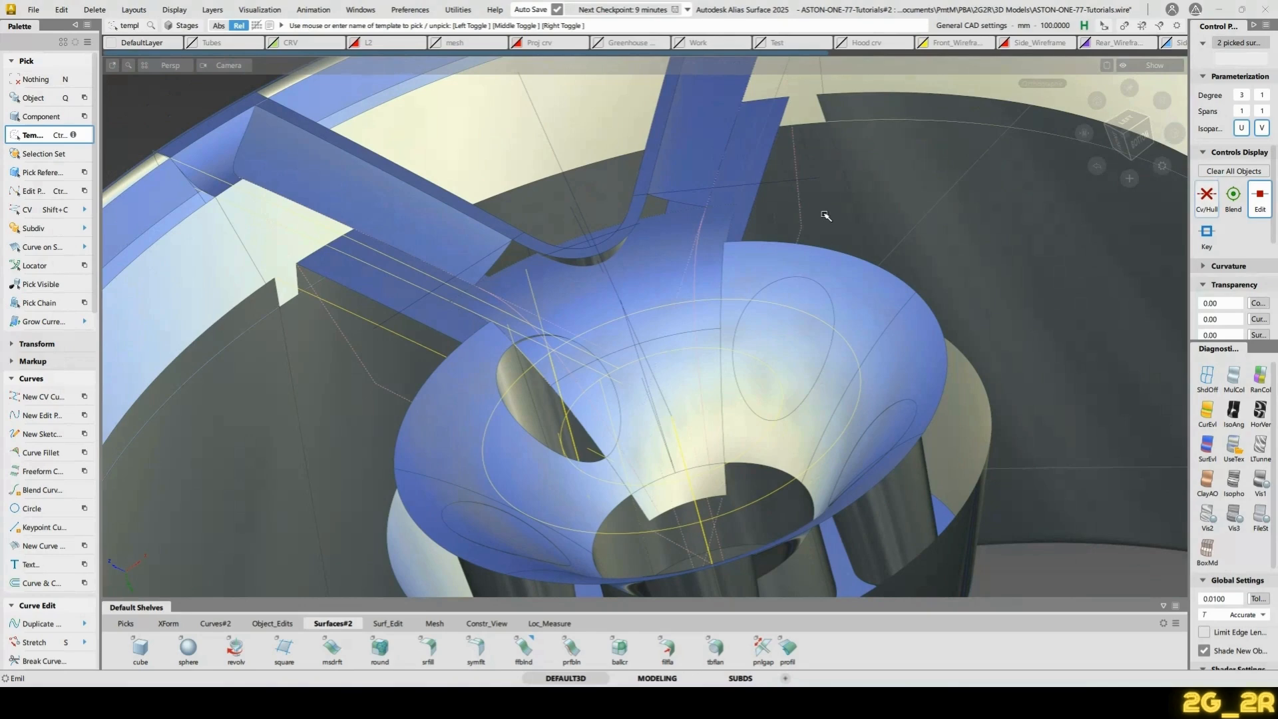
{"action": "key", "text": "alt+t"}
Extend the upper edges of both side surfaces together past the spoke faces, and template the two surfaces again
{"action": "middle_click", "coordinate": [482, 212], "text": "ctrl+shift"}
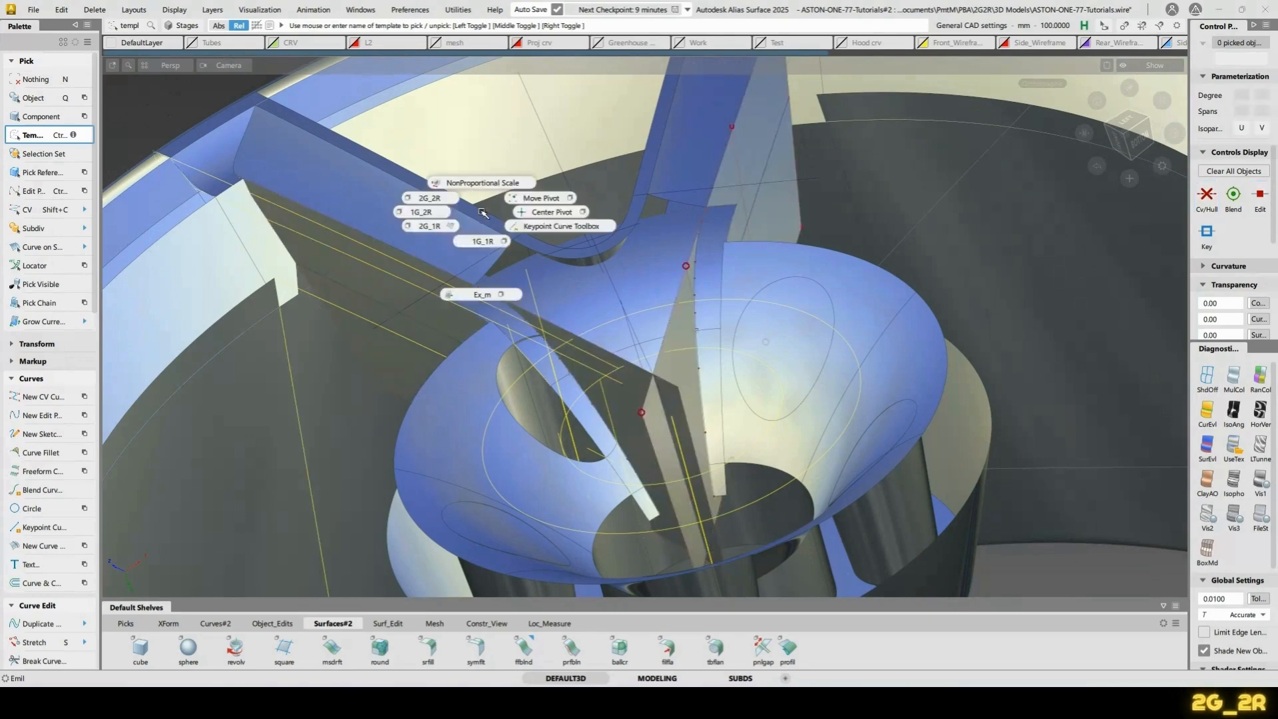
{"action": "left_click", "coordinate": [483, 293]}
{"action": "left_click_drag", "start_coordinate": [556, 327], "coordinate": [672, 302], "text": "alt+shift"}
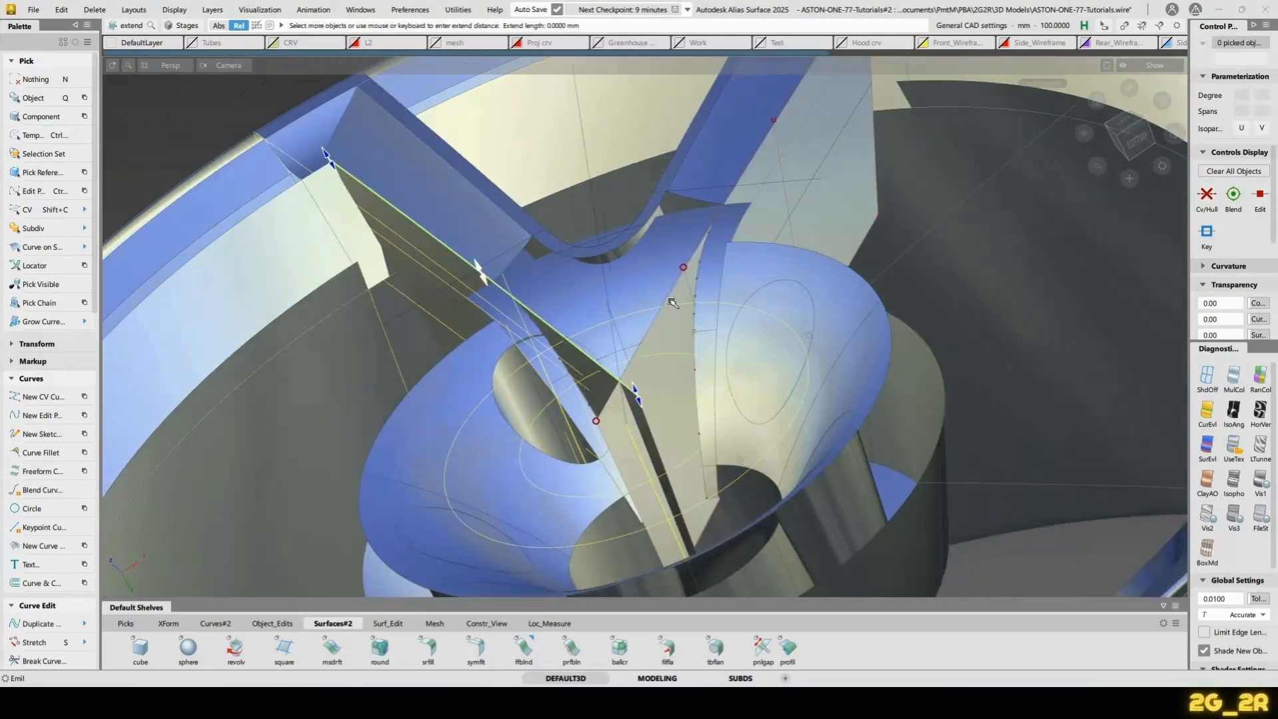
{"action": "left_click", "coordinate": [683, 296]}
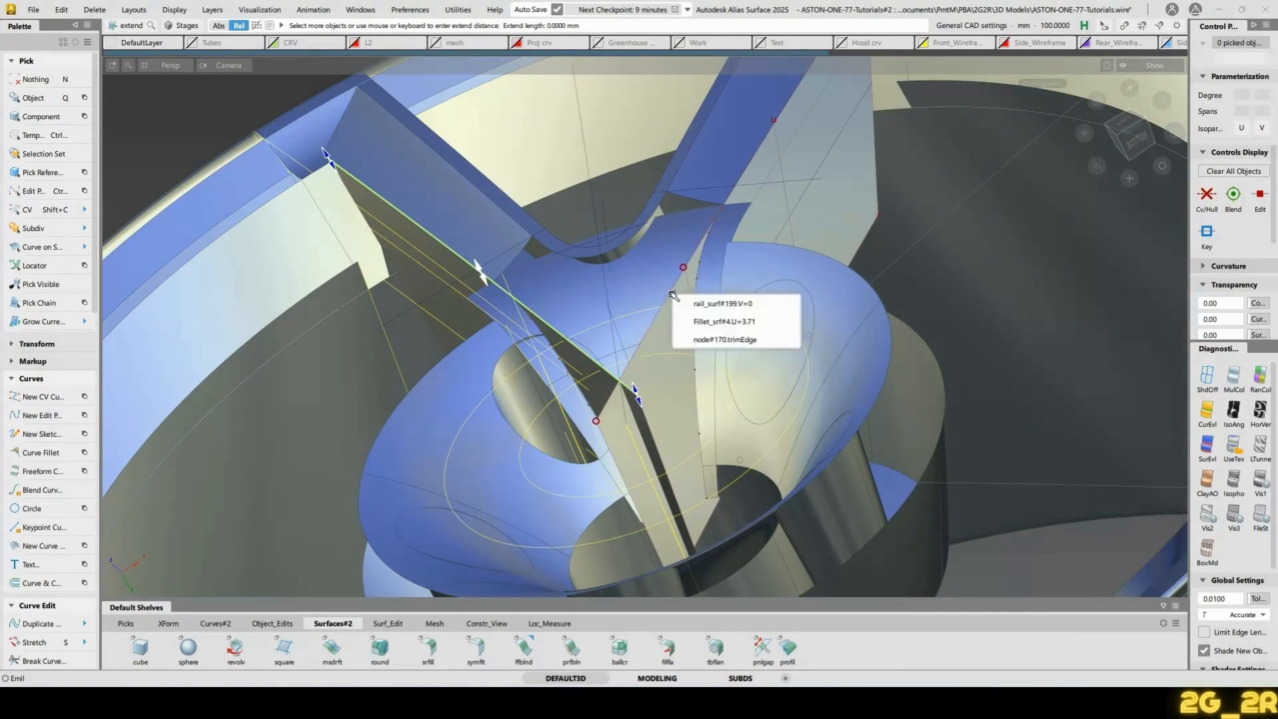
{"action": "left_click", "coordinate": [707, 305]}
{"action": "left_click_drag", "start_coordinate": [707, 308], "coordinate": [652, 410], "text": "alt+shift"}
{"action": "left_click_drag", "start_coordinate": [729, 340], "coordinate": [645, 342], "text": "alt+shift"}
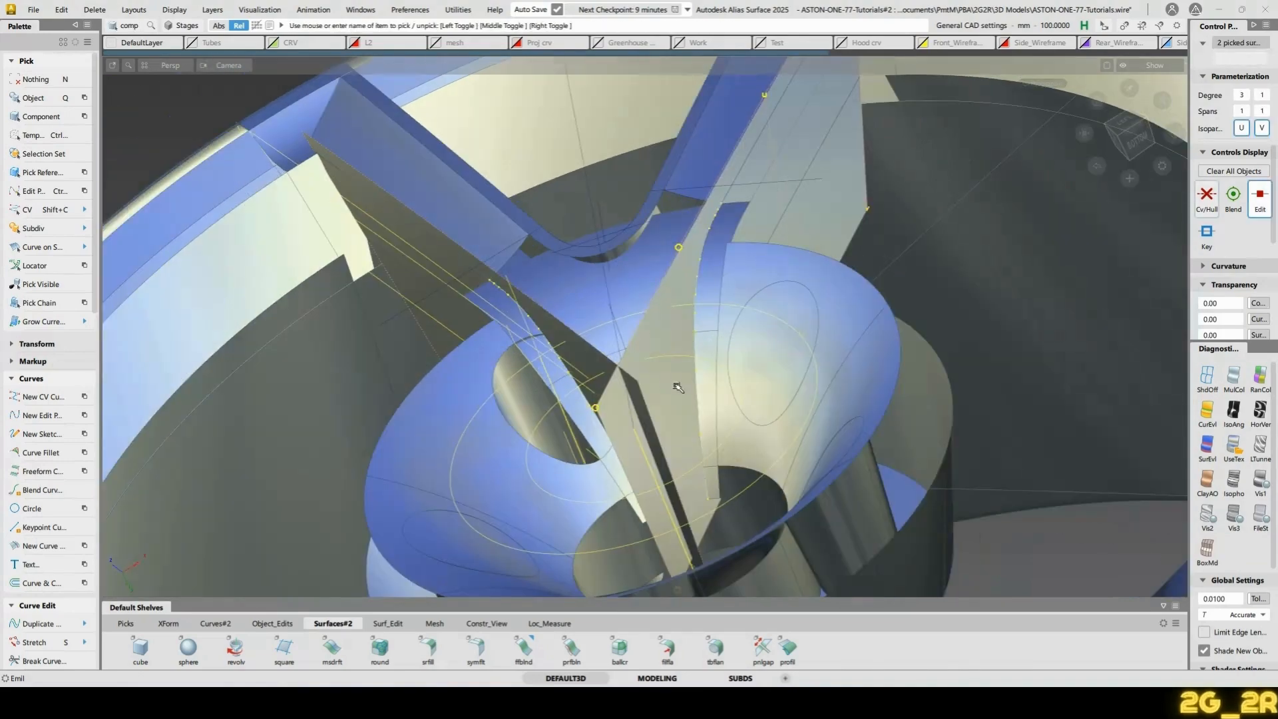
{"action": "key", "text": "Delete"}
Build a skin surface at the half-spoke's inner end with the existing face's settings: proportional crown 0.03, U degree 5 and V degree 2, crown flipped
{"action": "left_click_drag", "start_coordinate": [549, 365], "coordinate": [670, 368], "text": "alt+shift"}
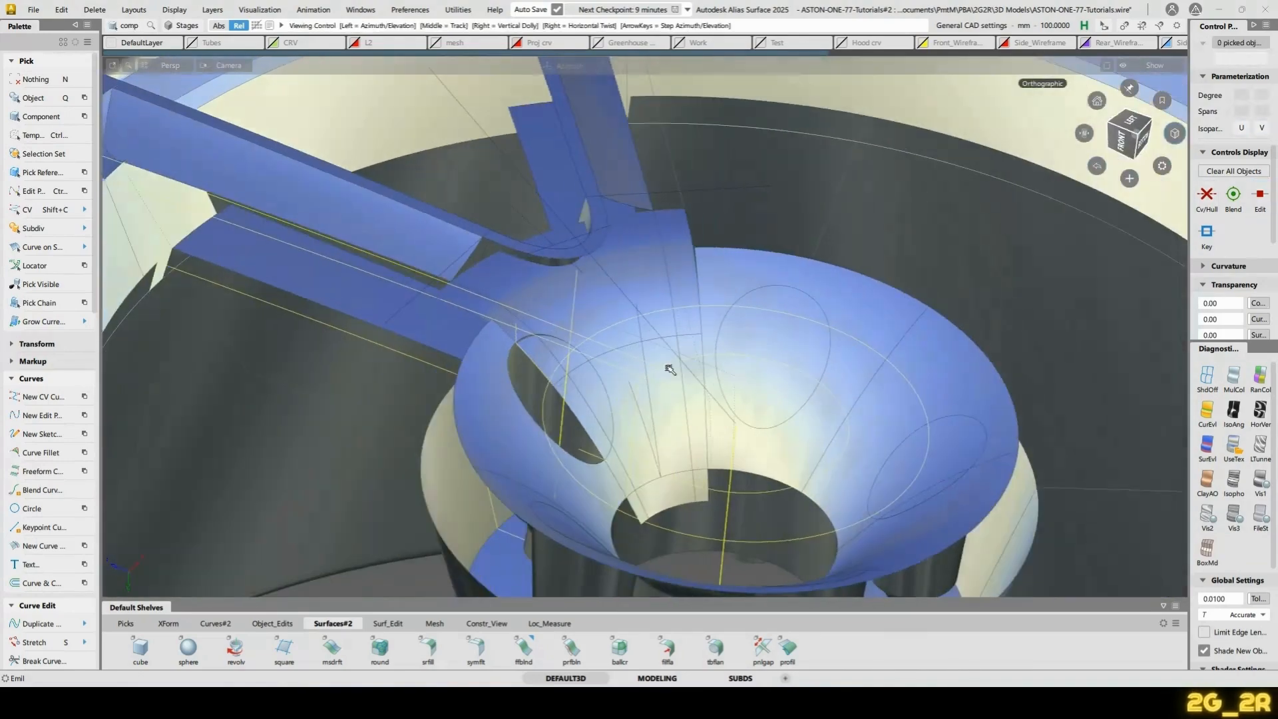
{"action": "right_click_drag", "start_coordinate": [670, 368], "coordinate": [347, 290], "text": "alt+shift"}
{"action": "double_click", "coordinate": [346, 290]}
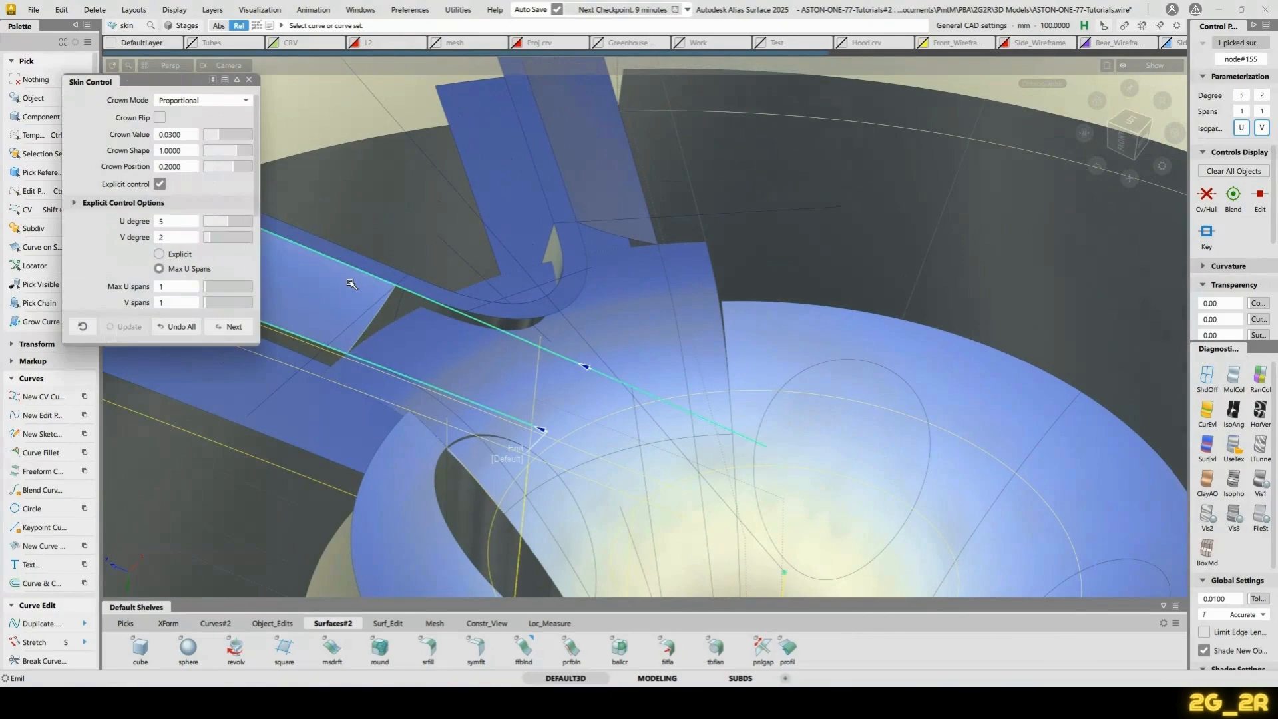
{"action": "left_click", "coordinate": [240, 330]}
{"action": "left_click_drag", "start_coordinate": [359, 338], "coordinate": [399, 347], "text": "alt+shift"}
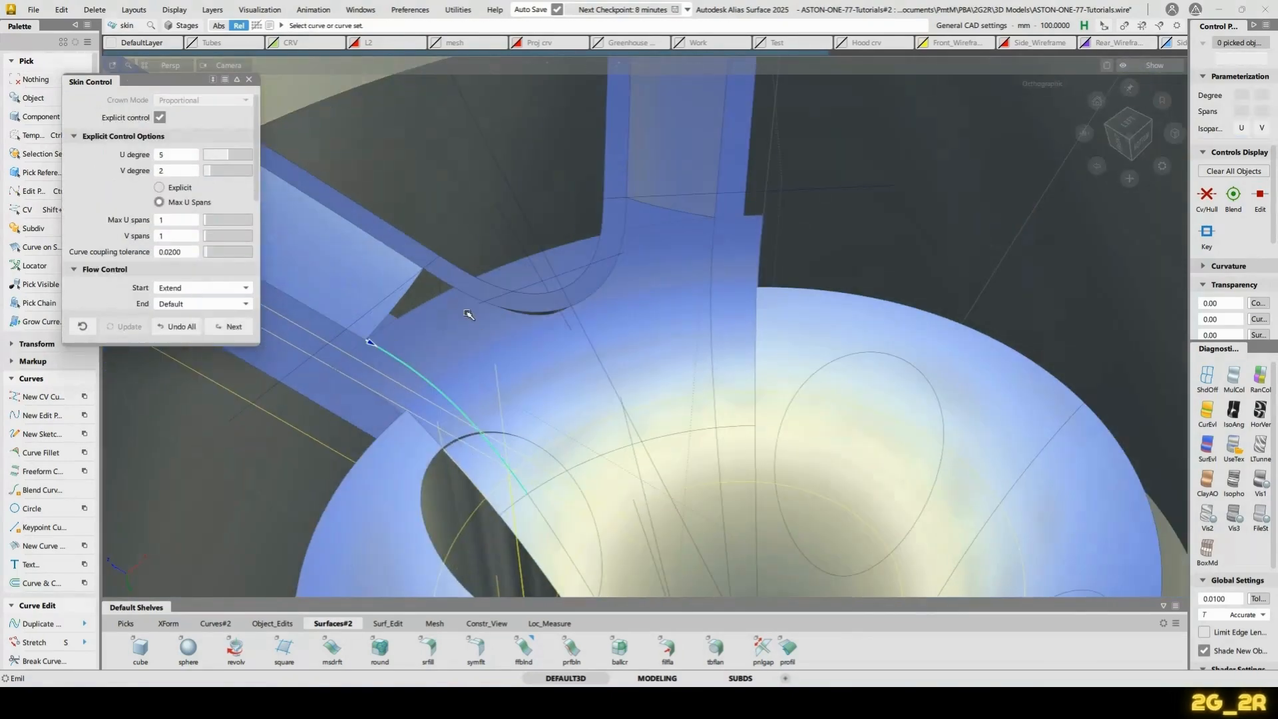
{"action": "mouse_move", "coordinate": [556, 319]}
{"action": "left_mouse_down", "text": "alt+shift"}
{"action": "mouse_move", "coordinate": [511, 308]}
{"action": "mouse_move", "coordinate": [585, 294]}
{"action": "left_mouse_up", "text": "alt+shift"}
{"action": "left_click", "coordinate": [513, 306]}
{"action": "mouse_move", "coordinate": [556, 336]}
{"action": "left_mouse_down", "text": "alt+shift"}
{"action": "mouse_move", "coordinate": [550, 458]}
{"action": "mouse_move", "coordinate": [566, 493]}
{"action": "mouse_move", "coordinate": [510, 459]}
{"action": "mouse_move", "coordinate": [510, 399]}
{"action": "mouse_move", "coordinate": [438, 347]}
{"action": "left_mouse_up", "text": "alt+shift"}
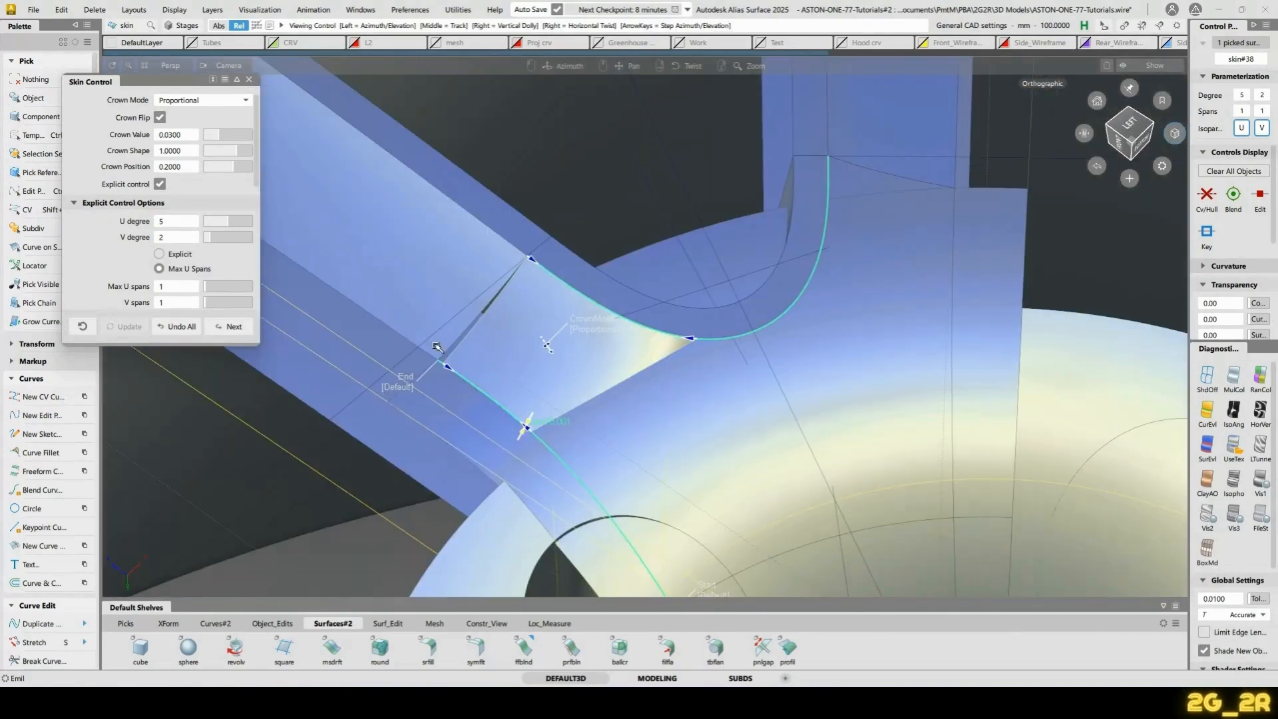
Set the End flow of the skin surface between the first spoke's edge curves to Connect Ends
{"action": "left_click", "coordinate": [397, 389]}
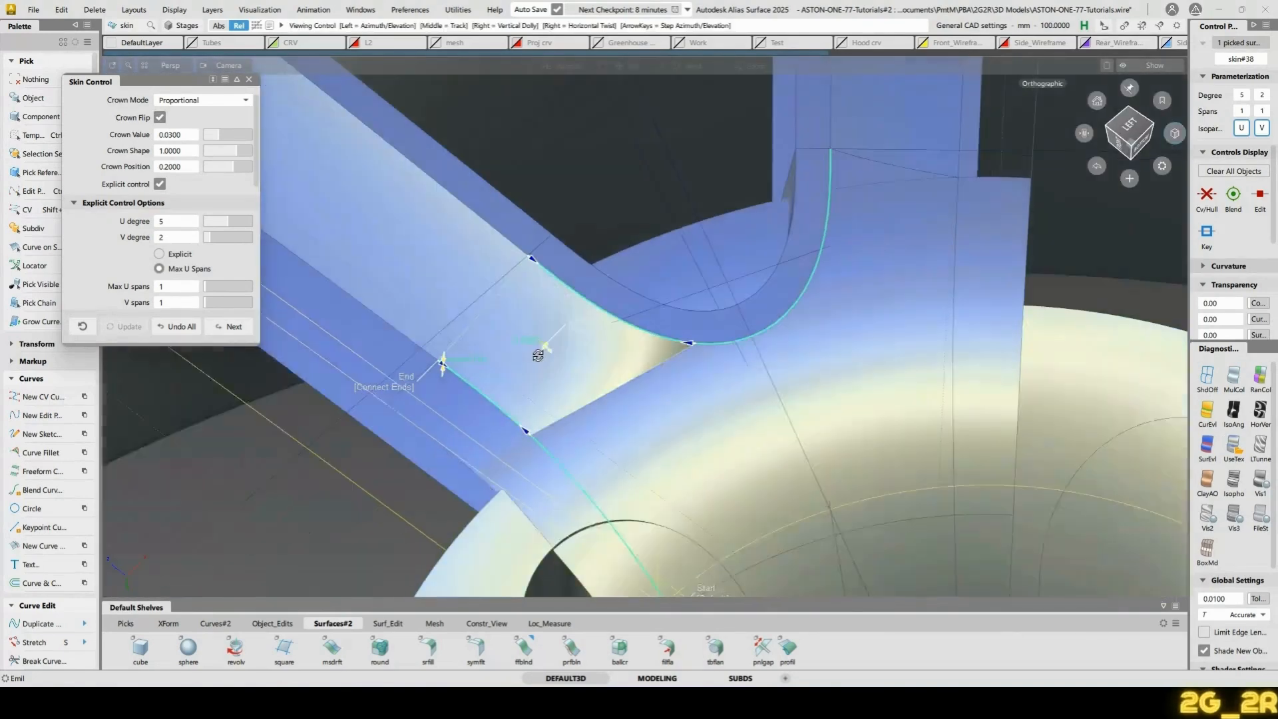
{"action": "left_click_drag", "start_coordinate": [585, 348], "coordinate": [681, 345], "text": "alt+shift"}
{"action": "middle_click_drag", "start_coordinate": [682, 345], "coordinate": [608, 310], "text": "alt+shift"}
{"action": "left_click_drag", "start_coordinate": [602, 296], "coordinate": [625, 363], "text": "alt+shift"}
{"action": "key", "text": "ctrl+q"}
{"action": "left_click", "coordinate": [605, 254]}
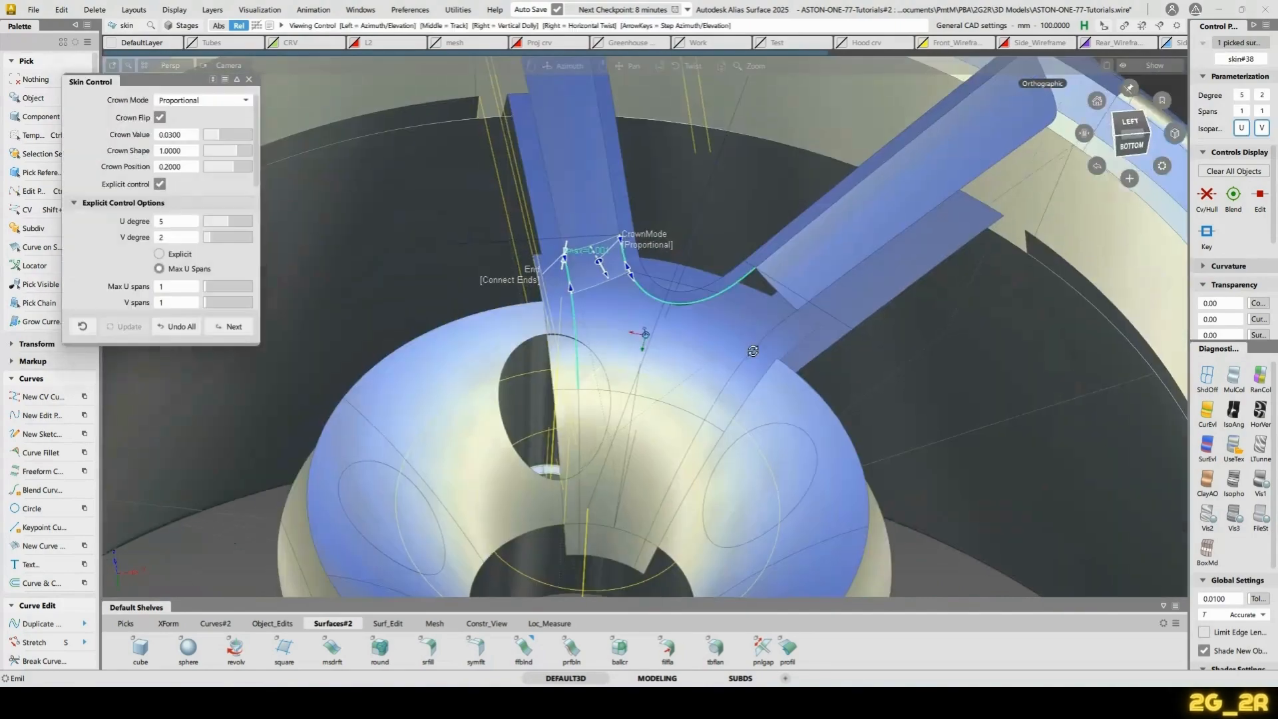
Build a second skin at the neighbouring spoke's base between its outer edge curve and the notch edge, with U degree 5 and V degree 2
{"action": "left_click", "coordinate": [232, 326]}
{"action": "left_click_drag", "start_coordinate": [956, 348], "coordinate": [876, 426], "text": "alt+shift"}
{"action": "right_click_drag", "start_coordinate": [876, 426], "coordinate": [877, 336], "text": "alt+shift"}
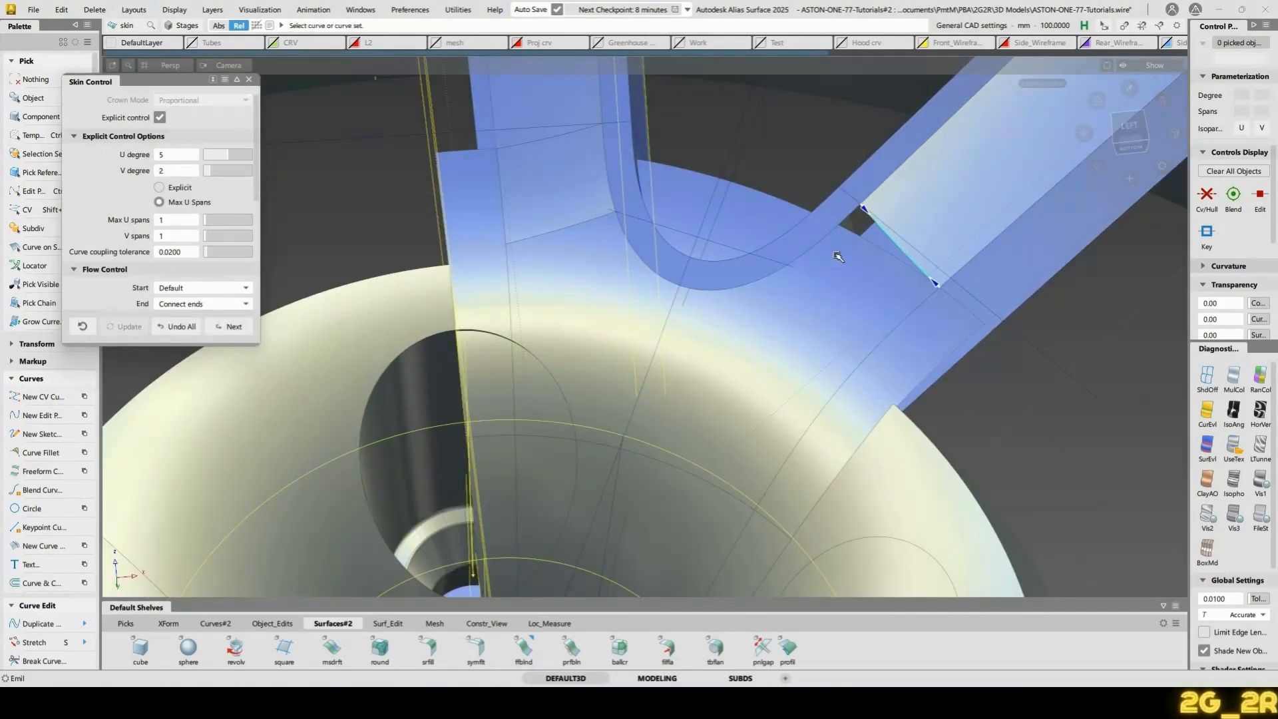
{"action": "key", "text": "ctrl+z"}
{"action": "left_click", "coordinate": [889, 332]}
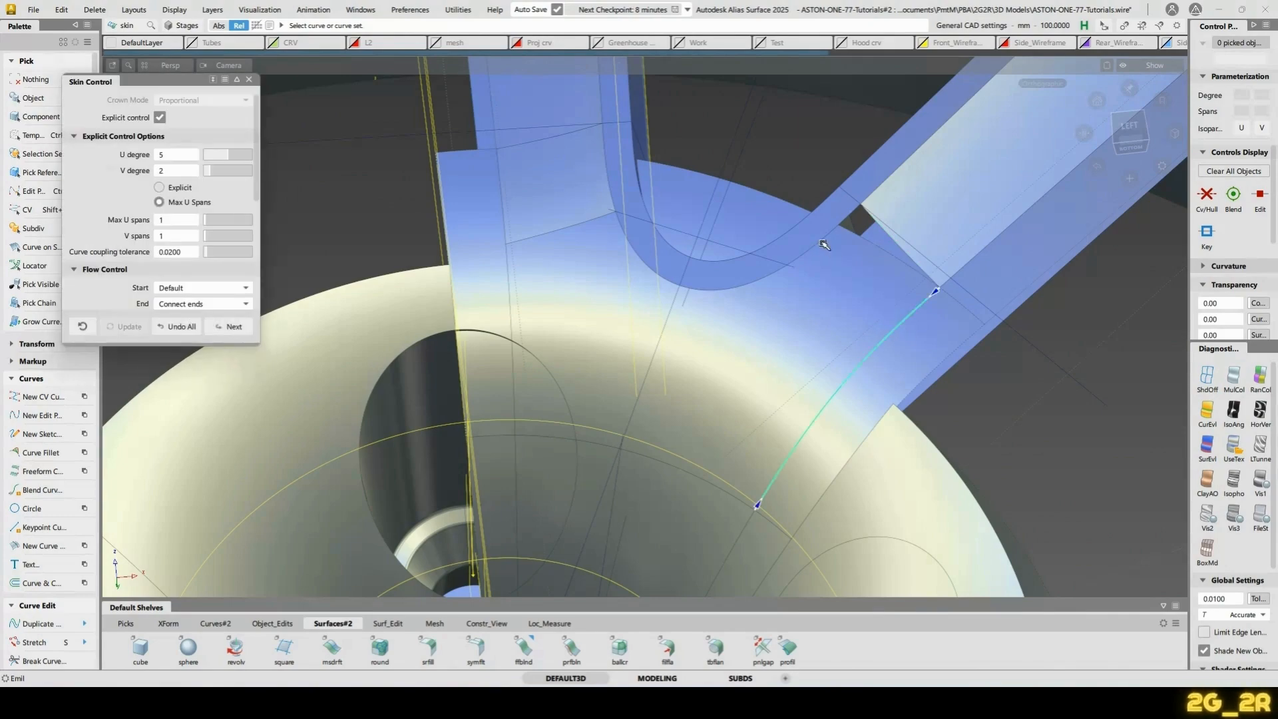
{"action": "left_click", "coordinate": [721, 338]}
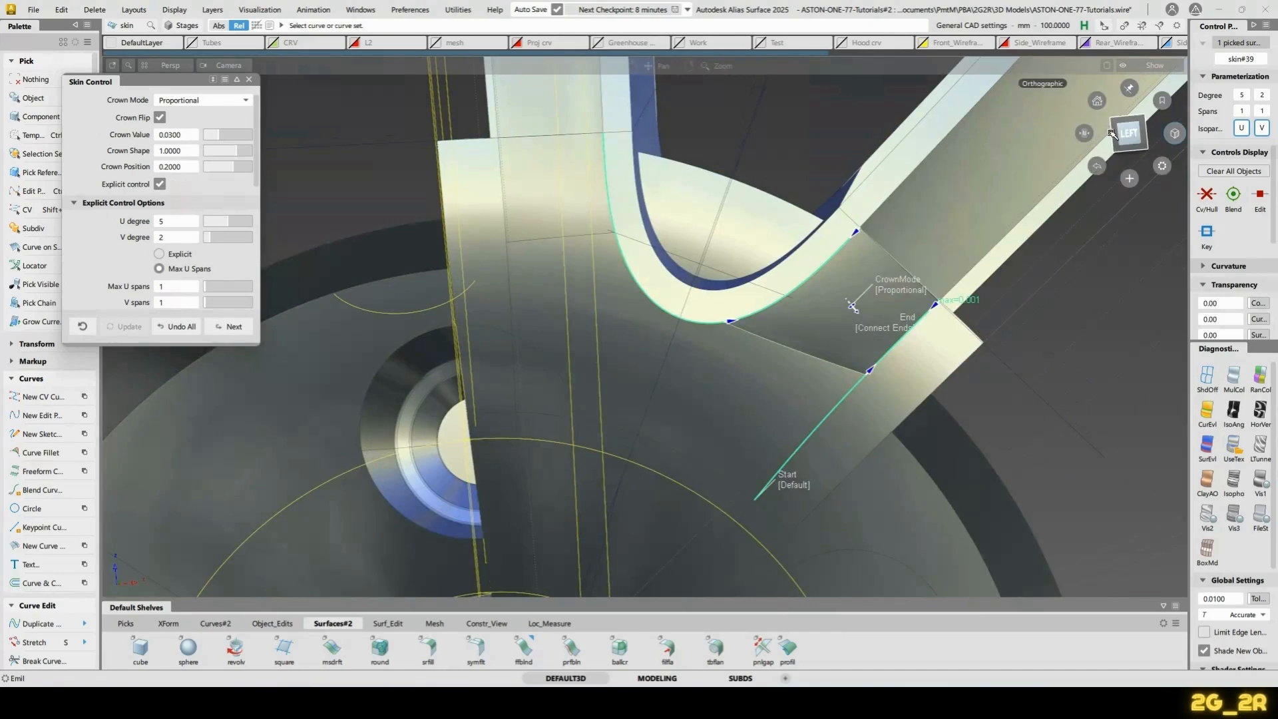
In the aligned left view, snap the straight guide curve across the notch to the corner of the first skin's lower end
{"action": "left_click", "coordinate": [1124, 133]}
{"action": "middle_click_drag", "start_coordinate": [822, 382], "coordinate": [682, 500], "text": "alt+shift"}
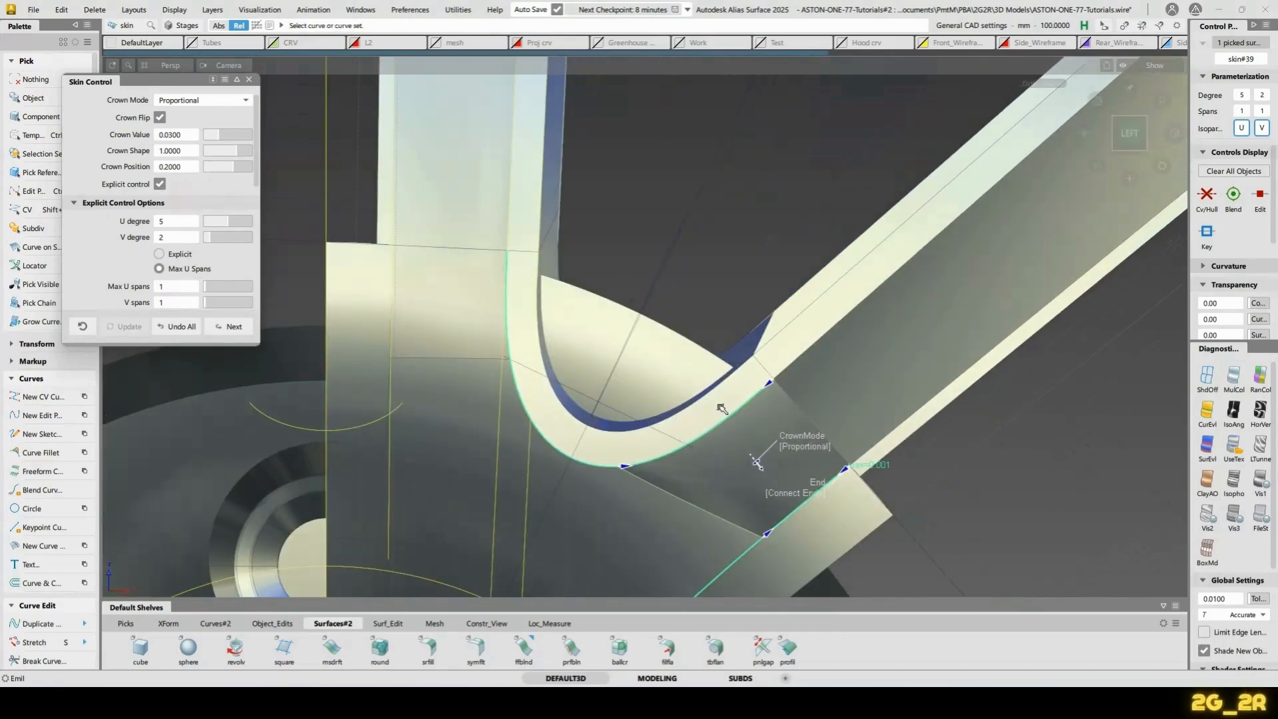
{"action": "key", "text": "n"}
{"action": "left_click_drag", "start_coordinate": [557, 387], "coordinate": [558, 359], "text": "ctrl+shift"}
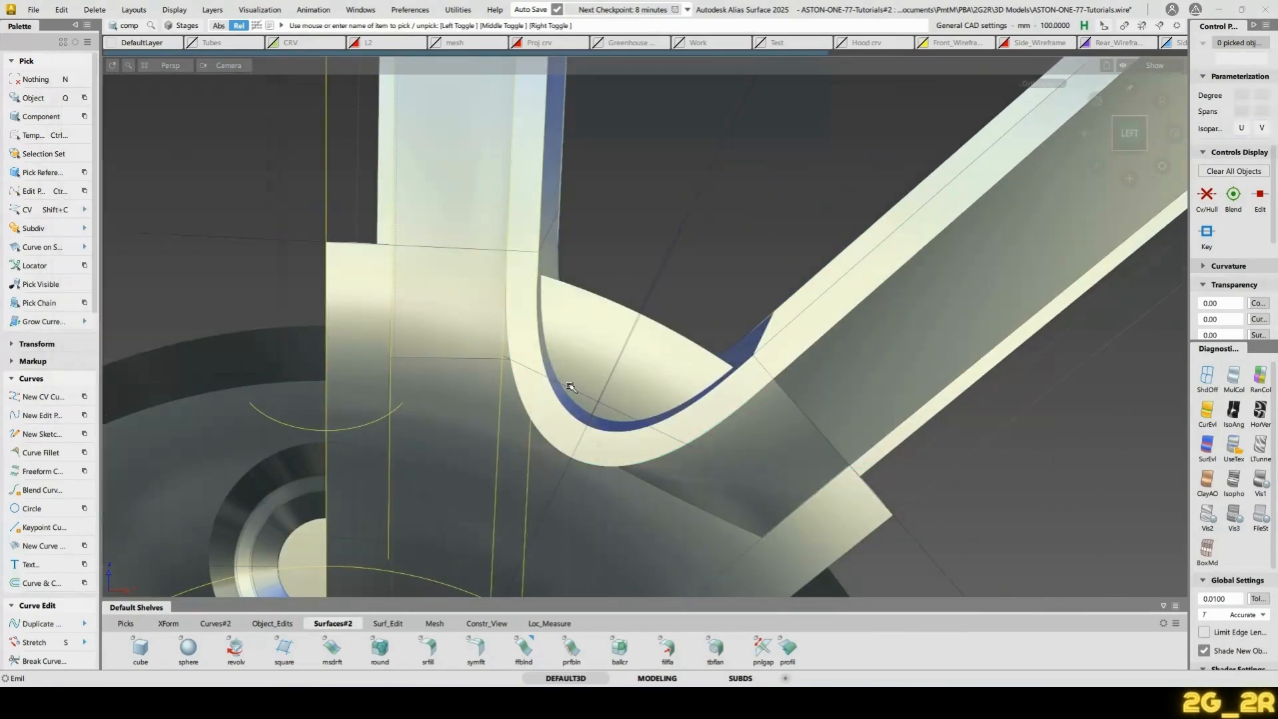
{"action": "right_click_drag", "start_coordinate": [565, 390], "coordinate": [565, 399], "text": "alt+shift"}
{"action": "middle_click_drag", "start_coordinate": [465, 383], "coordinate": [515, 381], "text": "ctrl+shift"}
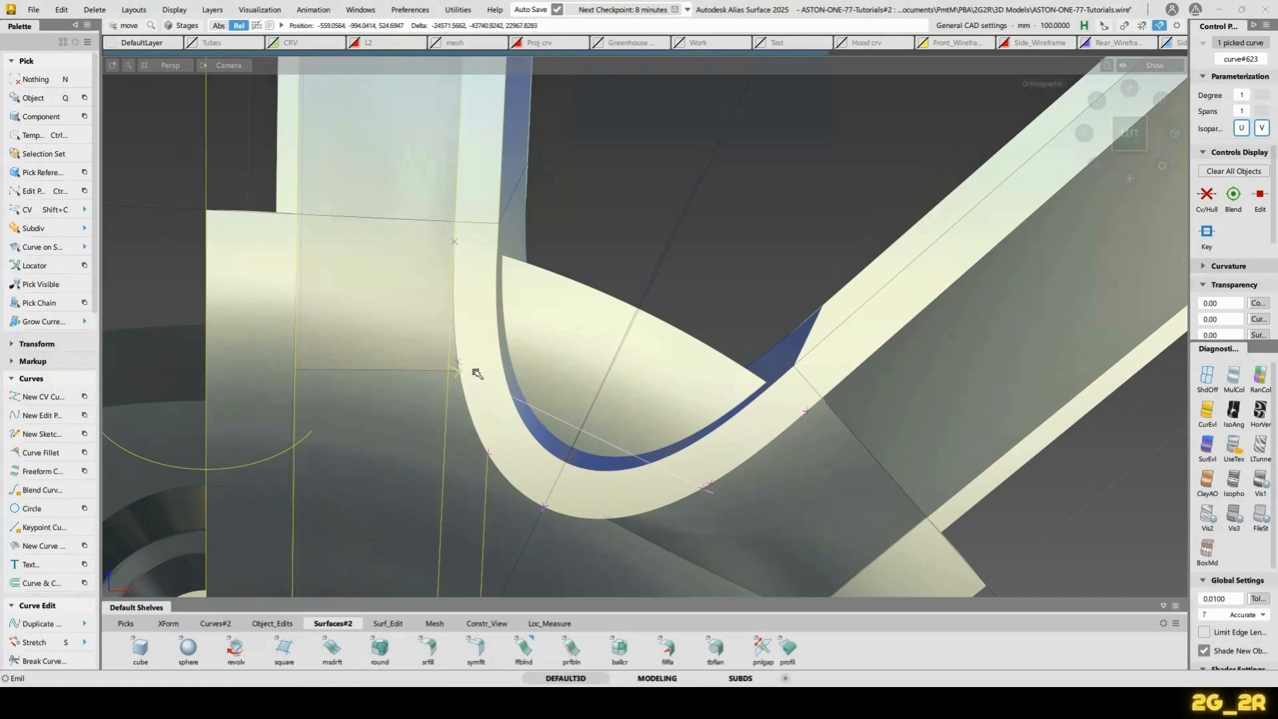
Shorten the second skin by pulling its hub-side end back along the notch edge toward its spoke
{"action": "middle_click_drag", "start_coordinate": [739, 536], "coordinate": [754, 471], "text": "alt+shift"}
{"action": "key", "text": "shift+q"}
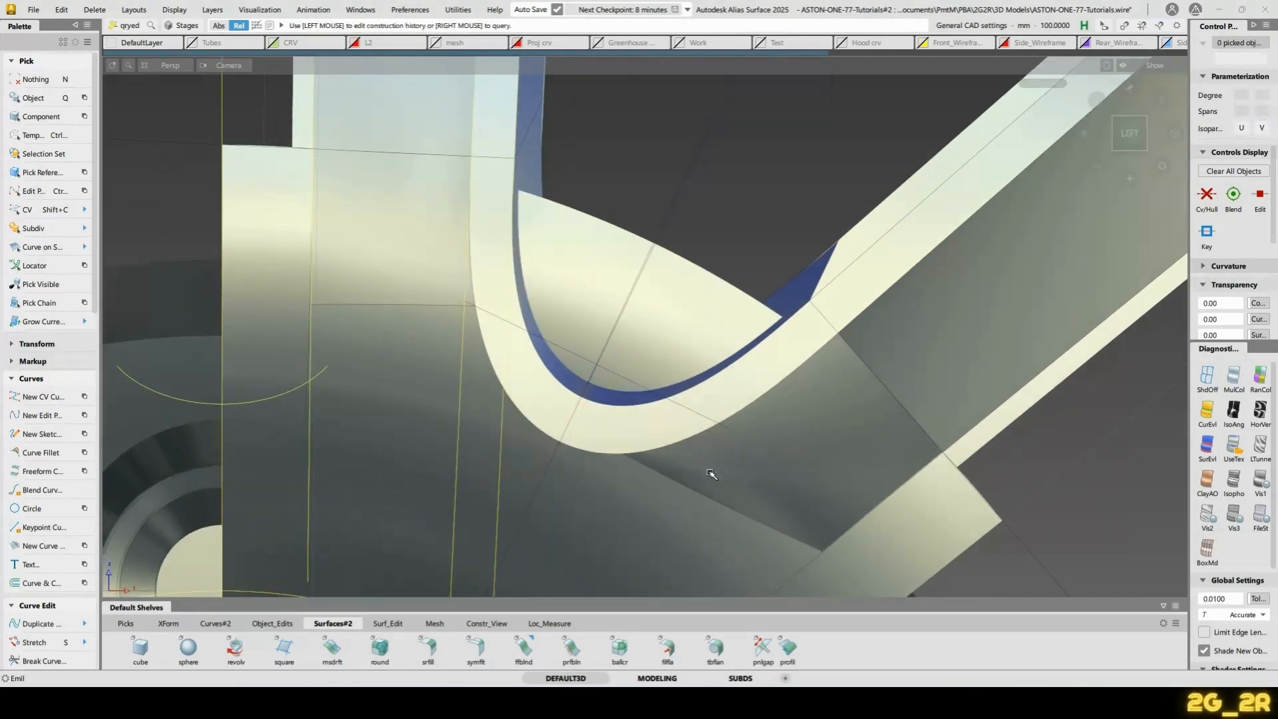
{"action": "left_click", "coordinate": [713, 473]}
{"action": "left_click_drag", "start_coordinate": [629, 450], "coordinate": [747, 336]}
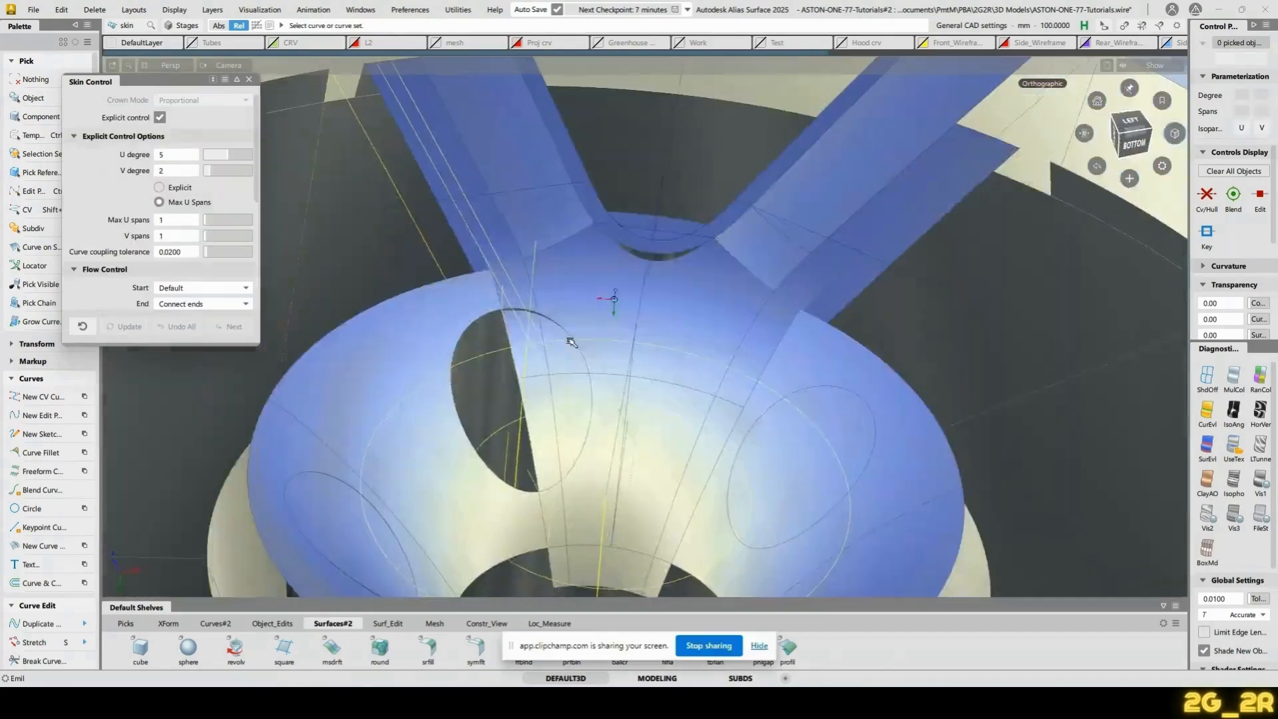
{"action": "left_click_drag", "start_coordinate": [573, 340], "coordinate": [513, 248], "text": "alt+shift"}
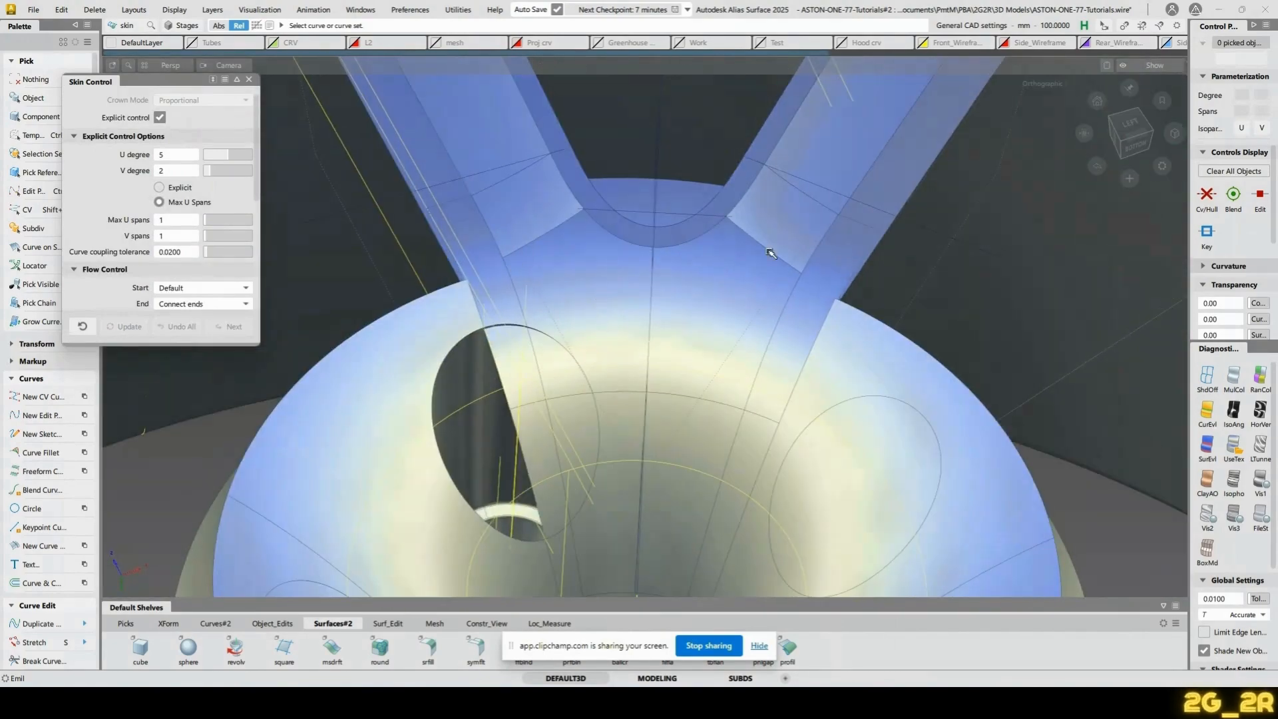
{"action": "left_click_drag", "start_coordinate": [771, 253], "coordinate": [685, 356], "text": "alt+shift"}
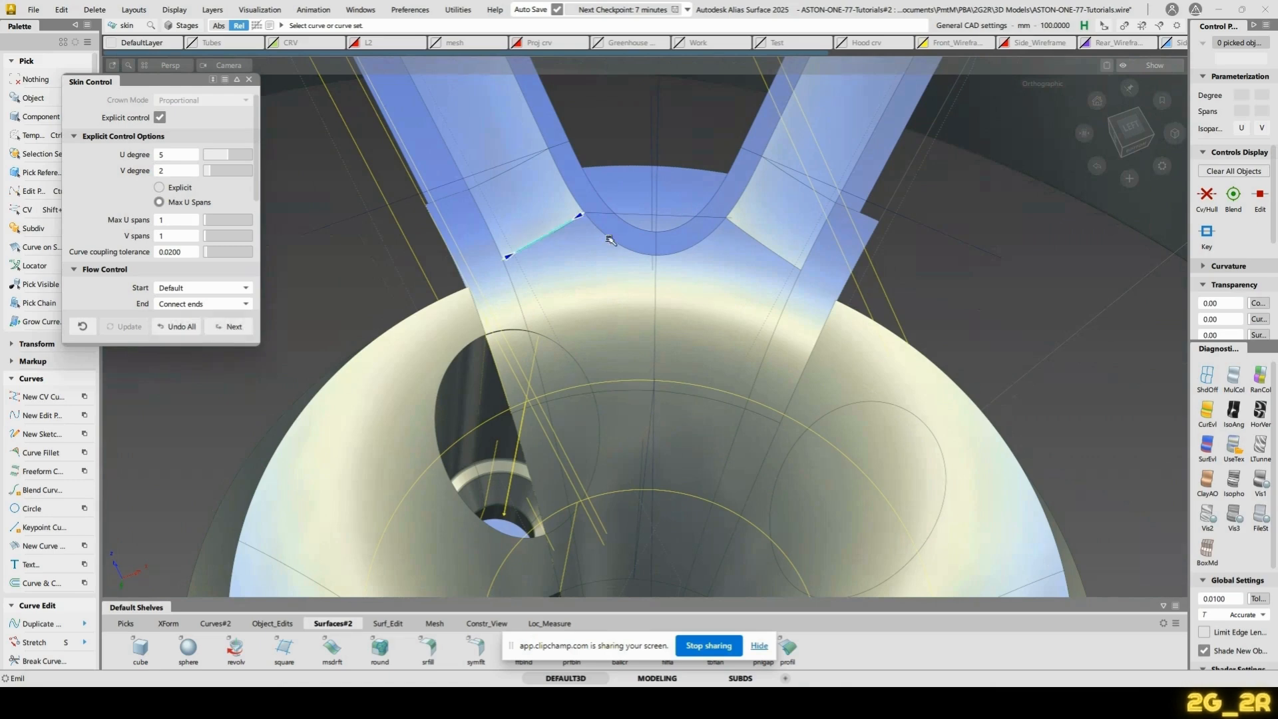
{"action": "left_click_drag", "start_coordinate": [613, 302], "coordinate": [536, 260], "text": "alt+shift"}
{"action": "key", "text": "ctrl+z"}
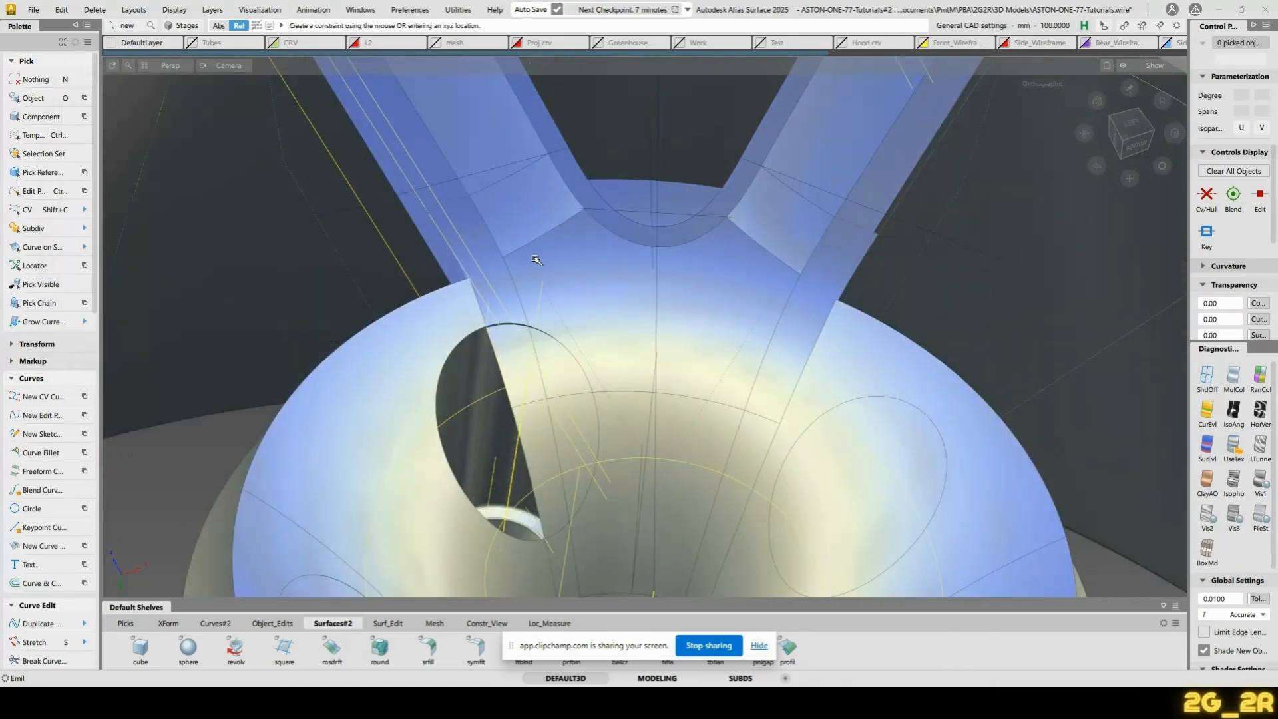
Create a blend curve joining the outer lower corners of the two spoke skins, constrained to the skins' outer edges
{"action": "left_click", "coordinate": [495, 244]}
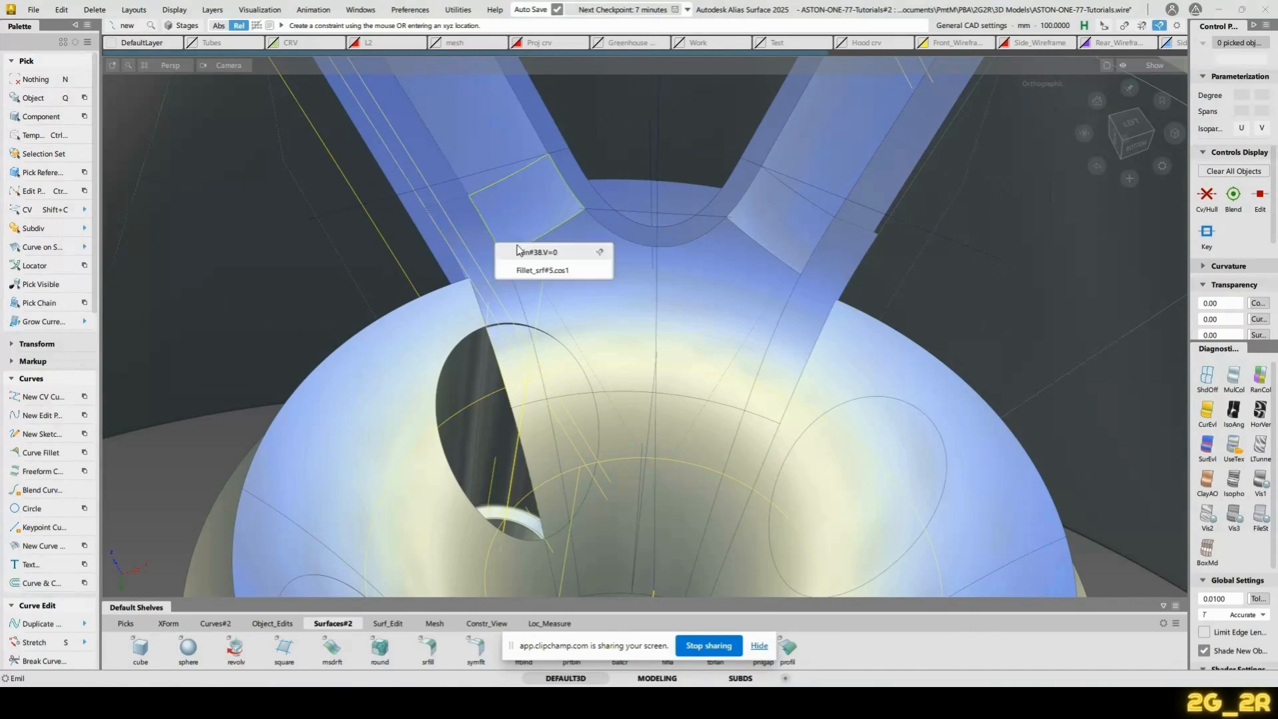
{"action": "left_click", "coordinate": [589, 269]}
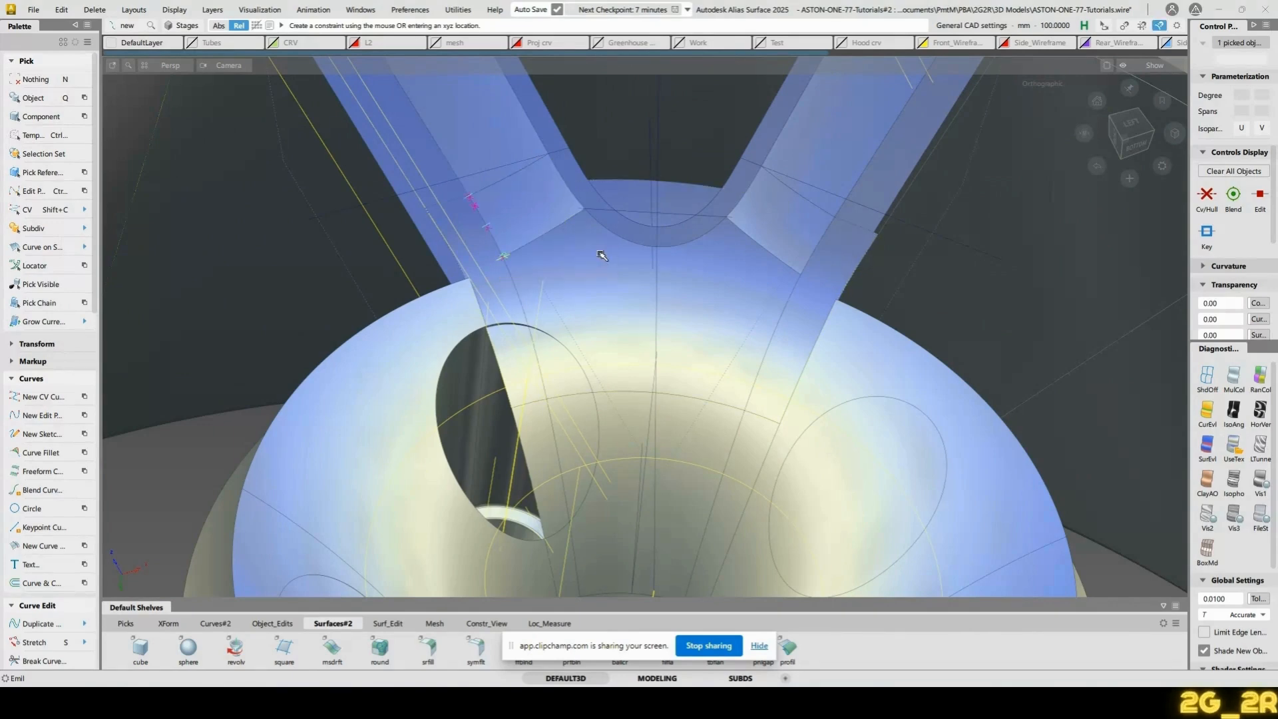
{"action": "left_click", "coordinate": [809, 266]}
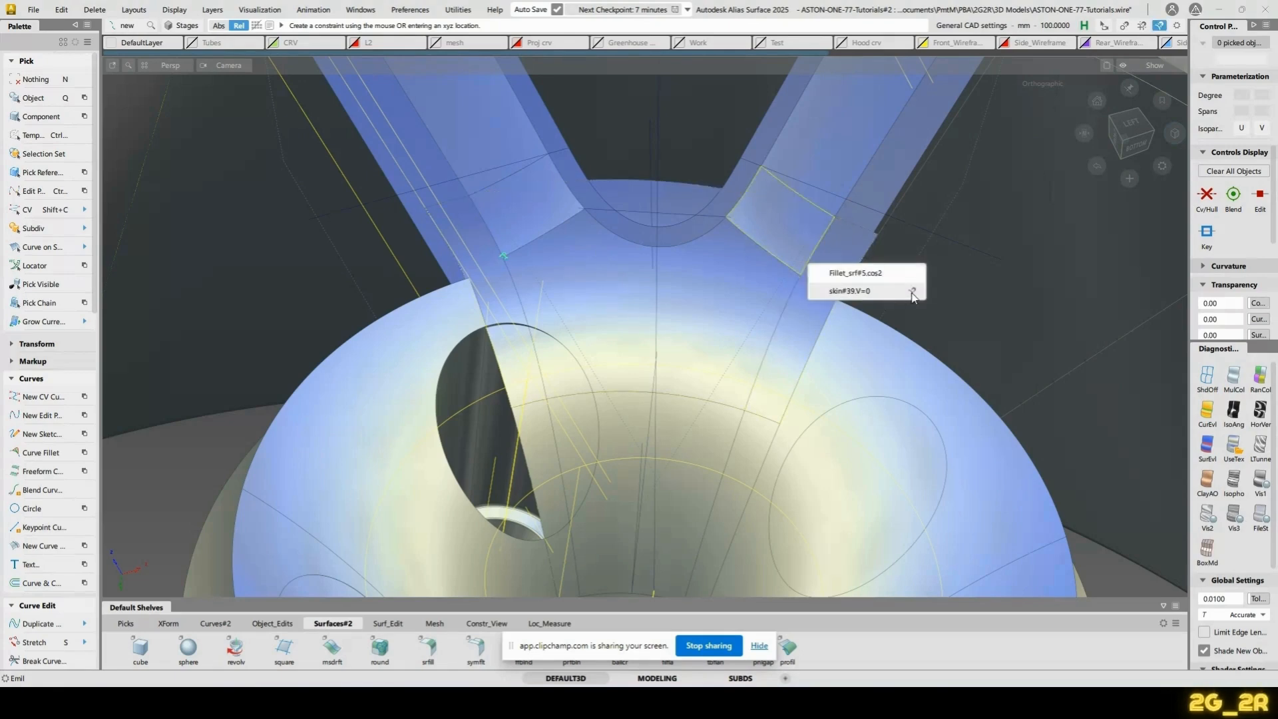
{"action": "left_click", "coordinate": [912, 292]}
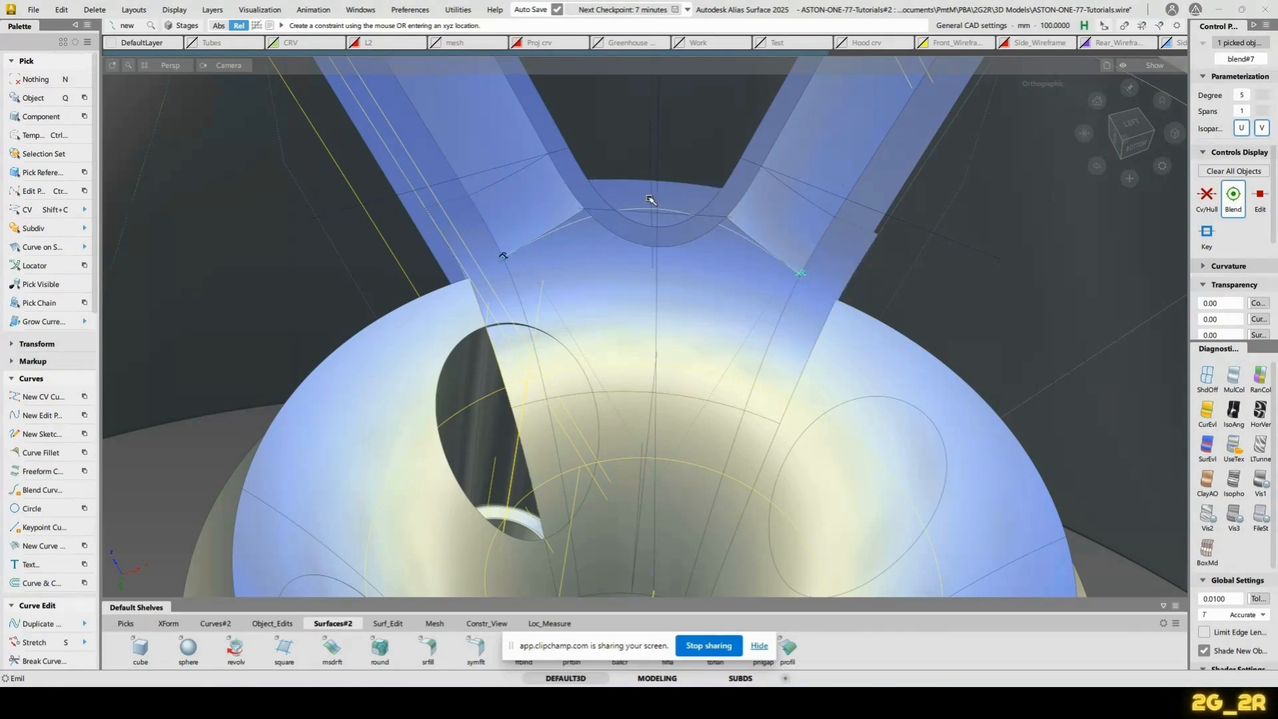
Edit both end points of the blend curve so its tangents follow the spokes' outer edges down toward the hub
{"action": "left_click", "coordinate": [561, 231]}
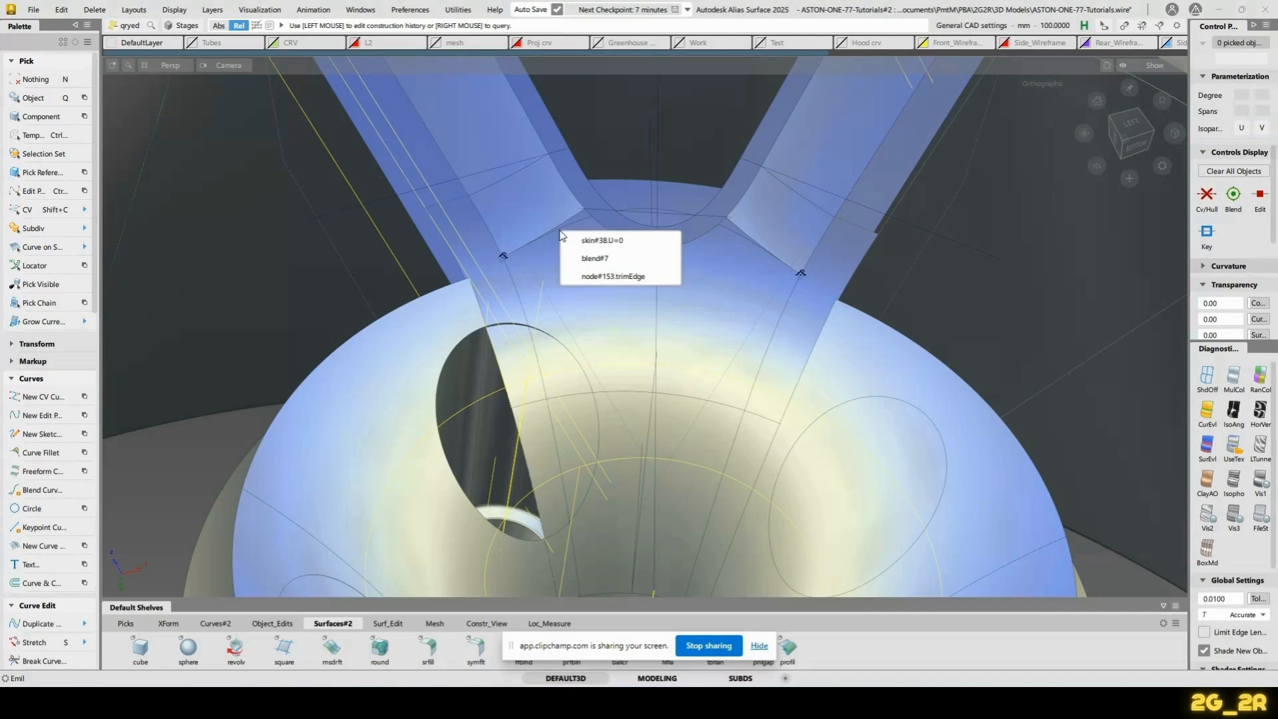
{"action": "left_click", "coordinate": [607, 259]}
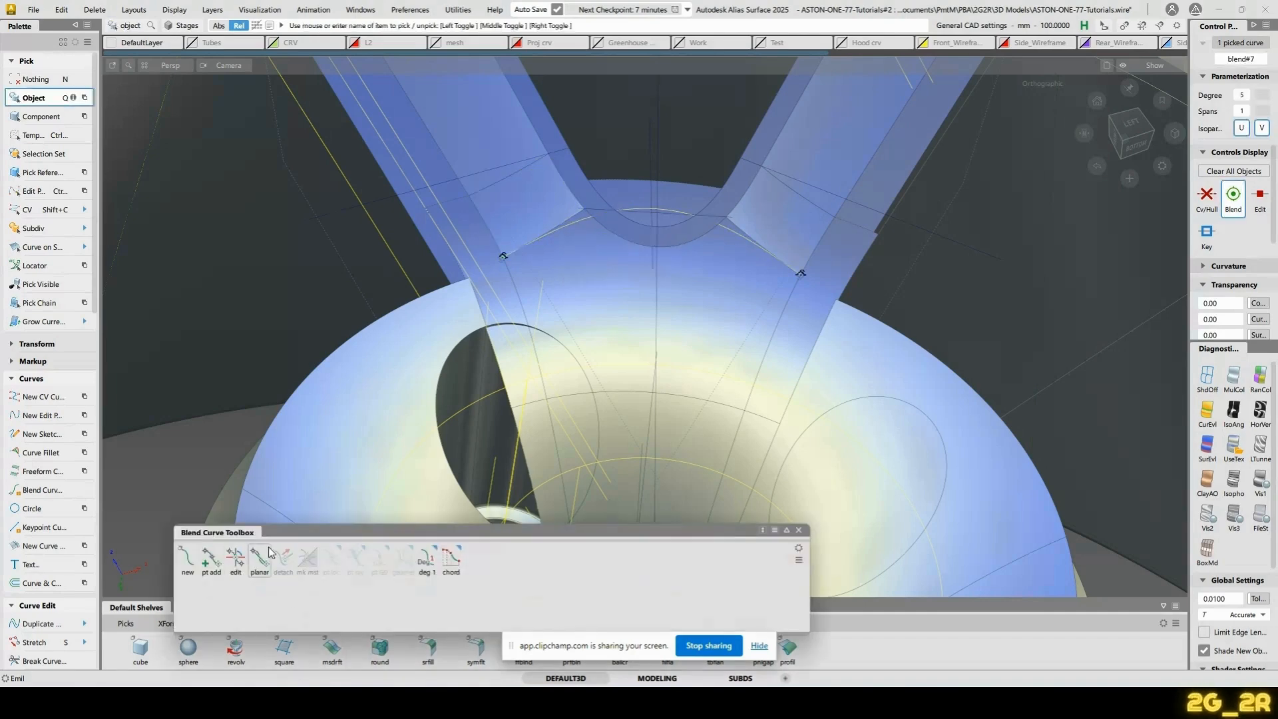
{"action": "left_click", "coordinate": [237, 561]}
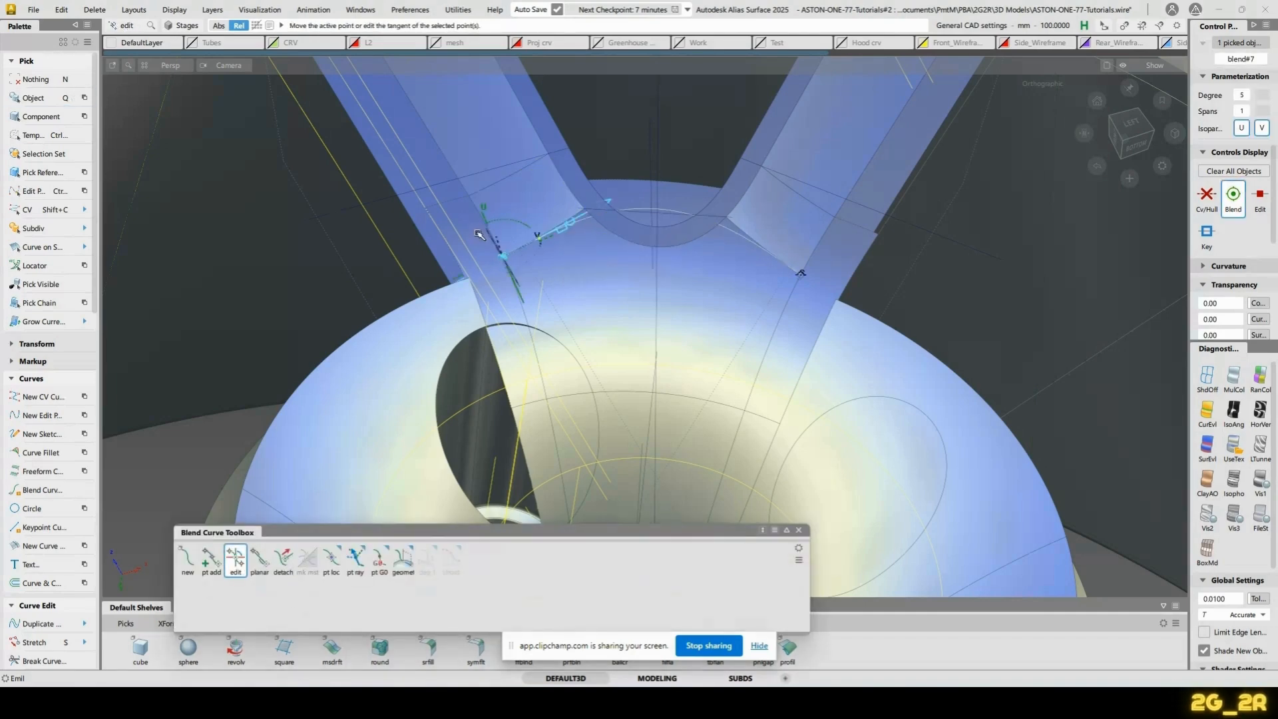
{"action": "left_click_drag", "start_coordinate": [534, 212], "coordinate": [487, 216], "text": "alt+shift"}
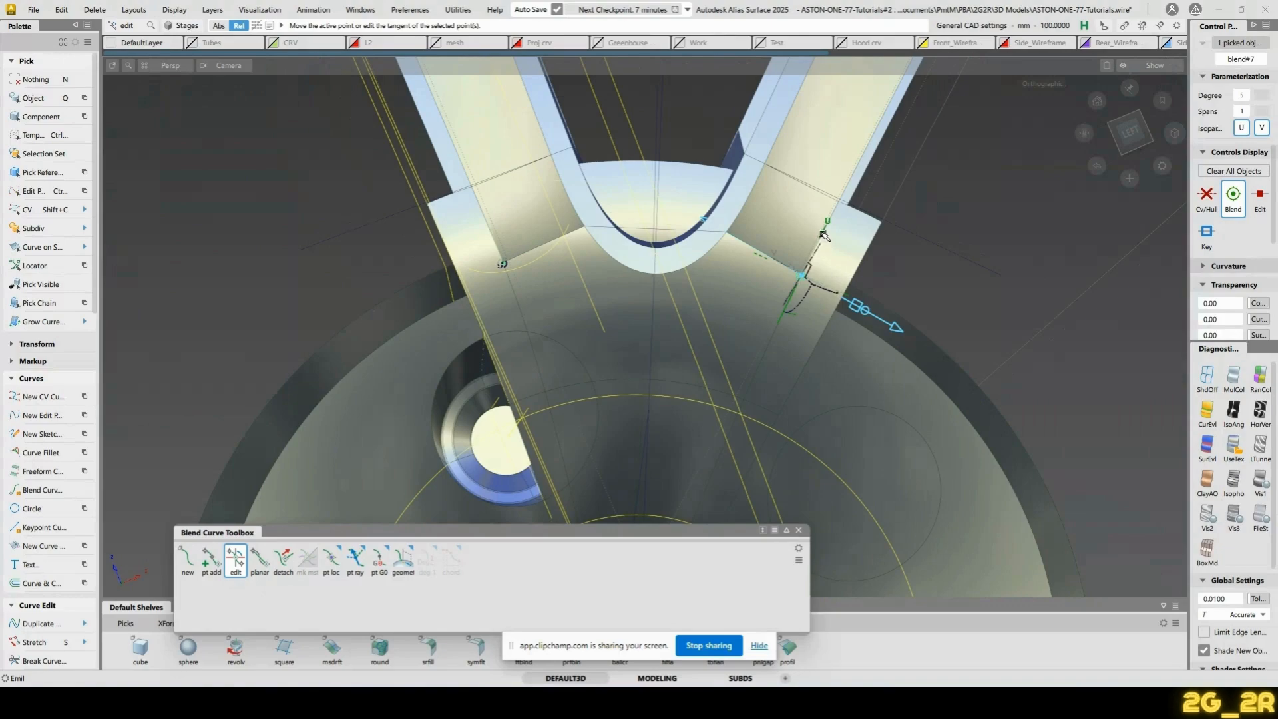
{"action": "left_click_drag", "start_coordinate": [698, 336], "coordinate": [757, 309], "text": "alt+shift"}
{"action": "left_click", "coordinate": [998, 243]}
{"action": "left_click", "coordinate": [1129, 136]}
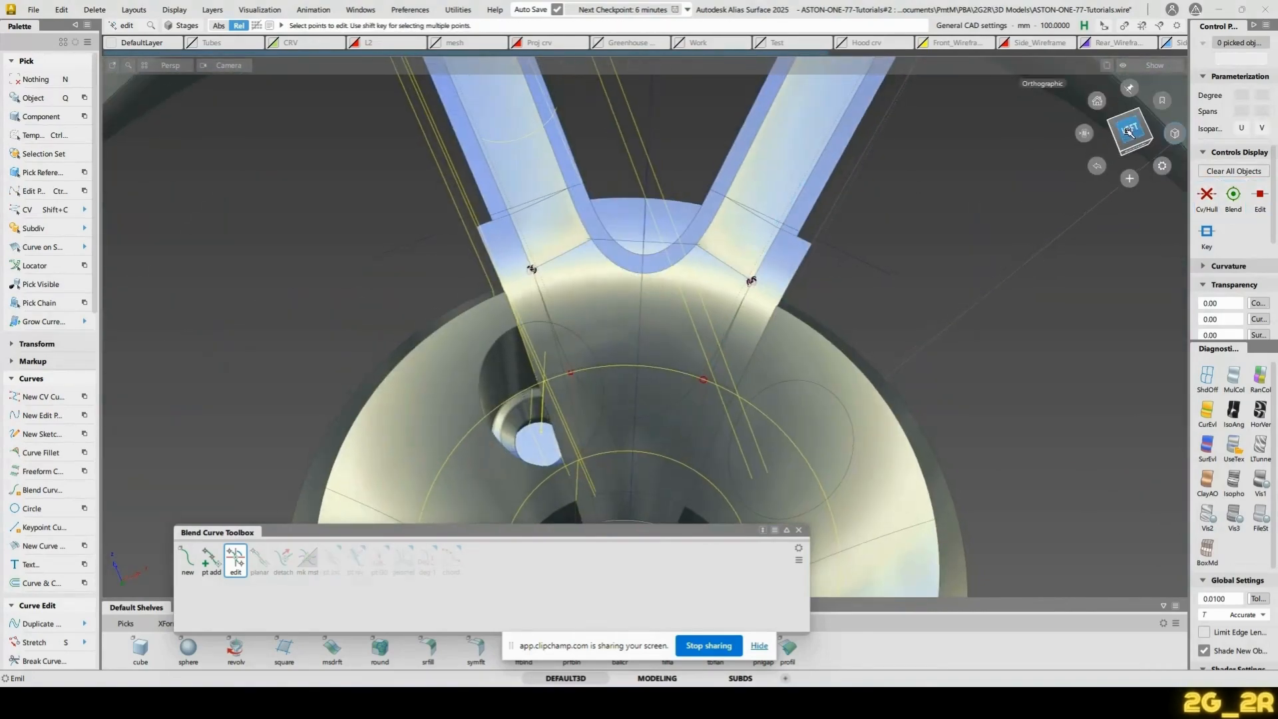
Build a 2G_2R rail surface using the two skin ends as generation curves and the notch edge and blend curve as rails
{"action": "left_click_drag", "start_coordinate": [743, 383], "coordinate": [705, 271], "text": "alt+shift"}
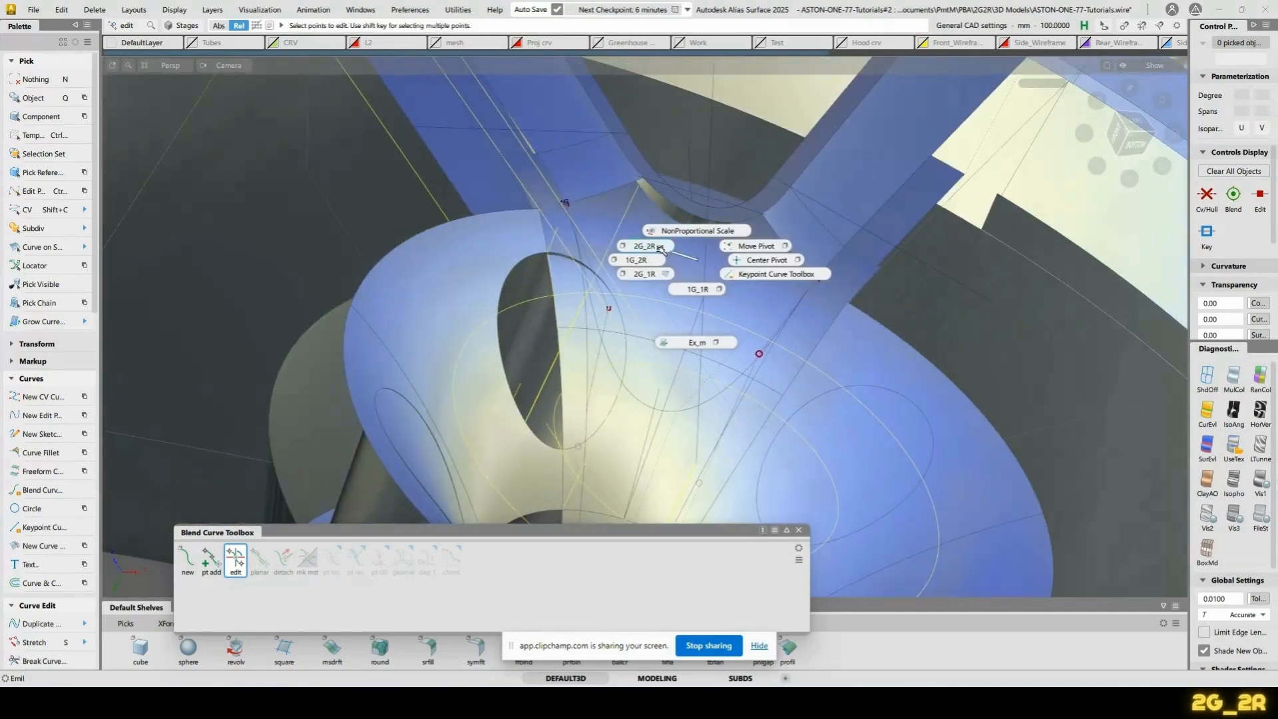
{"action": "left_click", "coordinate": [659, 246]}
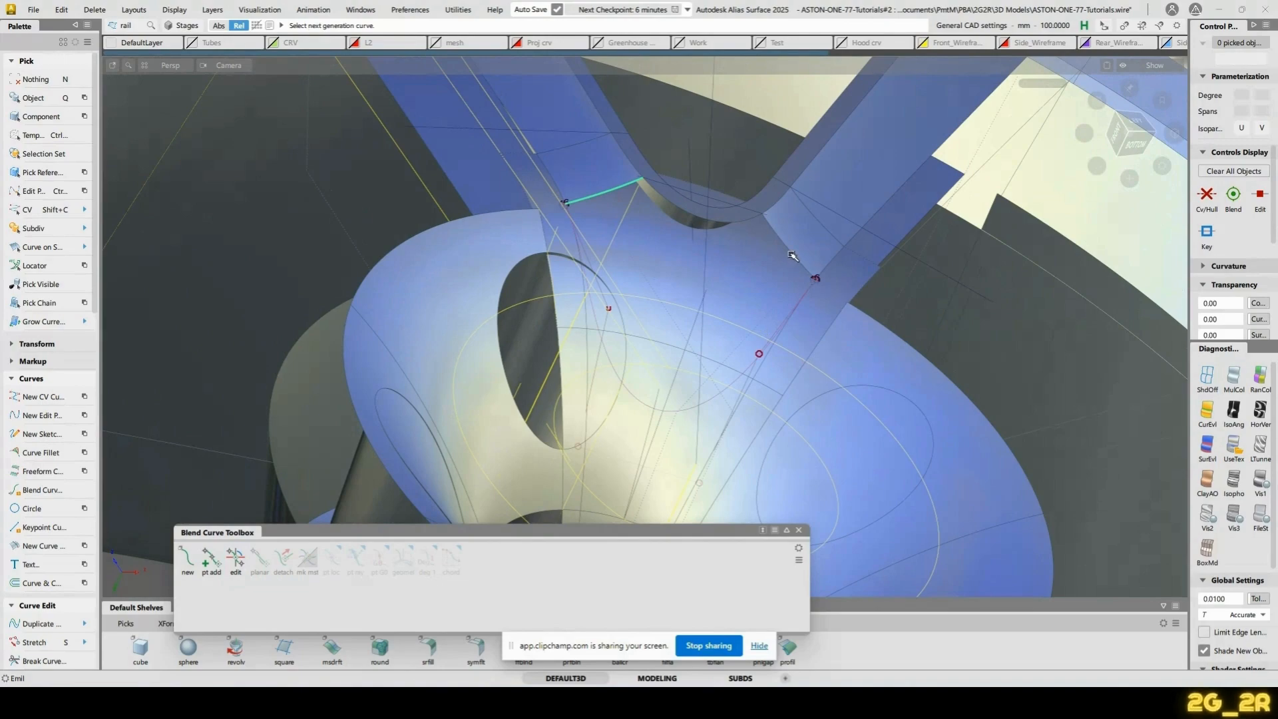
{"action": "left_click", "coordinate": [678, 413]}
{"action": "left_click_drag", "start_coordinate": [677, 413], "coordinate": [712, 393], "text": "alt+shift"}
{"action": "key", "text": "ctrl+z"}
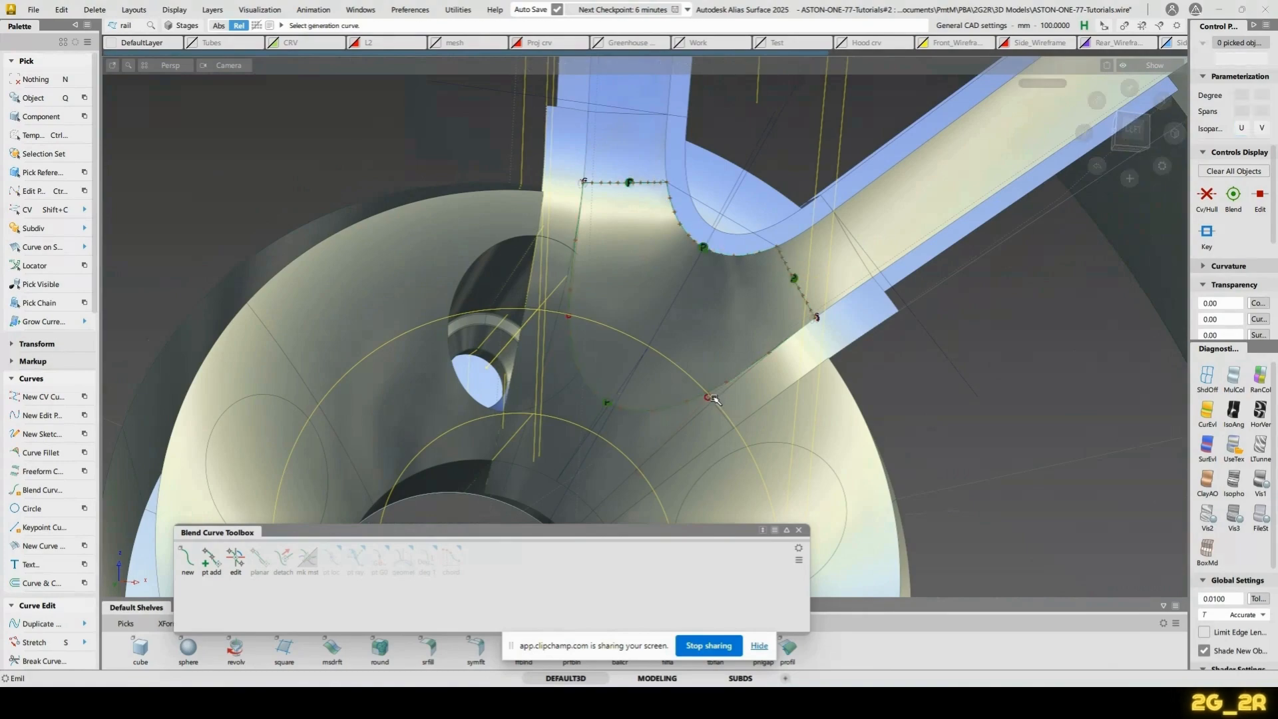
{"action": "right_click_drag", "start_coordinate": [711, 395], "coordinate": [704, 362], "text": "alt+shift"}
{"action": "left_click_drag", "start_coordinate": [703, 363], "coordinate": [714, 265], "text": "alt+shift"}
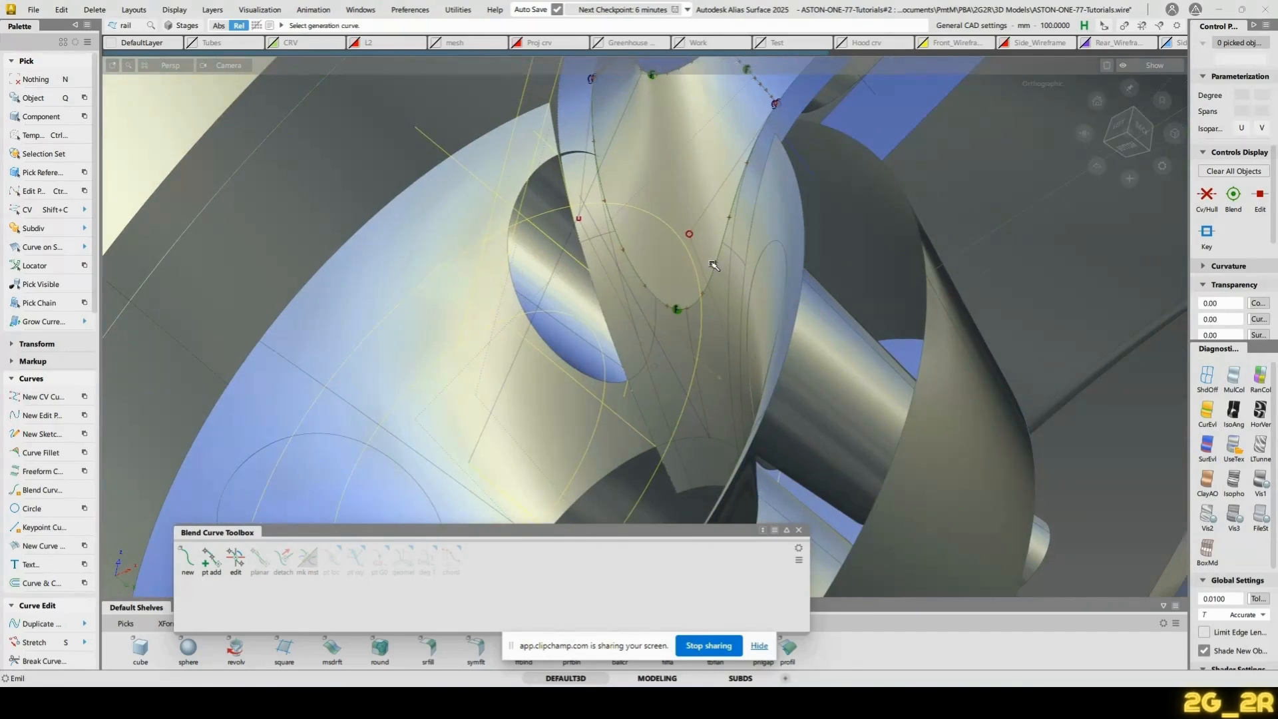
Delete the rail surface between the two spokes, keeping the blend curve
{"action": "left_click", "coordinate": [713, 282]}
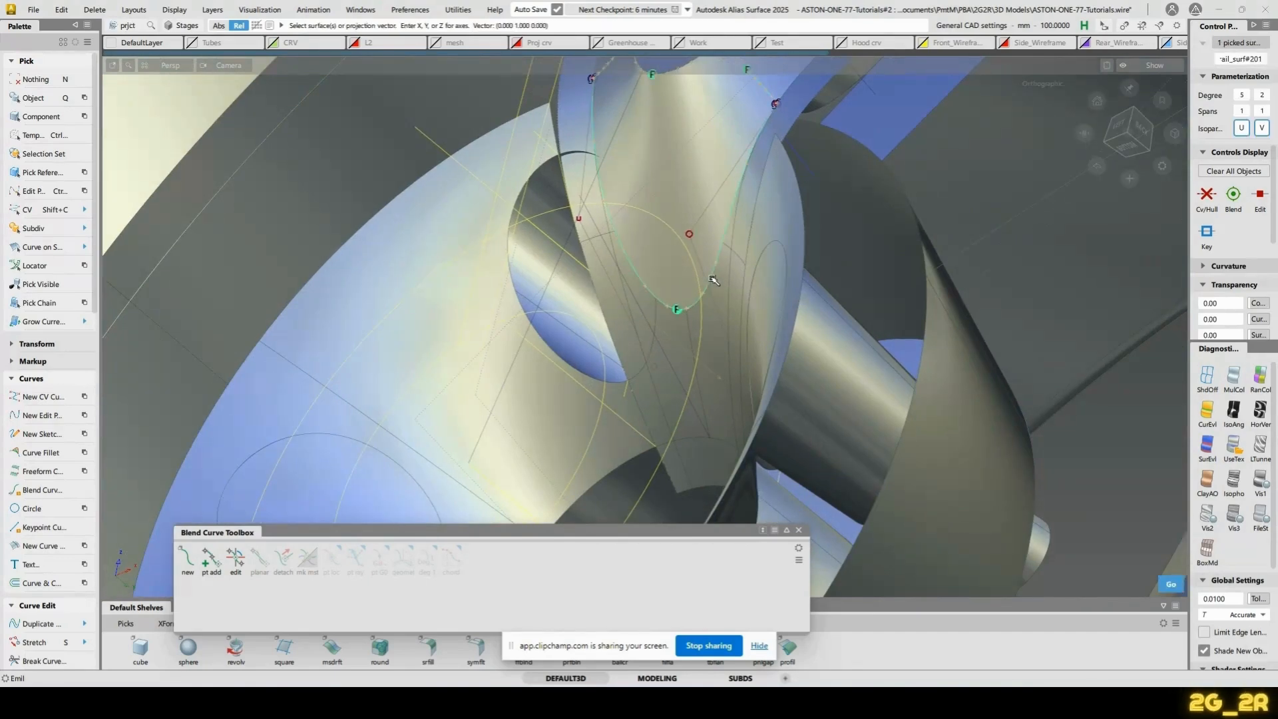
{"action": "key", "text": "space"}
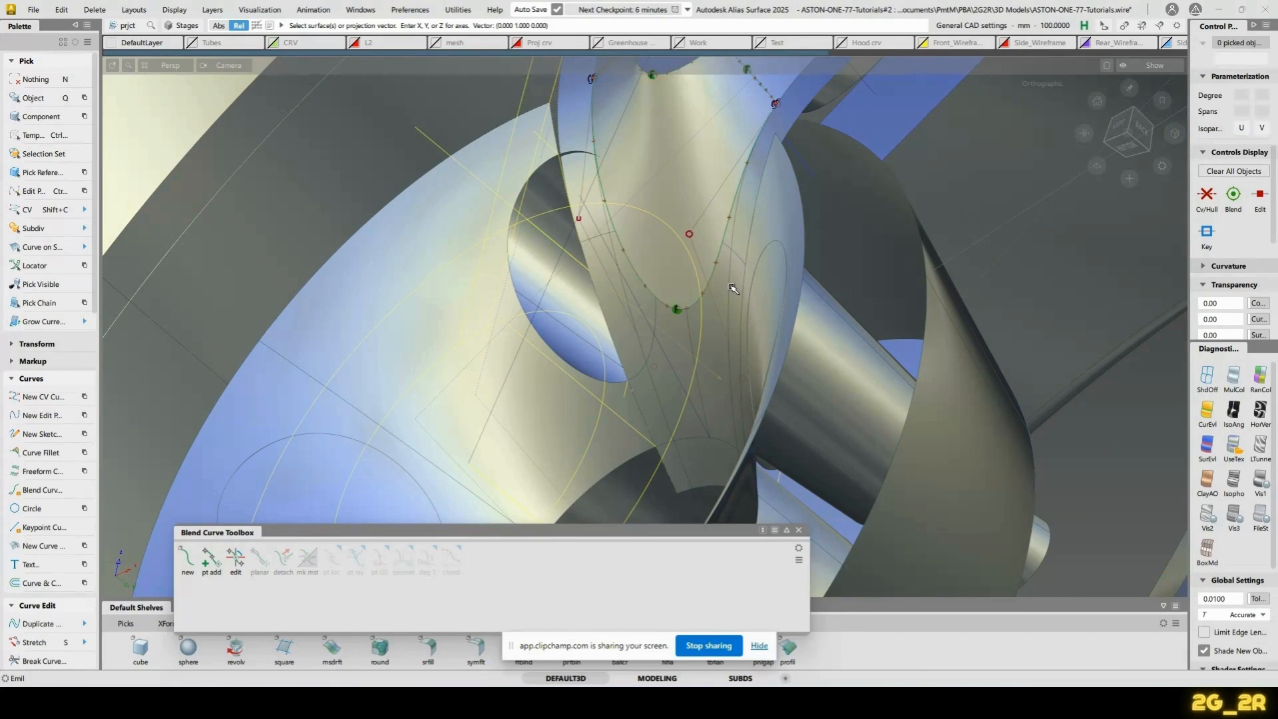
{"action": "left_click_drag", "start_coordinate": [707, 271], "coordinate": [706, 227], "text": "ctrl+shift"}
{"action": "left_click", "coordinate": [707, 215]}
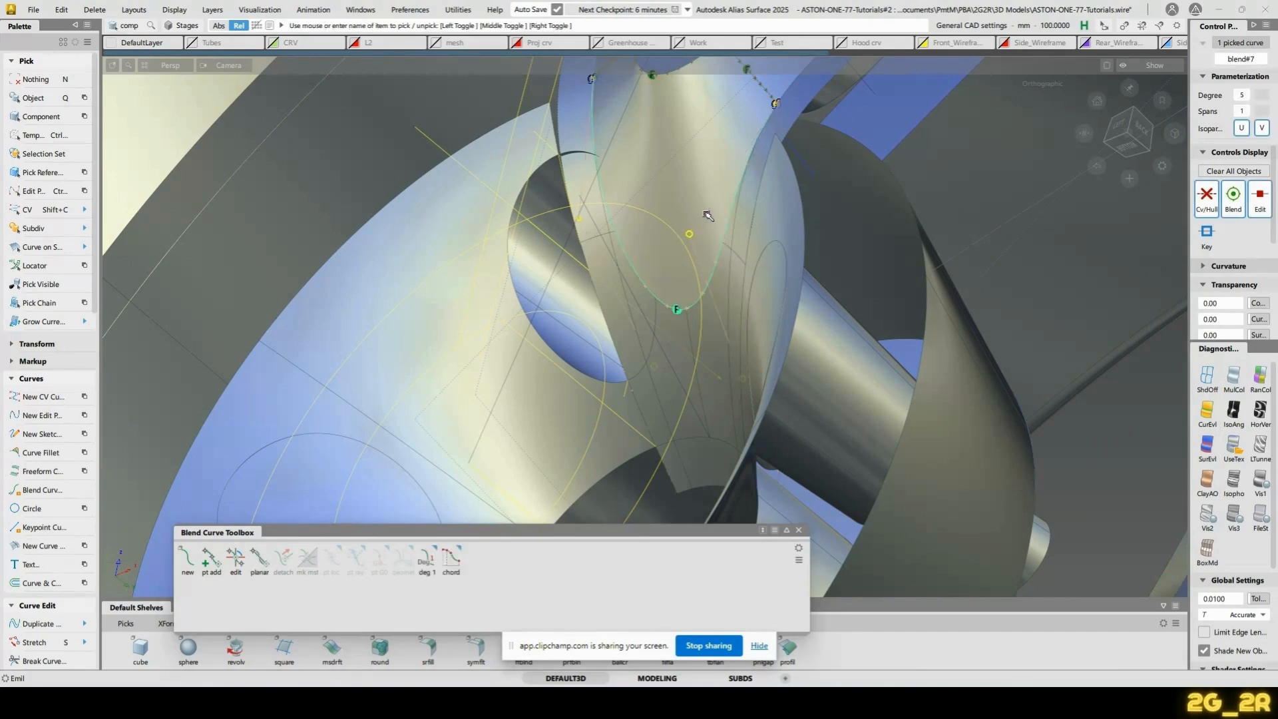
{"action": "left_click", "coordinate": [635, 151]}
{"action": "left_click_drag", "start_coordinate": [624, 141], "coordinate": [666, 142], "text": "ctrl+shift"}
{"action": "left_click", "coordinate": [664, 142]}
{"action": "key", "text": "Delete"}
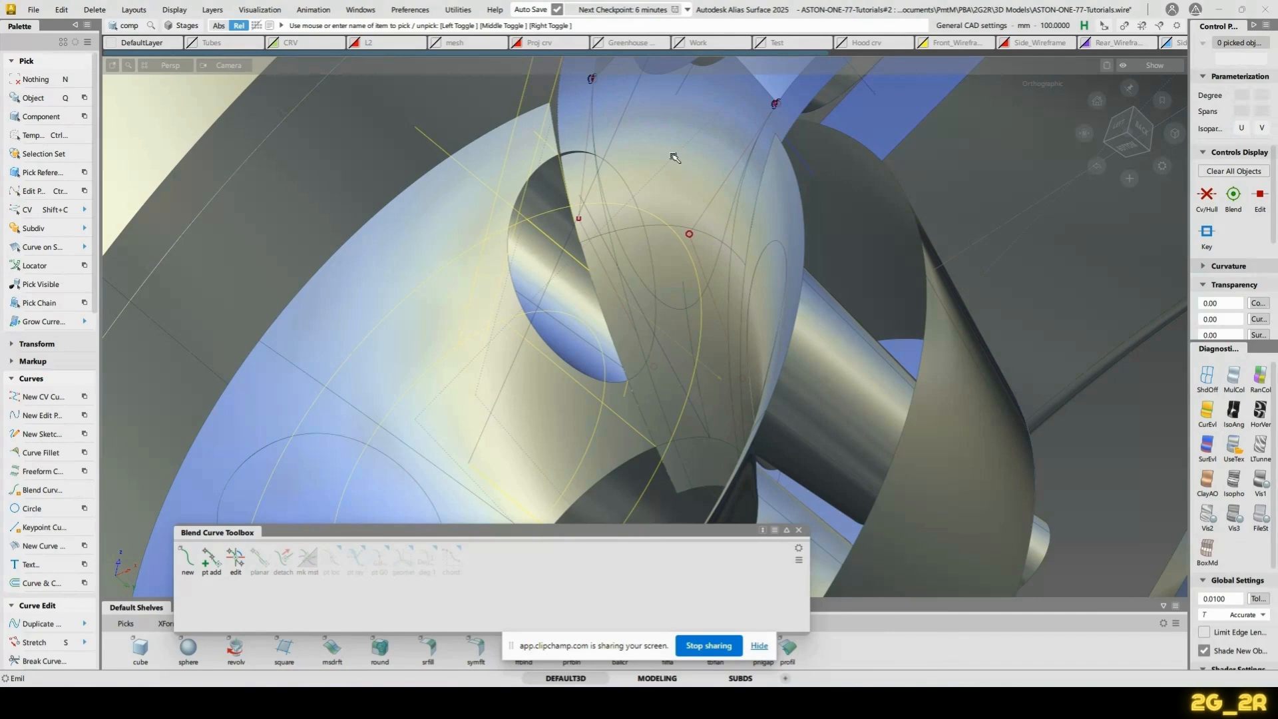
Project the blend curve onto the revolved hub surface as a curve on surface
{"action": "left_click", "coordinate": [708, 358]}
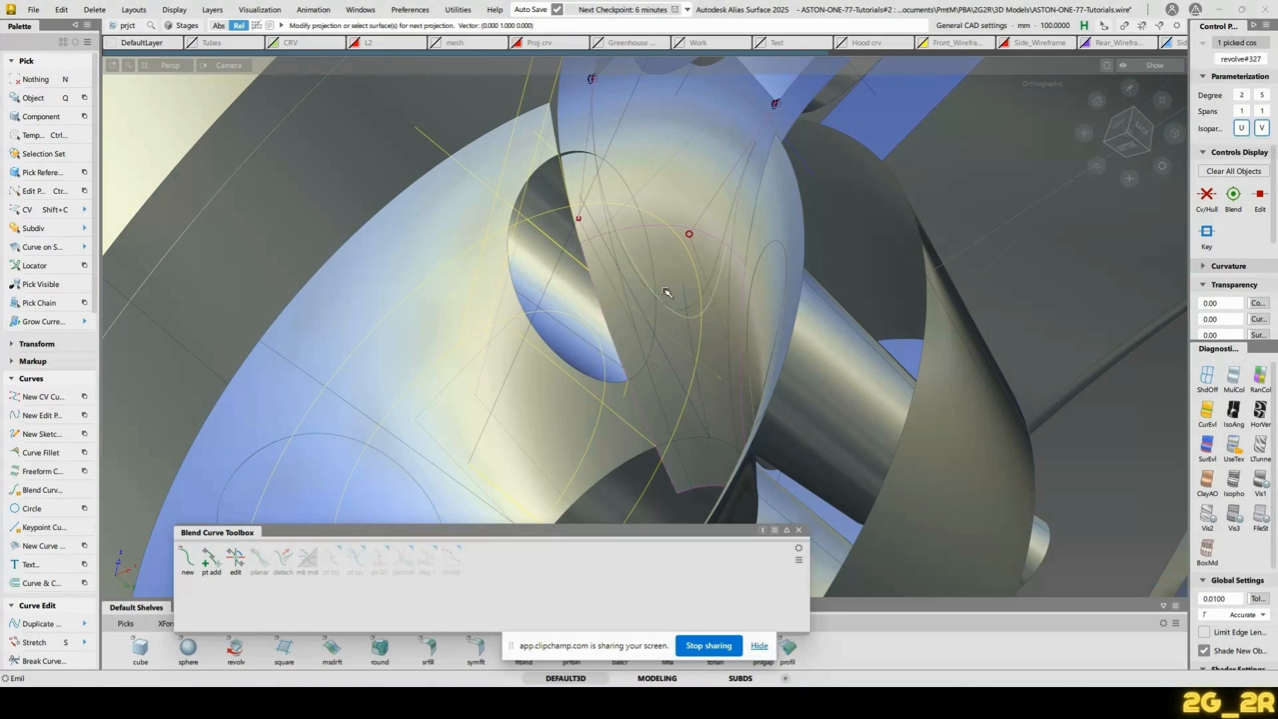
{"action": "left_click_drag", "start_coordinate": [662, 288], "coordinate": [693, 323], "text": "alt+shift"}
{"action": "left_click_drag", "start_coordinate": [871, 271], "coordinate": [770, 273], "text": "alt+shift"}
{"action": "middle_click_drag", "start_coordinate": [771, 274], "coordinate": [765, 318], "text": "alt+shift"}
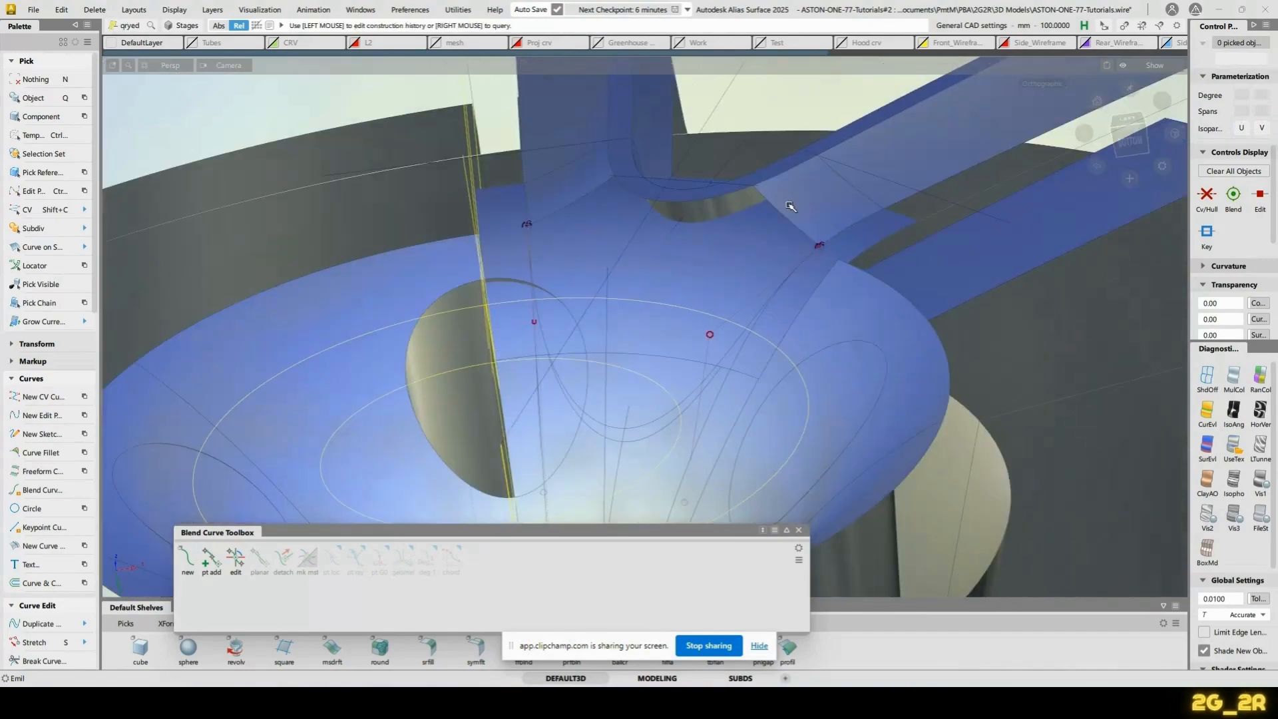
{"action": "left_click", "coordinate": [790, 206]}
{"action": "left_click", "coordinate": [233, 326]}
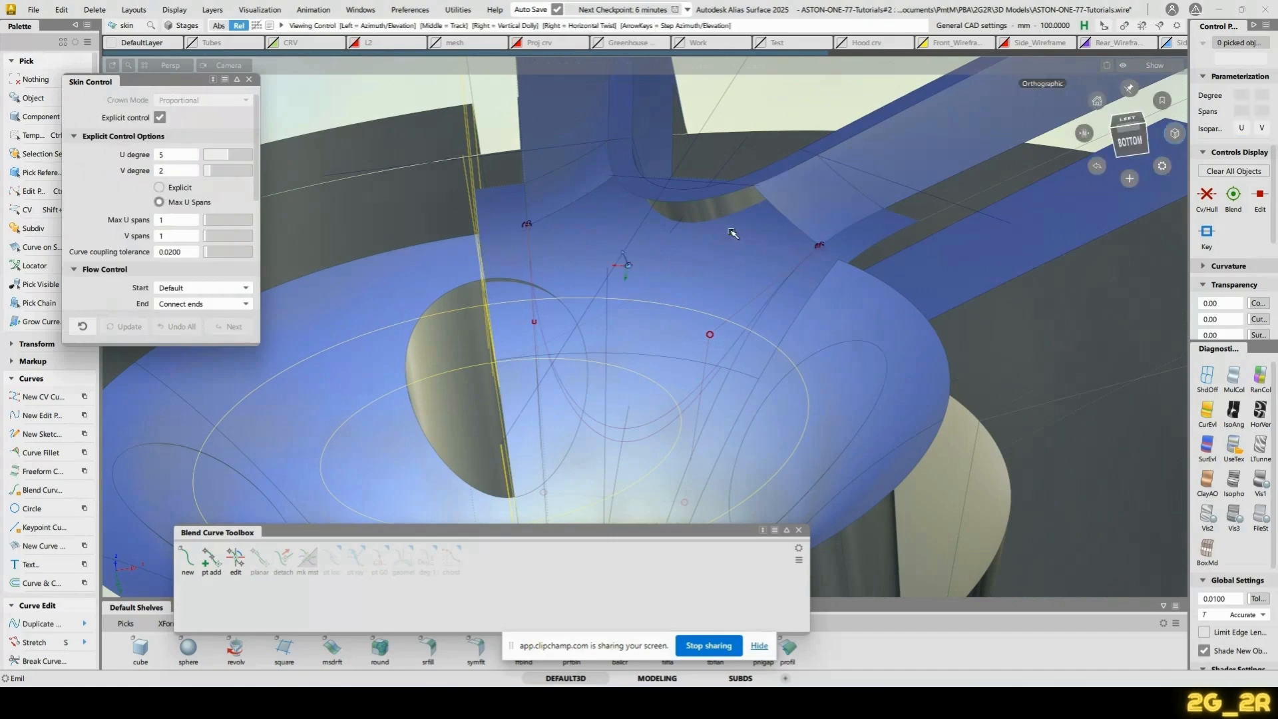
{"action": "left_click_drag", "start_coordinate": [644, 441], "coordinate": [692, 221], "text": "alt+shift"}
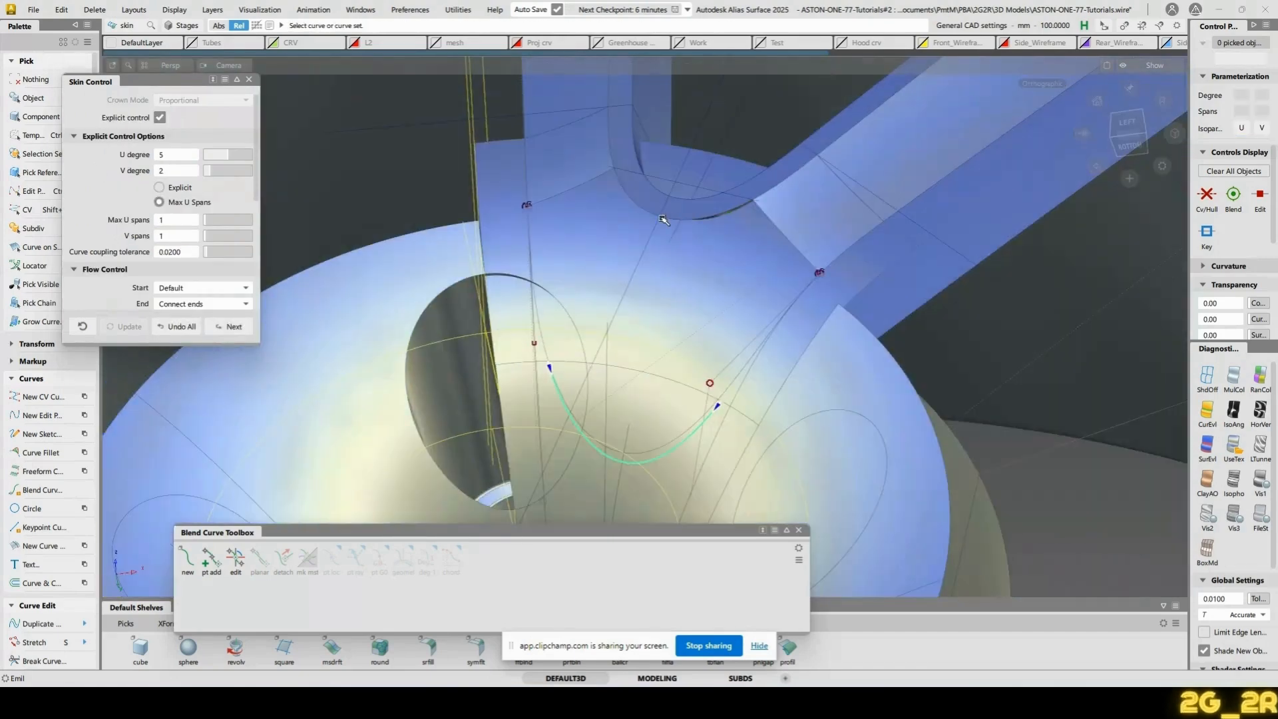
{"action": "left_click", "coordinate": [669, 225]}
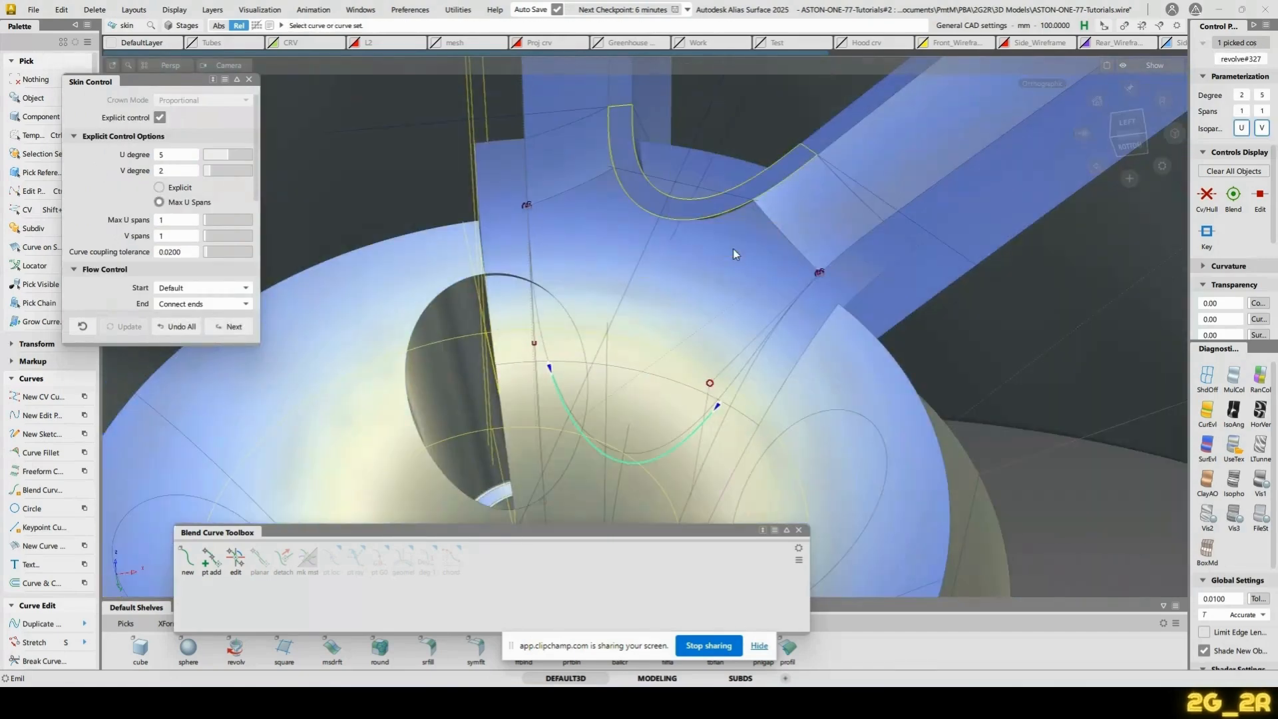
{"action": "mouse_move", "coordinate": [735, 255]}
{"action": "left_mouse_down", "text": "alt+shift"}
{"action": "mouse_move", "coordinate": [585, 394]}
{"action": "mouse_move", "coordinate": [506, 350]}
{"action": "mouse_move", "coordinate": [803, 206]}
{"action": "mouse_move", "coordinate": [529, 341]}
{"action": "mouse_move", "coordinate": [746, 286]}
{"action": "mouse_move", "coordinate": [629, 299]}
{"action": "mouse_move", "coordinate": [922, 363]}
{"action": "mouse_move", "coordinate": [715, 345]}
{"action": "left_mouse_up", "text": "alt+shift"}
{"action": "left_click", "coordinate": [611, 287]}
{"action": "key", "text": "ctrl+z"}
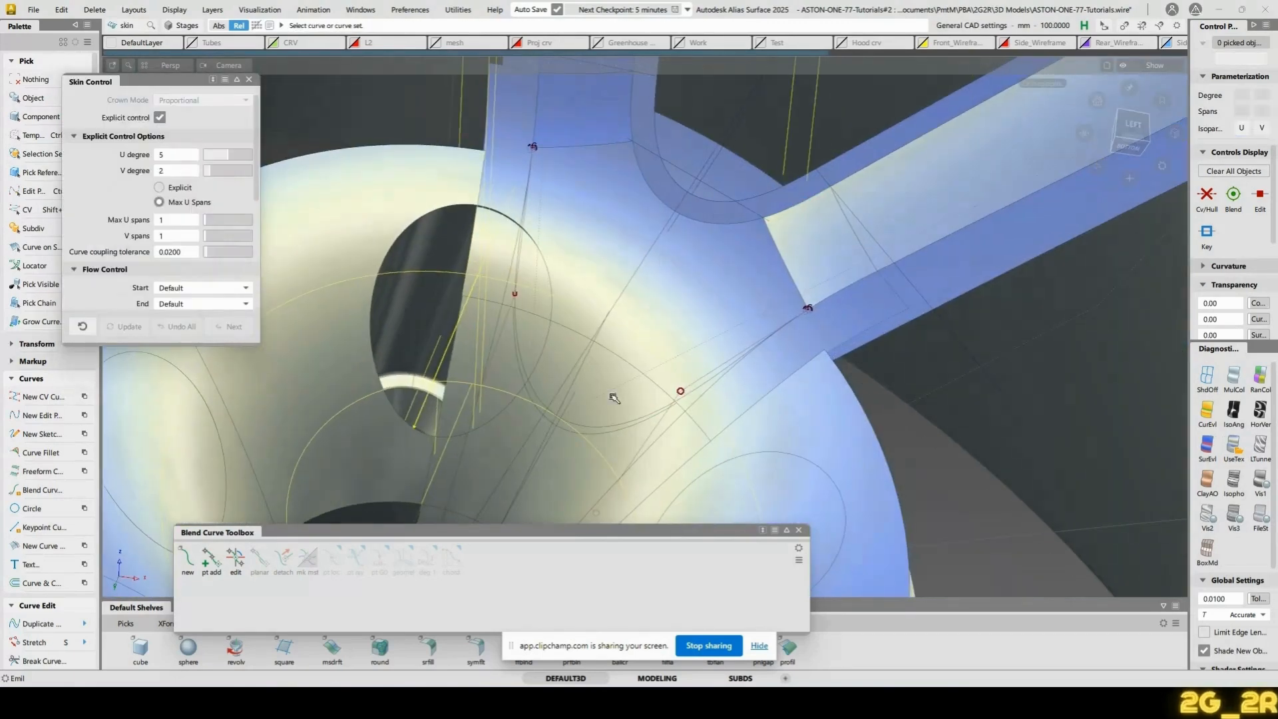
{"action": "left_click", "coordinate": [249, 80]}
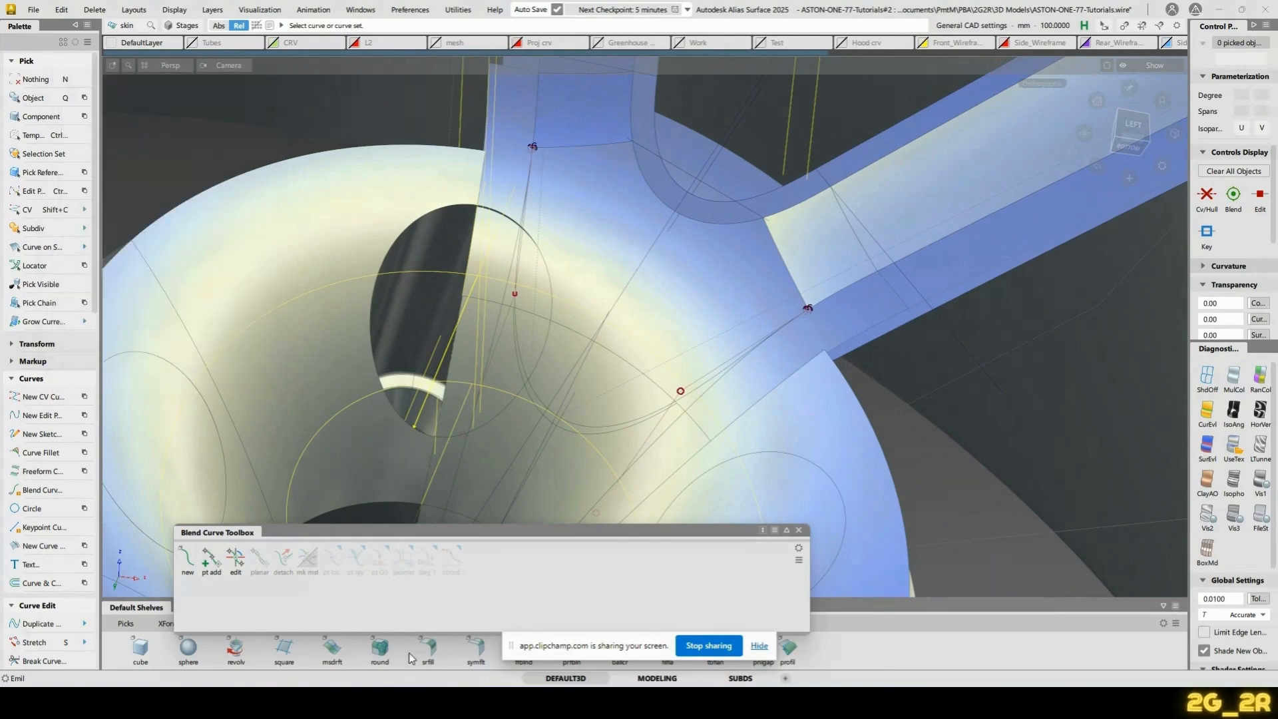
Build a freeform blend surface between the curve projected on the hub and the curved notch edge between the two spokes
{"action": "left_click", "coordinate": [798, 530]}
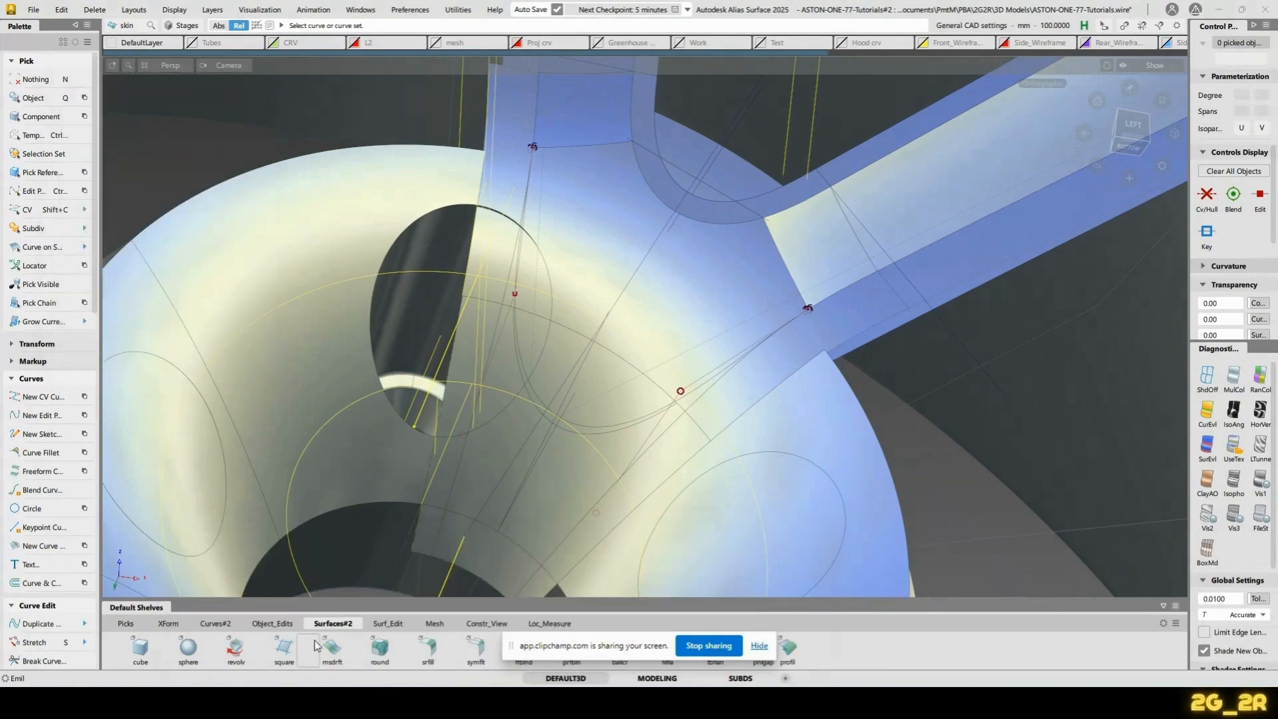
{"action": "left_click", "coordinate": [772, 647]}
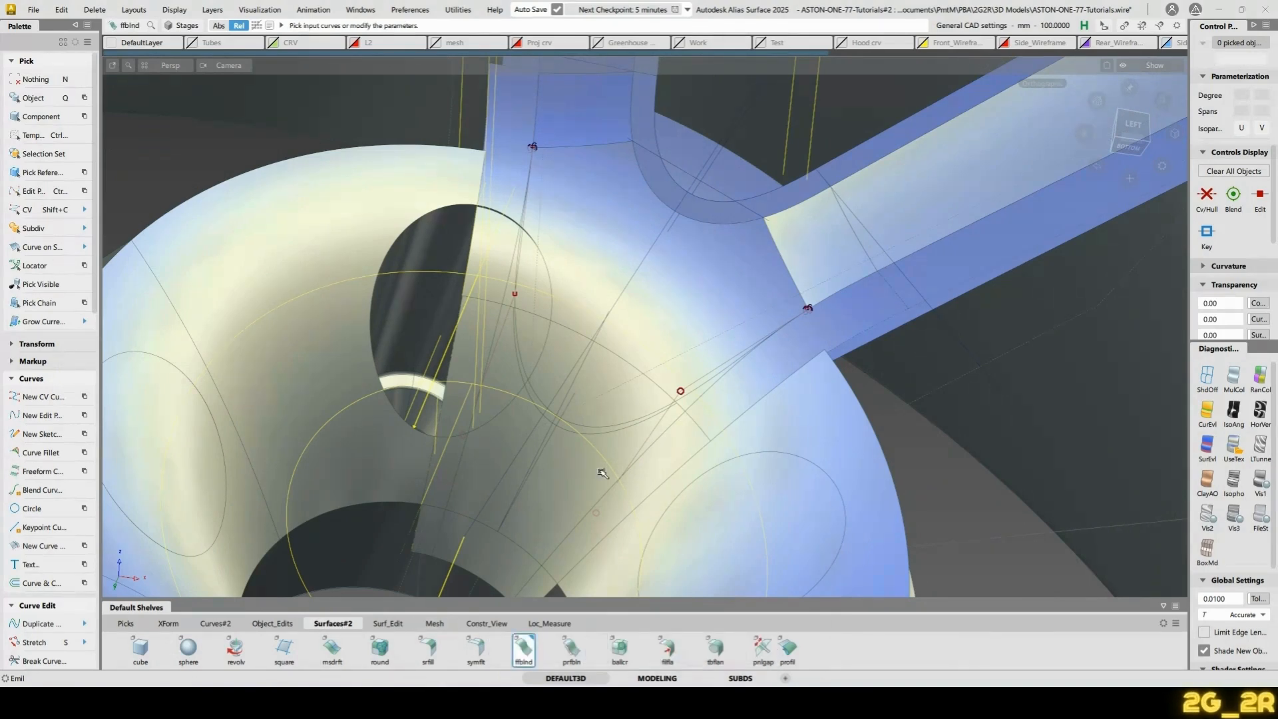
{"action": "left_click_drag", "start_coordinate": [598, 437], "coordinate": [659, 200], "text": "alt+shift"}
{"action": "left_click", "coordinate": [657, 197]}
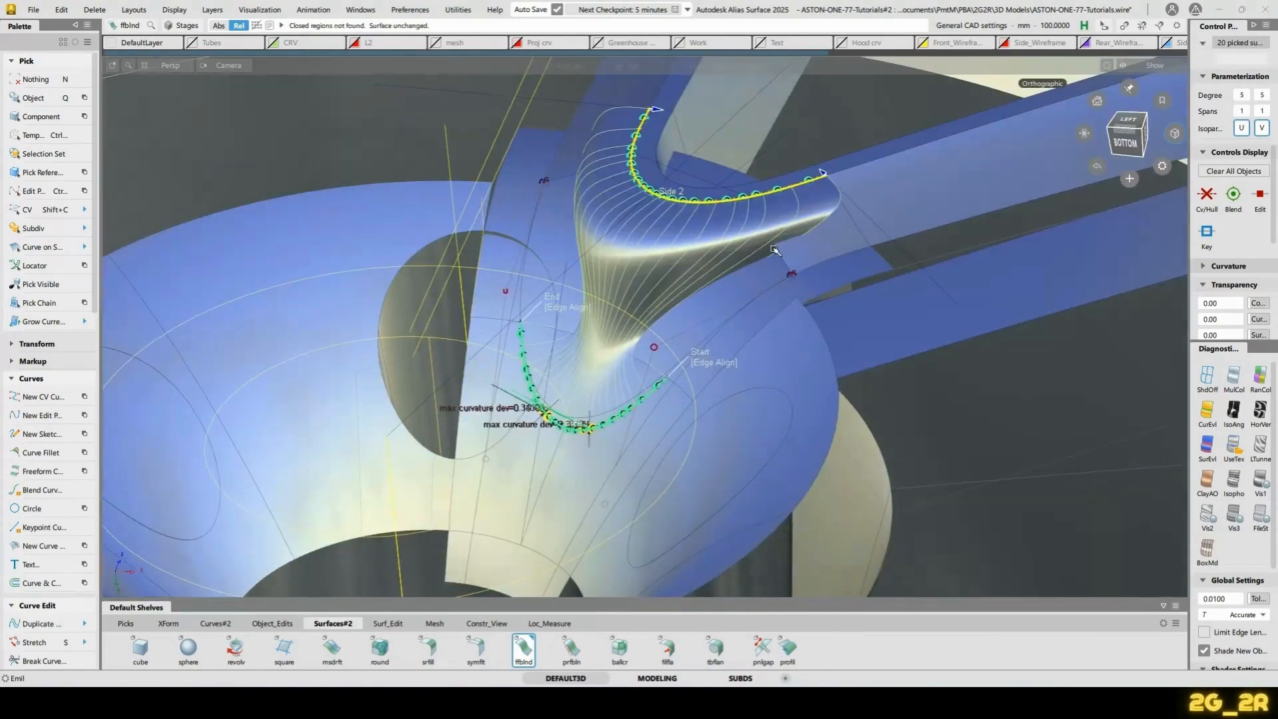
Set the freeform blend's Side 2 continuity to G0 Position and lock its shape controls
{"action": "left_click", "coordinate": [677, 264]}
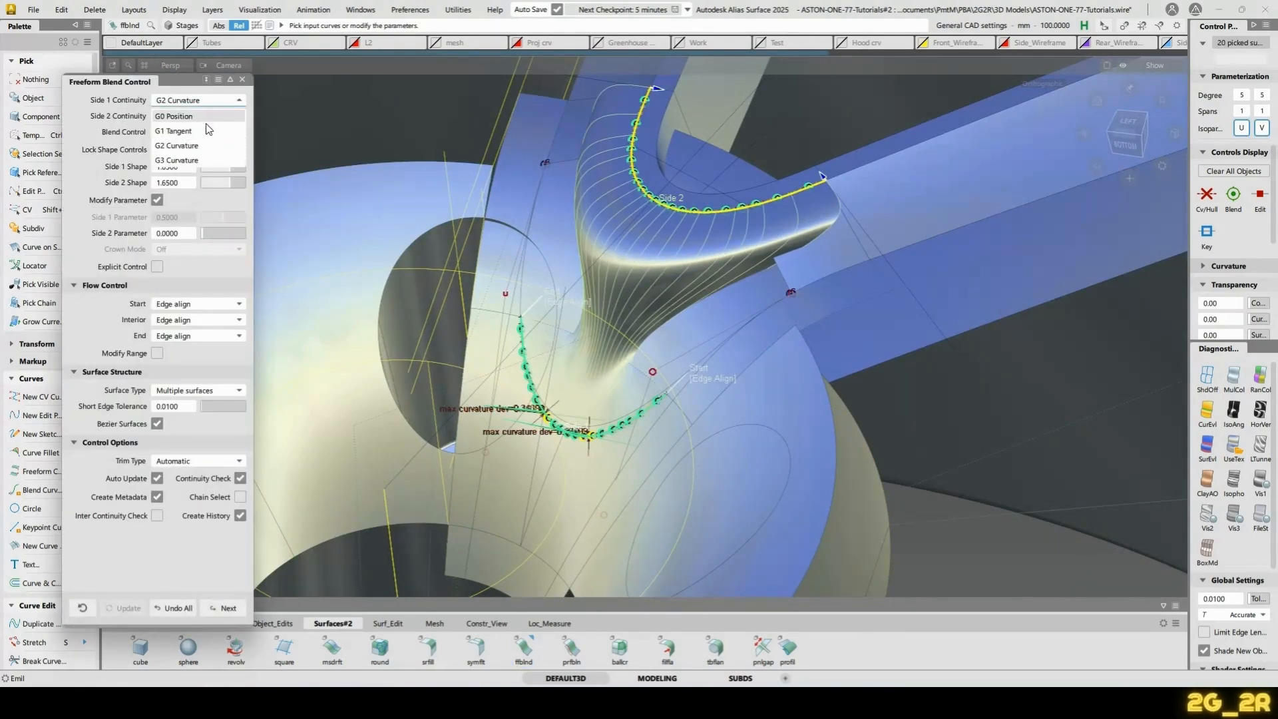
{"action": "mouse_move", "coordinate": [735, 142]}
{"action": "left_mouse_down", "text": "alt+shift"}
{"action": "mouse_move", "coordinate": [752, 153]}
{"action": "mouse_move", "coordinate": [719, 143]}
{"action": "left_mouse_up", "text": "alt+shift"}
{"action": "left_click", "coordinate": [208, 116]}
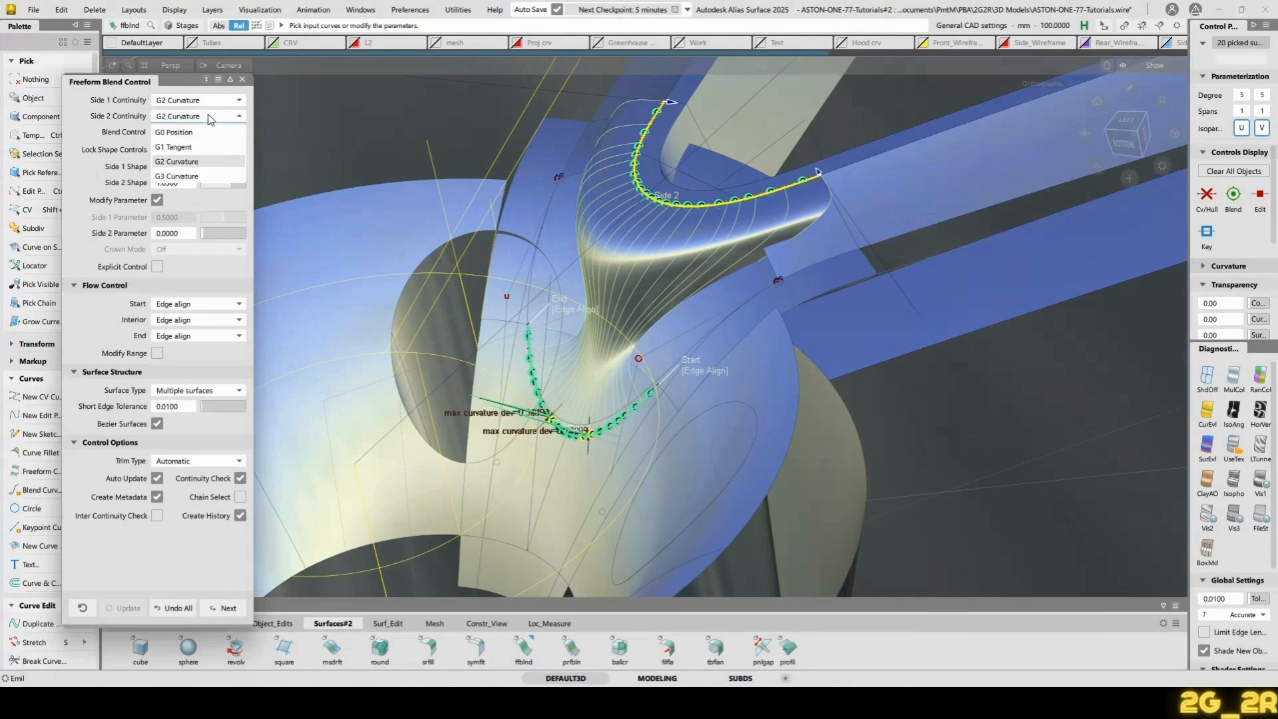
{"action": "left_click", "coordinate": [198, 131]}
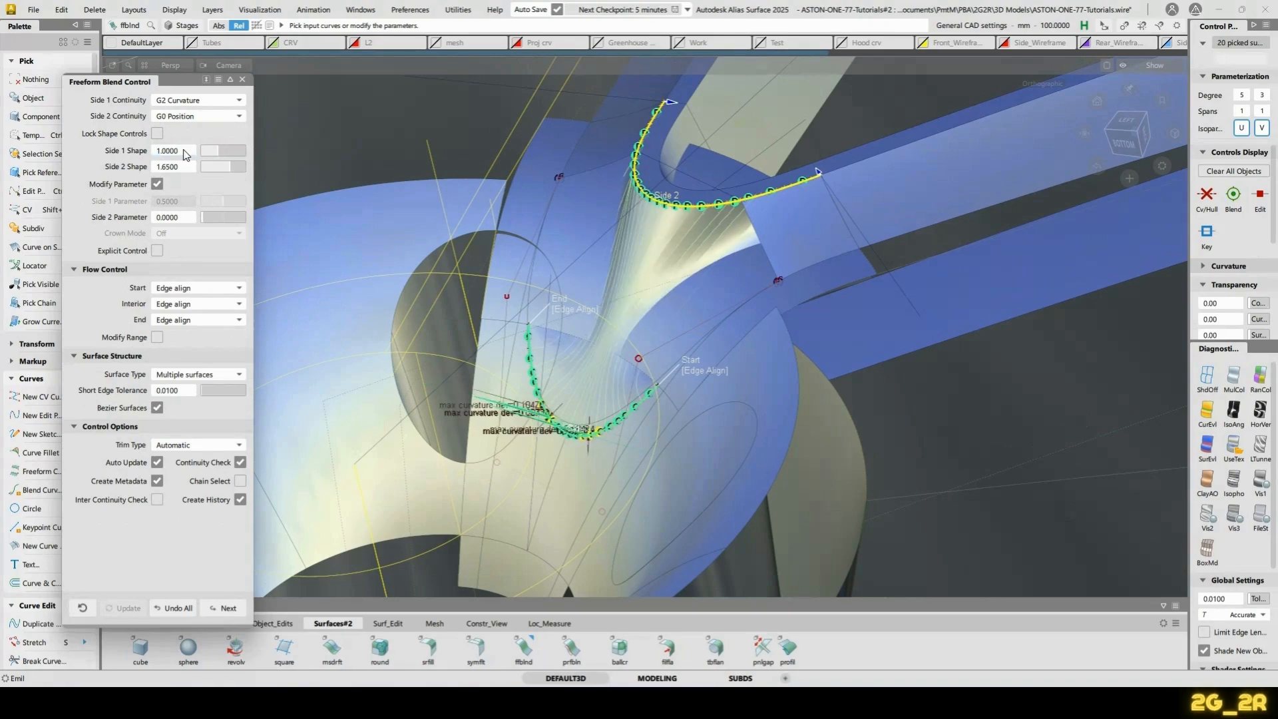
{"action": "left_click", "coordinate": [156, 132]}
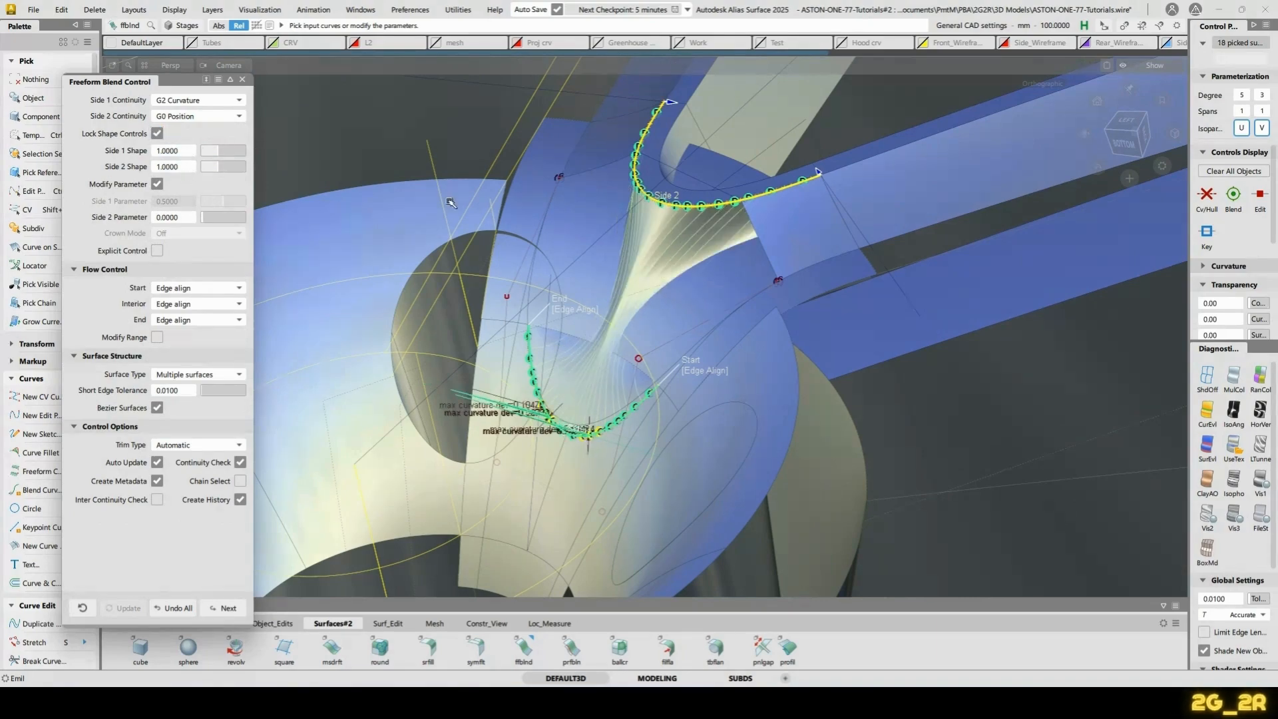
Set the Start and End flow of the hub-to-notch freeform blend to Default
{"action": "left_click_drag", "start_coordinate": [692, 313], "coordinate": [593, 300], "text": "alt+shift"}
{"action": "left_click", "coordinate": [741, 353]}
{"action": "left_click", "coordinate": [572, 323]}
{"action": "left_click", "coordinate": [571, 323]}
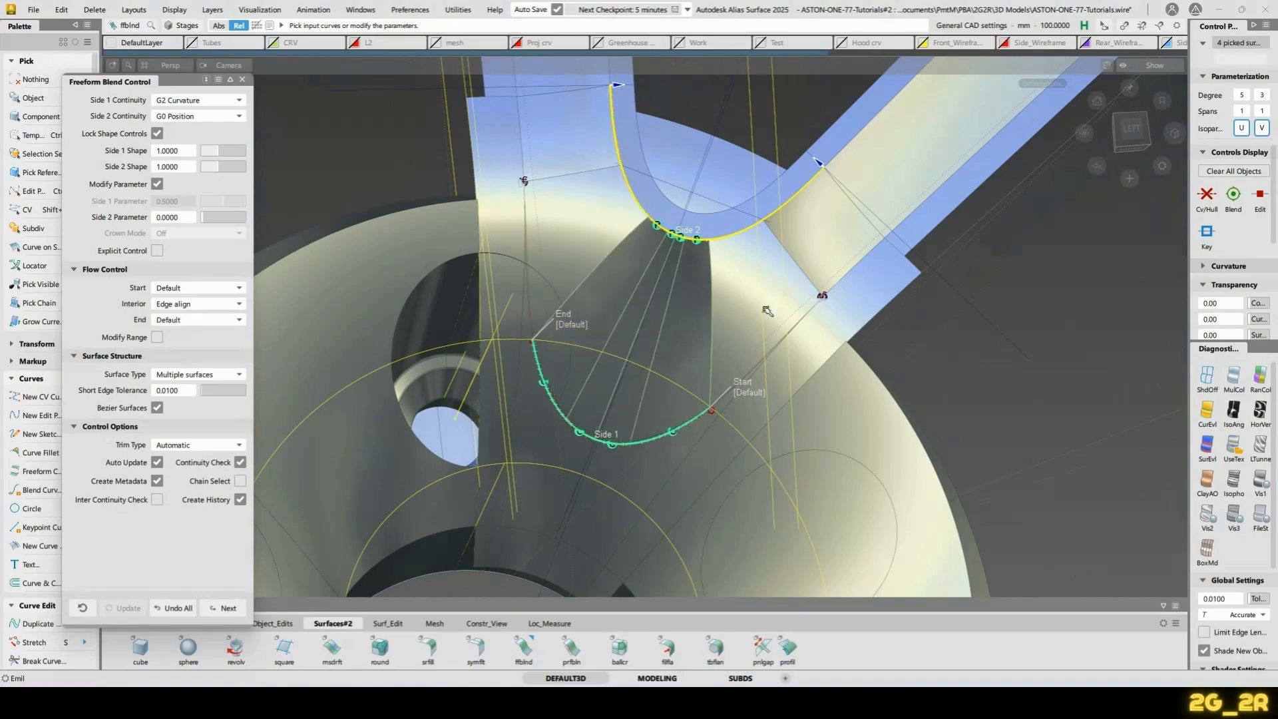
{"action": "left_click_drag", "start_coordinate": [768, 310], "coordinate": [730, 372], "text": "alt+shift"}
{"action": "right_click_drag", "start_coordinate": [745, 351], "coordinate": [718, 309], "text": "alt+shift"}
{"action": "left_click_drag", "start_coordinate": [541, 333], "coordinate": [575, 341], "text": "ctrl+shift"}
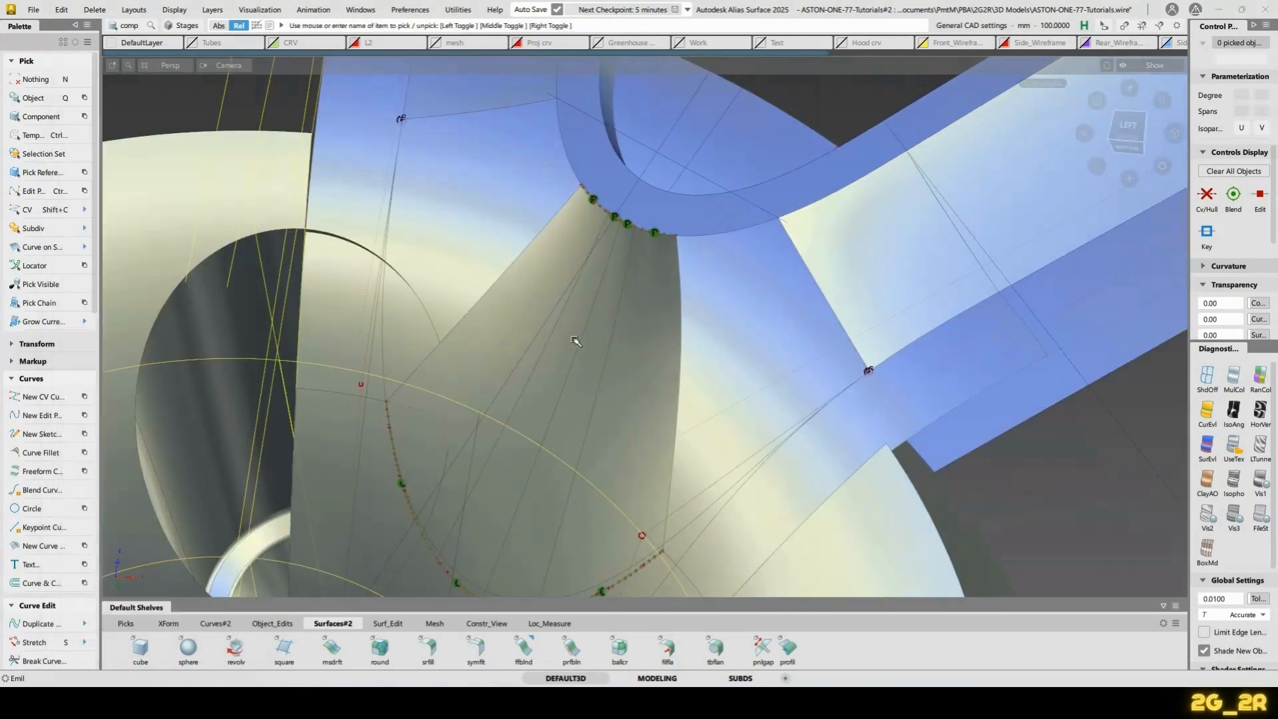
Enable explicit control on the hub-to-notch blend with a U degree of 8 and finish the surface
{"action": "left_click", "coordinate": [621, 357]}
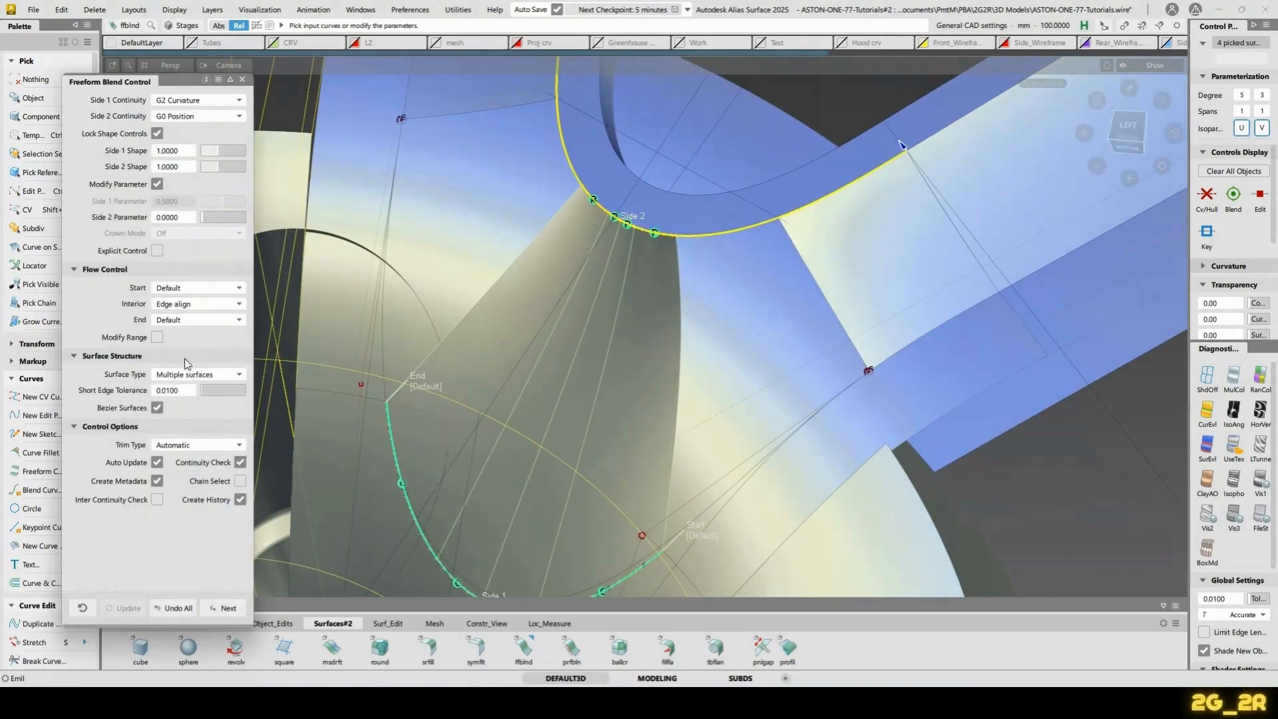
{"action": "left_click", "coordinate": [157, 251]}
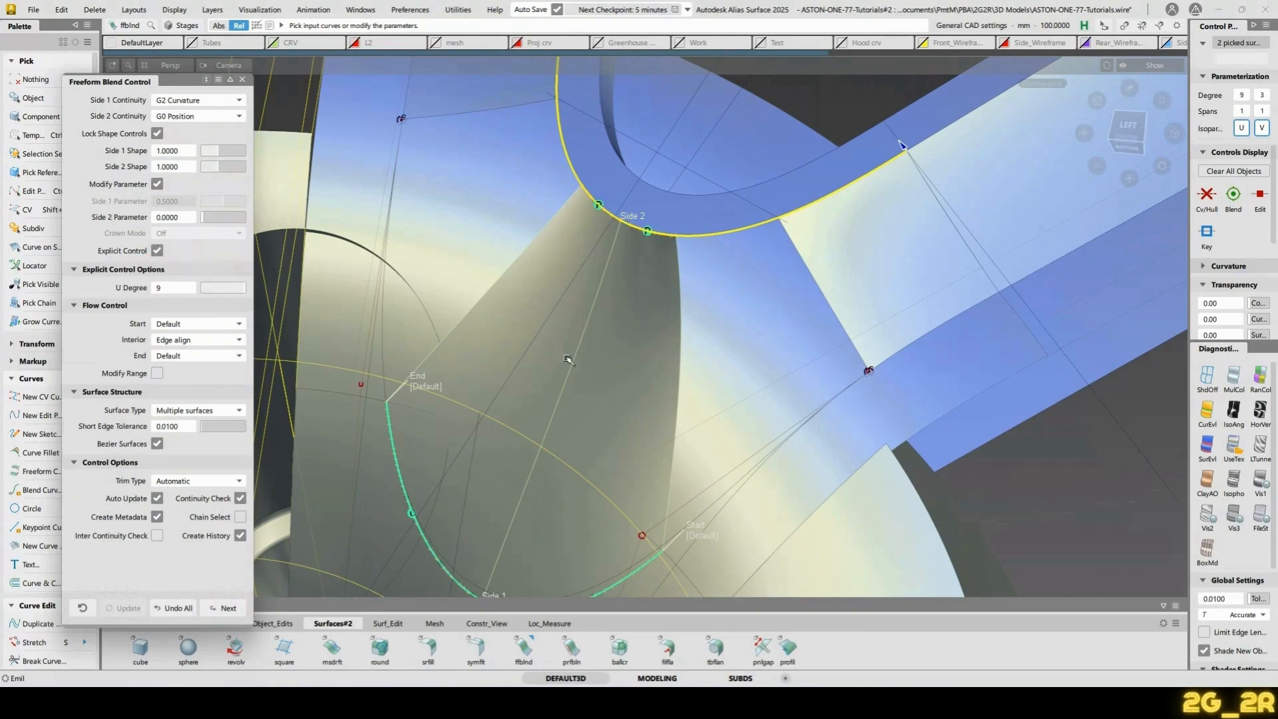
{"action": "middle_click_drag", "start_coordinate": [256, 346], "coordinate": [265, 302], "text": "alt+shift"}
{"action": "left_click_drag", "start_coordinate": [240, 288], "coordinate": [225, 289]}
{"action": "left_click_drag", "start_coordinate": [735, 423], "coordinate": [728, 416], "text": "alt+shift"}
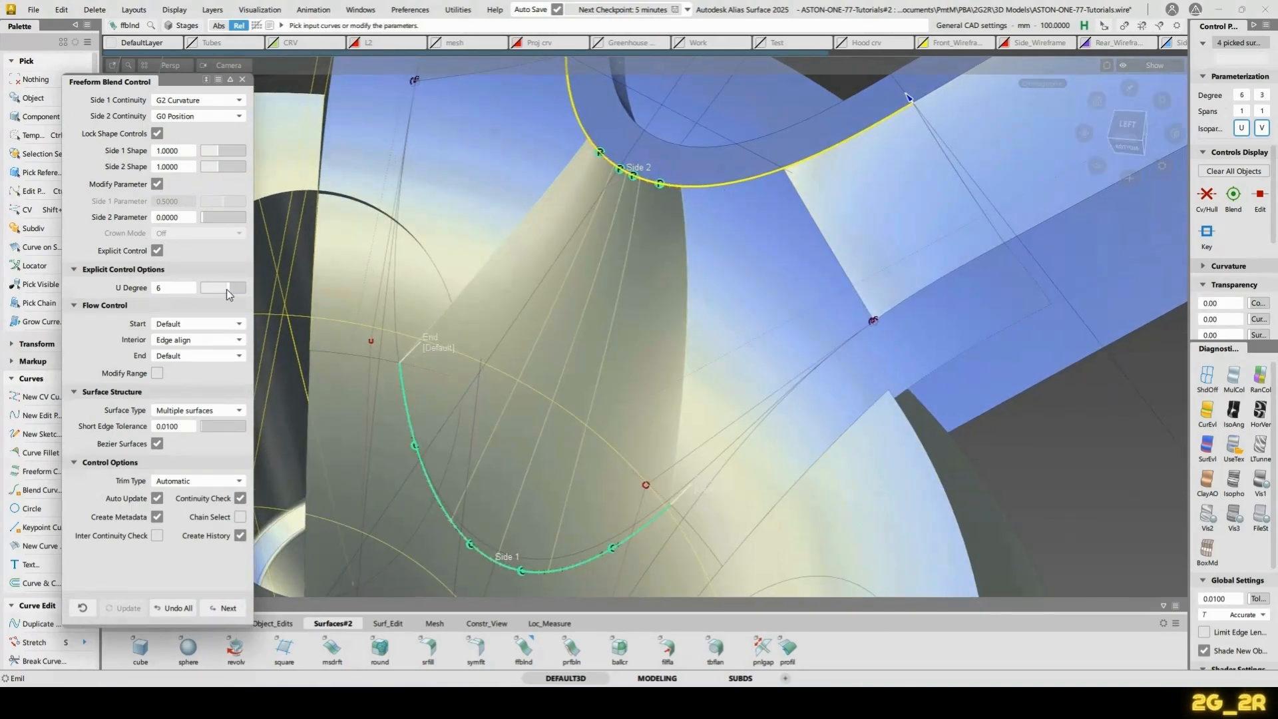
{"action": "left_click_drag", "start_coordinate": [231, 290], "coordinate": [235, 288]}
{"action": "left_click_drag", "start_coordinate": [771, 446], "coordinate": [791, 443], "text": "alt+shift"}
{"action": "left_click_drag", "start_coordinate": [235, 293], "coordinate": [241, 289]}
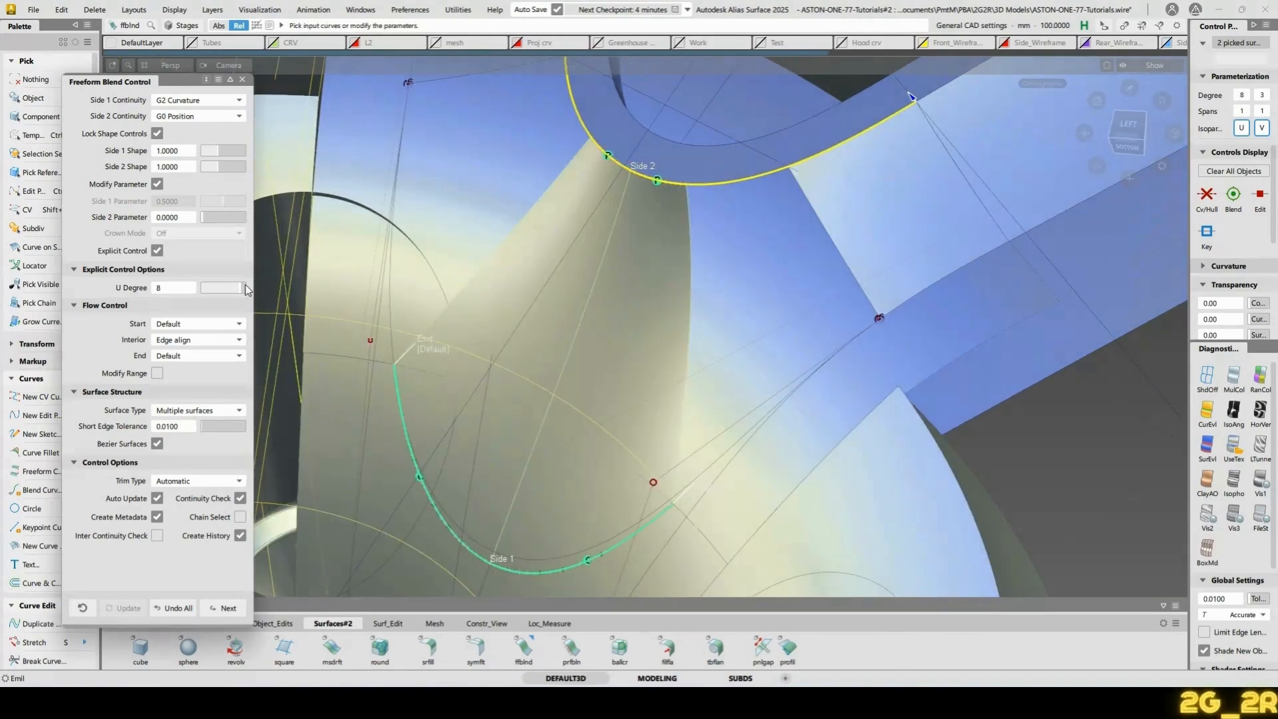
{"action": "left_click", "coordinate": [321, 80]}
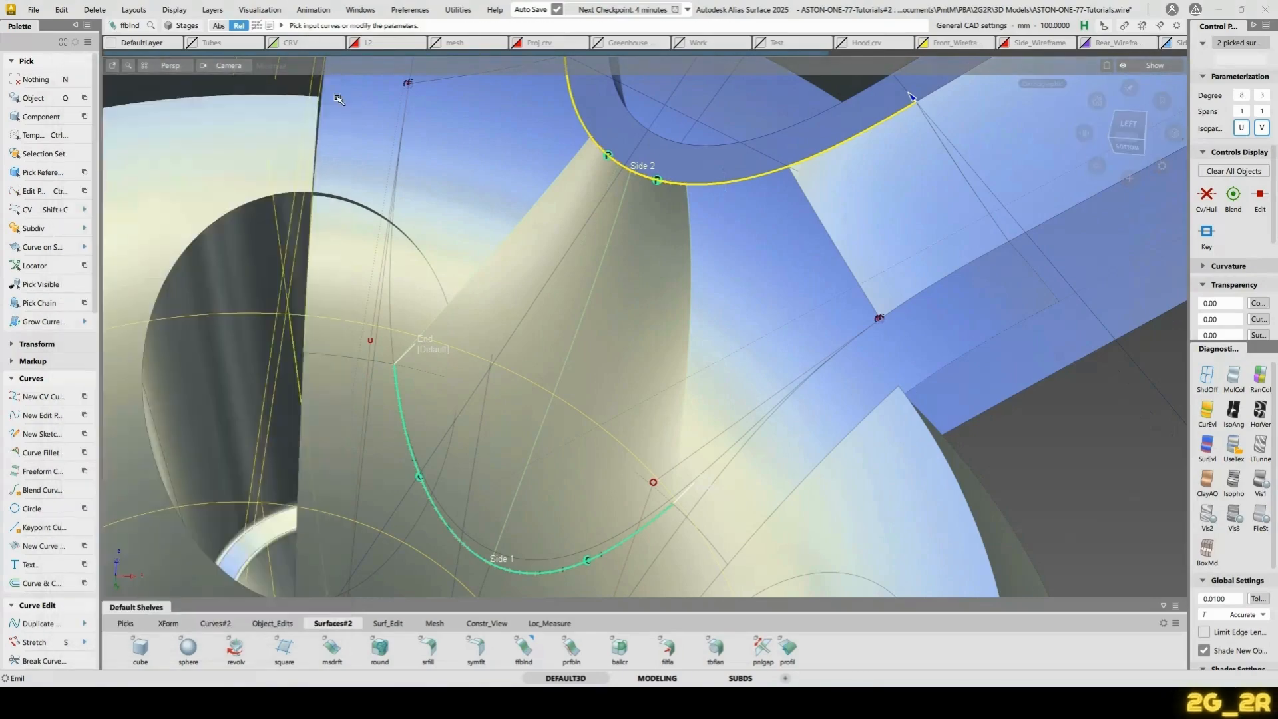
{"action": "mouse_move", "coordinate": [635, 364]}
{"action": "left_mouse_down", "text": "alt+shift"}
{"action": "mouse_move", "coordinate": [630, 269]}
{"action": "mouse_move", "coordinate": [642, 366]}
{"action": "left_mouse_up", "text": "alt+shift"}
{"action": "key", "text": "n"}
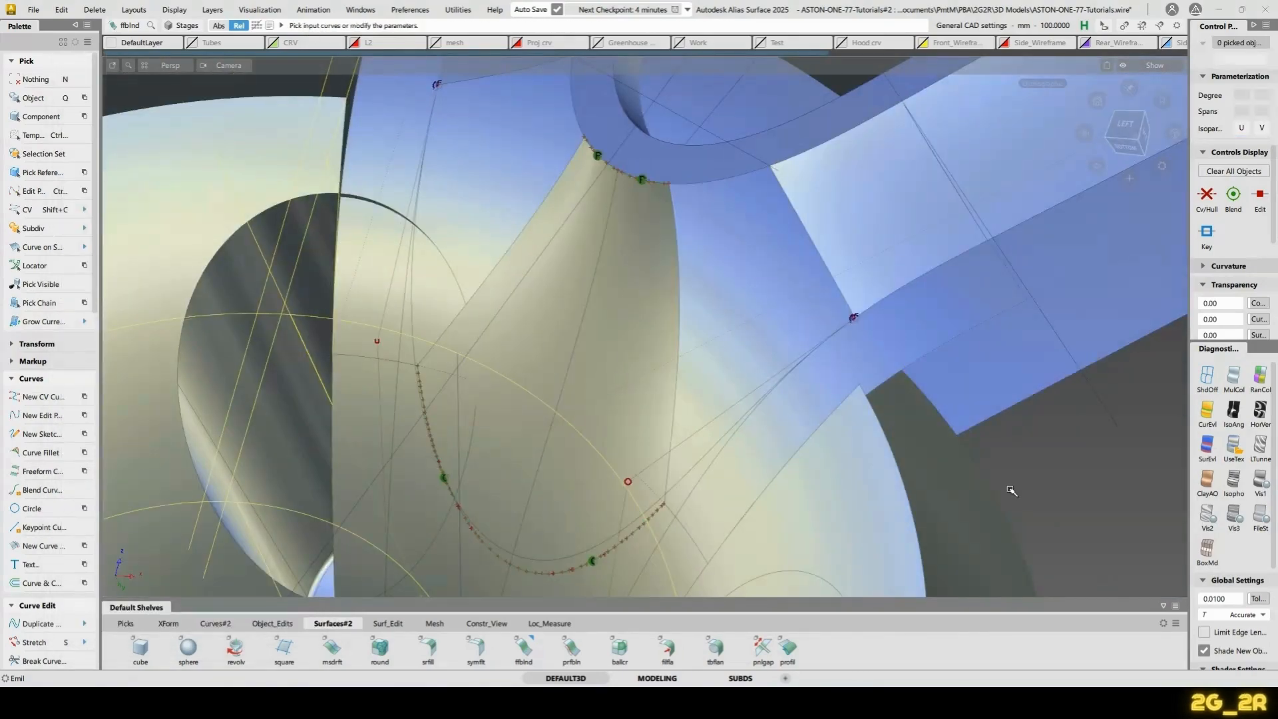
Create a freeform blend from the central blend's side edge to the skin end on the diagonal spoke, with both ends edge-aligned
{"action": "left_click_drag", "start_coordinate": [1012, 491], "coordinate": [619, 393], "text": "alt+shift"}
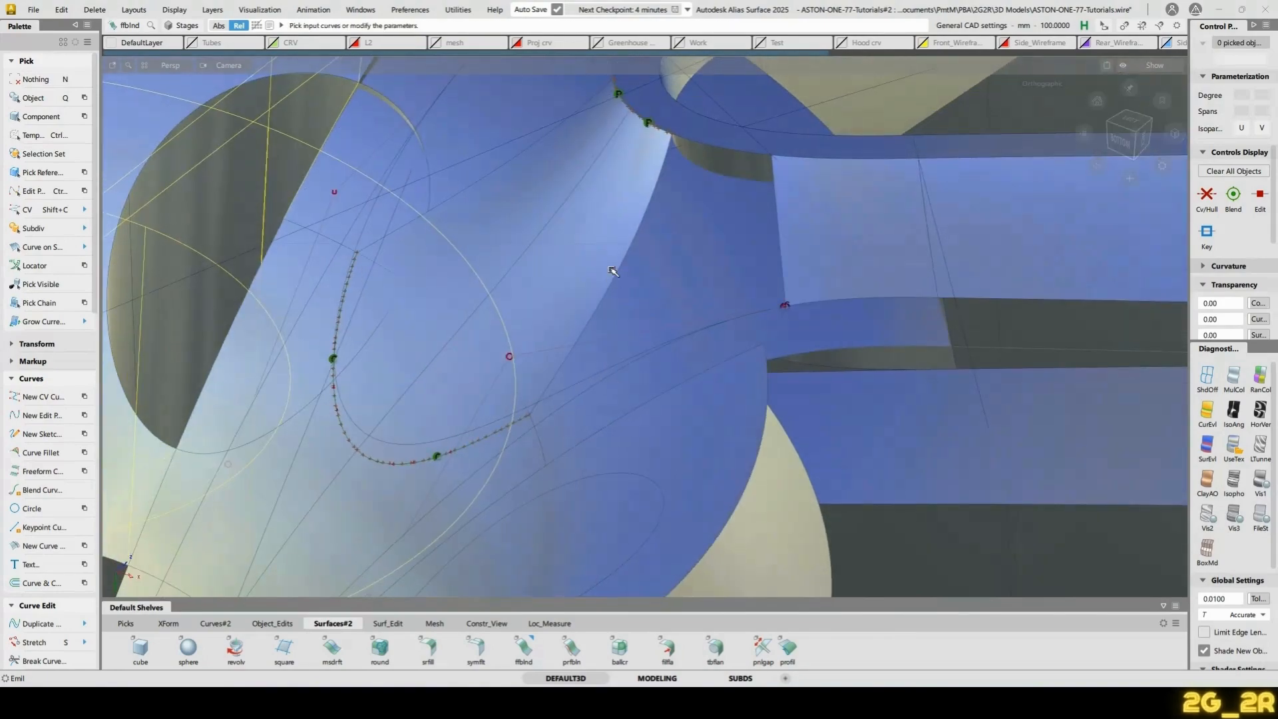
{"action": "left_click", "coordinate": [784, 255]}
{"action": "left_click_drag", "start_coordinate": [719, 219], "coordinate": [751, 319], "text": "alt+shift"}
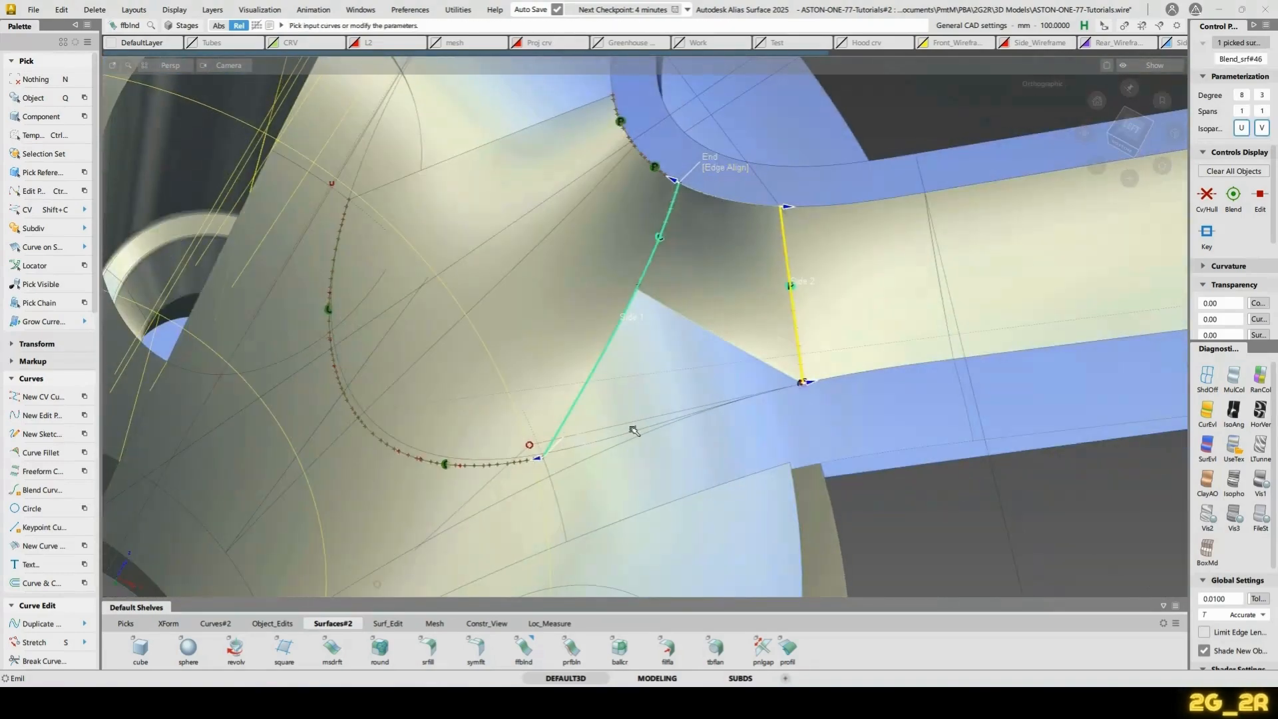
{"action": "left_click_drag", "start_coordinate": [634, 431], "coordinate": [599, 373], "text": "alt+shift"}
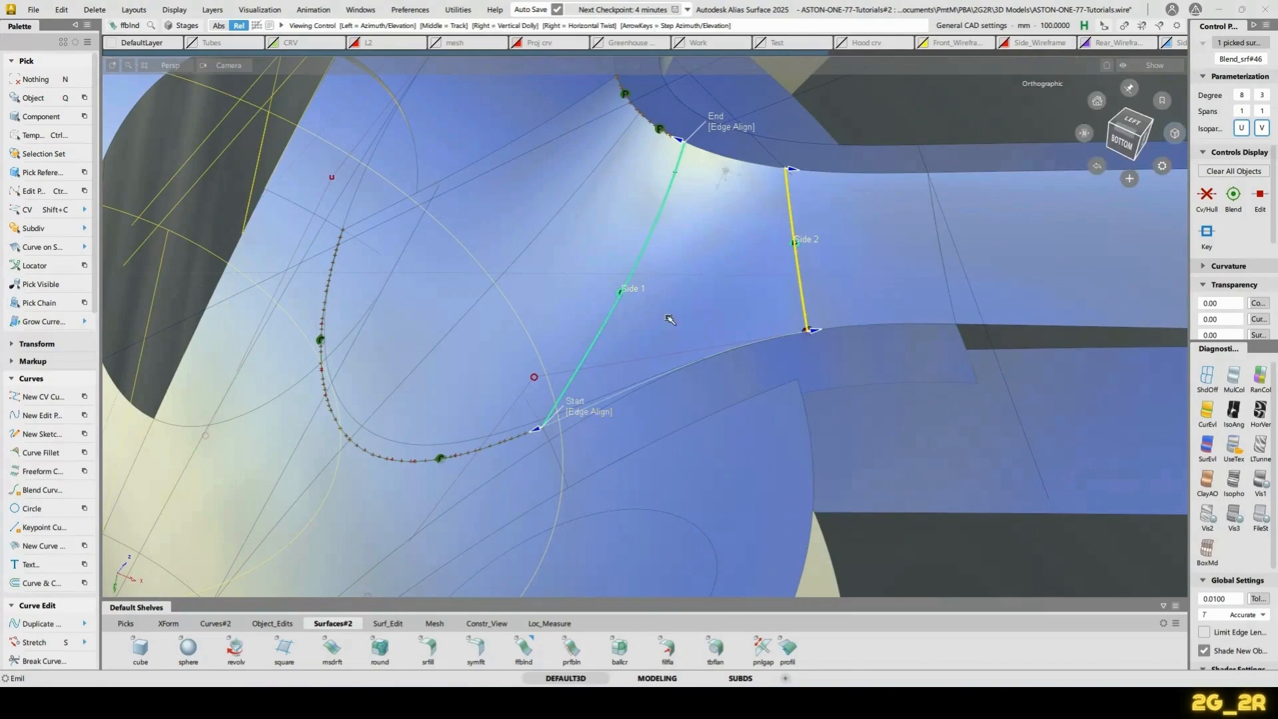
{"action": "left_click_drag", "start_coordinate": [669, 319], "coordinate": [682, 357], "text": "alt+shift"}
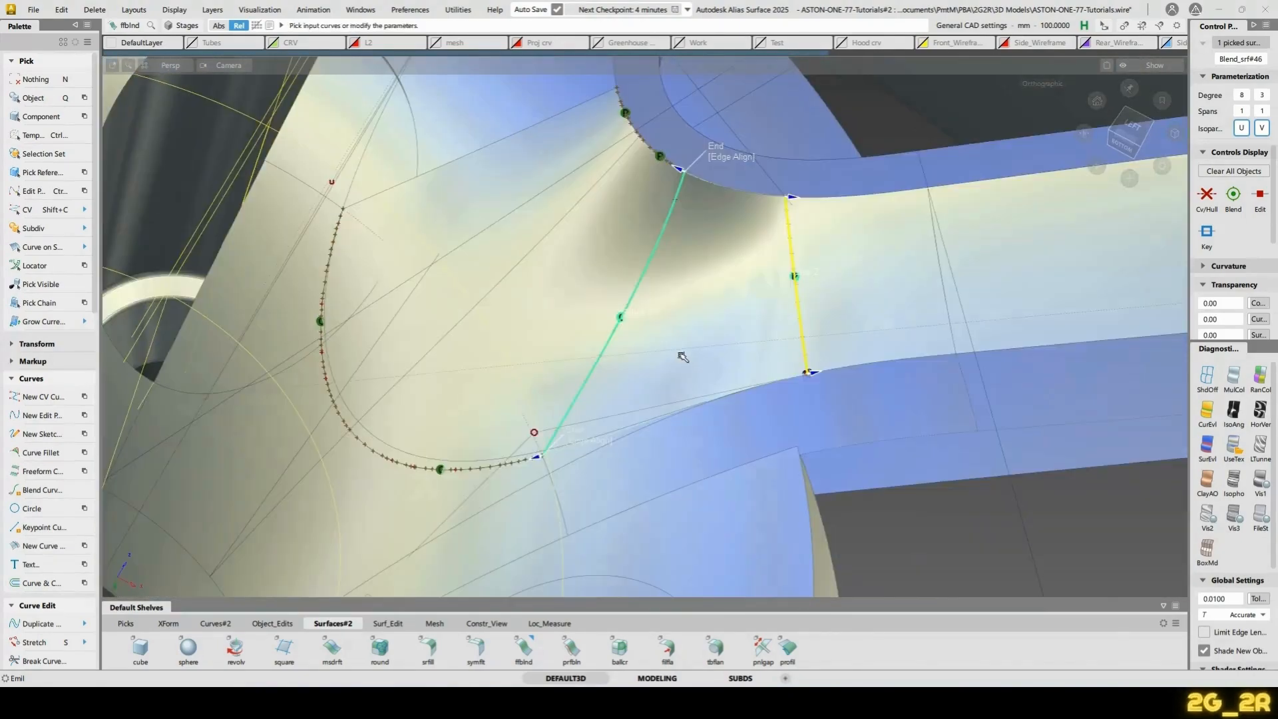
{"action": "left_click_drag", "start_coordinate": [762, 312], "coordinate": [619, 260], "text": "alt+shift"}
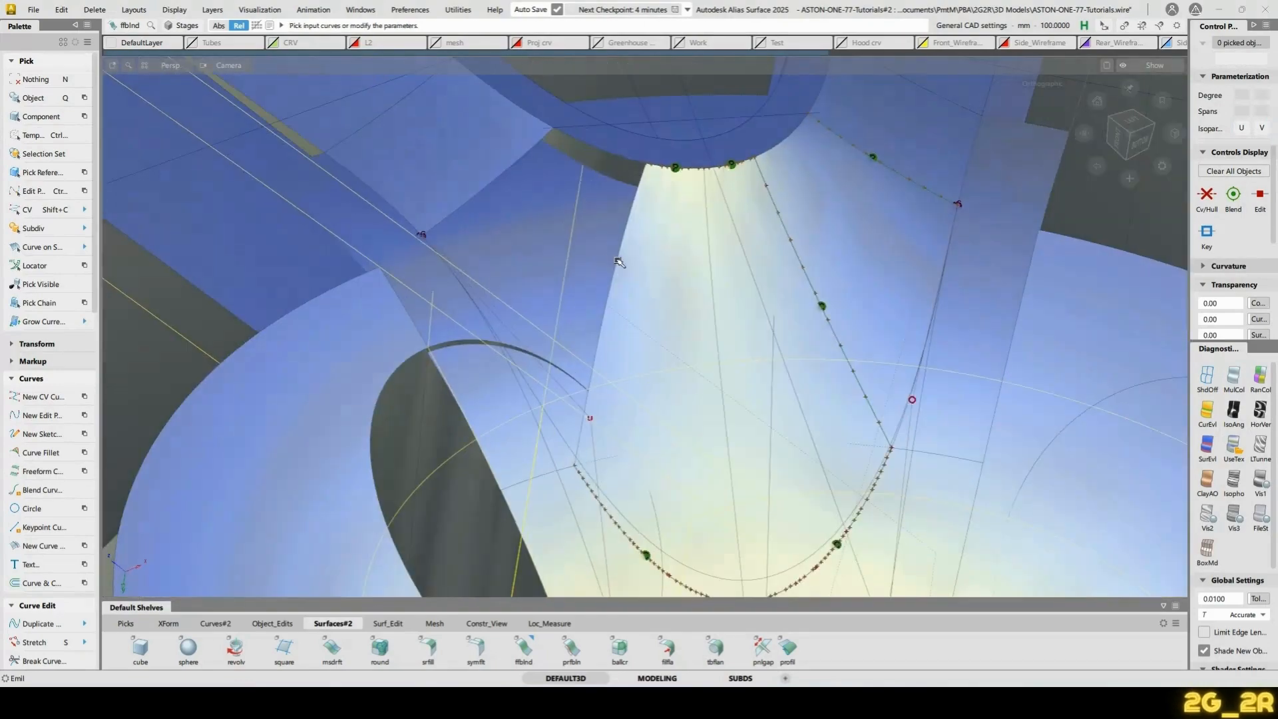
Create the matching freeform blend from the central blend's opposite edge to the other spoke's skin end, with the Start flow set to Edge align
{"action": "left_click", "coordinate": [490, 188]}
{"action": "left_click_drag", "start_coordinate": [490, 188], "coordinate": [657, 227], "text": "alt+shift"}
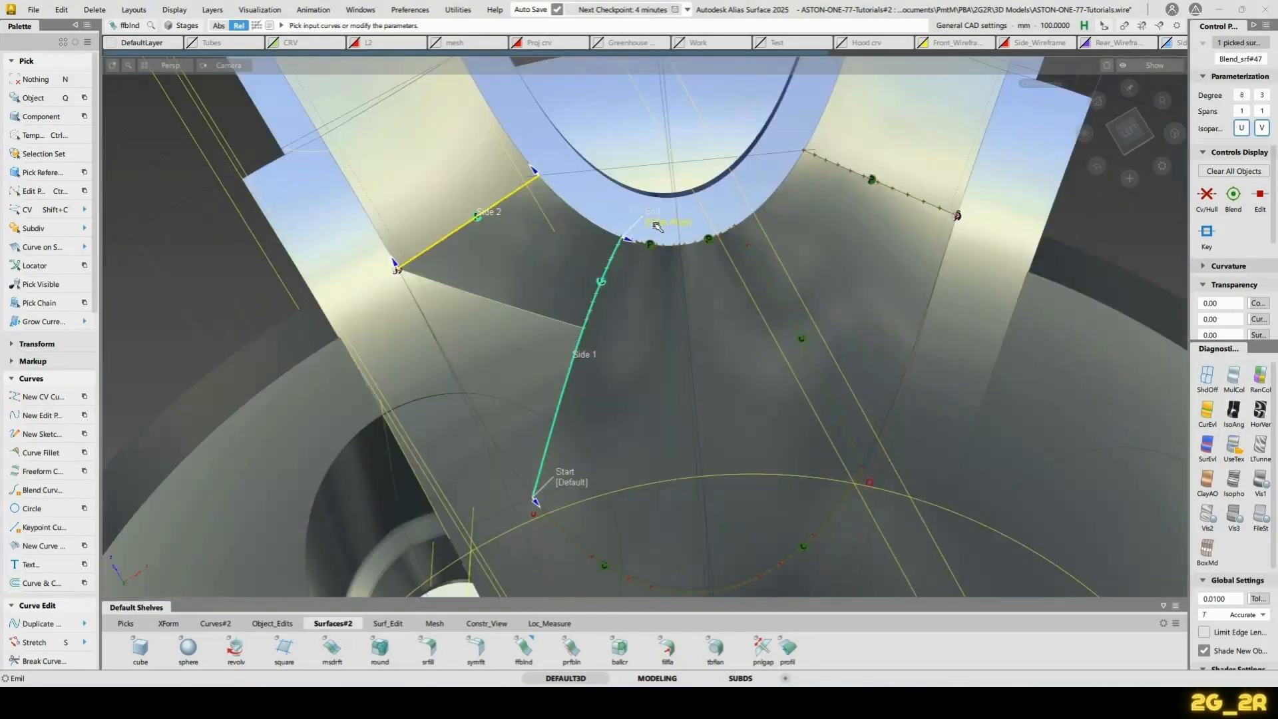
{"action": "left_click", "coordinate": [571, 485]}
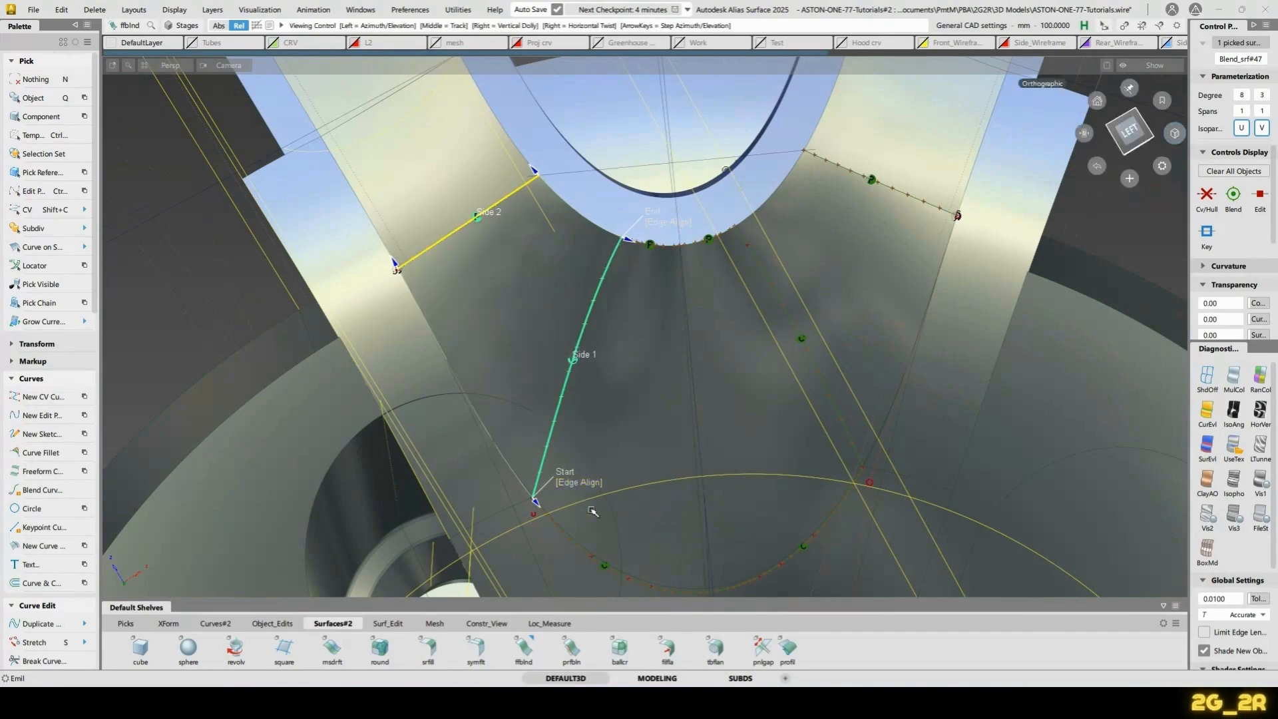
{"action": "left_click_drag", "start_coordinate": [593, 511], "coordinate": [602, 447], "text": "alt+shift"}
Set the Side 2 continuity of both spoke-side freeform blends to G2 Curvature
{"action": "left_click_drag", "start_coordinate": [962, 237], "coordinate": [816, 231], "text": "alt+shift"}
{"action": "left_click", "coordinate": [816, 231]}
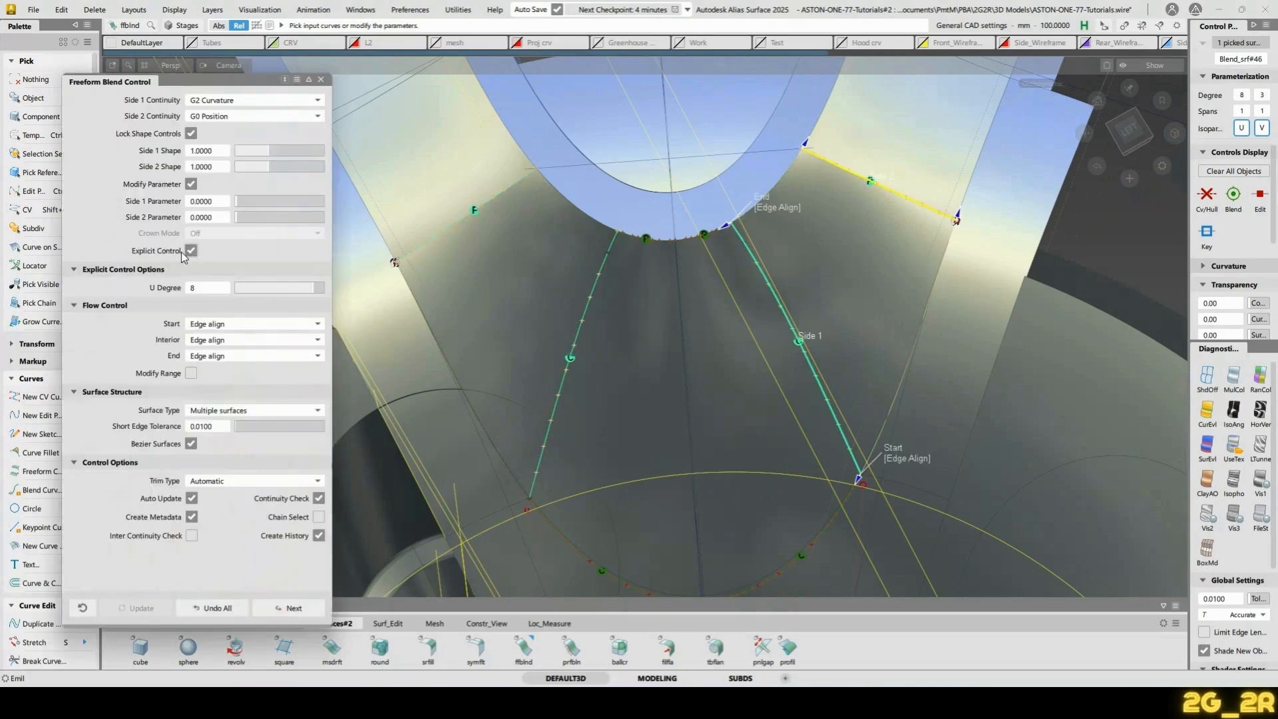
{"action": "left_click", "coordinate": [219, 118]}
{"action": "left_click", "coordinate": [232, 163]}
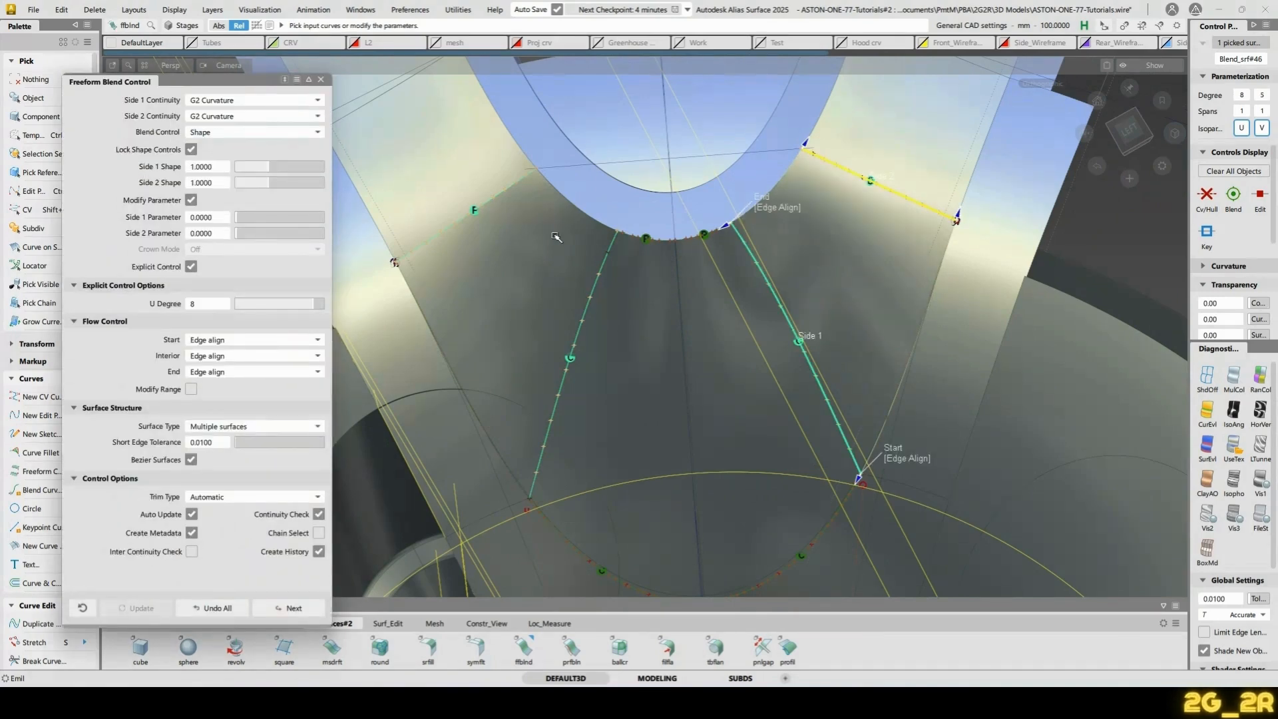
{"action": "left_click", "coordinate": [493, 229]}
{"action": "left_click", "coordinate": [230, 117]}
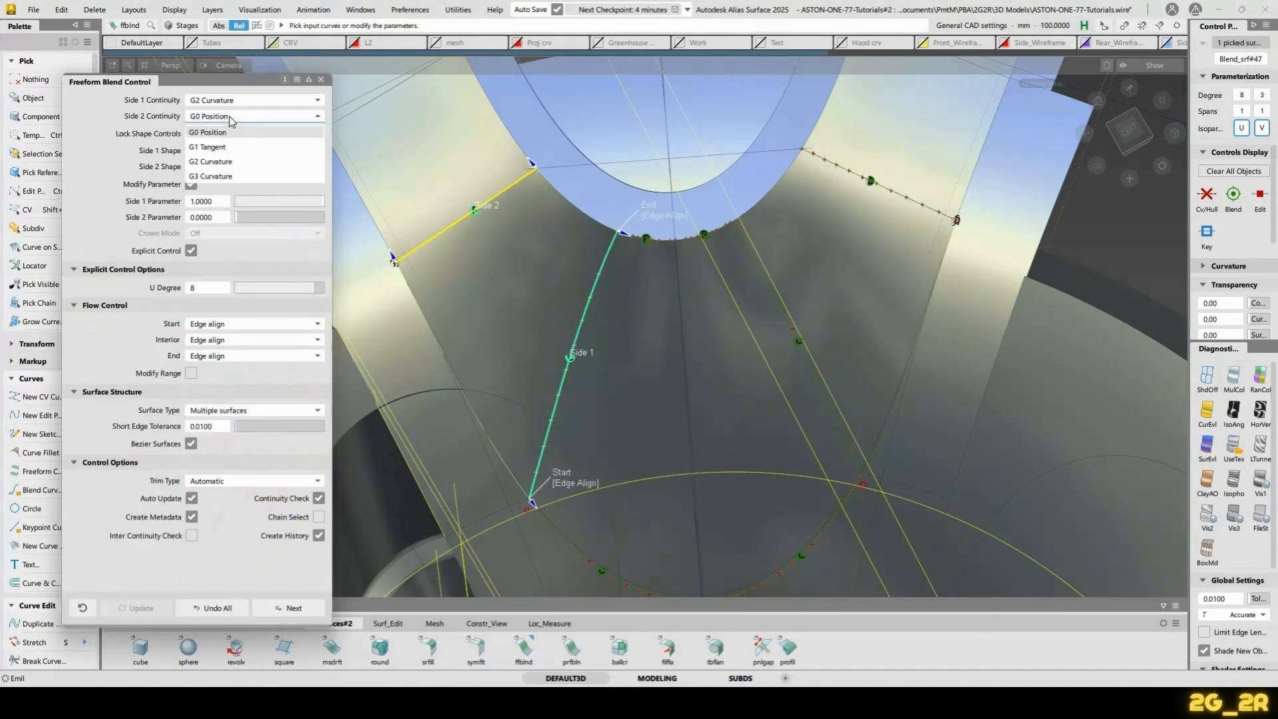
{"action": "left_click", "coordinate": [231, 163]}
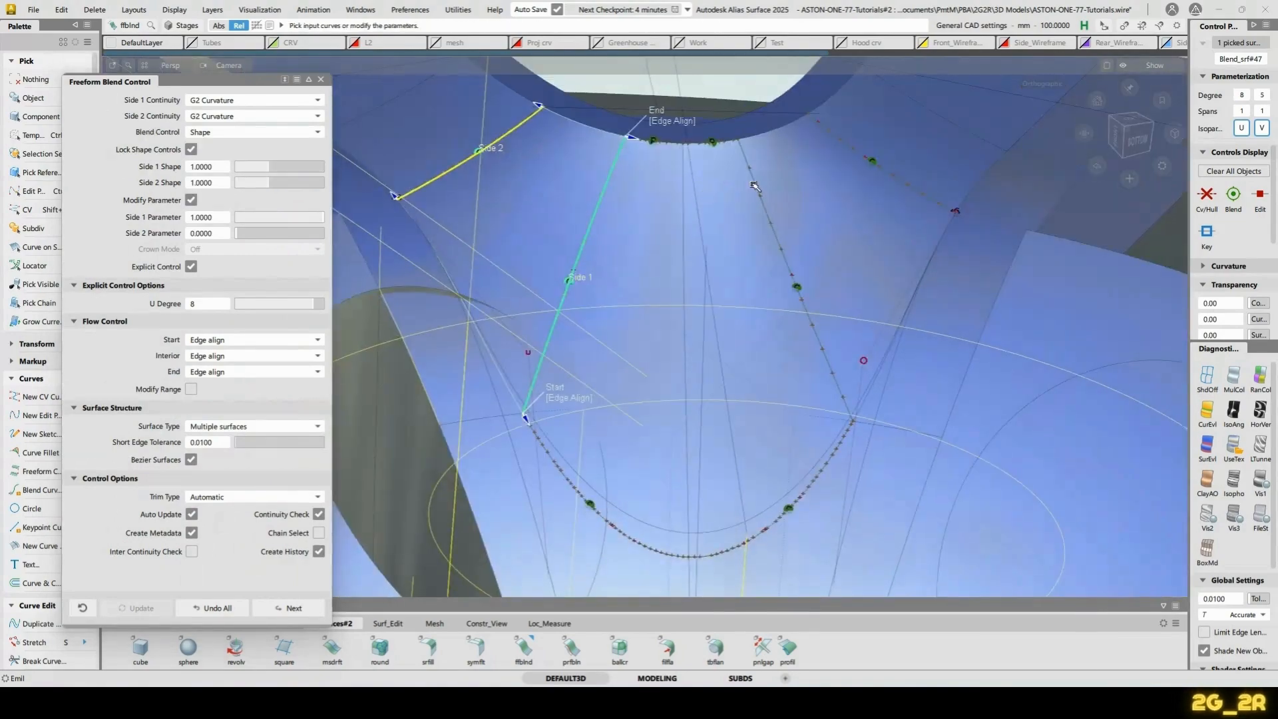
Examine the transition surfaces between the spokes and hub with zebra-stripe reflections from several angles
{"action": "left_click_drag", "start_coordinate": [585, 259], "coordinate": [900, 335], "text": "alt+shift"}
{"action": "right_click_drag", "start_coordinate": [704, 216], "coordinate": [585, 200], "text": "alt+shift"}
{"action": "left_click_drag", "start_coordinate": [586, 199], "coordinate": [599, 268], "text": "alt+shift"}
{"action": "left_click", "coordinate": [670, 324]}
{"action": "left_click", "coordinate": [916, 210]}
{"action": "right_click_drag", "start_coordinate": [916, 210], "coordinate": [710, 308], "text": "alt+shift"}
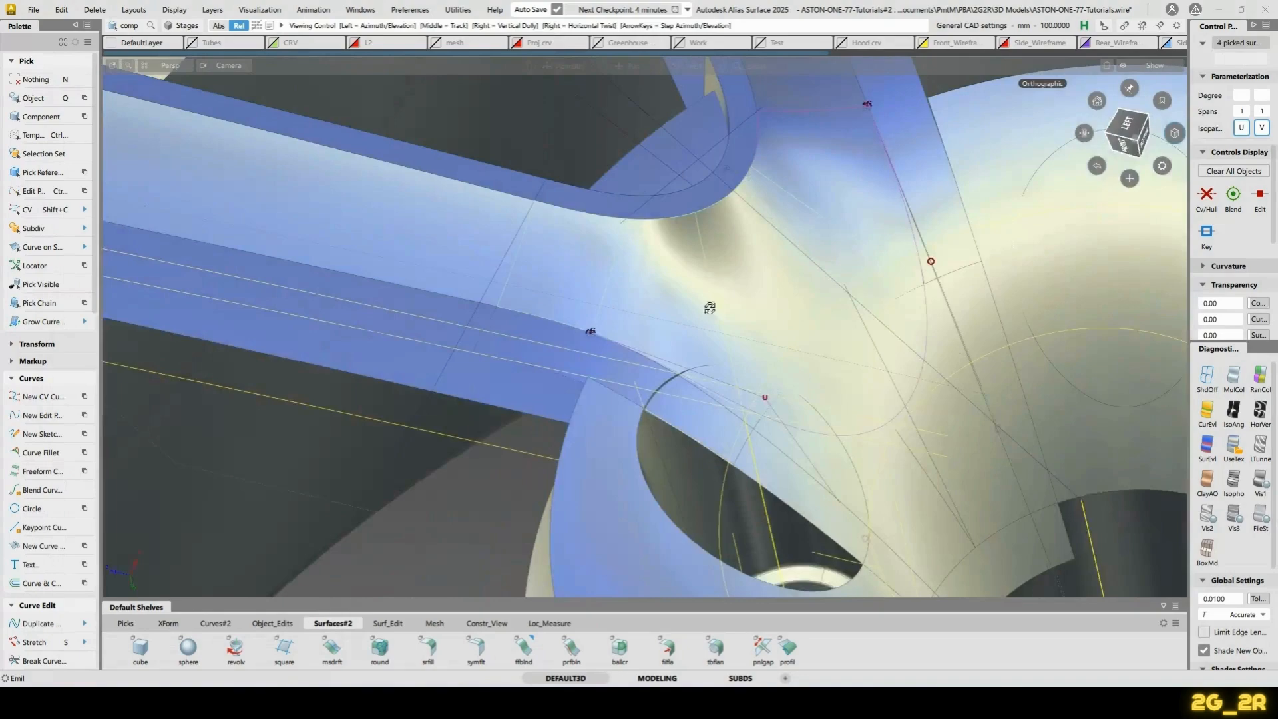
{"action": "left_click_drag", "start_coordinate": [939, 294], "coordinate": [933, 226], "text": "alt+shift"}
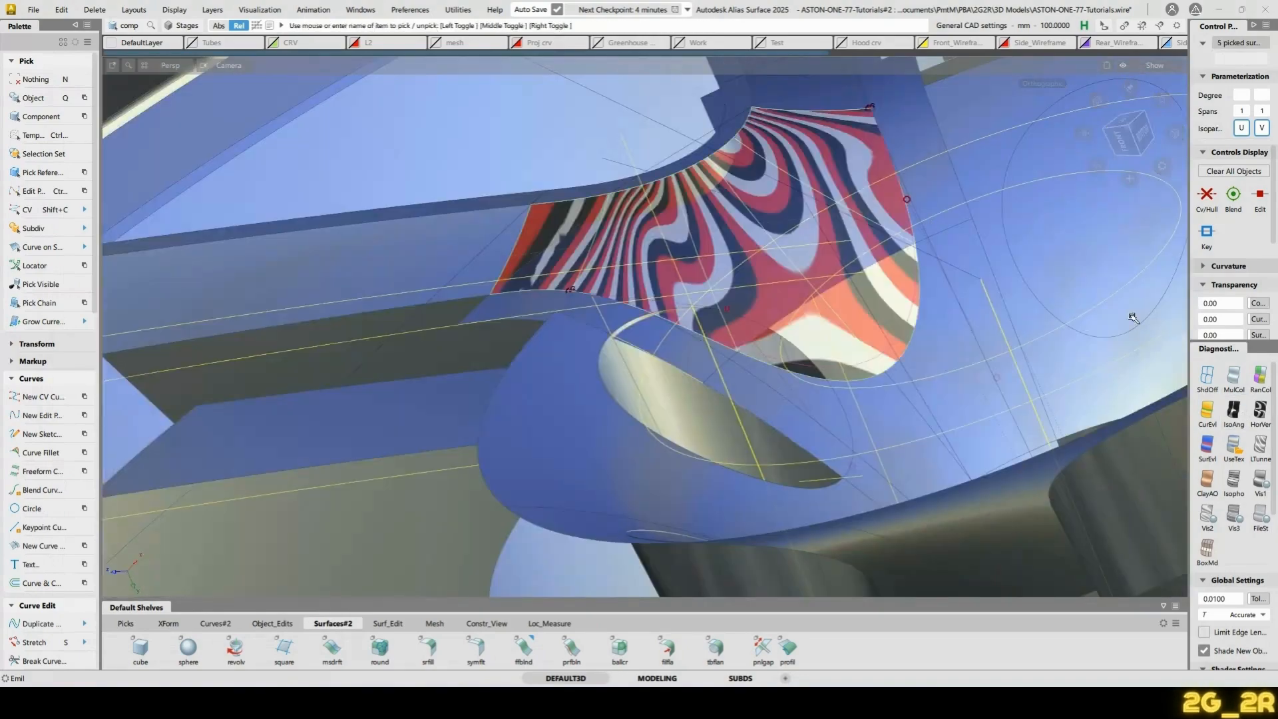
{"action": "left_click_drag", "start_coordinate": [1133, 318], "coordinate": [1001, 221], "text": "alt+shift"}
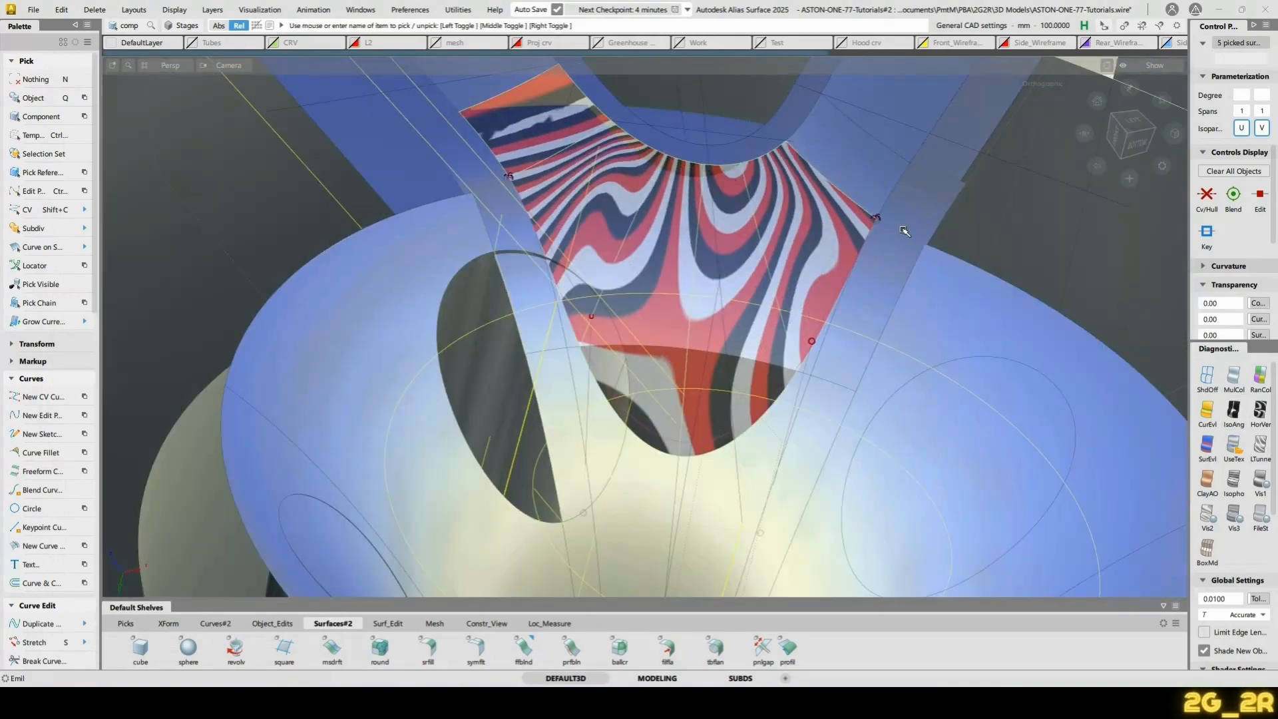
{"action": "left_click_drag", "start_coordinate": [899, 229], "coordinate": [577, 225], "text": "alt+shift"}
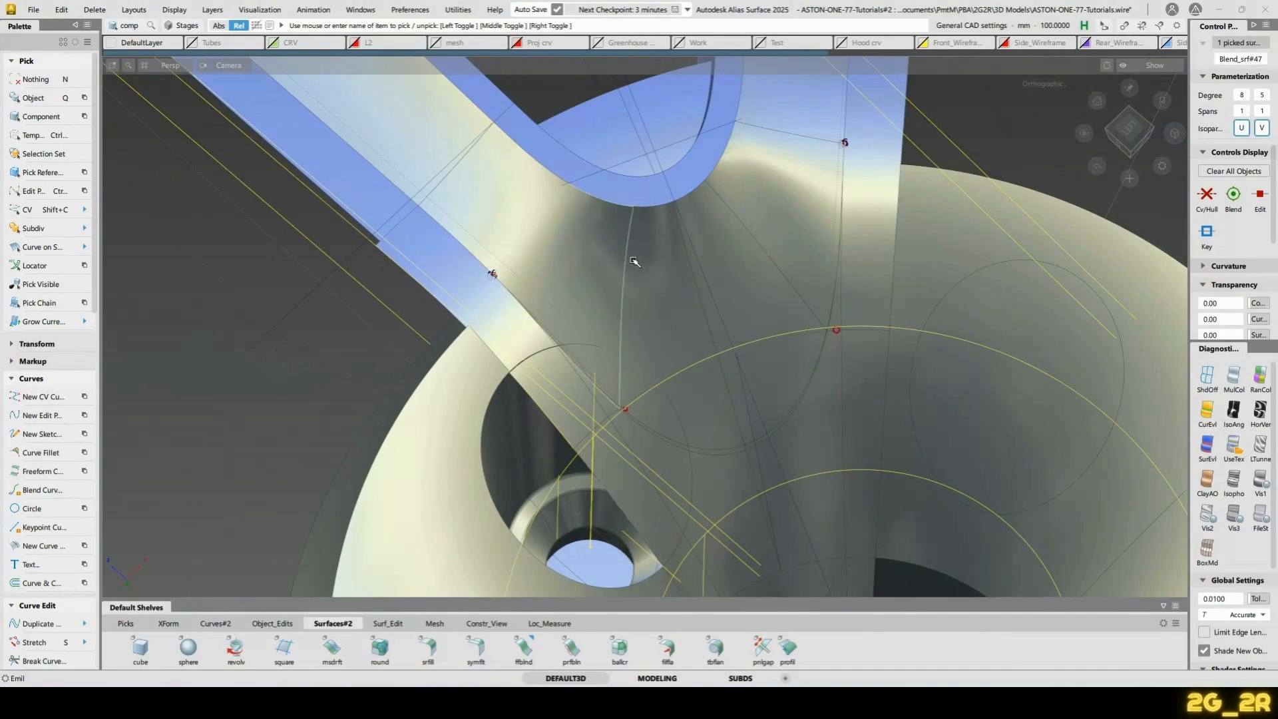
Display the control vertices of the central blend surface between the two spokes
{"action": "left_click_drag", "start_coordinate": [807, 189], "coordinate": [737, 211], "text": "alt+shift"}
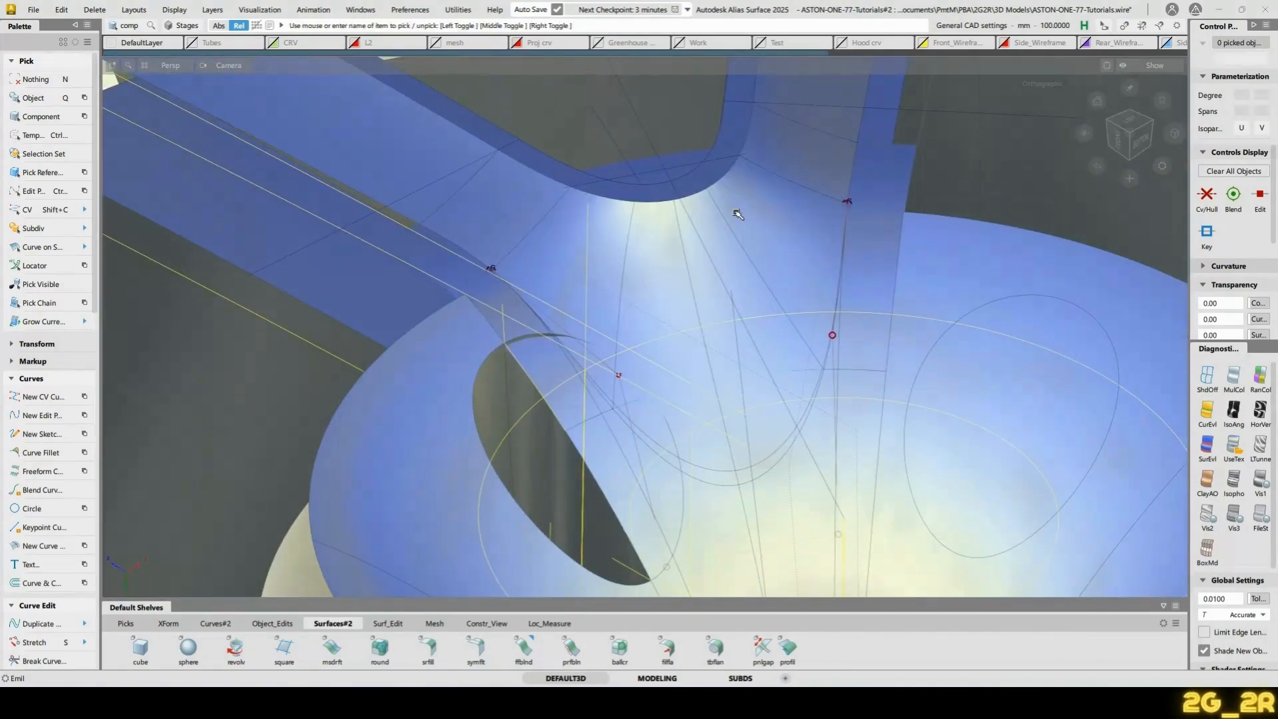
{"action": "left_click_drag", "start_coordinate": [553, 223], "coordinate": [531, 241], "text": "alt+shift"}
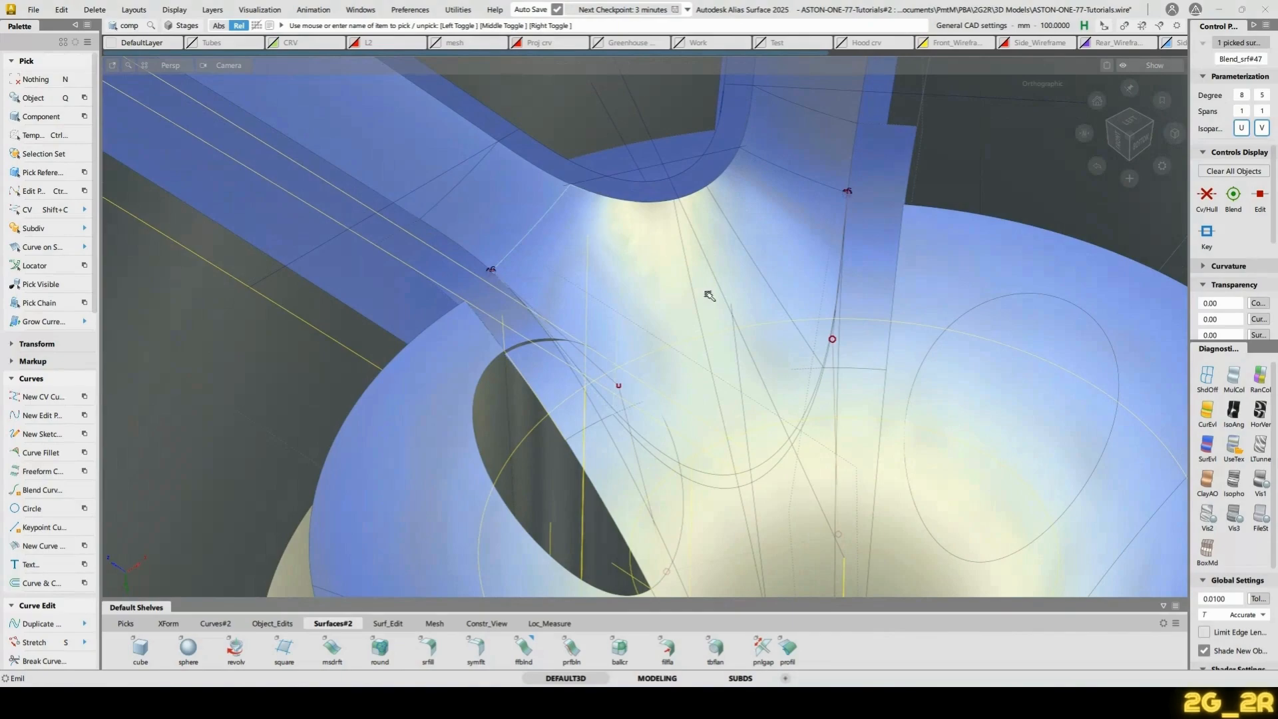
{"action": "left_click_drag", "start_coordinate": [742, 320], "coordinate": [771, 197], "text": "alt+shift"}
{"action": "key", "text": "n"}
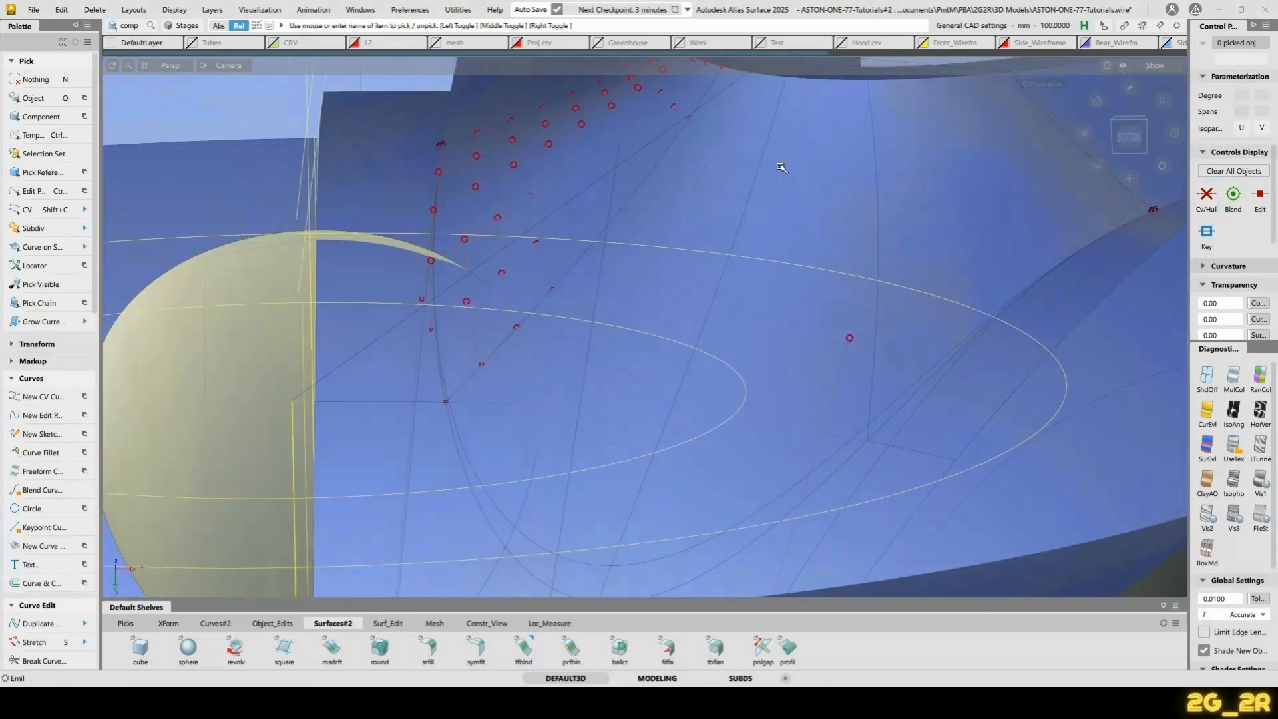
{"action": "right_click_drag", "start_coordinate": [789, 179], "coordinate": [801, 175], "text": "ctrl+shift"}
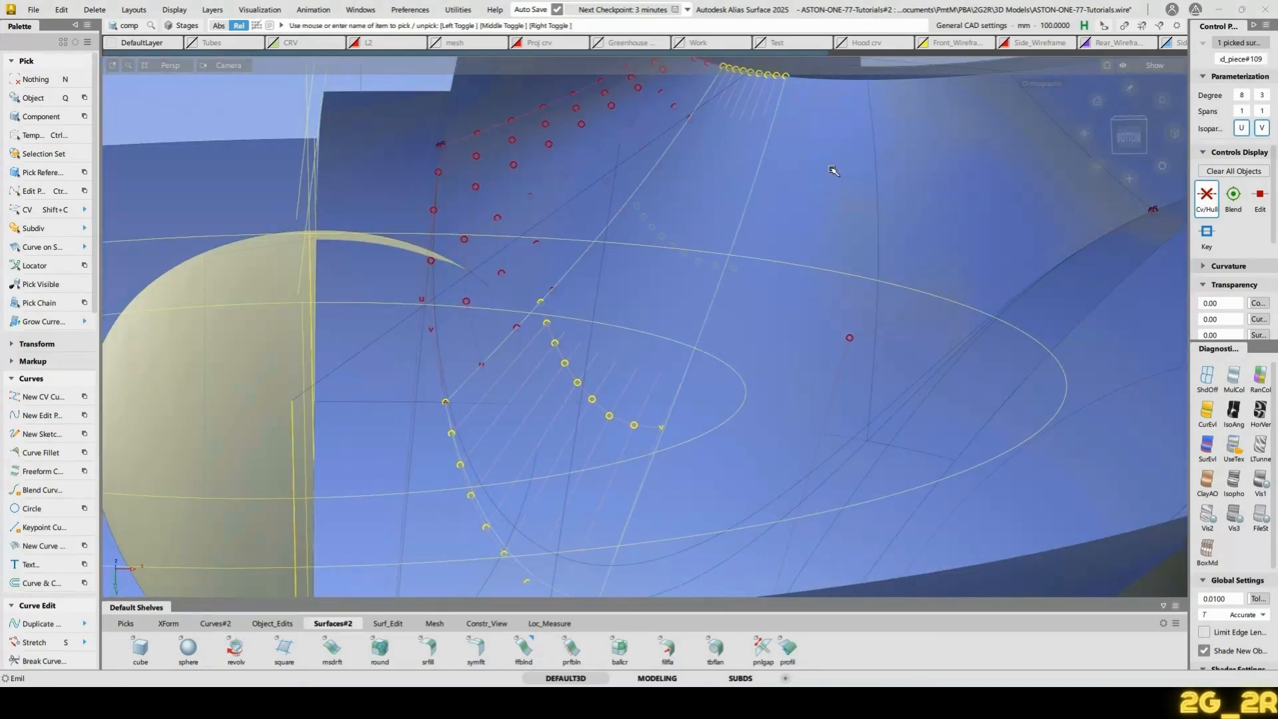
{"action": "left_click_drag", "start_coordinate": [834, 171], "coordinate": [675, 257], "text": "alt+shift"}
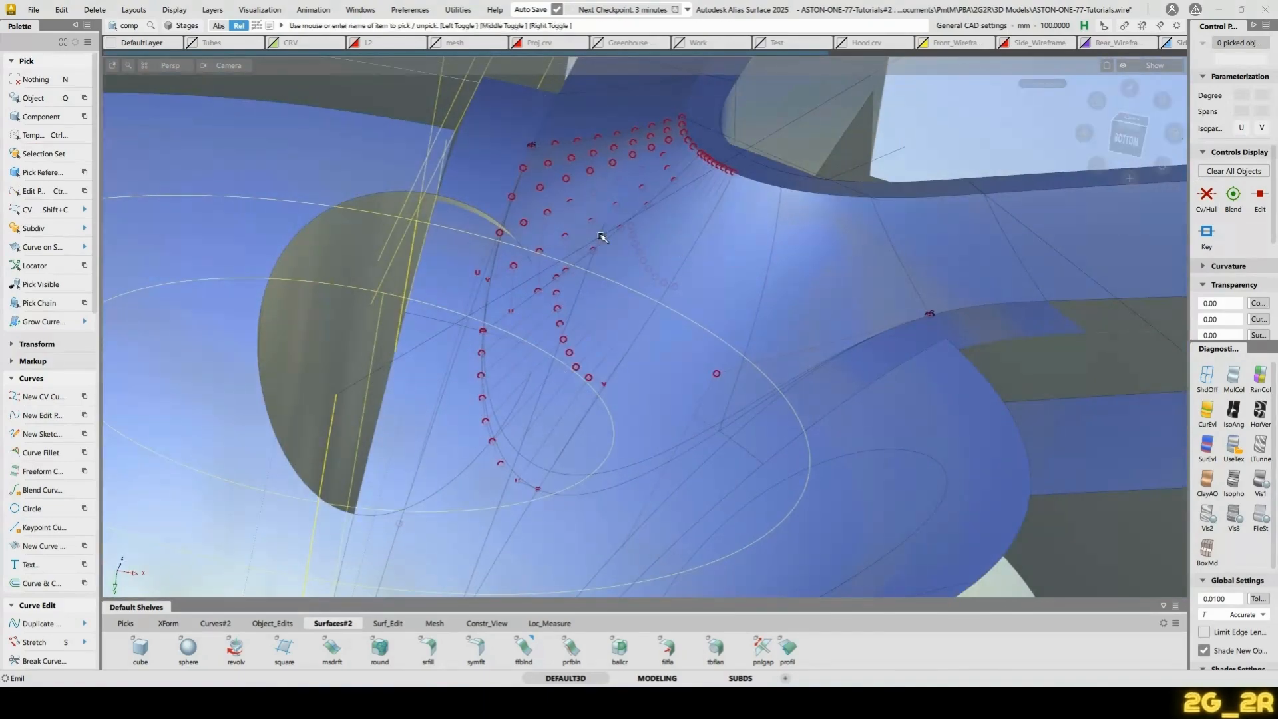
Reopen the central freeform blend, set its U Degree to 5 and turn off Bezier Surfaces
{"action": "left_click_drag", "start_coordinate": [603, 238], "coordinate": [700, 247], "text": "alt+shift"}
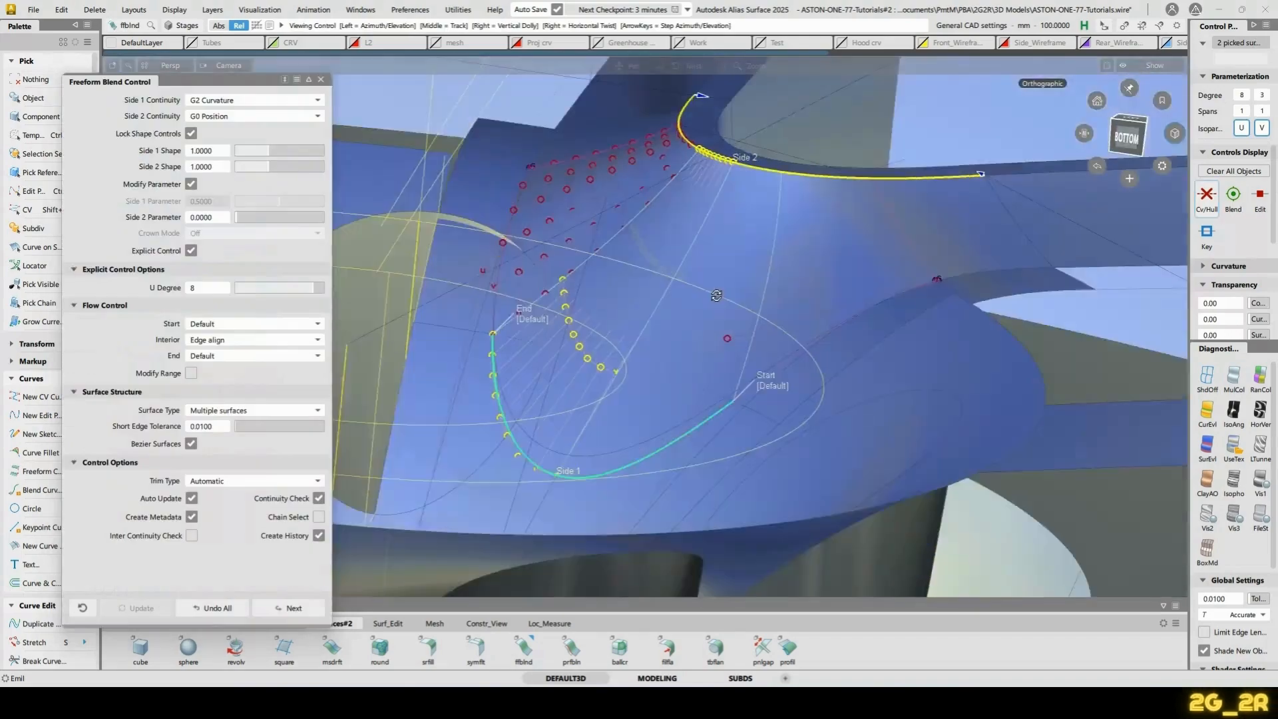
{"action": "left_click_drag", "start_coordinate": [695, 265], "coordinate": [705, 270], "text": "alt+shift"}
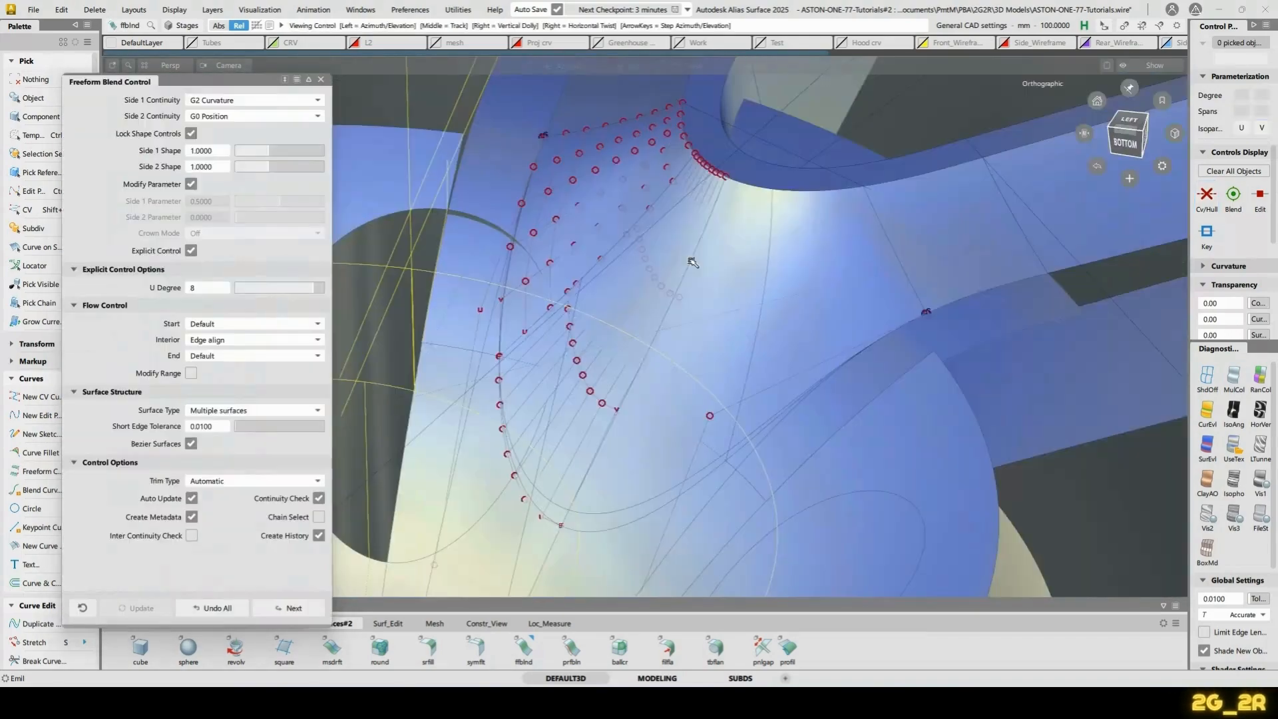
{"action": "right_click_drag", "start_coordinate": [692, 276], "coordinate": [713, 288], "text": "alt+shift"}
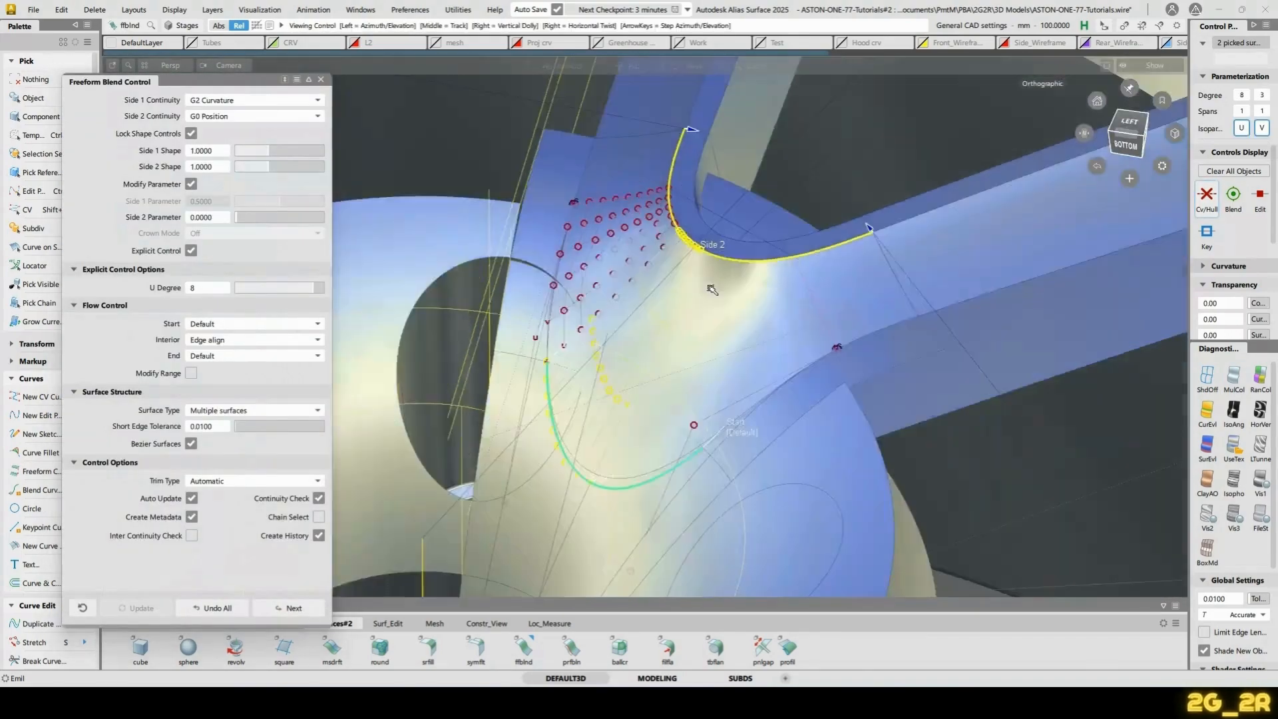
{"action": "left_click_drag", "start_coordinate": [713, 287], "coordinate": [795, 361], "text": "alt+shift"}
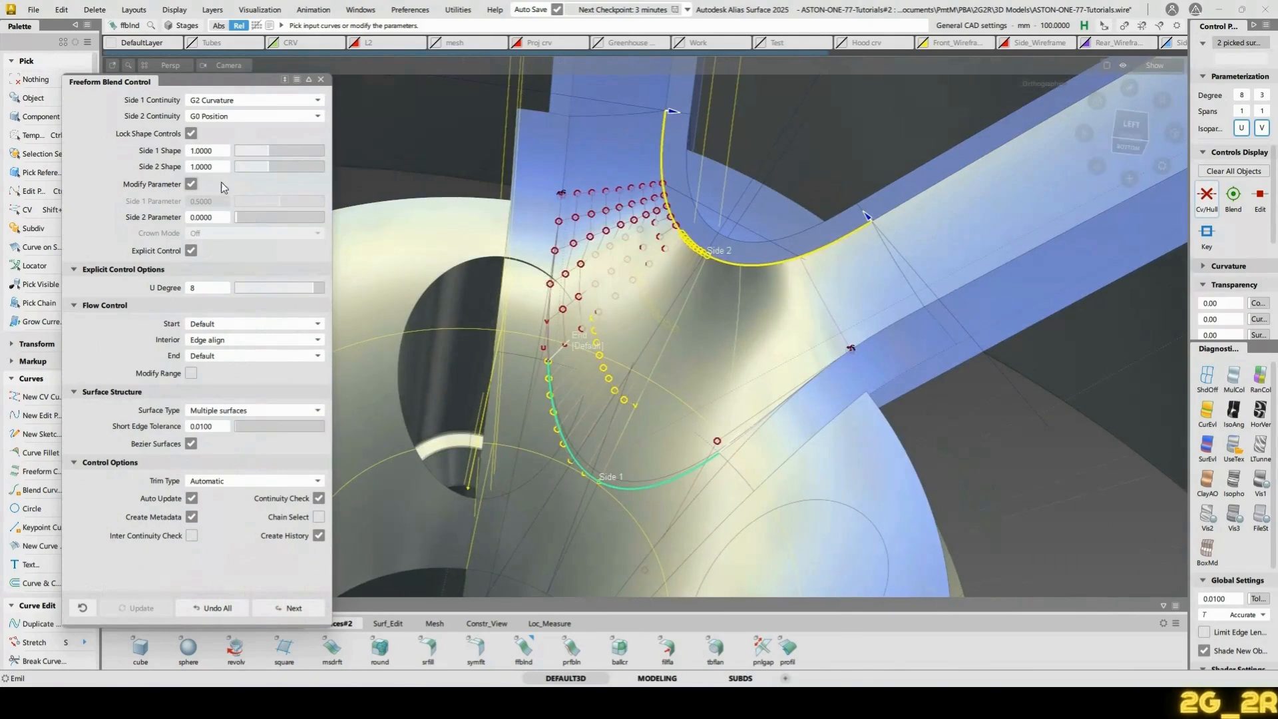
{"action": "left_click_drag", "start_coordinate": [312, 287], "coordinate": [300, 287]}
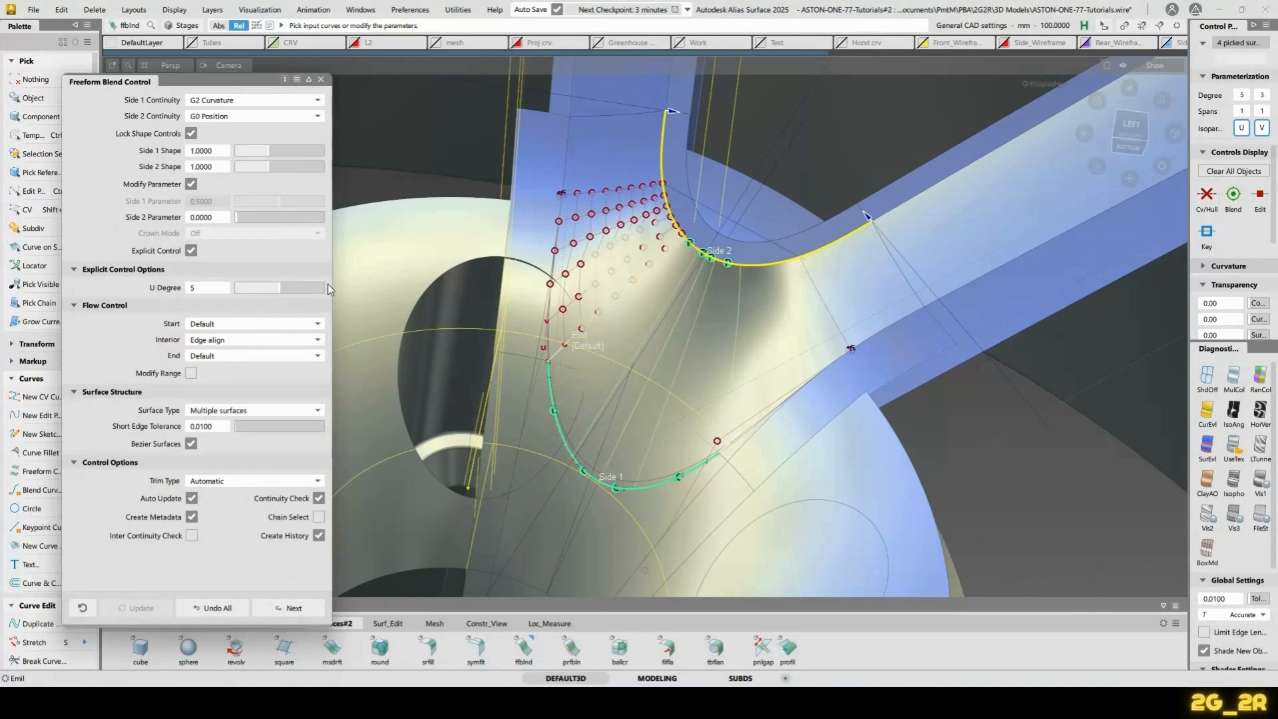
{"action": "left_click", "coordinate": [191, 443]}
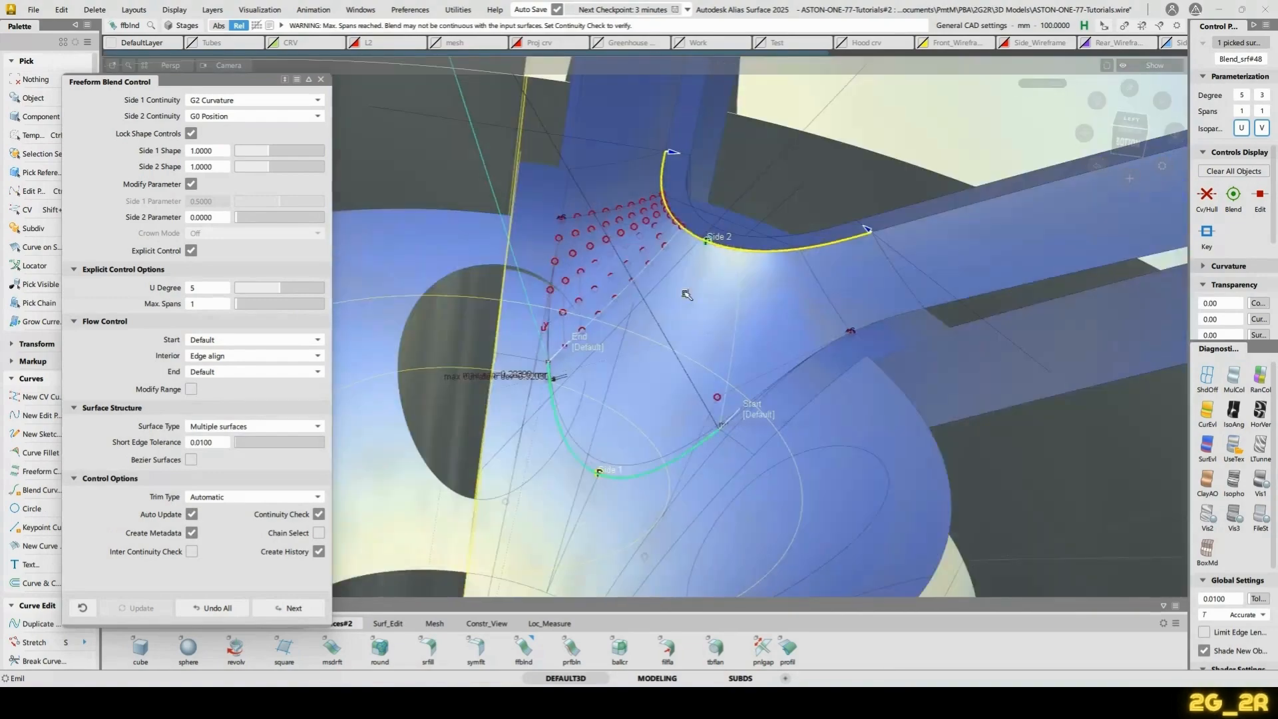
{"action": "right_click_drag", "start_coordinate": [686, 294], "coordinate": [722, 294]}
{"action": "left_click_drag", "start_coordinate": [824, 302], "coordinate": [767, 266], "text": "alt+shift"}
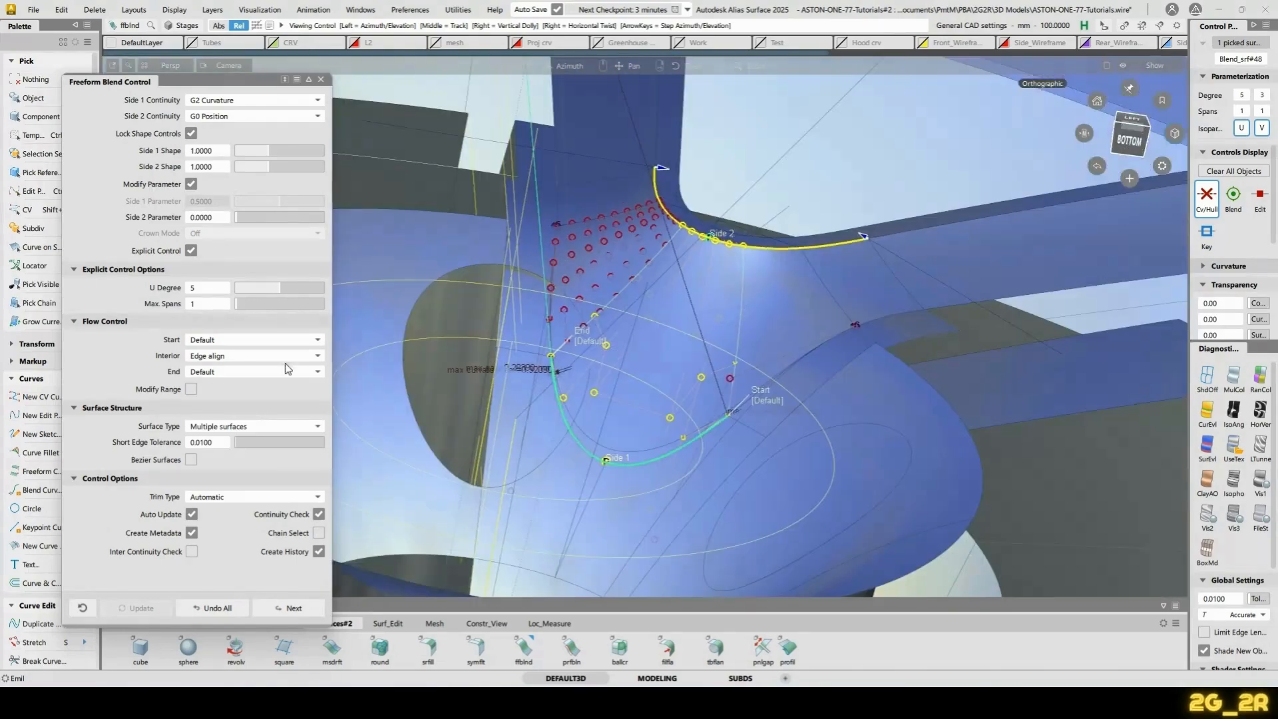
Set the central blend's Max. Spans to 2 and close the blend settings
{"action": "left_click", "coordinate": [201, 304]}
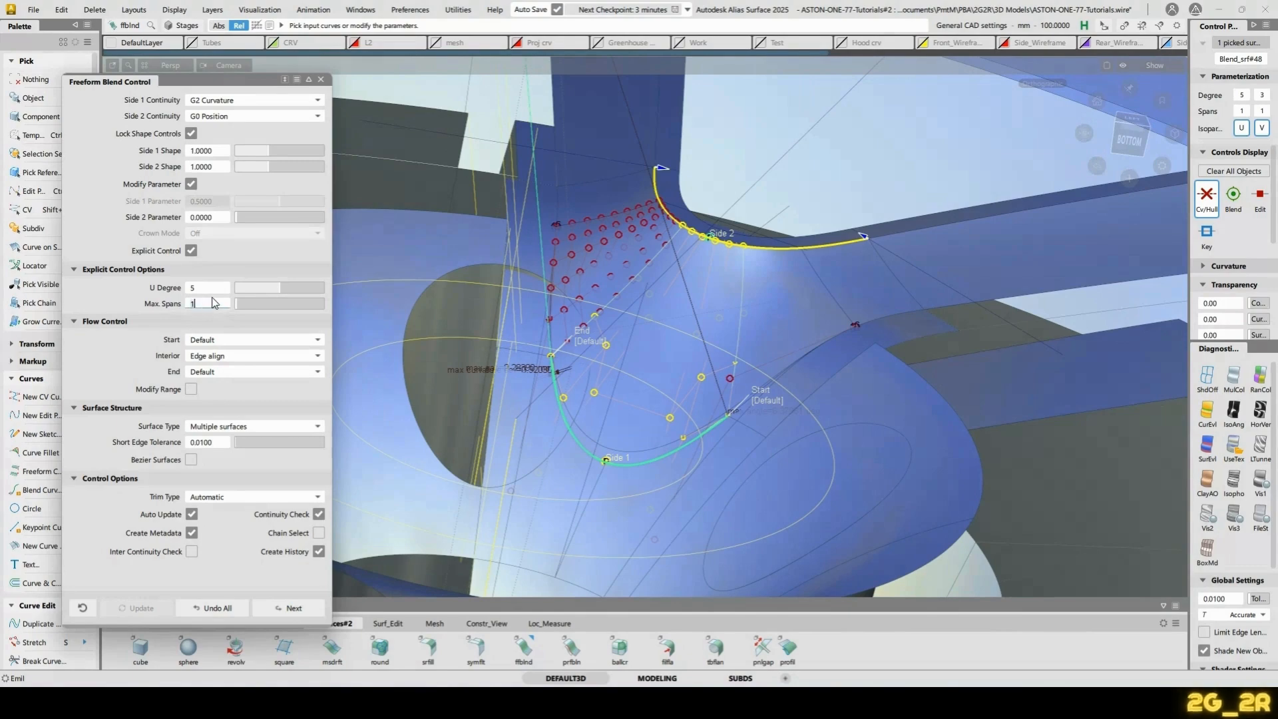
{"action": "type", "text": "2"}
{"action": "key", "text": "Return"}
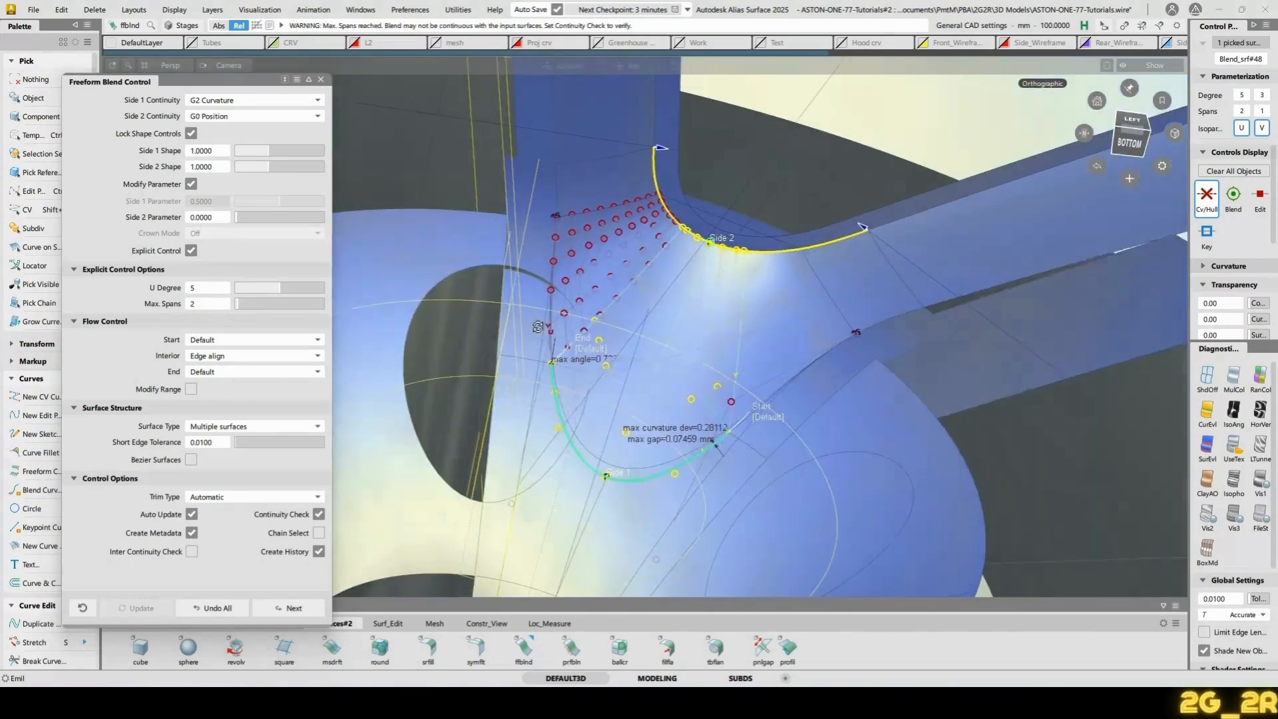
{"action": "left_click_drag", "start_coordinate": [519, 285], "coordinate": [541, 331], "text": "alt+shift"}
{"action": "left_click", "coordinate": [540, 330]}
{"action": "left_click_drag", "start_coordinate": [694, 360], "coordinate": [732, 334], "text": "alt+shift"}
{"action": "left_click", "coordinate": [747, 286]}
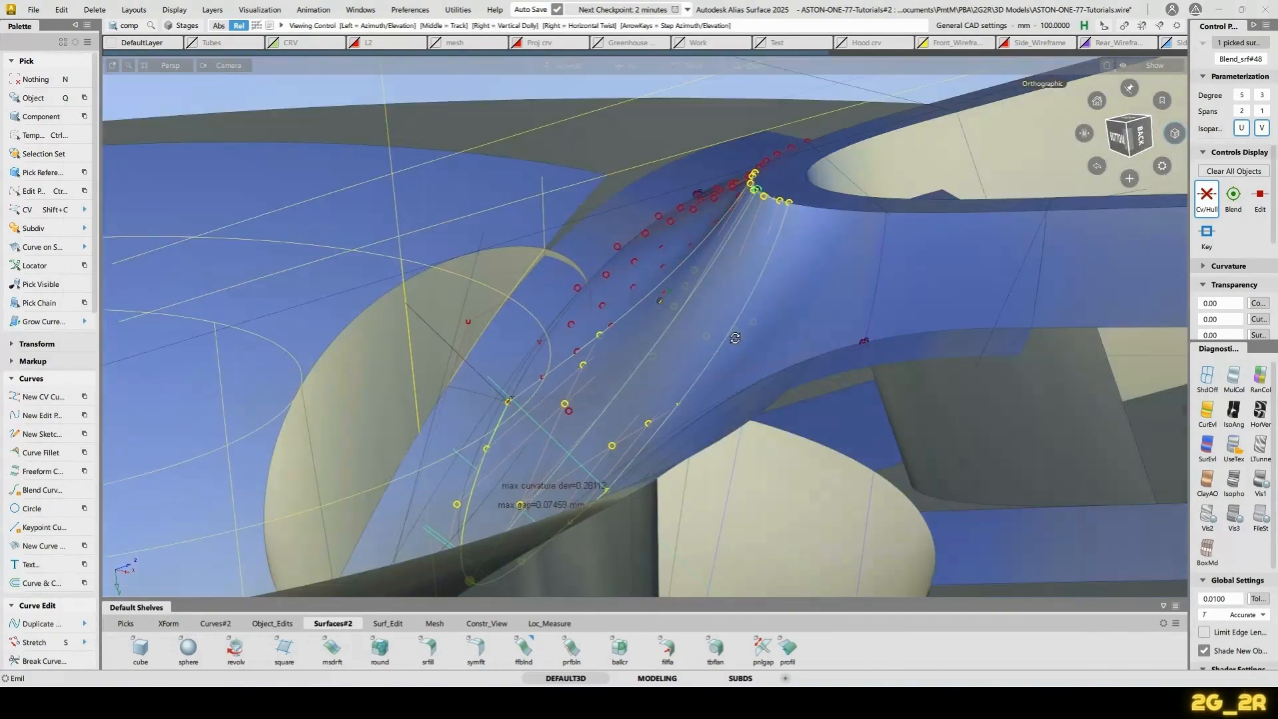
Try raising the V degree of the central blend to 5 and inspect its control vertex layout
{"action": "left_click", "coordinate": [1261, 95]}
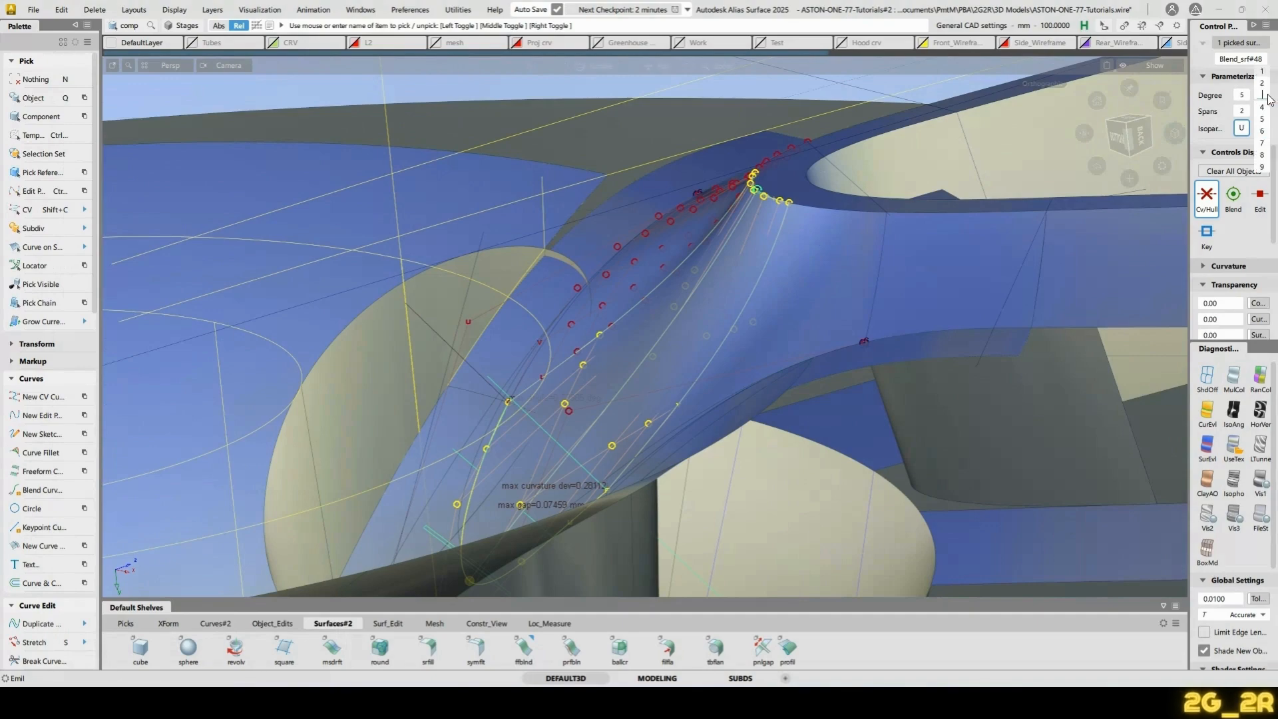
{"action": "left_click", "coordinate": [1264, 118]}
{"action": "left_click_drag", "start_coordinate": [673, 296], "coordinate": [582, 294], "text": "alt+shift"}
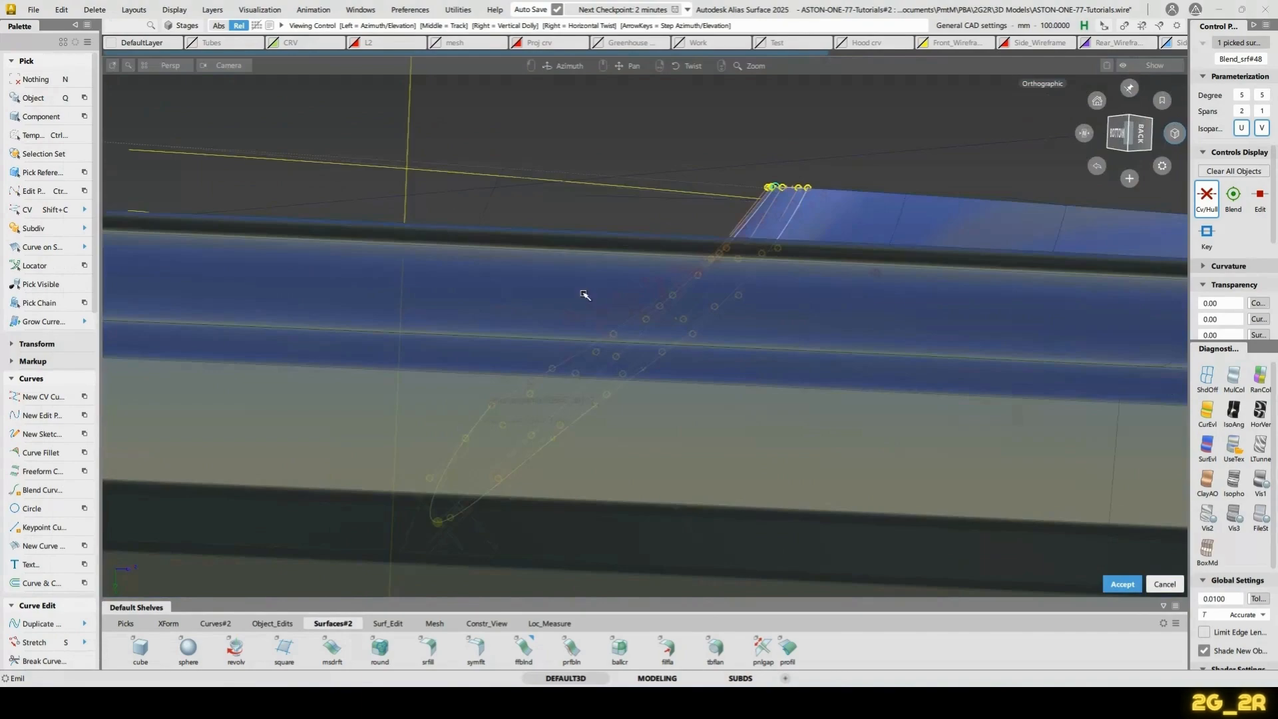
{"action": "left_click_drag", "start_coordinate": [772, 275], "coordinate": [765, 306], "text": "alt+shift"}
{"action": "right_click_drag", "start_coordinate": [765, 306], "coordinate": [762, 227], "text": "alt+shift"}
{"action": "middle_click_drag", "start_coordinate": [762, 227], "coordinate": [674, 330], "text": "alt+shift"}
{"action": "left_click_drag", "start_coordinate": [674, 330], "coordinate": [773, 308], "text": "alt+shift"}
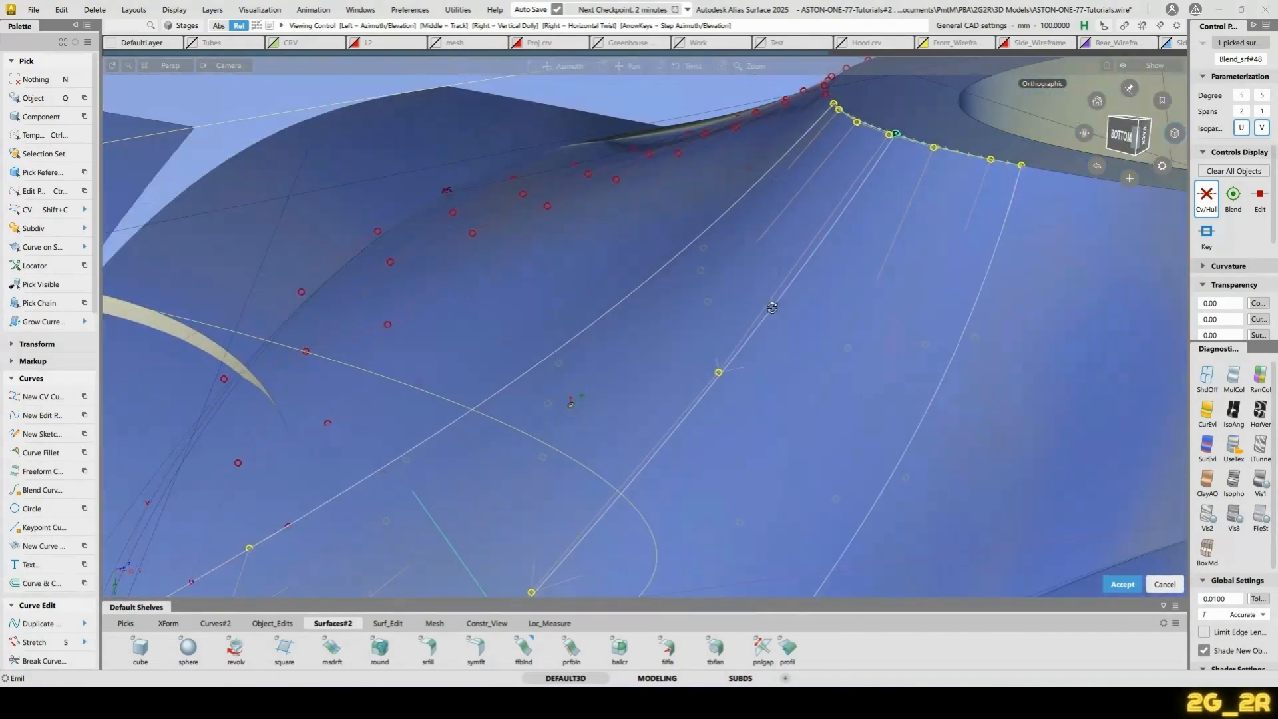
Turn off diagnostic shading so the transition surfaces display as wireframe and hulls
{"action": "key", "text": "n"}
{"action": "left_click", "coordinate": [1207, 377]}
{"action": "mouse_move", "coordinate": [859, 308]}
{"action": "left_mouse_down", "text": "alt+shift"}
{"action": "mouse_move", "coordinate": [742, 293]}
{"action": "mouse_move", "coordinate": [741, 271]}
{"action": "mouse_move", "coordinate": [633, 266]}
{"action": "mouse_move", "coordinate": [576, 293]}
{"action": "mouse_move", "coordinate": [636, 239]}
{"action": "mouse_move", "coordinate": [469, 394]}
{"action": "mouse_move", "coordinate": [503, 388]}
{"action": "left_mouse_up", "text": "alt+shift"}
{"action": "left_click_drag", "start_coordinate": [613, 422], "coordinate": [536, 366], "text": "ctrl+shift"}
Delete the spoke-side freeform blend between the central blend and the diagonal spoke
{"action": "left_click", "coordinate": [647, 442]}
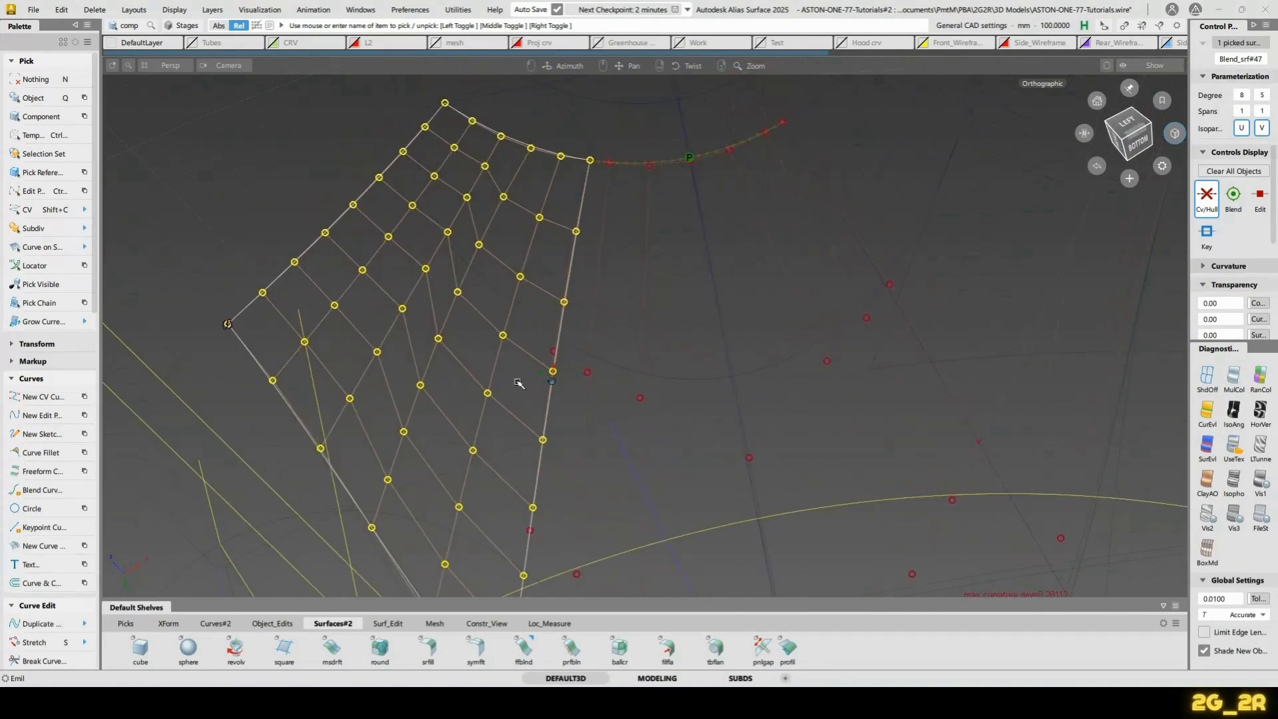
{"action": "left_click", "coordinate": [497, 360]}
{"action": "key", "text": "ctrl+a"}
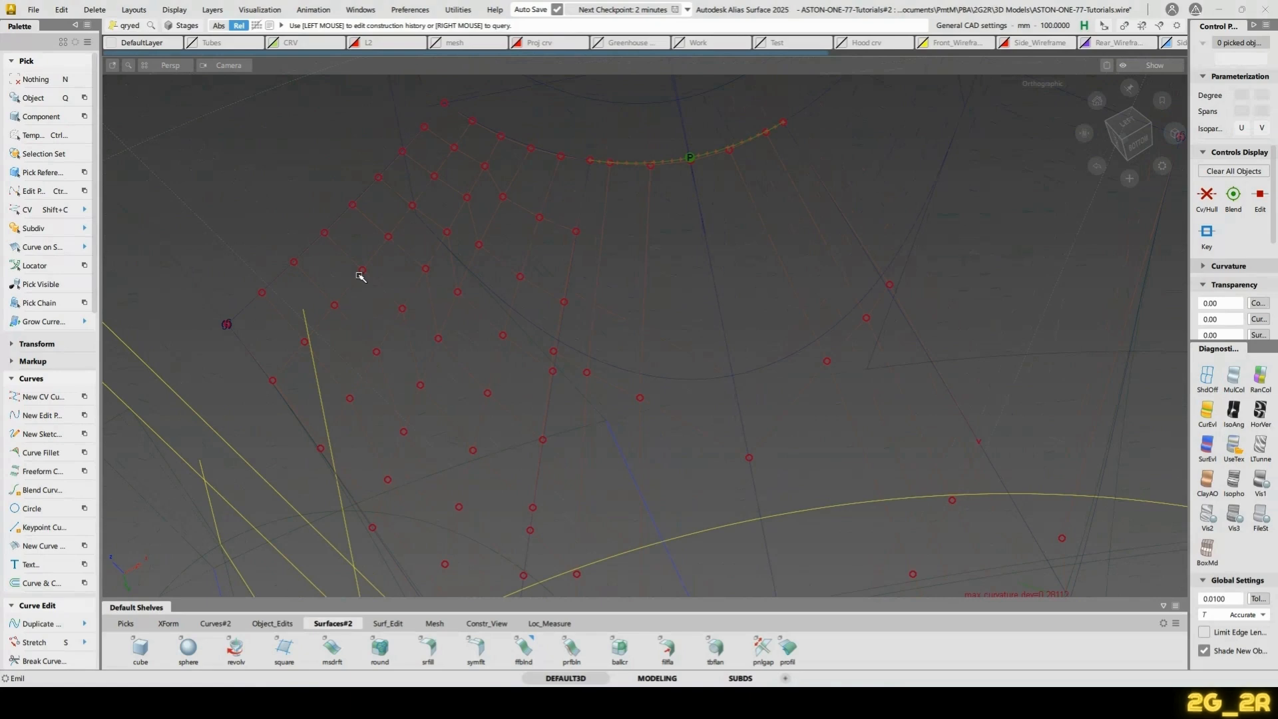
{"action": "left_click", "coordinate": [382, 277]}
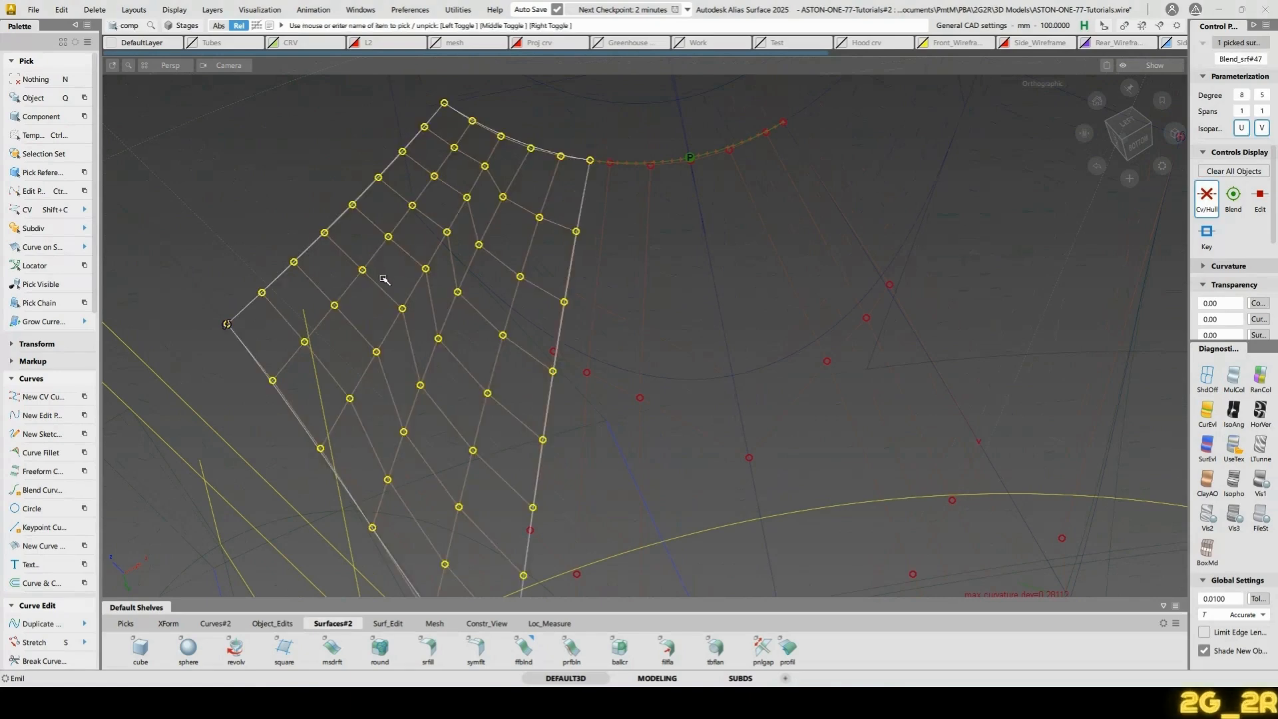
{"action": "key", "text": "Delete"}
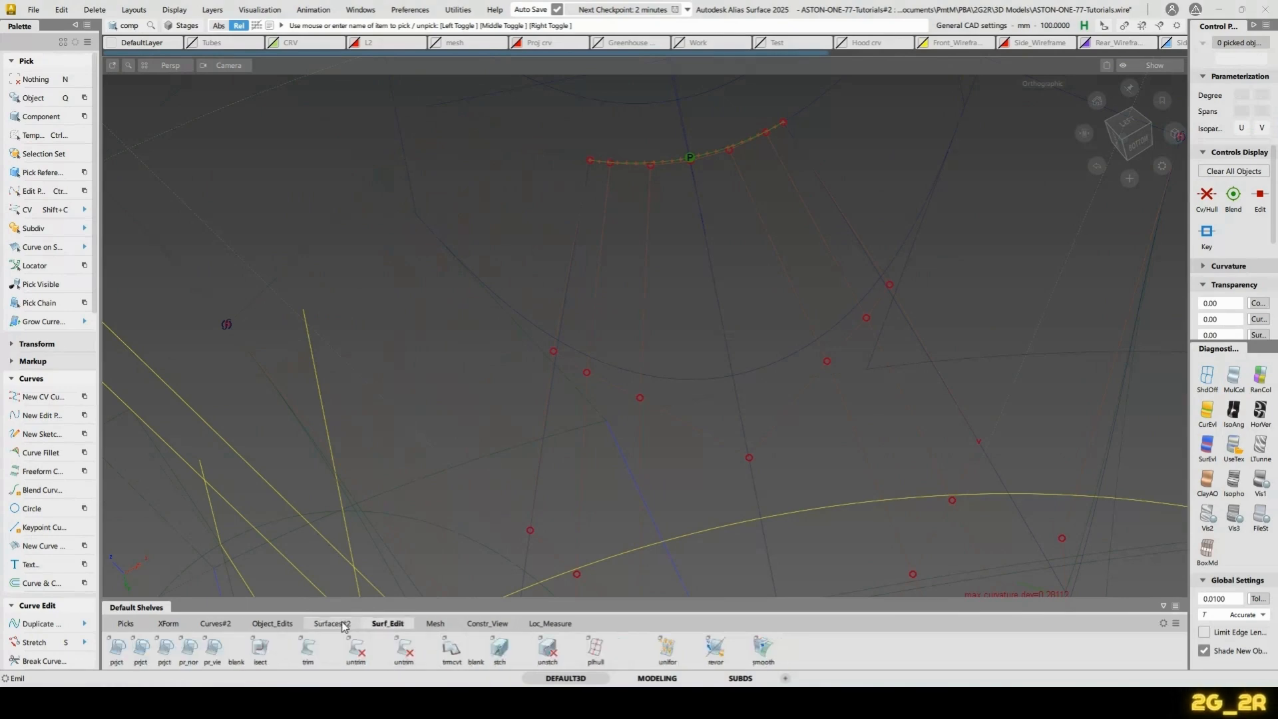
Create a G2, edge-aligned freeform blend from the central blend's side edge to the diagonal spoke's skin end
{"action": "left_click", "coordinate": [562, 304]}
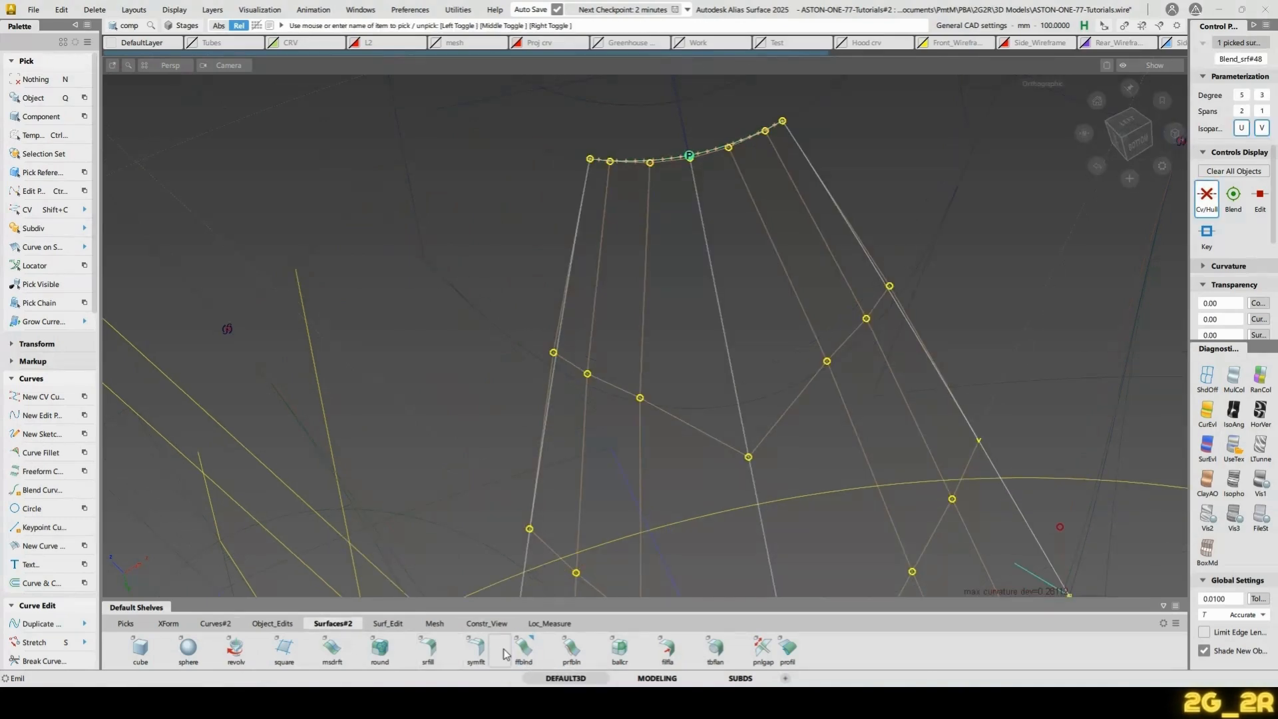
{"action": "key", "text": "n"}
{"action": "left_click", "coordinate": [524, 647]}
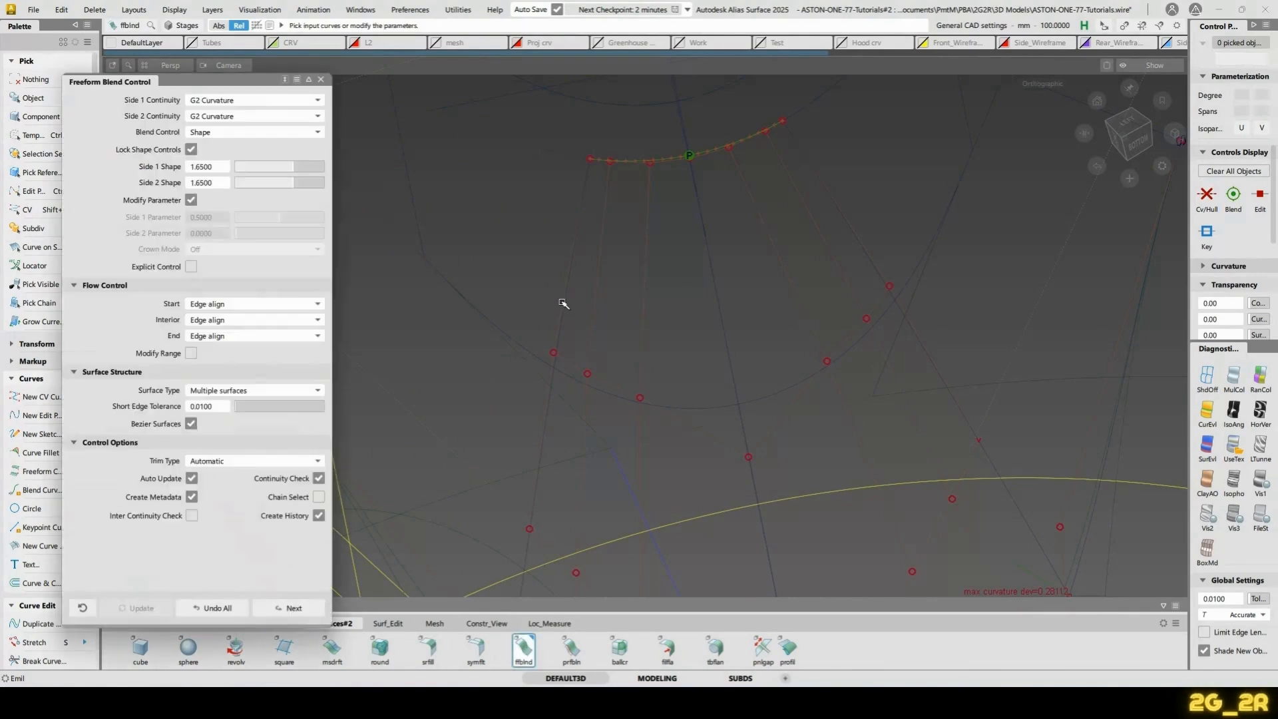
{"action": "left_click", "coordinate": [571, 304]}
{"action": "middle_click_drag", "start_coordinate": [381, 174], "coordinate": [486, 361], "text": "alt+shift"}
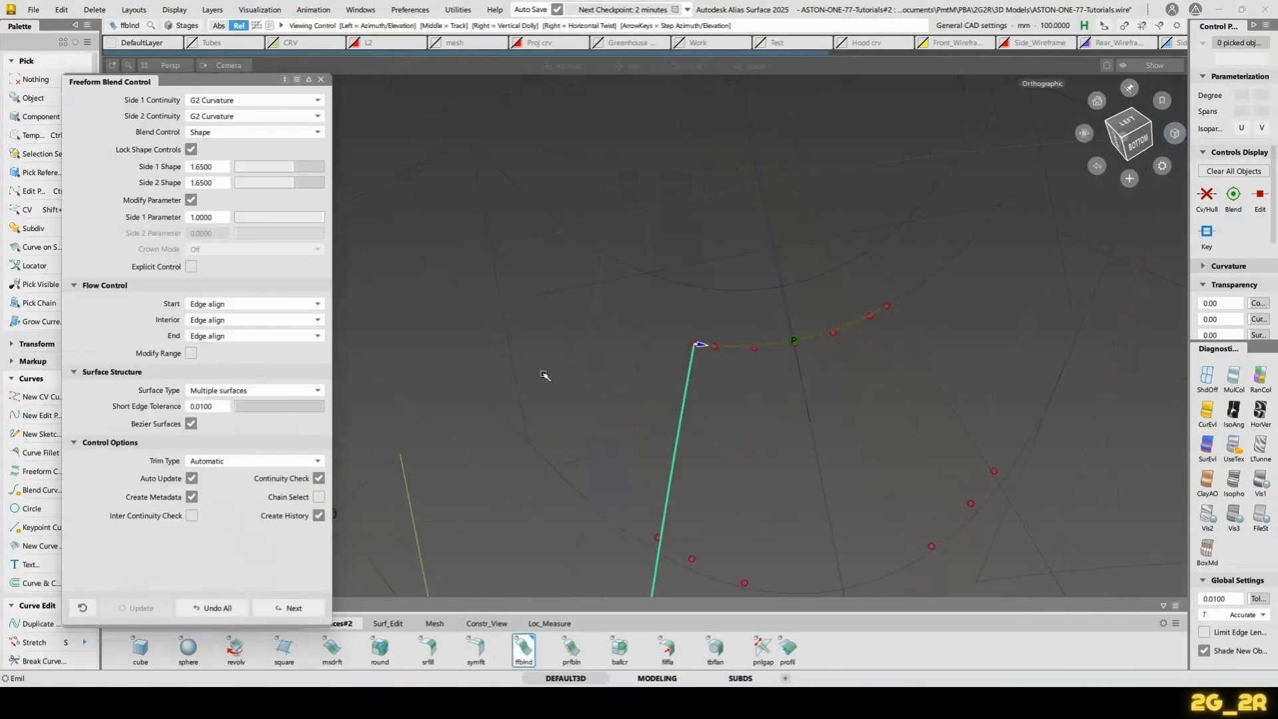
{"action": "left_click", "coordinate": [489, 362]}
{"action": "right_click_drag", "start_coordinate": [489, 362], "coordinate": [571, 357], "text": "alt+shift"}
{"action": "middle_click_drag", "start_coordinate": [570, 356], "coordinate": [620, 261], "text": "alt+shift"}
{"action": "right_click_drag", "start_coordinate": [641, 339], "coordinate": [681, 335], "text": "ctrl+shift"}
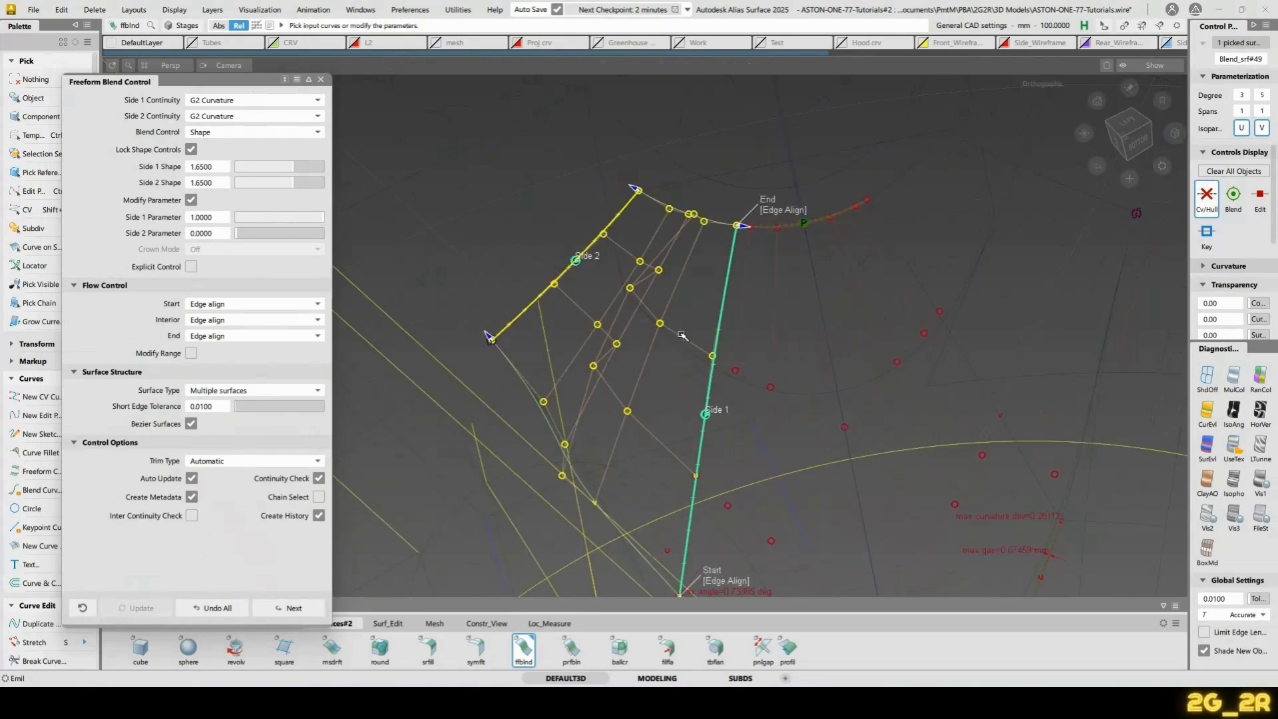
Set the locked Side 1 and Side 2 shape values of the new spoke-side blend to 1
{"action": "middle_click_drag", "start_coordinate": [716, 436], "coordinate": [693, 289], "text": "alt+shift"}
{"action": "left_click_drag", "start_coordinate": [790, 453], "coordinate": [834, 417], "text": "alt+shift"}
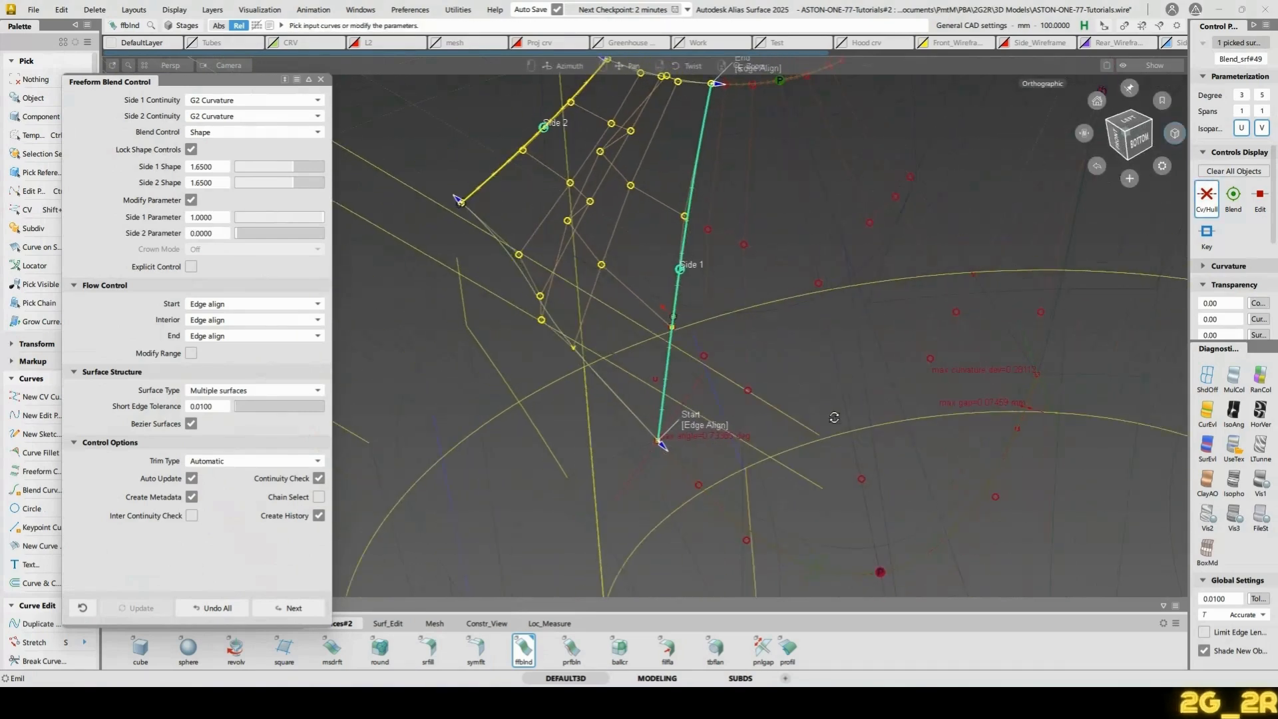
{"action": "left_click", "coordinate": [219, 167]}
{"action": "type", "text": "1"}
{"action": "key", "text": "Return"}
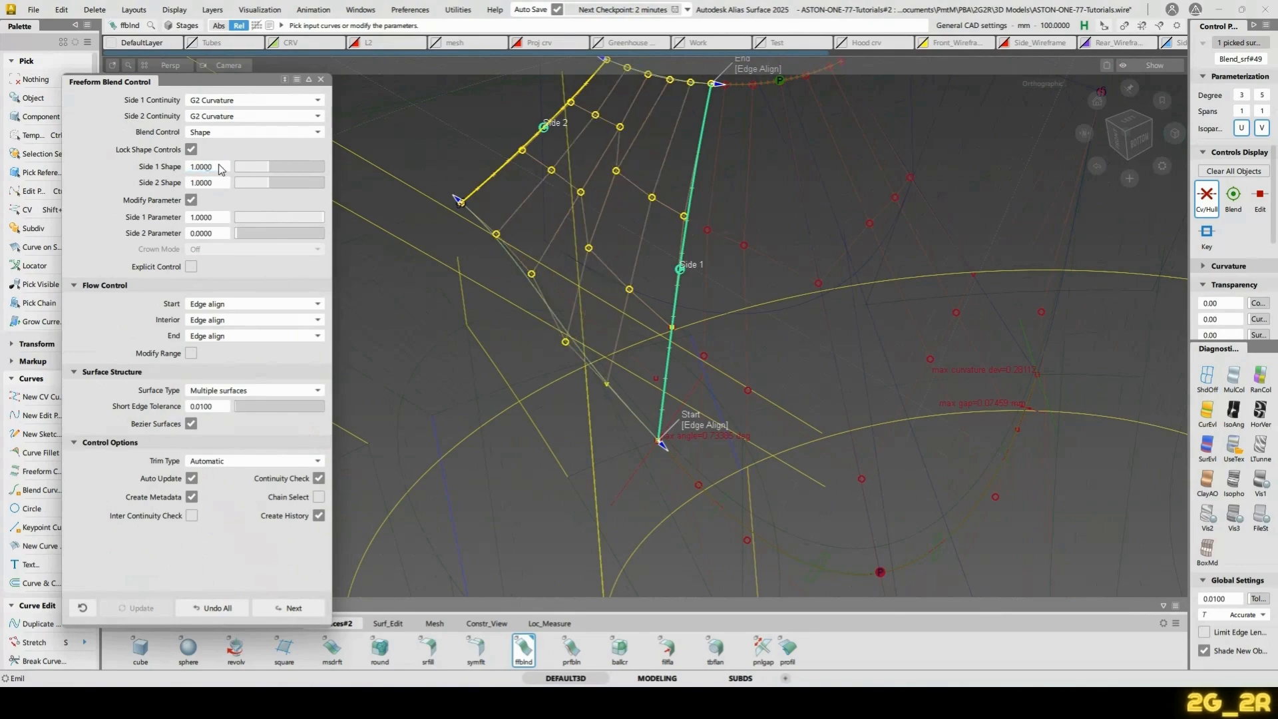
{"action": "left_click_drag", "start_coordinate": [553, 253], "coordinate": [780, 376], "text": "alt+shift"}
{"action": "left_click_drag", "start_coordinate": [670, 337], "coordinate": [728, 338], "text": "ctrl+shift"}
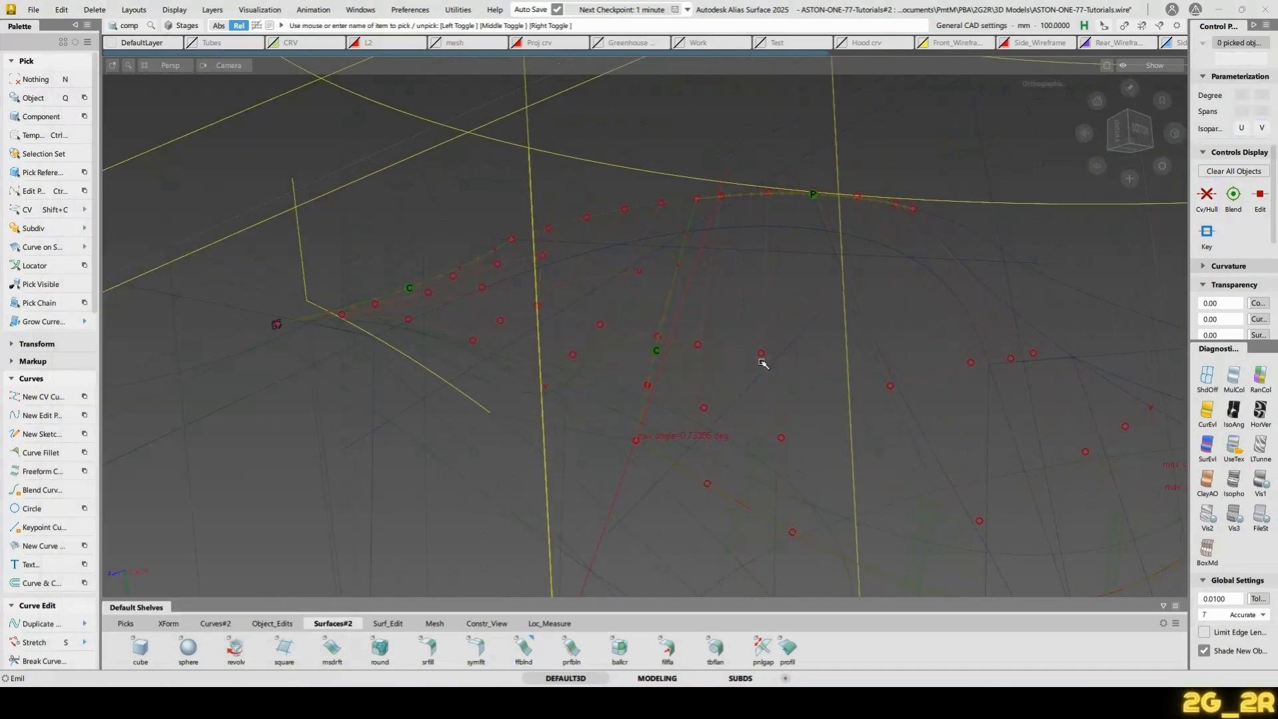
Raise the V degree of the central blend surface to 5 and accept the change
{"action": "left_click", "coordinate": [766, 379]}
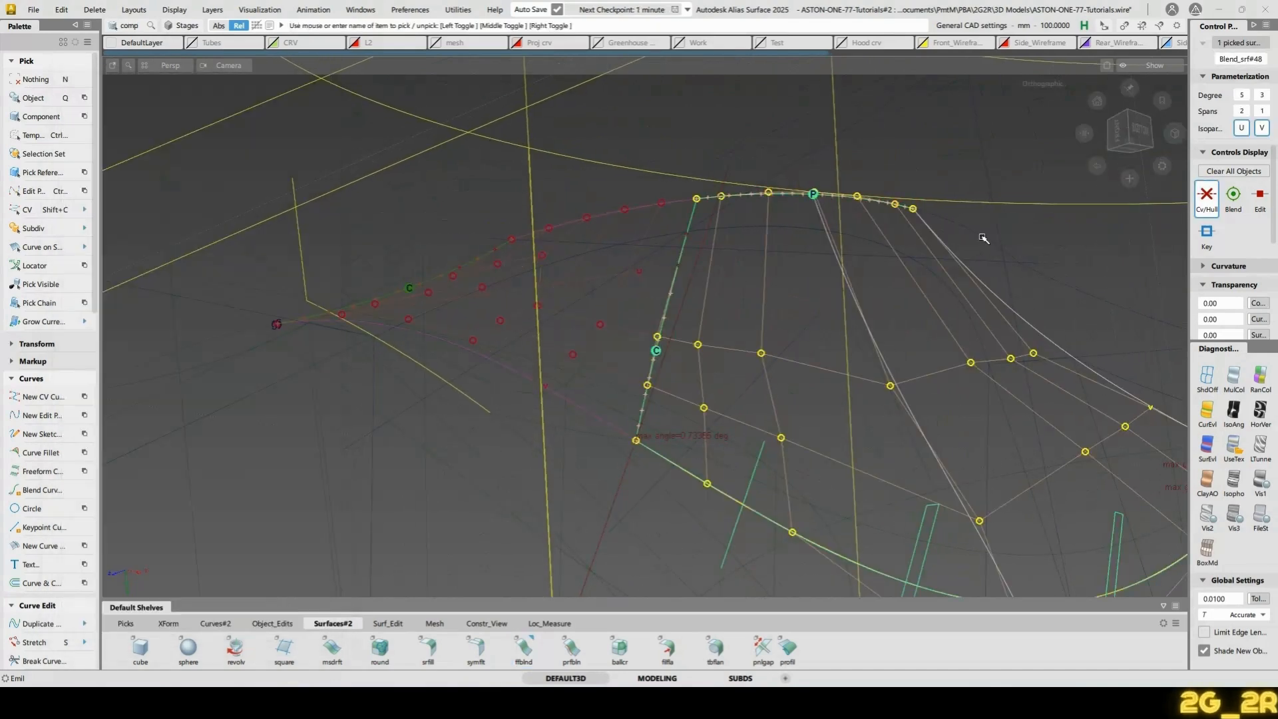
{"action": "left_click", "coordinate": [1261, 95]}
{"action": "left_click", "coordinate": [1264, 119]}
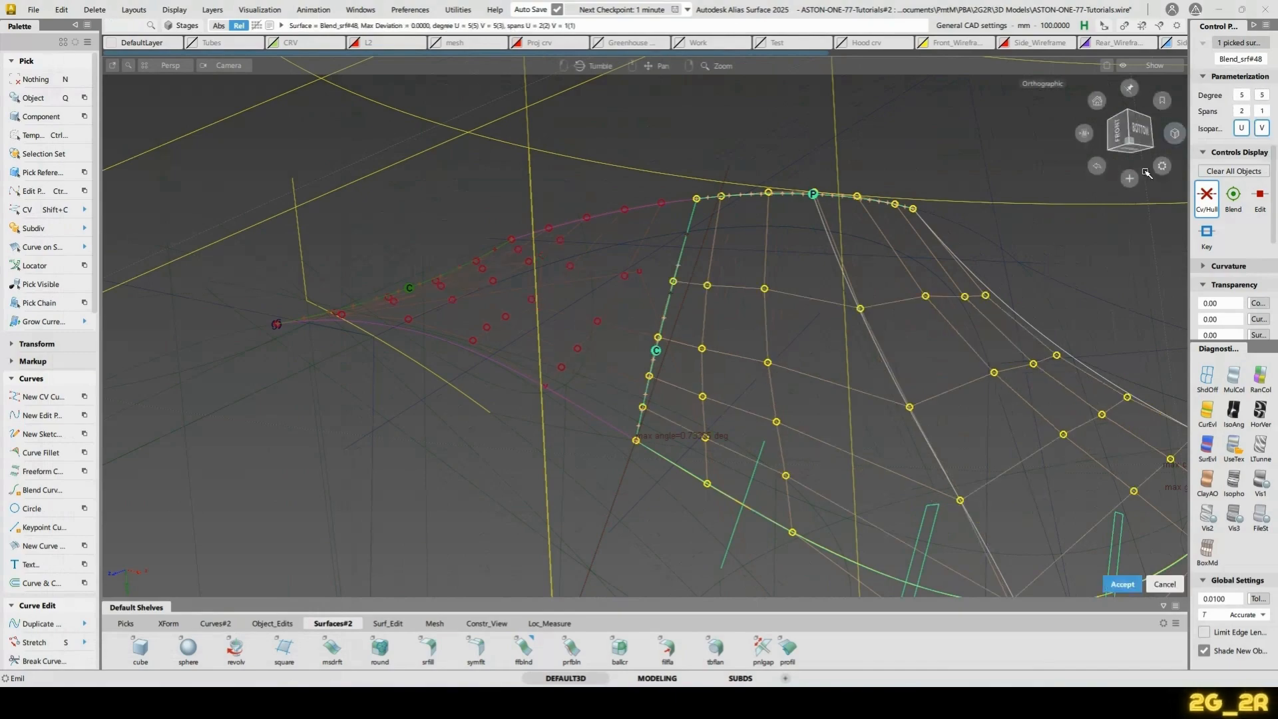
{"action": "left_click_drag", "start_coordinate": [964, 252], "coordinate": [830, 451], "text": "alt+shift"}
{"action": "middle_click_drag", "start_coordinate": [785, 170], "coordinate": [728, 322], "text": "alt+shift"}
{"action": "left_click_drag", "start_coordinate": [728, 323], "coordinate": [736, 368], "text": "alt+shift"}
{"action": "middle_click_drag", "start_coordinate": [736, 237], "coordinate": [765, 248], "text": "alt+shift"}
{"action": "left_click_drag", "start_coordinate": [766, 248], "coordinate": [667, 242], "text": "alt+shift"}
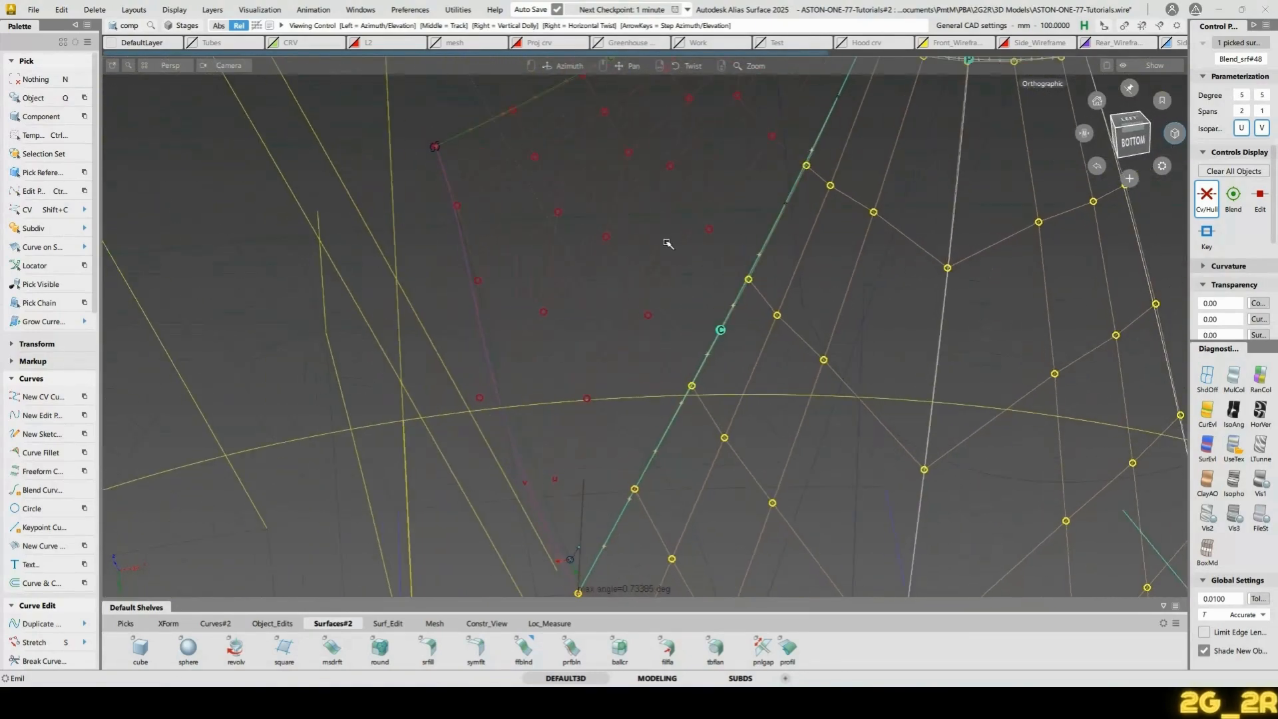
Pick a cross hull in the central blend surface and activate the directional arrow handles for transforming its CVs
{"action": "right_click_drag", "start_coordinate": [667, 242], "coordinate": [773, 273], "text": "alt+shift"}
{"action": "left_click_drag", "start_coordinate": [773, 273], "coordinate": [758, 292], "text": "alt+shift"}
{"action": "middle_click_drag", "start_coordinate": [758, 308], "coordinate": [765, 235], "text": "alt+shift"}
{"action": "key", "text": "n"}
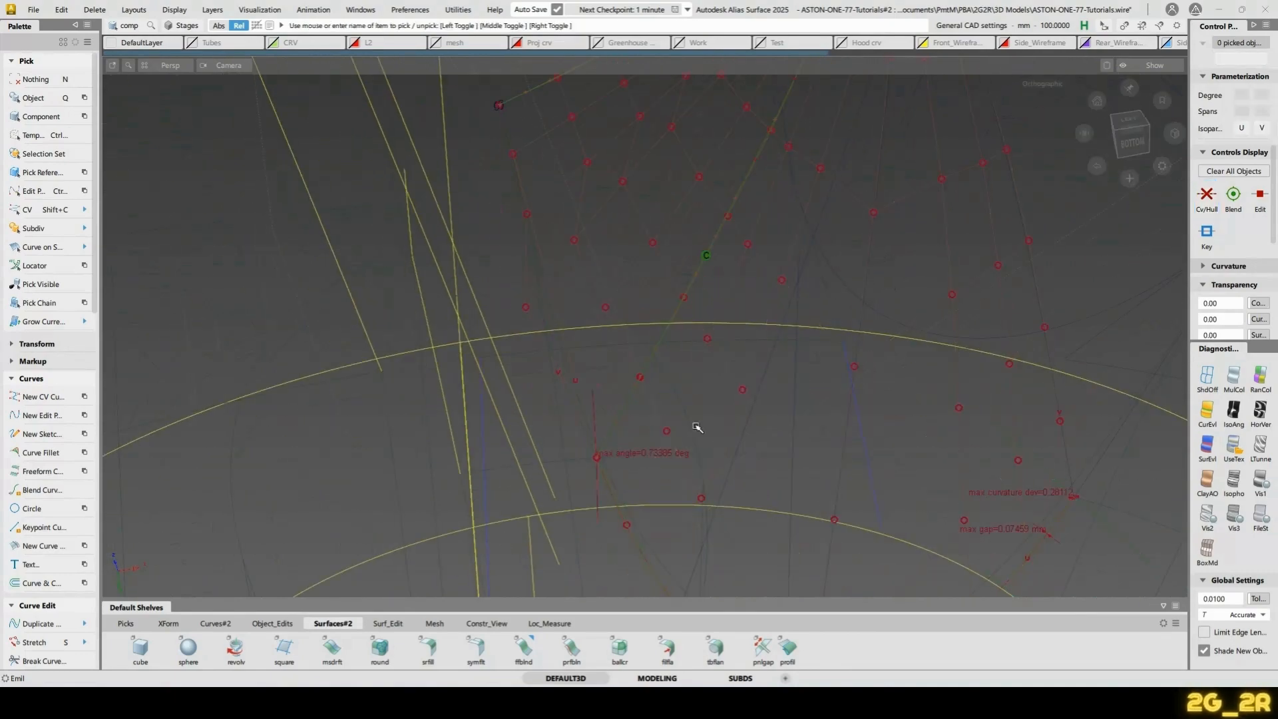
{"action": "key", "text": "shift+h"}
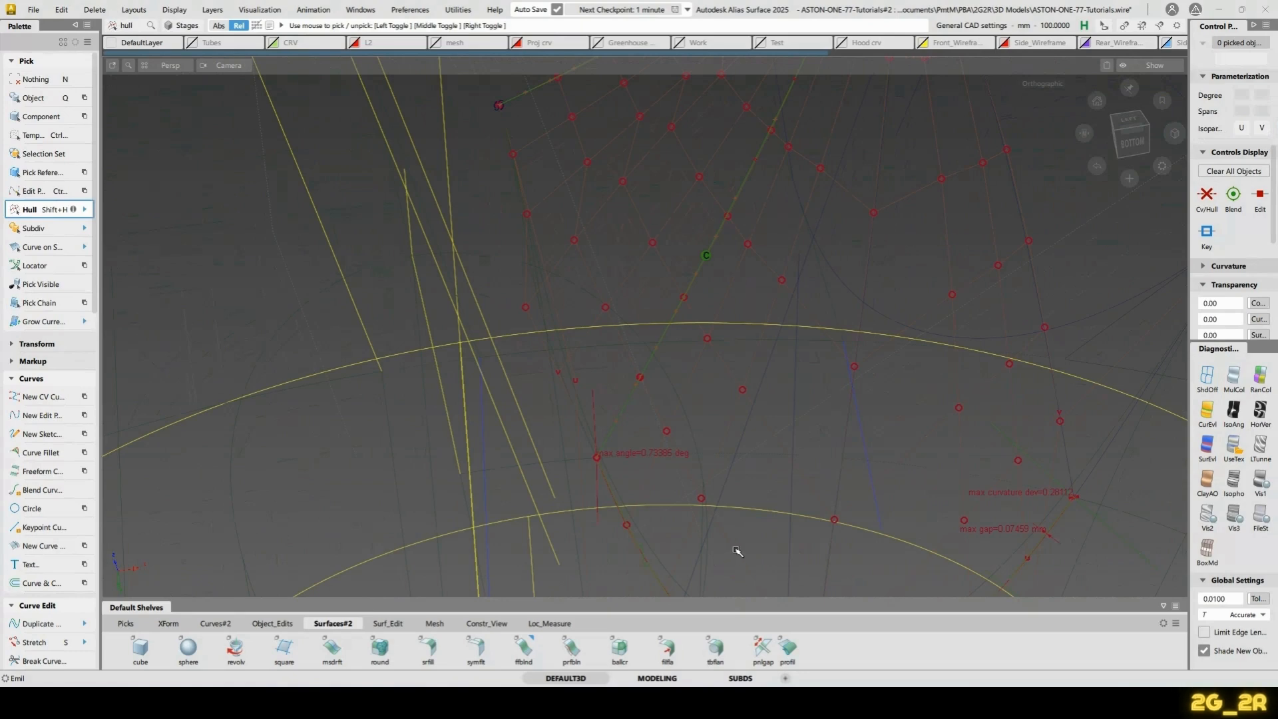
{"action": "left_click", "coordinate": [735, 549]}
{"action": "left_click", "coordinate": [764, 422]}
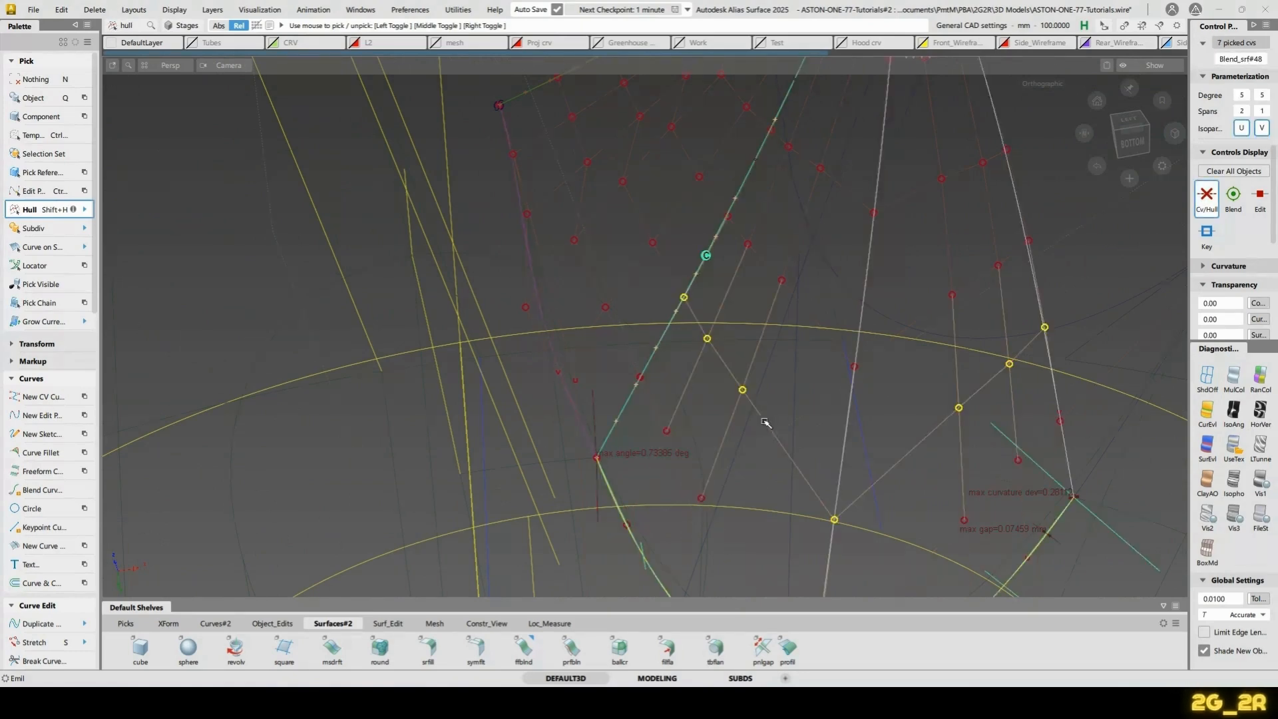
{"action": "middle_click_drag", "start_coordinate": [707, 308], "coordinate": [707, 334], "text": "alt+shift"}
{"action": "key", "text": "t"}
{"action": "key", "text": "space"}
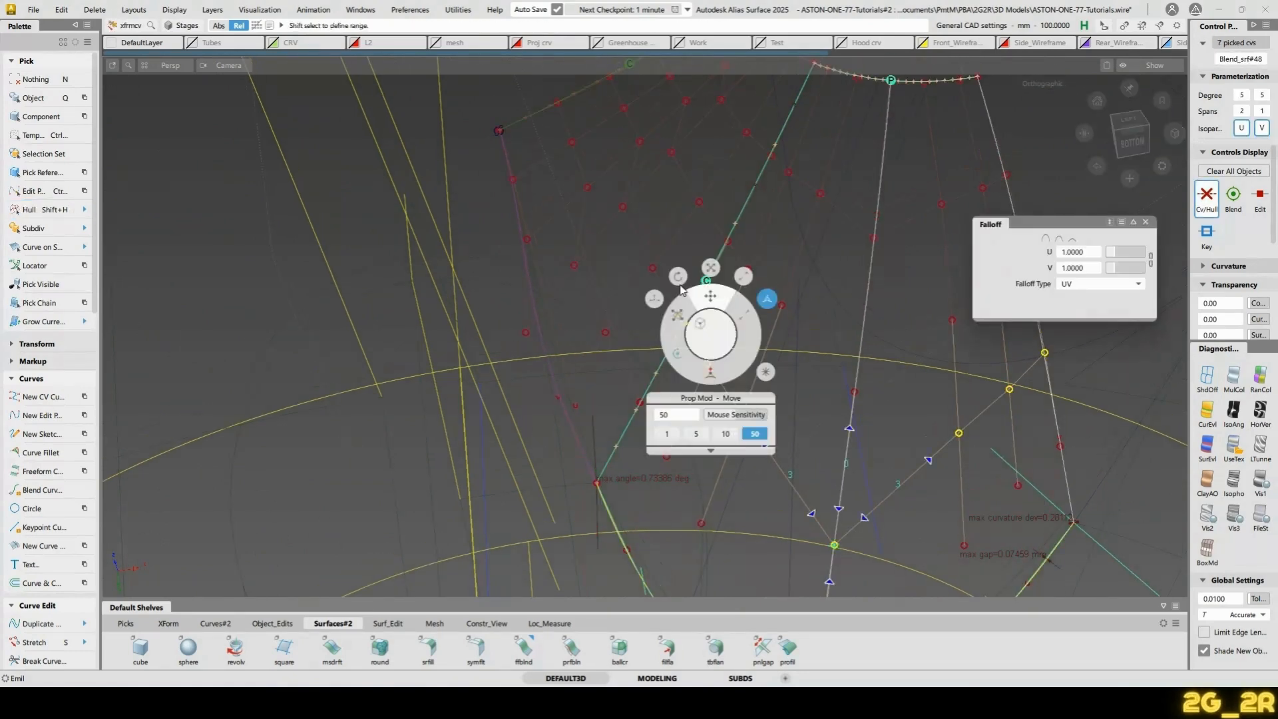
{"action": "left_click", "coordinate": [711, 269]}
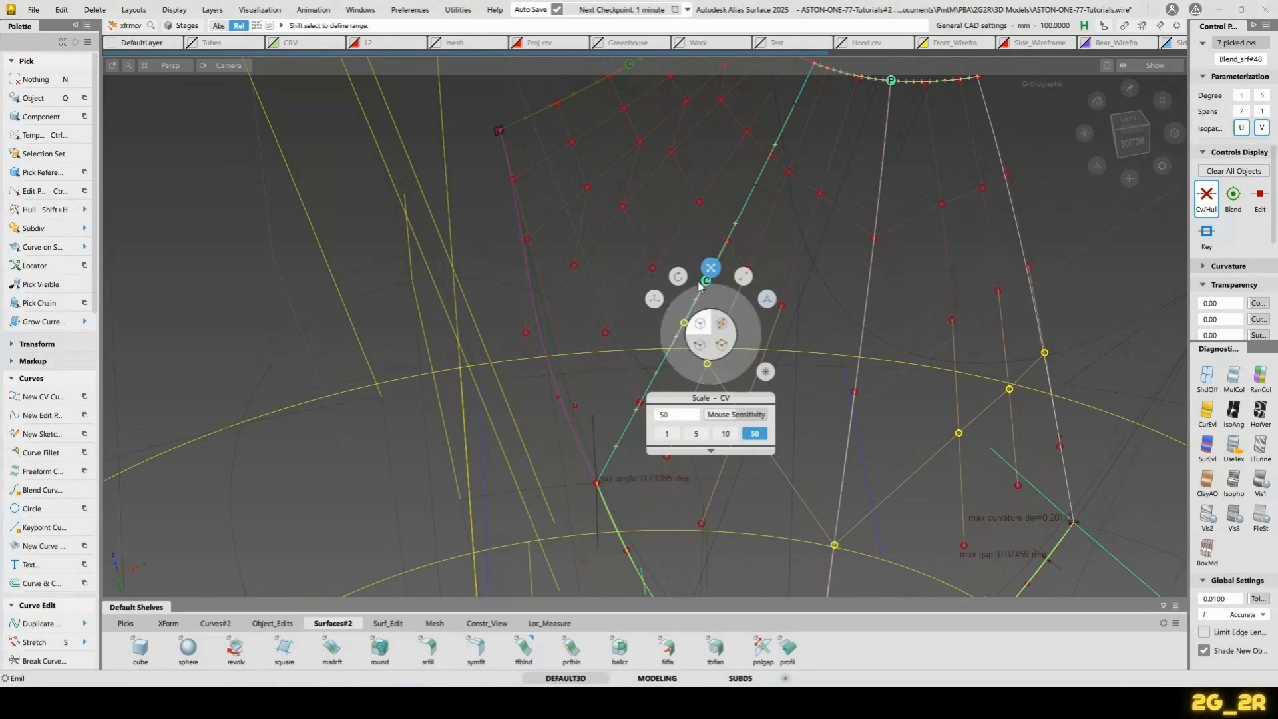
{"action": "left_click", "coordinate": [654, 300]}
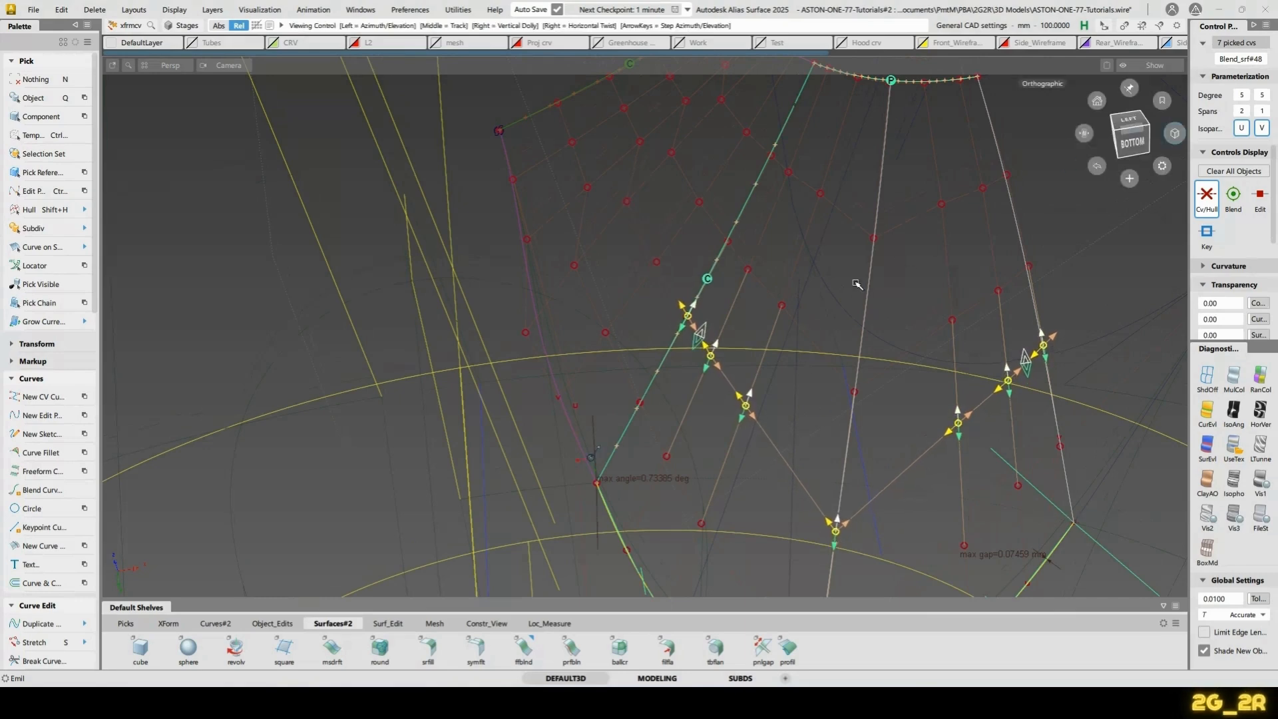
Select the first interior cross hull beside the central blend's narrow end and slide it toward that end
{"action": "middle_click_drag", "start_coordinate": [856, 282], "coordinate": [766, 358], "text": "alt+shift"}
{"action": "right_click_drag", "start_coordinate": [767, 358], "coordinate": [775, 321], "text": "alt+shift"}
{"action": "key", "text": "Down"}
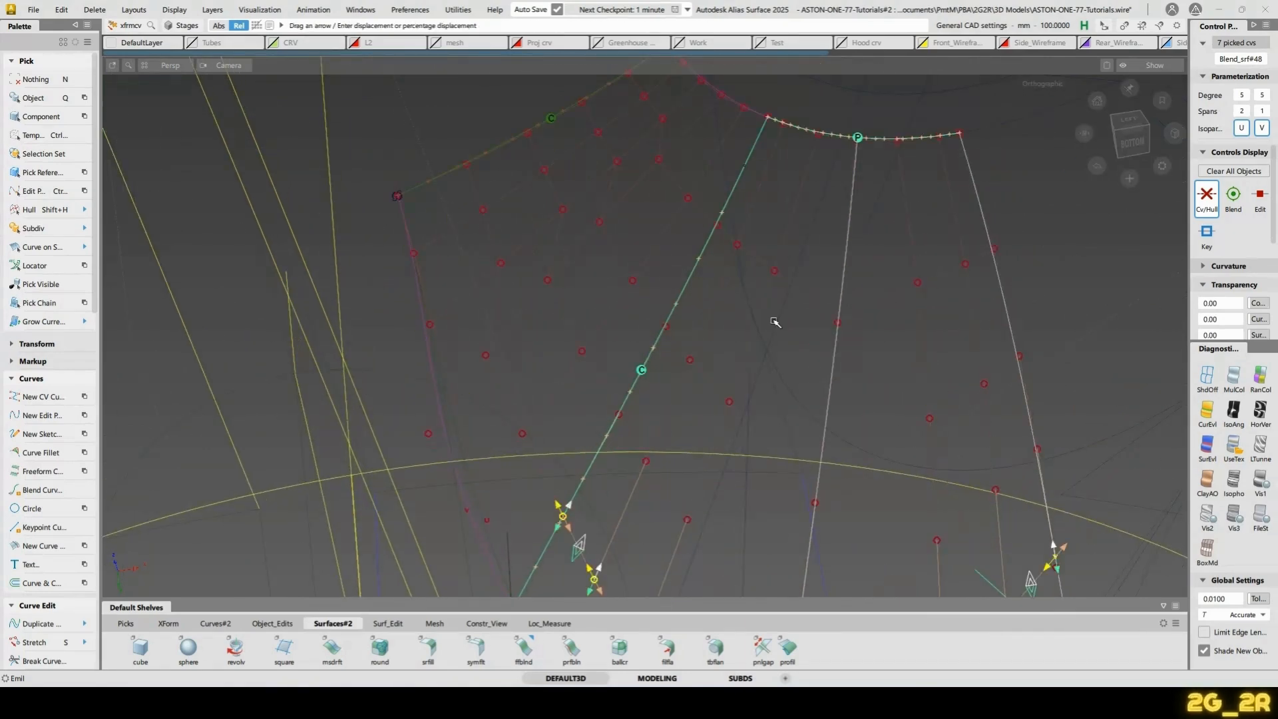
{"action": "key", "text": "Up"}
{"action": "key", "text": "Up"}
{"action": "key", "text": "Up"}
{"action": "middle_click_drag", "start_coordinate": [775, 322], "coordinate": [572, 467], "text": "alt+shift"}
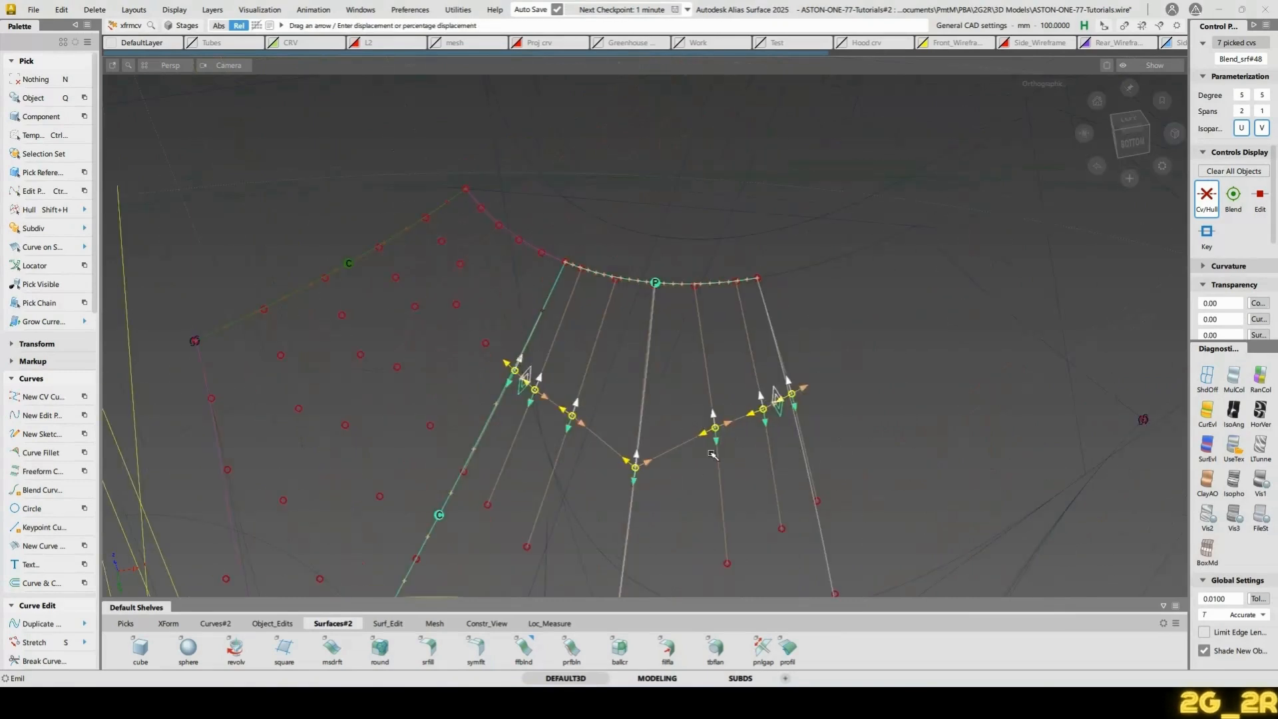
{"action": "middle_click_drag", "start_coordinate": [711, 450], "coordinate": [536, 361]}
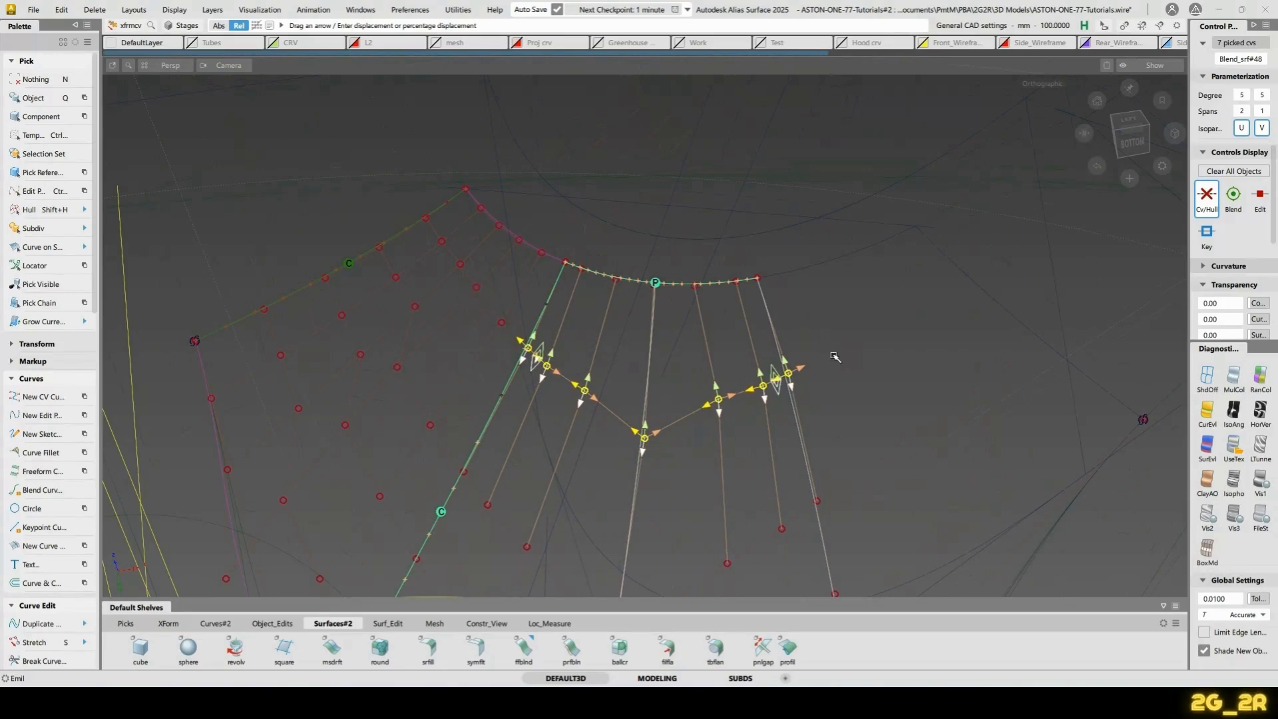
{"action": "middle_click_drag", "start_coordinate": [834, 357], "coordinate": [737, 430]}
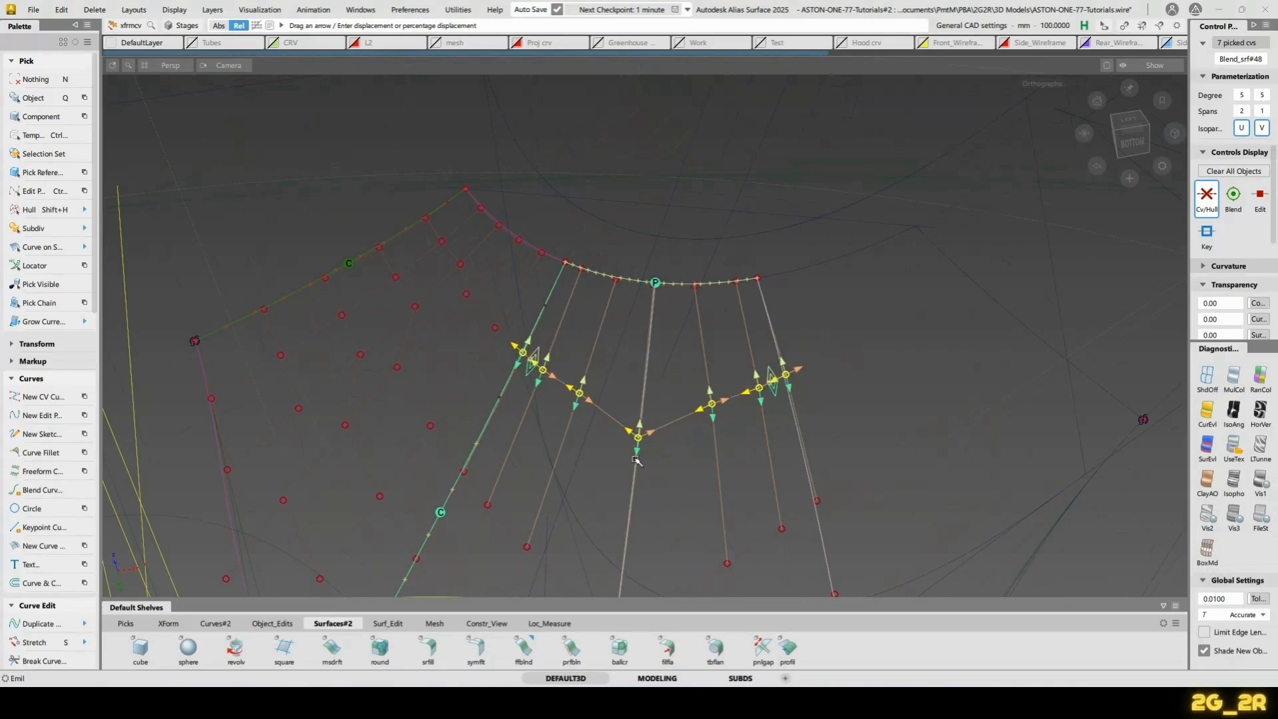
{"action": "middle_click_drag", "start_coordinate": [635, 459], "coordinate": [637, 467]}
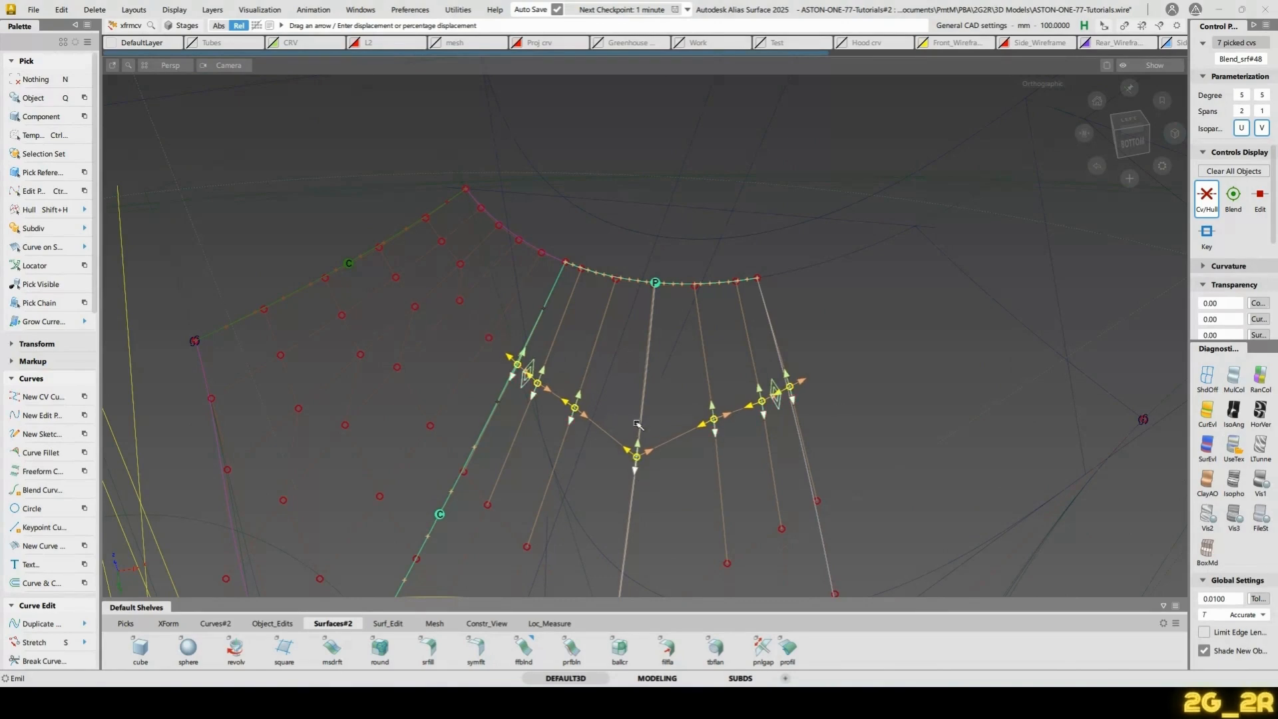
{"action": "middle_click_drag", "start_coordinate": [903, 443], "coordinate": [946, 46]}
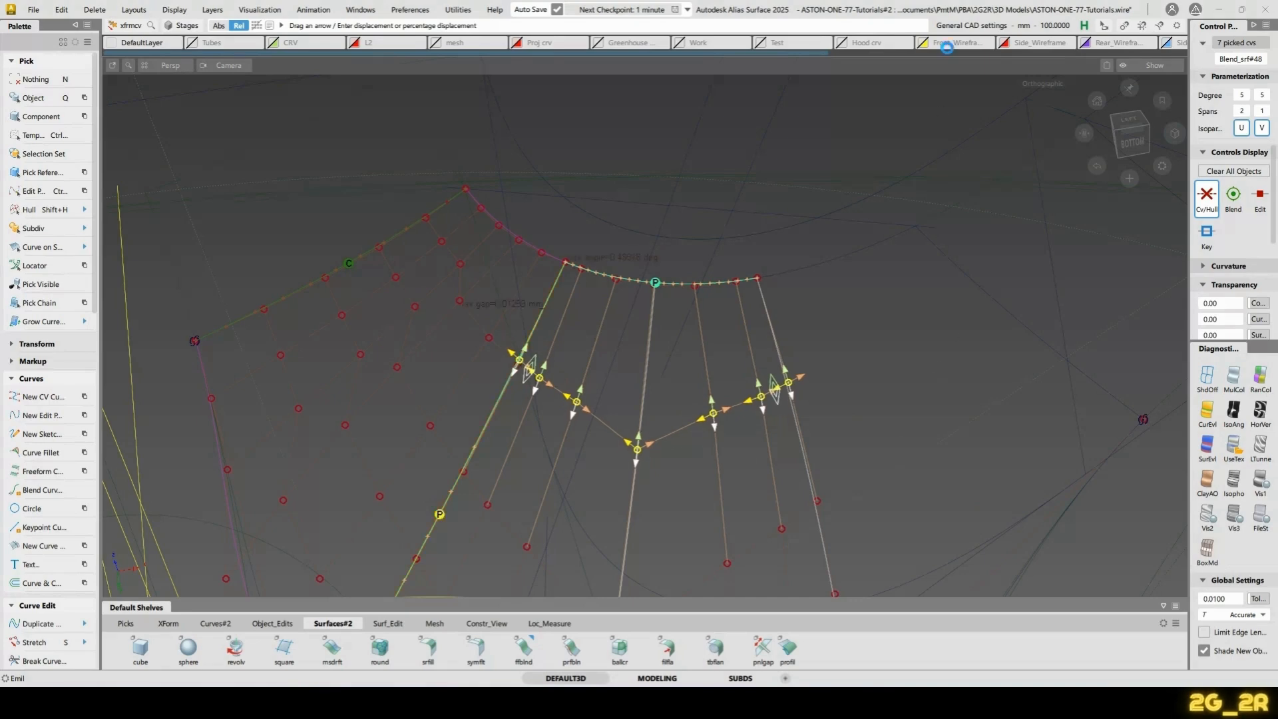
{"action": "middle_click_drag", "start_coordinate": [903, 466], "coordinate": [1067, 134]}
{"action": "middle_click_drag", "start_coordinate": [553, 532], "coordinate": [566, 376]}
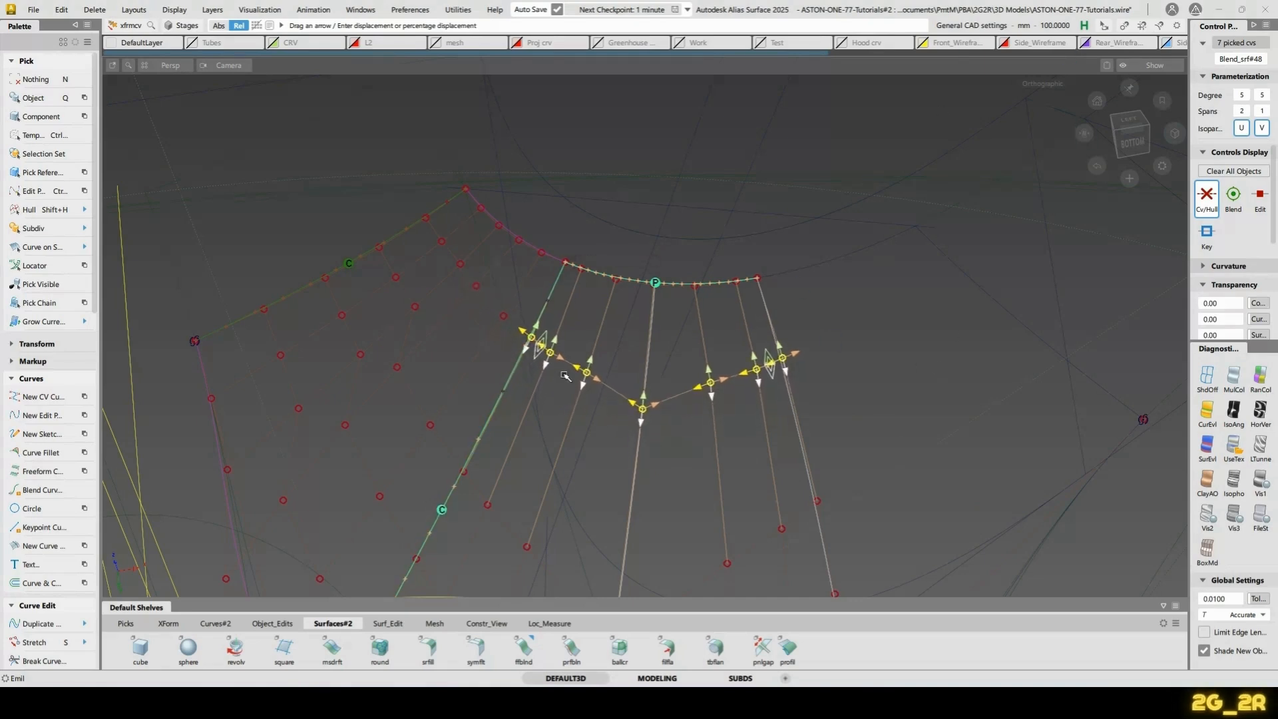
Select the second interior cross hull of the central blend and slide it toward the surface's narrow end
{"action": "middle_click_drag", "start_coordinate": [596, 431], "coordinate": [635, 369], "text": "alt+shift"}
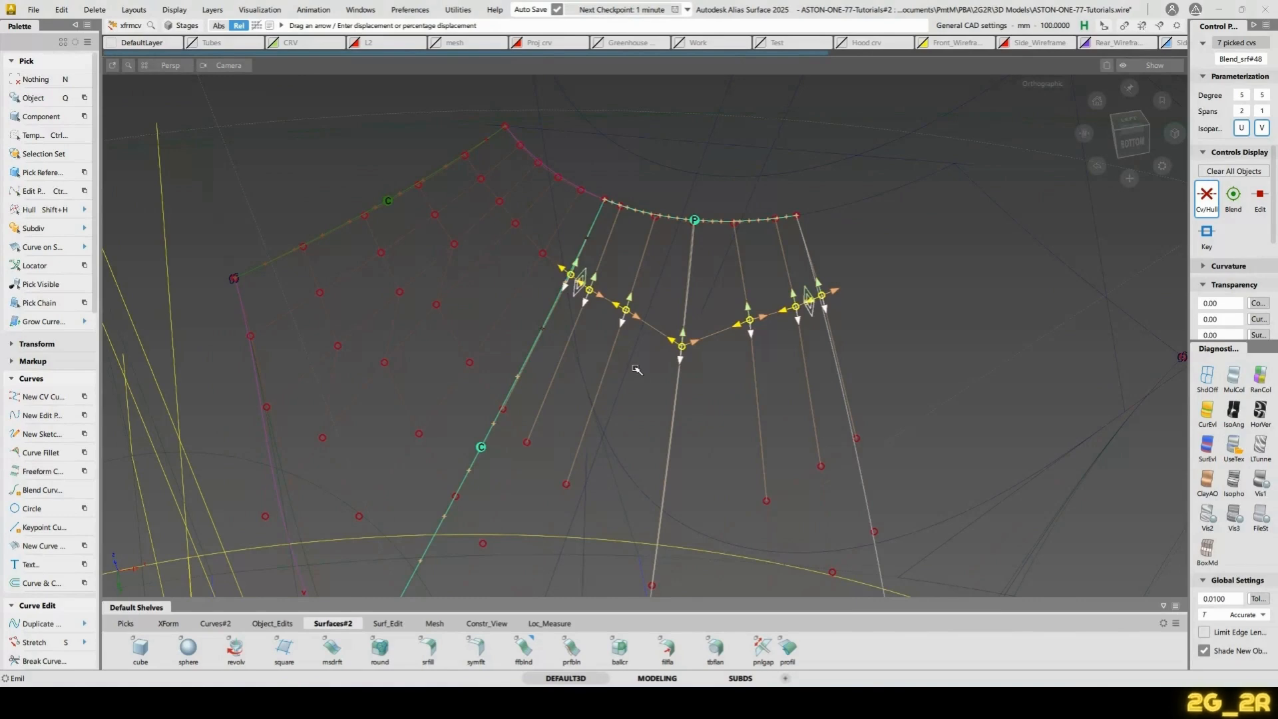
{"action": "key", "text": "Up"}
{"action": "key", "text": "Down"}
{"action": "key", "text": "Down"}
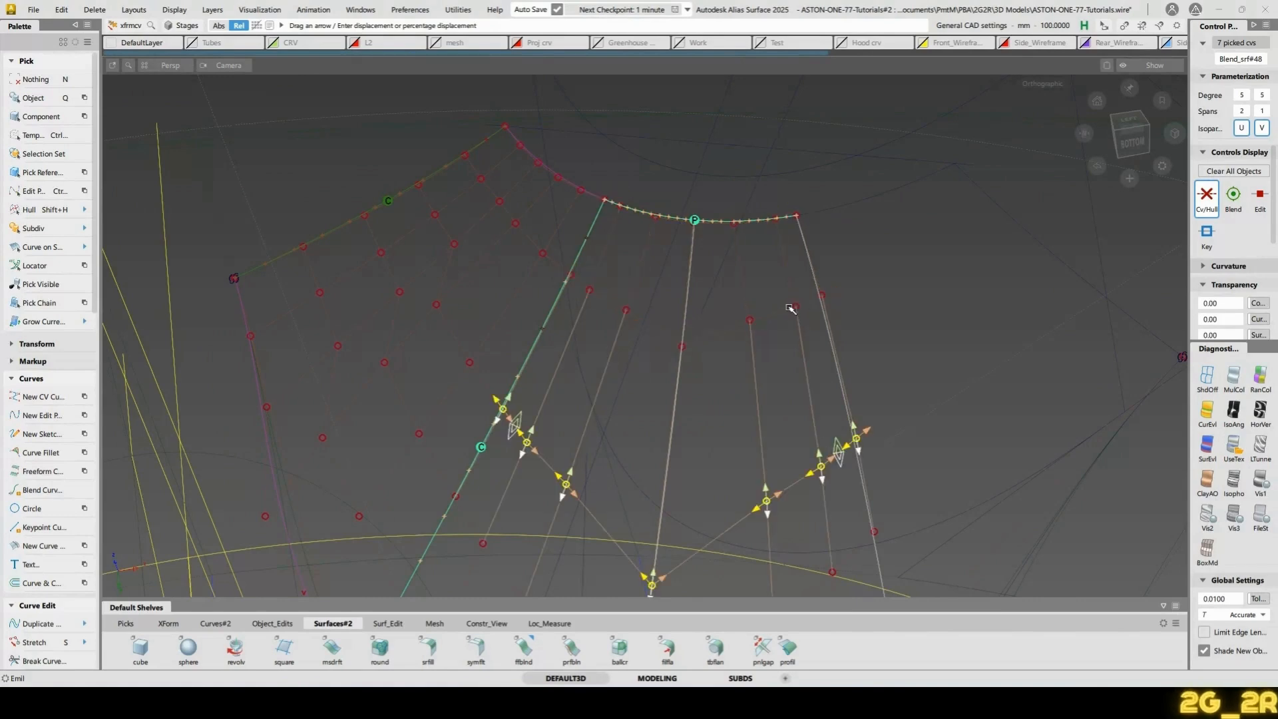
{"action": "mouse_move", "coordinate": [895, 392]}
{"action": "middle_mouse_down"}
{"action": "mouse_move", "coordinate": [633, 433]}
{"action": "mouse_move", "coordinate": [821, 351]}
{"action": "mouse_move", "coordinate": [1010, 71]}
{"action": "middle_mouse_up"}
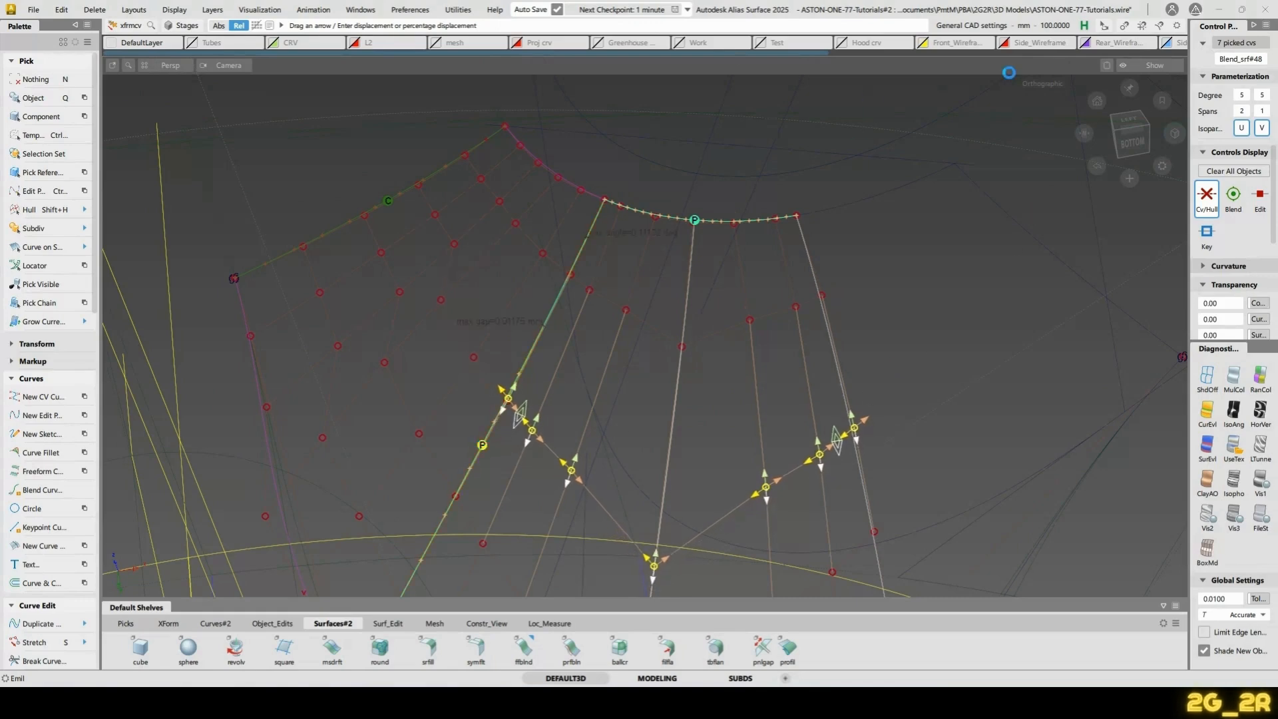
{"action": "middle_click_drag", "start_coordinate": [984, 406], "coordinate": [1075, 77]}
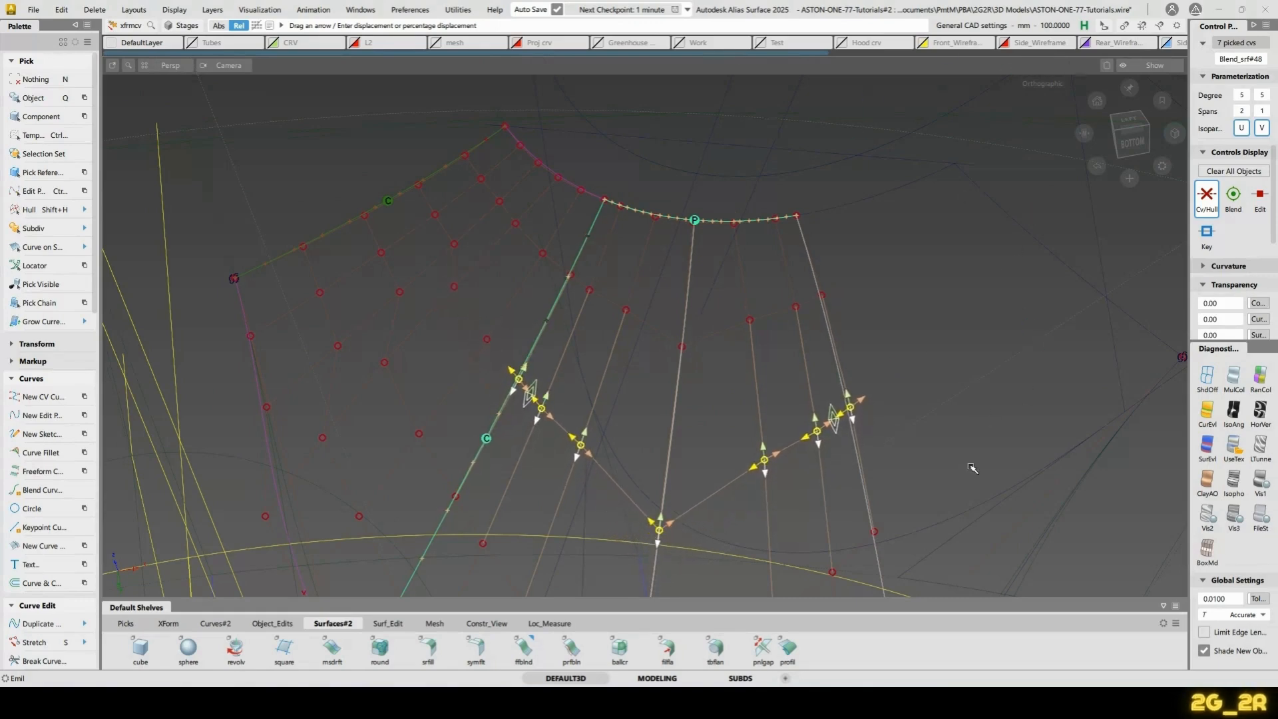
{"action": "middle_click_drag", "start_coordinate": [972, 468], "coordinate": [1032, 118]}
{"action": "mouse_move", "coordinate": [958, 372]}
{"action": "middle_mouse_down"}
{"action": "mouse_move", "coordinate": [961, 249]}
{"action": "mouse_move", "coordinate": [992, 233]}
{"action": "middle_mouse_up"}
{"action": "middle_click_drag", "start_coordinate": [969, 348], "coordinate": [1009, 135]}
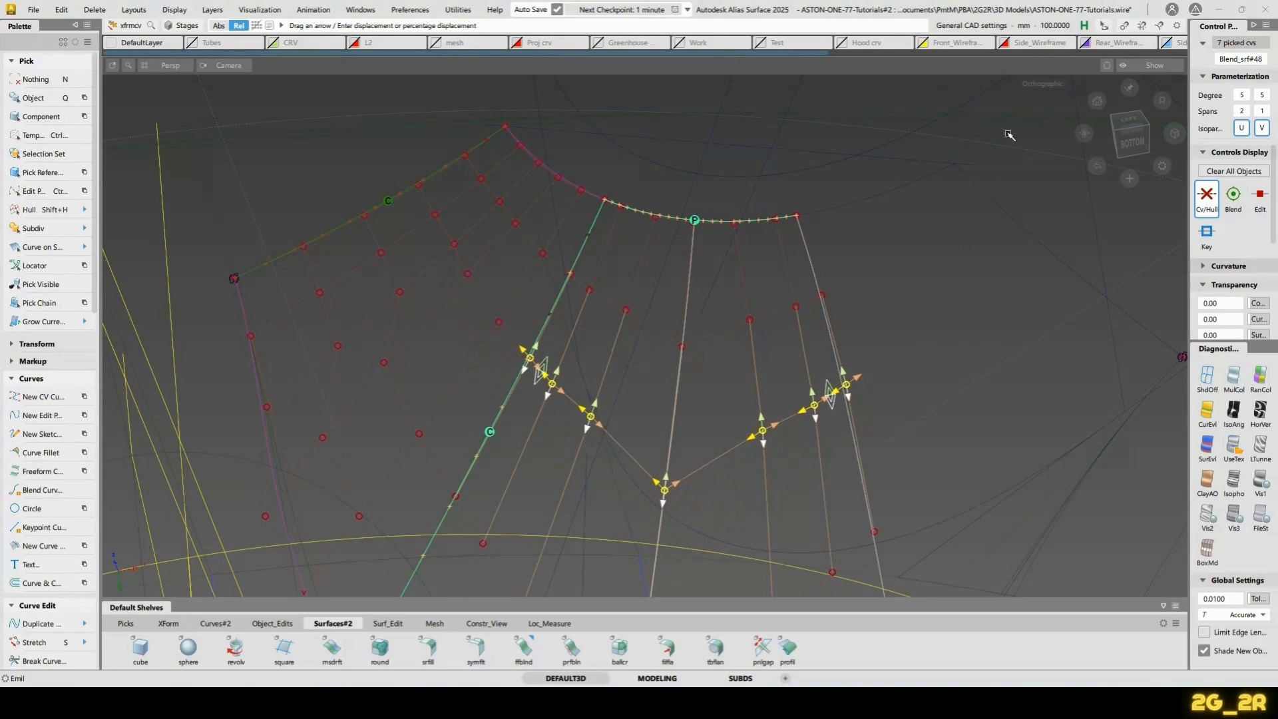
Select the third interior cross hull of the central blend and slide it toward the narrow end to even the spacing
{"action": "middle_click_drag", "start_coordinate": [837, 285], "coordinate": [861, 160], "text": "alt+shift"}
{"action": "right_click_drag", "start_coordinate": [861, 160], "coordinate": [849, 226], "text": "alt+shift"}
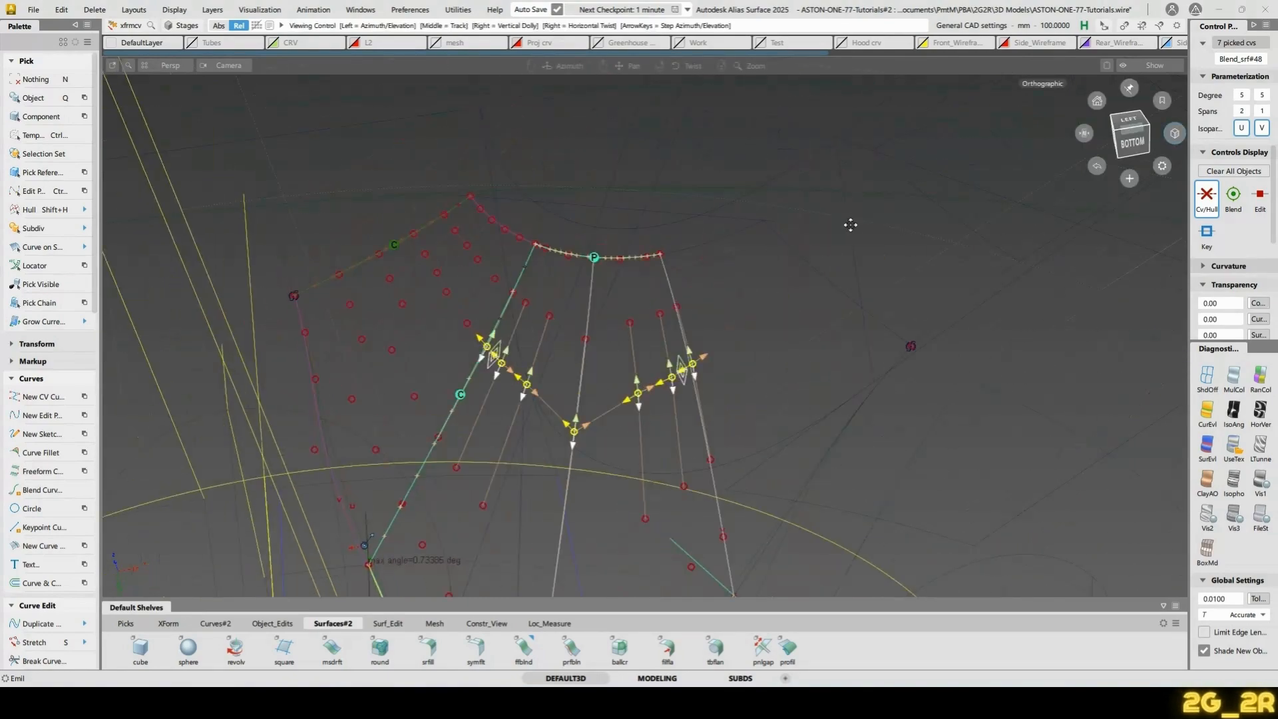
{"action": "key", "text": "Up"}
{"action": "key", "text": "Down"}
{"action": "key", "text": "Down"}
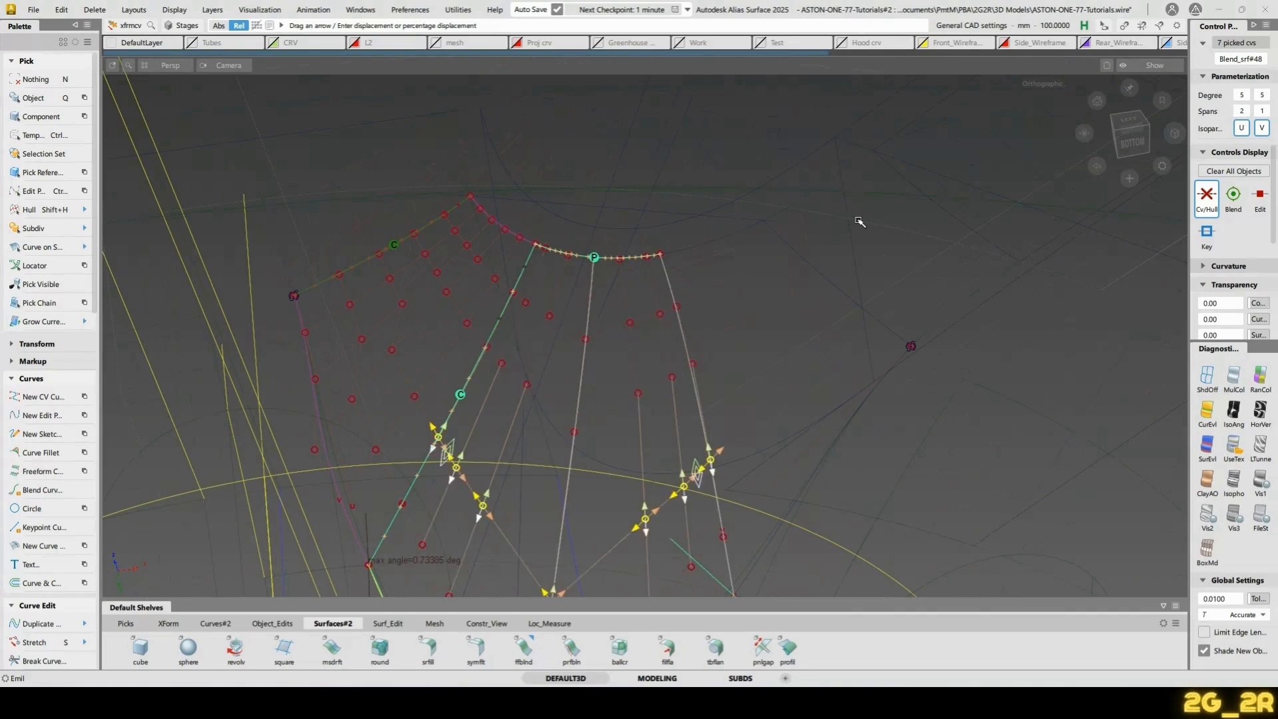
{"action": "middle_click_drag", "start_coordinate": [827, 363], "coordinate": [907, 59]}
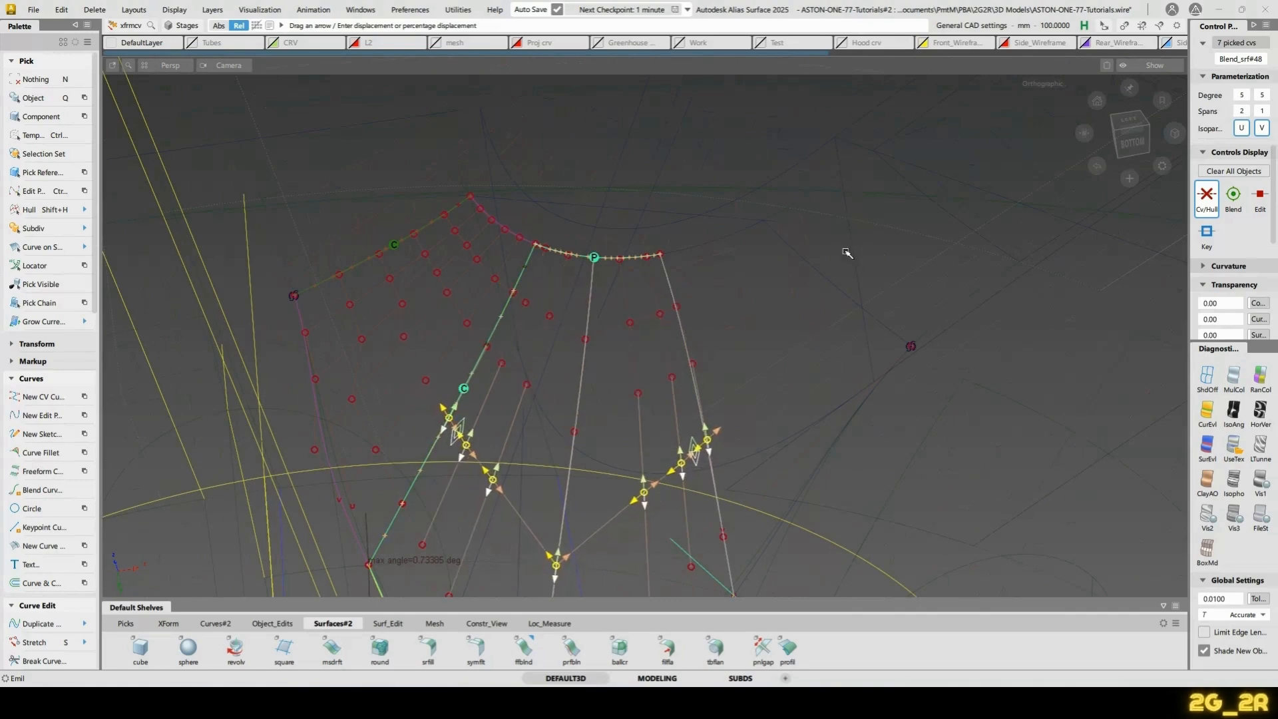
{"action": "middle_click_drag", "start_coordinate": [845, 253], "coordinate": [847, 139]}
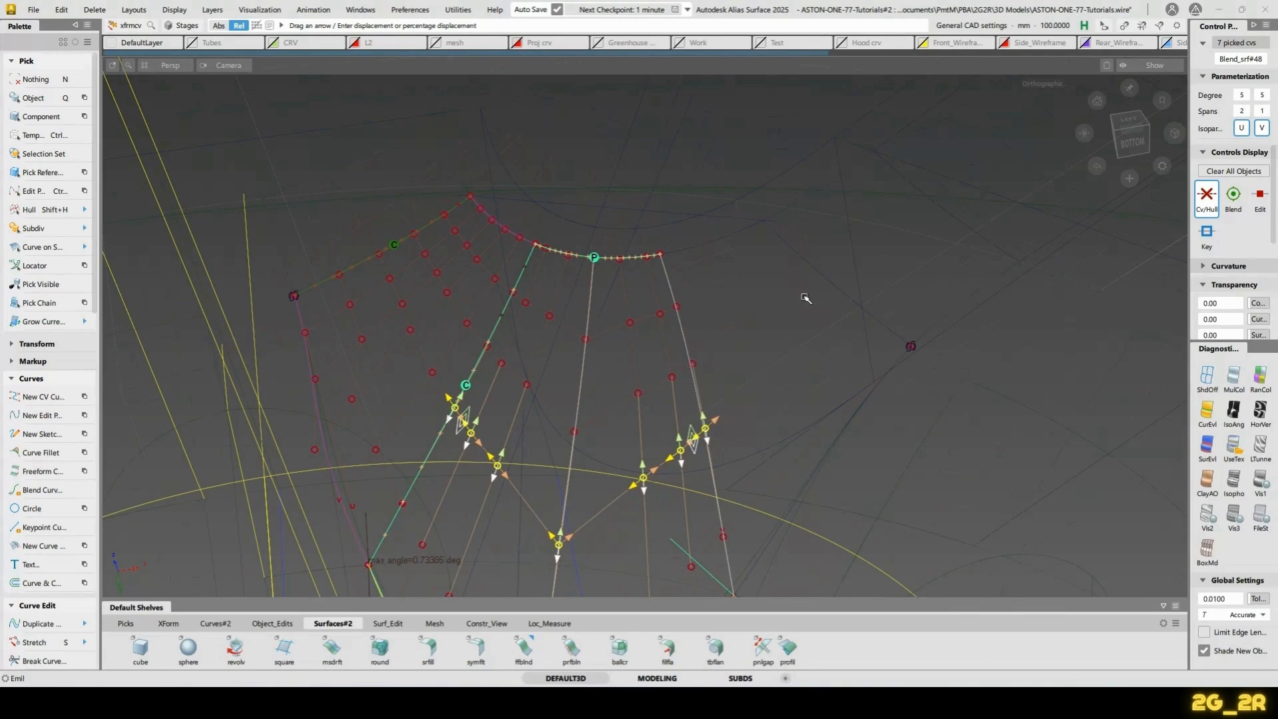
{"action": "middle_click_drag", "start_coordinate": [804, 297], "coordinate": [818, 145]}
Select the fourth interior cross hull of the central blend and slide it slightly toward the narrow end
{"action": "middle_click_drag", "start_coordinate": [688, 335], "coordinate": [723, 216], "text": "alt+shift"}
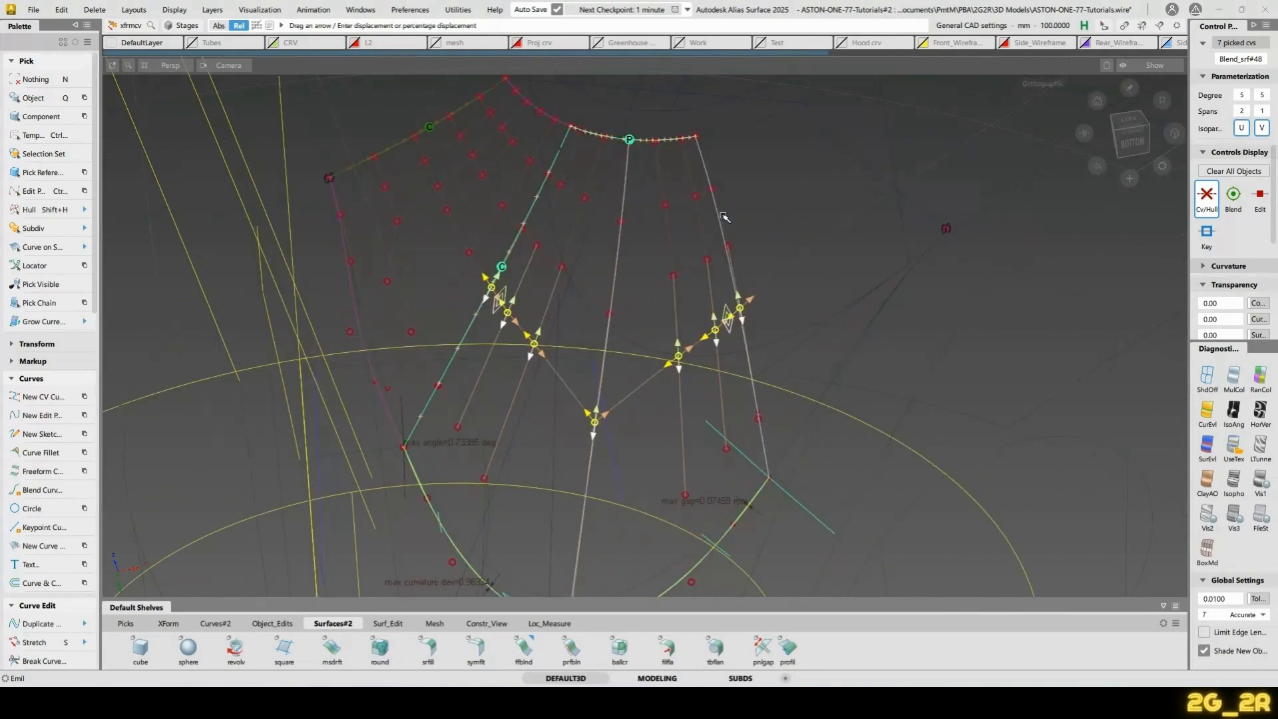
{"action": "key", "text": "ctrl+z"}
{"action": "middle_click_drag", "start_coordinate": [902, 470], "coordinate": [909, 86]}
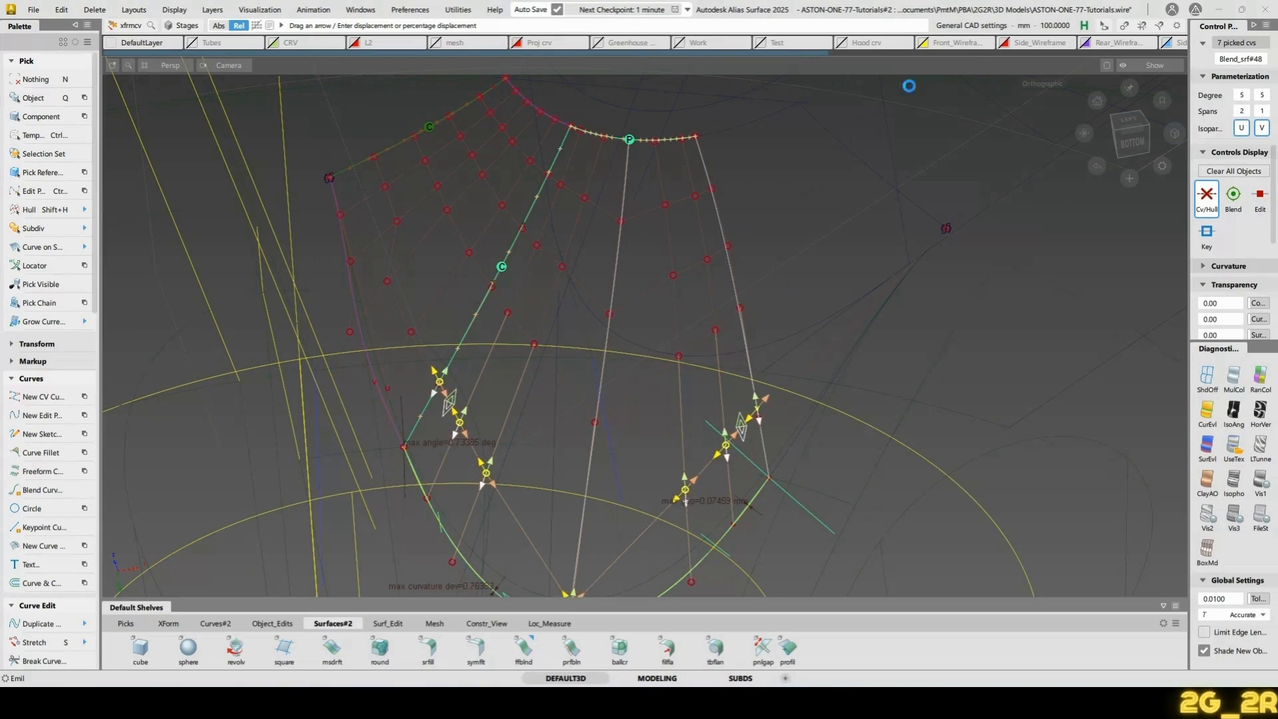
{"action": "mouse_move", "coordinate": [1015, 368]}
{"action": "middle_mouse_down"}
{"action": "mouse_move", "coordinate": [1013, 216]}
{"action": "mouse_move", "coordinate": [1059, 109]}
{"action": "middle_mouse_up"}
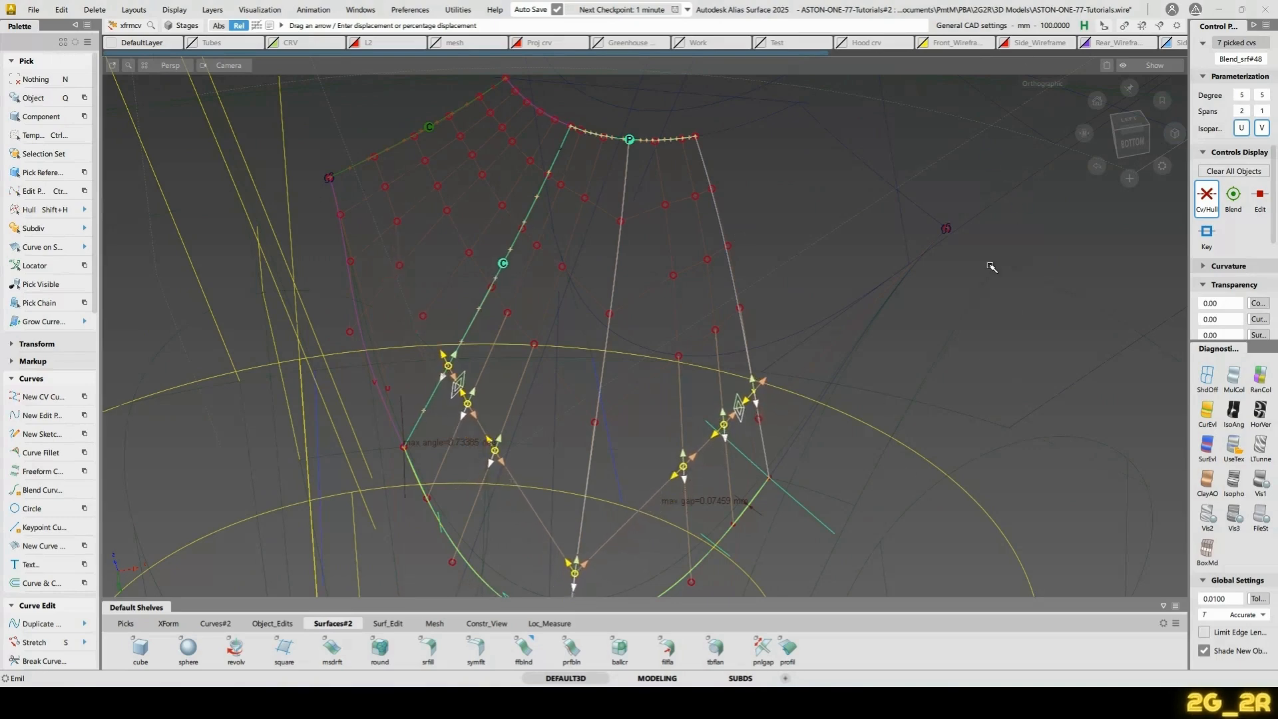
{"action": "middle_click_drag", "start_coordinate": [986, 262], "coordinate": [957, 151]}
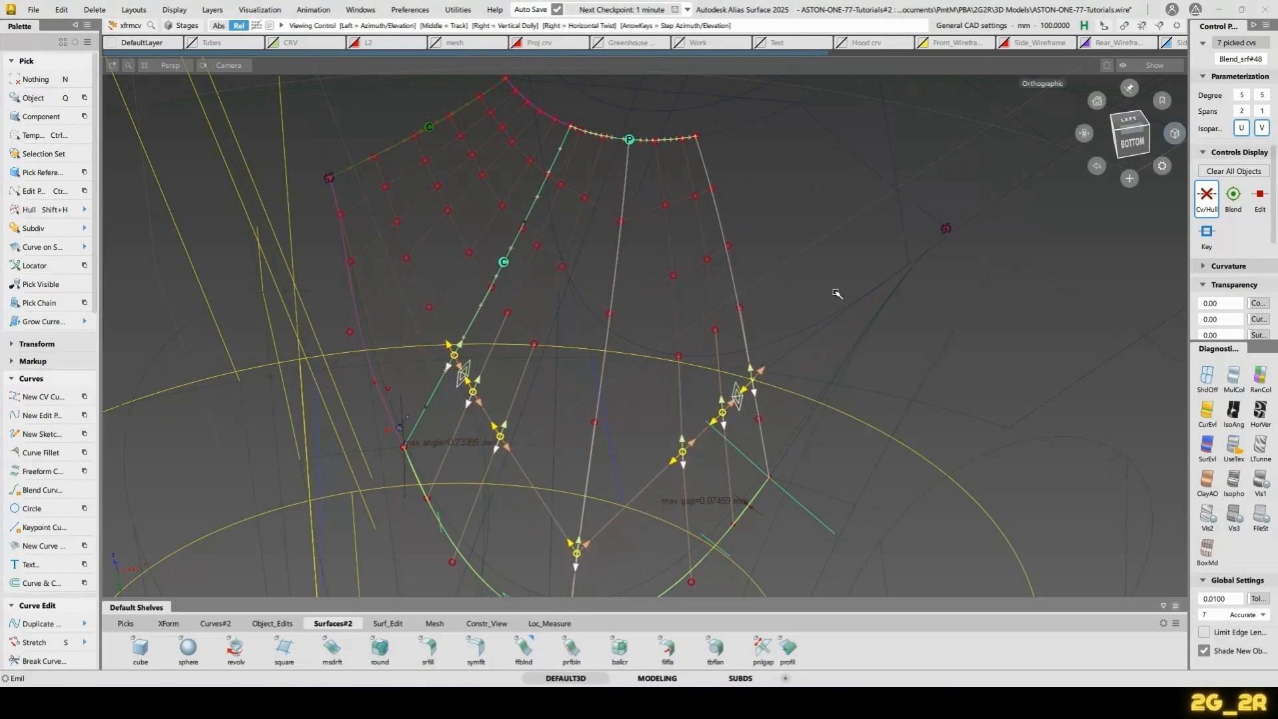
Clear the hull selection with the blends shown from the left and dismiss the file-saving warning
{"action": "middle_click_drag", "start_coordinate": [786, 364], "coordinate": [861, 188], "text": "alt+shift"}
{"action": "left_click_drag", "start_coordinate": [861, 188], "coordinate": [850, 286], "text": "alt+shift"}
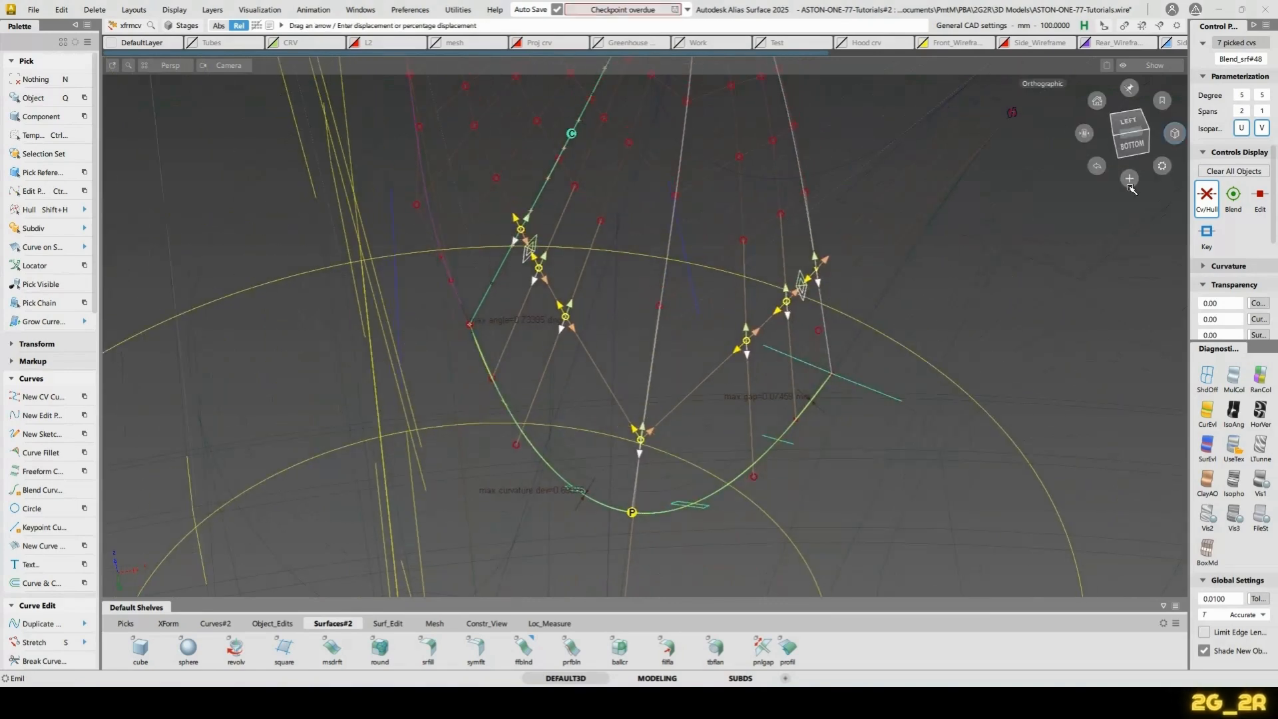
{"action": "left_click", "coordinate": [1128, 123]}
{"action": "middle_click_drag", "start_coordinate": [558, 324], "coordinate": [559, 316], "text": "alt+shift"}
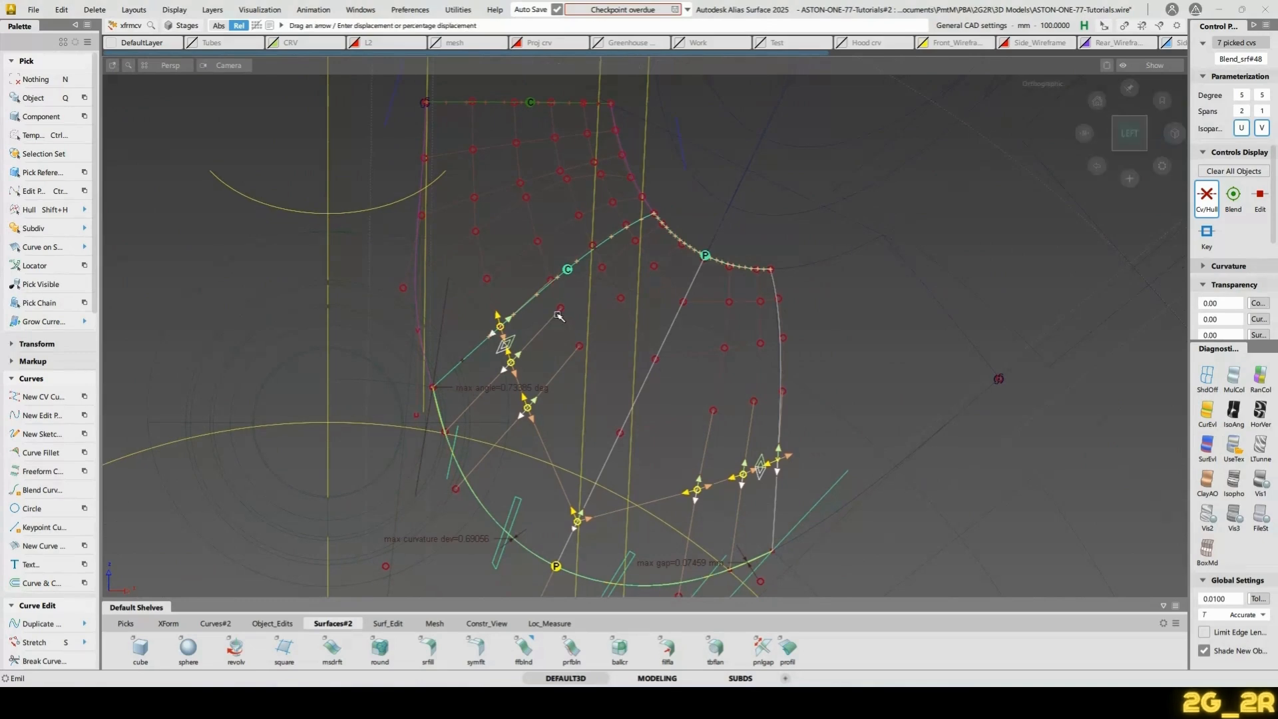
{"action": "key", "text": "n"}
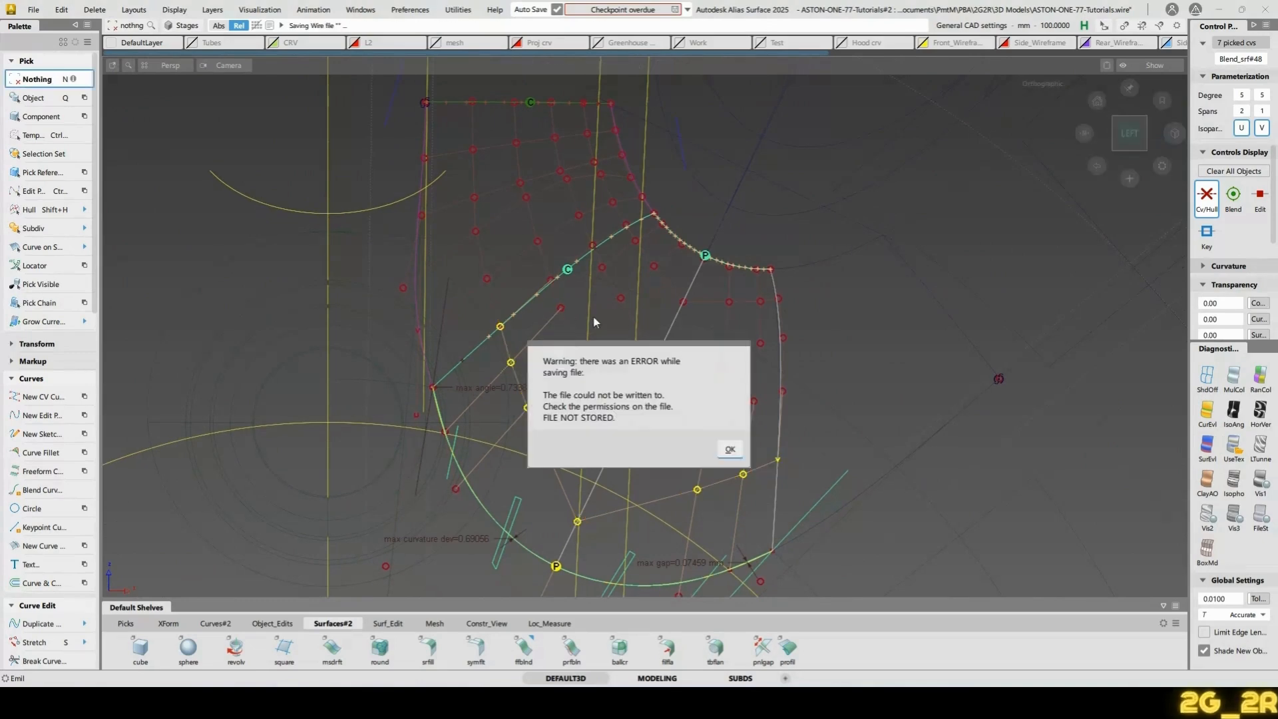
{"action": "left_click", "coordinate": [736, 452]}
{"action": "middle_click_drag", "start_coordinate": [508, 303], "coordinate": [512, 312], "text": "alt+shift"}
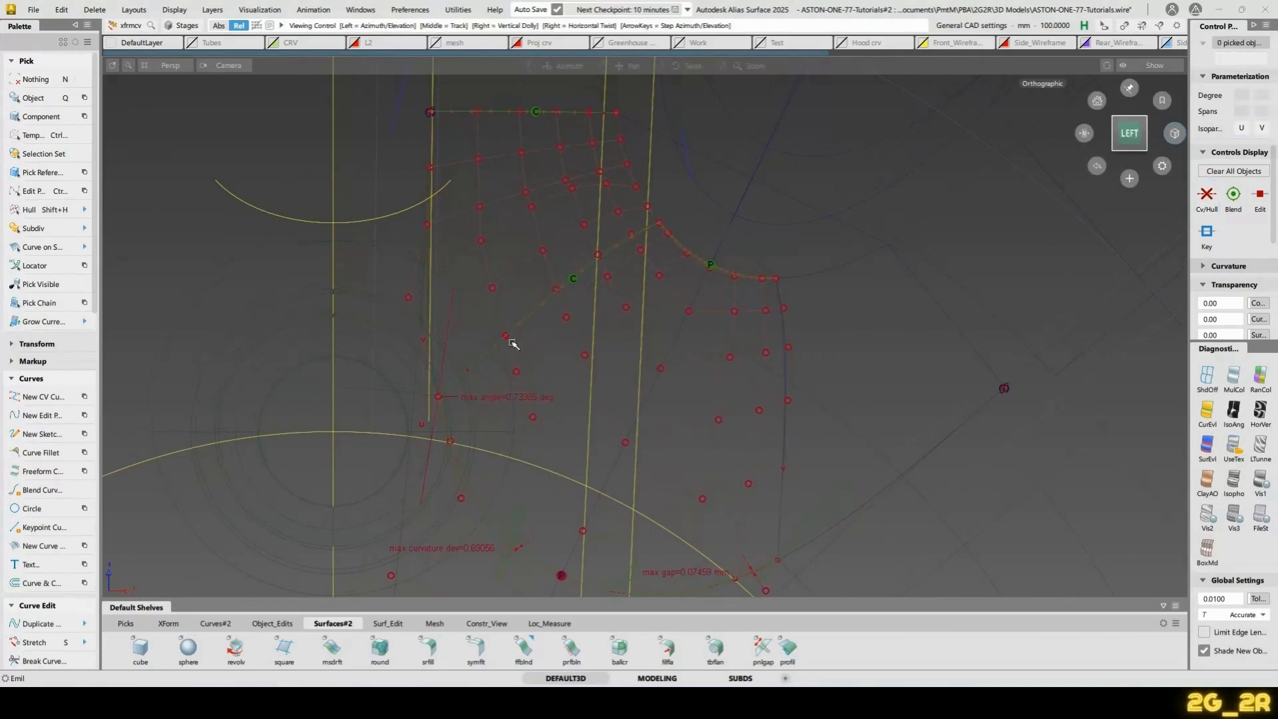
{"action": "key", "text": "shift+c"}
{"action": "left_click", "coordinate": [440, 396]}
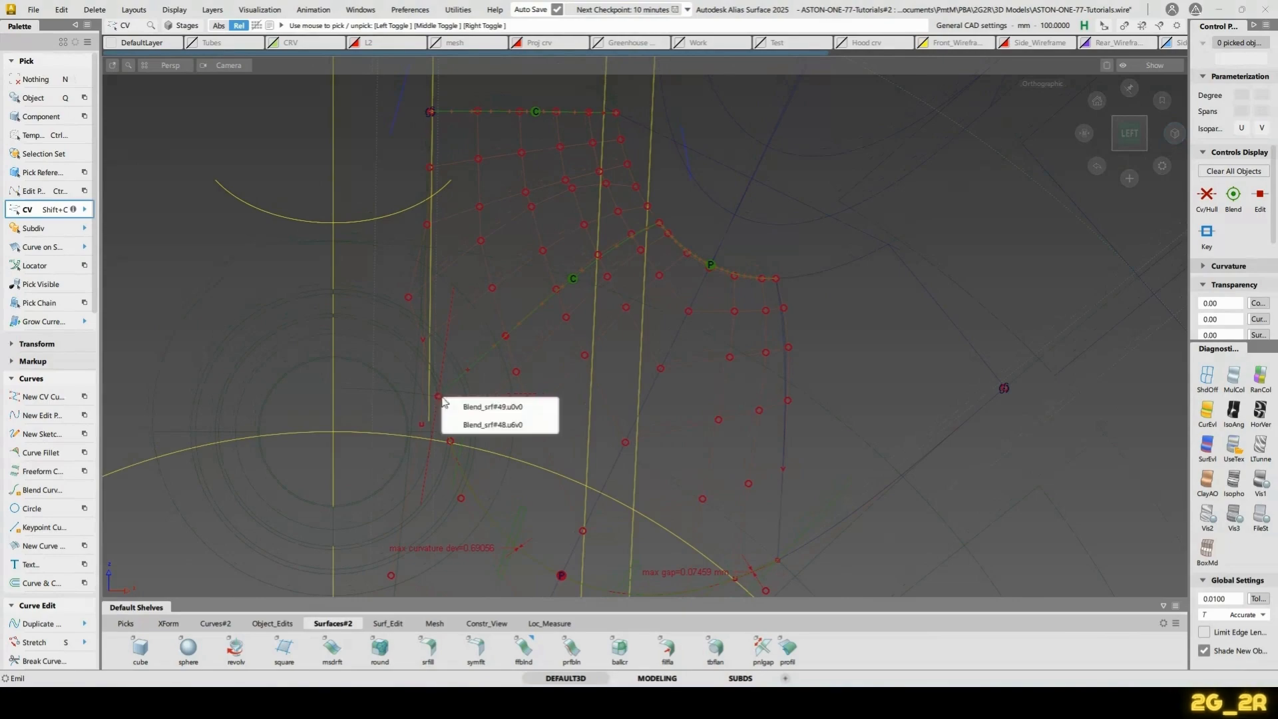
{"action": "left_click", "coordinate": [478, 423]}
{"action": "middle_click_drag", "start_coordinate": [768, 567], "coordinate": [720, 445], "text": "alt+shift"}
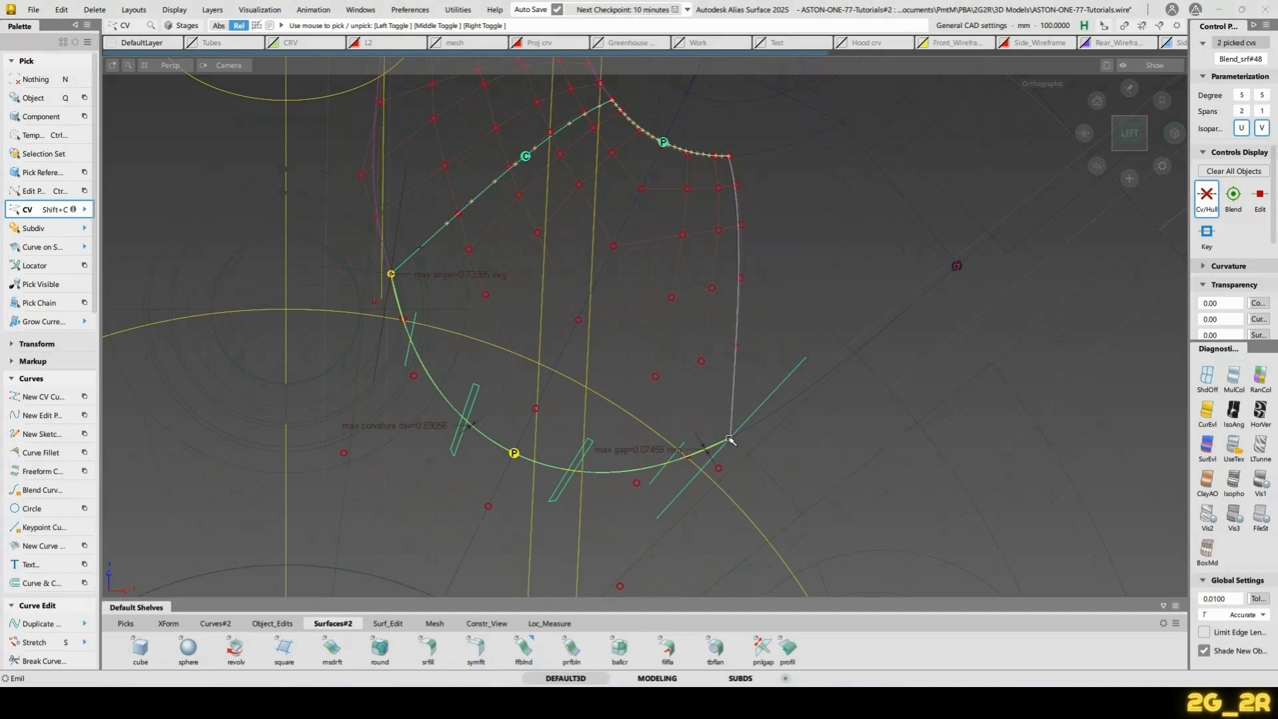
{"action": "left_click", "coordinate": [809, 353]}
{"action": "left_click_drag", "start_coordinate": [692, 473], "coordinate": [692, 445], "text": "ctrl+shift"}
{"action": "left_click", "coordinate": [655, 463]}
{"action": "left_click", "coordinate": [723, 446]}
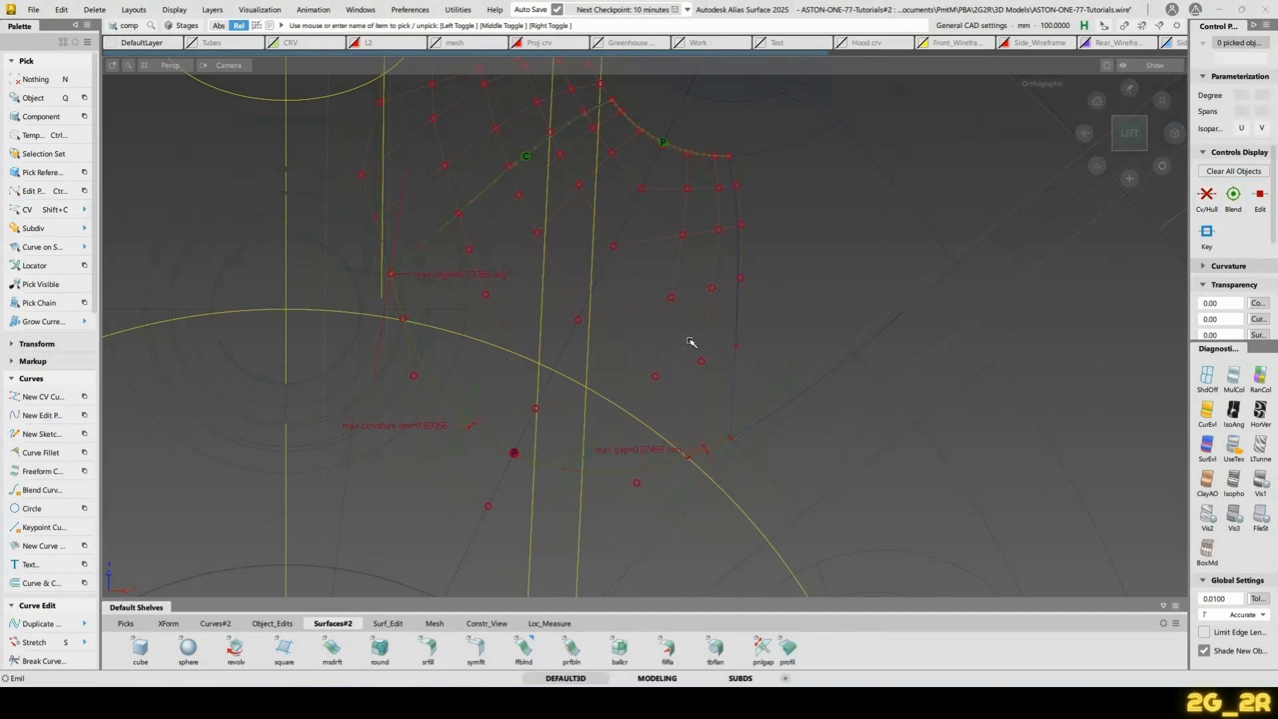
Select the two end corner CVs of the larger blend's curved outer edge and slide them slightly inward along the adjoining edges
{"action": "right_click_drag", "start_coordinate": [689, 340], "coordinate": [754, 362], "text": "ctrl+shift"}
{"action": "middle_click_drag", "start_coordinate": [530, 299], "coordinate": [476, 313], "text": "alt+shift"}
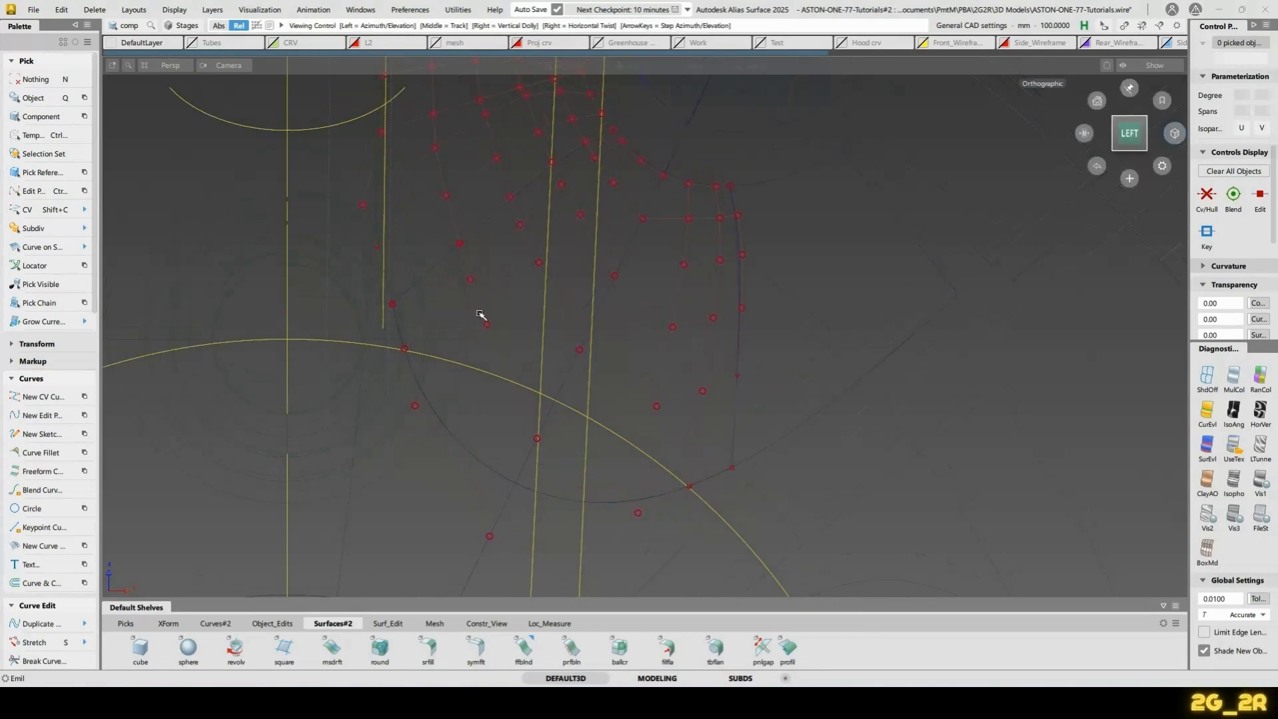
{"action": "key", "text": "shift+c"}
{"action": "left_click", "coordinate": [391, 304]}
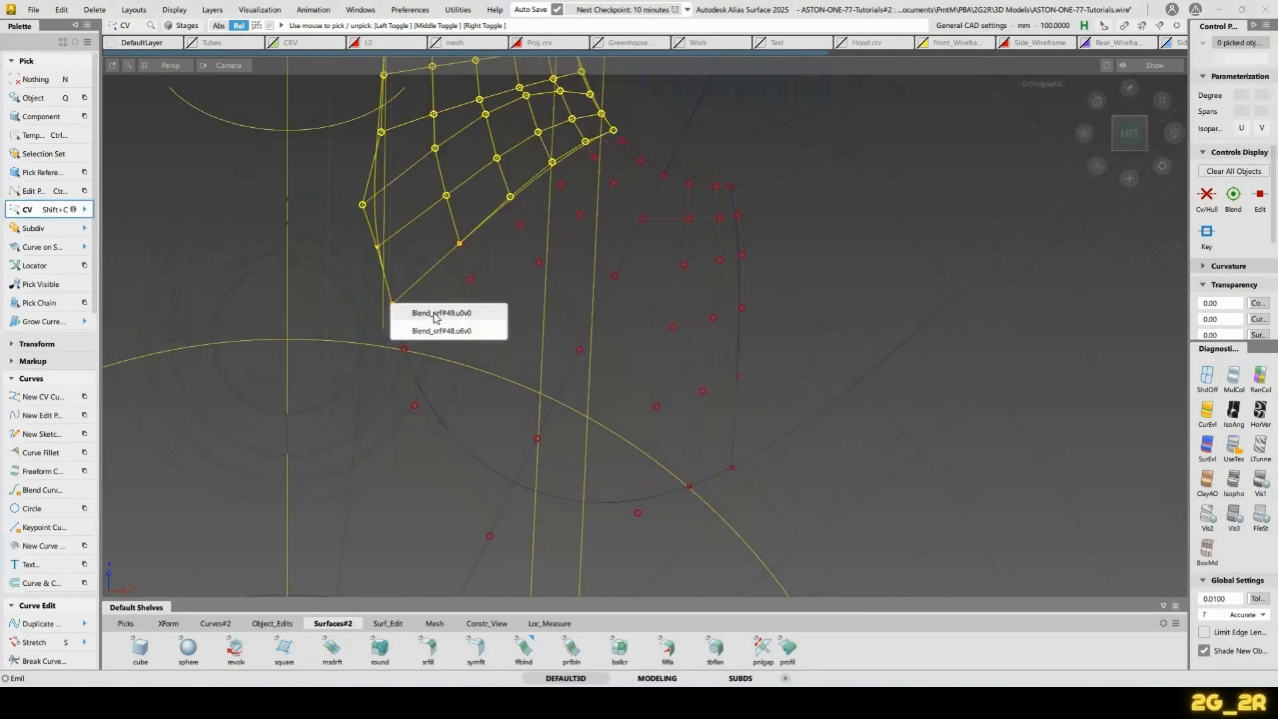
{"action": "left_click", "coordinate": [441, 331]}
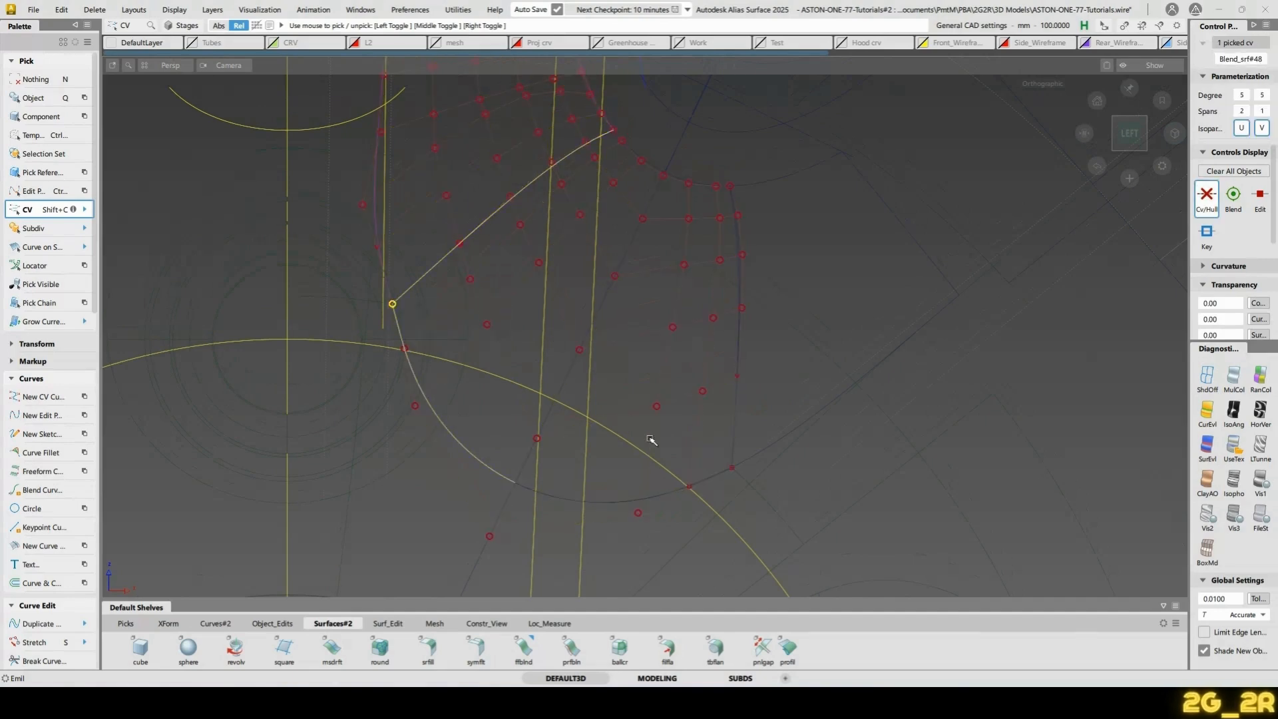
{"action": "left_click", "coordinate": [732, 467]}
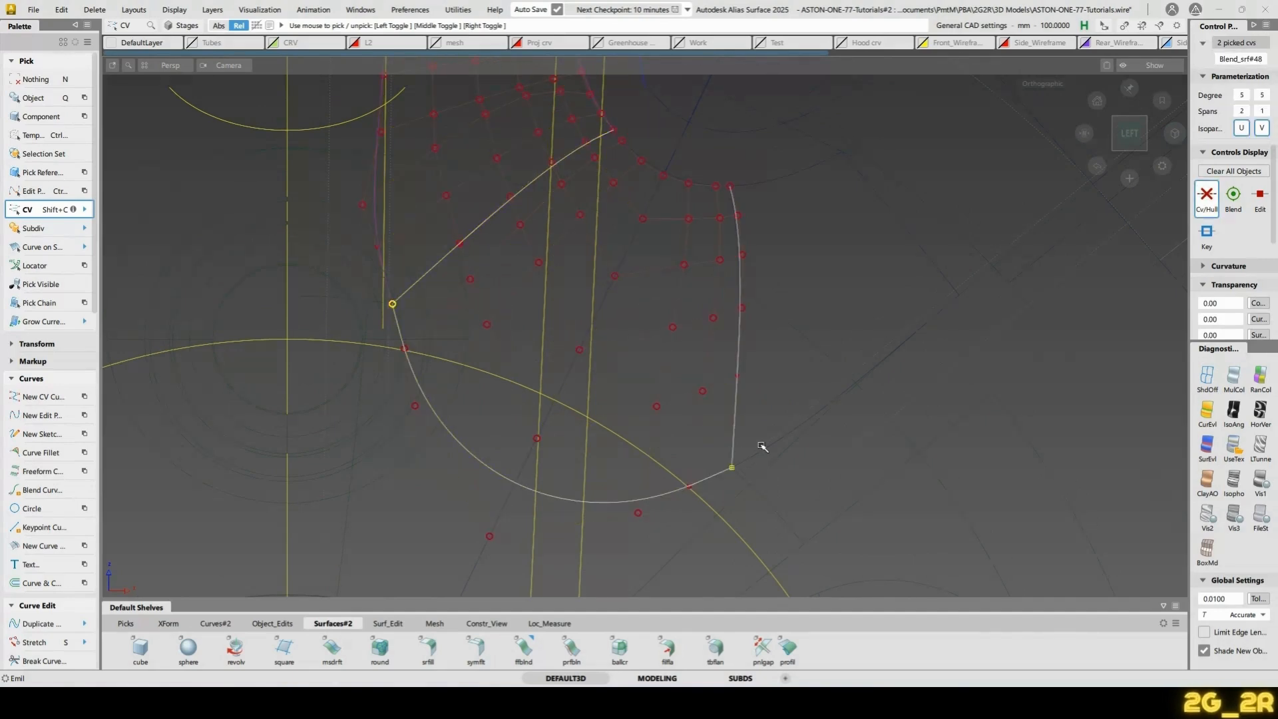
{"action": "key", "text": "t"}
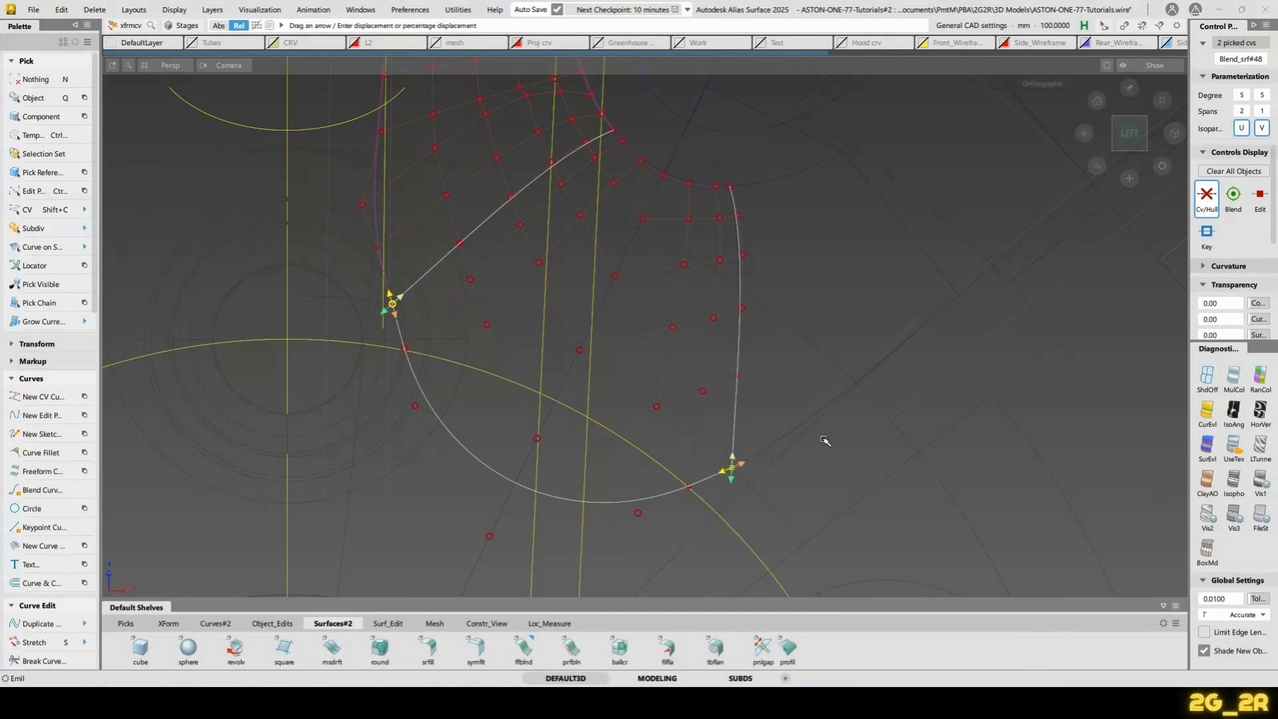
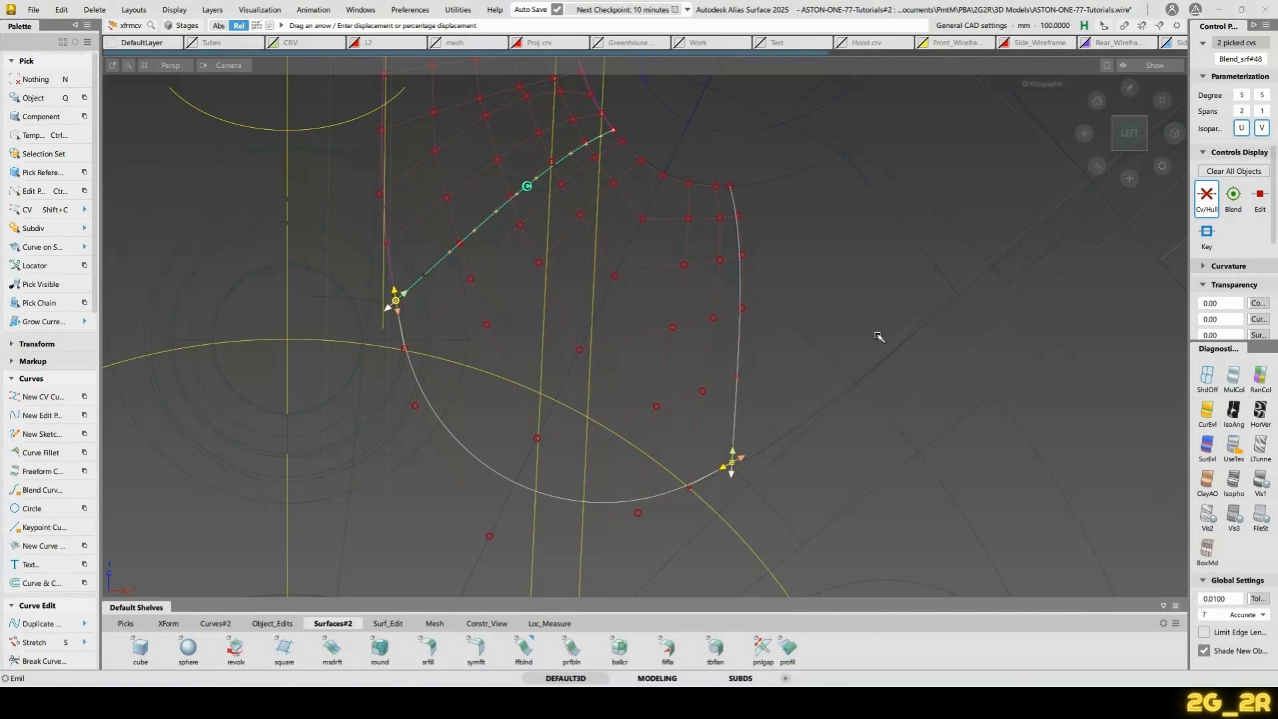
{"action": "middle_click_drag", "start_coordinate": [833, 277], "coordinate": [821, 385], "text": "alt+shift"}
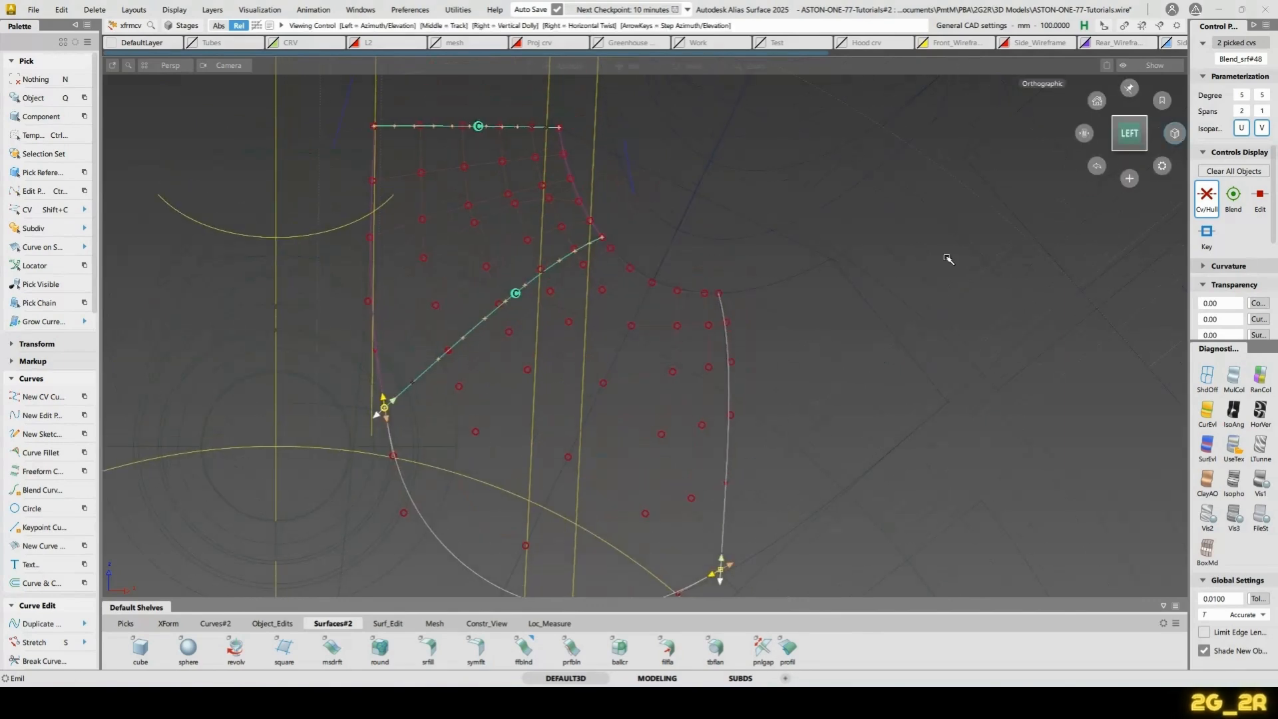
{"action": "right_click_drag", "start_coordinate": [818, 362], "coordinate": [832, 324], "text": "alt+shift"}
{"action": "key", "text": "n"}
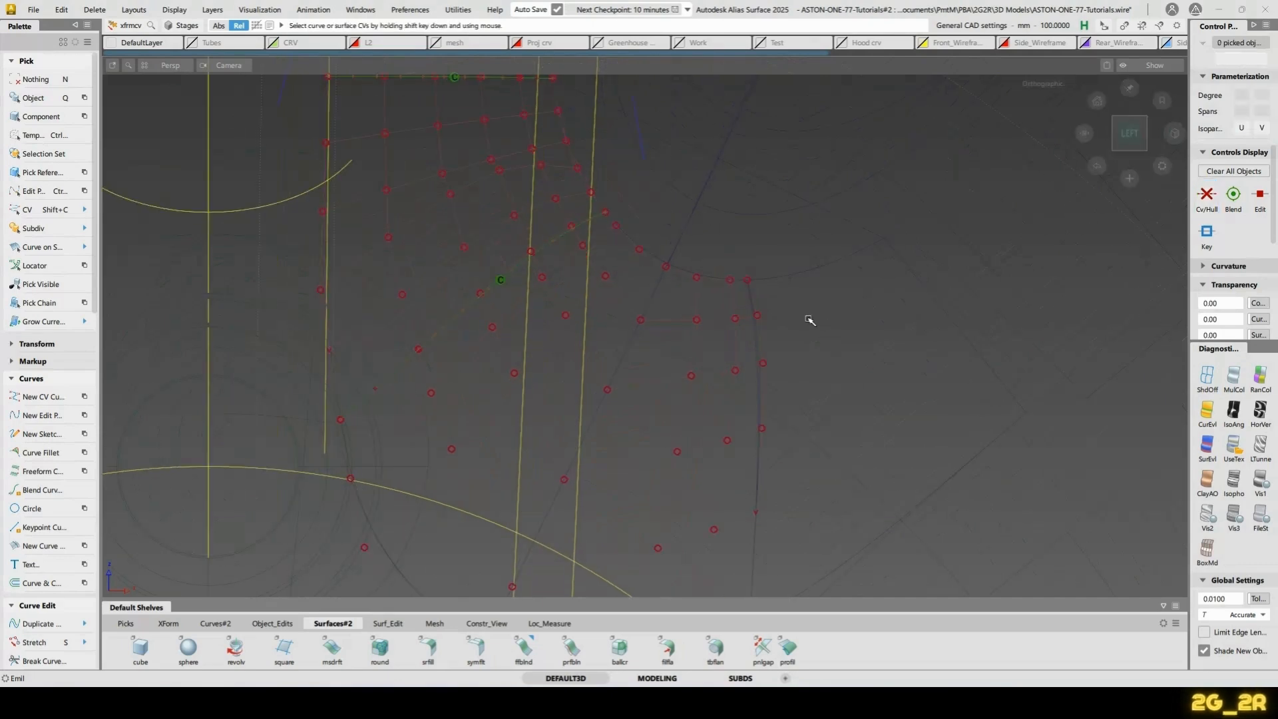
Select the smaller blend surface next to the larger one and delete its construction history
{"action": "key", "text": "shift+h"}
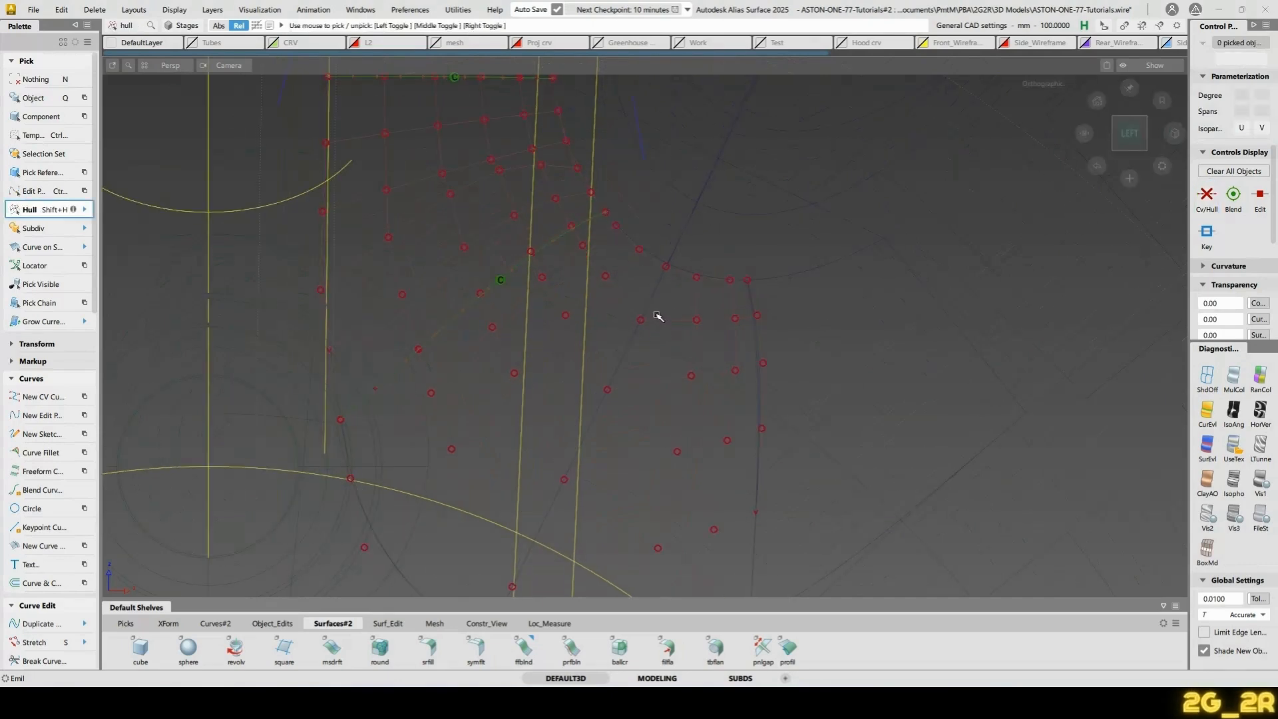
{"action": "left_click", "coordinate": [657, 317]}
{"action": "key", "text": "n"}
{"action": "middle_click_drag", "start_coordinate": [393, 219], "coordinate": [406, 306], "text": "alt+shift"}
{"action": "left_click_drag", "start_coordinate": [477, 333], "coordinate": [485, 318], "text": "ctrl+shift"}
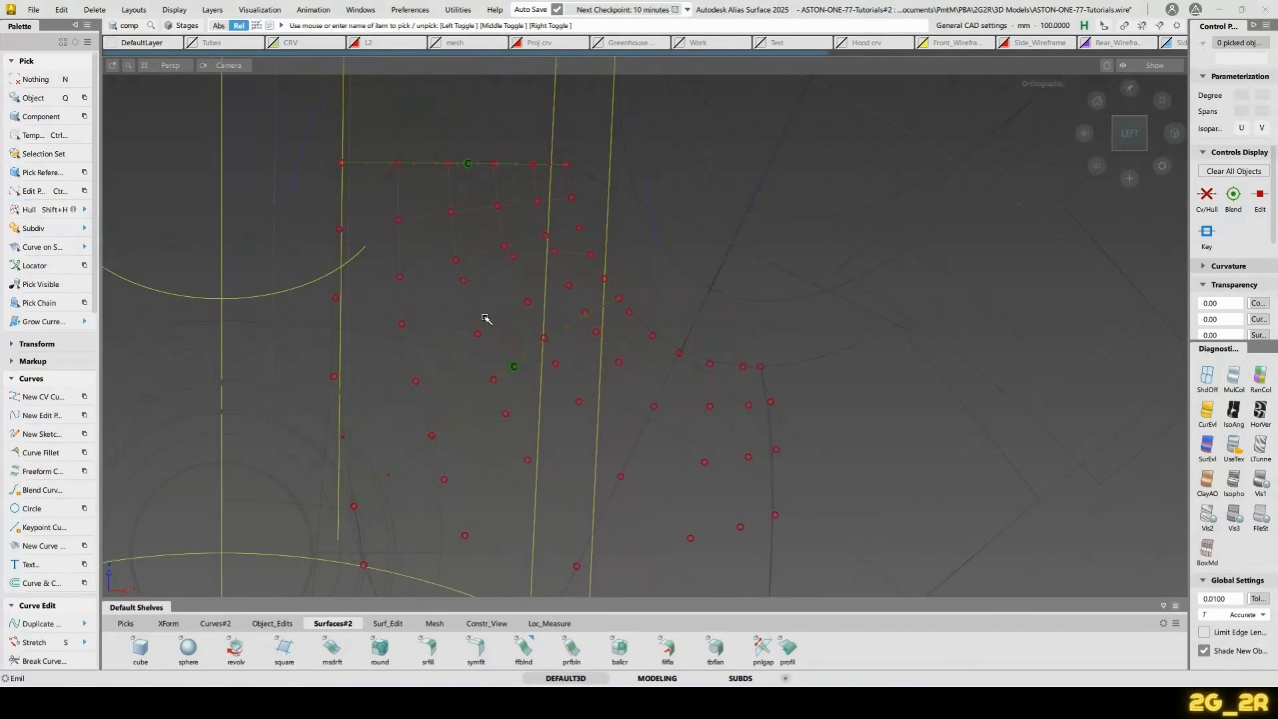
{"action": "left_click", "coordinate": [469, 306]}
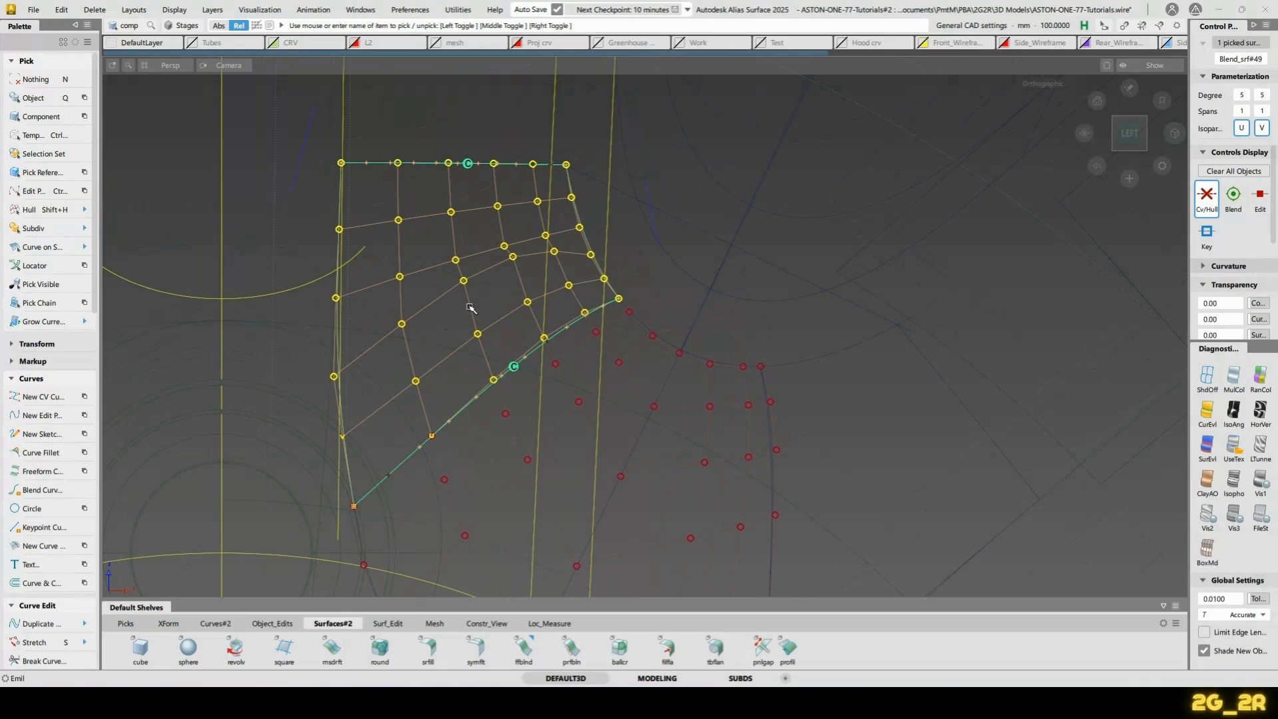
{"action": "key", "text": "shift+Delete"}
Start Planarize Hull with type Single and planarize the two interior cross hulls of the smaller blend nearest the shared edge
{"action": "scroll", "coordinate": [12, 375], "scroll_direction": "down", "scroll_amount": 10}
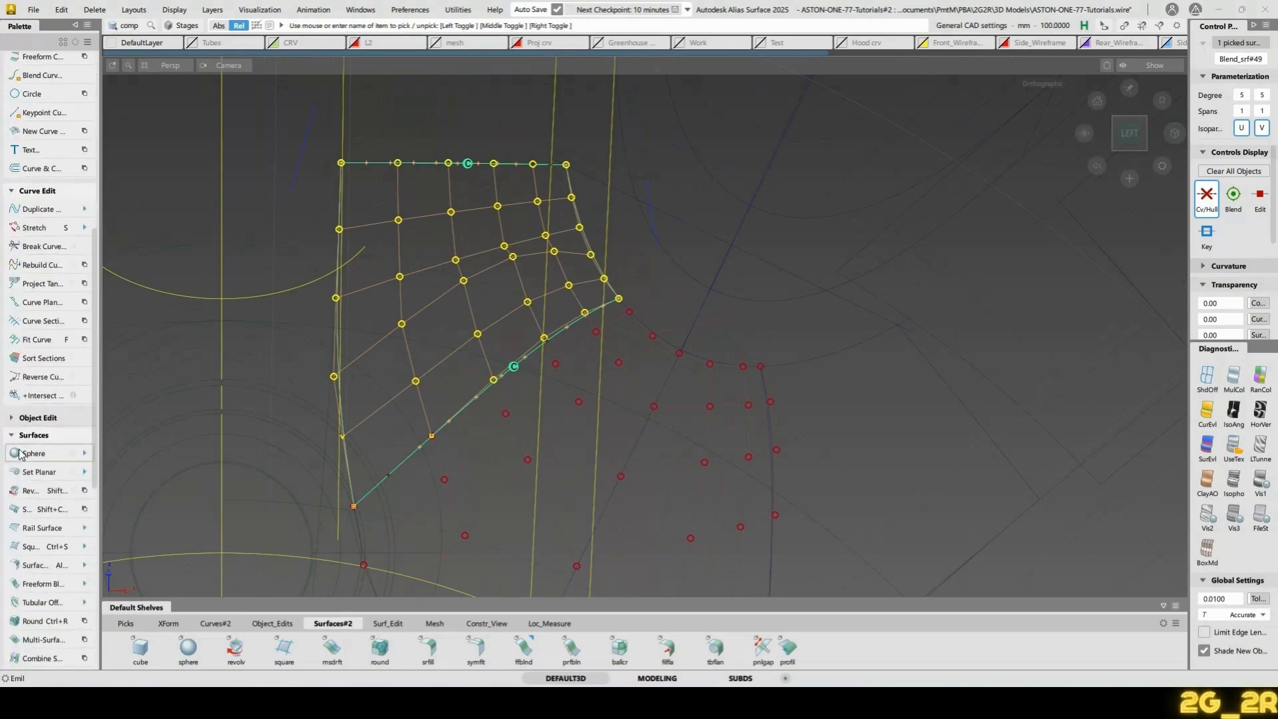
{"action": "scroll", "coordinate": [53, 542], "scroll_direction": "down", "scroll_amount": 1}
{"action": "scroll", "coordinate": [53, 543], "scroll_direction": "down", "scroll_amount": 12}
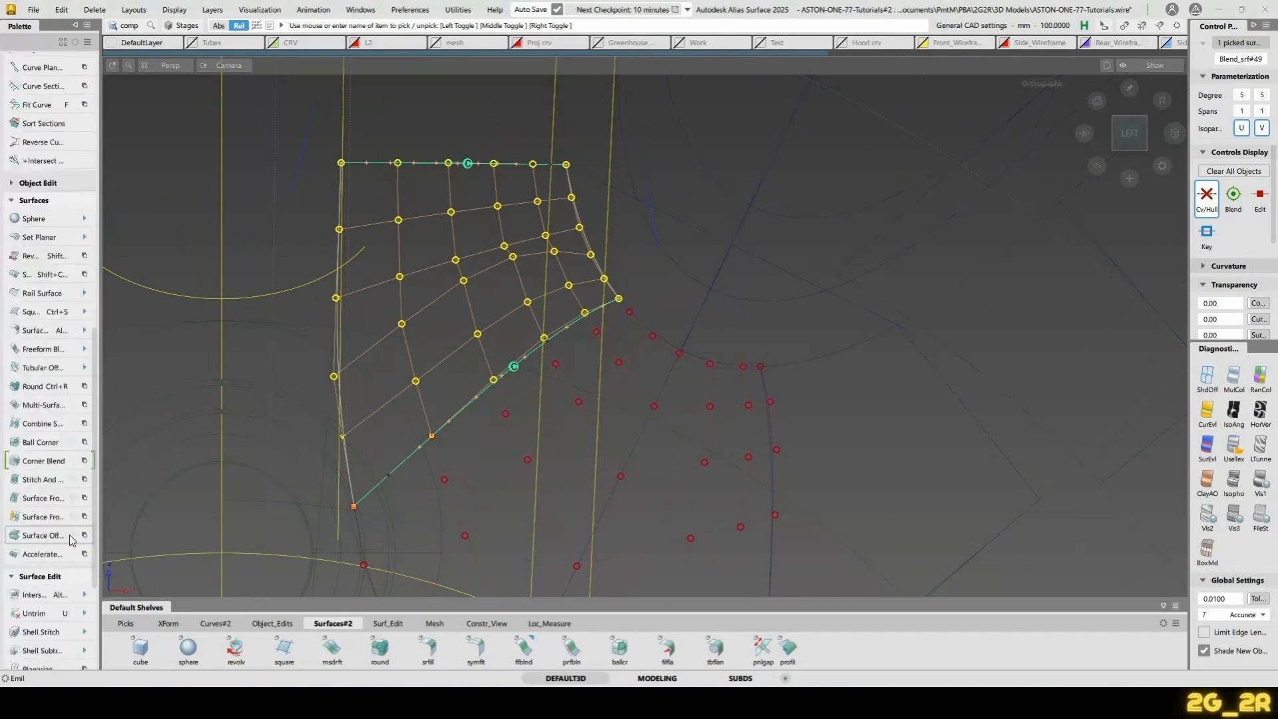
{"action": "double_click", "coordinate": [42, 480]}
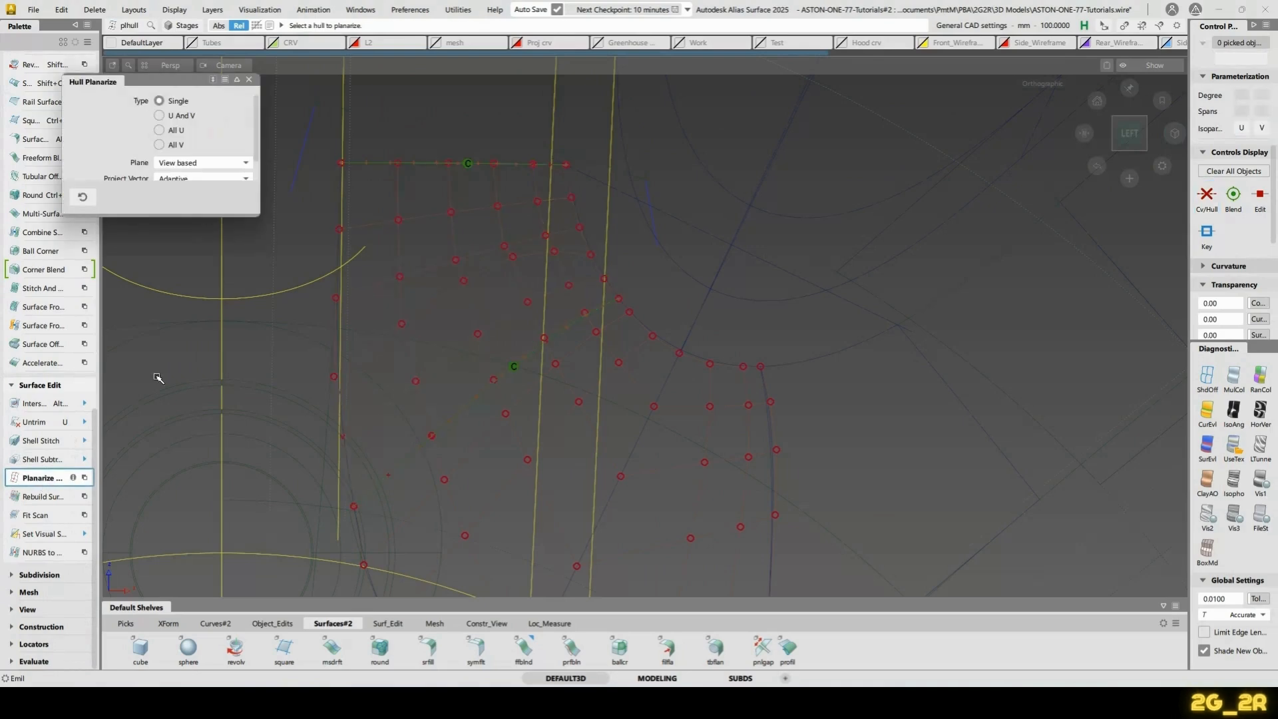
{"action": "left_click", "coordinate": [438, 298]}
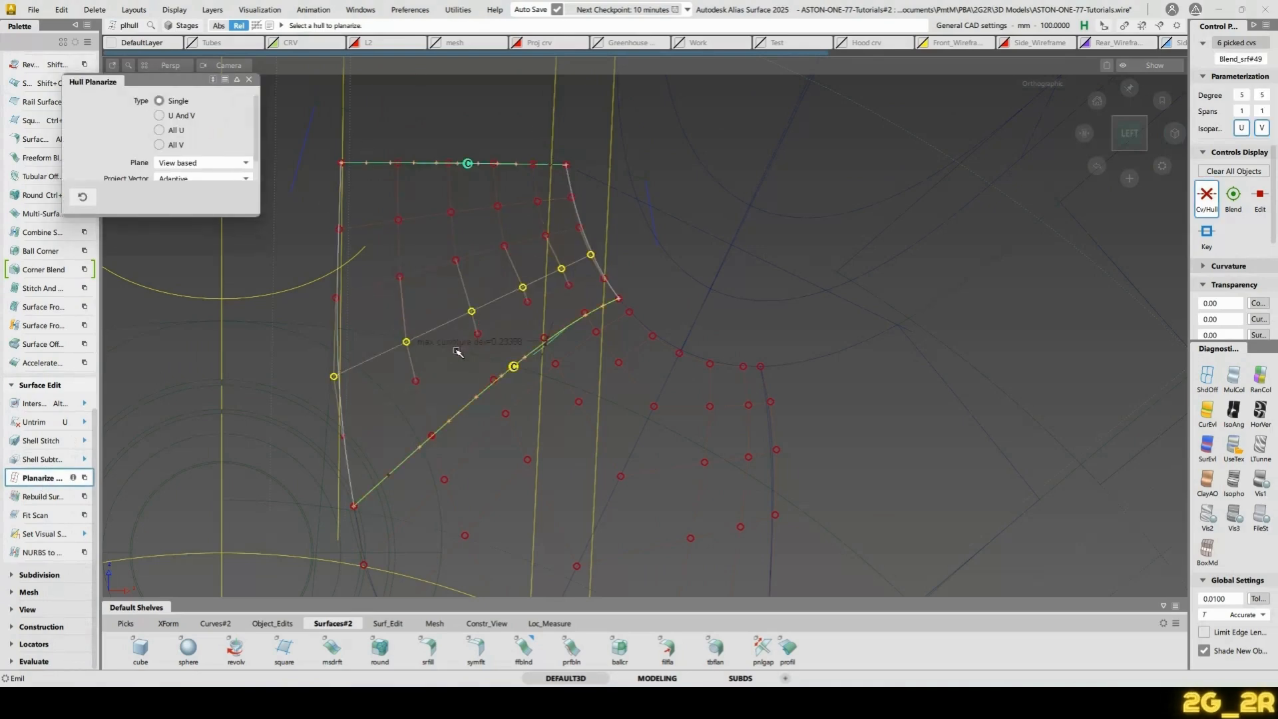
{"action": "left_click", "coordinate": [439, 363]}
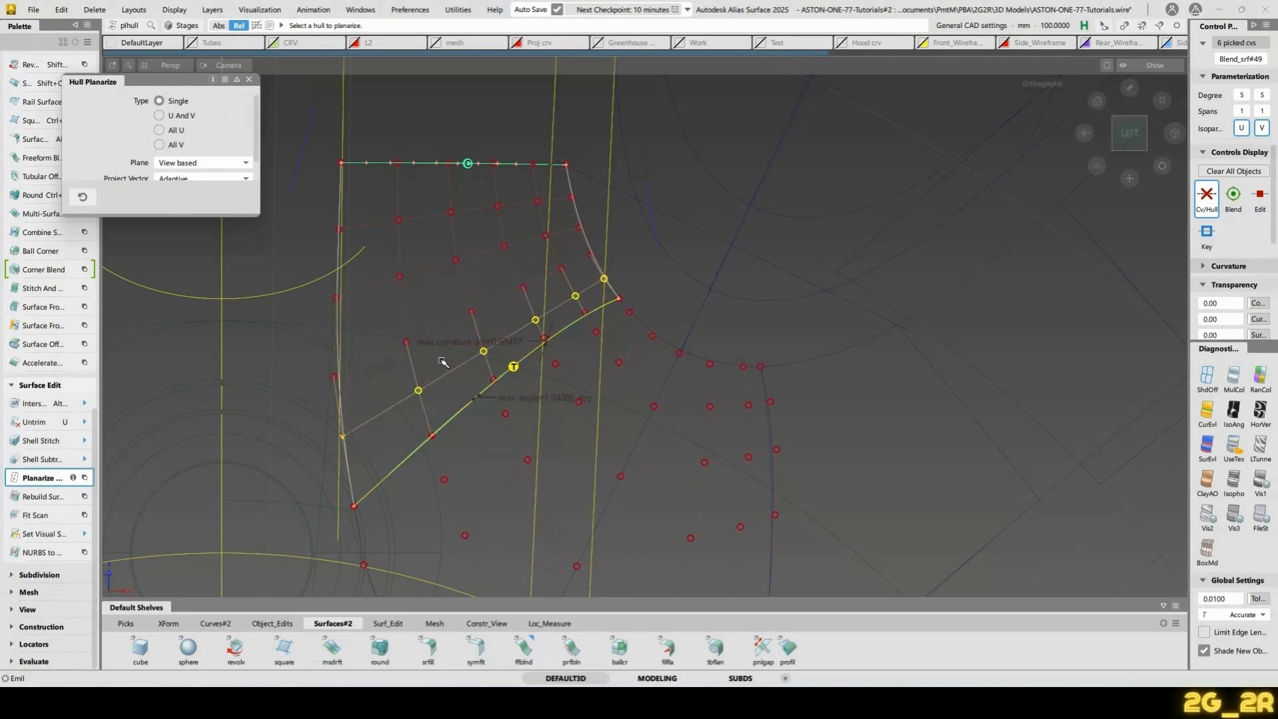
Try to planarize the hull on the edge shared by both blends, choosing Blend_srf#48
{"action": "left_click", "coordinate": [484, 426]}
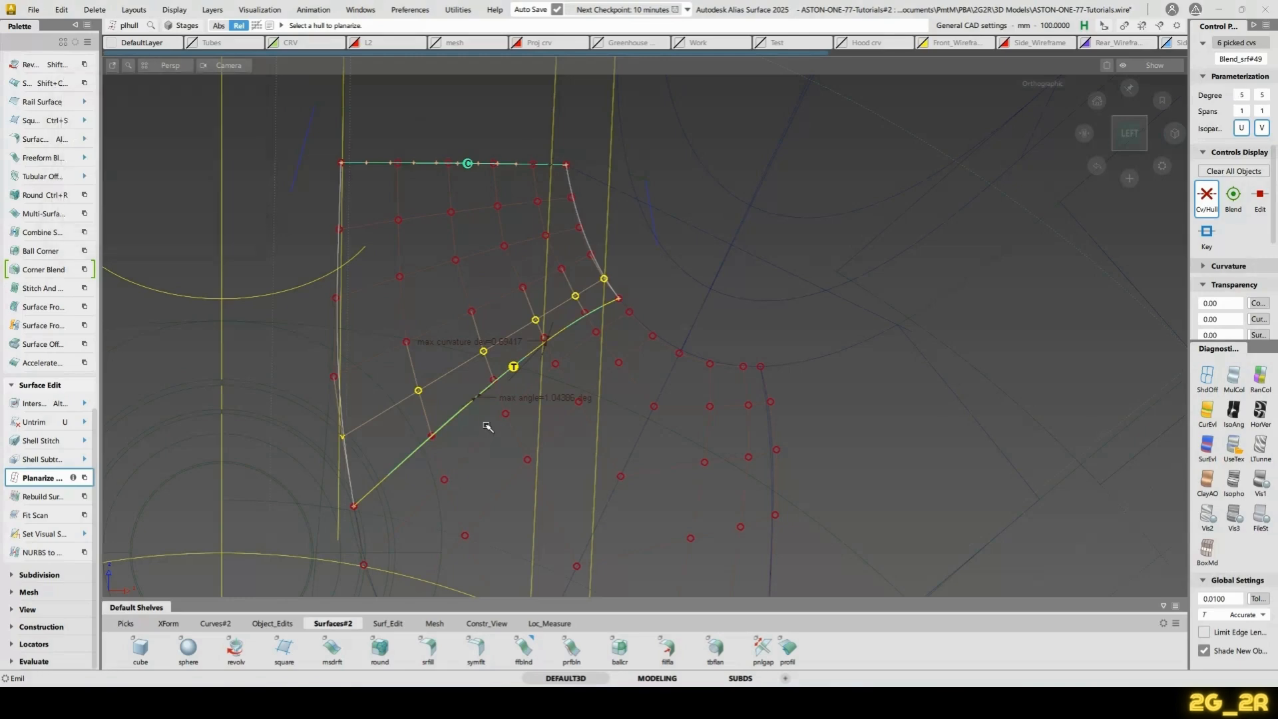
{"action": "left_click", "coordinate": [465, 410]}
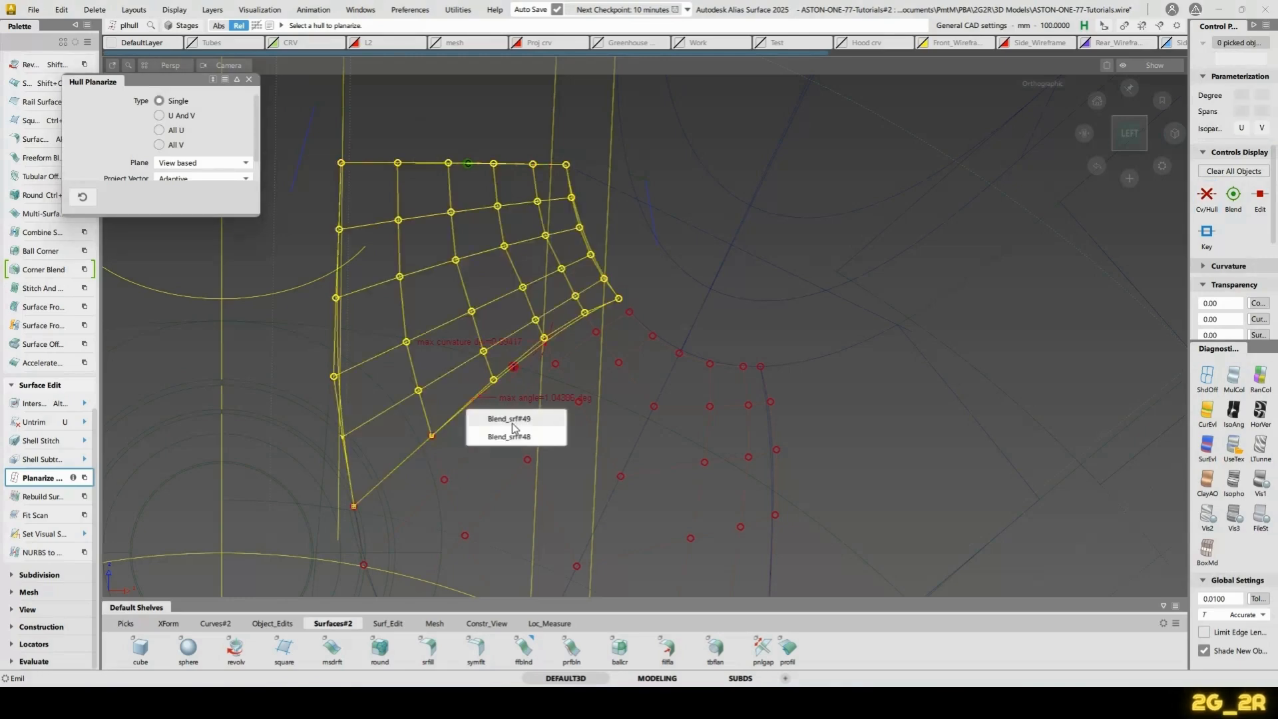
{"action": "left_click", "coordinate": [509, 436]}
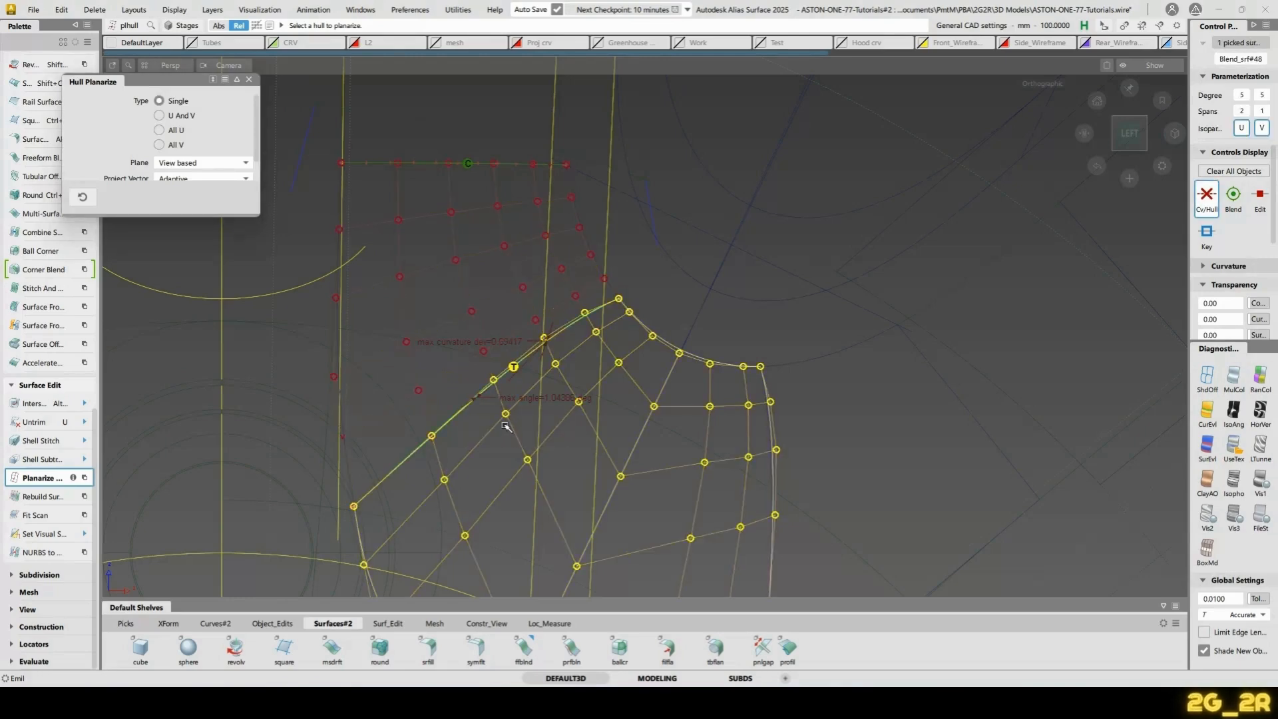
{"action": "left_click", "coordinate": [504, 424]}
Planarize the larger blend's hulls one by one, from its free side edge across to the hull beside the shared edge
{"action": "middle_click_drag", "start_coordinate": [645, 479], "coordinate": [634, 368], "text": "alt+shift"}
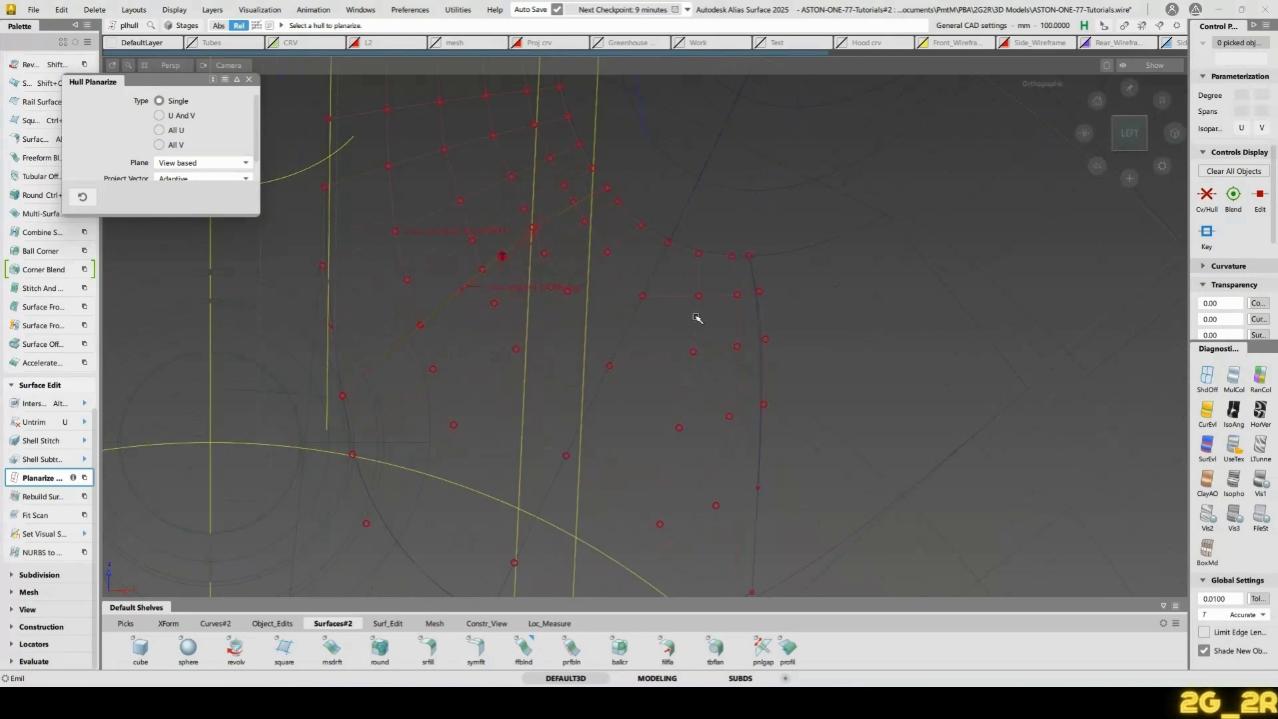
{"action": "left_click", "coordinate": [764, 368]}
{"action": "left_click", "coordinate": [732, 379]}
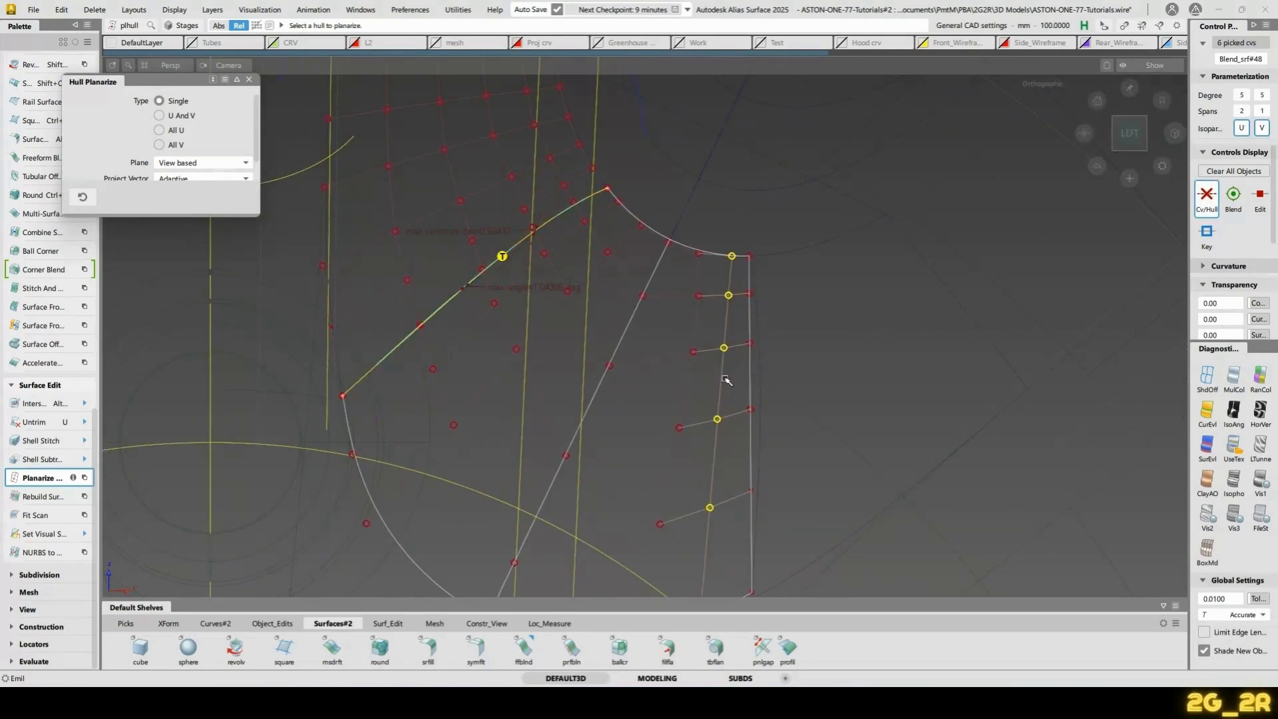
{"action": "left_click", "coordinate": [692, 384]}
{"action": "left_click", "coordinate": [603, 384]}
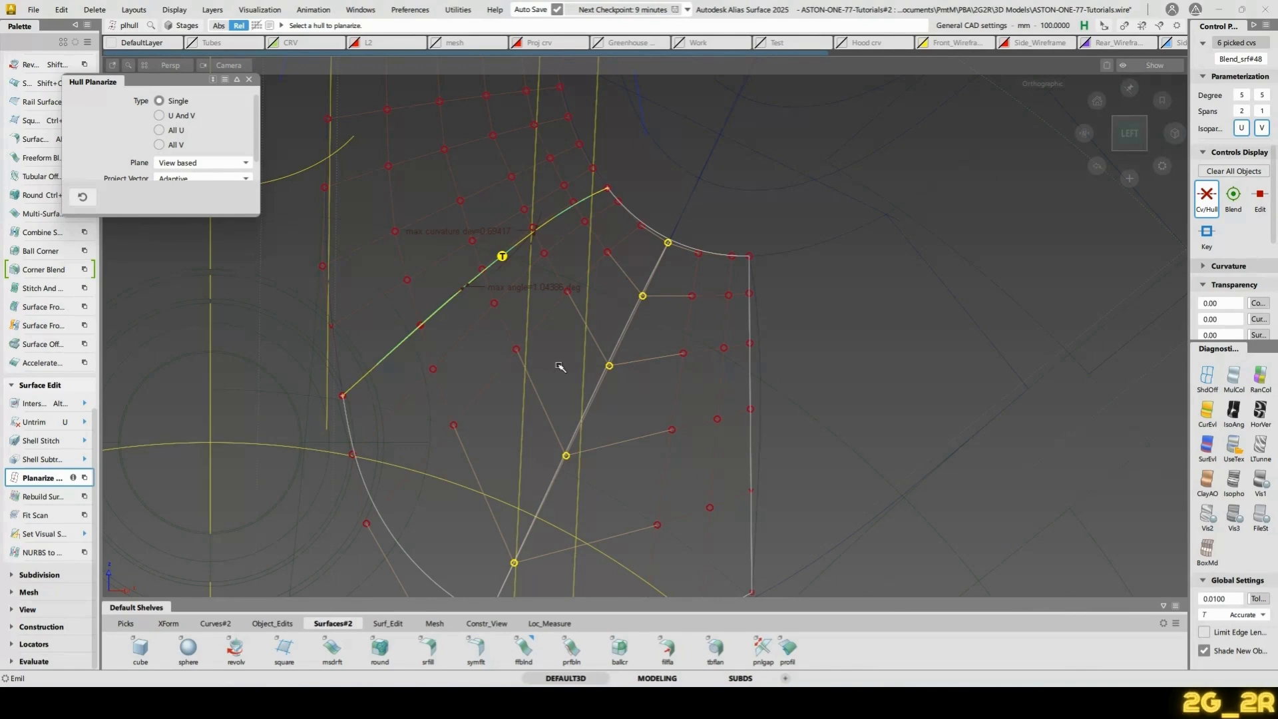
{"action": "left_click", "coordinate": [533, 355]}
{"action": "left_click", "coordinate": [540, 323]}
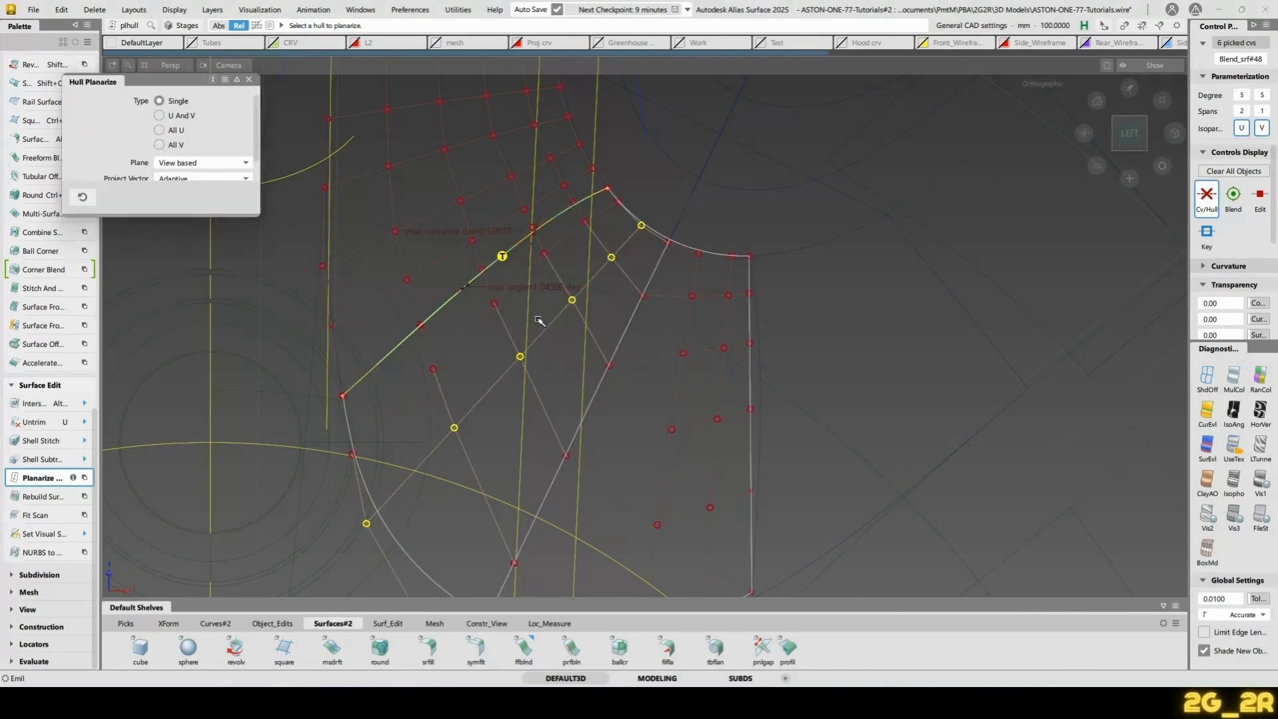
{"action": "left_click", "coordinate": [467, 301]}
Retry planarizing the shared-edge hull, choosing each of the two overlapping blend surfaces in turn
{"action": "left_click", "coordinate": [461, 298]}
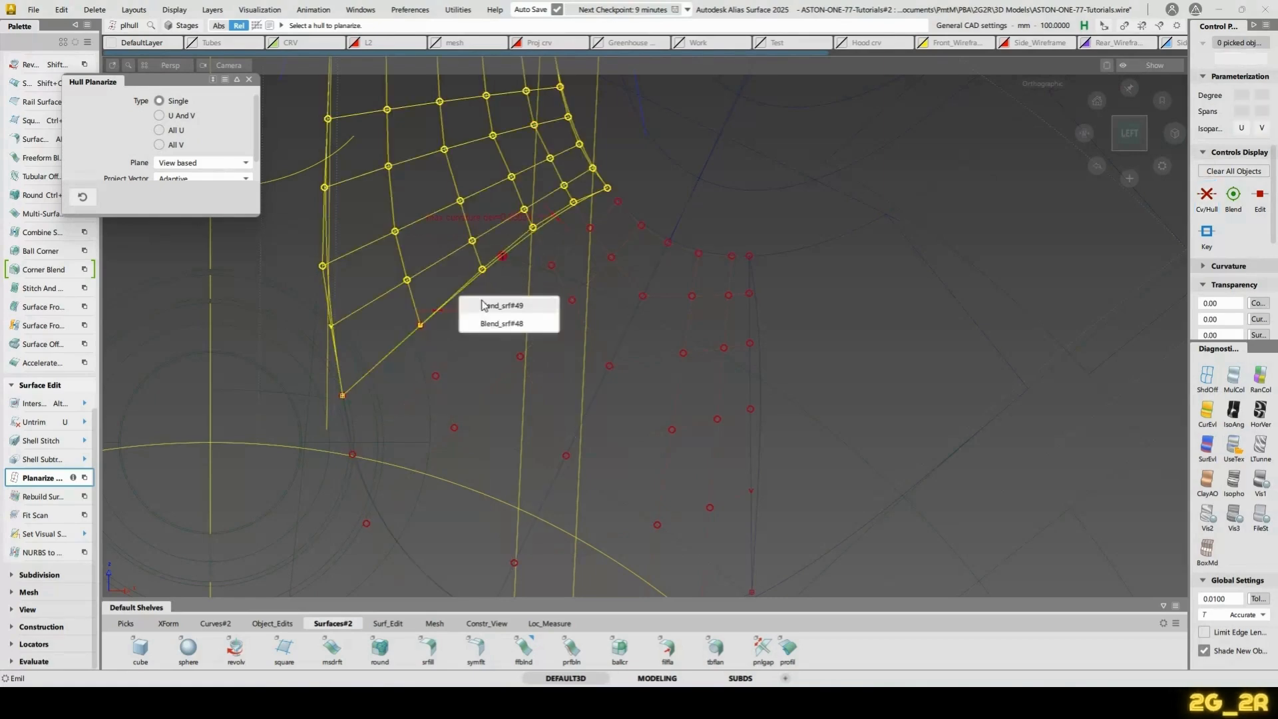
{"action": "left_click", "coordinate": [483, 309]}
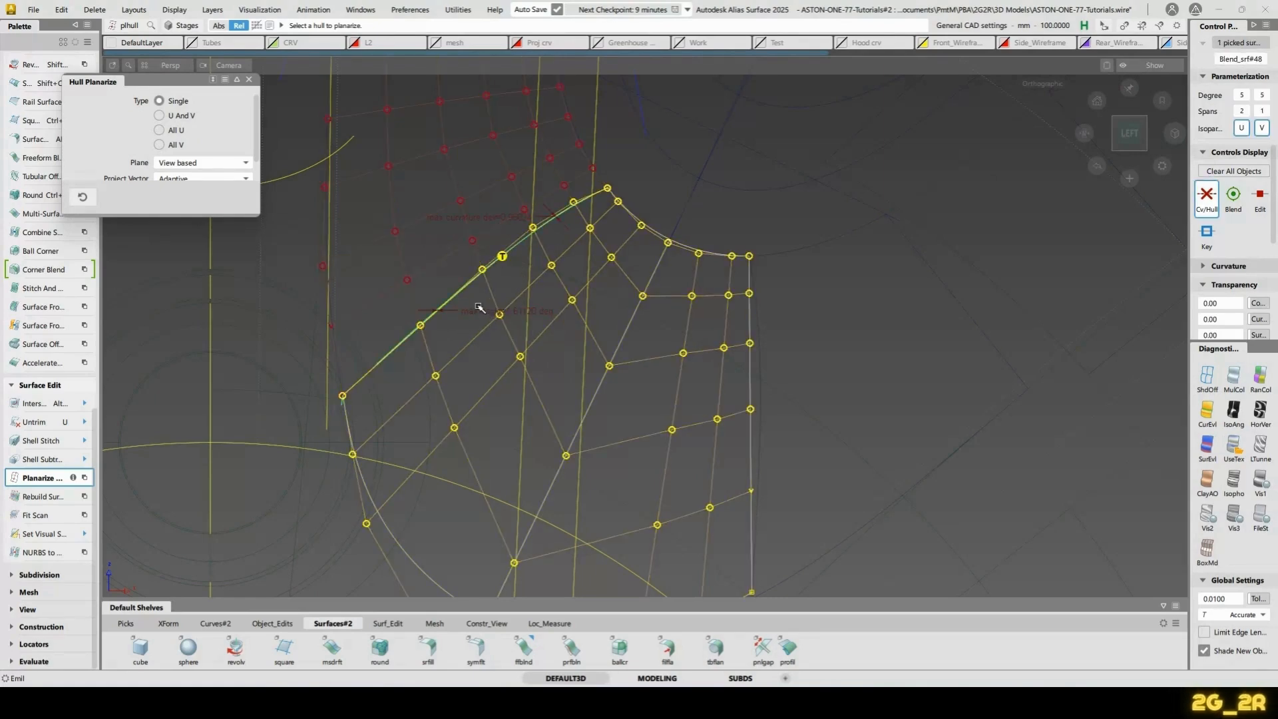
{"action": "left_click", "coordinate": [479, 308]}
{"action": "left_click", "coordinate": [455, 301]}
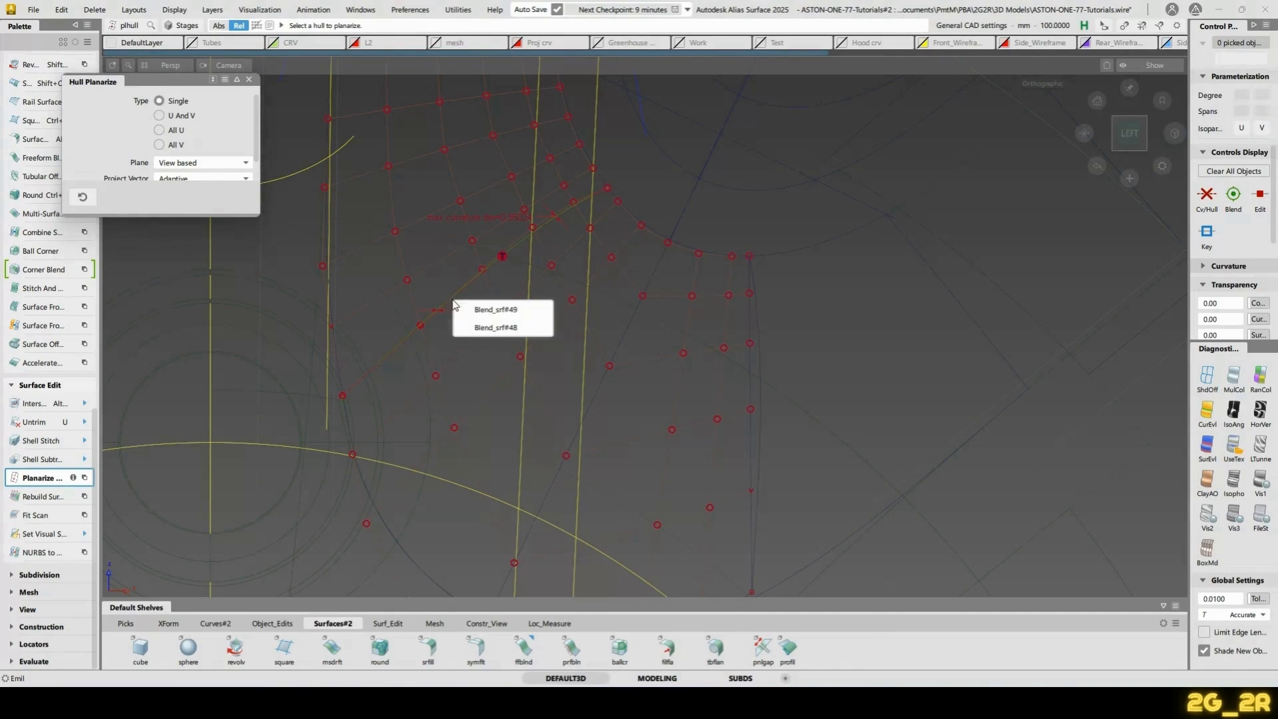
{"action": "left_click", "coordinate": [481, 308]}
{"action": "left_click_drag", "start_coordinate": [486, 303], "coordinate": [565, 385], "text": "ctrl+shift"}
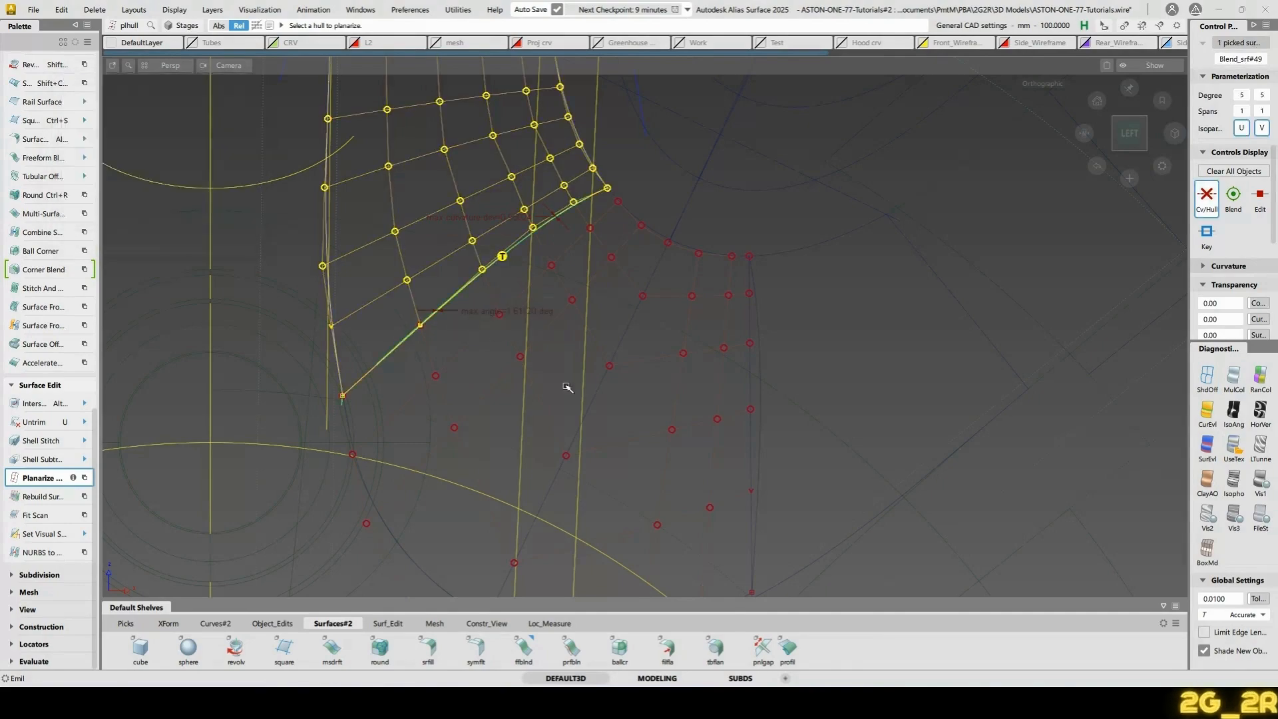
{"action": "right_click_drag", "start_coordinate": [490, 313], "coordinate": [527, 336], "text": "ctrl+shift"}
{"action": "middle_click_drag", "start_coordinate": [527, 335], "coordinate": [520, 376], "text": "alt+shift"}
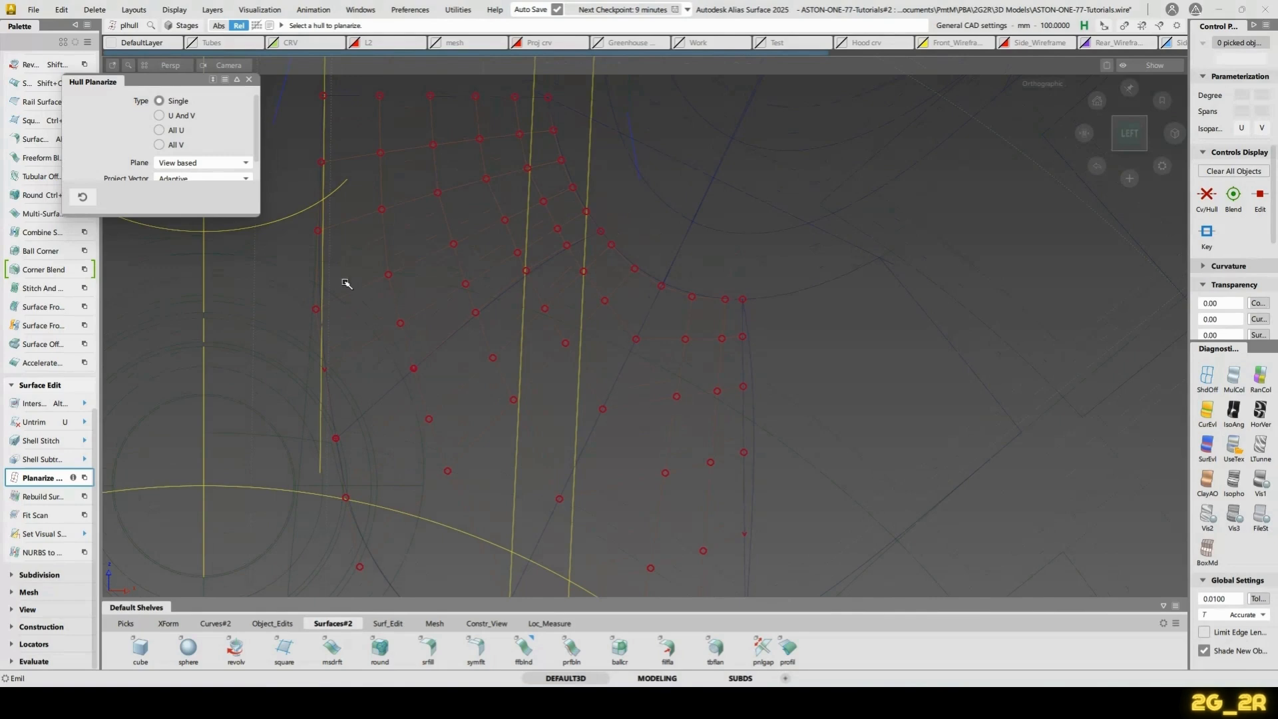
Check the Hull Planarize project vector choices, keep Adaptive, enlarge the options window and pick the shared edge's hull again
{"action": "scroll", "coordinate": [208, 190], "scroll_direction": "down", "scroll_amount": 1}
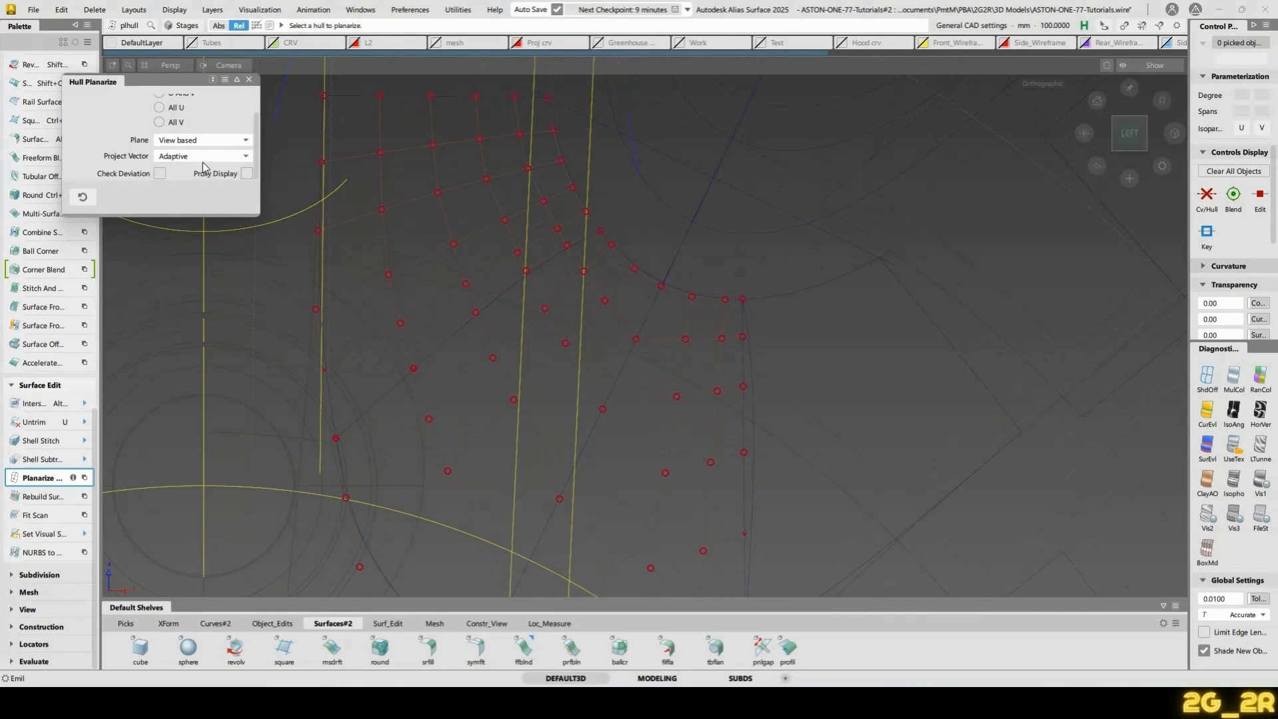
{"action": "left_click", "coordinate": [246, 157]}
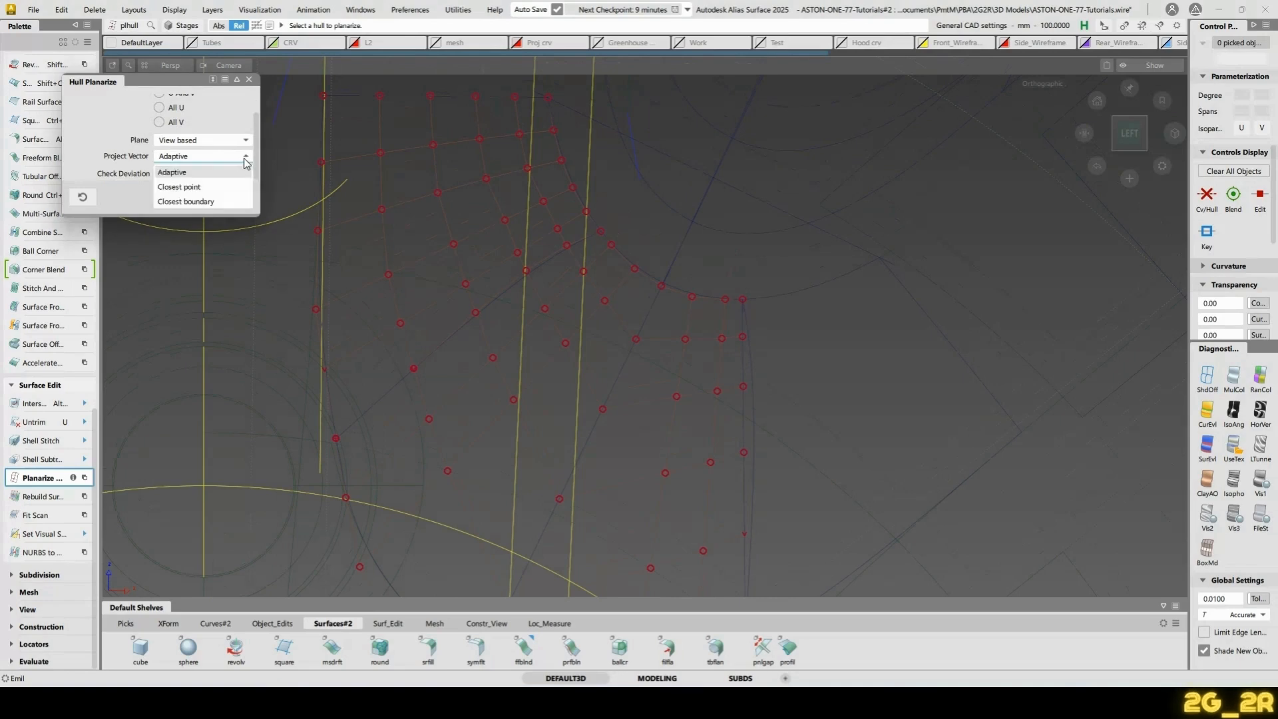
{"action": "left_click", "coordinate": [244, 158]}
{"action": "left_click_drag", "start_coordinate": [219, 214], "coordinate": [214, 278]}
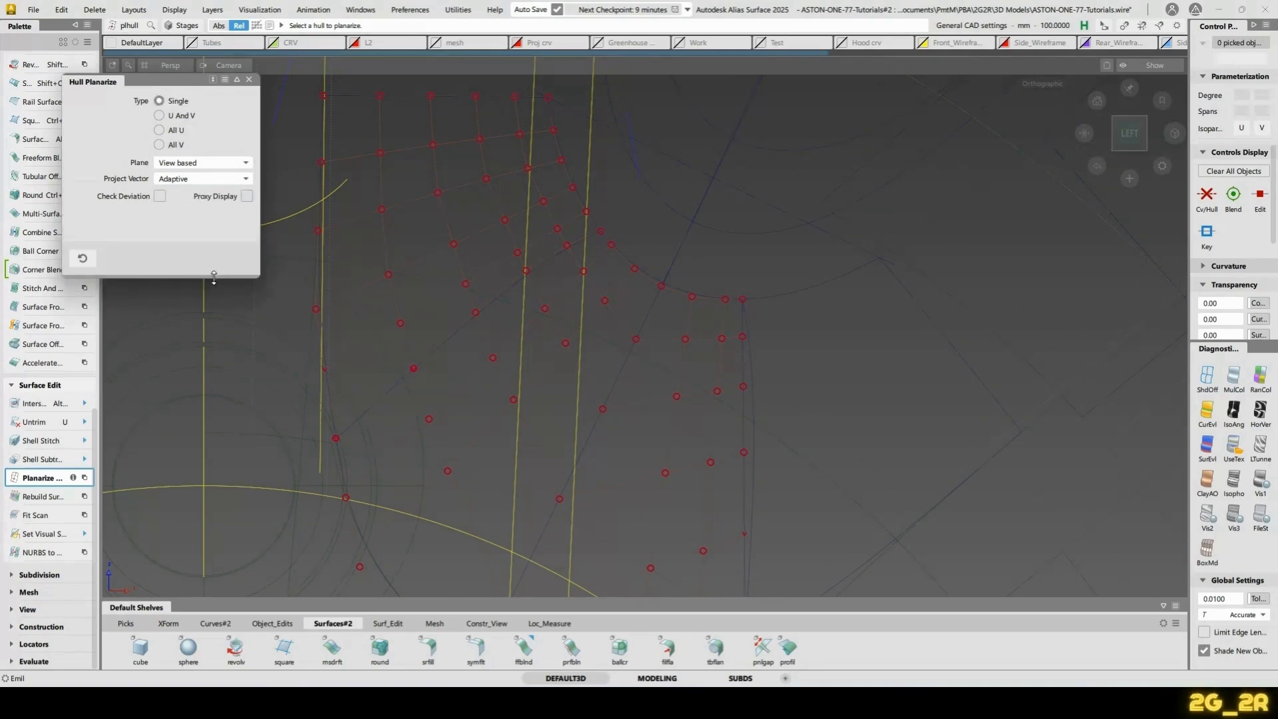
{"action": "left_click", "coordinate": [439, 346]}
{"action": "left_click", "coordinate": [495, 360]}
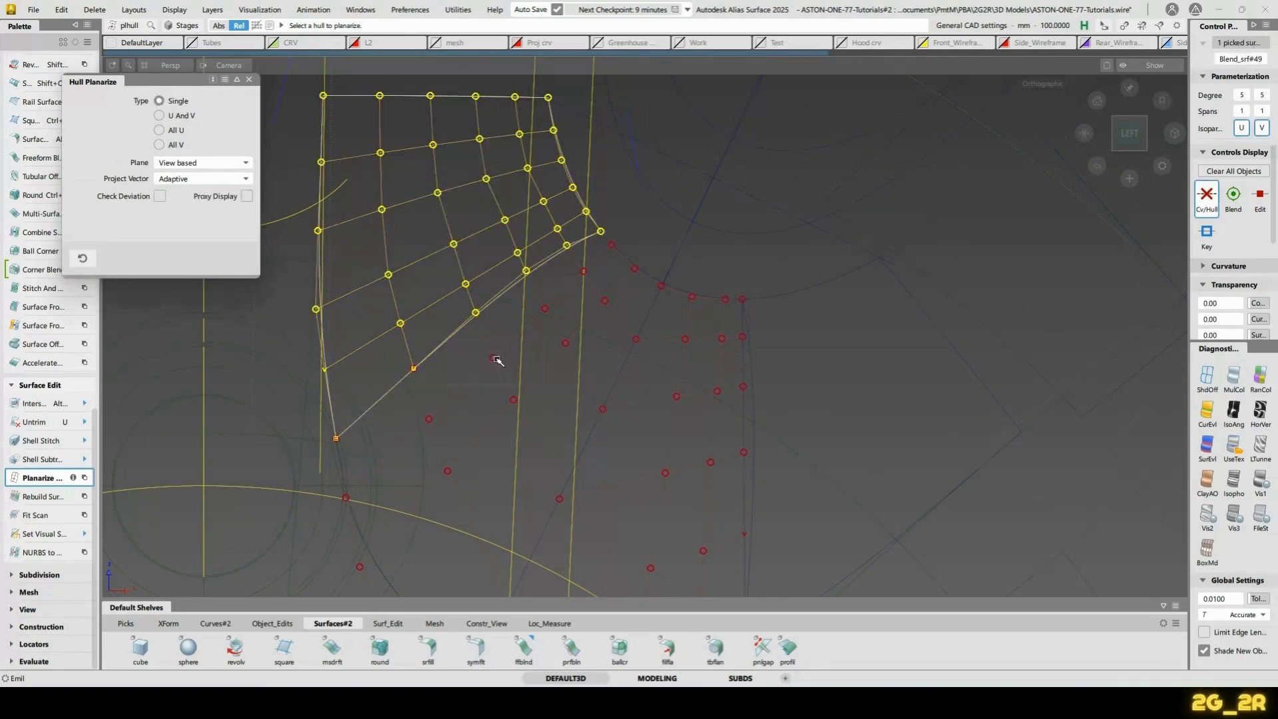
Try a straight edit-point line snapped between the two end CVs of the blends' shared edge
{"action": "key", "text": "e"}
{"action": "left_click", "coordinate": [342, 445], "text": "ctrl"}
{"action": "left_click", "coordinate": [610, 232], "text": "ctrl"}
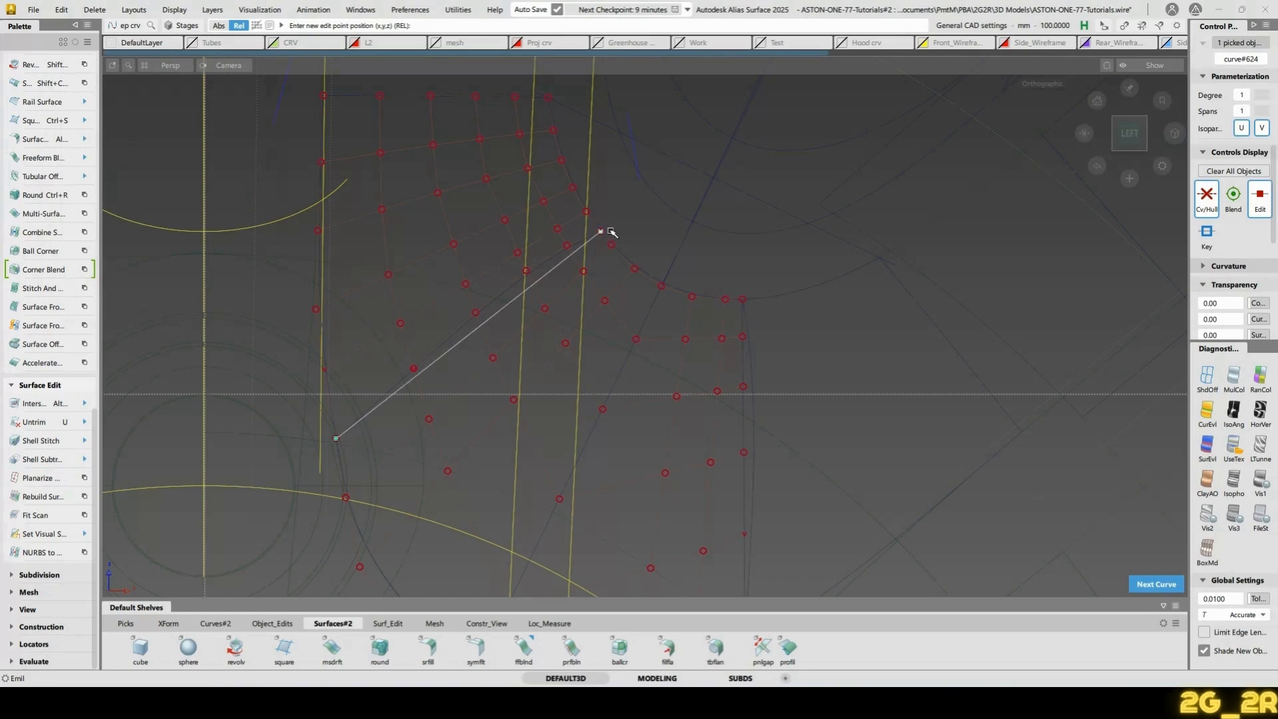
{"action": "key", "text": "ctrl+z"}
Move the larger blend's second shared-edge CV from the lower end toward the straight reference line
{"action": "key", "text": "c"}
{"action": "left_click", "coordinate": [413, 369]}
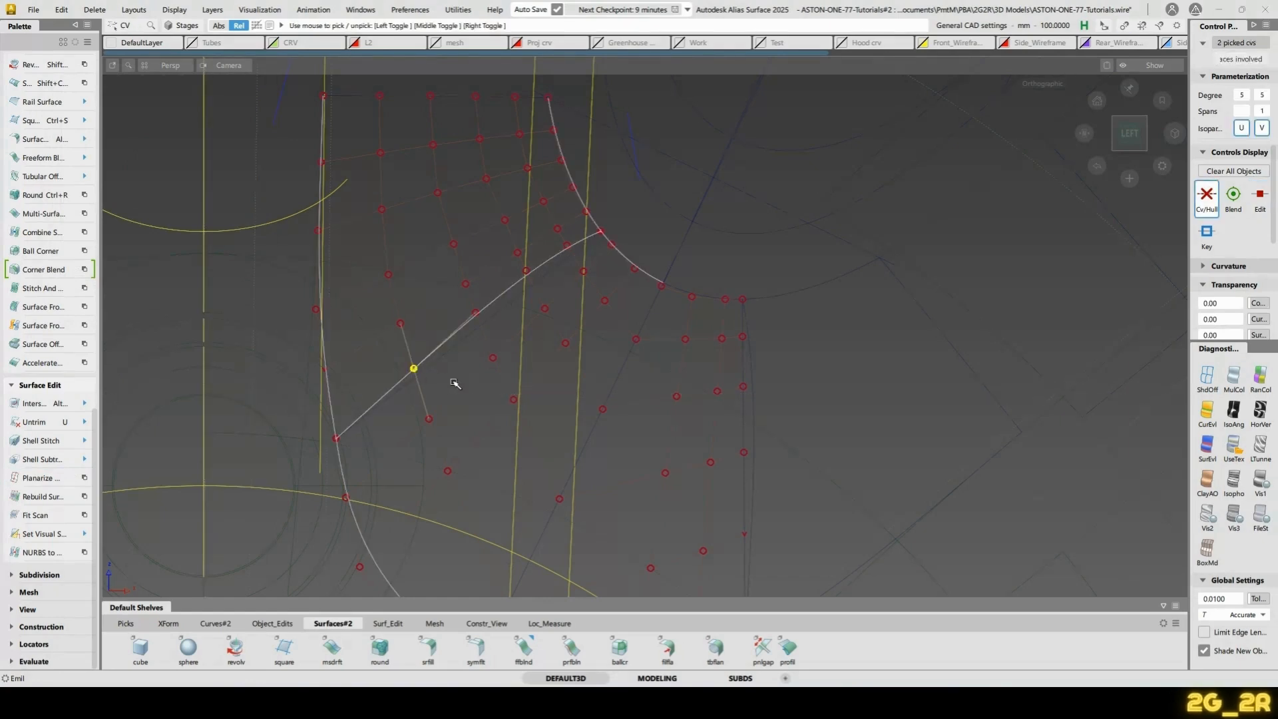
{"action": "left_click", "coordinate": [439, 395]}
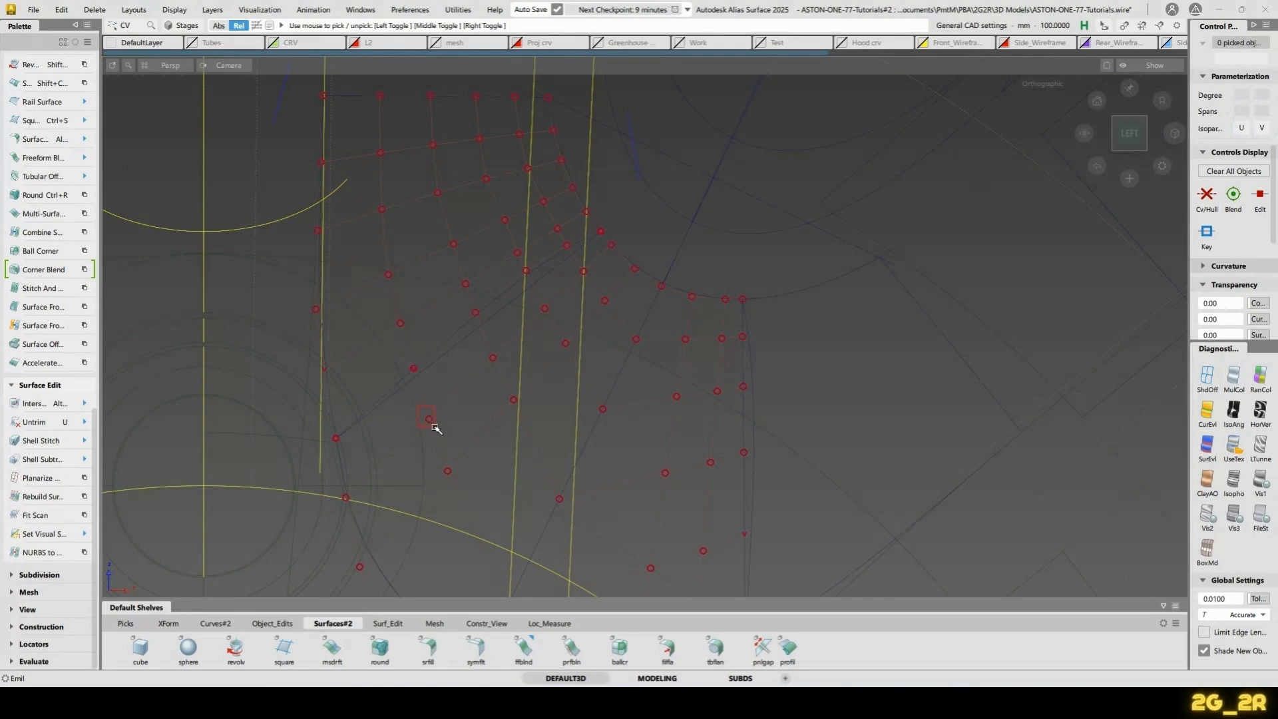
{"action": "left_click_drag", "start_coordinate": [417, 407], "coordinate": [436, 430]}
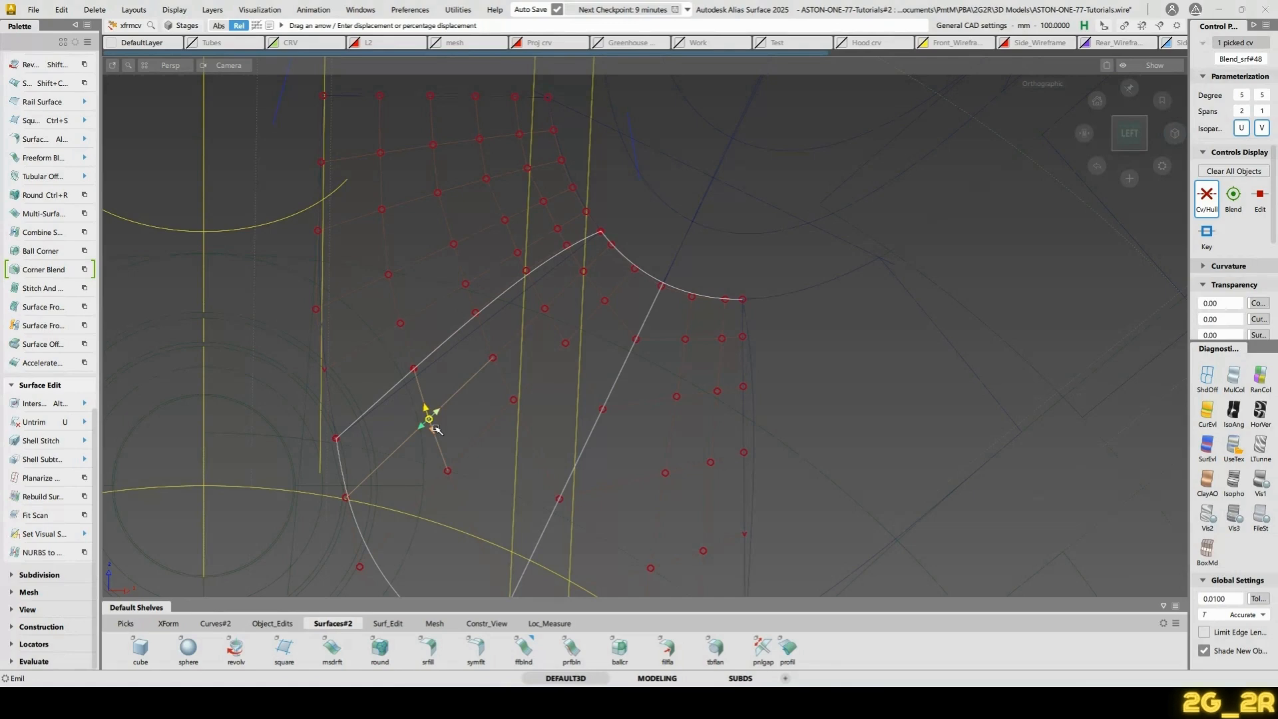
{"action": "key", "text": "Left"}
{"action": "key", "text": "Right"}
{"action": "key", "text": "Up"}
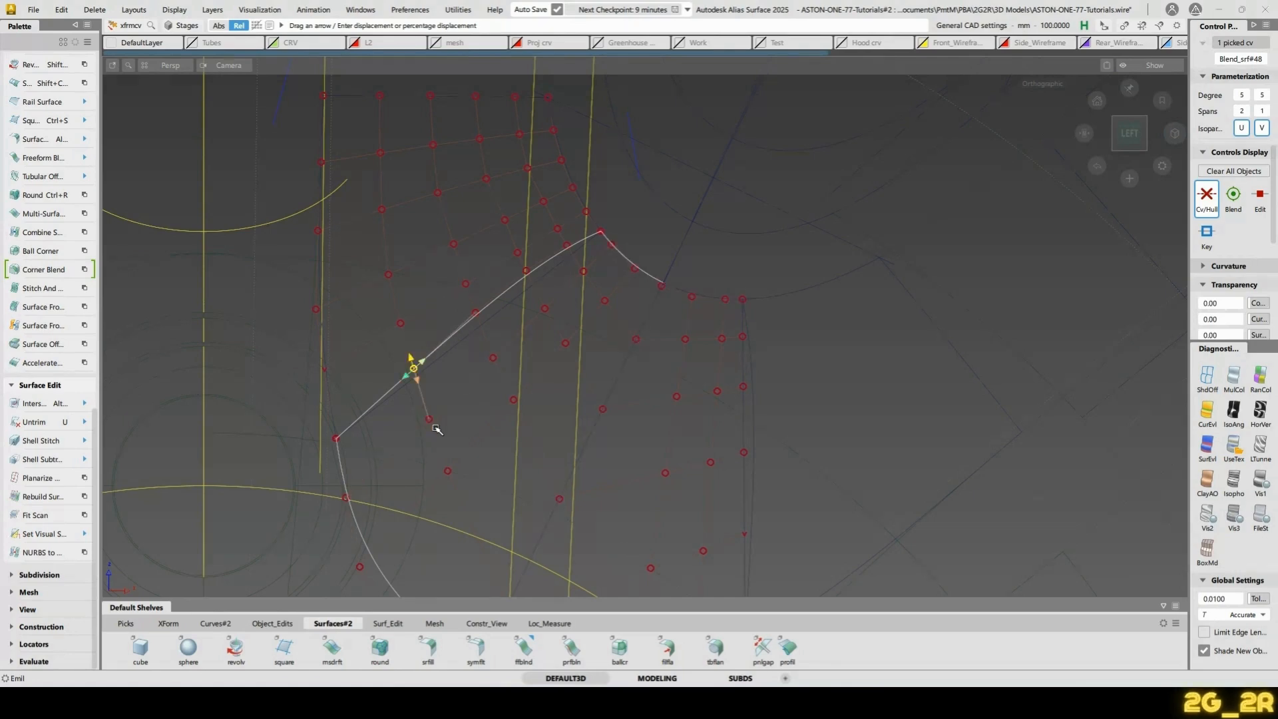
{"action": "left_click_drag", "start_coordinate": [483, 413], "coordinate": [717, 440]}
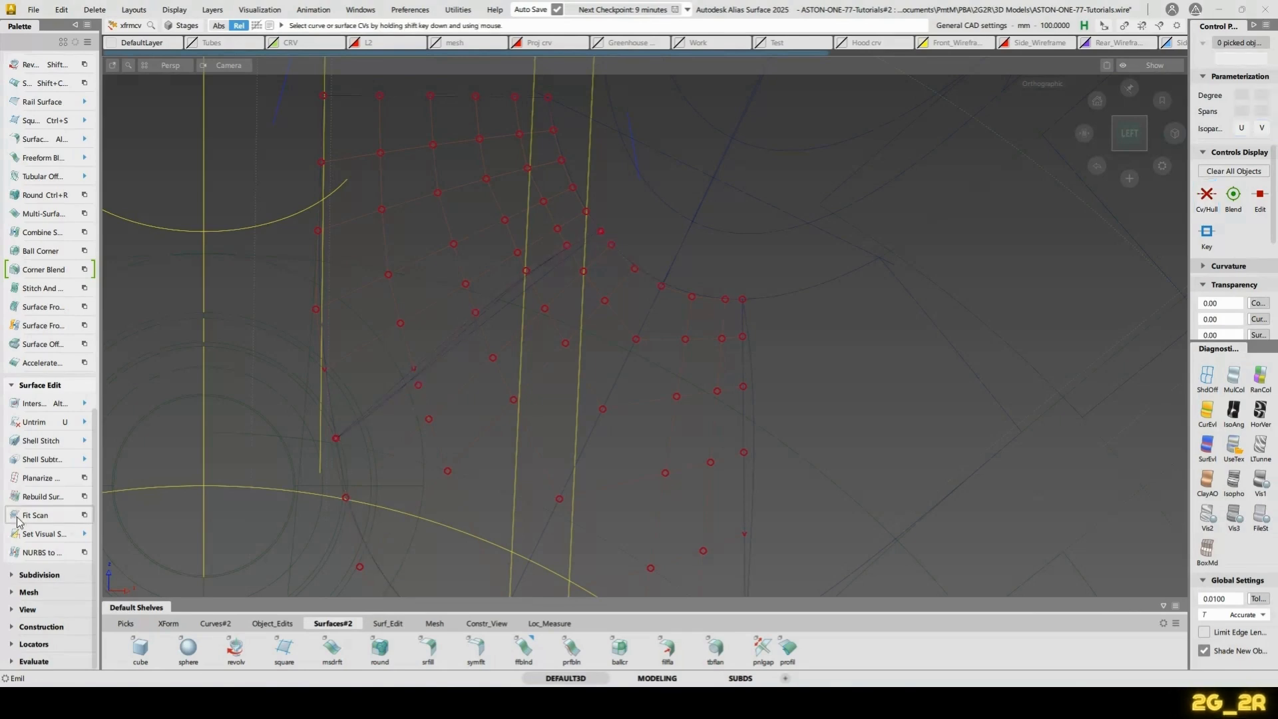
Planarize the shared-edge hull on both overlapping blend surfaces using the Single type, View based plane and Adaptive project vector
{"action": "double_click", "coordinate": [40, 477]}
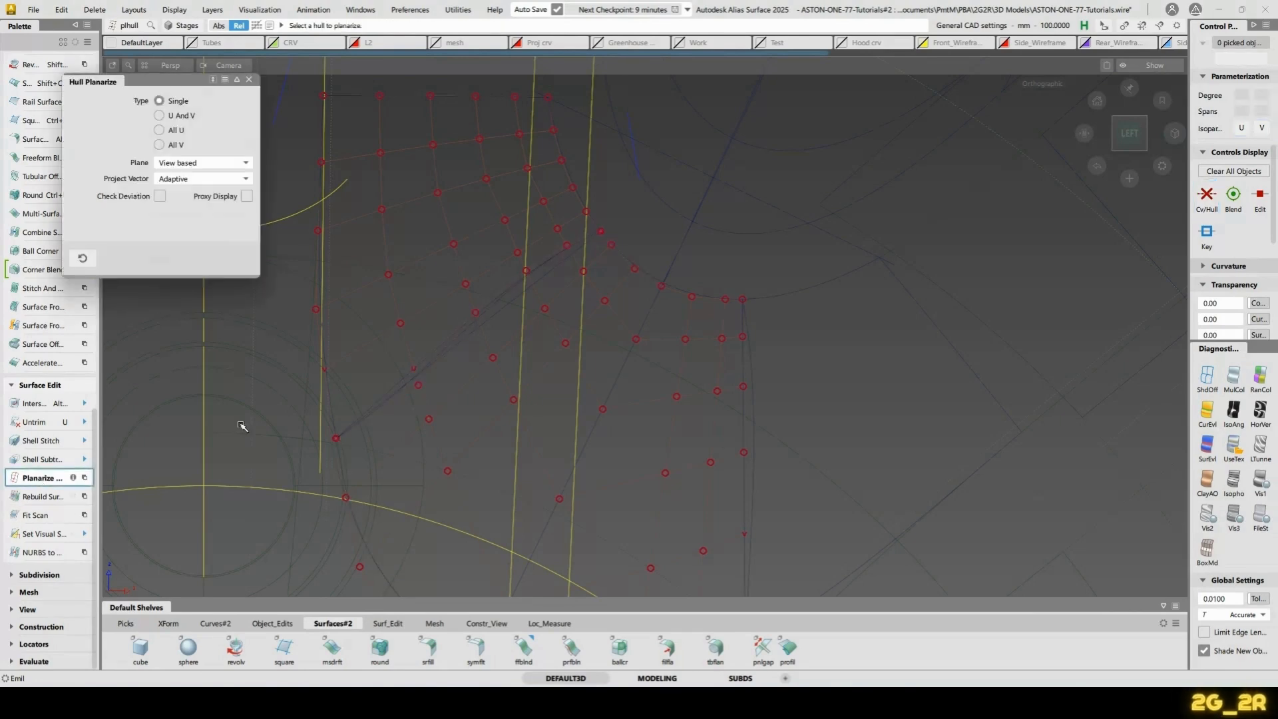
{"action": "left_click", "coordinate": [445, 357]}
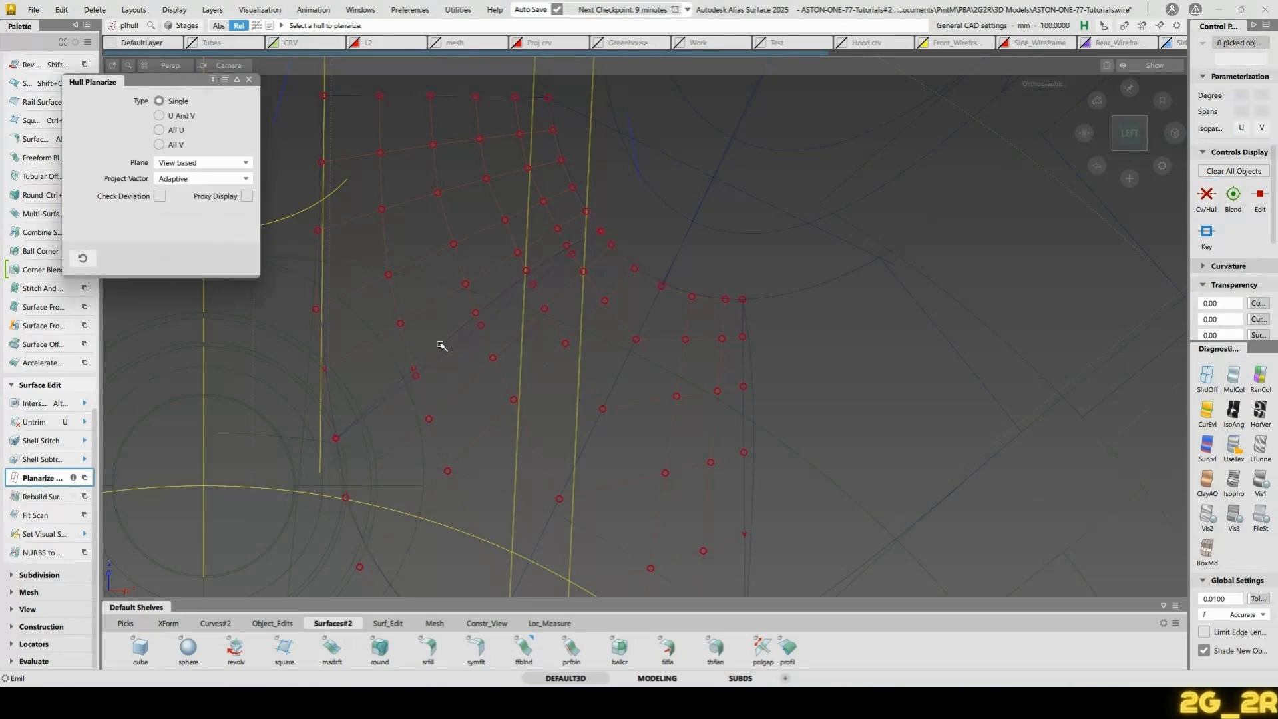
{"action": "left_click", "coordinate": [481, 329]}
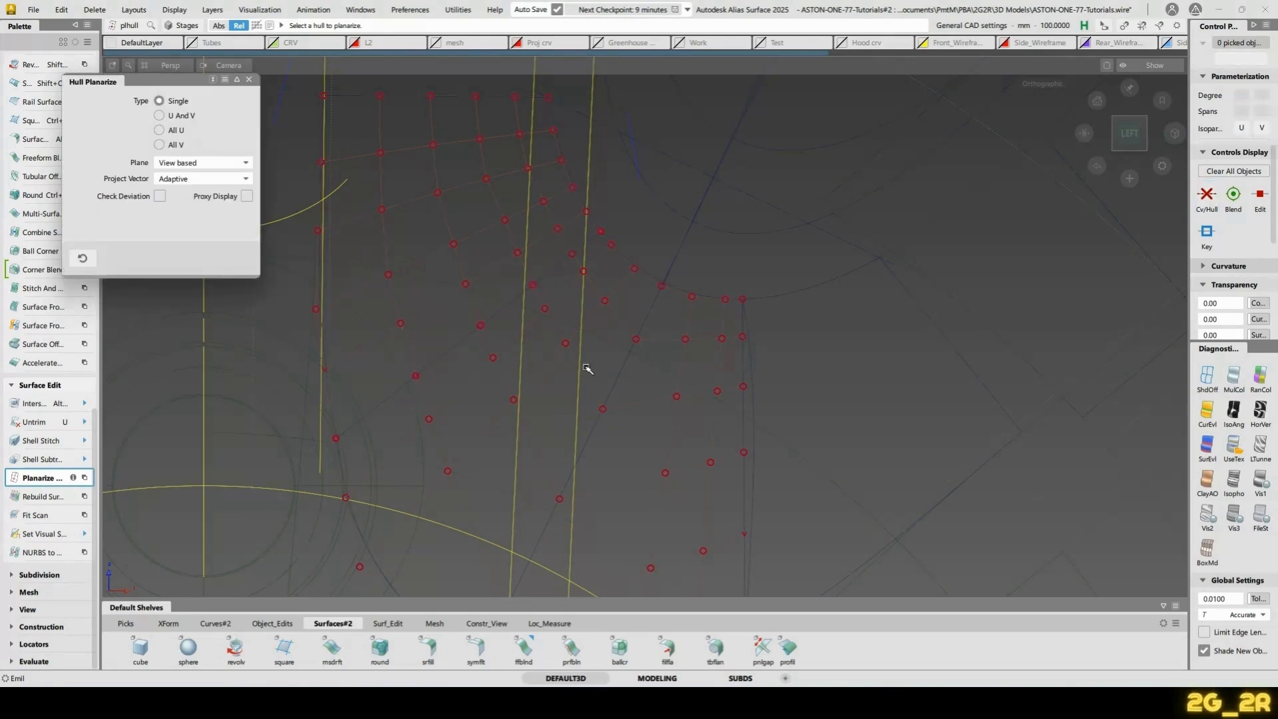
Delete the straight reference line between the shared edge's end CVs
{"action": "left_click_drag", "start_coordinate": [480, 363], "coordinate": [470, 317], "text": "ctrl+shift"}
{"action": "left_click", "coordinate": [478, 321]}
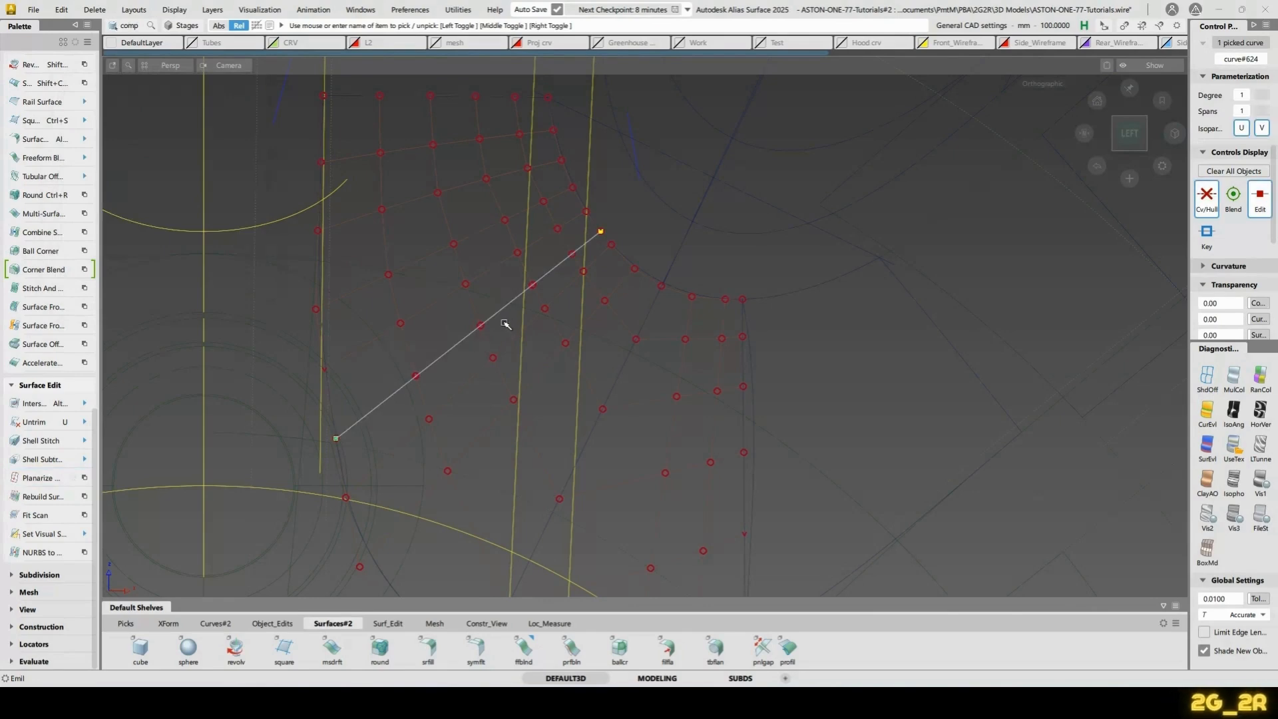
{"action": "left_click", "coordinate": [506, 324]}
{"action": "middle_click_drag", "start_coordinate": [667, 245], "coordinate": [673, 276], "text": "alt+shift"}
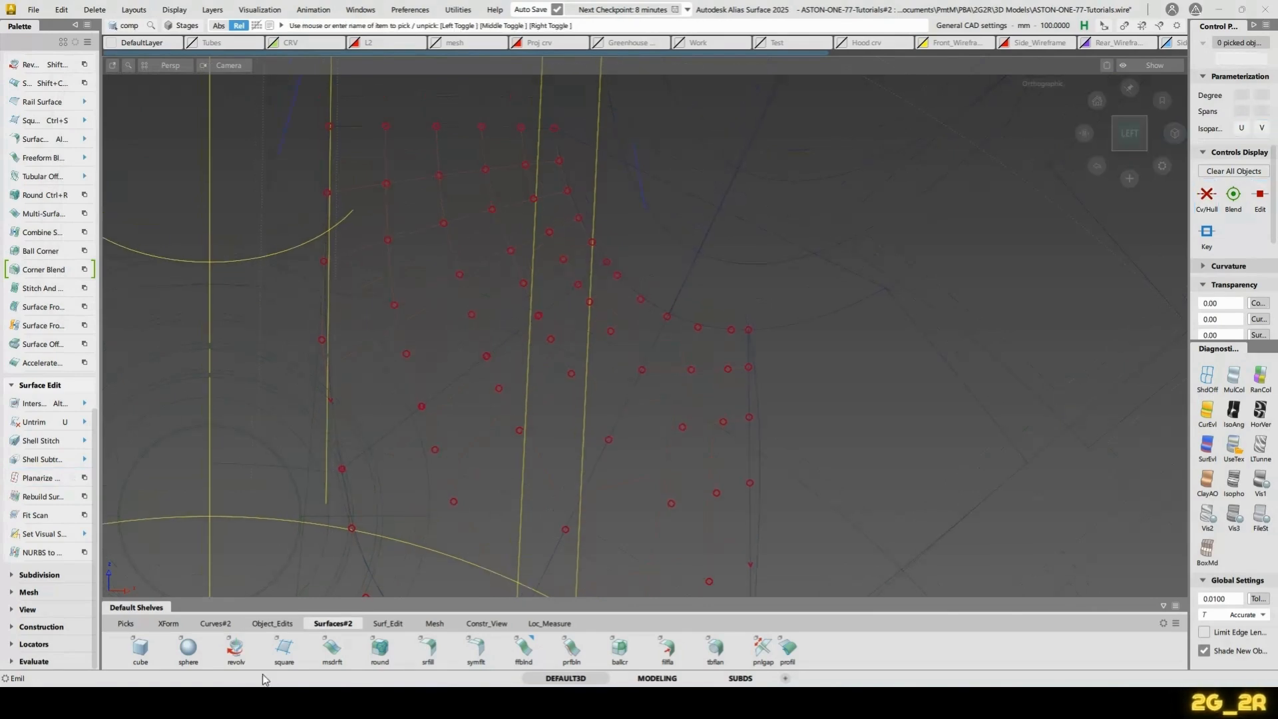
Align the smaller blend's shared edge to the larger blend with G2 continuity and Edge alignment
{"action": "left_click", "coordinate": [268, 625]}
{"action": "left_click", "coordinate": [234, 654]}
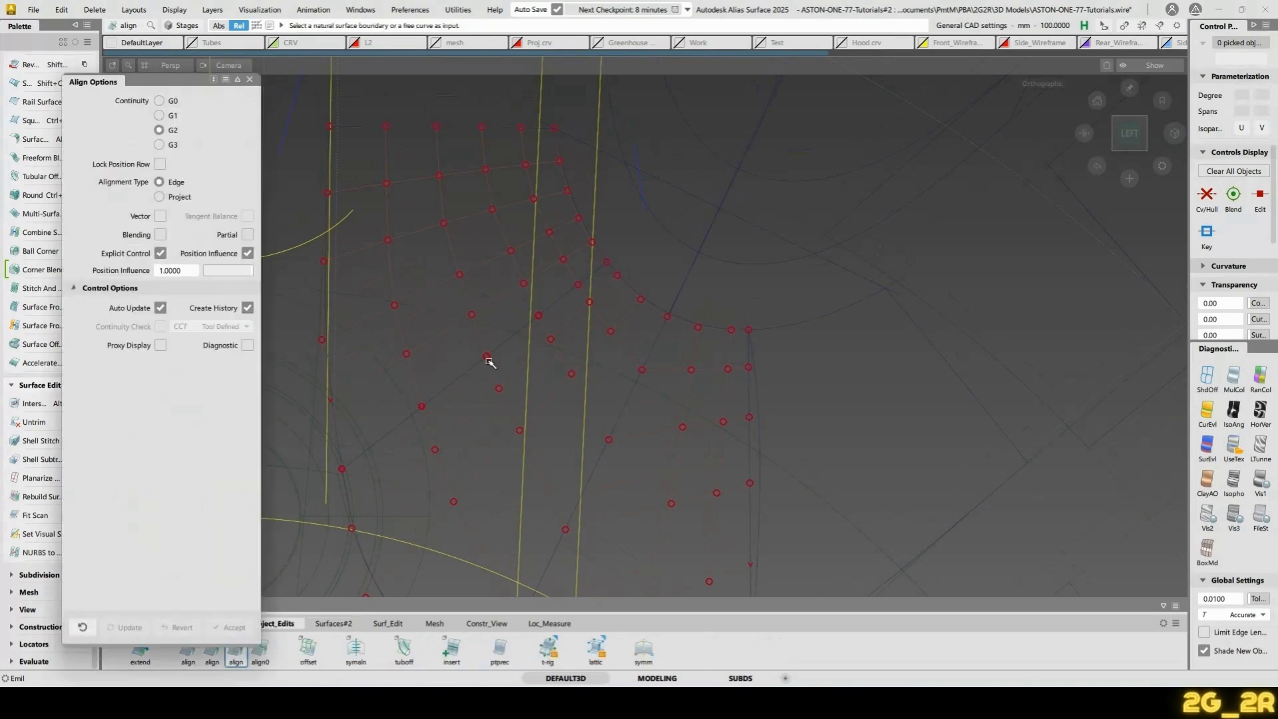
{"action": "left_click", "coordinate": [466, 379]}
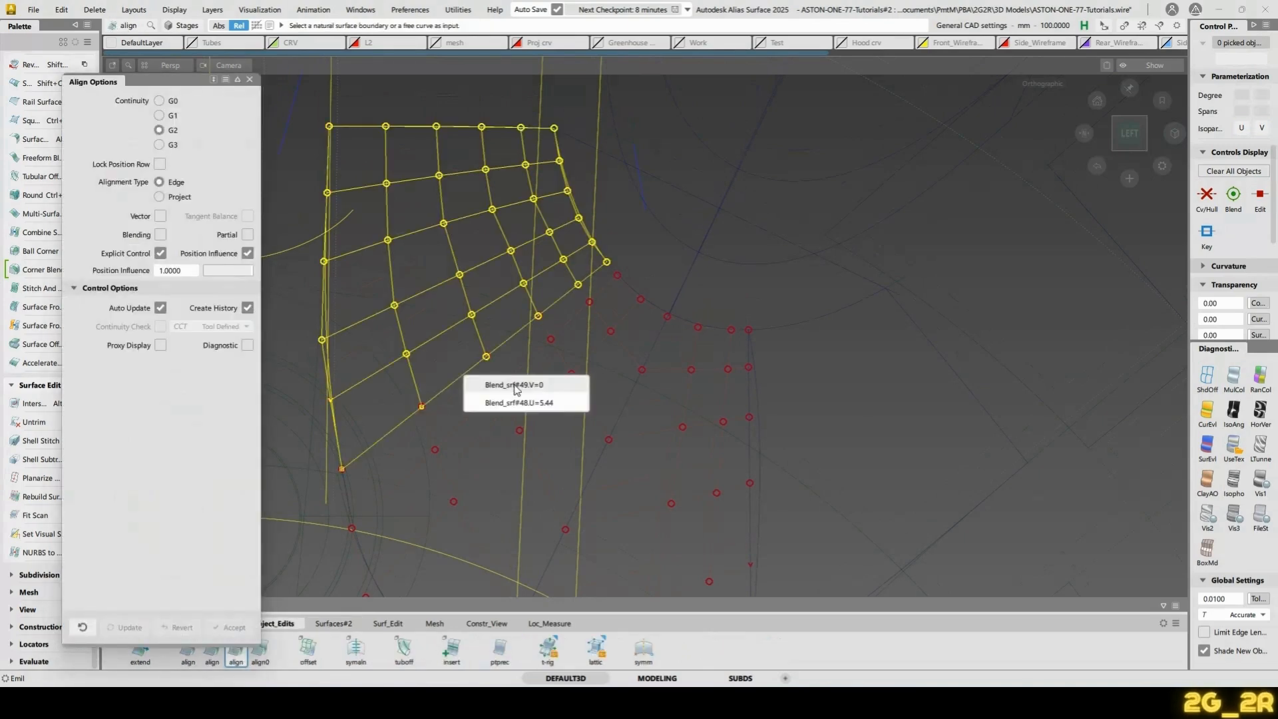
{"action": "left_click", "coordinate": [516, 386]}
{"action": "left_click", "coordinate": [466, 376]}
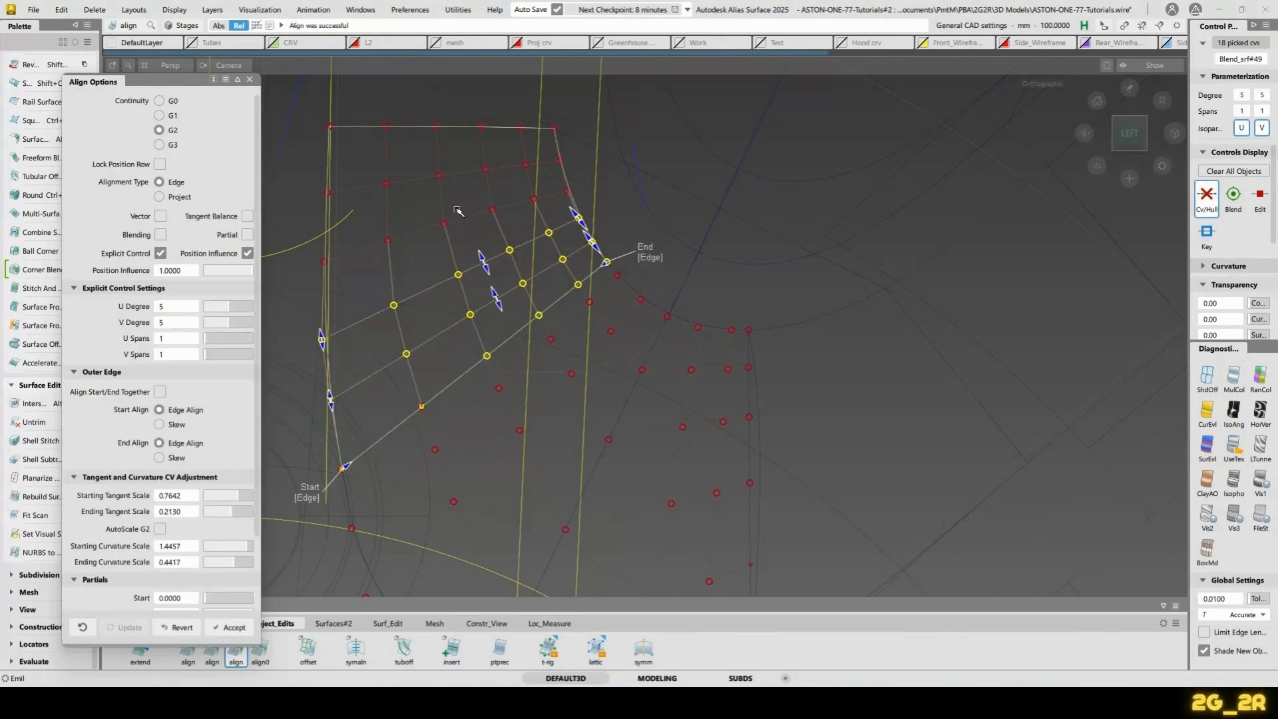
{"action": "key", "text": "space"}
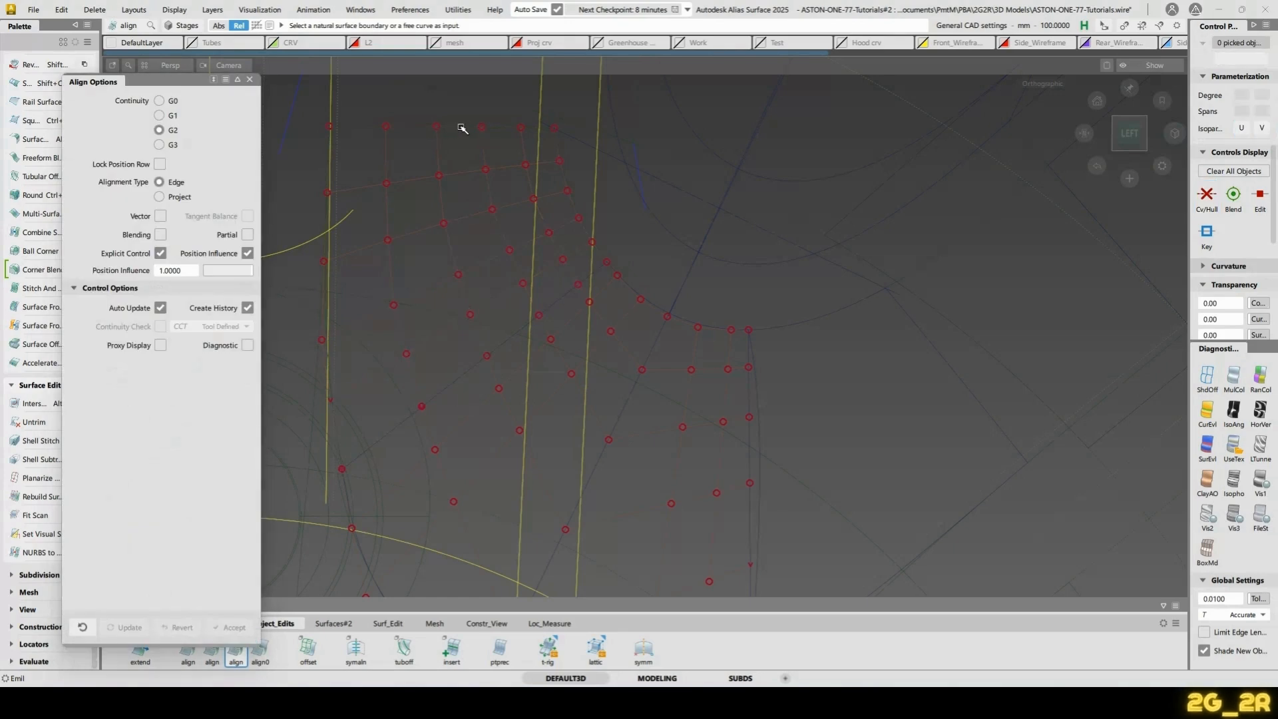
Align the smaller blend's edge opposite the shared edge to the adjoining spoke surface with G2 continuity
{"action": "left_click", "coordinate": [463, 129]}
{"action": "left_click", "coordinate": [466, 133]}
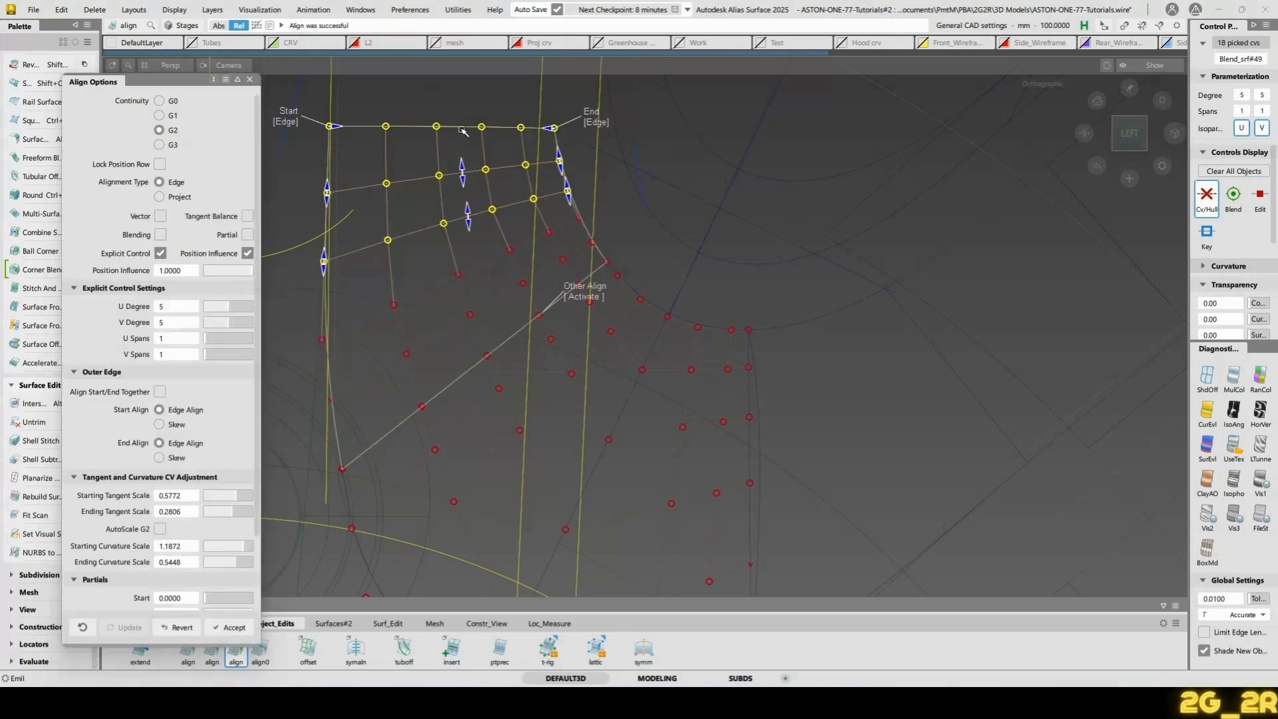
{"action": "key", "text": "space"}
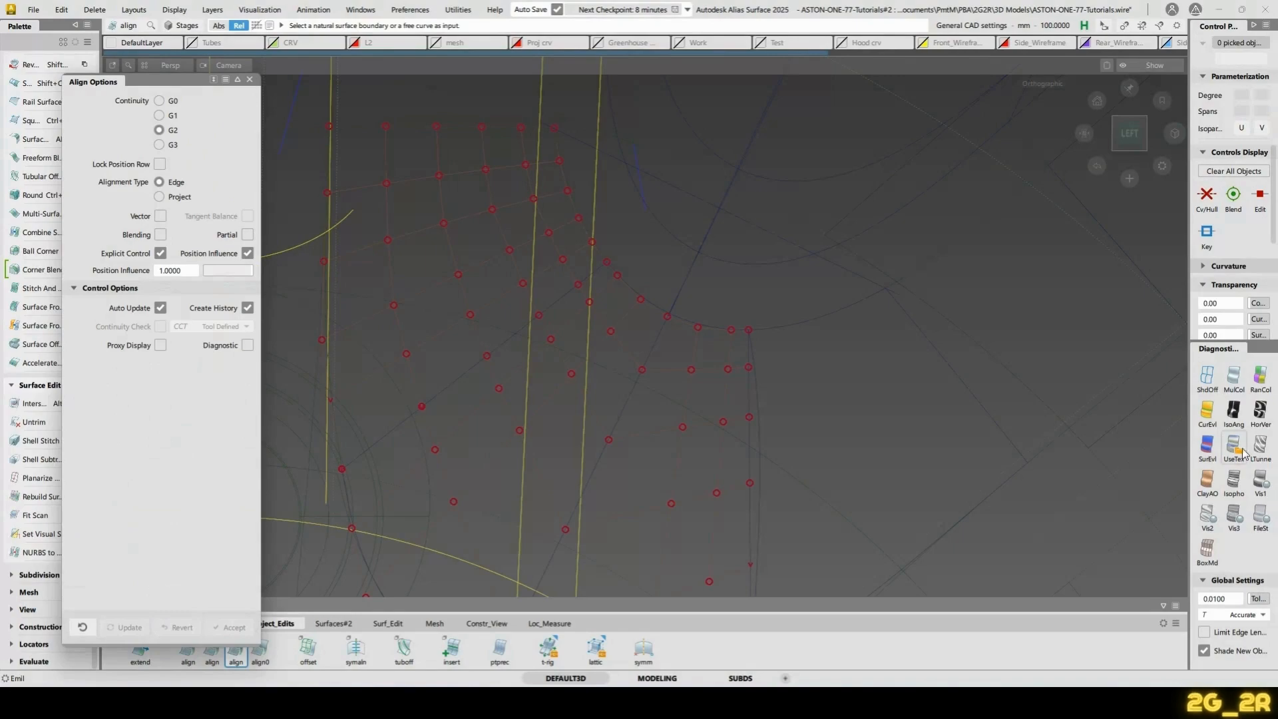
Shade the model, close the Align options and examine the surface flow across the two aligned blends
{"action": "left_click", "coordinate": [1232, 453]}
{"action": "mouse_move", "coordinate": [548, 474]}
{"action": "left_mouse_down", "text": "alt+shift"}
{"action": "mouse_move", "coordinate": [539, 273]}
{"action": "mouse_move", "coordinate": [564, 322]}
{"action": "mouse_move", "coordinate": [668, 370]}
{"action": "left_mouse_up", "text": "alt+shift"}
{"action": "right_click_drag", "start_coordinate": [668, 371], "coordinate": [676, 320], "text": "alt+shift"}
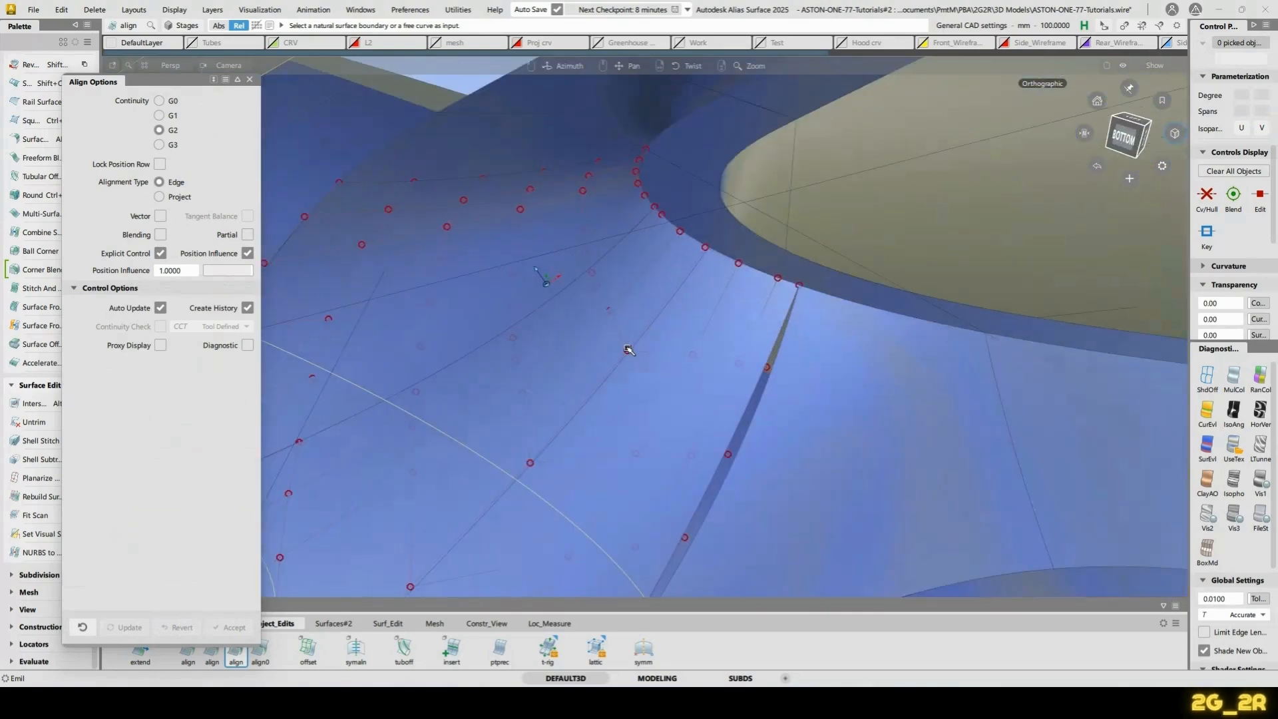
{"action": "left_click", "coordinate": [250, 80]}
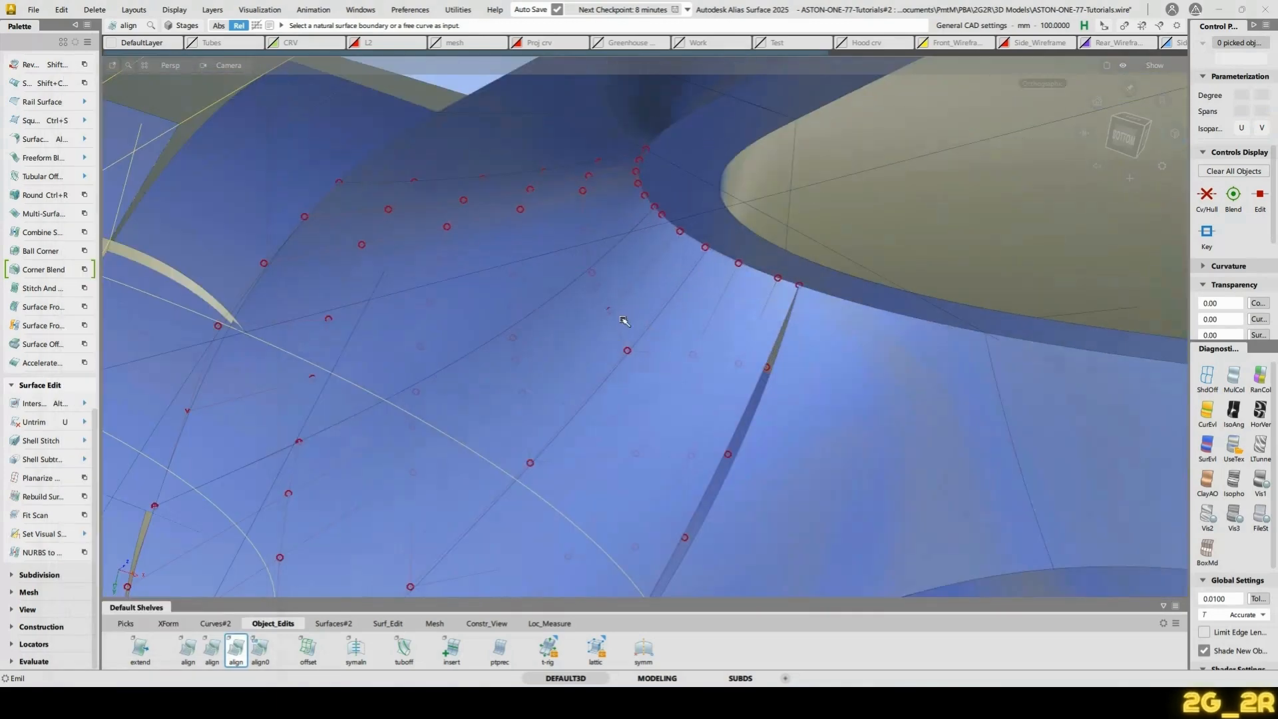
{"action": "left_click", "coordinate": [486, 273]}
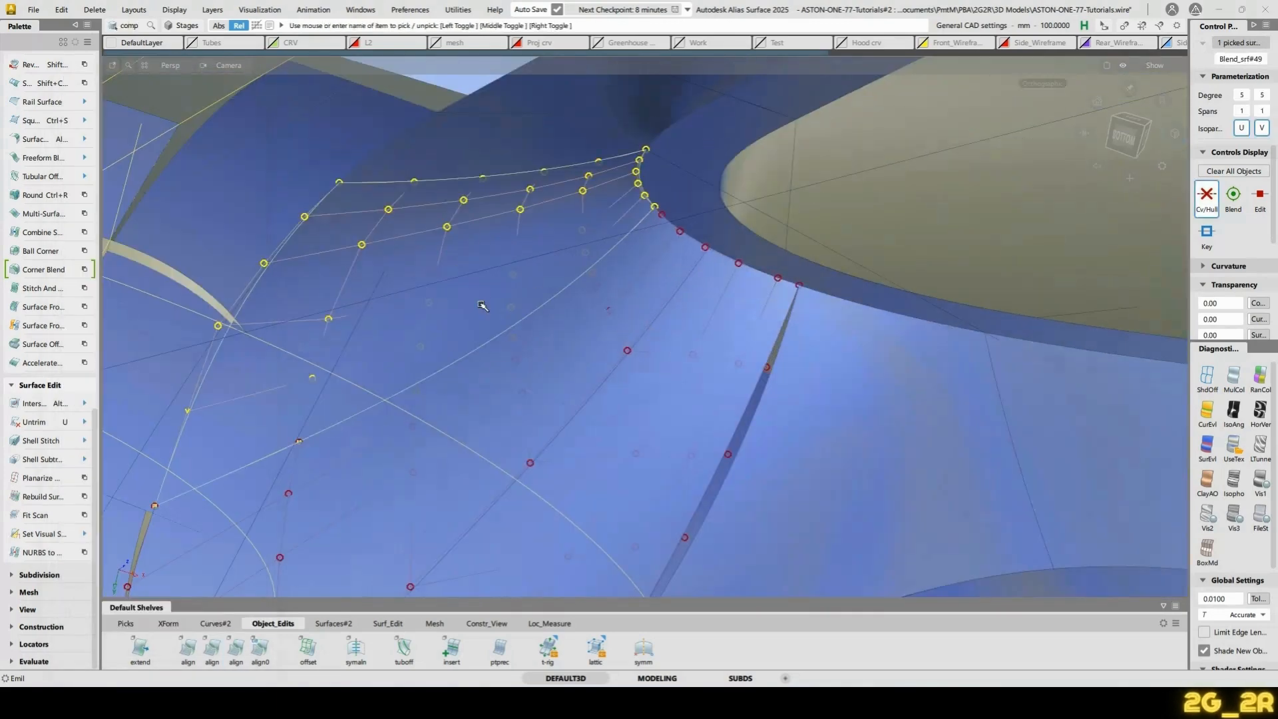
{"action": "left_click", "coordinate": [1204, 394]}
{"action": "mouse_move", "coordinate": [547, 278]}
{"action": "left_mouse_down", "text": "alt+shift"}
{"action": "mouse_move", "coordinate": [710, 279]}
{"action": "mouse_move", "coordinate": [617, 274]}
{"action": "mouse_move", "coordinate": [645, 285]}
{"action": "mouse_move", "coordinate": [631, 336]}
{"action": "left_mouse_up", "text": "alt+shift"}
Select the larger blend's second CV row from the hub-ring edge and shift all seven CVs slightly
{"action": "left_click", "coordinate": [644, 287]}
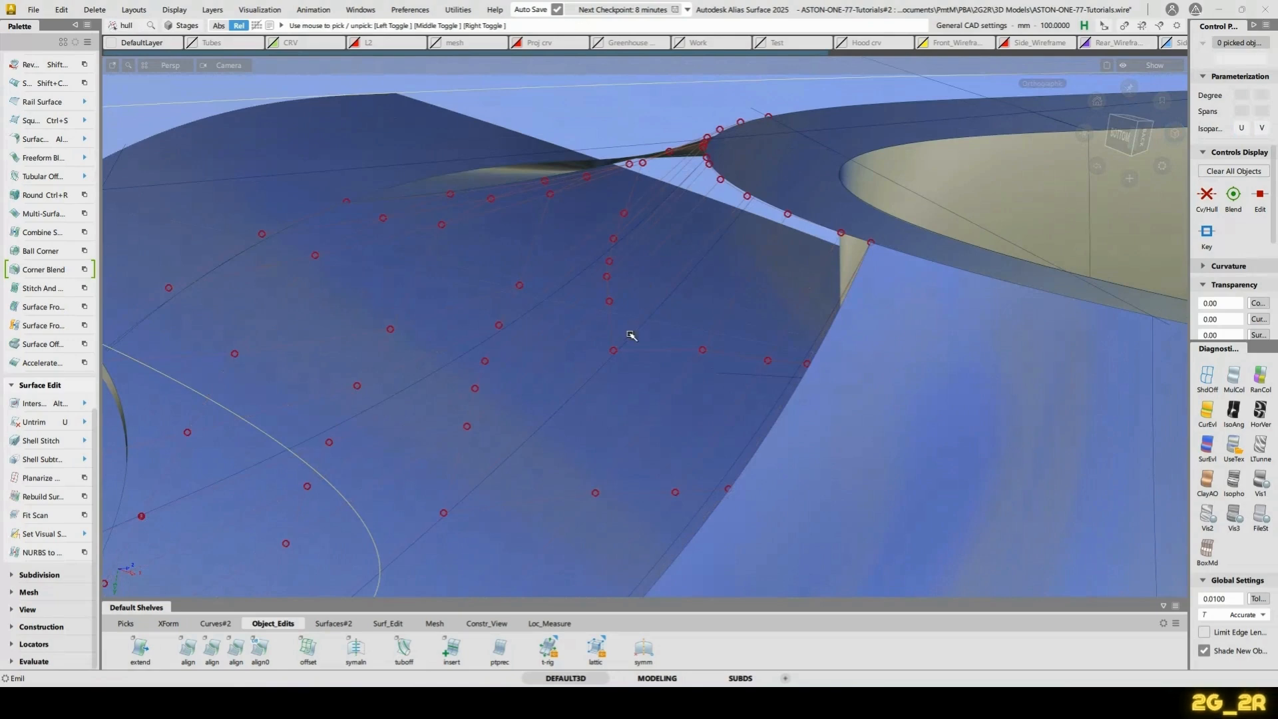
{"action": "left_click", "coordinate": [651, 348]}
{"action": "key", "text": "ctrl+t"}
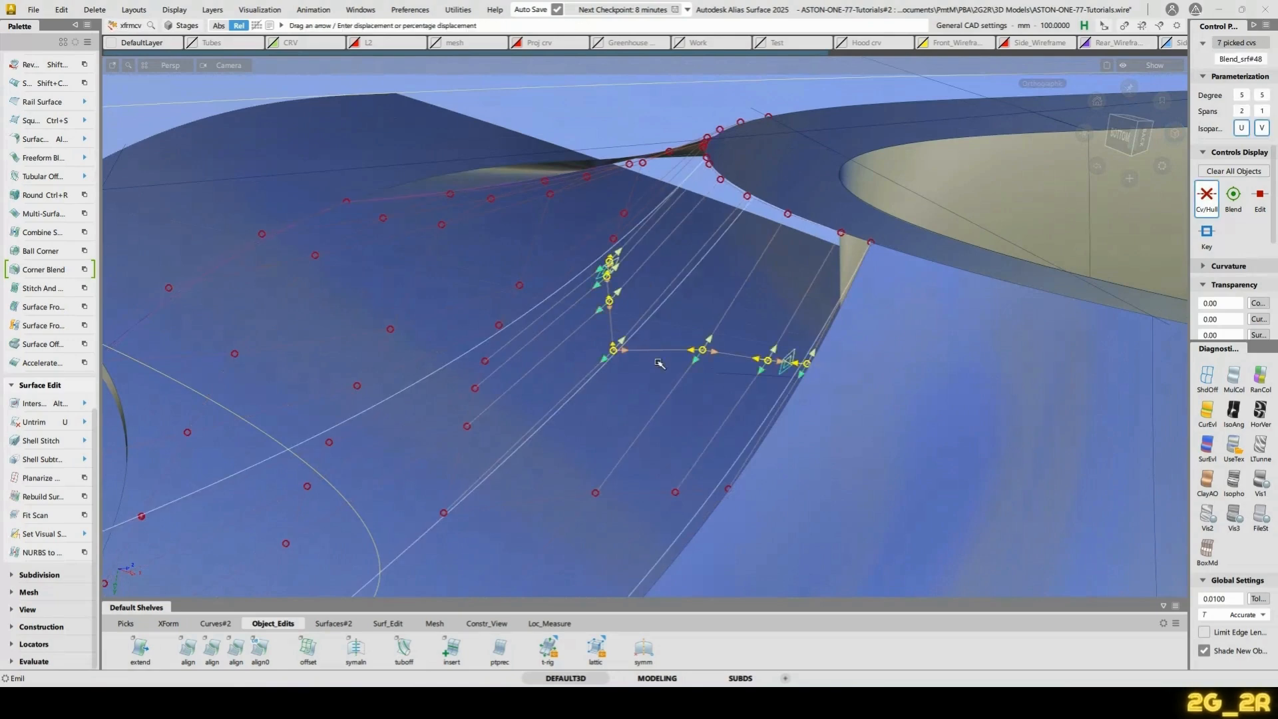
{"action": "left_click", "coordinate": [650, 321]}
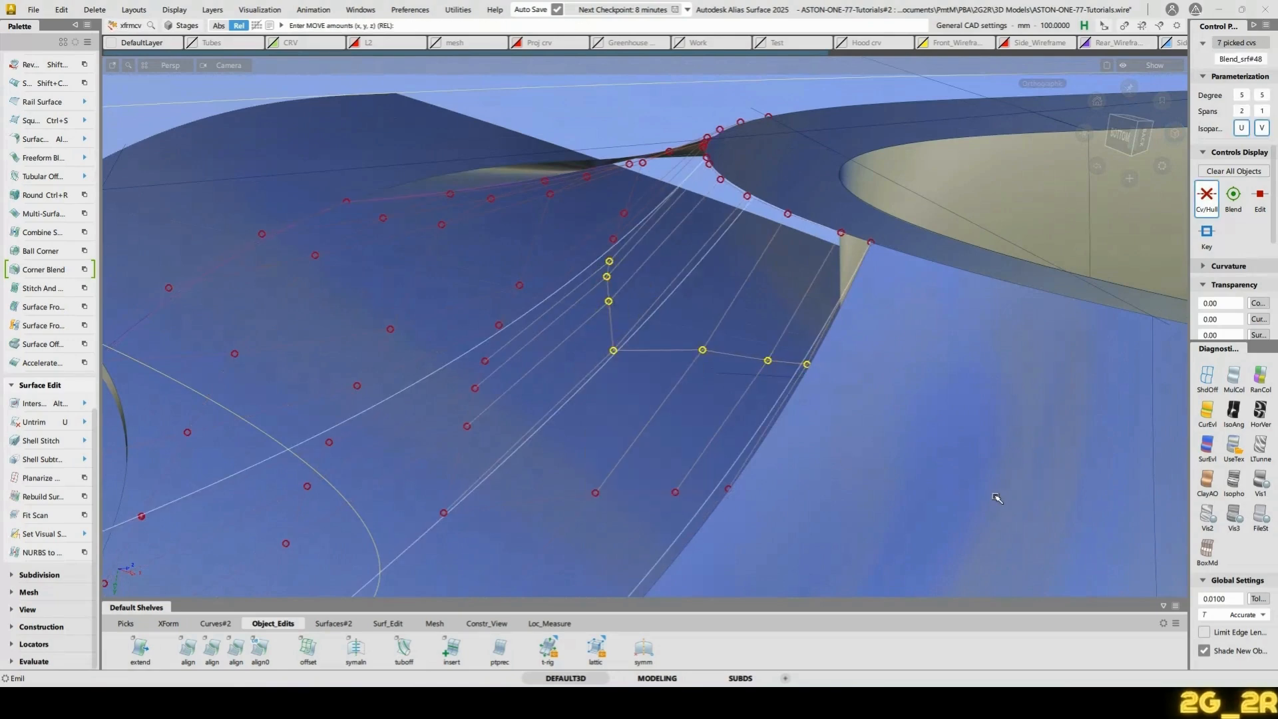
{"action": "middle_click_drag", "start_coordinate": [1042, 546], "coordinate": [1042, 460]}
{"action": "middle_click", "coordinate": [898, 441]}
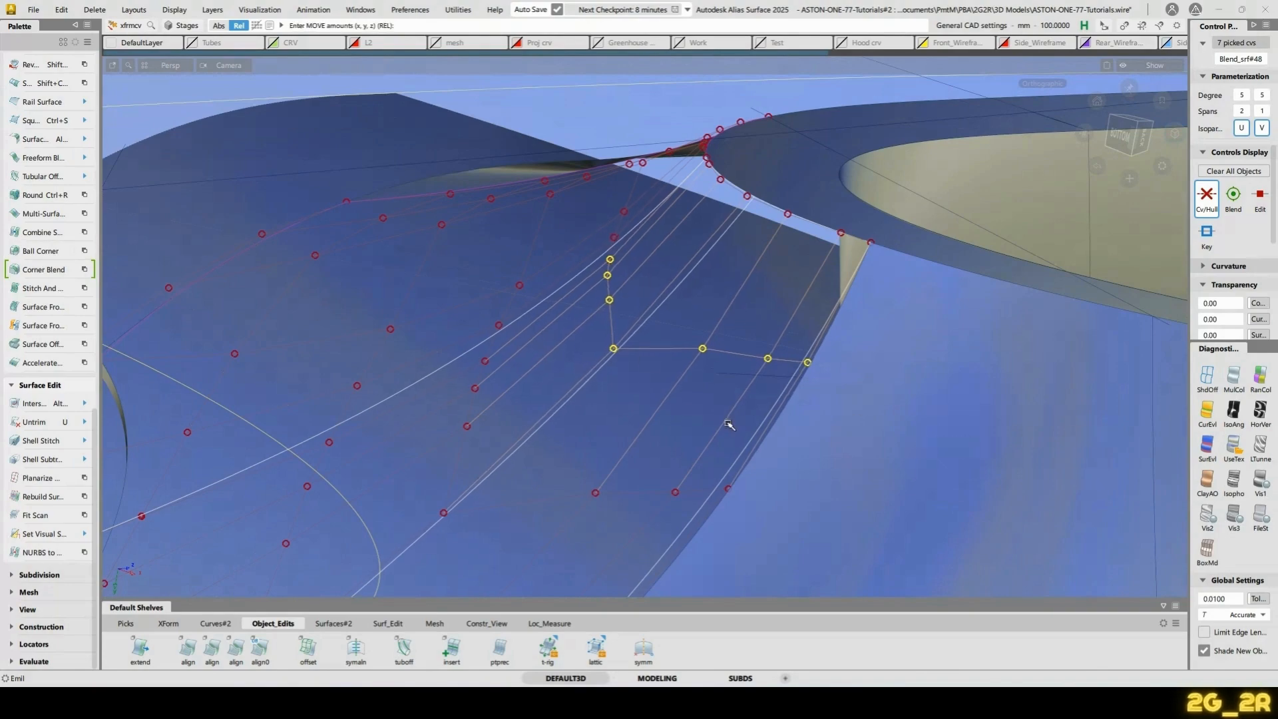
{"action": "key", "text": "alt+shift"}
{"action": "left_click_drag", "start_coordinate": [426, 397], "coordinate": [641, 322], "text": "alt+shift"}
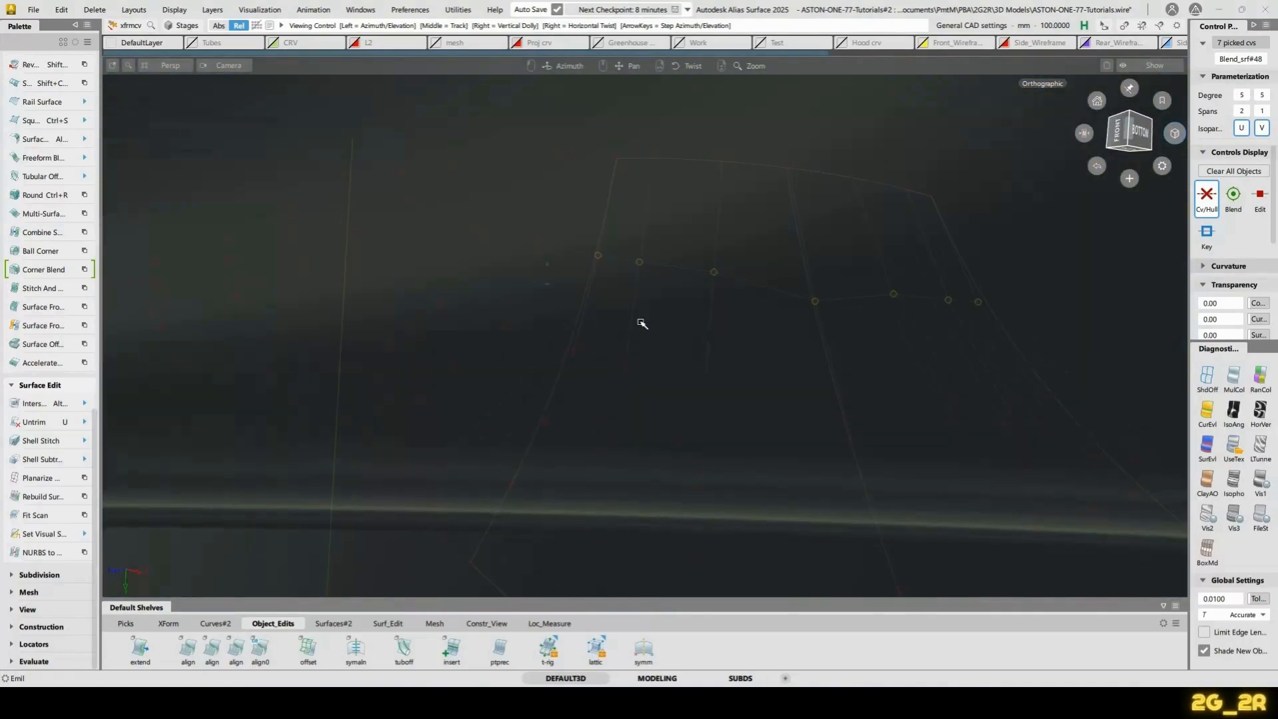
{"action": "mouse_move", "coordinate": [778, 179]}
{"action": "left_mouse_down", "text": "alt+shift"}
{"action": "mouse_move", "coordinate": [776, 266]}
{"action": "mouse_move", "coordinate": [769, 251]}
{"action": "mouse_move", "coordinate": [617, 213]}
{"action": "mouse_move", "coordinate": [764, 209]}
{"action": "mouse_move", "coordinate": [728, 222]}
{"action": "left_mouse_up", "text": "alt+shift"}
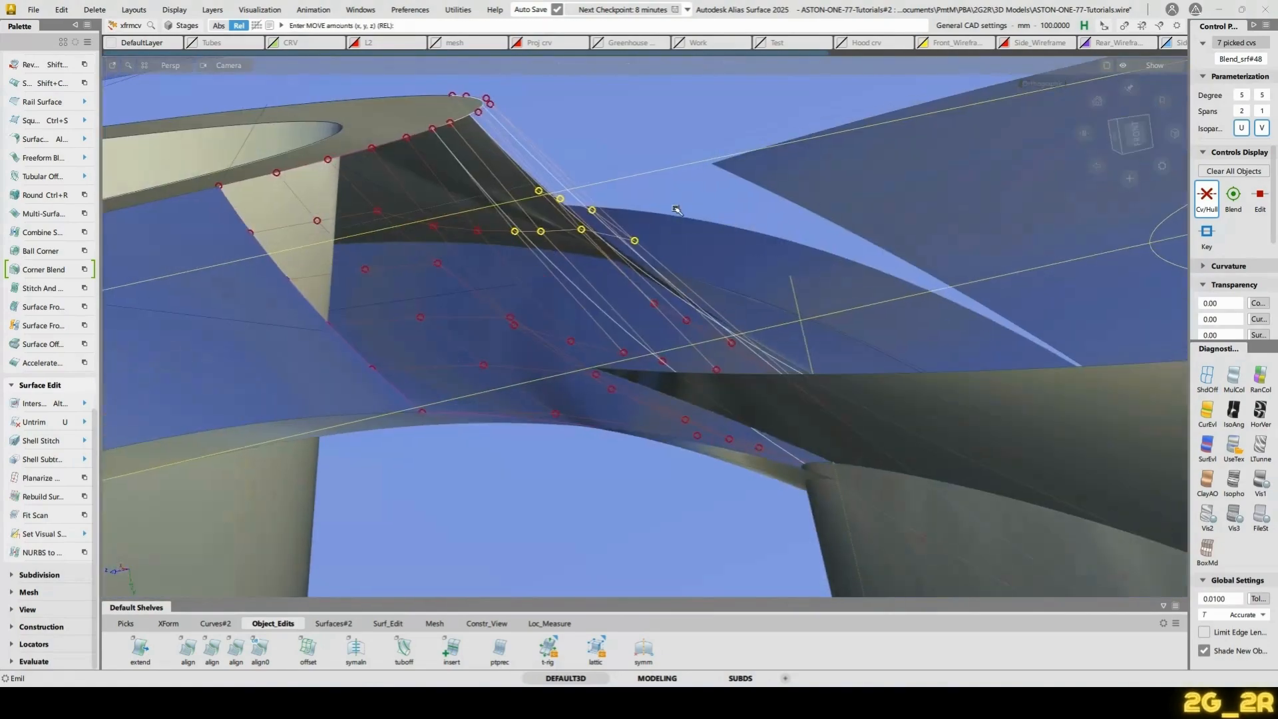
Move the selected seven-CV row further toward the hub-ring edge in several small increments
{"action": "middle_click_drag", "start_coordinate": [569, 203], "coordinate": [861, 223]}
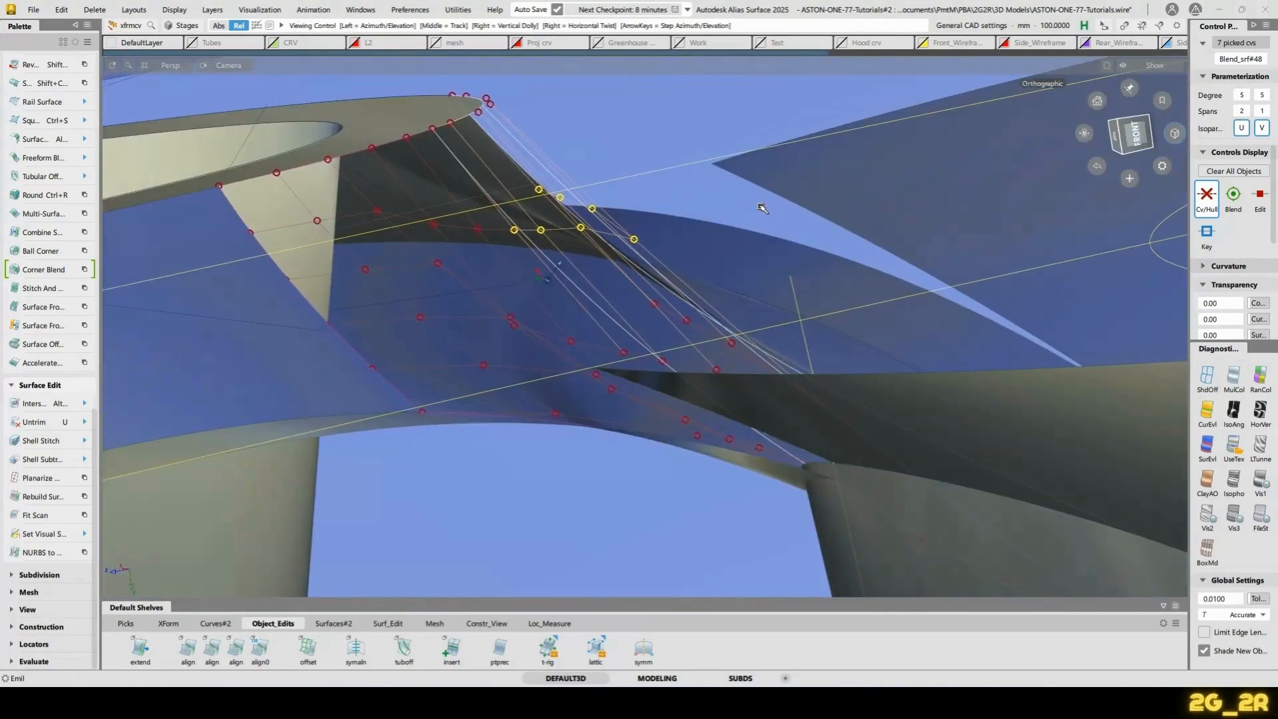
{"action": "middle_click_drag", "start_coordinate": [761, 208], "coordinate": [695, 350], "text": "alt+shift"}
{"action": "middle_click_drag", "start_coordinate": [590, 284], "coordinate": [1006, 74]}
{"action": "middle_click_drag", "start_coordinate": [664, 334], "coordinate": [1185, 26]}
{"action": "middle_click_drag", "start_coordinate": [717, 300], "coordinate": [1123, 78]}
{"action": "middle_click_drag", "start_coordinate": [848, 264], "coordinate": [1129, 126]}
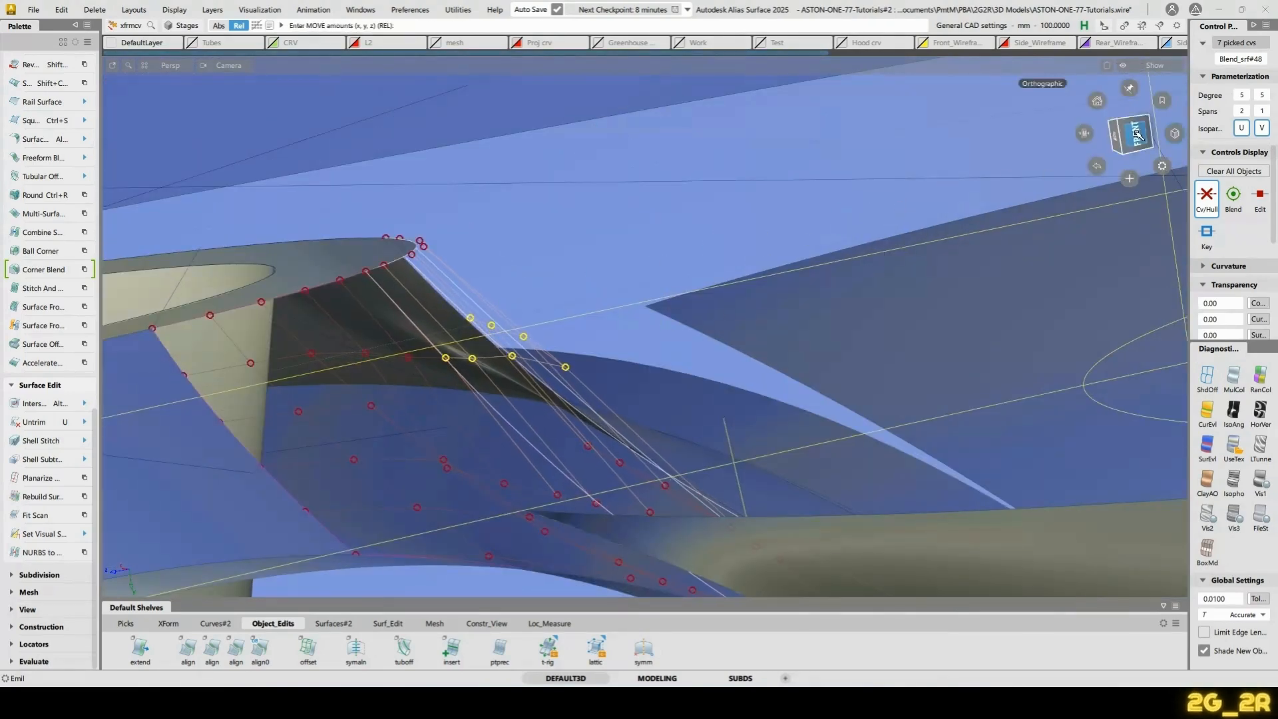
{"action": "middle_click_drag", "start_coordinate": [792, 277], "coordinate": [1049, 188]}
{"action": "left_click_drag", "start_coordinate": [949, 205], "coordinate": [825, 338], "text": "alt+shift"}
{"action": "left_click_drag", "start_coordinate": [729, 229], "coordinate": [635, 340], "text": "alt+shift"}
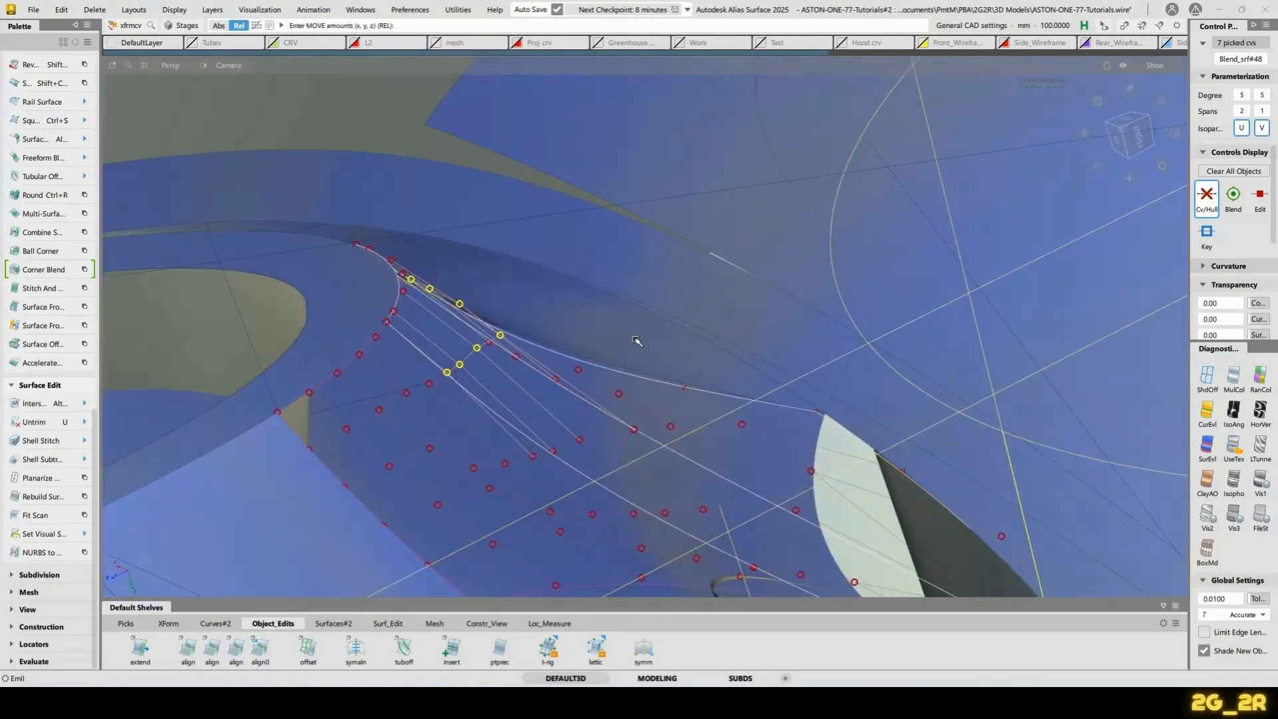
Switch the selection to the neighbouring seven-CV row of the larger blend, shift it slightly and clear the selection
{"action": "key", "text": "Left"}
{"action": "key", "text": "Right"}
{"action": "key", "text": "Right"}
{"action": "left_click_drag", "start_coordinate": [611, 341], "coordinate": [795, 357], "text": "alt+shift"}
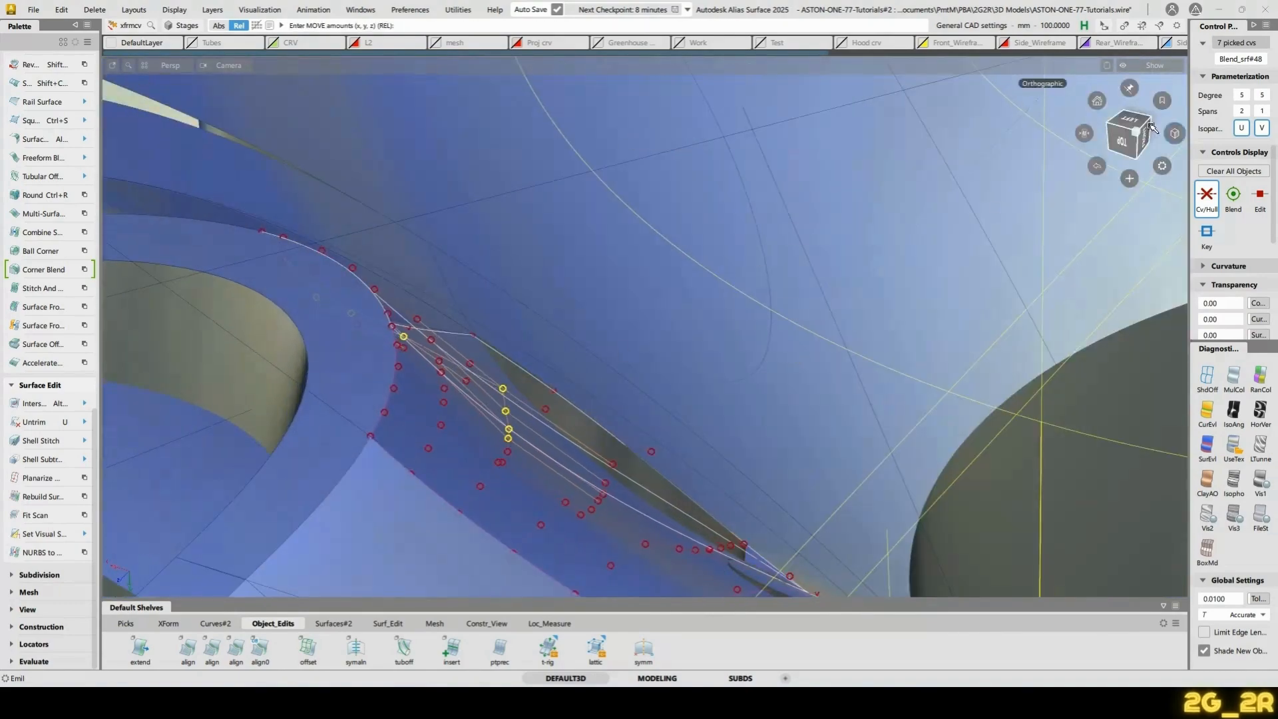
{"action": "middle_click_drag", "start_coordinate": [823, 266], "coordinate": [950, 256]}
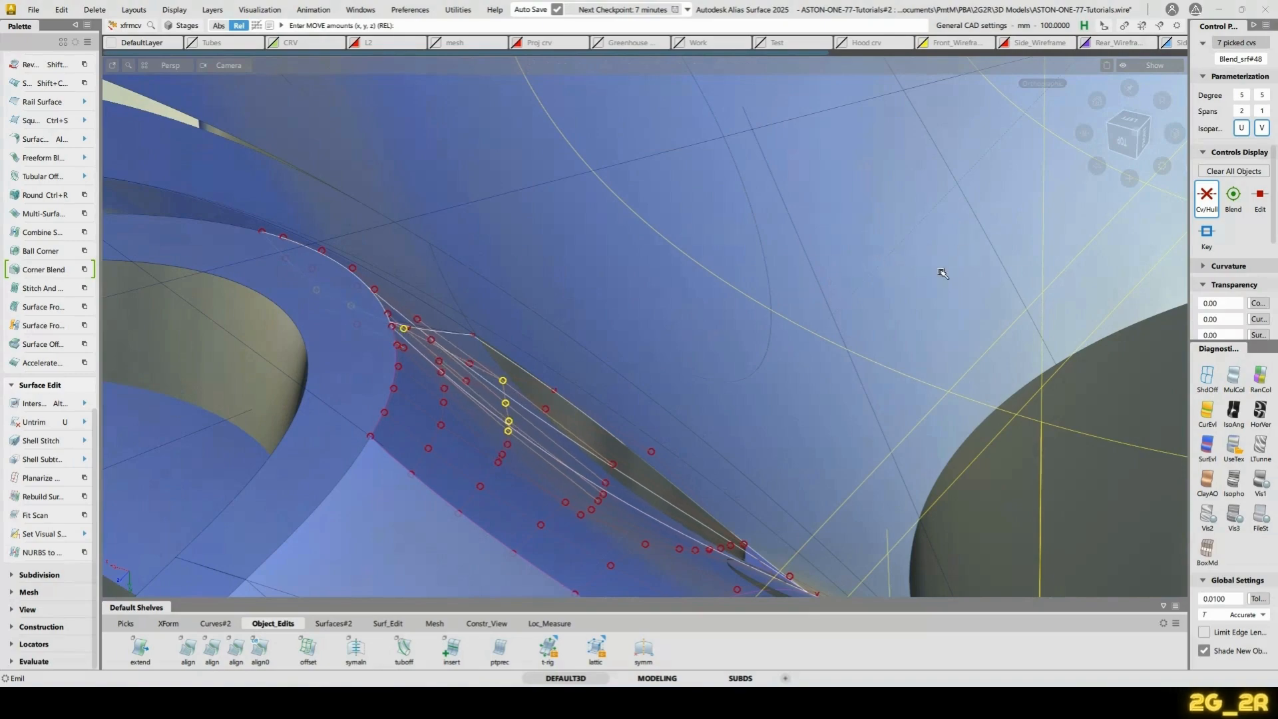
{"action": "left_click_drag", "start_coordinate": [941, 273], "coordinate": [738, 374], "text": "alt+shift"}
{"action": "middle_click_drag", "start_coordinate": [738, 374], "coordinate": [844, 197], "text": "alt+shift"}
{"action": "left_click_drag", "start_coordinate": [801, 325], "coordinate": [904, 265], "text": "alt+shift"}
{"action": "left_click", "coordinate": [902, 266]}
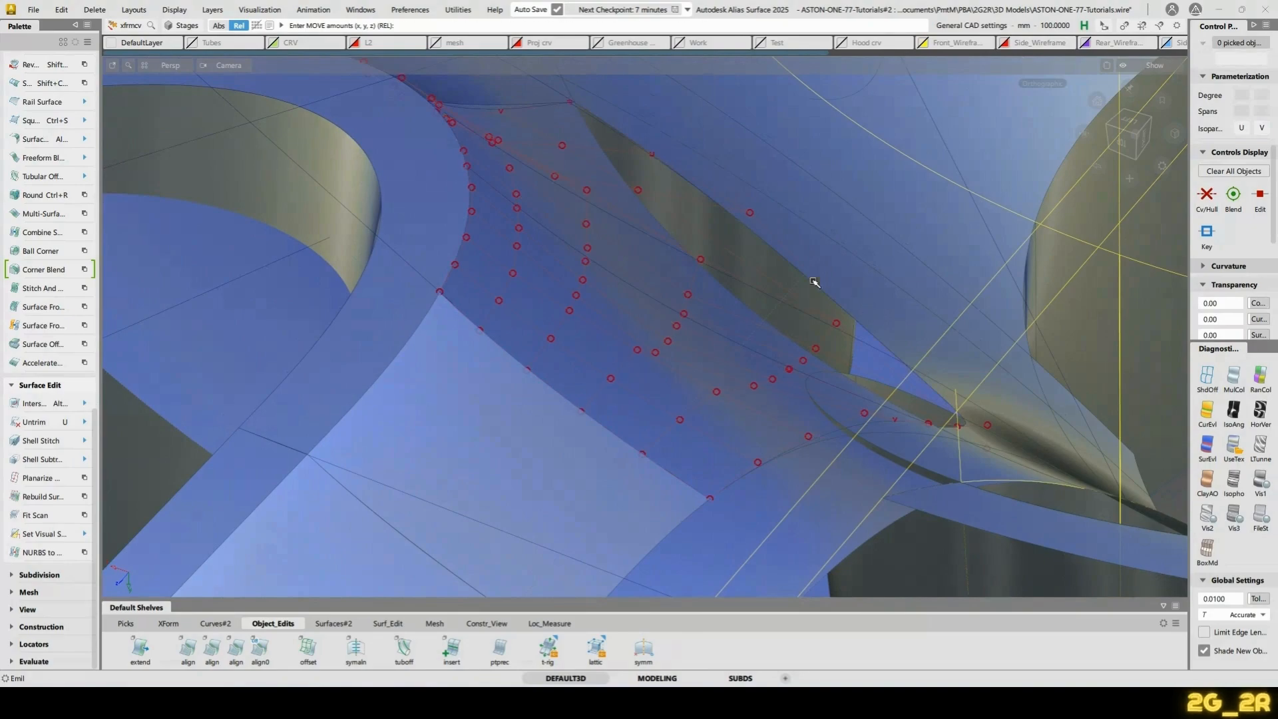
Select the three blend surfaces and examine the shaded highlights where they meet the spokes and hub
{"action": "left_click_drag", "start_coordinate": [813, 282], "coordinate": [715, 333], "text": "alt+shift"}
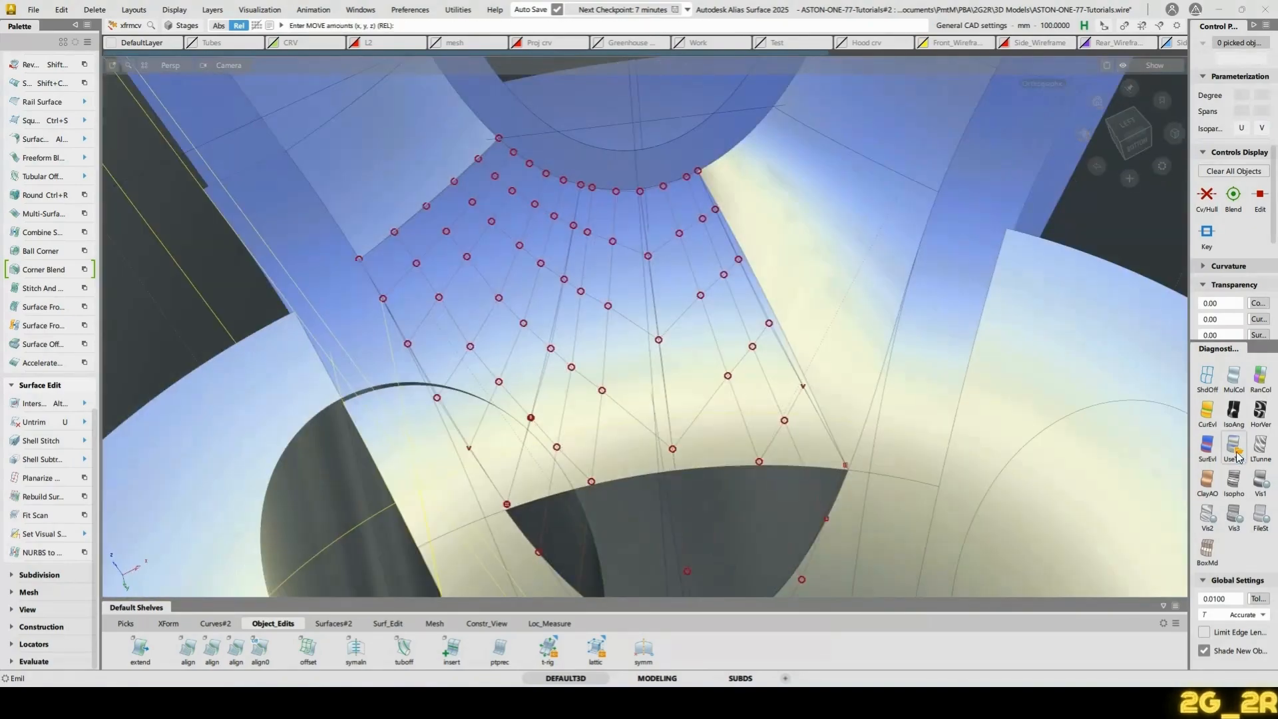
{"action": "left_click", "coordinate": [1236, 456]}
{"action": "mouse_move", "coordinate": [566, 246]}
{"action": "left_mouse_down", "text": "alt+shift"}
{"action": "mouse_move", "coordinate": [559, 219]}
{"action": "mouse_move", "coordinate": [551, 245]}
{"action": "left_mouse_up", "text": "alt+shift"}
{"action": "left_click_drag", "start_coordinate": [365, 153], "coordinate": [414, 178], "text": "ctrl+shift"}
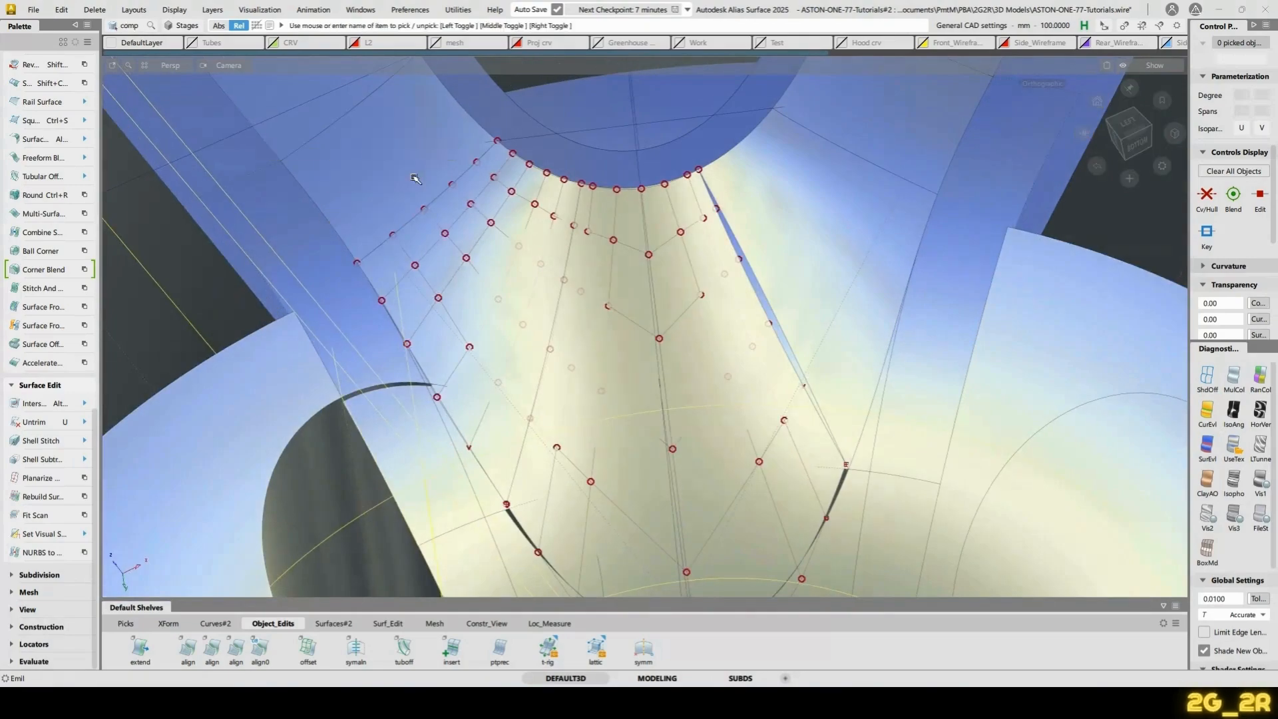
{"action": "left_click", "coordinate": [692, 299]}
{"action": "left_click", "coordinate": [622, 308]}
{"action": "mouse_move", "coordinate": [622, 309]}
{"action": "left_mouse_down", "text": "alt+shift"}
{"action": "mouse_move", "coordinate": [578, 345]}
{"action": "mouse_move", "coordinate": [674, 333]}
{"action": "left_mouse_up", "text": "alt+shift"}
{"action": "left_click", "coordinate": [466, 280]}
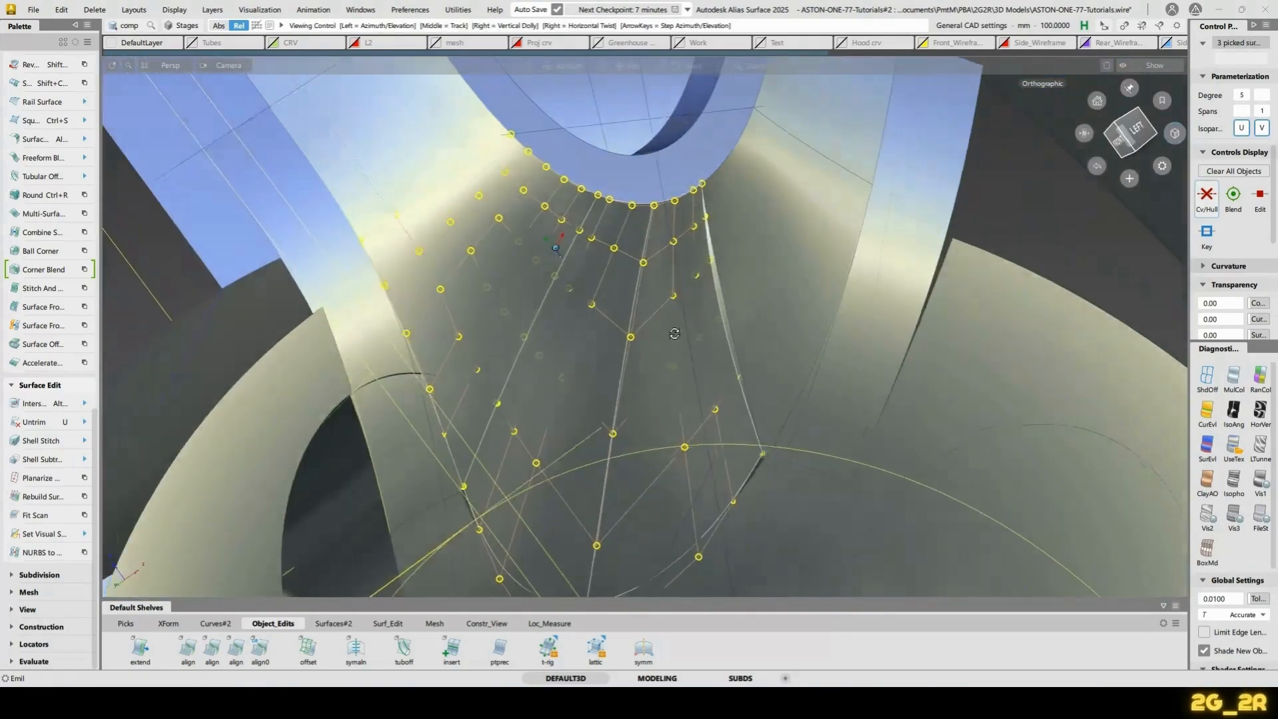
{"action": "right_click_drag", "start_coordinate": [674, 333], "coordinate": [696, 362], "text": "alt+shift"}
{"action": "left_click_drag", "start_coordinate": [696, 362], "coordinate": [610, 370], "text": "alt+shift"}
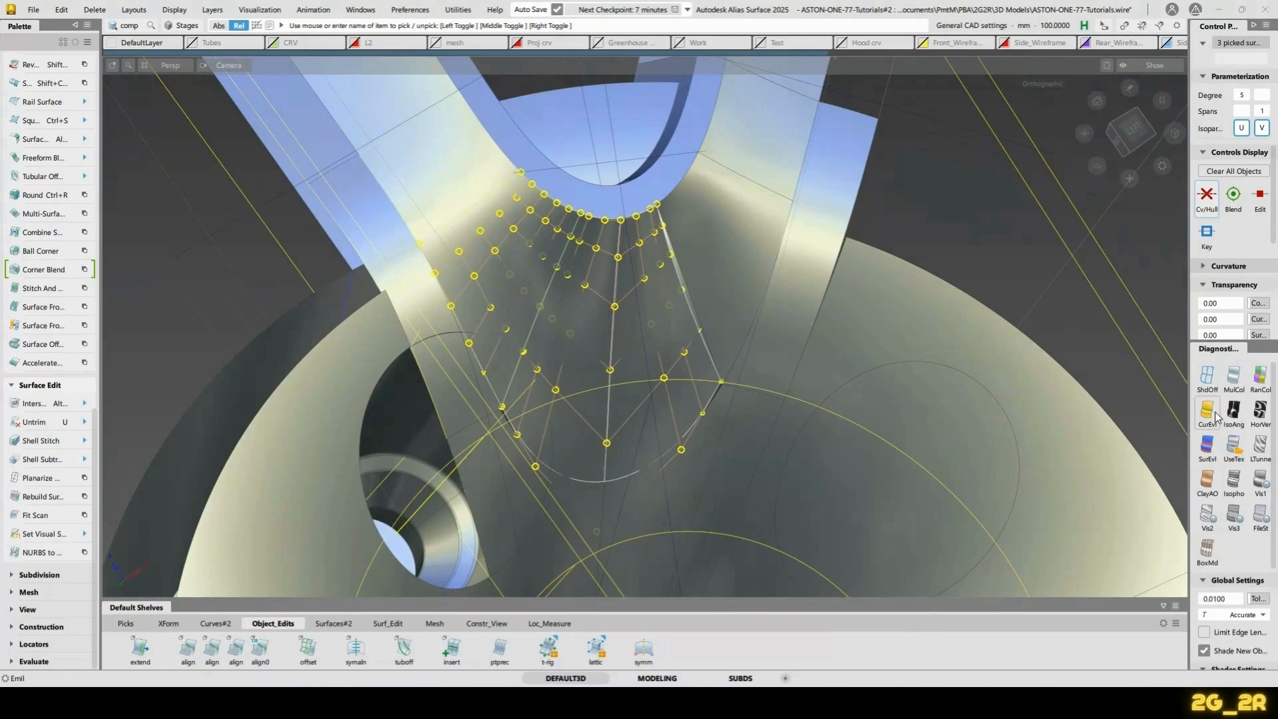
Clear the surface selection and apply the UseTex diagnostic shading to the blends
{"action": "mouse_move", "coordinate": [888, 415]}
{"action": "left_mouse_down", "text": "alt+shift"}
{"action": "mouse_move", "coordinate": [632, 359]}
{"action": "mouse_move", "coordinate": [464, 371]}
{"action": "mouse_move", "coordinate": [699, 422]}
{"action": "mouse_move", "coordinate": [619, 231]}
{"action": "mouse_move", "coordinate": [486, 365]}
{"action": "mouse_move", "coordinate": [546, 318]}
{"action": "mouse_move", "coordinate": [646, 291]}
{"action": "mouse_move", "coordinate": [650, 267]}
{"action": "mouse_move", "coordinate": [673, 266]}
{"action": "mouse_move", "coordinate": [649, 336]}
{"action": "mouse_move", "coordinate": [632, 325]}
{"action": "mouse_move", "coordinate": [736, 346]}
{"action": "mouse_move", "coordinate": [749, 362]}
{"action": "mouse_move", "coordinate": [807, 348]}
{"action": "left_mouse_up", "text": "alt+shift"}
{"action": "left_click", "coordinate": [998, 426]}
{"action": "left_click", "coordinate": [1232, 447]}
{"action": "left_click_drag", "start_coordinate": [869, 424], "coordinate": [776, 356], "text": "alt+shift"}
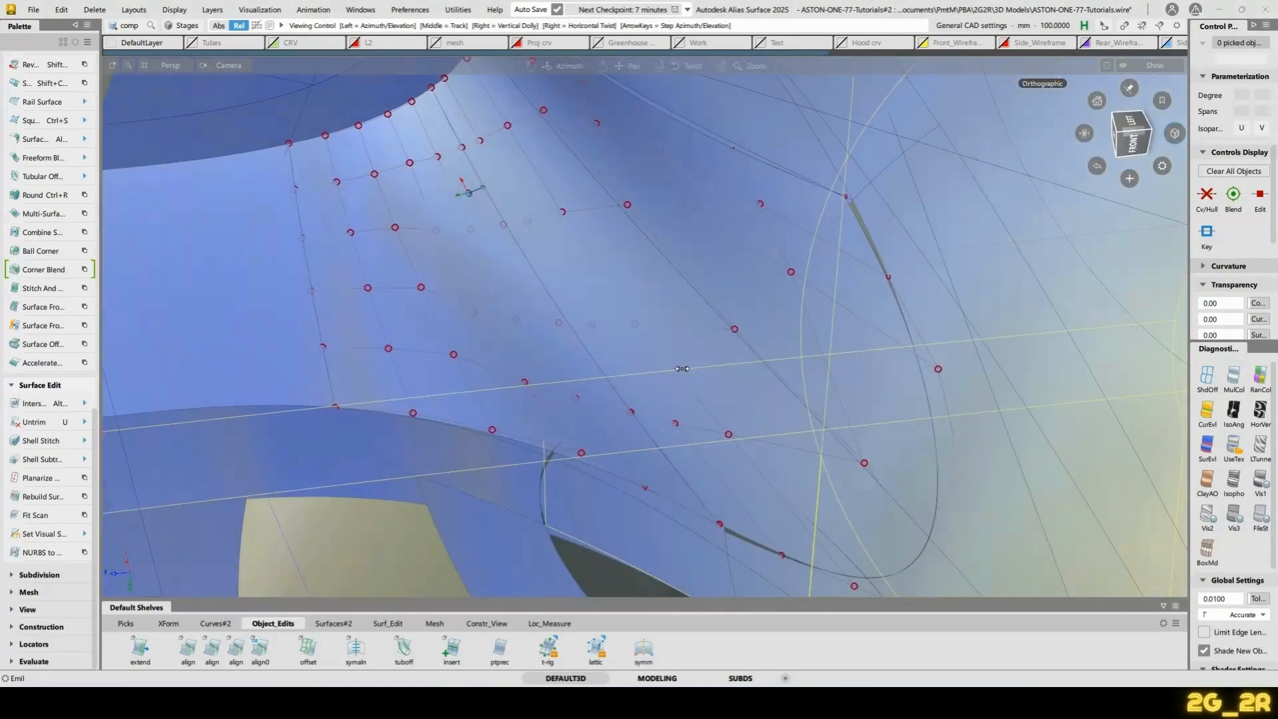
Pick one seven-CV row in the middle of the larger blend and move it slightly in XYZ
{"action": "left_click", "coordinate": [678, 326]}
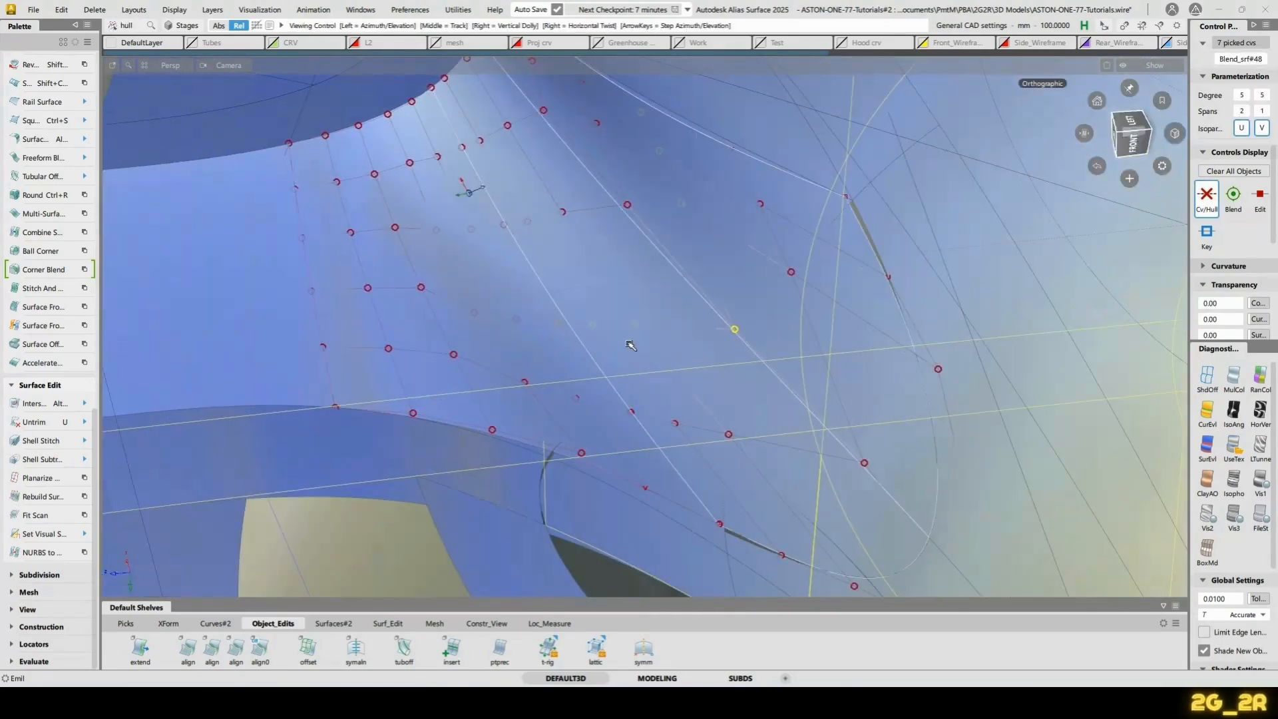
{"action": "left_click_drag", "start_coordinate": [630, 345], "coordinate": [791, 345], "text": "alt+shift"}
{"action": "key", "text": "space"}
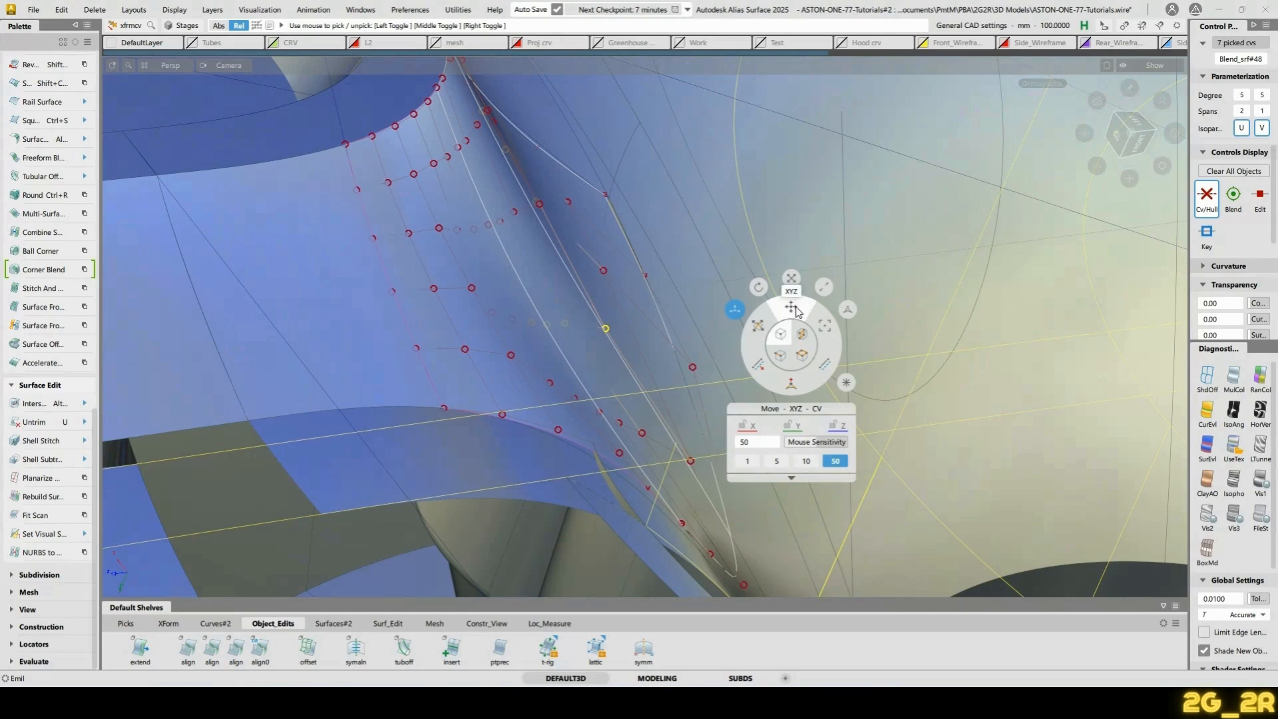
{"action": "left_click", "coordinate": [796, 311]}
{"action": "left_click_drag", "start_coordinate": [767, 310], "coordinate": [877, 357]}
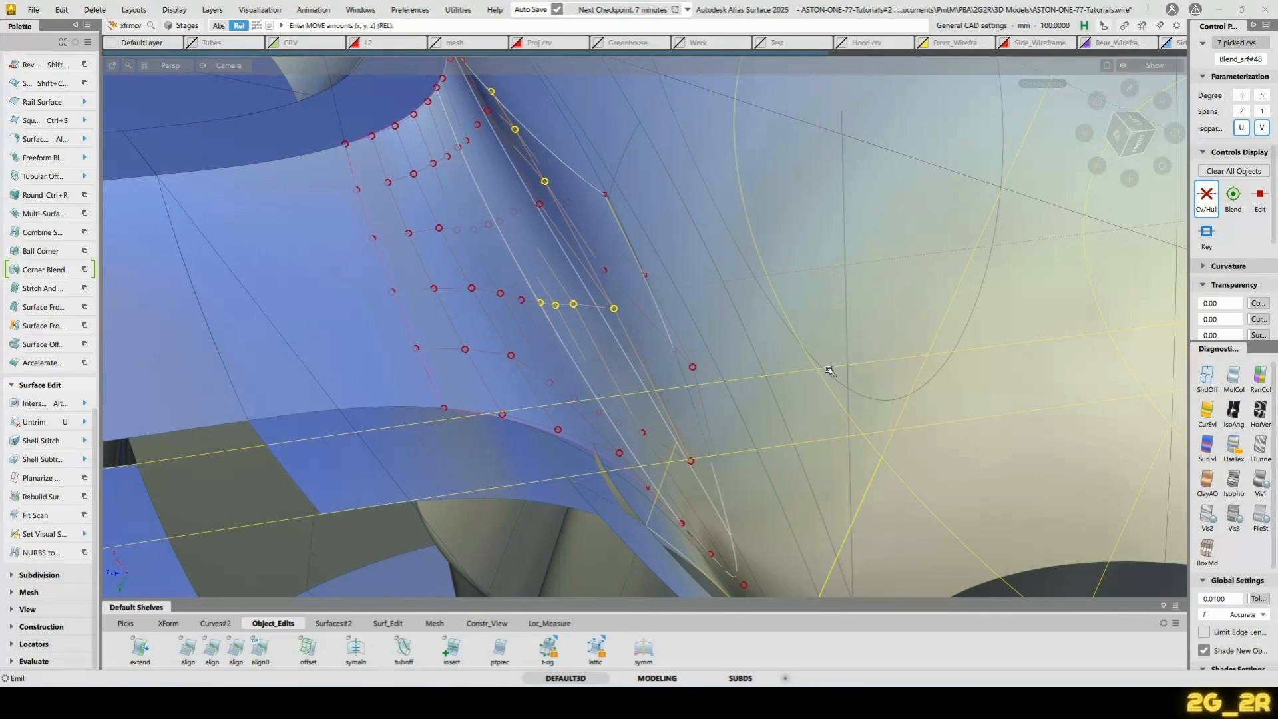
Switch the selection to the neighbouring seven-CV row toward the hub ring and move it slightly
{"action": "key", "text": "Left"}
{"action": "middle_click_drag", "start_coordinate": [730, 217], "coordinate": [734, 259], "text": "alt+shift"}
{"action": "left_click_drag", "start_coordinate": [734, 260], "coordinate": [738, 335]}
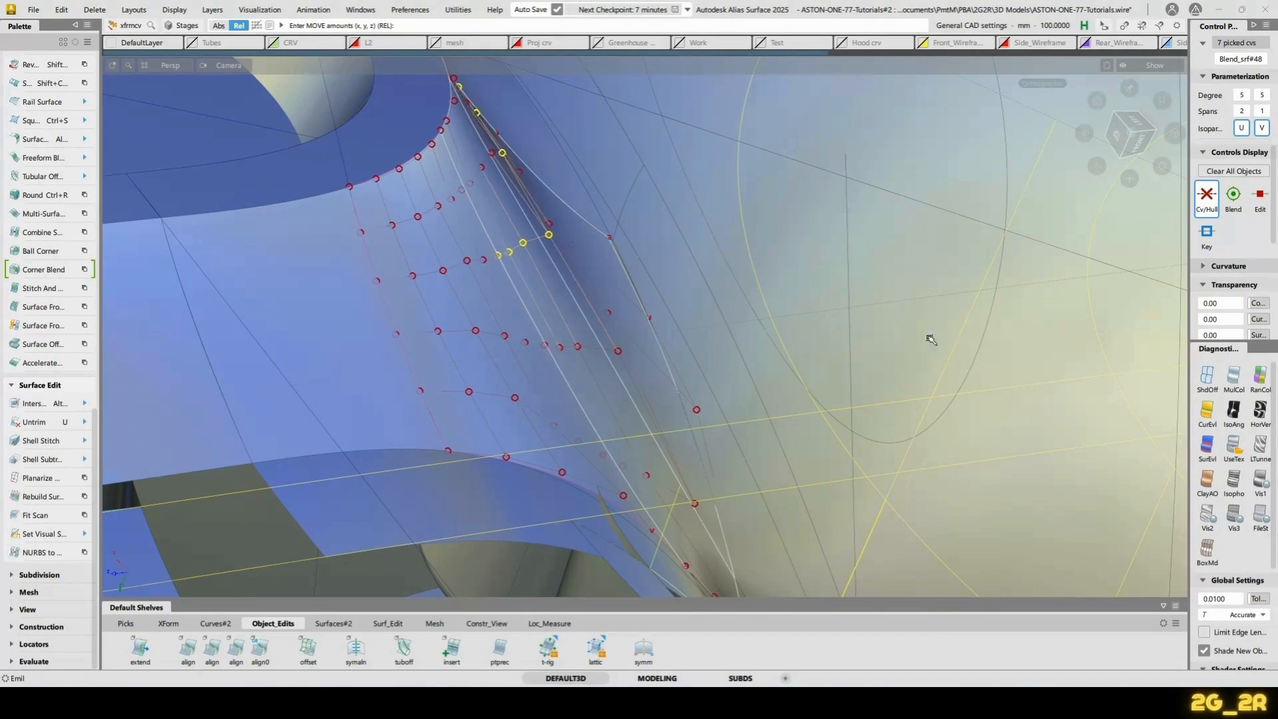
In the left view, slide the selected seven-CV row slightly away from the hub ring and clear the selection
{"action": "left_click_drag", "start_coordinate": [927, 337], "coordinate": [666, 293], "text": "alt+shift"}
{"action": "right_click_drag", "start_coordinate": [666, 292], "coordinate": [504, 294], "text": "alt+shift"}
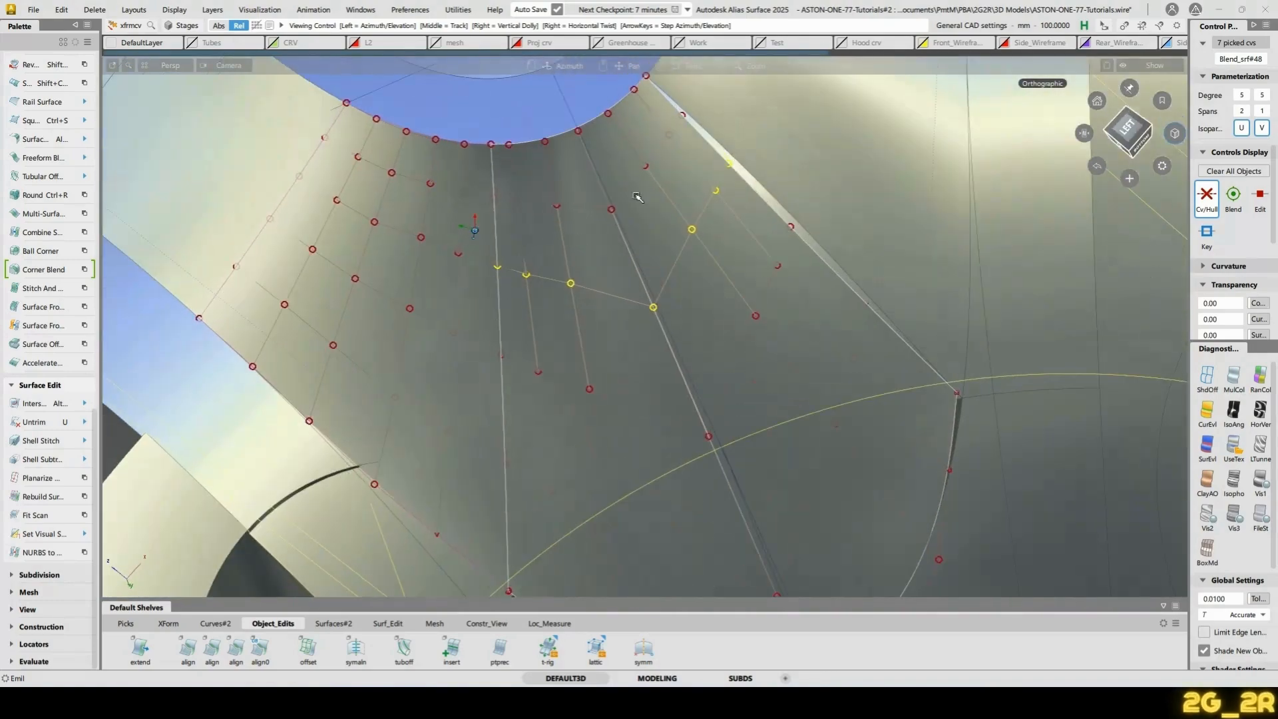
{"action": "left_click", "coordinate": [1126, 127]}
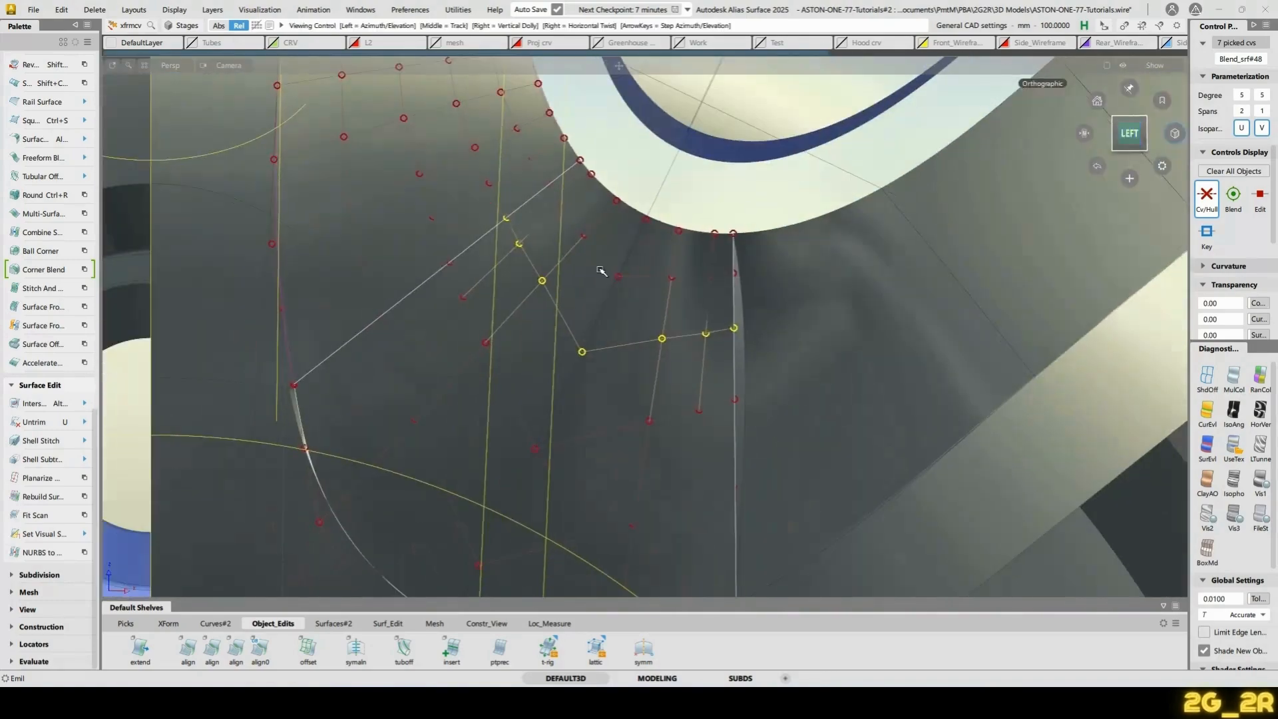
{"action": "middle_click_drag", "start_coordinate": [556, 317], "coordinate": [594, 315], "text": "alt+shift"}
{"action": "left_click_drag", "start_coordinate": [593, 314], "coordinate": [539, 266], "text": "ctrl+shift"}
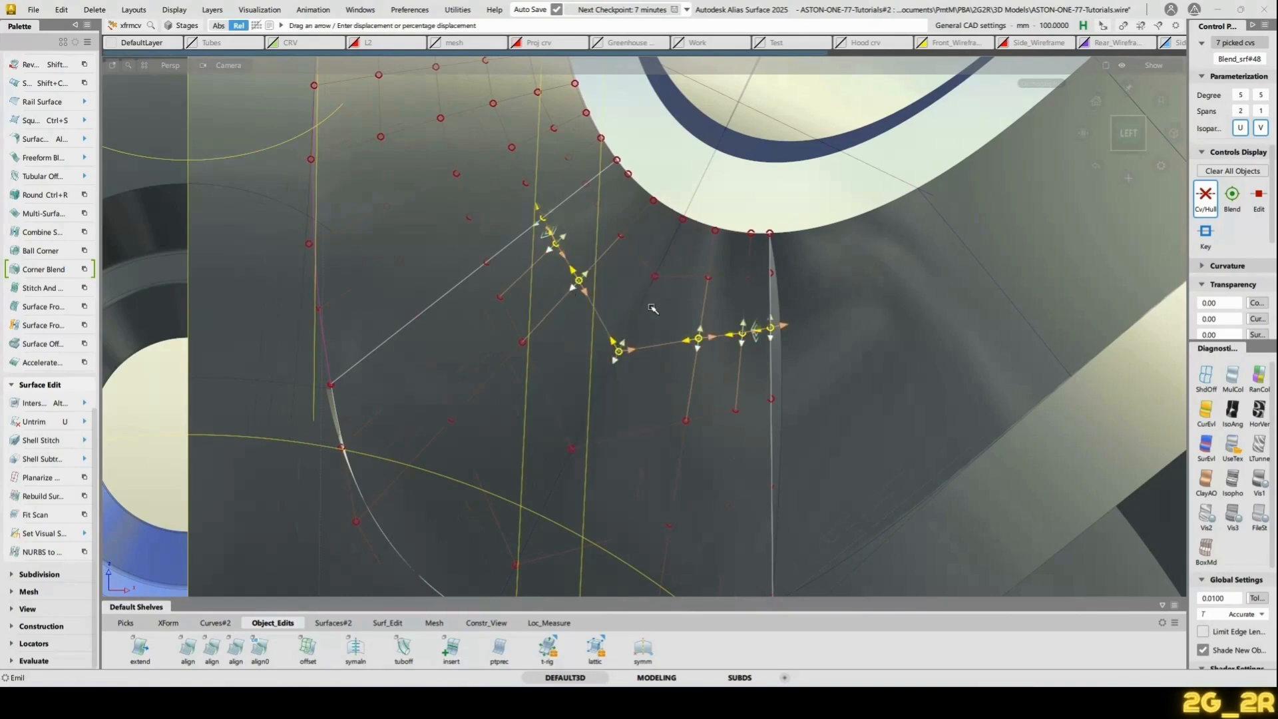
{"action": "left_click_drag", "start_coordinate": [652, 308], "coordinate": [607, 313]}
{"action": "left_click", "coordinate": [507, 160]}
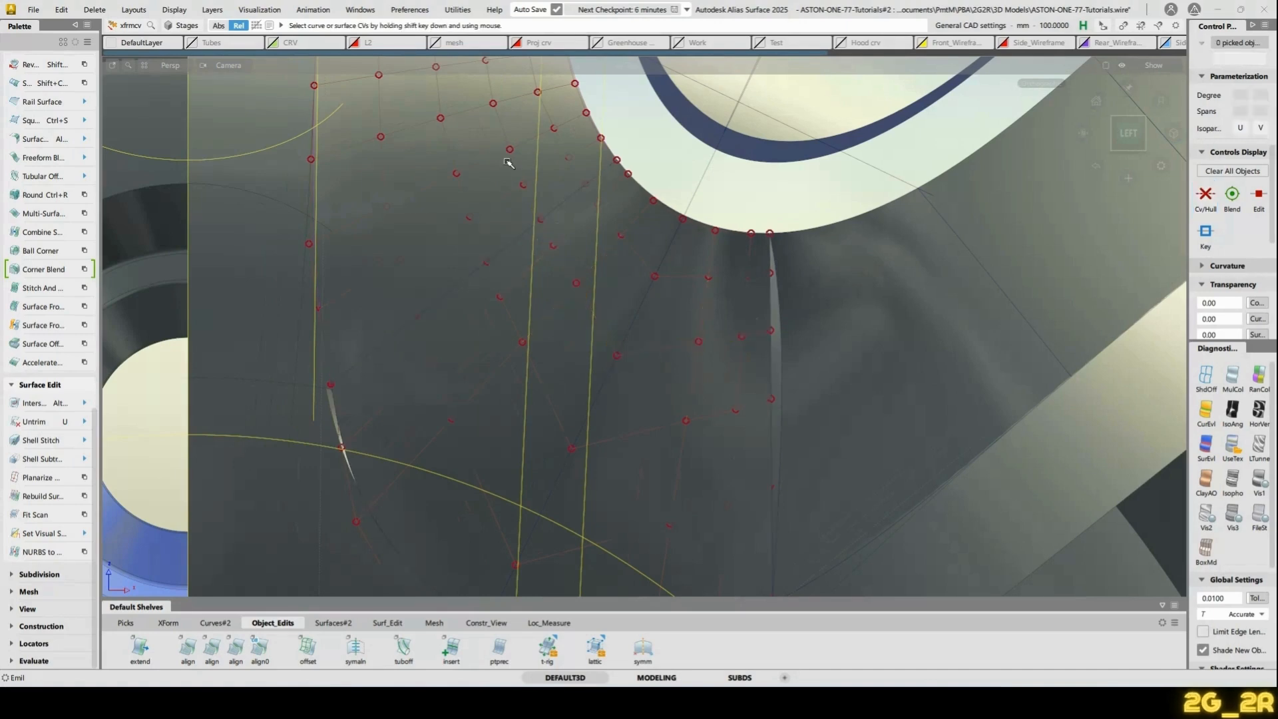
Re-evaluate the G2 edge alignment of the smaller blend against the larger one and examine their shared edge
{"action": "key", "text": "q"}
{"action": "left_click", "coordinate": [482, 161]}
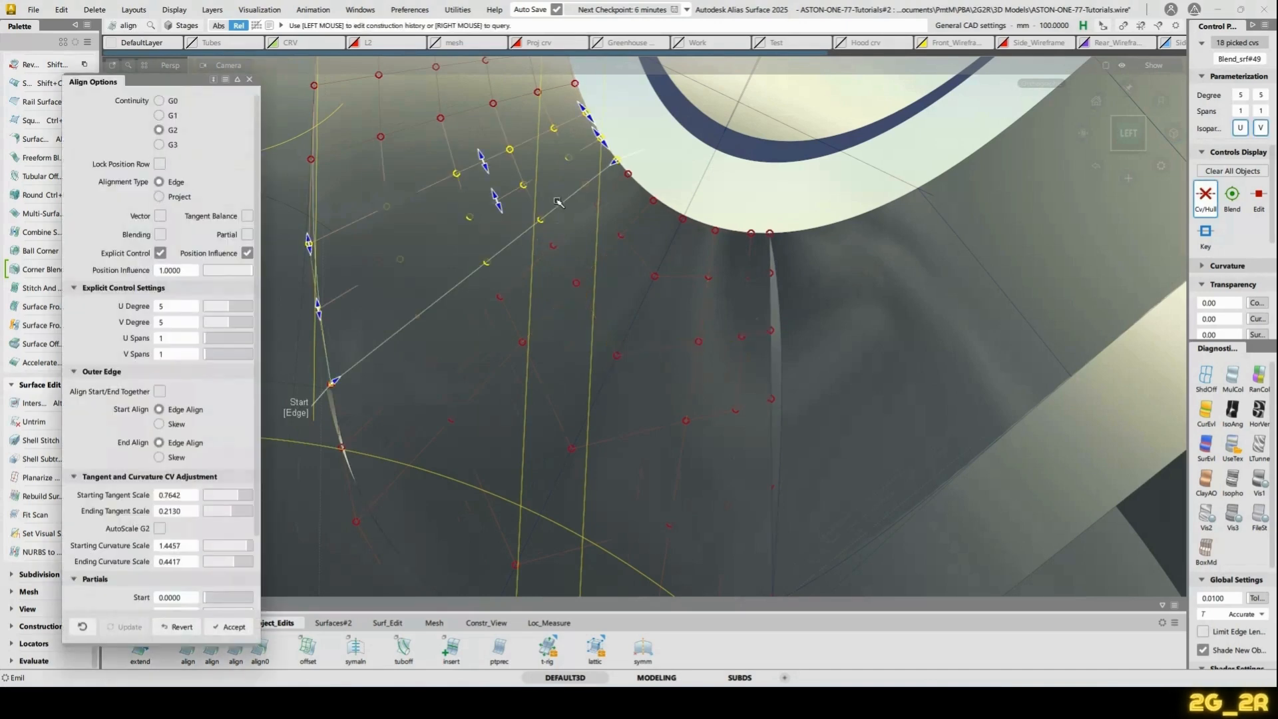
{"action": "key", "text": "space"}
{"action": "left_click_drag", "start_coordinate": [578, 221], "coordinate": [615, 115], "text": "alt+shift"}
{"action": "left_click_drag", "start_coordinate": [837, 231], "coordinate": [636, 395], "text": "alt+shift"}
{"action": "right_click_drag", "start_coordinate": [635, 395], "coordinate": [588, 296], "text": "alt+shift"}
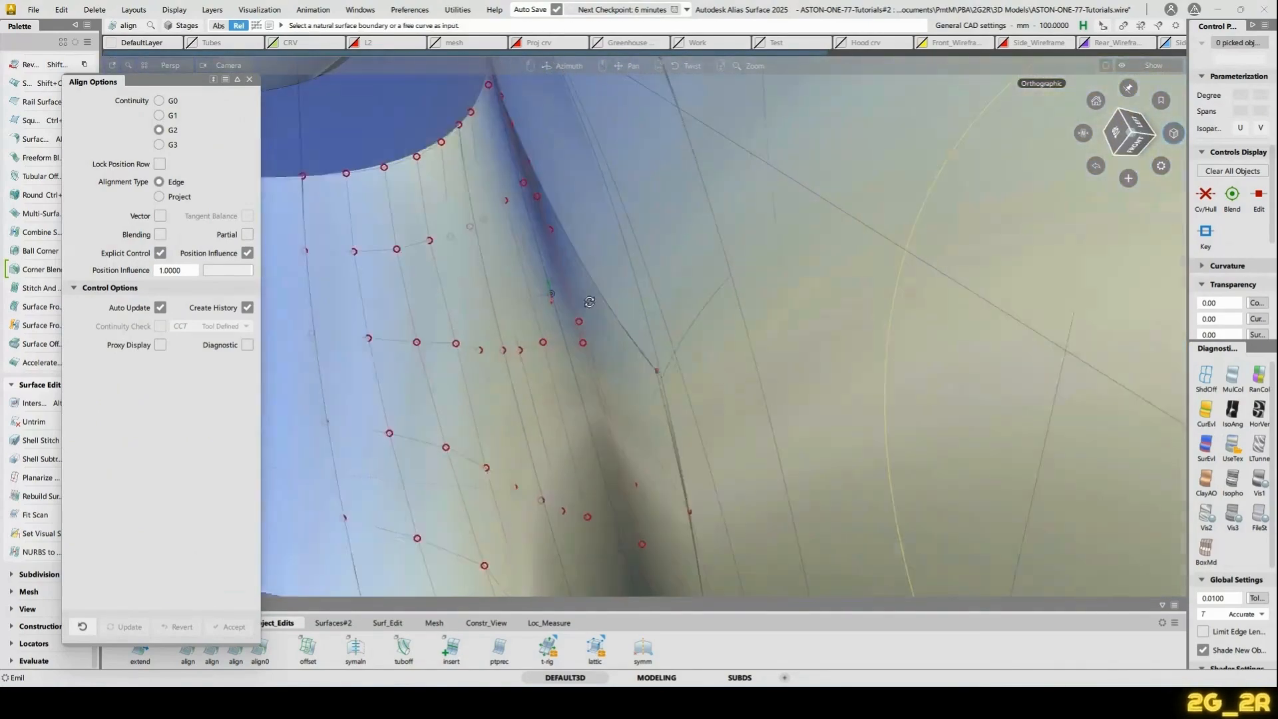
{"action": "left_click_drag", "start_coordinate": [587, 297], "coordinate": [527, 275], "text": "alt+shift"}
{"action": "right_click_drag", "start_coordinate": [528, 275], "coordinate": [544, 283], "text": "alt+shift"}
{"action": "left_click_drag", "start_coordinate": [544, 284], "coordinate": [536, 286], "text": "alt+shift"}
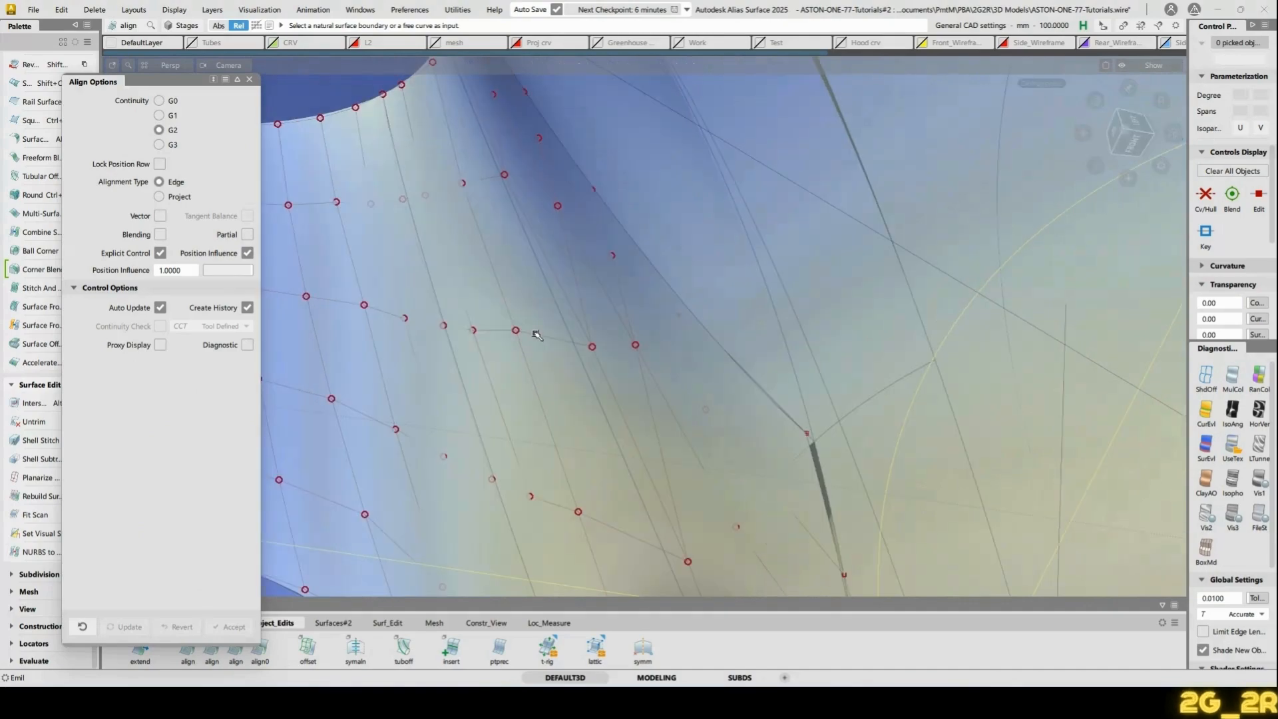
Pick the two matching CVs on either side of the larger blend's middle, slide the pair nearer the hub ring slightly and clear the selection
{"action": "left_click_drag", "start_coordinate": [536, 334], "coordinate": [537, 360], "text": "ctrl+shift"}
{"action": "left_click", "coordinate": [516, 331]}
{"action": "right_click_drag", "start_coordinate": [536, 360], "coordinate": [506, 333], "text": "alt+shift"}
{"action": "mouse_move", "coordinate": [506, 333]}
{"action": "left_mouse_down", "text": "alt+shift"}
{"action": "mouse_move", "coordinate": [539, 296]}
{"action": "mouse_move", "coordinate": [601, 318]}
{"action": "mouse_move", "coordinate": [558, 298]}
{"action": "left_mouse_up", "text": "alt+shift"}
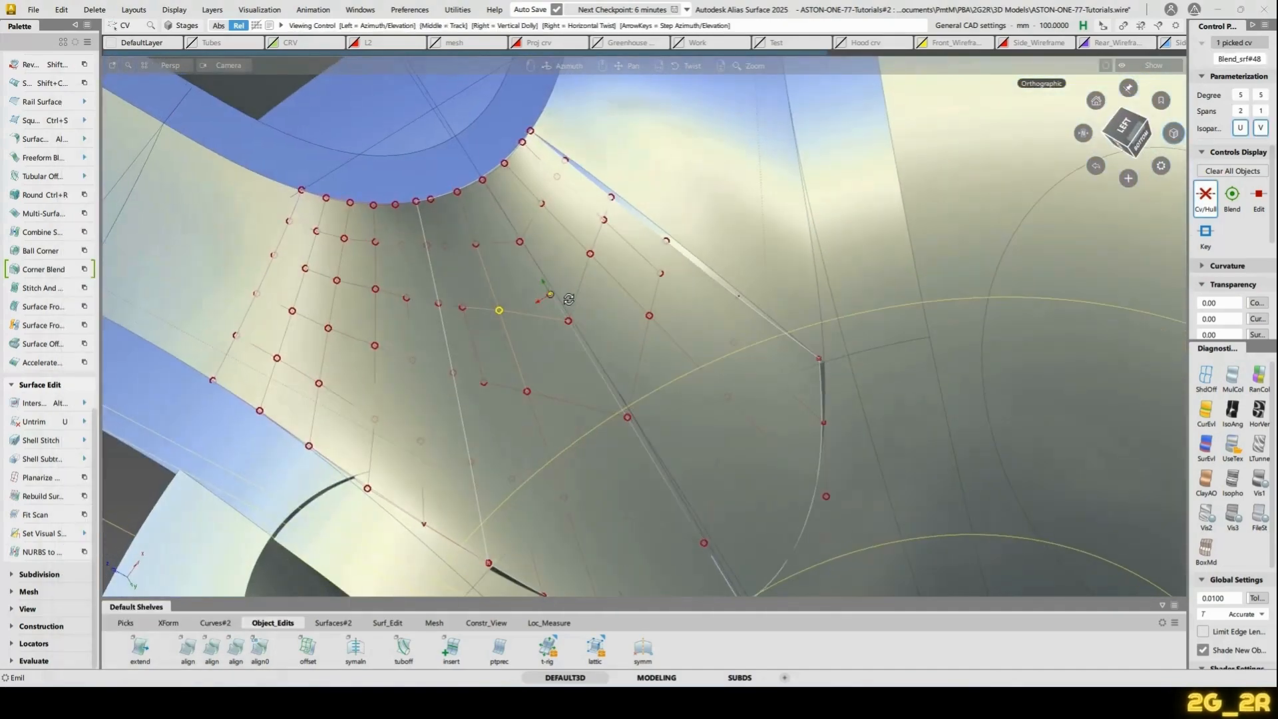
{"action": "left_click", "coordinate": [590, 254]}
{"action": "left_click_drag", "start_coordinate": [591, 255], "coordinate": [661, 240], "text": "alt+shift"}
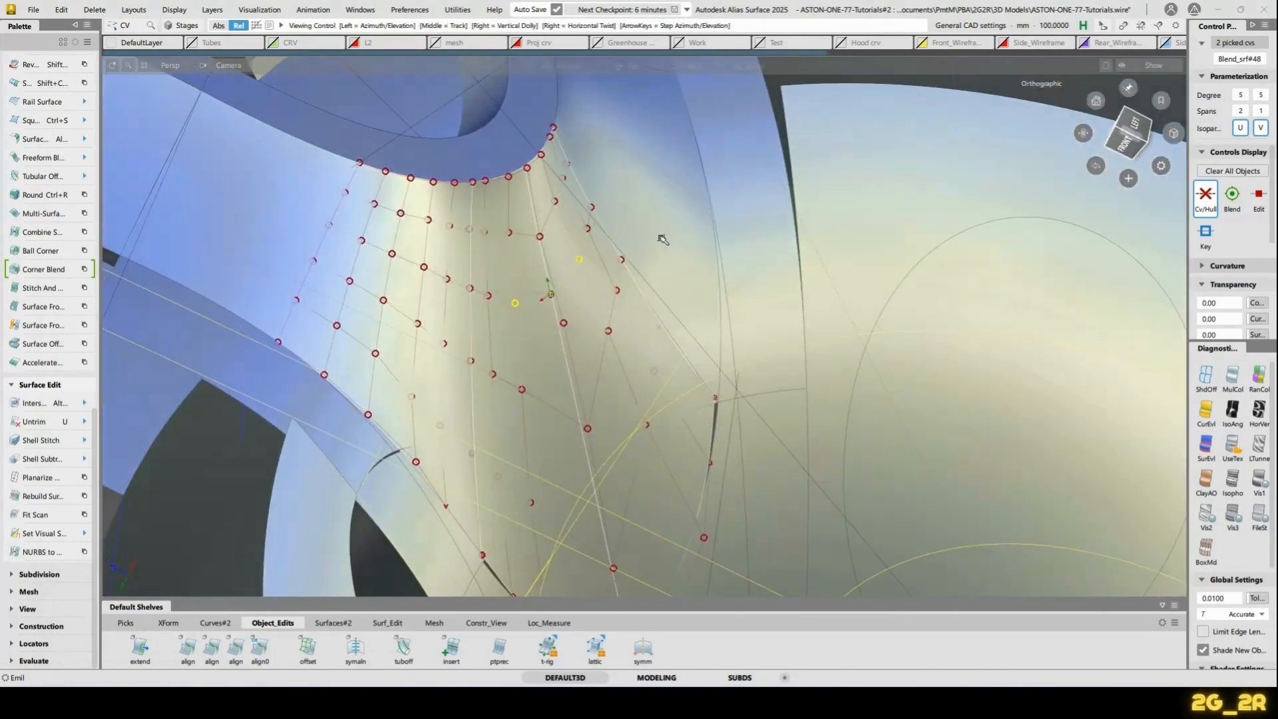
{"action": "left_click_drag", "start_coordinate": [584, 256], "coordinate": [524, 312], "text": "ctrl+shift"}
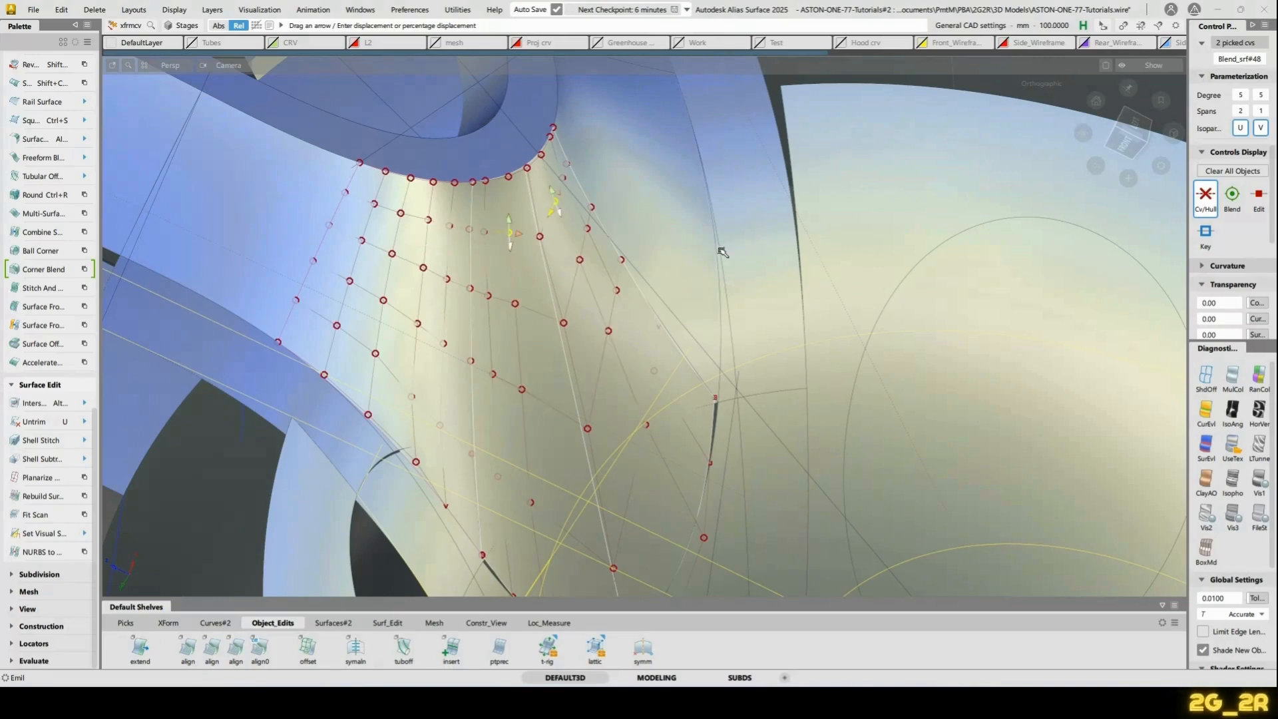
{"action": "left_click_drag", "start_coordinate": [798, 306], "coordinate": [456, 388], "text": "alt+shift"}
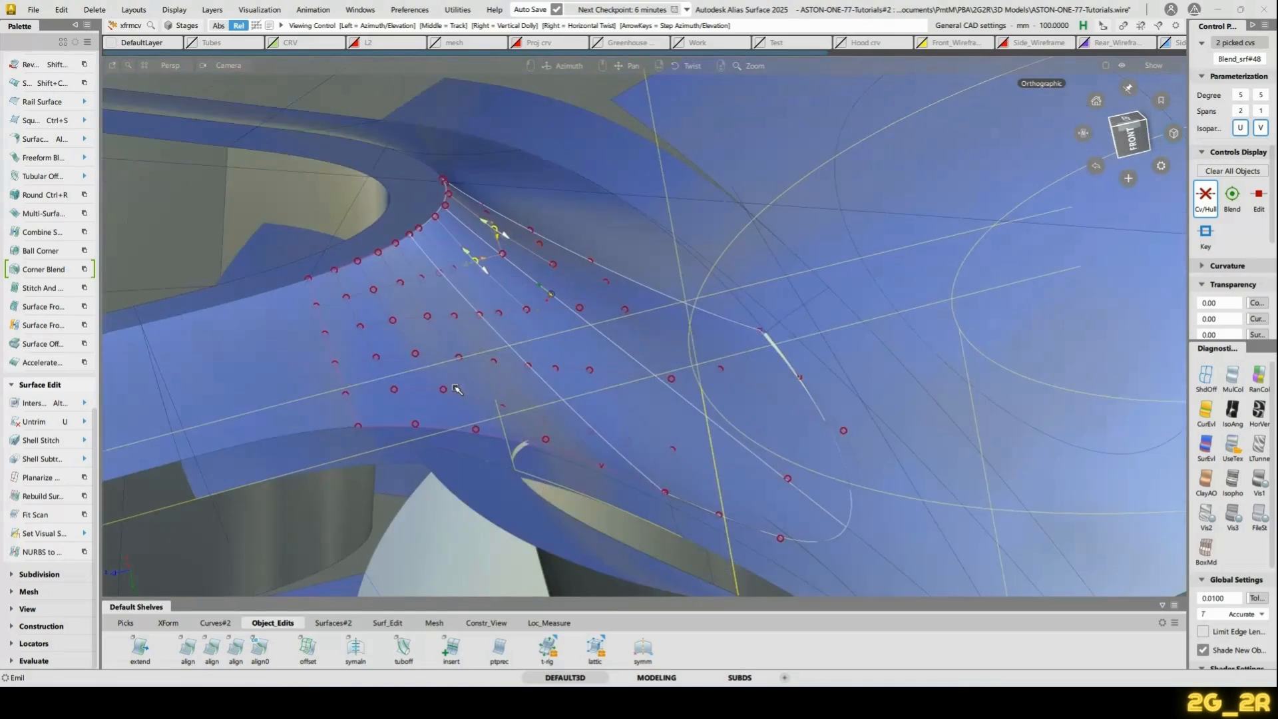
{"action": "right_click_drag", "start_coordinate": [457, 388], "coordinate": [495, 283], "text": "alt+shift"}
{"action": "left_click", "coordinate": [499, 276], "text": "shift"}
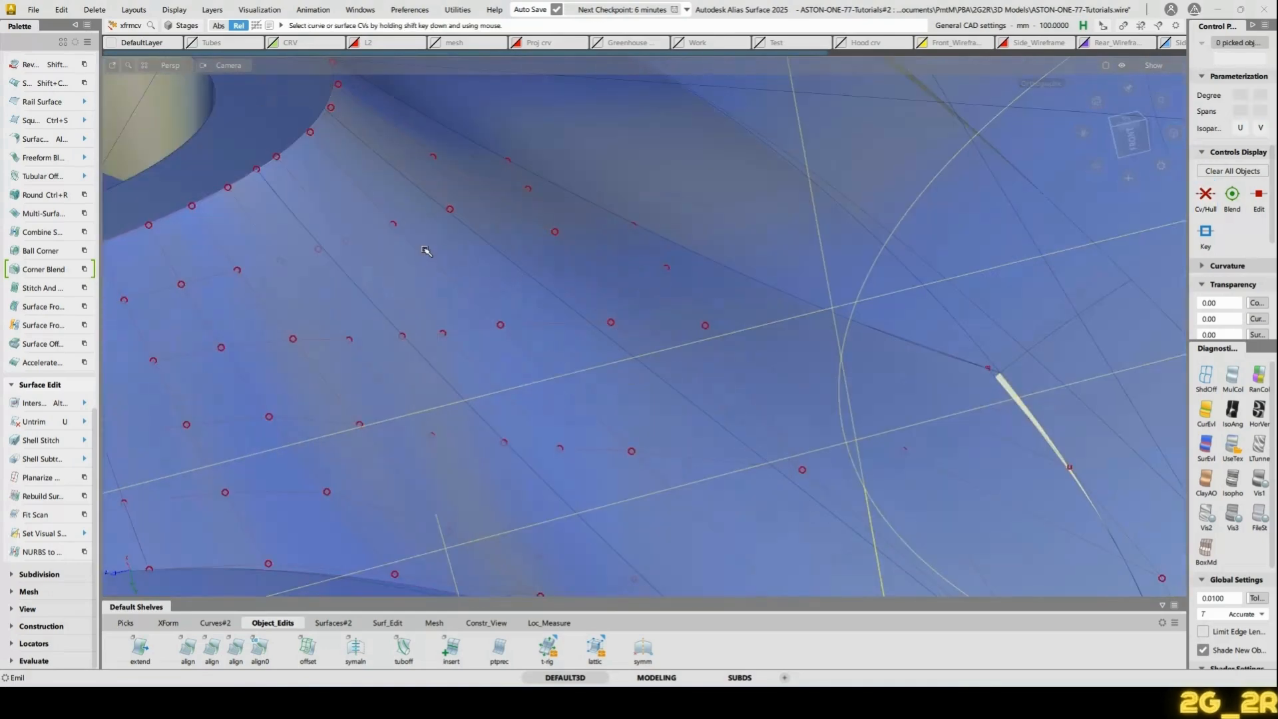
Hide the CVs of the smaller blend so only the larger blend's CVs are displayed
{"action": "left_click", "coordinate": [304, 311]}
{"action": "left_click_drag", "start_coordinate": [353, 328], "coordinate": [413, 326], "text": "ctrl+shift"}
{"action": "left_click", "coordinate": [359, 281]}
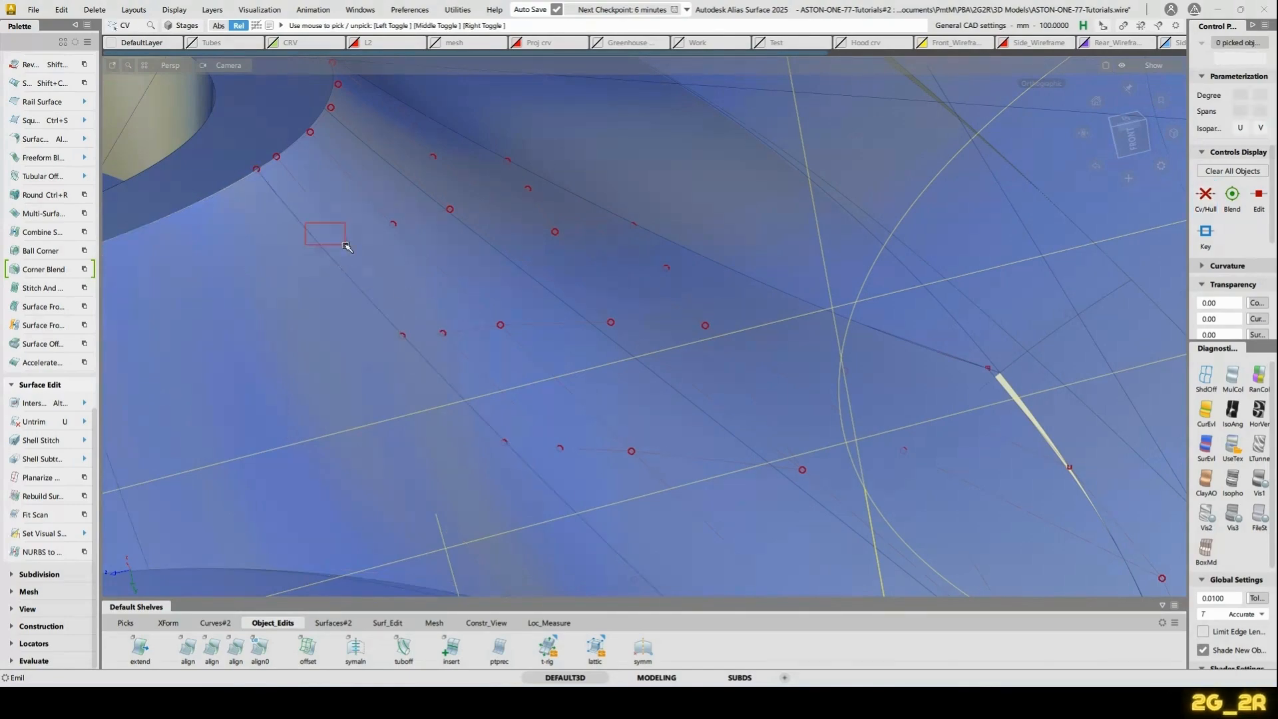
Select twelve CVs of the larger blend, covering three rows of the two CV columns beside each side edge
{"action": "left_click_drag", "start_coordinate": [347, 247], "coordinate": [348, 250]}
{"action": "left_click_drag", "start_coordinate": [458, 342], "coordinate": [457, 342]}
{"action": "middle_click_drag", "start_coordinate": [457, 421], "coordinate": [455, 376], "text": "alt+shift"}
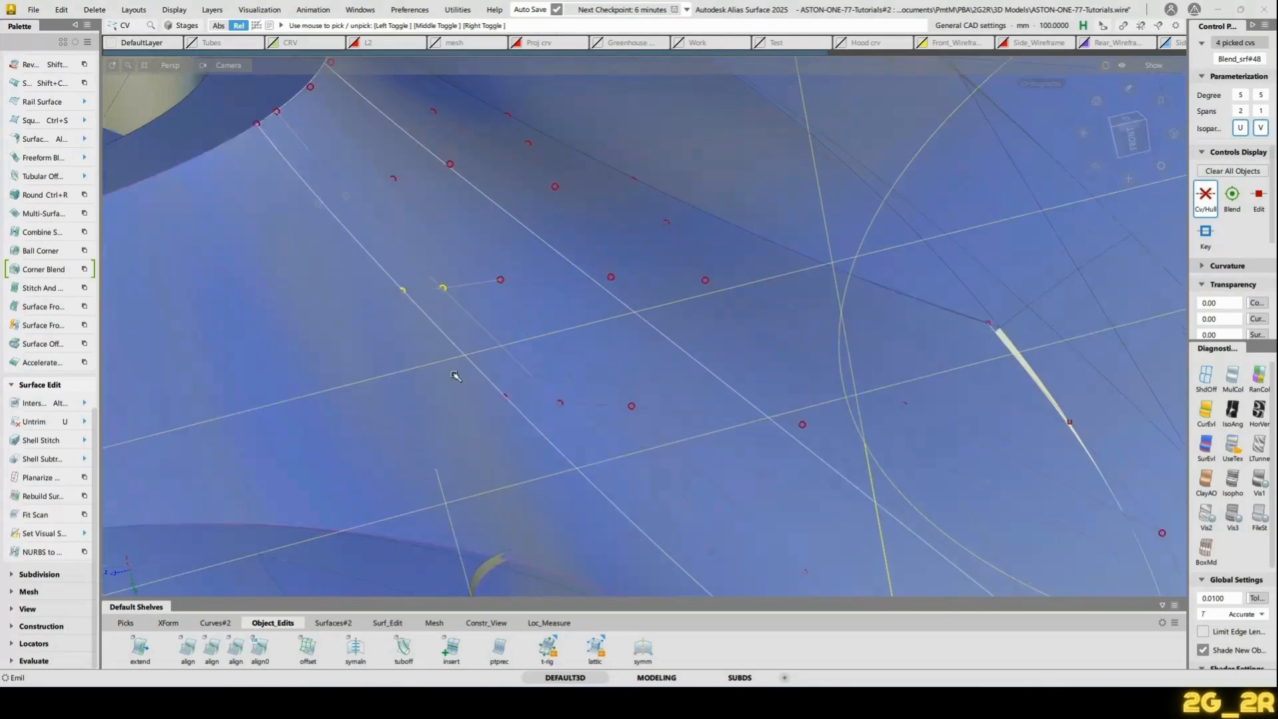
{"action": "left_click_drag", "start_coordinate": [572, 427], "coordinate": [617, 445], "text": "alt+shift"}
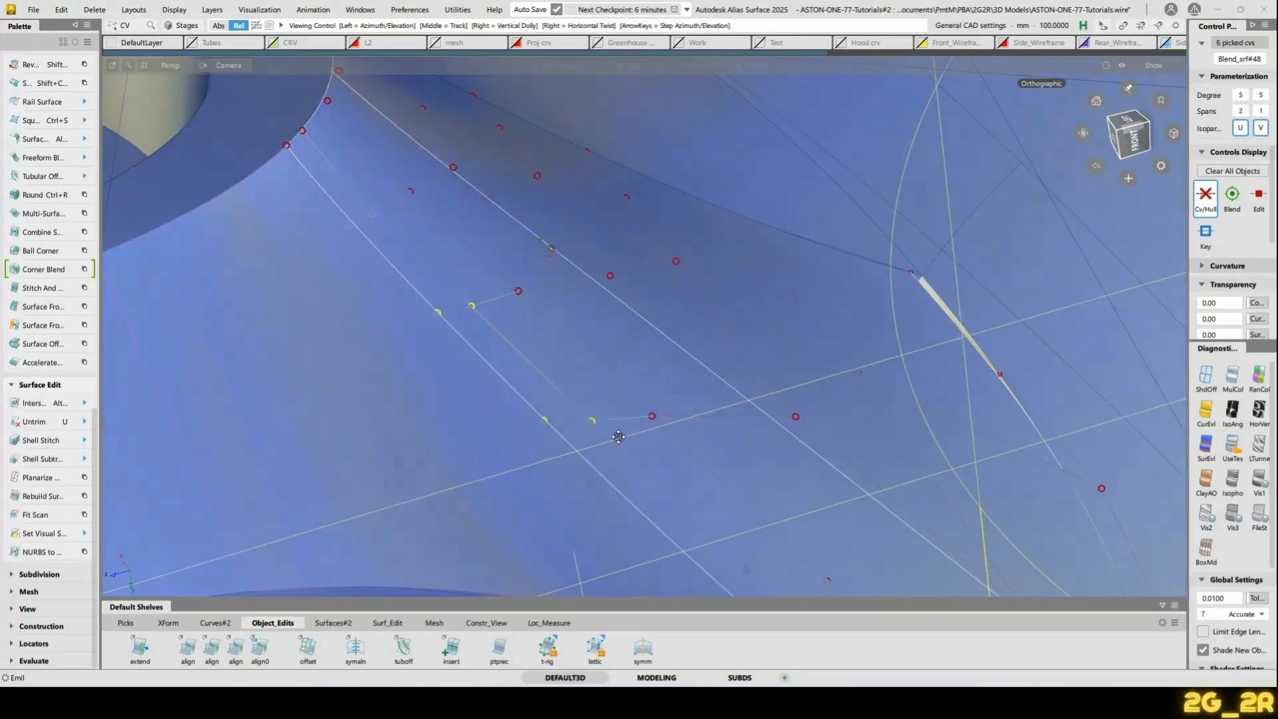
{"action": "middle_click_drag", "start_coordinate": [616, 434], "coordinate": [566, 318], "text": "alt+shift"}
{"action": "left_click_drag", "start_coordinate": [566, 318], "coordinate": [665, 356], "text": "alt+shift"}
{"action": "left_click_drag", "start_coordinate": [752, 370], "coordinate": [705, 353], "text": "alt+shift"}
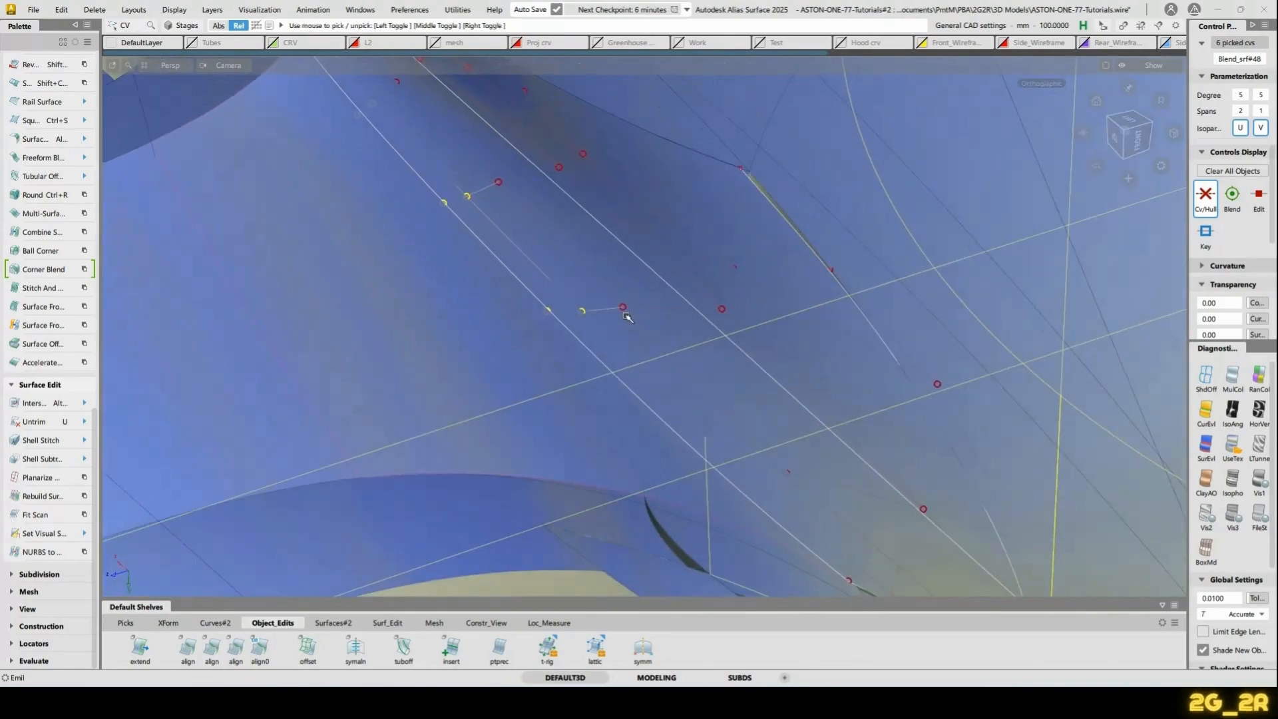
{"action": "key", "text": "t"}
{"action": "left_click", "coordinate": [557, 291]}
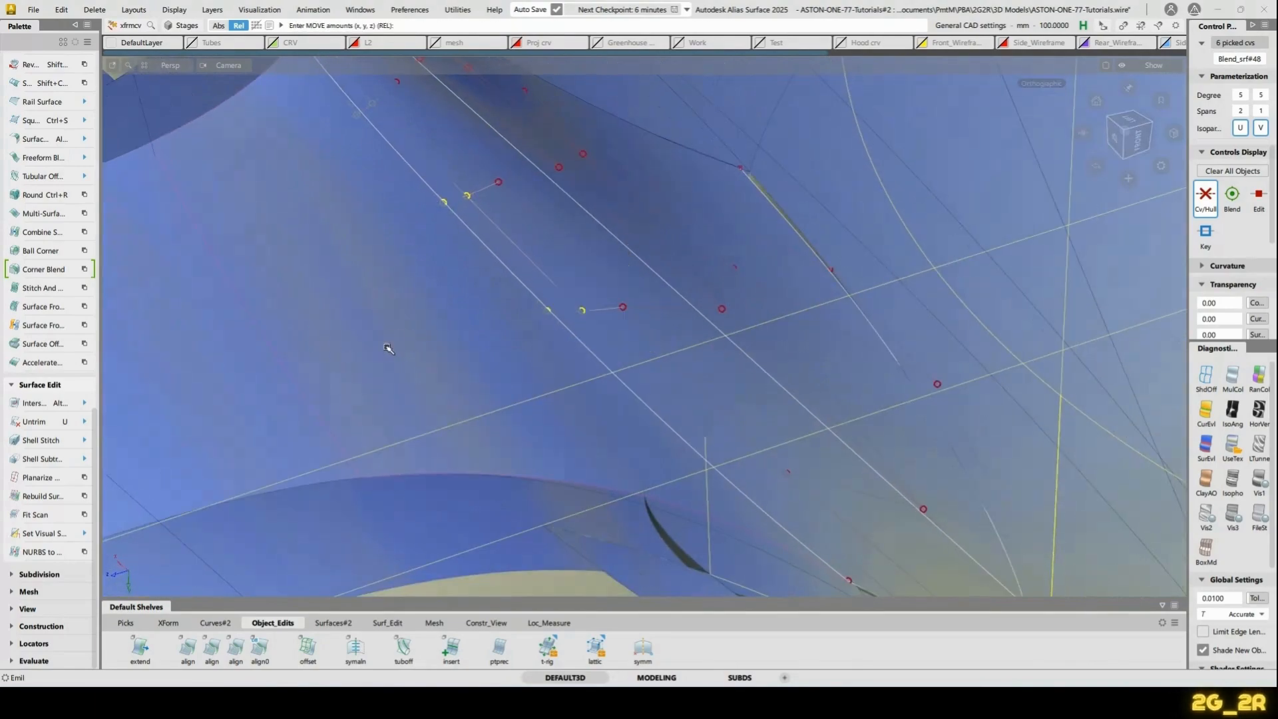
{"action": "left_click_drag", "start_coordinate": [626, 172], "coordinate": [491, 88], "text": "alt+shift"}
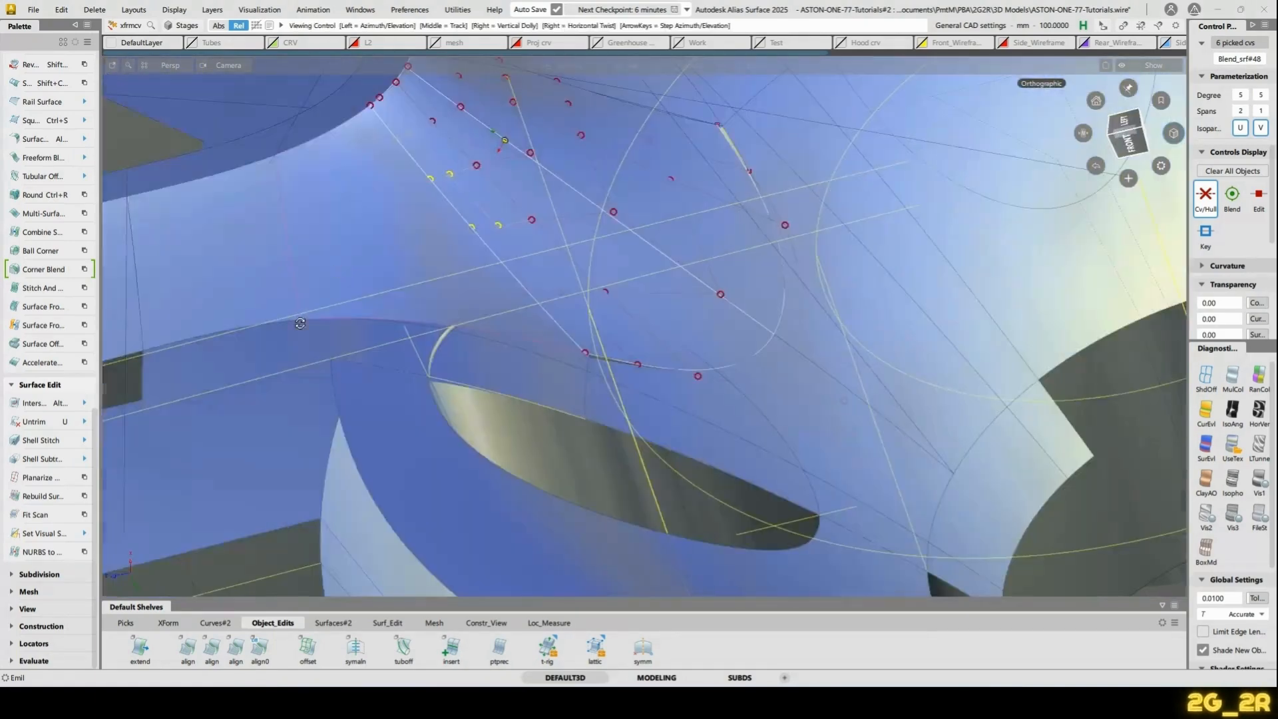
{"action": "middle_click_drag", "start_coordinate": [491, 89], "coordinate": [437, 268], "text": "alt+shift"}
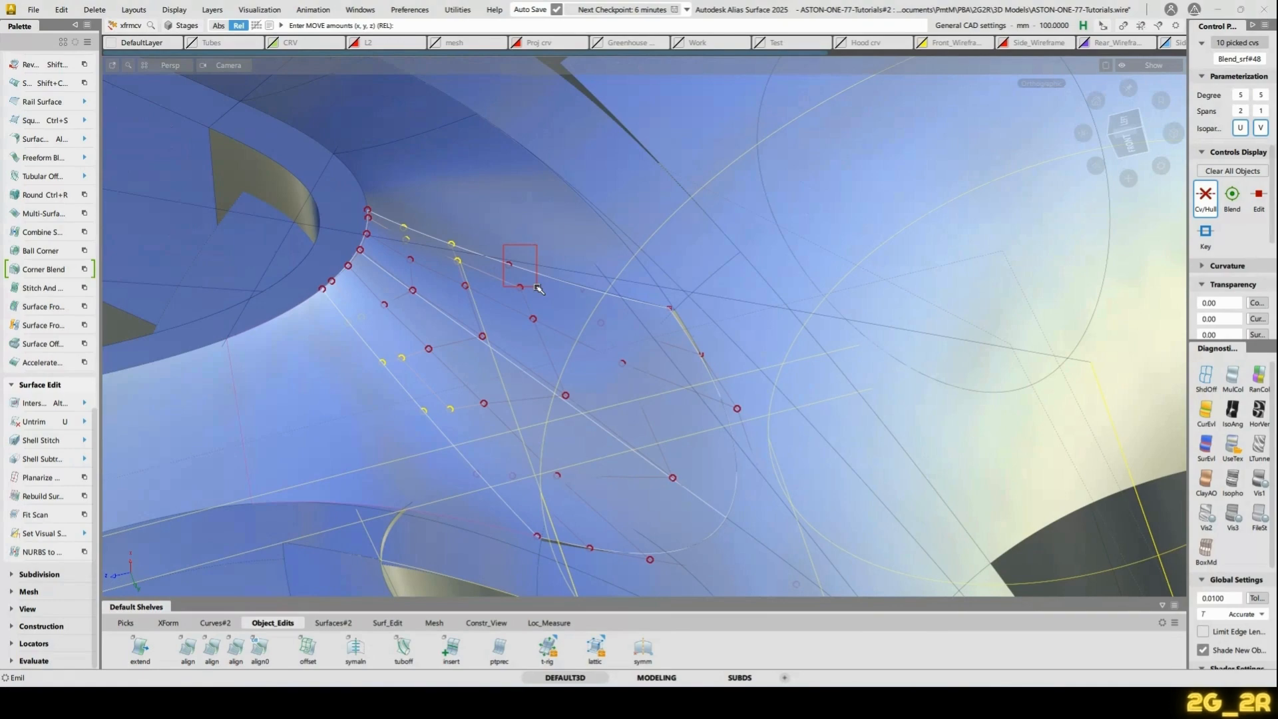
{"action": "left_click_drag", "start_coordinate": [540, 295], "coordinate": [540, 295]}
Move the twelve selected side CVs slightly along Y in several small increments and clear the selection
{"action": "left_click_drag", "start_coordinate": [478, 318], "coordinate": [470, 239], "text": "alt+shift"}
{"action": "right_click_drag", "start_coordinate": [470, 240], "coordinate": [498, 191], "text": "alt+shift"}
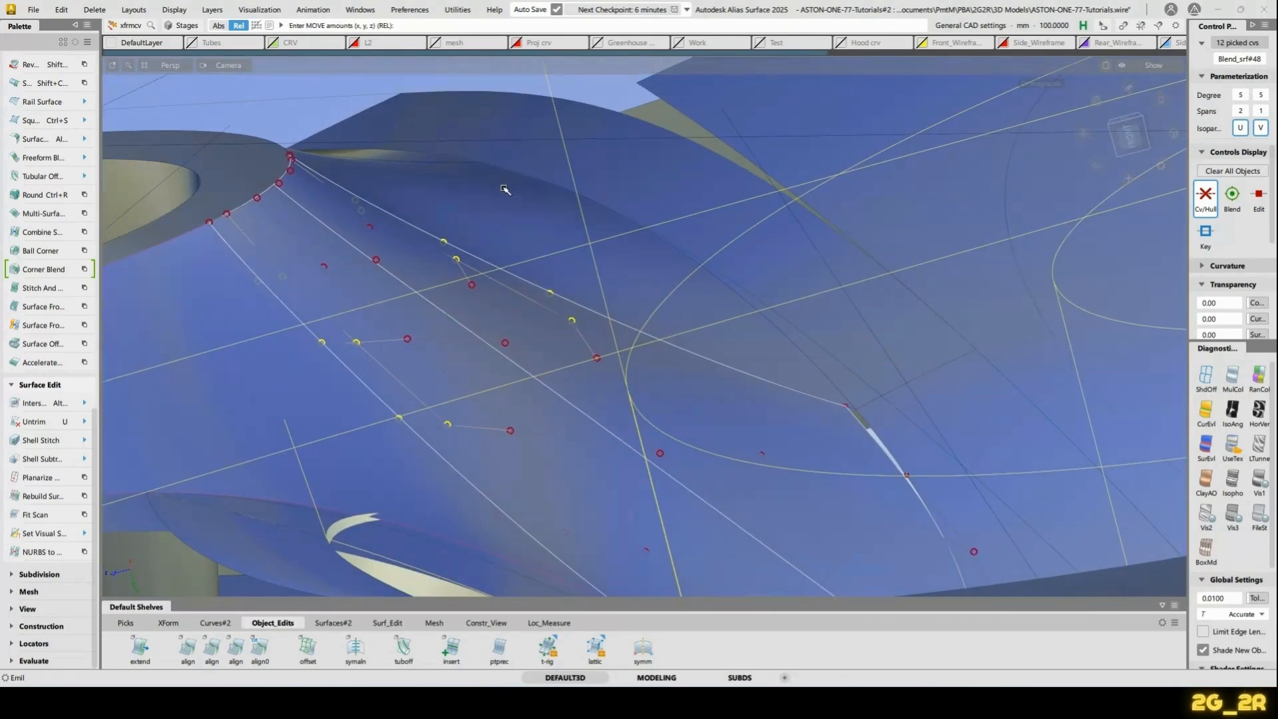
{"action": "key", "text": "space"}
{"action": "middle_click_drag", "start_coordinate": [579, 174], "coordinate": [595, 175]}
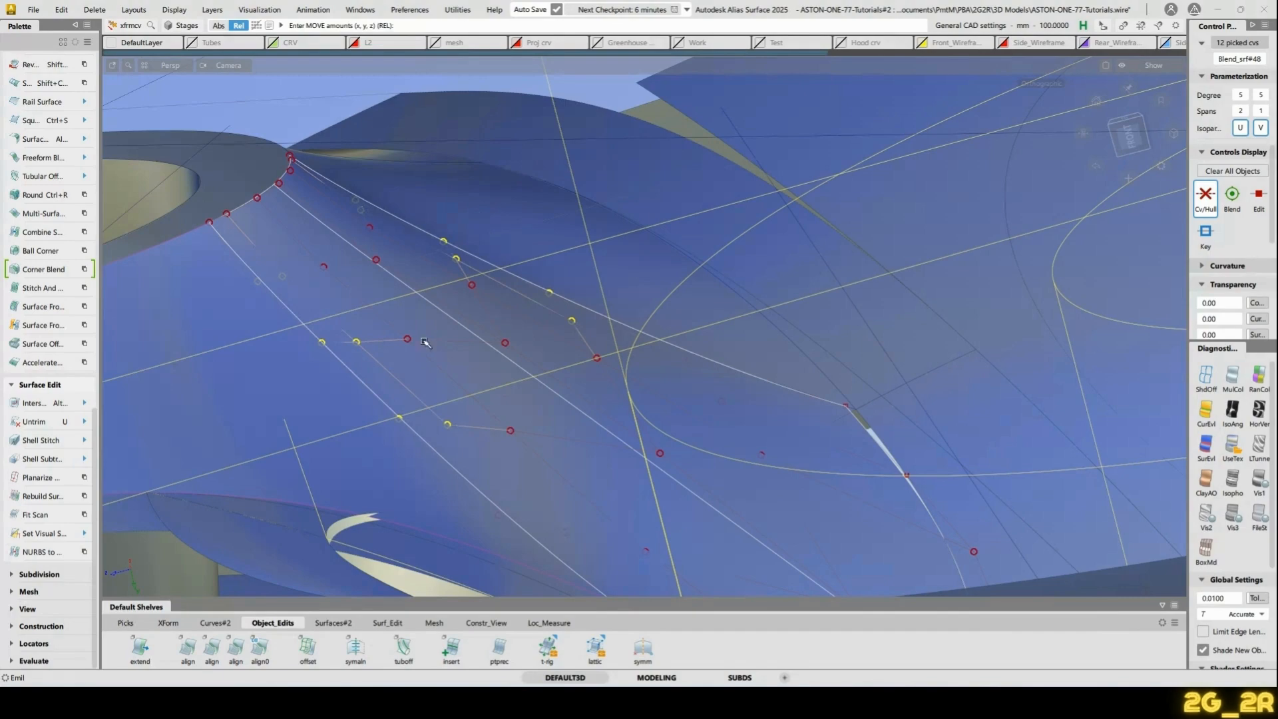
{"action": "middle_click_drag", "start_coordinate": [400, 325], "coordinate": [798, 107]}
{"action": "right_click_drag", "start_coordinate": [799, 107], "coordinate": [596, 305], "text": "alt+shift"}
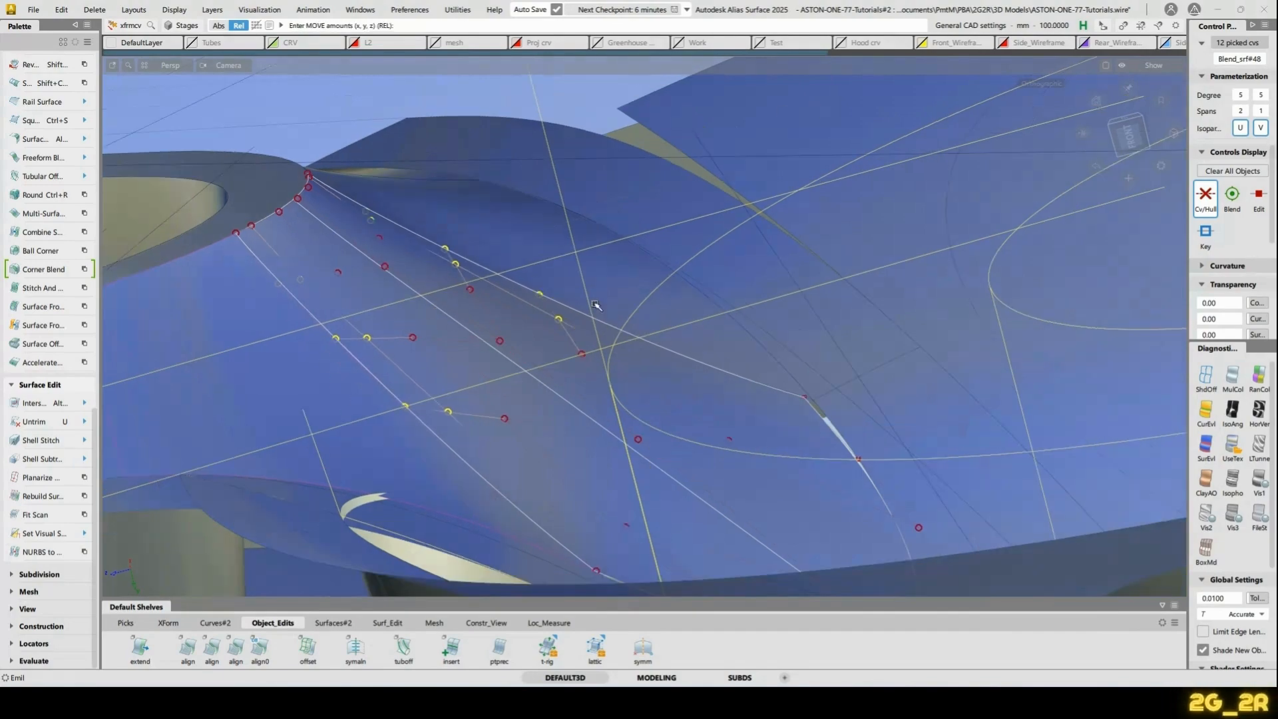
{"action": "middle_click_drag", "start_coordinate": [615, 295], "coordinate": [702, 150]}
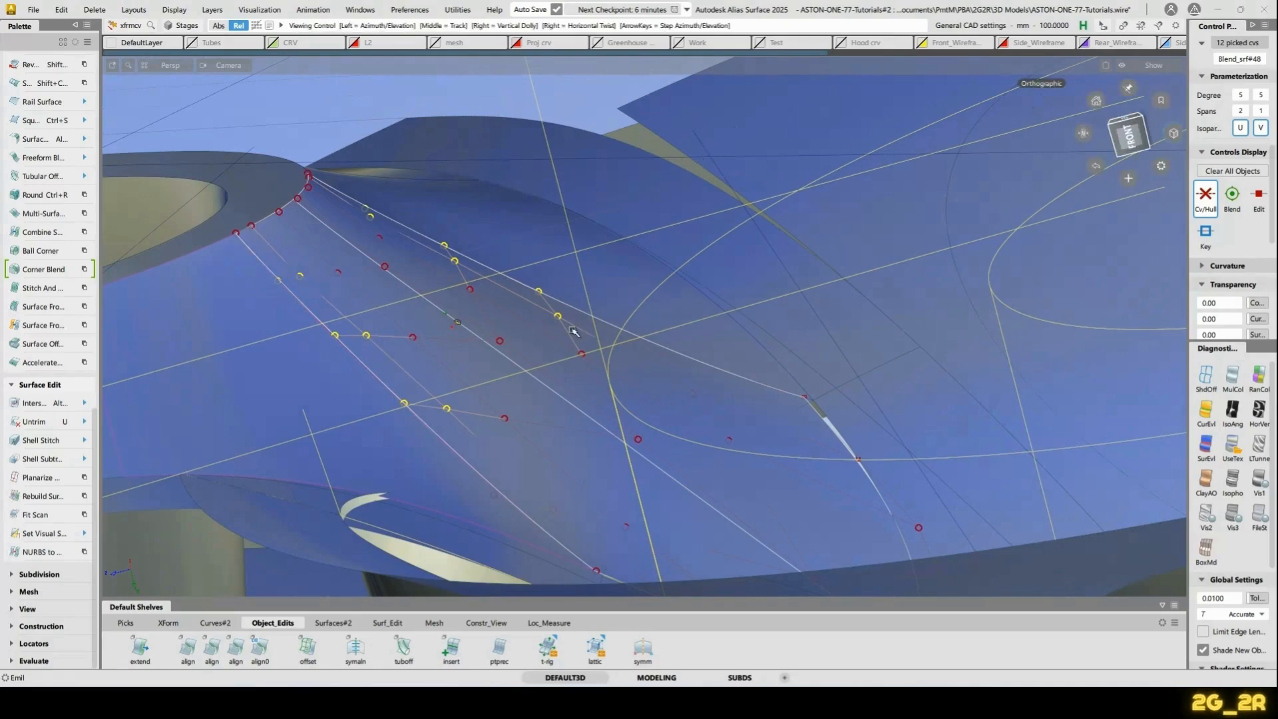
{"action": "right_click_drag", "start_coordinate": [574, 330], "coordinate": [519, 290], "text": "alt+shift"}
{"action": "middle_click_drag", "start_coordinate": [519, 291], "coordinate": [608, 290], "text": "alt+shift"}
{"action": "middle_click_drag", "start_coordinate": [601, 278], "coordinate": [599, 292]}
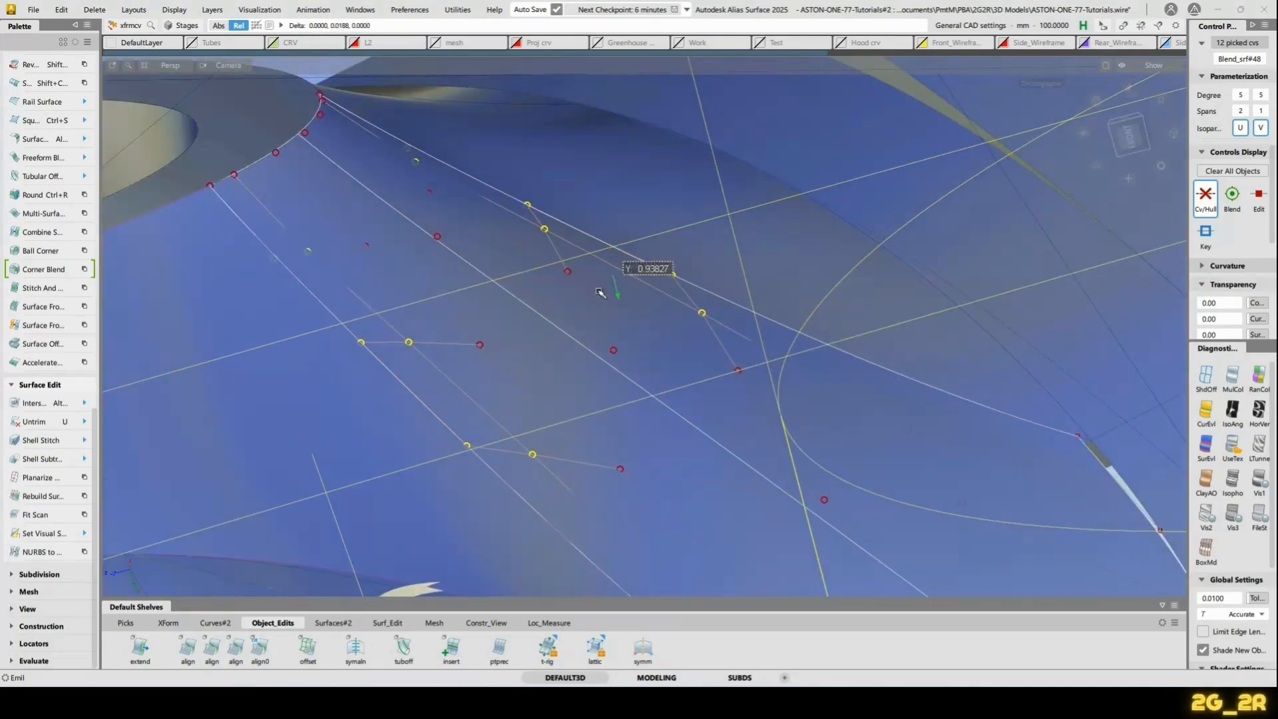
{"action": "left_click", "coordinate": [410, 259]}
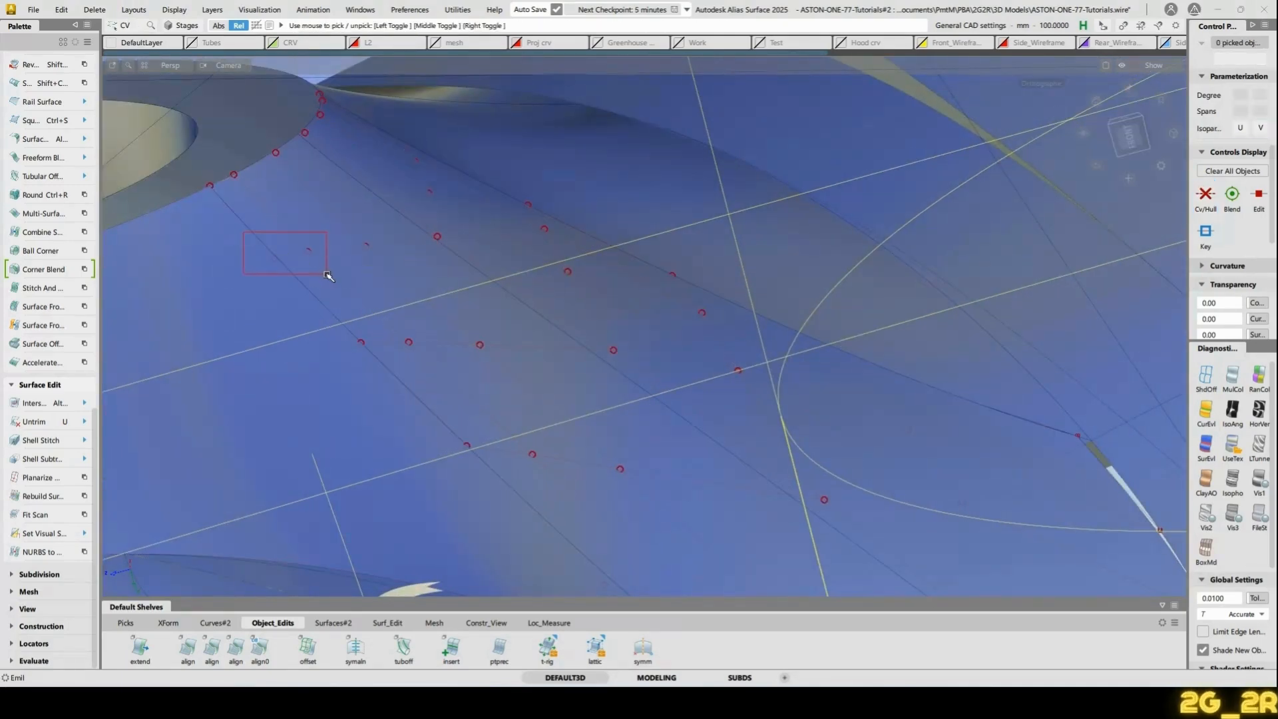
Select the four side CVs in the row nearest the hub-ring edge, shift them slightly along Y and clear the selection
{"action": "left_click_drag", "start_coordinate": [327, 274], "coordinate": [328, 276]}
{"action": "left_click_drag", "start_coordinate": [450, 188], "coordinate": [475, 174], "text": "alt+shift"}
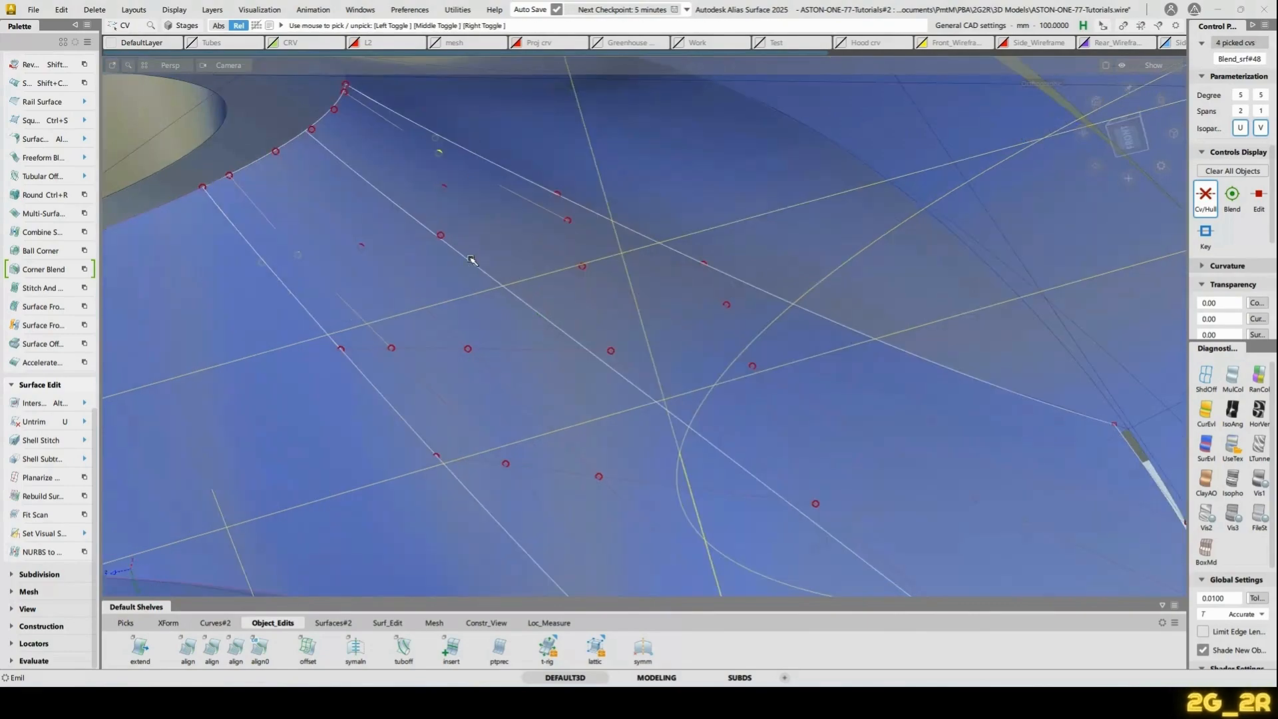
{"action": "key", "text": "space"}
{"action": "left_click", "coordinate": [444, 241]}
{"action": "left_click_drag", "start_coordinate": [445, 241], "coordinate": [323, 334]}
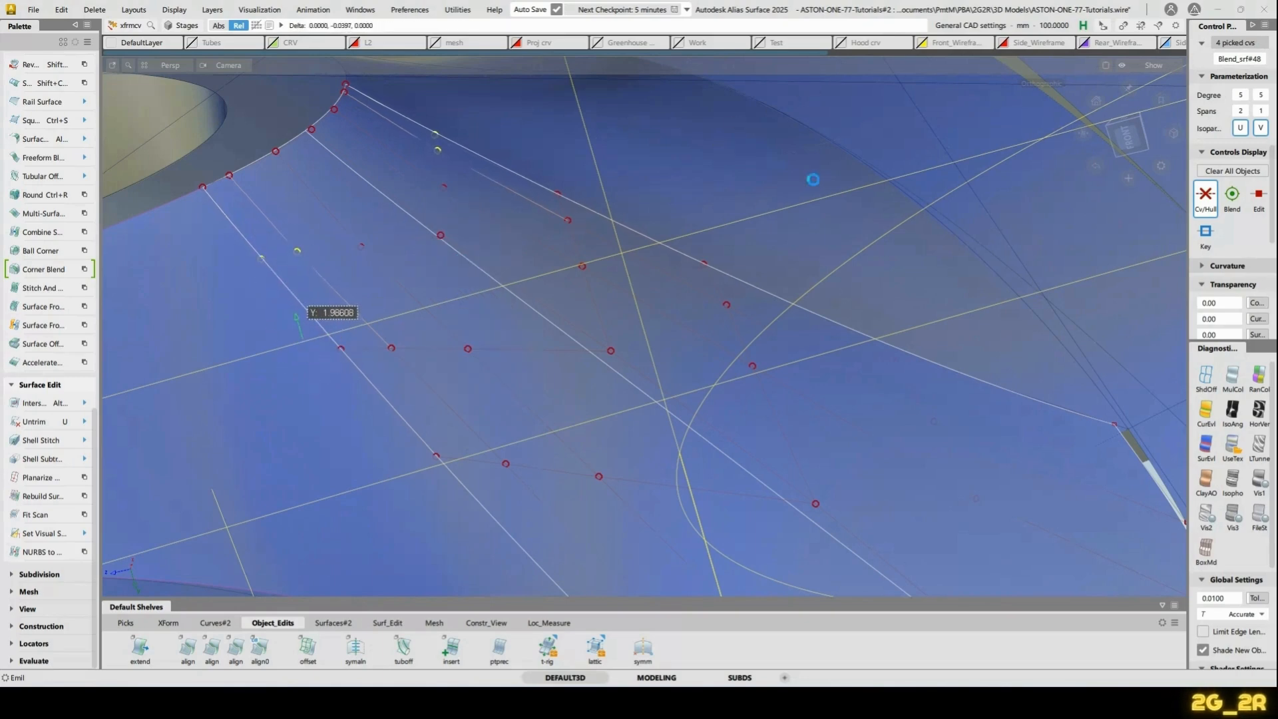
{"action": "left_click", "coordinate": [525, 261]}
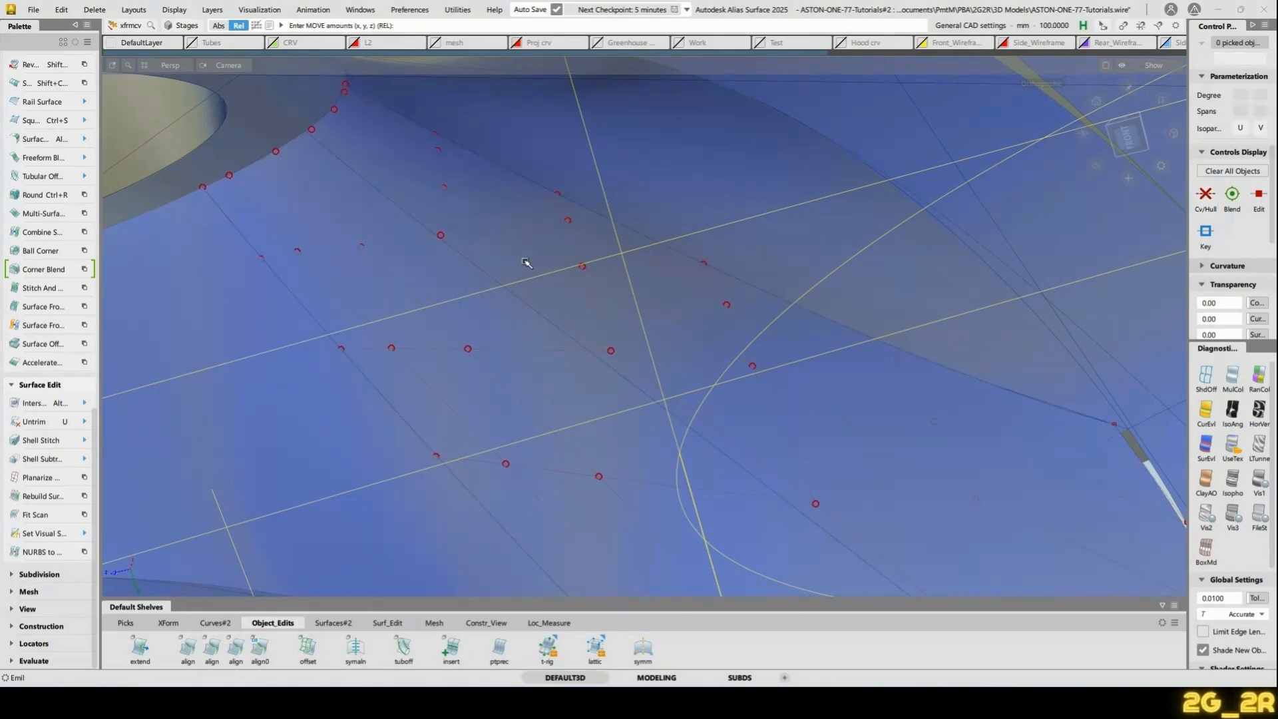
Display the smaller blend's CVs again and examine the highlights across the spoke and hub transition
{"action": "left_click_drag", "start_coordinate": [229, 330], "coordinate": [262, 333], "text": "ctrl+shift"}
{"action": "left_click", "coordinate": [263, 335]}
{"action": "right_click_drag", "start_coordinate": [273, 371], "coordinate": [328, 357], "text": "ctrl+shift"}
{"action": "left_click_drag", "start_coordinate": [297, 348], "coordinate": [375, 269], "text": "alt+shift"}
{"action": "left_click_drag", "start_coordinate": [147, 277], "coordinate": [203, 279], "text": "ctrl+shift"}
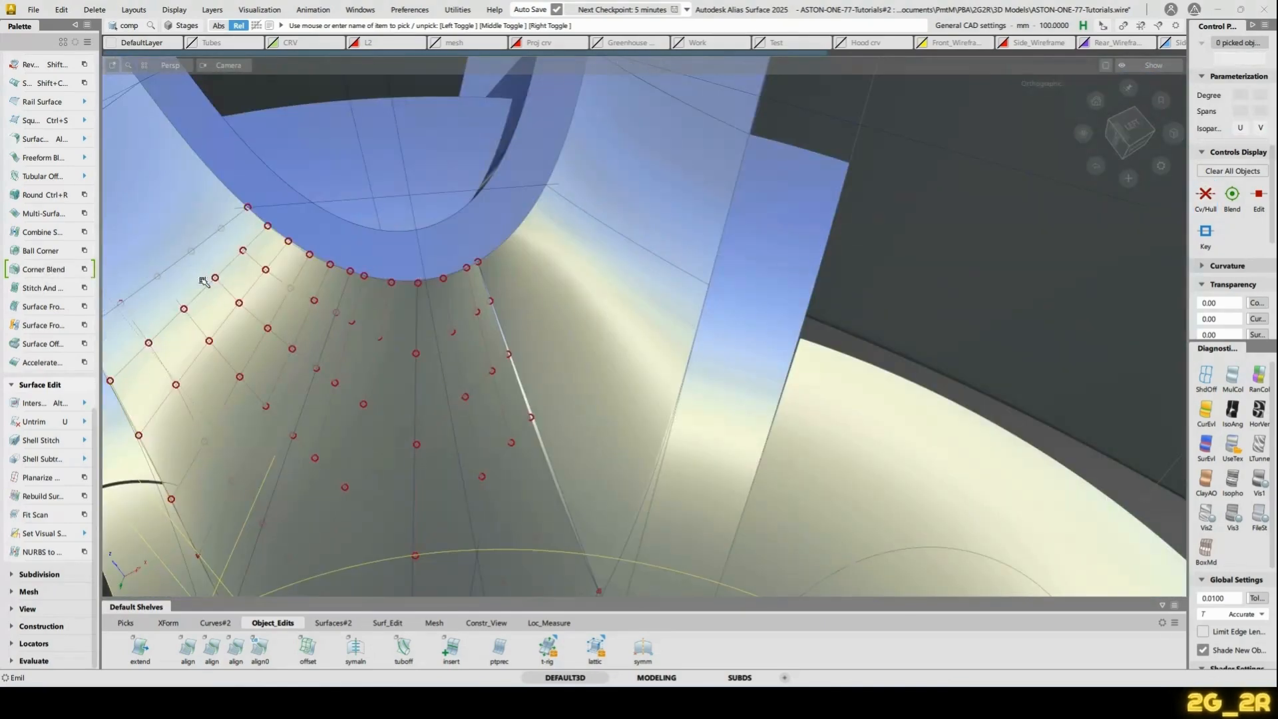
{"action": "right_click_drag", "start_coordinate": [193, 237], "coordinate": [345, 242], "text": "alt+shift"}
{"action": "left_click_drag", "start_coordinate": [345, 243], "coordinate": [223, 300], "text": "alt+shift"}
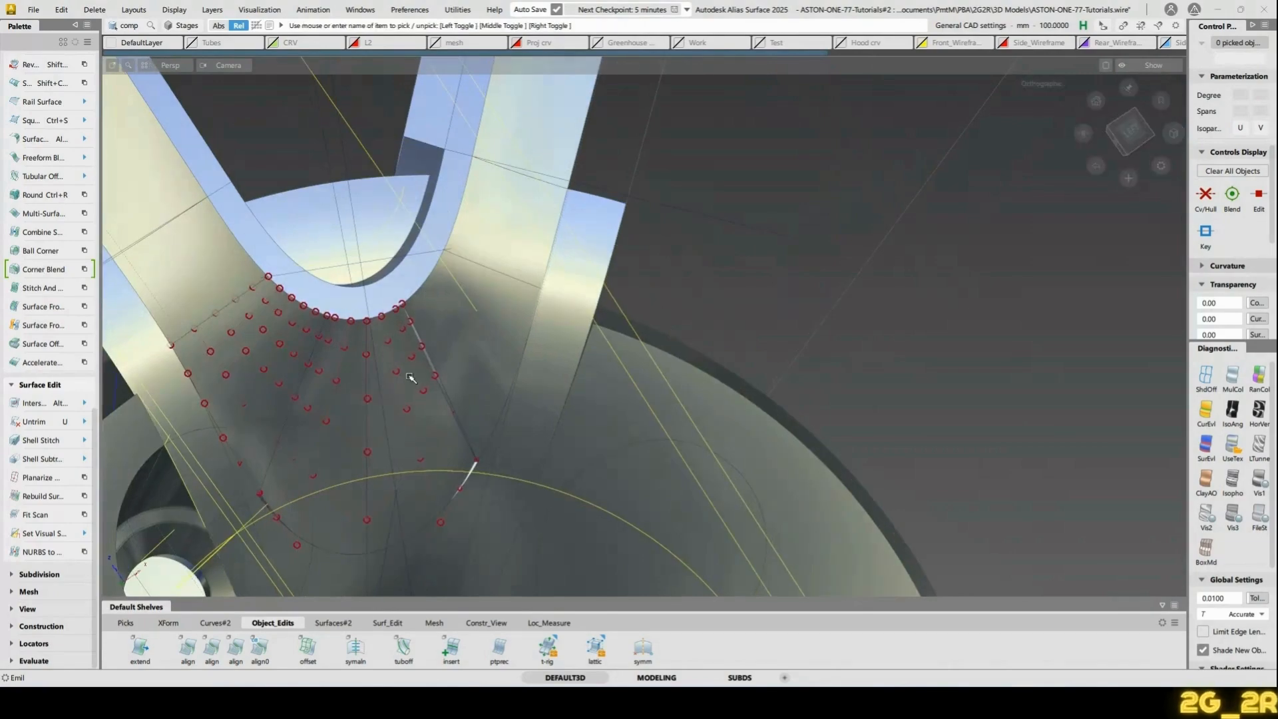
Apply isoangle shading to the two blend surfaces and examine the stripe flow across them near the hub
{"action": "left_click_drag", "start_coordinate": [465, 213], "coordinate": [293, 316], "text": "alt+shift"}
{"action": "left_click", "coordinate": [313, 352]}
{"action": "left_click", "coordinate": [426, 353]}
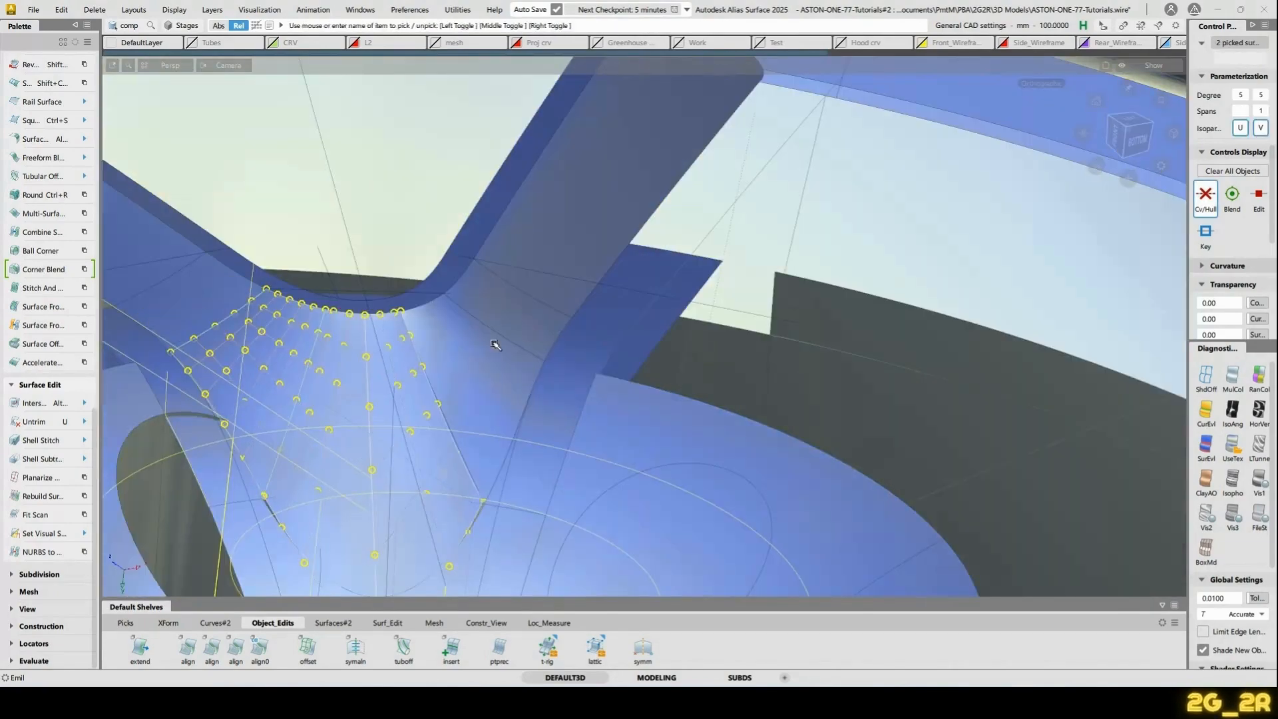
{"action": "left_click_drag", "start_coordinate": [495, 345], "coordinate": [665, 340], "text": "alt+shift"}
{"action": "left_click", "coordinate": [1232, 407]}
{"action": "mouse_move", "coordinate": [570, 379]}
{"action": "left_mouse_down", "text": "alt+shift"}
{"action": "mouse_move", "coordinate": [375, 372]}
{"action": "mouse_move", "coordinate": [320, 286]}
{"action": "left_mouse_up", "text": "alt+shift"}
{"action": "right_click_drag", "start_coordinate": [319, 286], "coordinate": [397, 242], "text": "alt+shift"}
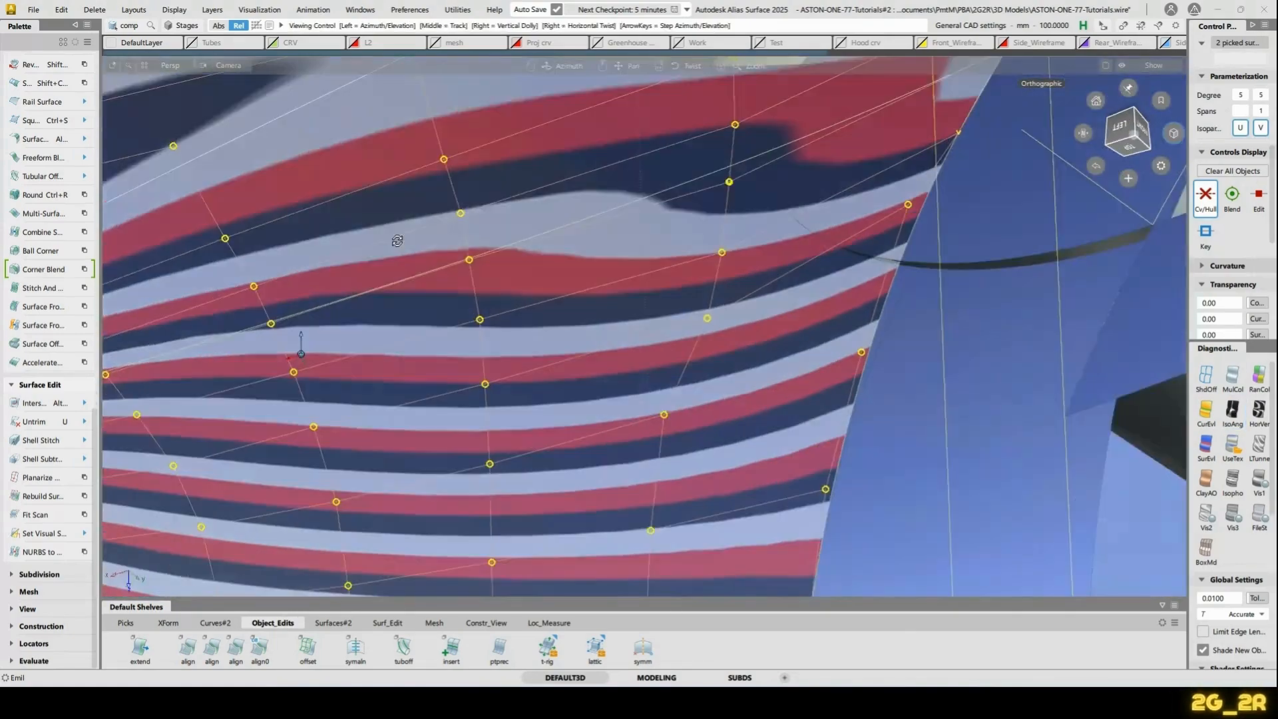
{"action": "left_click_drag", "start_coordinate": [396, 242], "coordinate": [660, 280], "text": "alt+shift"}
{"action": "right_click_drag", "start_coordinate": [660, 280], "coordinate": [564, 395], "text": "alt+shift"}
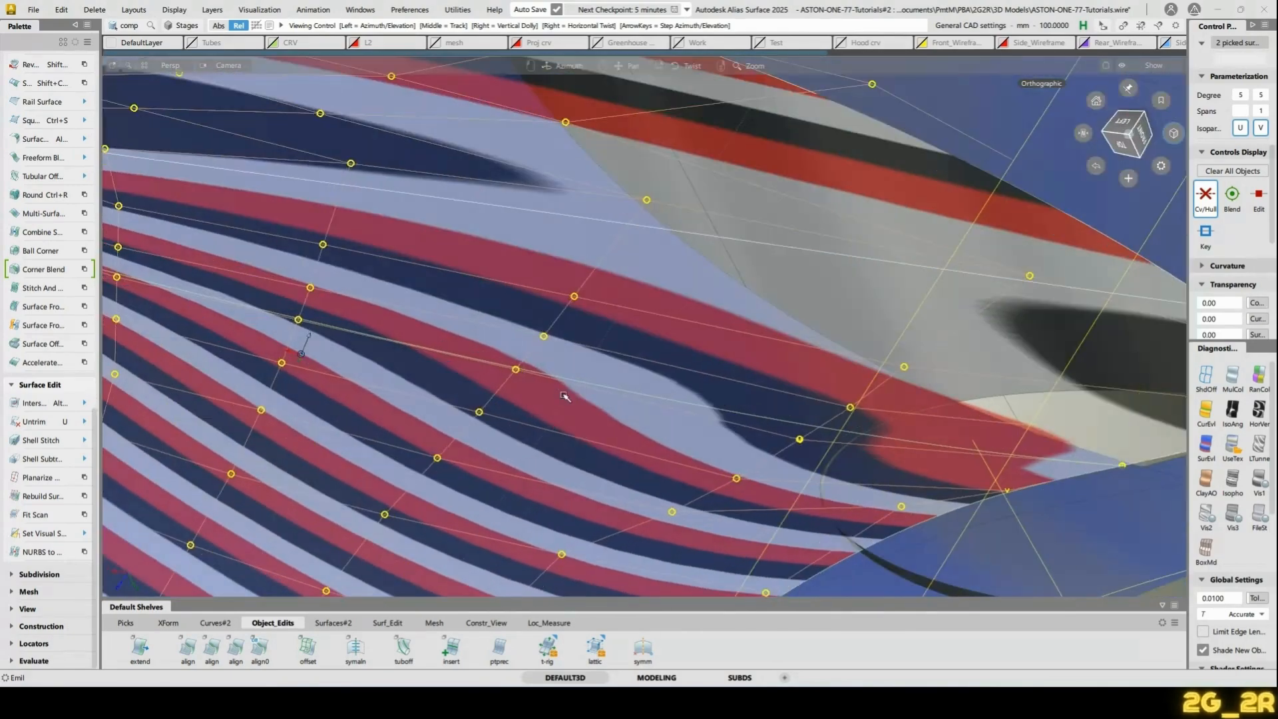
Select the row of seven CVs crossing the central blend near its hub end and shift it slightly
{"action": "left_click_drag", "start_coordinate": [736, 370], "coordinate": [935, 328], "text": "ctrl+shift"}
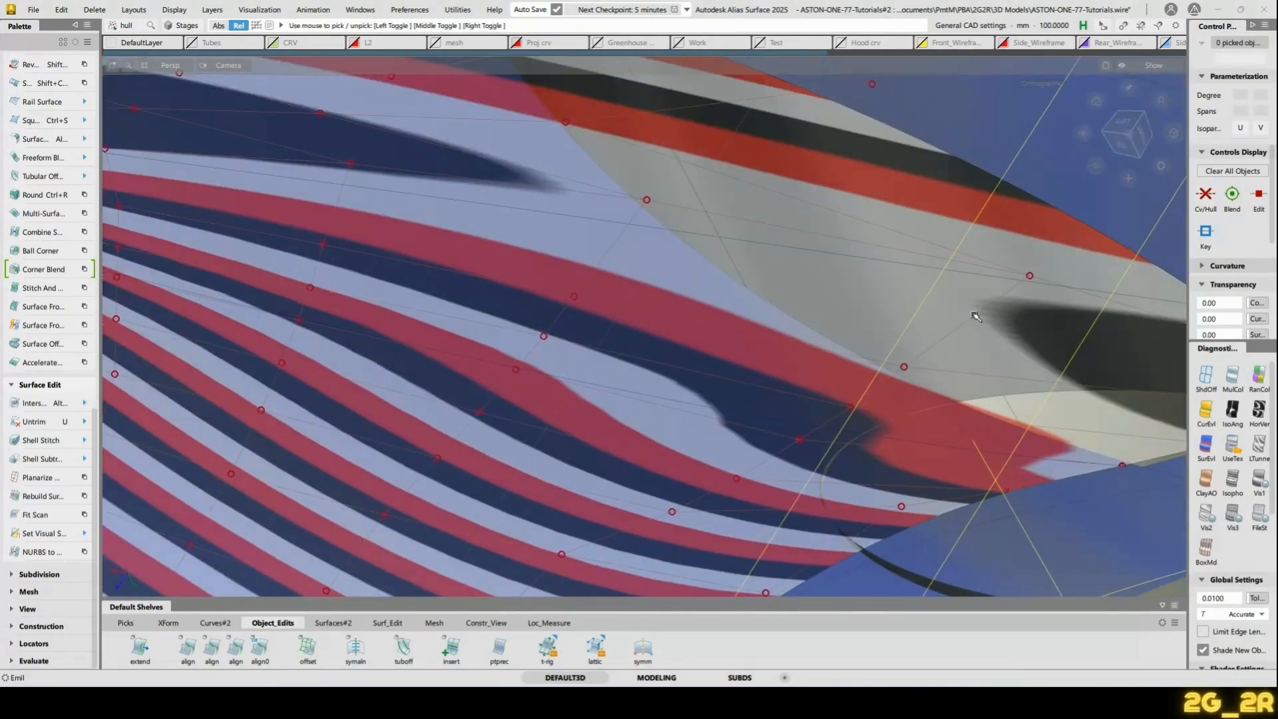
{"action": "left_click", "coordinate": [975, 317]}
{"action": "right_click_drag", "start_coordinate": [975, 318], "coordinate": [952, 313], "text": "alt+shift"}
{"action": "left_click_drag", "start_coordinate": [952, 313], "coordinate": [800, 342], "text": "alt+shift"}
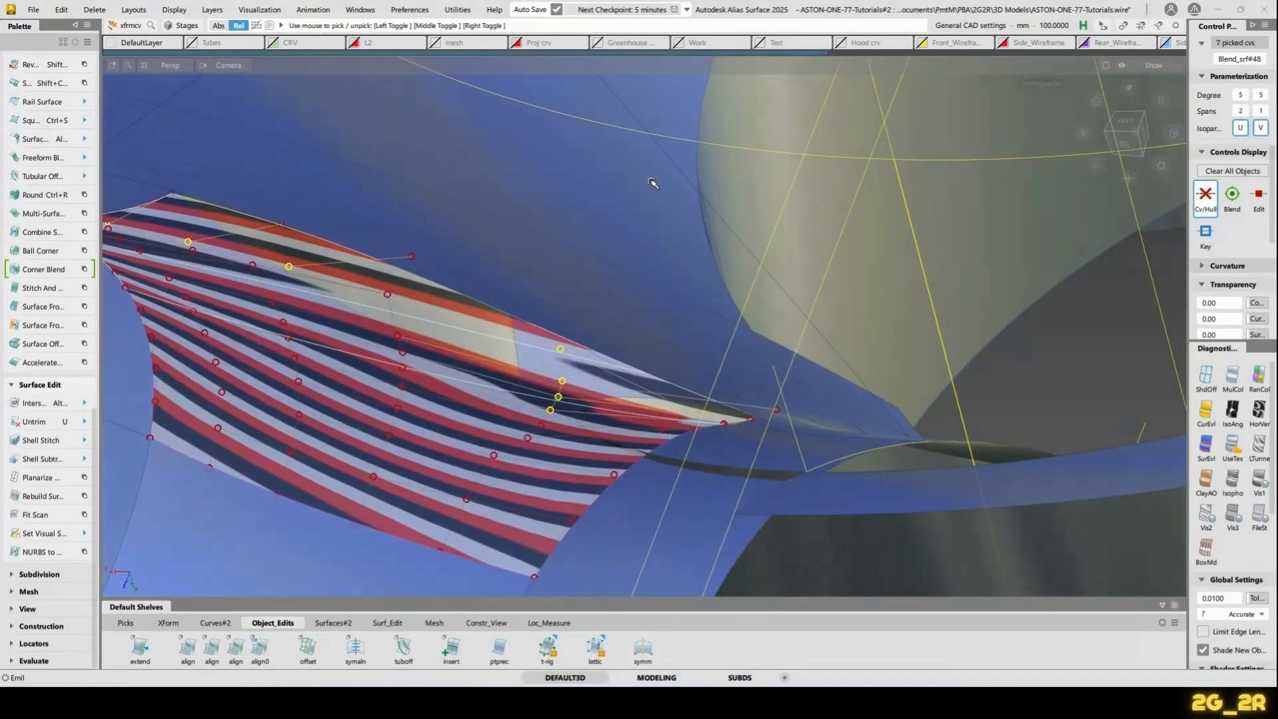
{"action": "key", "text": "space"}
{"action": "left_click", "coordinate": [652, 151]}
{"action": "middle_click_drag", "start_coordinate": [648, 309], "coordinate": [414, 162]}
{"action": "middle_click_drag", "start_coordinate": [545, 395], "coordinate": [561, 398], "text": "alt+shift"}
{"action": "left_click_drag", "start_coordinate": [561, 398], "coordinate": [754, 410], "text": "alt+shift"}
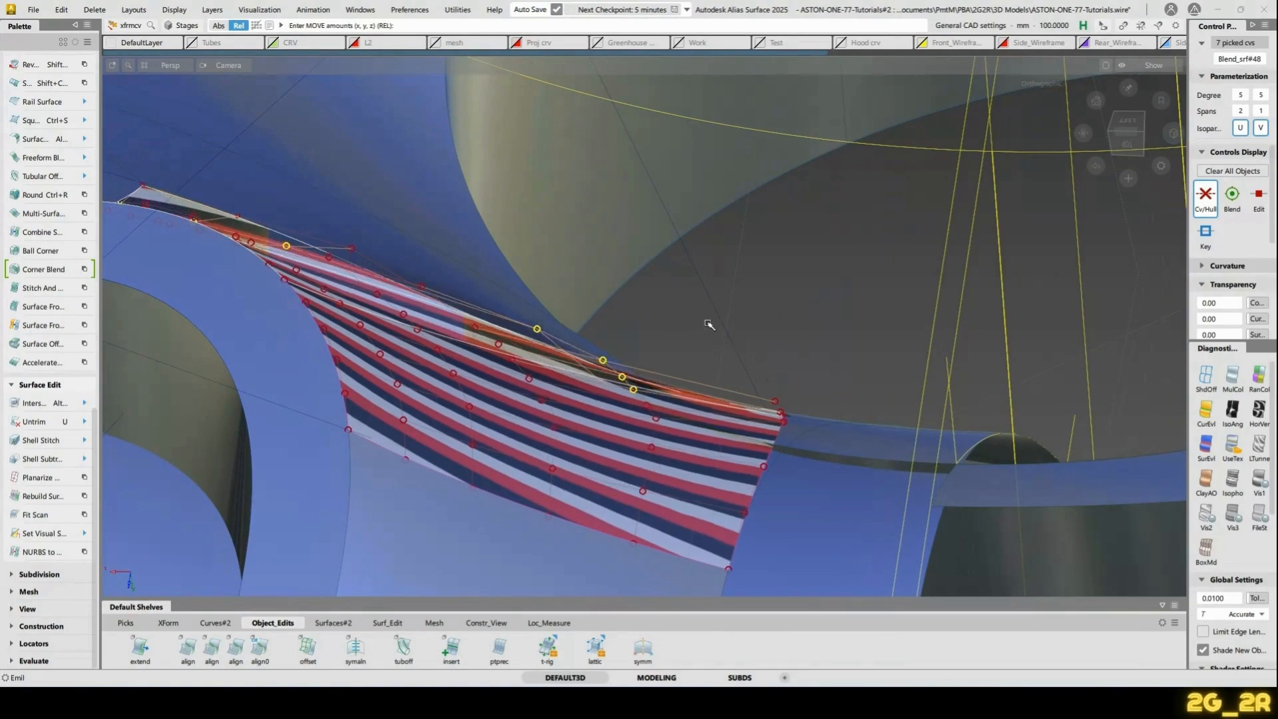
Clear the CV selection, restore the plain shading and examine the highlights on the blends from several angles
{"action": "left_click_drag", "start_coordinate": [882, 404], "coordinate": [841, 286], "text": "alt+shift"}
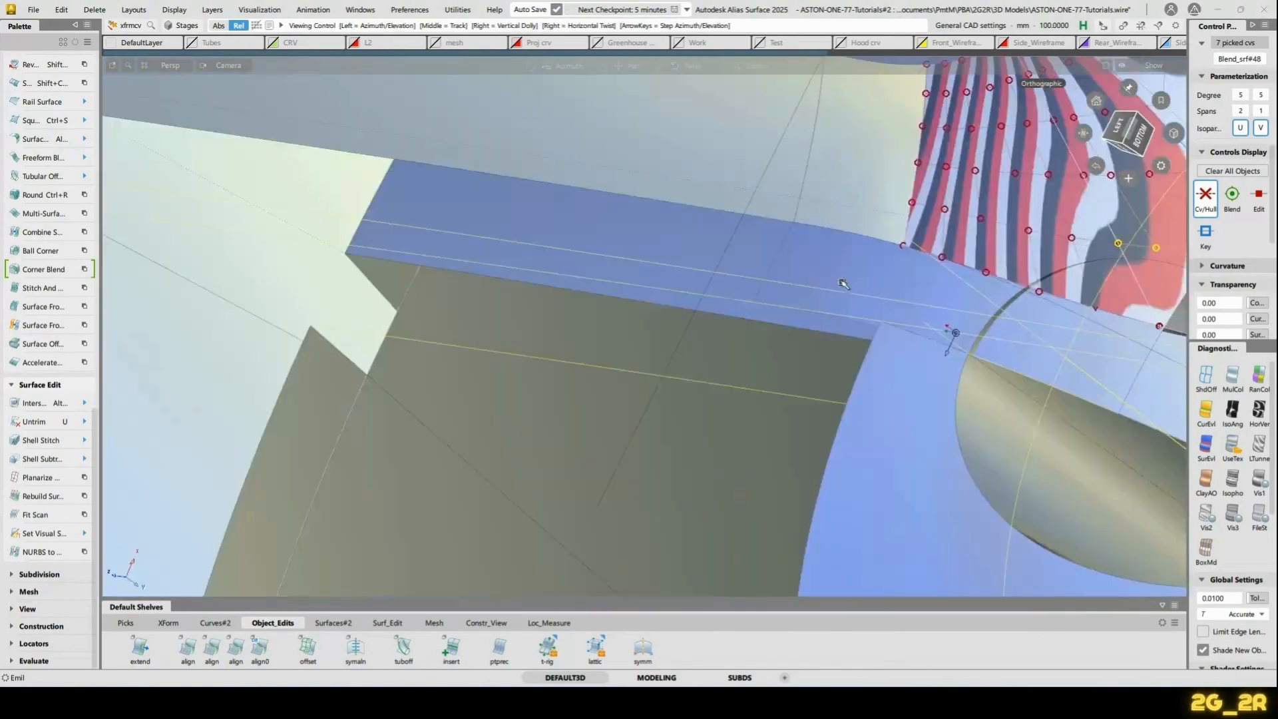
{"action": "middle_click_drag", "start_coordinate": [841, 286], "coordinate": [409, 385], "text": "alt+shift"}
{"action": "left_click_drag", "start_coordinate": [706, 399], "coordinate": [758, 254], "text": "alt+shift"}
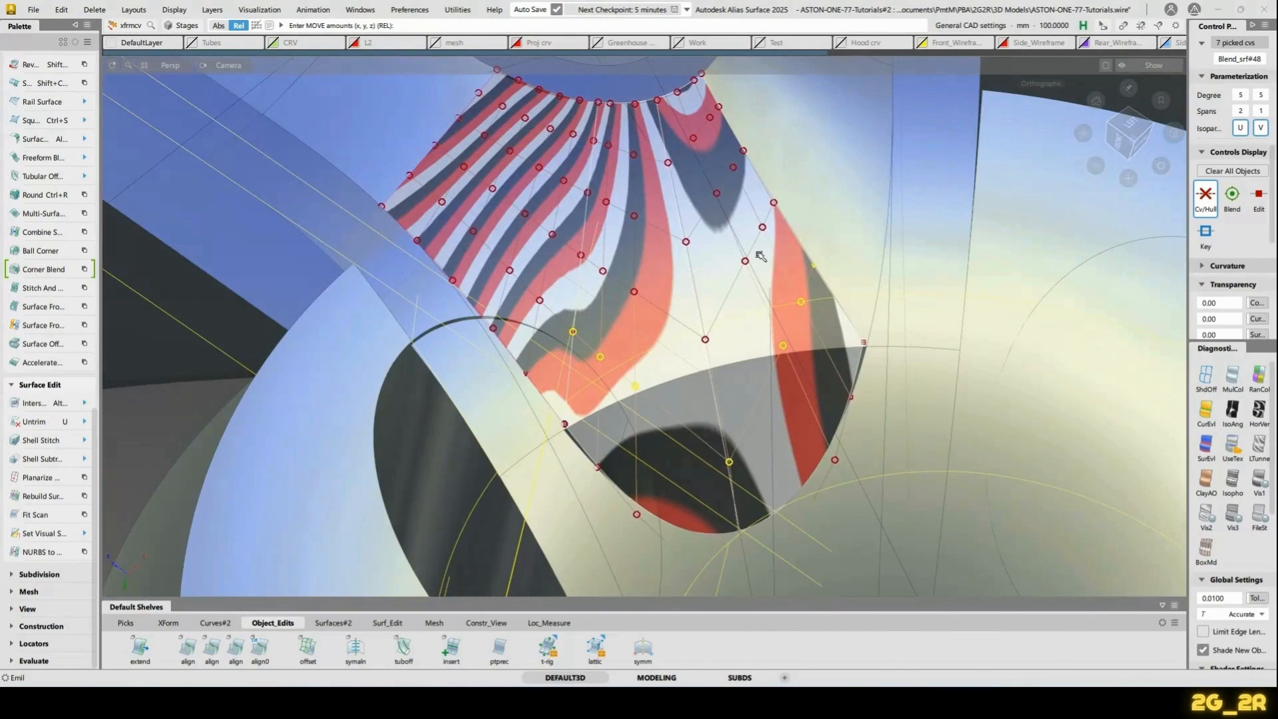
{"action": "left_click", "coordinate": [758, 254]}
{"action": "left_click", "coordinate": [1242, 435]}
{"action": "mouse_move", "coordinate": [834, 339]}
{"action": "left_mouse_down", "text": "alt+shift"}
{"action": "mouse_move", "coordinate": [657, 284]}
{"action": "mouse_move", "coordinate": [749, 546]}
{"action": "left_mouse_up", "text": "alt+shift"}
{"action": "left_click_drag", "start_coordinate": [728, 409], "coordinate": [414, 176], "text": "alt+shift"}
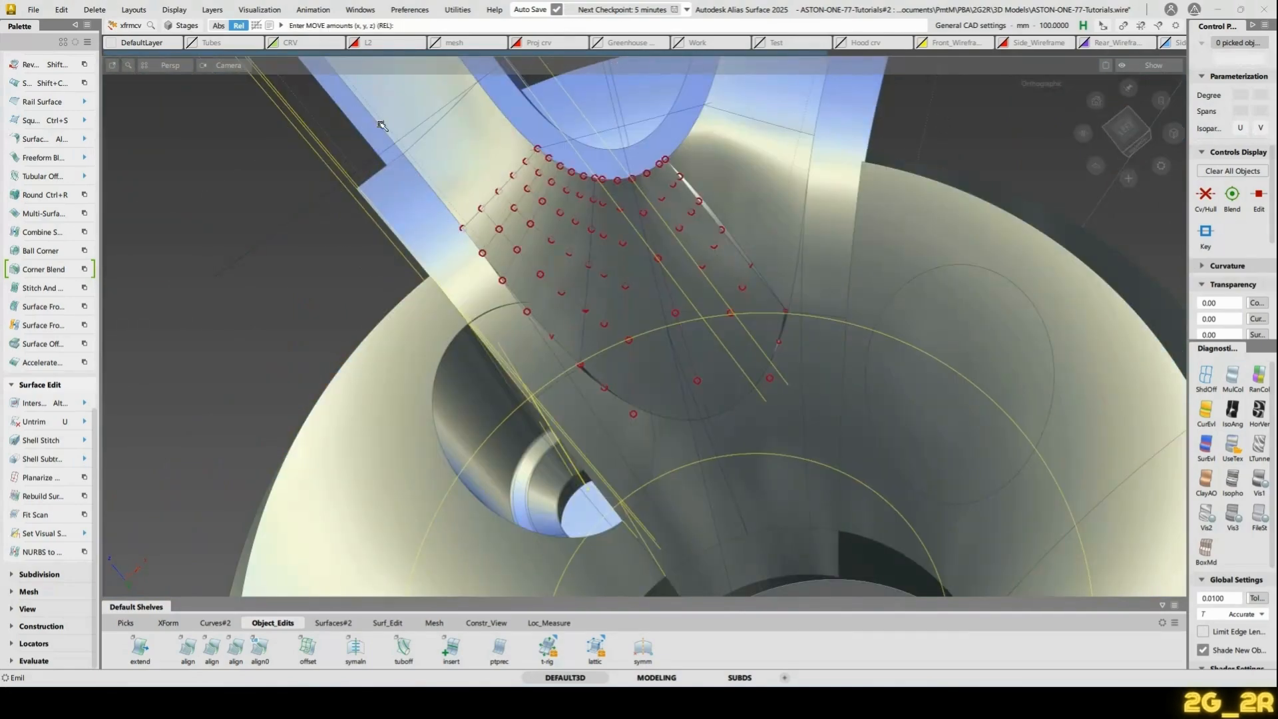
{"action": "left_click_drag", "start_coordinate": [745, 303], "coordinate": [708, 345], "text": "alt+shift"}
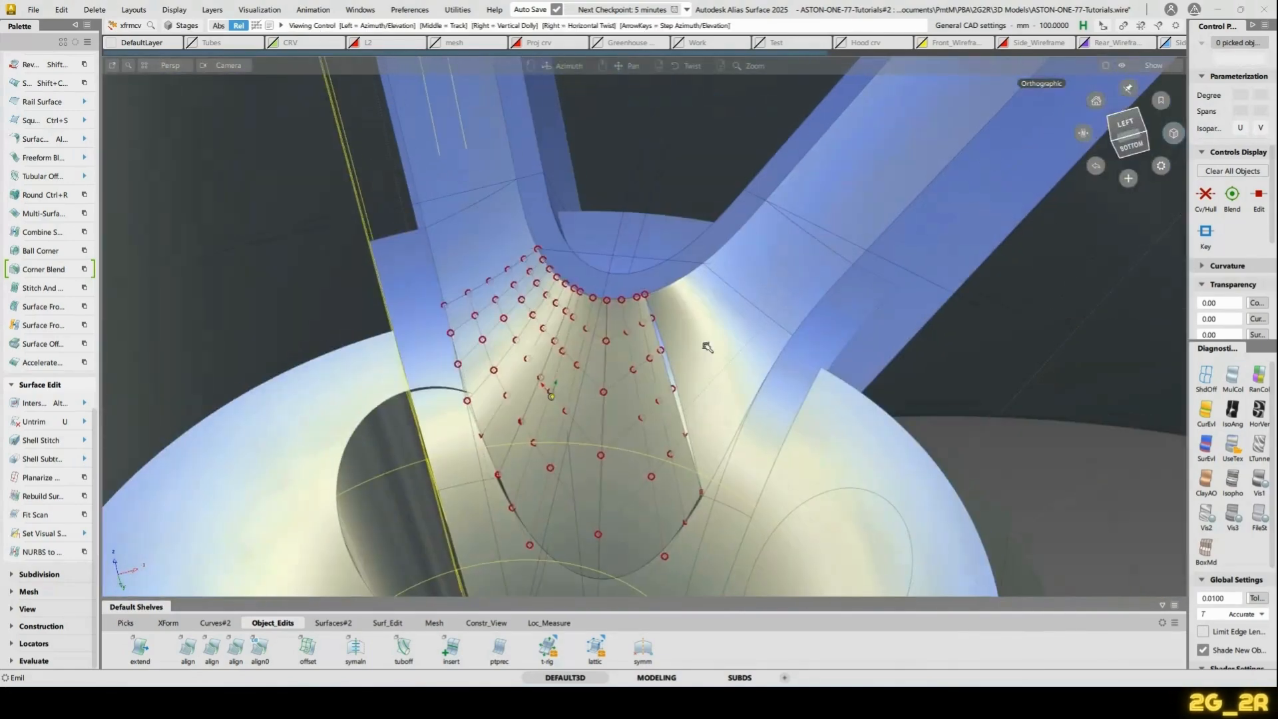
Delete the blend surface beside the second spoke and hide the remaining blend's CVs
{"action": "left_click", "coordinate": [592, 303], "text": "ctrl+shift"}
{"action": "left_click_drag", "start_coordinate": [593, 304], "coordinate": [766, 305], "text": "ctrl+shift"}
{"action": "left_click", "coordinate": [692, 311]}
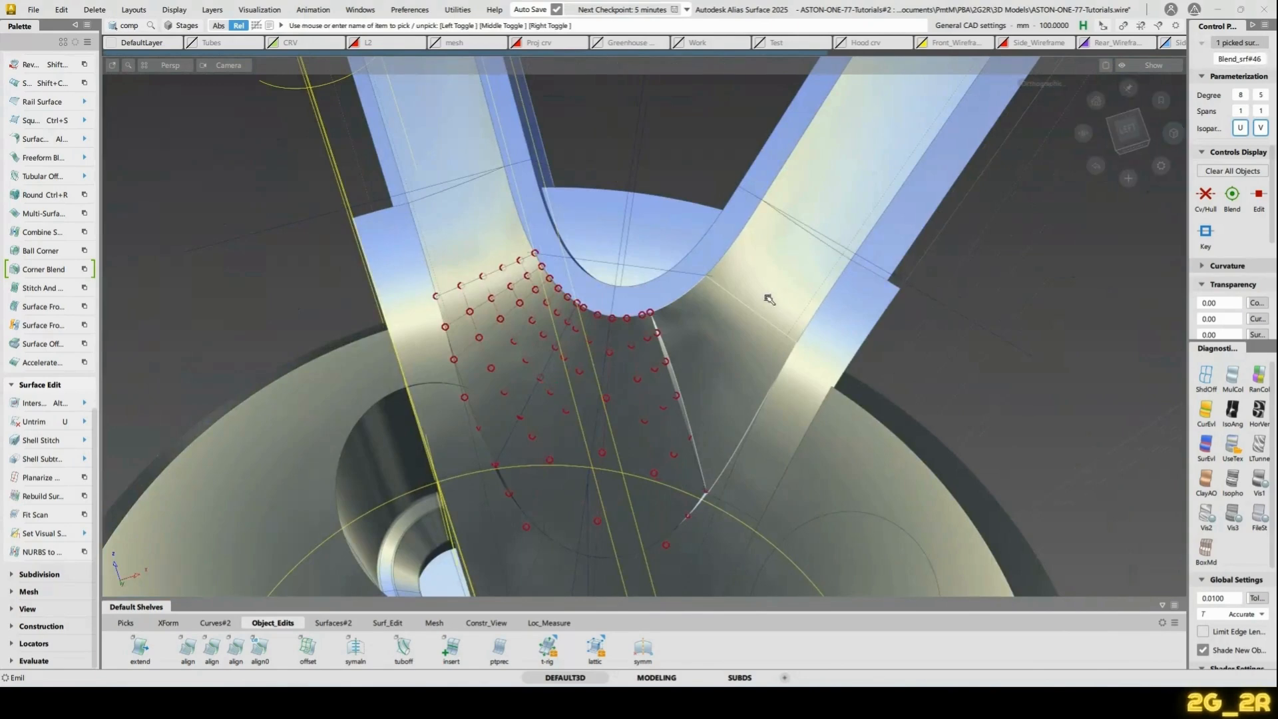
{"action": "key", "text": "Delete"}
{"action": "key", "text": "Return"}
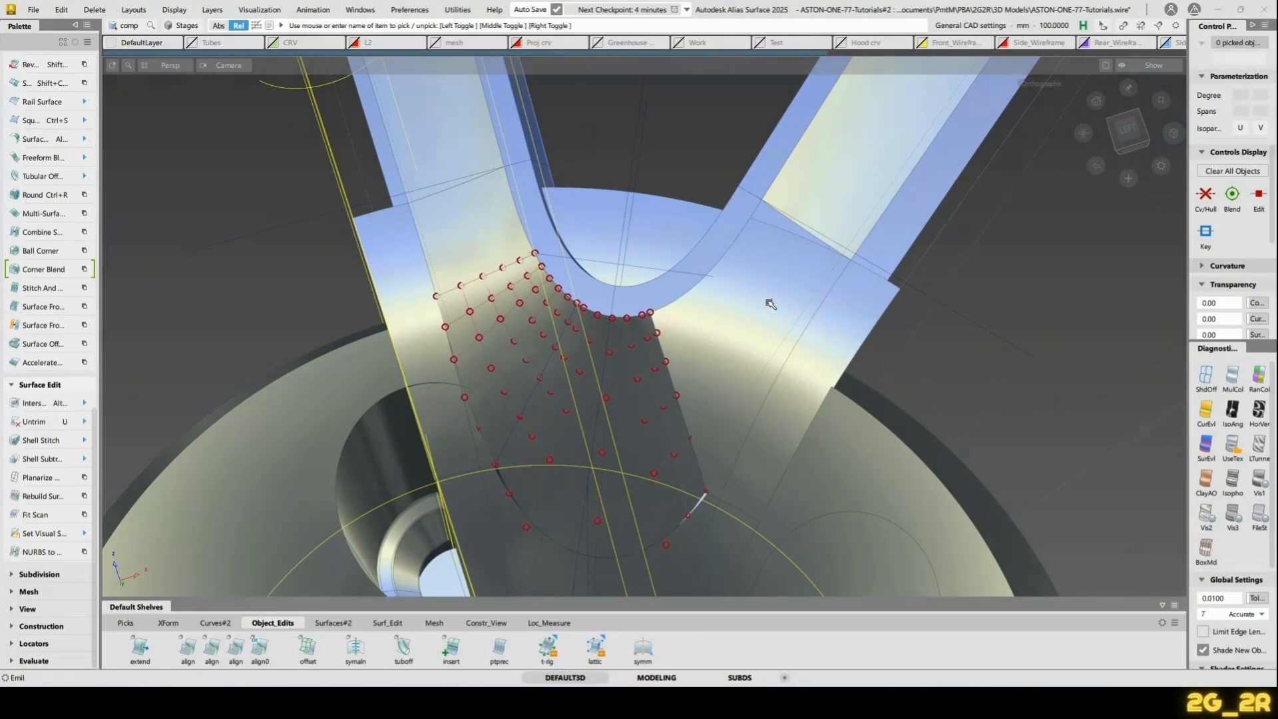
{"action": "left_click_drag", "start_coordinate": [536, 419], "coordinate": [529, 5], "text": "alt+shift"}
{"action": "middle_click_drag", "start_coordinate": [633, 532], "coordinate": [596, 90], "text": "alt+shift"}
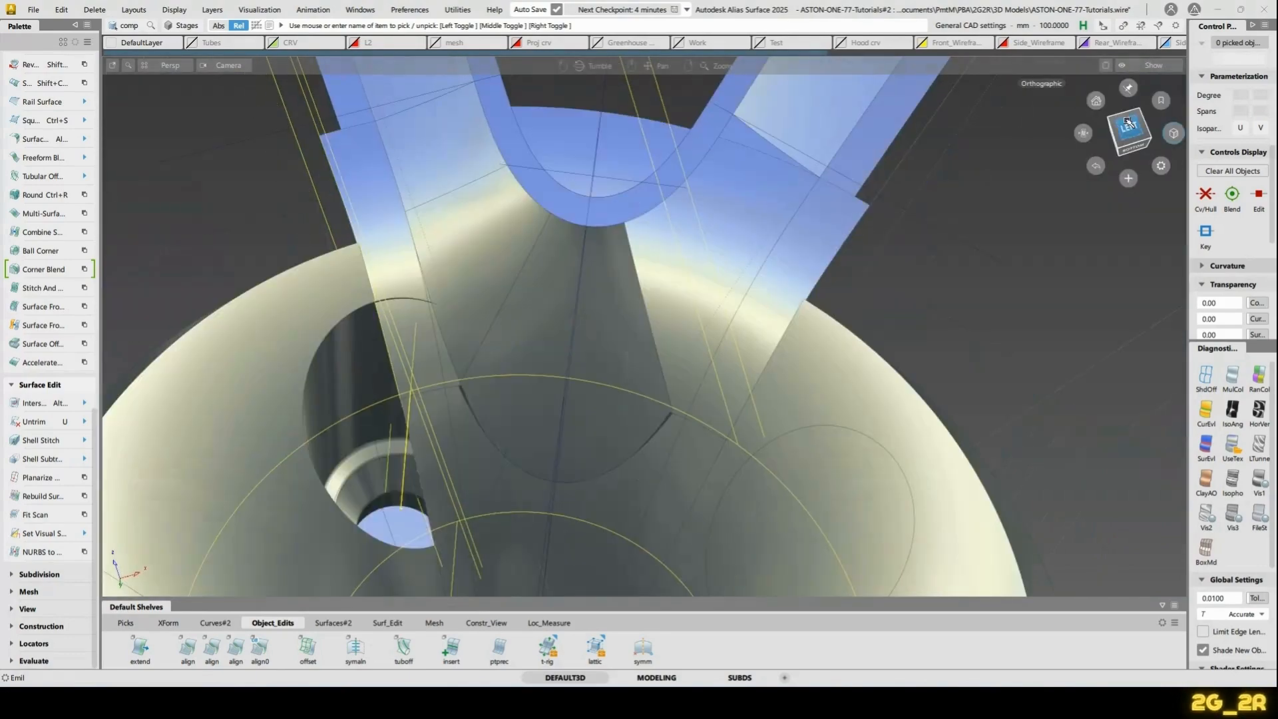
Project the centre line between the two spokes onto the central blend surface in the left view
{"action": "left_click_drag", "start_coordinate": [755, 186], "coordinate": [603, 296], "text": "alt+shift"}
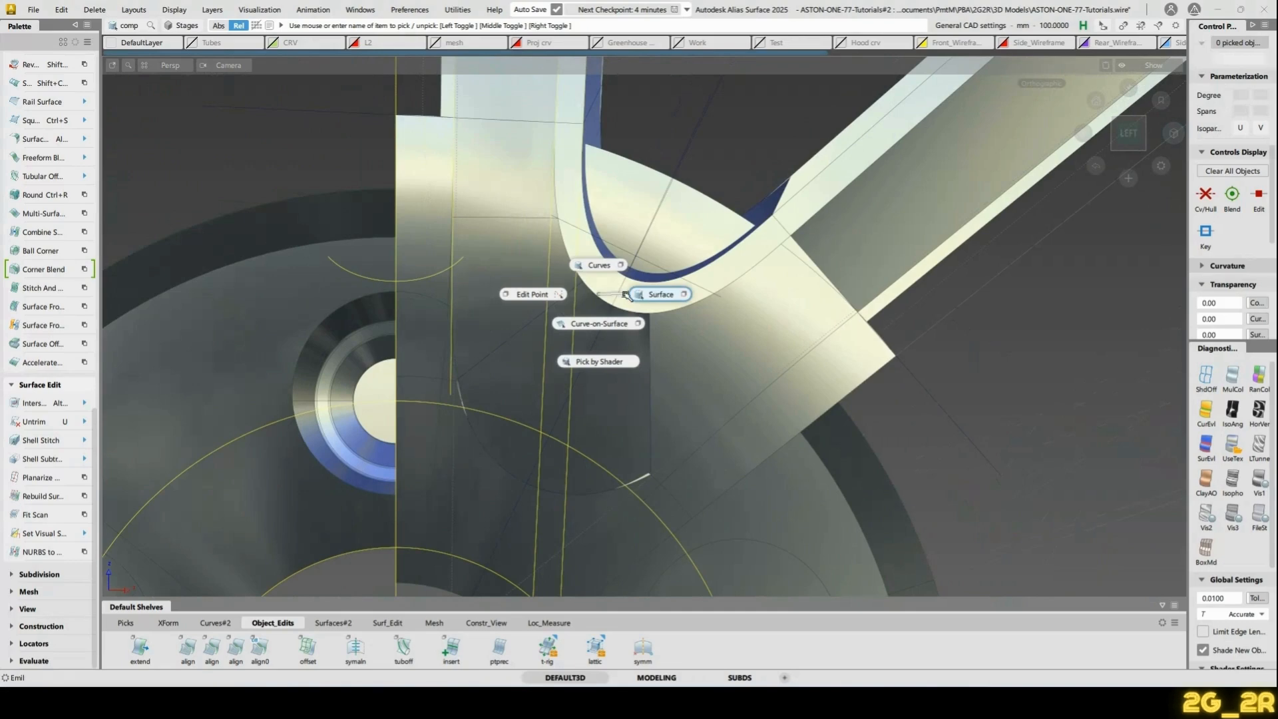
{"action": "left_click", "coordinate": [608, 386]}
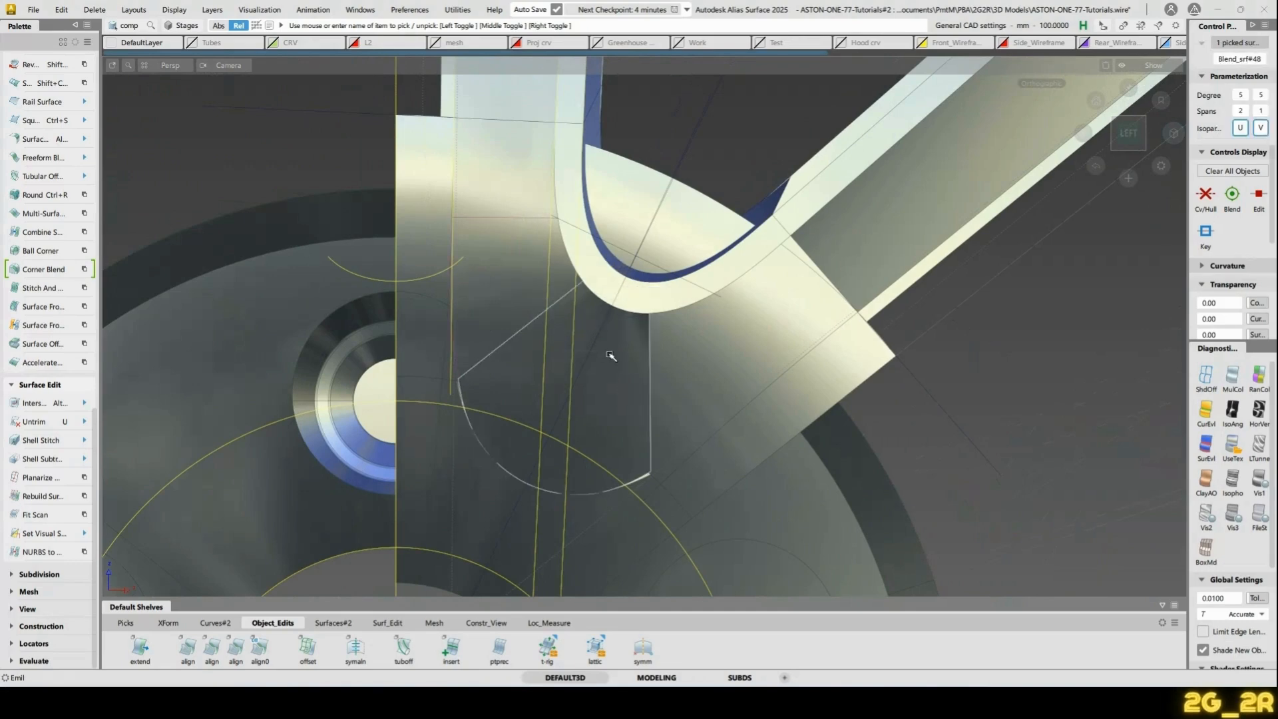
{"action": "key", "text": "p"}
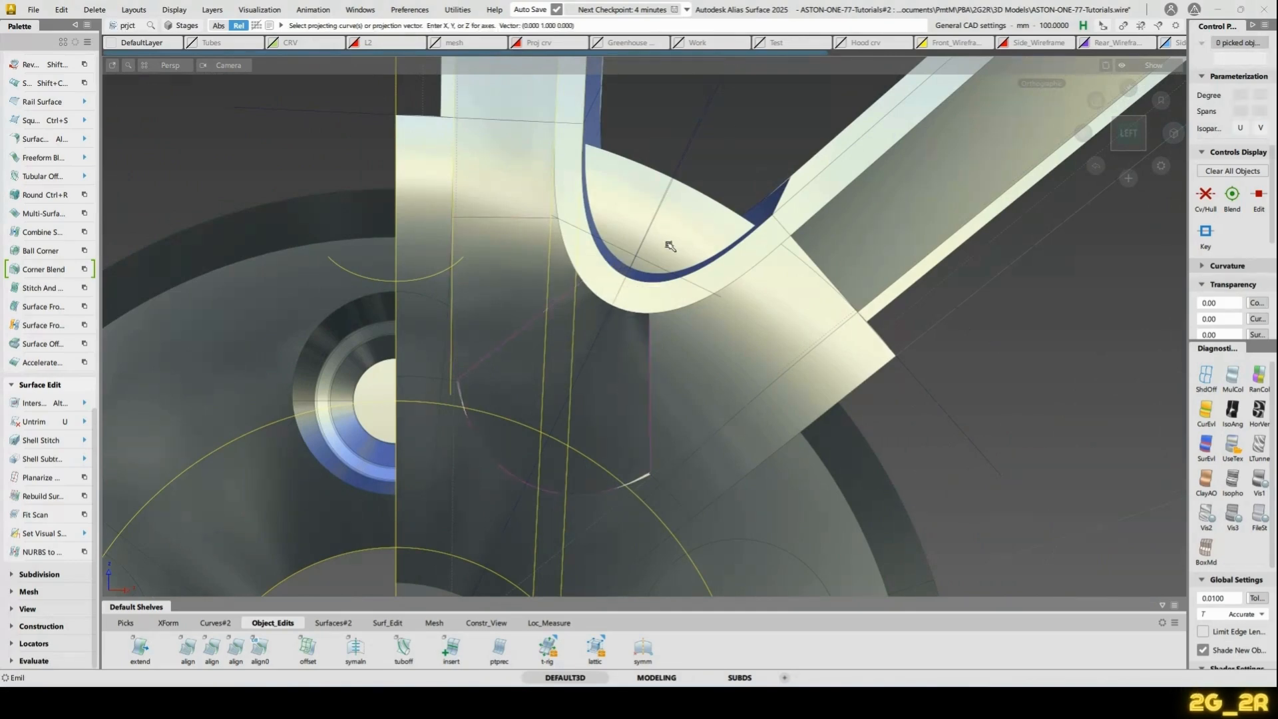
{"action": "right_click_drag", "start_coordinate": [670, 246], "coordinate": [681, 334], "text": "alt+shift"}
{"action": "middle_click_drag", "start_coordinate": [681, 334], "coordinate": [659, 424], "text": "alt+shift"}
{"action": "right_click_drag", "start_coordinate": [730, 173], "coordinate": [733, 259], "text": "alt+shift"}
{"action": "middle_click_drag", "start_coordinate": [622, 266], "coordinate": [783, 230], "text": "alt+shift"}
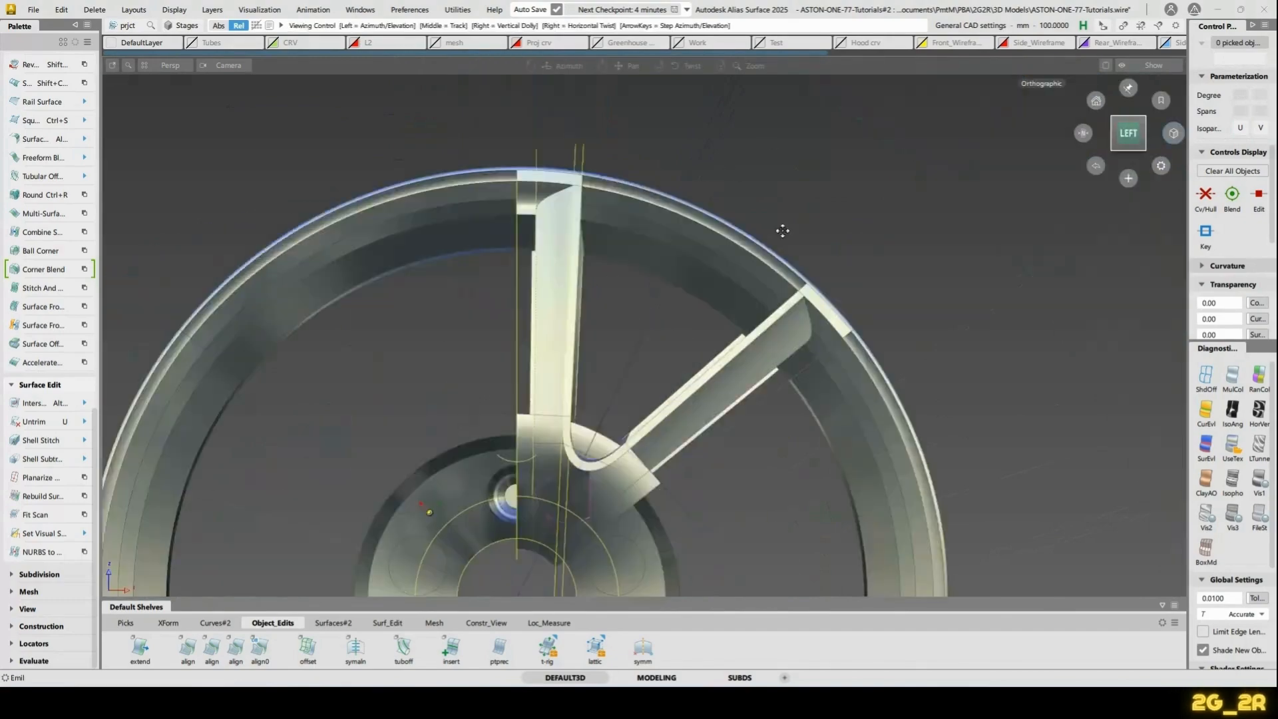
{"action": "left_click_drag", "start_coordinate": [783, 230], "coordinate": [796, 353], "text": "alt+shift"}
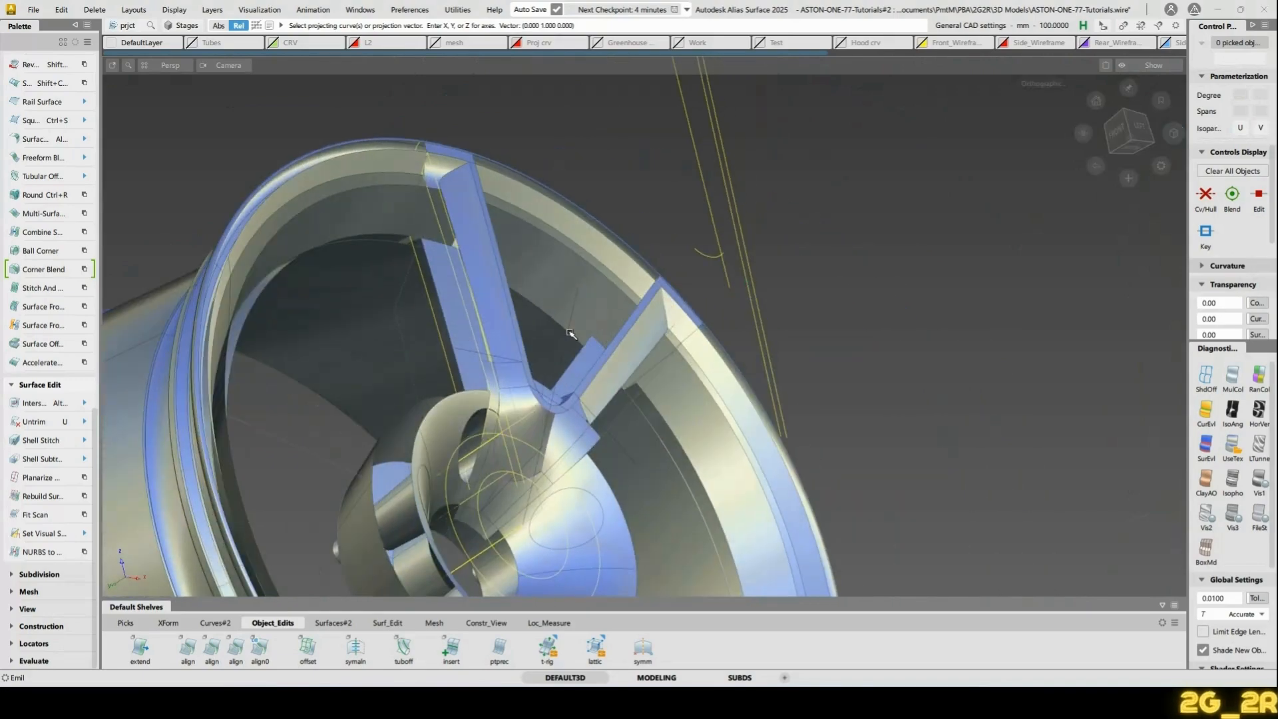
{"action": "left_click_drag", "start_coordinate": [570, 333], "coordinate": [732, 286], "text": "alt+shift"}
{"action": "middle_click_drag", "start_coordinate": [732, 319], "coordinate": [752, 271], "text": "alt+shift"}
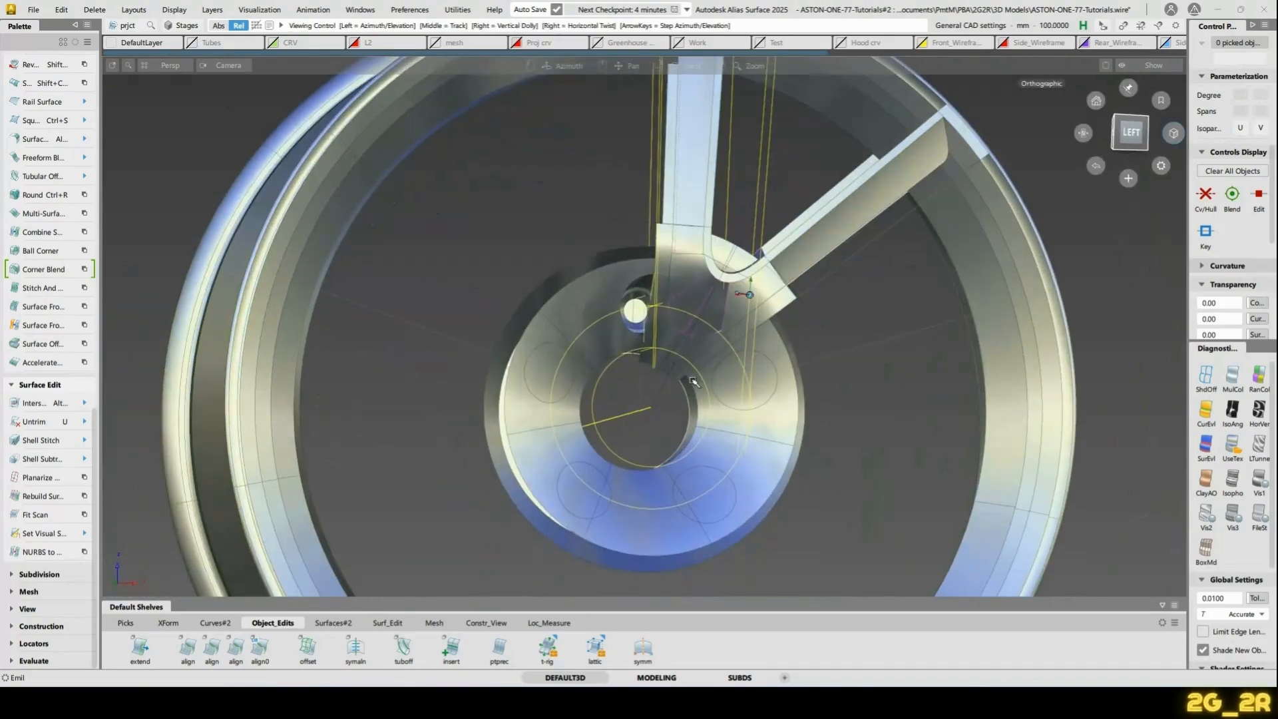
{"action": "right_click_drag", "start_coordinate": [755, 399], "coordinate": [766, 335], "text": "alt+shift"}
{"action": "left_click_drag", "start_coordinate": [766, 335], "coordinate": [720, 193], "text": "alt+shift"}
{"action": "left_click", "coordinate": [717, 192]}
{"action": "key", "text": "space"}
Trim the central blend along the projected centre line, keeping the half next to the first spoke
{"action": "left_click_drag", "start_coordinate": [778, 333], "coordinate": [840, 271], "text": "alt+shift"}
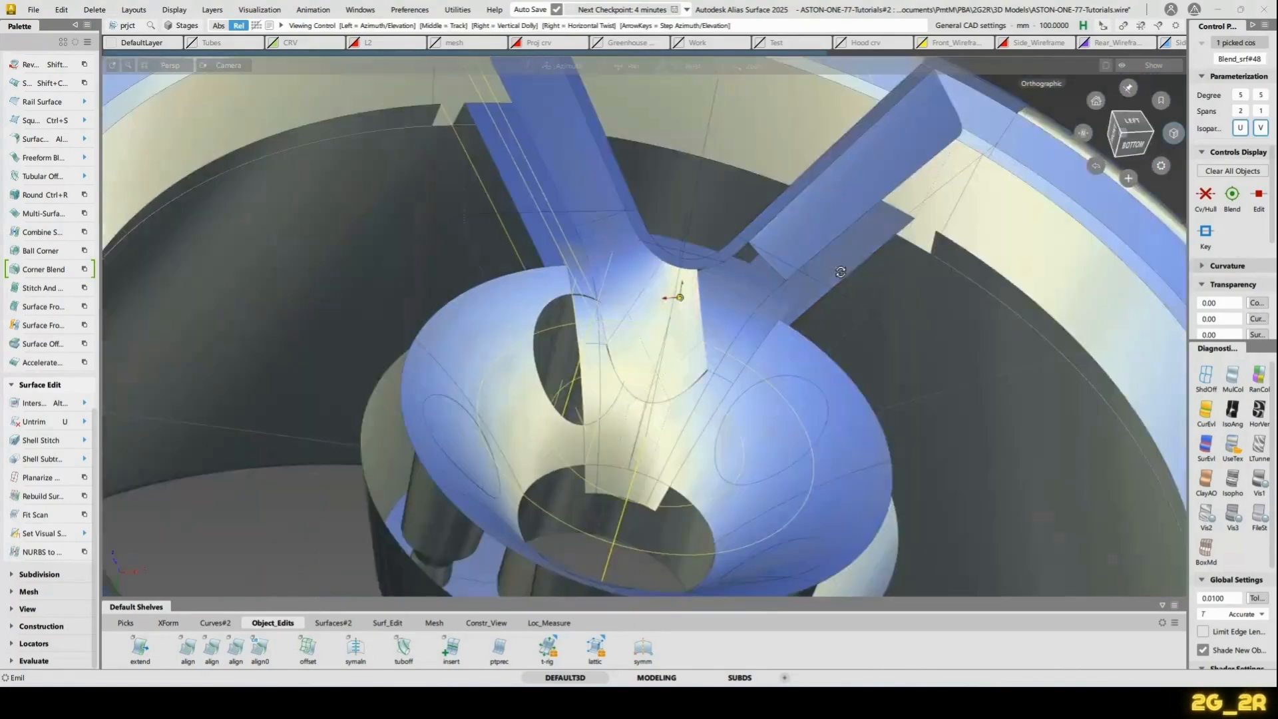
{"action": "right_click_drag", "start_coordinate": [839, 271], "coordinate": [707, 303], "text": "alt+shift"}
{"action": "left_click_drag", "start_coordinate": [706, 303], "coordinate": [791, 375], "text": "alt+shift"}
{"action": "middle_click_drag", "start_coordinate": [677, 462], "coordinate": [717, 288], "text": "alt+shift"}
{"action": "right_click_drag", "start_coordinate": [717, 373], "coordinate": [719, 289], "text": "alt+shift"}
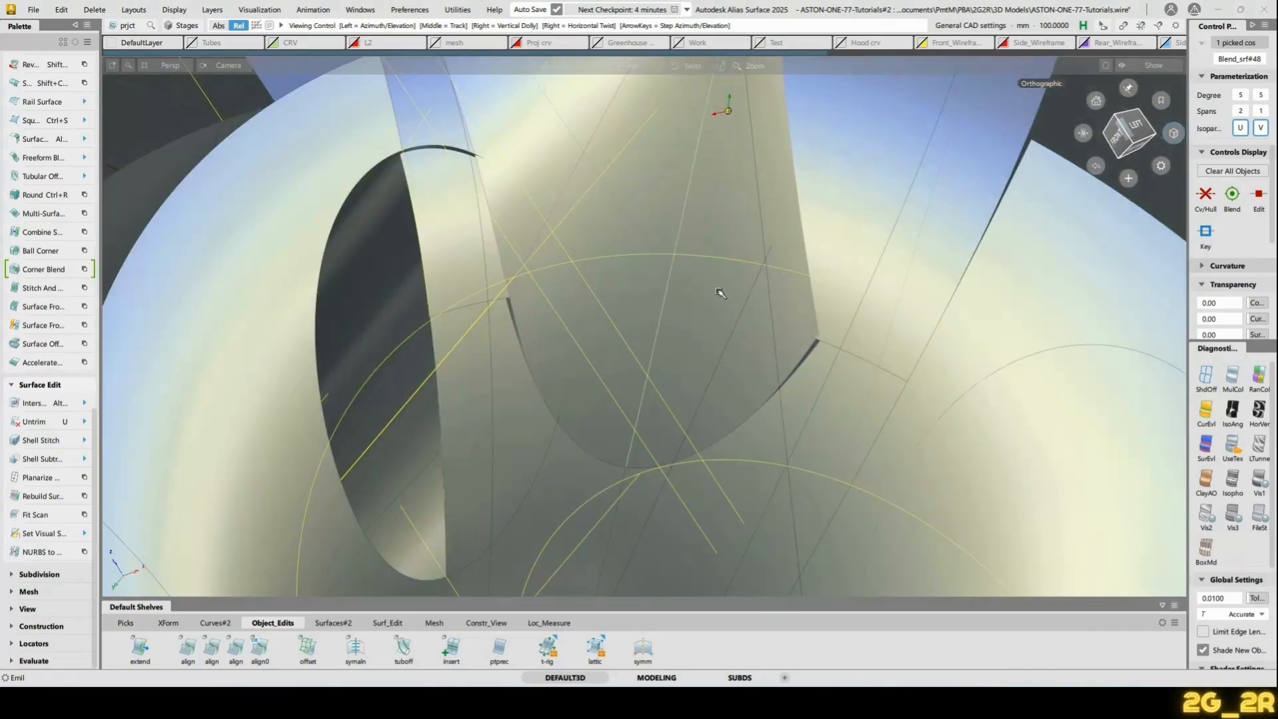
{"action": "key", "text": "space"}
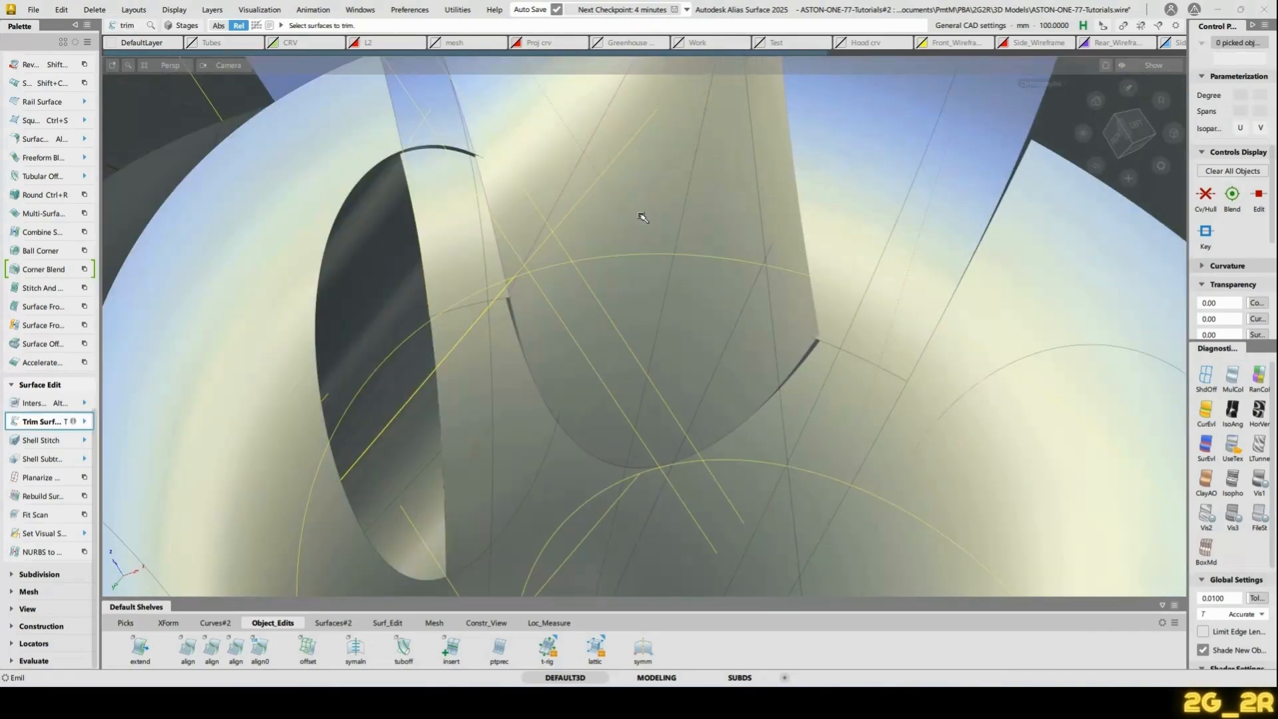
{"action": "key", "text": "space"}
{"action": "right_click_drag", "start_coordinate": [727, 180], "coordinate": [726, 140], "text": "alt+shift"}
{"action": "left_click_drag", "start_coordinate": [726, 139], "coordinate": [725, 103], "text": "alt+shift"}
{"action": "middle_click_drag", "start_coordinate": [725, 103], "coordinate": [688, 350], "text": "alt+shift"}
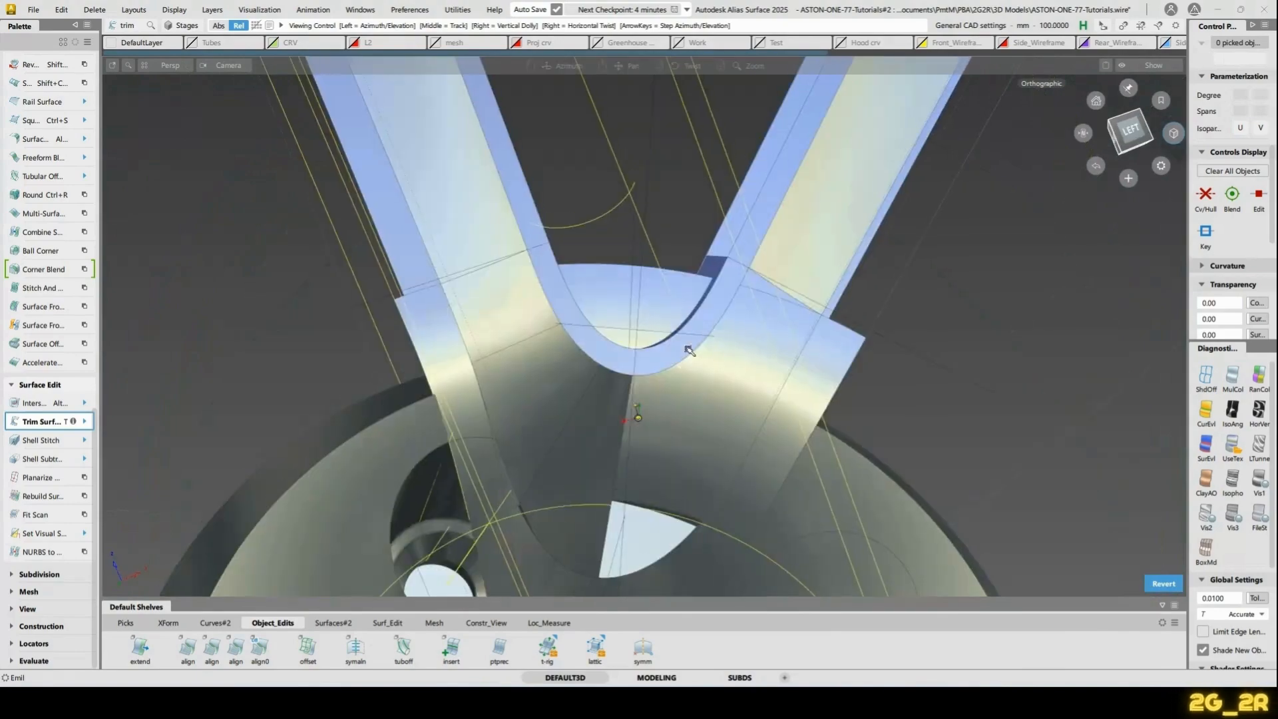
{"action": "left_click_drag", "start_coordinate": [687, 350], "coordinate": [615, 367], "text": "alt+shift"}
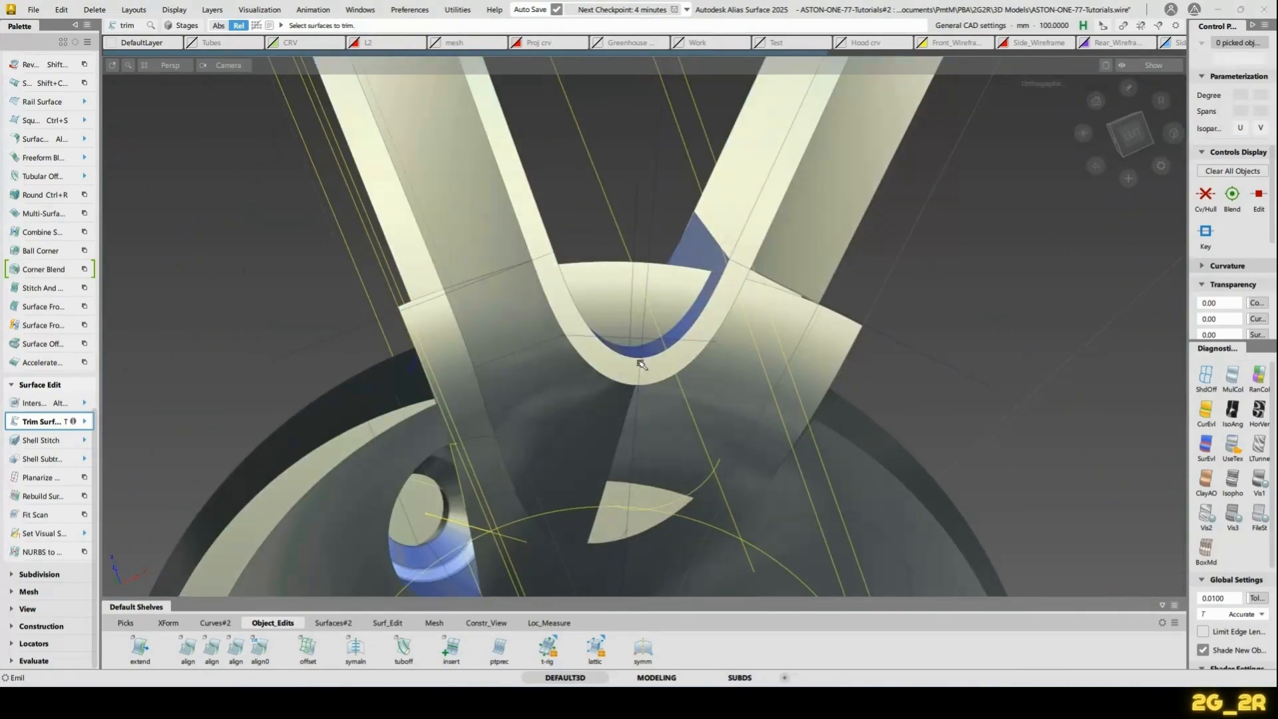
Select the curved fillet between the spokes and its adjoining rim strip, and project the centre line onto both
{"action": "left_click_drag", "start_coordinate": [621, 300], "coordinate": [679, 301], "text": "ctrl+shift"}
{"action": "left_click_drag", "start_coordinate": [672, 220], "coordinate": [661, 277], "text": "alt+shift"}
{"action": "left_click", "coordinate": [618, 395]}
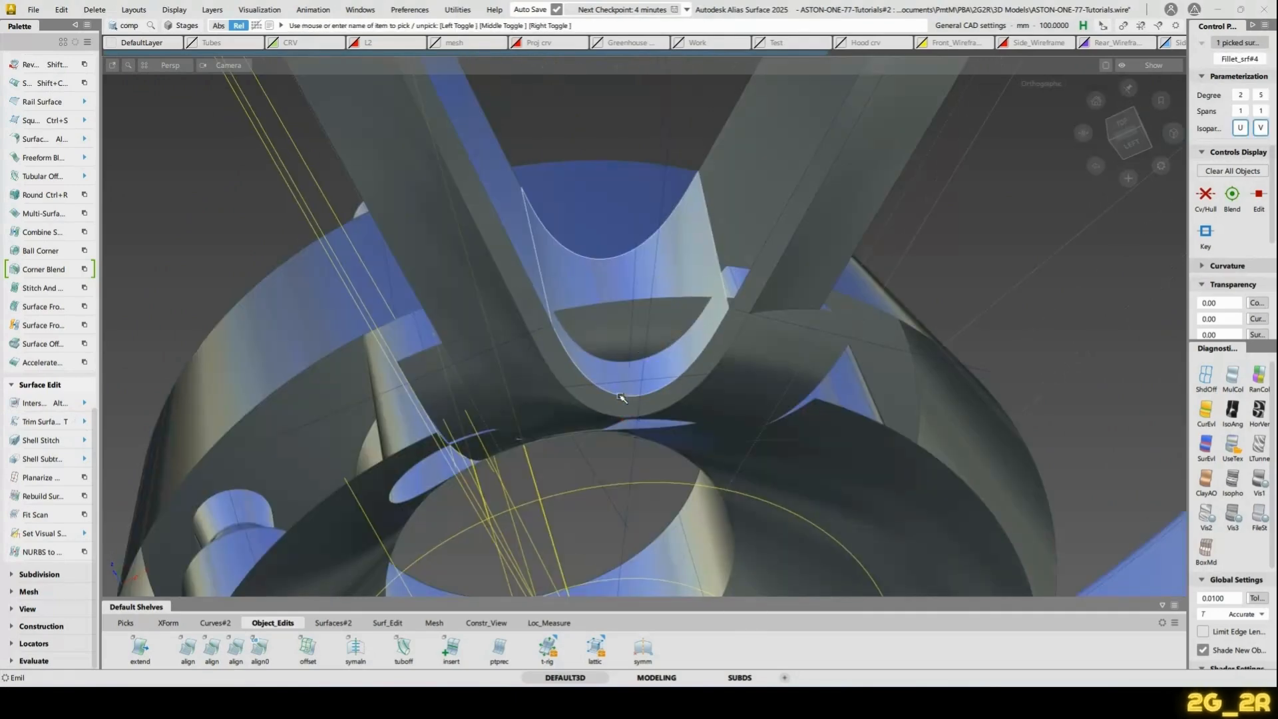
{"action": "left_click", "coordinate": [619, 408]}
{"action": "left_click_drag", "start_coordinate": [713, 413], "coordinate": [705, 392], "text": "alt+shift"}
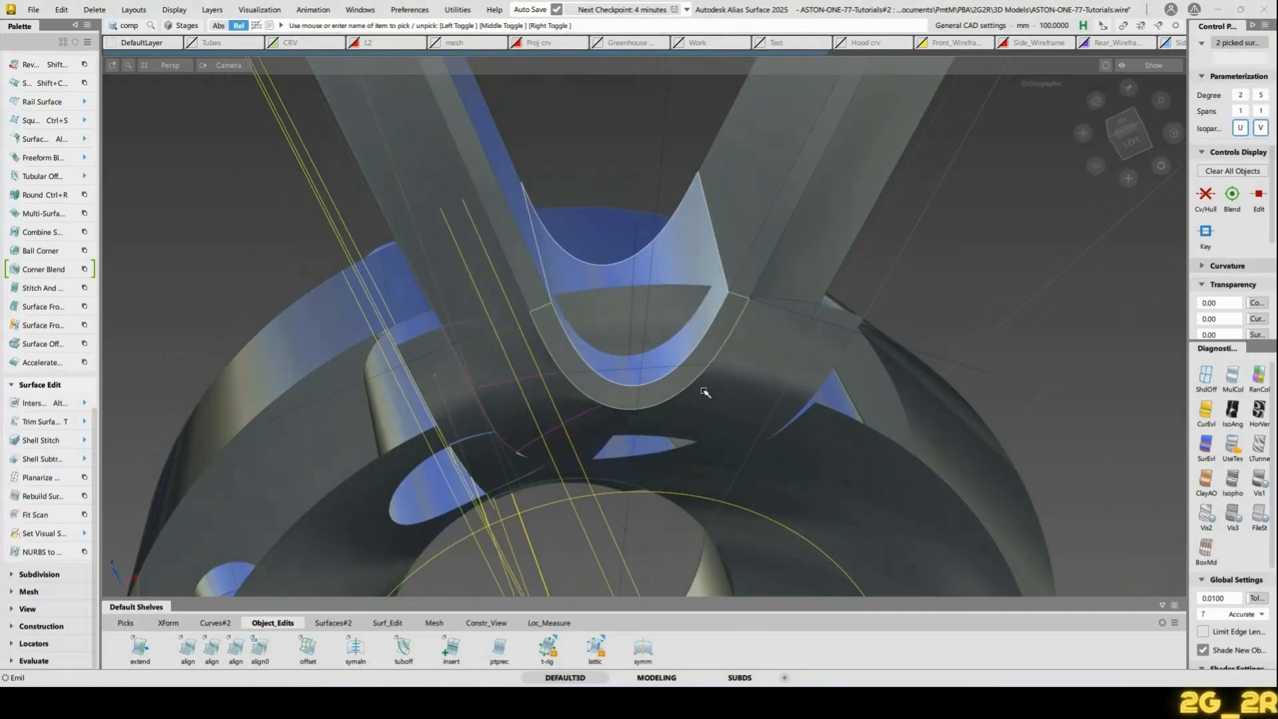
{"action": "key", "text": "p"}
{"action": "key", "text": "space"}
Trim the rim strip and the curved fillet at the centre line, keeping the halves on the first spoke's side
{"action": "left_click_drag", "start_coordinate": [669, 162], "coordinate": [634, 300]}
{"action": "right_click_drag", "start_coordinate": [634, 300], "coordinate": [630, 408], "text": "alt+shift"}
{"action": "key", "text": "ctrl+z"}
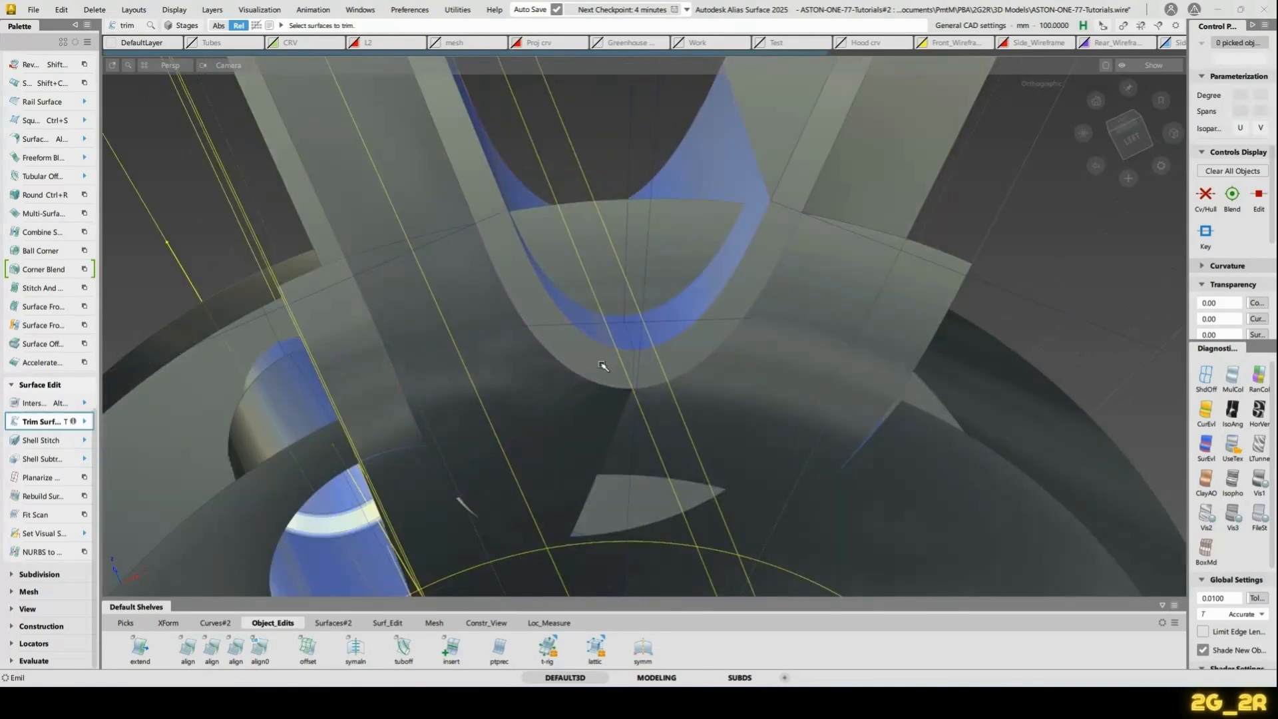
{"action": "left_click", "coordinate": [602, 365]}
{"action": "key", "text": "space"}
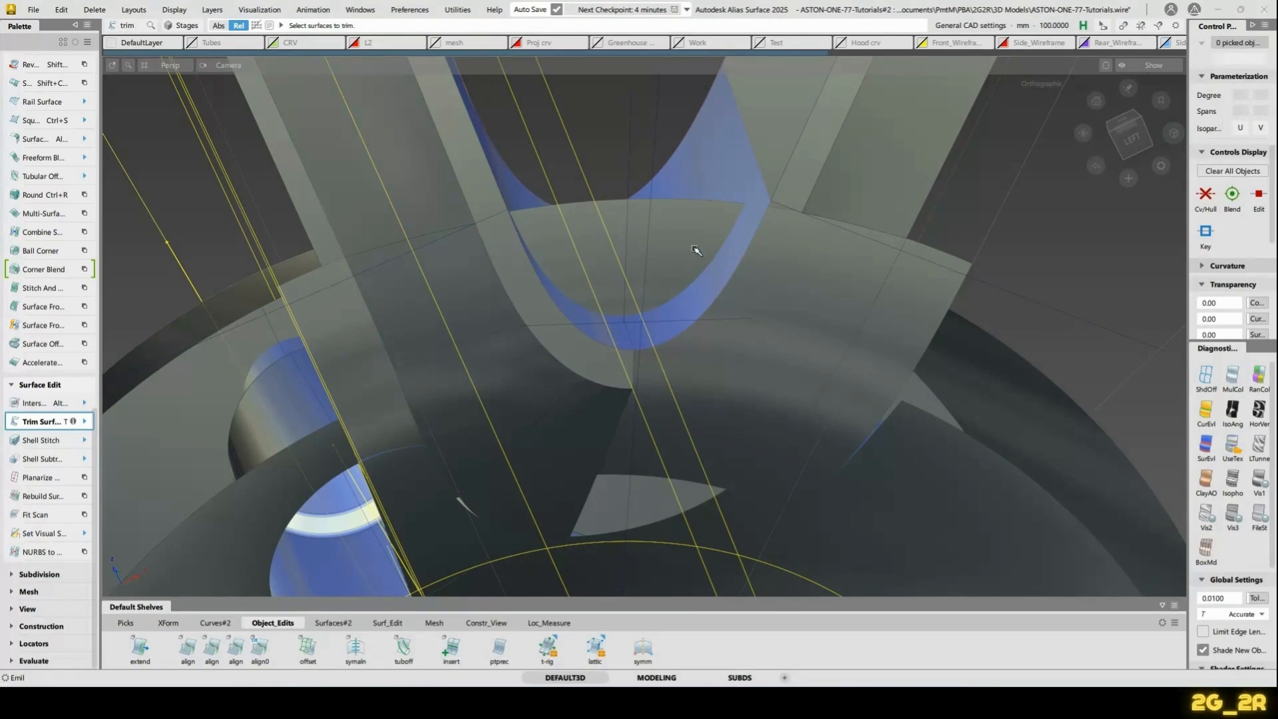
{"action": "left_click_drag", "start_coordinate": [653, 270], "coordinate": [609, 327], "text": "alt+shift"}
{"action": "left_click", "coordinate": [576, 208]}
{"action": "key", "text": "space"}
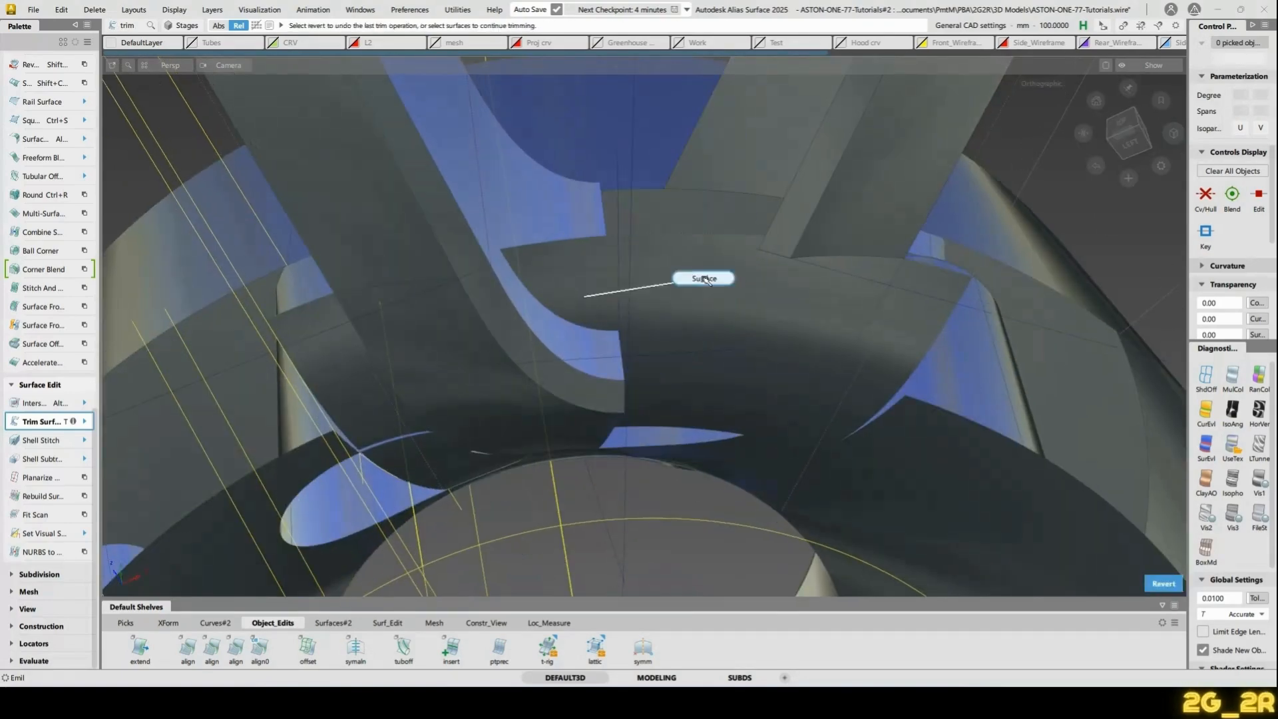
Start Patch Precision on the wide hub fillet surface behind the spokes and clear the surface selection
{"action": "left_click_drag", "start_coordinate": [705, 280], "coordinate": [704, 278], "text": "ctrl+shift"}
{"action": "left_click_drag", "start_coordinate": [672, 373], "coordinate": [446, 545], "text": "alt+shift"}
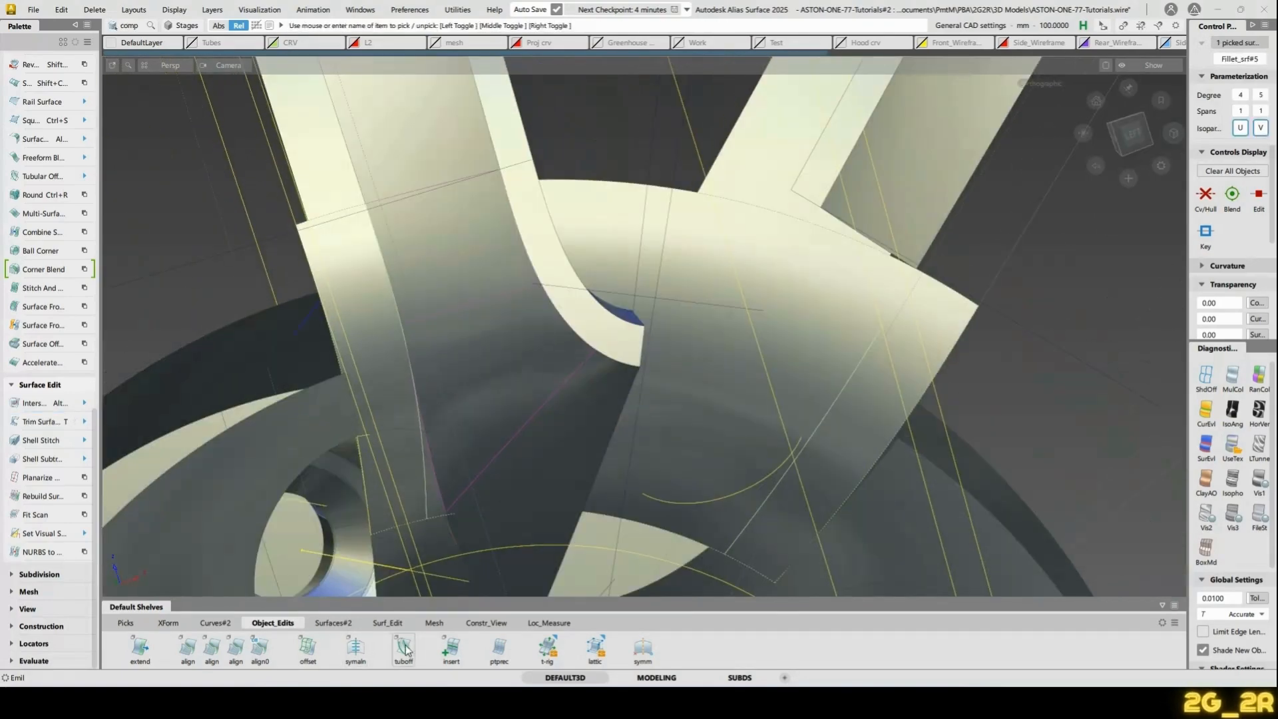
{"action": "left_click_drag", "start_coordinate": [878, 342], "coordinate": [847, 348], "text": "alt+shift"}
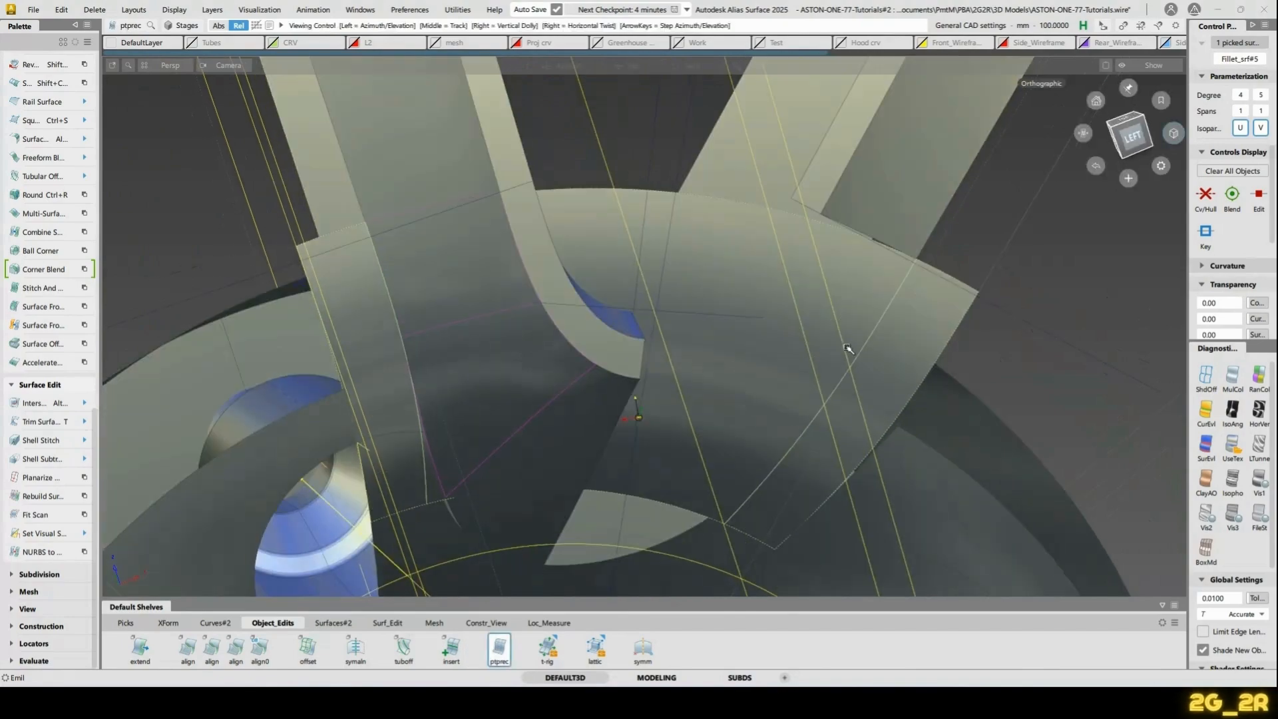
{"action": "left_click_drag", "start_coordinate": [889, 259], "coordinate": [761, 431], "text": "alt+shift"}
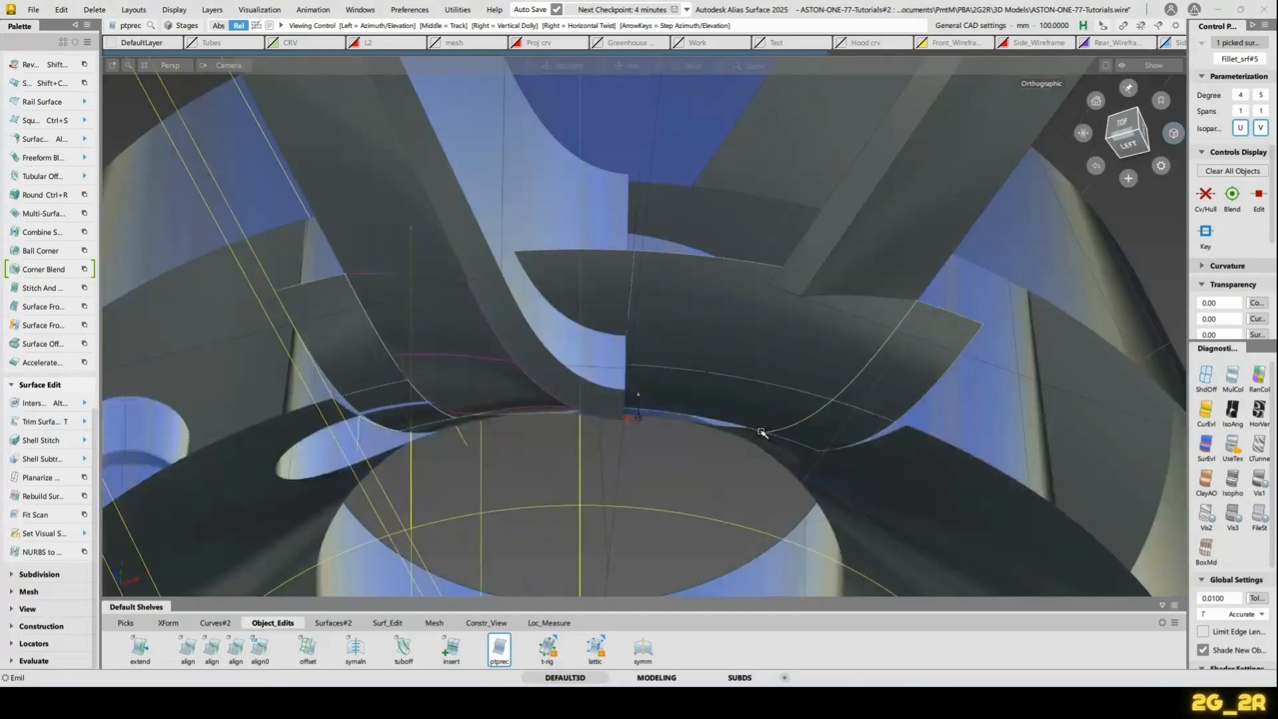
{"action": "right_click_drag", "start_coordinate": [761, 431], "coordinate": [645, 222], "text": "alt+shift"}
{"action": "middle_click_drag", "start_coordinate": [645, 222], "coordinate": [635, 422], "text": "alt+shift"}
{"action": "right_click_drag", "start_coordinate": [683, 210], "coordinate": [690, 485], "text": "alt+shift"}
{"action": "left_click_drag", "start_coordinate": [662, 399], "coordinate": [887, 285], "text": "alt+shift"}
{"action": "right_click_drag", "start_coordinate": [887, 286], "coordinate": [696, 328], "text": "alt+shift"}
{"action": "left_click_drag", "start_coordinate": [696, 328], "coordinate": [743, 383], "text": "alt+shift"}
{"action": "left_click", "coordinate": [744, 383]}
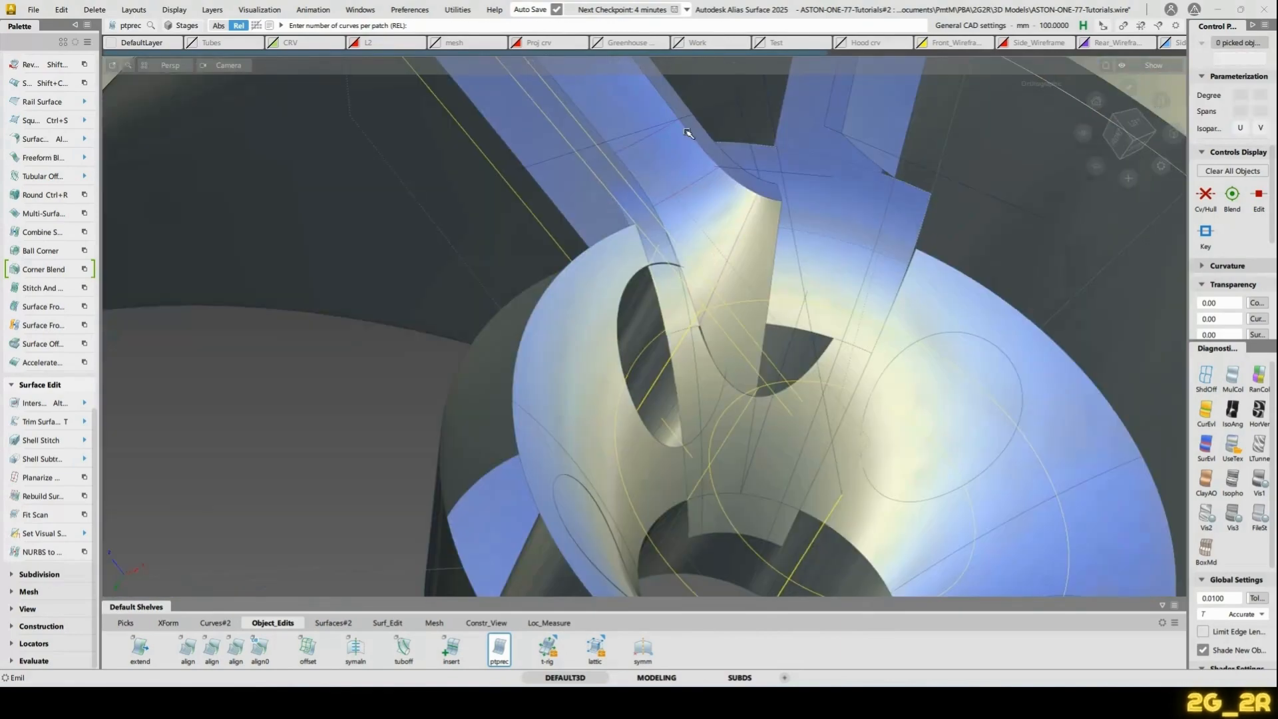
Select the two curves on surface on the wide hub fillet behind the first spoke
{"action": "left_click_drag", "start_coordinate": [687, 131], "coordinate": [507, 214], "text": "alt+shift"}
{"action": "middle_click_drag", "start_coordinate": [508, 213], "coordinate": [599, 402], "text": "alt+shift"}
{"action": "left_click_drag", "start_coordinate": [599, 402], "coordinate": [765, 392], "text": "alt+shift"}
{"action": "left_click_drag", "start_coordinate": [558, 395], "coordinate": [700, 315], "text": "alt+shift"}
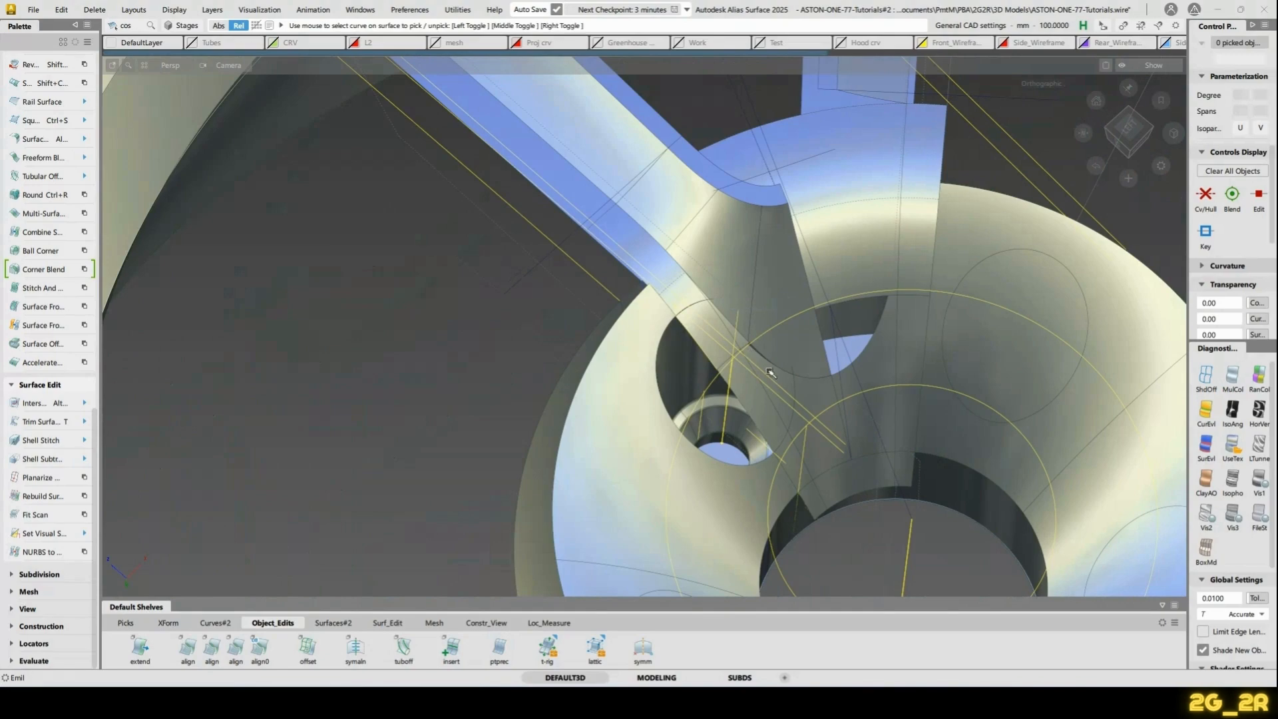
{"action": "left_click", "coordinate": [773, 401]}
{"action": "left_click_drag", "start_coordinate": [772, 402], "coordinate": [736, 282], "text": "alt+shift"}
{"action": "left_click", "coordinate": [725, 328]}
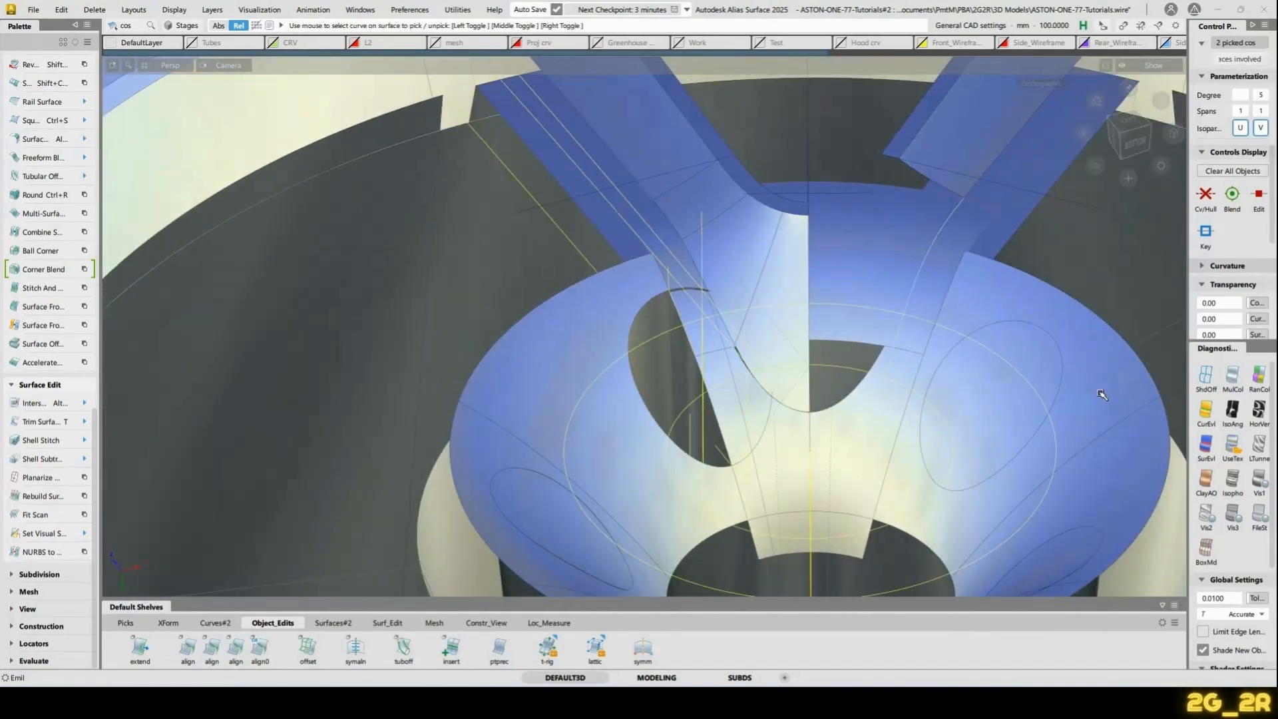
{"action": "left_click_drag", "start_coordinate": [1062, 417], "coordinate": [684, 322], "text": "alt+shift"}
{"action": "left_click_drag", "start_coordinate": [684, 322], "coordinate": [726, 321], "text": "ctrl+shift"}
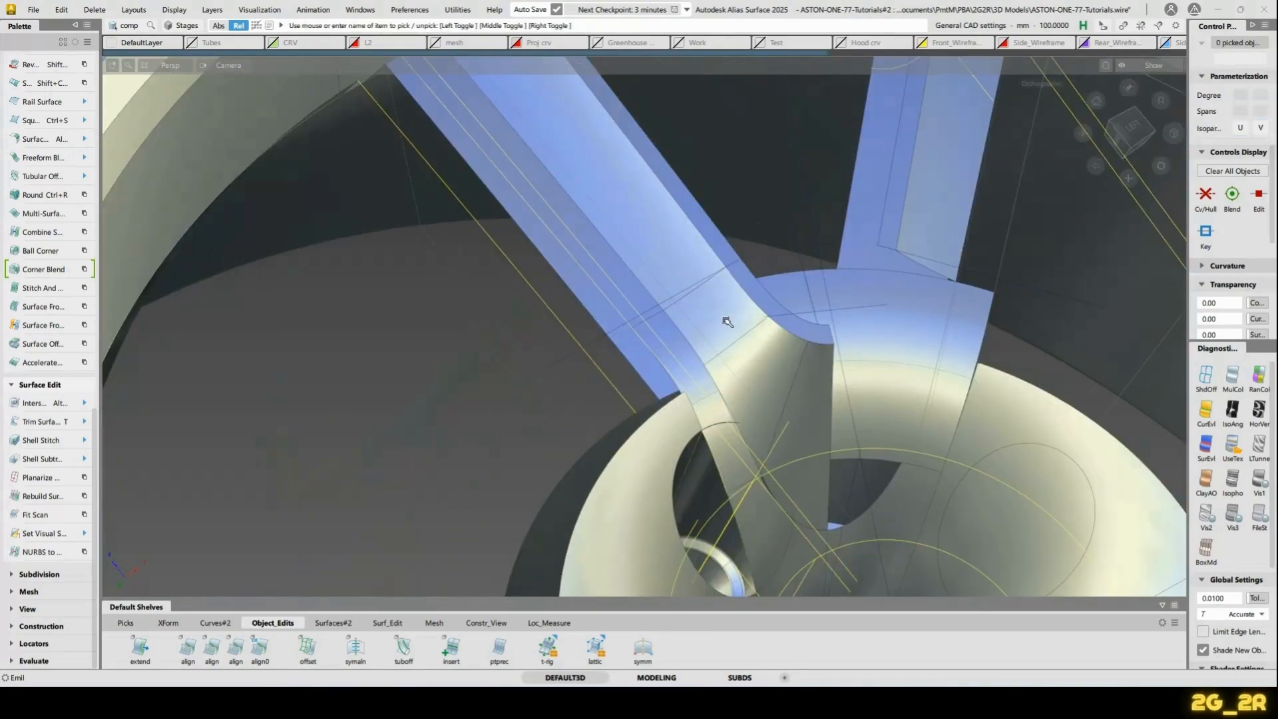
{"action": "left_click", "coordinate": [767, 367]}
{"action": "left_click_drag", "start_coordinate": [767, 367], "coordinate": [779, 414], "text": "alt+shift"}
{"action": "left_click", "coordinate": [817, 399]}
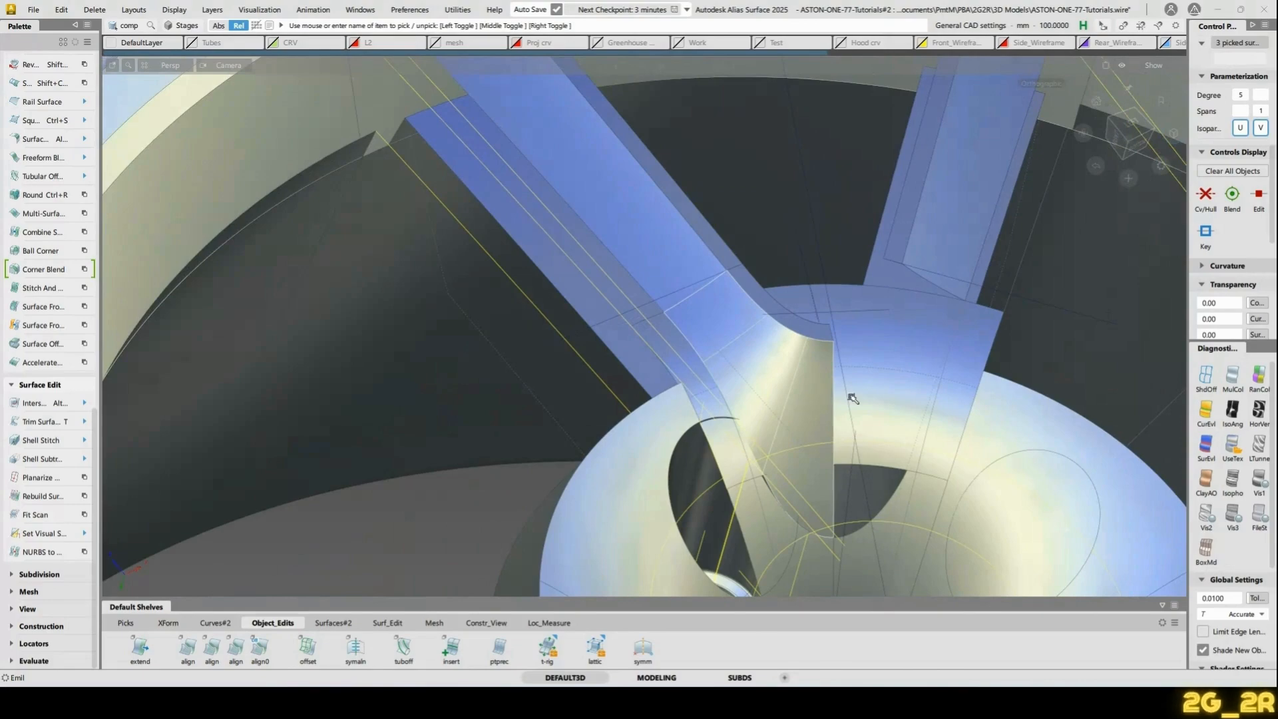
{"action": "key", "text": "Escape"}
Move the small arc curve above the bolt hole up about 1.14 mm along Z
{"action": "left_click_drag", "start_coordinate": [730, 273], "coordinate": [745, 336], "text": "alt+shift"}
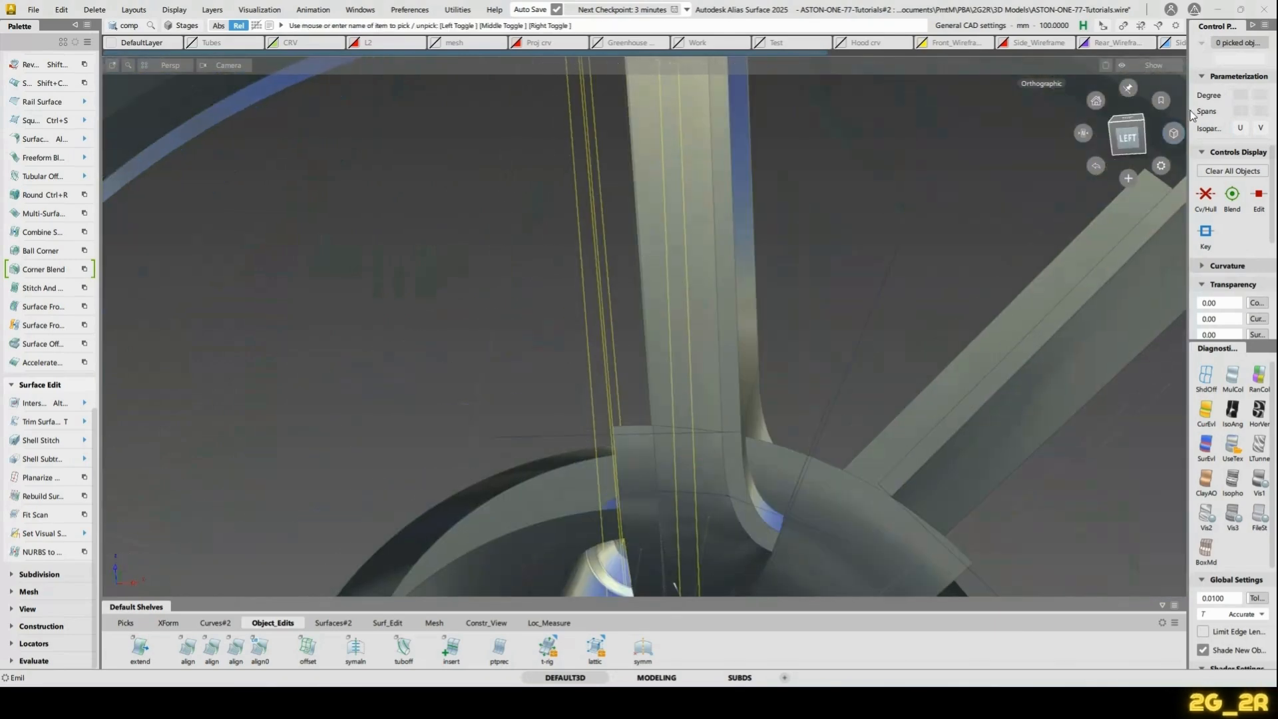
{"action": "left_click", "coordinate": [1127, 138]}
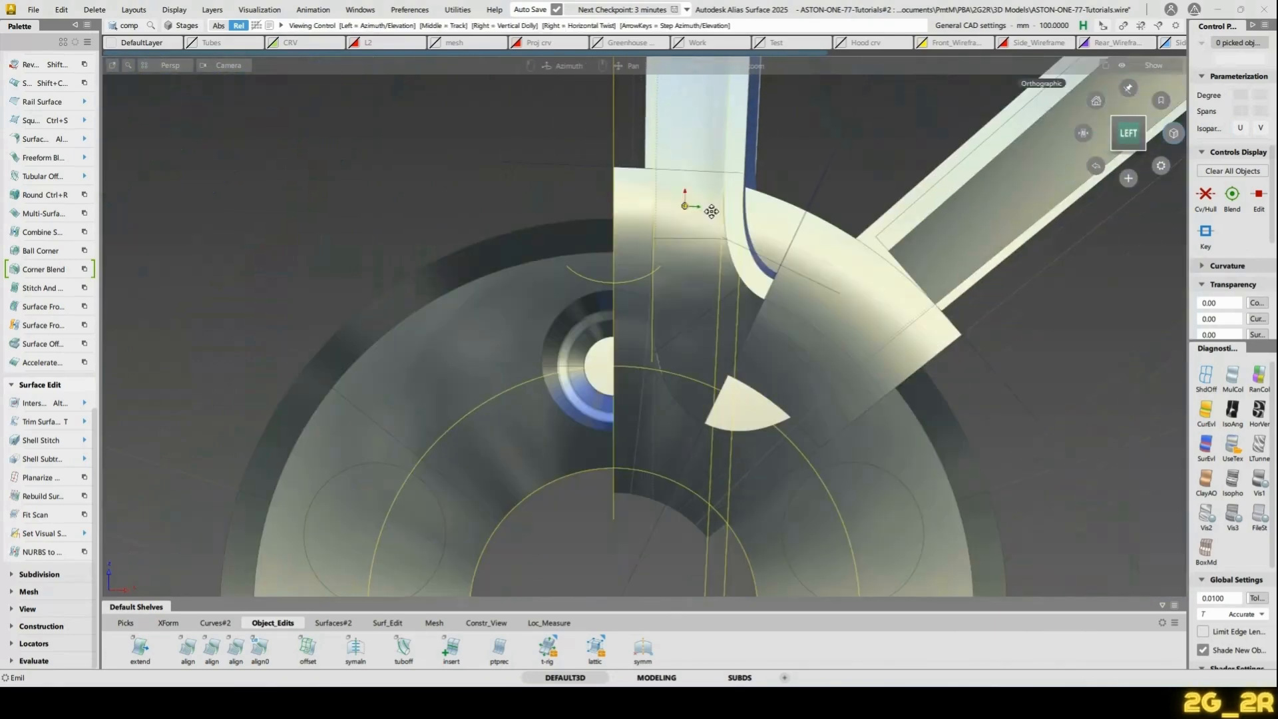
{"action": "right_click_drag", "start_coordinate": [710, 211], "coordinate": [725, 258], "text": "alt+shift"}
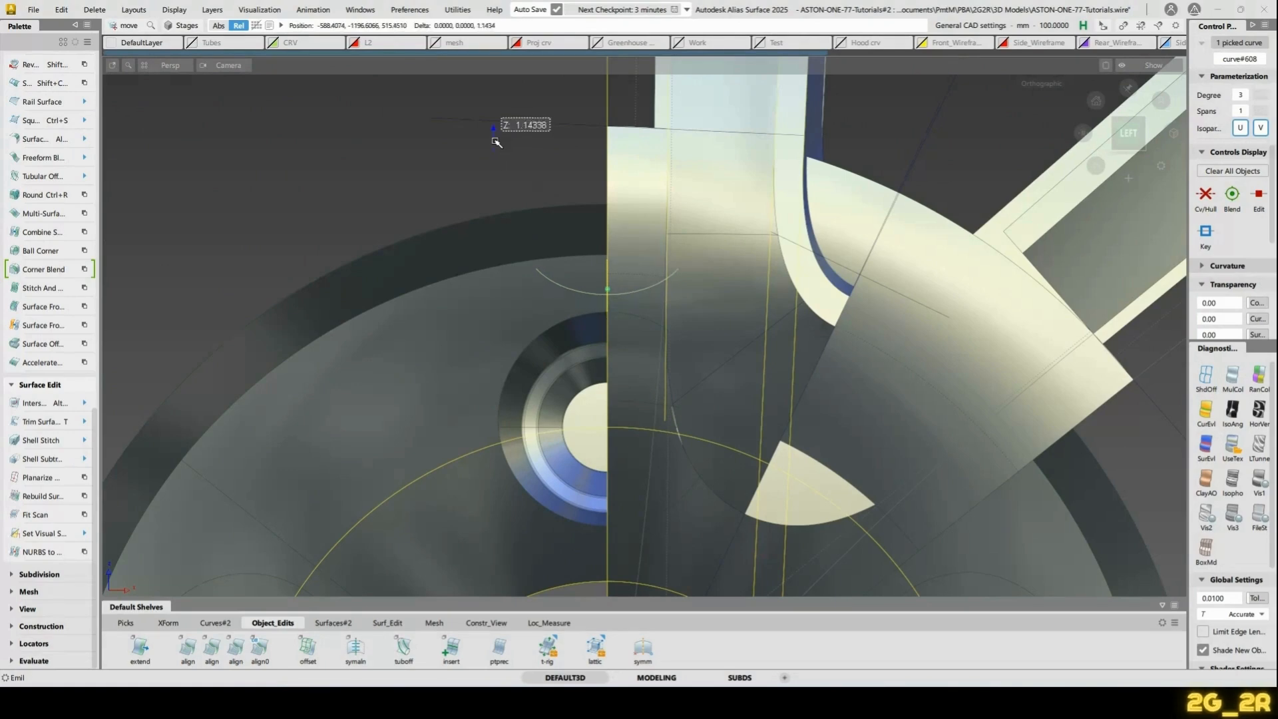
{"action": "right_click_drag", "start_coordinate": [503, 131], "coordinate": [503, 133]}
Intersect the wide hub fillet surface behind the first spoke with the adjoining bolt hole surface
{"action": "left_click_drag", "start_coordinate": [519, 337], "coordinate": [639, 284], "text": "alt+shift"}
{"action": "right_click_drag", "start_coordinate": [493, 385], "coordinate": [667, 374], "text": "alt+shift"}
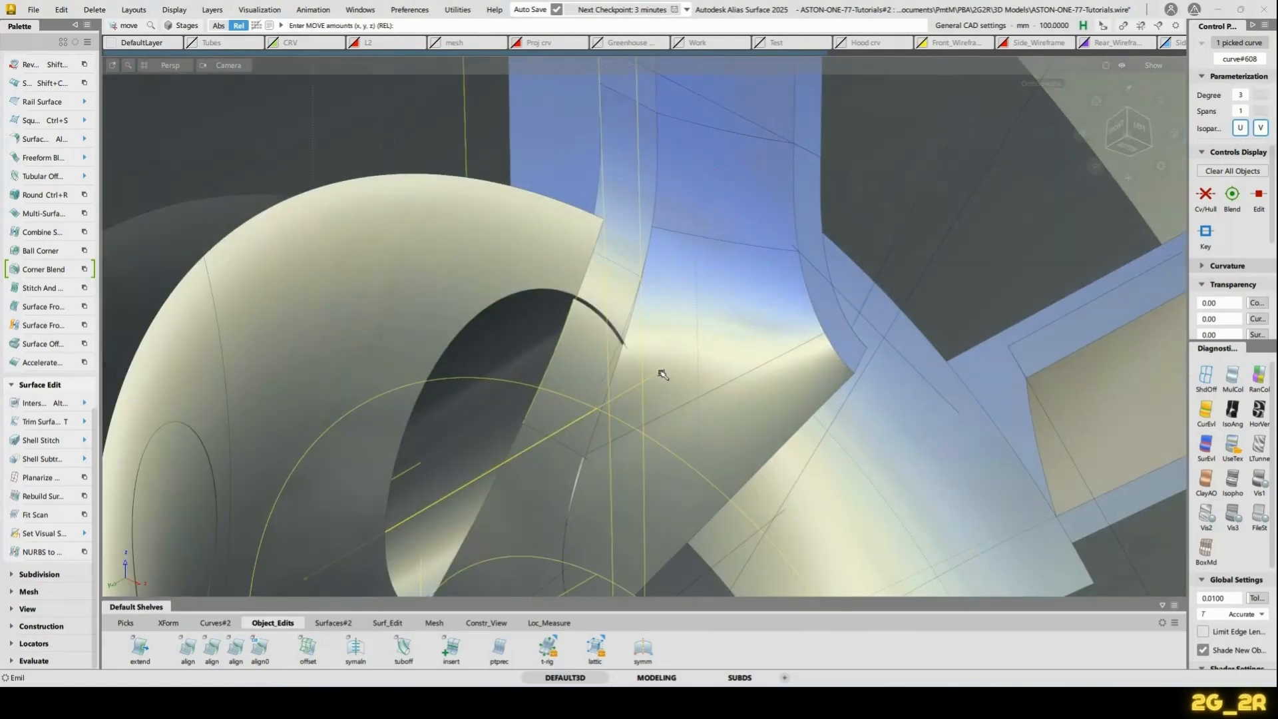
{"action": "left_click_drag", "start_coordinate": [541, 303], "coordinate": [572, 349], "text": "ctrl+shift"}
{"action": "left_click", "coordinate": [574, 349]}
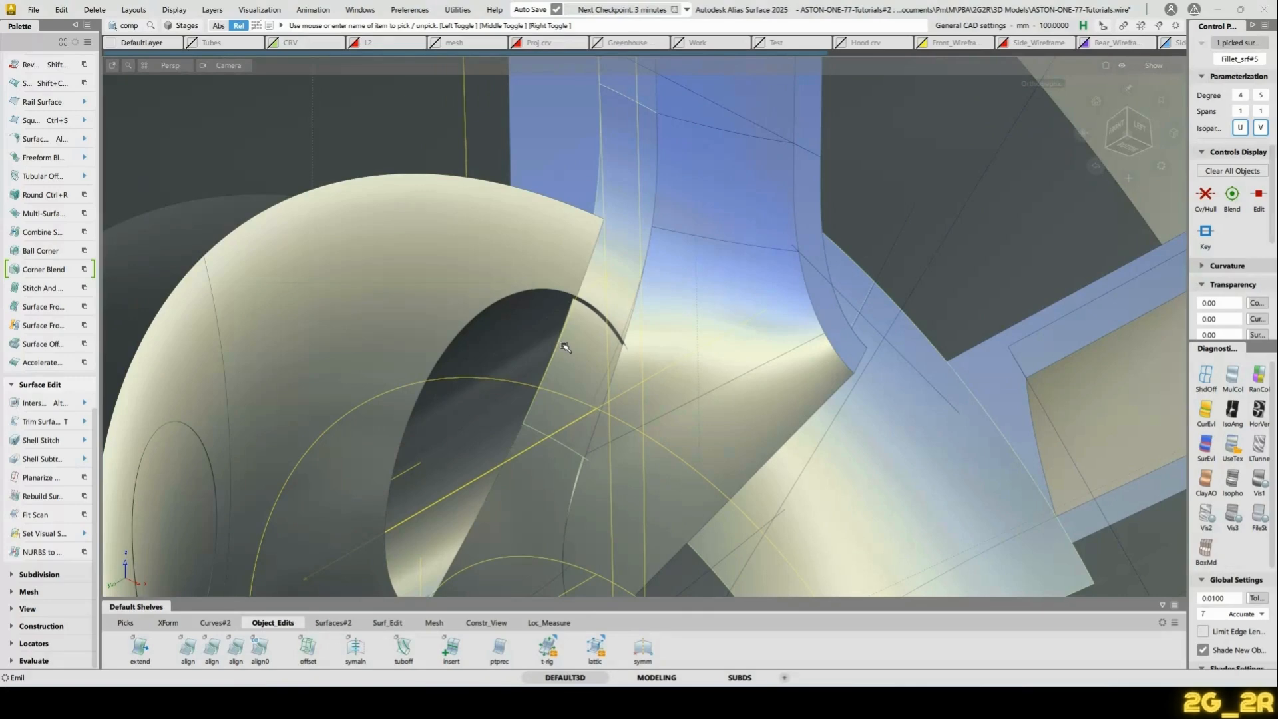
{"action": "key", "text": "alt+i"}
{"action": "left_click", "coordinate": [518, 342]}
{"action": "left_click_drag", "start_coordinate": [486, 353], "coordinate": [587, 322], "text": "alt+shift"}
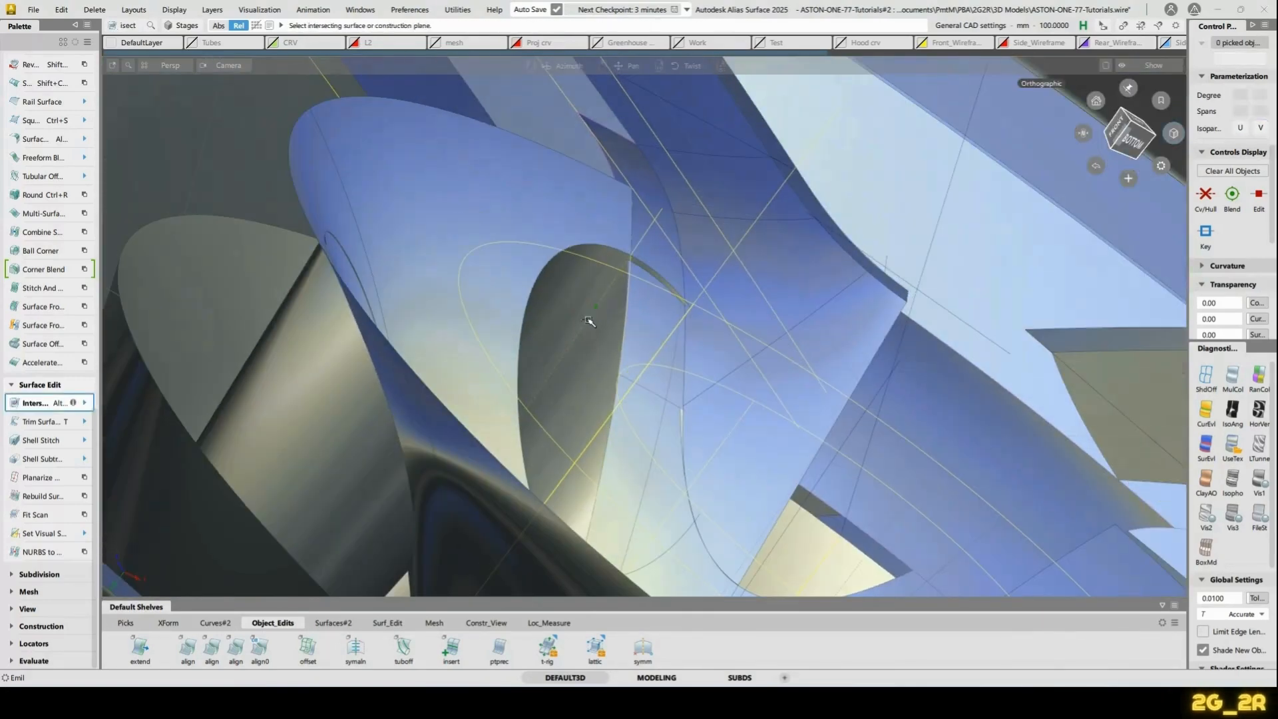
Trim the wide hub fillet along the bolt hole intersection, removing the portion that covers the hole
{"action": "key", "text": "t"}
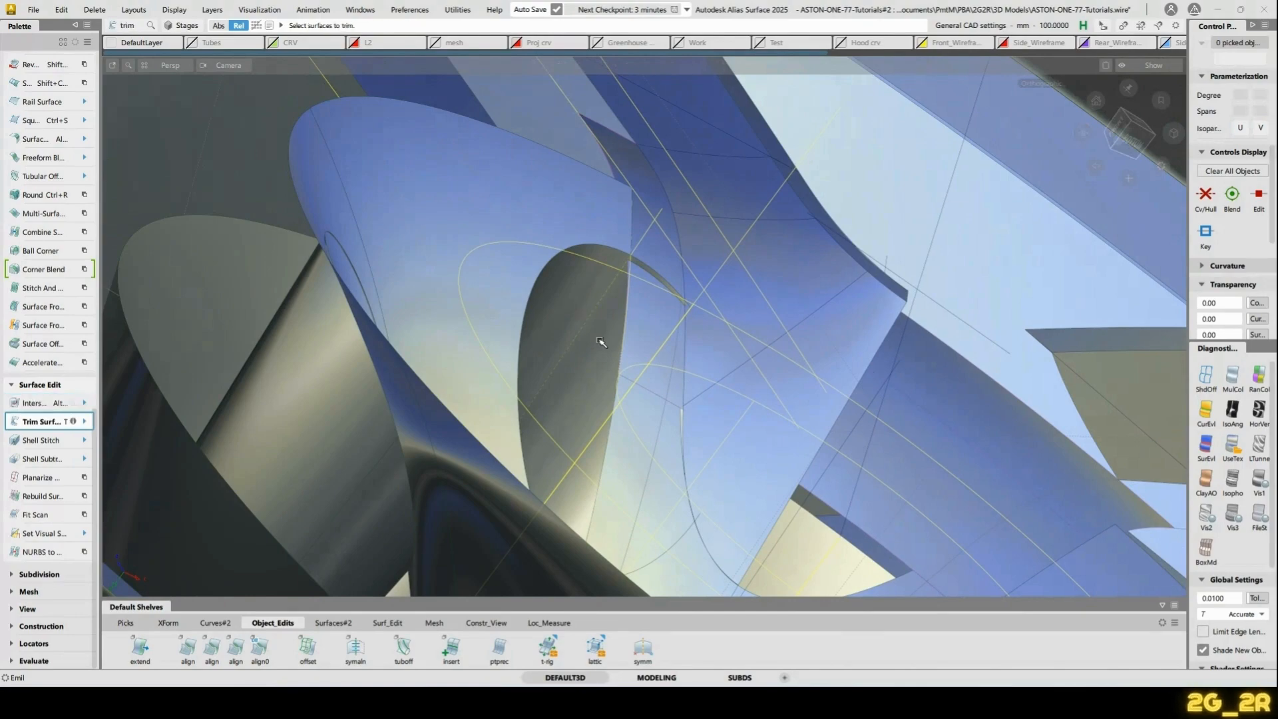
{"action": "left_click_drag", "start_coordinate": [686, 314], "coordinate": [923, 349], "text": "alt+shift"}
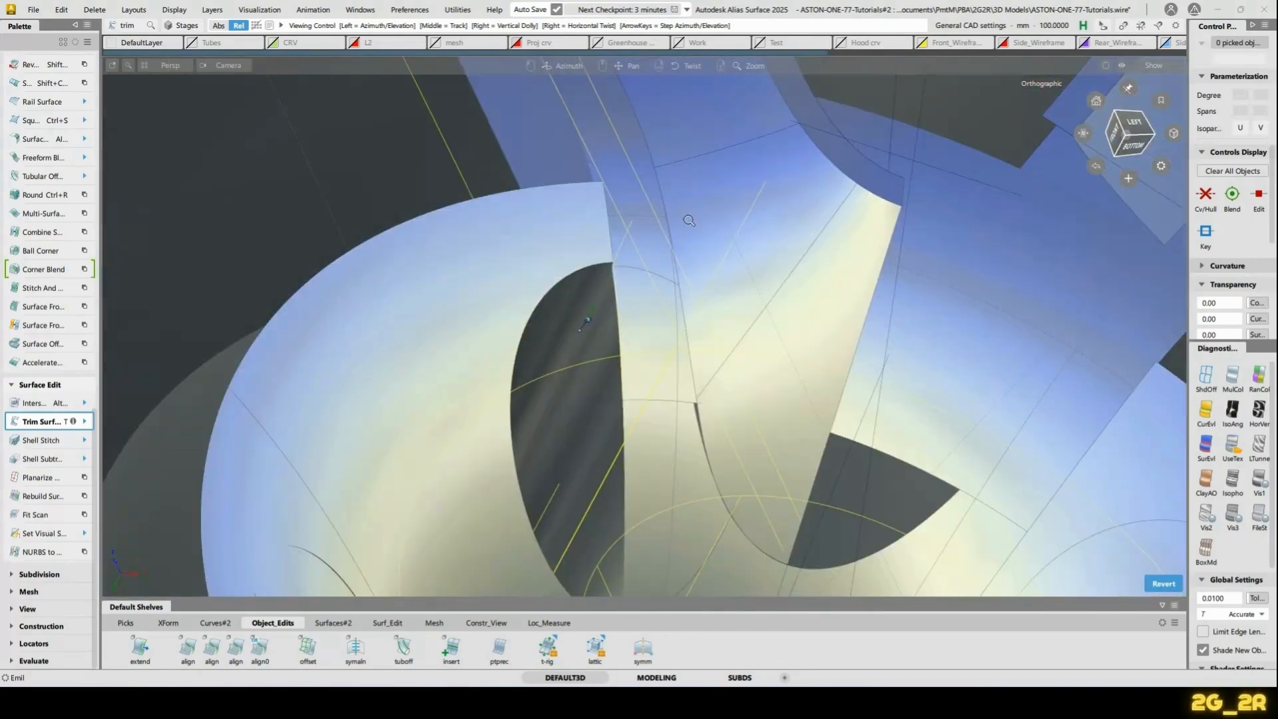
{"action": "left_click_drag", "start_coordinate": [688, 221], "coordinate": [742, 393], "text": "alt+shift"}
{"action": "left_click", "coordinate": [648, 270]}
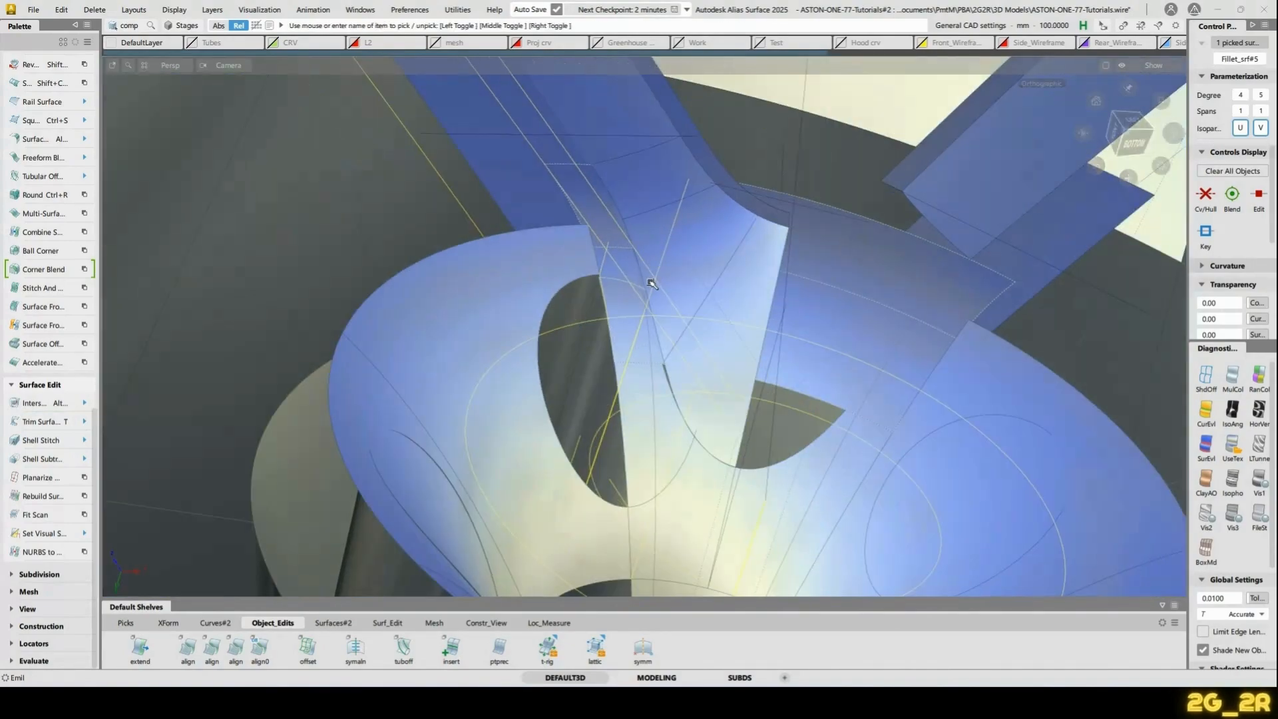
{"action": "key", "text": "t"}
{"action": "left_click_drag", "start_coordinate": [826, 304], "coordinate": [687, 447], "text": "alt+shift"}
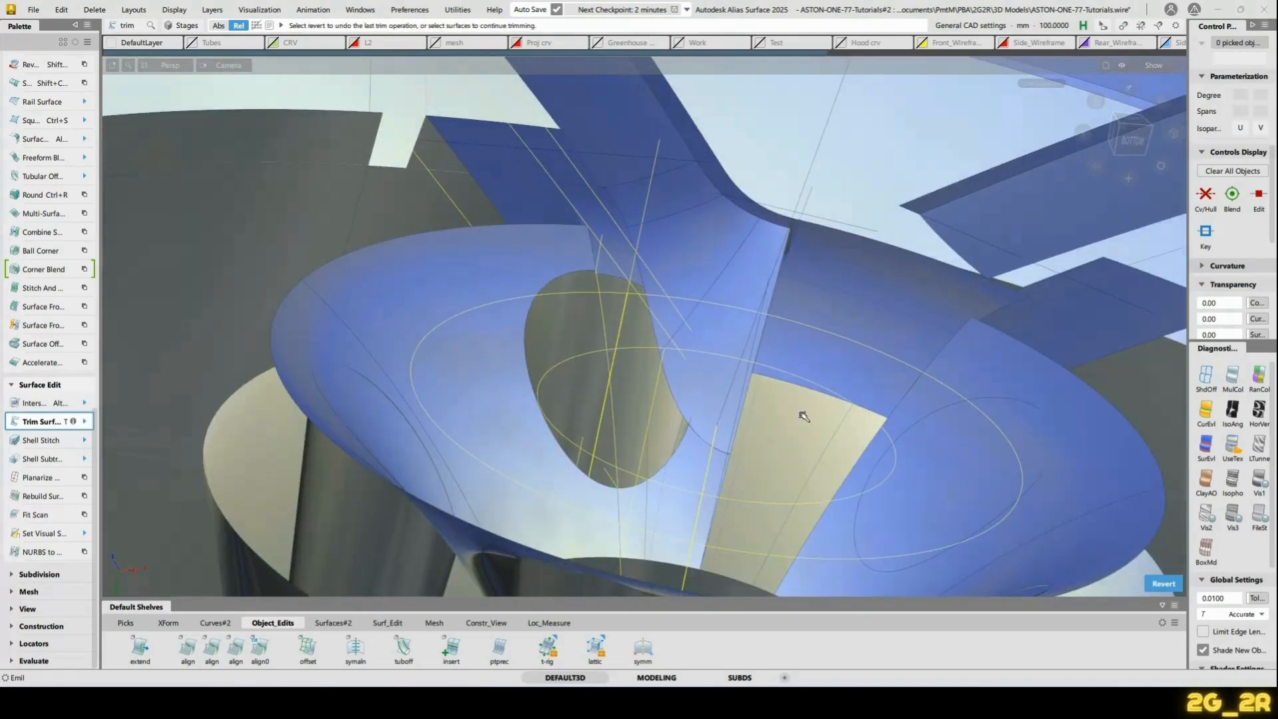
Project the centre line between the spokes onto the wide hub fillet surface
{"action": "left_click_drag", "start_coordinate": [803, 415], "coordinate": [780, 280], "text": "alt+shift"}
{"action": "left_click", "coordinate": [630, 323]}
{"action": "left_click_drag", "start_coordinate": [630, 322], "coordinate": [684, 221], "text": "alt+shift"}
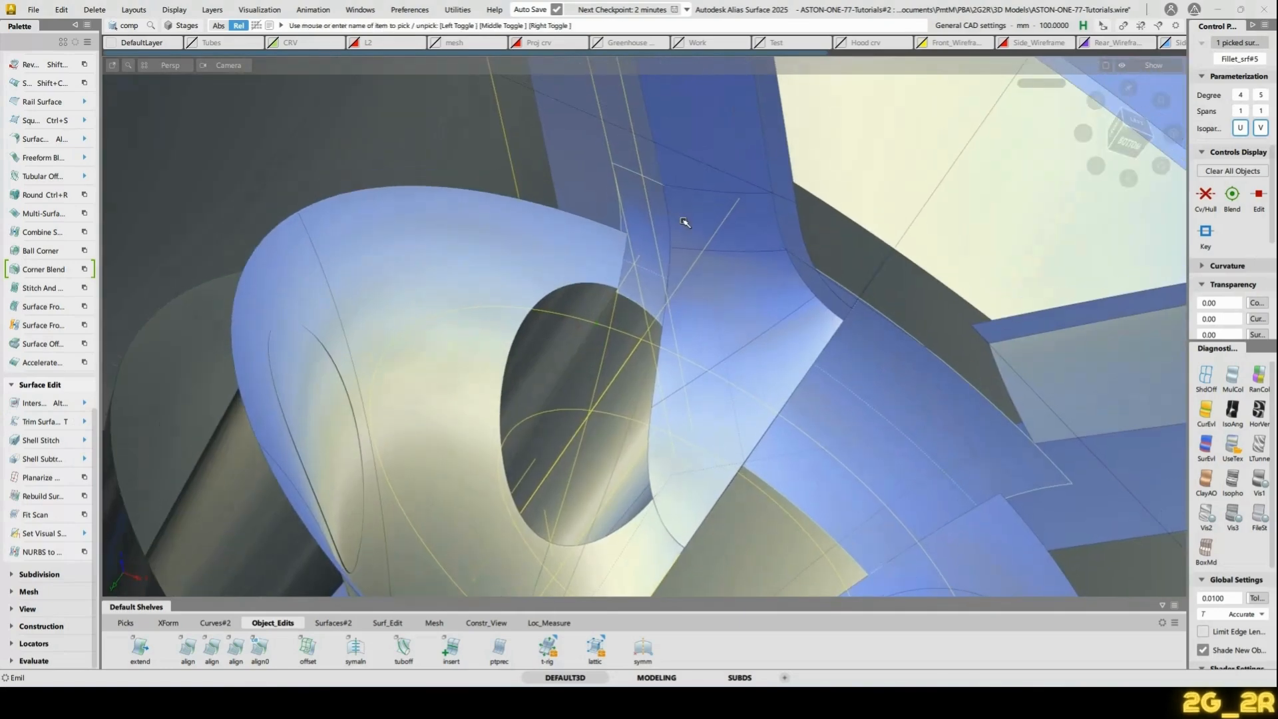
{"action": "key", "text": "p"}
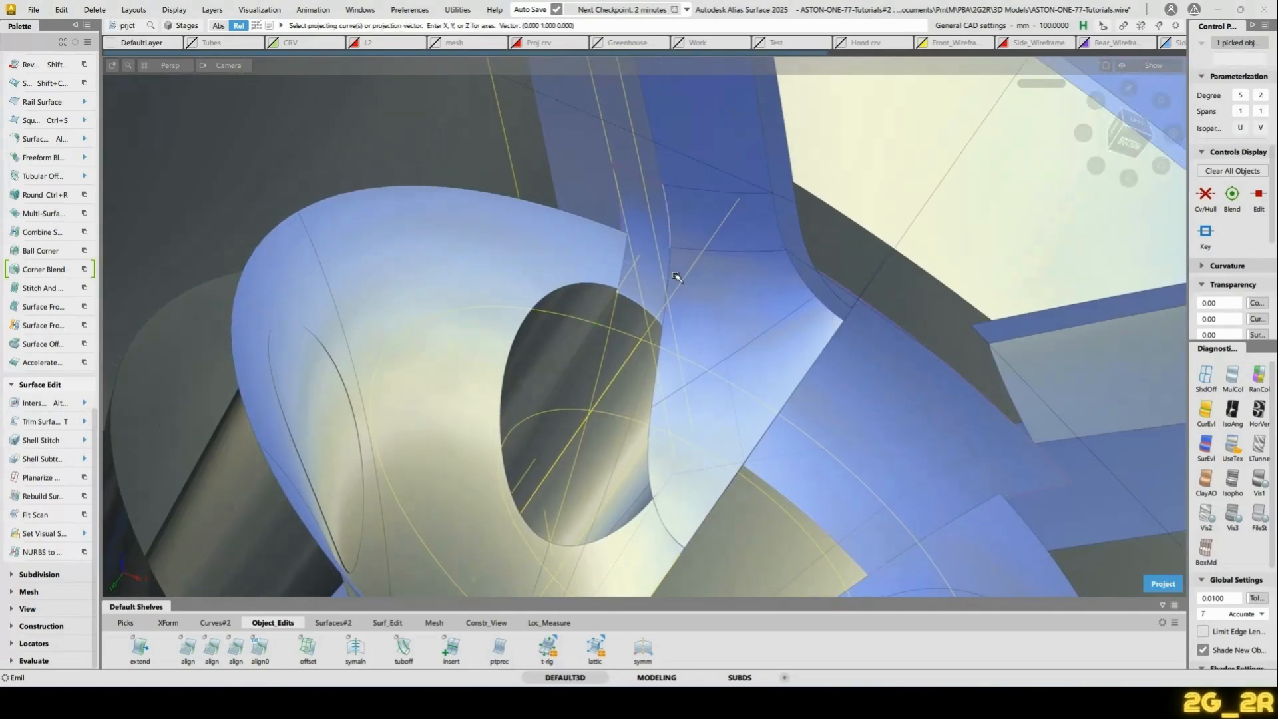
{"action": "left_click_drag", "start_coordinate": [672, 265], "coordinate": [761, 273], "text": "alt+shift"}
{"action": "key", "text": "space"}
Trim the wide hub fillet at the projected centre line, keeping the half on the first spoke's side
{"action": "left_click_drag", "start_coordinate": [742, 206], "coordinate": [734, 236], "text": "alt+shift"}
{"action": "key", "text": "t"}
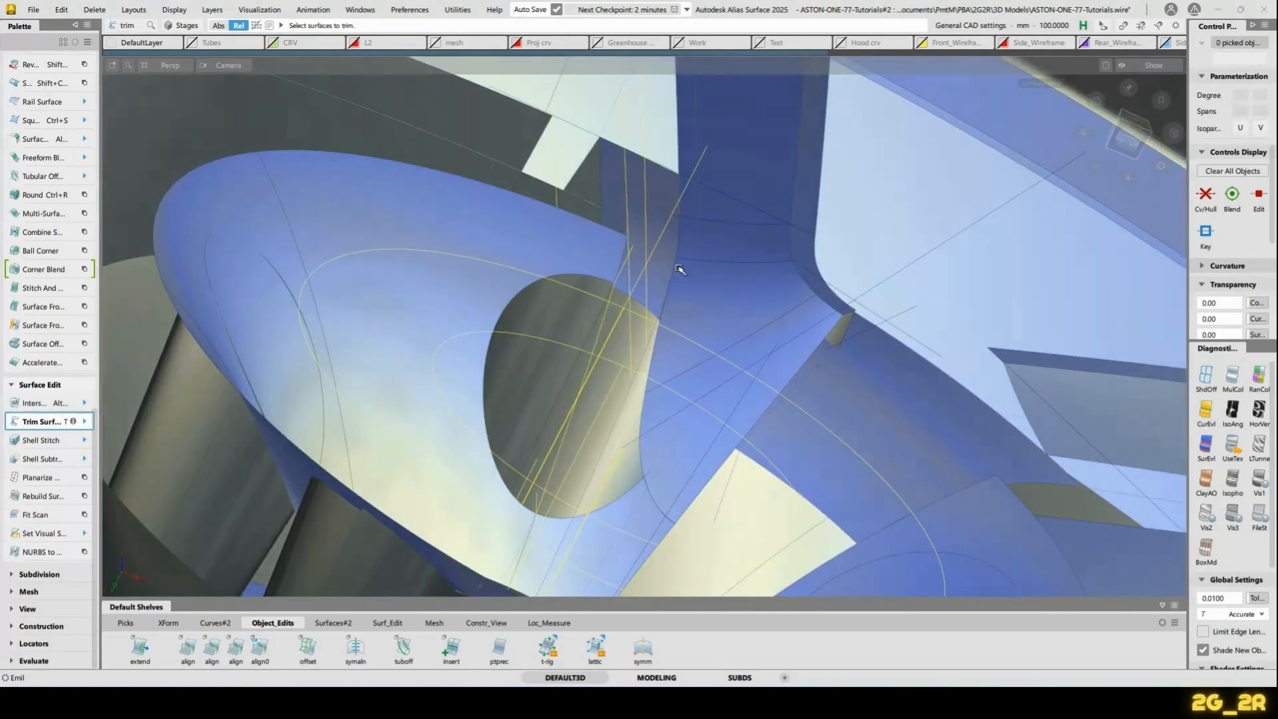
{"action": "left_click", "coordinate": [661, 258]}
{"action": "key", "text": "space"}
Select all surfaces of the second spoke in the left view and delete them
{"action": "left_click_drag", "start_coordinate": [728, 297], "coordinate": [492, 133], "text": "alt+shift"}
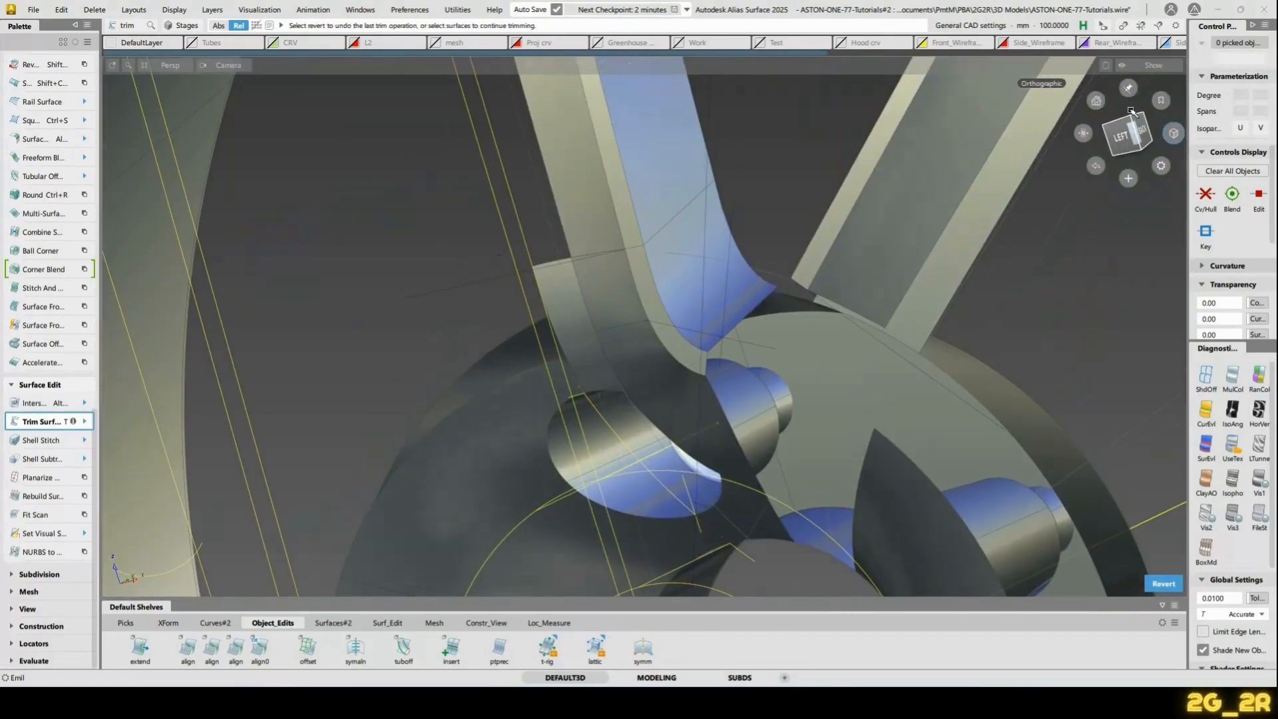
{"action": "left_click", "coordinate": [1110, 137]}
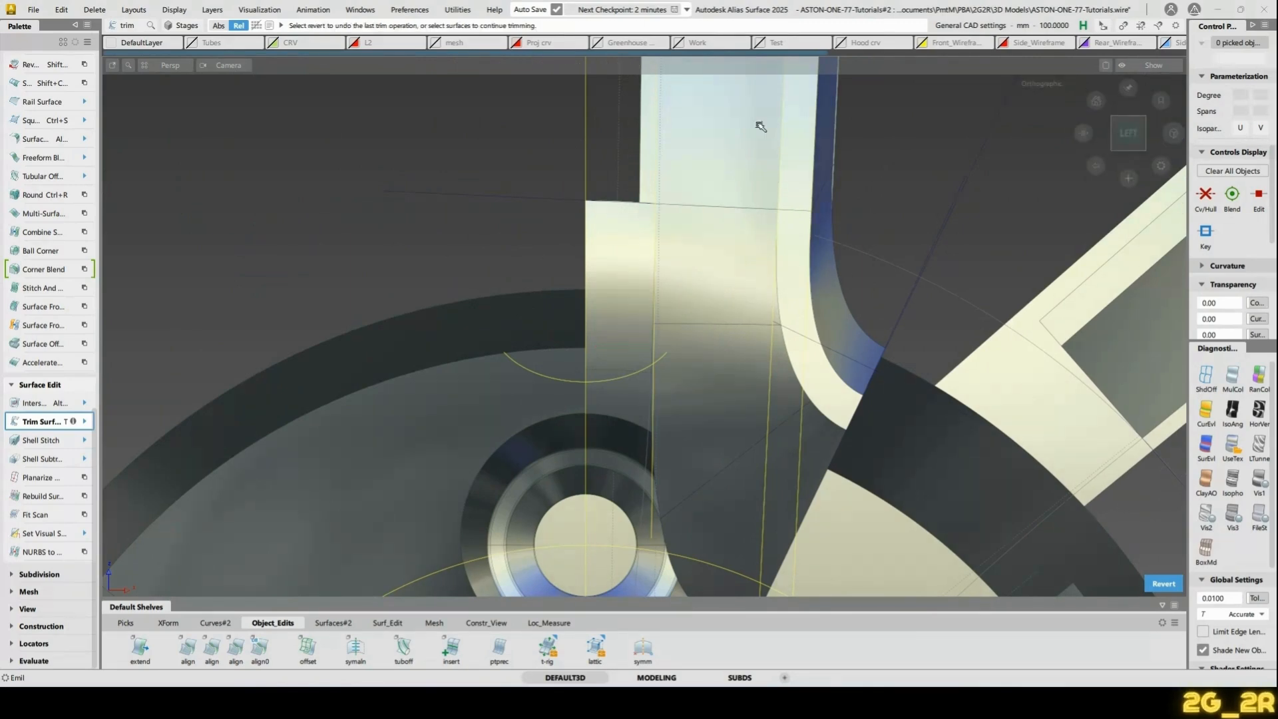
{"action": "left_click_drag", "start_coordinate": [760, 127], "coordinate": [1007, 233], "text": "alt+shift"}
{"action": "middle_click_drag", "start_coordinate": [650, 197], "coordinate": [650, 396], "text": "alt+shift"}
{"action": "right_click_drag", "start_coordinate": [650, 397], "coordinate": [476, 391], "text": "alt+shift"}
{"action": "left_click_drag", "start_coordinate": [477, 391], "coordinate": [724, 280], "text": "alt+shift"}
{"action": "left_click", "coordinate": [1133, 135]}
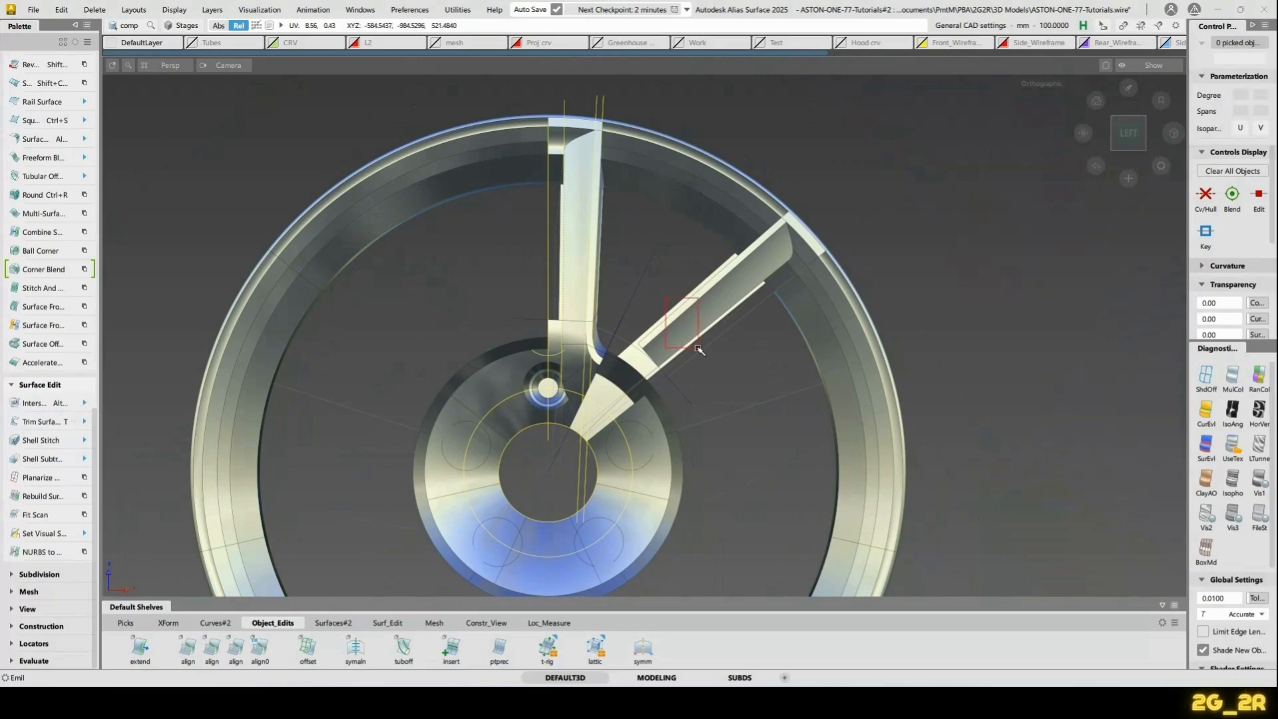
{"action": "left_click_drag", "start_coordinate": [699, 350], "coordinate": [699, 349]}
{"action": "key", "text": "Delete"}
{"action": "key", "text": "Return"}
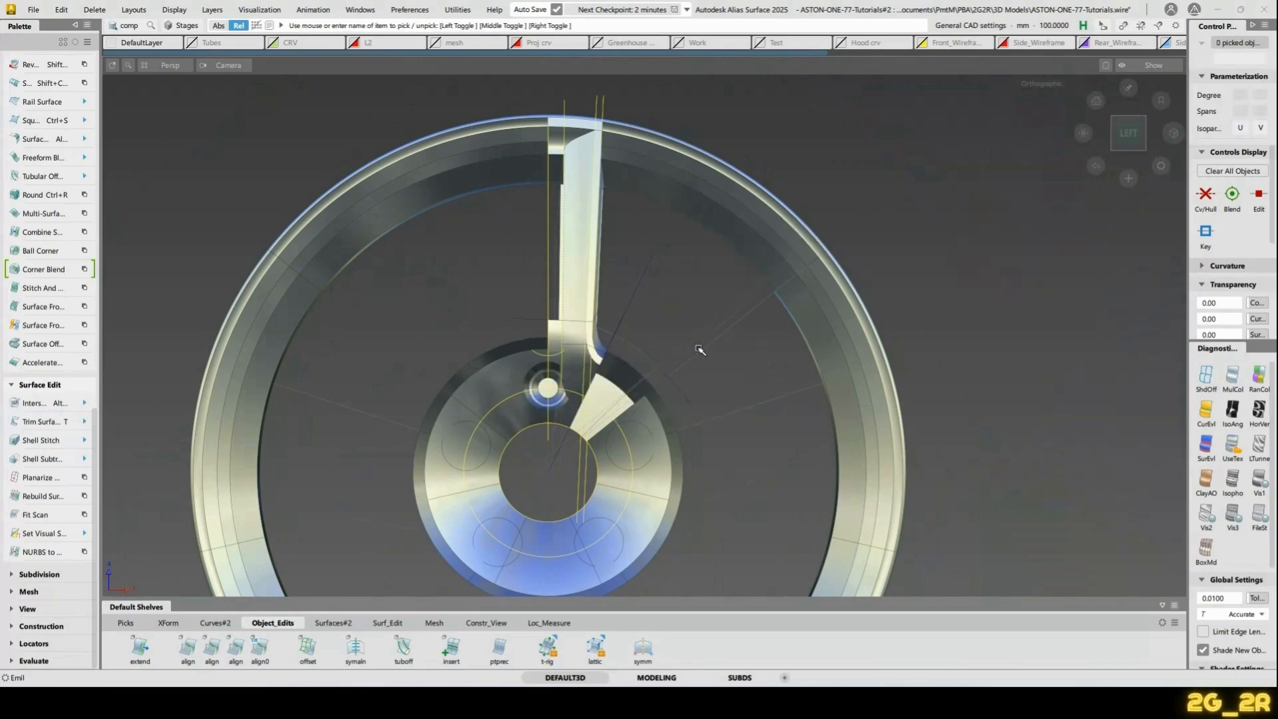
Delete the leftover geometry beside the remaining spoke's transition into the hub
{"action": "right_click_drag", "start_coordinate": [830, 203], "coordinate": [788, 444], "text": "alt+shift"}
{"action": "middle_click_drag", "start_coordinate": [789, 445], "coordinate": [789, 416], "text": "alt+shift"}
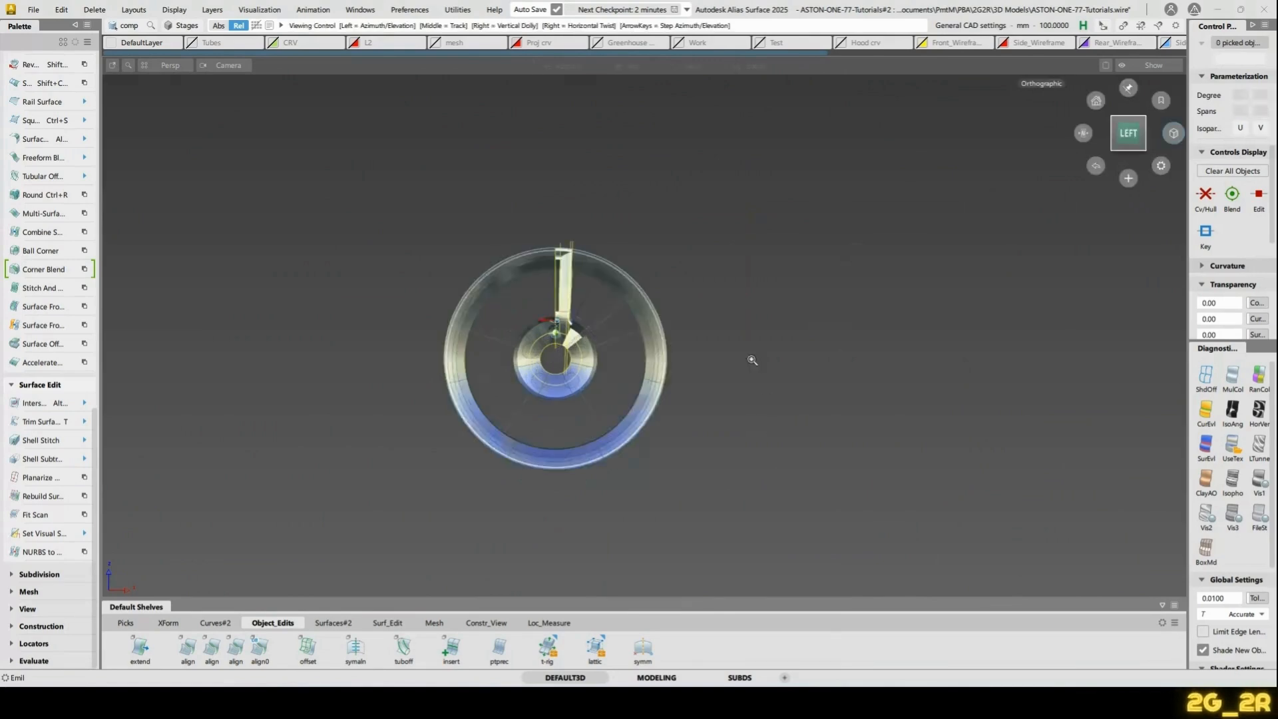
{"action": "right_click_drag", "start_coordinate": [750, 356], "coordinate": [675, 298], "text": "alt+shift"}
{"action": "left_click_drag", "start_coordinate": [576, 287], "coordinate": [577, 374], "text": "alt+shift"}
{"action": "left_click", "coordinate": [1129, 131], "text": "alt+shift"}
{"action": "right_click_drag", "start_coordinate": [839, 336], "coordinate": [750, 439], "text": "alt+shift"}
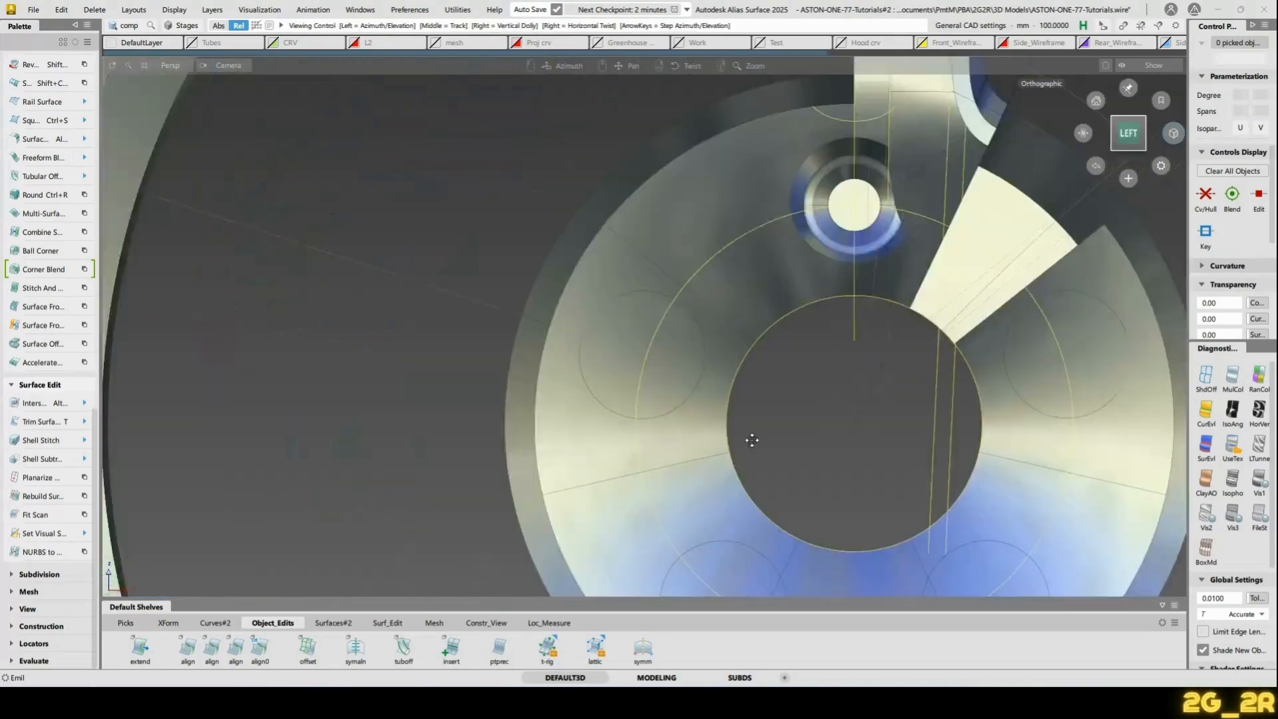
{"action": "middle_click_drag", "start_coordinate": [750, 439], "coordinate": [607, 545], "text": "alt+shift"}
{"action": "left_click_drag", "start_coordinate": [880, 215], "coordinate": [886, 192], "text": "ctrl+shift"}
{"action": "left_click", "coordinate": [892, 157]}
{"action": "middle_click_drag", "start_coordinate": [974, 104], "coordinate": [876, 235], "text": "alt+shift"}
{"action": "key", "text": "Delete"}
{"action": "key", "text": "Return"}
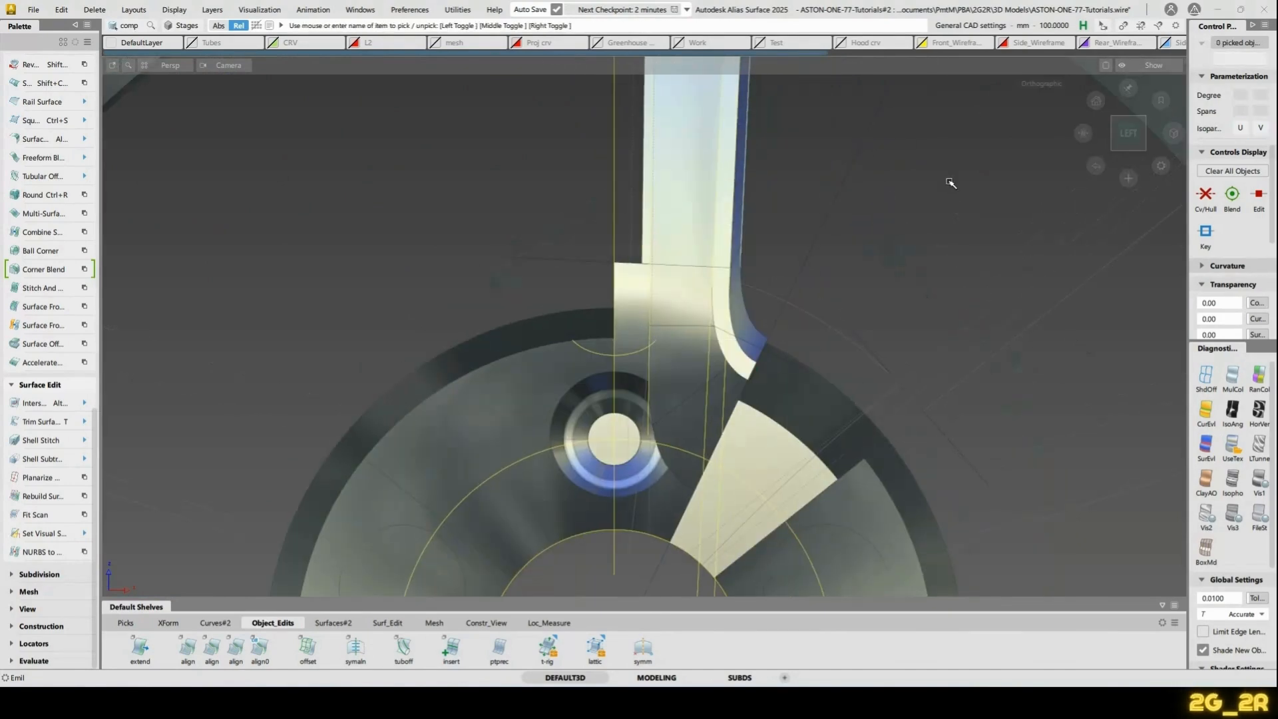
{"action": "middle_click_drag", "start_coordinate": [765, 246], "coordinate": [767, 269], "text": "alt+shift"}
{"action": "middle_click_drag", "start_coordinate": [721, 374], "coordinate": [758, 272], "text": "alt+shift"}
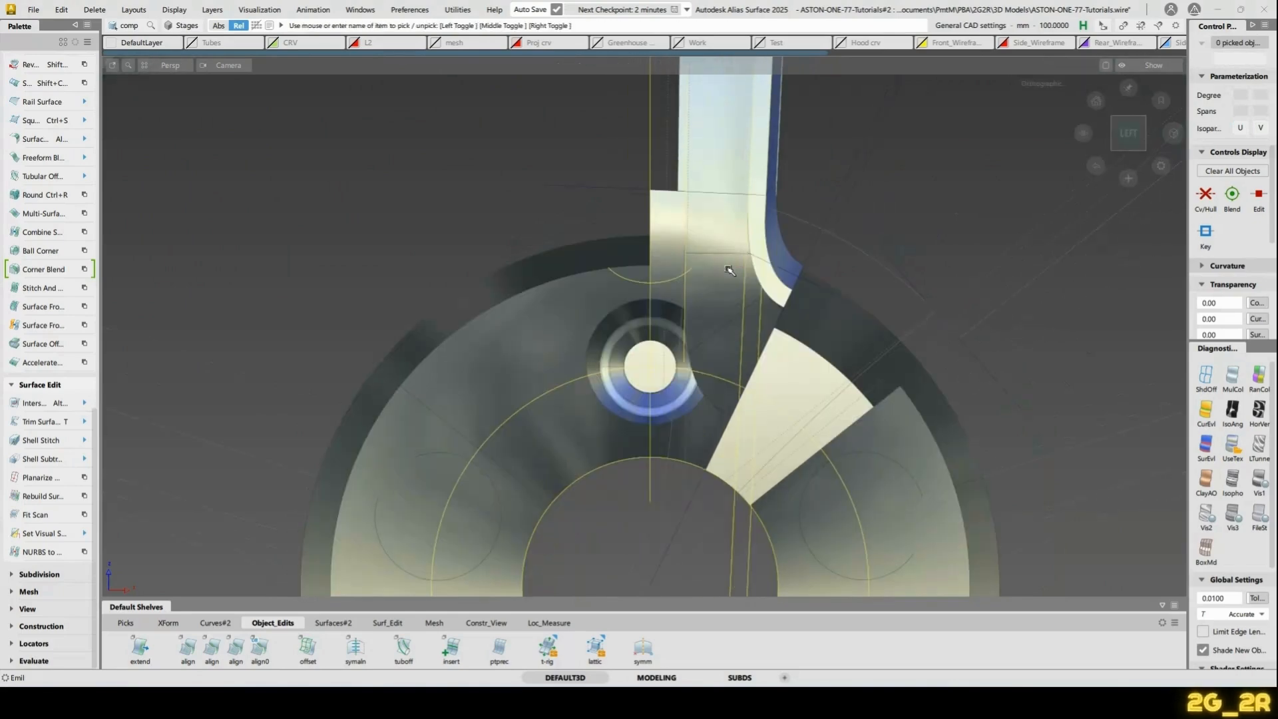
{"action": "mouse_move", "coordinate": [723, 307]}
{"action": "left_mouse_down", "text": "alt+shift"}
{"action": "mouse_move", "coordinate": [706, 399]}
{"action": "mouse_move", "coordinate": [737, 140]}
{"action": "mouse_move", "coordinate": [684, 444]}
{"action": "mouse_move", "coordinate": [669, 396]}
{"action": "mouse_move", "coordinate": [664, 420]}
{"action": "left_mouse_up", "text": "alt+shift"}
{"action": "left_click", "coordinate": [530, 346]}
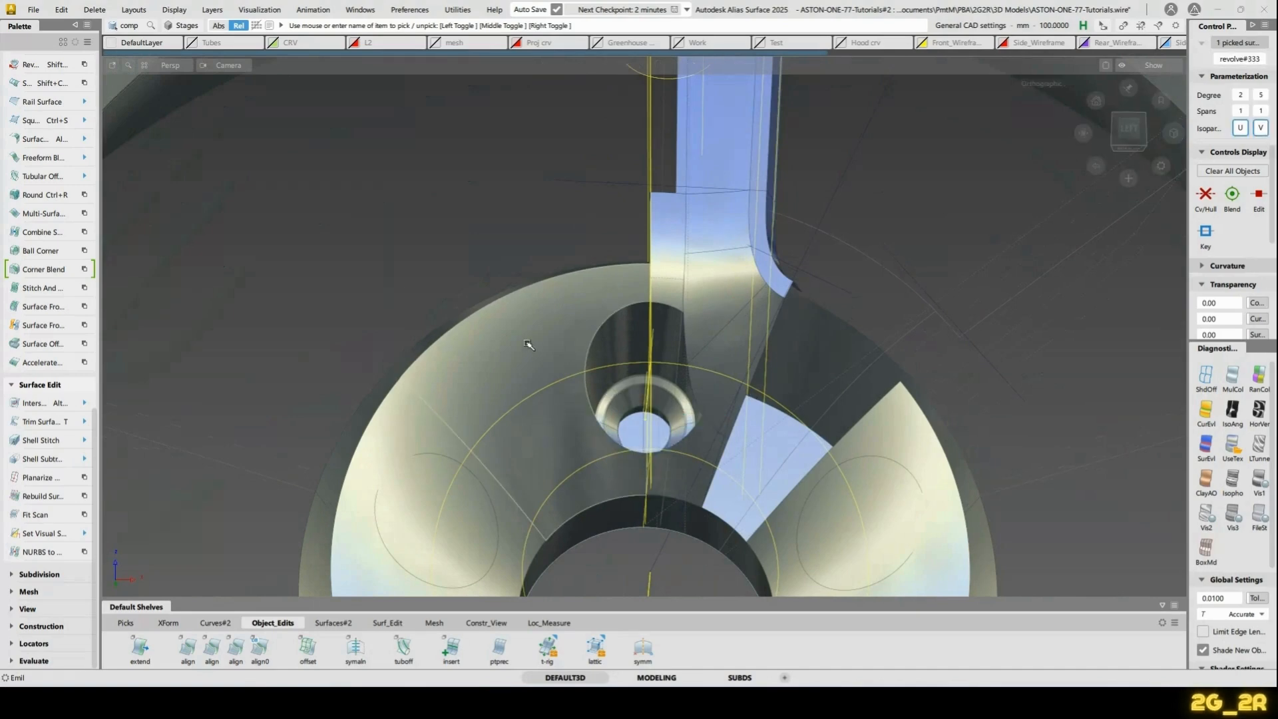
{"action": "left_click_drag", "start_coordinate": [530, 345], "coordinate": [610, 416], "text": "alt+shift"}
{"action": "right_click_drag", "start_coordinate": [610, 416], "coordinate": [701, 438], "text": "alt+shift"}
{"action": "middle_click_drag", "start_coordinate": [702, 438], "coordinate": [697, 377], "text": "alt+shift"}
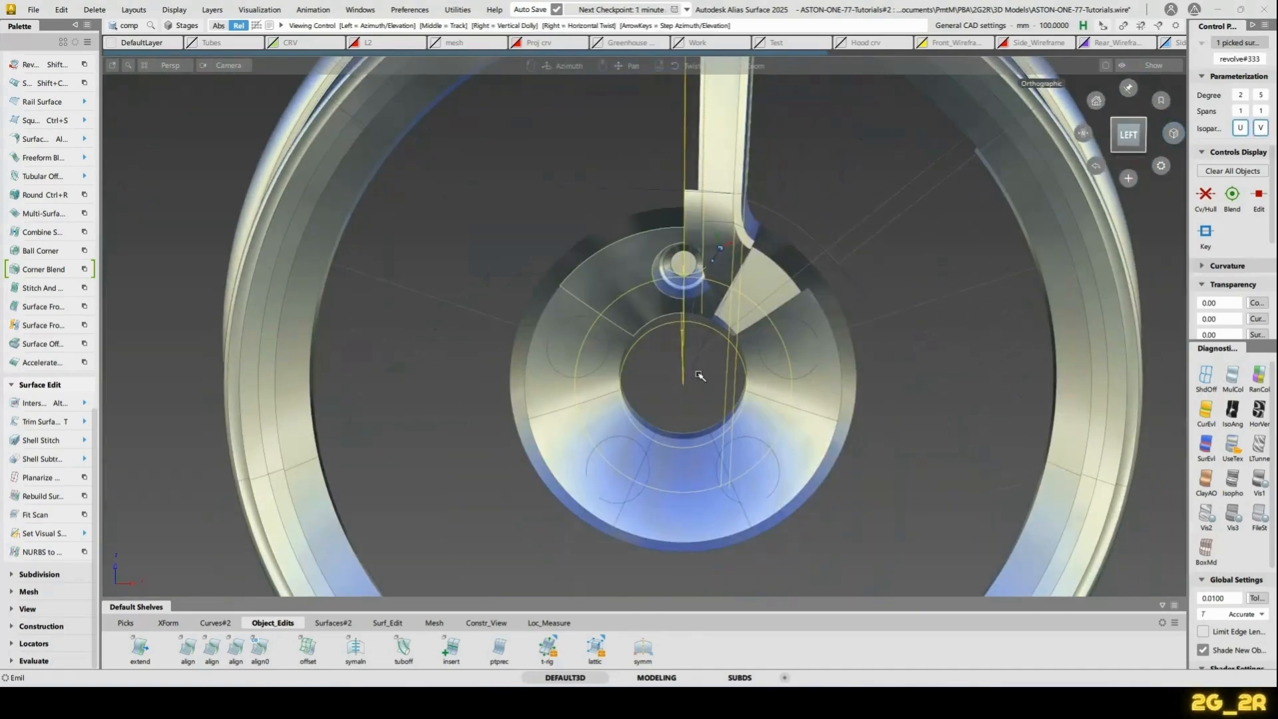
{"action": "left_click", "coordinate": [698, 376]}
Select the revolved hub face segment around the bolt hole beside the spoke and remove it
{"action": "left_click_drag", "start_coordinate": [656, 475], "coordinate": [633, 311], "text": "alt+shift"}
{"action": "right_click_drag", "start_coordinate": [634, 311], "coordinate": [692, 286], "text": "alt+shift"}
{"action": "left_click_drag", "start_coordinate": [692, 286], "coordinate": [705, 346], "text": "alt+shift"}
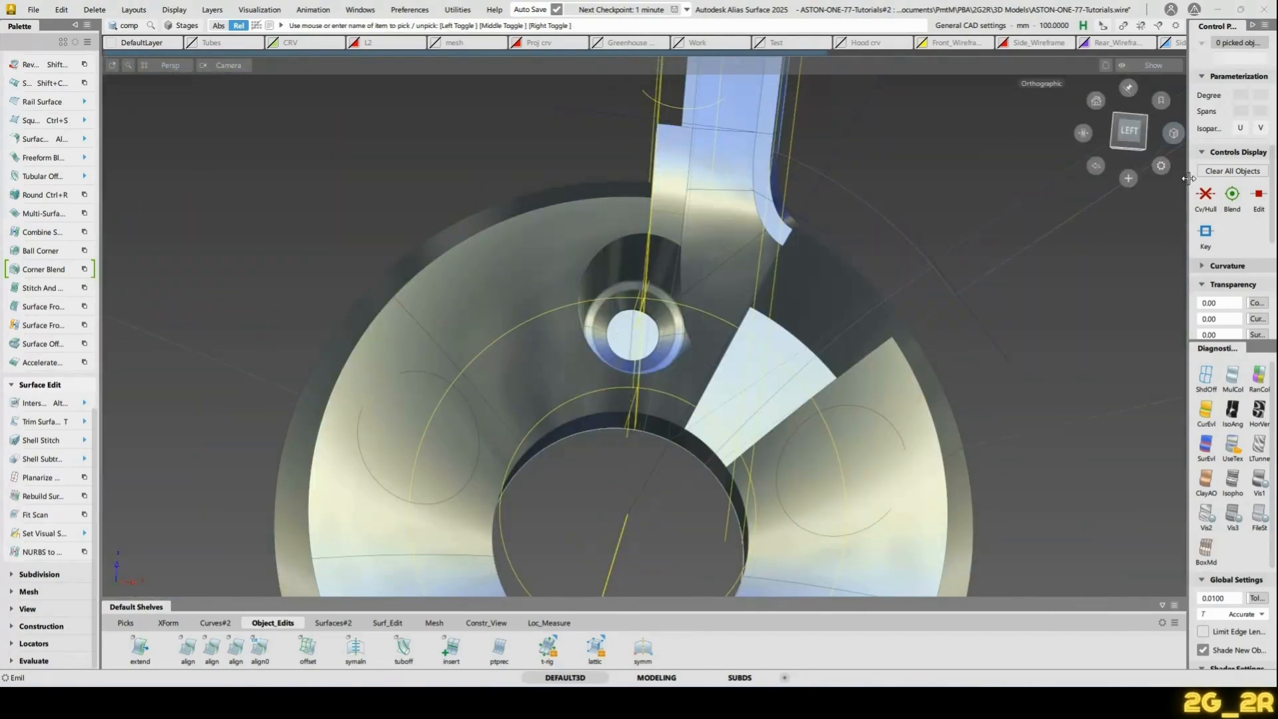
{"action": "left_click", "coordinate": [1129, 130]}
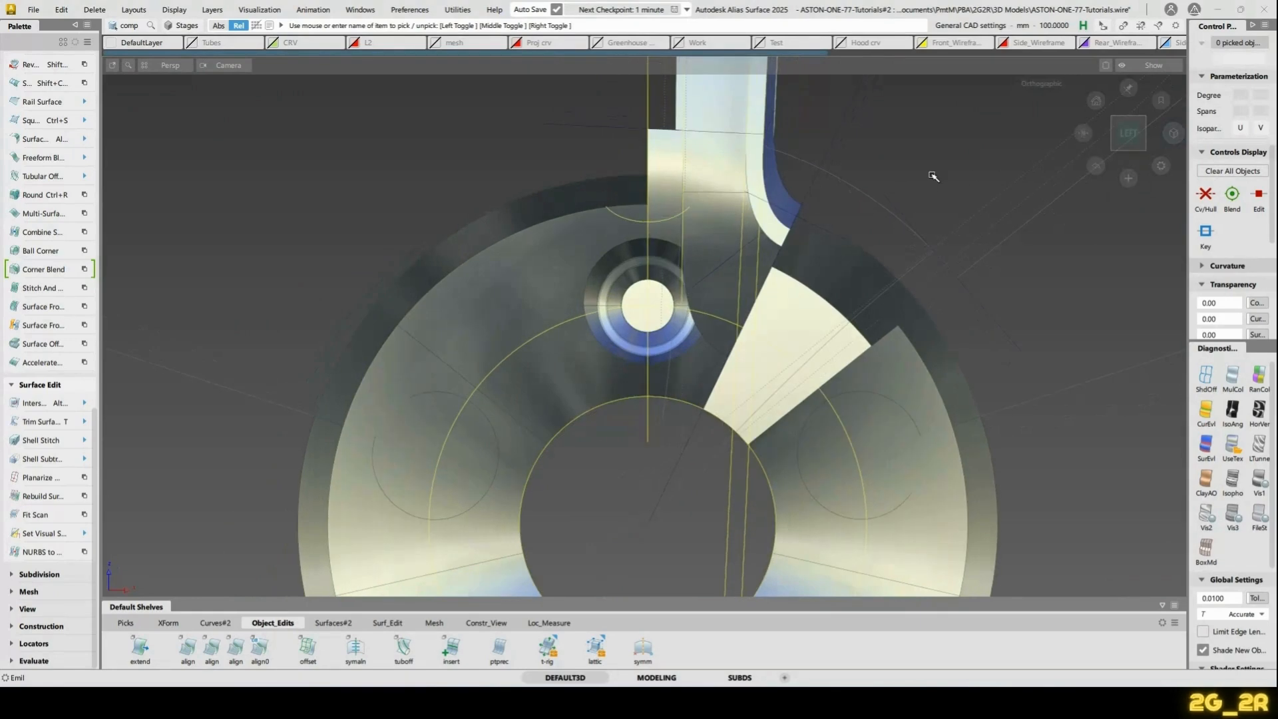
{"action": "middle_click_drag", "start_coordinate": [650, 247], "coordinate": [552, 250], "text": "alt+shift"}
{"action": "left_click", "coordinate": [419, 292]}
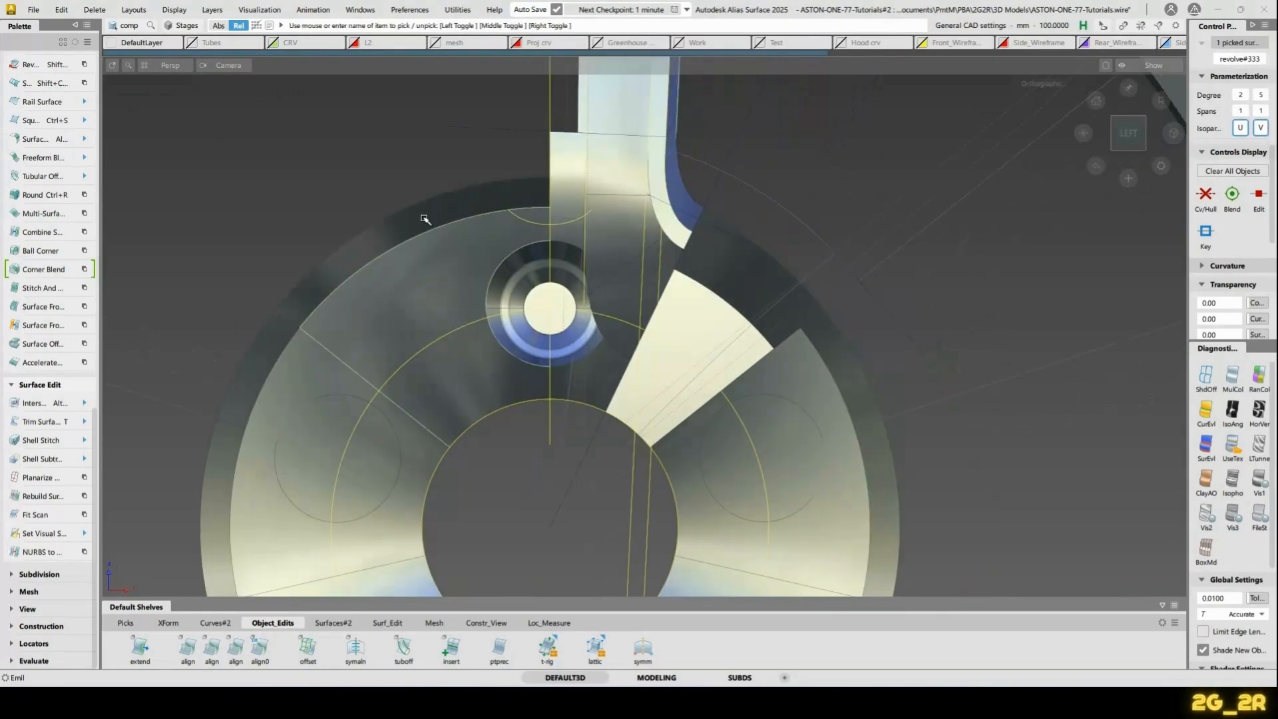
{"action": "left_click", "coordinate": [423, 217]}
{"action": "right_click_drag", "start_coordinate": [424, 217], "coordinate": [447, 206], "text": "alt+shift"}
{"action": "left_click_drag", "start_coordinate": [447, 207], "coordinate": [457, 213], "text": "alt+shift"}
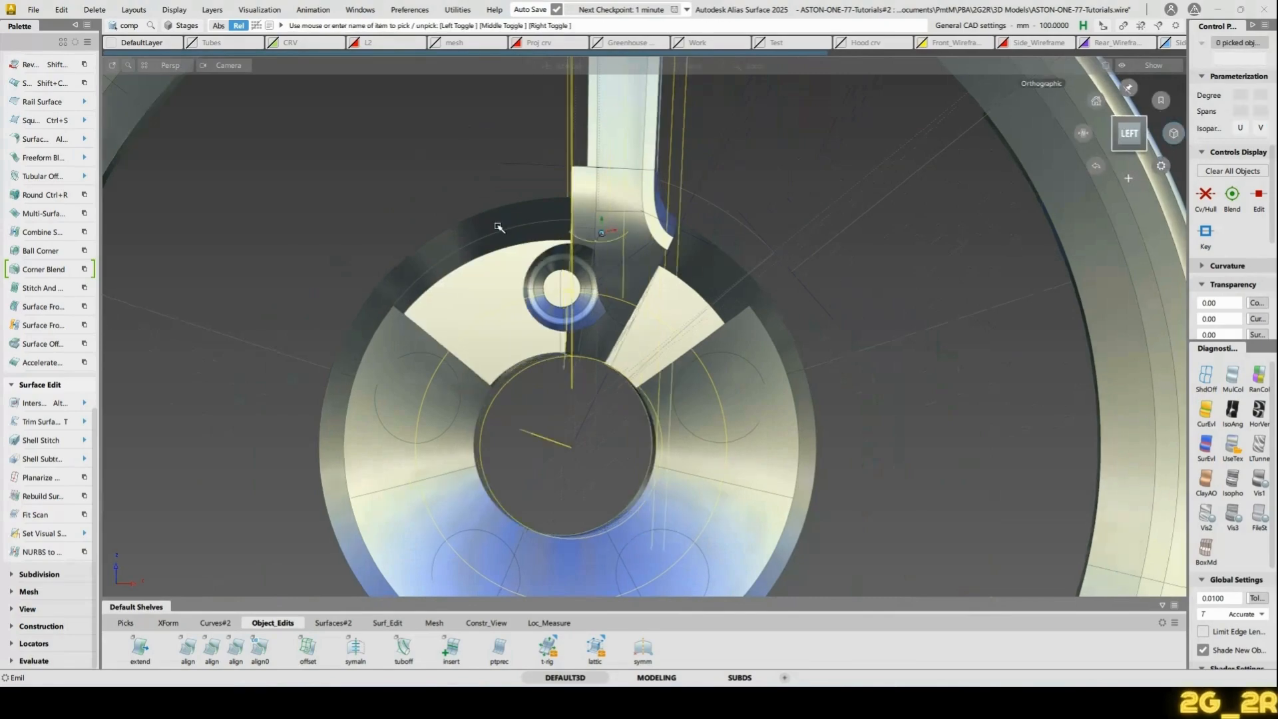
Examine how the remaining spoke's side face and transition fillet meet the hub around the bolt hole
{"action": "left_click_drag", "start_coordinate": [602, 243], "coordinate": [998, 126], "text": "alt+shift"}
{"action": "left_click", "coordinate": [1122, 135]}
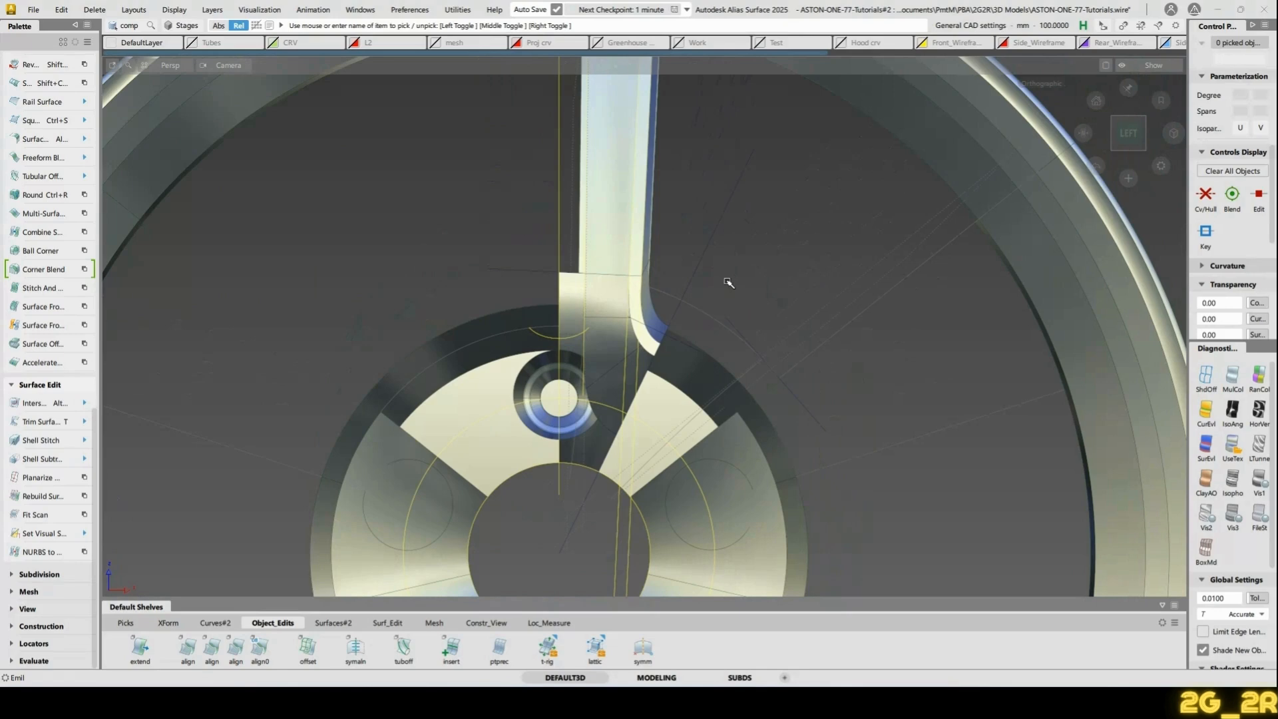
{"action": "middle_click_drag", "start_coordinate": [588, 262], "coordinate": [591, 309], "text": "alt+shift"}
{"action": "right_click_drag", "start_coordinate": [590, 311], "coordinate": [559, 374], "text": "alt+shift"}
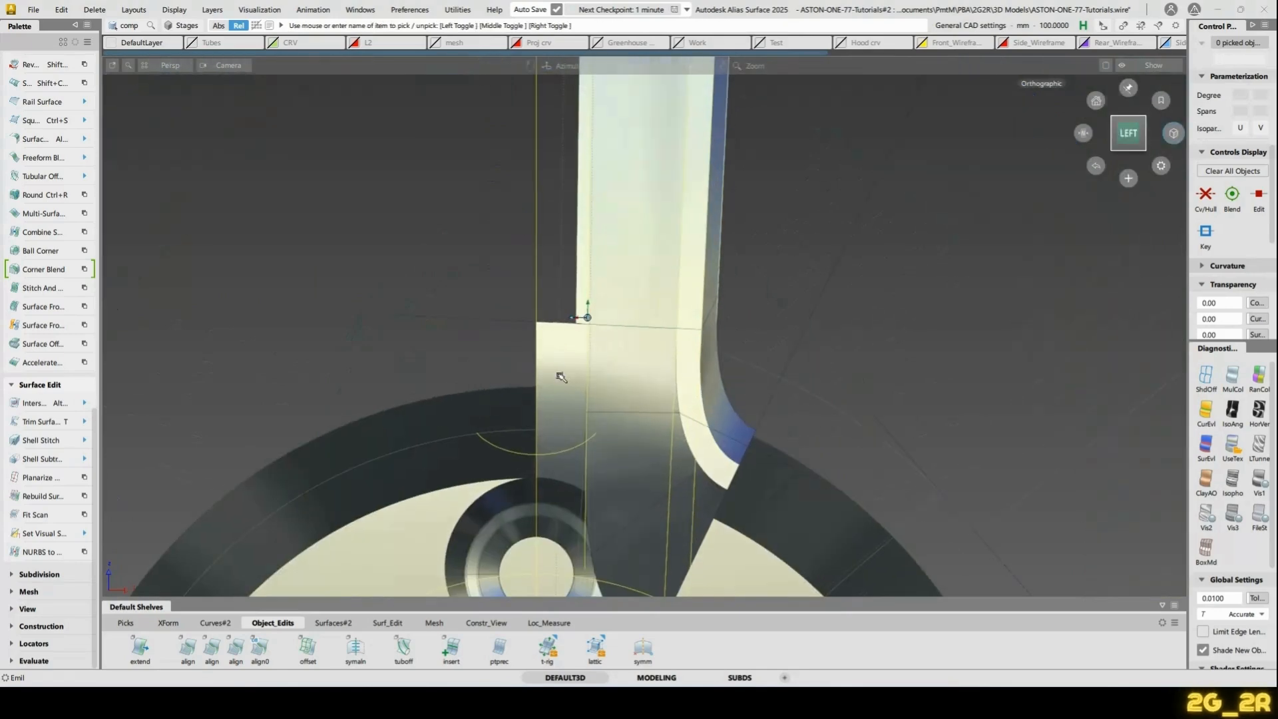
{"action": "left_click_drag", "start_coordinate": [559, 374], "coordinate": [503, 271], "text": "alt+shift"}
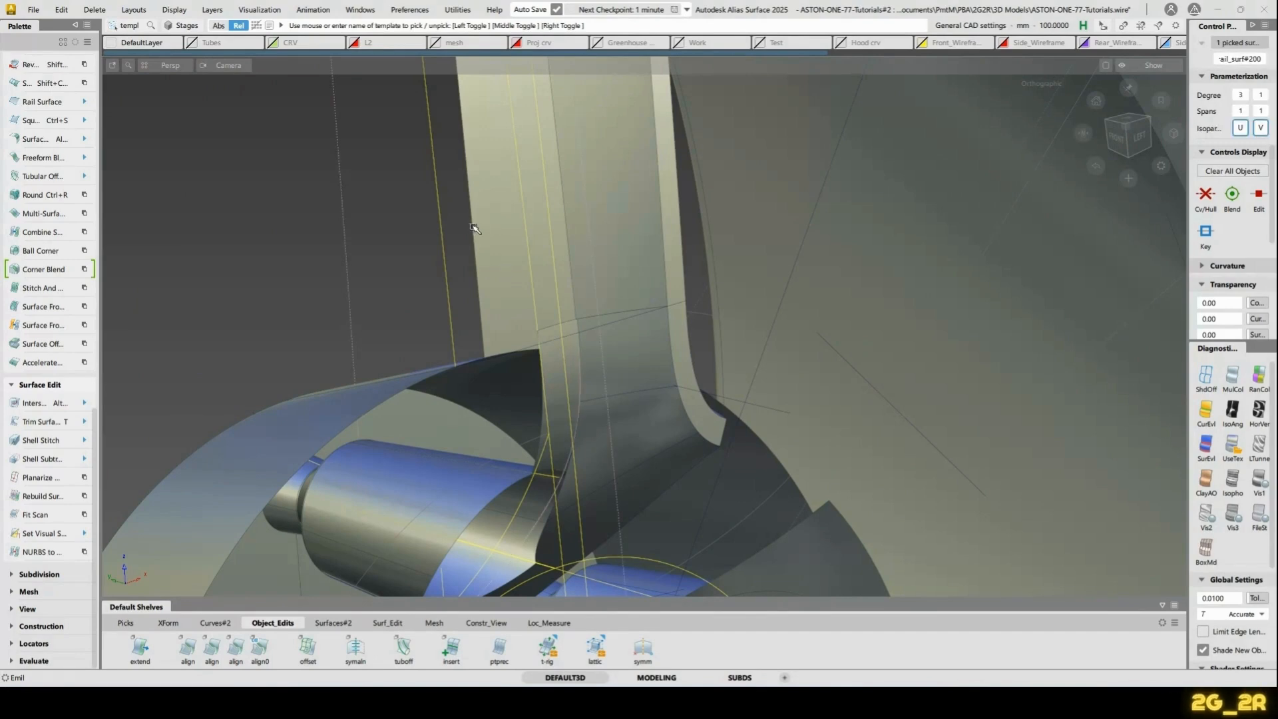
{"action": "left_click_drag", "start_coordinate": [513, 162], "coordinate": [476, 359], "text": "alt+shift"}
{"action": "key", "text": "ctrl+z"}
{"action": "left_click_drag", "start_coordinate": [476, 359], "coordinate": [546, 360], "text": "ctrl+shift"}
{"action": "left_click", "coordinate": [525, 425]}
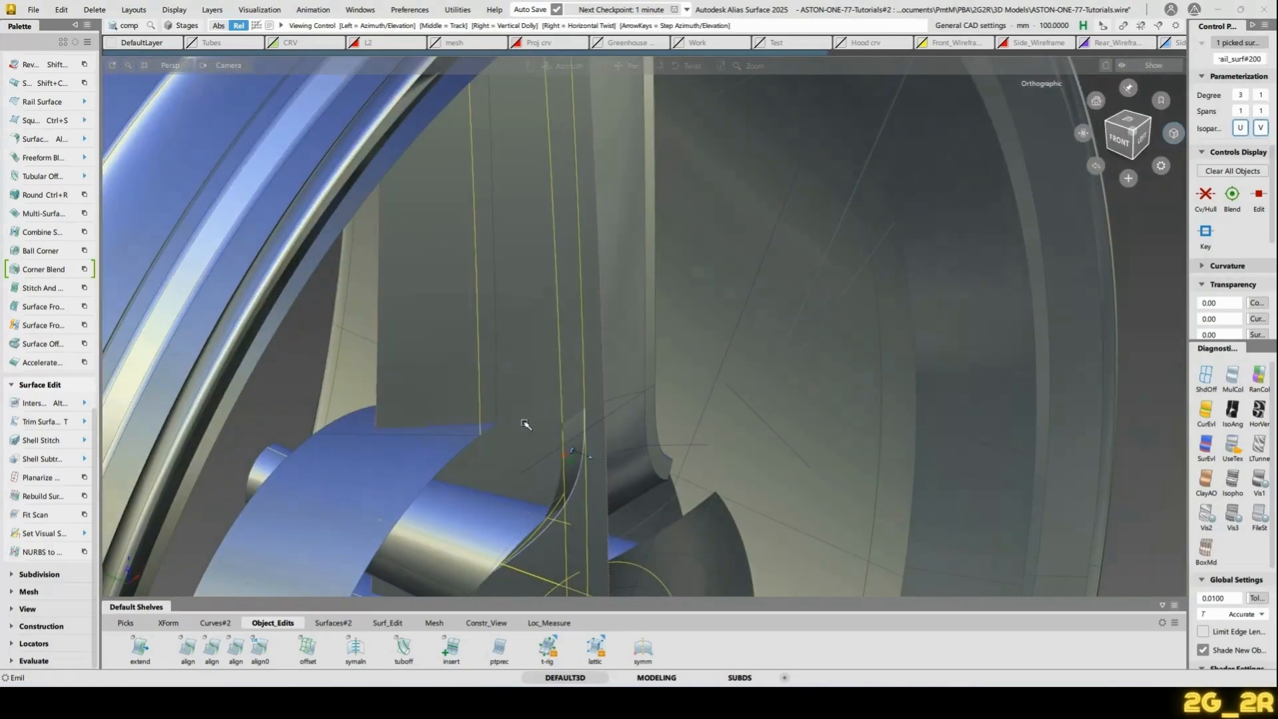
{"action": "mouse_move", "coordinate": [525, 426]}
{"action": "left_mouse_down", "text": "alt+shift"}
{"action": "mouse_move", "coordinate": [568, 302]}
{"action": "mouse_move", "coordinate": [607, 394]}
{"action": "mouse_move", "coordinate": [433, 424]}
{"action": "mouse_move", "coordinate": [466, 385]}
{"action": "mouse_move", "coordinate": [542, 429]}
{"action": "left_mouse_up", "text": "alt+shift"}
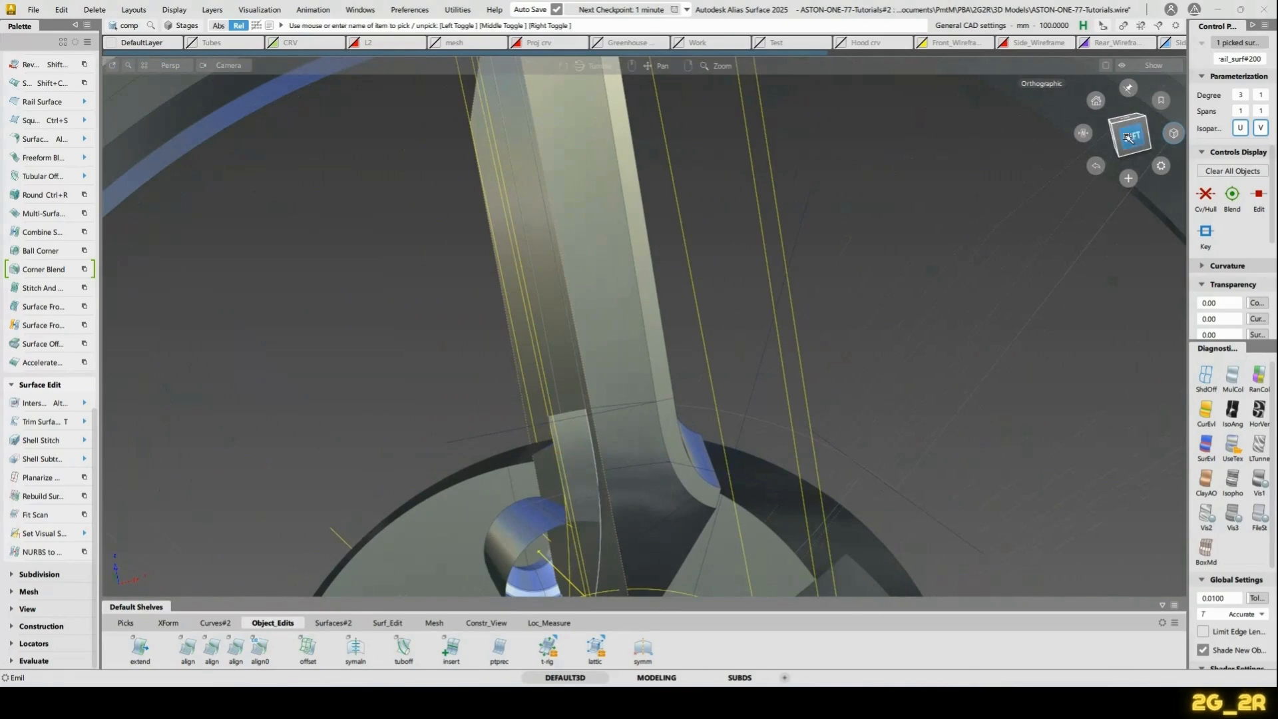
{"action": "left_click", "coordinate": [1131, 137]}
{"action": "right_click_drag", "start_coordinate": [708, 414], "coordinate": [750, 274], "text": "alt+shift"}
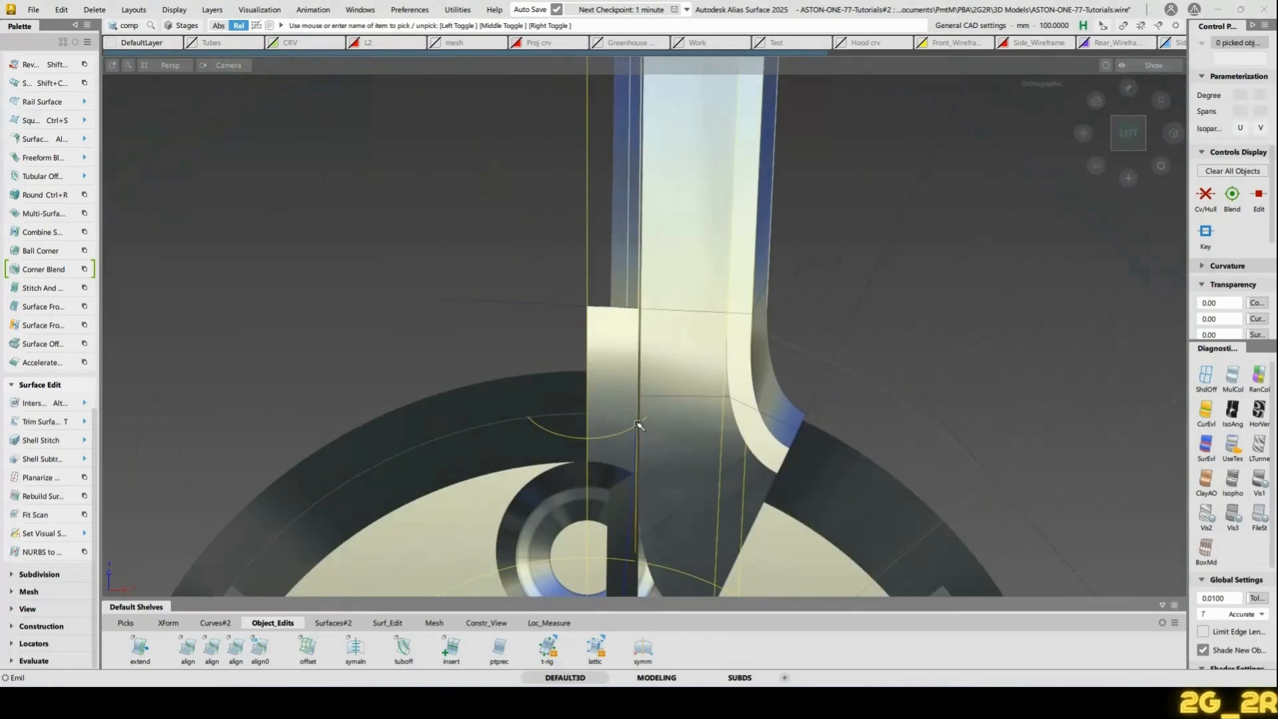
{"action": "left_click", "coordinate": [813, 700]}
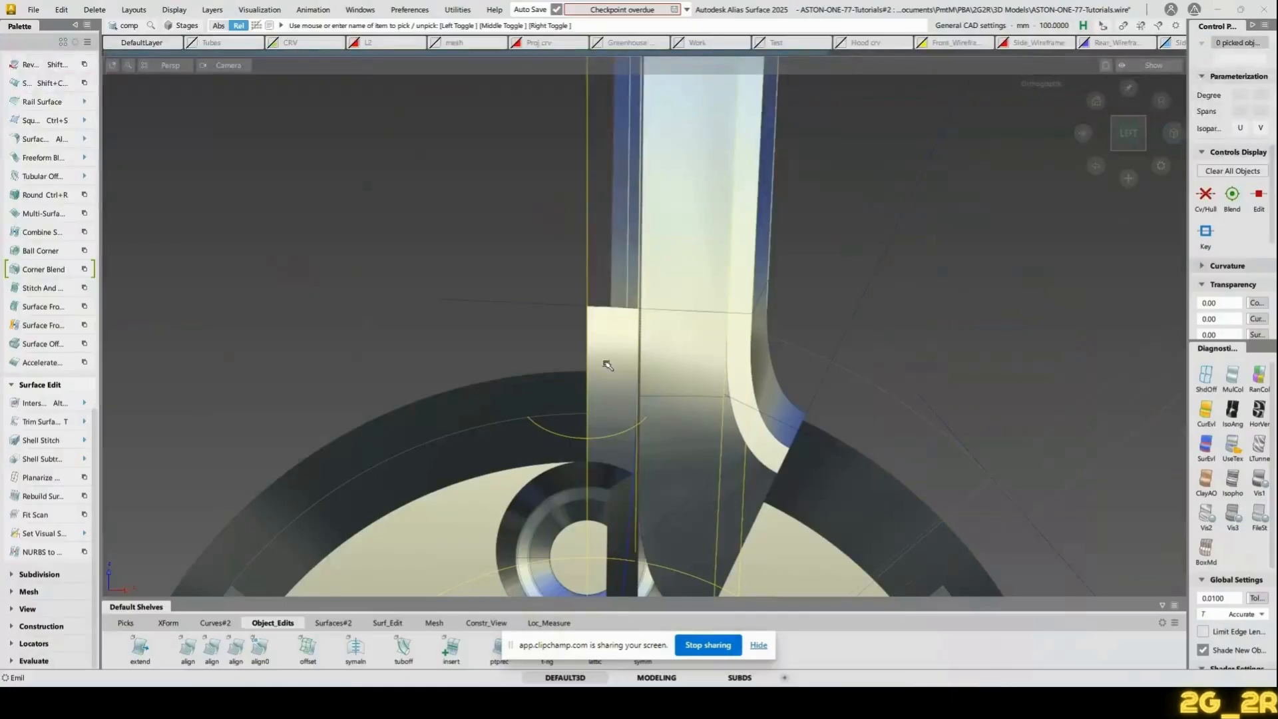
Save the file and project the construction arc onto the narrow transition fillet beside the bolt hole
{"action": "mouse_move", "coordinate": [607, 362]}
{"action": "left_mouse_down", "text": "alt+shift"}
{"action": "mouse_move", "coordinate": [662, 462]}
{"action": "mouse_move", "coordinate": [593, 527]}
{"action": "mouse_move", "coordinate": [675, 426]}
{"action": "mouse_move", "coordinate": [747, 542]}
{"action": "mouse_move", "coordinate": [672, 476]}
{"action": "mouse_move", "coordinate": [701, 466]}
{"action": "mouse_move", "coordinate": [696, 402]}
{"action": "mouse_move", "coordinate": [690, 442]}
{"action": "mouse_move", "coordinate": [625, 378]}
{"action": "mouse_move", "coordinate": [638, 358]}
{"action": "left_mouse_up", "text": "alt+shift"}
{"action": "left_click", "coordinate": [701, 457]}
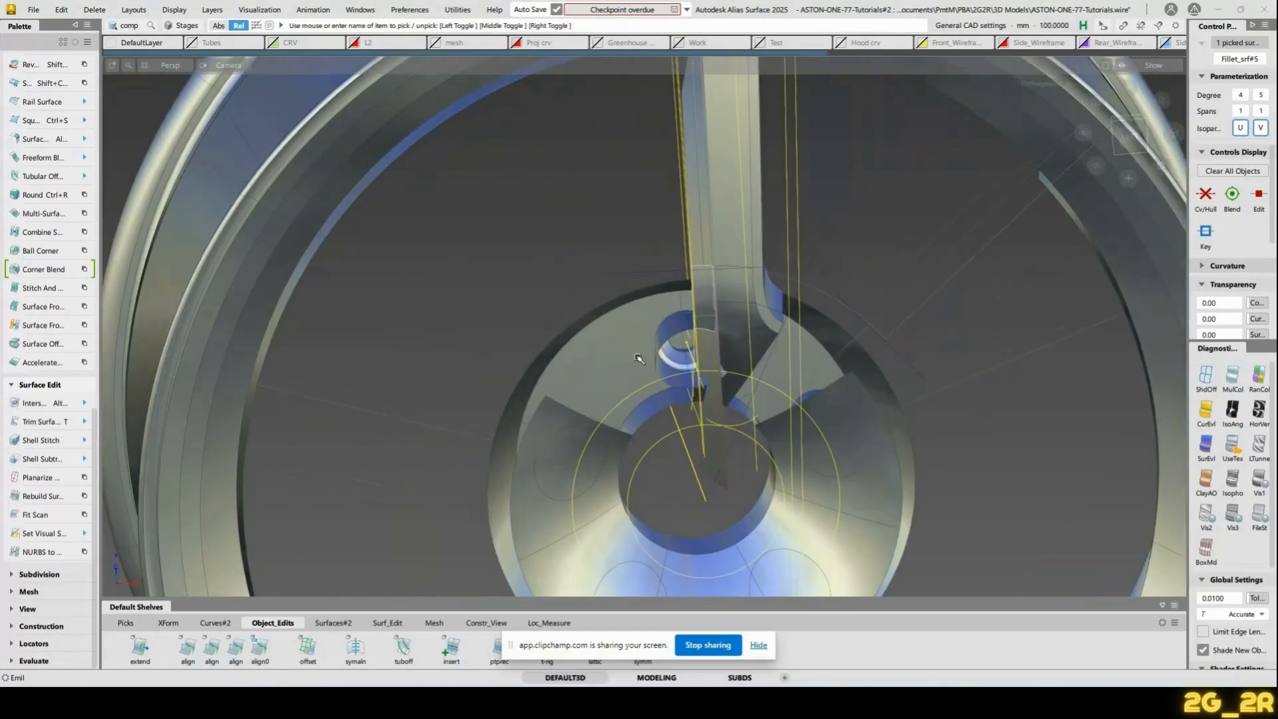
{"action": "key", "text": "ctrl+s"}
{"action": "left_click", "coordinate": [728, 448]}
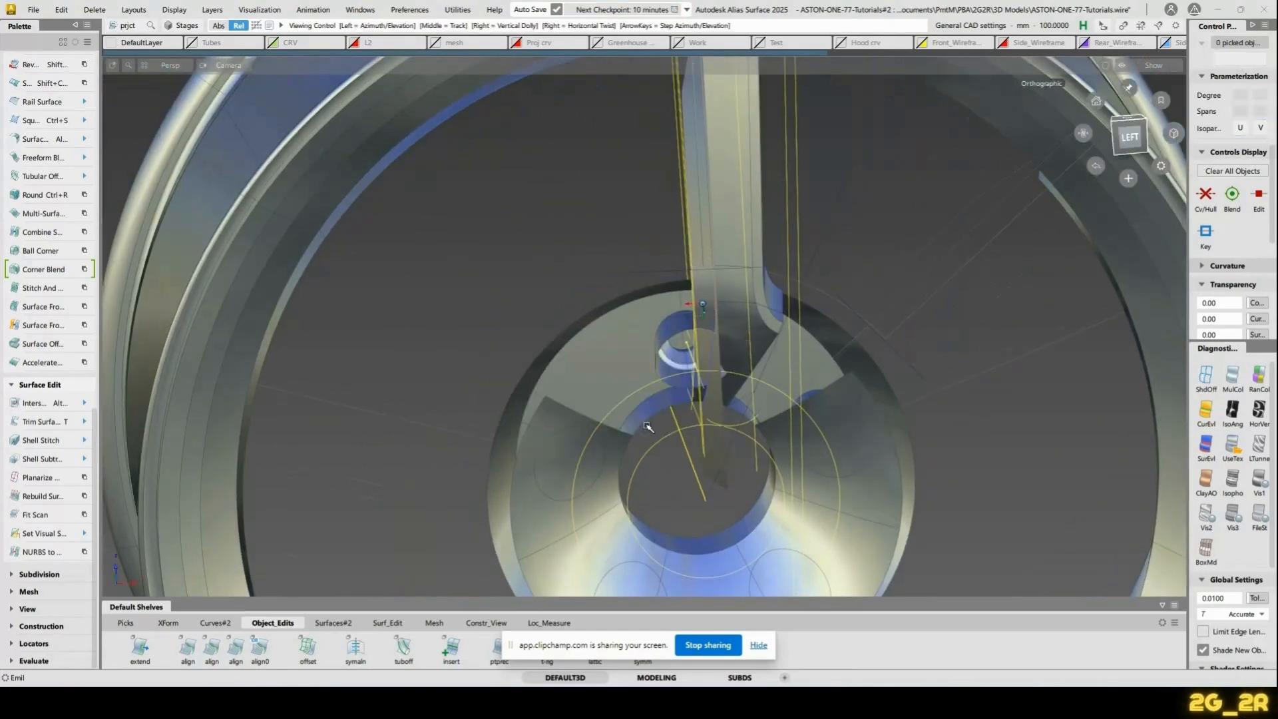
{"action": "left_click_drag", "start_coordinate": [728, 447], "coordinate": [827, 444], "text": "alt+shift"}
{"action": "key", "text": "space"}
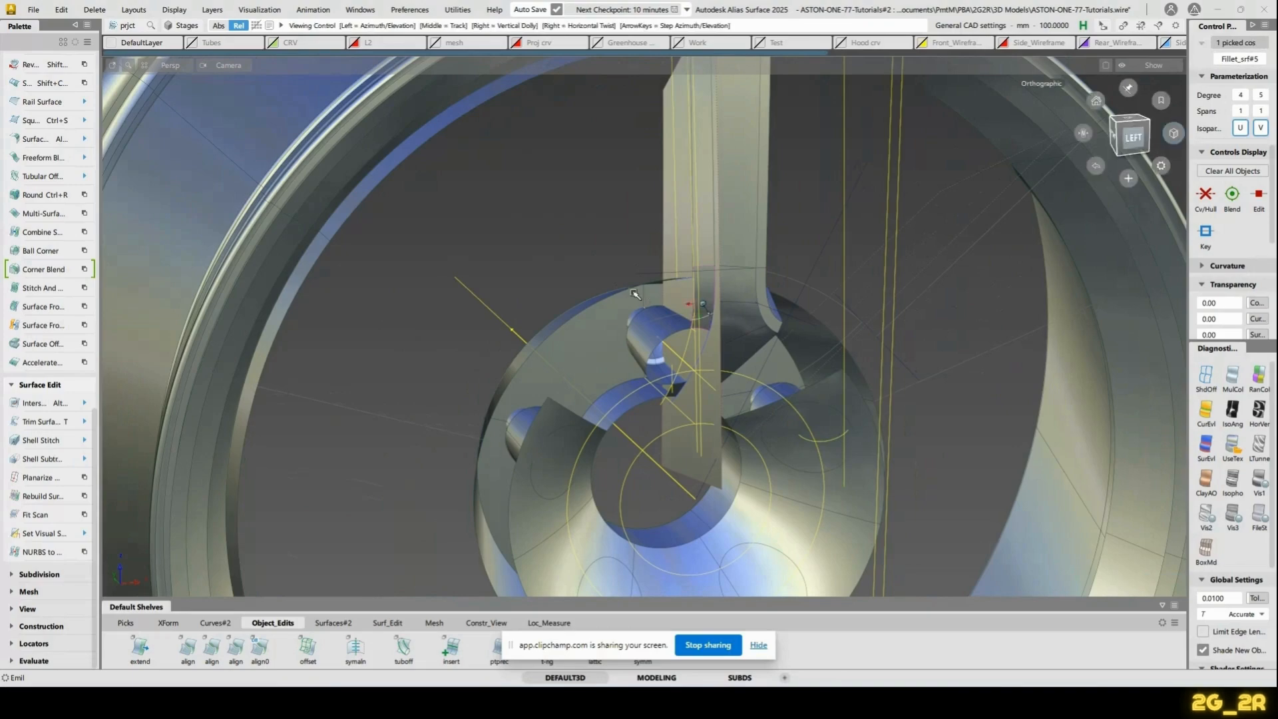
{"action": "left_click_drag", "start_coordinate": [636, 294], "coordinate": [932, 297], "text": "alt+shift"}
{"action": "right_click_drag", "start_coordinate": [932, 297], "coordinate": [767, 203], "text": "alt+shift"}
{"action": "left_click_drag", "start_coordinate": [767, 203], "coordinate": [689, 221], "text": "alt+shift"}
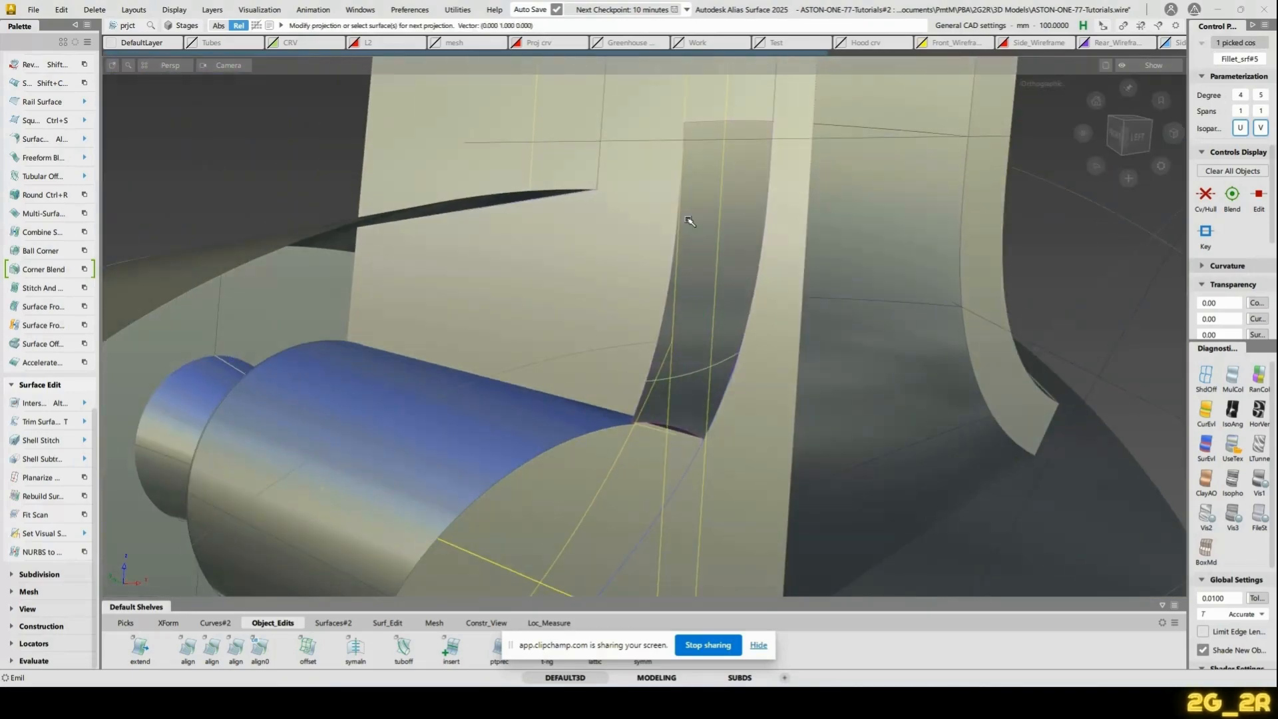
{"action": "key", "text": "Delete"}
Draw a straight degree-1 edit point curve outward from the end of the projected arc
{"action": "middle_click_drag", "start_coordinate": [685, 250], "coordinate": [698, 316], "text": "ctrl+shift"}
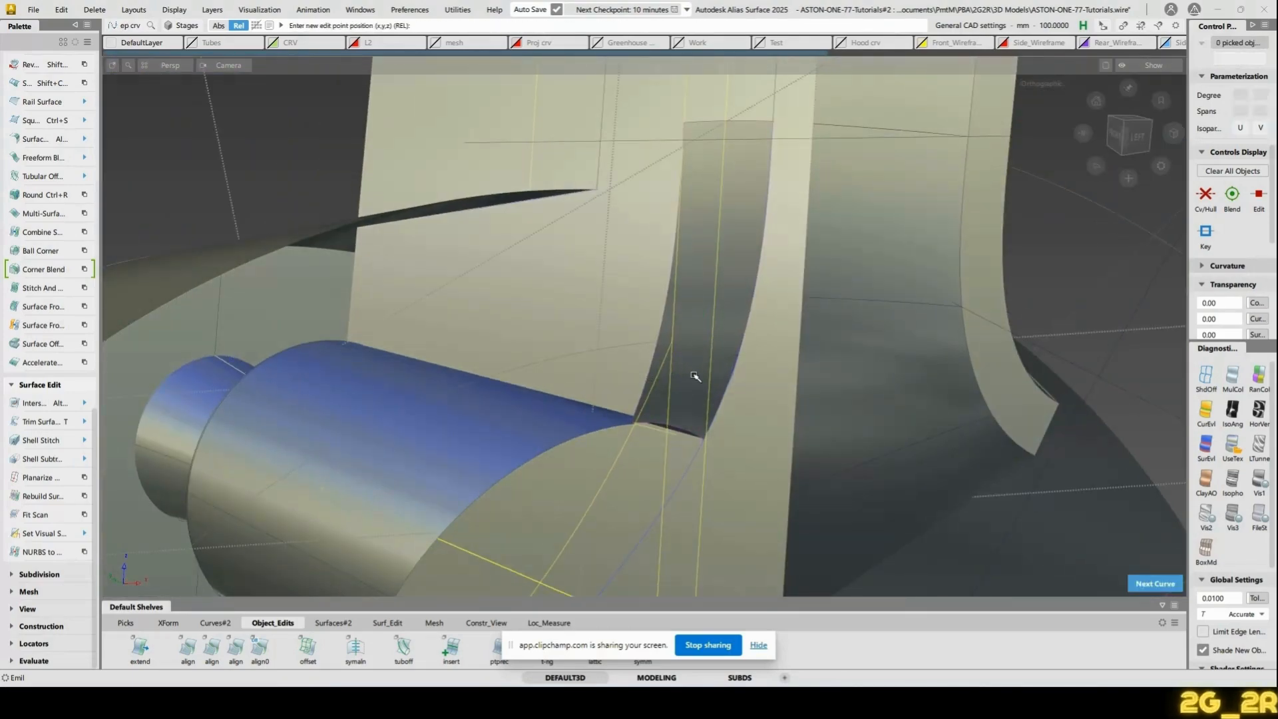
{"action": "left_click", "coordinate": [653, 381]}
{"action": "left_click_drag", "start_coordinate": [293, 197], "coordinate": [533, 166], "text": "alt+shift"}
{"action": "left_click", "coordinate": [1120, 136]}
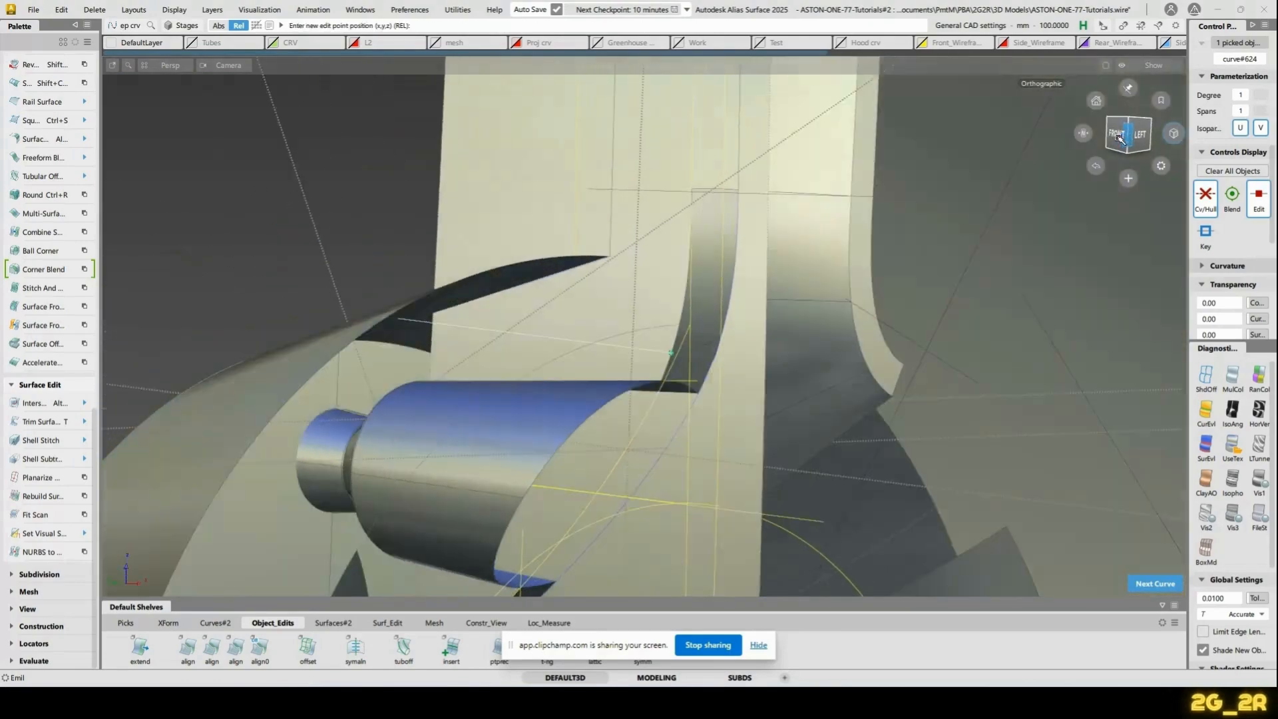
Rotate the straight curve 5 degrees about X from its end on the projected arc
{"action": "left_click_drag", "start_coordinate": [442, 338], "coordinate": [443, 308], "text": "ctrl+shift"}
{"action": "left_click", "coordinate": [455, 353]}
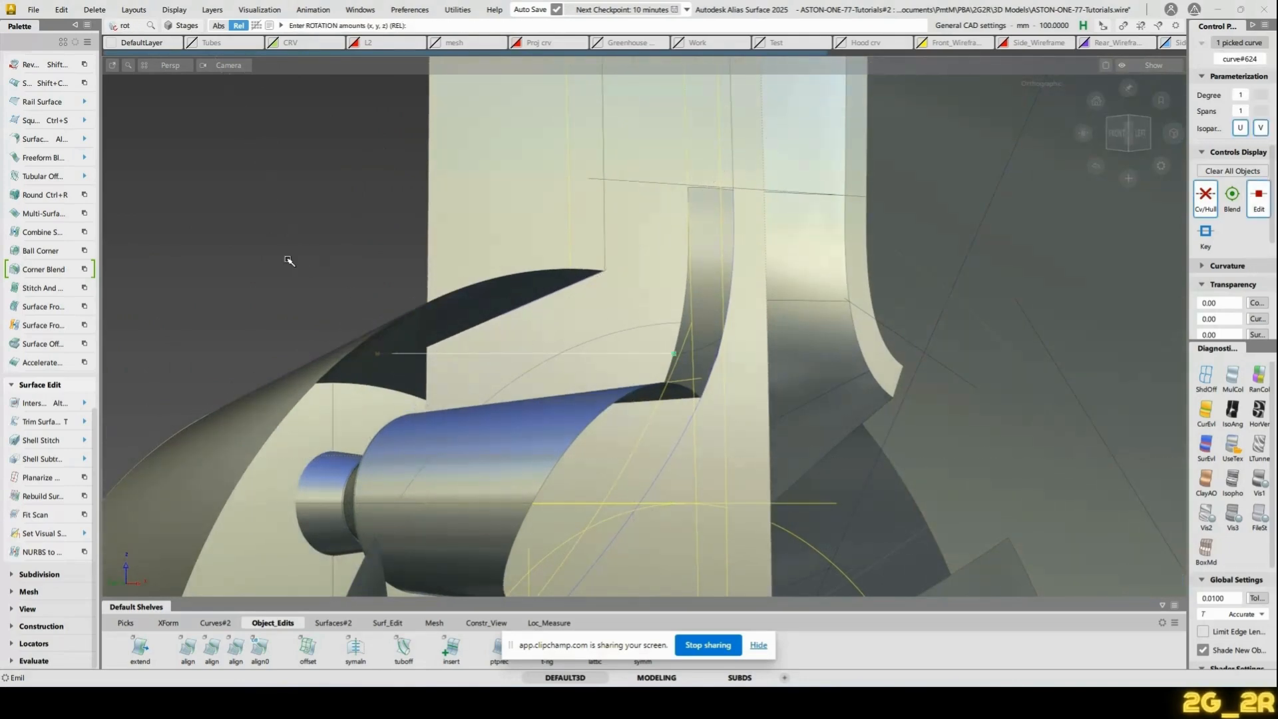
{"action": "right_click_drag", "start_coordinate": [519, 320], "coordinate": [526, 293]}
{"action": "left_click", "coordinate": [1038, 297]}
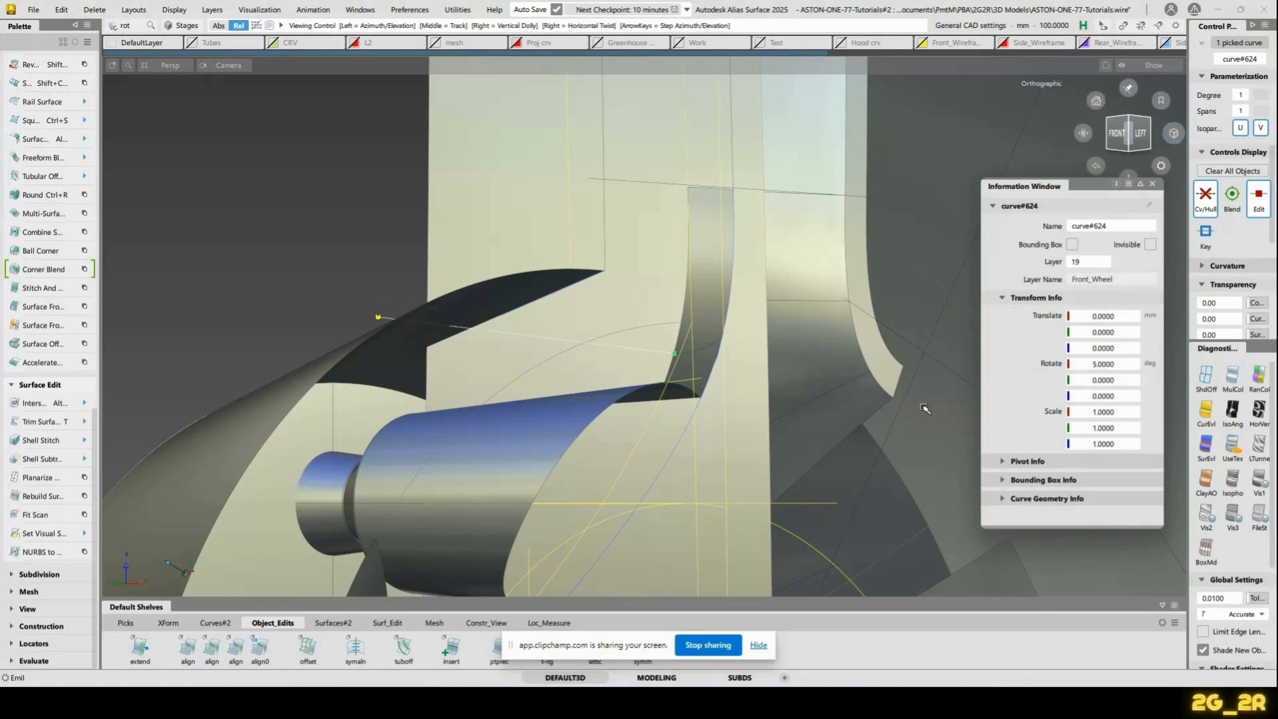
Sweep the projected arc along the tilted straight curve with the Profile tool, using Natural orientation and Radial frame travel
{"action": "left_click_drag", "start_coordinate": [701, 307], "coordinate": [590, 322], "text": "alt+shift"}
{"action": "right_click_drag", "start_coordinate": [591, 323], "coordinate": [645, 317], "text": "alt+shift"}
{"action": "middle_click_drag", "start_coordinate": [645, 316], "coordinate": [432, 371], "text": "alt+shift"}
{"action": "key", "text": "Escape"}
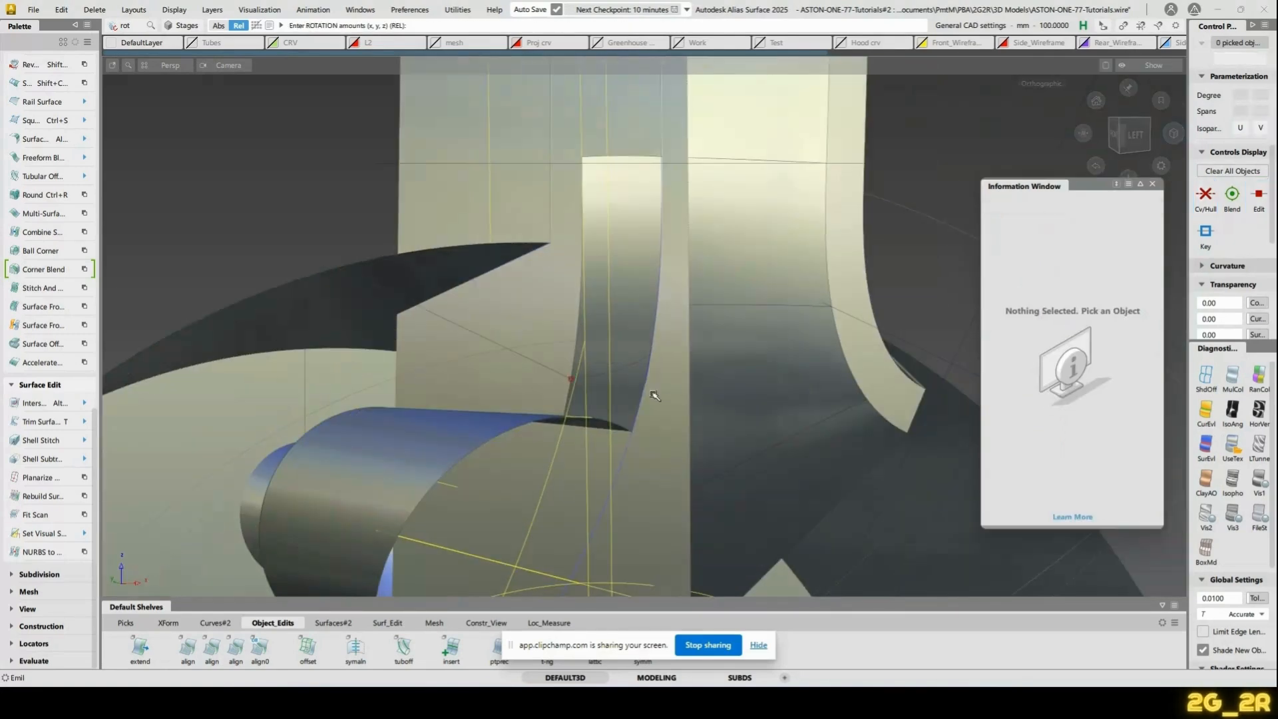
{"action": "key", "text": "alt+p"}
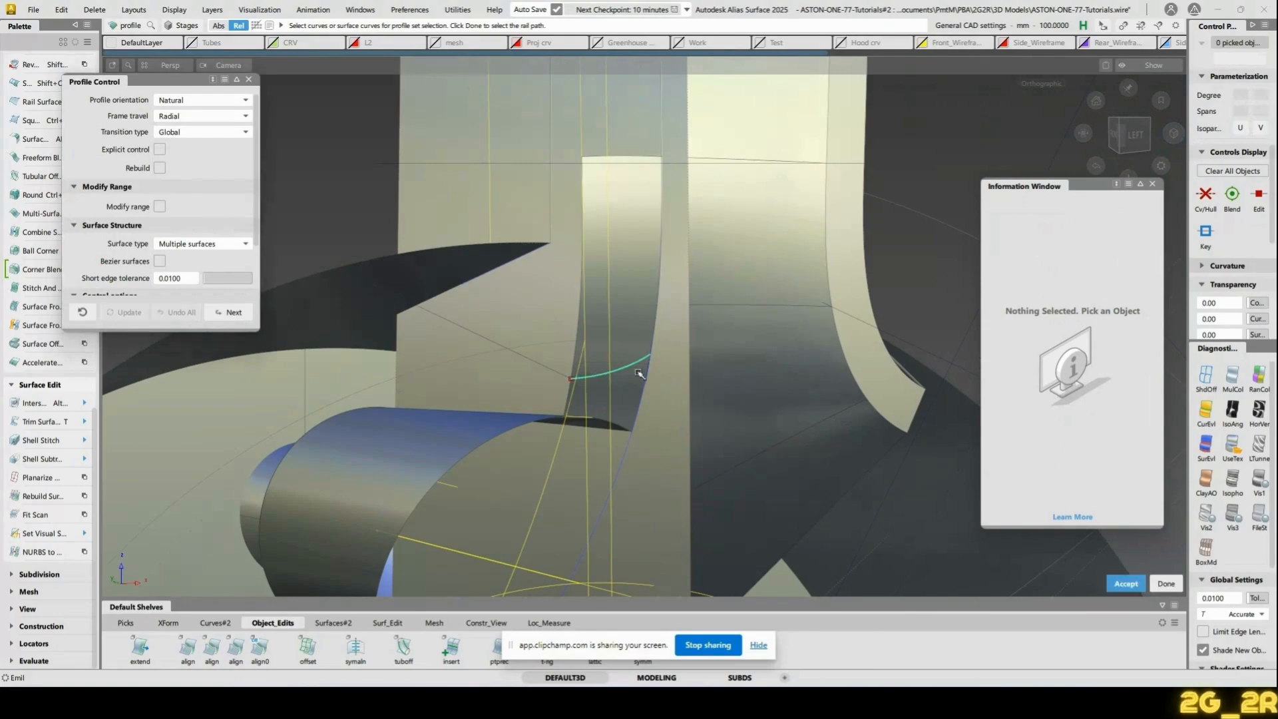
{"action": "key", "text": "space"}
{"action": "left_click", "coordinate": [652, 297]}
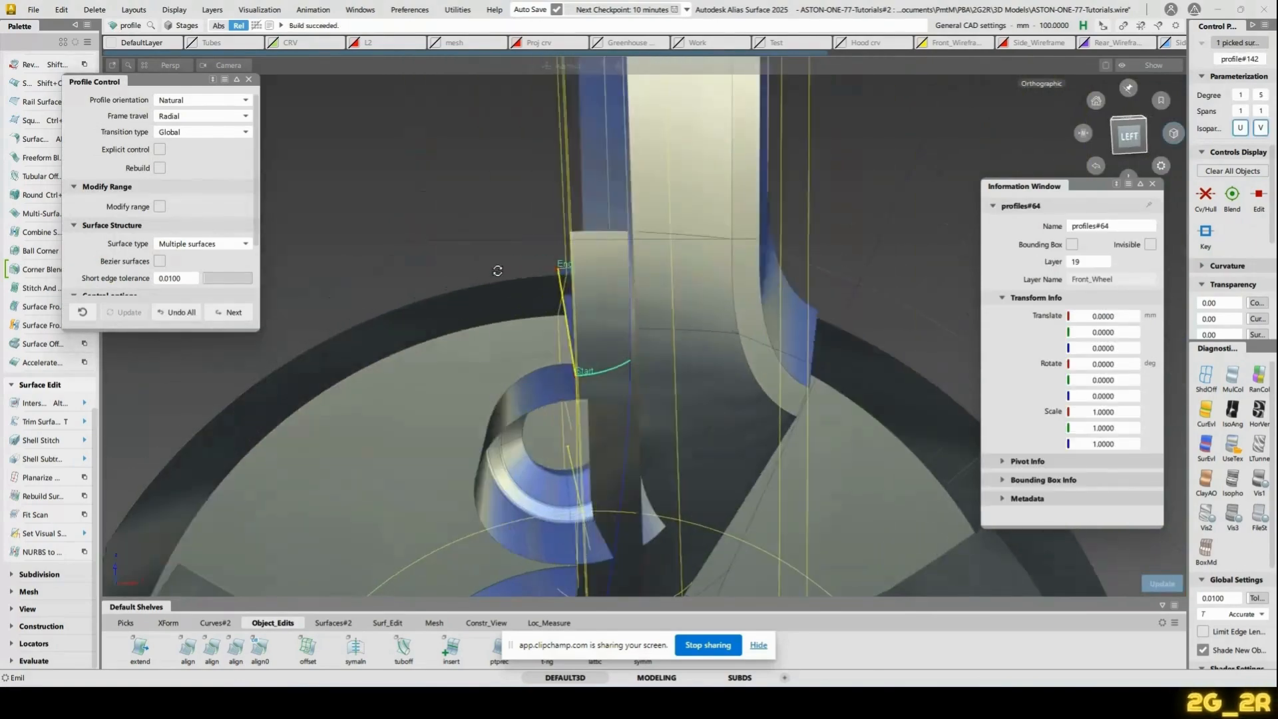
{"action": "right_click_drag", "start_coordinate": [649, 330], "coordinate": [656, 342], "text": "alt+shift"}
{"action": "left_click_drag", "start_coordinate": [656, 342], "coordinate": [528, 217], "text": "alt+shift"}
{"action": "middle_click_drag", "start_coordinate": [528, 217], "coordinate": [540, 231], "text": "alt+shift"}
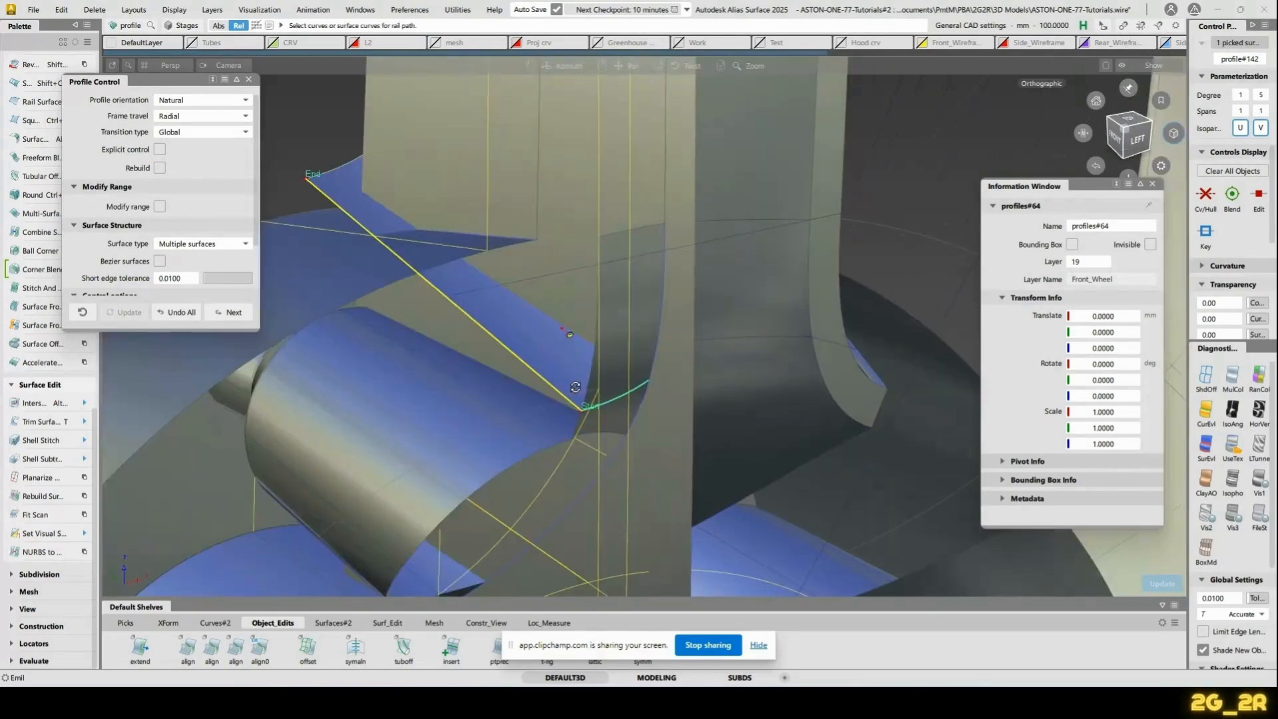
{"action": "key", "text": "ctrl+z"}
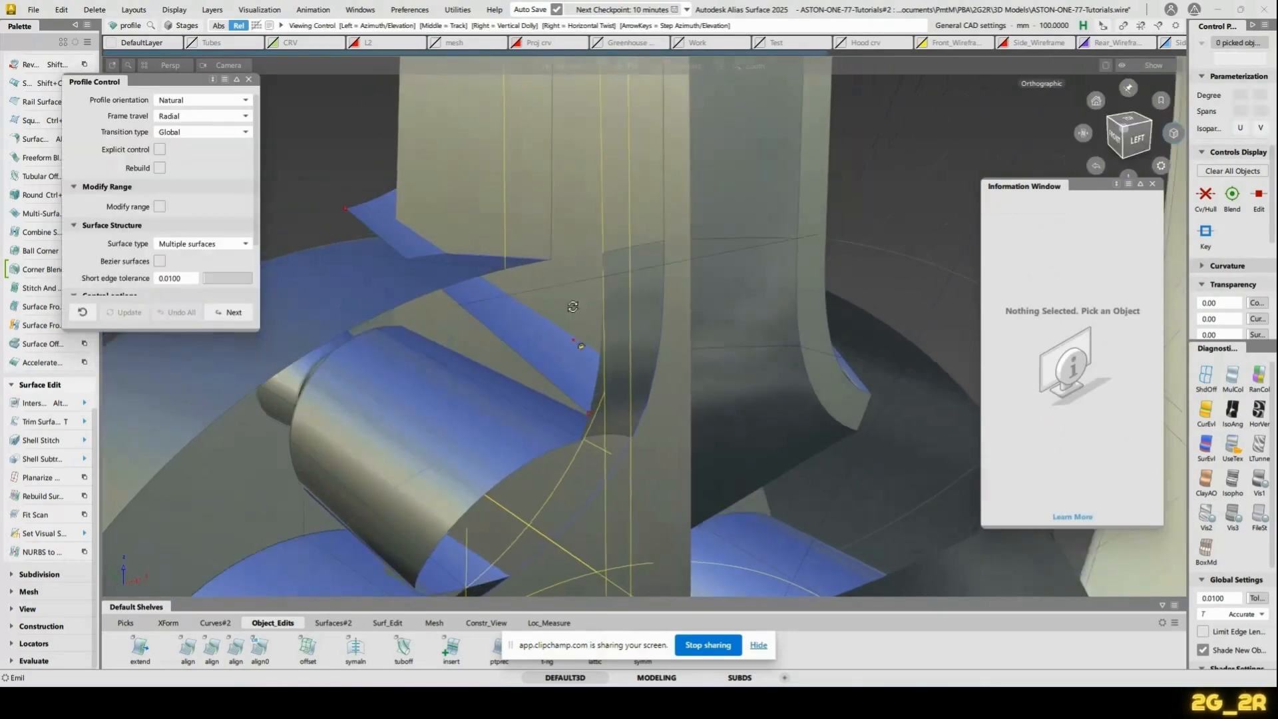
Shorten the outer end of the swept surface with Extend, pulling its edge back just inside the hub rim
{"action": "left_click_drag", "start_coordinate": [550, 230], "coordinate": [584, 360], "text": "alt+shift"}
{"action": "left_click_drag", "start_coordinate": [375, 146], "coordinate": [459, 177], "text": "alt+shift"}
{"action": "middle_click_drag", "start_coordinate": [391, 146], "coordinate": [704, 319], "text": "alt+shift"}
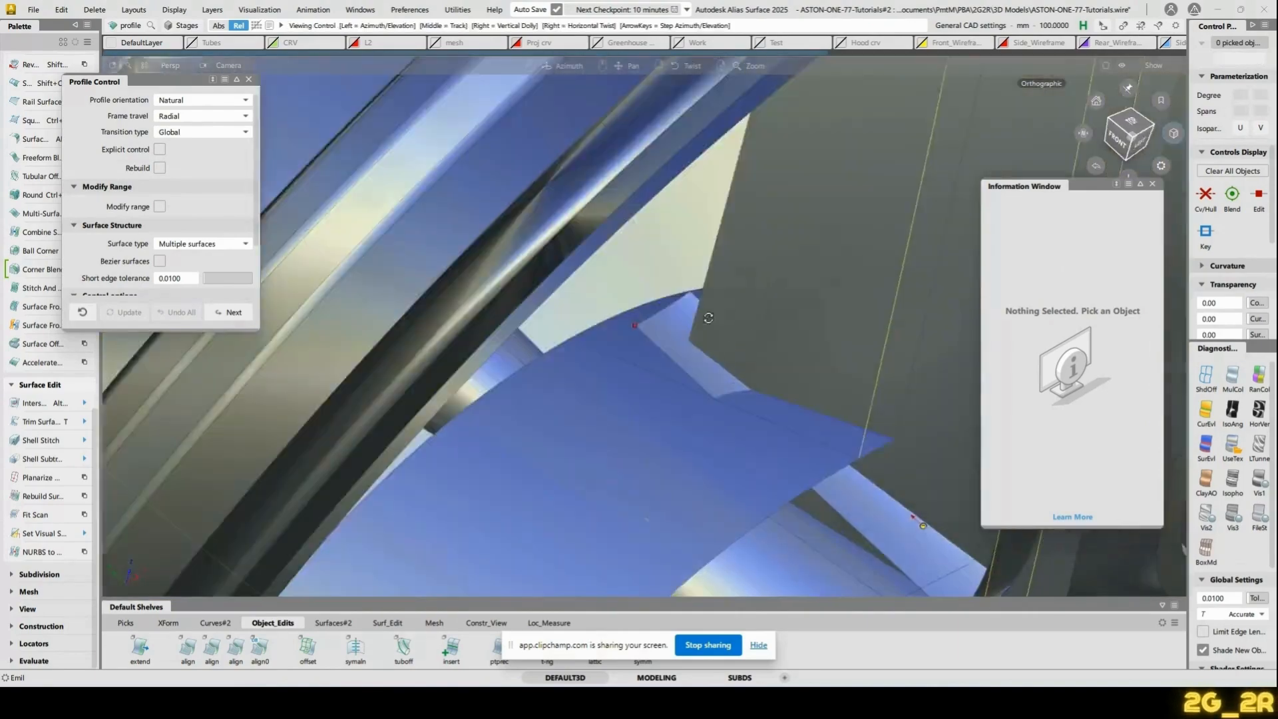
{"action": "left_click_drag", "start_coordinate": [704, 320], "coordinate": [725, 355], "text": "alt+shift"}
{"action": "left_click_drag", "start_coordinate": [726, 356], "coordinate": [589, 352], "text": "ctrl+shift"}
{"action": "left_click", "coordinate": [697, 368]}
{"action": "middle_click_drag", "start_coordinate": [697, 368], "coordinate": [646, 278], "text": "alt+shift"}
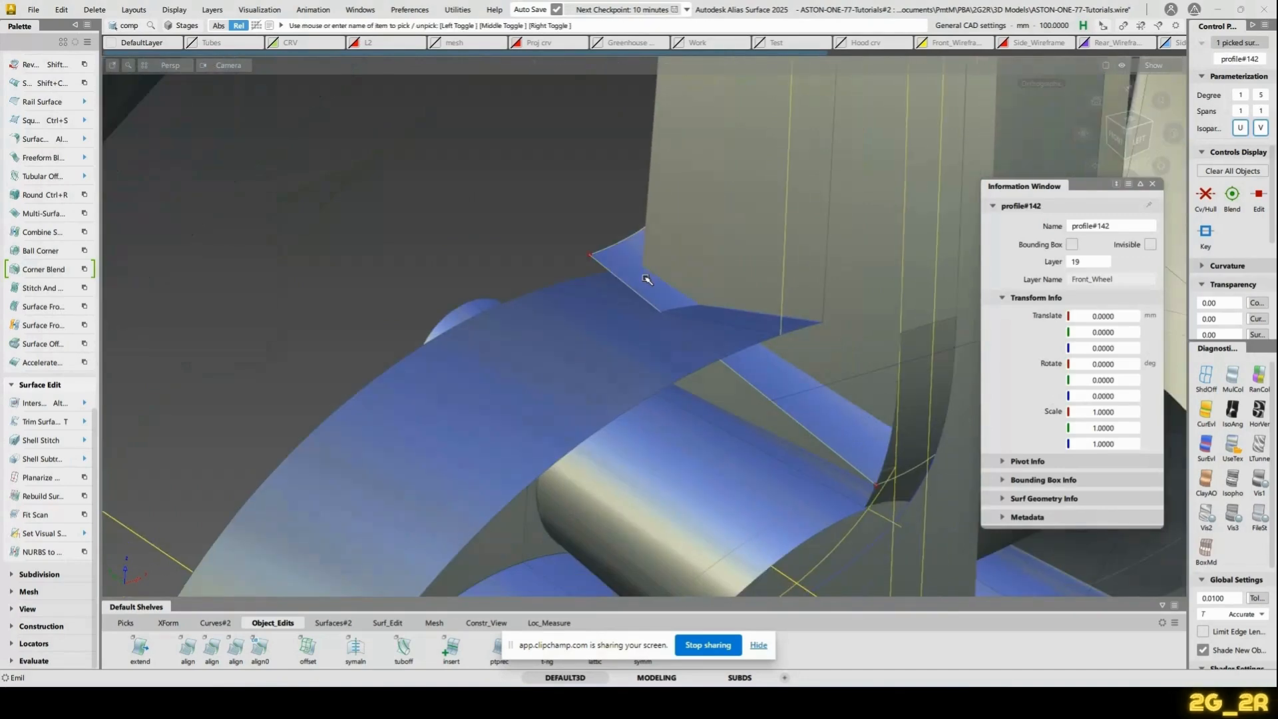
{"action": "key", "text": "alt+i"}
{"action": "middle_click_drag", "start_coordinate": [582, 197], "coordinate": [582, 197], "text": "ctrl+shift"}
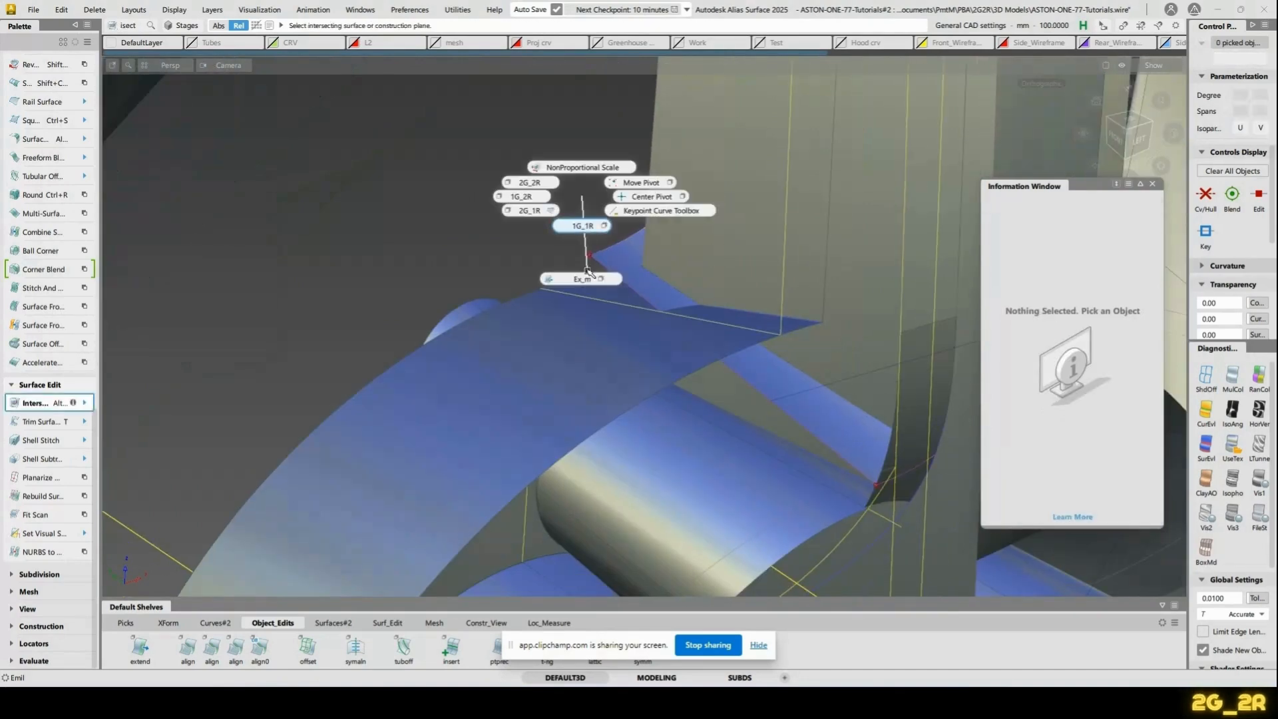
{"action": "middle_click_drag", "start_coordinate": [589, 280], "coordinate": [589, 280], "text": "ctrl+shift"}
{"action": "left_click", "coordinate": [608, 246]}
{"action": "key", "text": "Return"}
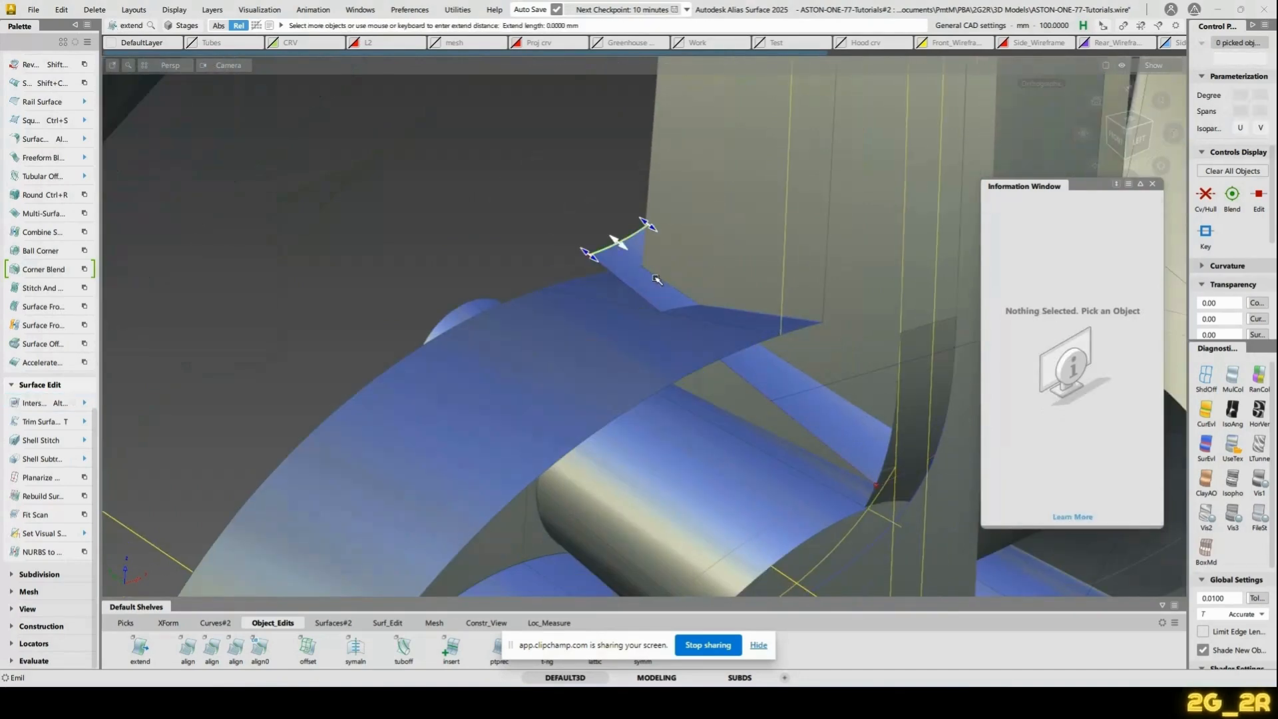
{"action": "left_click_drag", "start_coordinate": [656, 279], "coordinate": [692, 312]}
Delete the leftover straight rail curve of the swept surface
{"action": "middle_click_drag", "start_coordinate": [751, 357], "coordinate": [707, 339], "text": "alt+shift"}
{"action": "left_click_drag", "start_coordinate": [599, 248], "coordinate": [557, 165], "text": "ctrl+shift"}
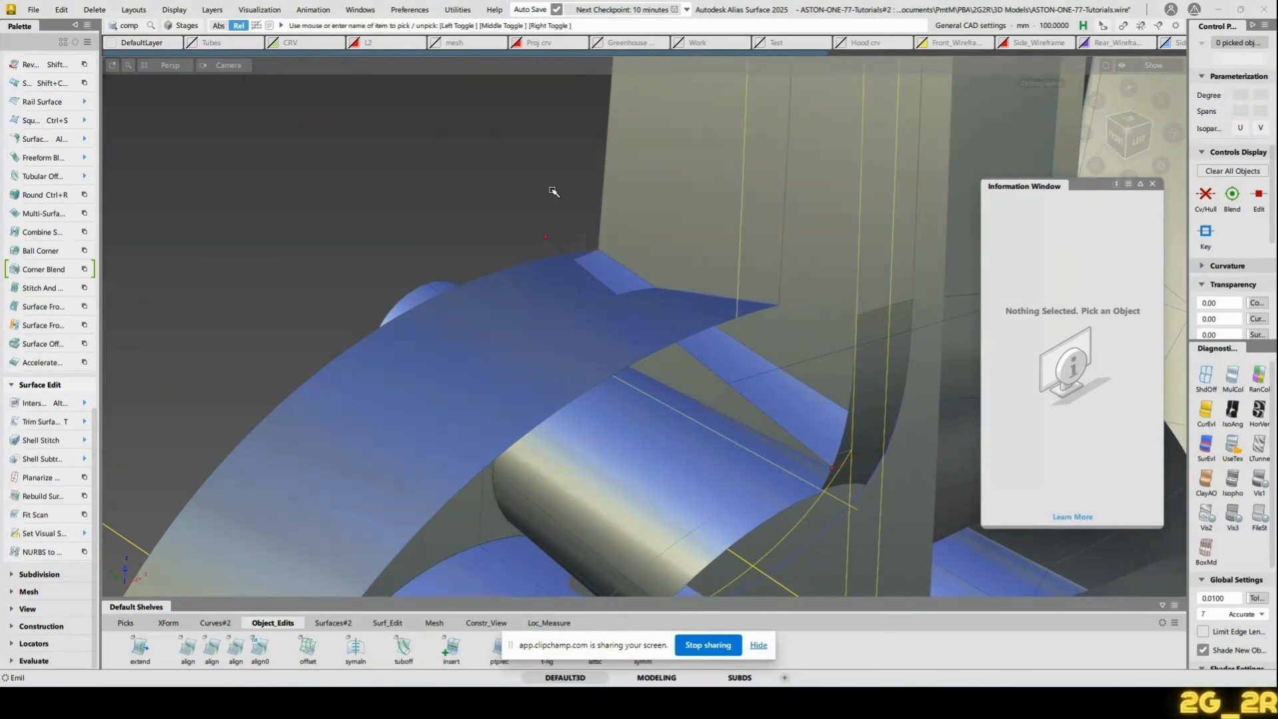
{"action": "left_click", "coordinate": [551, 240]}
{"action": "key", "text": "Delete"}
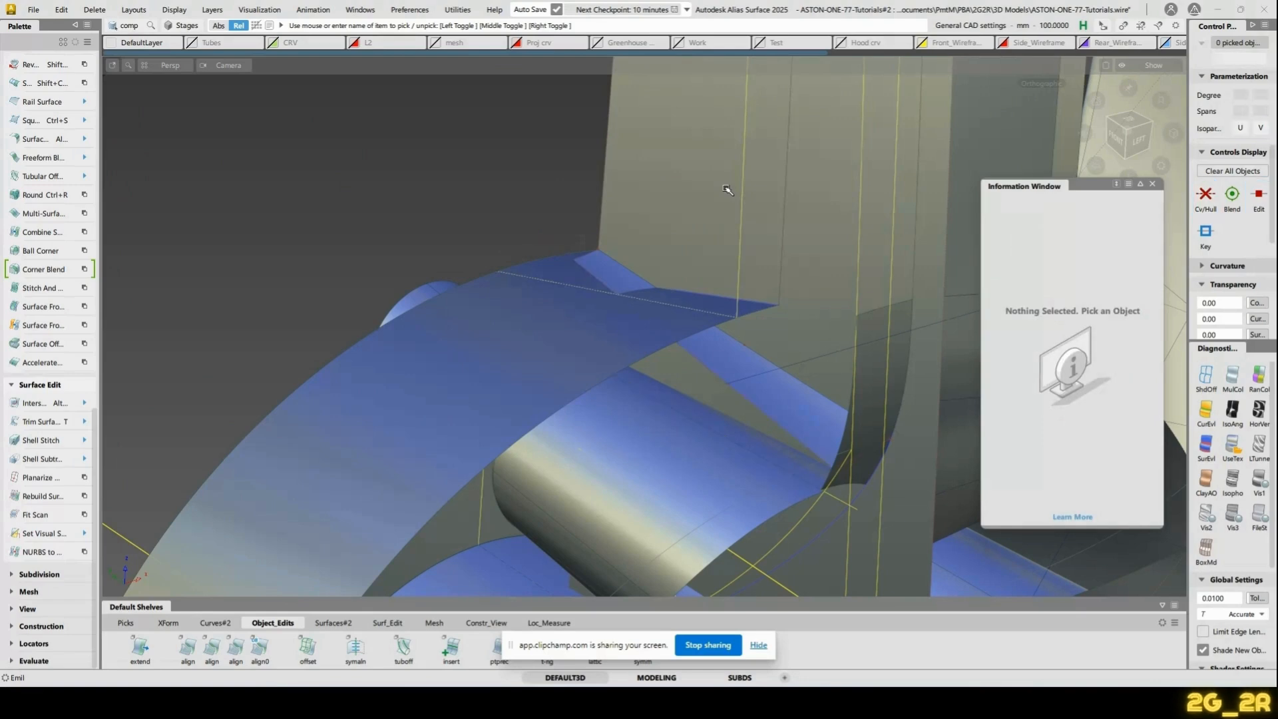
{"action": "middle_click_drag", "start_coordinate": [716, 233], "coordinate": [654, 228], "text": "alt+shift"}
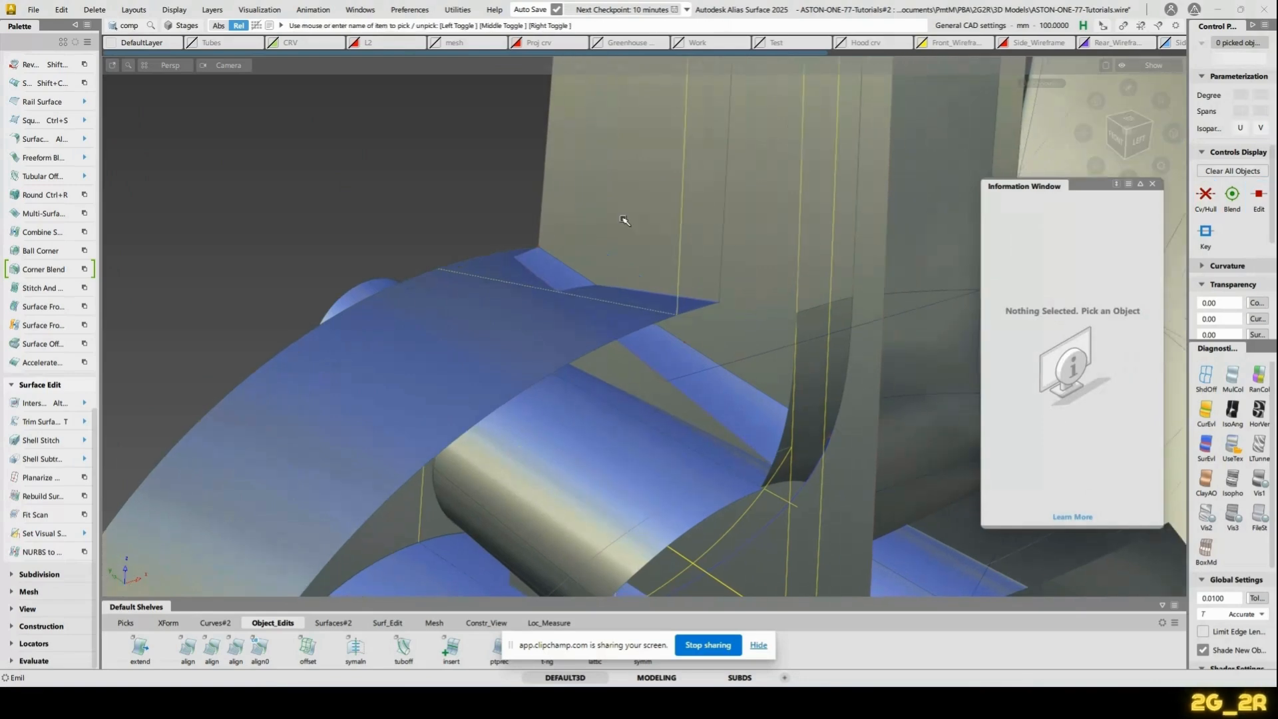
Build a G2 Curvature surface fillet between the spoke's side face and the swept surface with a chordal length of 5 mm
{"action": "key", "text": "alt+f"}
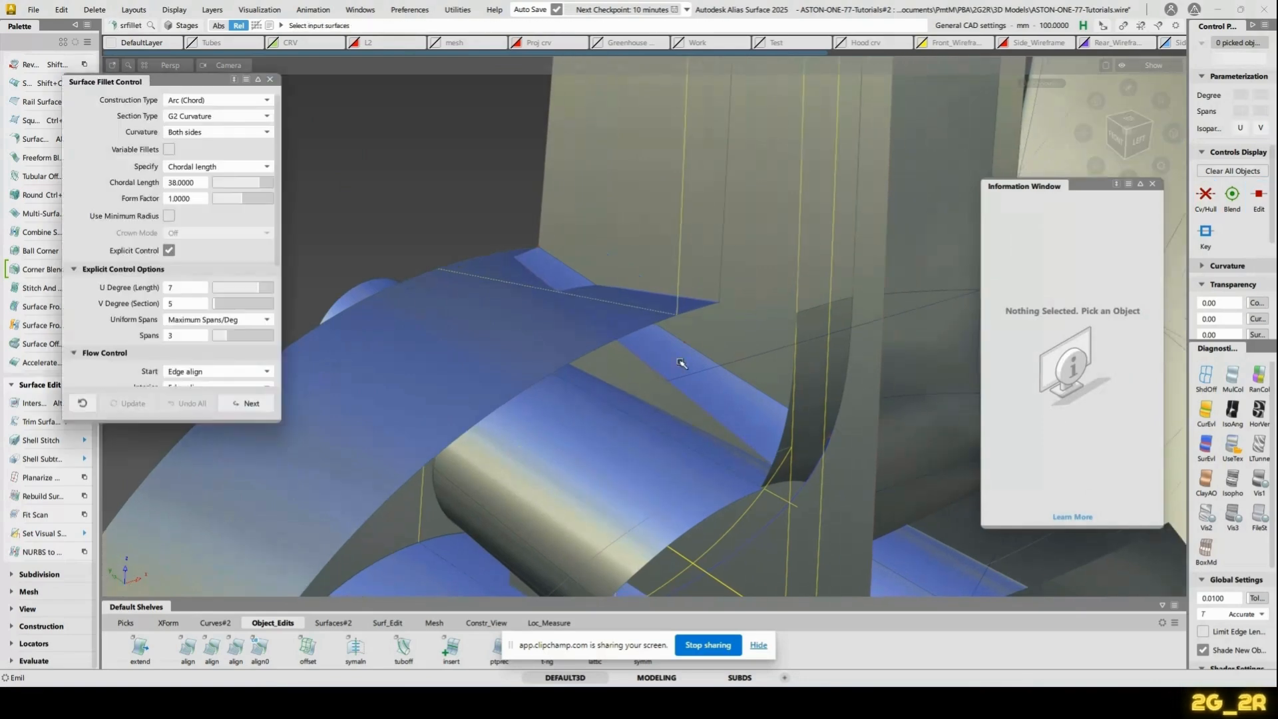
{"action": "left_click", "coordinate": [733, 308]}
{"action": "left_click", "coordinate": [710, 380]}
{"action": "left_click_drag", "start_coordinate": [710, 379], "coordinate": [785, 350], "text": "alt+shift"}
{"action": "middle_click_drag", "start_coordinate": [863, 294], "coordinate": [755, 365], "text": "alt+shift"}
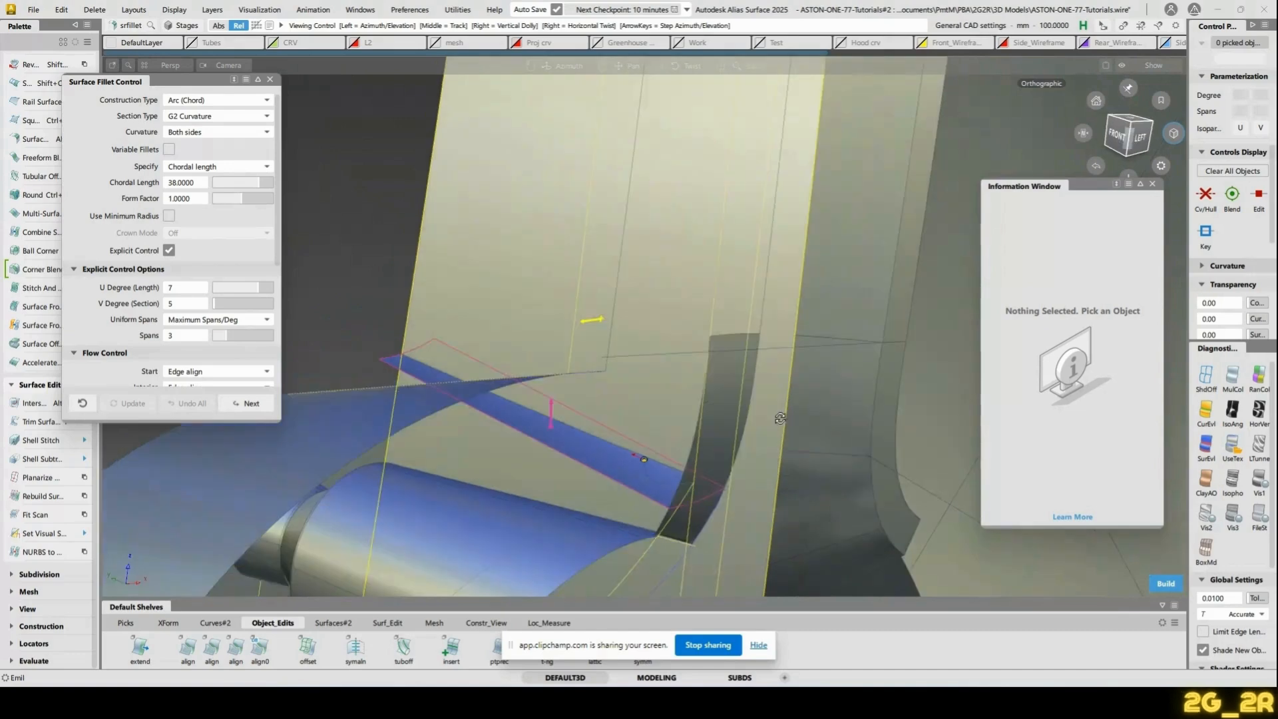
{"action": "left_click_drag", "start_coordinate": [755, 364], "coordinate": [752, 422], "text": "alt+shift"}
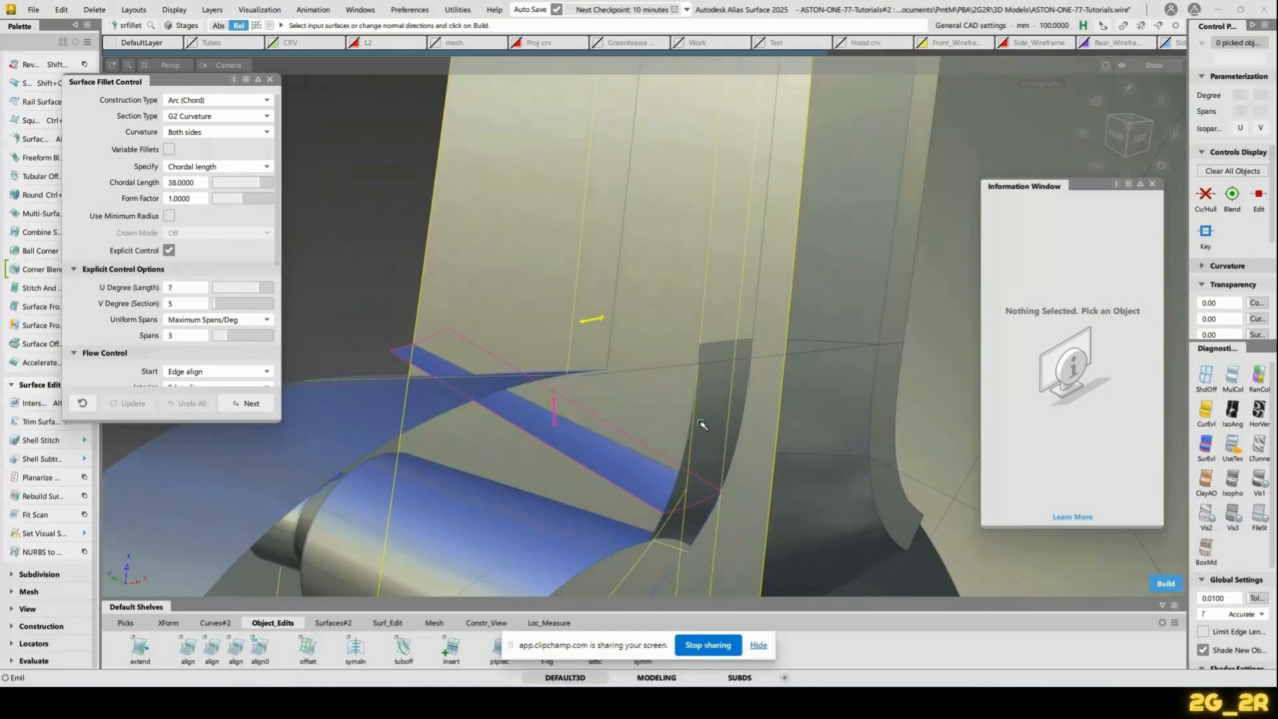
{"action": "left_click", "coordinate": [193, 179]}
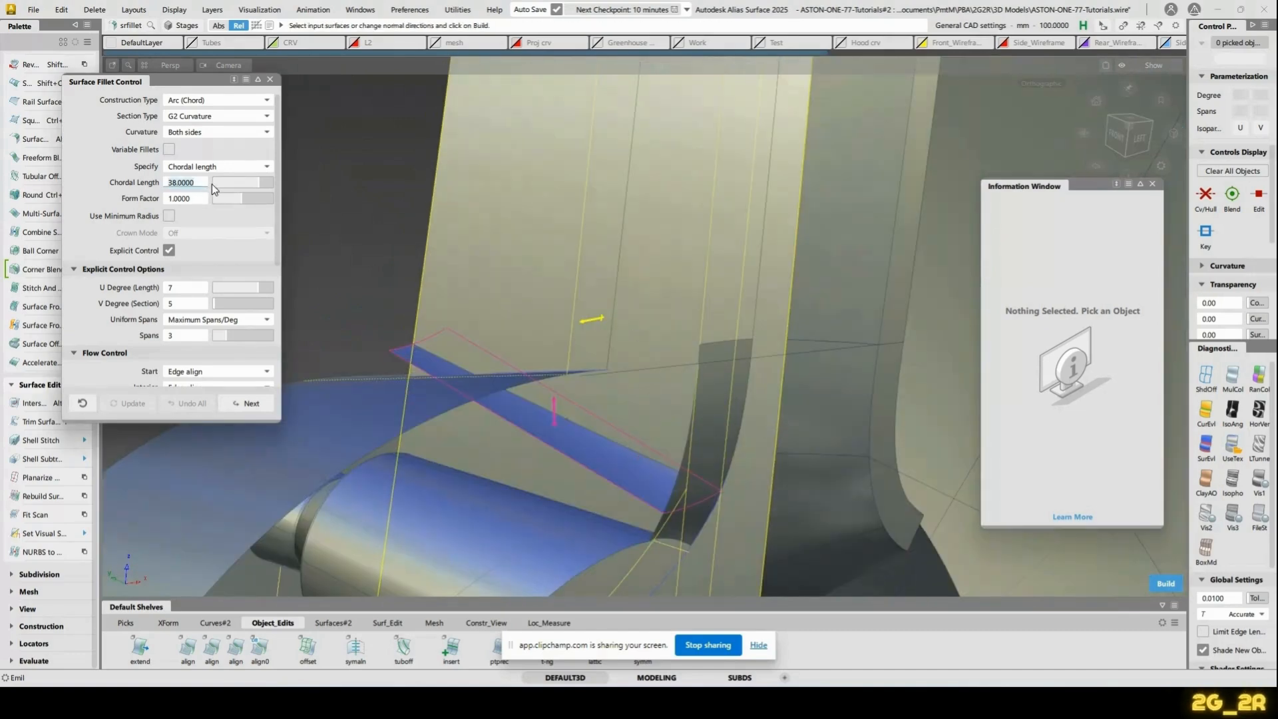
{"action": "type", "text": "5"}
{"action": "key", "text": "Return"}
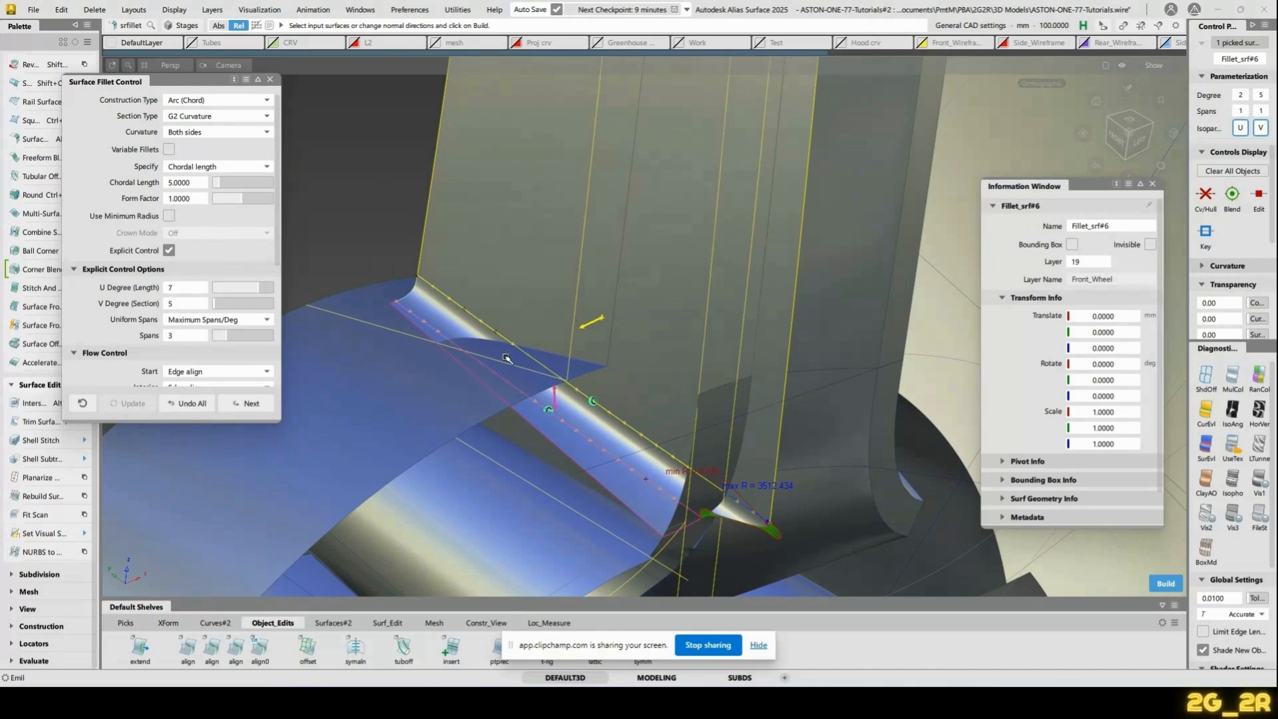
Set the flow control at the start of the 5 mm spoke fillet to Extend
{"action": "key", "text": "q"}
{"action": "left_click", "coordinate": [548, 407]}
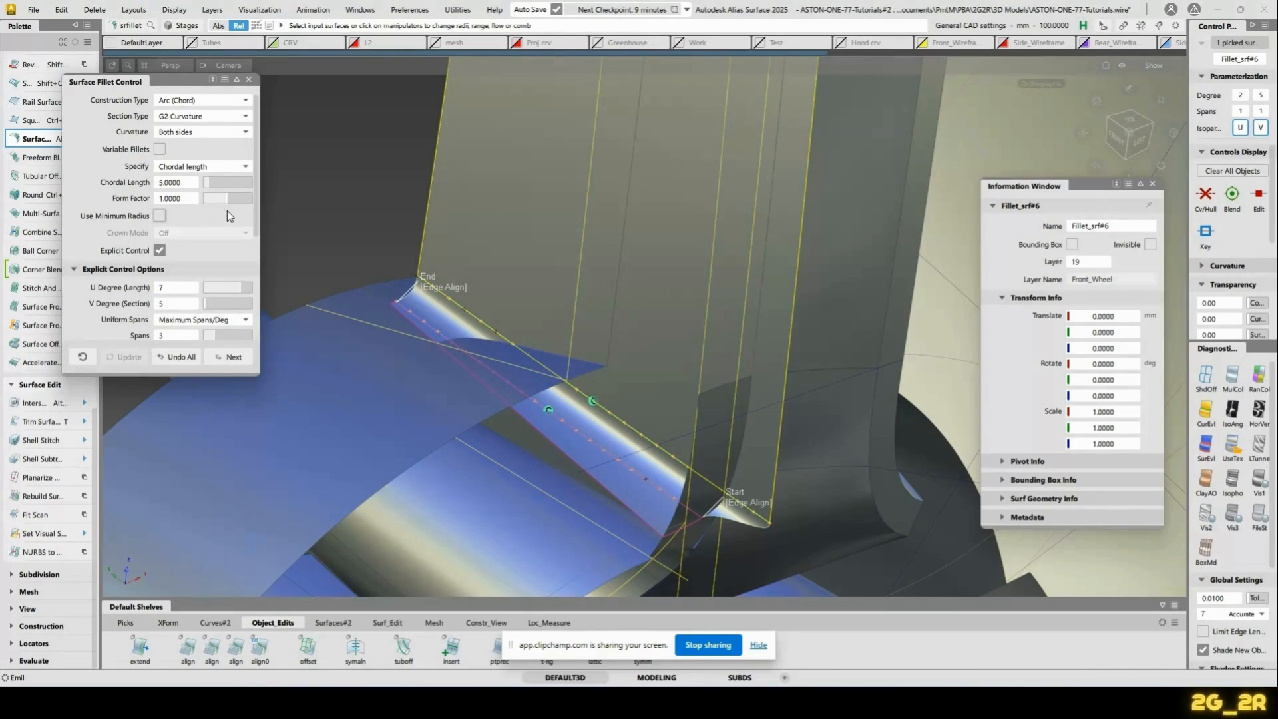
{"action": "scroll", "coordinate": [178, 237], "scroll_direction": "down", "scroll_amount": 5}
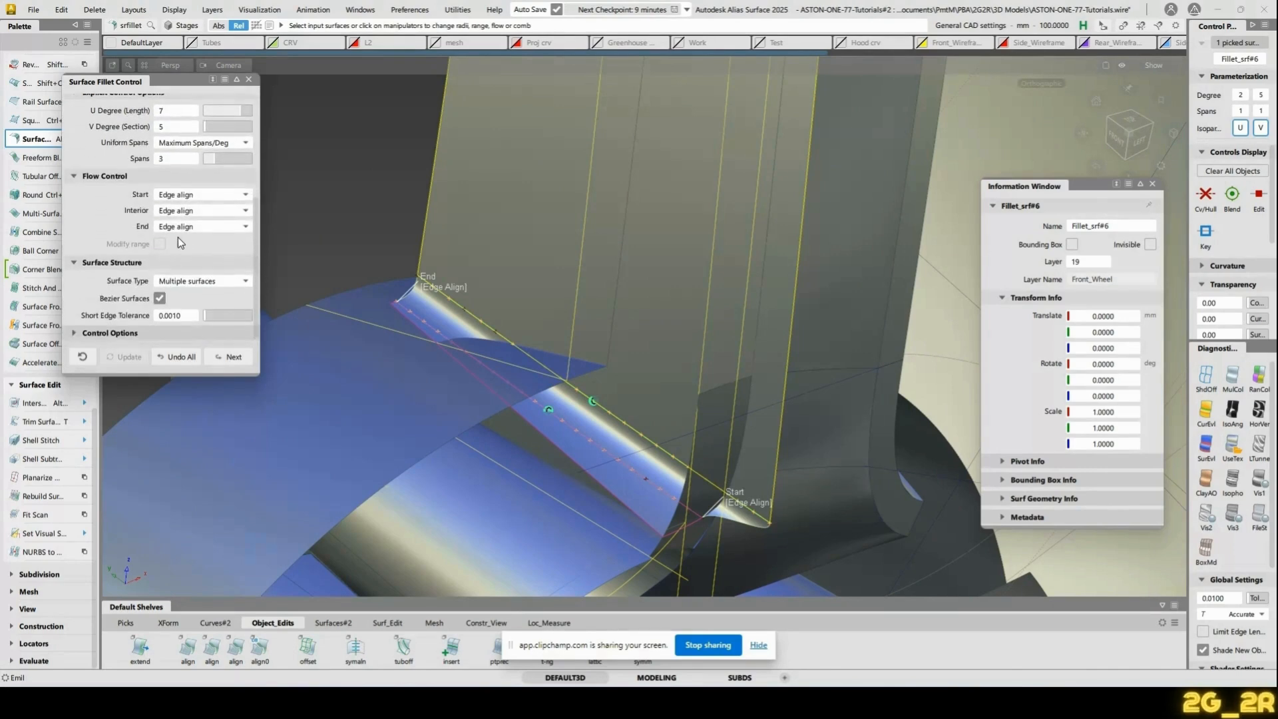
{"action": "left_click", "coordinate": [200, 194]}
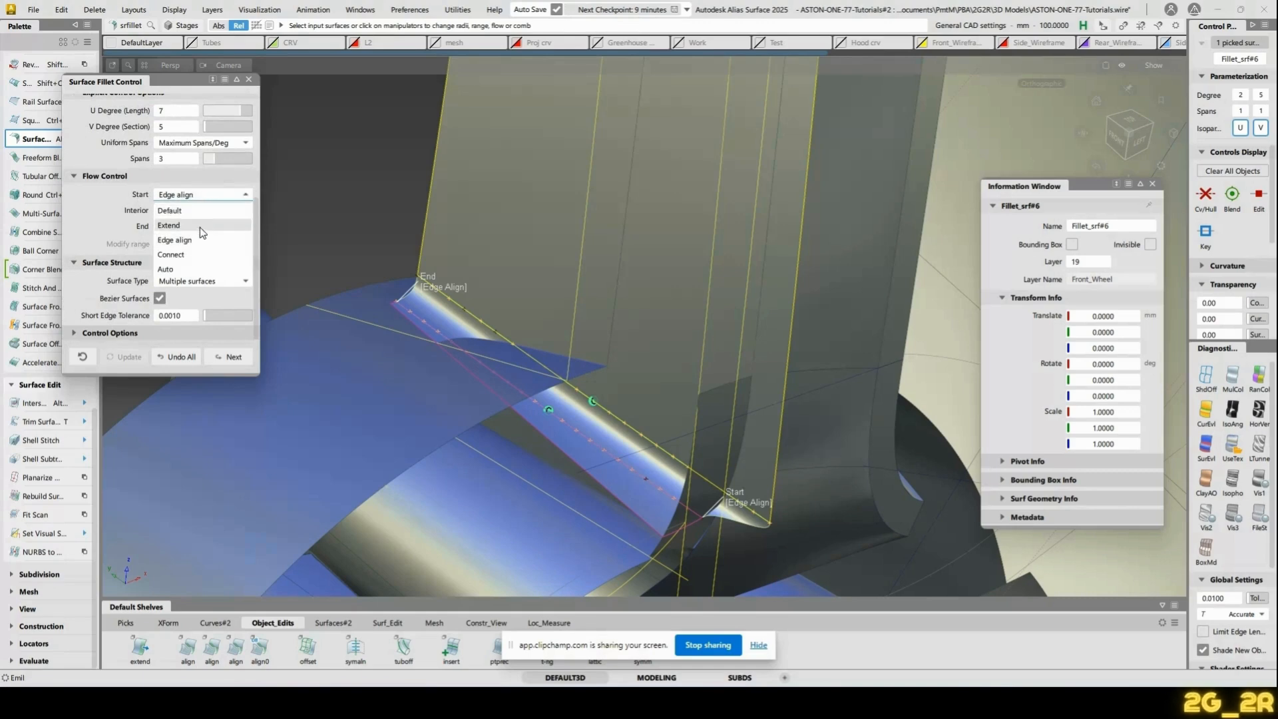
{"action": "left_click", "coordinate": [200, 226]}
{"action": "left_click_drag", "start_coordinate": [803, 516], "coordinate": [672, 506], "text": "alt+shift"}
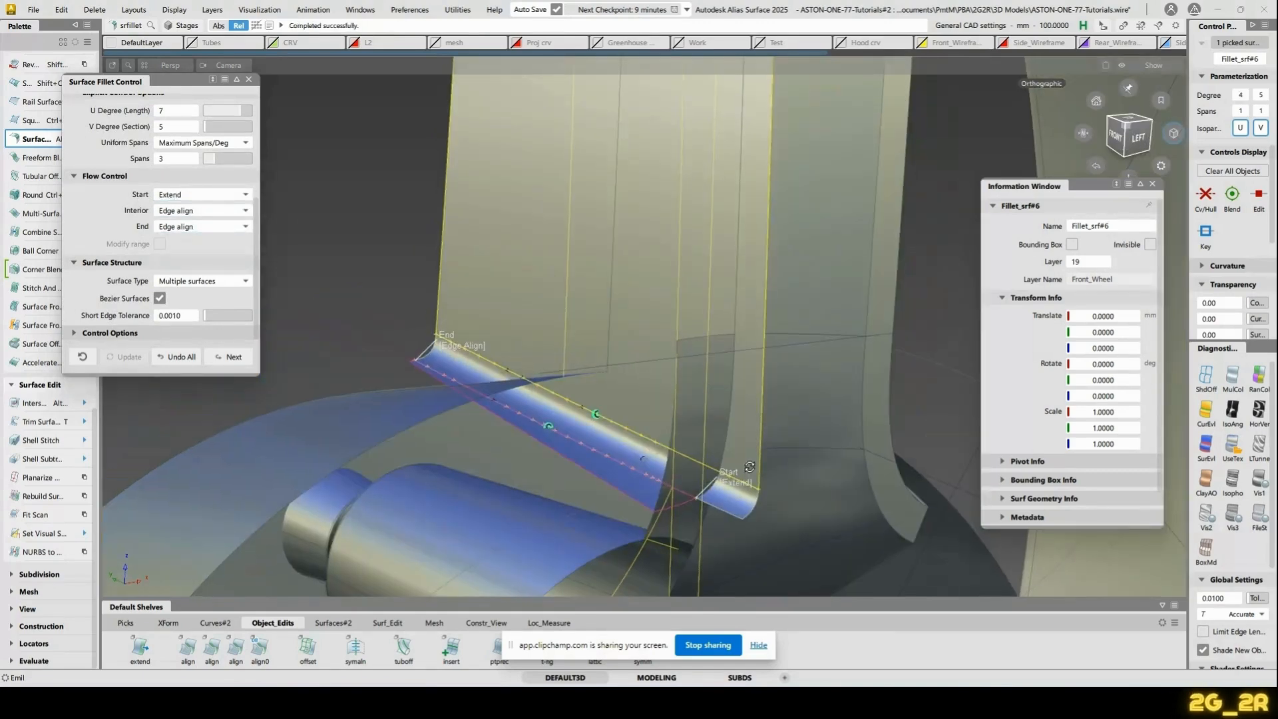
{"action": "middle_click_drag", "start_coordinate": [649, 532], "coordinate": [635, 413], "text": "alt+shift"}
{"action": "right_click_drag", "start_coordinate": [635, 413], "coordinate": [613, 315], "text": "alt+shift"}
{"action": "left_click_drag", "start_coordinate": [614, 315], "coordinate": [661, 373], "text": "alt+shift"}
{"action": "key", "text": "alt+f"}
{"action": "key", "text": "q"}
{"action": "left_click", "coordinate": [791, 440]}
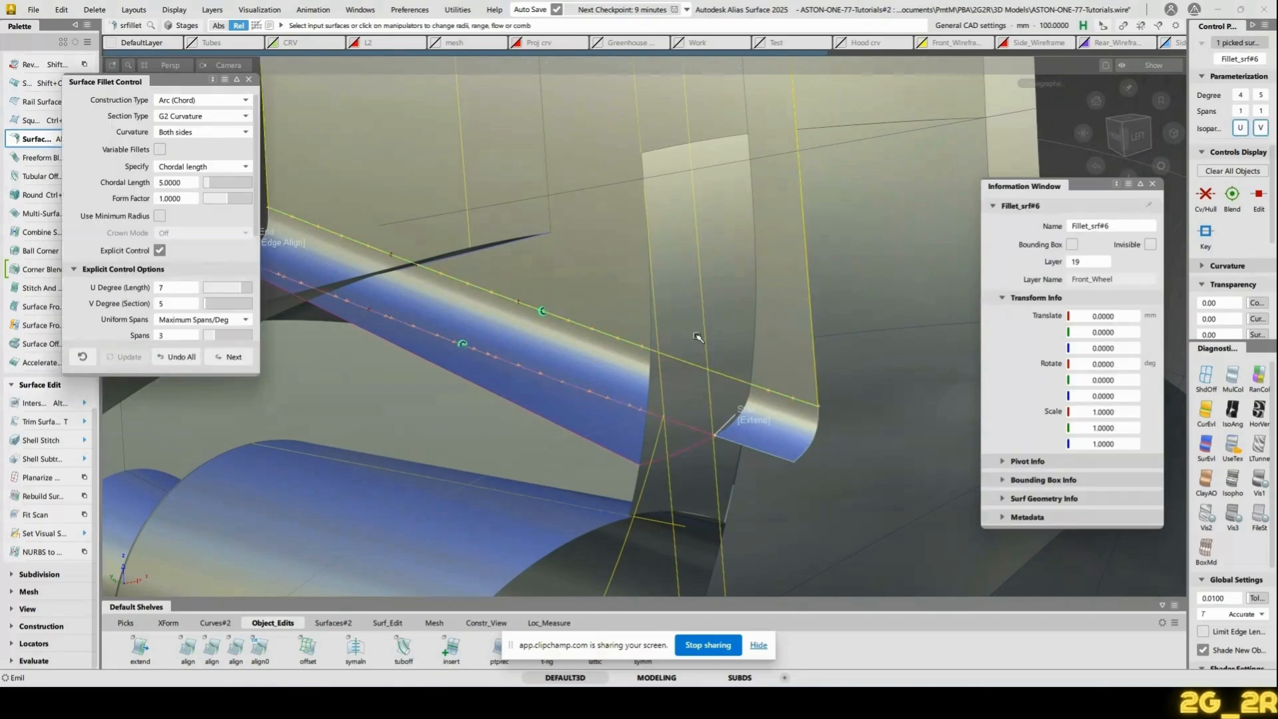
{"action": "right_click_drag", "start_coordinate": [524, 203], "coordinate": [476, 214], "text": "alt+shift"}
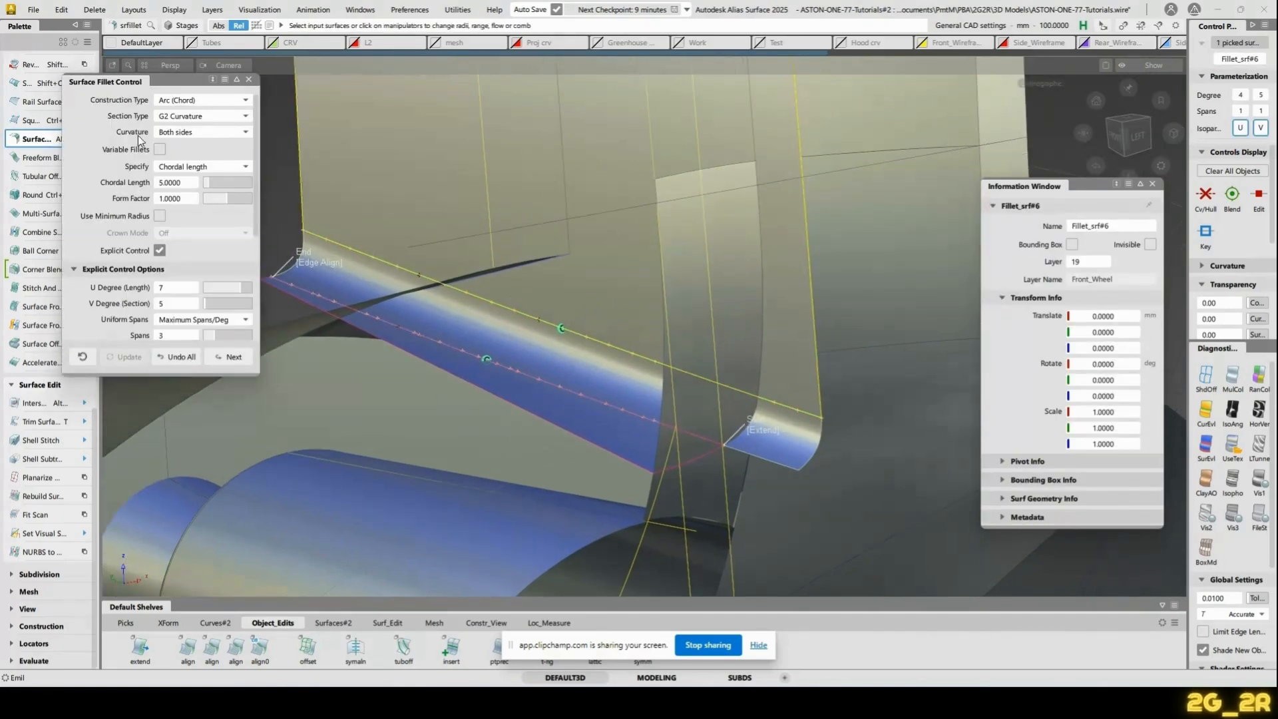
Turn on variable fillets, set the end flow control to Connect, and adjust the chordal length at the fillet's outer end
{"action": "left_click", "coordinate": [158, 149]}
{"action": "middle_click_drag", "start_coordinate": [291, 273], "coordinate": [346, 285], "text": "alt+shift"}
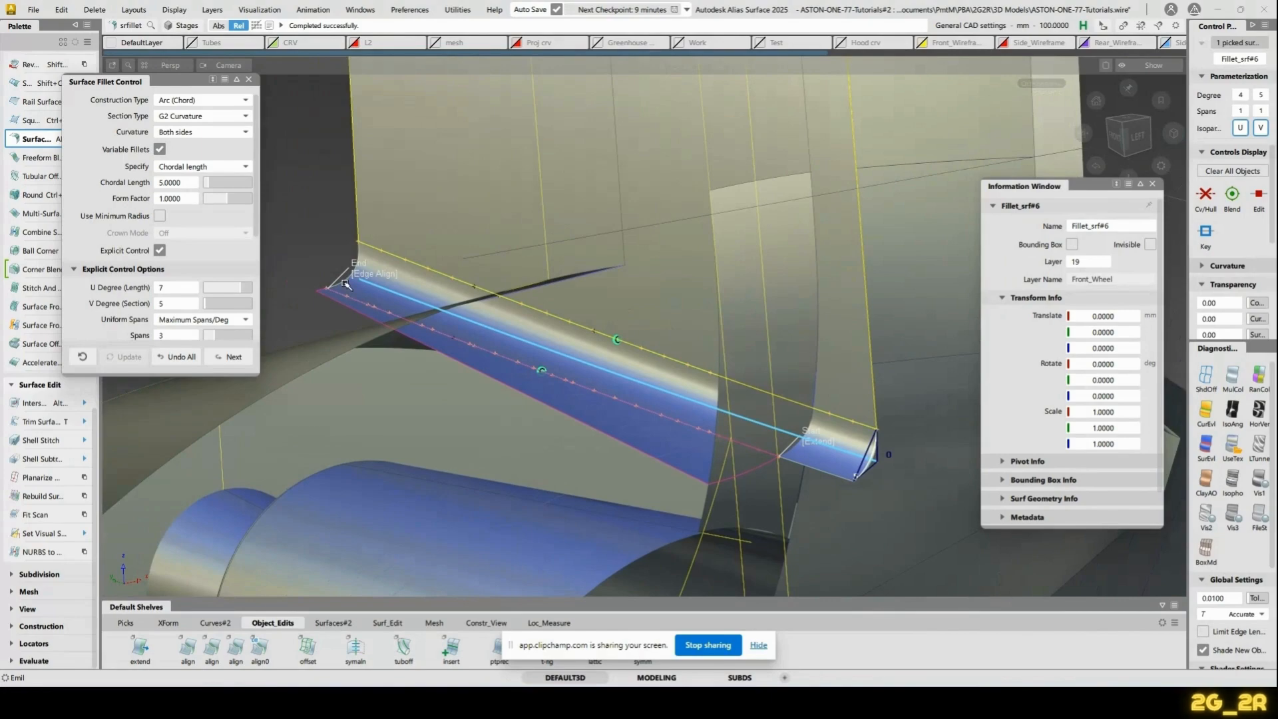
{"action": "right_click_drag", "start_coordinate": [346, 307], "coordinate": [690, 392], "text": "alt+shift"}
{"action": "middle_click_drag", "start_coordinate": [700, 375], "coordinate": [741, 378], "text": "alt+shift"}
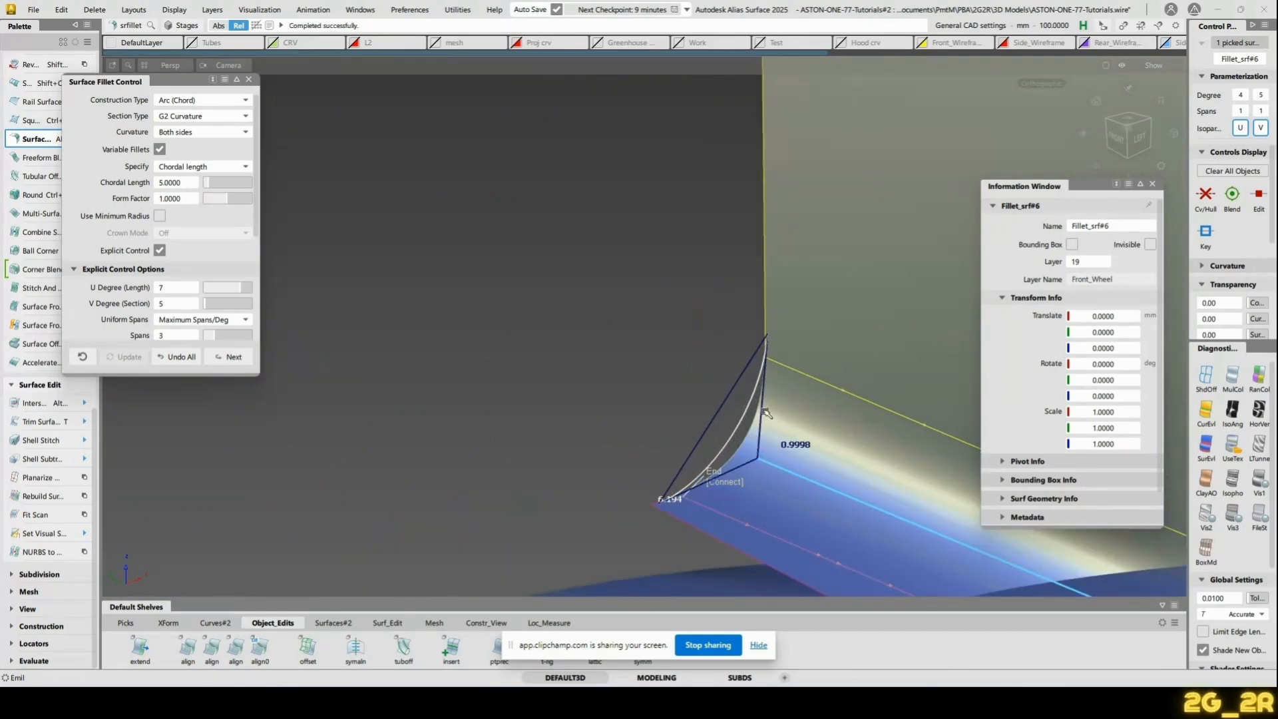
{"action": "middle_click_drag", "start_coordinate": [772, 407], "coordinate": [685, 400], "text": "alt+shift"}
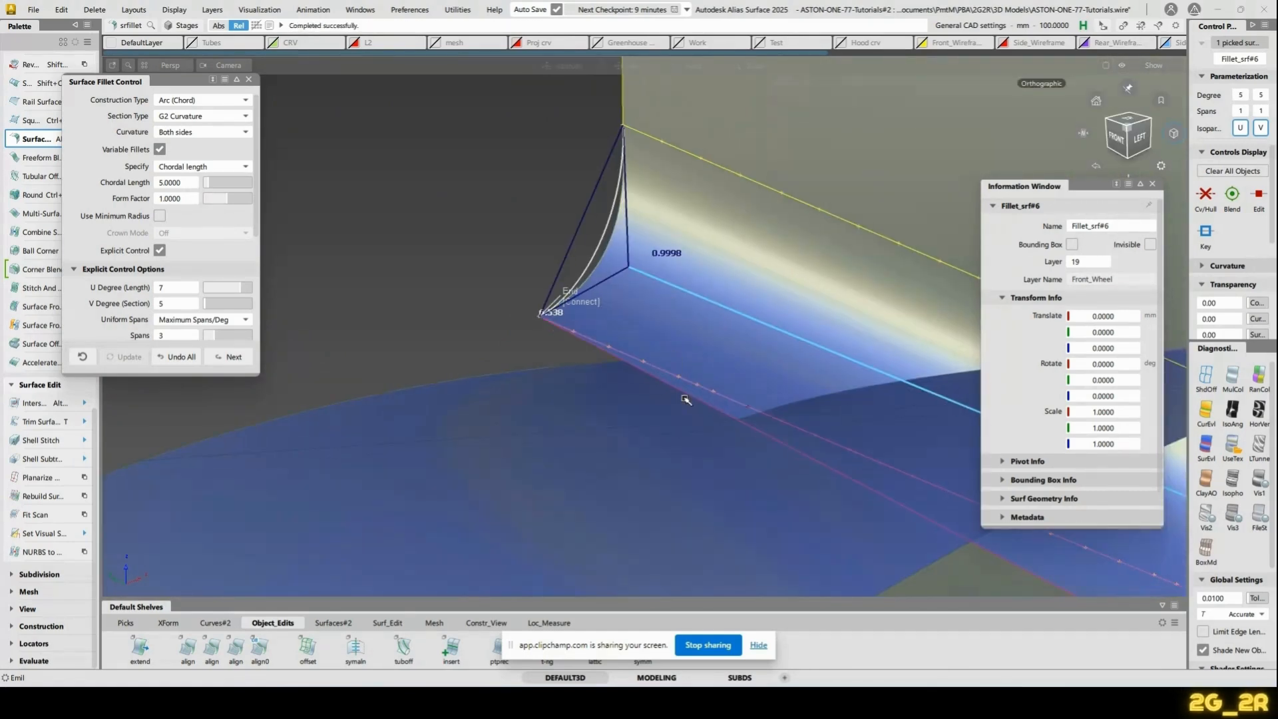
{"action": "right_click_drag", "start_coordinate": [693, 399], "coordinate": [599, 373], "text": "alt+shift"}
{"action": "left_click_drag", "start_coordinate": [599, 372], "coordinate": [752, 373], "text": "alt+shift"}
{"action": "right_click_drag", "start_coordinate": [753, 373], "coordinate": [809, 430], "text": "alt+shift"}
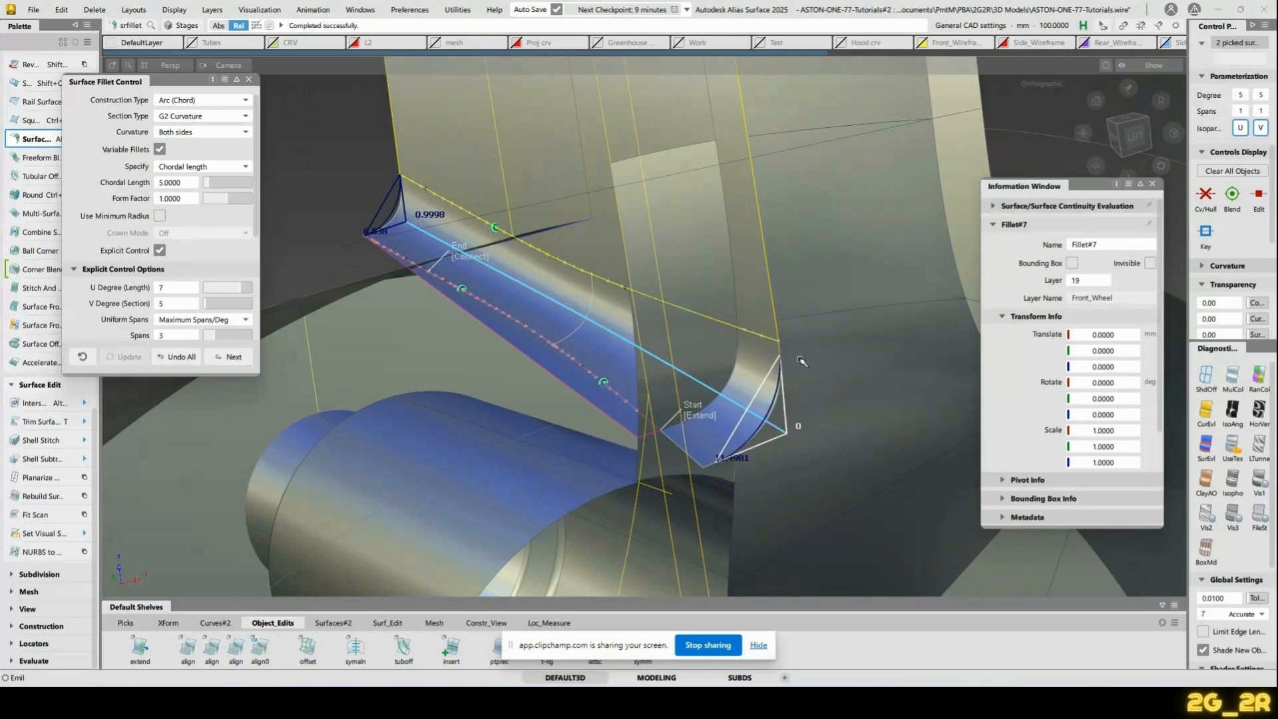
Enlarge the chordal length at the fillet's start so the fillet widens across the neighbouring narrow fillet, and finish the fillet
{"action": "left_click_drag", "start_coordinate": [777, 363], "coordinate": [779, 358]}
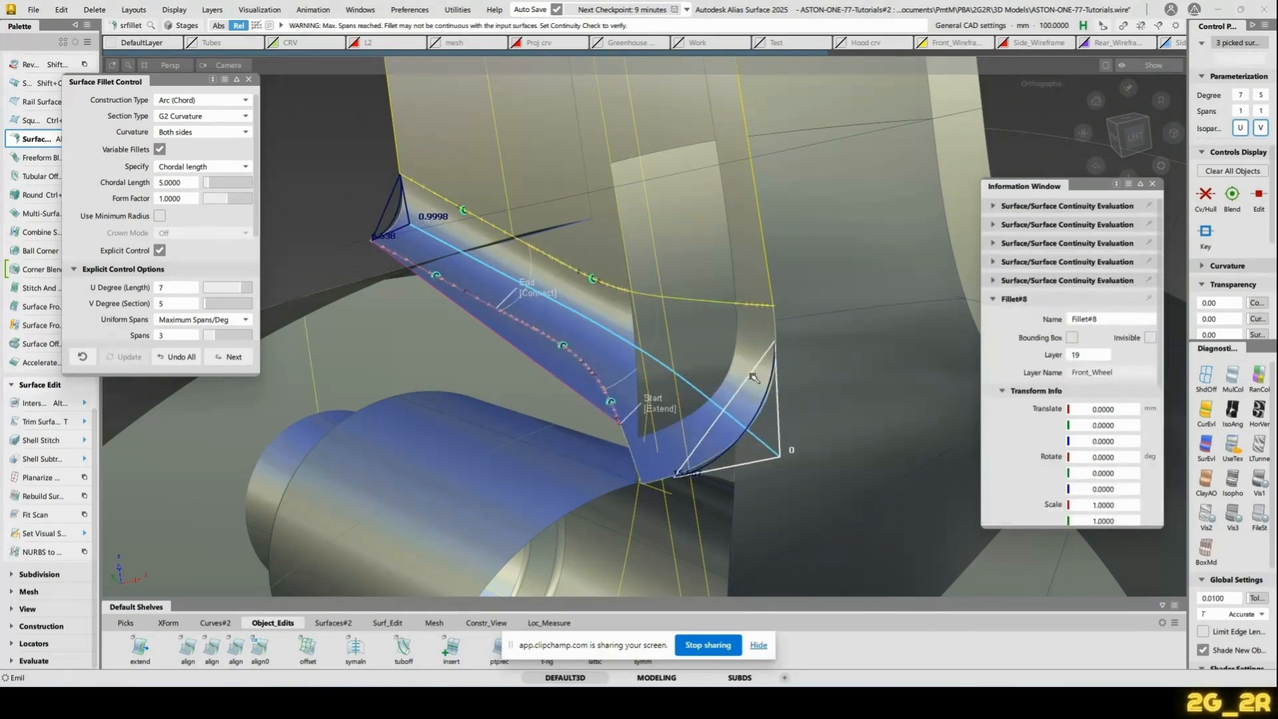
{"action": "left_click_drag", "start_coordinate": [751, 378], "coordinate": [790, 413]}
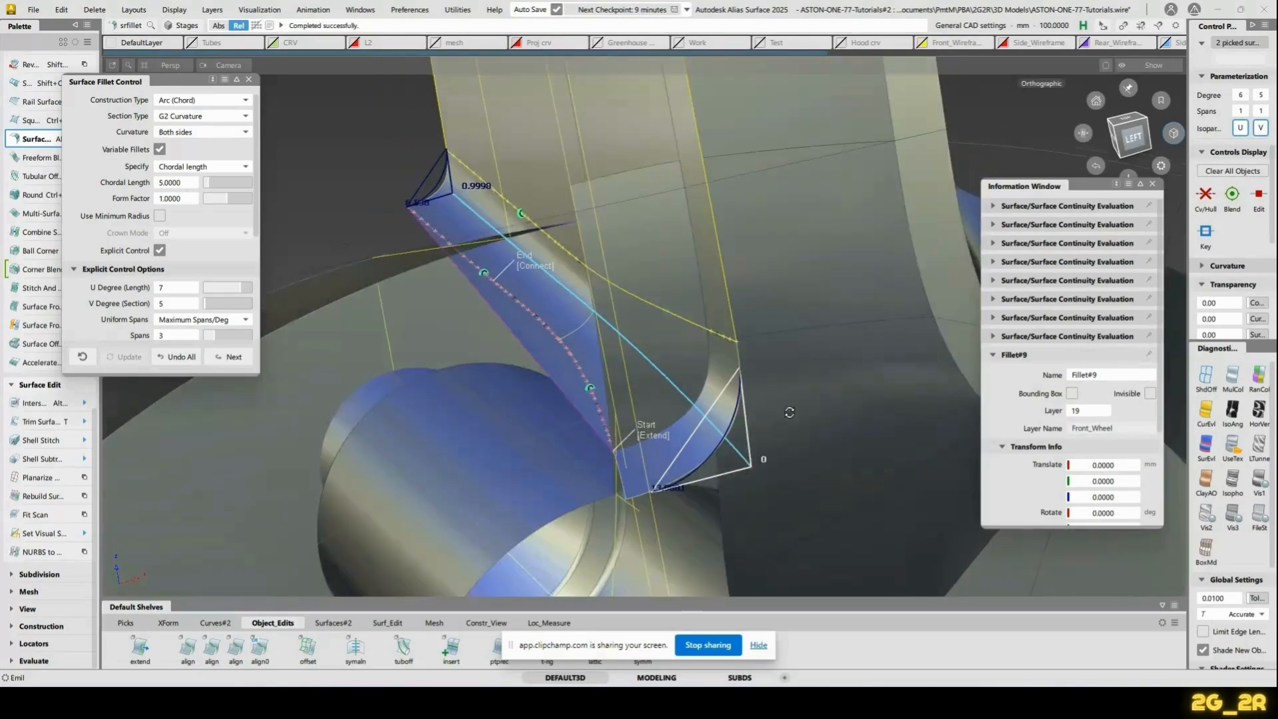
{"action": "right_click_drag", "start_coordinate": [789, 413], "coordinate": [650, 362], "text": "alt+shift"}
{"action": "middle_click_drag", "start_coordinate": [651, 362], "coordinate": [644, 225], "text": "alt+shift"}
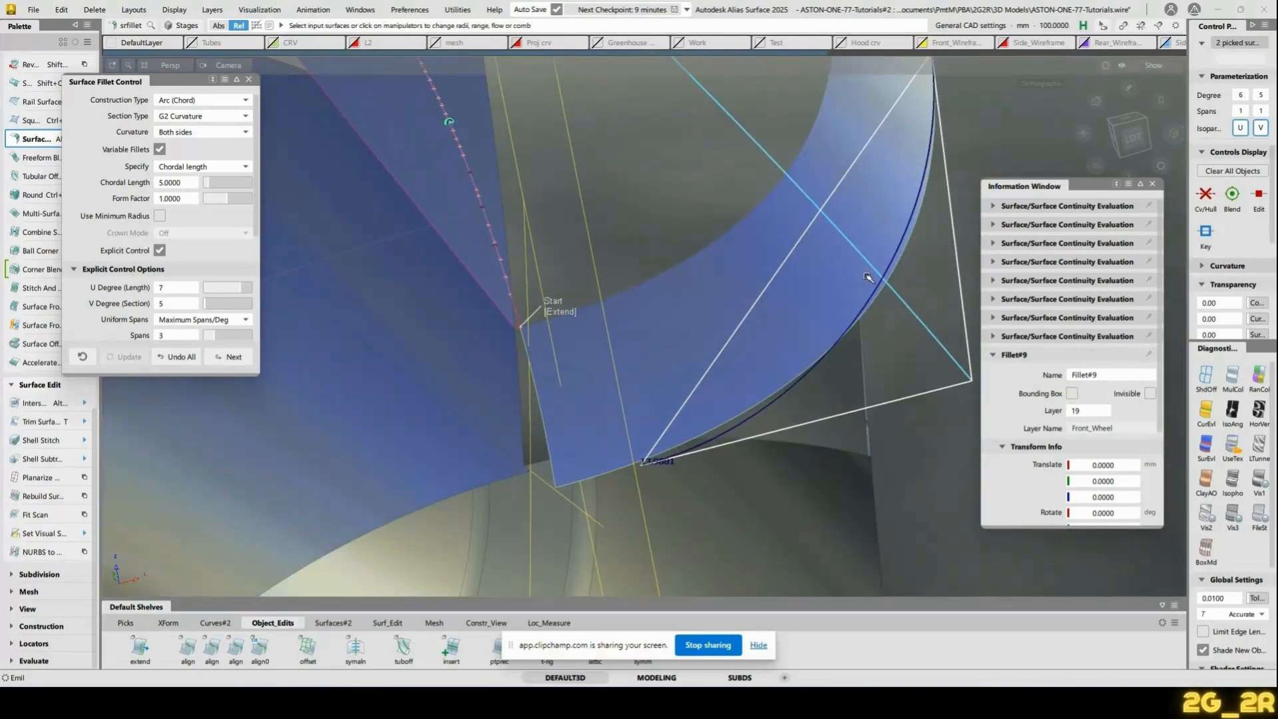
{"action": "key", "text": "space"}
{"action": "right_click_drag", "start_coordinate": [727, 242], "coordinate": [772, 279], "text": "alt+shift"}
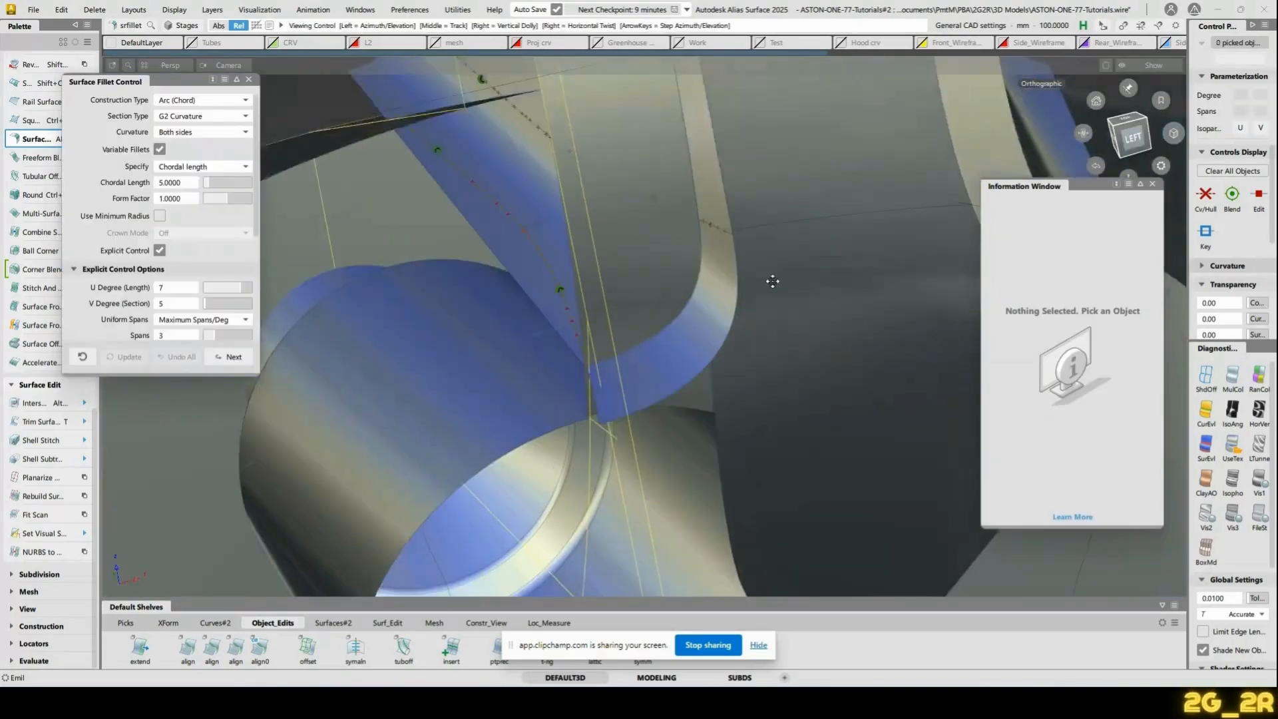
Intersect the new fillet with the neighbouring narrow fillet and trim away the excess upper part of the narrow fillet
{"action": "left_click_drag", "start_coordinate": [773, 279], "coordinate": [616, 396], "text": "alt+shift"}
{"action": "left_click_drag", "start_coordinate": [616, 397], "coordinate": [689, 420], "text": "ctrl+shift"}
{"action": "left_click", "coordinate": [688, 400]}
{"action": "key", "text": "alt+i"}
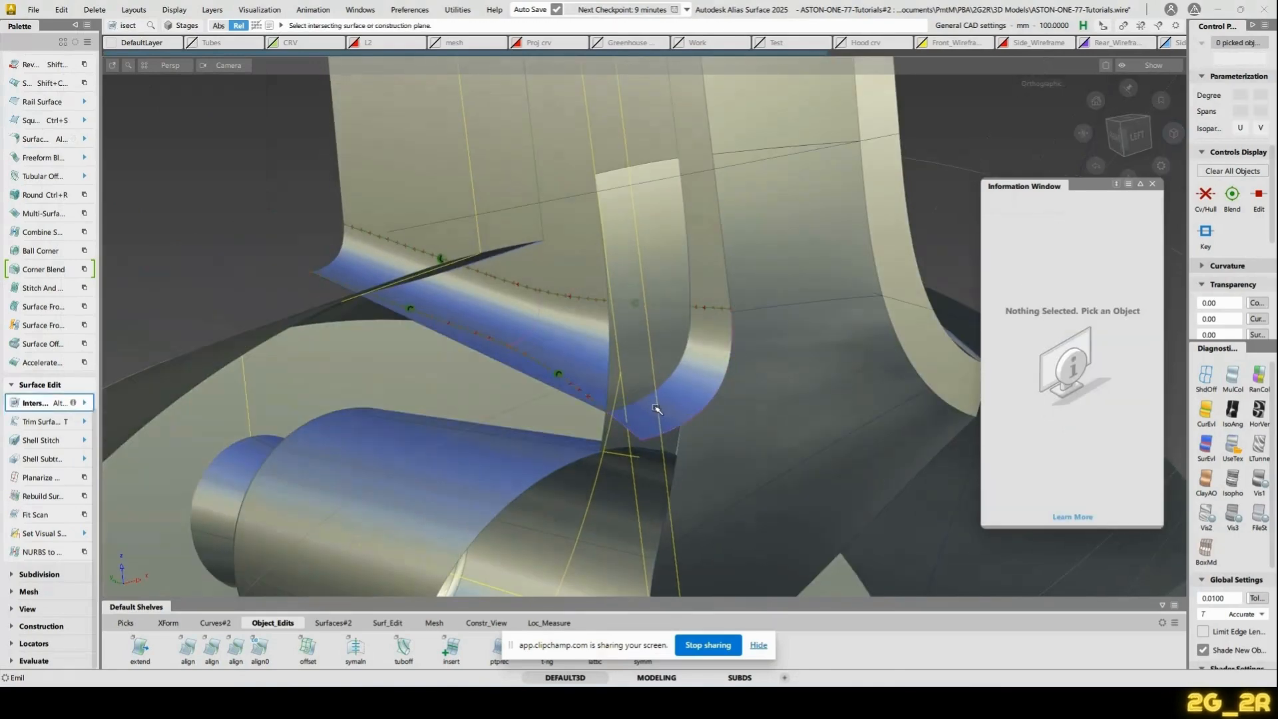
{"action": "left_click_drag", "start_coordinate": [670, 339], "coordinate": [673, 444], "text": "alt+shift"}
{"action": "key", "text": "t"}
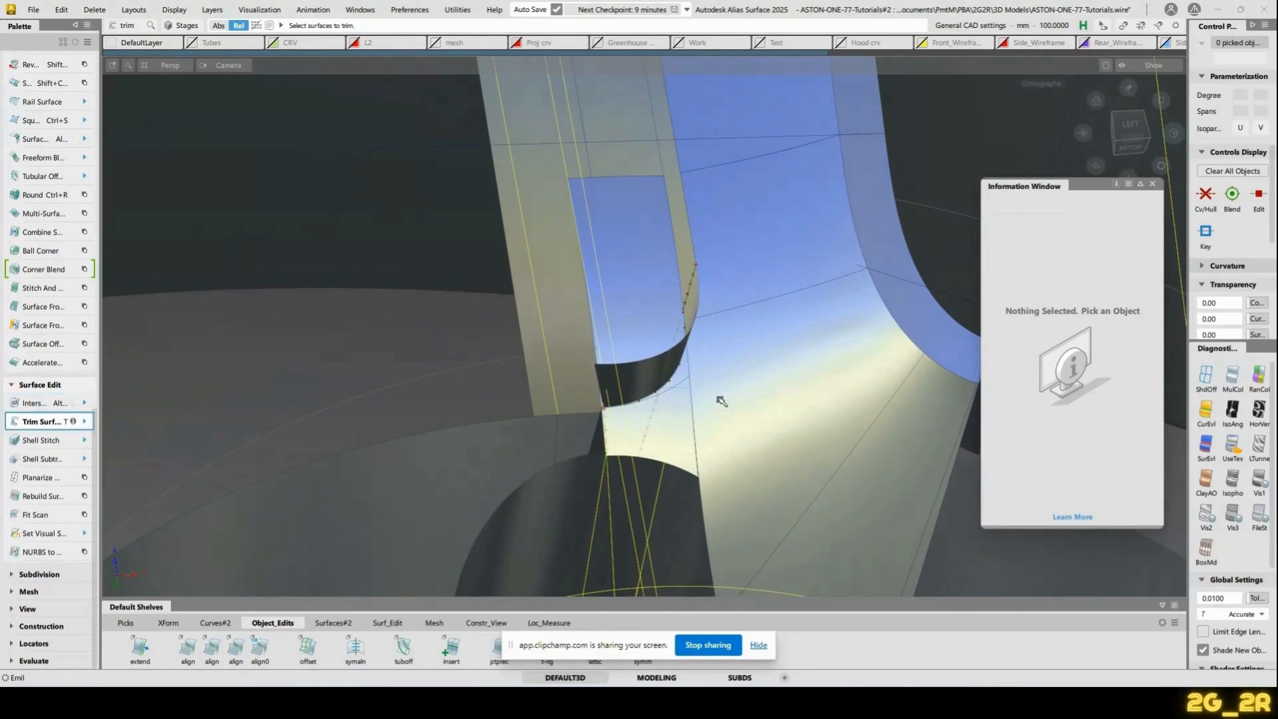
{"action": "left_click", "coordinate": [688, 417]}
{"action": "left_click_drag", "start_coordinate": [727, 428], "coordinate": [693, 353], "text": "alt+shift"}
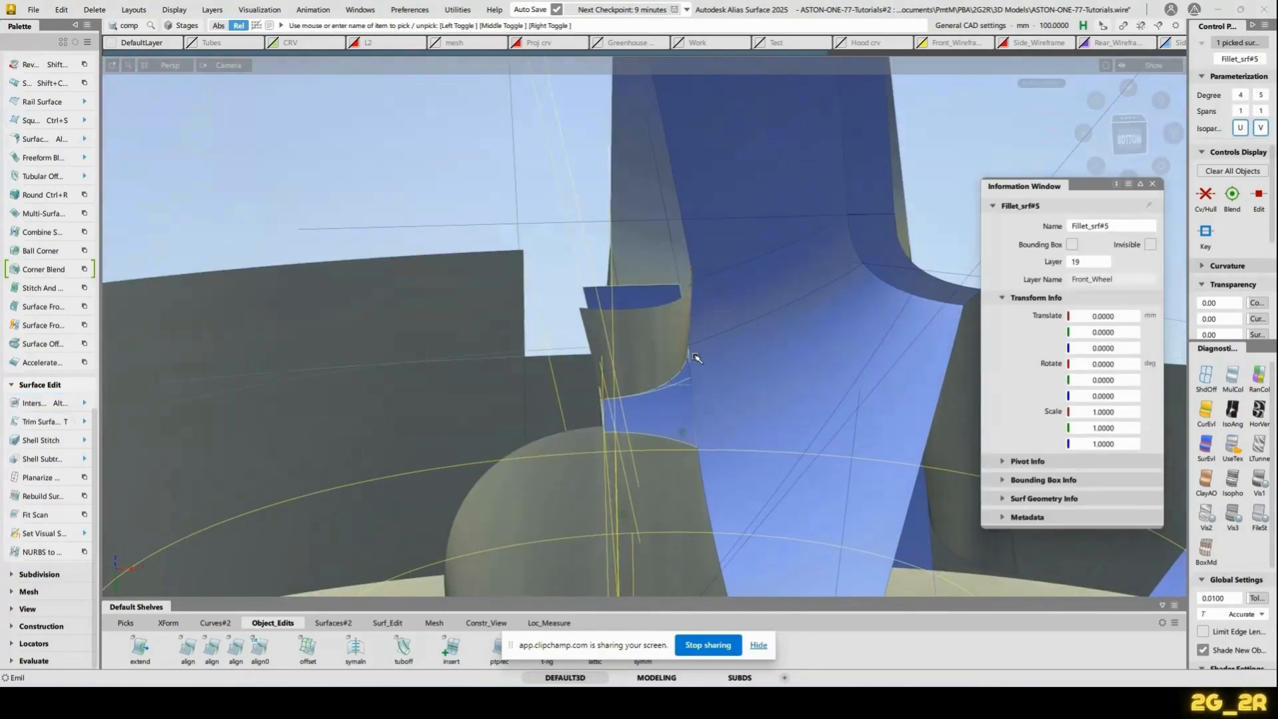
{"action": "key", "text": "space"}
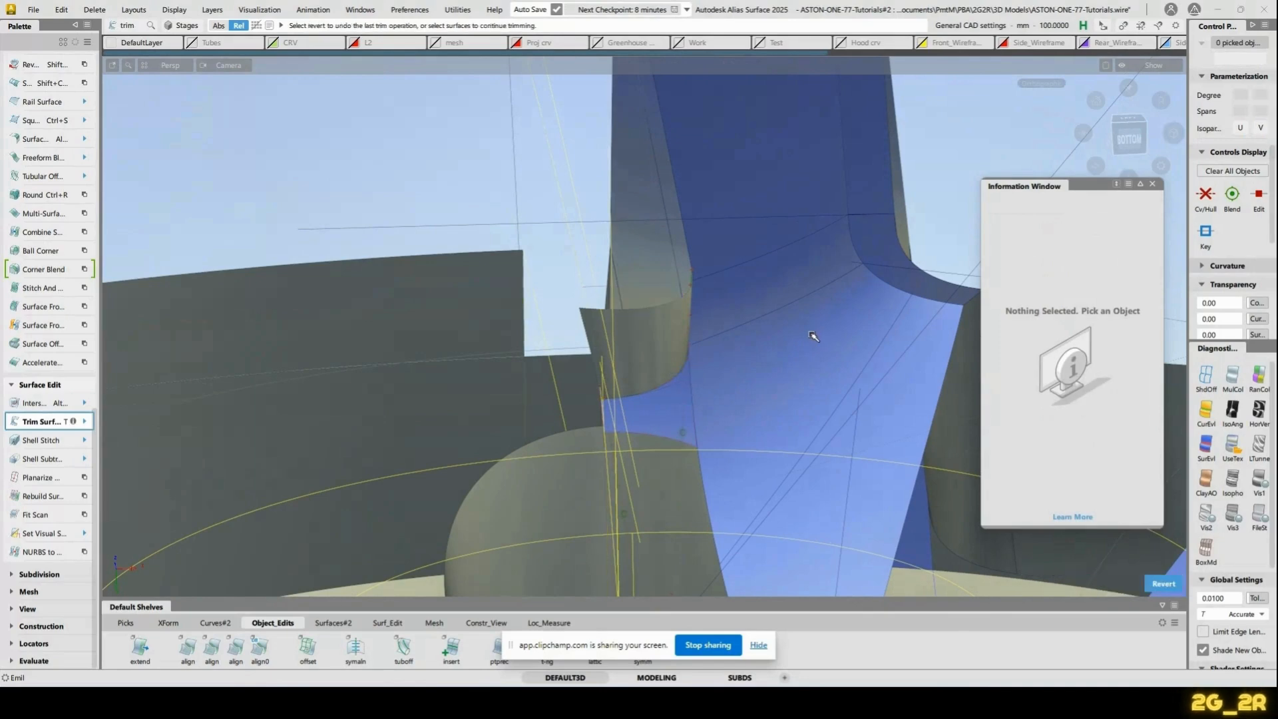
Trim the new fillet back to its intersection with the narrow fillet, keeping the part over the bolt hole
{"action": "left_click_drag", "start_coordinate": [555, 236], "coordinate": [636, 334], "text": "alt+shift"}
{"action": "left_click", "coordinate": [593, 348]}
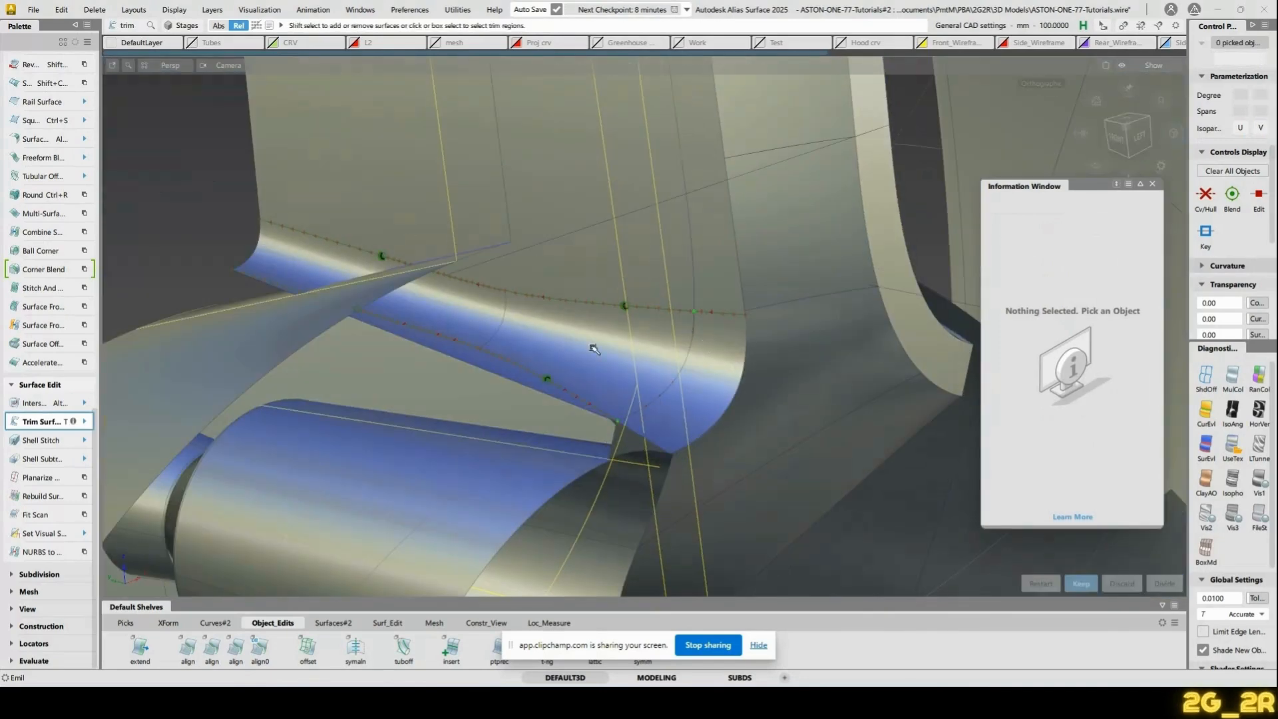
{"action": "key", "text": "space"}
{"action": "left_click_drag", "start_coordinate": [727, 308], "coordinate": [565, 293], "text": "alt+shift"}
Intersect the fillet, spoke side face and swept surface with the curved hub surface, and trim off the fillet's outer end beyond it
{"action": "left_click_drag", "start_coordinate": [319, 262], "coordinate": [382, 263], "text": "ctrl+shift"}
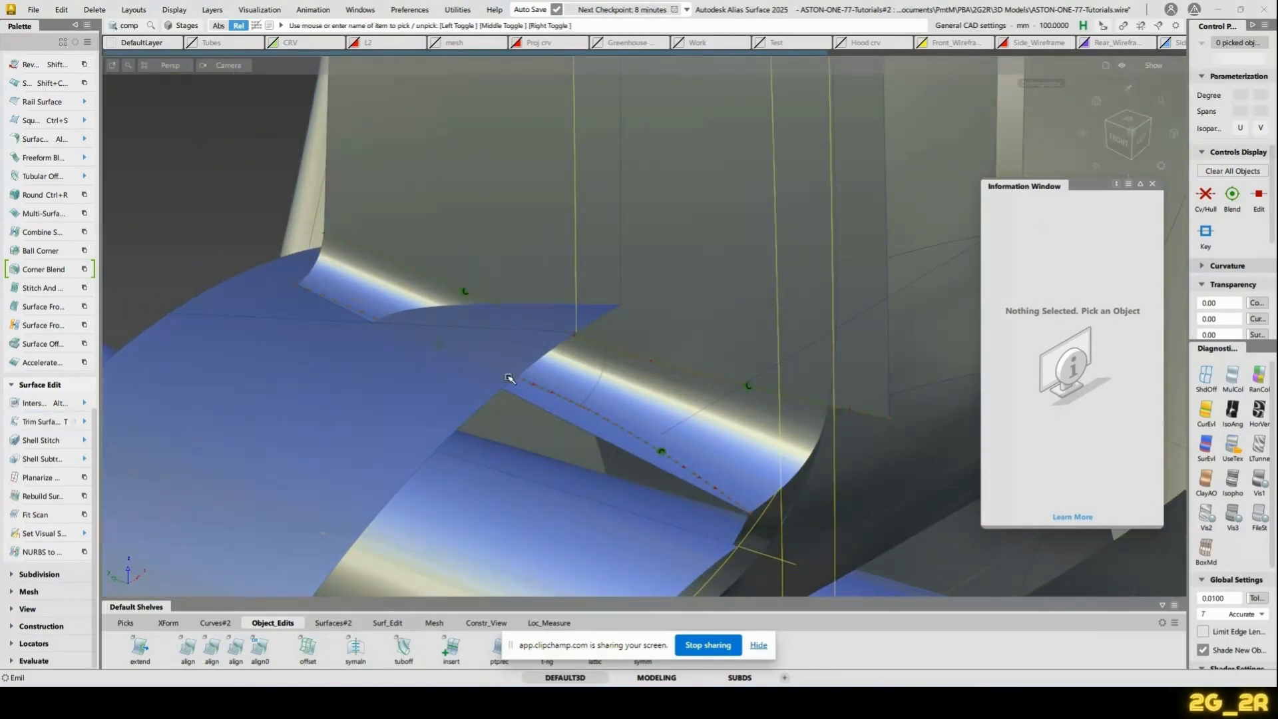
{"action": "left_click", "coordinate": [532, 399]}
{"action": "left_click", "coordinate": [497, 297]}
{"action": "left_click_drag", "start_coordinate": [519, 257], "coordinate": [506, 266], "text": "alt+shift"}
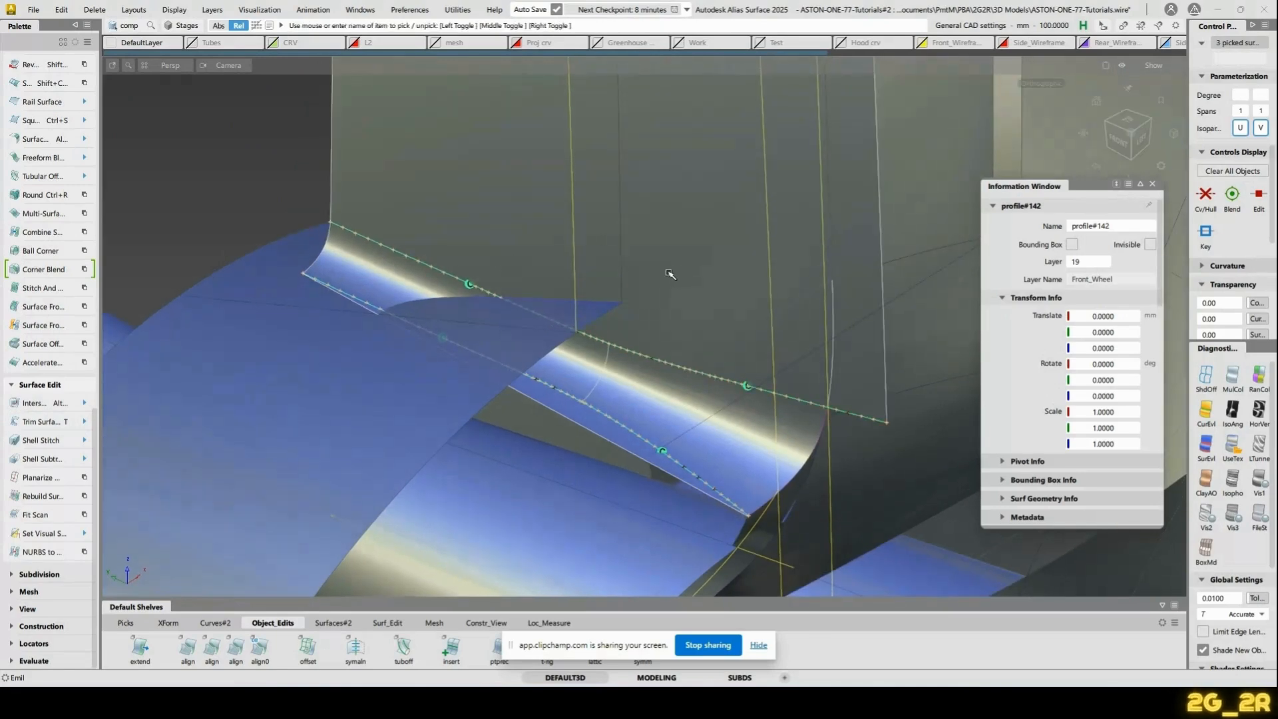
{"action": "key", "text": "alt+i"}
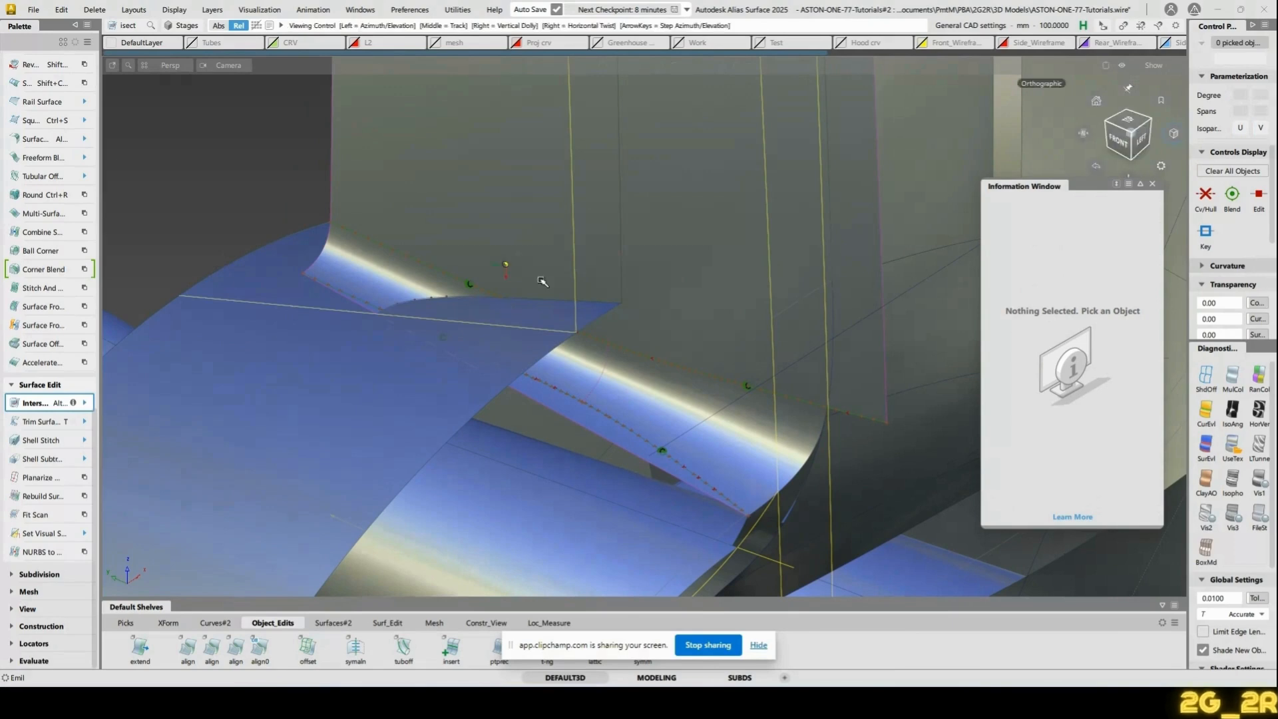
{"action": "left_click_drag", "start_coordinate": [513, 270], "coordinate": [549, 259], "text": "alt+shift"}
{"action": "key", "text": "t"}
{"action": "left_click", "coordinate": [548, 410]}
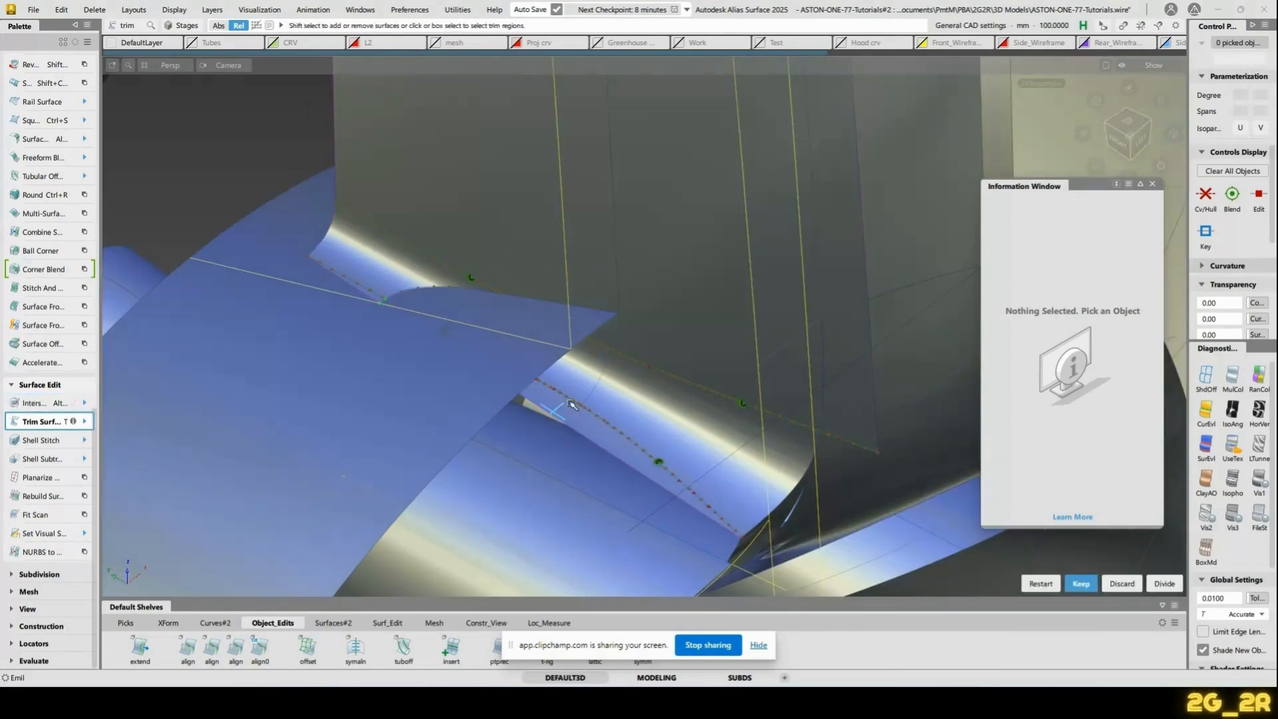
{"action": "key", "text": "space"}
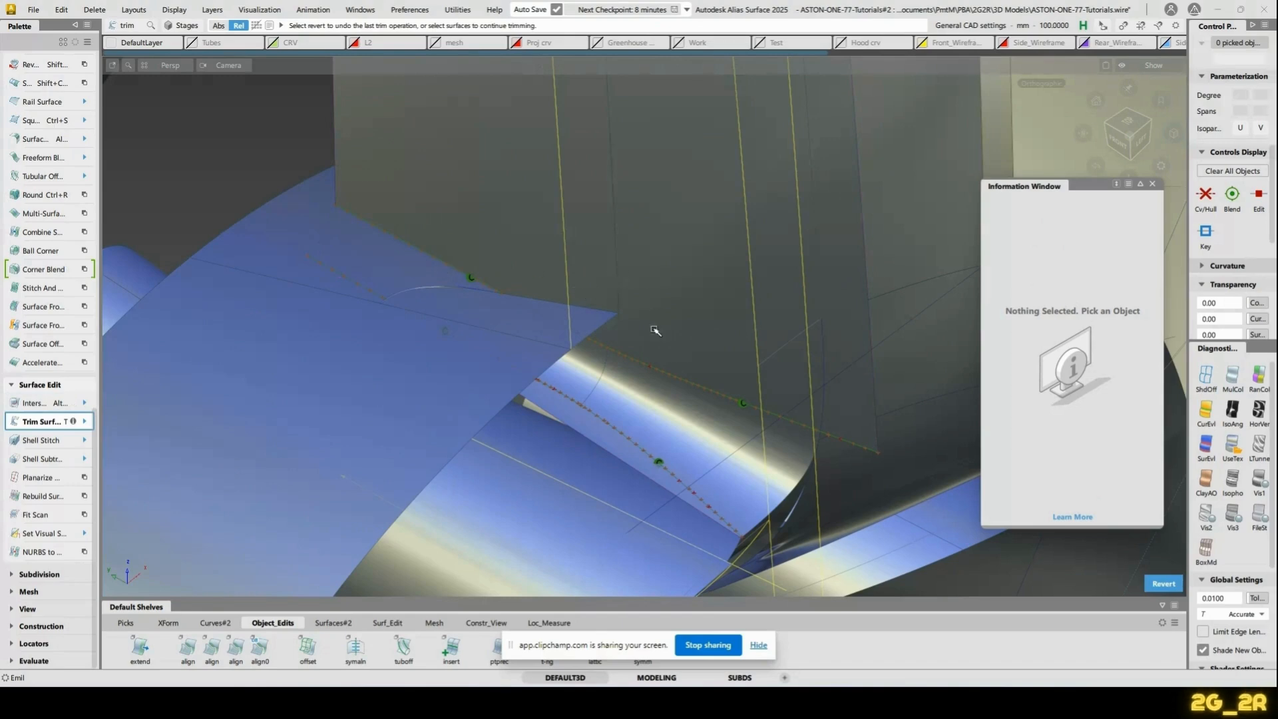
Try to project a straight upright curve onto the spoke's side face with normal projection
{"action": "key", "text": "alt+p"}
{"action": "left_click", "coordinate": [621, 267]}
{"action": "key", "text": "space"}
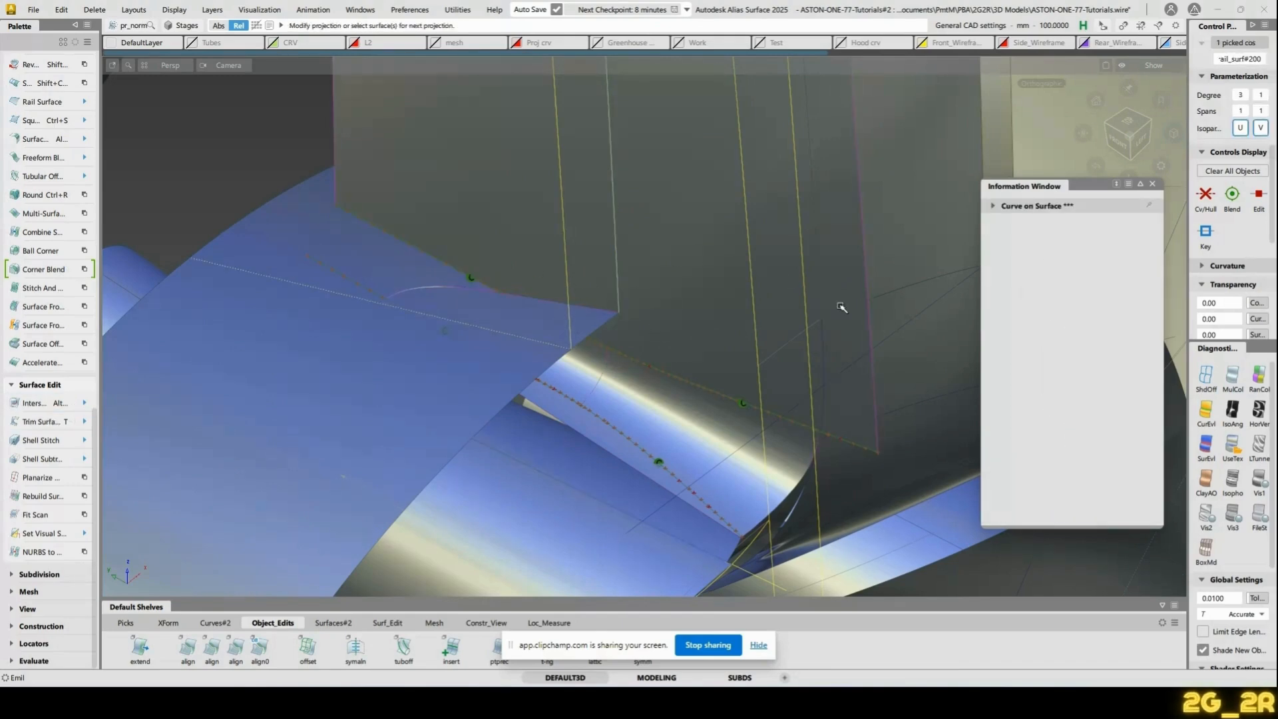
{"action": "key", "text": "Escape"}
Try another normal projection onto the spoke's side face, working up towards the wheel rim
{"action": "left_click_drag", "start_coordinate": [730, 291], "coordinate": [681, 381], "text": "alt+shift"}
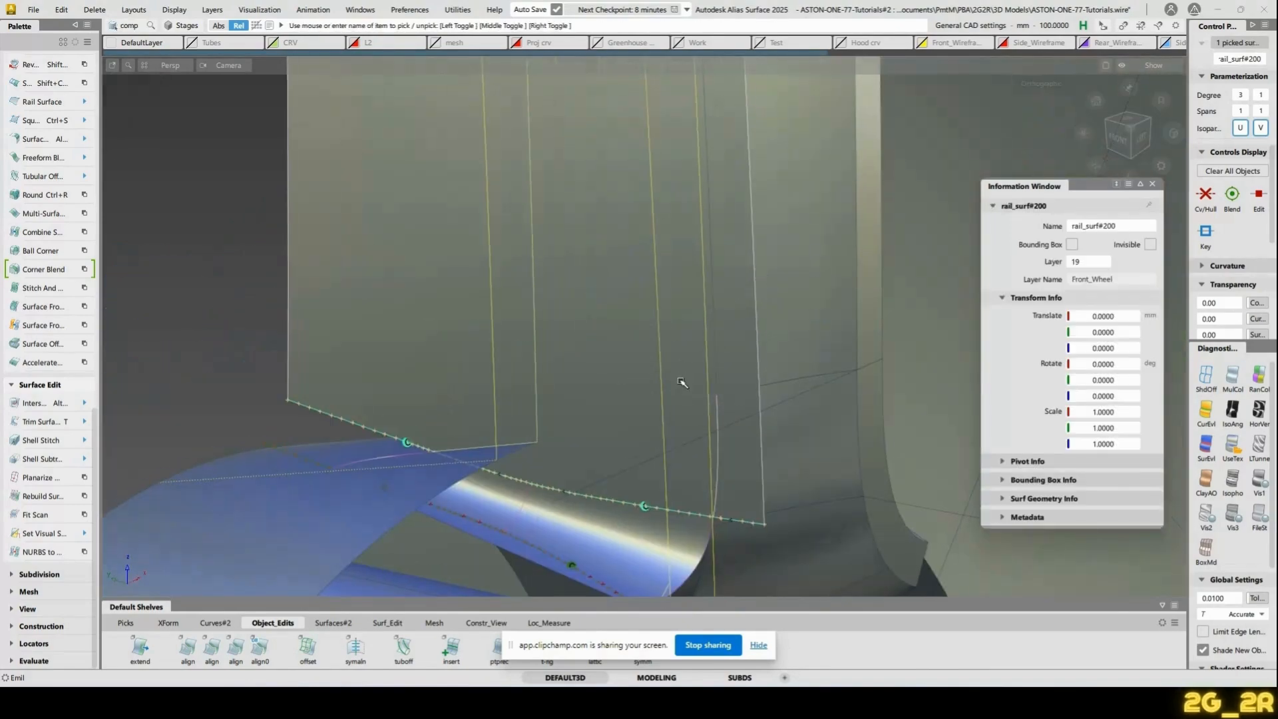
{"action": "key", "text": "alt+p"}
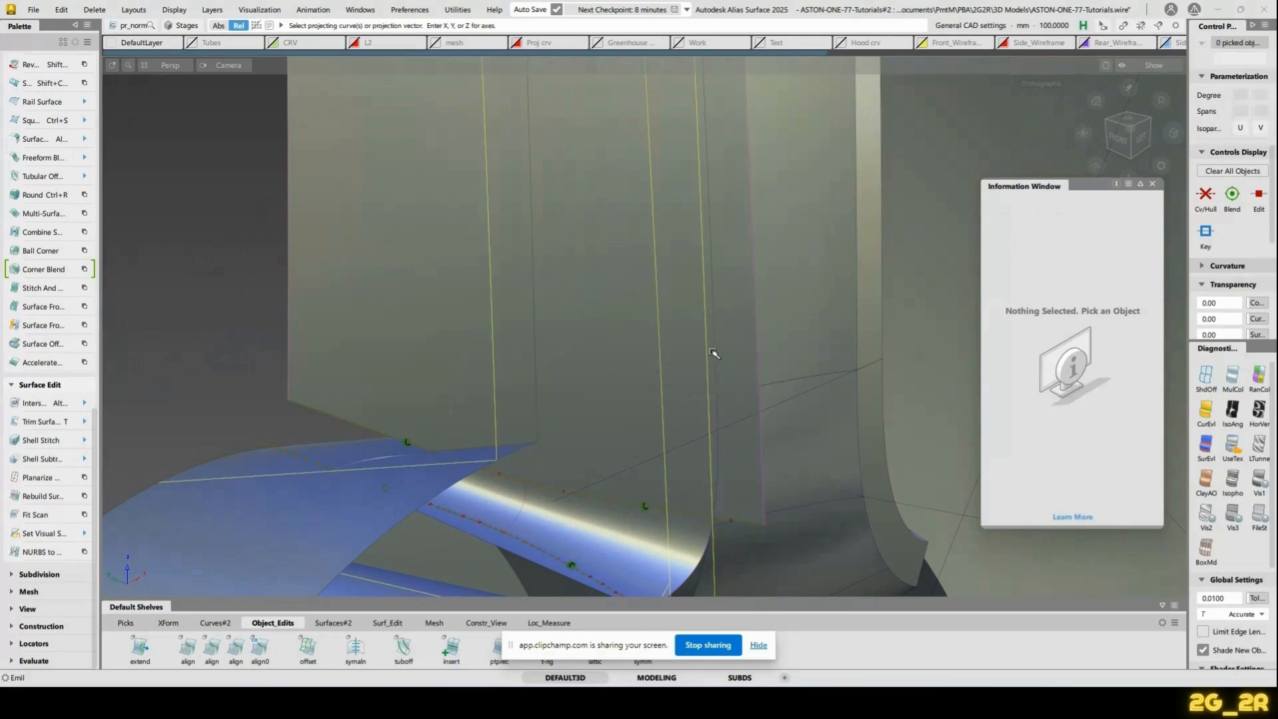
{"action": "left_click", "coordinate": [714, 354]}
{"action": "middle_click_drag", "start_coordinate": [655, 94], "coordinate": [659, 206], "text": "alt+shift"}
{"action": "right_click_drag", "start_coordinate": [658, 205], "coordinate": [693, 393], "text": "alt+shift"}
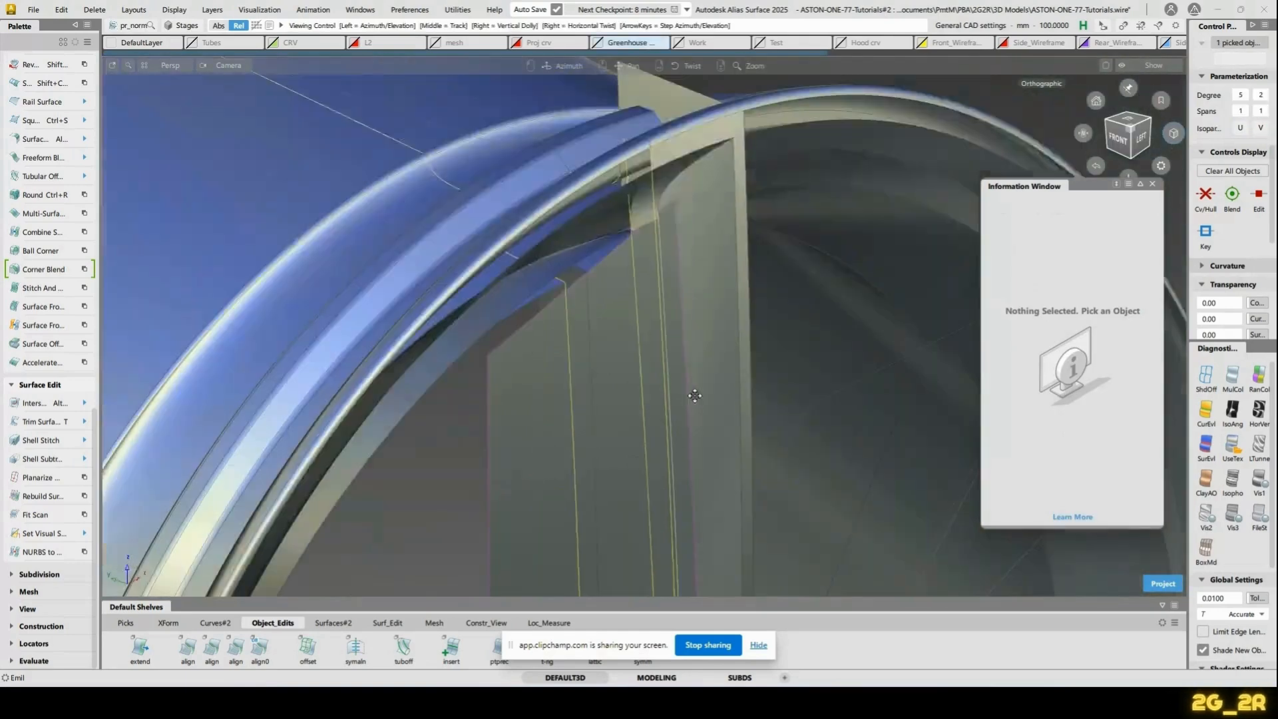
{"action": "left_click_drag", "start_coordinate": [693, 394], "coordinate": [659, 316], "text": "alt+shift"}
{"action": "right_click_drag", "start_coordinate": [659, 316], "coordinate": [656, 265], "text": "alt+shift"}
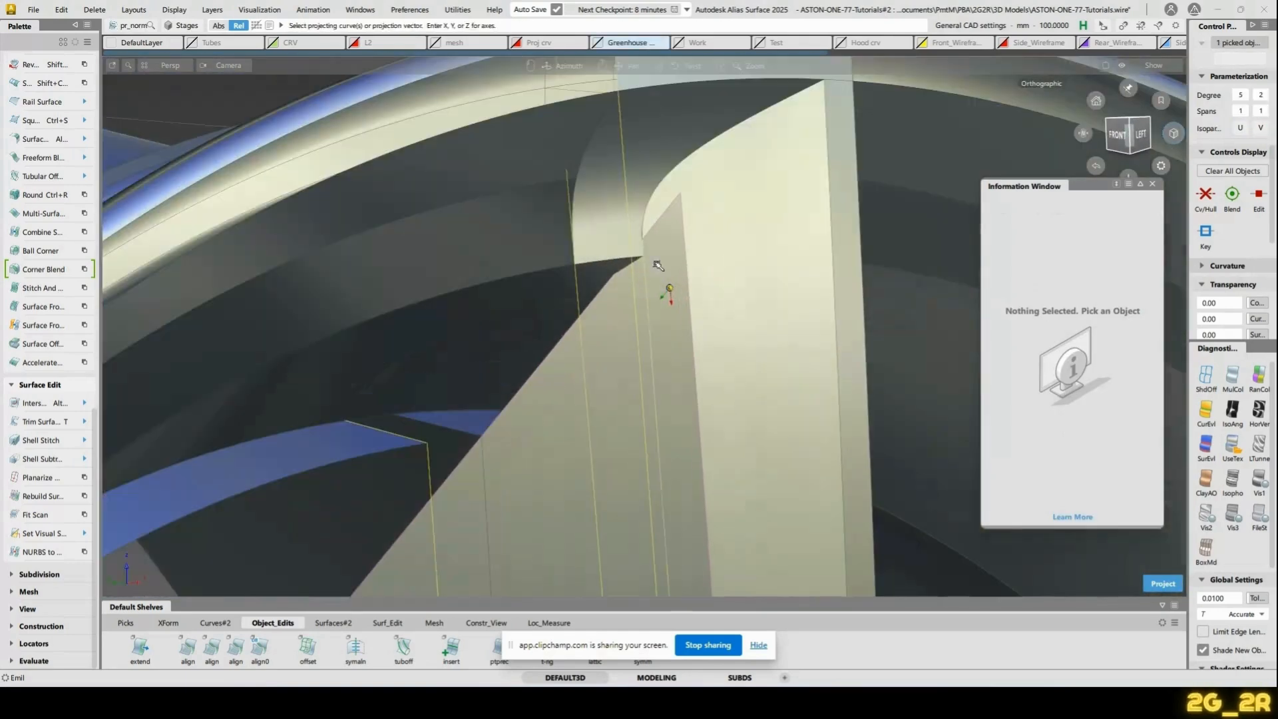
{"action": "left_click", "coordinate": [585, 346]}
{"action": "middle_click_drag", "start_coordinate": [530, 479], "coordinate": [586, 295], "text": "alt+shift"}
{"action": "left_click_drag", "start_coordinate": [586, 295], "coordinate": [640, 220], "text": "alt+shift"}
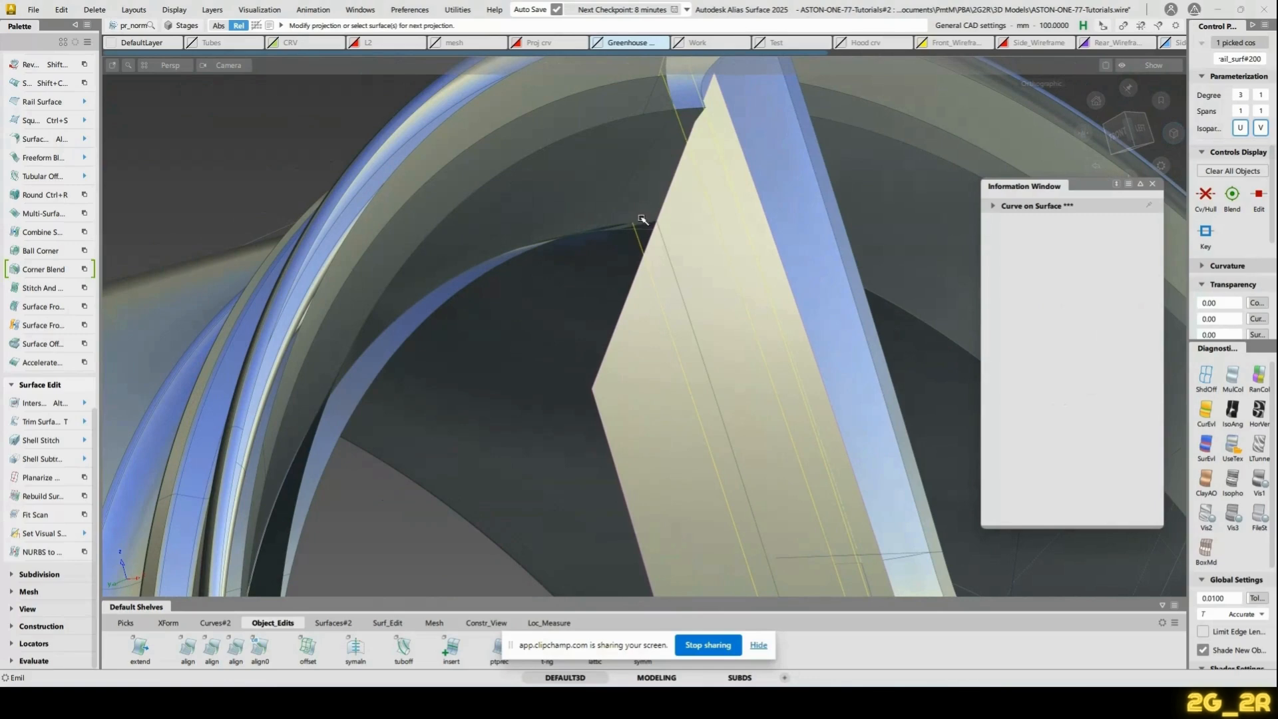
{"action": "left_click", "coordinate": [641, 218]}
Try to extend the projected curve on the spoke's side face near the rim with the Extend tool
{"action": "middle_click_drag", "start_coordinate": [650, 142], "coordinate": [652, 227], "text": "ctrl+shift"}
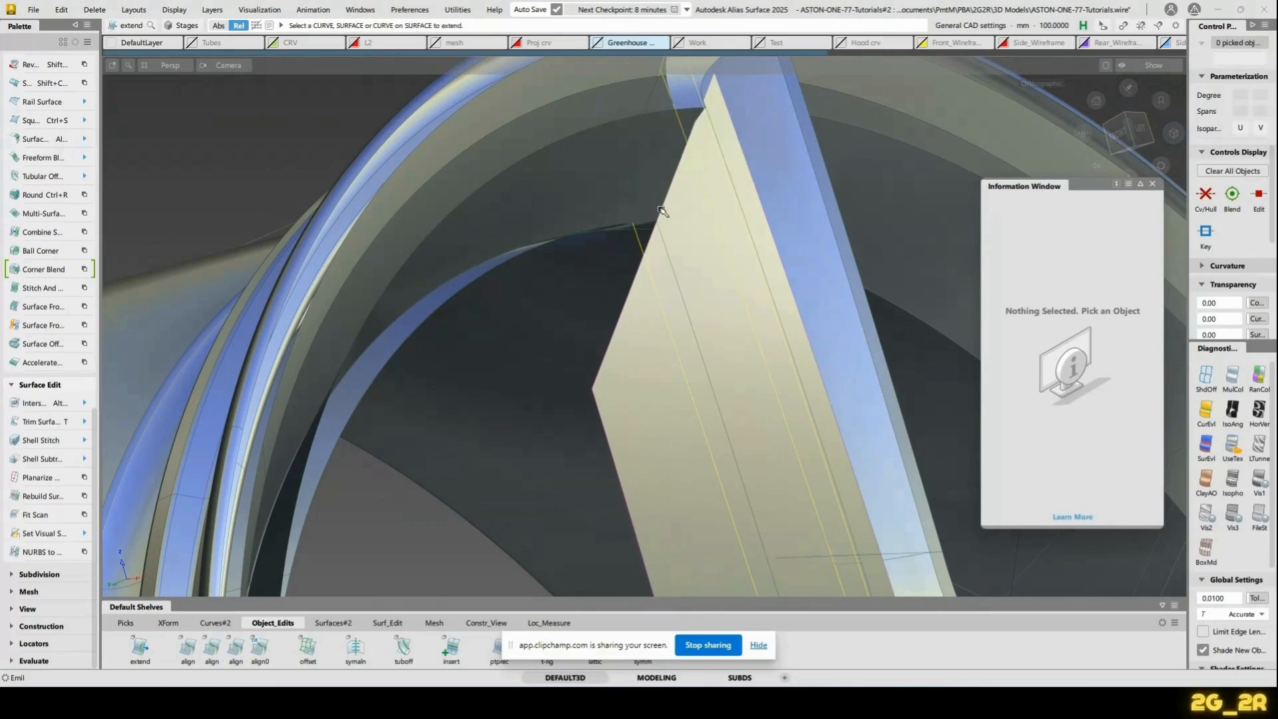
{"action": "left_click_drag", "start_coordinate": [725, 266], "coordinate": [568, 91]}
{"action": "mouse_move", "coordinate": [750, 228]}
{"action": "left_mouse_down", "text": "alt+shift"}
{"action": "mouse_move", "coordinate": [613, 202]}
{"action": "mouse_move", "coordinate": [659, 203]}
{"action": "left_mouse_up", "text": "alt+shift"}
{"action": "left_click", "coordinate": [694, 203]}
{"action": "right_click_drag", "start_coordinate": [694, 203], "coordinate": [693, 225], "text": "alt+shift"}
{"action": "middle_click_drag", "start_coordinate": [693, 225], "coordinate": [645, 352], "text": "alt+shift"}
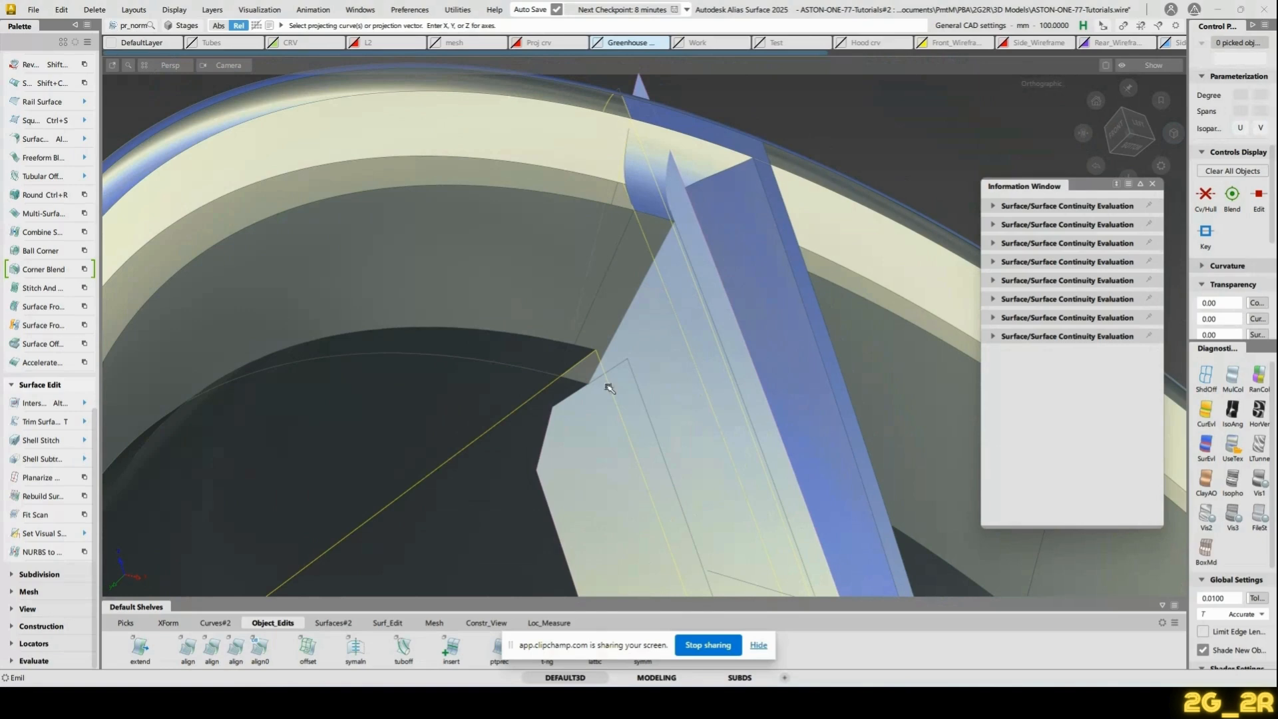
Try to project the trimmed edge of the revolved wheel surface with normal projection, then undo it
{"action": "left_click", "coordinate": [621, 364]}
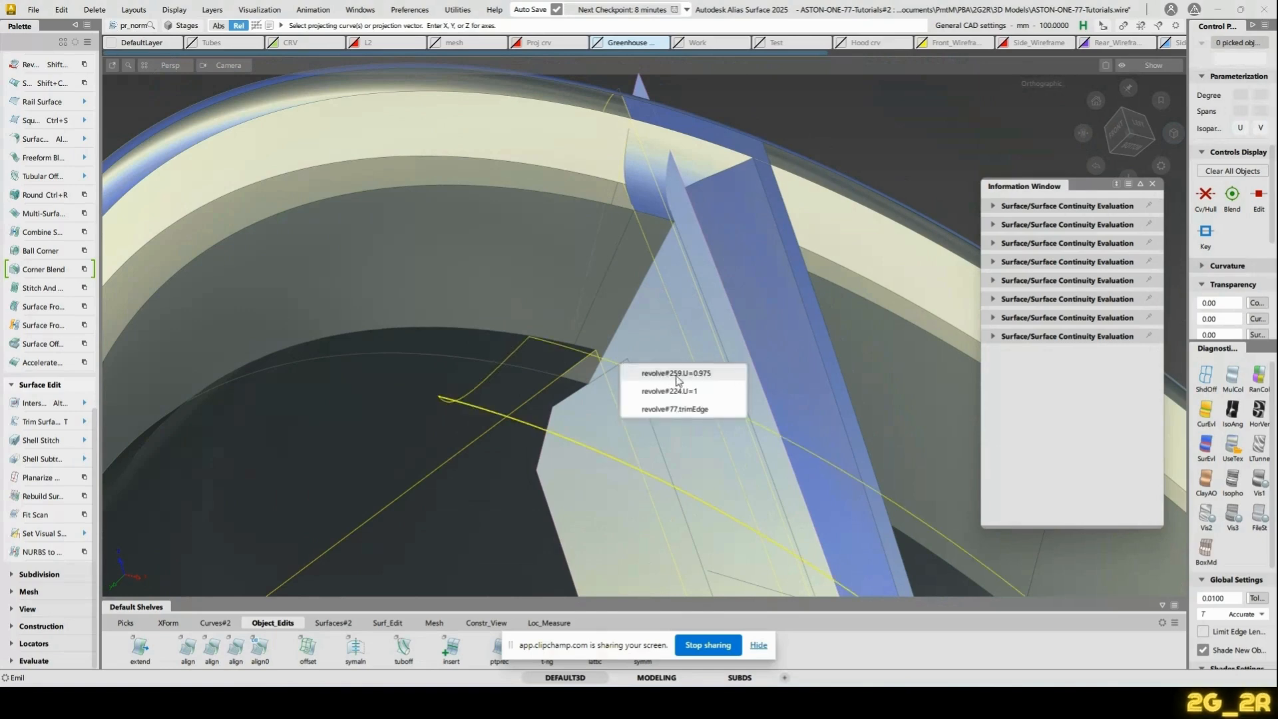
{"action": "left_click", "coordinate": [683, 410]}
{"action": "key", "text": "space"}
{"action": "left_click", "coordinate": [593, 311]}
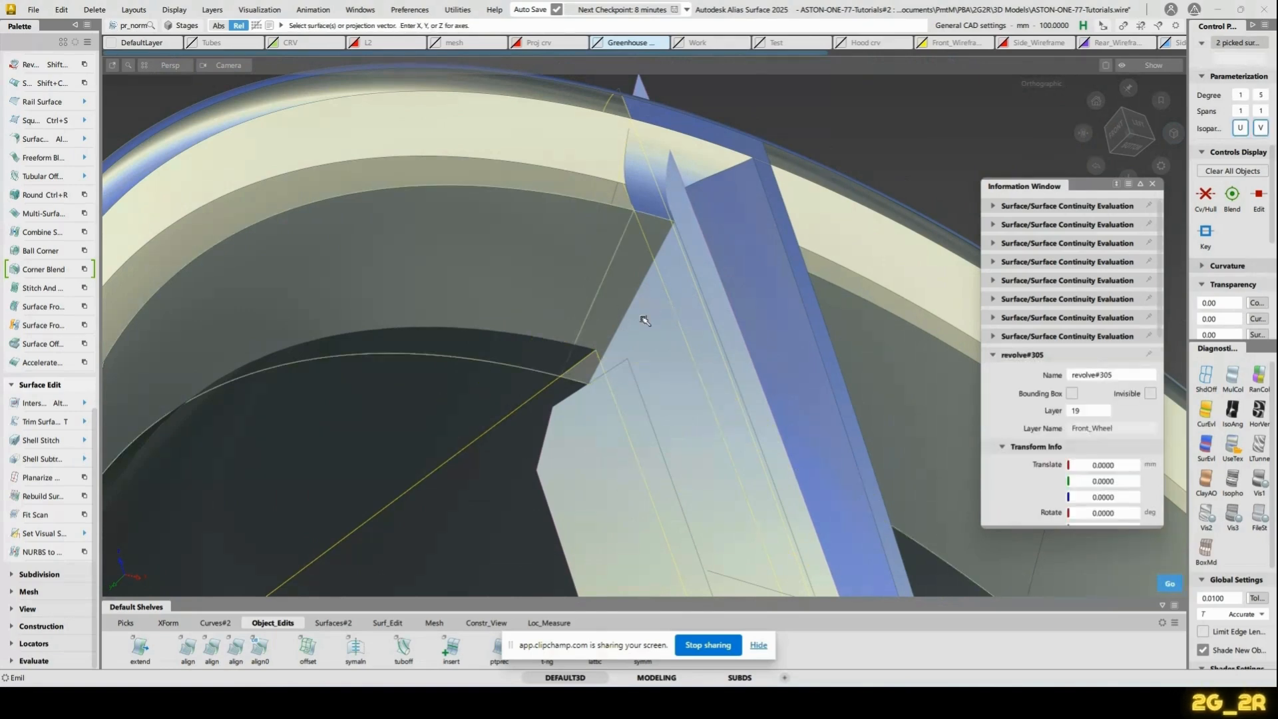
{"action": "key", "text": "ctrl+z"}
Intersect the spoke's side face with the revolved wheel surface and trim the wheel surface, keeping the region beside the spoke
{"action": "left_click_drag", "start_coordinate": [686, 319], "coordinate": [673, 334], "text": "ctrl+shift"}
{"action": "left_click", "coordinate": [658, 345]}
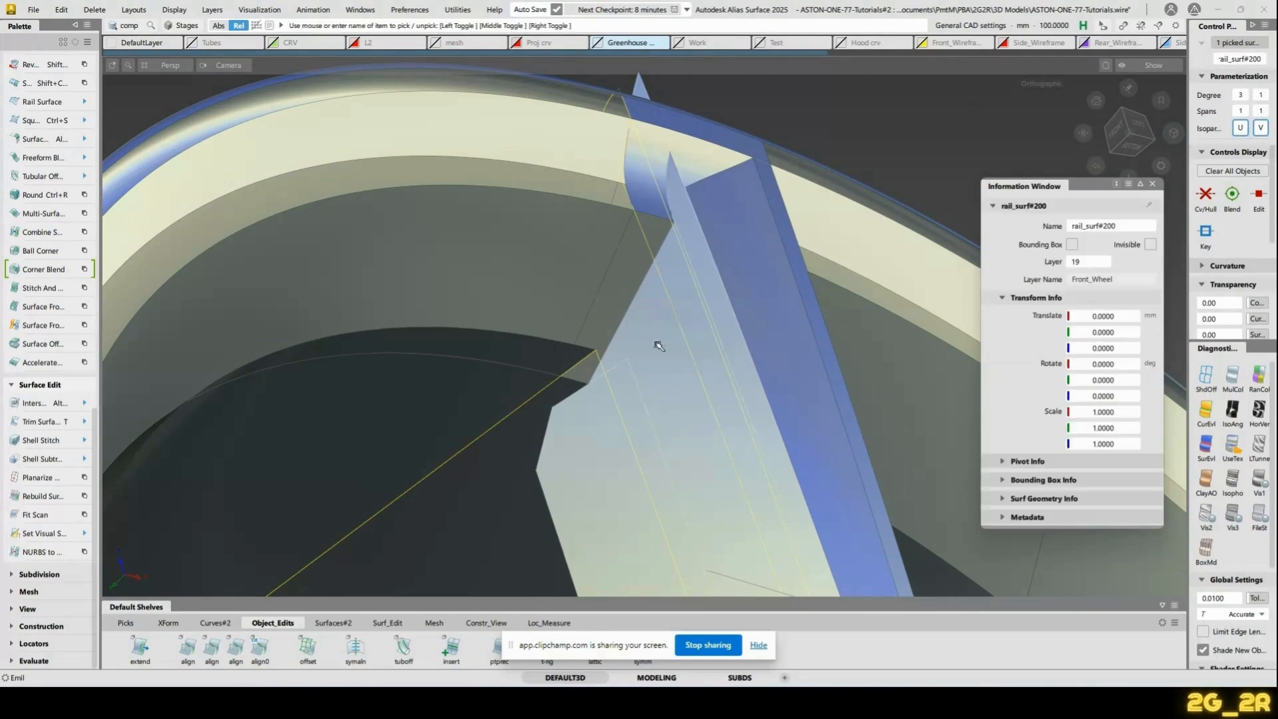
{"action": "key", "text": "alt+i"}
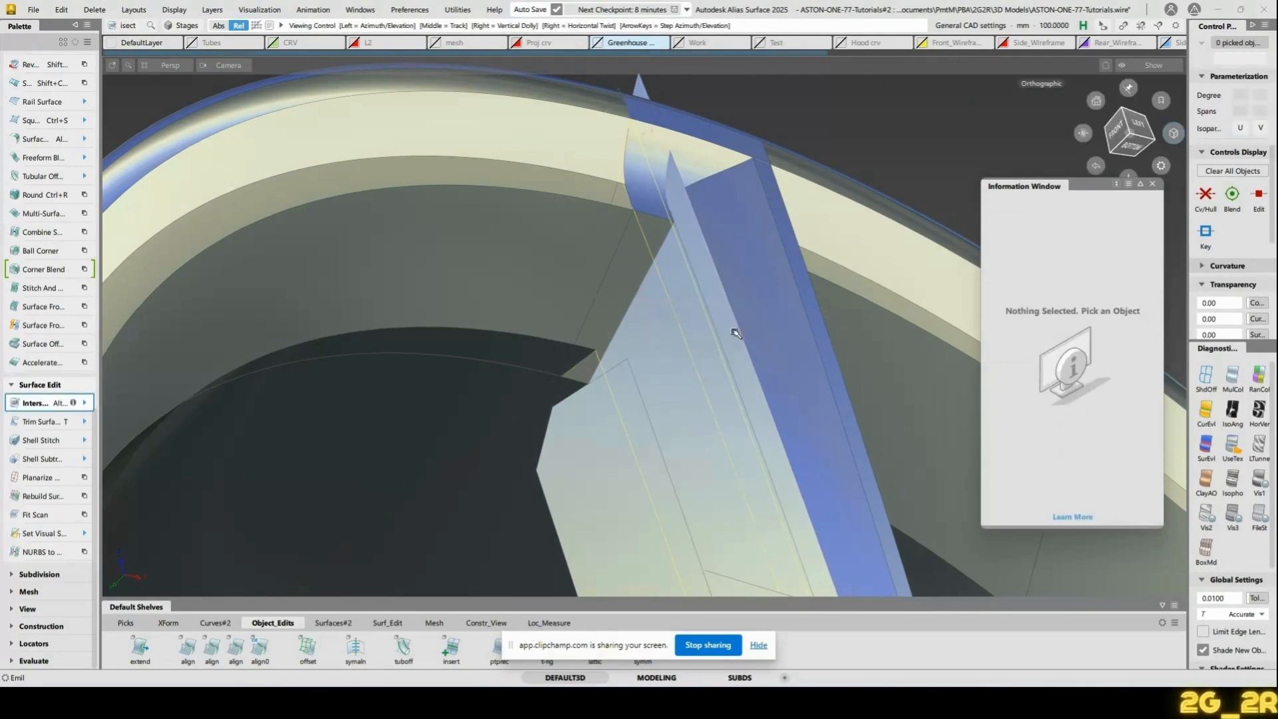
{"action": "left_click_drag", "start_coordinate": [733, 331], "coordinate": [602, 299], "text": "alt+shift"}
{"action": "key", "text": "t"}
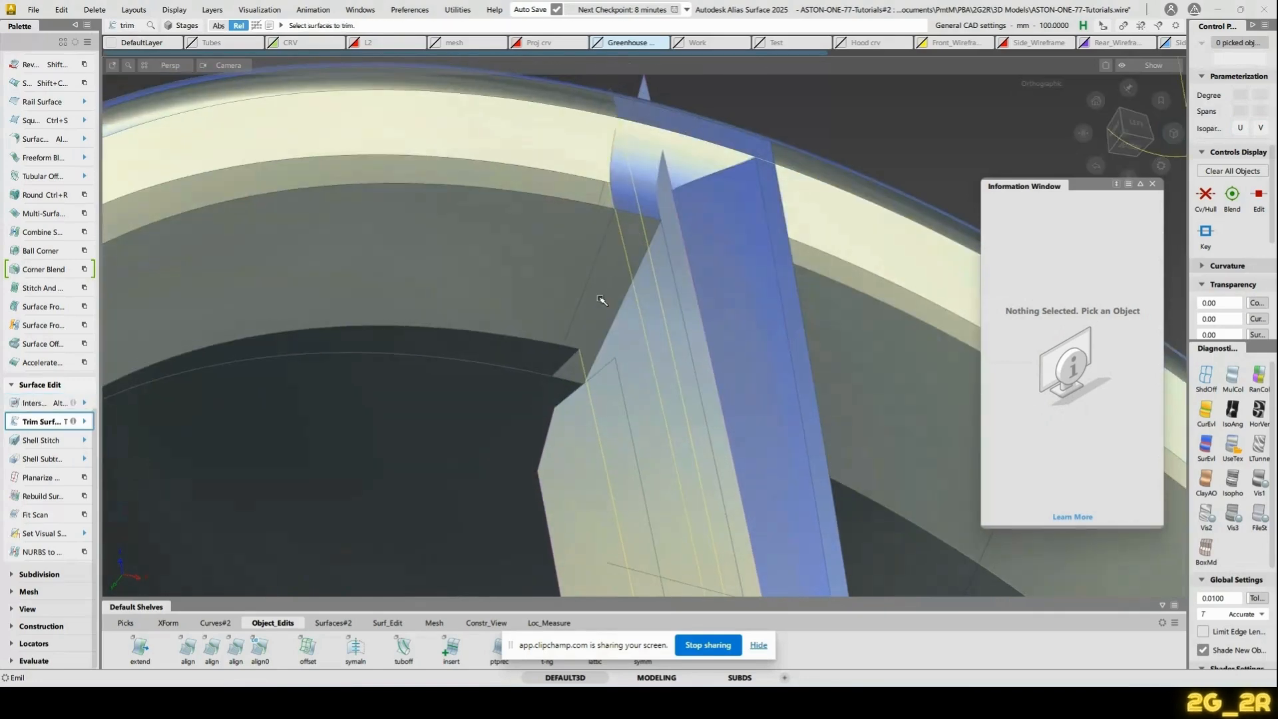
{"action": "left_click_drag", "start_coordinate": [666, 250], "coordinate": [610, 302], "text": "alt+shift"}
{"action": "left_click", "coordinate": [606, 304]}
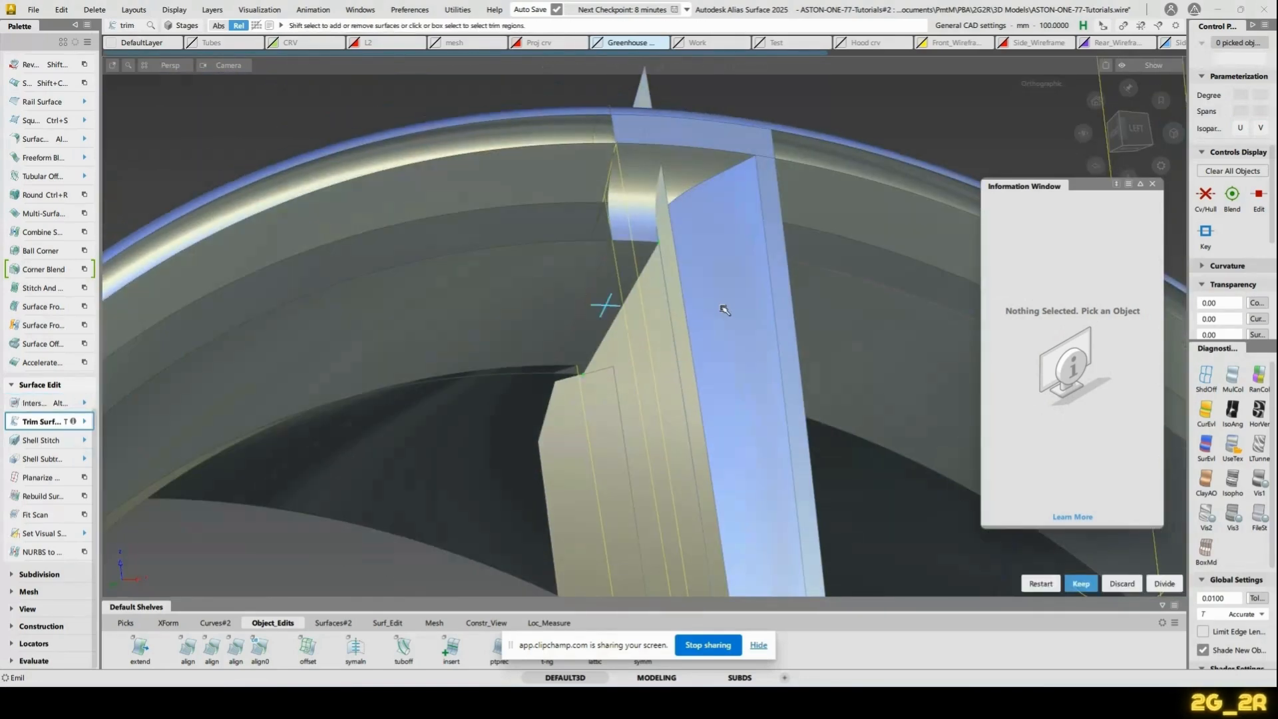
{"action": "key", "text": "space"}
Trim the spoke's side face where it meets the wheel rim, keeping the spoke portion
{"action": "left_click_drag", "start_coordinate": [727, 313], "coordinate": [710, 337], "text": "alt+shift"}
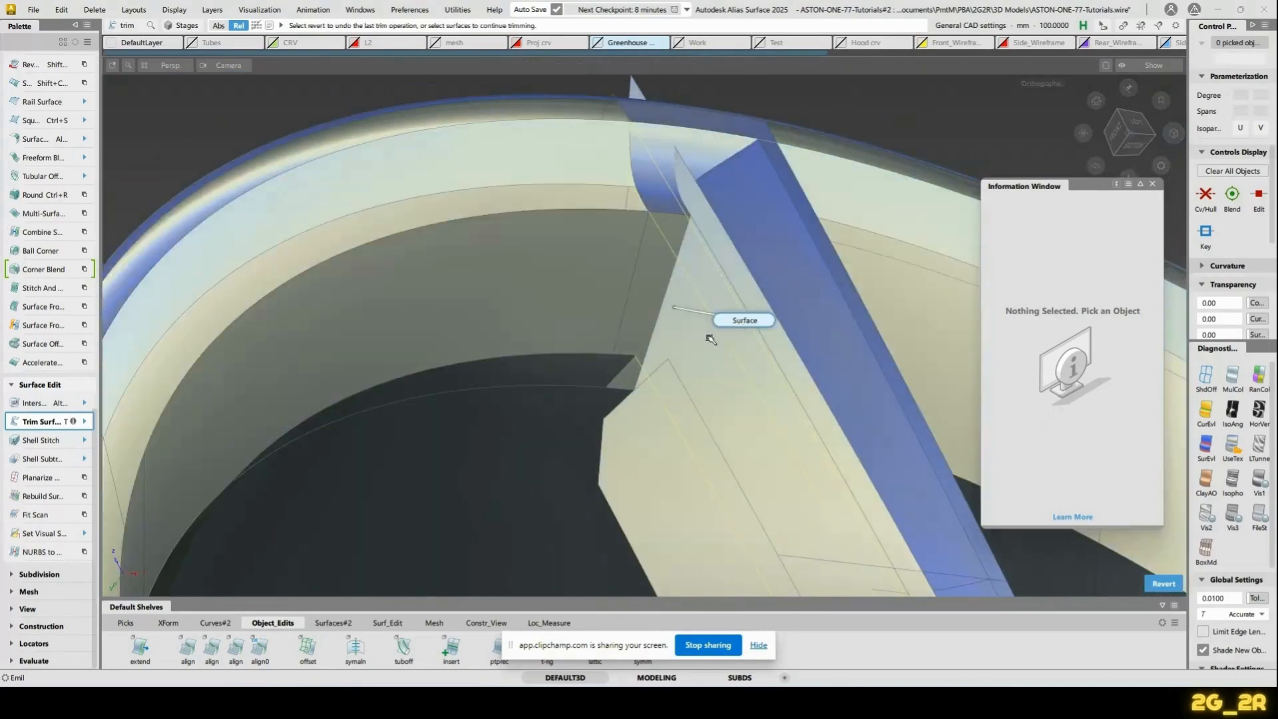
{"action": "left_click", "coordinate": [709, 337], "text": "ctrl+shift"}
{"action": "left_click_drag", "start_coordinate": [724, 201], "coordinate": [680, 297], "text": "alt+shift"}
{"action": "key", "text": "t"}
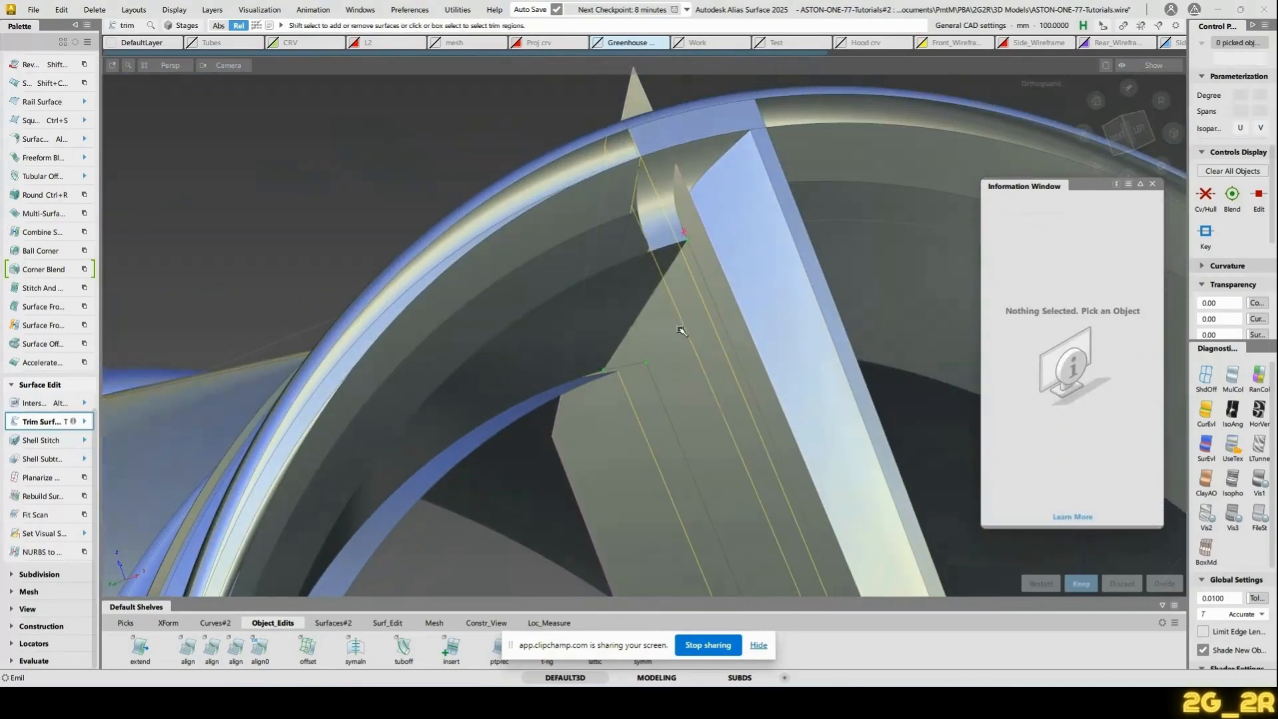
{"action": "left_click", "coordinate": [823, 334]}
{"action": "key", "text": "space"}
Close the Information Window and inspect the trimmed spoke and rim from the left view
{"action": "right_click_drag", "start_coordinate": [823, 334], "coordinate": [721, 273], "text": "alt+shift"}
{"action": "left_click_drag", "start_coordinate": [672, 241], "coordinate": [609, 306], "text": "alt+shift"}
{"action": "right_click_drag", "start_coordinate": [609, 307], "coordinate": [559, 293], "text": "alt+shift"}
{"action": "middle_click_drag", "start_coordinate": [559, 293], "coordinate": [427, 258], "text": "alt+shift"}
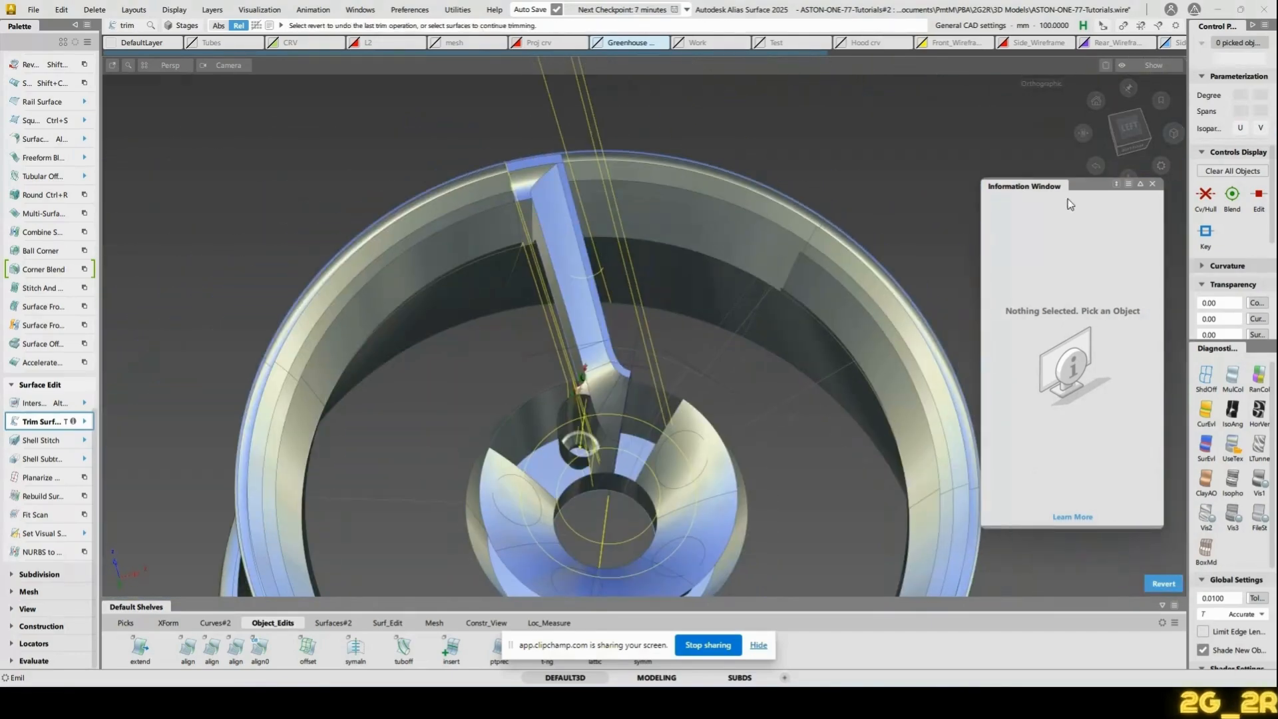
{"action": "left_click", "coordinate": [1151, 184]}
{"action": "left_click", "coordinate": [1129, 127]}
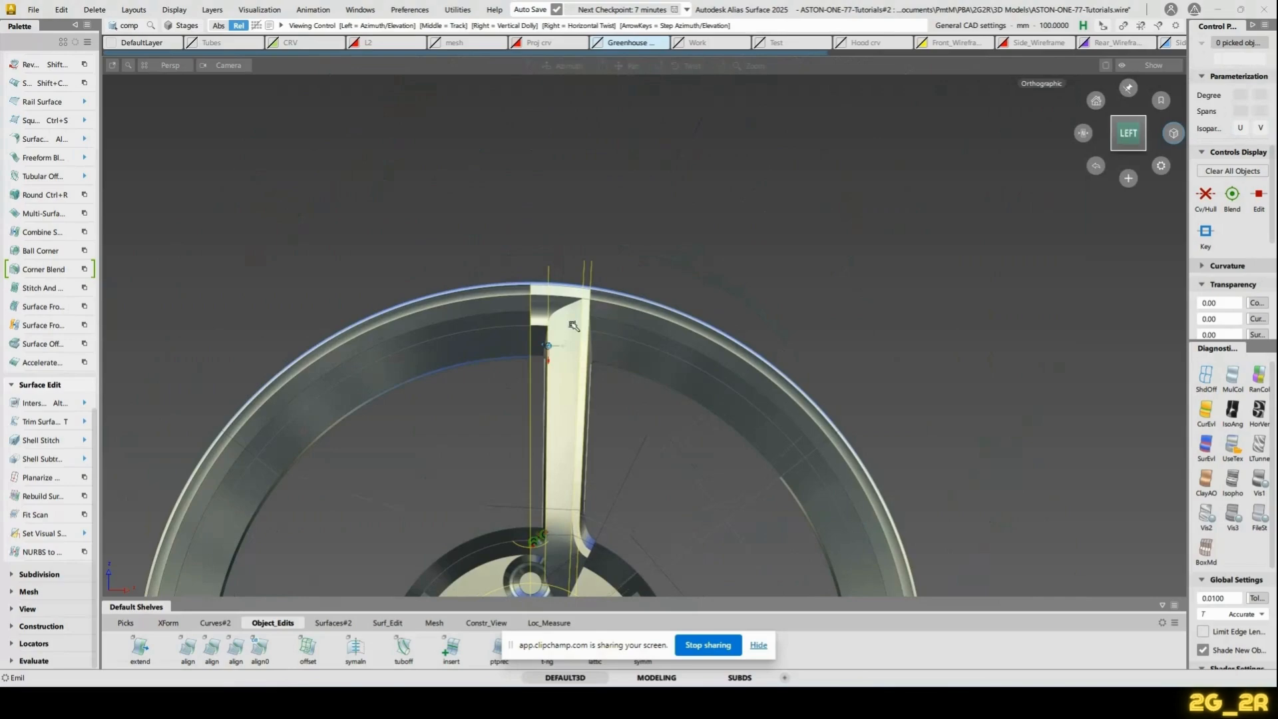
Untrim the front face shared by the spoke and rim lip, and try trimming it again to its spoke and lip regions
{"action": "left_click_drag", "start_coordinate": [512, 359], "coordinate": [587, 430], "text": "alt+shift"}
{"action": "right_click_drag", "start_coordinate": [588, 430], "coordinate": [636, 373], "text": "alt+shift"}
{"action": "left_click_drag", "start_coordinate": [635, 372], "coordinate": [571, 370], "text": "alt+shift"}
{"action": "key", "text": "u"}
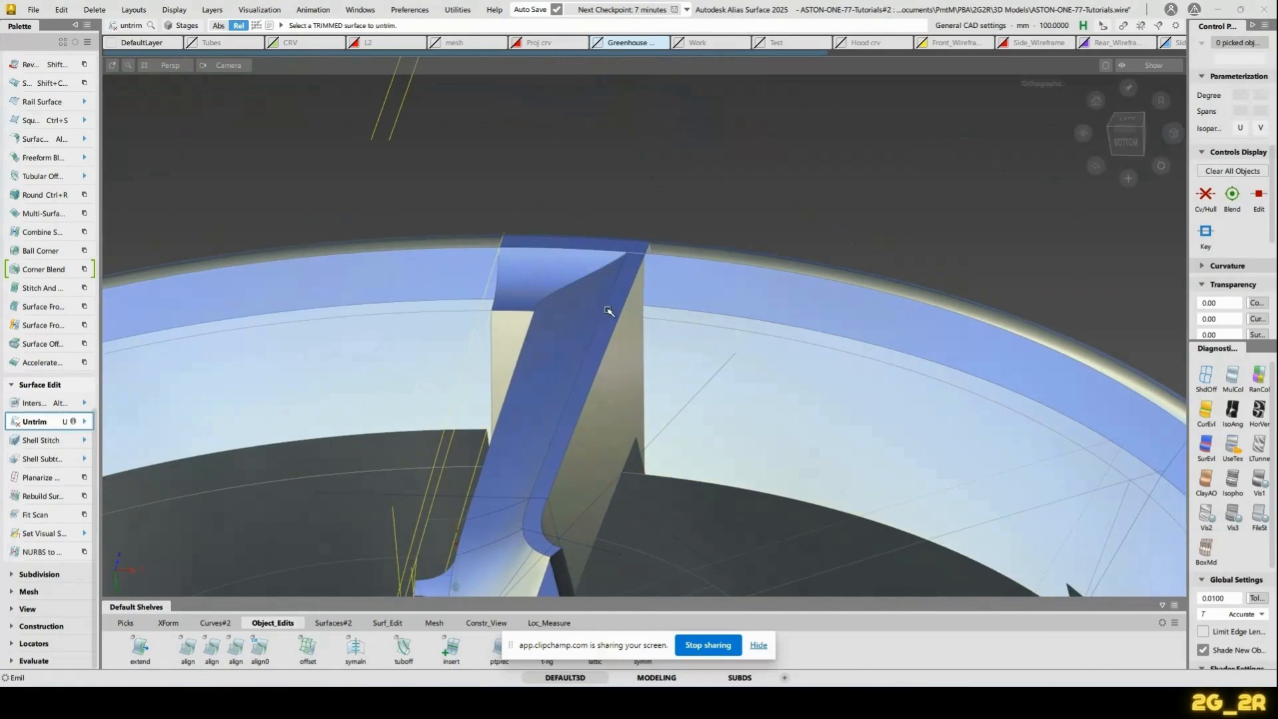
{"action": "left_click", "coordinate": [610, 309]}
{"action": "key", "text": "t"}
{"action": "left_click", "coordinate": [627, 284]}
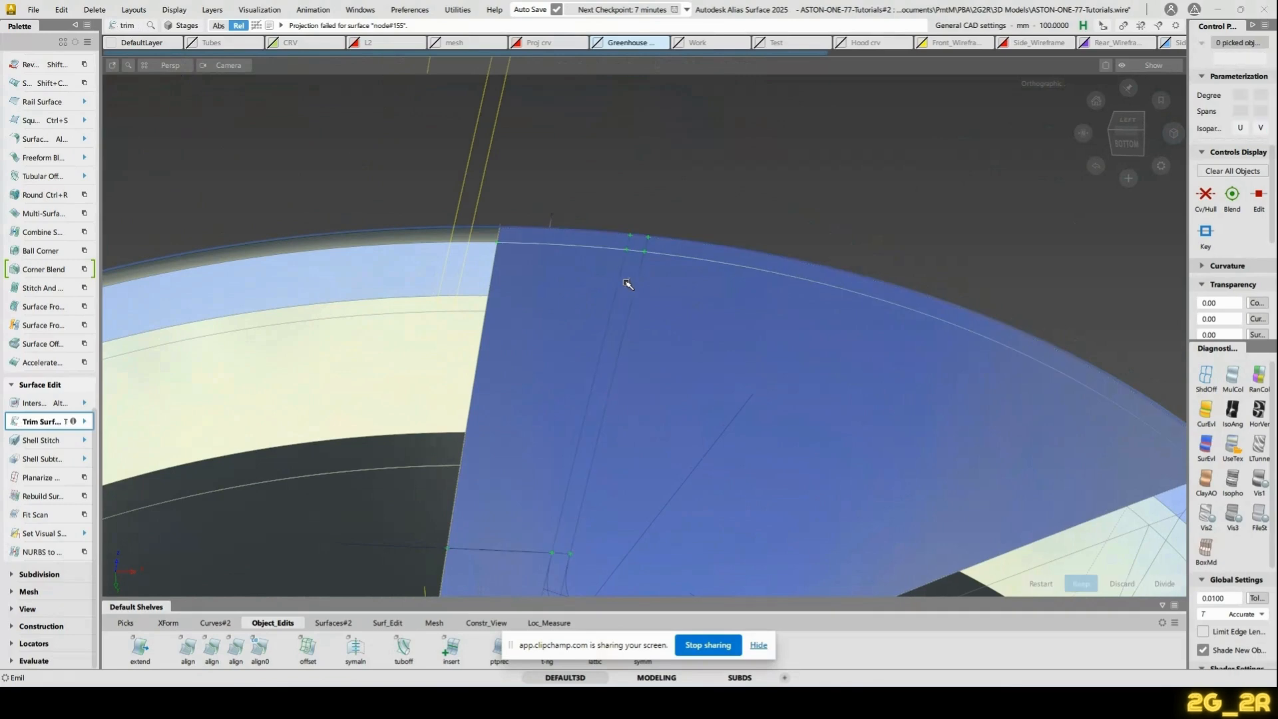
{"action": "key", "text": "space"}
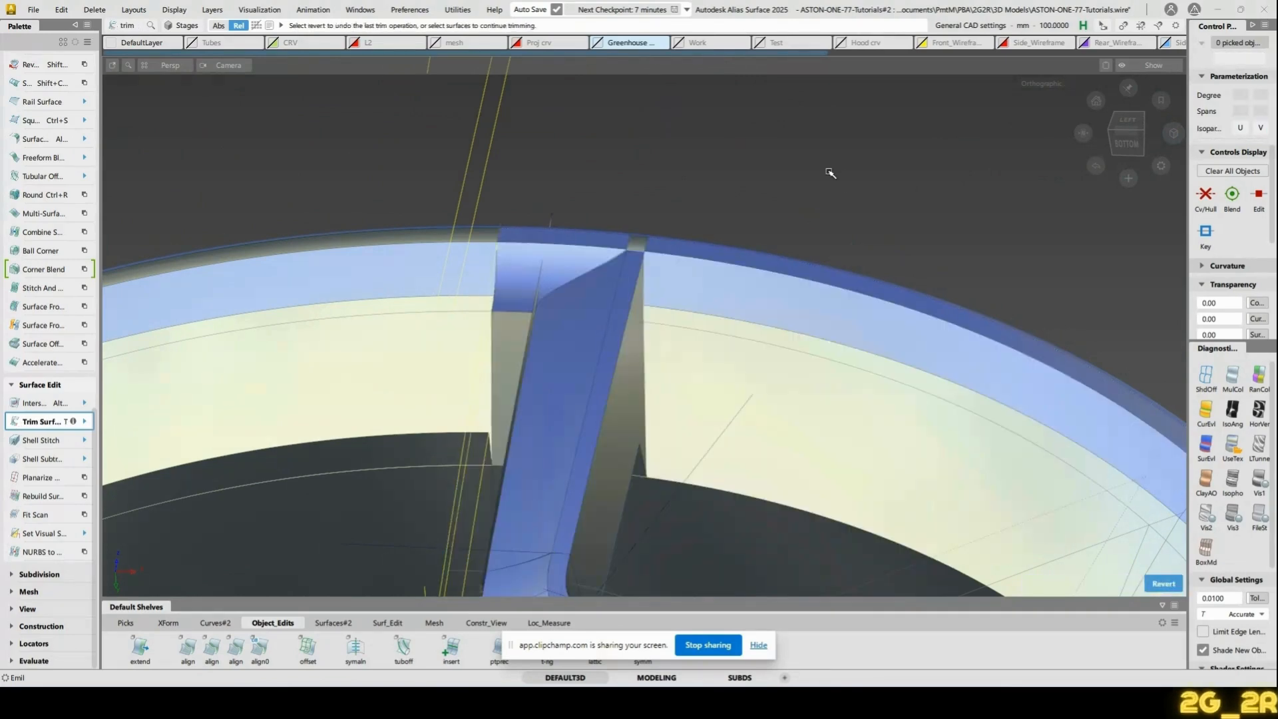
Undo that trim and retrim the front face, also keeping the small region where the spoke edge crosses the rim lip
{"action": "left_click_drag", "start_coordinate": [830, 171], "coordinate": [648, 251], "text": "alt+shift"}
{"action": "key", "text": "ctrl+z"}
{"action": "left_click", "coordinate": [641, 236]}
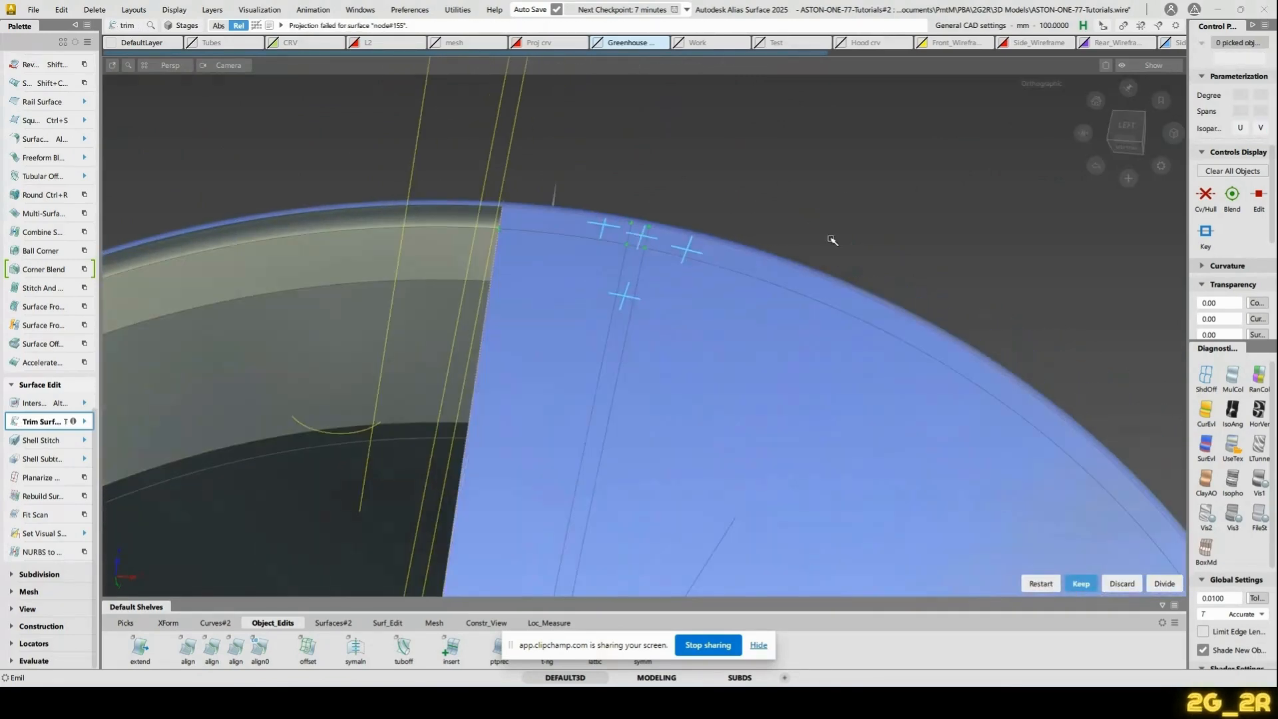
{"action": "key", "text": "space"}
{"action": "left_click_drag", "start_coordinate": [832, 240], "coordinate": [616, 336], "text": "alt+shift"}
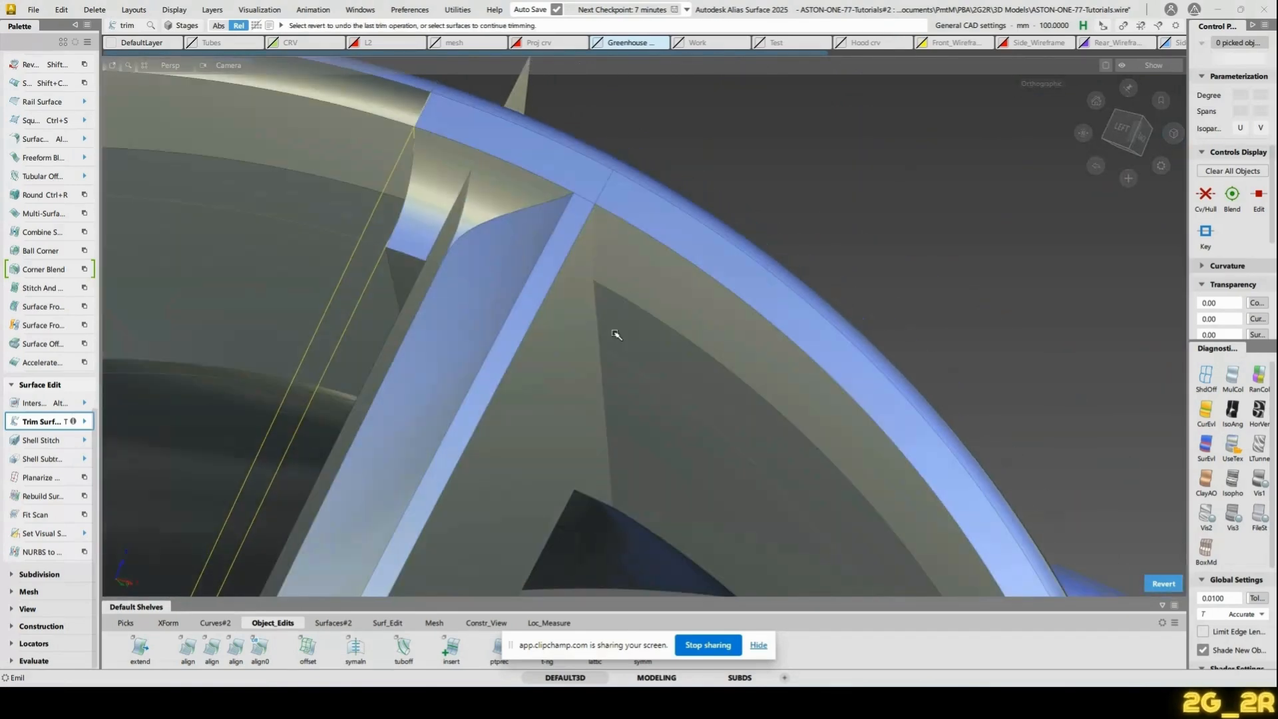
Start a surface fillet on the spoke's side near the rim
{"action": "key", "text": "alt+f"}
{"action": "key", "text": "ctrl+z"}
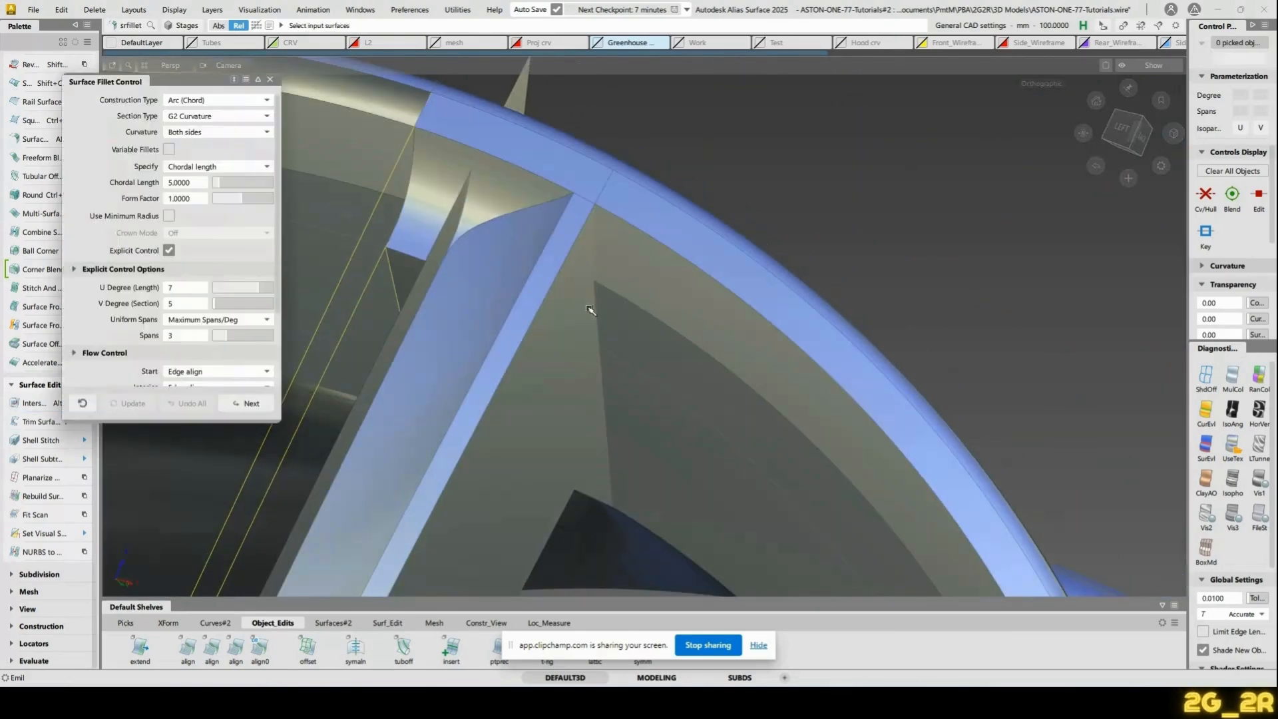
{"action": "right_click", "coordinate": [606, 270], "text": "ctrl+shift"}
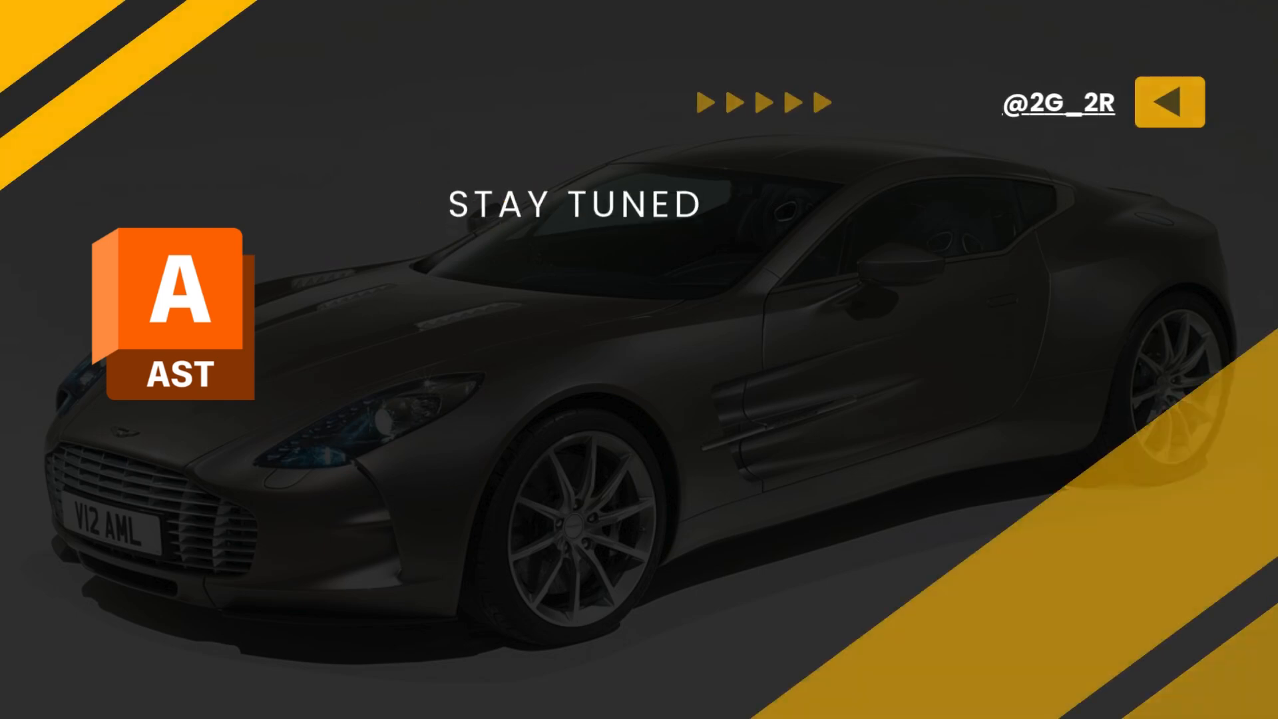